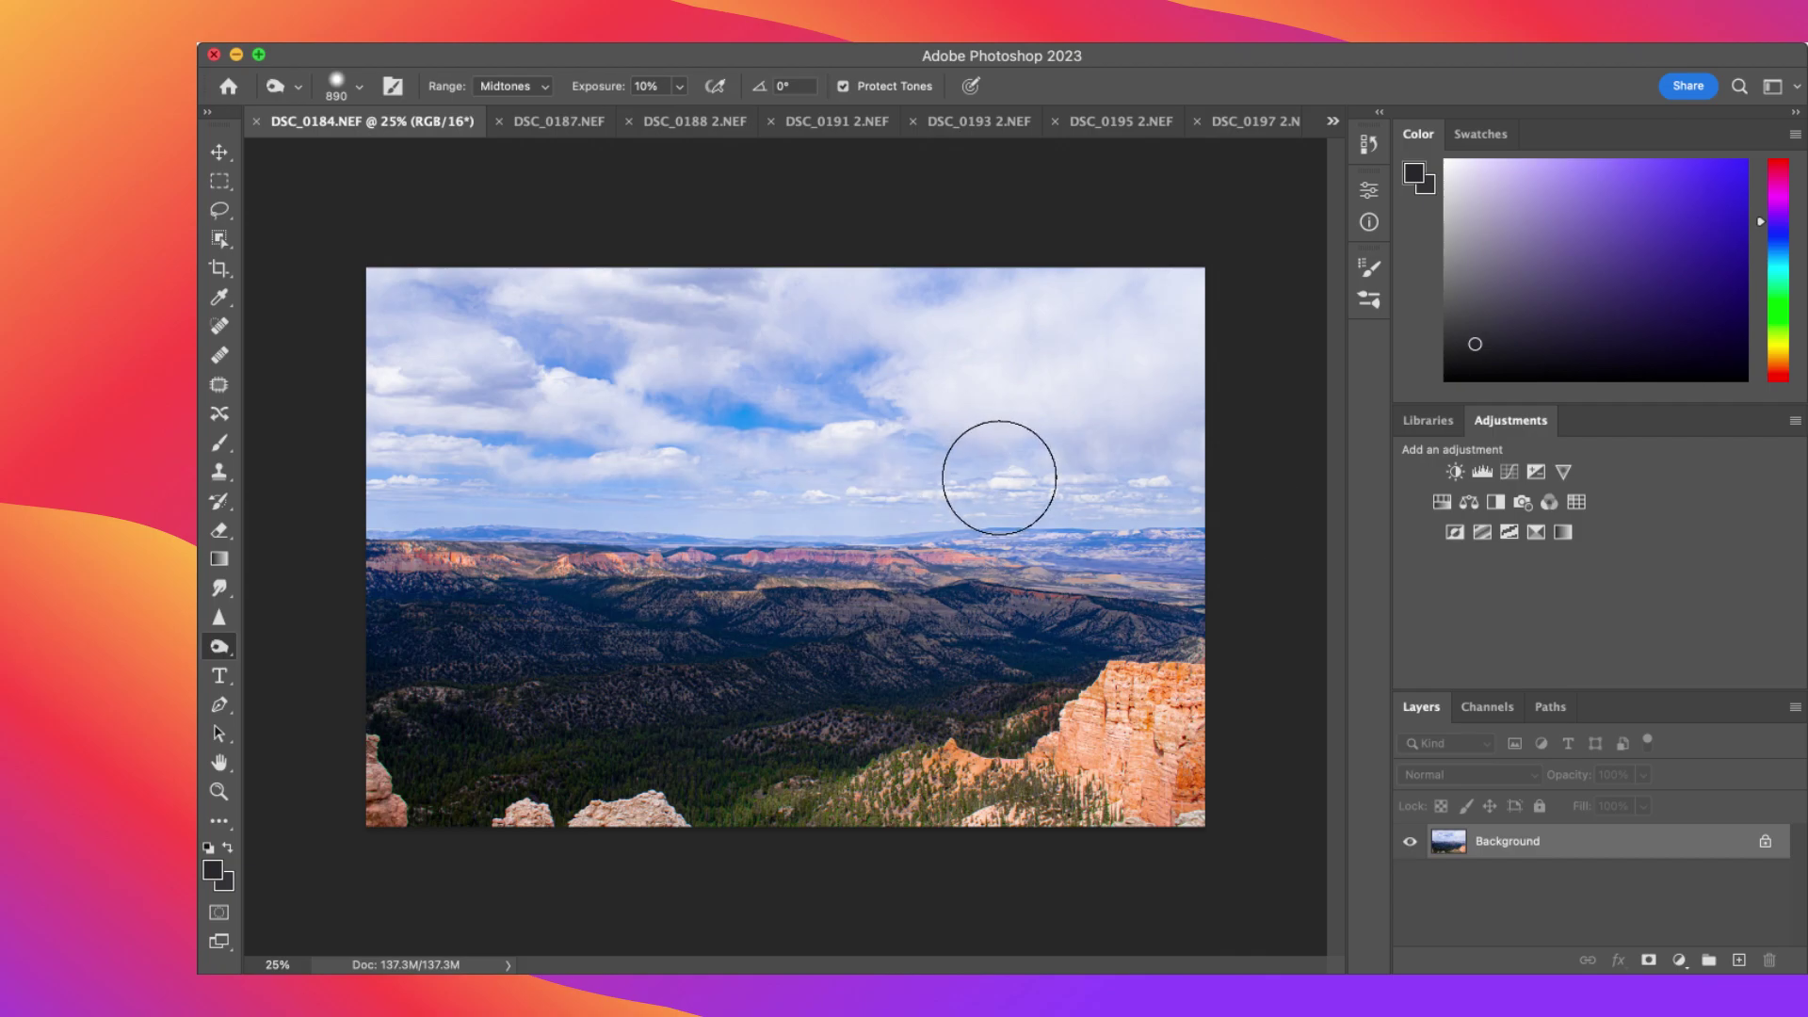
Try burning the midtones at 10% exposure along the horizon, and undo the stroke
click(621, 520)
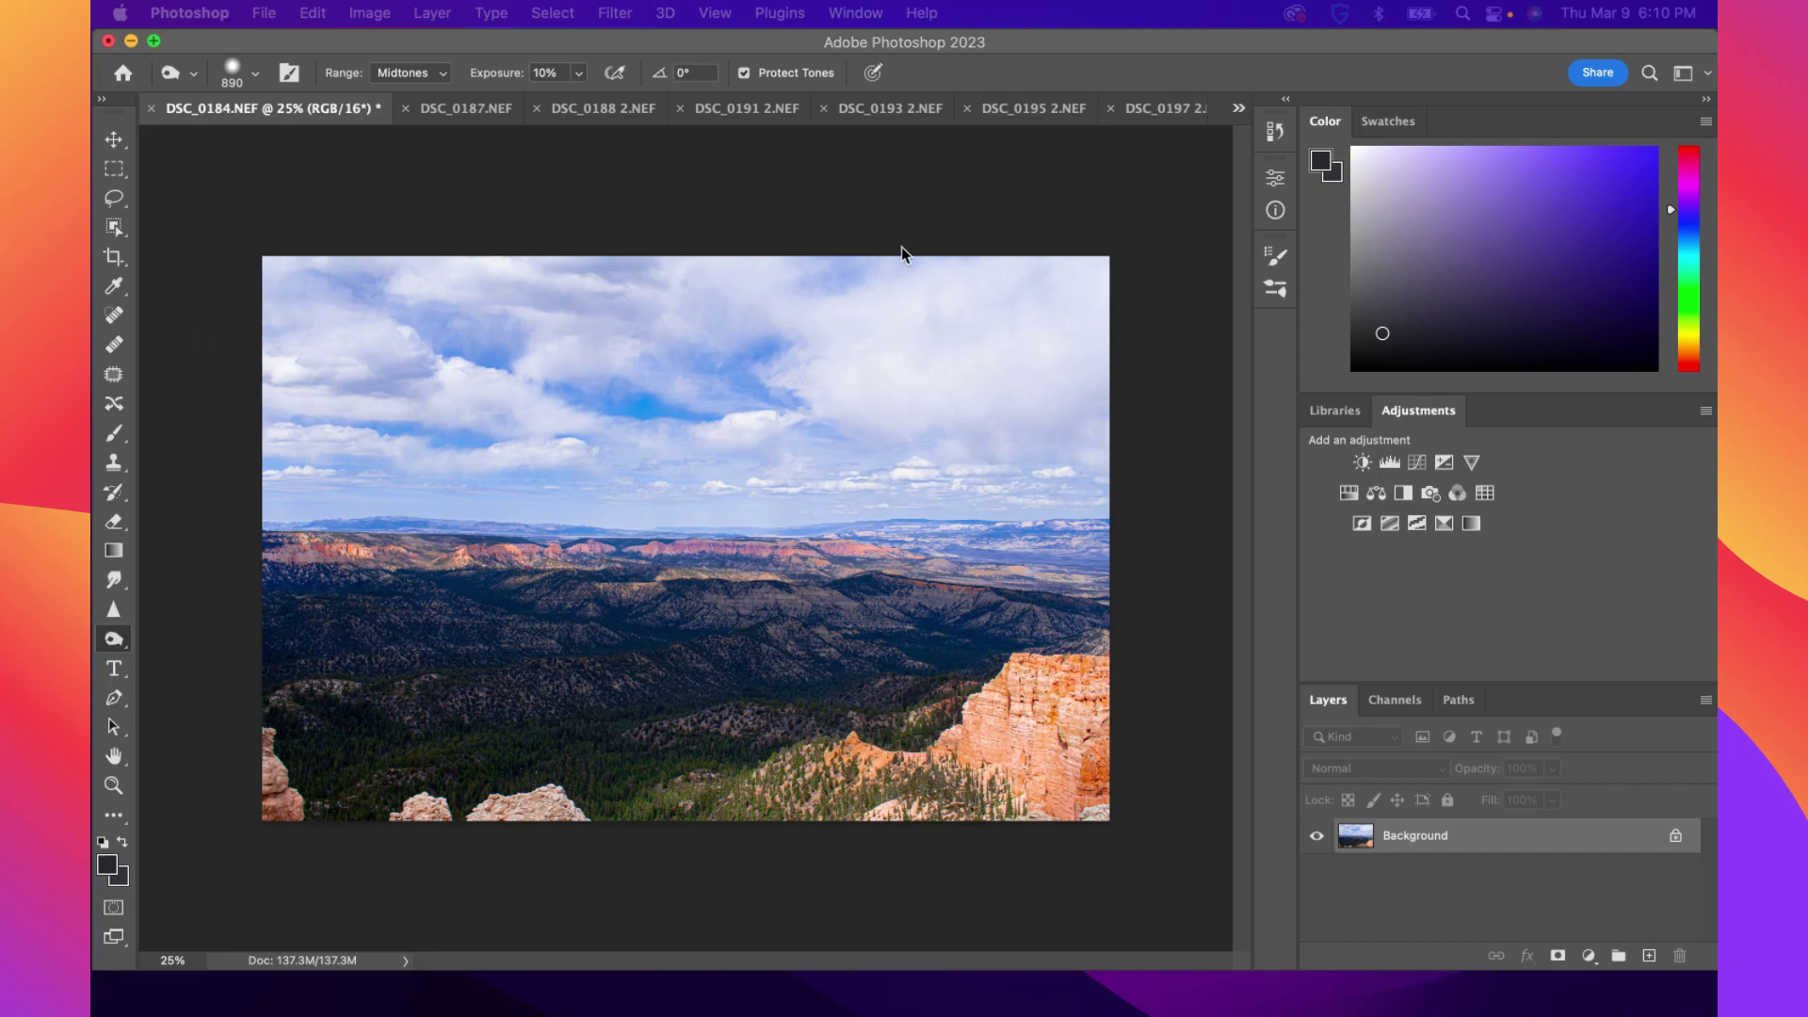
click(1143, 51)
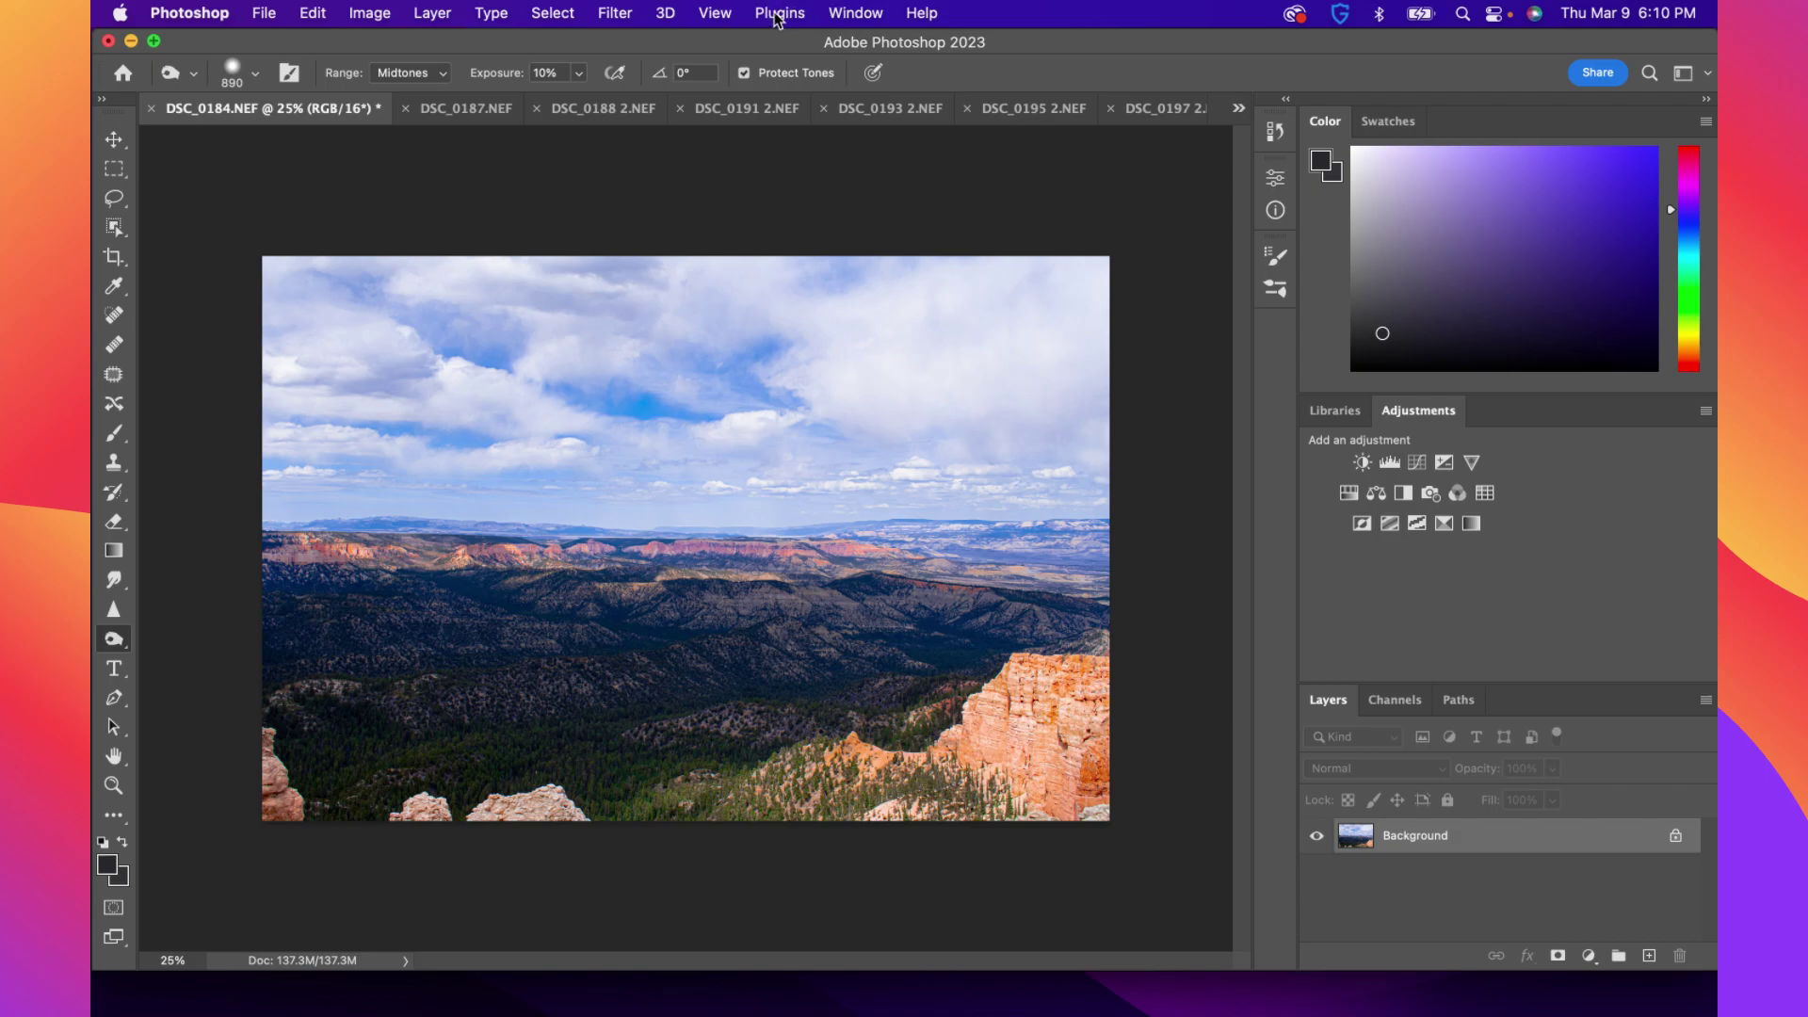
key(super+z)
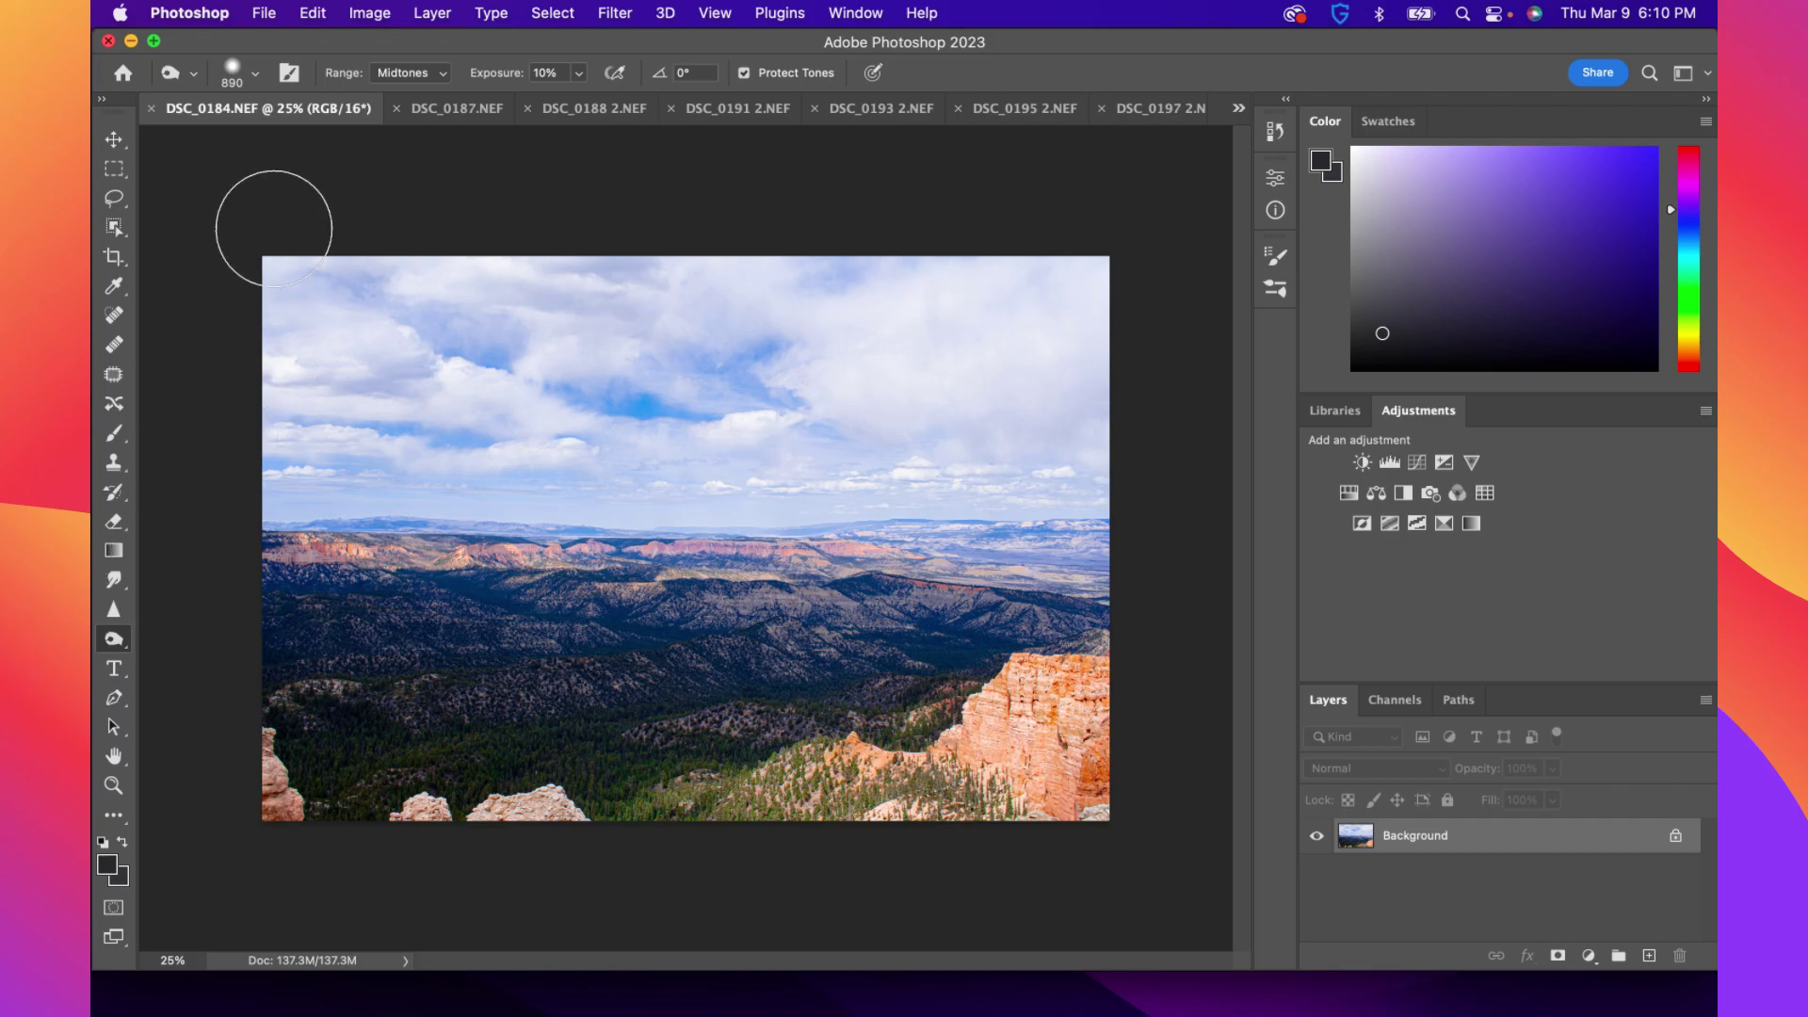
Set the Burn tool's brush size to 1040 px
click(253, 75)
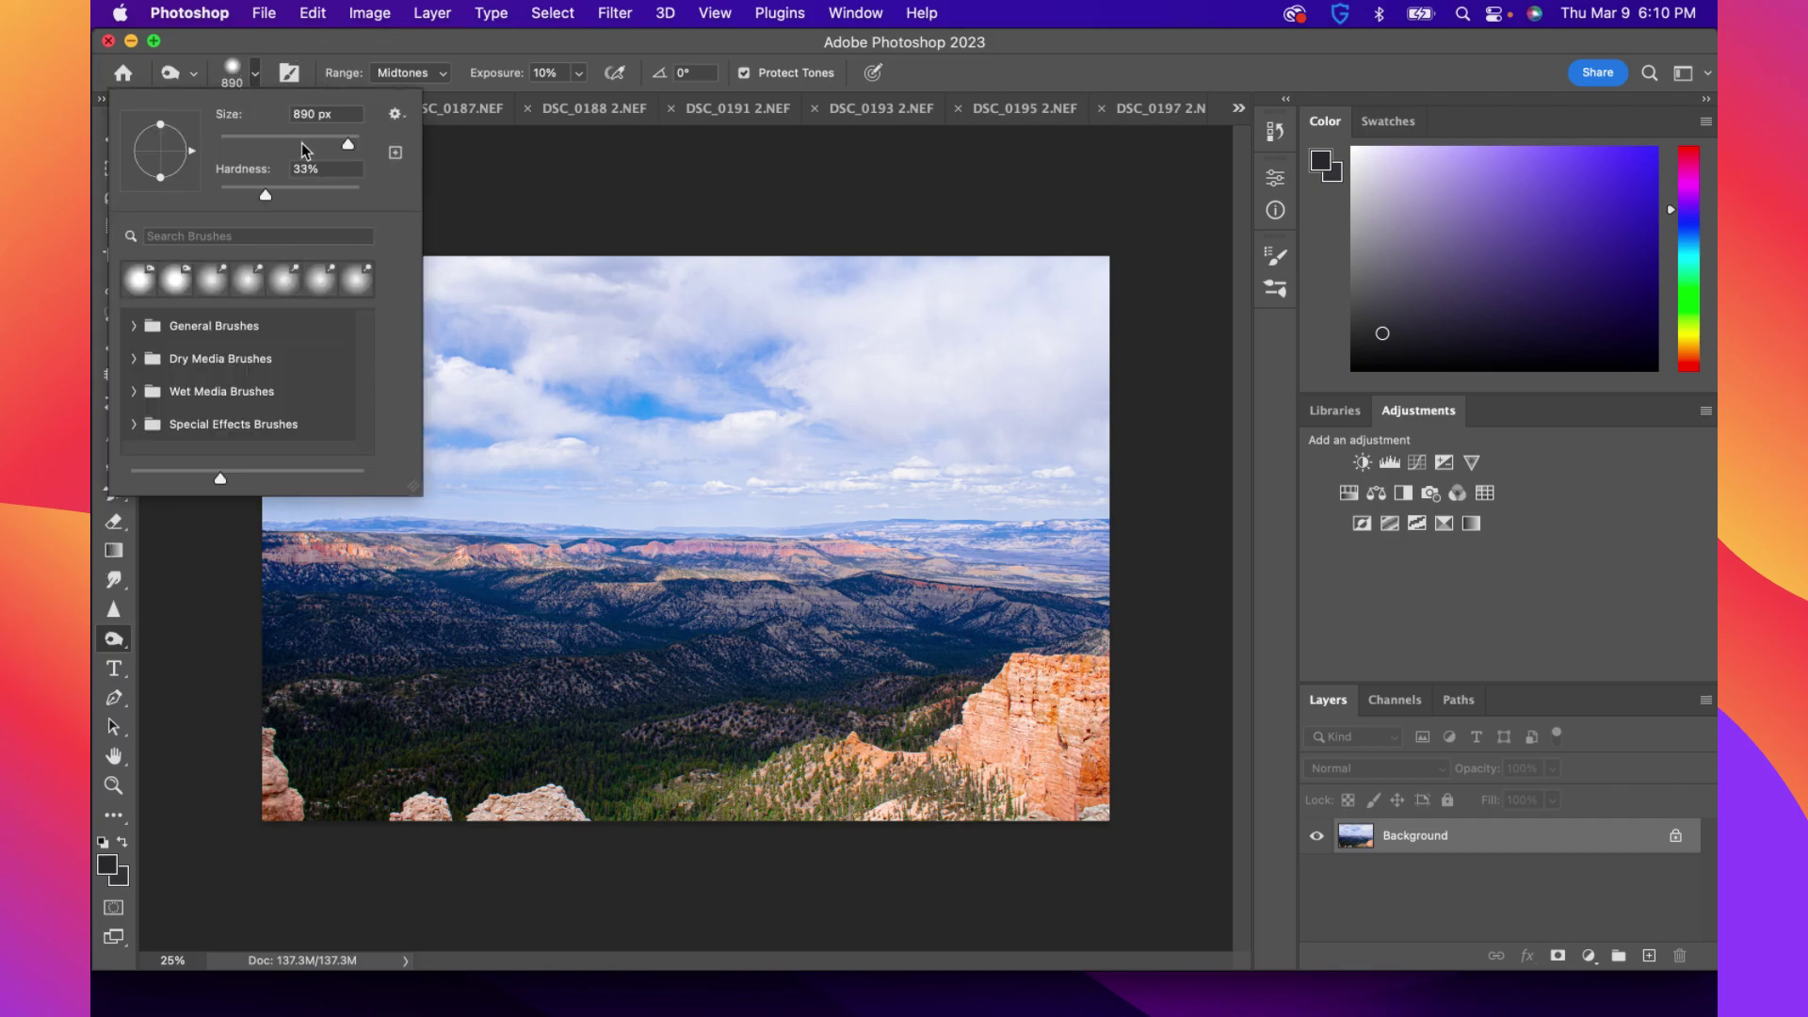
click(318, 113)
text(1040)
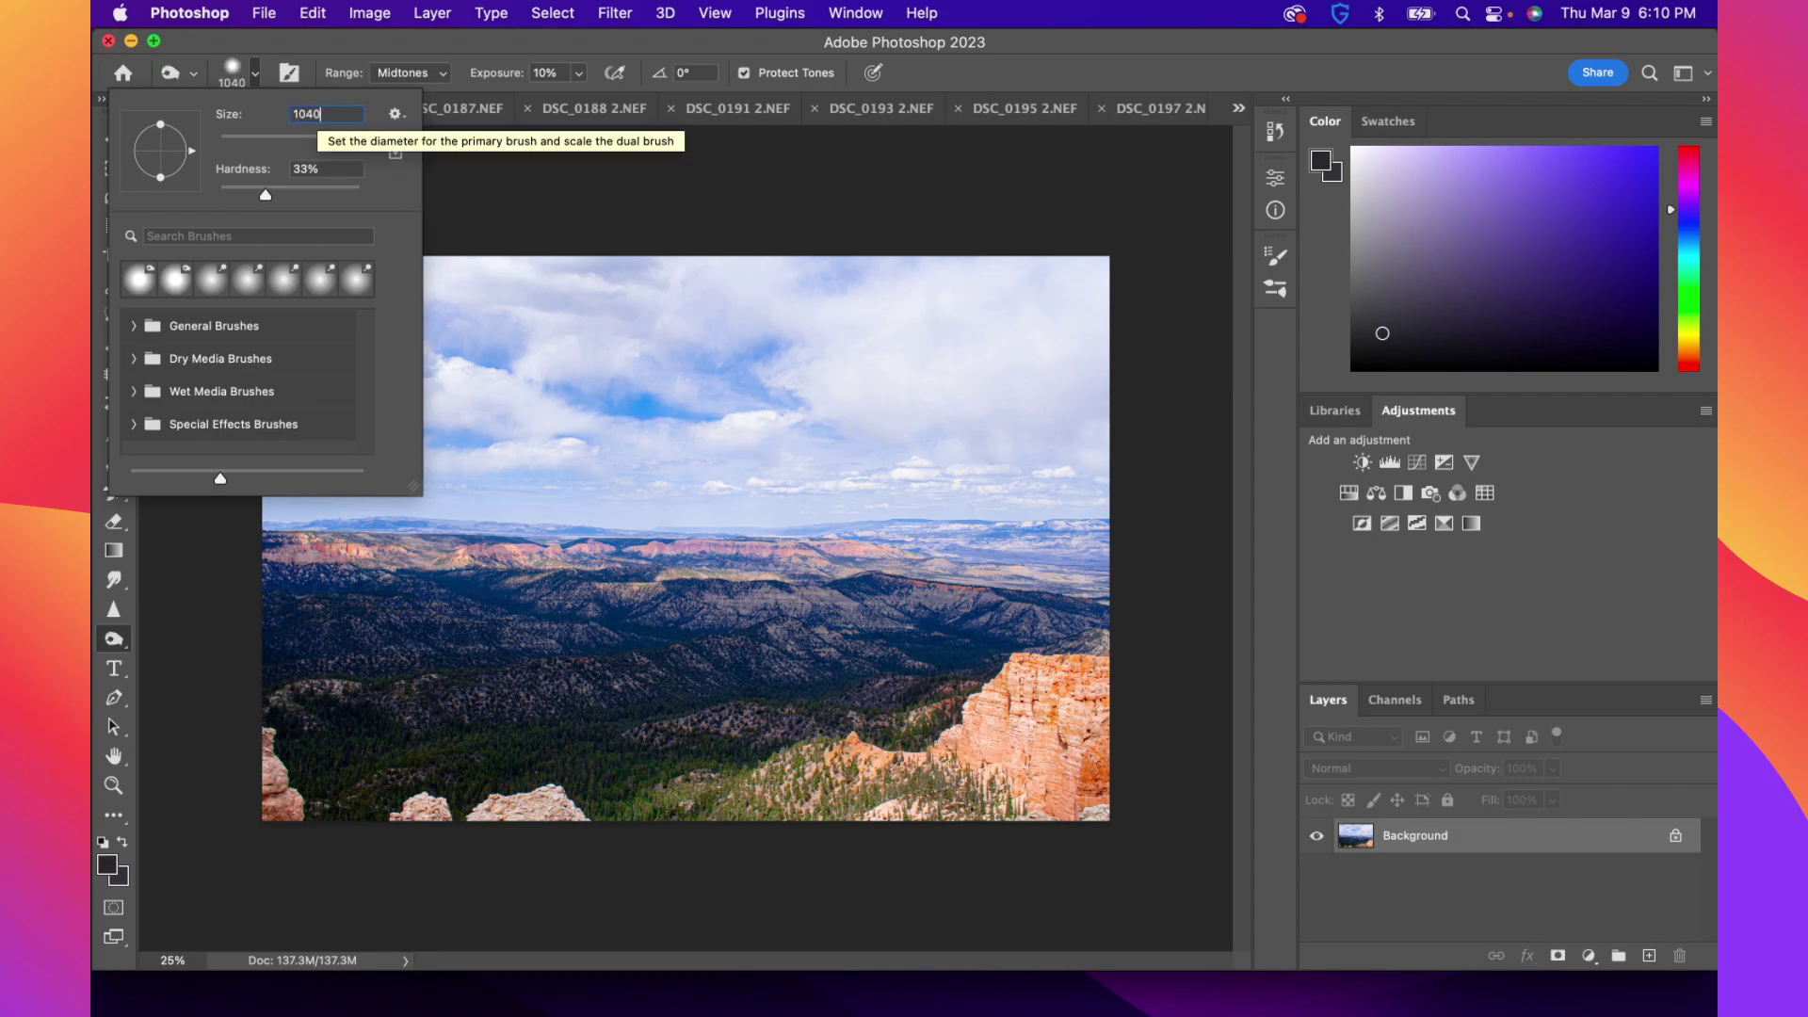
key(Return)
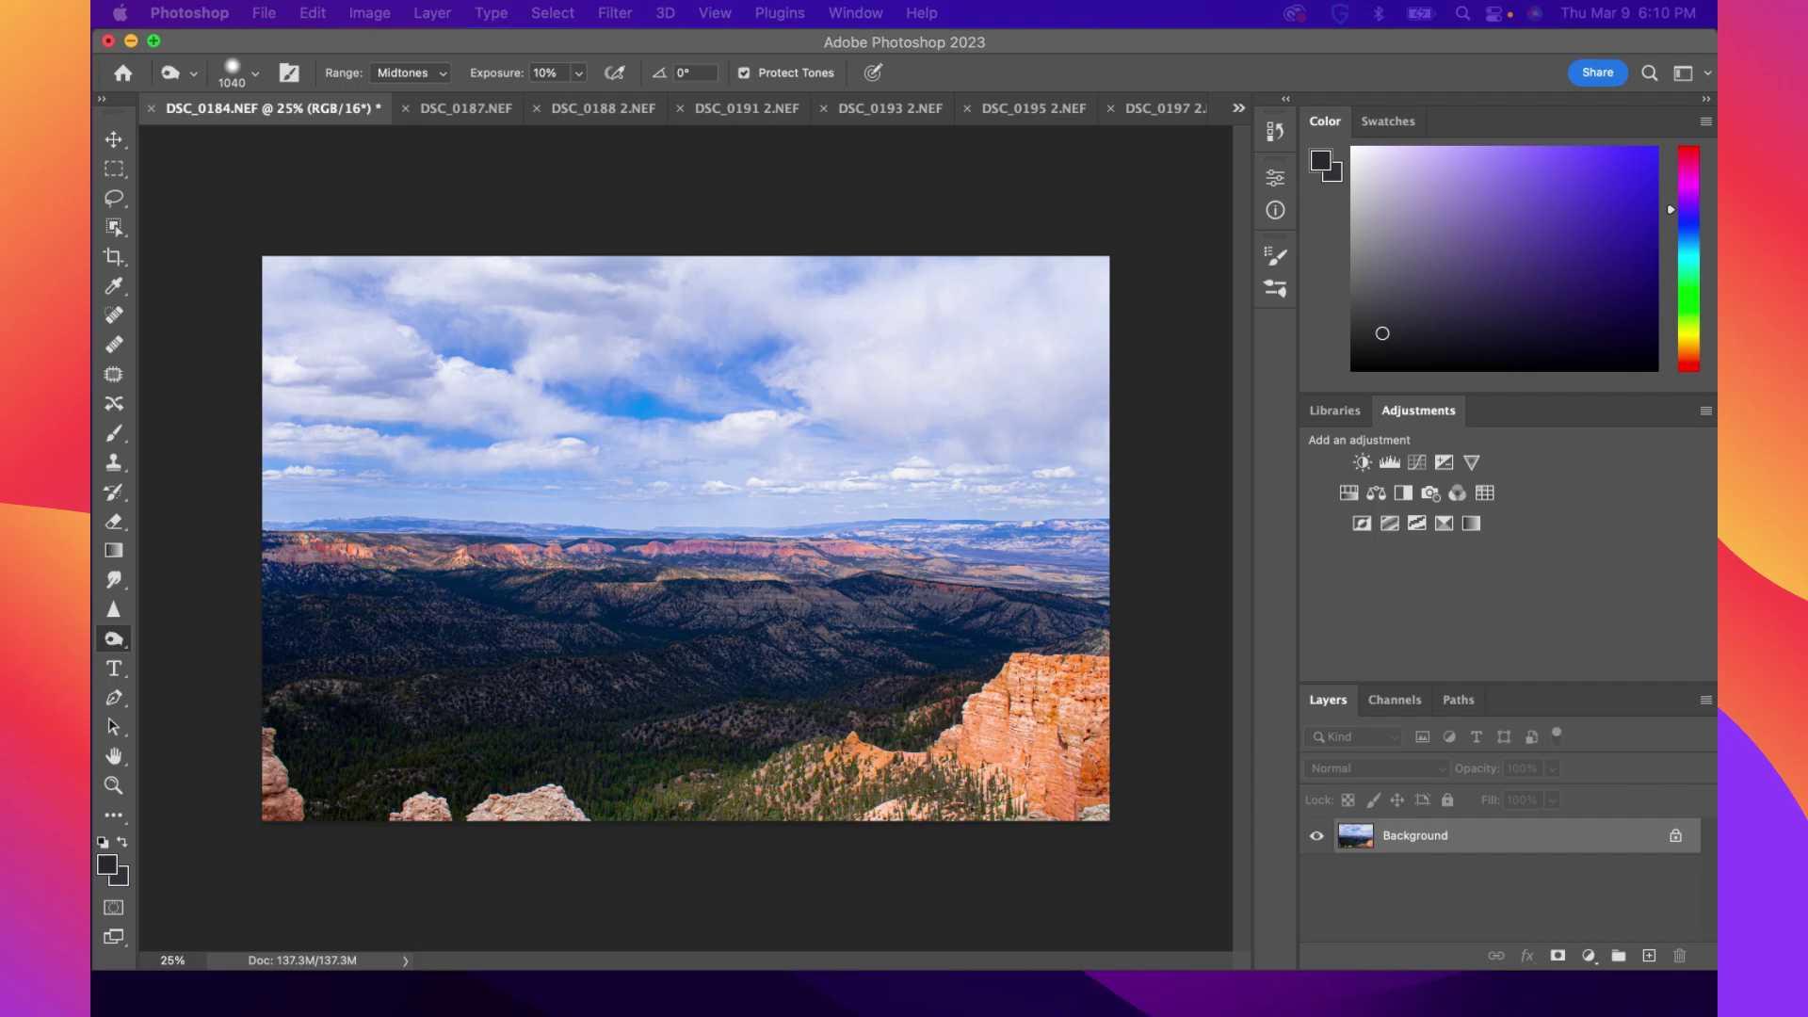
click(1116, 60)
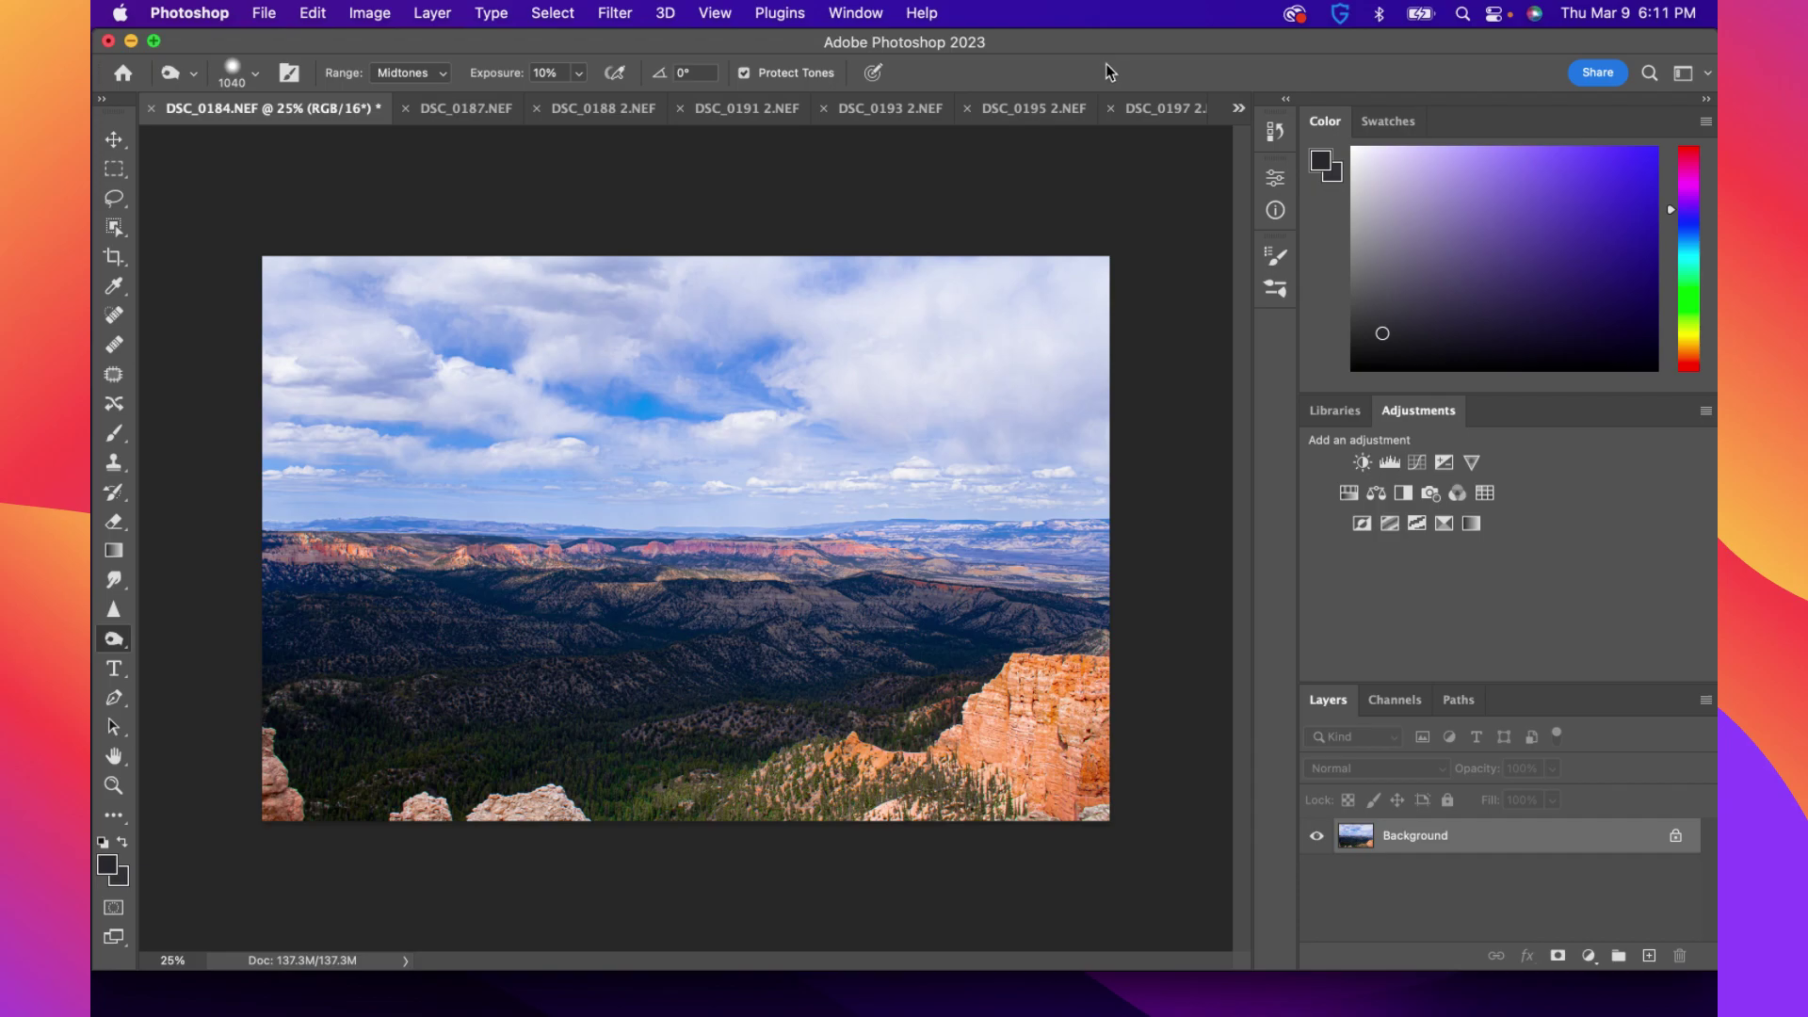
Set the Burn range to Shadows, try darkening the forested valley at 10% exposure, and undo the stroke
right_click(114, 641)
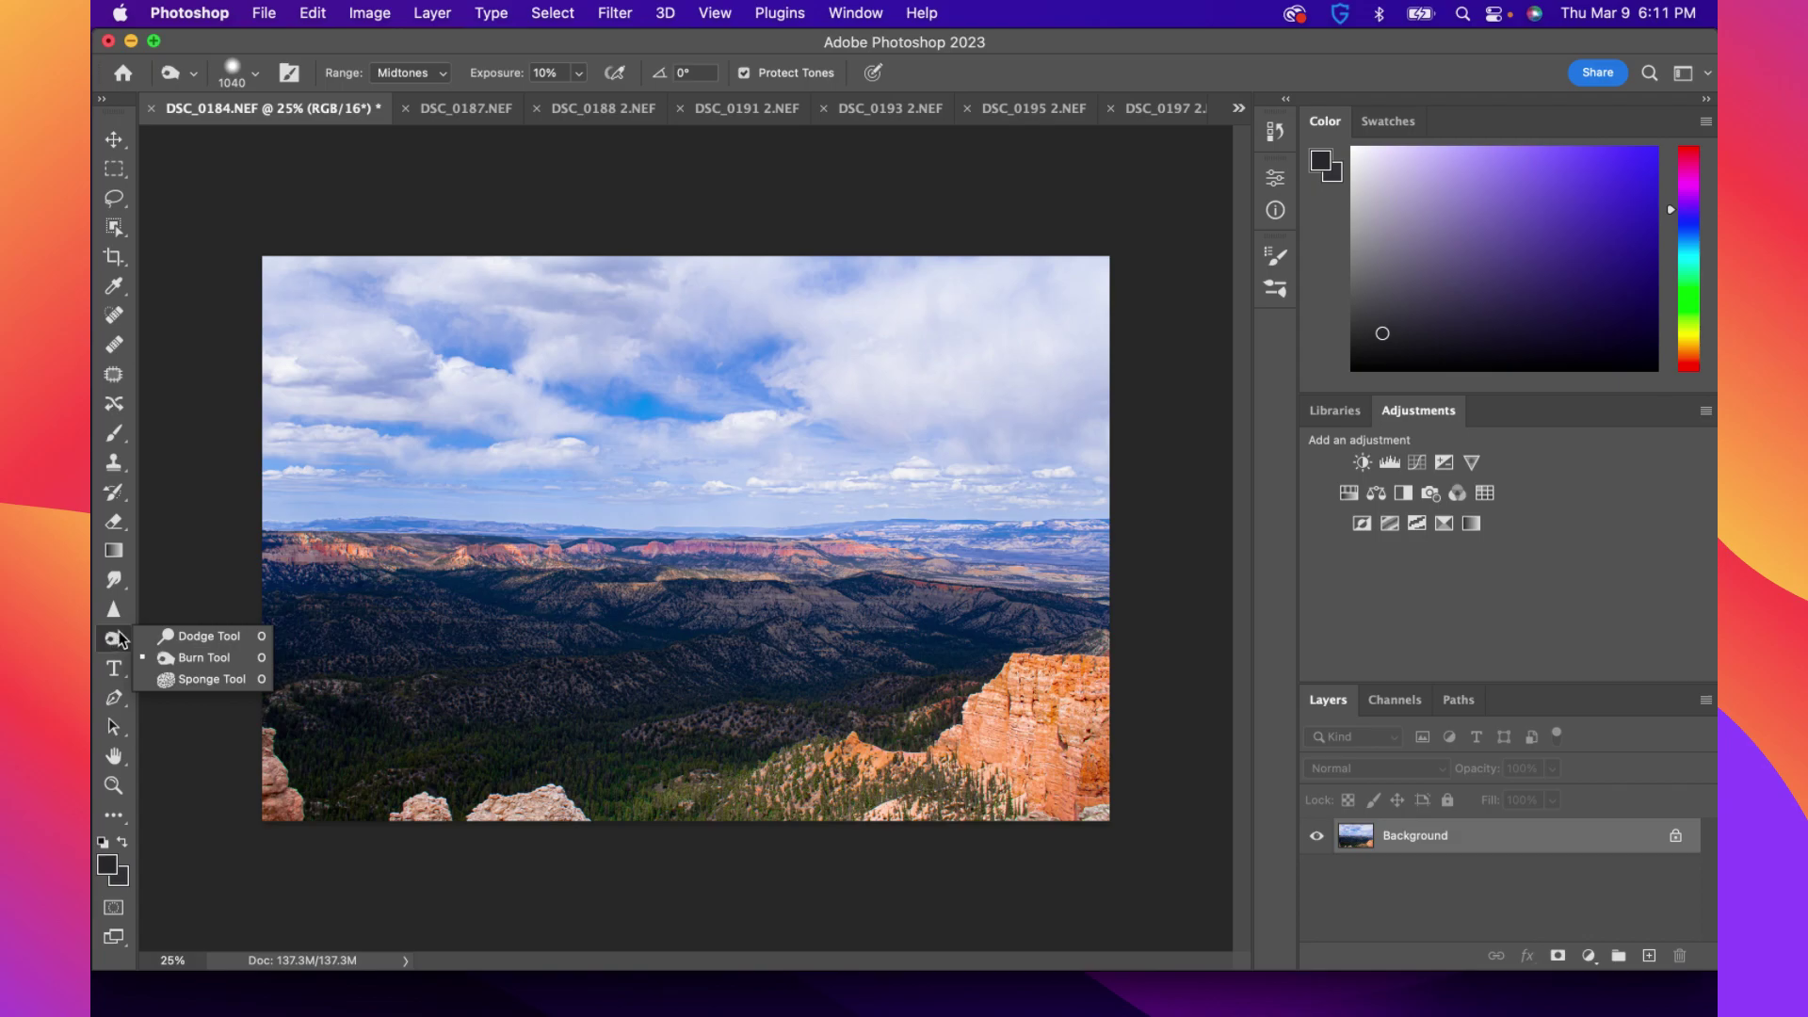
click(428, 73)
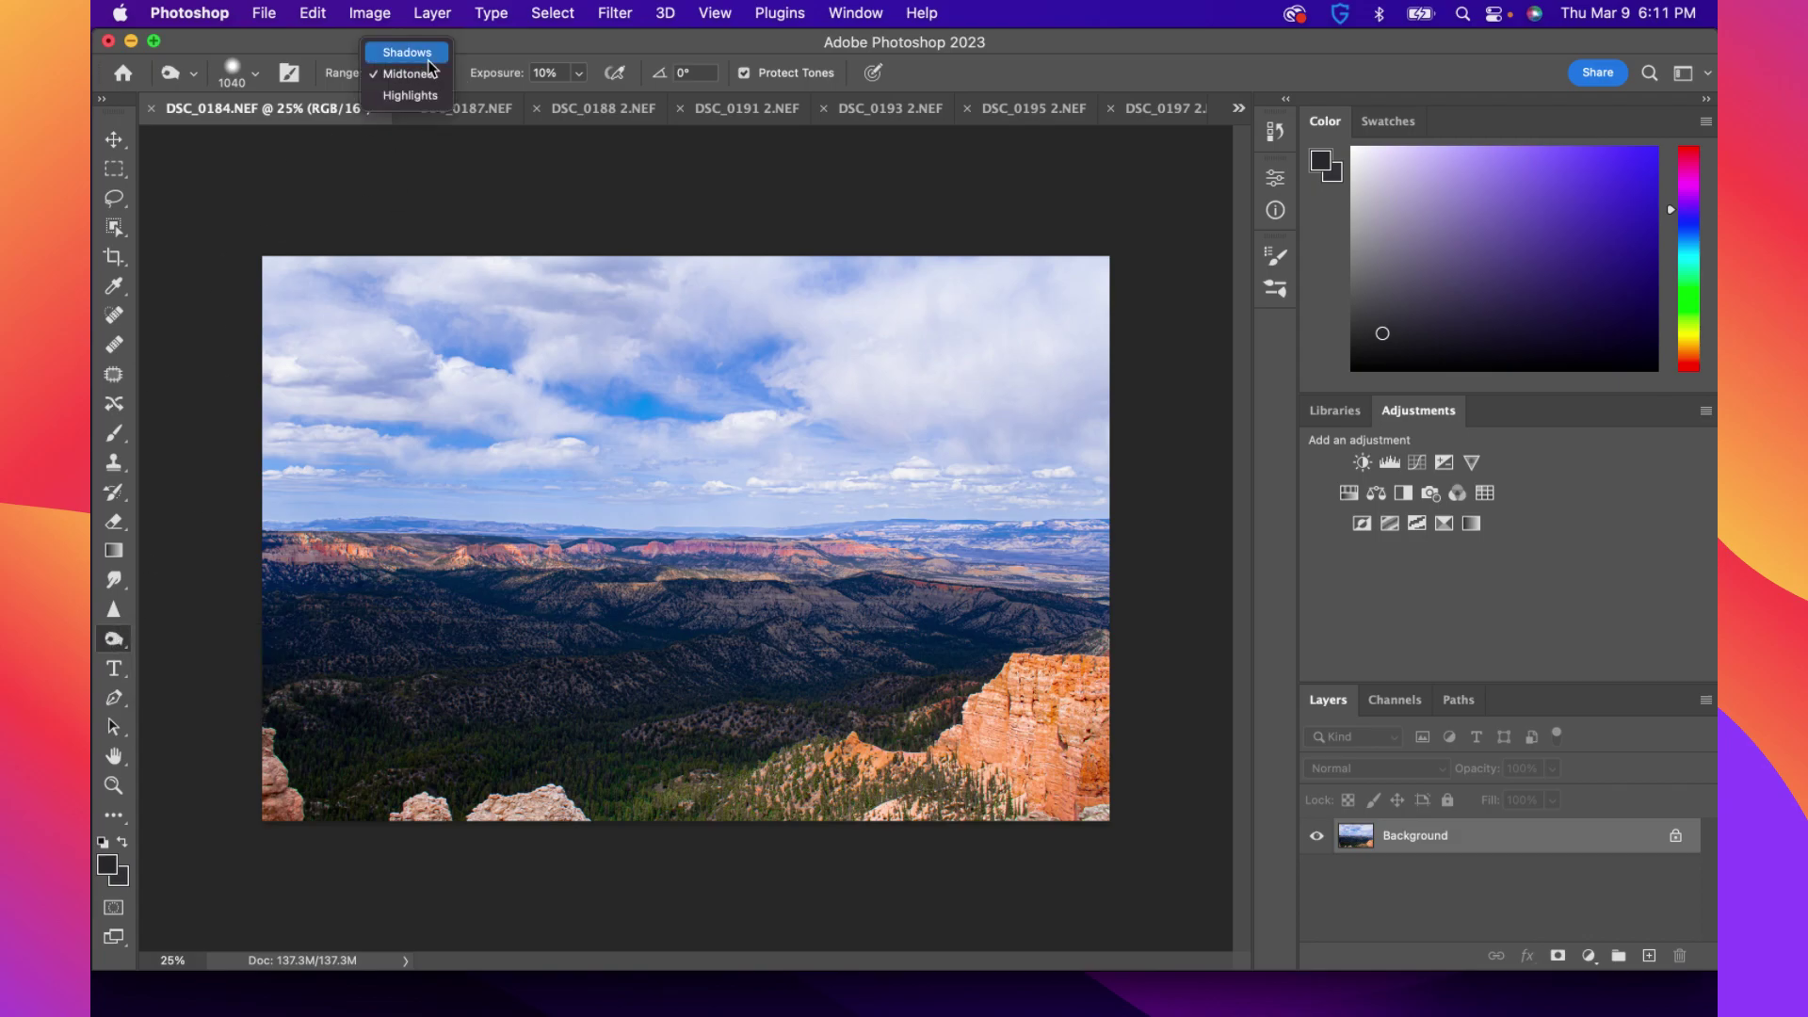
click(410, 52)
mouse_move(846, 683)
mouse_down()
mouse_move(381, 703)
mouse_move(717, 699)
mouse_move(415, 727)
mouse_move(908, 677)
mouse_move(1002, 726)
mouse_move(492, 789)
mouse_move(728, 760)
mouse_move(454, 755)
mouse_move(815, 690)
mouse_move(310, 702)
mouse_move(597, 675)
mouse_up()
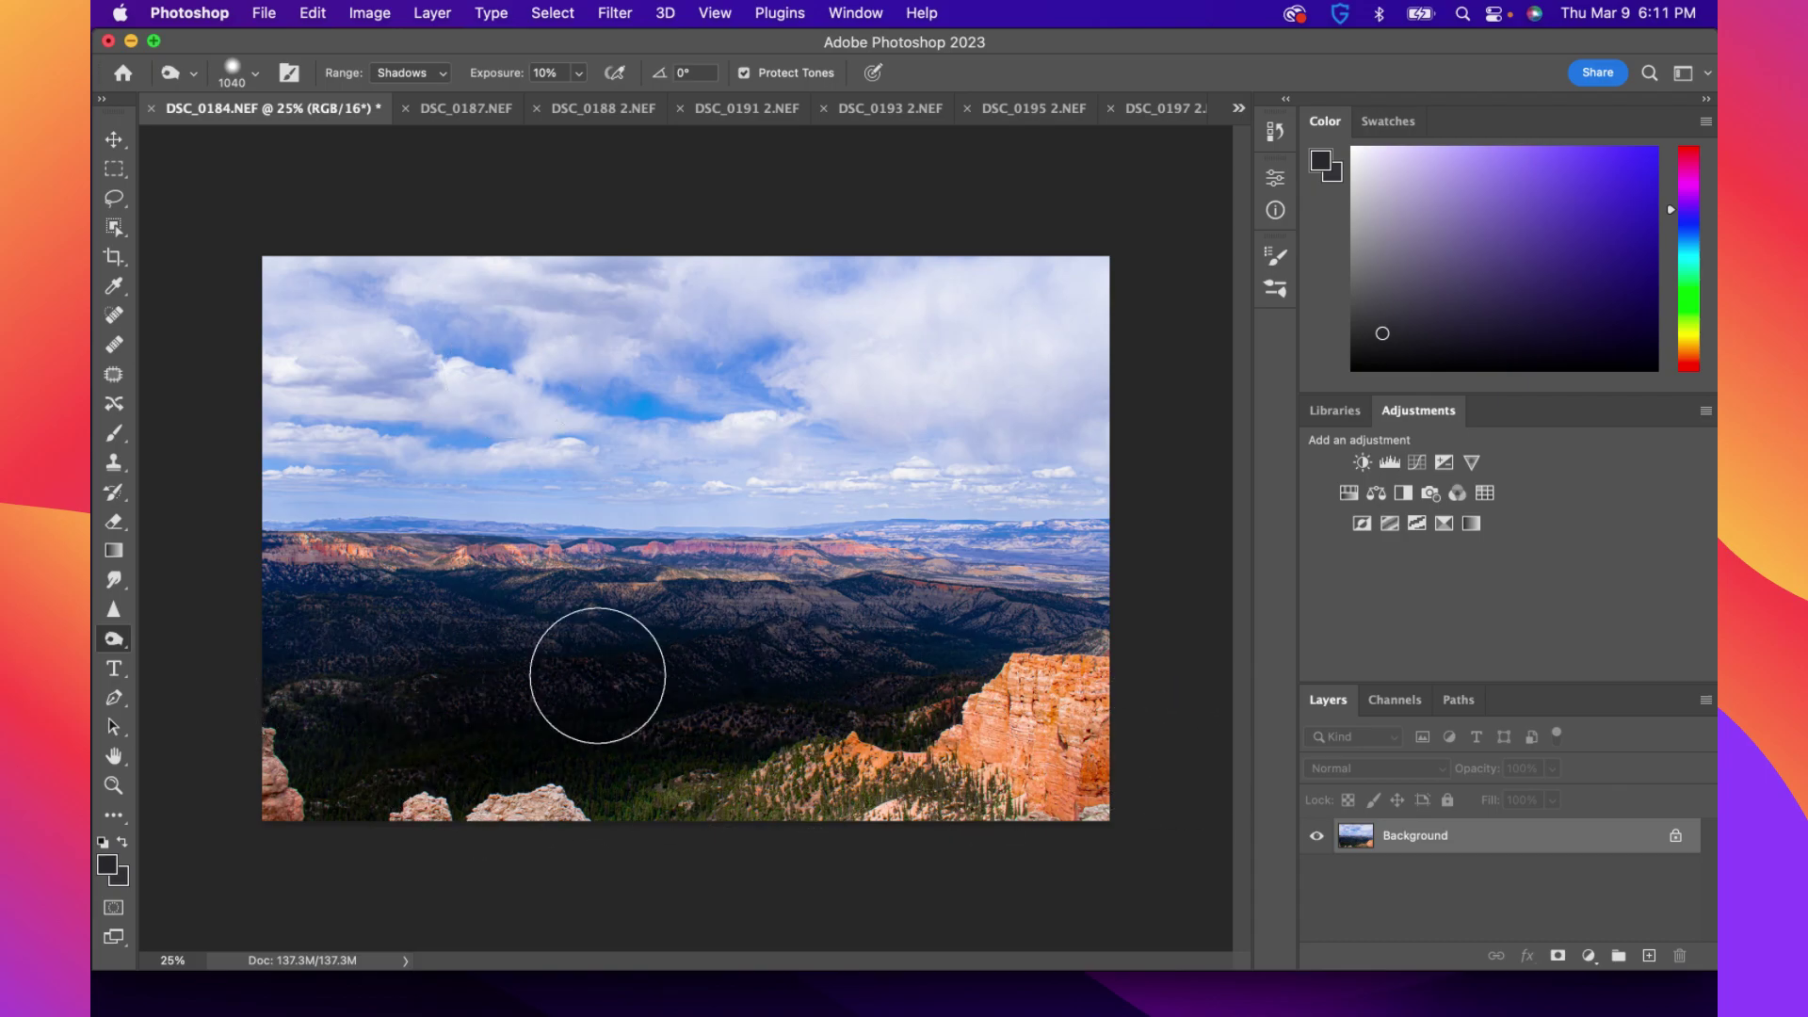
key(super+z)
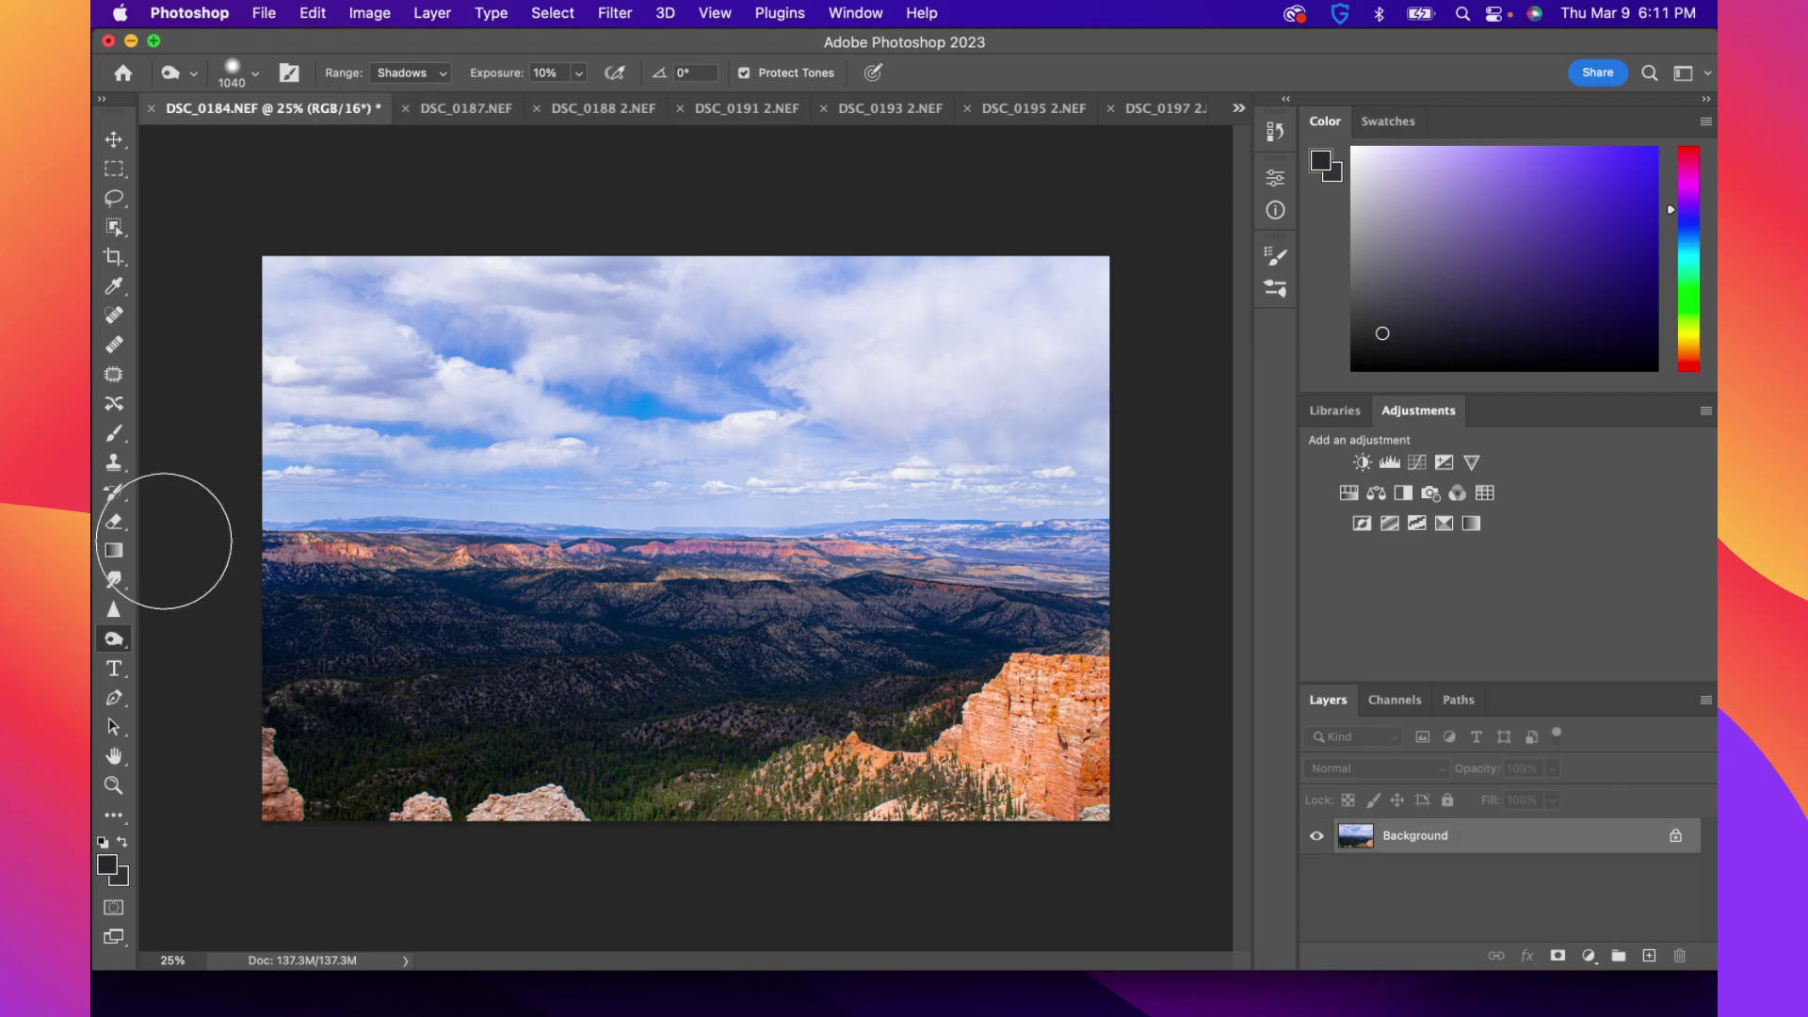
Try the Dodge tool on the valley's shadows at 100% exposure, compare the result, and undo it
drag(109, 642, 193, 635)
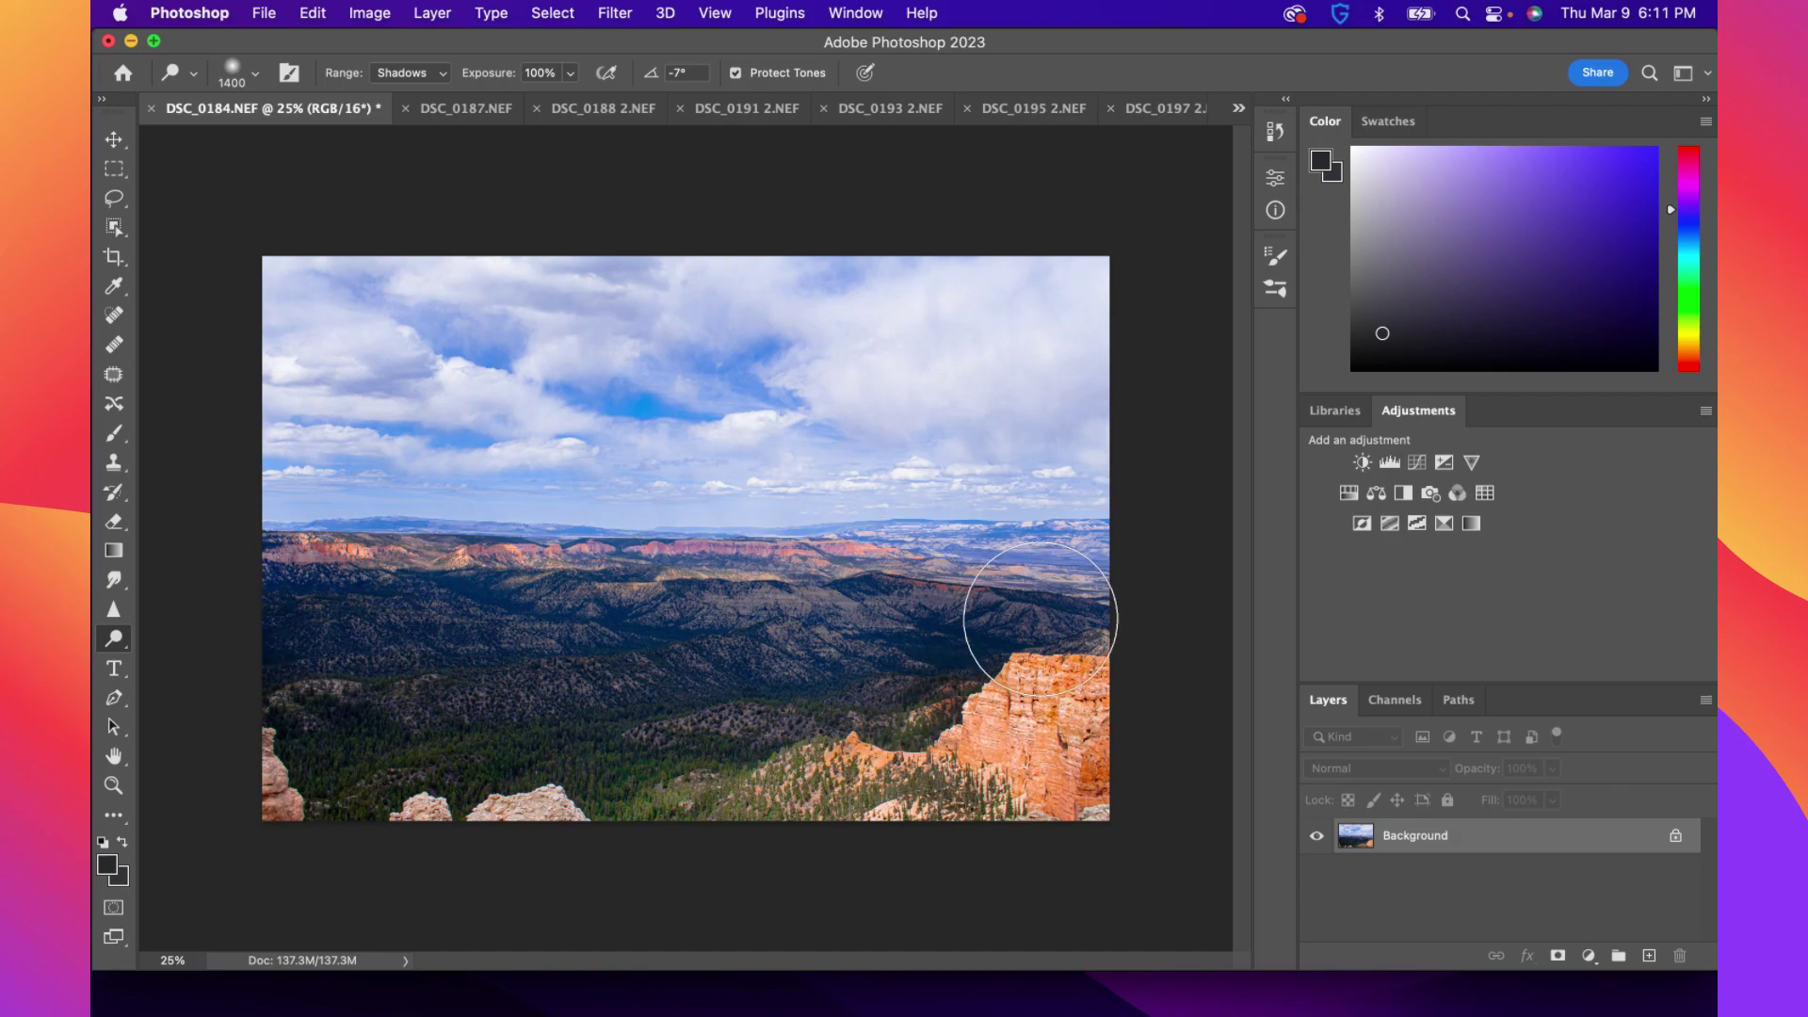
click(1039, 619)
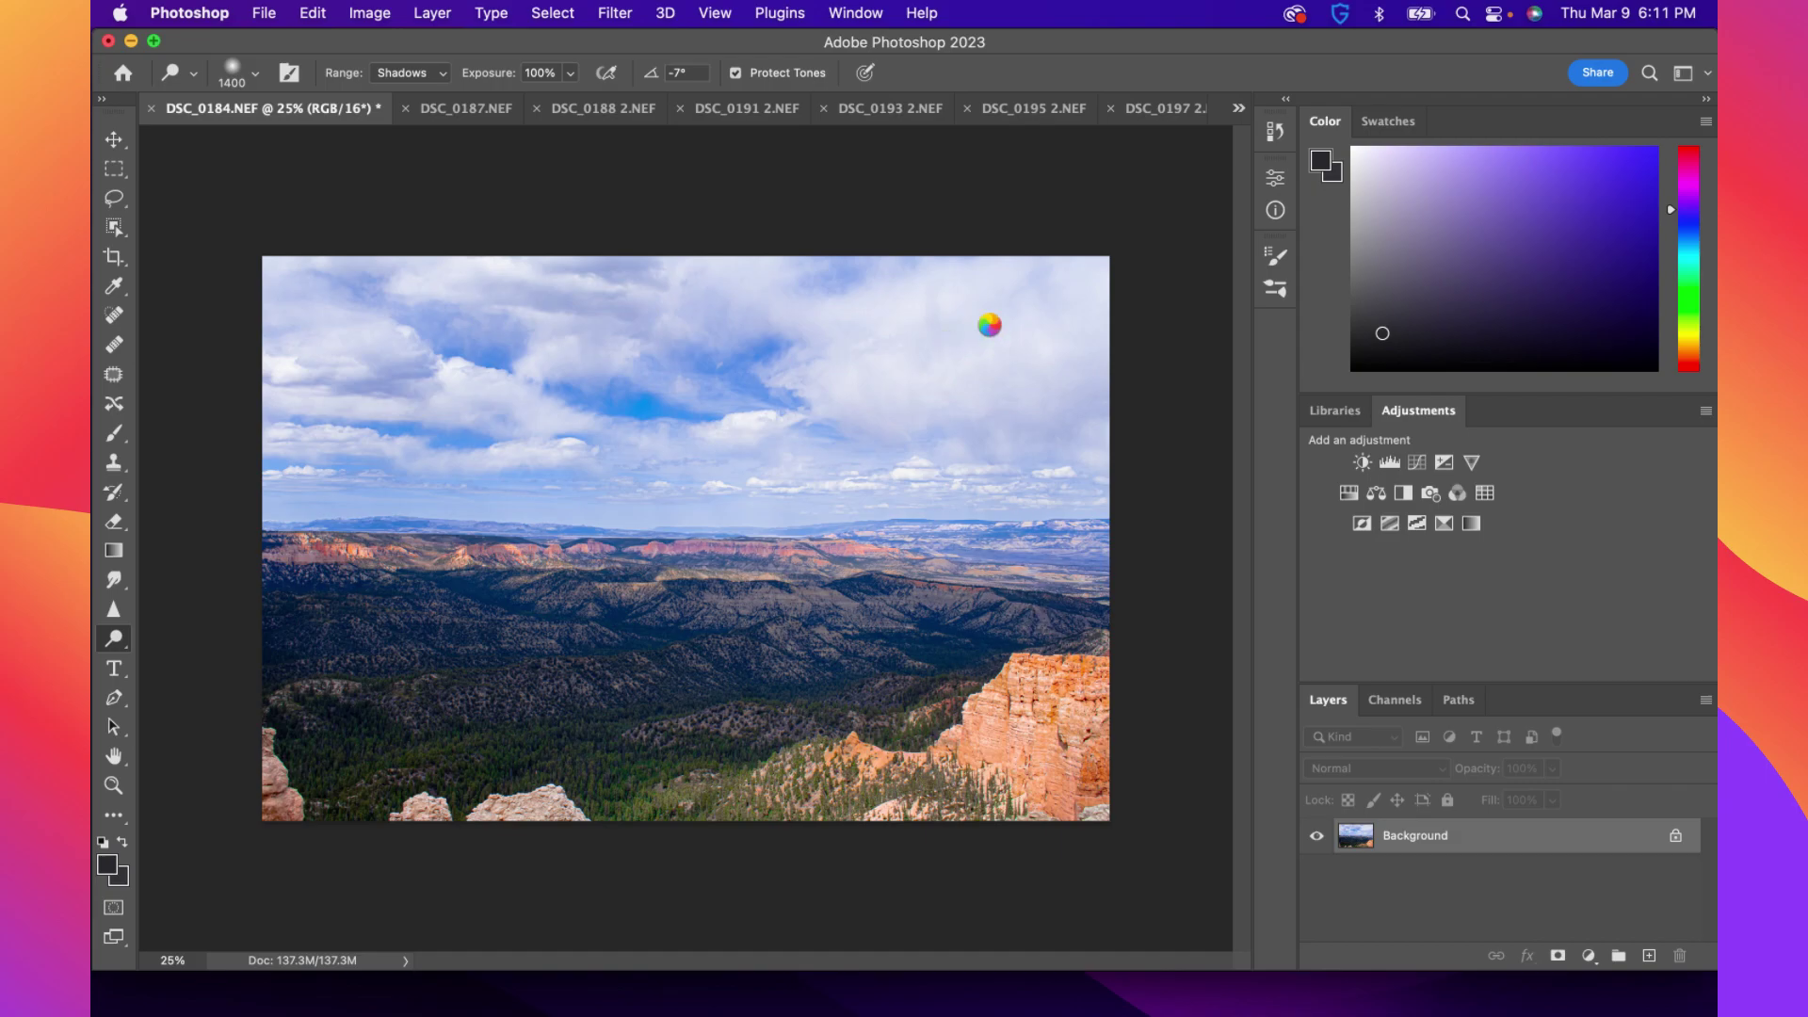
key(super+z)
key(shift+super+z)
key(super+z)
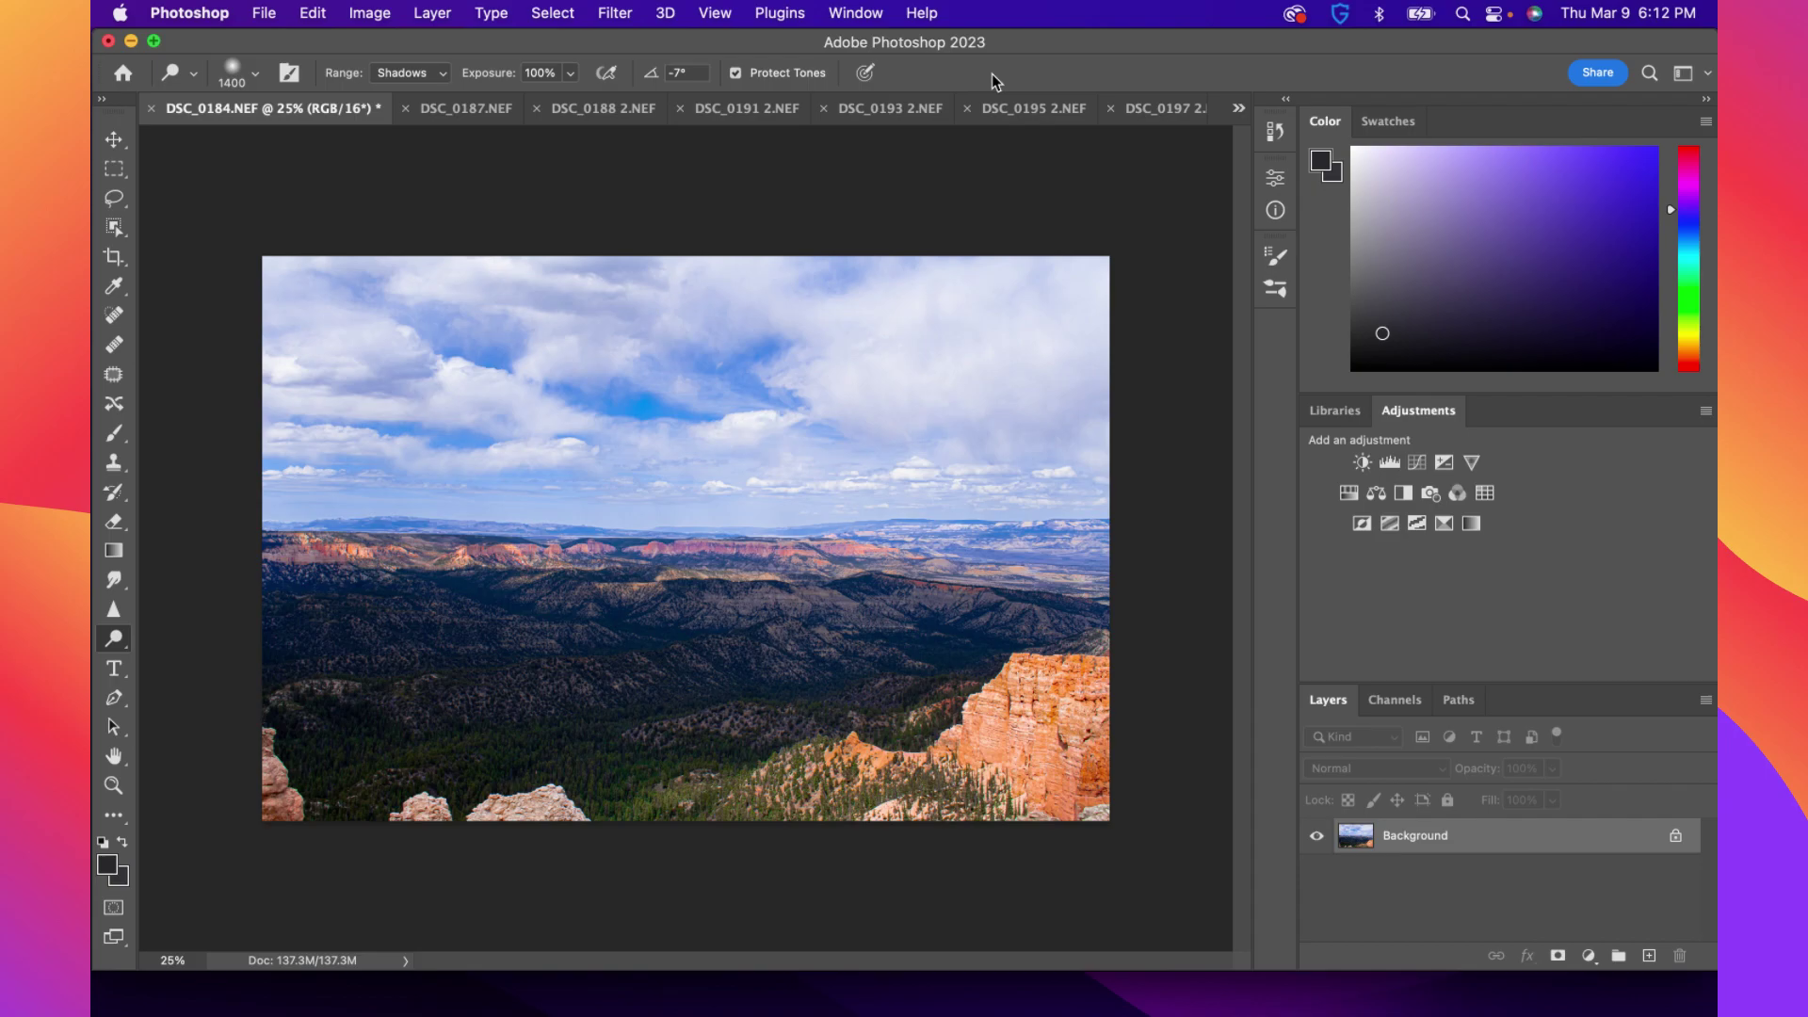
Start a Brightness/Contrast adjustment on the photo with brightness 14 and contrast 41
click(362, 11)
mouse_move(394, 81)
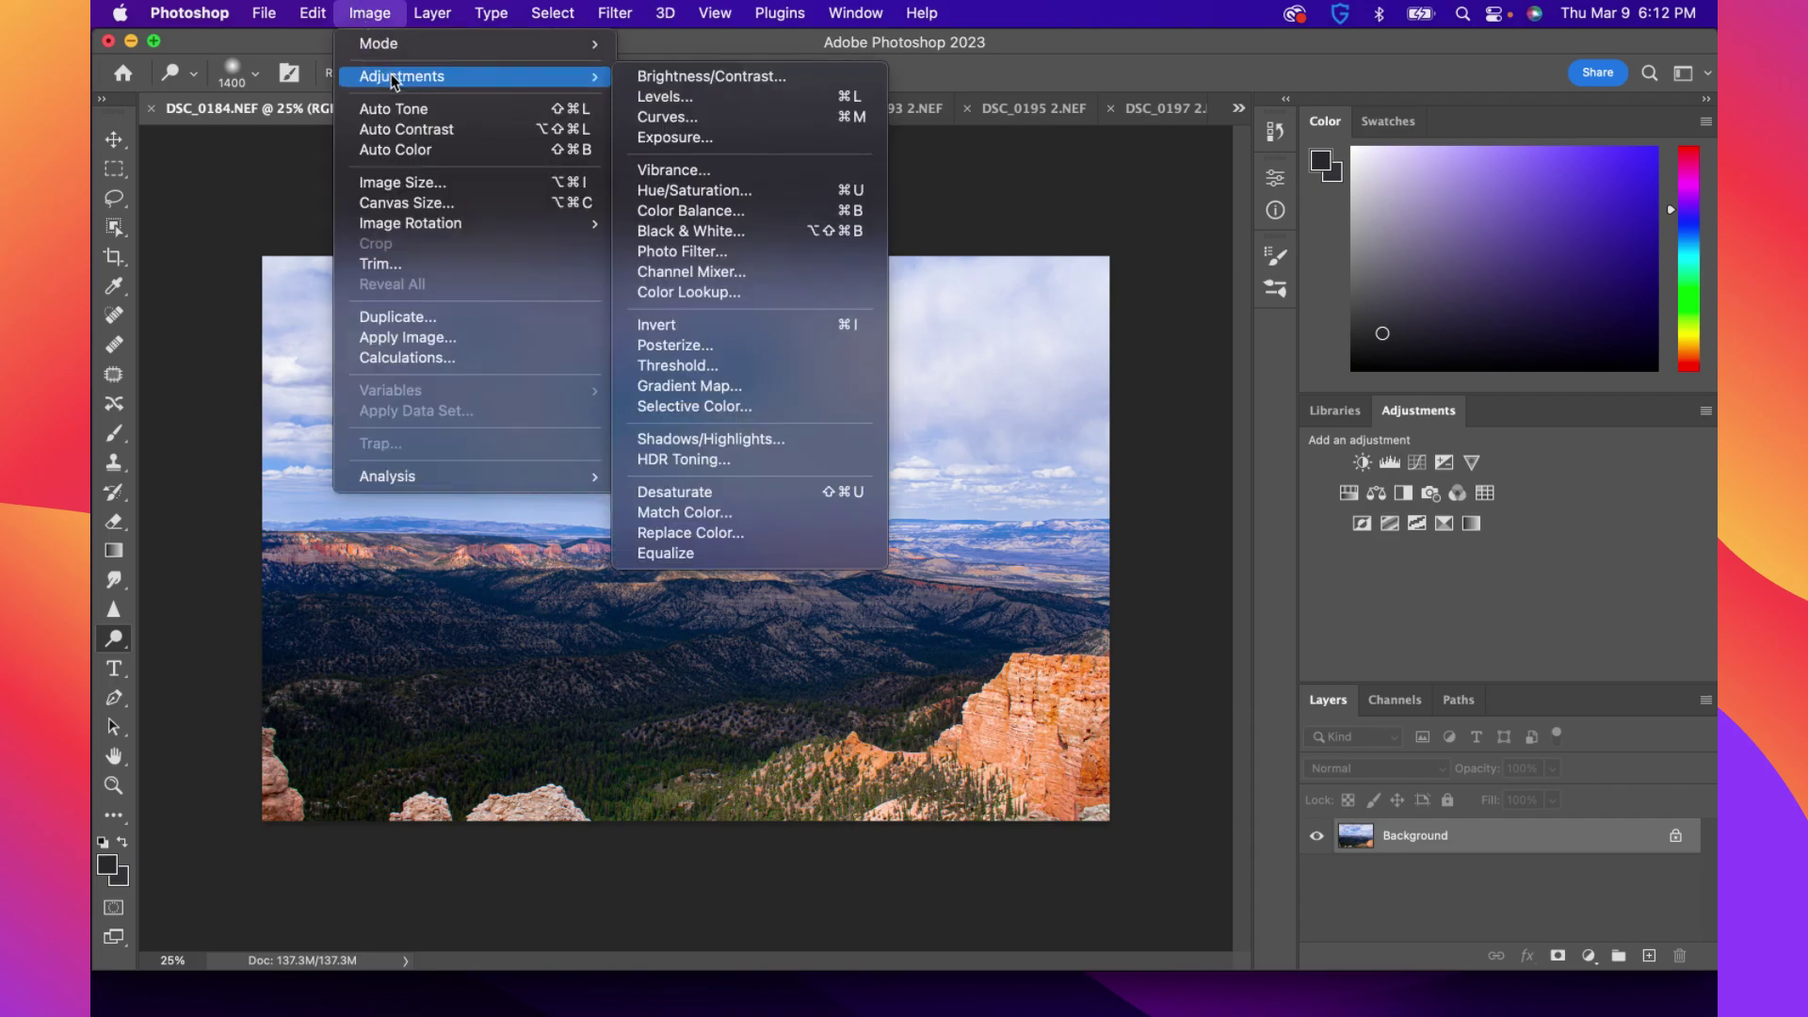
click(719, 79)
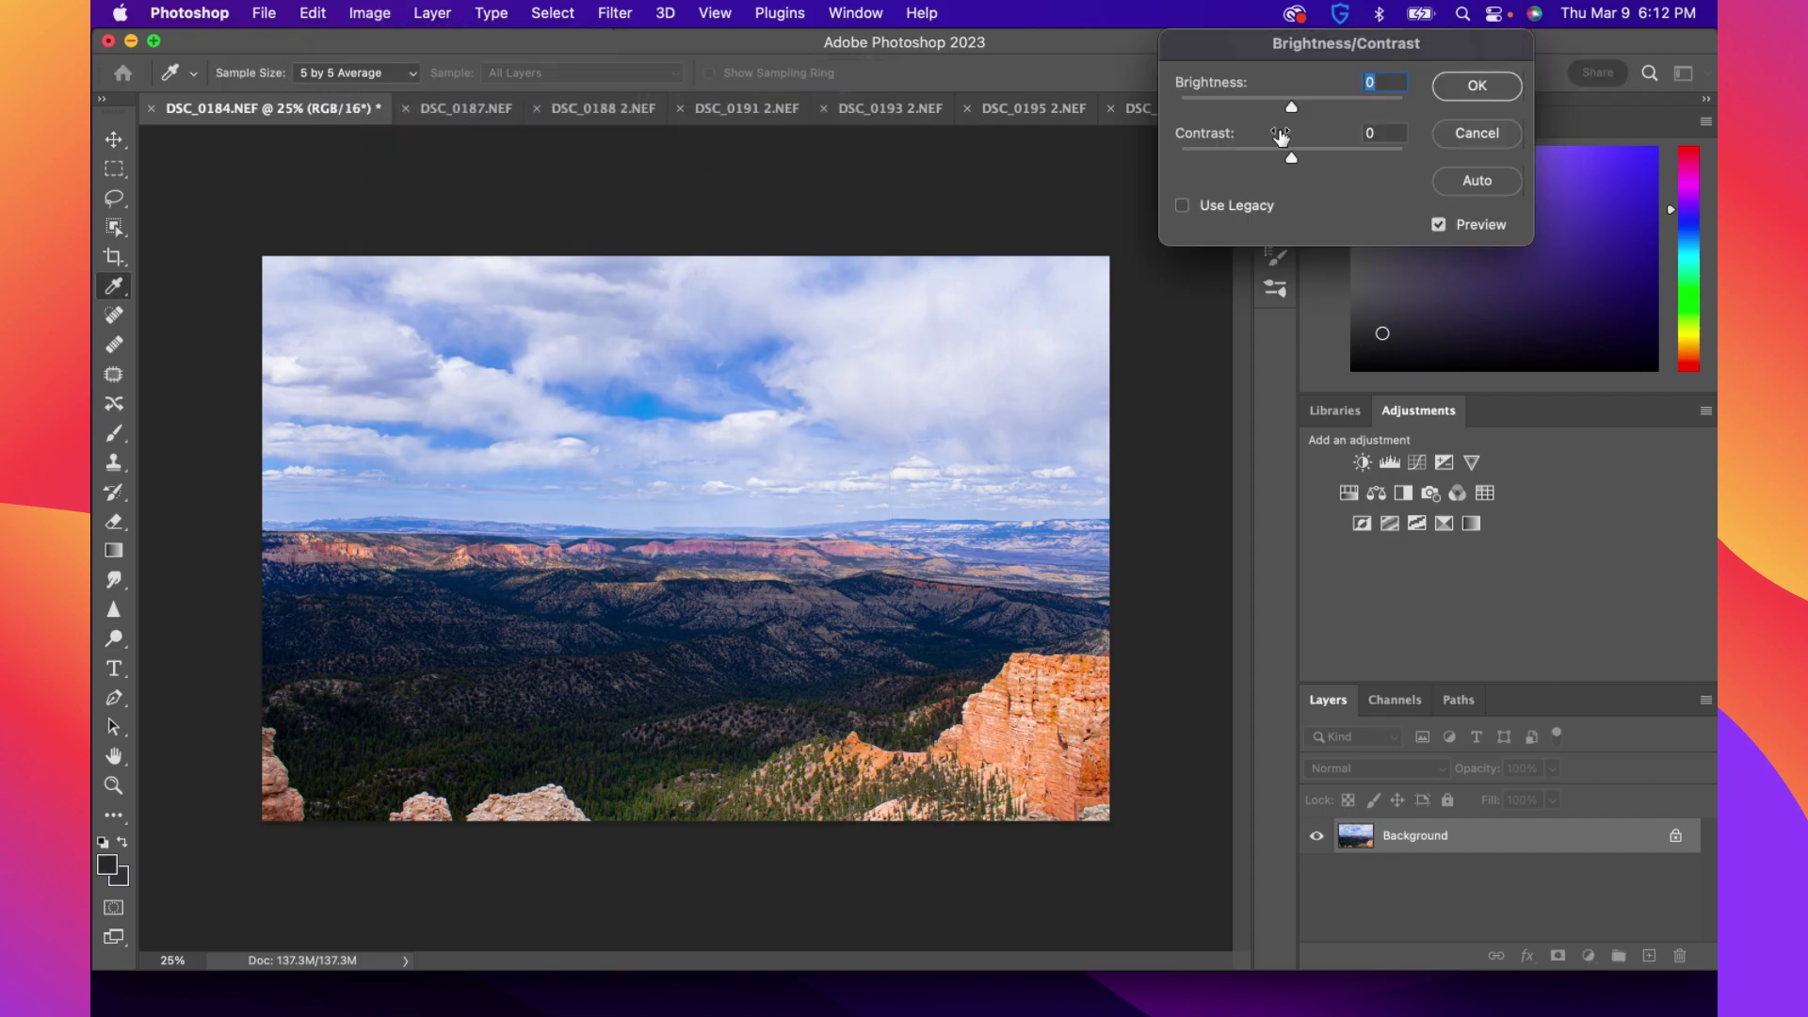
mouse_move(1302, 110)
mouse_down()
mouse_move(1323, 109)
mouse_move(1281, 111)
mouse_move(1311, 116)
mouse_up()
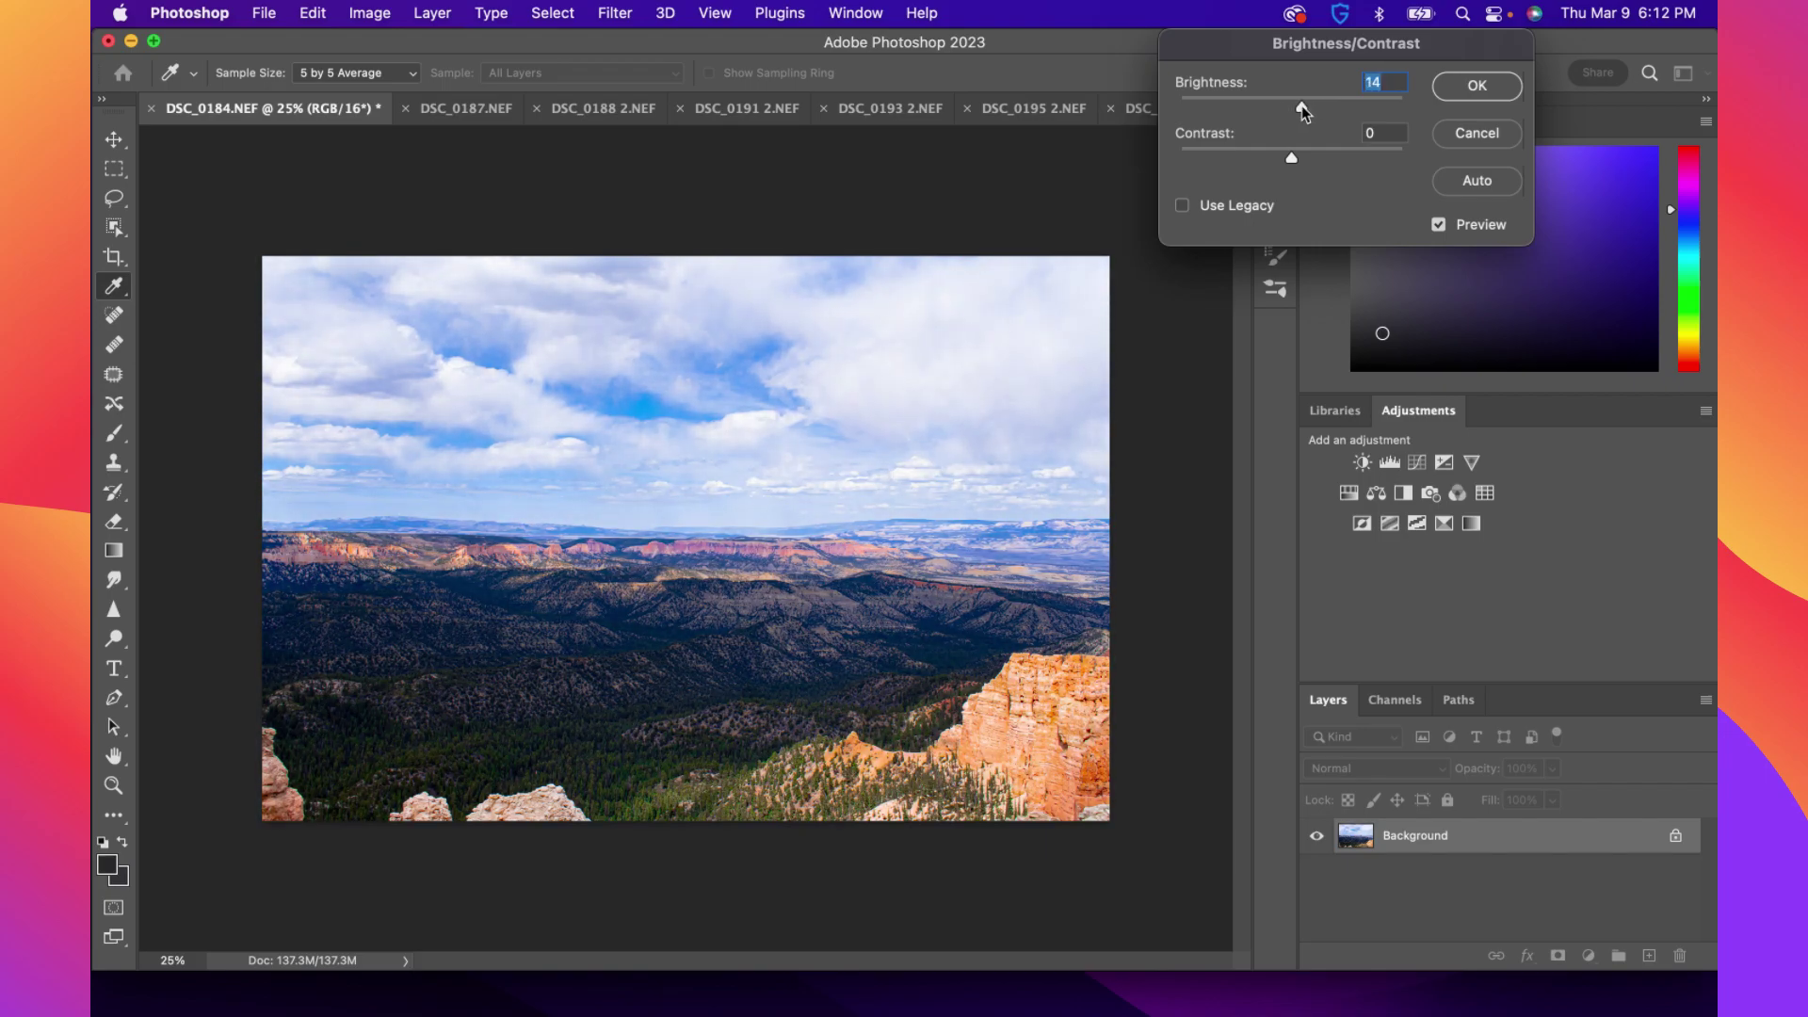
drag(1292, 158, 1341, 152)
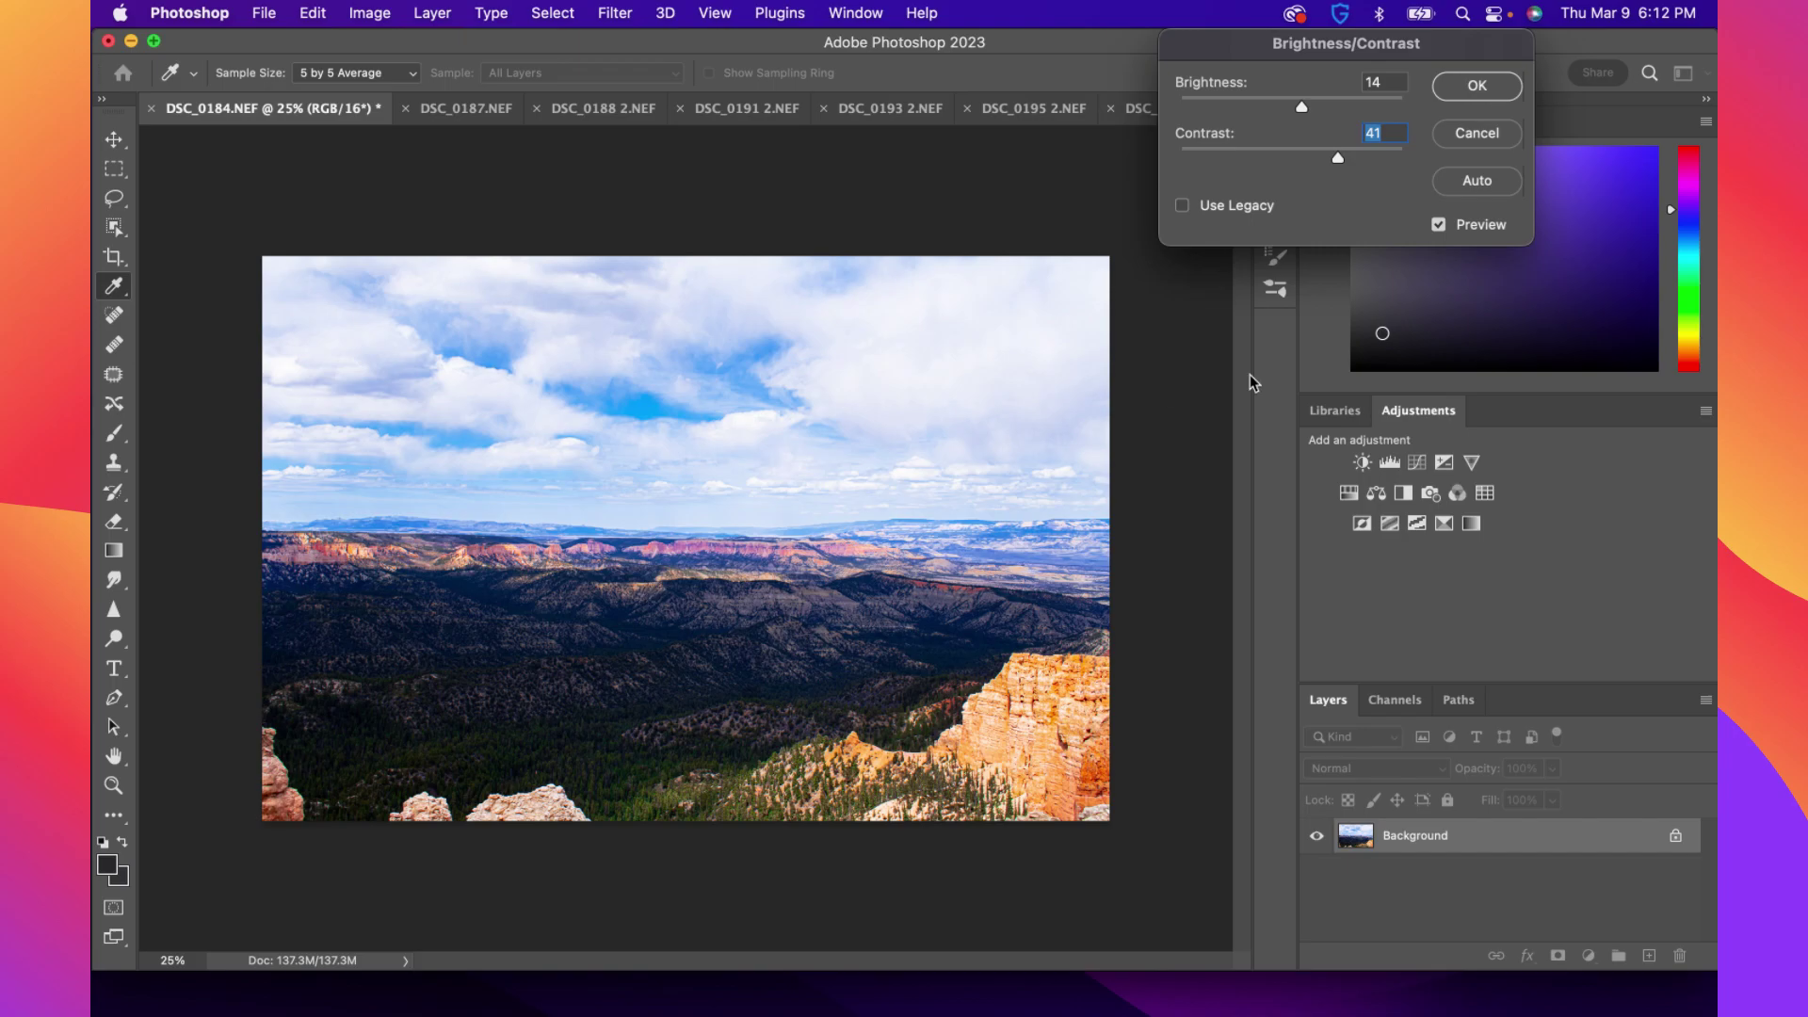
Compare the photo with and without the brightness and contrast preview, and apply the adjustment
click(1439, 225)
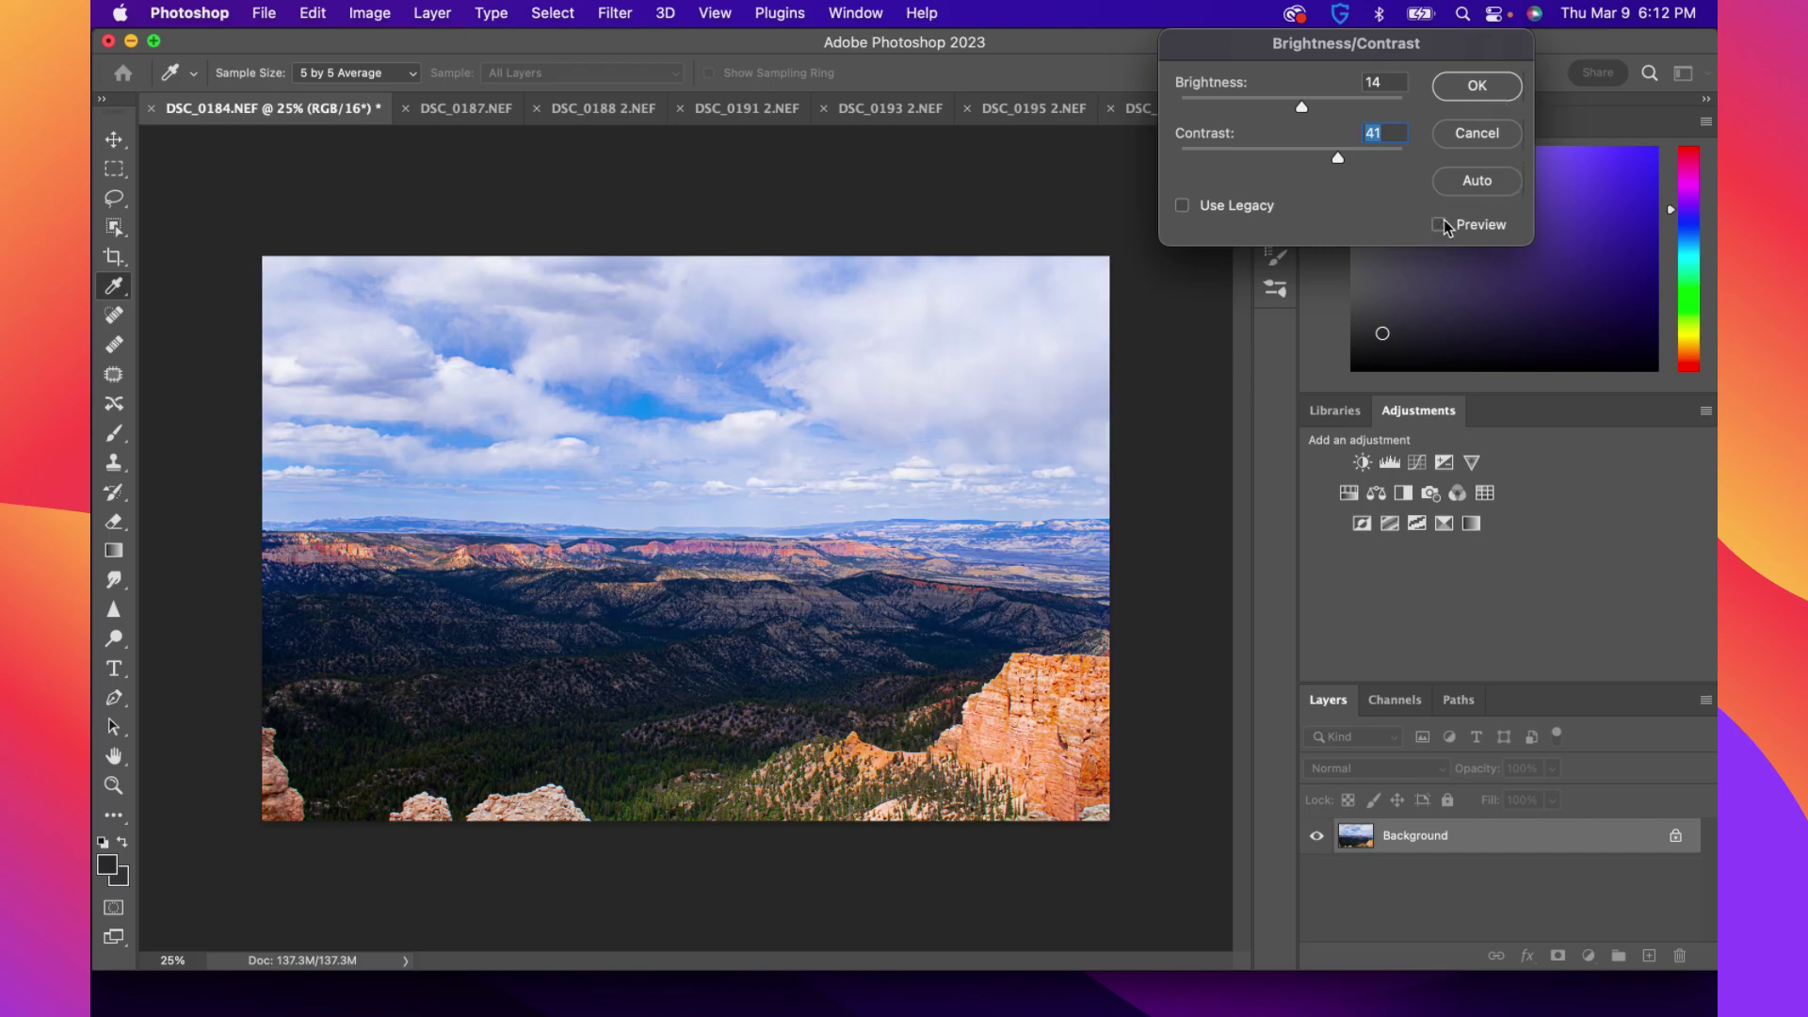
click(1441, 225)
click(1441, 225)
click(1440, 225)
click(1441, 225)
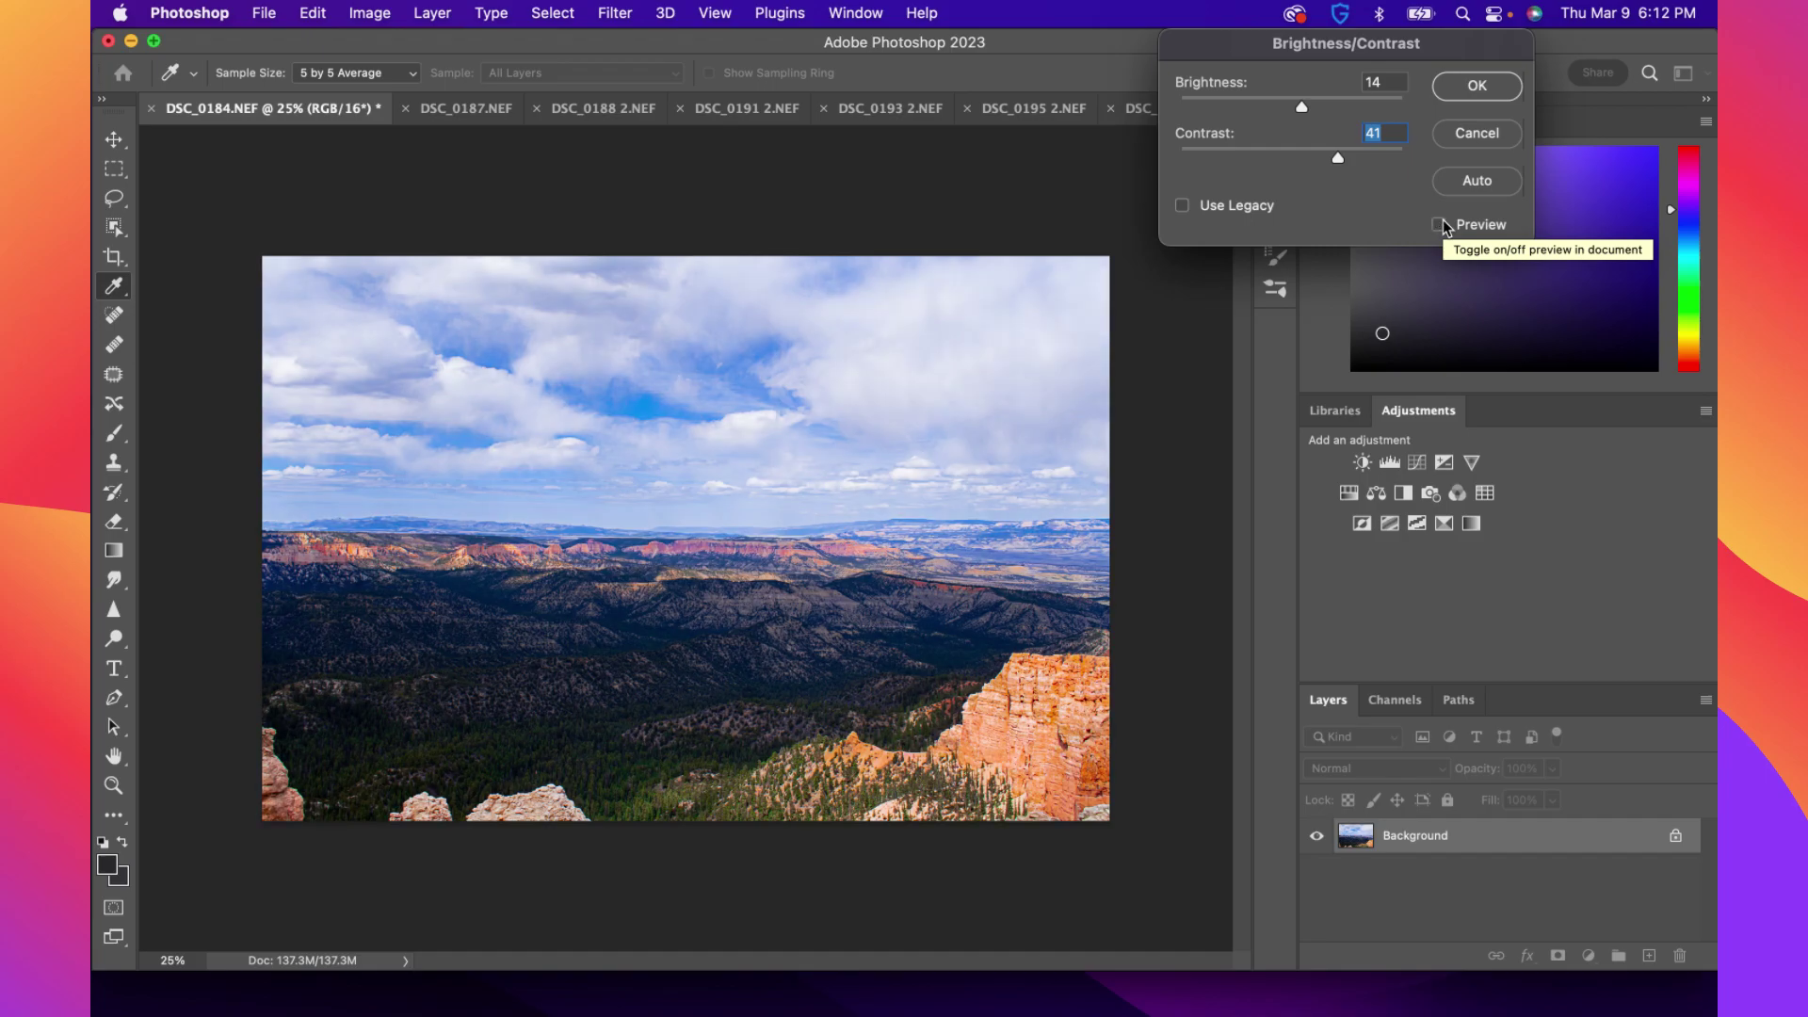
click(1441, 225)
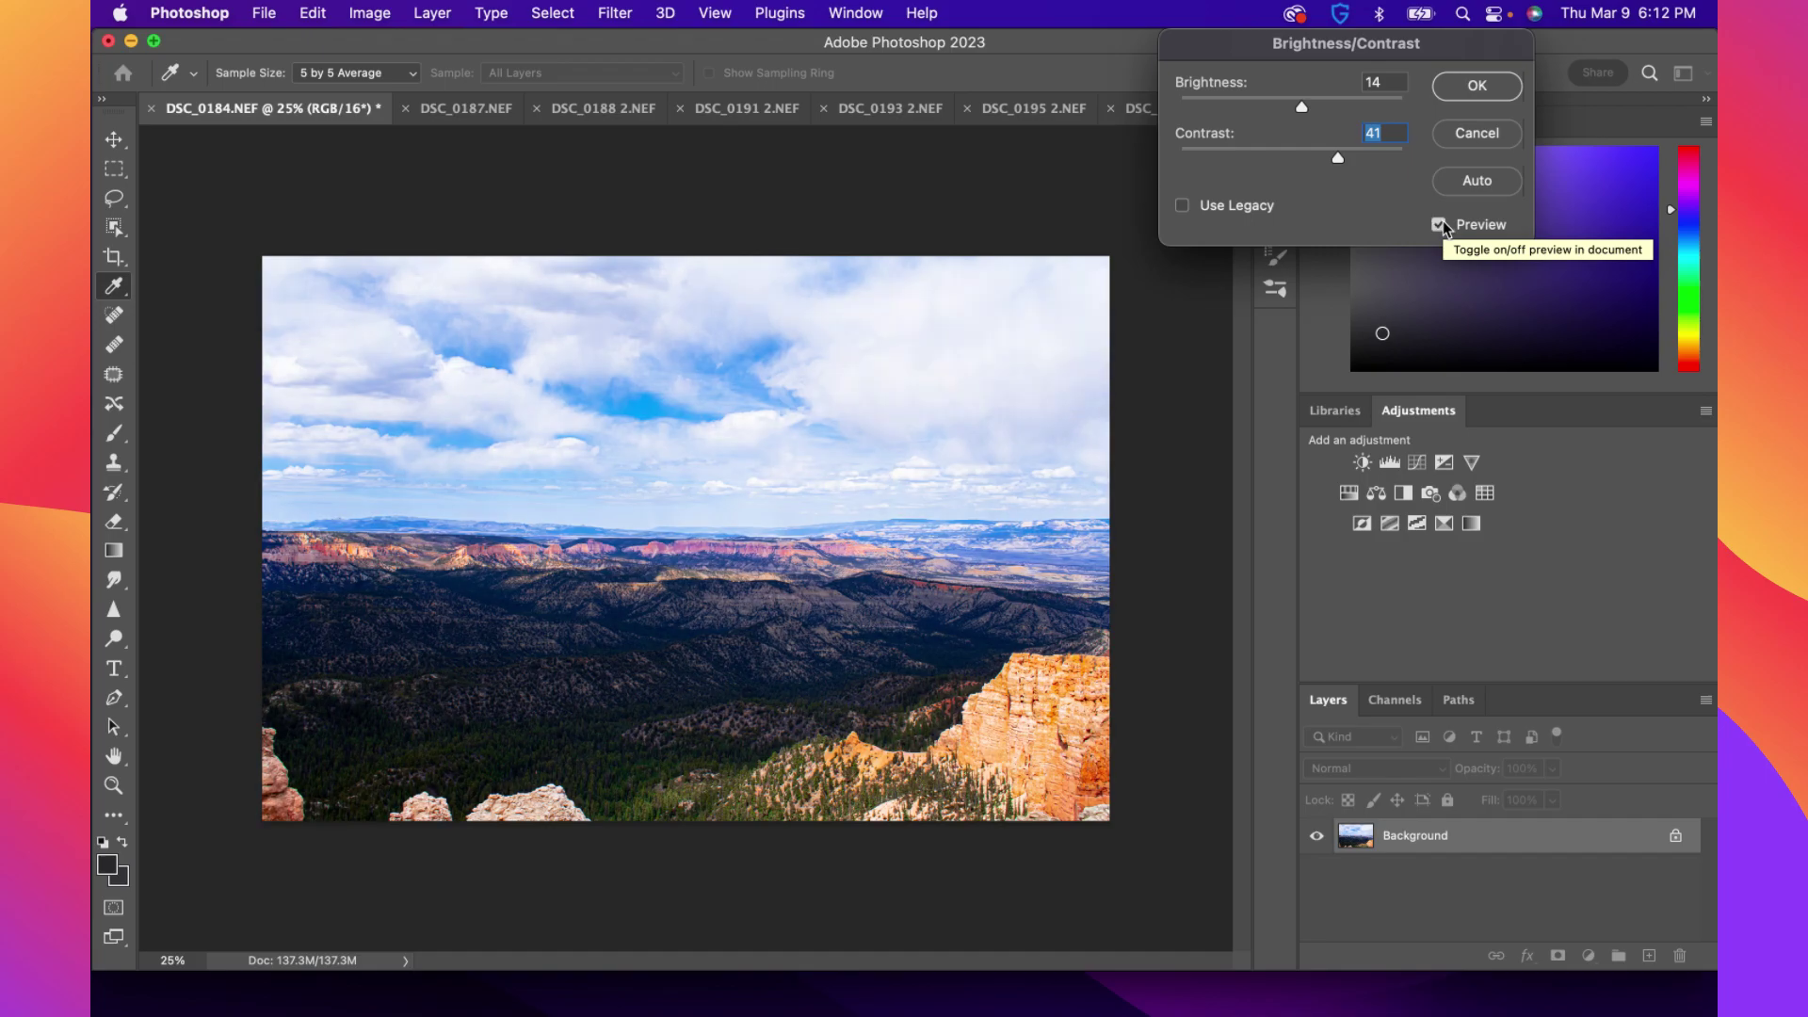
click(1441, 225)
click(1441, 225)
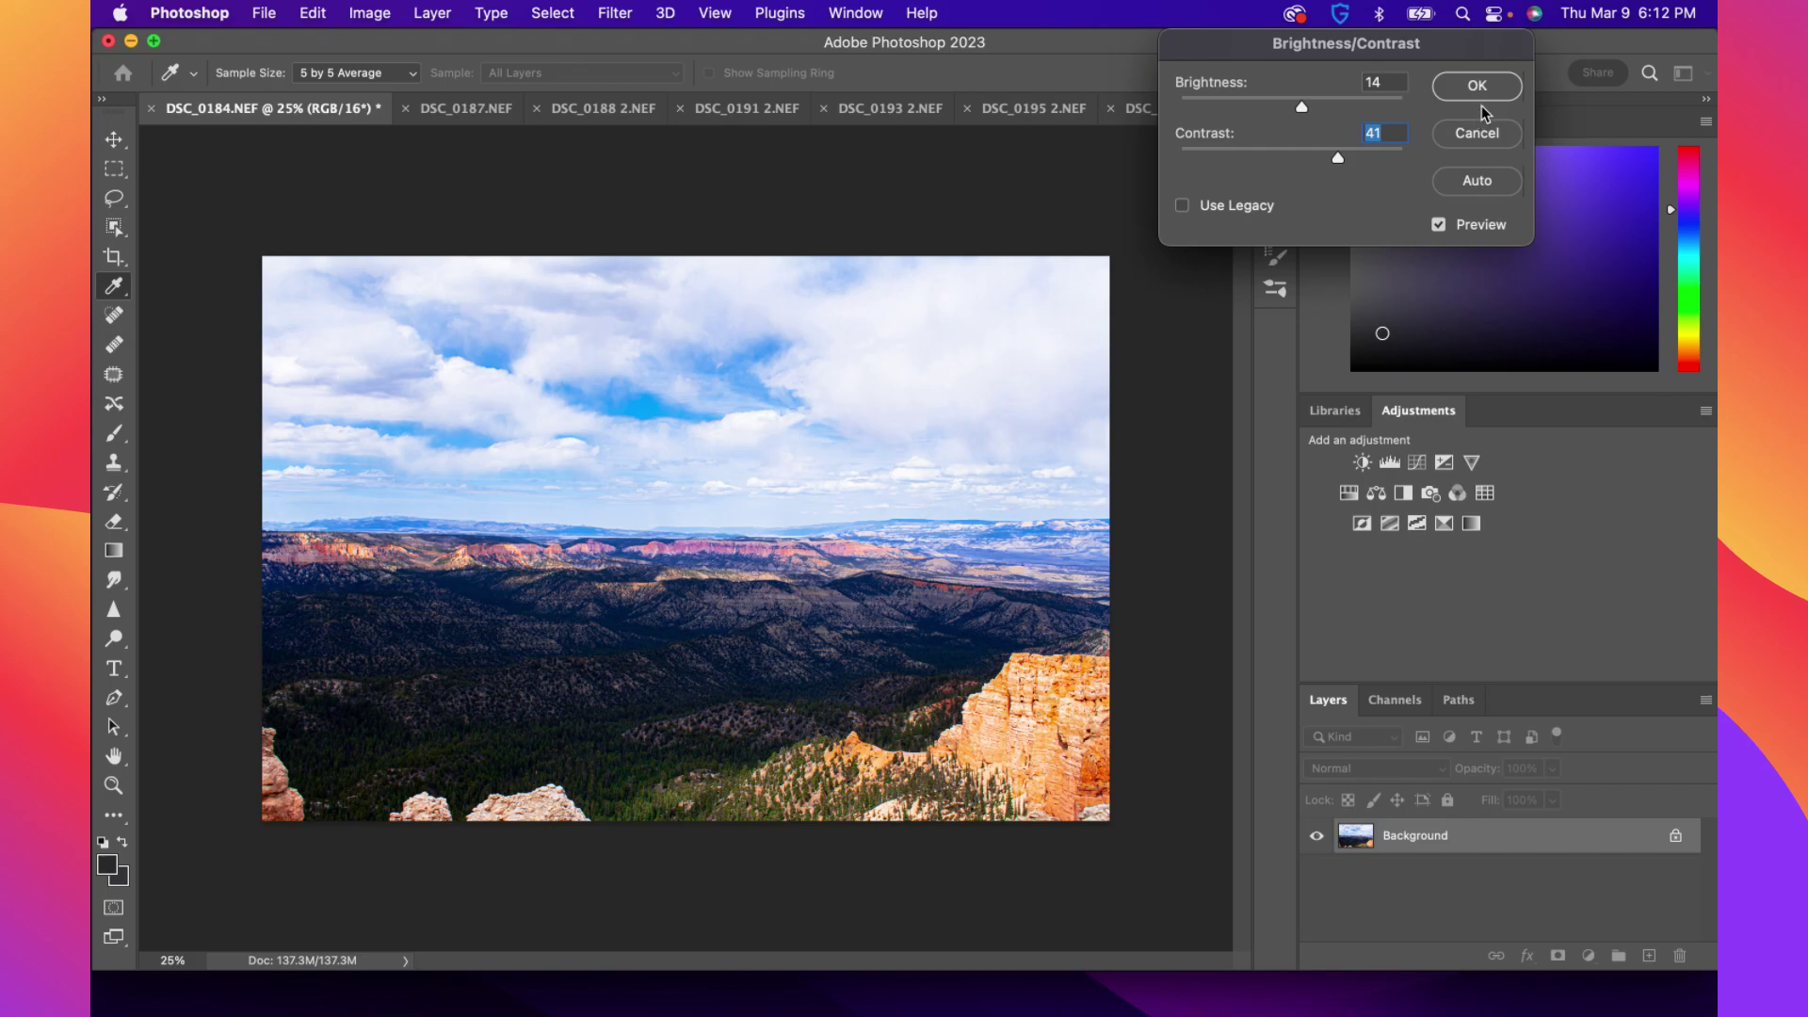
key(o)
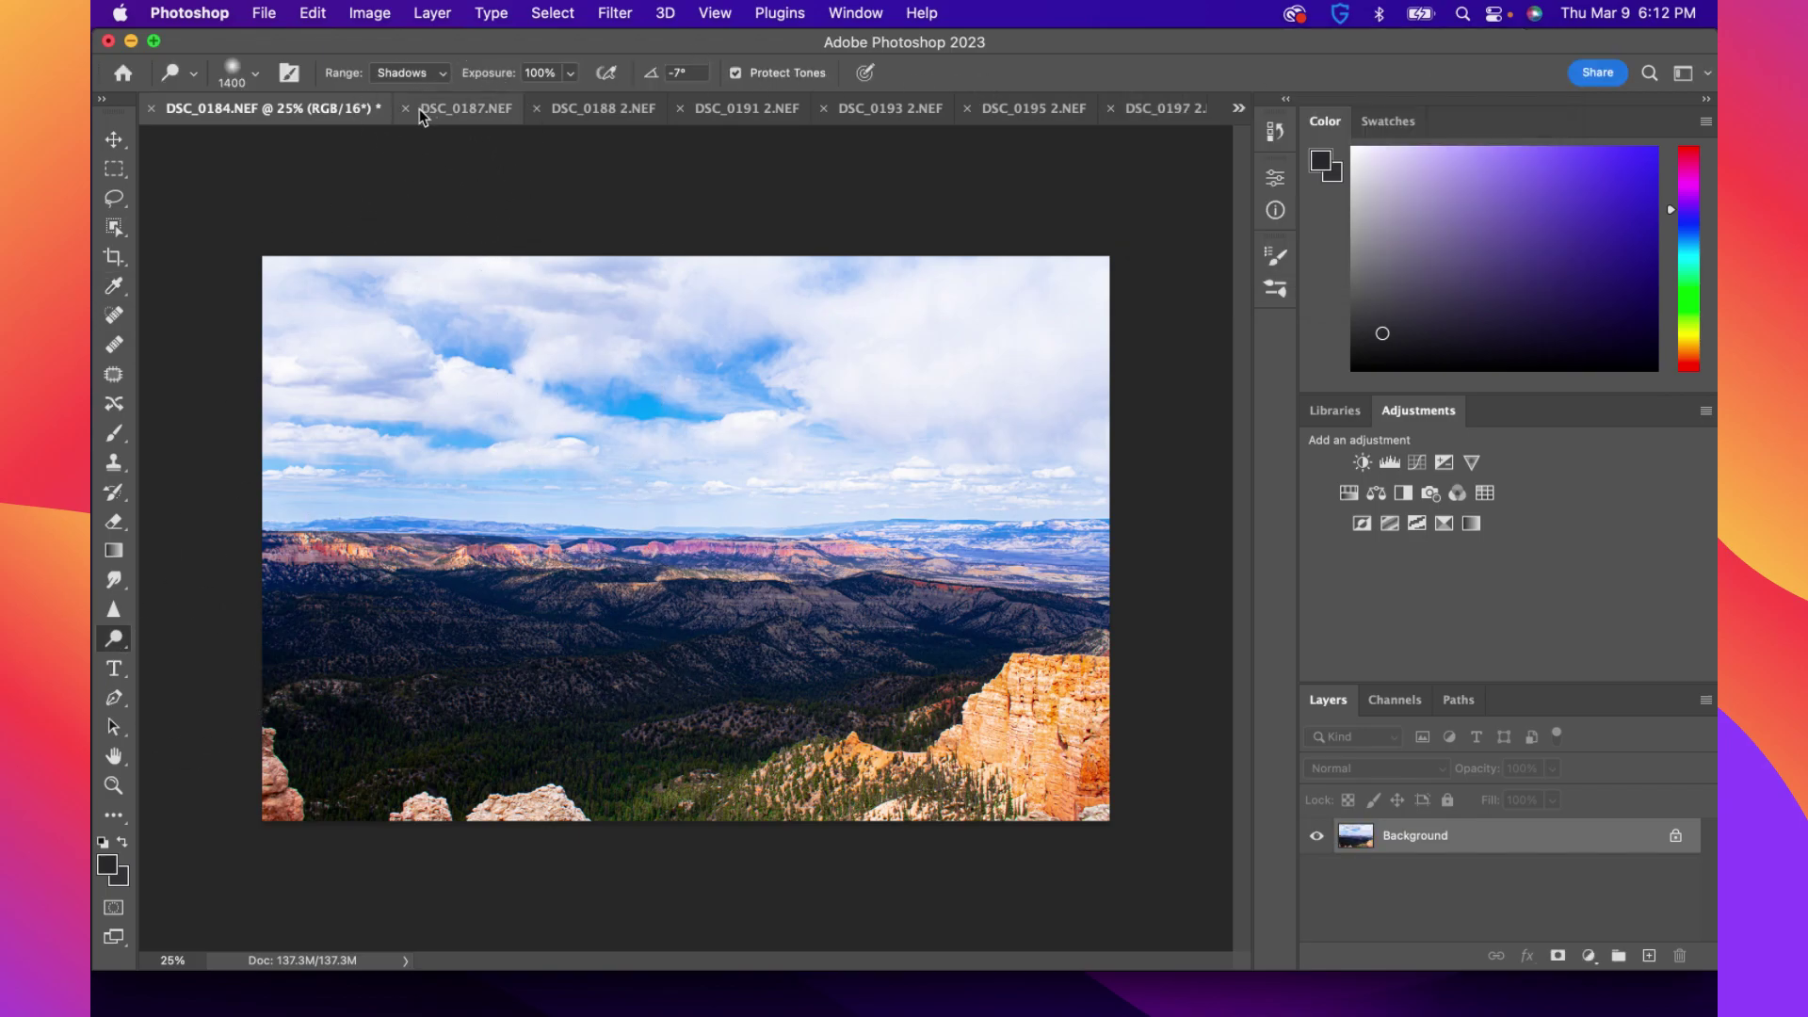
Set the Dodge brush size to 1040 px and undo the last dodge stroke
click(243, 69)
text(1040)
key(Return)
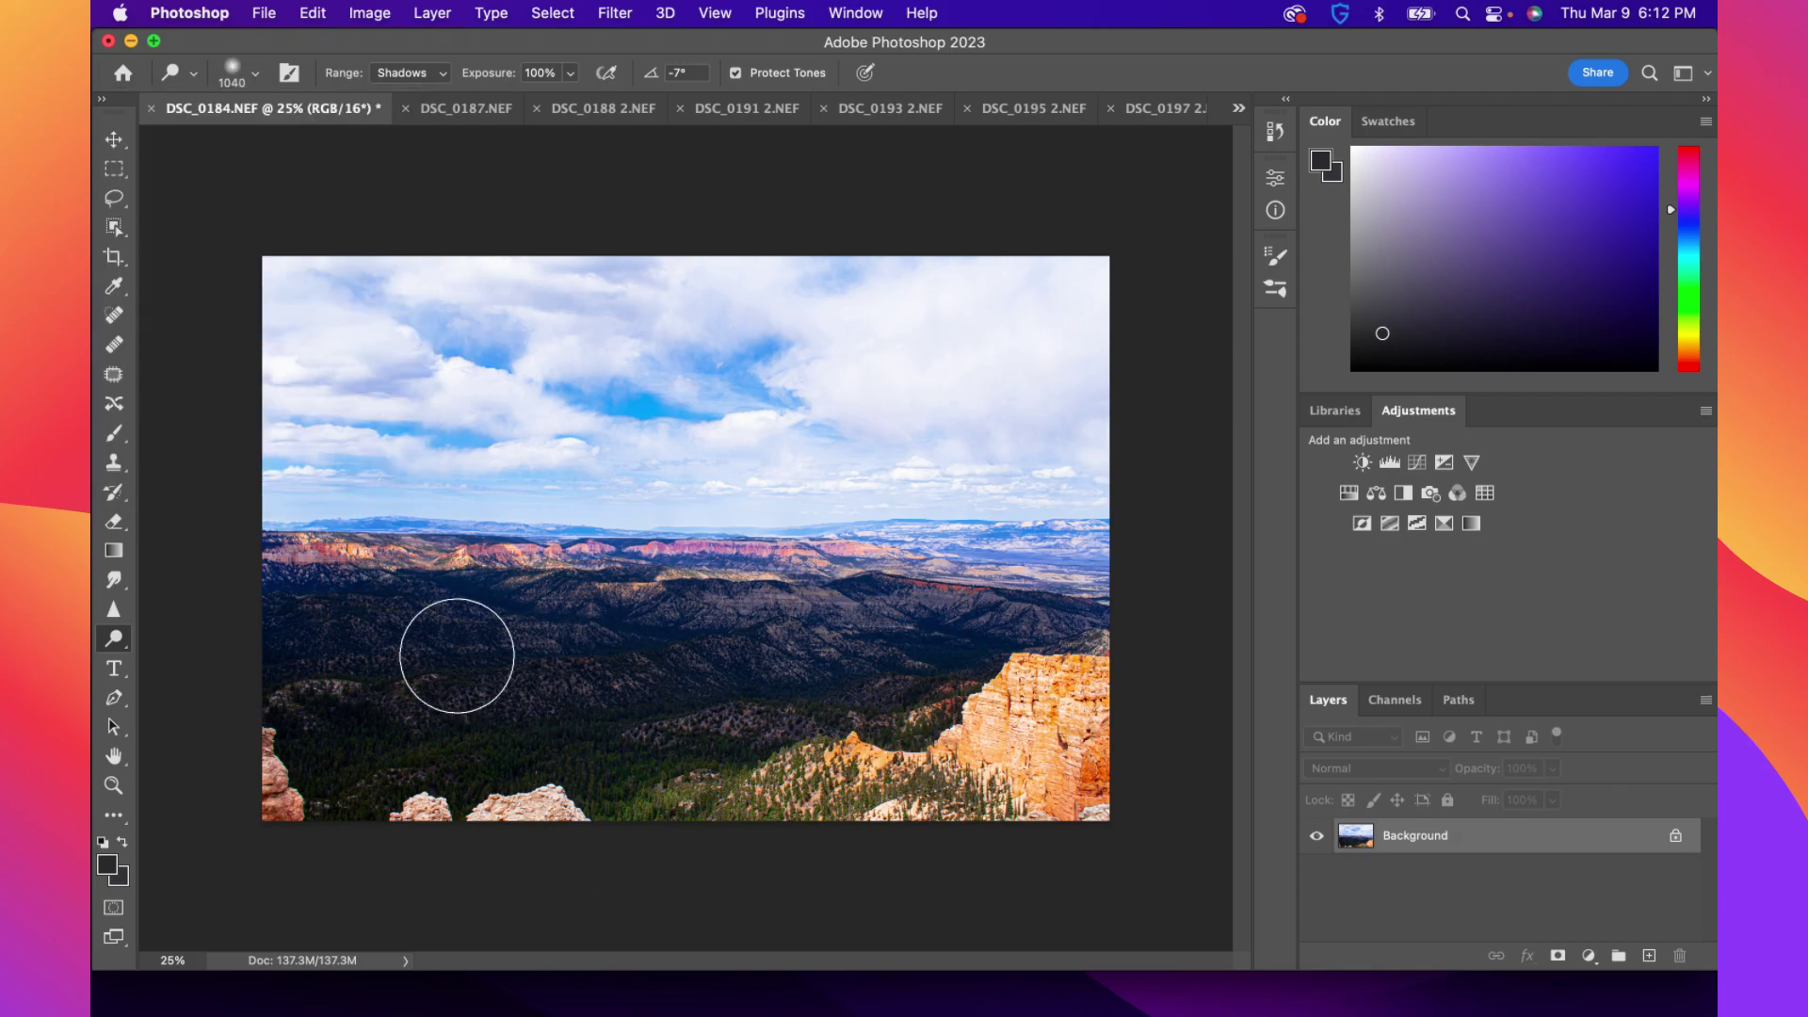
key(super+z)
Set the Dodge tool's exposure to 10% and its brush size to 500 px
click(571, 74)
click(524, 74)
text(10)
key(Return)
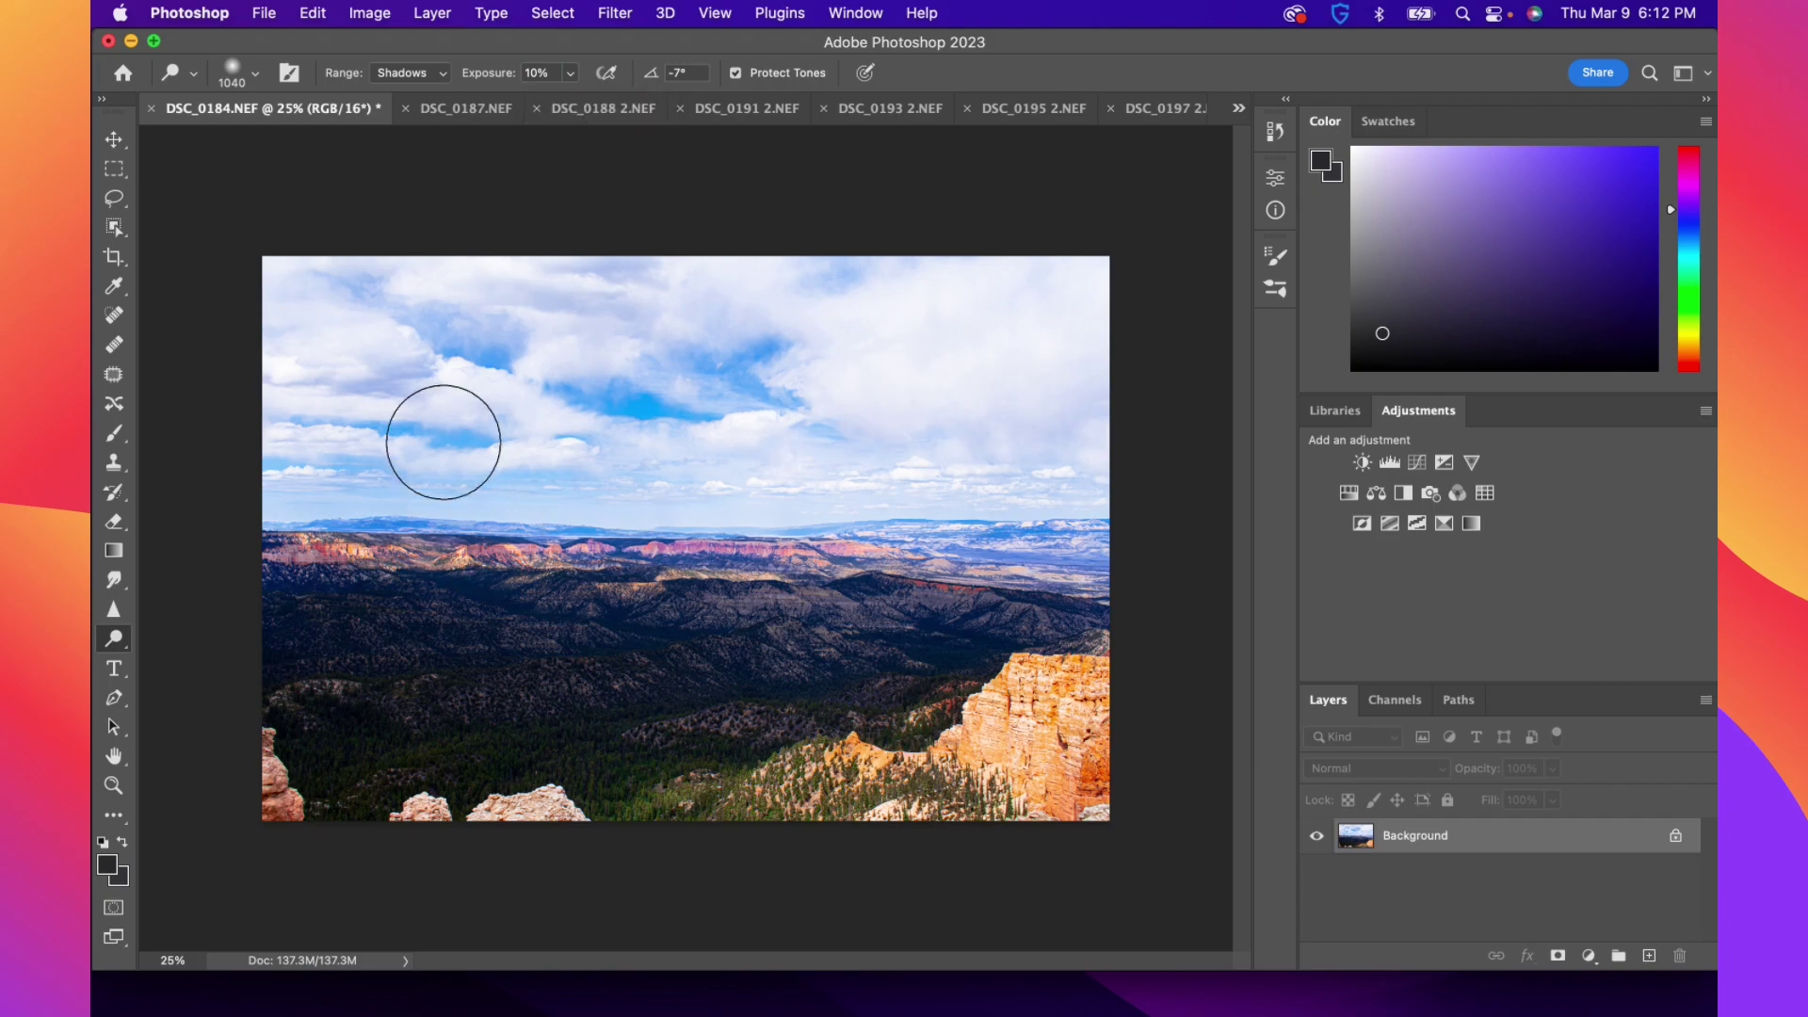
click(252, 75)
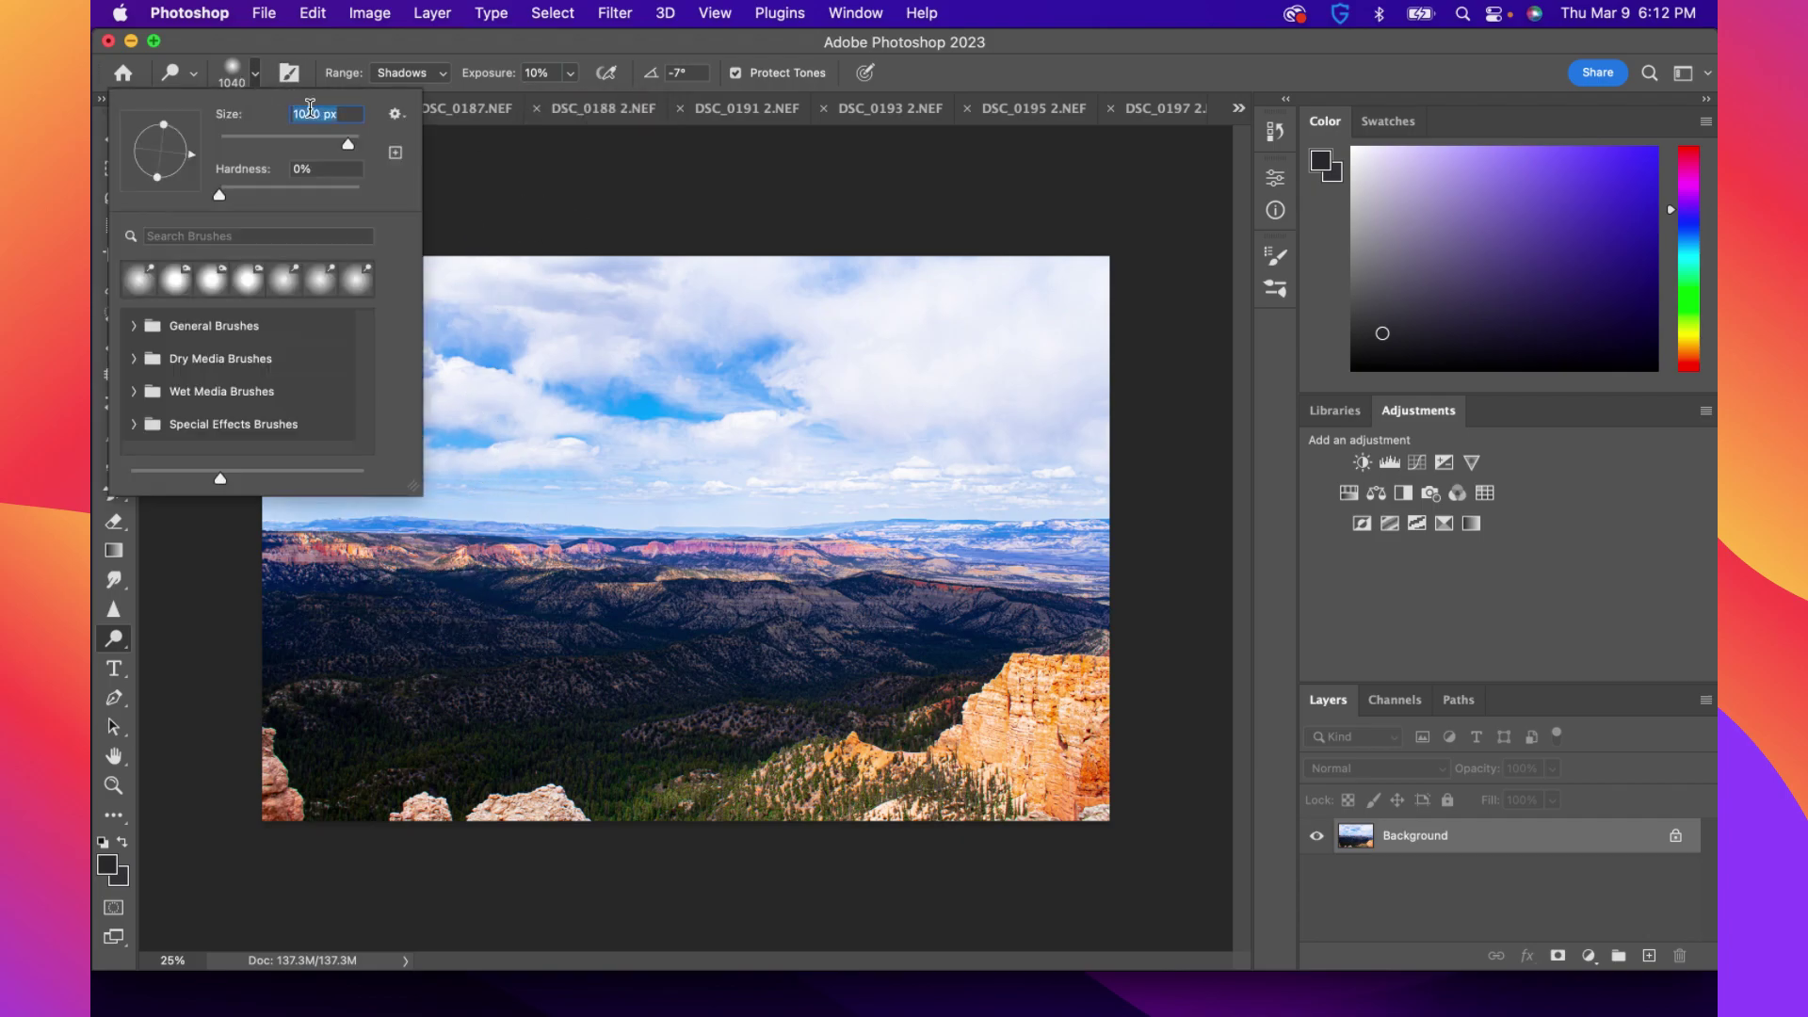
text(500)
key(Return)
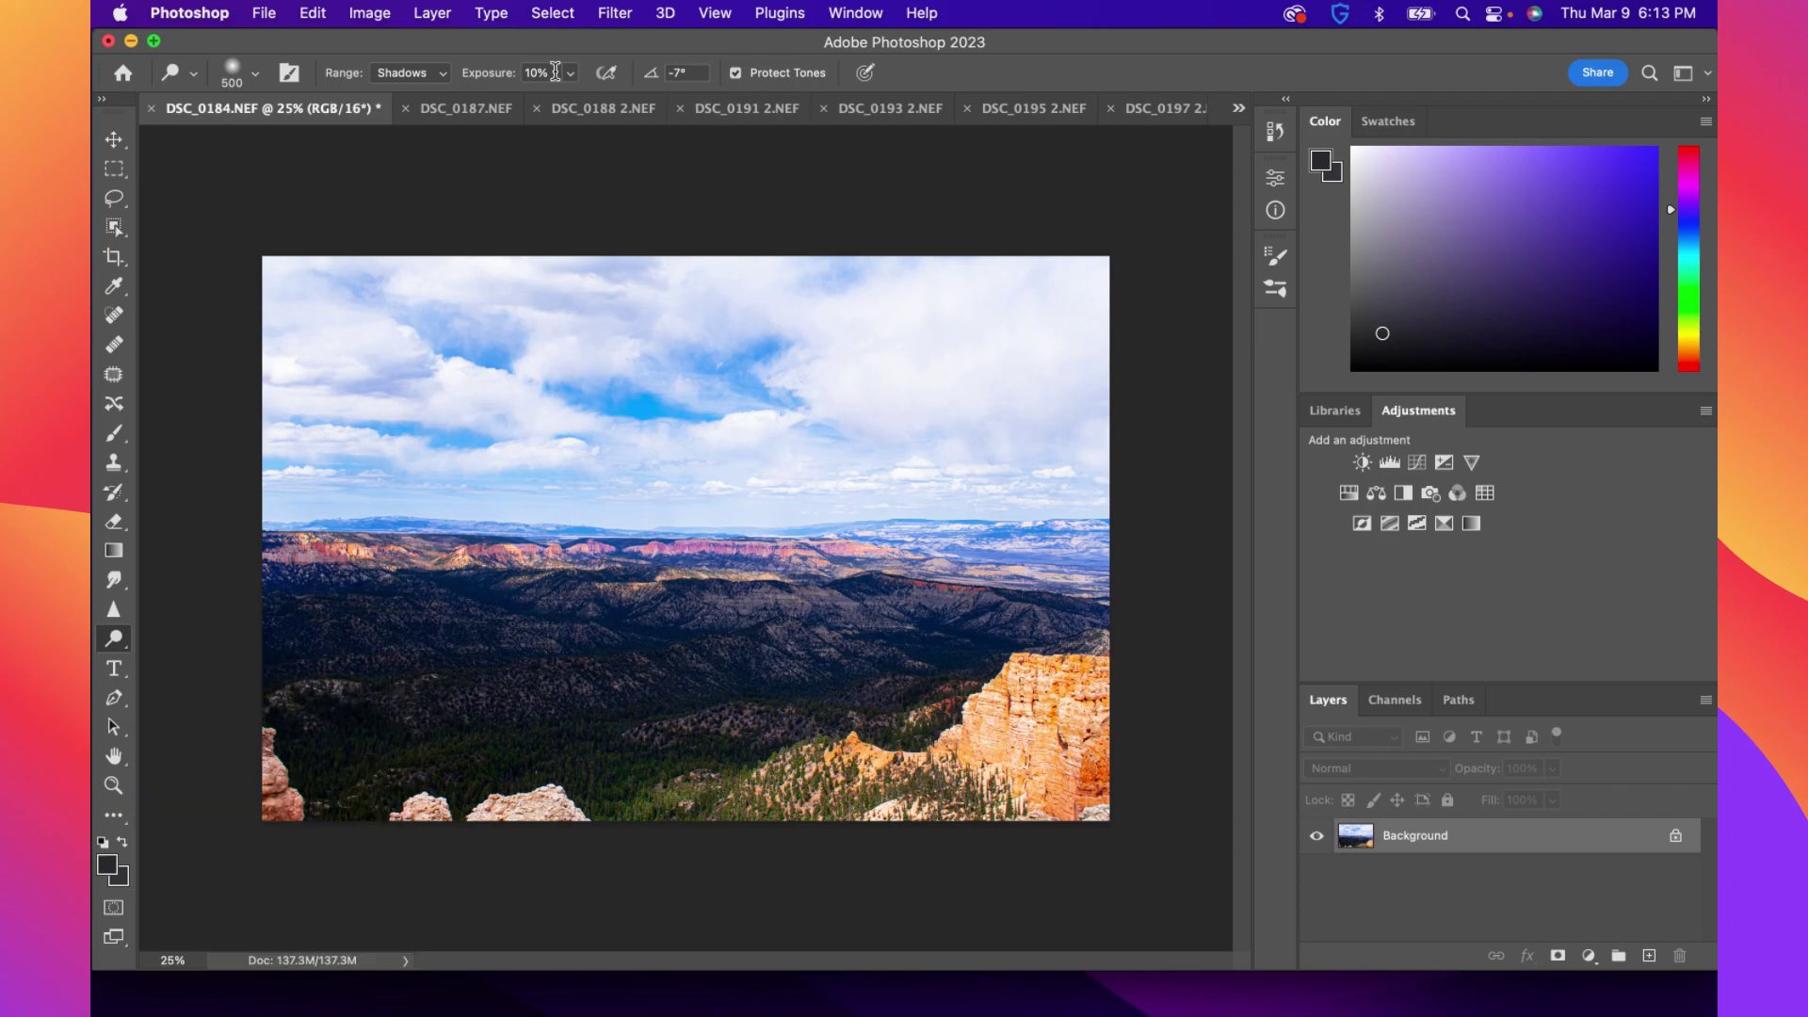
Switch to the Burn tool and set its range to Midtones
click(343, 8)
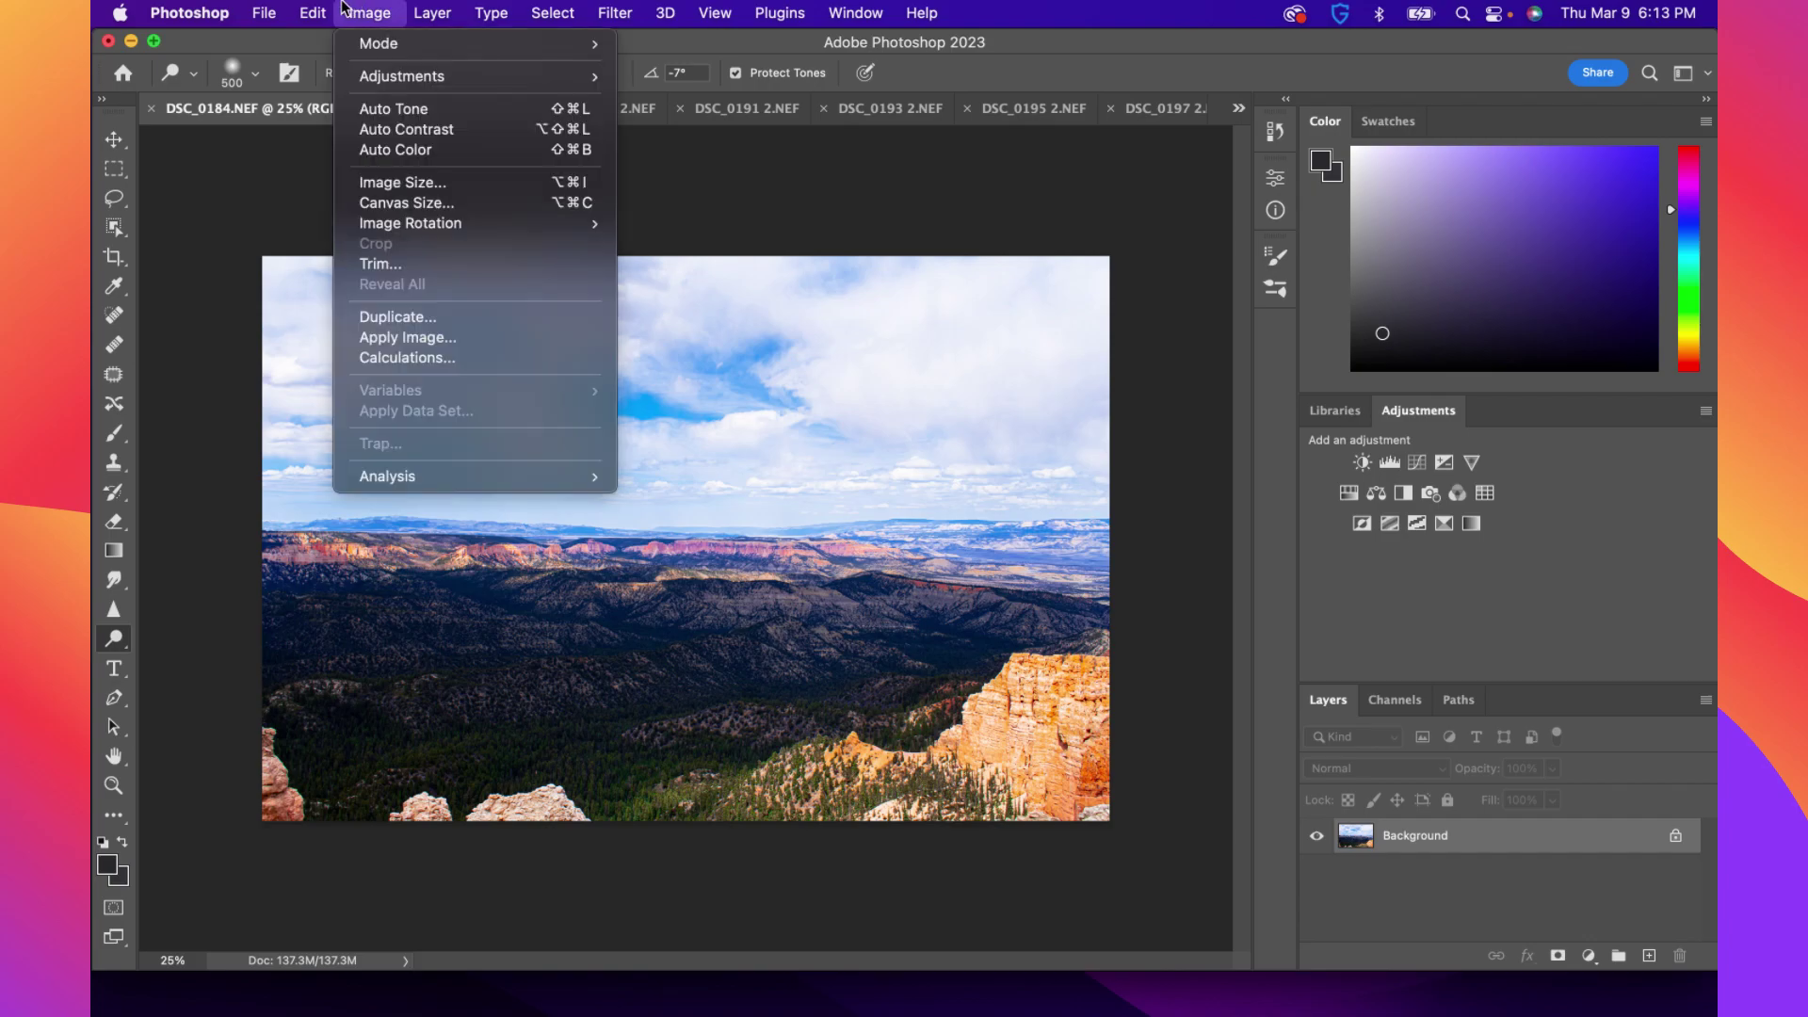
click(343, 7)
right_click(114, 644)
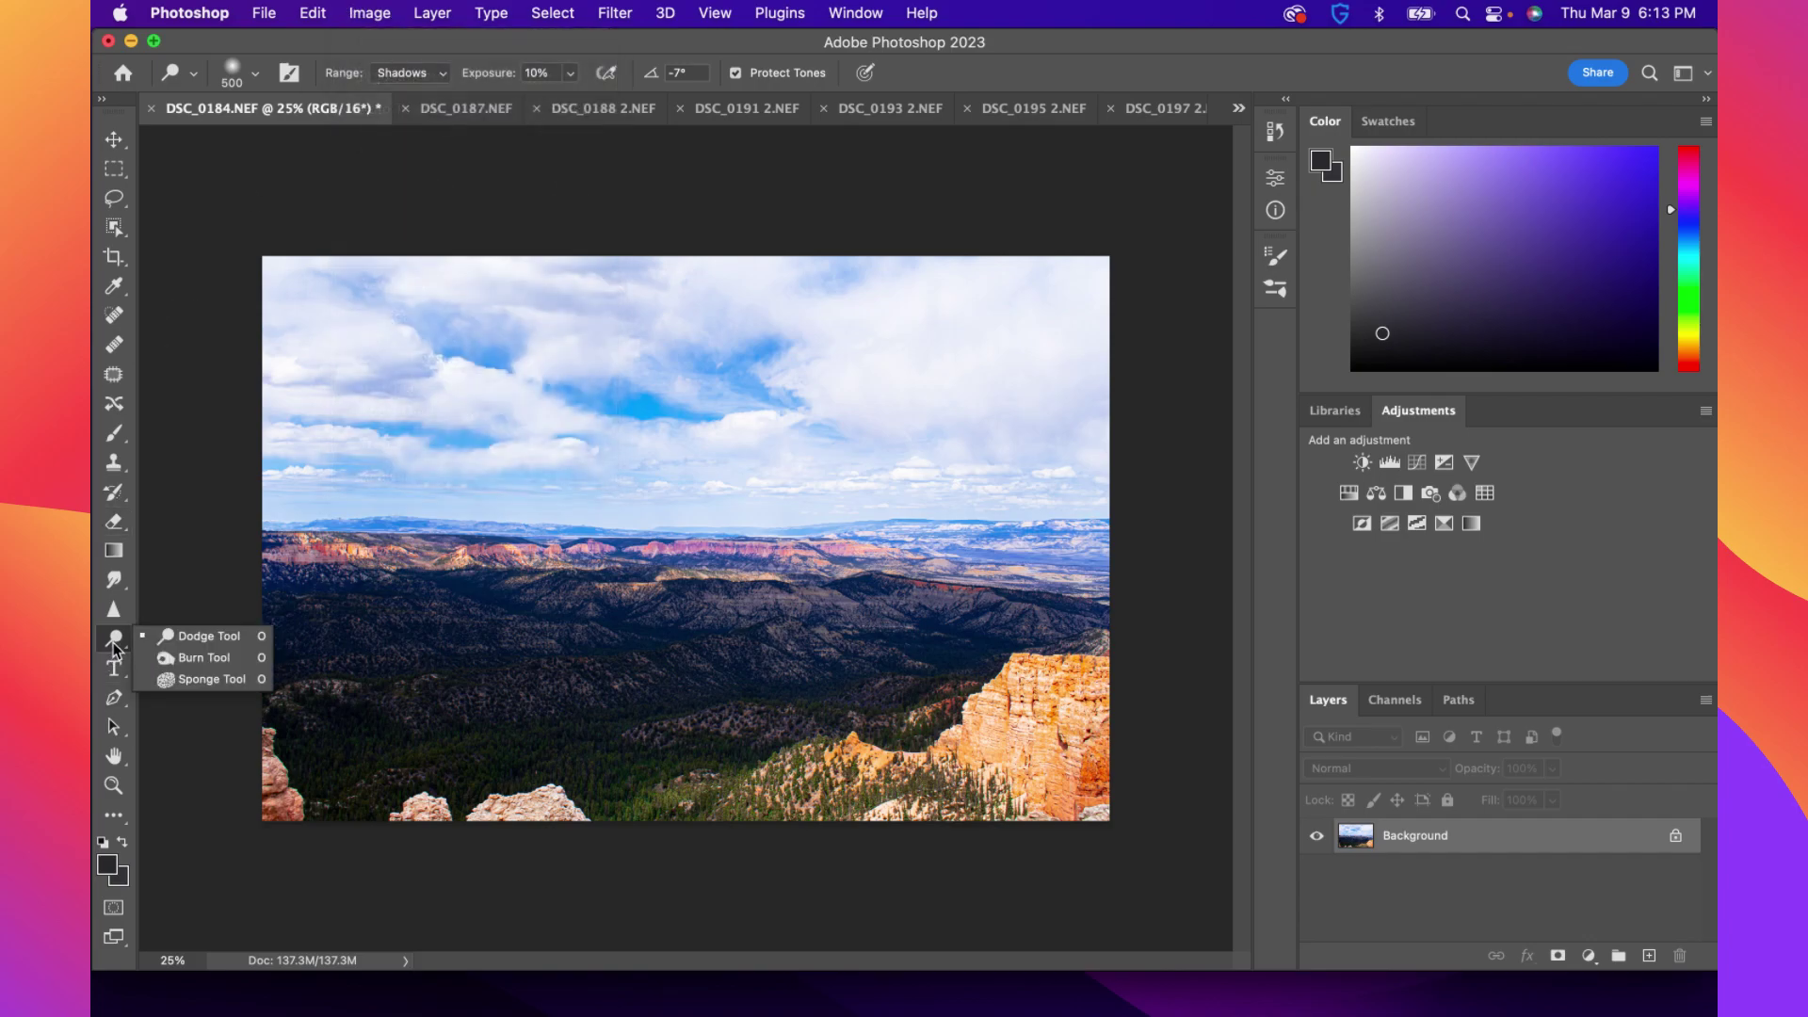
click(178, 660)
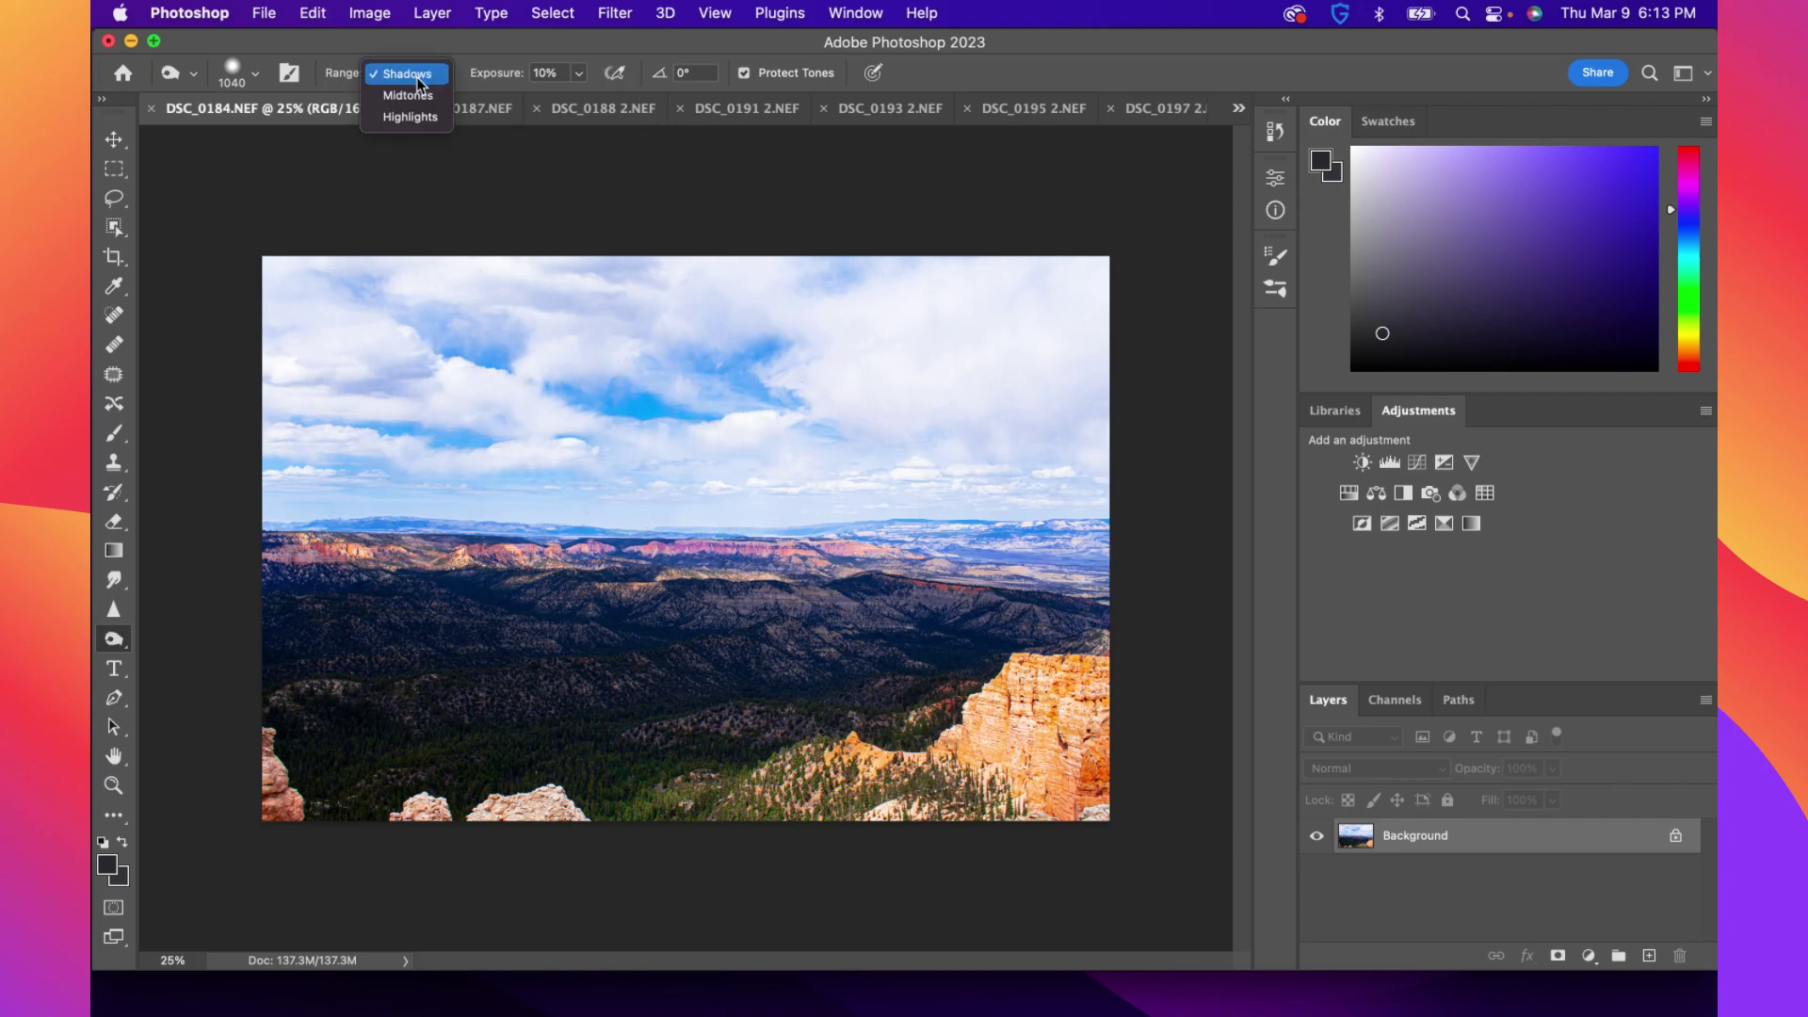
click(414, 95)
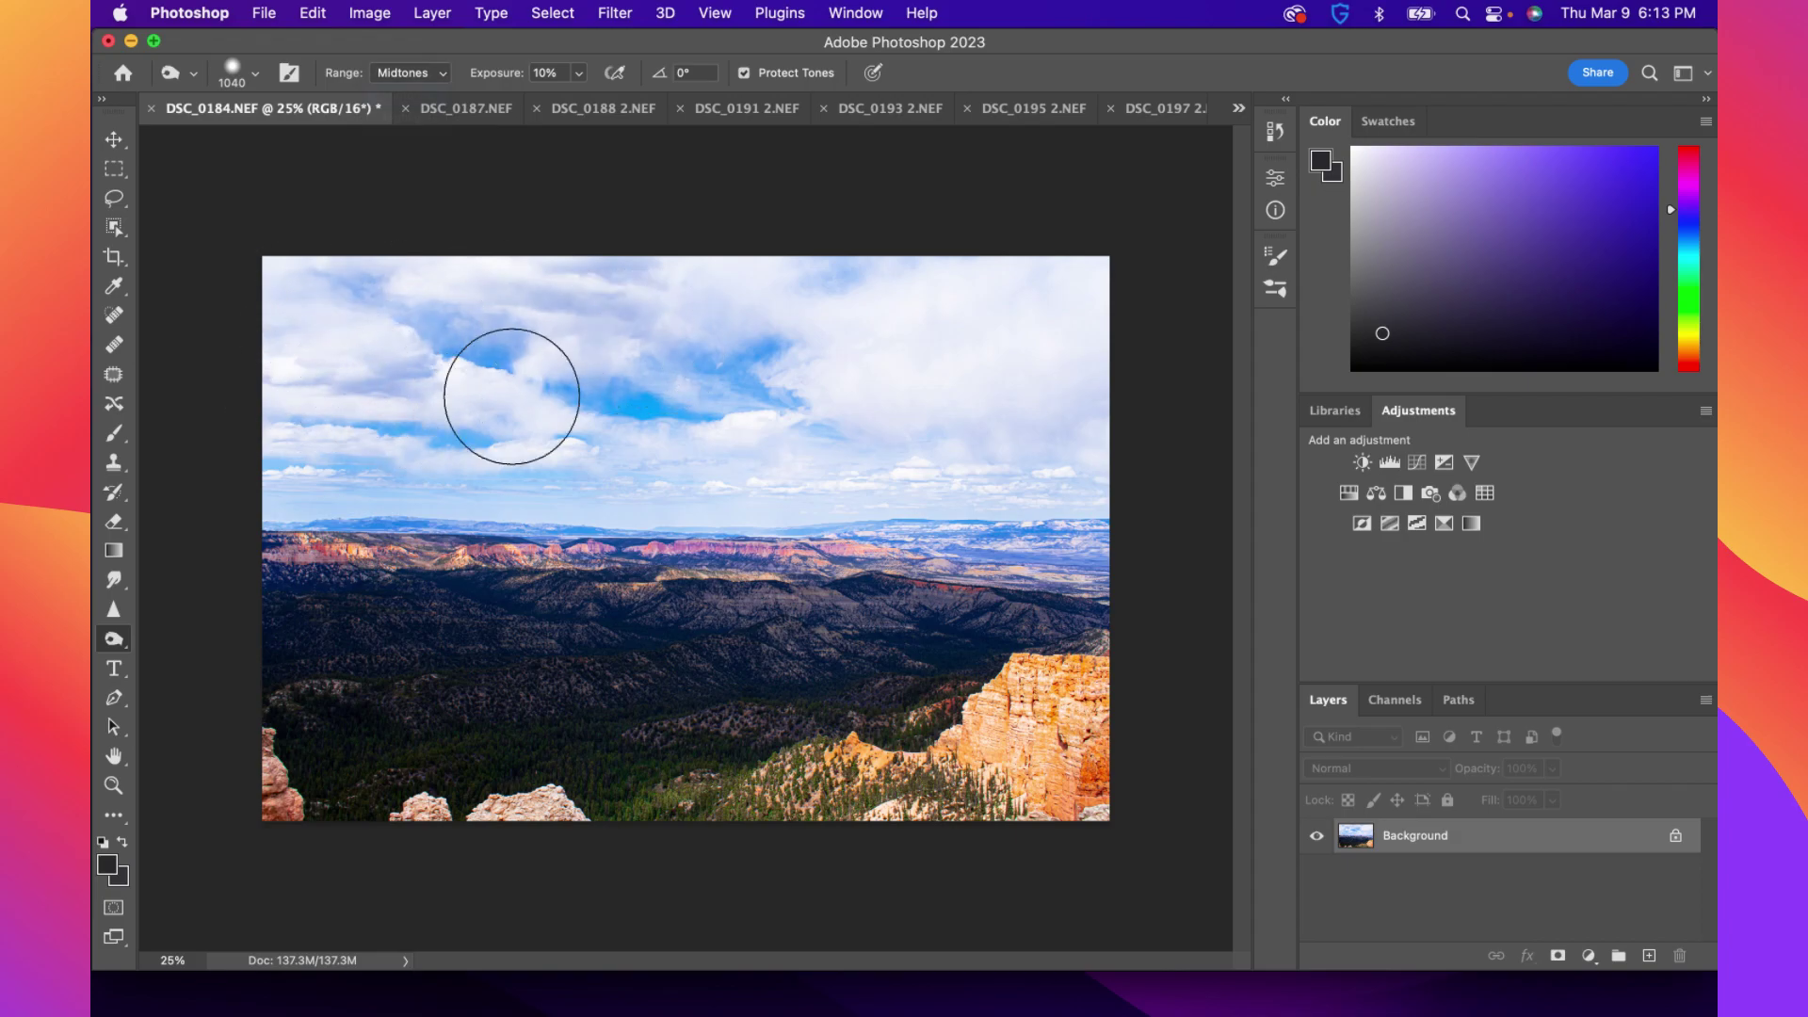
Try burning the midtones of the cloudy sky, and undo the burn strokes
drag(511, 396, 682, 493)
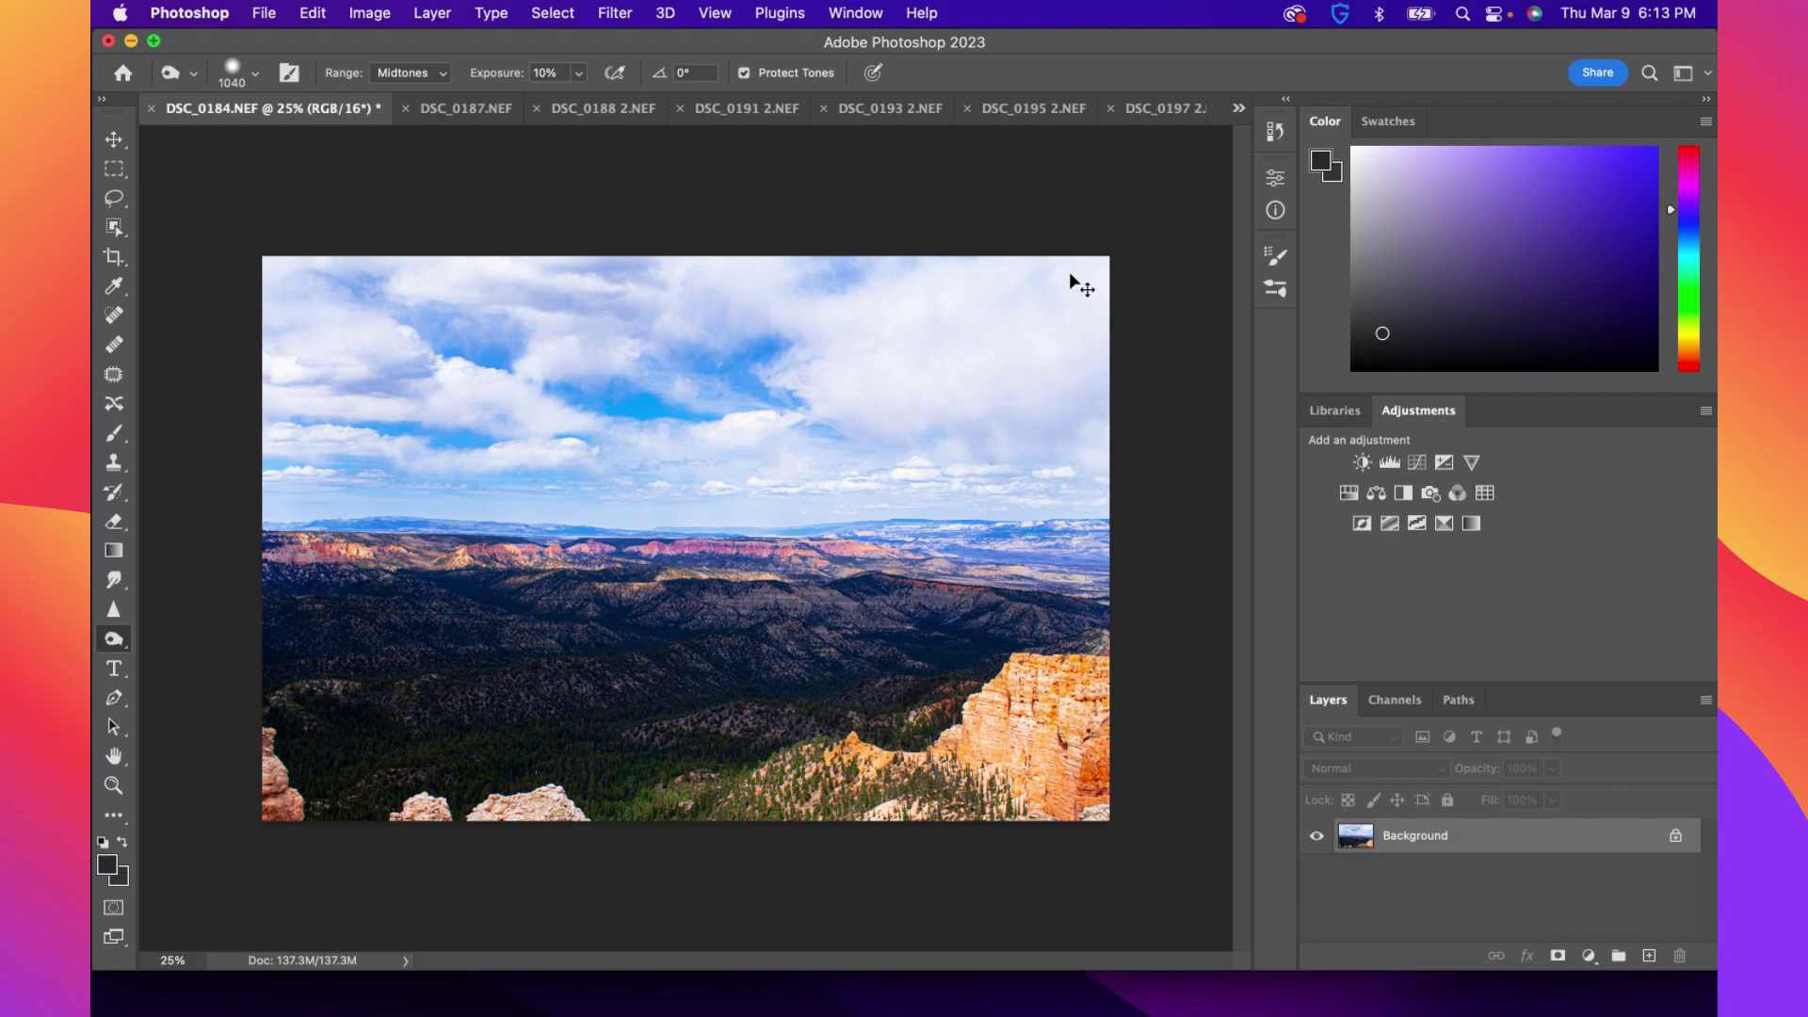
key(super+z)
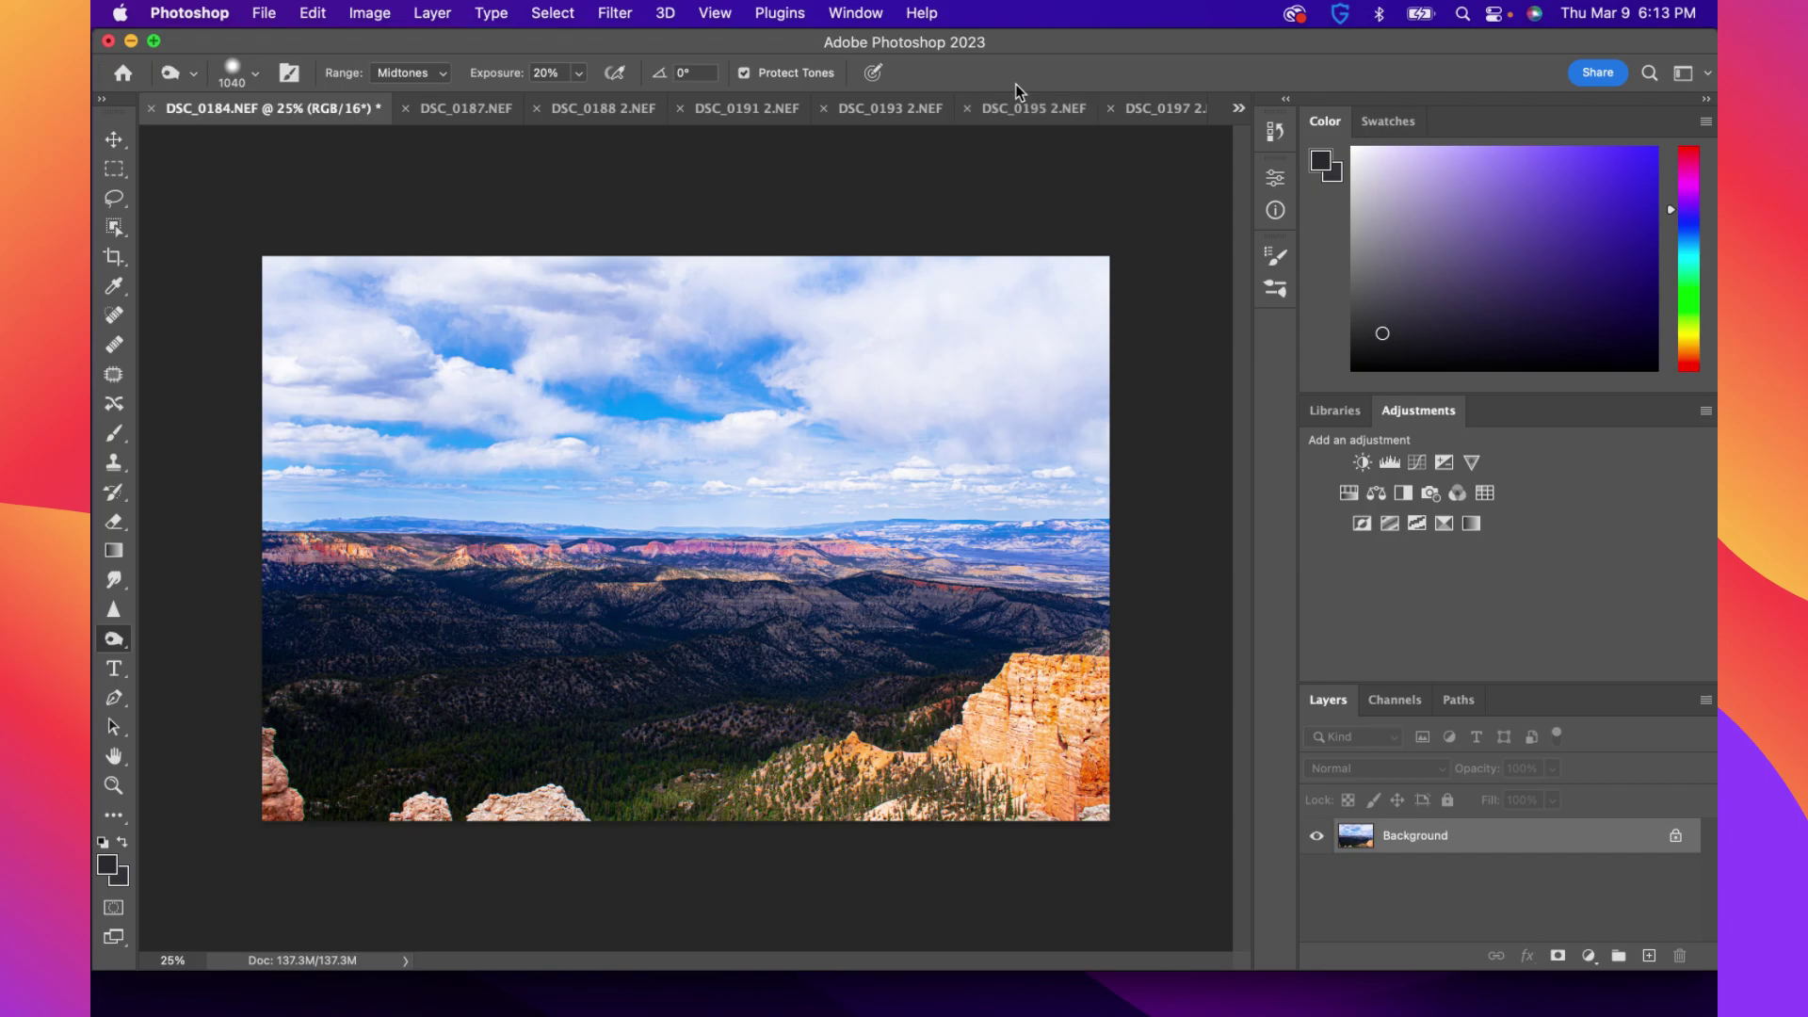
key(super+z)
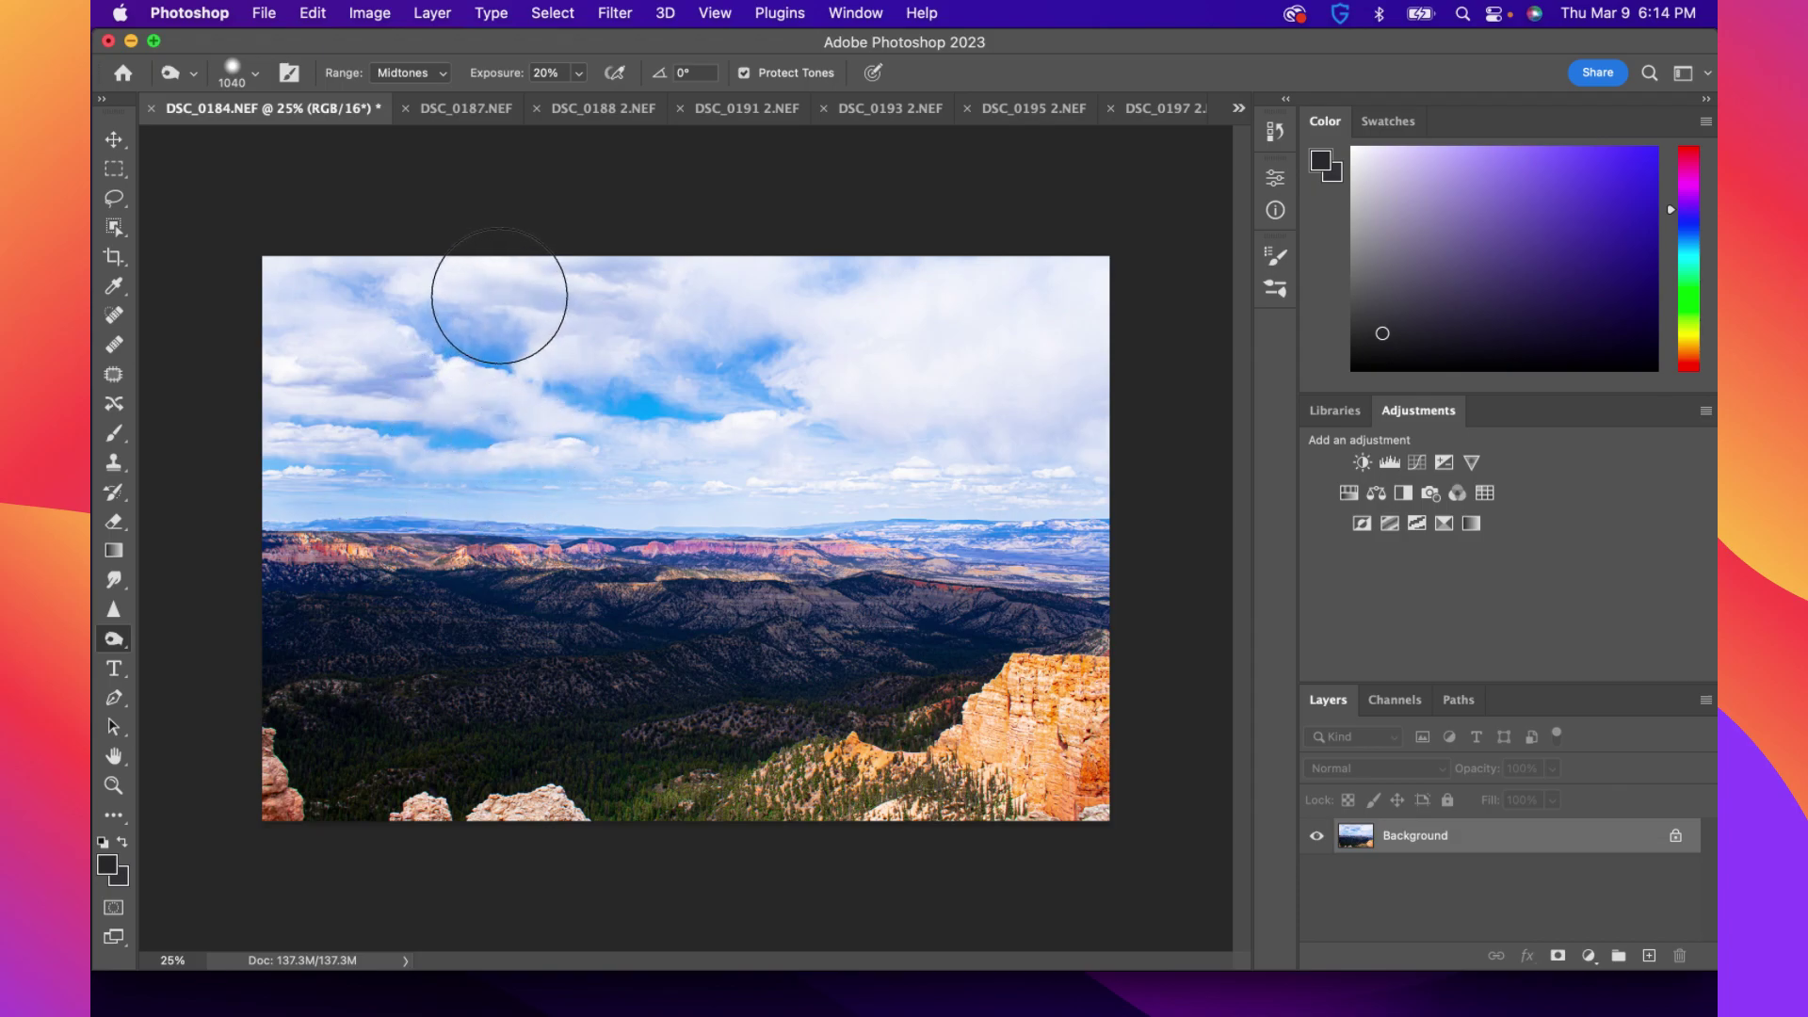
key(super+z)
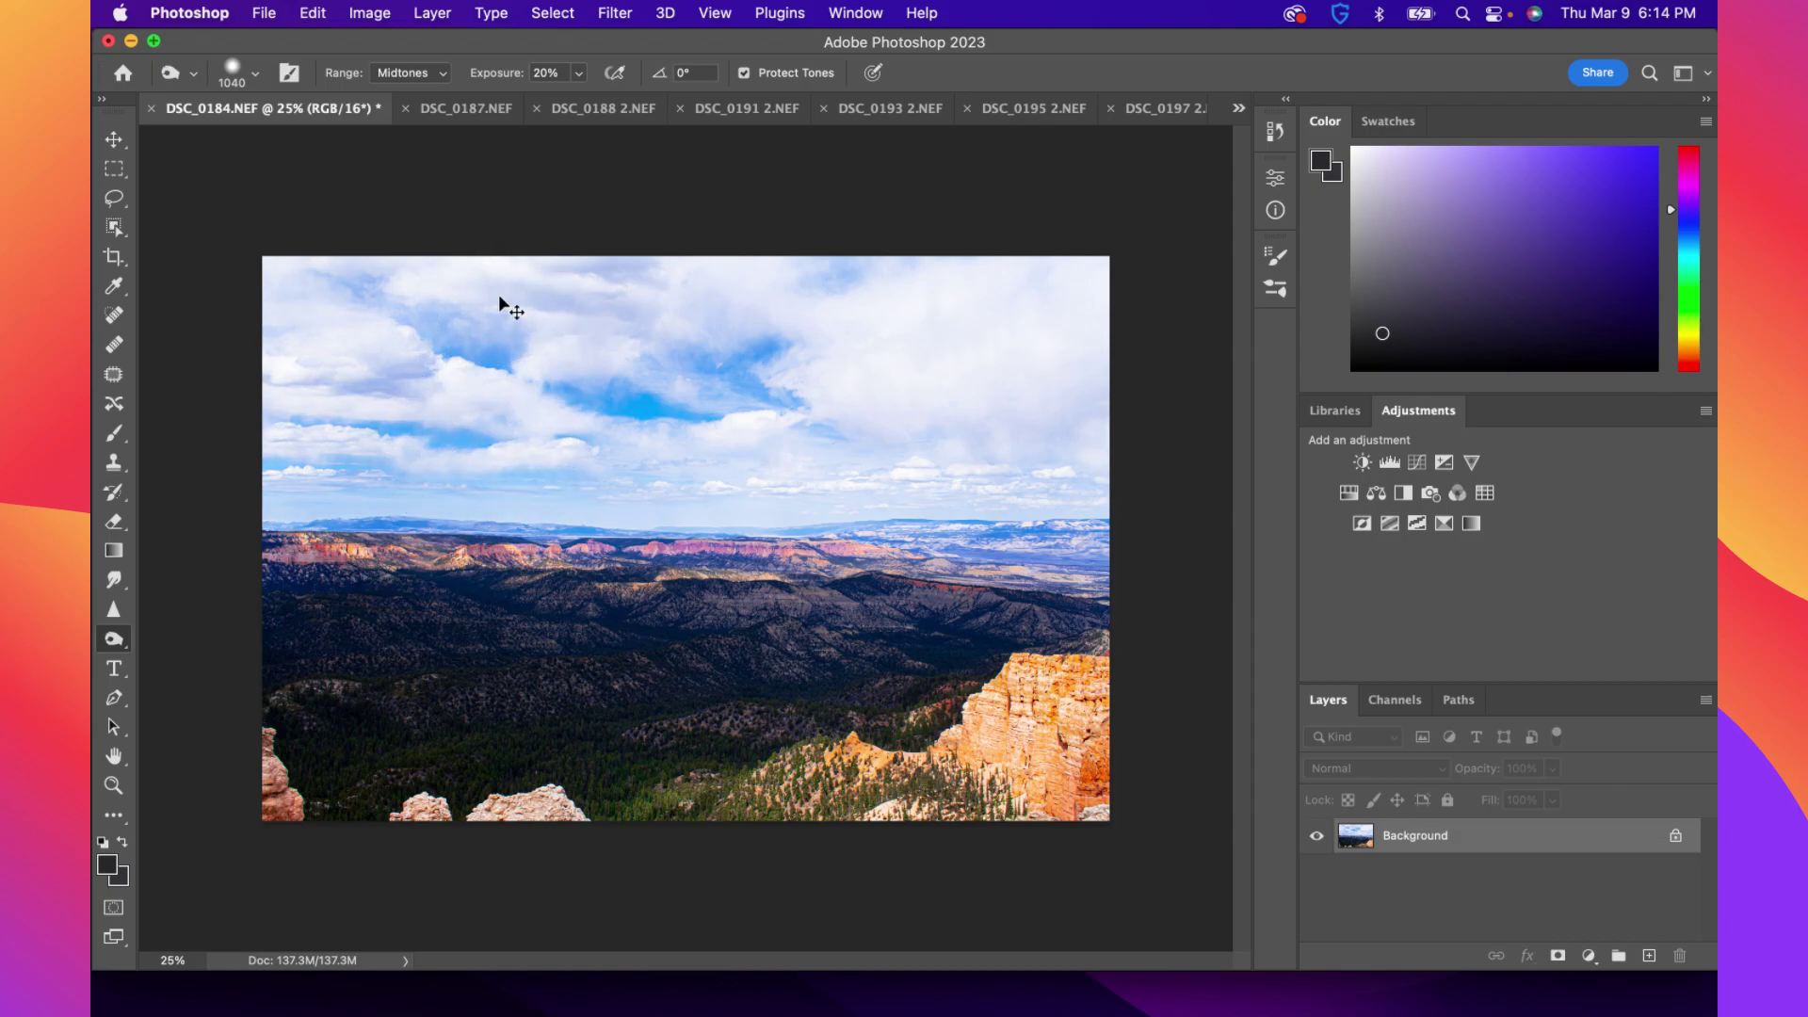
click(115, 375)
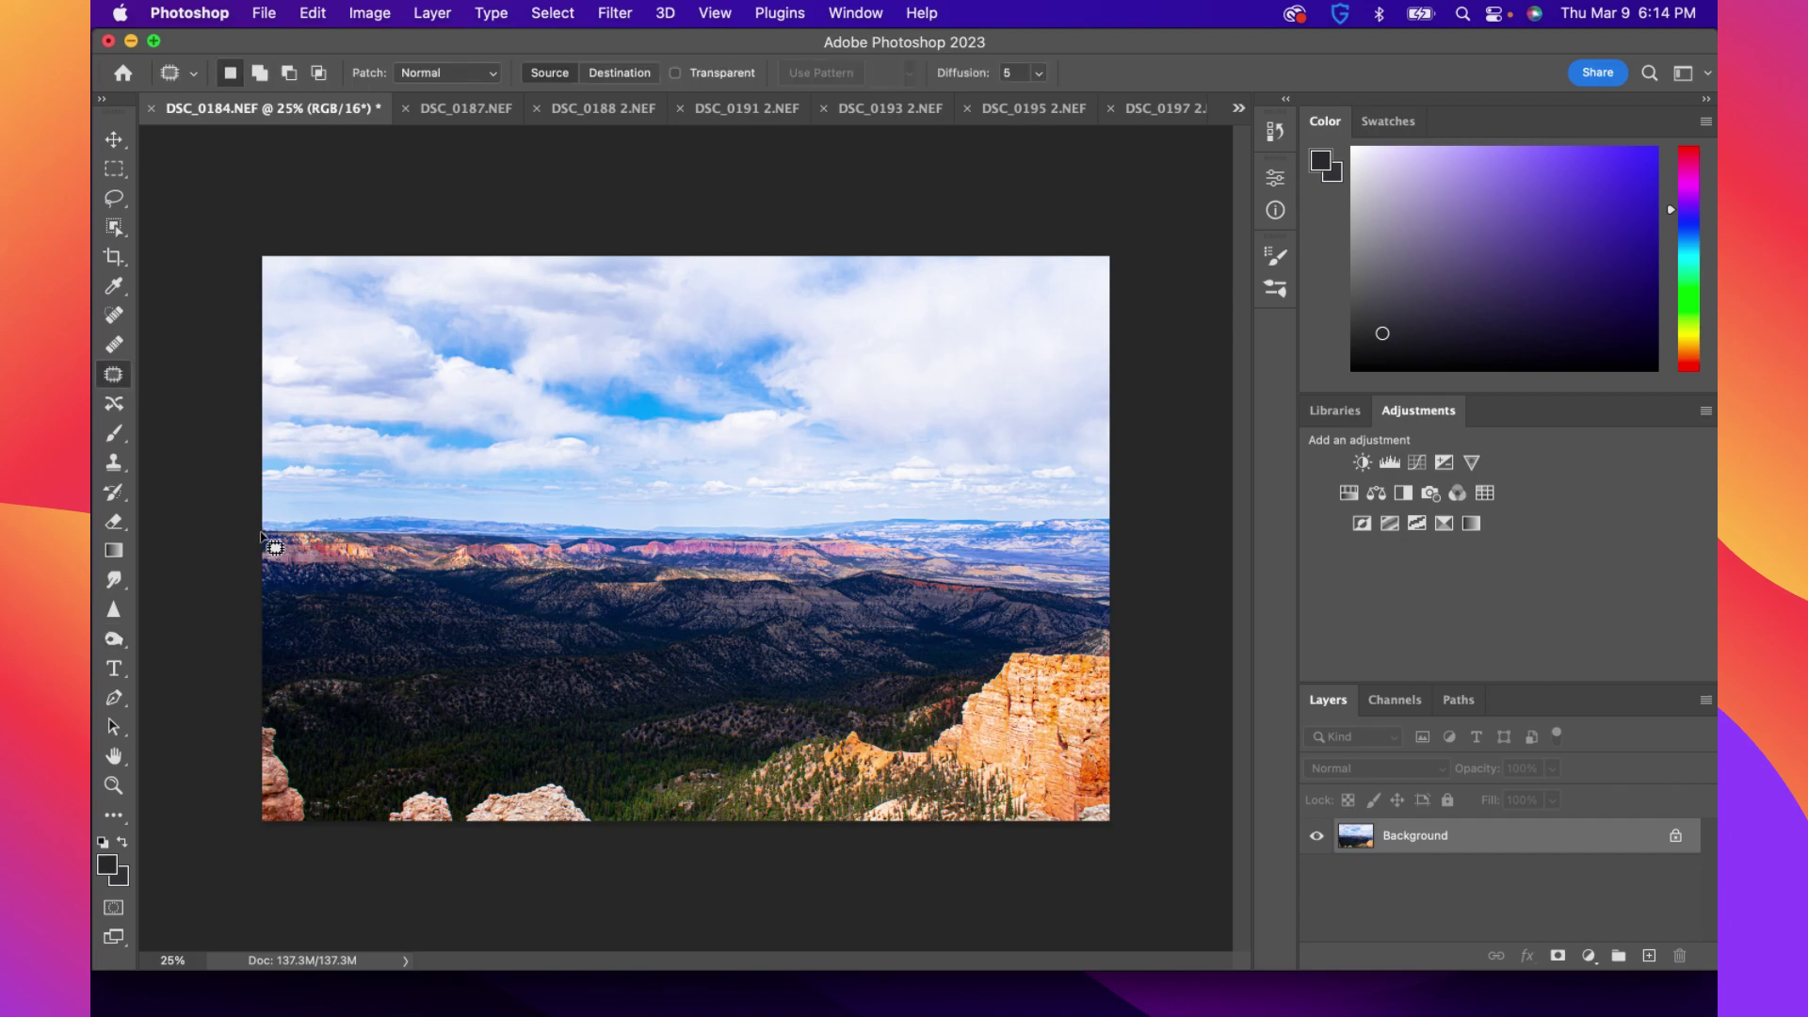
drag(263, 532, 940, 549)
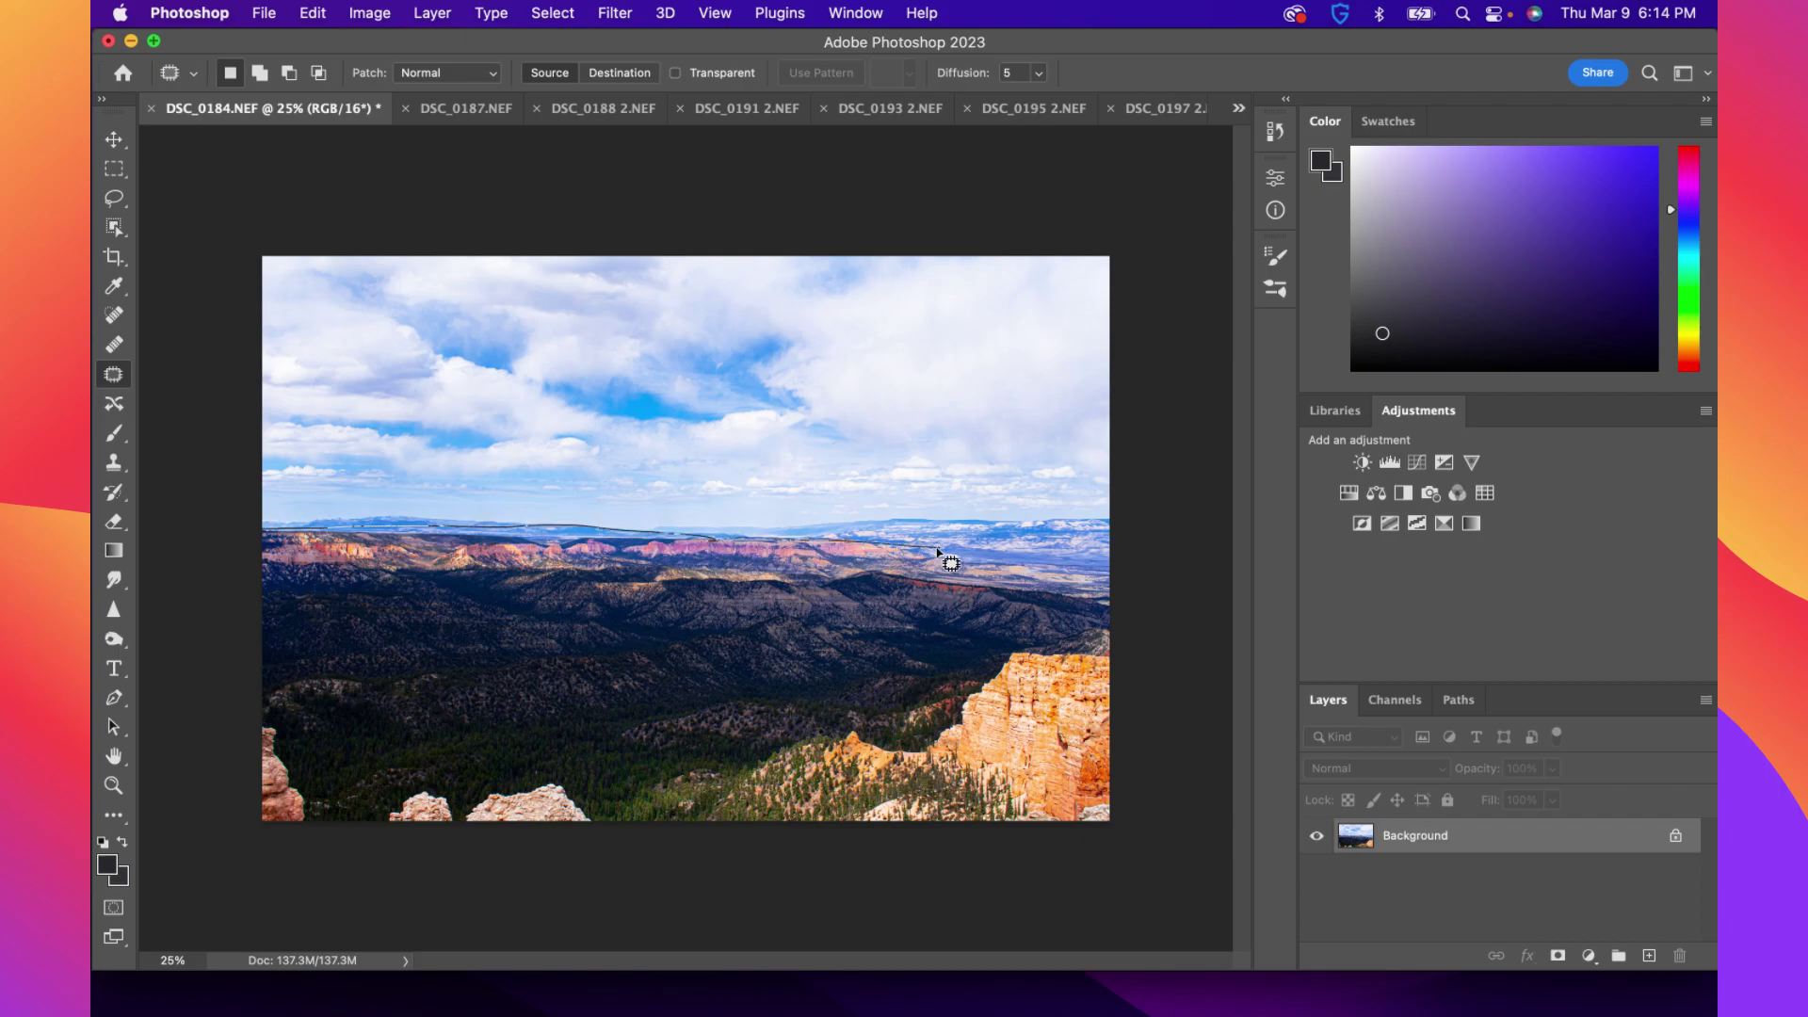
drag(952, 549, 1120, 531)
key(super+z)
key(super+z)
key(super+z)
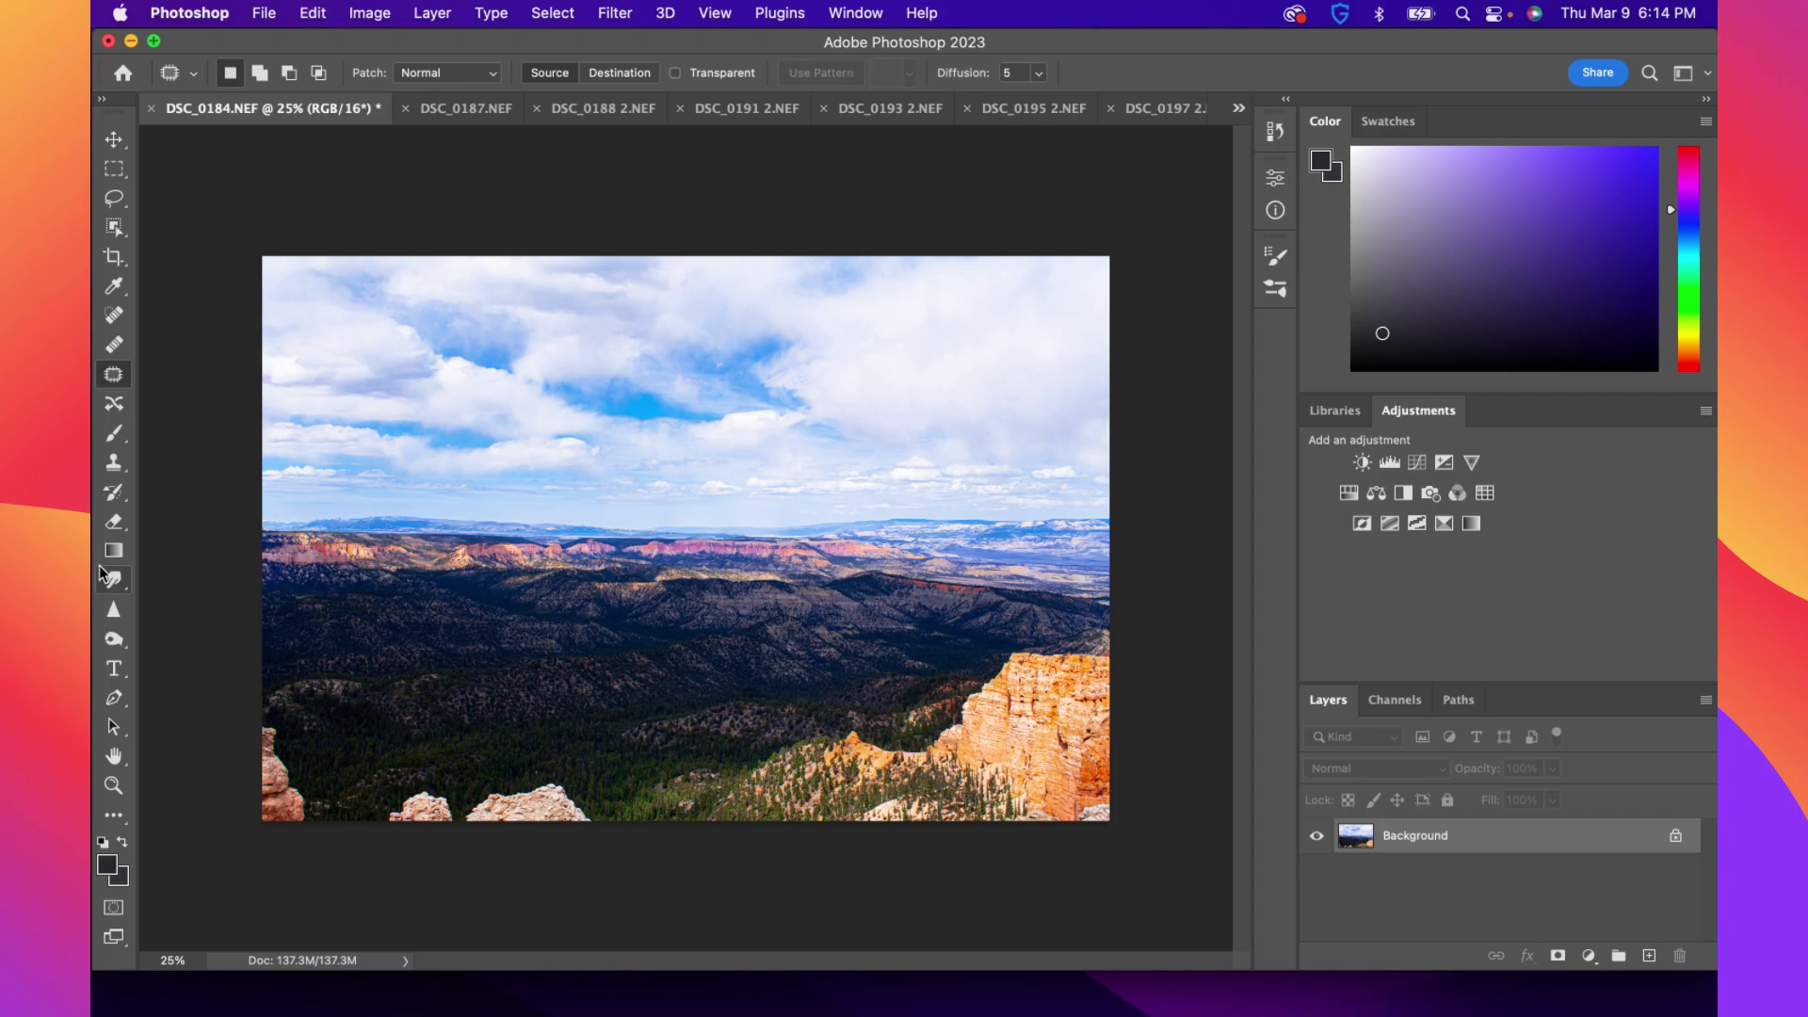
Select the cloudy sky above the horizon by outlining it with the Patch tool
mouse_move(323, 530)
mouse_down()
mouse_move(255, 505)
mouse_move(273, 329)
mouse_move(267, 405)
mouse_move(268, 334)
mouse_move(444, 236)
mouse_move(606, 268)
mouse_move(270, 298)
mouse_move(299, 240)
mouse_move(444, 235)
mouse_move(605, 267)
mouse_move(589, 262)
mouse_move(964, 244)
mouse_move(953, 233)
mouse_move(1042, 262)
mouse_move(1083, 249)
mouse_up()
mouse_move(296, 233)
mouse_down()
mouse_move(280, 482)
mouse_move(327, 513)
mouse_move(721, 519)
mouse_move(617, 521)
mouse_move(1067, 518)
mouse_move(1132, 452)
mouse_move(1129, 233)
mouse_move(1105, 232)
mouse_up()
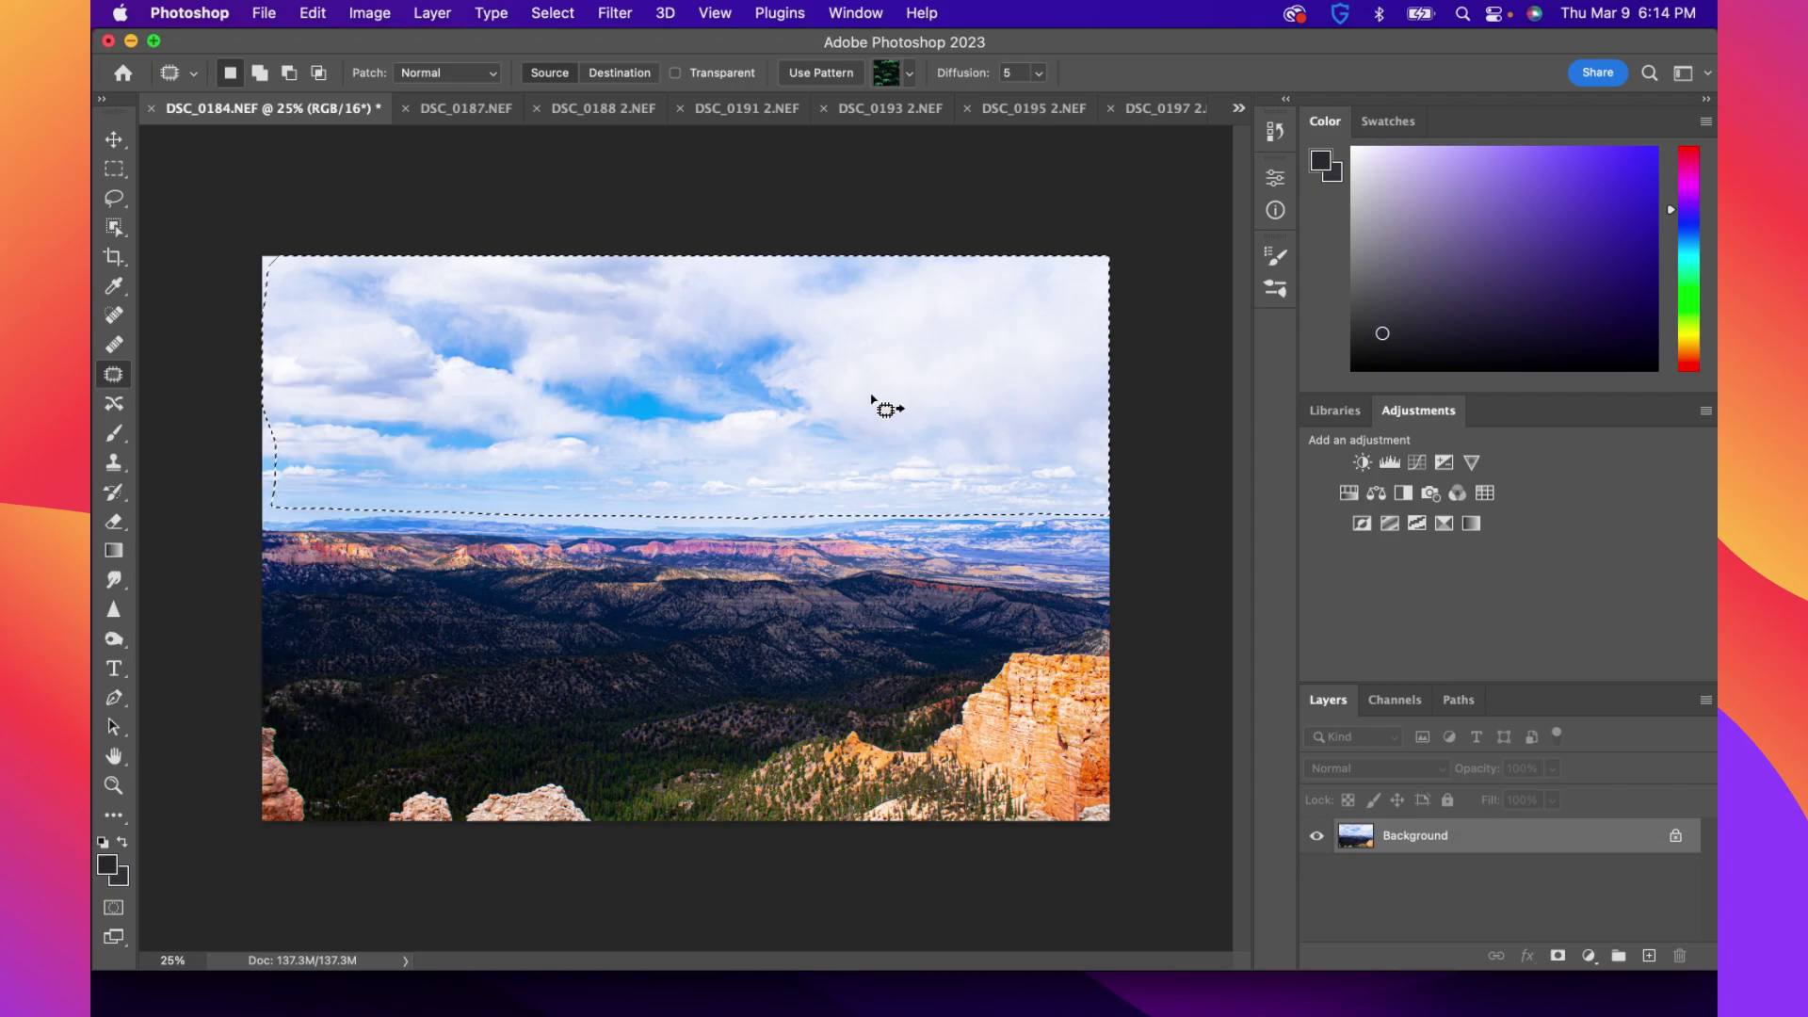
Burn the midtones of the selected sky at 20% exposure with the 1040 px brush, and deselect
key(o)
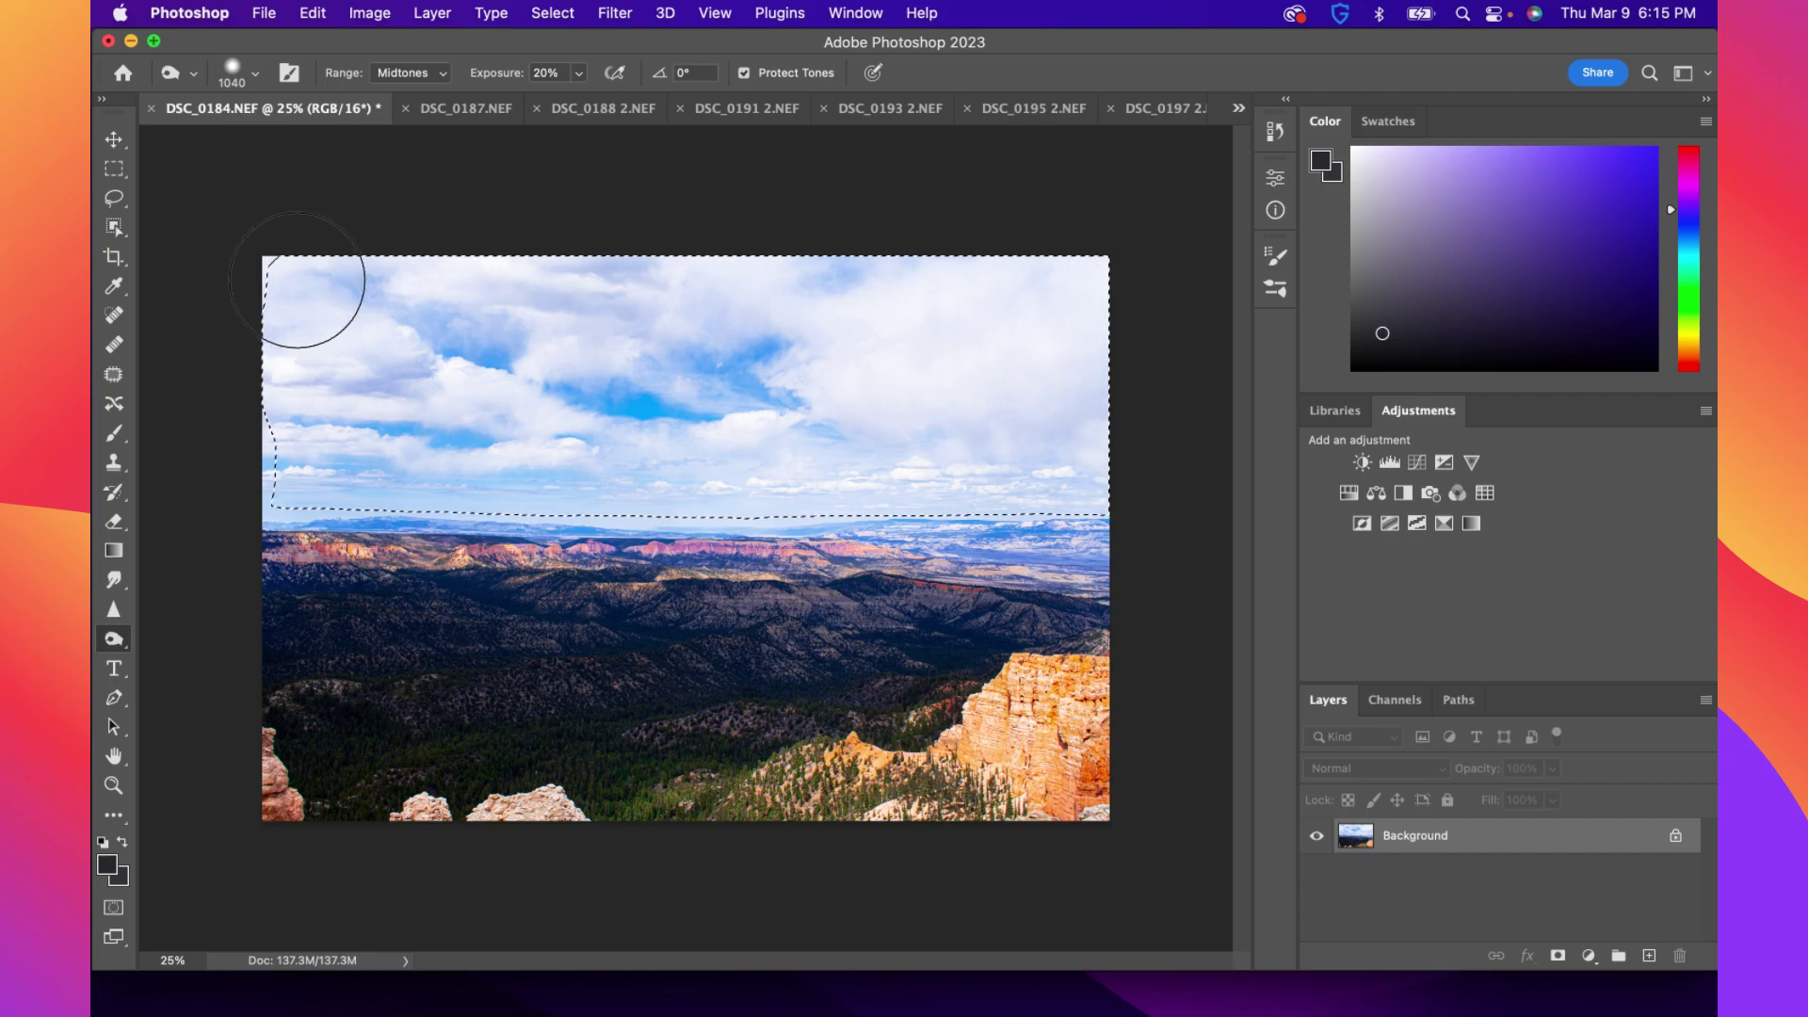
mouse_move(323, 269)
mouse_down()
mouse_move(390, 256)
mouse_move(628, 288)
mouse_move(412, 256)
mouse_move(654, 288)
mouse_move(386, 272)
mouse_move(678, 302)
mouse_move(370, 314)
mouse_move(309, 345)
mouse_move(1038, 328)
mouse_move(269, 419)
mouse_move(548, 420)
mouse_move(442, 458)
mouse_move(246, 465)
mouse_move(788, 464)
mouse_move(1052, 487)
mouse_move(835, 460)
mouse_move(981, 478)
mouse_move(1164, 377)
mouse_move(1095, 334)
mouse_move(739, 386)
mouse_move(865, 416)
mouse_move(1134, 435)
mouse_up()
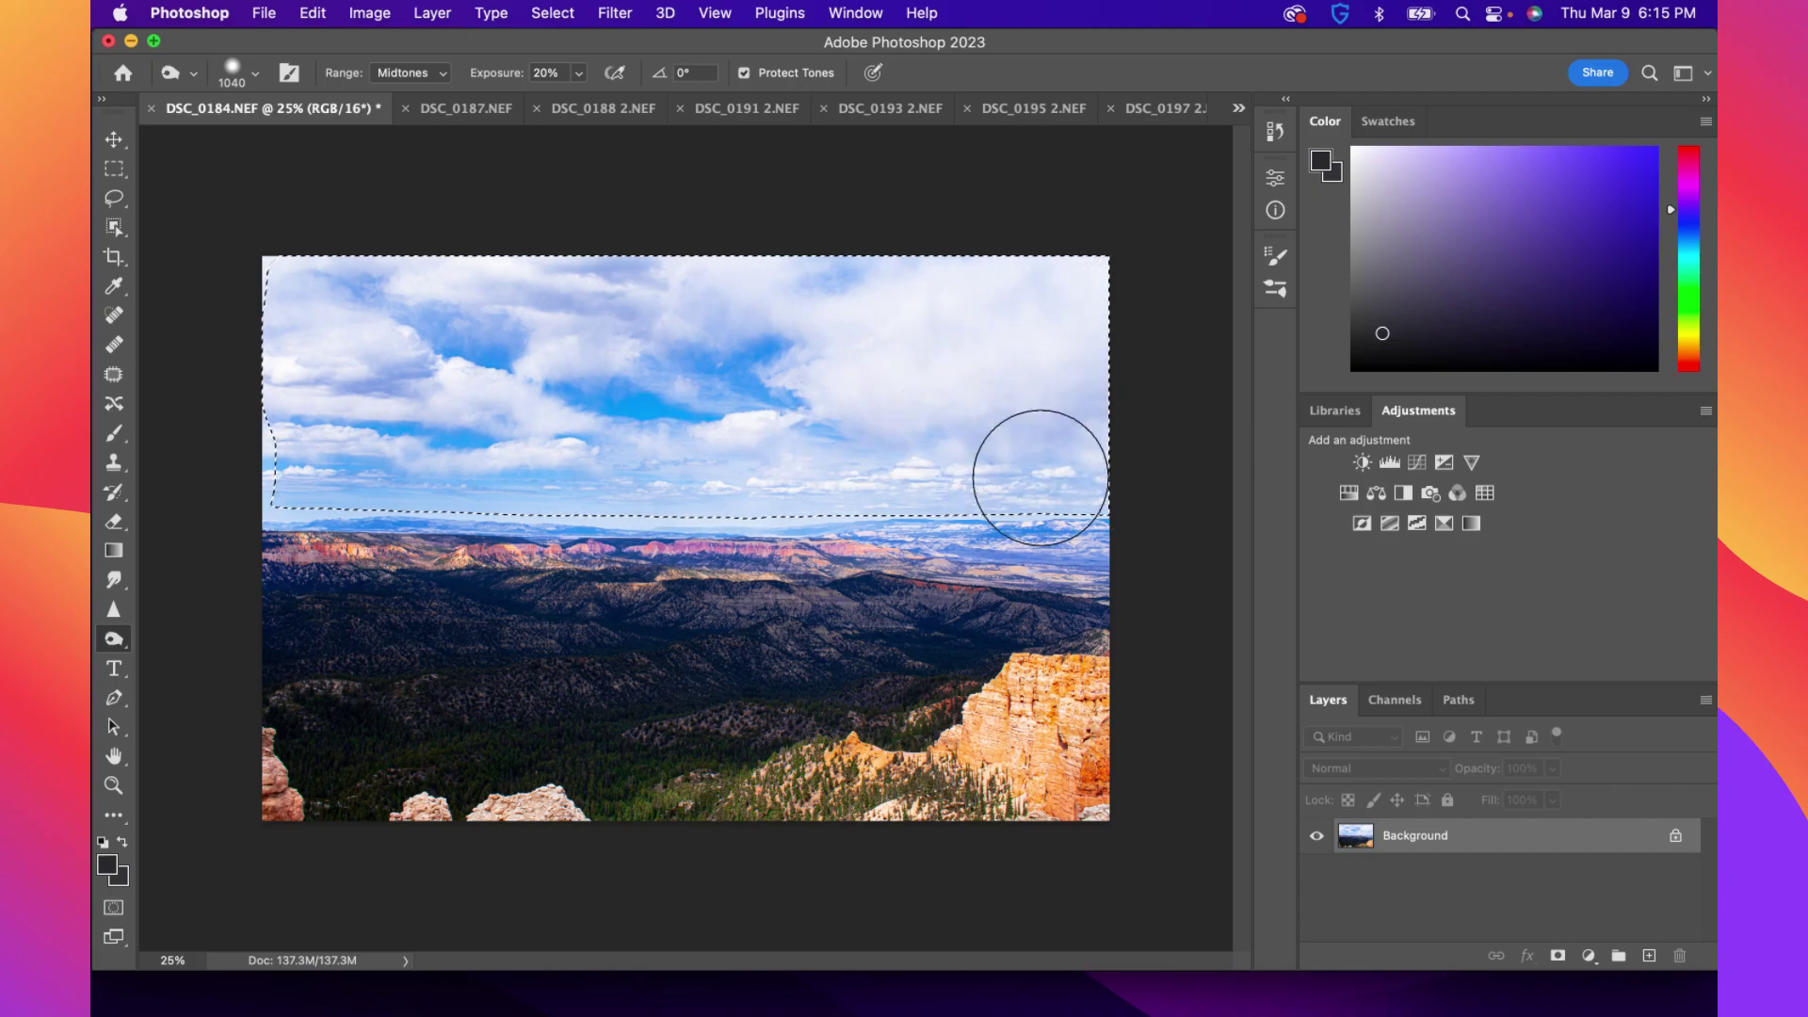
mouse_move(928, 444)
mouse_down()
mouse_move(735, 431)
mouse_move(665, 382)
mouse_move(803, 466)
mouse_move(356, 353)
mouse_move(962, 337)
mouse_move(426, 307)
mouse_move(745, 307)
mouse_move(718, 282)
mouse_up()
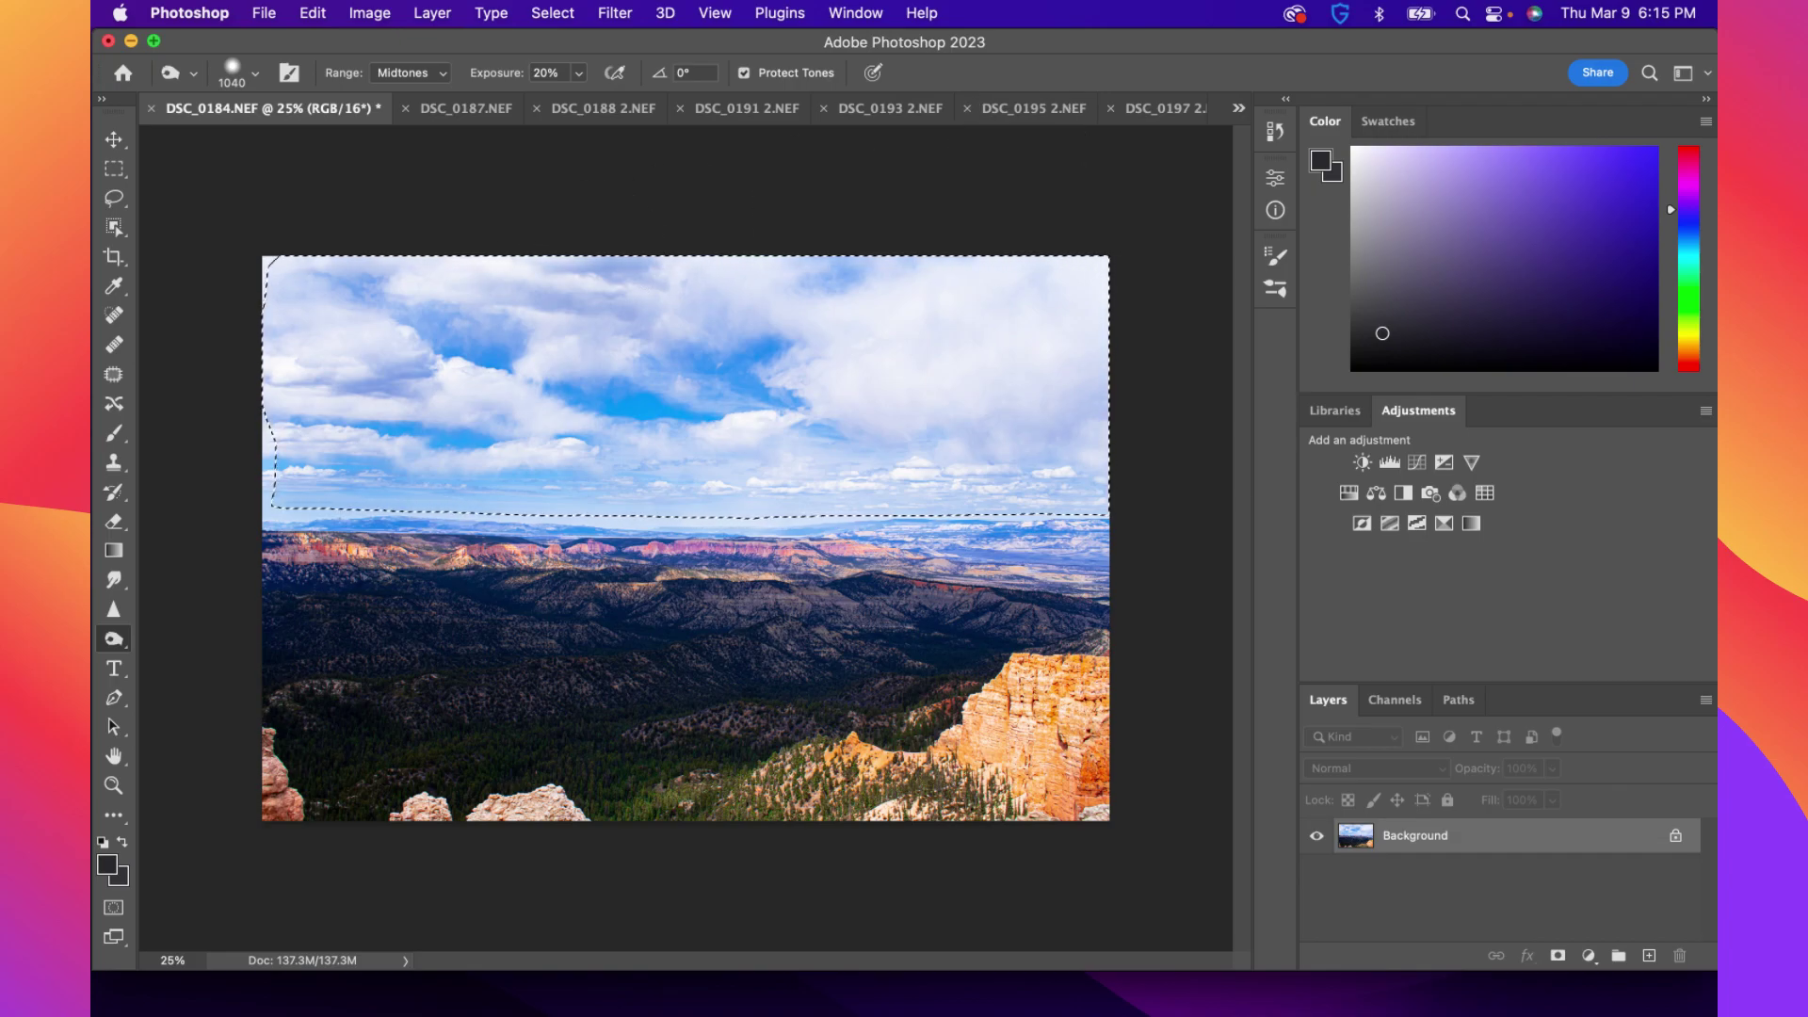
key(super+d)
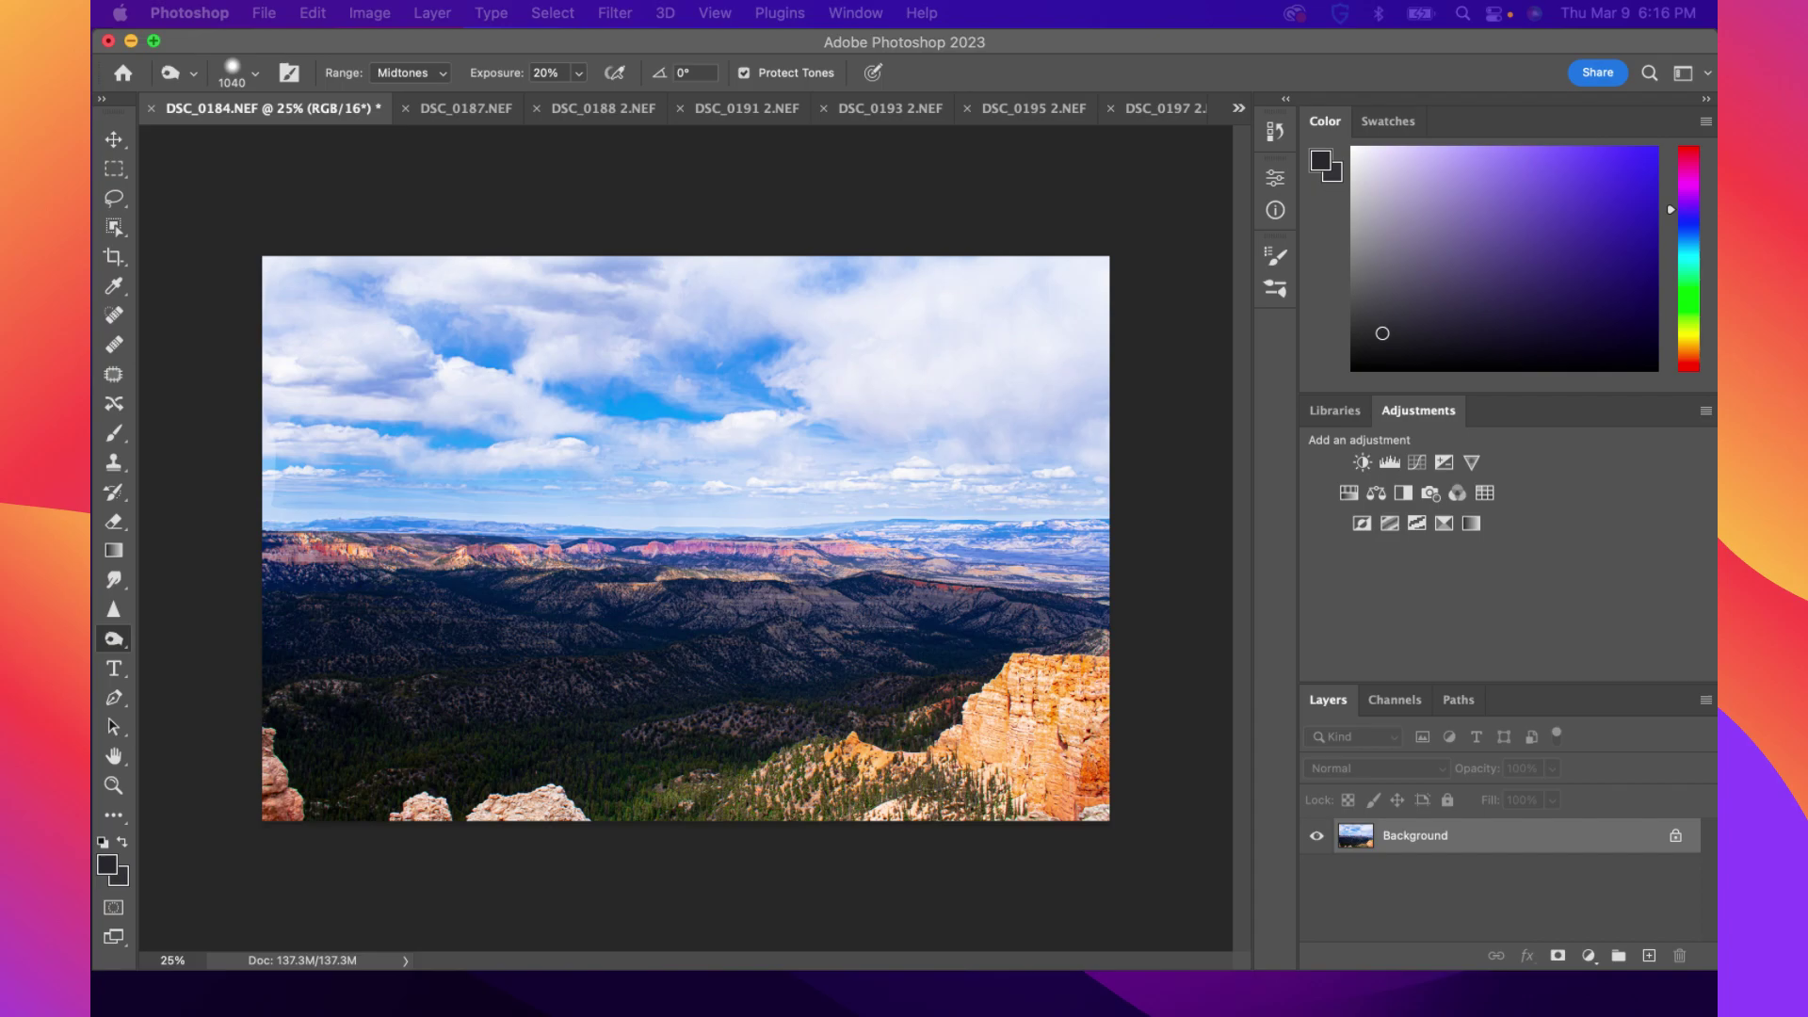
Undo the burn strokes on the sky together with the sky selection
click(229, 611)
key(super+z)
key(super+z)
key(super+z)
key(super+z)
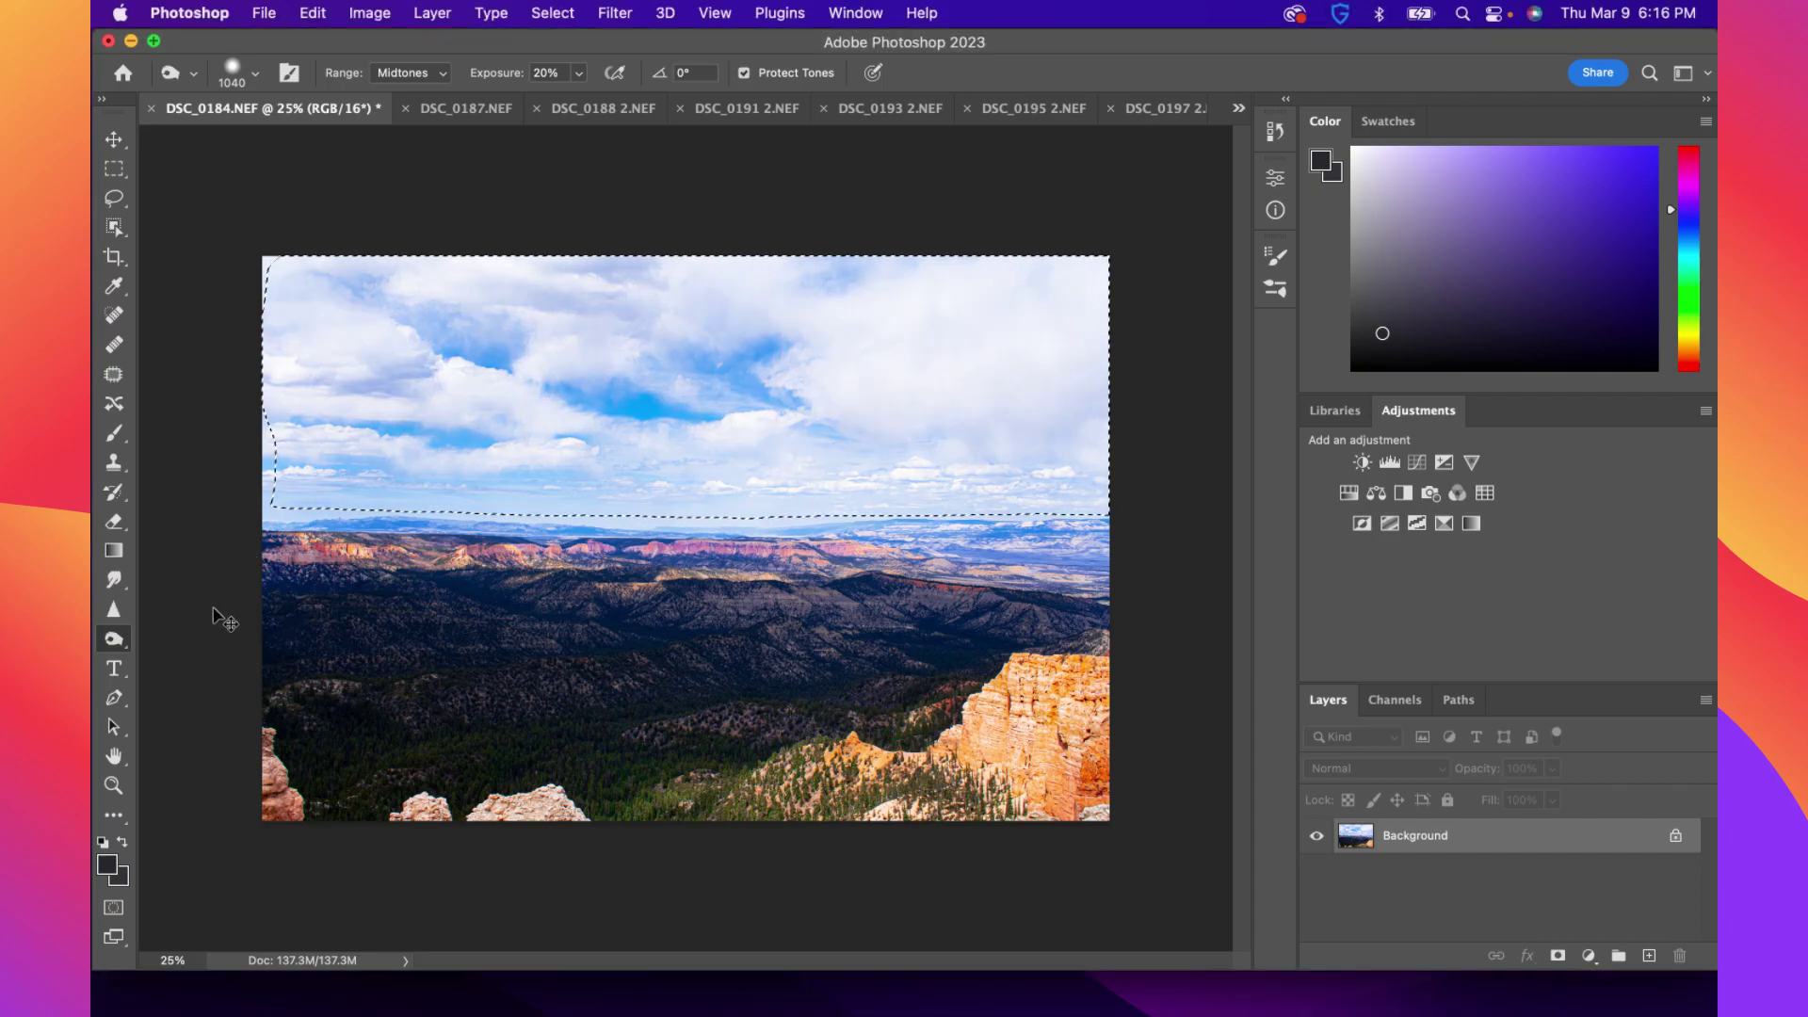
Select the whole sky again with the Patch tool, following the horizon and the image edges closely
click(114, 374)
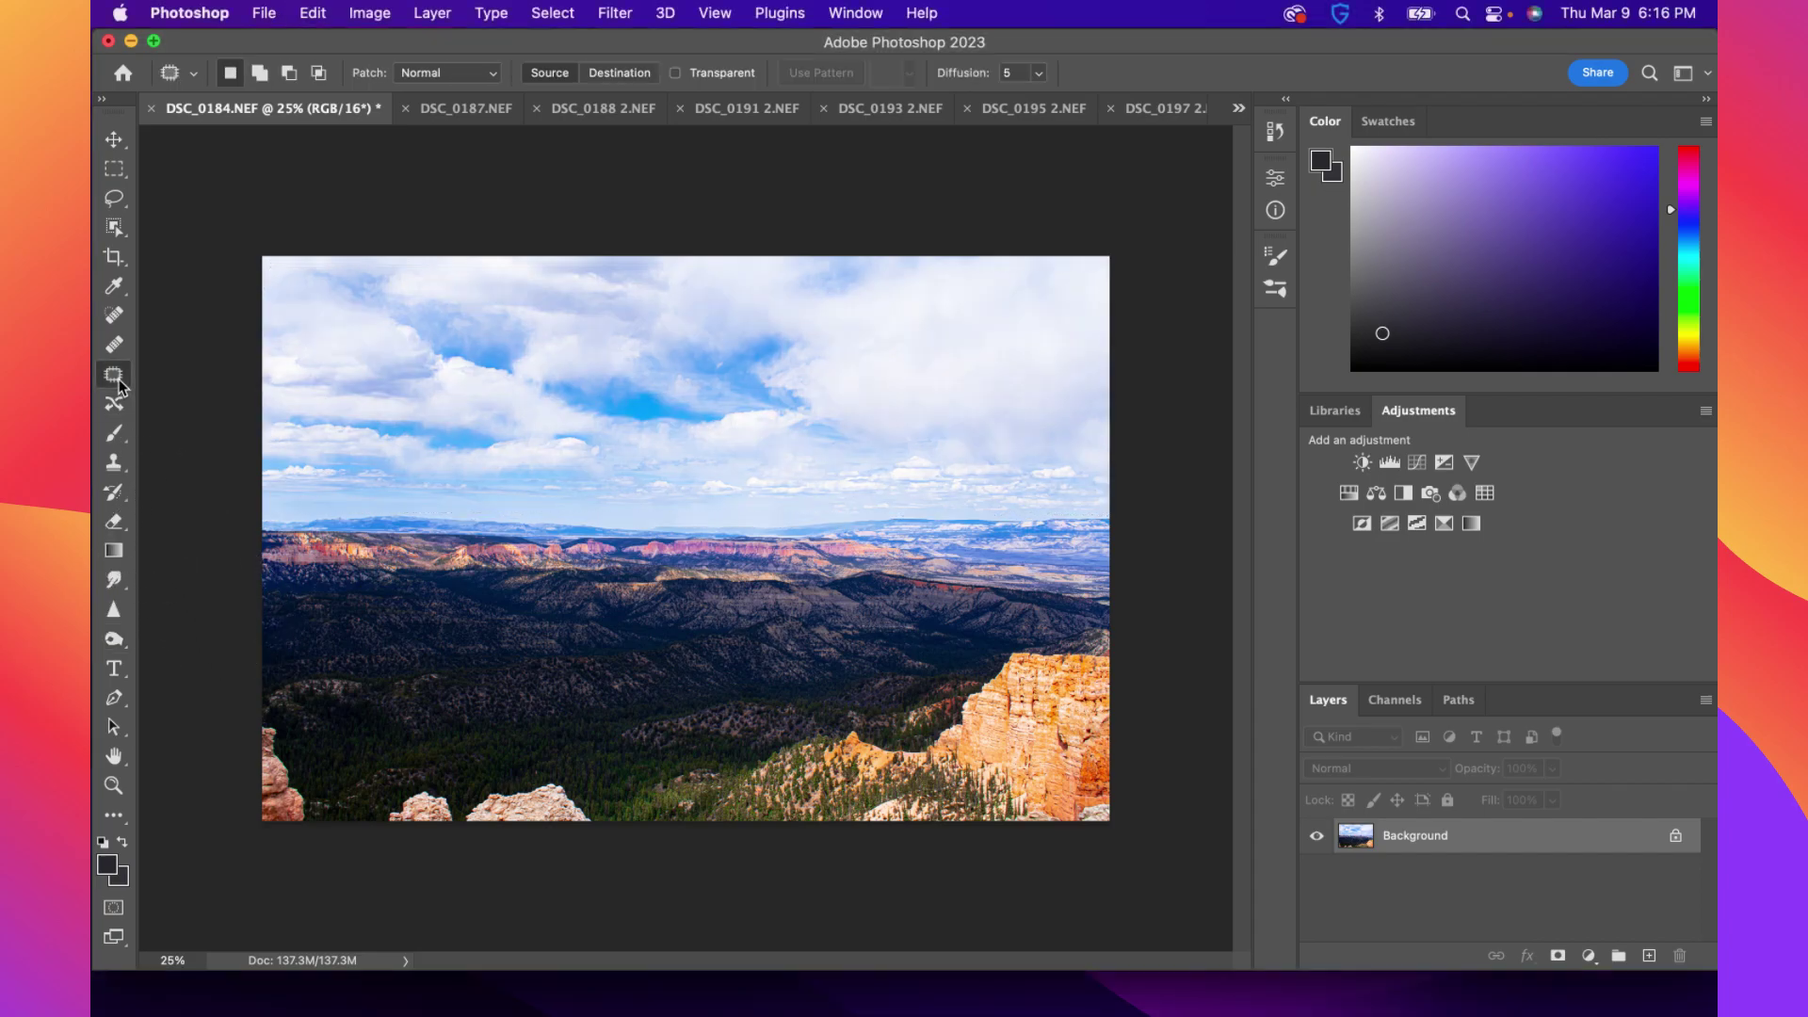
mouse_move(259, 273)
mouse_down()
mouse_move(307, 258)
mouse_move(283, 254)
mouse_move(255, 387)
mouse_move(261, 508)
mouse_move(278, 520)
mouse_move(921, 519)
mouse_move(1109, 499)
mouse_move(1109, 247)
mouse_move(606, 291)
mouse_up()
key(super+z)
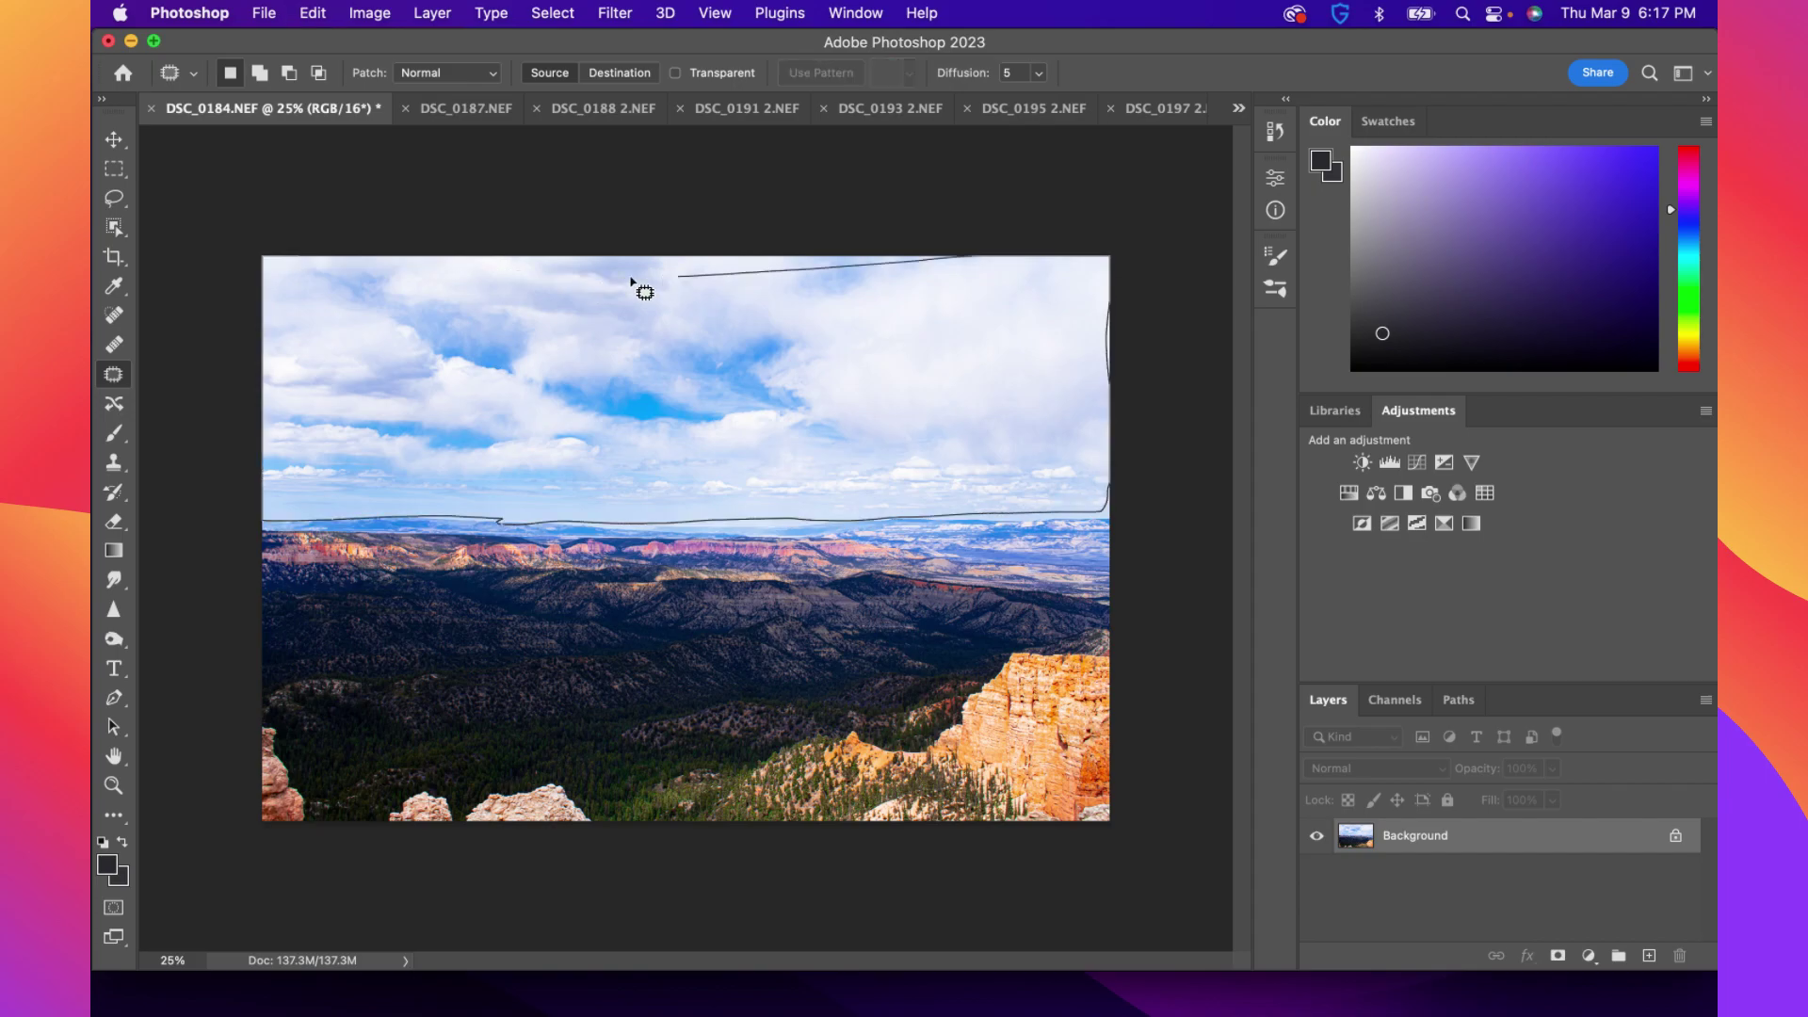
drag(634, 279, 593, 280)
key(super+z)
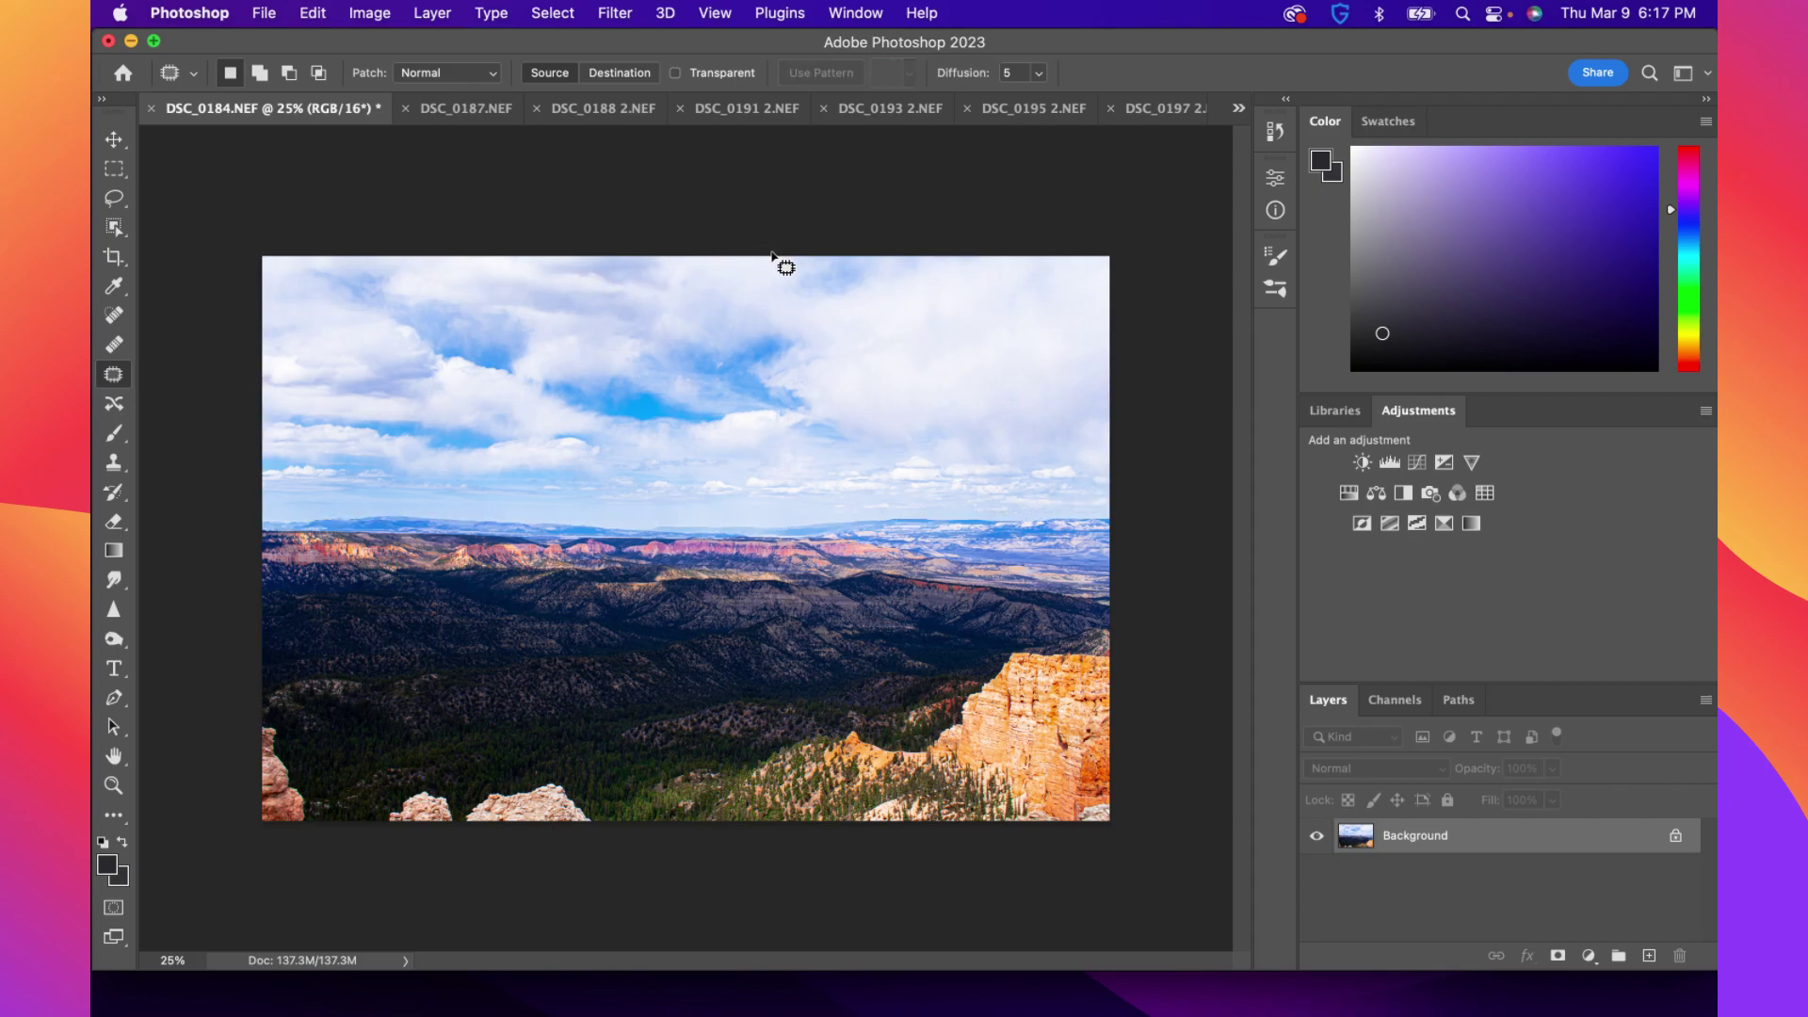
mouse_move(761, 258)
mouse_down()
mouse_move(242, 258)
mouse_move(237, 287)
mouse_move(382, 250)
mouse_move(243, 373)
mouse_move(255, 497)
mouse_move(238, 294)
mouse_move(257, 522)
mouse_move(1114, 513)
mouse_move(1135, 376)
mouse_move(1127, 237)
mouse_move(603, 215)
mouse_up()
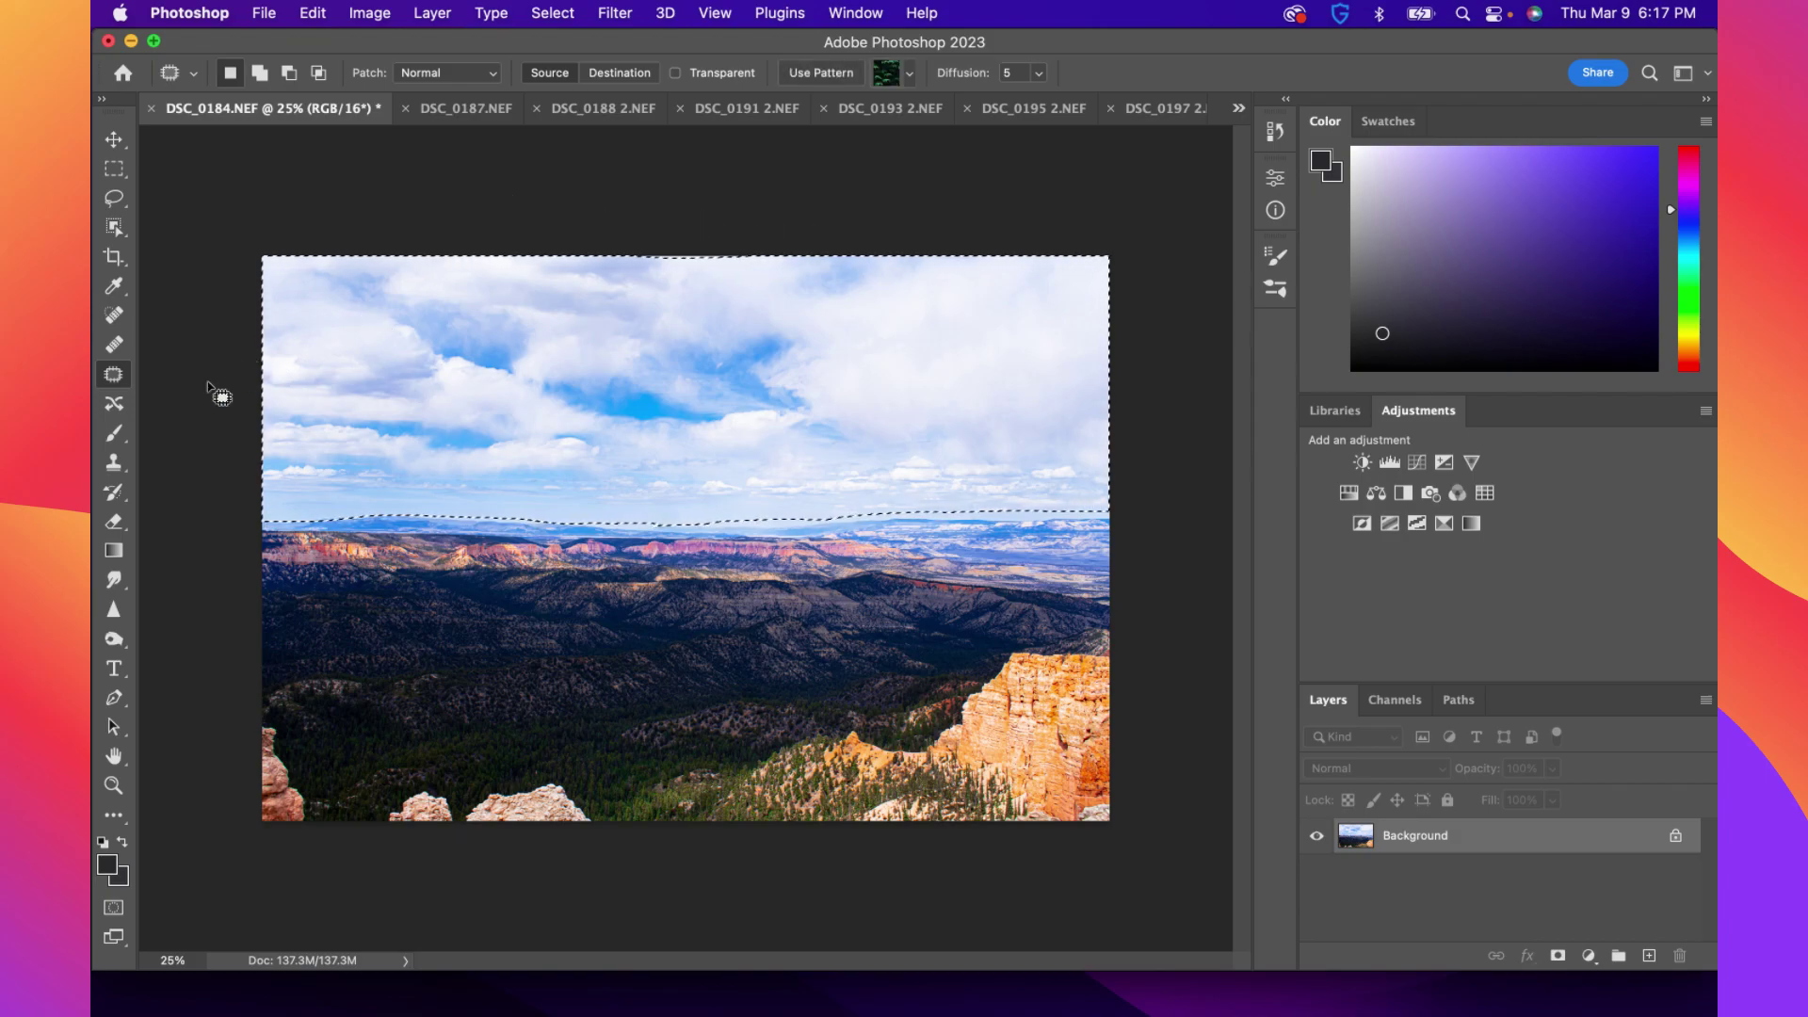
Burn the midtones of the selected sky with the Burn tool, and remove the selection
click(128, 643)
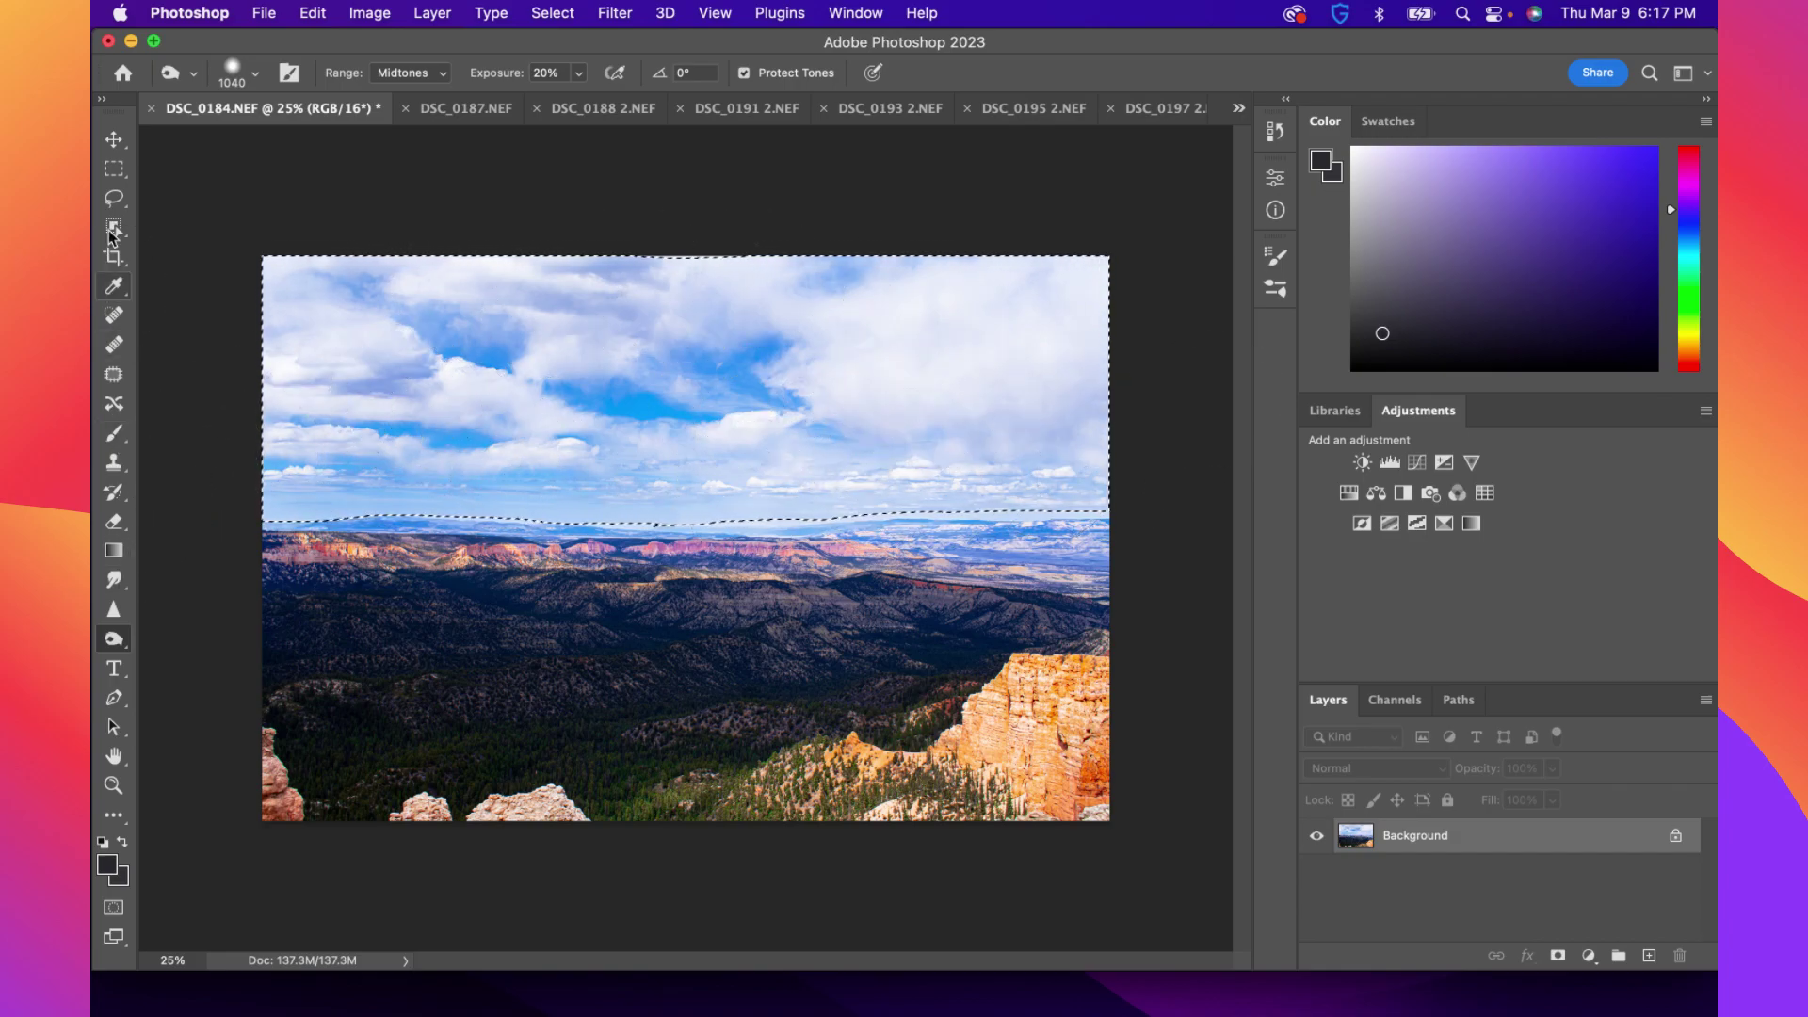
click(114, 140)
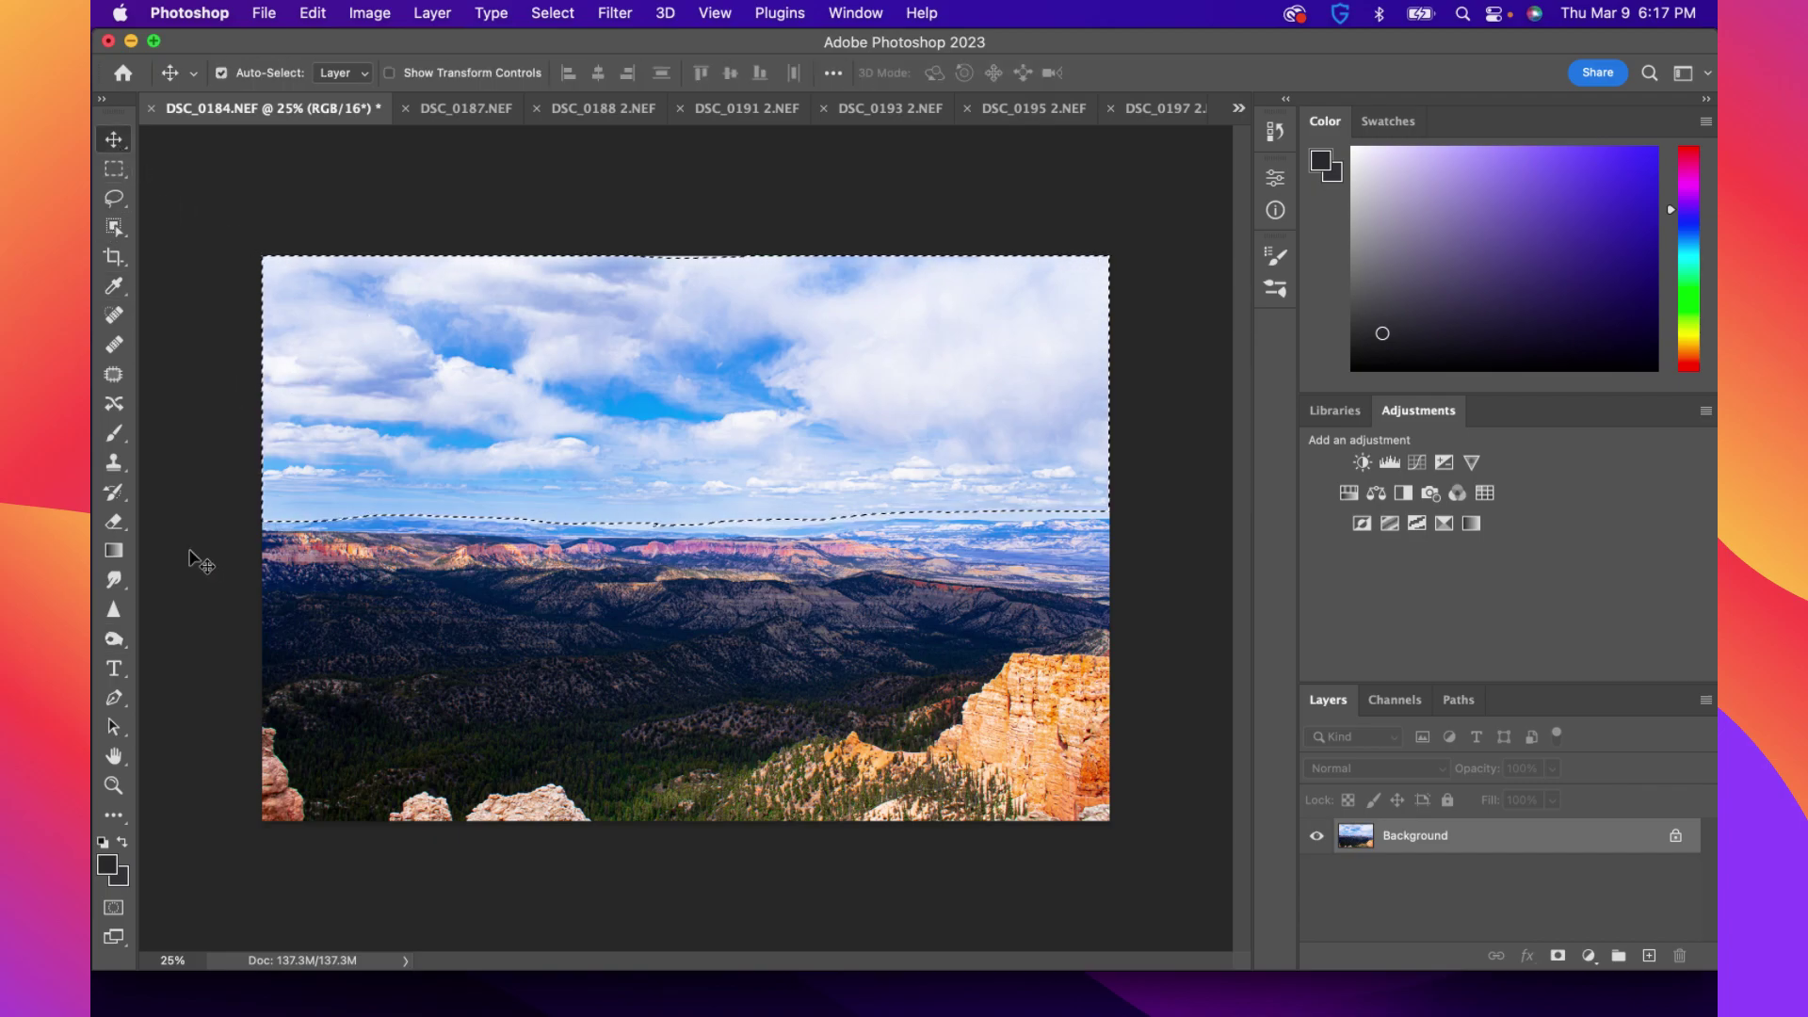
click(114, 639)
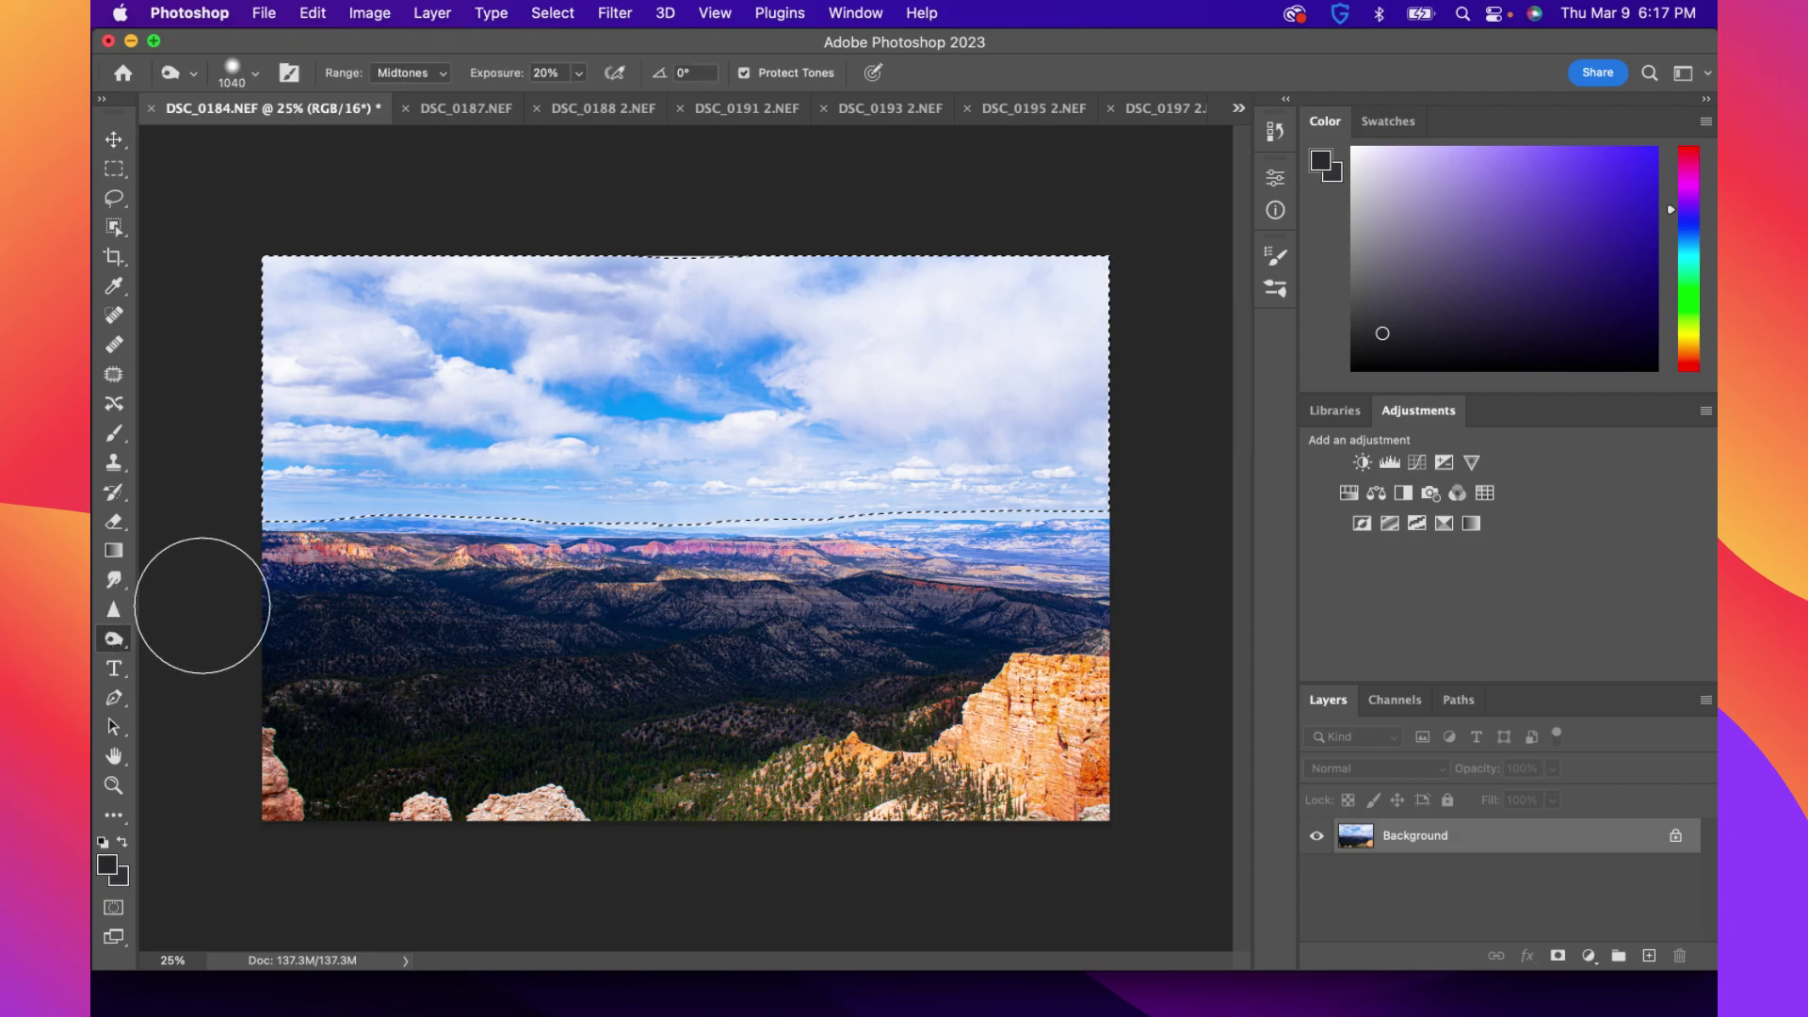
click(114, 375)
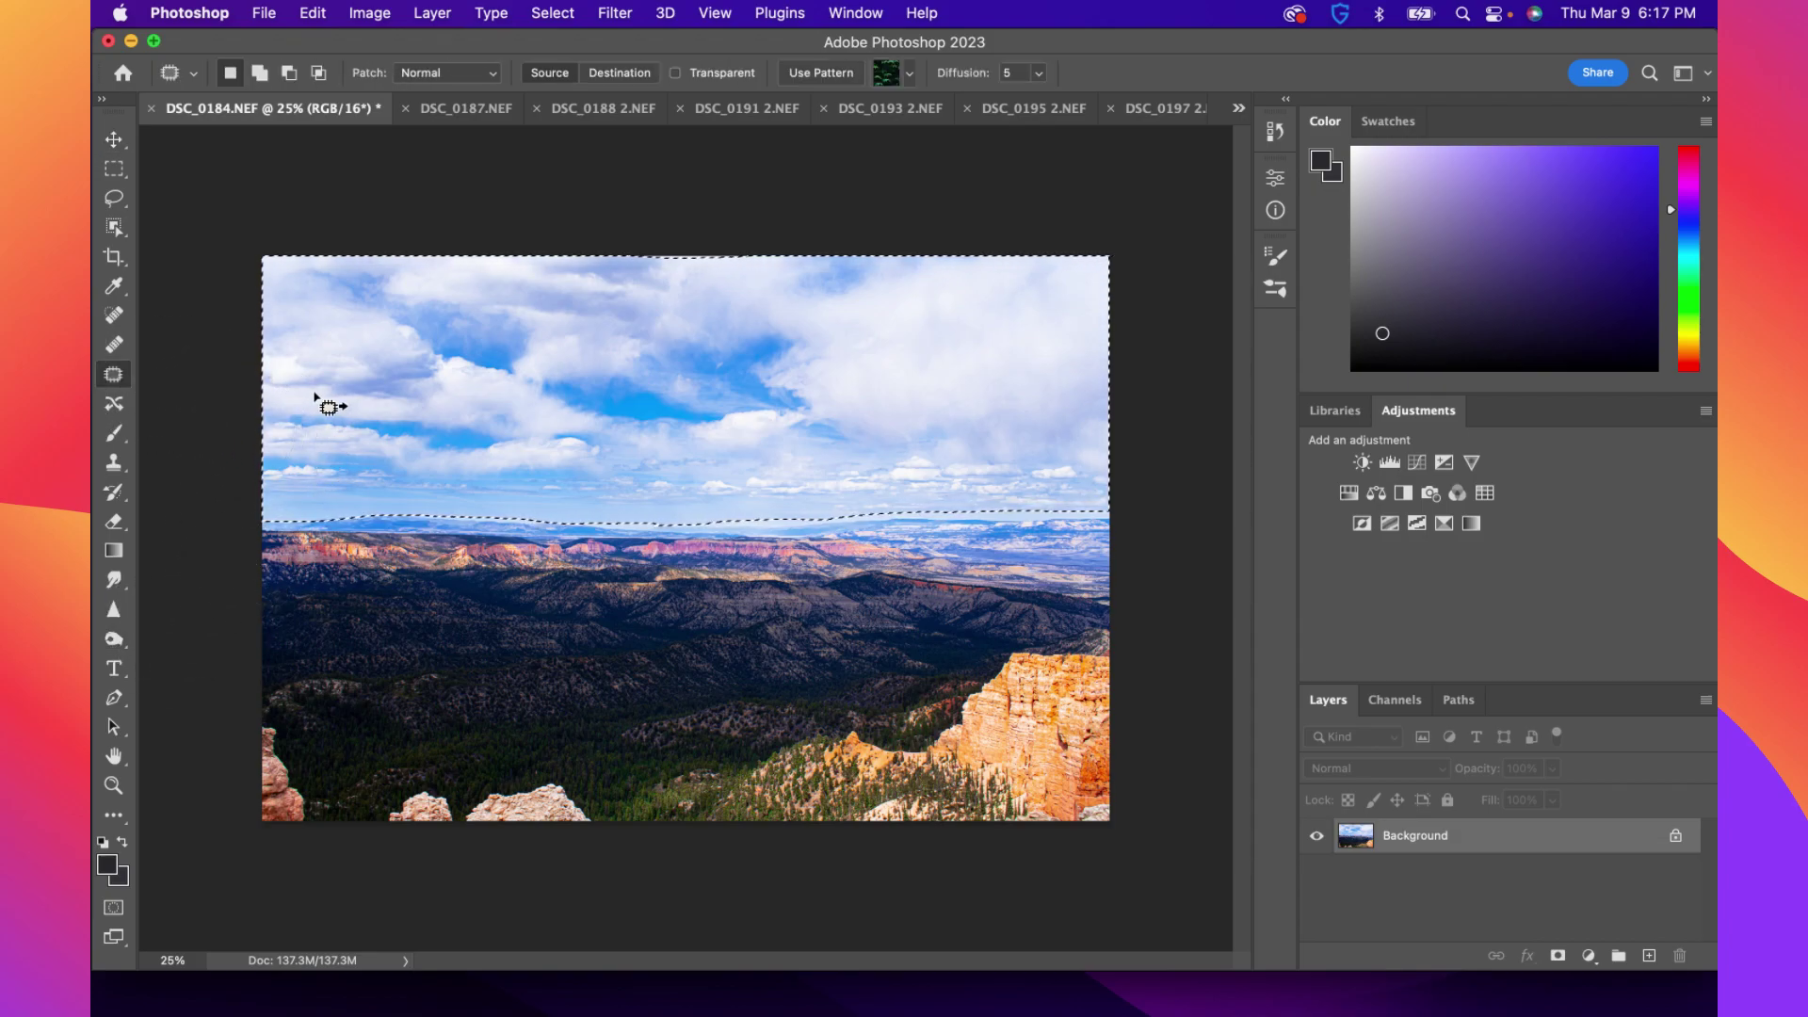
click(238, 432)
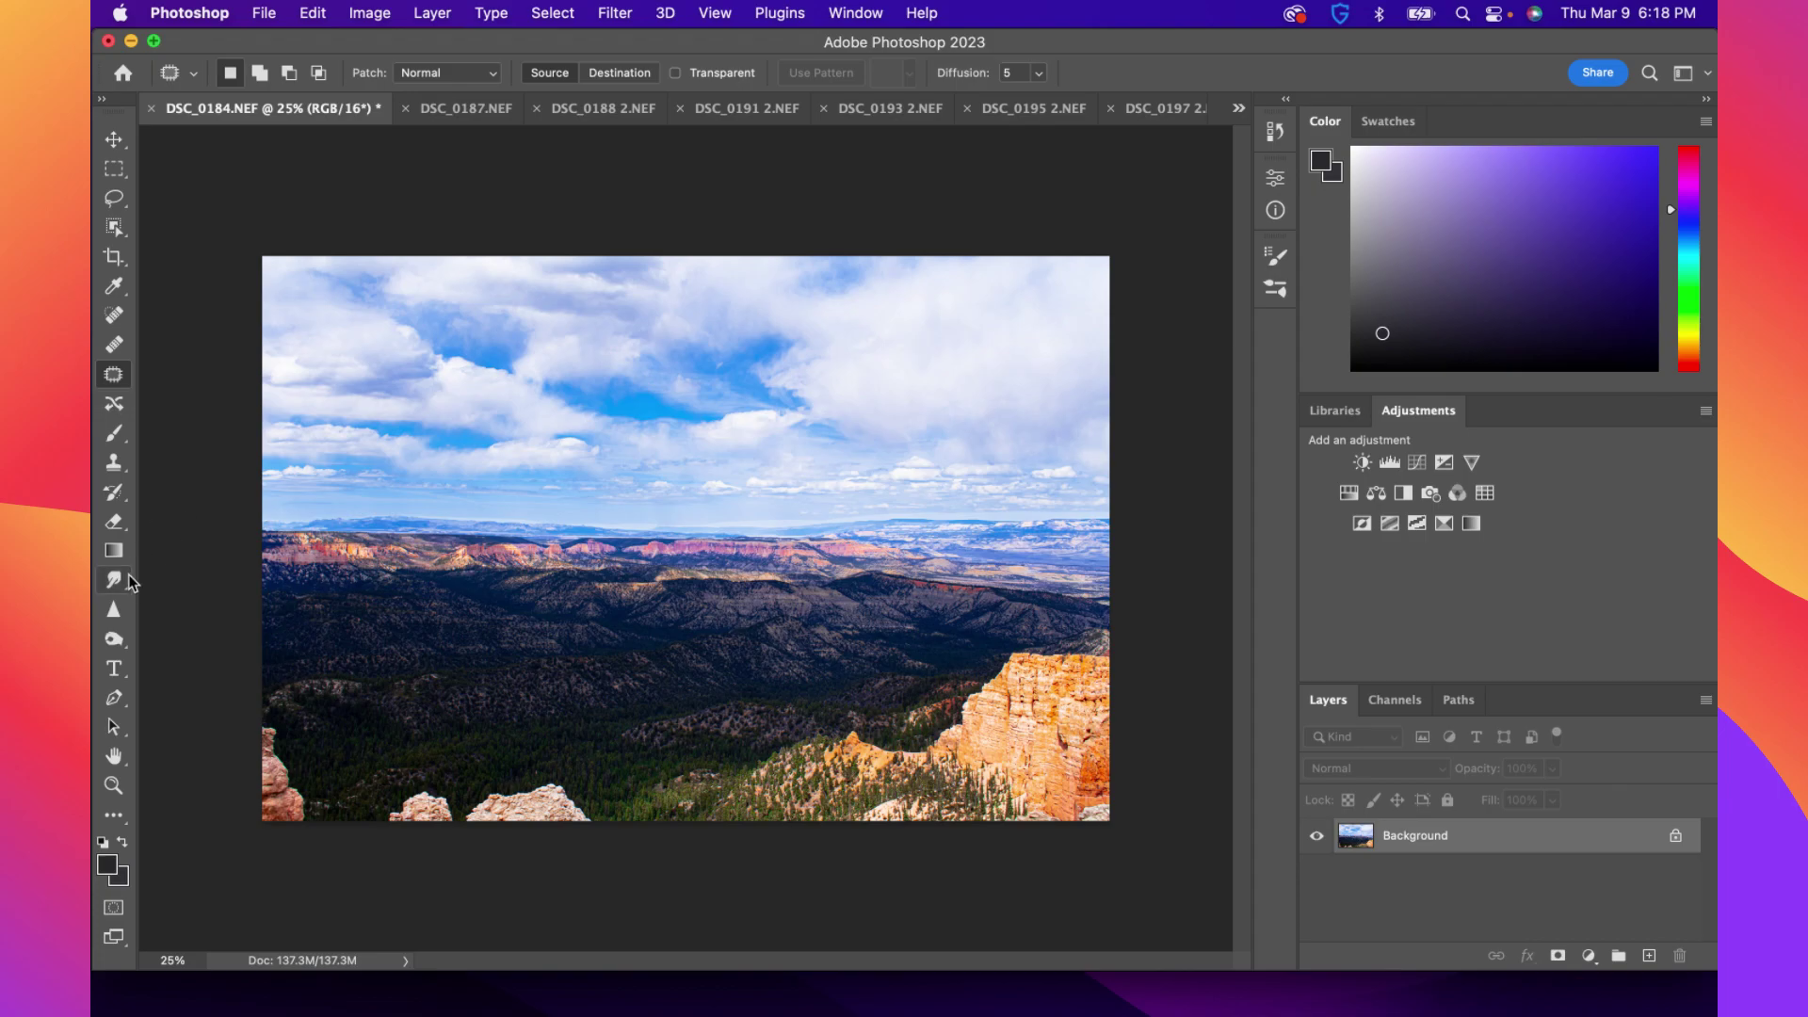
Set the Burn tool's brush size to 20 px for detail work along the horizon
click(114, 638)
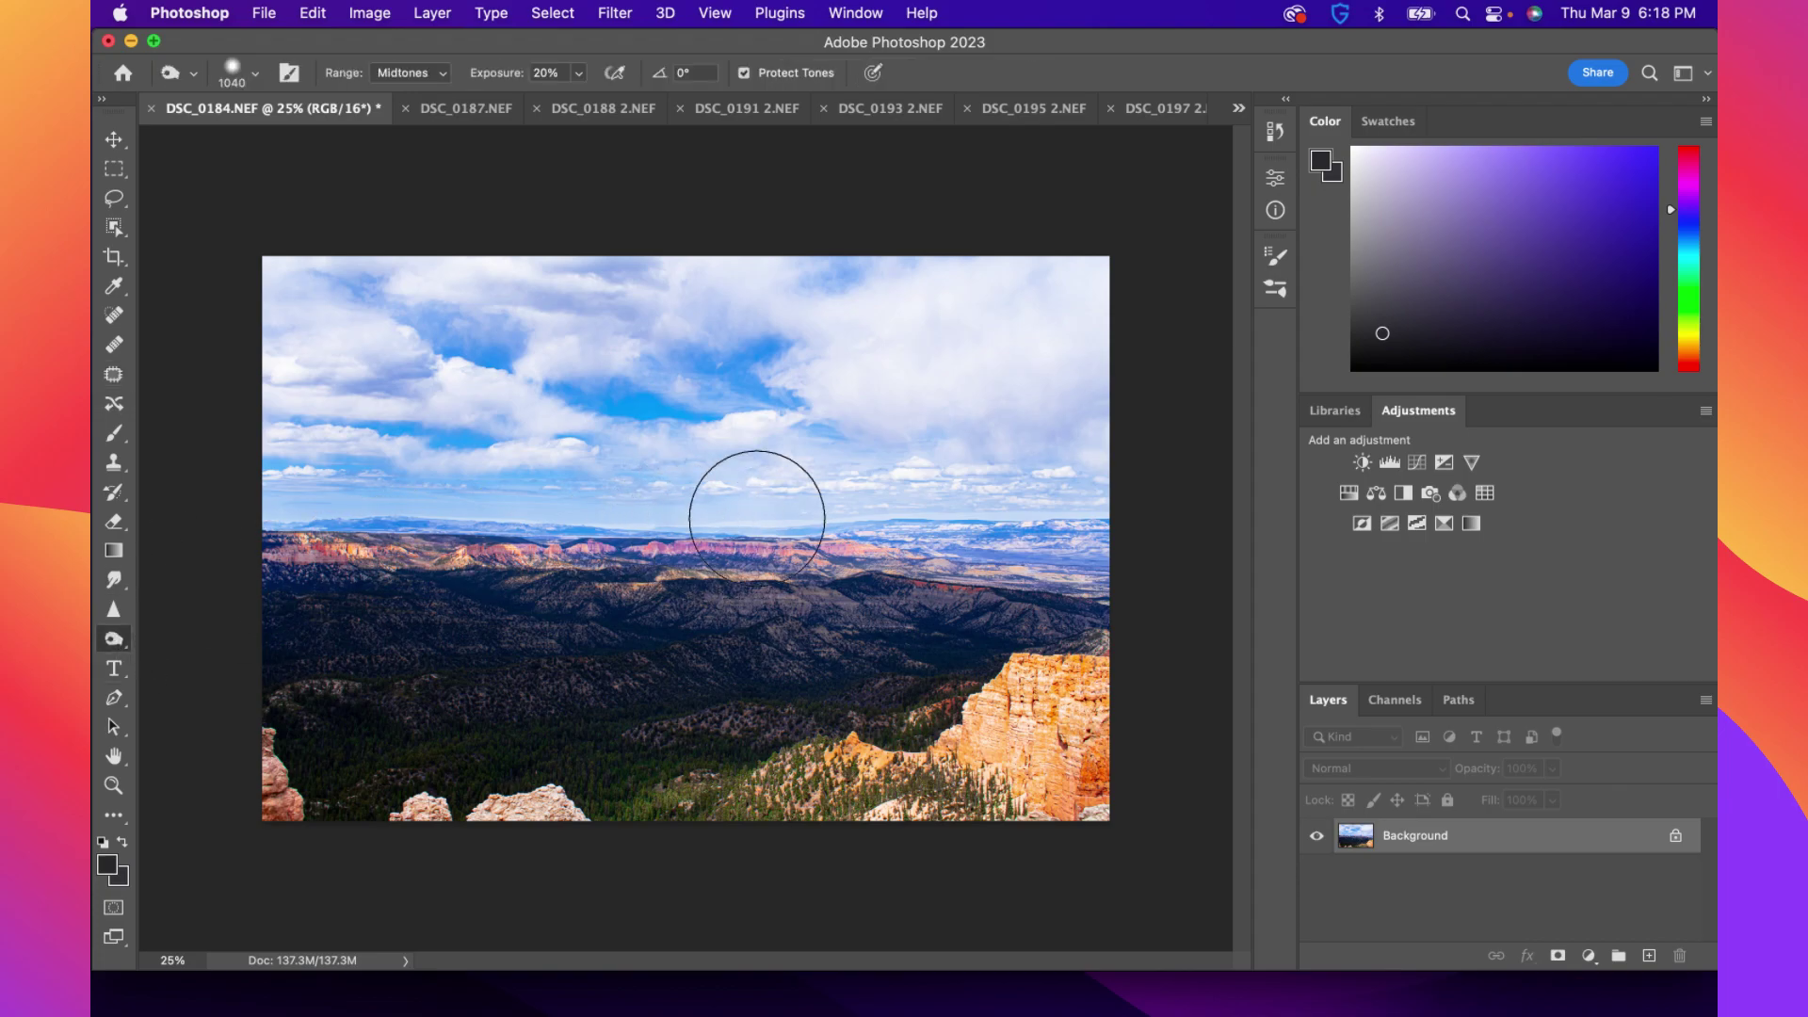
scroll(904, 509, up, 3)
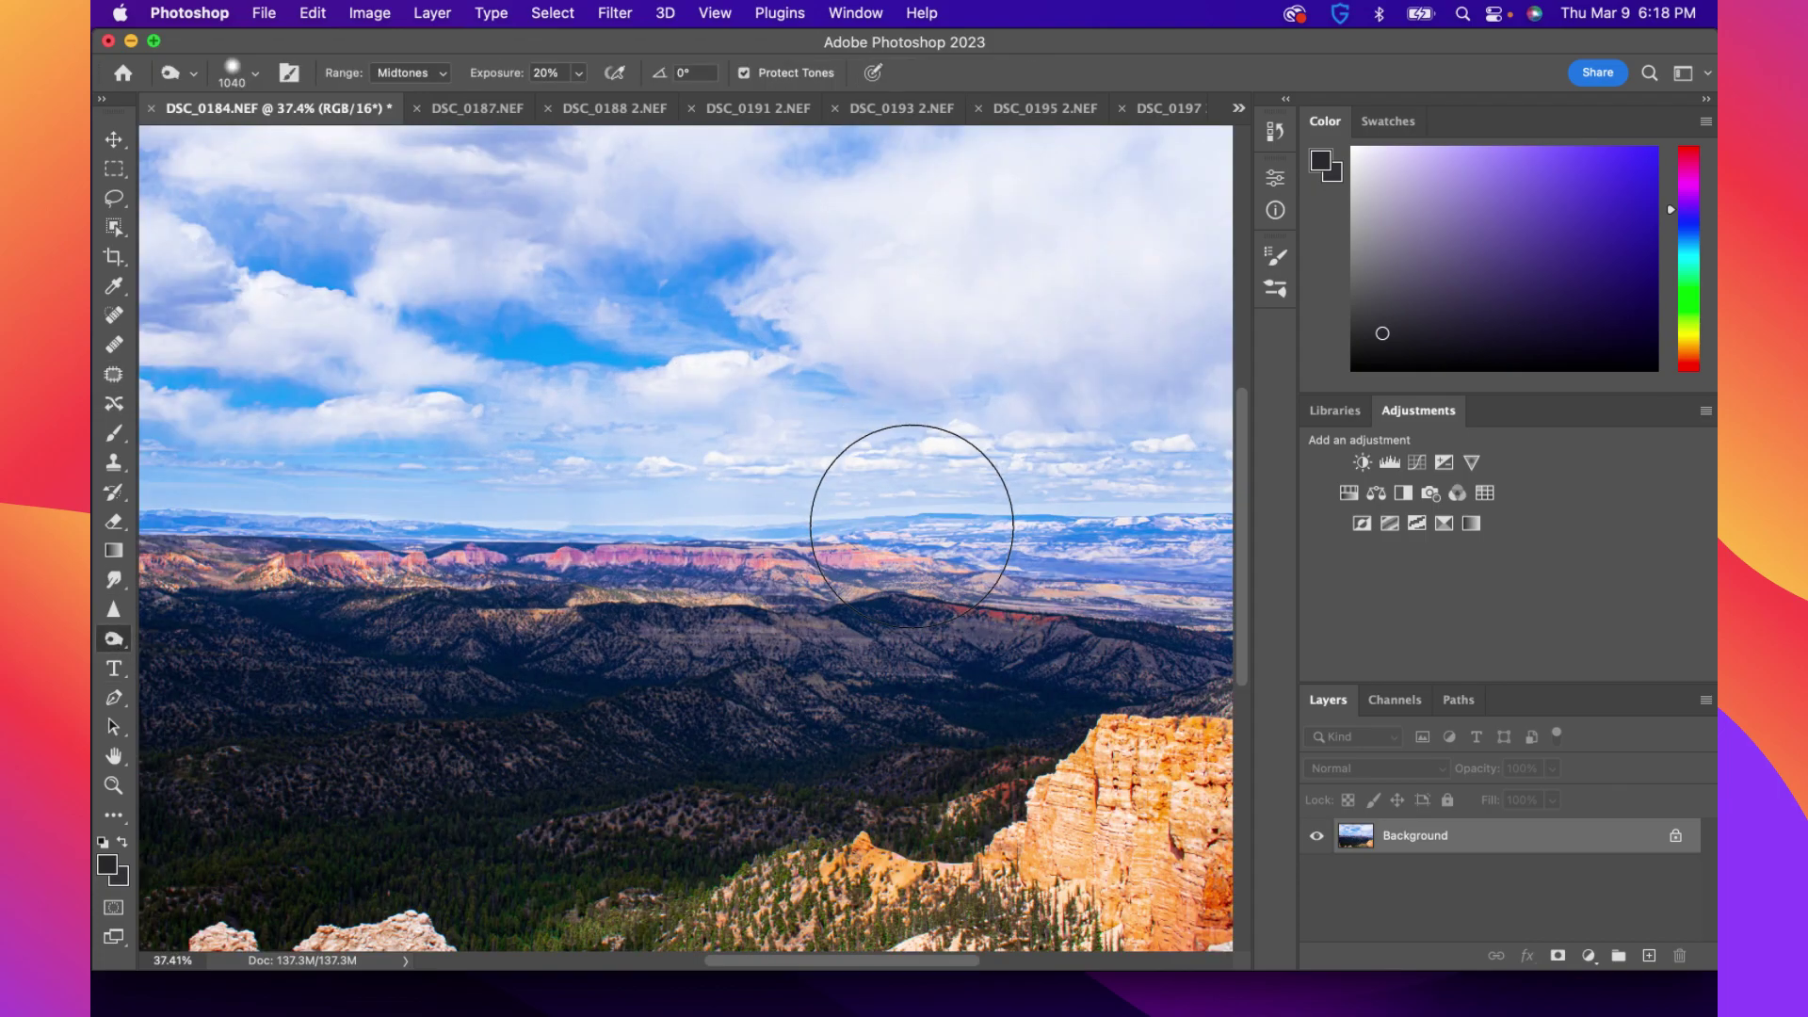
scroll(899, 526, up, 2)
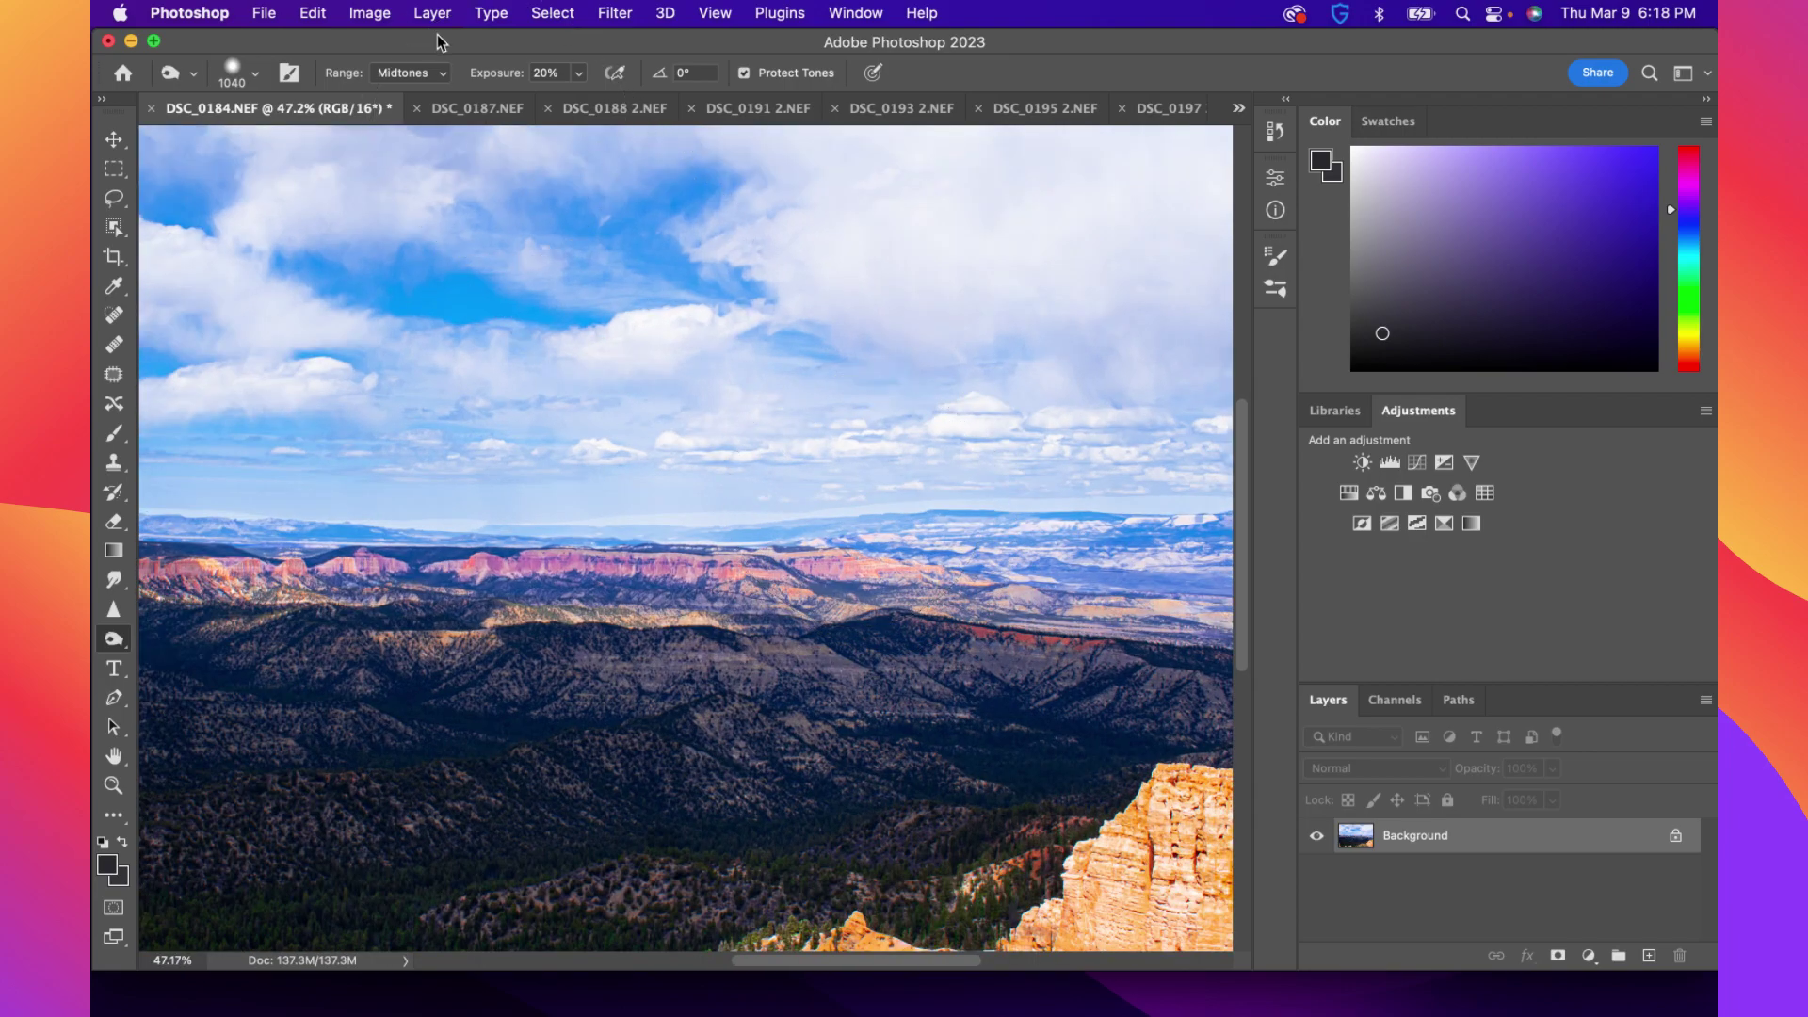
click(223, 83)
click(324, 111)
text(20)
key(Return)
click(235, 75)
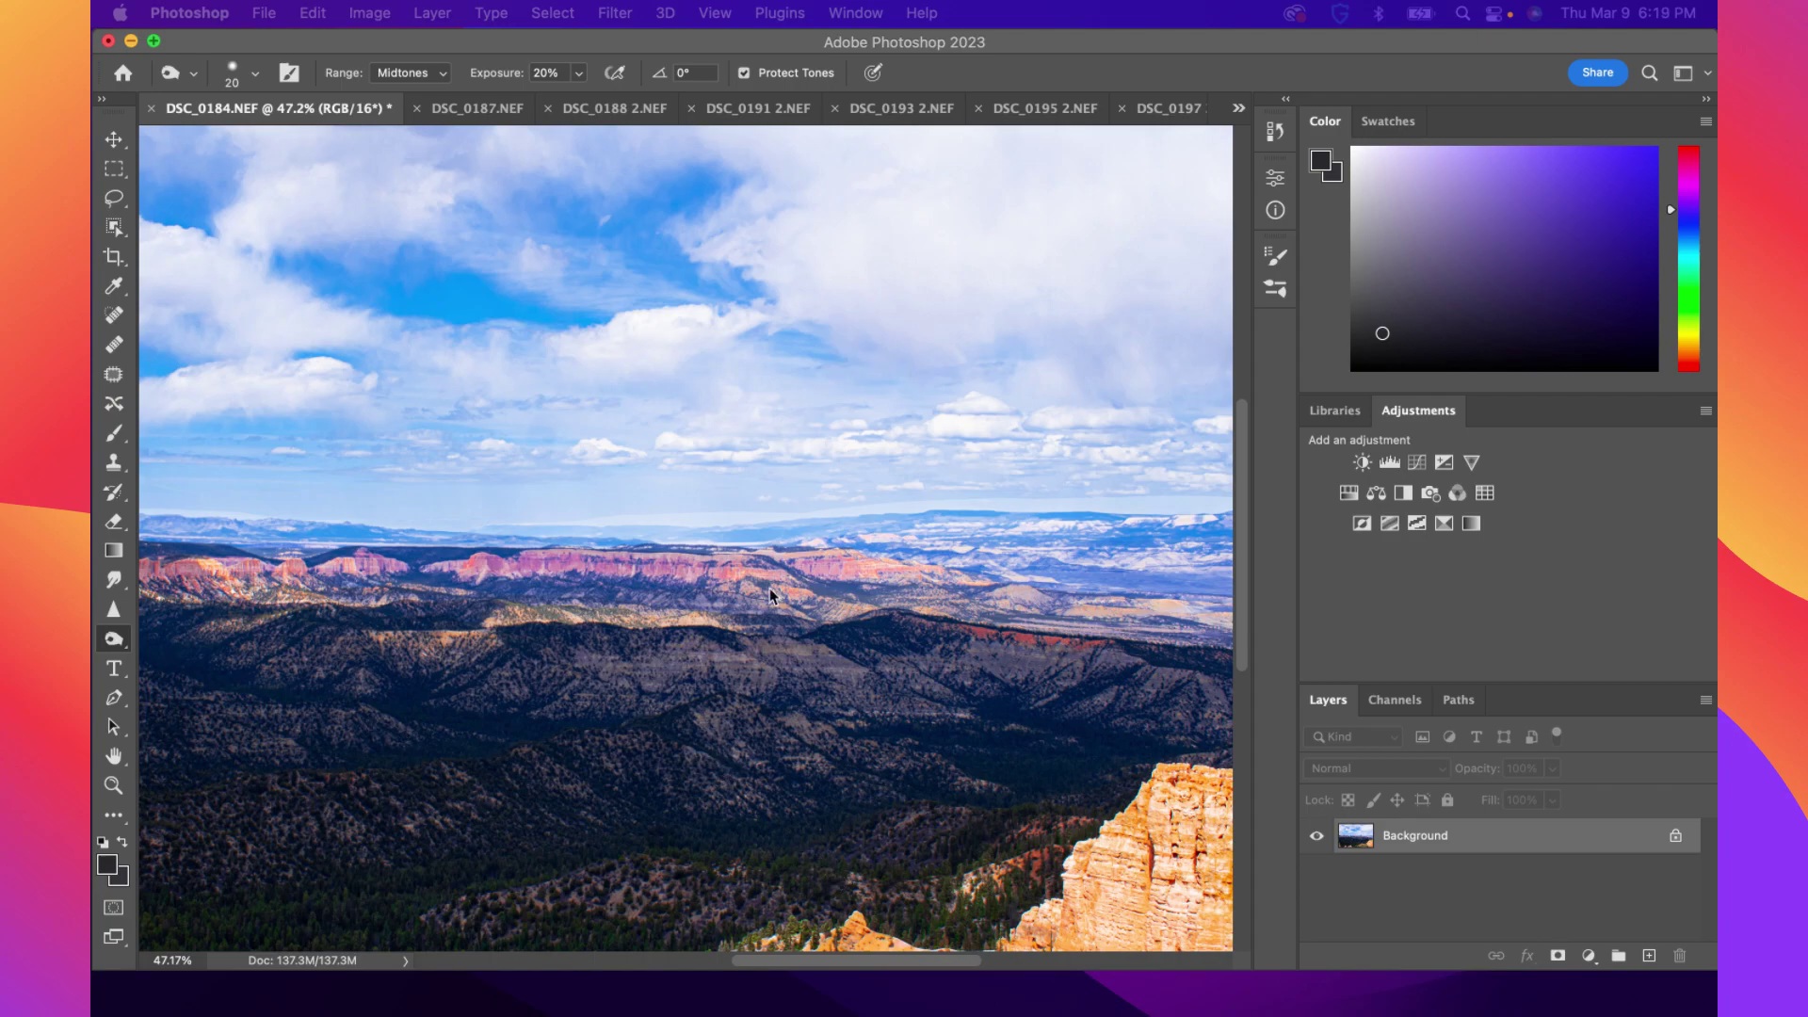
click(424, 39)
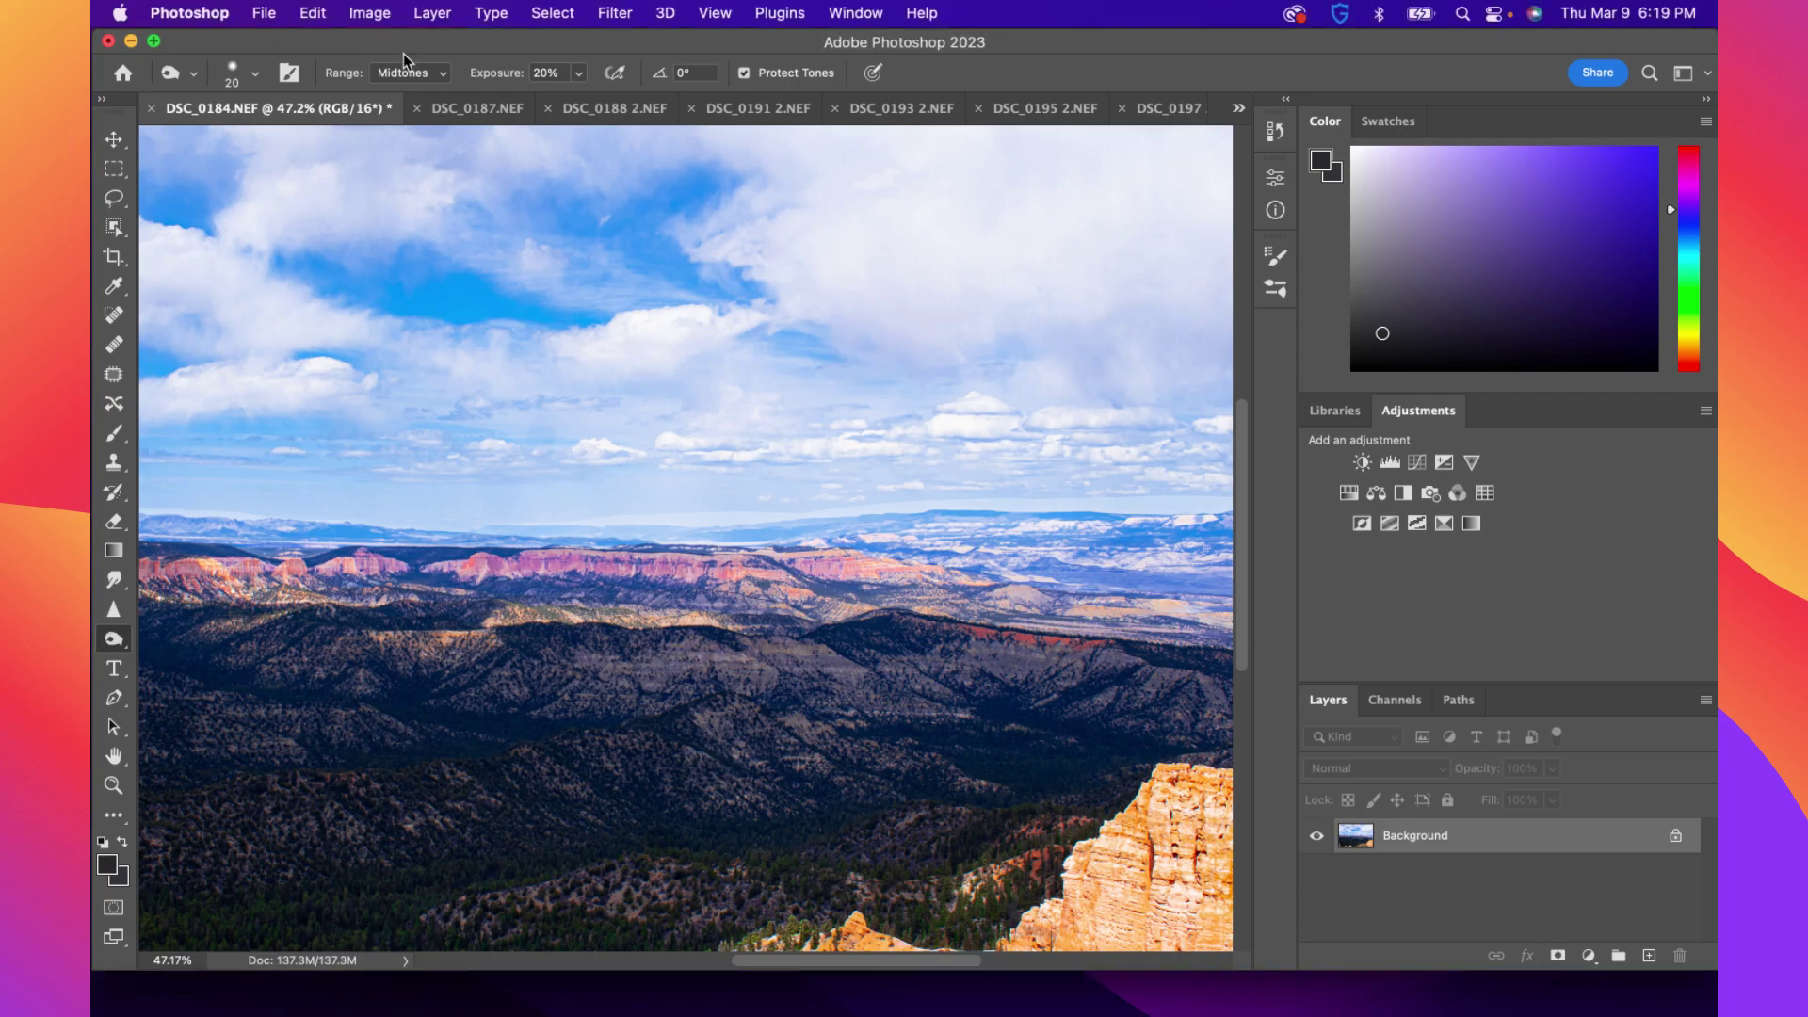
Set the Burn tool's brush size to 40 px
click(235, 80)
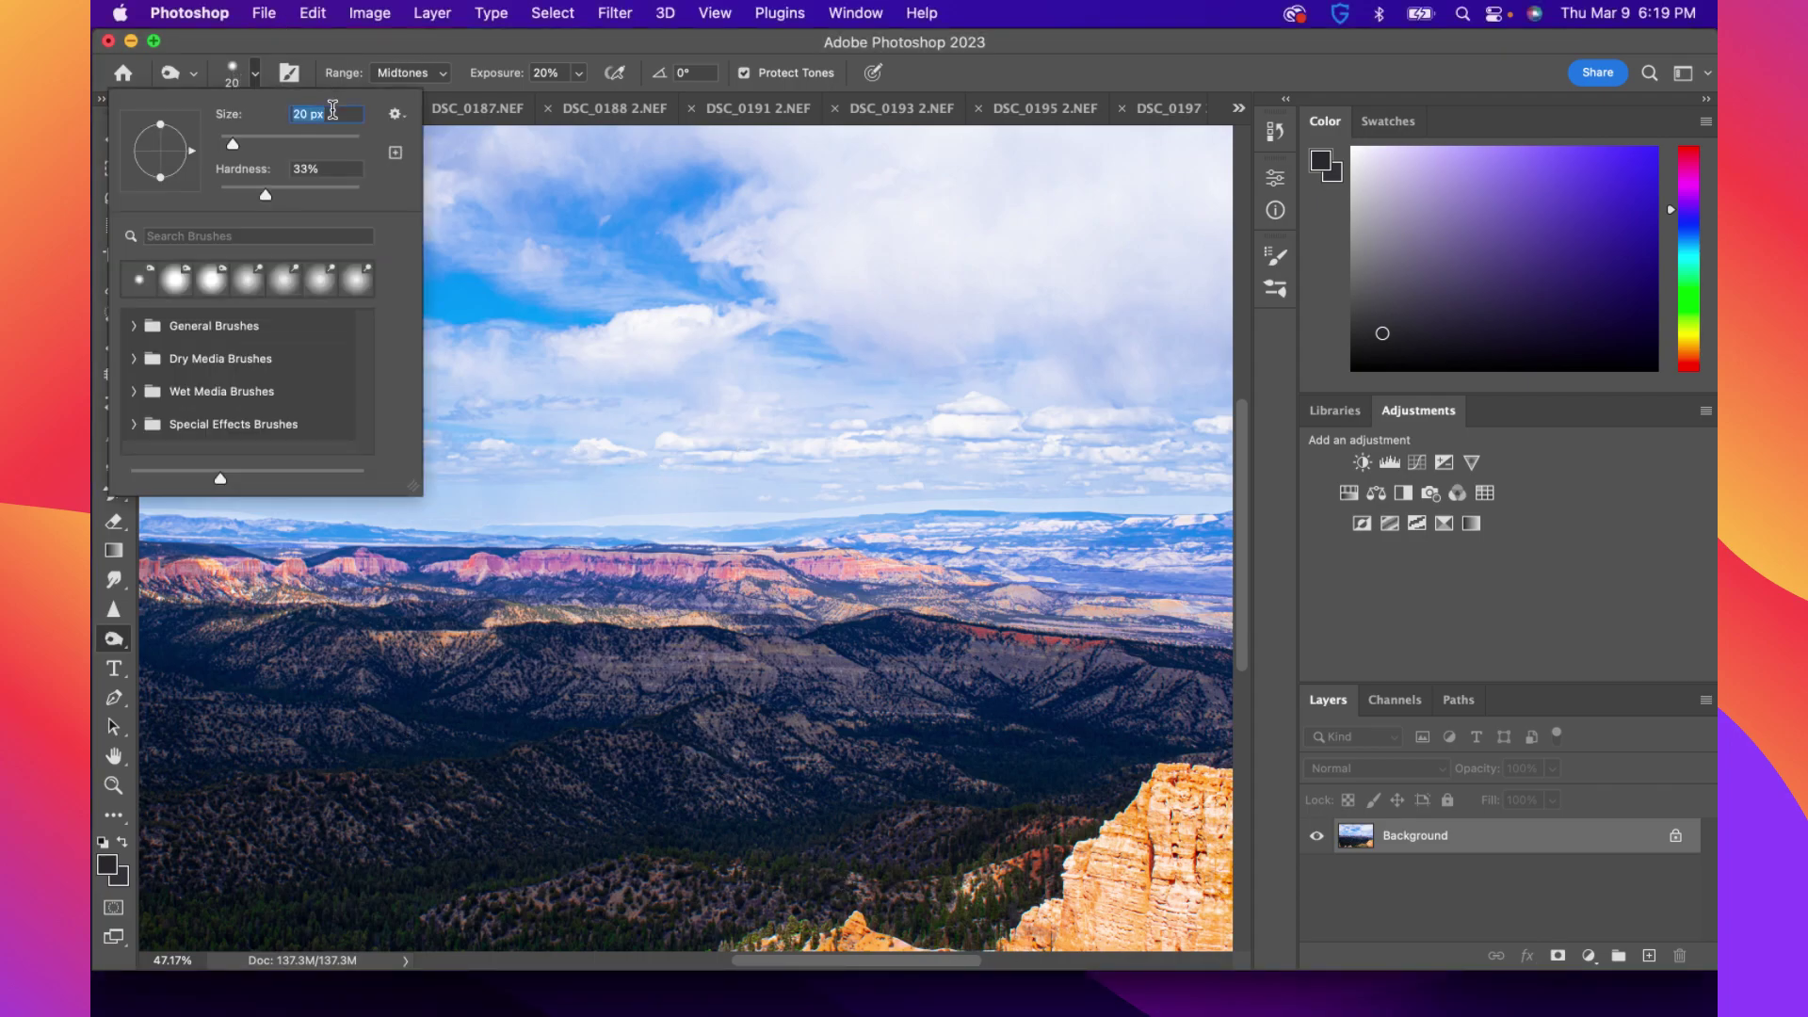
text(40)
key(Return)
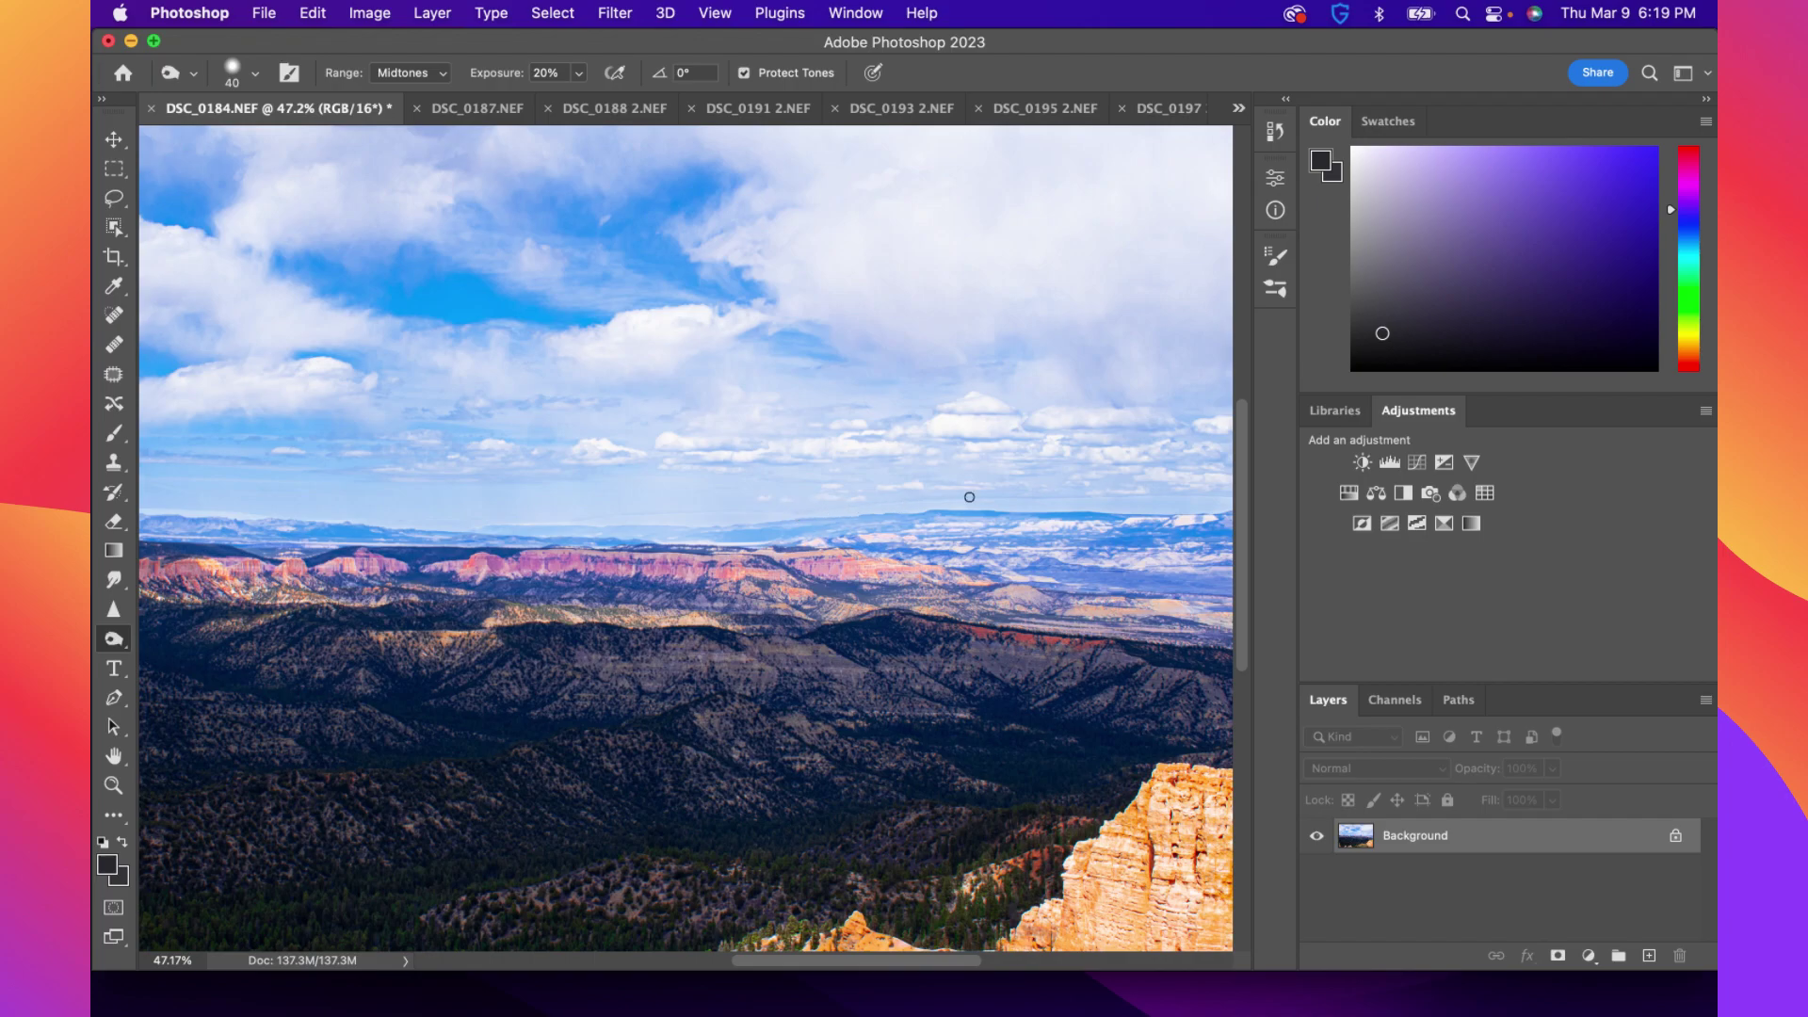
Undo the burn strokes made on the sky
scroll(1005, 501, down, 5)
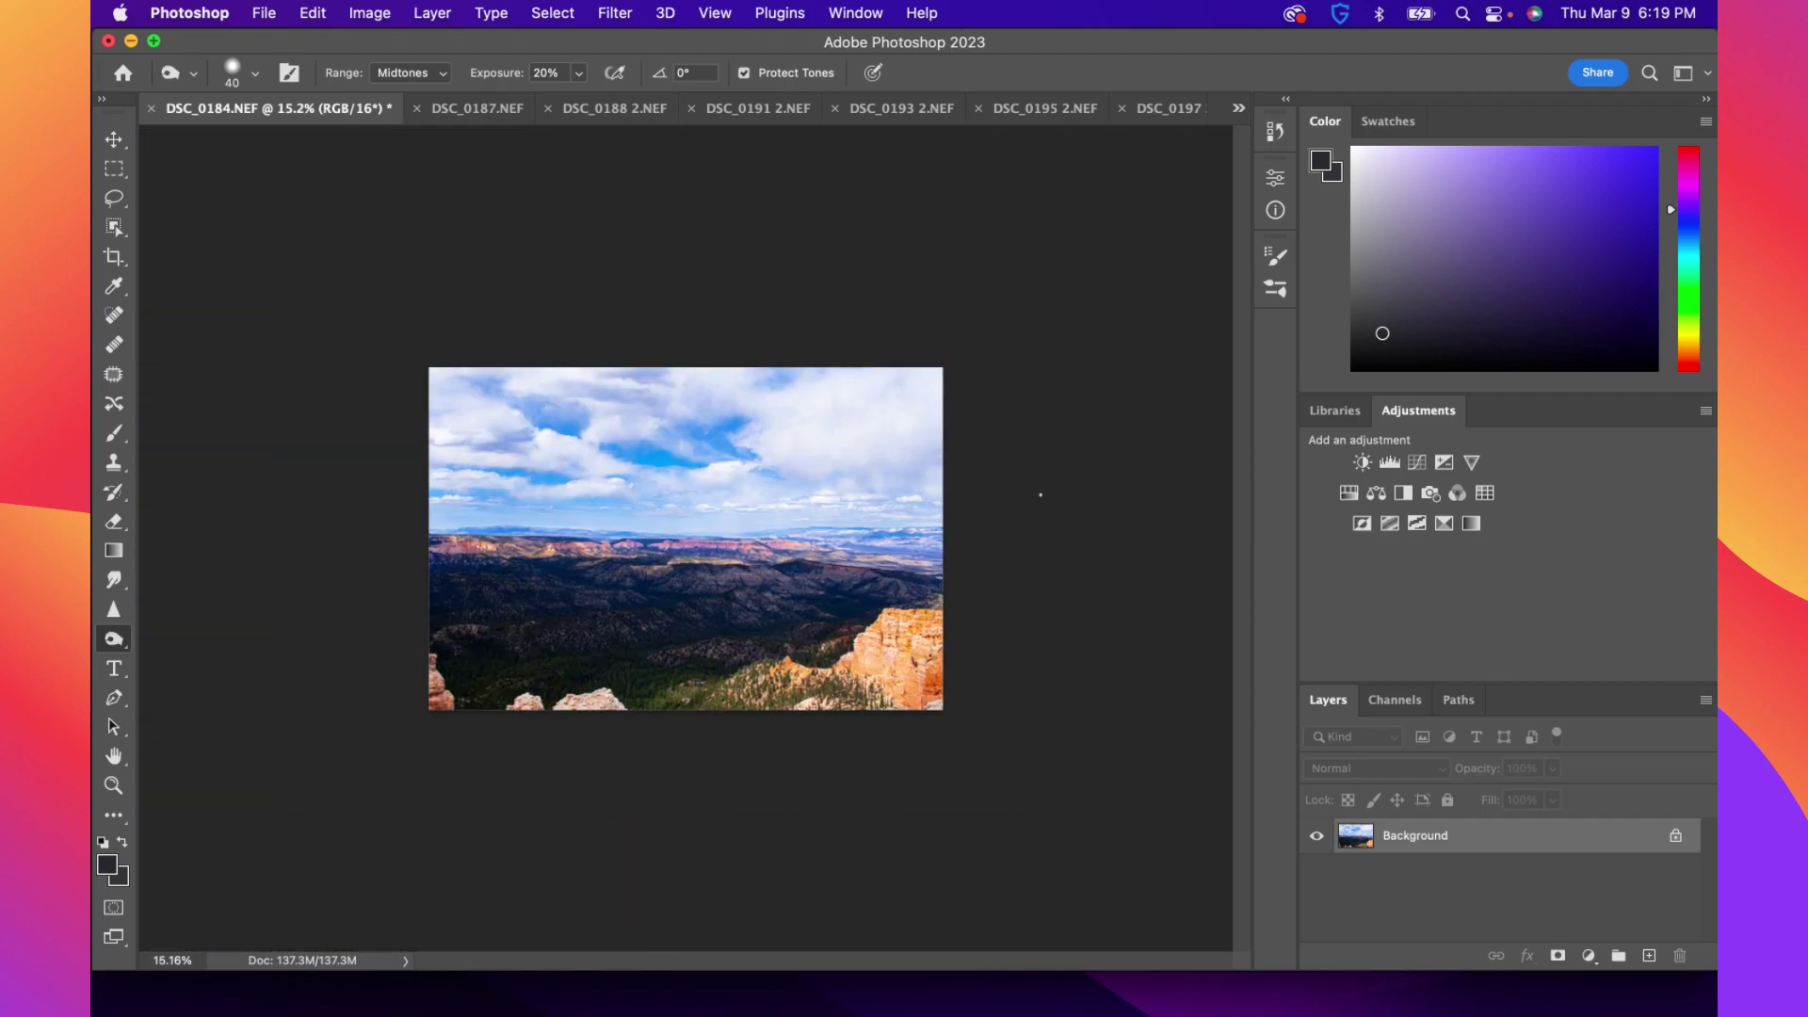
scroll(1012, 523, up, 1)
scroll(1047, 515, up, 5)
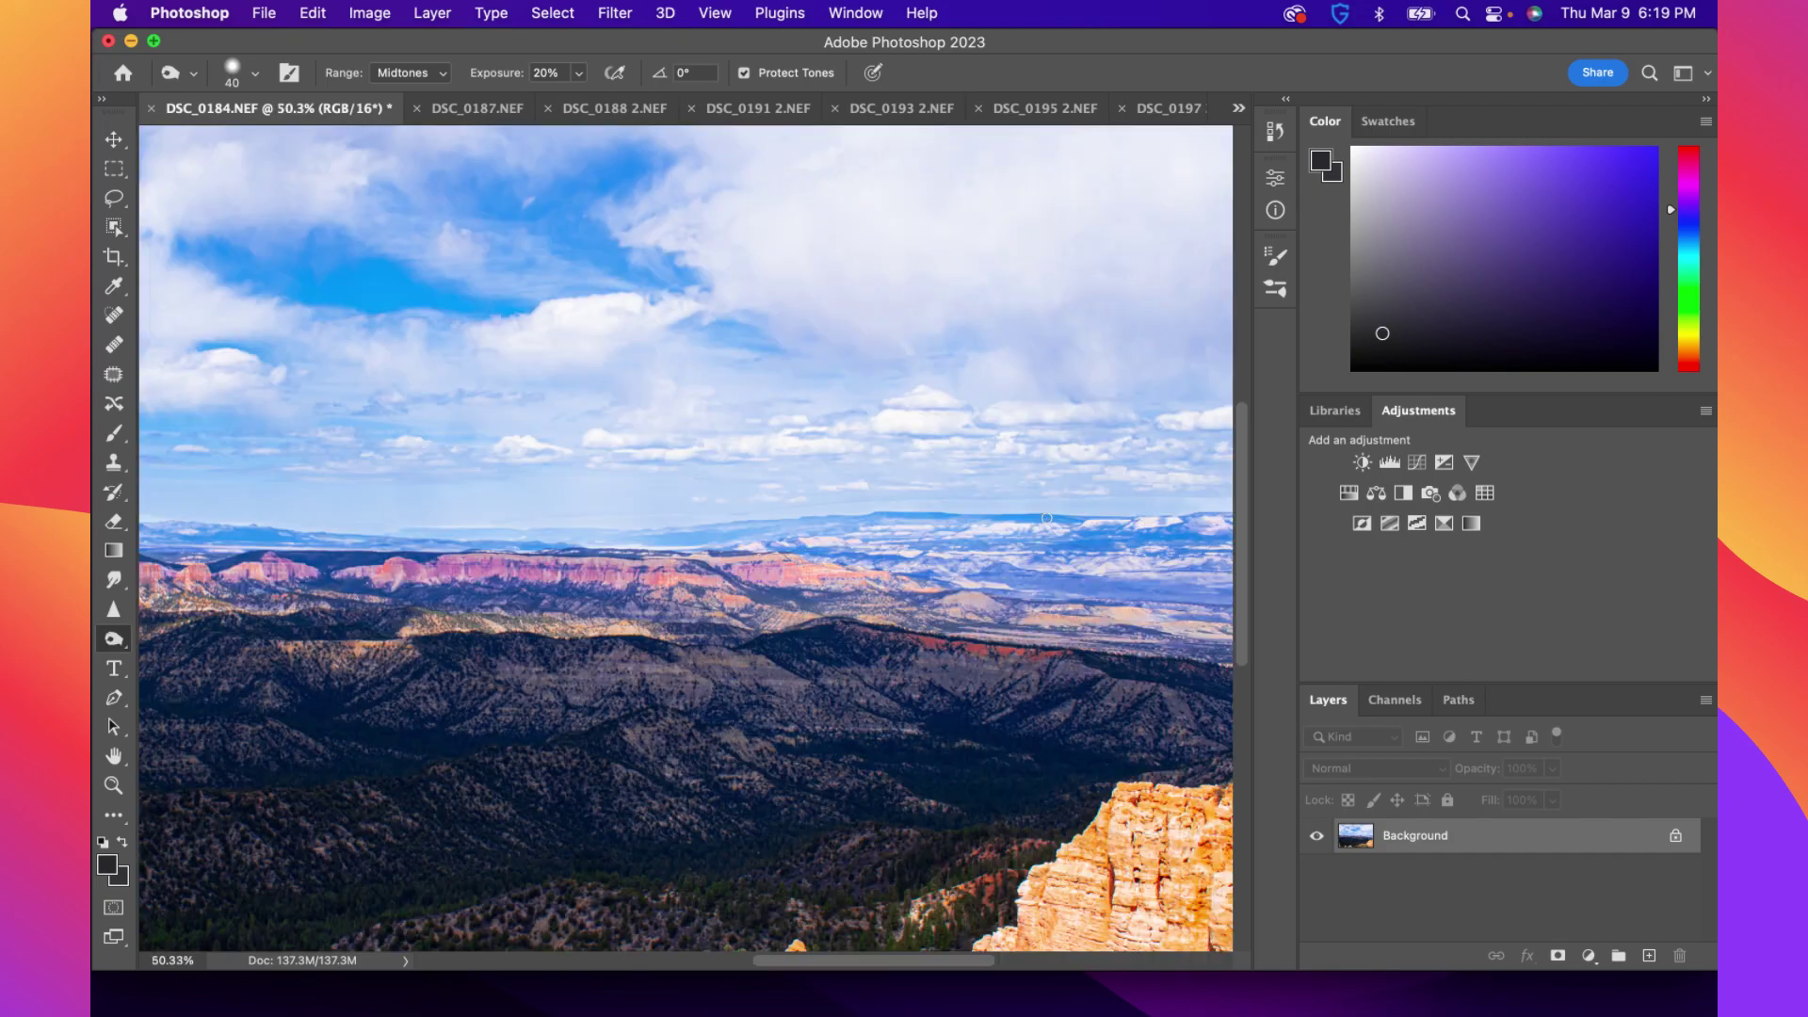
scroll(1032, 523, down, 1)
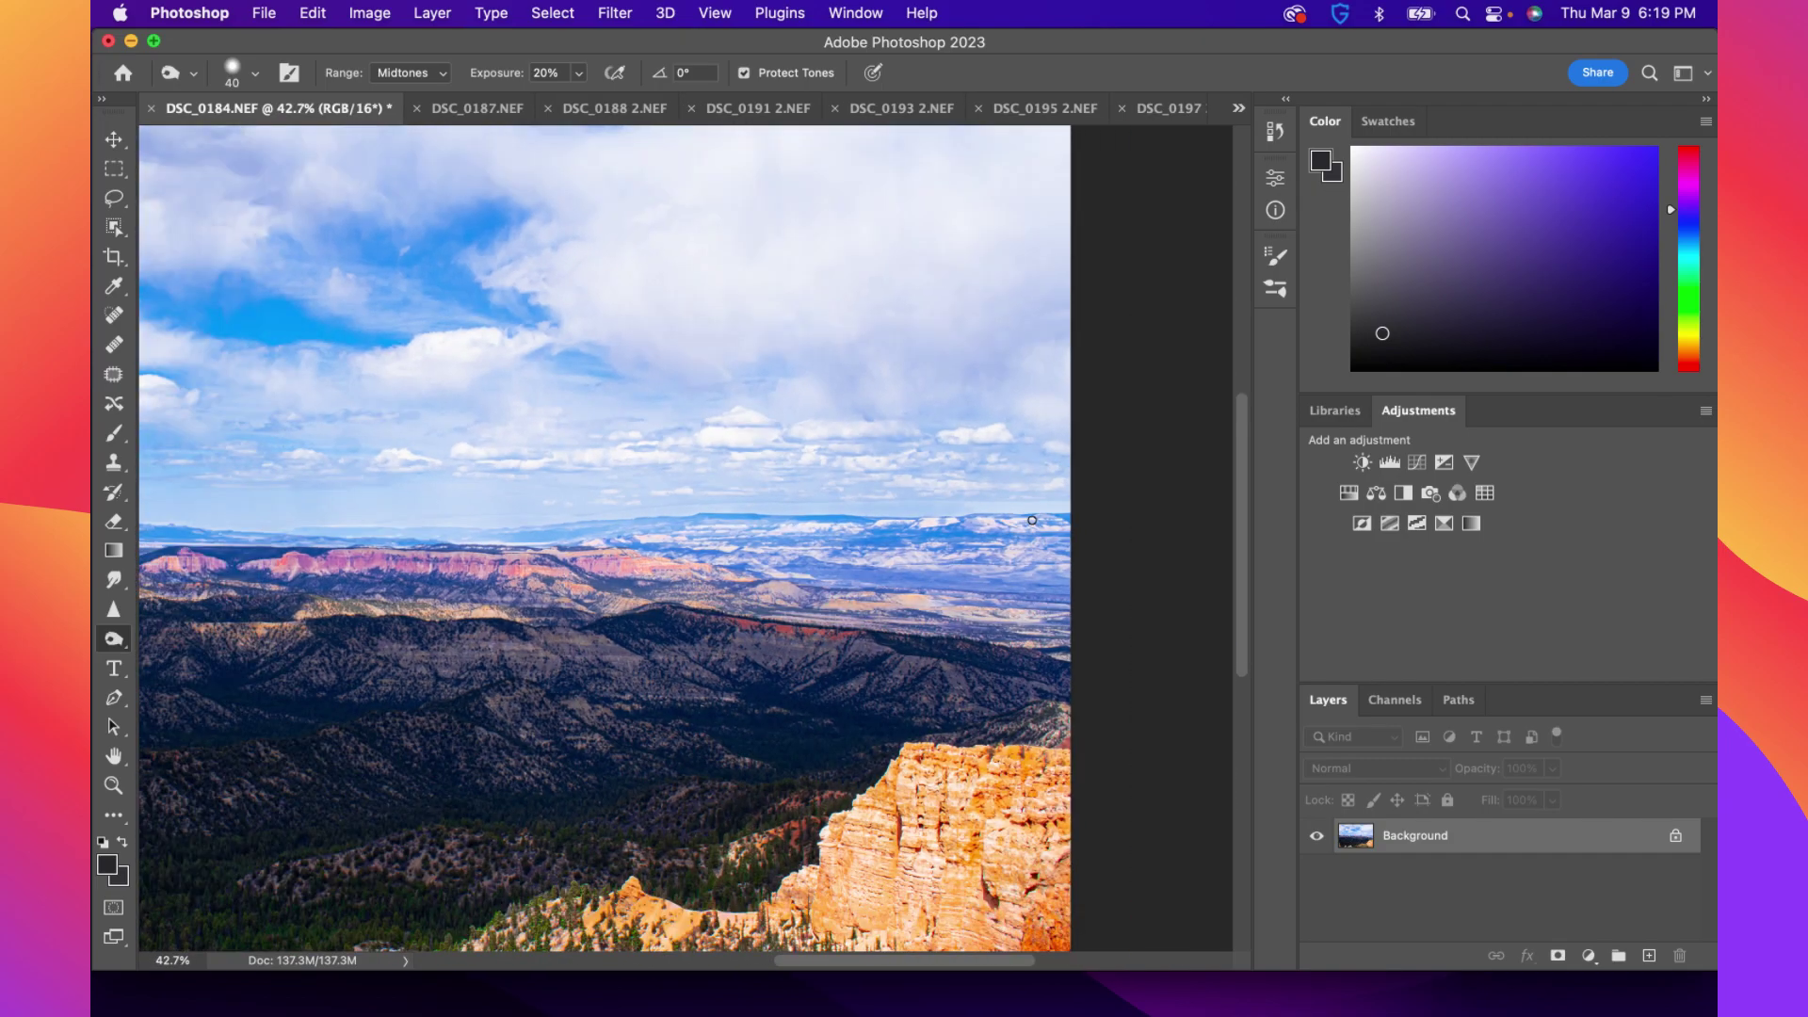
scroll(1032, 520, up, 4)
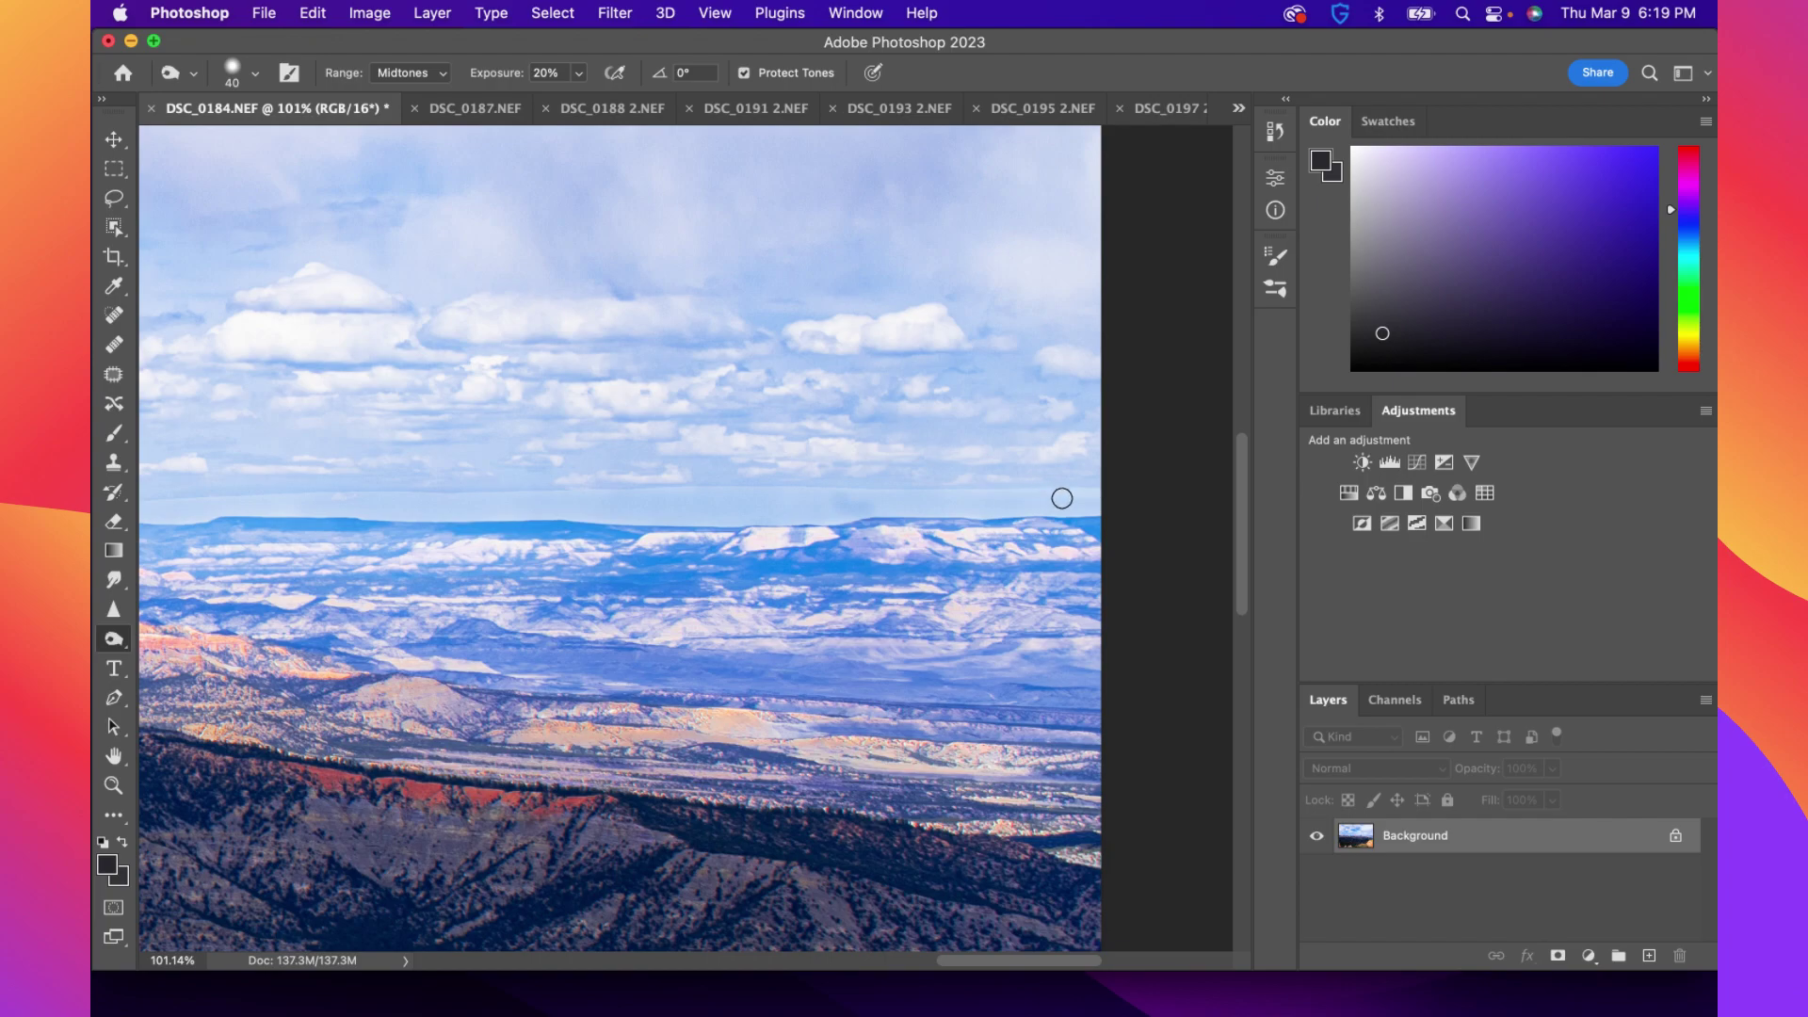
key(super+0)
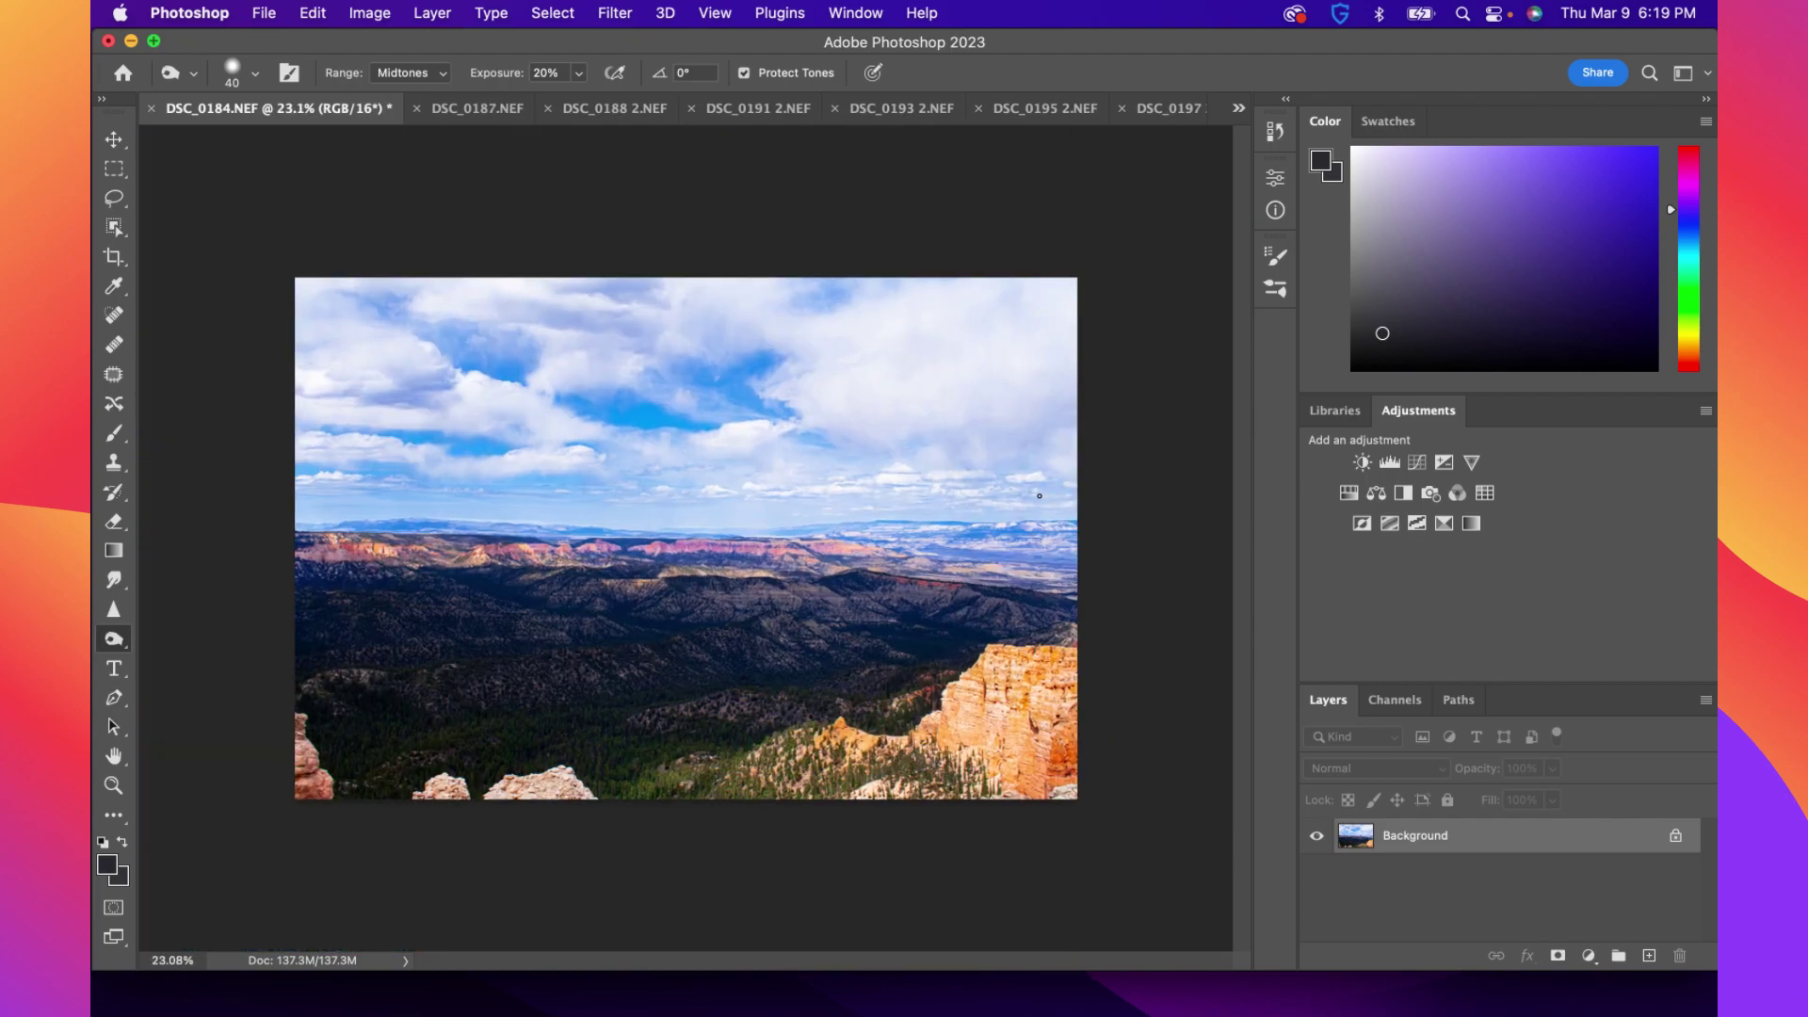
scroll(1040, 496, up, 1)
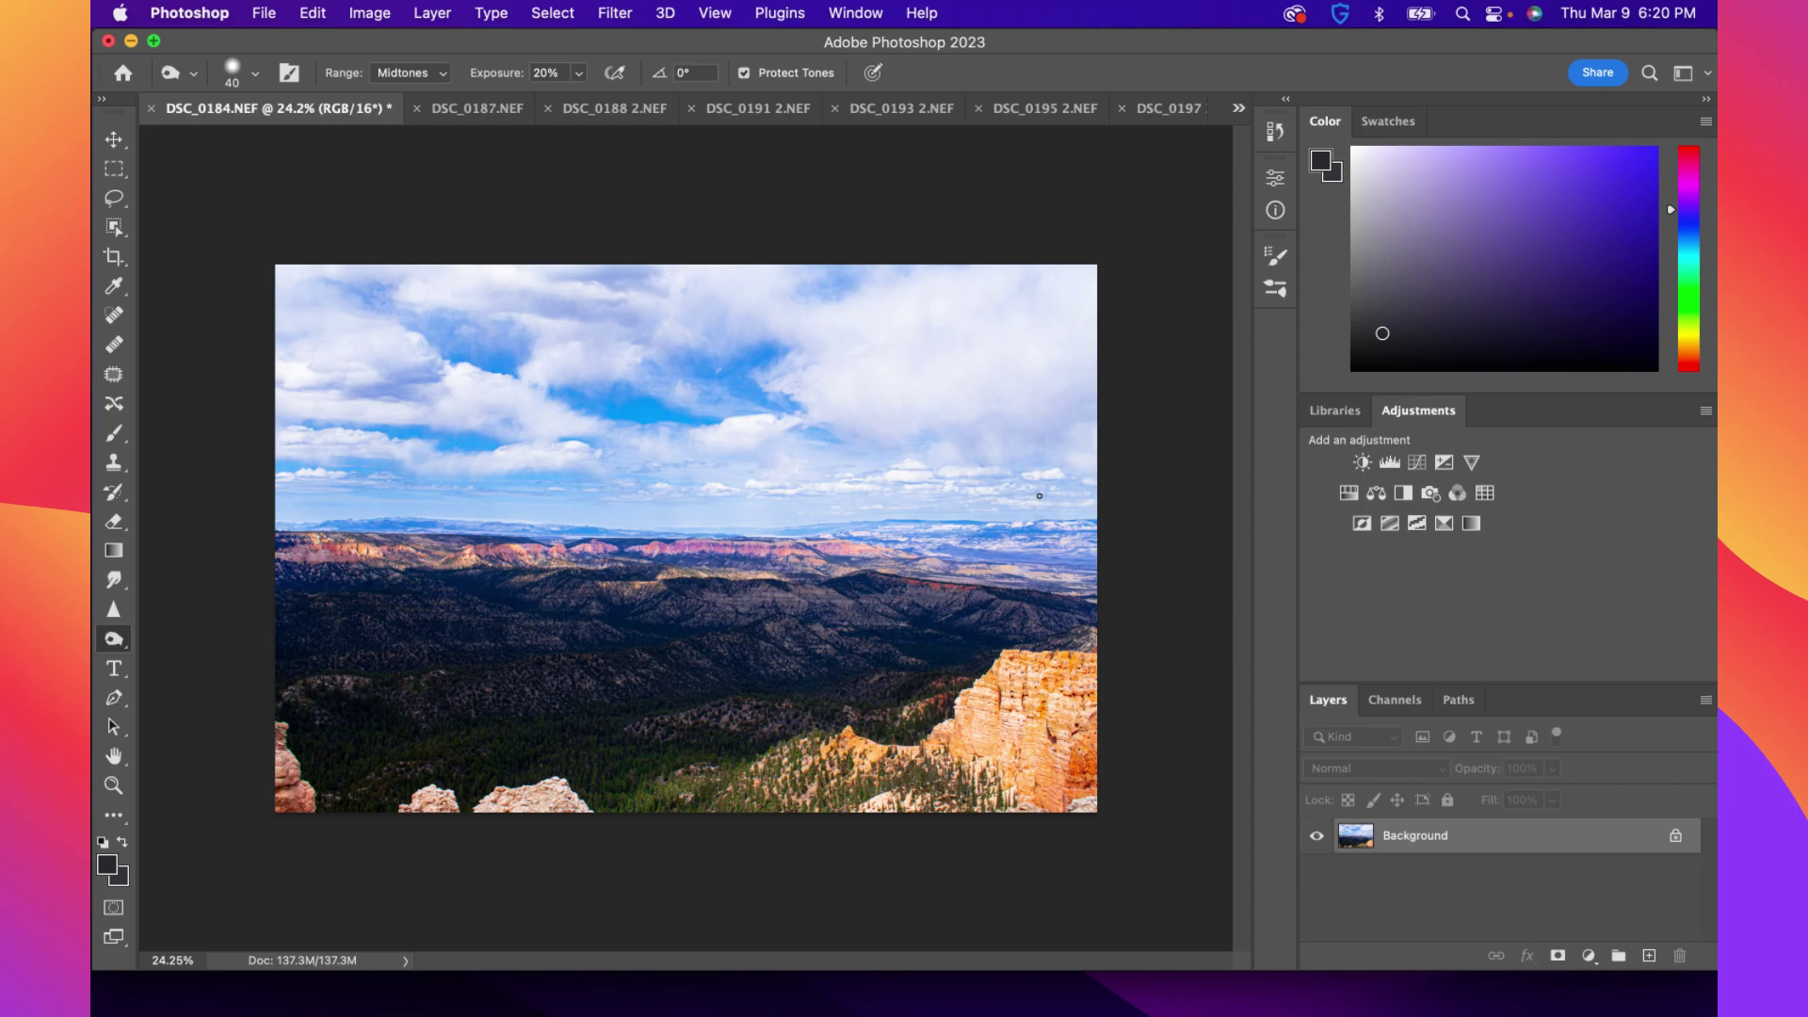
key(super+z)
key(super+z)
key(super+z)
key(super+z)
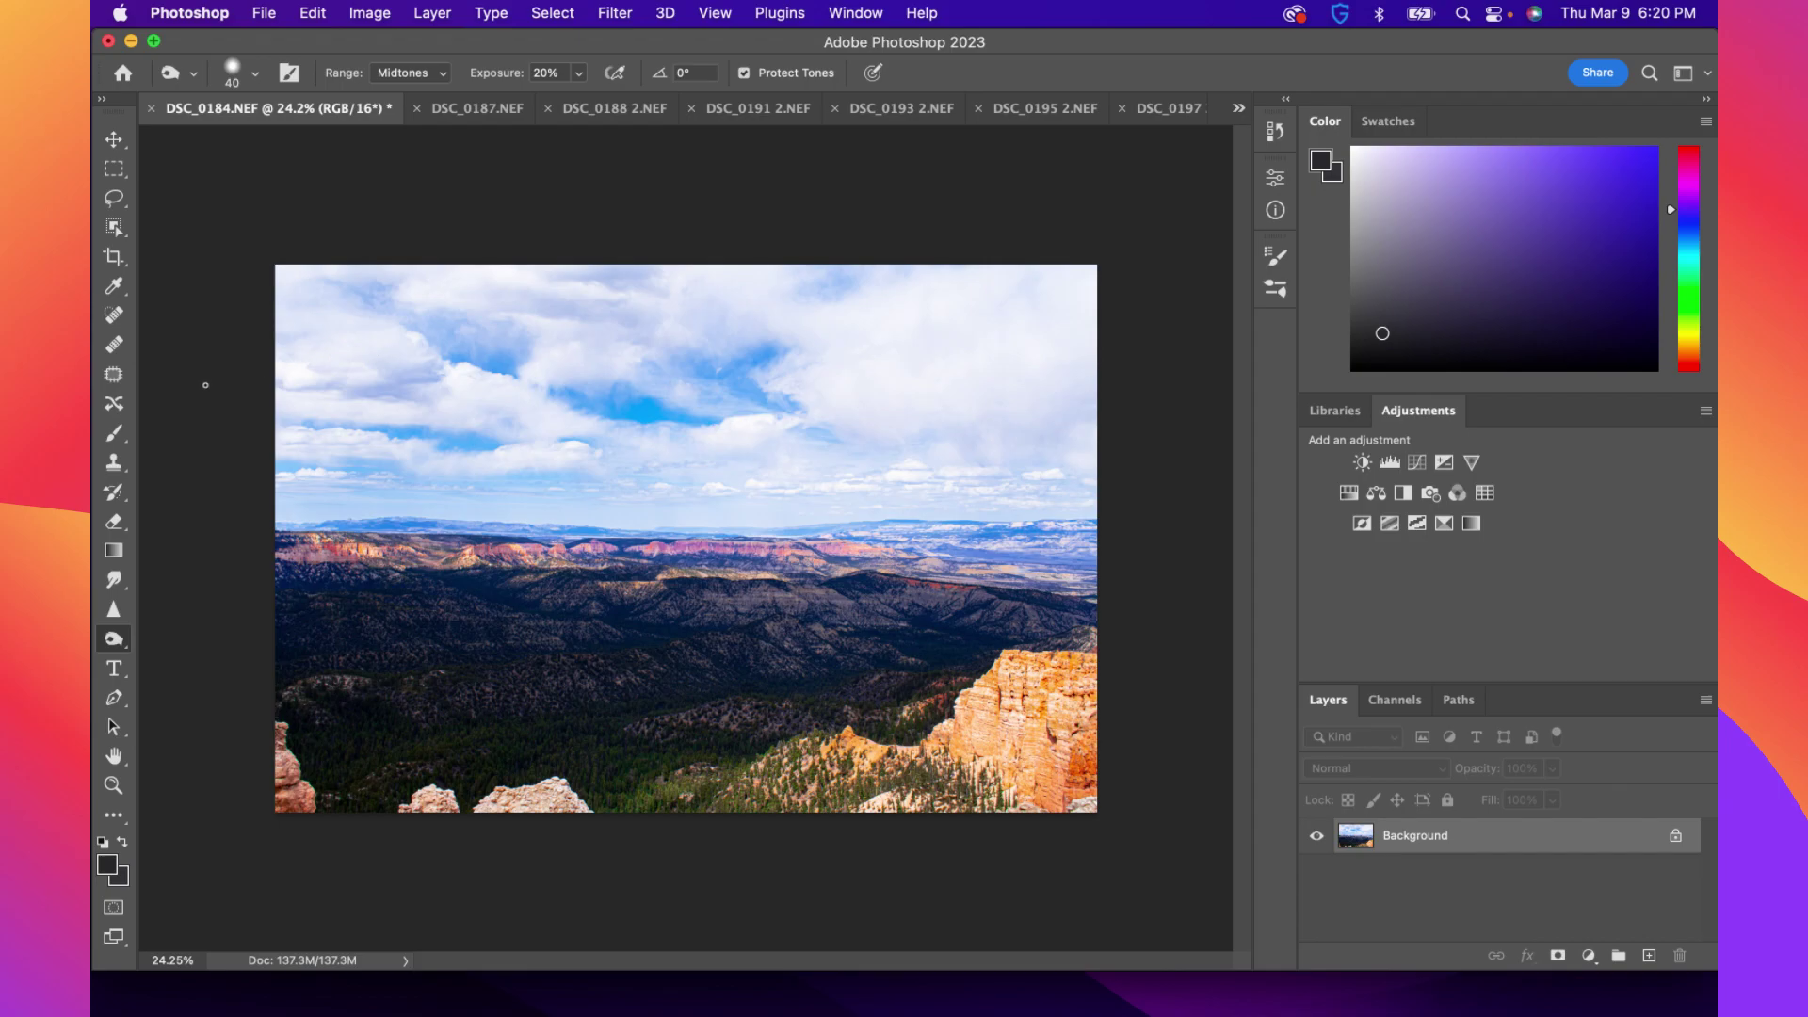
Outline the sky along the distant horizon with the Patch tool to select it
click(114, 373)
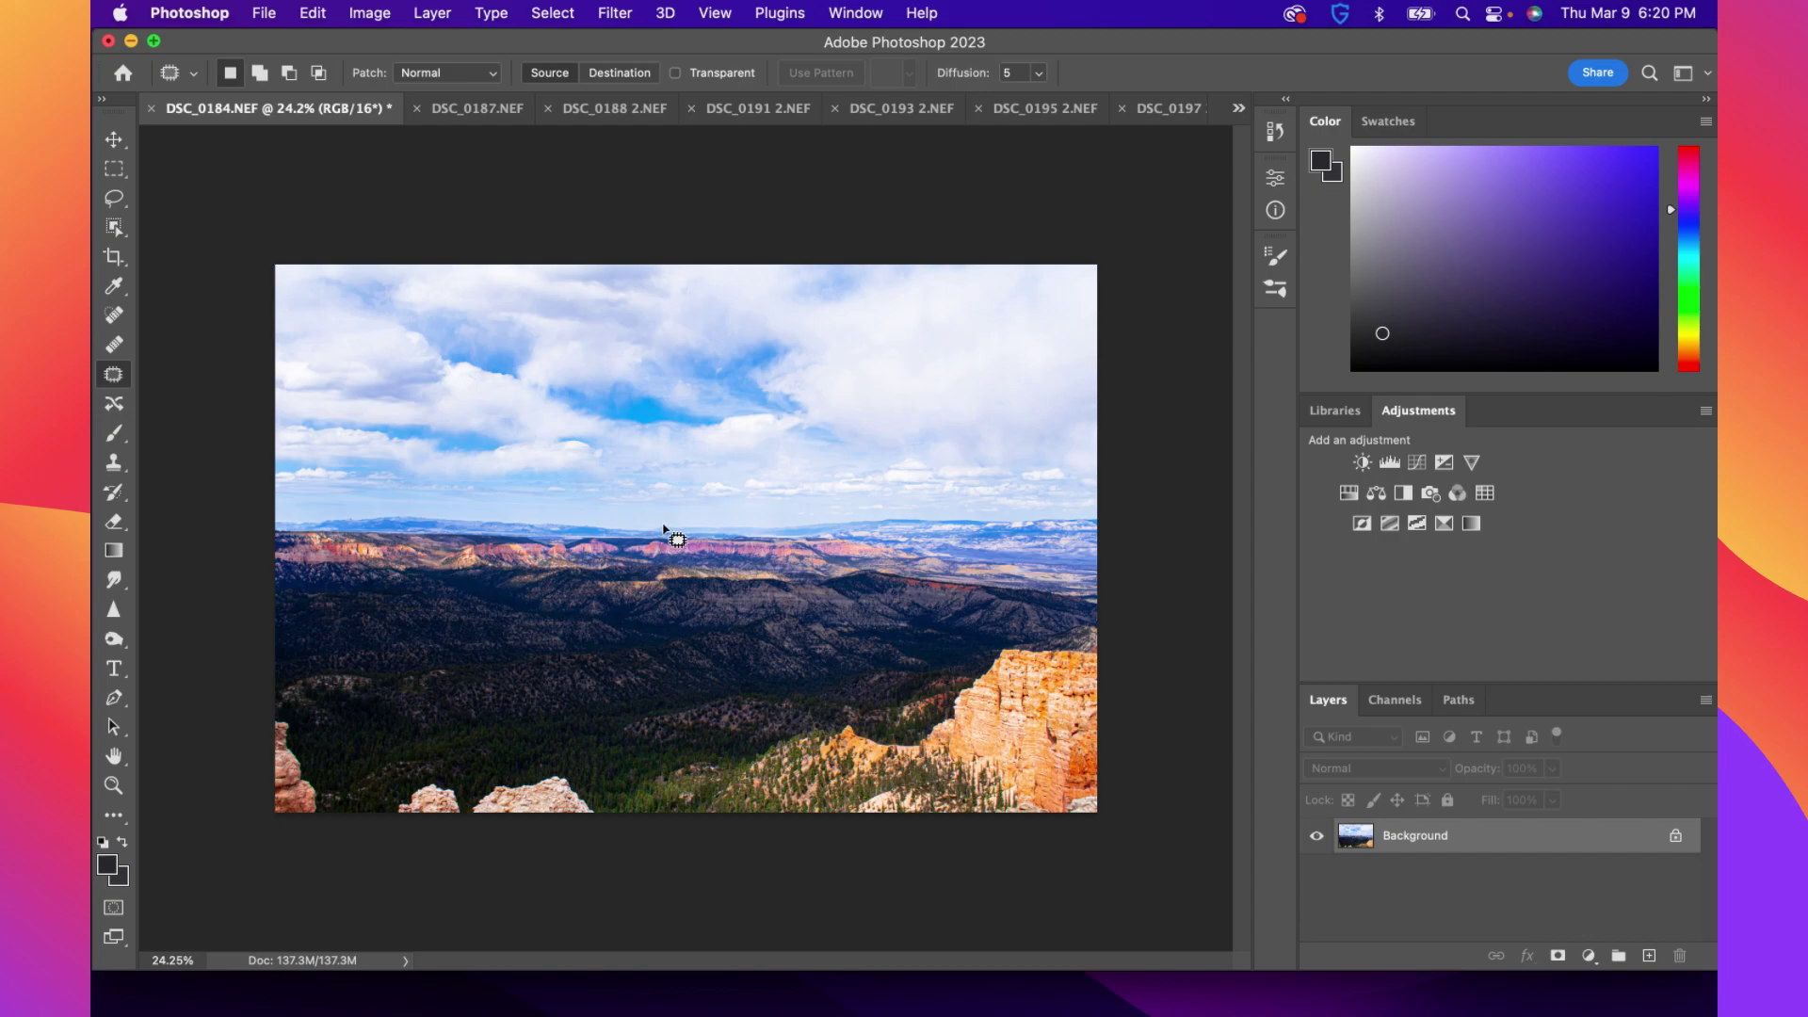
mouse_move(654, 533)
mouse_down()
mouse_move(294, 522)
mouse_move(351, 519)
mouse_move(294, 527)
mouse_up()
Set the Burn tool's brush size to 1400 px and burn the midtones of the sky
click(114, 639)
click(233, 72)
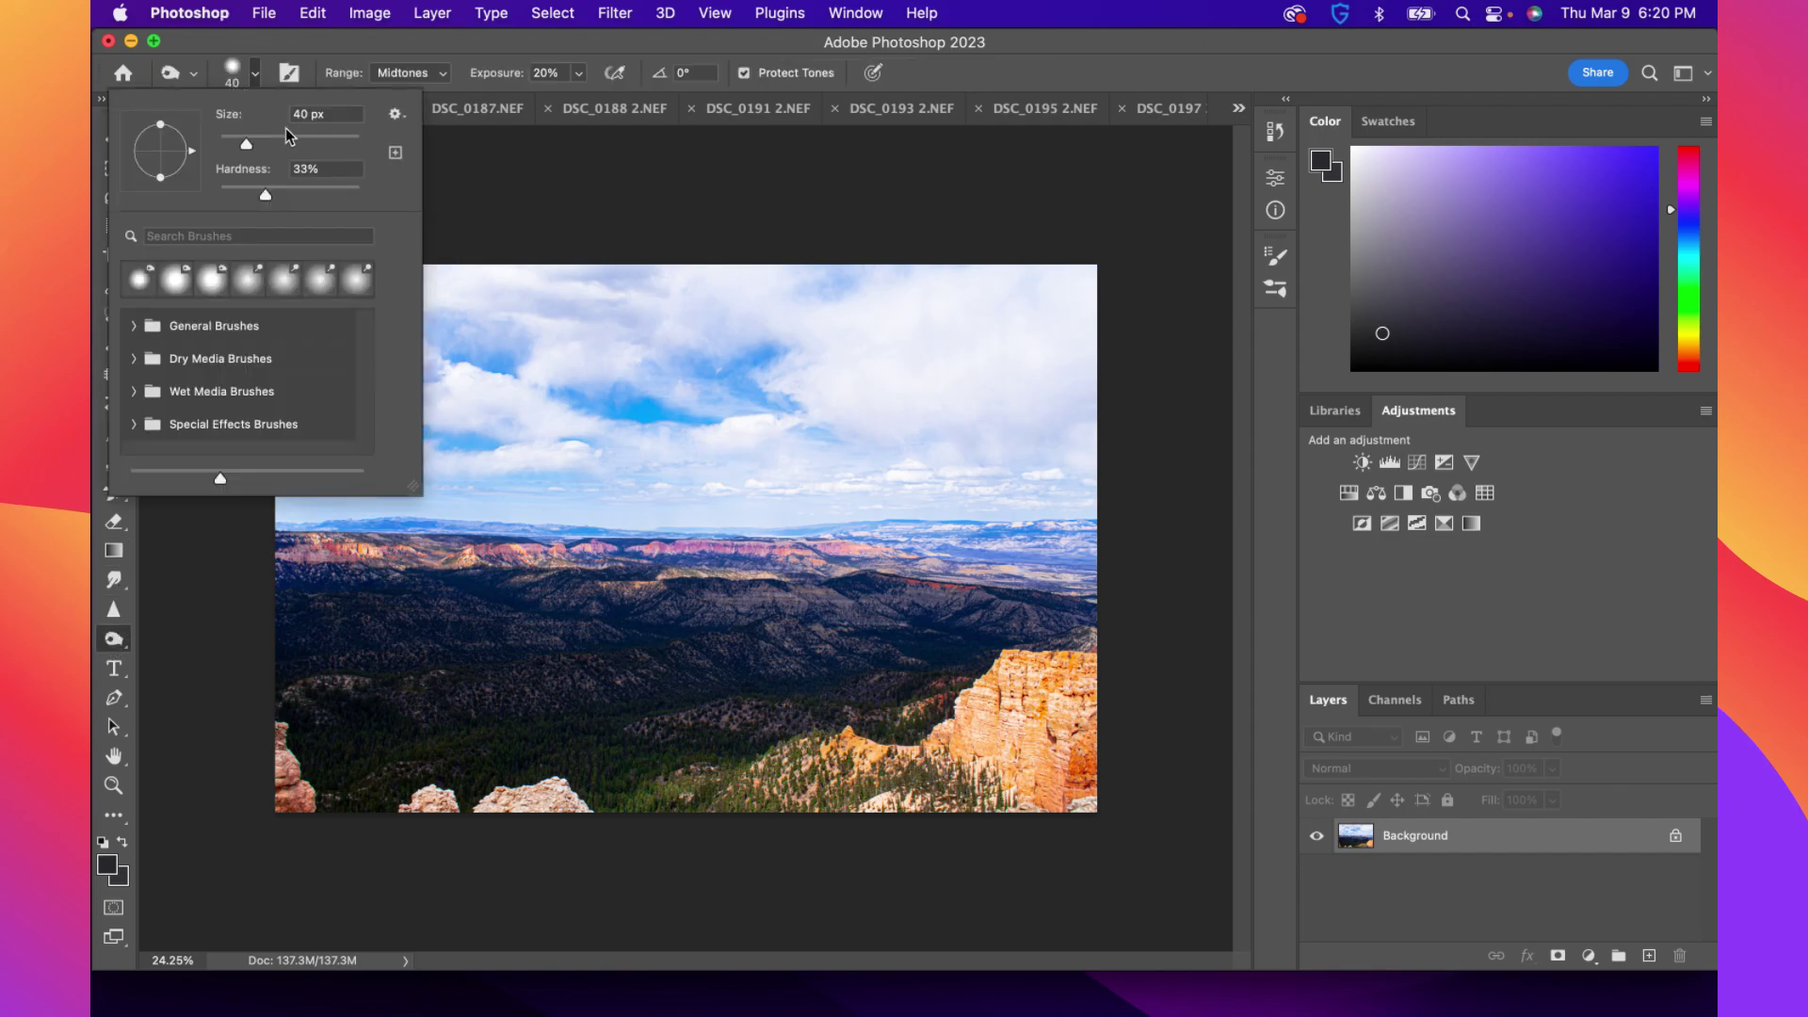
text(1400)
key(Return)
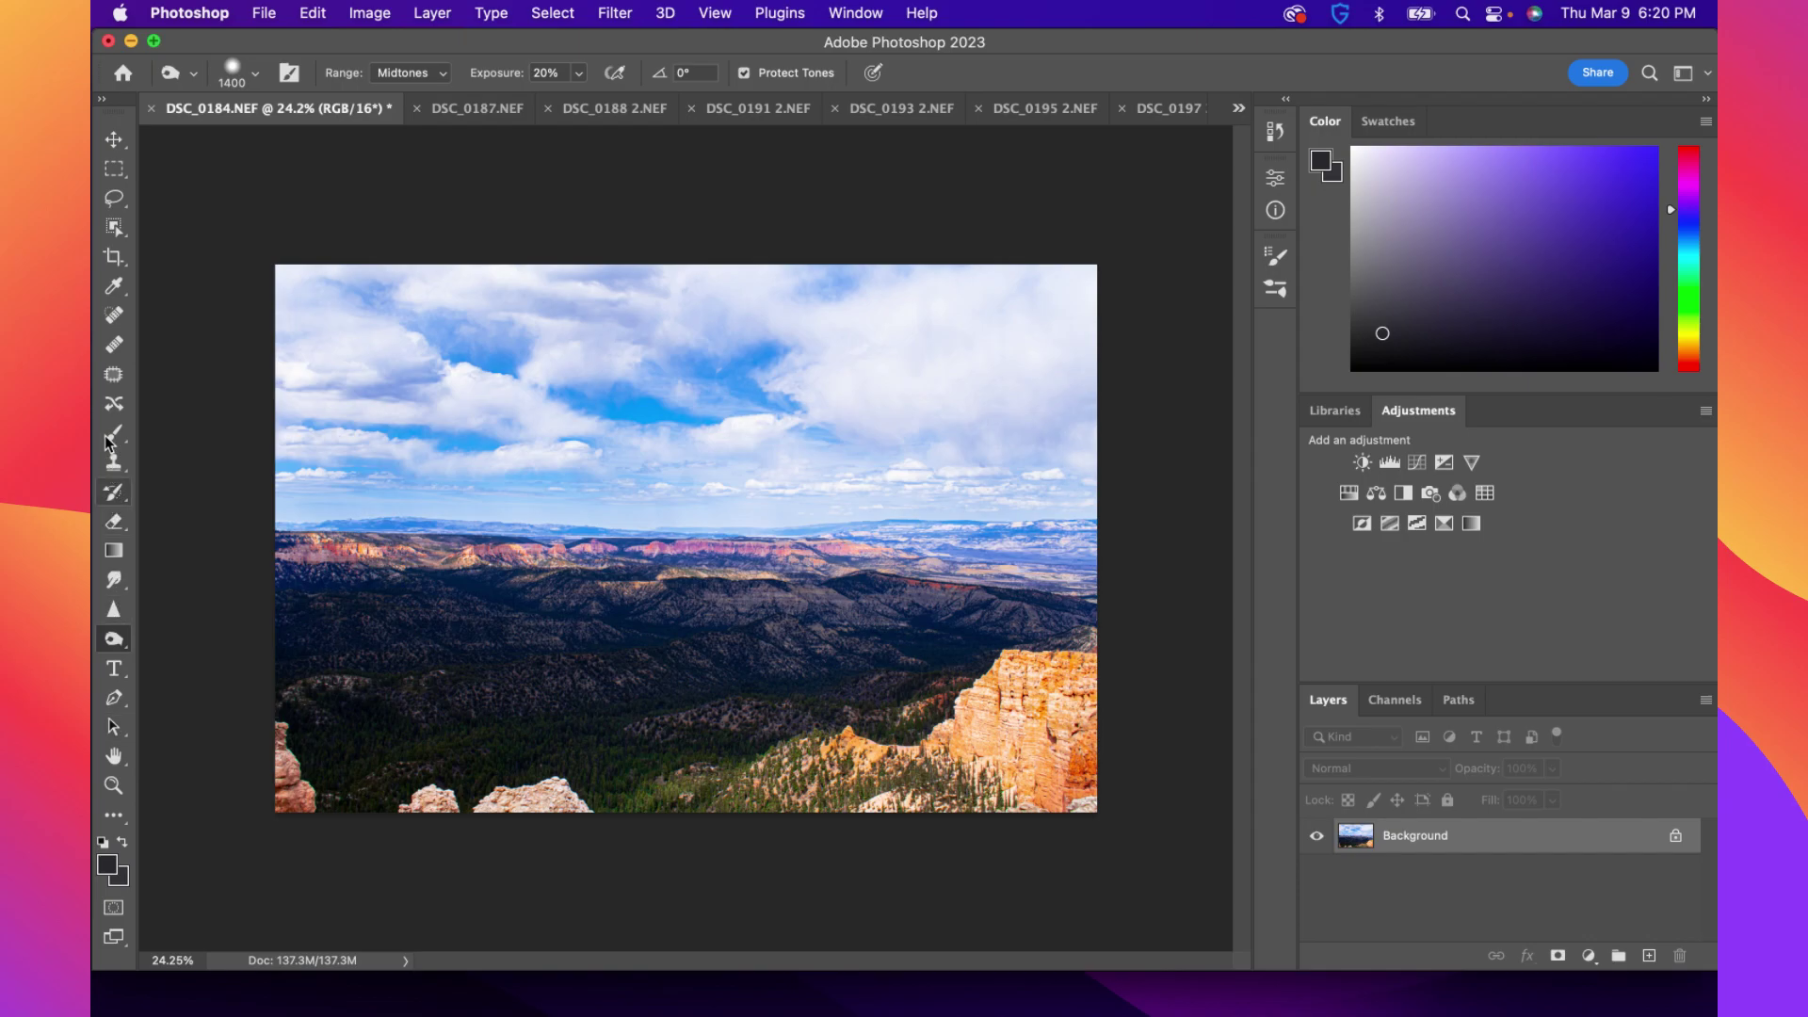
Start a Curves adjustment on the canyon photo and add shadow, midtone and highlight points at the quarter marks of the RGB curve
click(113, 143)
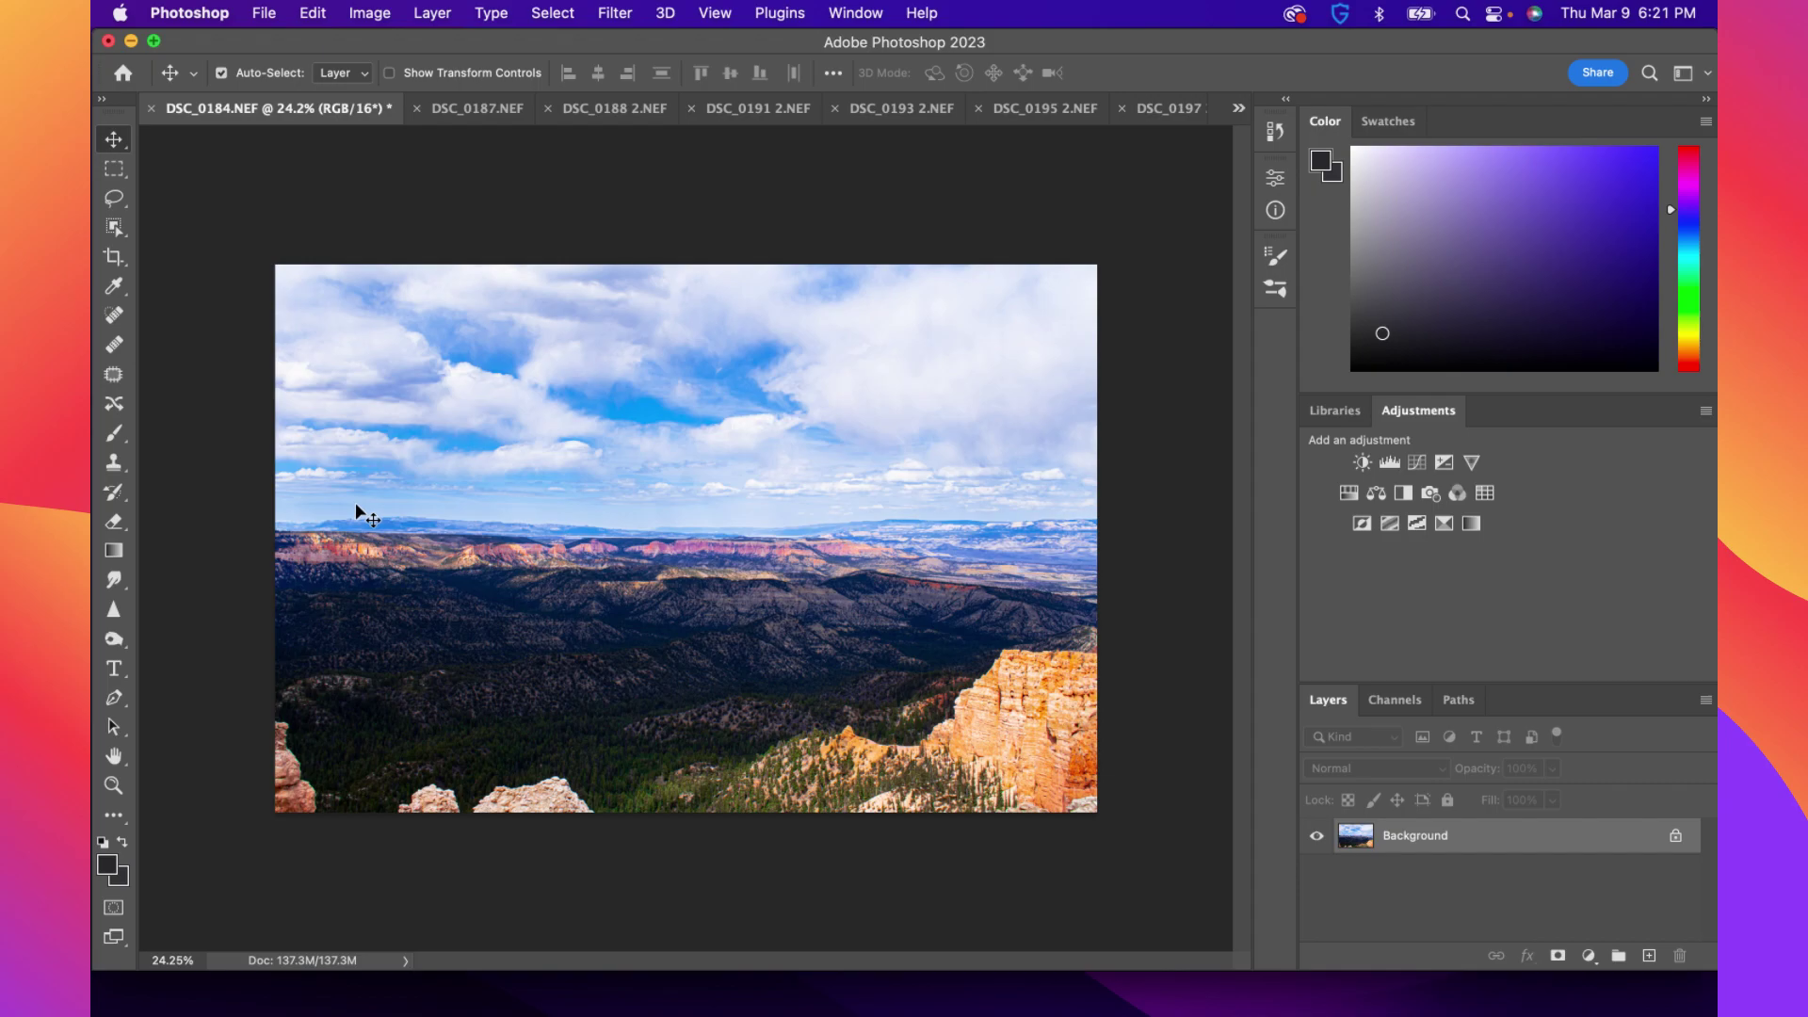
click(369, 13)
mouse_move(410, 85)
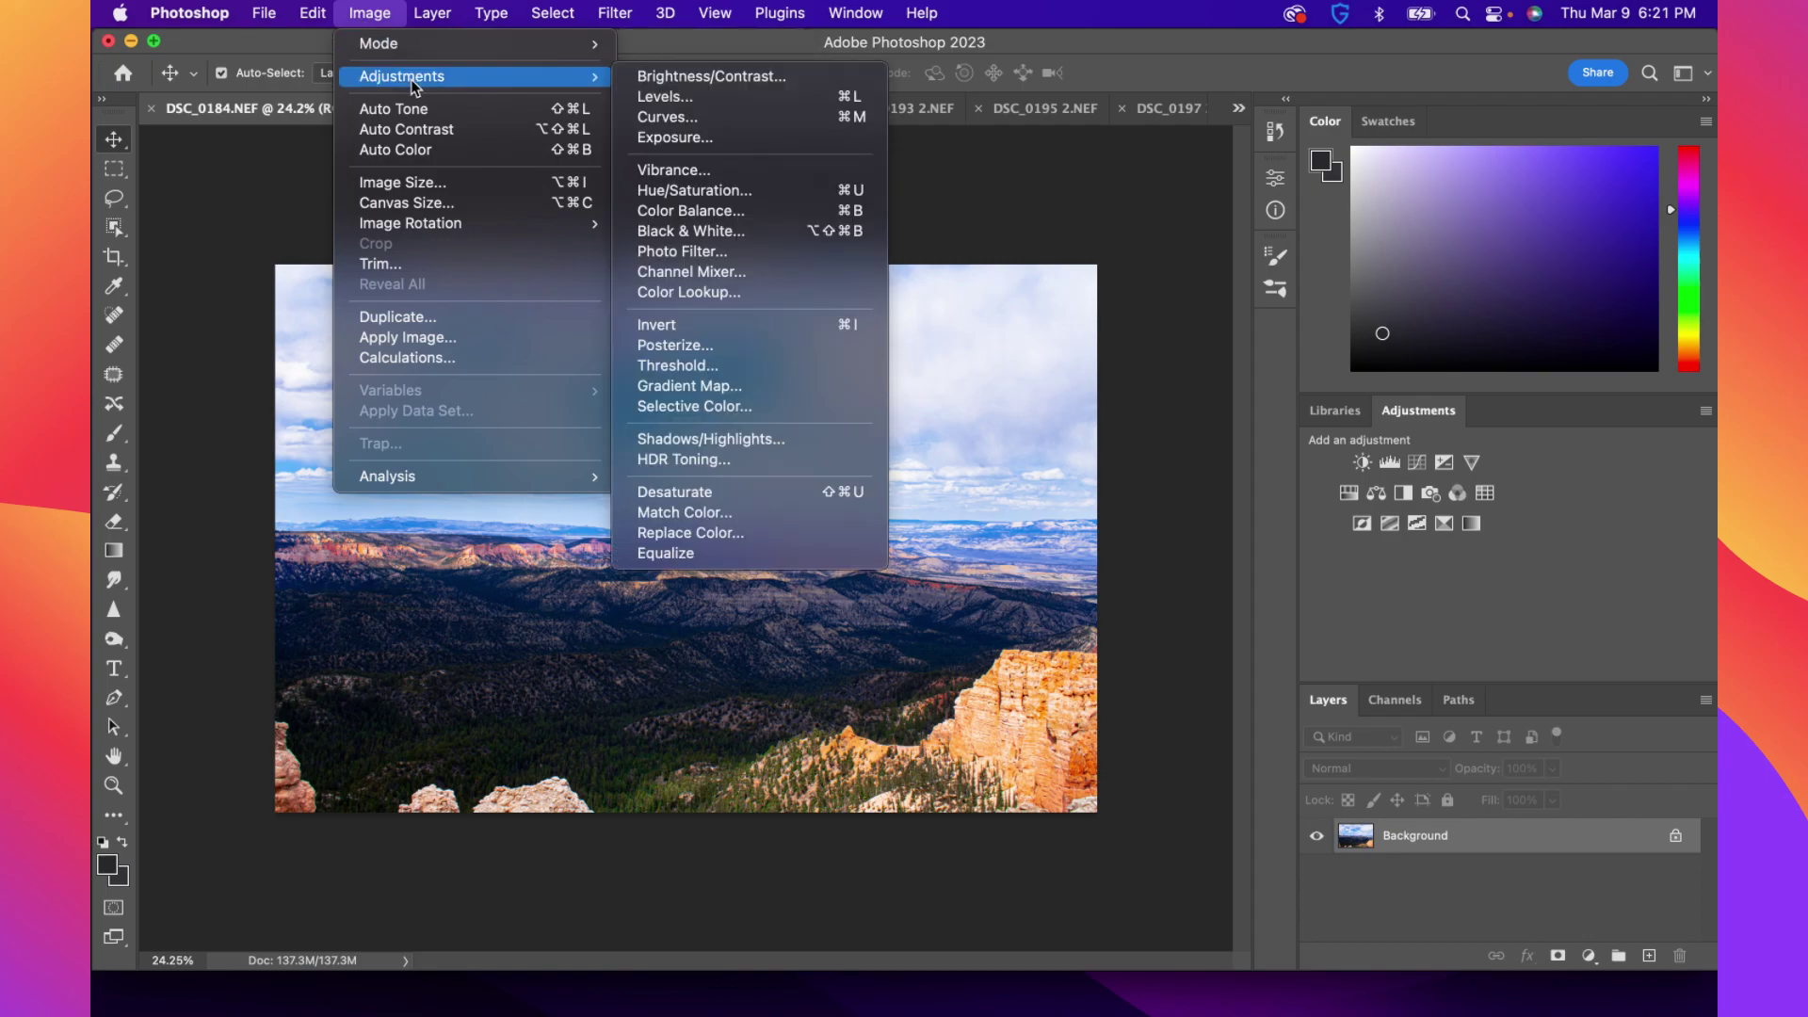
click(669, 115)
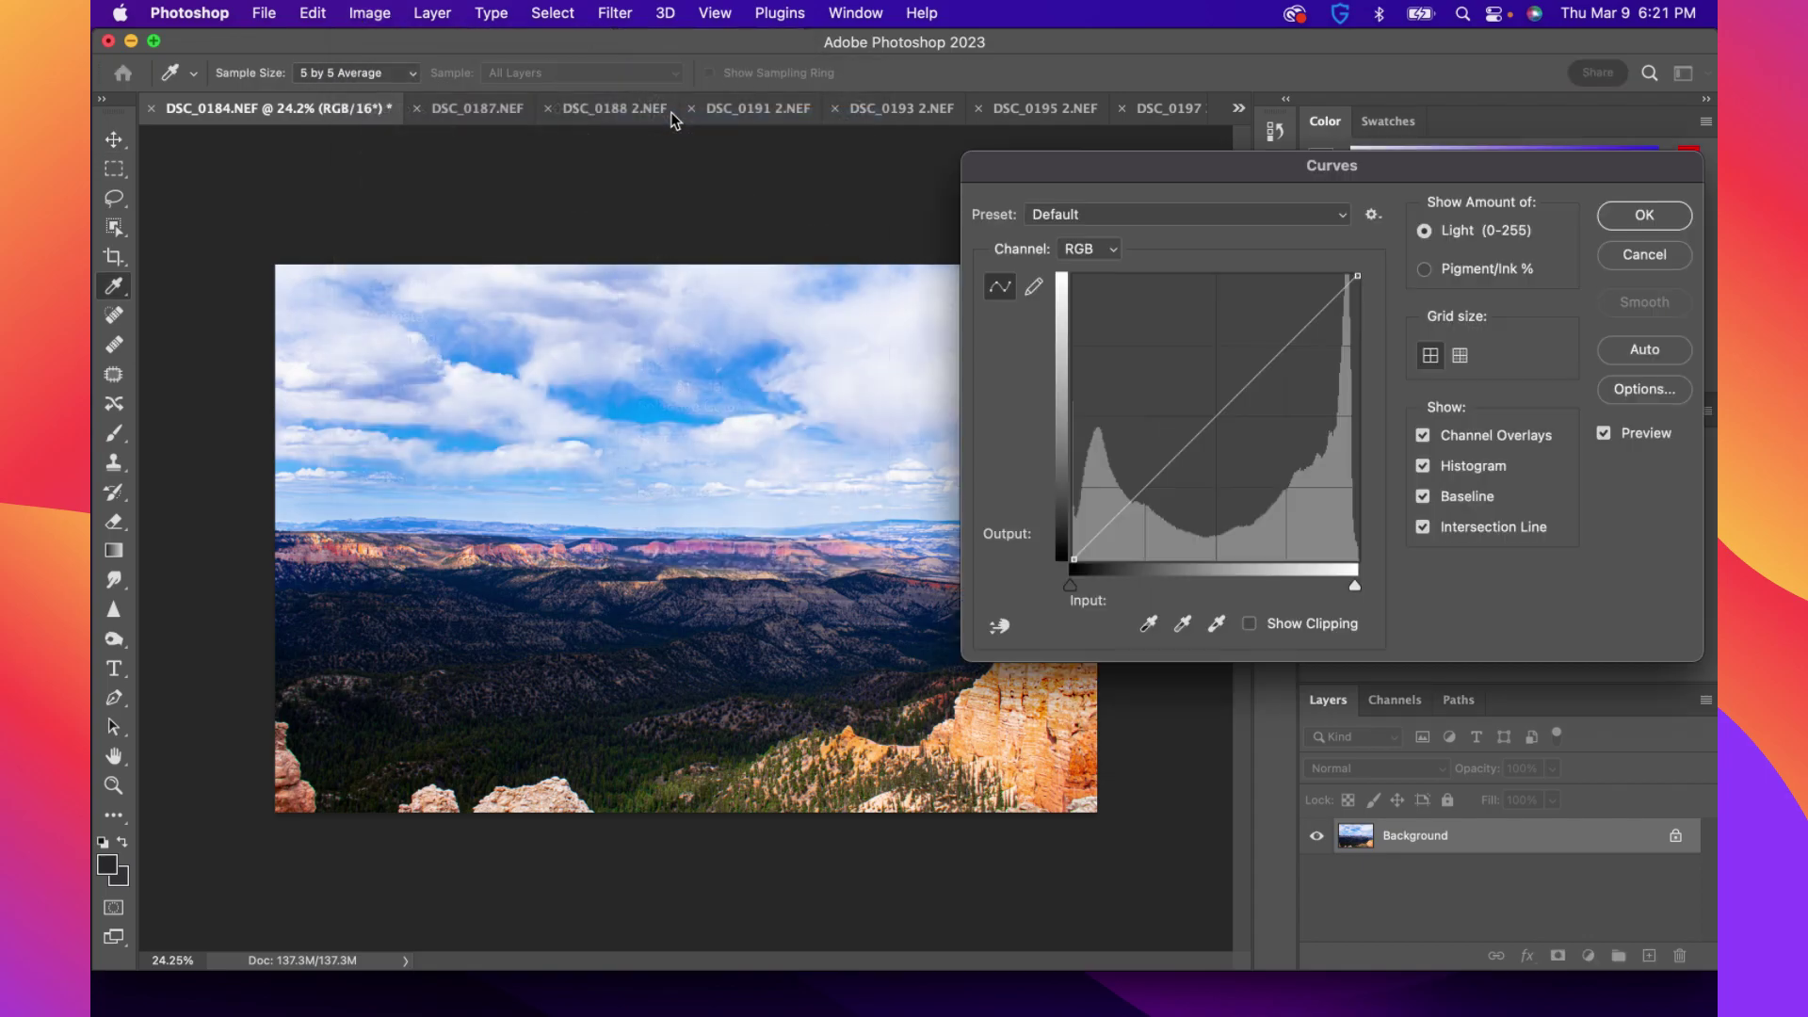
click(1287, 347)
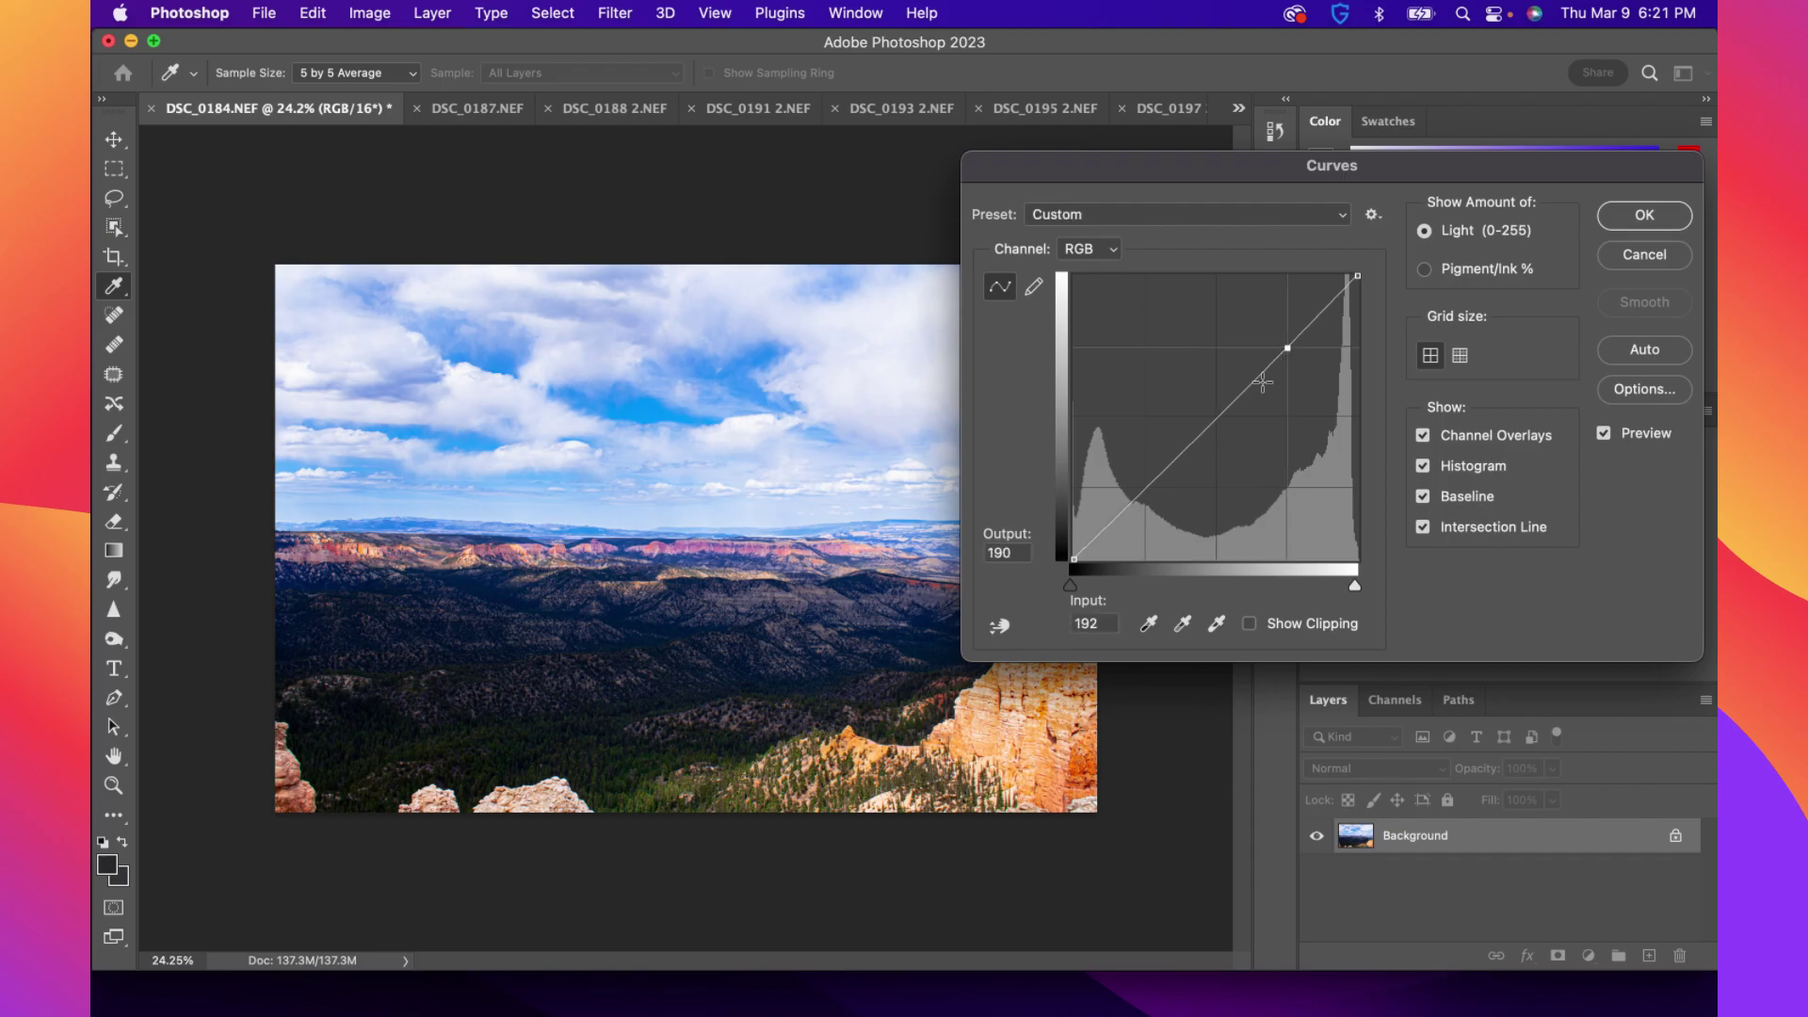
click(1218, 415)
click(1145, 489)
drag(1224, 177, 1369, 160)
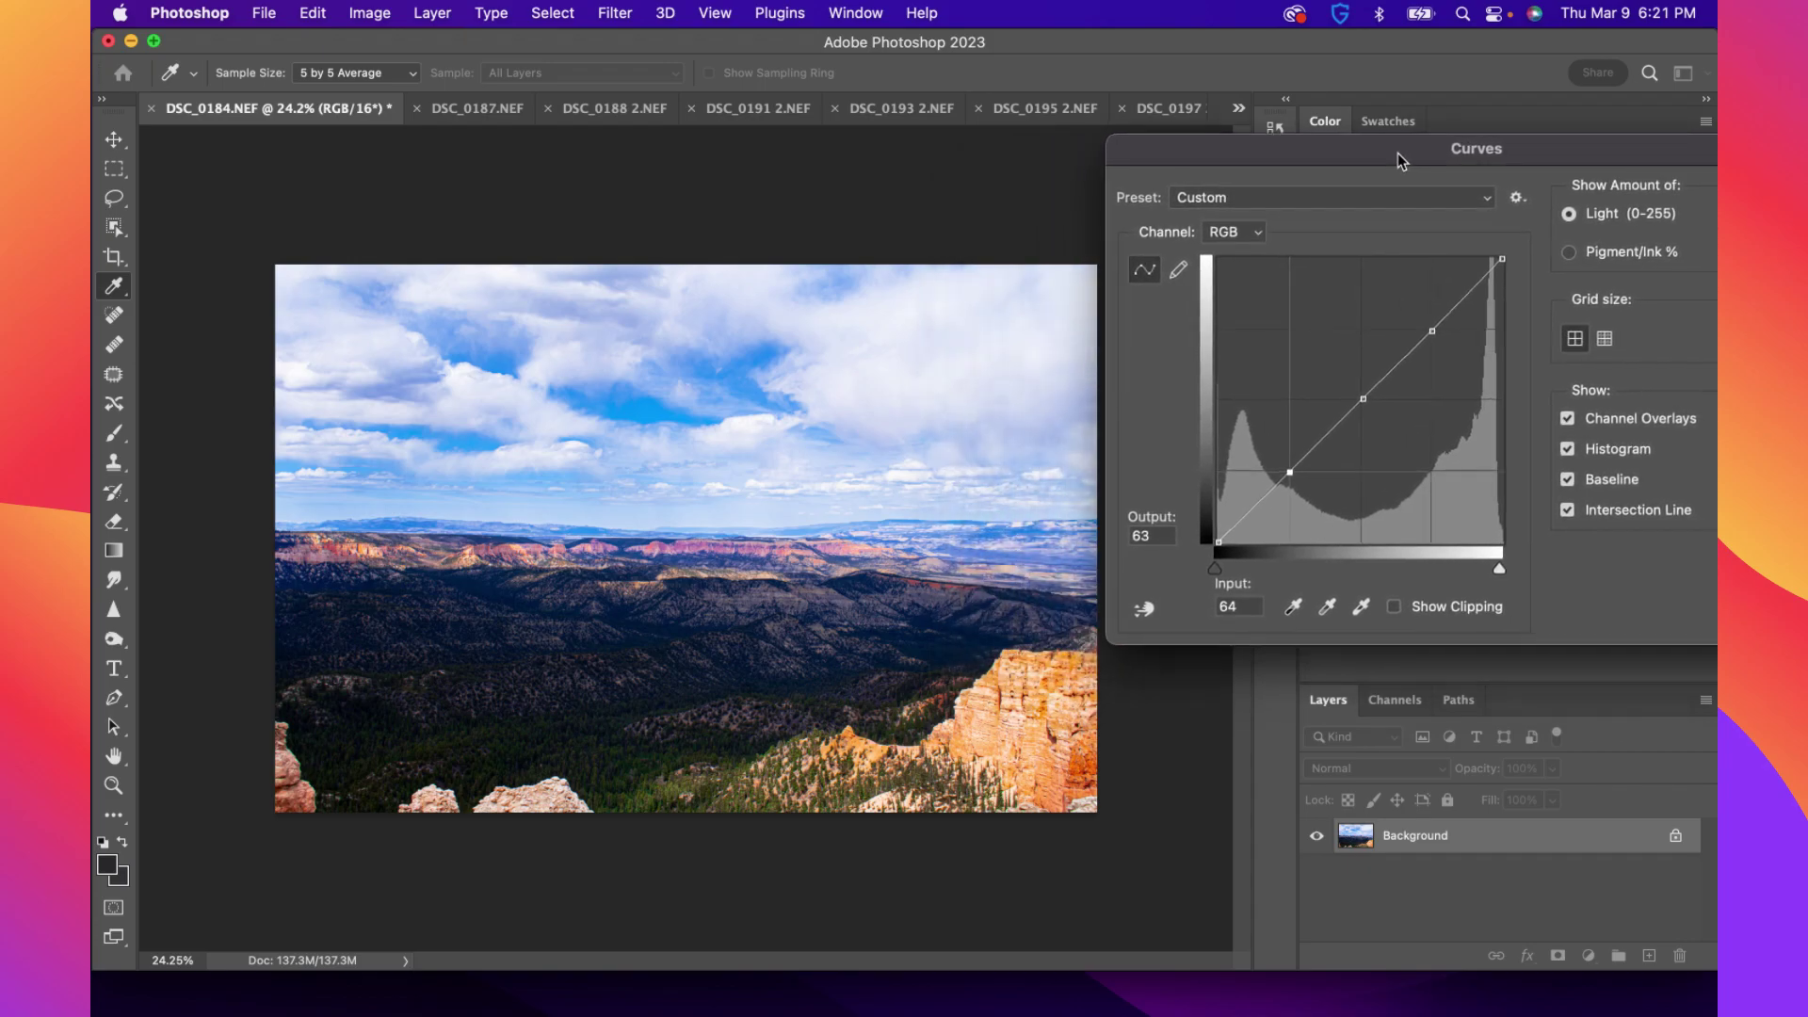
Raise the curve's highlight point to input 189, output 198, lift the midtone slightly, set the shadow point to input 60, output 70, and apply
mouse_move(1433, 332)
mouse_down()
mouse_move(1452, 346)
mouse_move(1429, 322)
mouse_up()
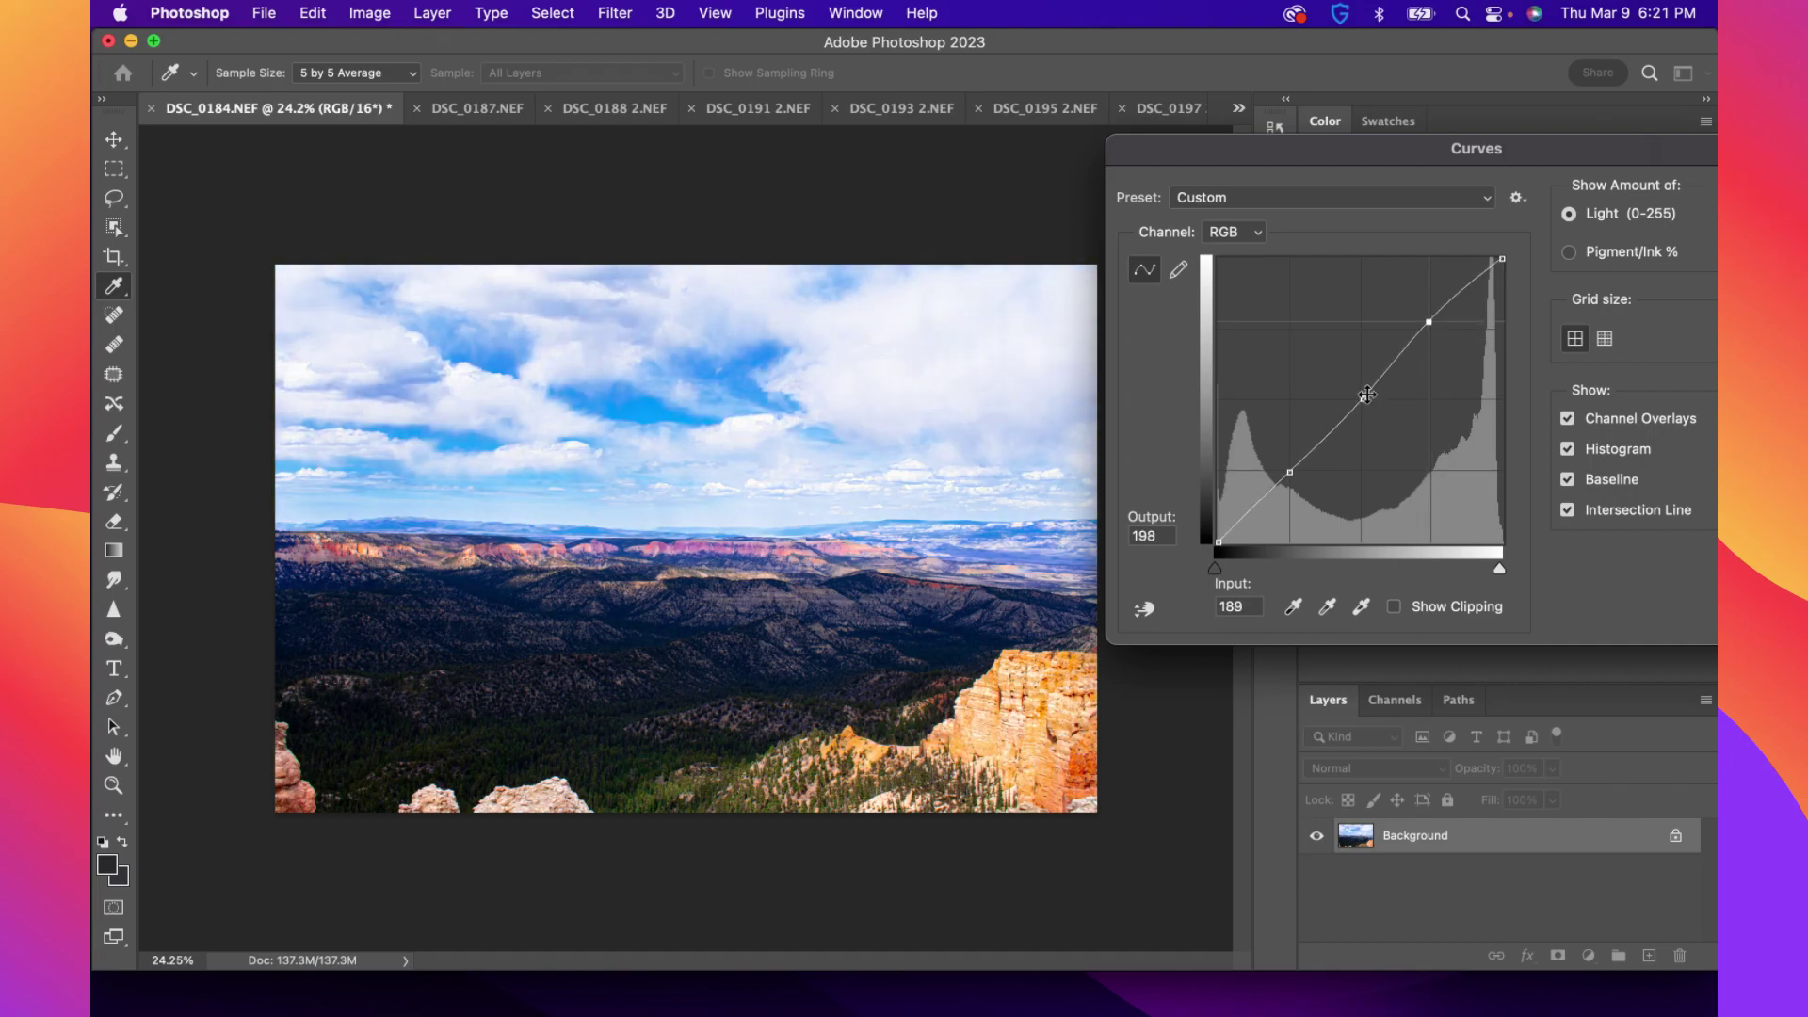
drag(1364, 403, 1354, 397)
mouse_move(1290, 472)
mouse_down()
mouse_move(1307, 473)
mouse_move(1286, 465)
mouse_up()
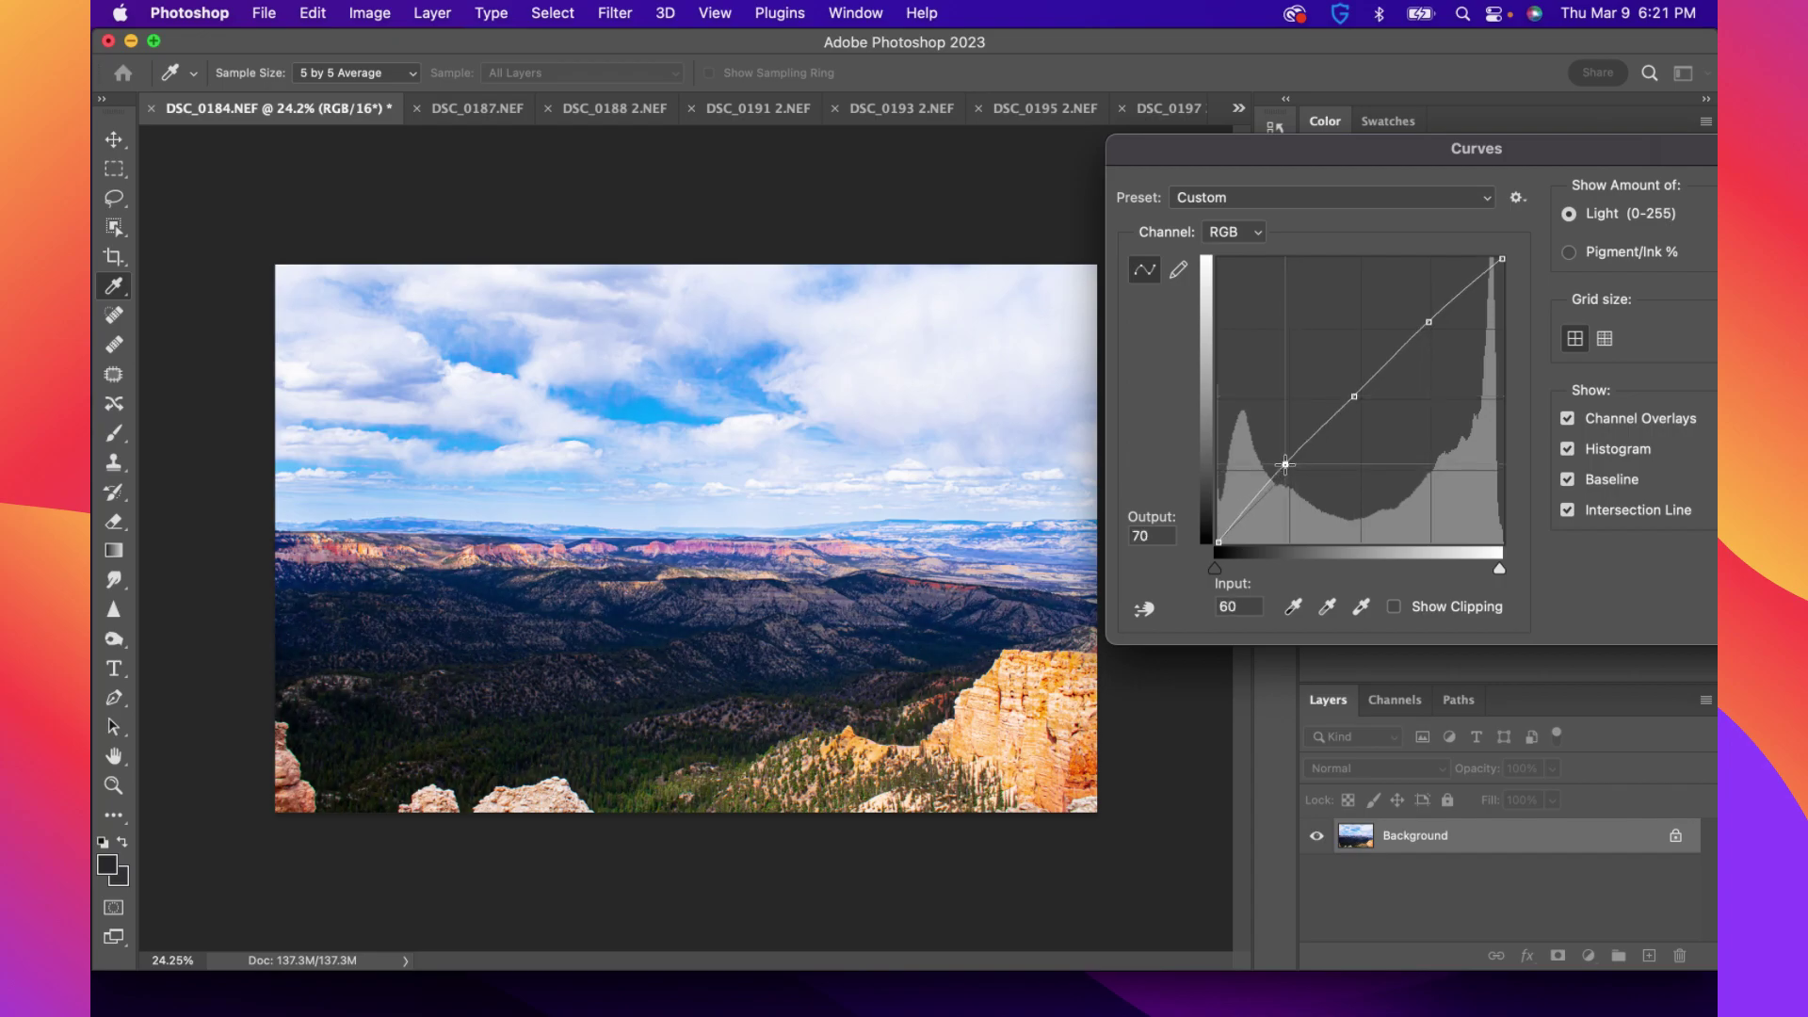
drag(1585, 148, 1517, 151)
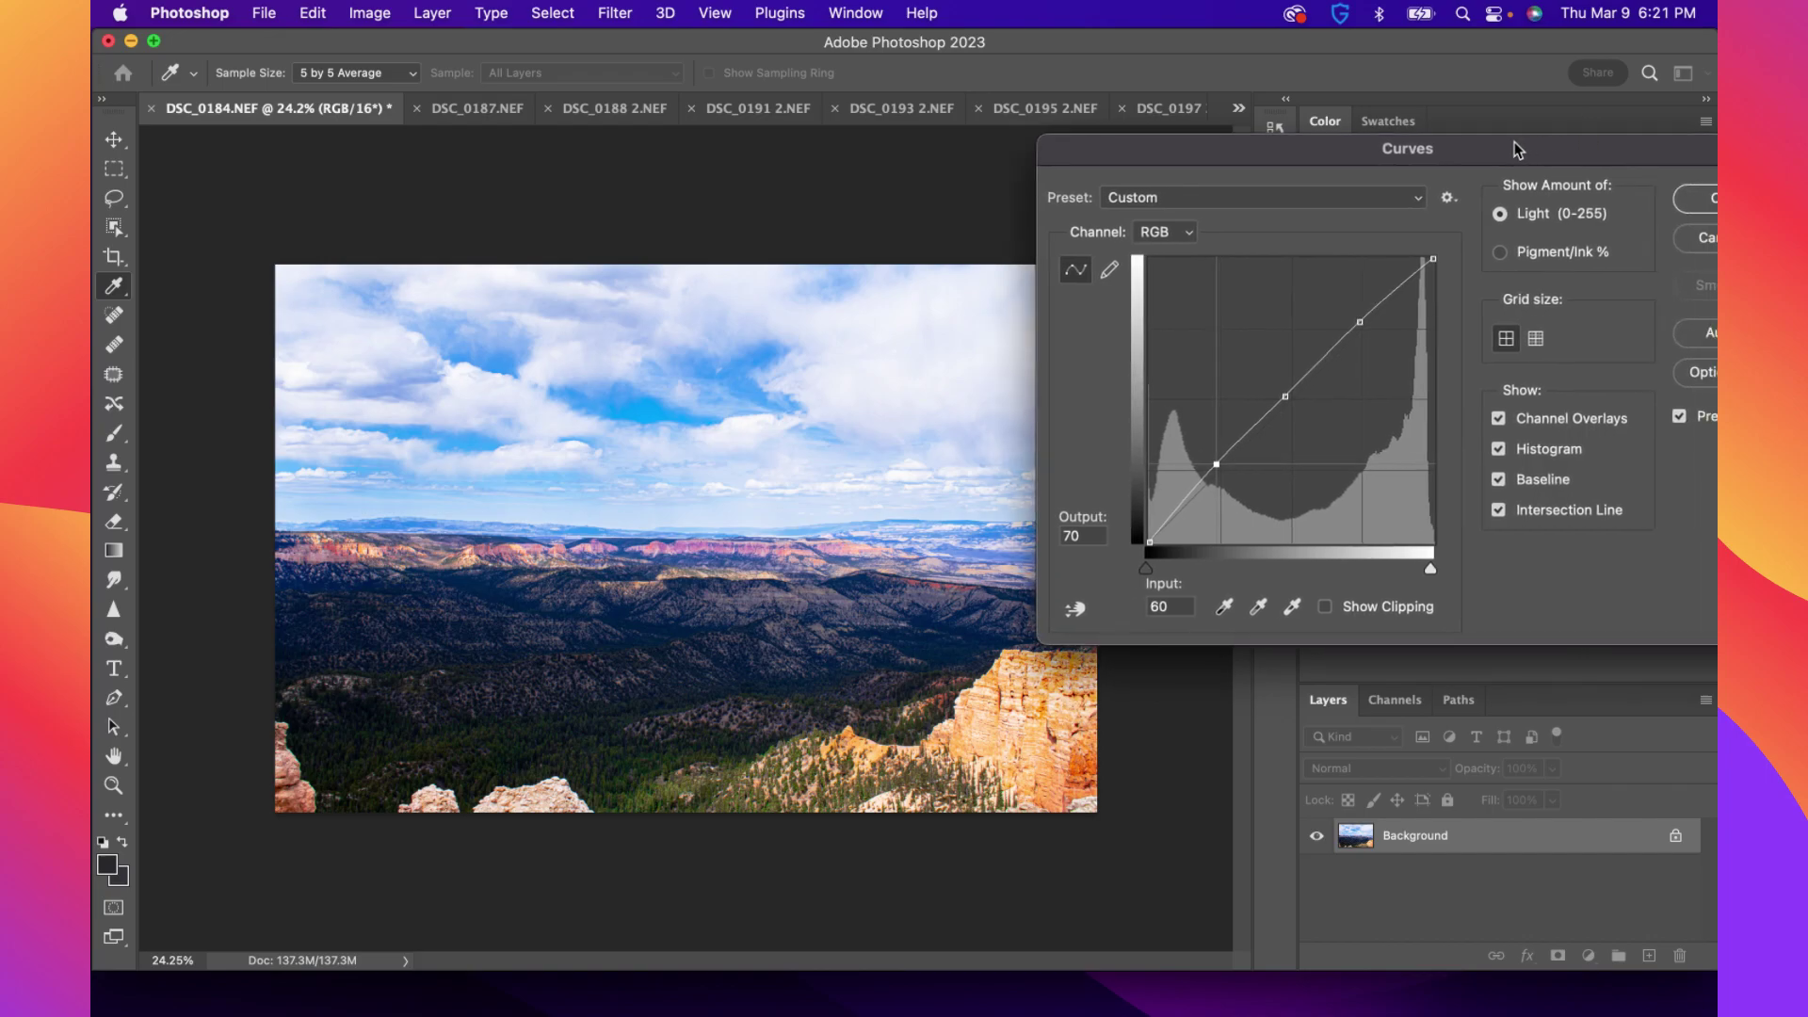
click(1691, 200)
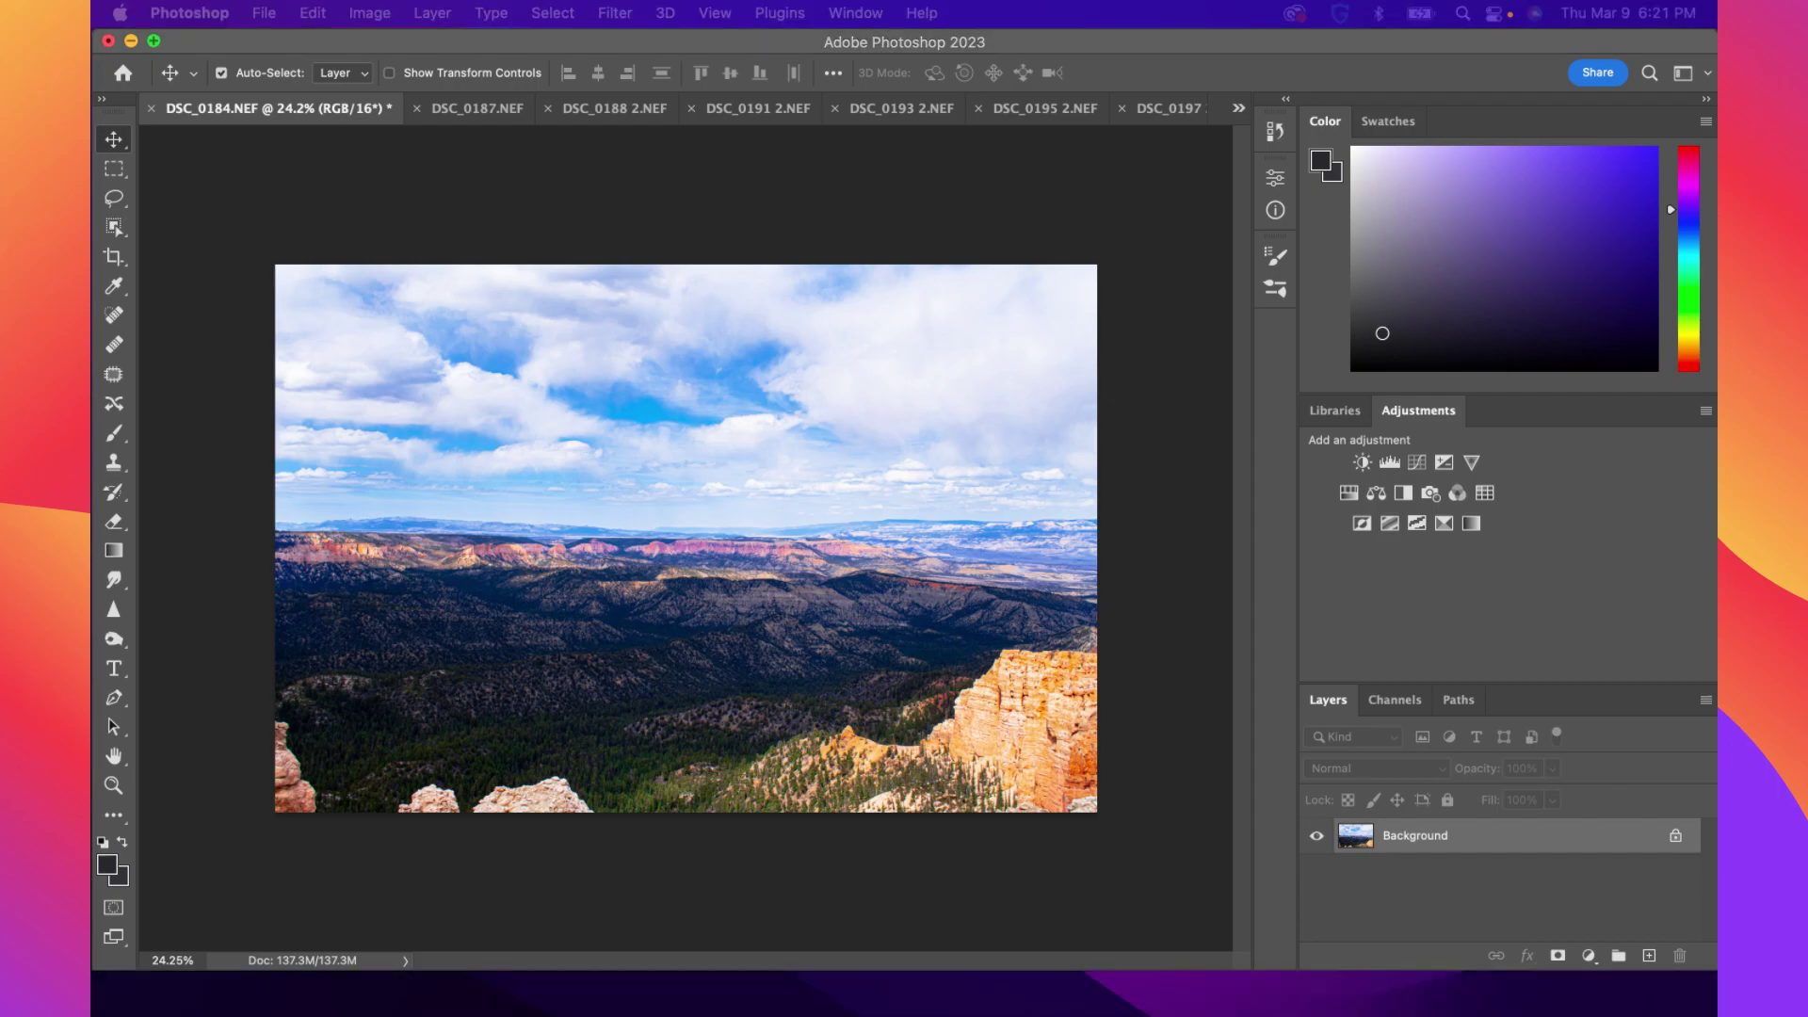
click(1062, 35)
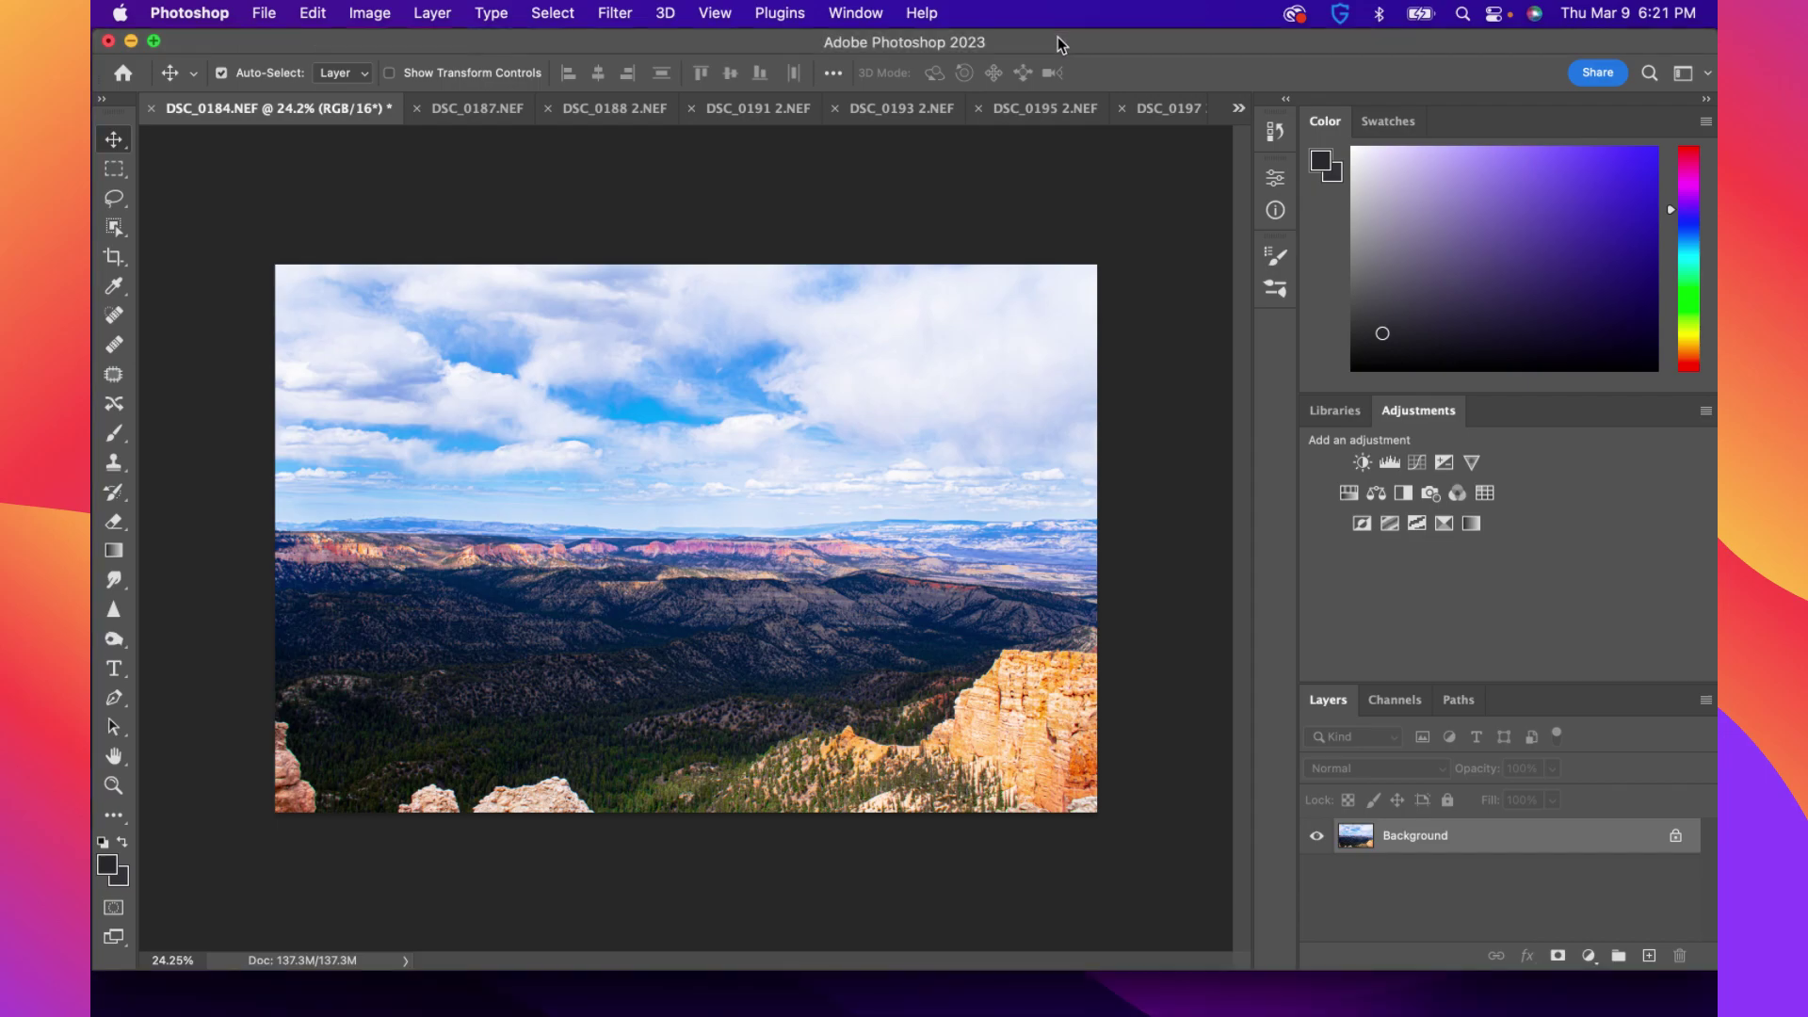
In a Hue/Saturation adjustment, set the Magentas to hue +32, saturation -33 and lightness +32, comparing the distant cliffs with the preview off and on
click(384, 14)
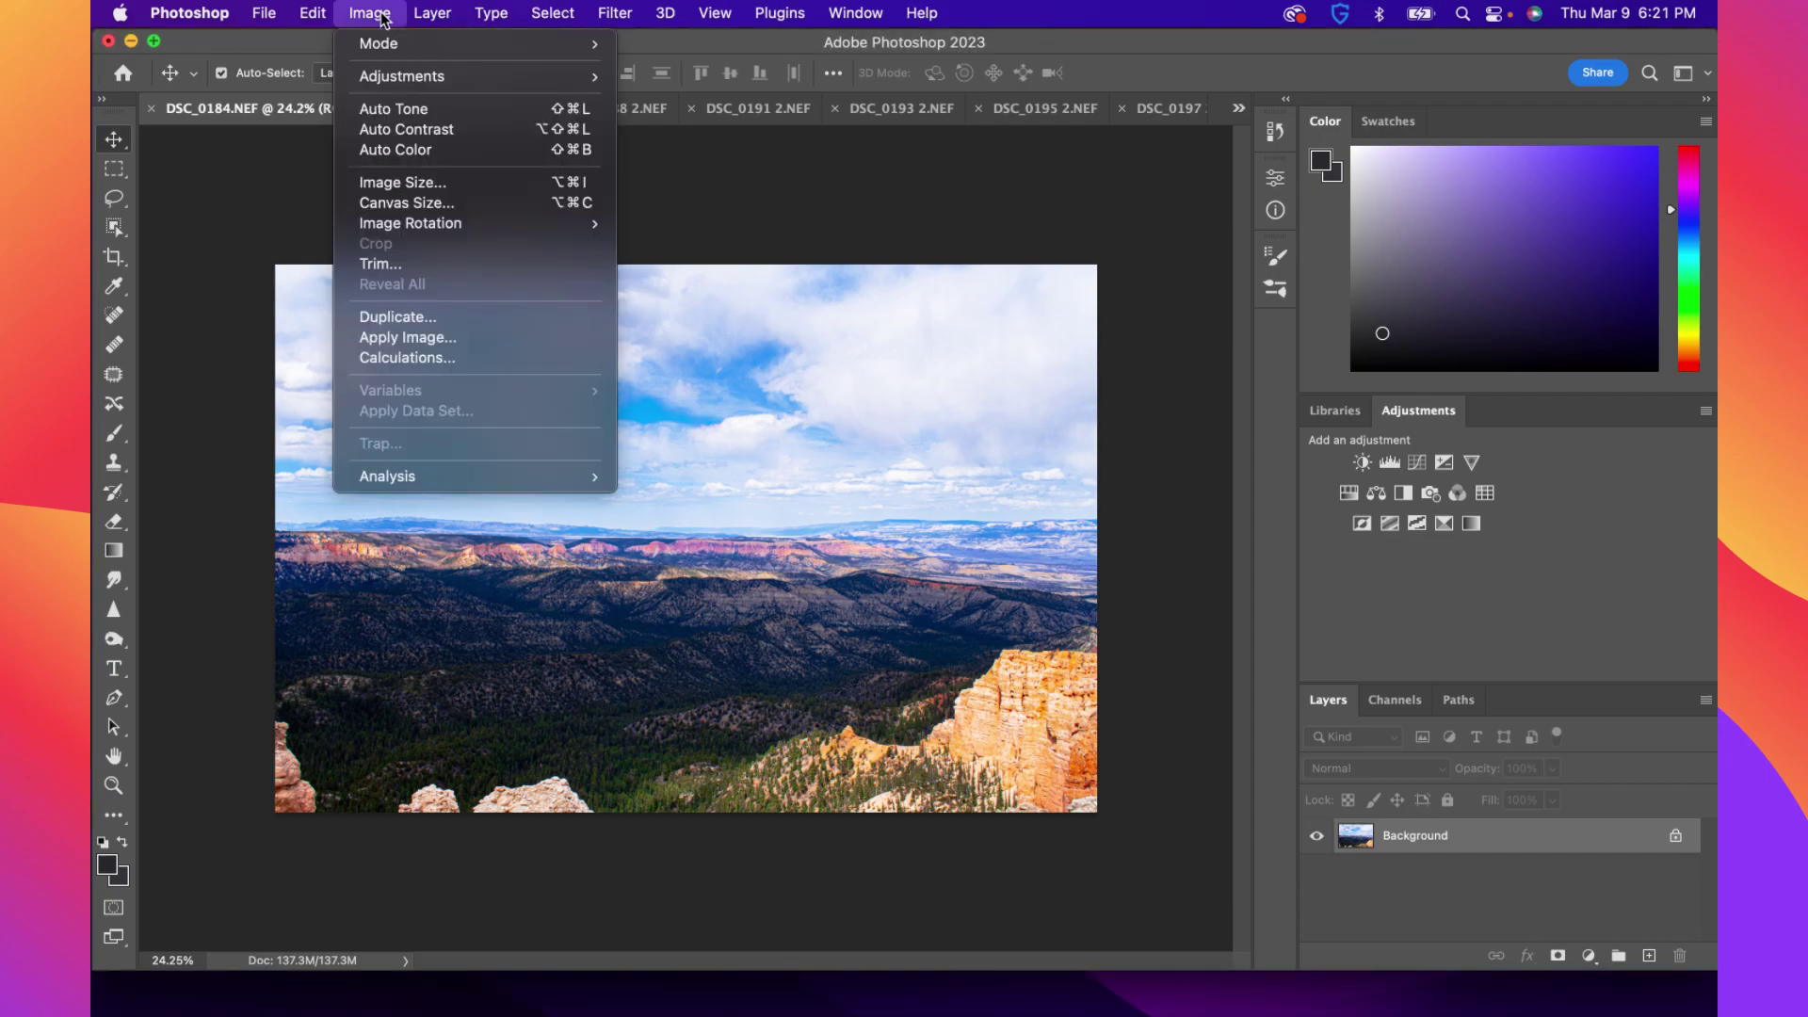
mouse_move(400, 75)
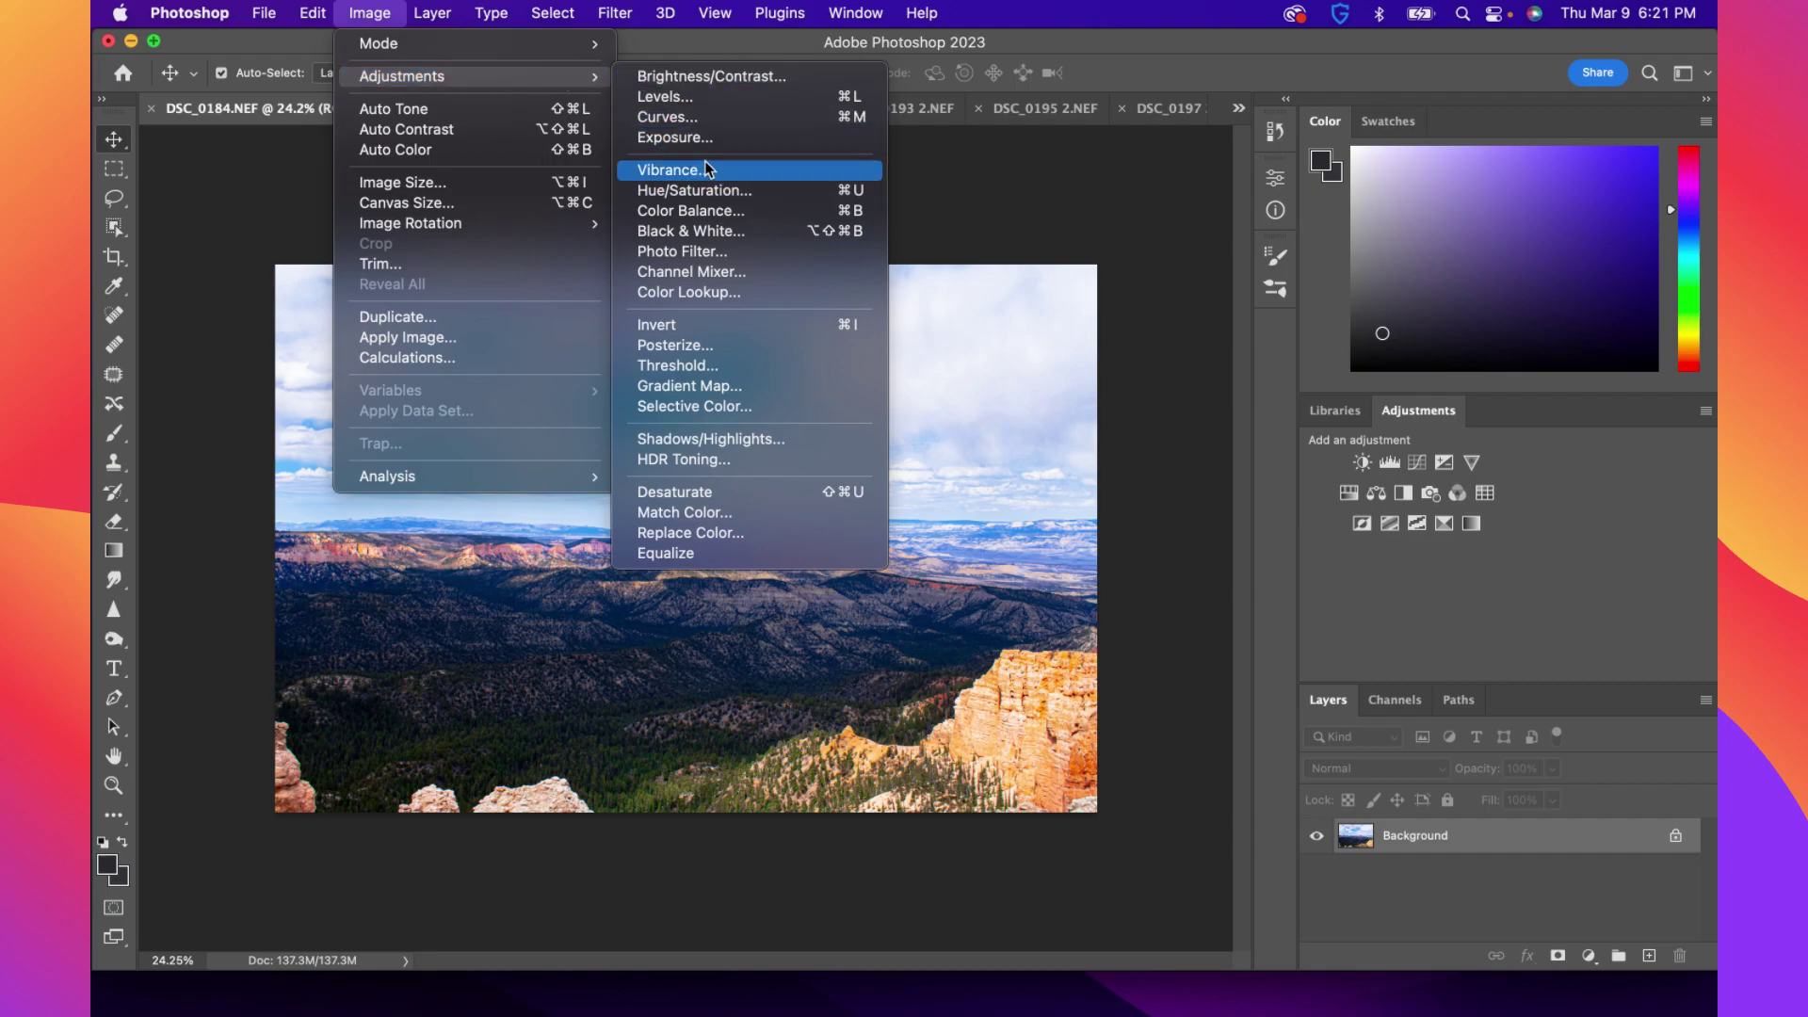
click(709, 190)
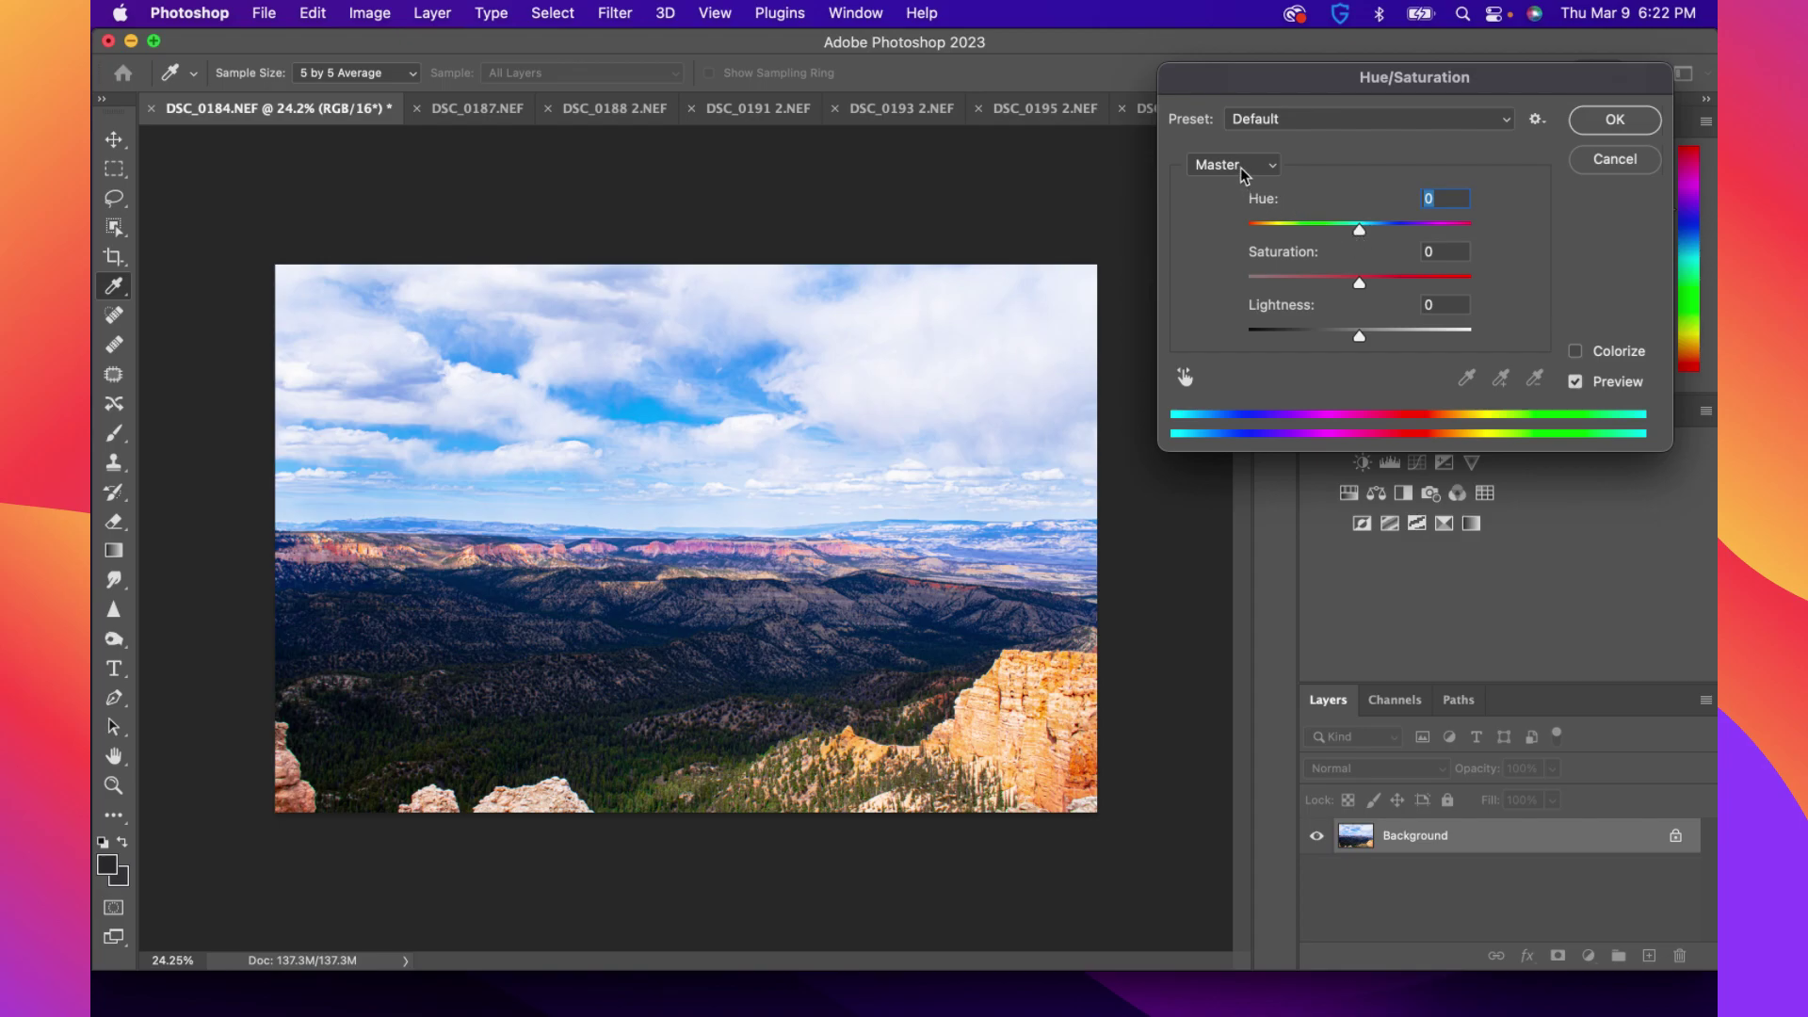
click(694, 544)
click(1218, 165)
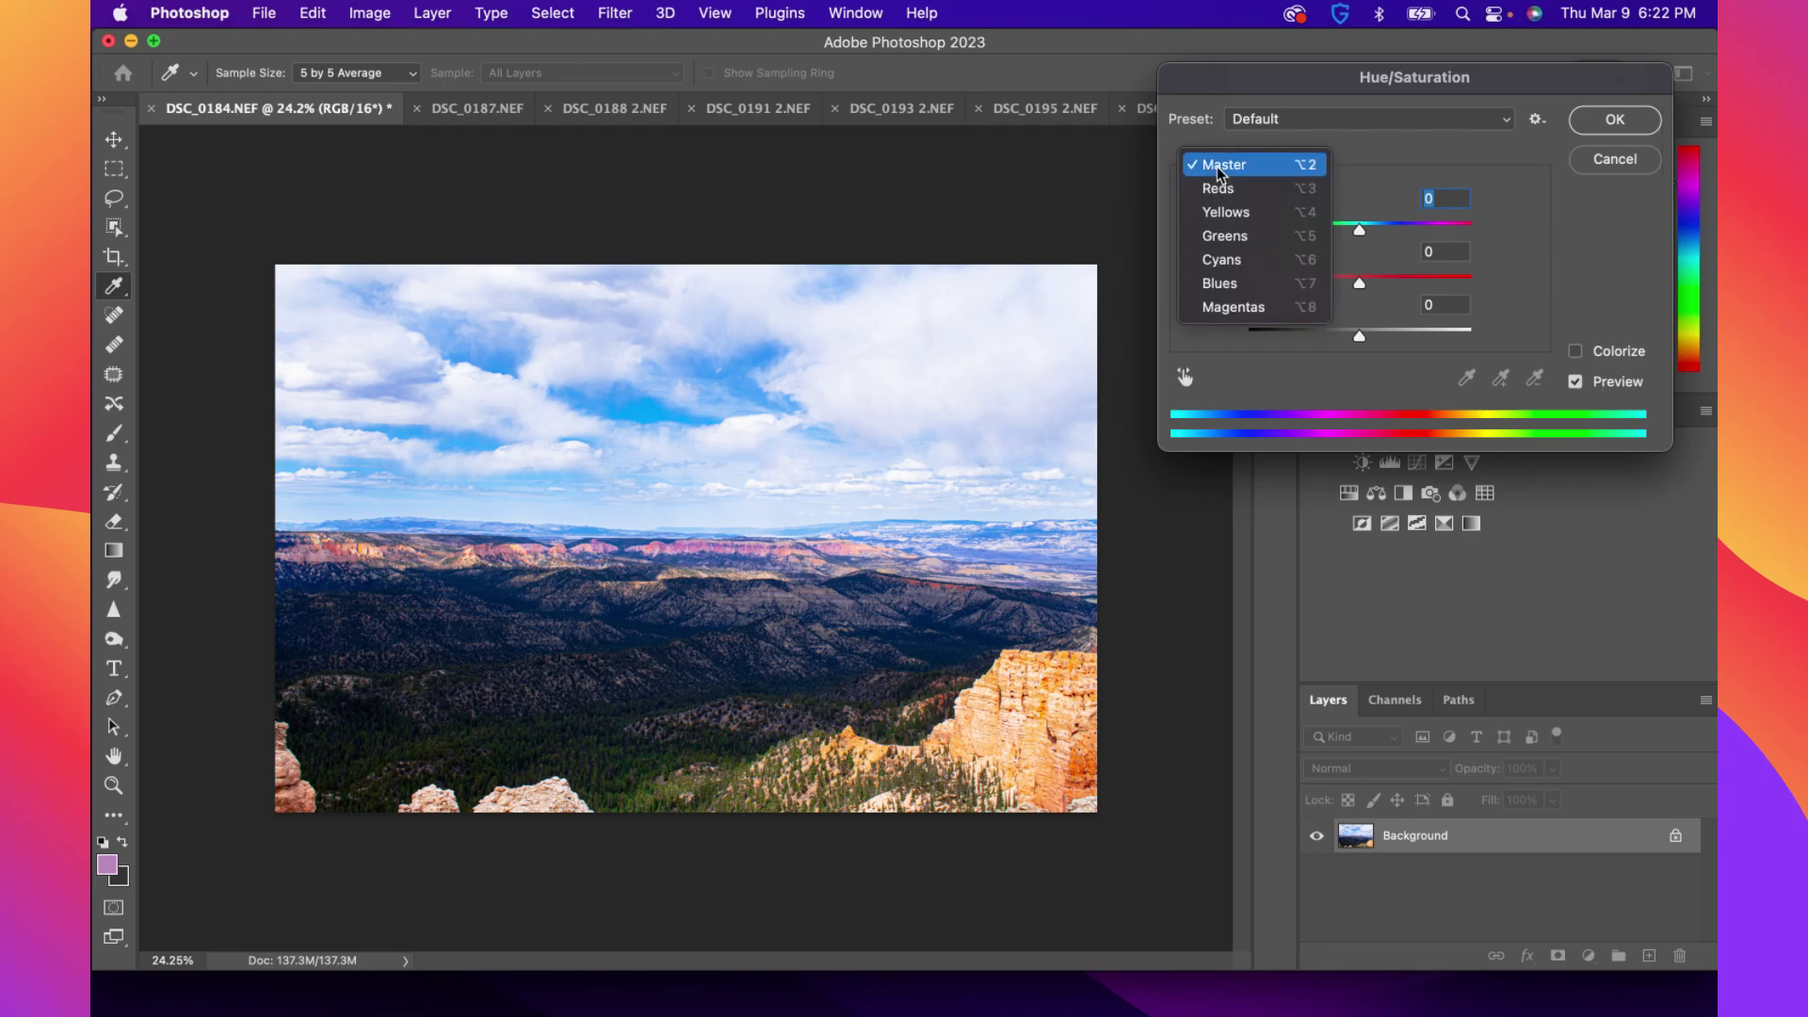
click(1249, 309)
drag(1363, 231, 1399, 237)
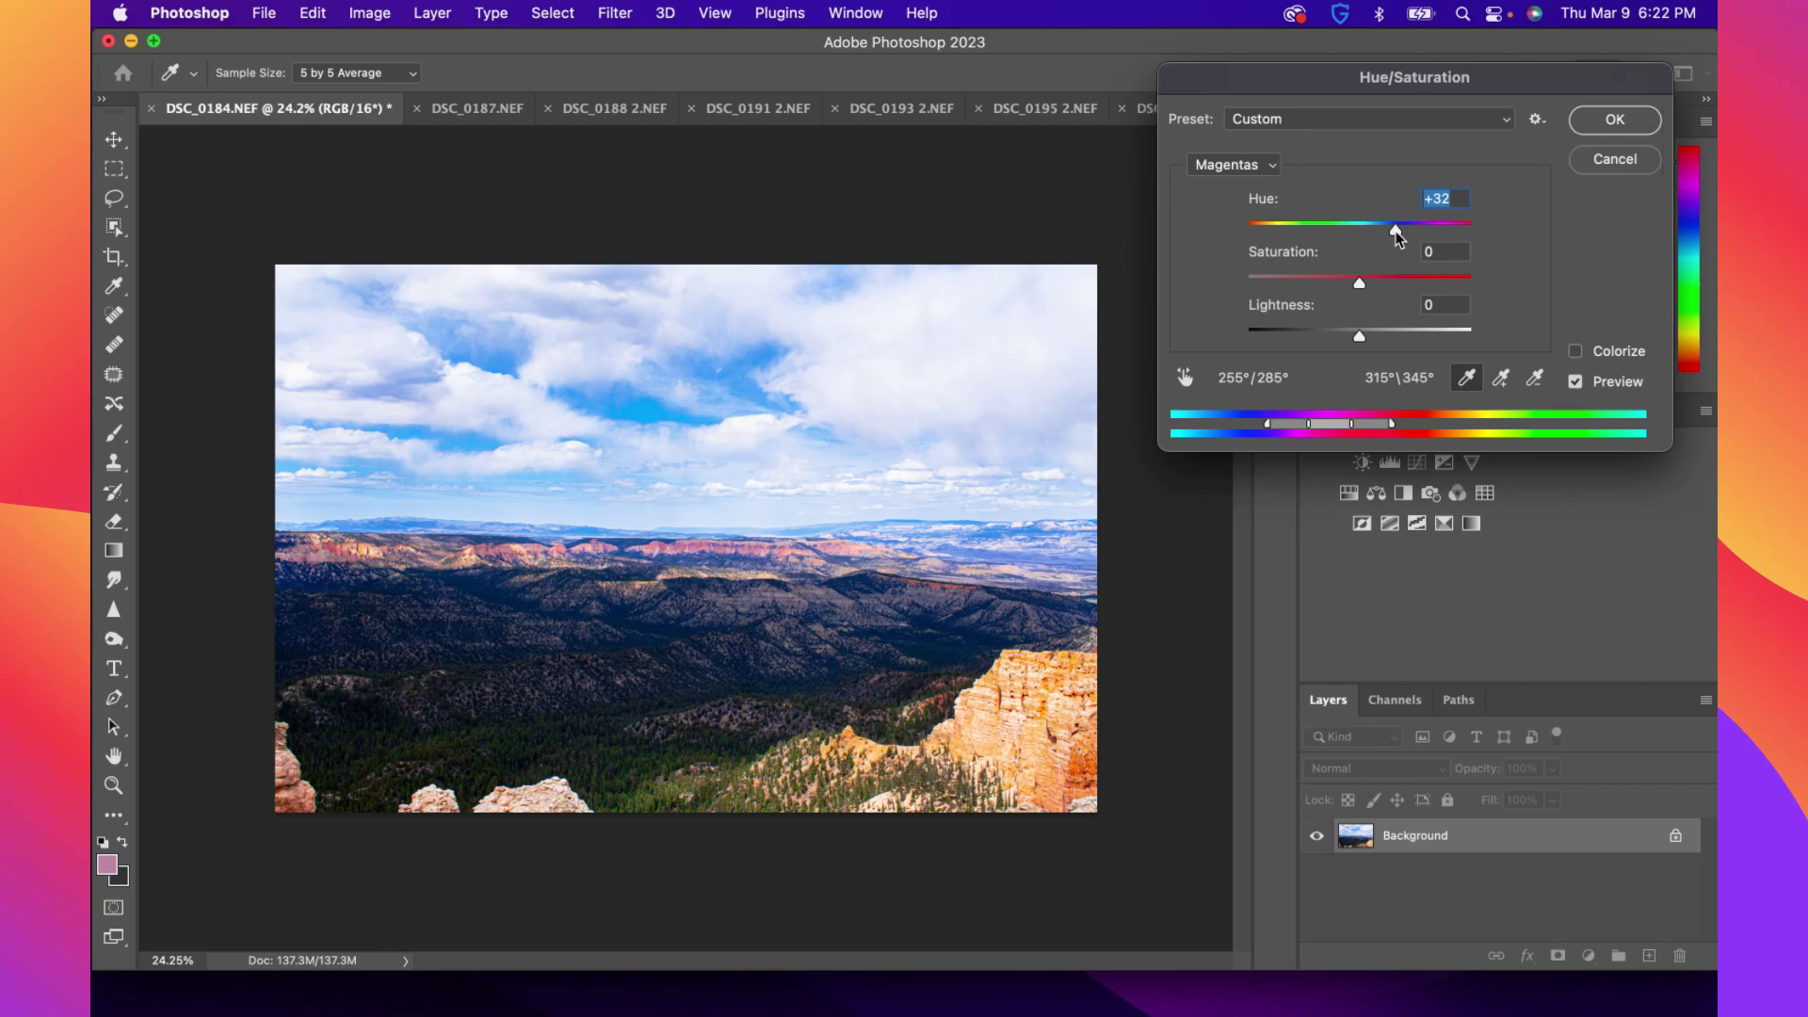
drag(1359, 283, 1396, 341)
click(1576, 382)
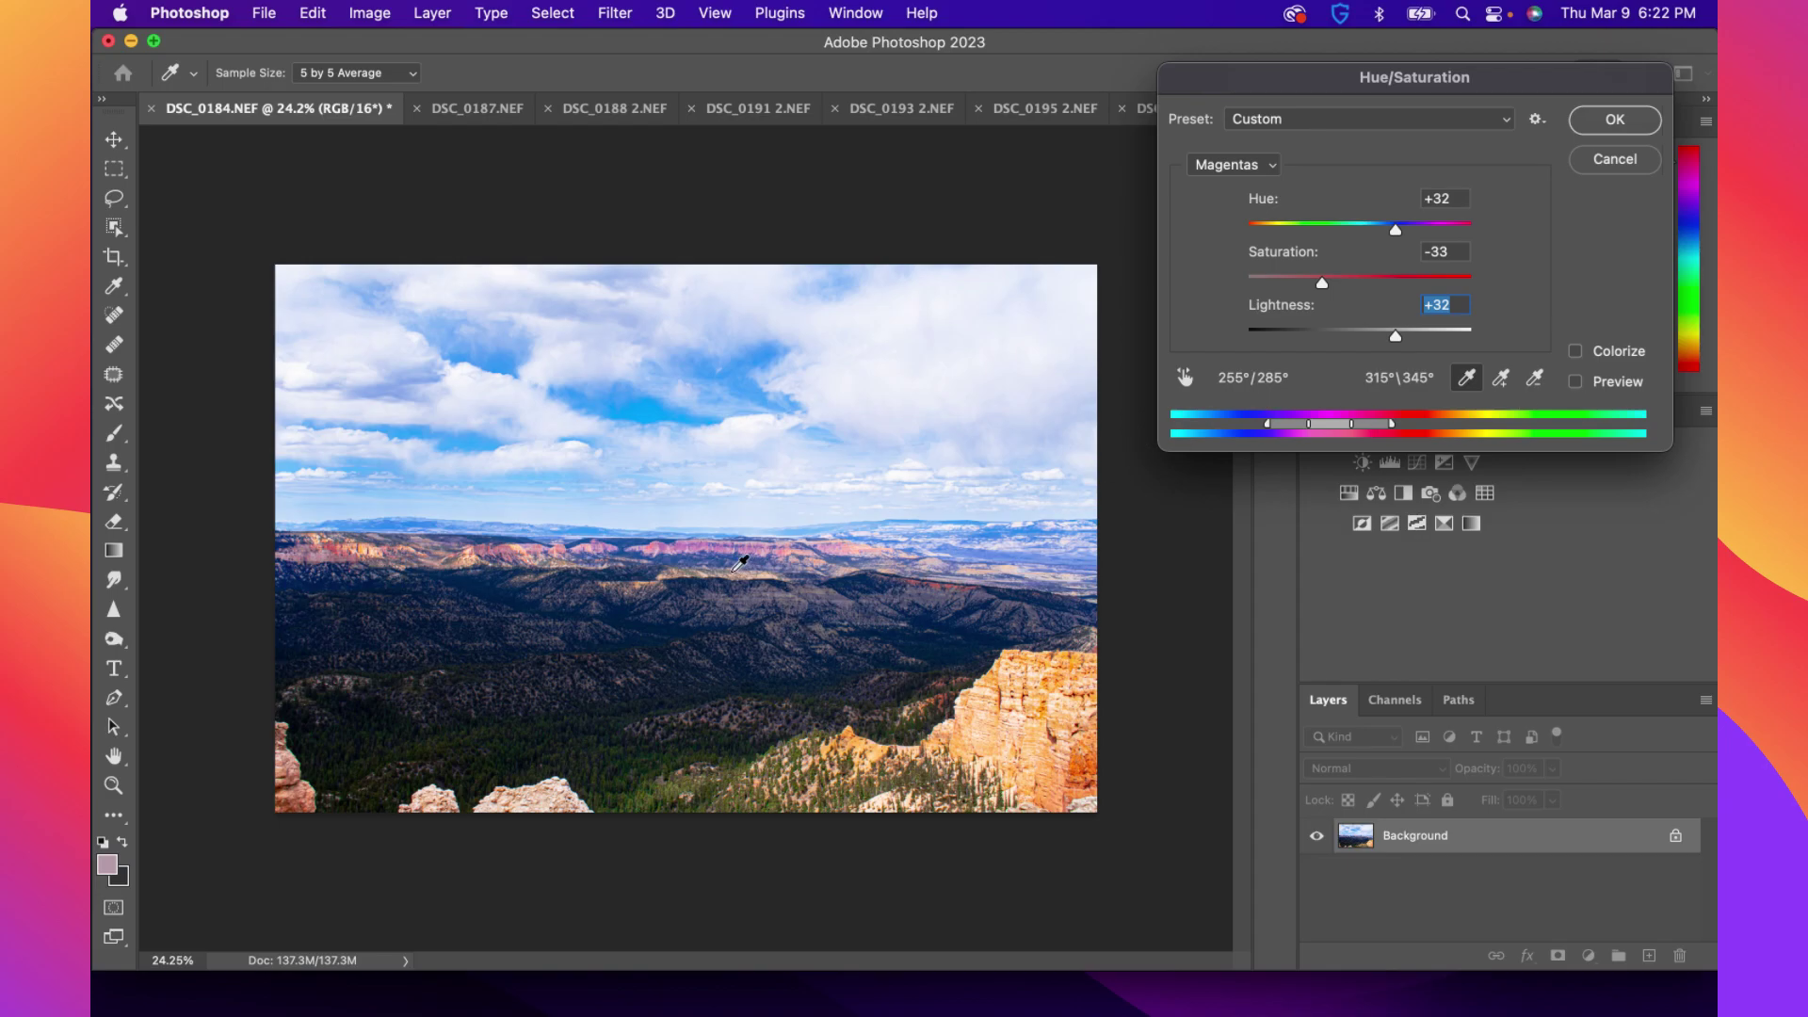
scroll(735, 543, up, 5)
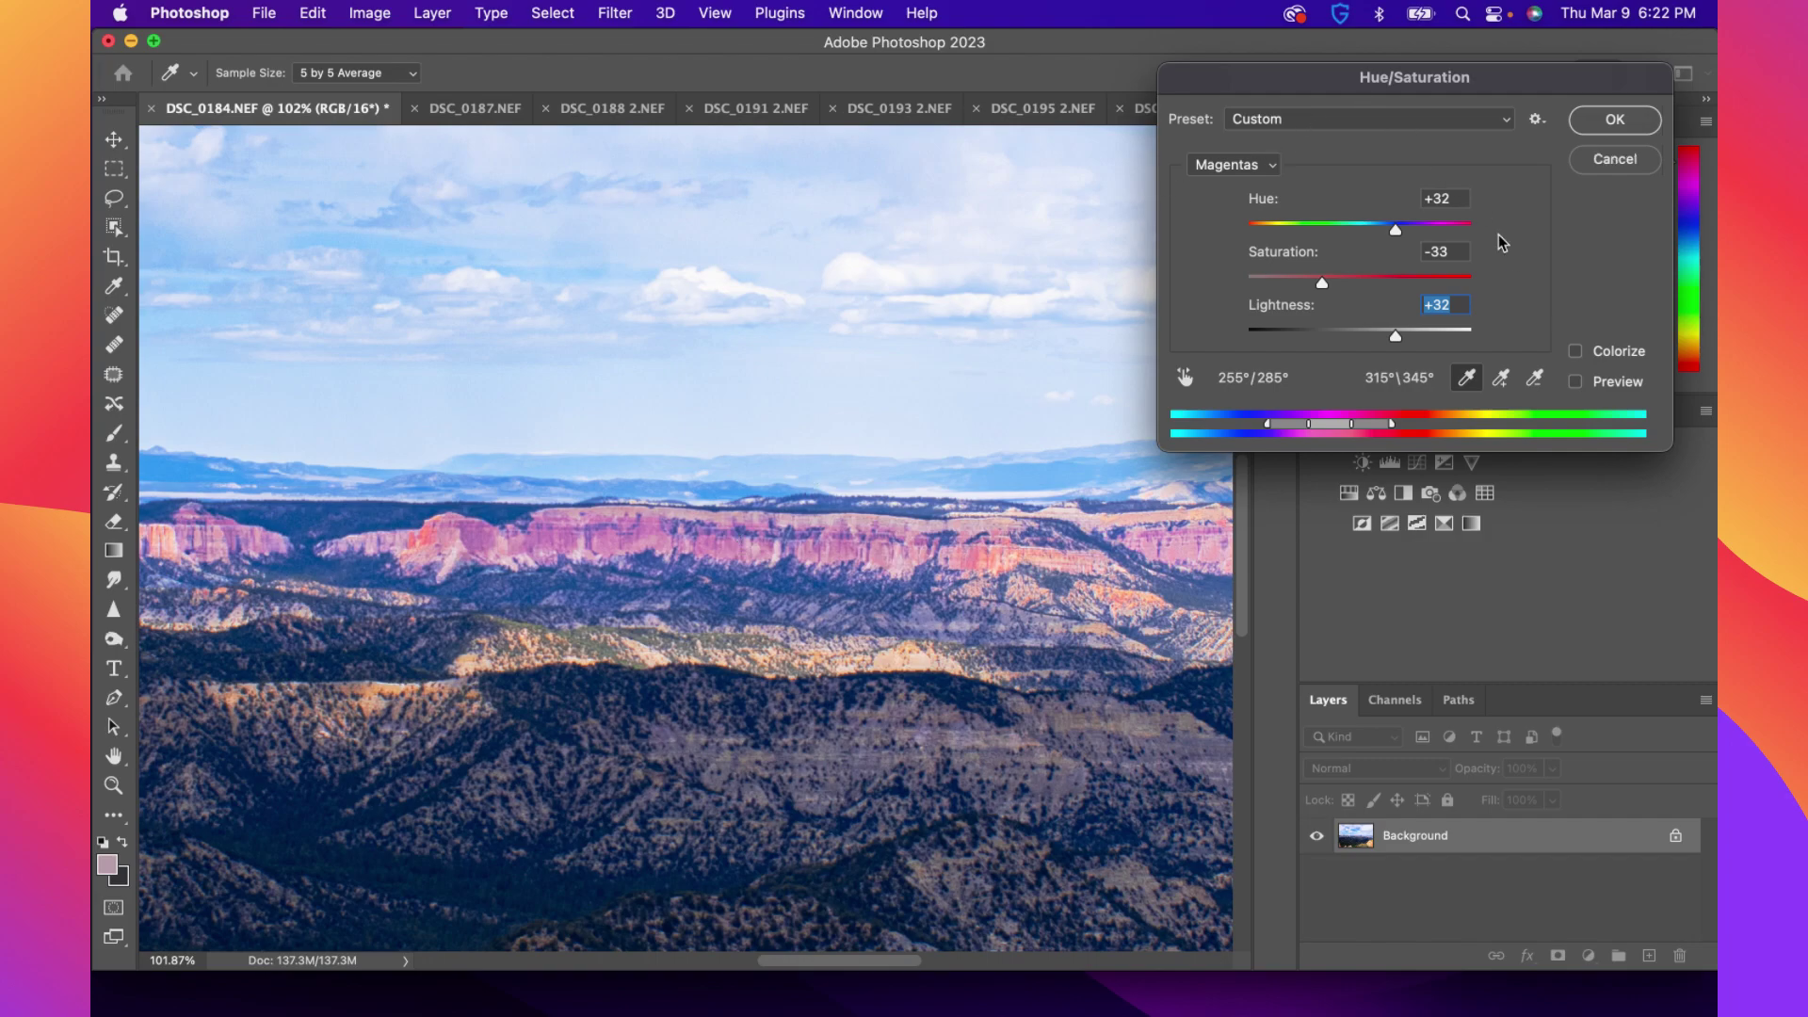
click(1577, 381)
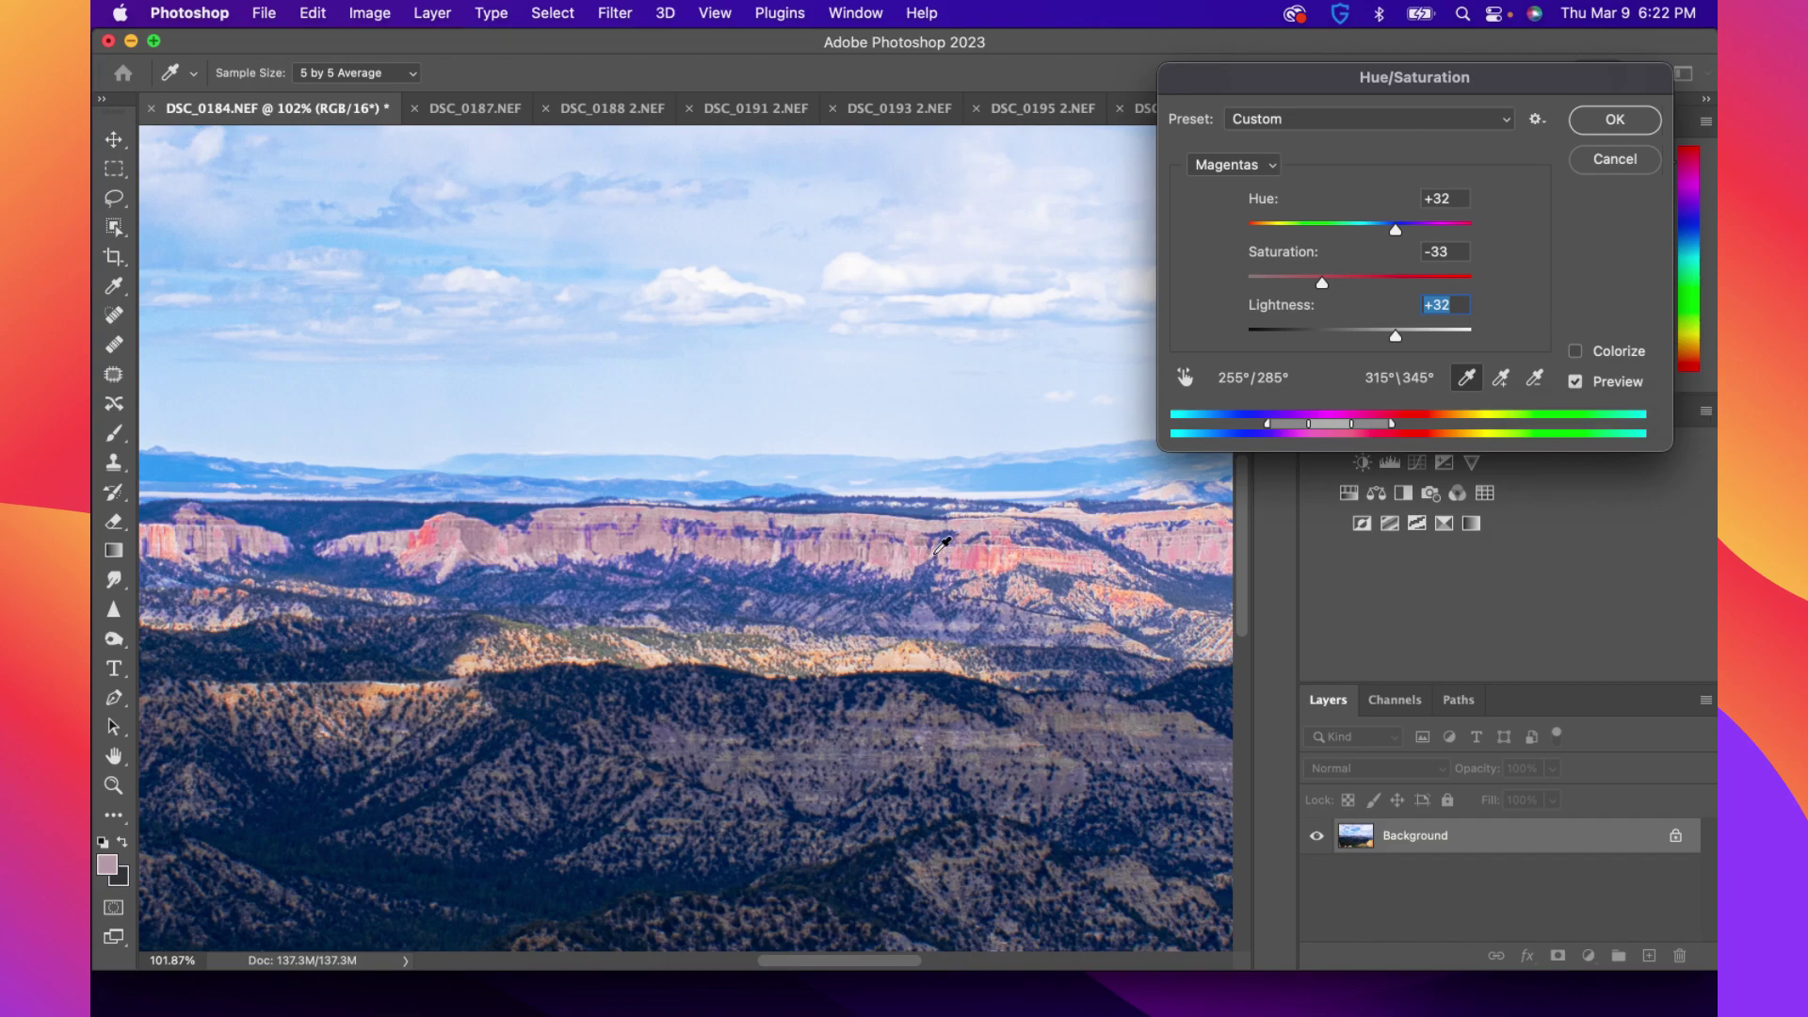
key(alt)
Set the Reds to saturation -13 and lightness +19, compare the preview, and apply the Hue/Saturation adjustment
click(1210, 172)
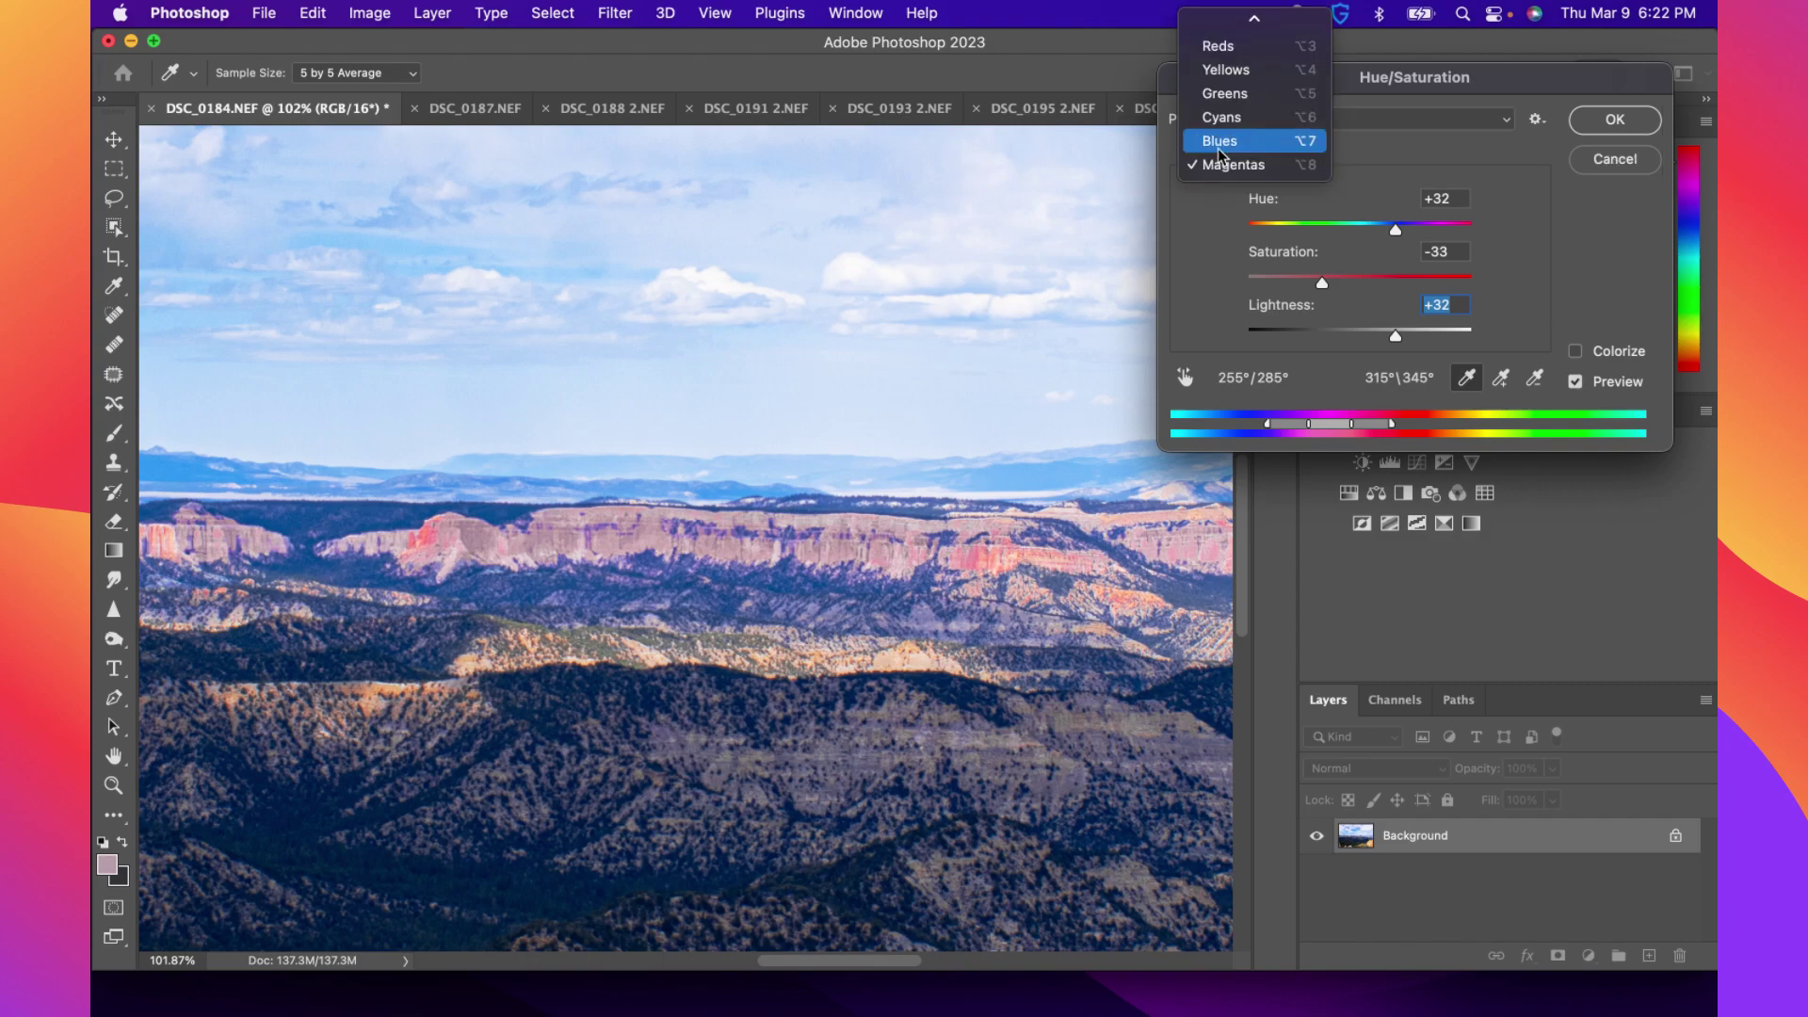
click(1241, 52)
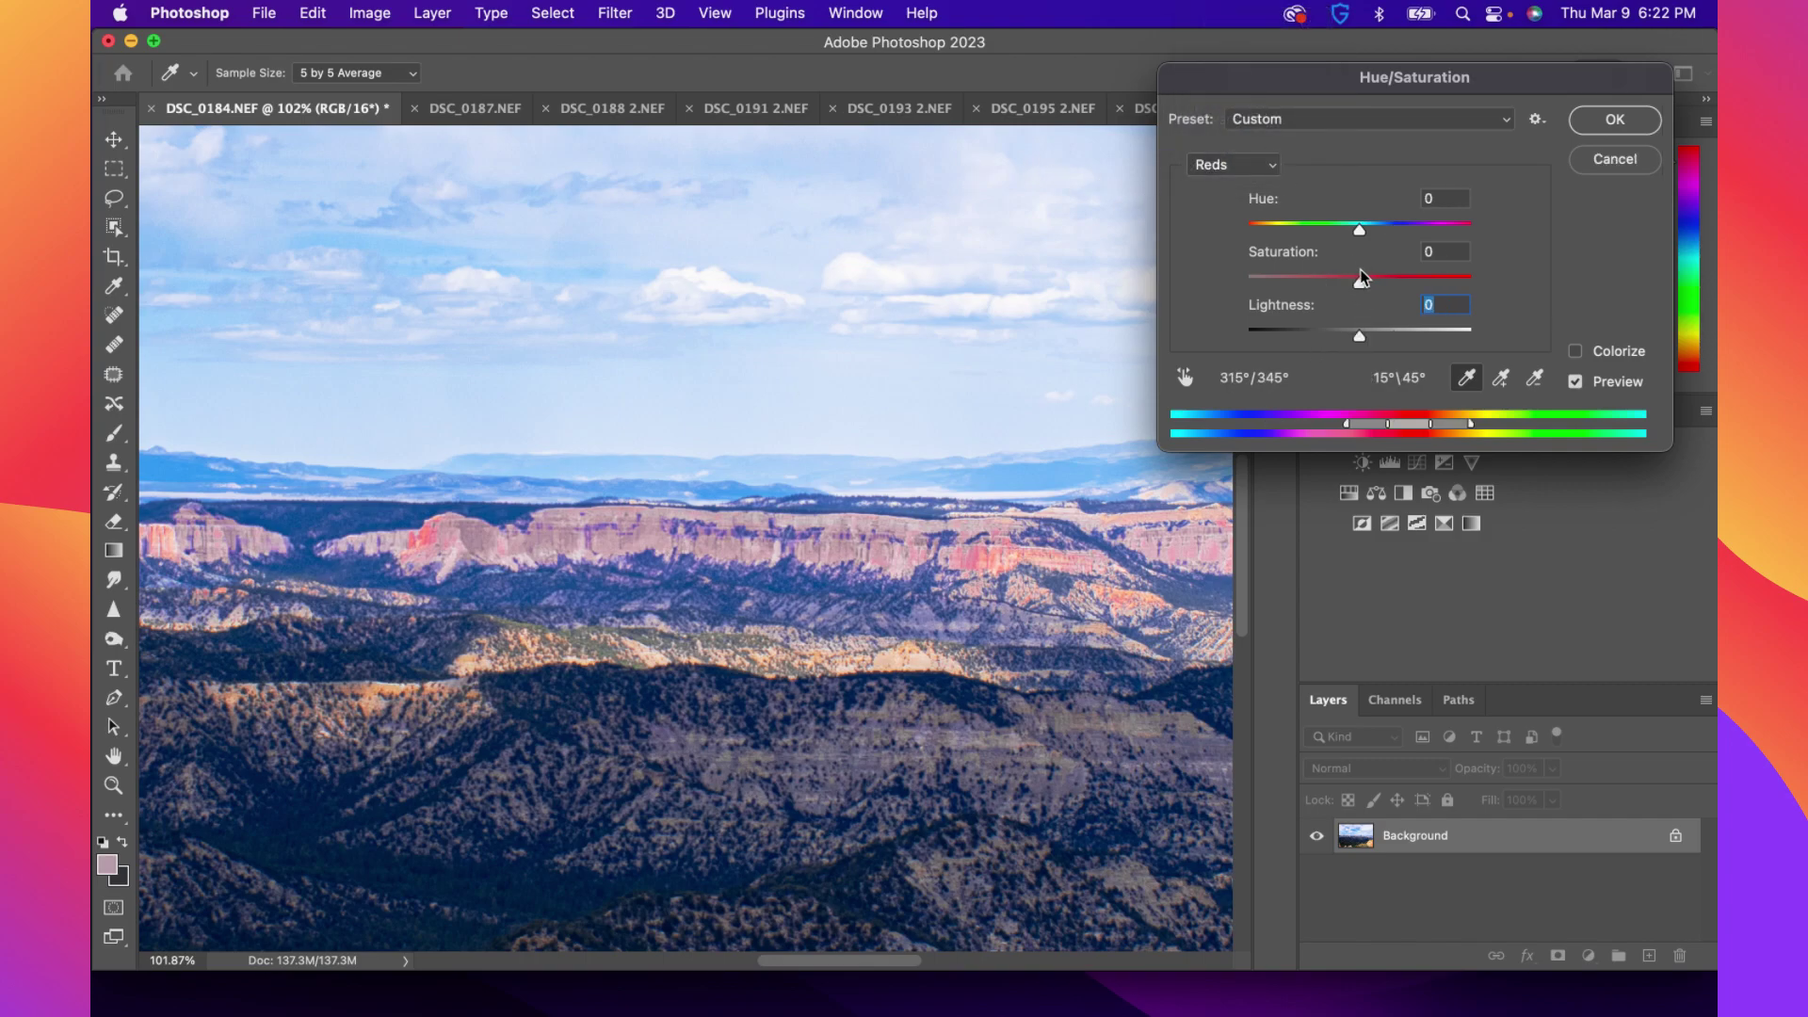
mouse_move(1360, 277)
mouse_down()
mouse_move(1271, 281)
mouse_move(1347, 291)
mouse_up()
drag(1360, 339, 1330, 335)
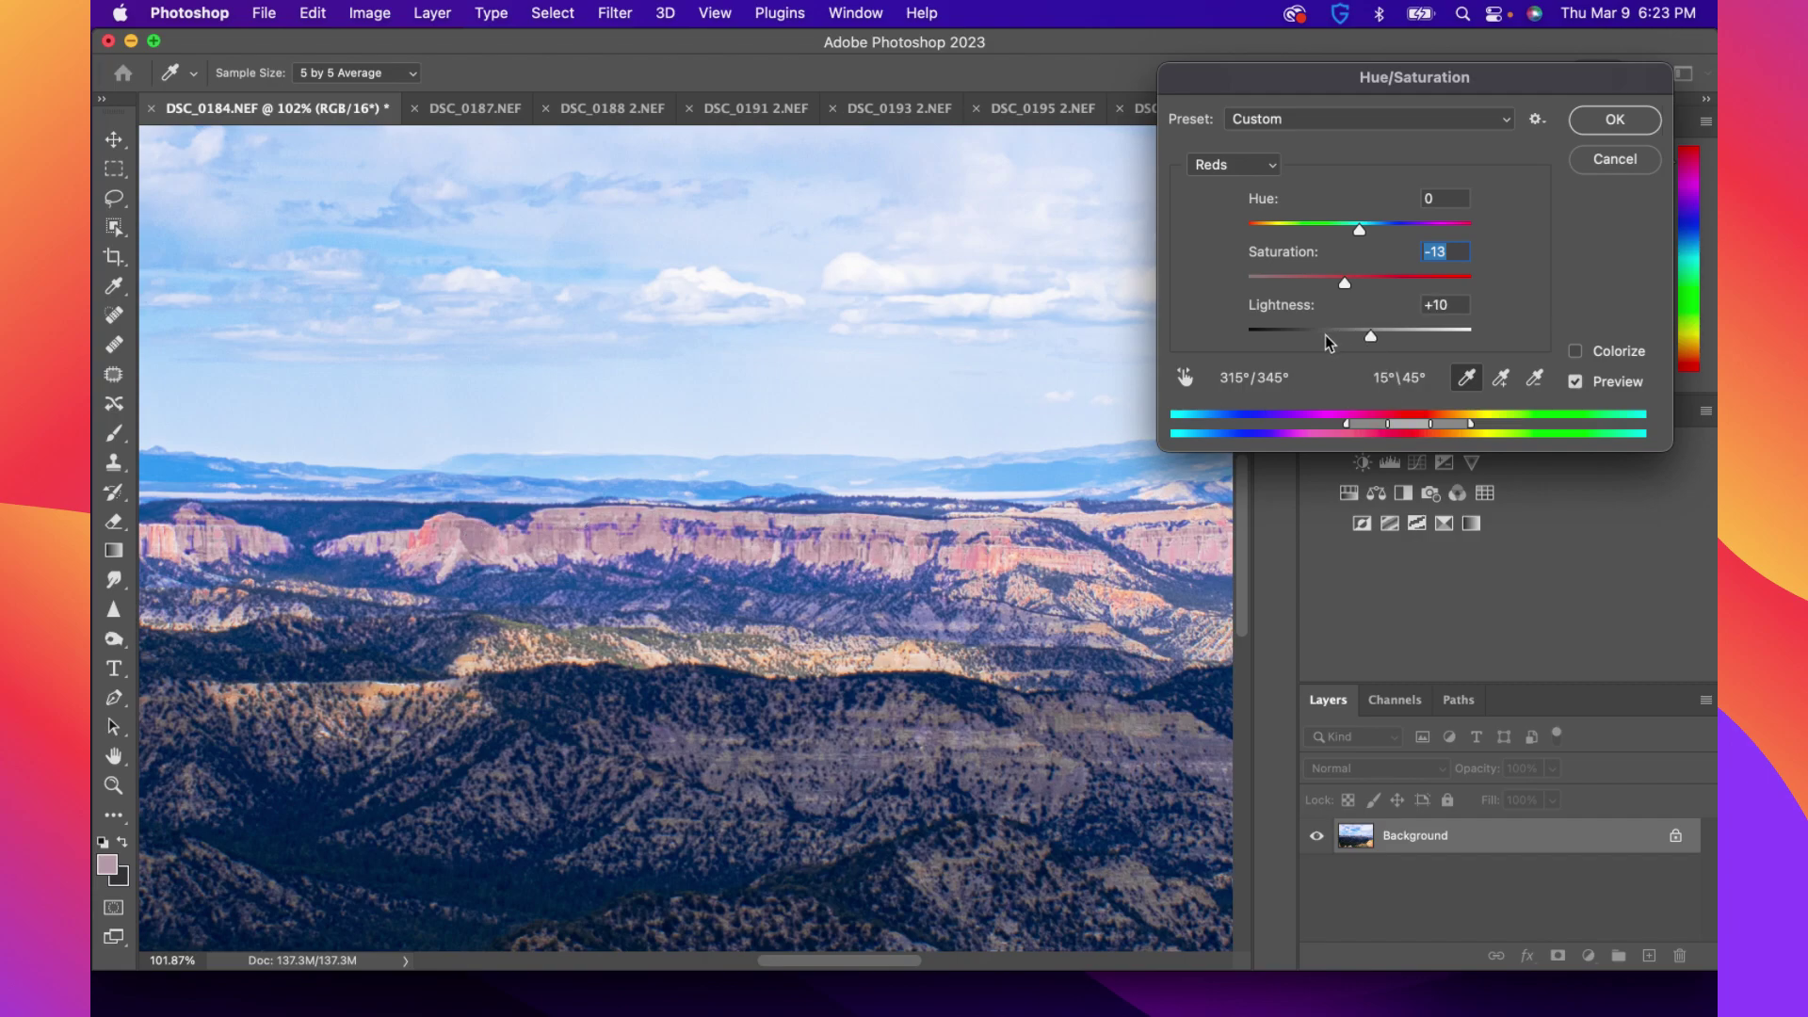
click(1392, 337)
drag(1385, 338, 1380, 336)
click(1575, 380)
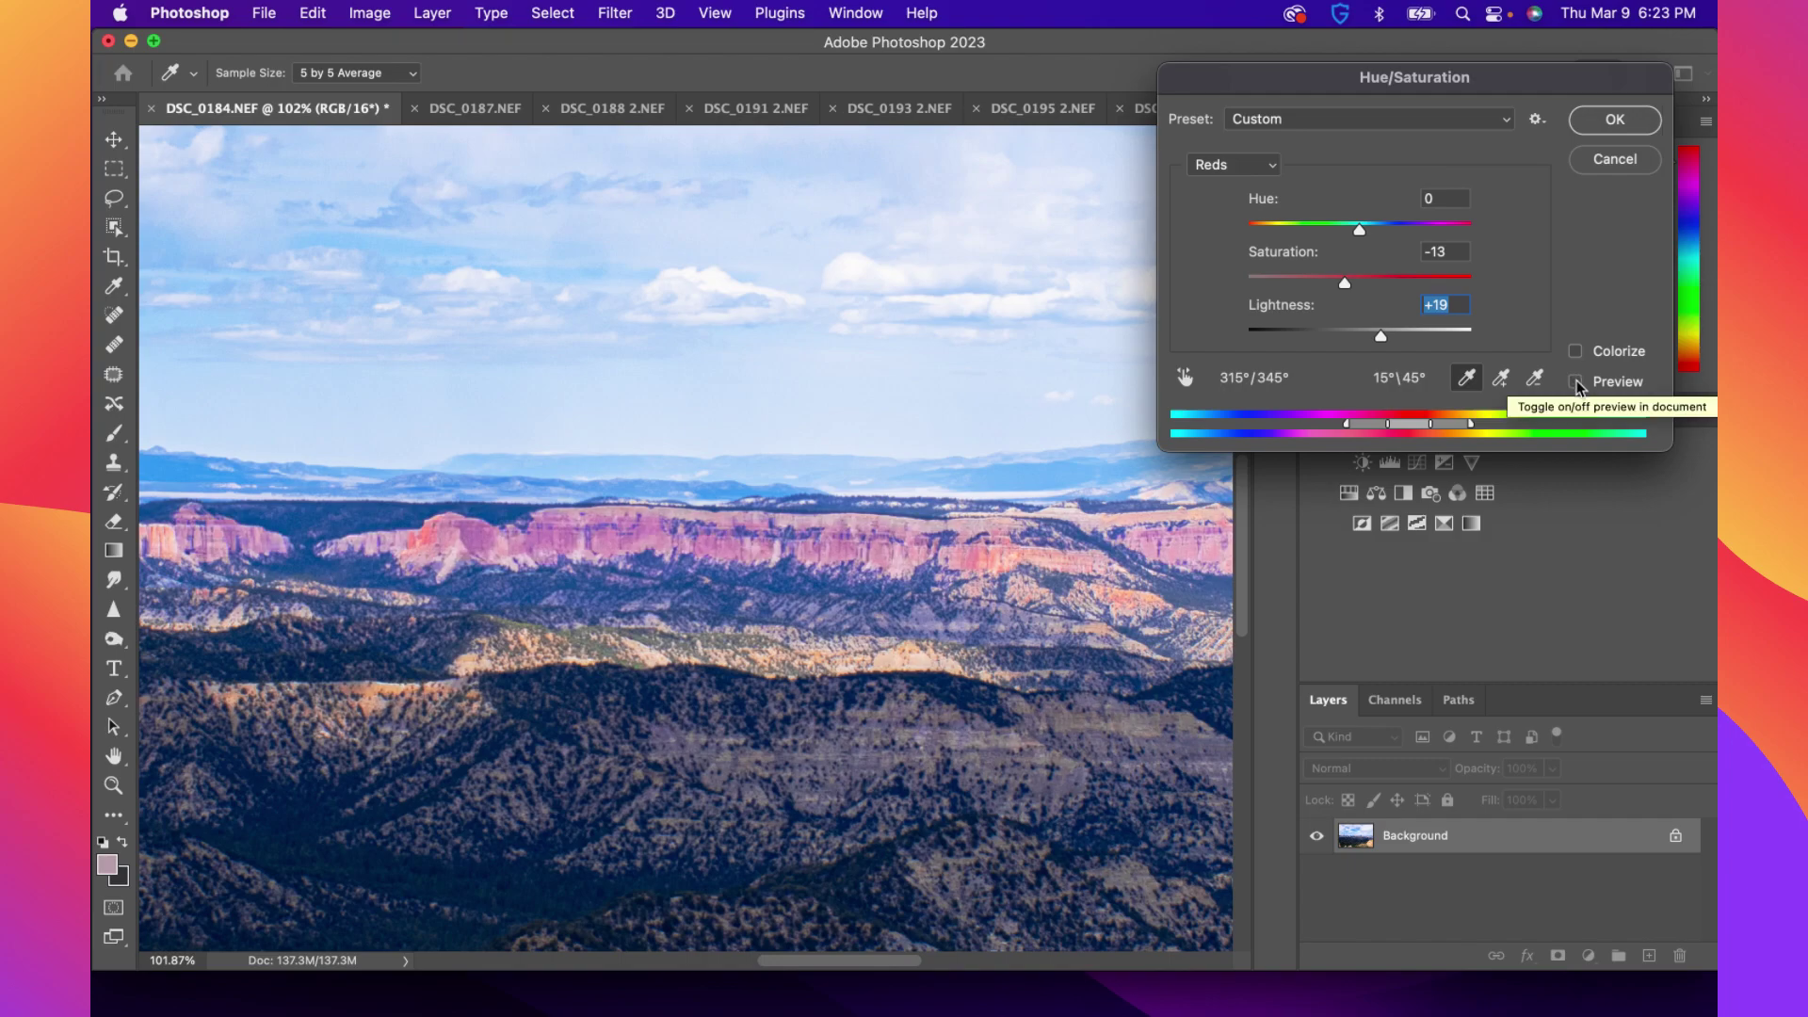
click(1576, 382)
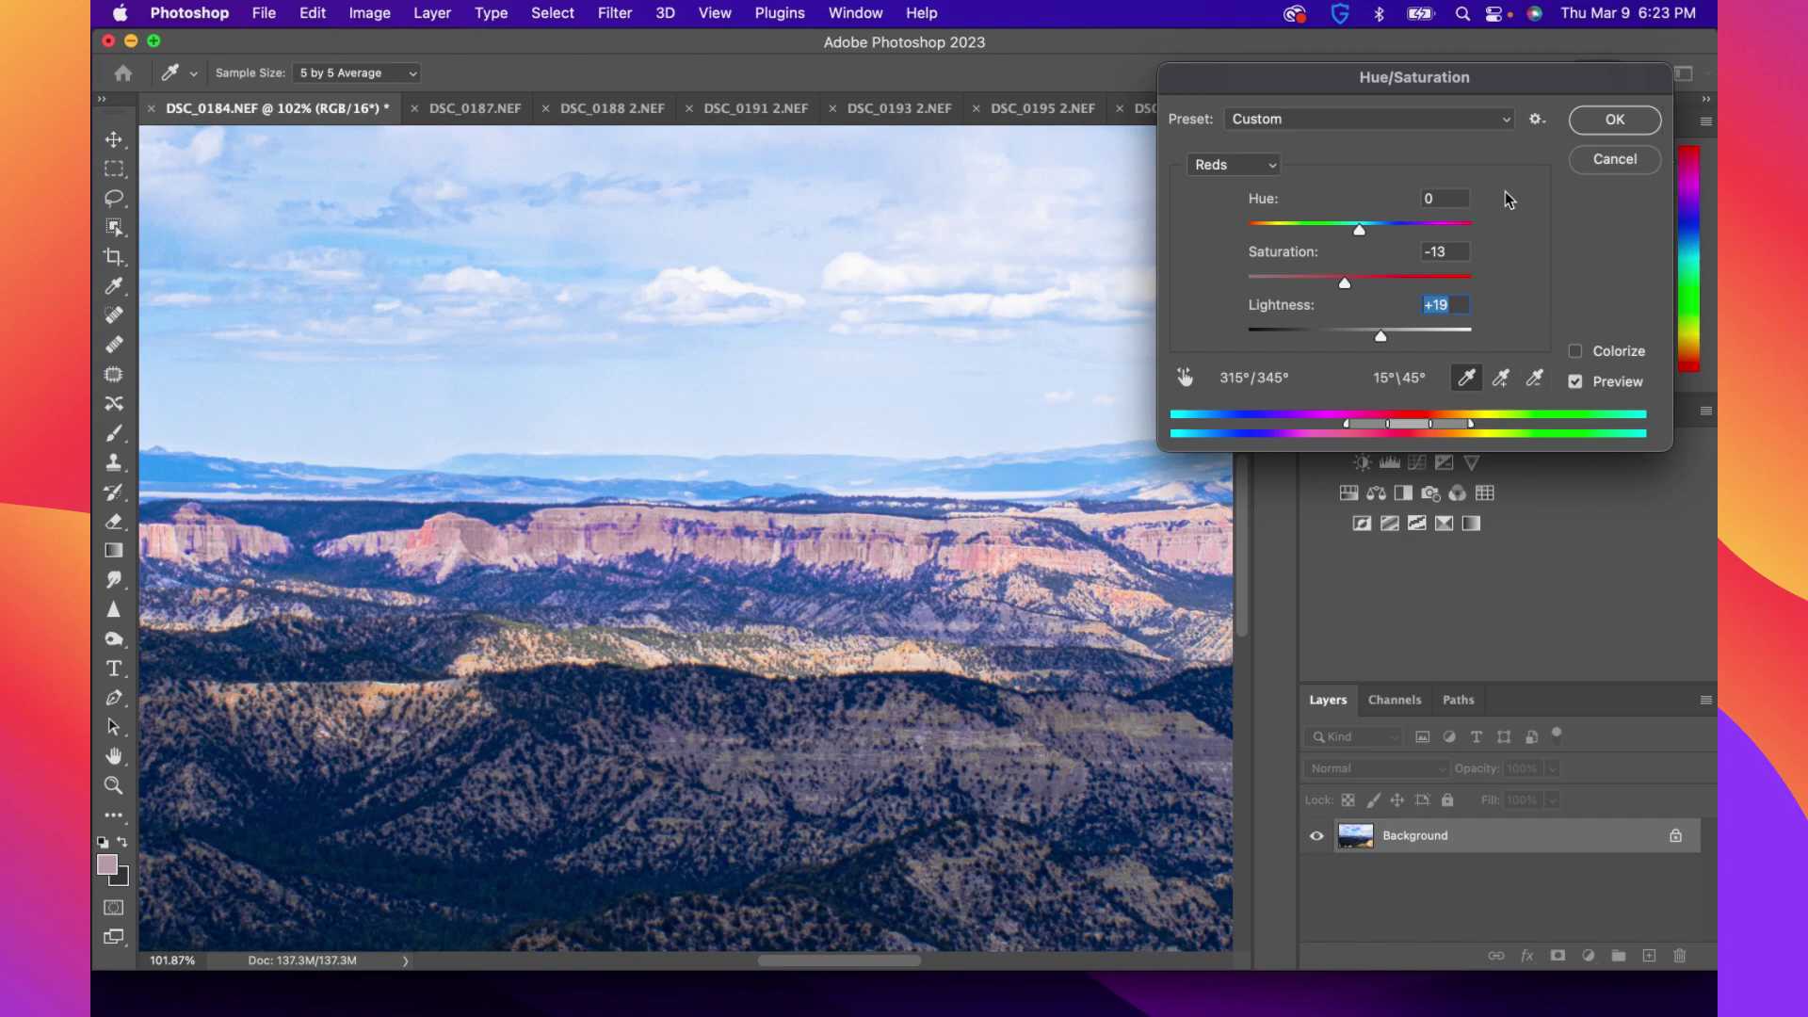
click(1607, 118)
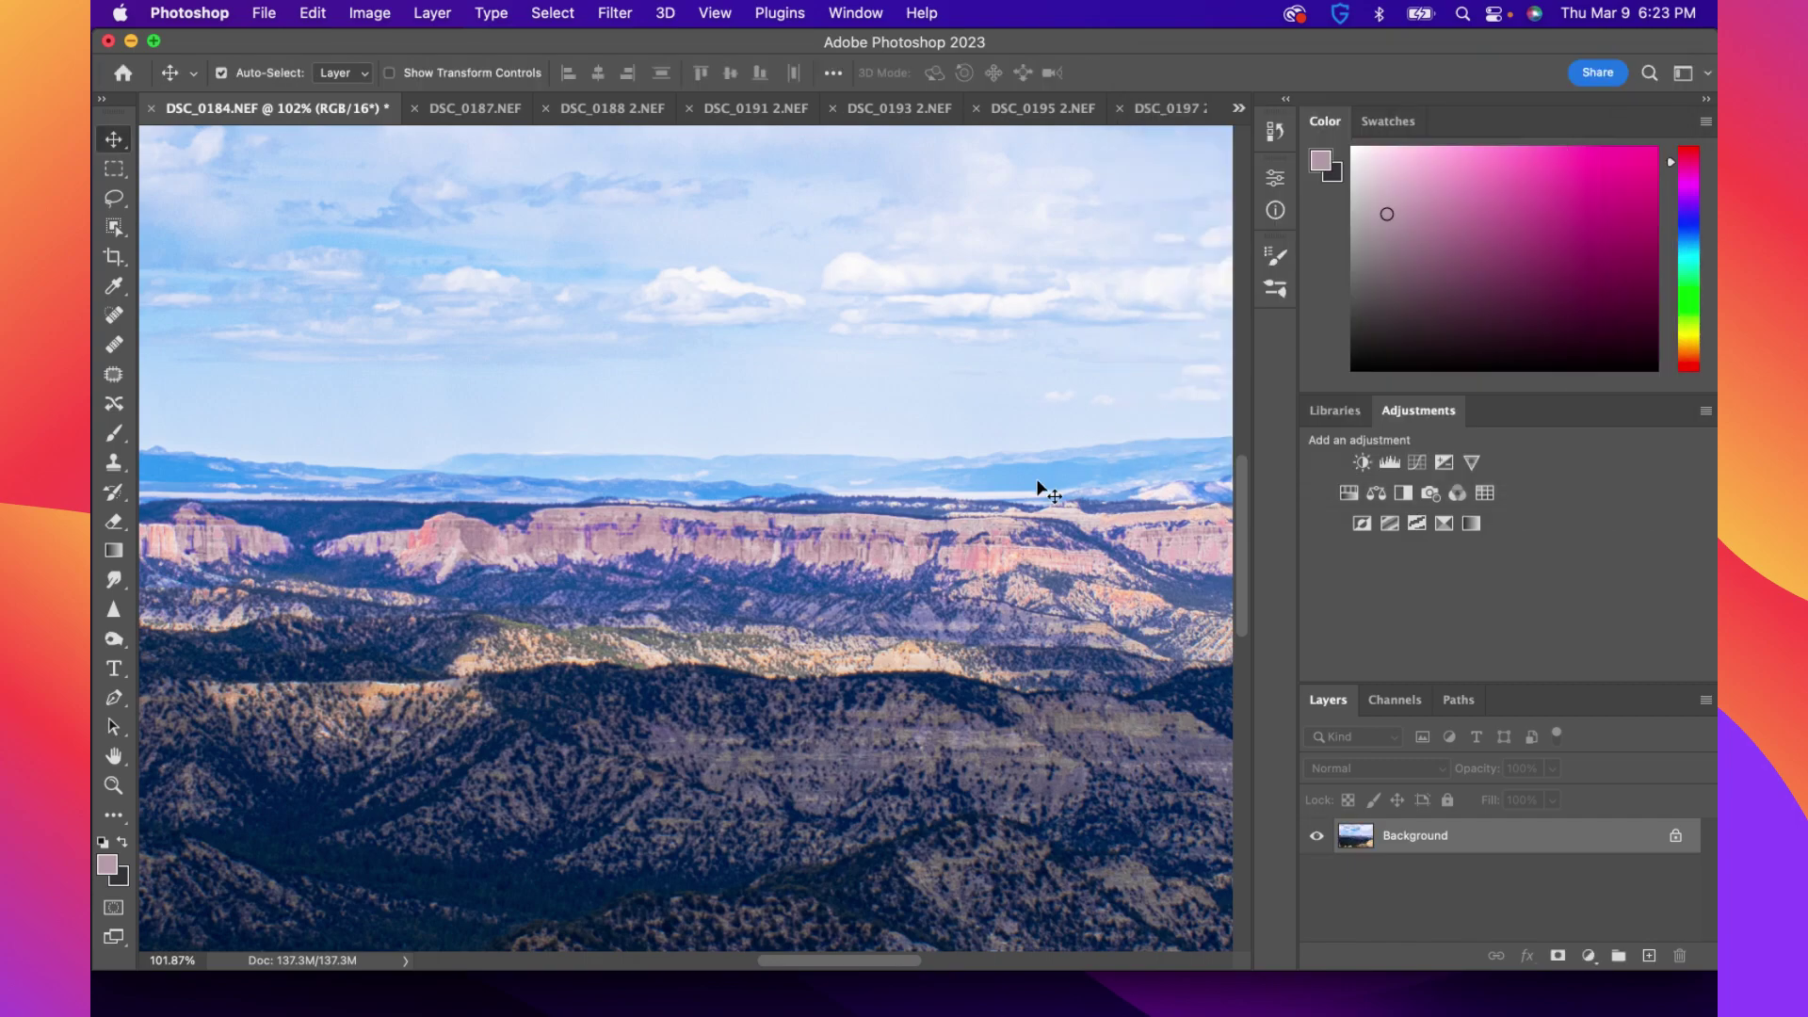
Review the whole adjusted canyon photo, and switch to DSC_0187.NEF to examine its distant valley and rock face
scroll(1023, 517, down, 5)
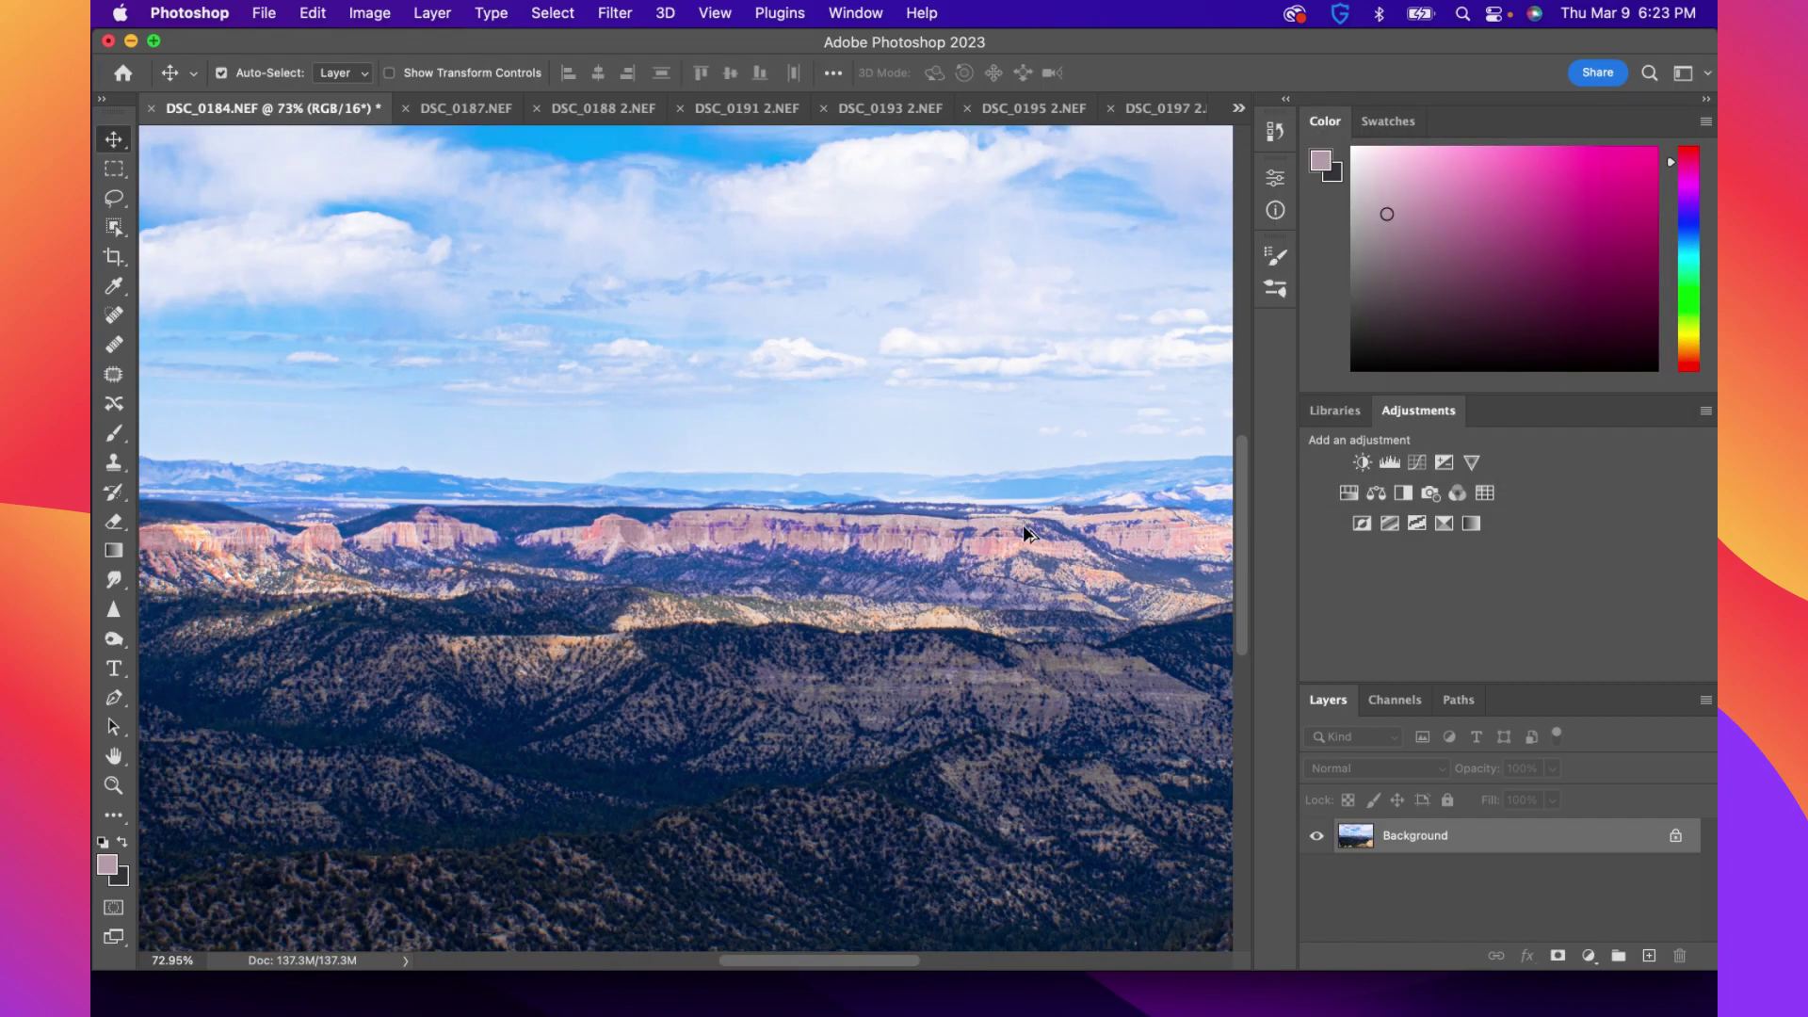
scroll(1054, 535, down, 5)
scroll(872, 584, up, 2)
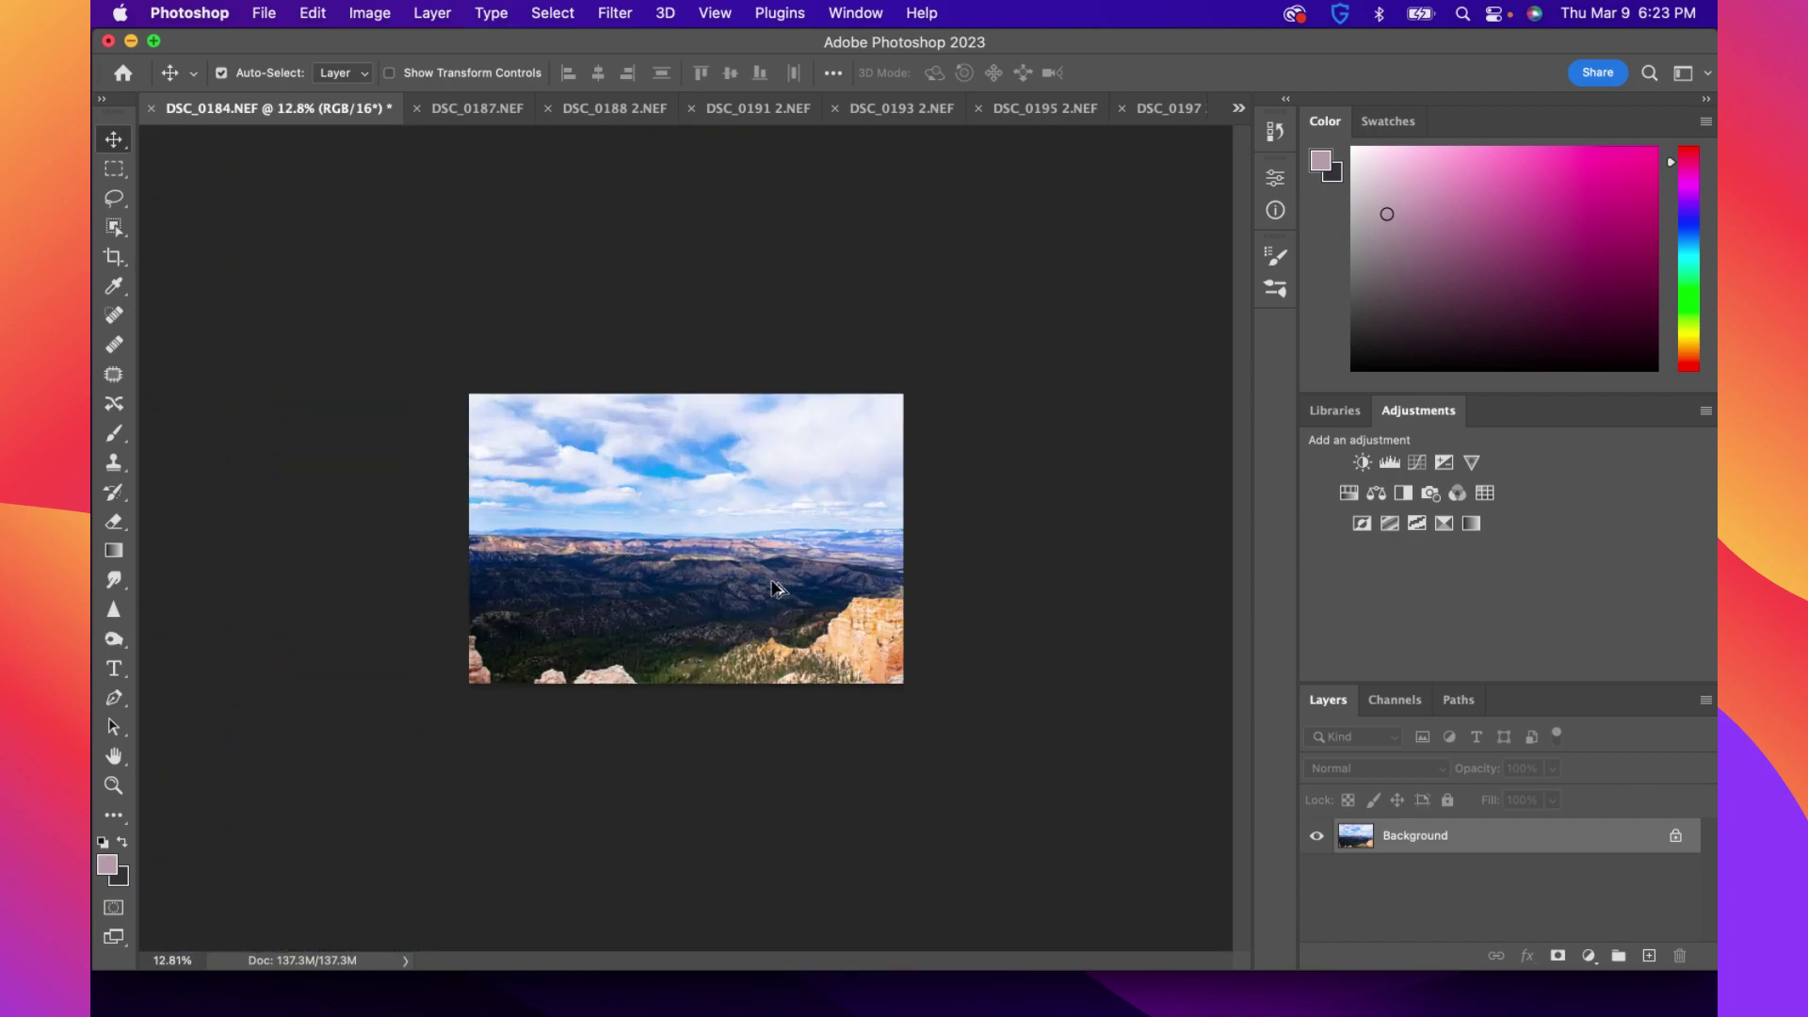
scroll(771, 588, up, 3)
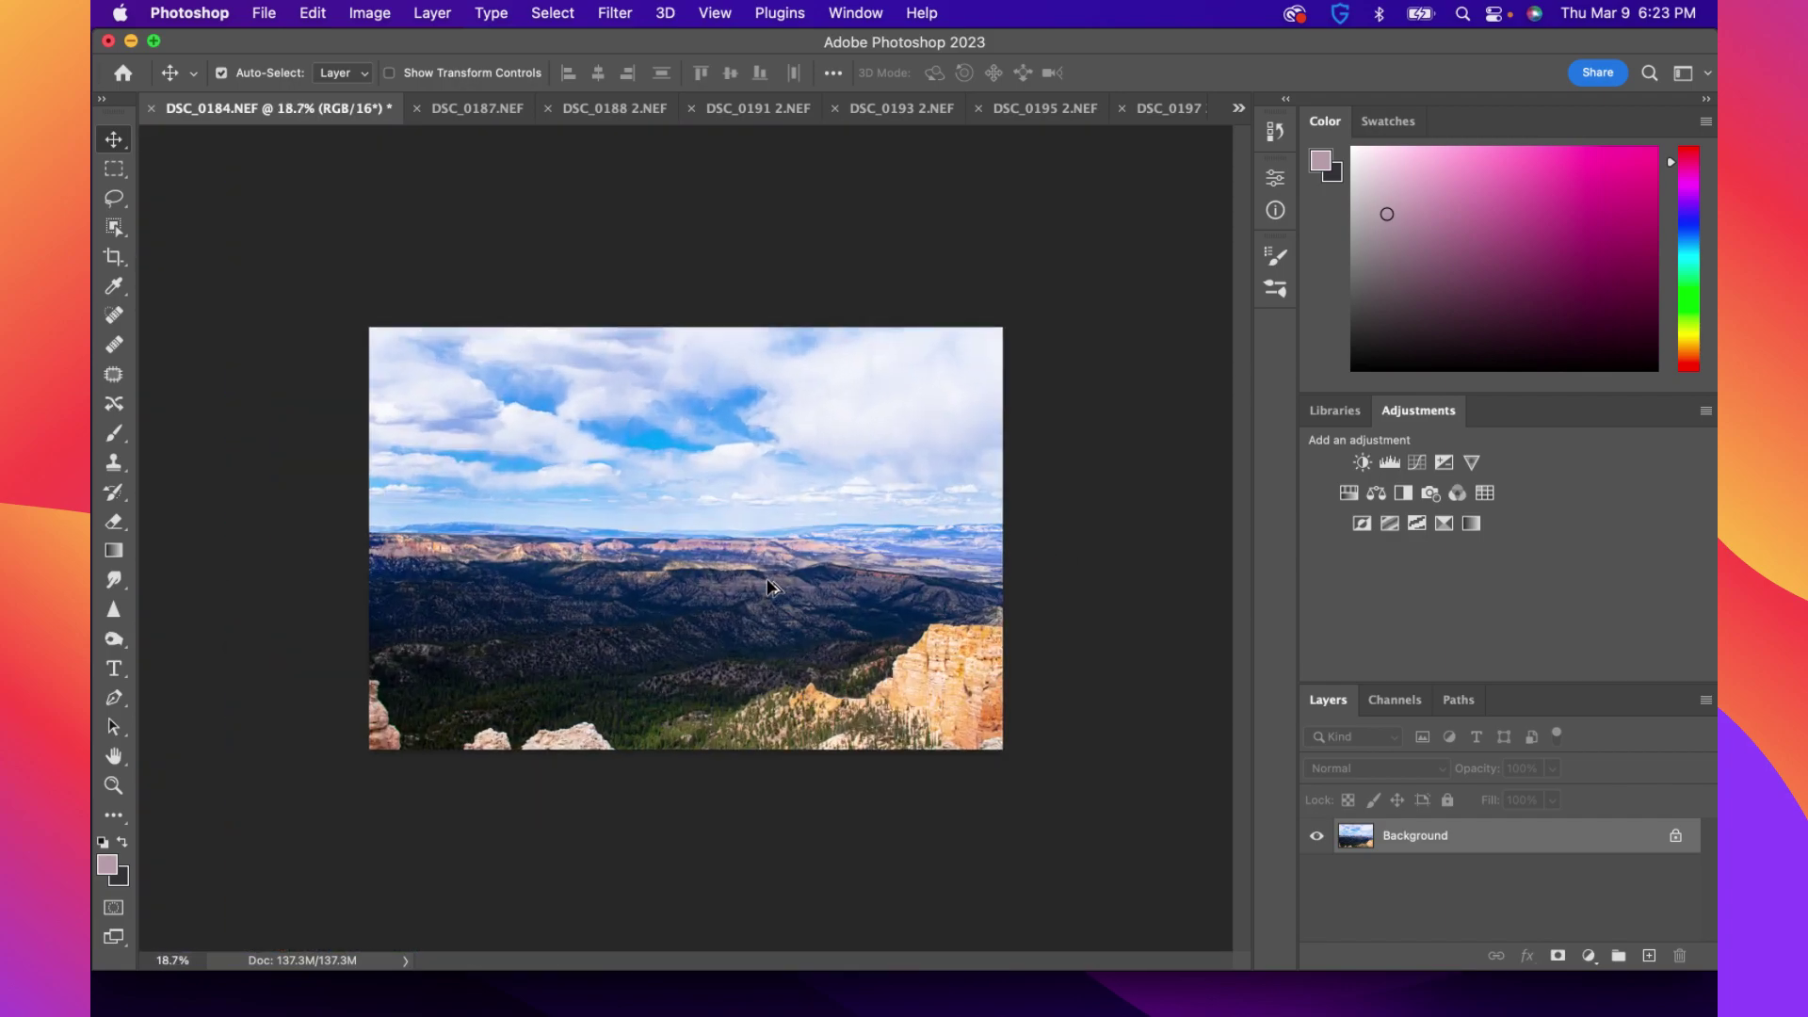
scroll(770, 587, up, 2)
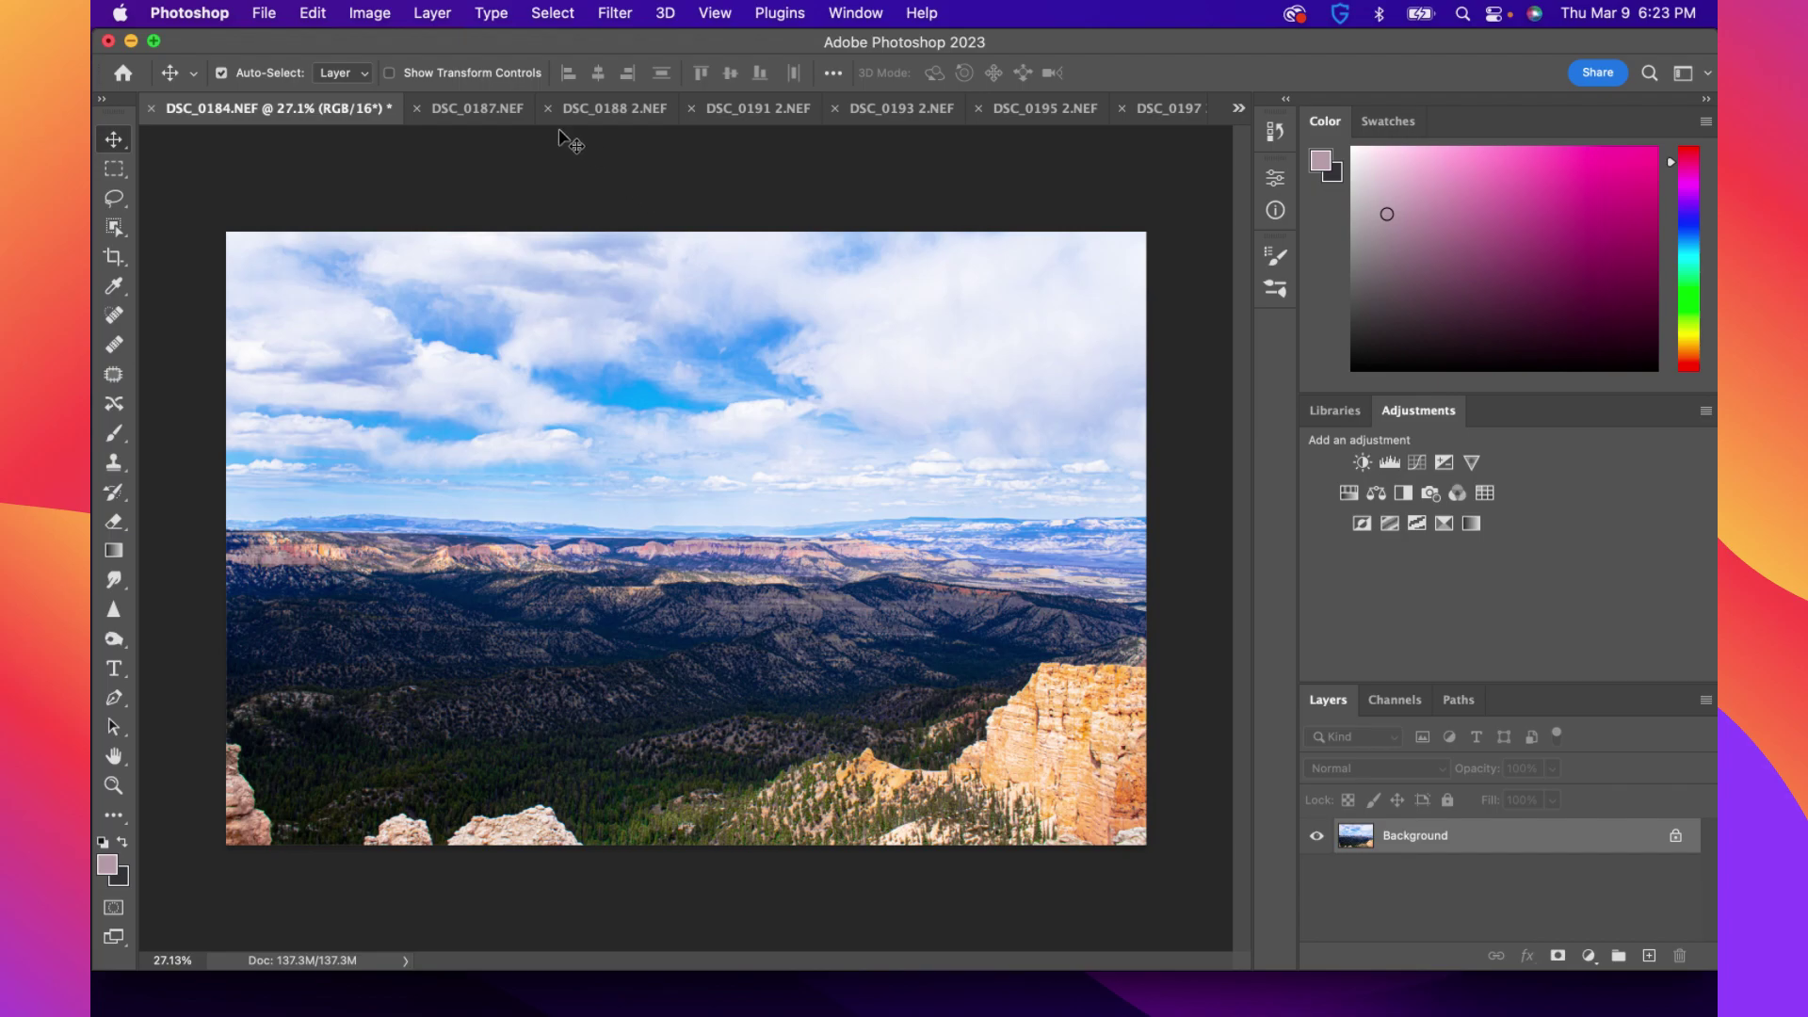
click(500, 115)
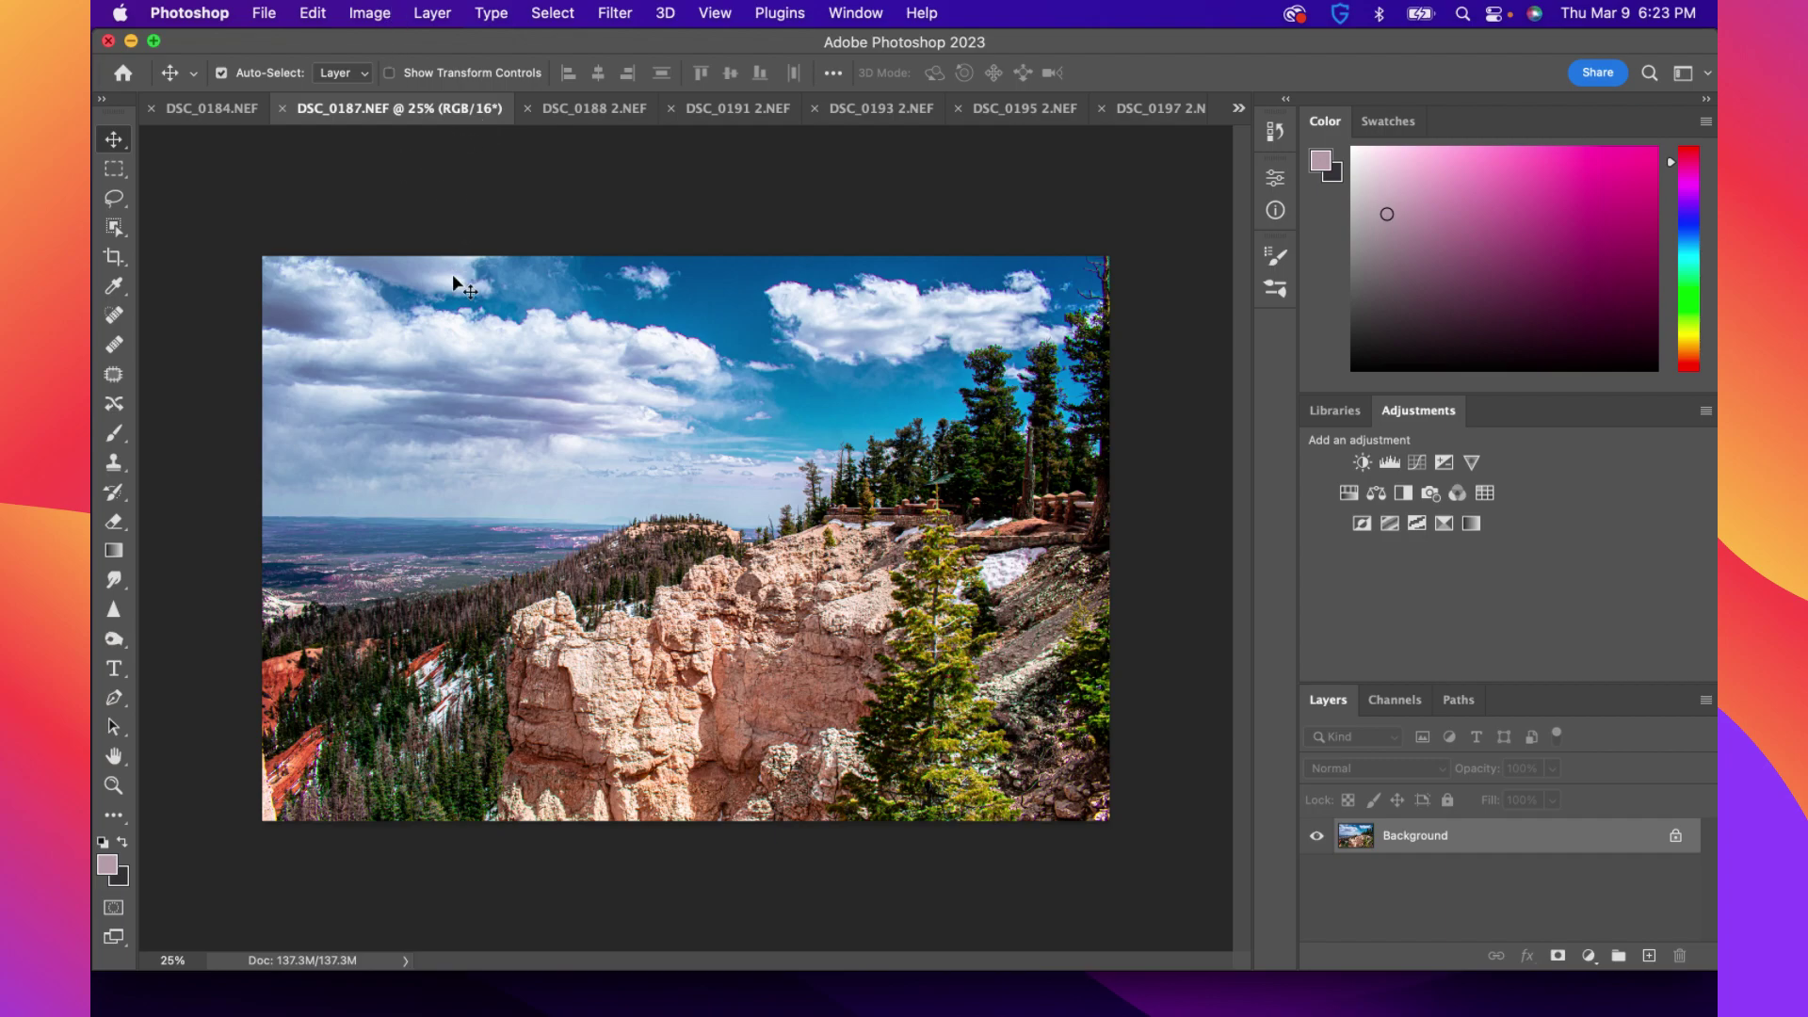
scroll(504, 560, up, 1)
scroll(504, 563, up, 5)
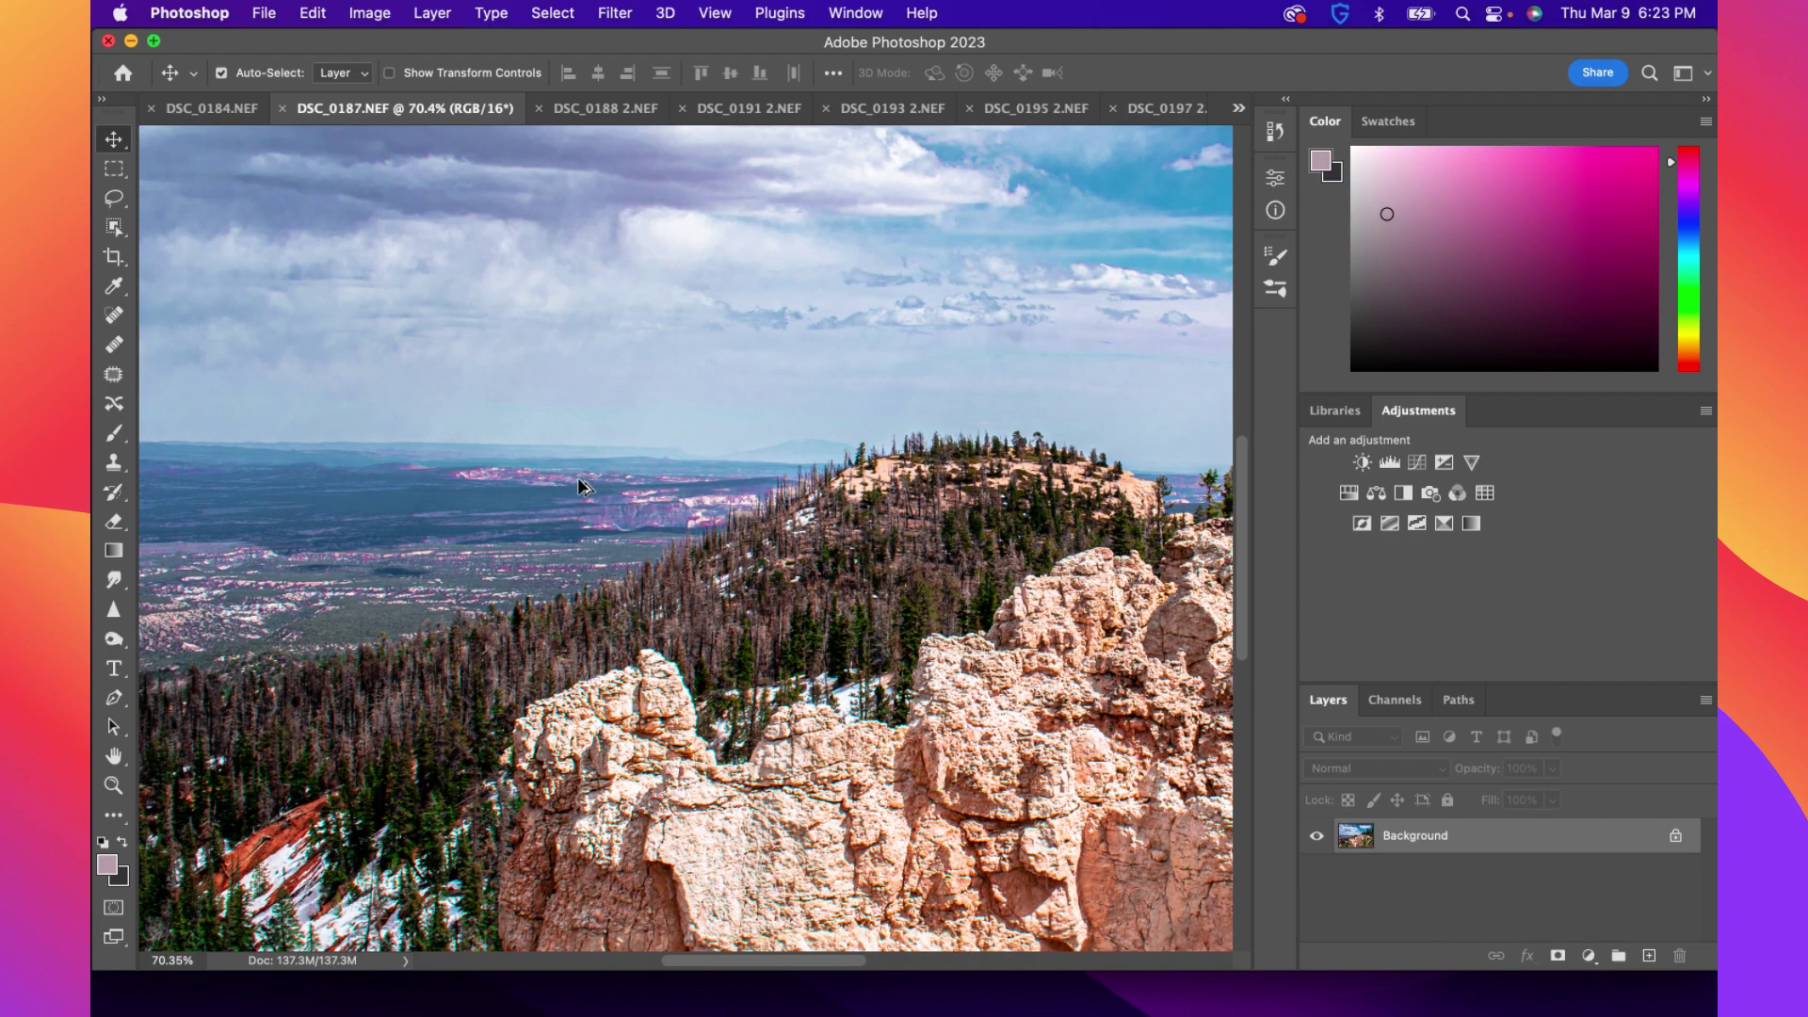
scroll(358, 544, down, 3)
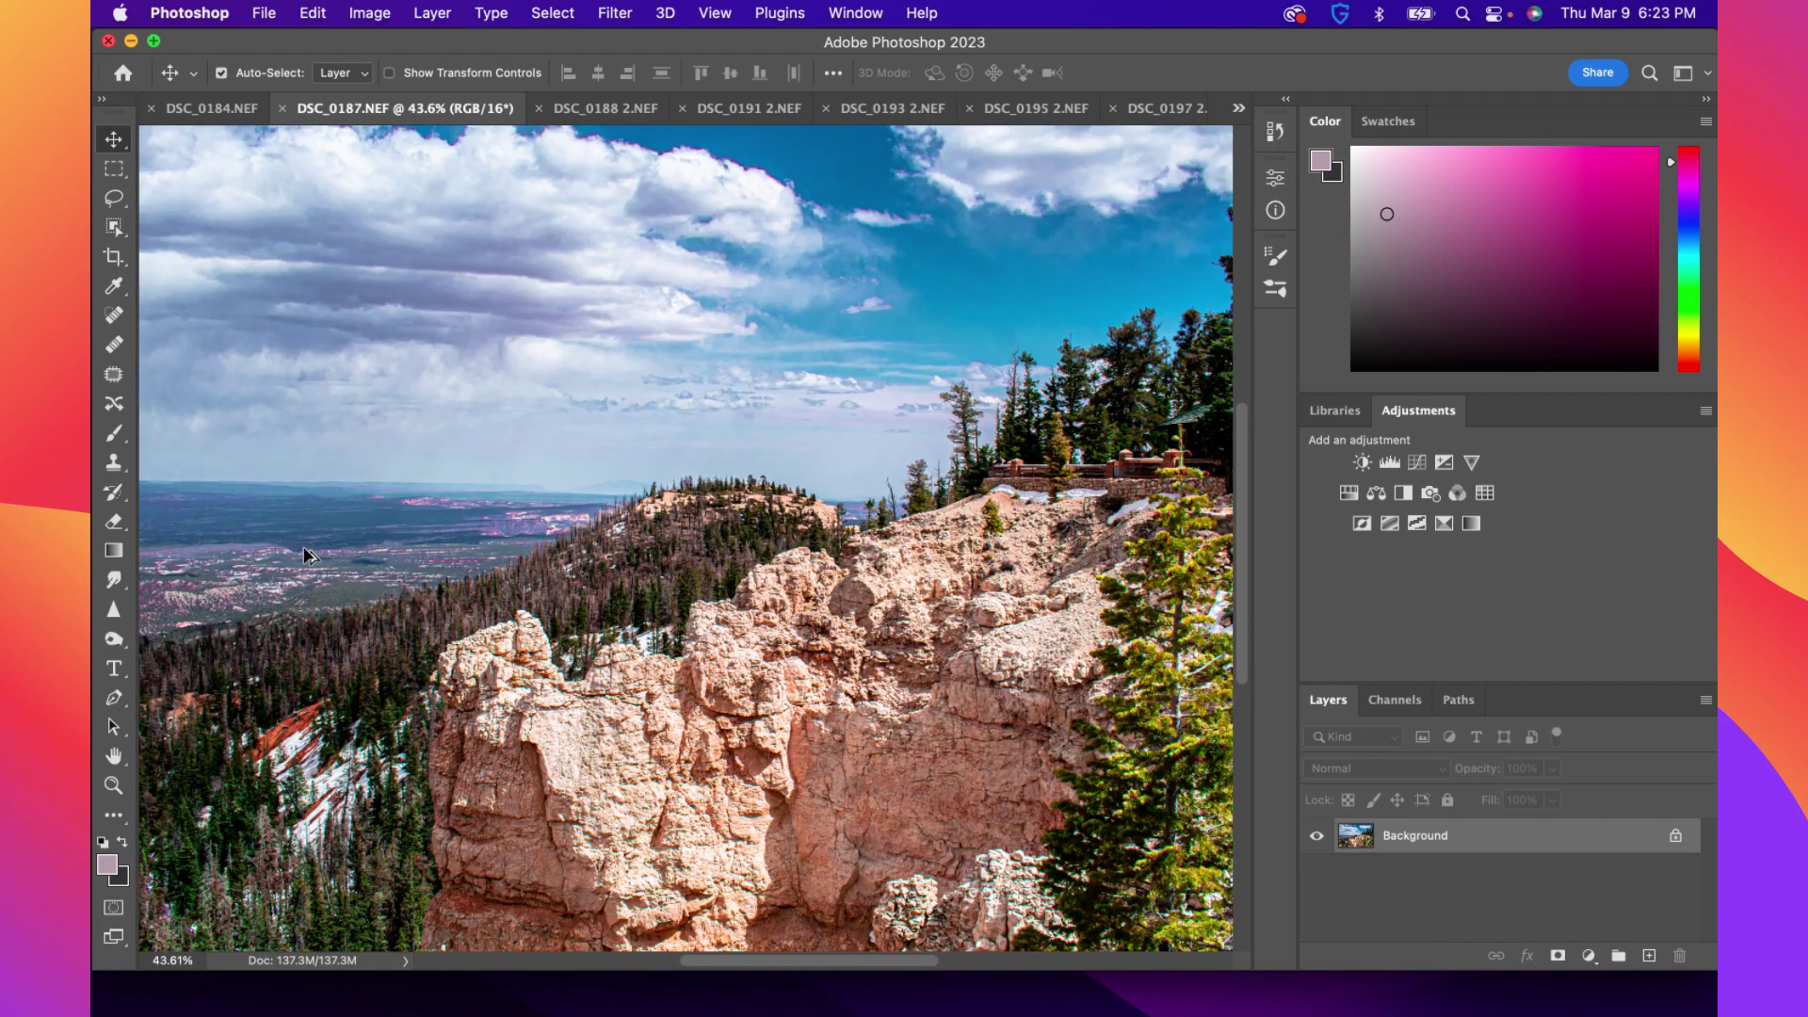
scroll(300, 550, down, 1)
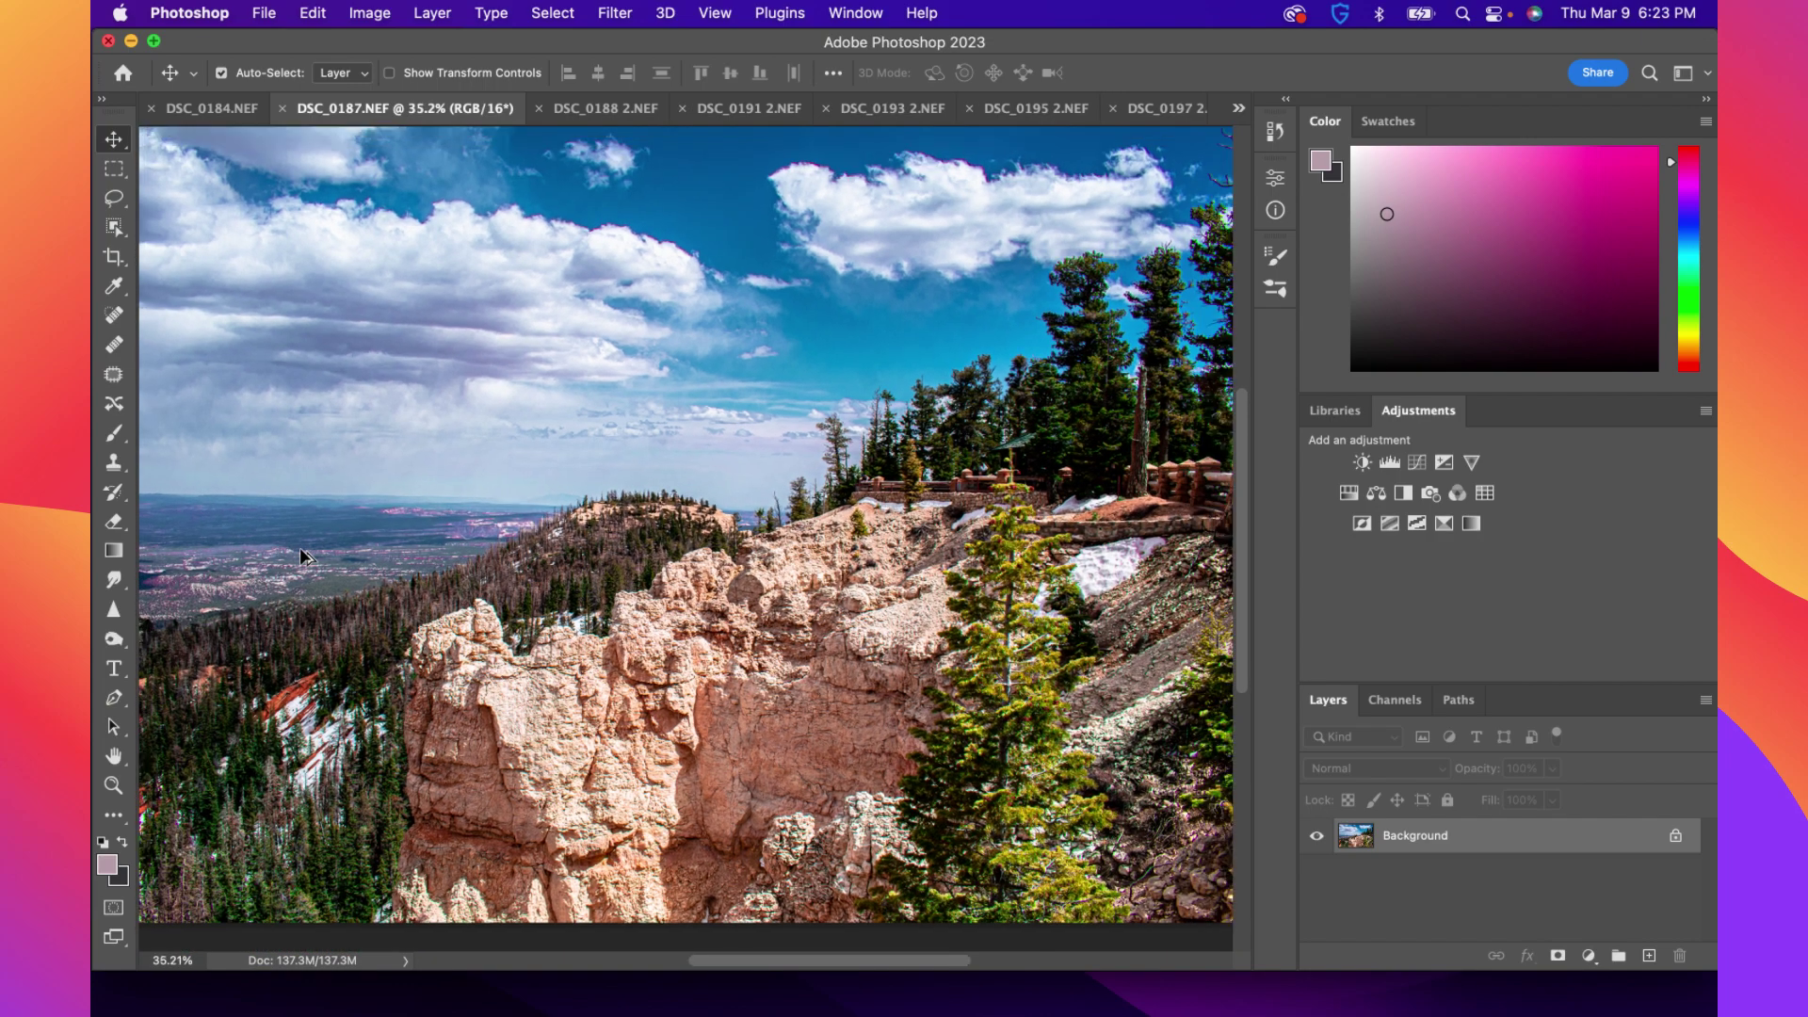
scroll(301, 552, down, 2)
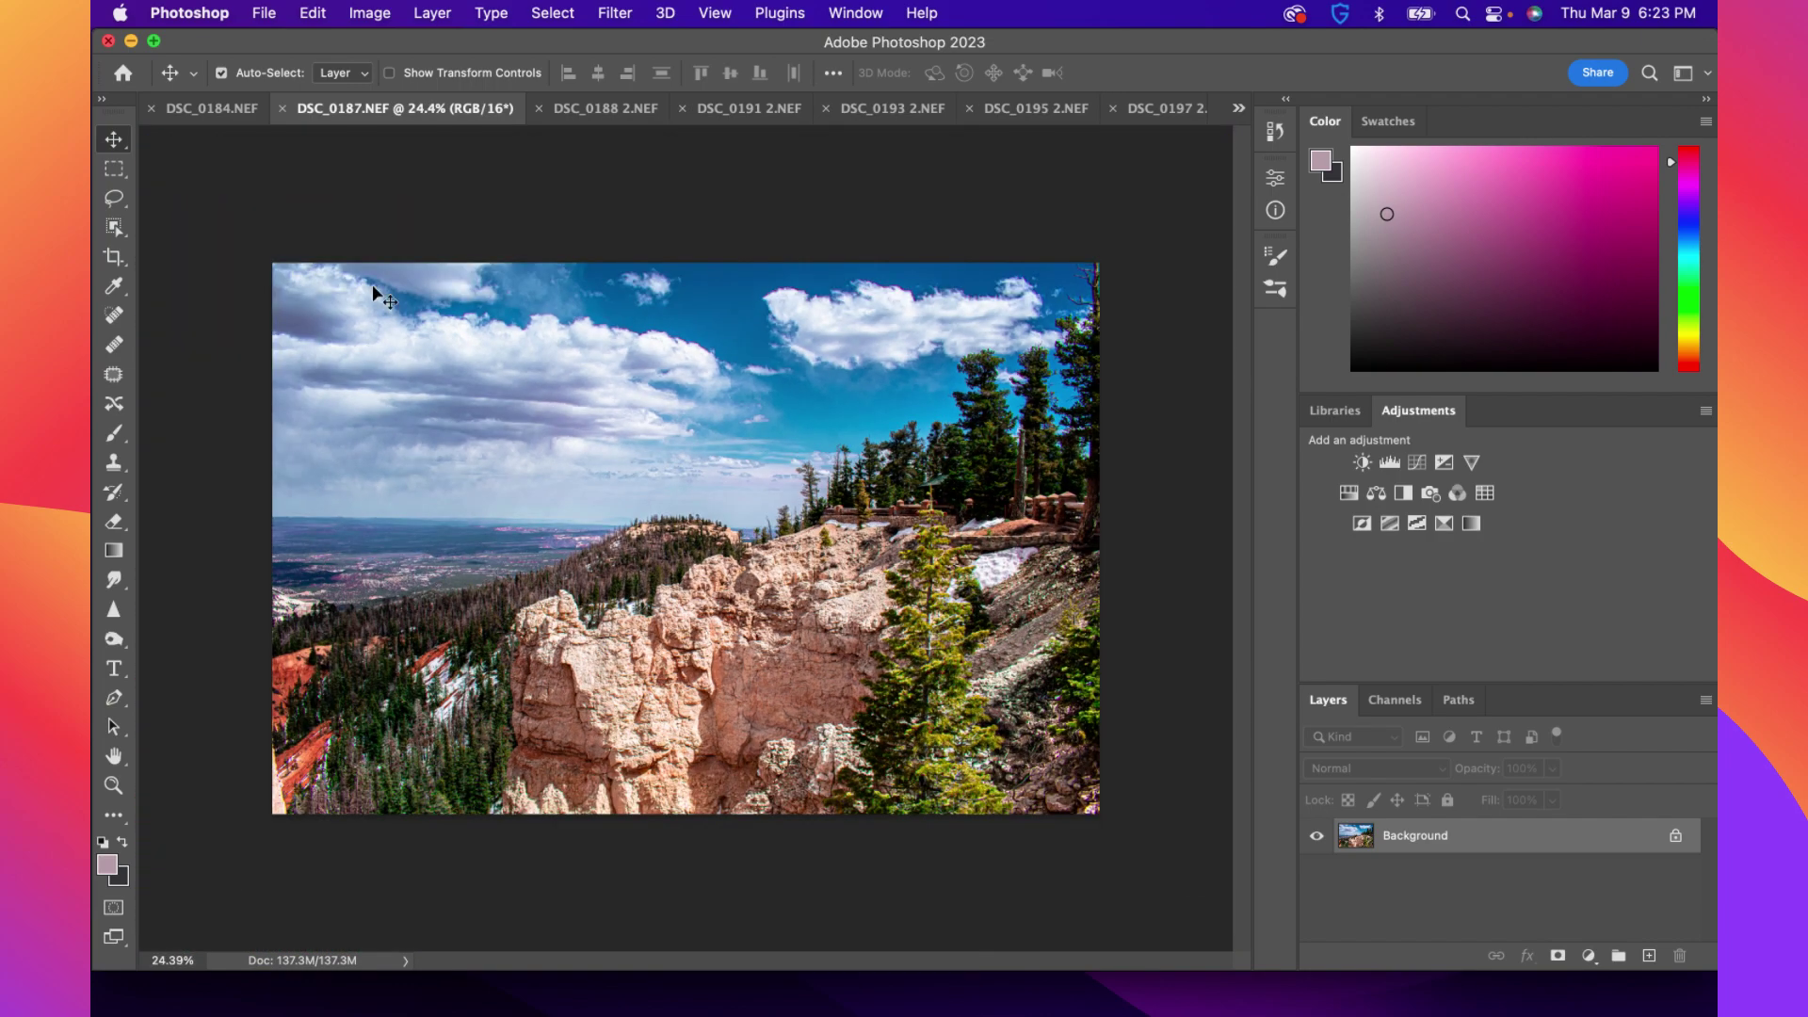
Start a Hue/Saturation adjustment on DSC_0187.NEF and set the lightness of the Magentas to +77
click(315, 13)
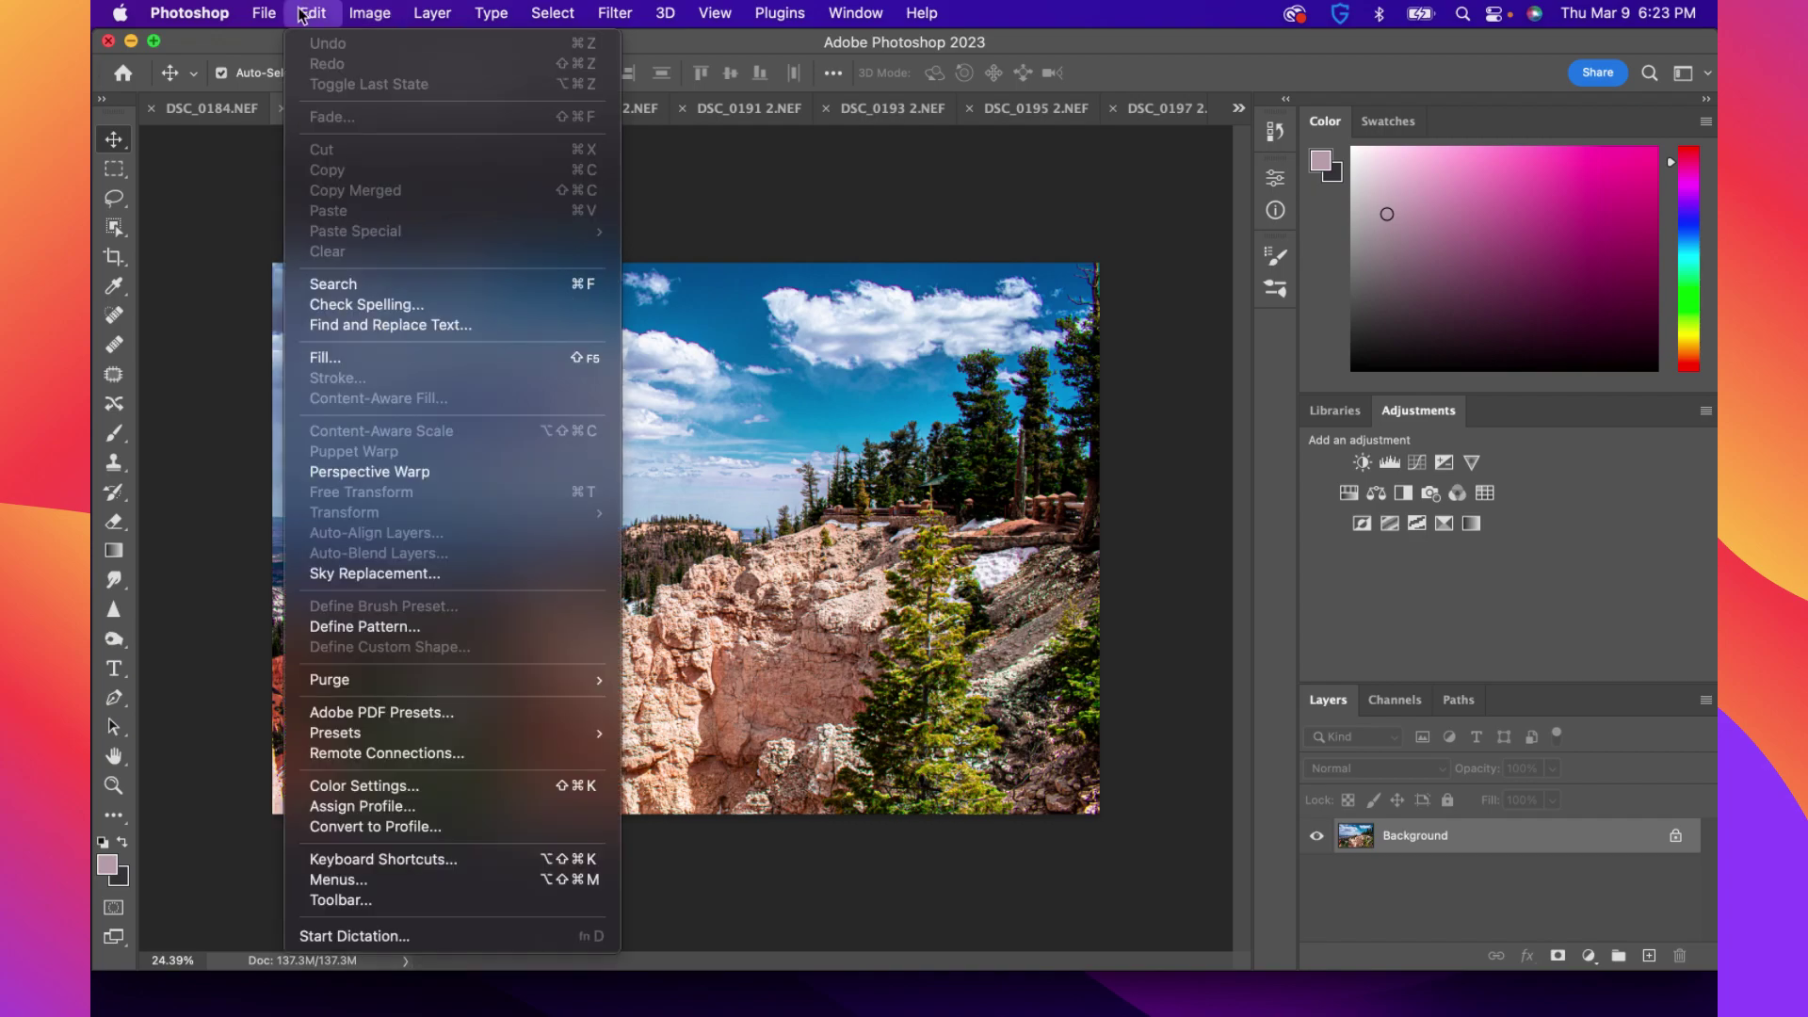
mouse_move(274, 16)
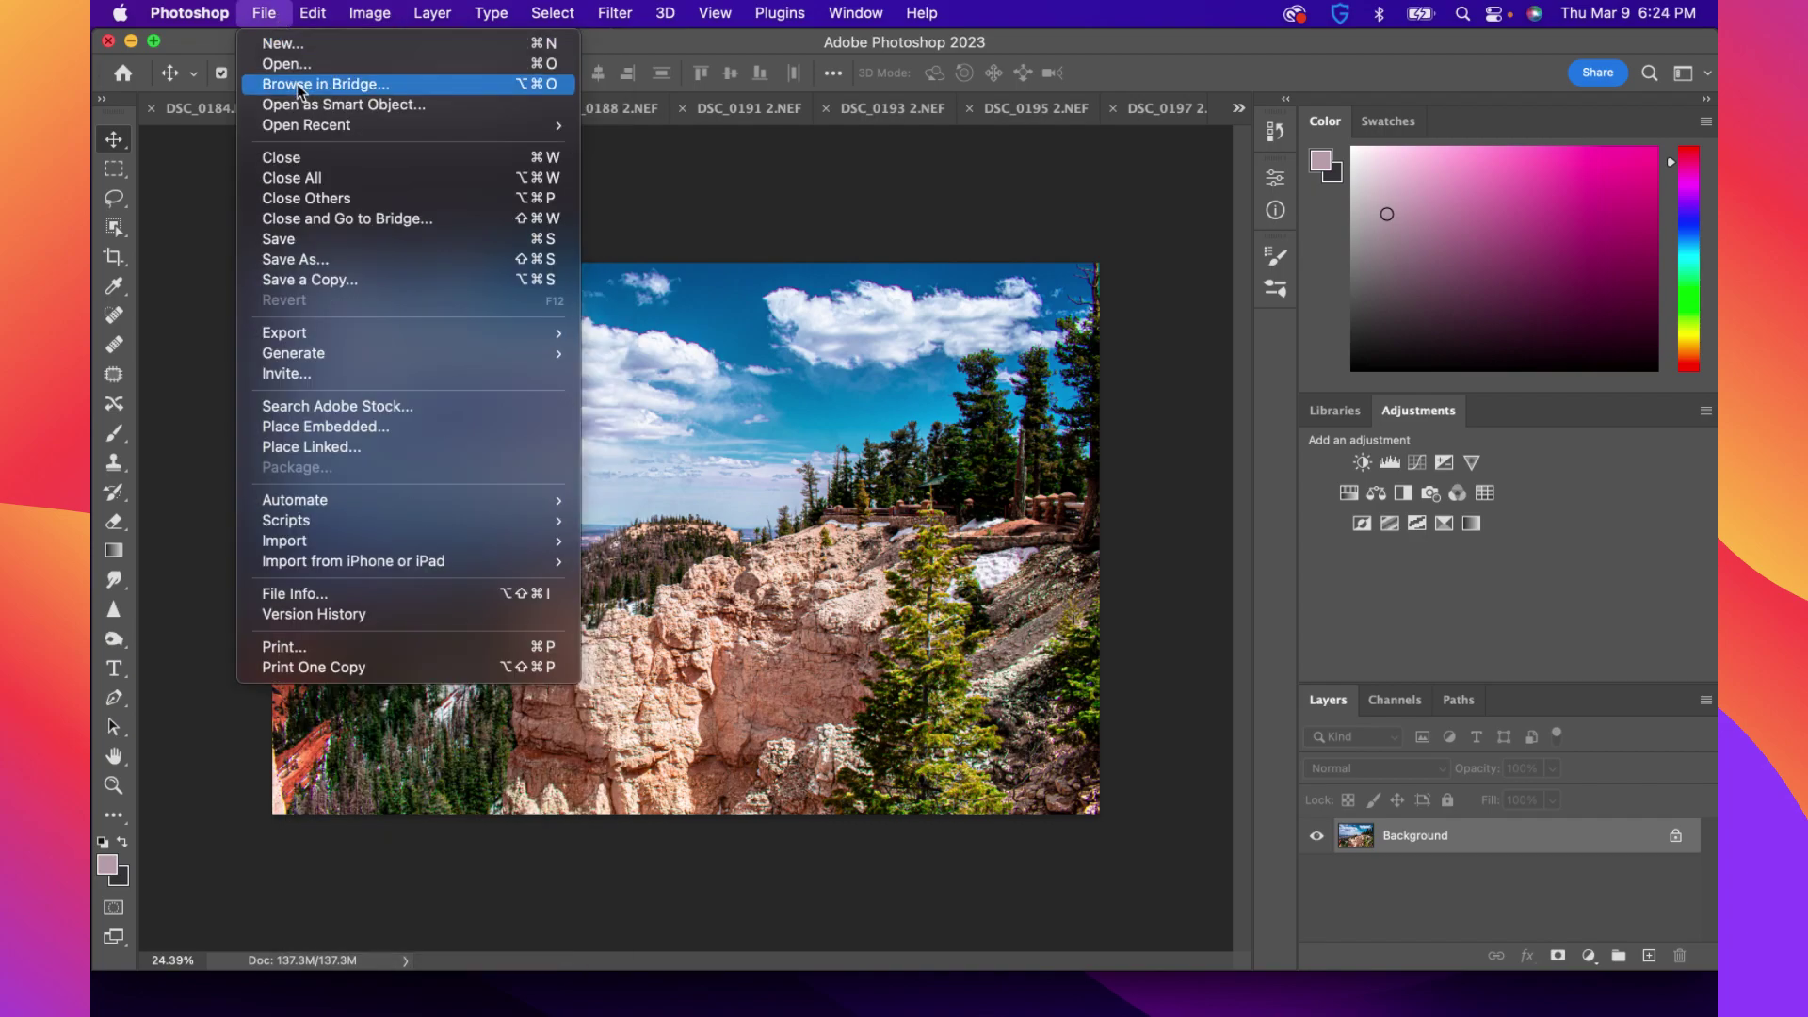
mouse_move(370, 13)
mouse_move(420, 81)
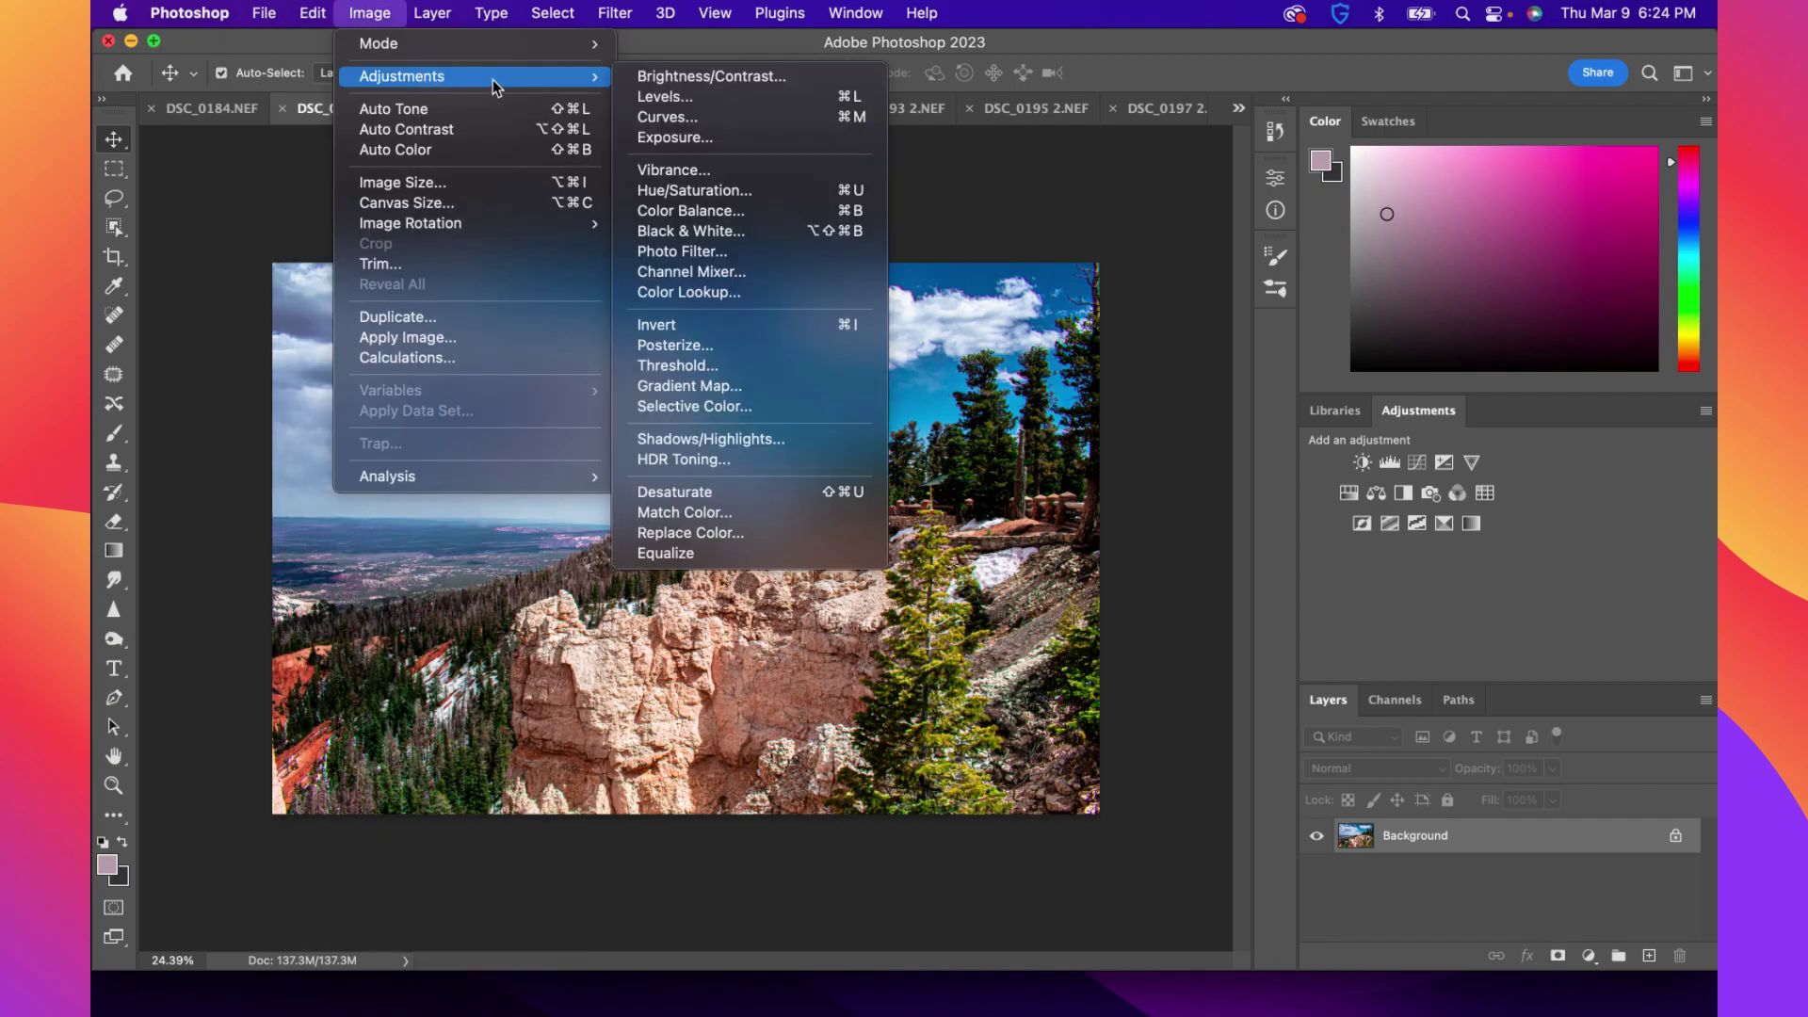
click(674, 193)
click(1245, 172)
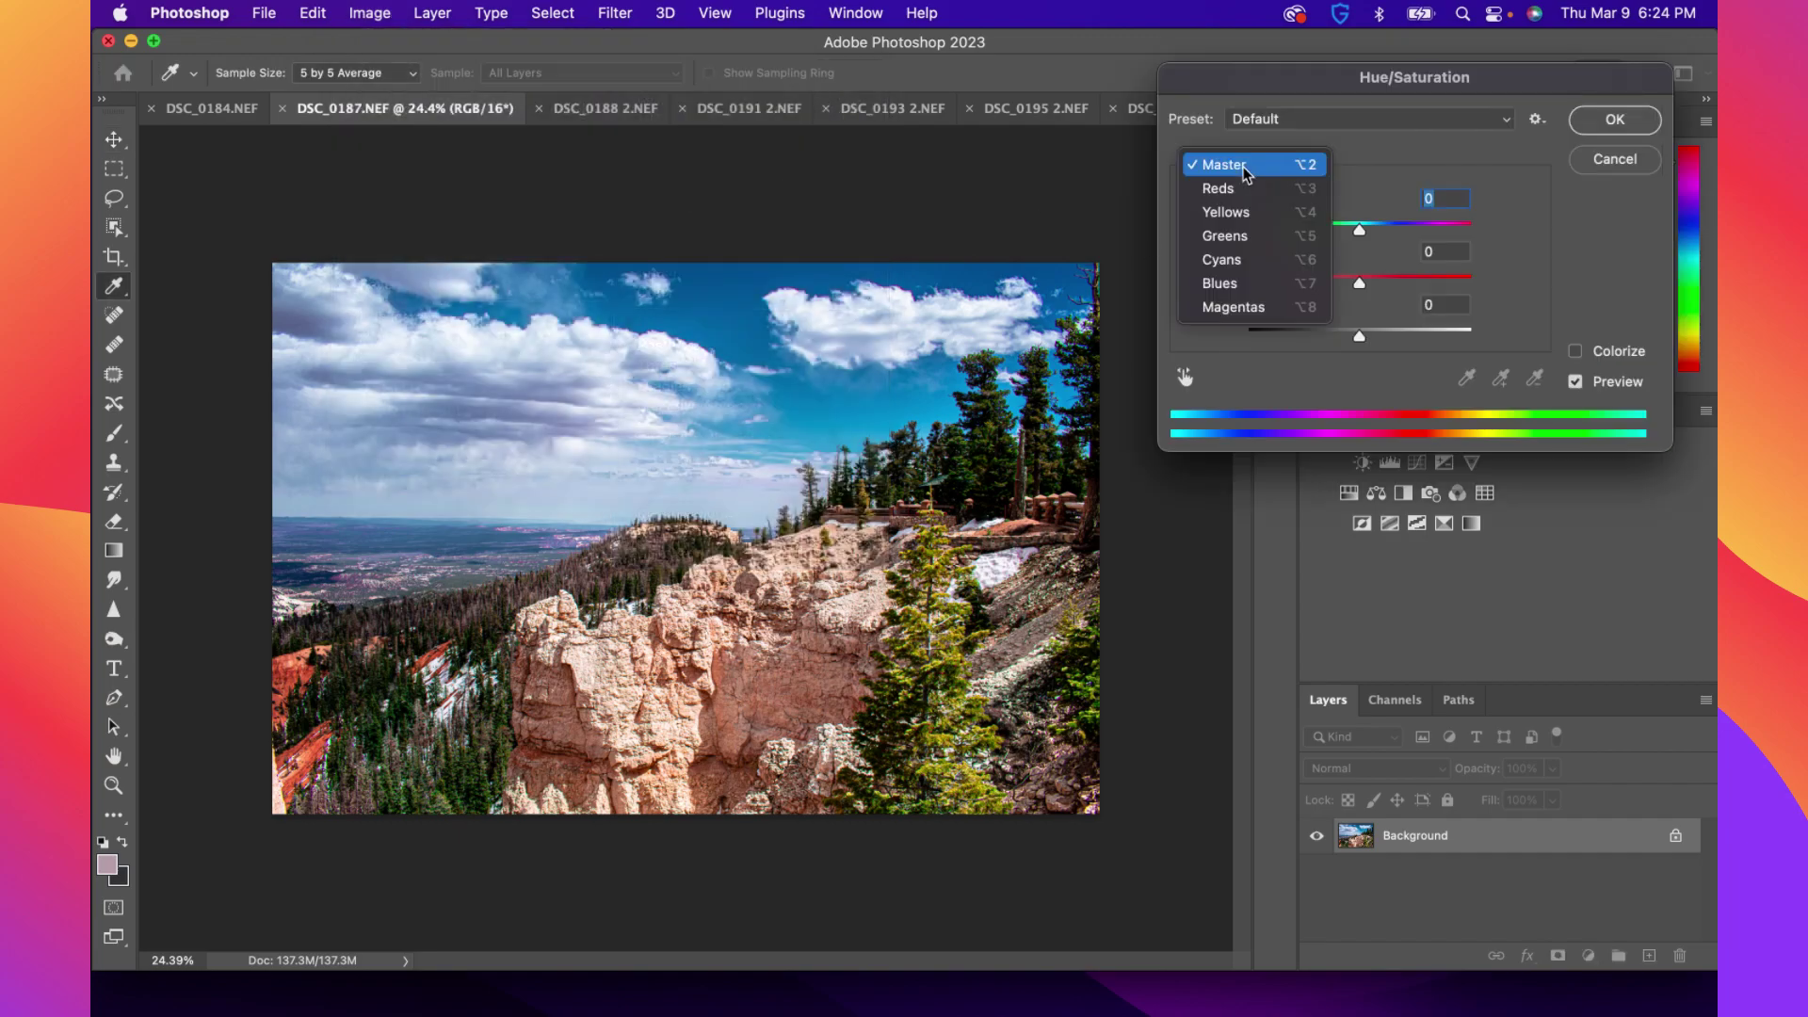
click(1245, 305)
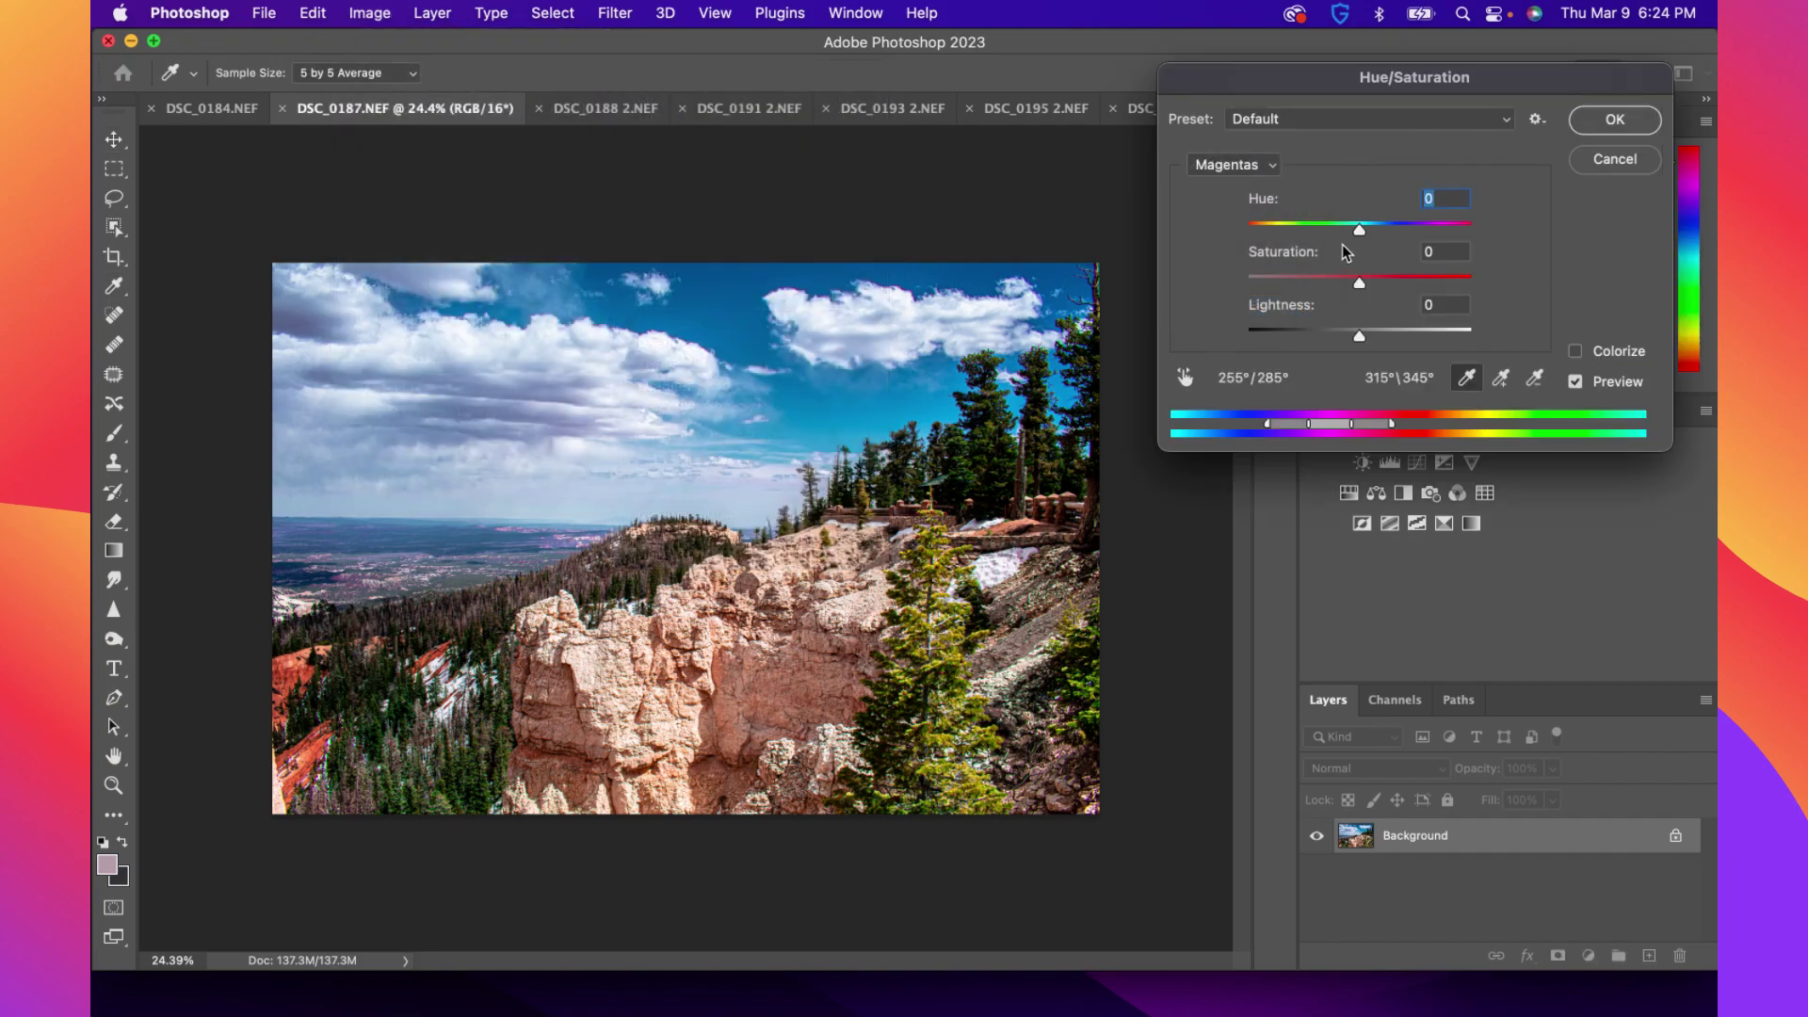
drag(1360, 333, 1446, 335)
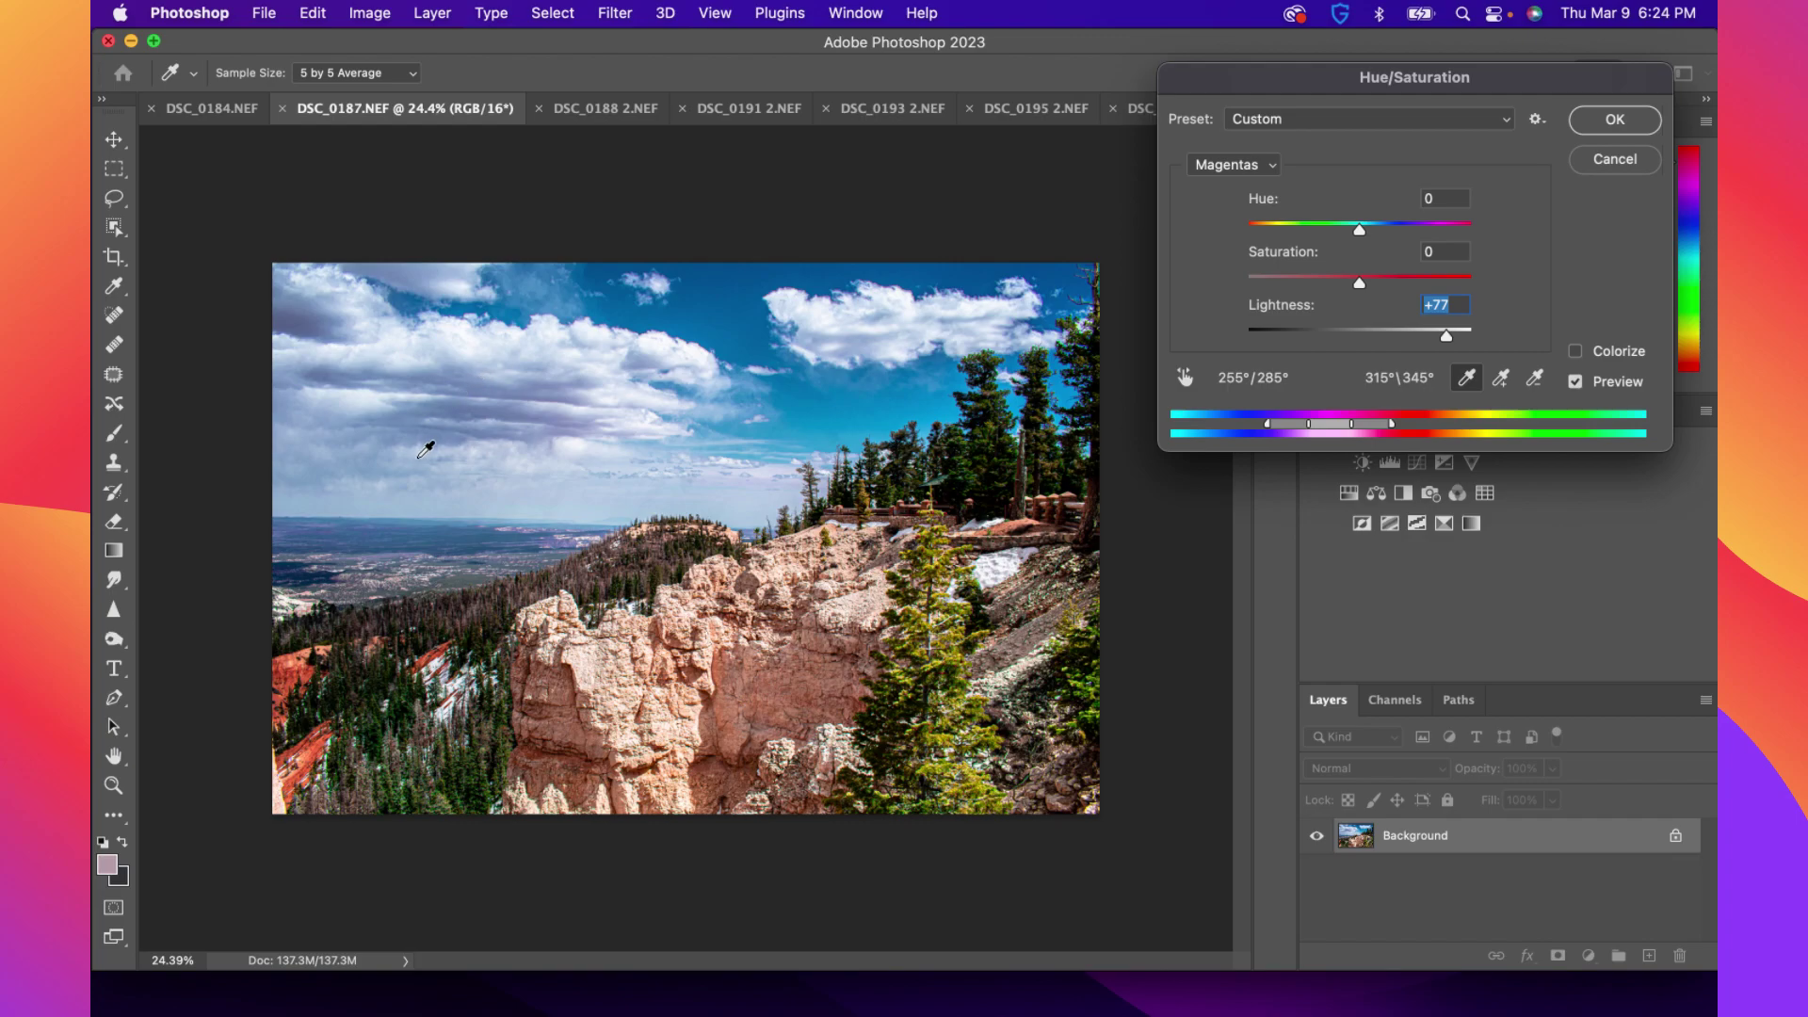
Set the saturation of the Magentas to -57, and try a hue shift on them before resetting it to 0
alt+scroll(429, 545, up, 3)
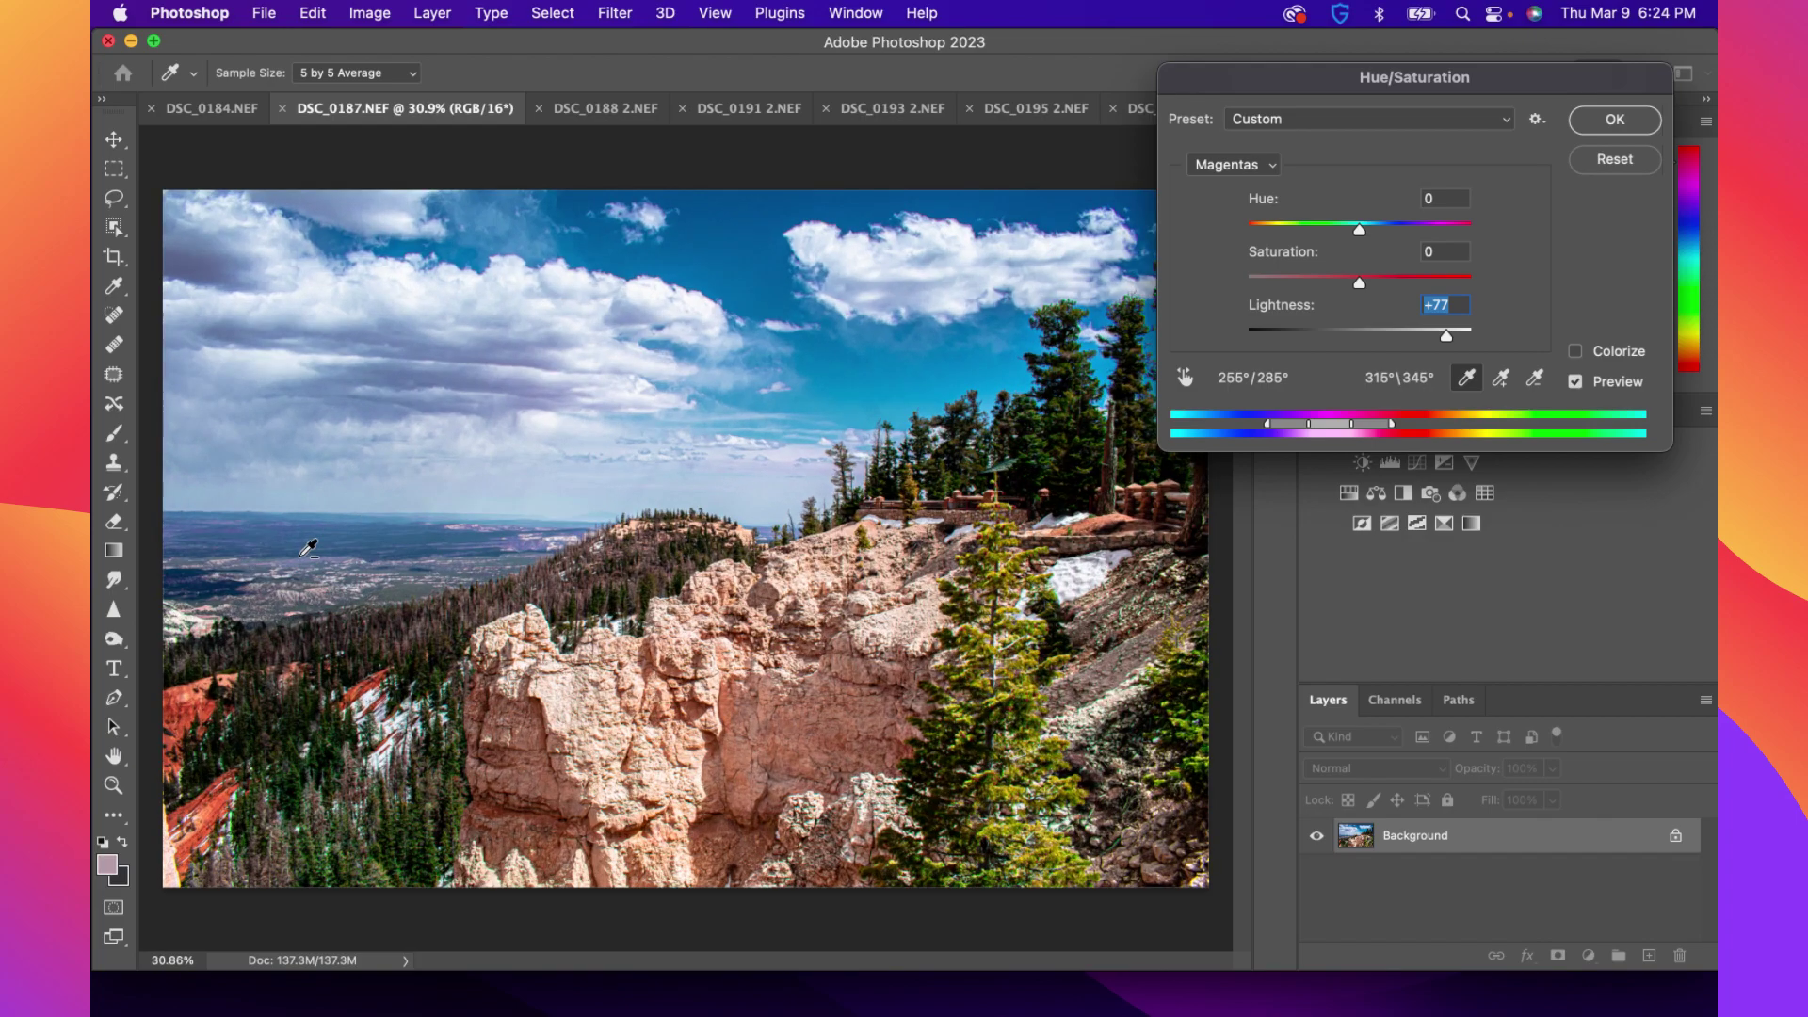
alt+scroll(250, 527, up, 2)
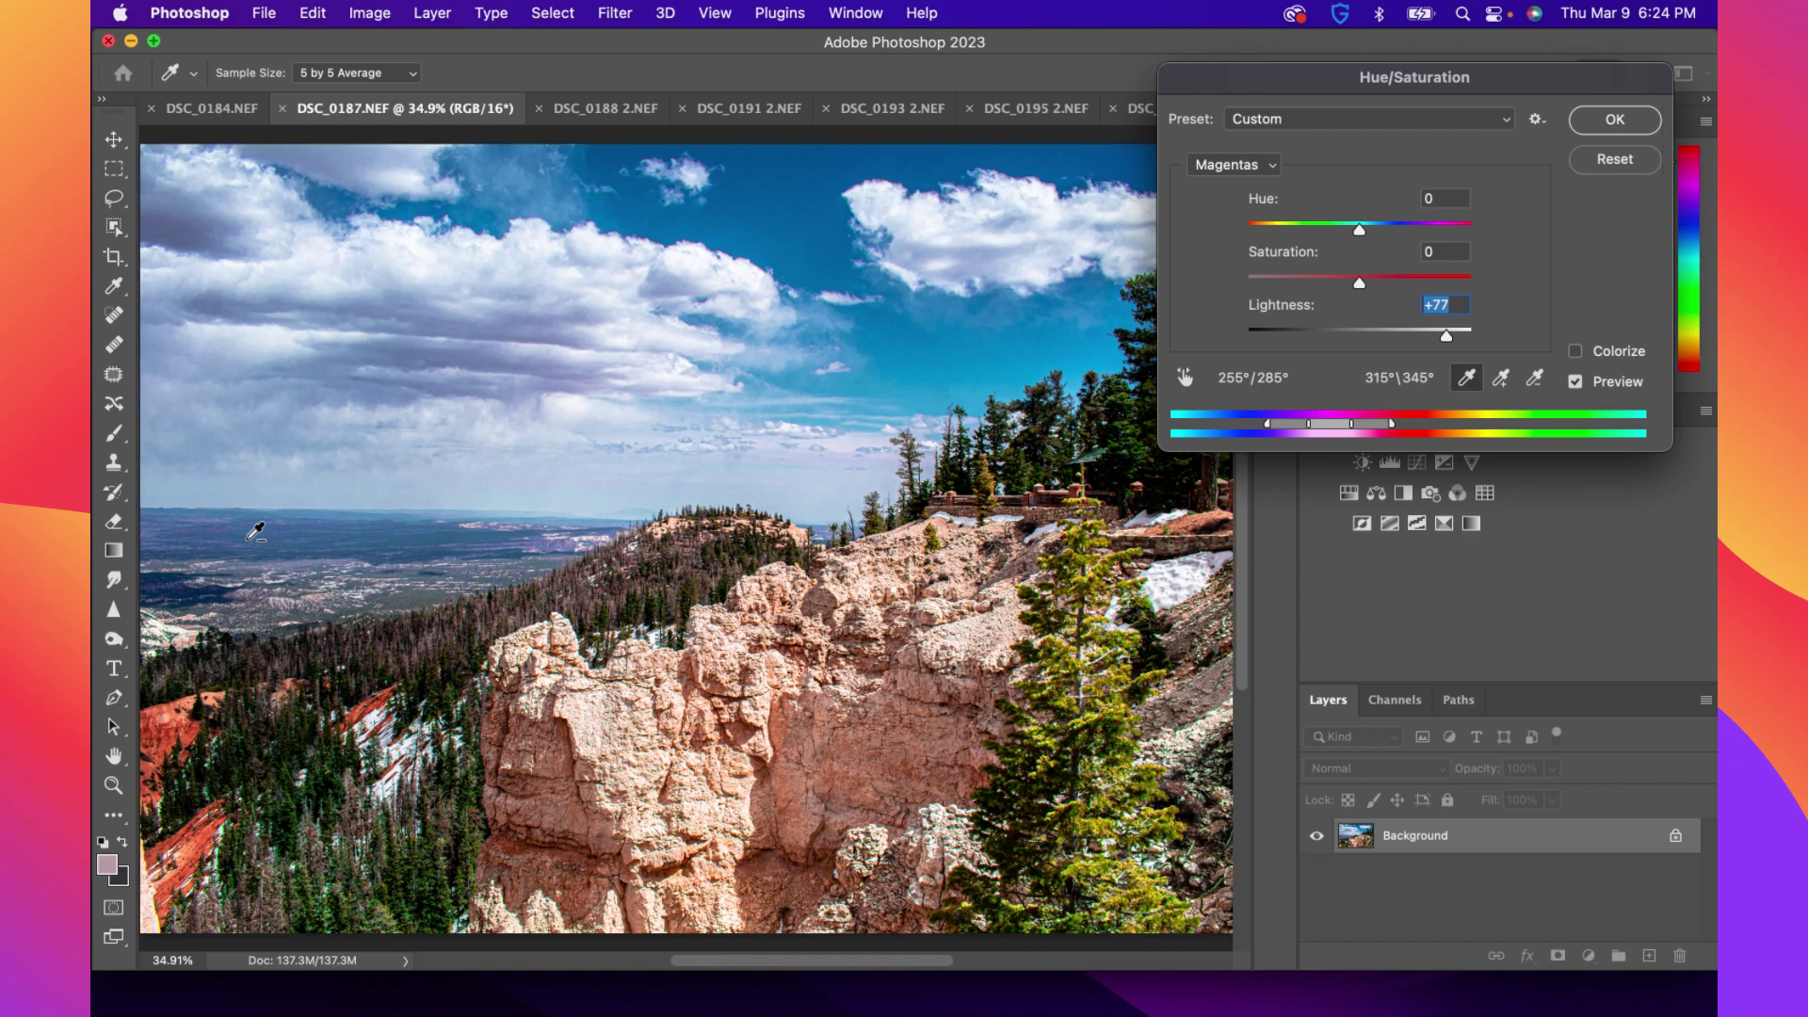
drag(1358, 284, 1326, 230)
mouse_move(1481, 228)
mouse_down()
mouse_move(1497, 229)
mouse_move(1304, 230)
mouse_move(1456, 232)
mouse_up()
key(super+z)
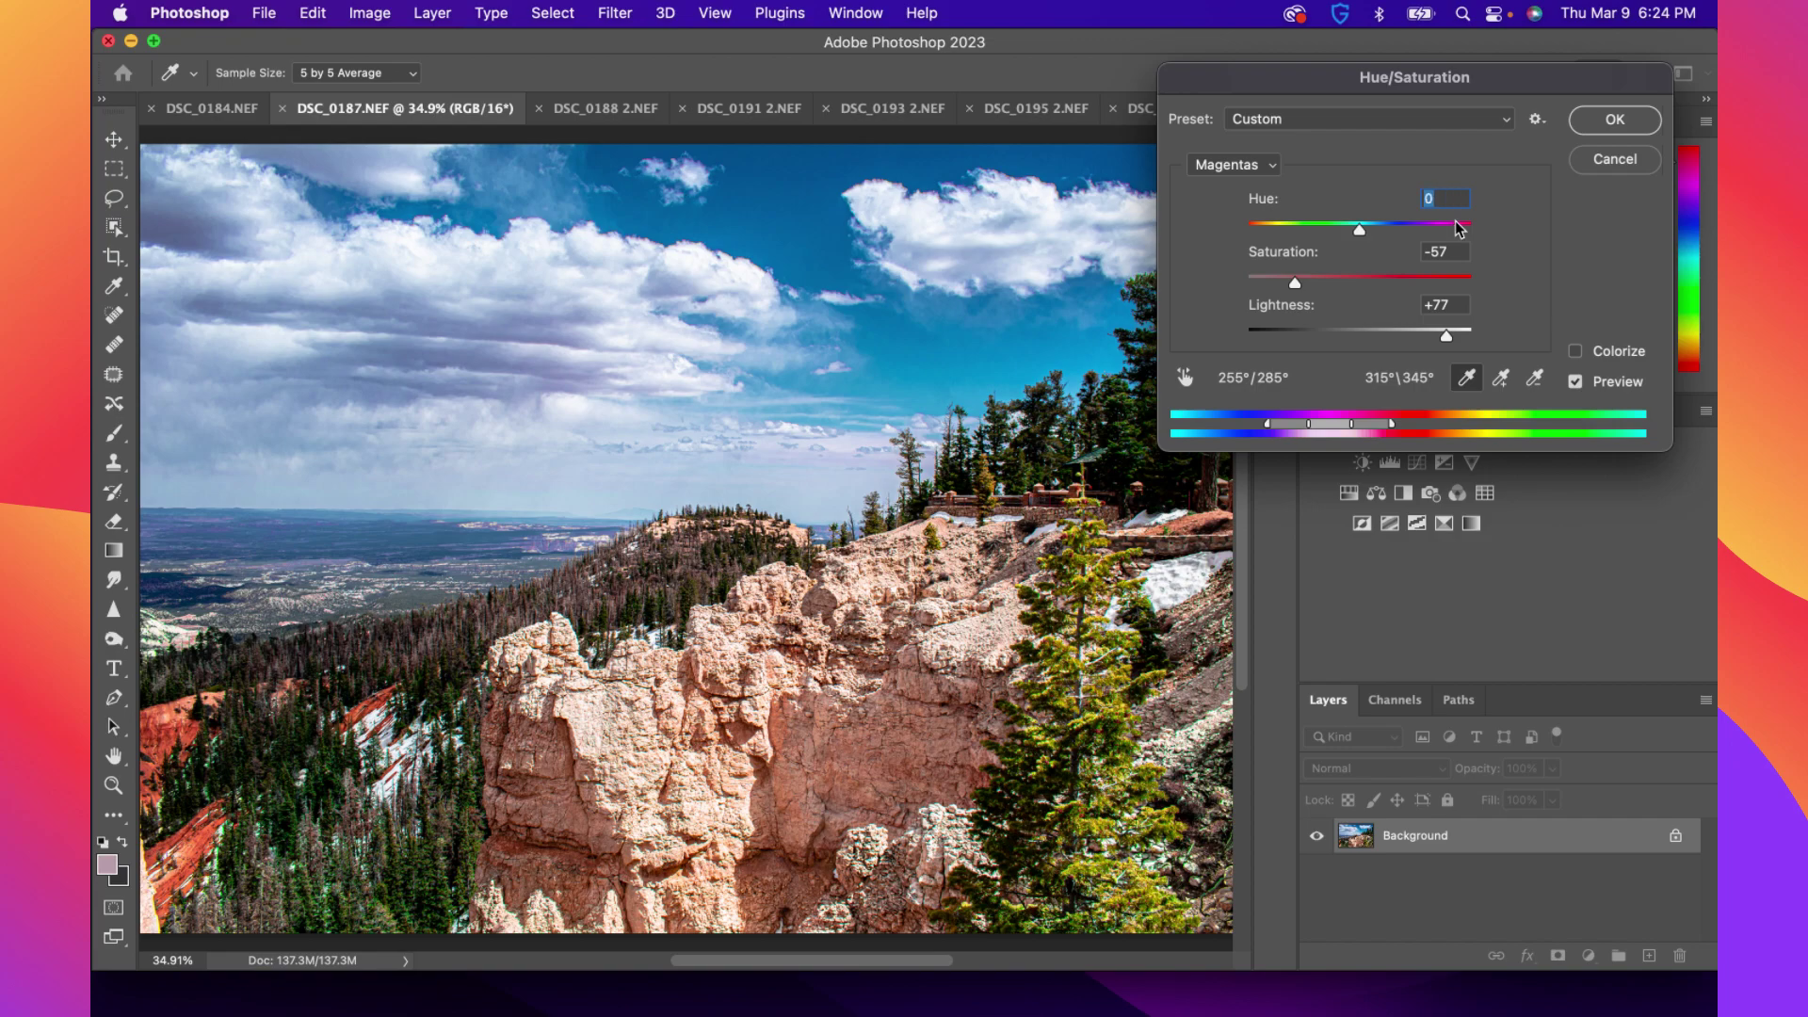
Compare the whole photo with the preview off and on, and apply the Hue/Saturation adjustment
scroll(818, 511, down, 2)
scroll(820, 503, down, 1)
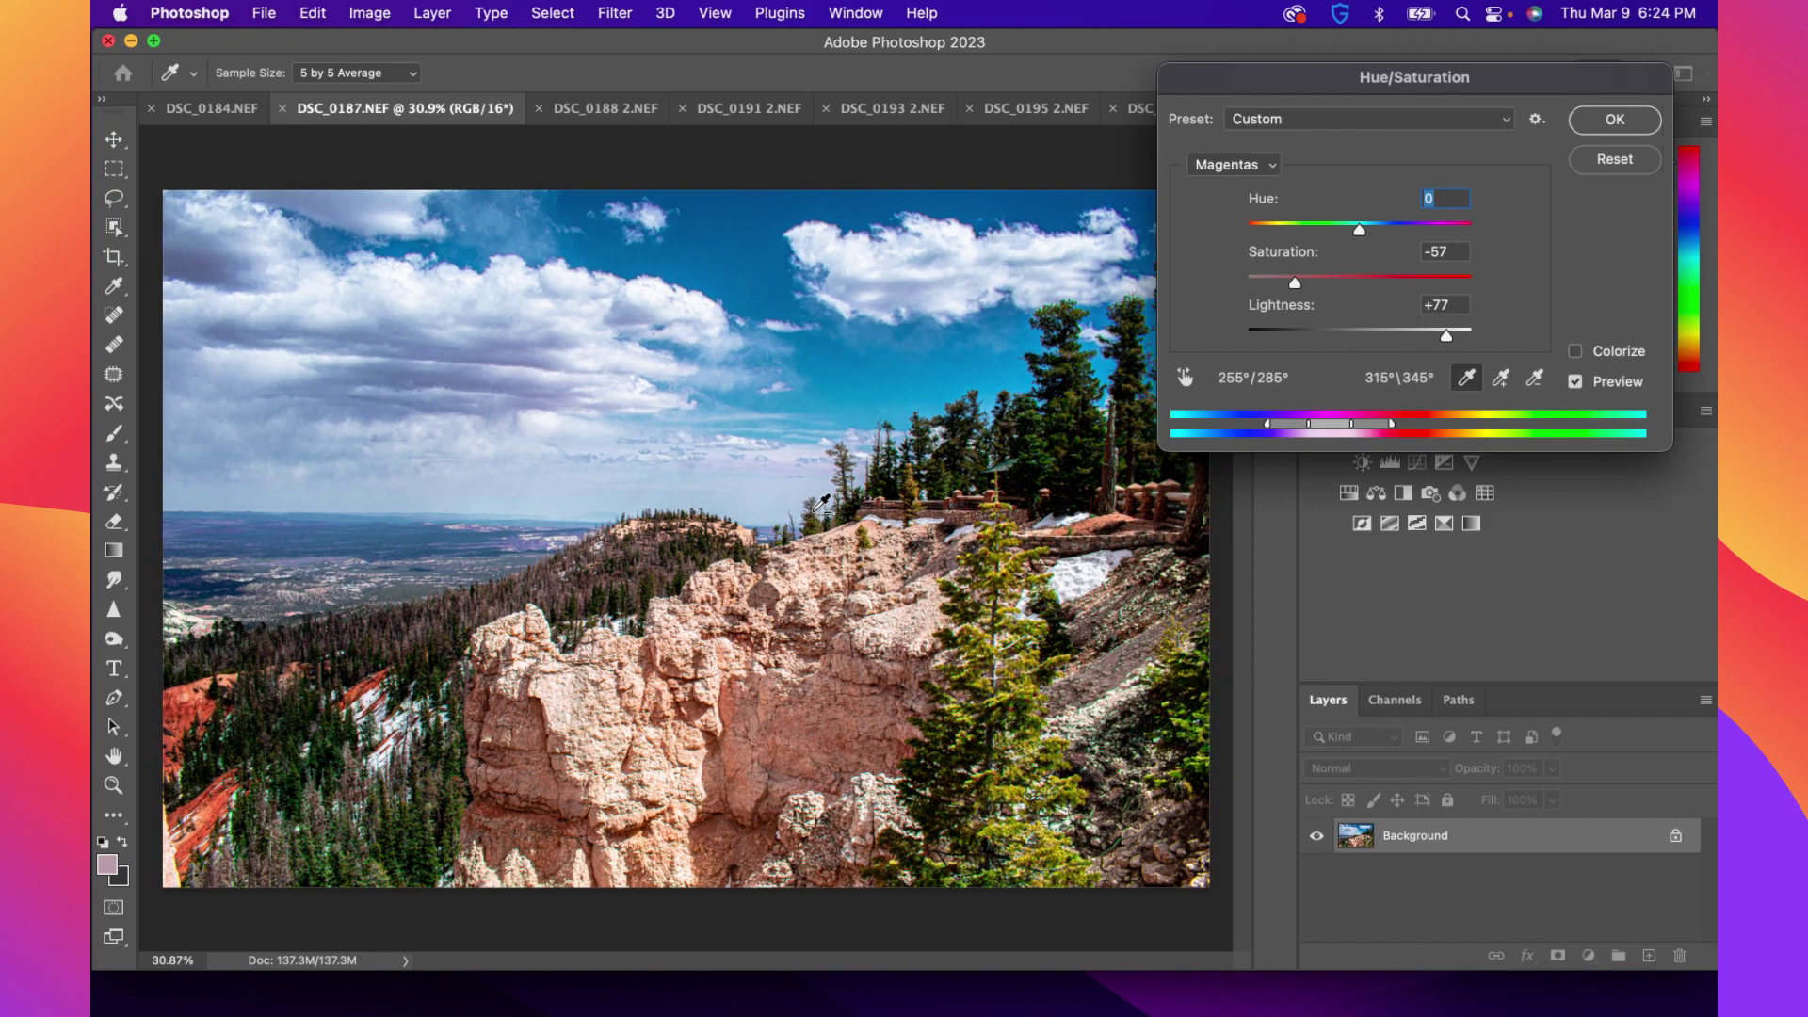
scroll(818, 505, down, 1)
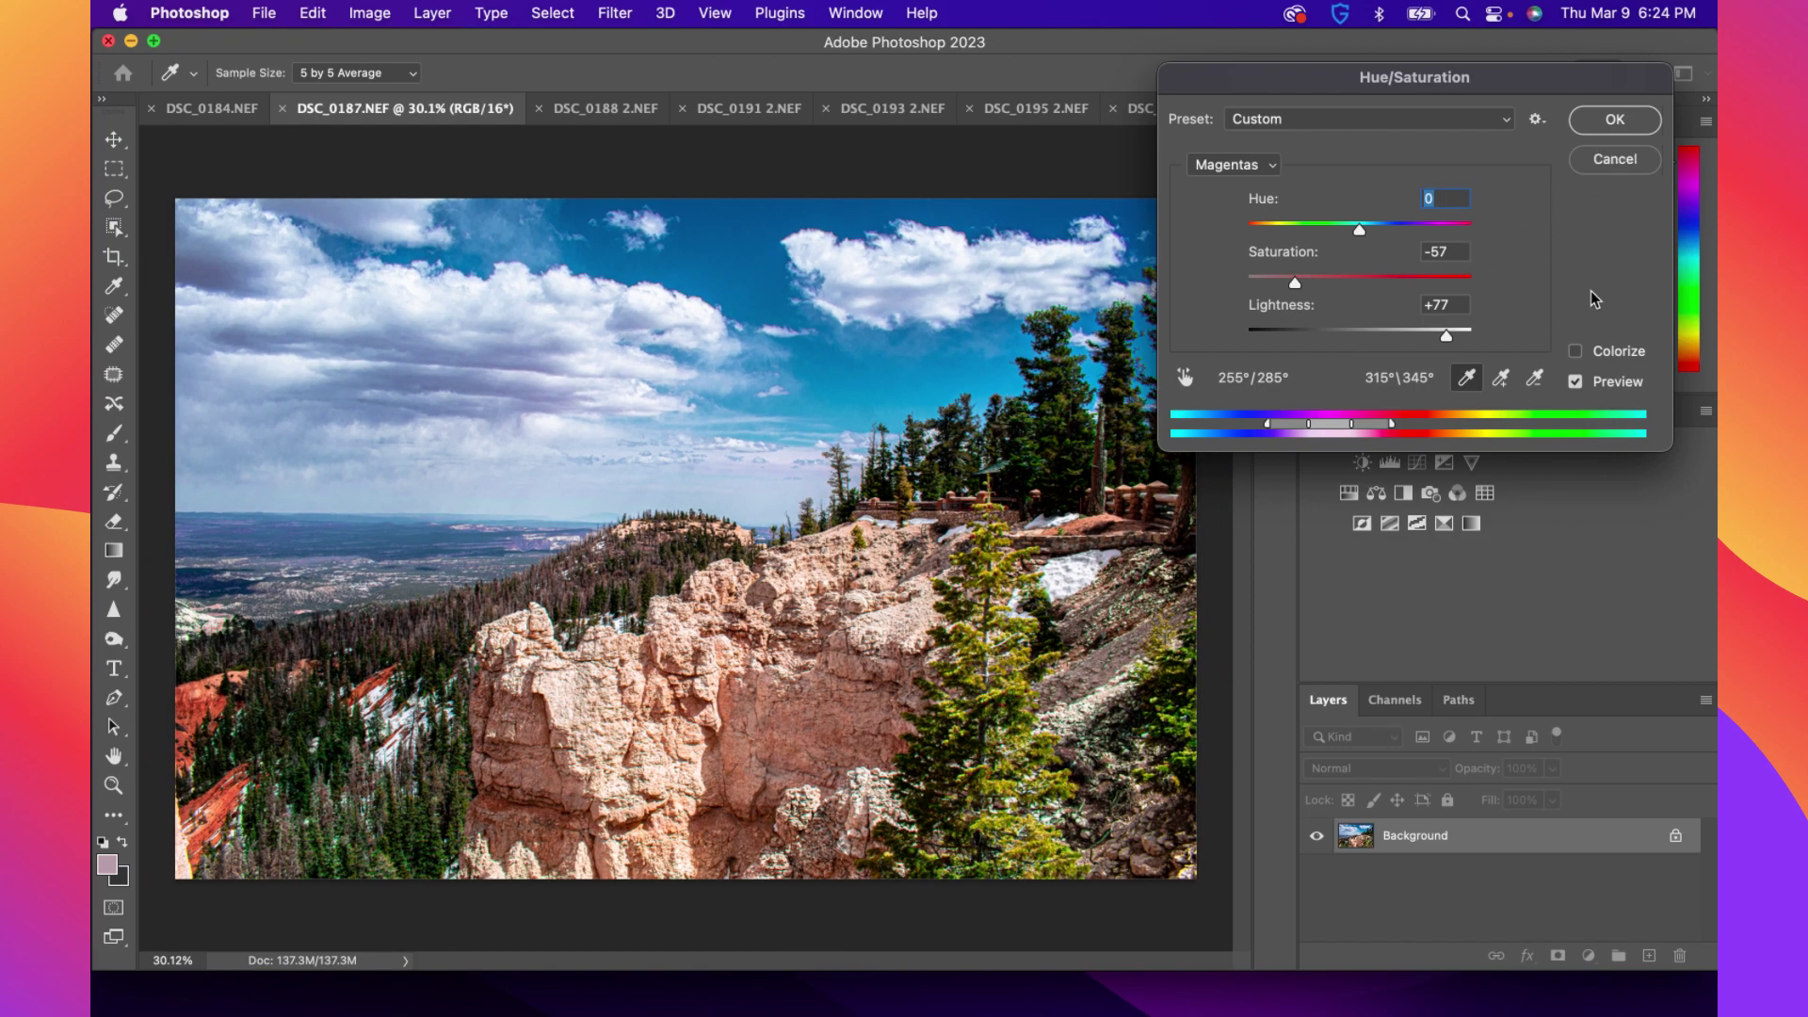
click(1576, 383)
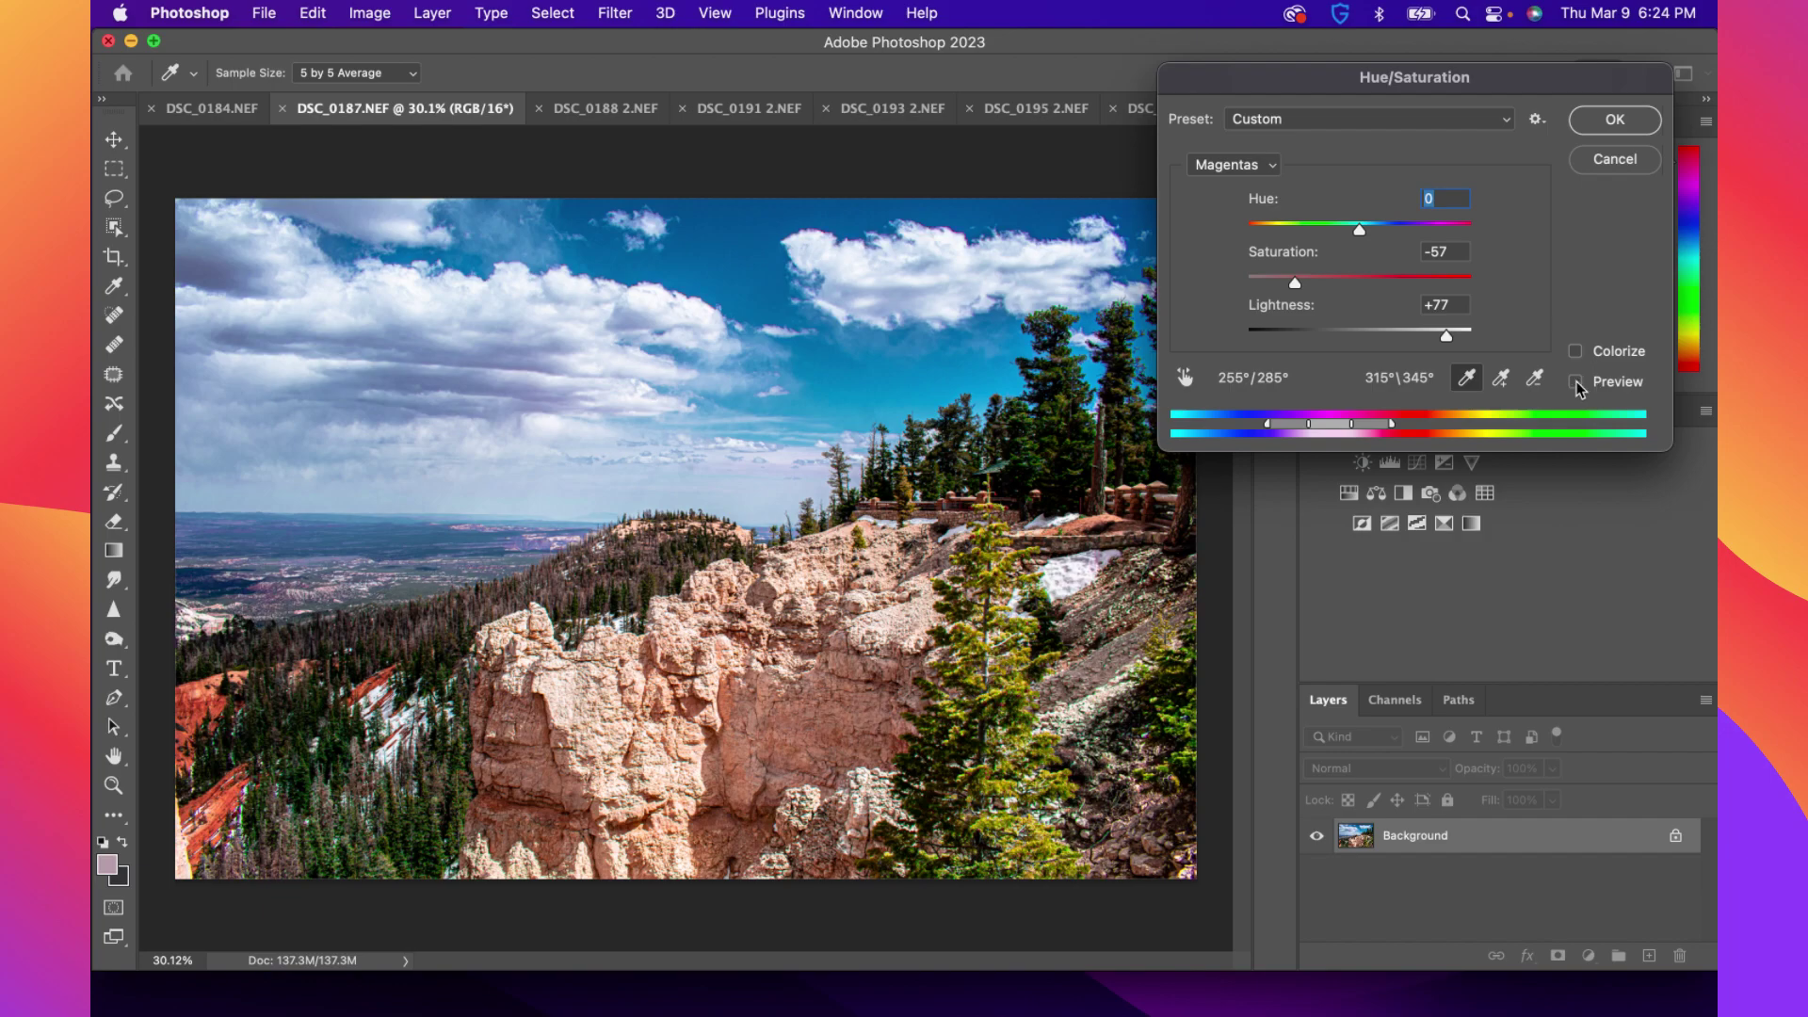
click(1575, 382)
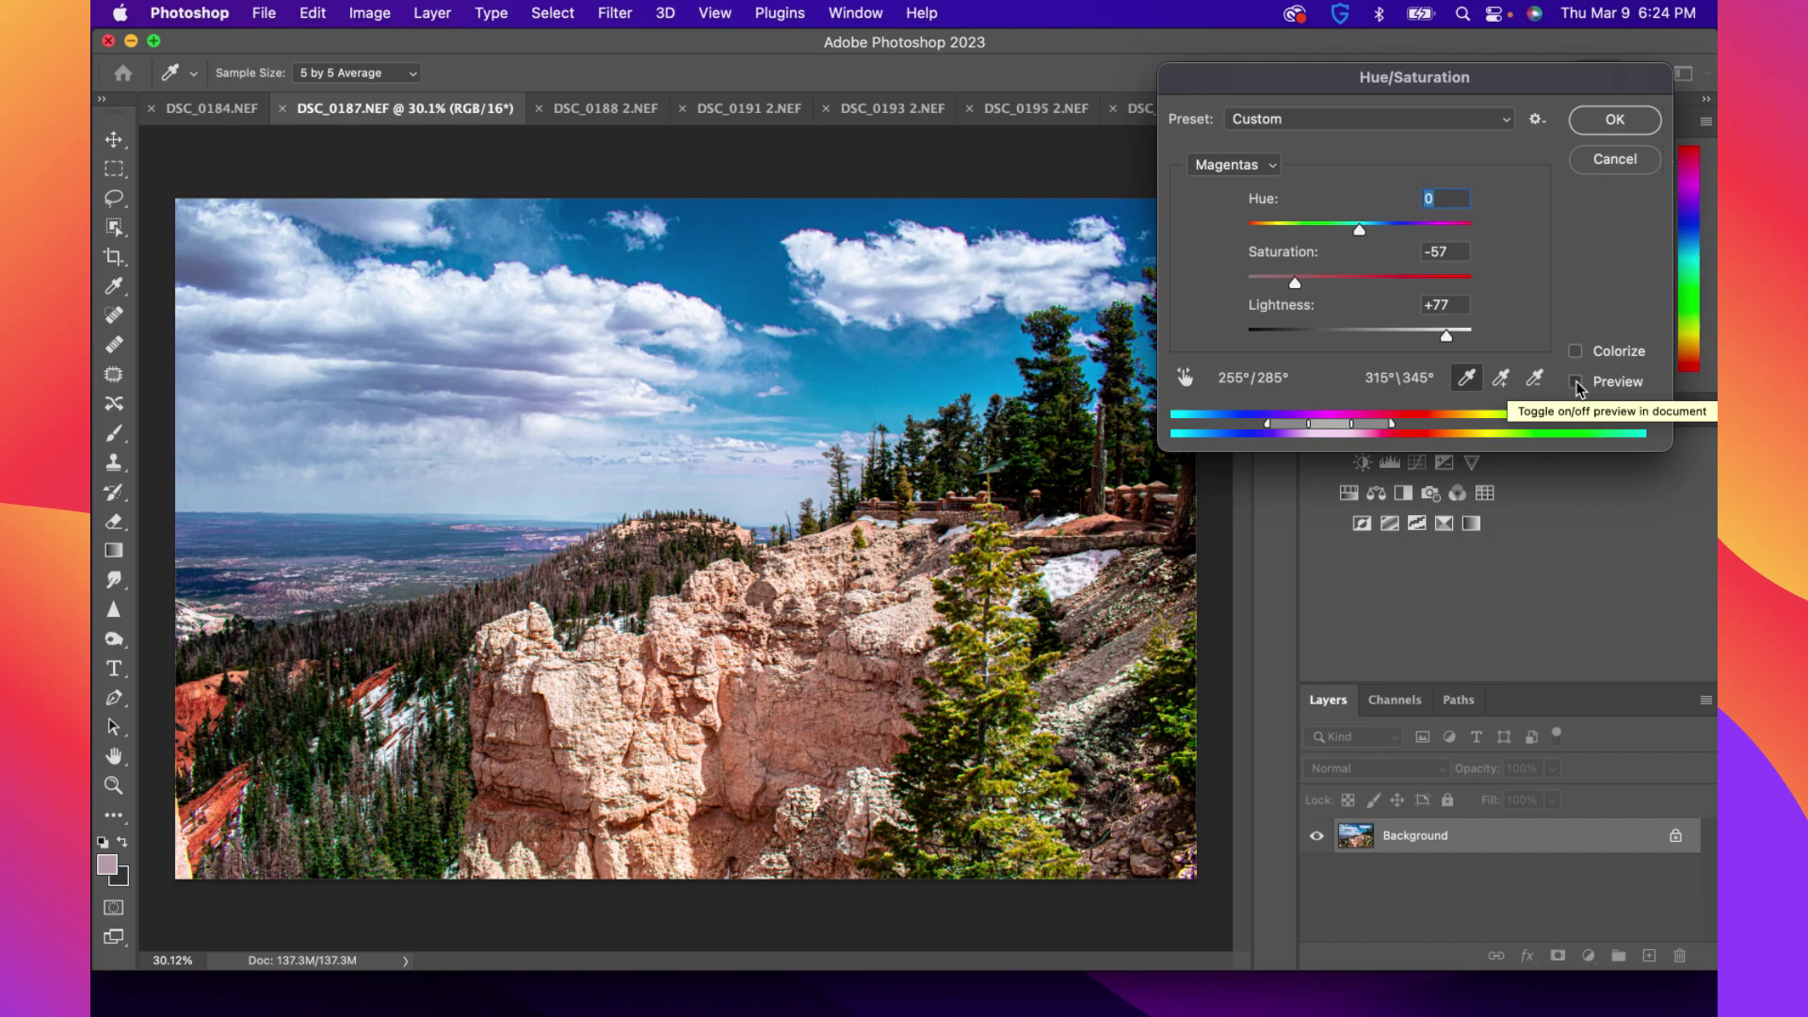
click(1601, 129)
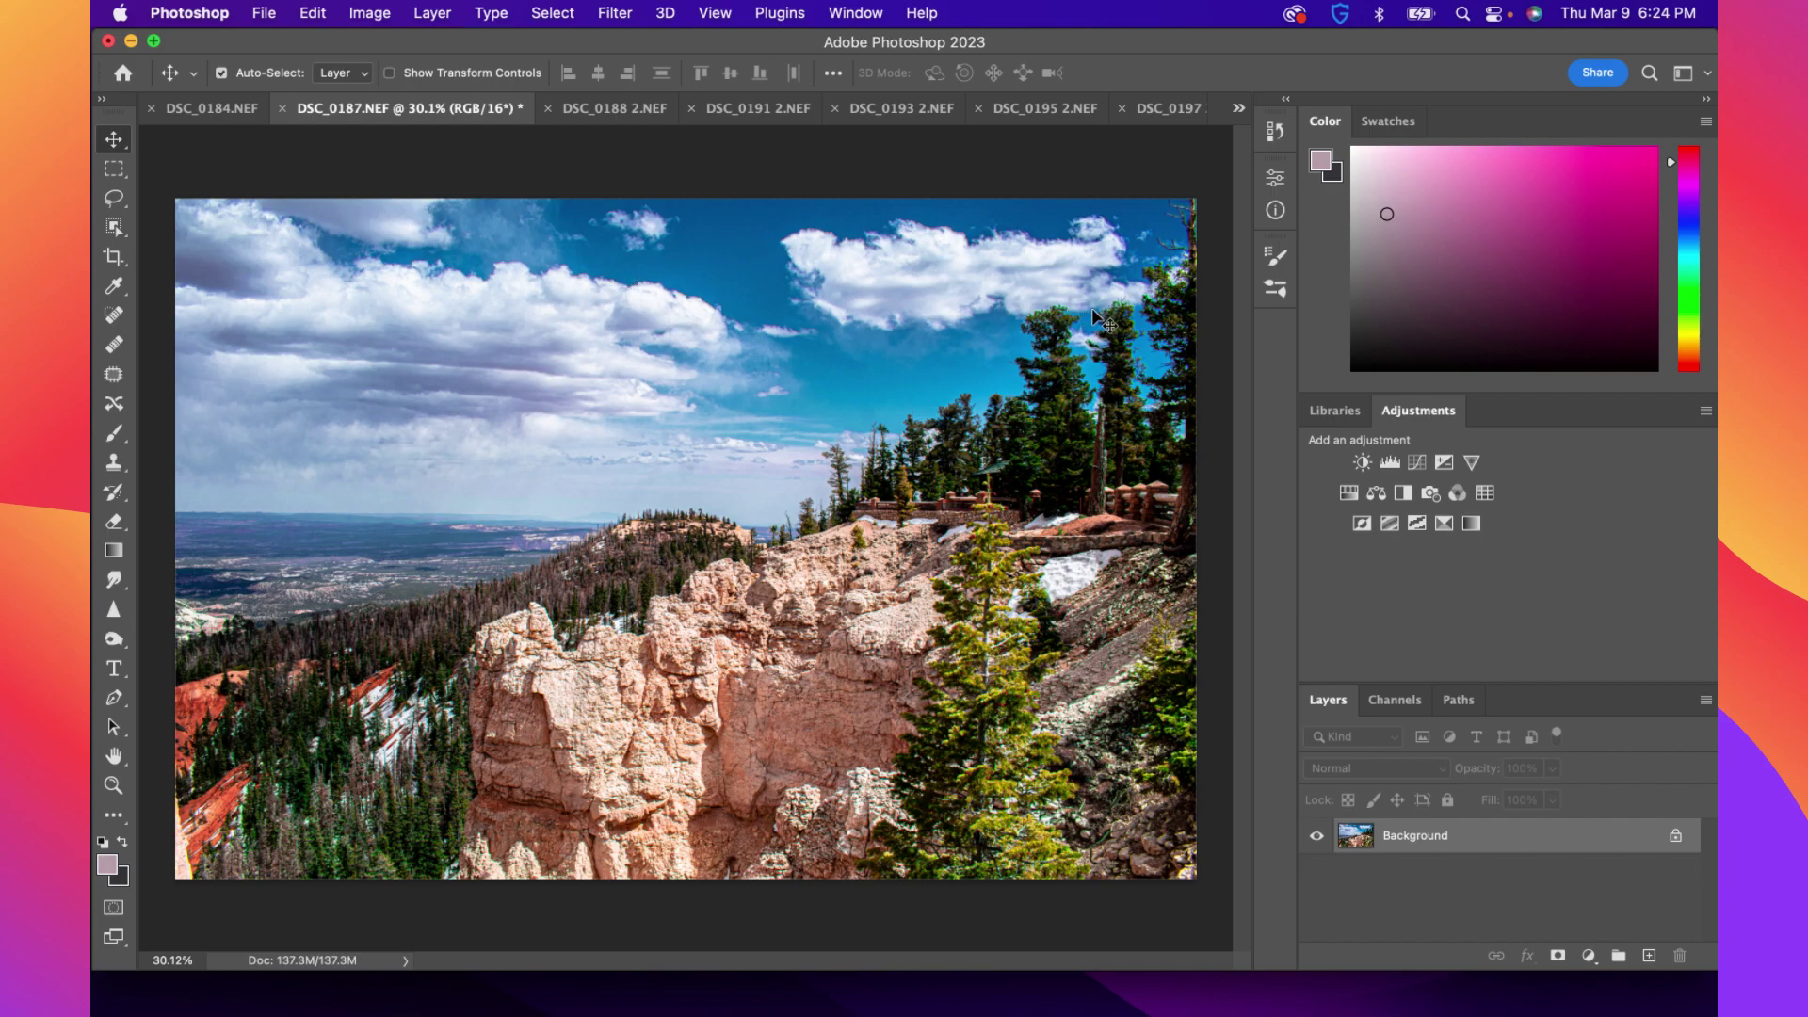
Inspect the treetops against the sky up close, and start another Hue/Saturation adjustment targeting the Cyans
scroll(1100, 305, up, 5)
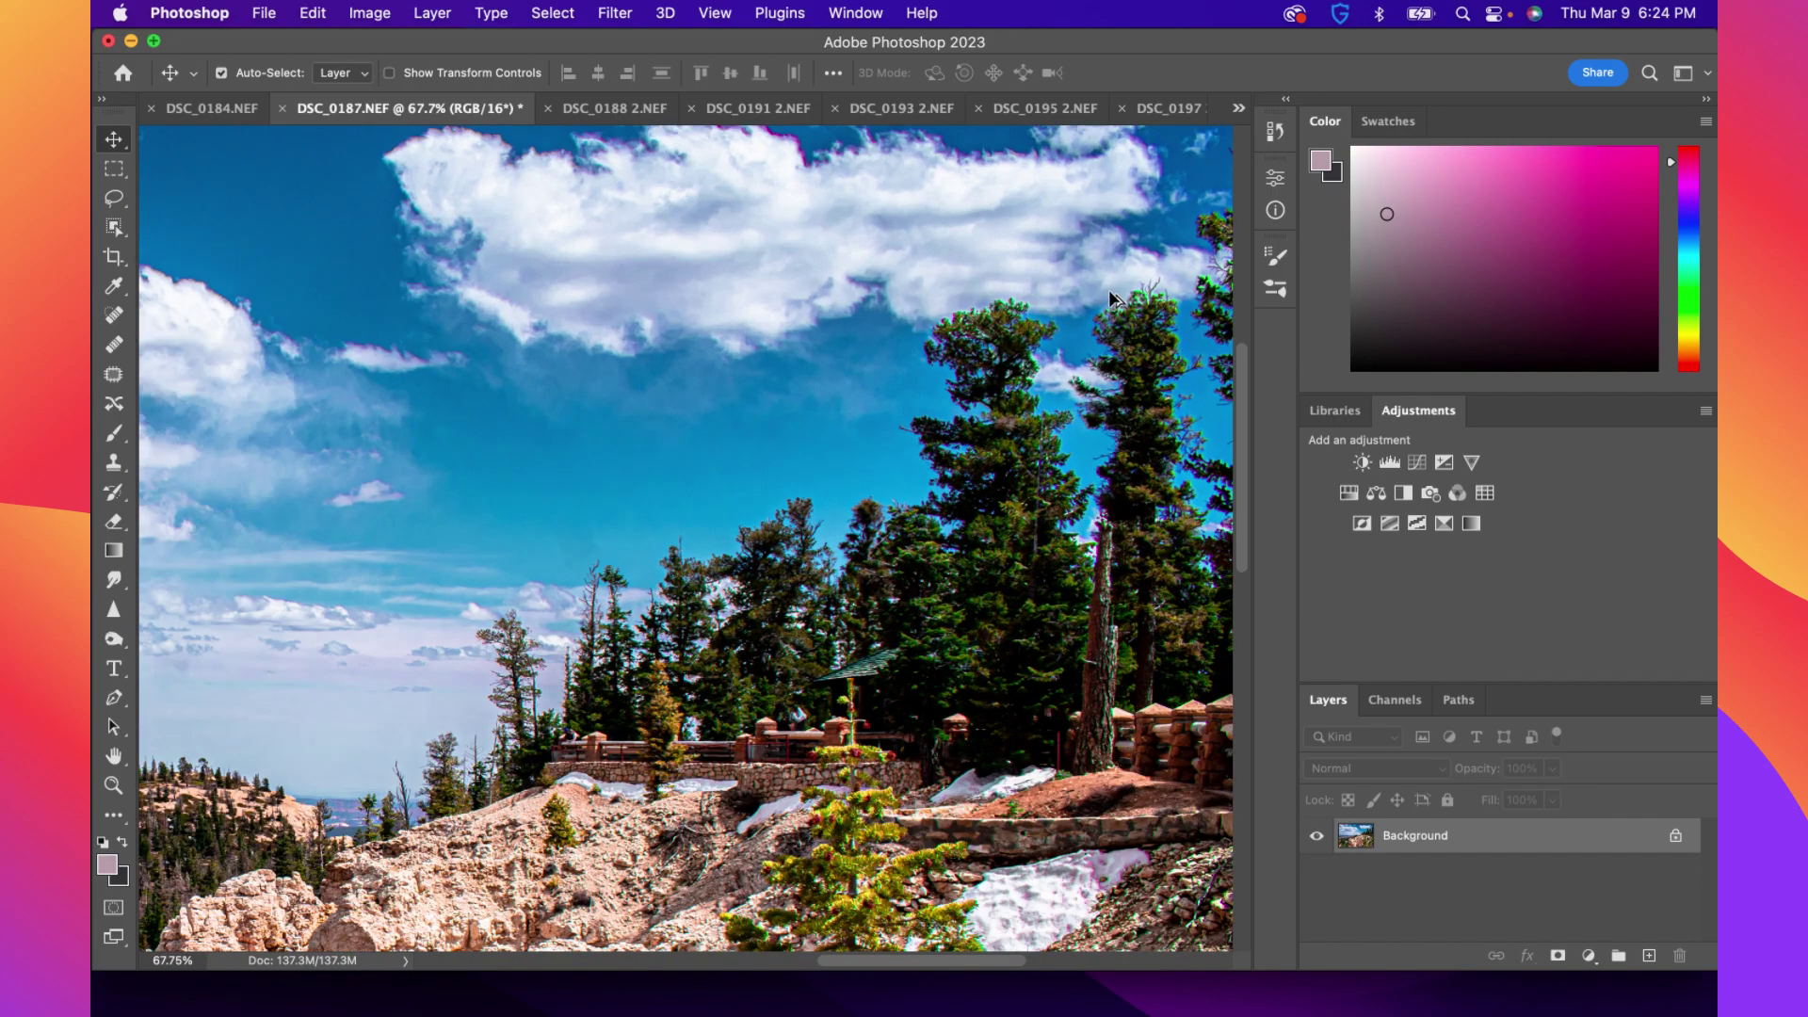
scroll(1109, 297, up, 3)
scroll(1081, 311, down, 6)
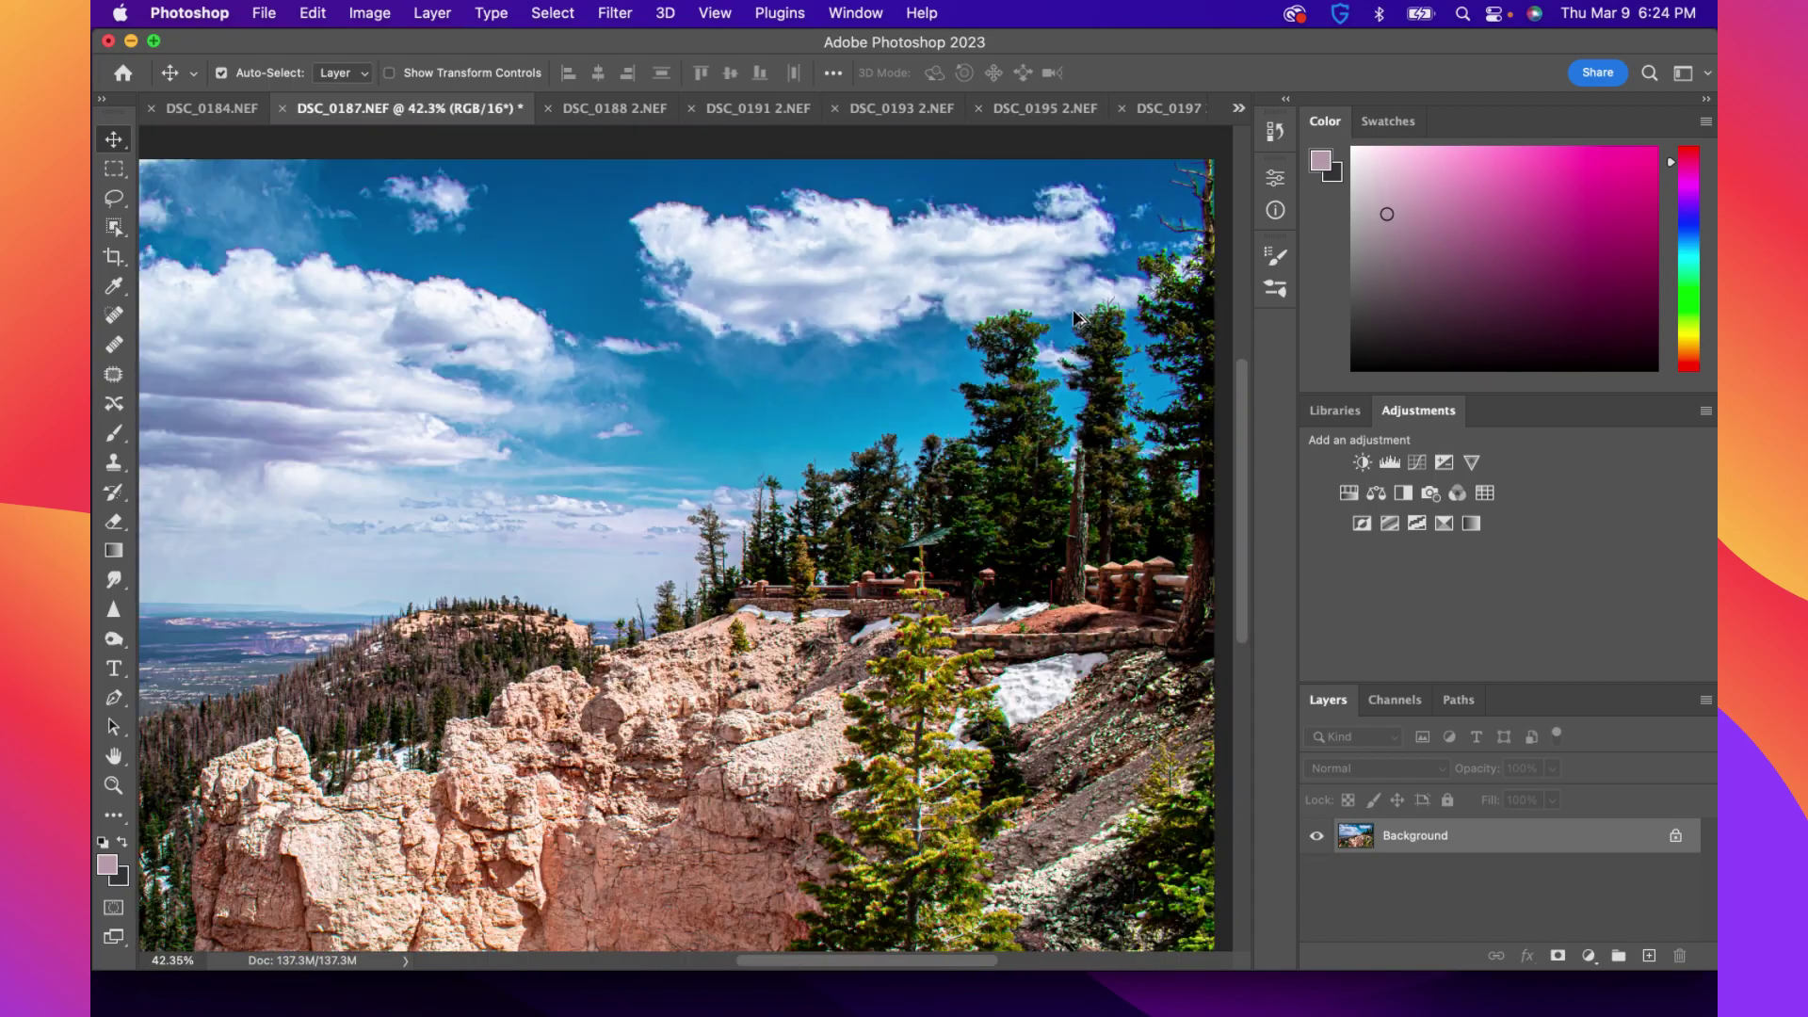
scroll(1074, 318, down, 4)
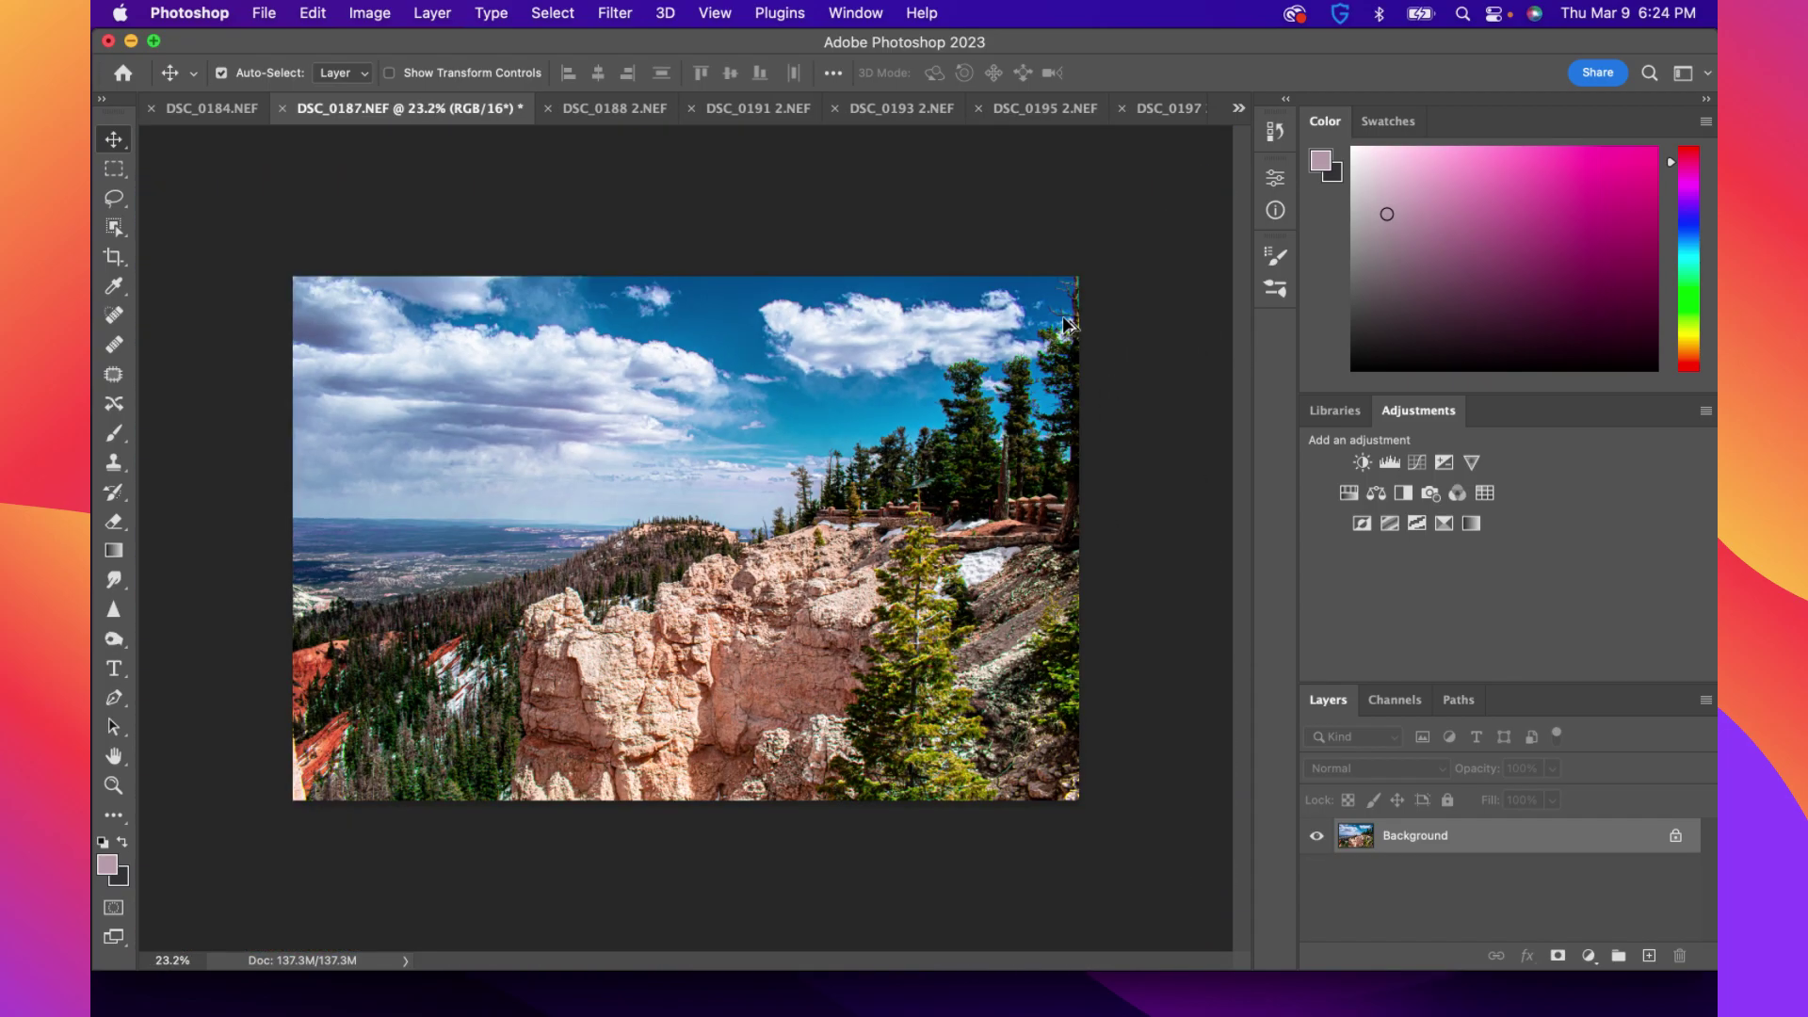
scroll(761, 354, up, 1)
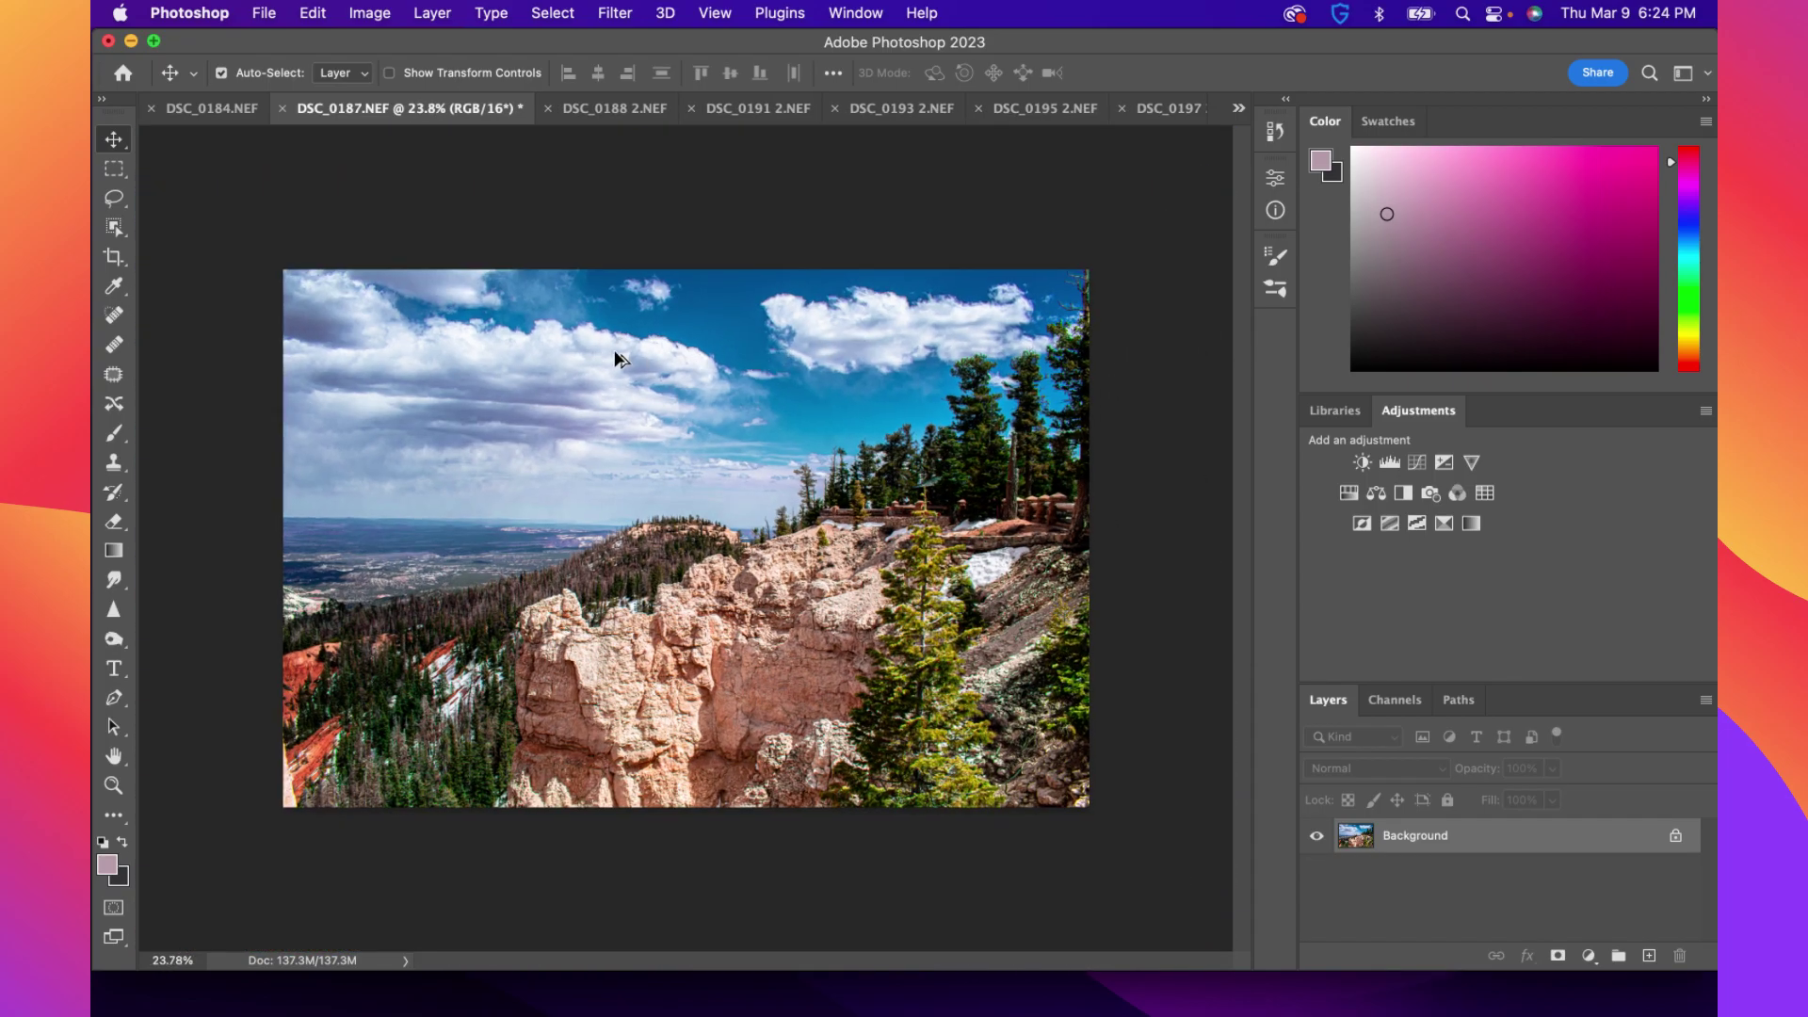
click(371, 13)
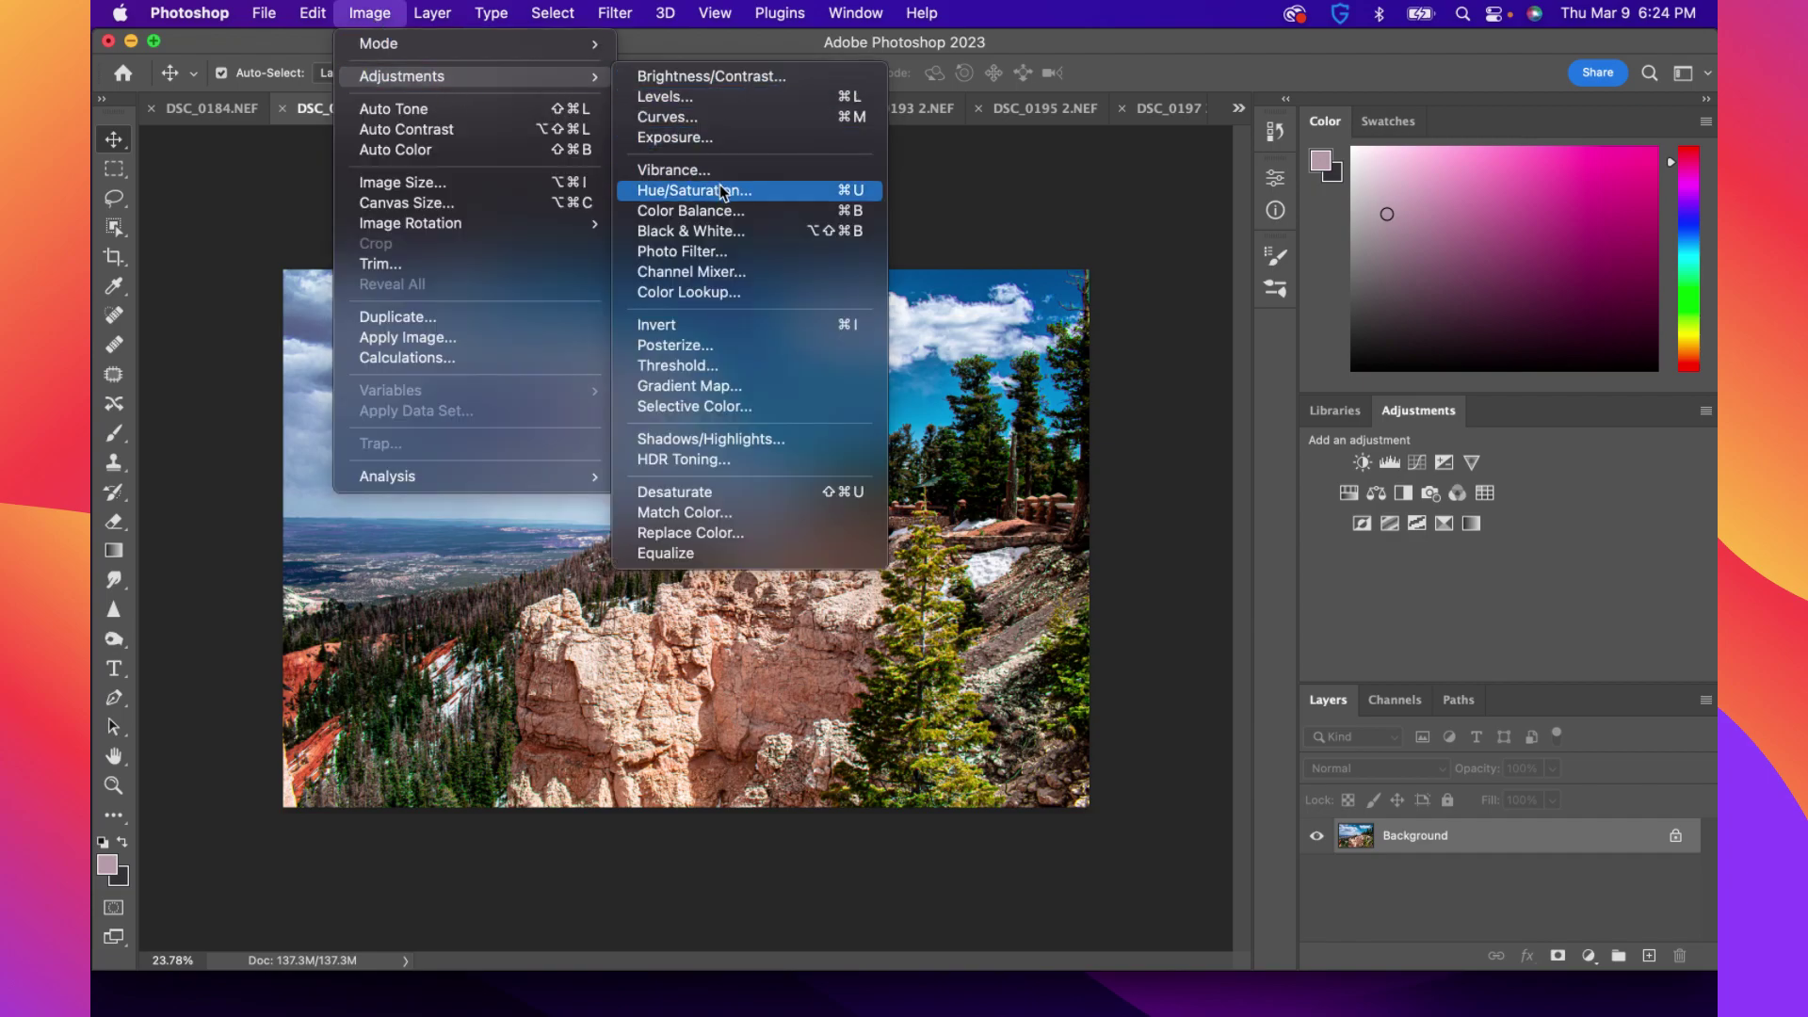
click(723, 192)
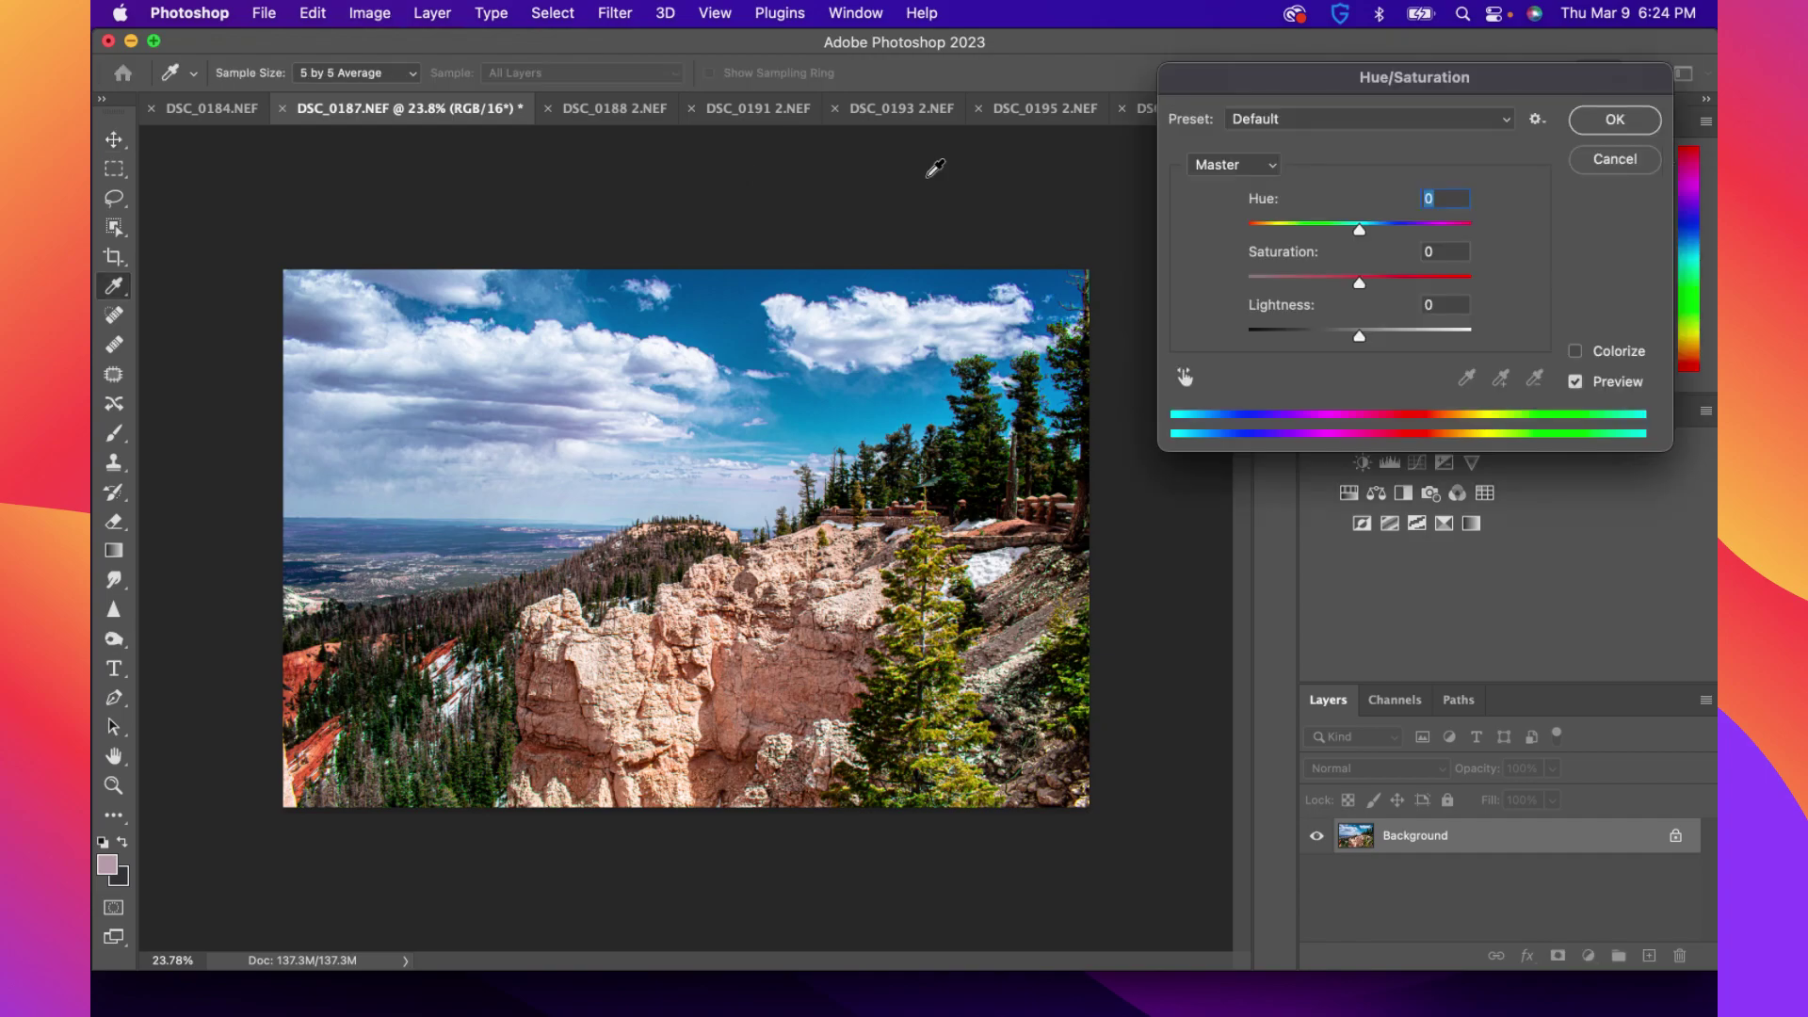
click(1236, 169)
click(1258, 259)
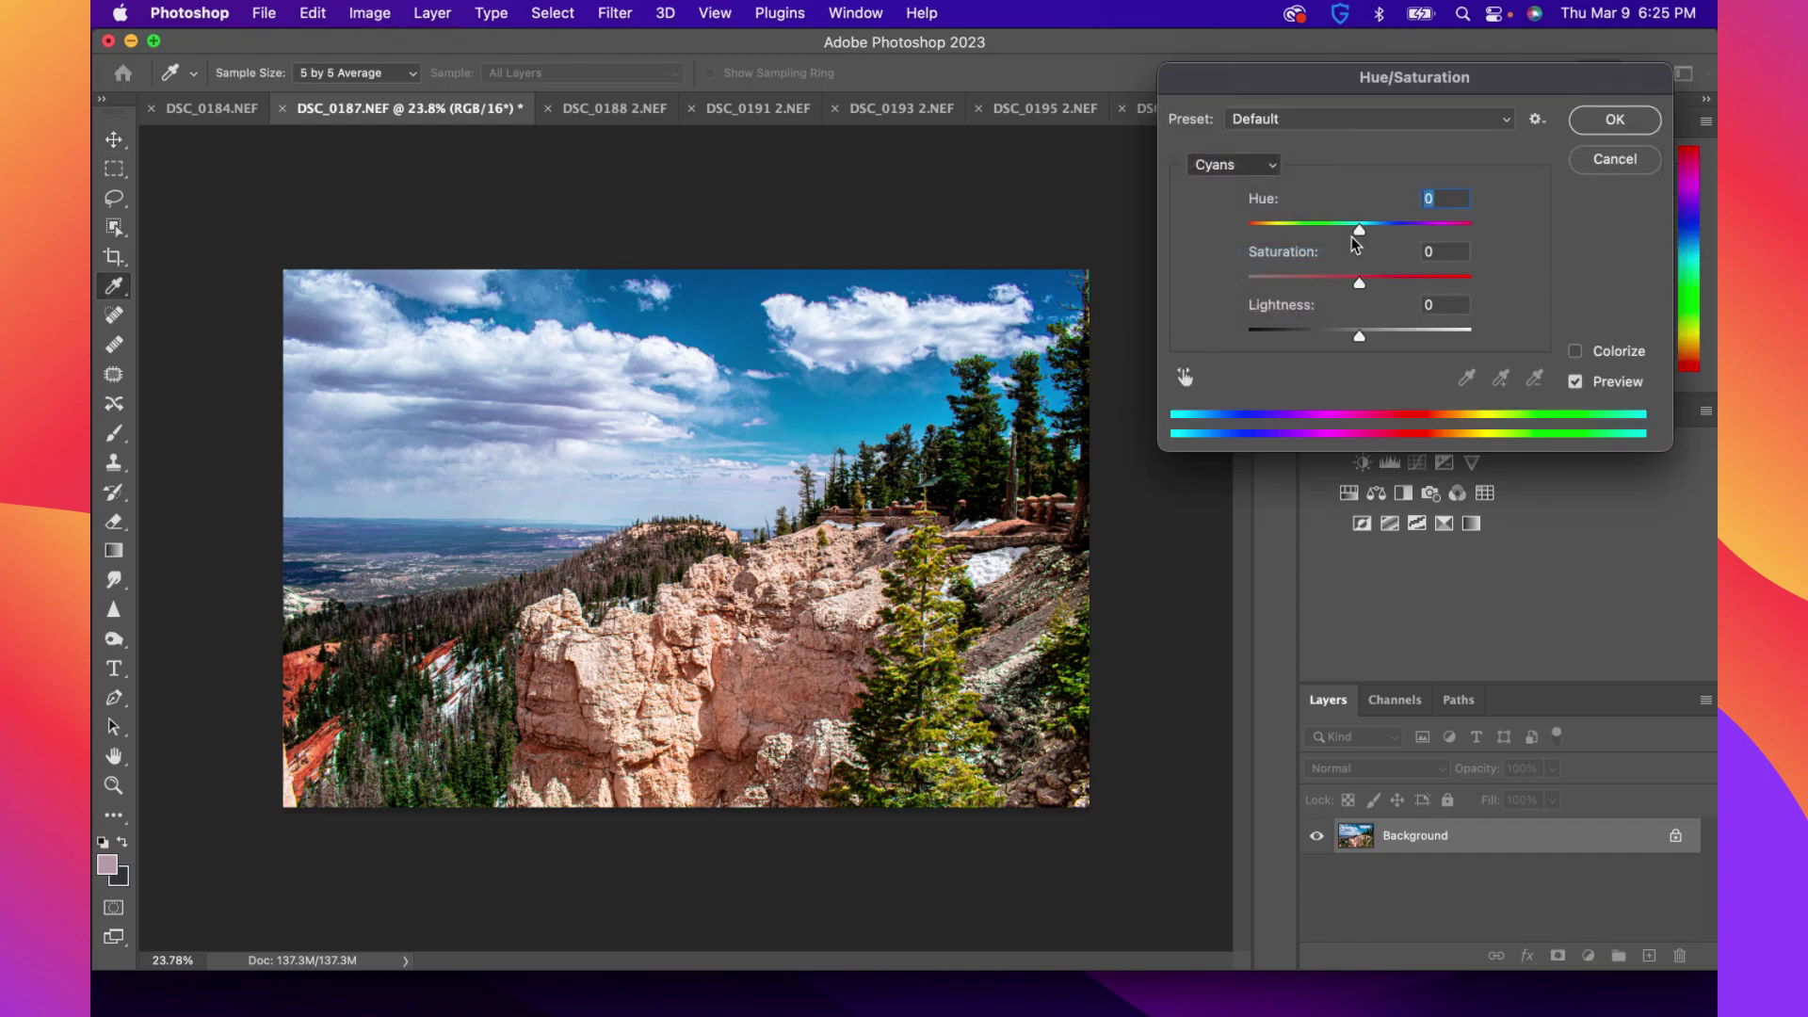
Try a saturation change on the Cyans, reset it to 0, and try a Cyans lightness of -47
key(alt)
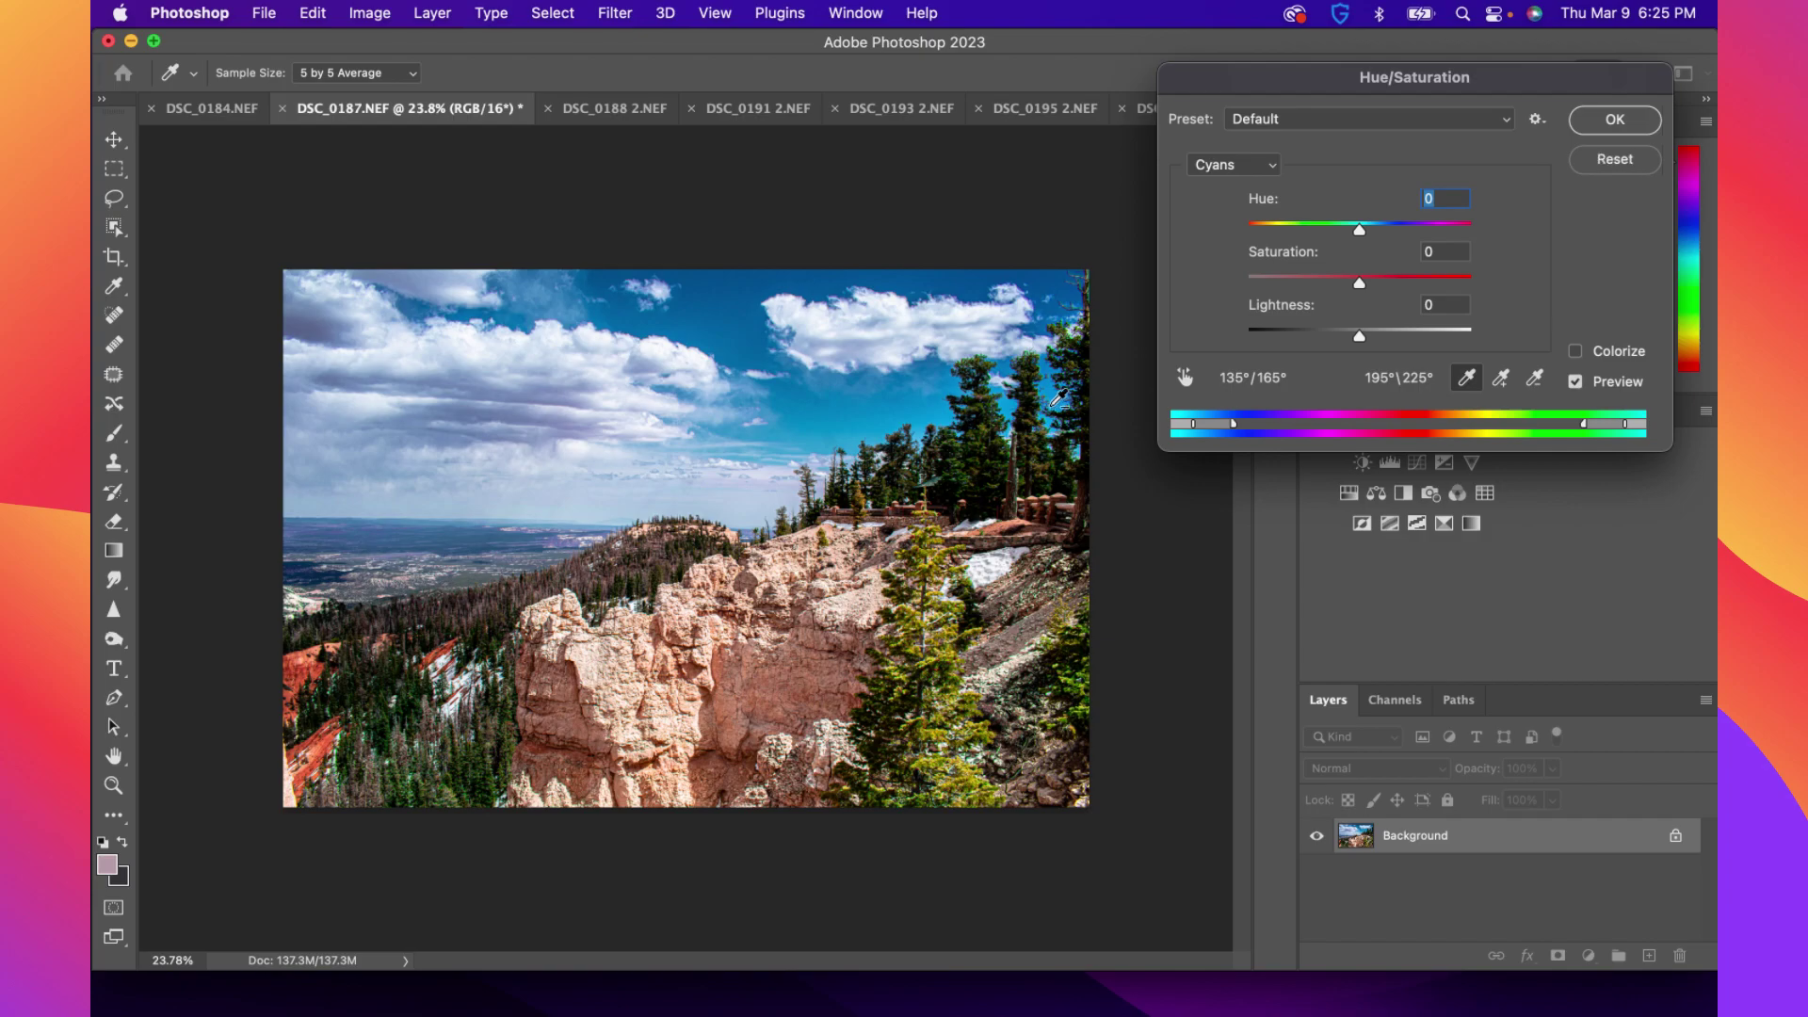
scroll(1056, 360, up, 5)
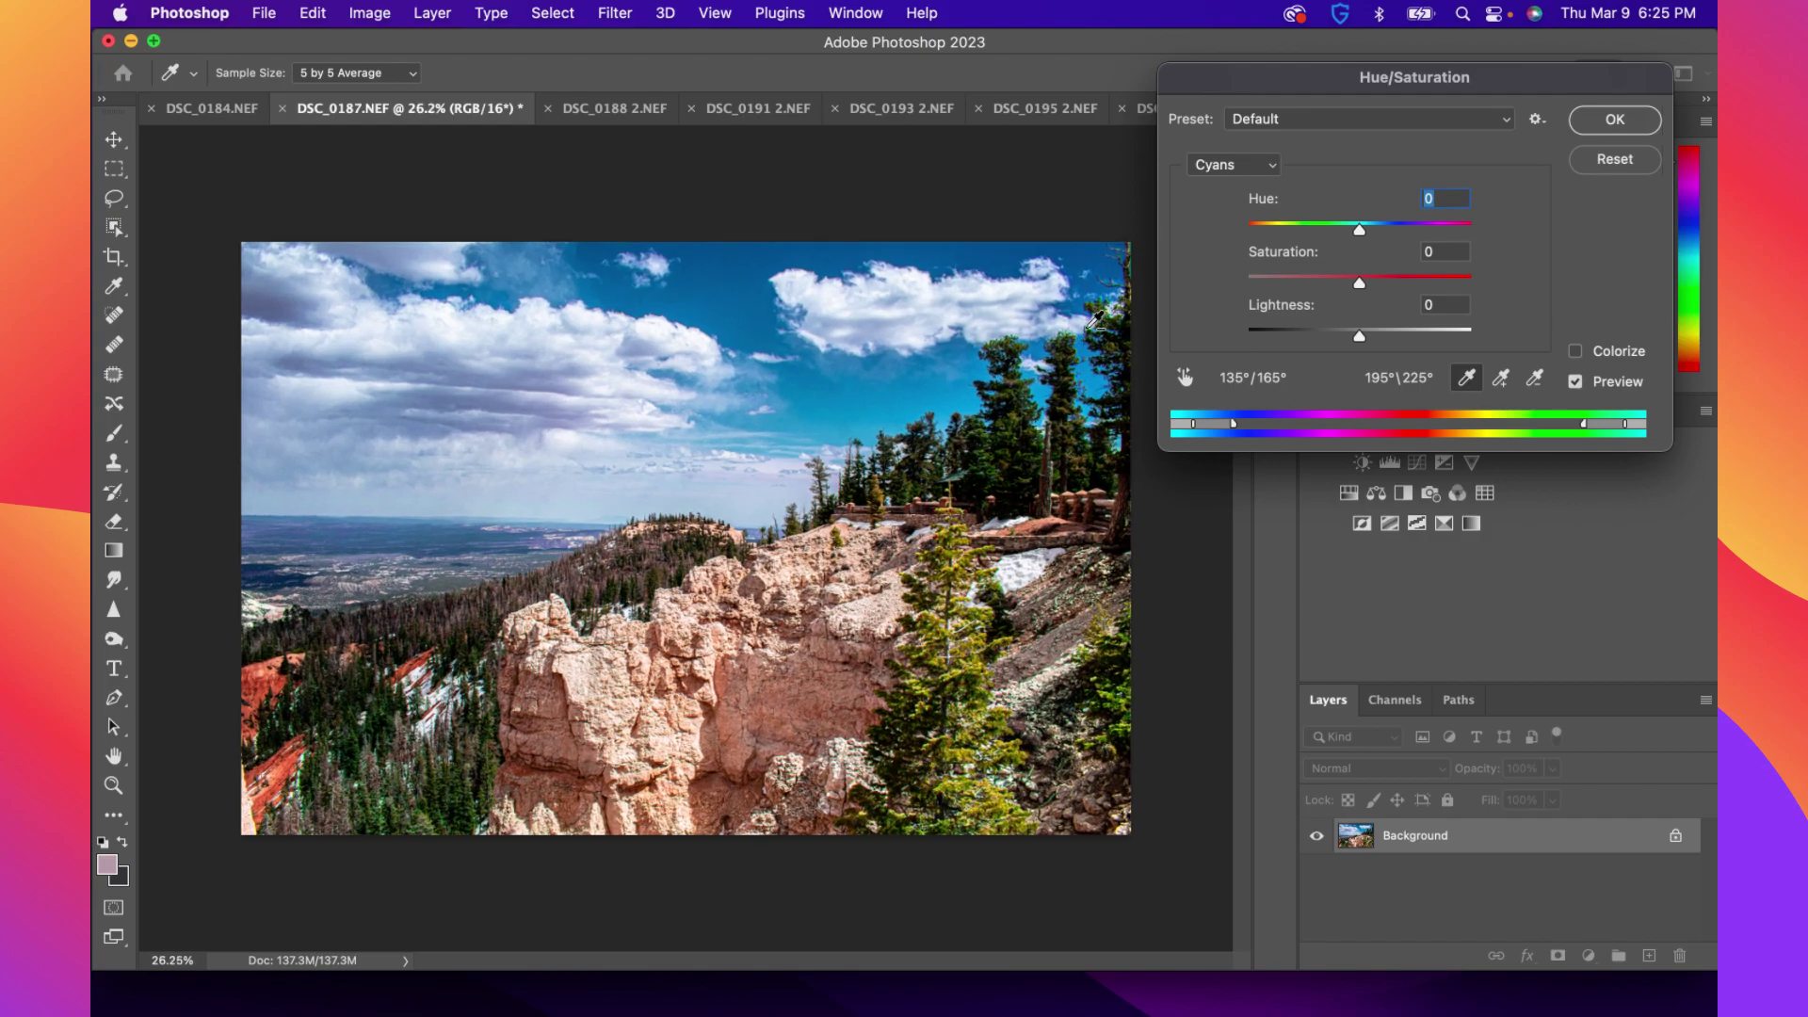
scroll(1112, 292, up, 1)
scroll(1057, 417, right, 3)
scroll(1064, 407, right, 5)
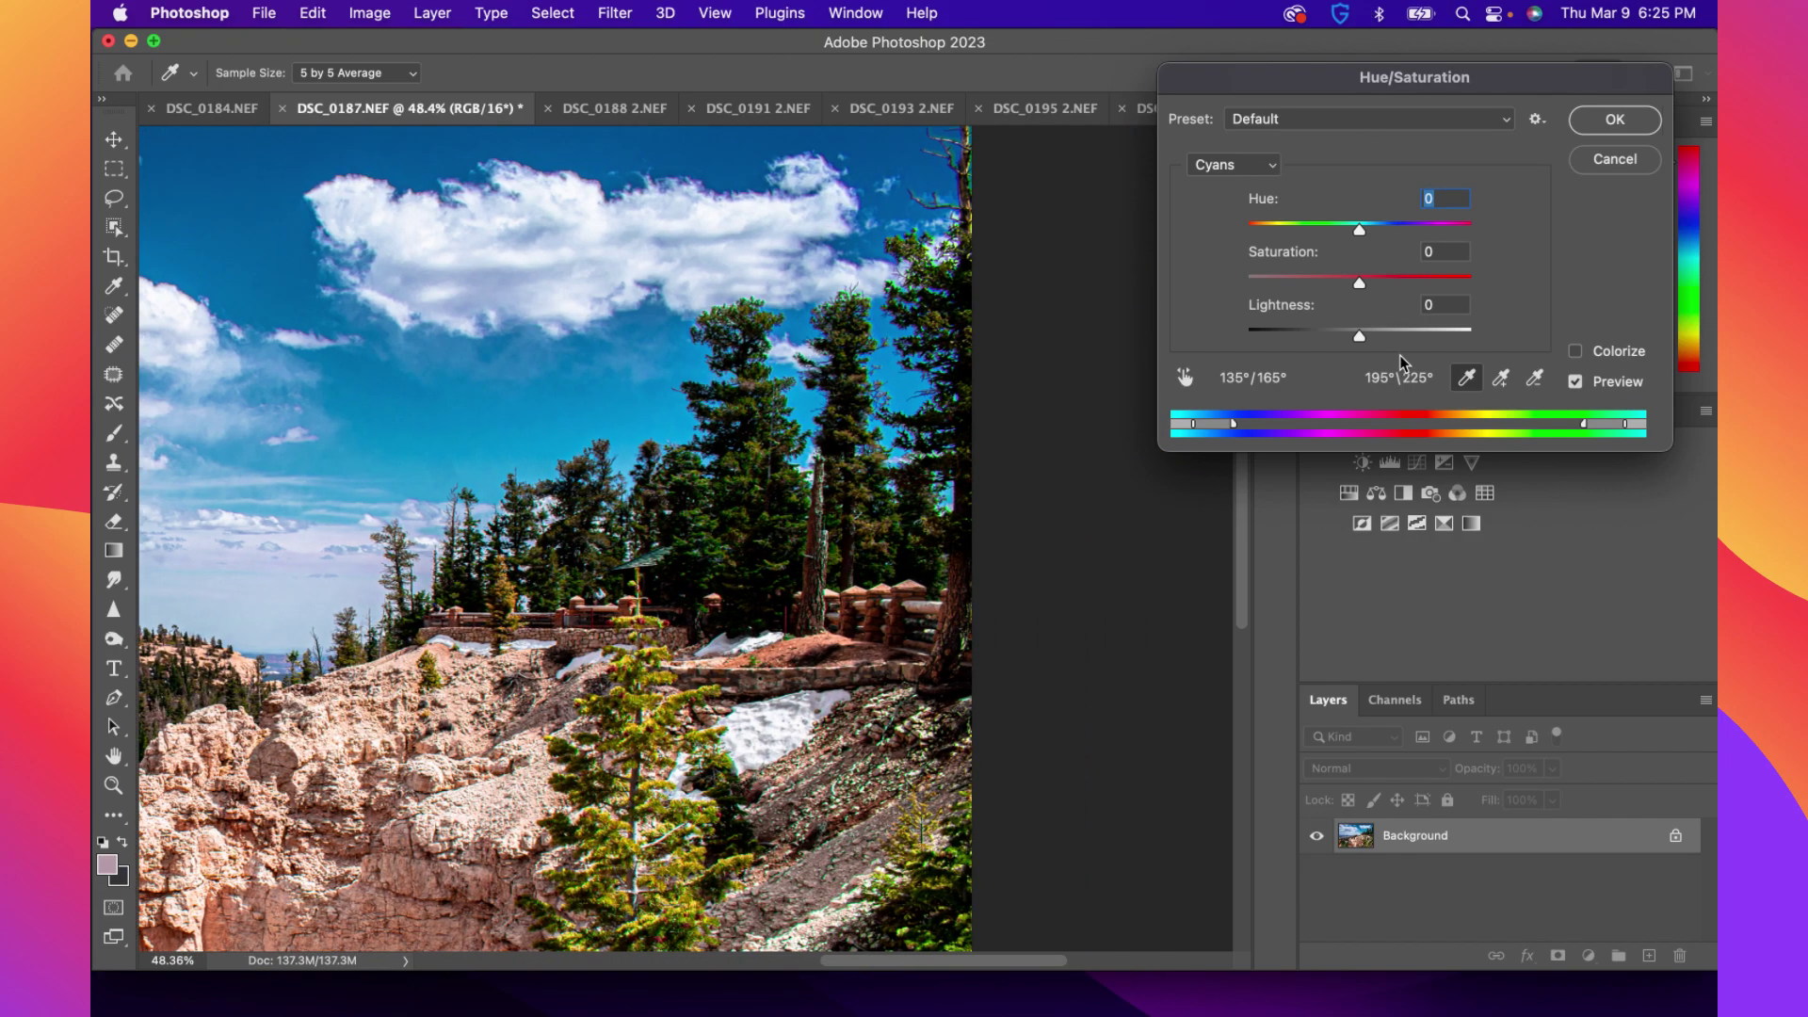
mouse_move(1359, 283)
mouse_down()
mouse_move(1309, 282)
mouse_move(1406, 279)
mouse_move(1338, 277)
mouse_up()
key(Tab)
text(0)
drag(1357, 337, 1308, 337)
Check the darkened sky in the whole photo and at the treetop edges, and undo the Cyans lightness change
scroll(646, 476, down, 5)
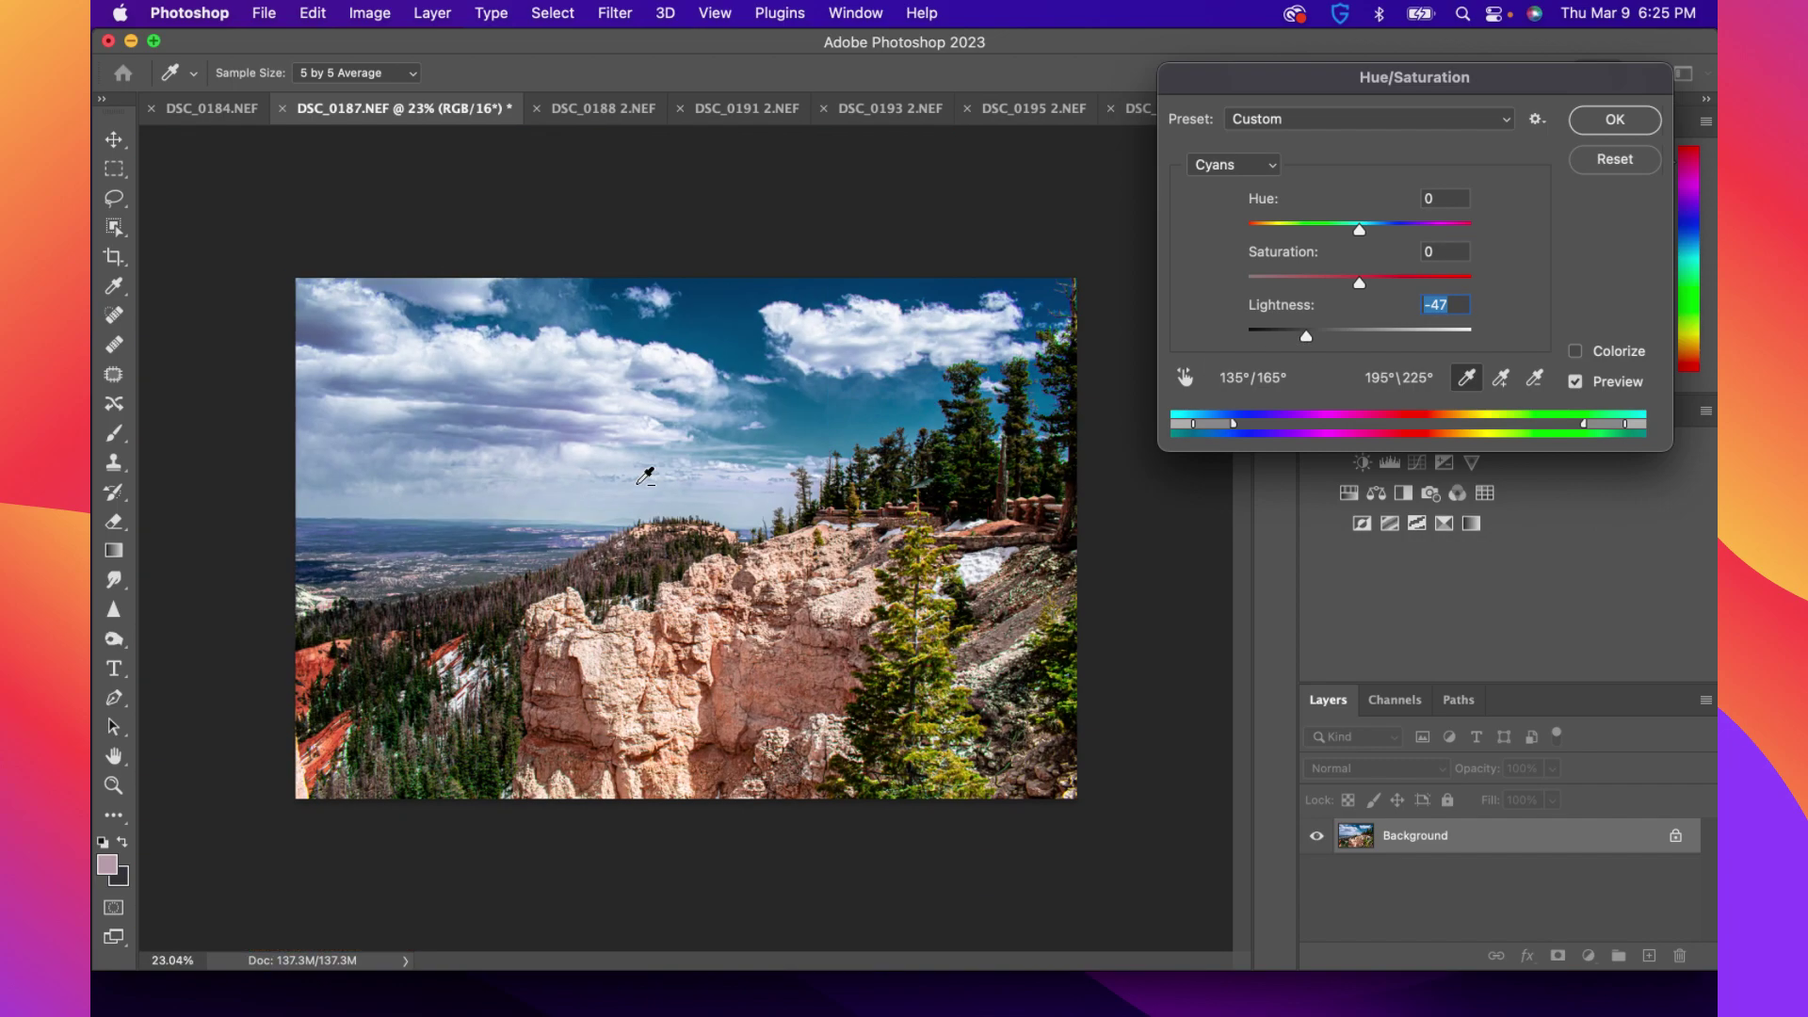
scroll(659, 423, up, 1)
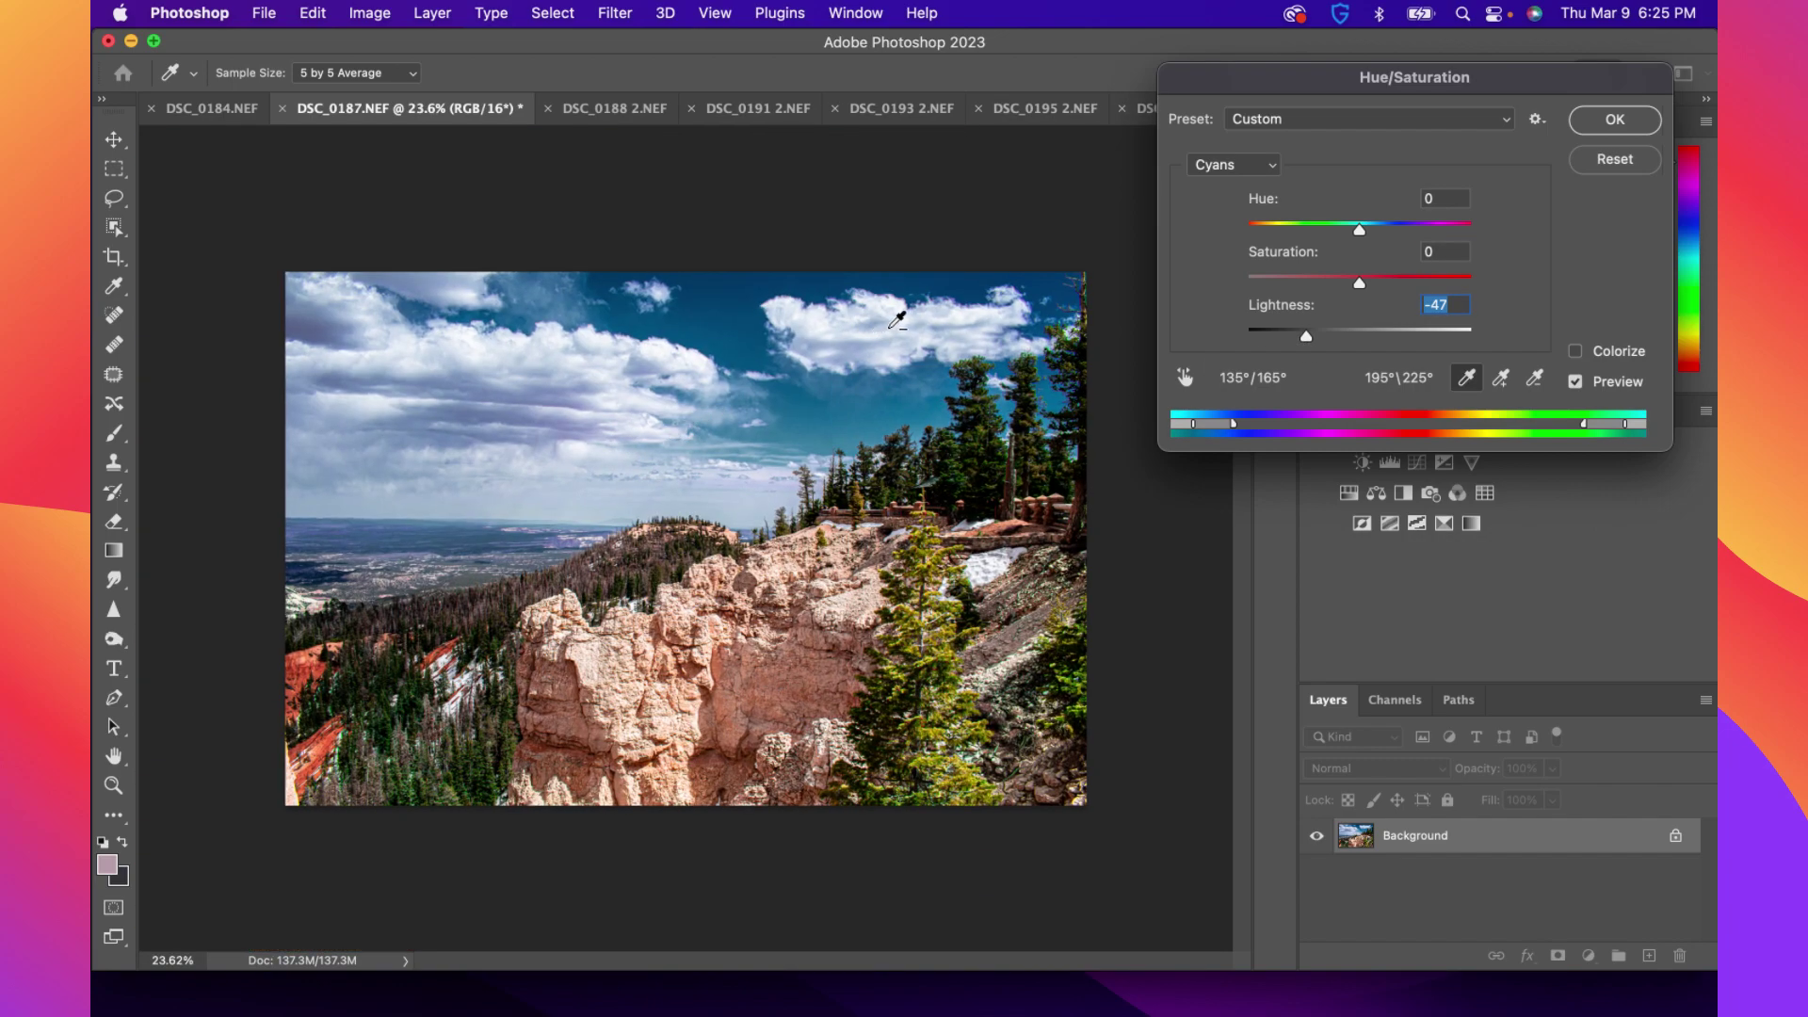
scroll(943, 318, up, 2)
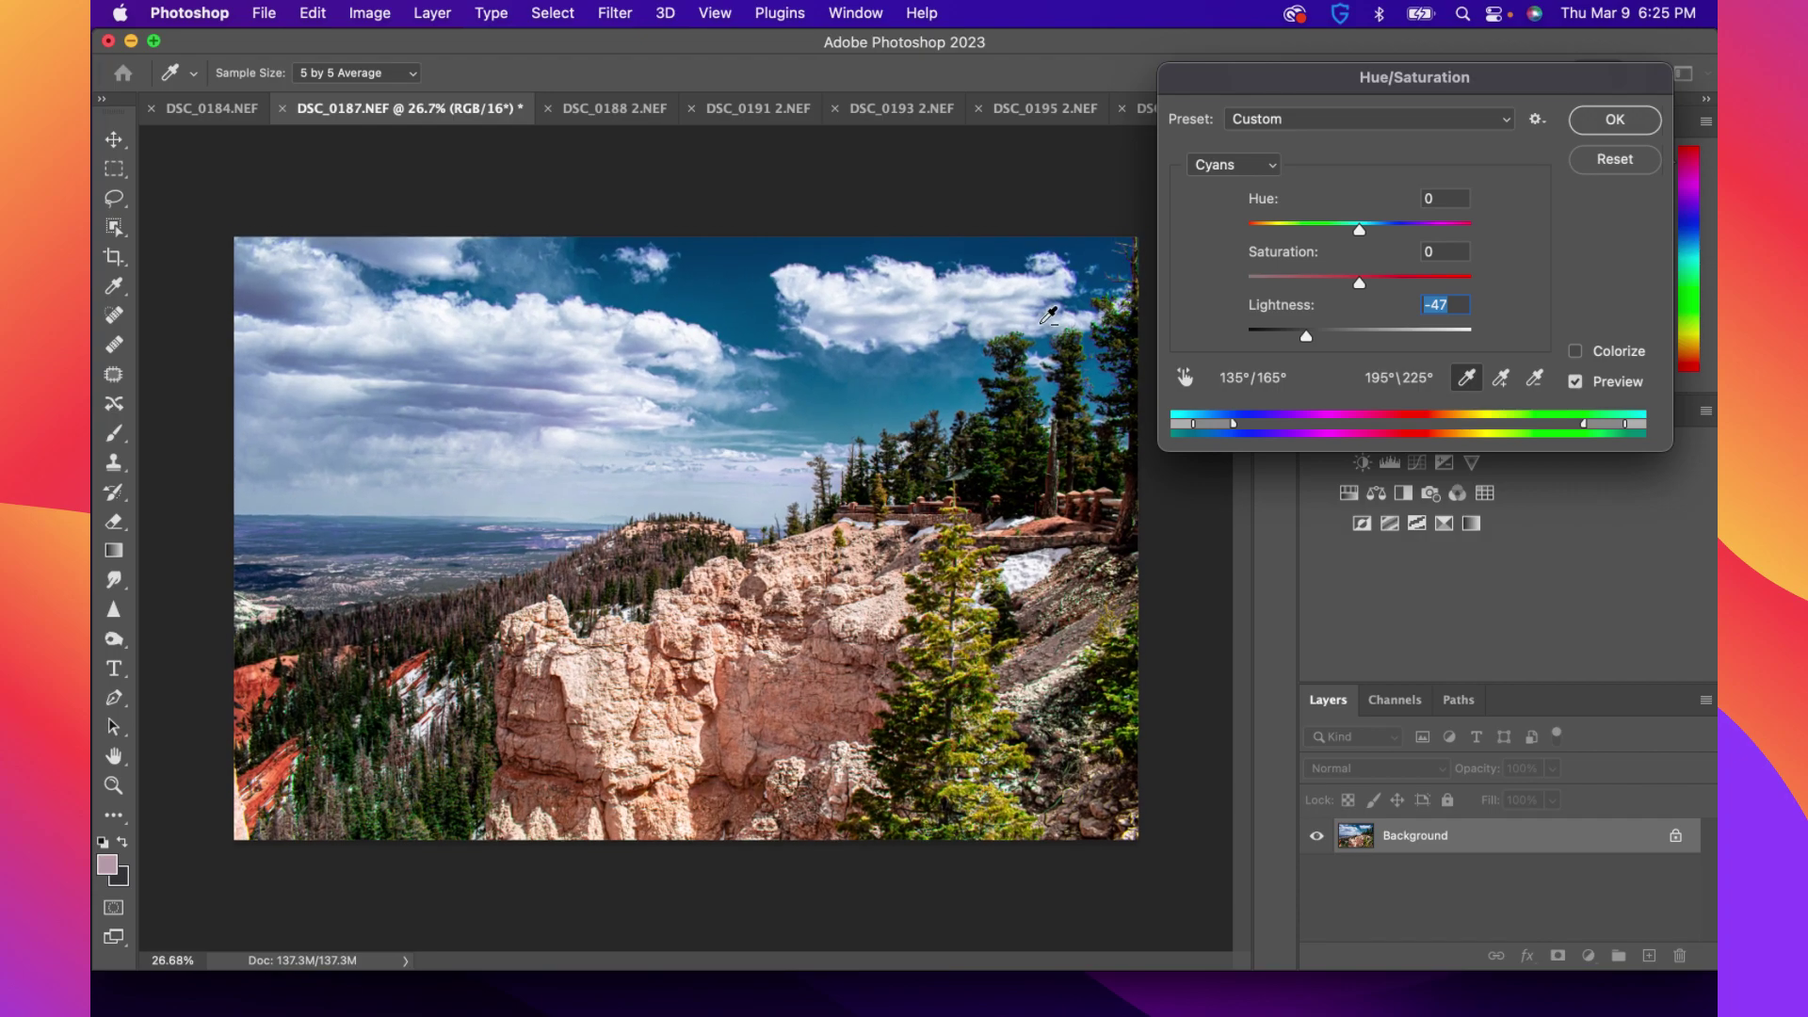
scroll(1048, 315, up, 15)
scroll(970, 320, up, 3)
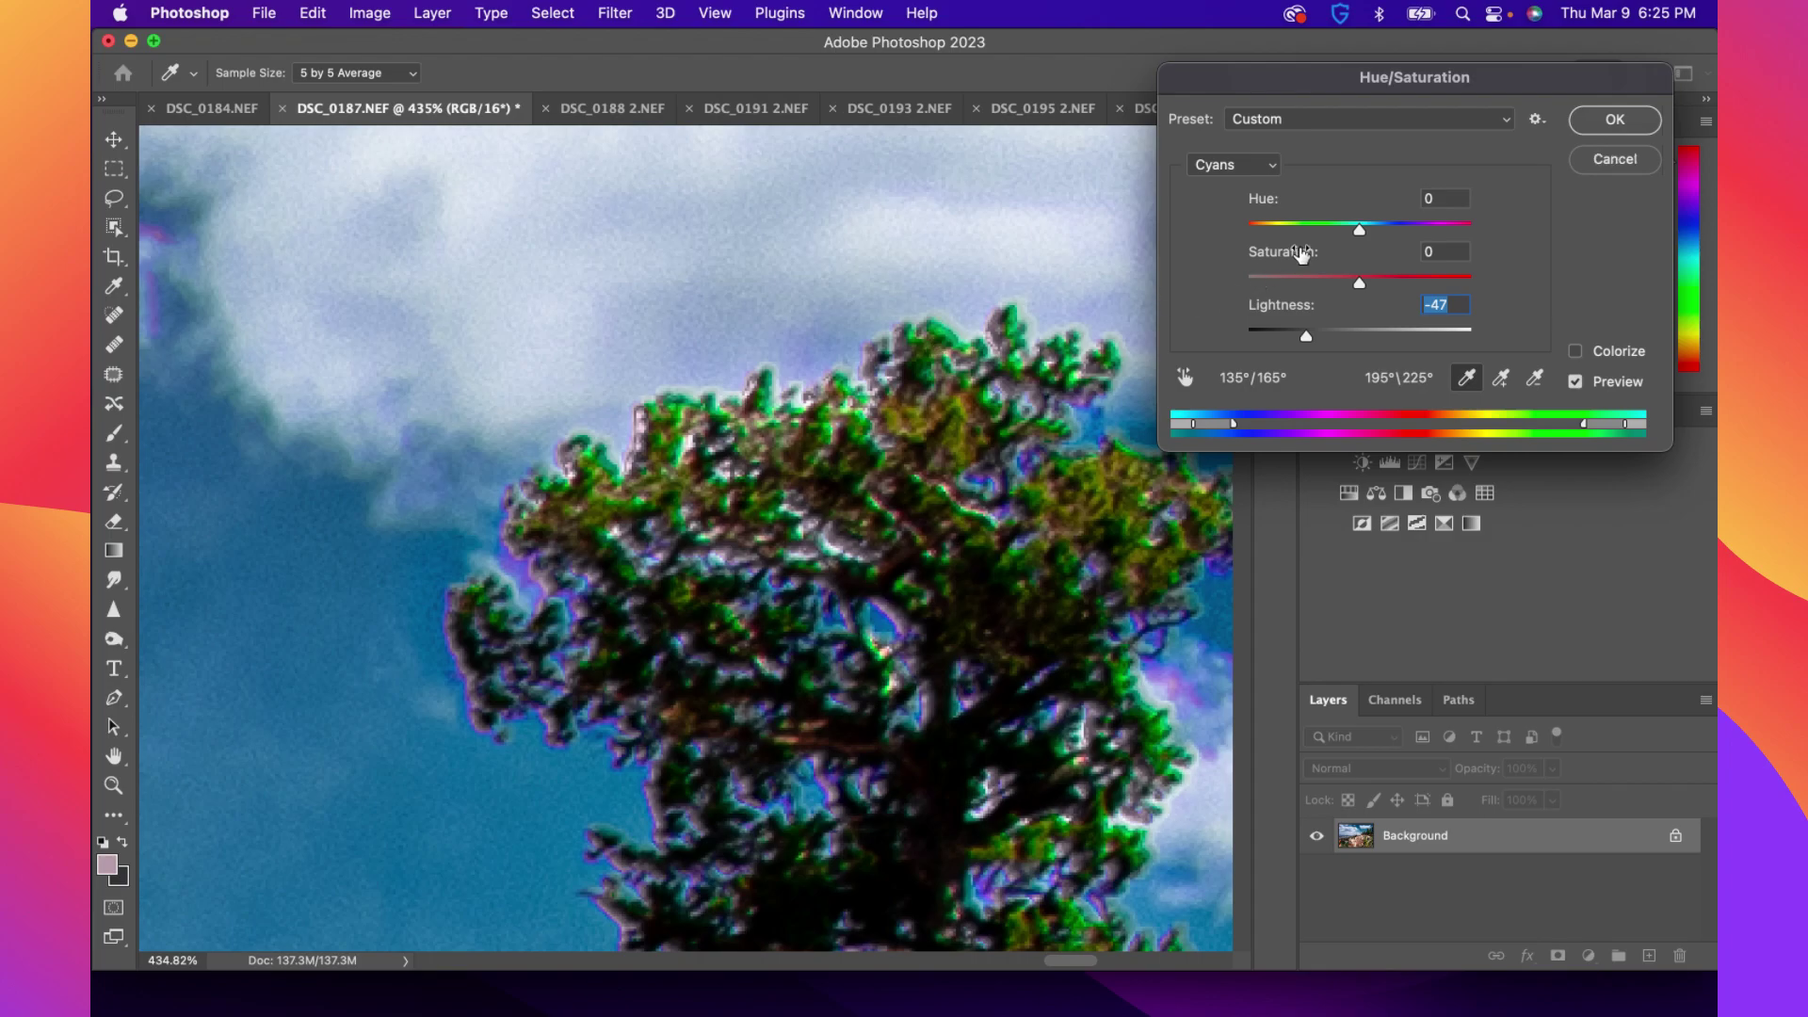
key(super+z)
Try Greens lightness values of -77 and +30 on the treetop, and undo the change
click(1254, 168)
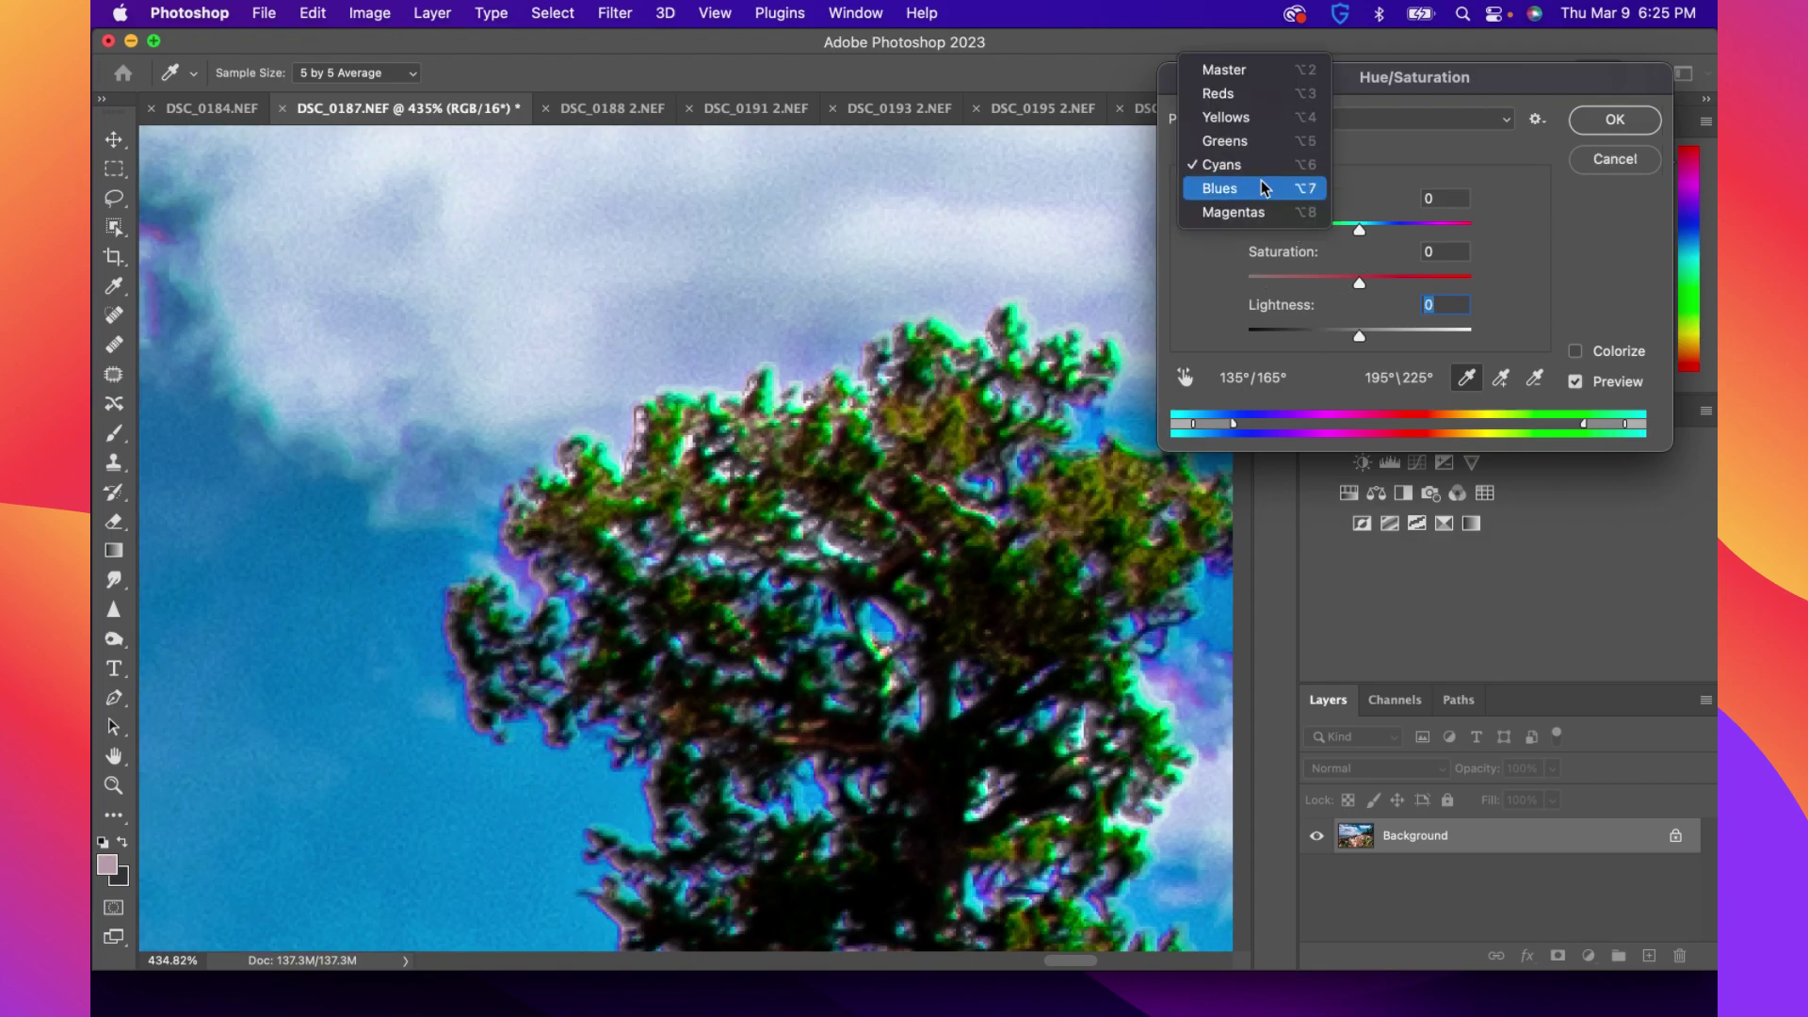
click(1241, 141)
drag(1357, 336, 1274, 340)
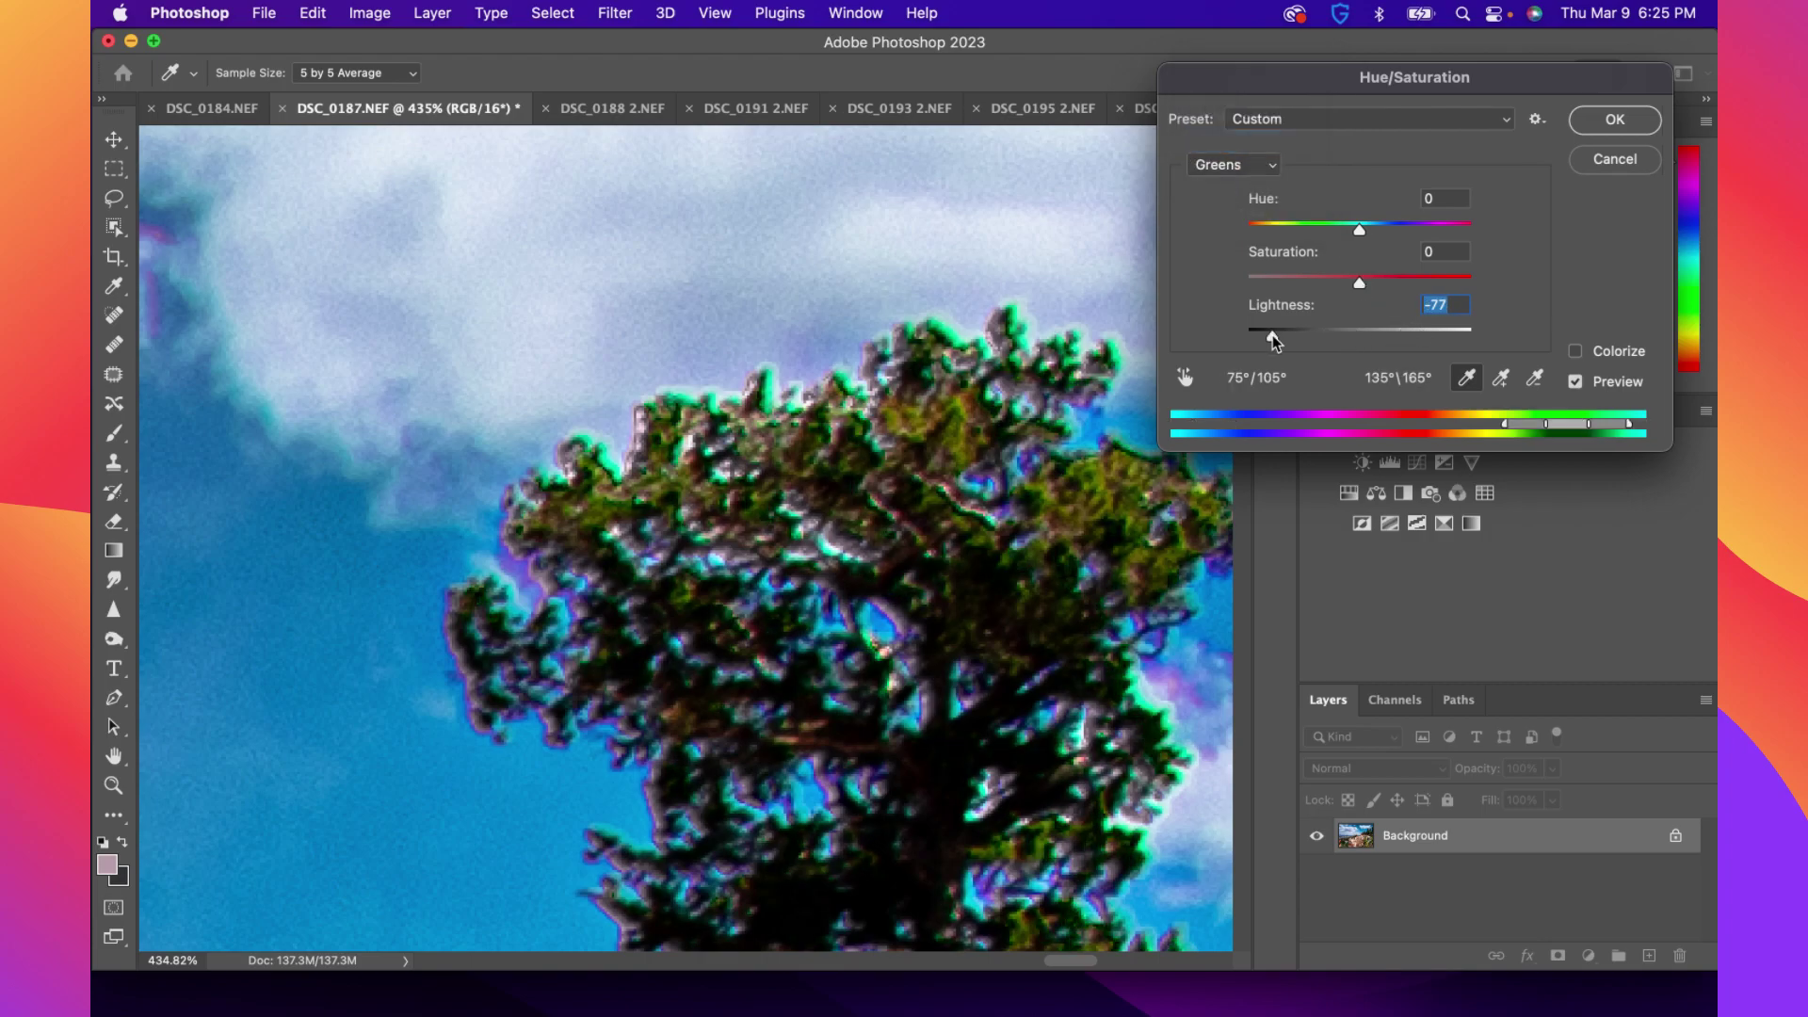
key(super+z)
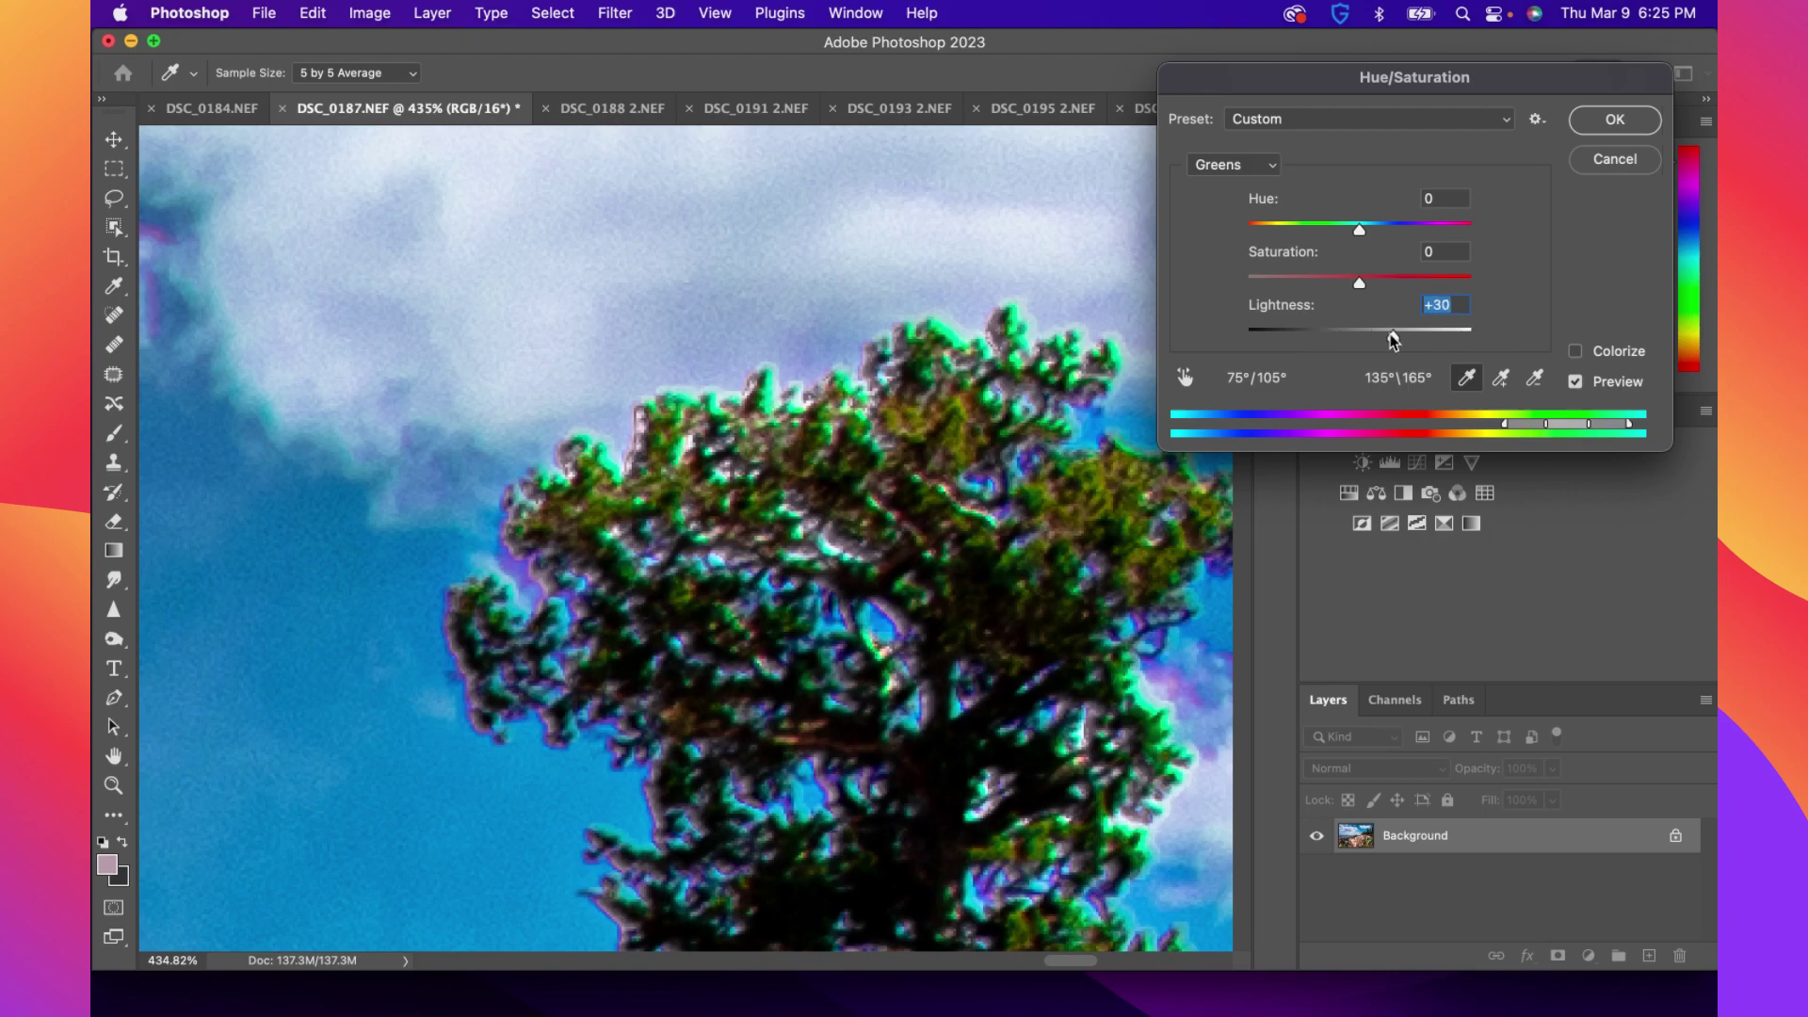
Set the Cyans to hue +7, saturation +9 and lightness -19, judging the sky in the whole photo
click(1241, 174)
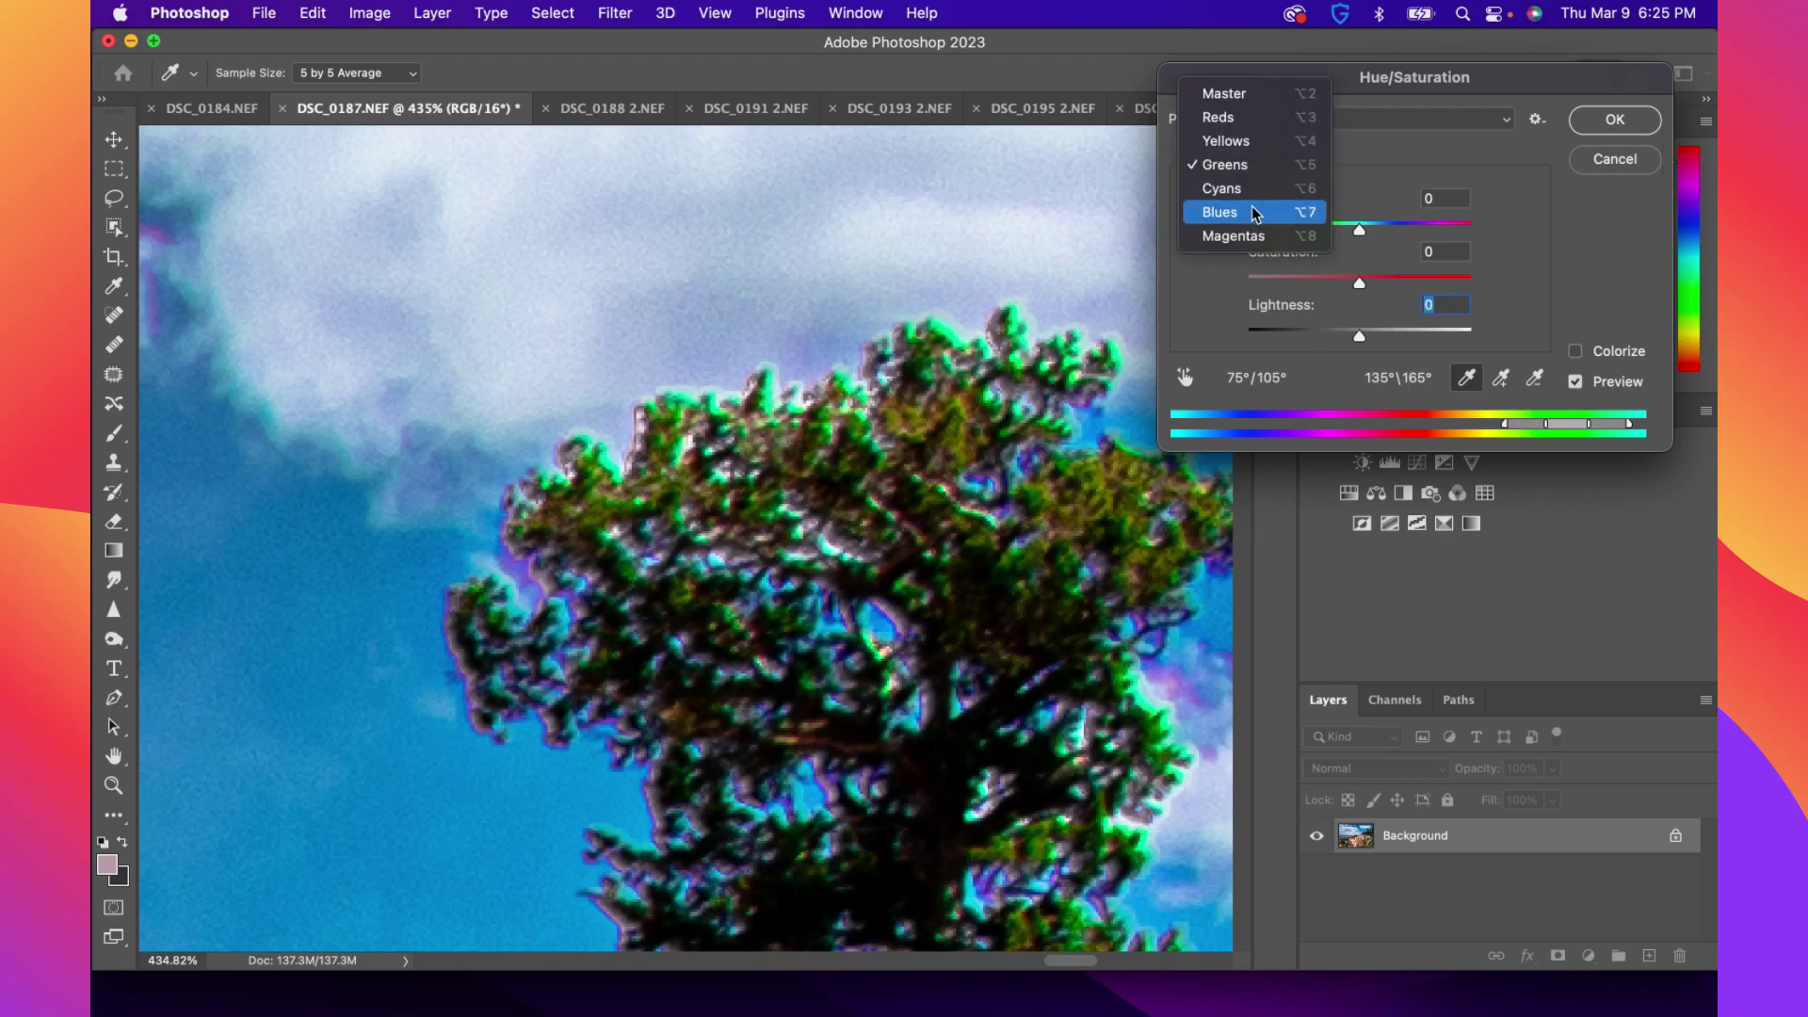
click(1252, 188)
mouse_move(1362, 336)
mouse_down()
mouse_move(1315, 334)
mouse_move(1398, 336)
mouse_move(1337, 335)
mouse_up()
scroll(895, 405, down, 10)
scroll(850, 414, up, 1)
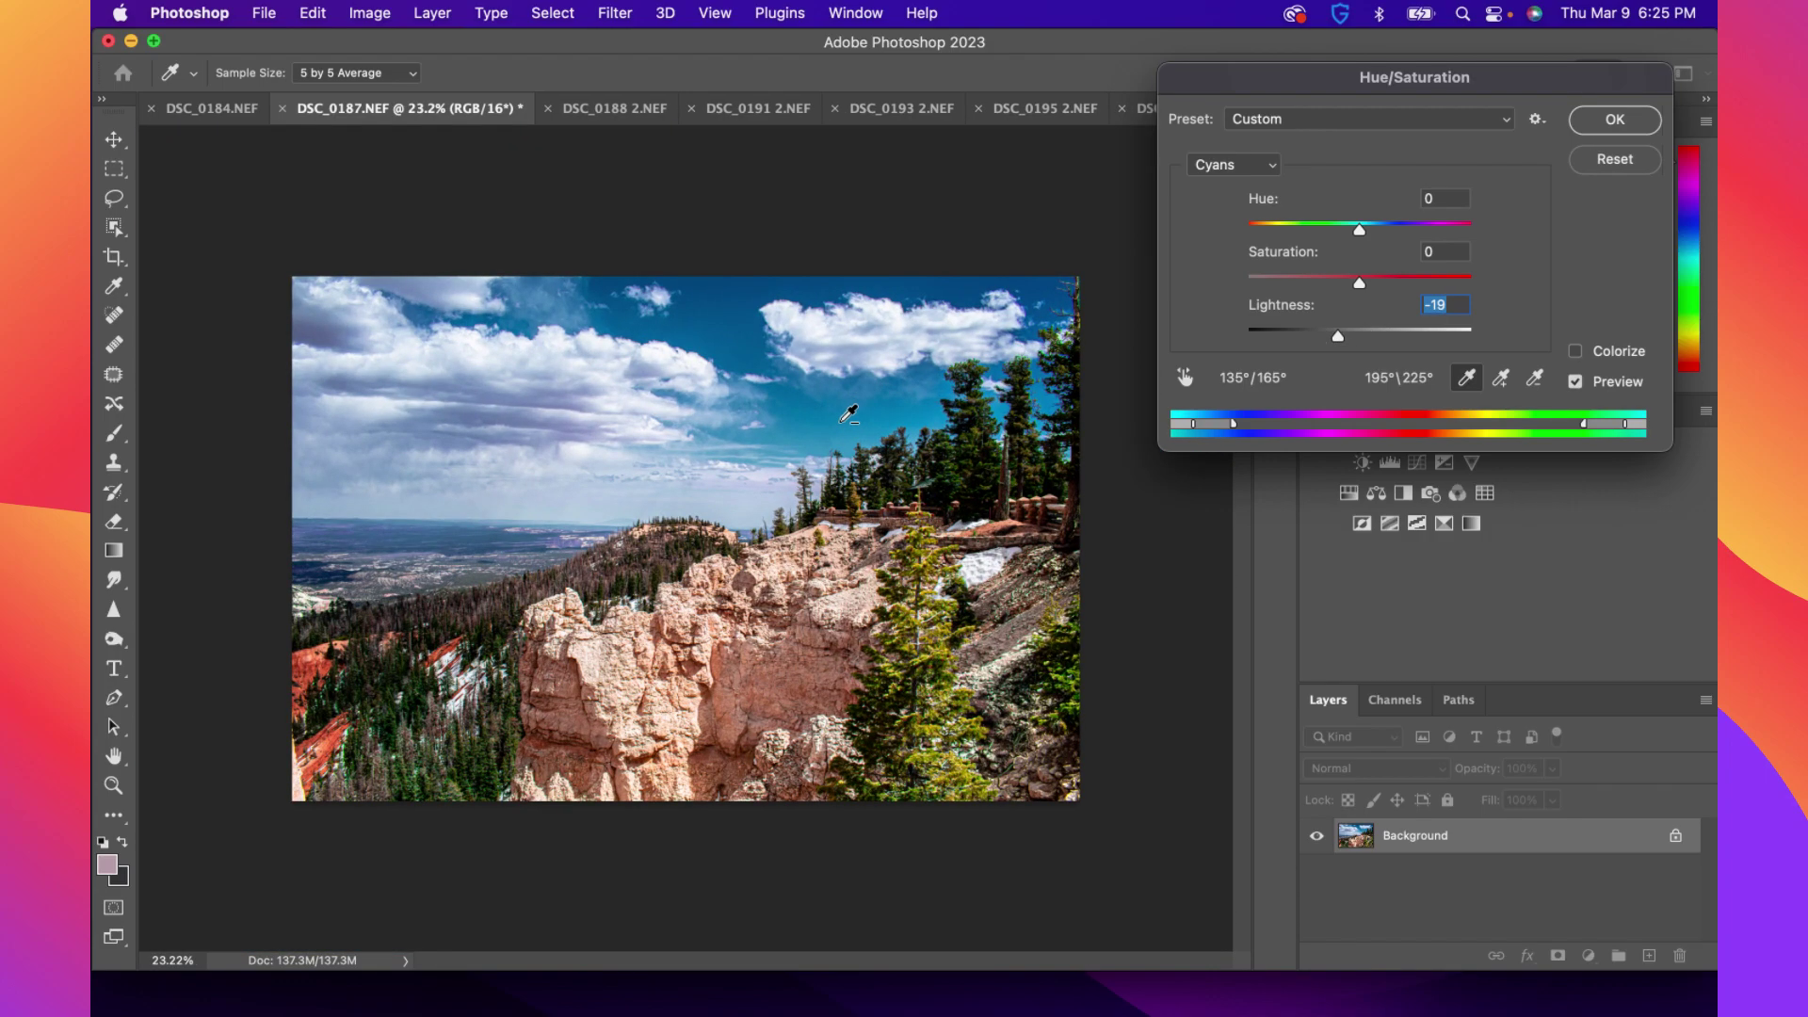
scroll(843, 400, up, 1)
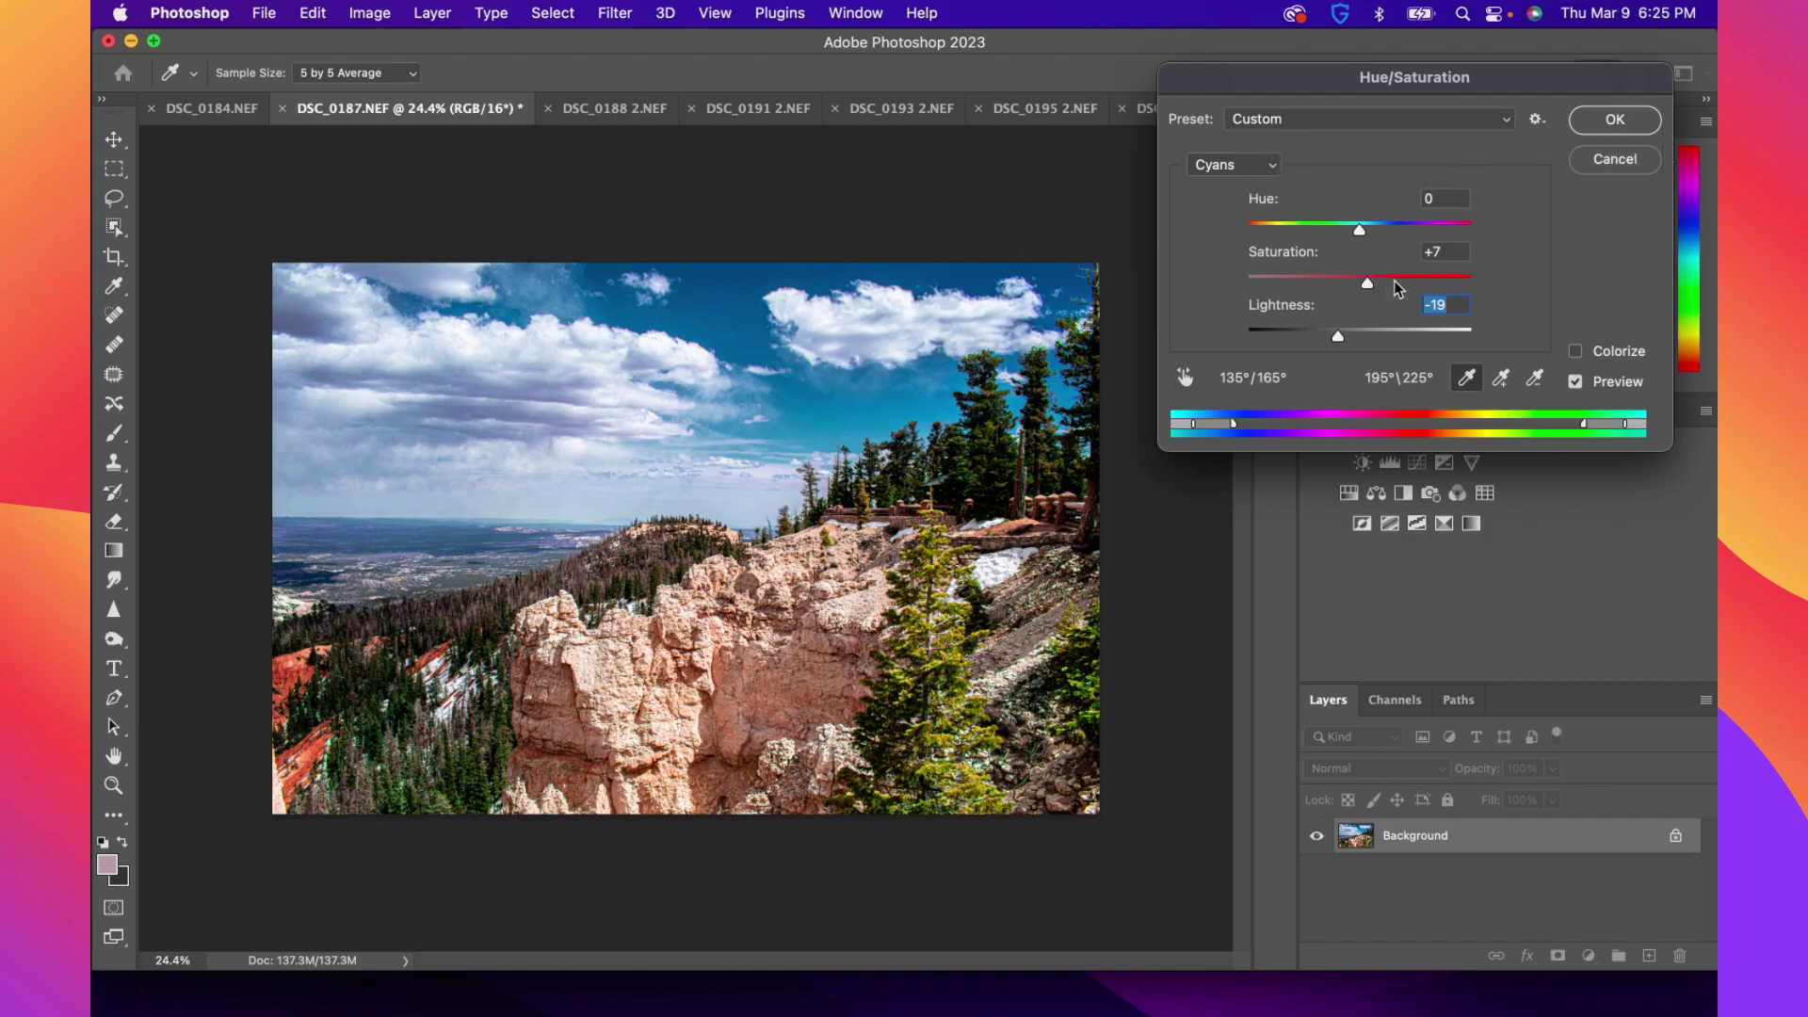
drag(1401, 287, 1367, 235)
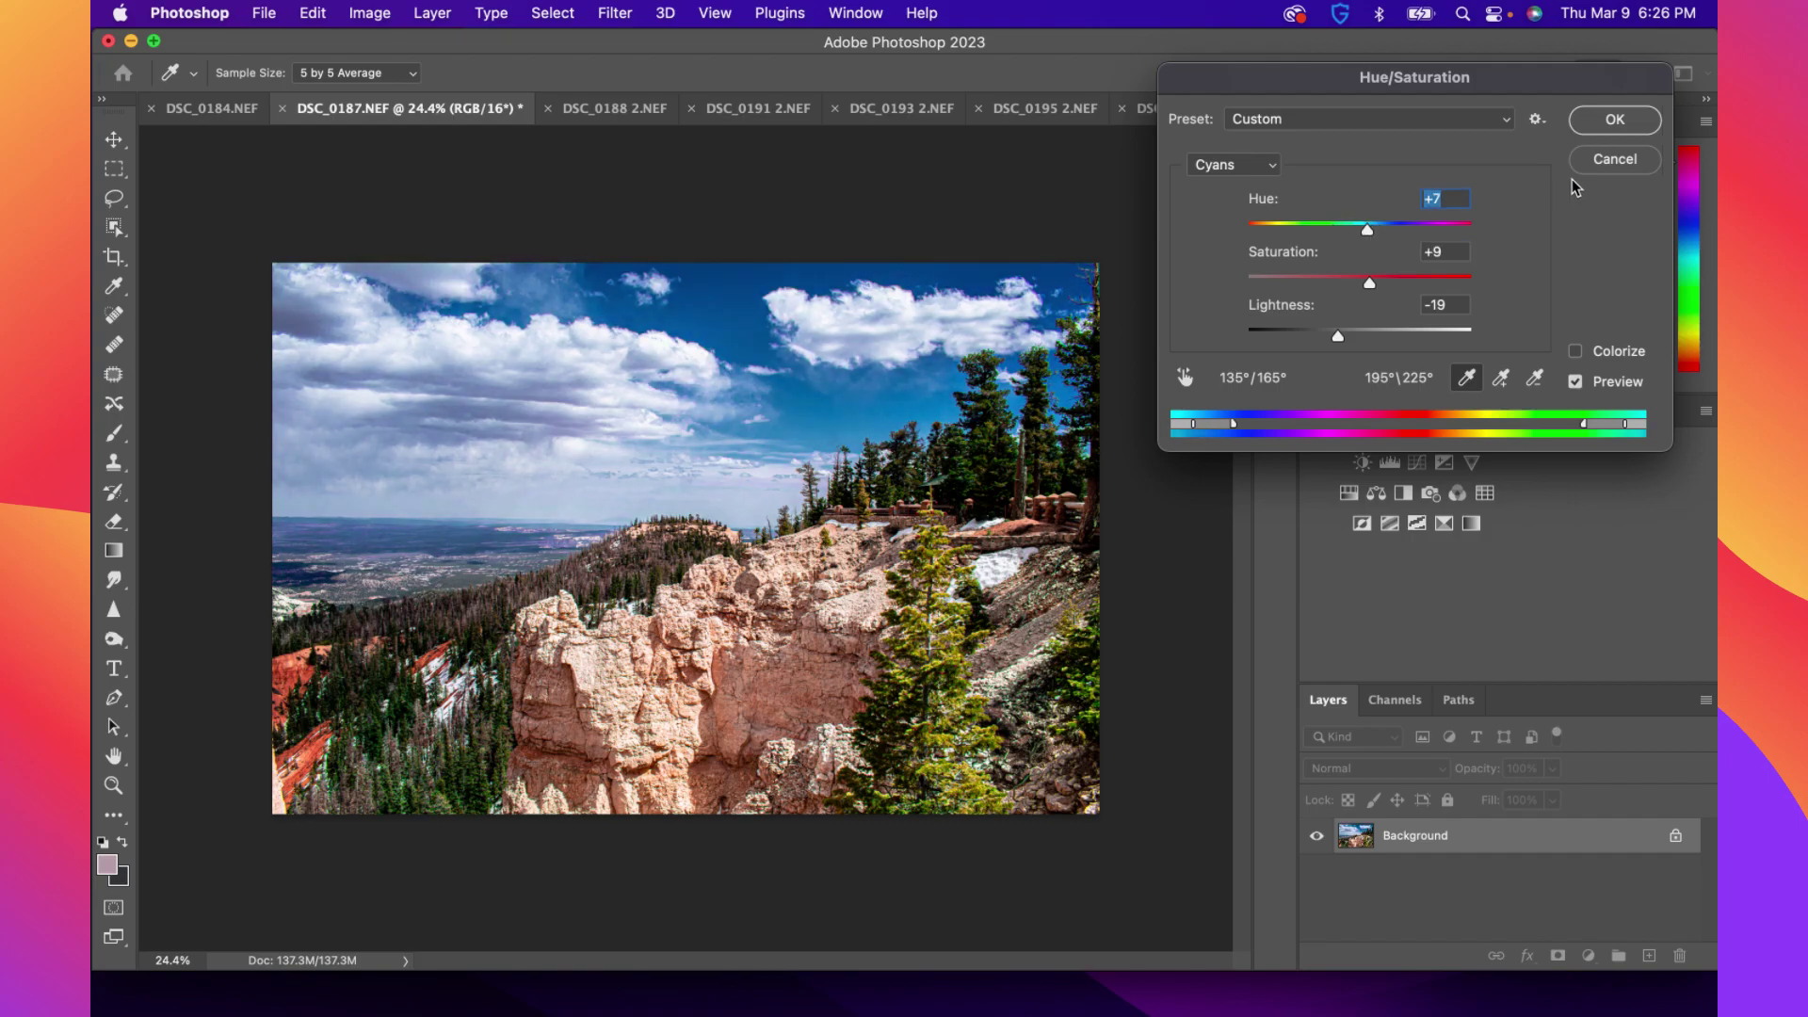
Apply the Hue/Saturation changes and lighten the clouds and blue sky with the Dodge tool on Midtones at 25% exposure
click(1614, 120)
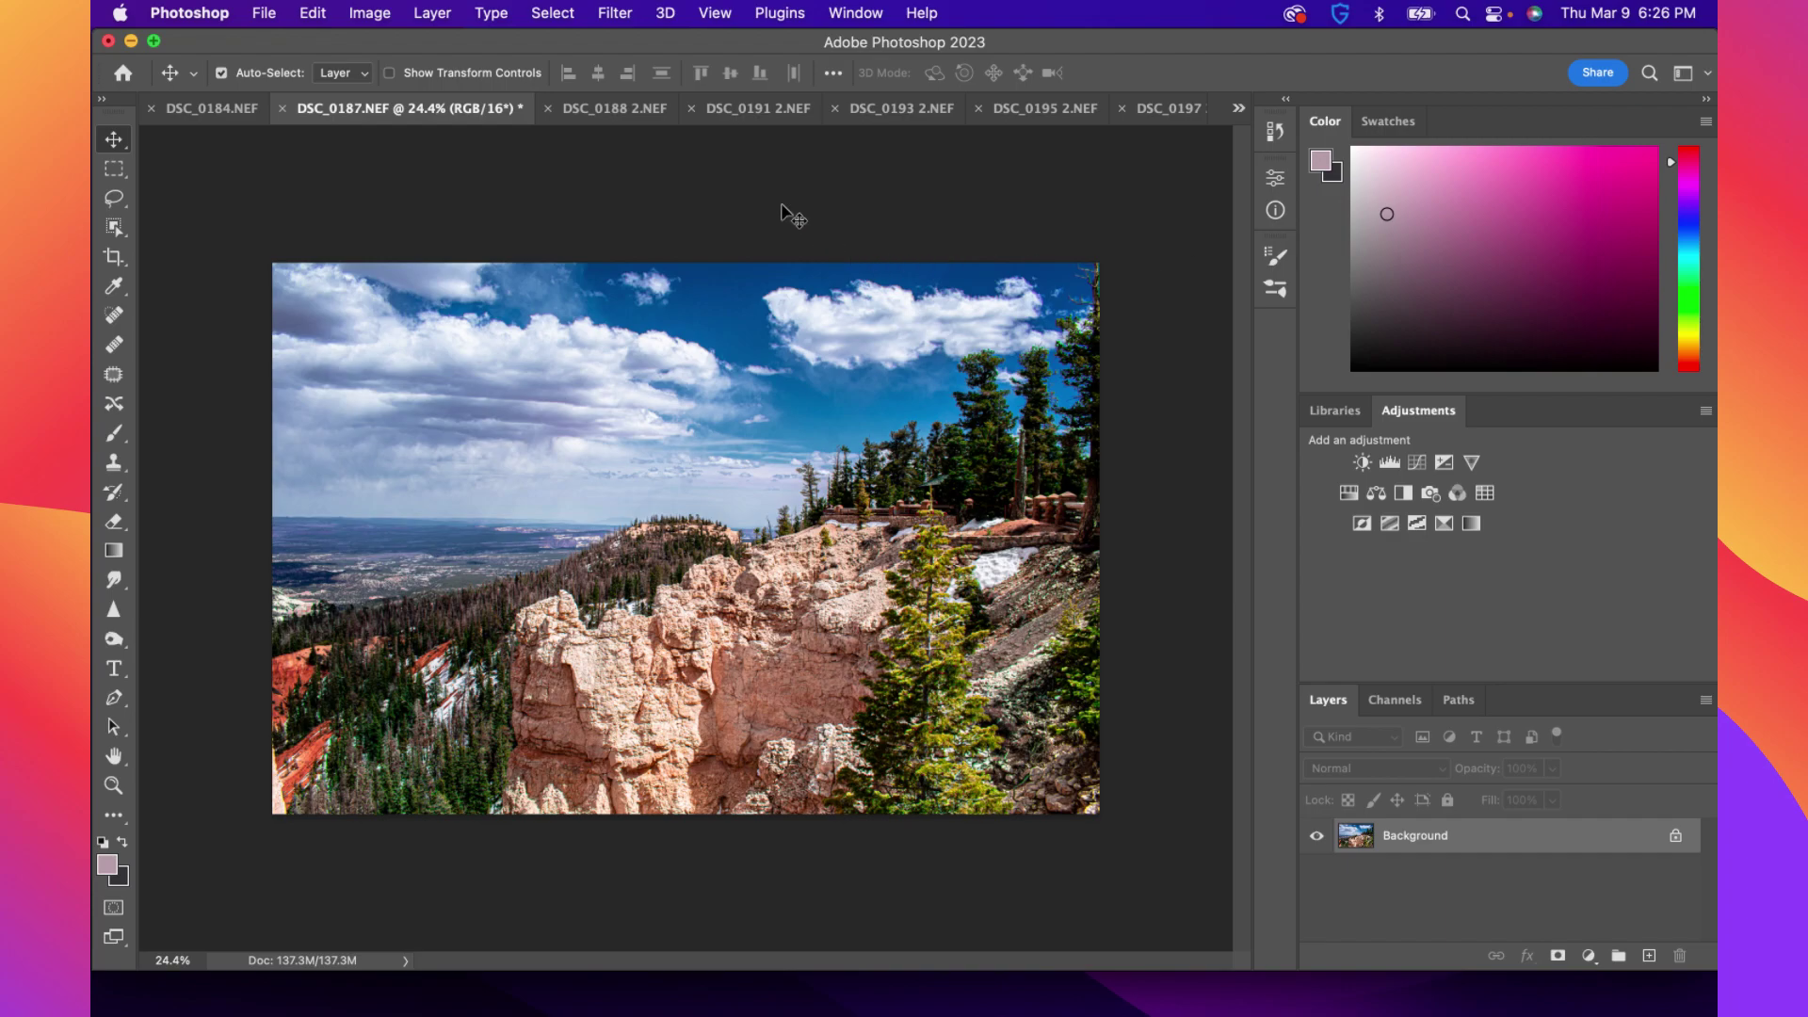
click(114, 639)
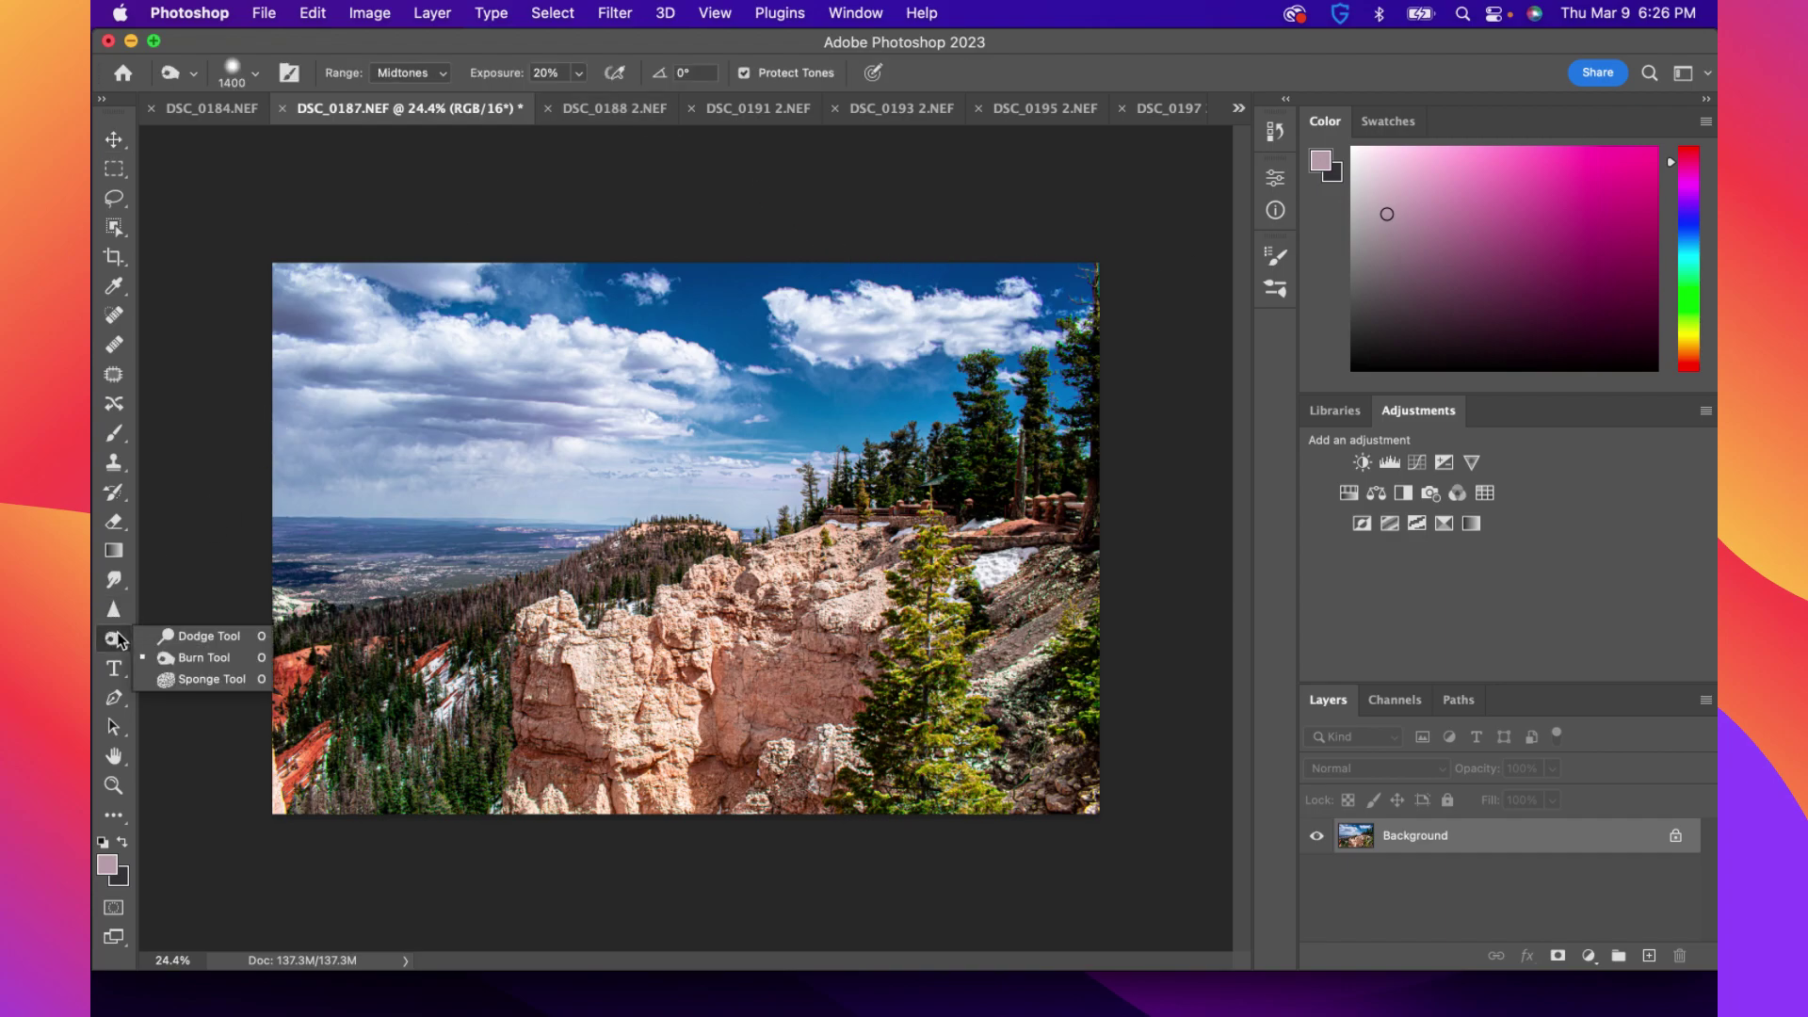
click(172, 640)
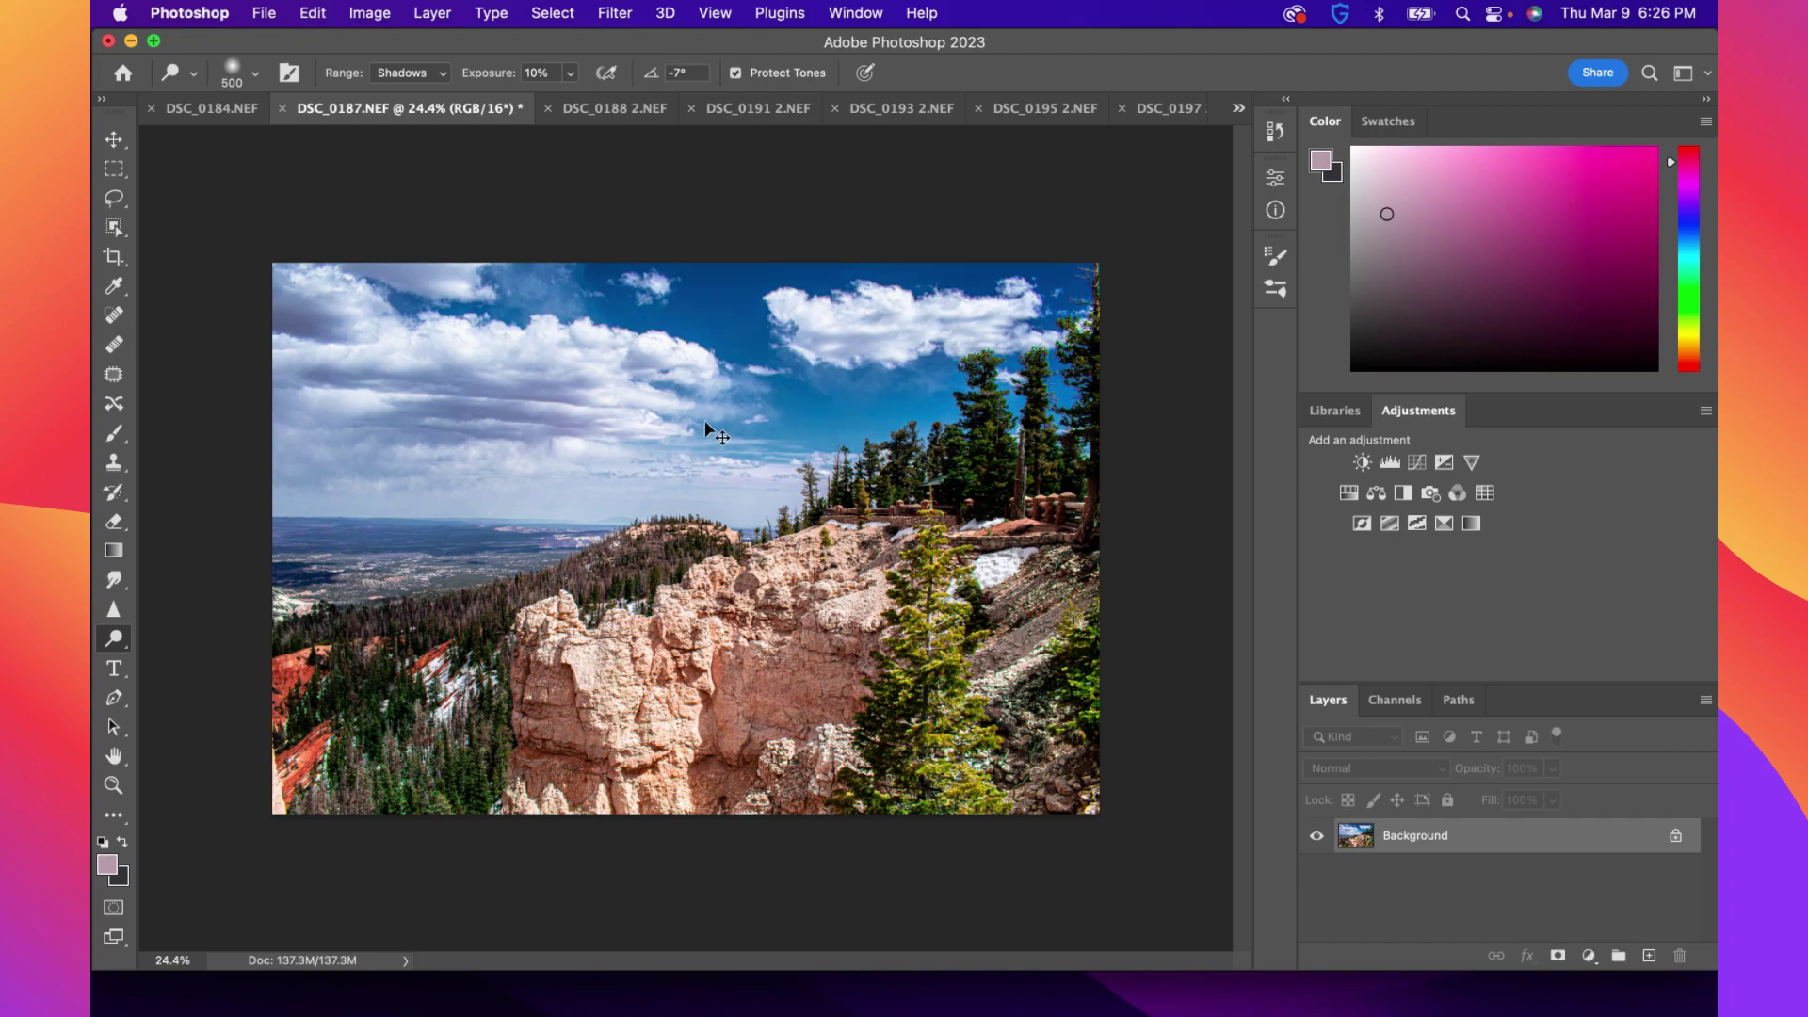
click(407, 72)
click(413, 94)
mouse_move(339, 285)
mouse_down()
mouse_move(692, 287)
mouse_move(651, 304)
mouse_move(947, 291)
mouse_move(861, 284)
mouse_move(831, 306)
mouse_move(841, 323)
mouse_move(764, 339)
mouse_move(984, 320)
mouse_move(953, 299)
mouse_move(834, 362)
mouse_move(1027, 366)
mouse_move(880, 406)
mouse_move(710, 366)
mouse_move(878, 374)
mouse_move(539, 352)
mouse_move(701, 358)
mouse_move(386, 411)
mouse_move(481, 433)
mouse_move(272, 478)
mouse_move(259, 434)
mouse_move(345, 430)
mouse_move(347, 397)
mouse_move(527, 341)
mouse_move(541, 319)
mouse_move(369, 319)
mouse_move(475, 313)
mouse_move(368, 350)
mouse_move(425, 355)
mouse_move(496, 292)
mouse_move(373, 310)
mouse_move(297, 290)
mouse_move(632, 304)
mouse_move(575, 361)
mouse_move(623, 396)
mouse_move(732, 419)
mouse_move(887, 404)
mouse_move(803, 435)
mouse_move(979, 373)
mouse_move(787, 397)
mouse_move(660, 389)
mouse_move(672, 417)
mouse_move(577, 466)
mouse_move(366, 483)
mouse_move(667, 472)
mouse_move(417, 482)
mouse_move(310, 455)
mouse_move(547, 420)
mouse_move(363, 419)
mouse_move(731, 442)
mouse_move(678, 489)
mouse_move(812, 482)
mouse_move(796, 477)
mouse_move(975, 368)
mouse_move(1020, 381)
mouse_up()
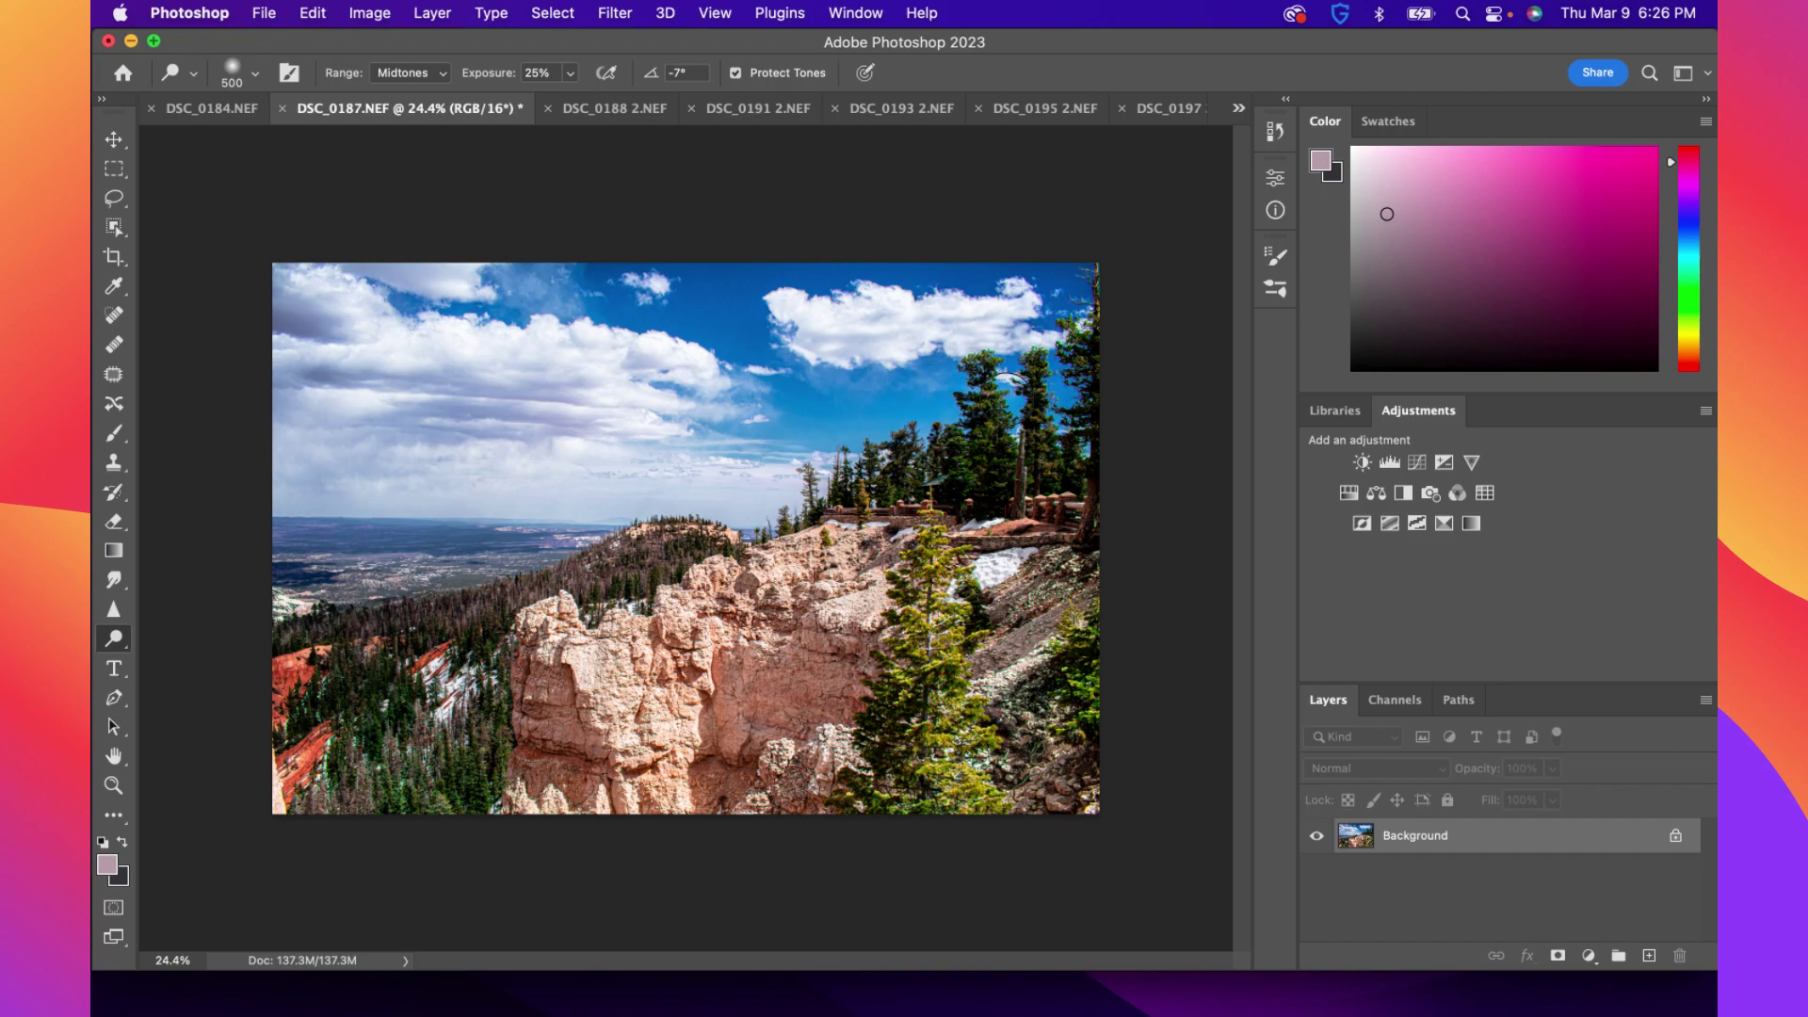
mouse_move(1064, 273)
mouse_down()
mouse_move(568, 297)
mouse_move(880, 306)
mouse_move(382, 298)
mouse_move(847, 291)
mouse_move(375, 298)
mouse_move(848, 300)
mouse_up()
Set the Dodge tool's range to Shadows, keeping its exposure at 25%
click(116, 643)
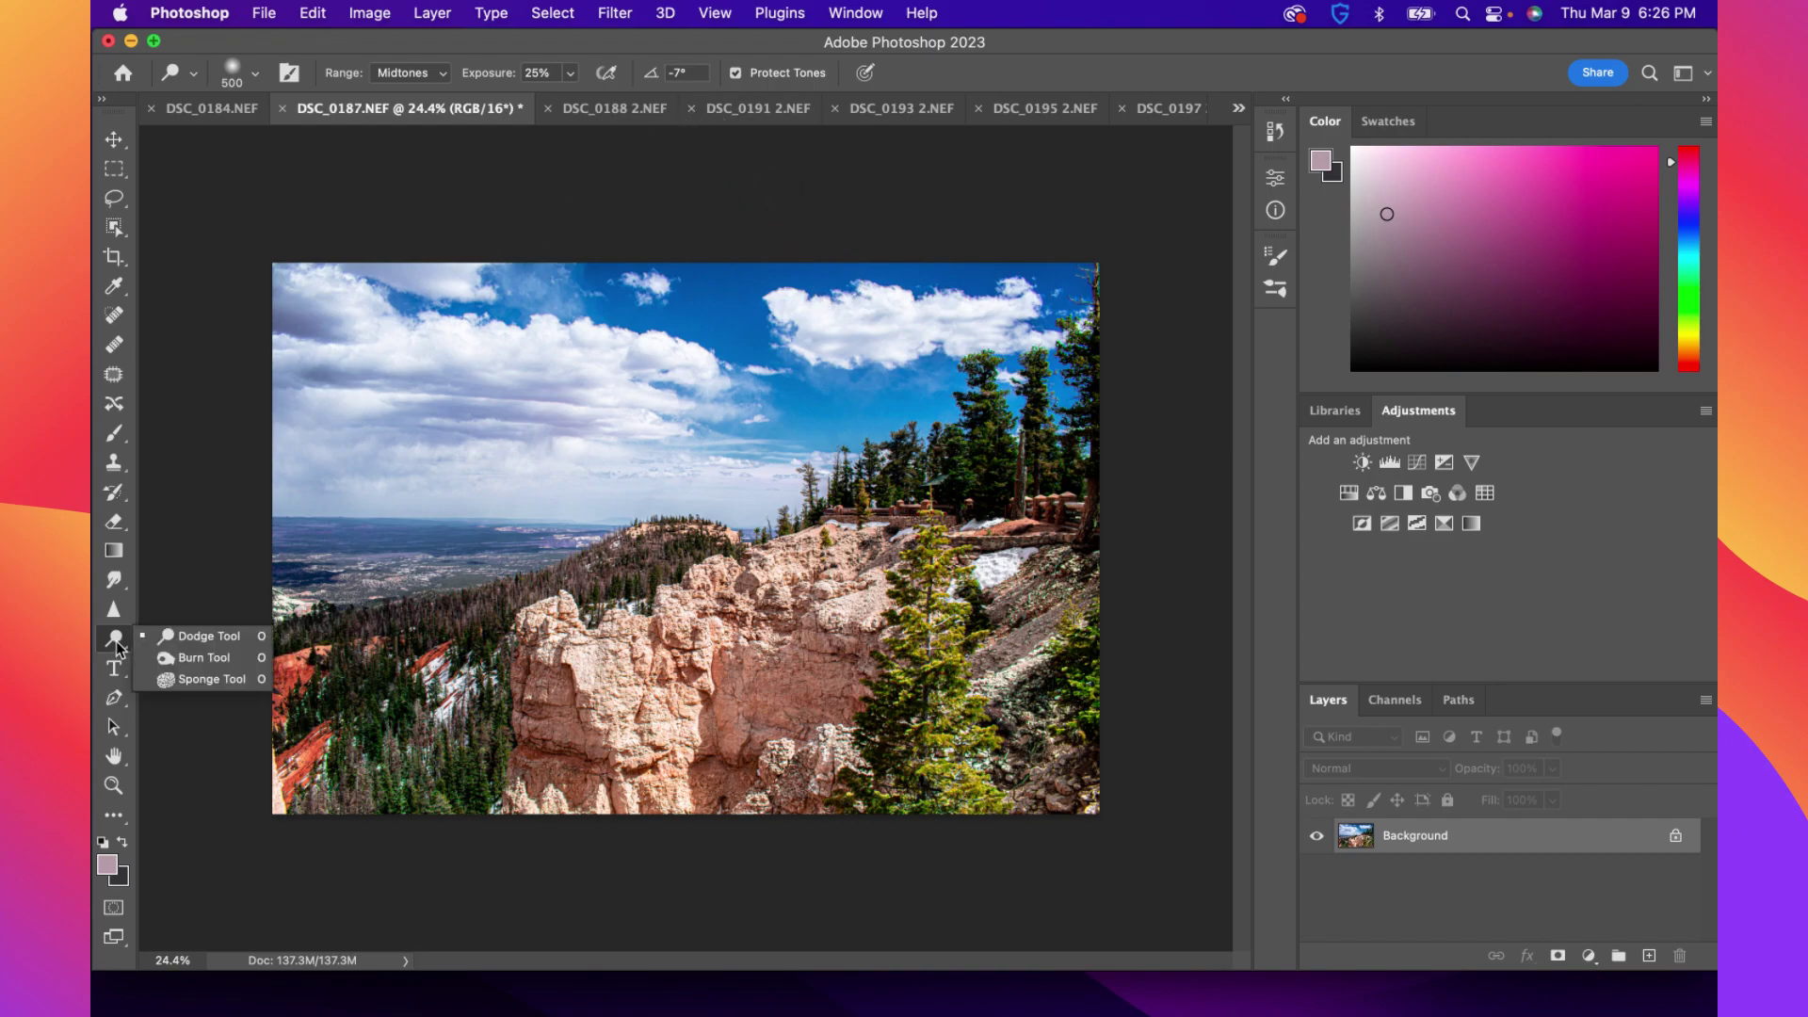
click(172, 636)
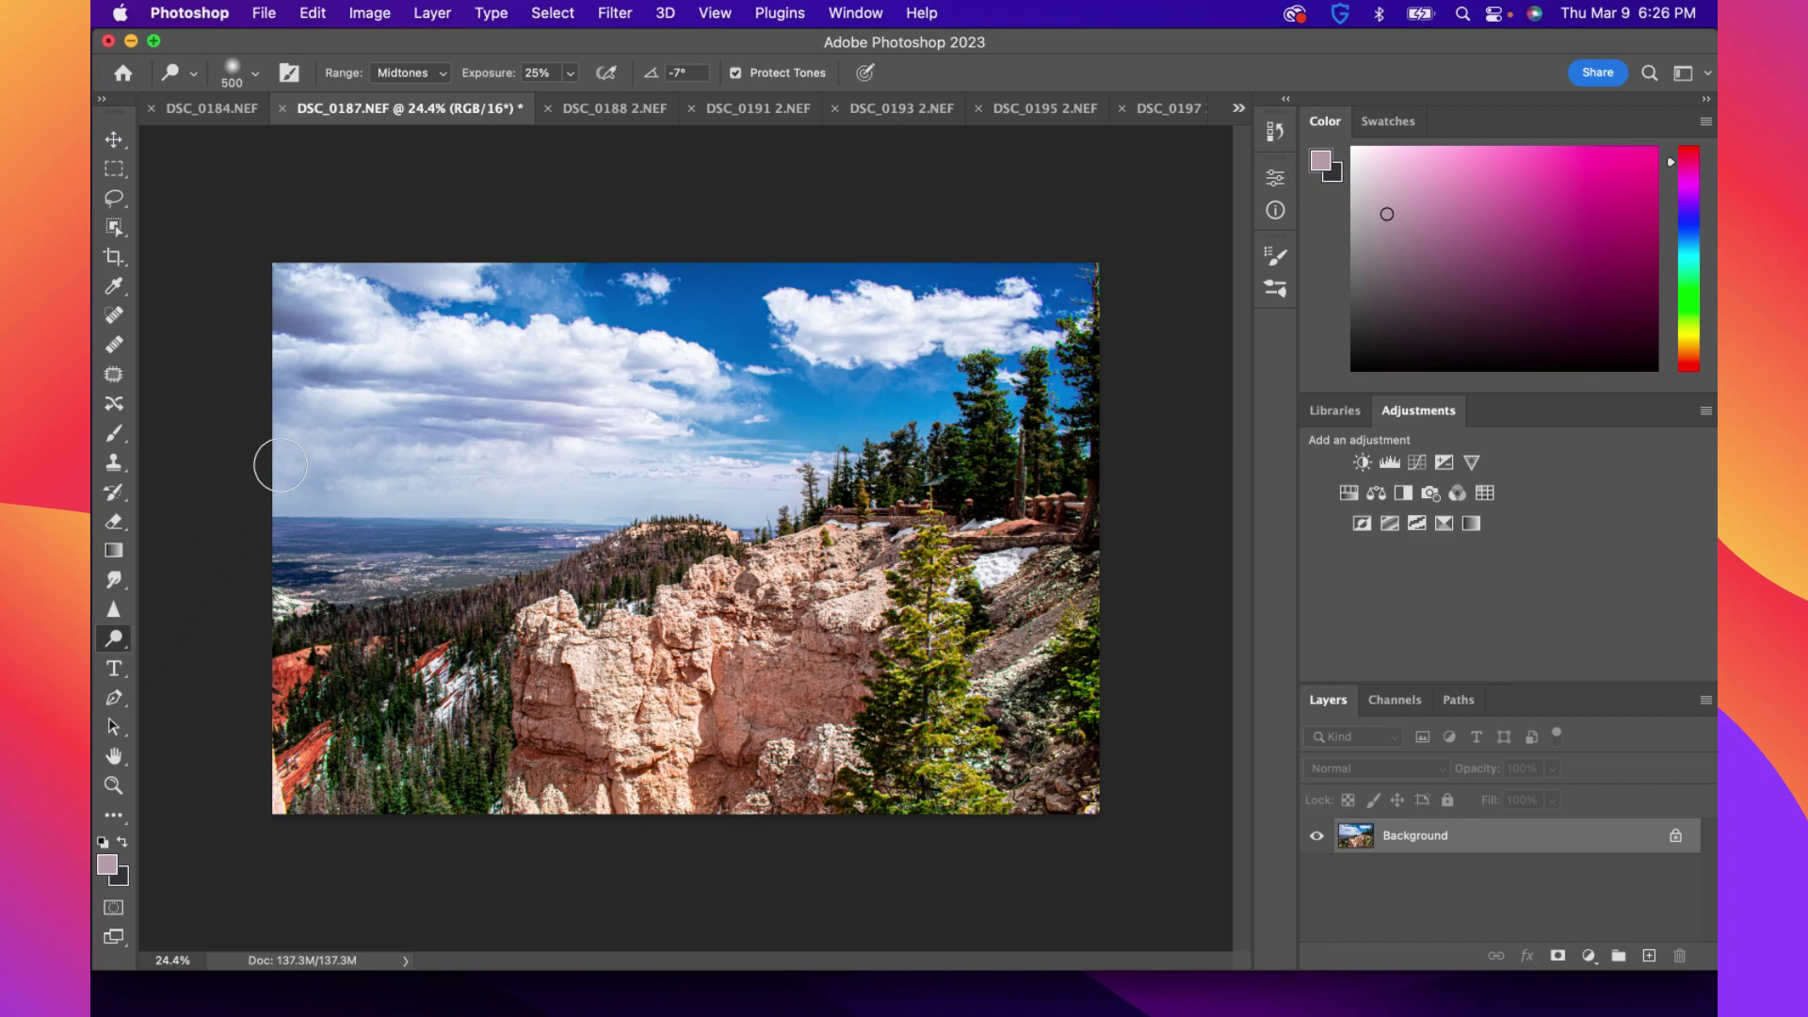
click(436, 74)
click(407, 51)
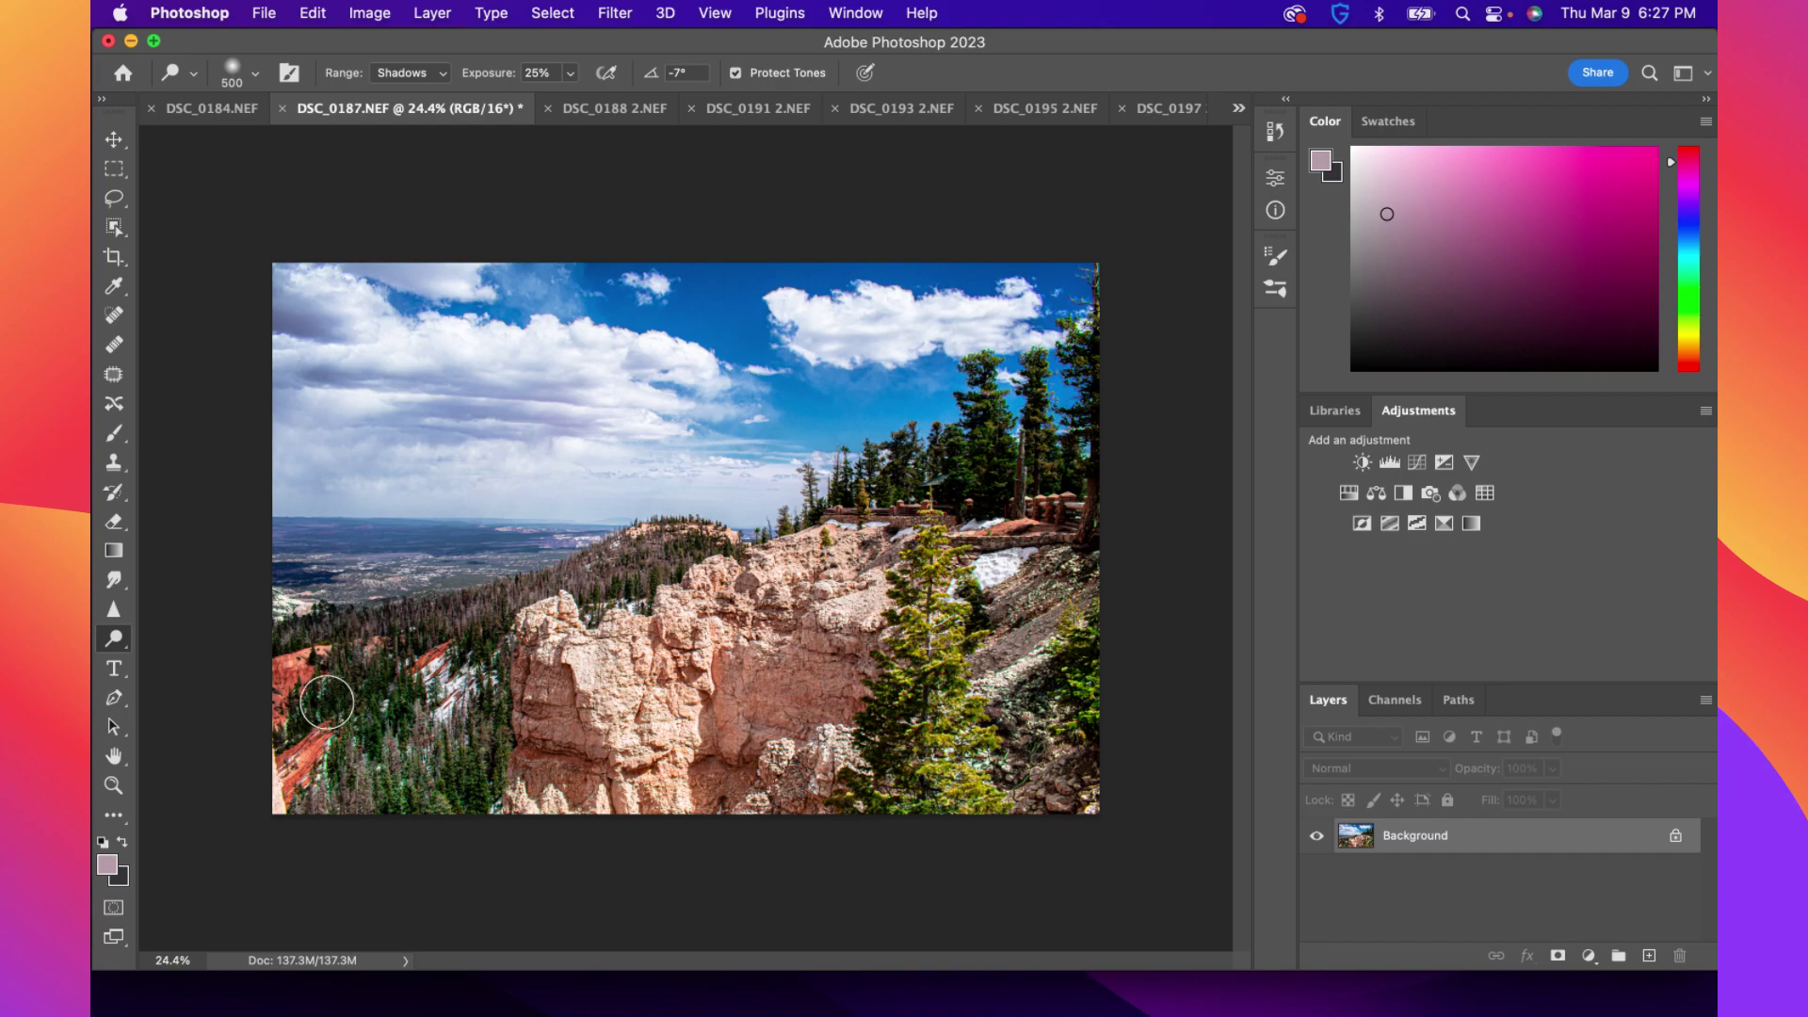
Examine the color fringing along the trees and snow in the forest between the red slopes and the cliff
scroll(327, 725, up, 2)
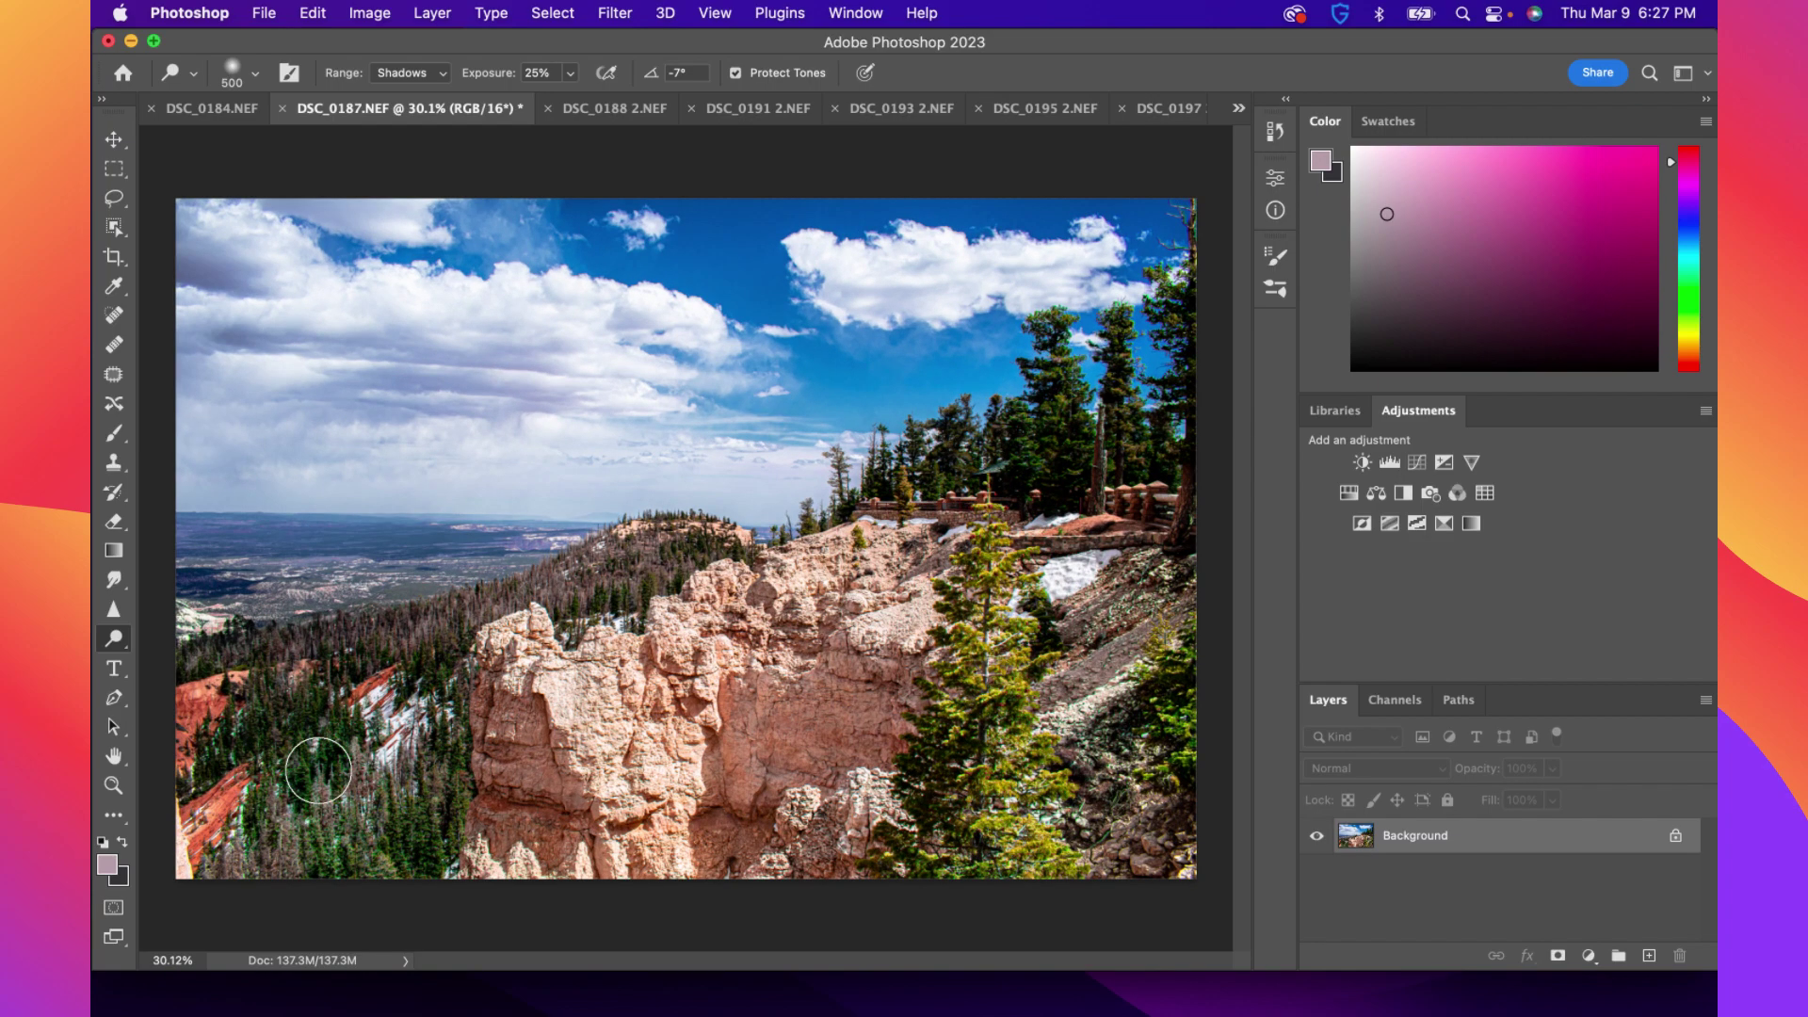
scroll(323, 764, up, 5)
scroll(410, 784, up, 2)
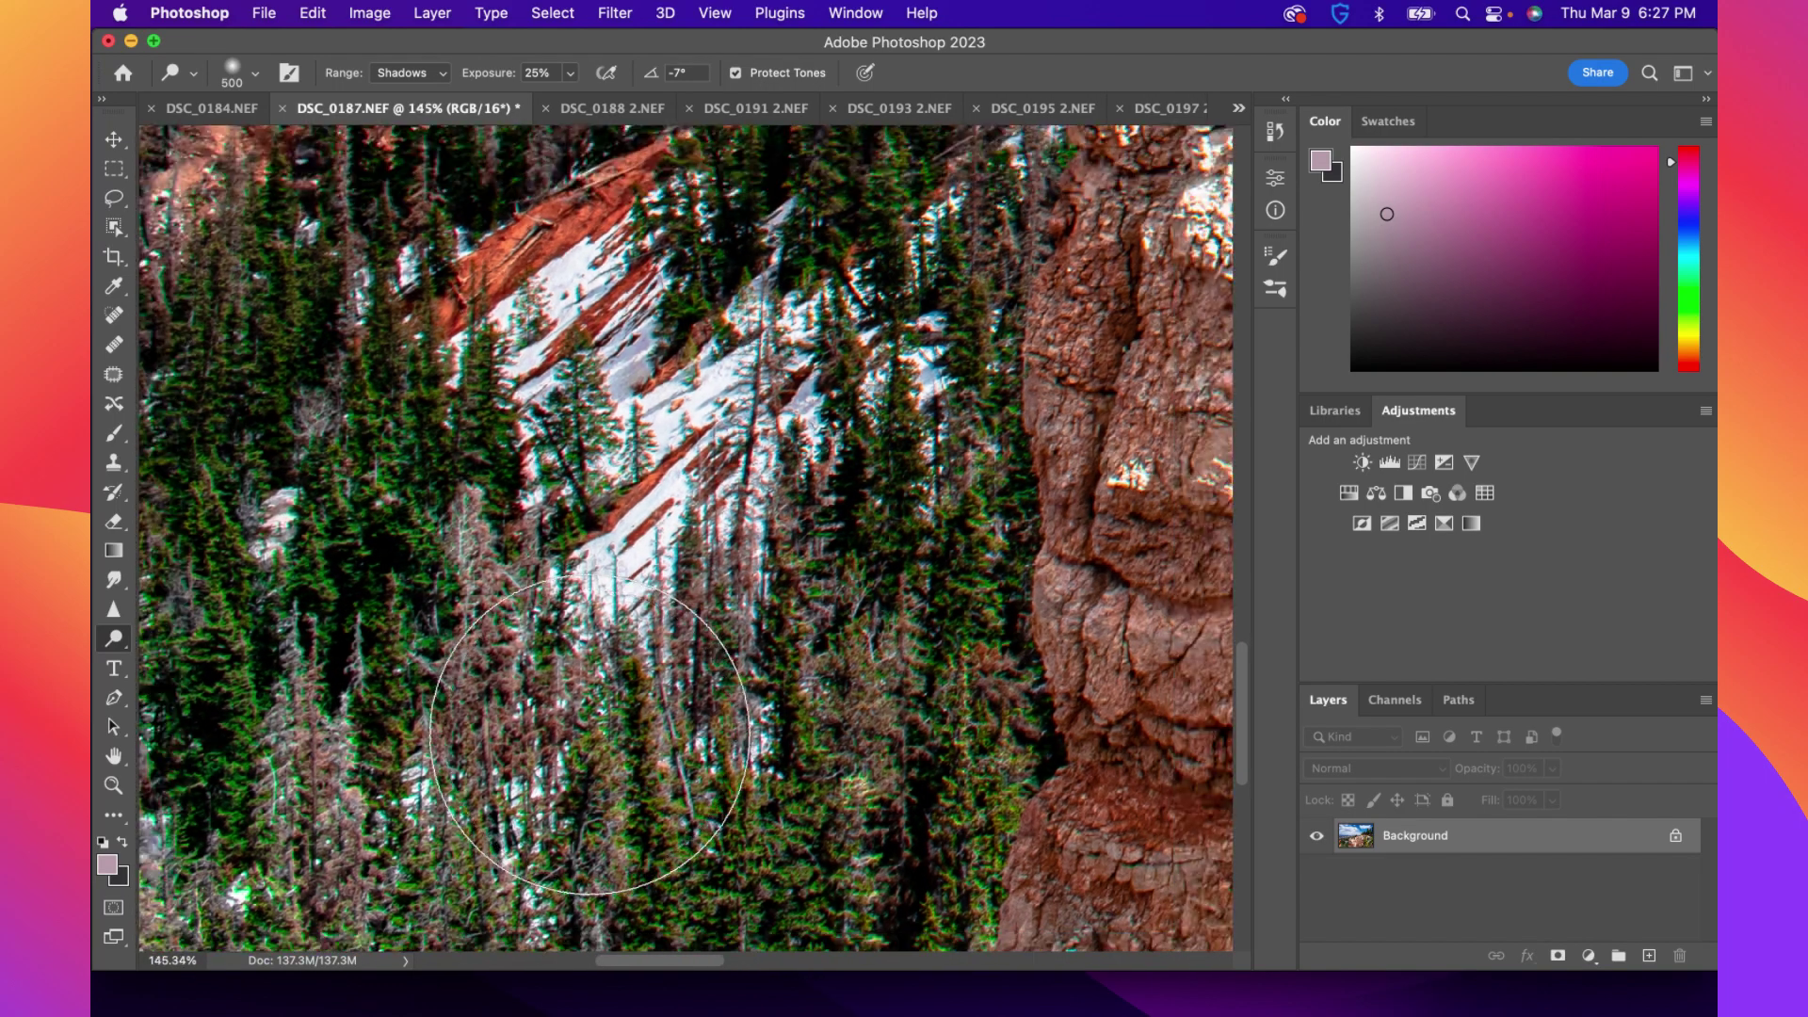
scroll(590, 735, down, 10)
scroll(581, 657, up, 4)
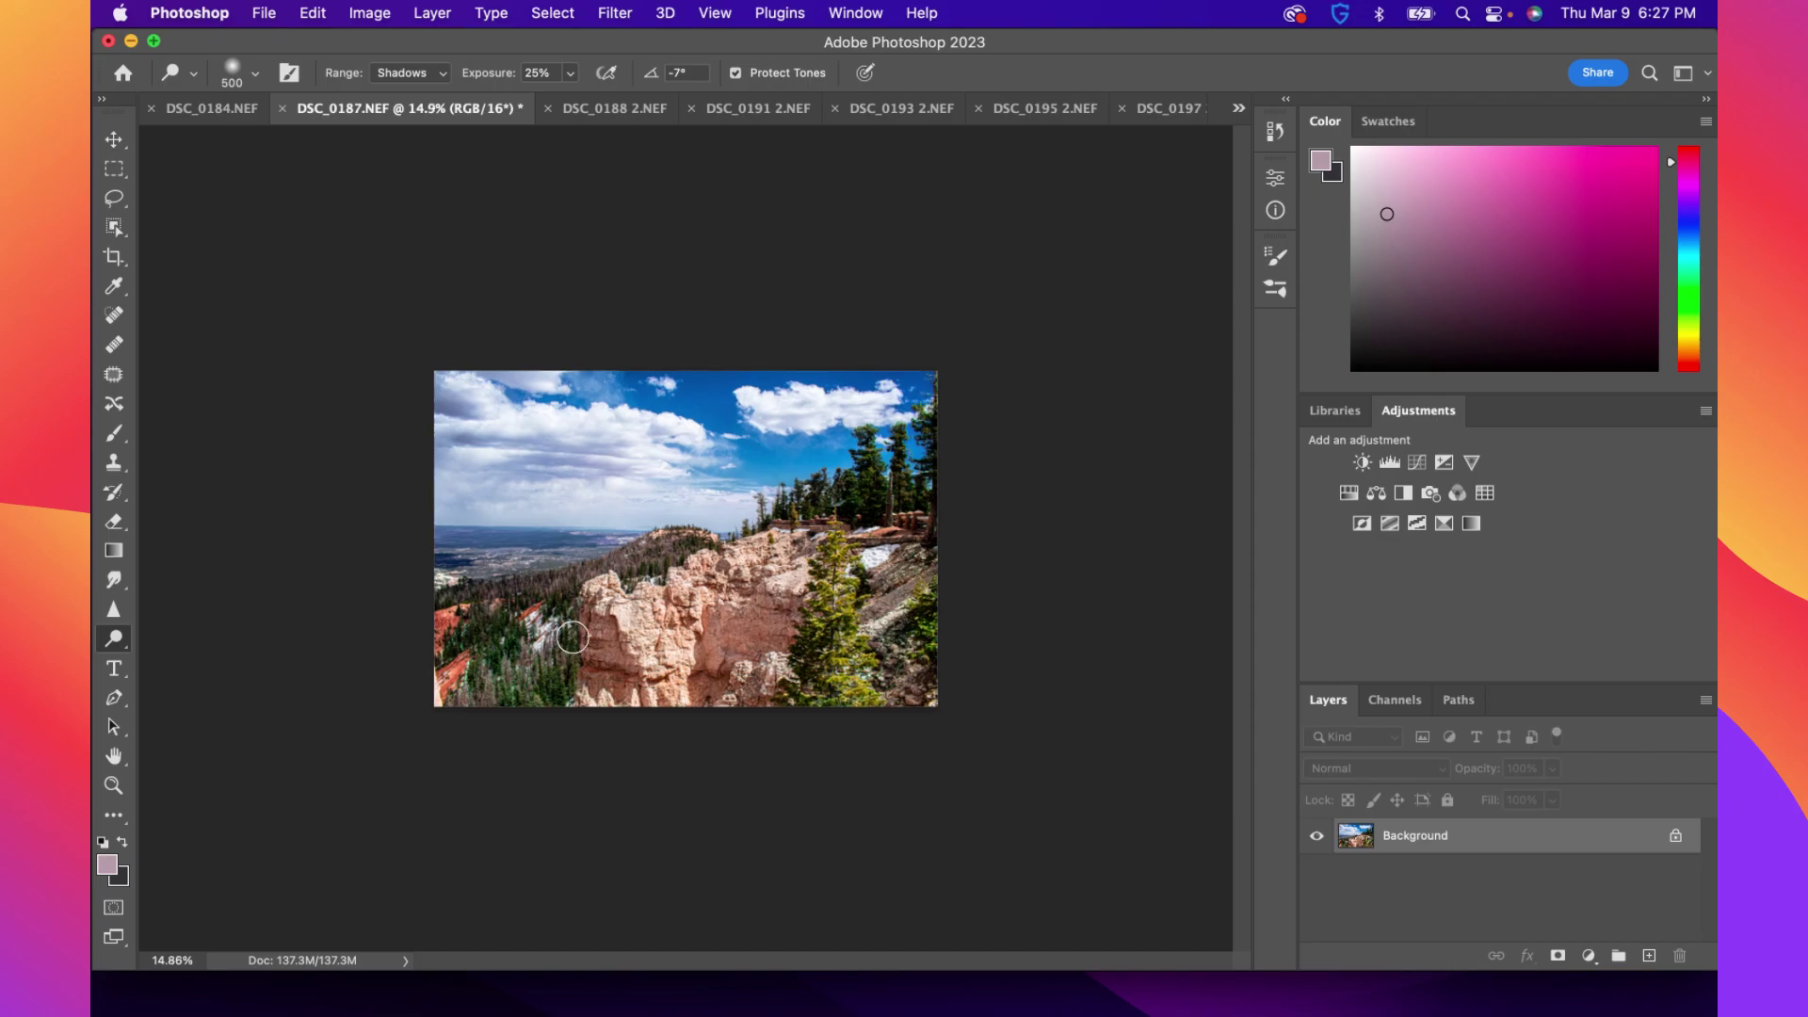
scroll(479, 672, up, 1)
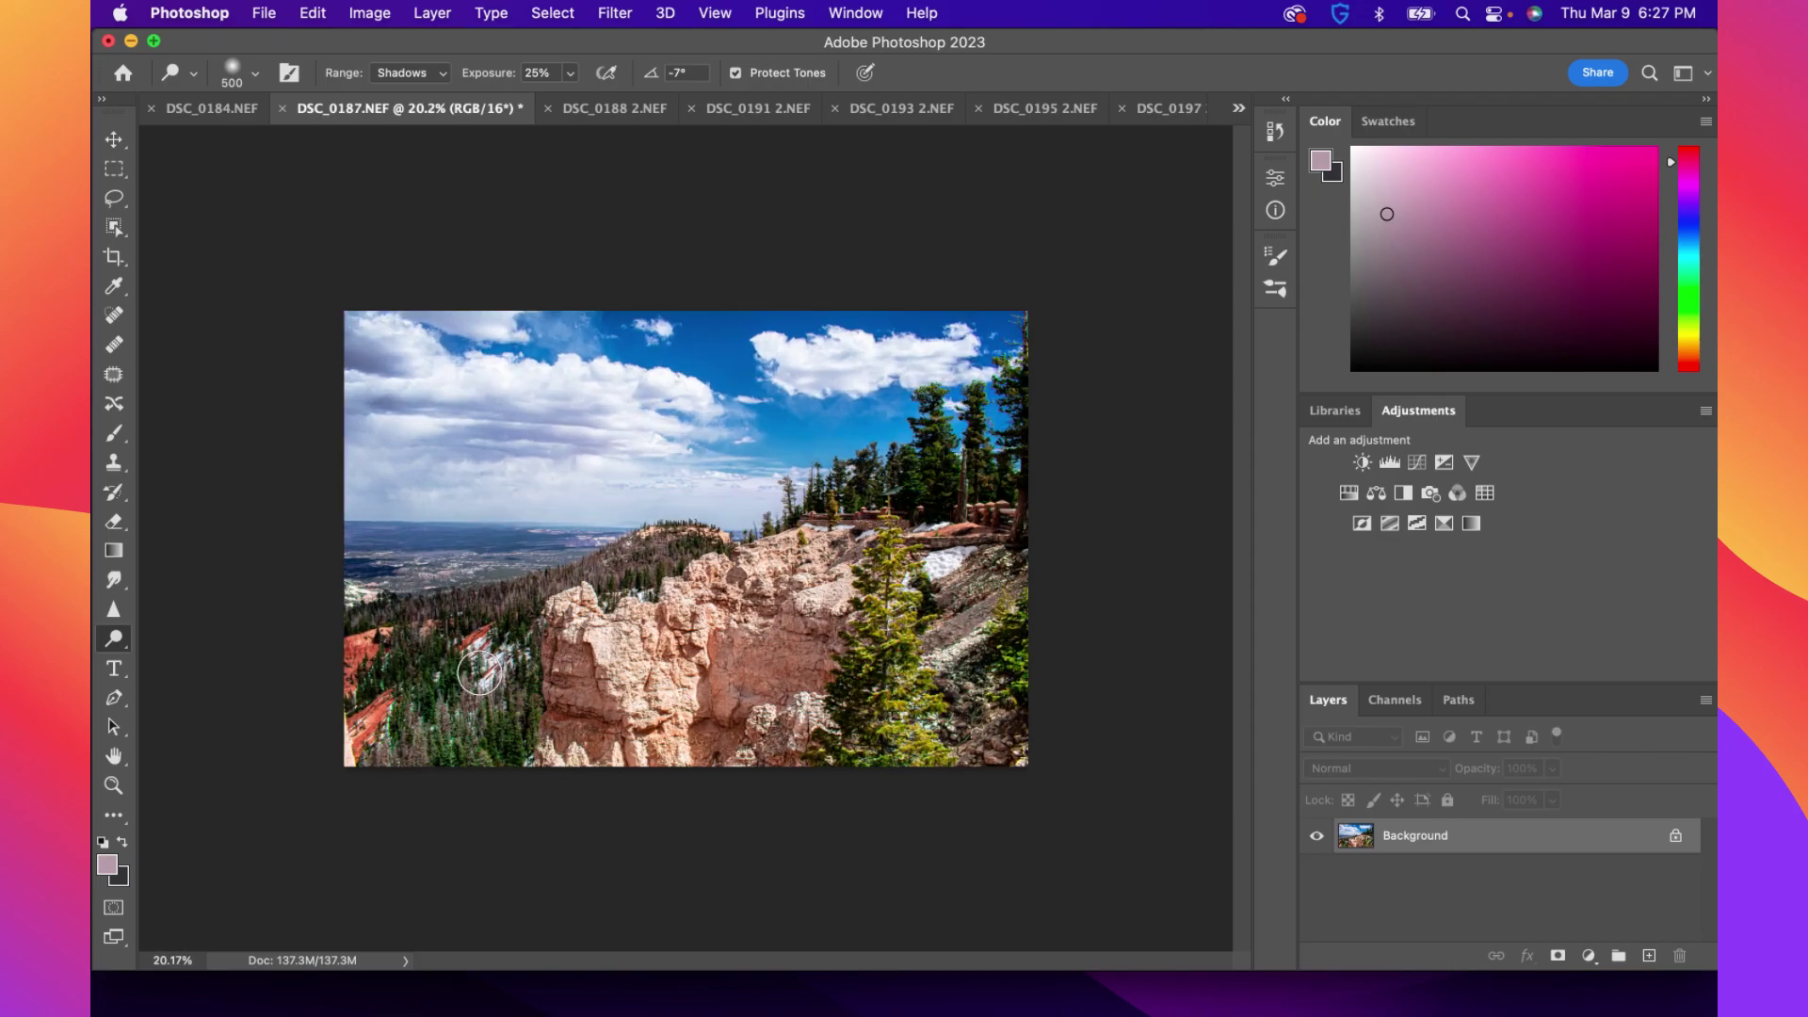
scroll(478, 671, up, 2)
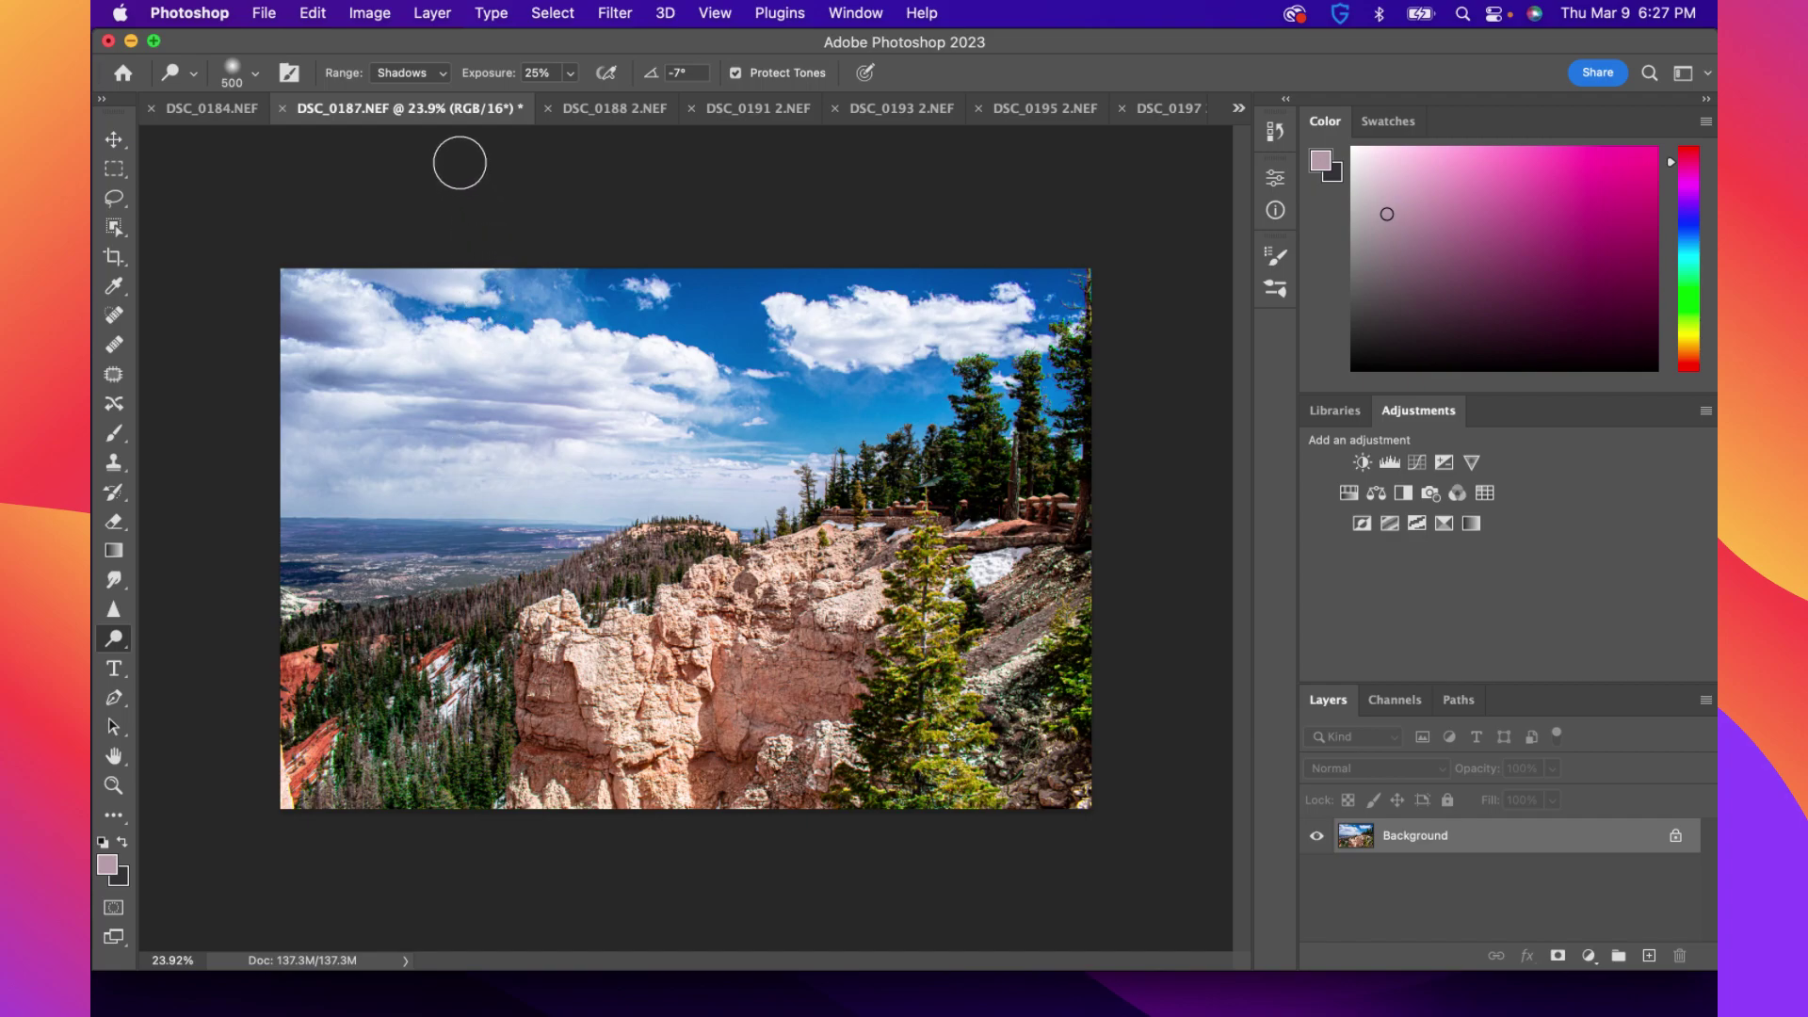
scroll(294, 801, up, 4)
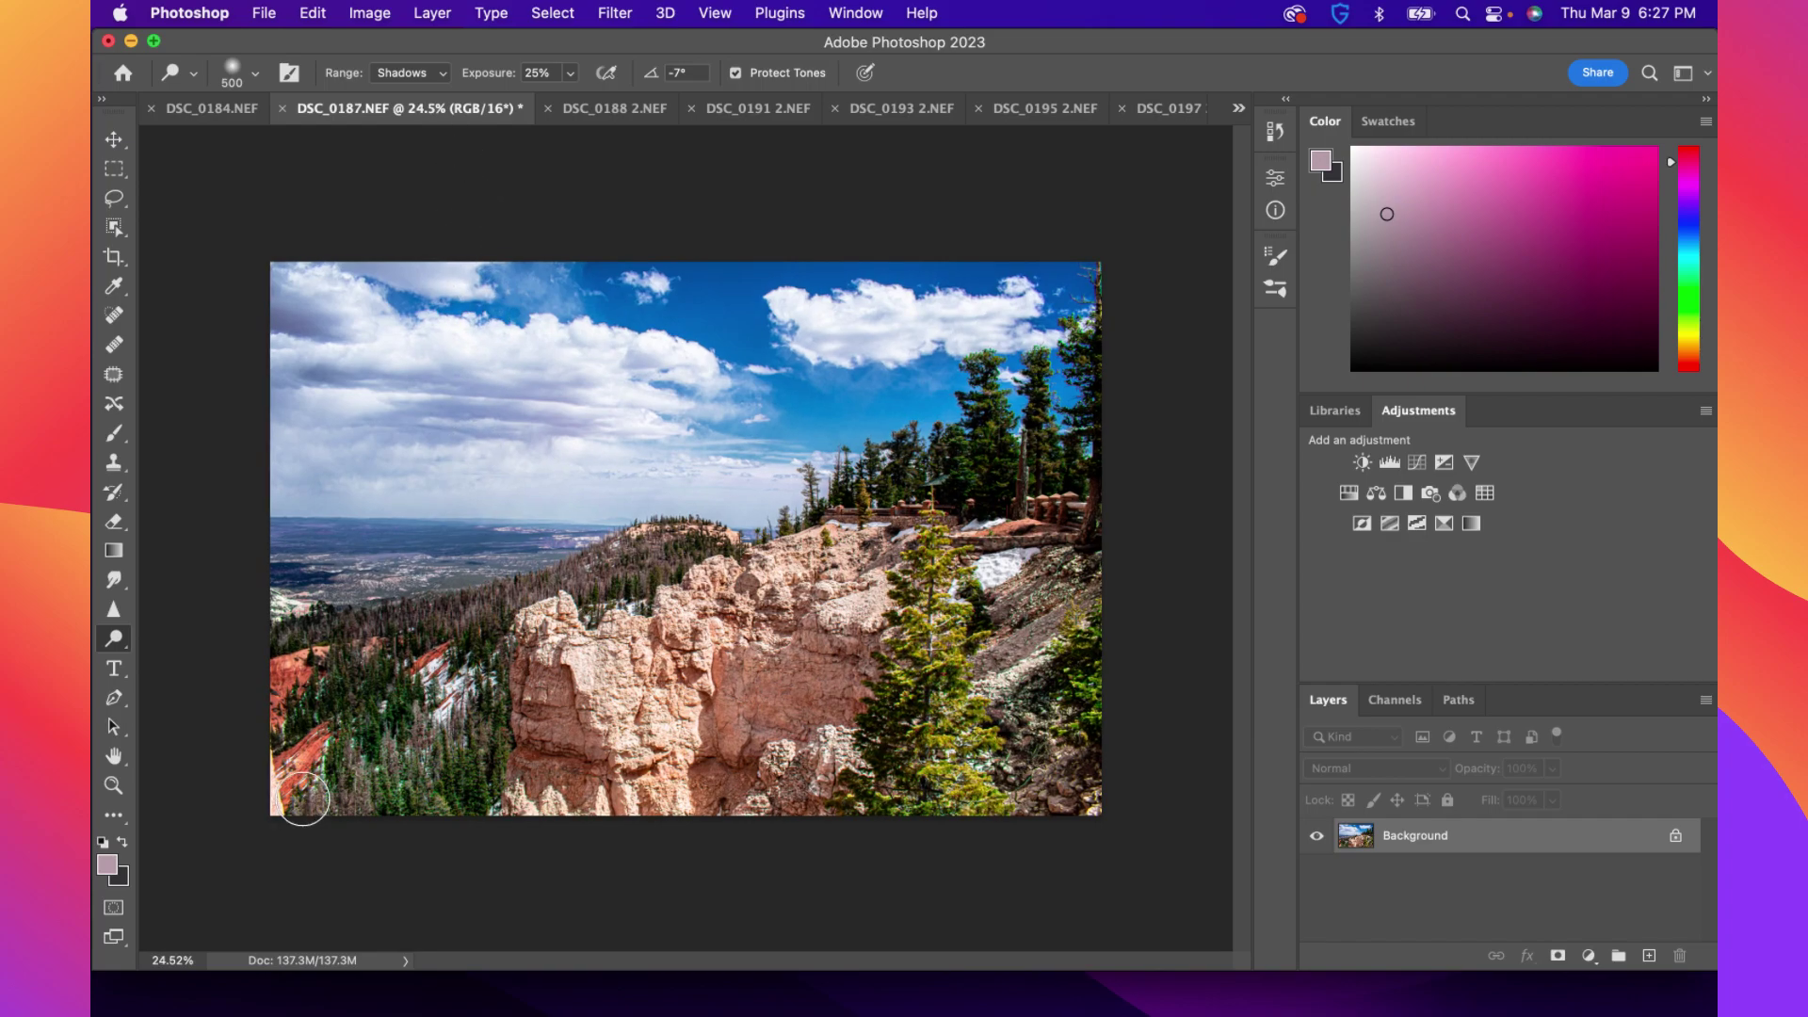
scroll(301, 808, up, 4)
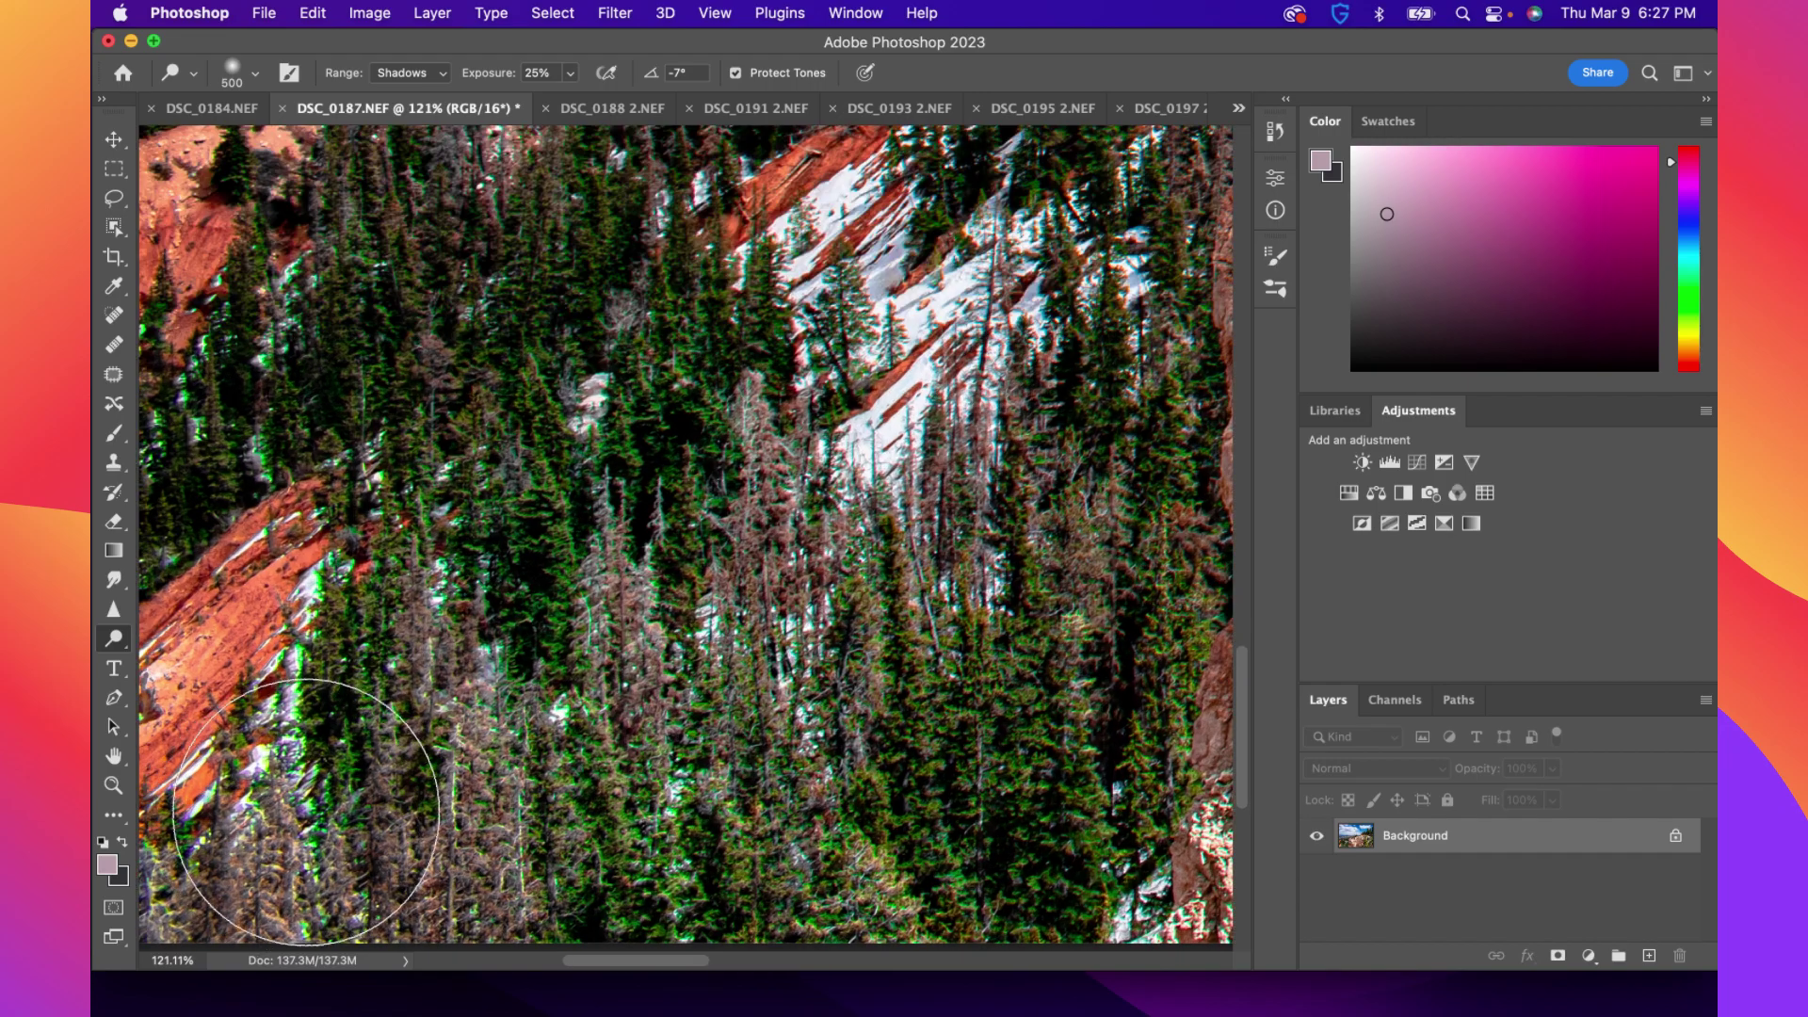
scroll(320, 810, up, 4)
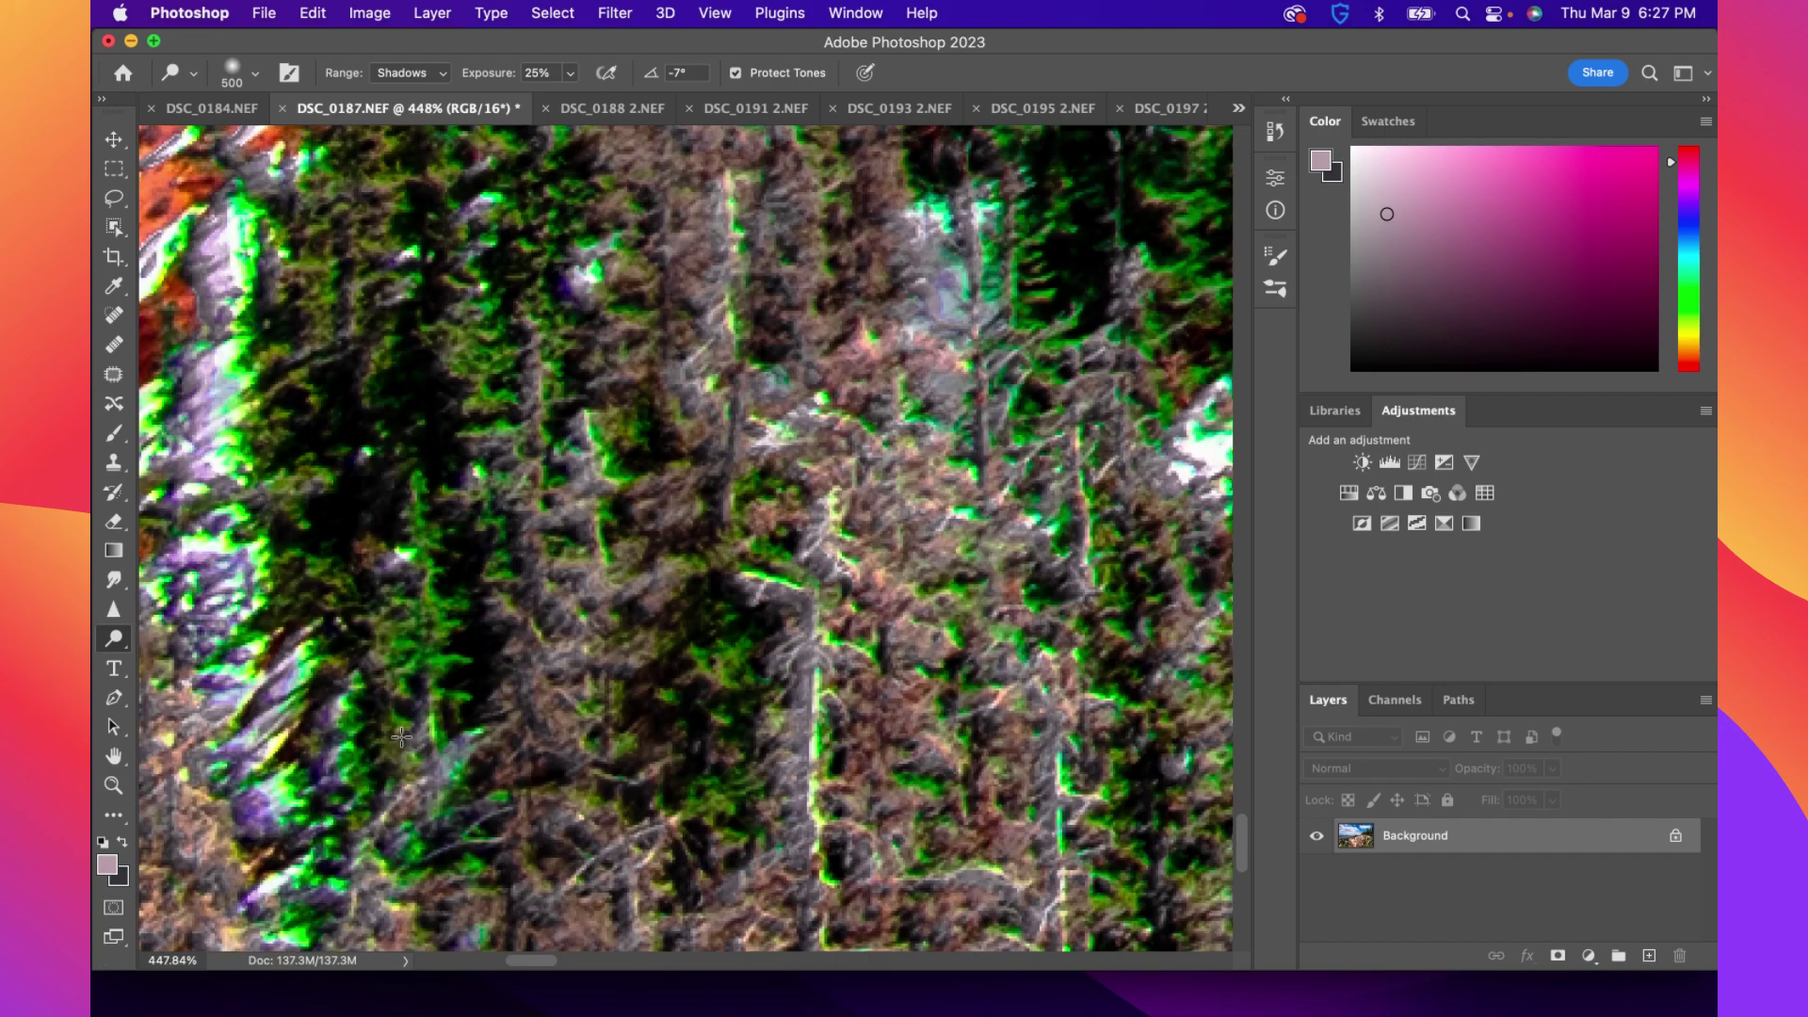
scroll(401, 736, down, 1)
scroll(312, 504, down, 2)
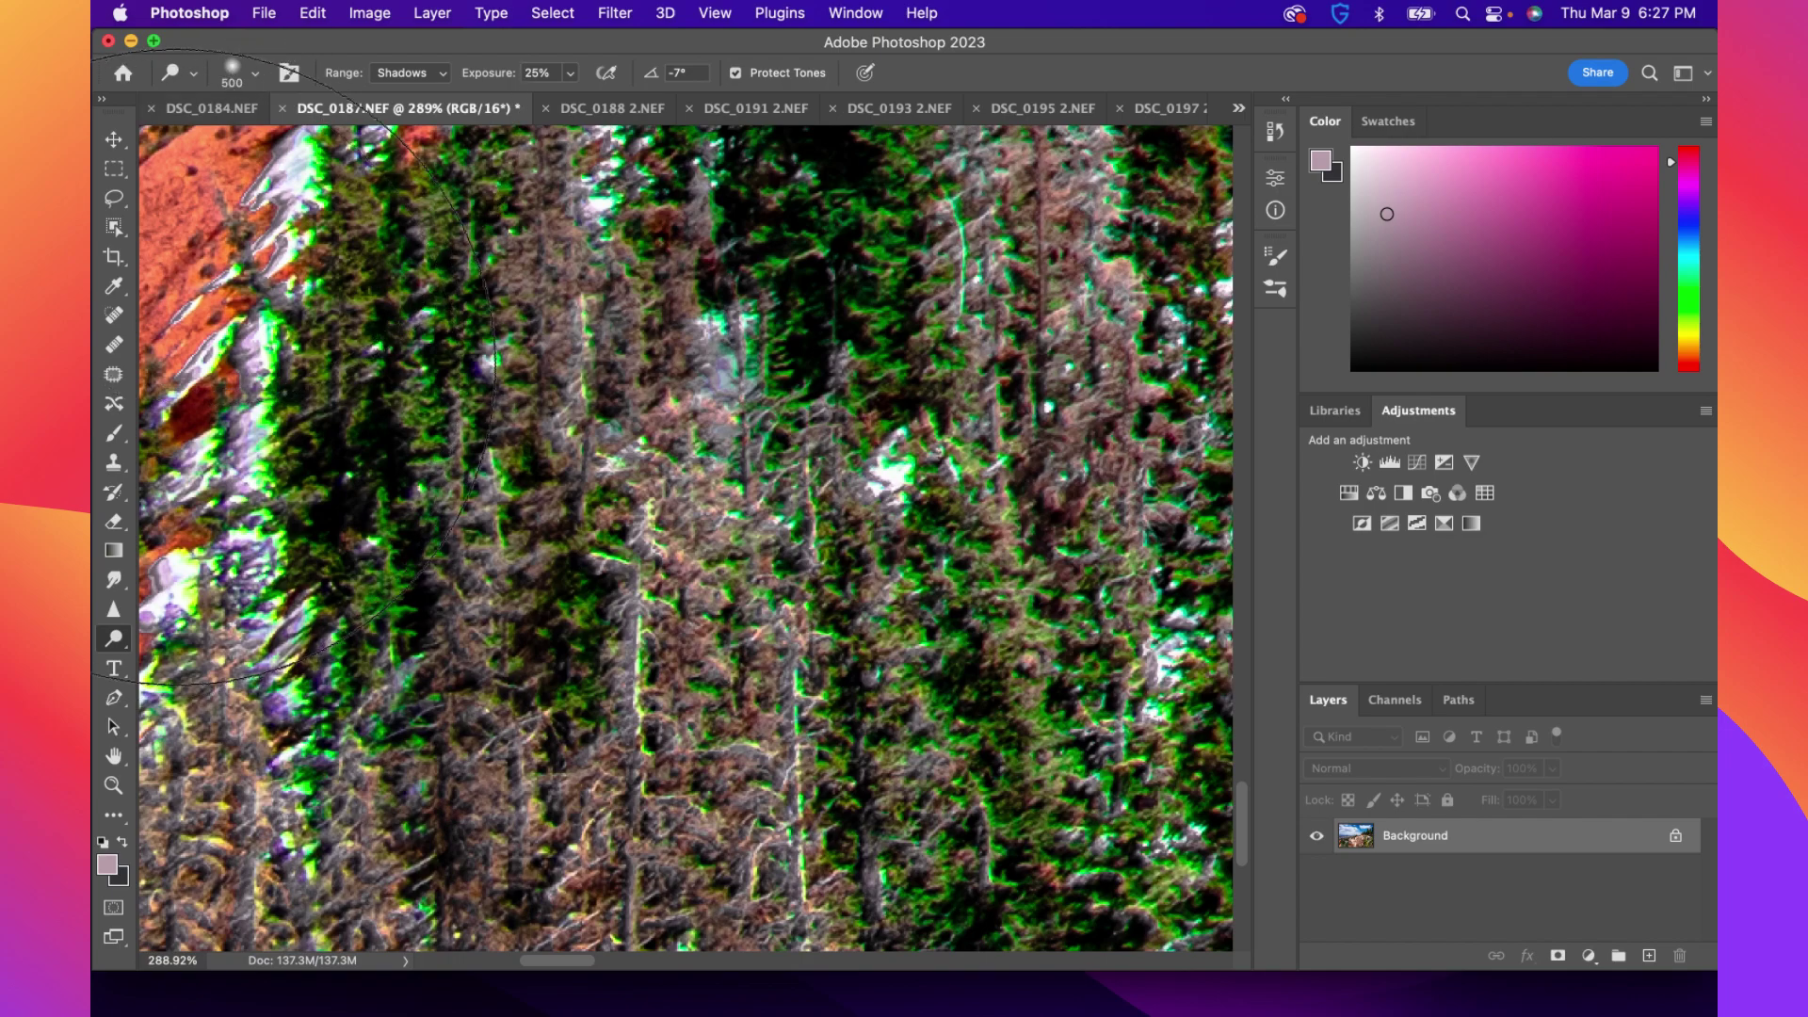
Switch to the Spot Healing Brush and set its size to 10 for the fringed snow edge beside the trees
click(113, 344)
click(114, 314)
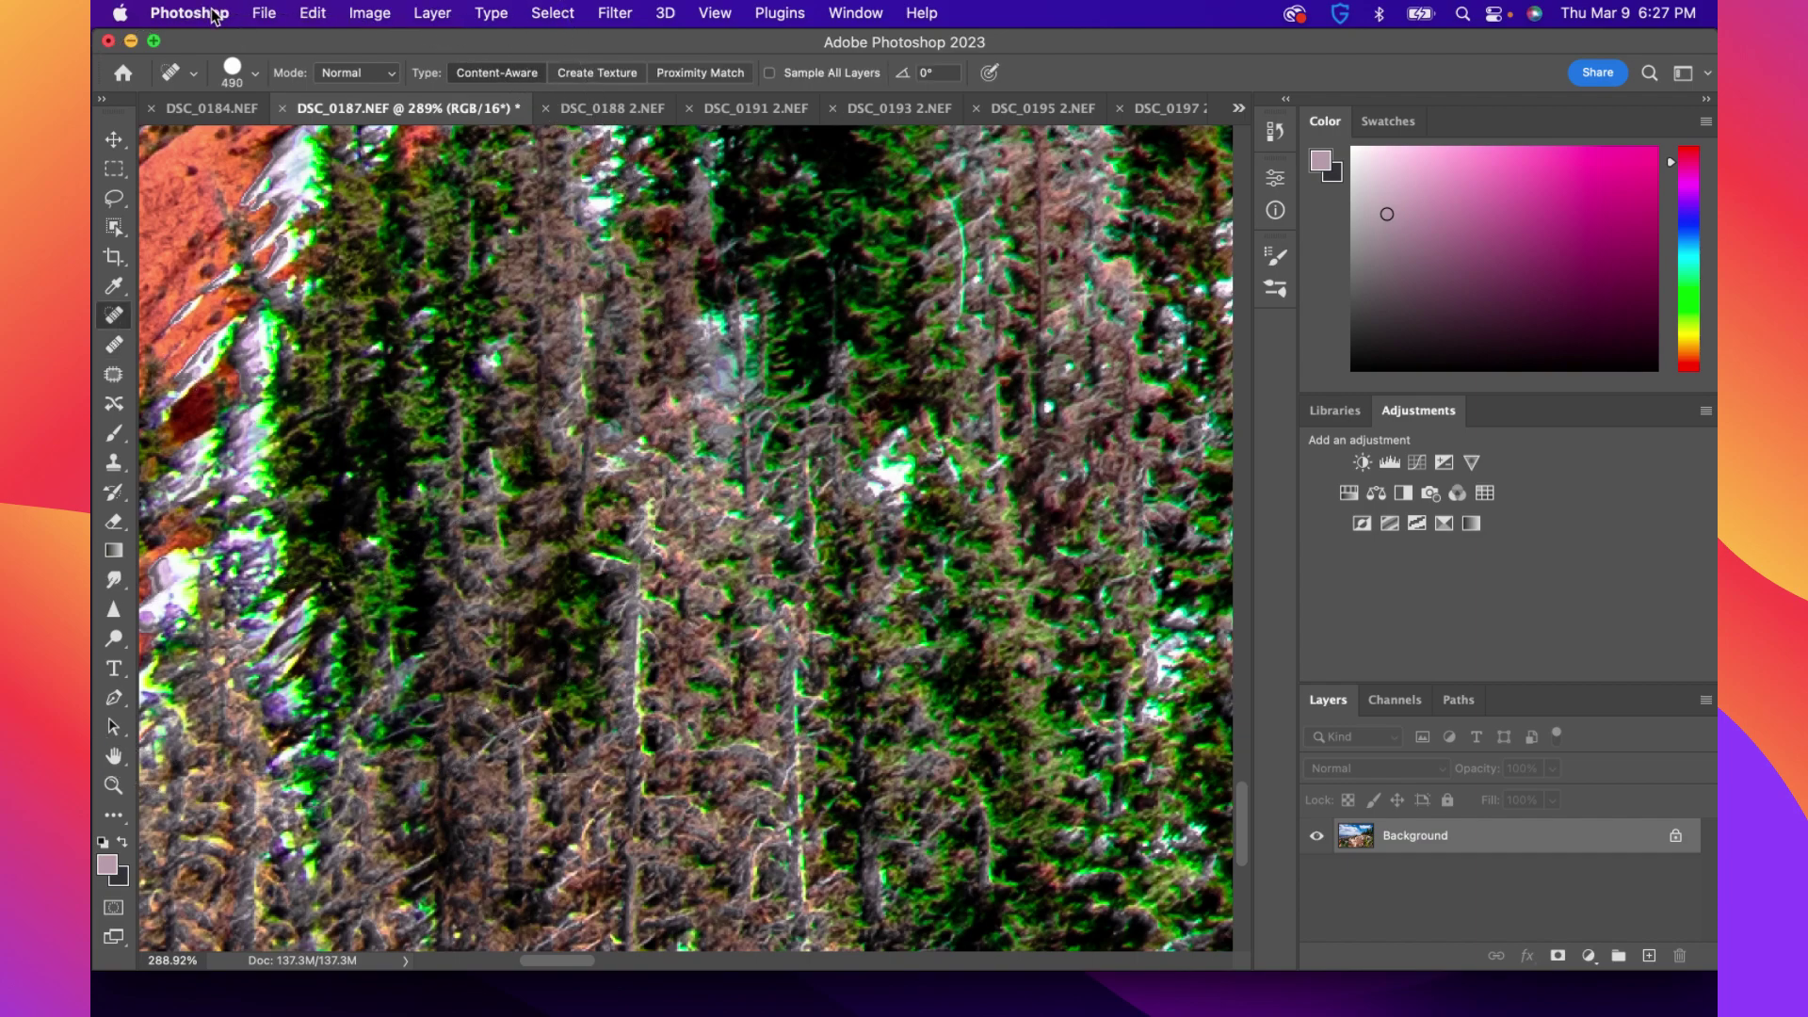
click(233, 67)
click(153, 134)
click(253, 77)
click(238, 64)
text(10)
key(Return)
scroll(301, 178, up, 5)
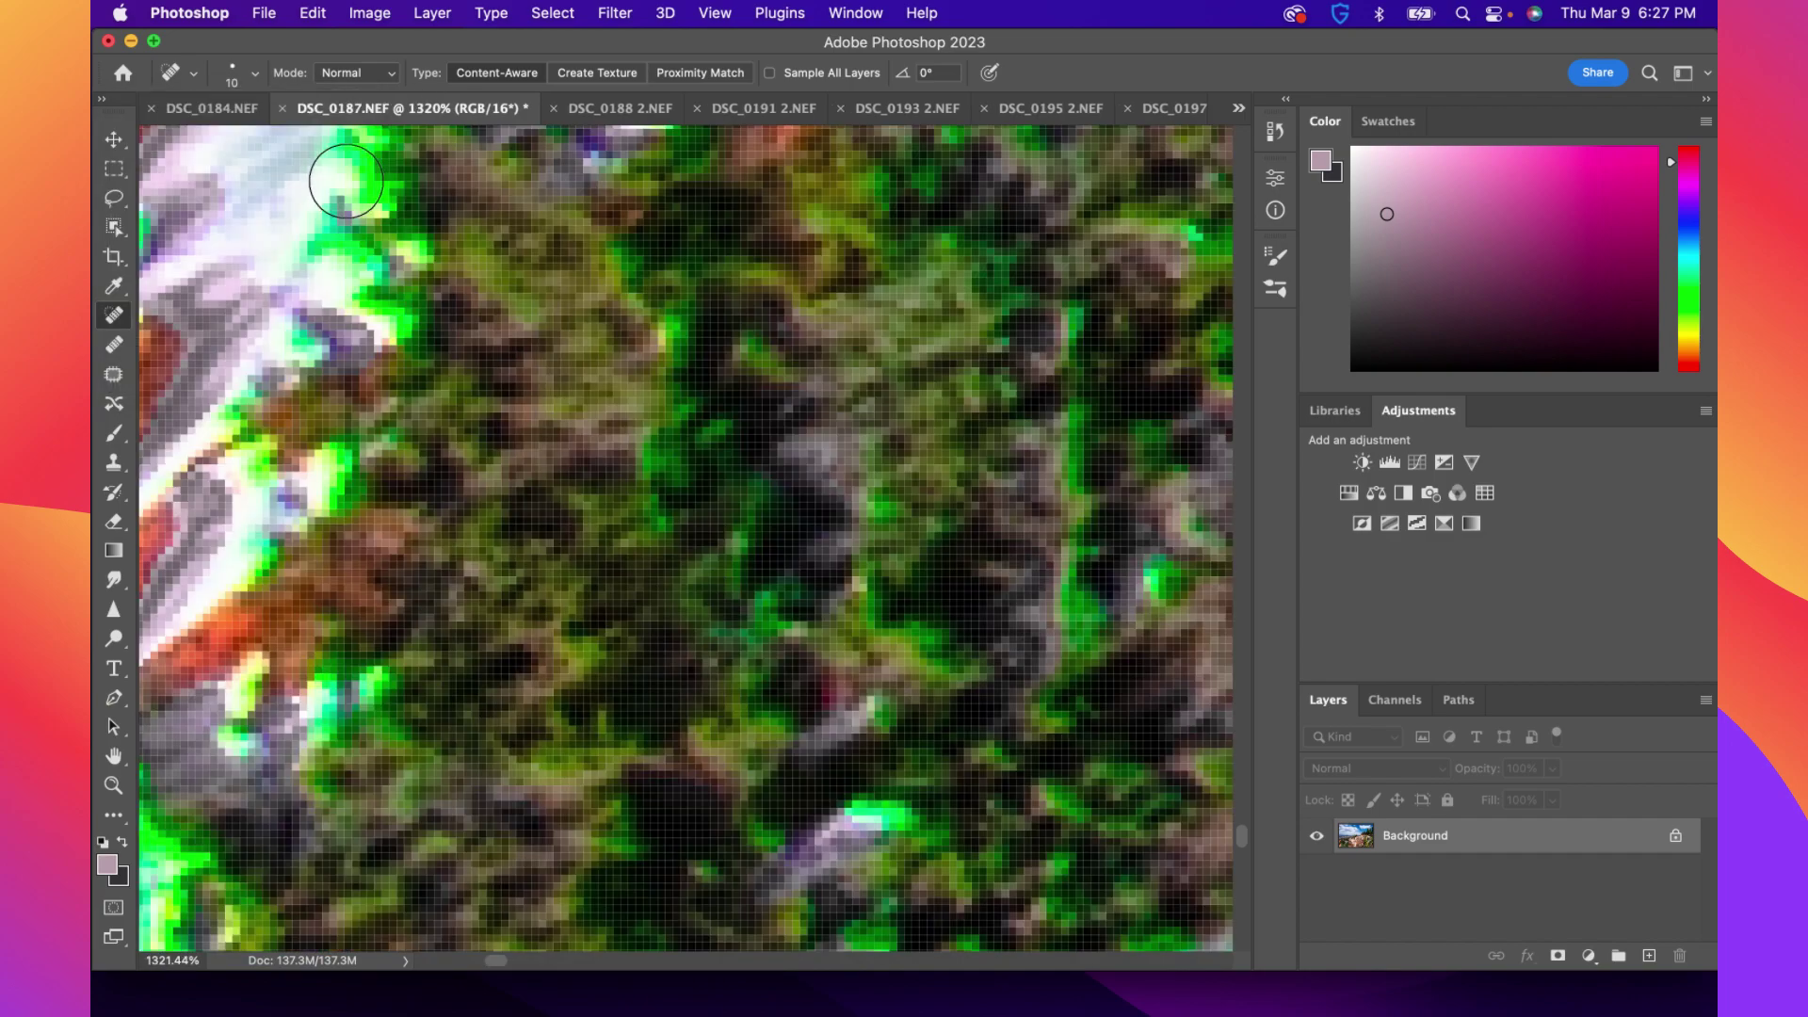
Set the healing brush size to 1 and brush over a small patch of the green fringe on the snow edge
click(238, 75)
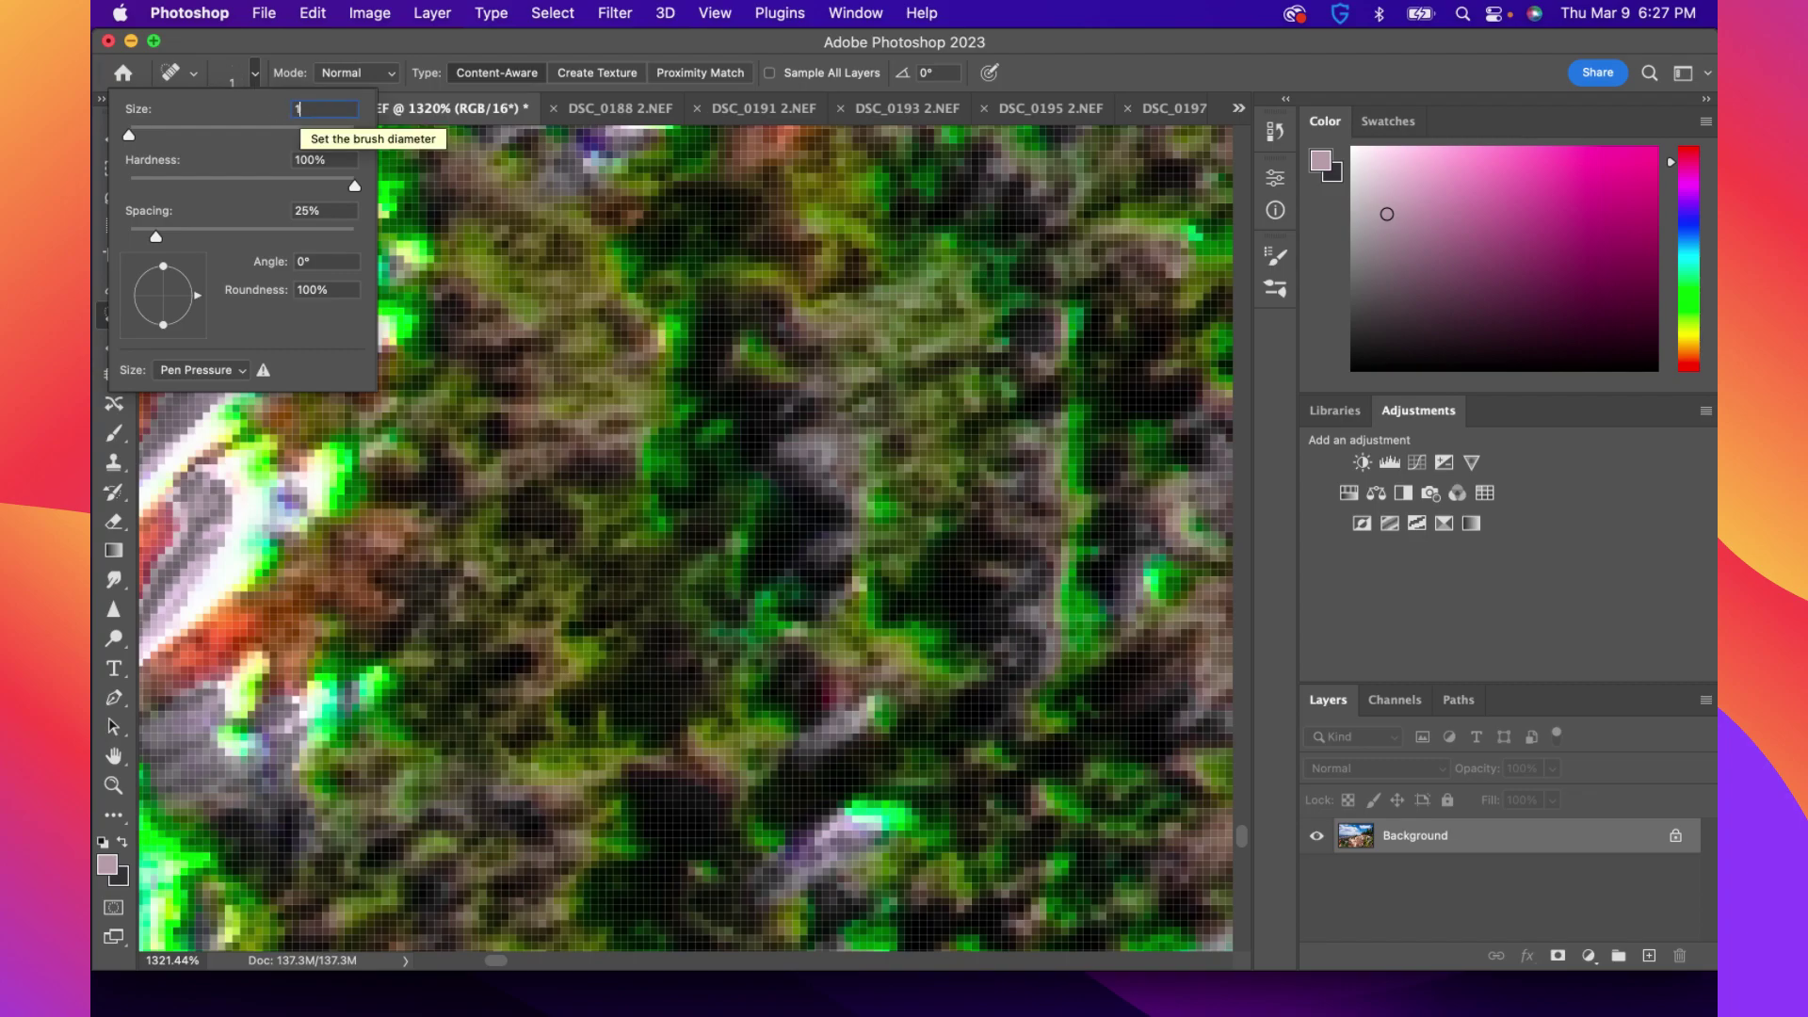
key(Return)
drag(344, 249, 305, 253)
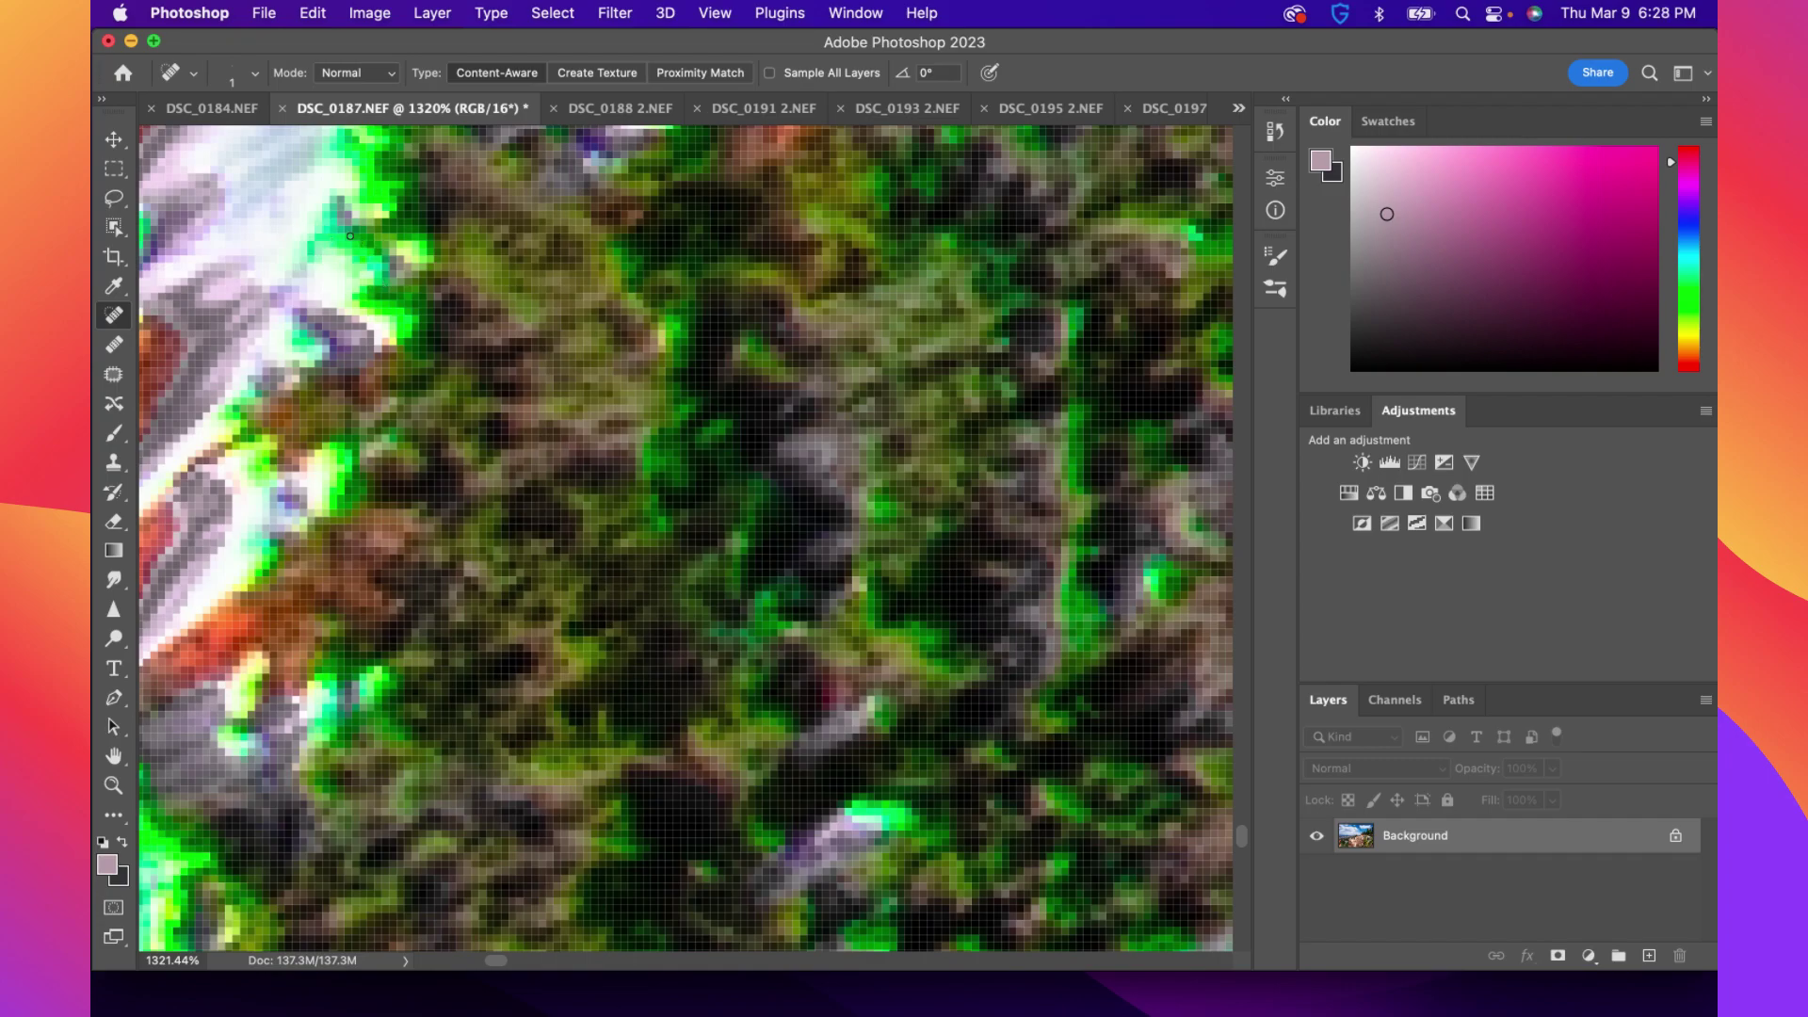
Set the healing brush size to 3 and brush further down the green fringe where the snow meets the trees
click(254, 76)
click(321, 112)
text(3)
key(Return)
mouse_move(322, 245)
mouse_down()
mouse_move(286, 273)
mouse_move(348, 252)
mouse_move(362, 267)
mouse_move(311, 246)
mouse_move(307, 262)
mouse_move(386, 311)
mouse_up()
Start a Hue/Saturation adjustment on the Greens with saturation -24 and try a lightness of +54
scroll(429, 329, down, 10)
scroll(418, 324, down, 1)
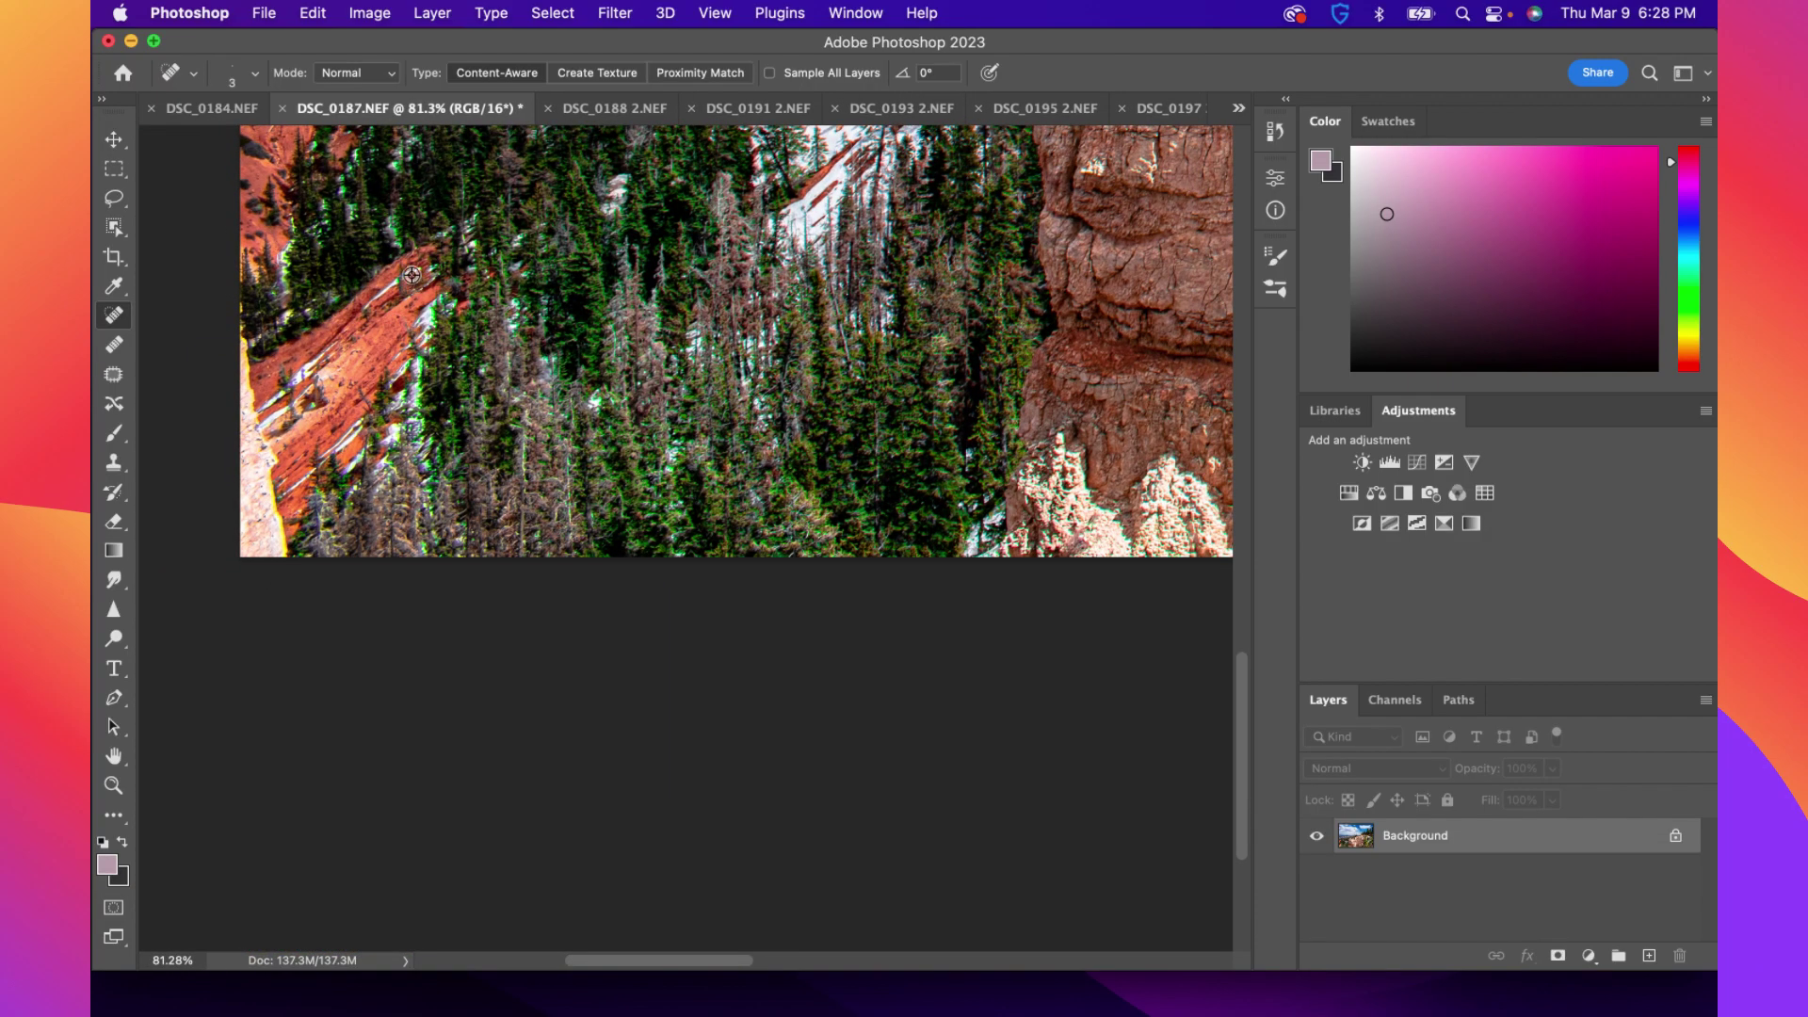
click(351, 11)
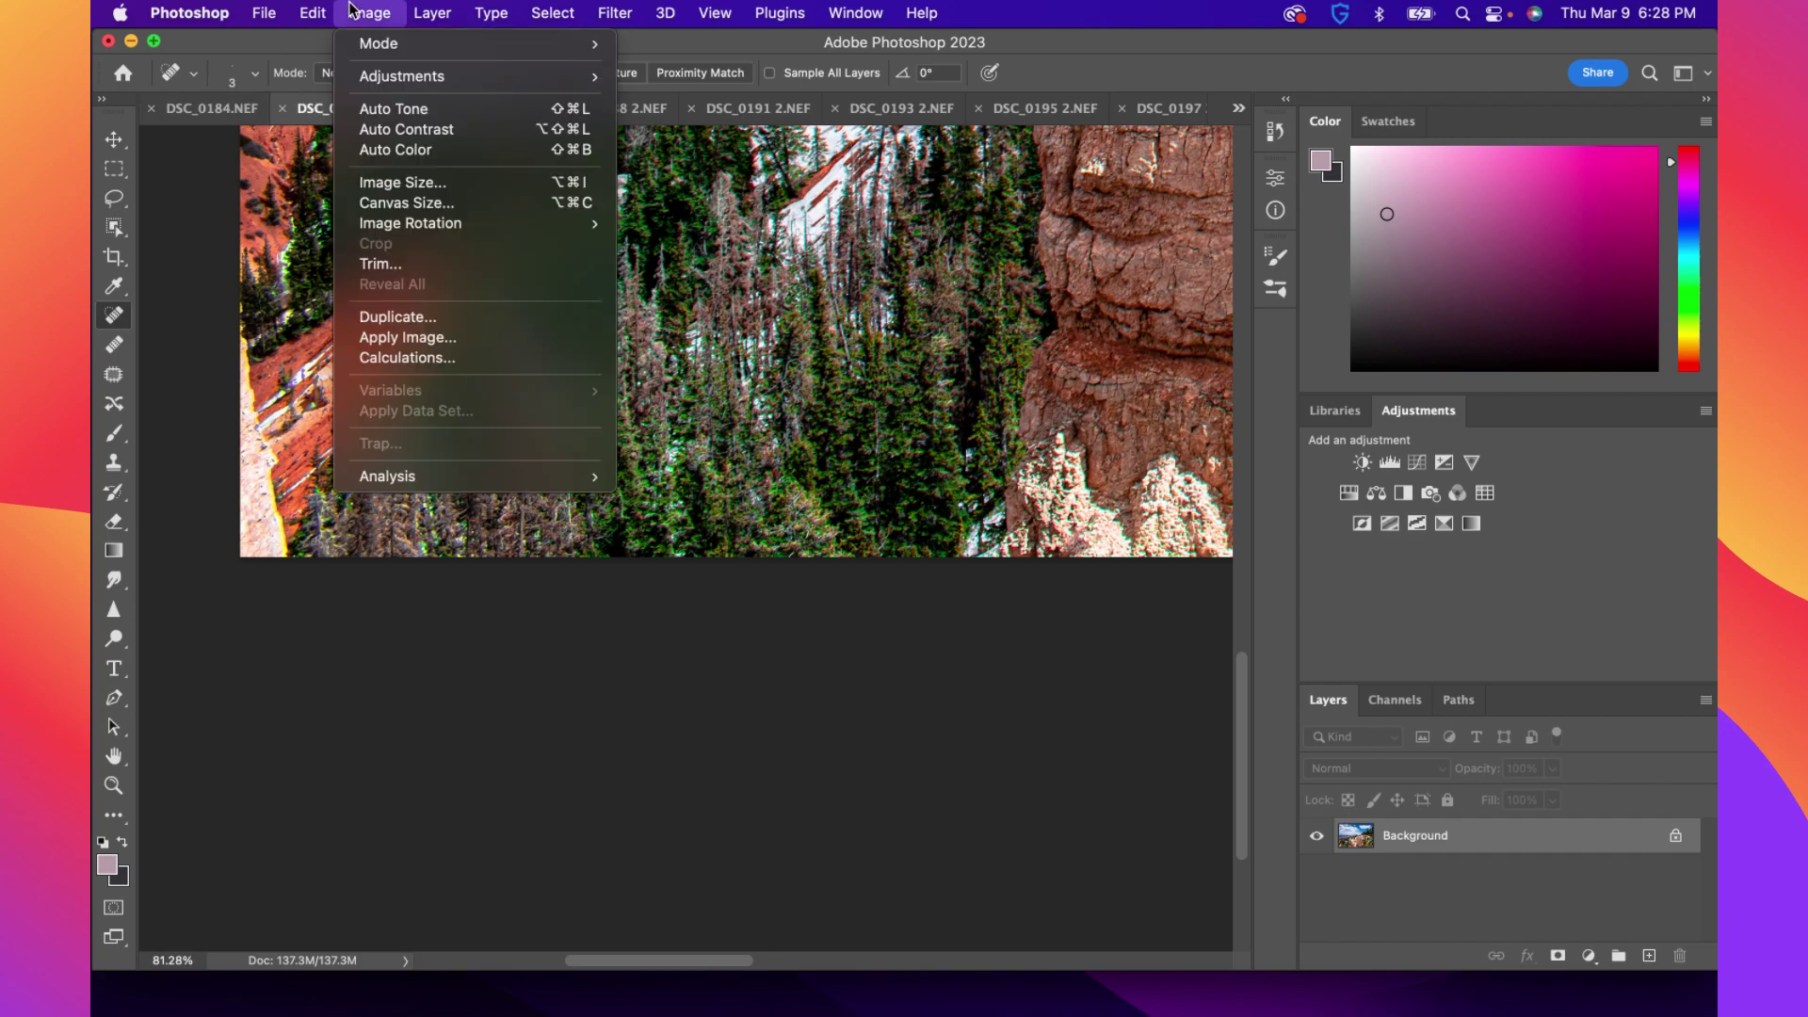
mouse_move(394, 83)
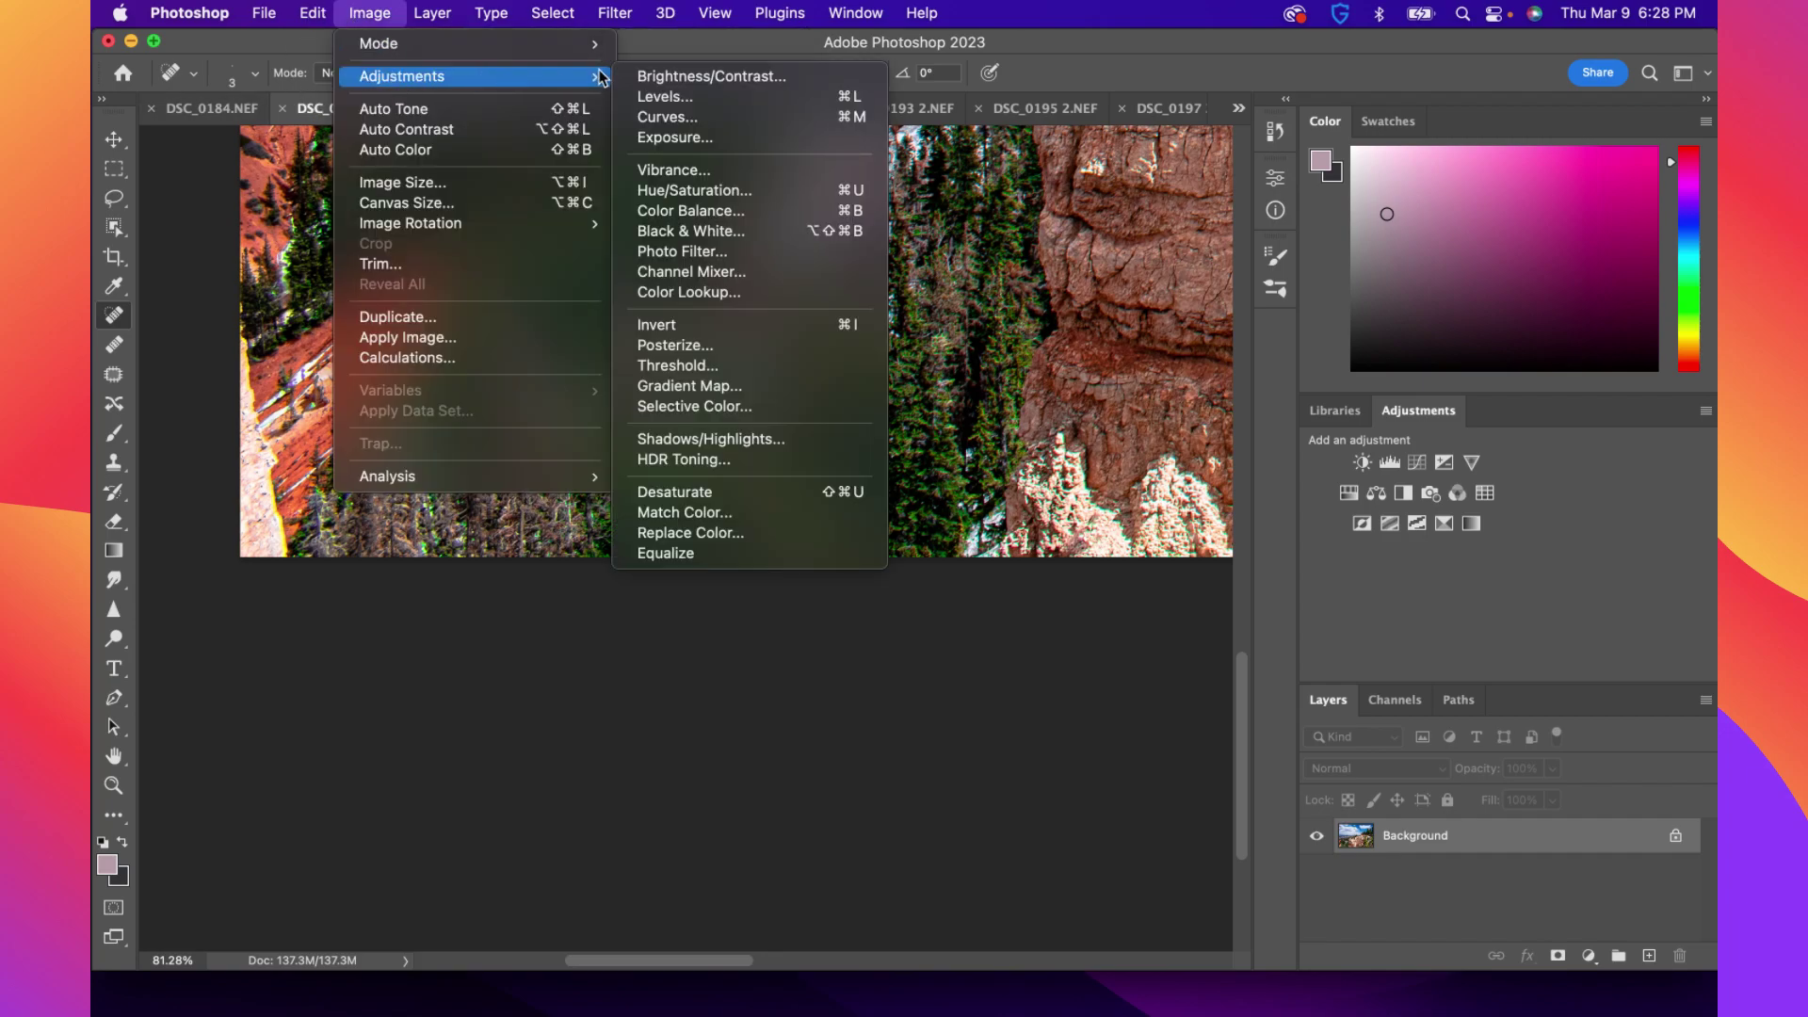
click(668, 190)
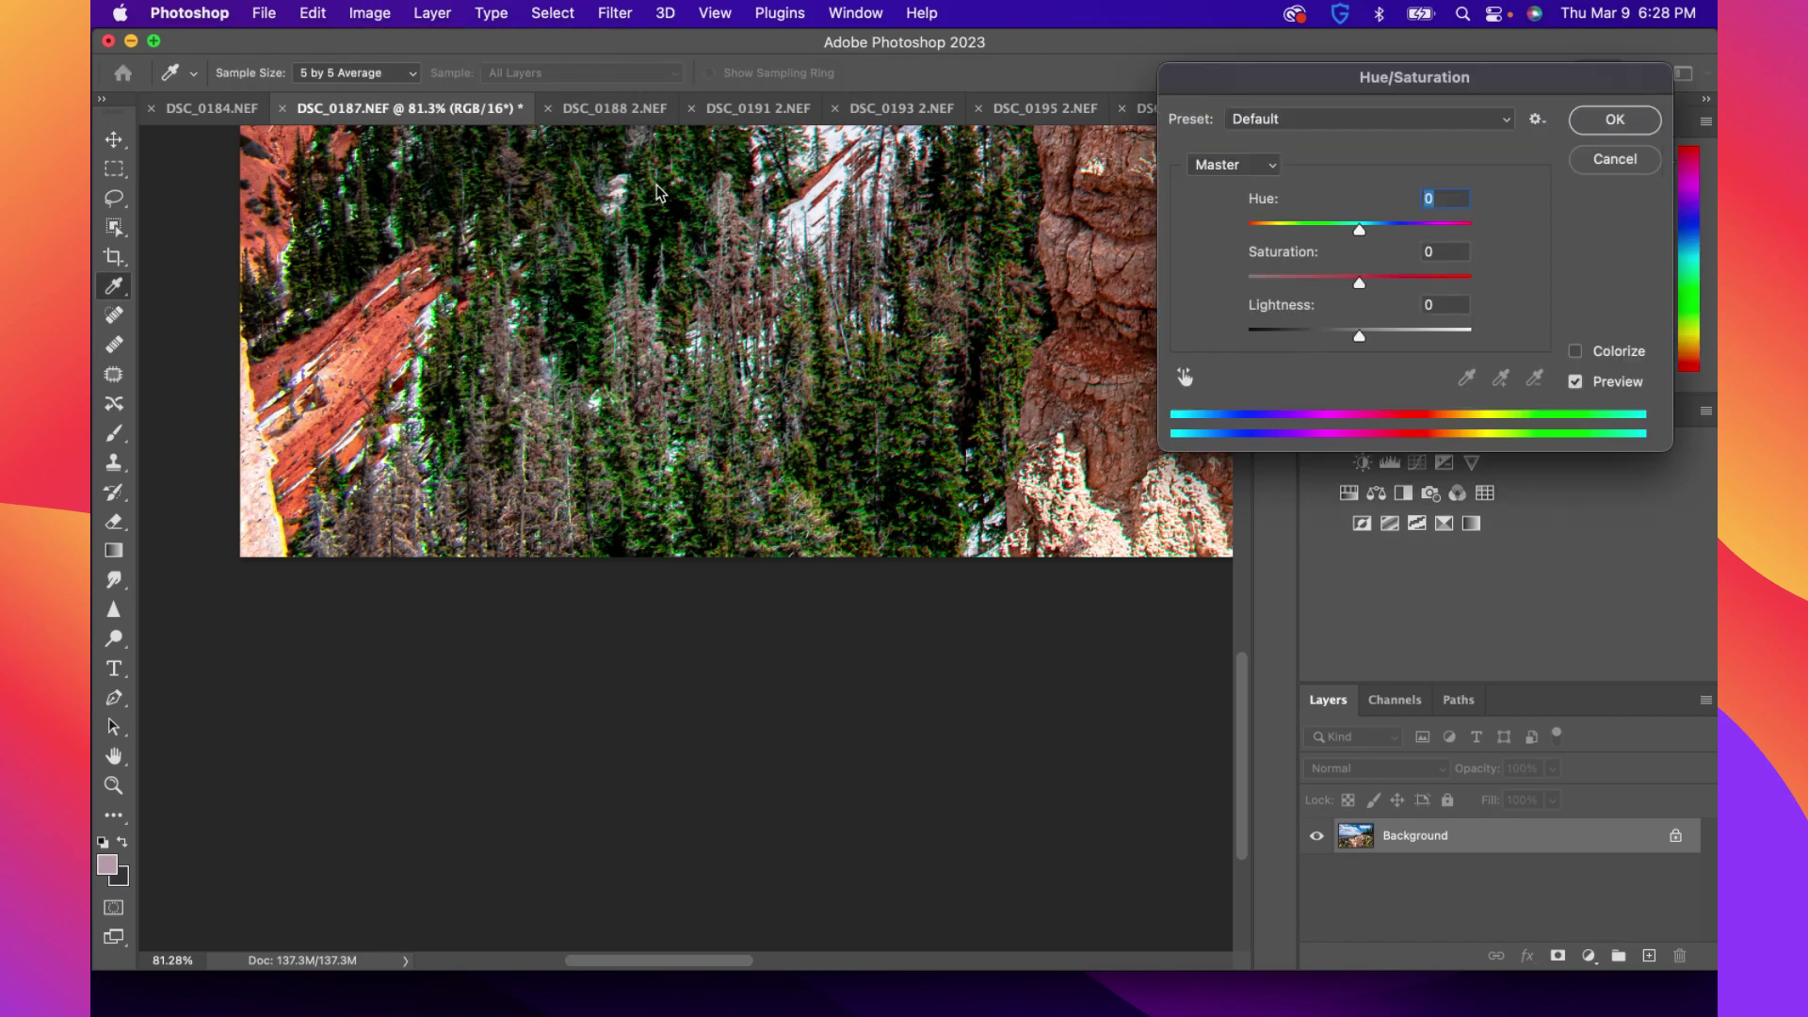
click(1237, 170)
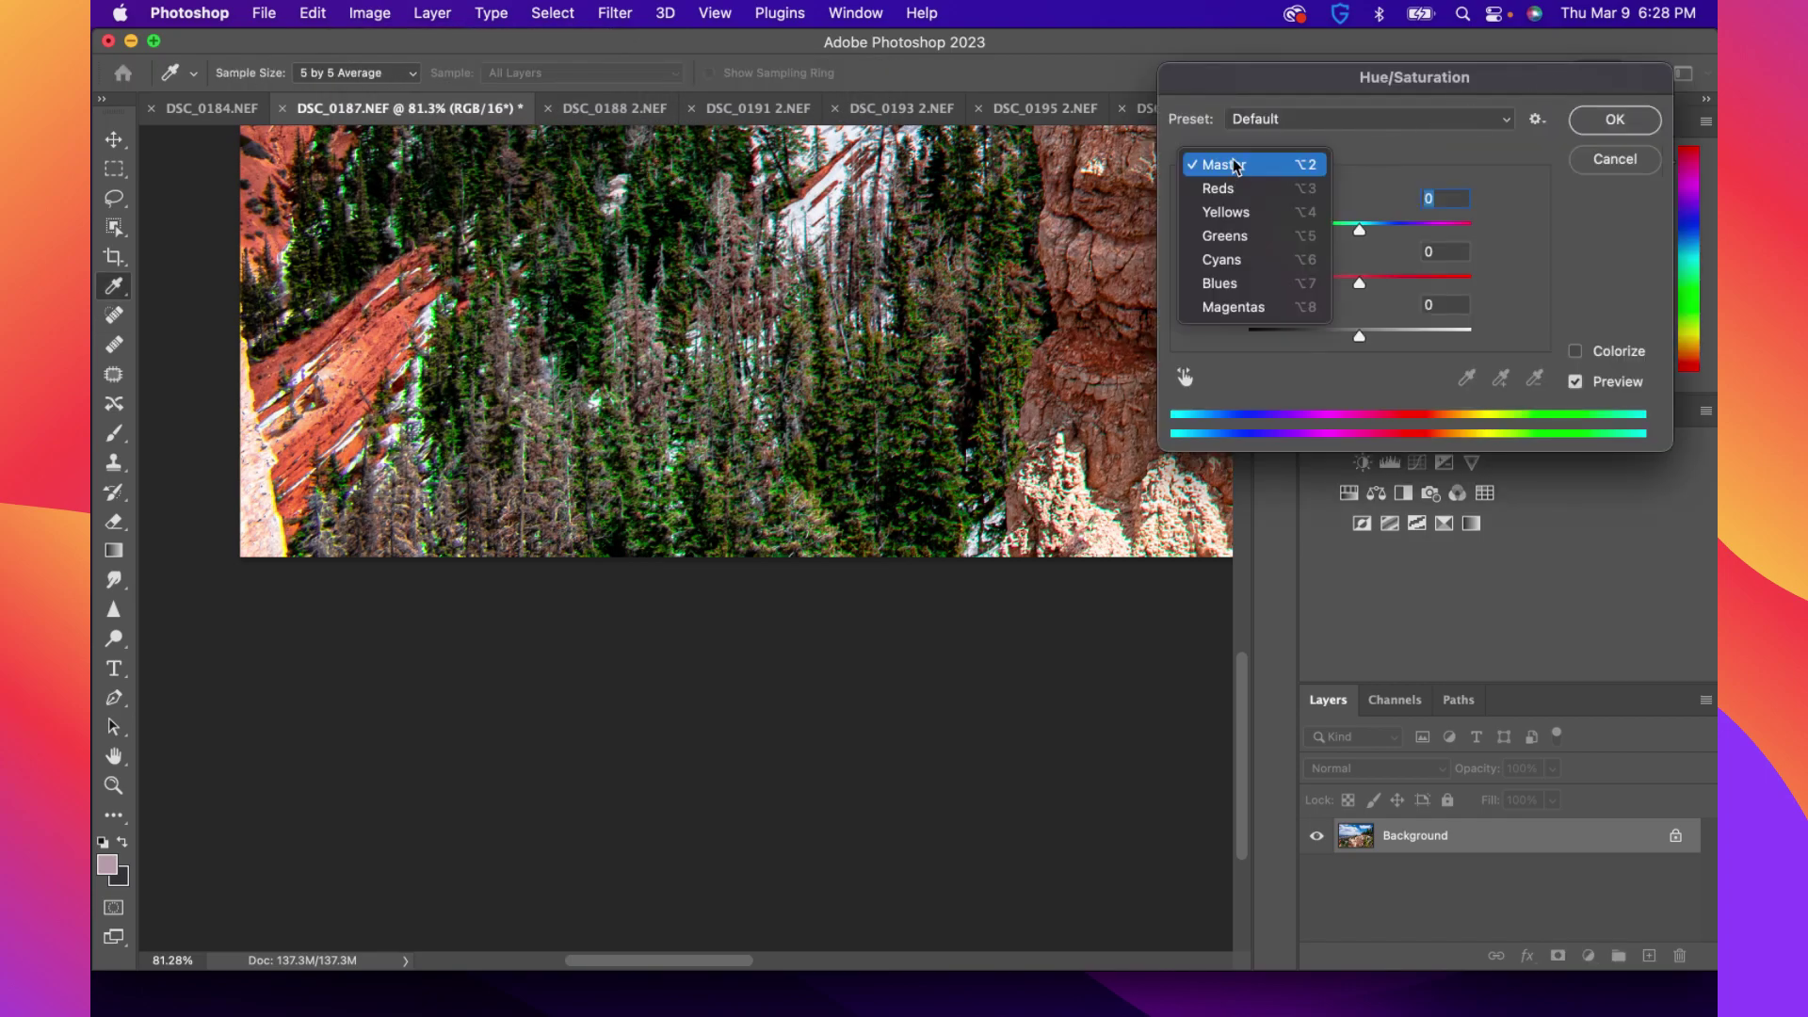
click(1247, 239)
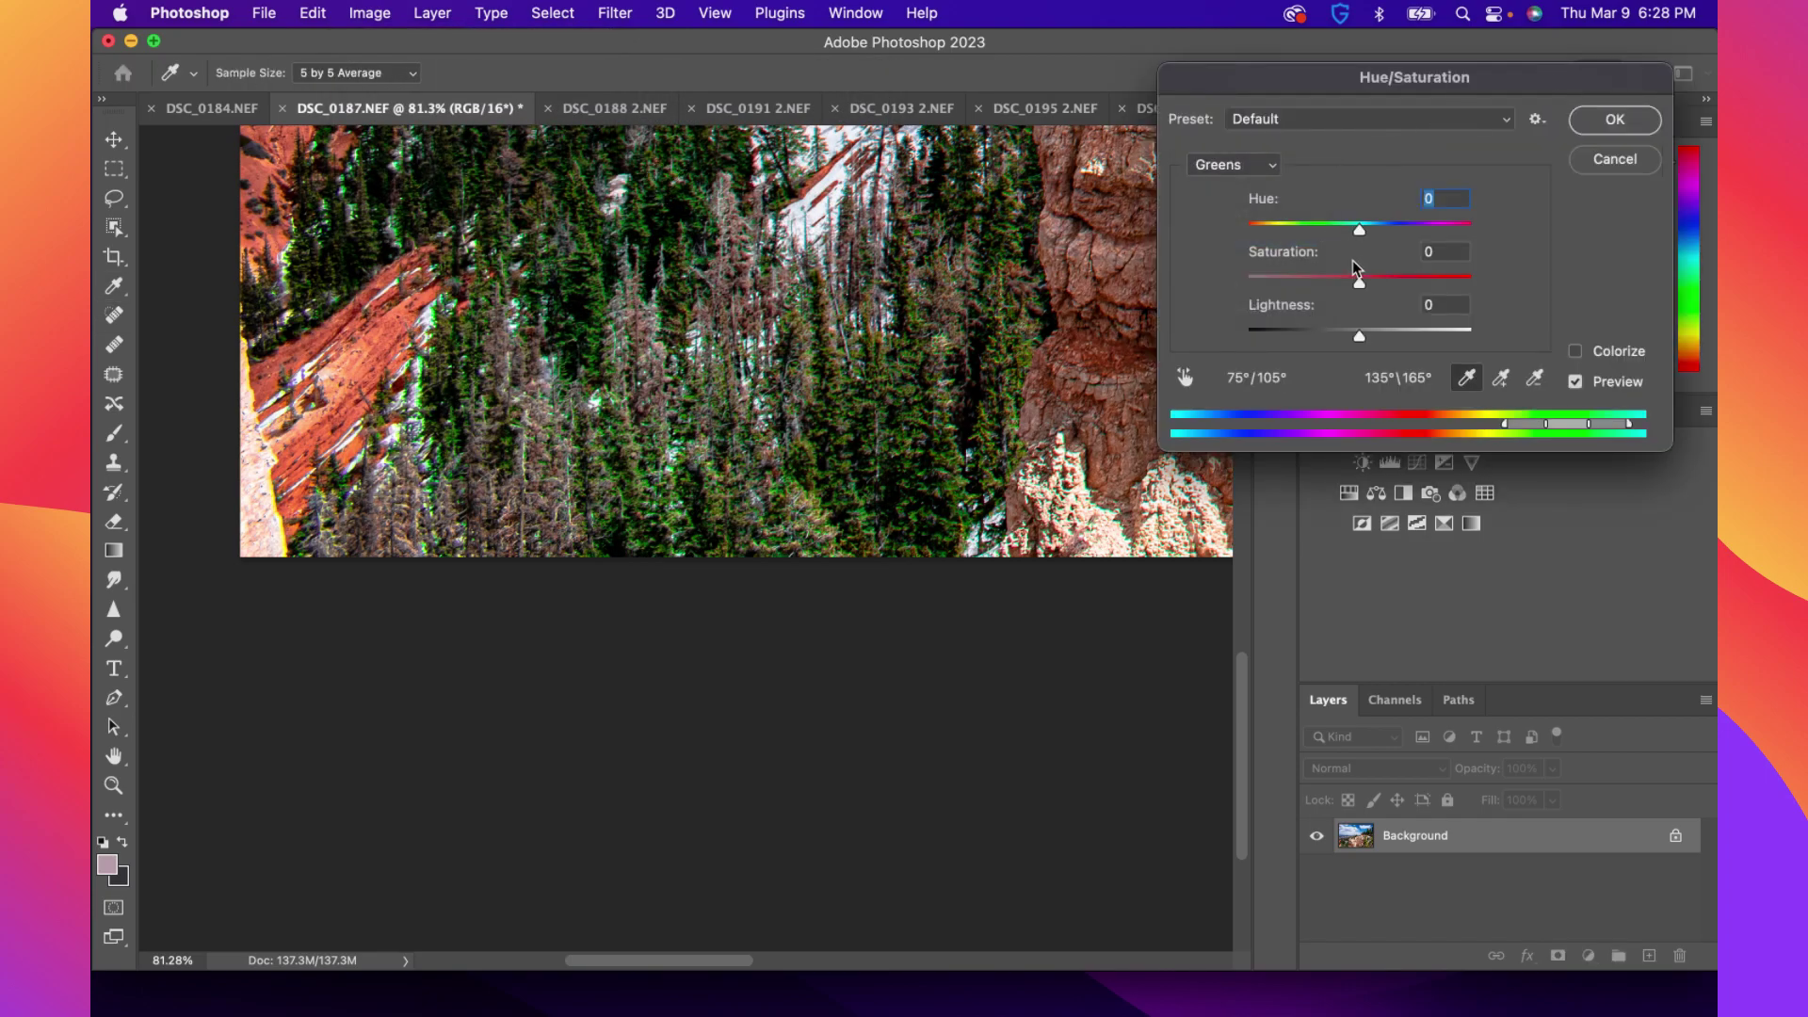
drag(1357, 287, 1420, 335)
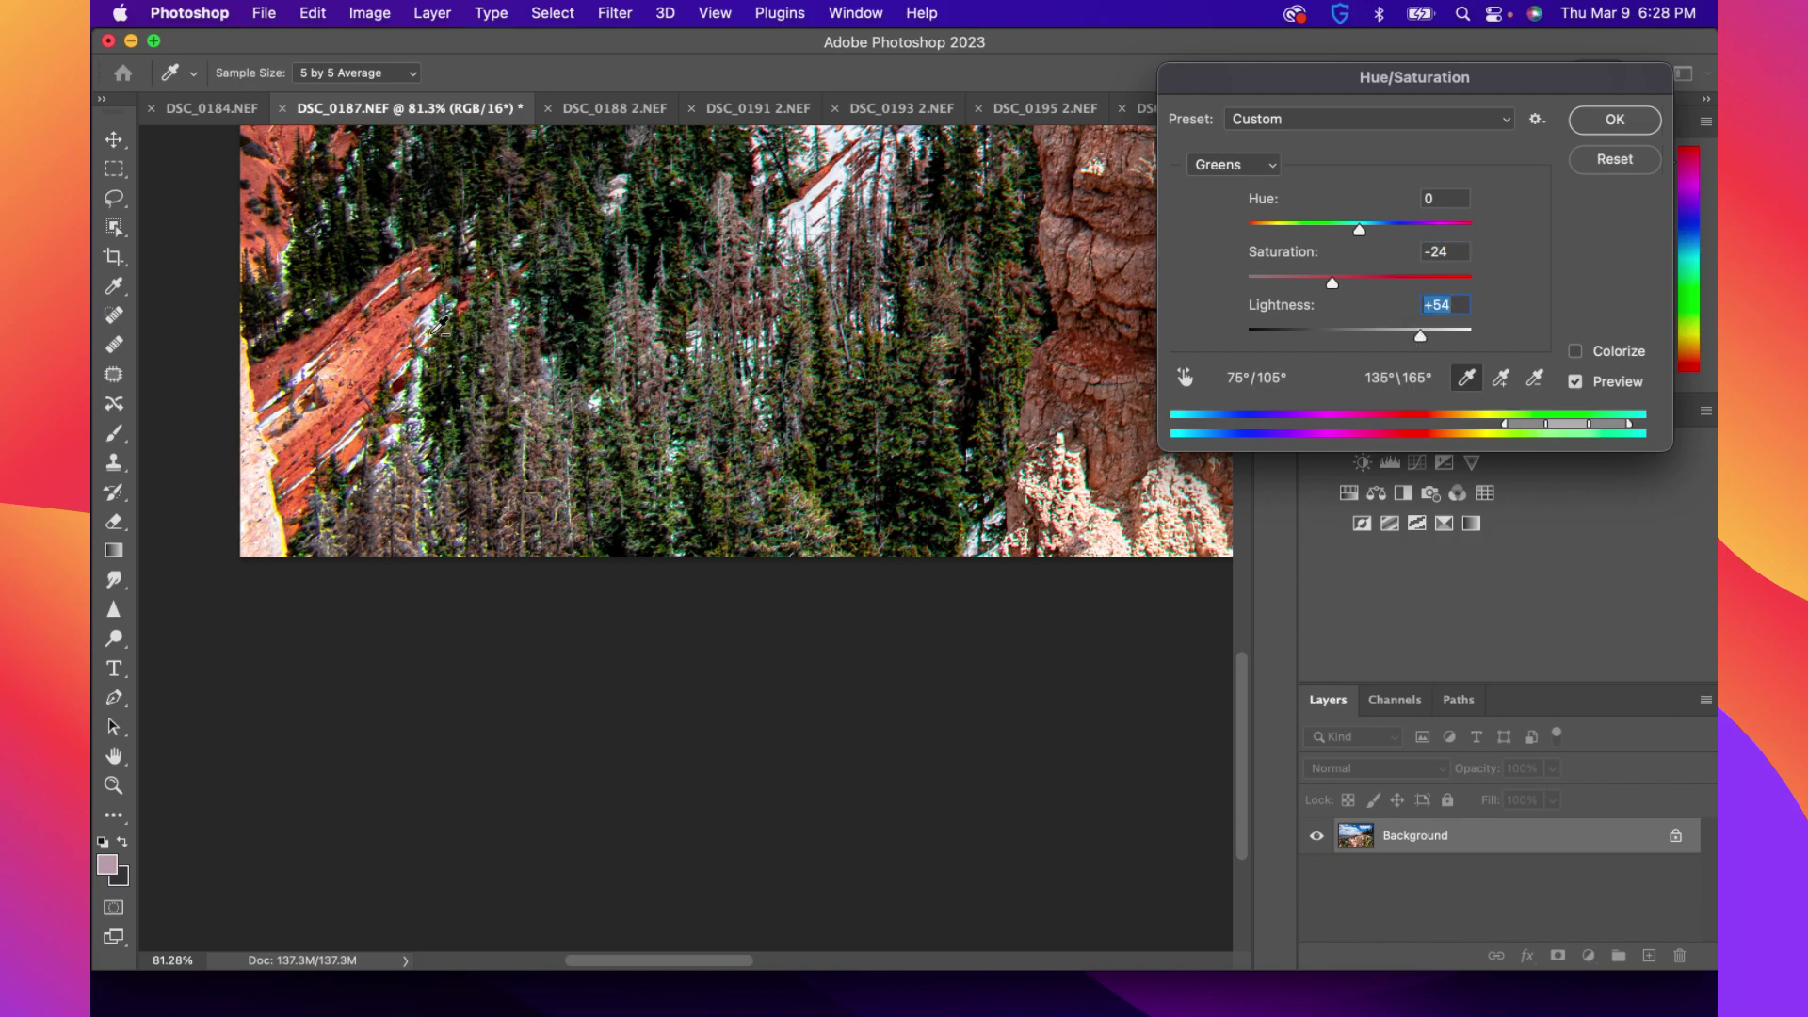
Set the Greens lightness to -100, judging the fringed tree and snow edges up close
scroll(462, 330, up, 5)
scroll(481, 273, up, 4)
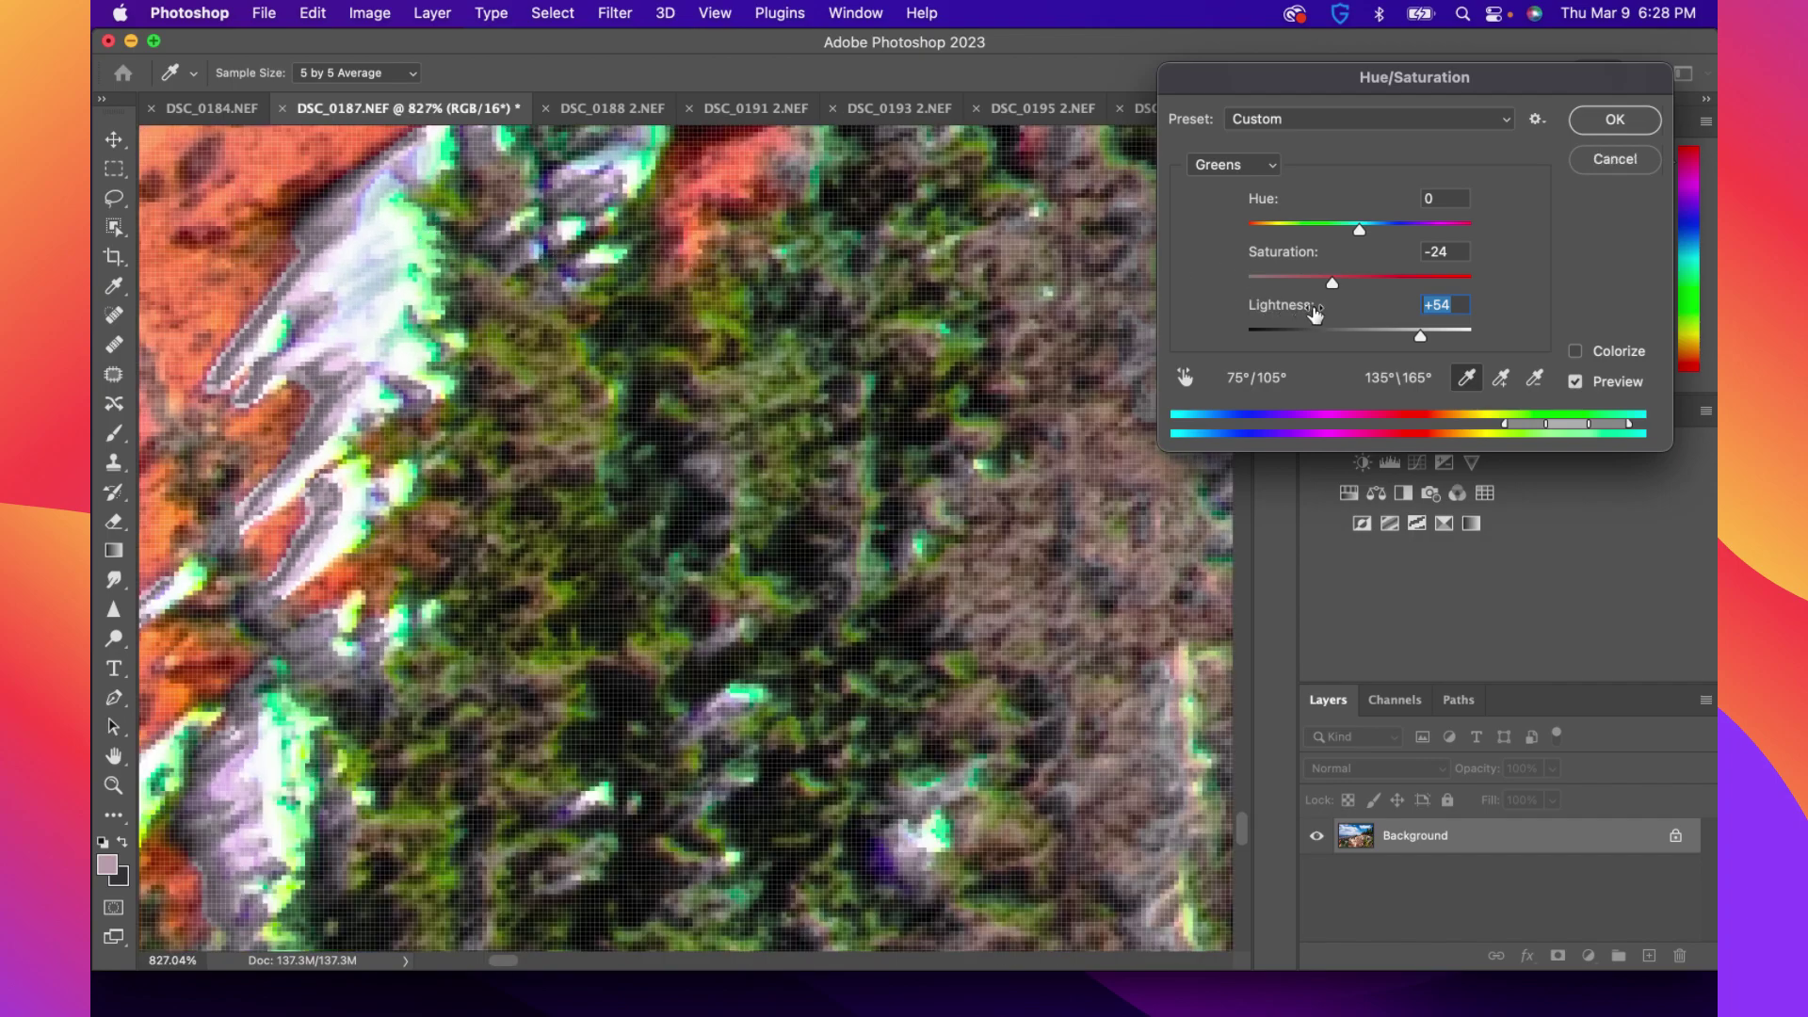
drag(1419, 336, 1410, 337)
mouse_move(1180, 349)
mouse_down()
mouse_move(1305, 344)
mouse_move(1147, 355)
mouse_up()
Check the darkened Greens in the whole photo, then turn off the preview and inspect the forest without the adjustment
scroll(771, 350, down, 15)
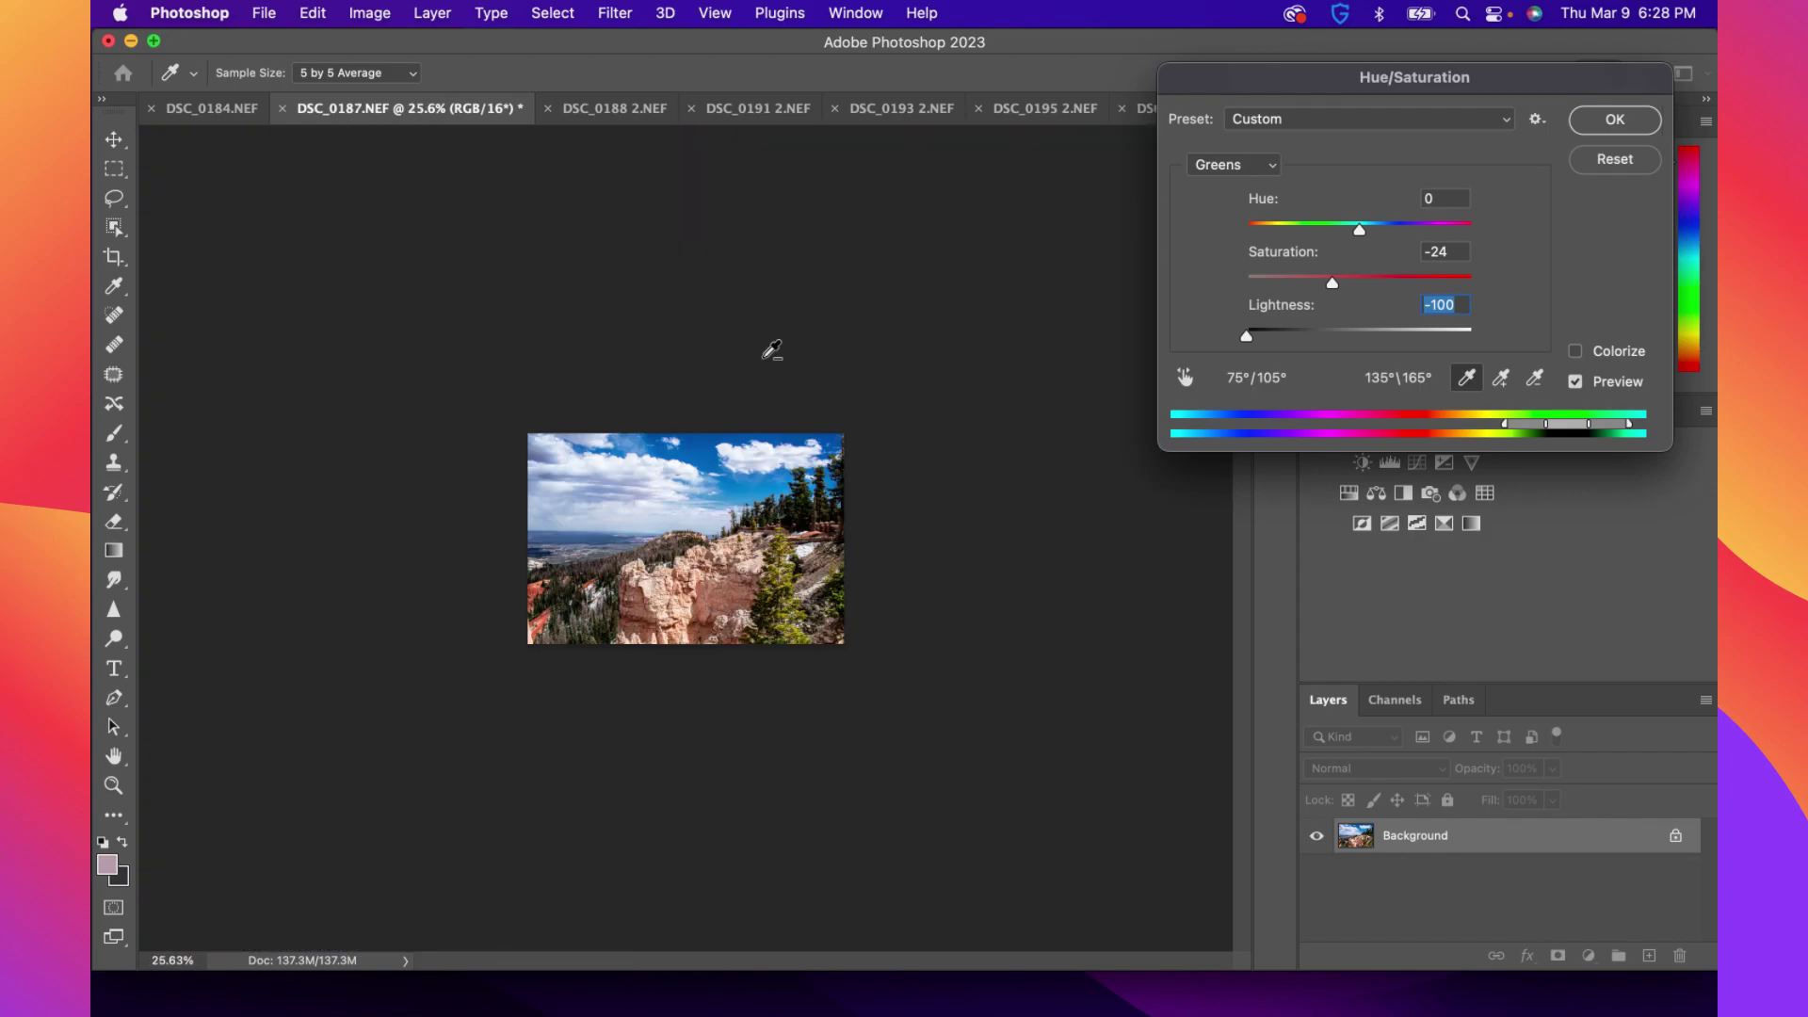
scroll(633, 602, up, 3)
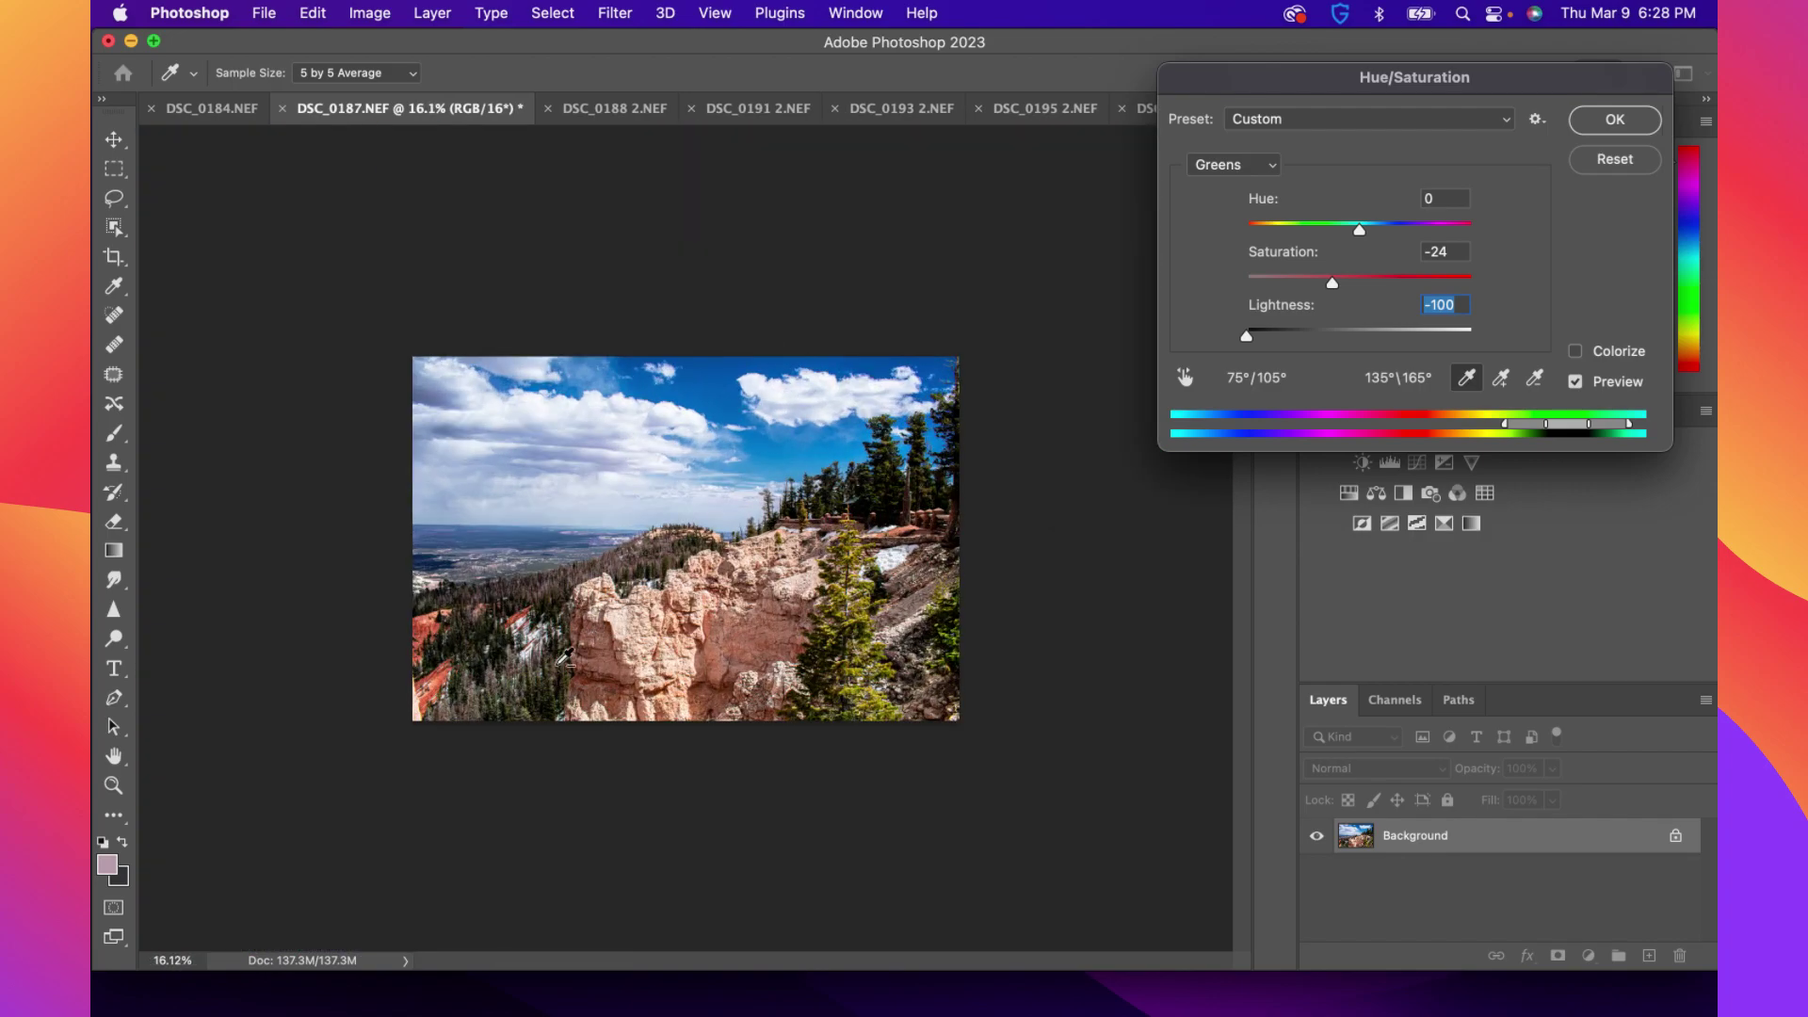
scroll(466, 687, up, 3)
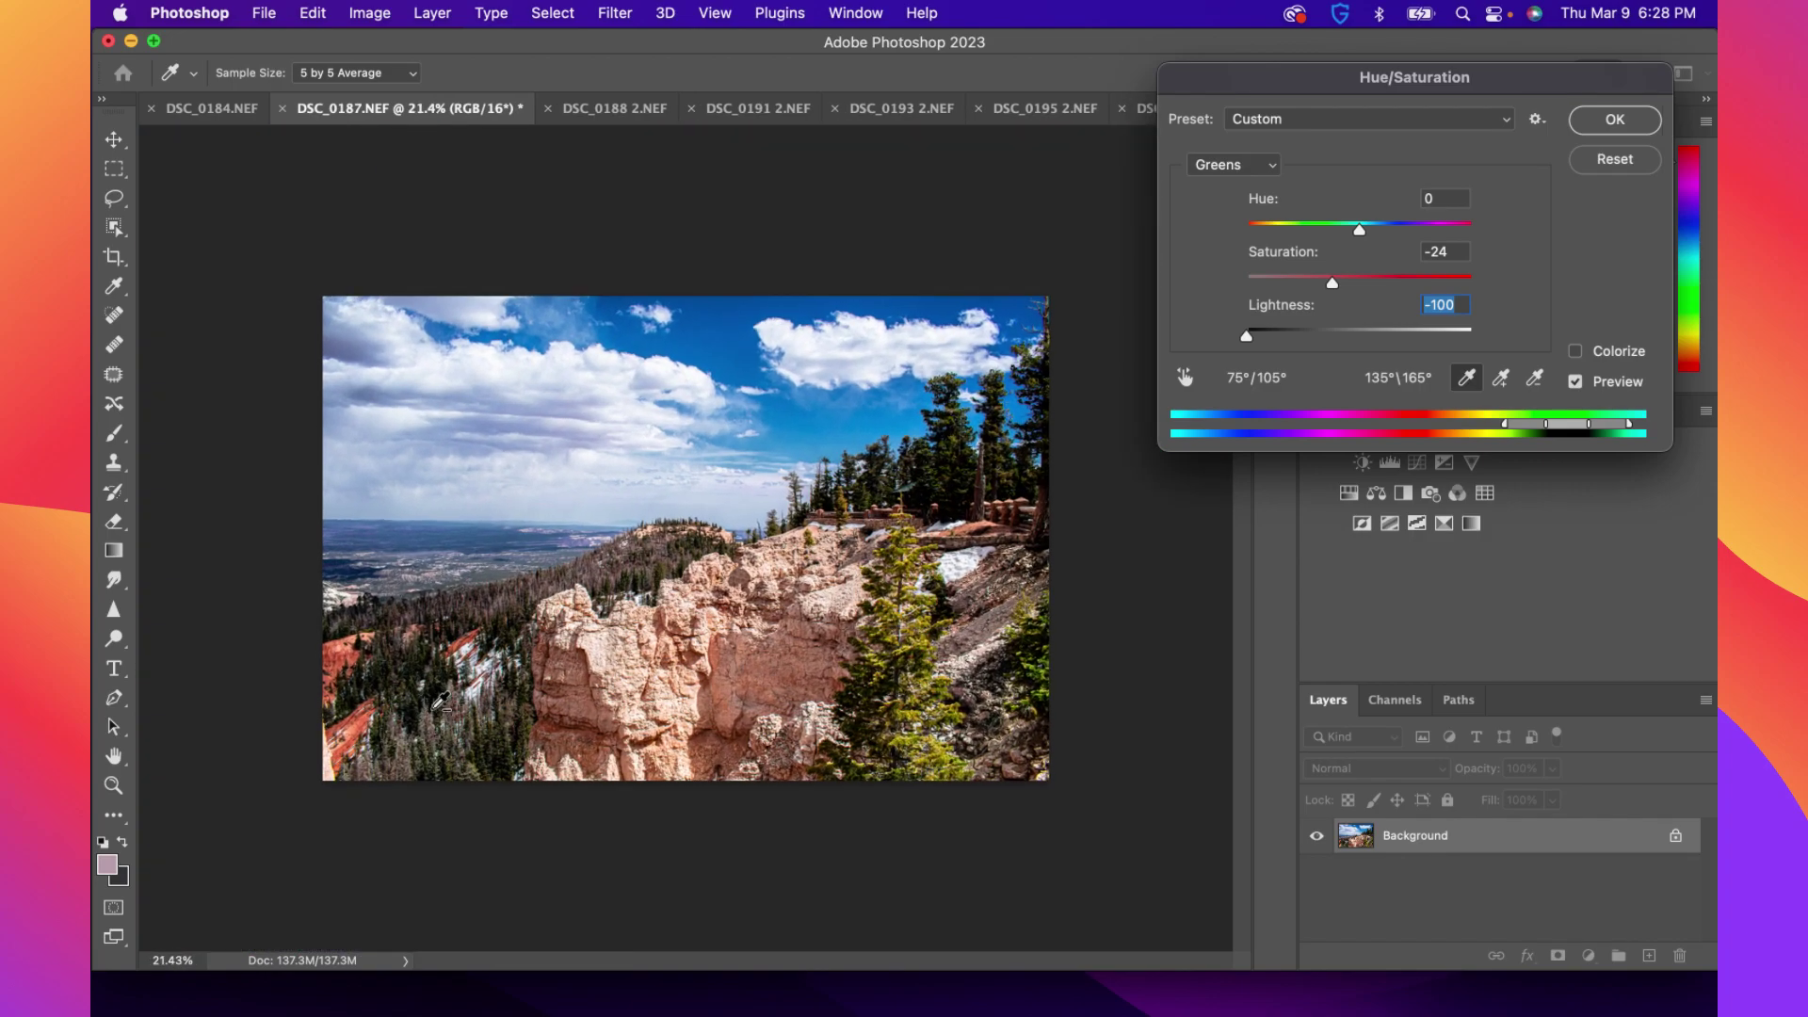
scroll(377, 749, up, 1)
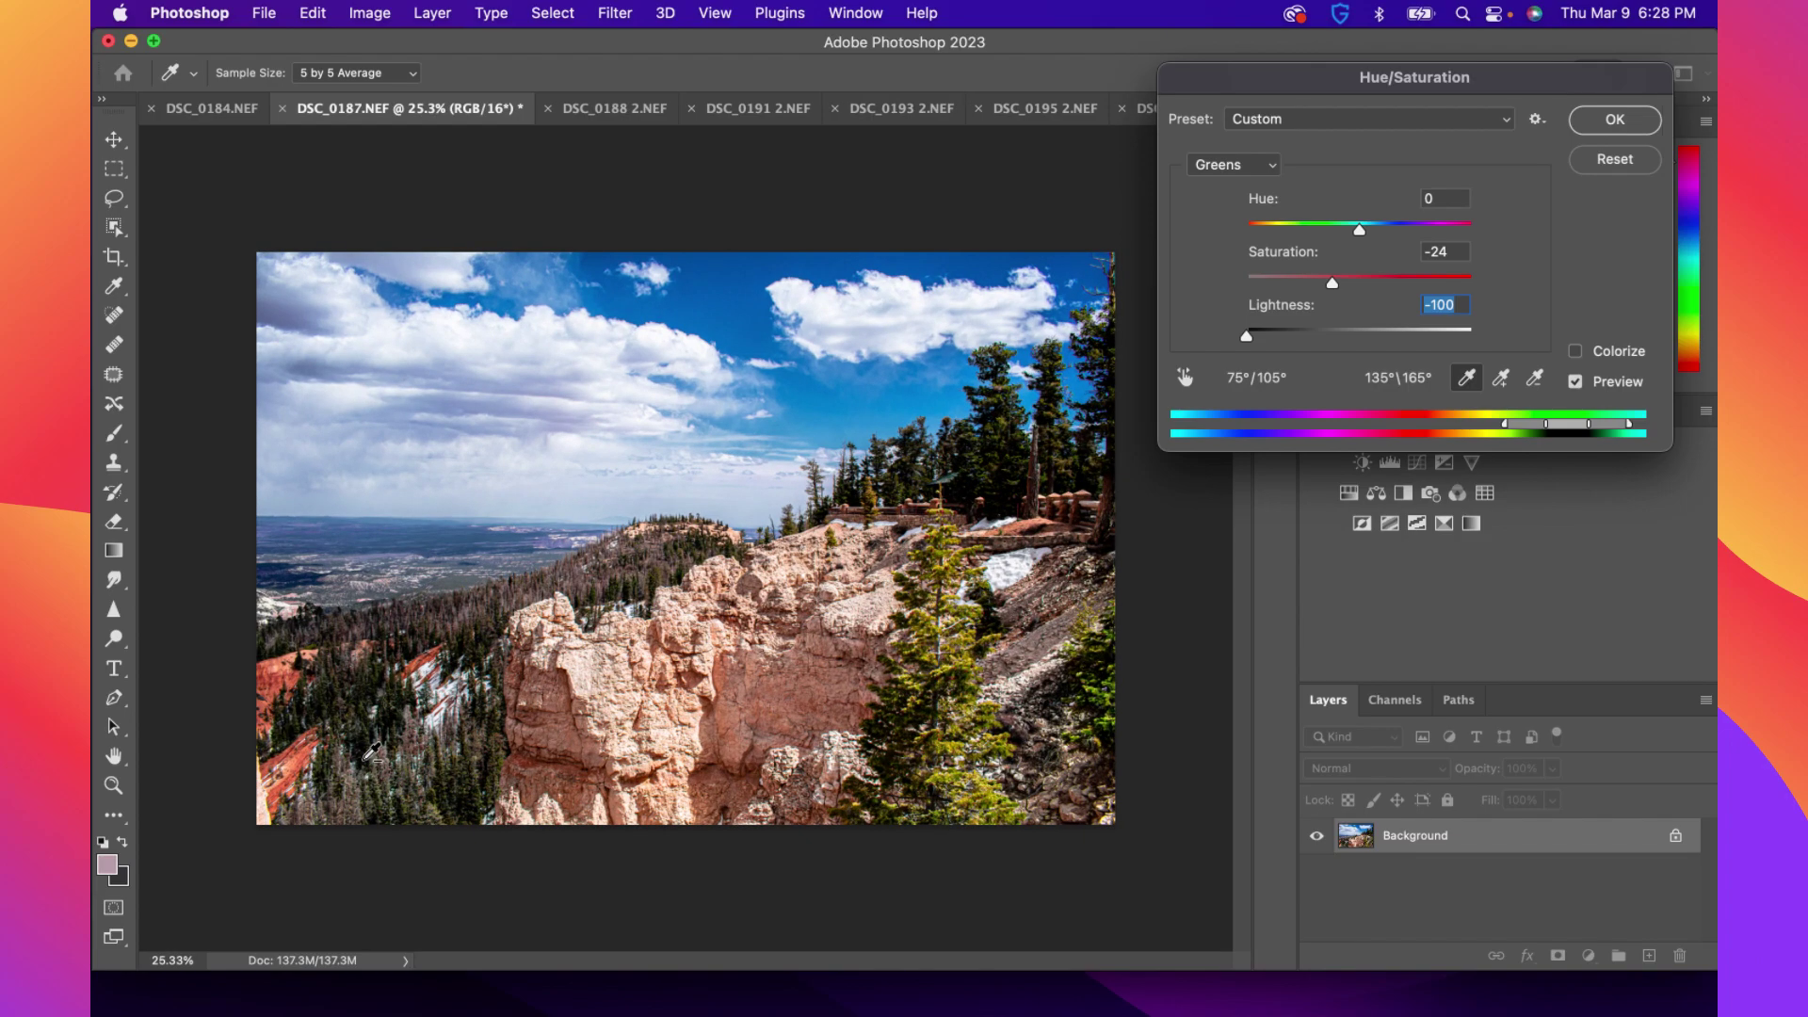
click(1575, 384)
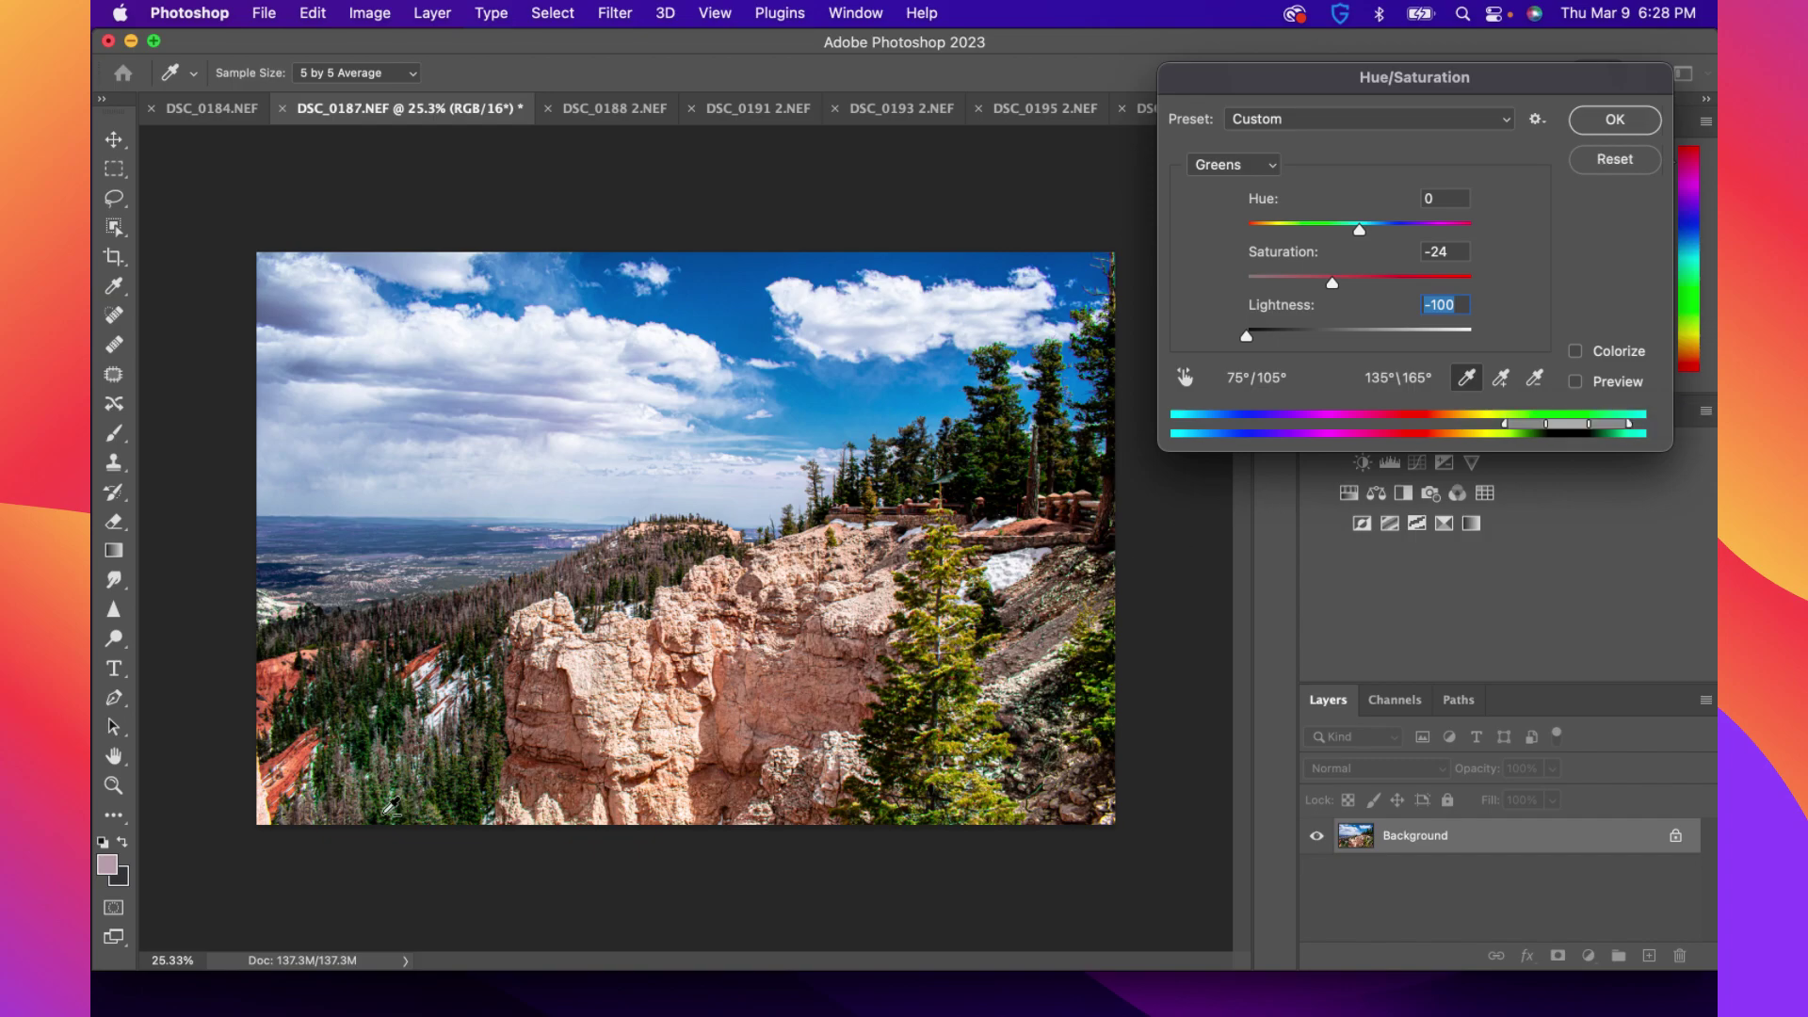
scroll(353, 819, up, 10)
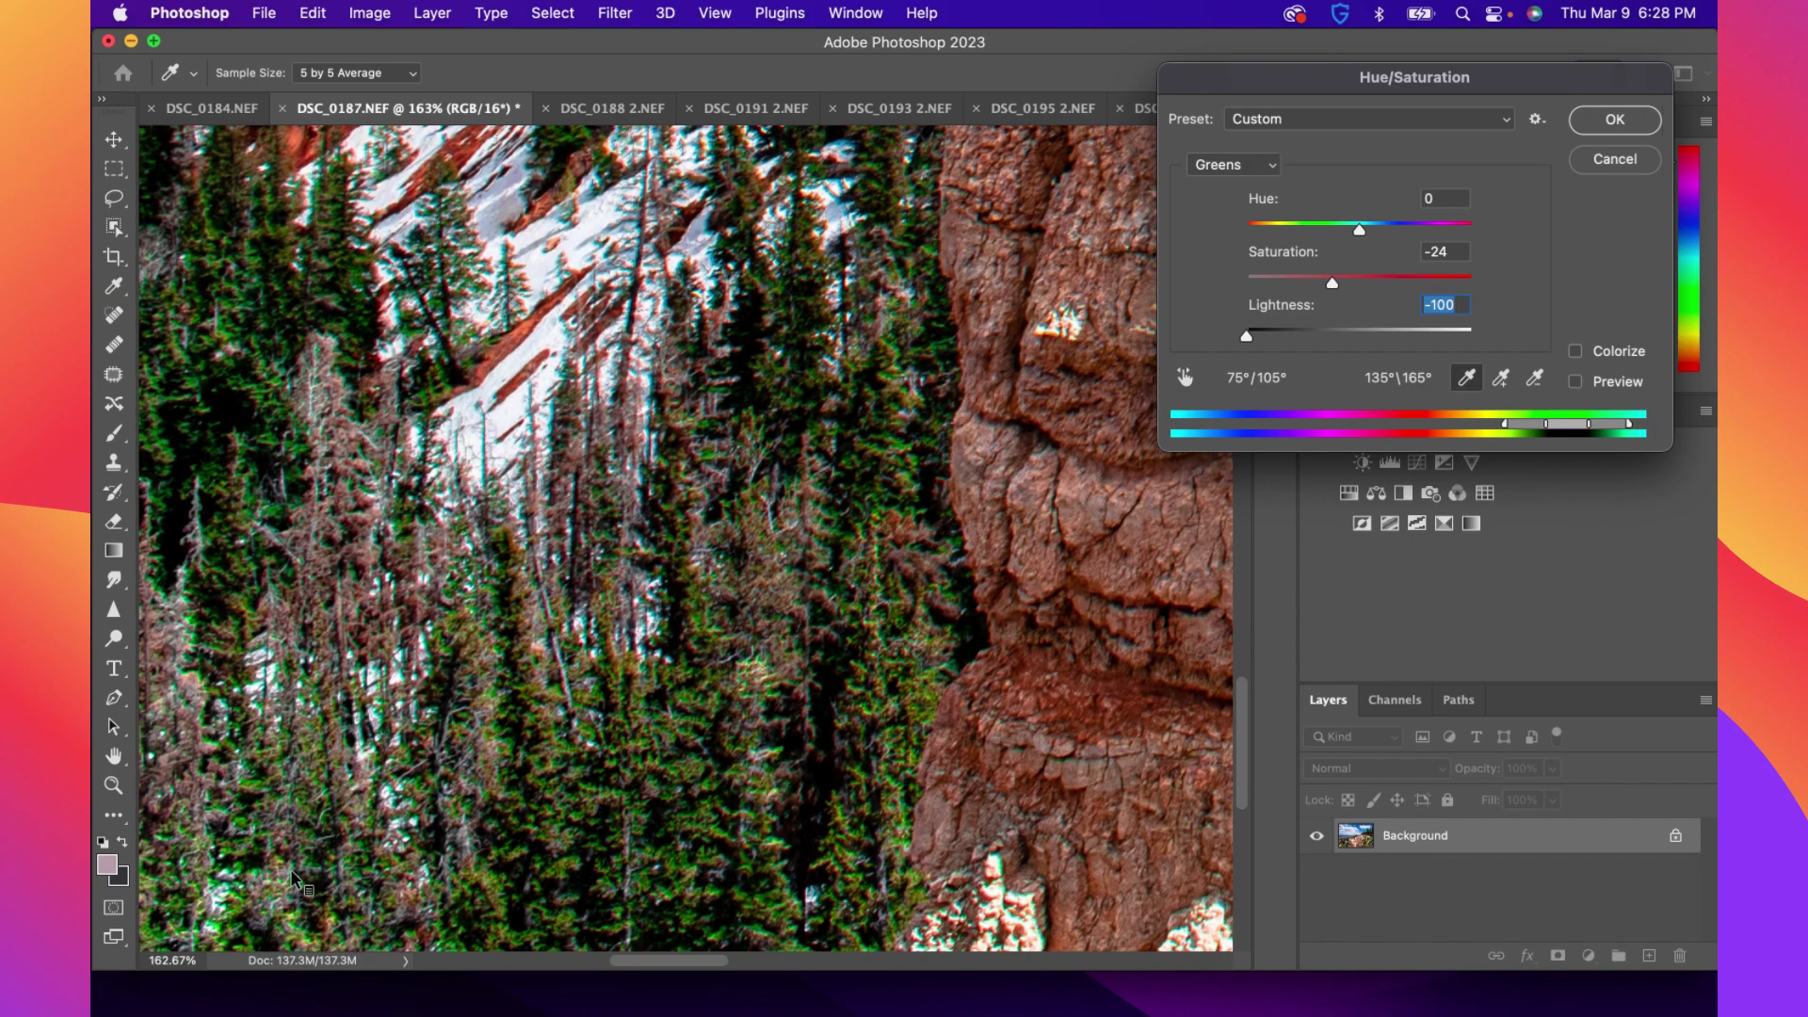
scroll(292, 861, down, 5)
scroll(293, 862, left, 5)
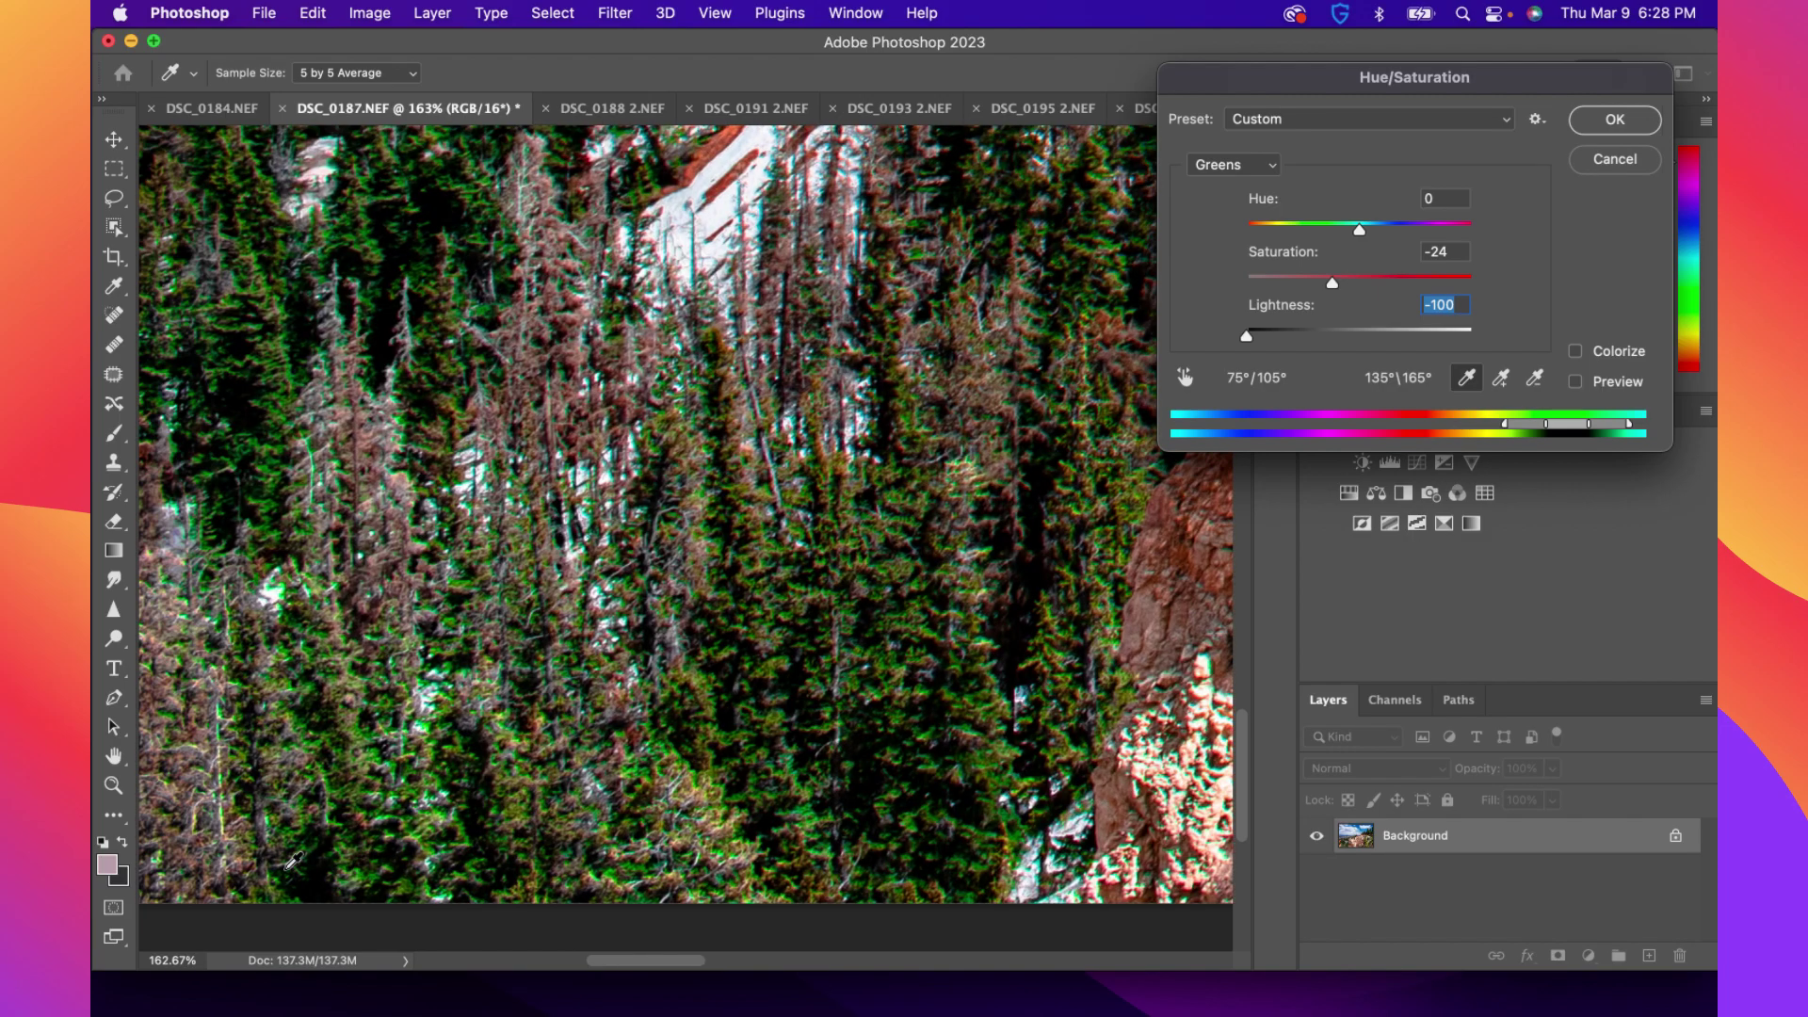
Compare the unadjusted forest up close and in the whole photo, then restore the preview and apply the Greens adjustment
scroll(413, 791, left, 2)
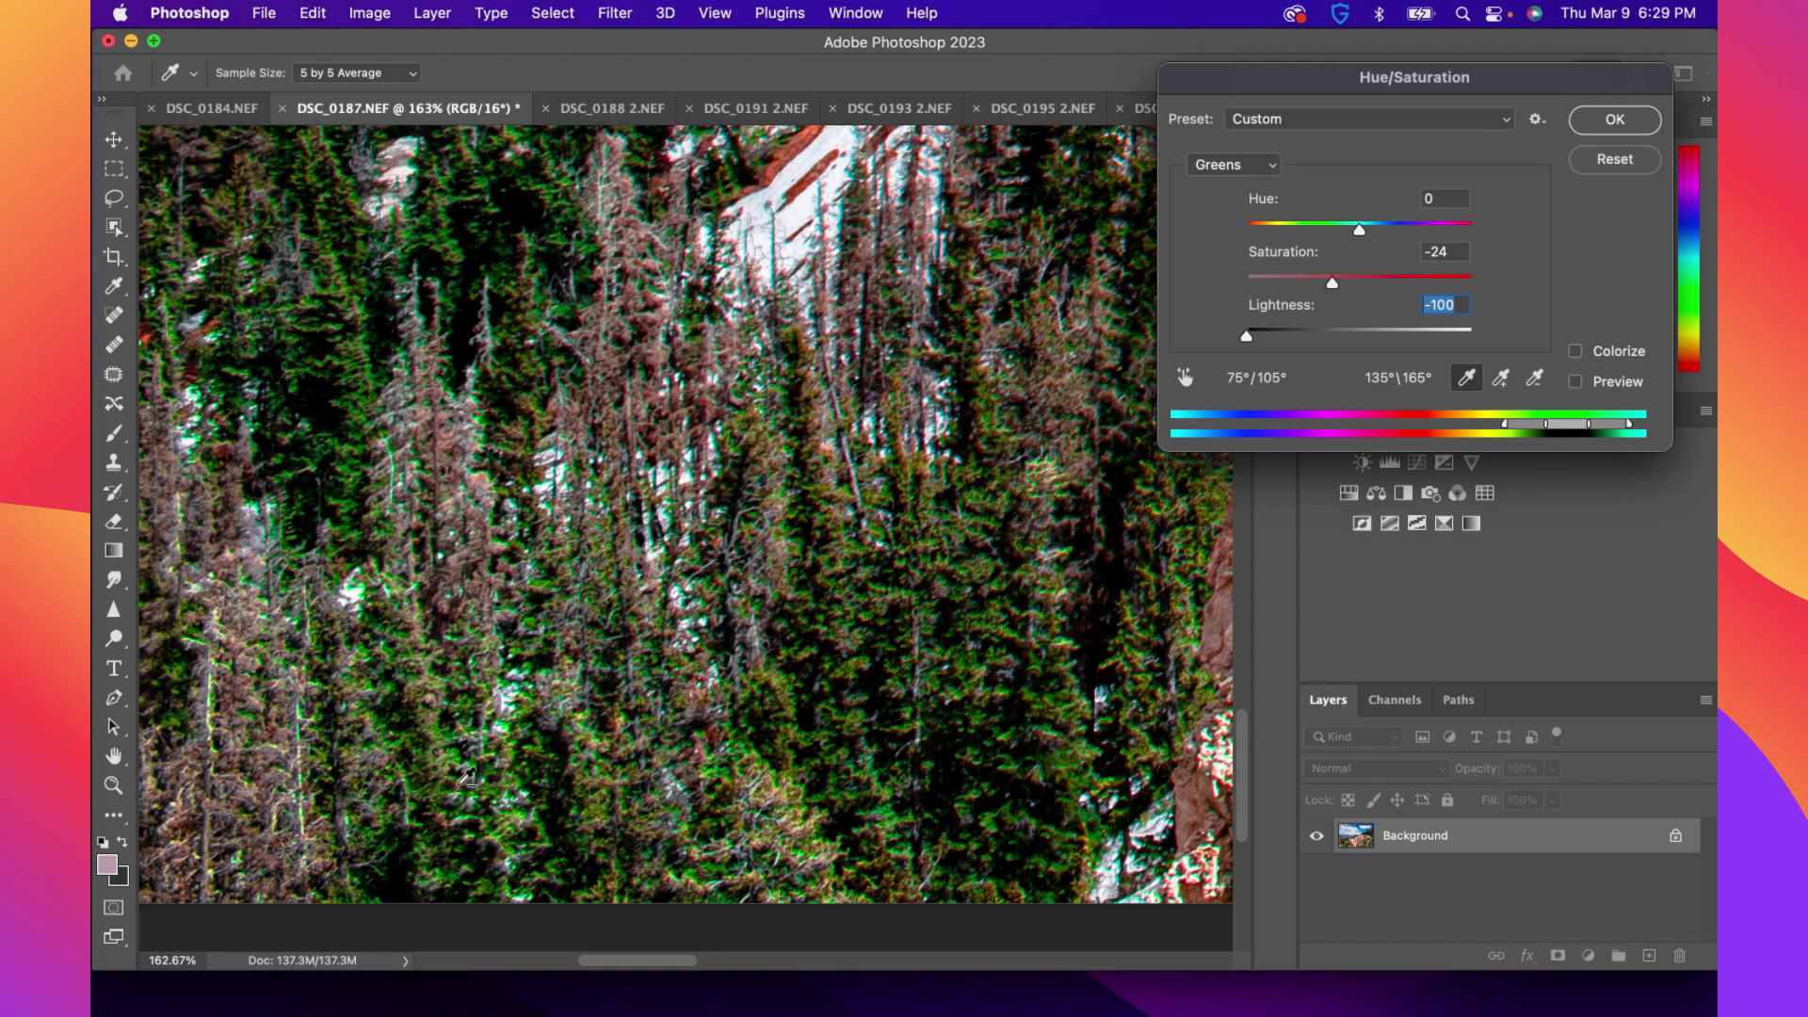
scroll(468, 777, up, 10)
scroll(468, 778, down, 2)
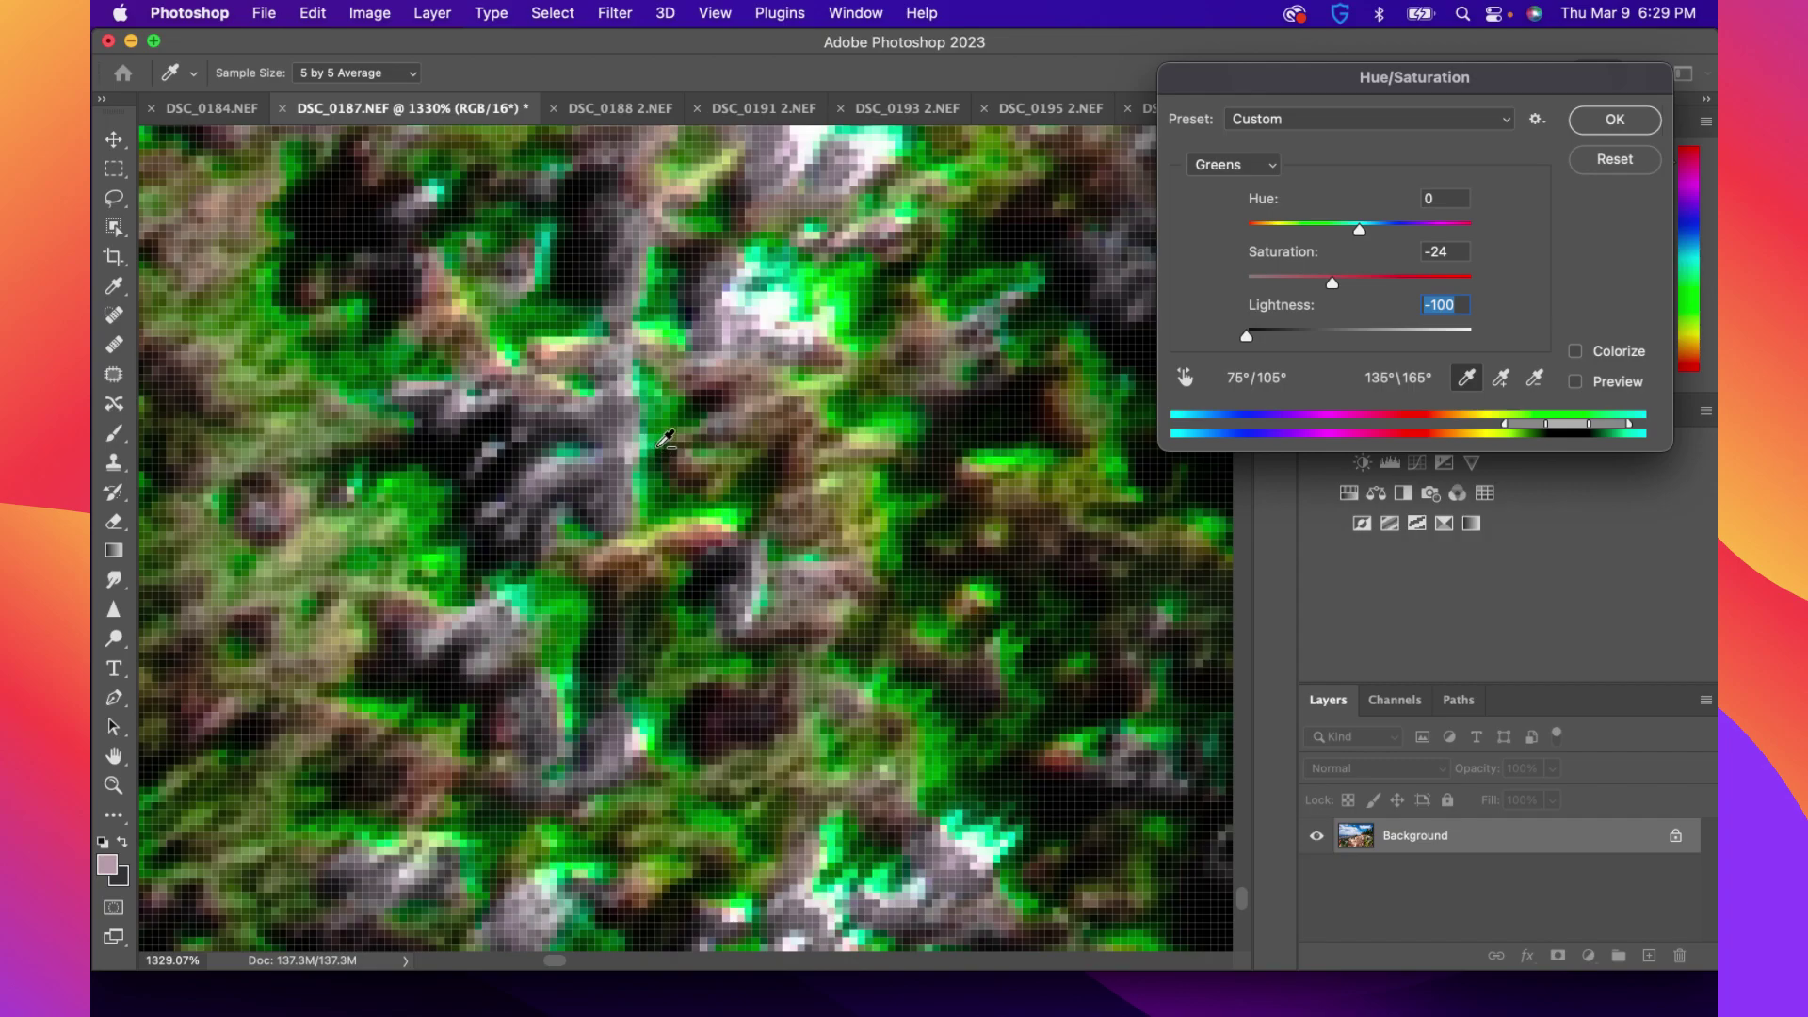
scroll(666, 439, down, 15)
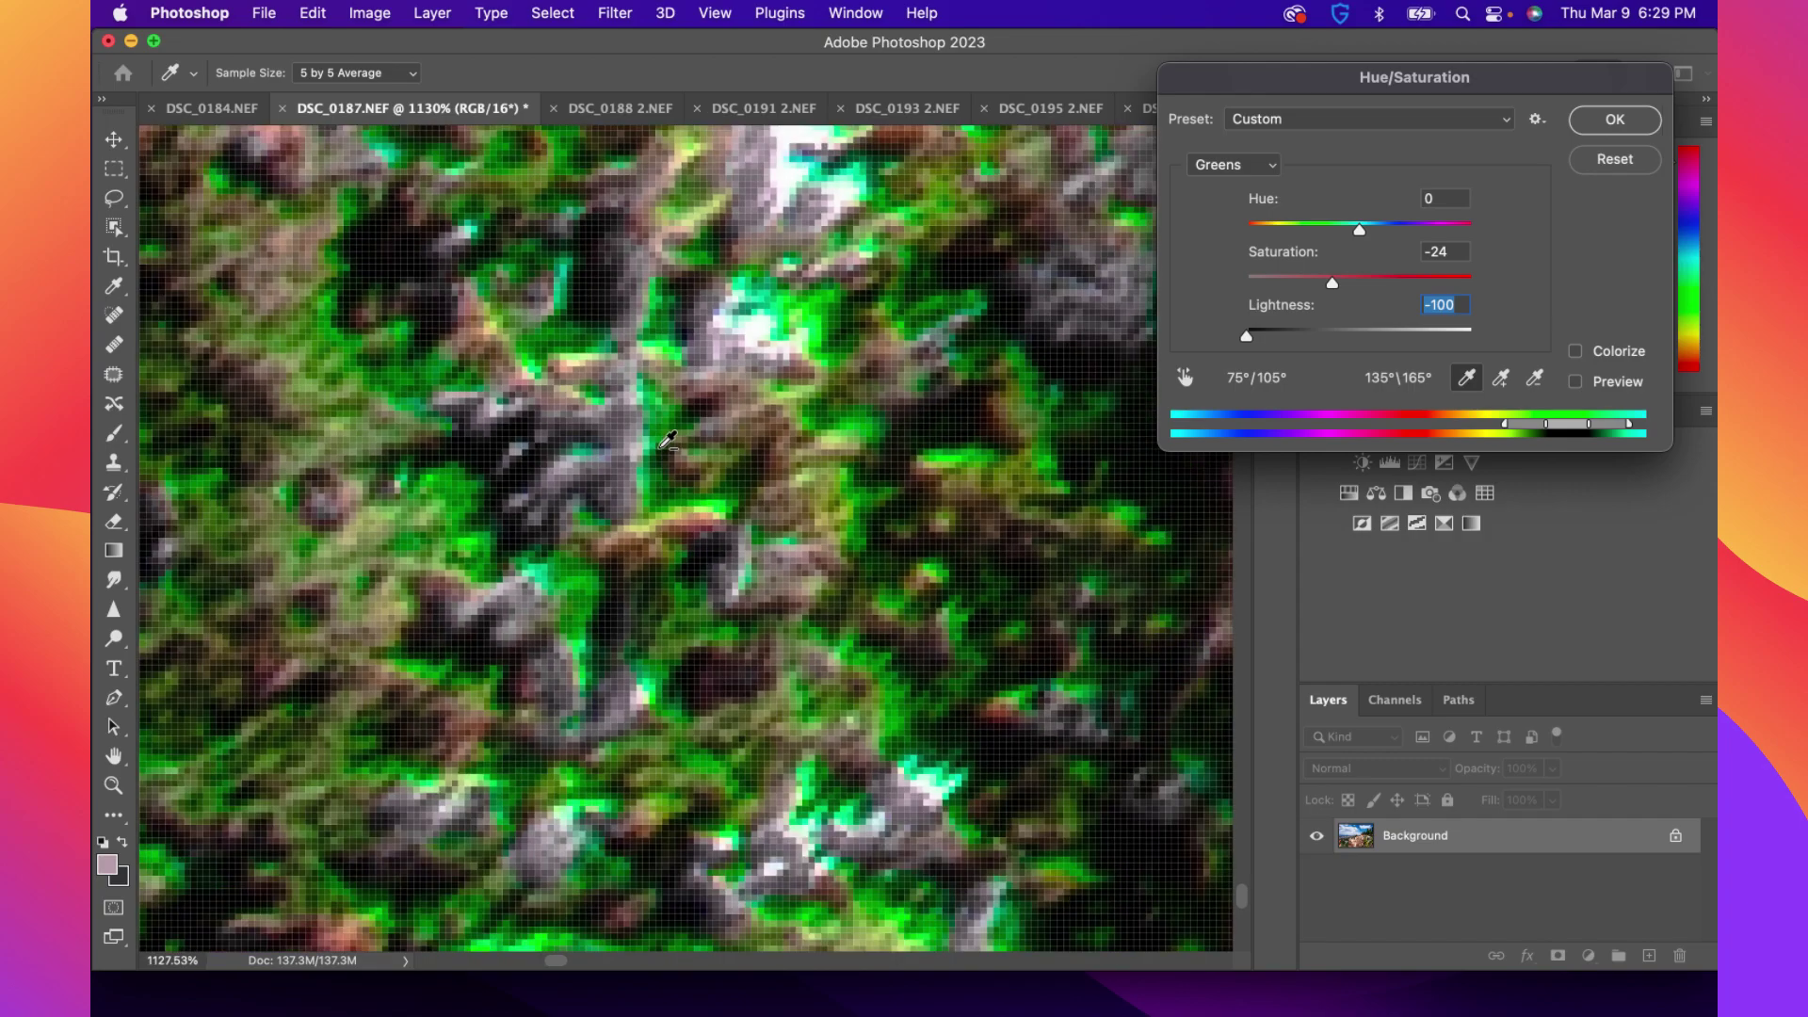
scroll(666, 443, down, 5)
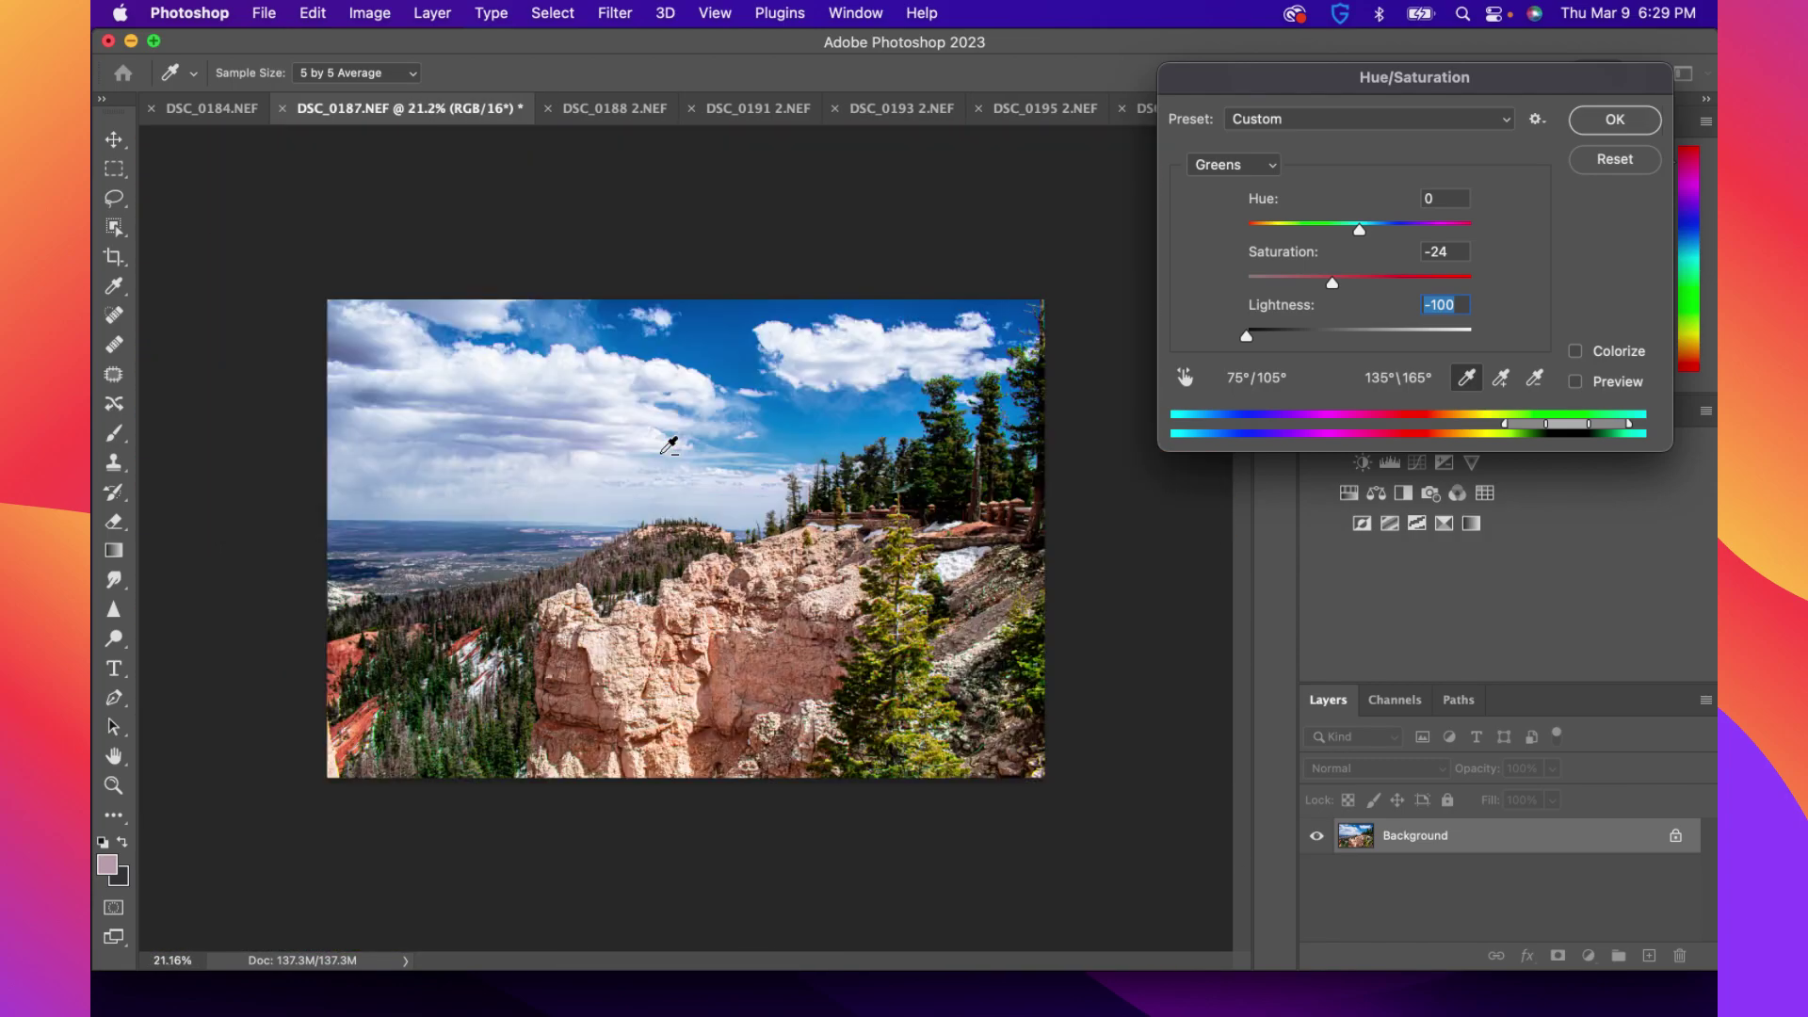
scroll(664, 475, up, 2)
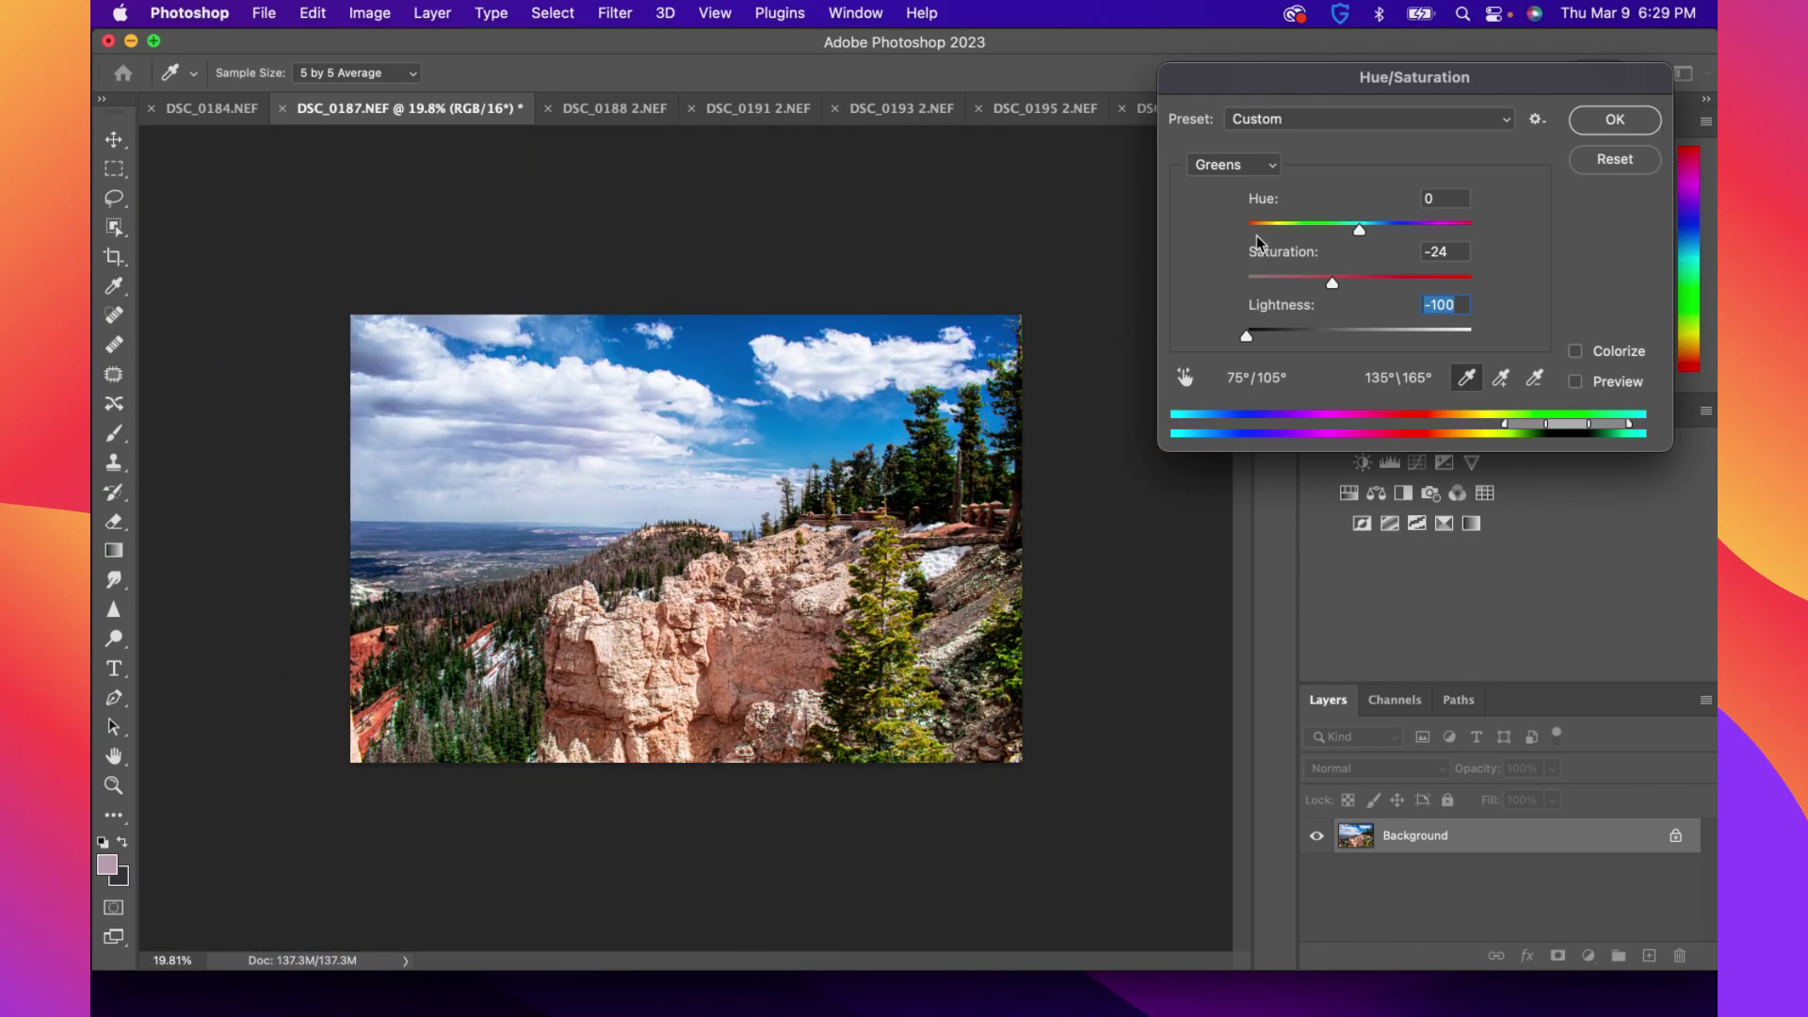
click(1576, 383)
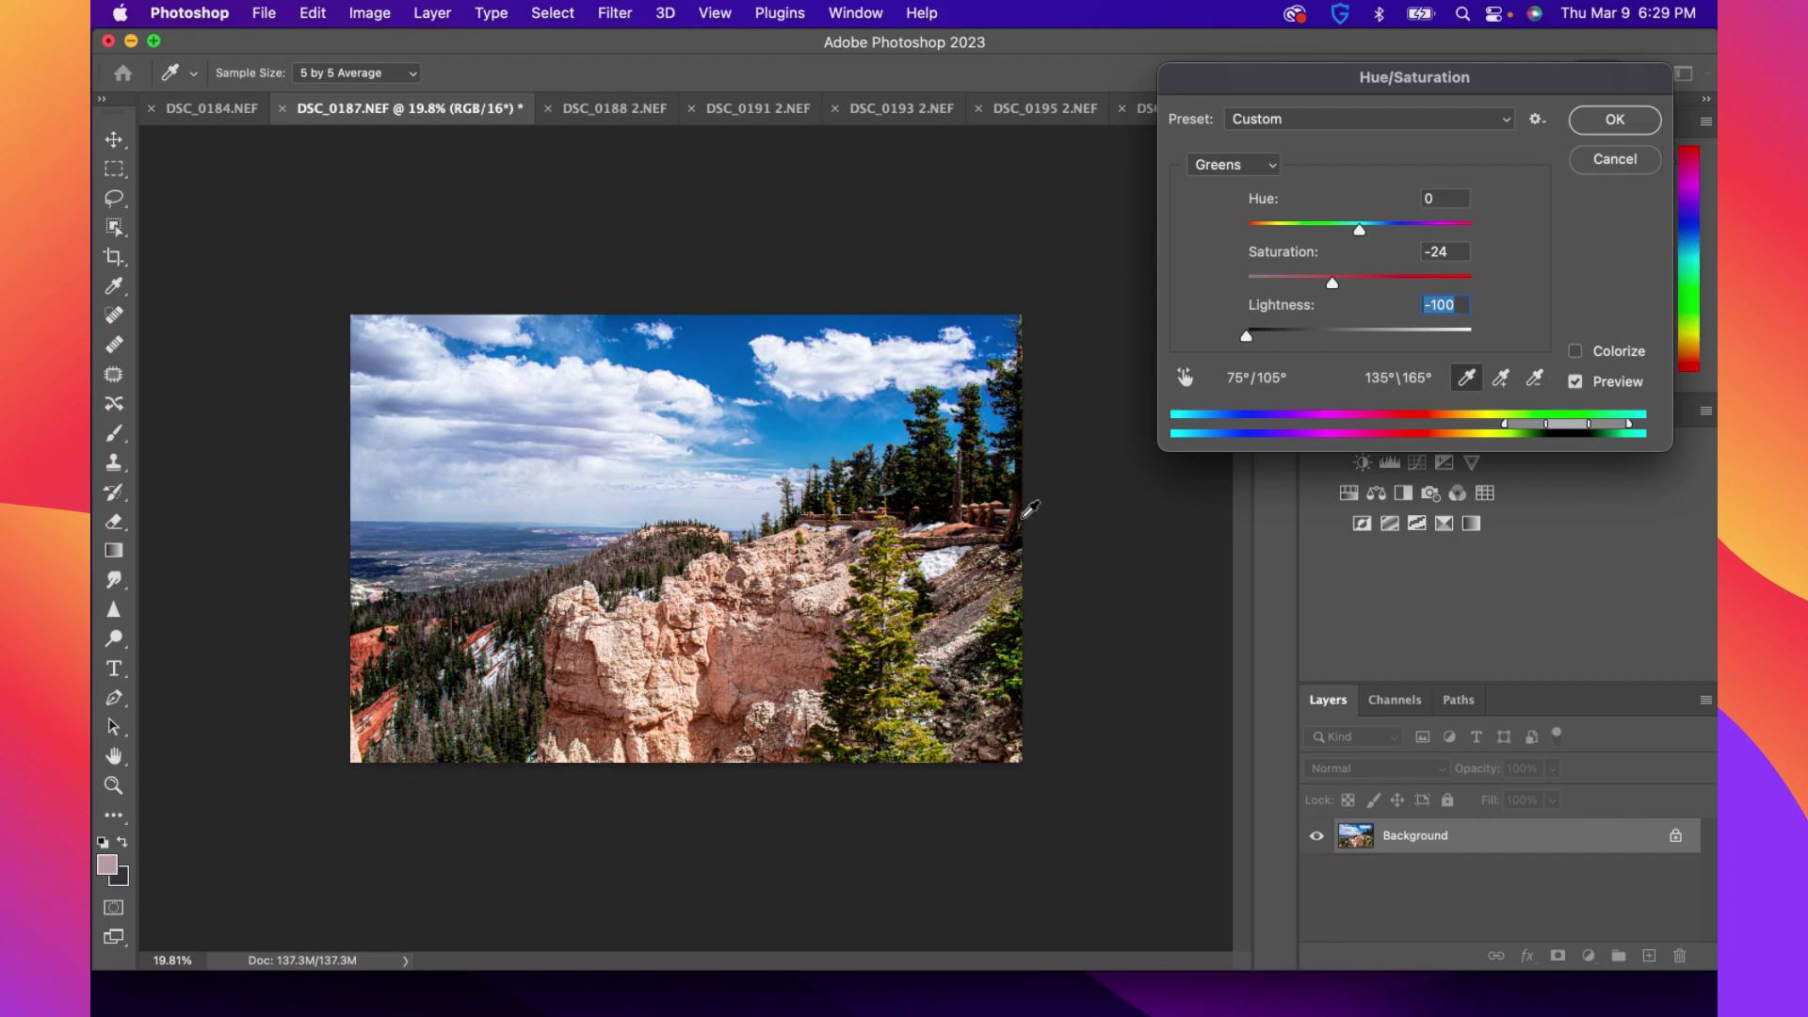
click(1610, 115)
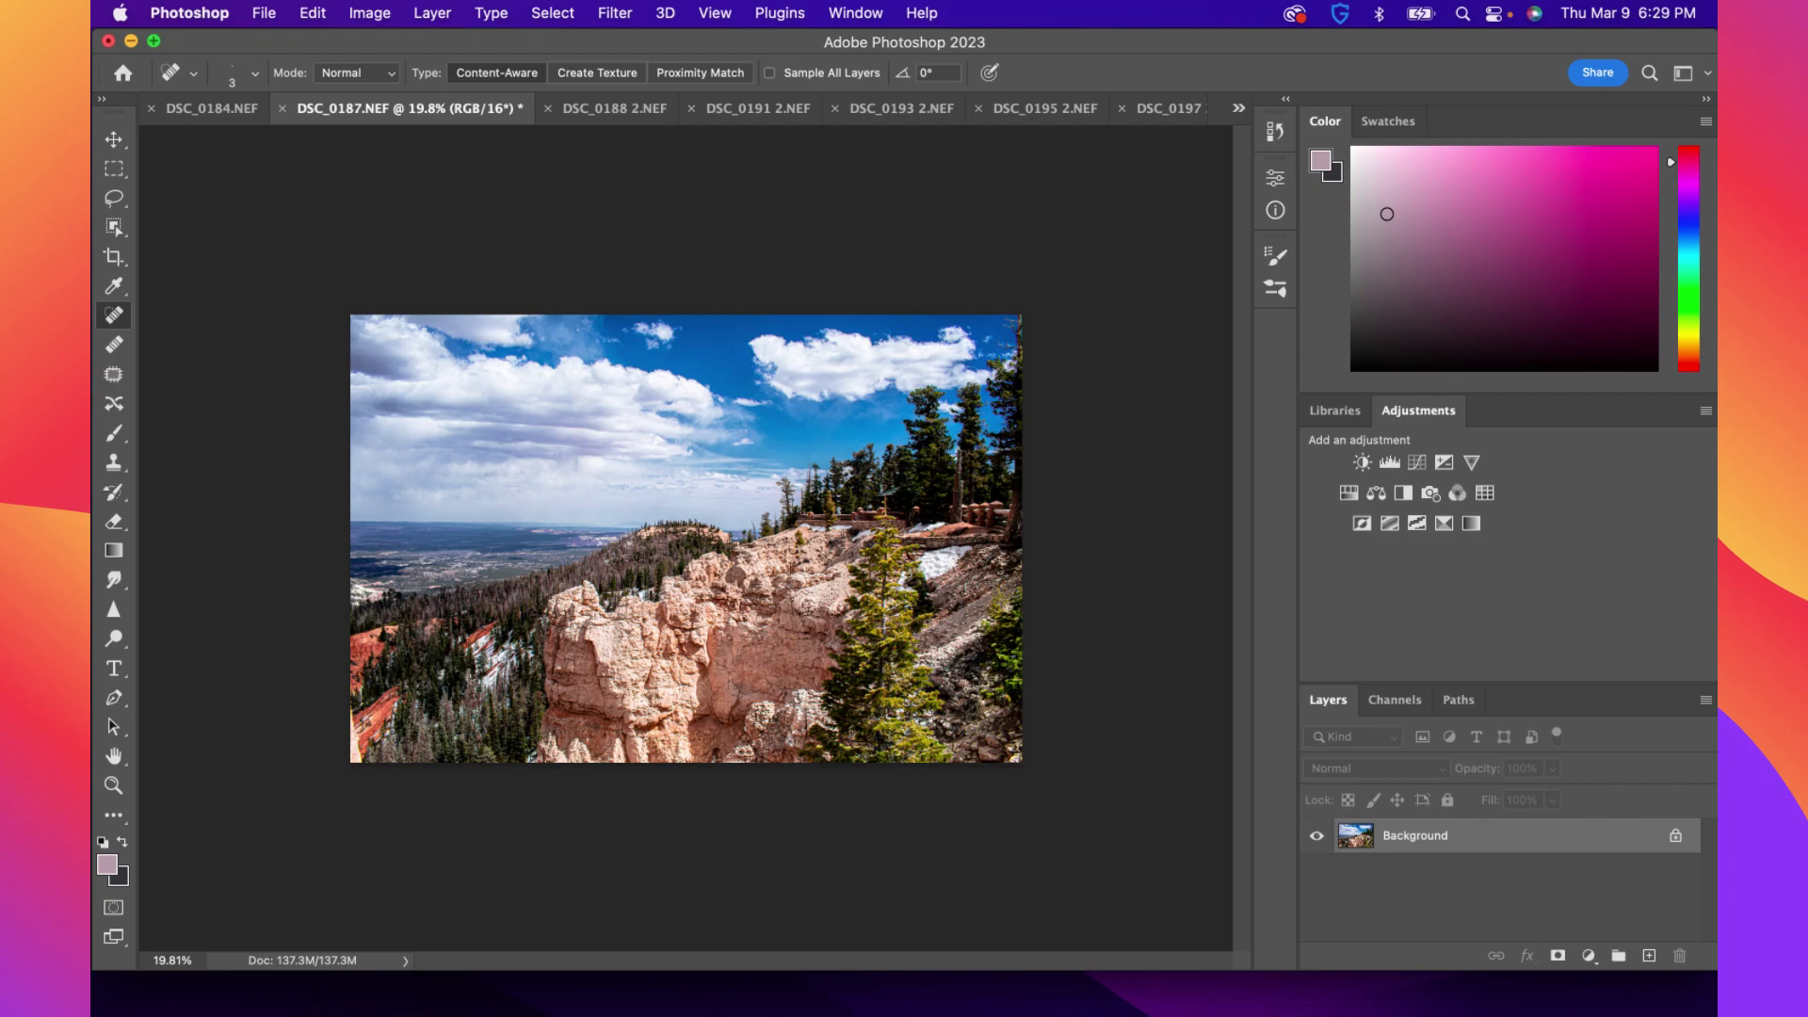
scroll(471, 715, up, 2)
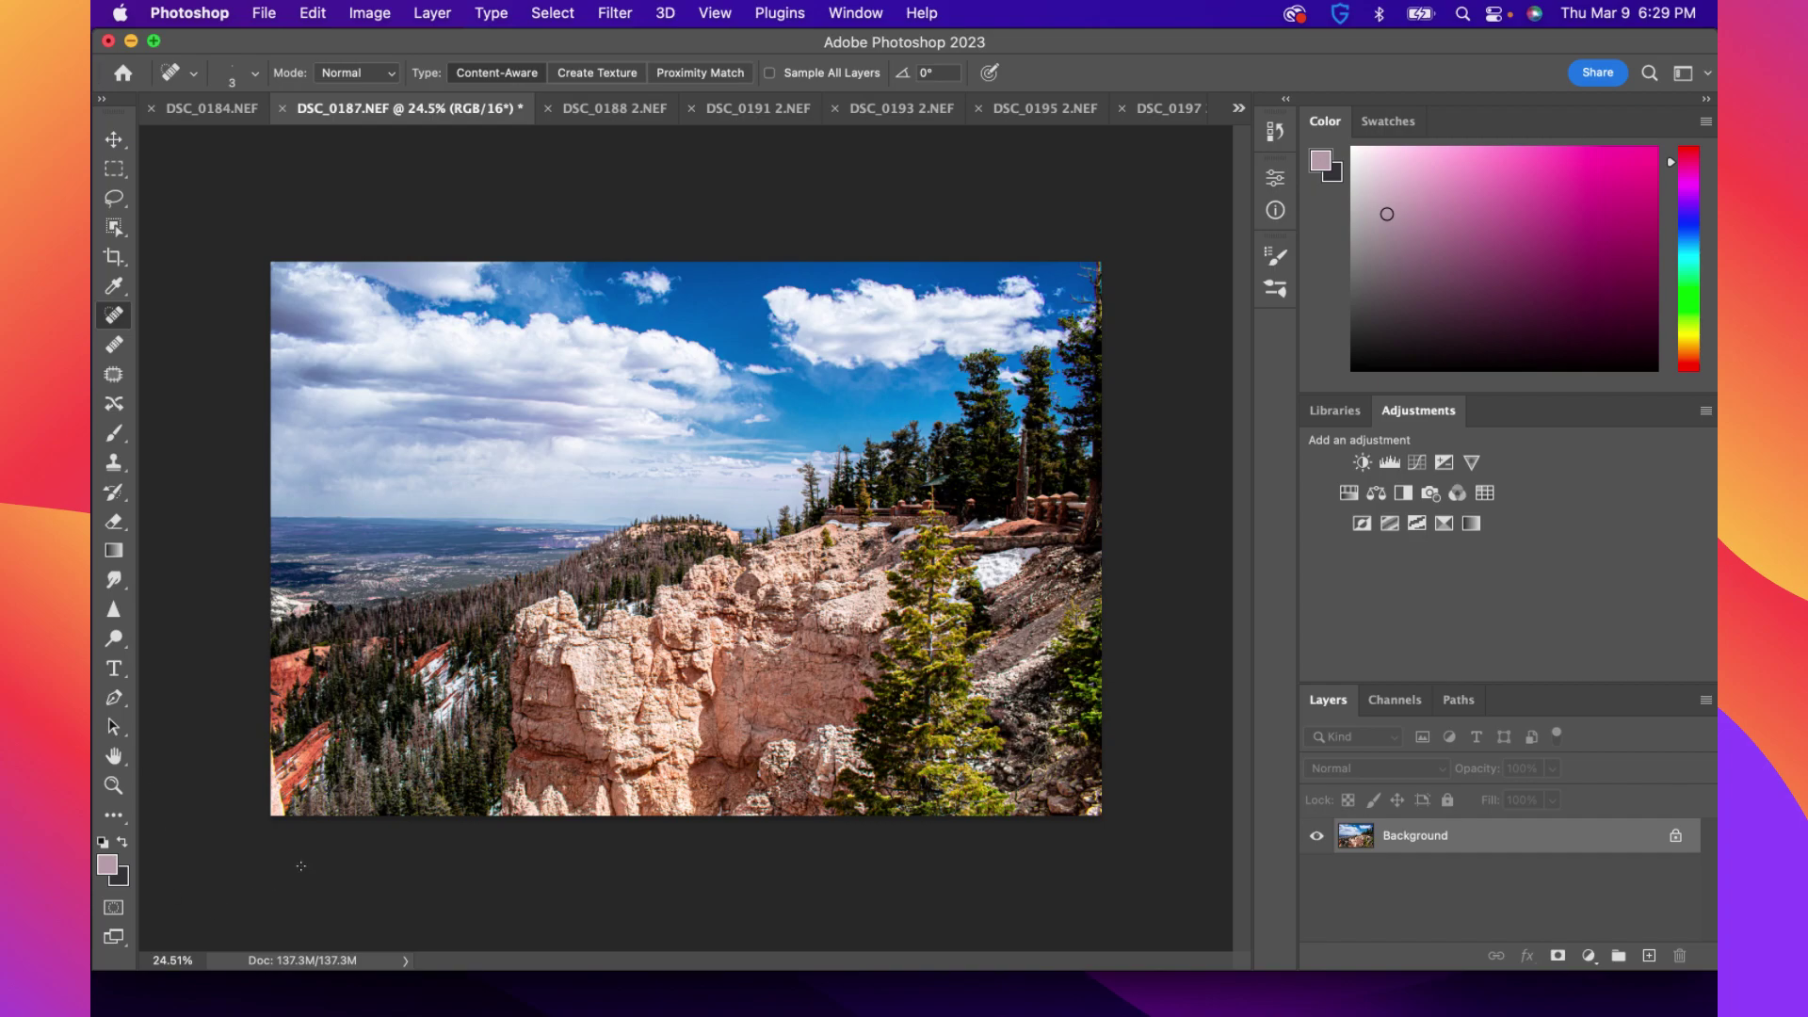
In DSC_0188 2.NEF, burn the sky's midtones at 20% exposure with a size 1400 brush, undoing the first attempt and repeating it
click(612, 110)
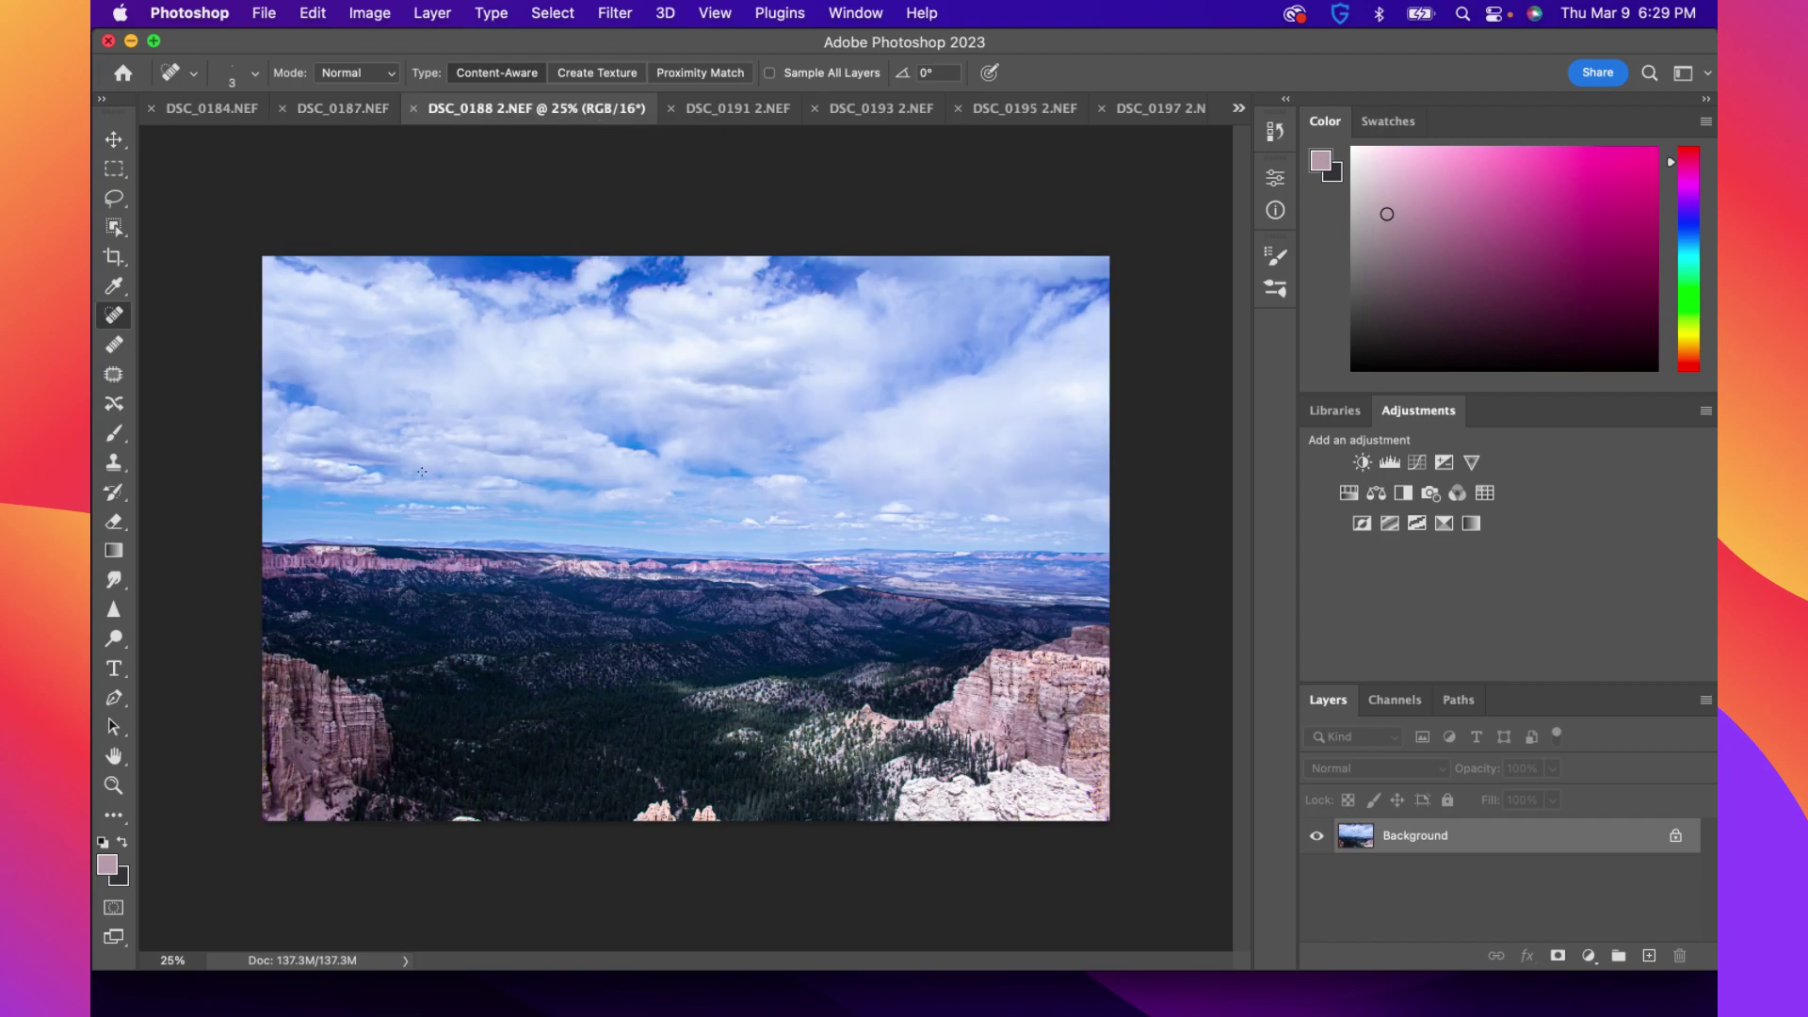
click(114, 638)
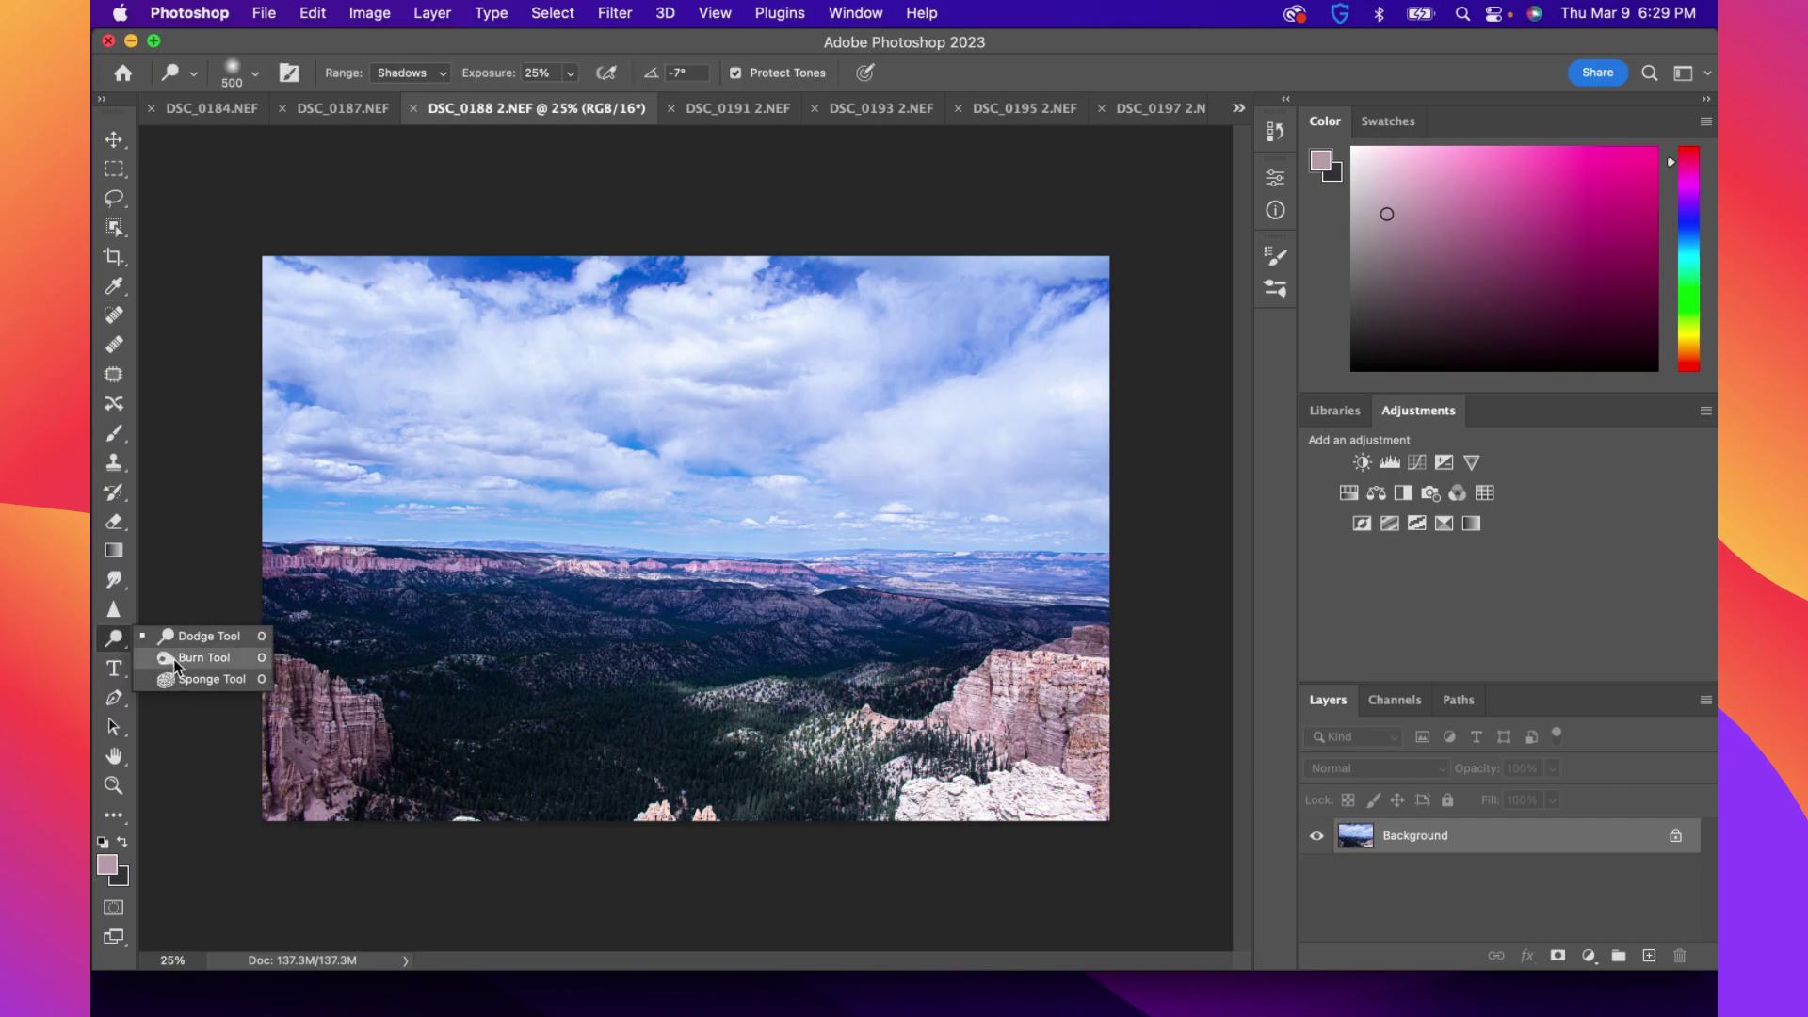
click(188, 636)
drag(282, 343, 711, 332)
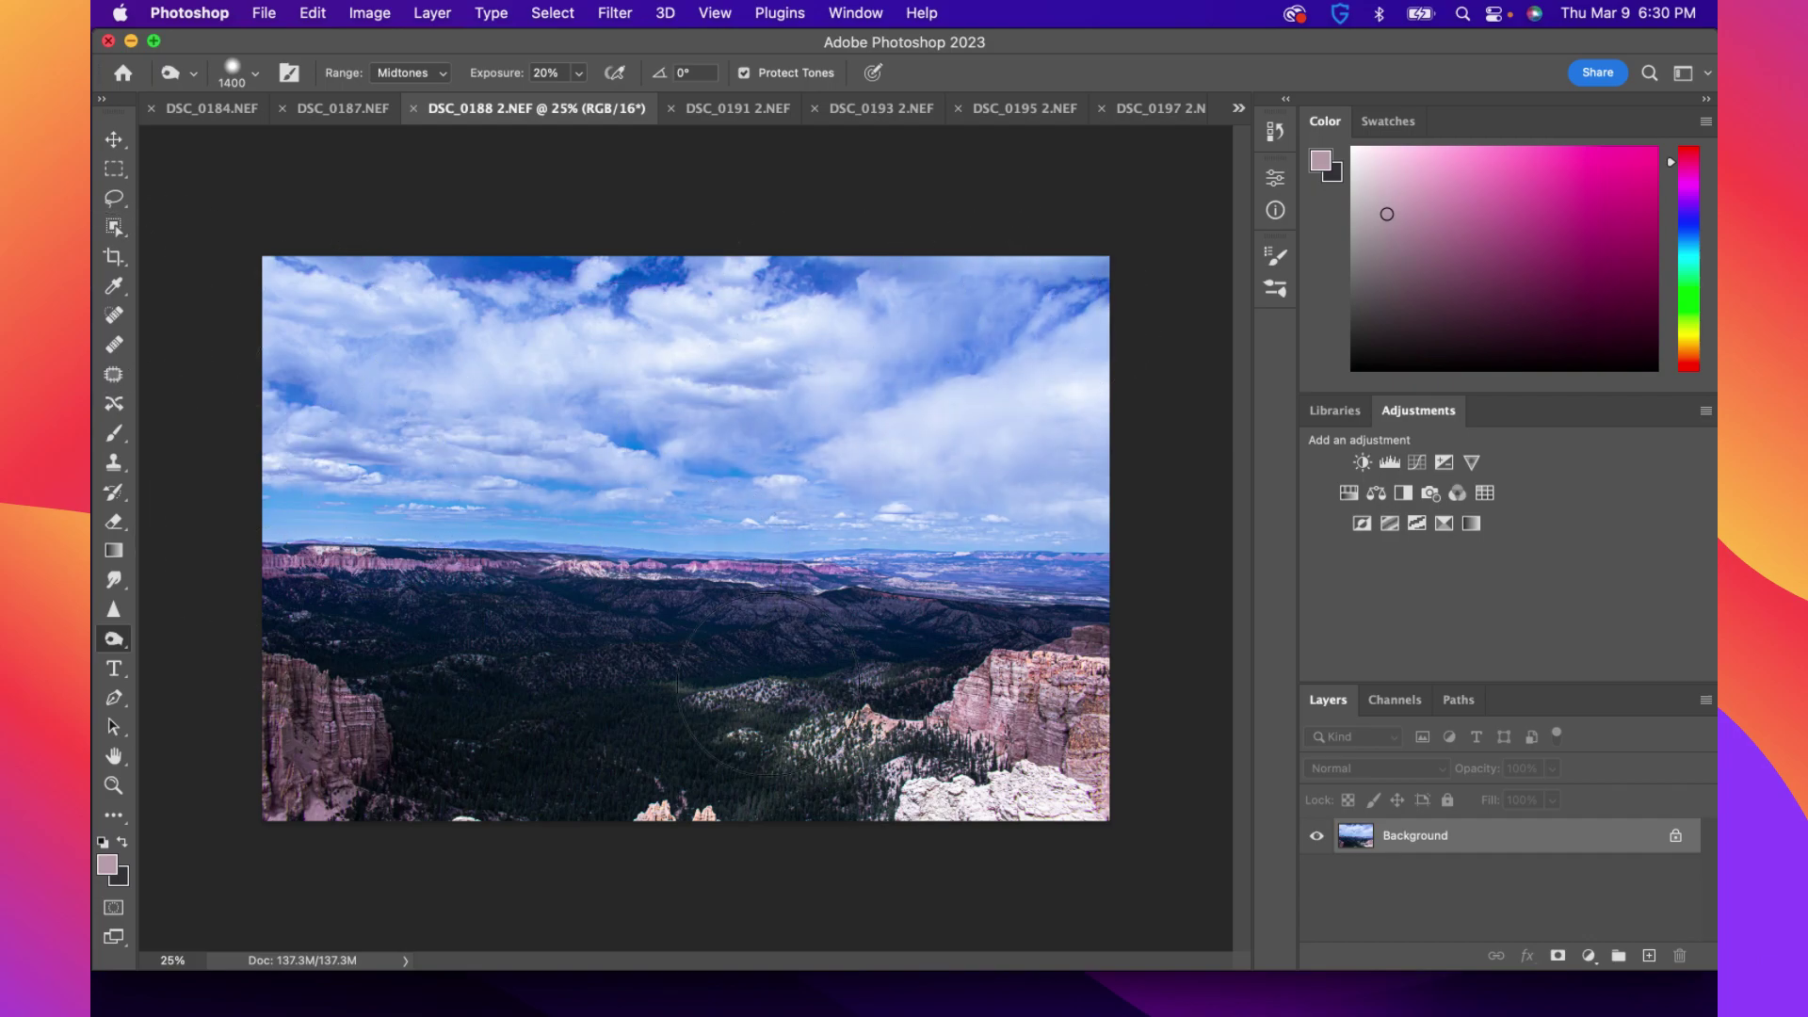
click(852, 673)
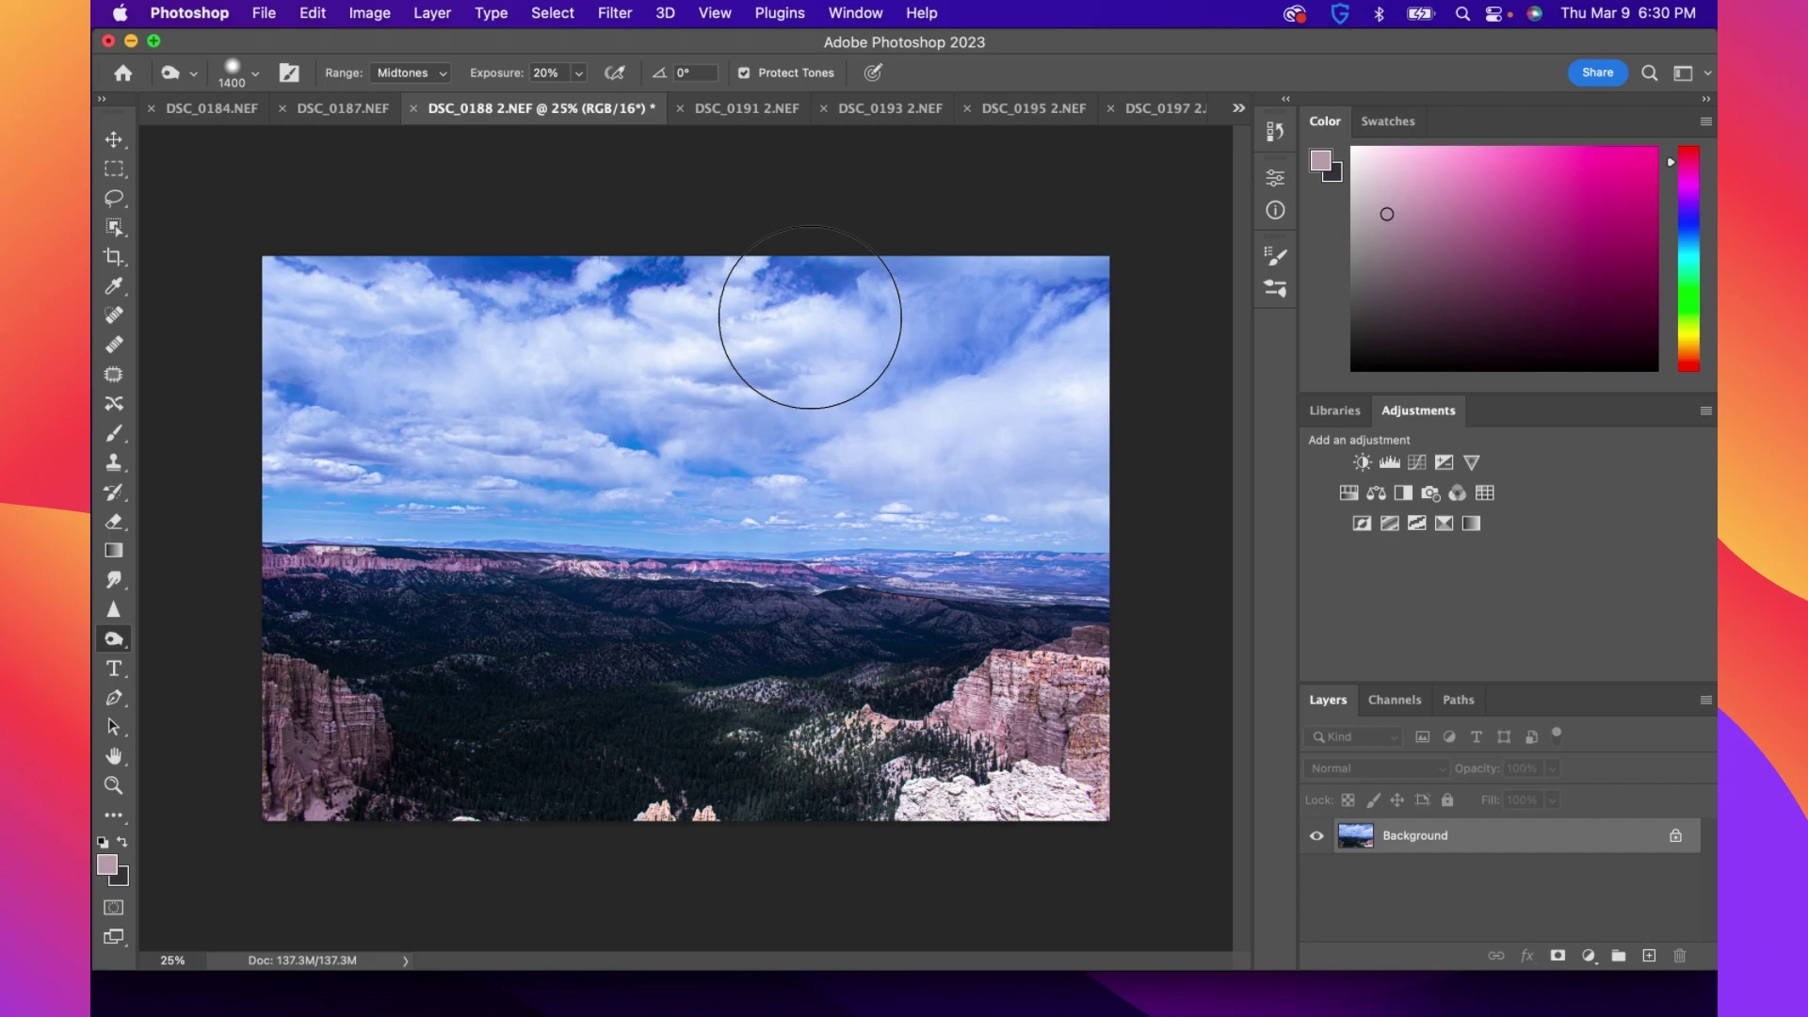
key(super+z)
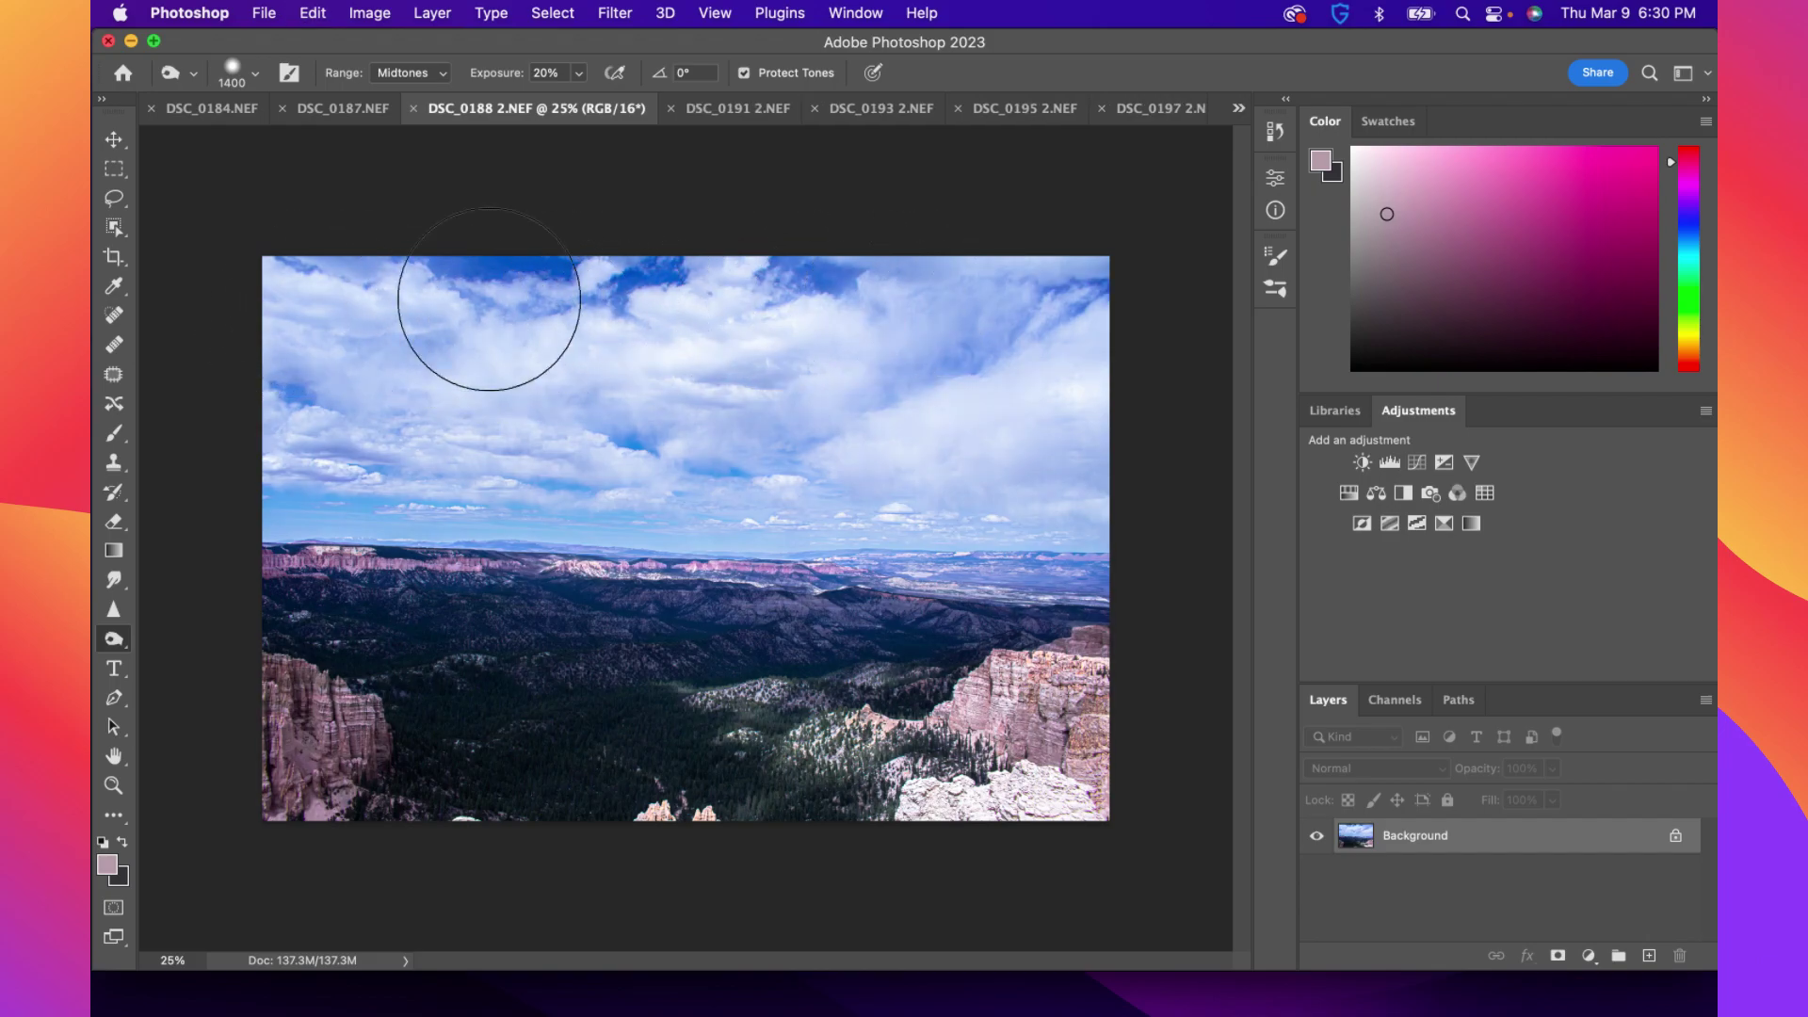
drag(557, 299, 1115, 325)
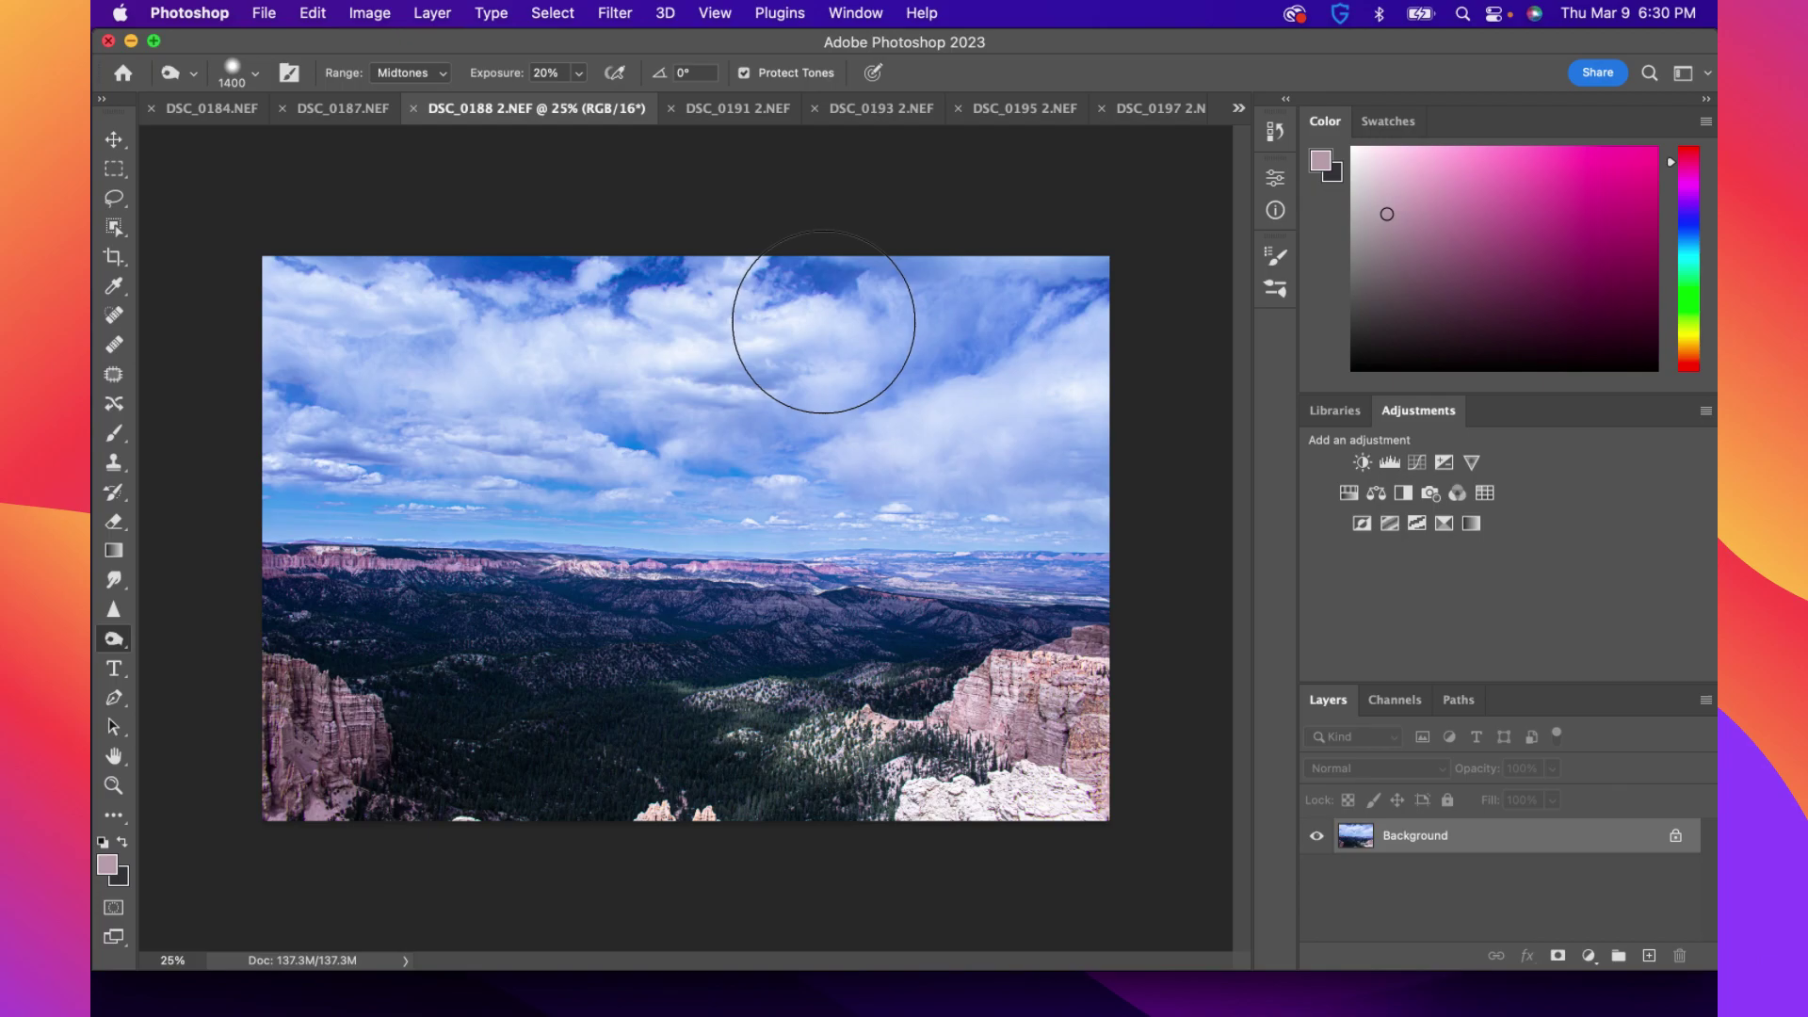
drag(1070, 343, 1001, 323)
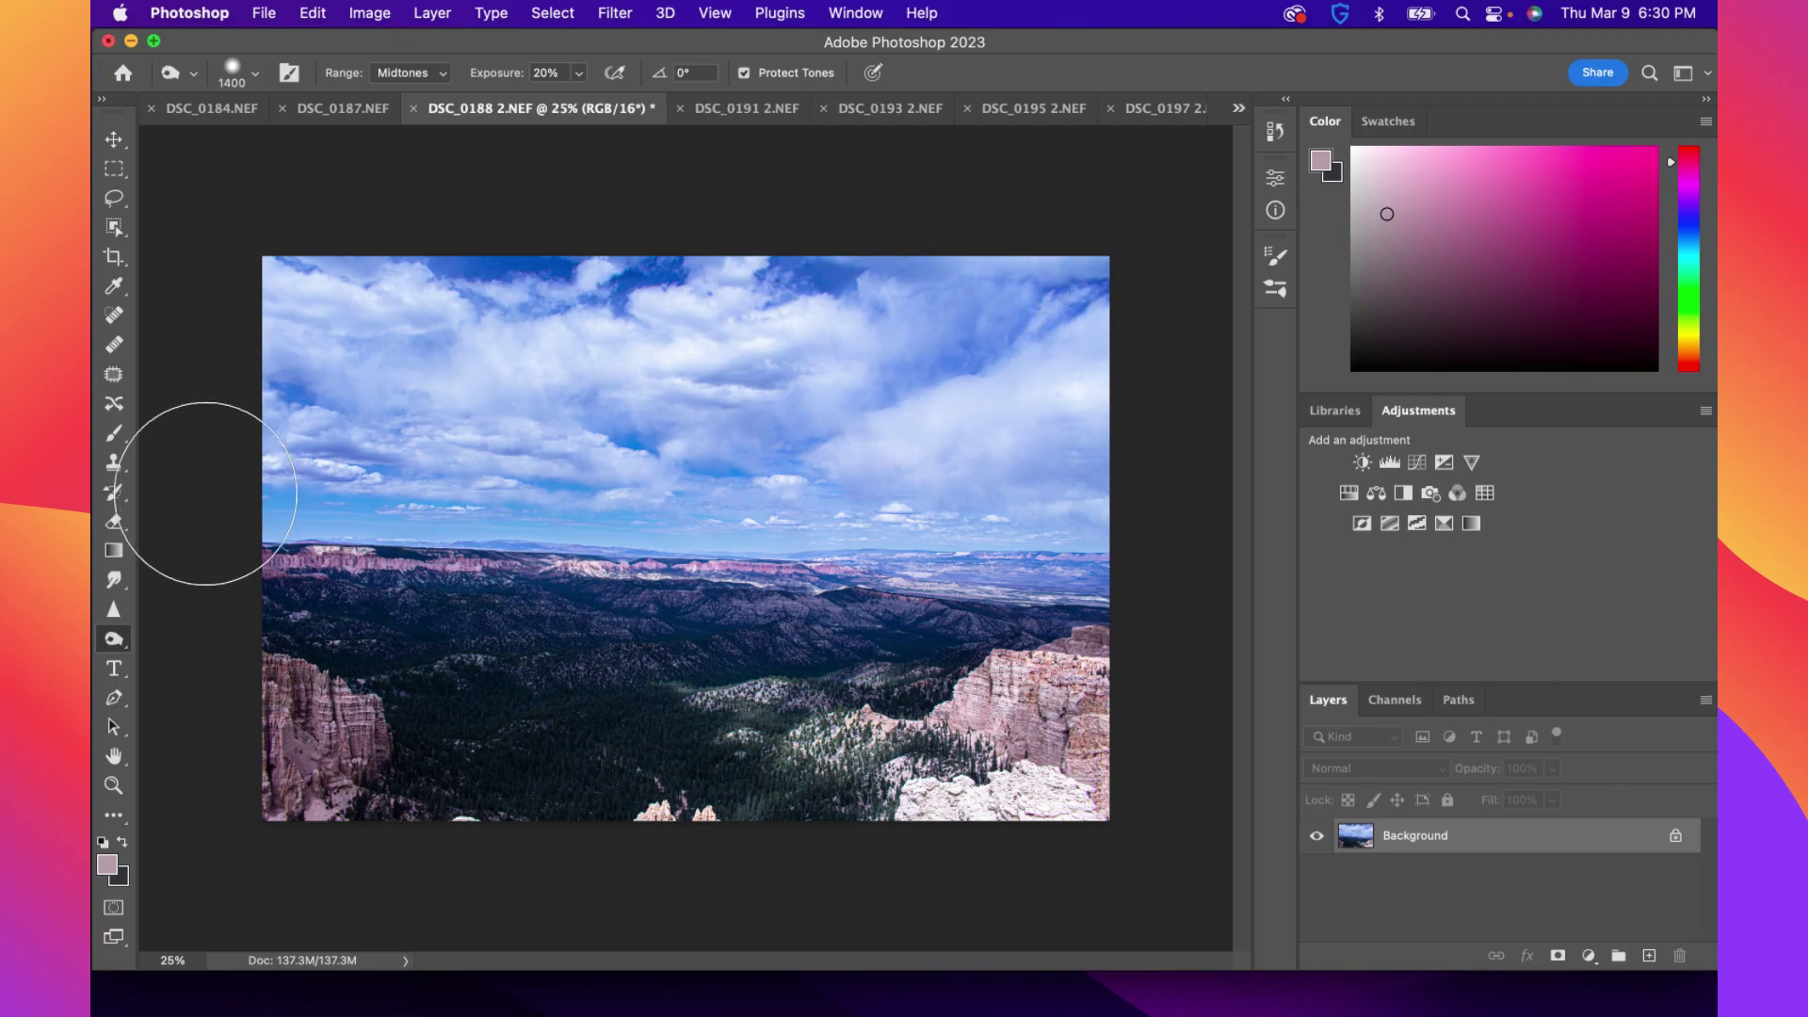
Try a Brightness/Contrast adjustment with contrast 30, compare it with the preview off, and cancel it
right_click(119, 642)
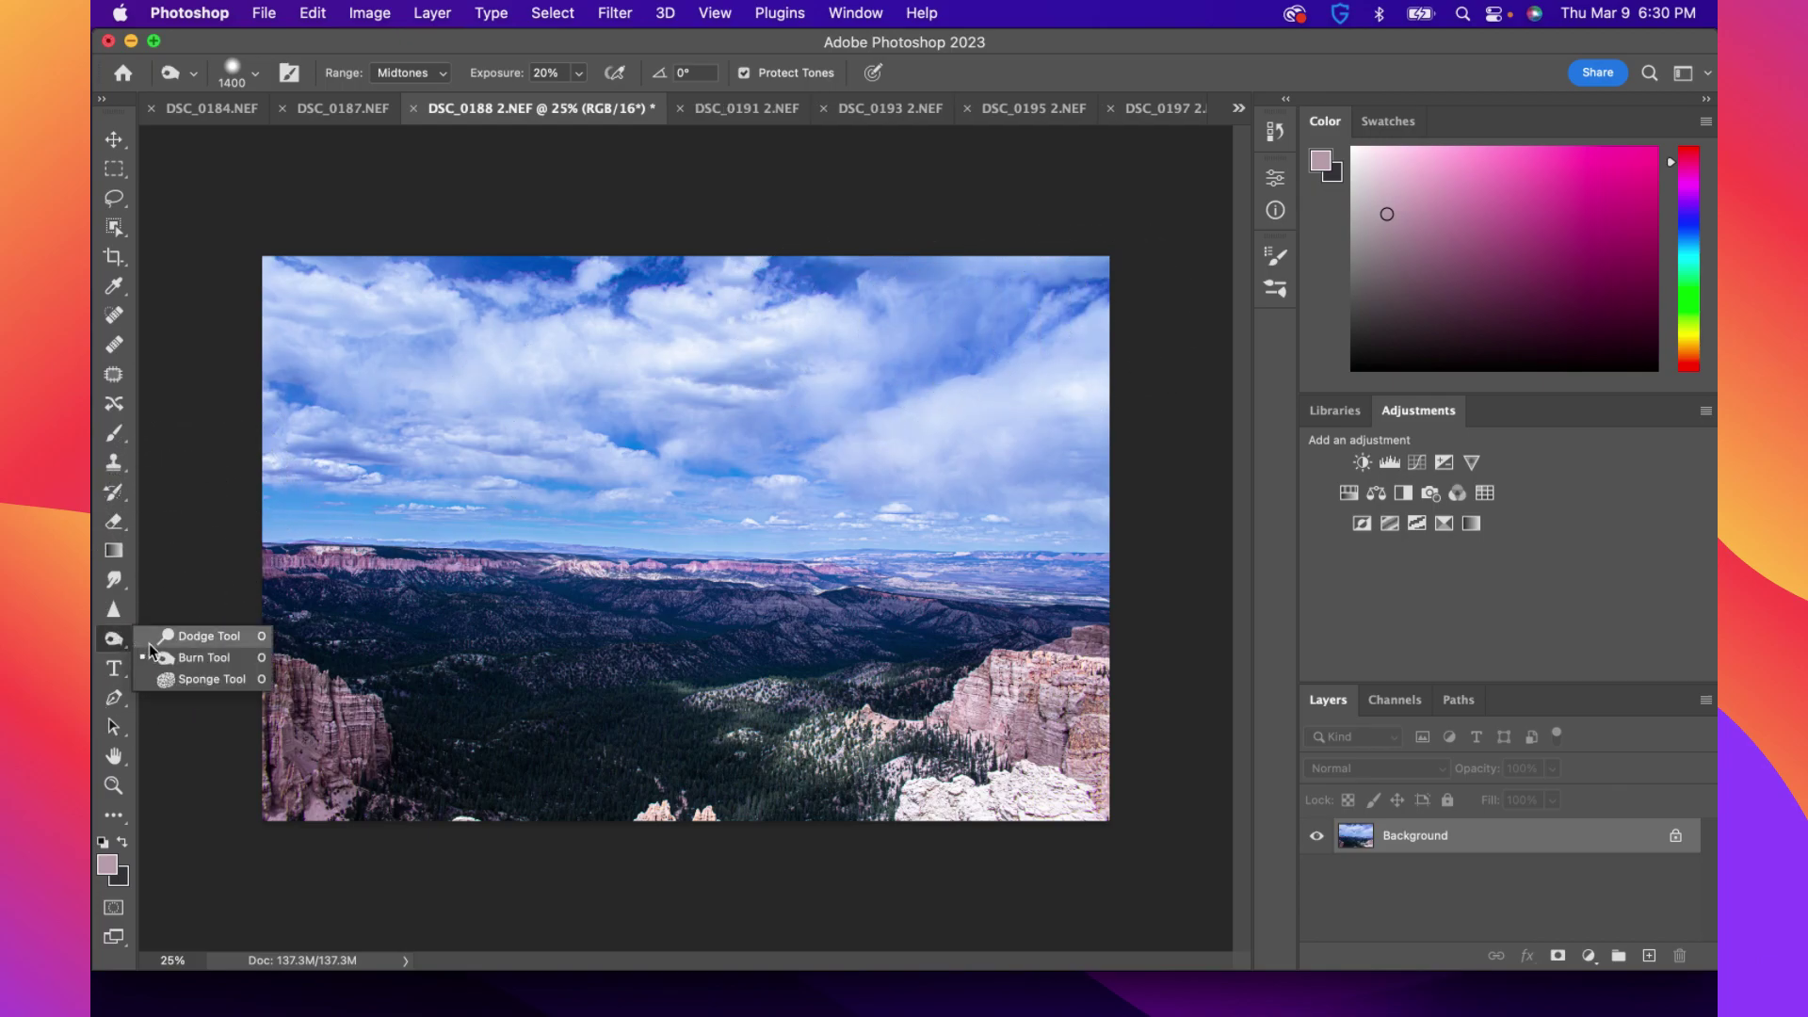
click(183, 637)
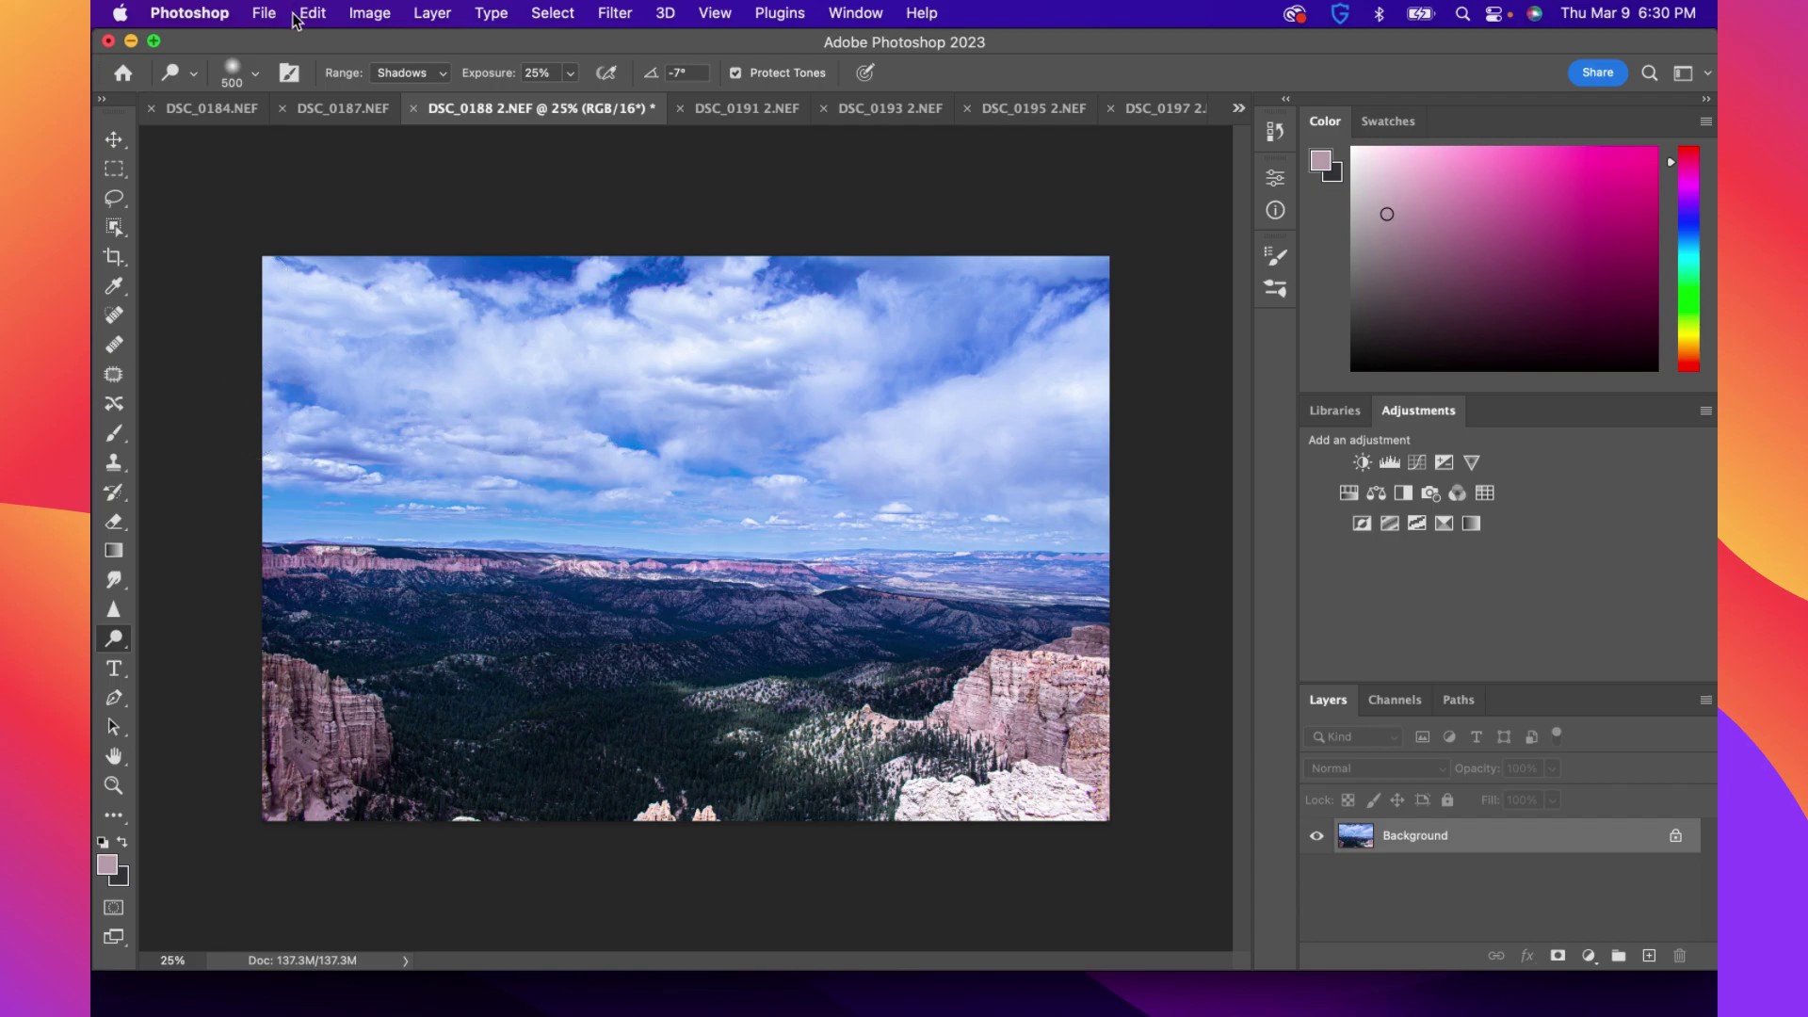
click(401, 11)
mouse_move(414, 11)
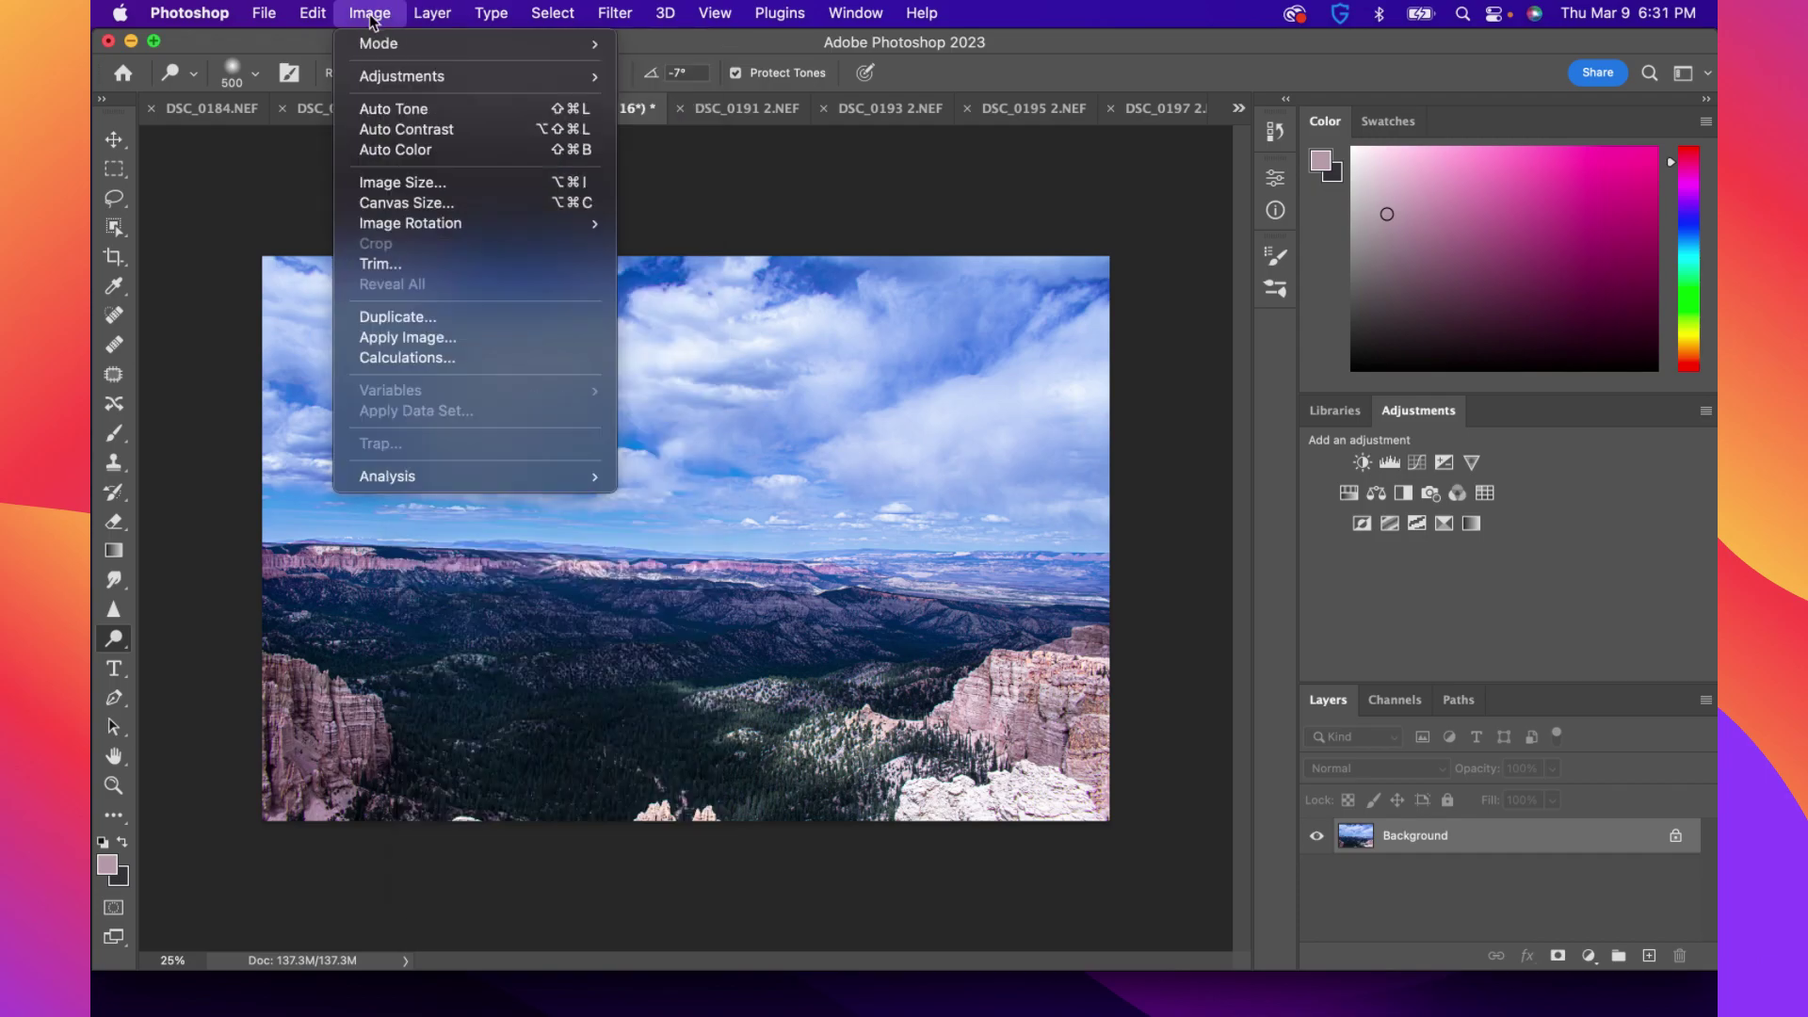
mouse_move(378, 83)
click(664, 76)
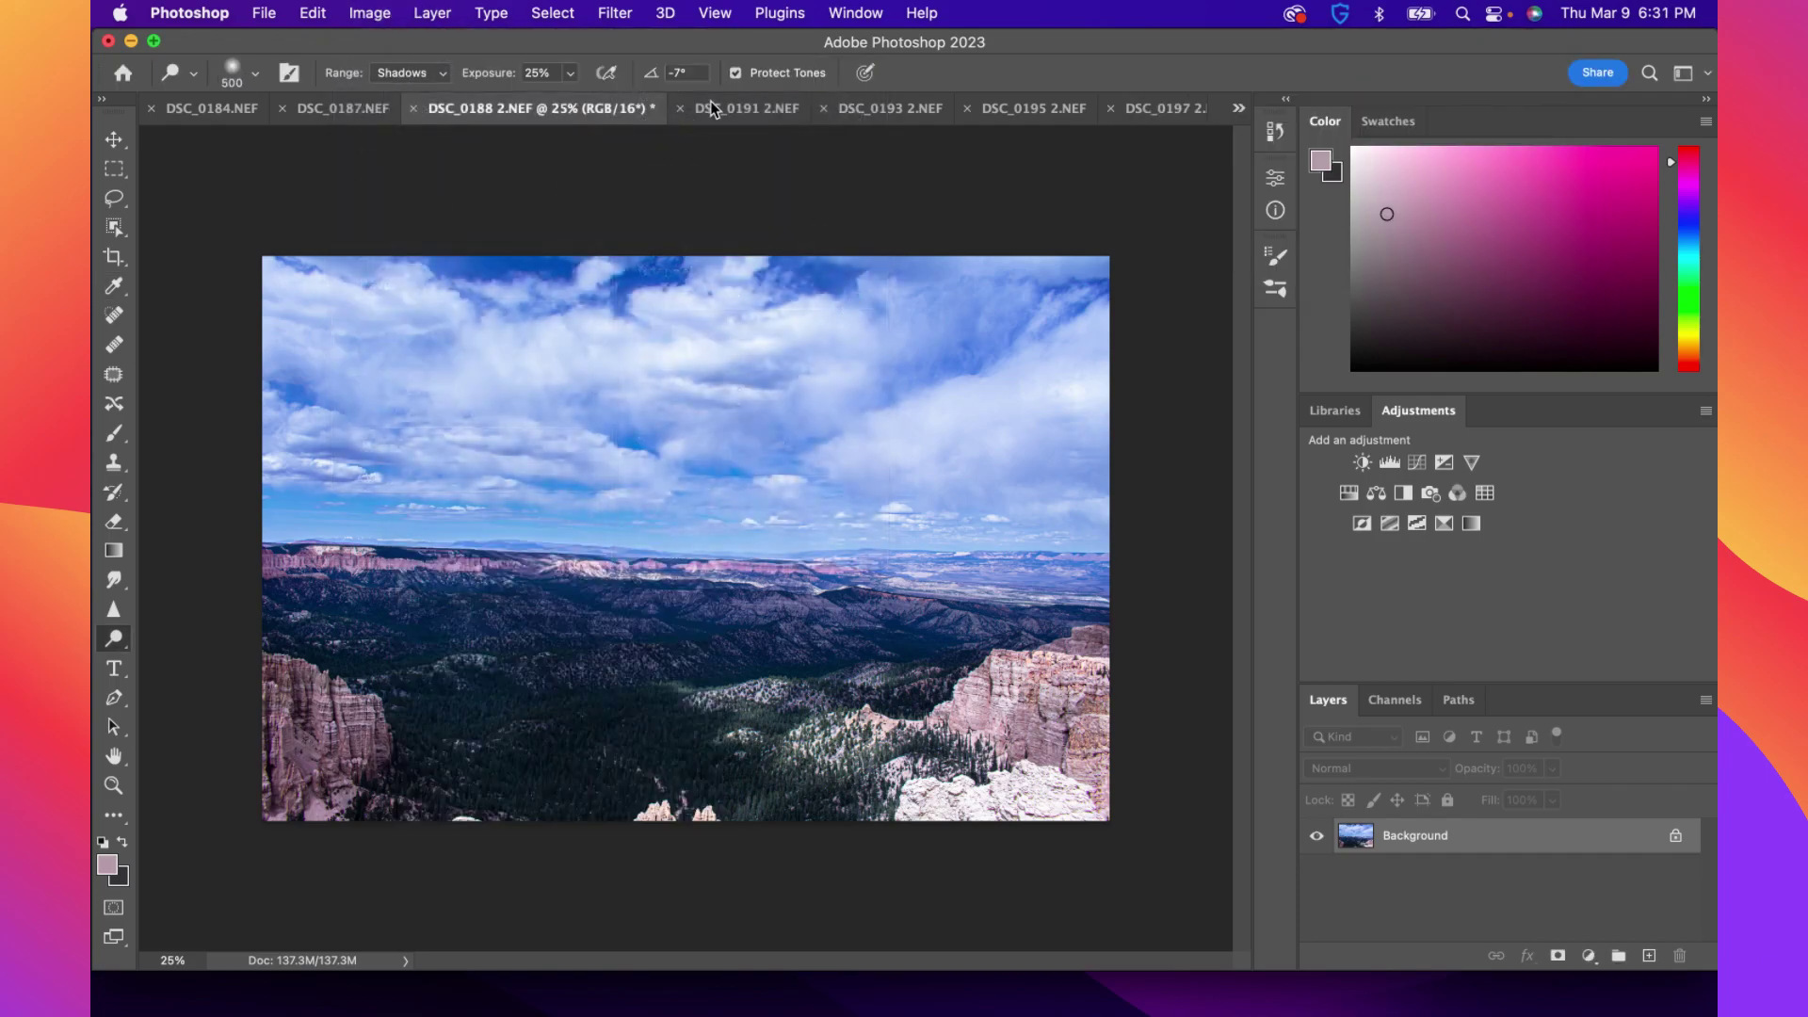
mouse_move(1291, 157)
mouse_down()
mouse_move(1231, 158)
mouse_move(1447, 160)
mouse_move(1301, 160)
mouse_move(1325, 160)
mouse_up()
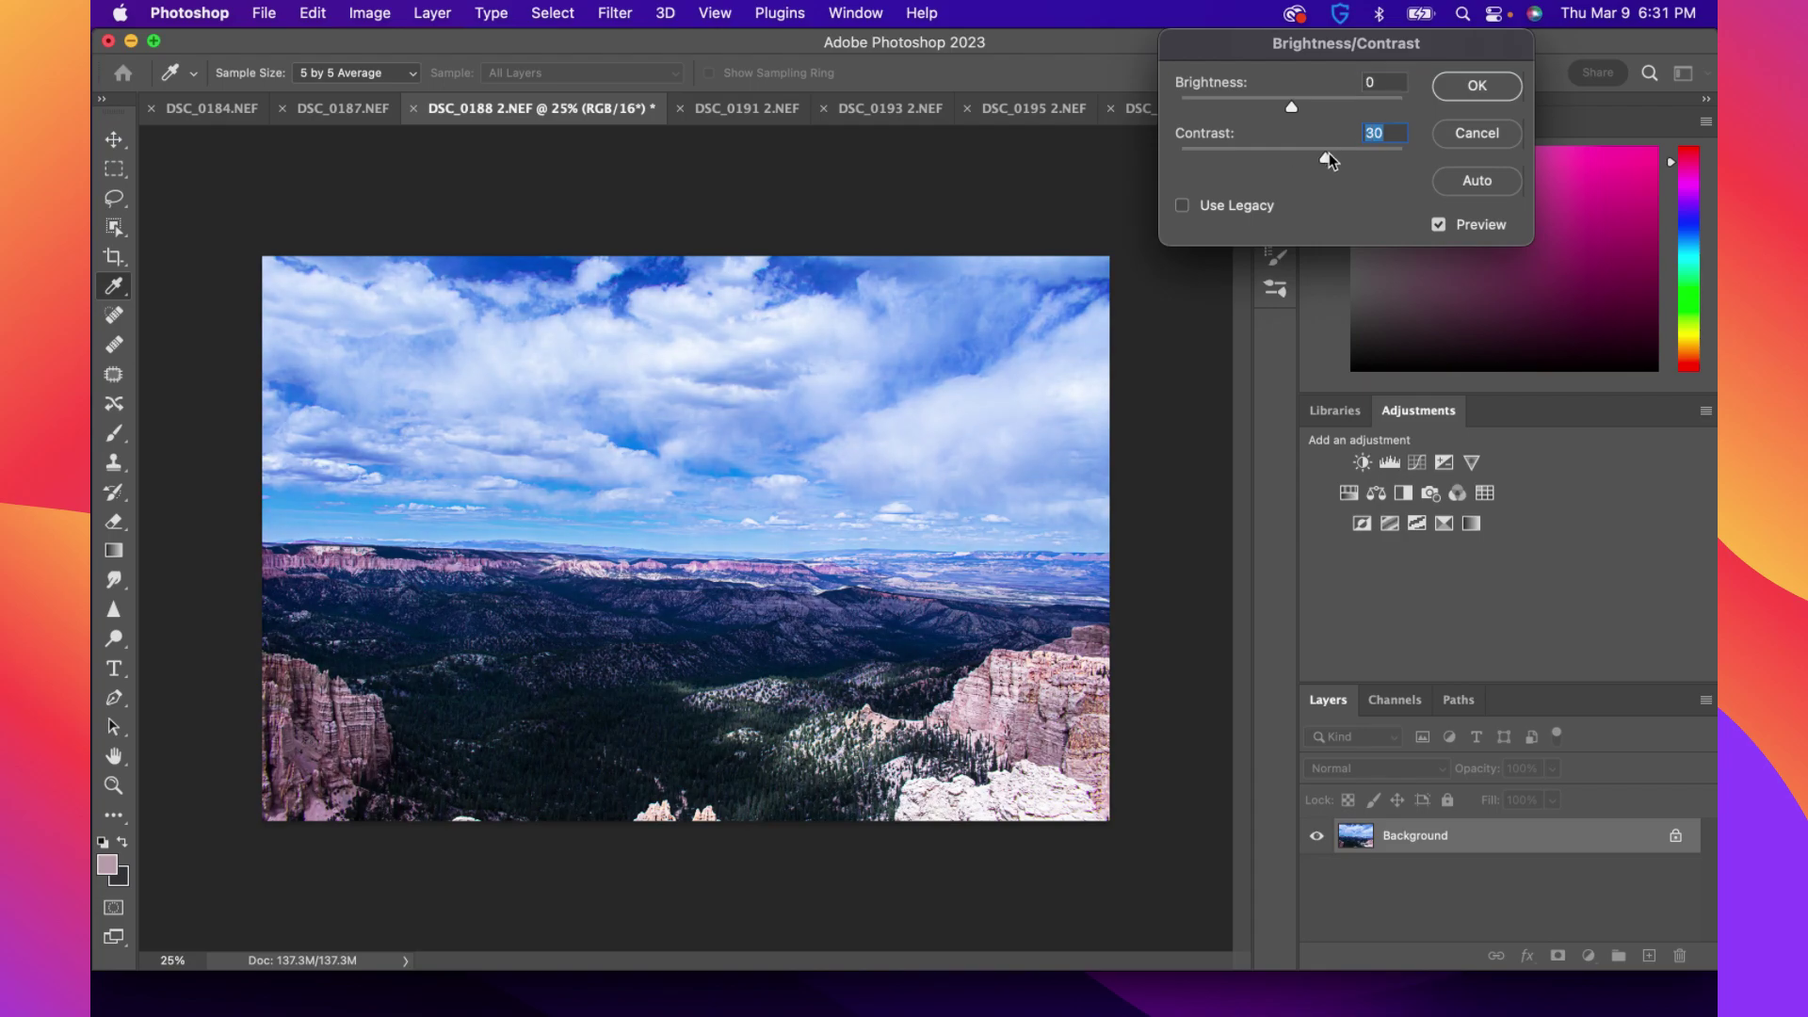
click(1439, 225)
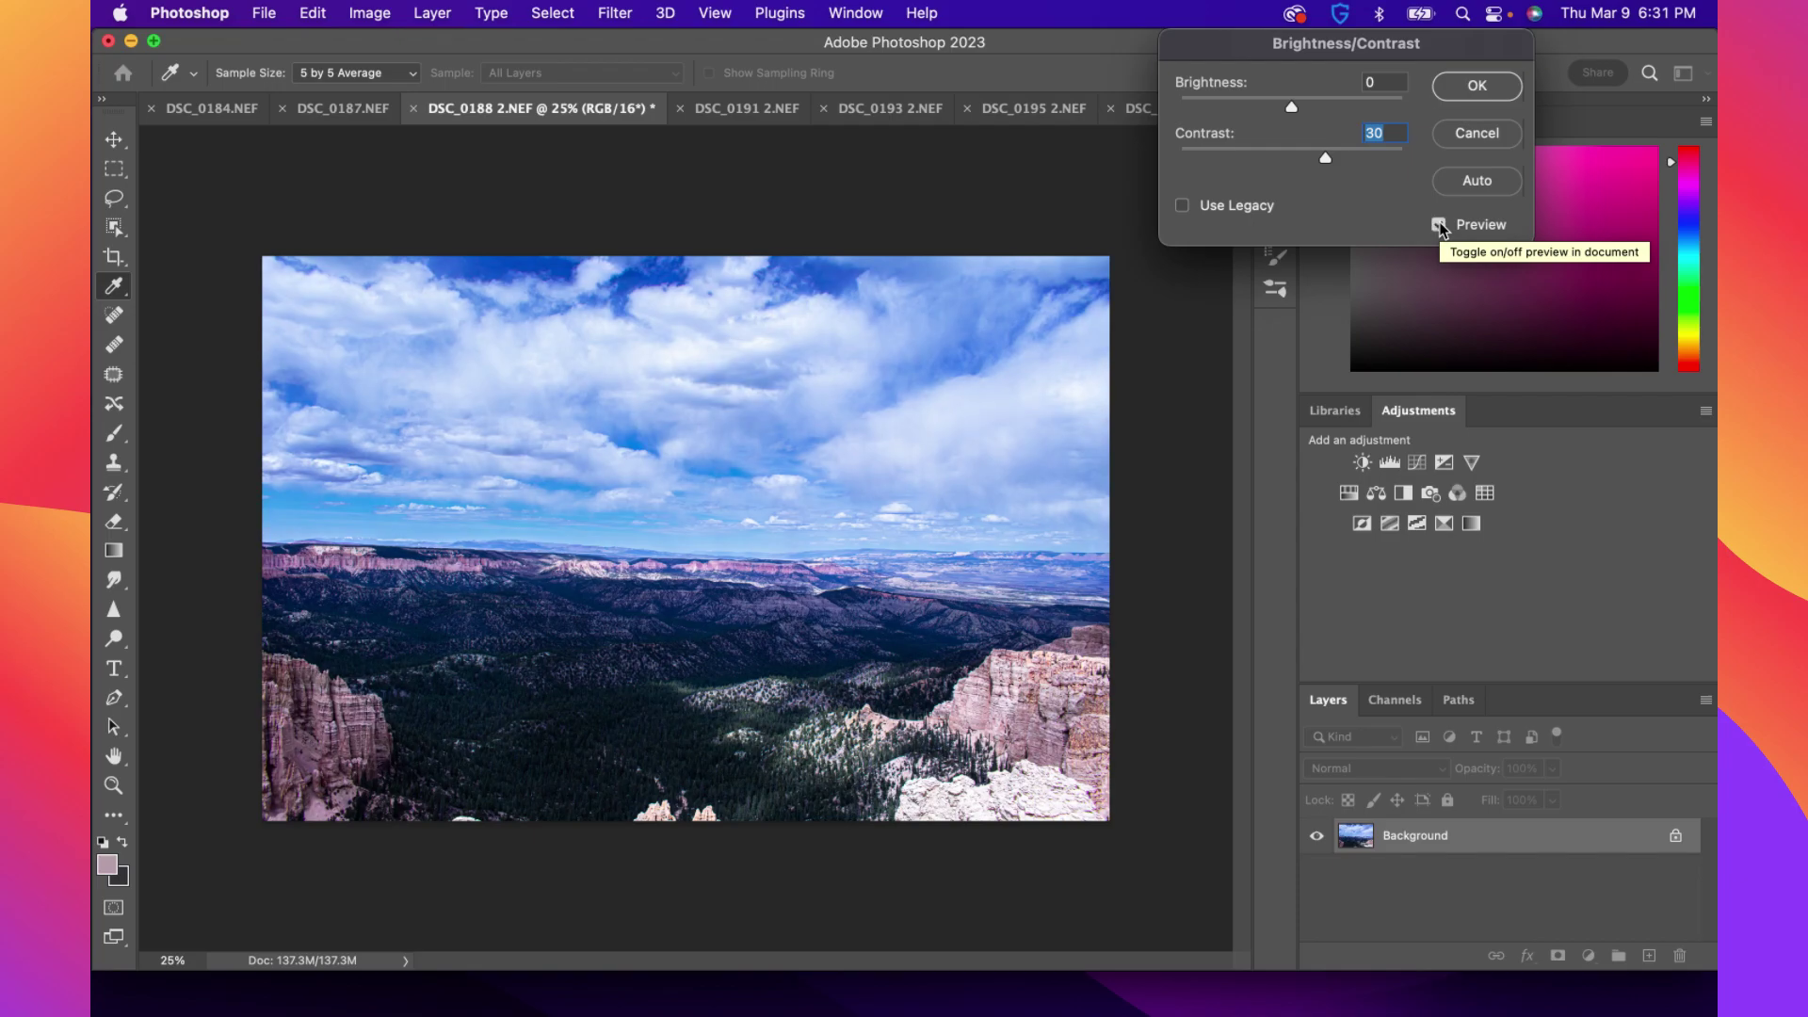
click(1475, 135)
key(o)
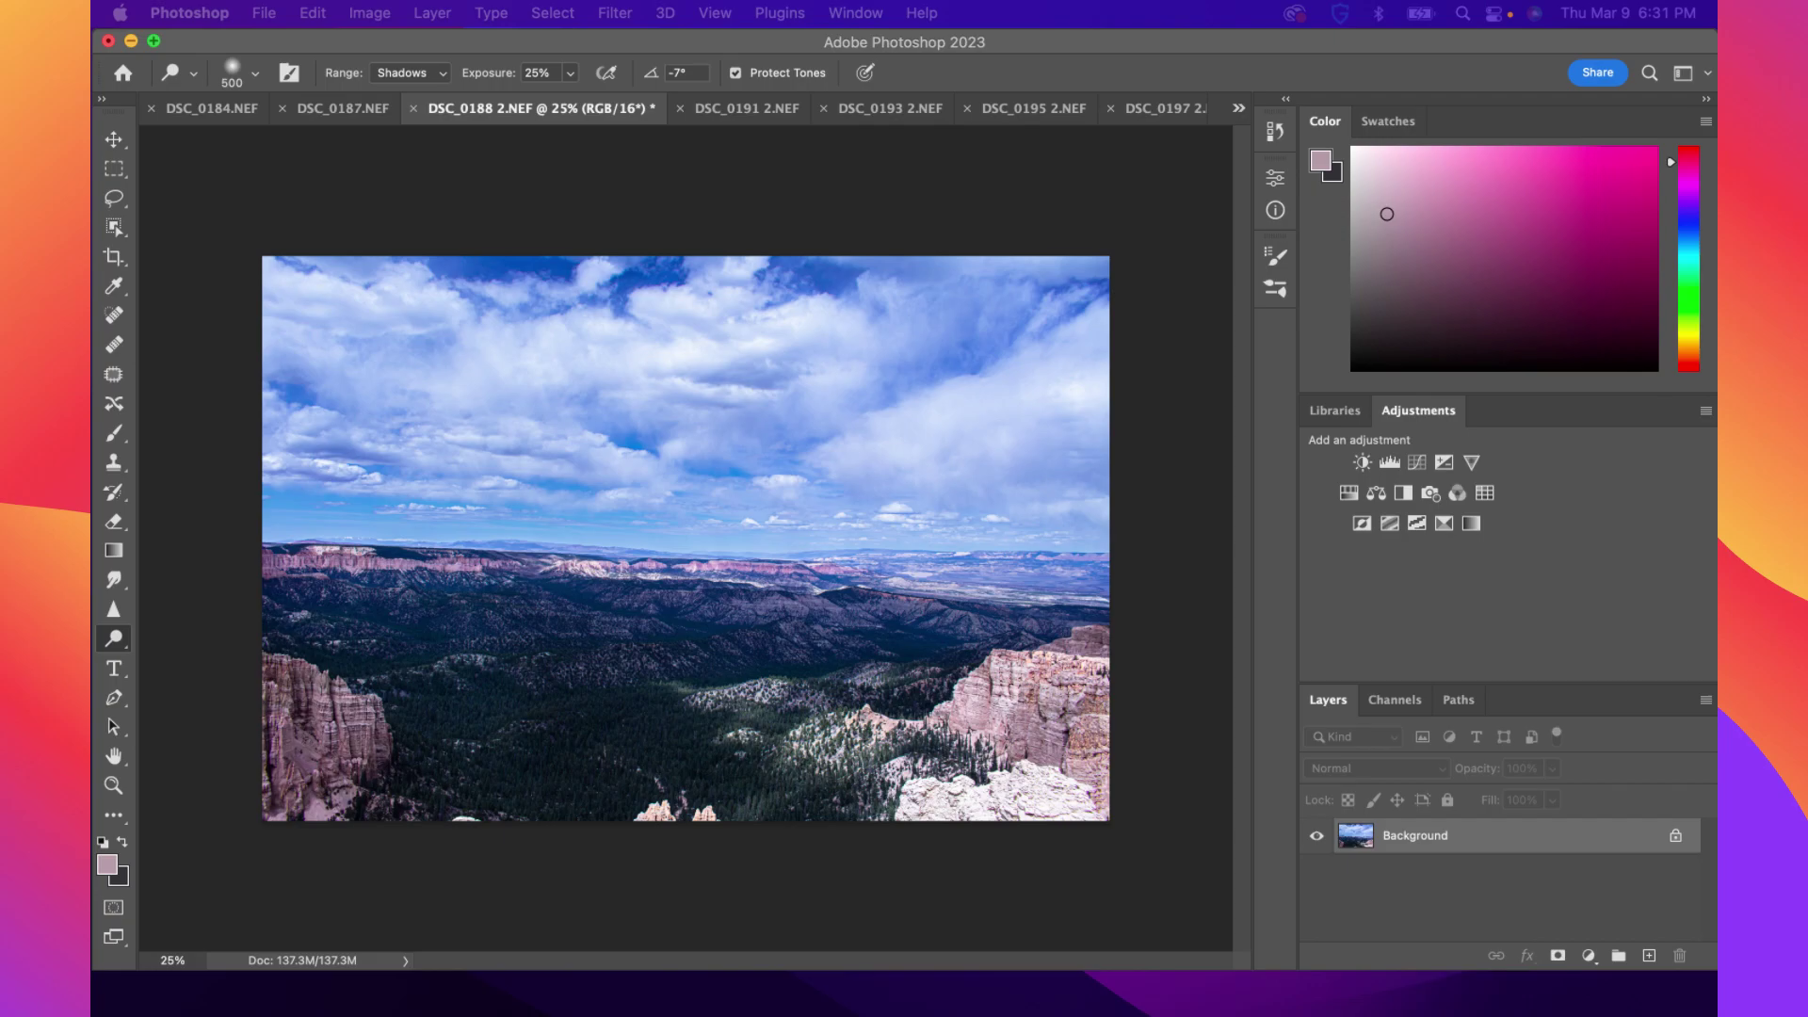
Try a Shadows/Highlights adjustment with the shadows amount at 8%, compare it with the preview off, and cancel it
click(1042, 49)
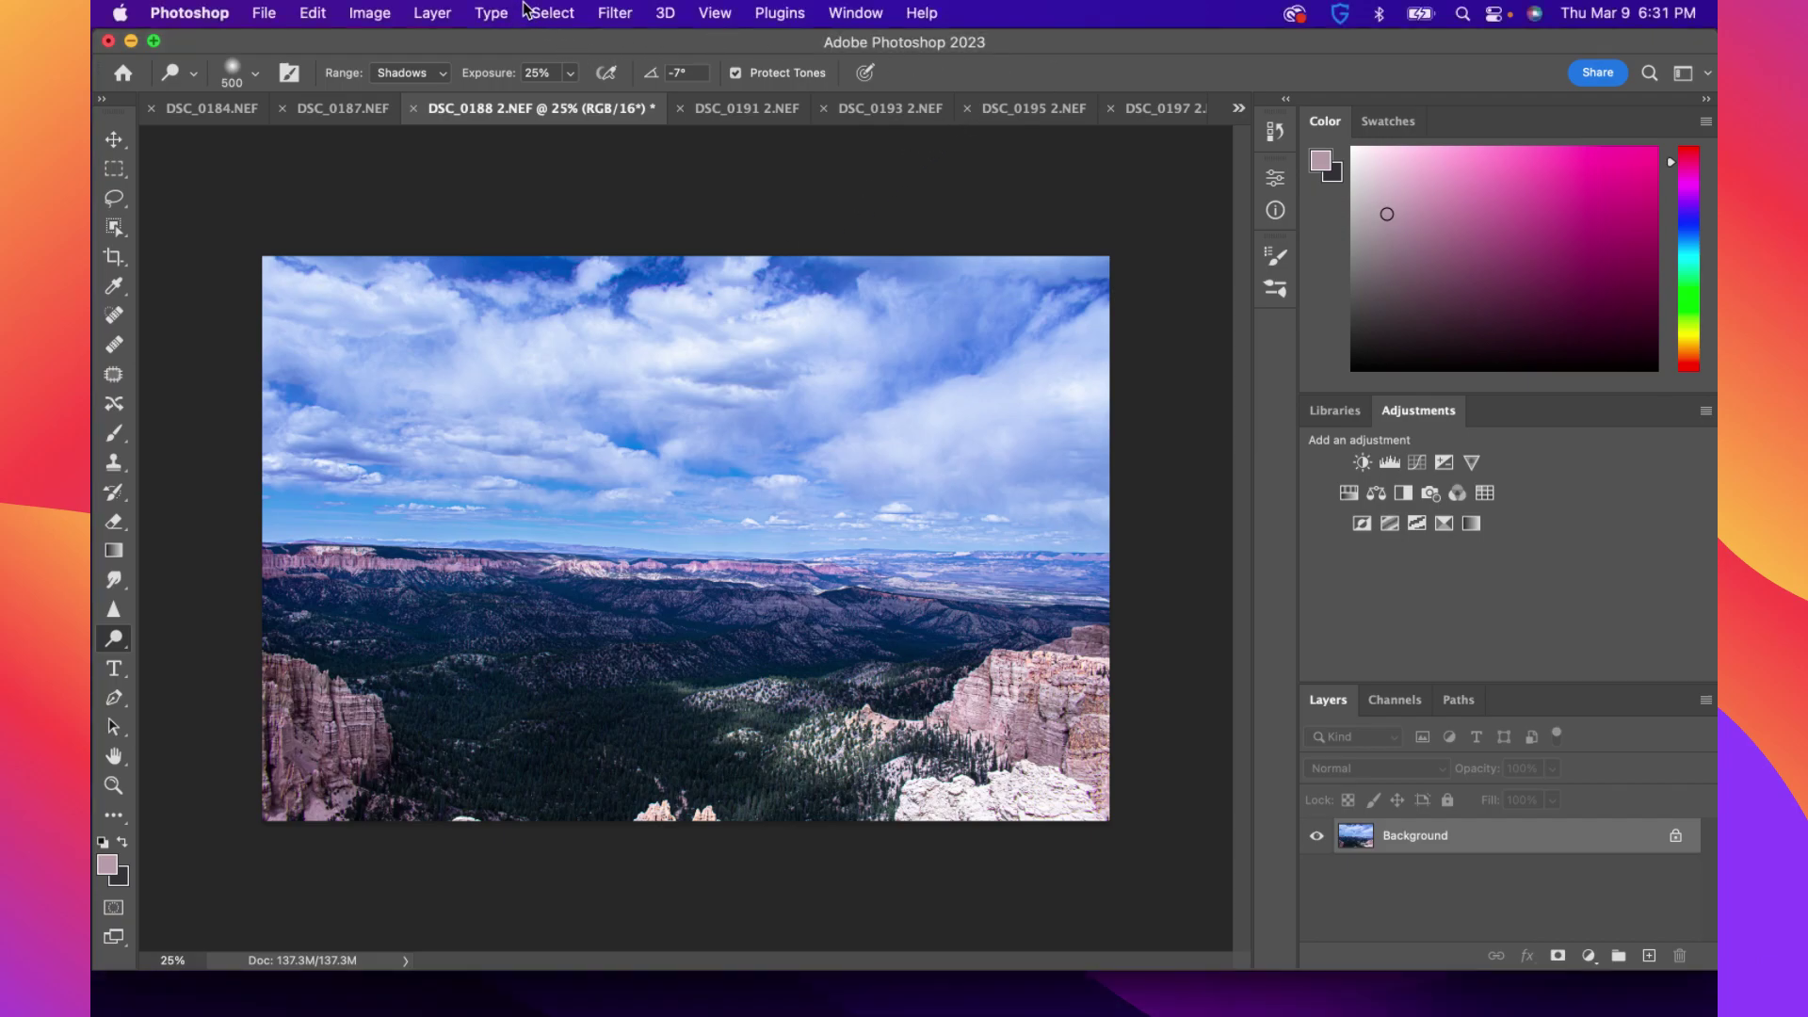
click(393, 21)
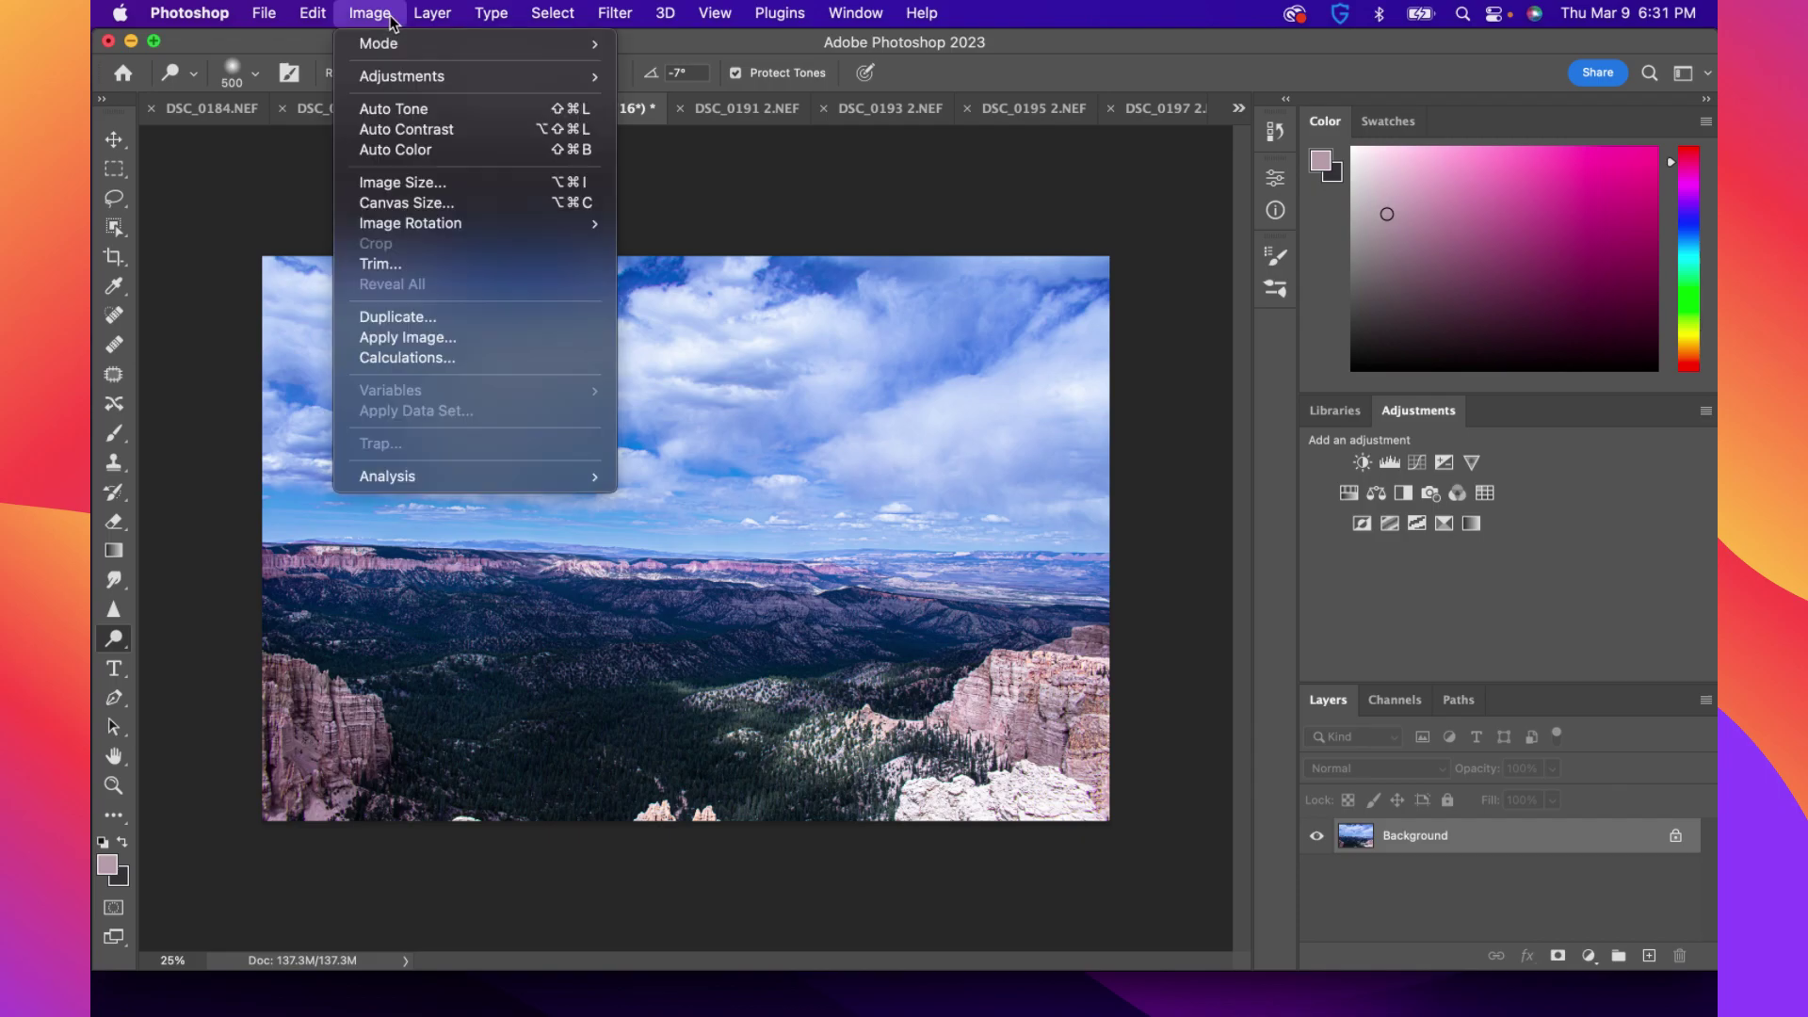
mouse_move(428, 83)
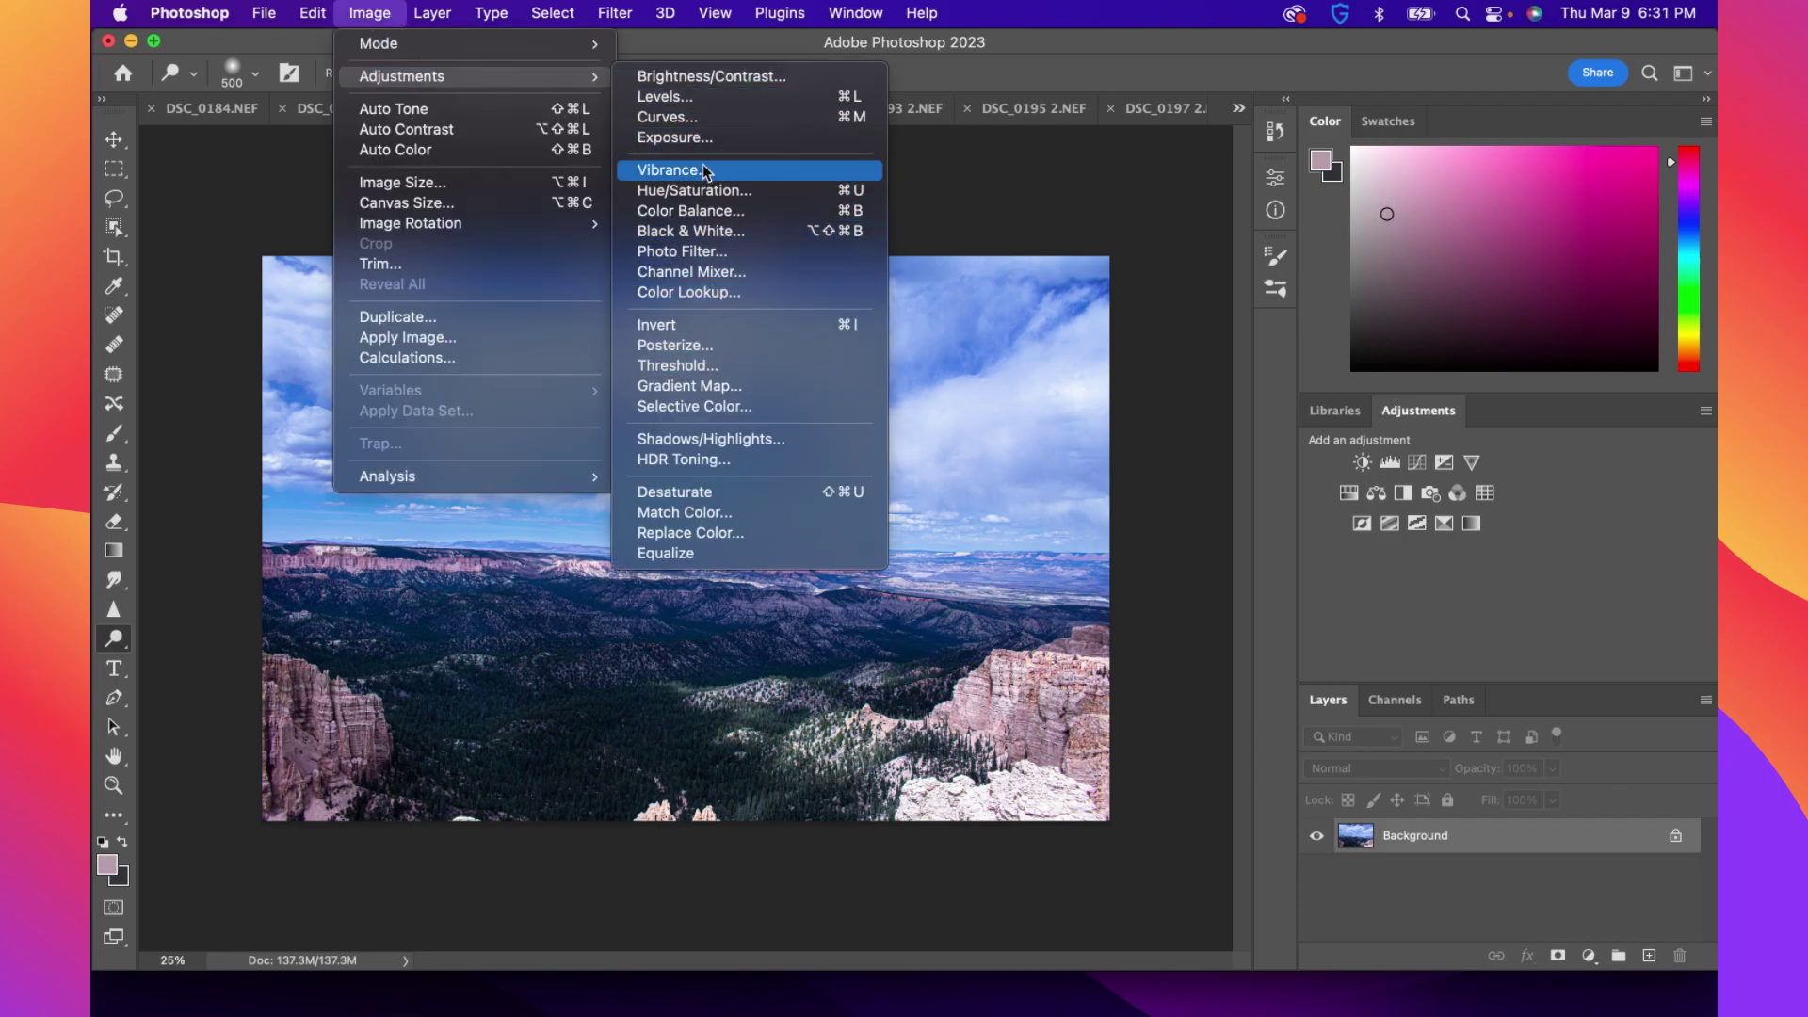
click(738, 435)
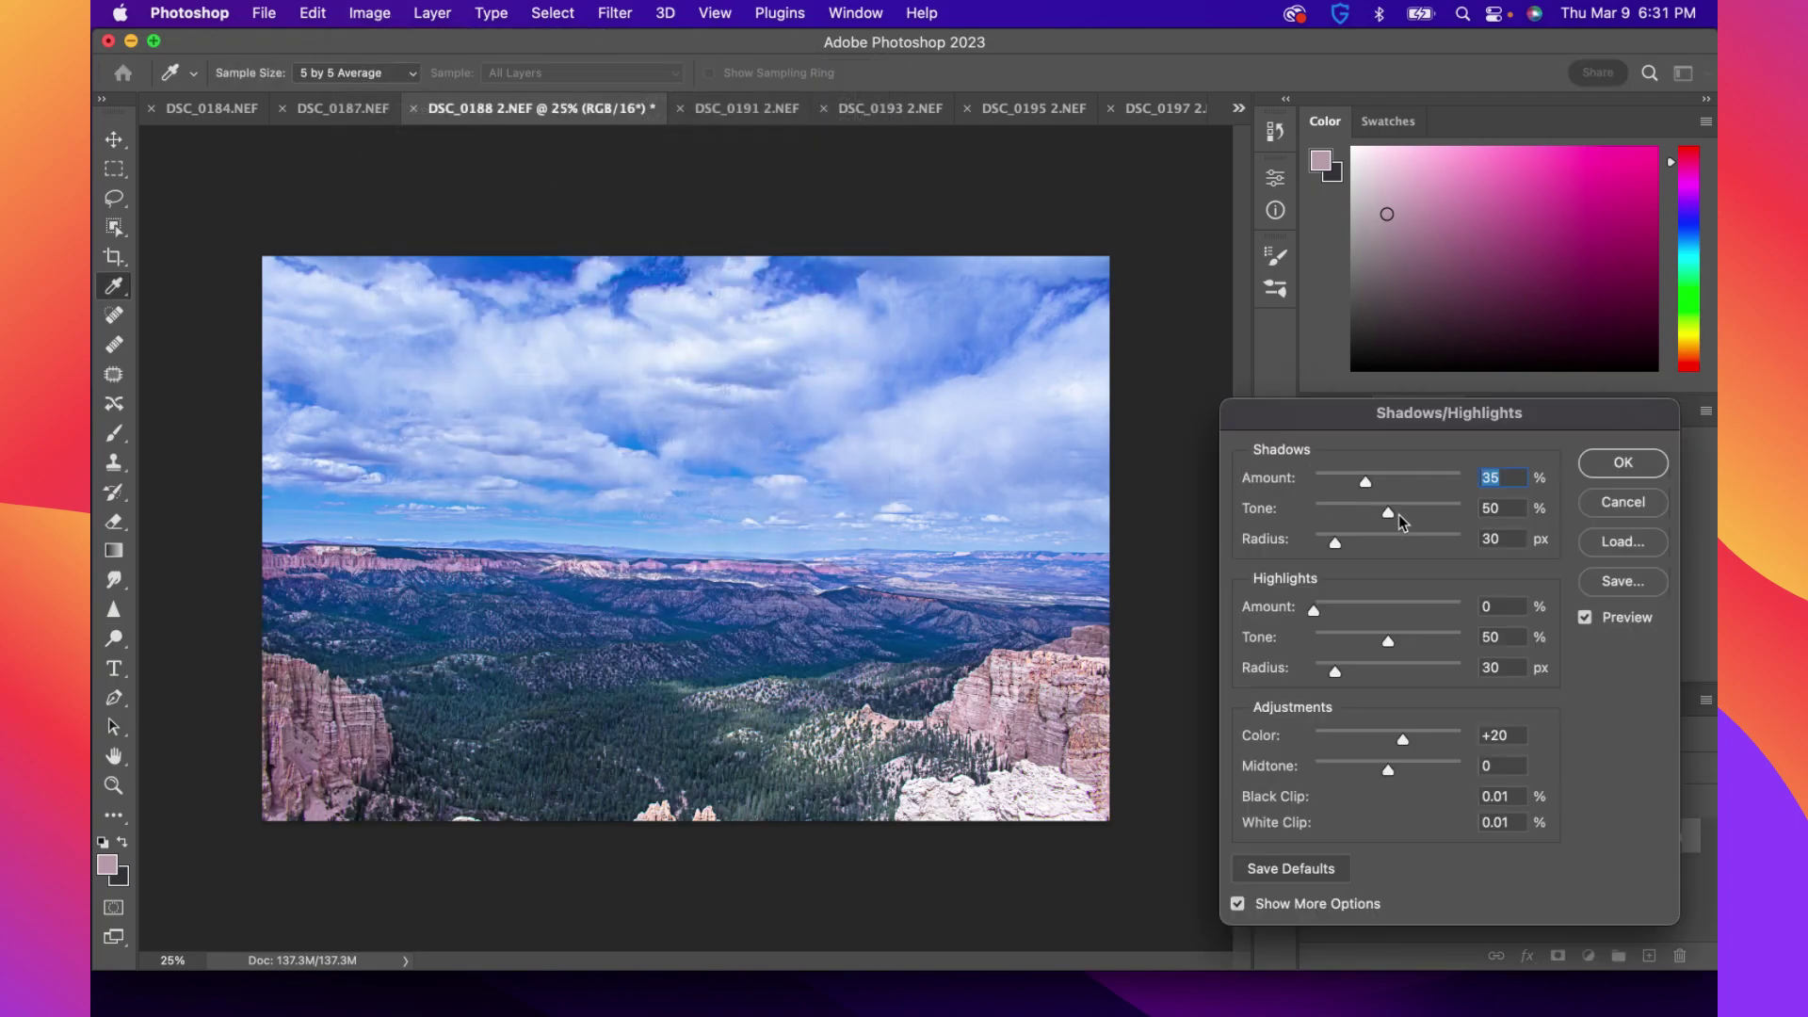
click(1238, 903)
drag(1364, 485, 1325, 487)
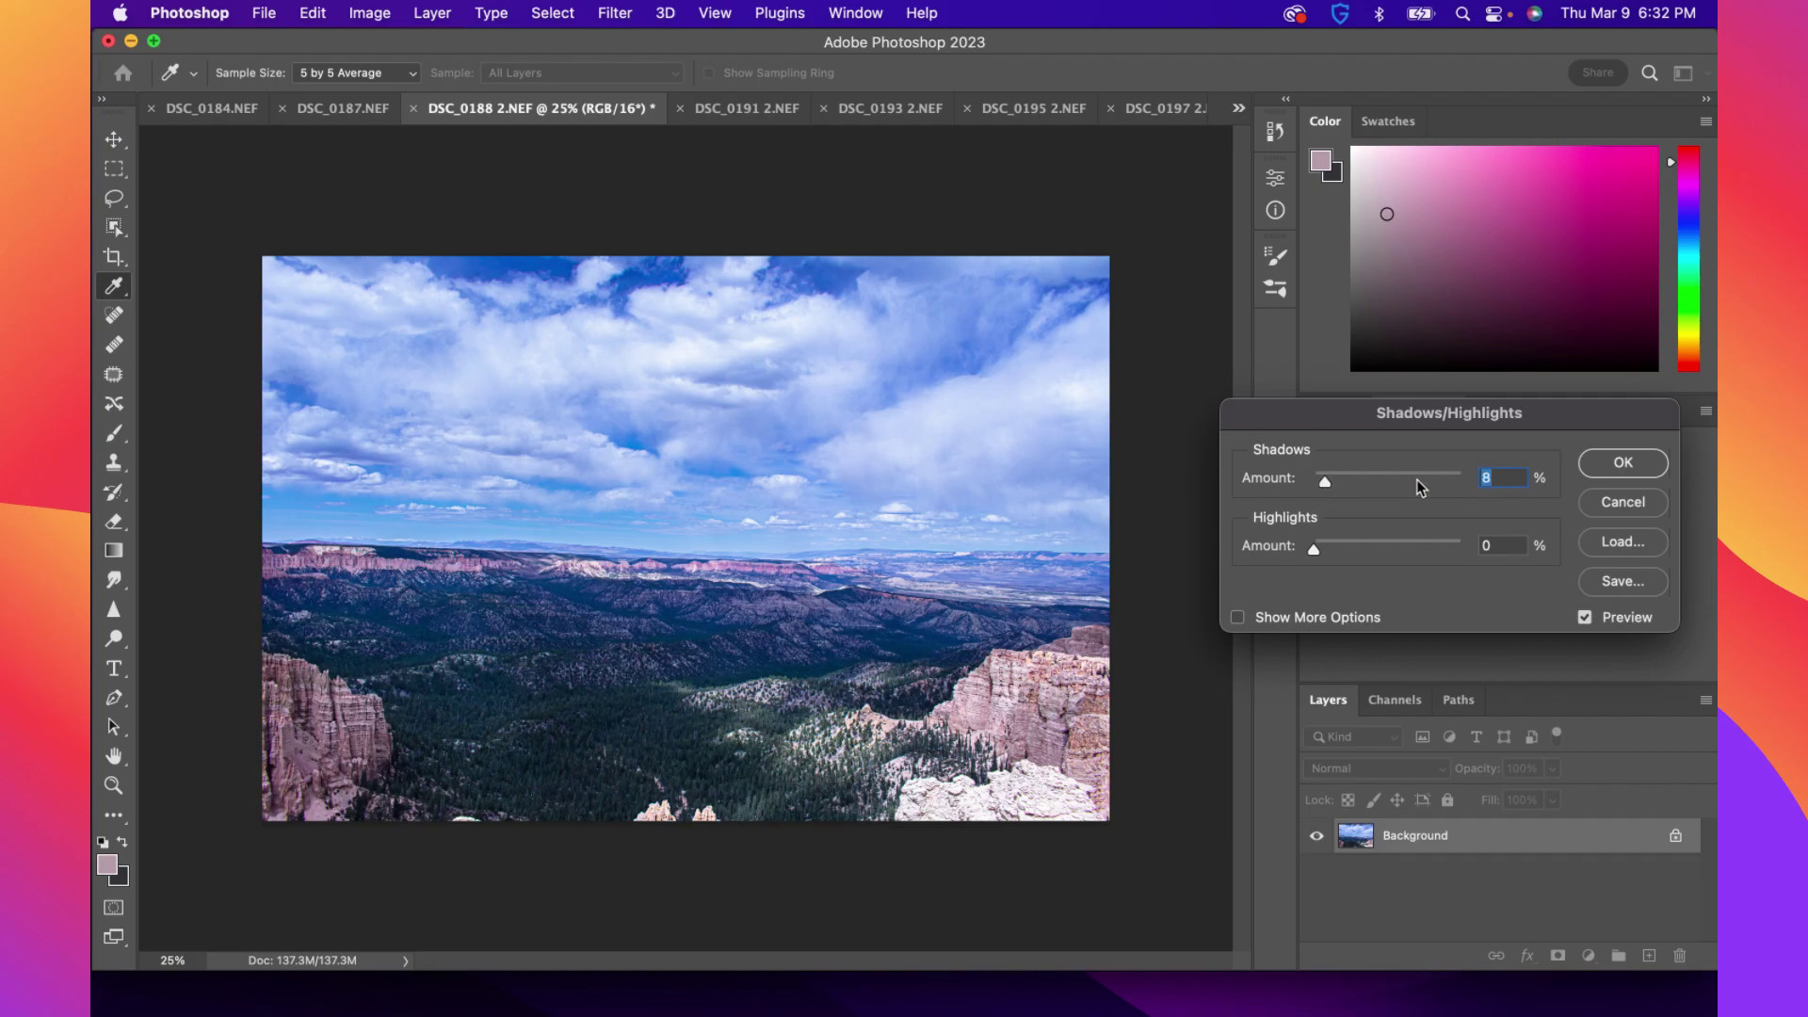
click(1586, 619)
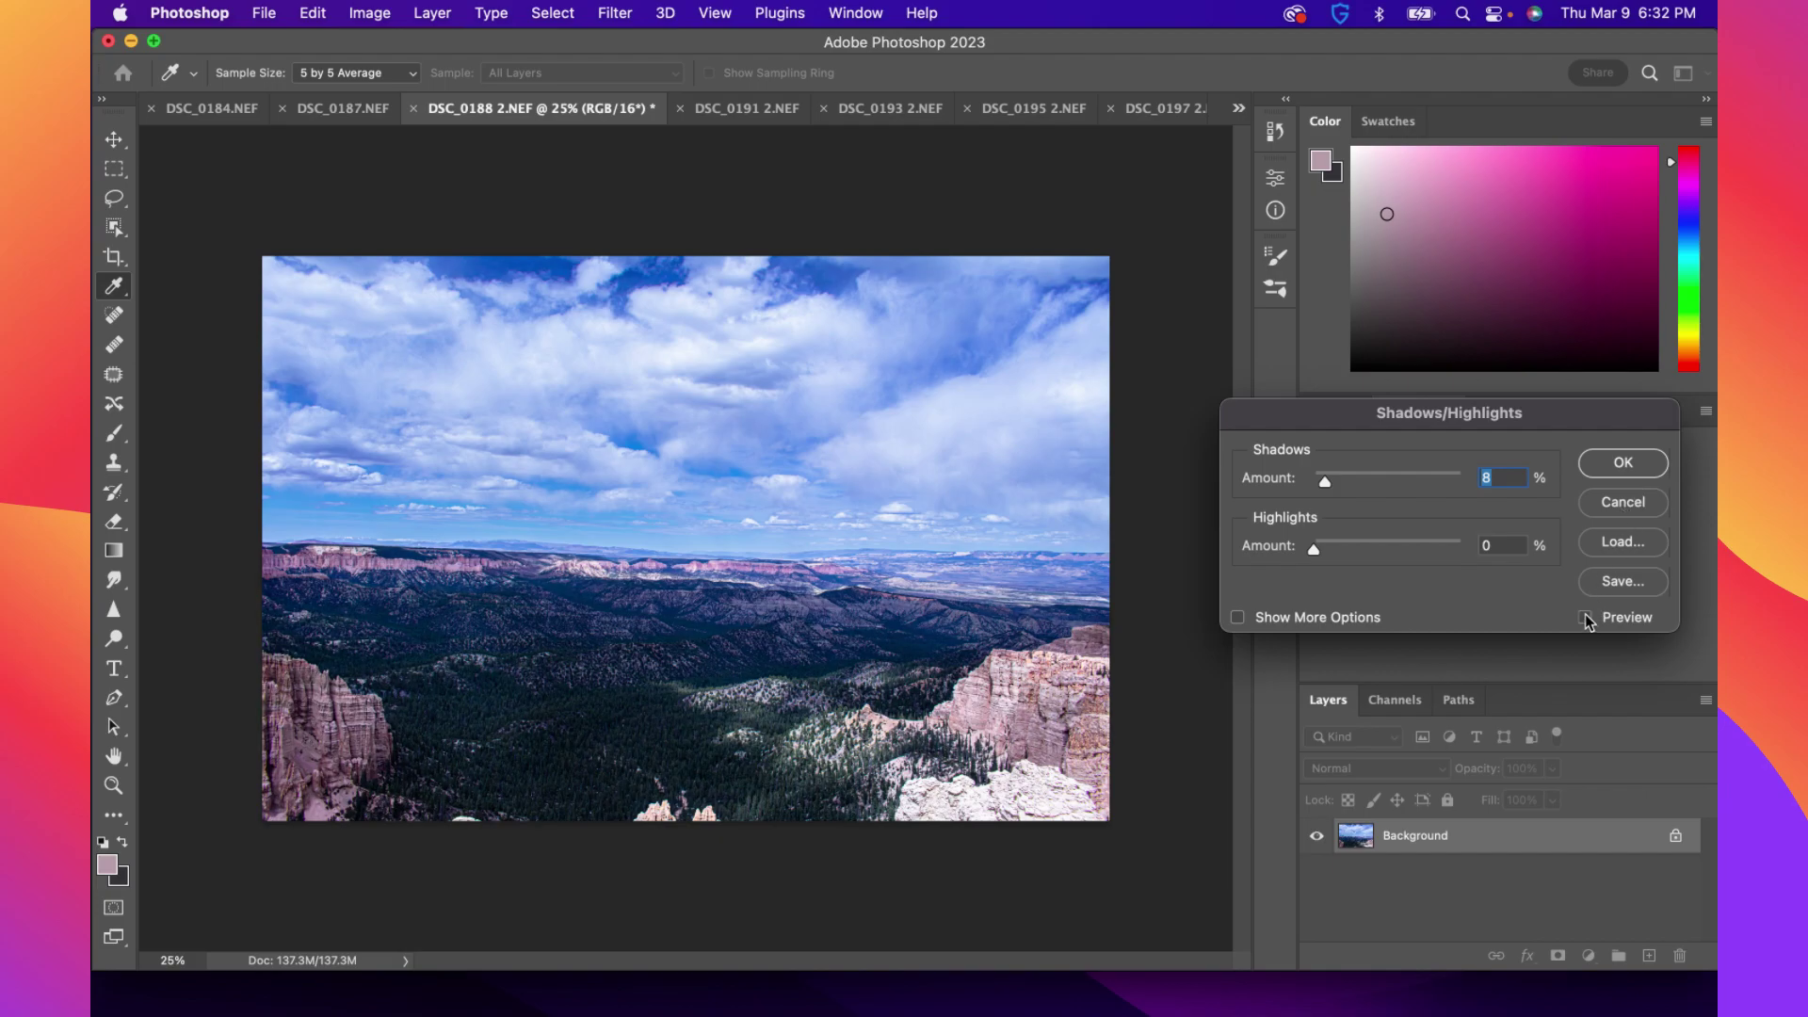
click(1623, 502)
key(o)
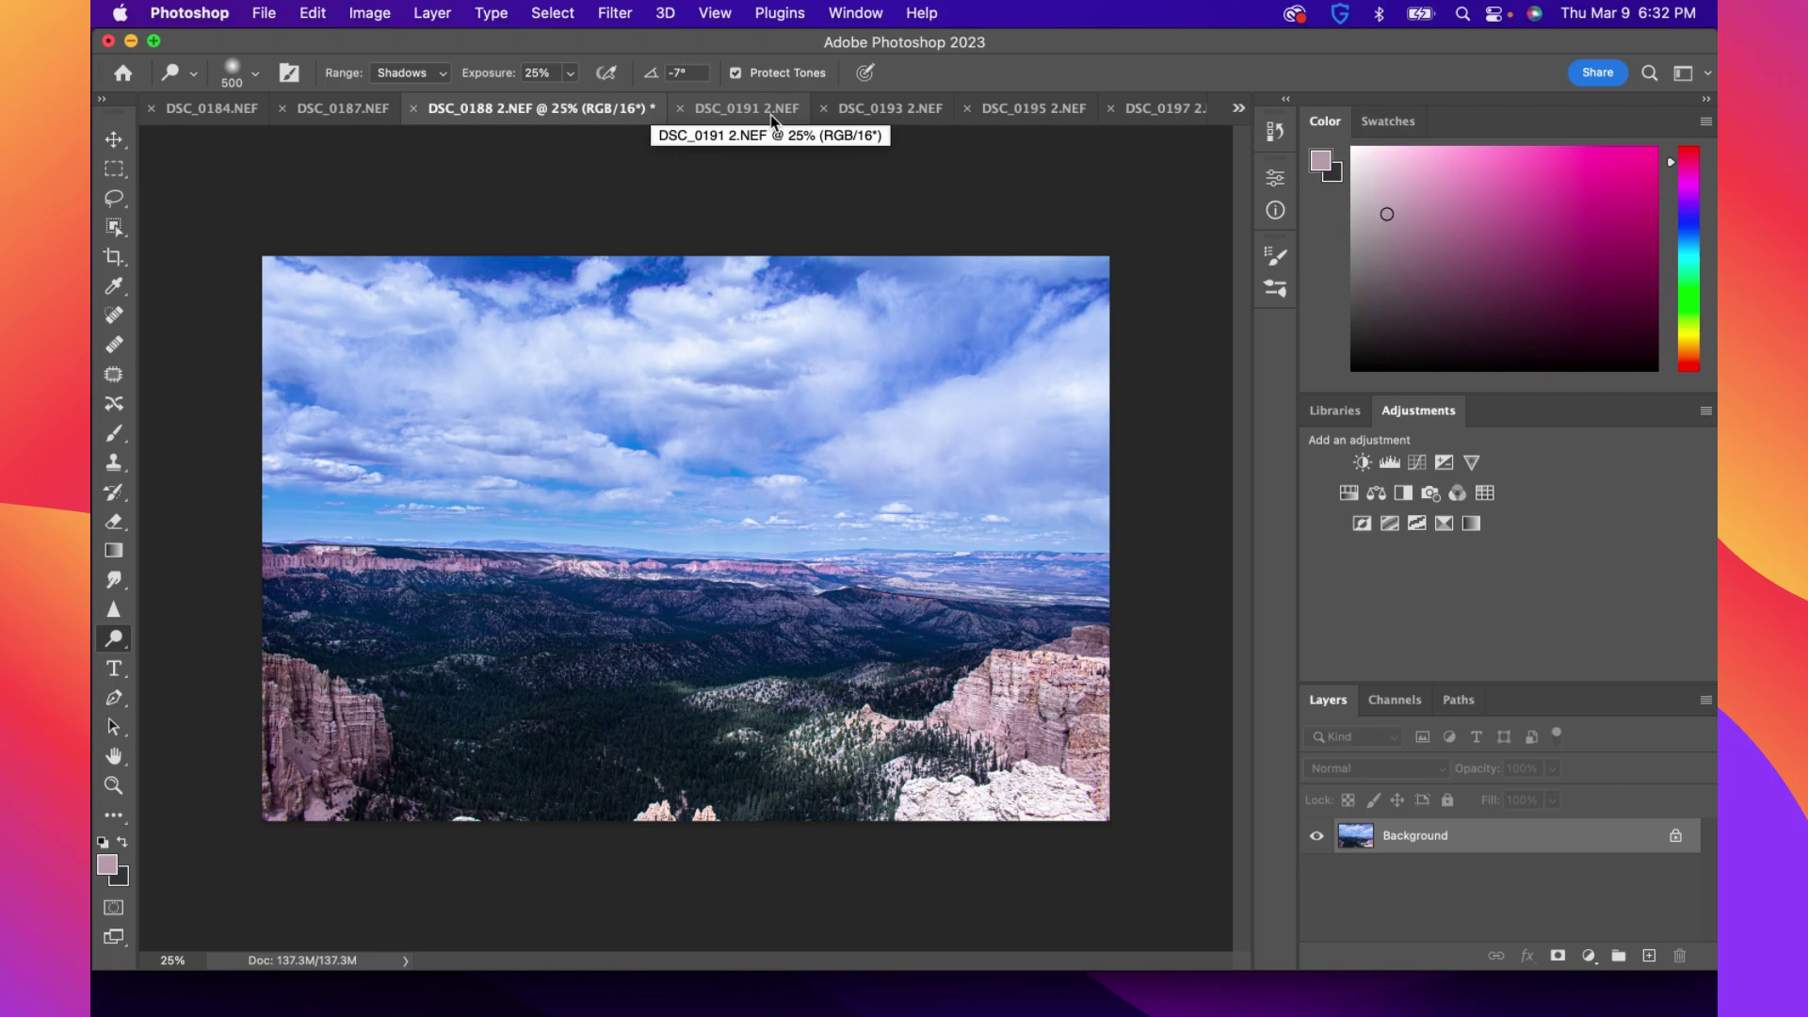
Remove the small rock tips at the lower edge of the forest with the healing brush at 240 px
click(114, 316)
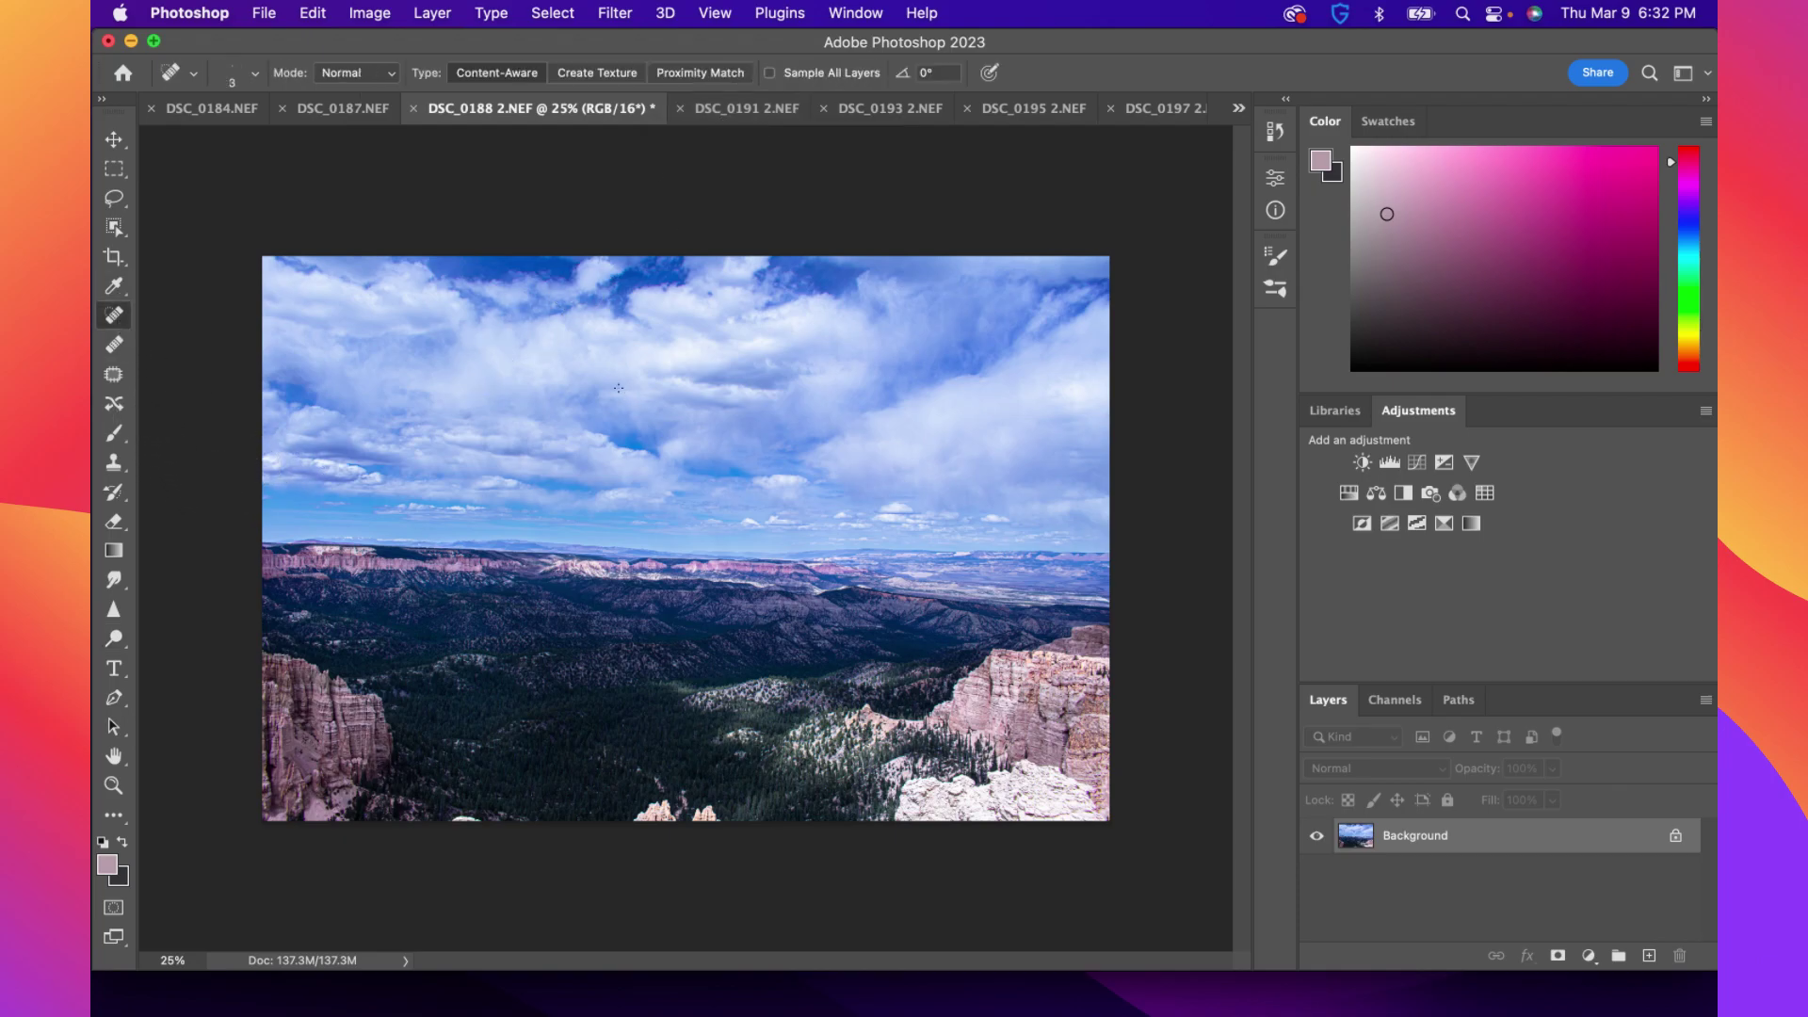
click(254, 73)
click(307, 134)
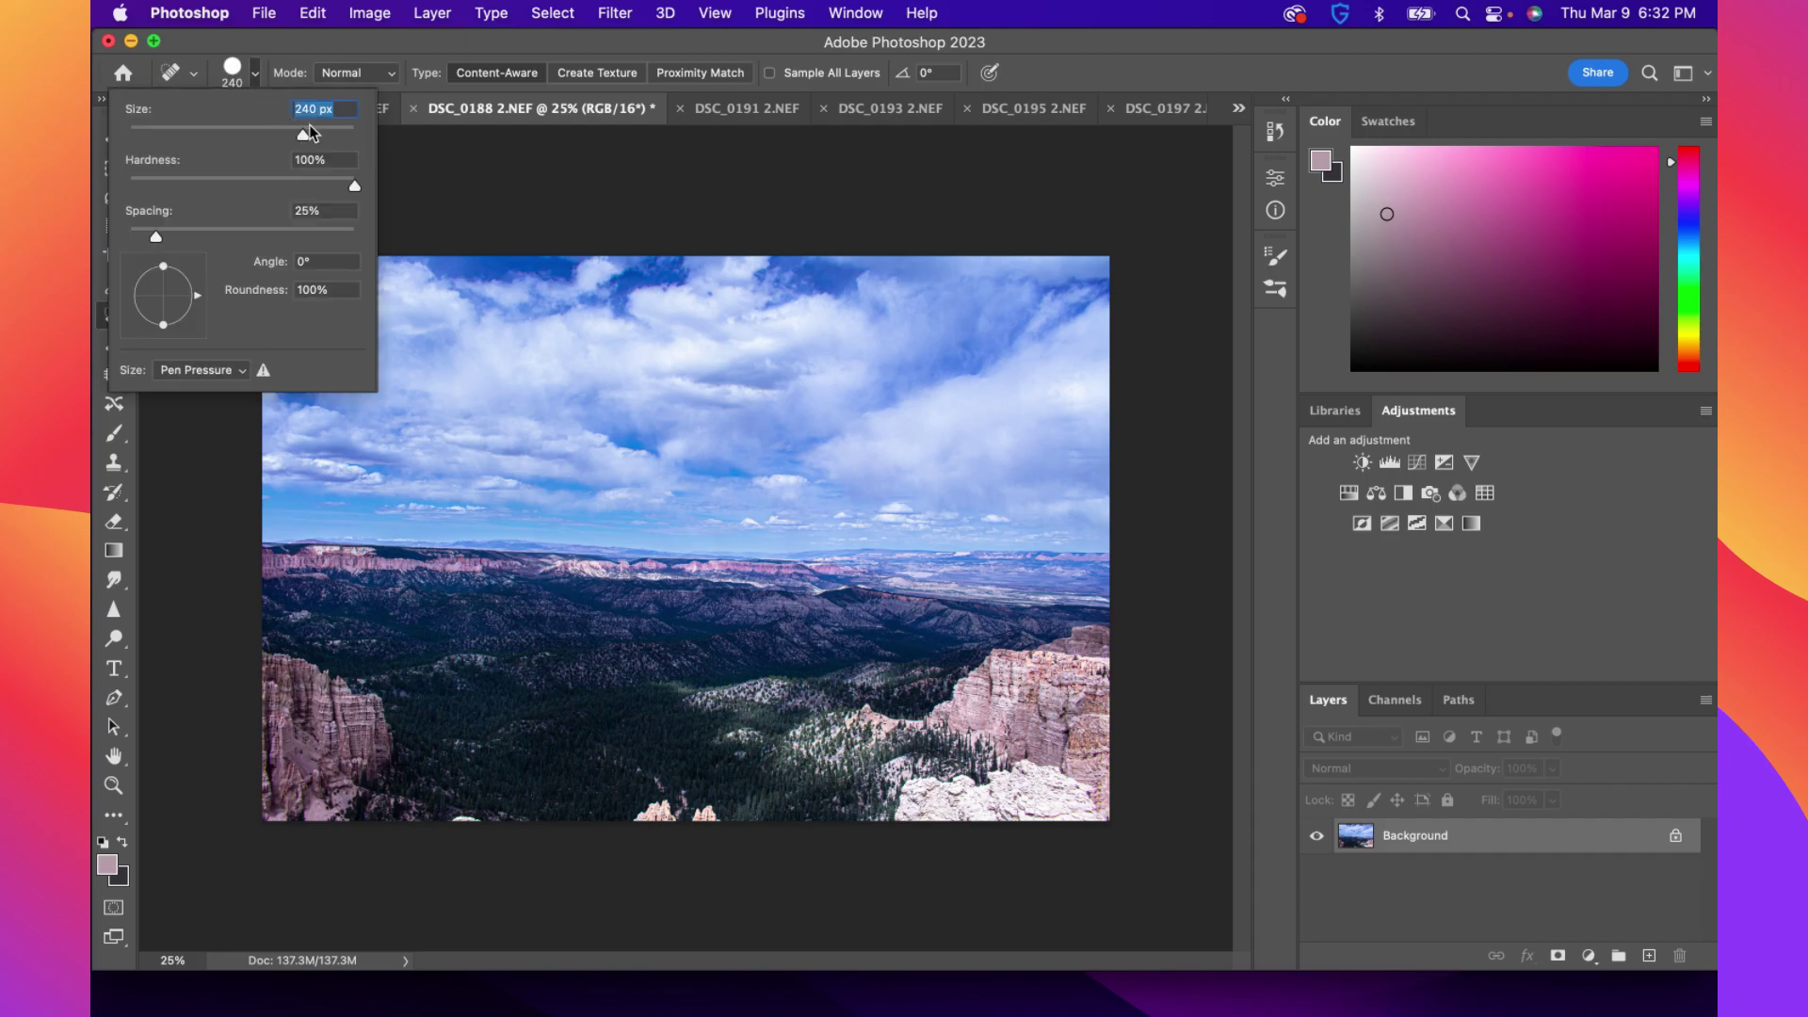
click(249, 82)
click(662, 815)
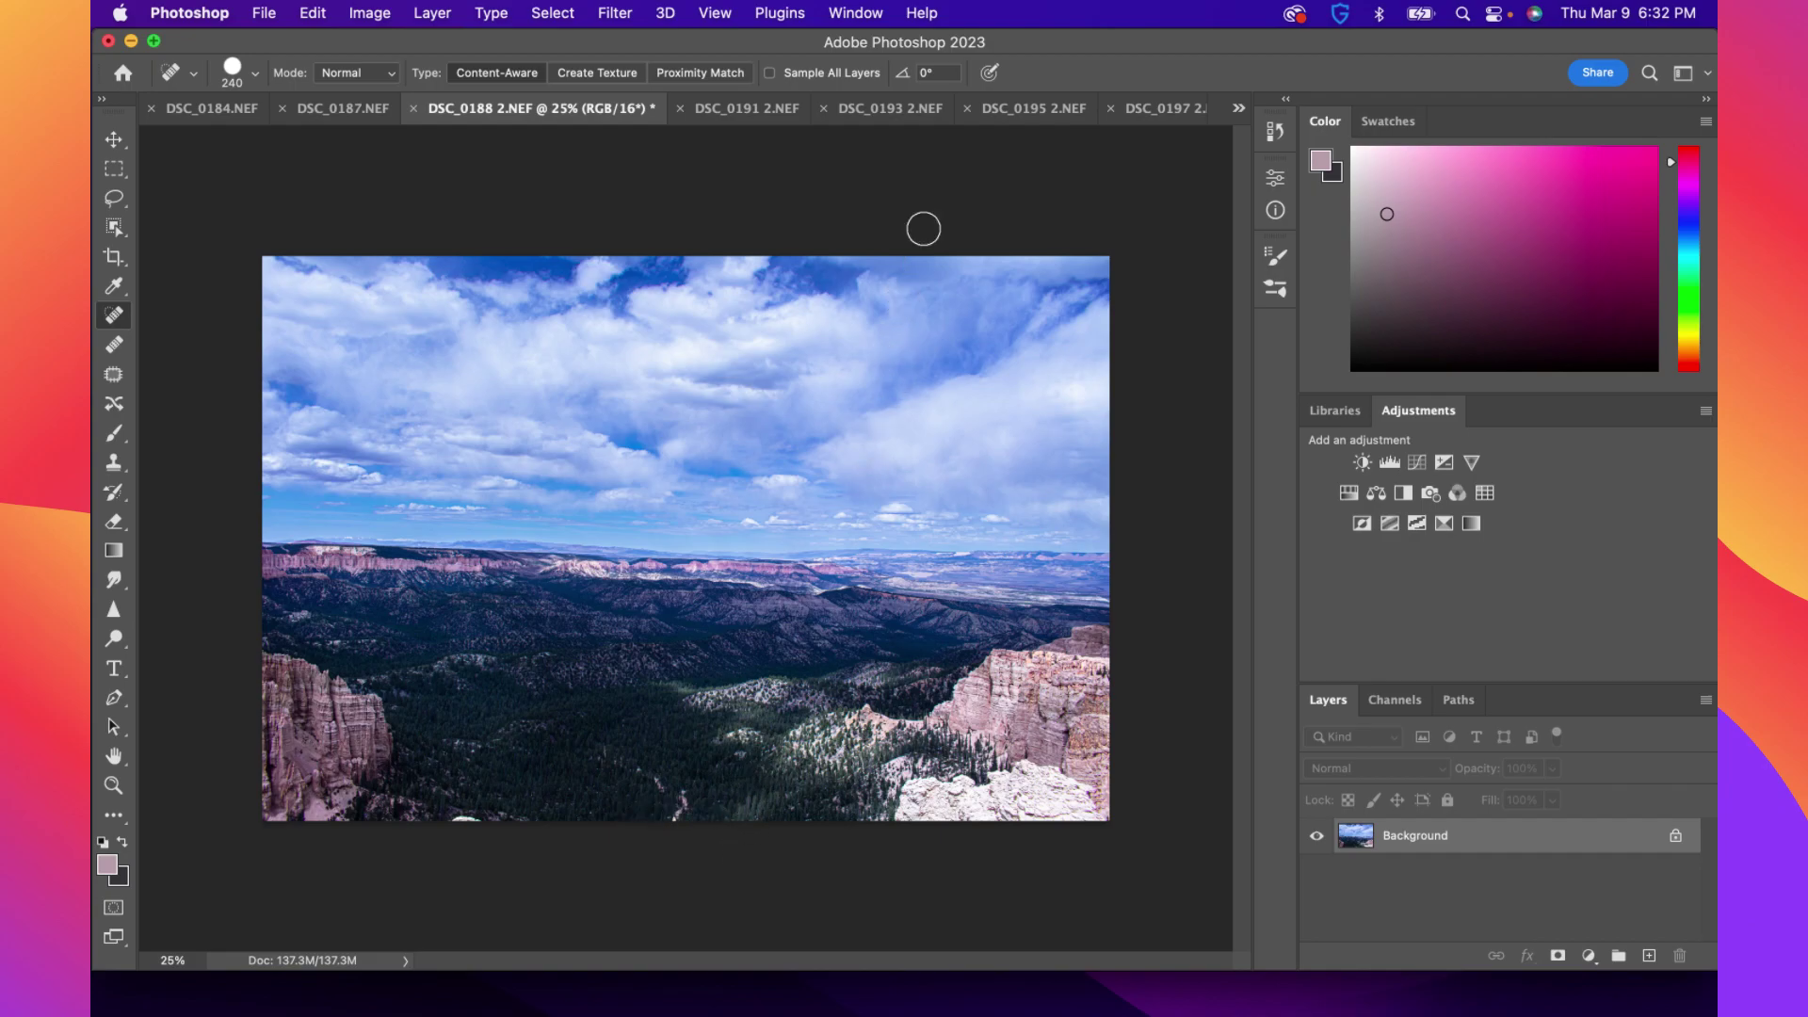
In DSC_0191 2.NEF, dodge the shadows of the dark forest beside the red cliff with size 500 and 25% exposure
click(752, 112)
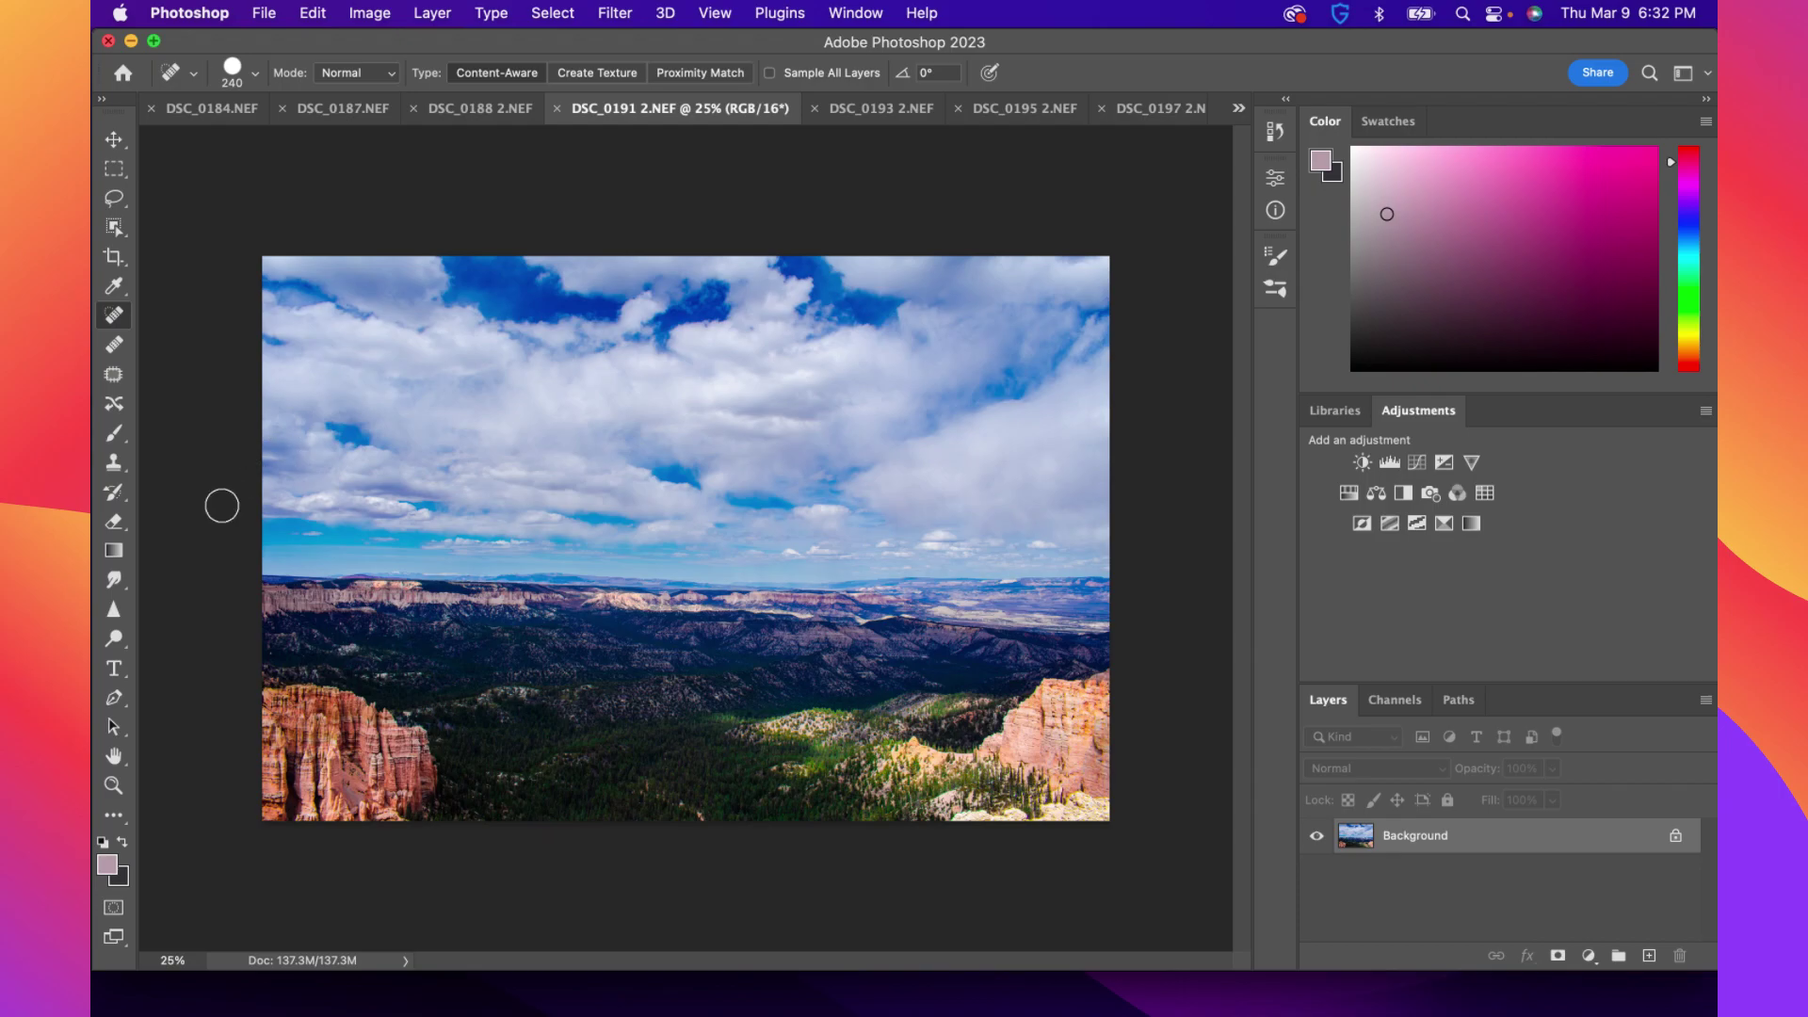
click(121, 638)
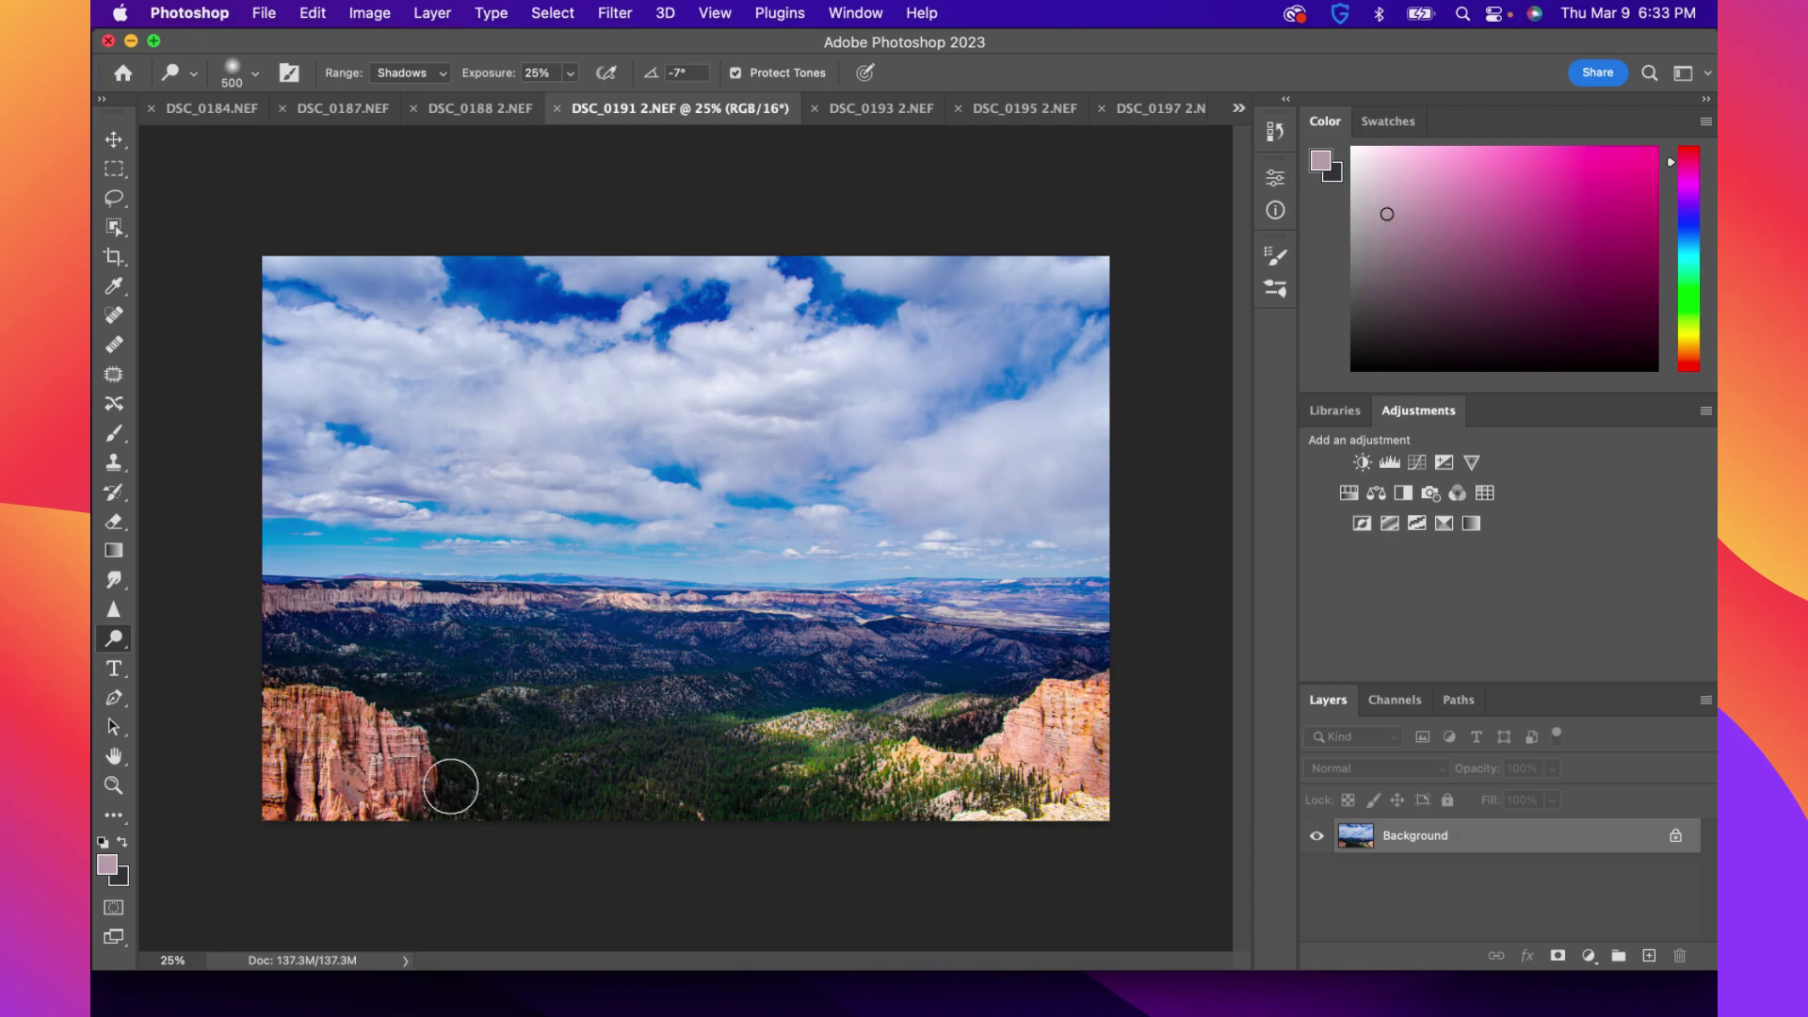
click(439, 788)
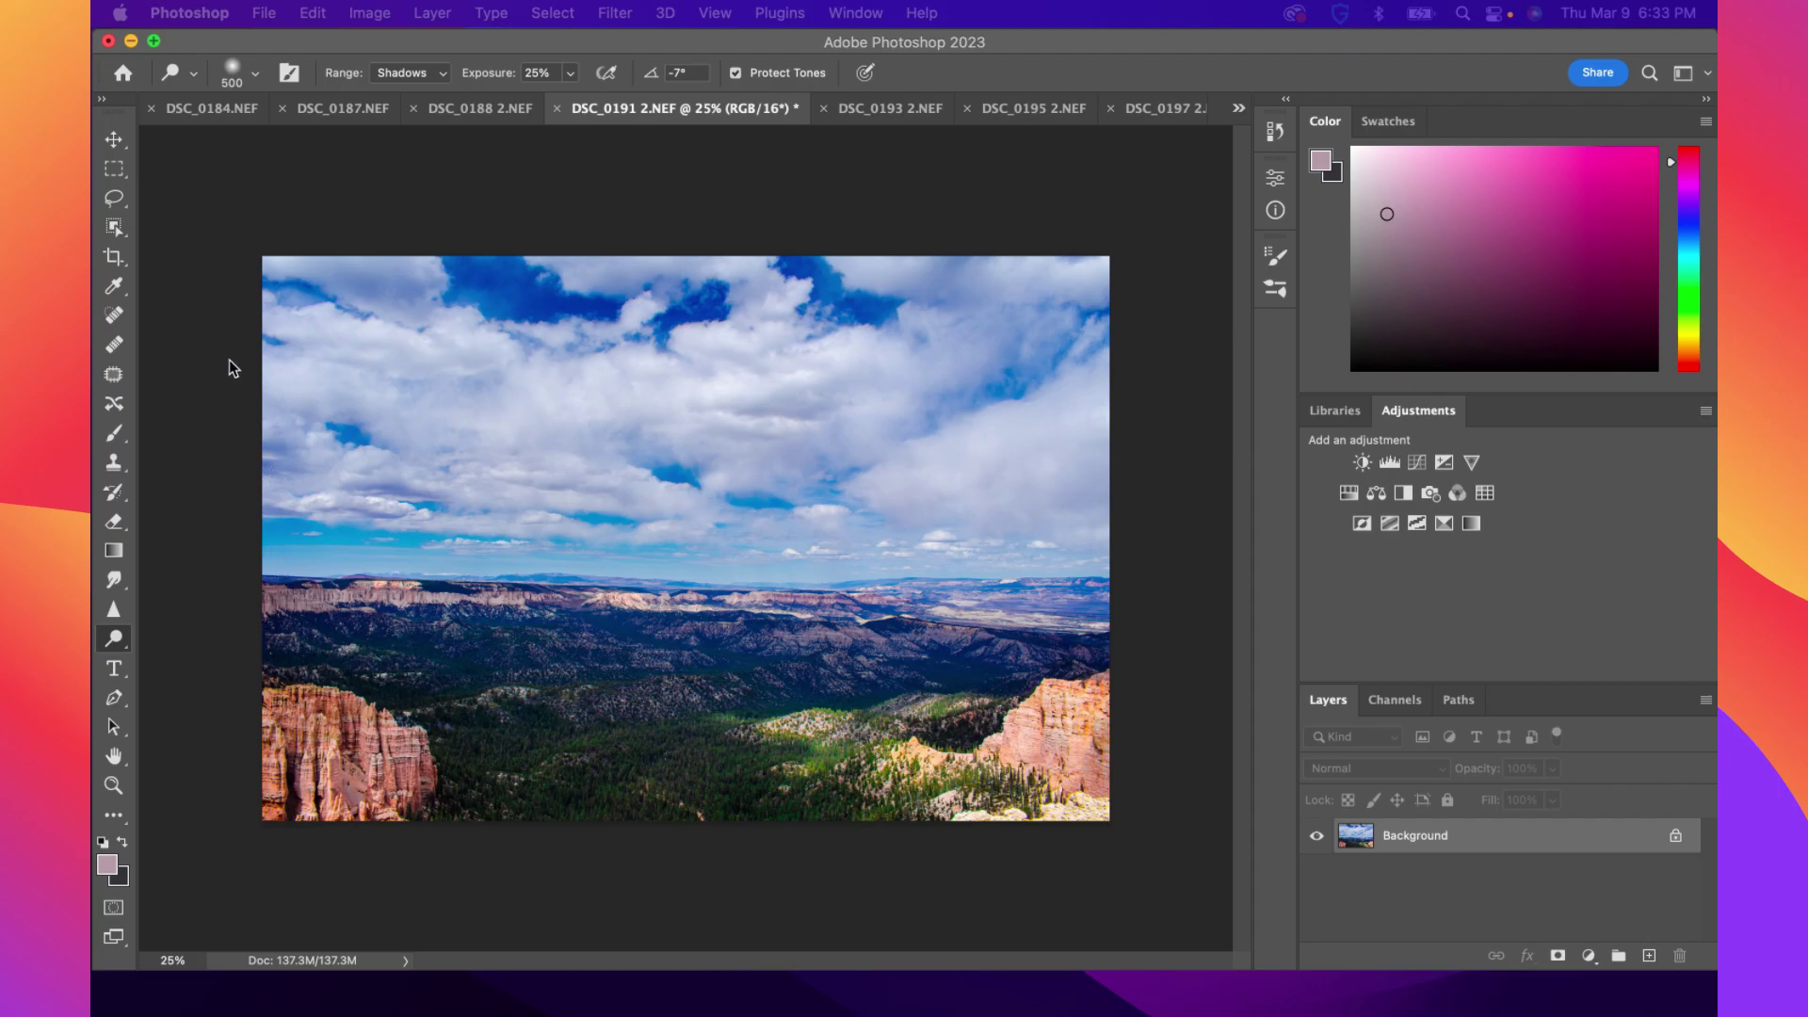
Apply a Brightness/Contrast adjustment with contrast 26 to DSC_0191 2.NEF after comparing it with the preview off
click(370, 12)
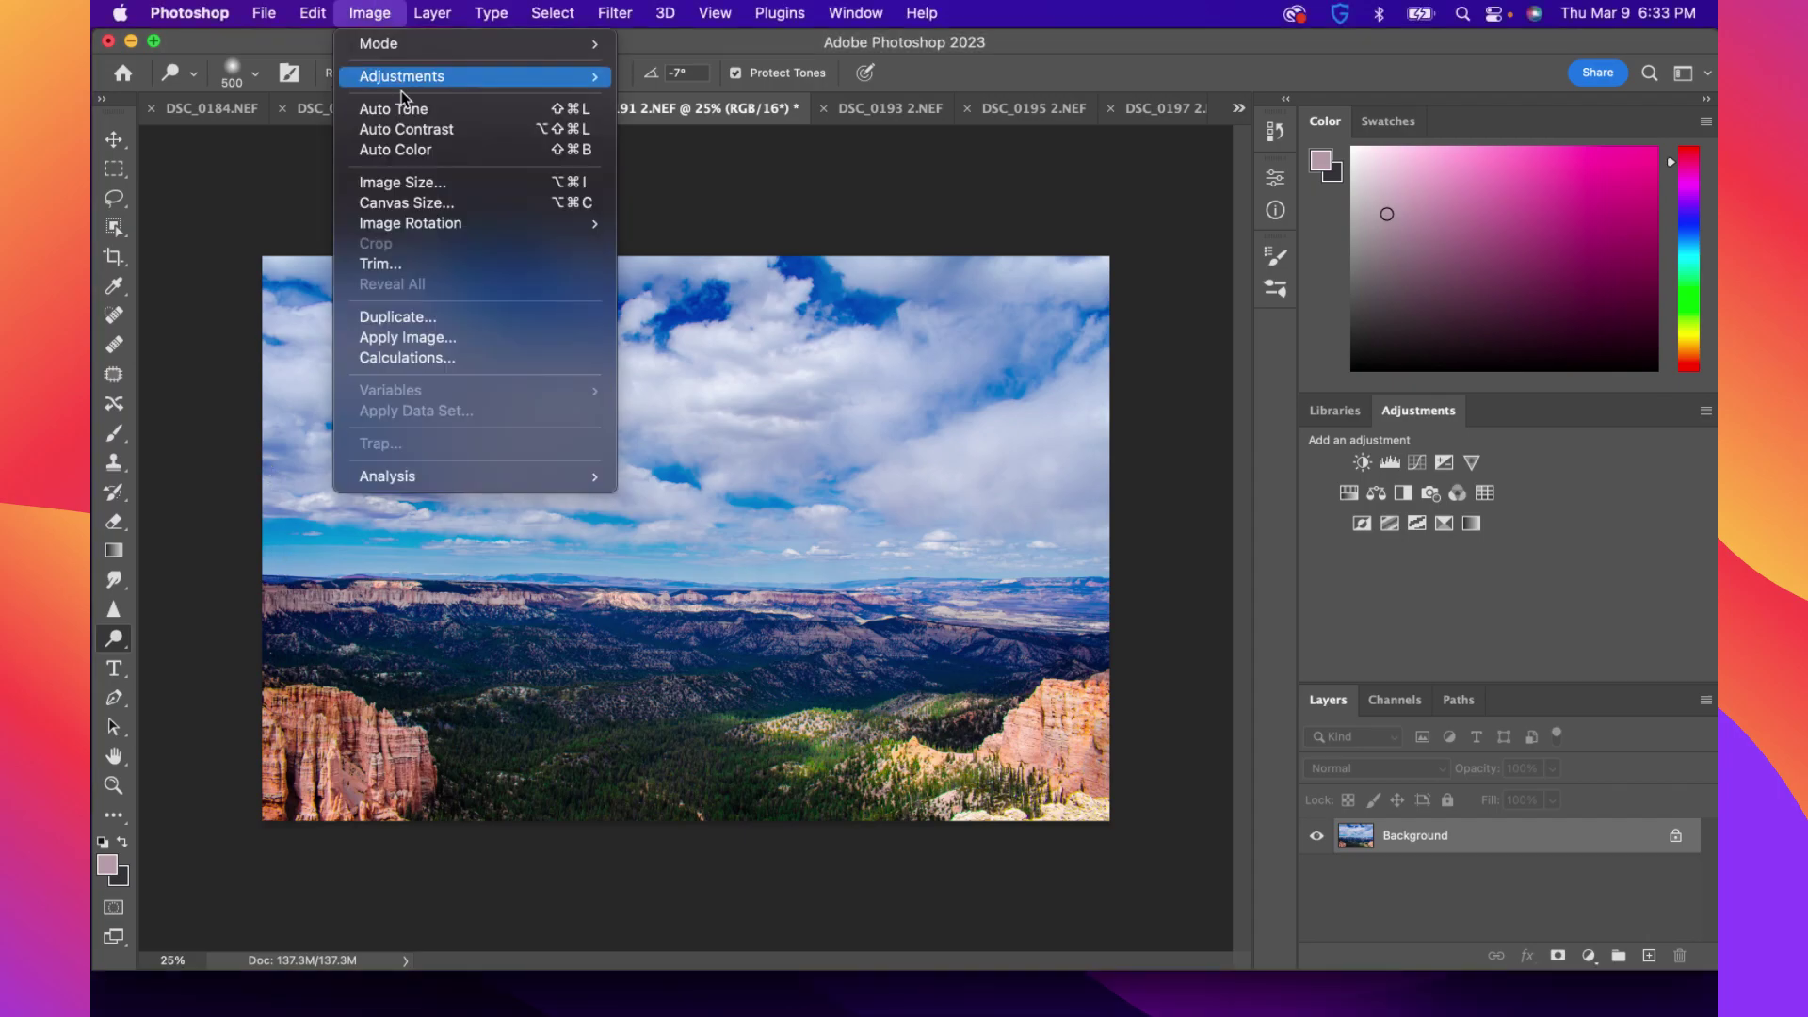
mouse_move(437, 43)
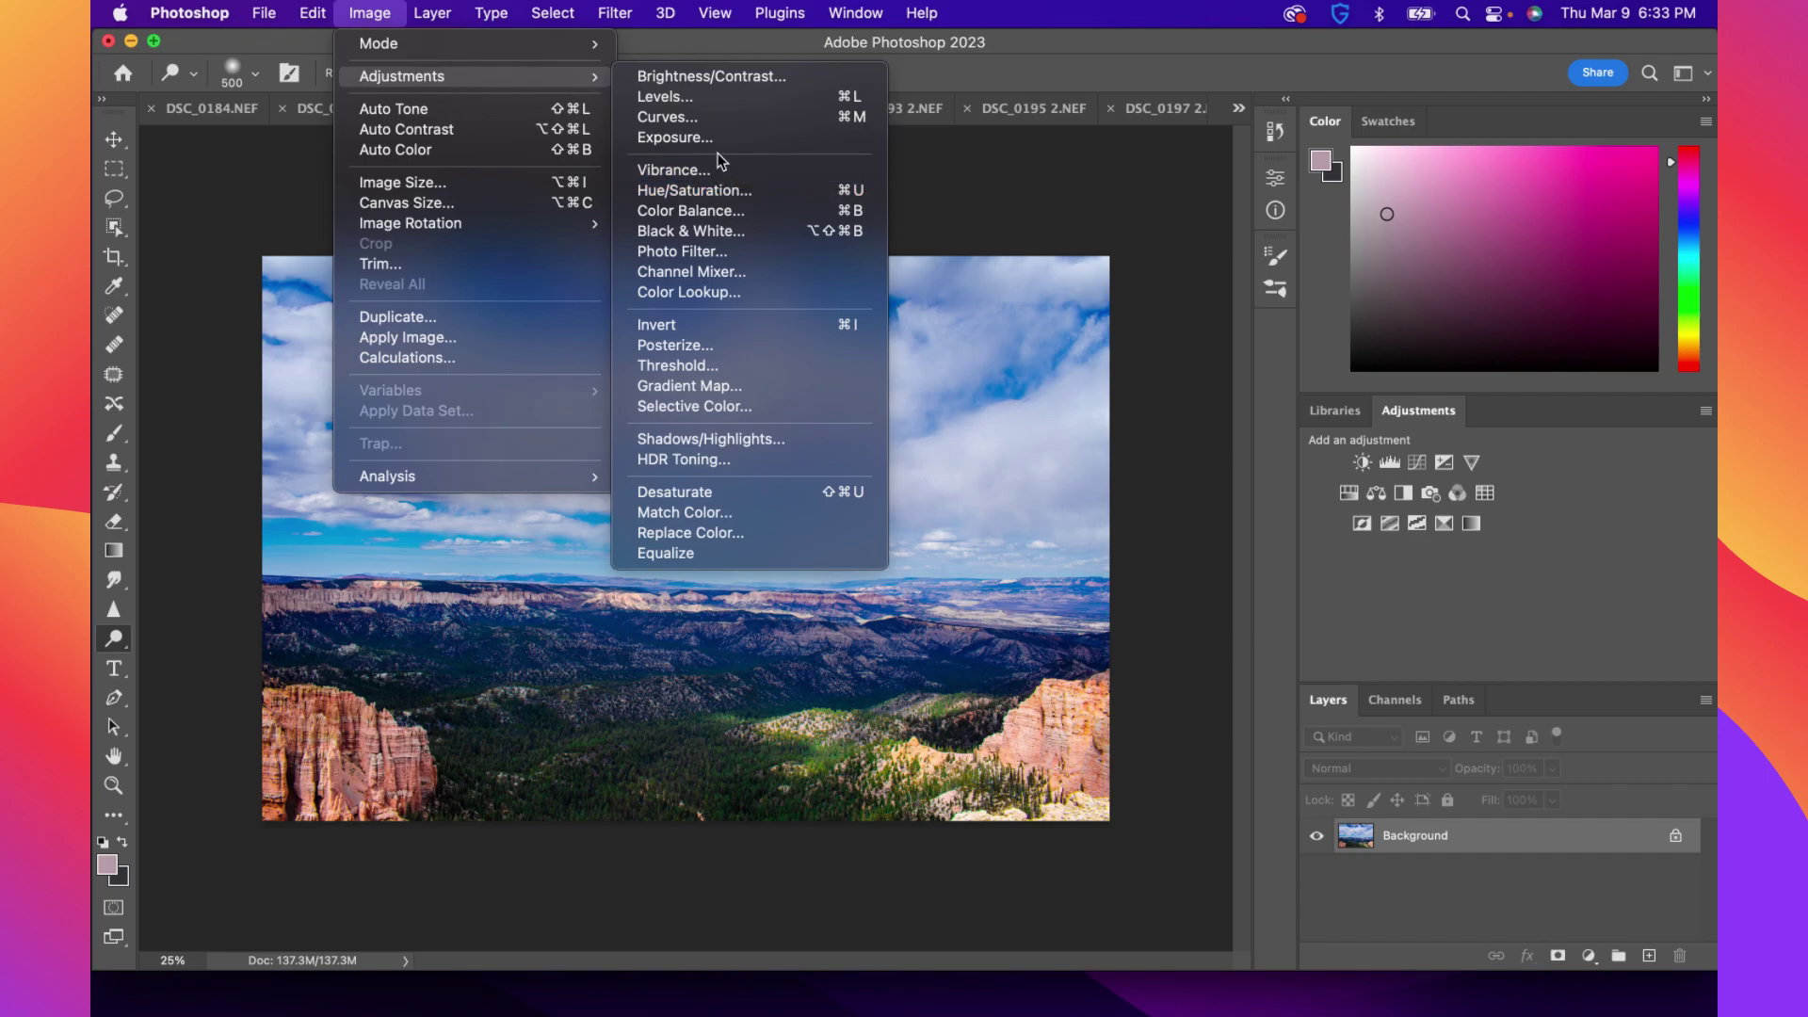
click(721, 81)
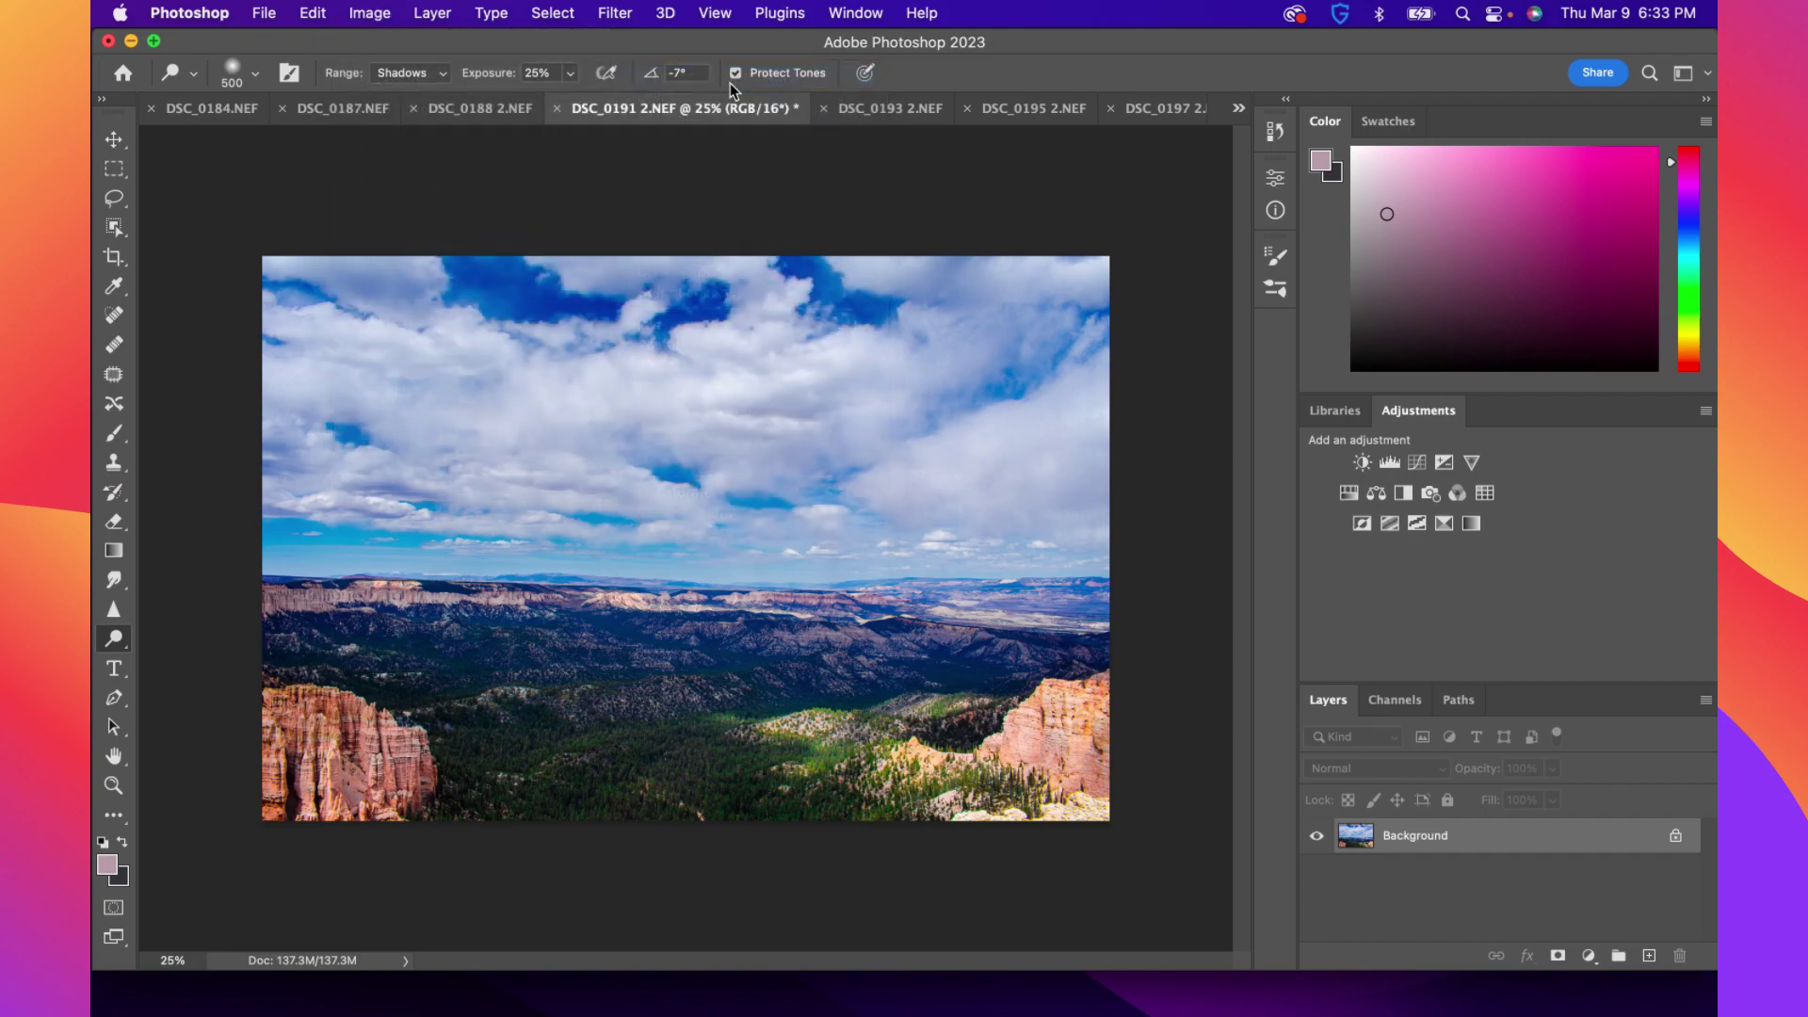
mouse_move(1293, 144)
mouse_down()
mouse_move(1331, 150)
mouse_move(1234, 162)
mouse_move(1322, 160)
mouse_move(1271, 110)
mouse_move(1321, 110)
mouse_move(1275, 111)
mouse_move(1292, 110)
mouse_up()
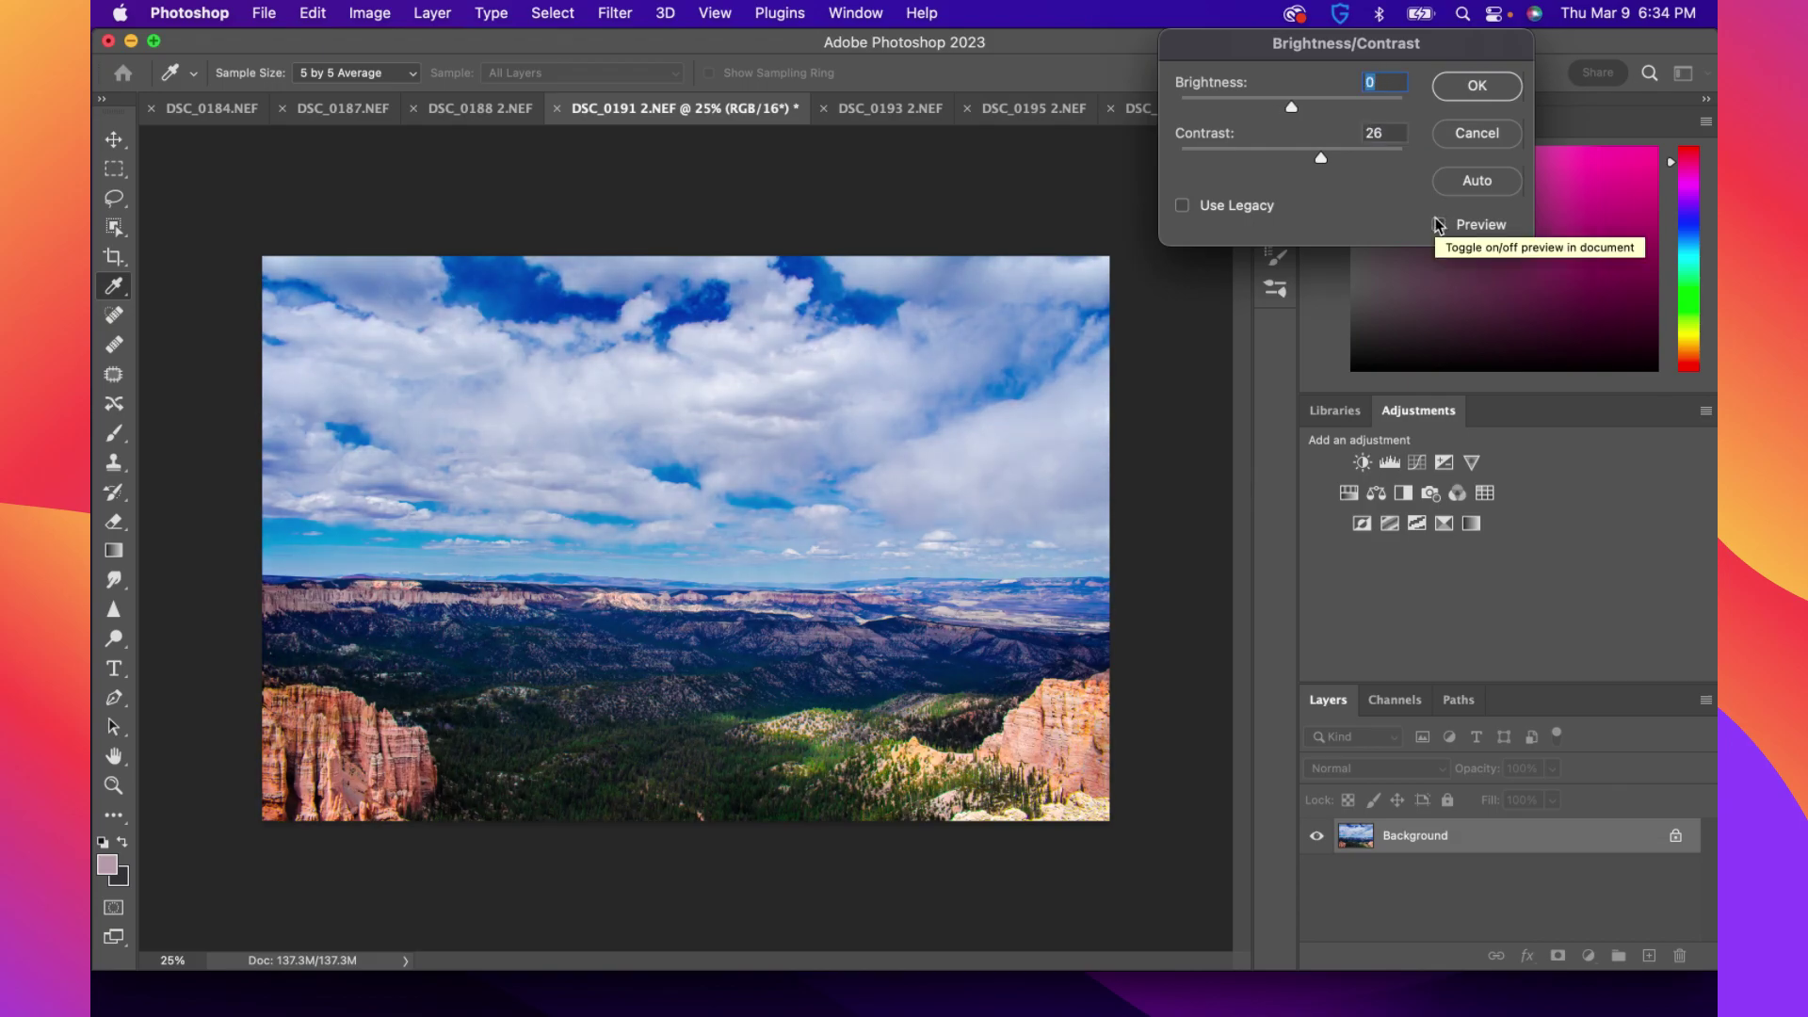
click(1452, 86)
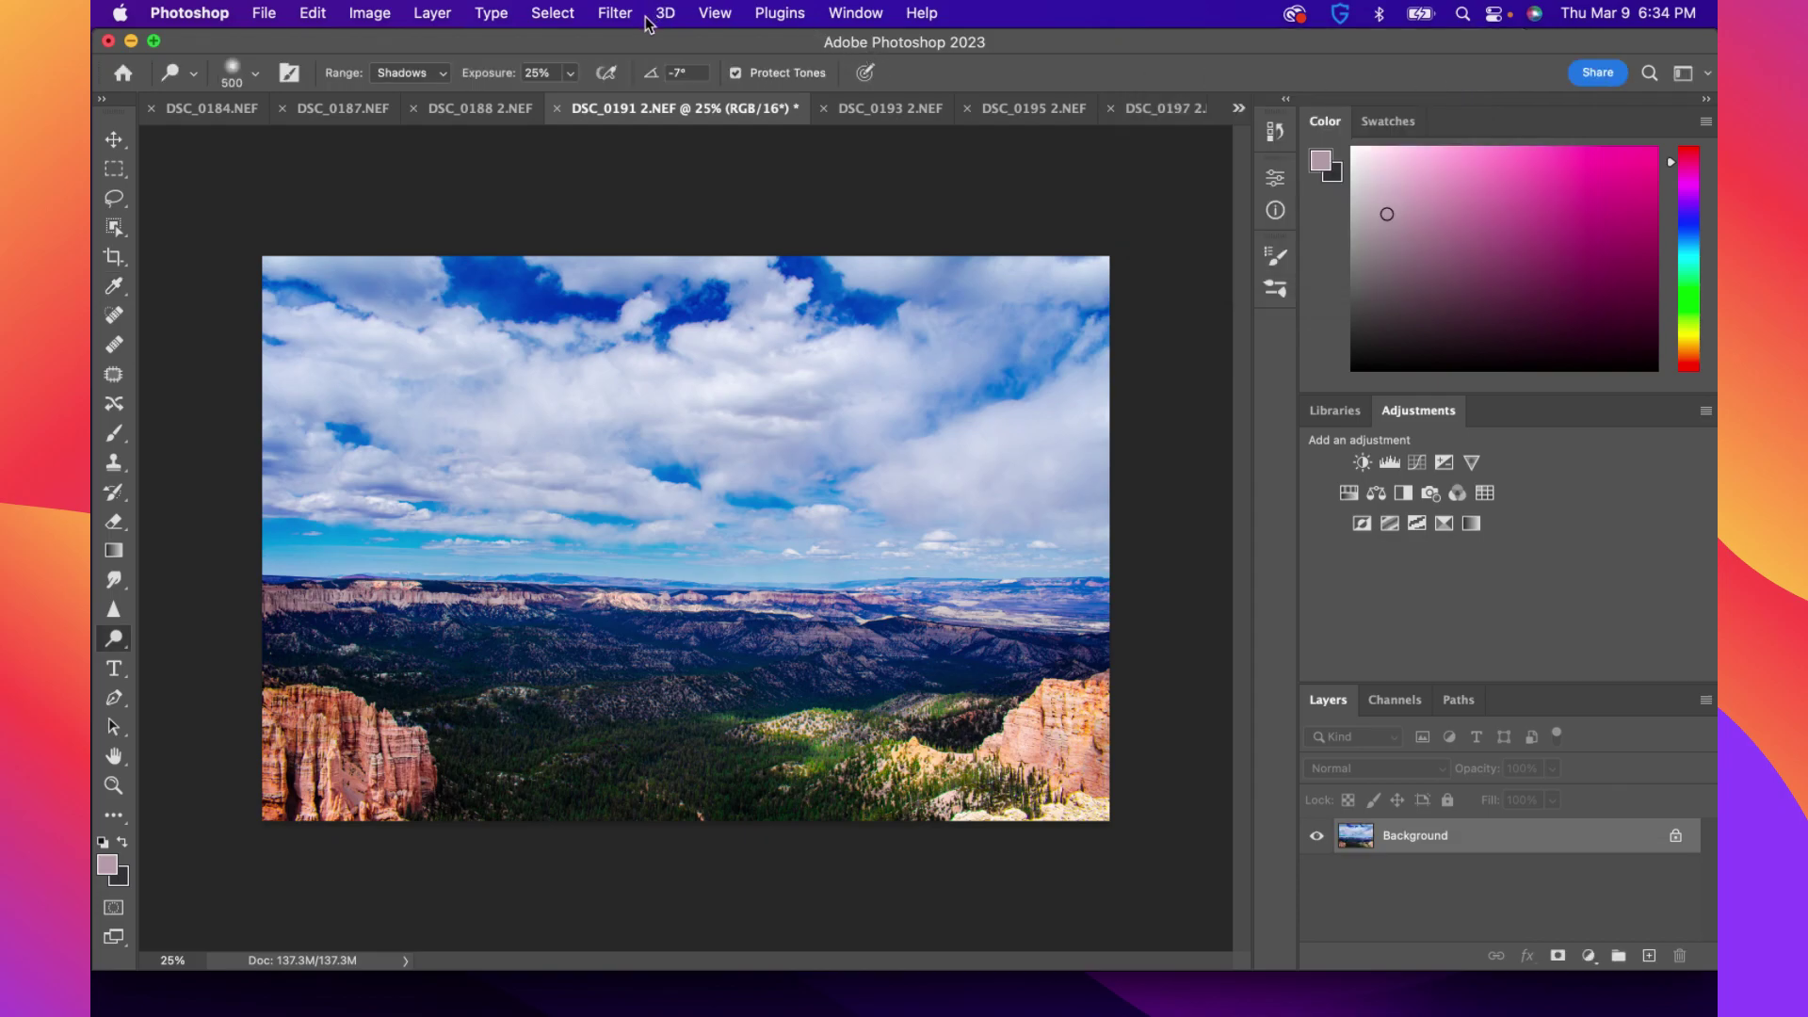
Apply a Vibrance adjustment with vibrance +17 after comparing the photo with the preview off and on
click(366, 15)
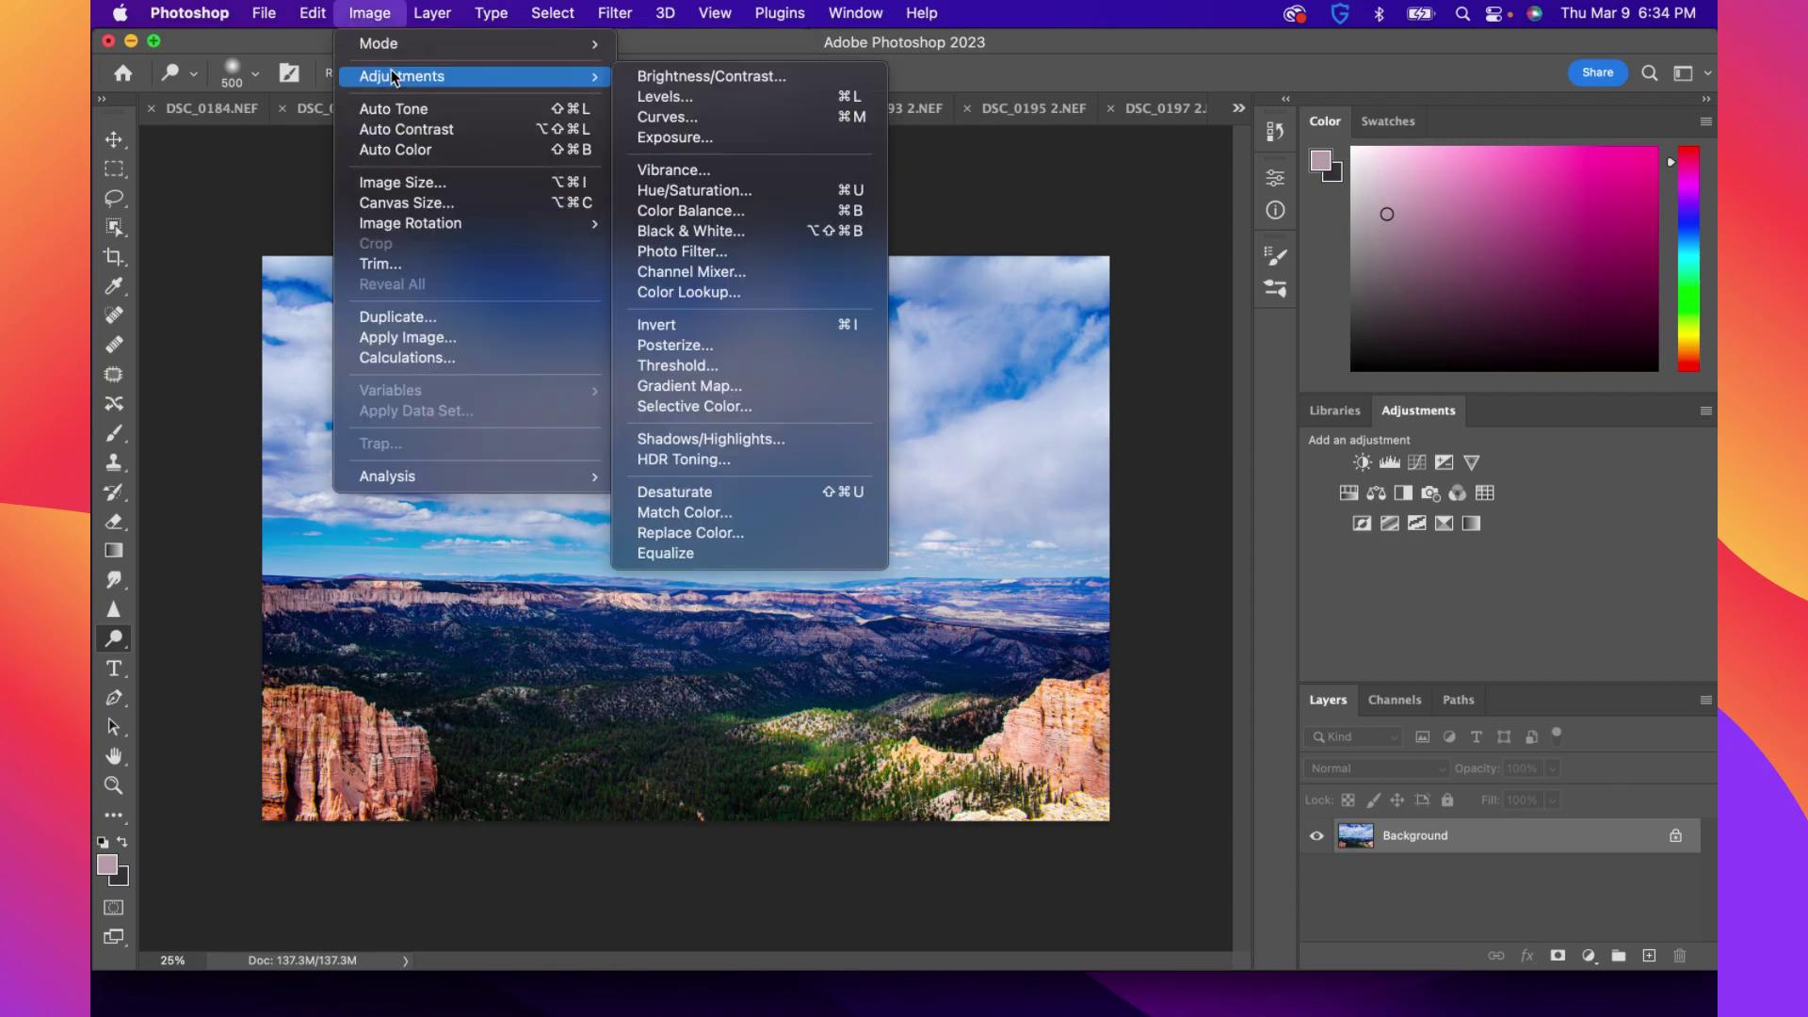
click(686, 175)
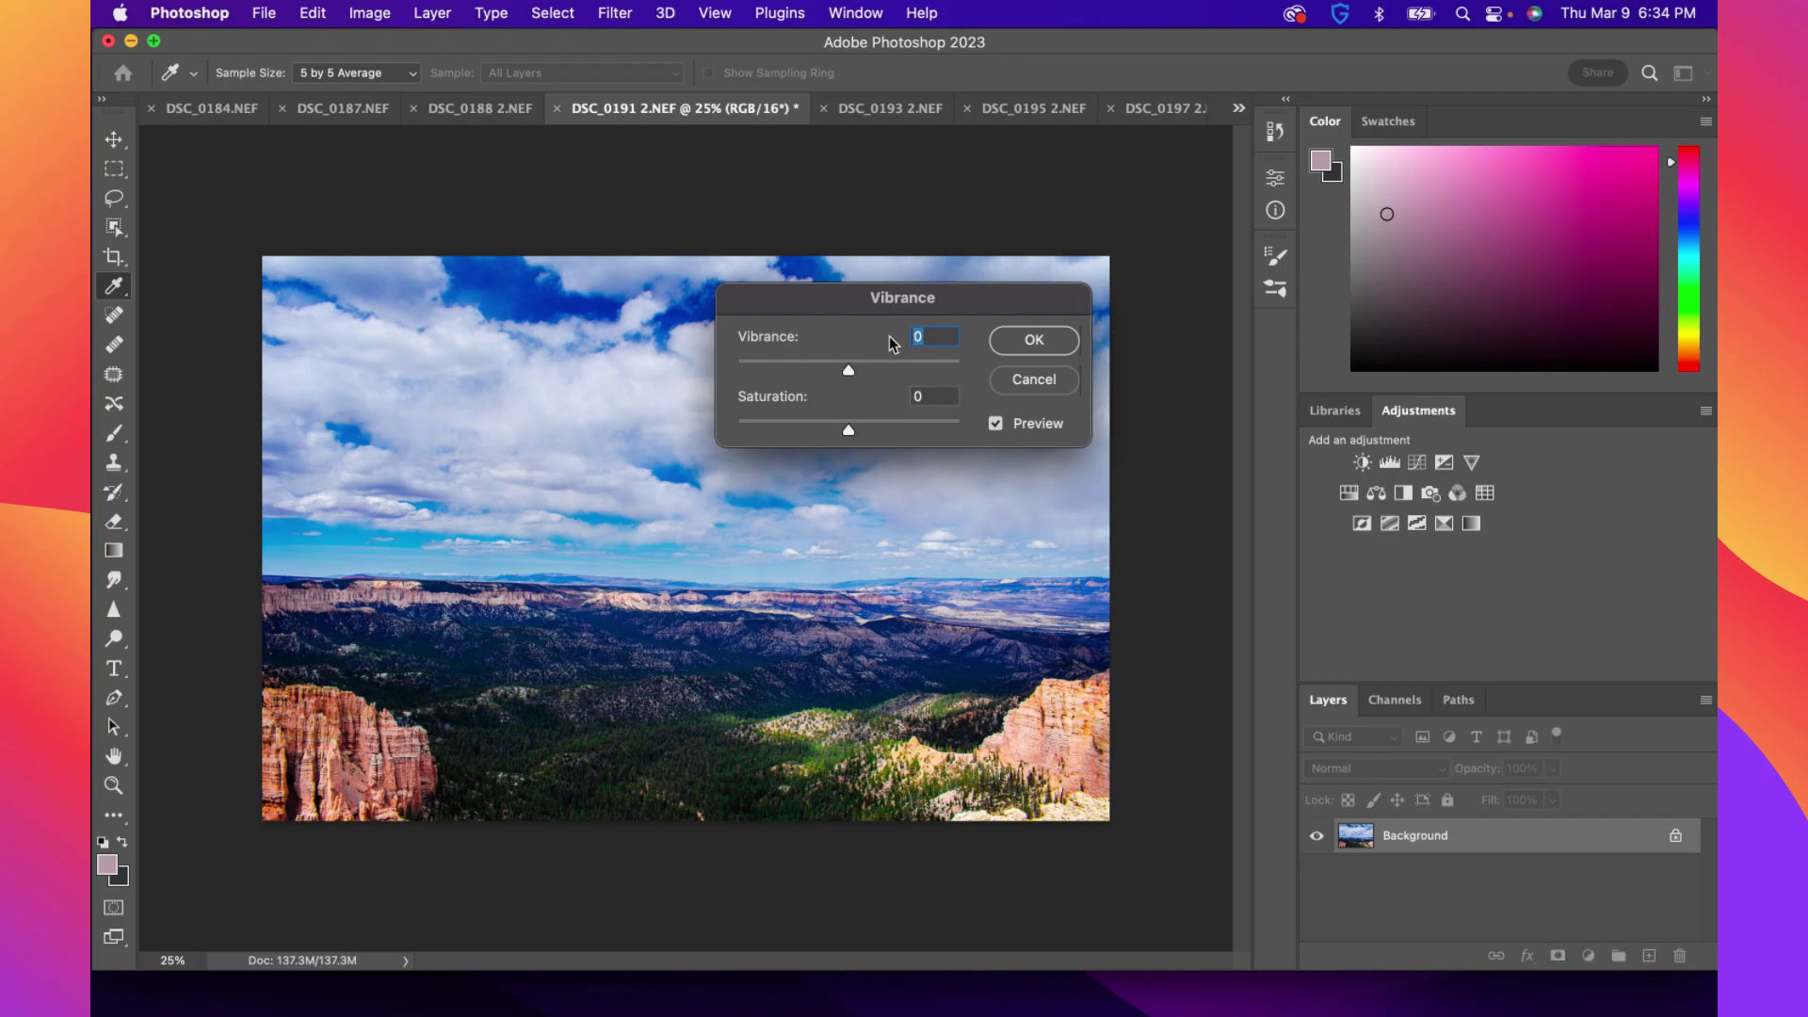
drag(876, 306, 1298, 128)
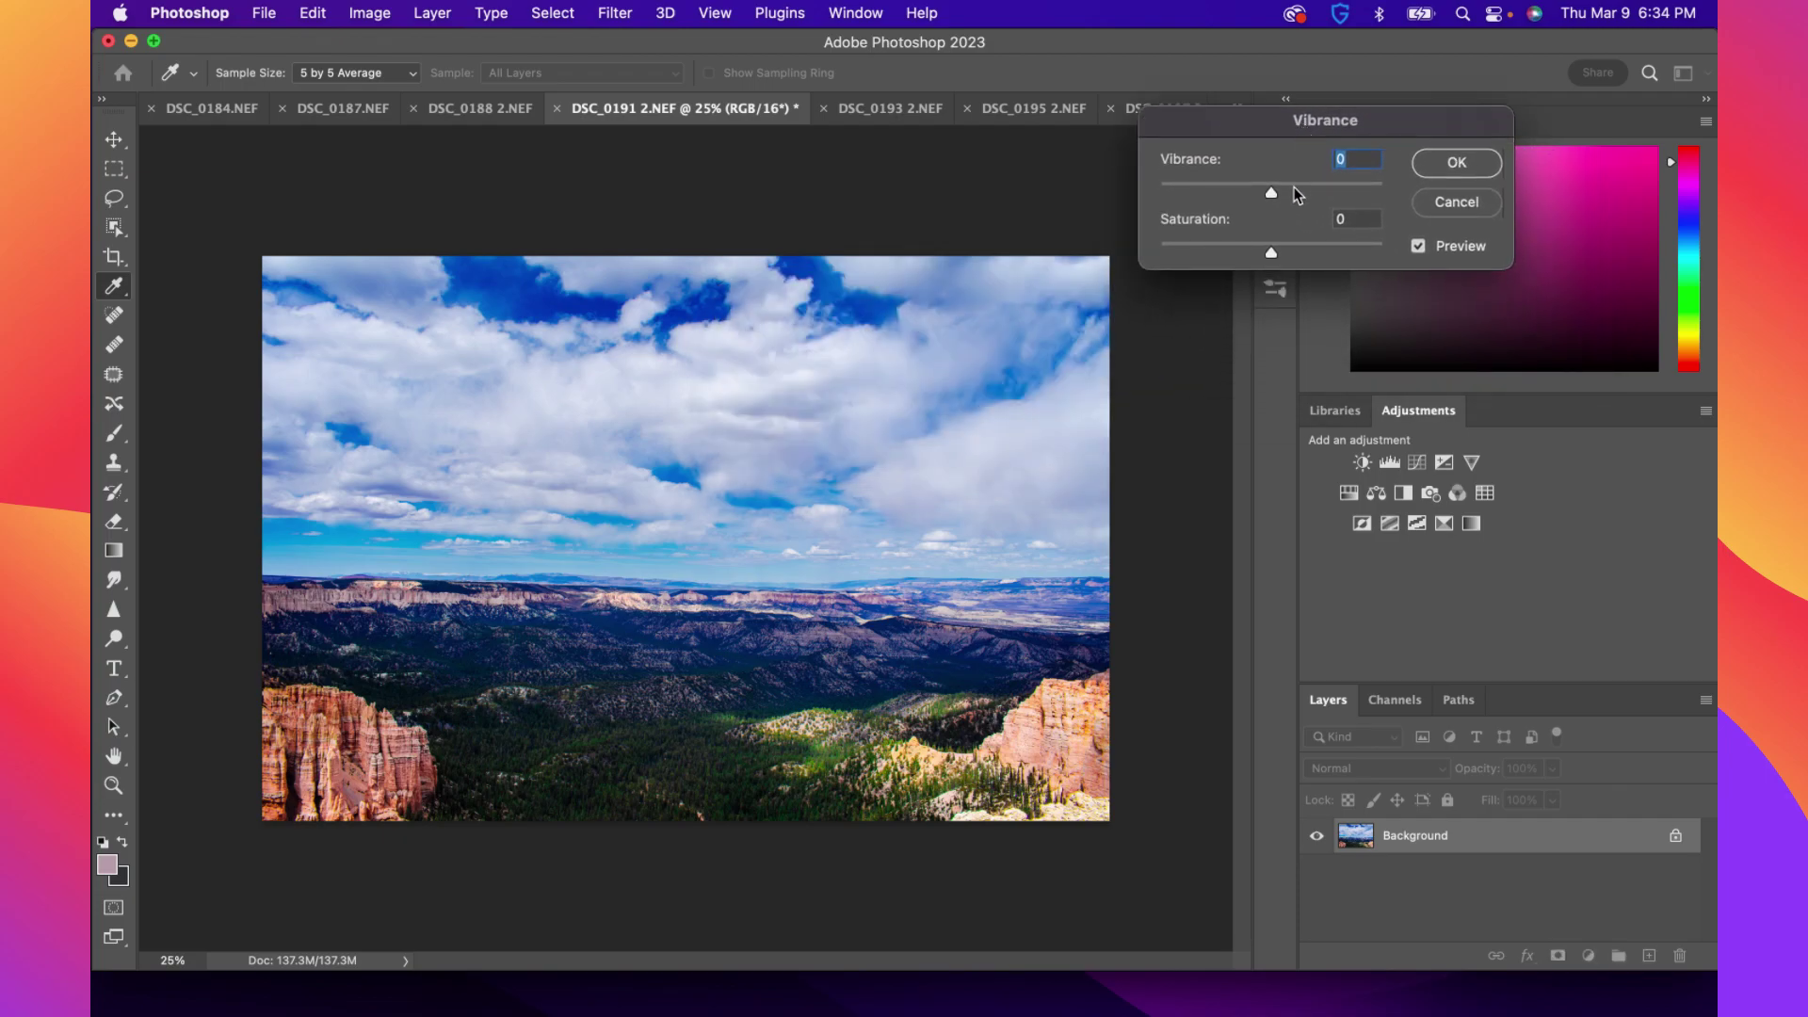
mouse_move(1271, 194)
mouse_down()
mouse_move(1288, 192)
mouse_move(1233, 192)
mouse_move(1291, 192)
mouse_up()
click(1418, 247)
click(1418, 247)
click(1419, 247)
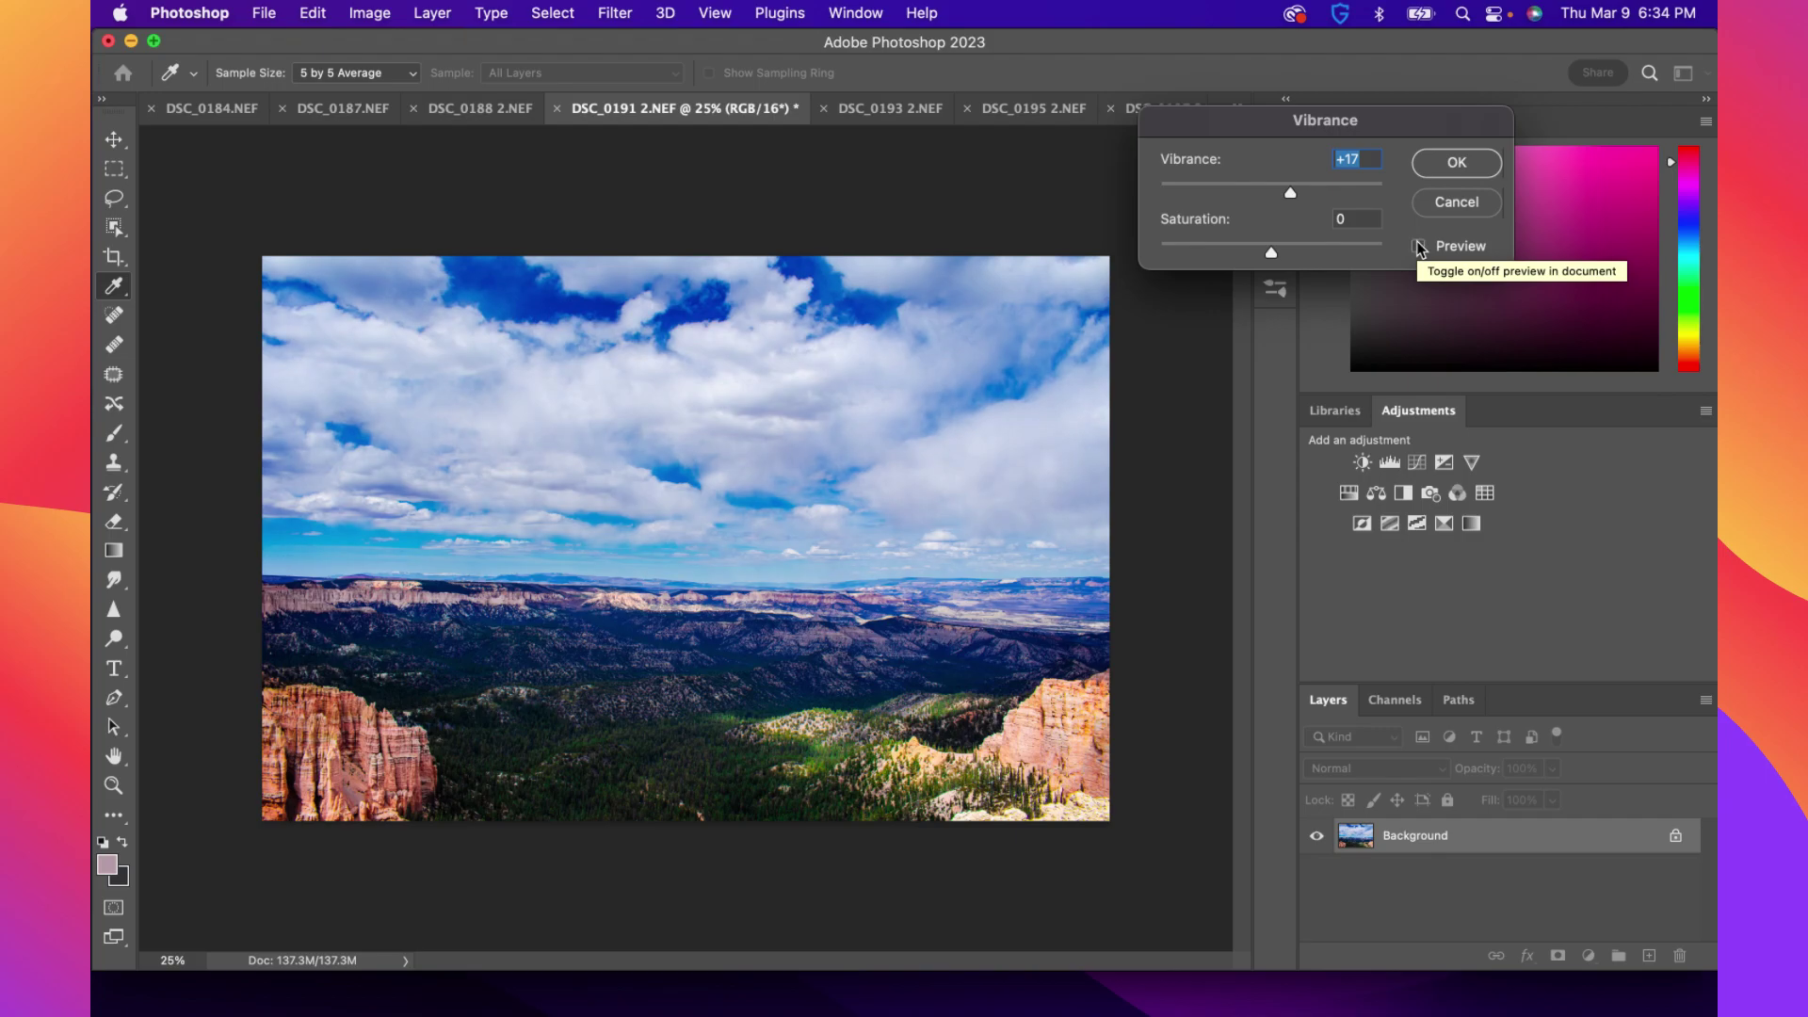
click(1419, 247)
click(1458, 162)
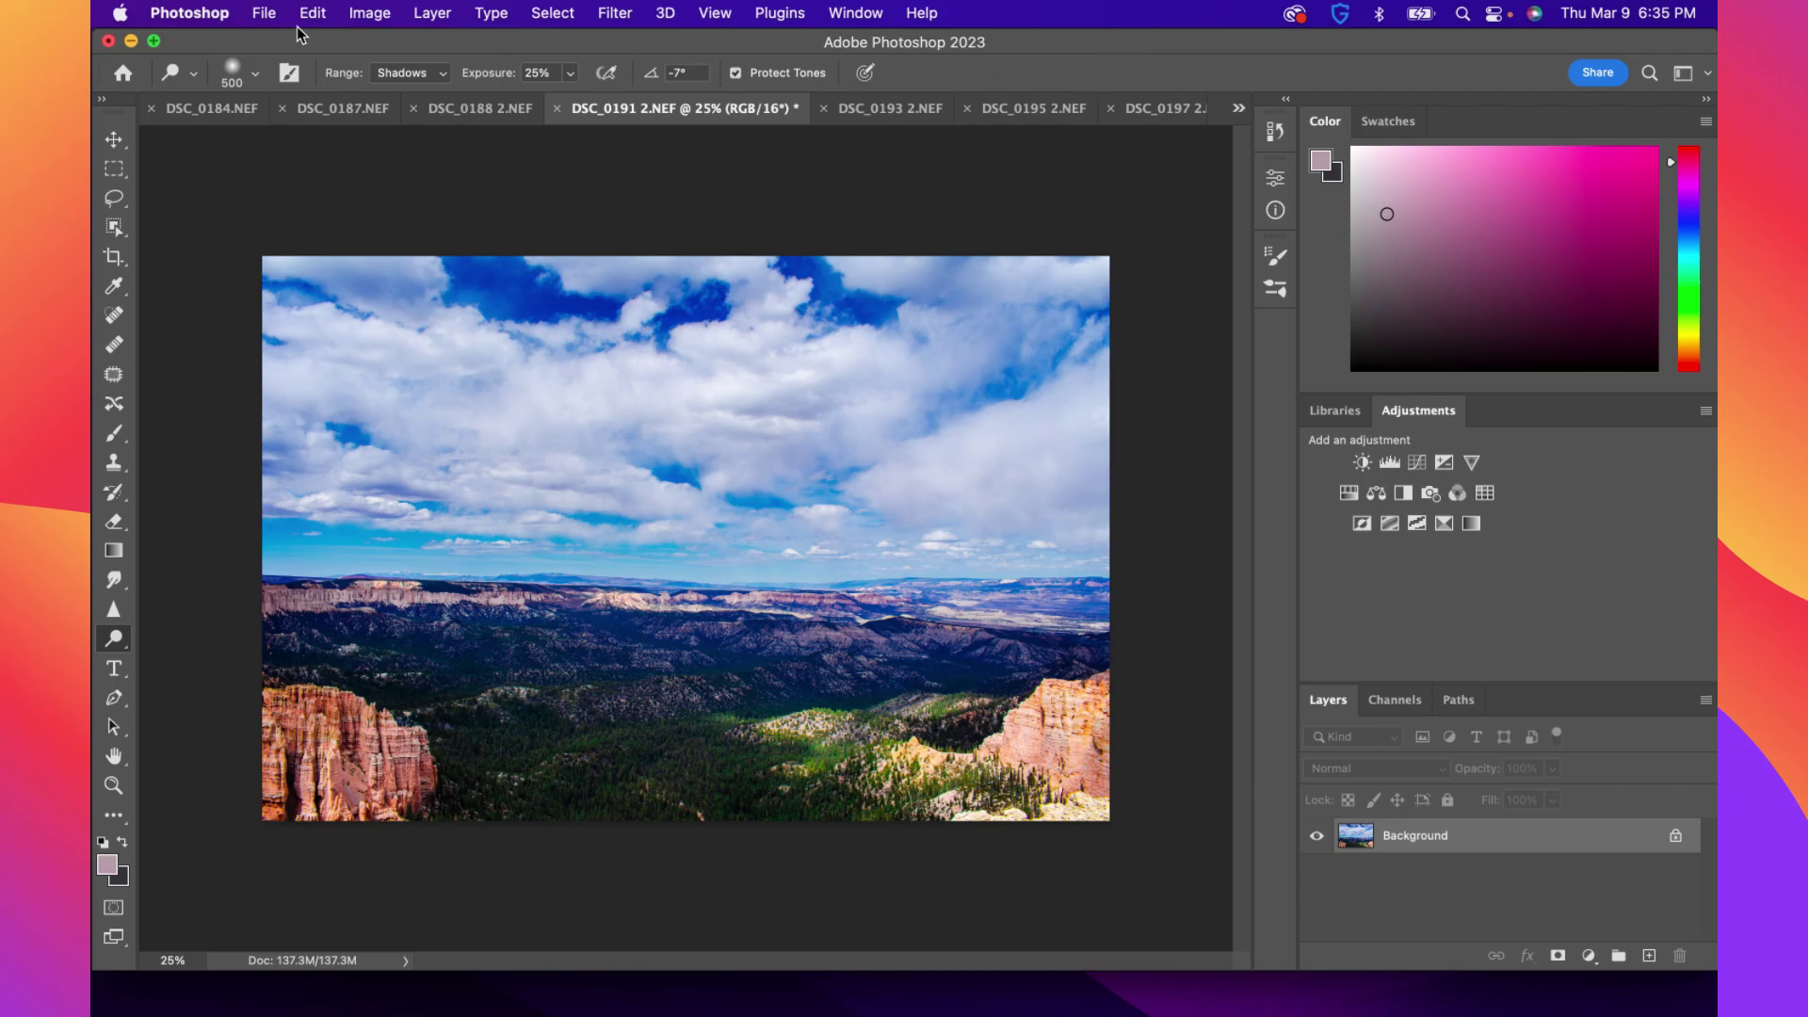
click(367, 13)
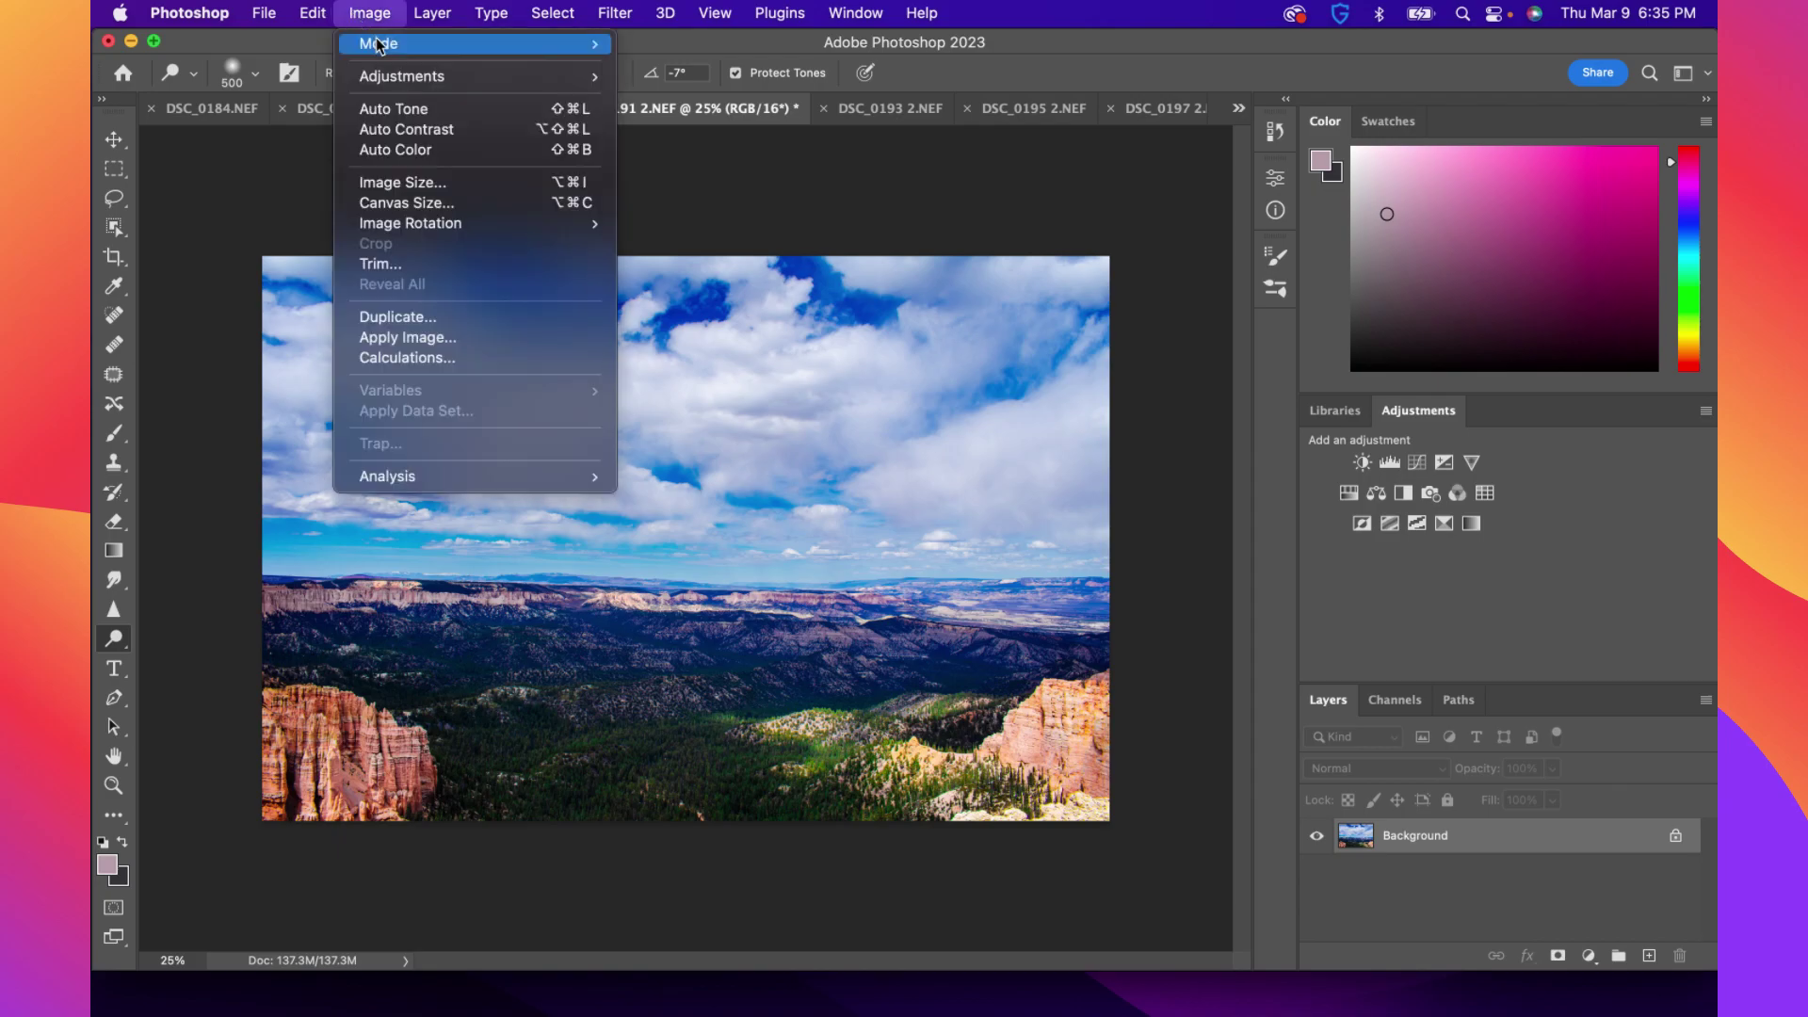
mouse_move(414, 75)
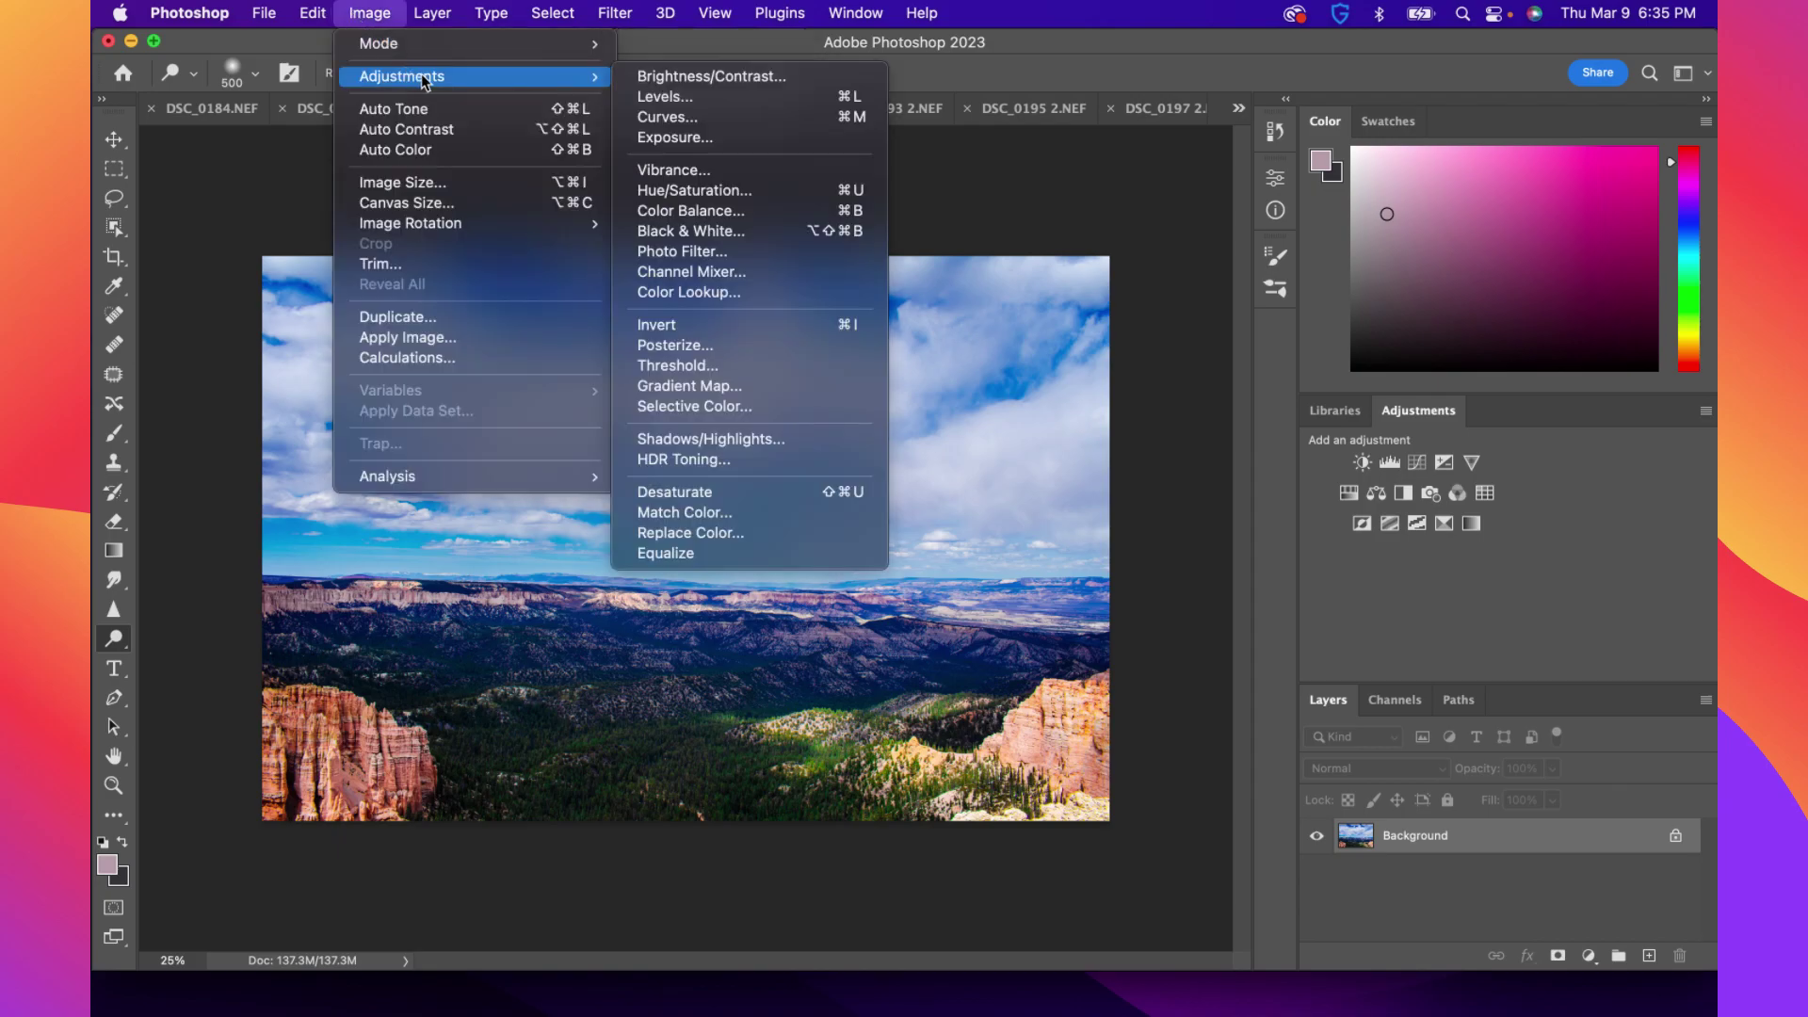
click(667, 97)
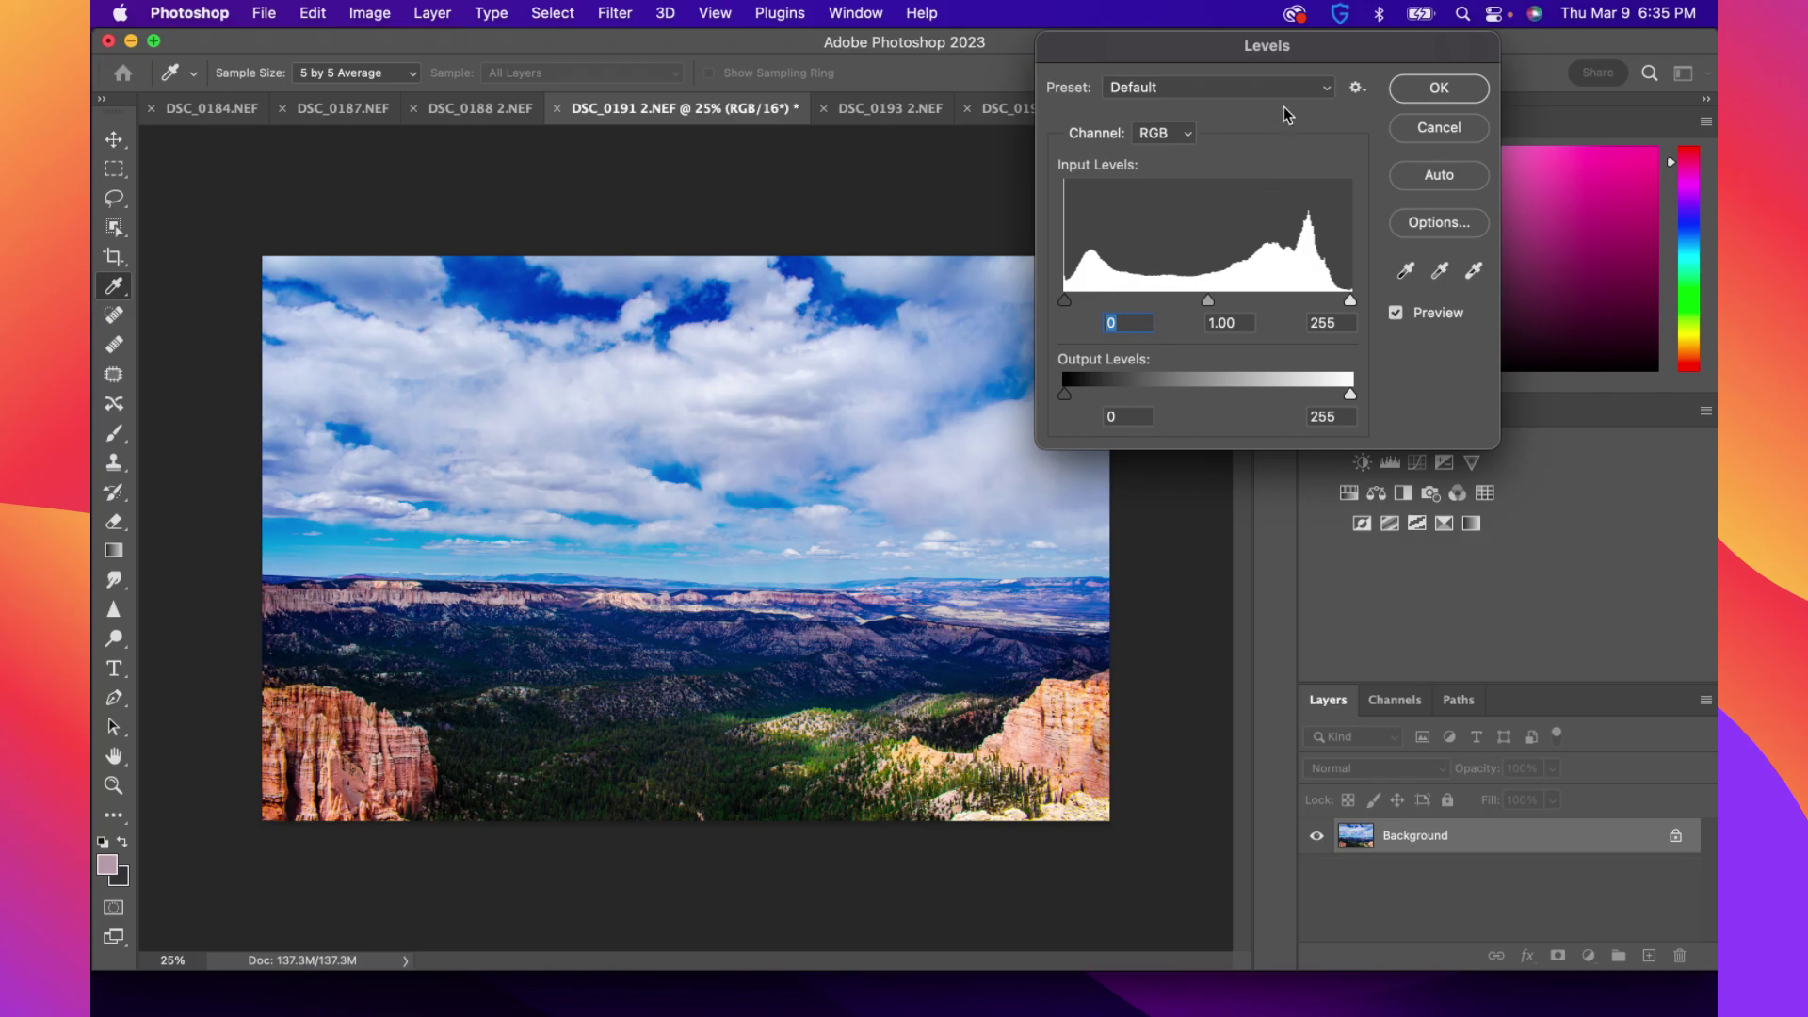
click(1439, 142)
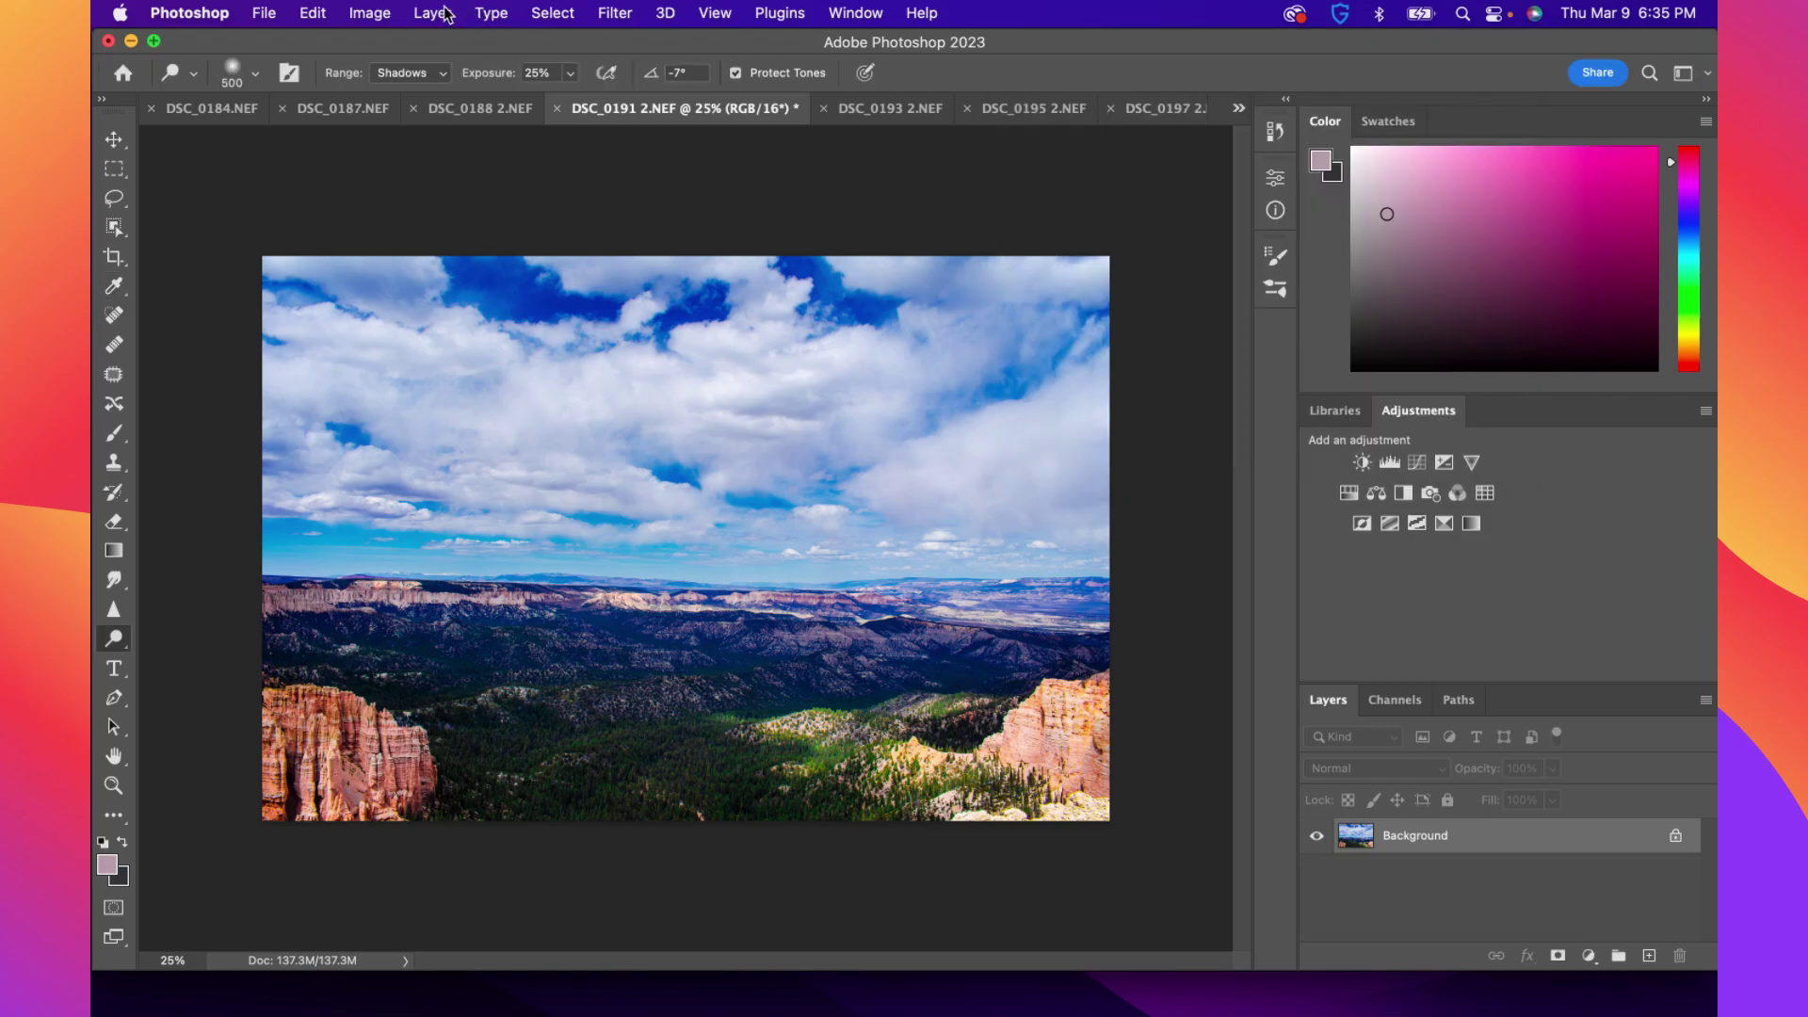
Start a Curves adjustment and add RGB curve points for the highlights, midtones and shadows
click(381, 12)
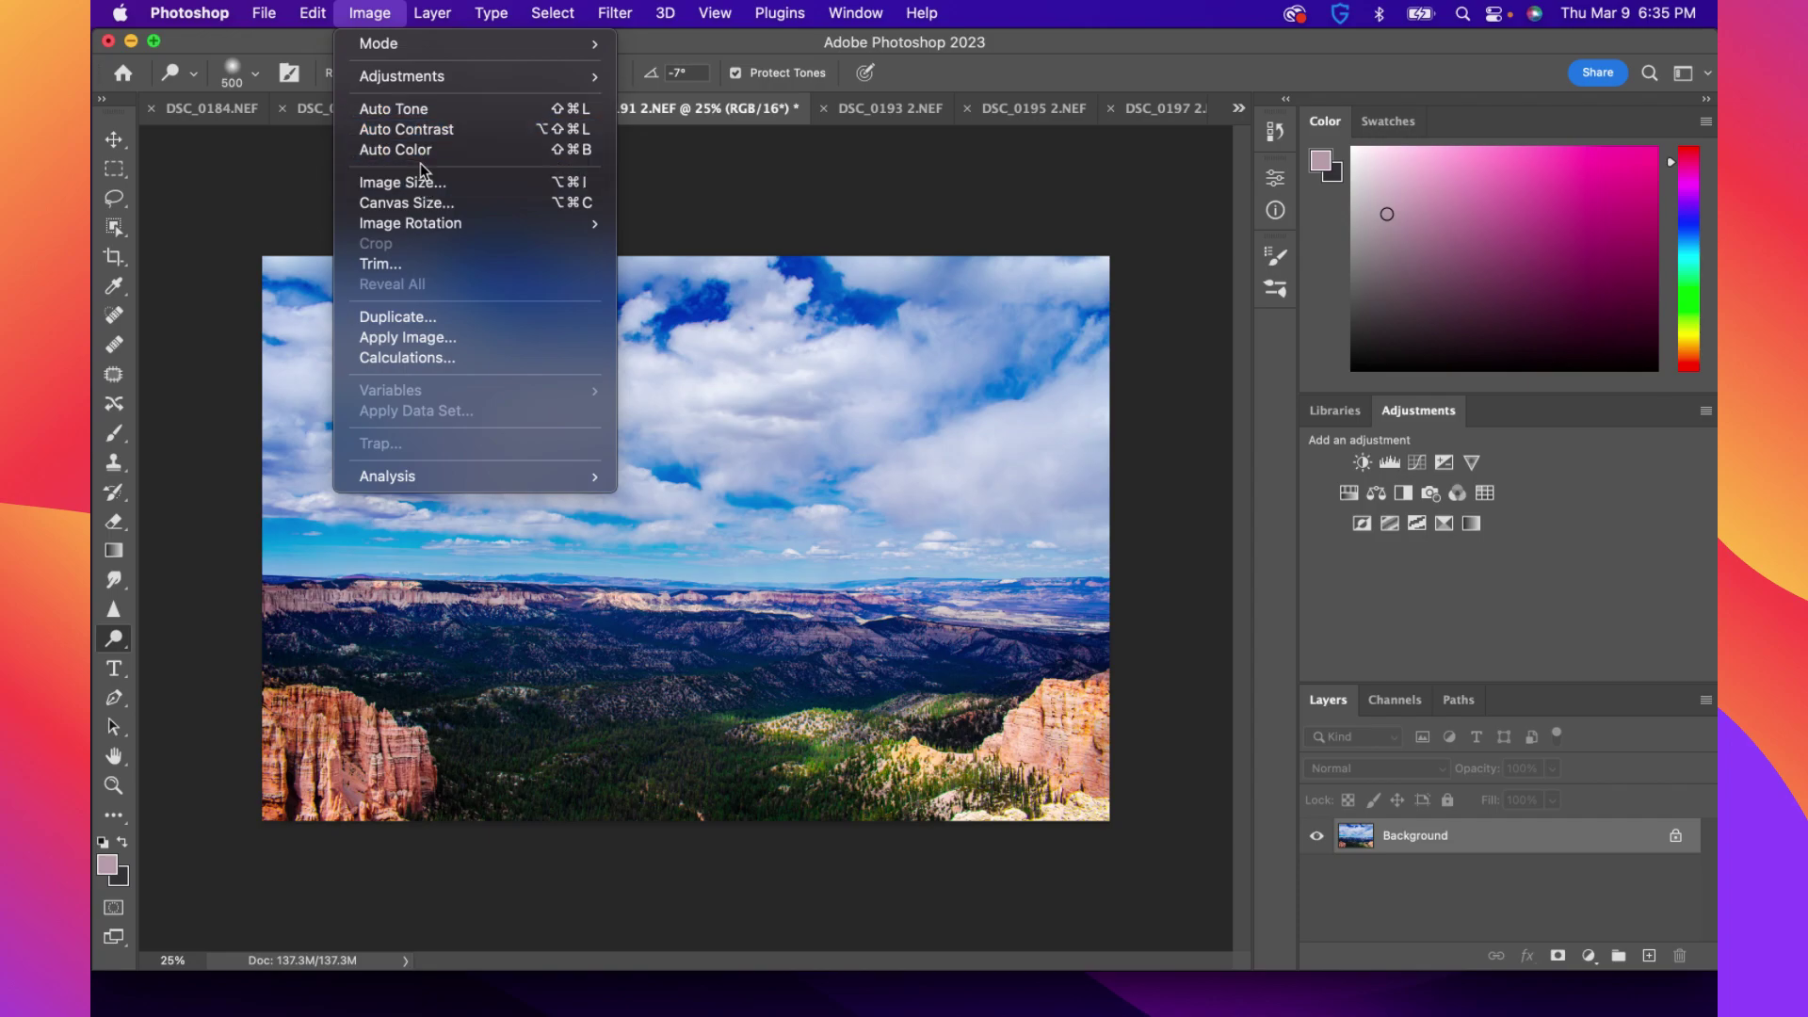
mouse_move(415, 79)
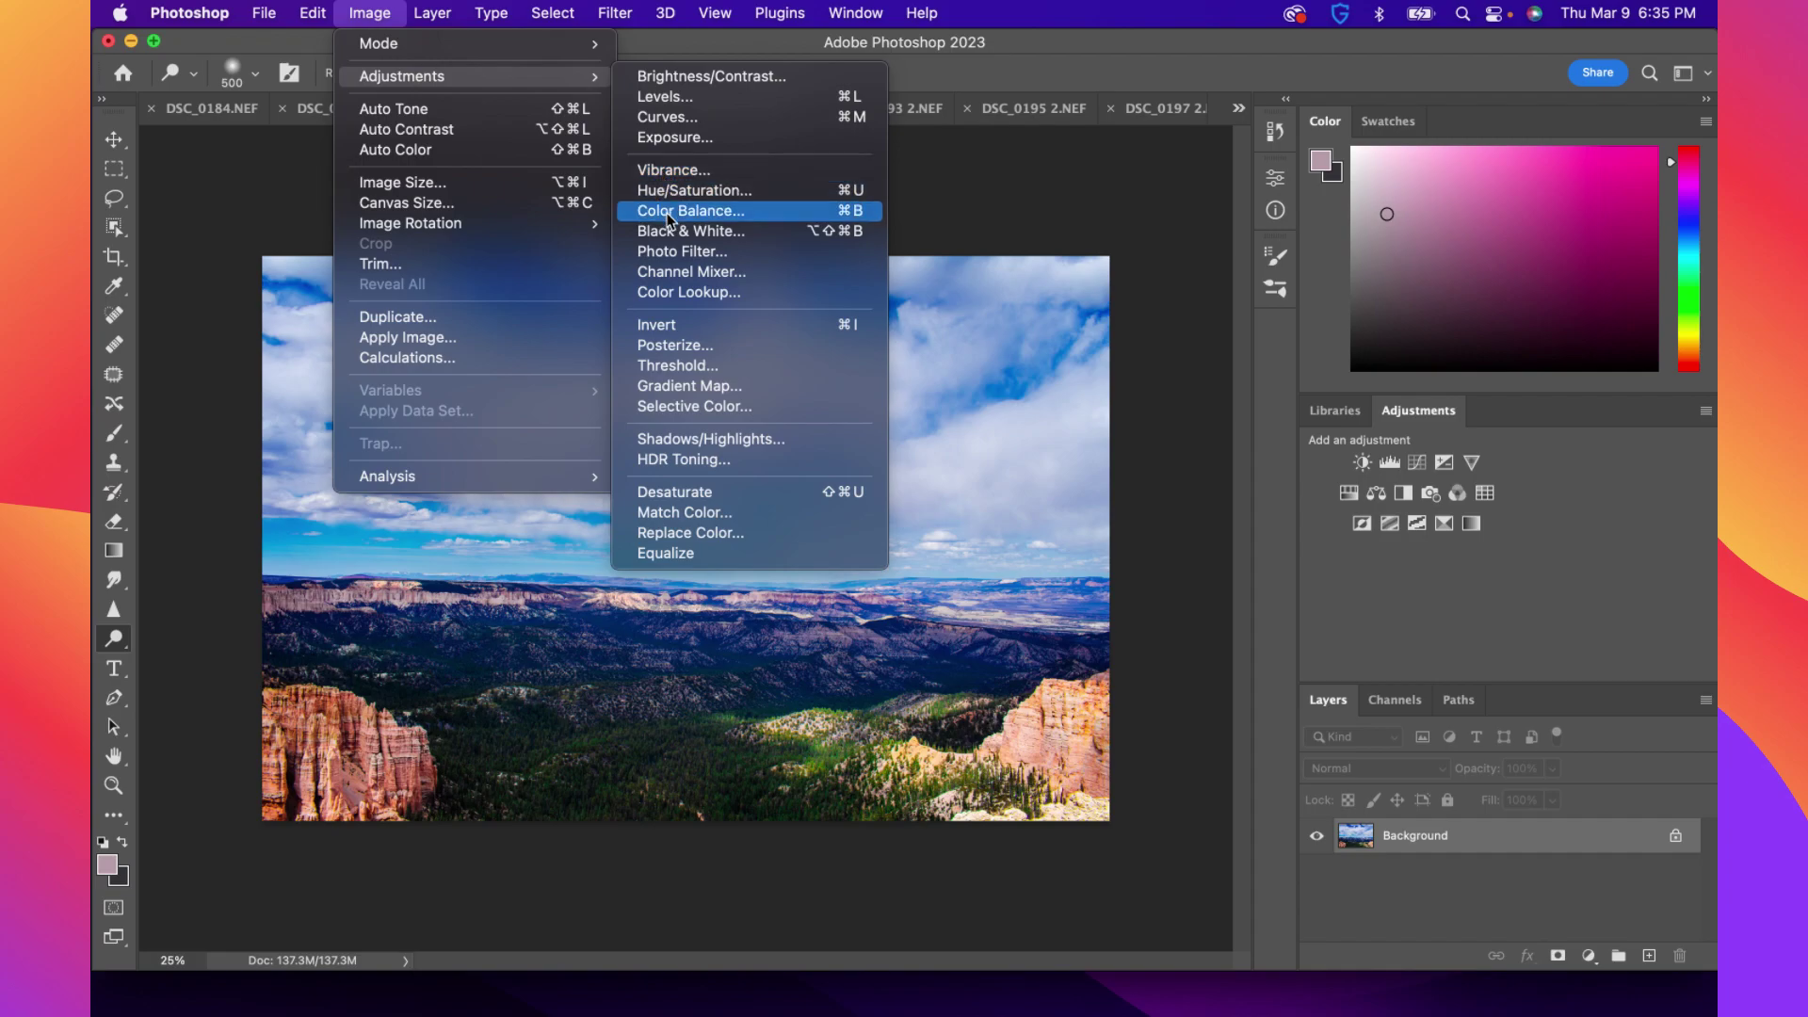
click(679, 124)
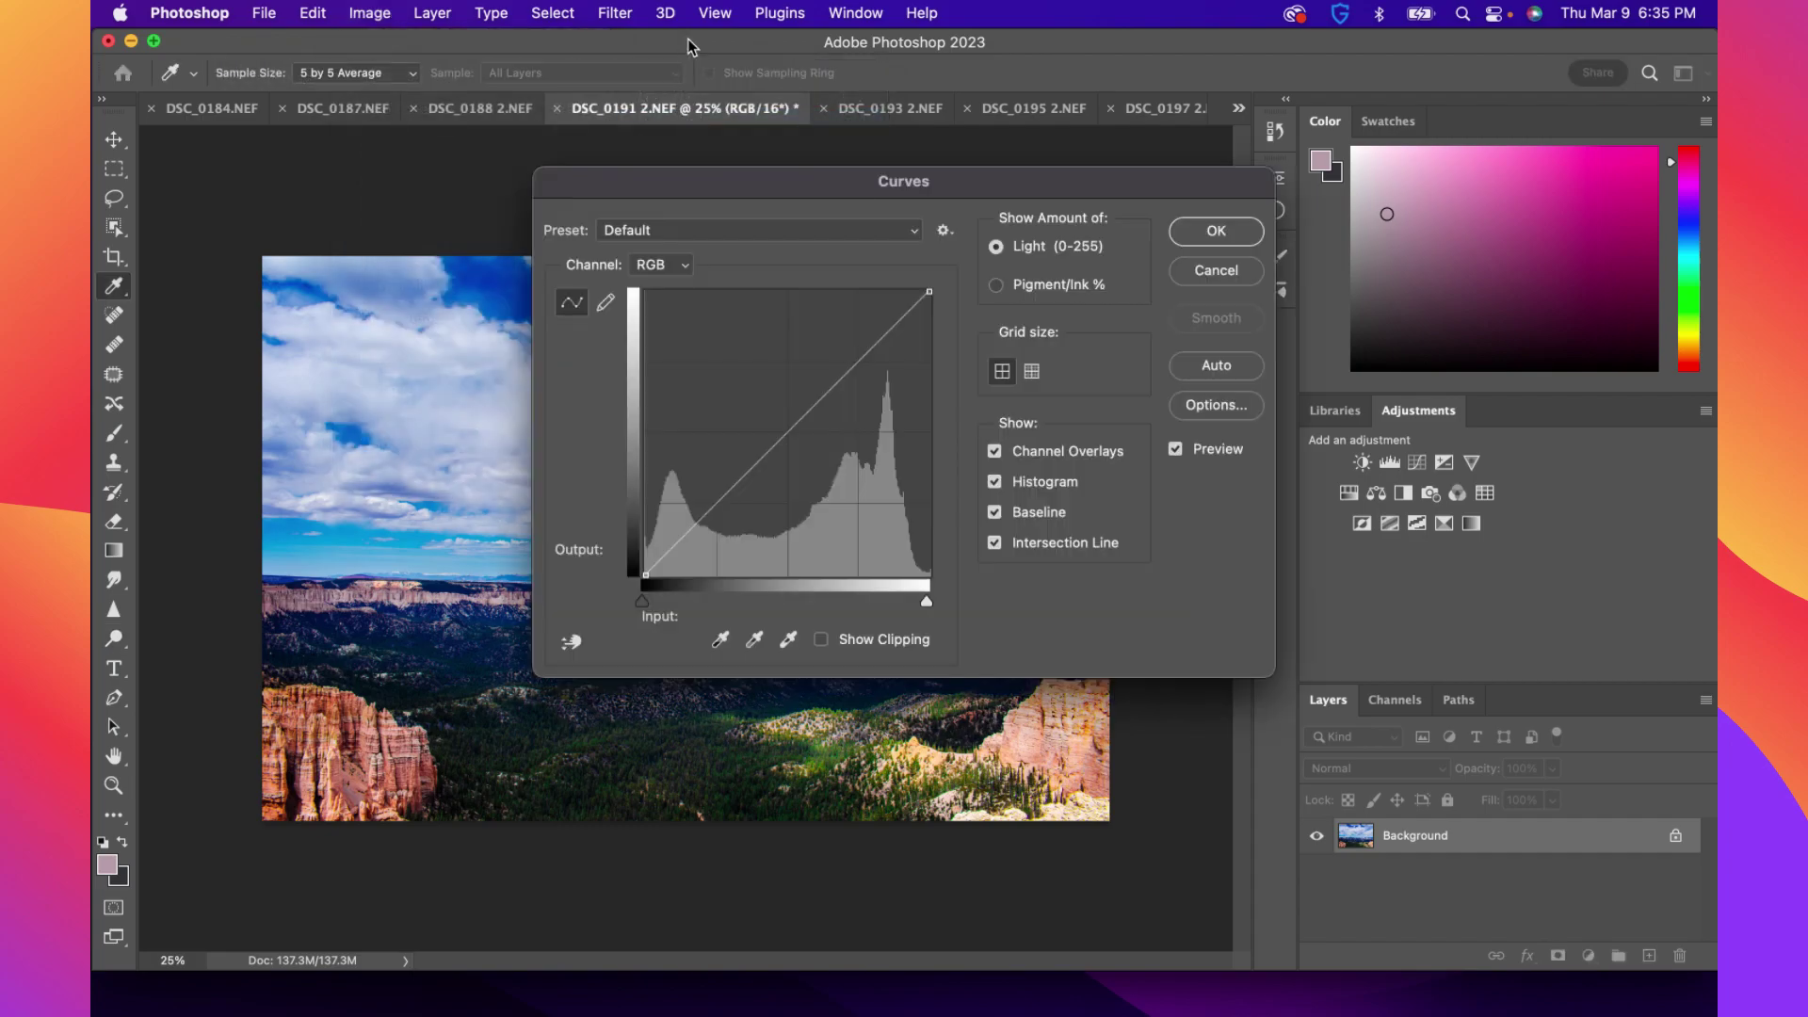
drag(816, 173, 1388, 105)
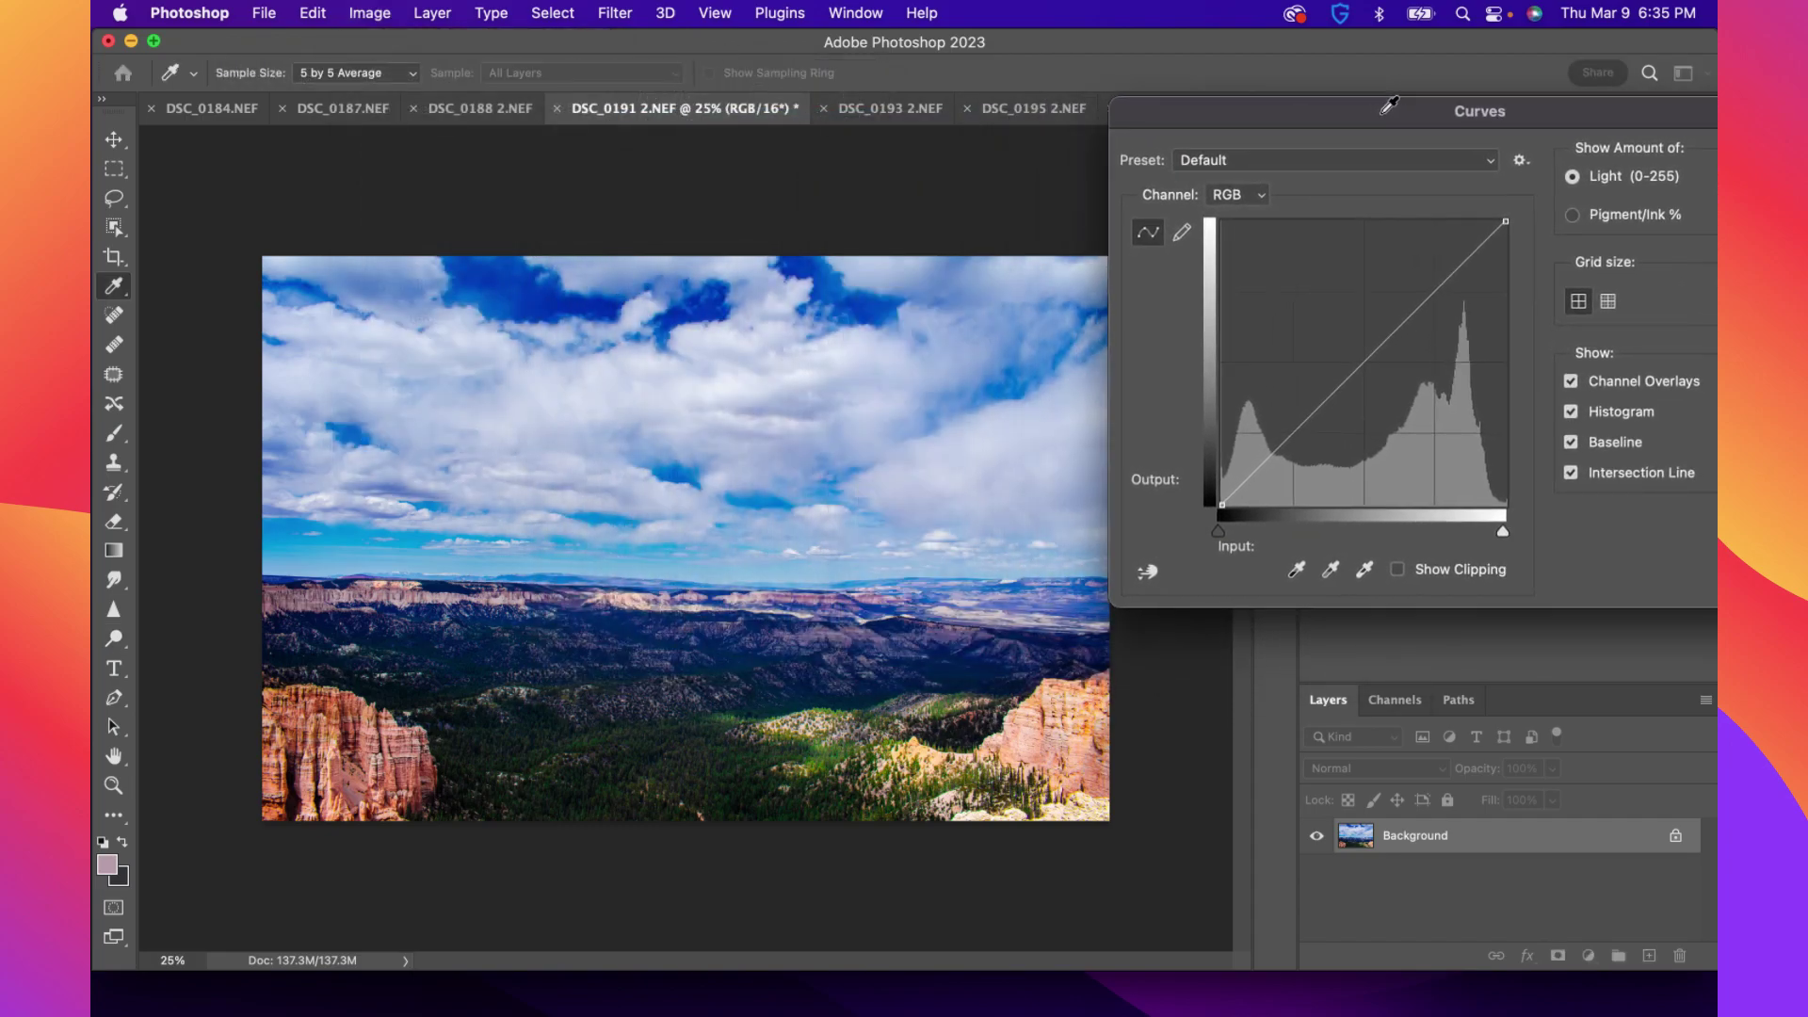
click(1436, 288)
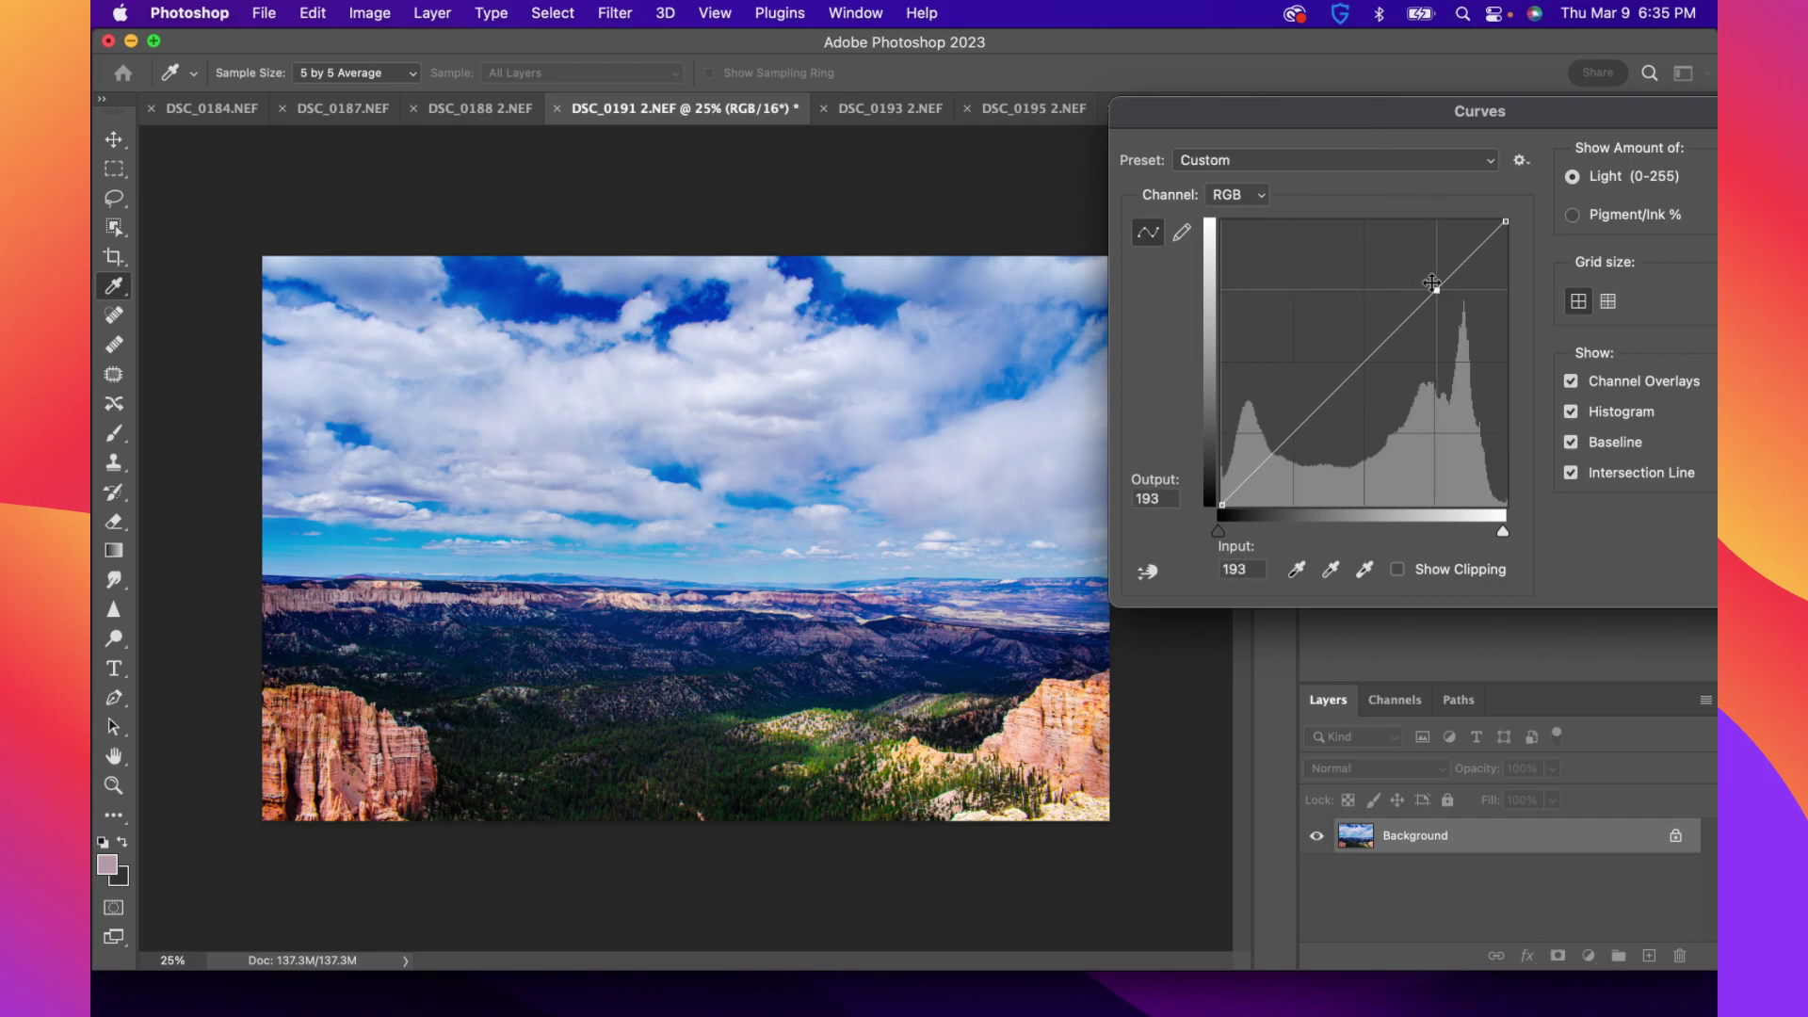
click(1365, 361)
click(1292, 430)
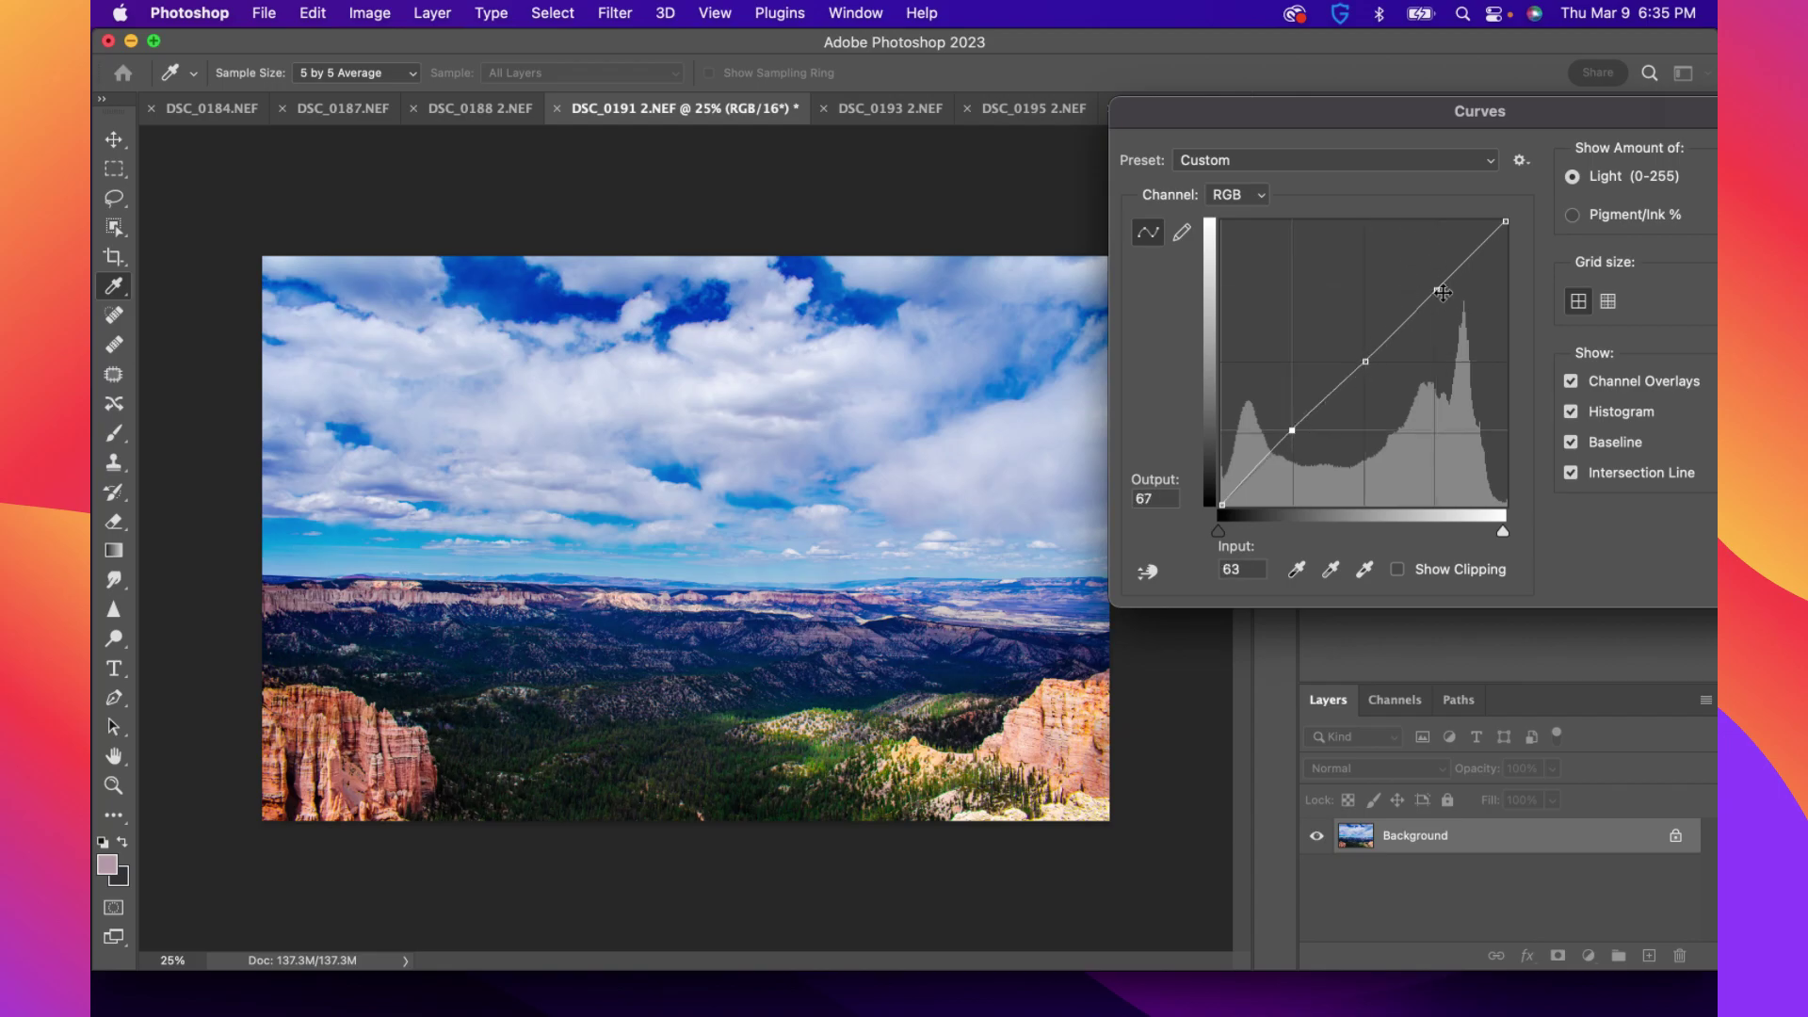
Try moving the curve points to input 205/output 192 for highlights, 141/123 for midtones and 57/67 for shadows
drag(1436, 290, 1428, 282)
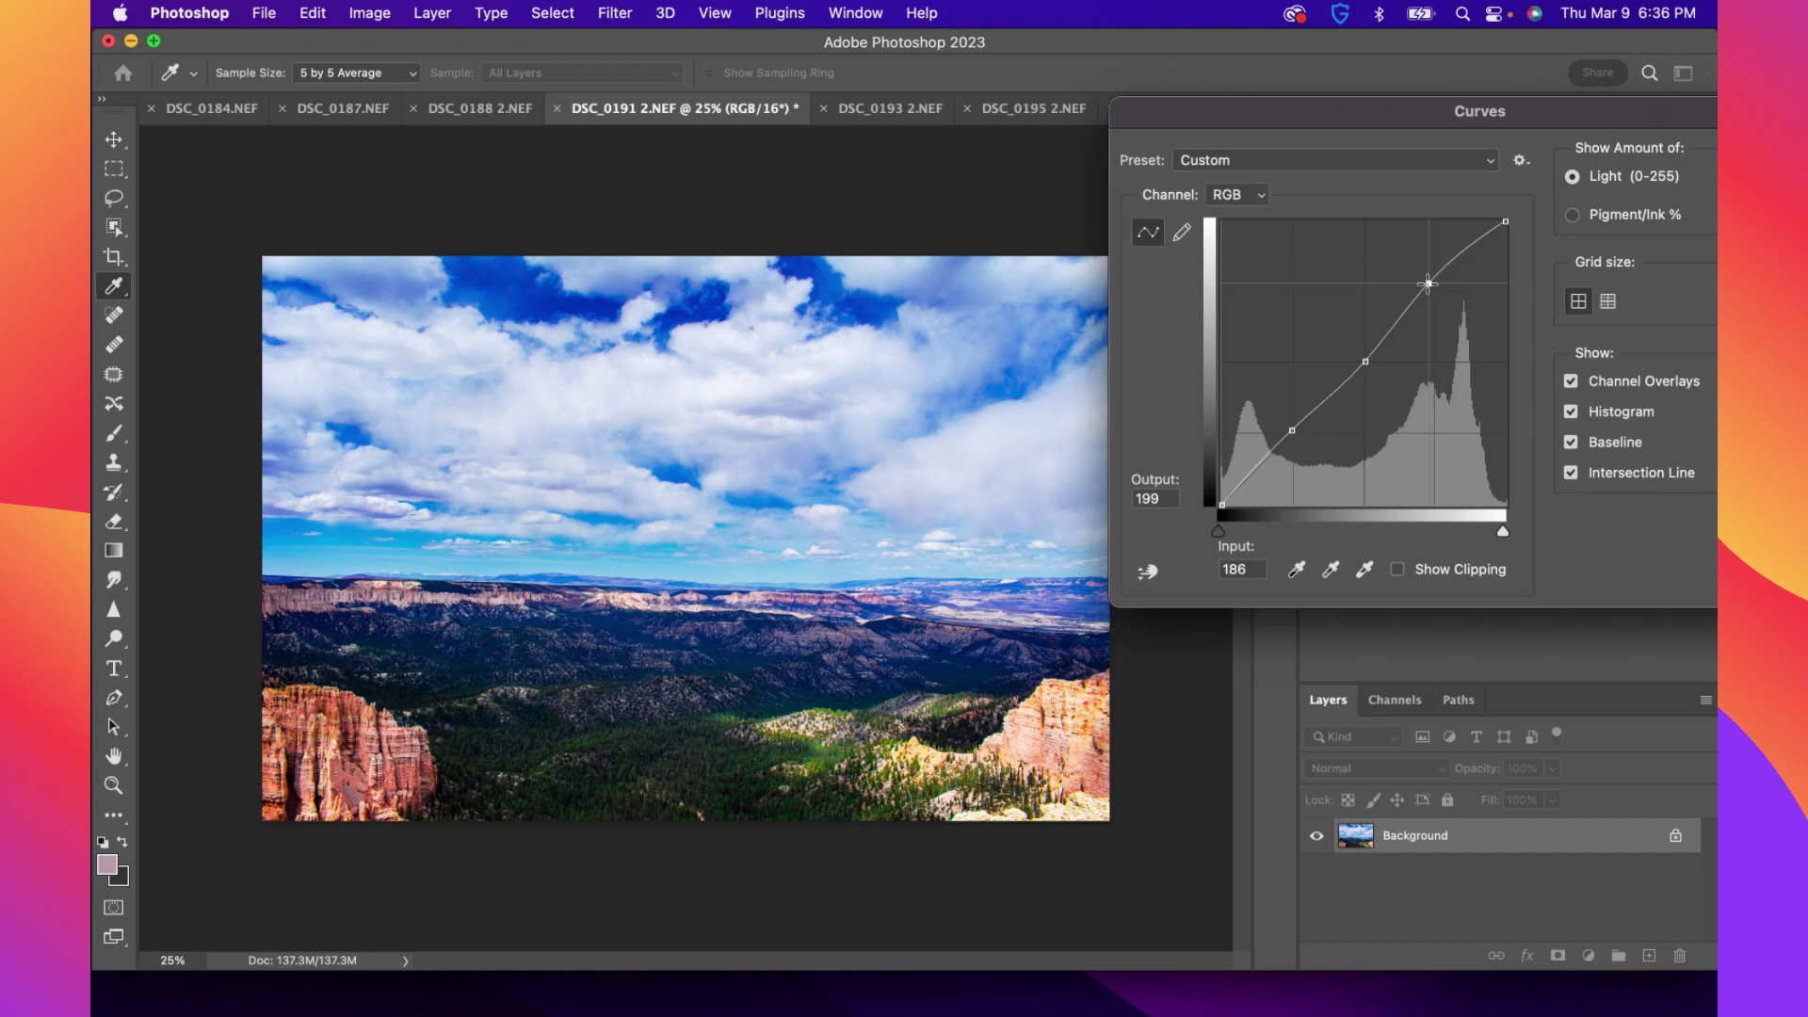
mouse_move(1428, 284)
mouse_down()
mouse_move(1411, 273)
mouse_move(1450, 291)
mouse_up()
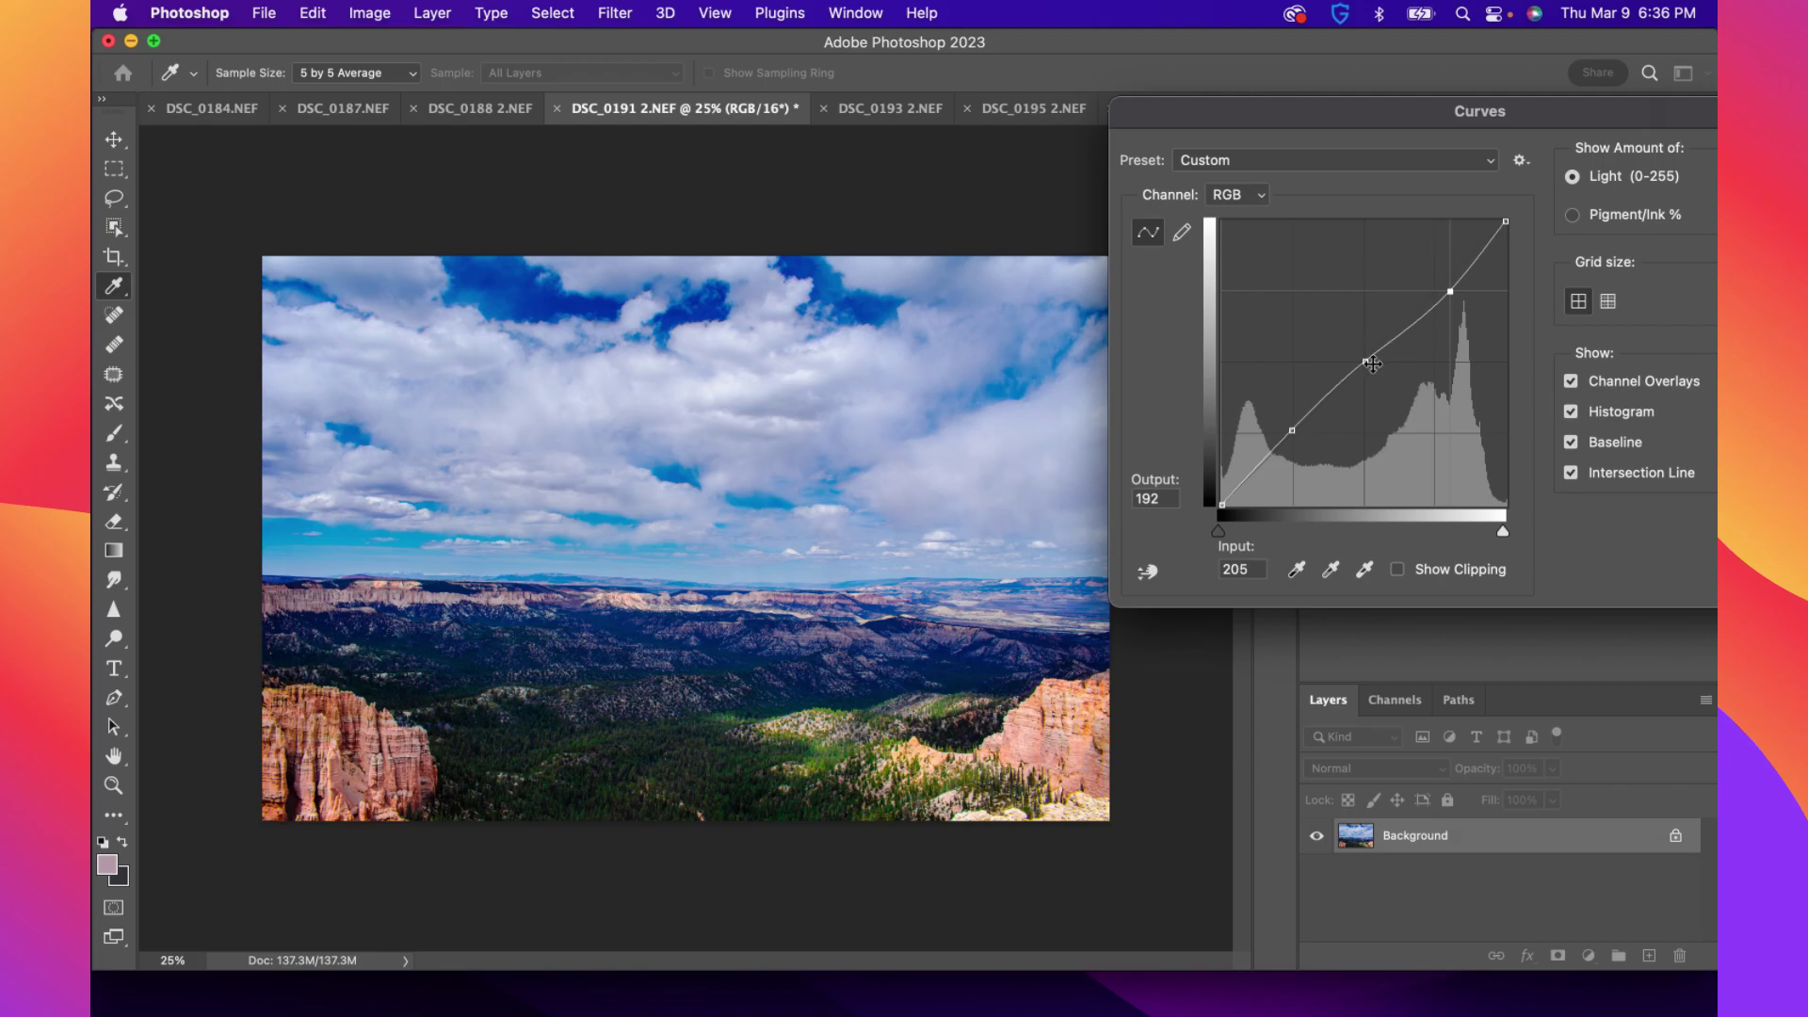
drag(1365, 357, 1379, 367)
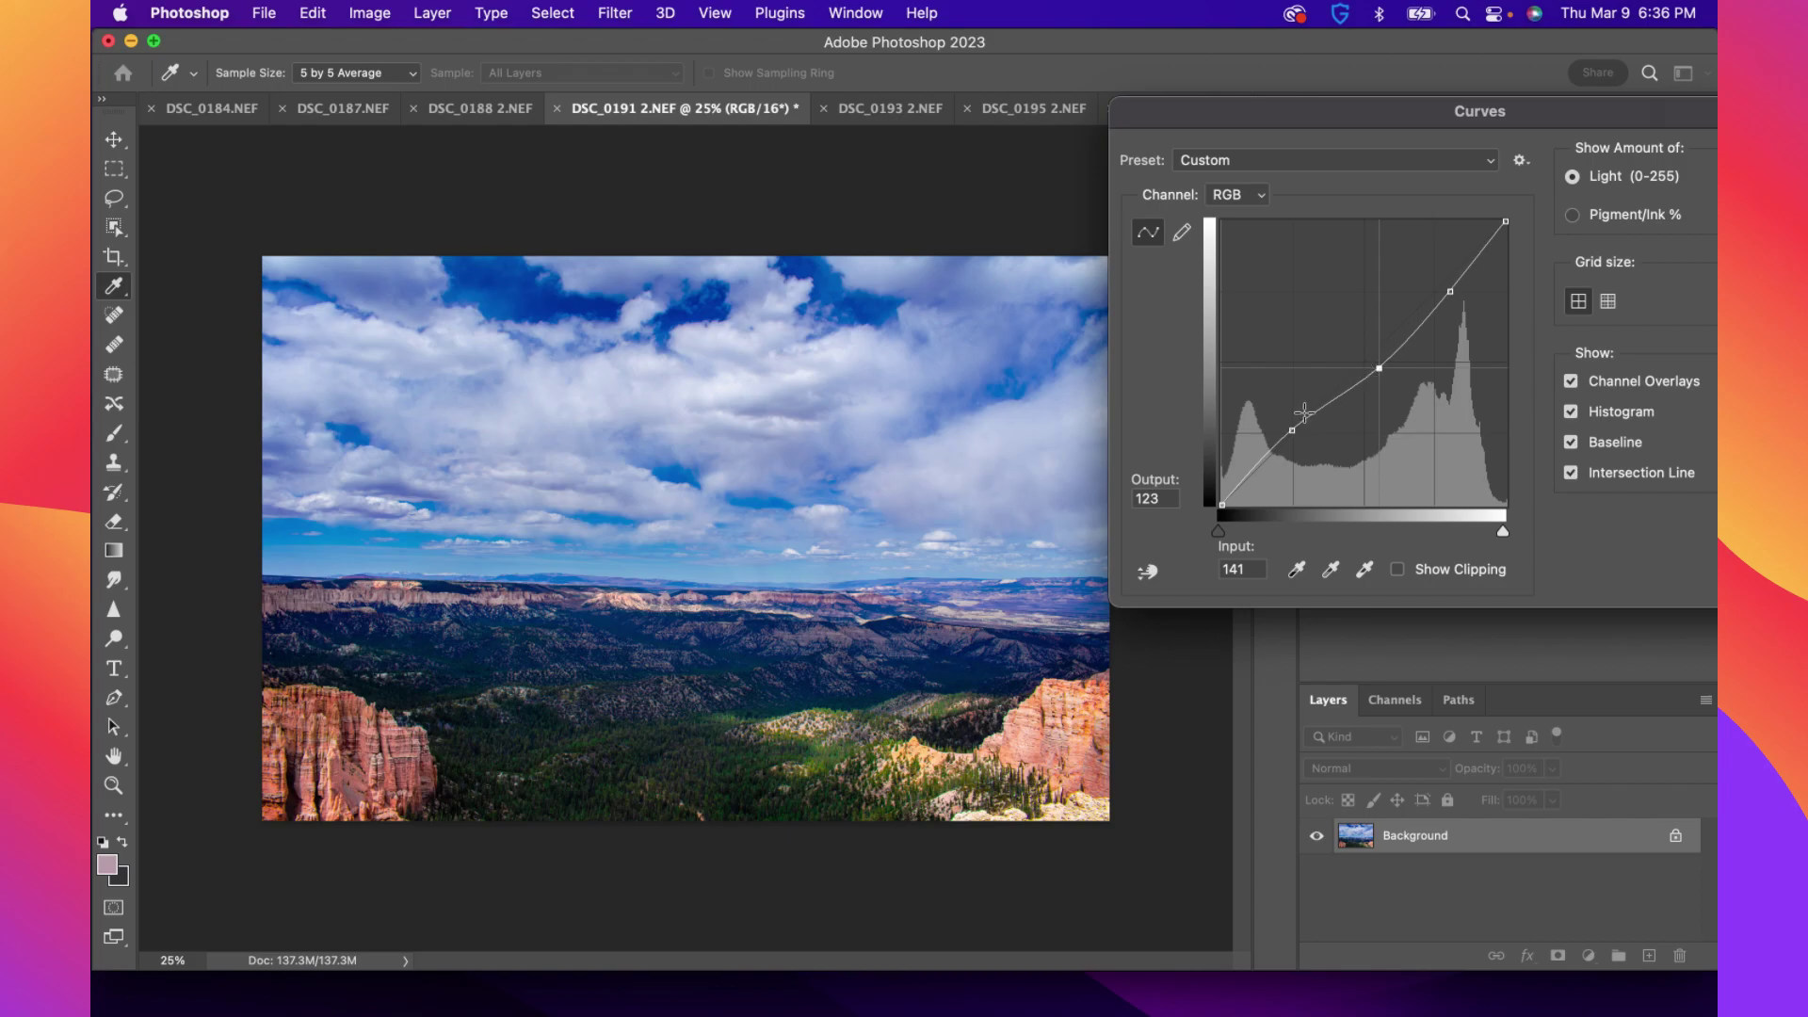
mouse_move(1292, 428)
mouse_down()
mouse_move(1307, 444)
mouse_move(1285, 432)
mouse_up()
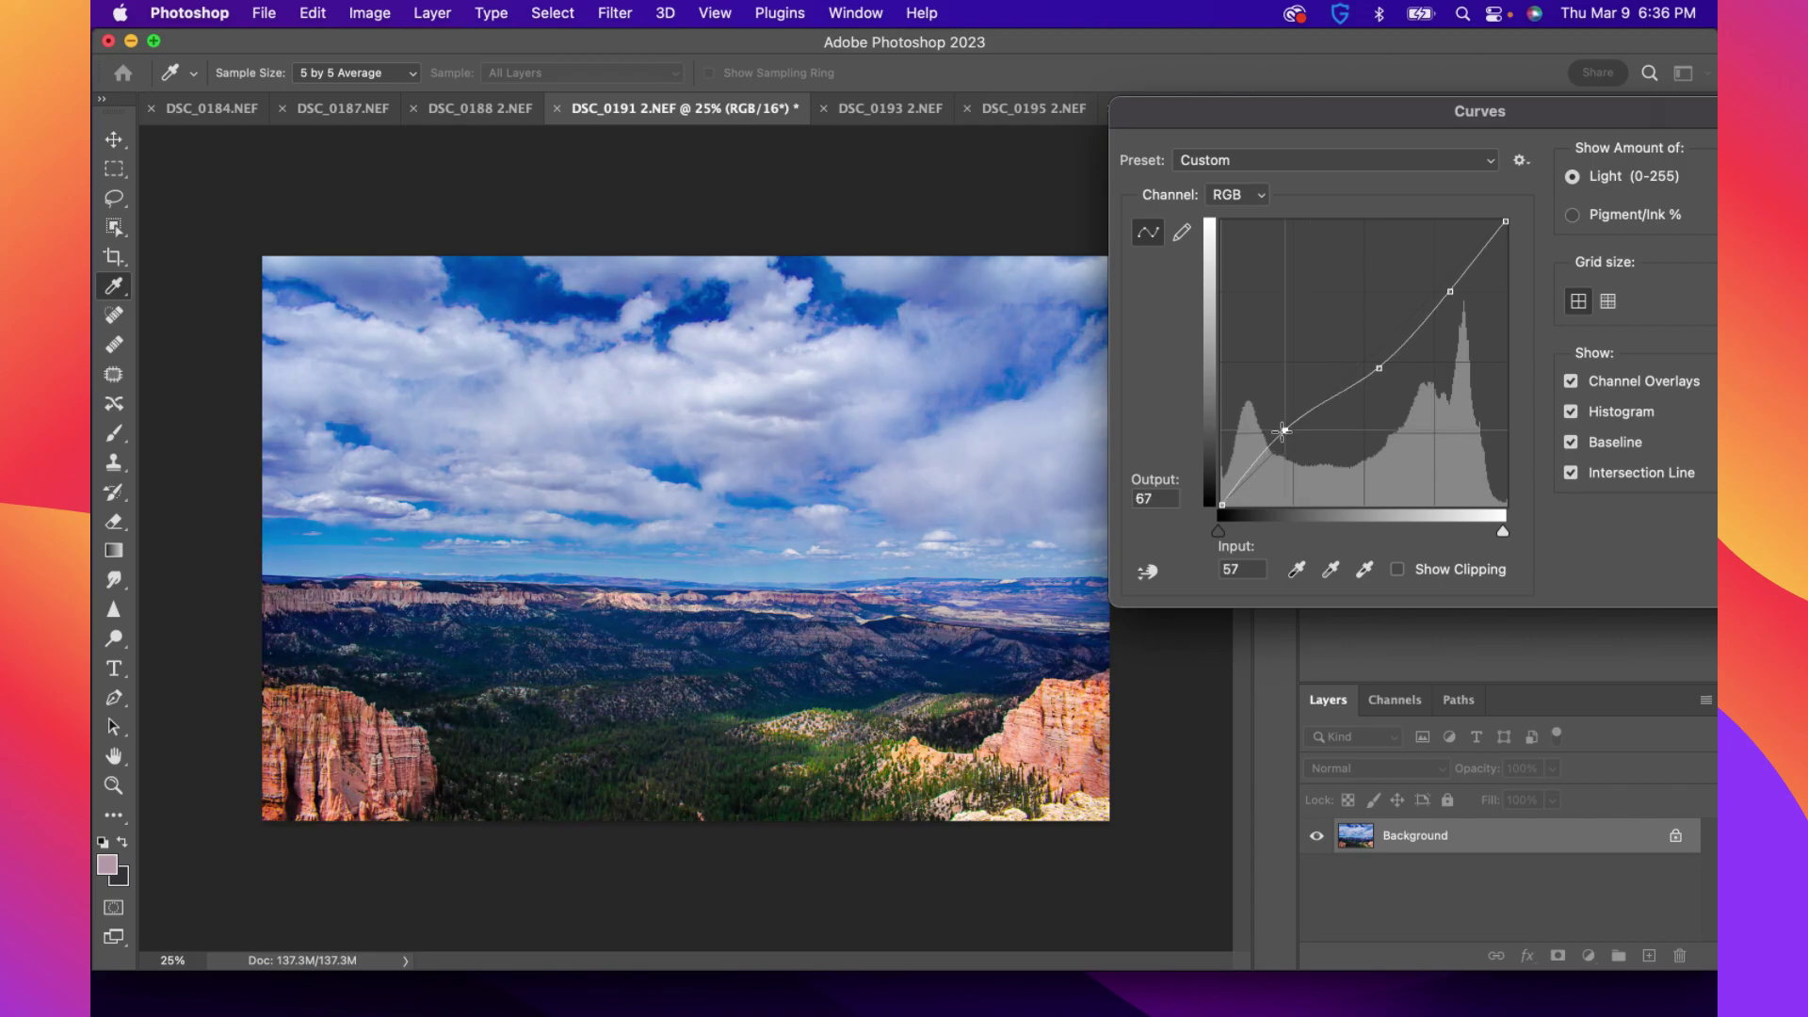
Compare the Curves adjustment with the preview off and on, and cancel it
drag(1512, 111, 1460, 60)
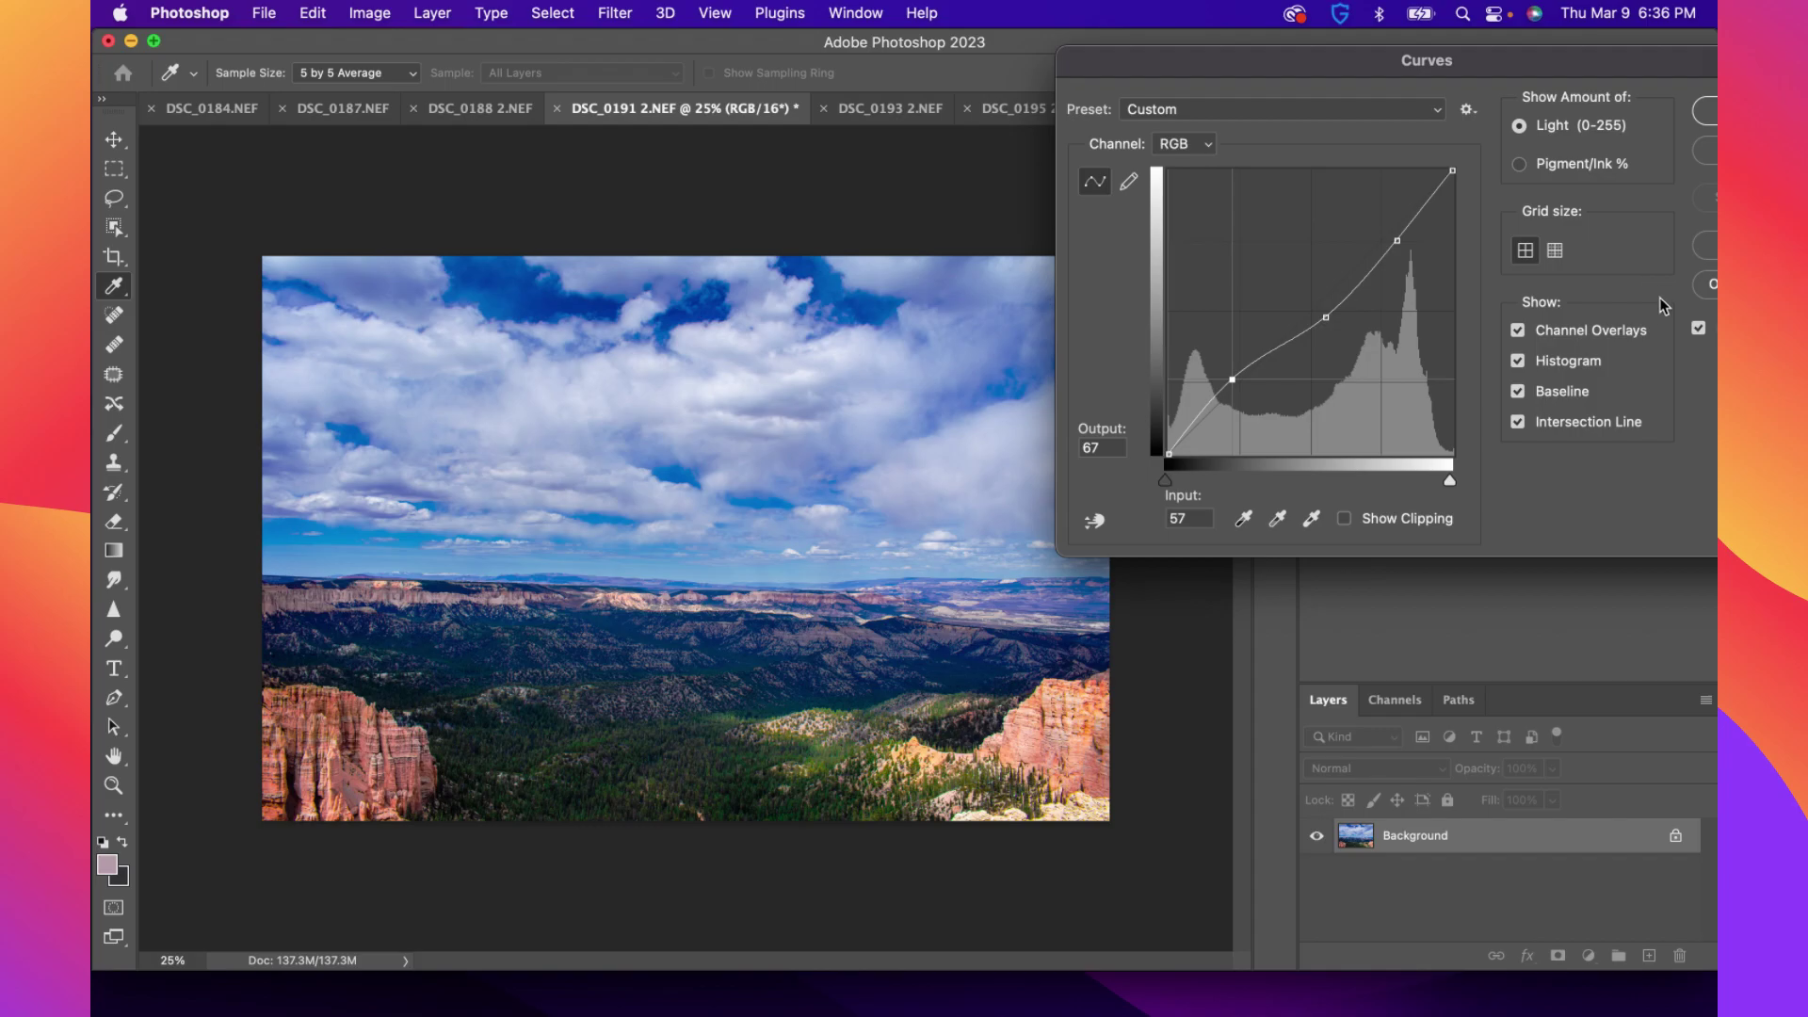
click(1699, 328)
click(1700, 329)
drag(1532, 67, 1460, 65)
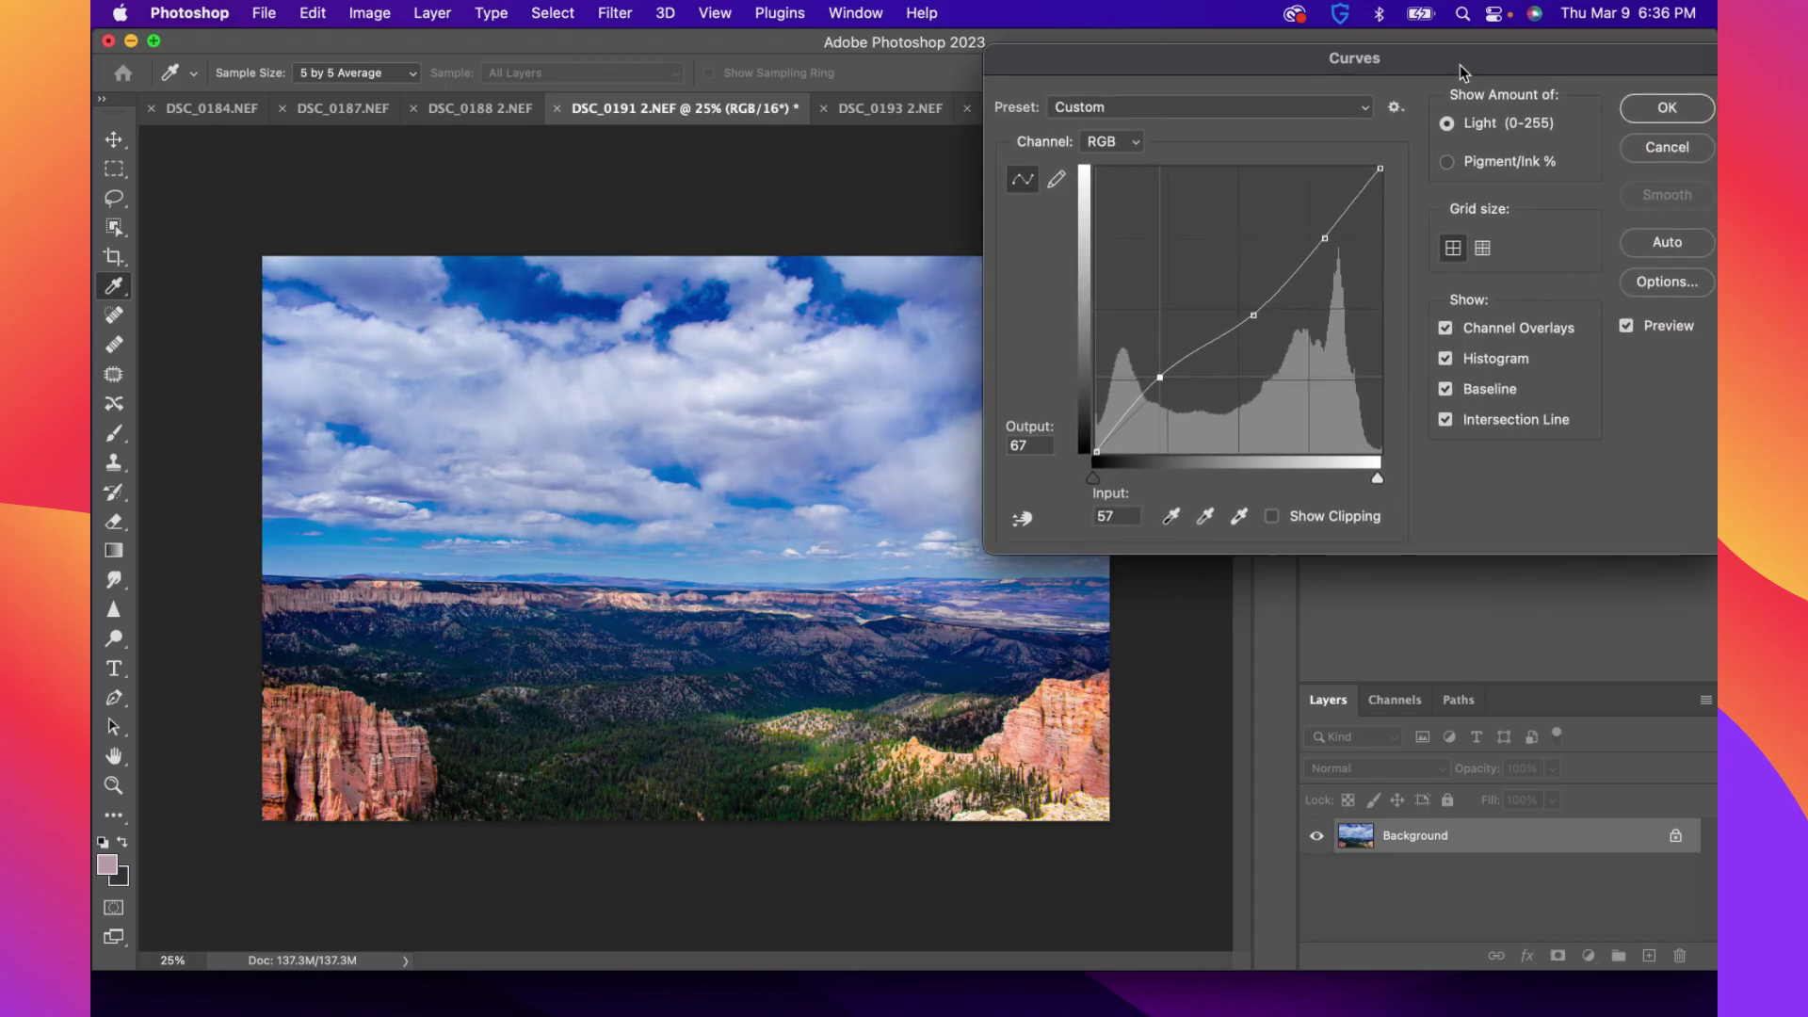
click(1659, 148)
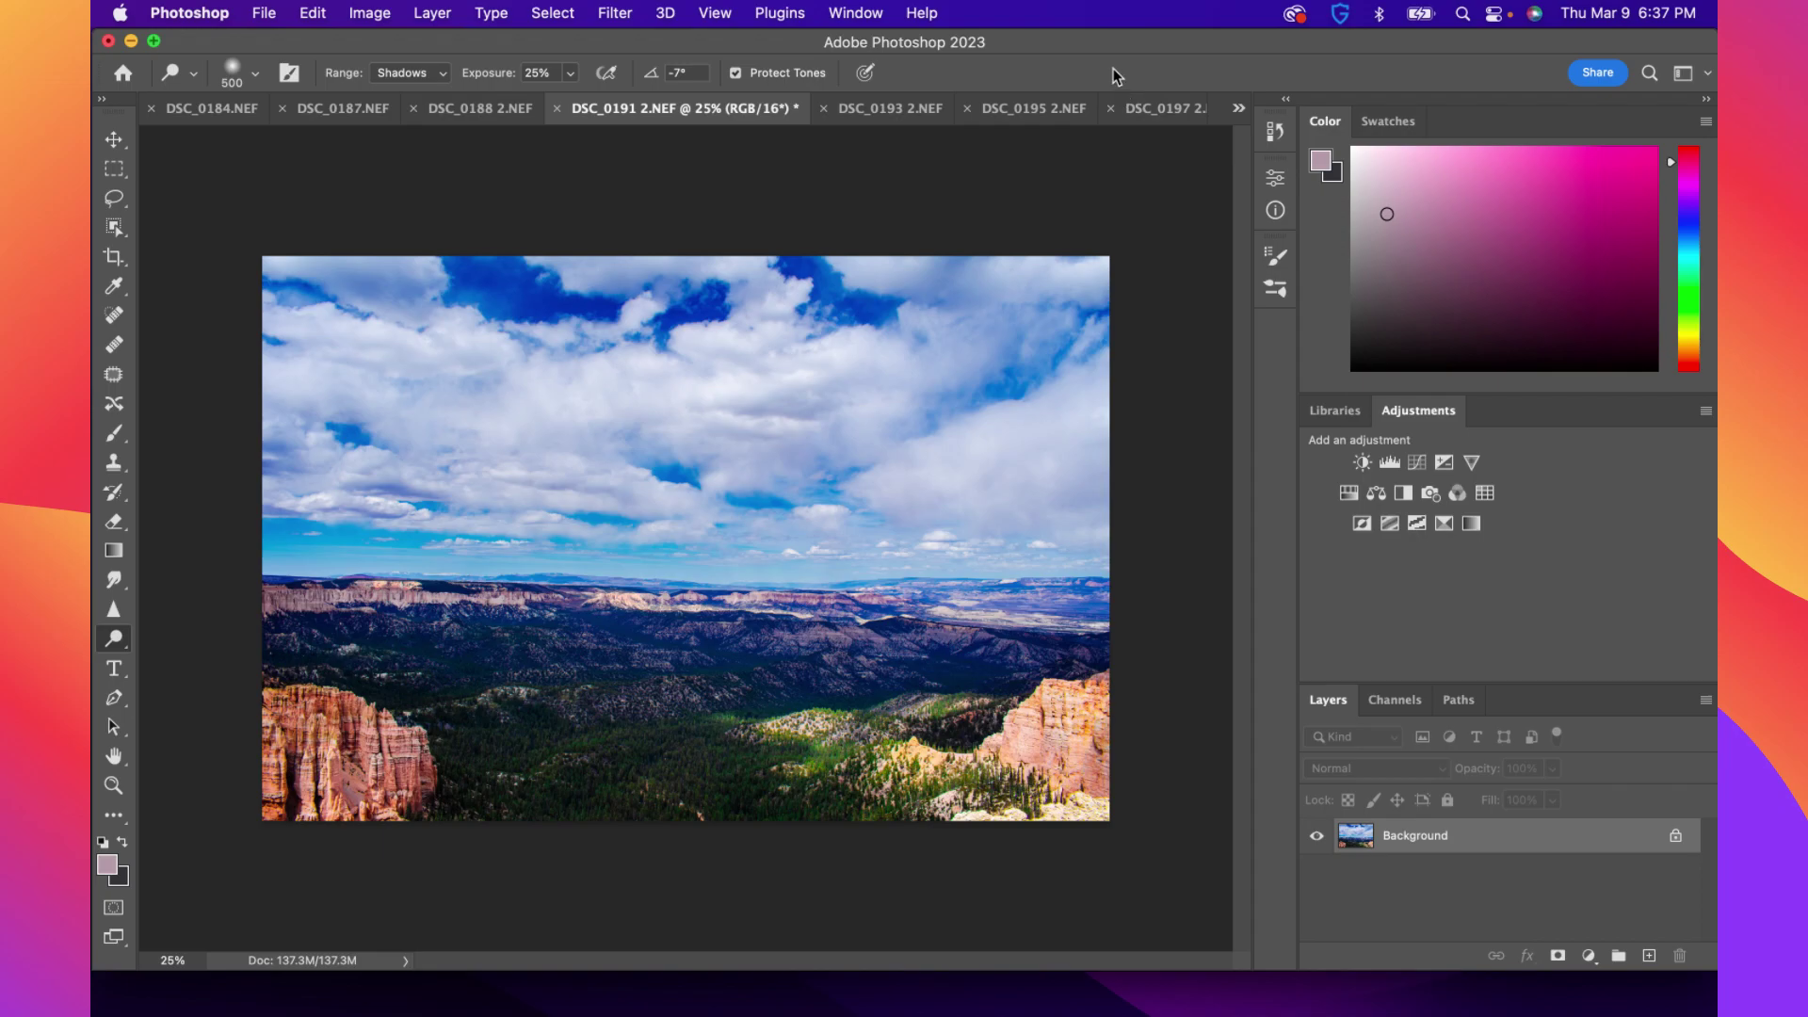
In DSC_0193 2.NEF, dodge the shadows of the dark forest beyond the red cliffs with size 500 and 25% exposure
click(917, 113)
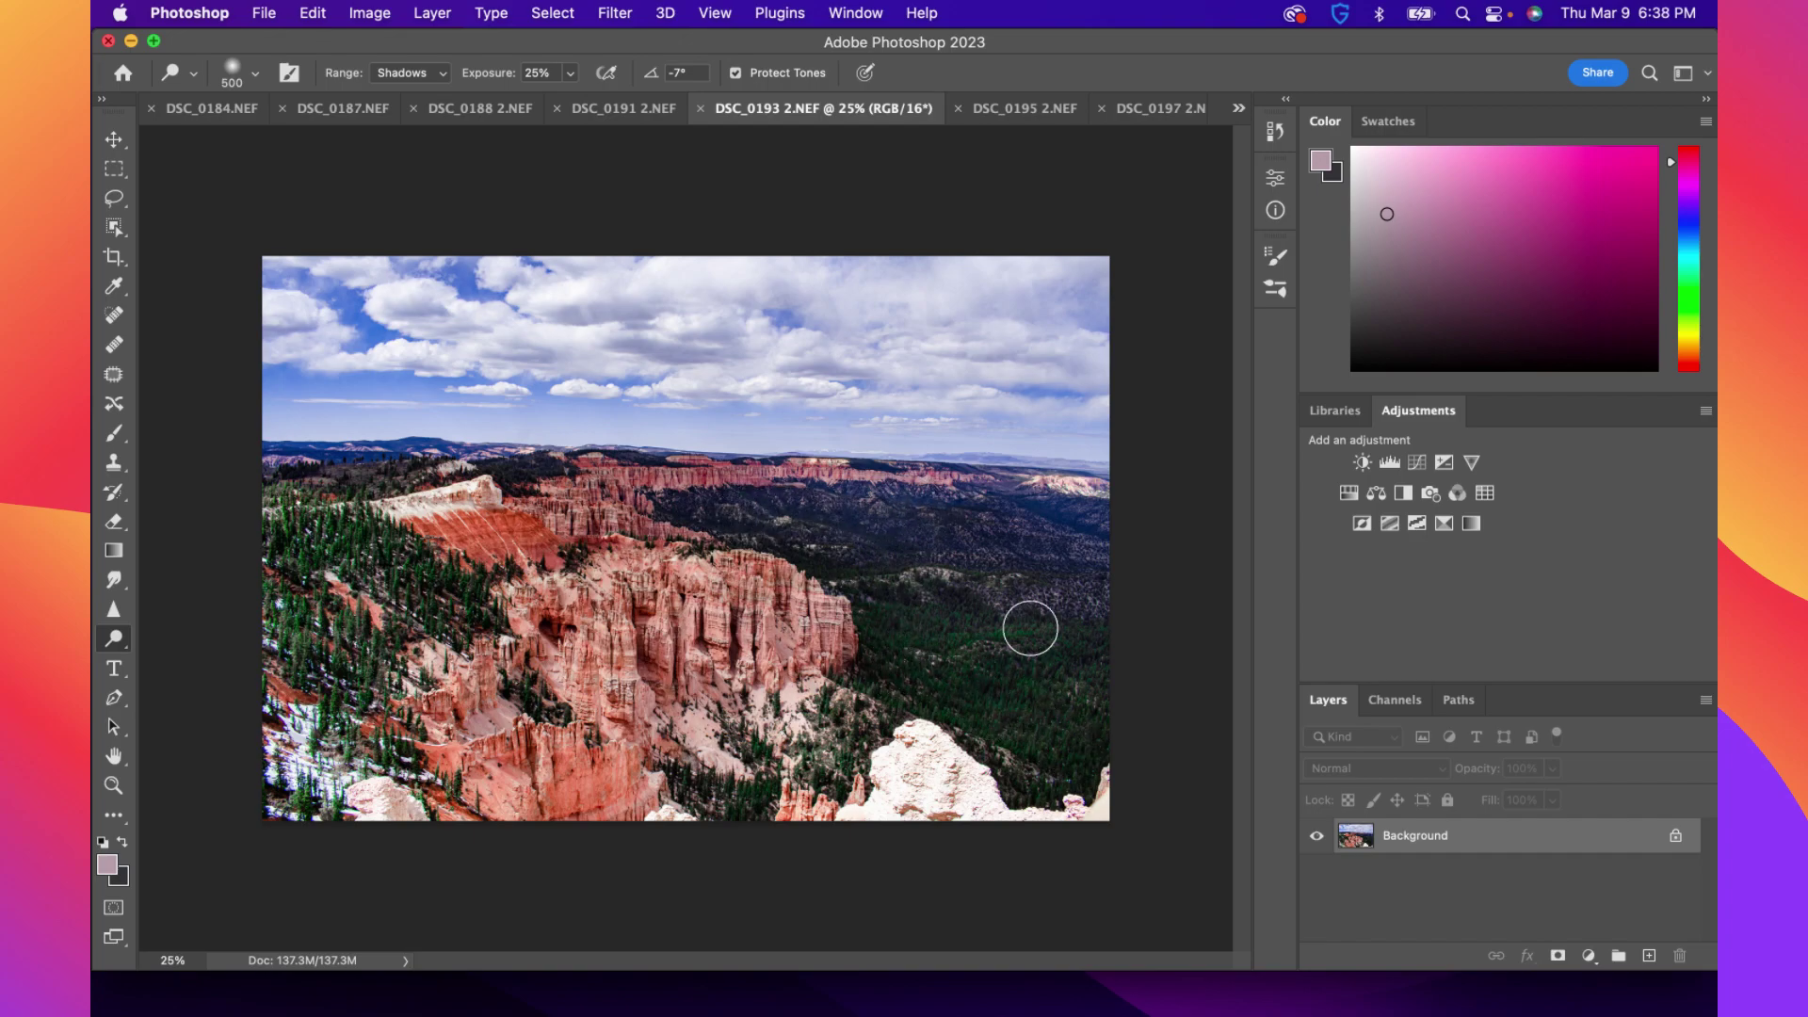
mouse_move(1090, 657)
mouse_down()
mouse_move(1074, 581)
mouse_move(1090, 653)
mouse_move(1203, 533)
mouse_up()
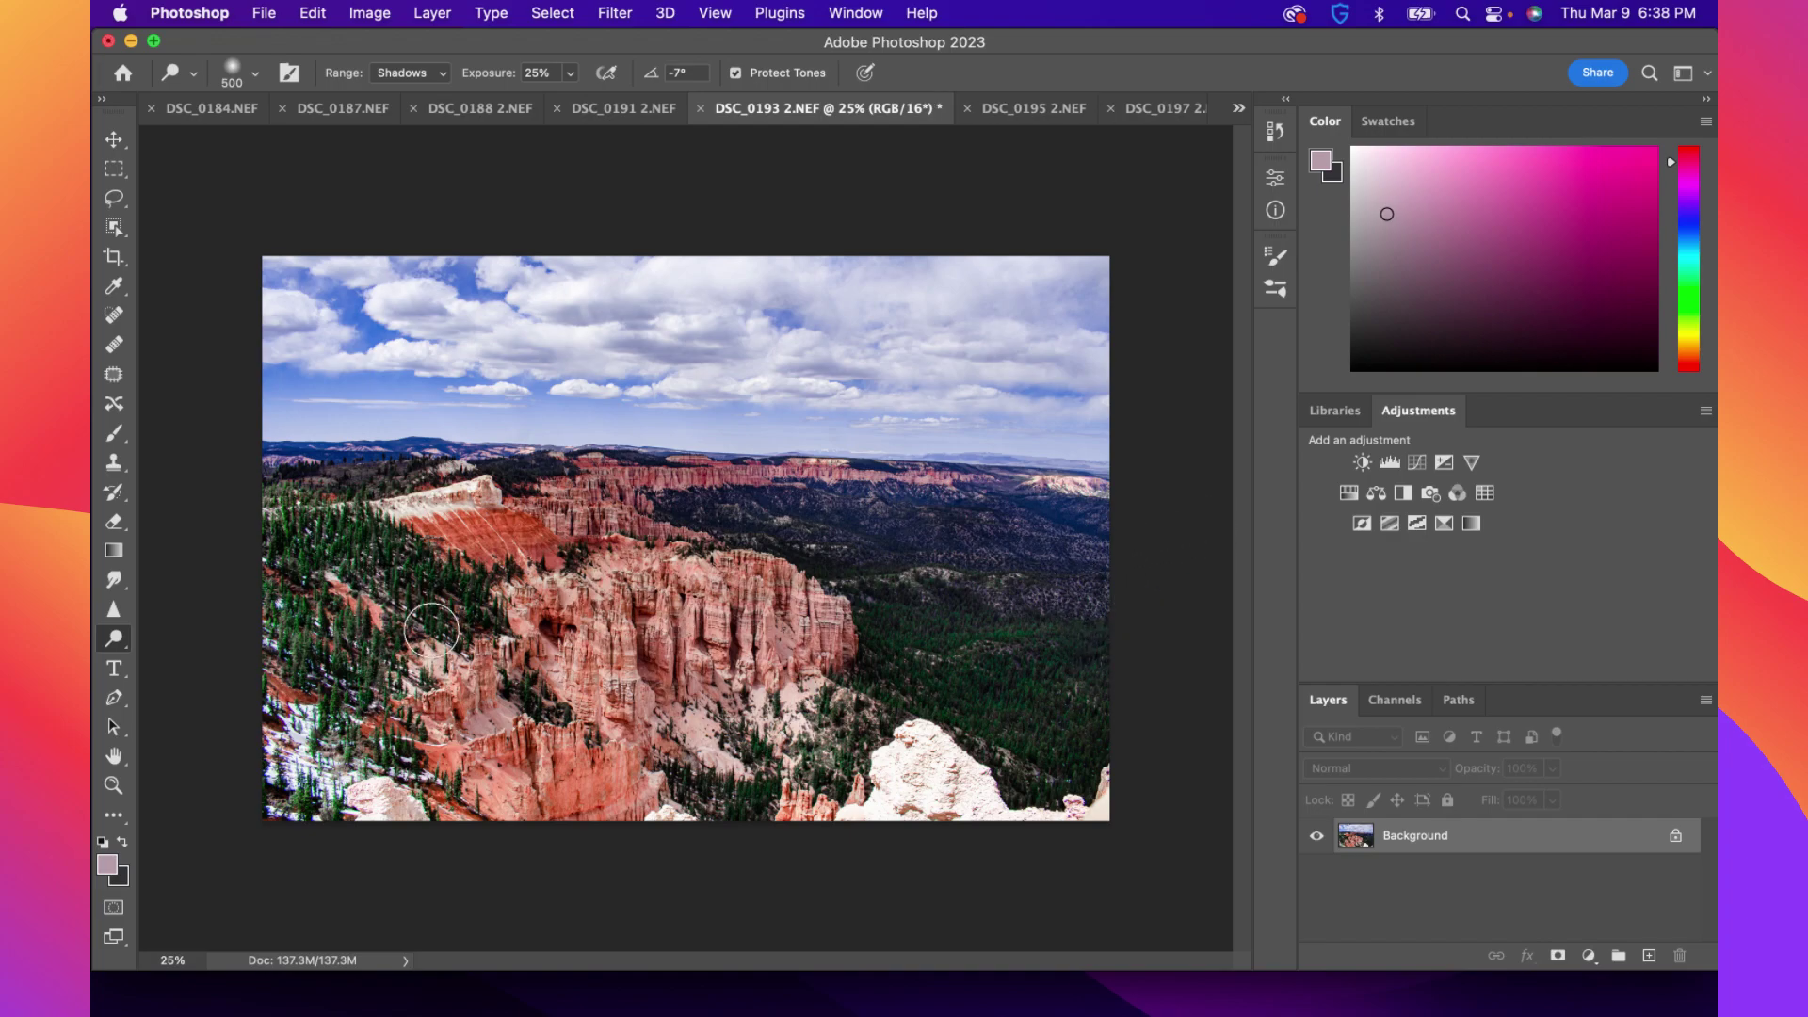
scroll(320, 623, up, 2)
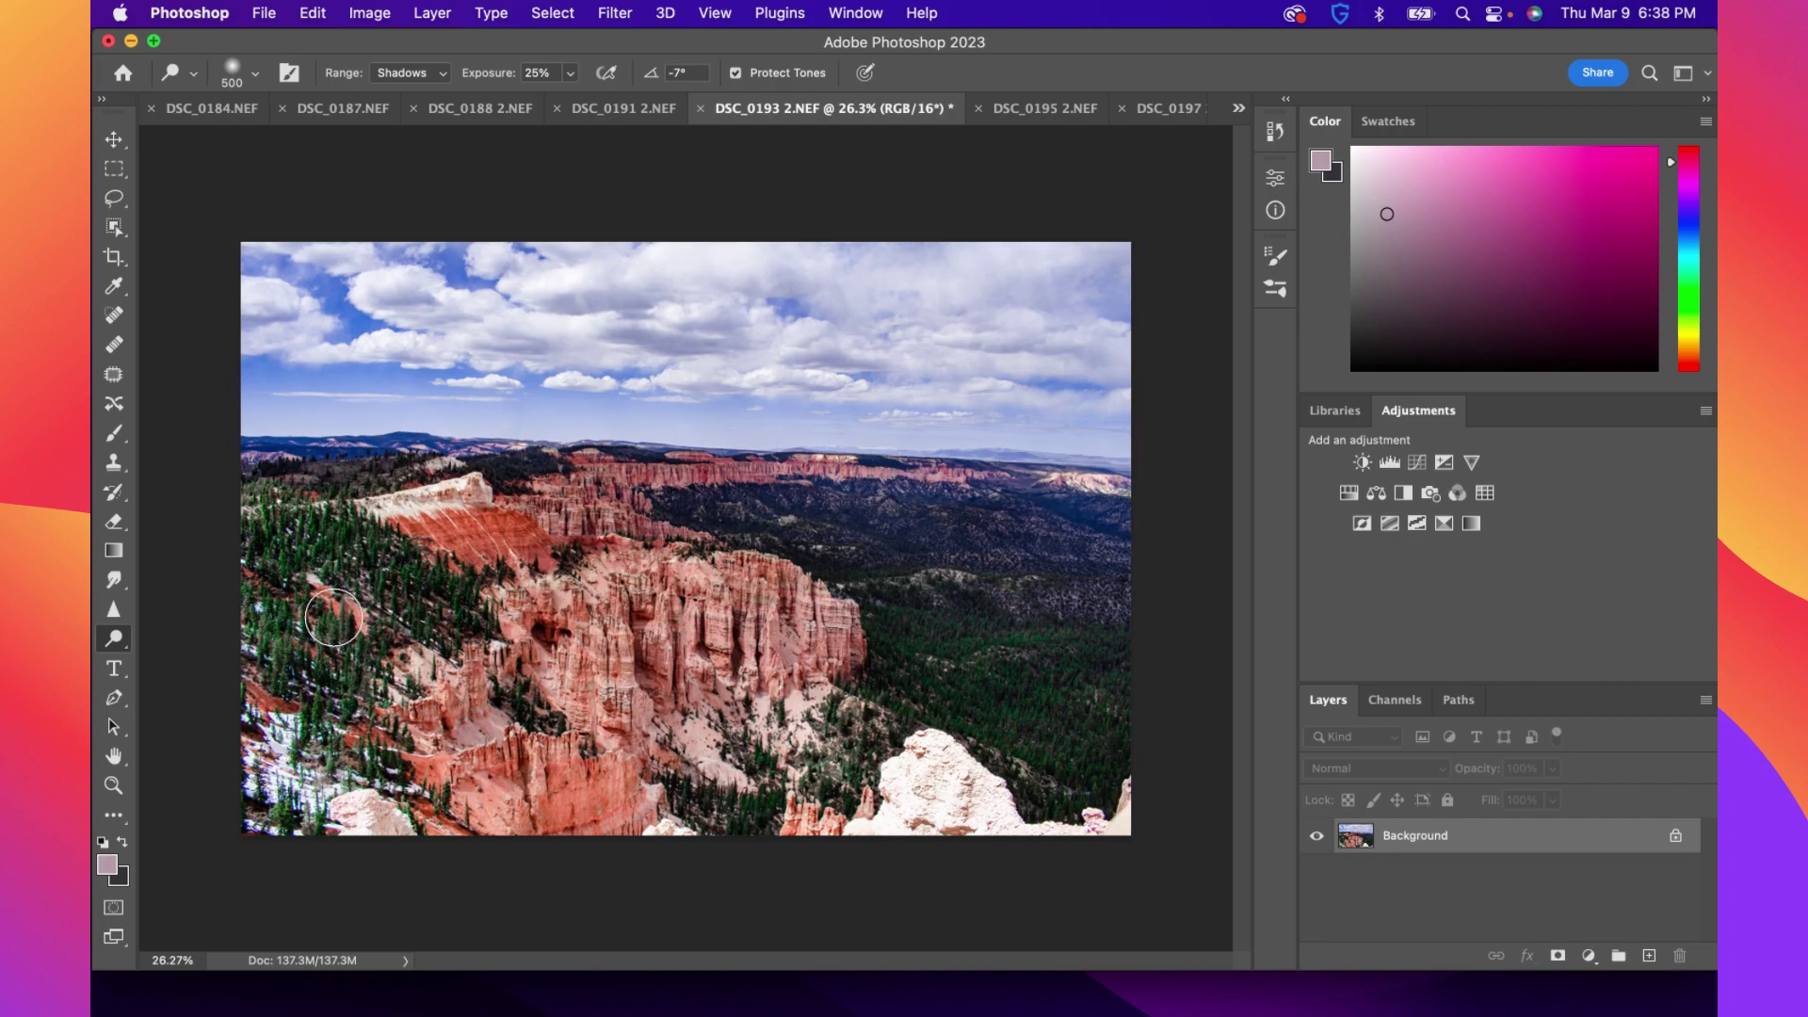
scroll(283, 603, down, 3)
scroll(250, 584, up, 5)
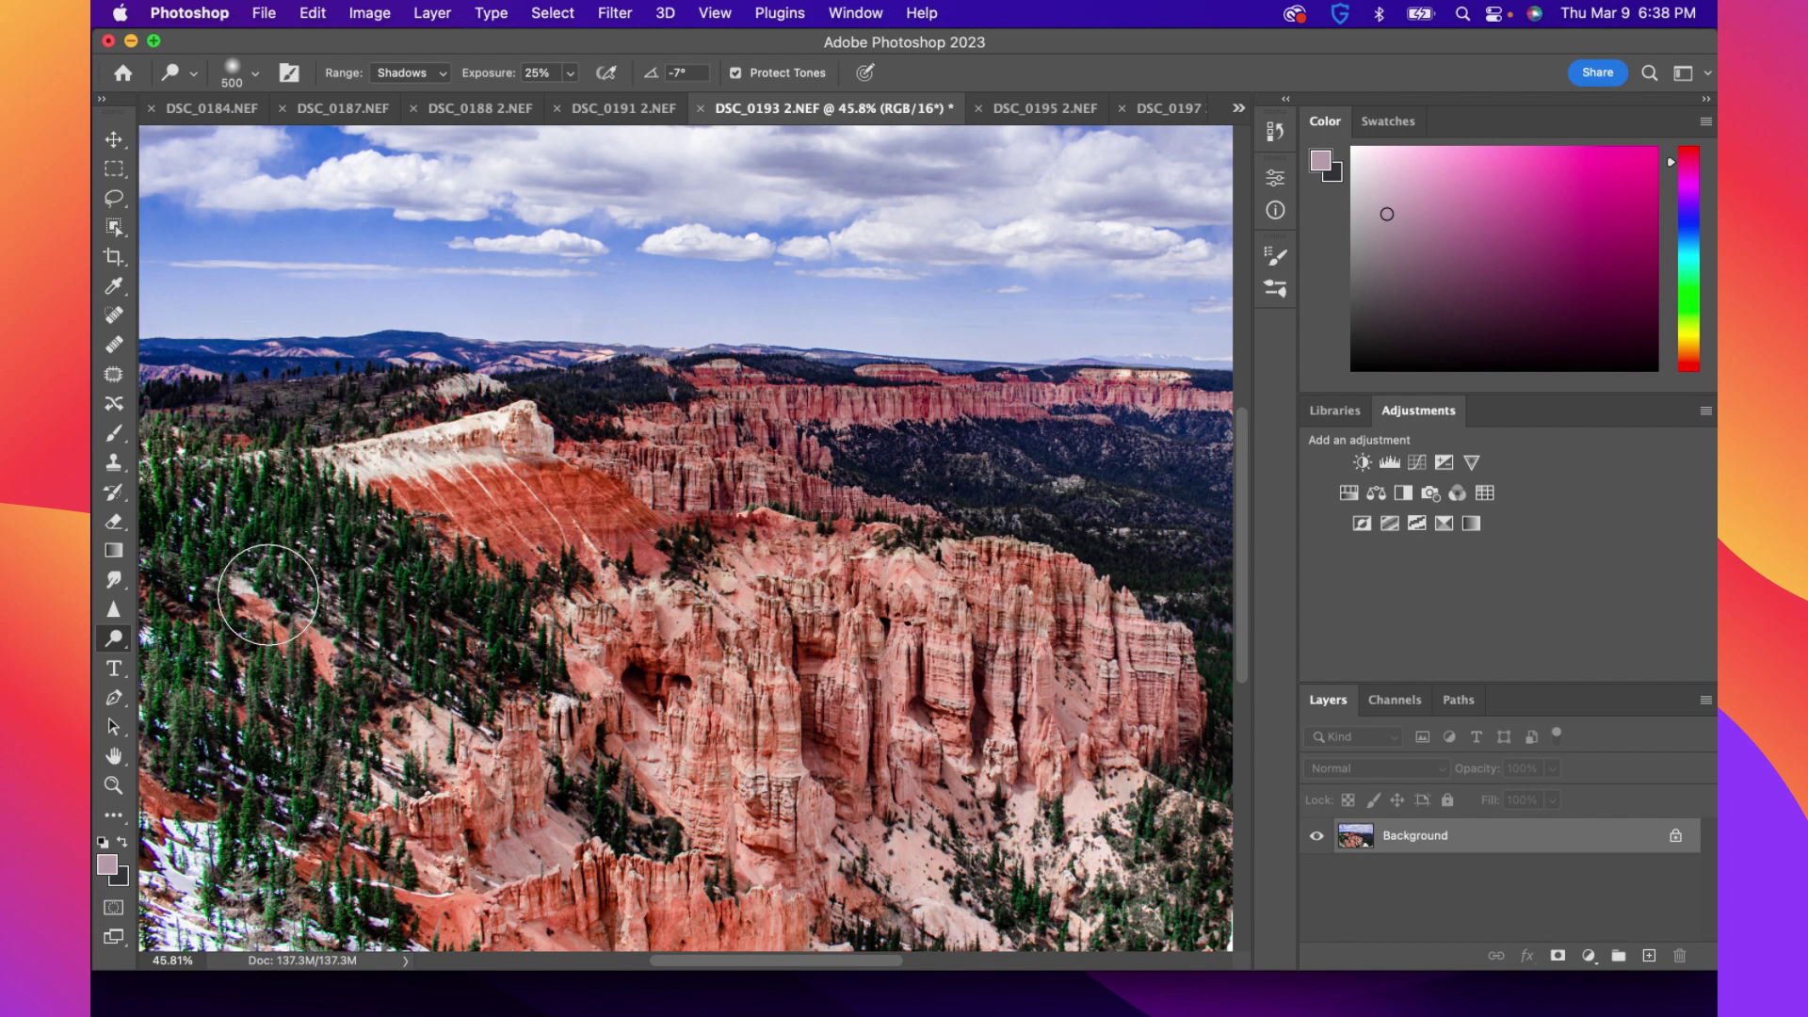
scroll(254, 589, down, 3)
scroll(269, 595, up, 1)
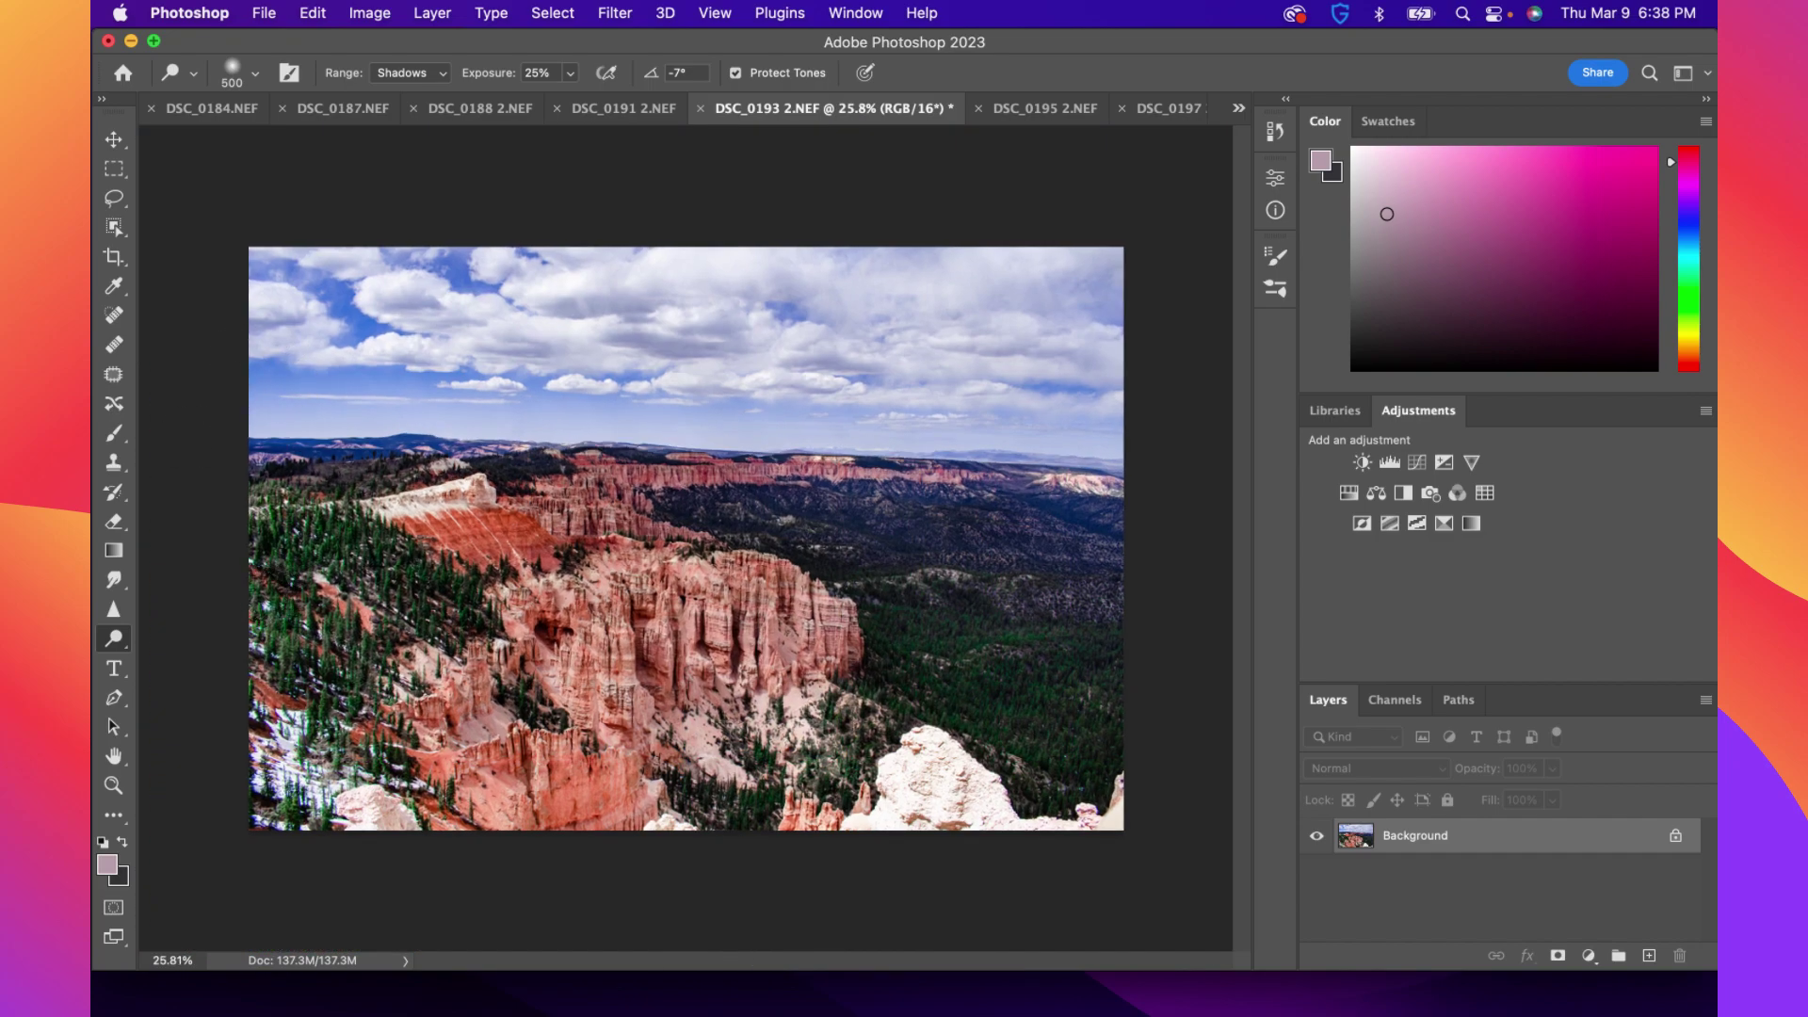
Burn the midtones of the sky and clouds with the Burn tool at size 1000 px and 20% exposure
right_click(114, 638)
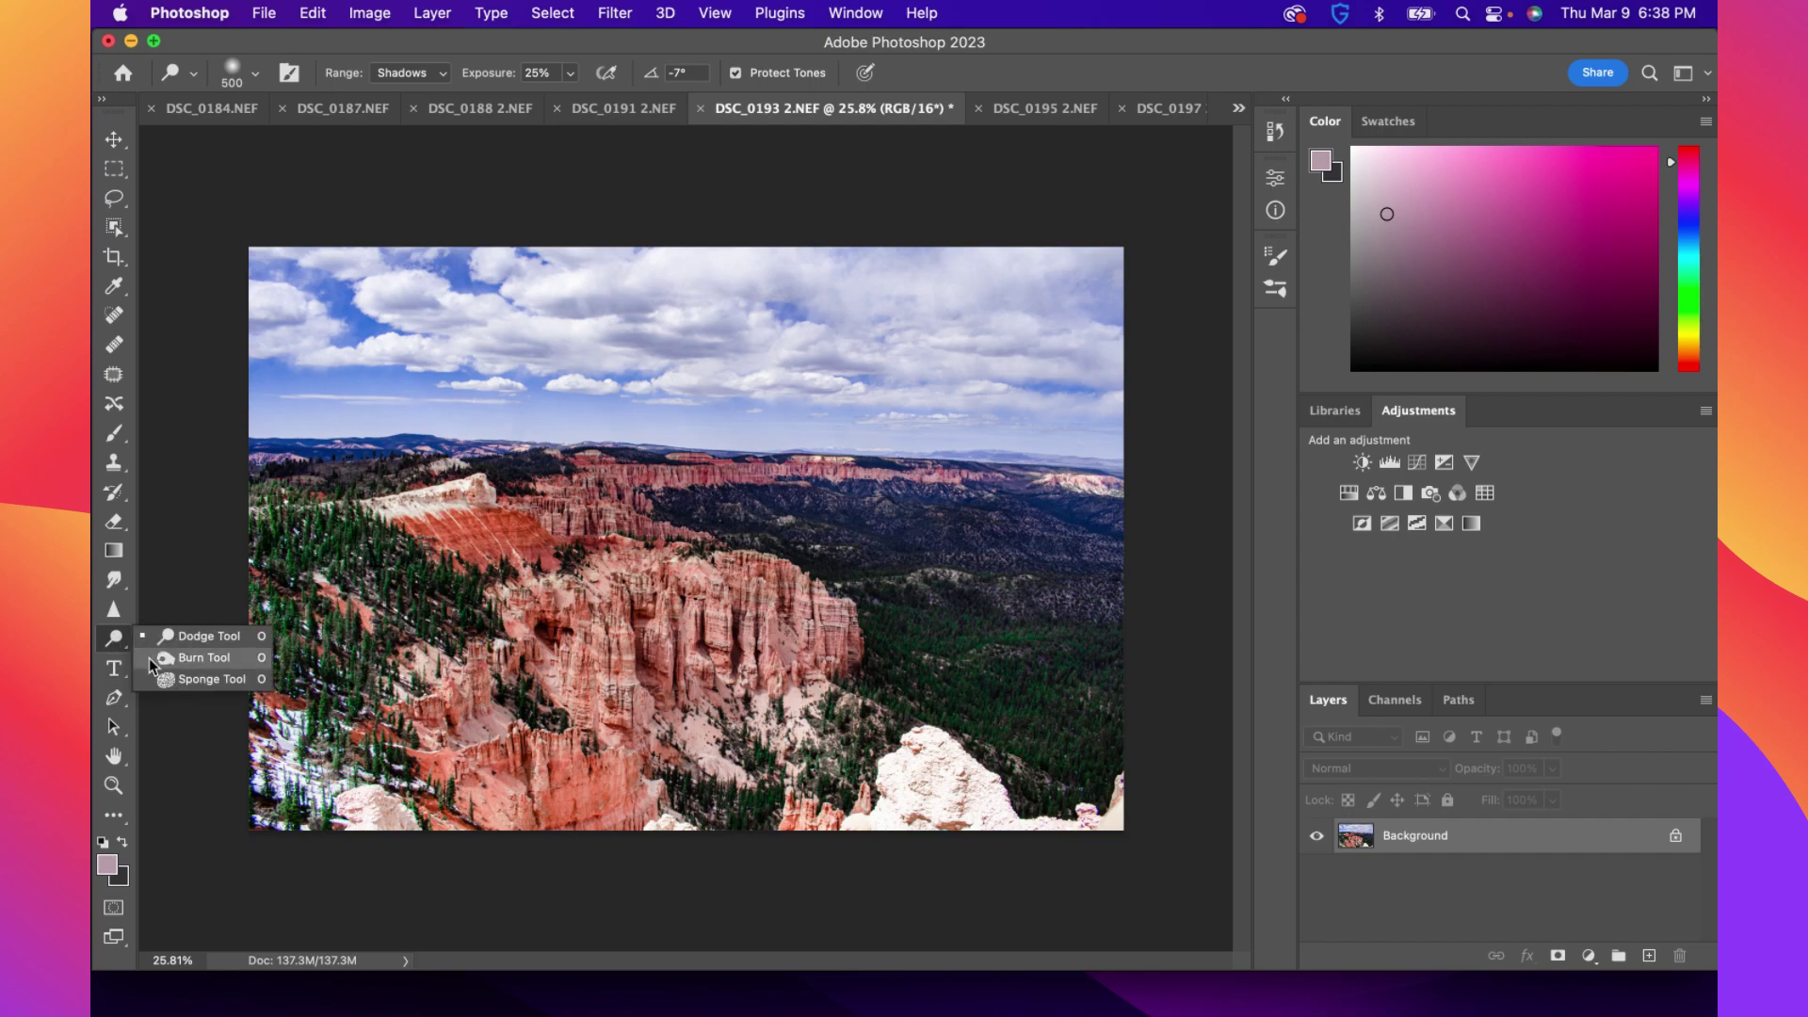
click(202, 657)
click(255, 73)
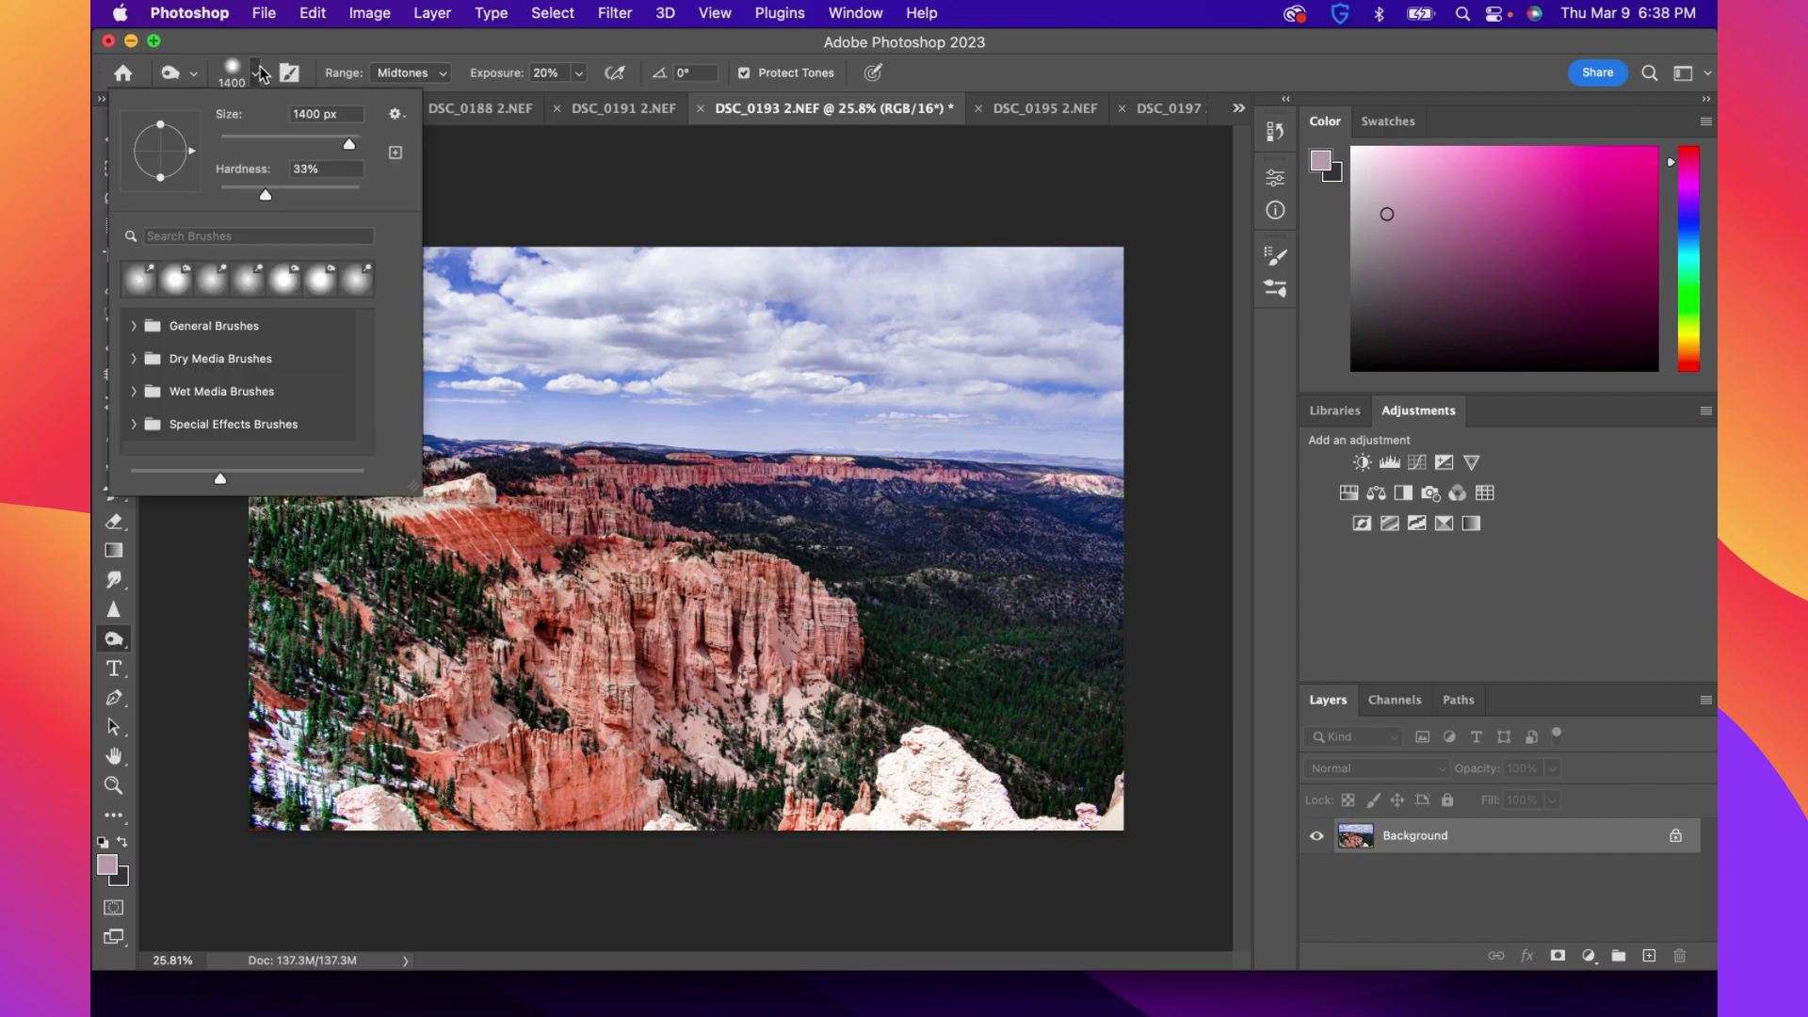
double_click(328, 112)
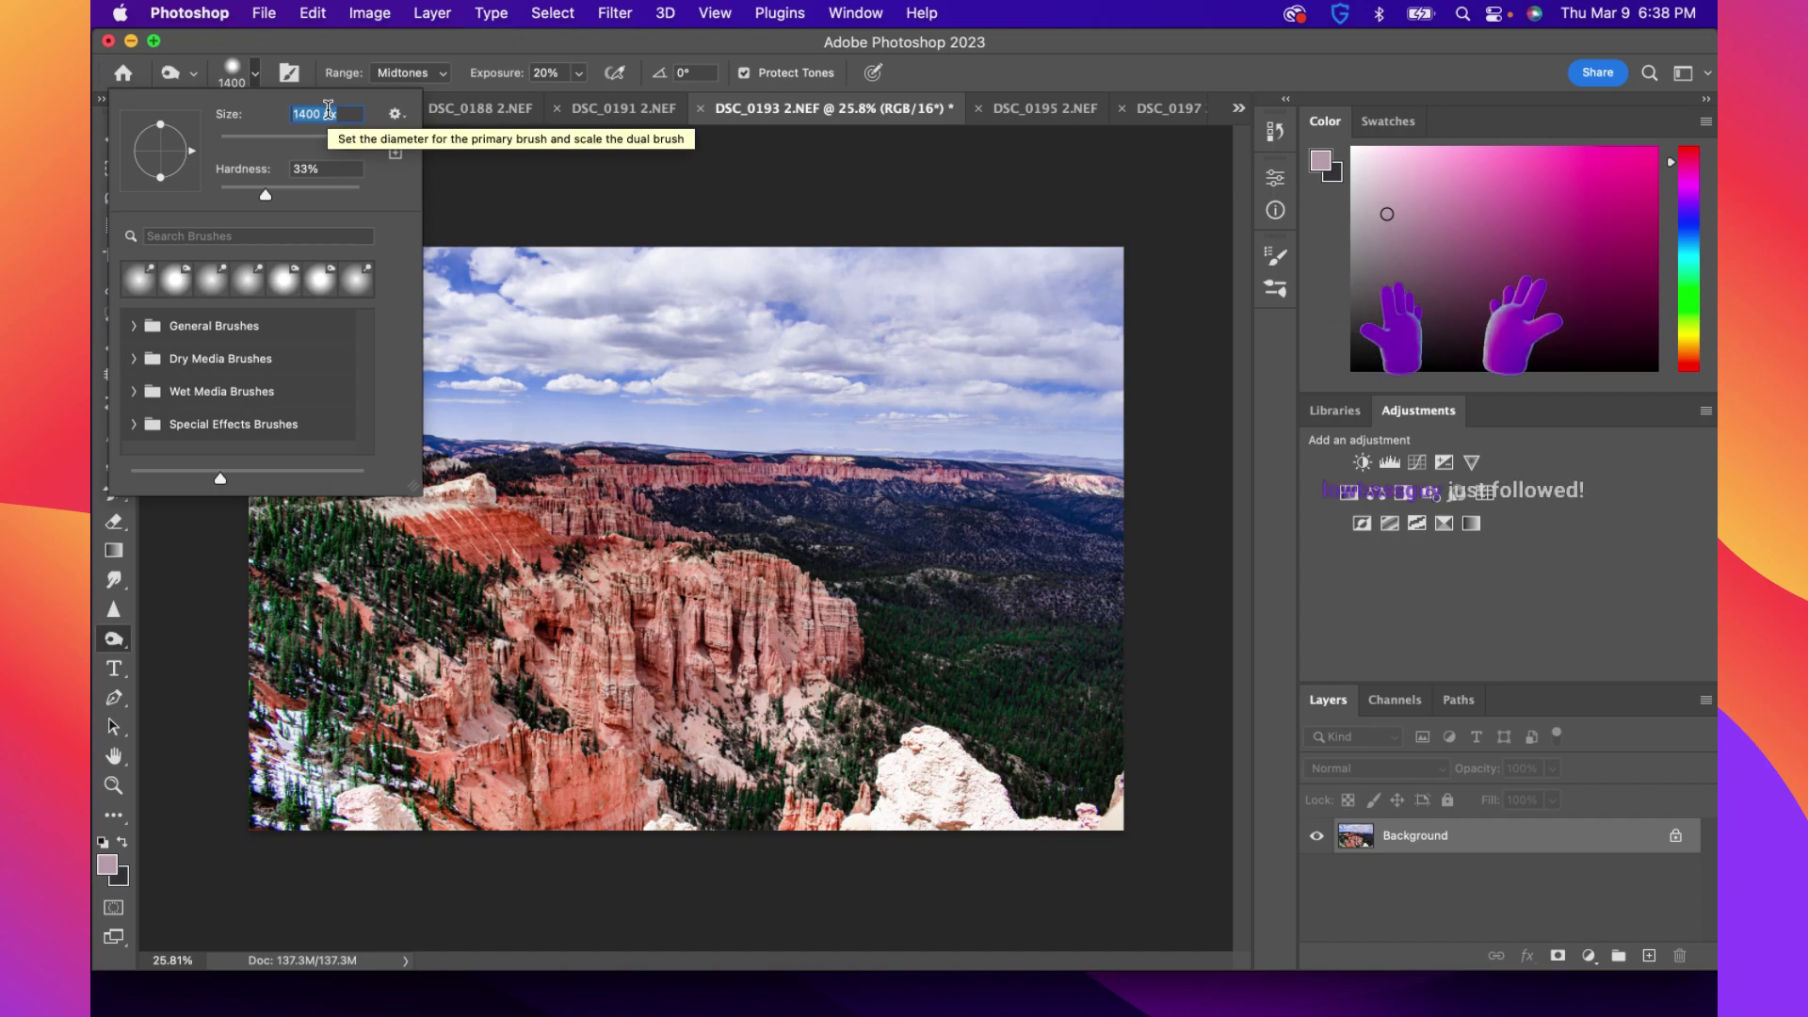
text(1000)
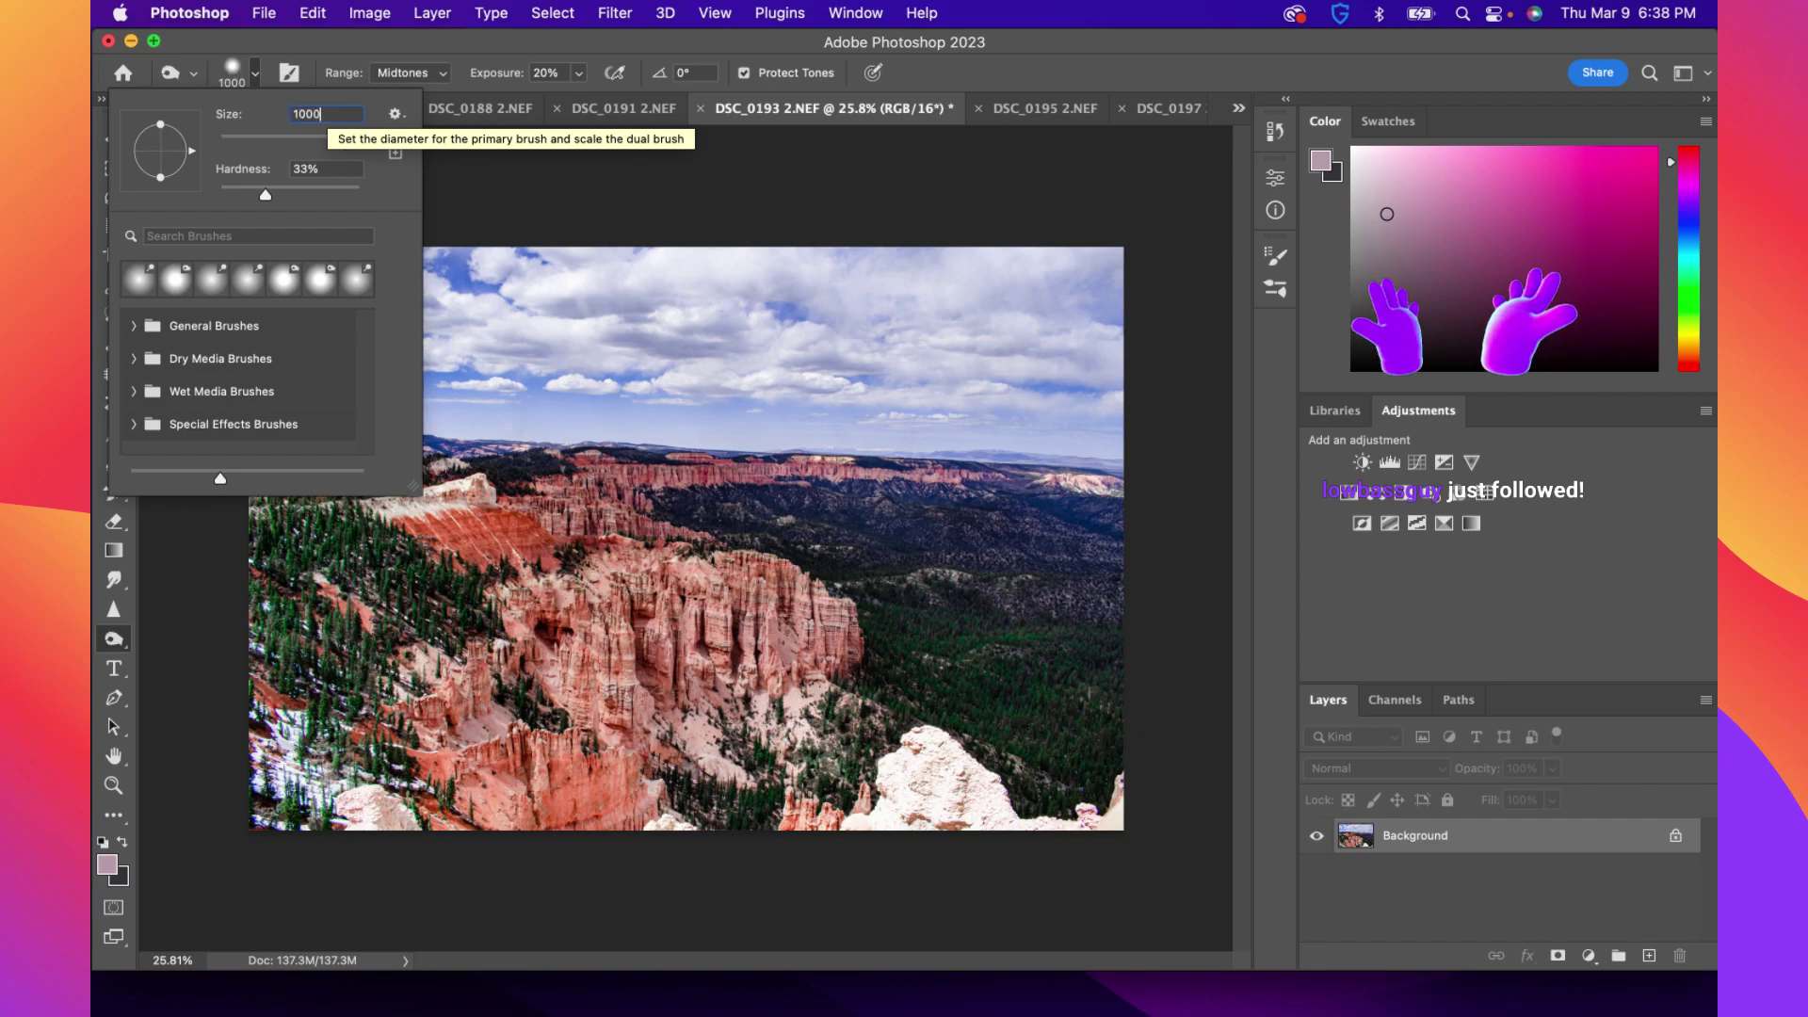
key(Return)
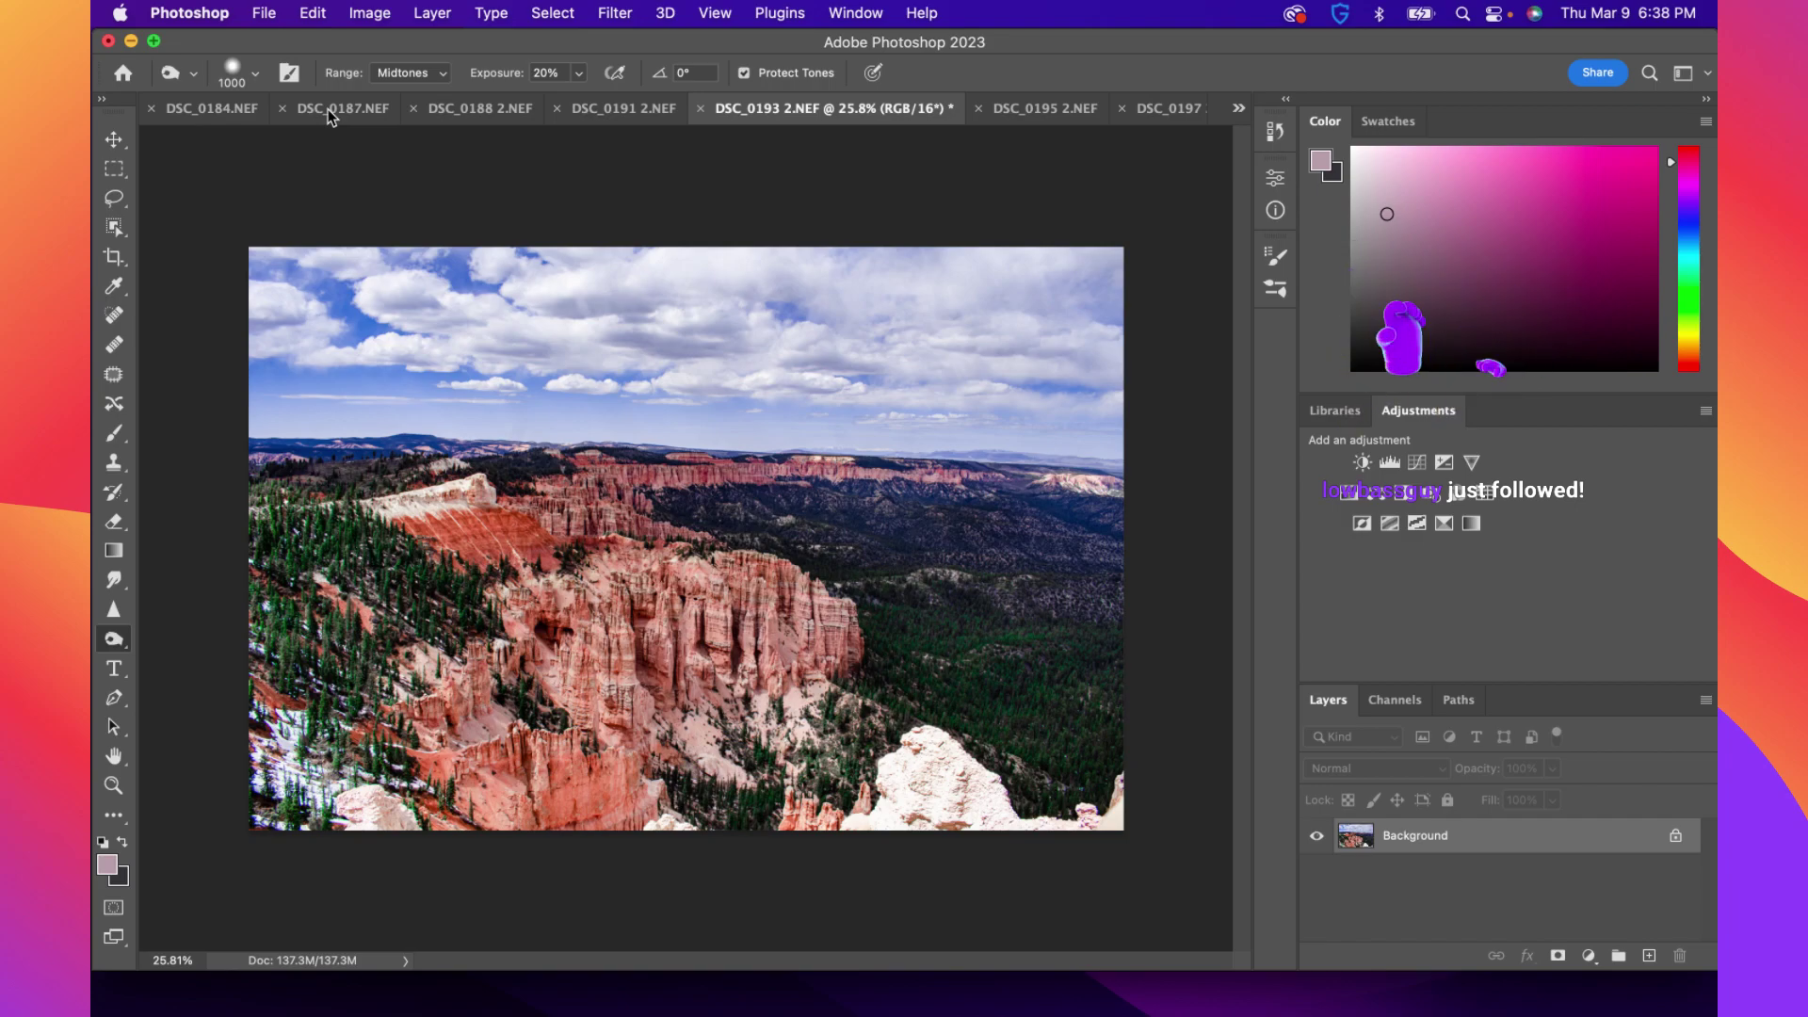
drag(287, 257, 968, 289)
mouse_move(250, 371)
mouse_down()
mouse_move(1081, 379)
mouse_move(1001, 379)
mouse_move(991, 353)
mouse_move(1114, 329)
mouse_move(327, 230)
mouse_move(1294, 337)
mouse_move(1110, 364)
mouse_up()
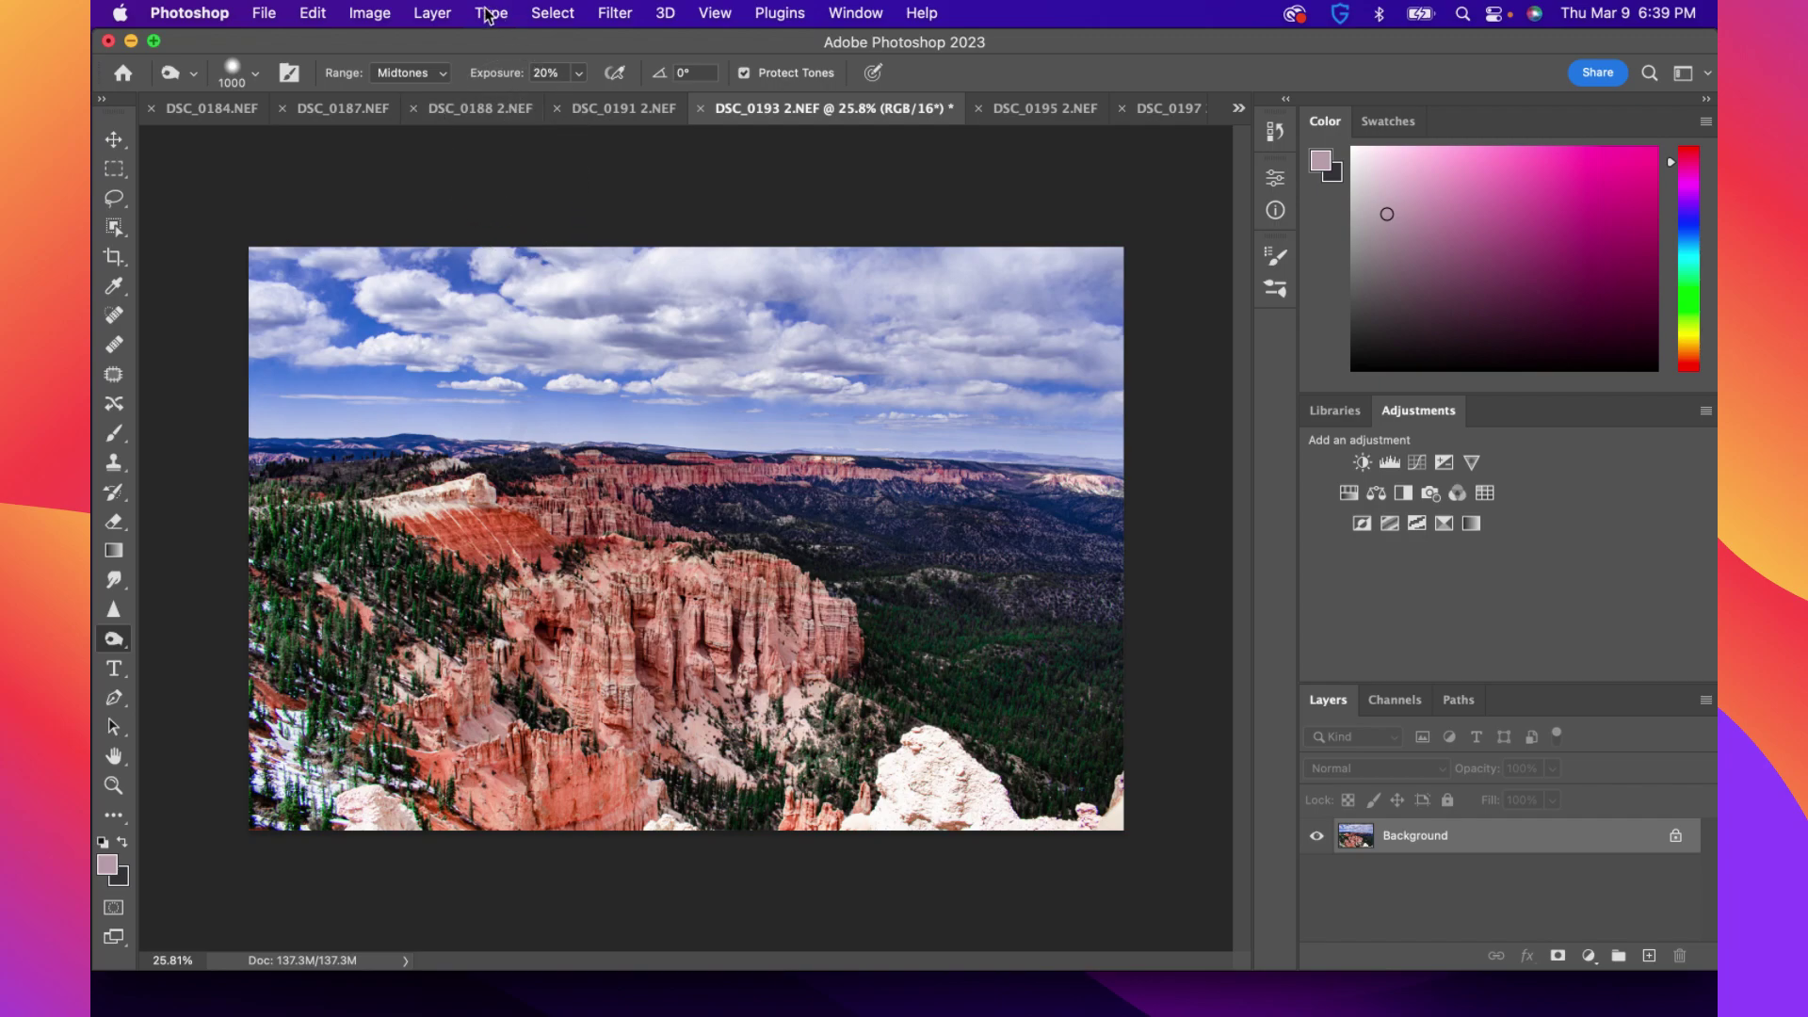
Apply a Brightness/Contrast adjustment to the photo with brightness -12 and contrast 48
click(366, 12)
mouse_move(419, 45)
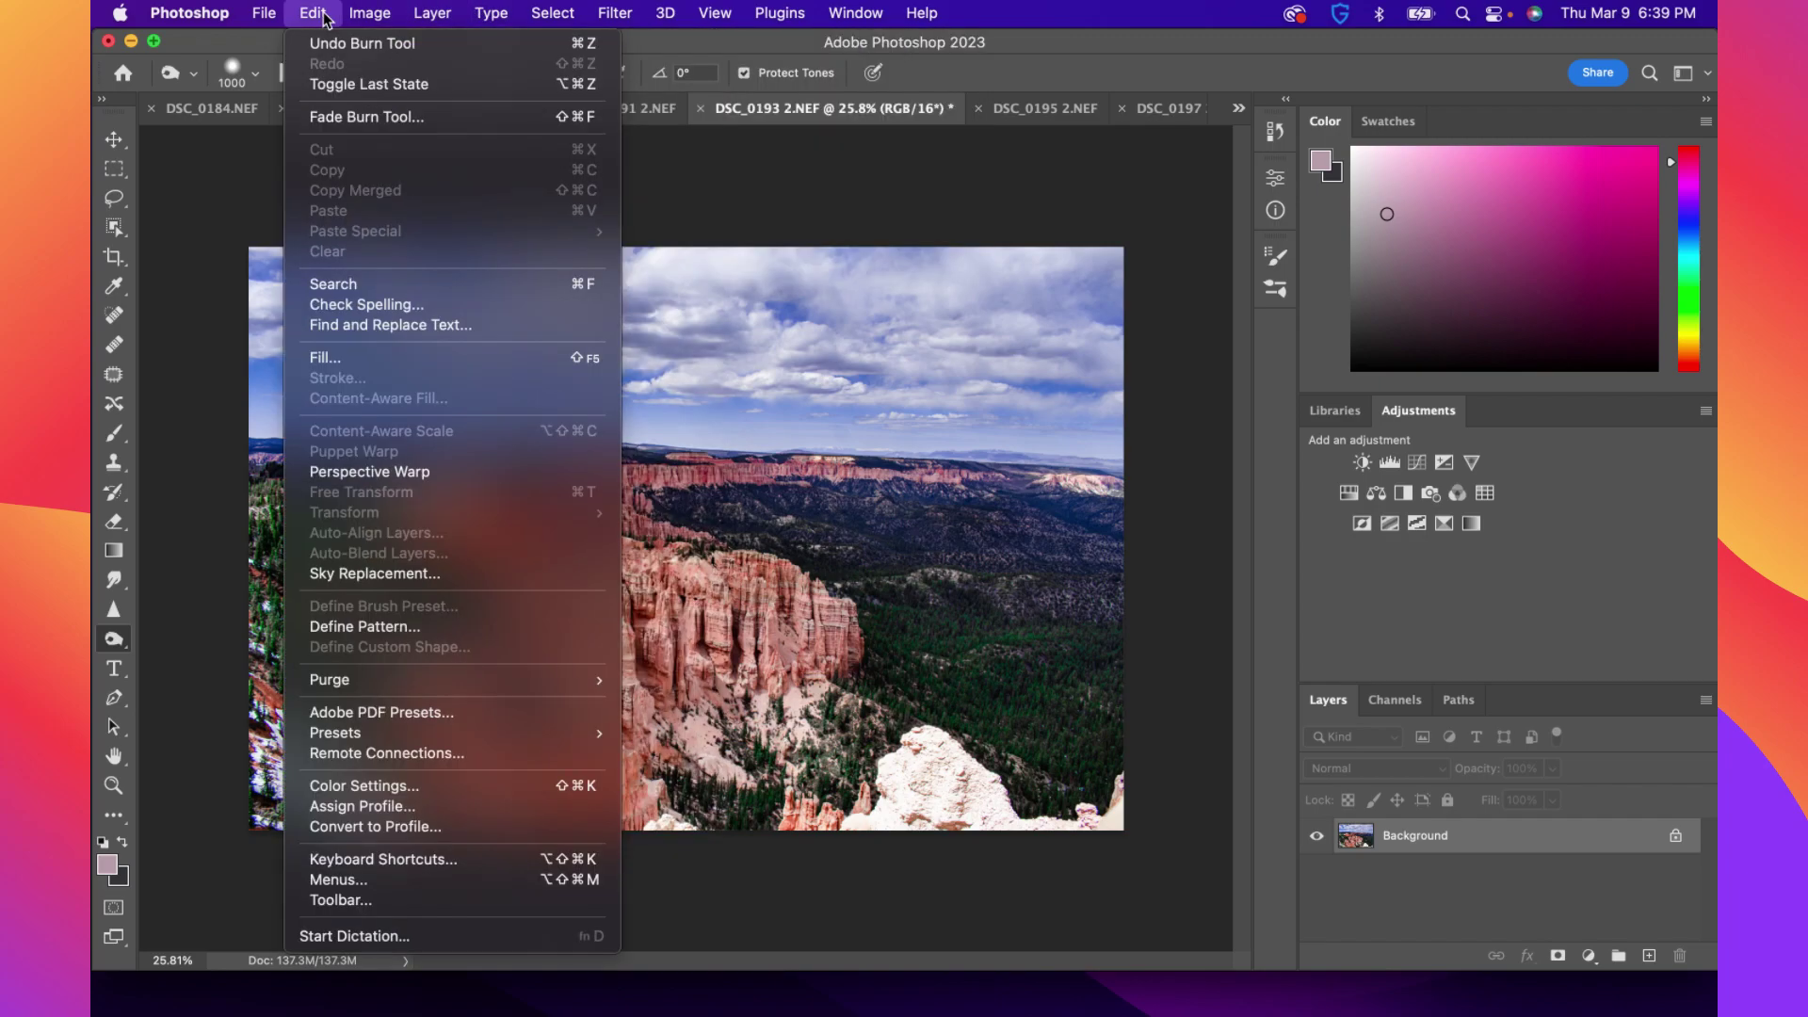
mouse_move(370, 13)
mouse_move(393, 76)
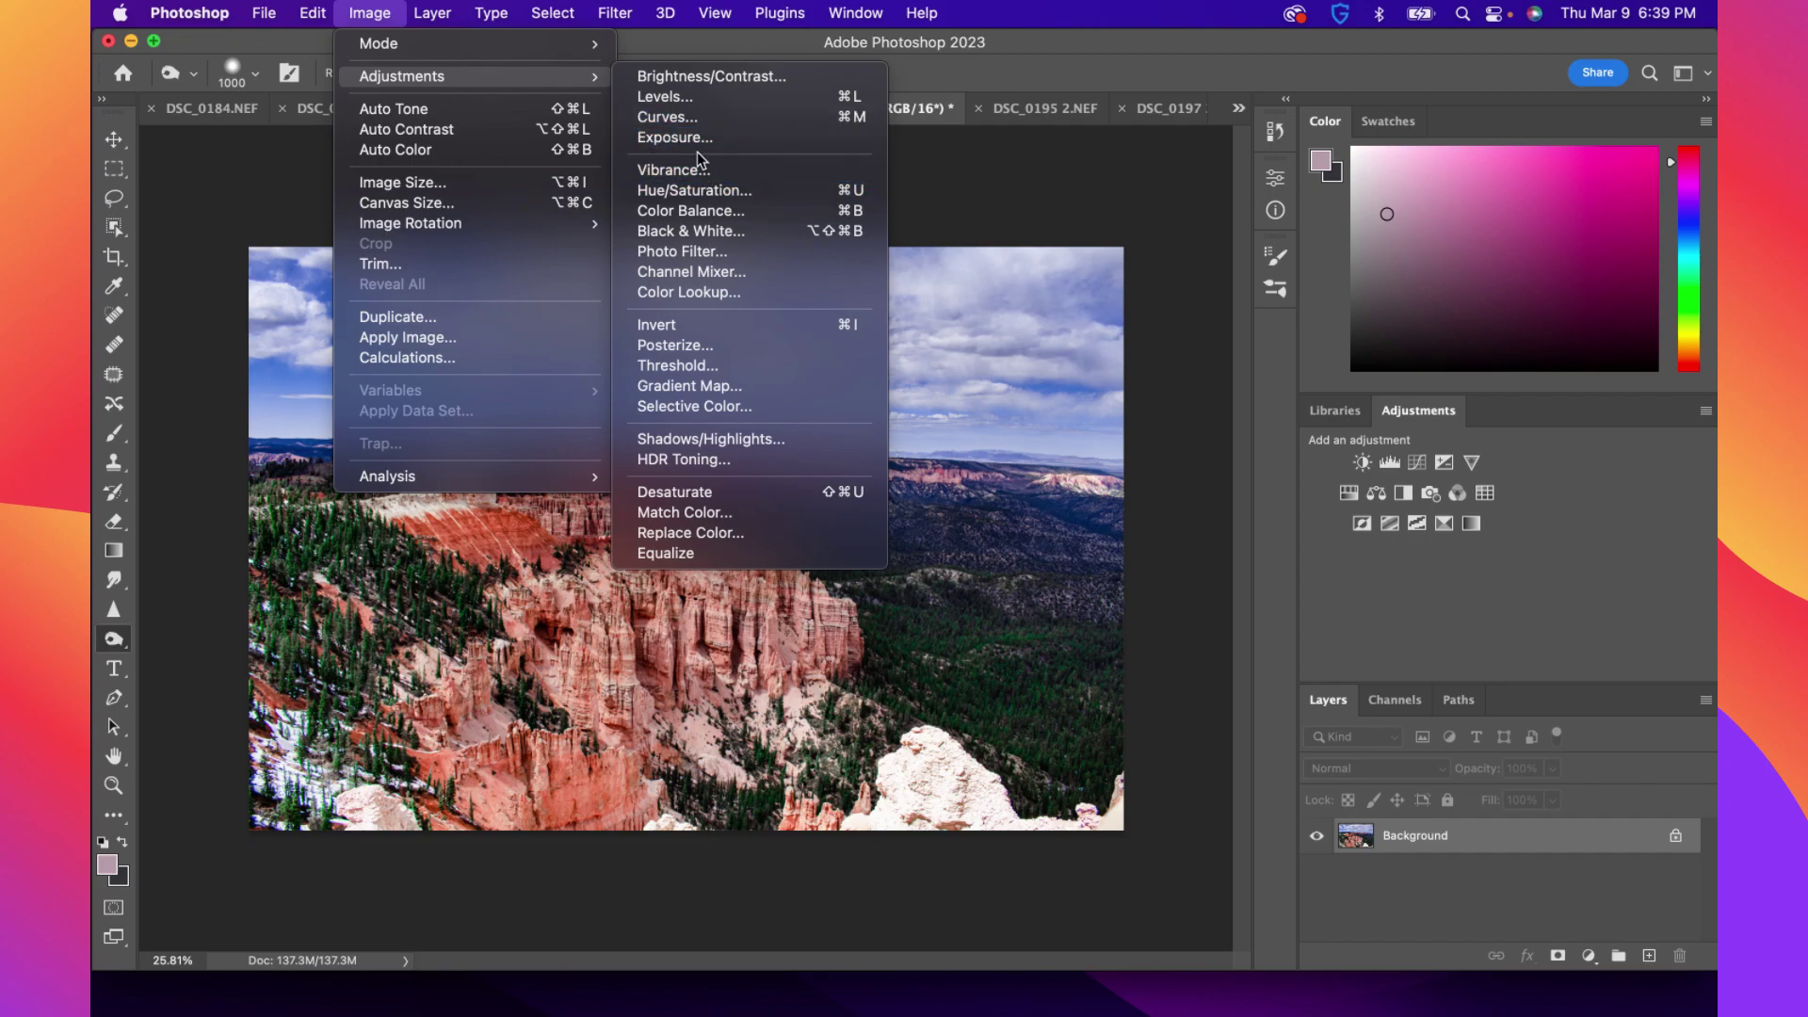
click(693, 78)
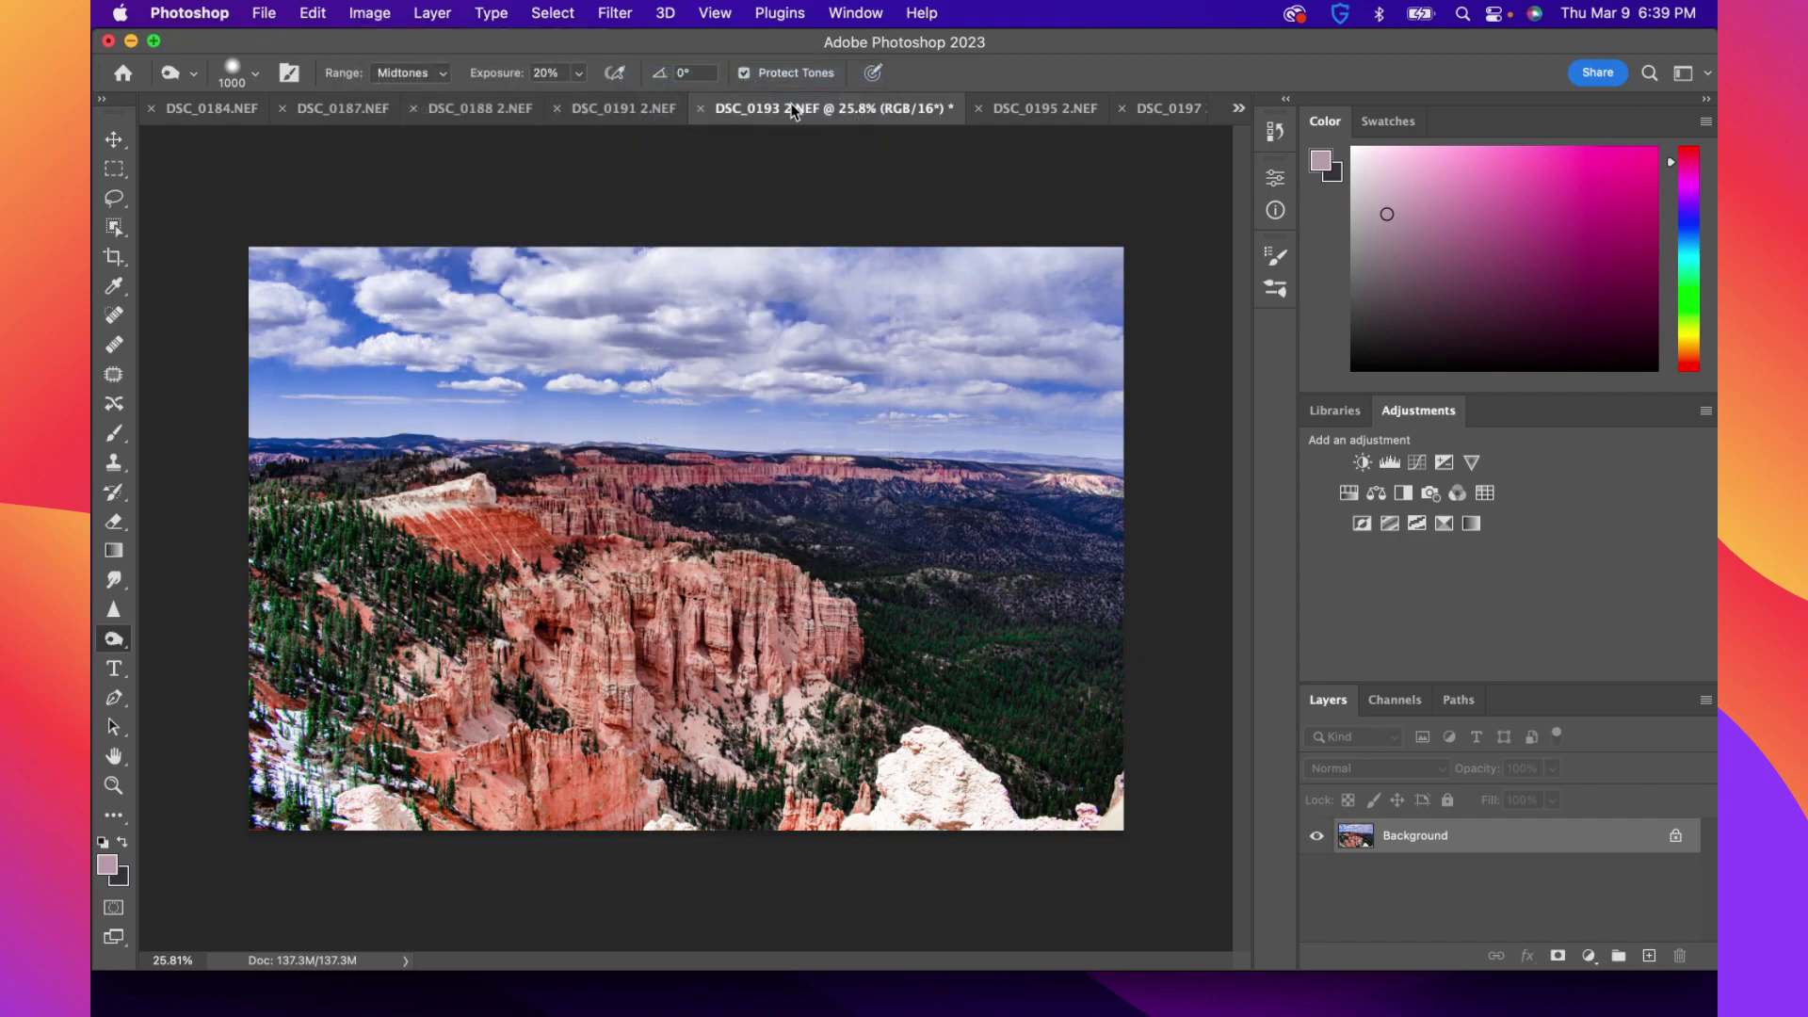
drag(1301, 113, 1346, 161)
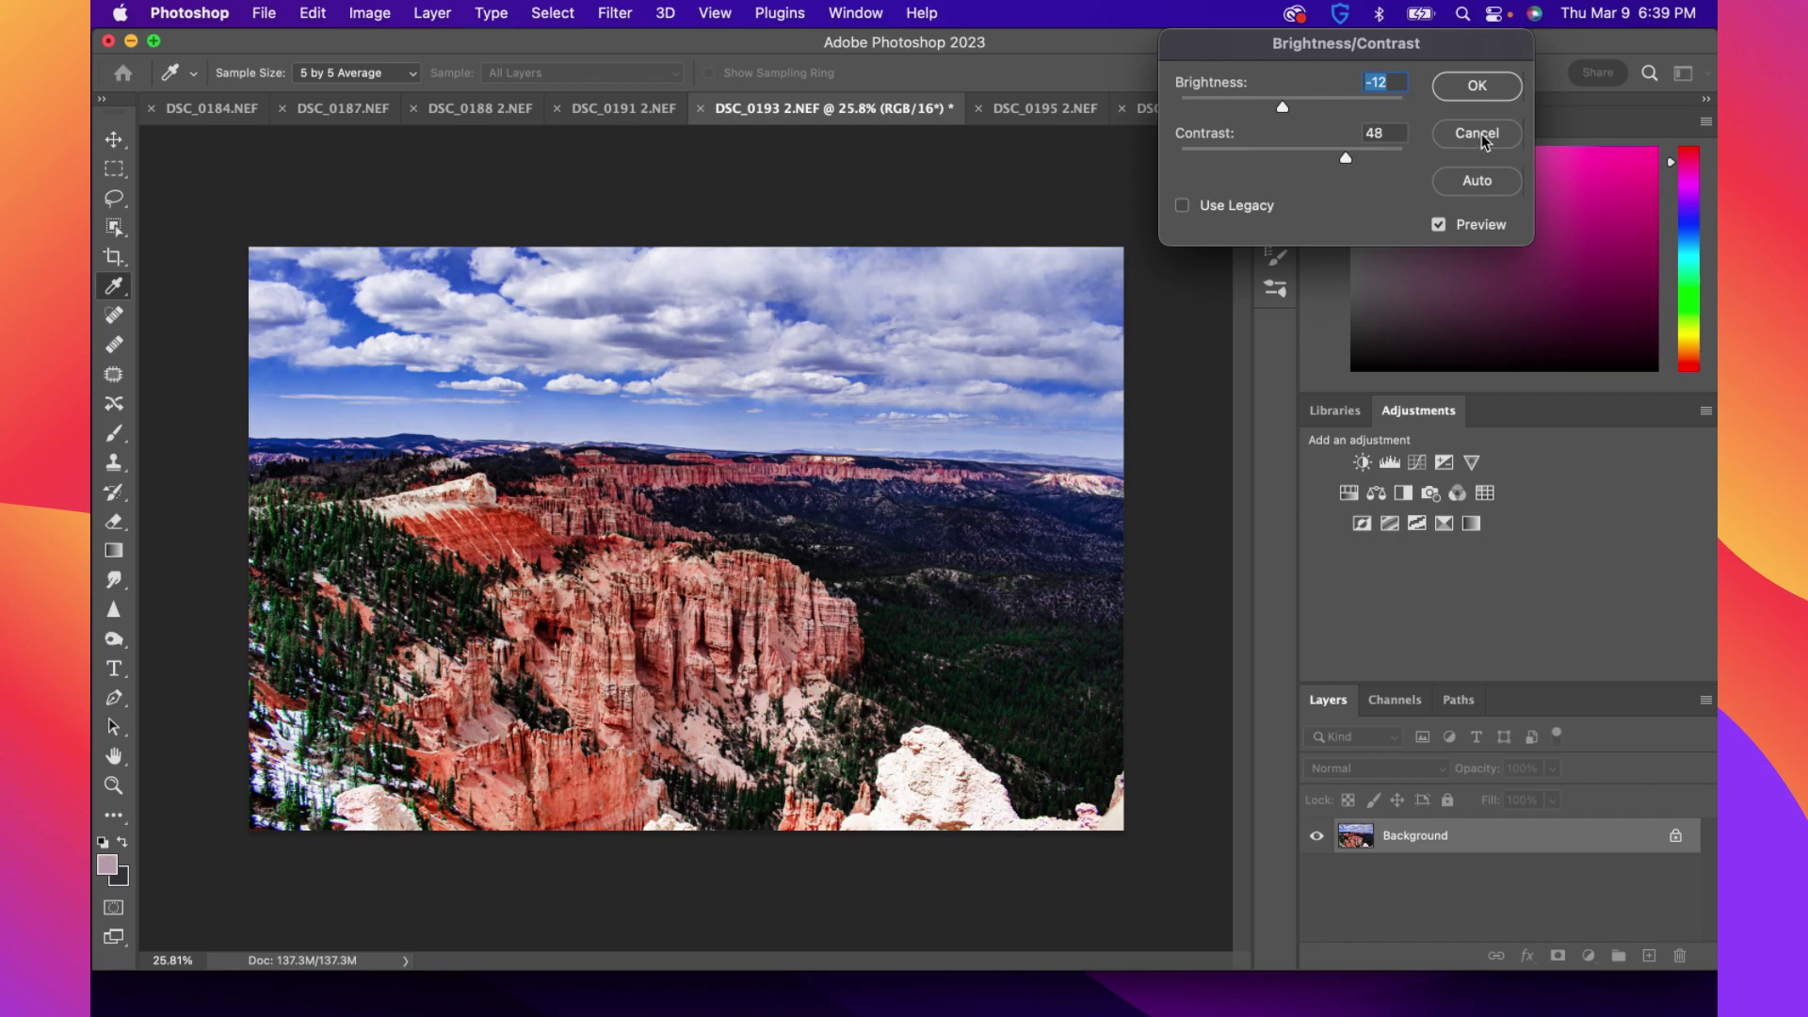
click(1476, 86)
Switch to the Dodge tool and set its exposure to 50% for the shadows range
click(114, 638)
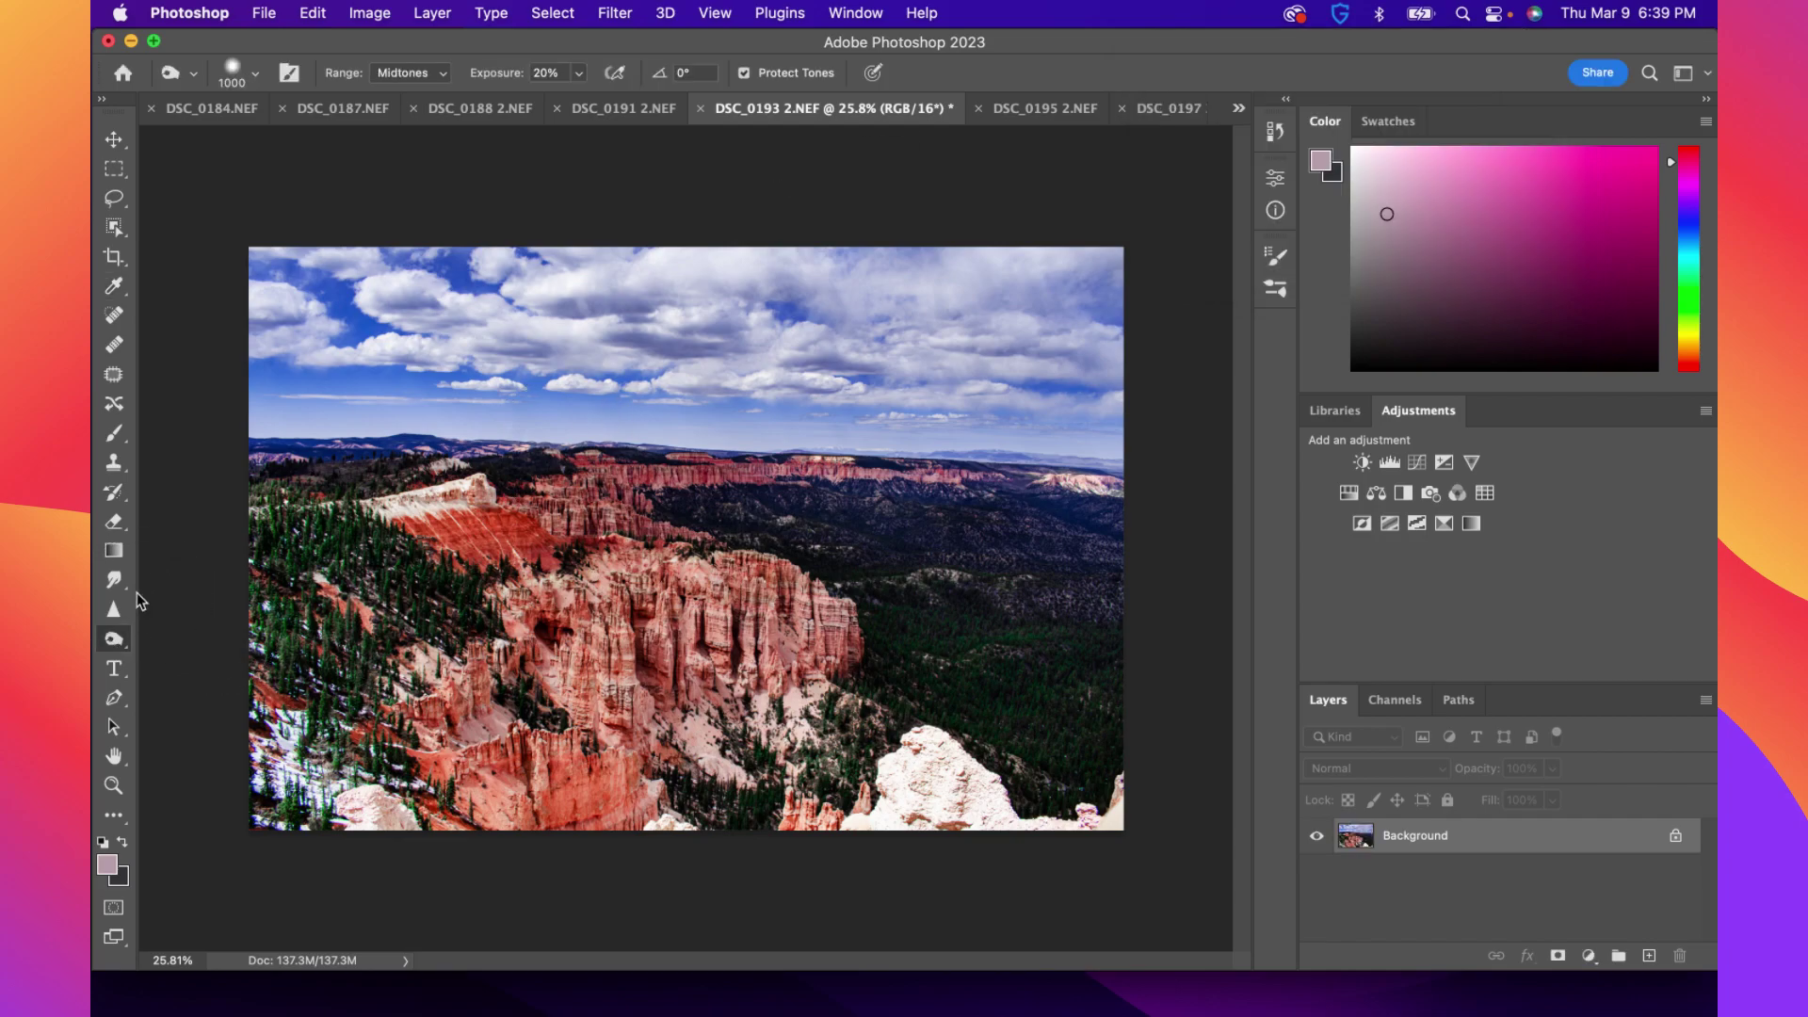
right_click(114, 643)
click(193, 638)
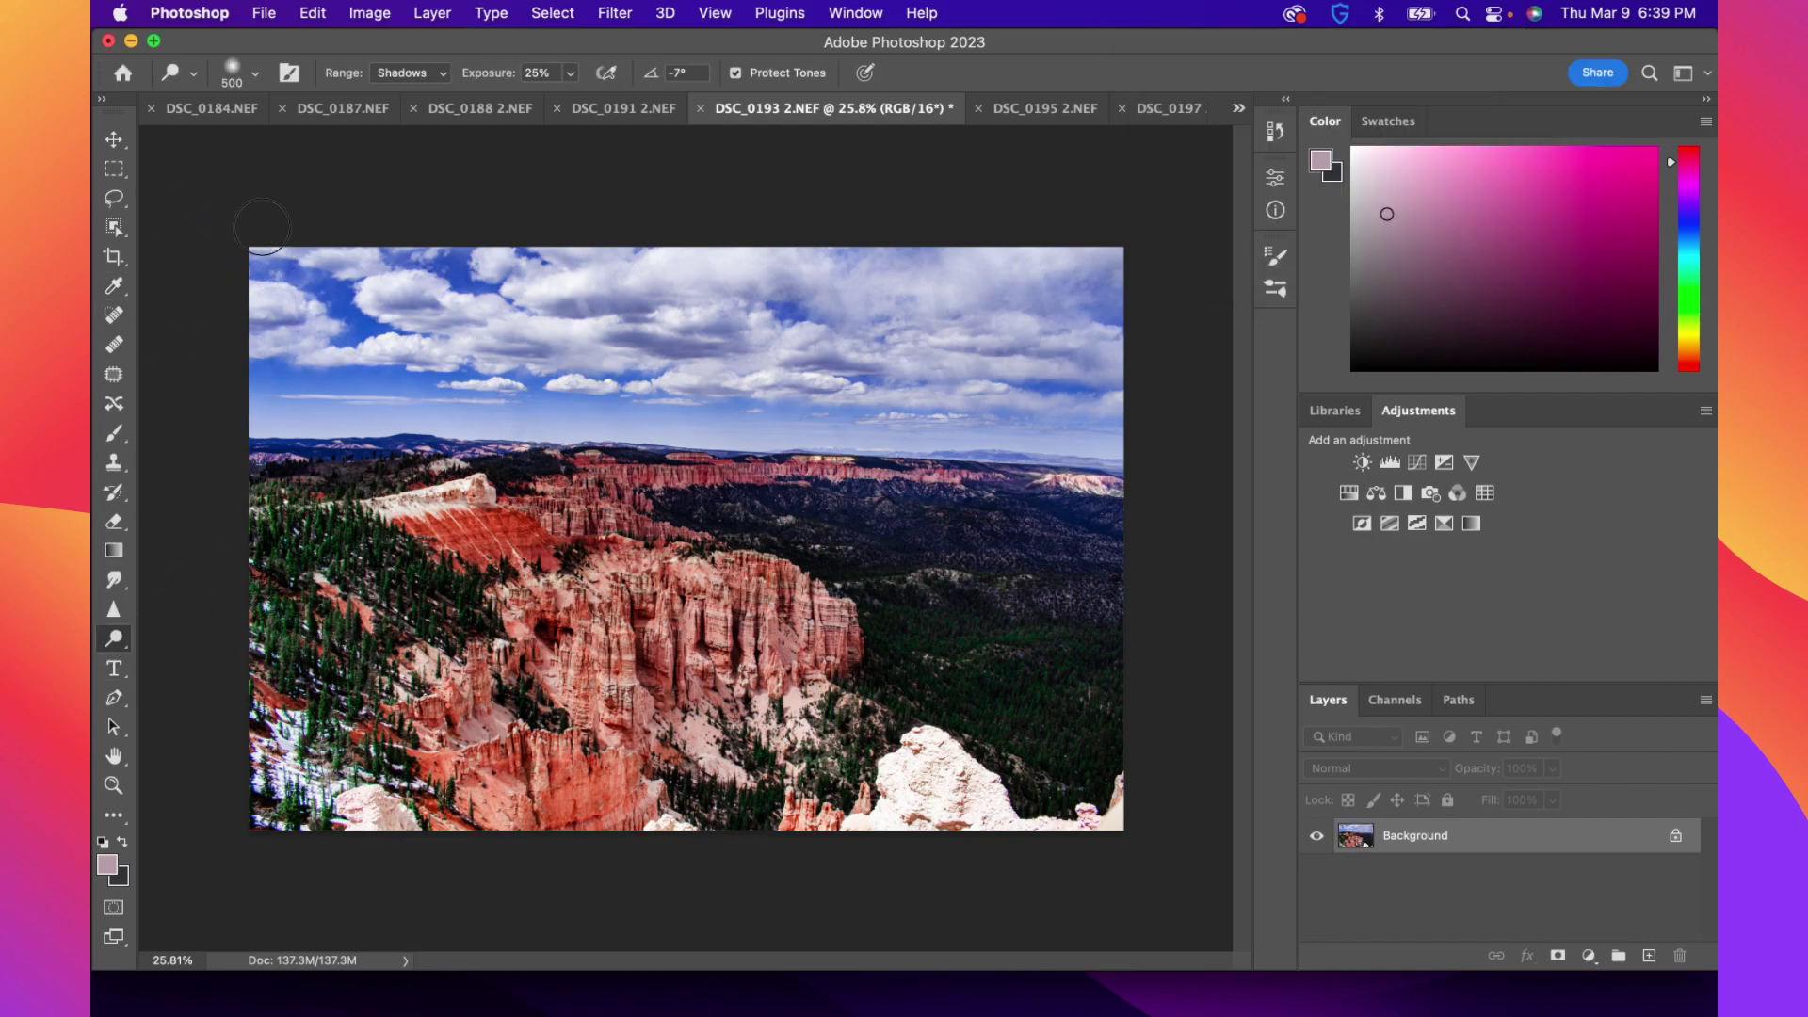
click(544, 73)
text(50)
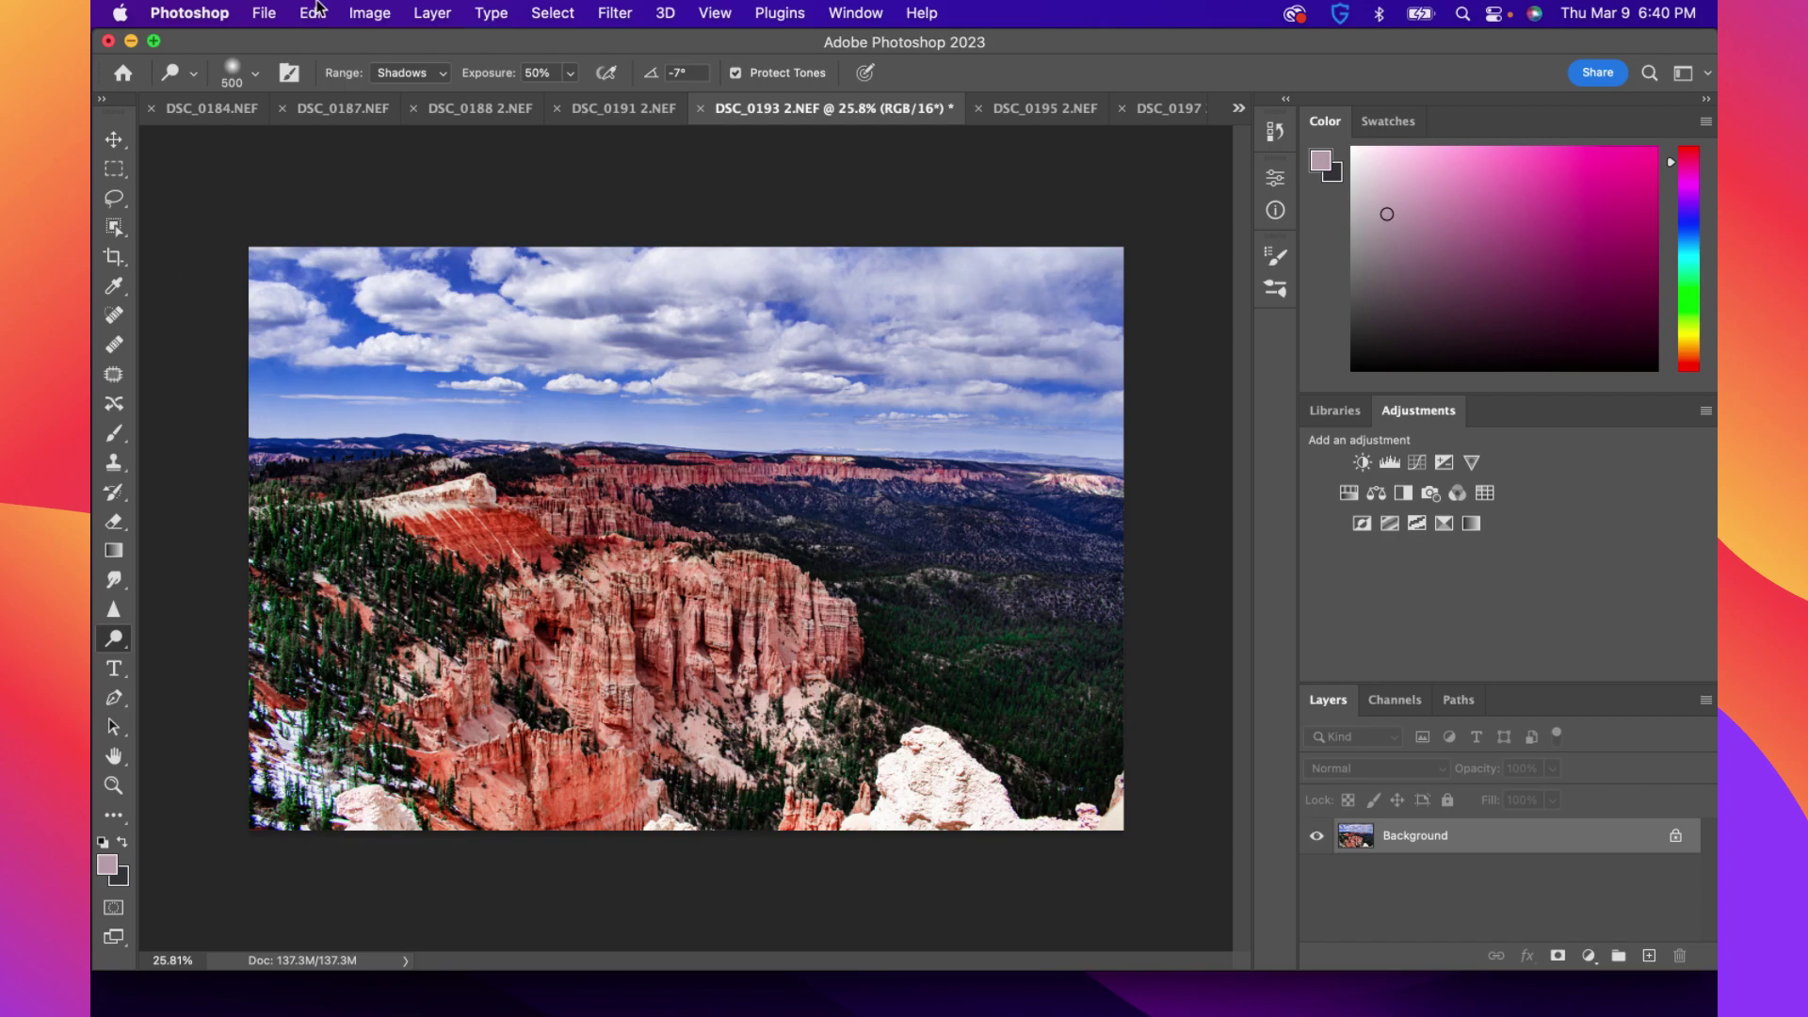
click(367, 13)
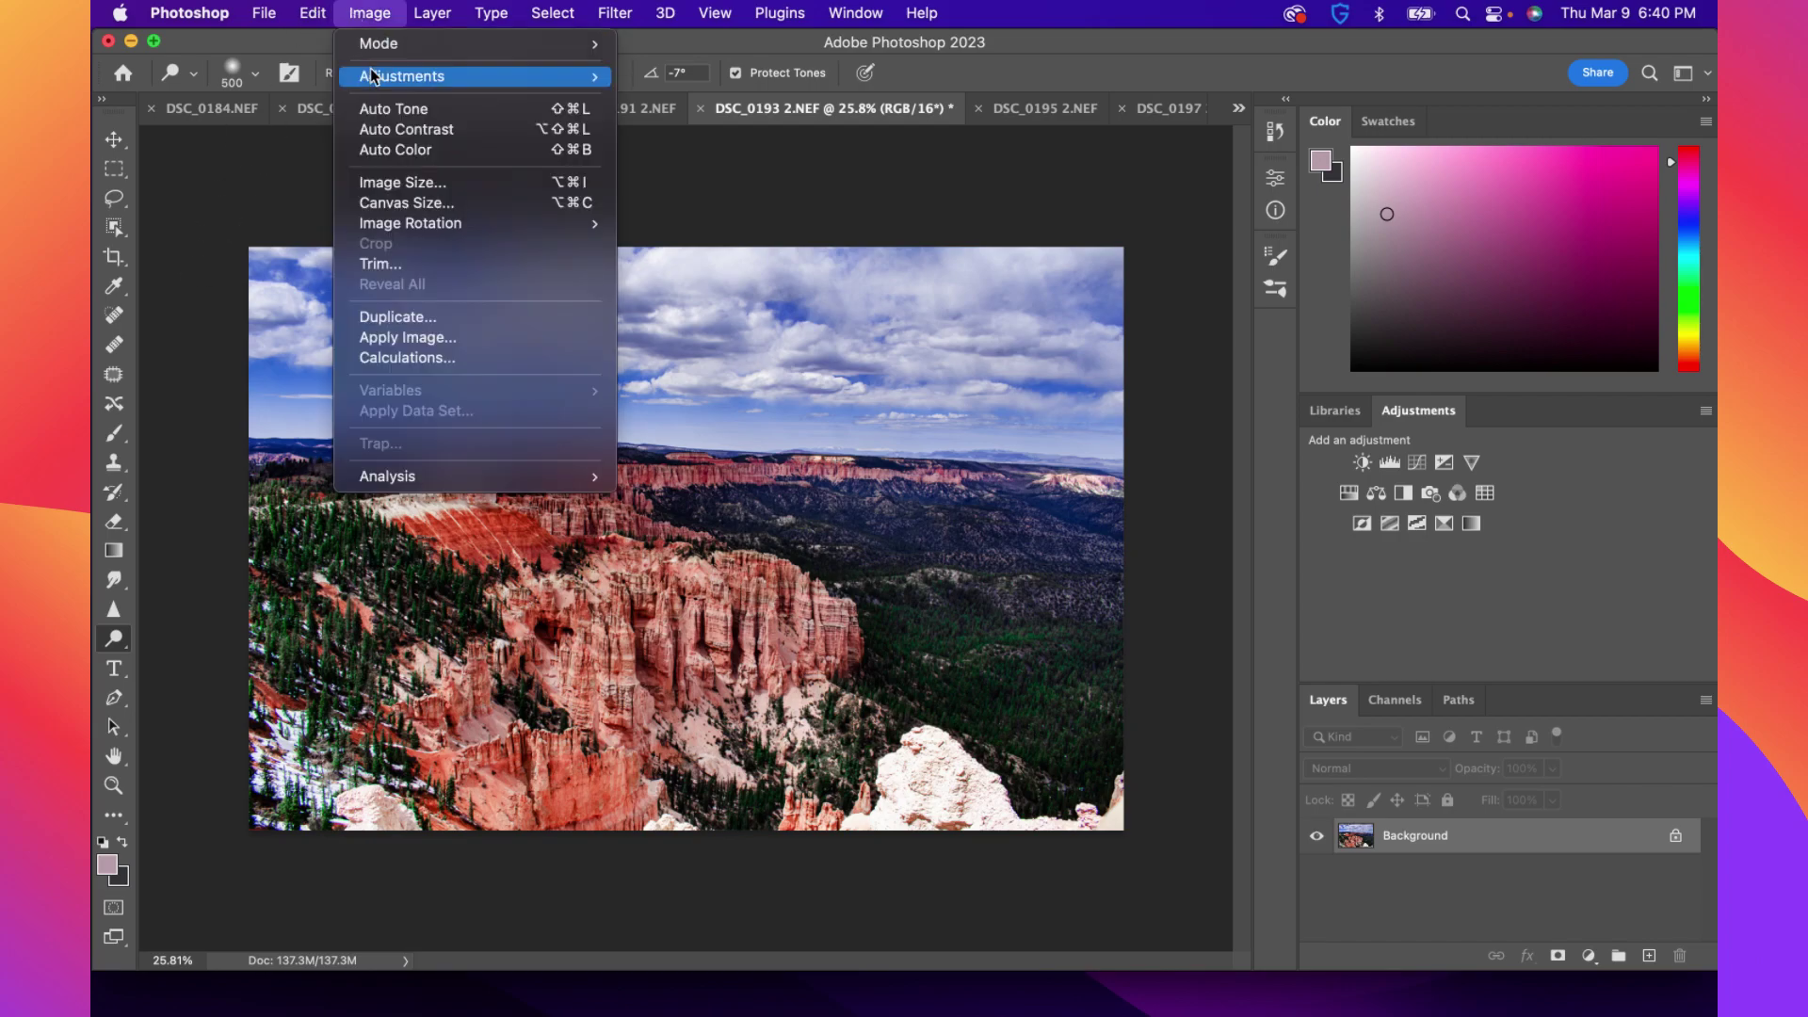
mouse_move(381, 77)
click(629, 75)
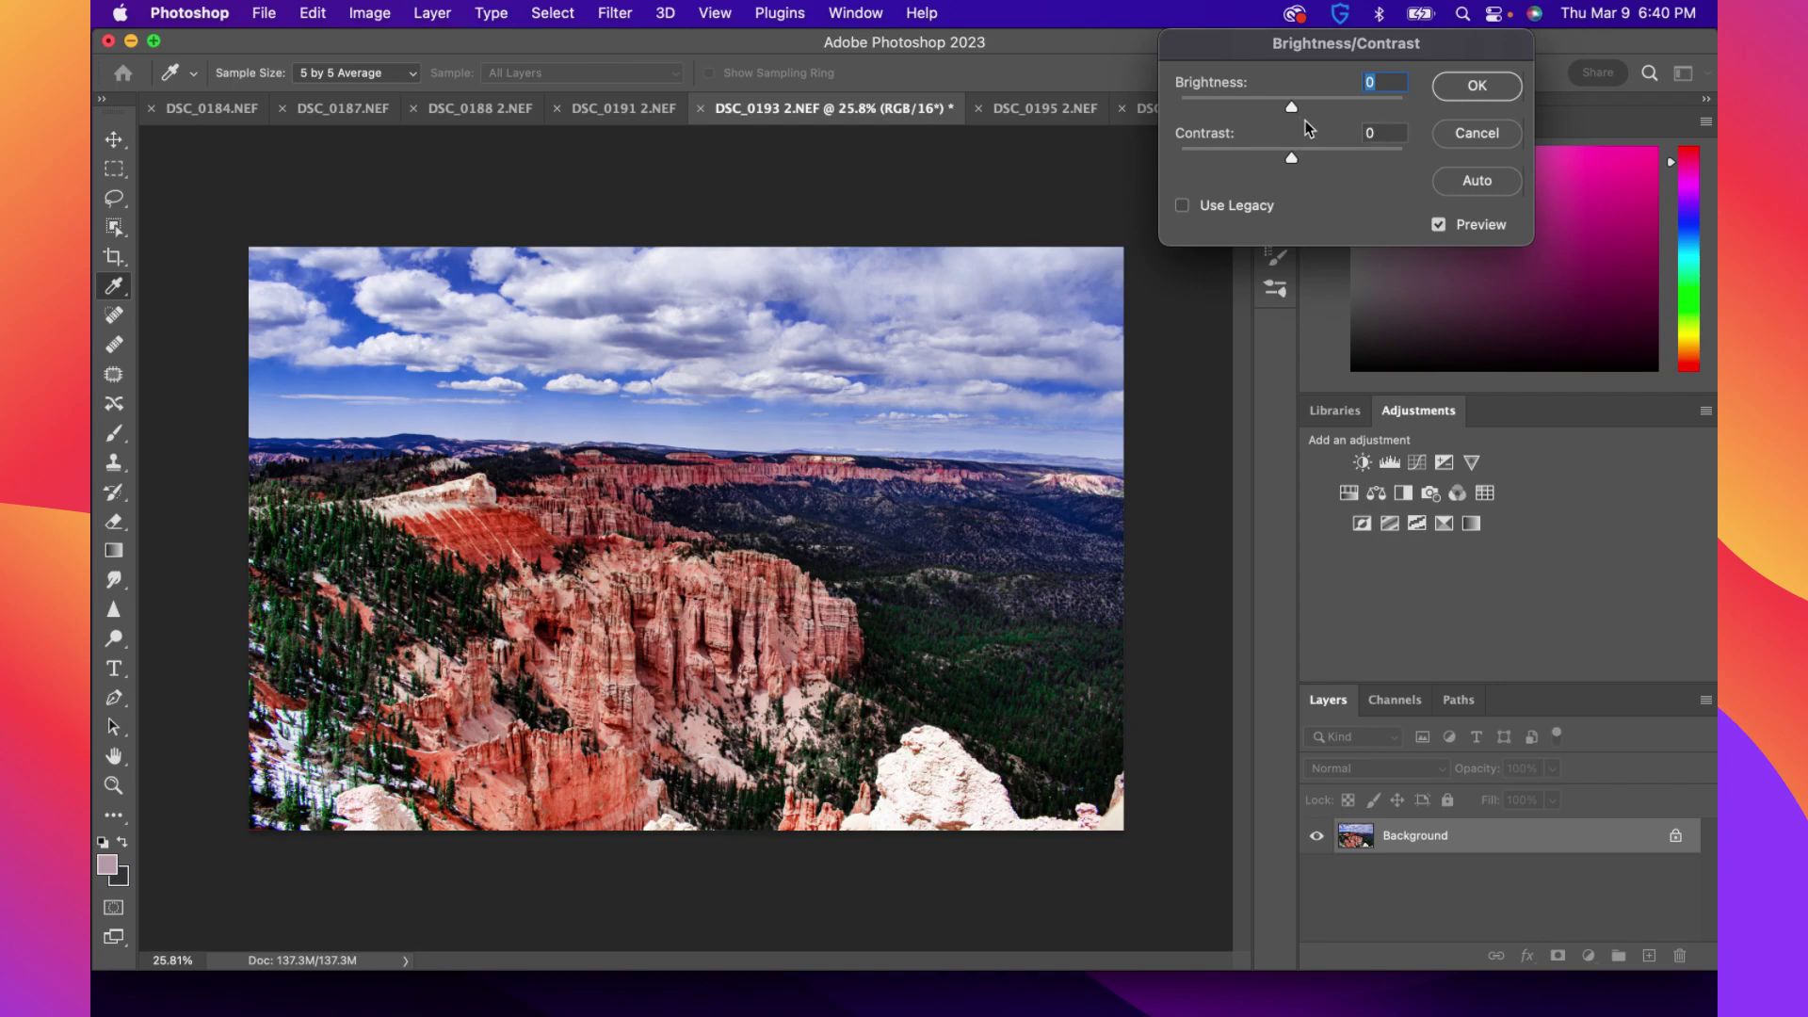
click(1477, 133)
key(o)
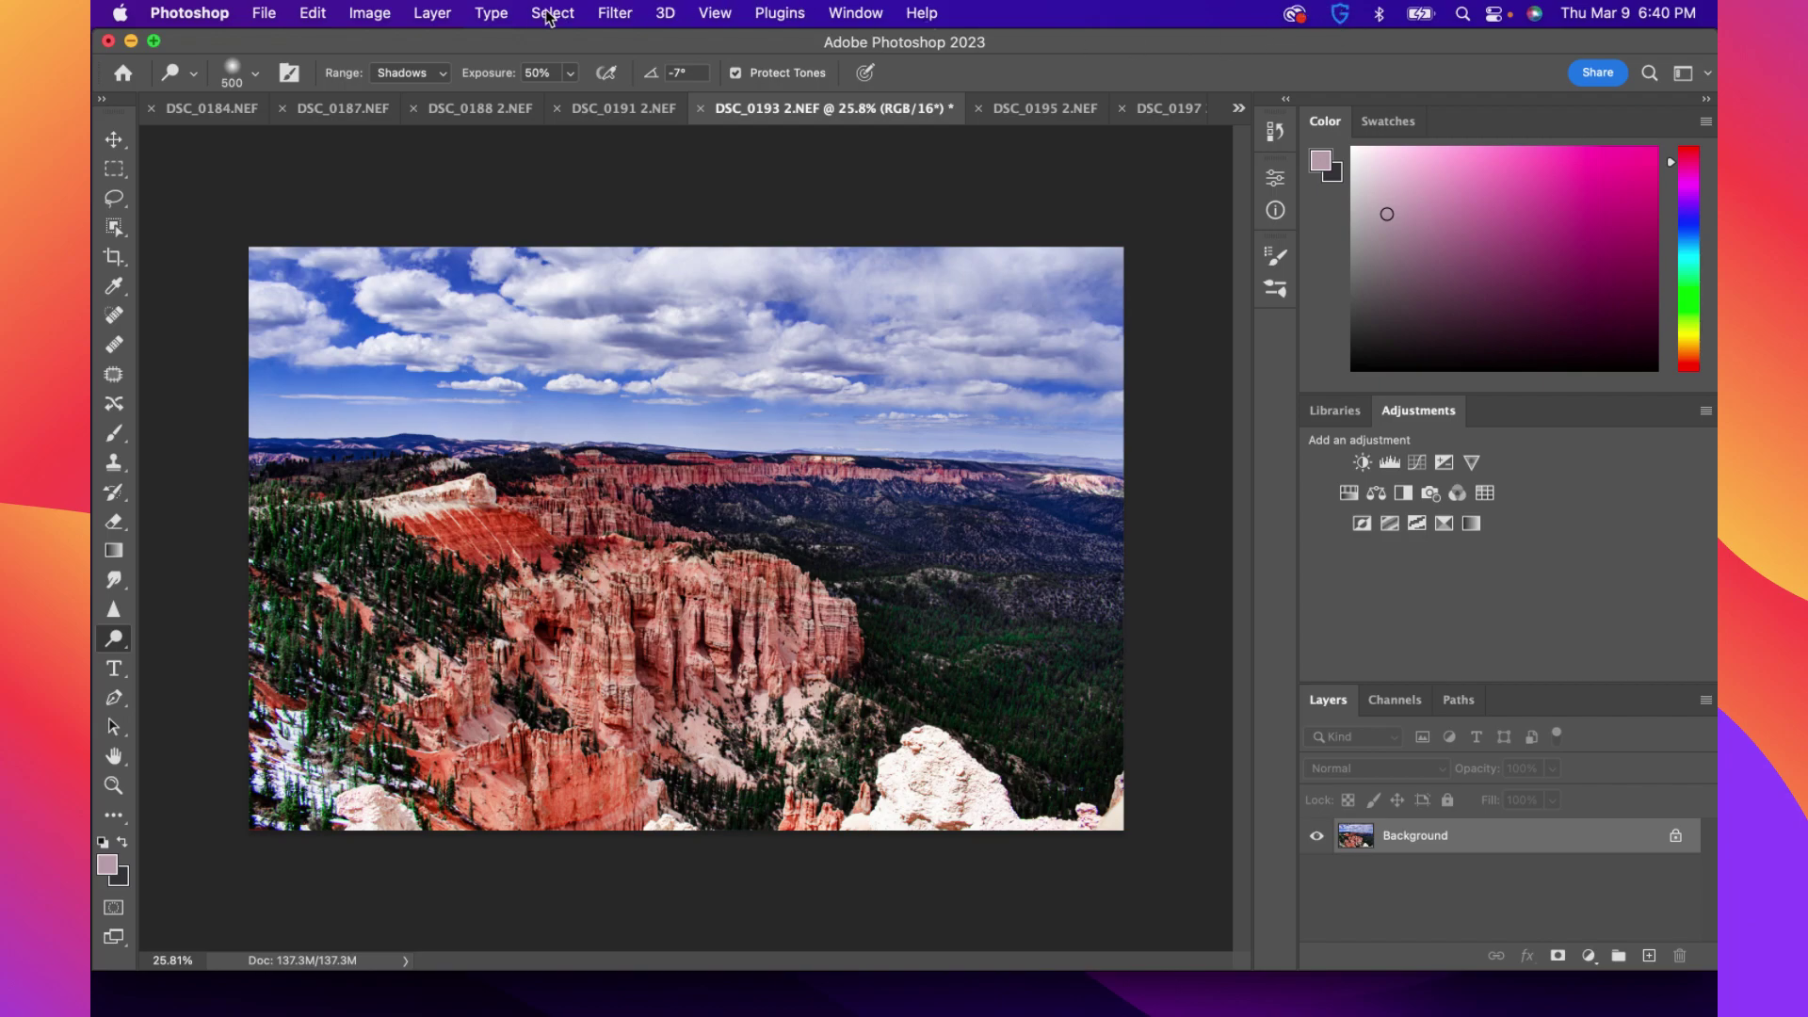
Apply a Hue/Saturation adjustment to the Reds with saturation -21 and slightly raised lightness
click(370, 13)
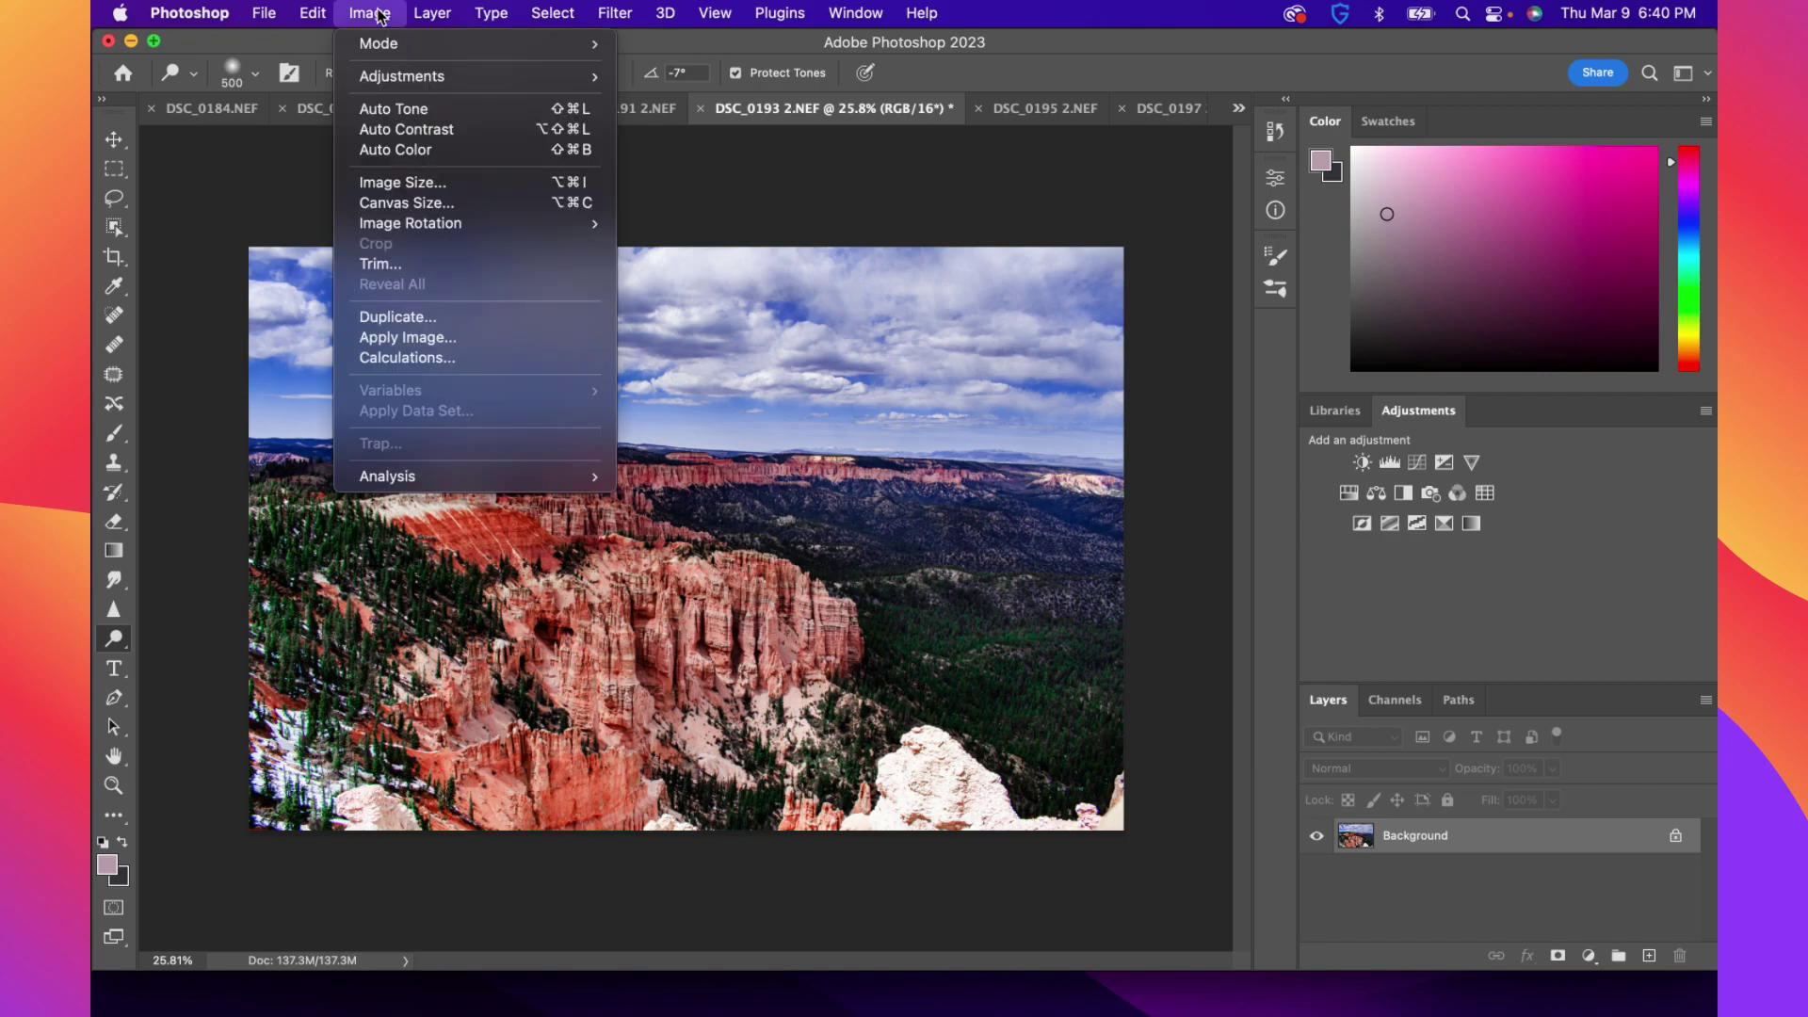
mouse_move(397, 80)
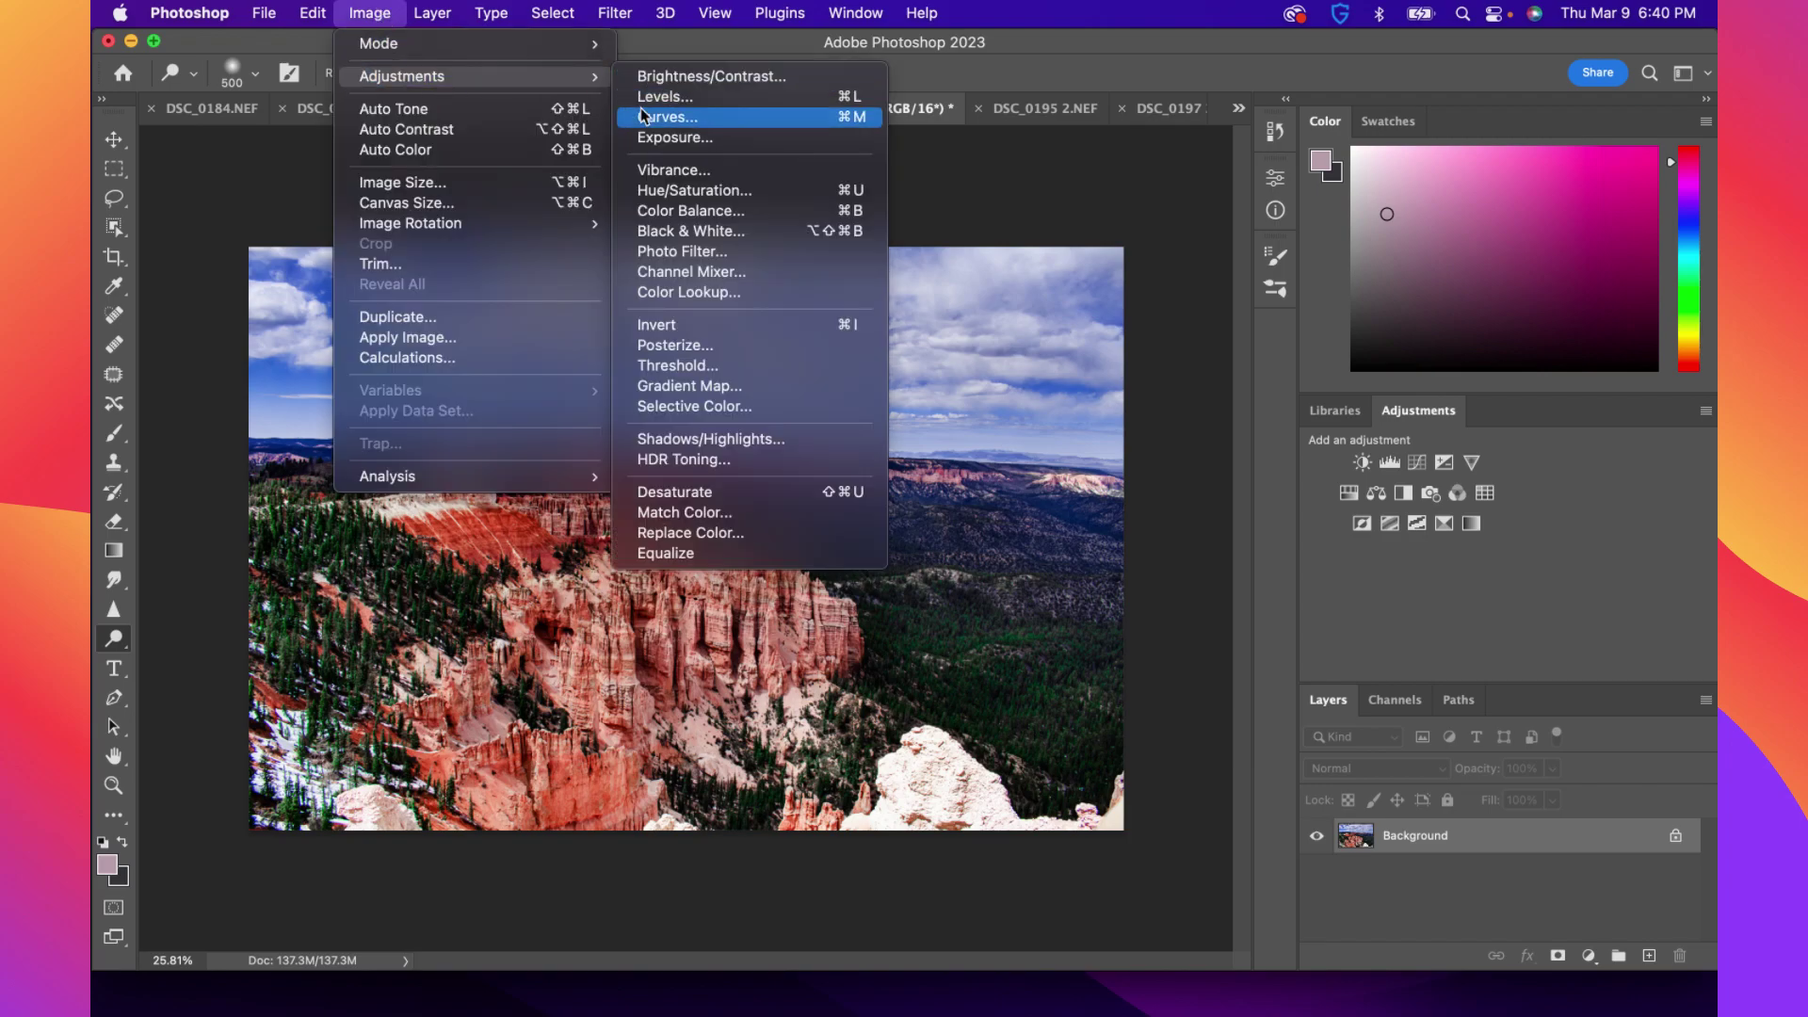
click(688, 191)
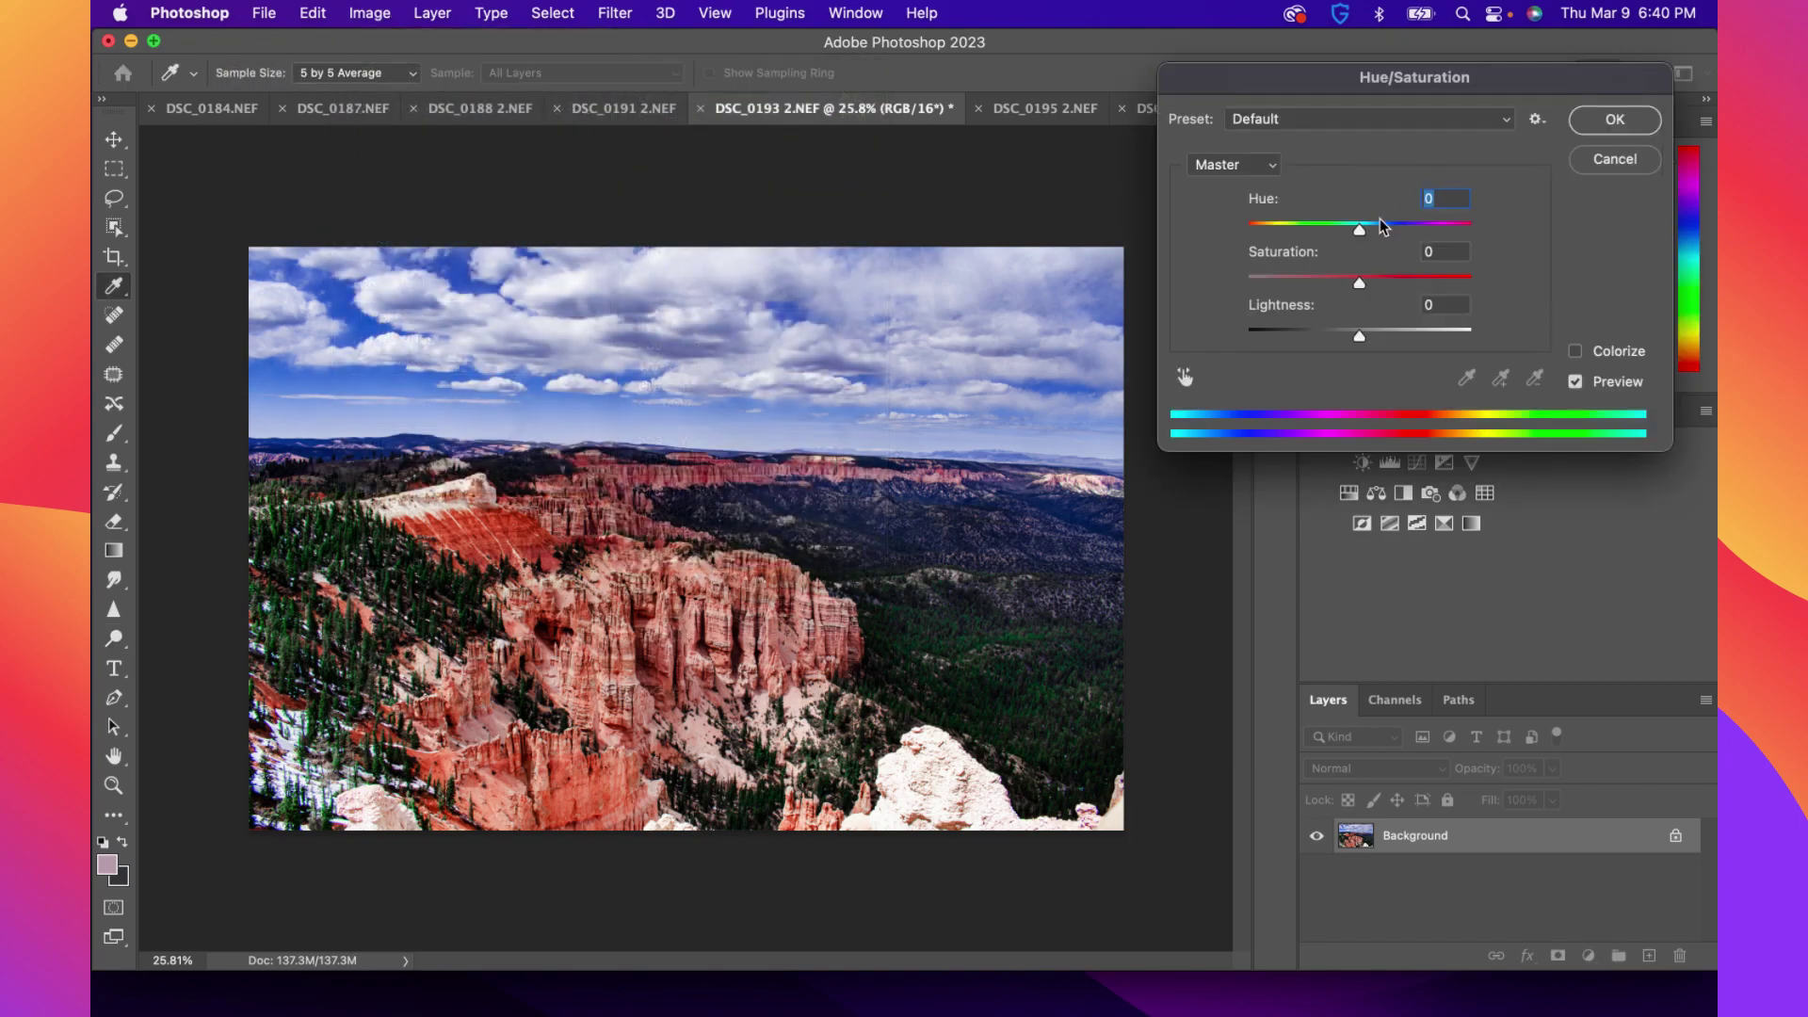
click(1251, 166)
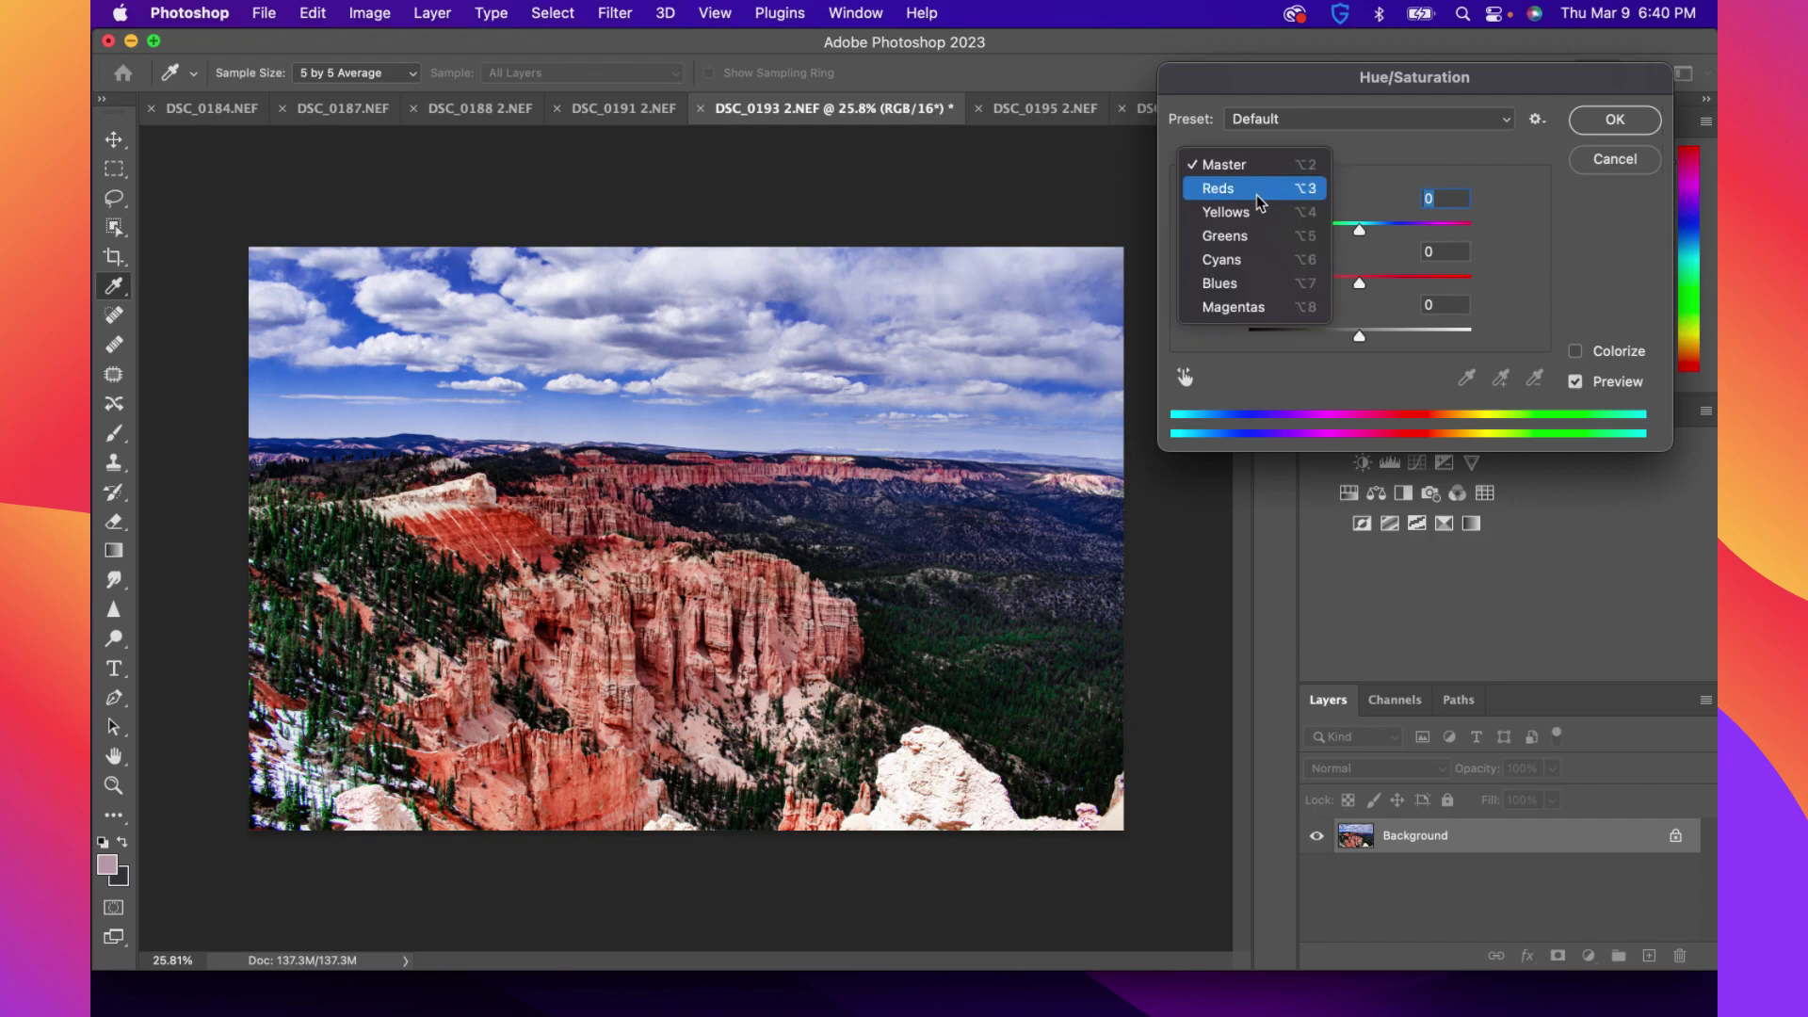
click(1257, 194)
mouse_move(1359, 281)
mouse_down()
mouse_move(1301, 277)
mouse_move(1336, 279)
mouse_up()
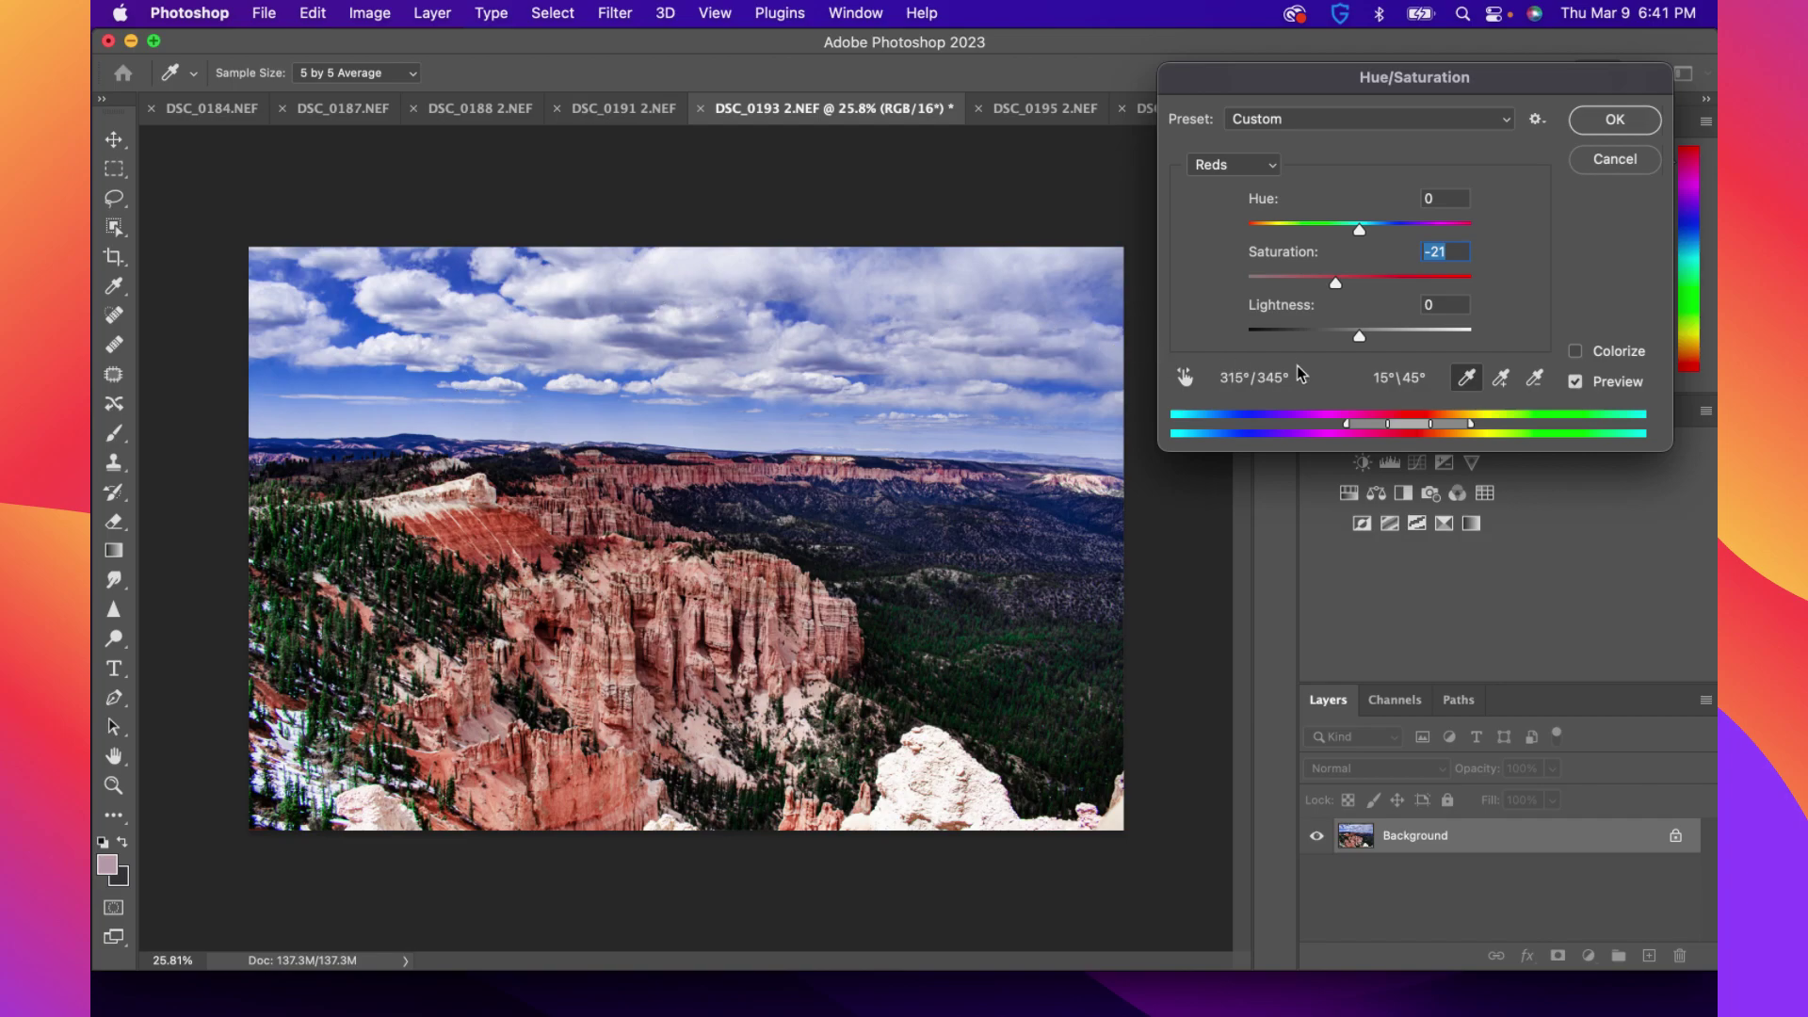
mouse_move(1359, 336)
mouse_down()
mouse_move(1383, 339)
mouse_move(1338, 337)
mouse_move(1384, 337)
mouse_move(1367, 337)
mouse_up()
click(1622, 128)
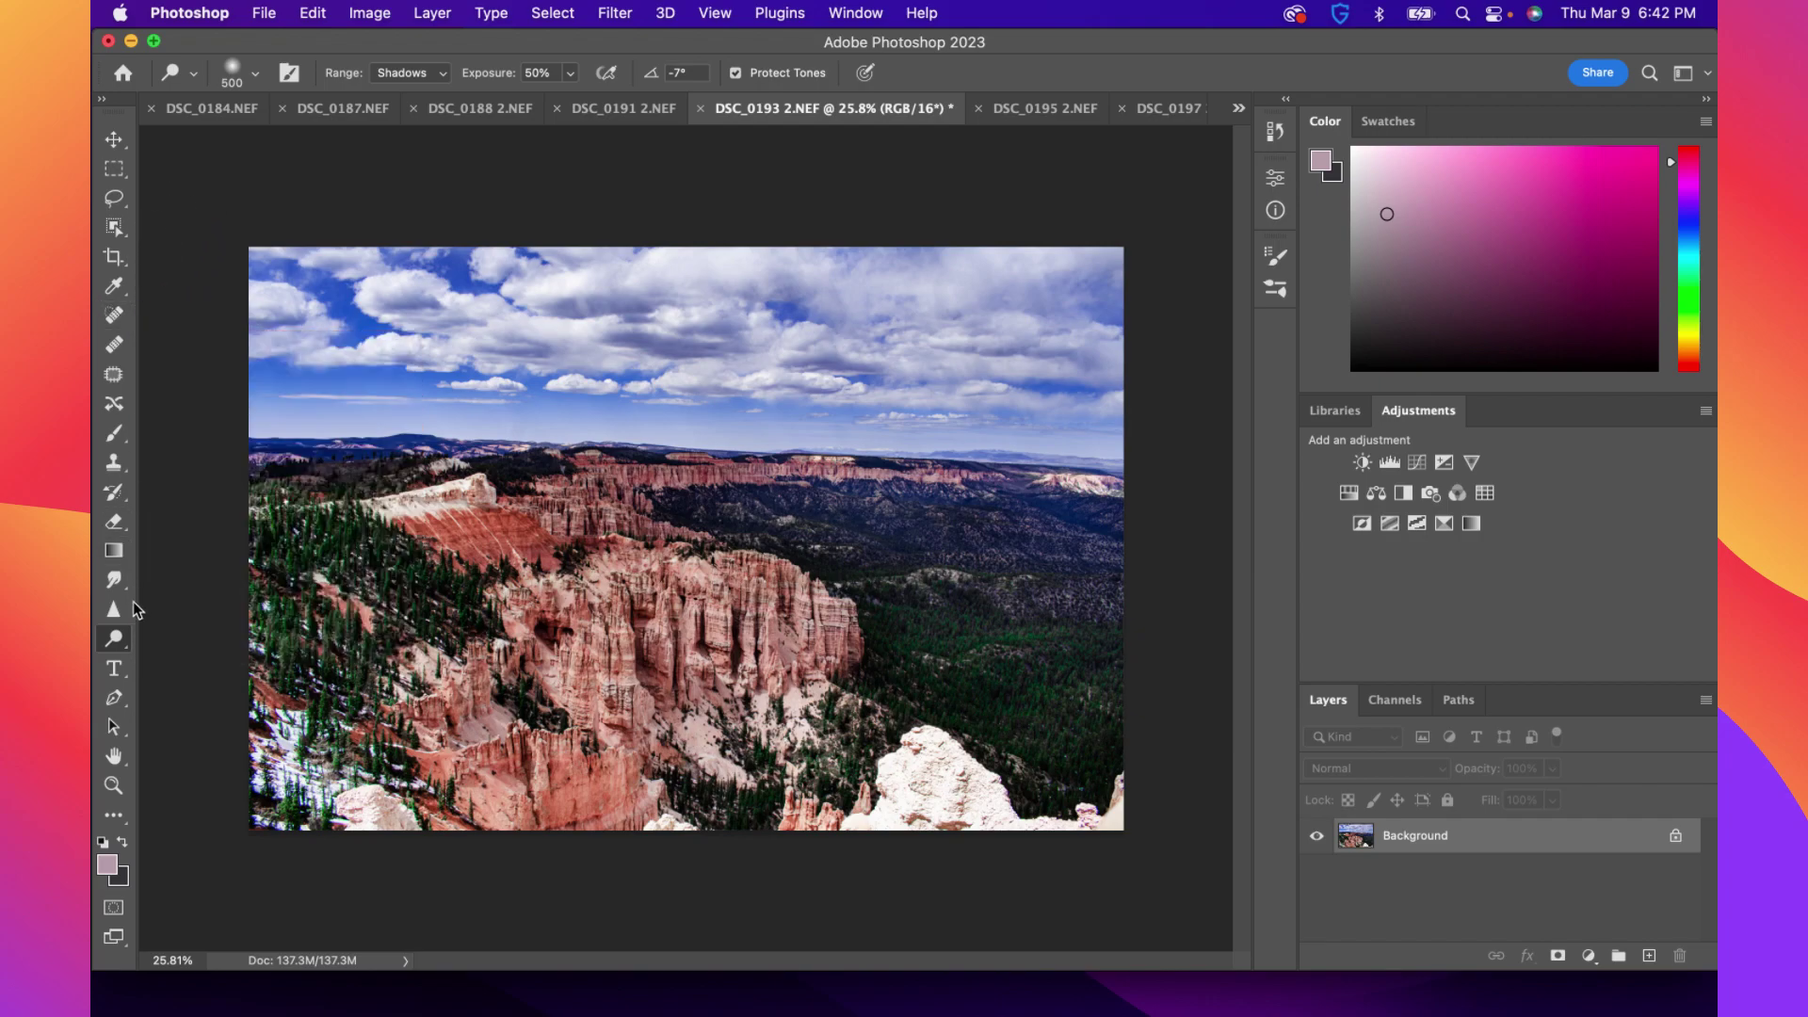
click(115, 642)
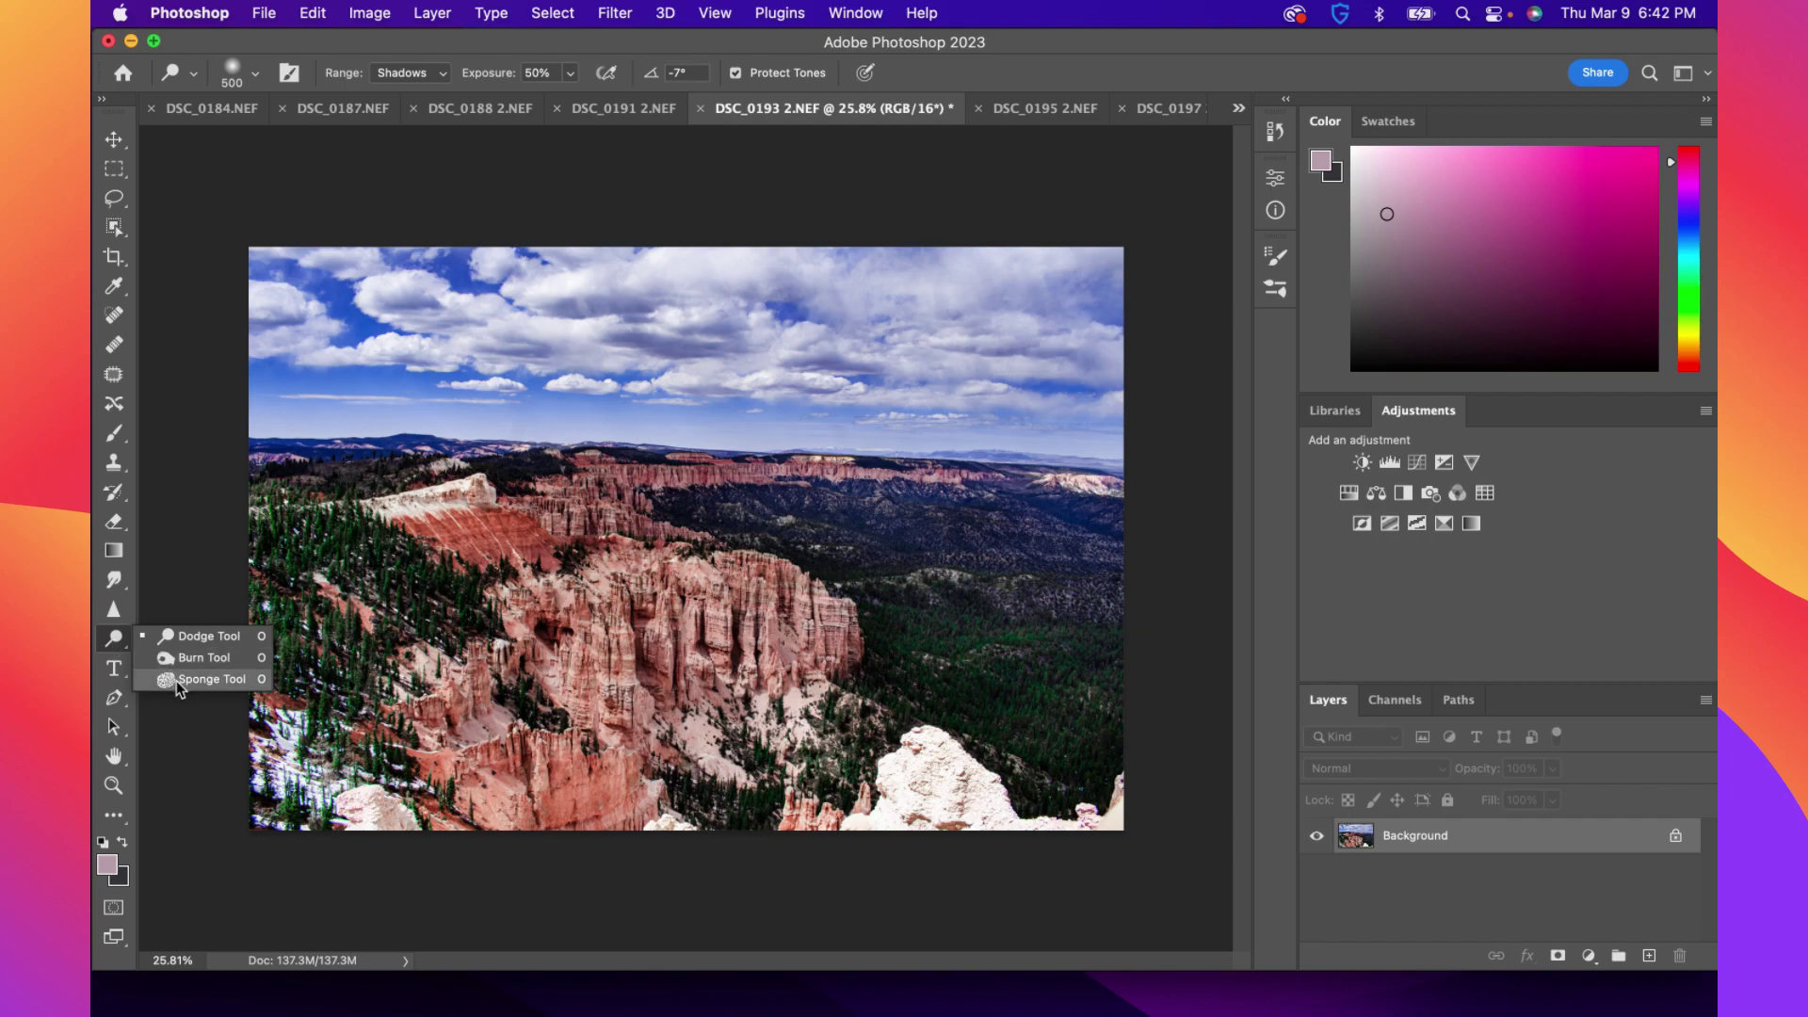
click(206, 272)
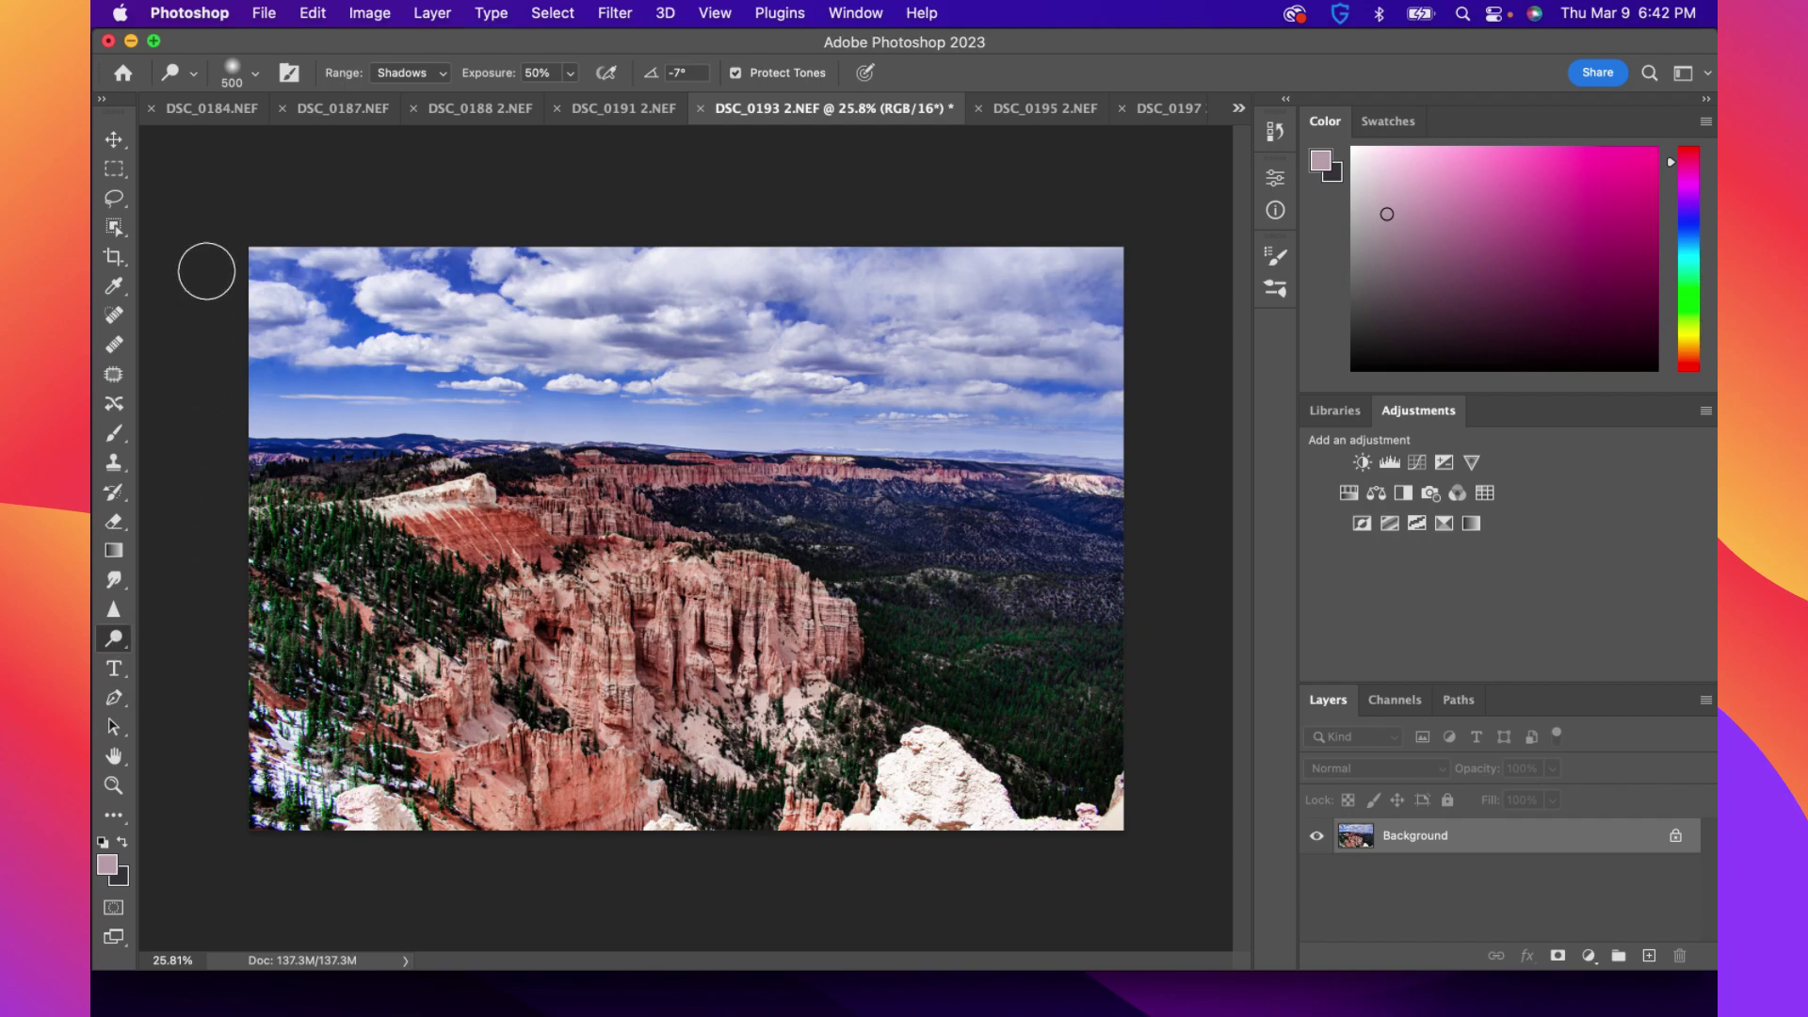
Apply a second Hue/Saturation adjustment that slightly lowers the saturation of the Magentas
click(386, 13)
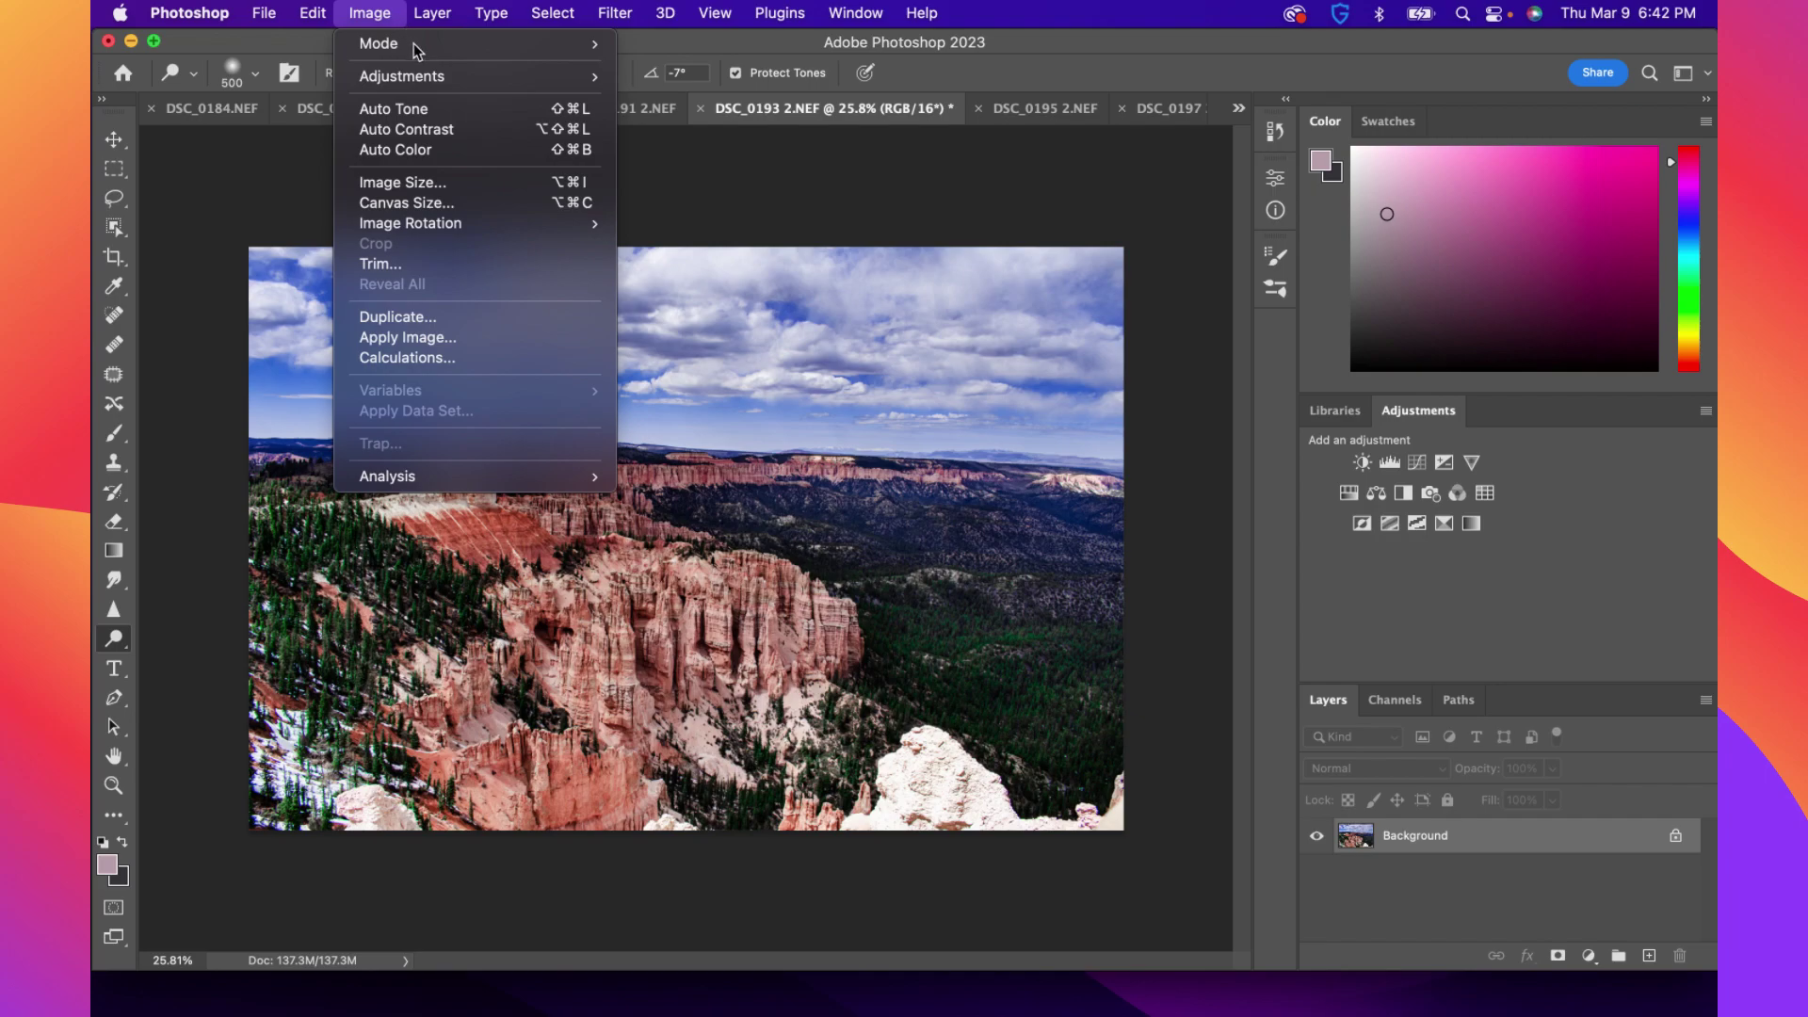
mouse_move(388, 77)
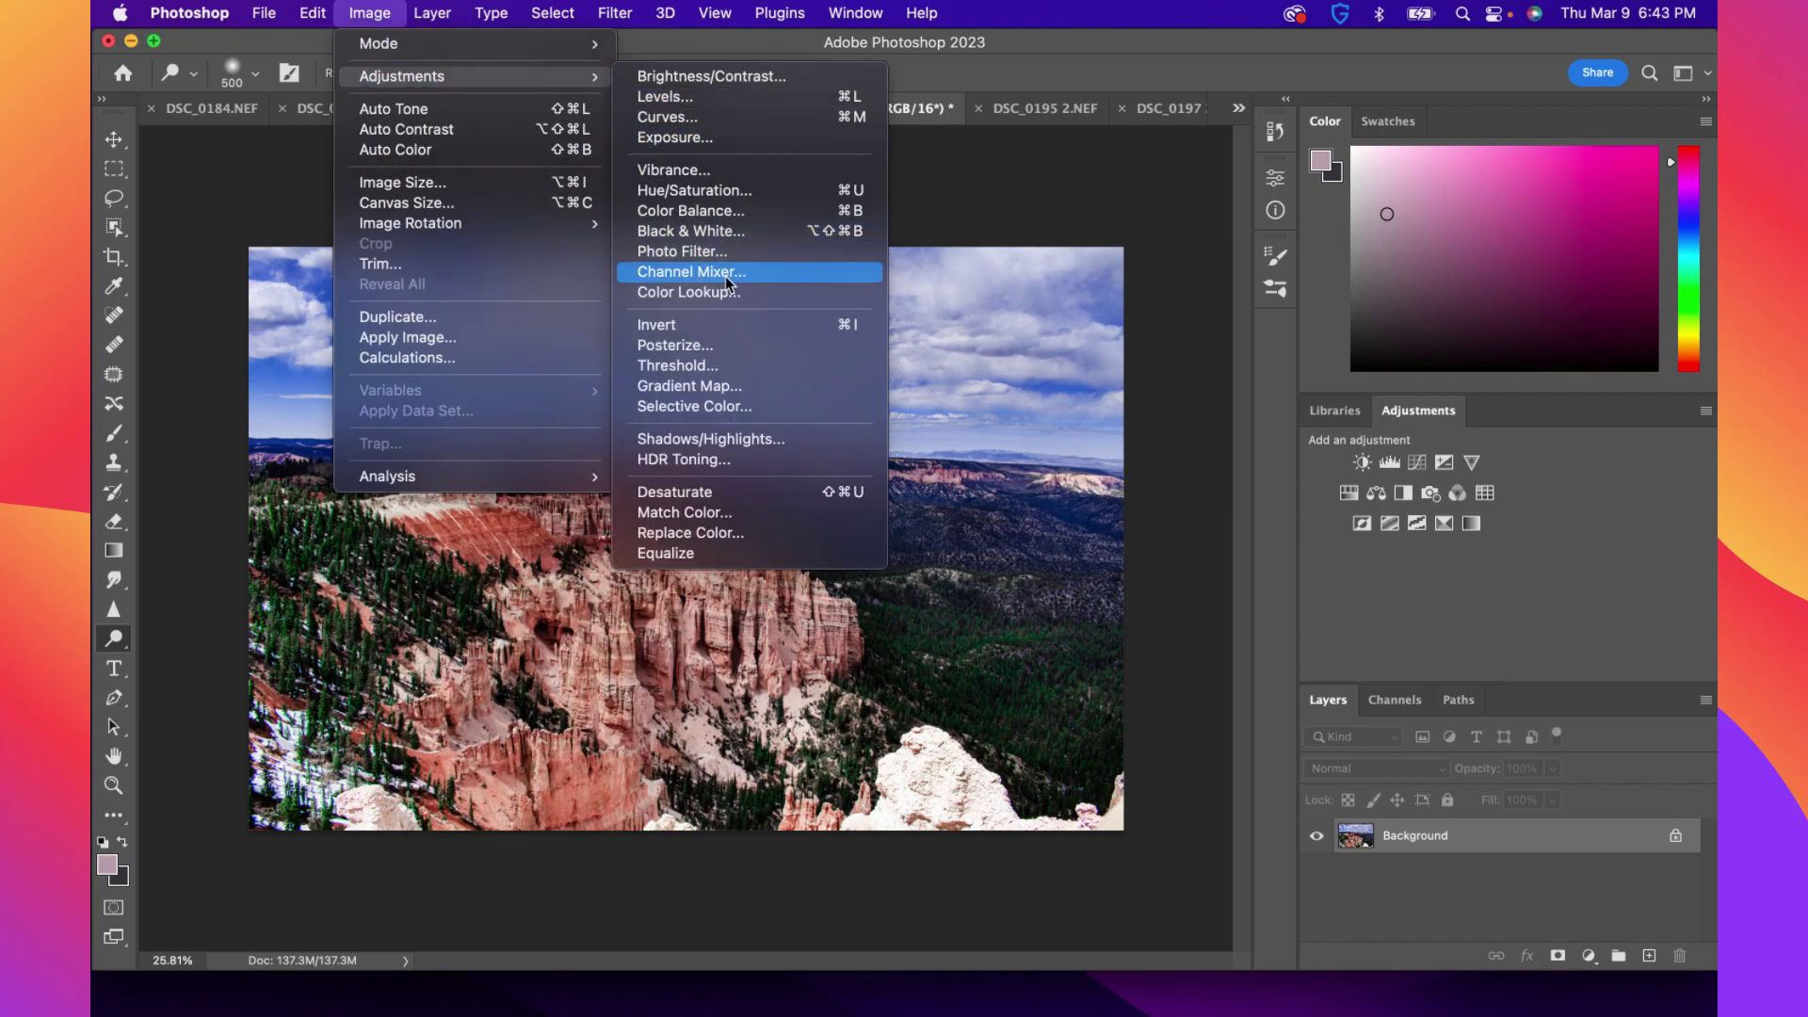
click(698, 192)
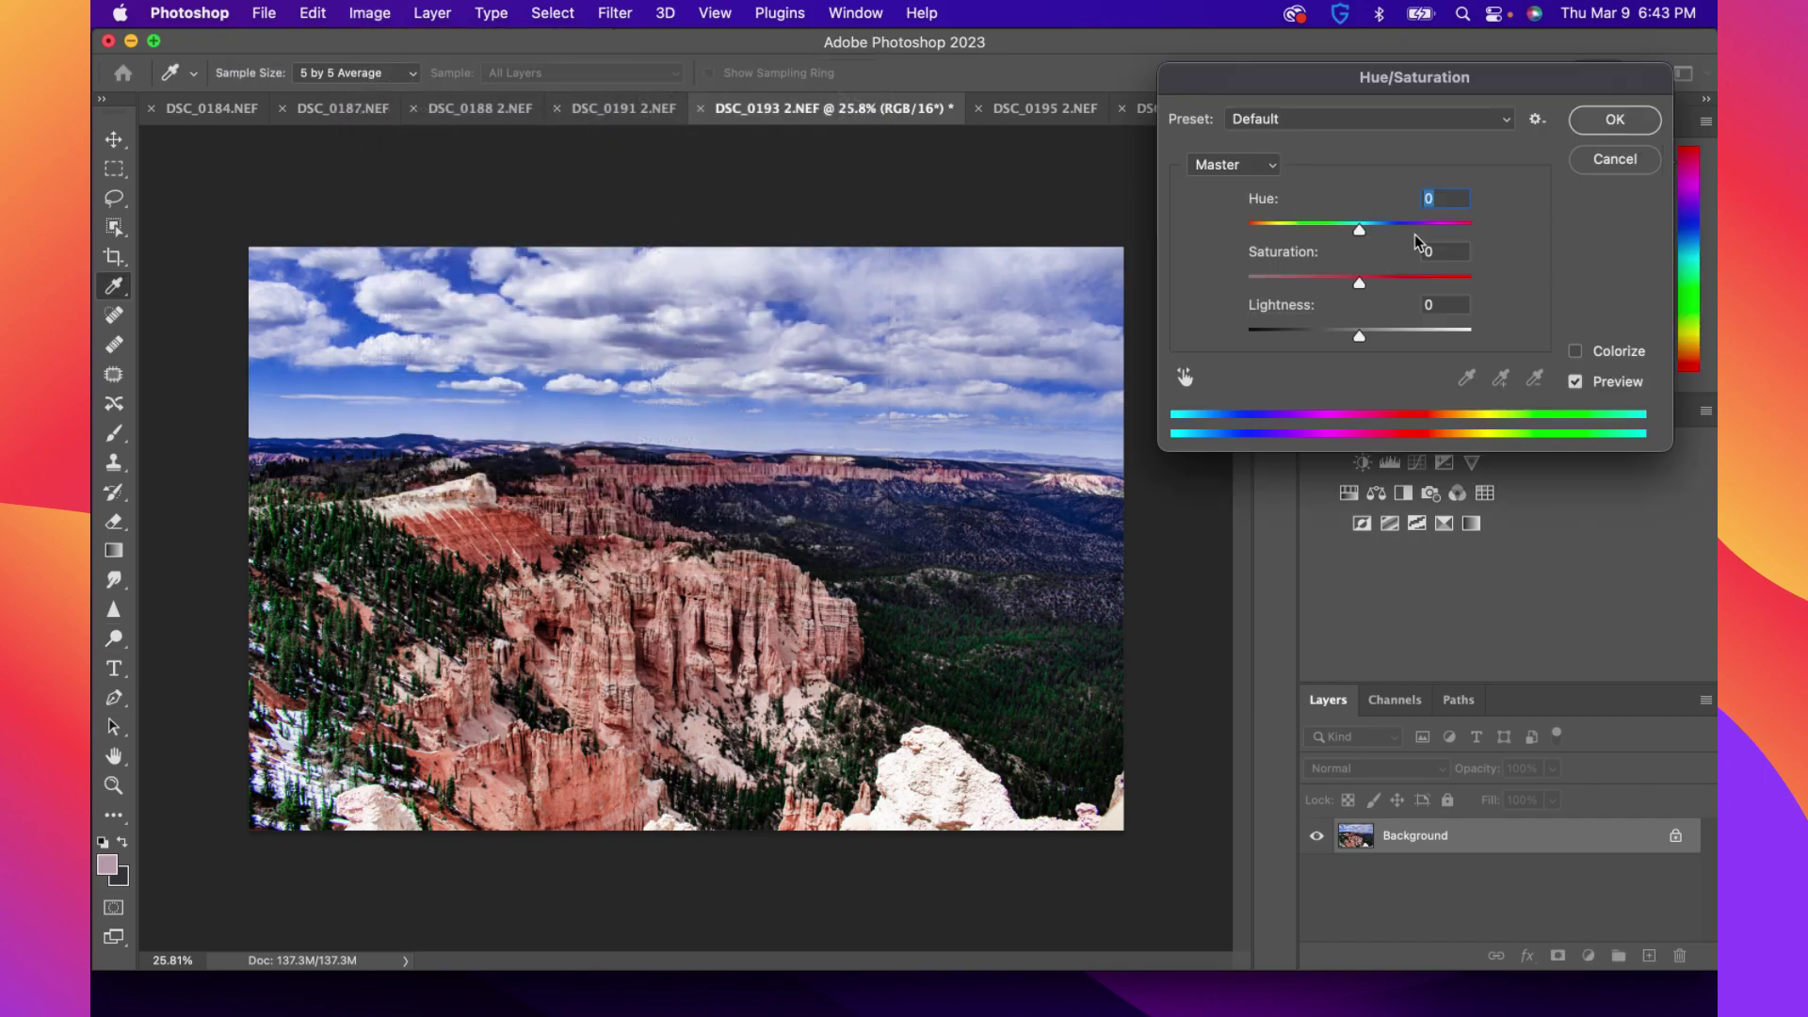
click(1252, 168)
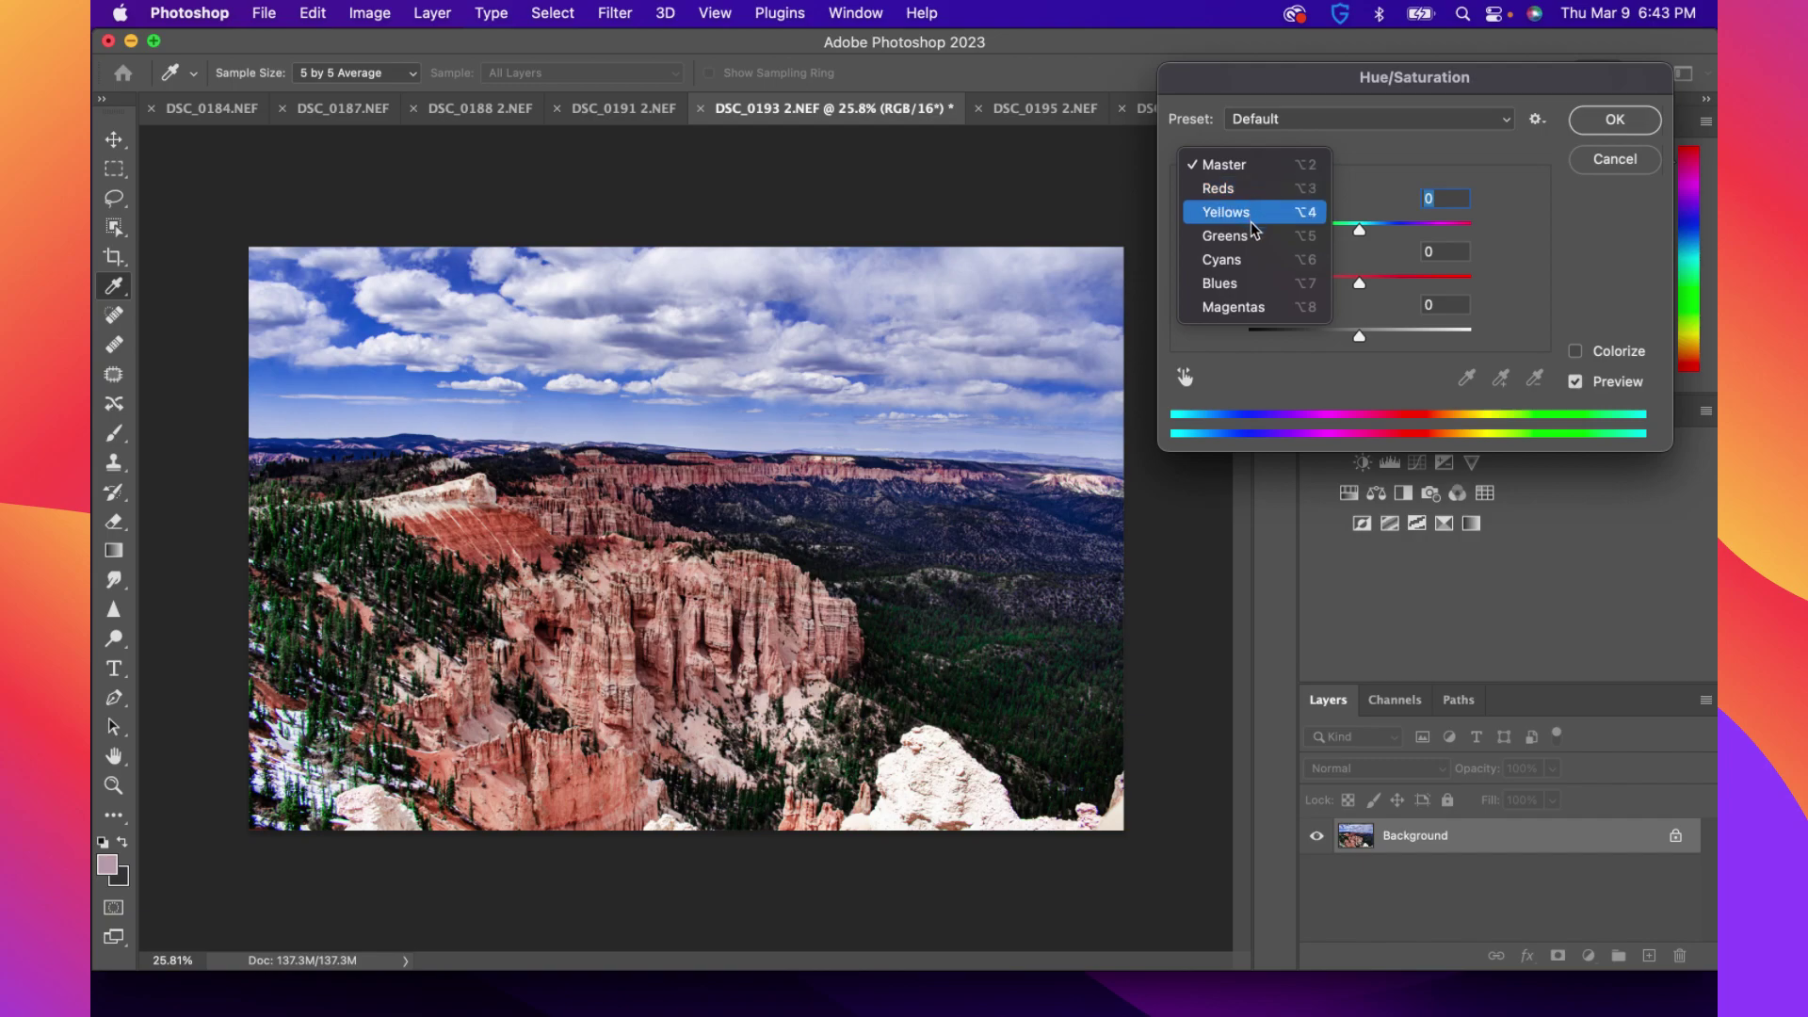
click(1242, 303)
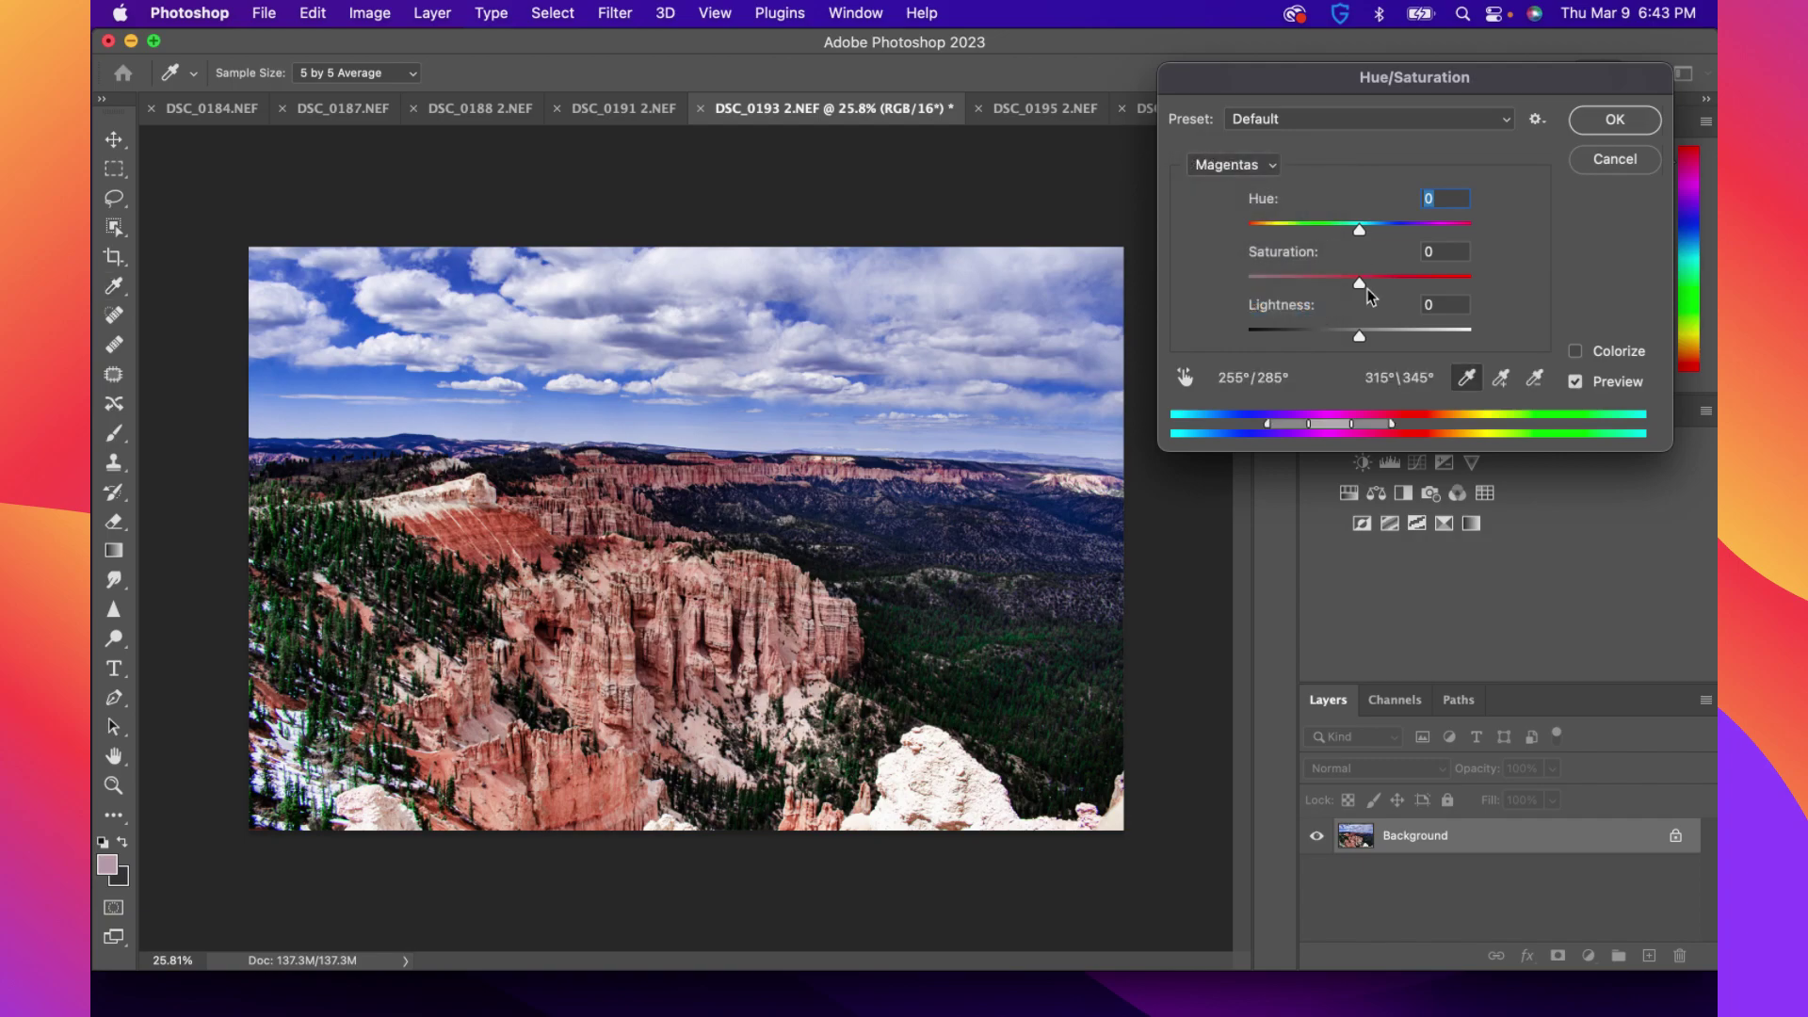
mouse_move(1361, 282)
mouse_down()
mouse_move(1319, 283)
mouse_move(1437, 282)
mouse_move(1308, 278)
mouse_move(1407, 279)
mouse_move(1343, 278)
mouse_up()
click(1607, 117)
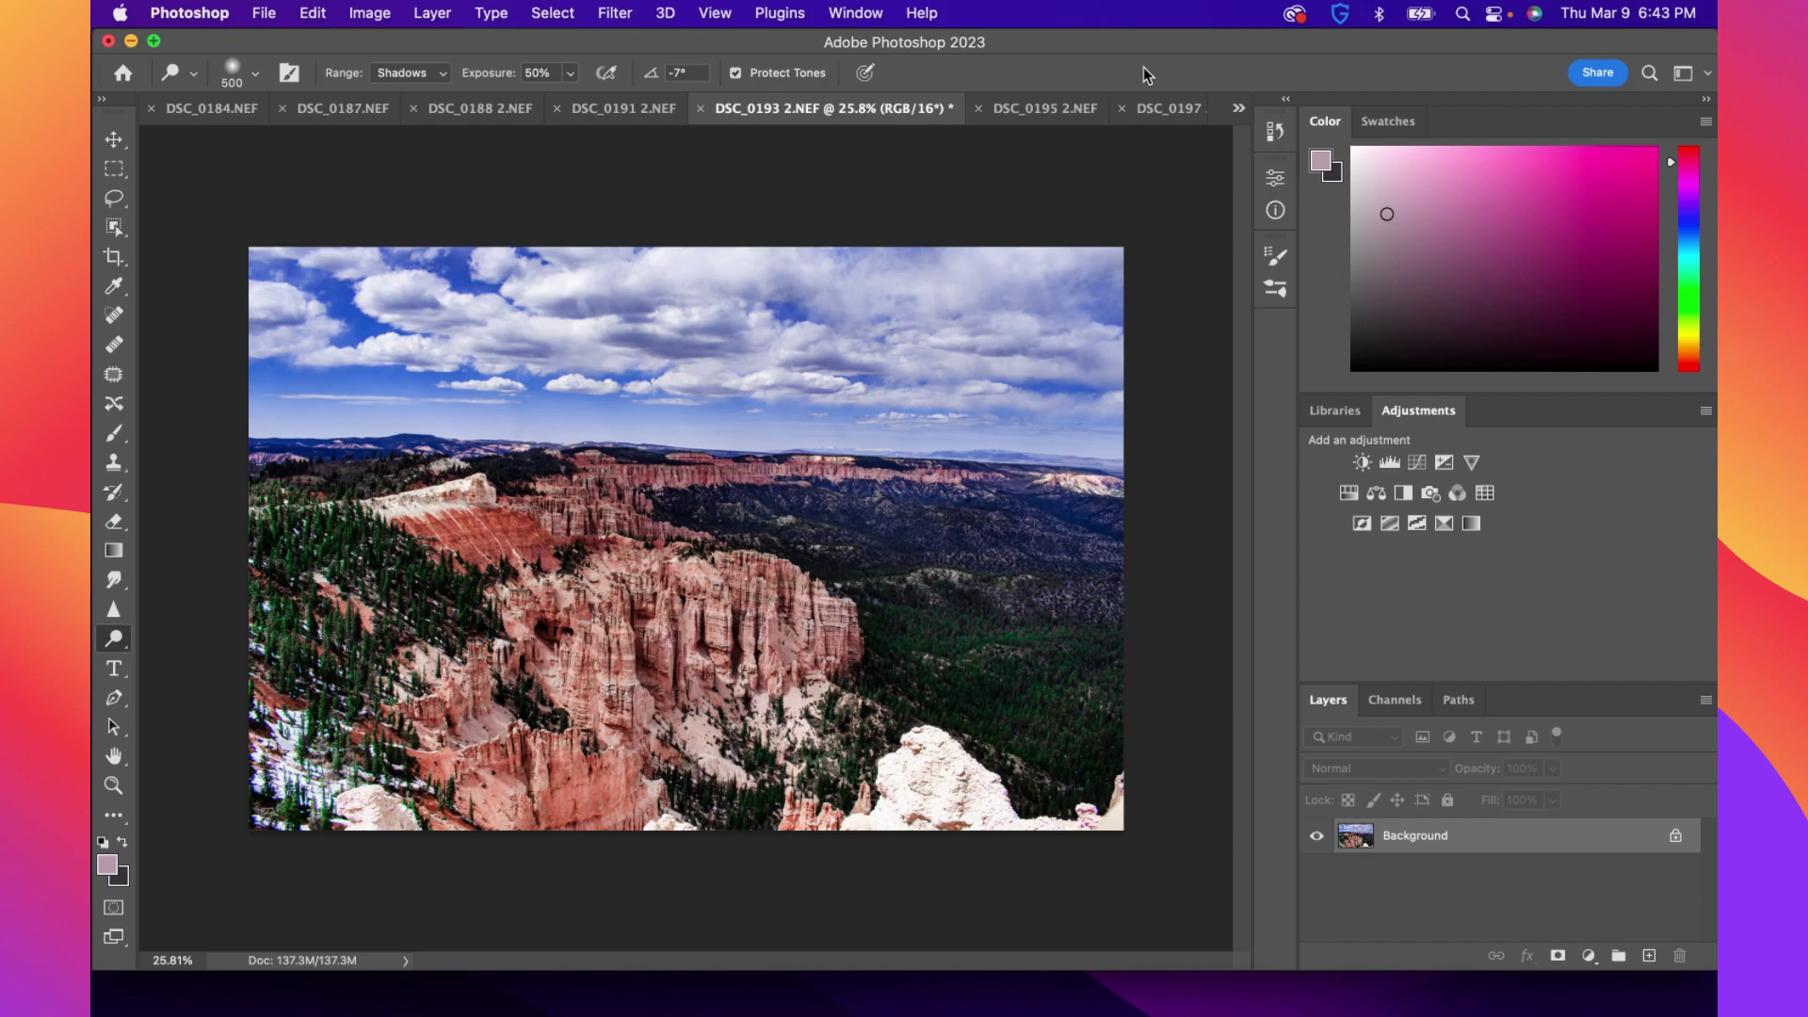
In DSC_0195 2.NEF, try burning the midtones of the red cliffs with size 1000 and 20% exposure
click(1060, 105)
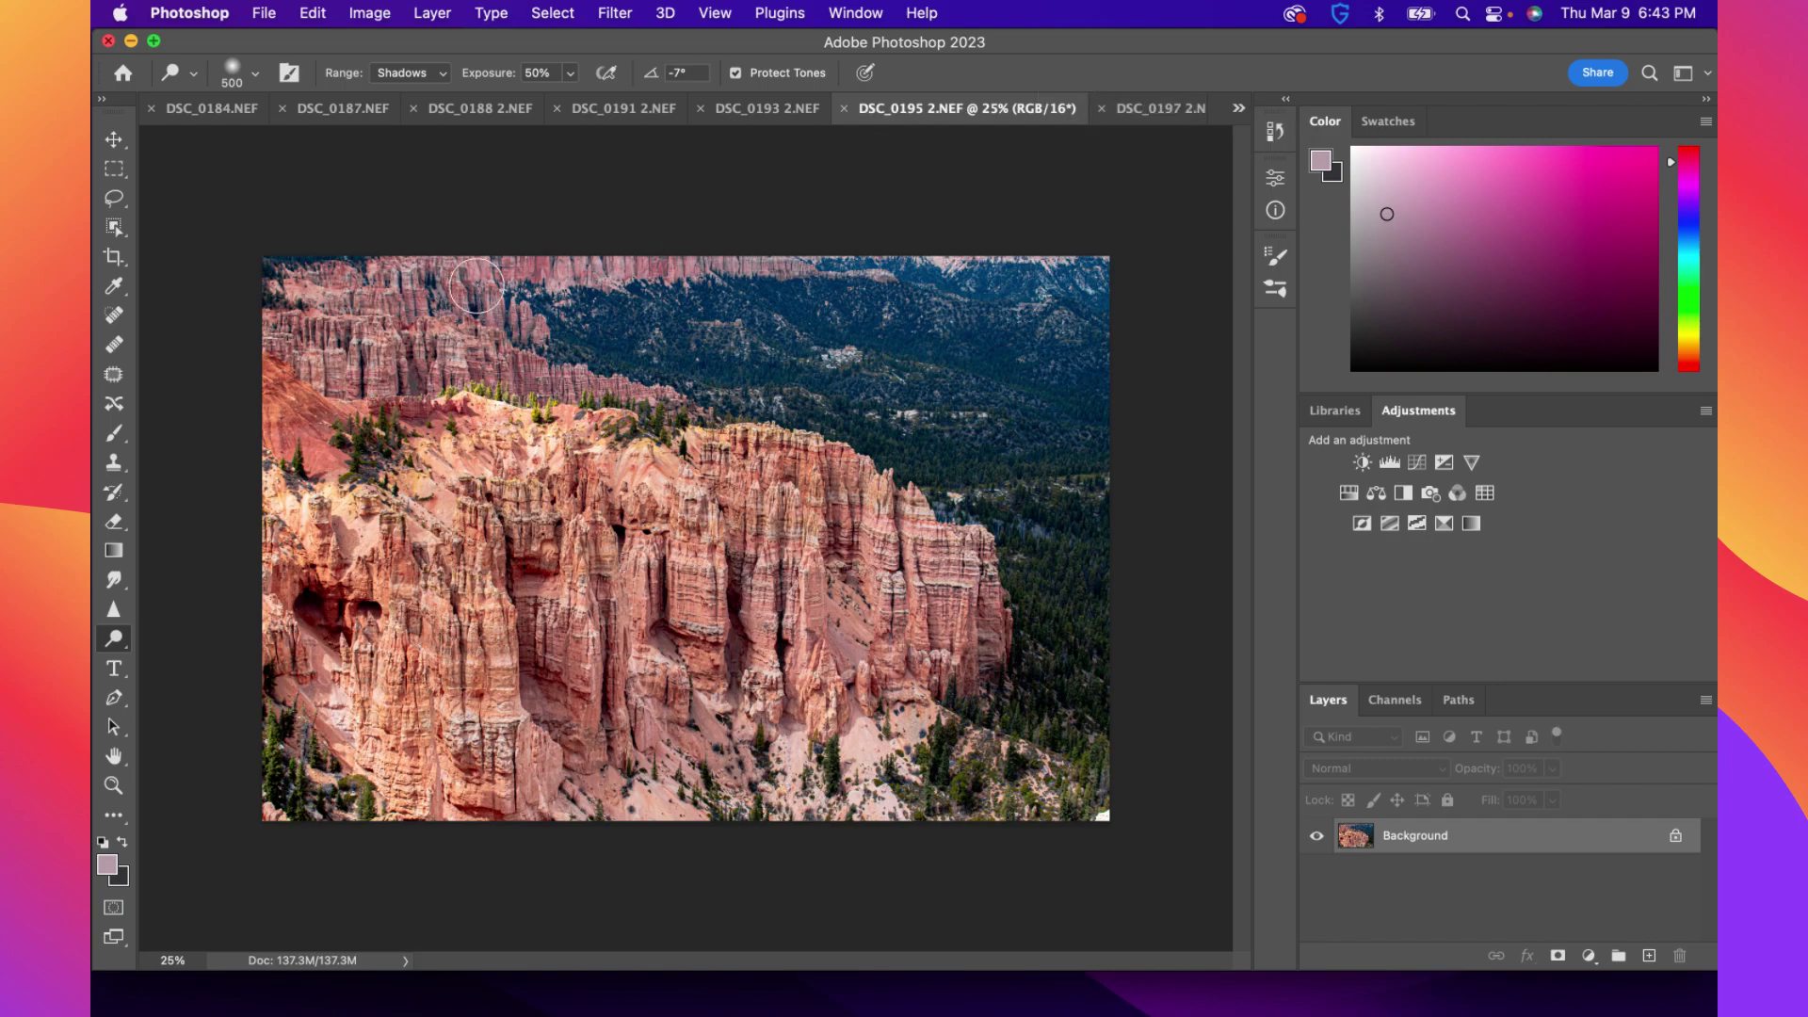
click(114, 639)
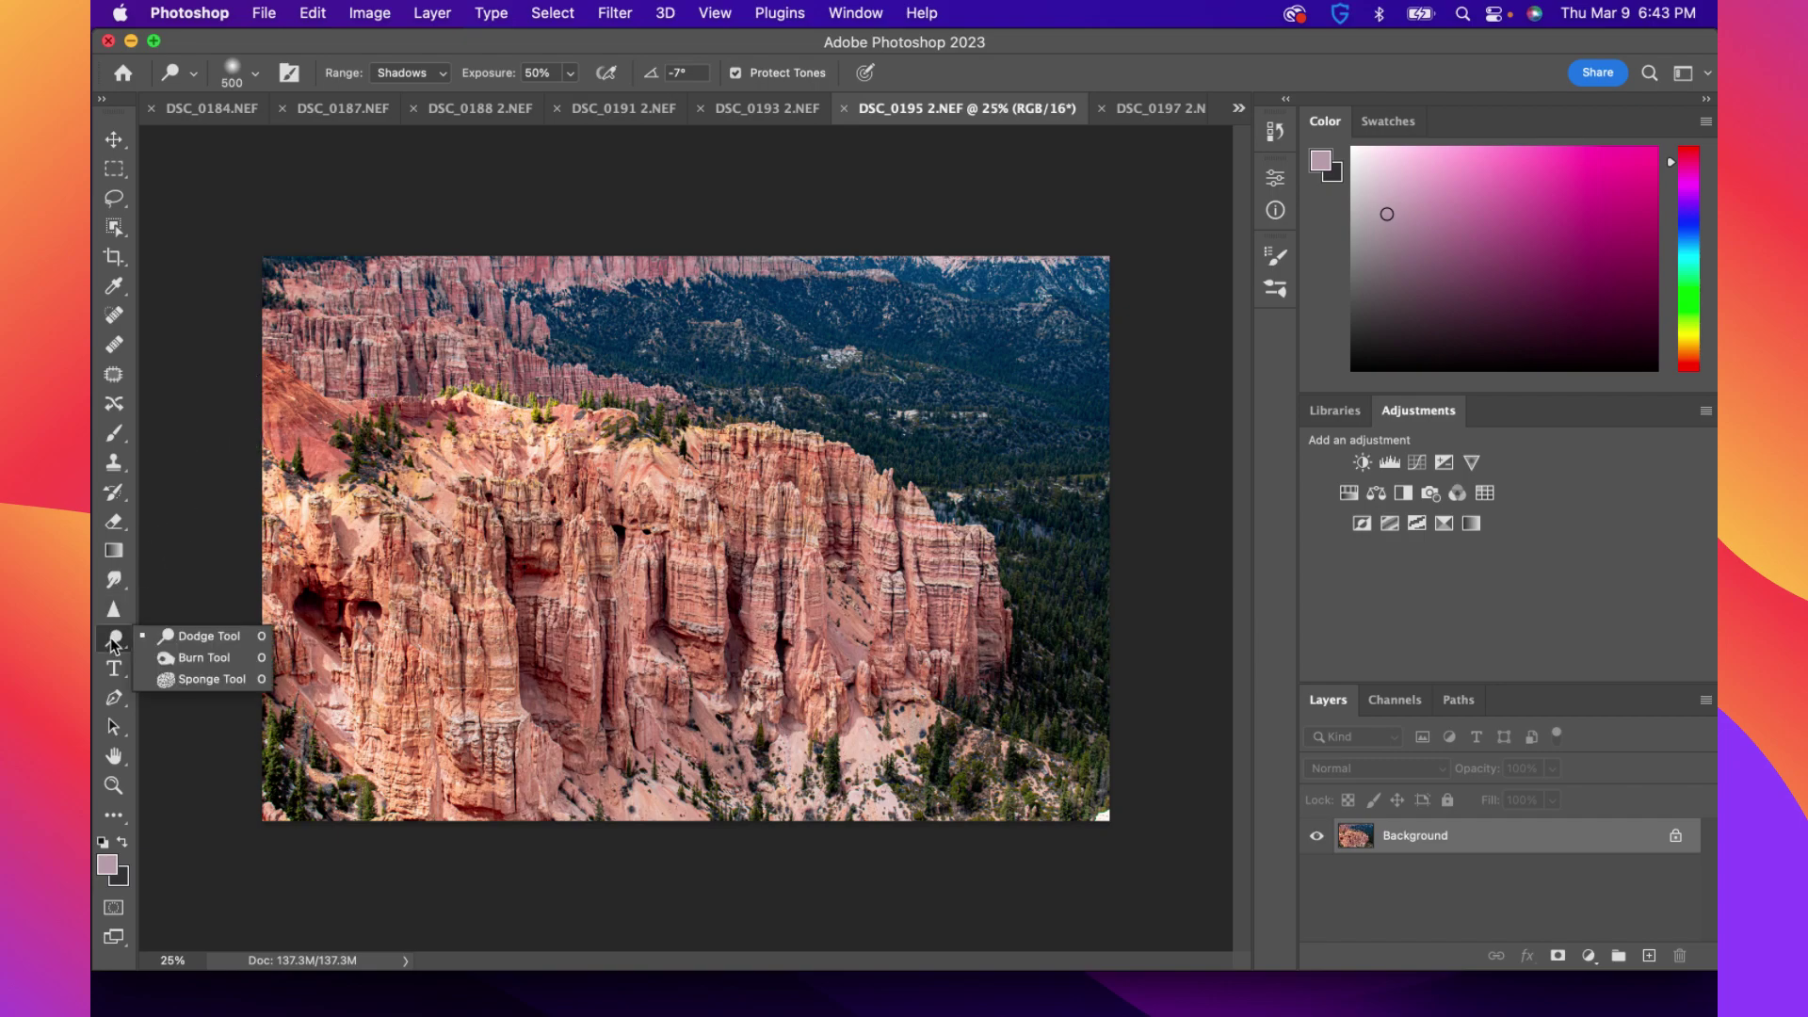
click(188, 654)
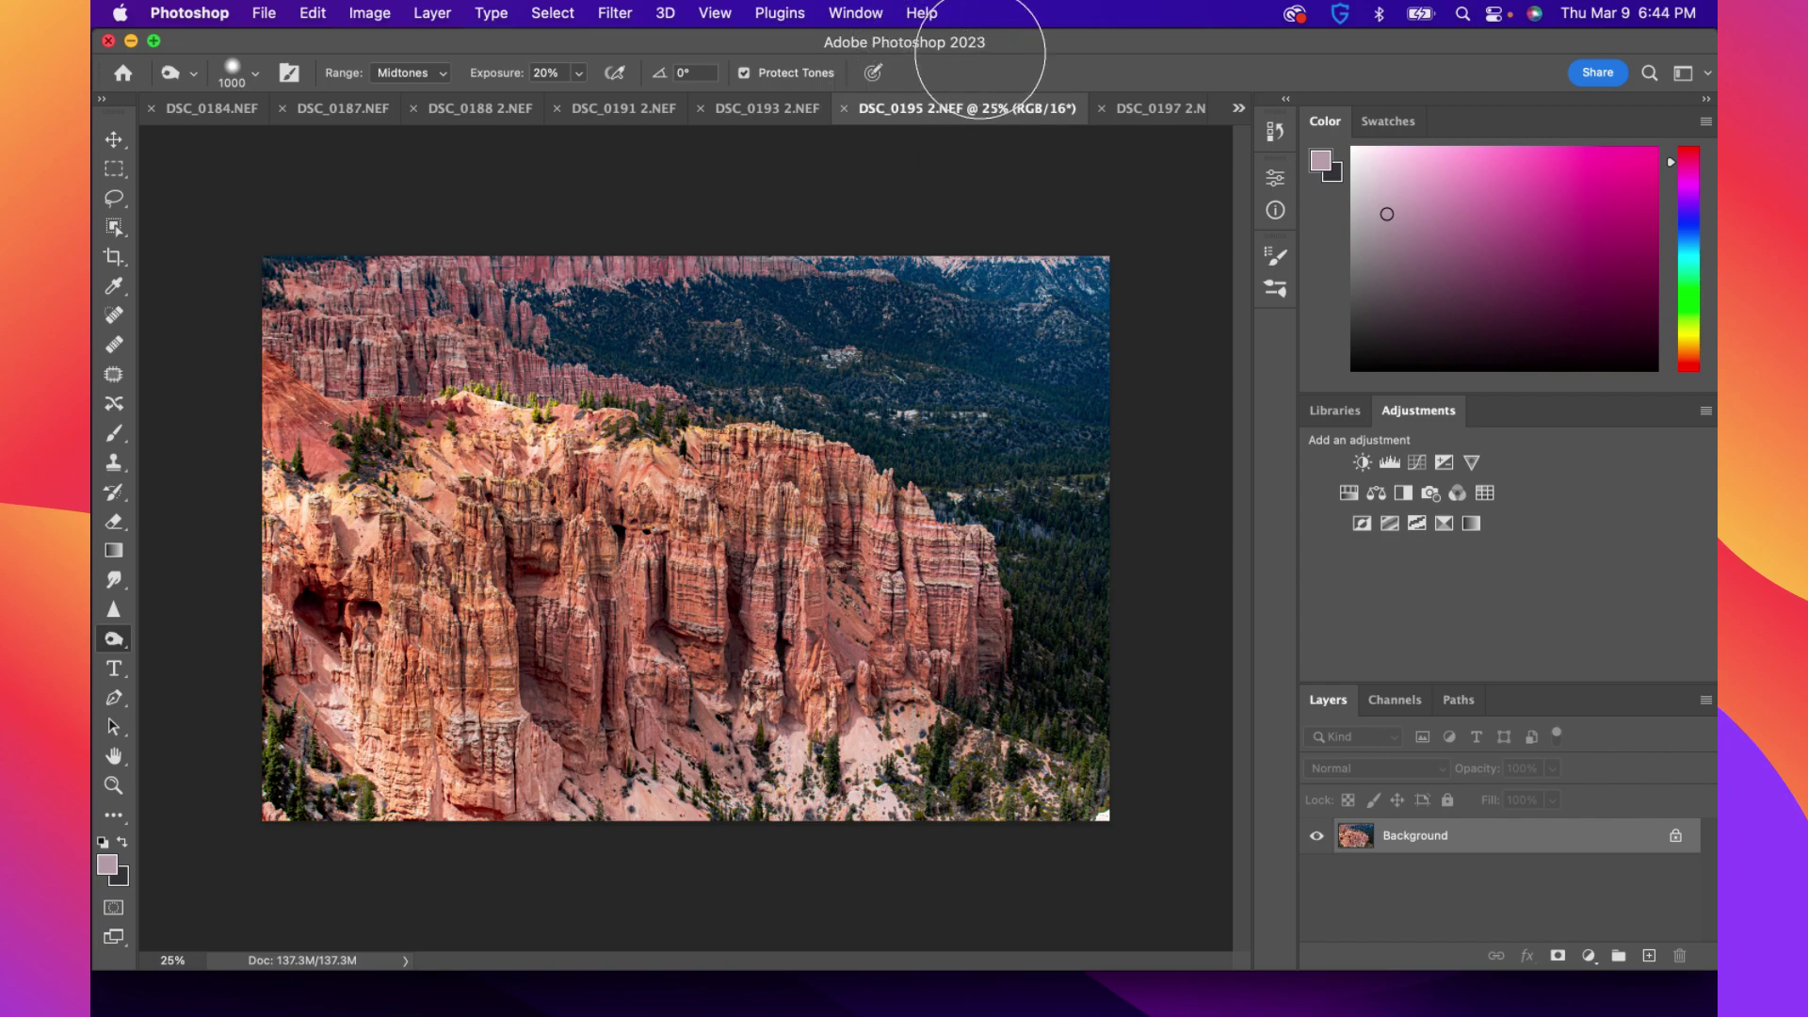
Close DSC_0195 2.NEF without saving its changes and switch to DSC_0197 2.NEF
click(844, 108)
click(900, 454)
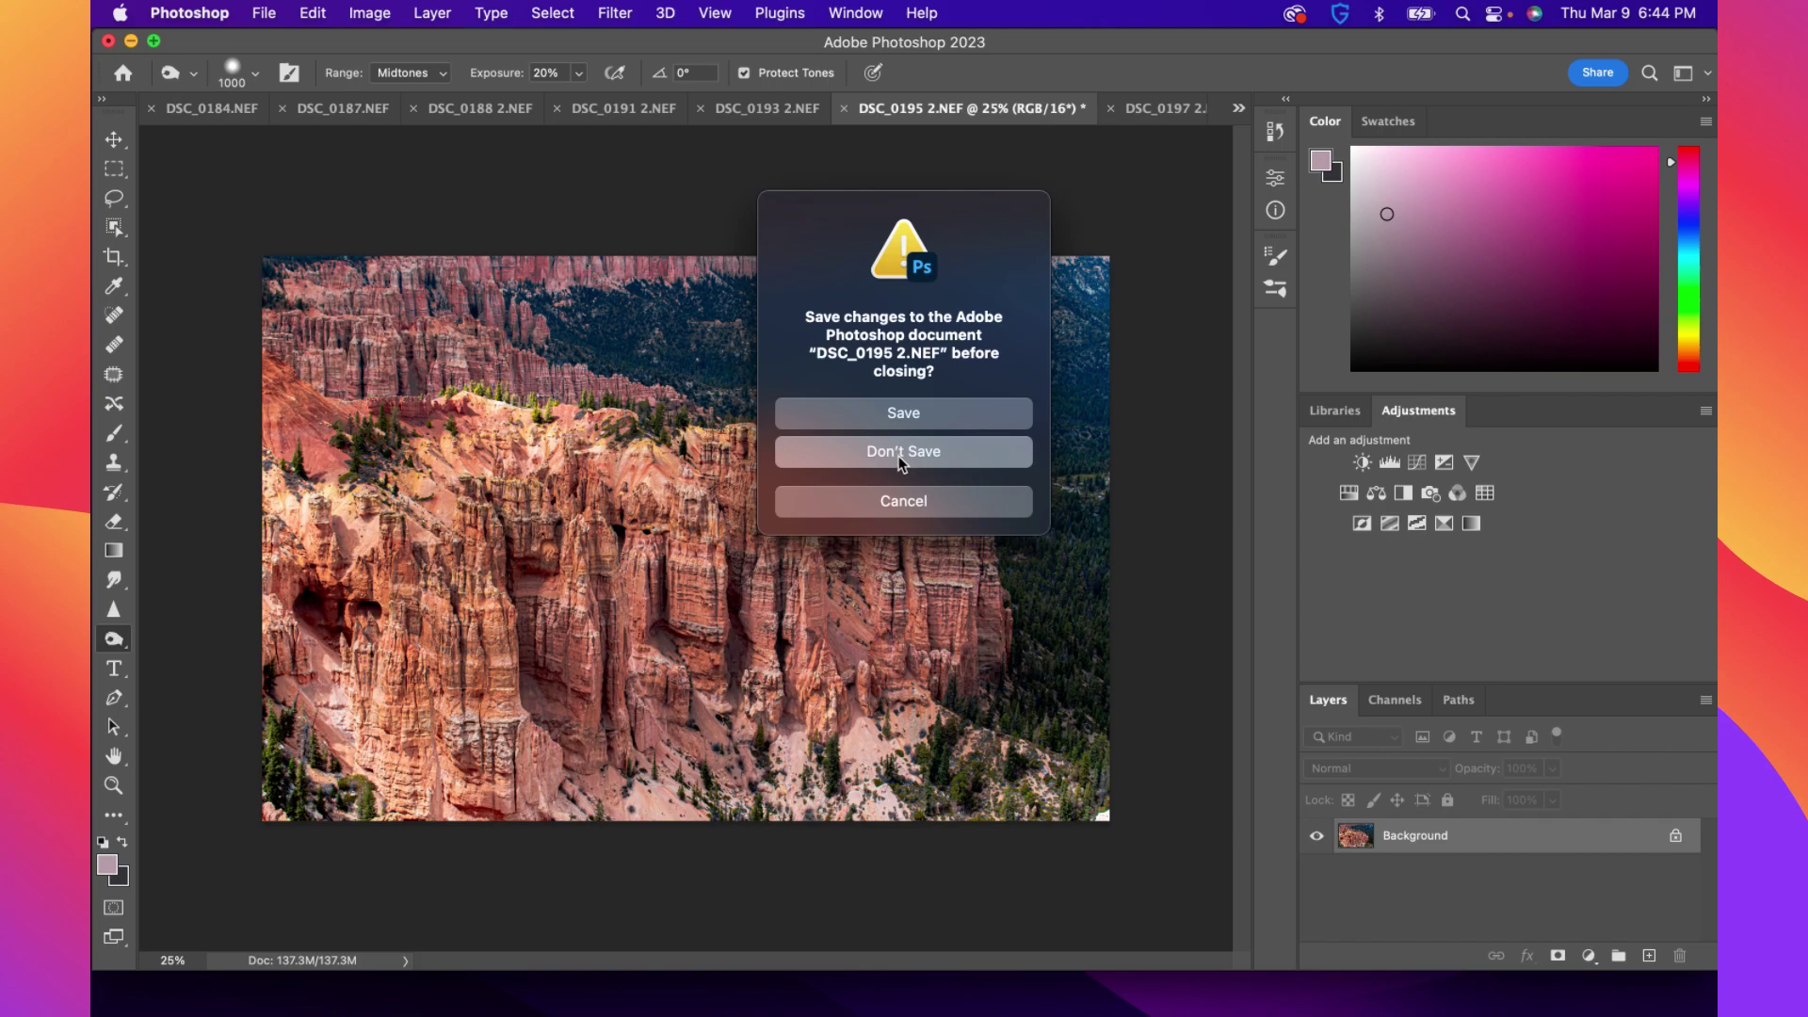
click(1043, 111)
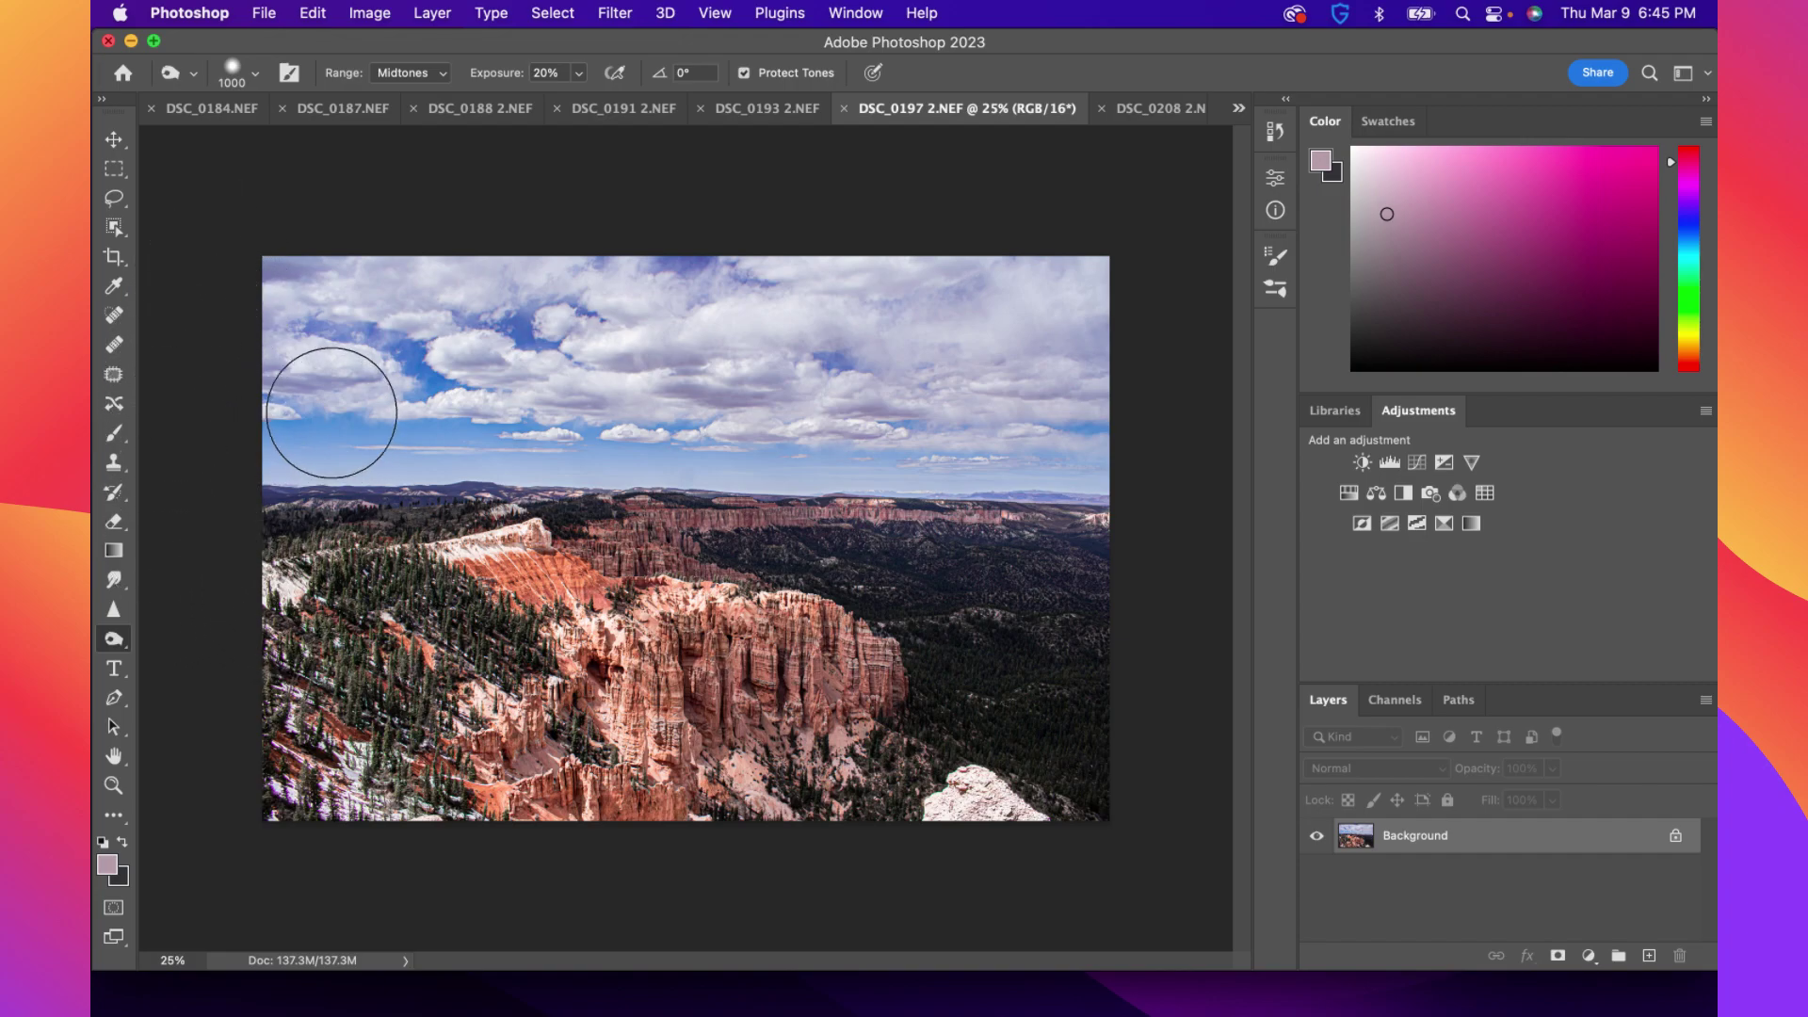
In DSC_0197 2.NEF, try a Hue/Saturation adjustment on the Magentas with saturation -17 and lightness 0
click(370, 13)
mouse_move(387, 76)
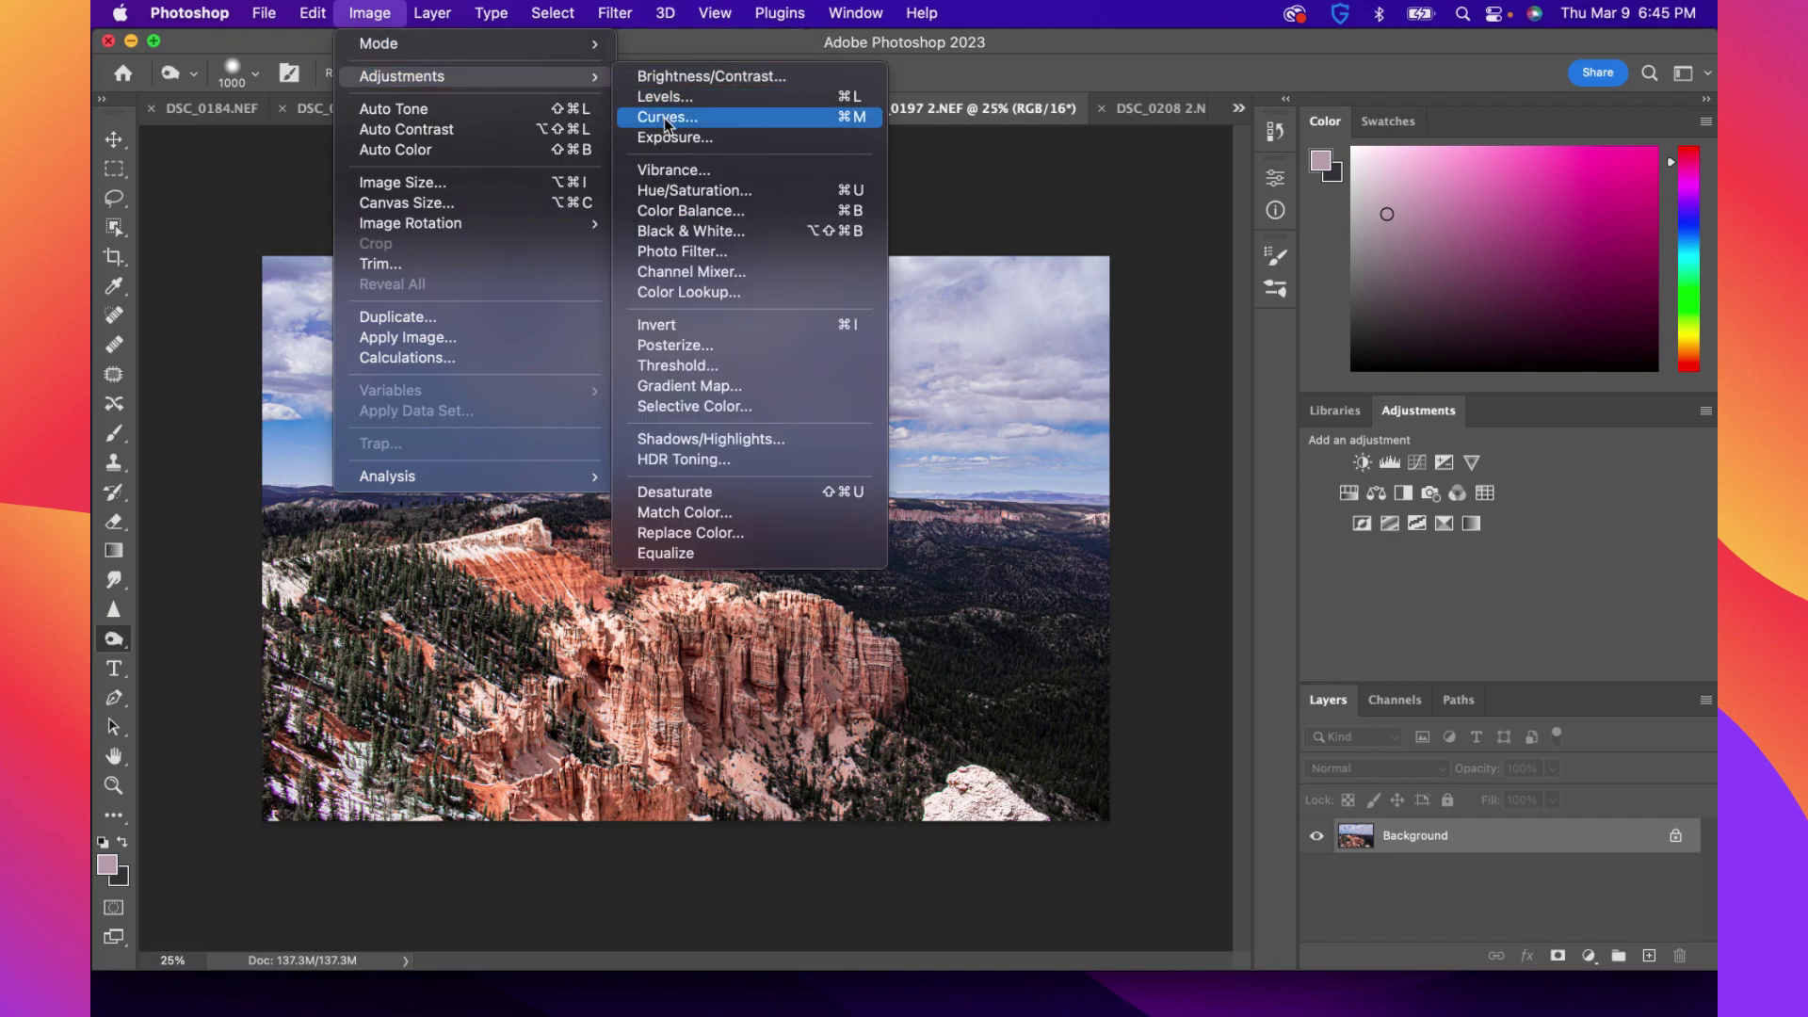
click(702, 190)
click(1225, 167)
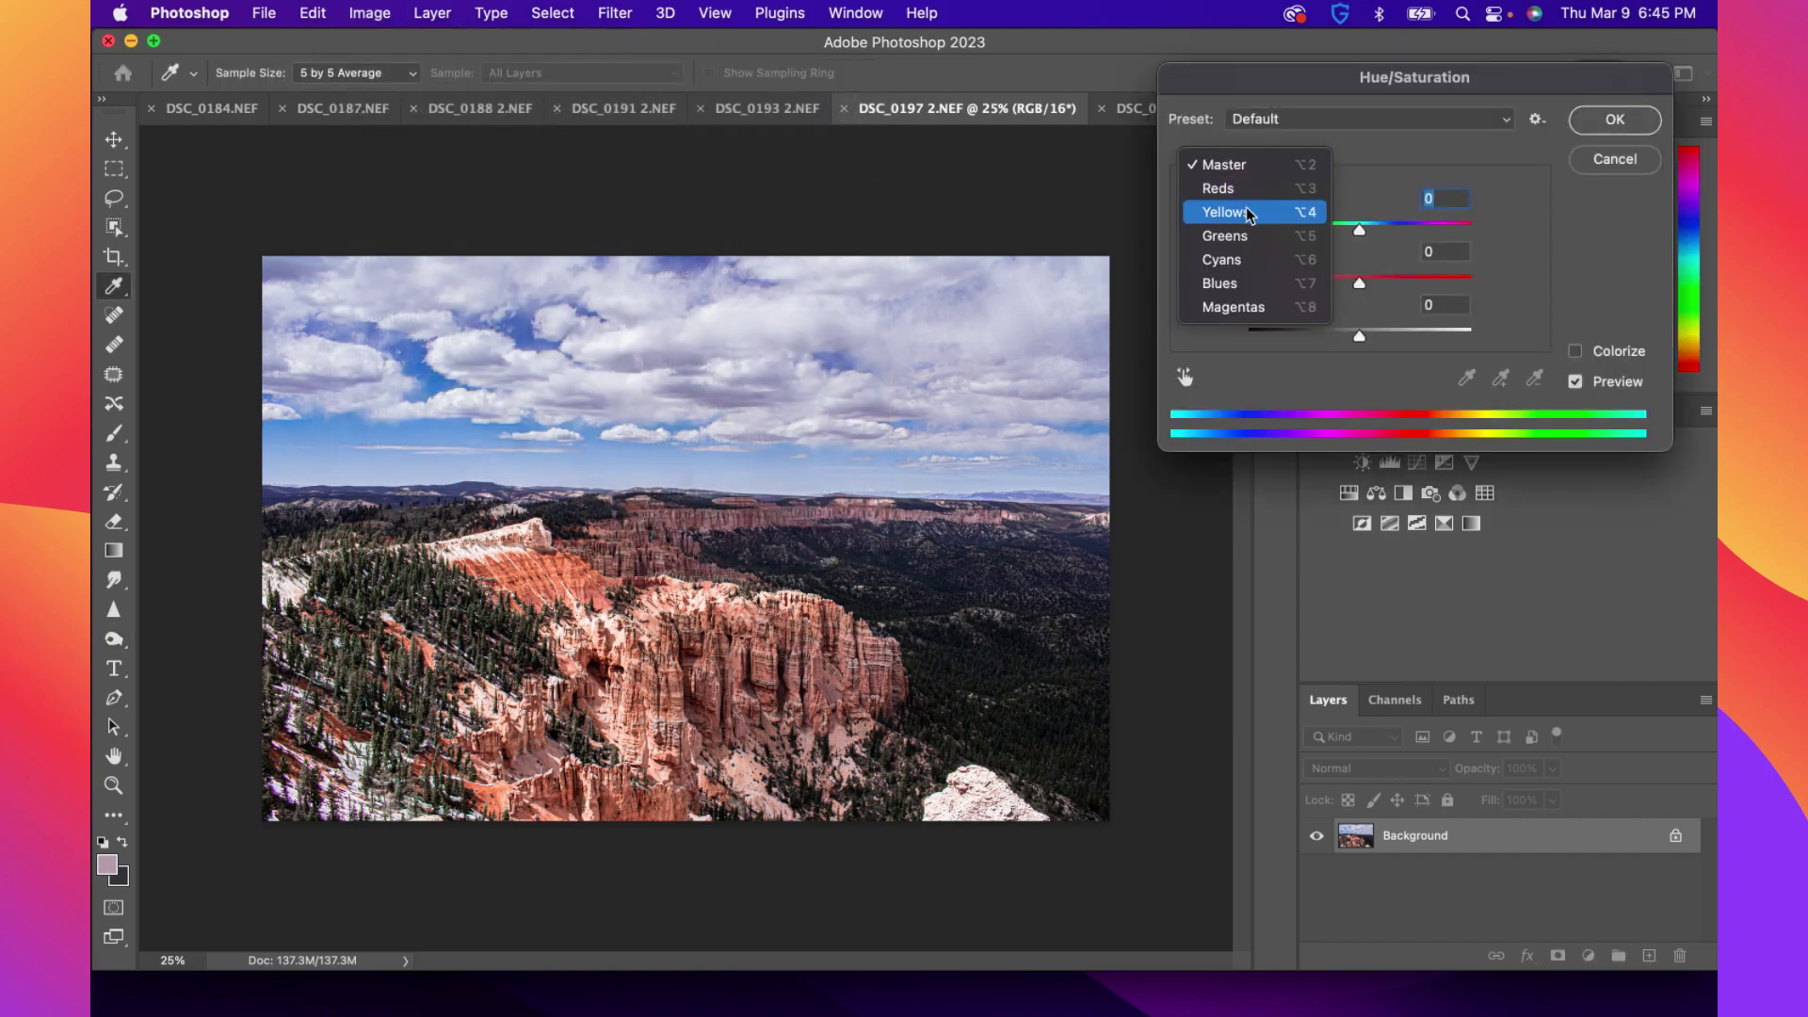
click(1254, 309)
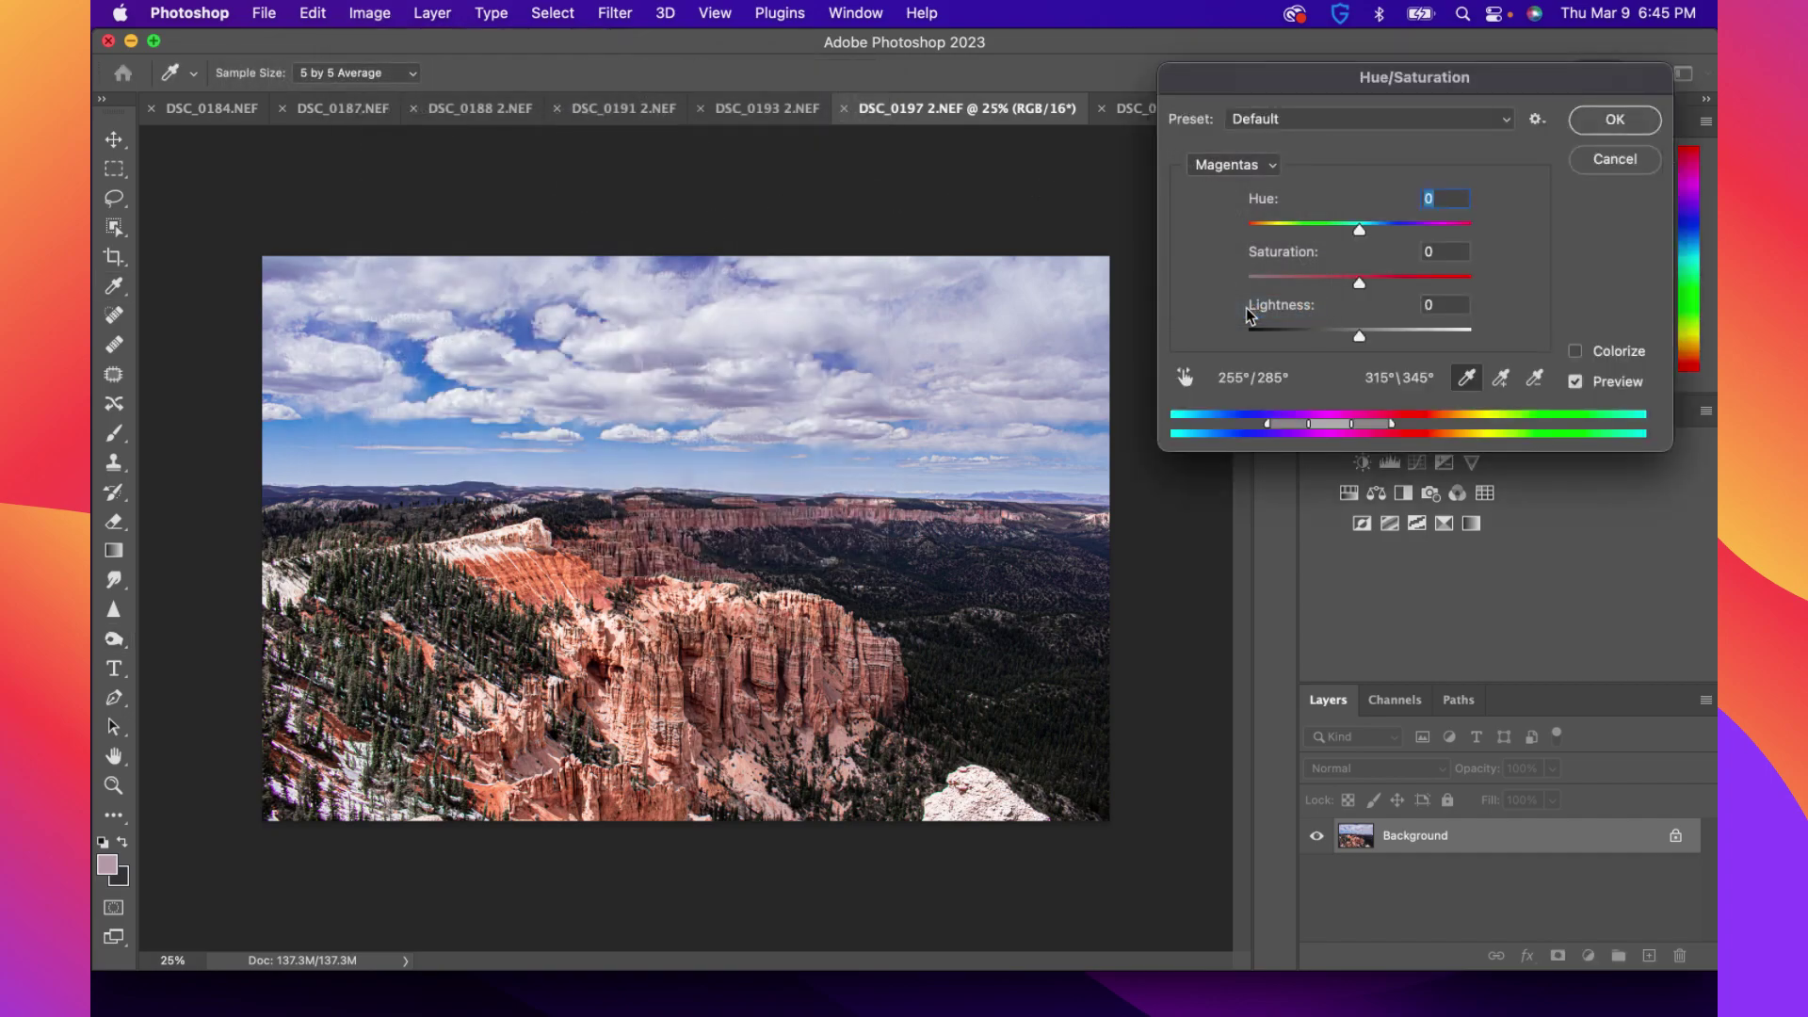
drag(1360, 226, 1398, 229)
mouse_move(1364, 286)
mouse_down()
mouse_move(1447, 286)
mouse_move(1341, 282)
mouse_up()
drag(1361, 335, 1452, 335)
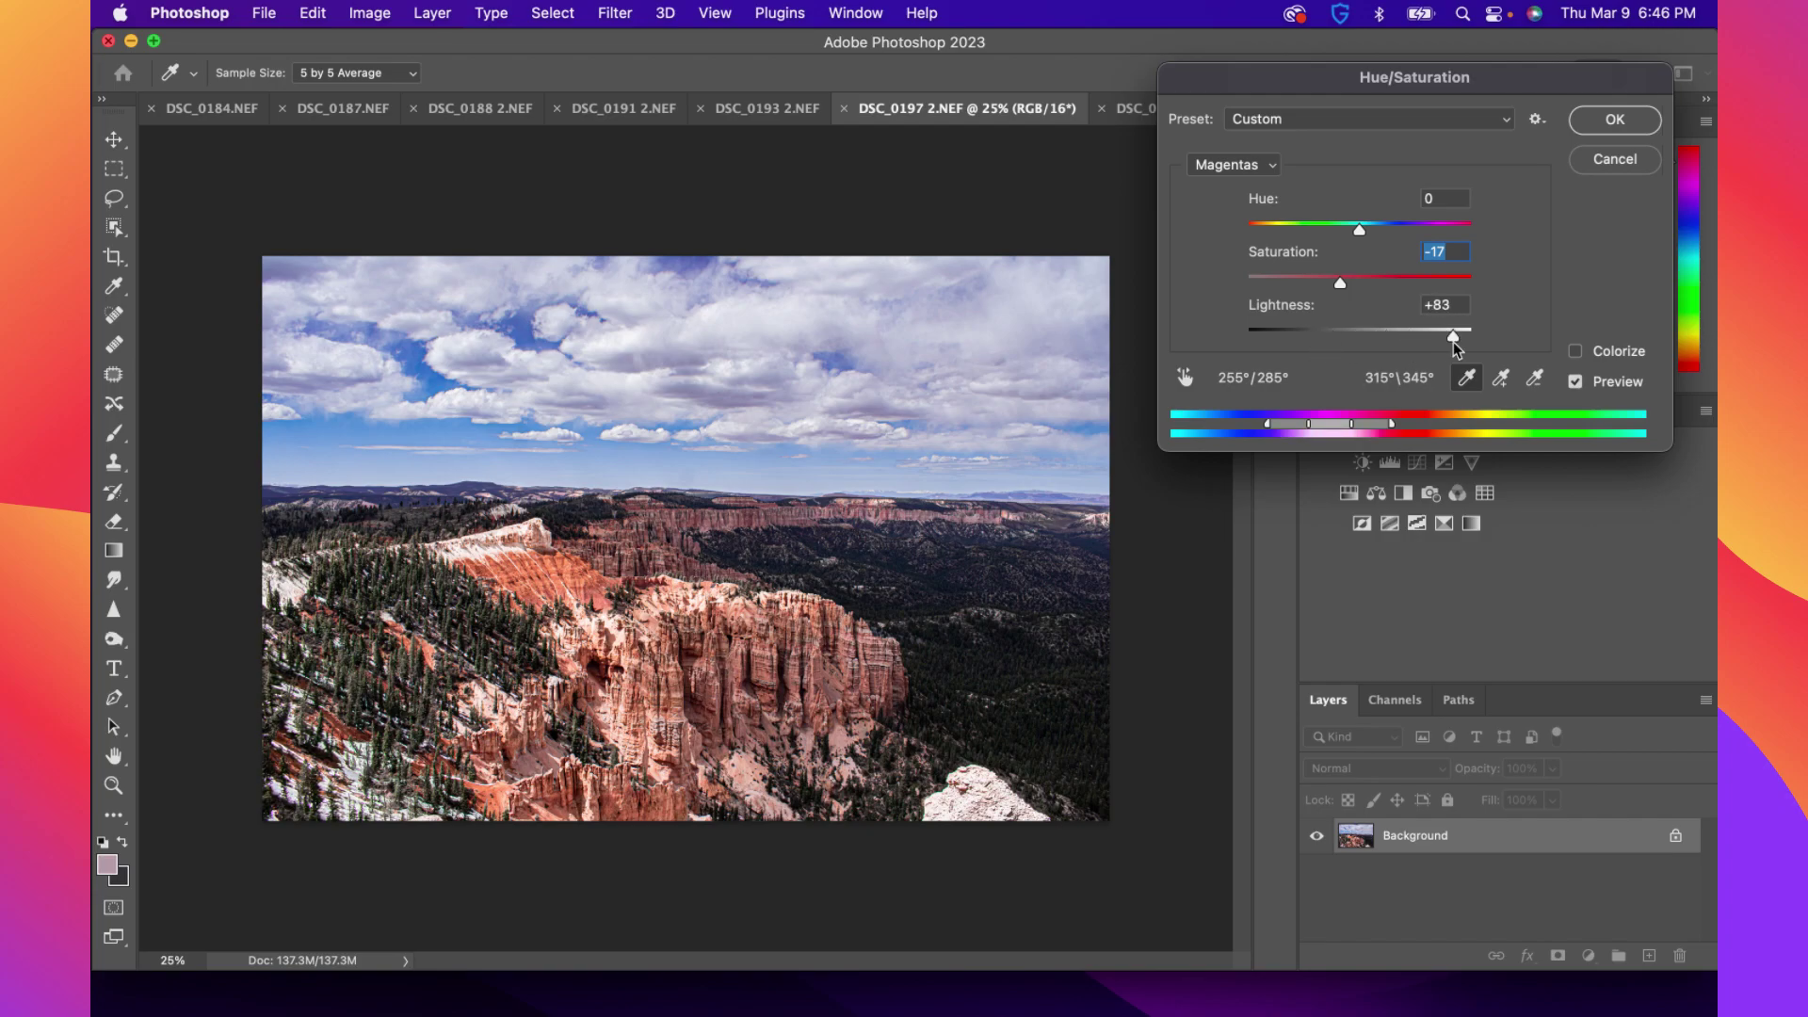
drag(1344, 341, 1471, 345)
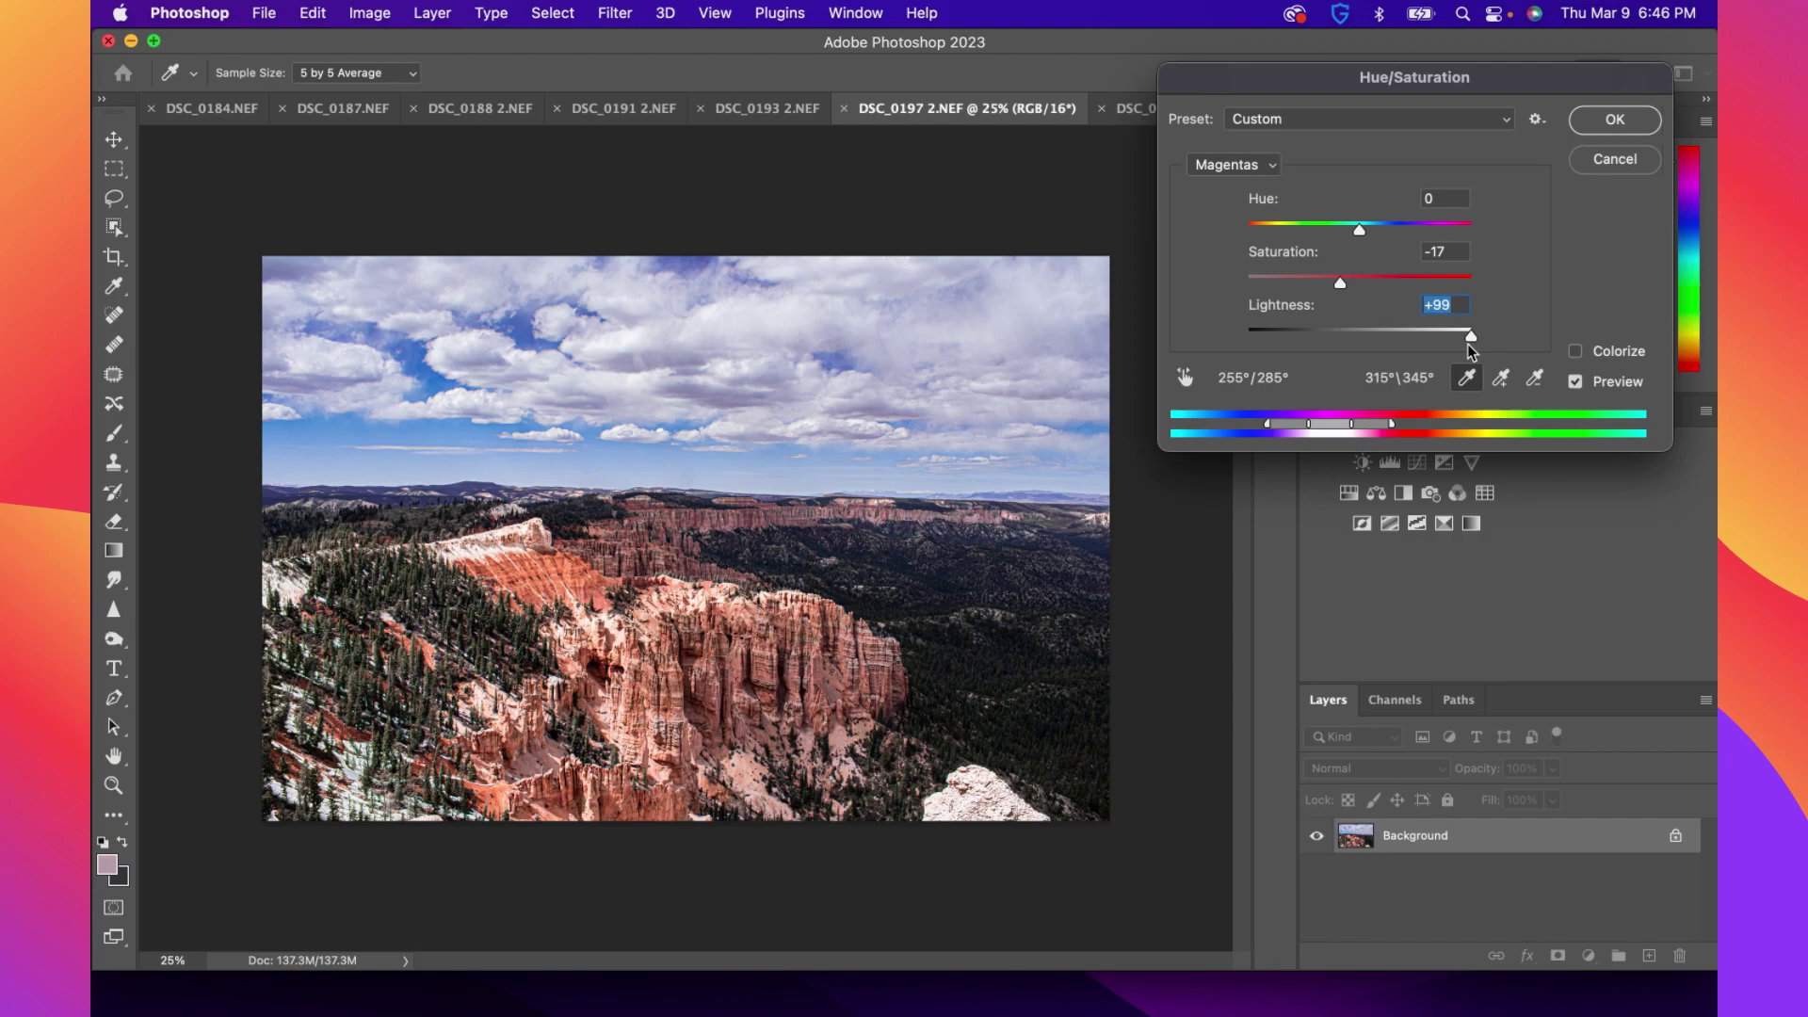
text(0)
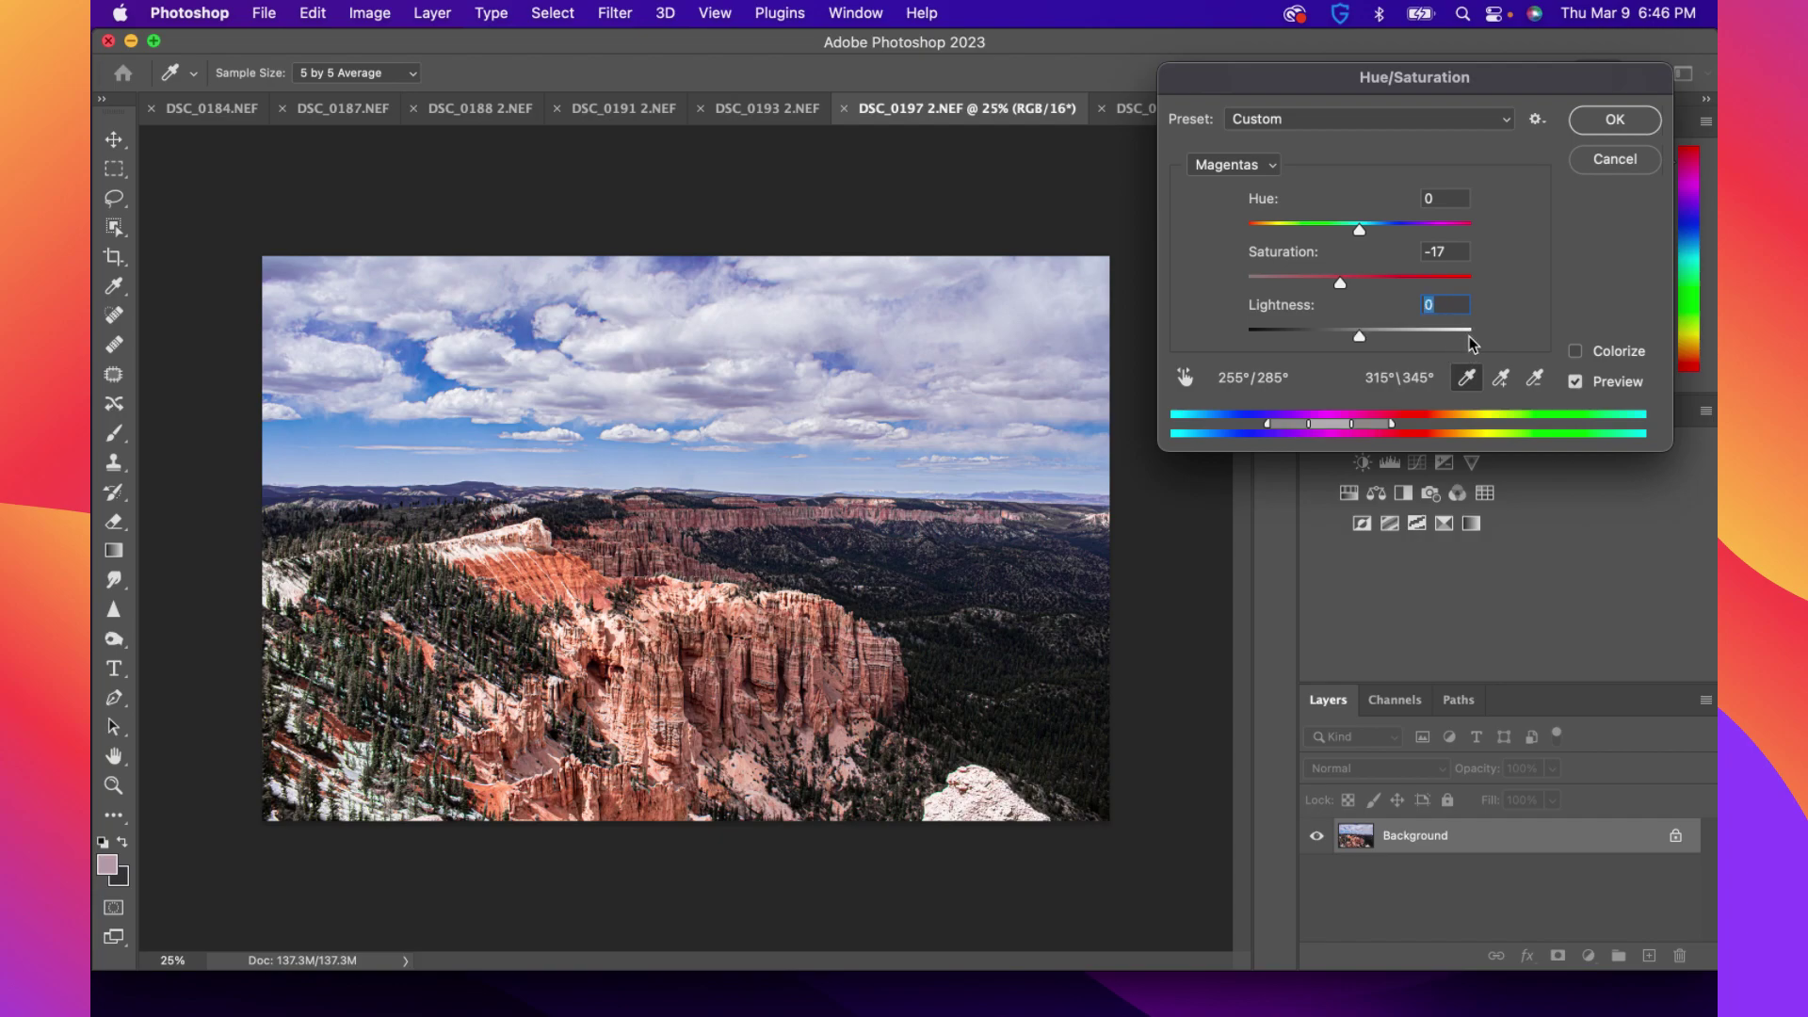
mouse_move(1360, 230)
mouse_down()
mouse_move(1308, 230)
mouse_move(1428, 229)
mouse_move(1356, 230)
mouse_up()
Try the Yellows at hue -36, saturation -6 and lightness +72, compare with the original, and cancel the Hue/Saturation adjustment
click(1253, 169)
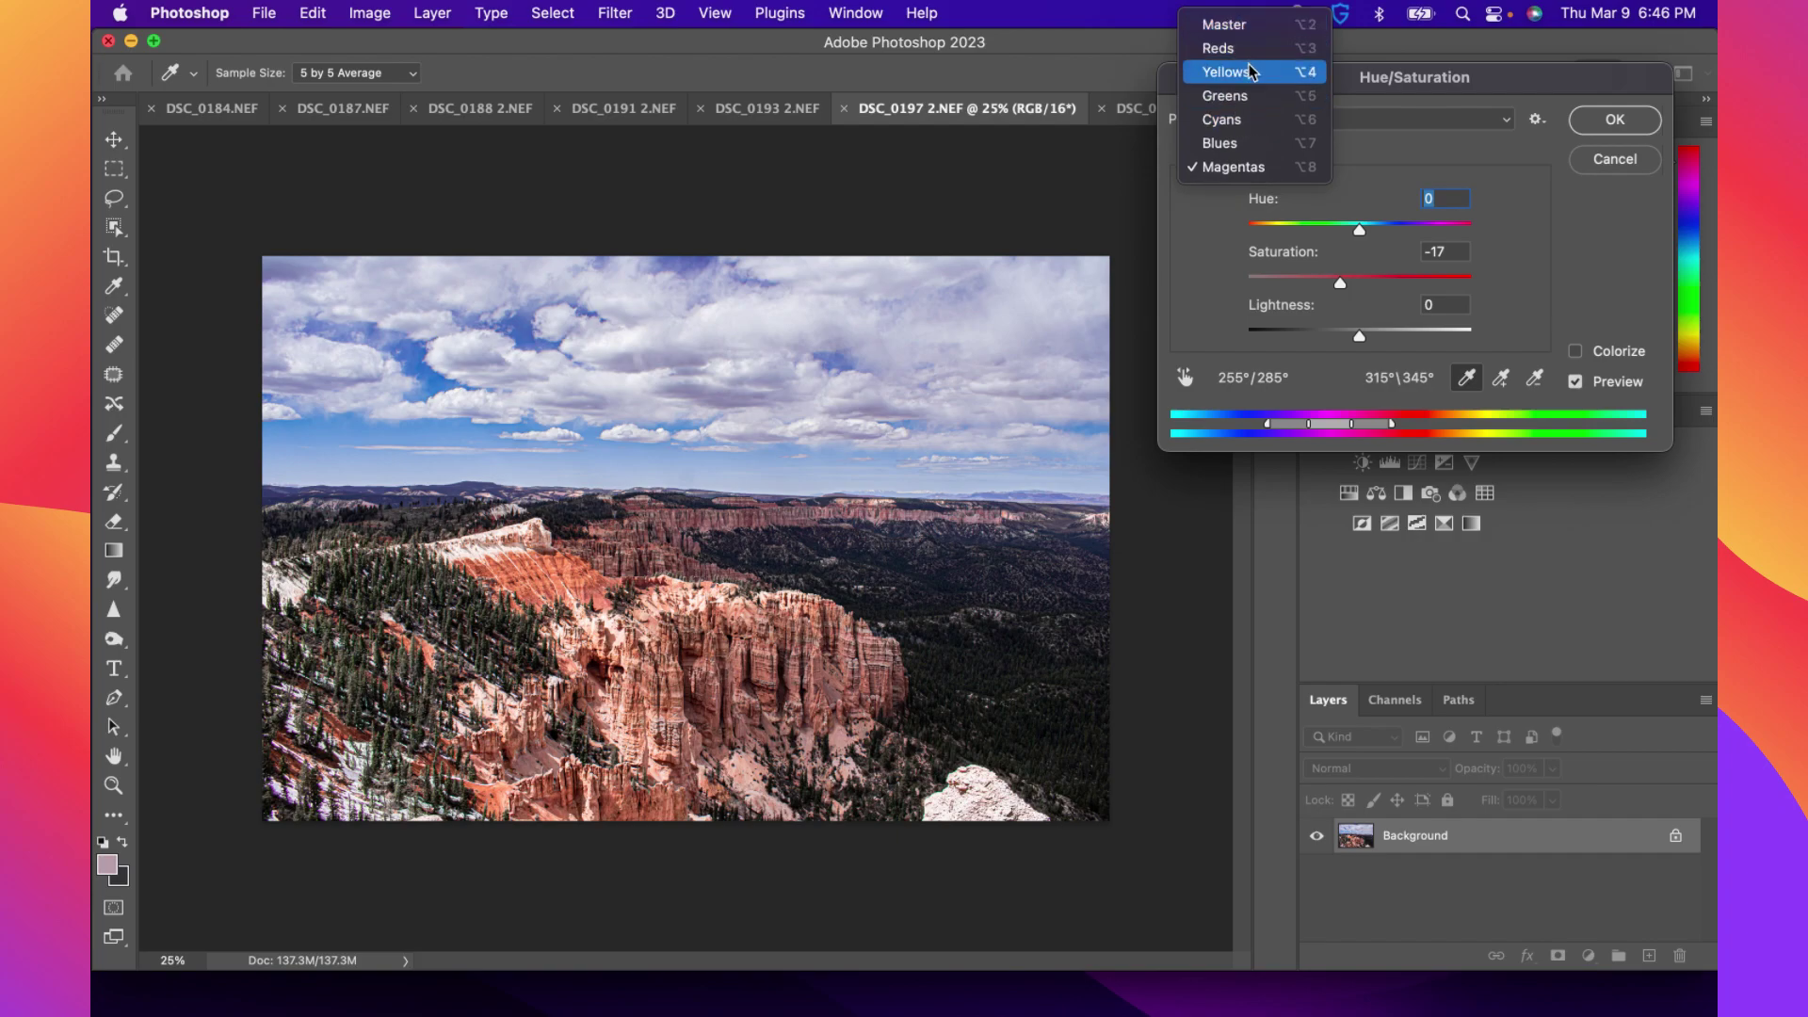
click(1262, 76)
drag(1359, 283, 1441, 337)
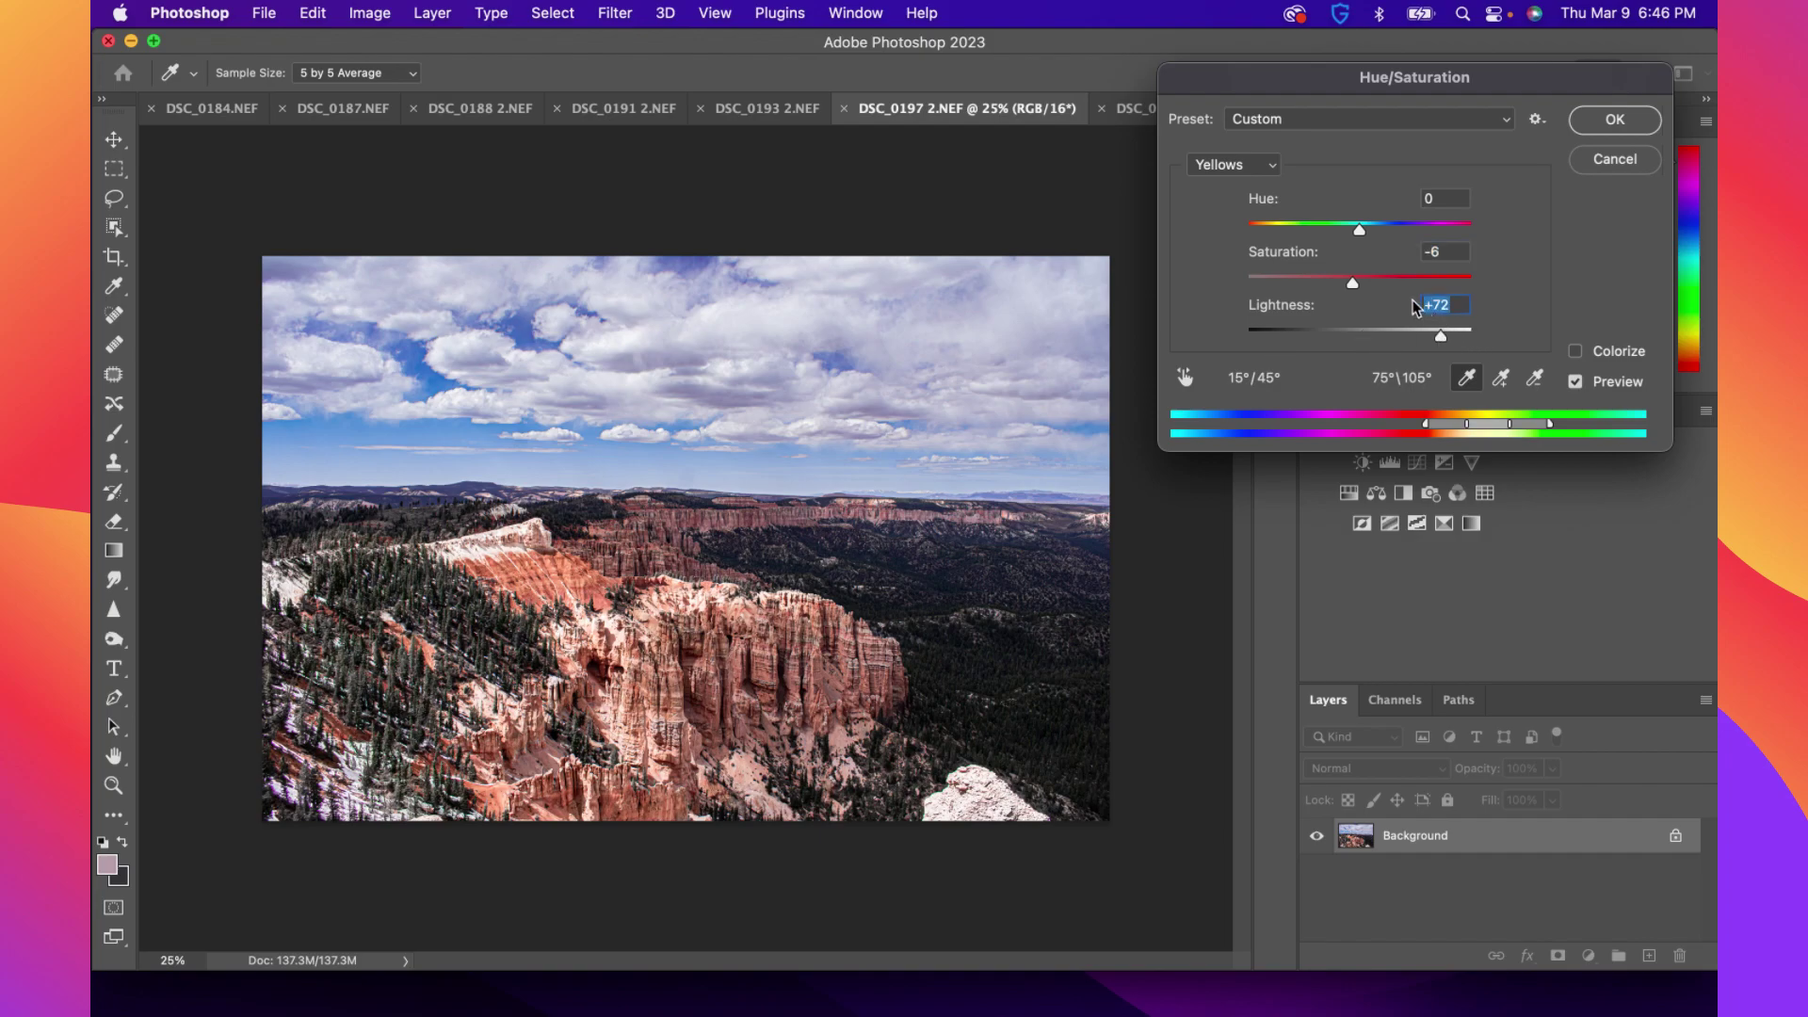
drag(1359, 229, 1319, 250)
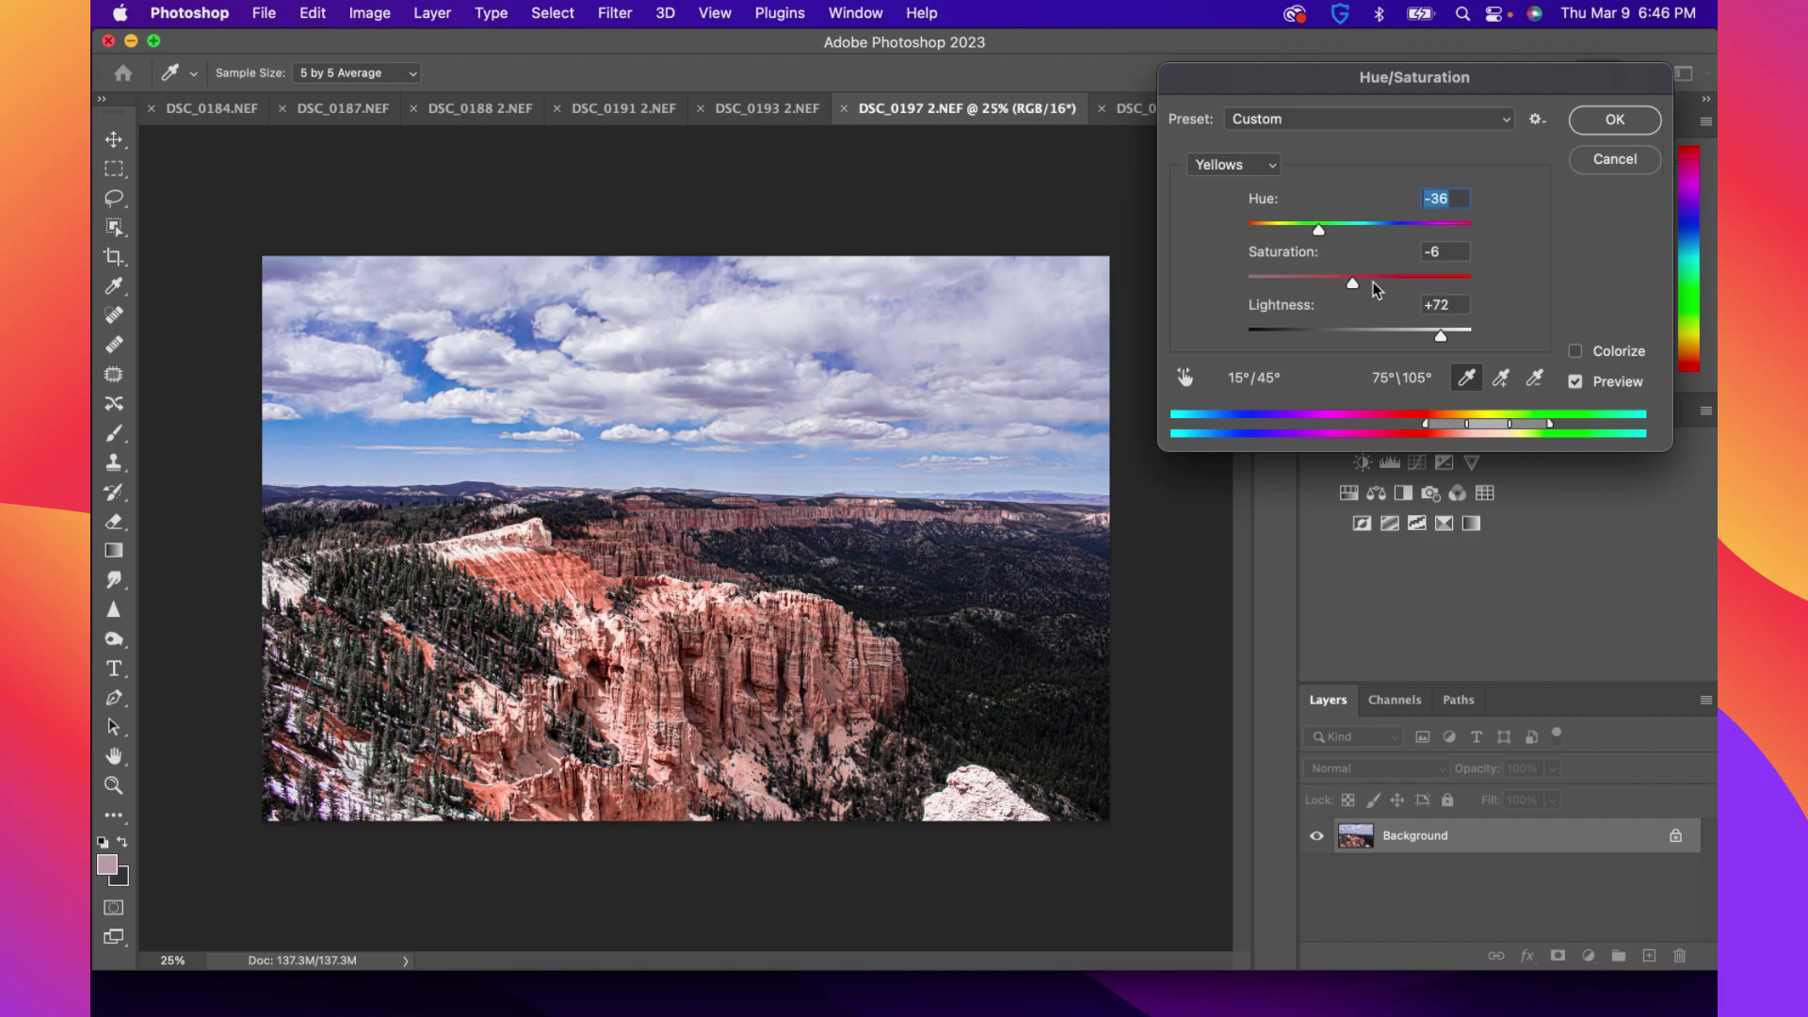
click(1575, 383)
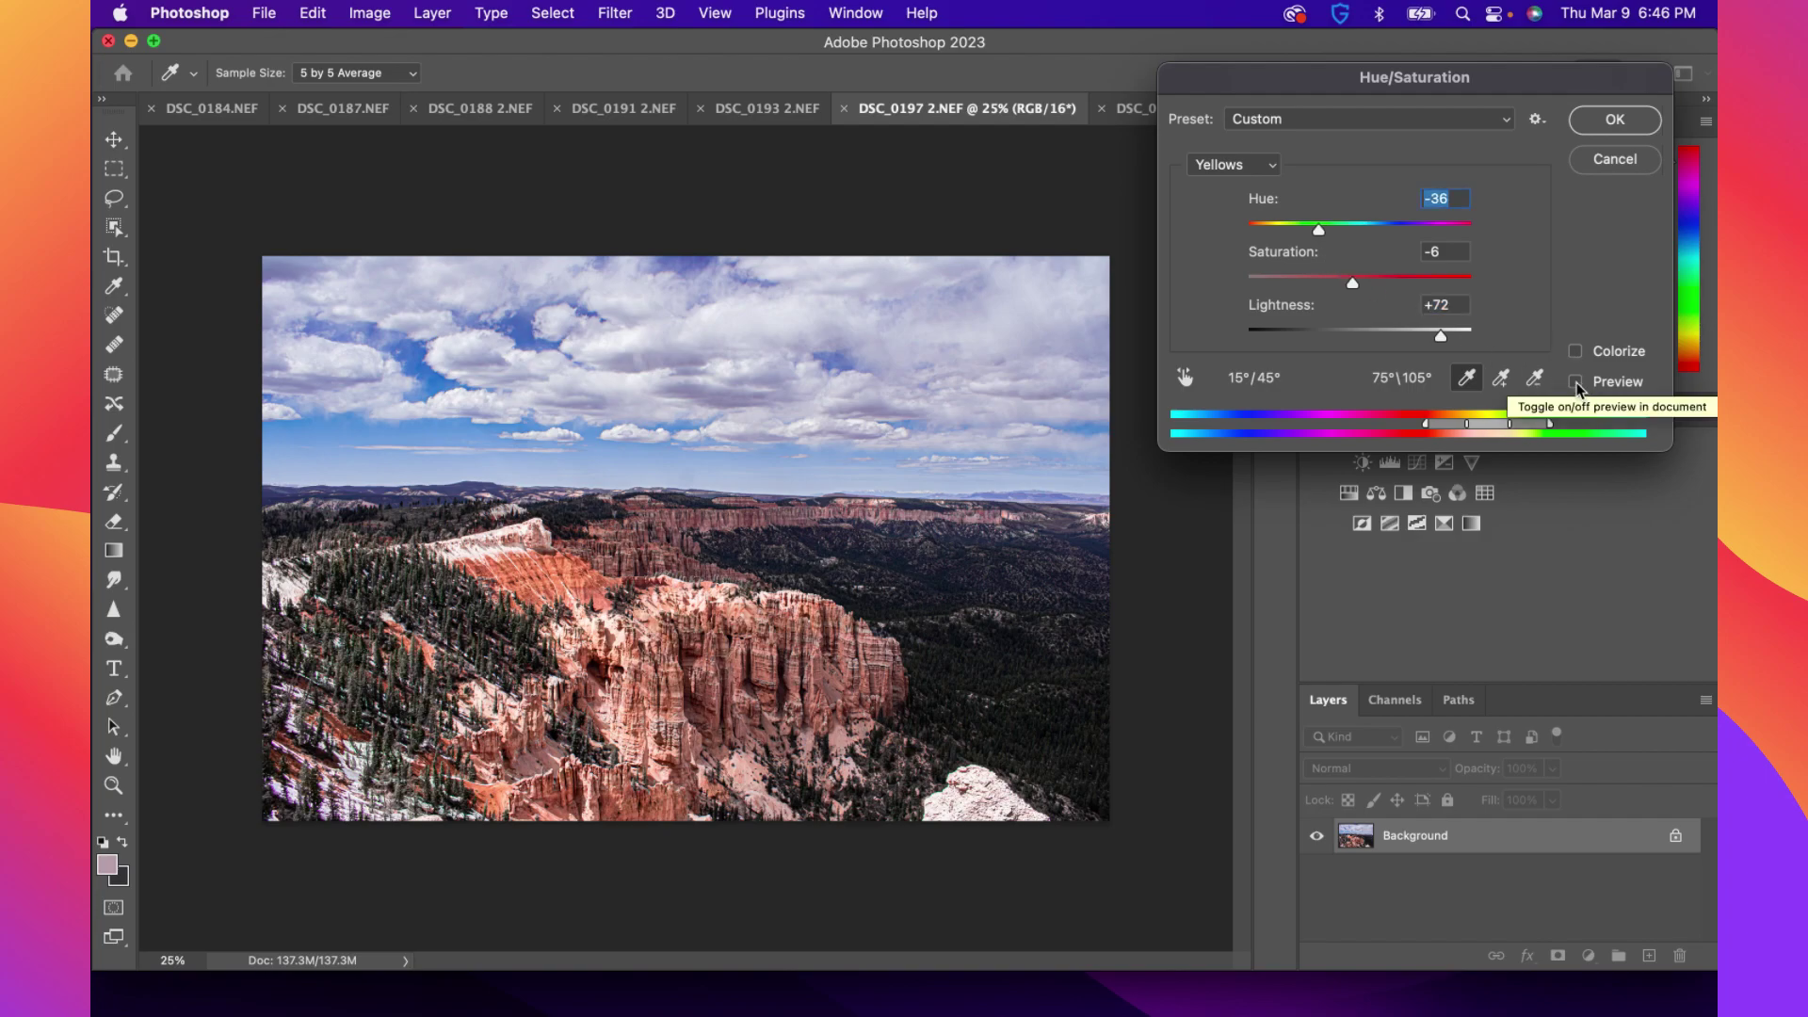
click(1576, 381)
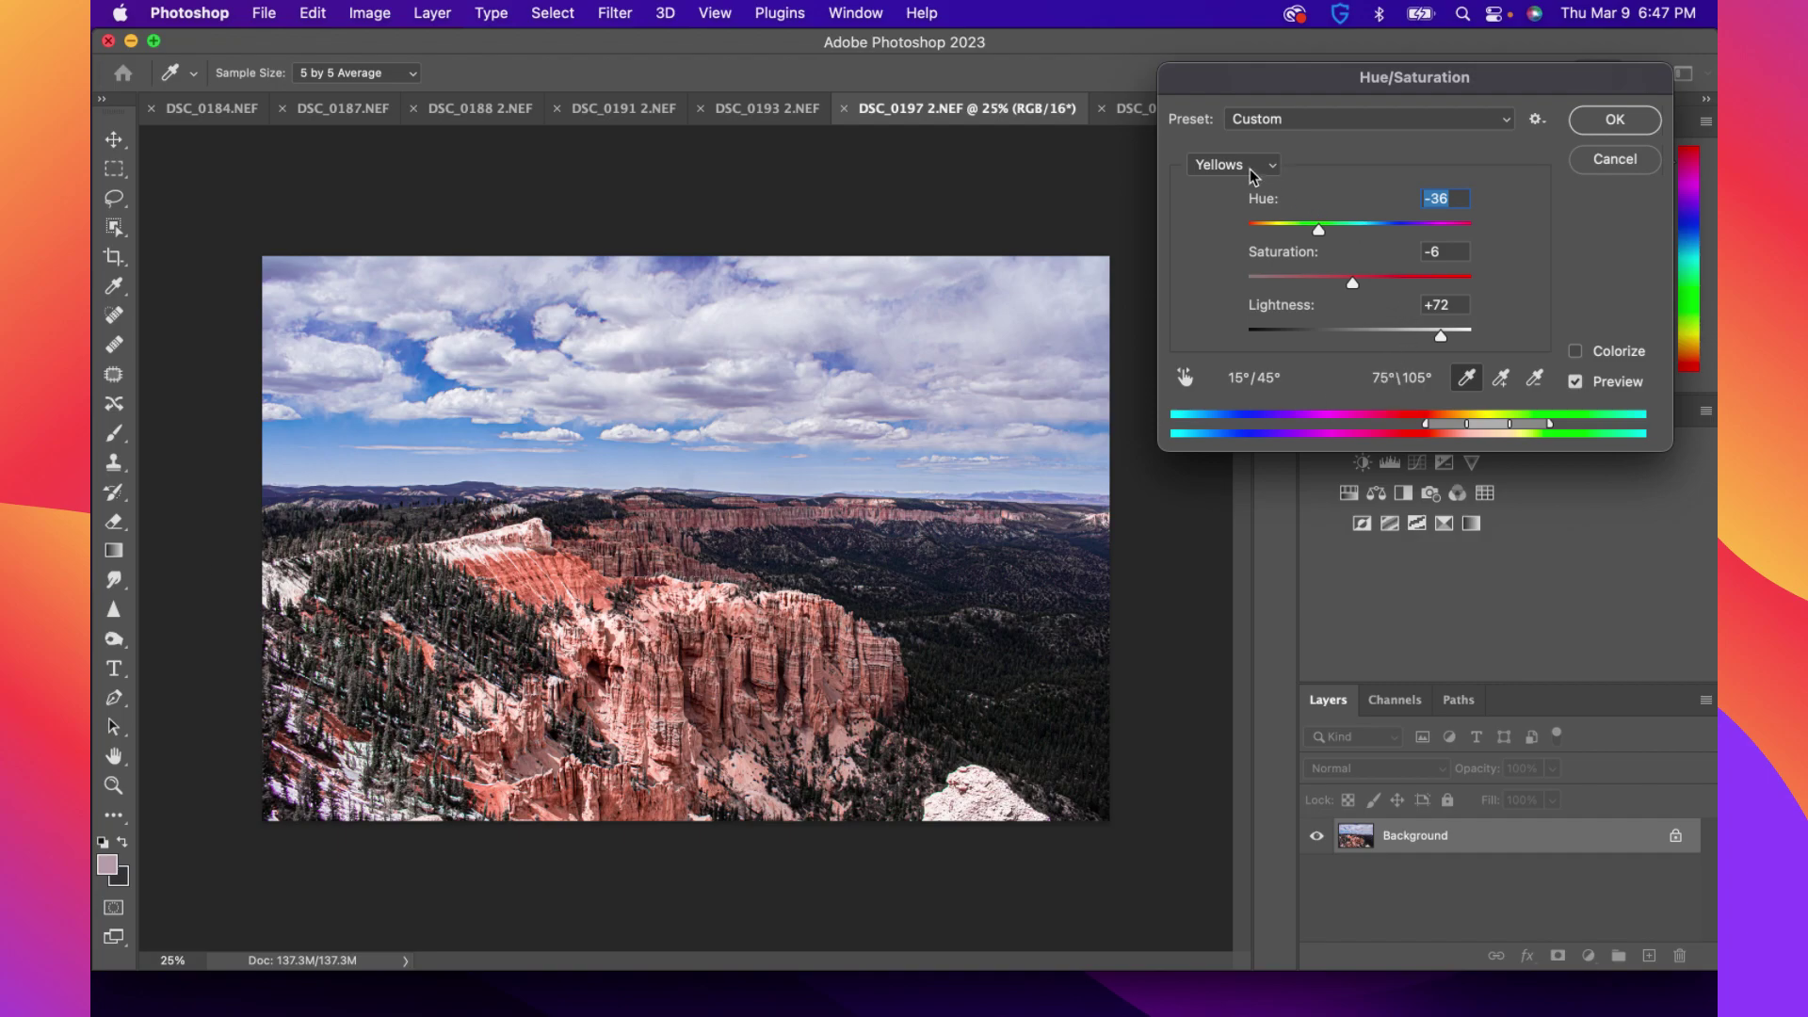
click(1580, 162)
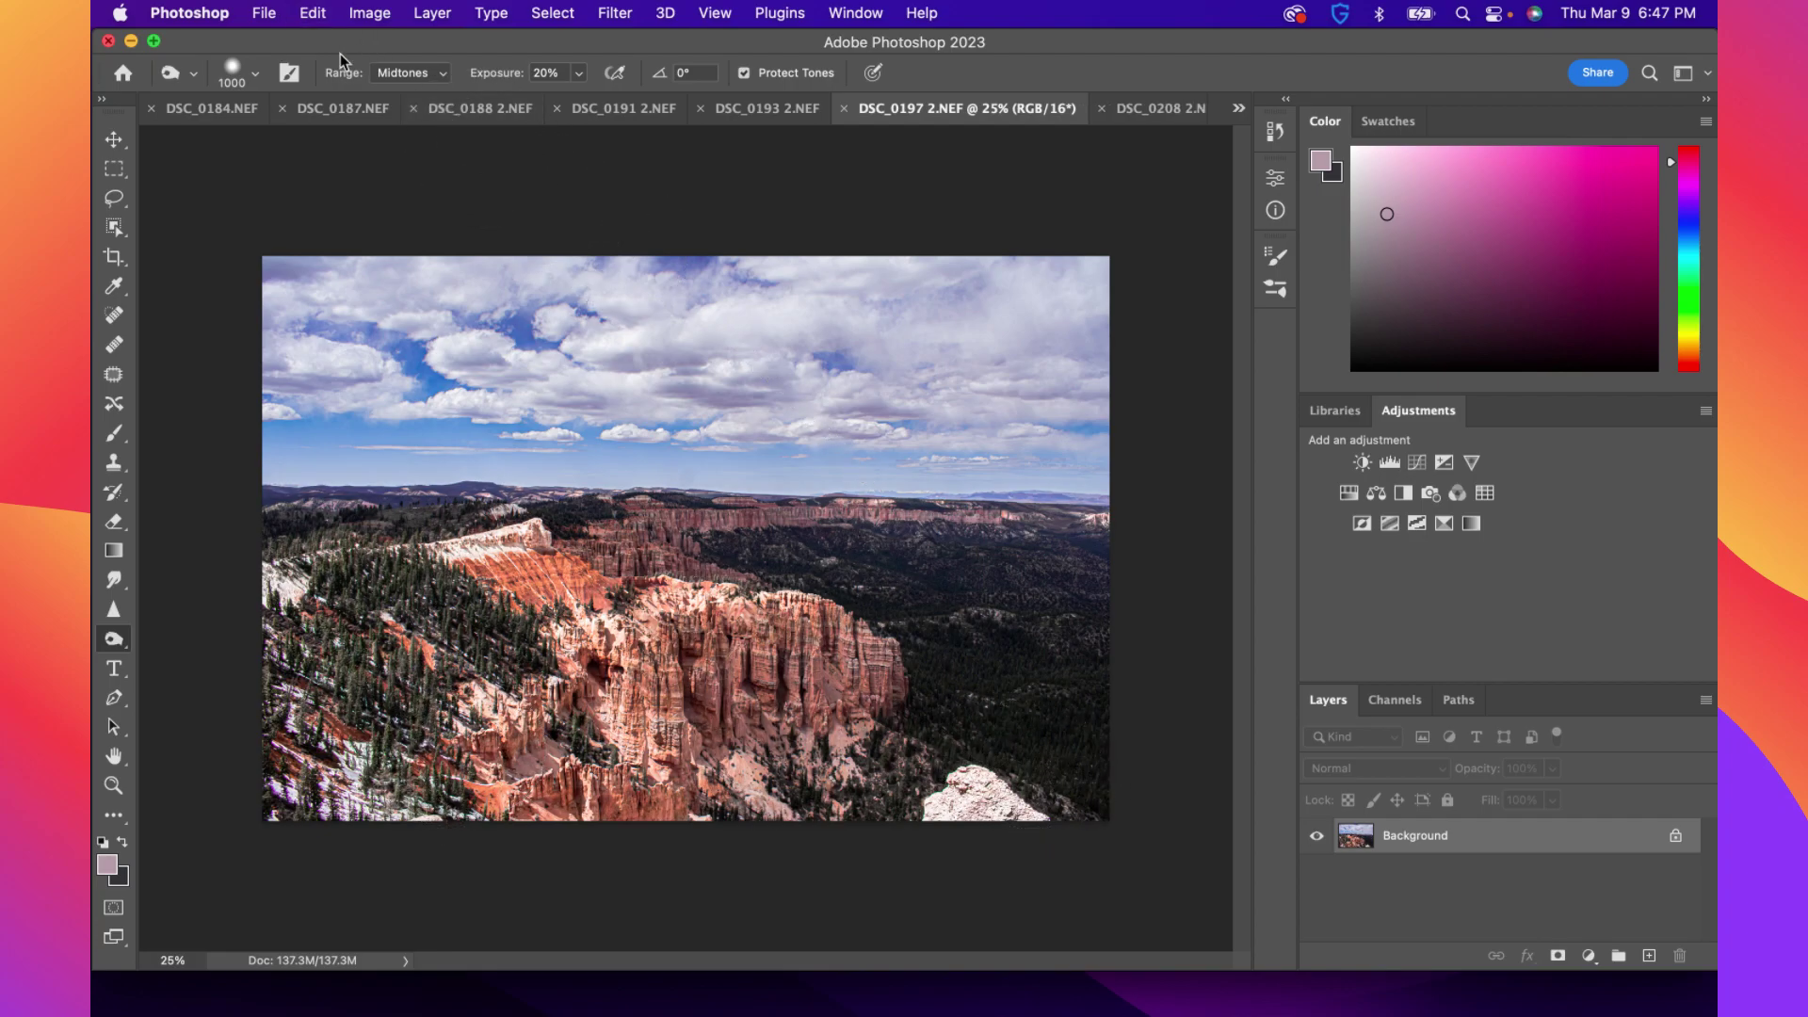
Try dodging the shadows of the dark forest with size 500 and 50% exposure, and undo it
right_click(122, 640)
click(156, 632)
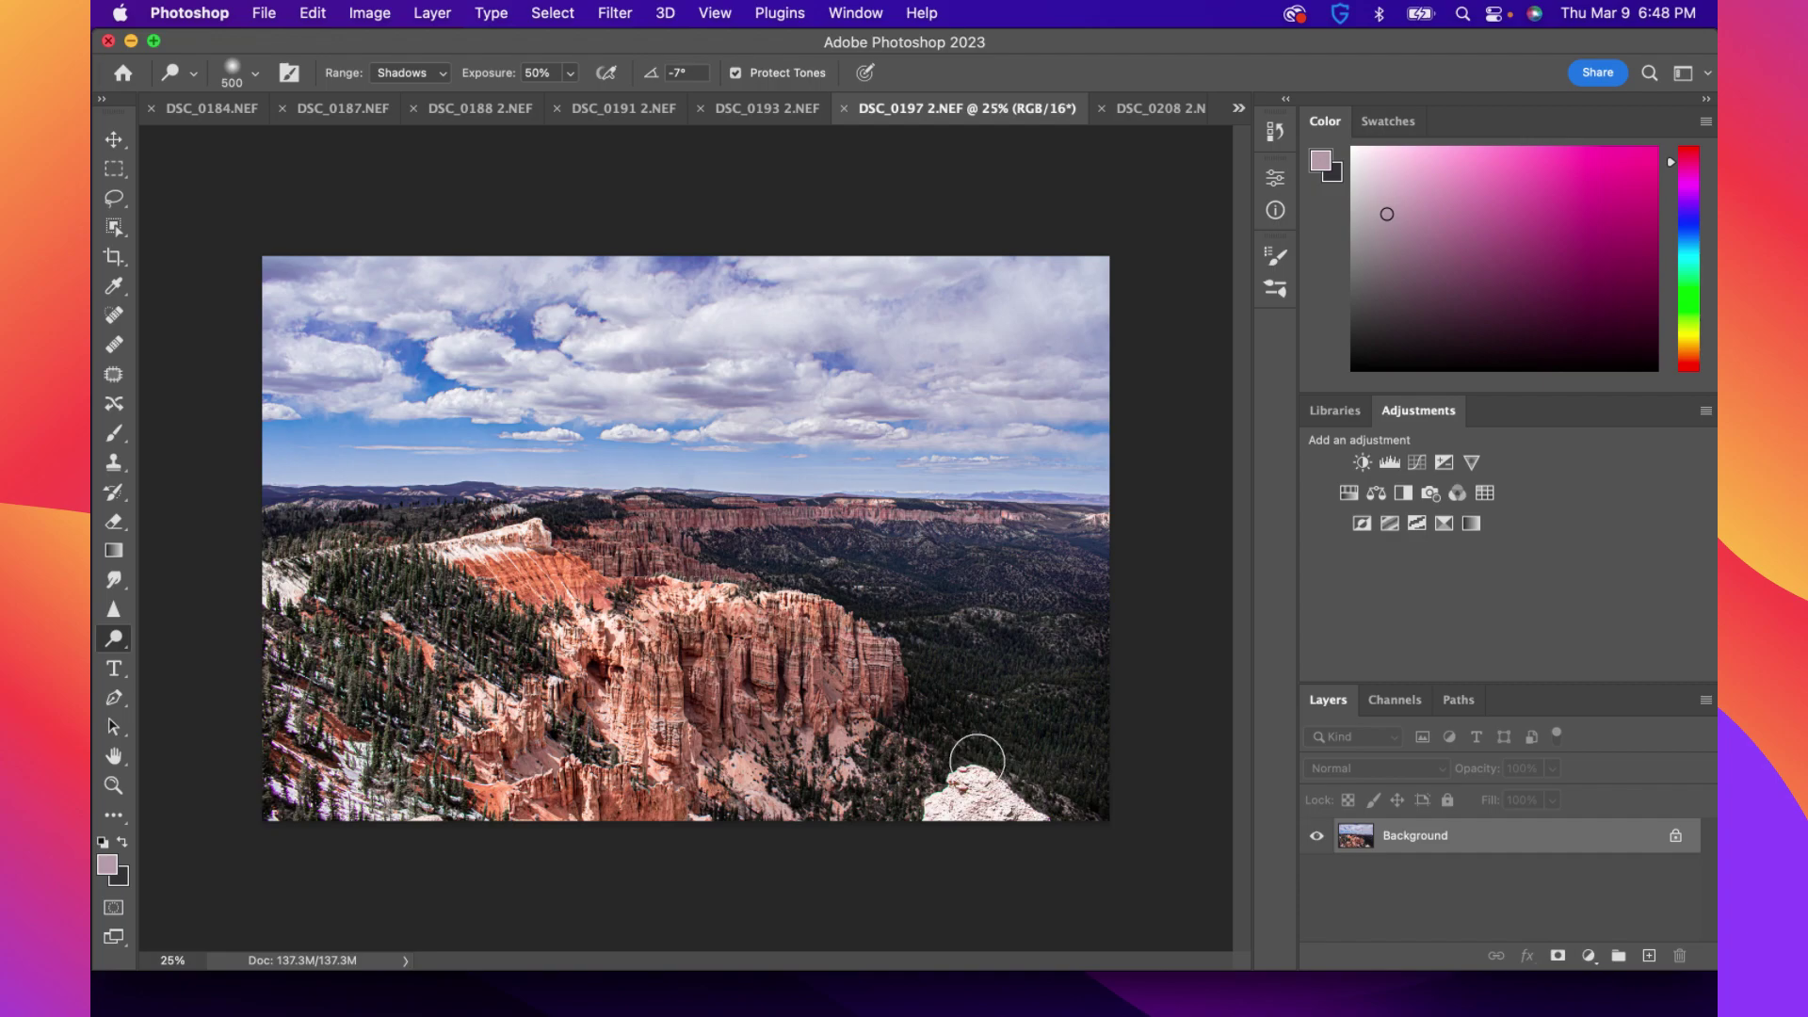
click(1103, 630)
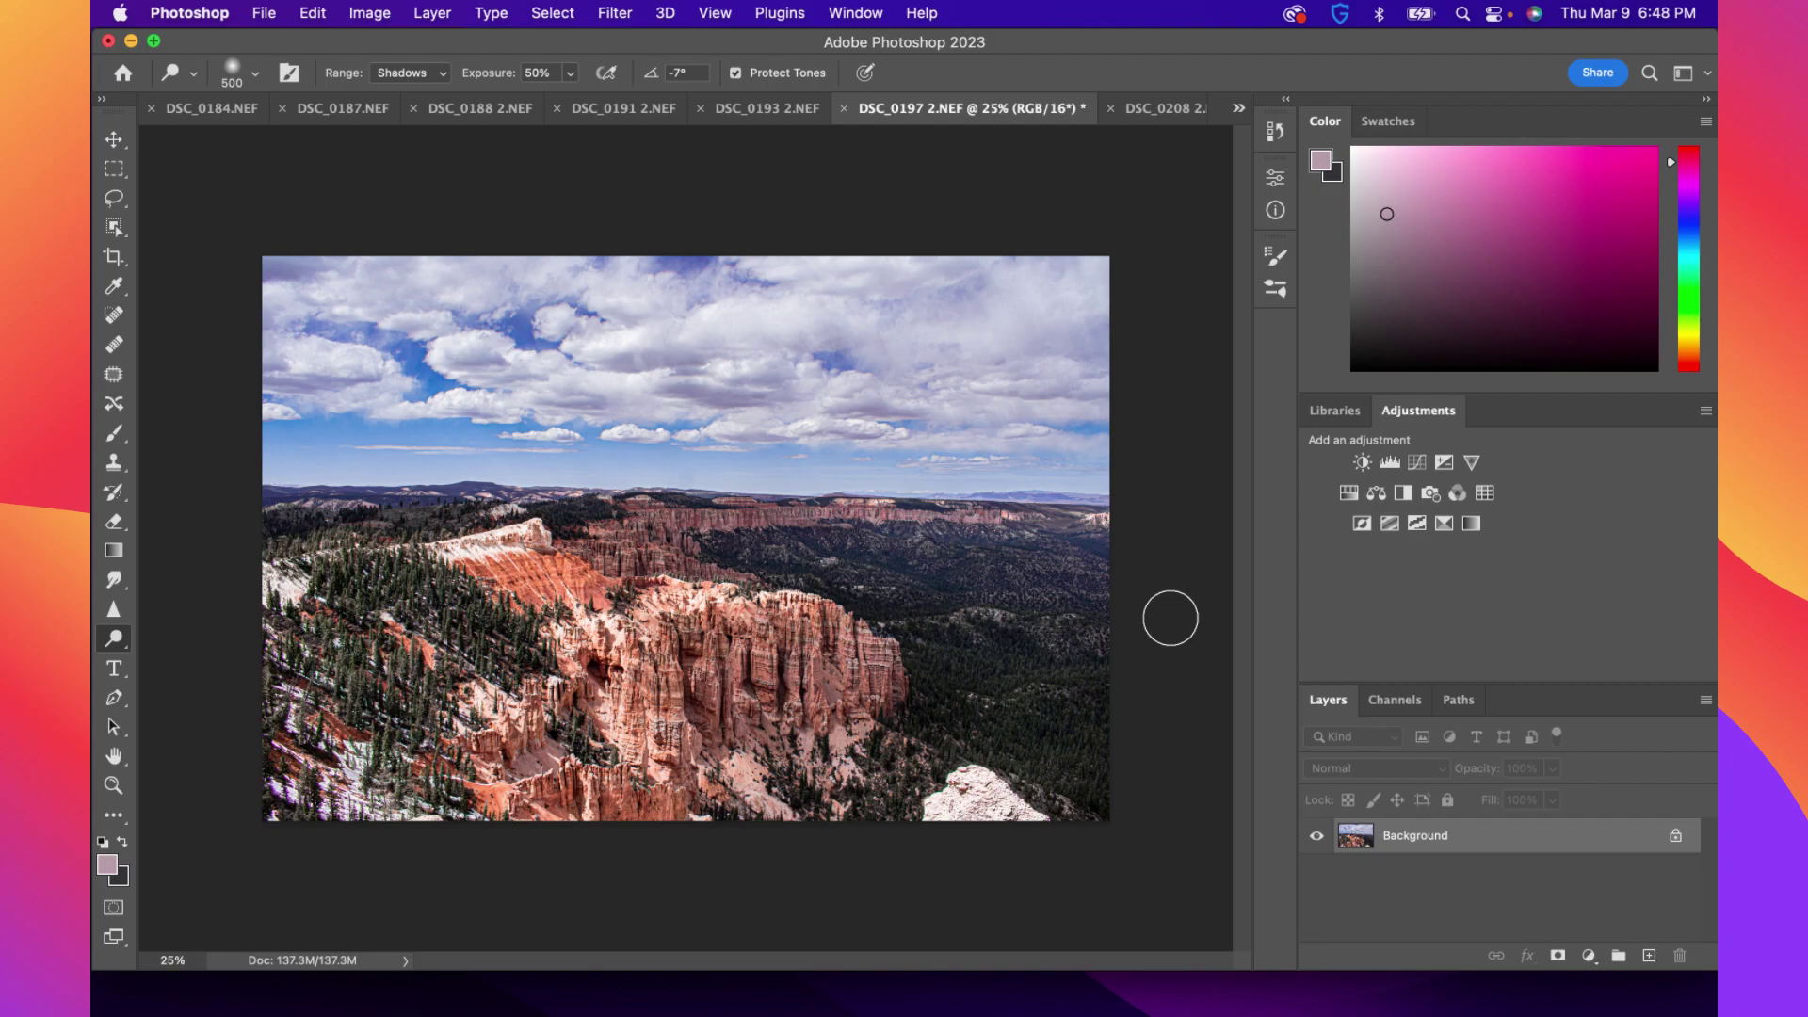
key(super+z)
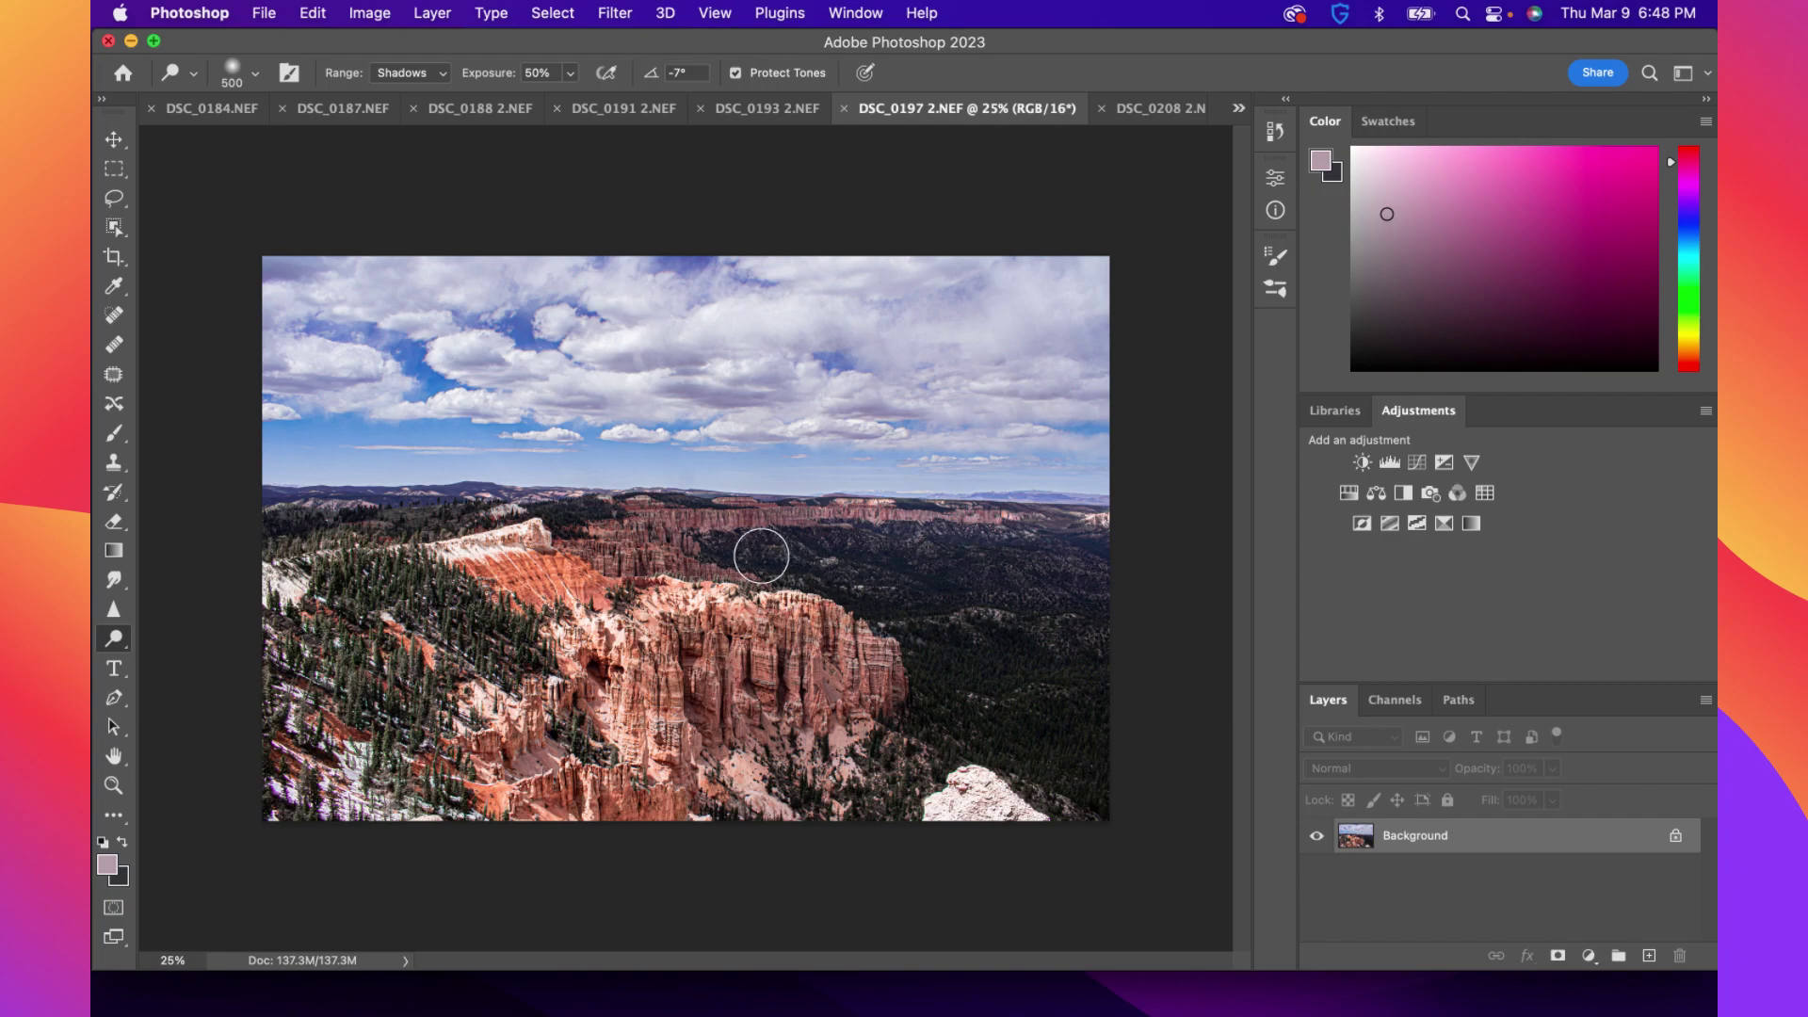
Set the Dodge brush size to 300 and lighten the shadows of the forest to the right of the cliffs
click(255, 73)
double_click(316, 109)
text(300)
key(Return)
drag(772, 547, 1069, 558)
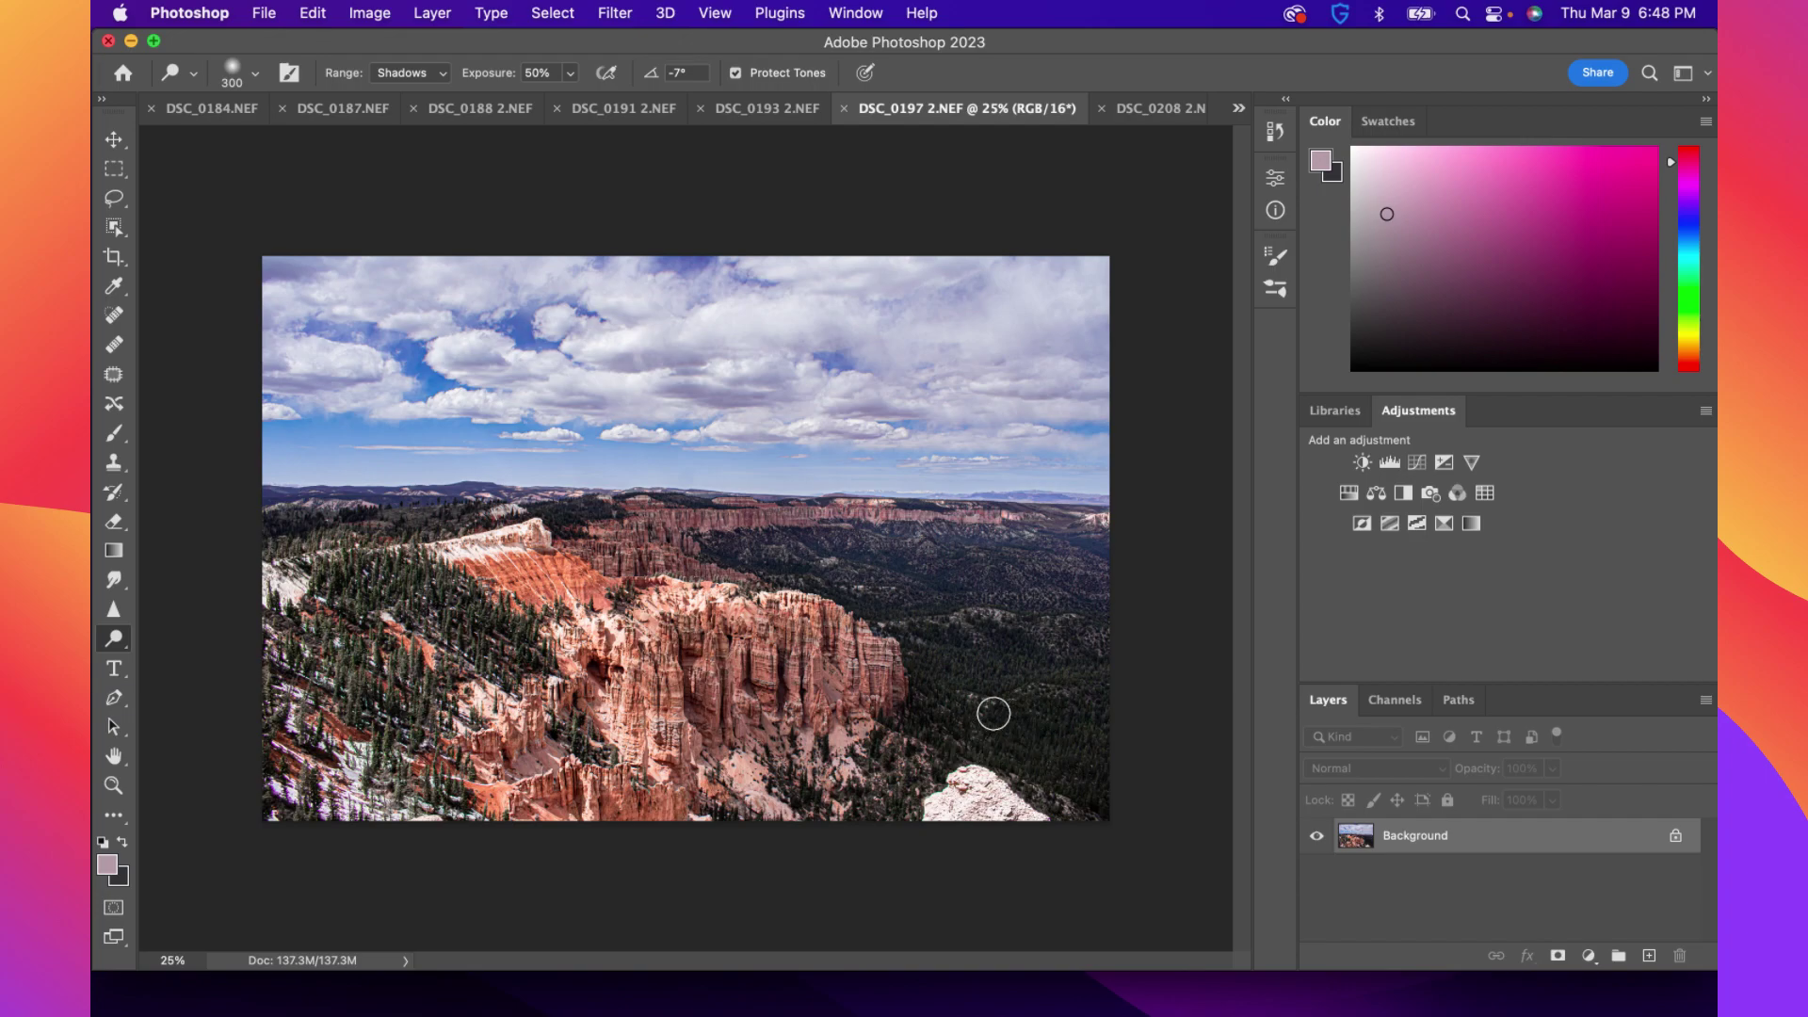
mouse_move(989, 750)
mouse_down()
mouse_move(923, 726)
mouse_move(946, 717)
mouse_up()
key(super+Tab)
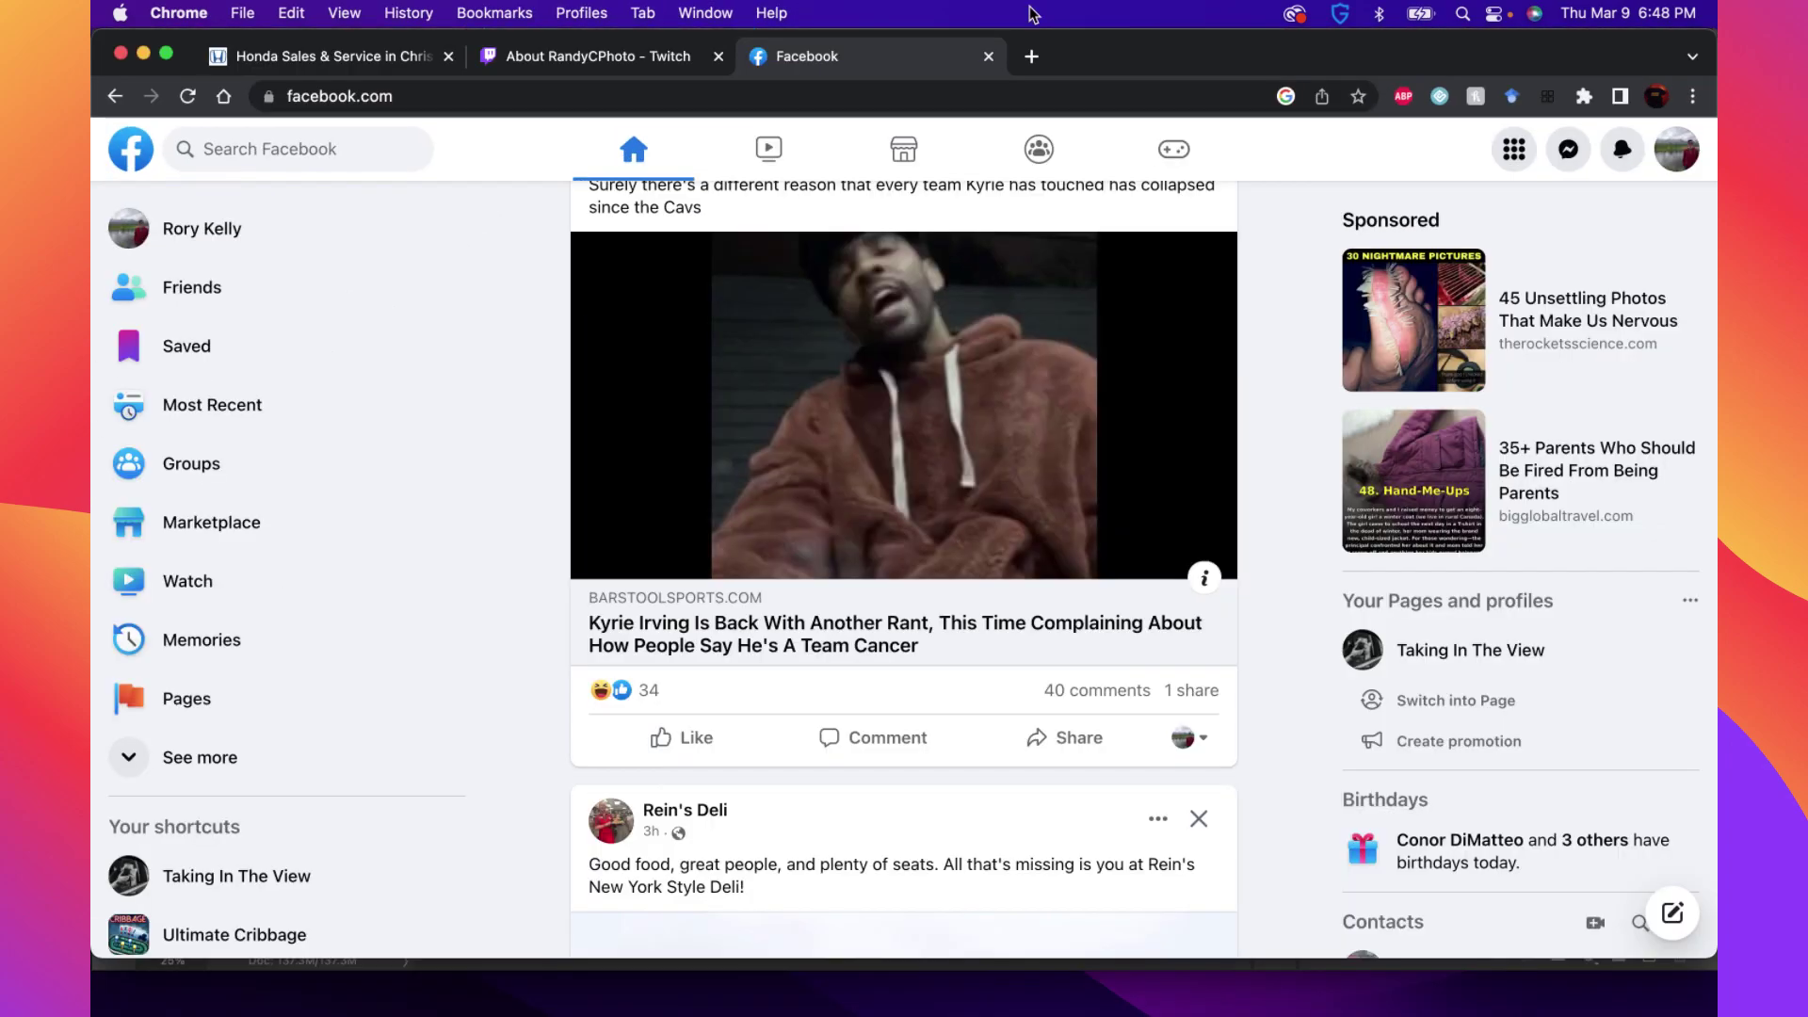
key(super+m)
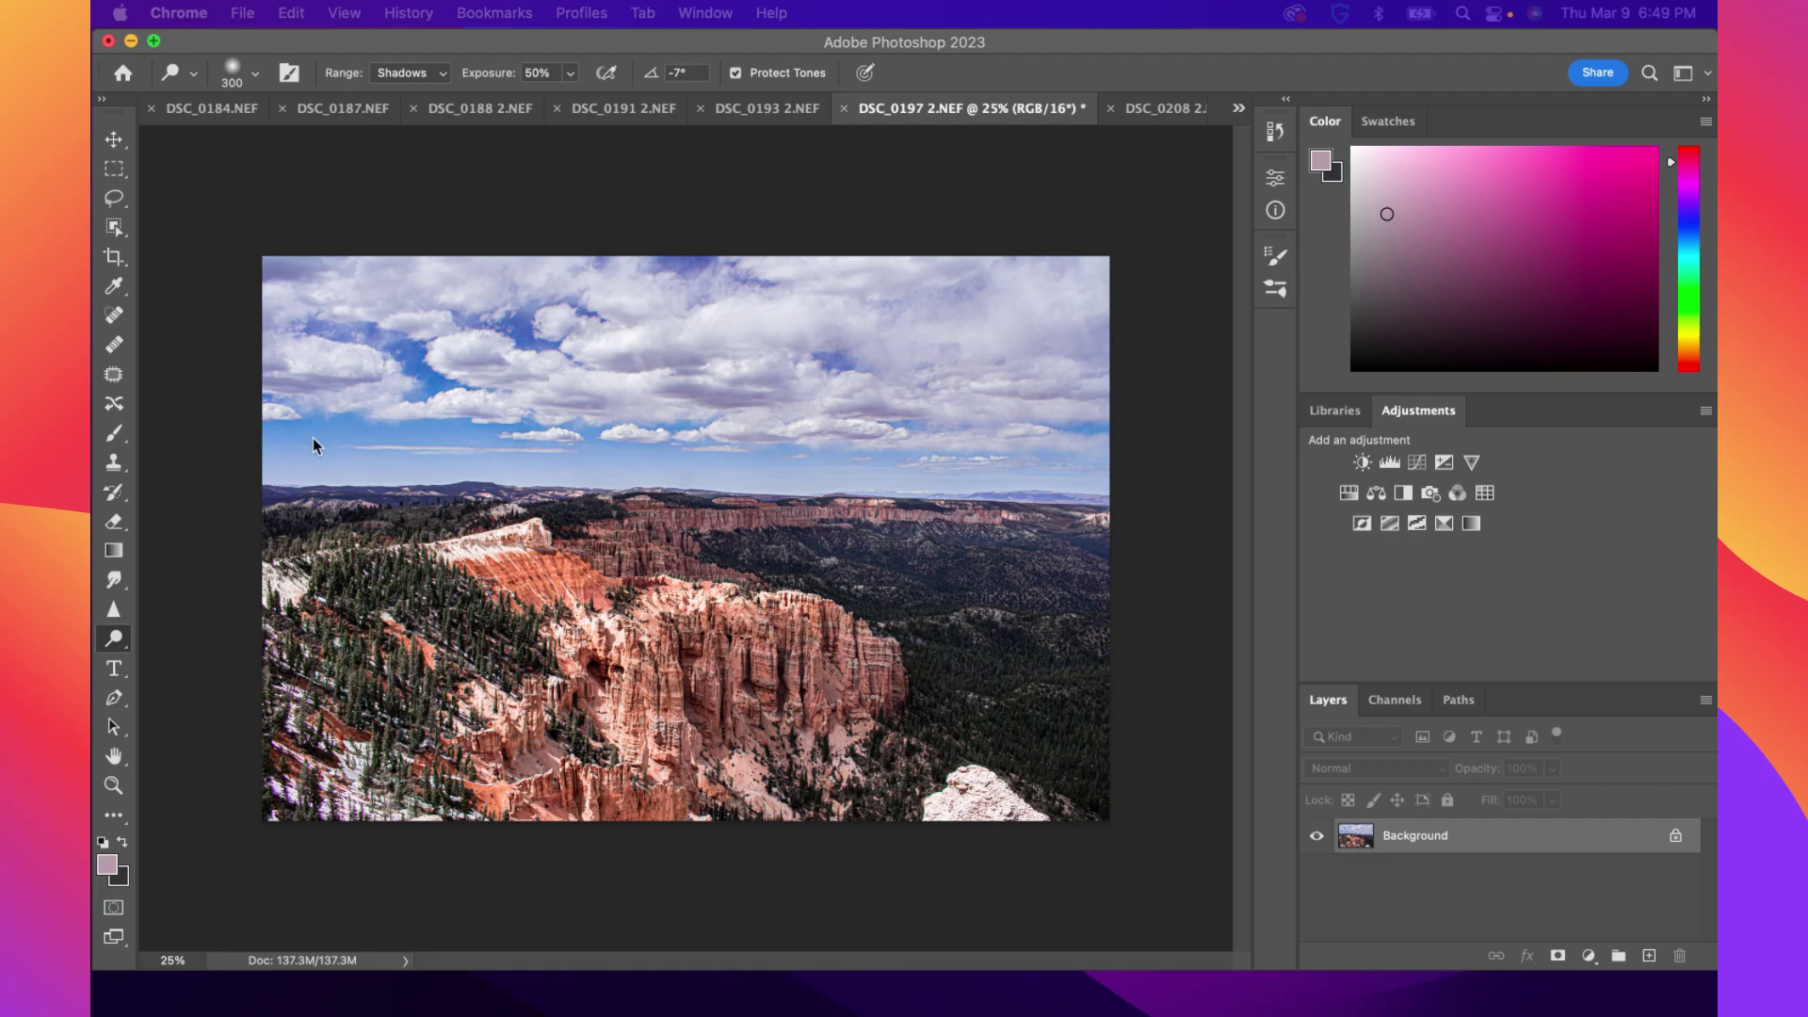
click(991, 47)
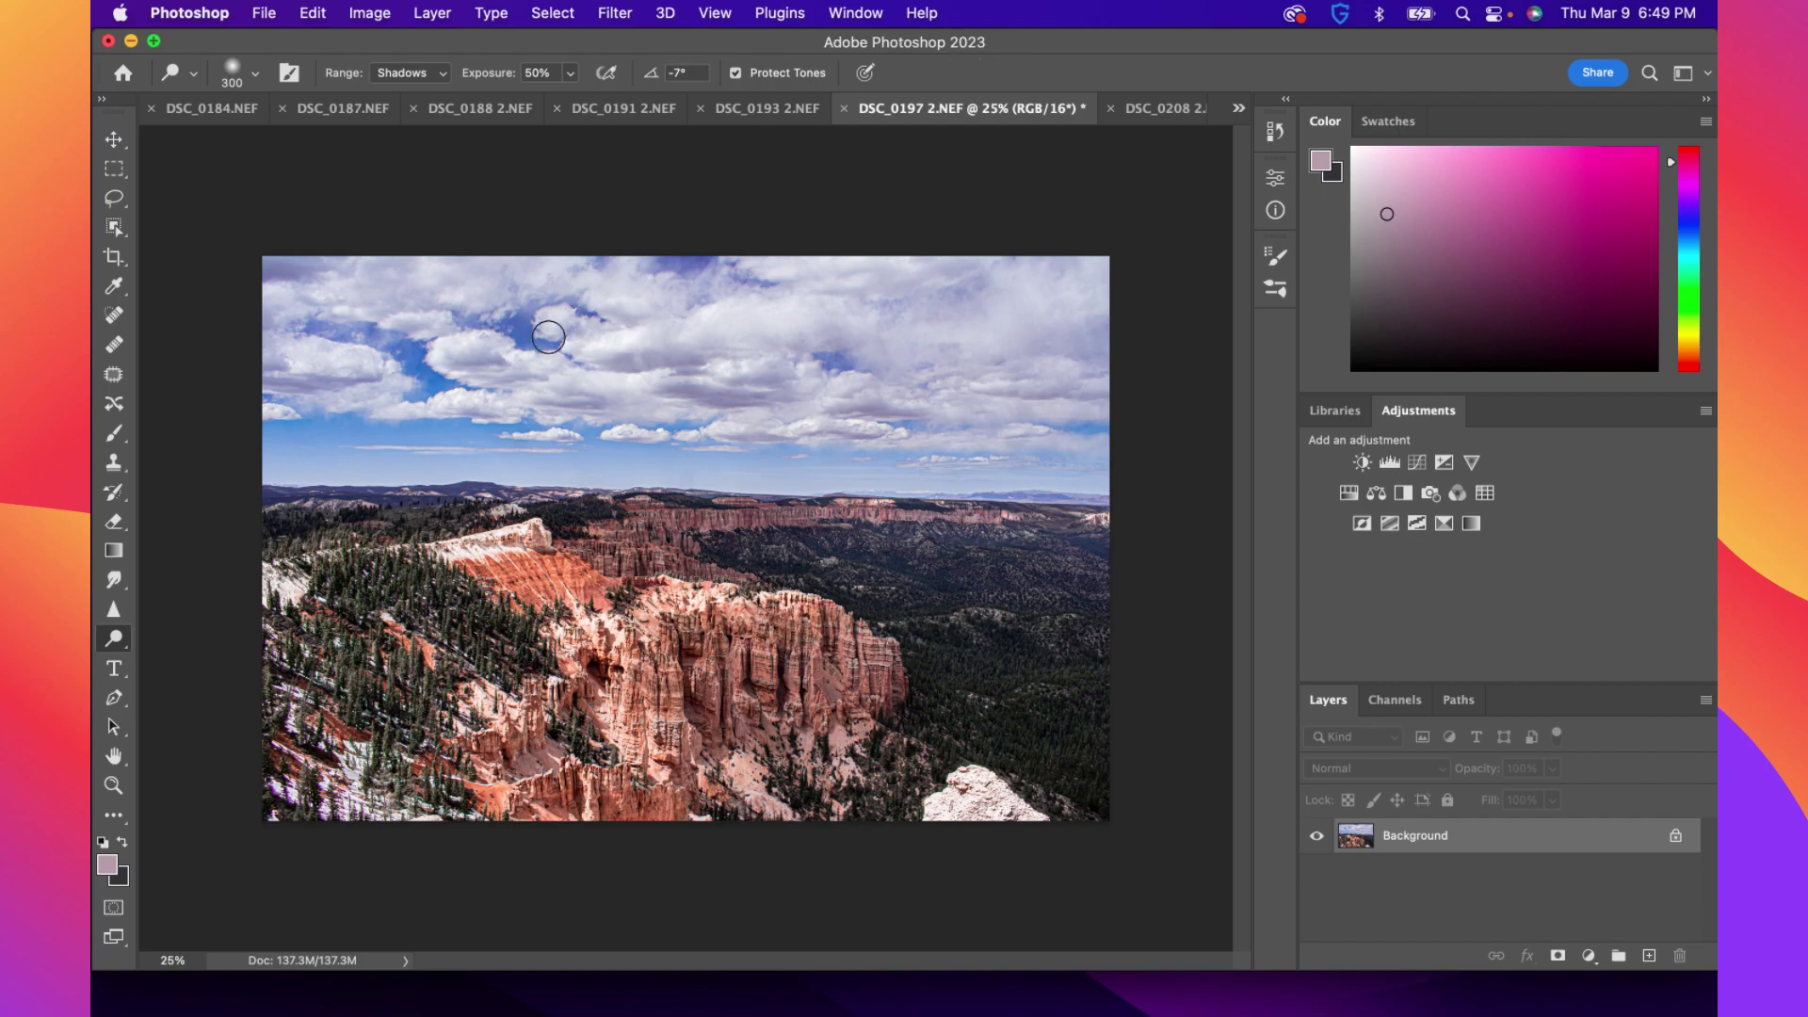
Try burning the midtones of the pale foreground rock and cliffs with size 1000 and 20% exposure, and undo it
click(117, 641)
click(188, 658)
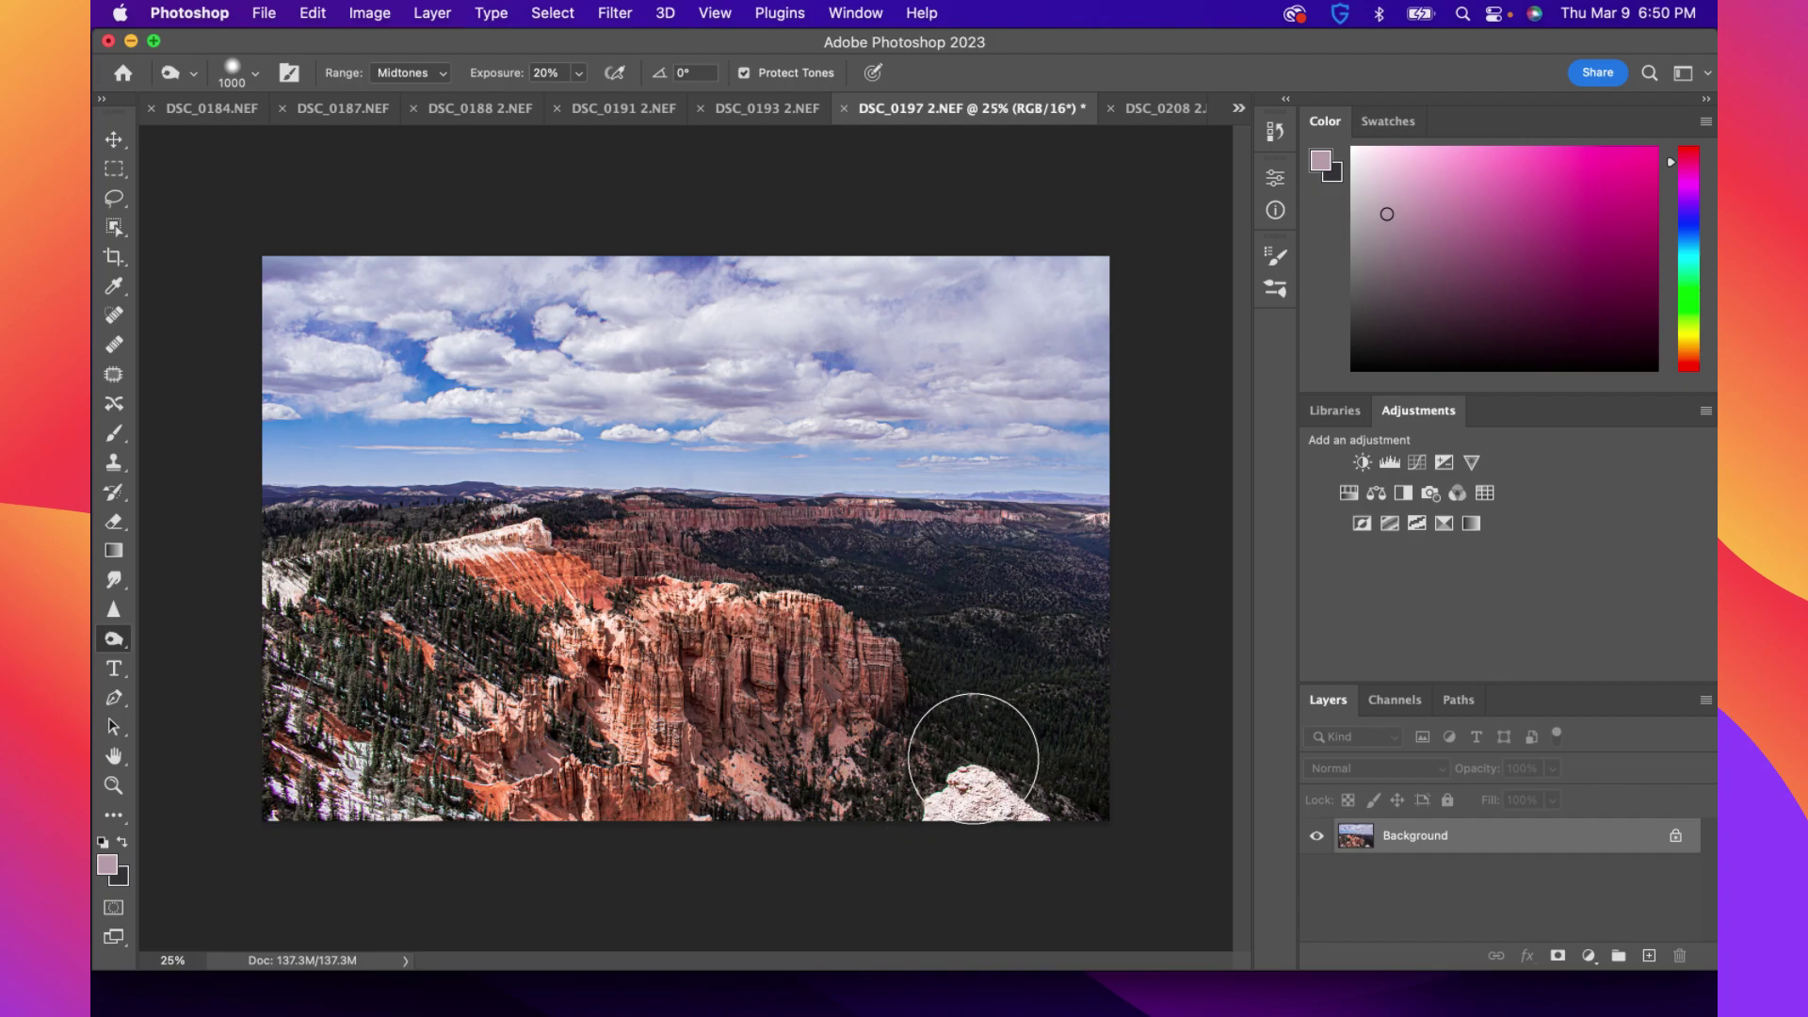
key(x)
key(super+z)
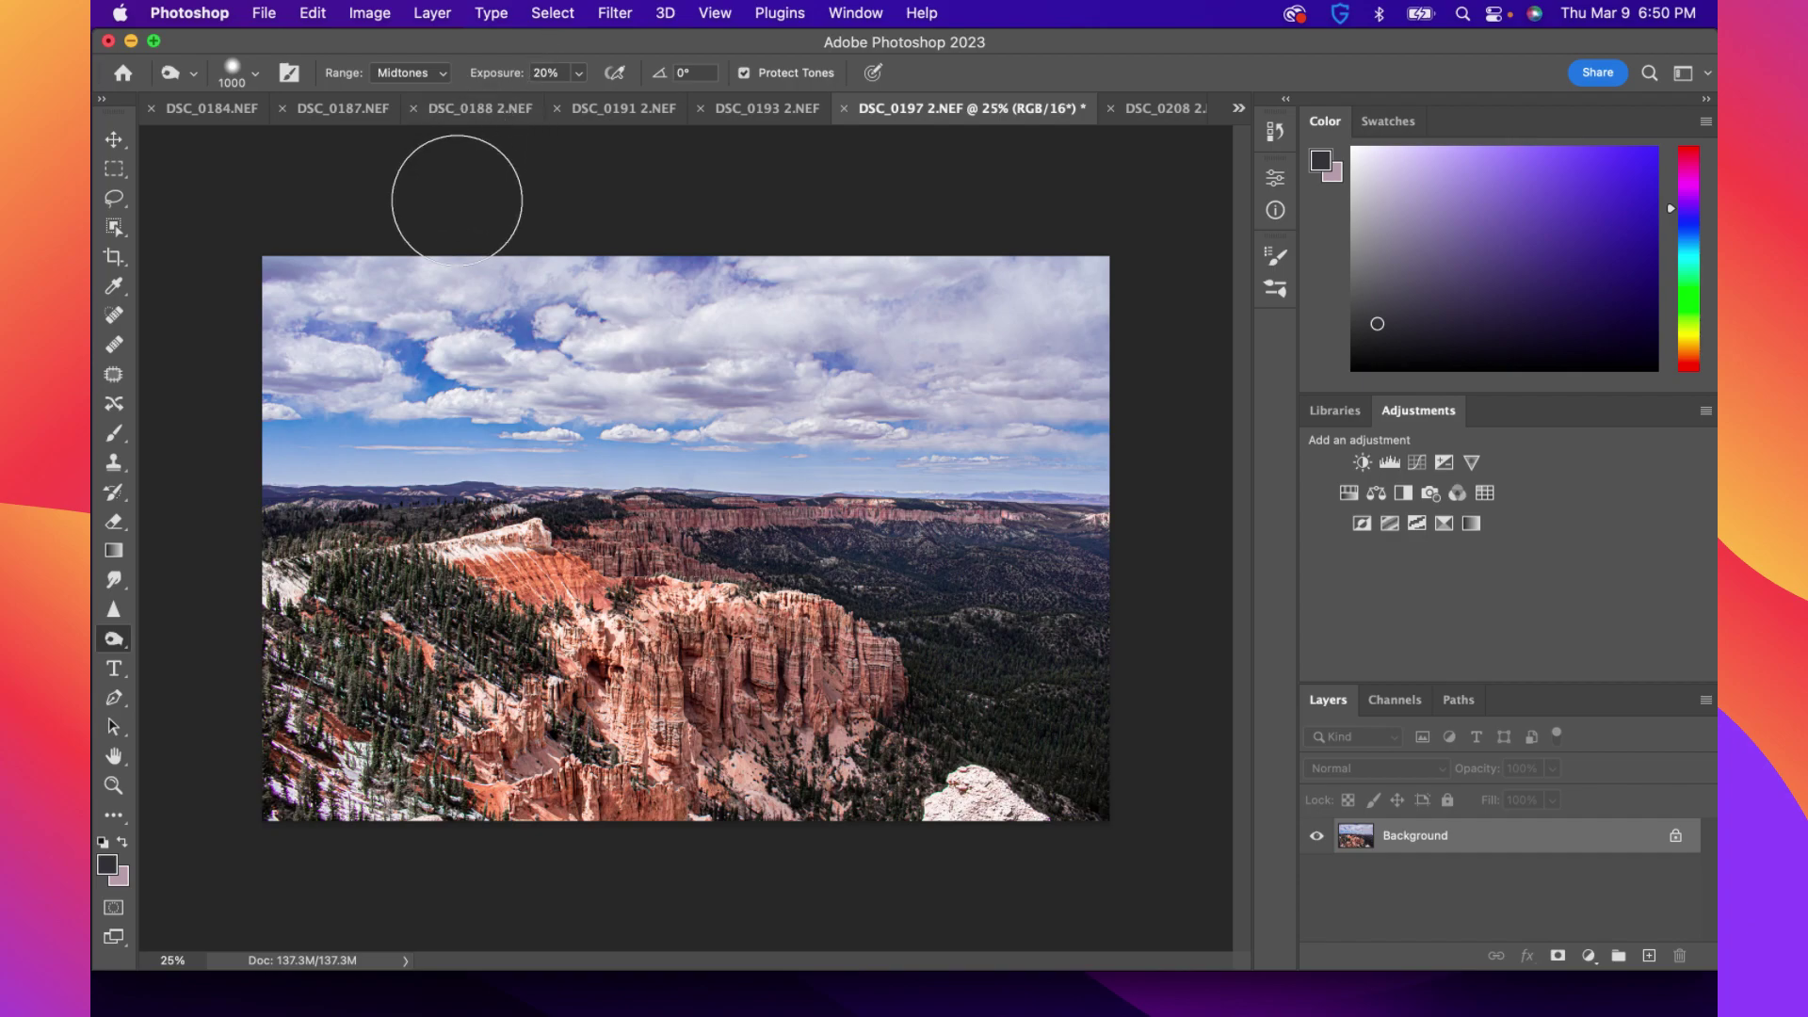
Switch to the photo DSC_0208 2.NEF
click(1180, 111)
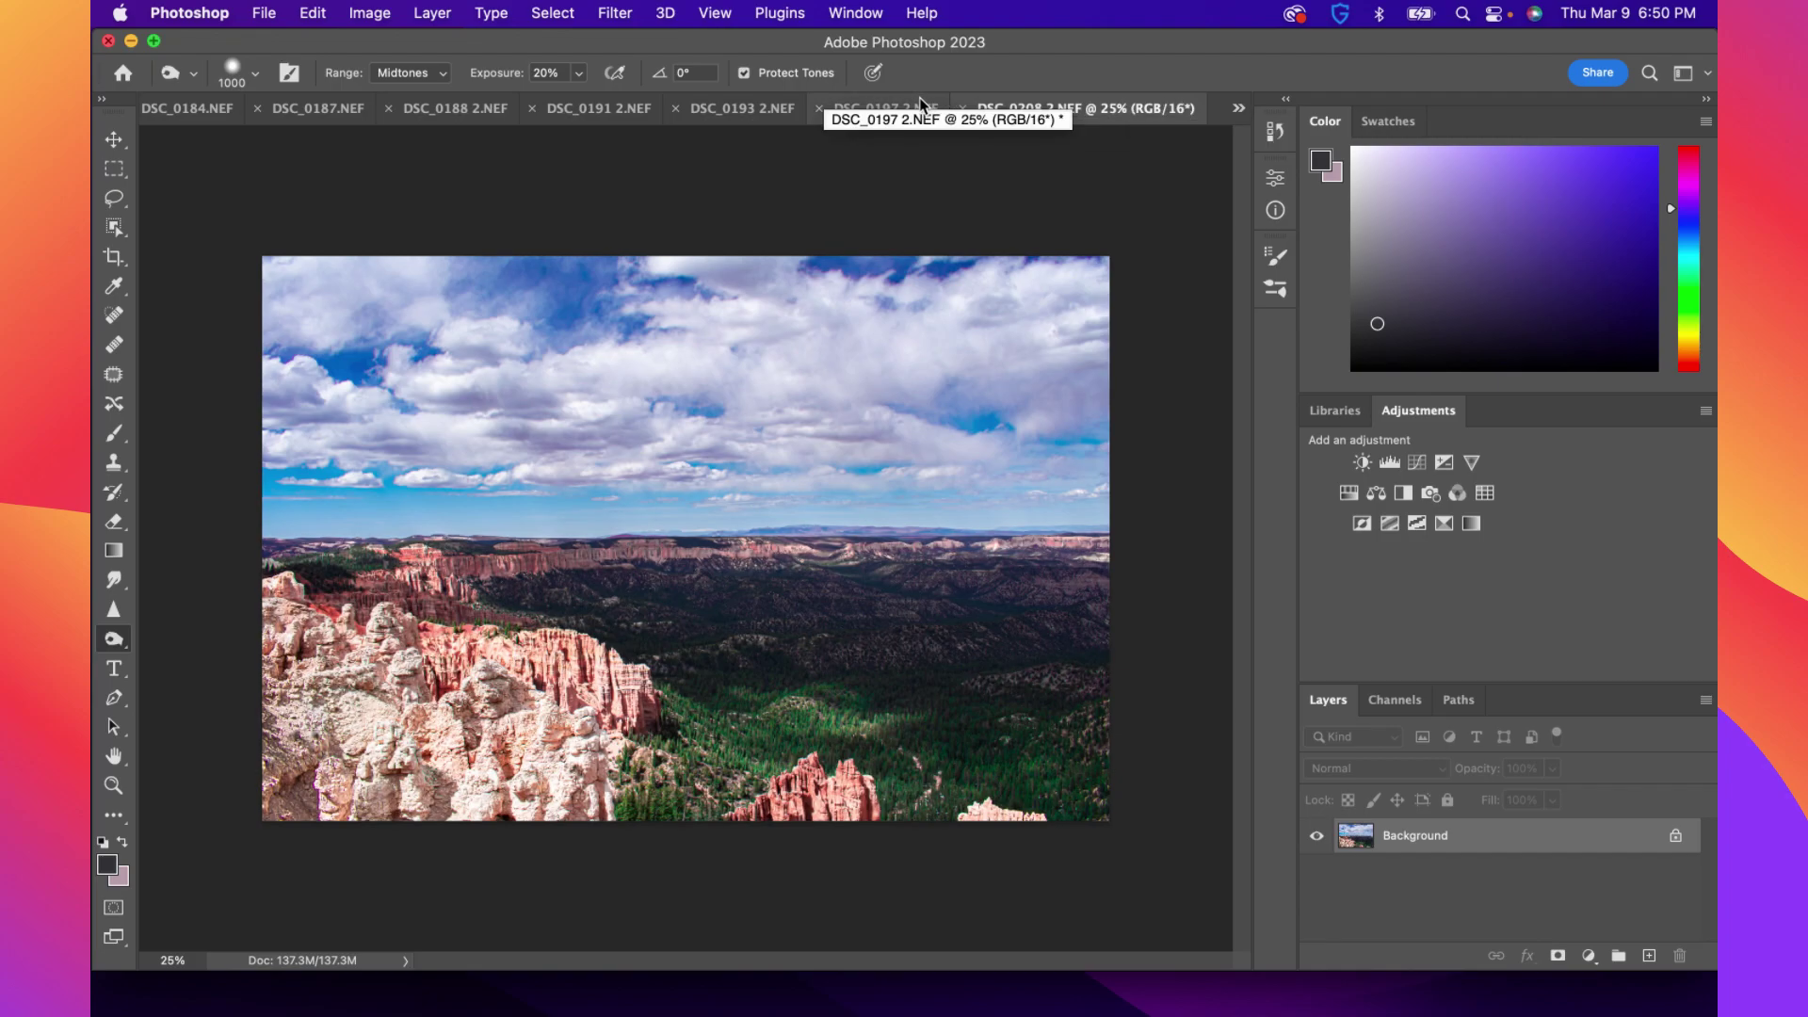
click(890, 108)
click(1158, 109)
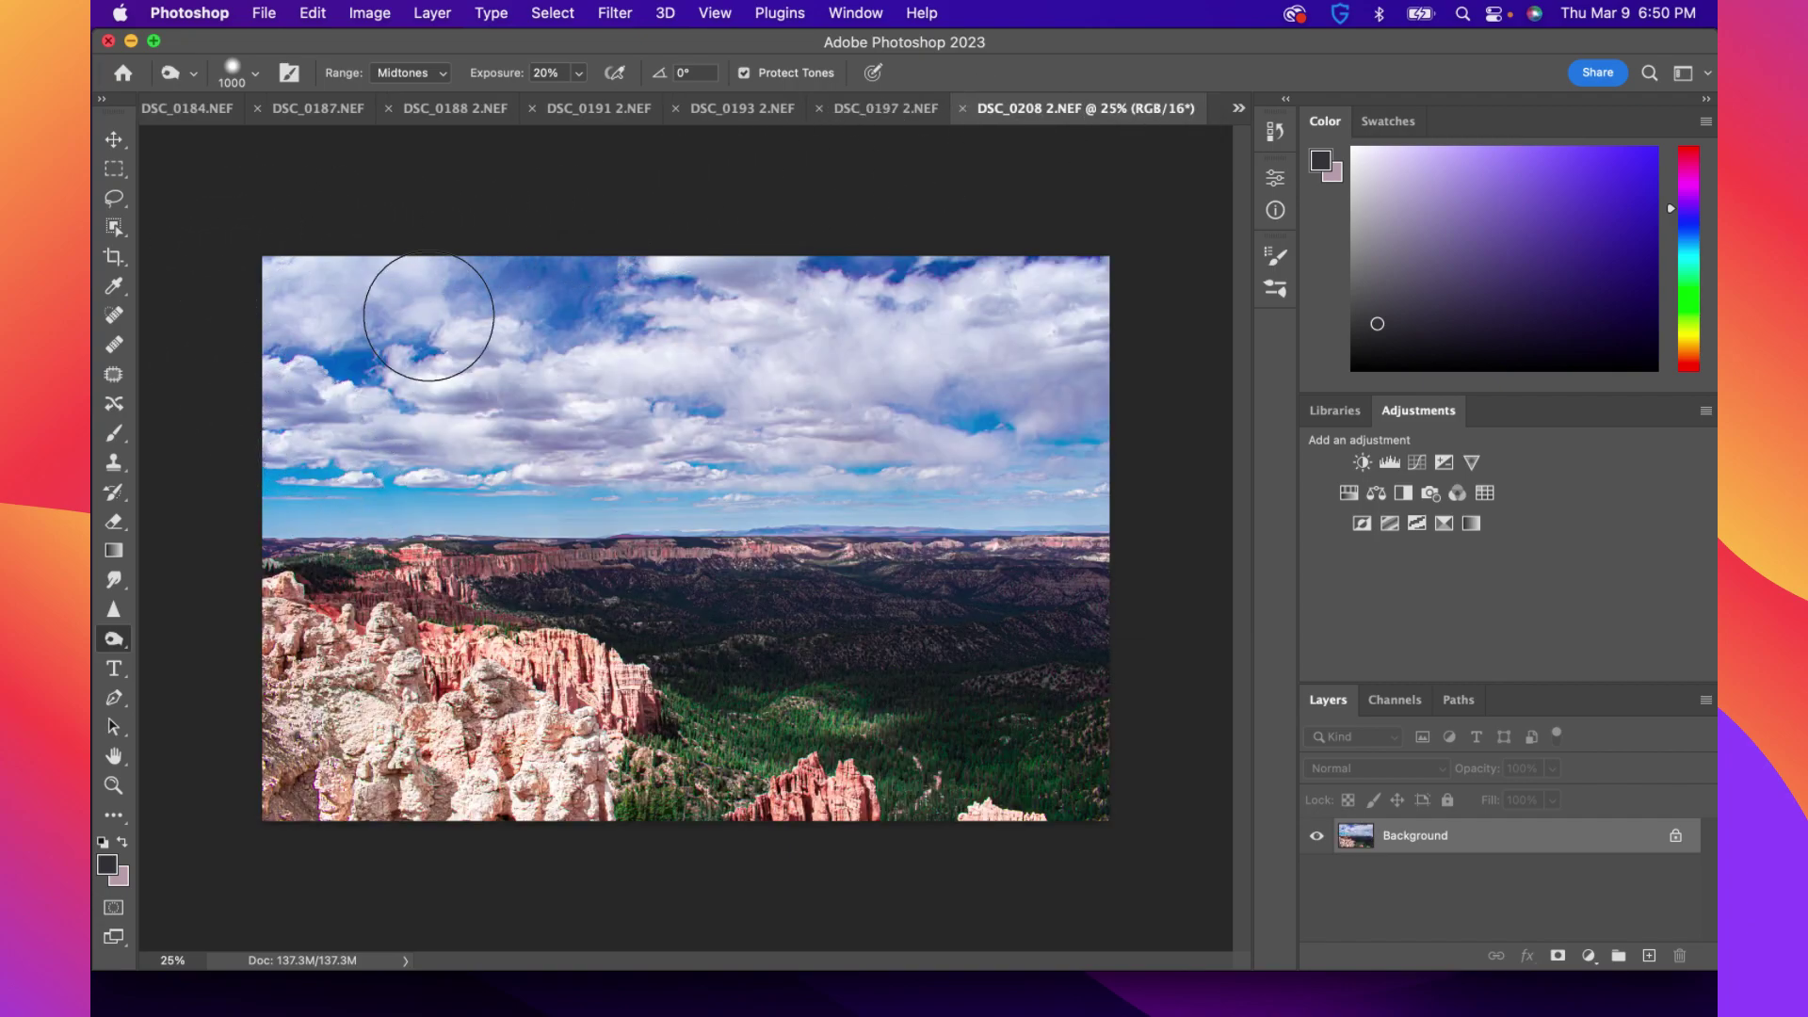
Try burning the midtones of the cloudy sky with size 1000 and 20% exposure, undoing each attempt
mouse_move(794, 296)
mouse_down()
mouse_move(681, 314)
mouse_move(942, 334)
mouse_move(707, 346)
mouse_move(959, 402)
mouse_move(988, 488)
mouse_move(1066, 485)
mouse_move(305, 483)
mouse_move(669, 469)
mouse_up()
key(super+z)
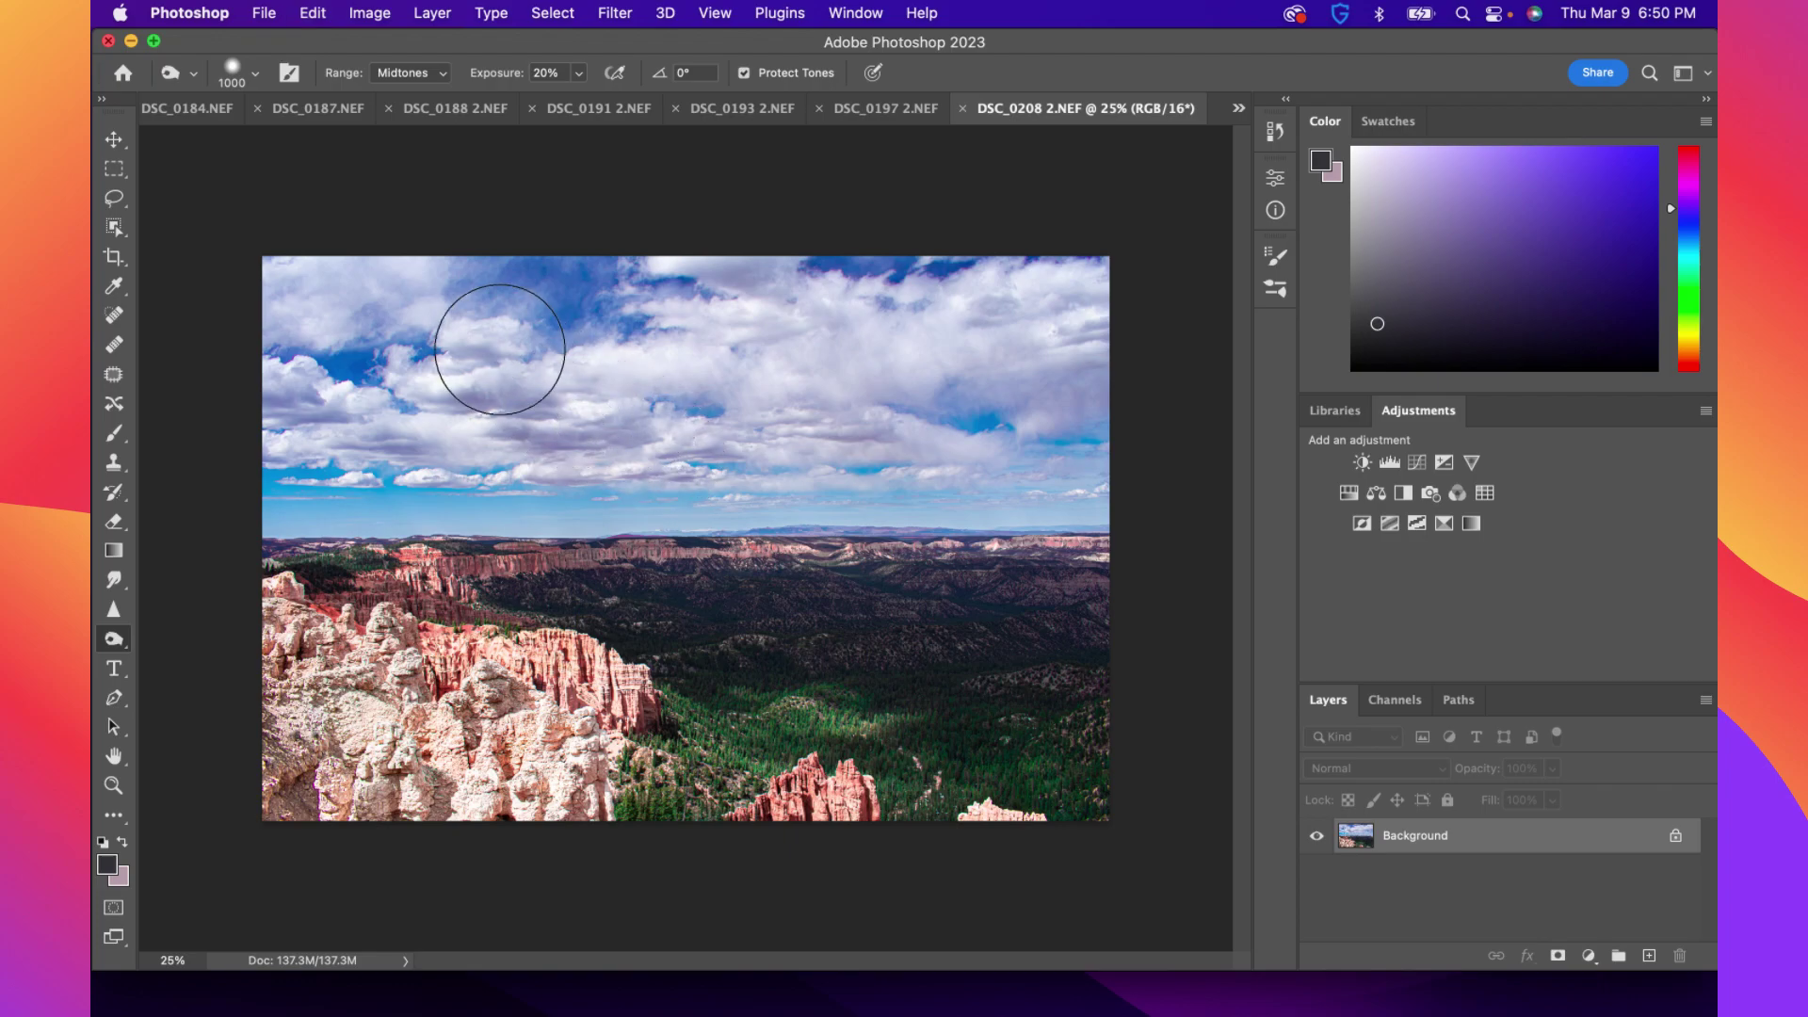
mouse_move(605, 301)
mouse_down()
mouse_move(515, 310)
mouse_move(982, 300)
mouse_move(631, 331)
mouse_move(367, 476)
mouse_move(1053, 472)
mouse_move(934, 481)
mouse_move(1017, 464)
mouse_up()
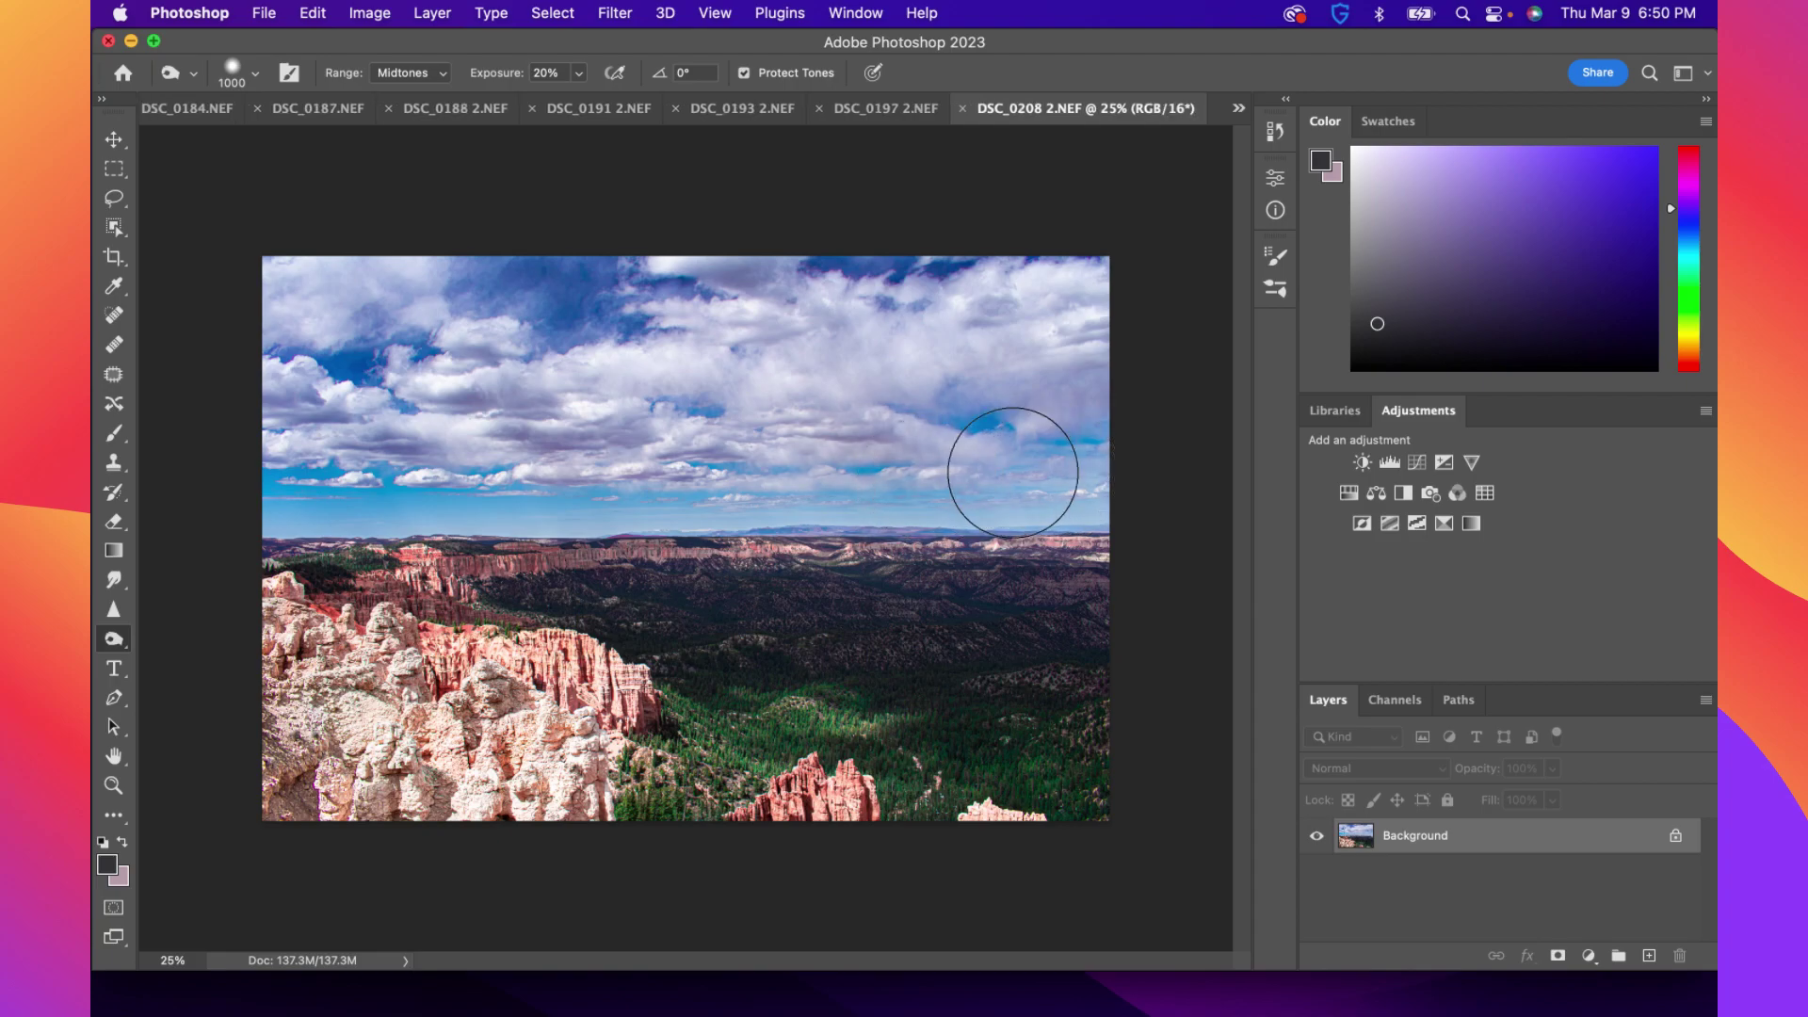
key(super+z)
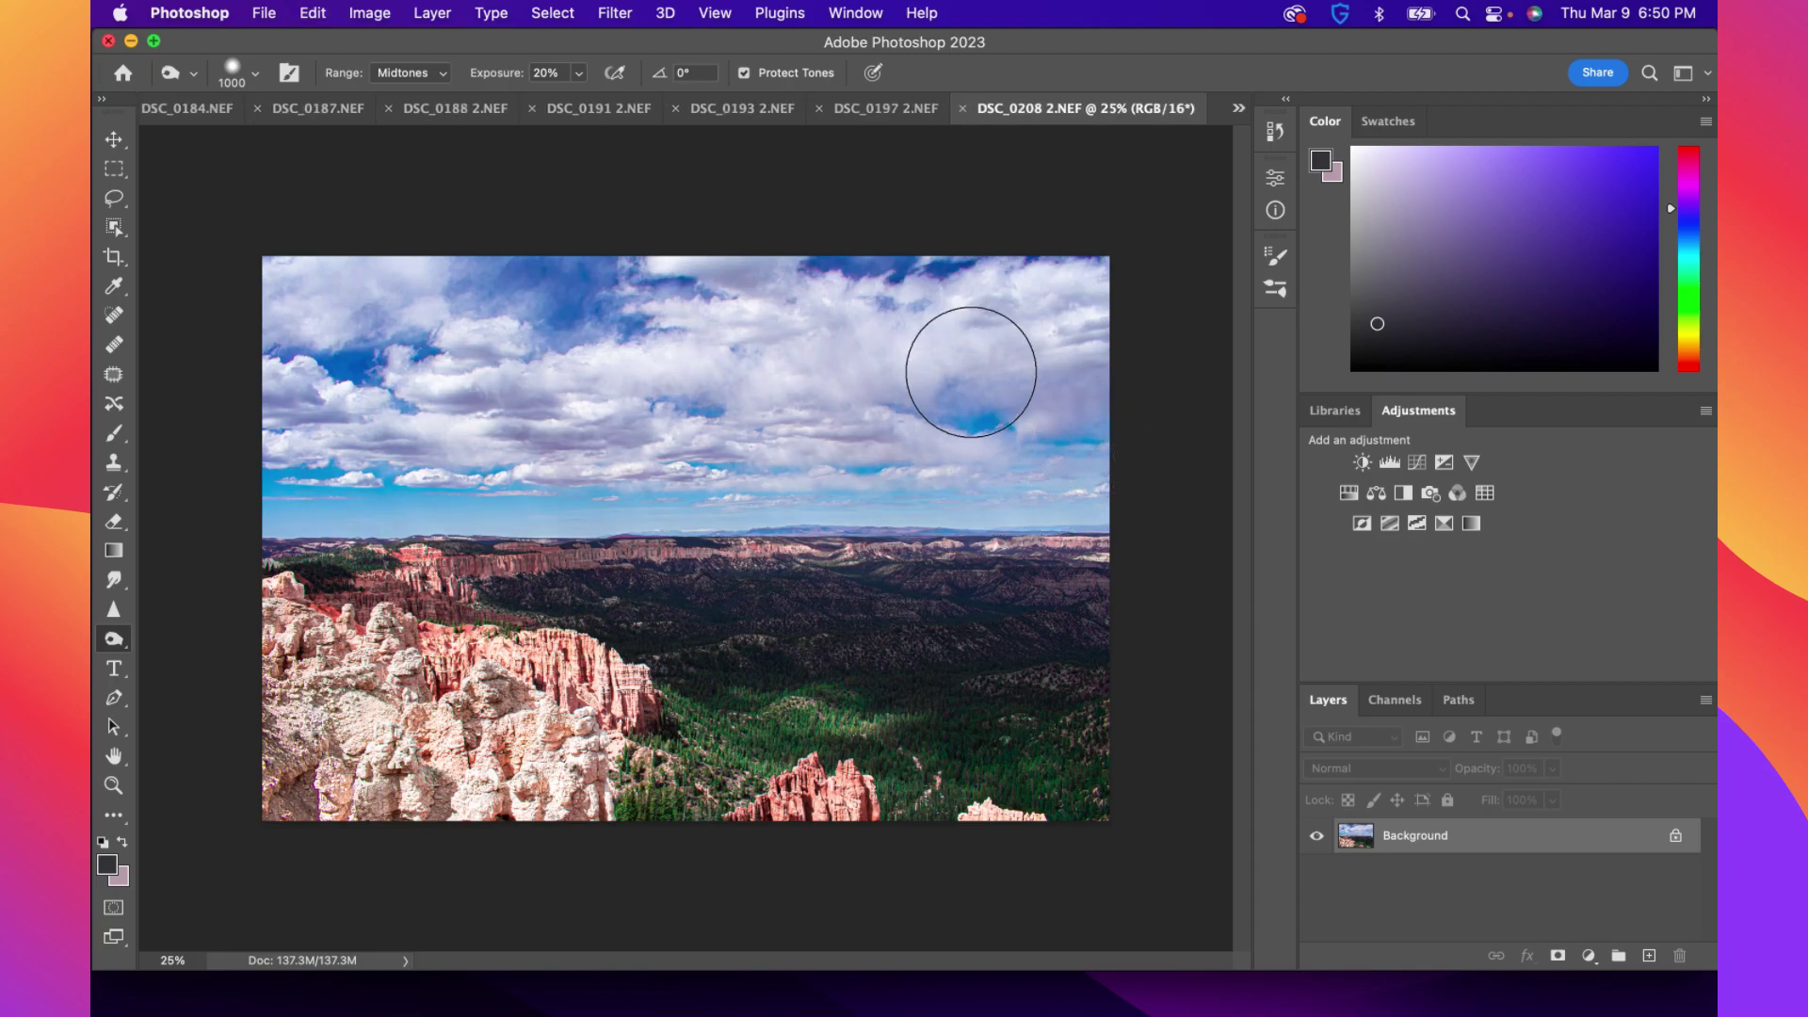
Try dodging the shadows of the dark valley with size 300 and 50% exposure, and undo it
right_click(114, 641)
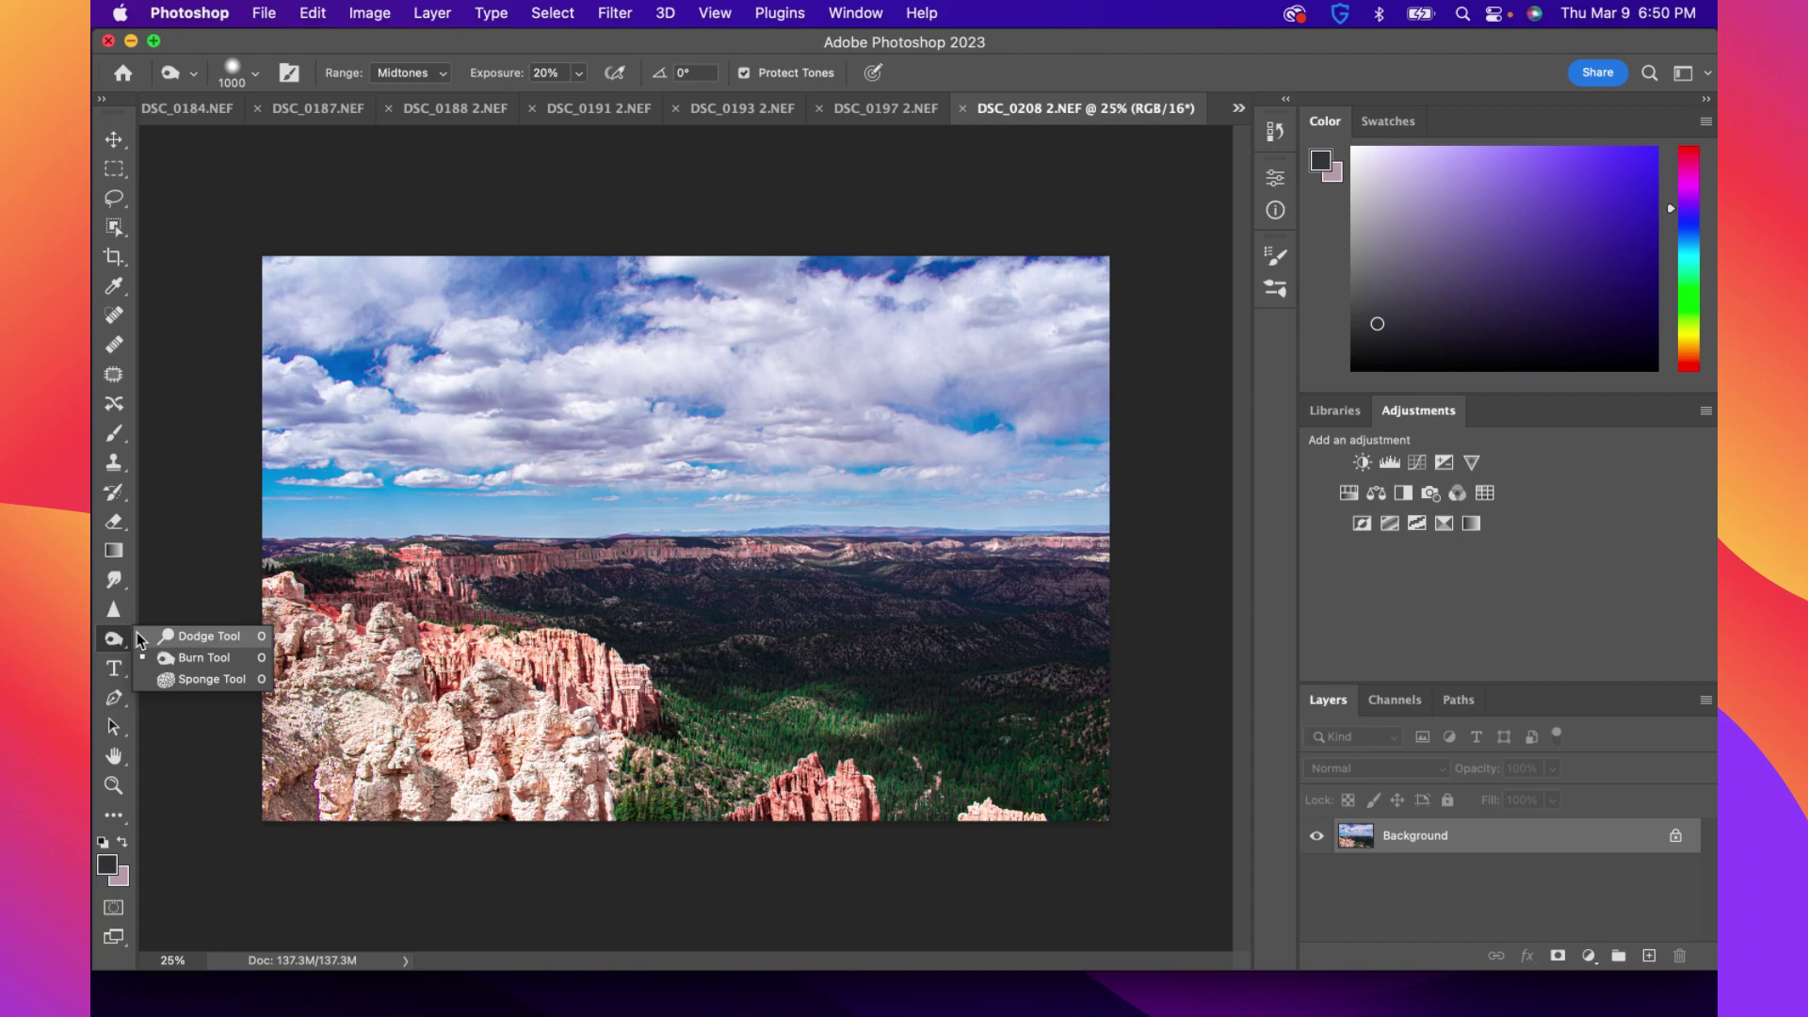
click(202, 636)
drag(692, 597, 778, 604)
key(super+z)
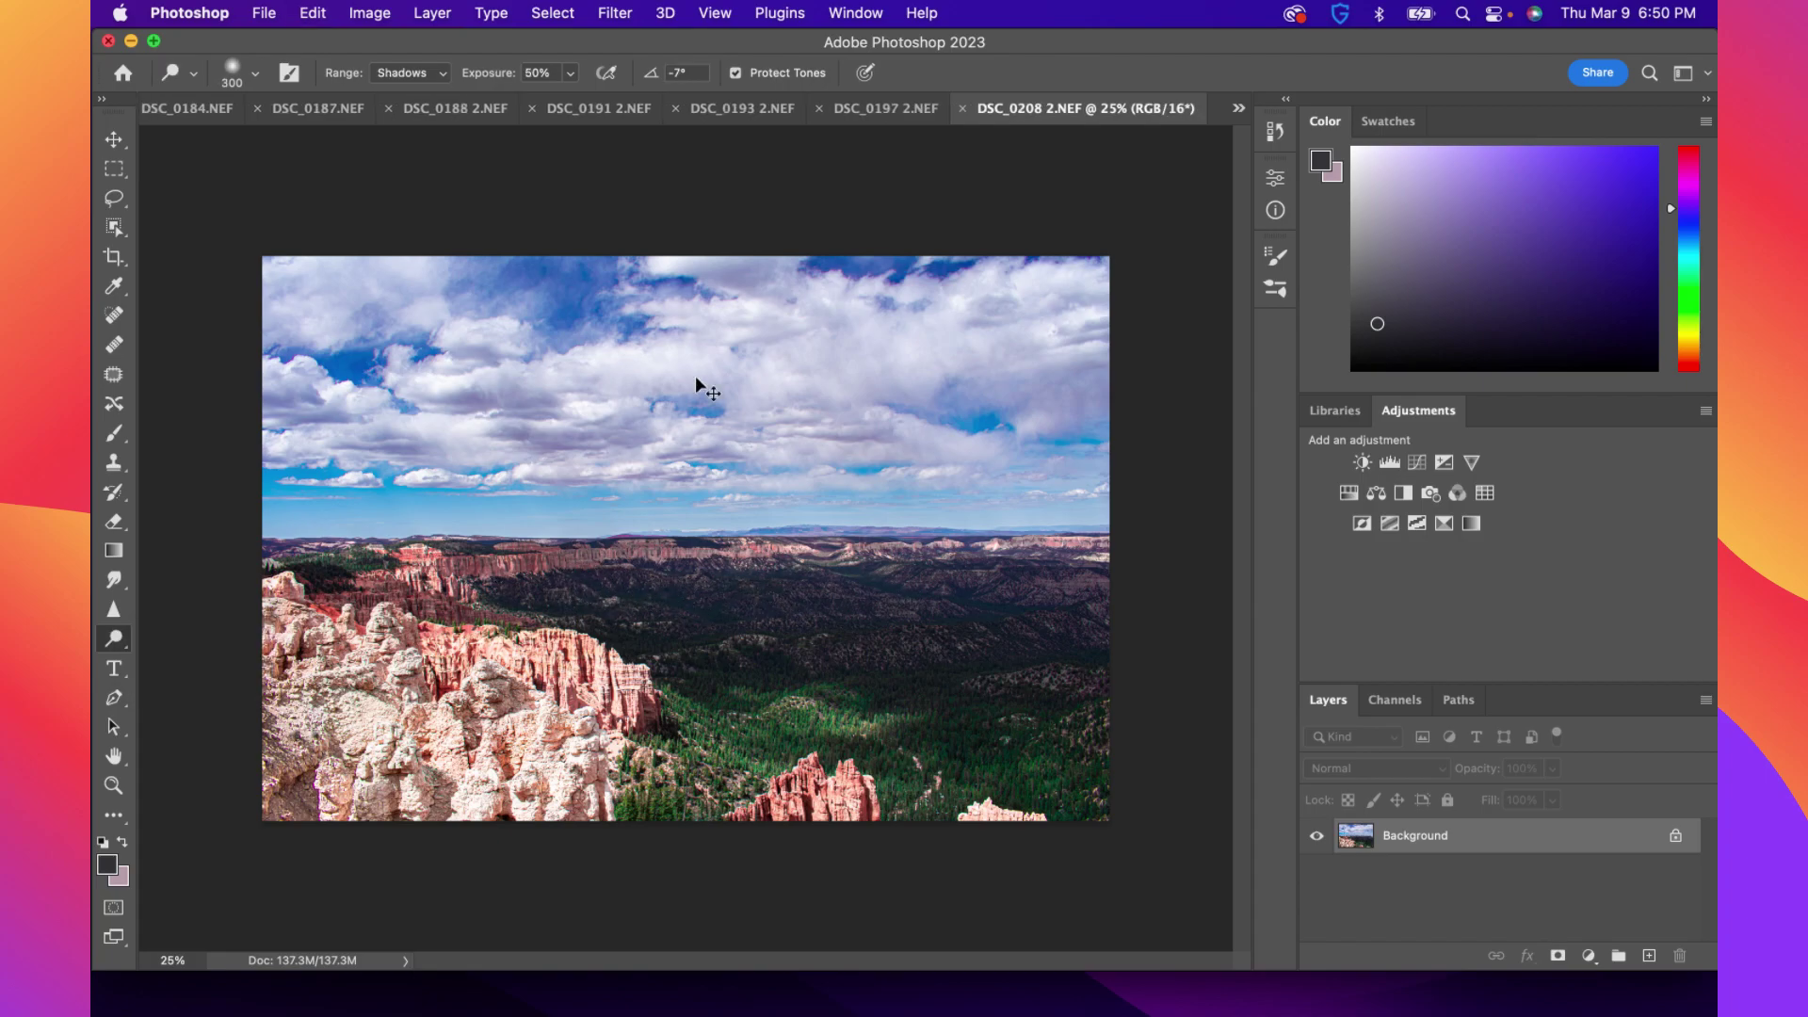
Set the Dodge exposure to 15%, try lightening the valley and forest shadows again, and undo it
click(547, 75)
double_click(547, 76)
text(15)
key(Return)
mouse_move(540, 600)
mouse_down()
mouse_move(1003, 594)
mouse_move(964, 591)
mouse_move(989, 577)
mouse_move(1033, 642)
mouse_move(654, 617)
mouse_move(798, 631)
mouse_move(1089, 719)
mouse_move(874, 618)
mouse_move(1086, 723)
mouse_up()
key(super+z)
click(366, 14)
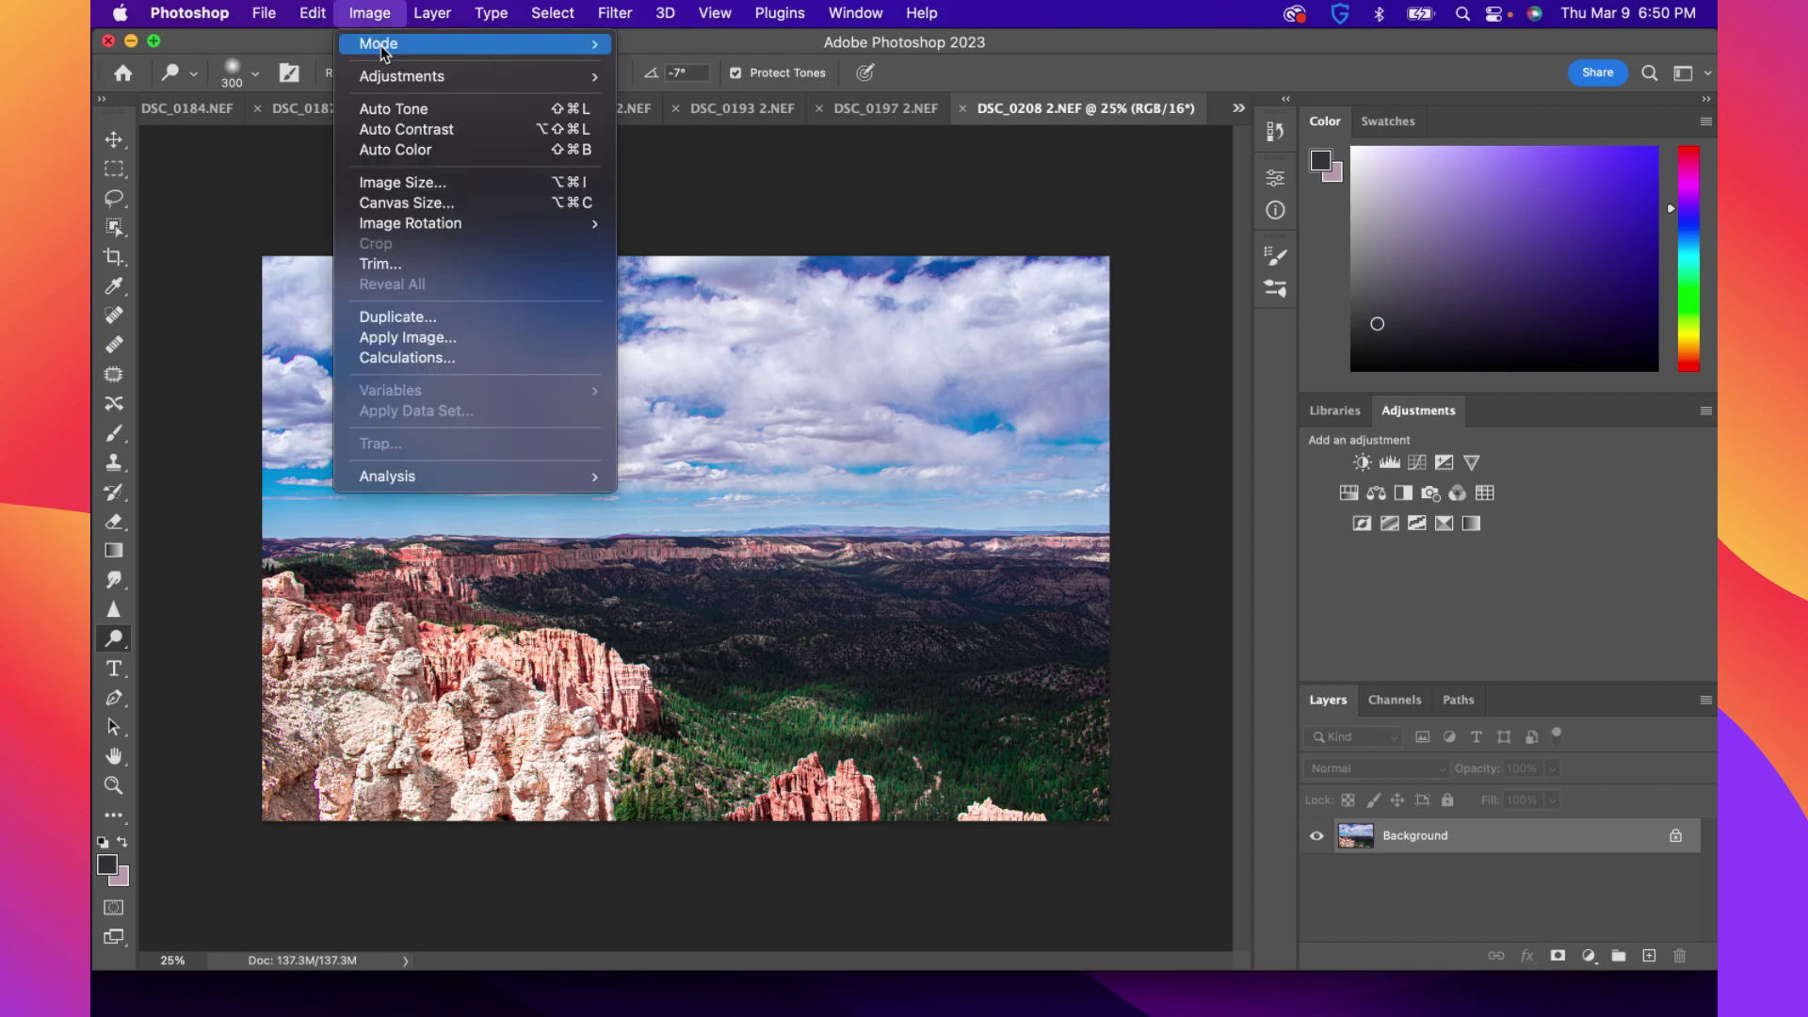
mouse_move(562, 76)
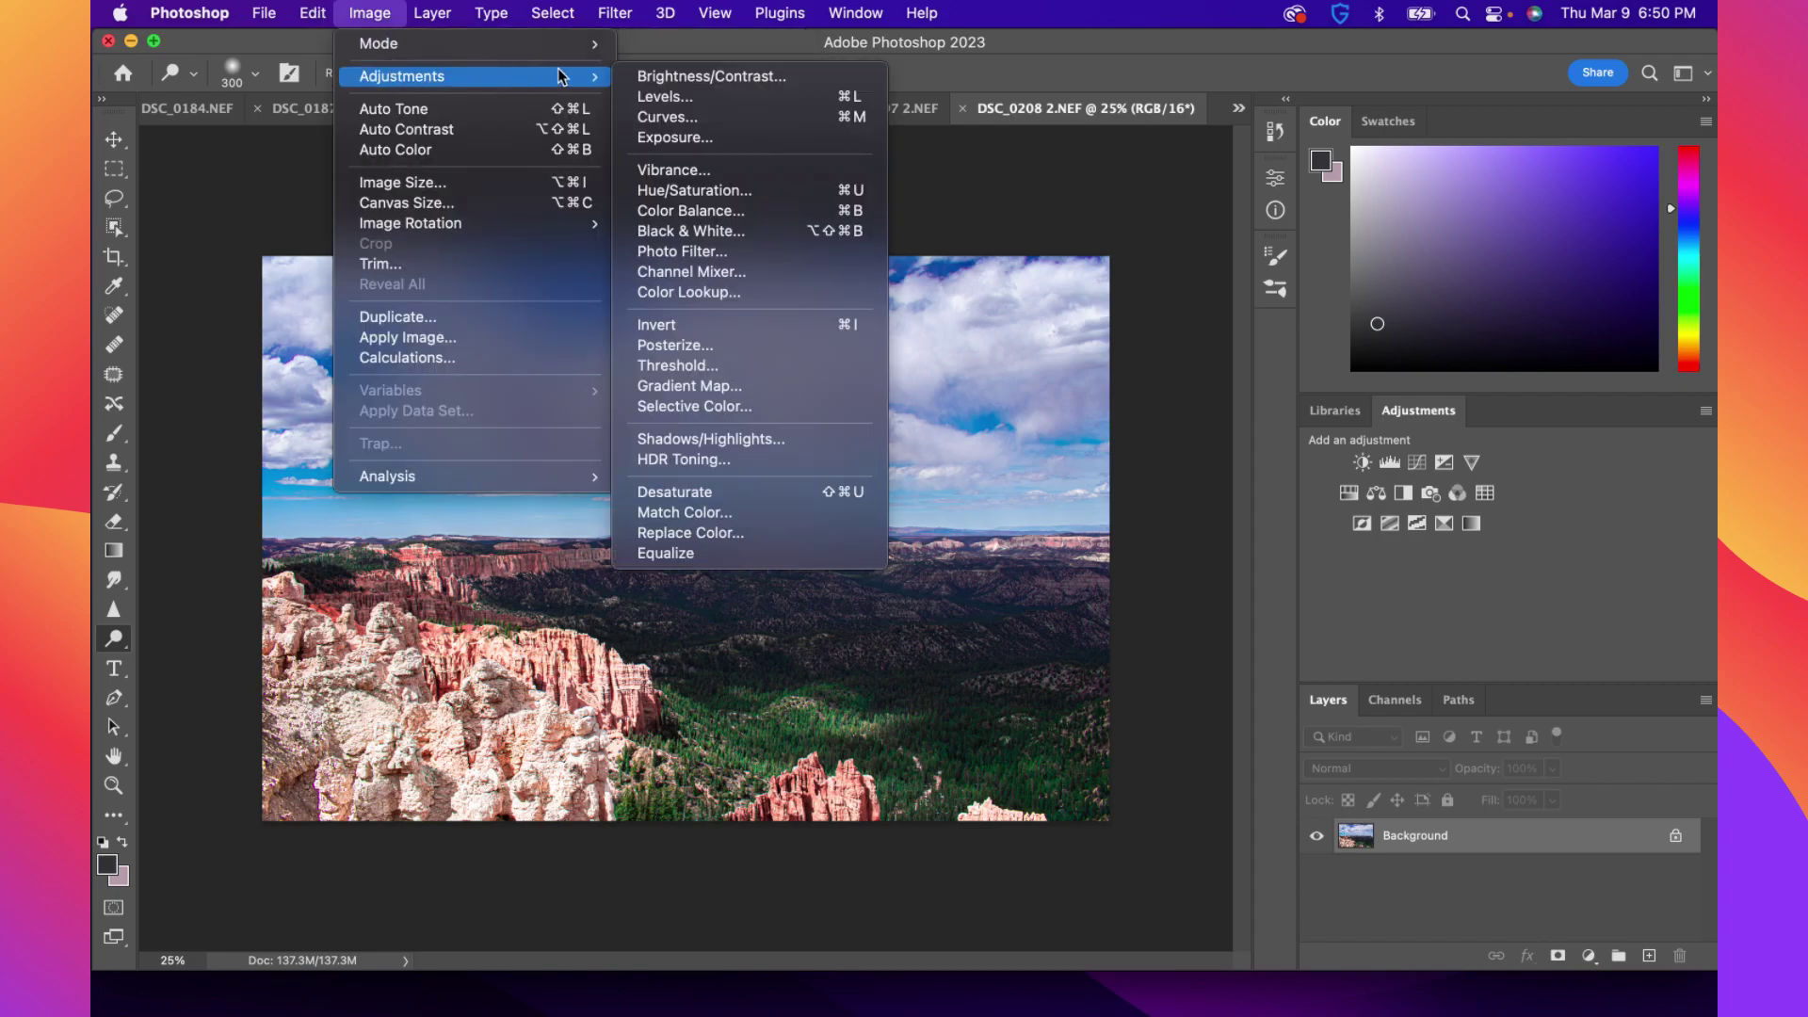
click(685, 98)
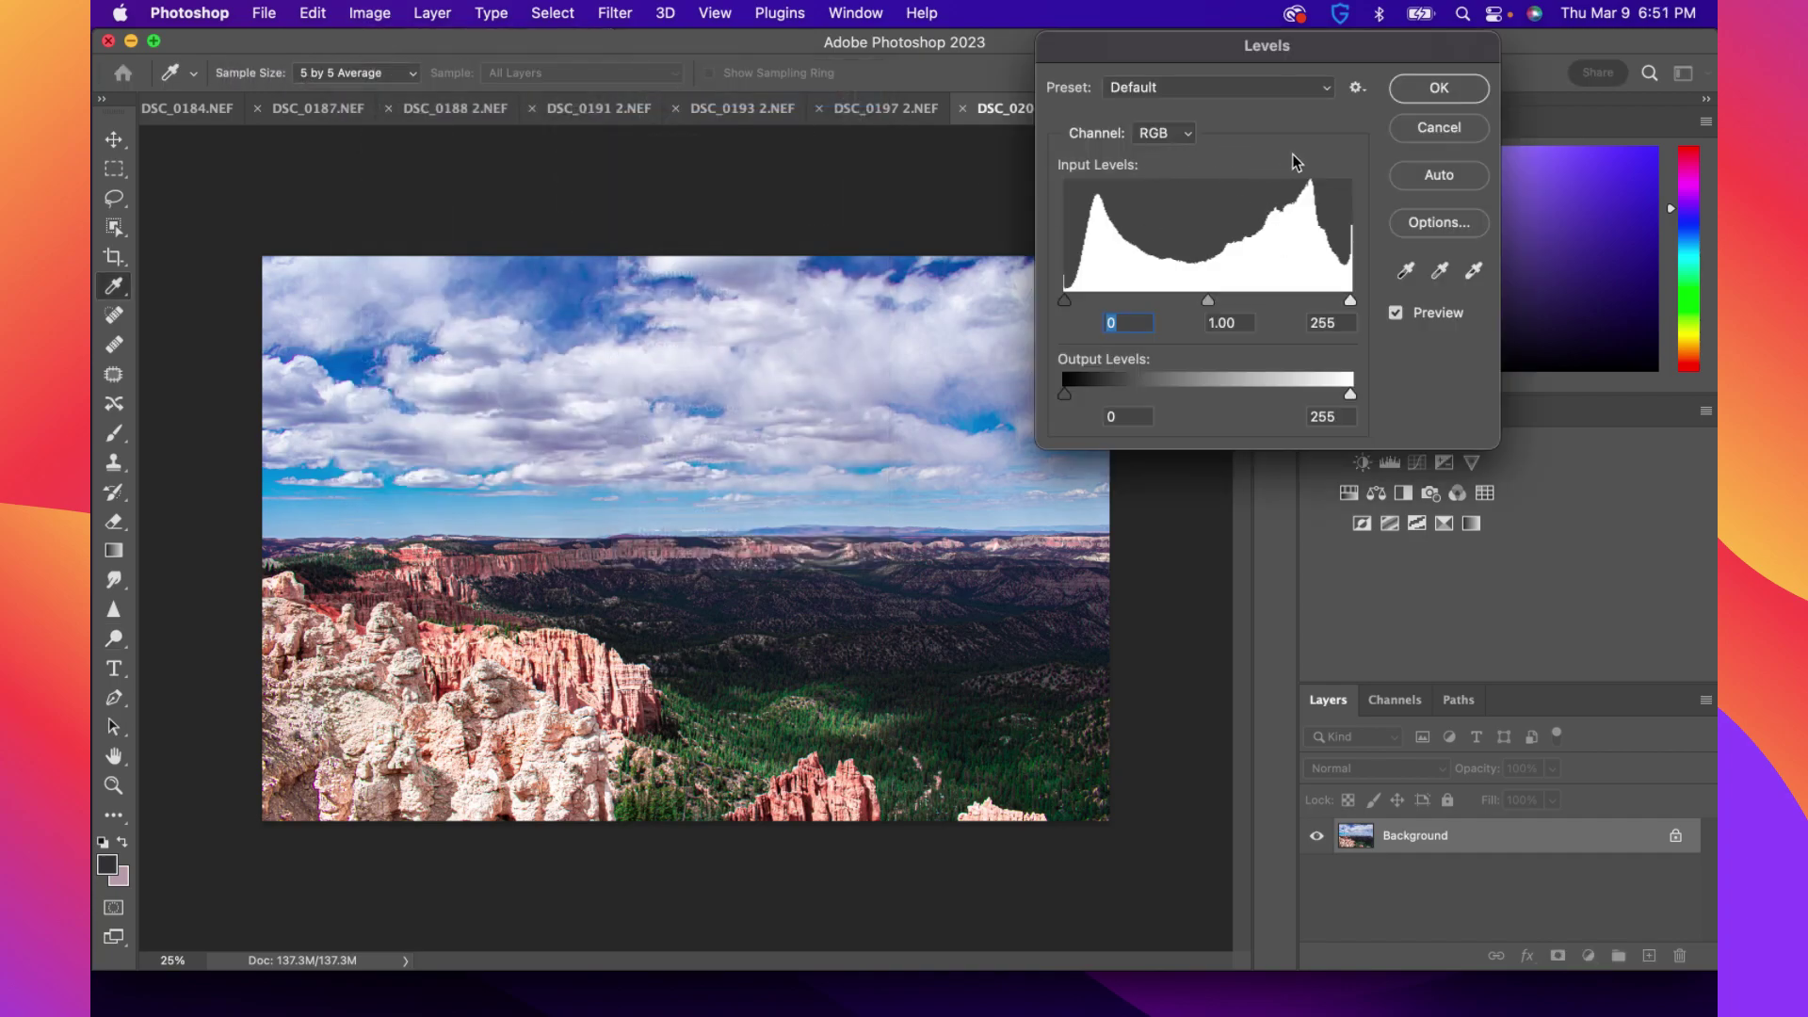
click(1424, 139)
Open the Curves adjustment for DSC_0208 2.NEF and move its dialog clear of the photo
click(369, 12)
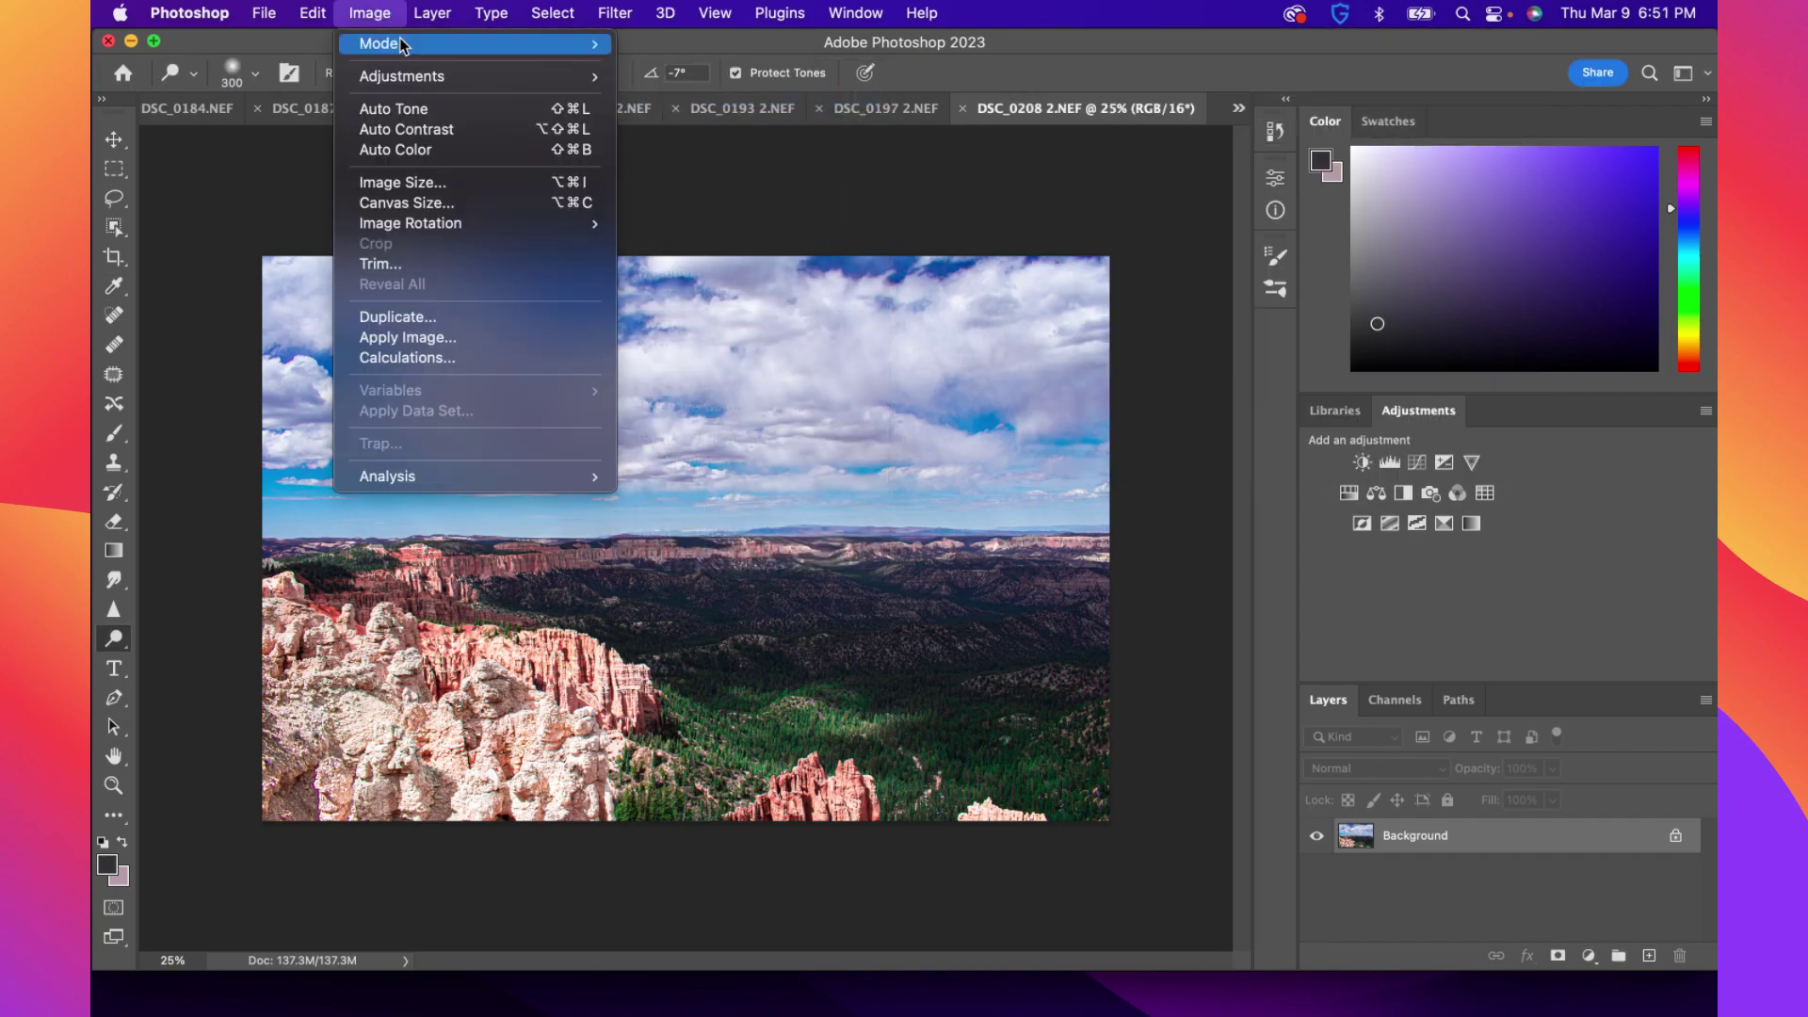
mouse_move(412, 79)
click(708, 118)
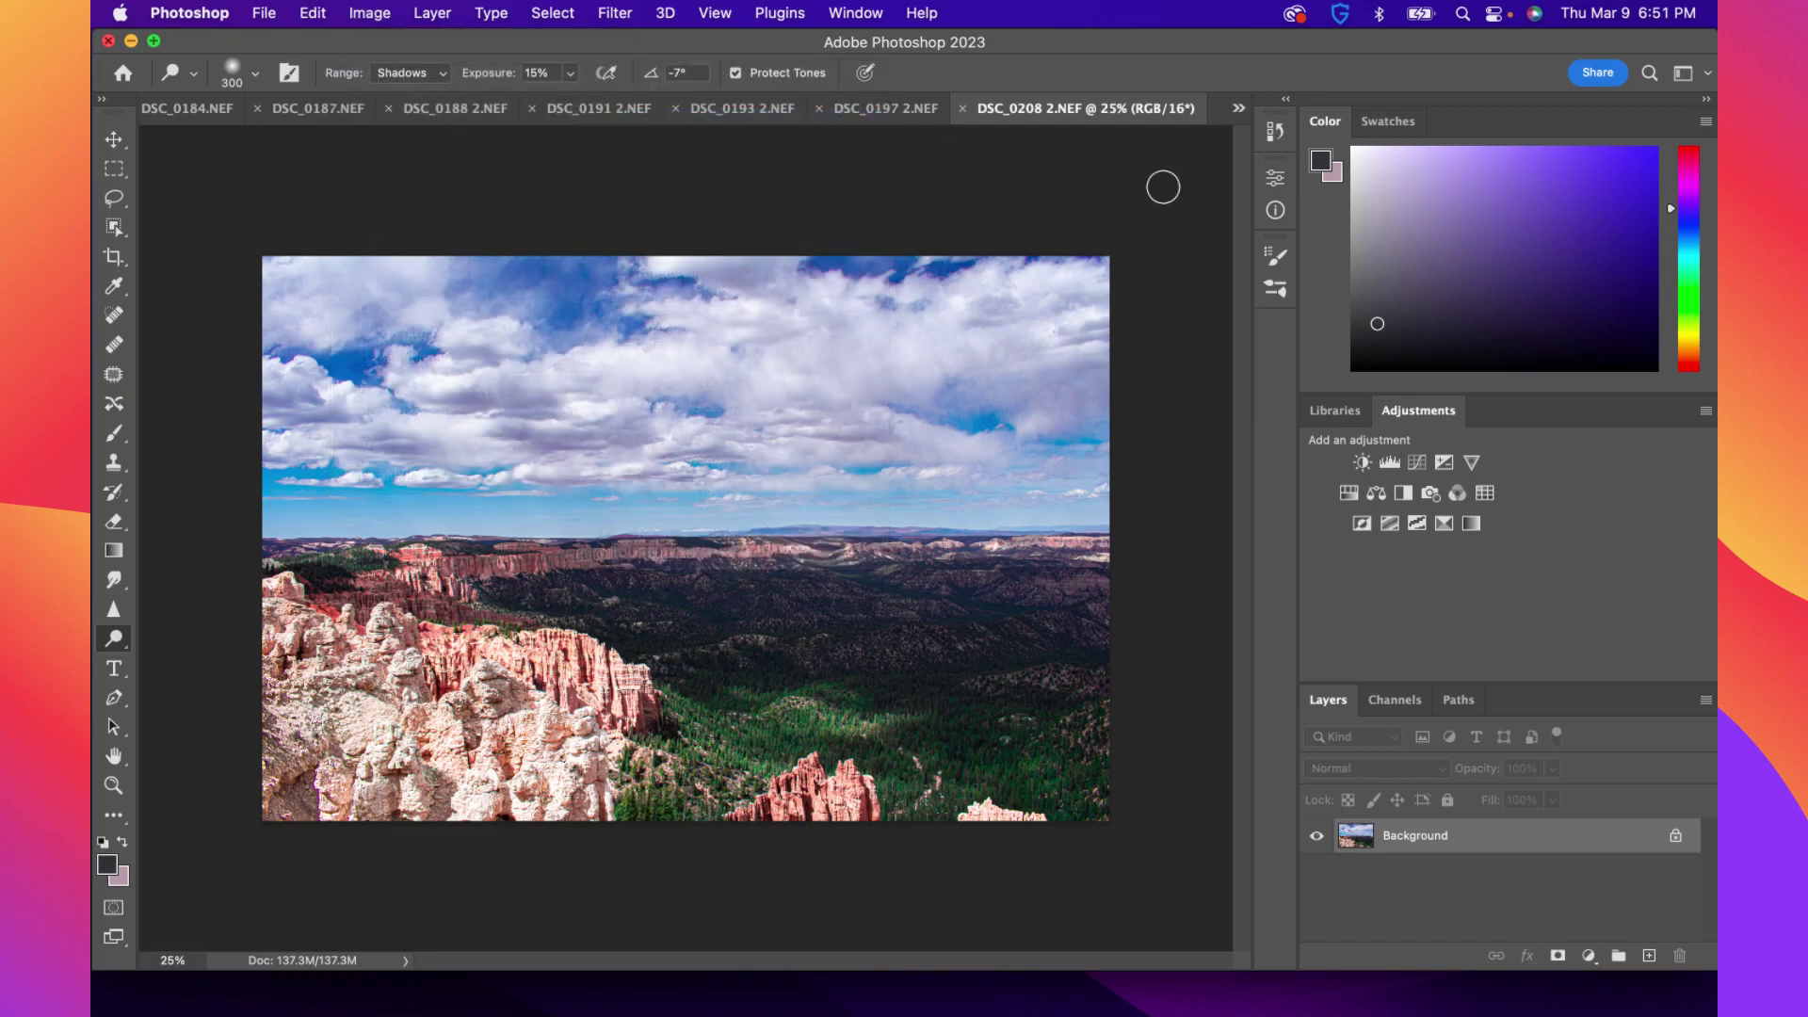
drag(958, 191, 1507, 138)
click(1410, 311)
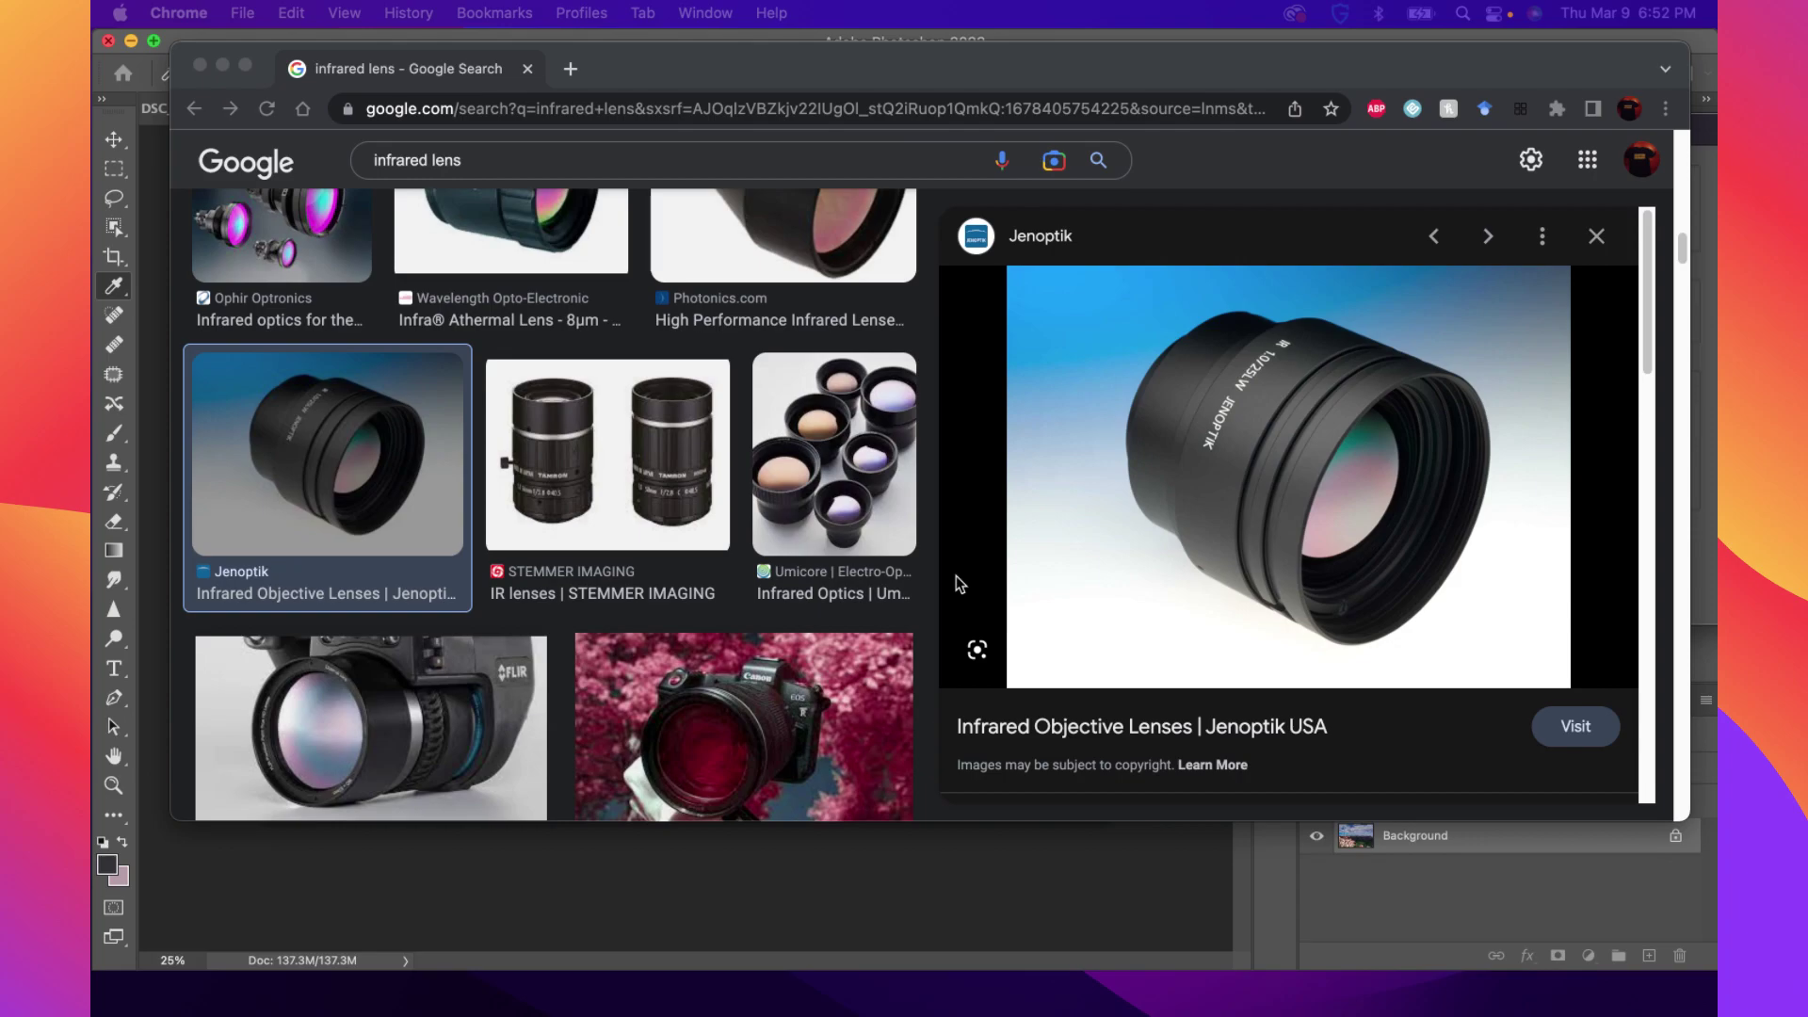
In Chrome, look through the "infrared lens" image results and the related images for the Jenoptik lens
scroll(956, 574, up, 1)
scroll(956, 575, down, 1)
scroll(957, 575, down, 2)
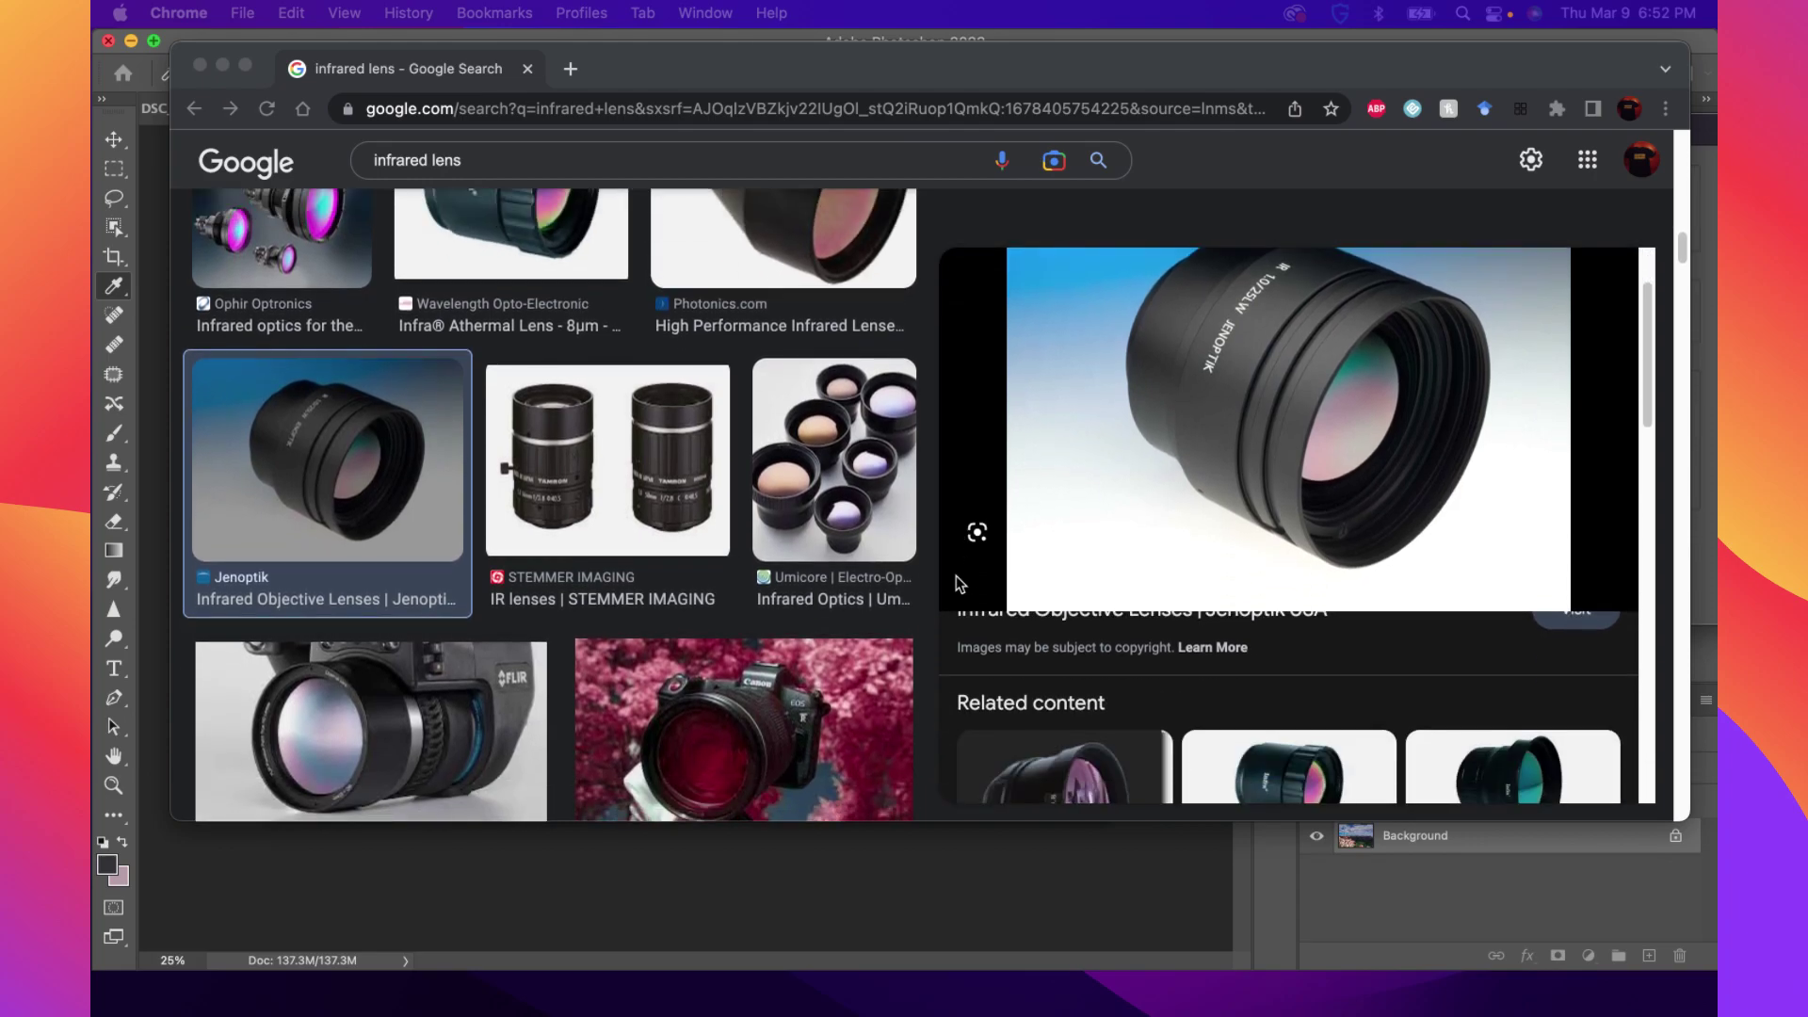
View the Canon EOS R infrared and Hoya R72 filter image results, and return to the Curves adjustment in Photoshop
click(780, 704)
click(716, 732)
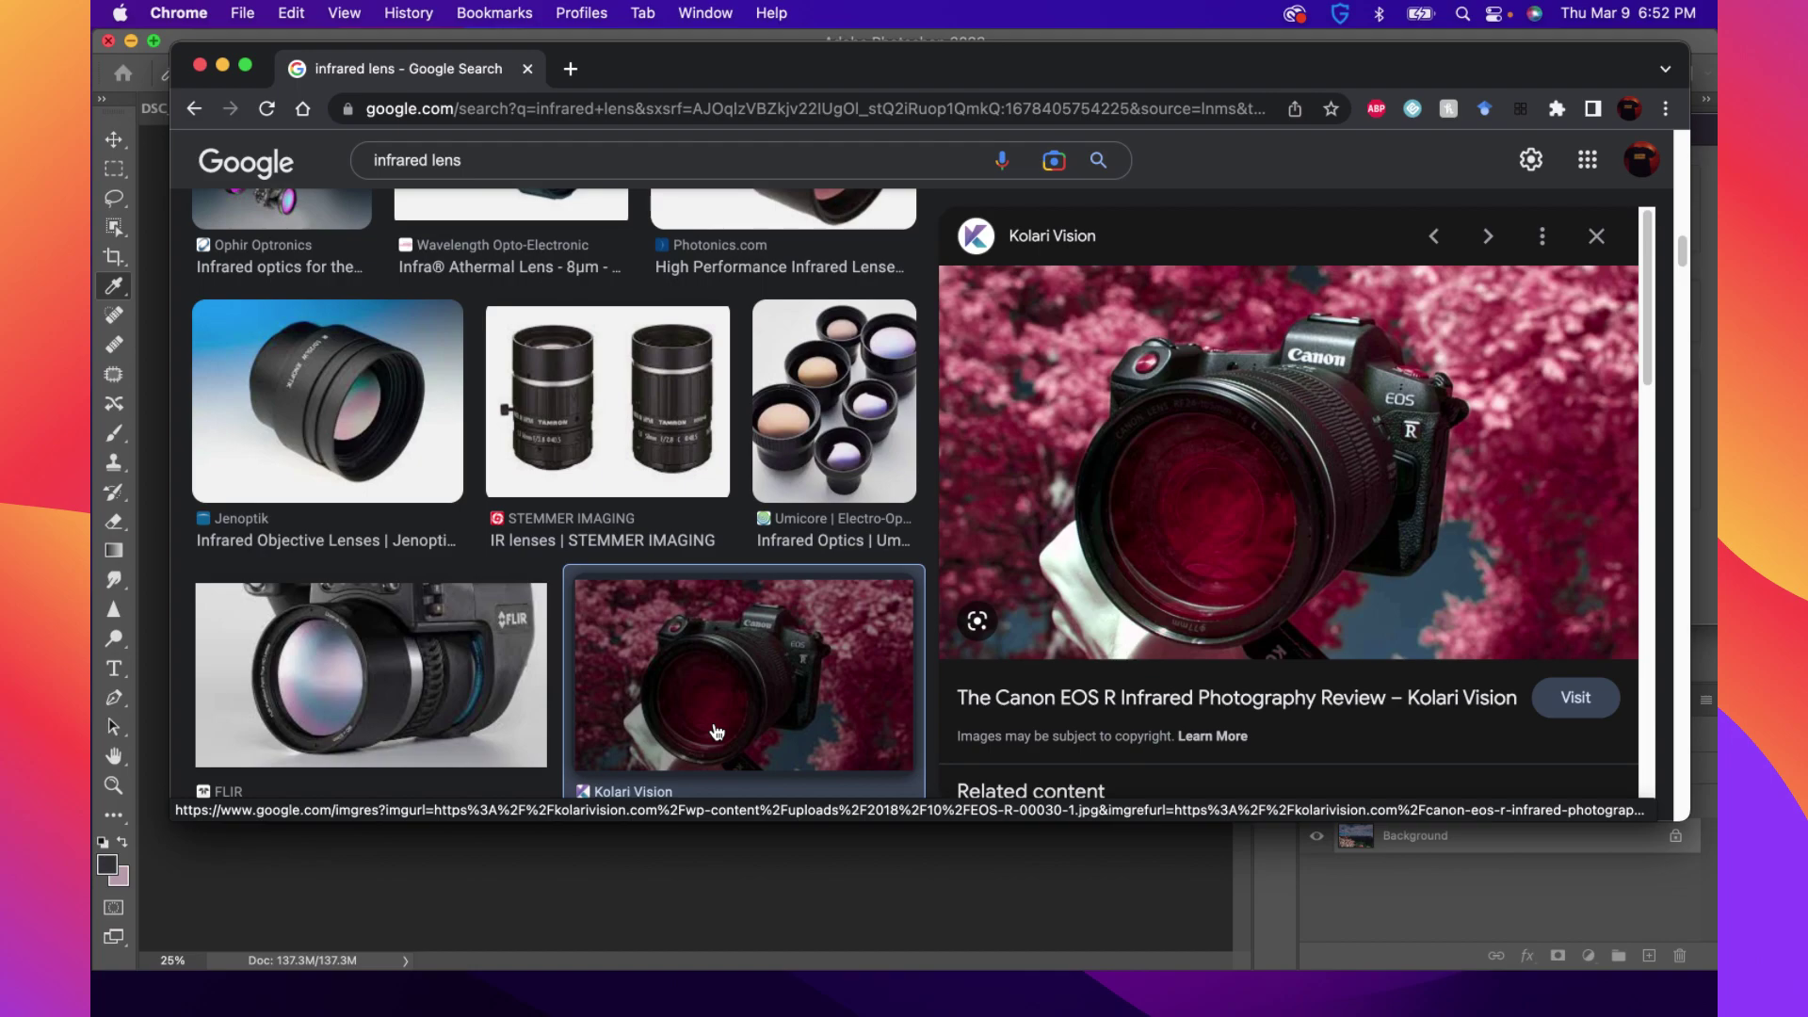
scroll(448, 574, up, 6)
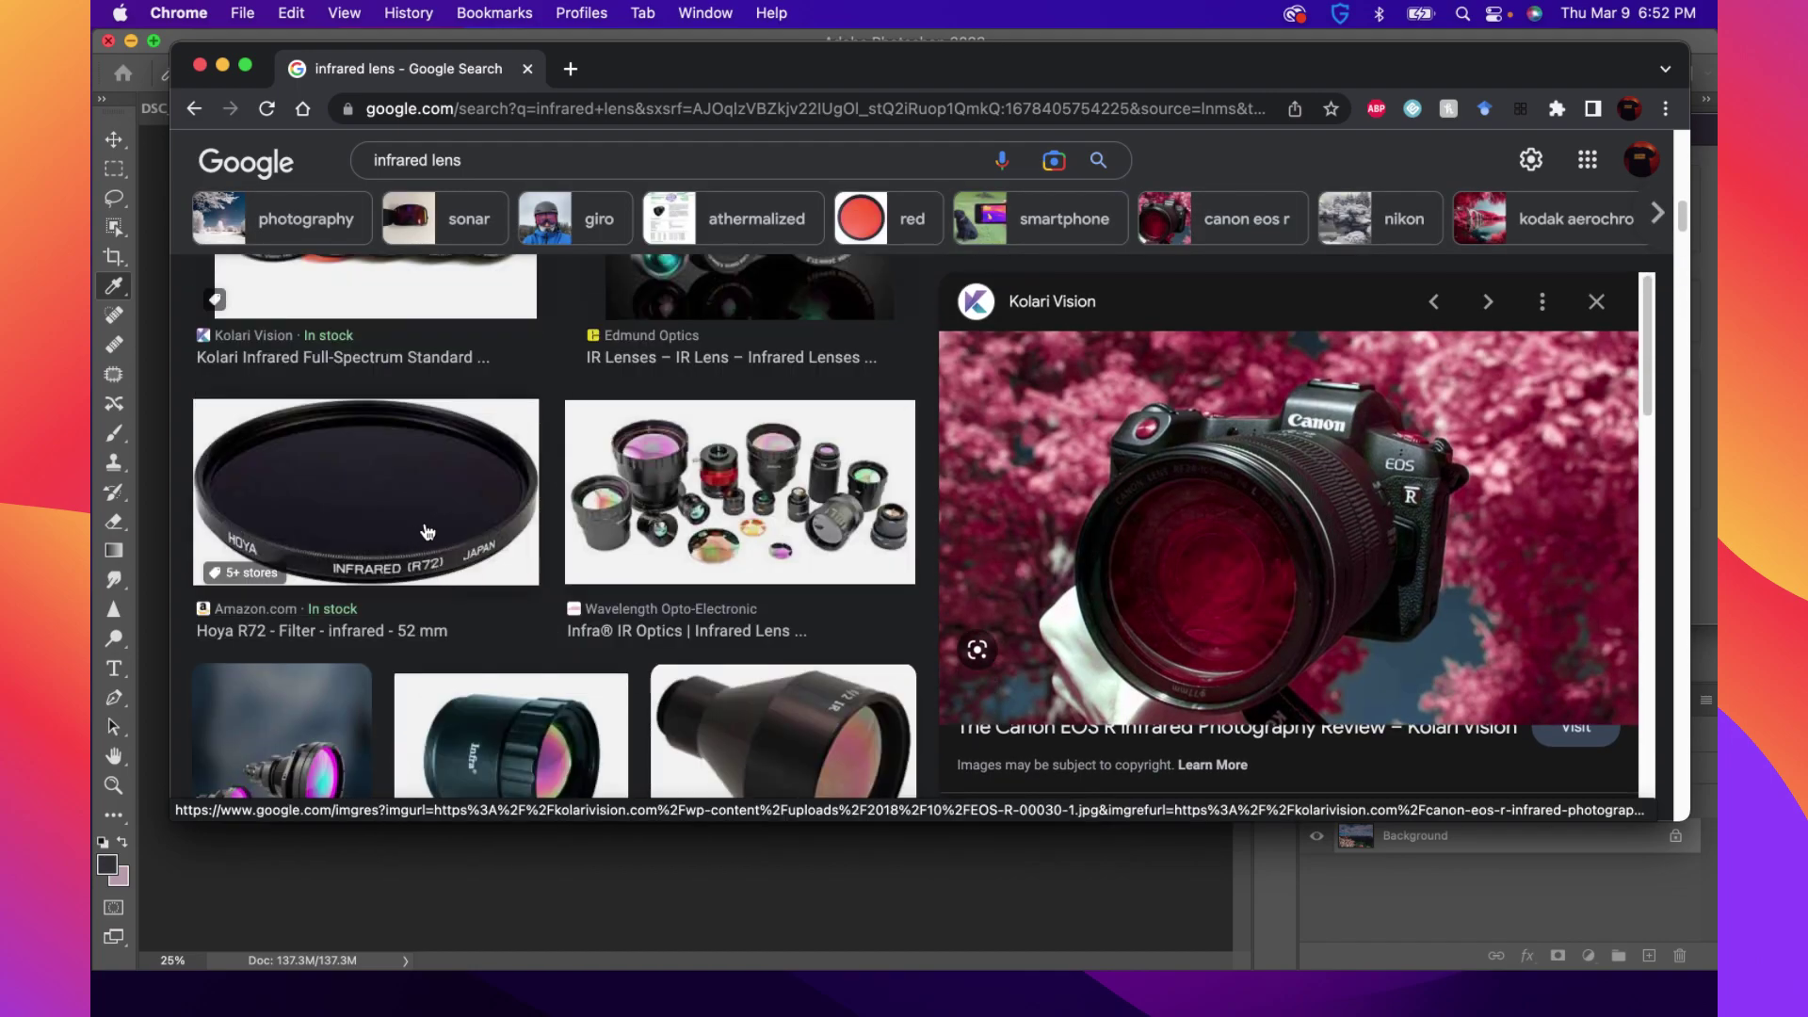
click(394, 525)
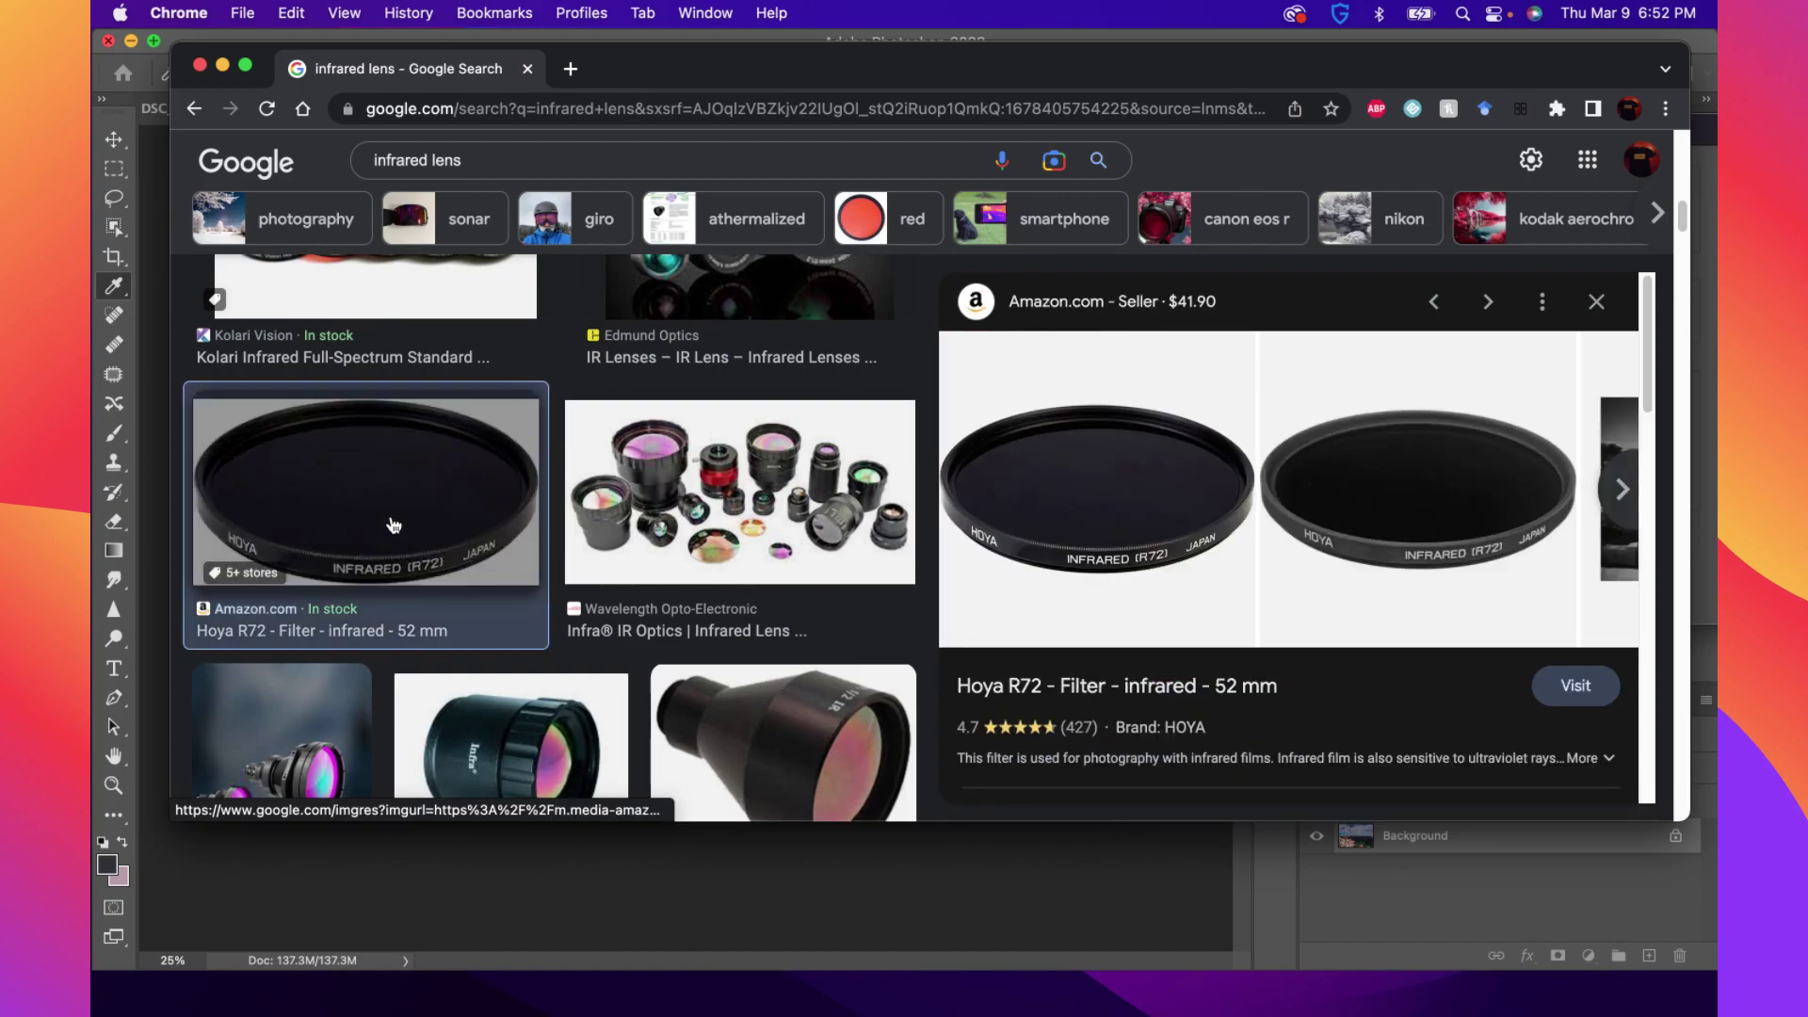
click(223, 67)
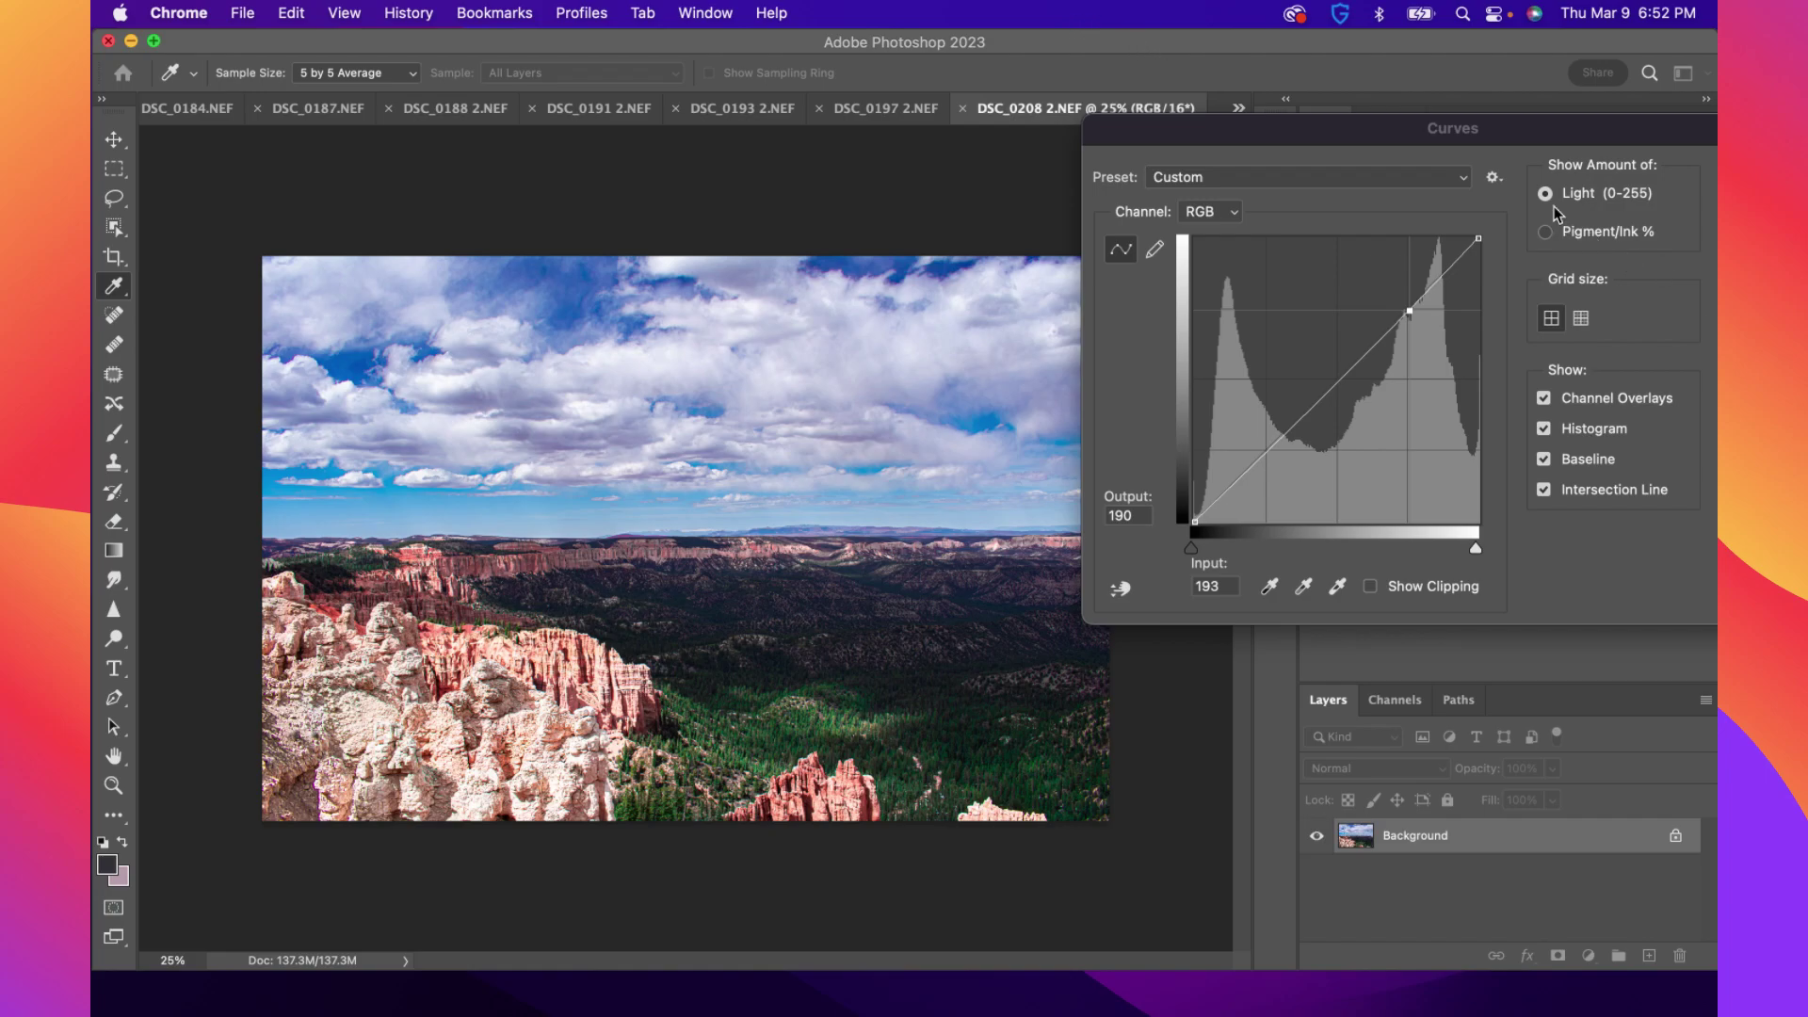
Add a midtone point at input 128, output 127 and a shadow point at input 65, output 65 to the RGB curve
click(1510, 138)
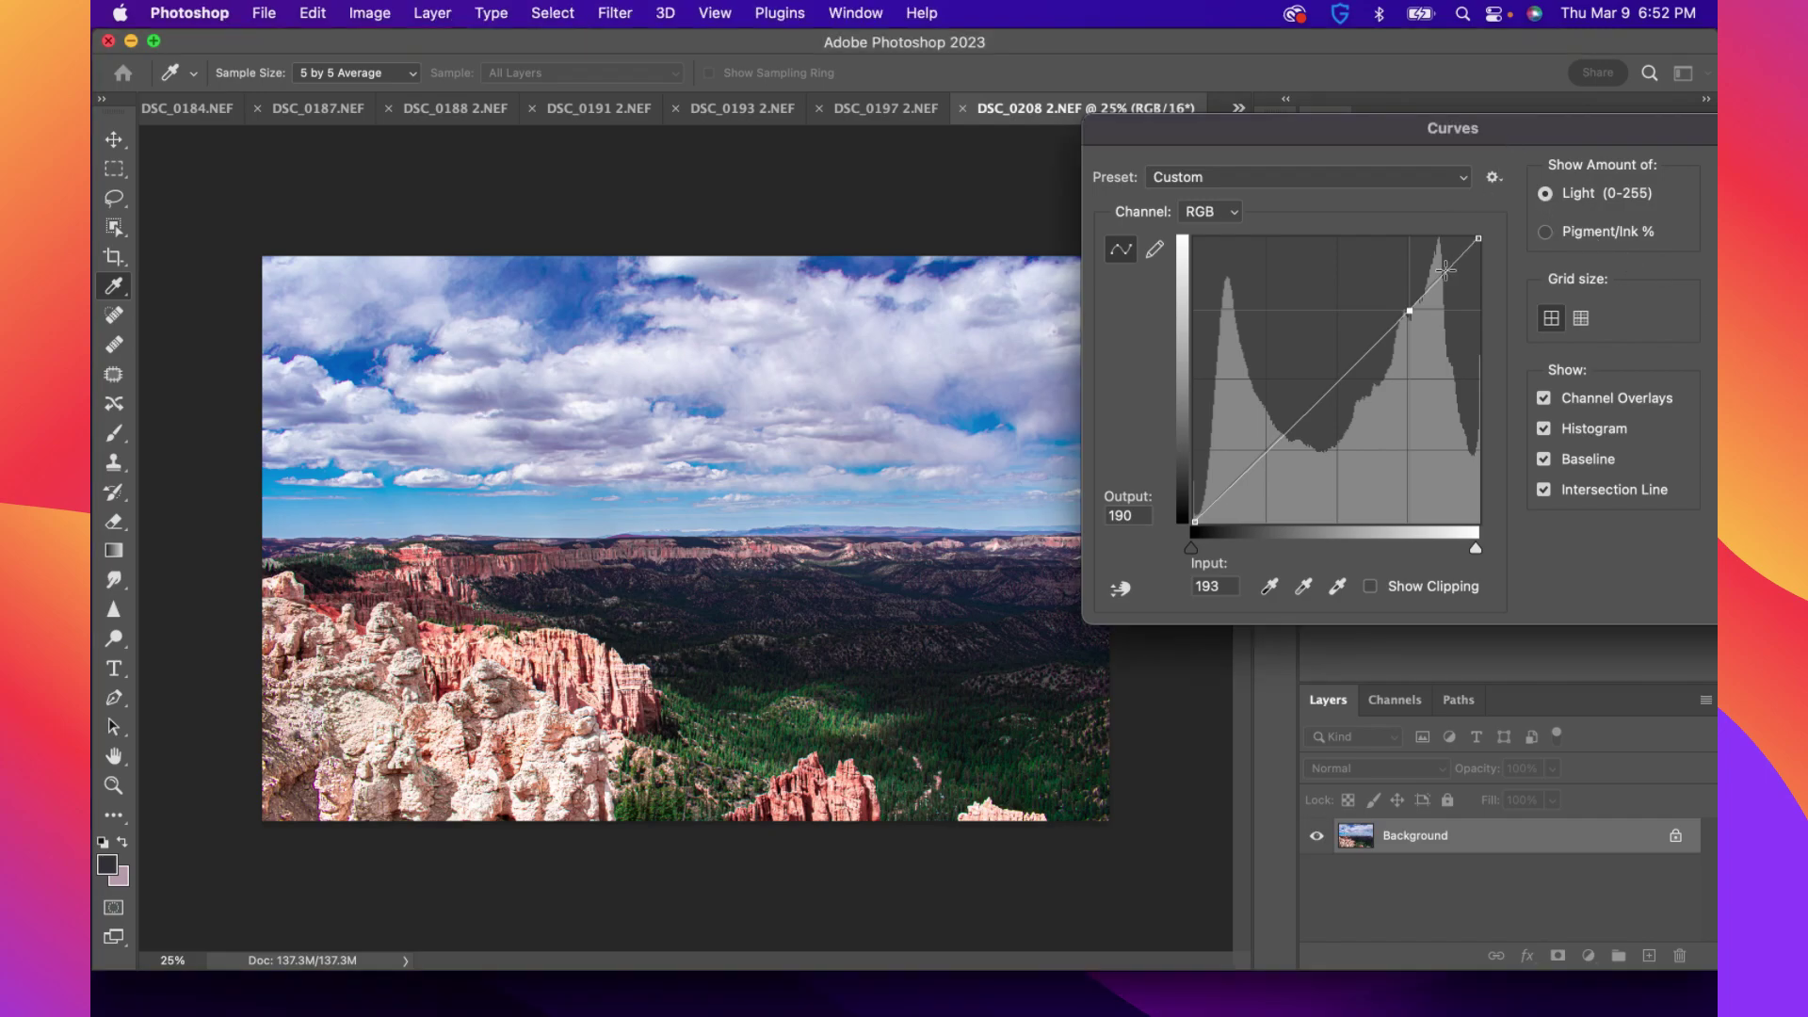
click(1338, 380)
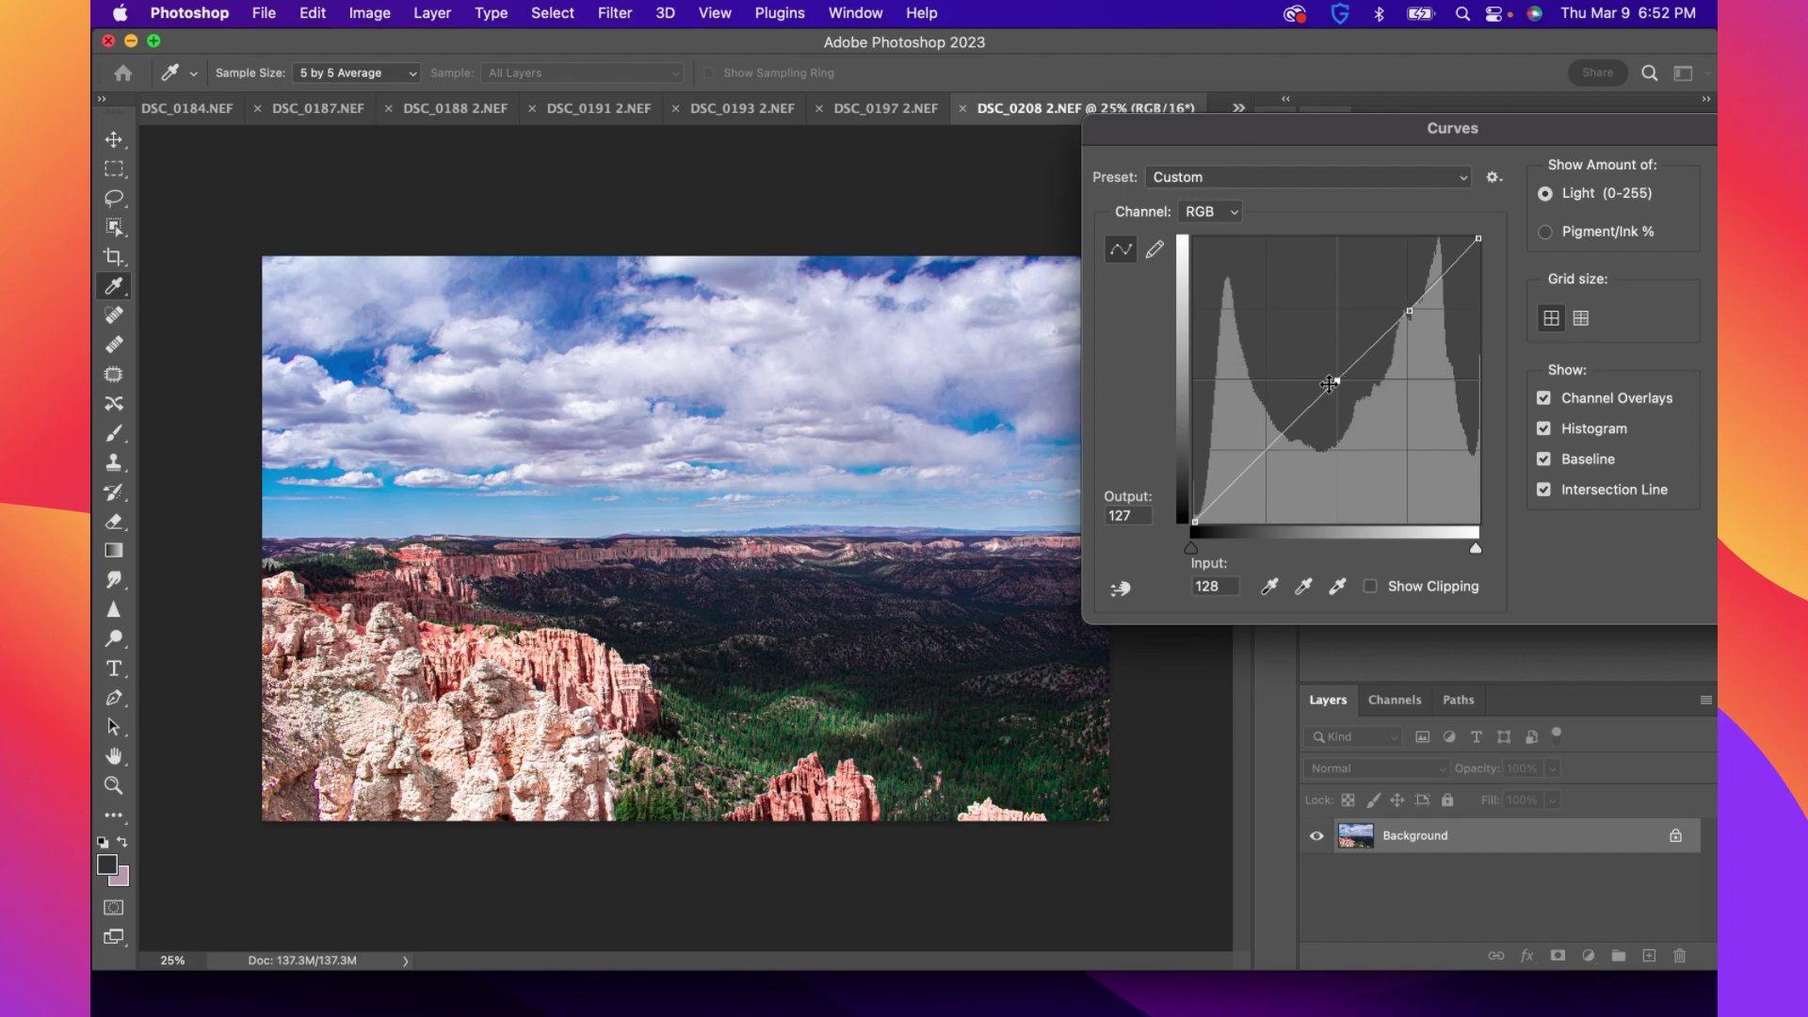
click(1267, 449)
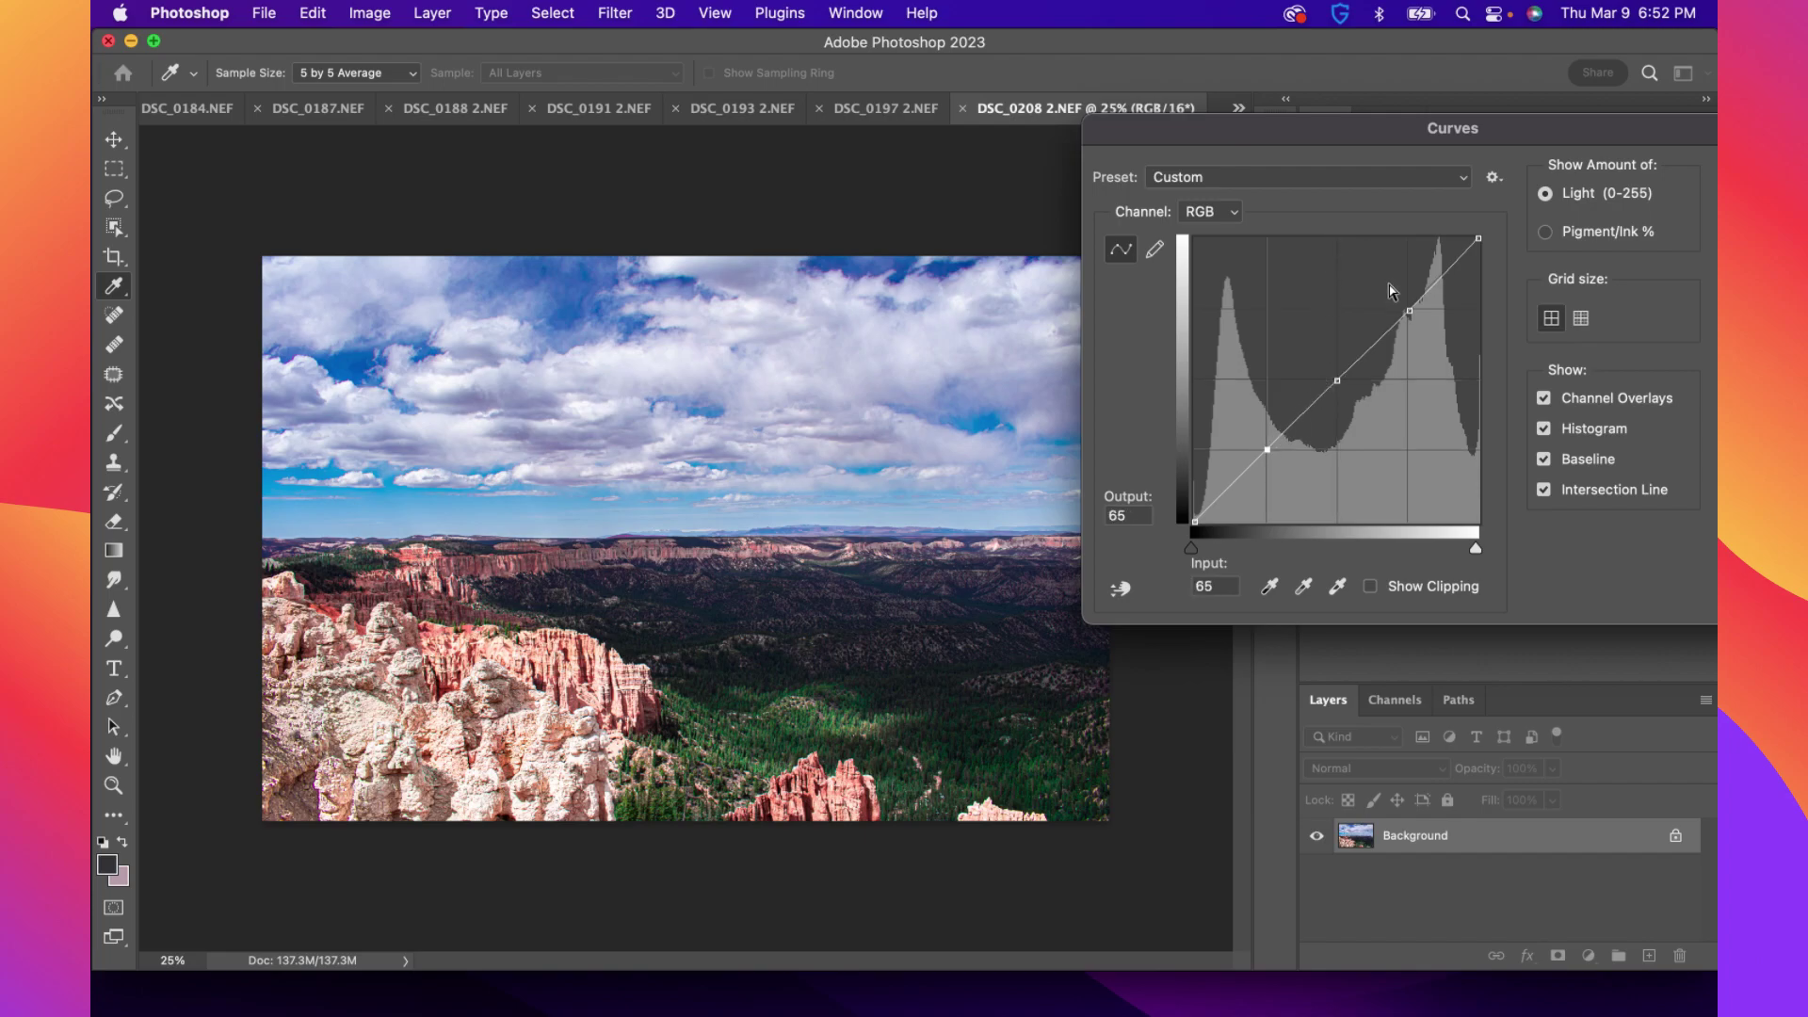
Raise the curve's highlight point slightly, moving the midtone point to input 120, output 127 and the shadow point to input 62, output 66
click(1415, 313)
drag(1416, 312, 1399, 303)
mouse_move(1340, 380)
mouse_down()
mouse_move(1328, 432)
mouse_move(1327, 380)
mouse_up()
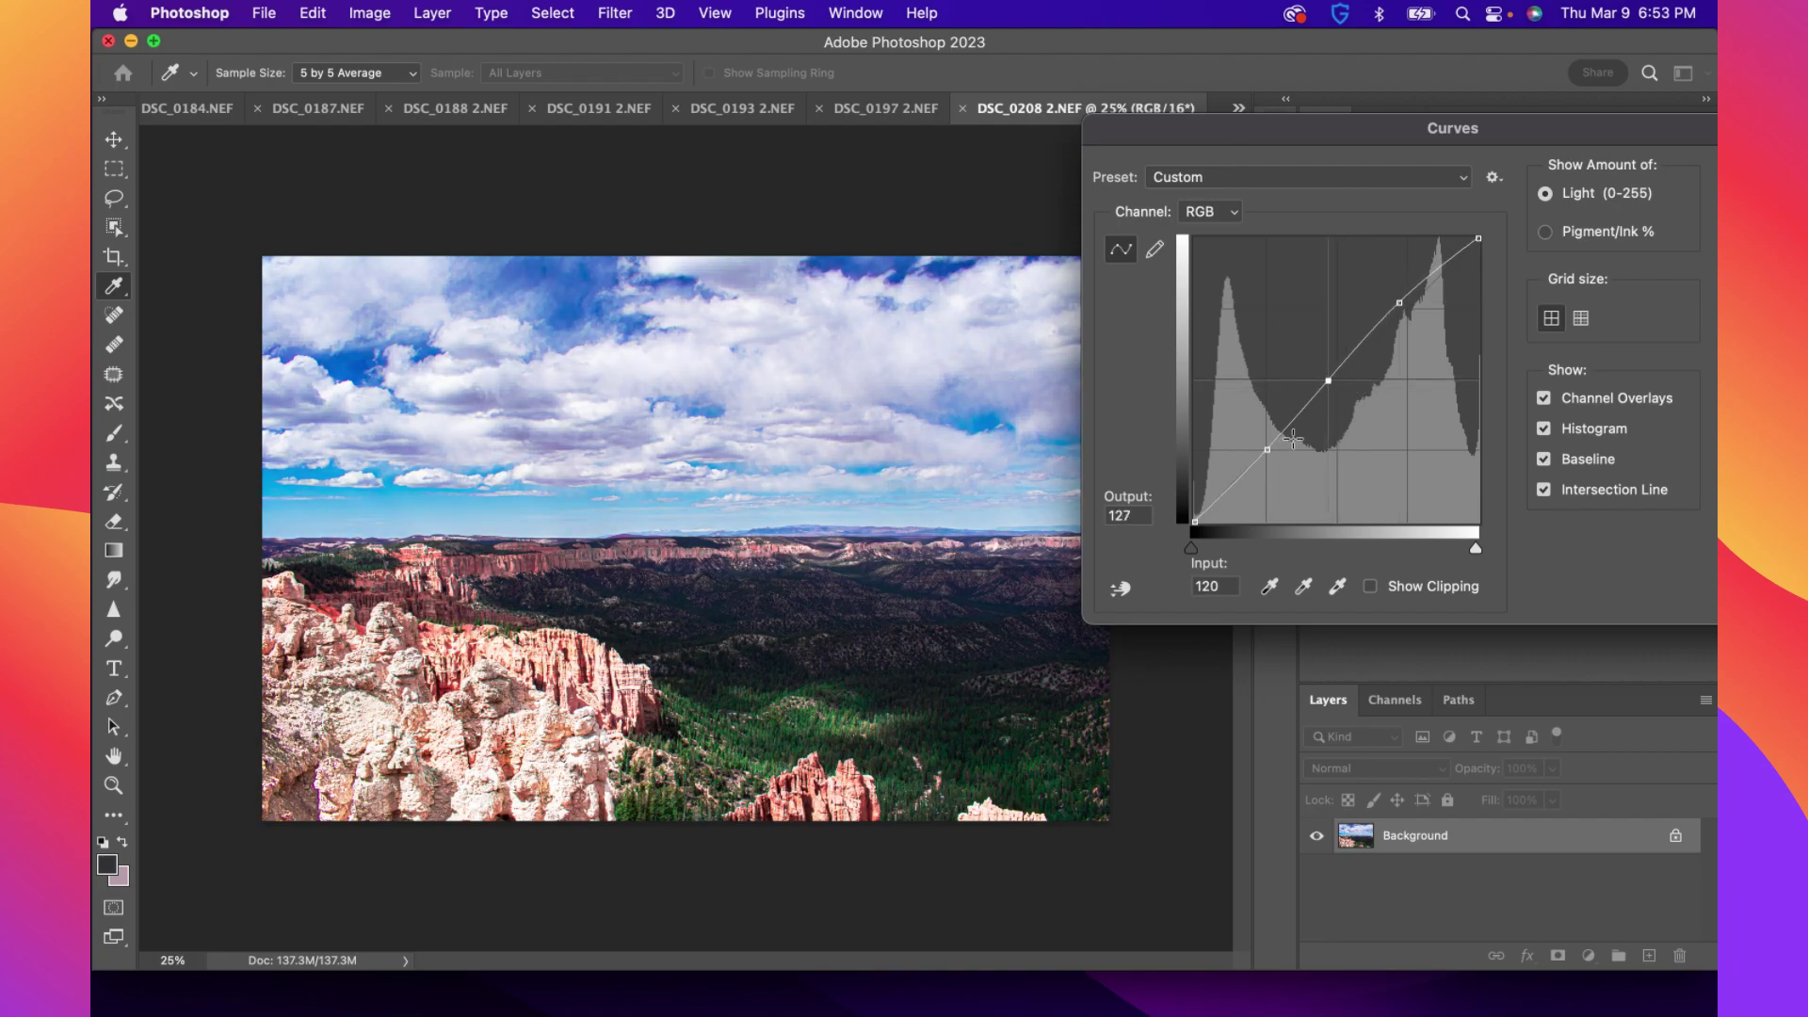
drag(1278, 438, 1277, 458)
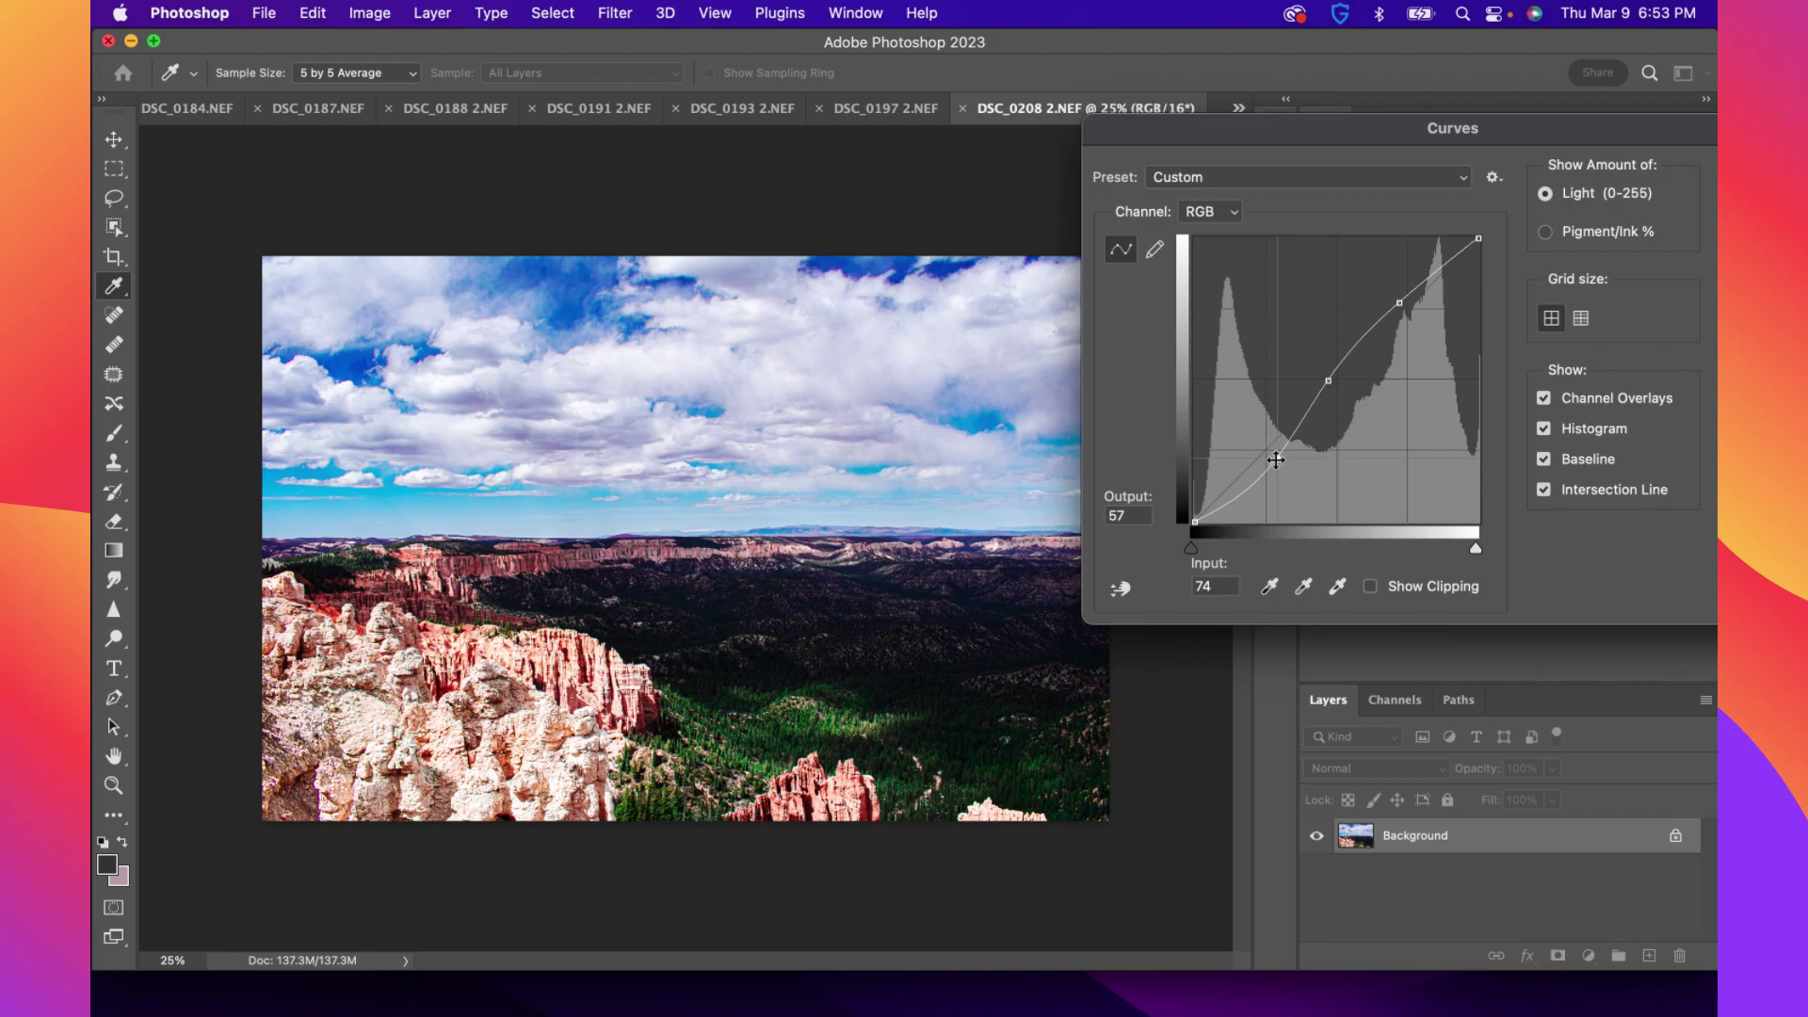
drag(1277, 460, 1264, 448)
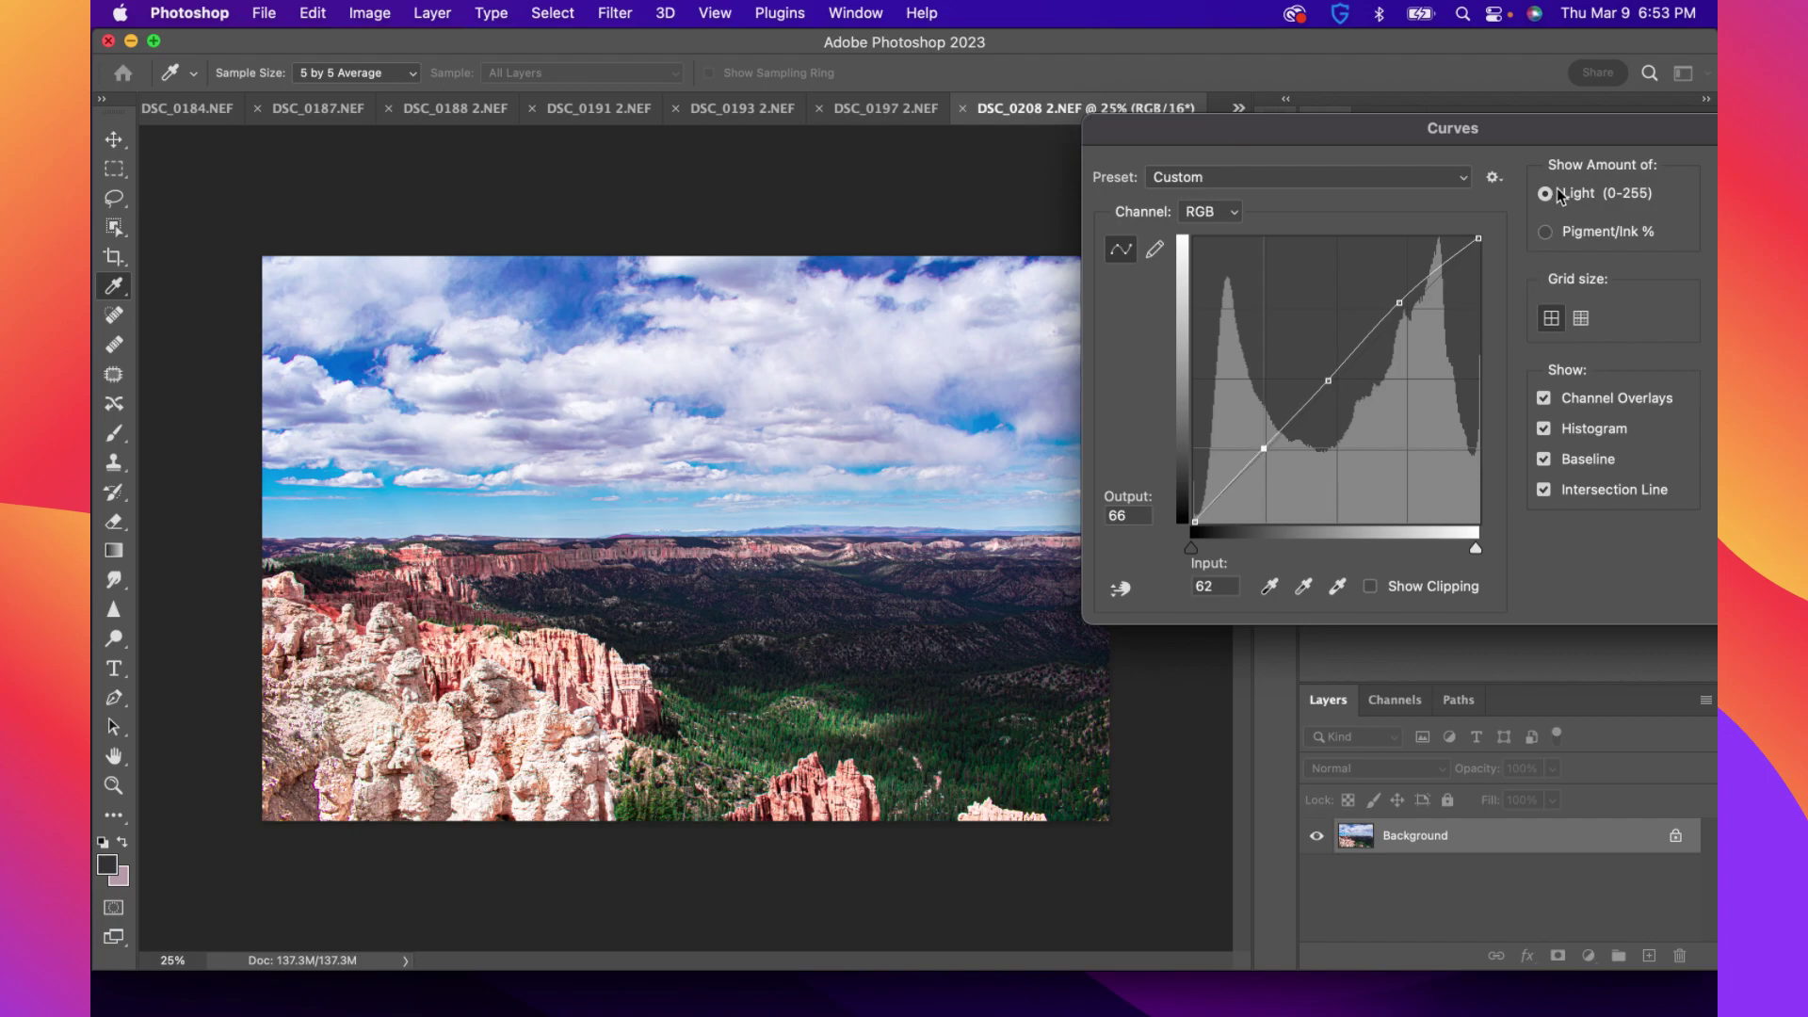
Move the Curves dialog to reach its options, compare the photo with and without the preview, and apply the curve
drag(1549, 126, 1354, 77)
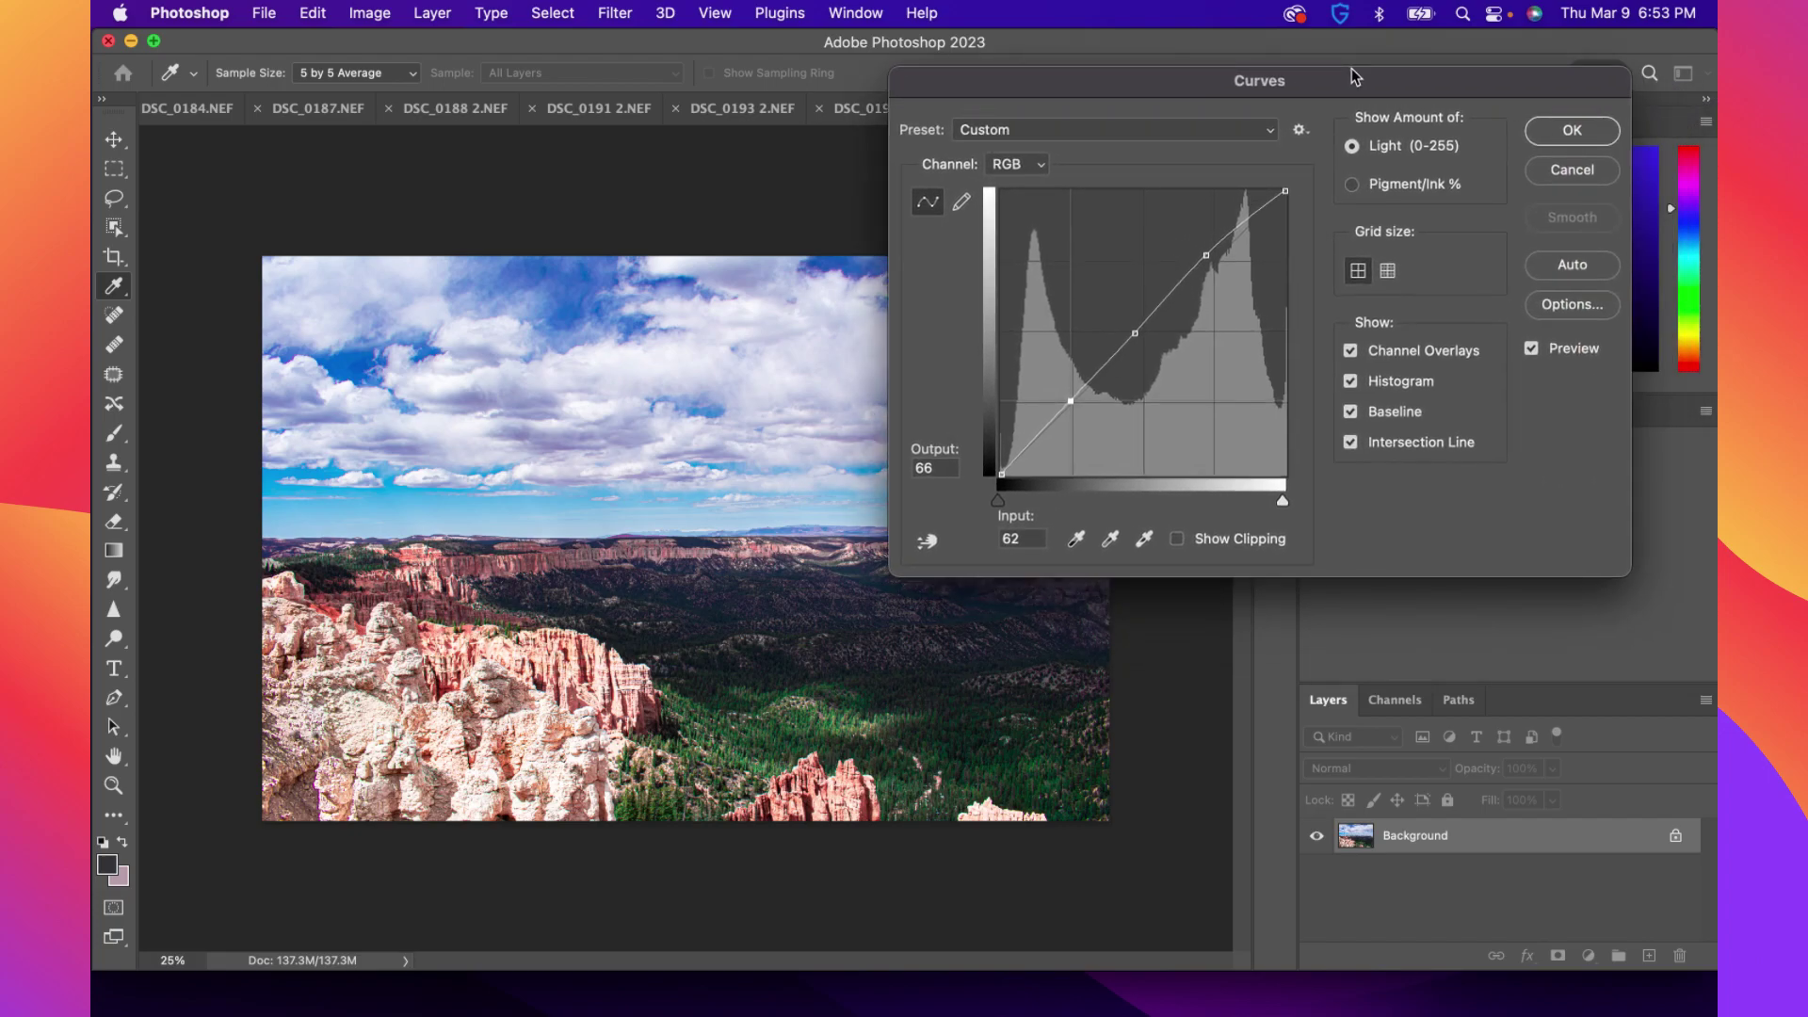
click(1532, 350)
click(1532, 350)
click(1596, 130)
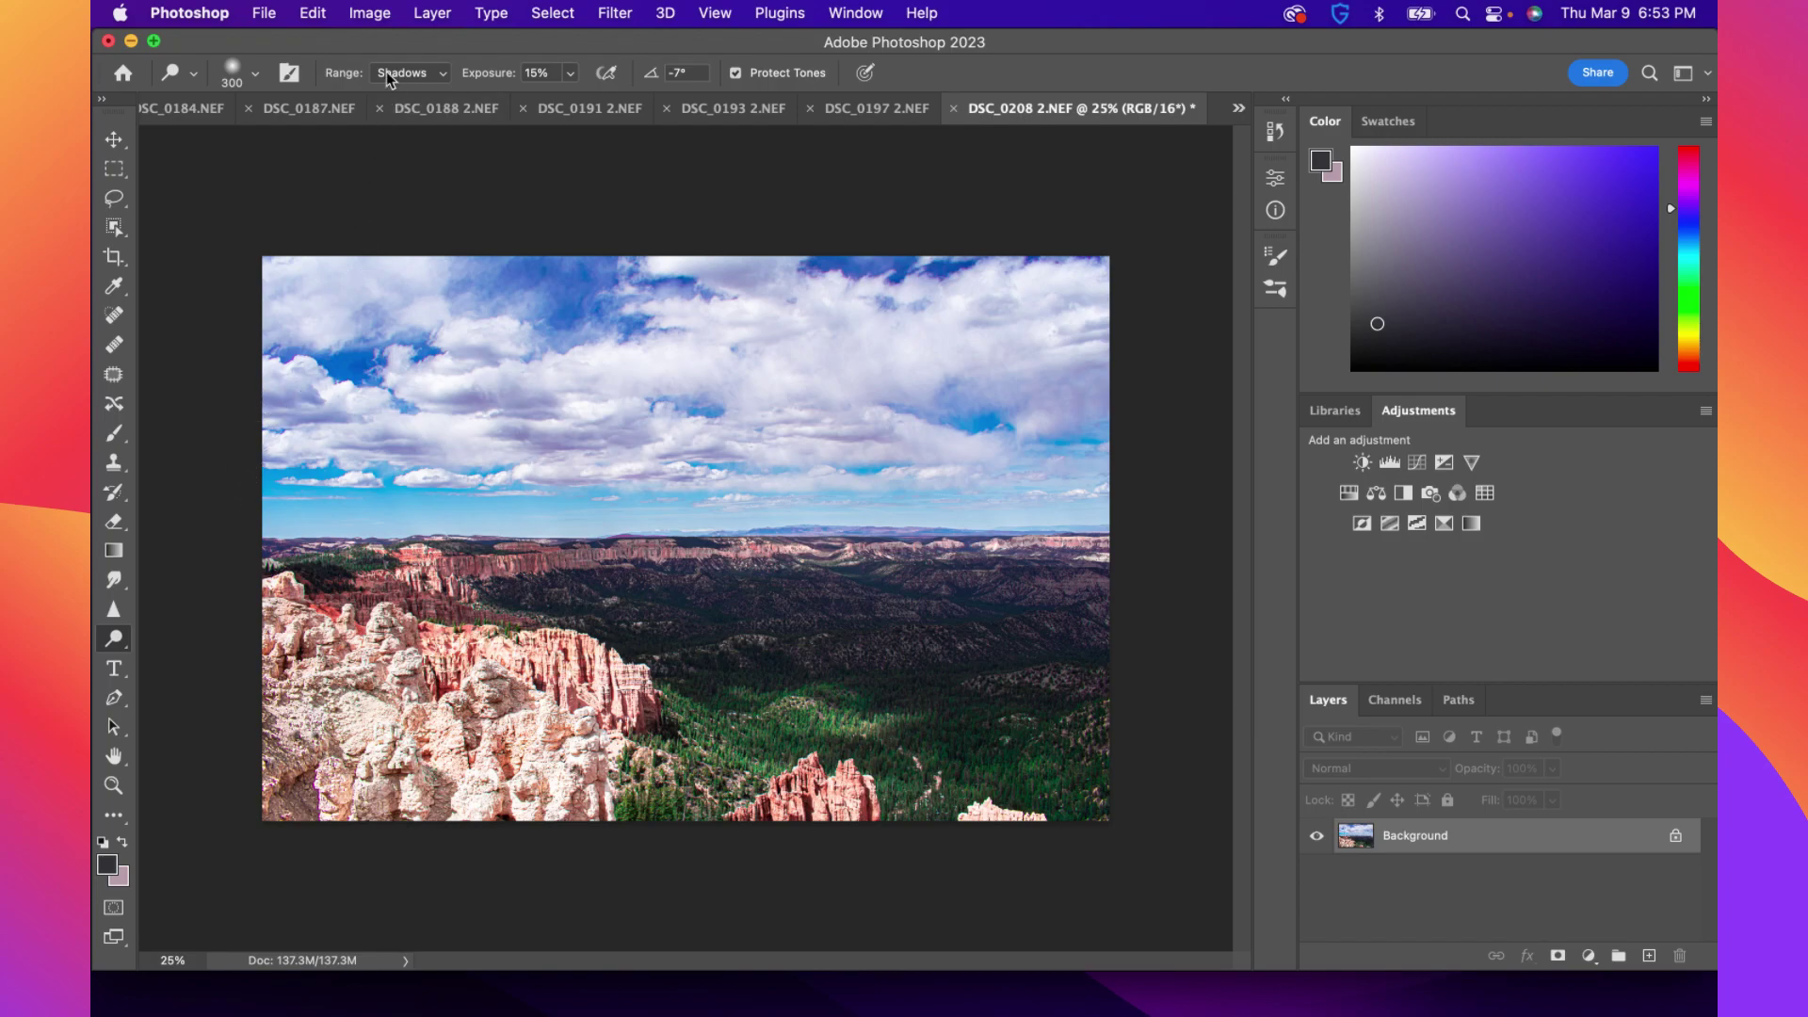
Make a small Brightness/Contrast adjustment to the canyon photo, check it with the preview, and apply it
click(374, 16)
mouse_move(384, 77)
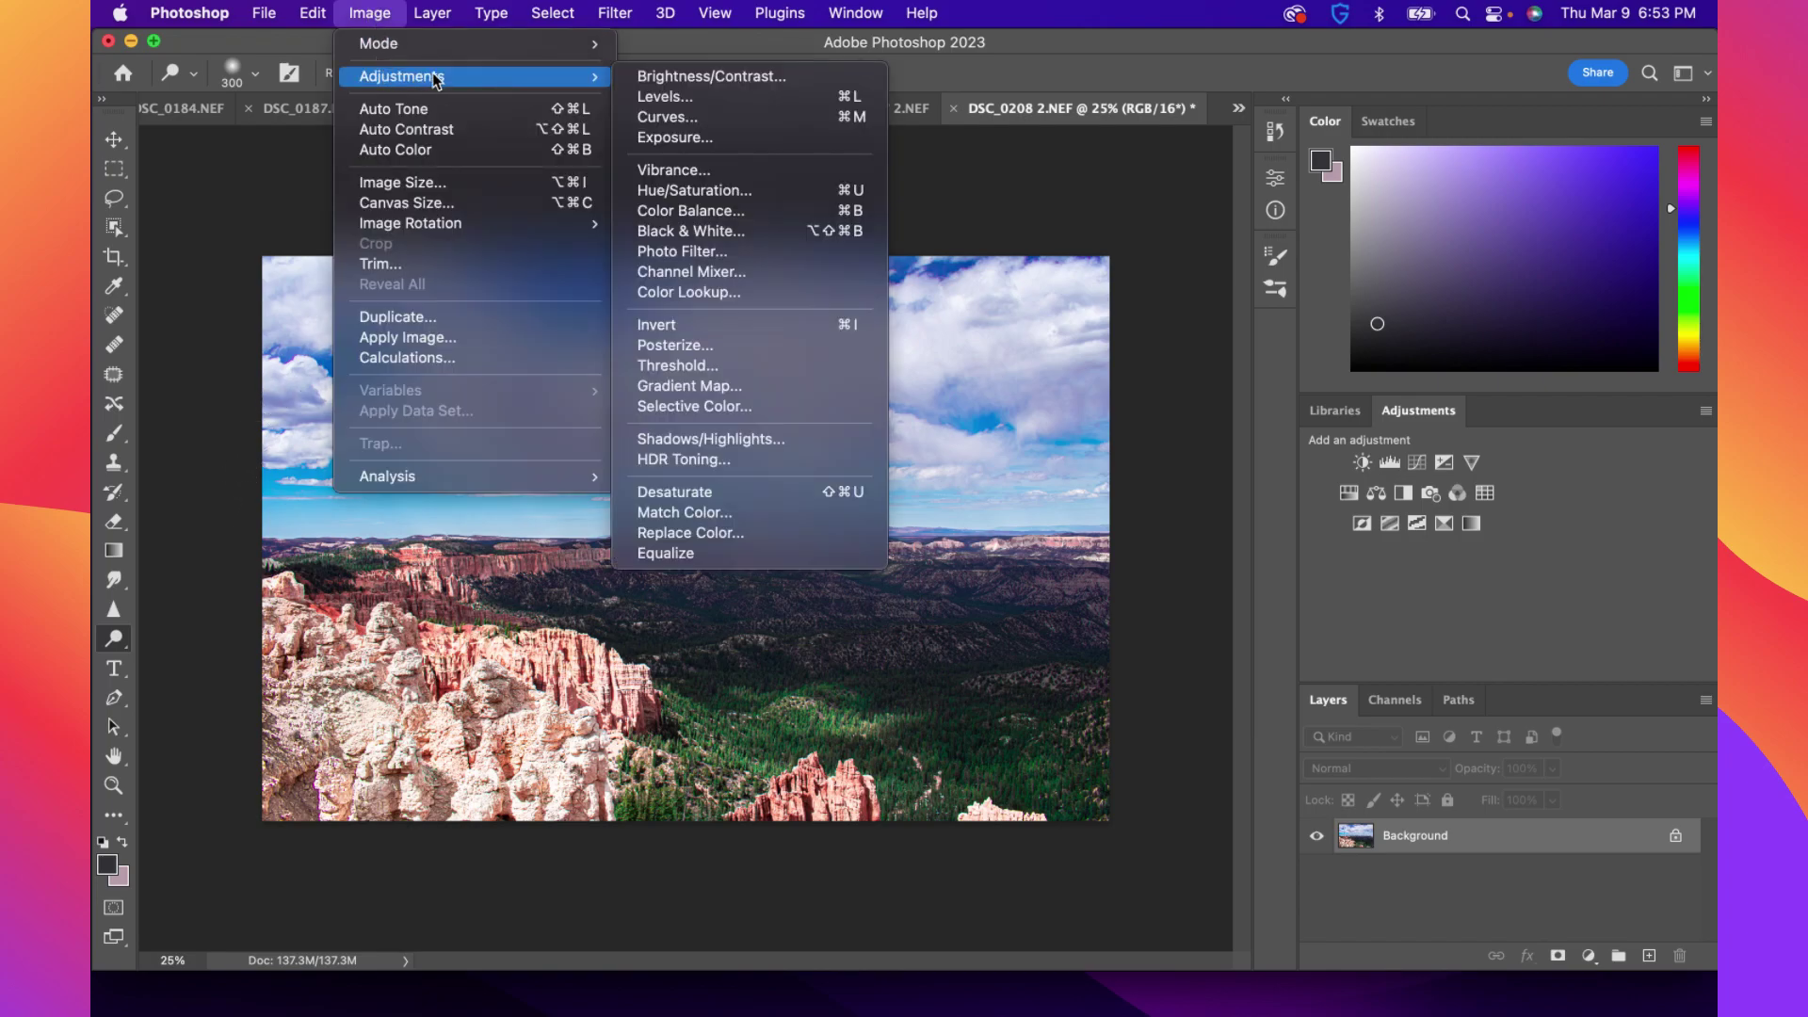
click(674, 82)
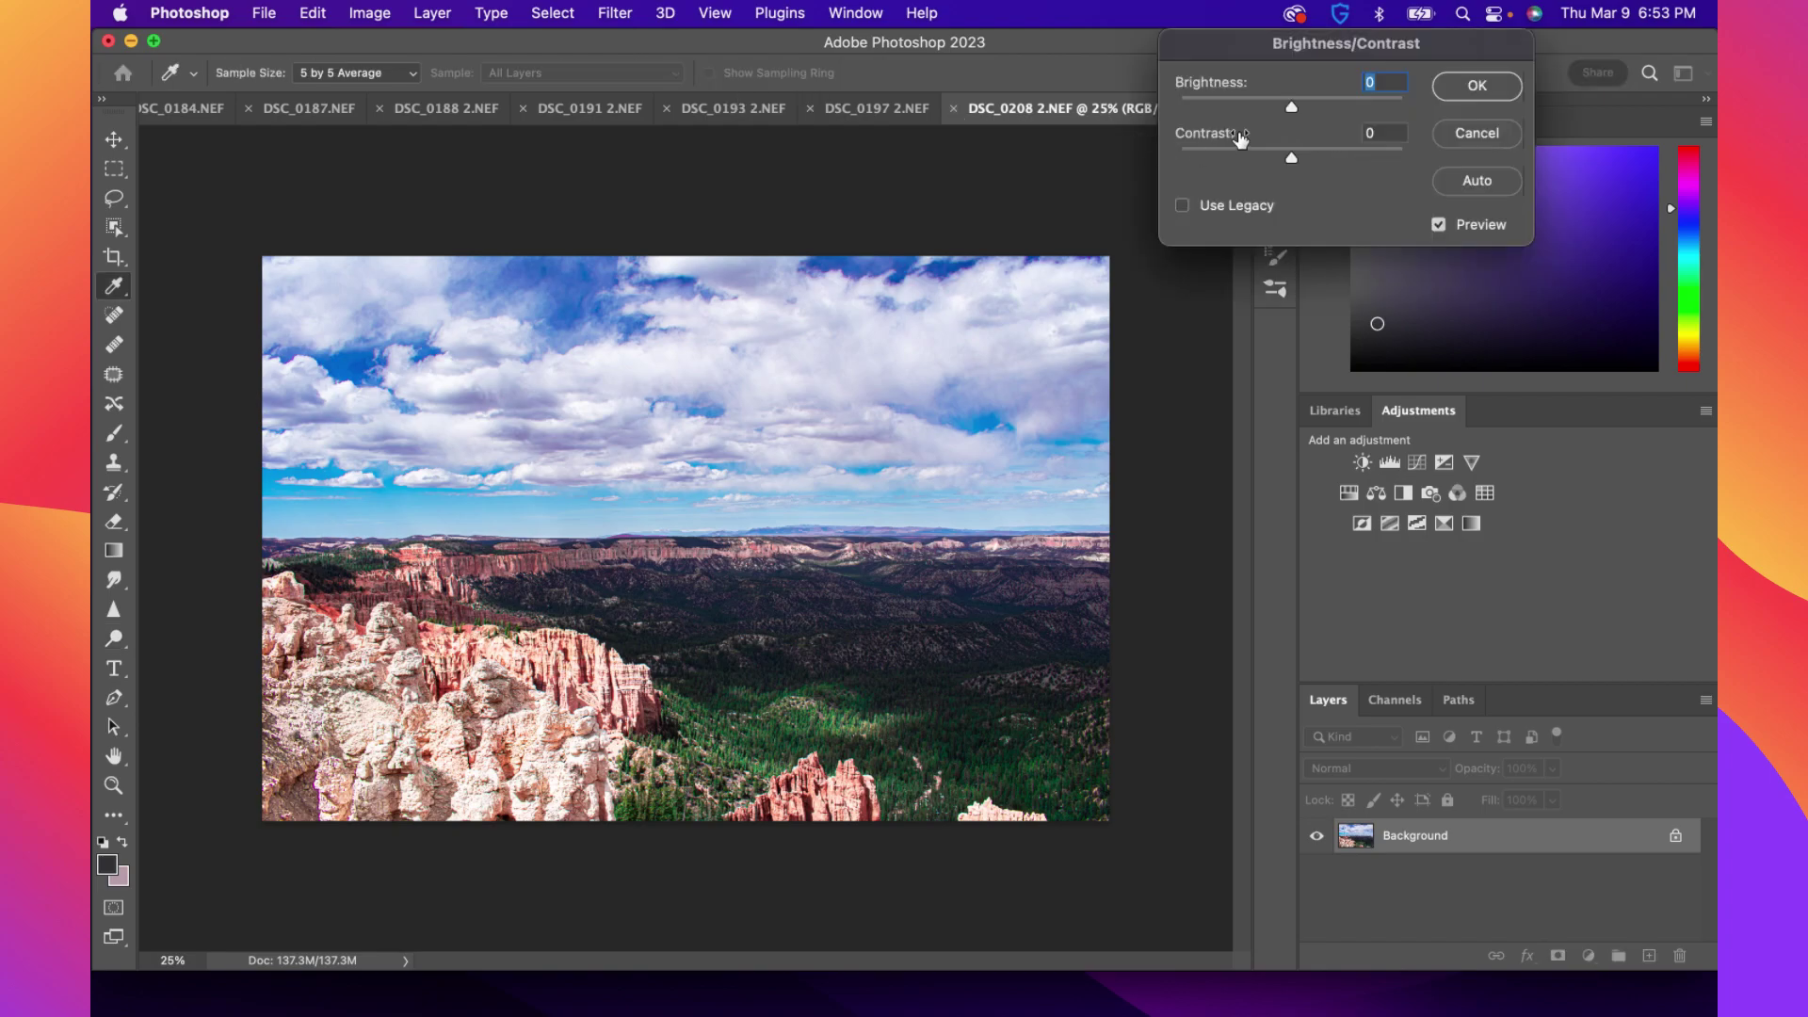
drag(1296, 111, 1297, 111)
drag(1289, 162, 1296, 105)
click(1438, 224)
click(1476, 85)
key(o)
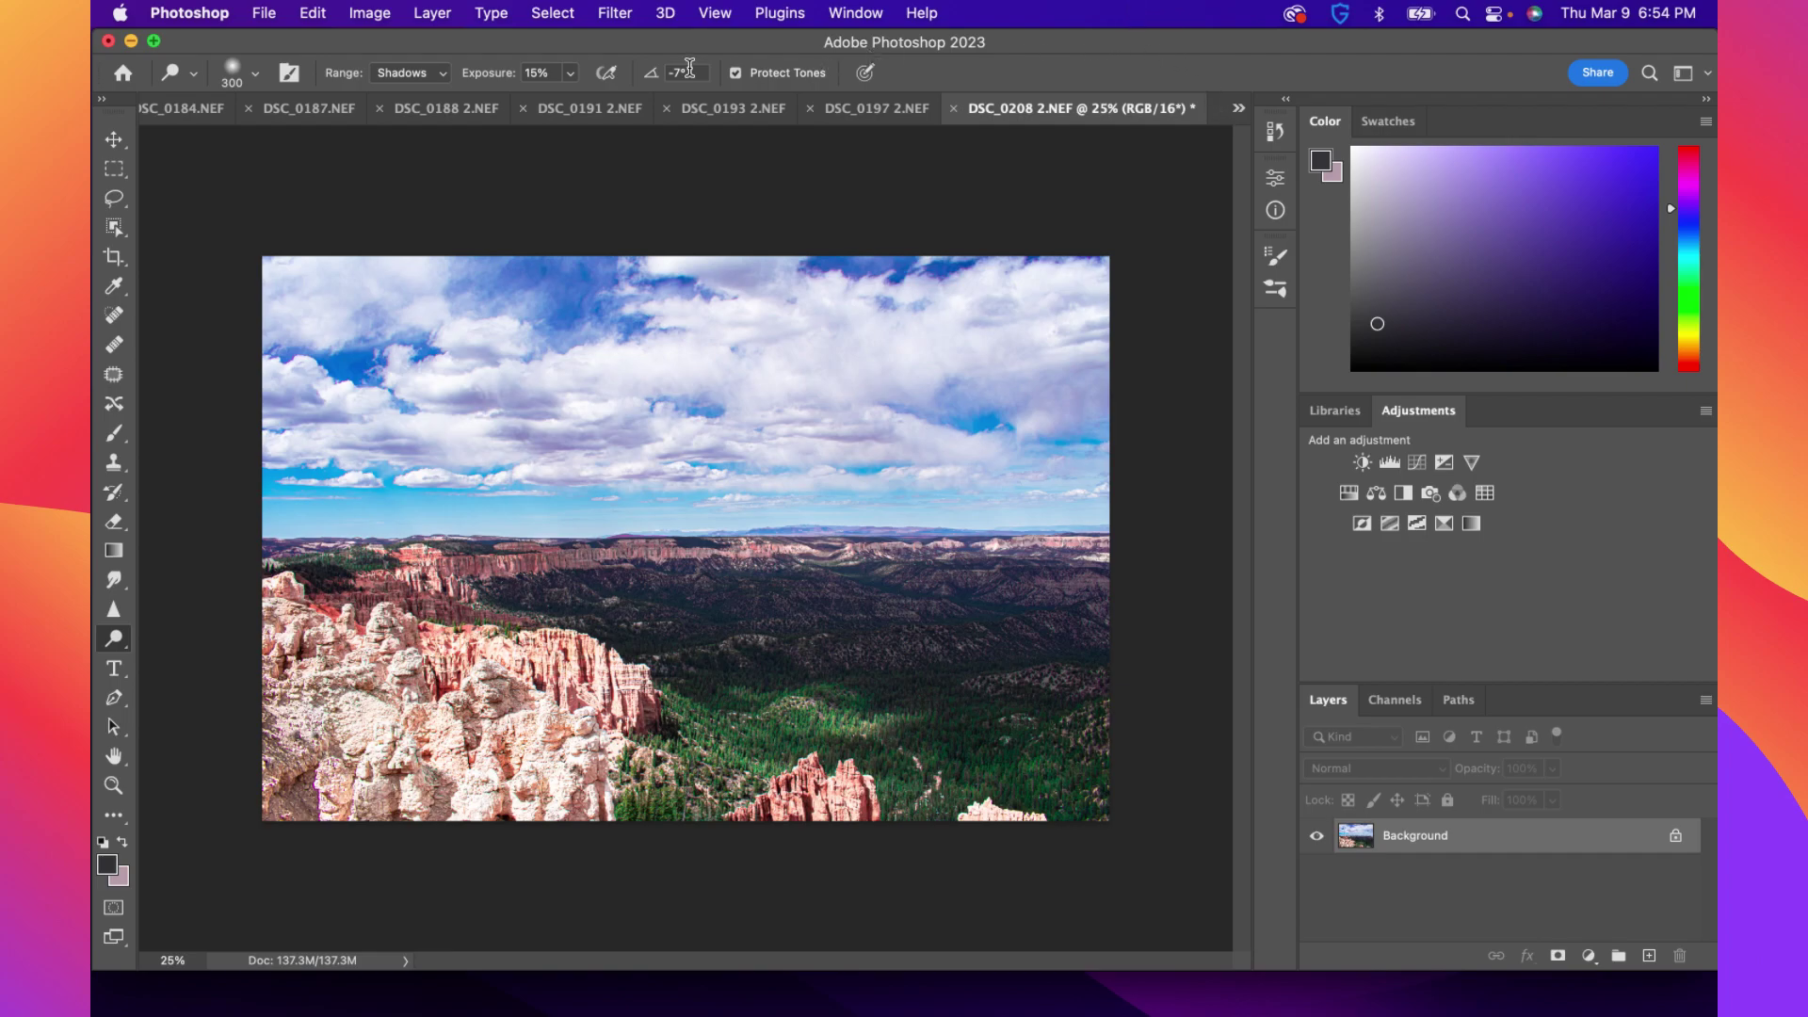
click(369, 14)
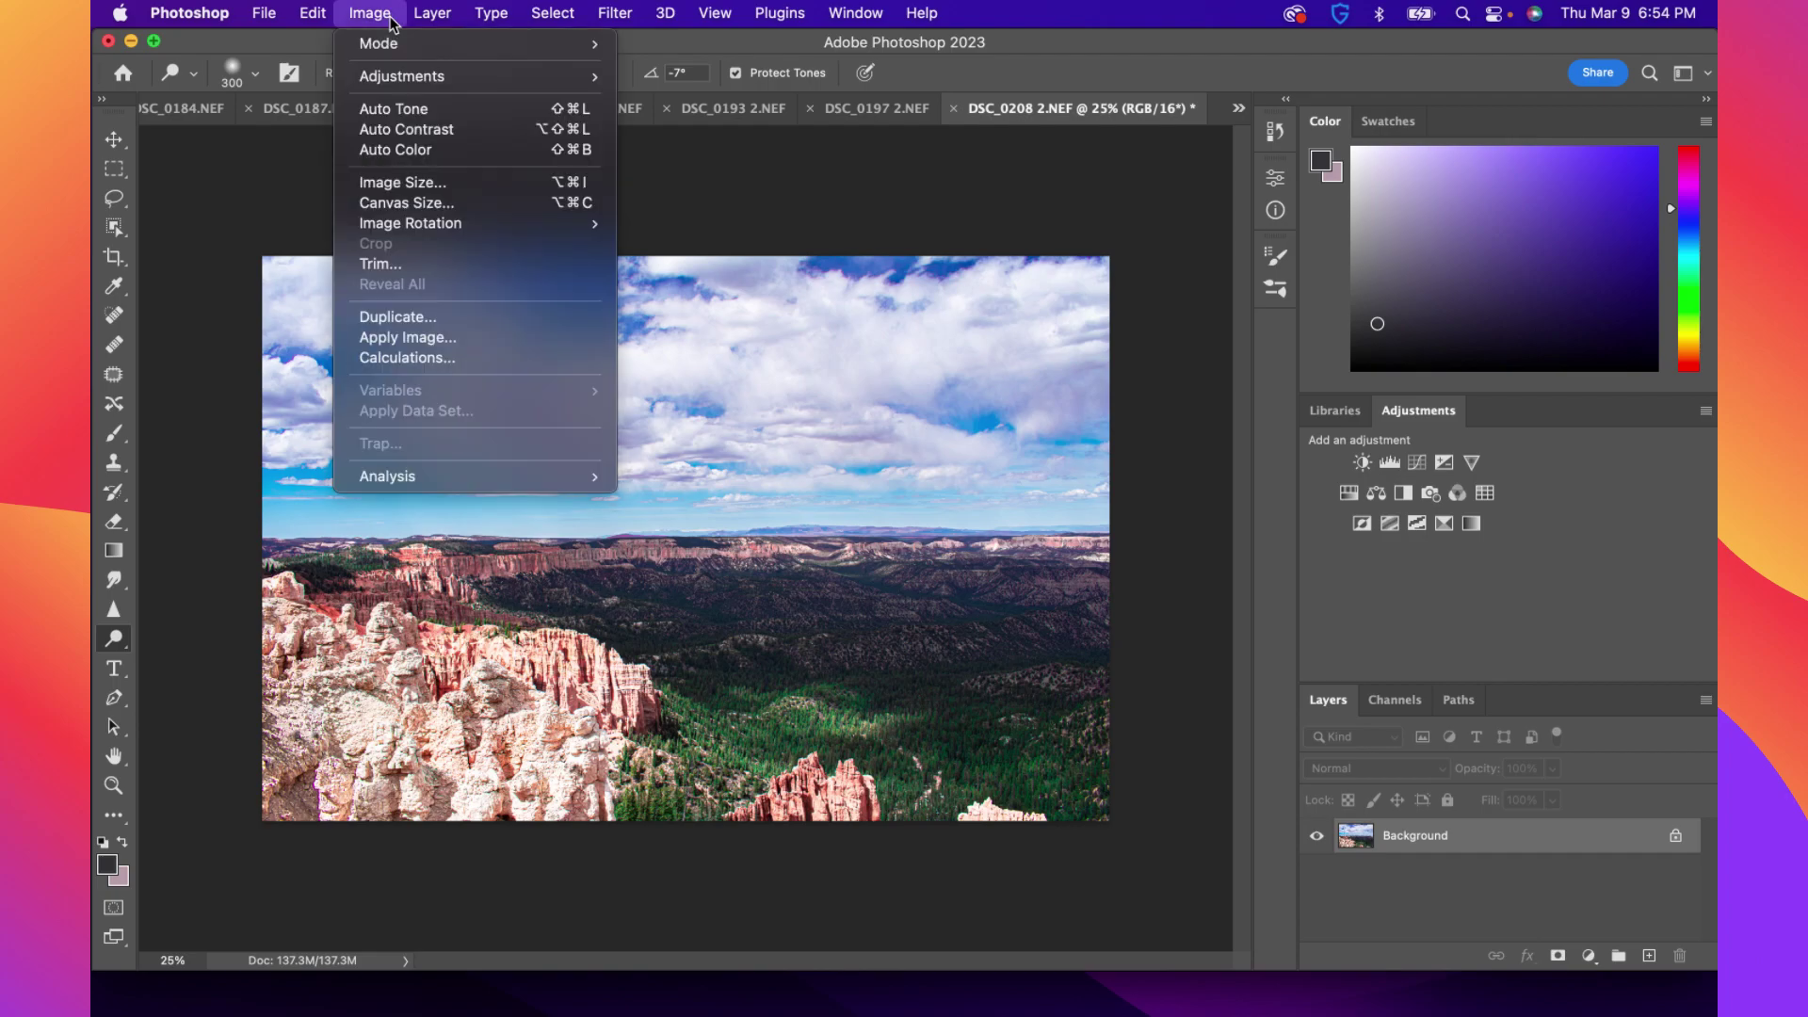
click(391, 23)
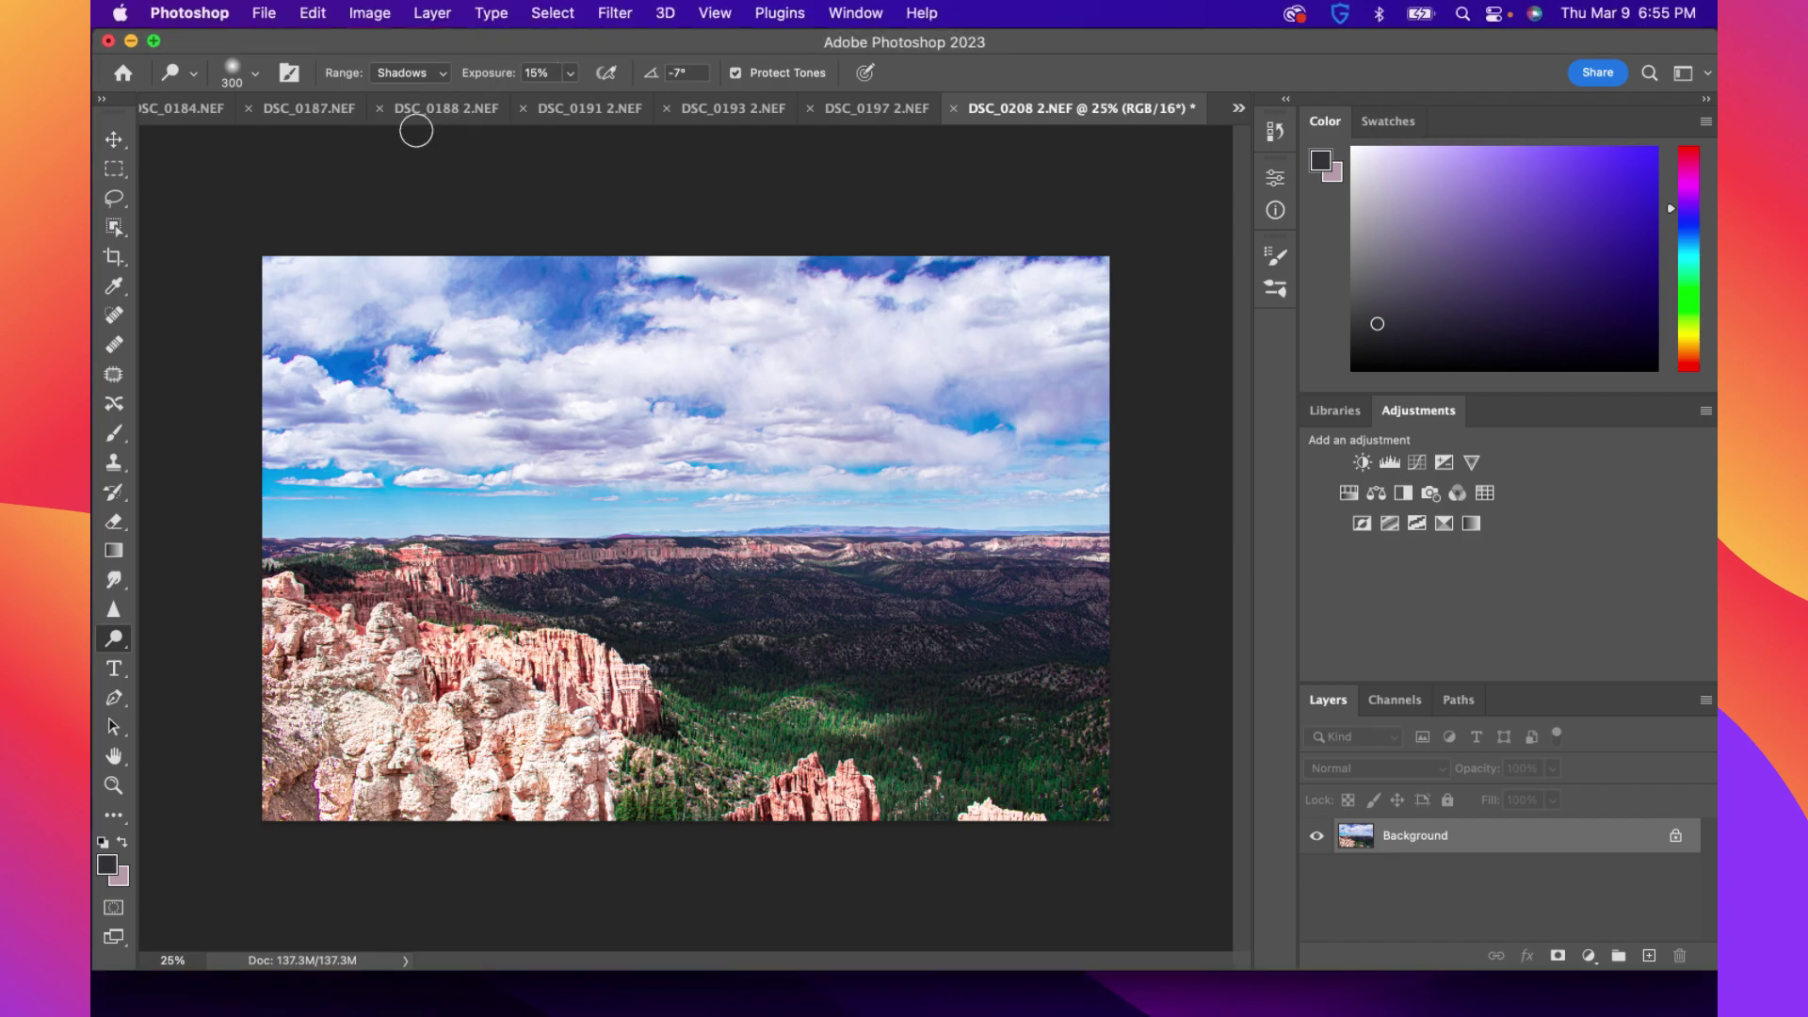
click(363, 13)
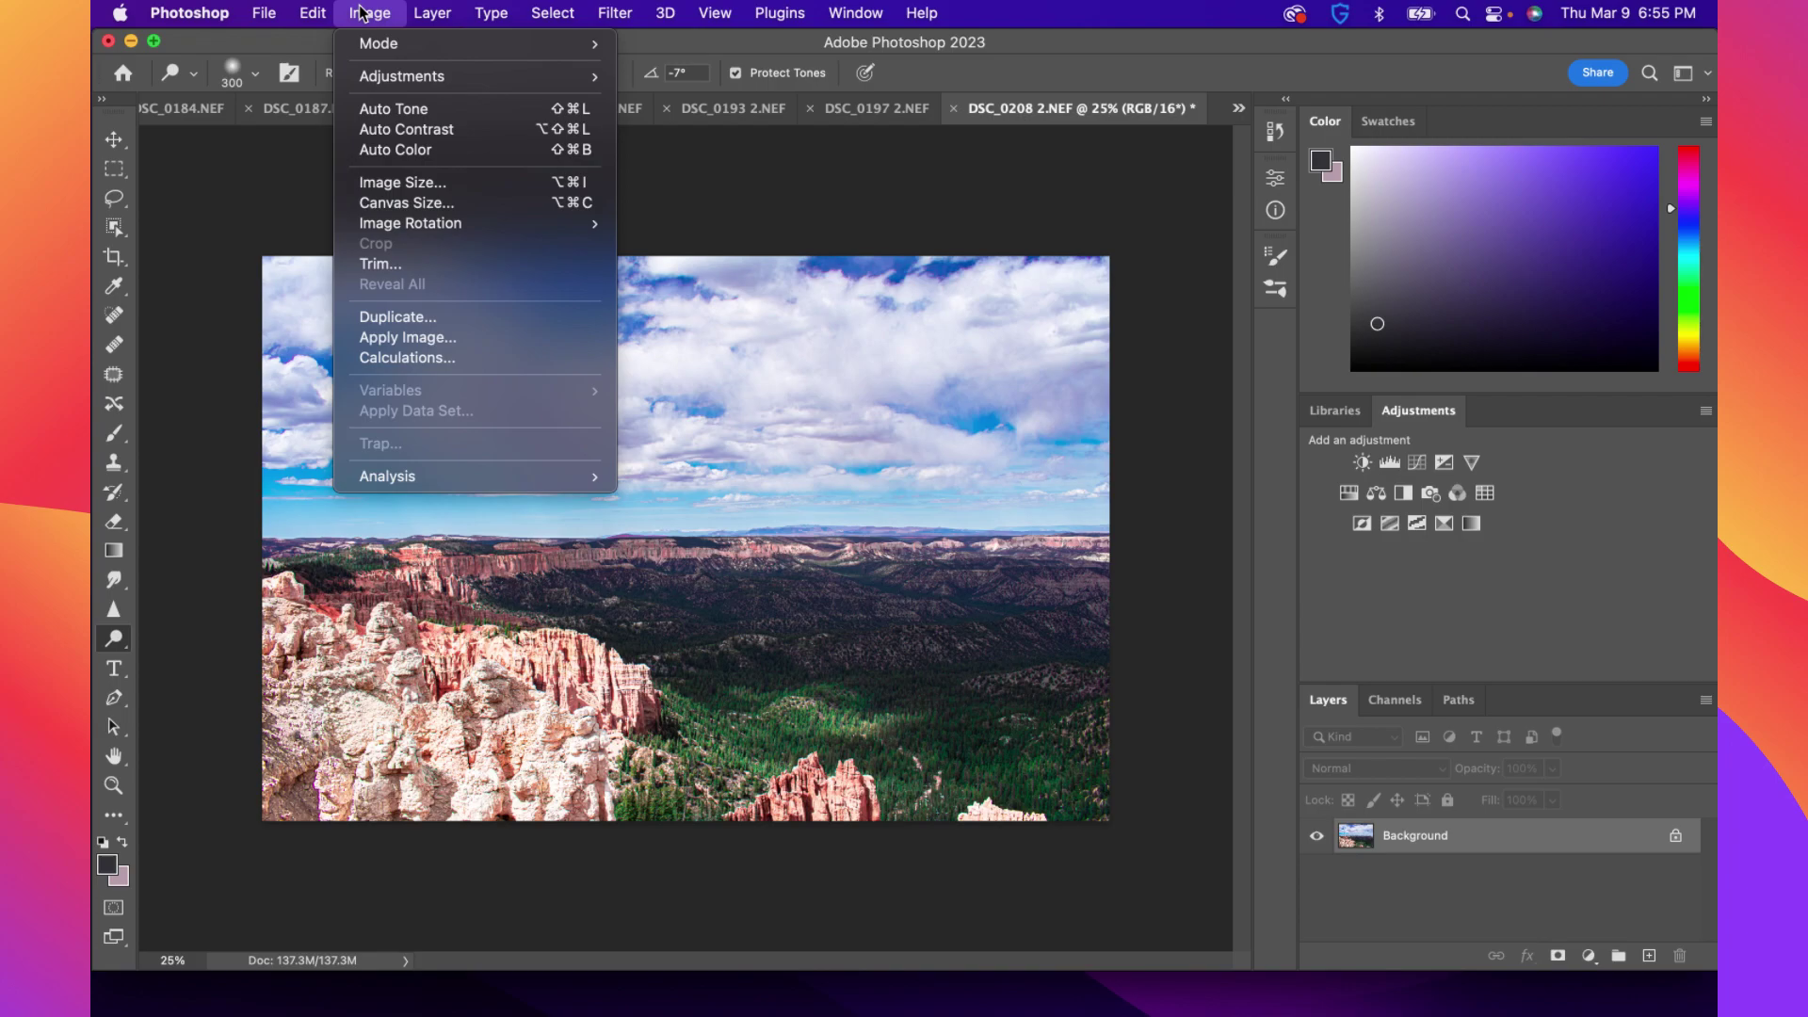
click(360, 12)
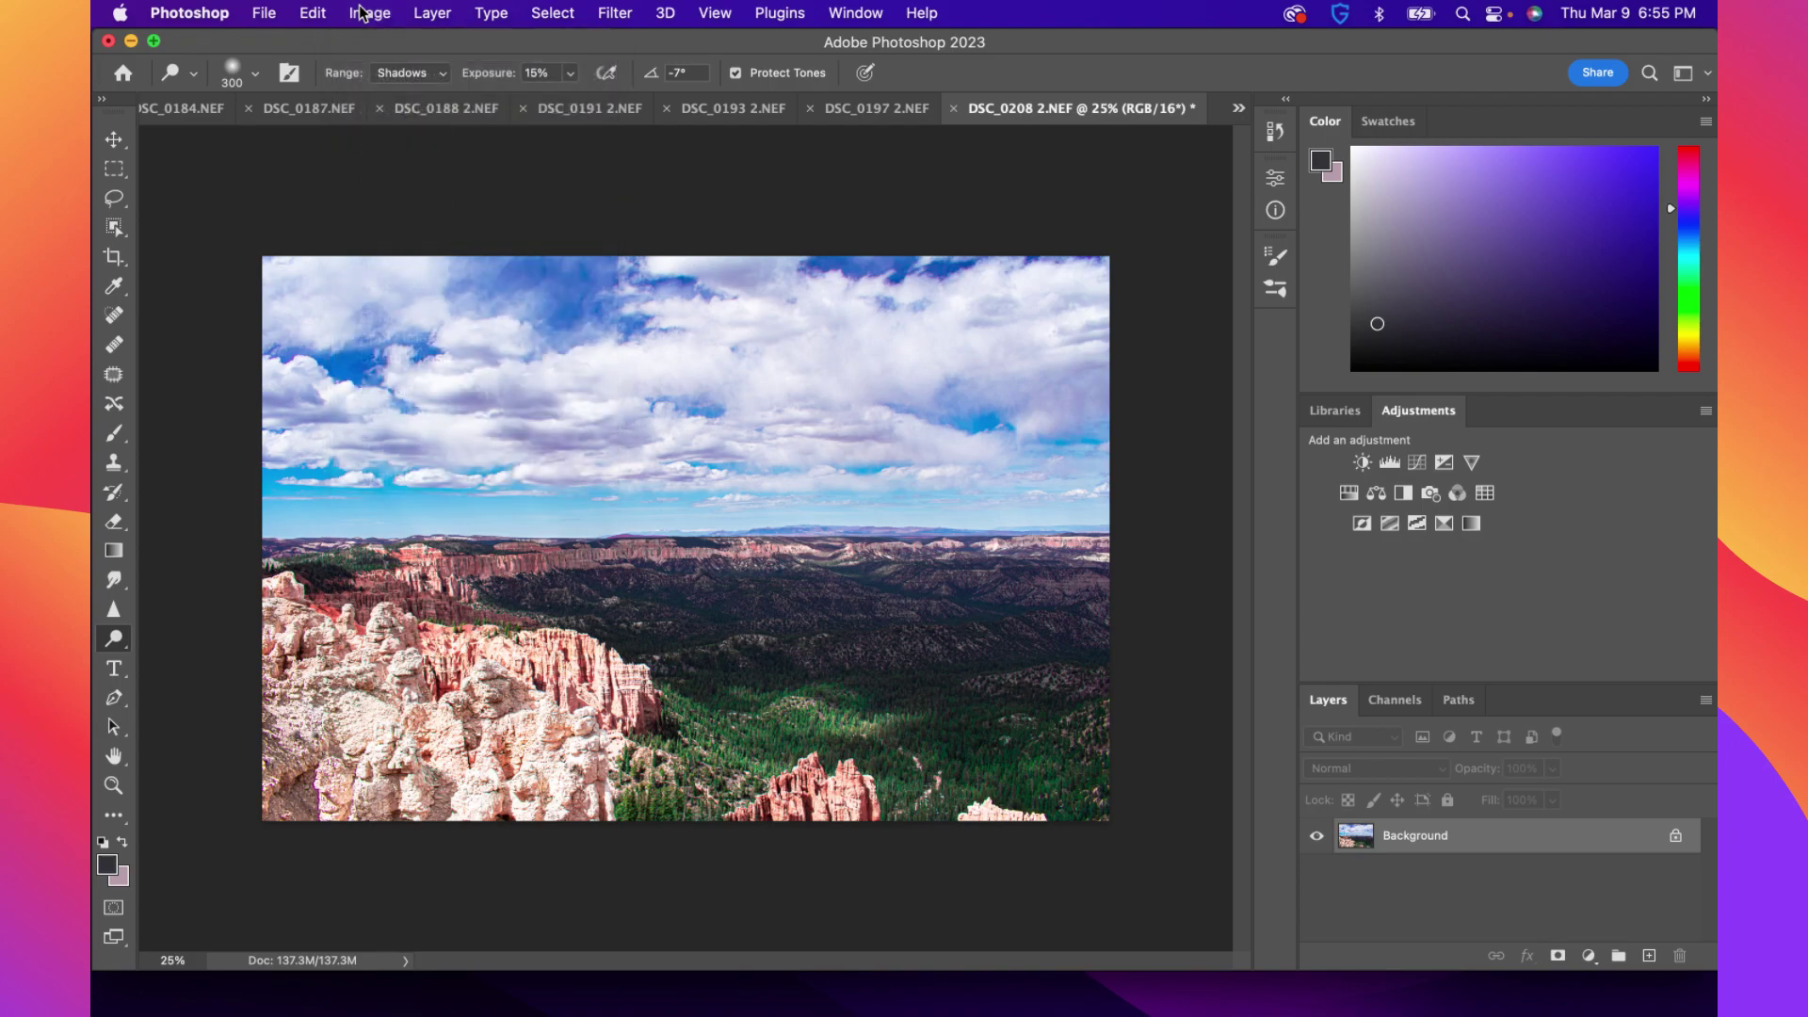
In Hue/Saturation, target the Magentas and set Hue to -36, Saturation to -32 and Lightness to +70
click(361, 12)
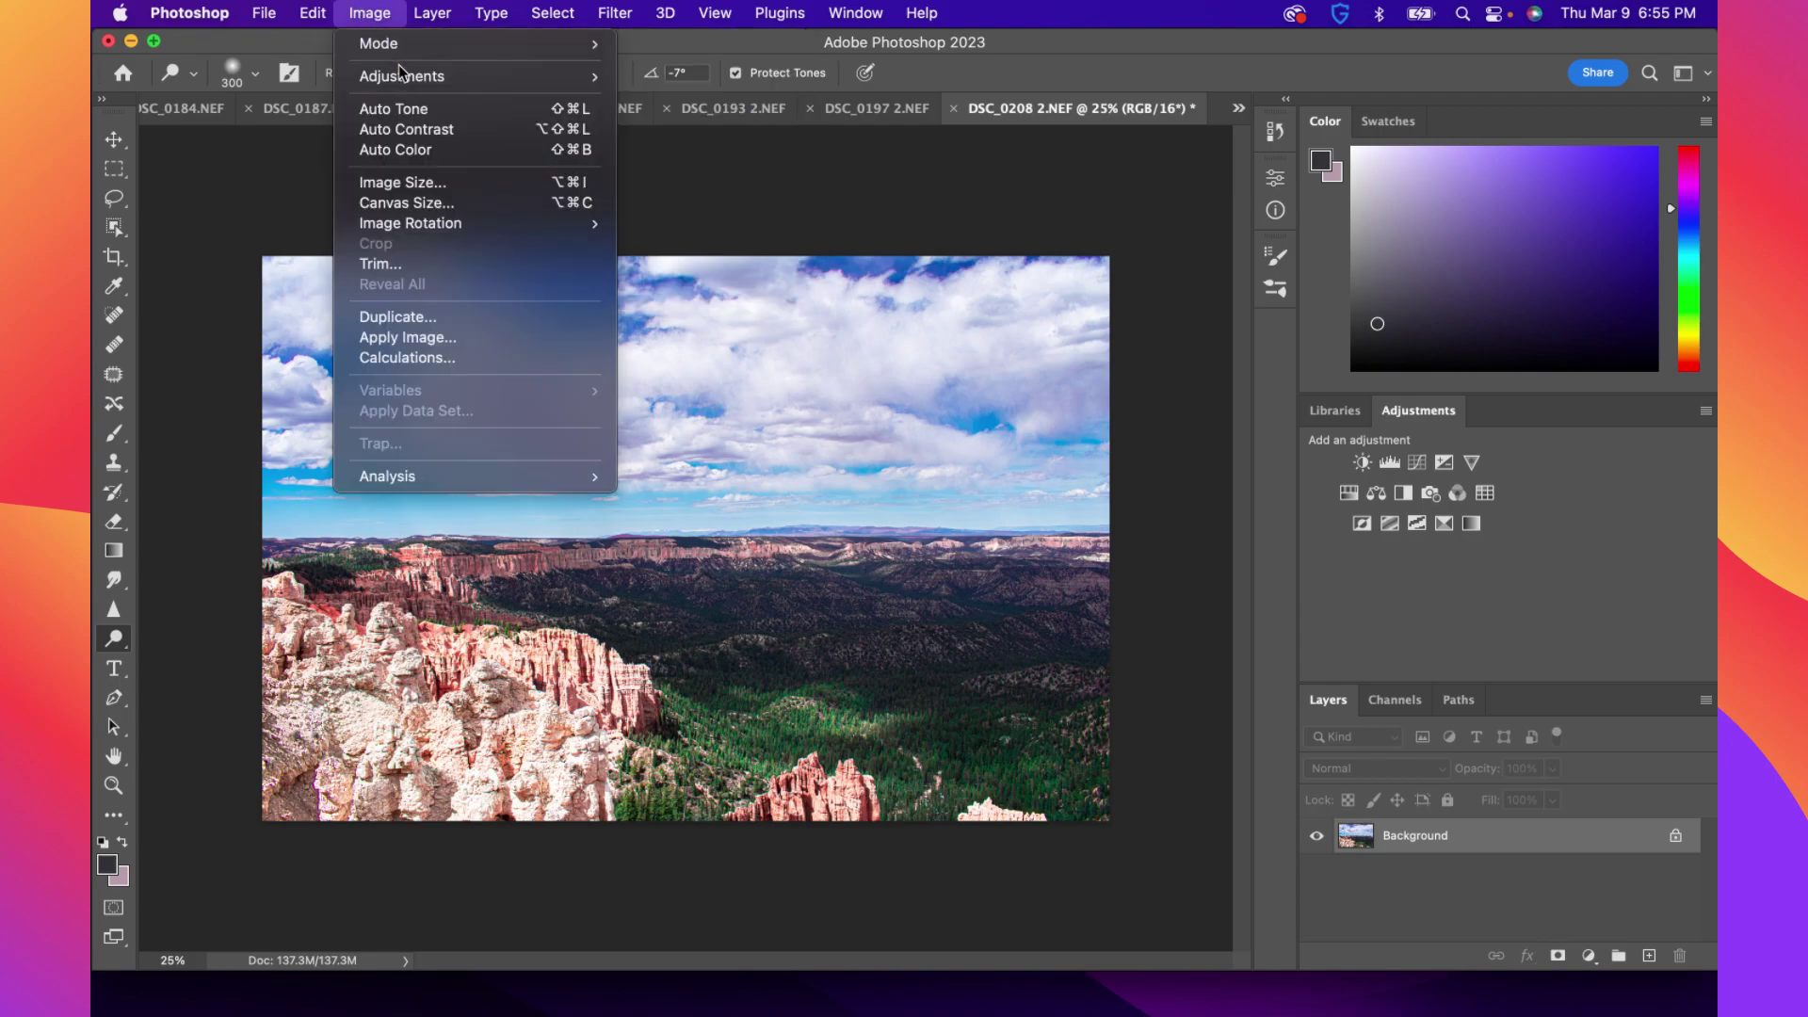
mouse_move(405, 80)
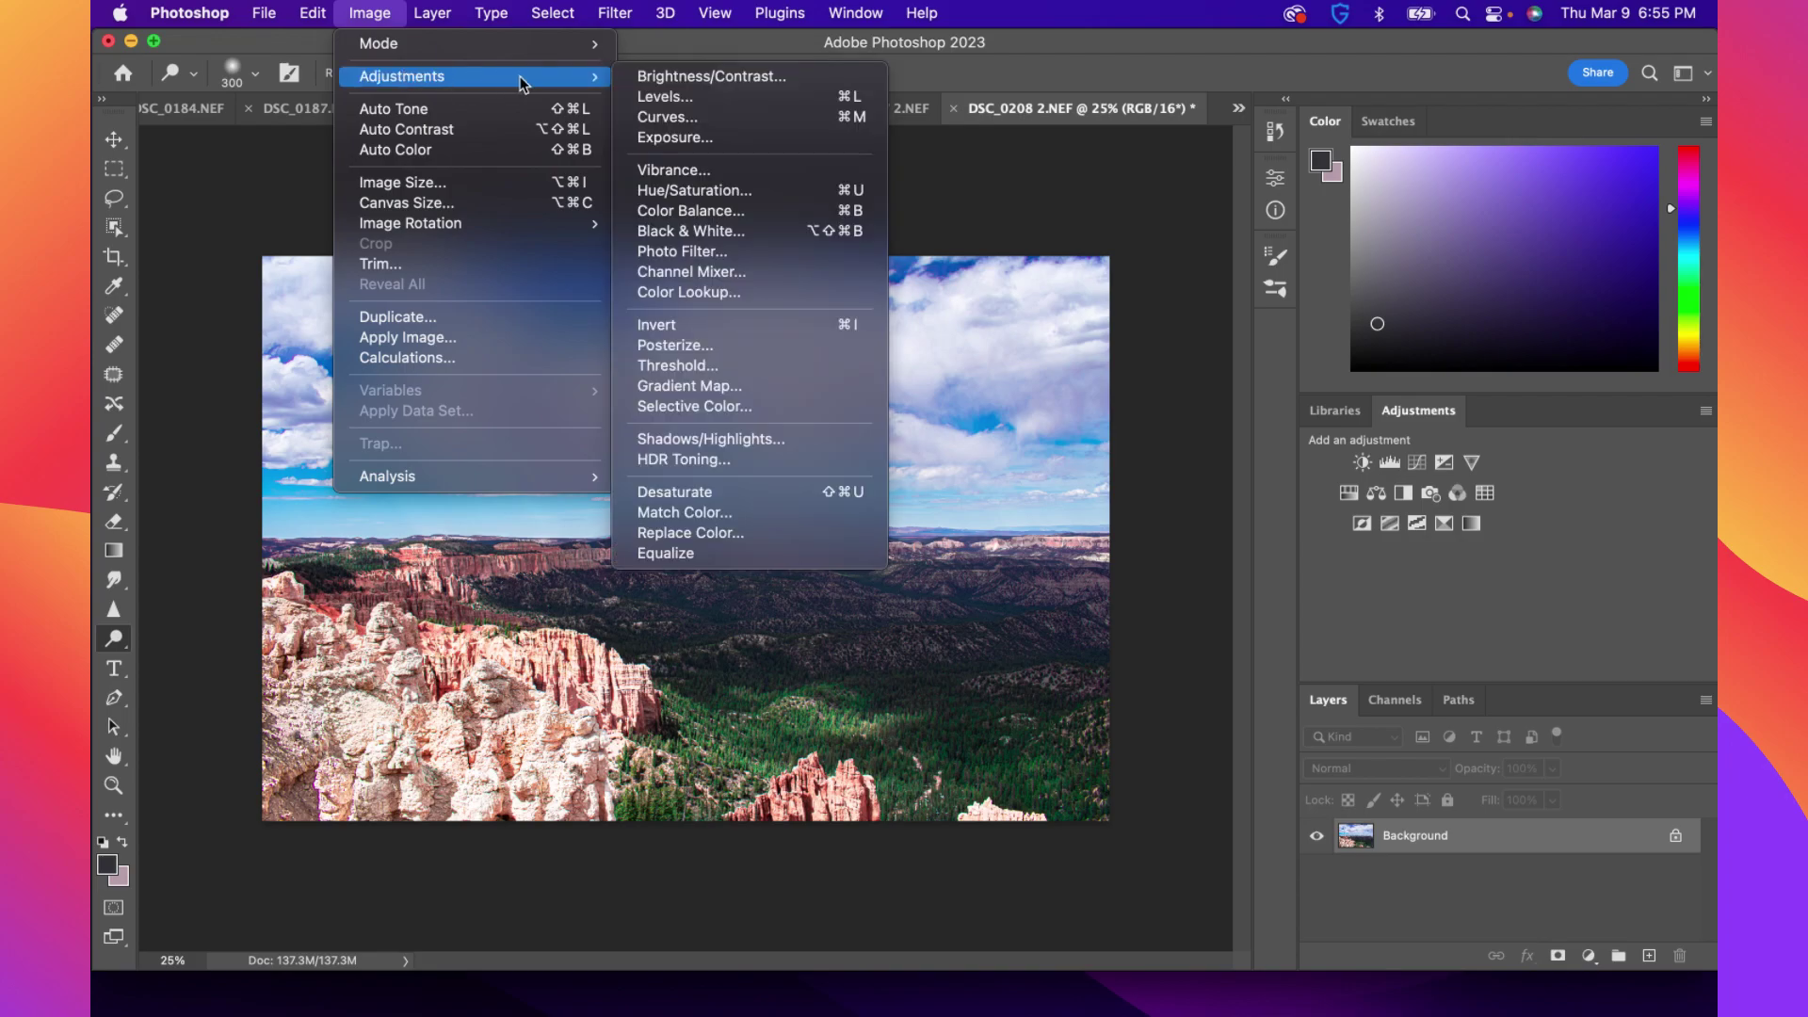
click(684, 191)
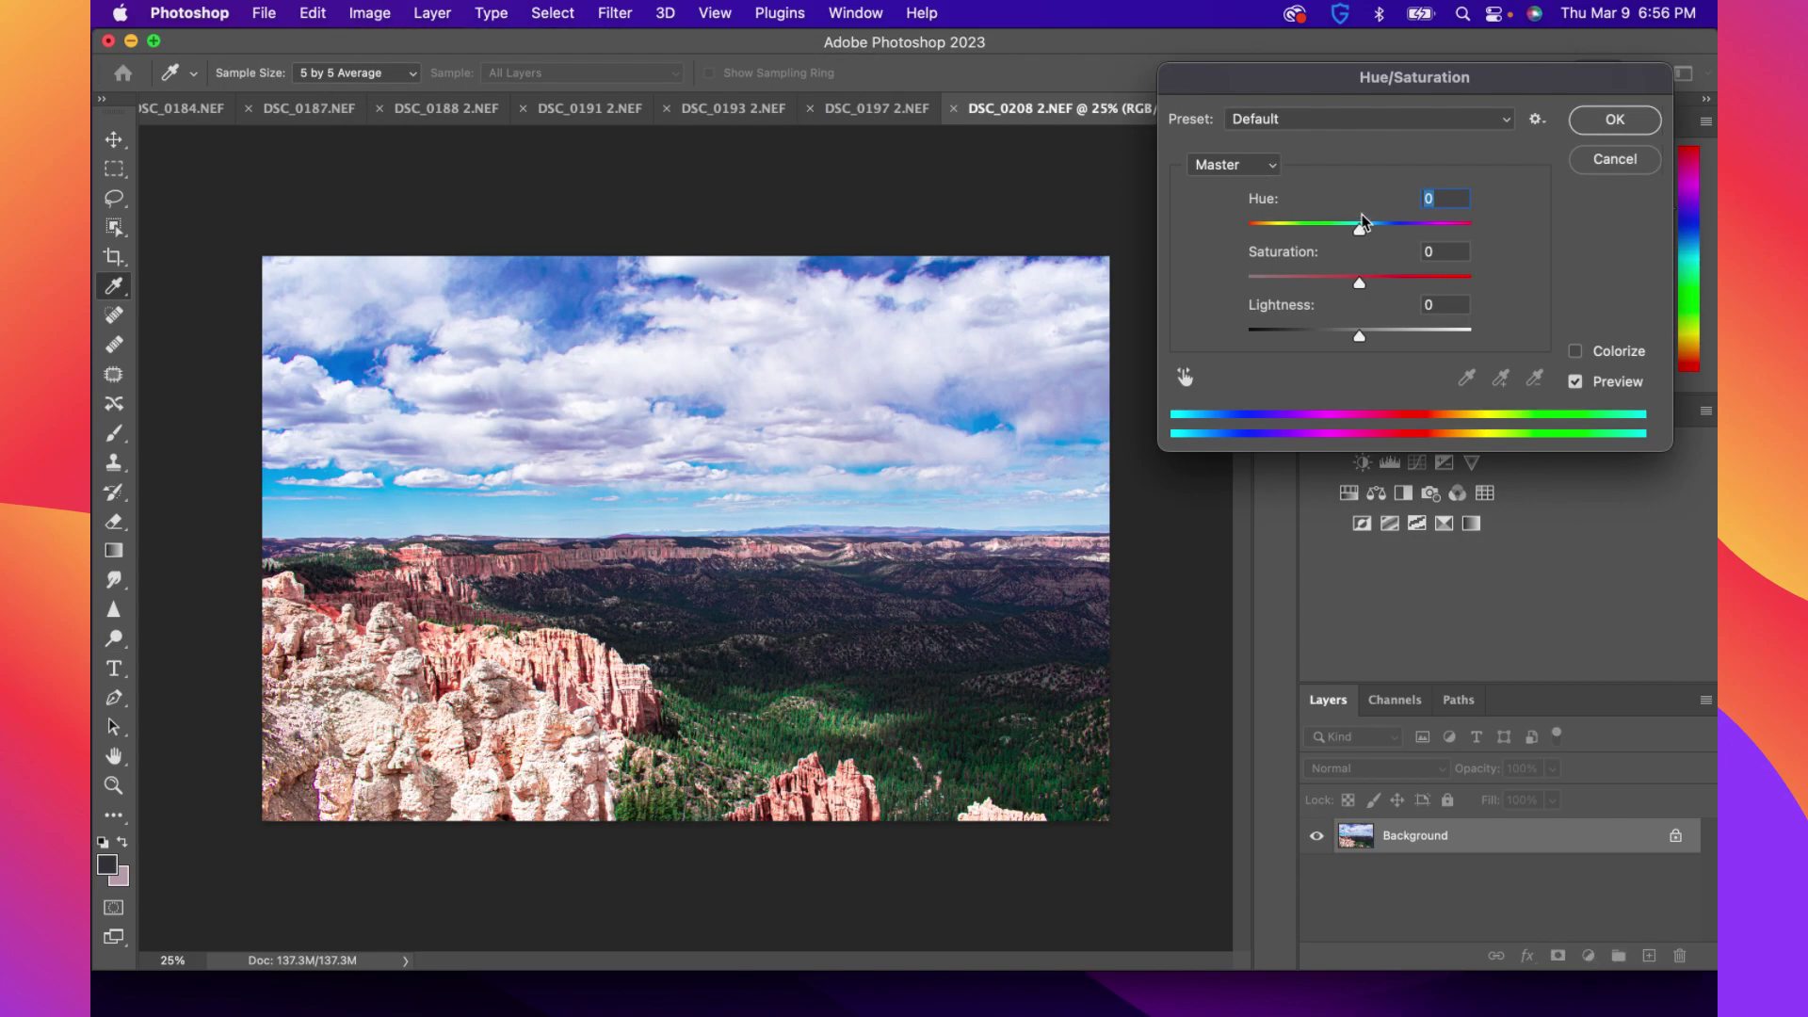
click(1263, 177)
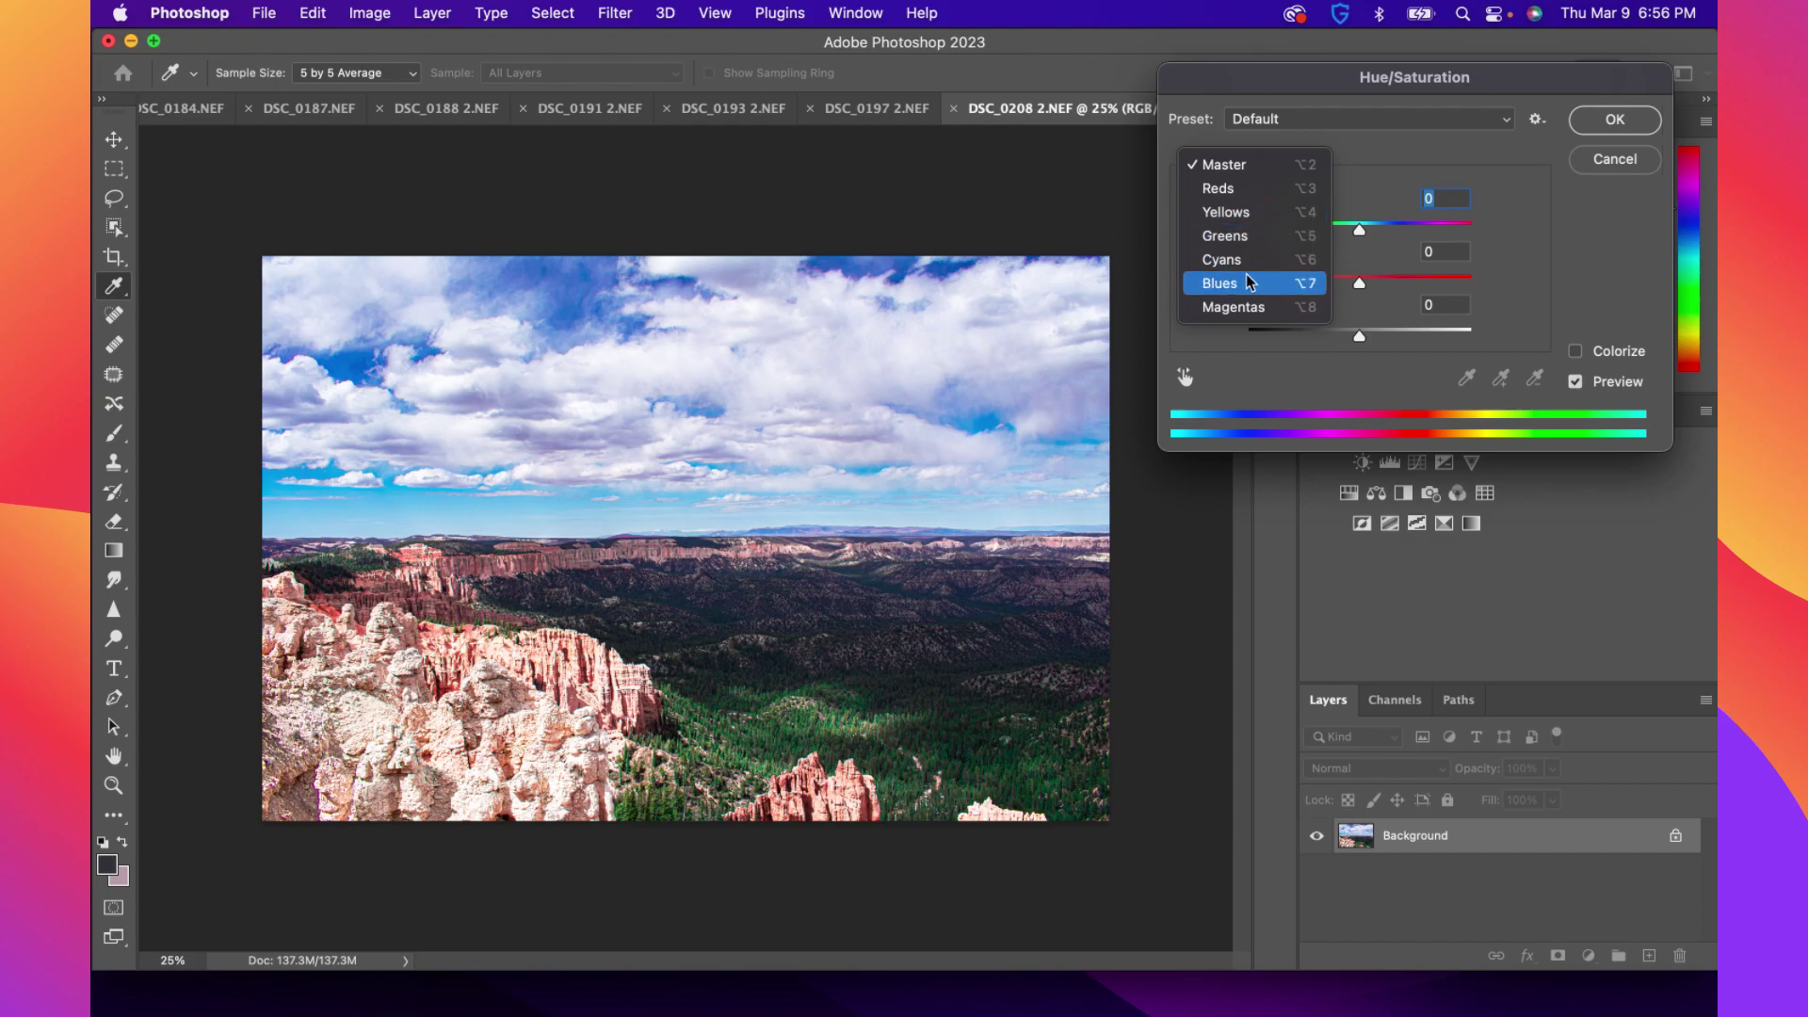
click(1241, 307)
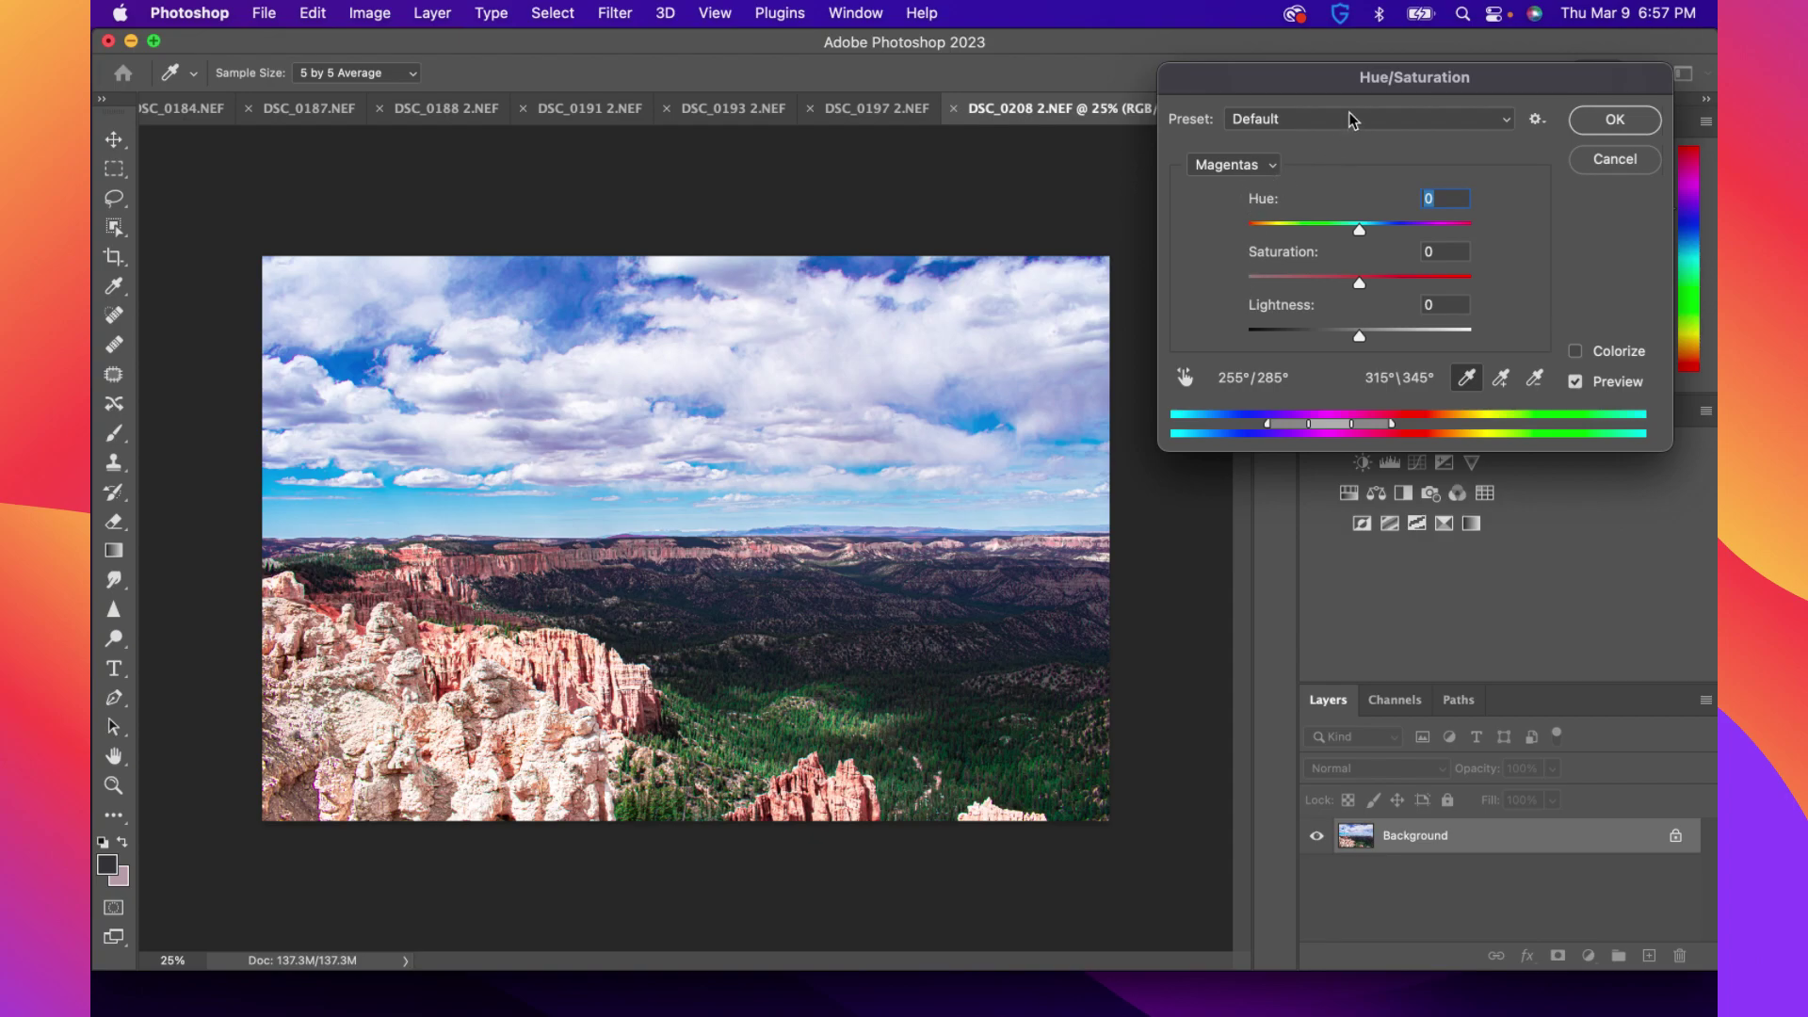
drag(1359, 283, 1441, 360)
drag(1359, 230, 1466, 240)
drag(1224, 264, 1323, 265)
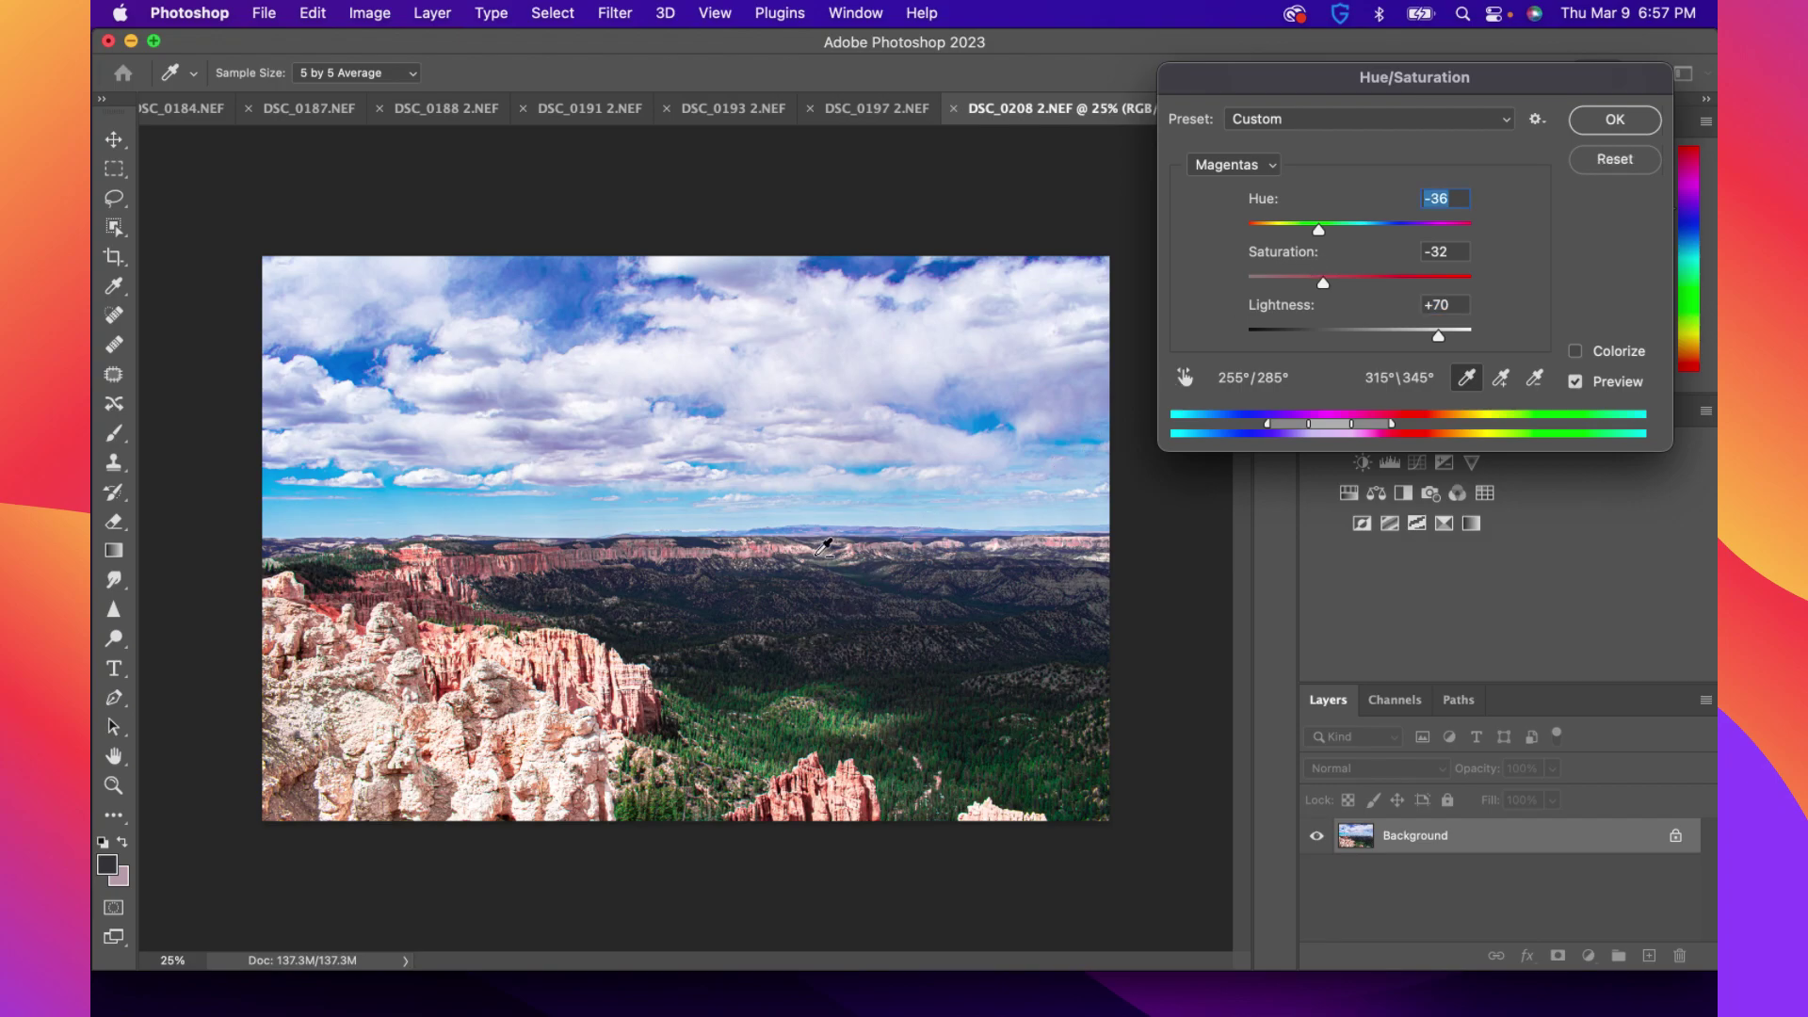
Try a Magentas hue of -82, set the hue to 0, check the whole photo, and apply the Hue/Saturation adjustment
scroll(836, 548, up, 2)
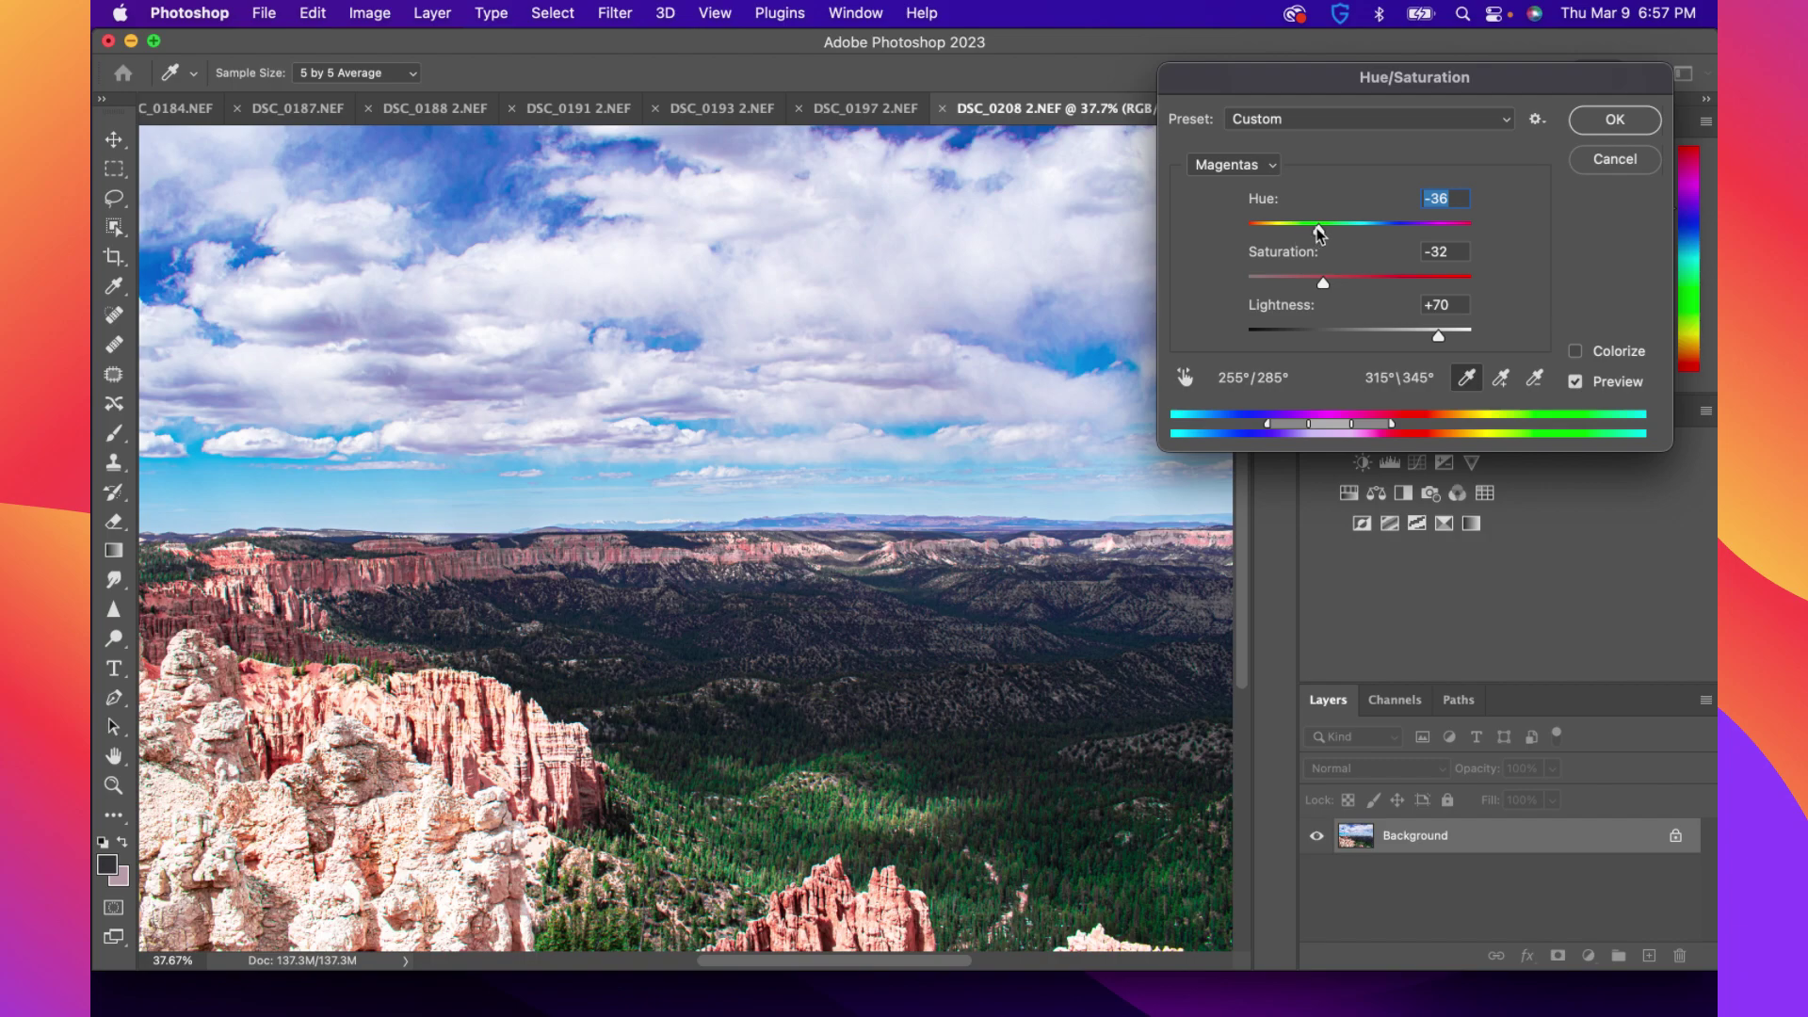
text(-82)
click(1359, 229)
key(alt)
scroll(667, 557, down, 5)
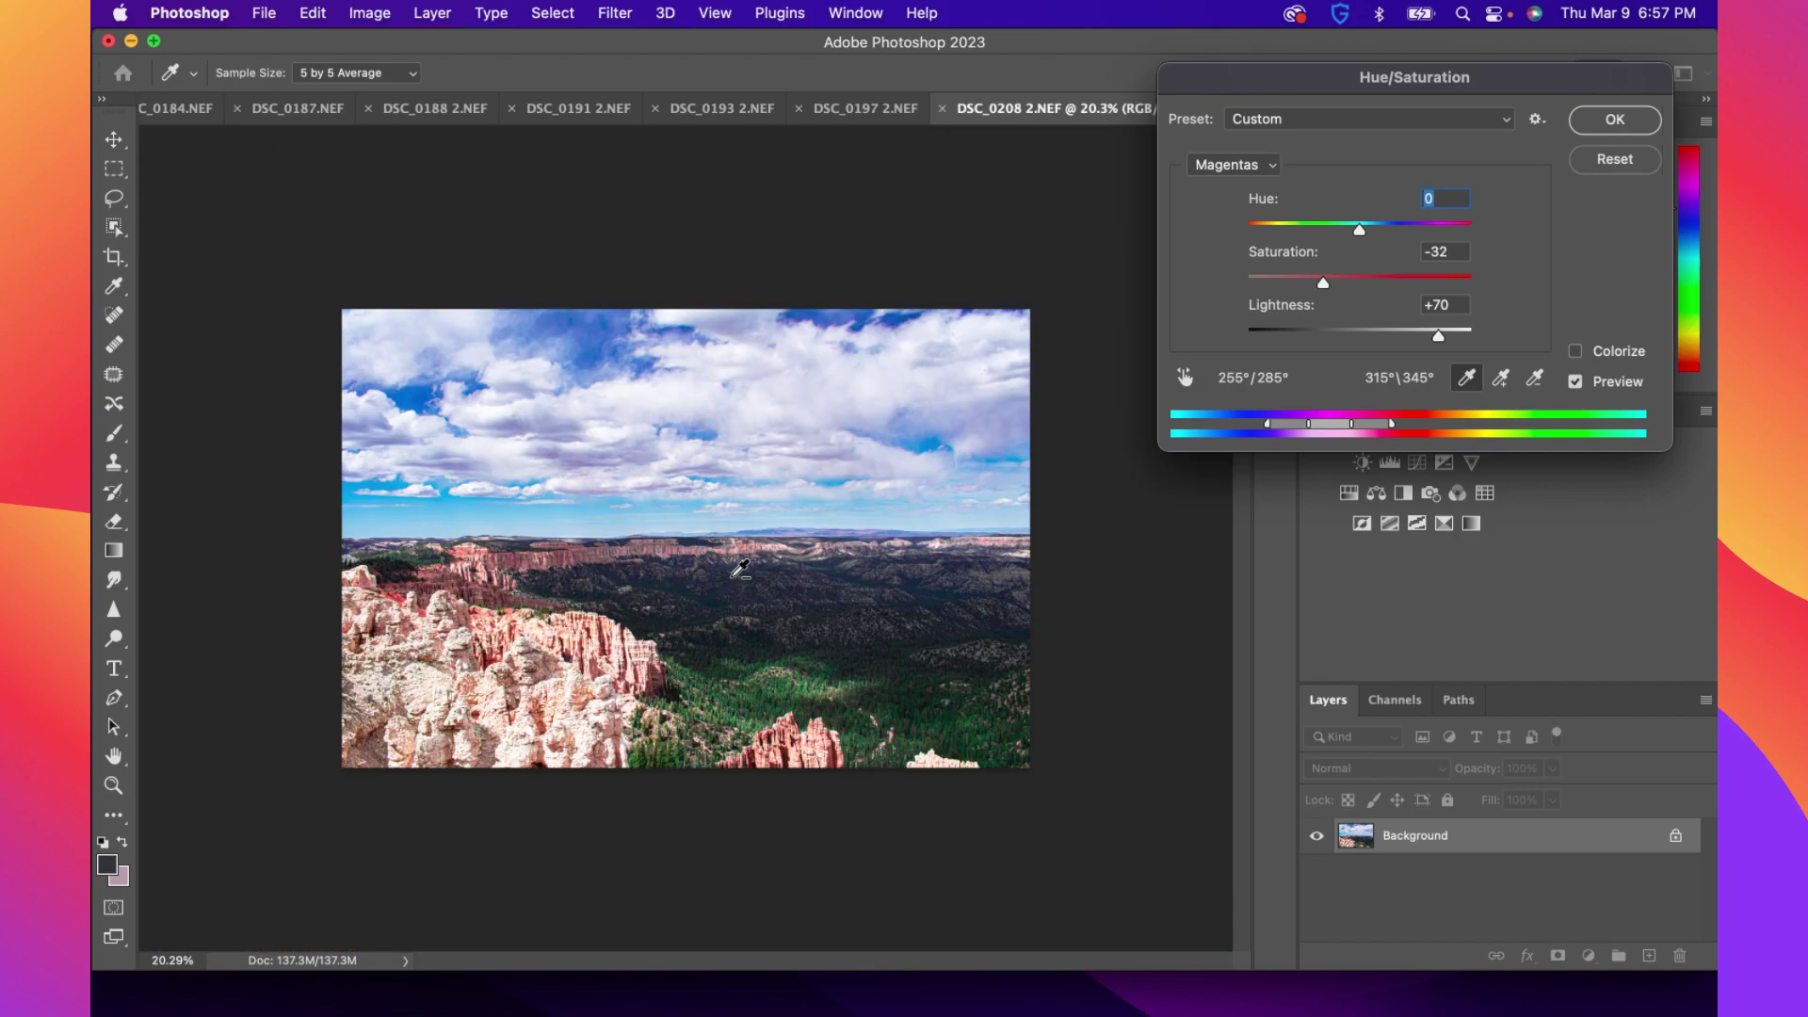
scroll(740, 572, up, 3)
scroll(739, 571, up, 4)
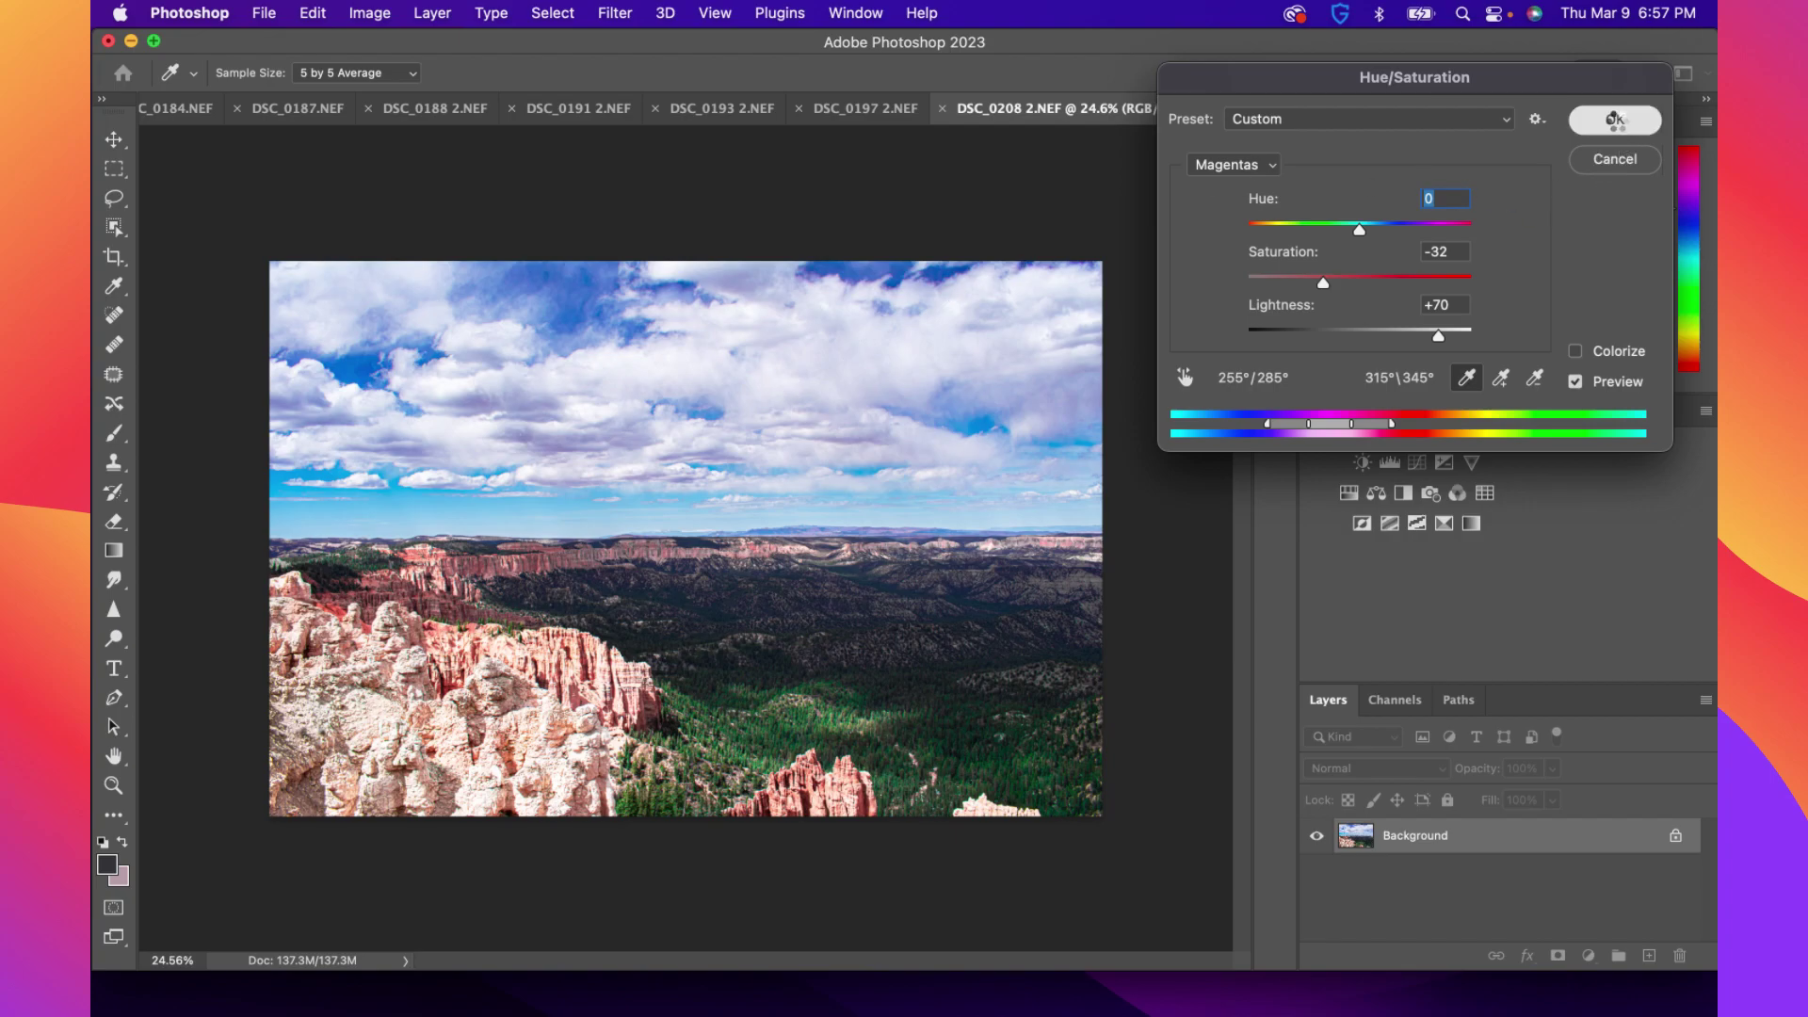
click(1616, 122)
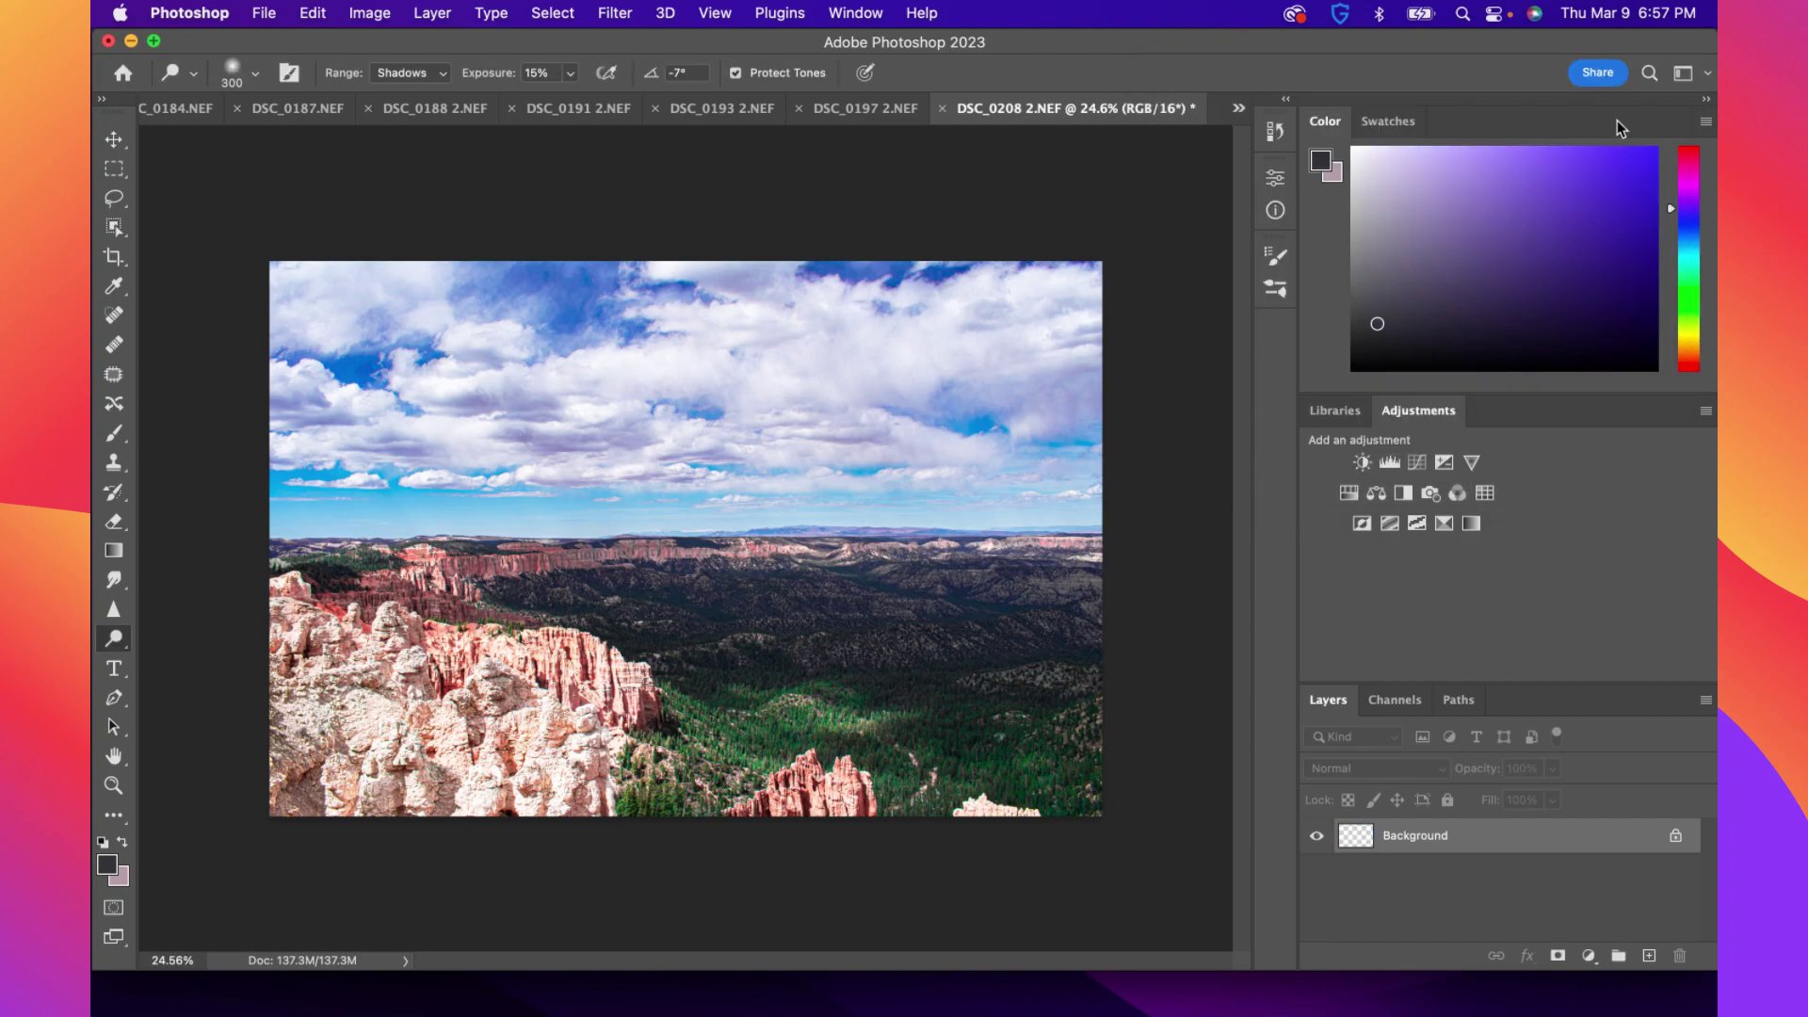
Switch to DSC_0228 2.NEF and retouch spots in its sky and clouds with the size 240 Content-Aware Spot Healing Brush
click(1238, 109)
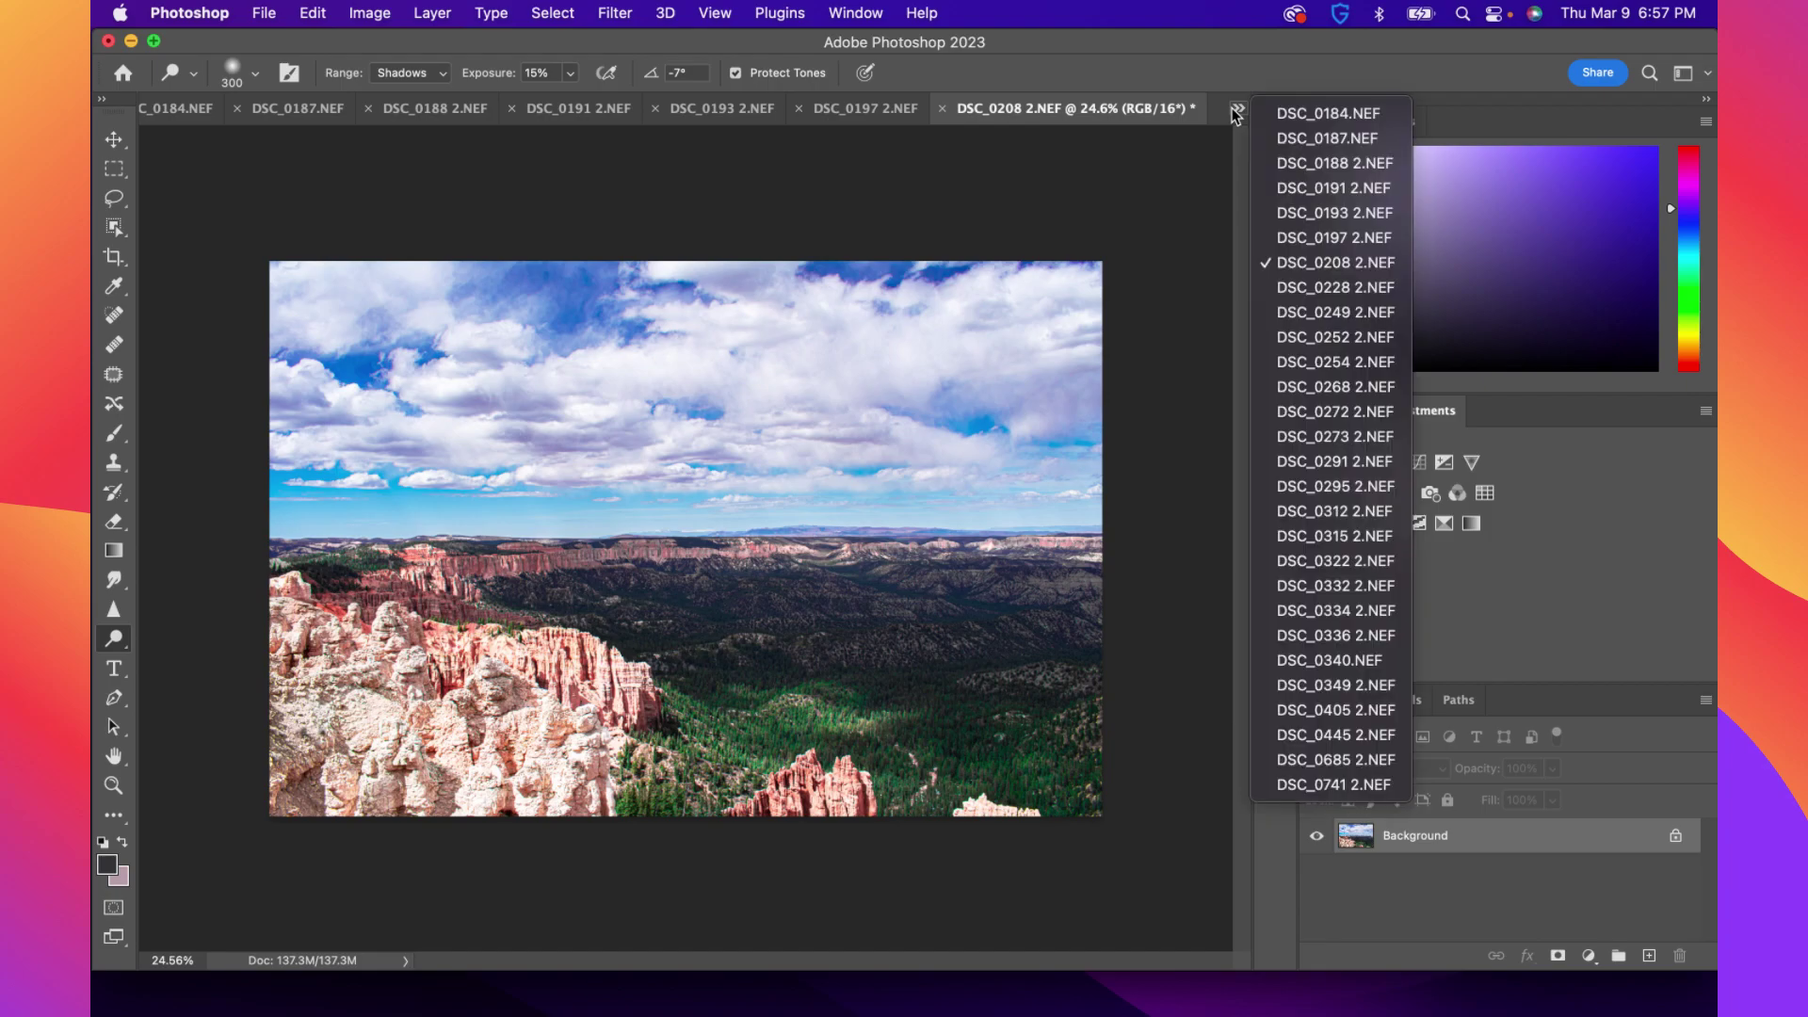
click(1330, 287)
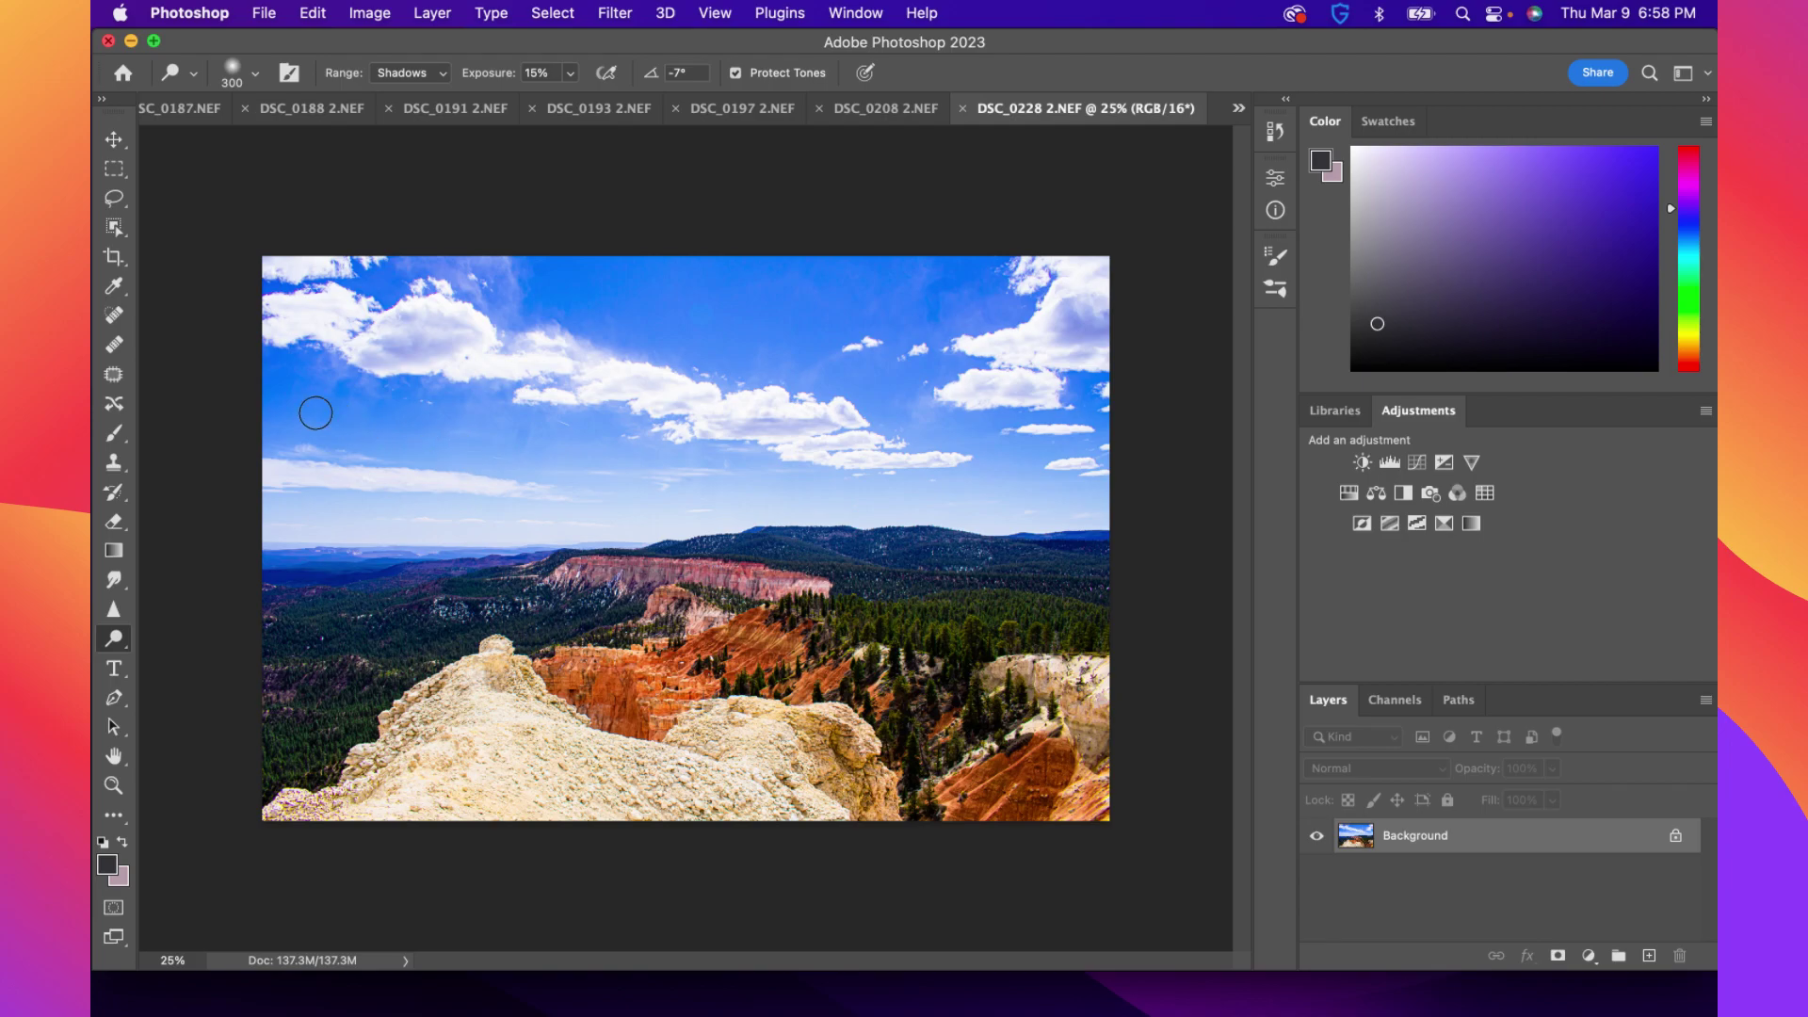
click(111, 321)
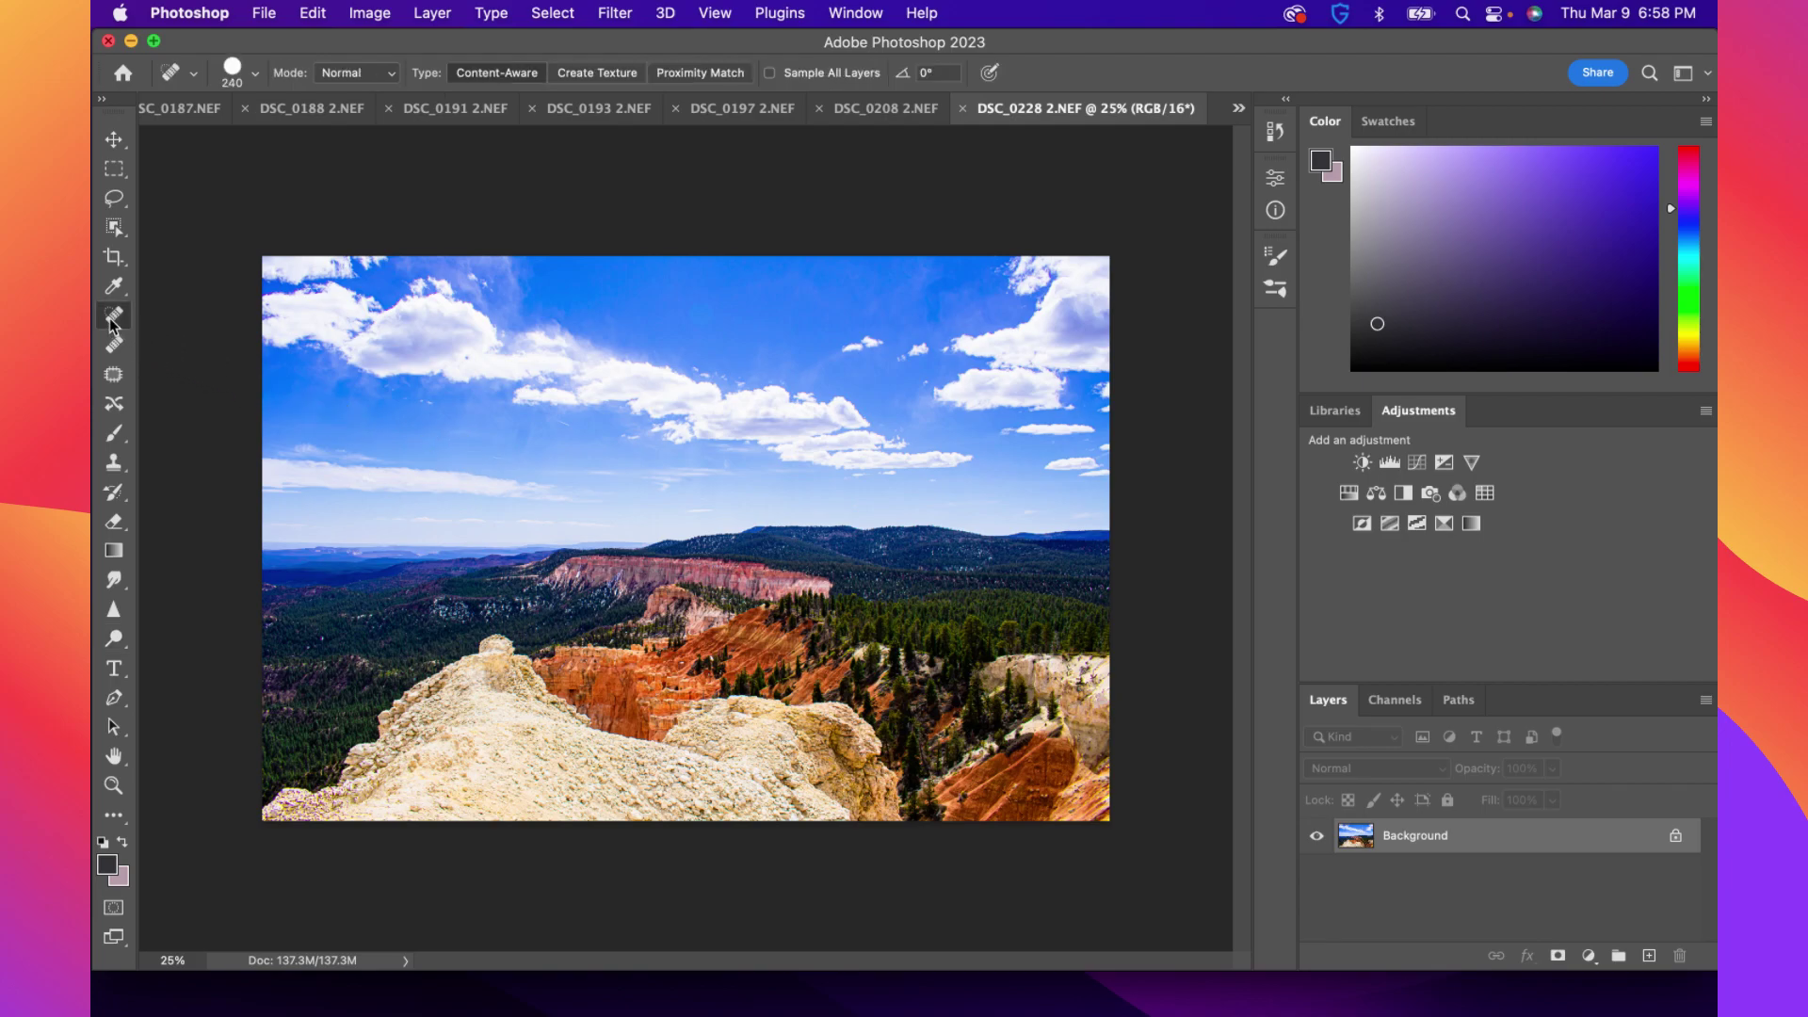
drag(937, 316, 945, 290)
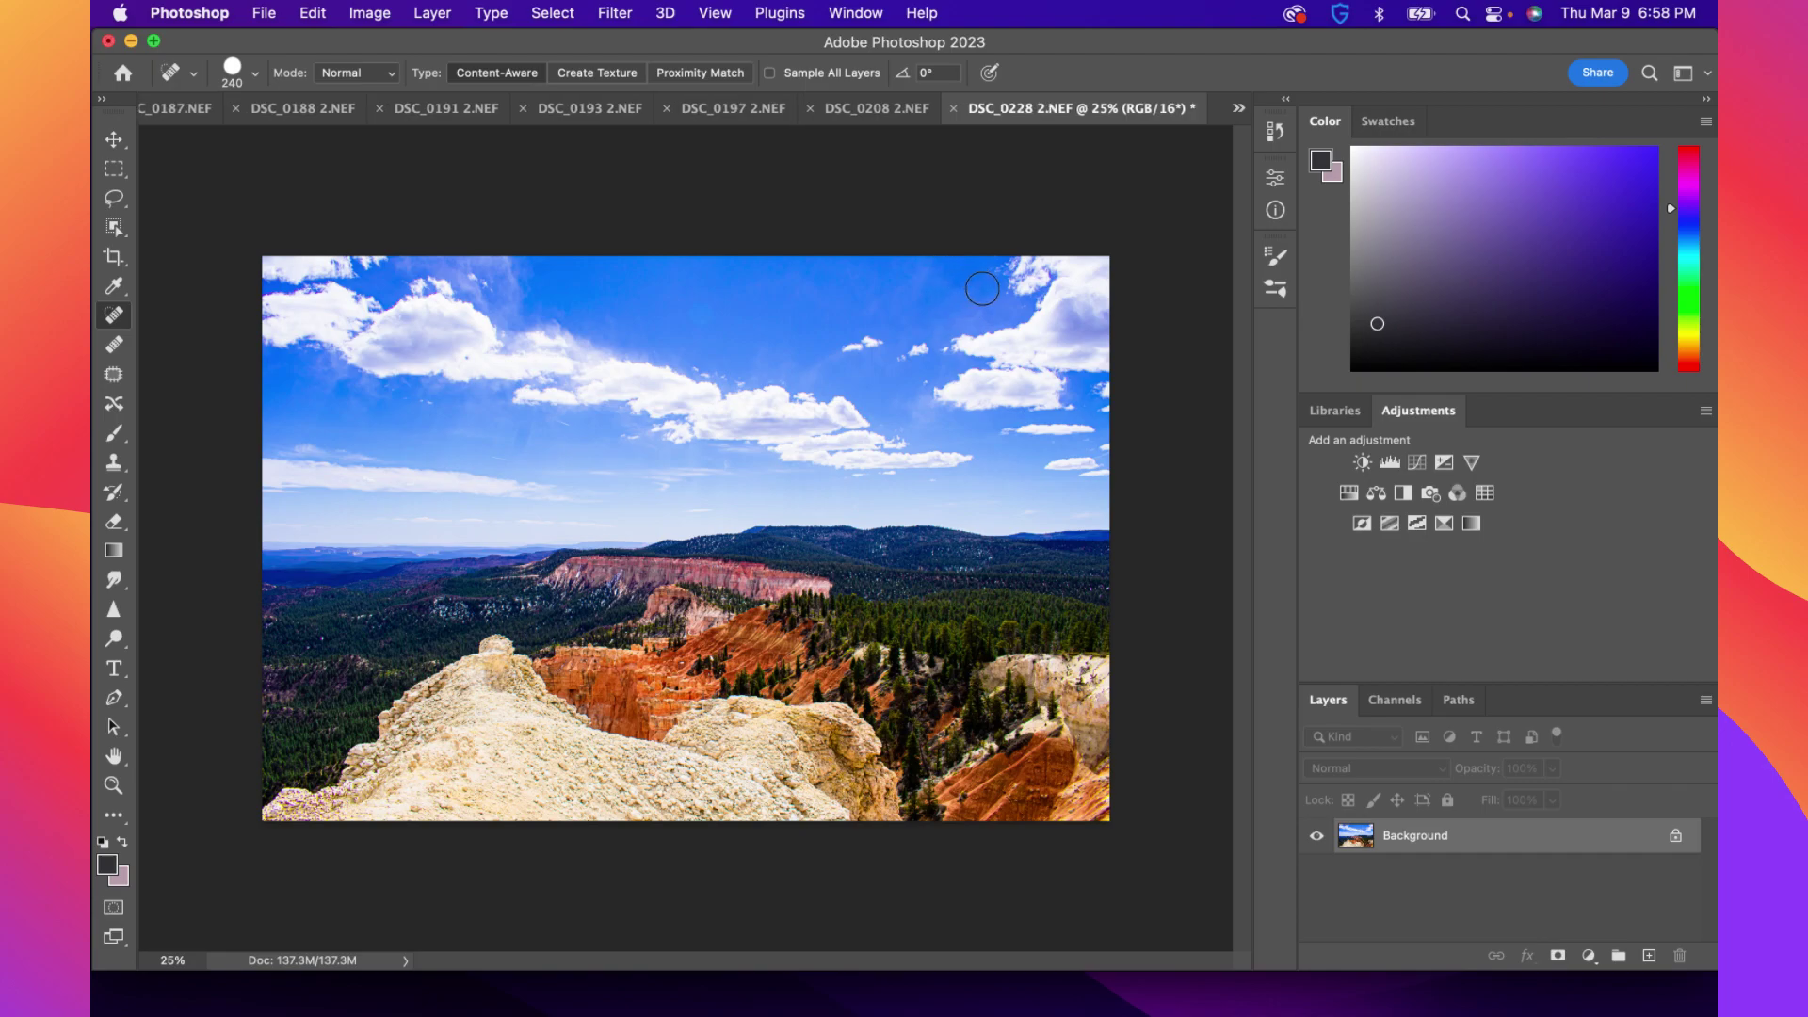
click(532, 438)
click(343, 389)
Patch a small area of blue sky beside the large cloud with clean sky using the Patch tool, and deselect it
click(113, 375)
drag(966, 287, 956, 269)
drag(927, 275, 801, 287)
click(803, 290)
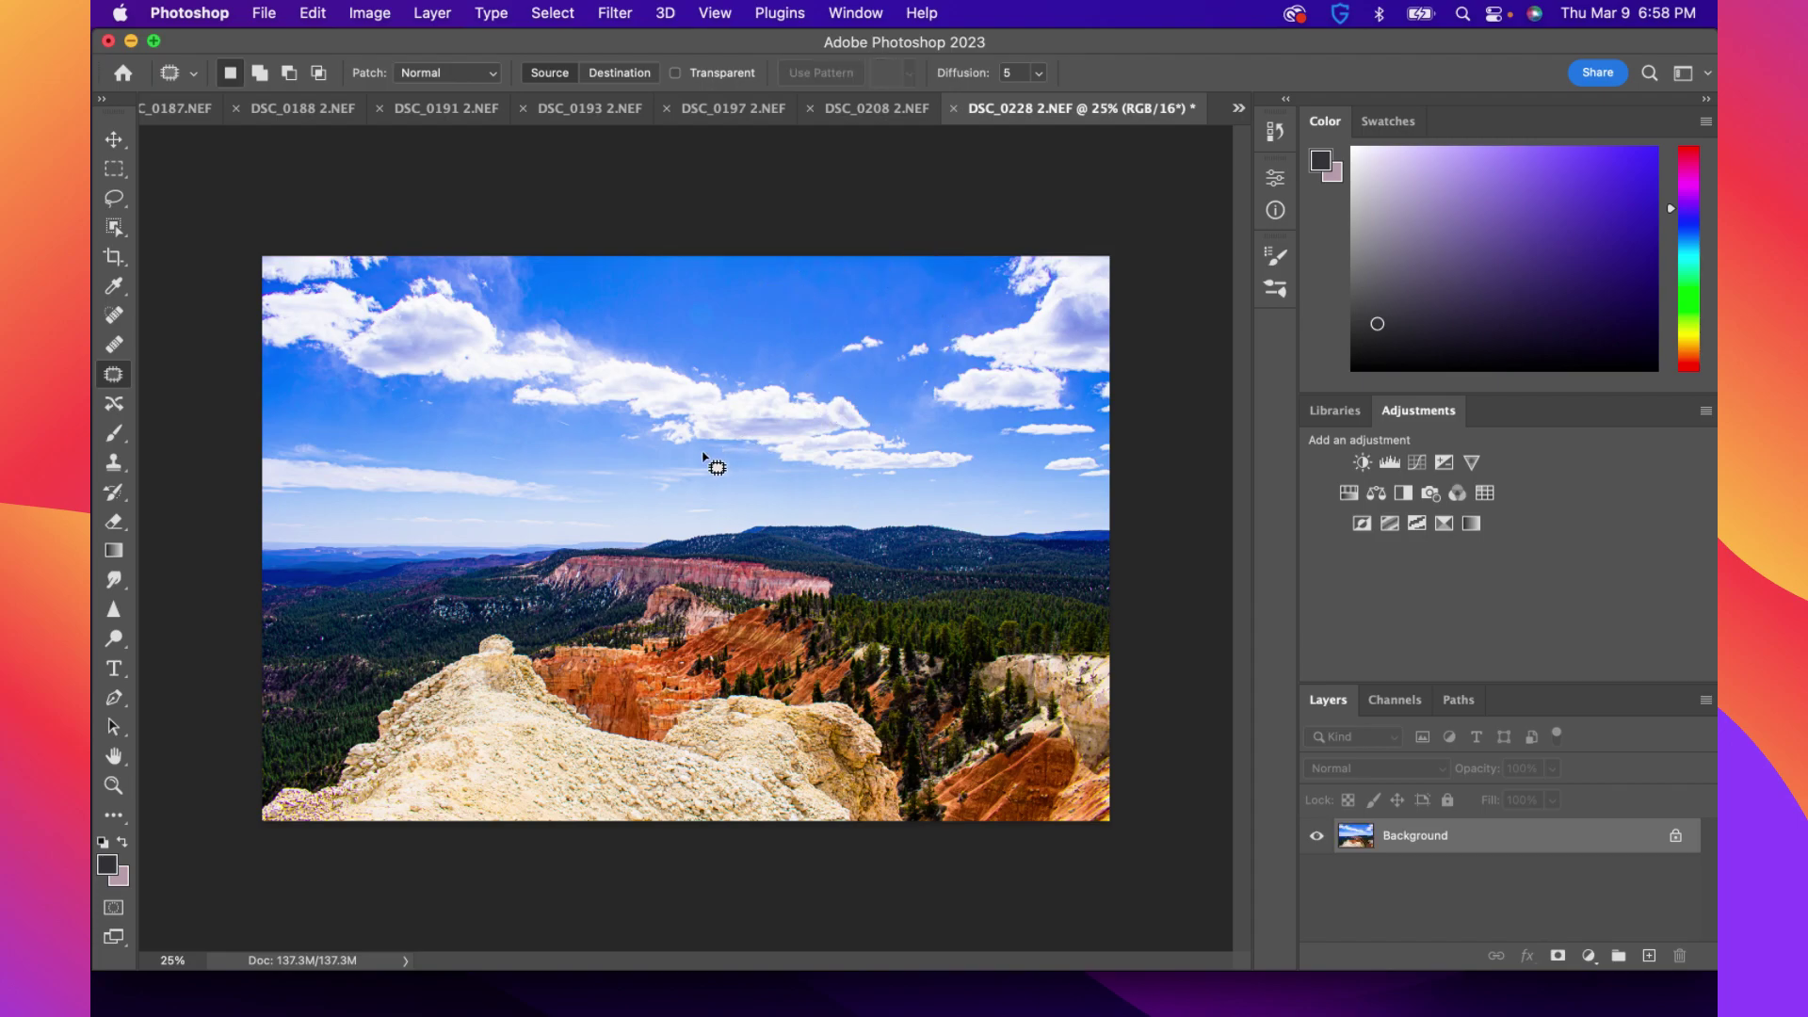
scroll(425, 414, up, 5)
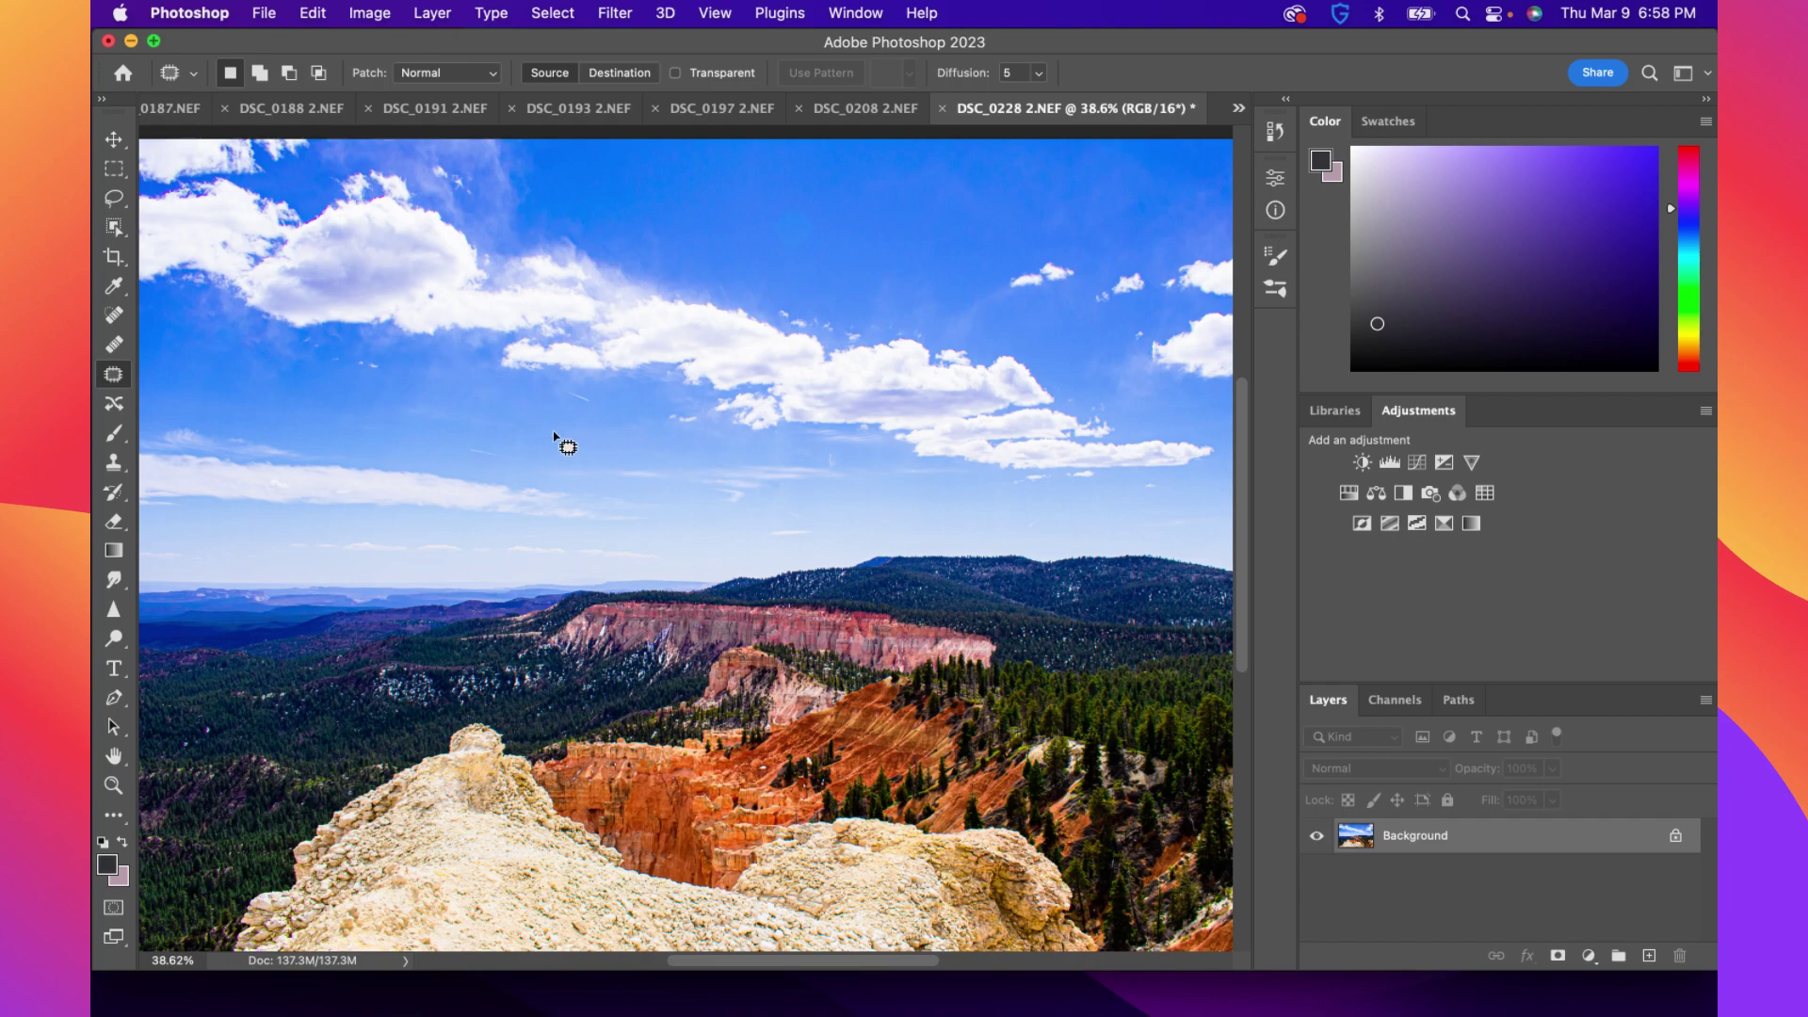
Lighten the shadows of the forested hills and slopes with the size 300 Dodge tool, Range Shadows, at 25% exposure
scroll(518, 457, down, 4)
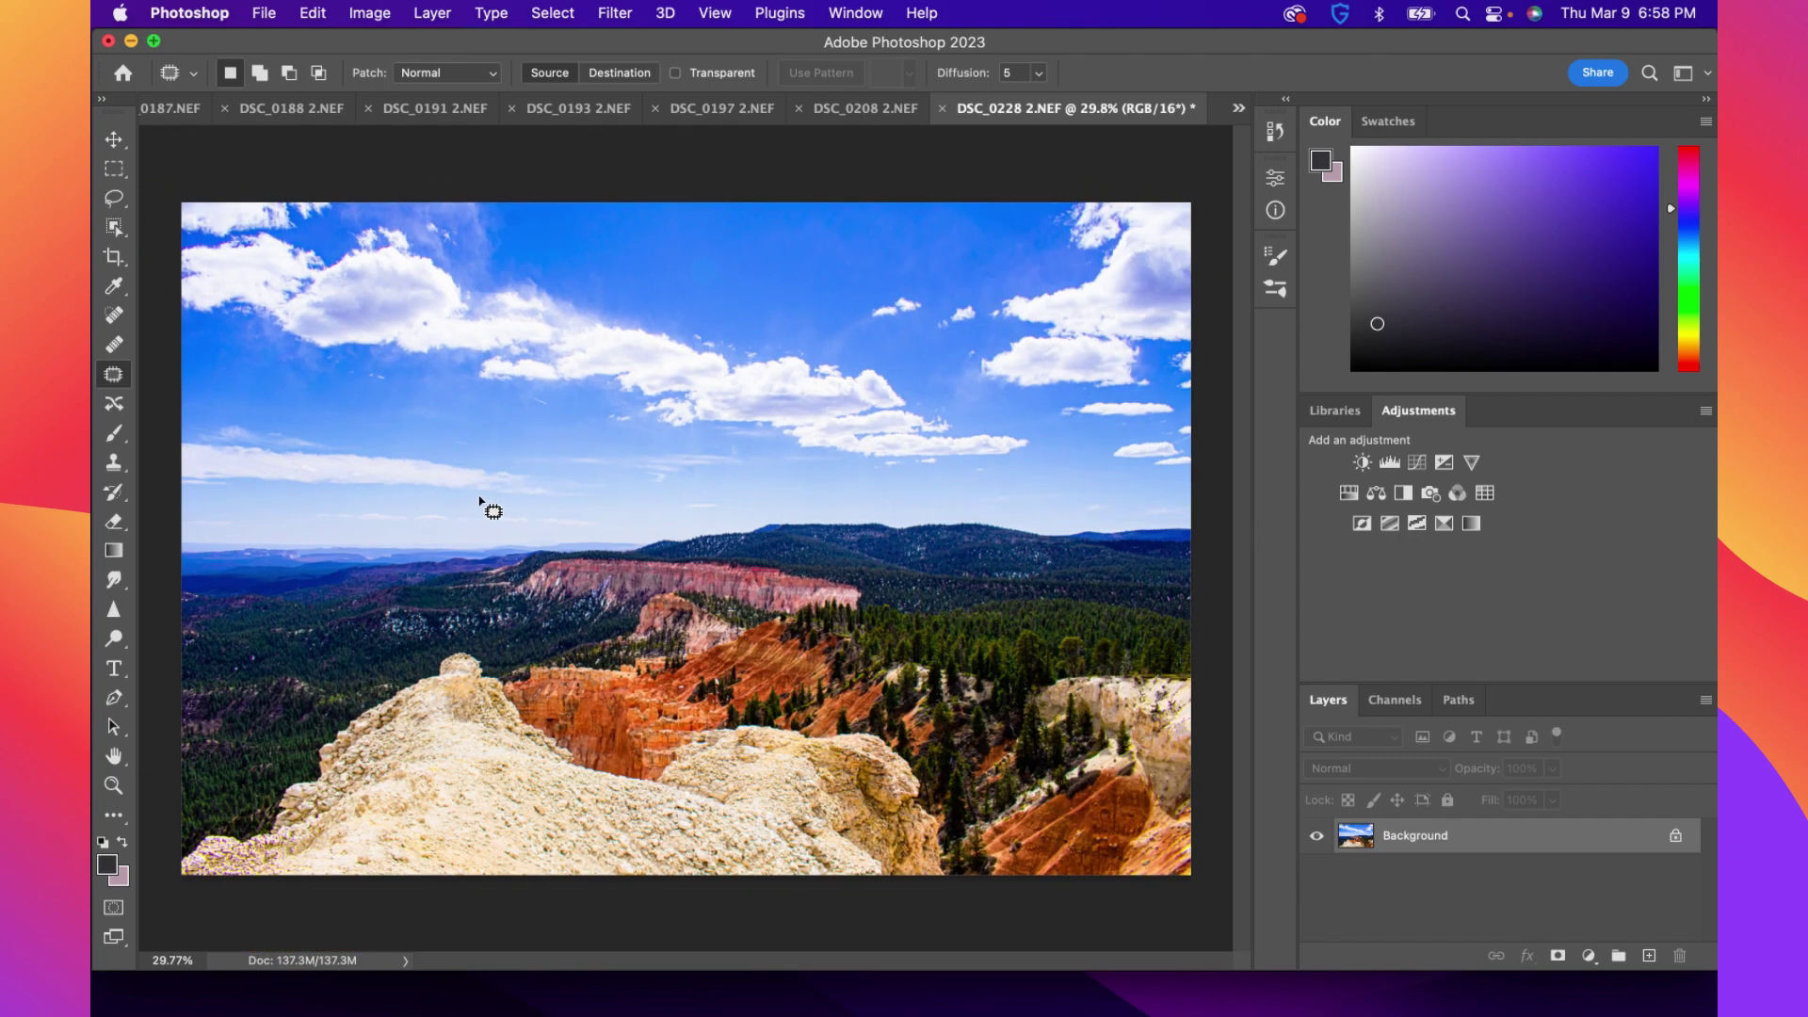
click(109, 643)
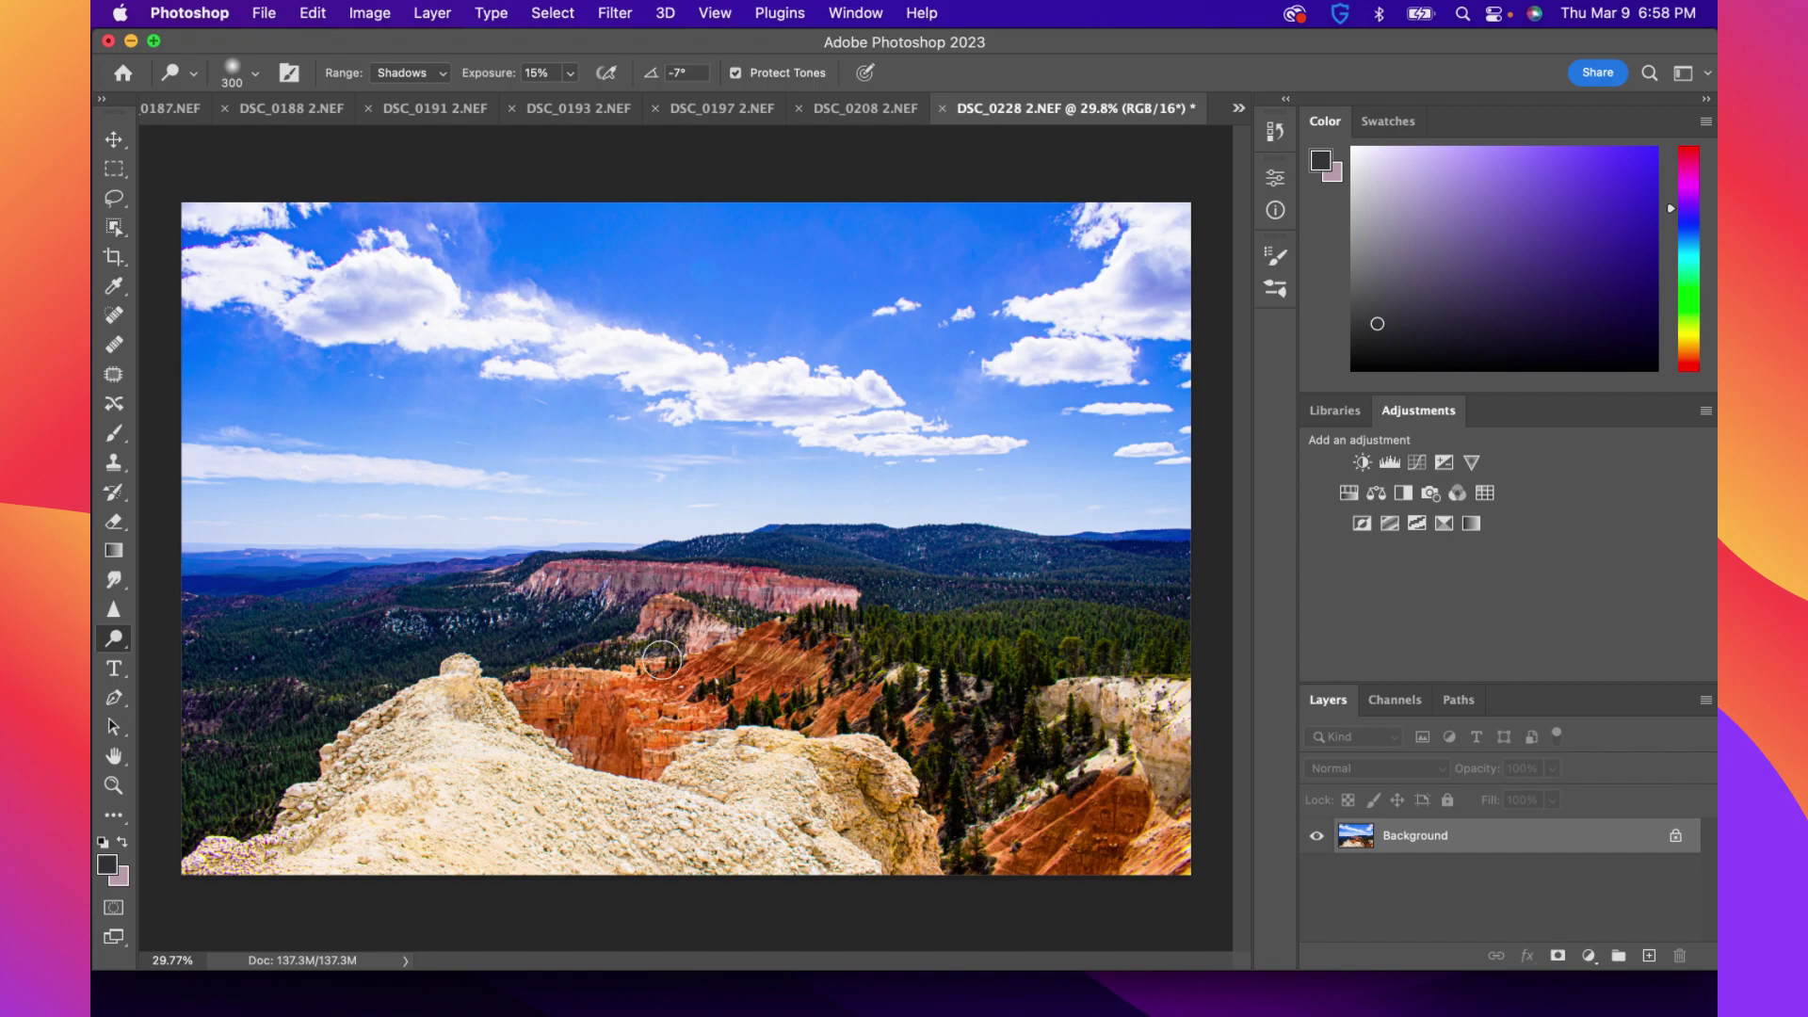
scroll(784, 657, down, 2)
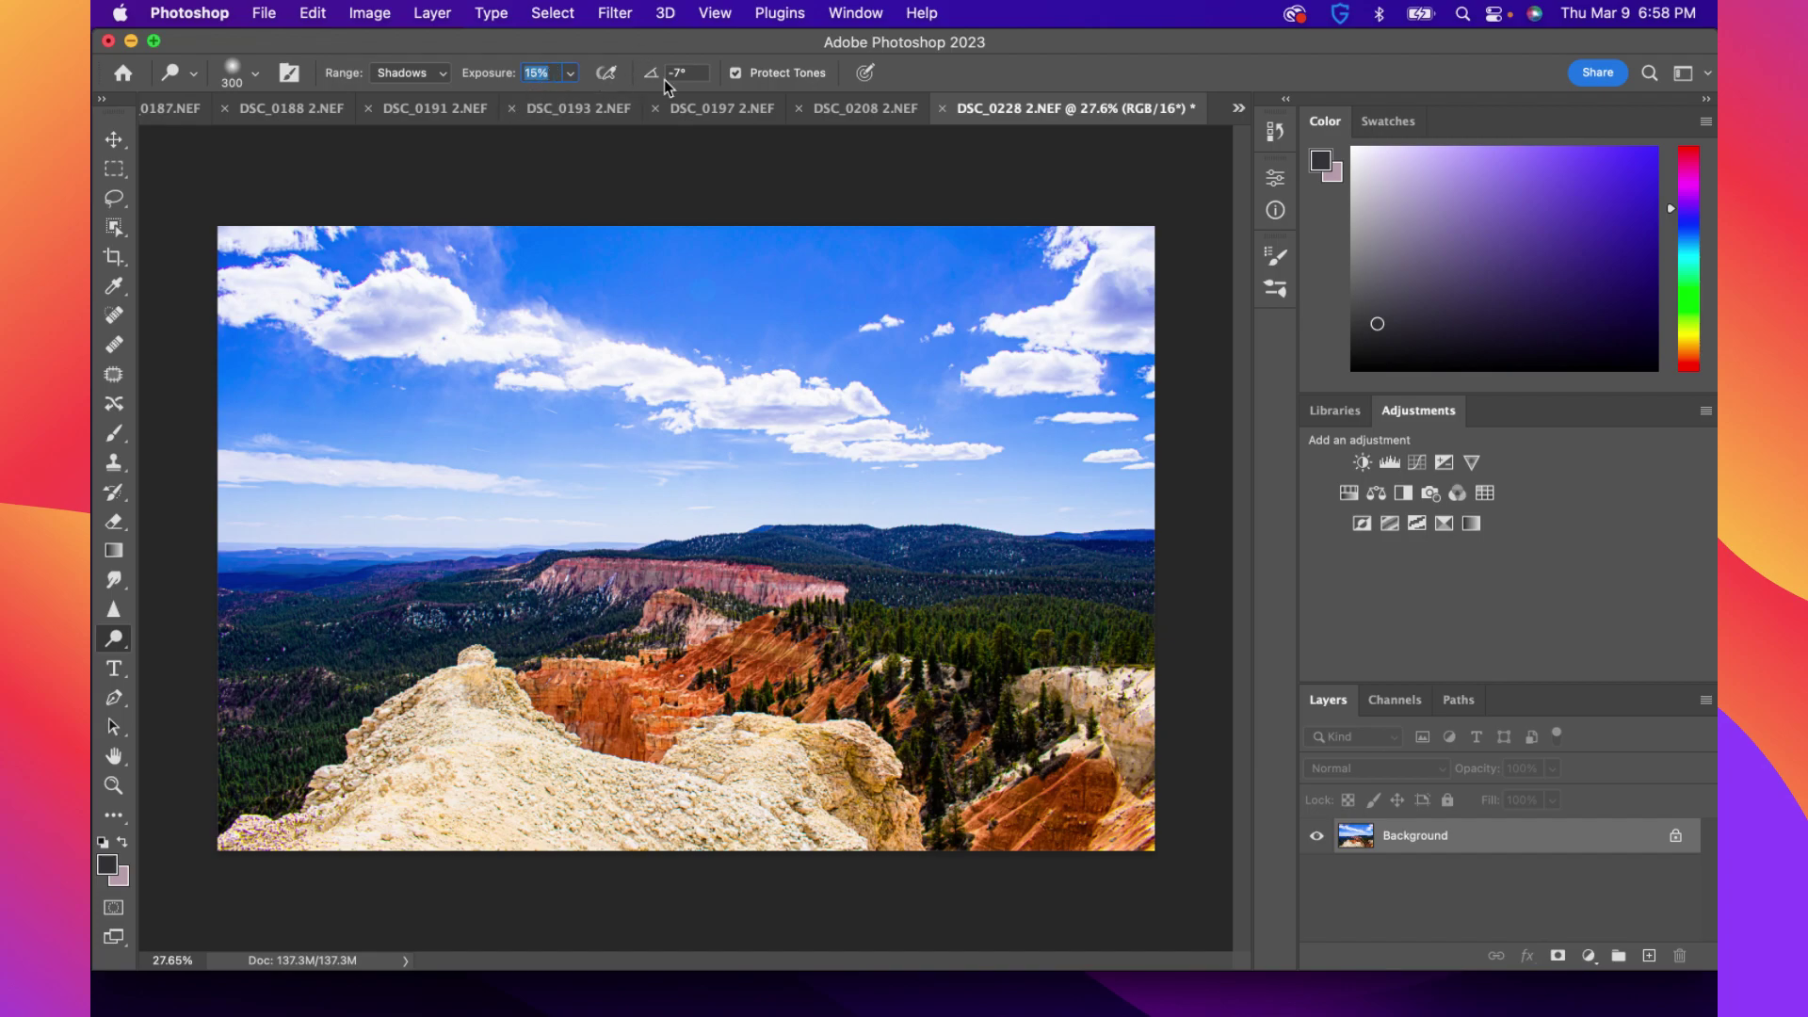
text(25)
key(Return)
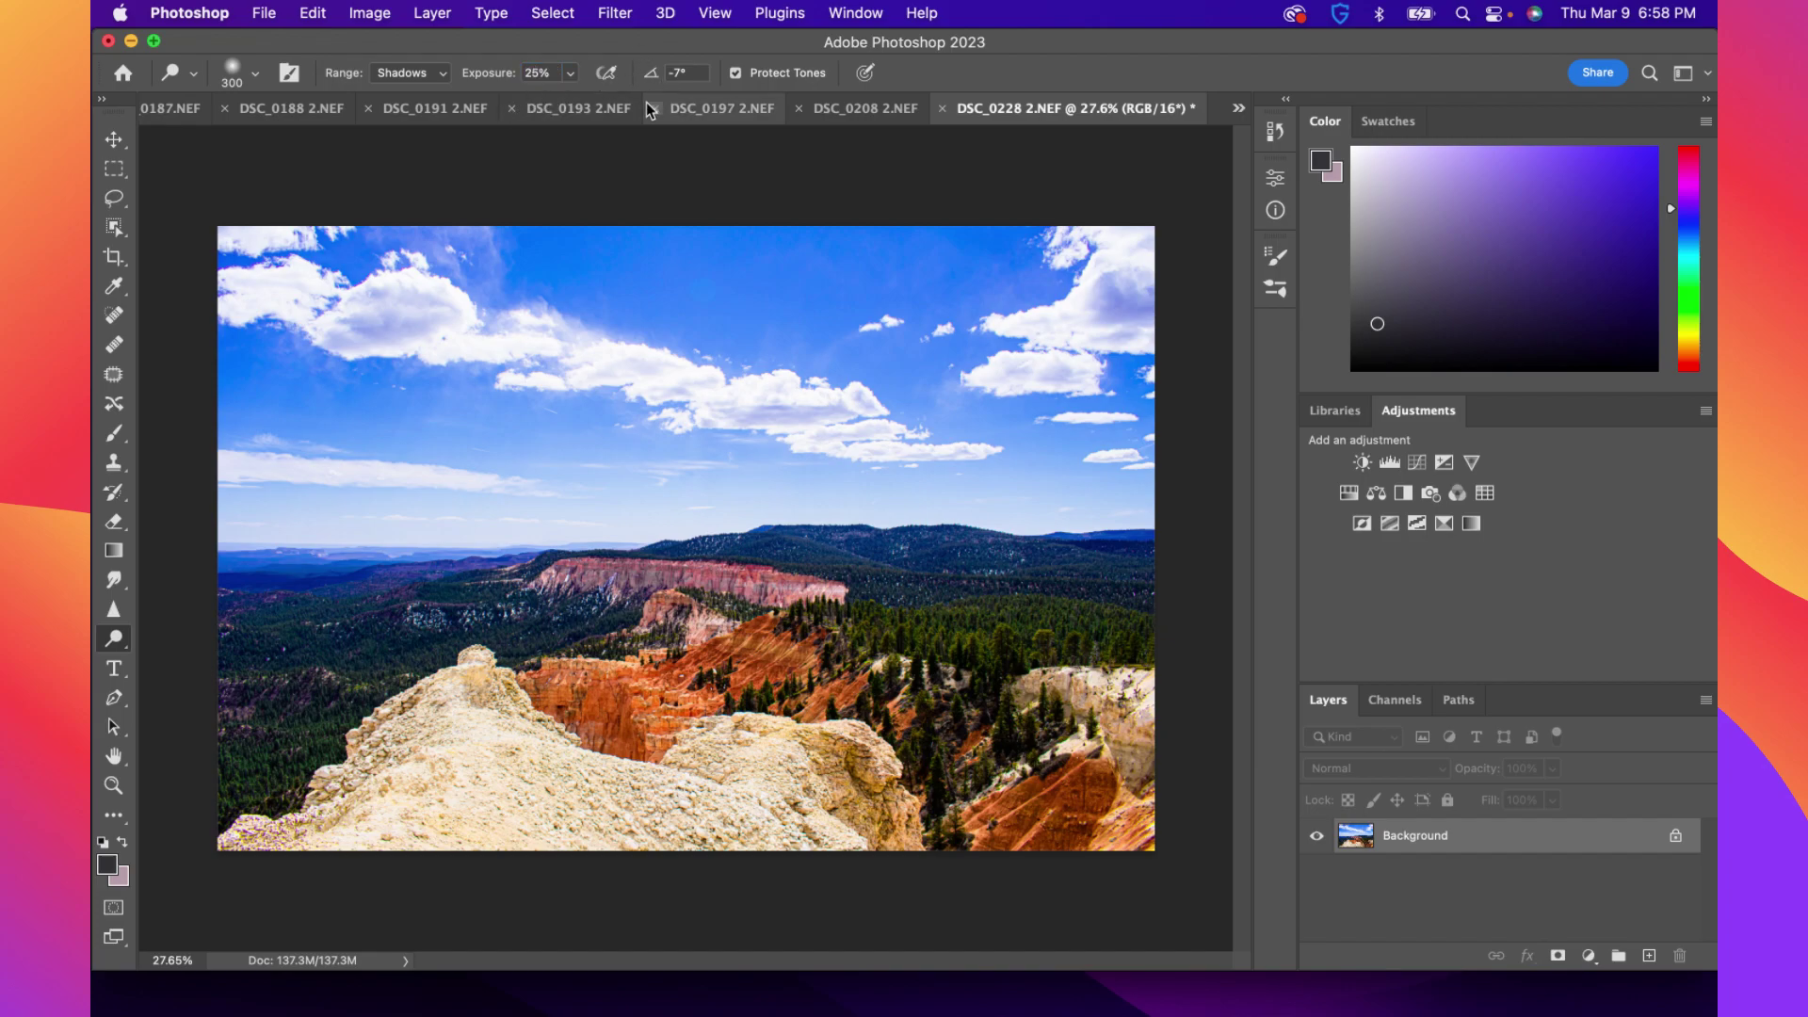
mouse_move(822, 553)
mouse_down()
mouse_move(1047, 553)
mouse_move(1006, 645)
mouse_up()
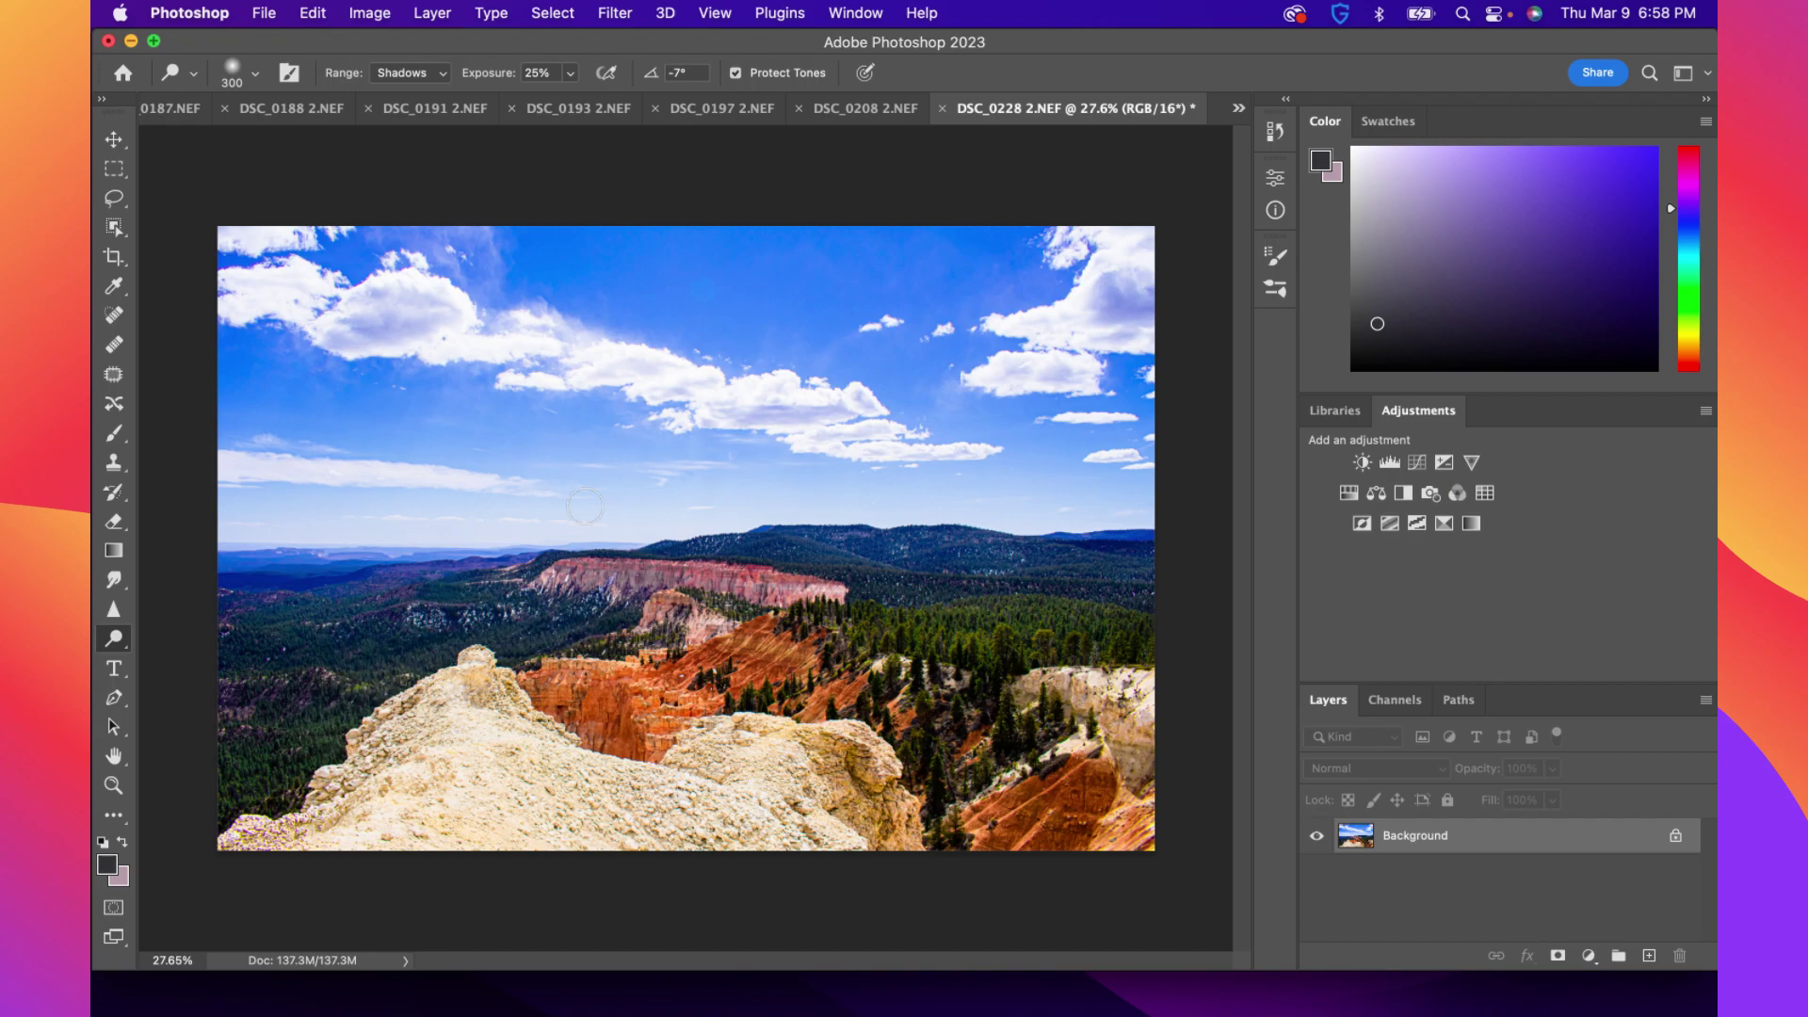
Undo the last Dodge stroke on the forested slopes
click(374, 11)
mouse_move(386, 75)
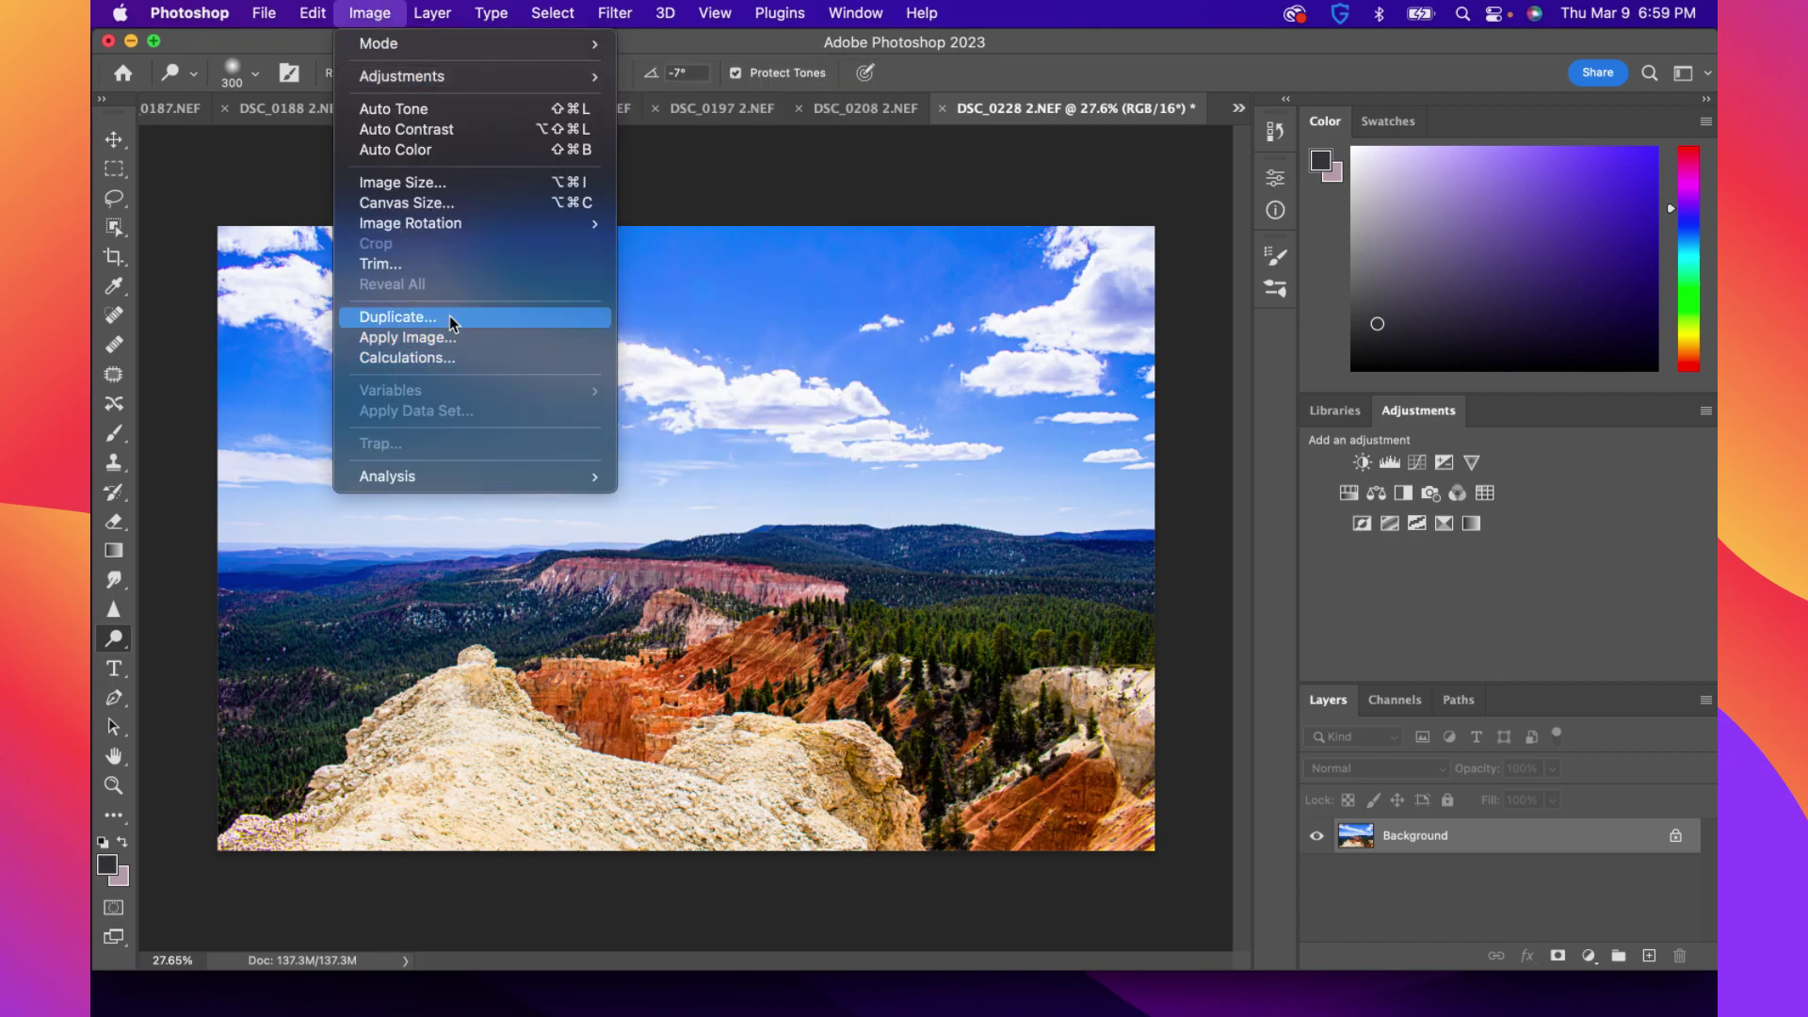
click(183, 390)
key(super+z)
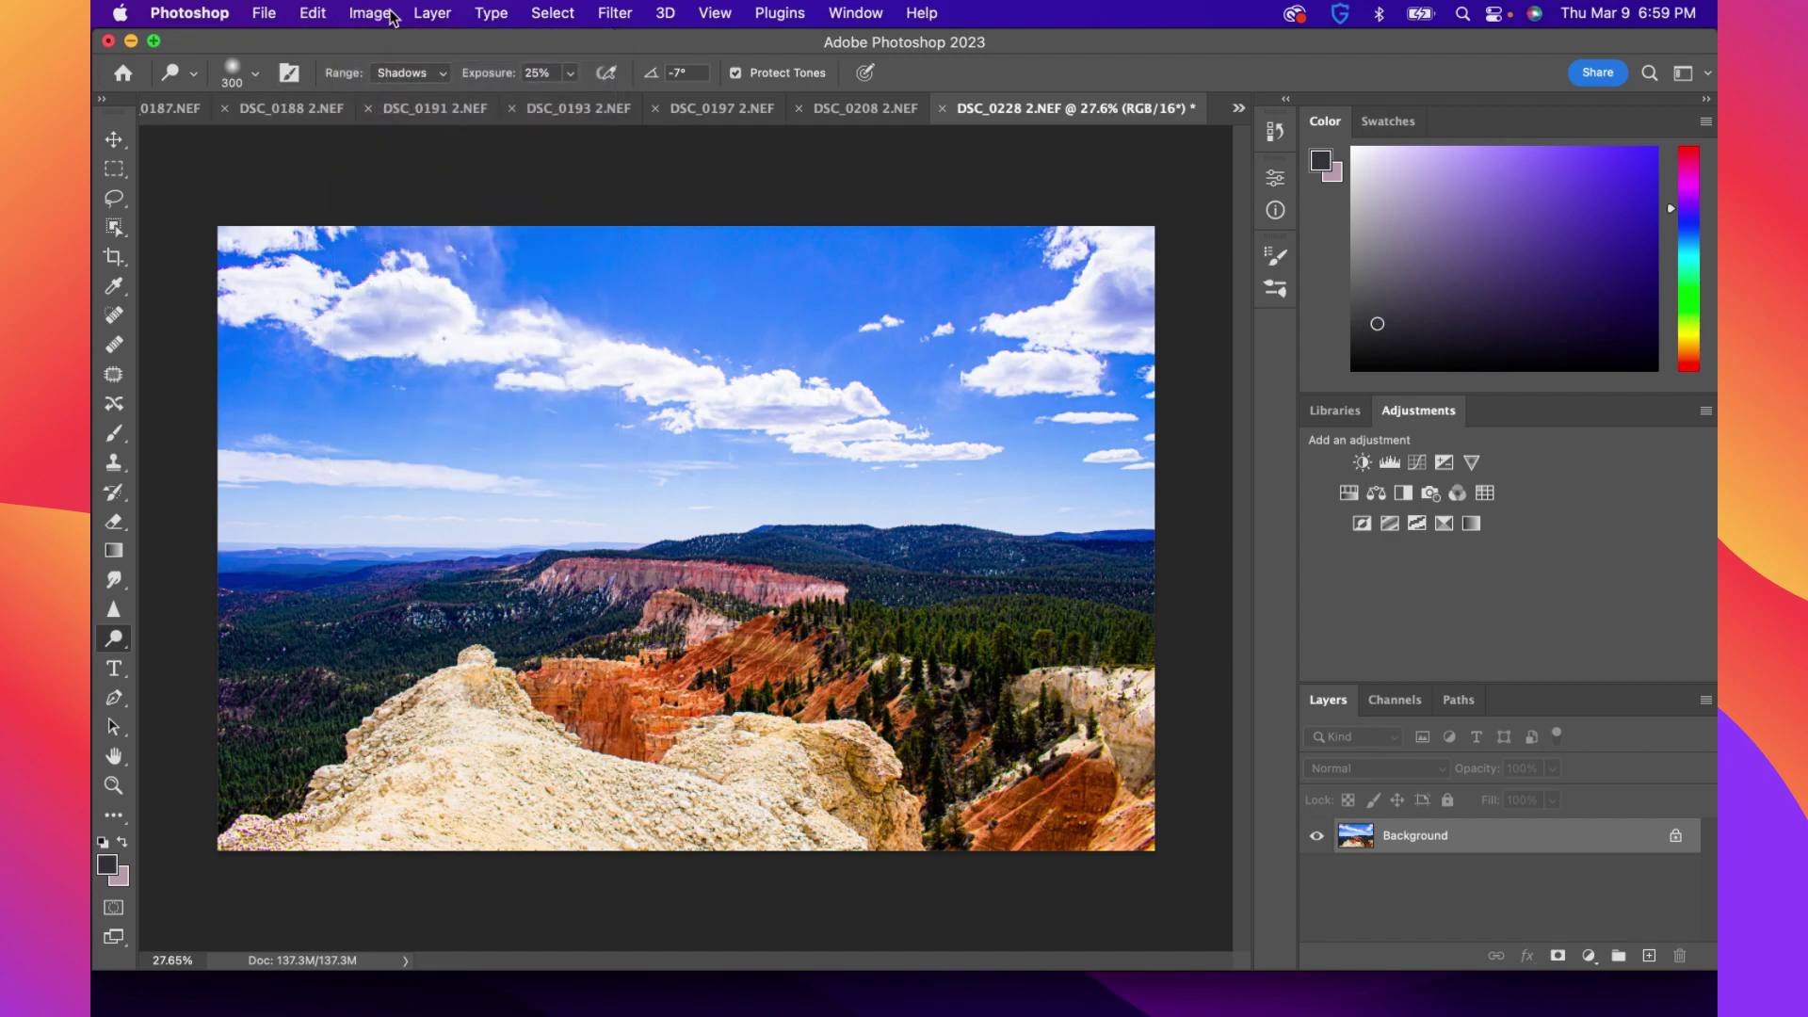
In Hue/Saturation, target the Magentas and set Hue to +3, Saturation to -46 and Lightness to +22
click(390, 17)
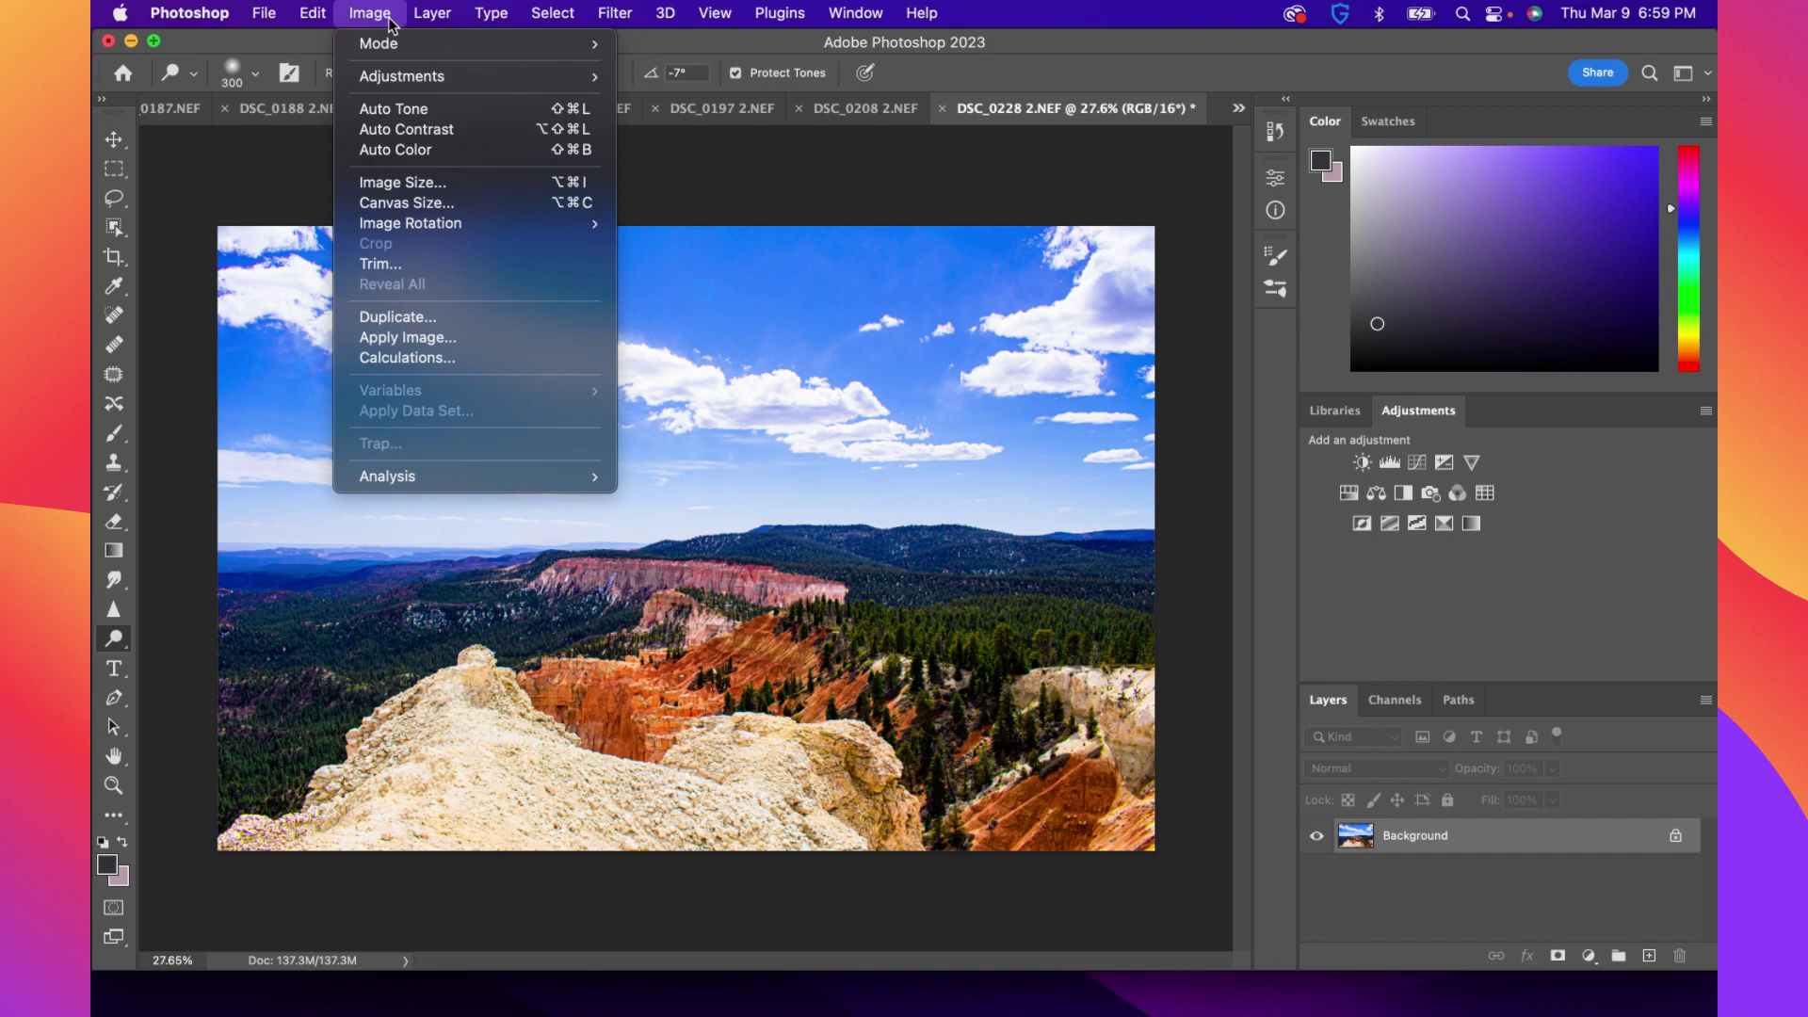
mouse_move(426, 79)
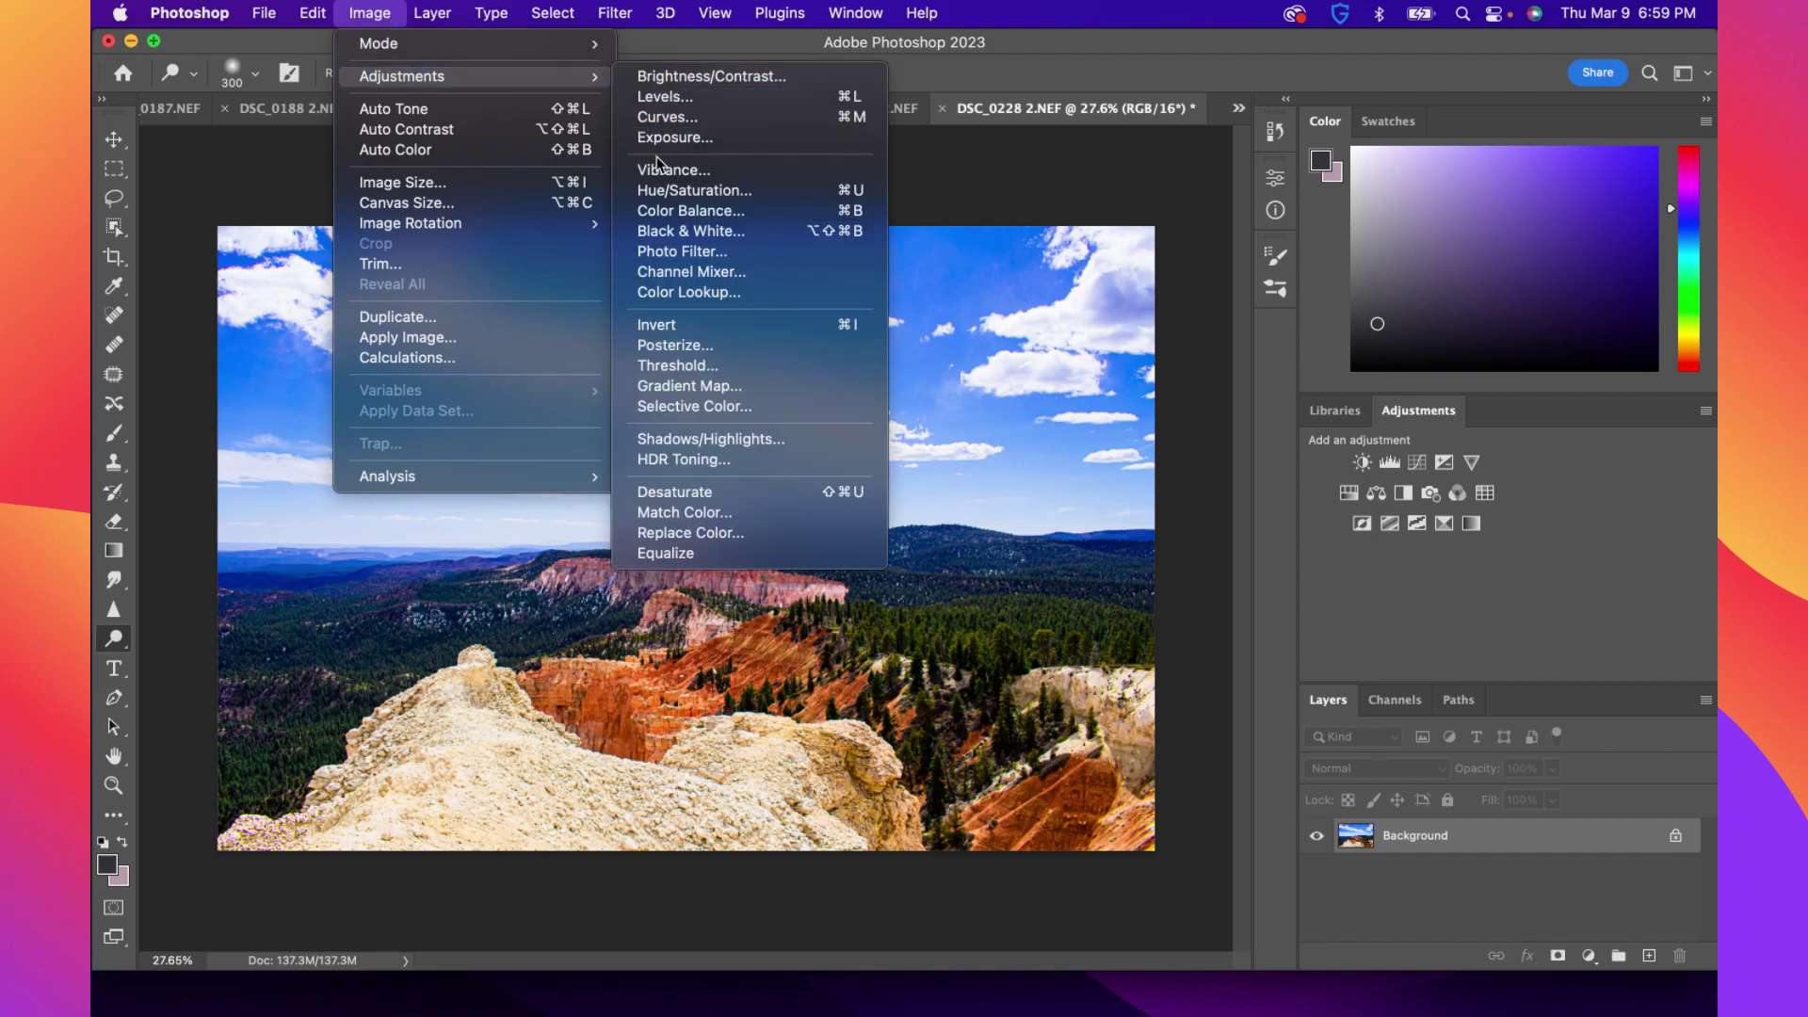
click(764, 196)
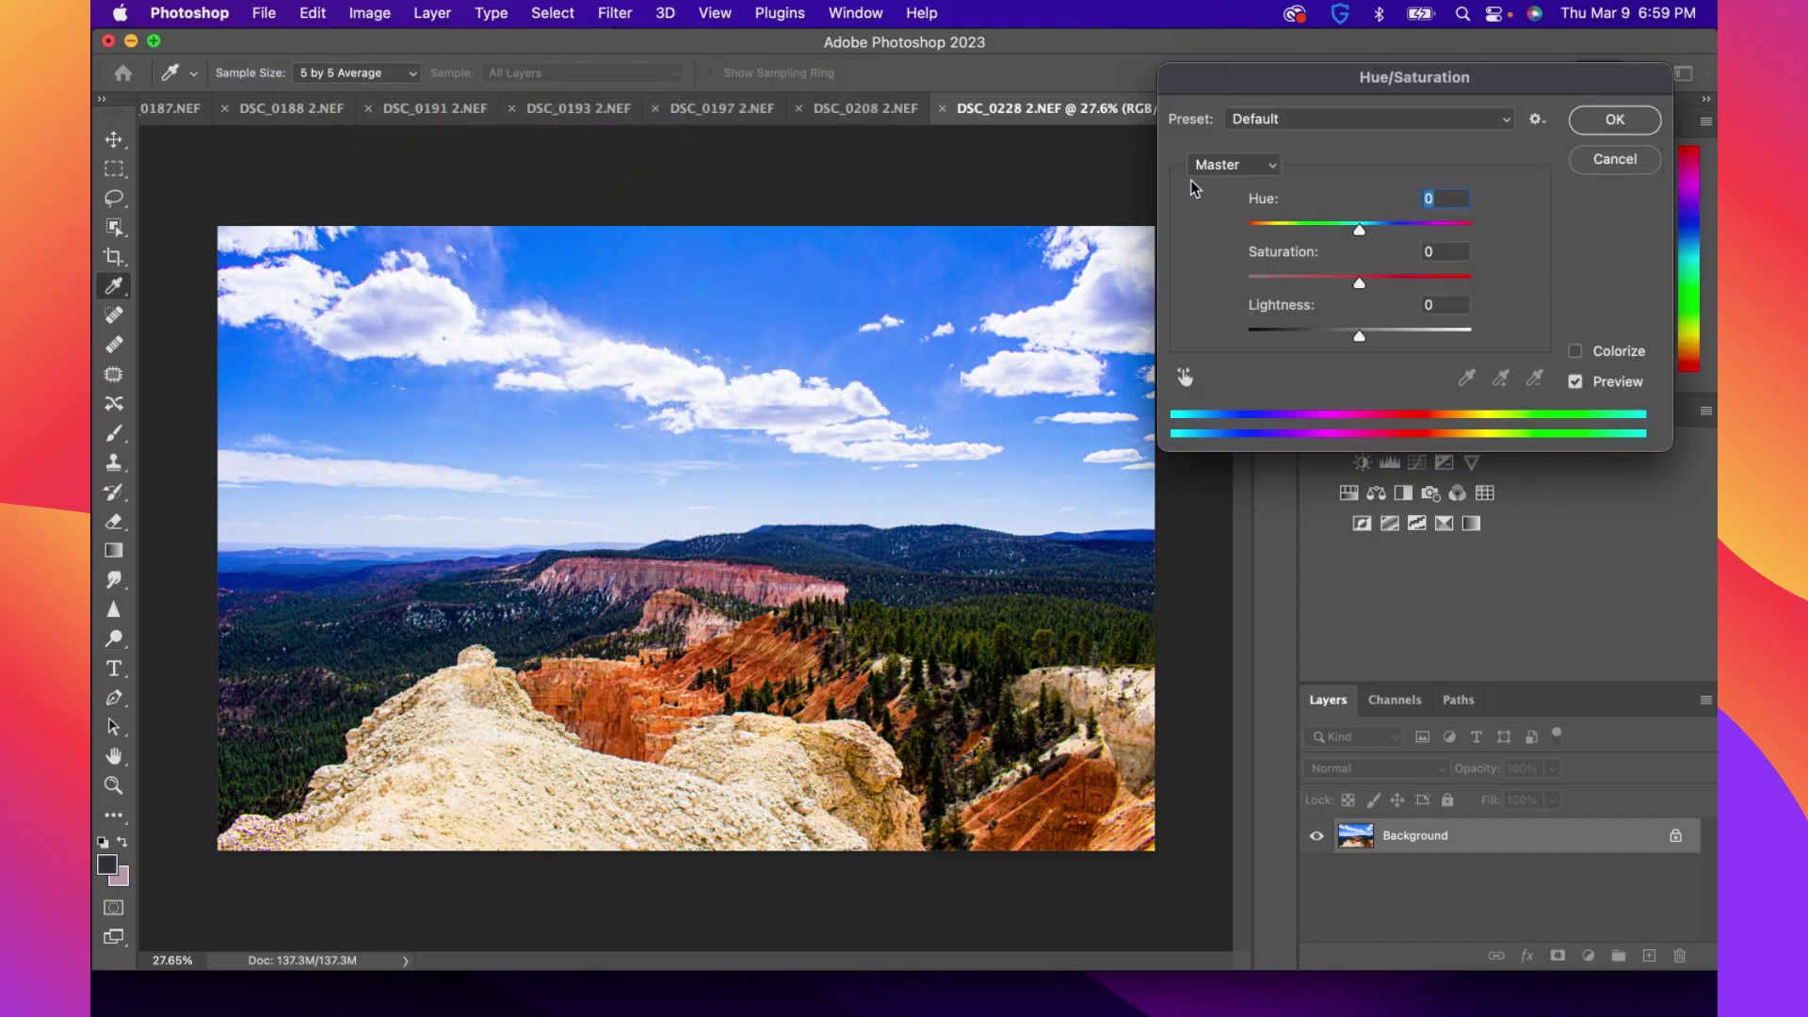
click(1211, 166)
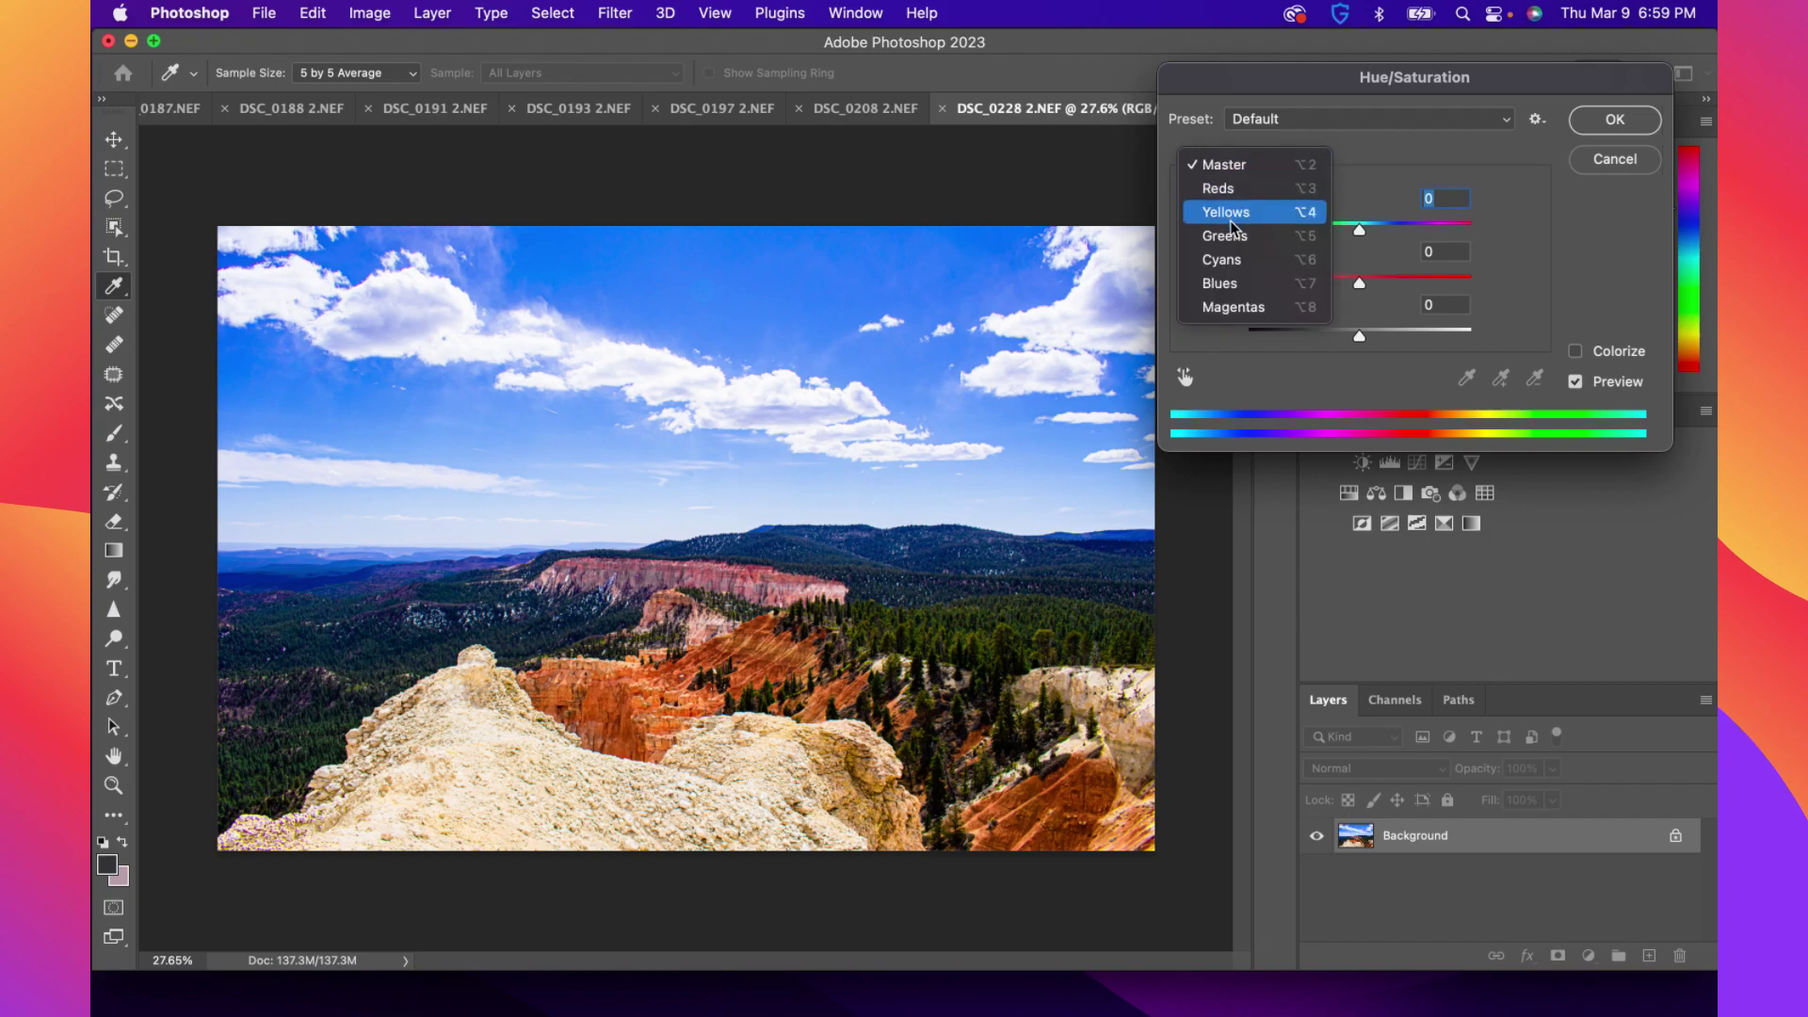
click(1233, 307)
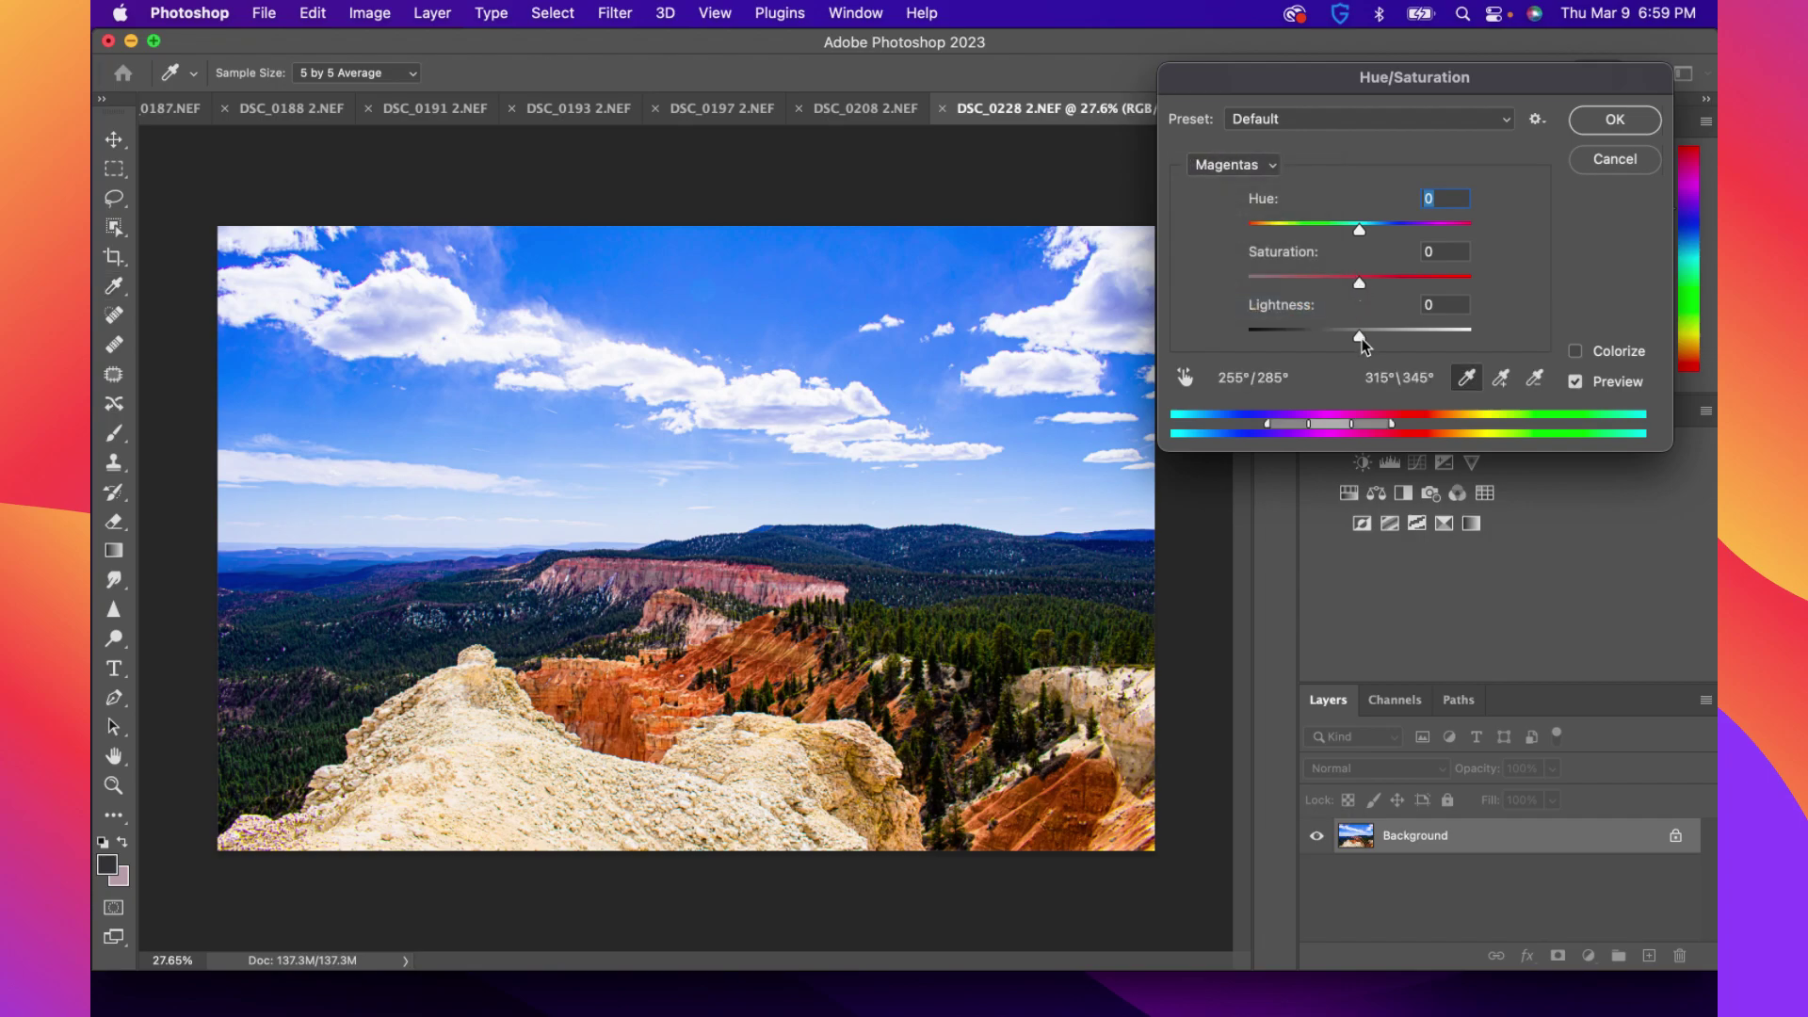
drag(1395, 341, 1307, 292)
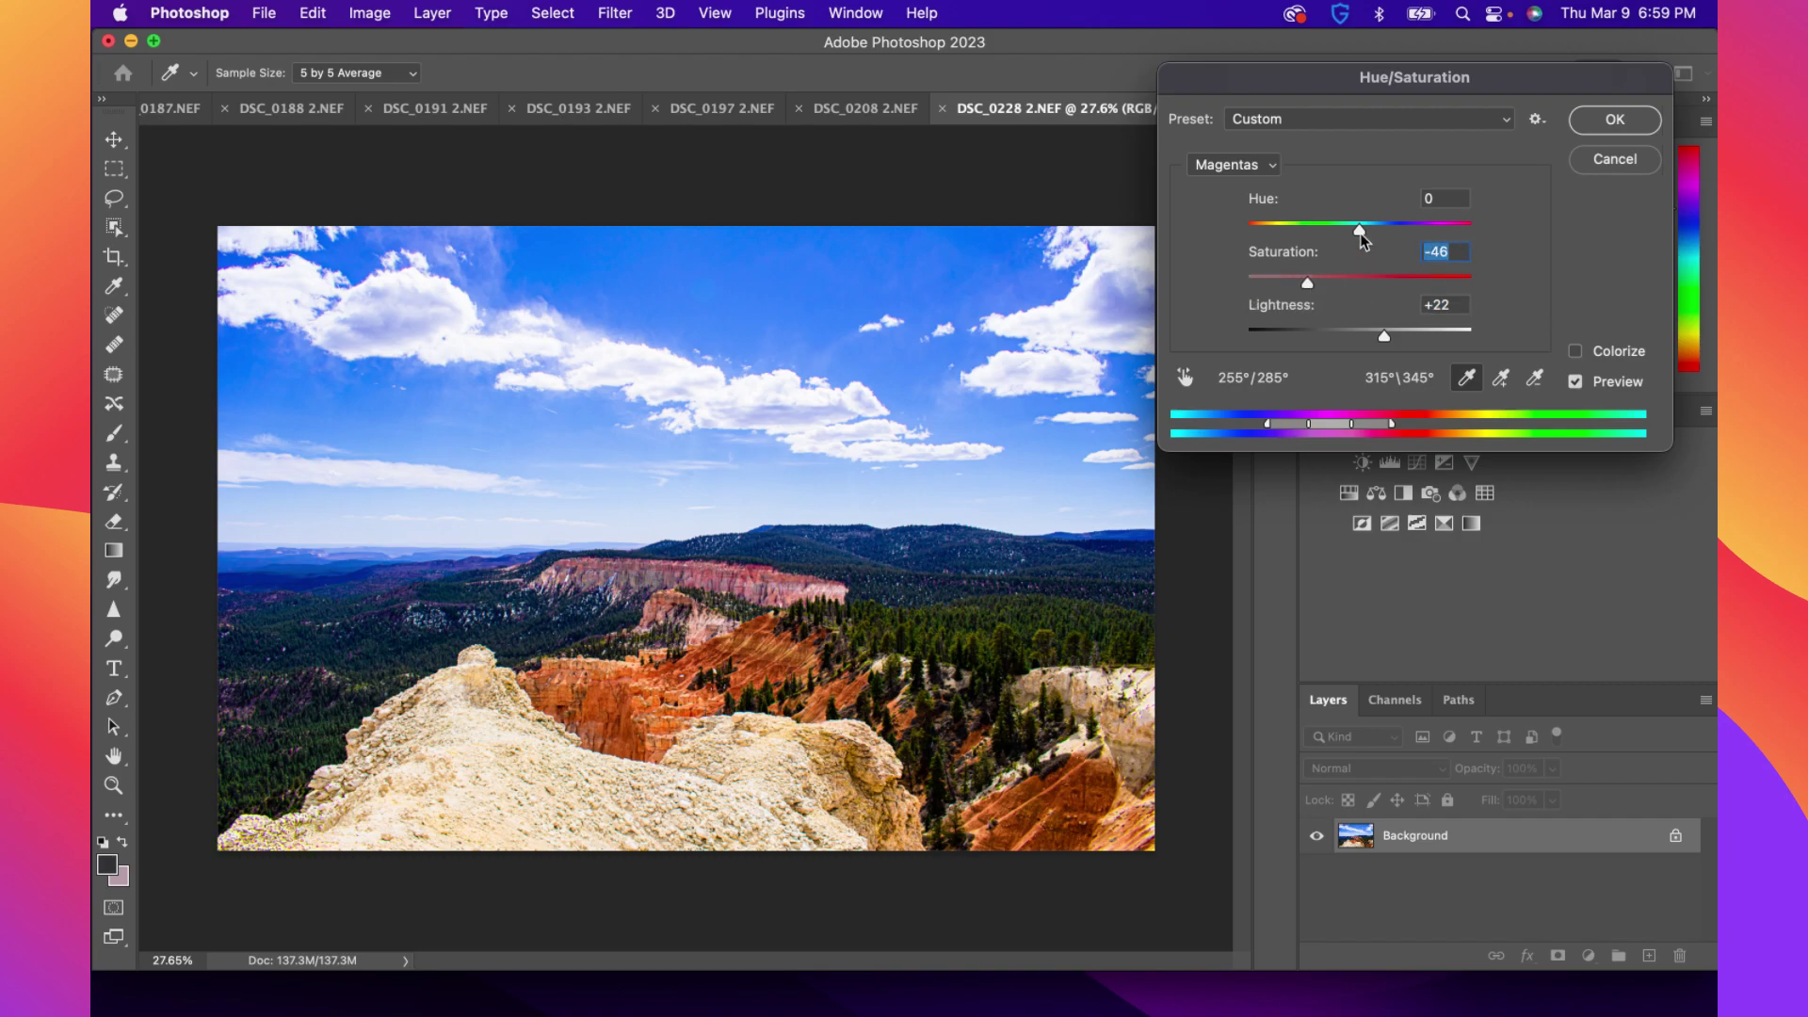
drag(1326, 232, 1364, 234)
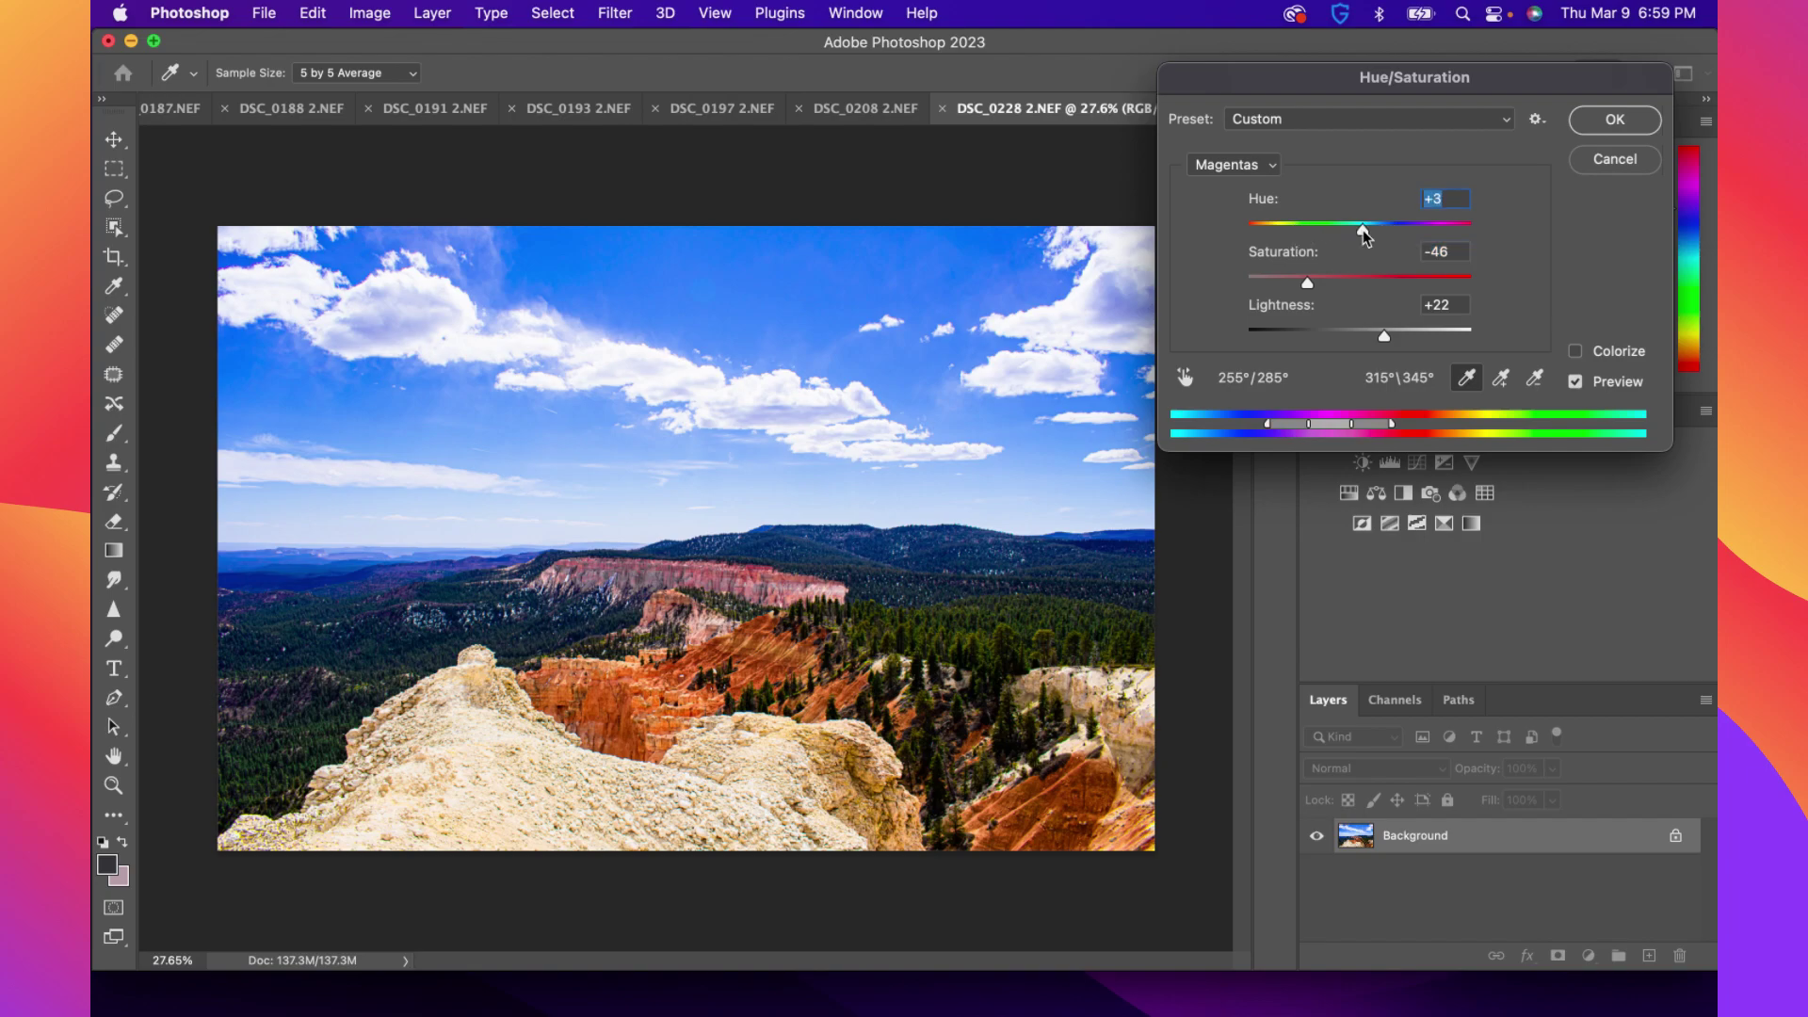
Set the Blues to Saturation -17 and Lightness +25, and compare the photo with and without the adjustment
click(1266, 176)
click(1248, 151)
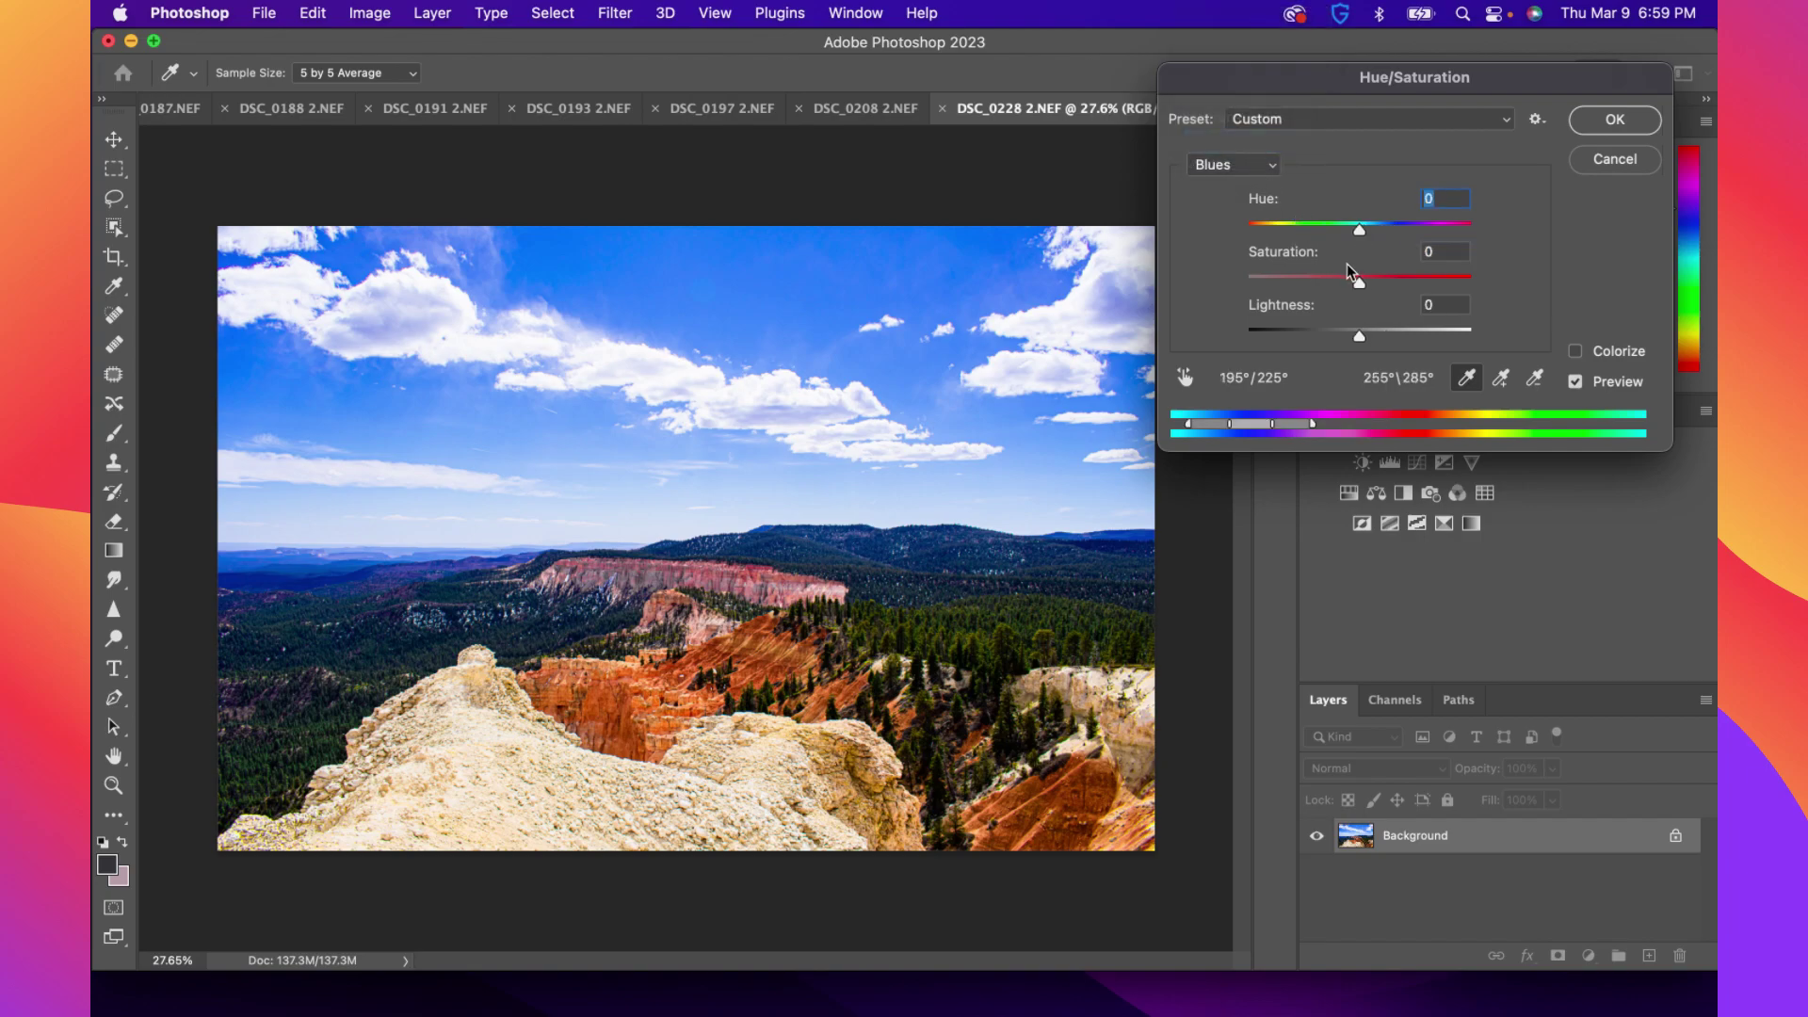
mouse_move(1360, 341)
mouse_down()
mouse_move(1407, 339)
mouse_move(1389, 341)
mouse_up()
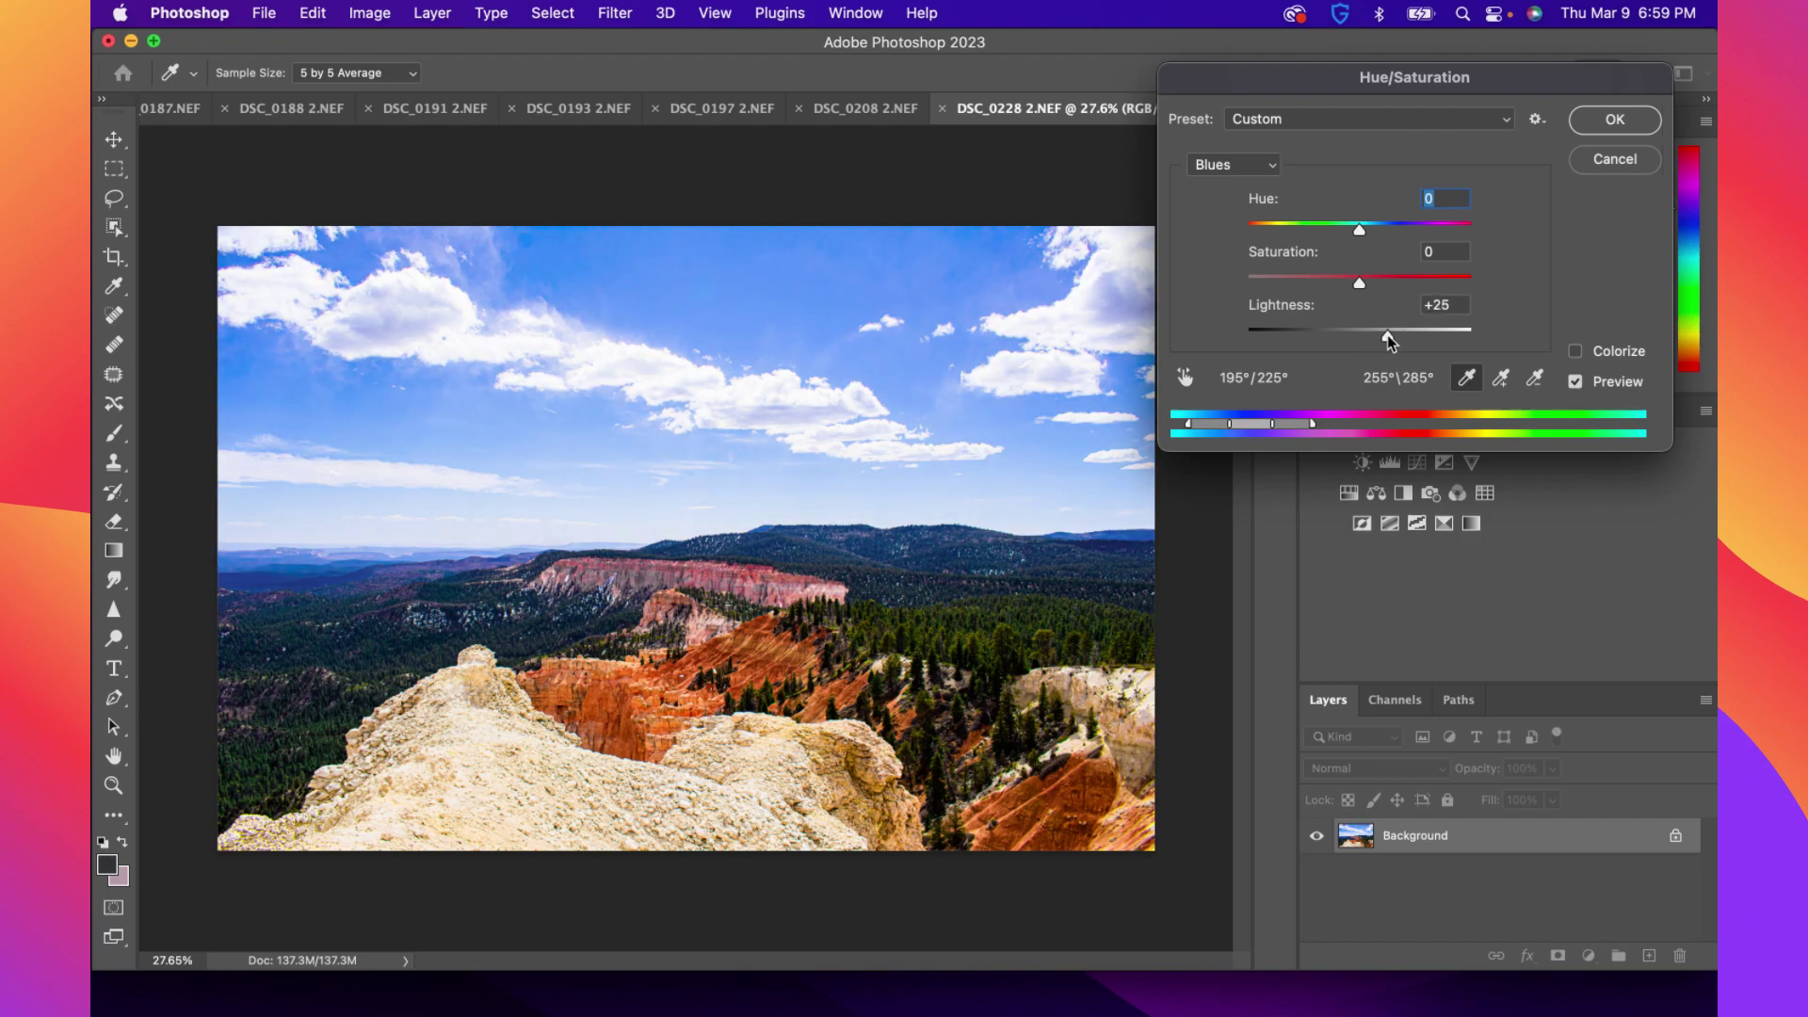
click(1385, 333)
mouse_move(1337, 282)
mouse_down()
mouse_move(1403, 280)
mouse_move(1340, 284)
mouse_up()
click(1575, 383)
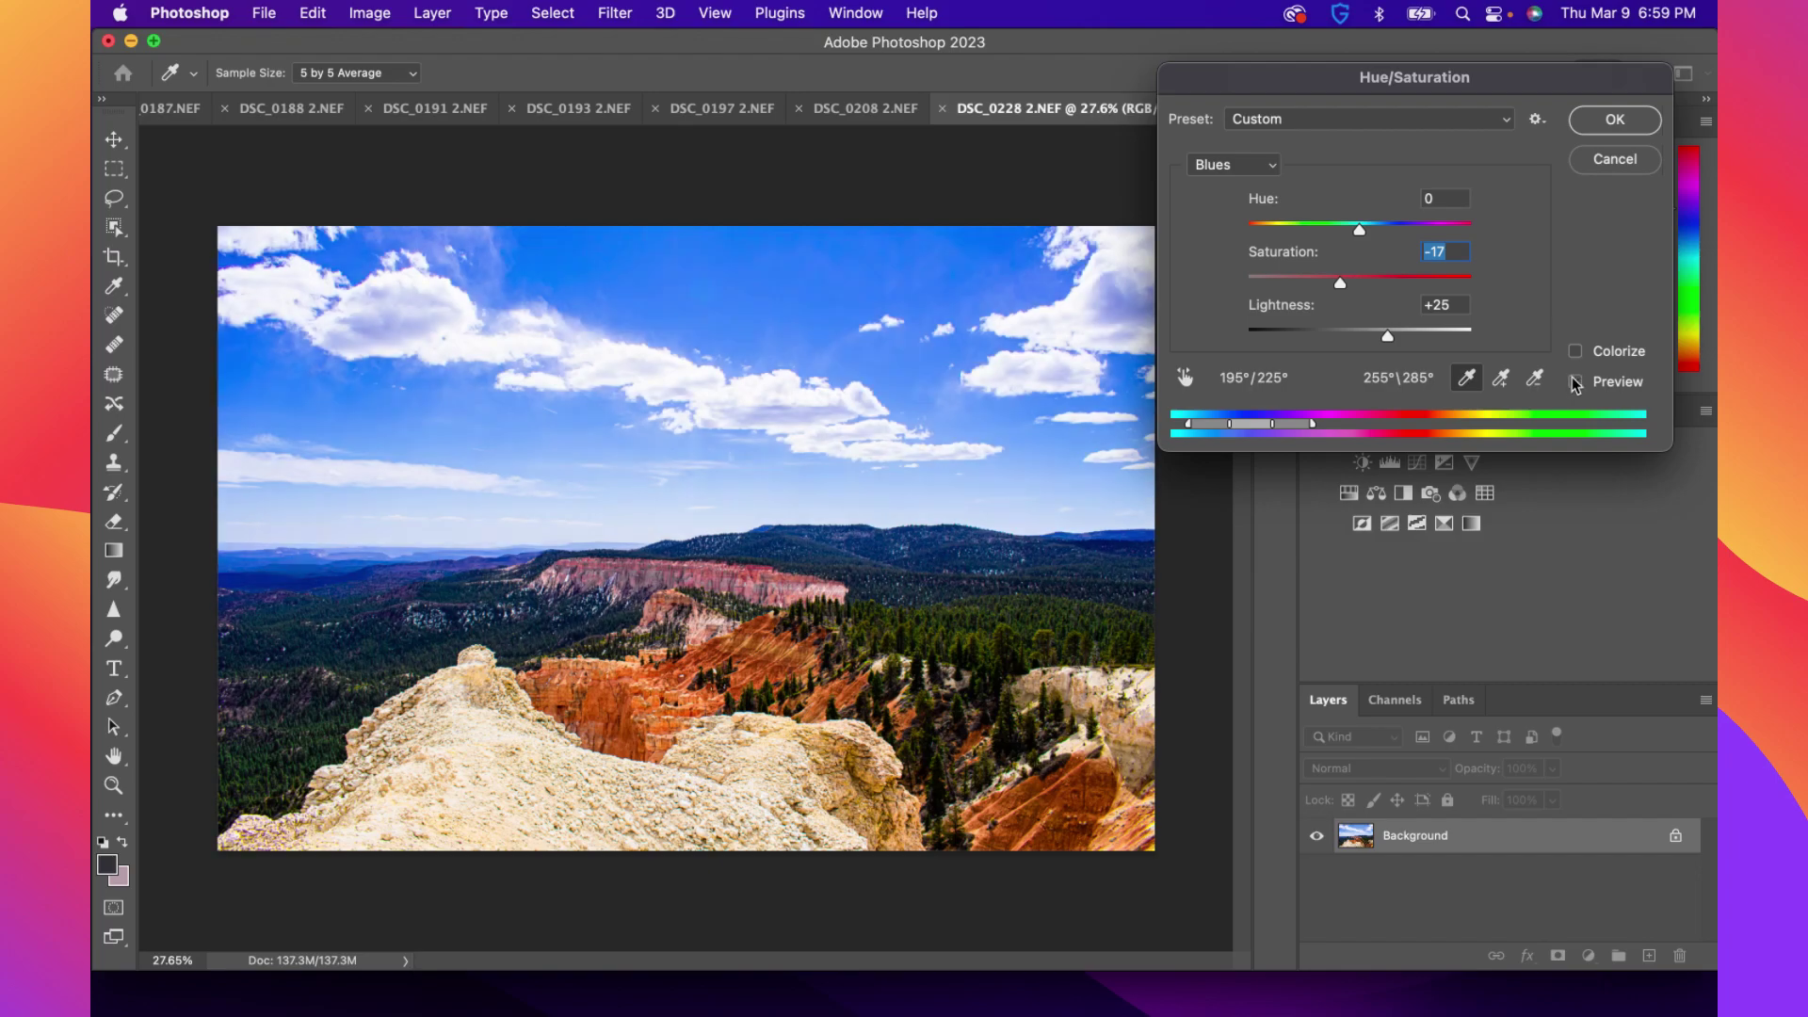
click(1575, 382)
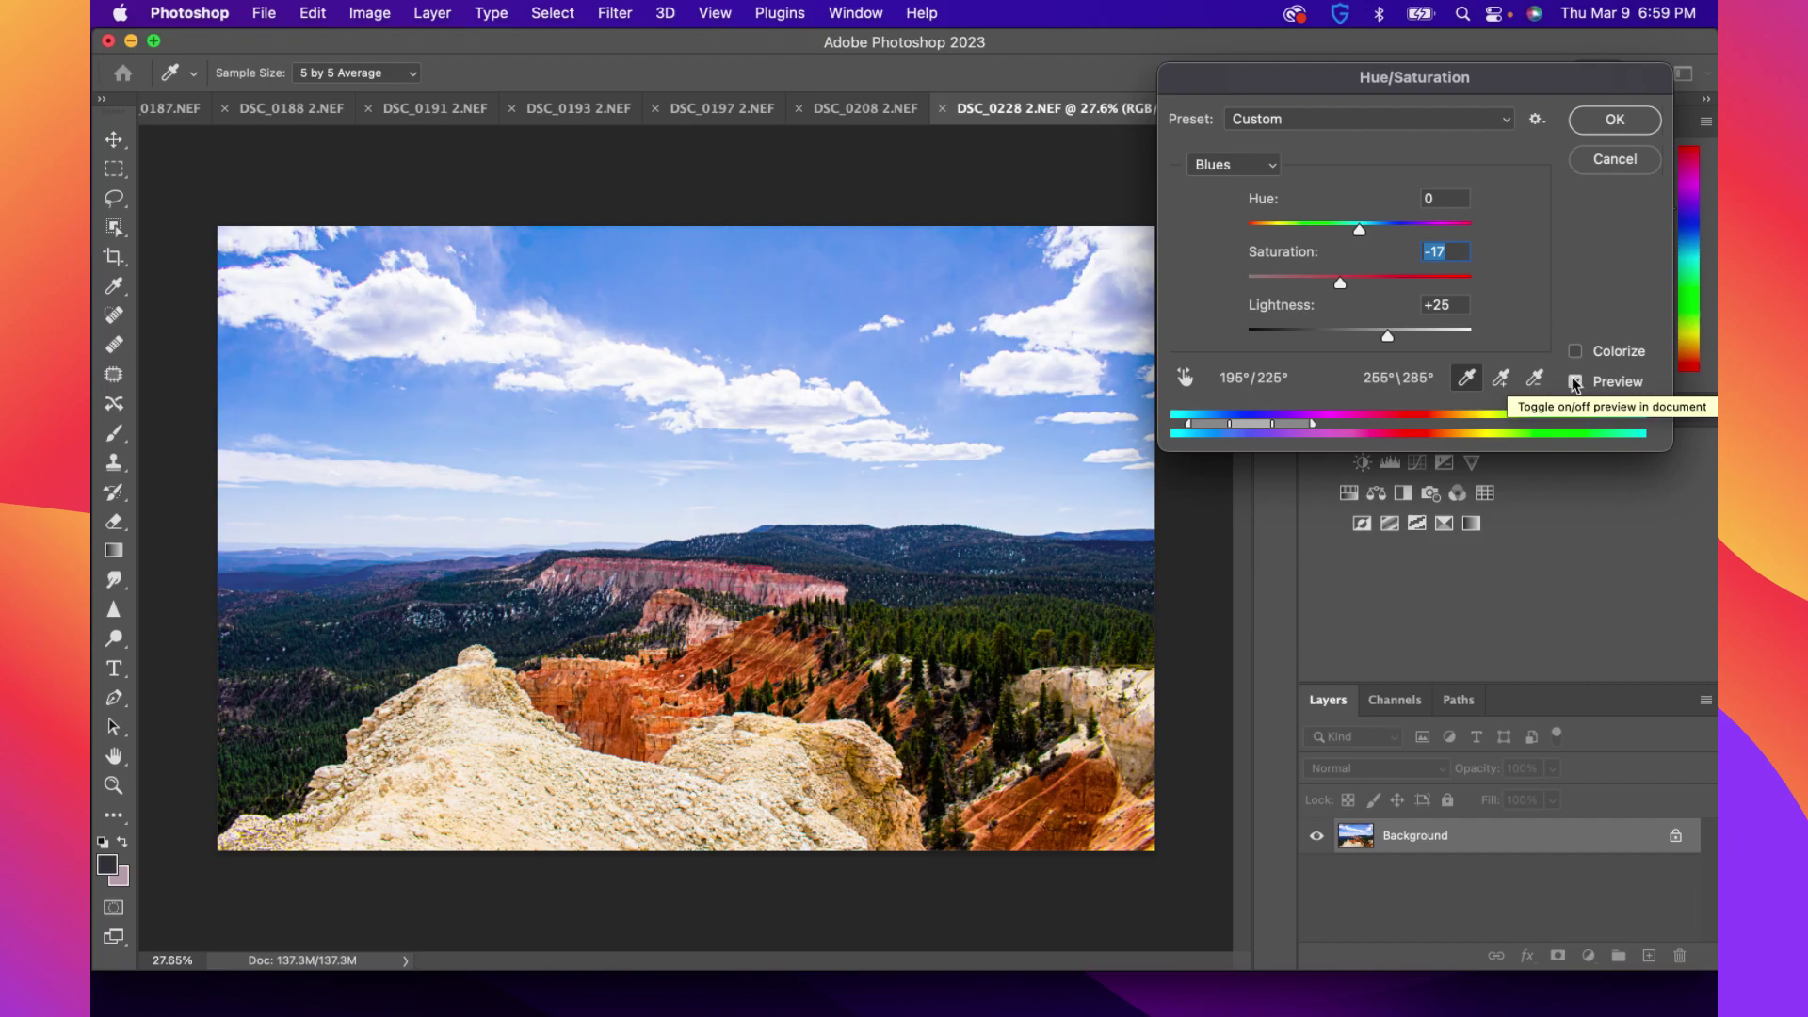
Set the Greens lightness to +87, compare the photo with and without the changes, and apply the Hue/Saturation adjustment
click(1272, 166)
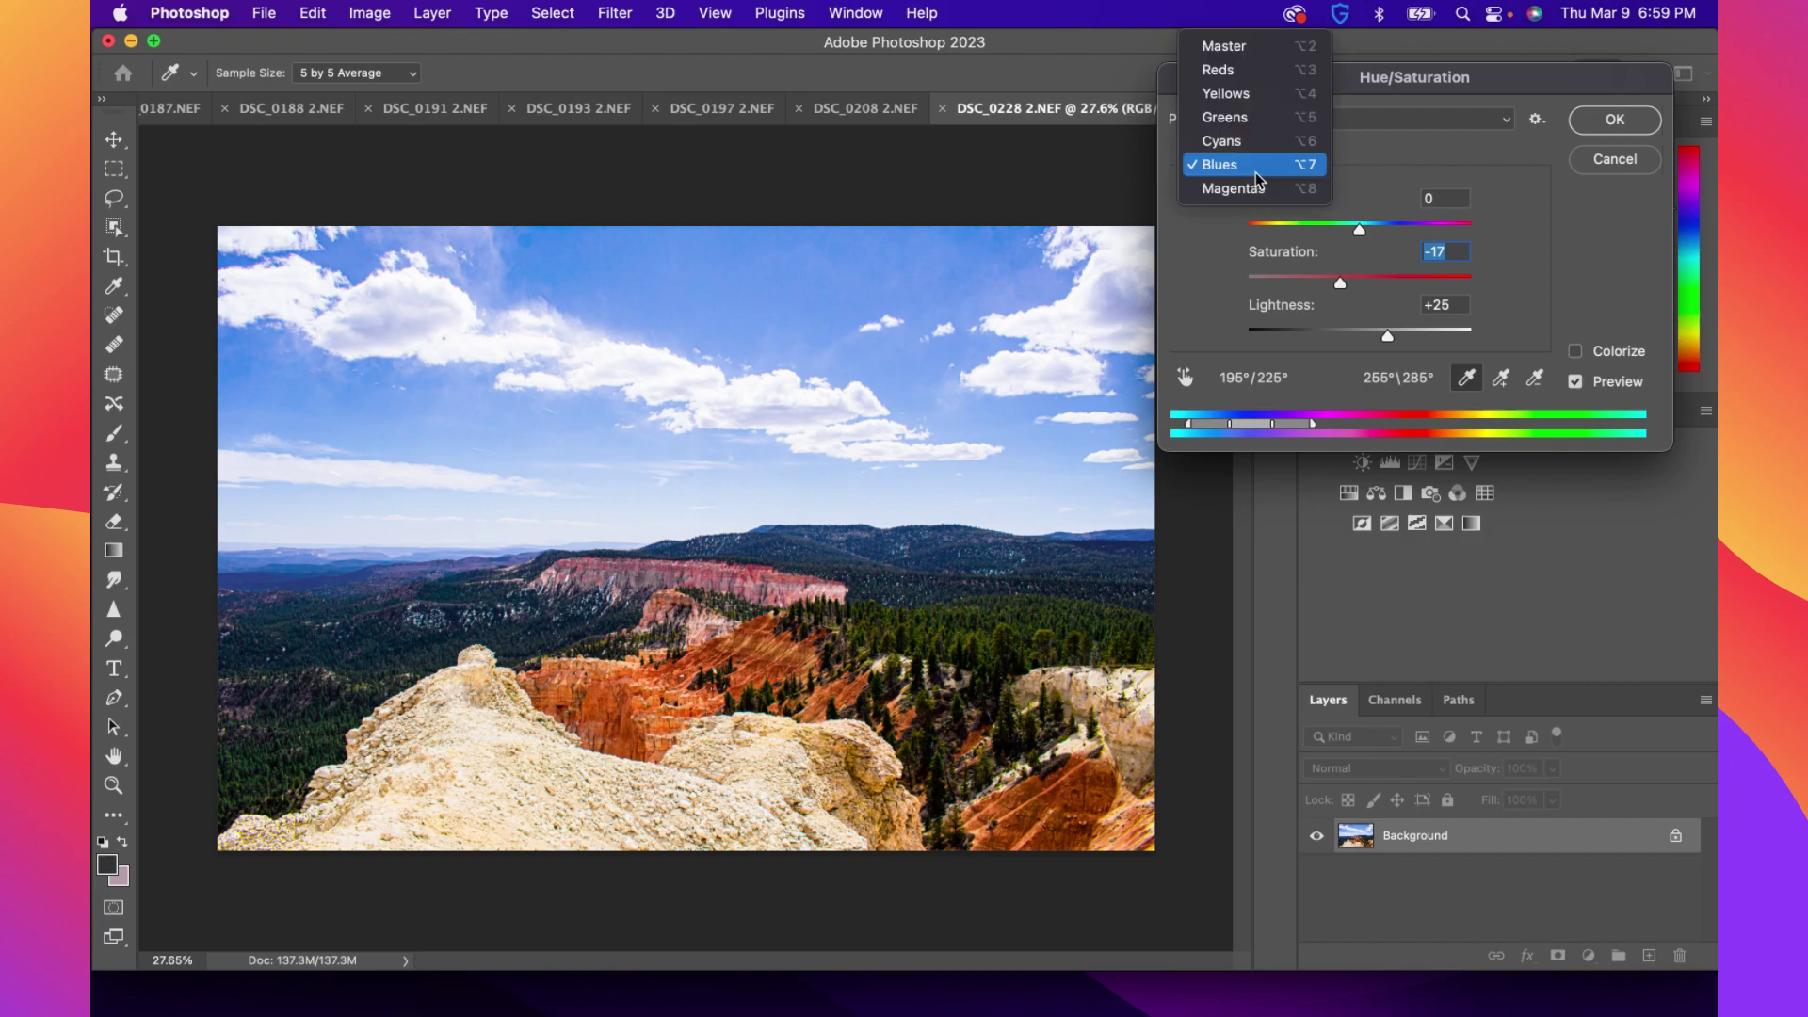
click(1234, 118)
drag(1358, 279, 1317, 336)
mouse_move(1430, 341)
mouse_down()
mouse_move(1473, 344)
mouse_move(1401, 348)
mouse_move(1456, 347)
mouse_up()
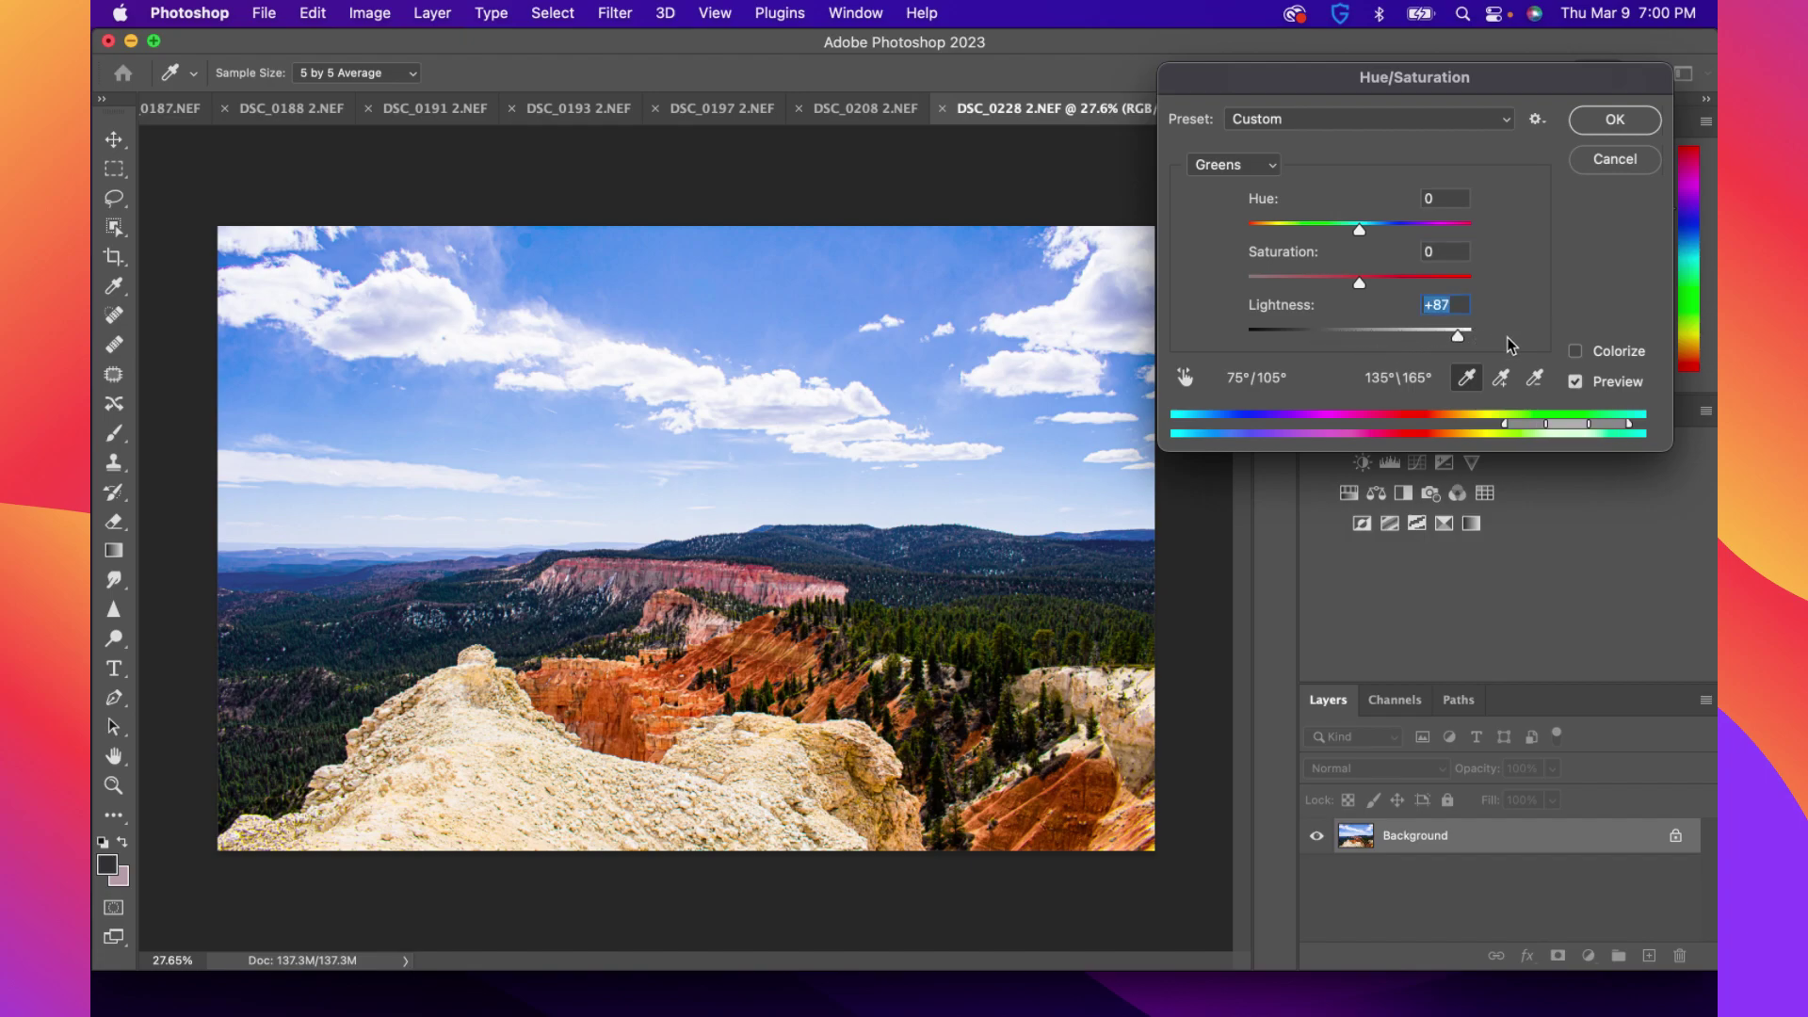
click(1576, 384)
click(1575, 384)
click(1616, 123)
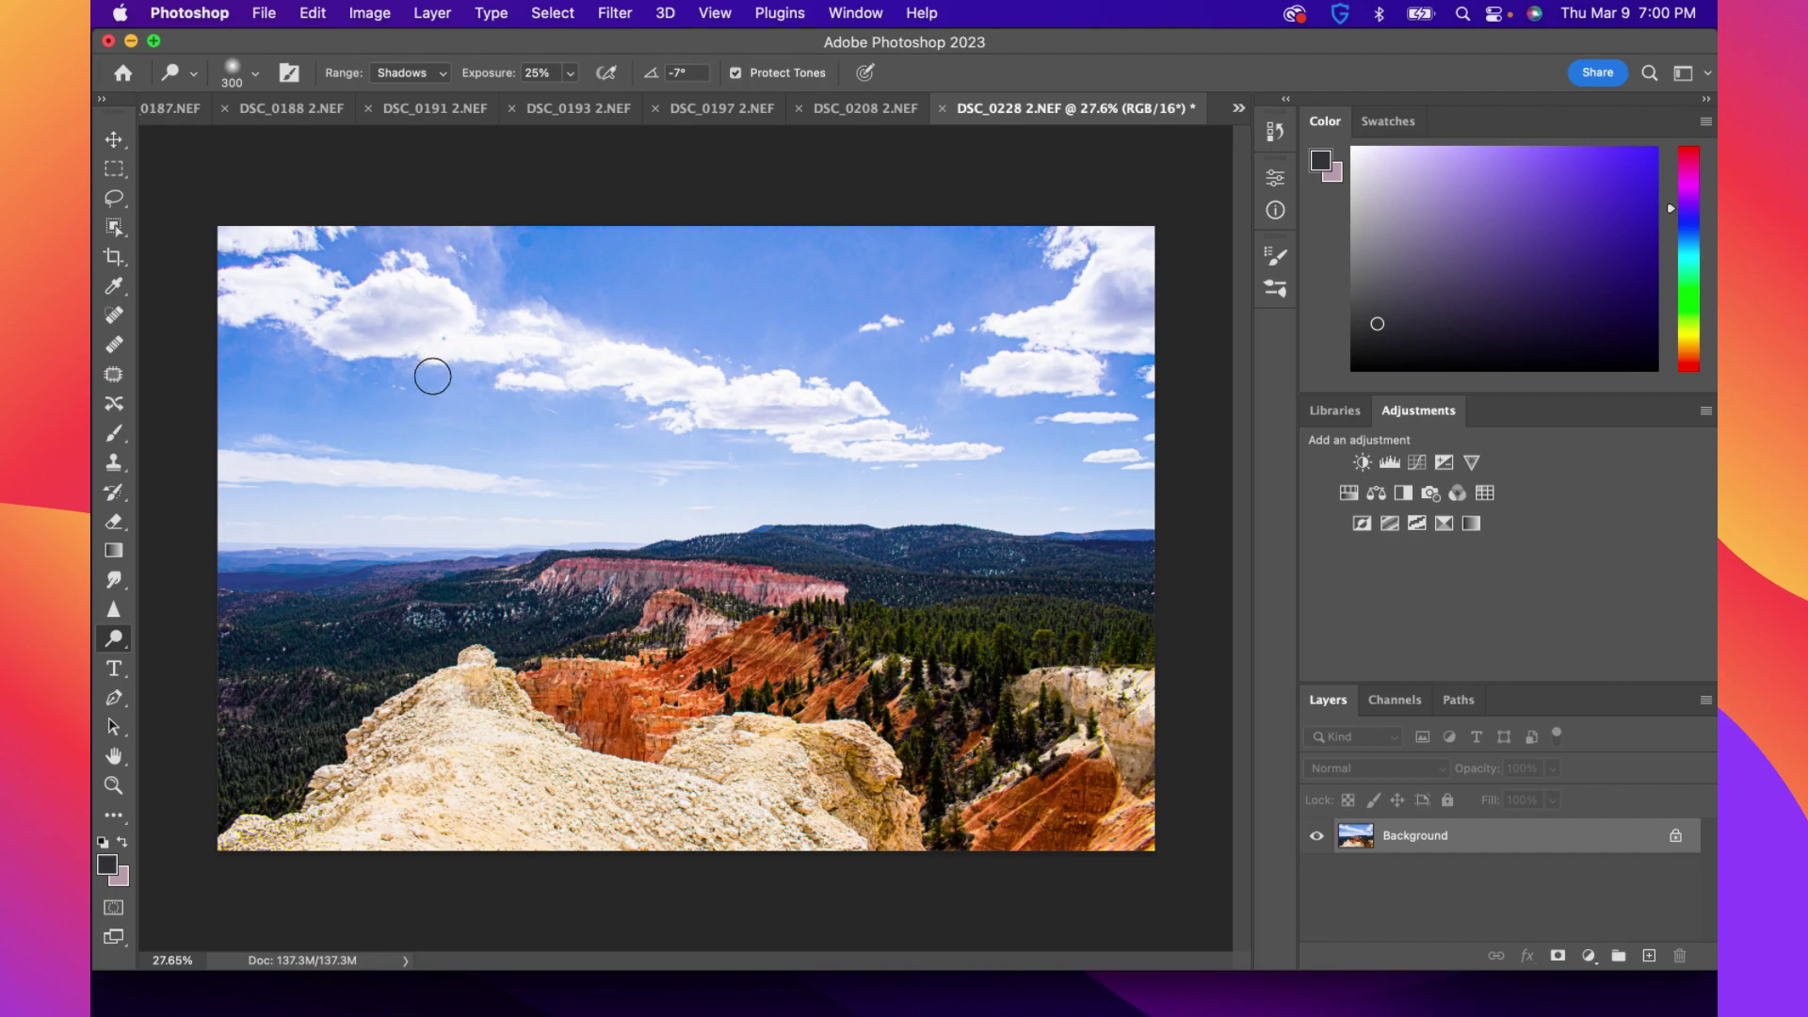
Darken the sky's midtones with the size 1000 Burn tool at 20% exposure, and heal a spot near the sky's upper edge
right_click(114, 638)
click(204, 659)
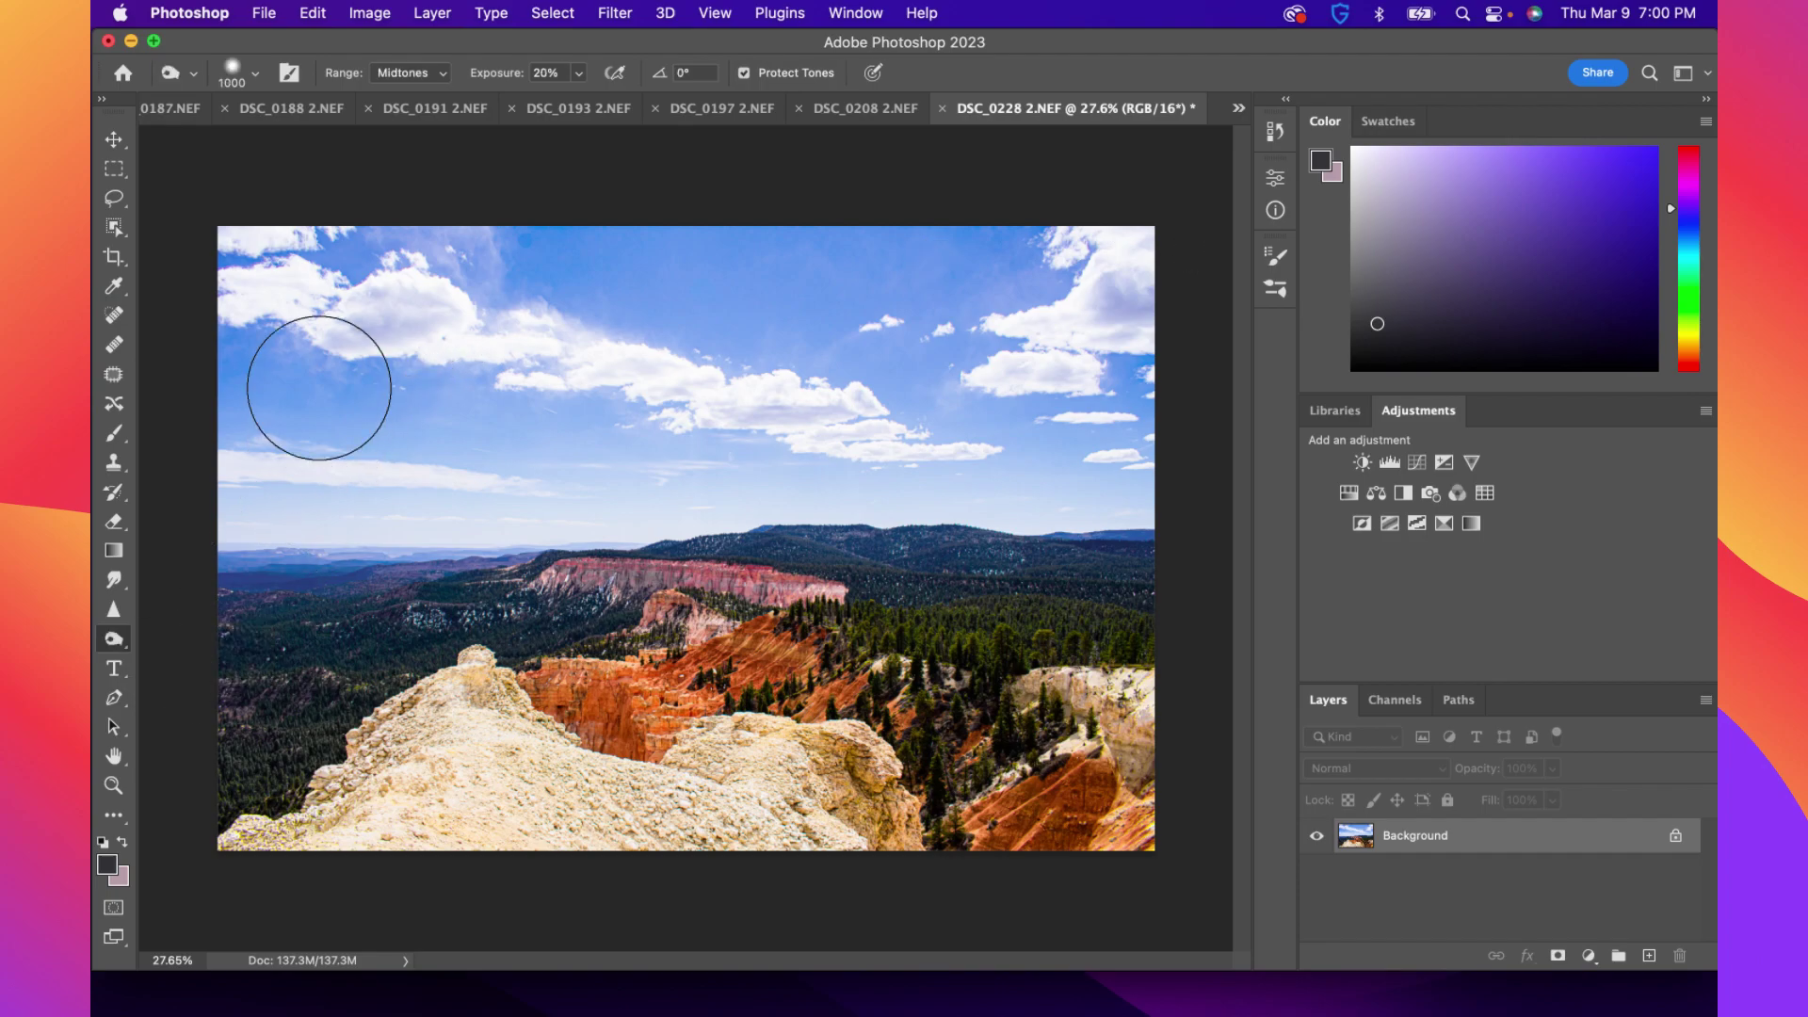
mouse_move(999, 281)
mouse_down()
mouse_move(1070, 323)
mouse_move(672, 371)
mouse_move(888, 397)
mouse_move(484, 417)
mouse_up()
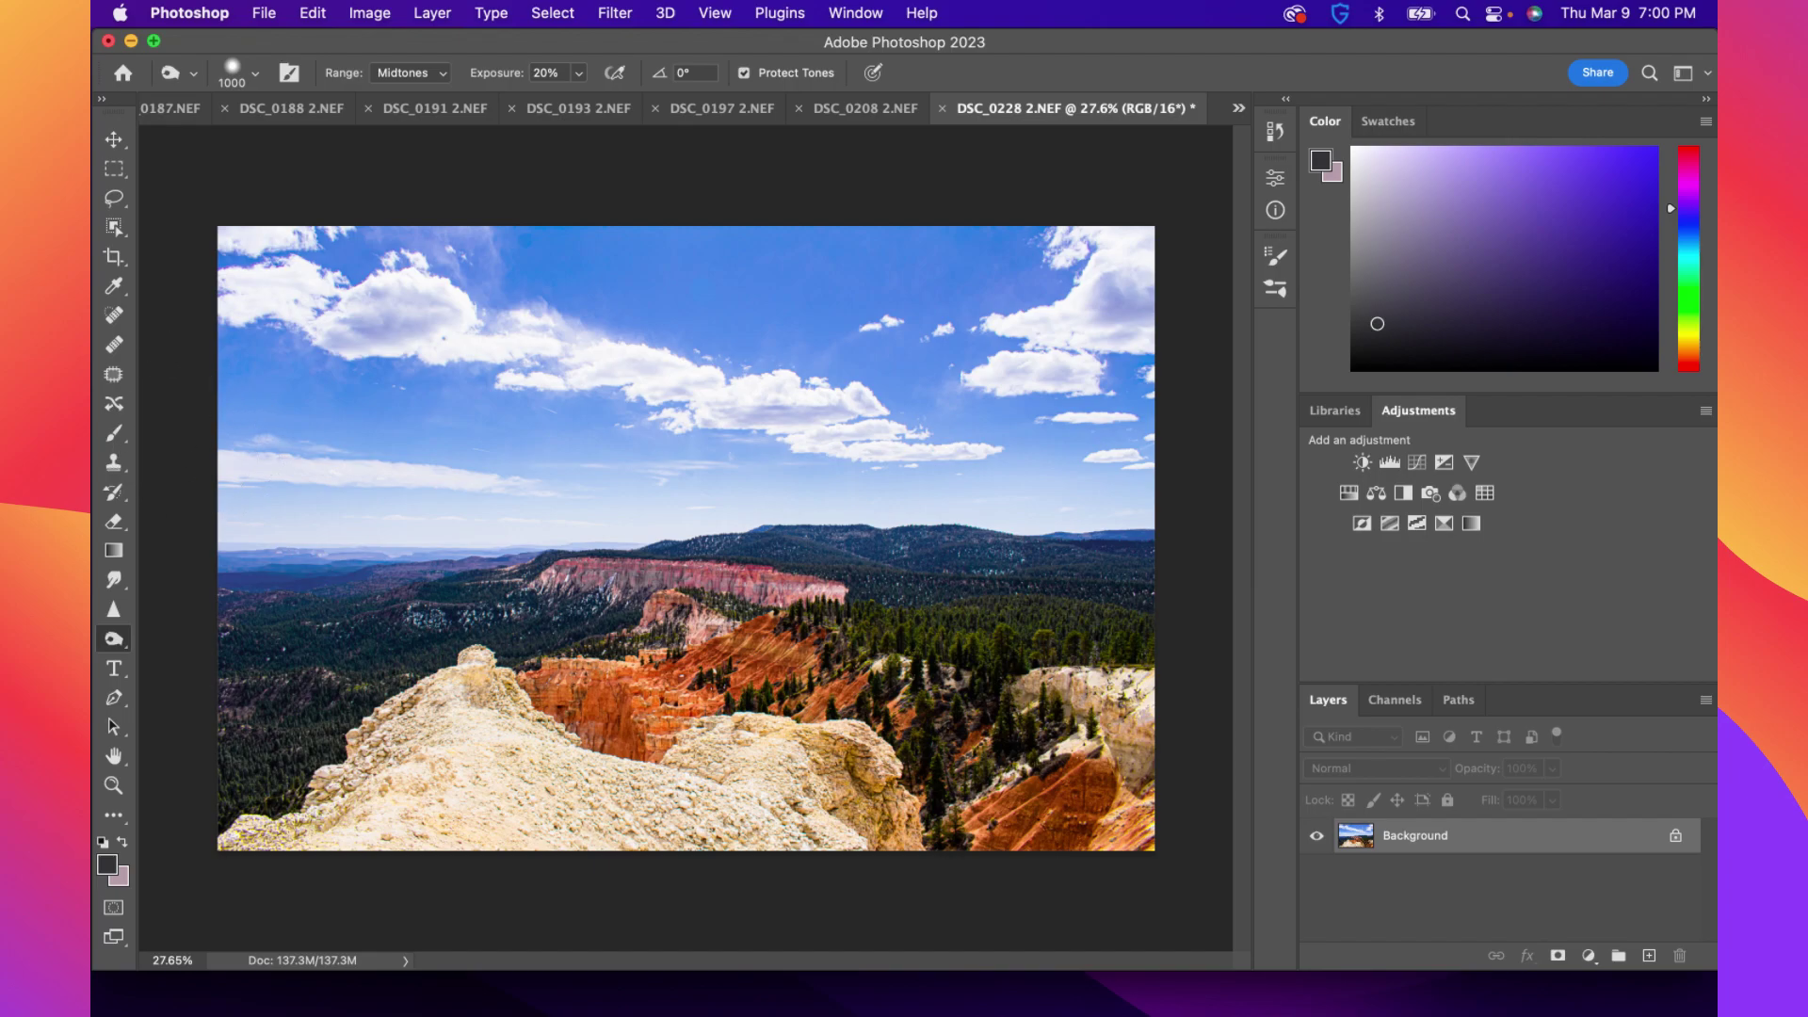
click(114, 315)
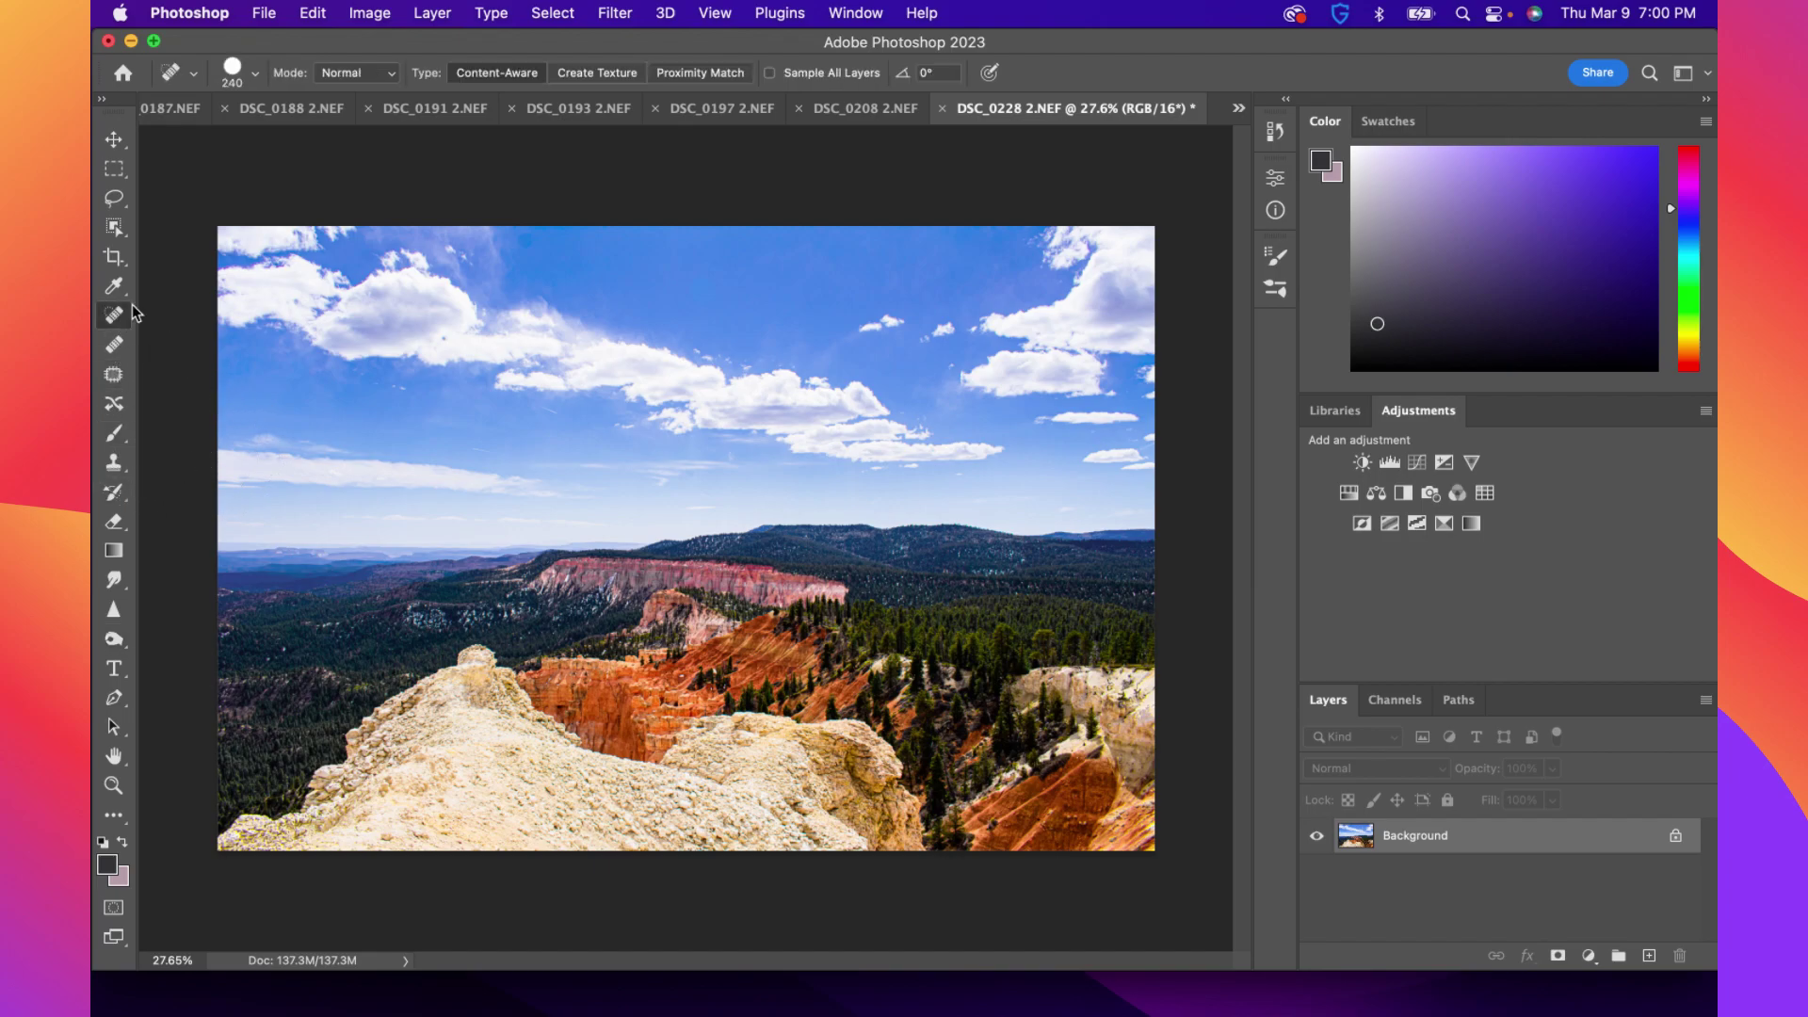
click(528, 242)
Switch to the size 300 Dodge tool and examine the shaded trees and canyon slopes up close and in the whole photo
click(116, 641)
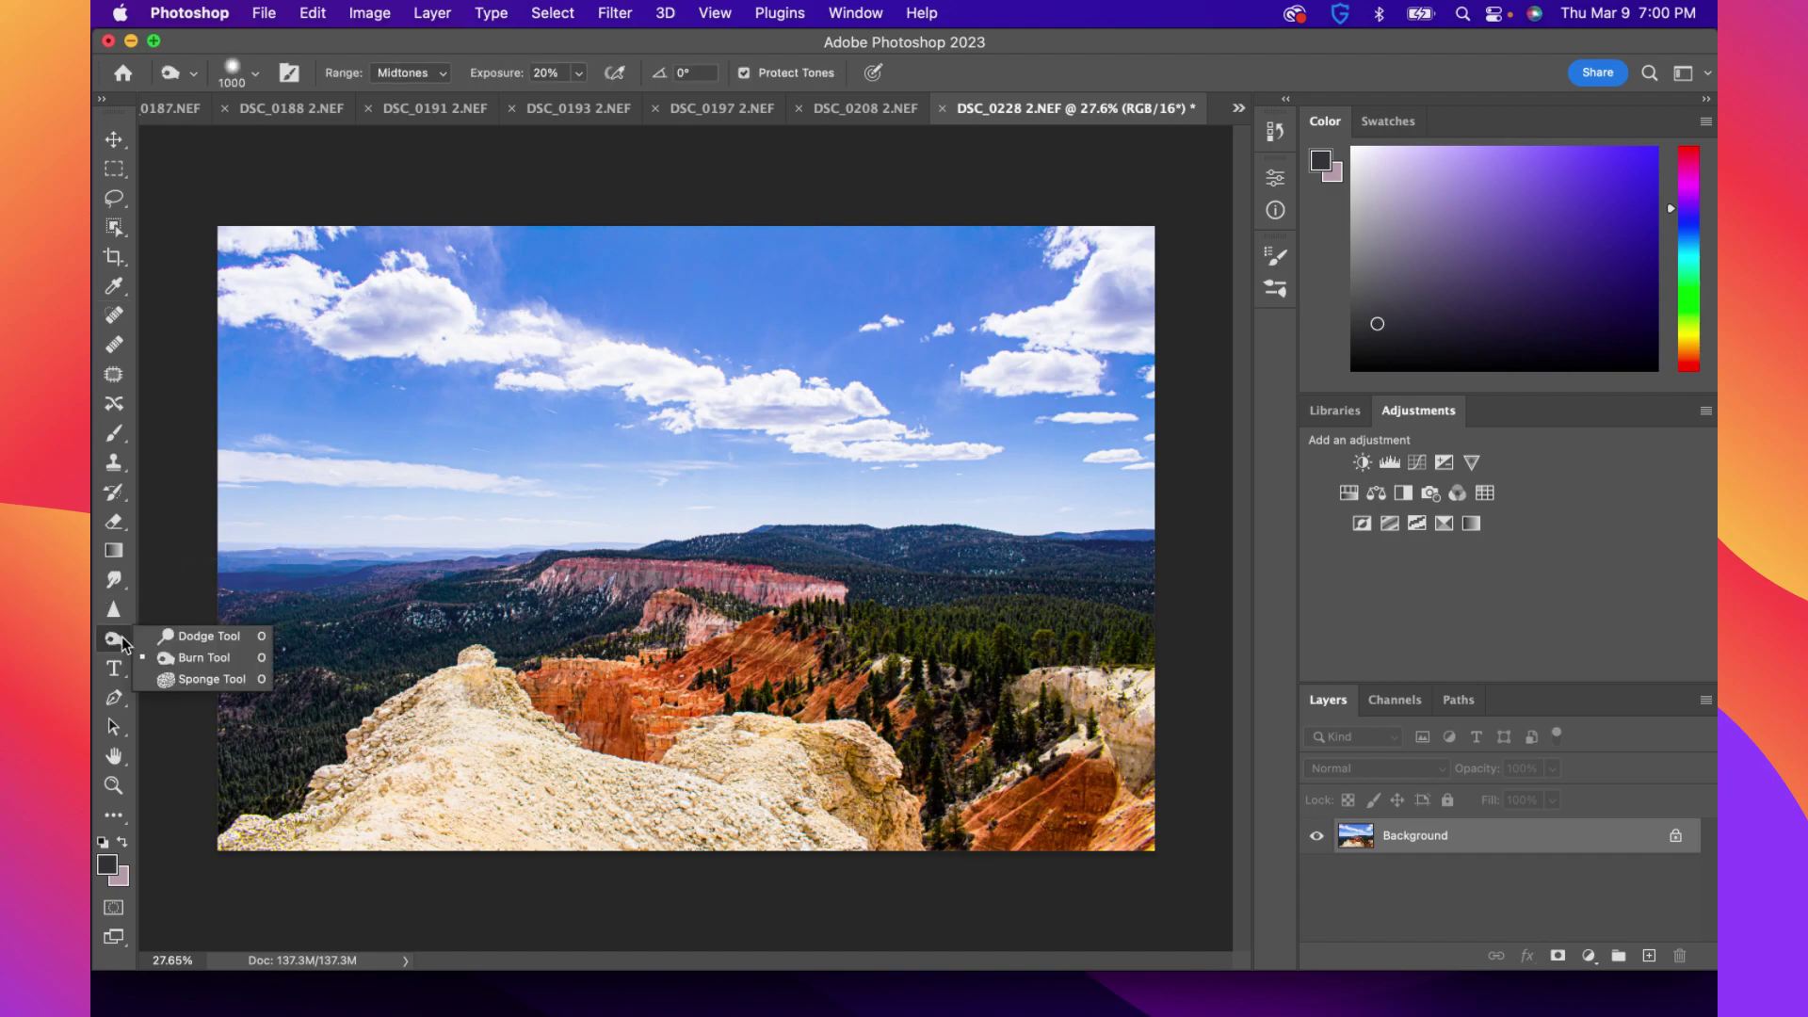
click(202, 636)
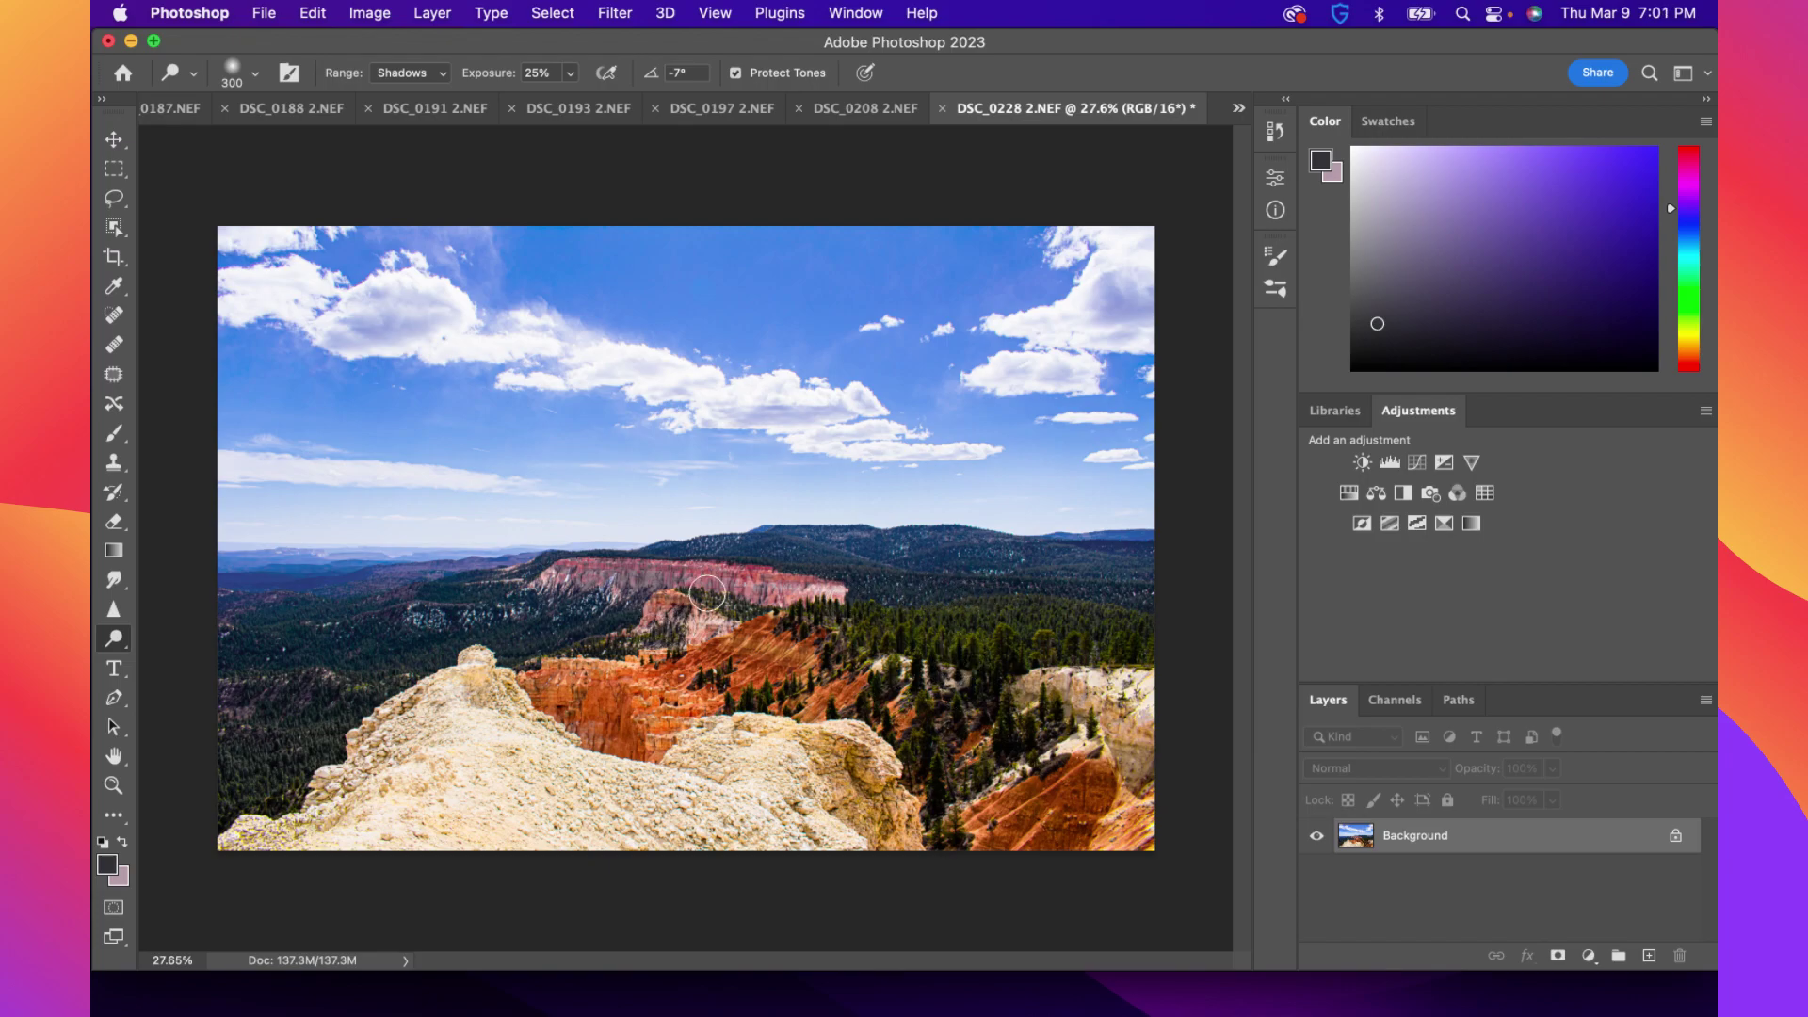
click(243, 81)
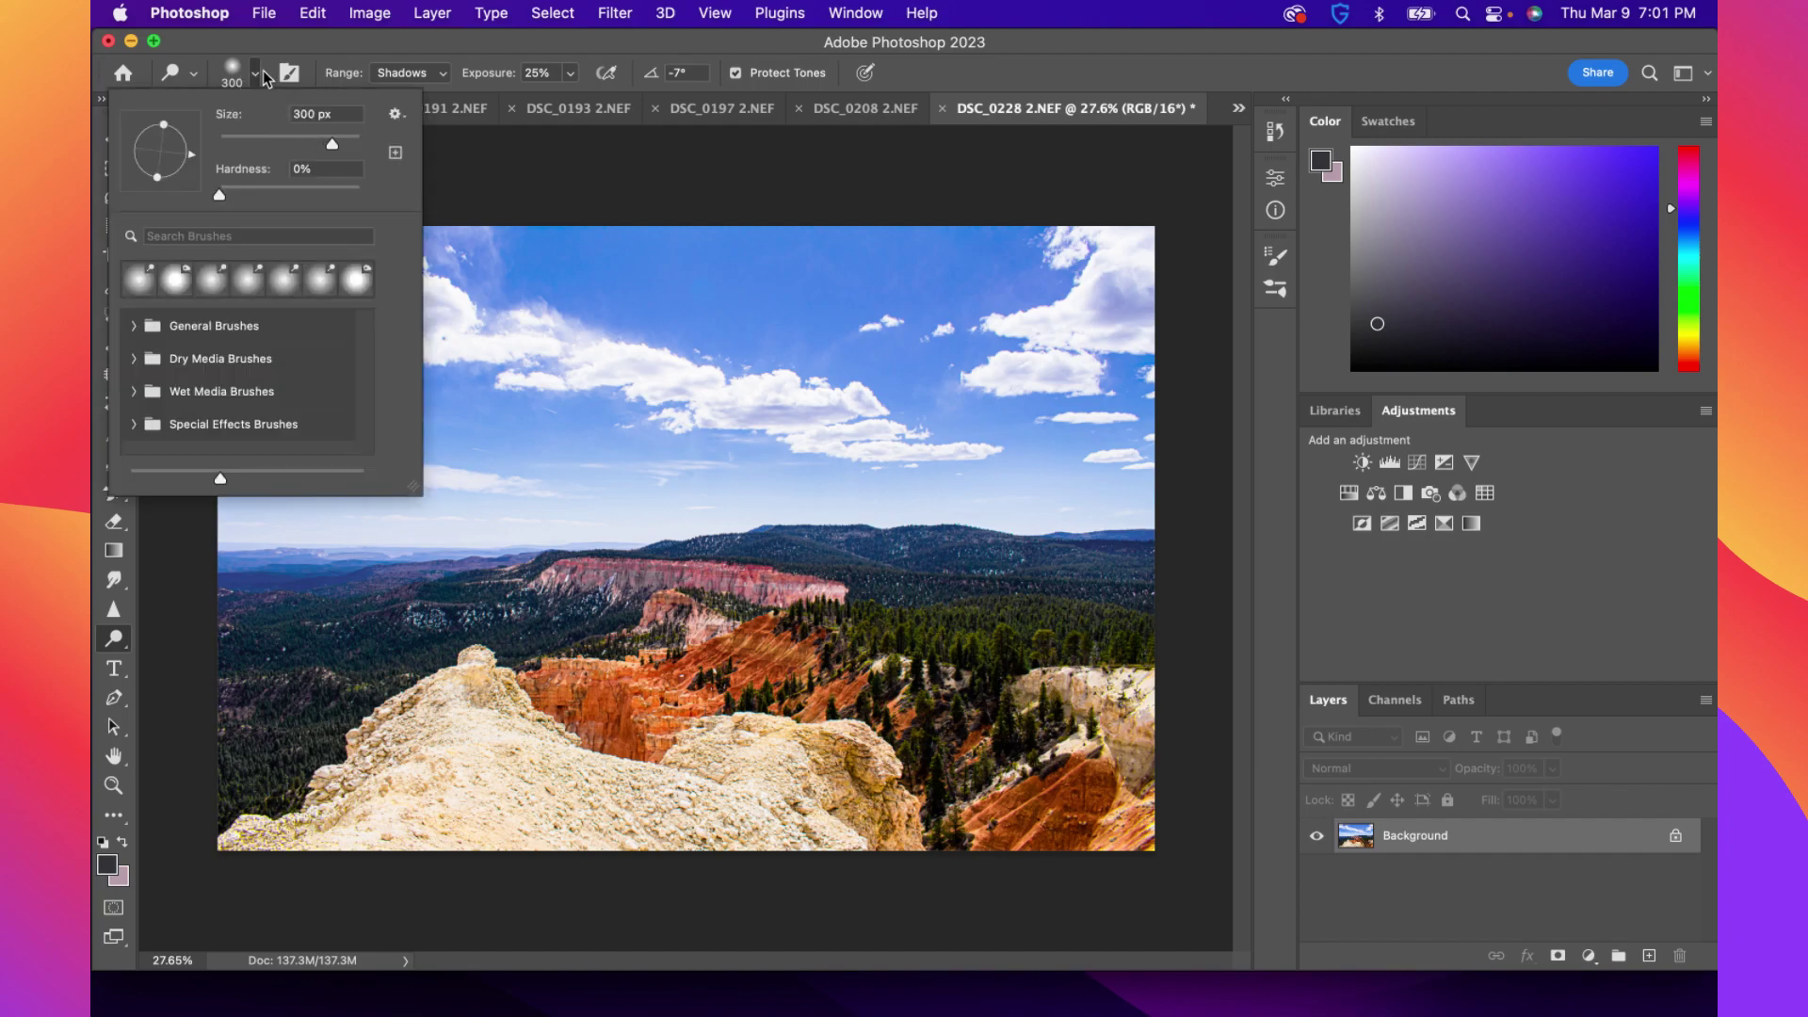
click(262, 72)
scroll(923, 723, up, 1)
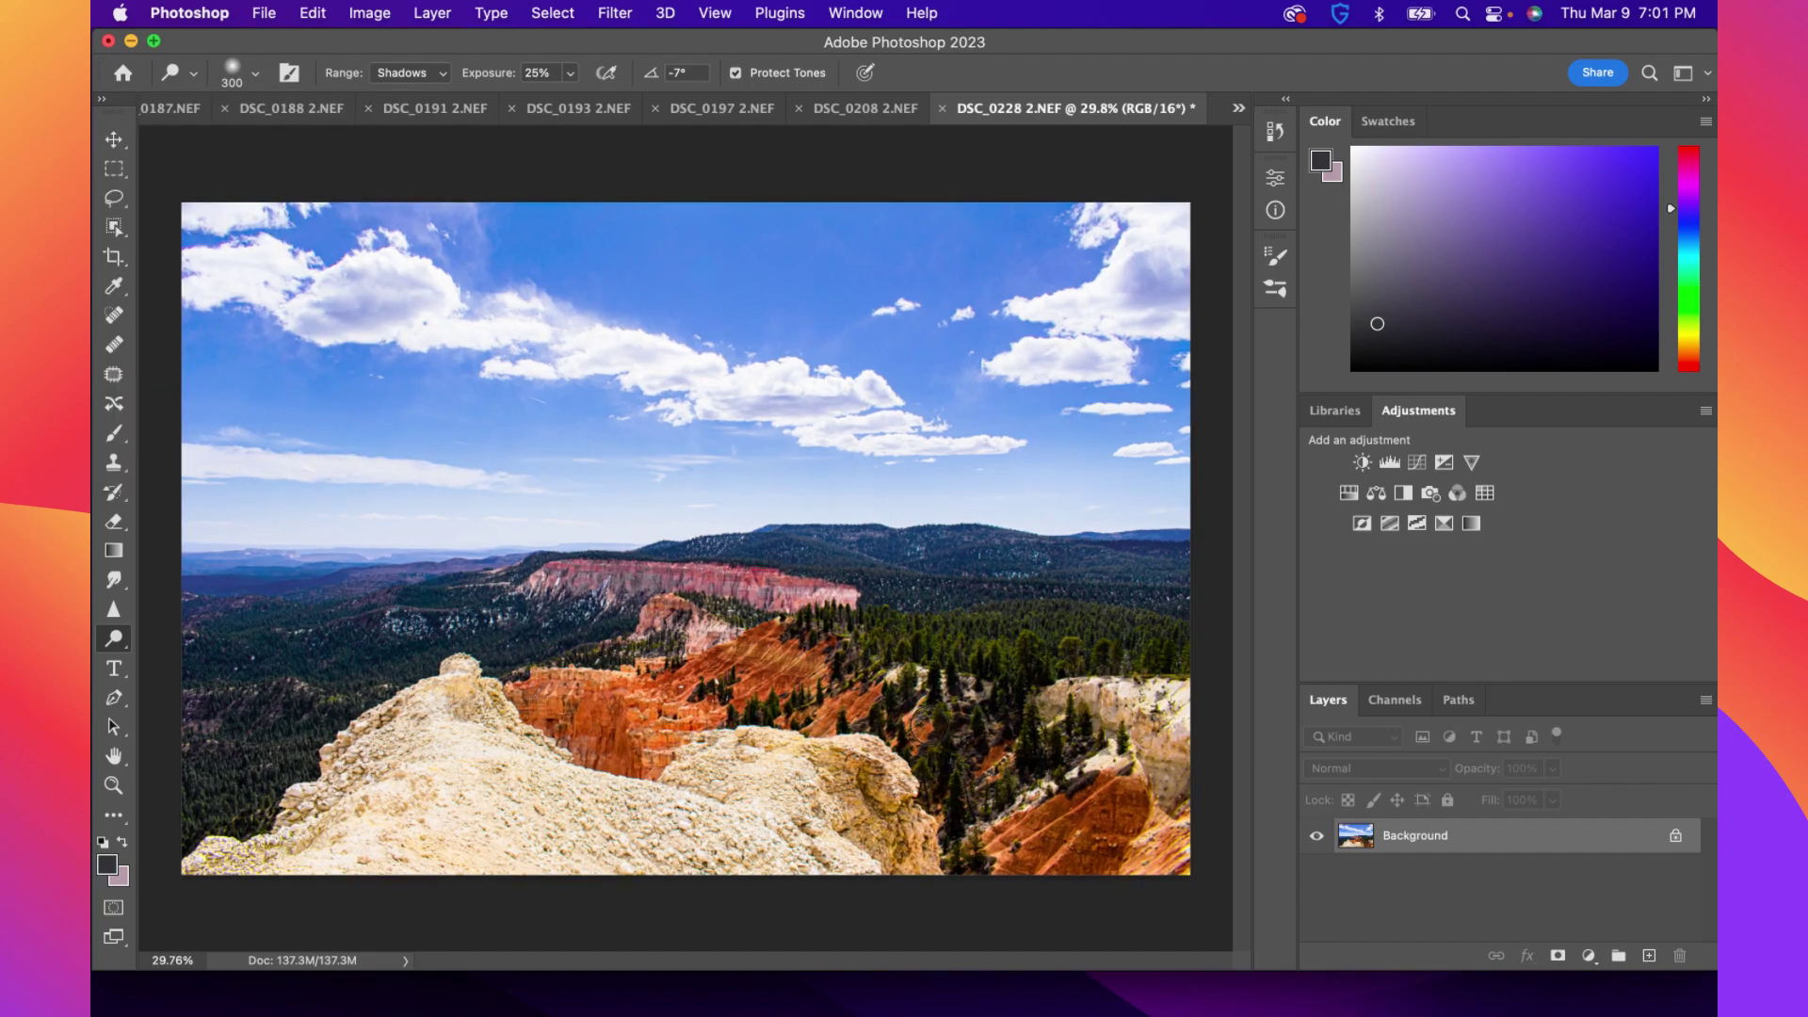
scroll(932, 727, up, 8)
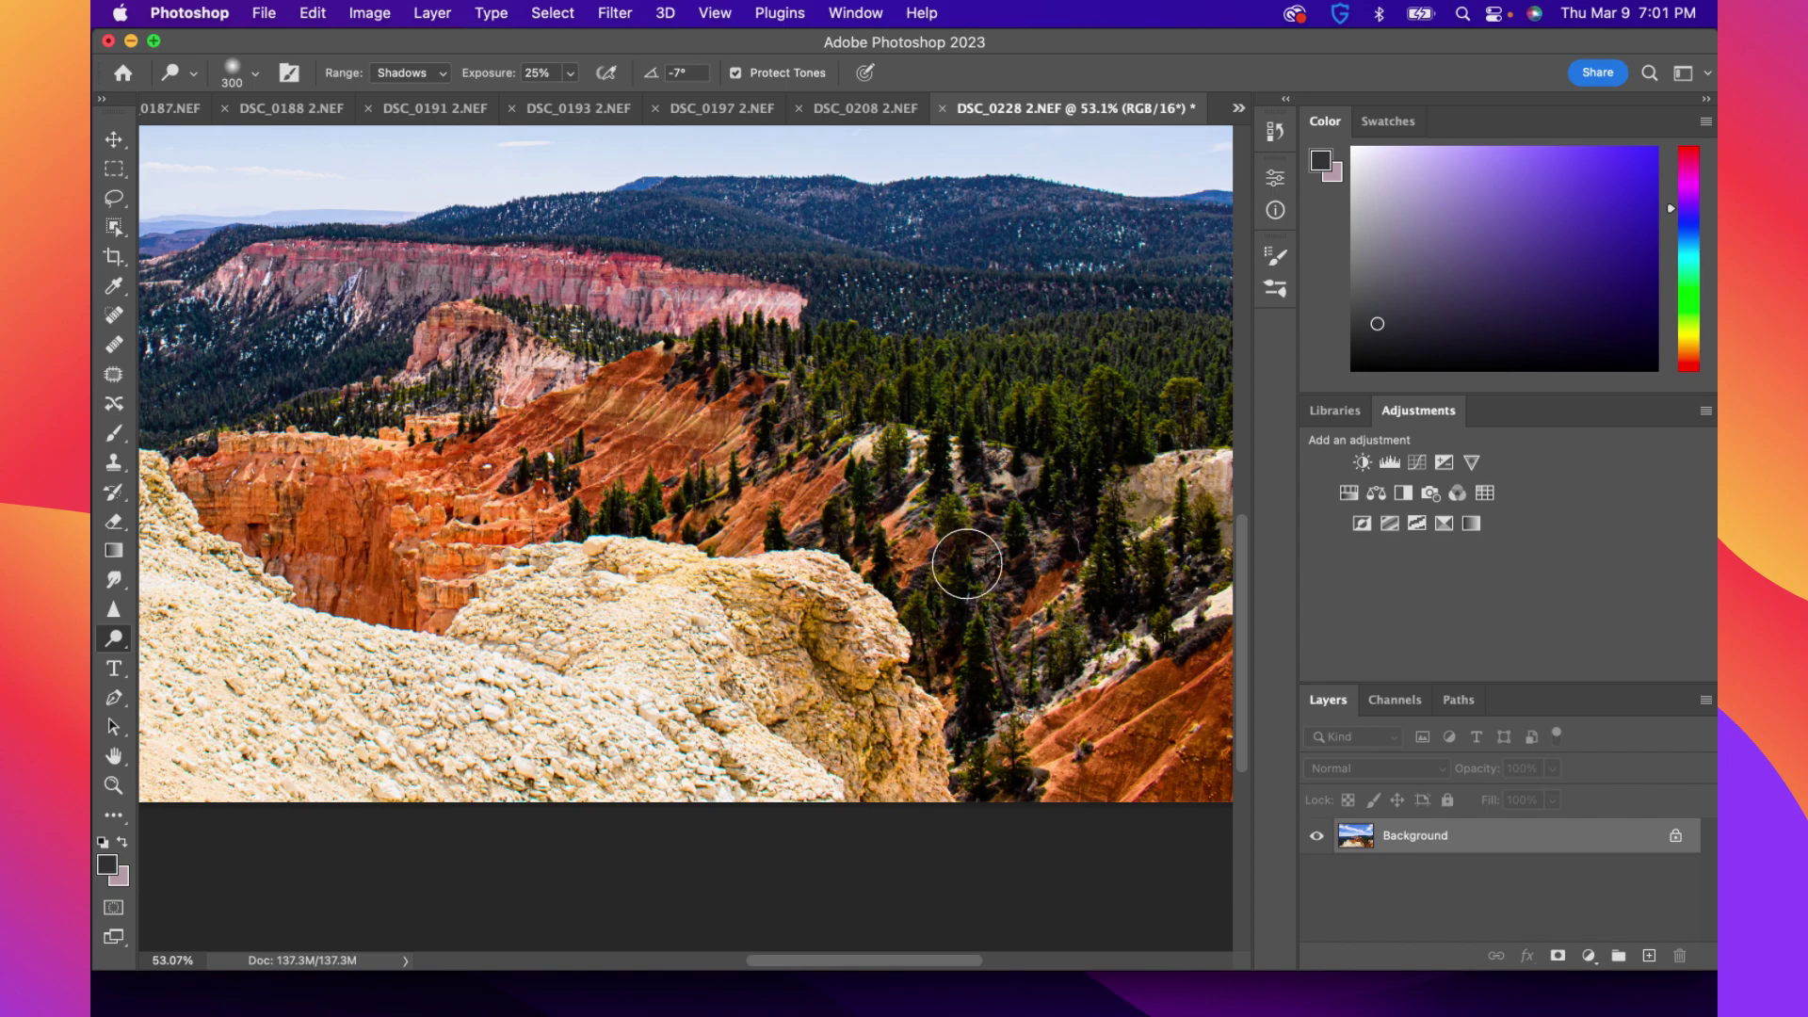
scroll(967, 563, down, 2)
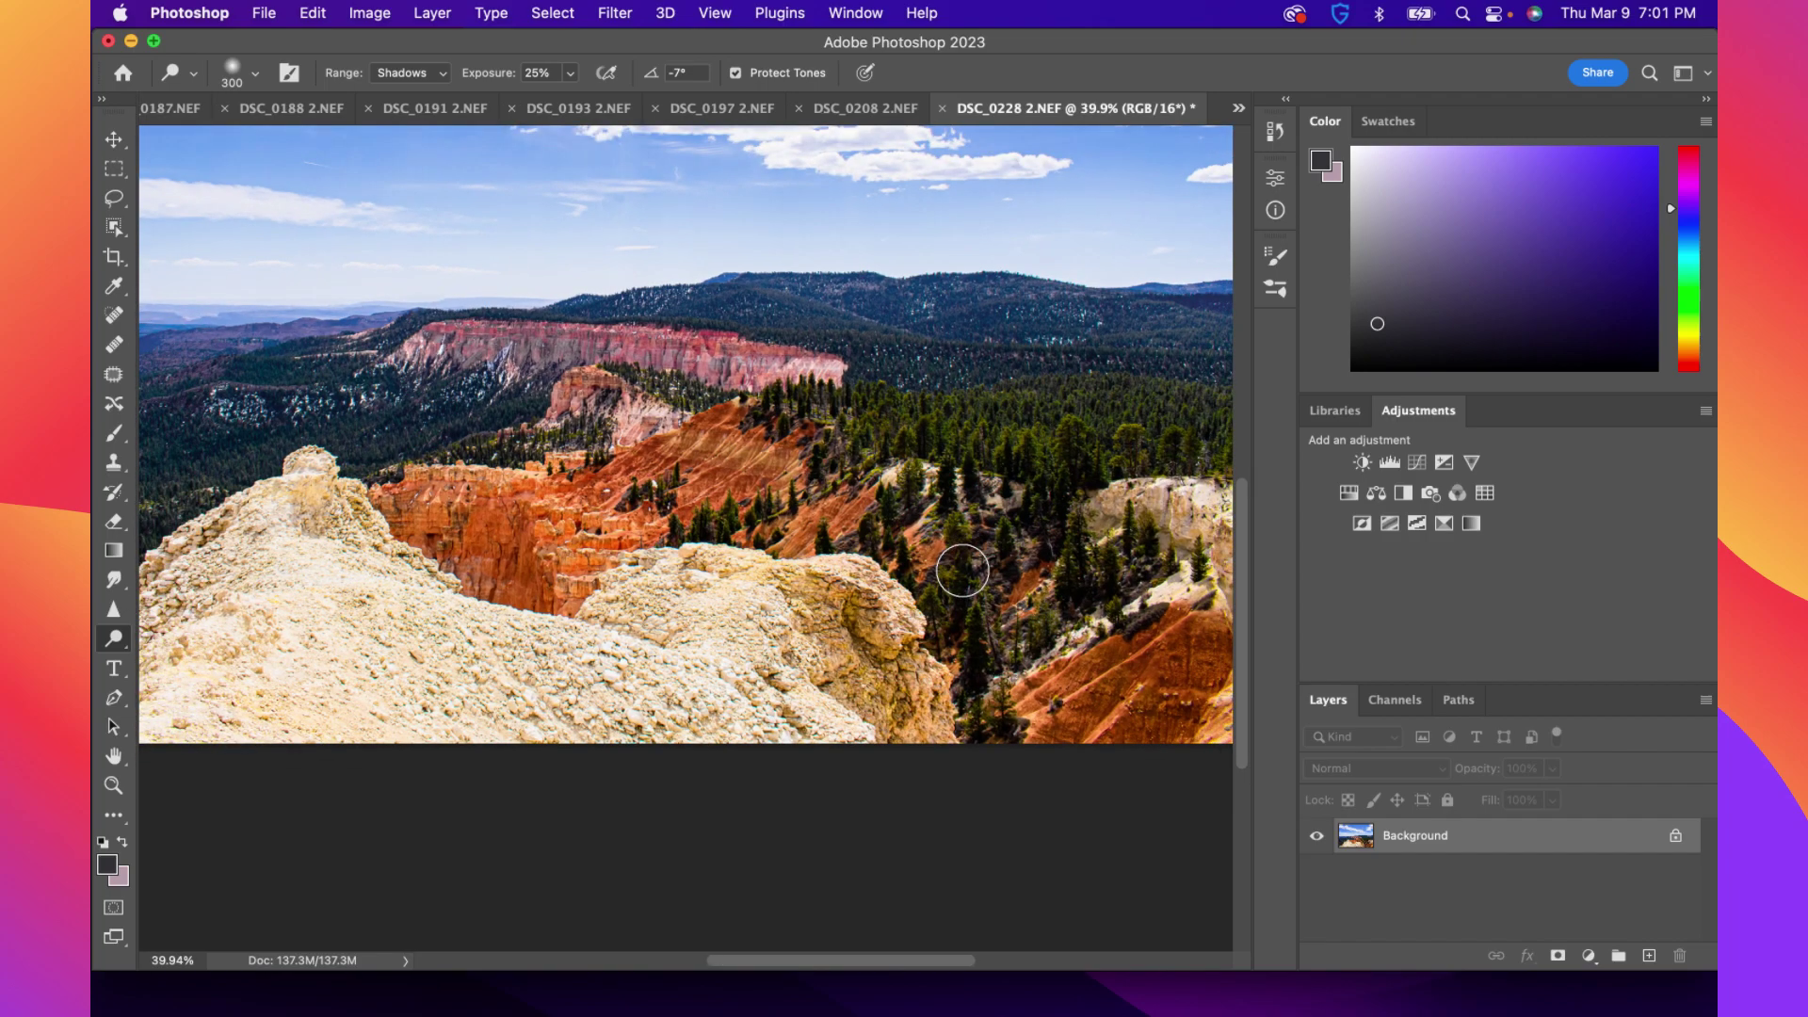
scroll(960, 572, down, 1)
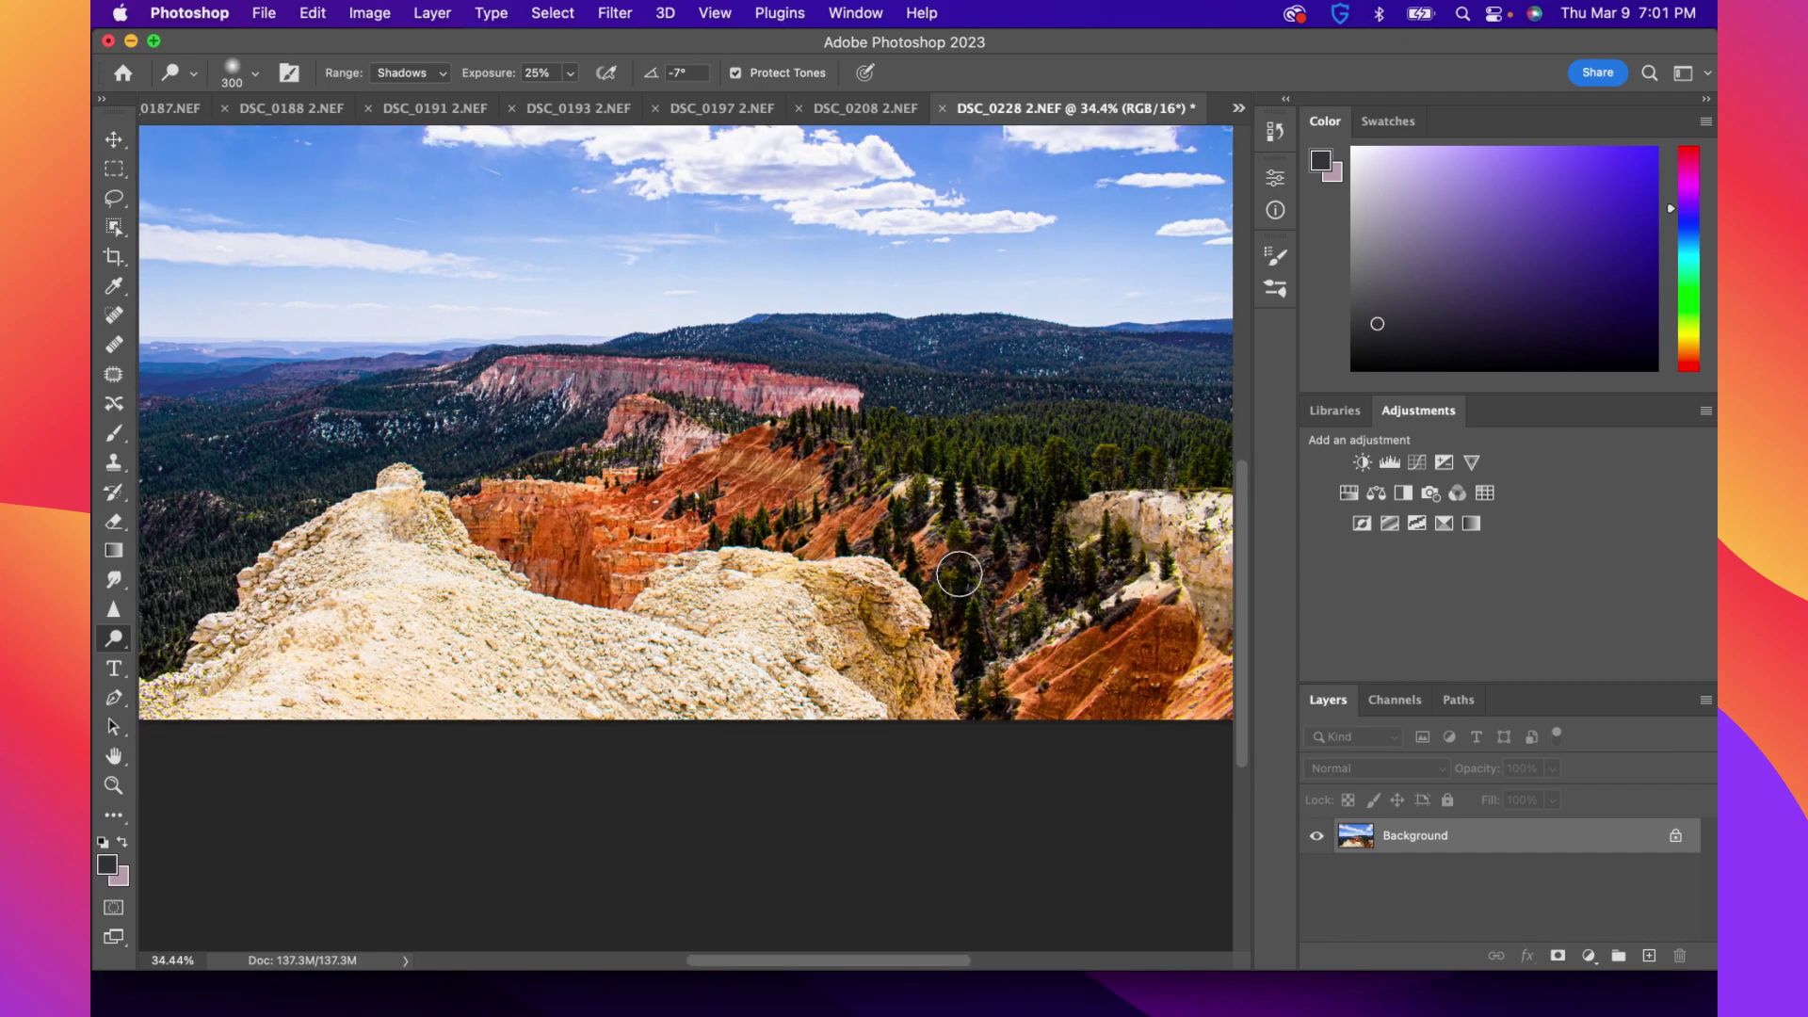
scroll(958, 572, down, 3)
scroll(946, 575, up, 1)
scroll(931, 577, up, 3)
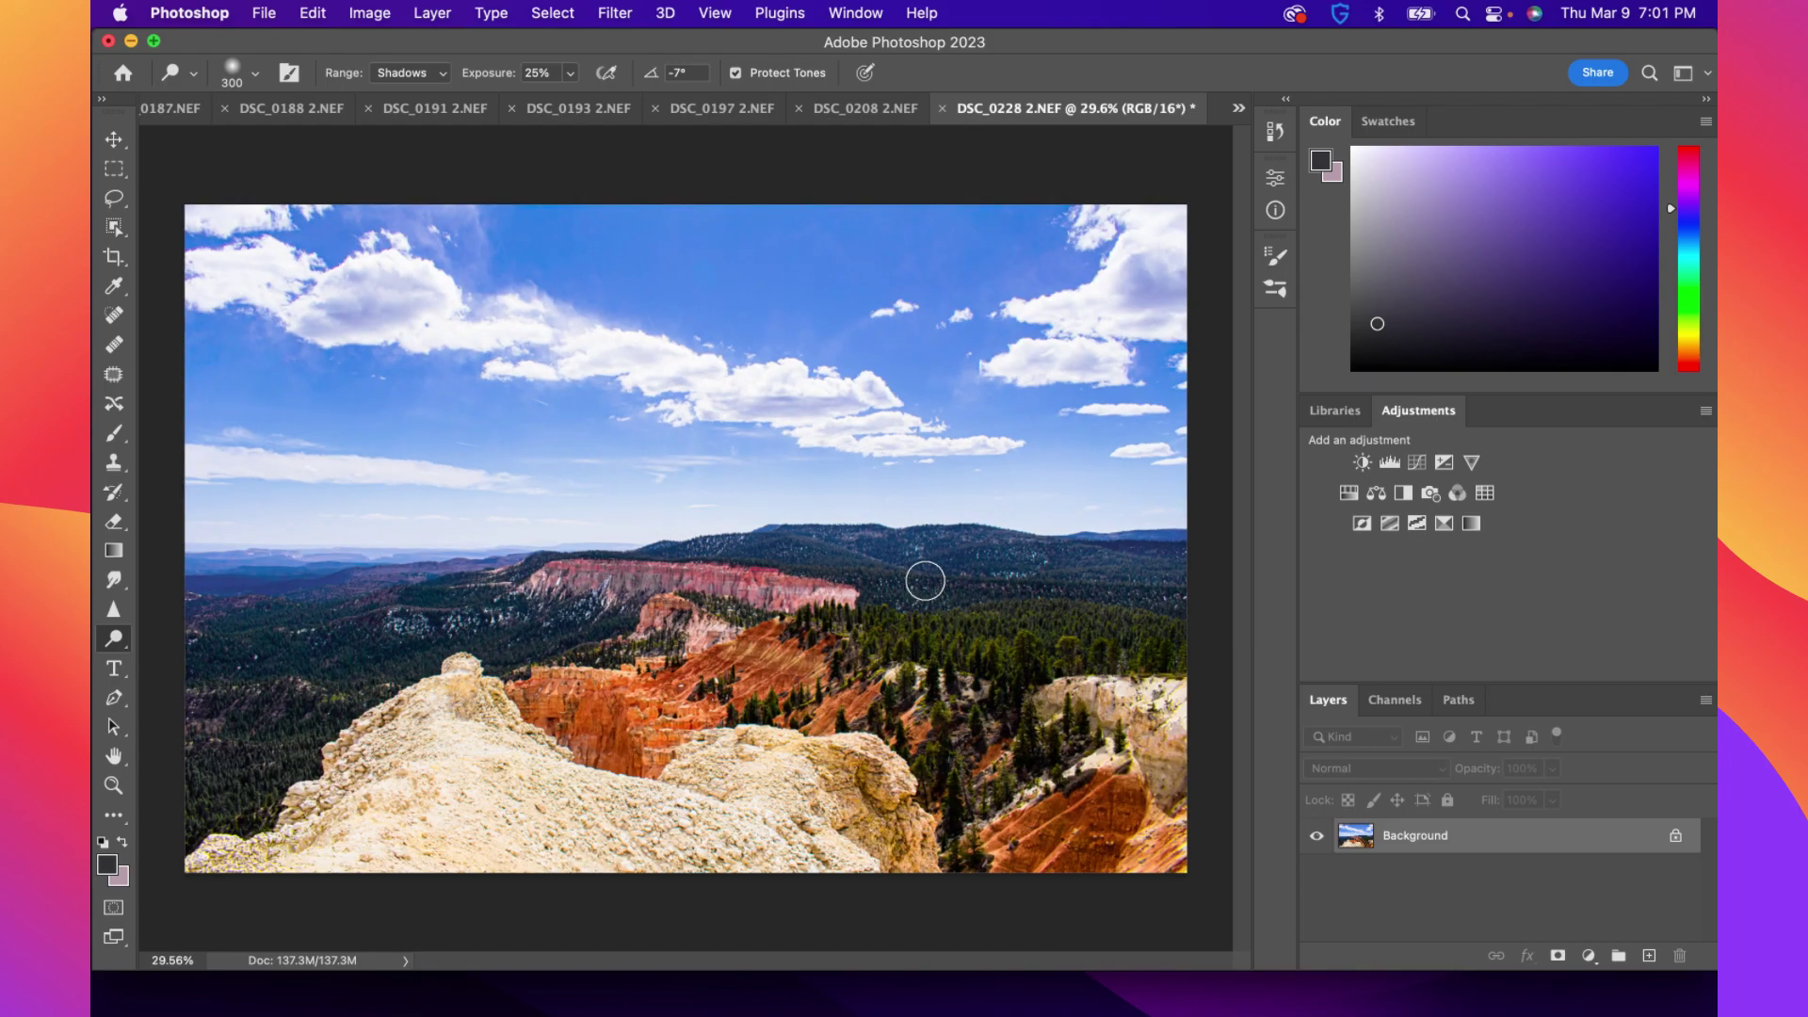
Start another image adjustment on the canyon photo
click(344, 17)
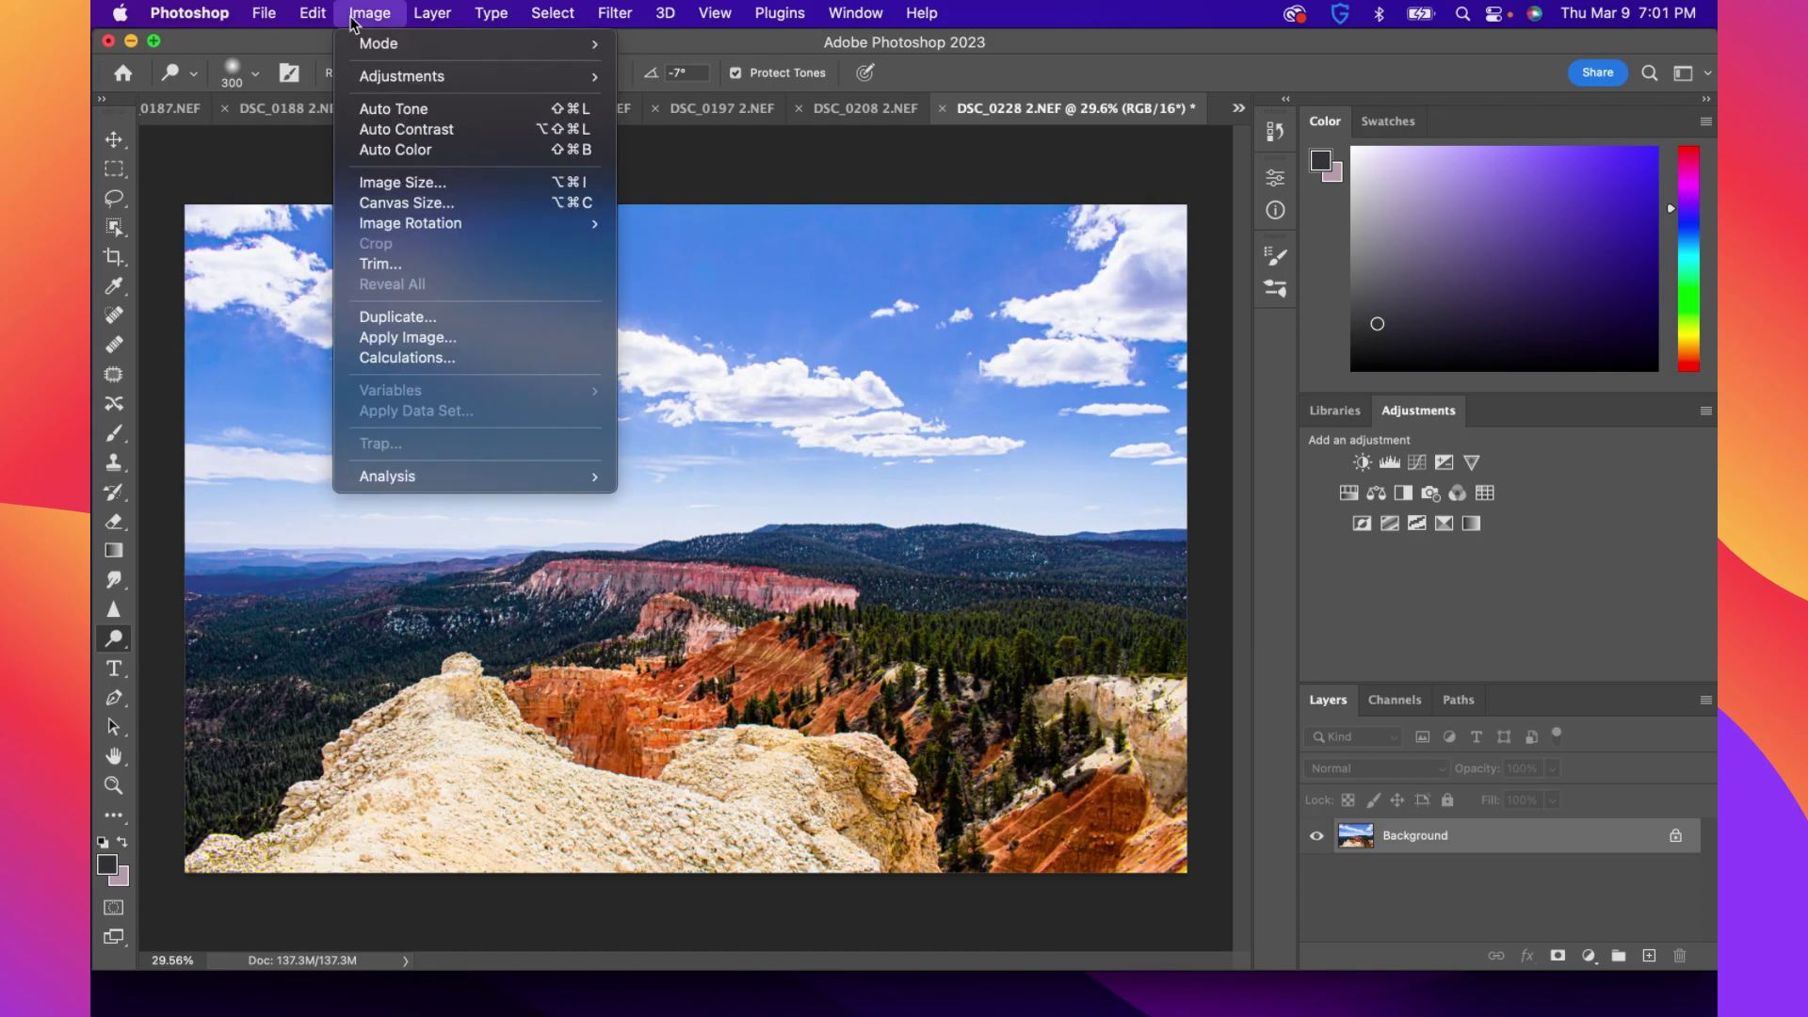
mouse_move(398, 78)
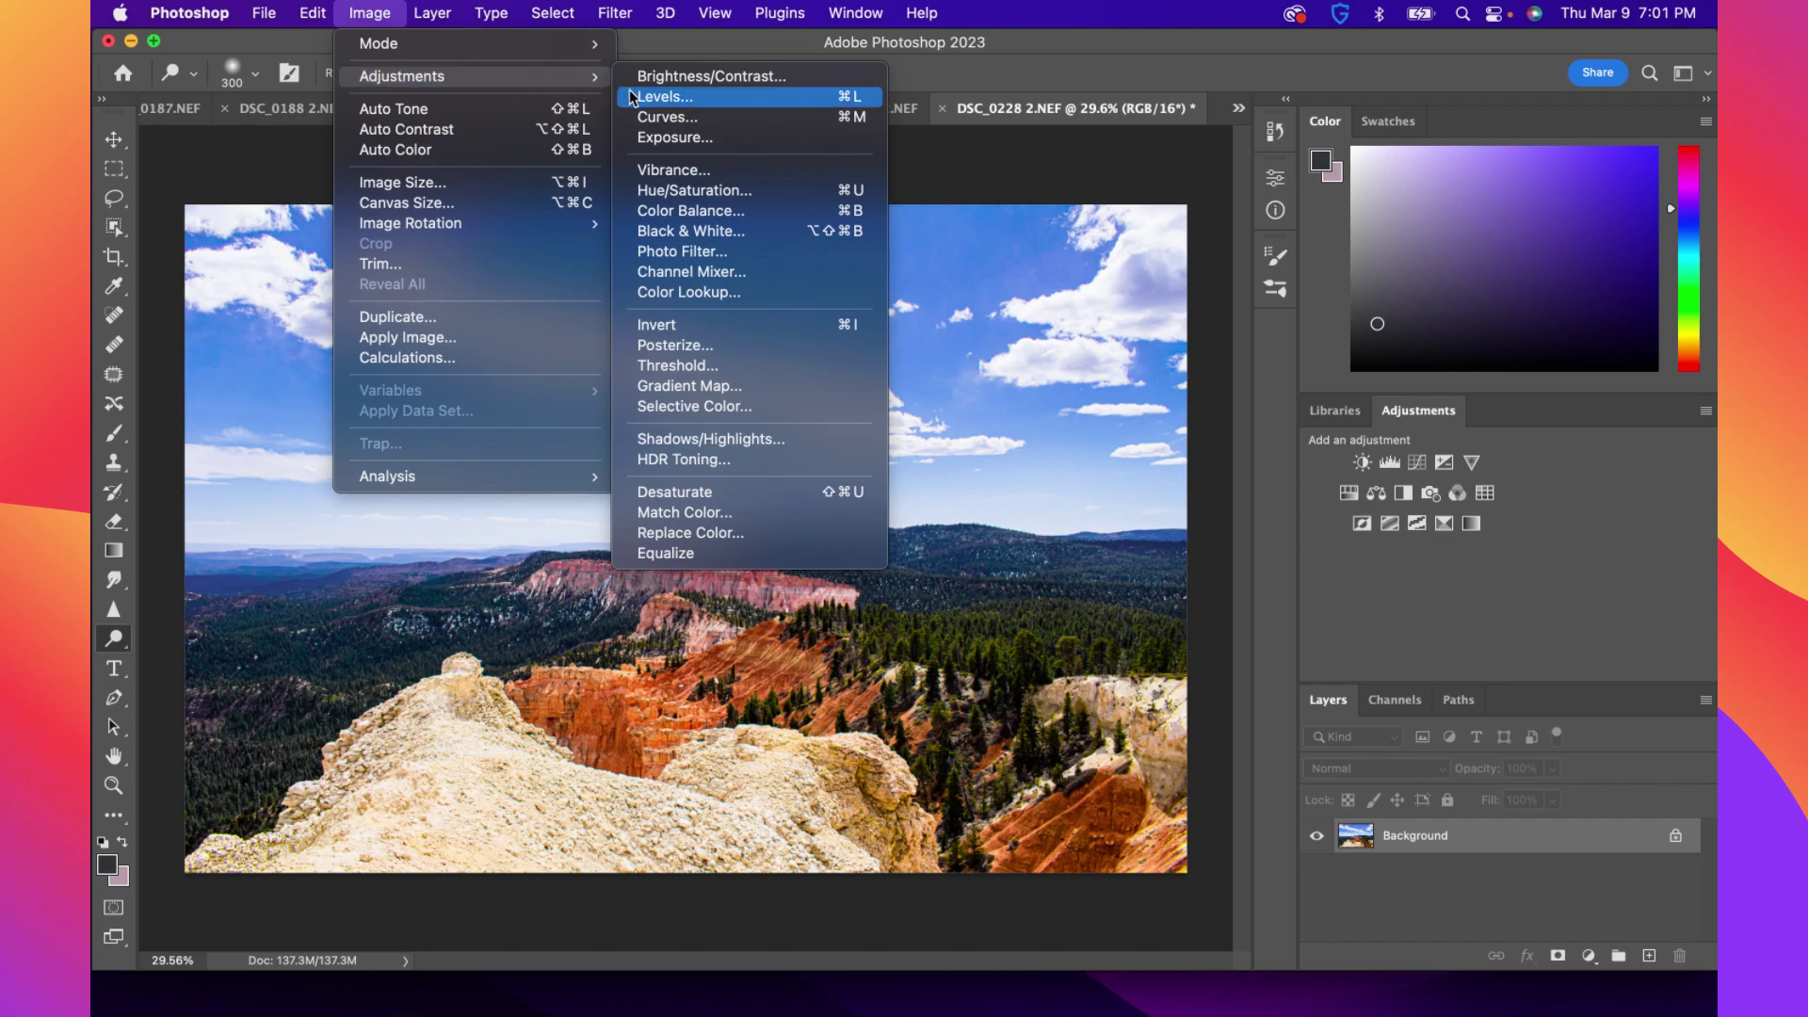
Apply a Hue/Saturation adjustment to the Yellows with saturation at -40 and lightness at +42
click(694, 190)
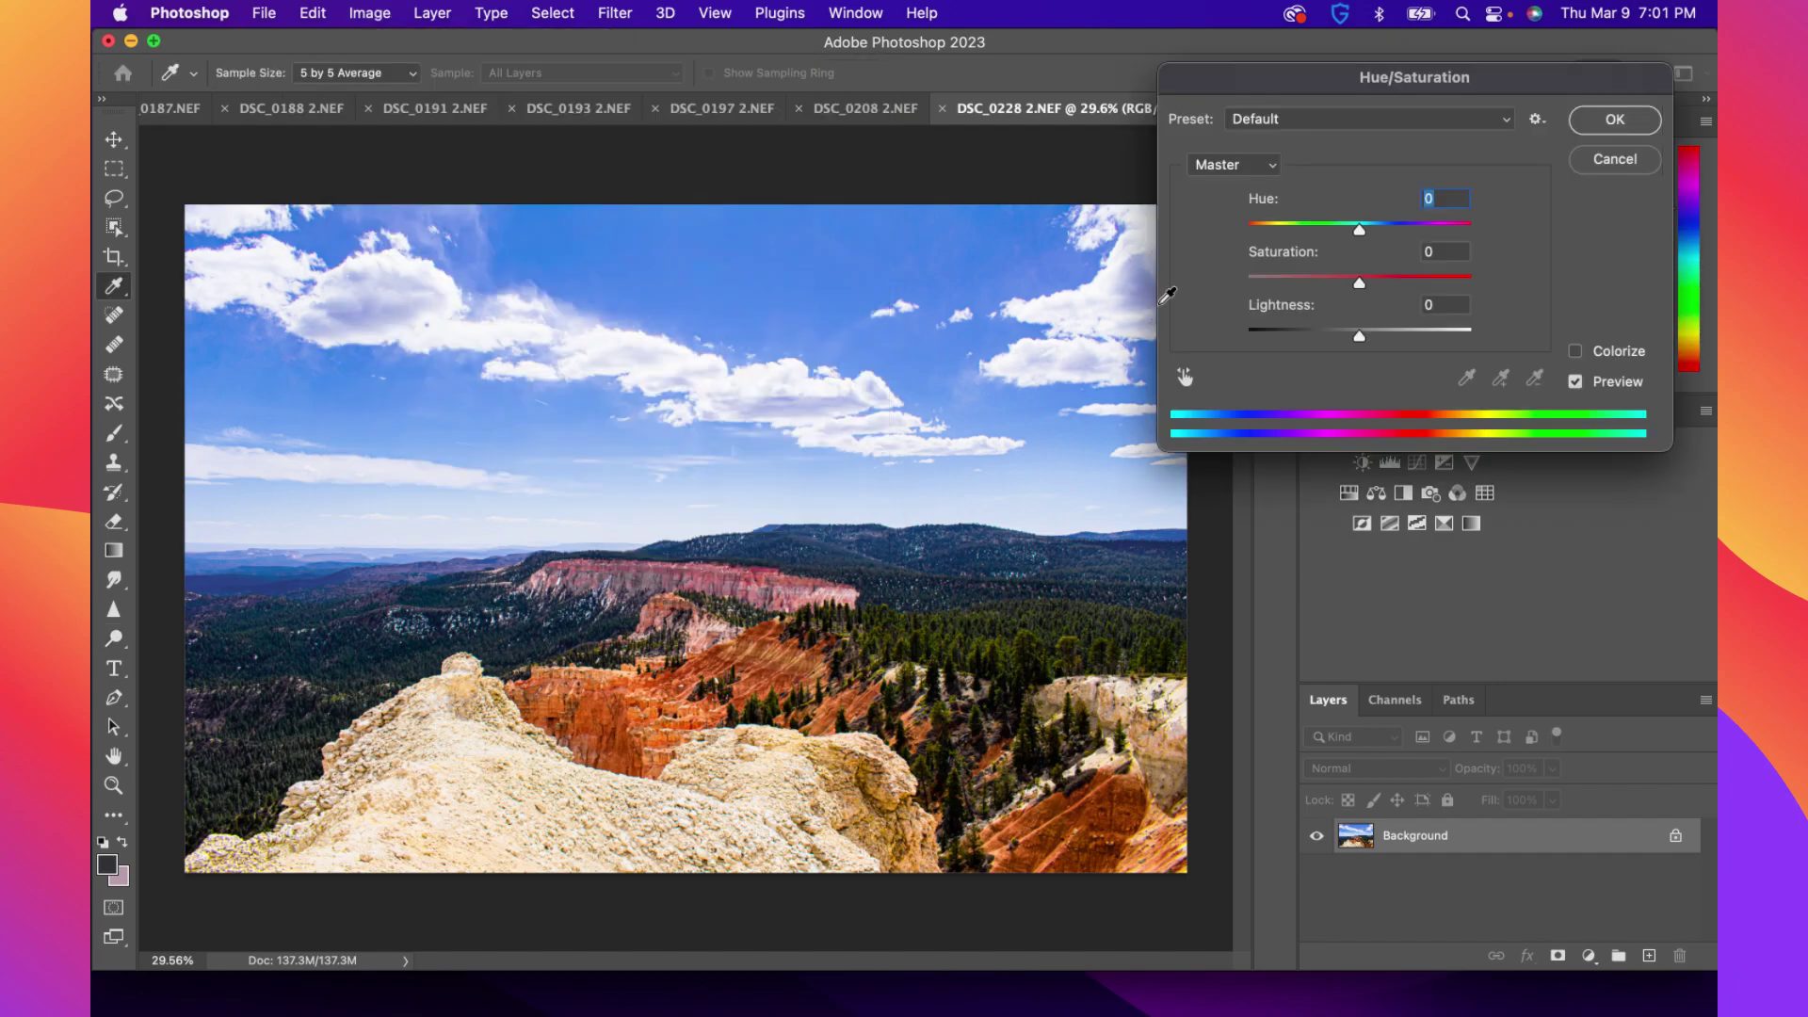
click(1233, 166)
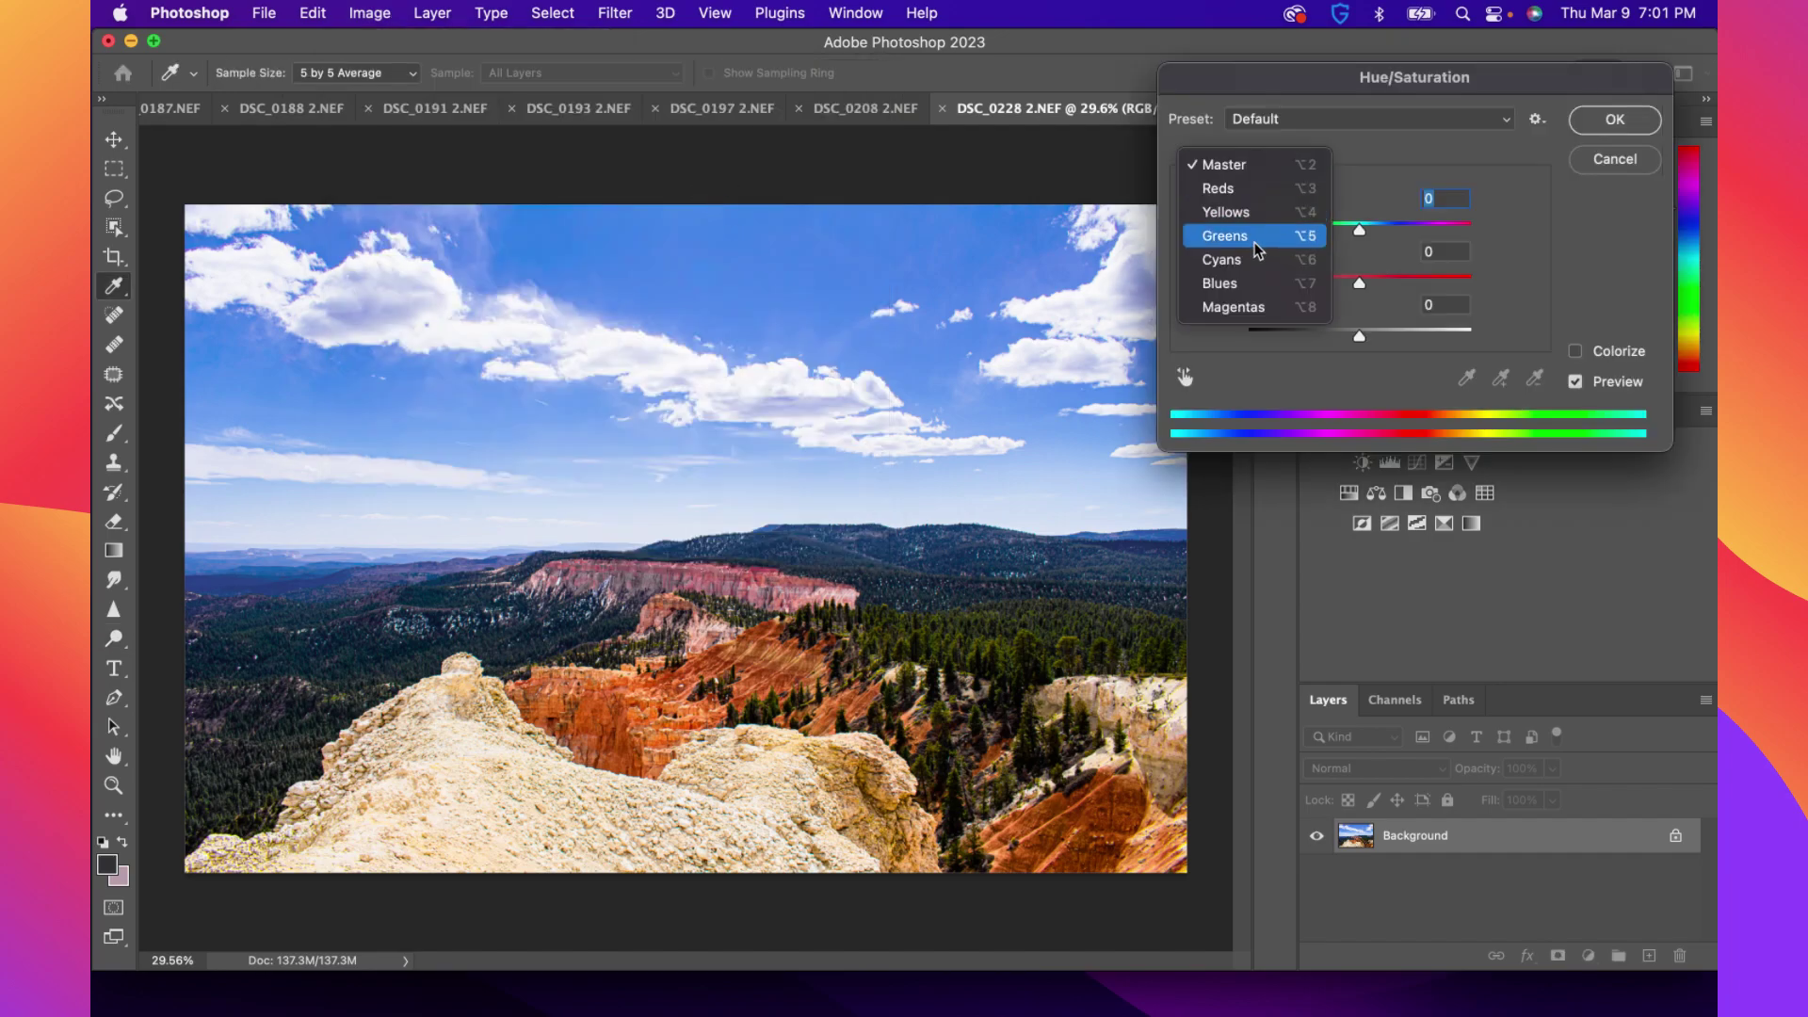
click(1234, 213)
drag(1362, 281, 1359, 280)
drag(1311, 280, 1313, 282)
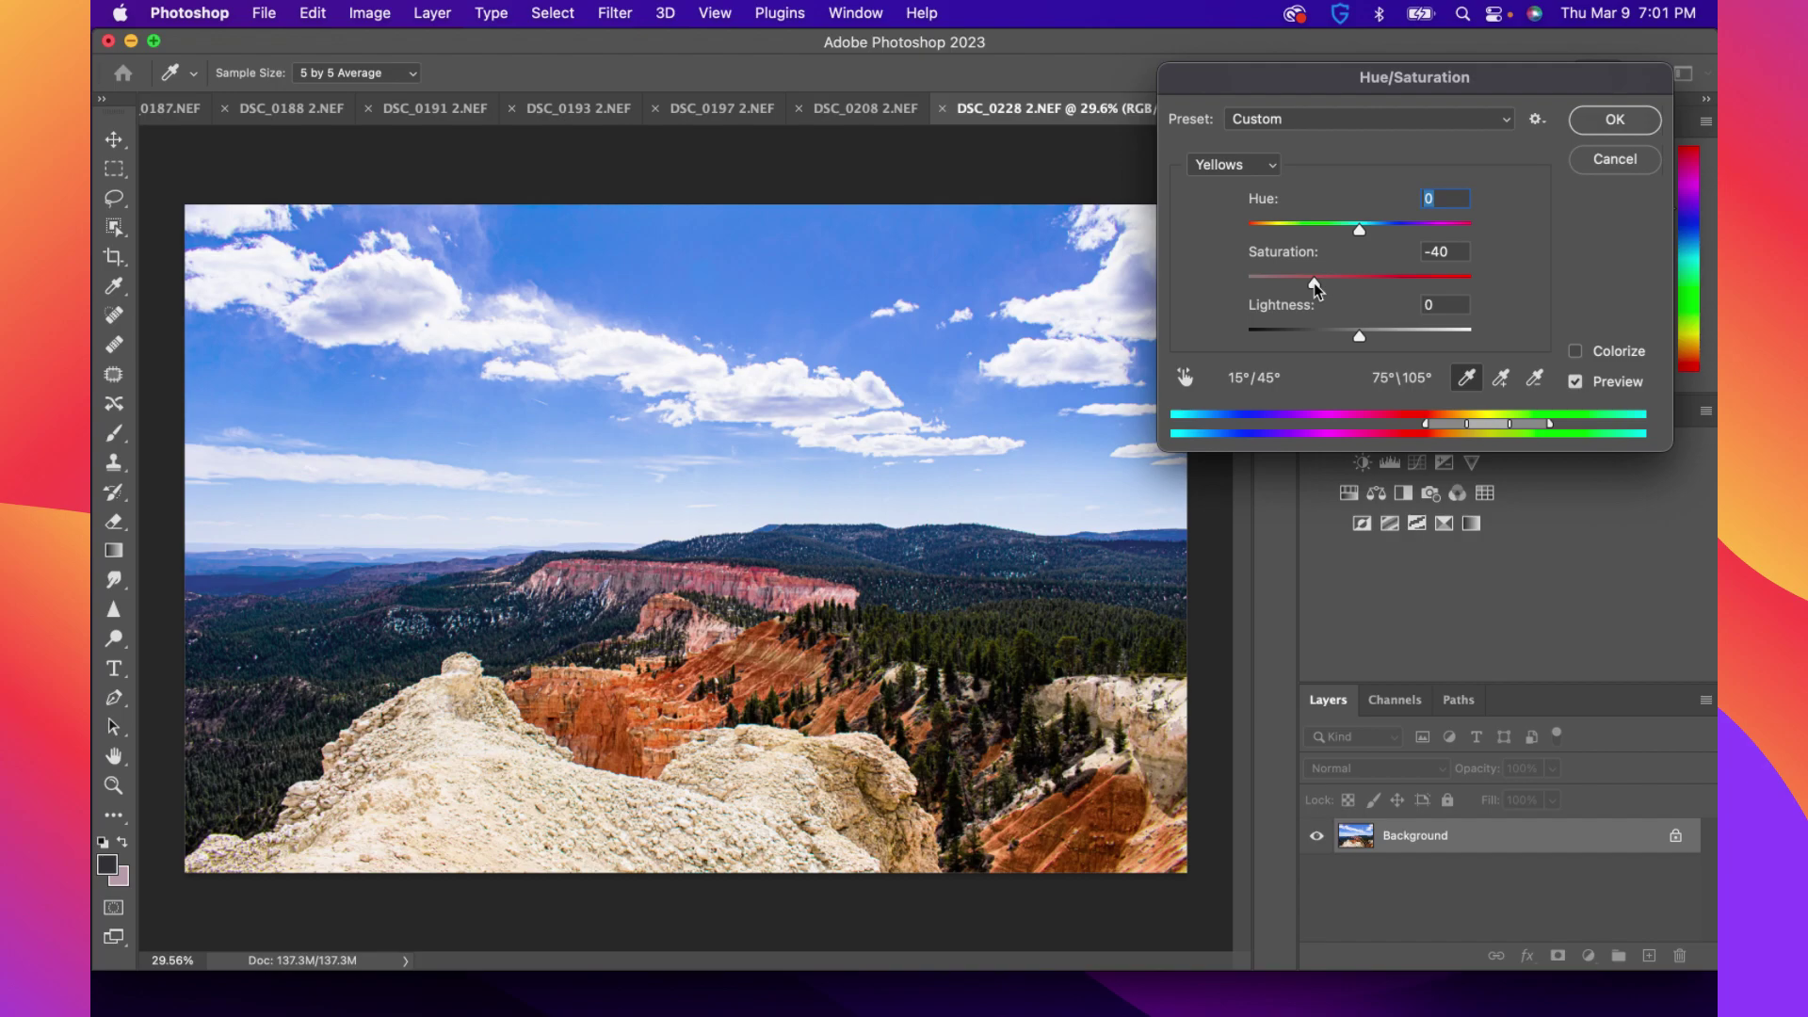
drag(1361, 336, 1408, 341)
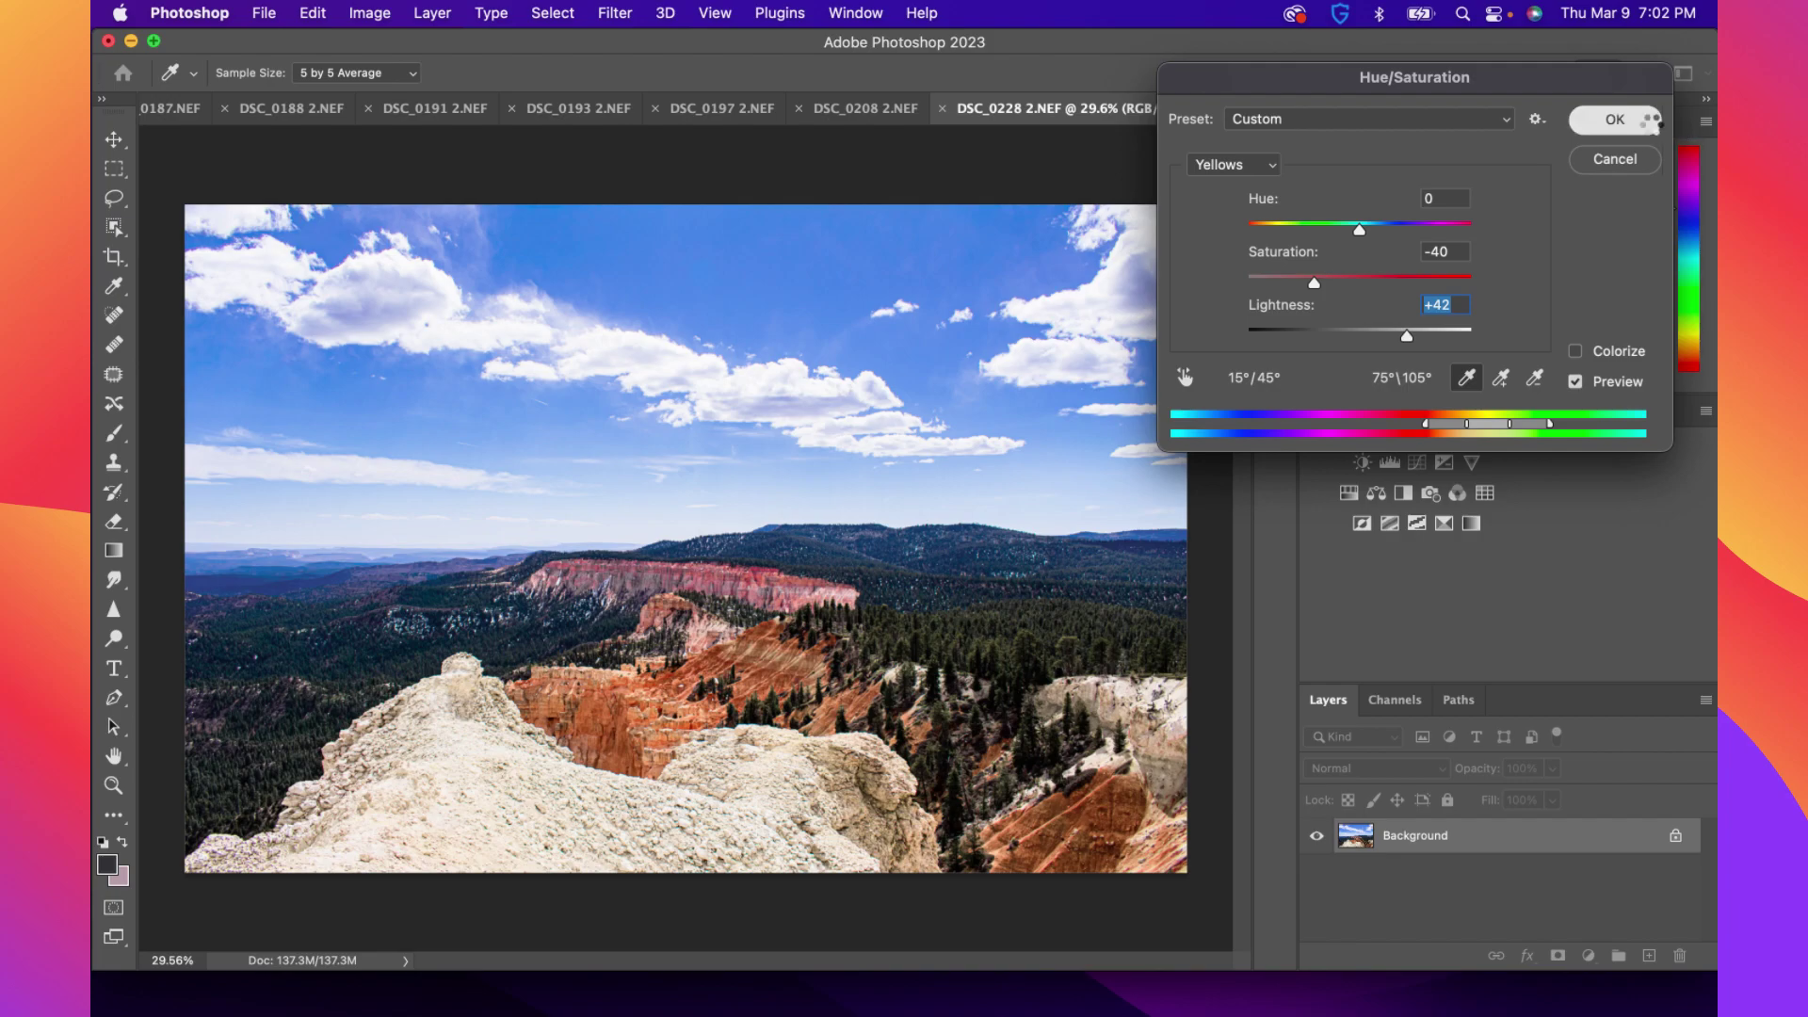
click(1645, 121)
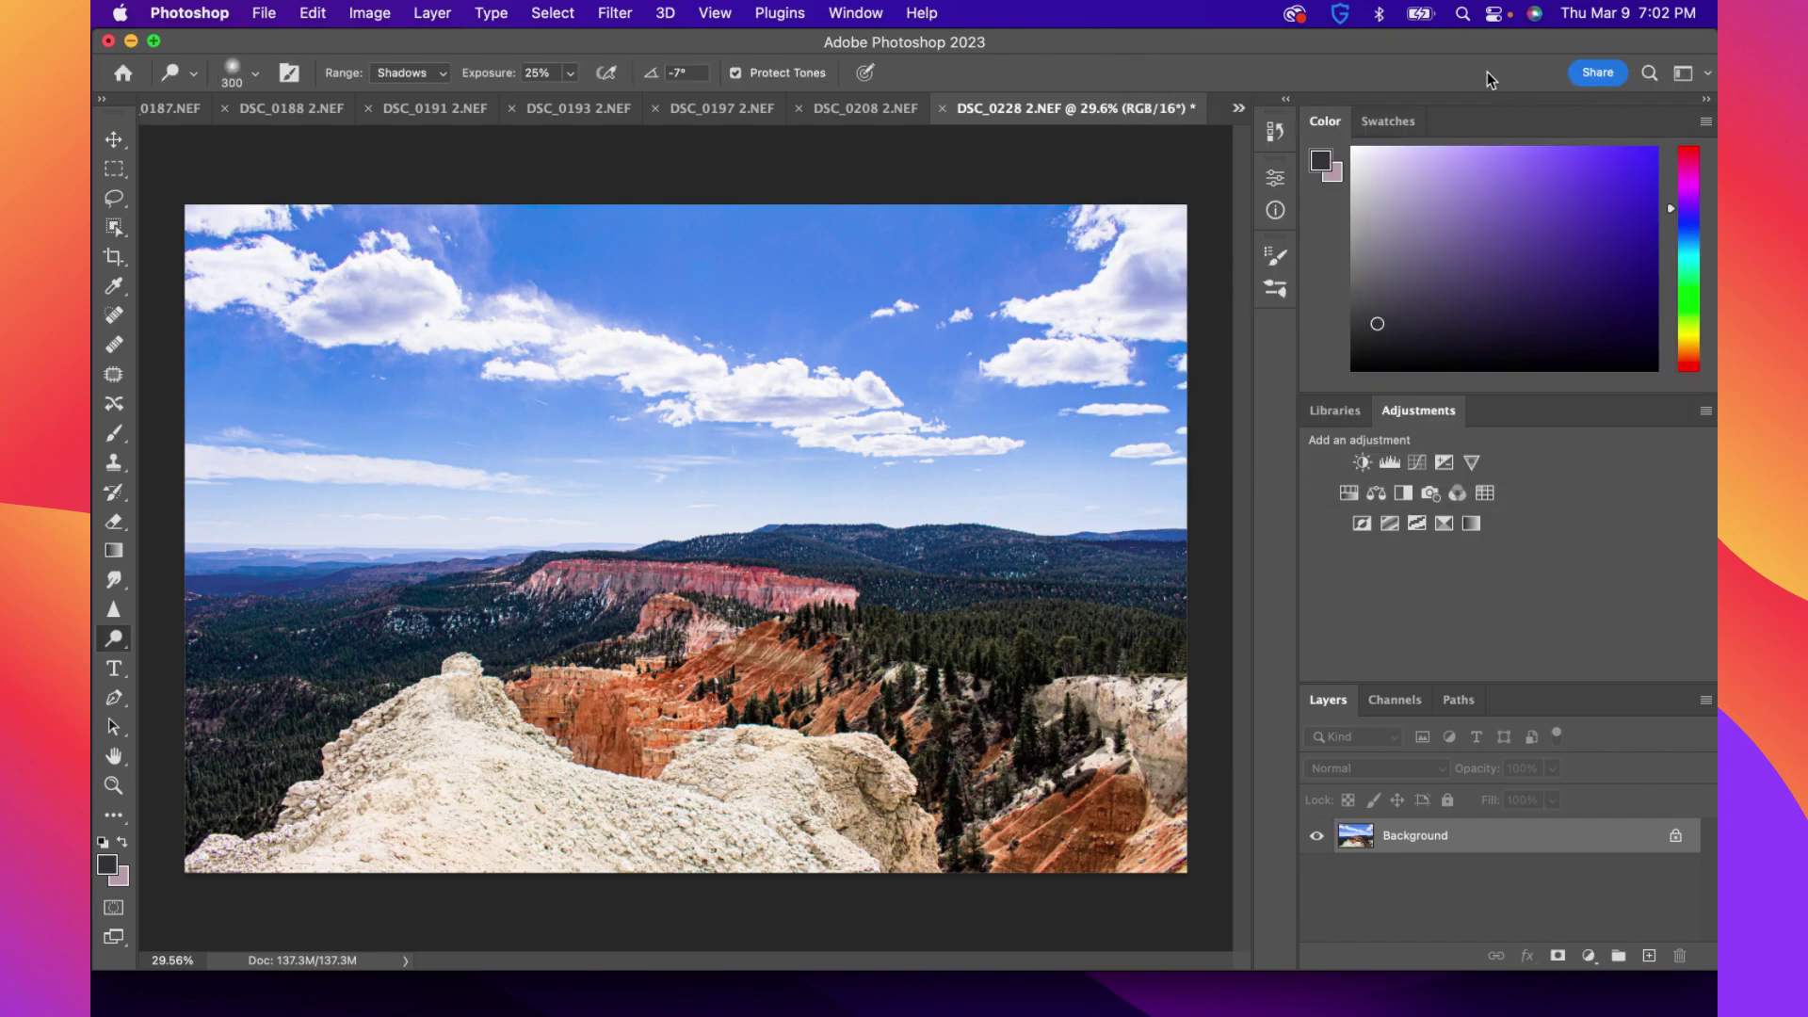
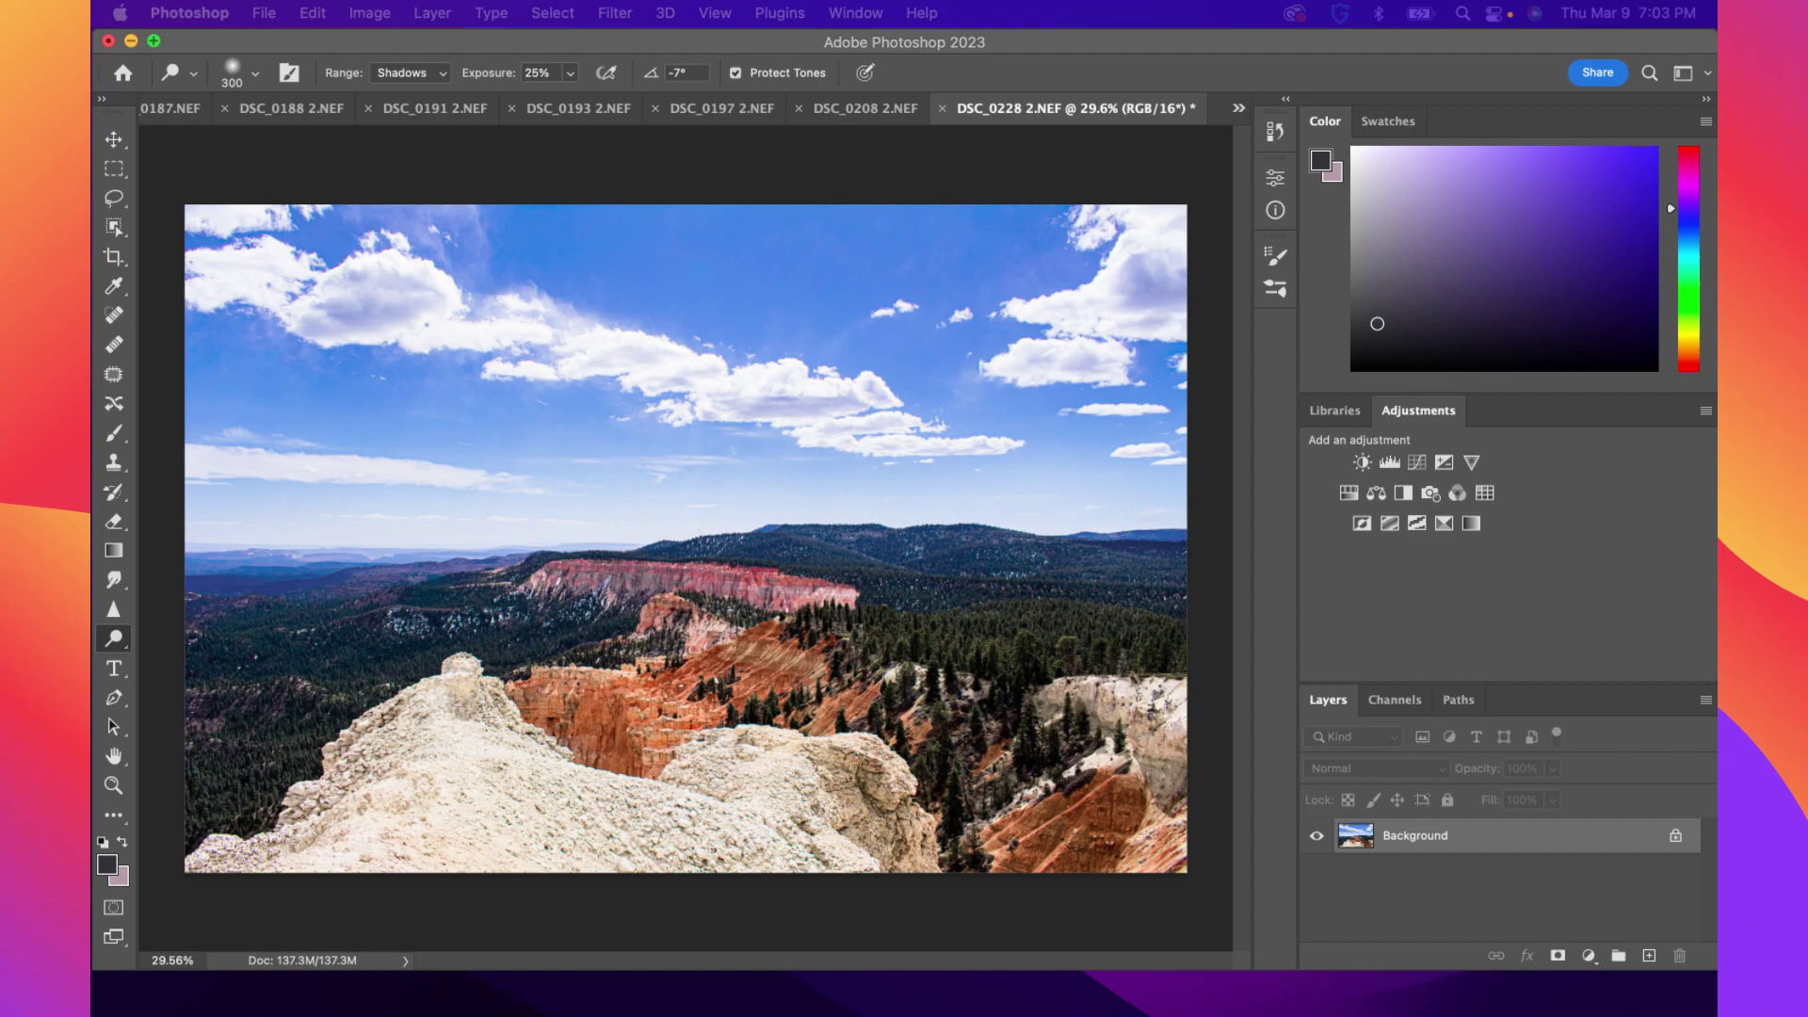
Lighten the red cliff band below the horizon using the Dodge tool with Midtones range and a 150 px brush
click(975, 72)
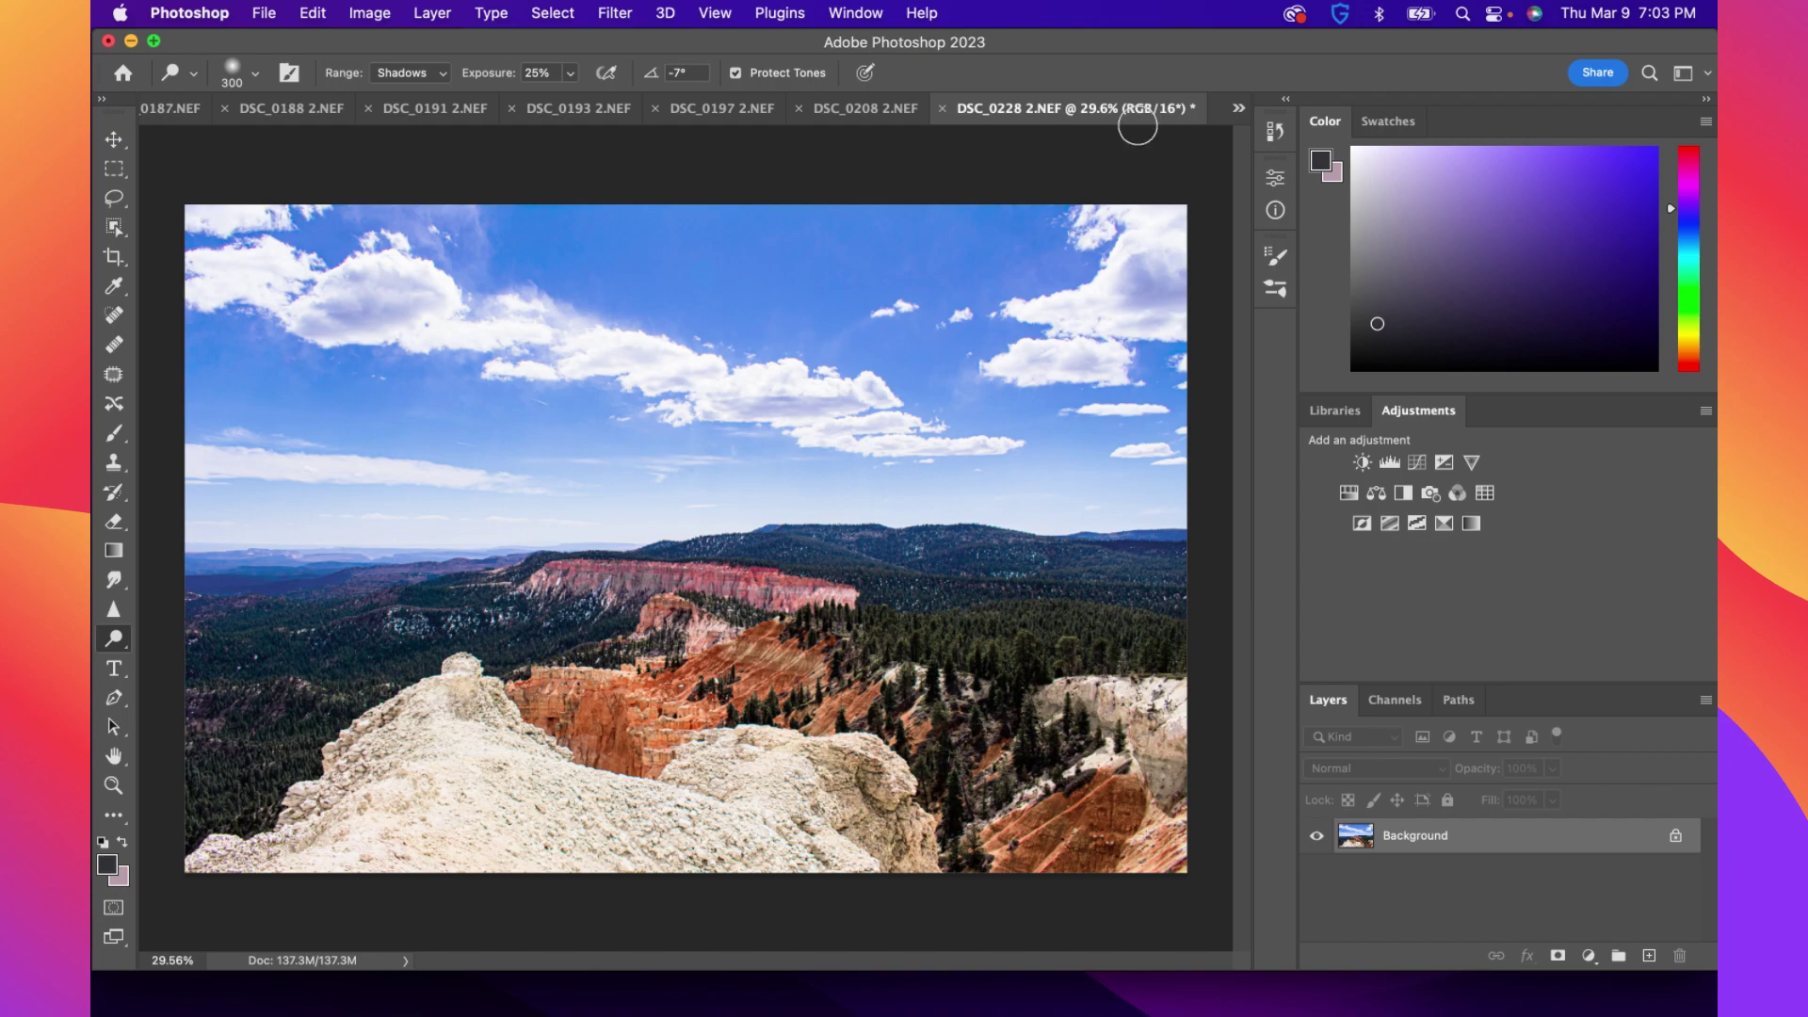
drag(376, 42, 376, 42)
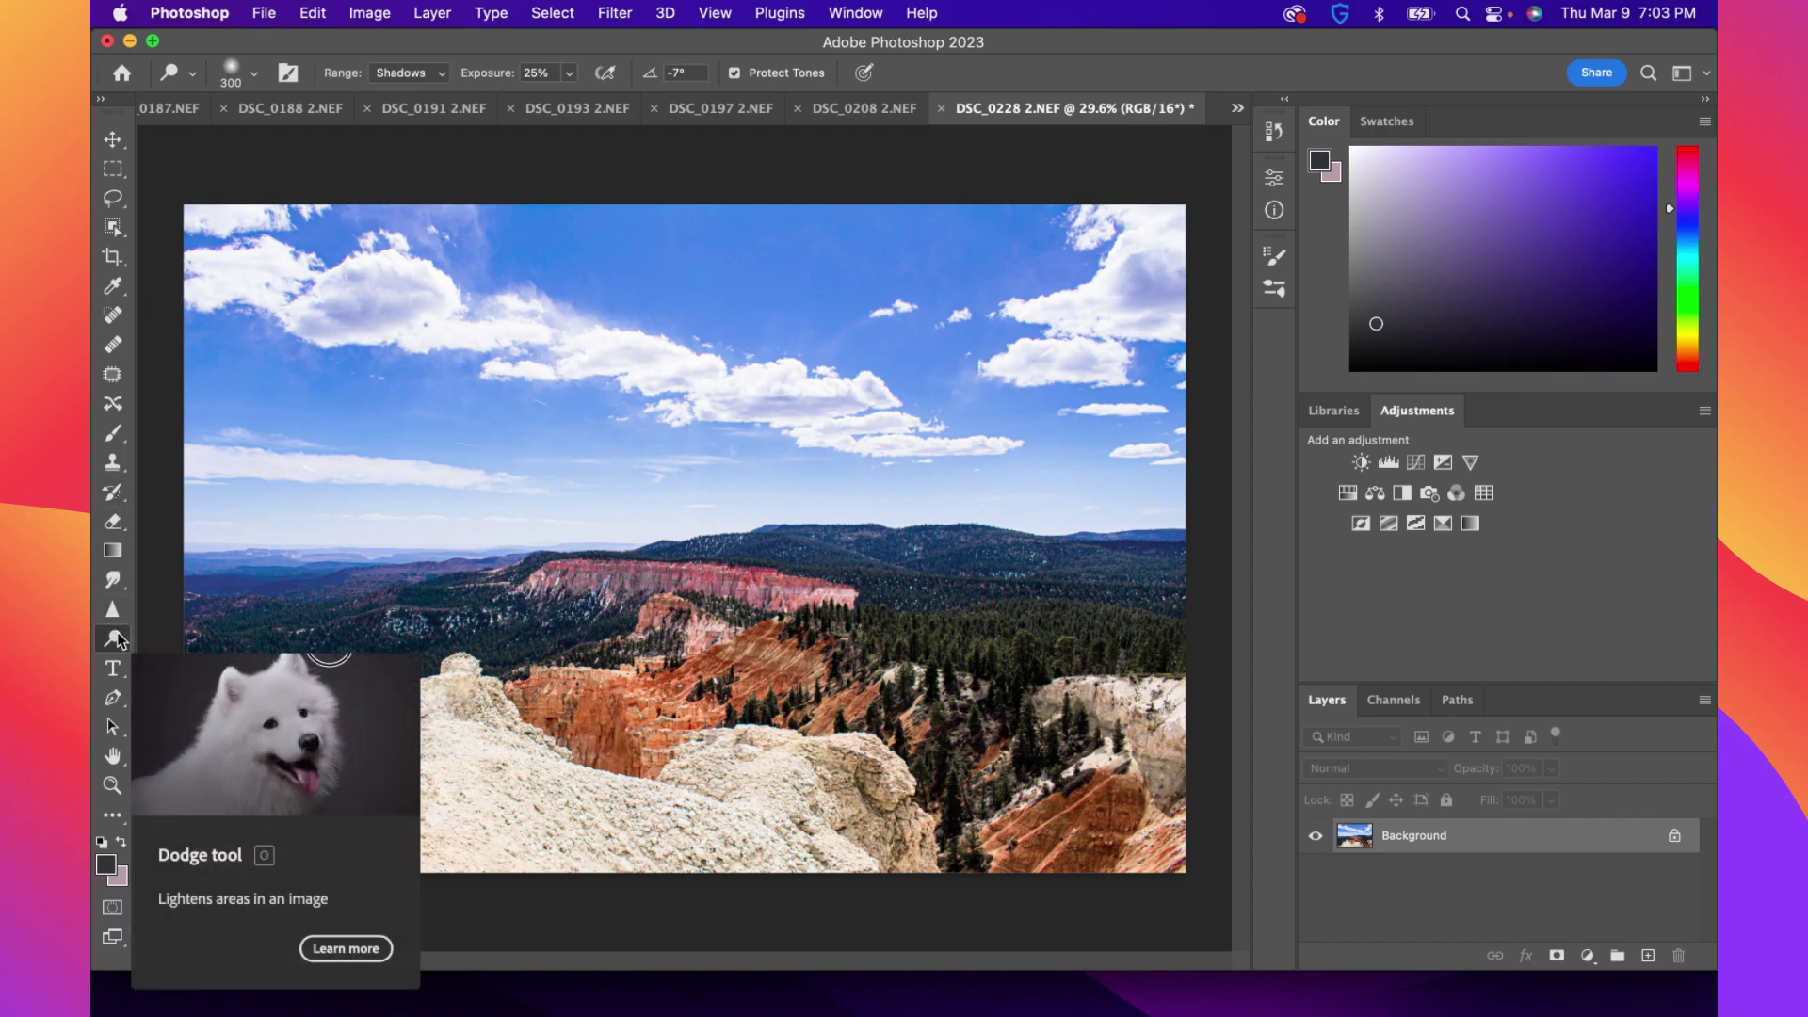
mouse_move(119, 640)
mouse_down()
mouse_move(185, 659)
mouse_move(110, 640)
mouse_move(193, 636)
mouse_up()
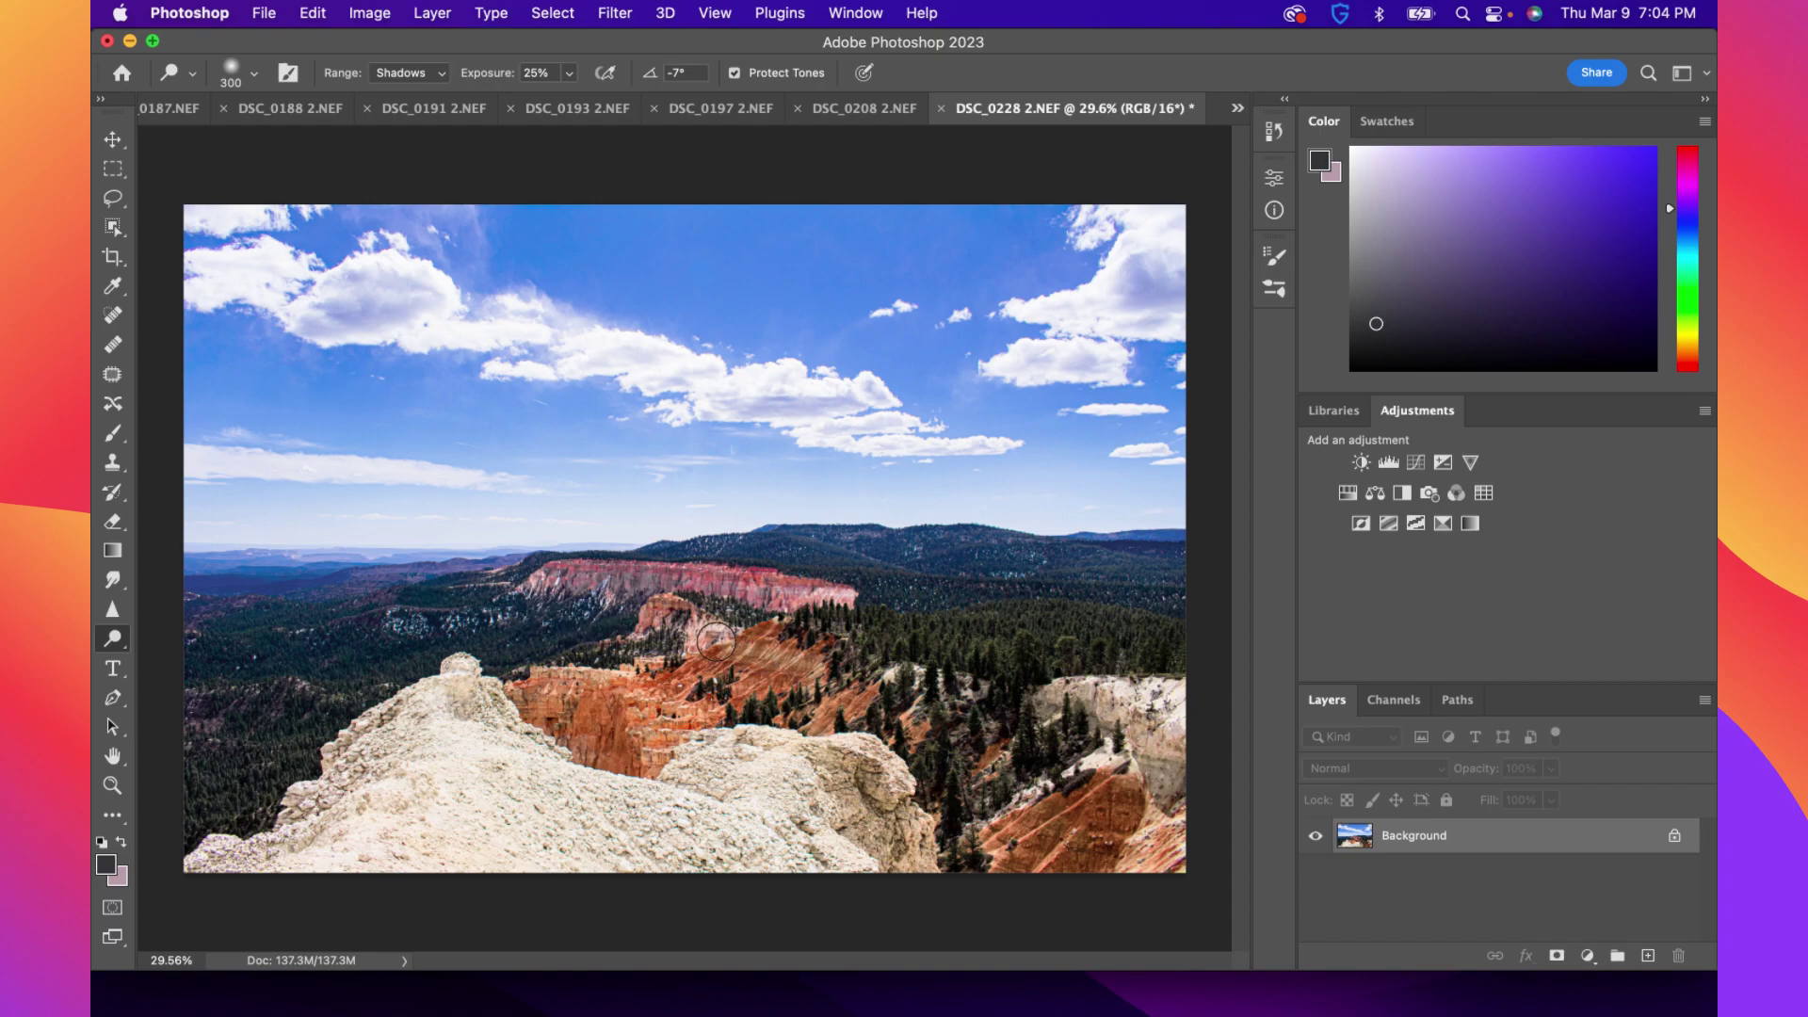
click(420, 72)
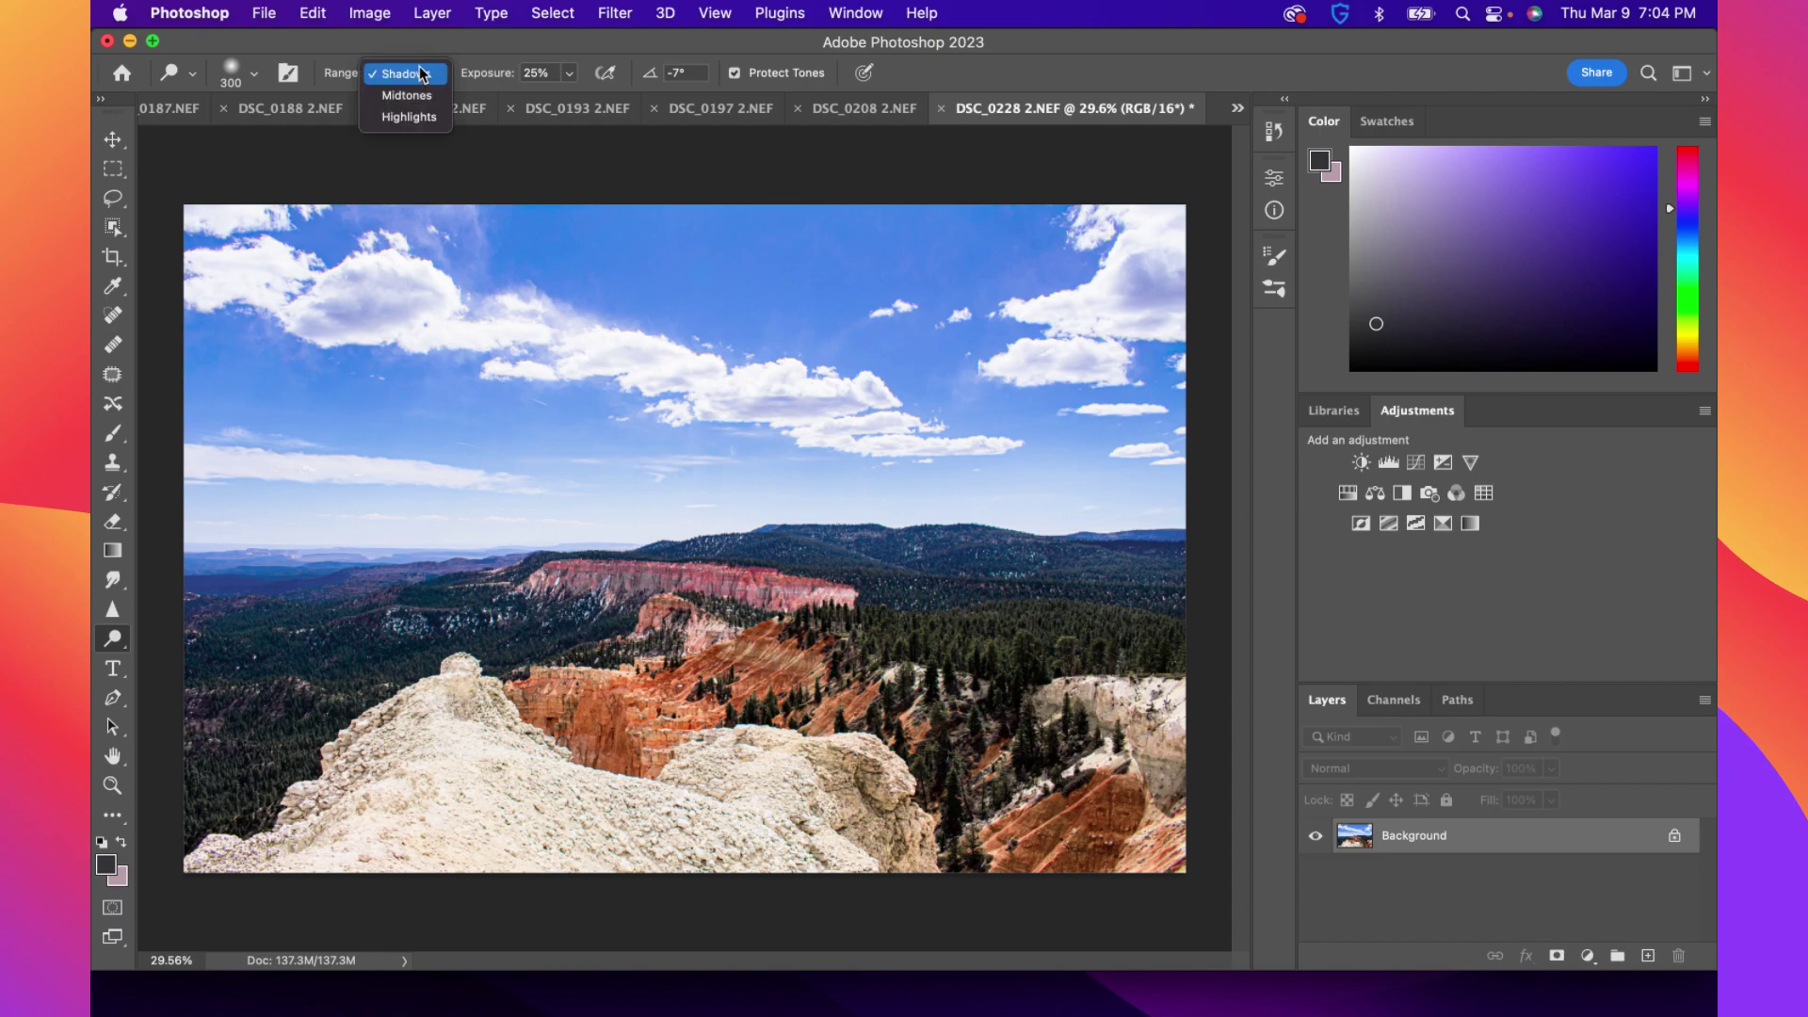
click(429, 96)
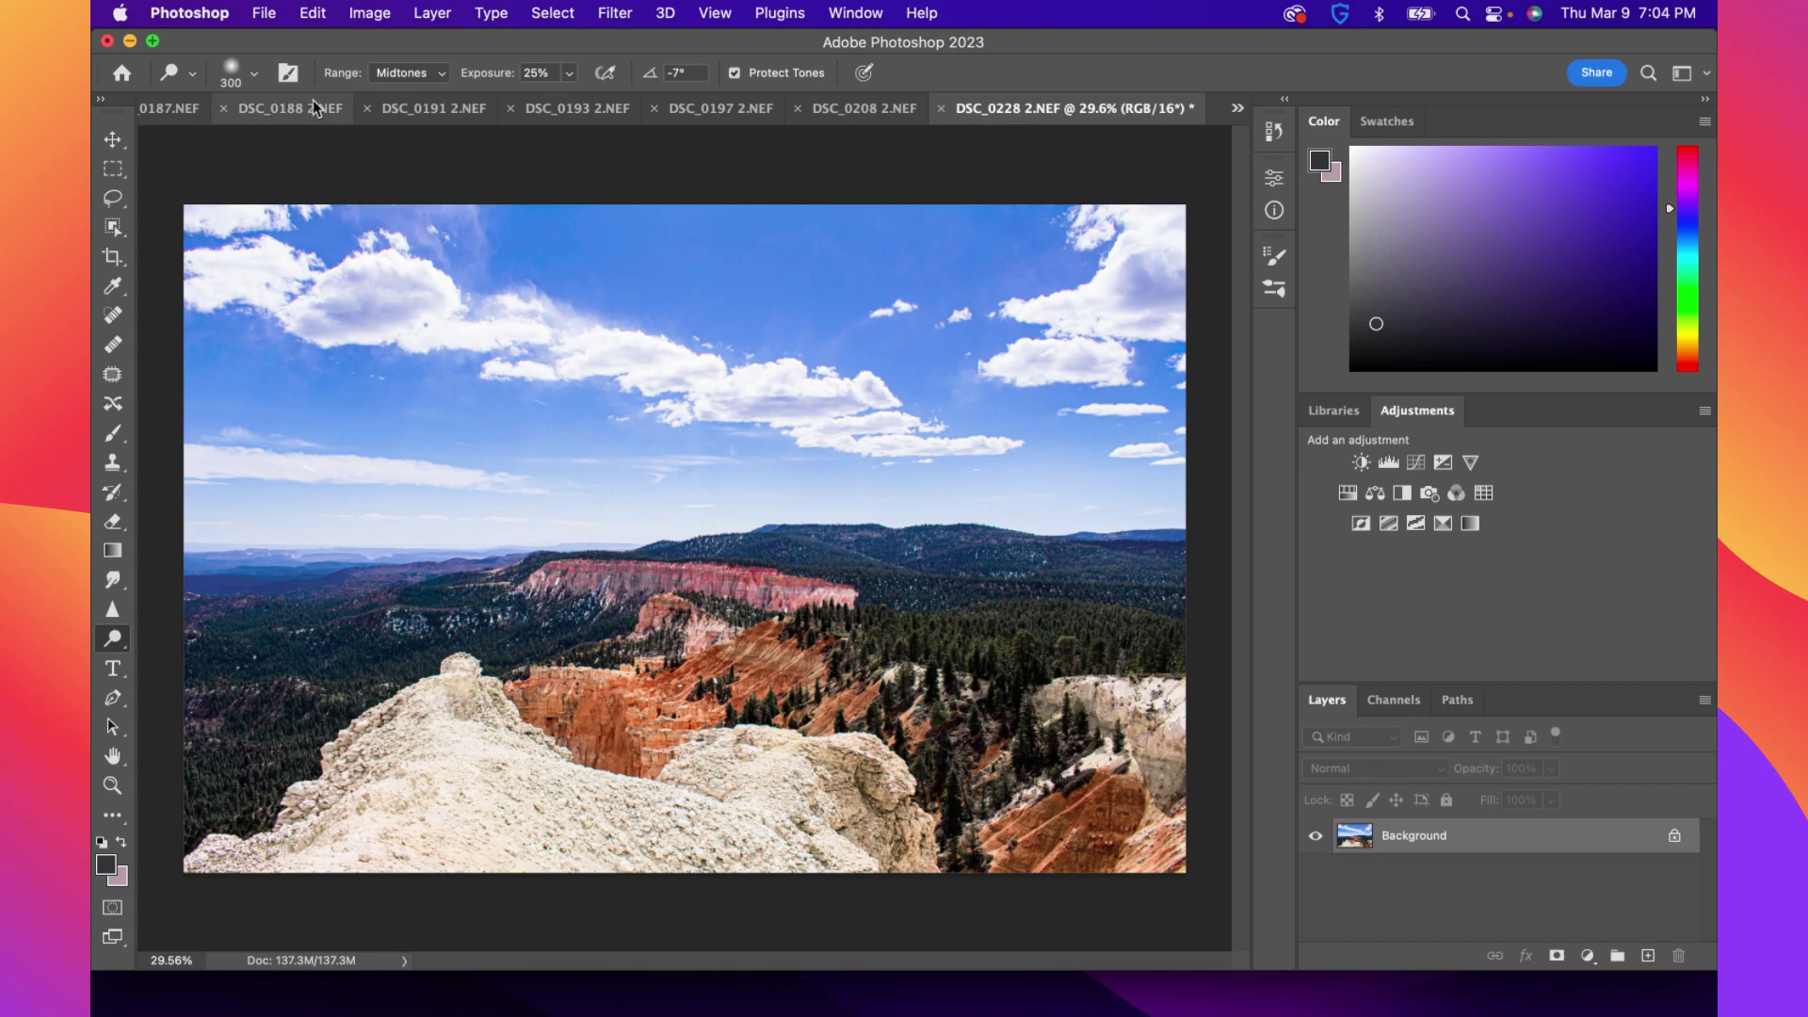
click(230, 75)
double_click(345, 113)
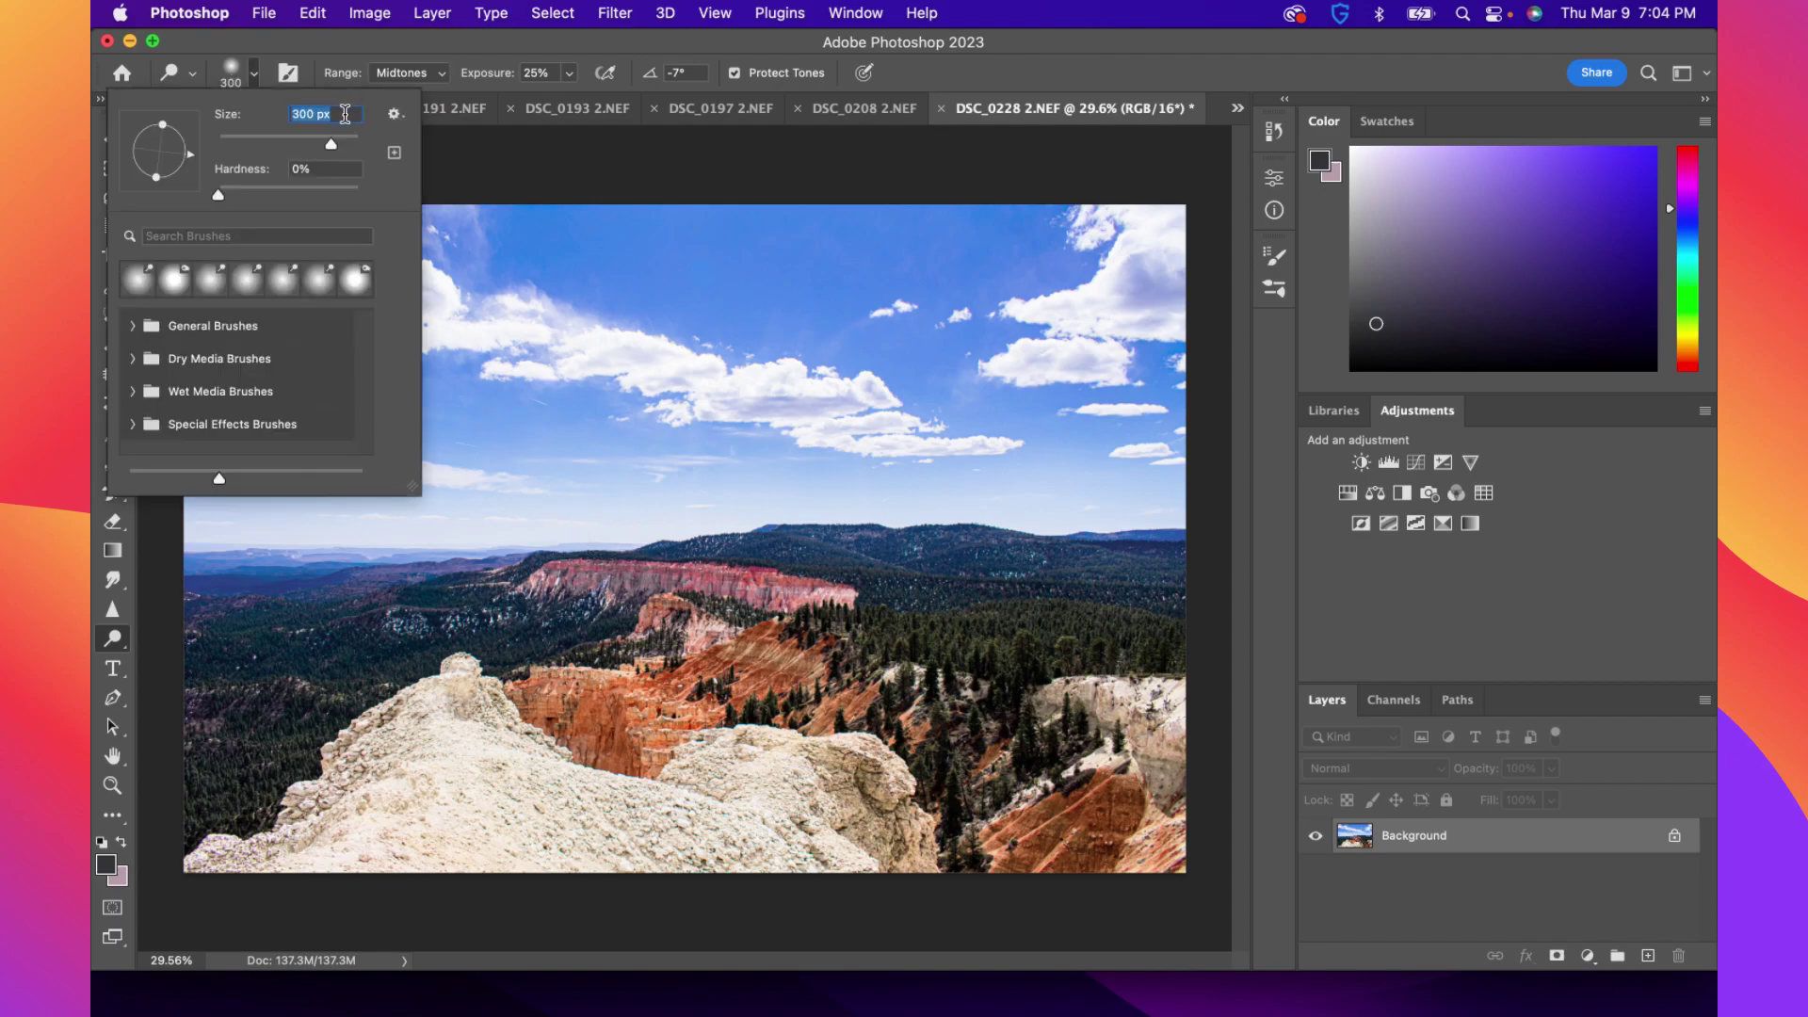
text(150)
key(Return)
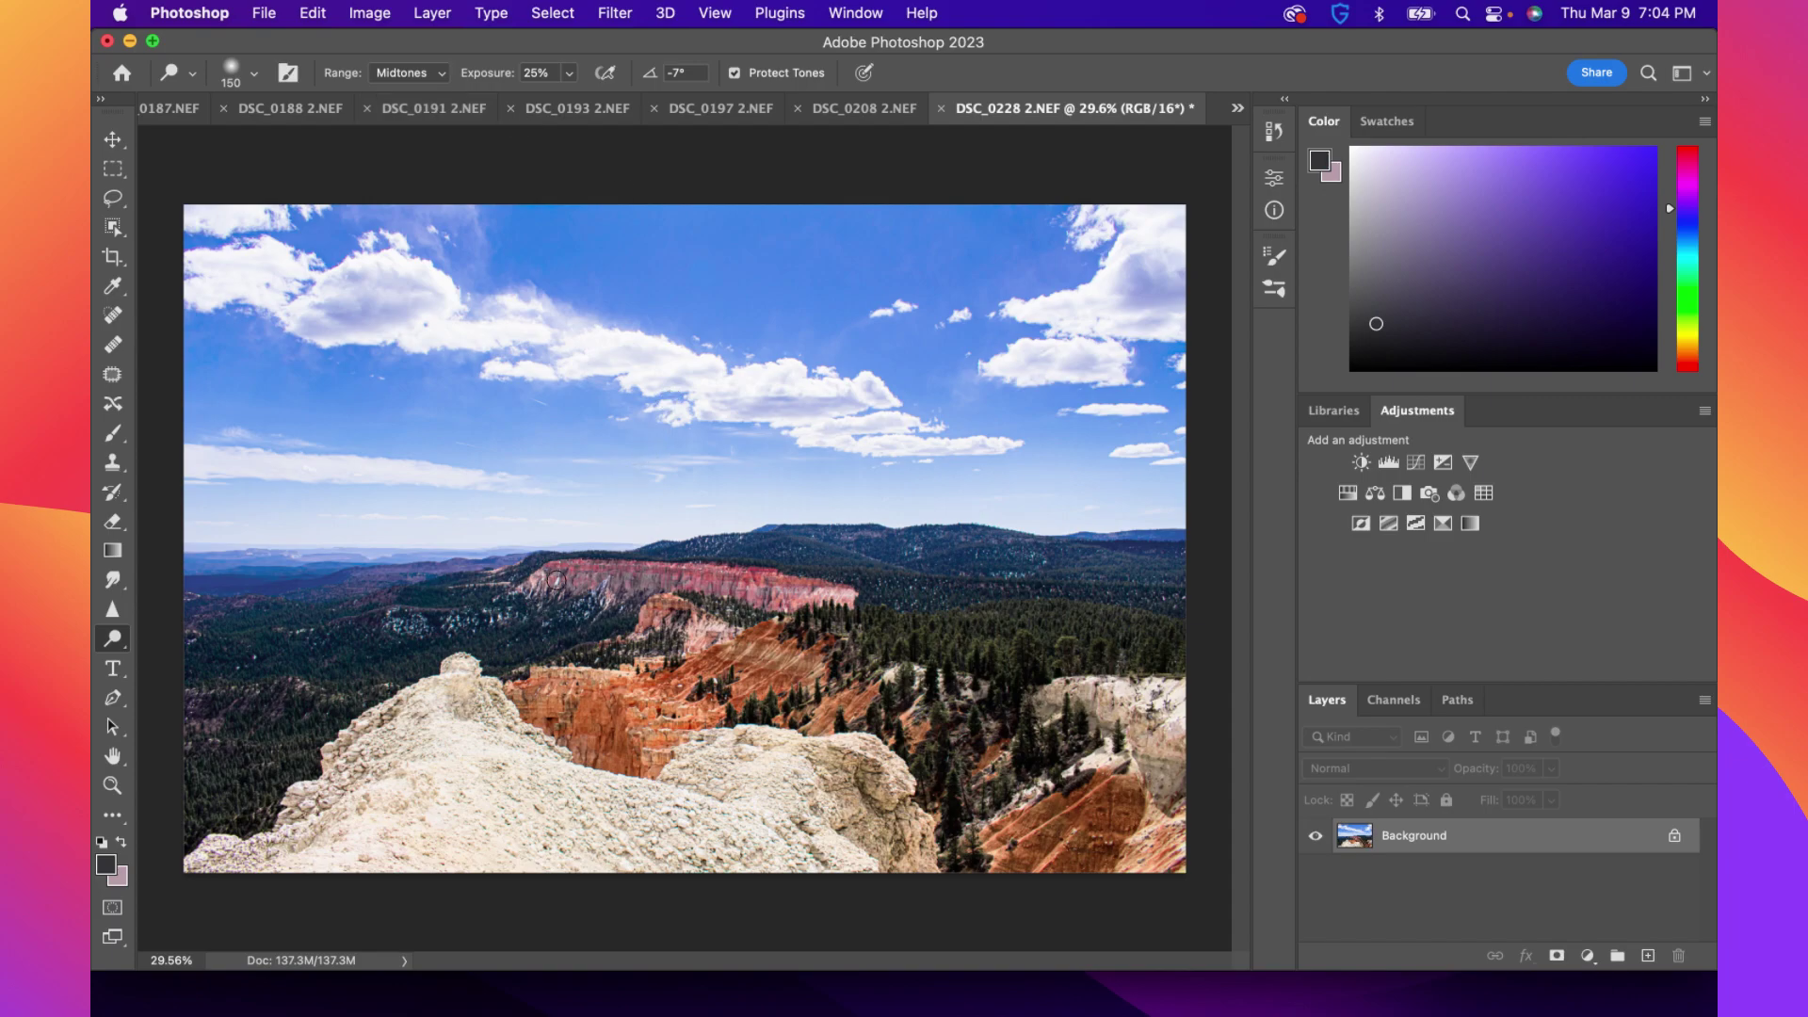
mouse_move(577, 578)
mouse_down()
mouse_move(742, 587)
mouse_move(558, 581)
mouse_move(756, 586)
mouse_up()
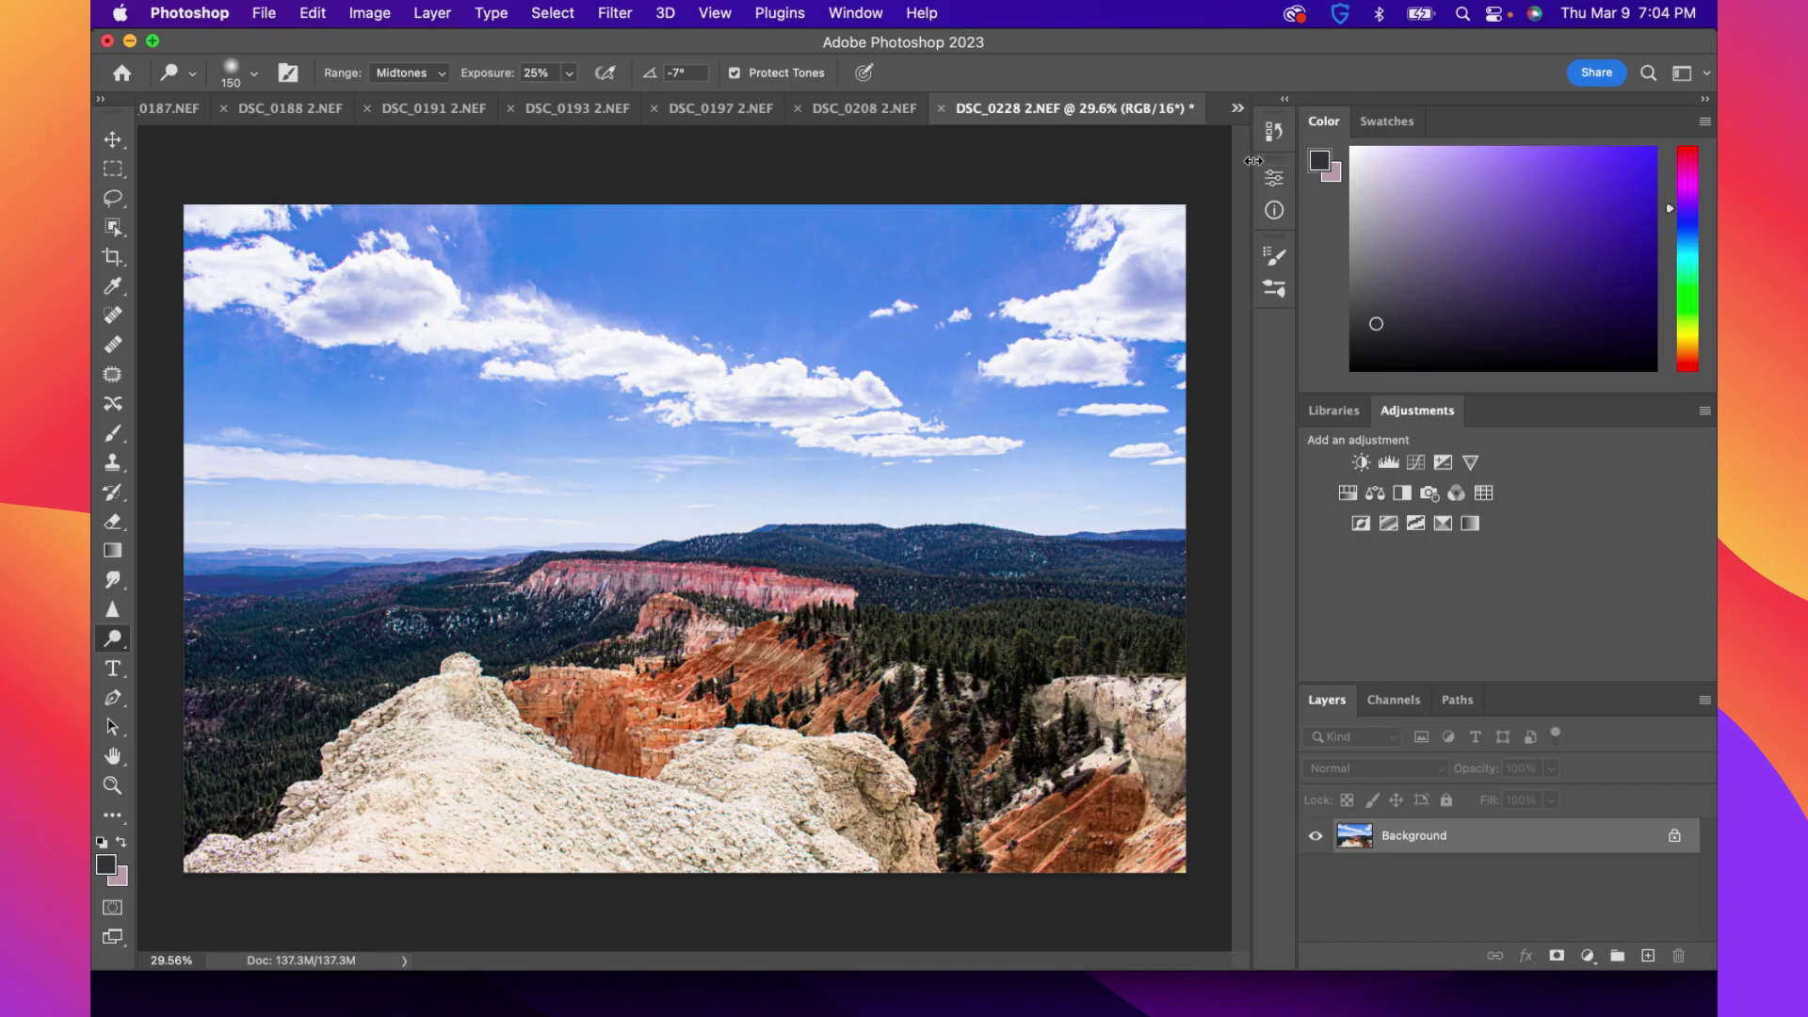
Switch to the open photo DSC_0249 2.NEF
click(1237, 110)
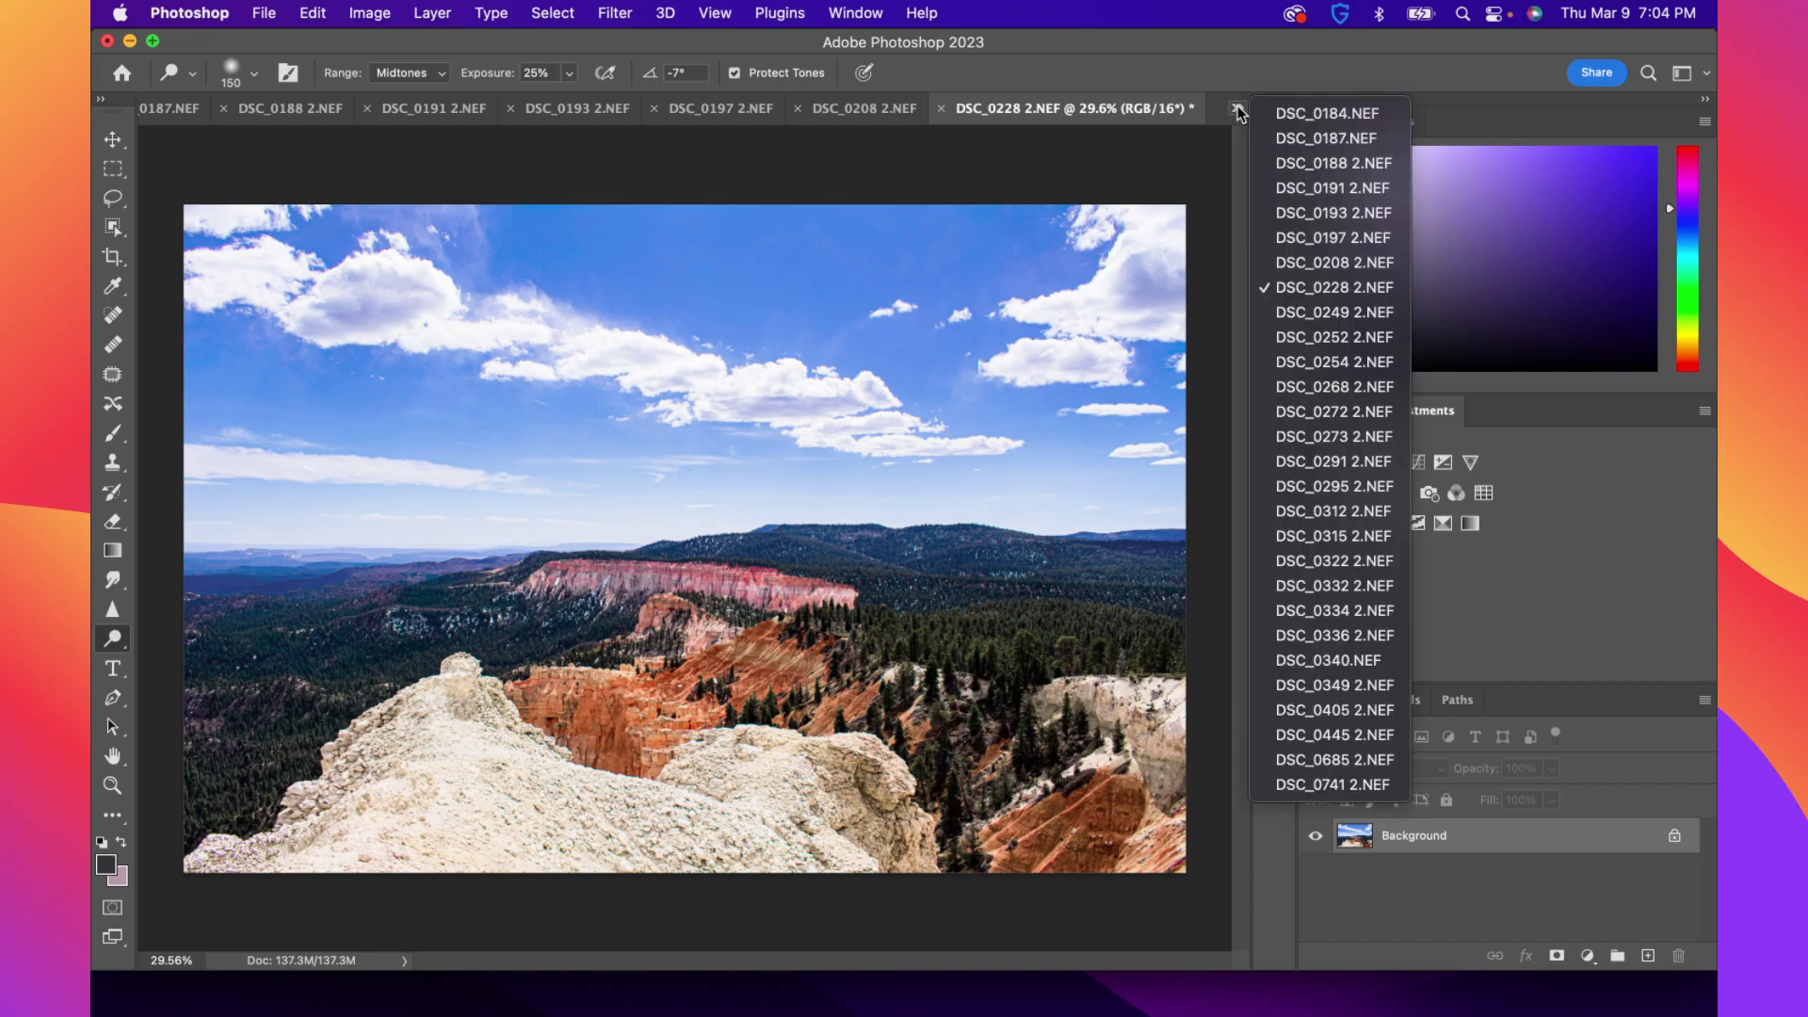
click(1332, 308)
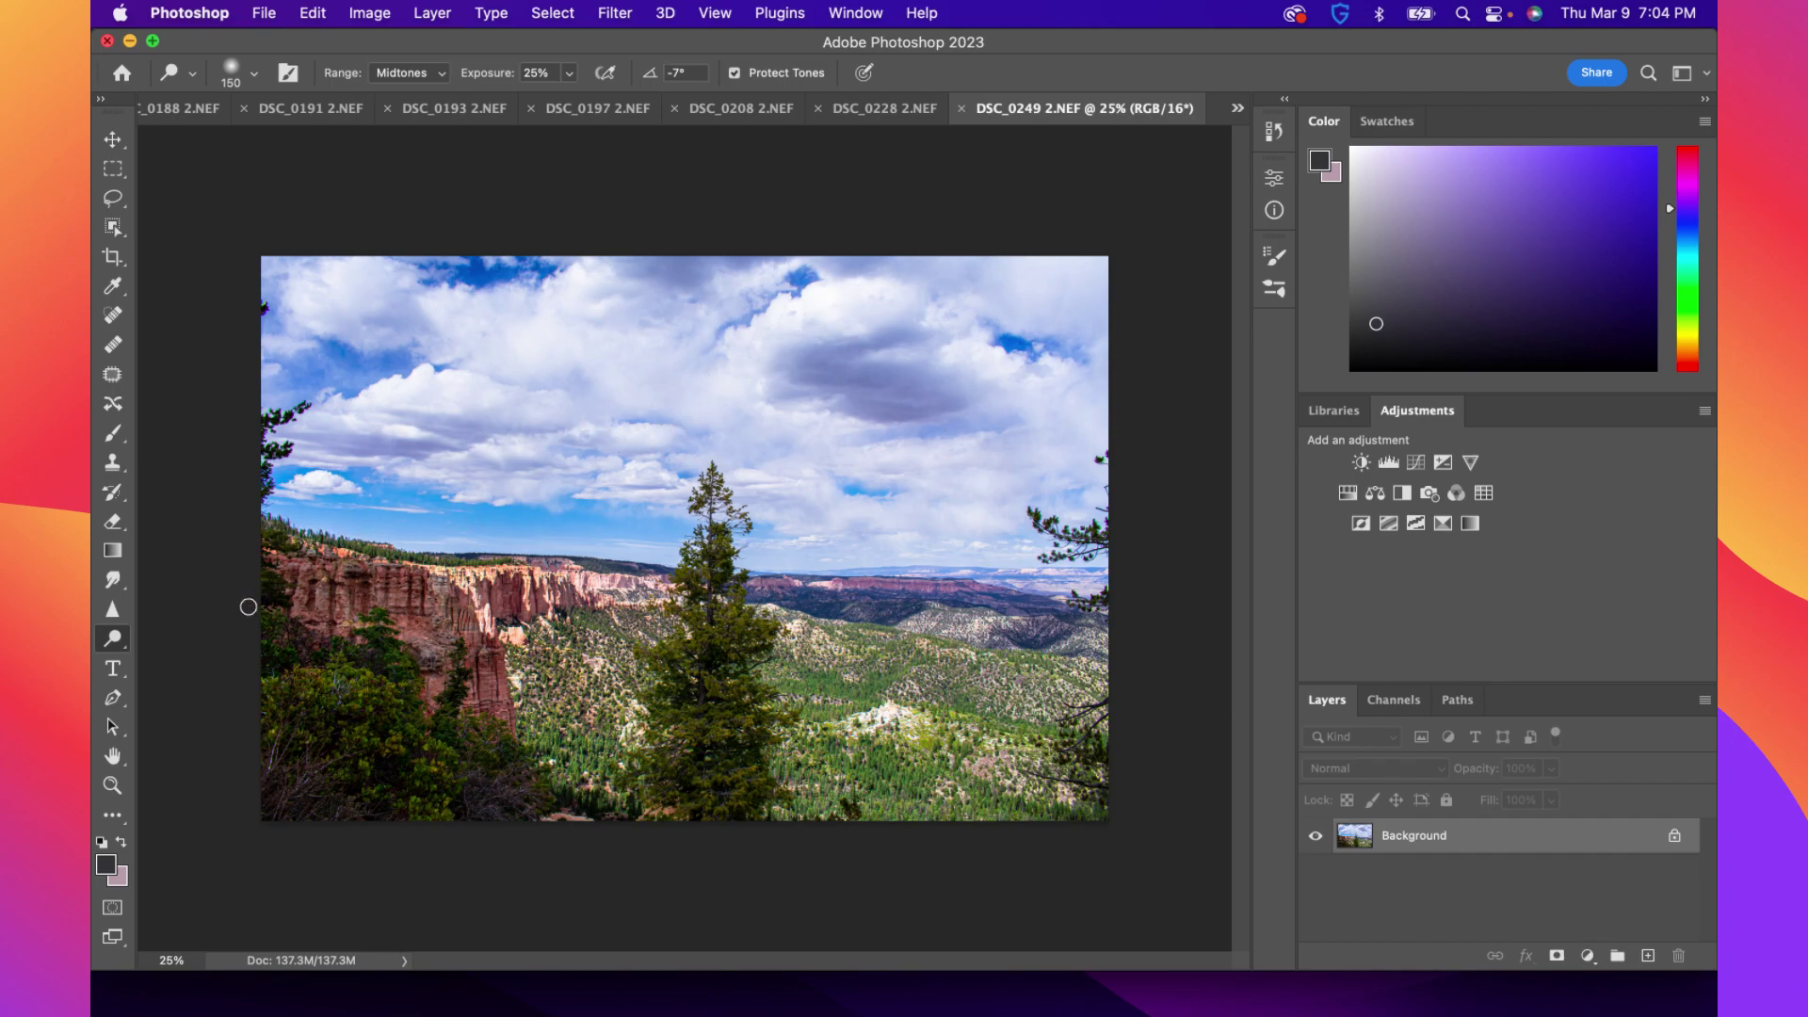
Try darkening the midtones of the sky near the photo's right edge with the Burn tool, and undo it
right_click(124, 637)
click(188, 657)
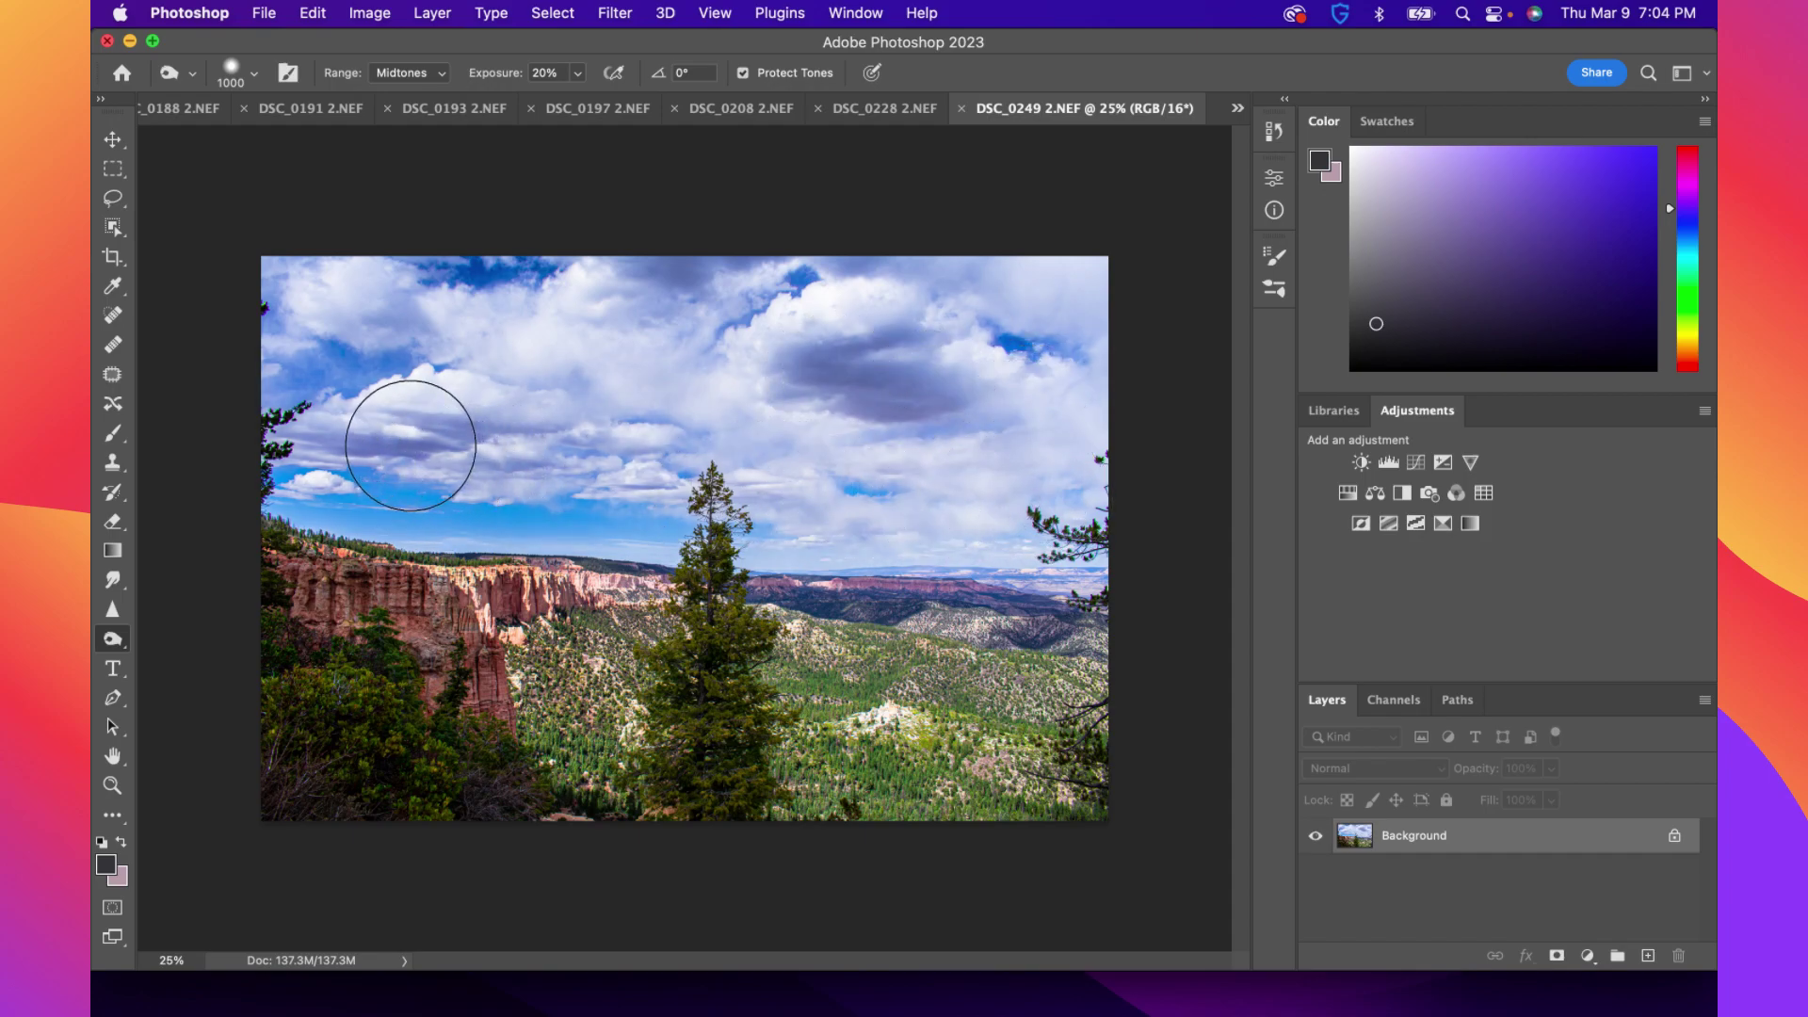
click(1115, 339)
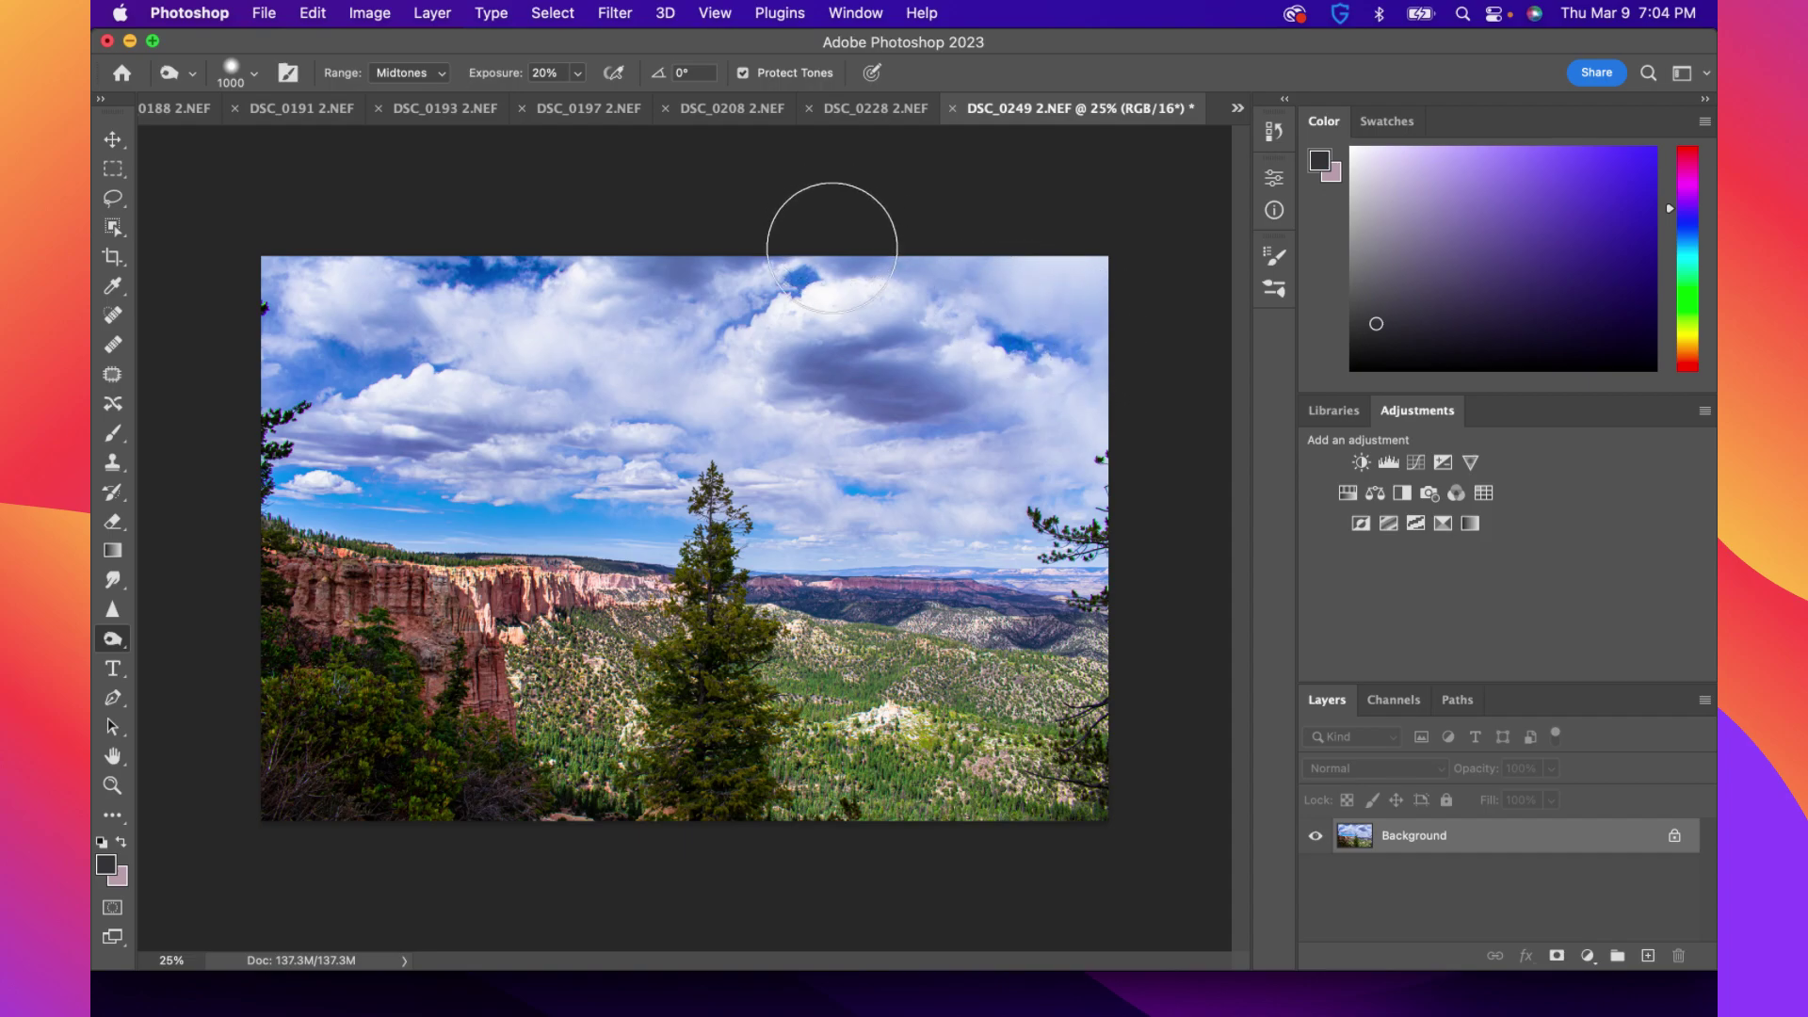
key(super+z)
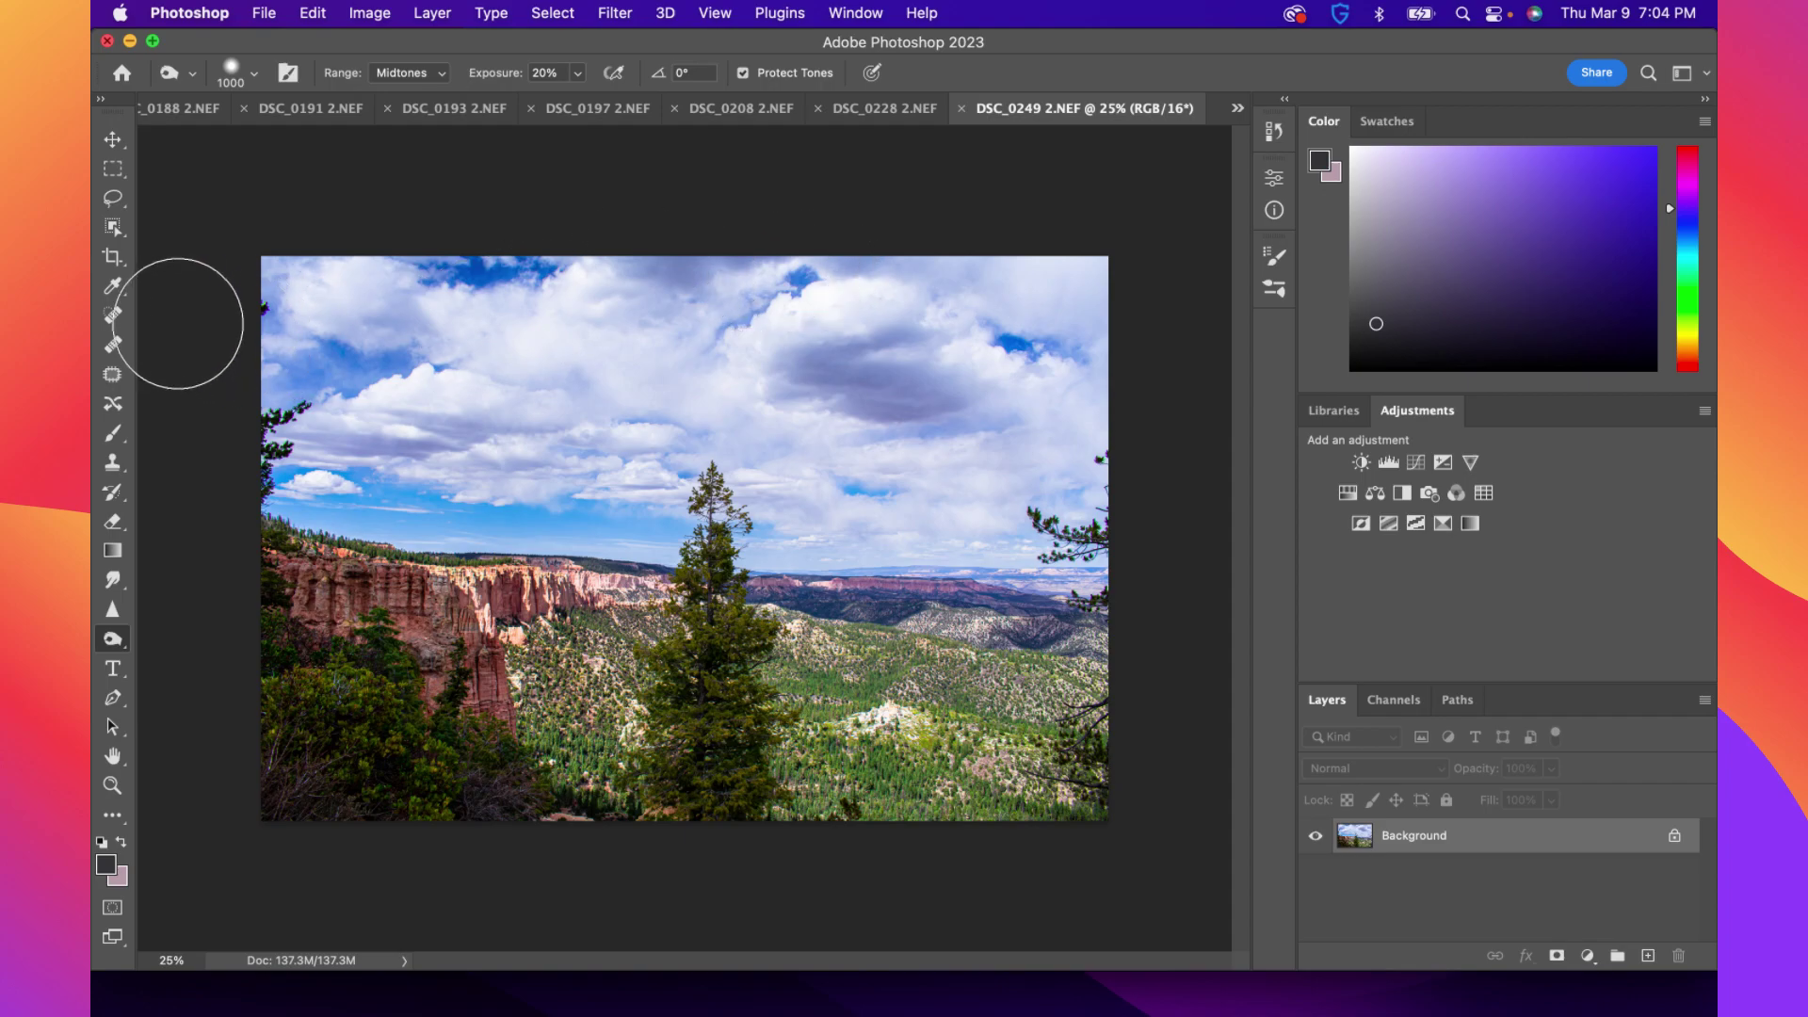
Remove the branch fragments along the left and right edges of the sky with the Spot Healing Brush
click(113, 314)
click(267, 316)
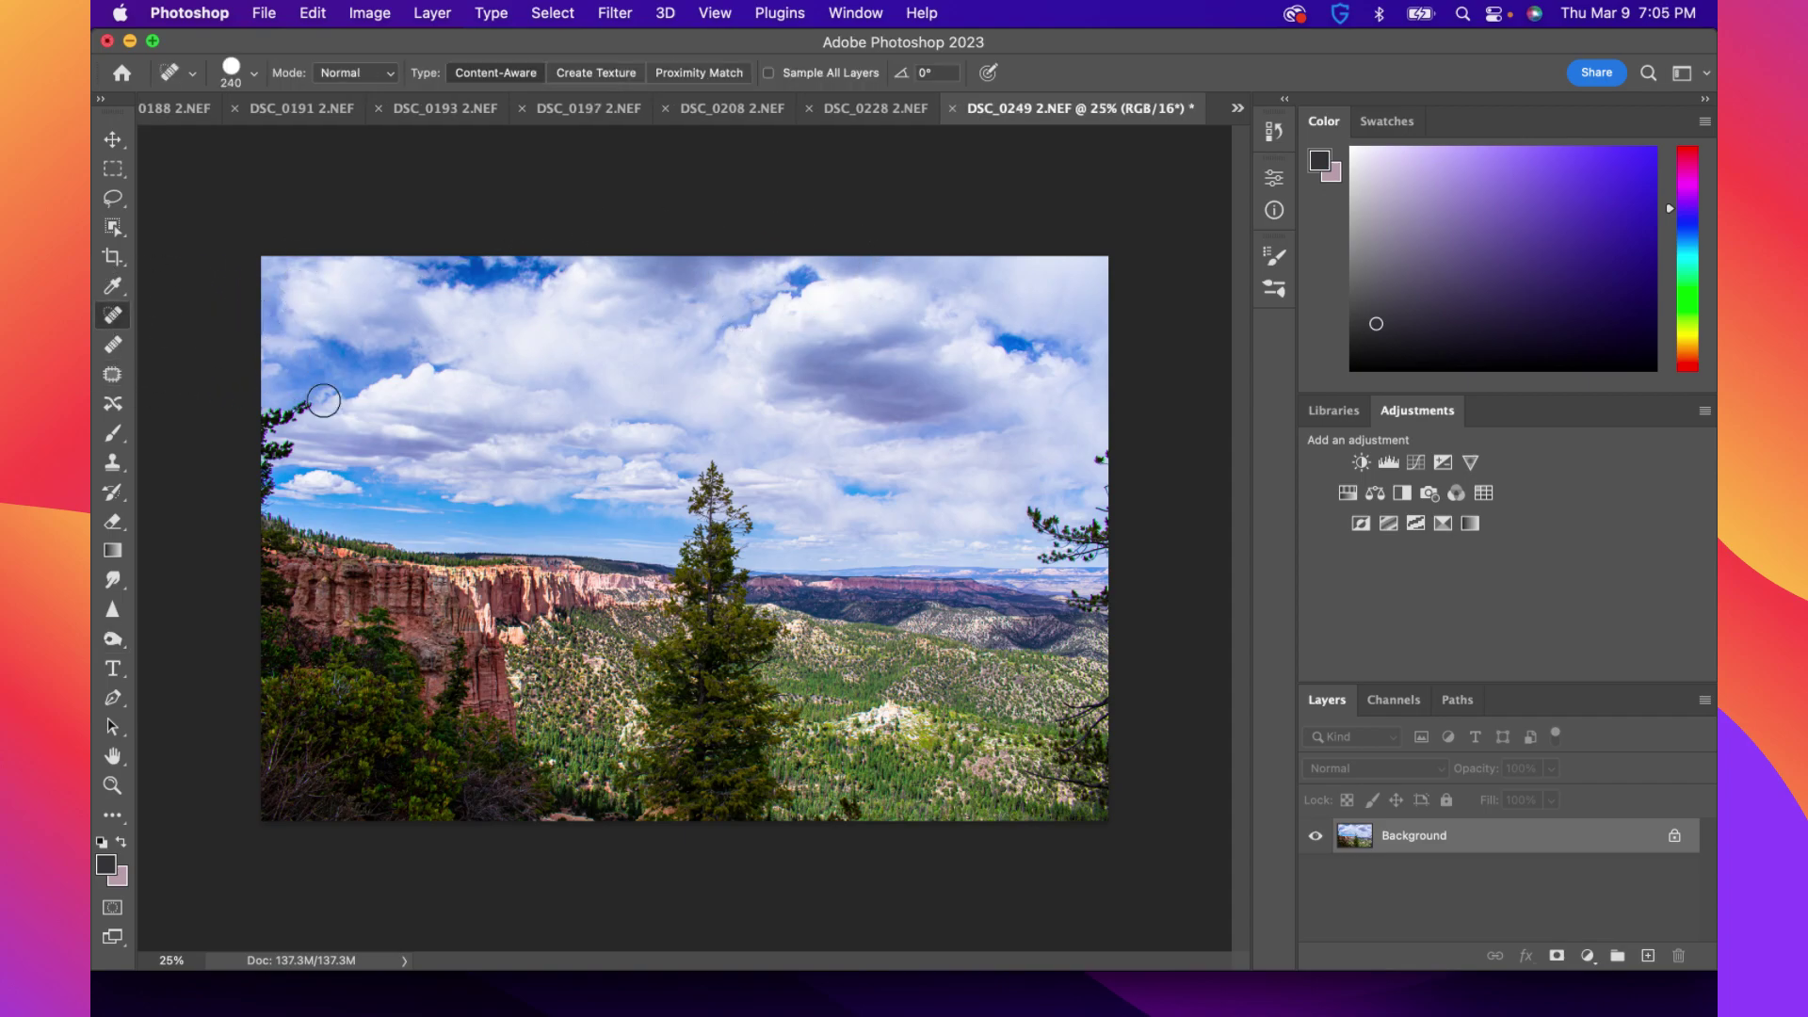
drag(308, 404, 276, 431)
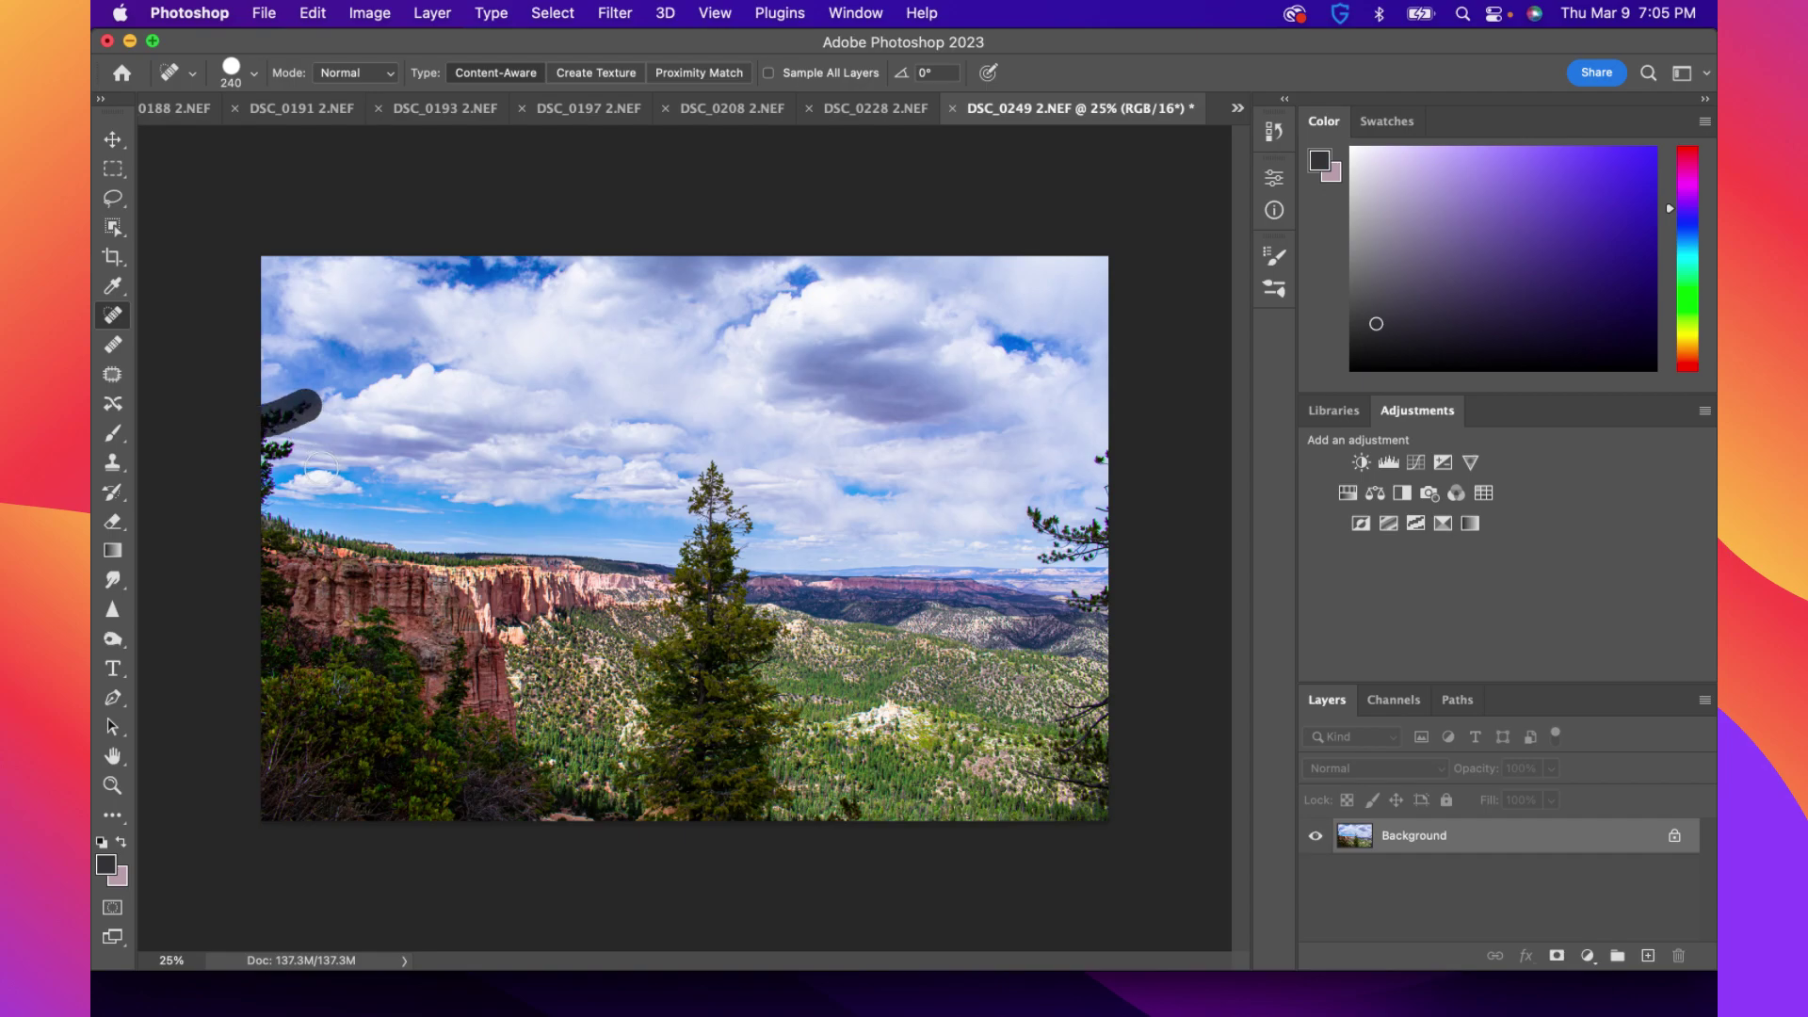
mouse_move(271, 448)
mouse_down()
mouse_move(293, 465)
mouse_move(263, 448)
mouse_move(277, 457)
mouse_up()
click(271, 471)
click(270, 484)
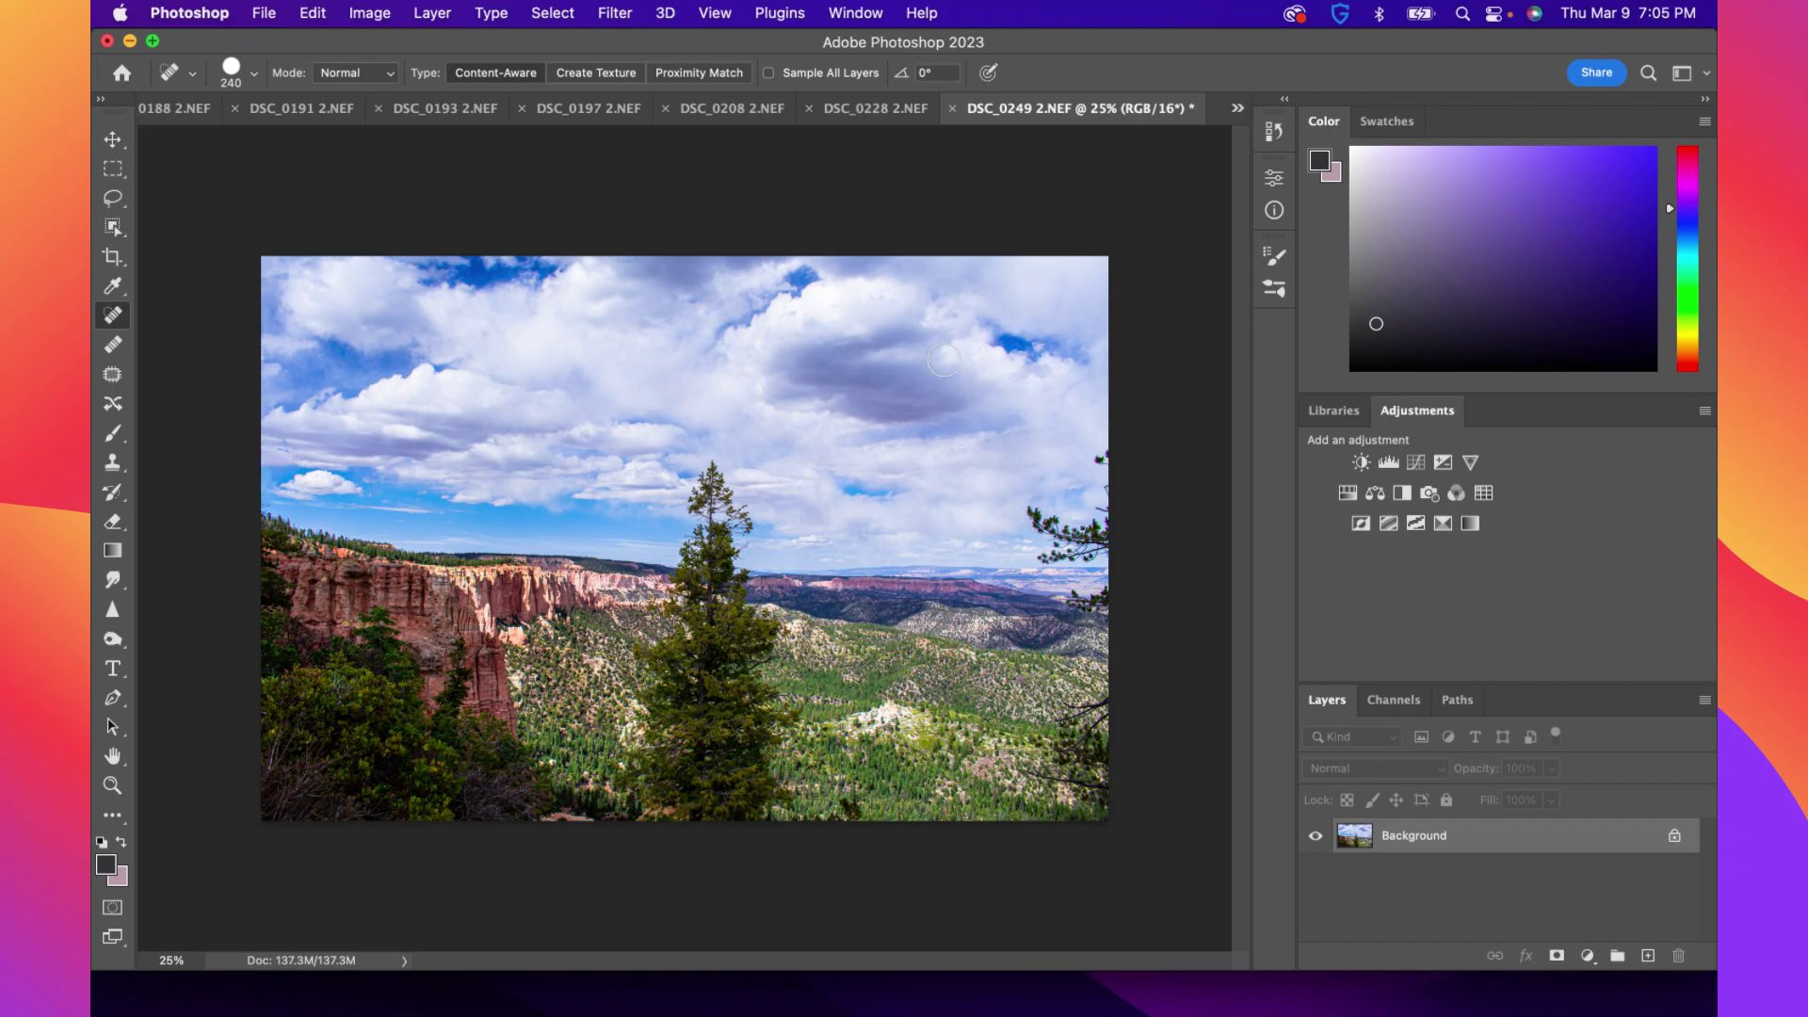
click(1107, 501)
Try to replace the upper pine branch at the photo's right edge with clear sky using the Patch tool, and deselect
scroll(1135, 555, up, 1)
scroll(1130, 557, up, 2)
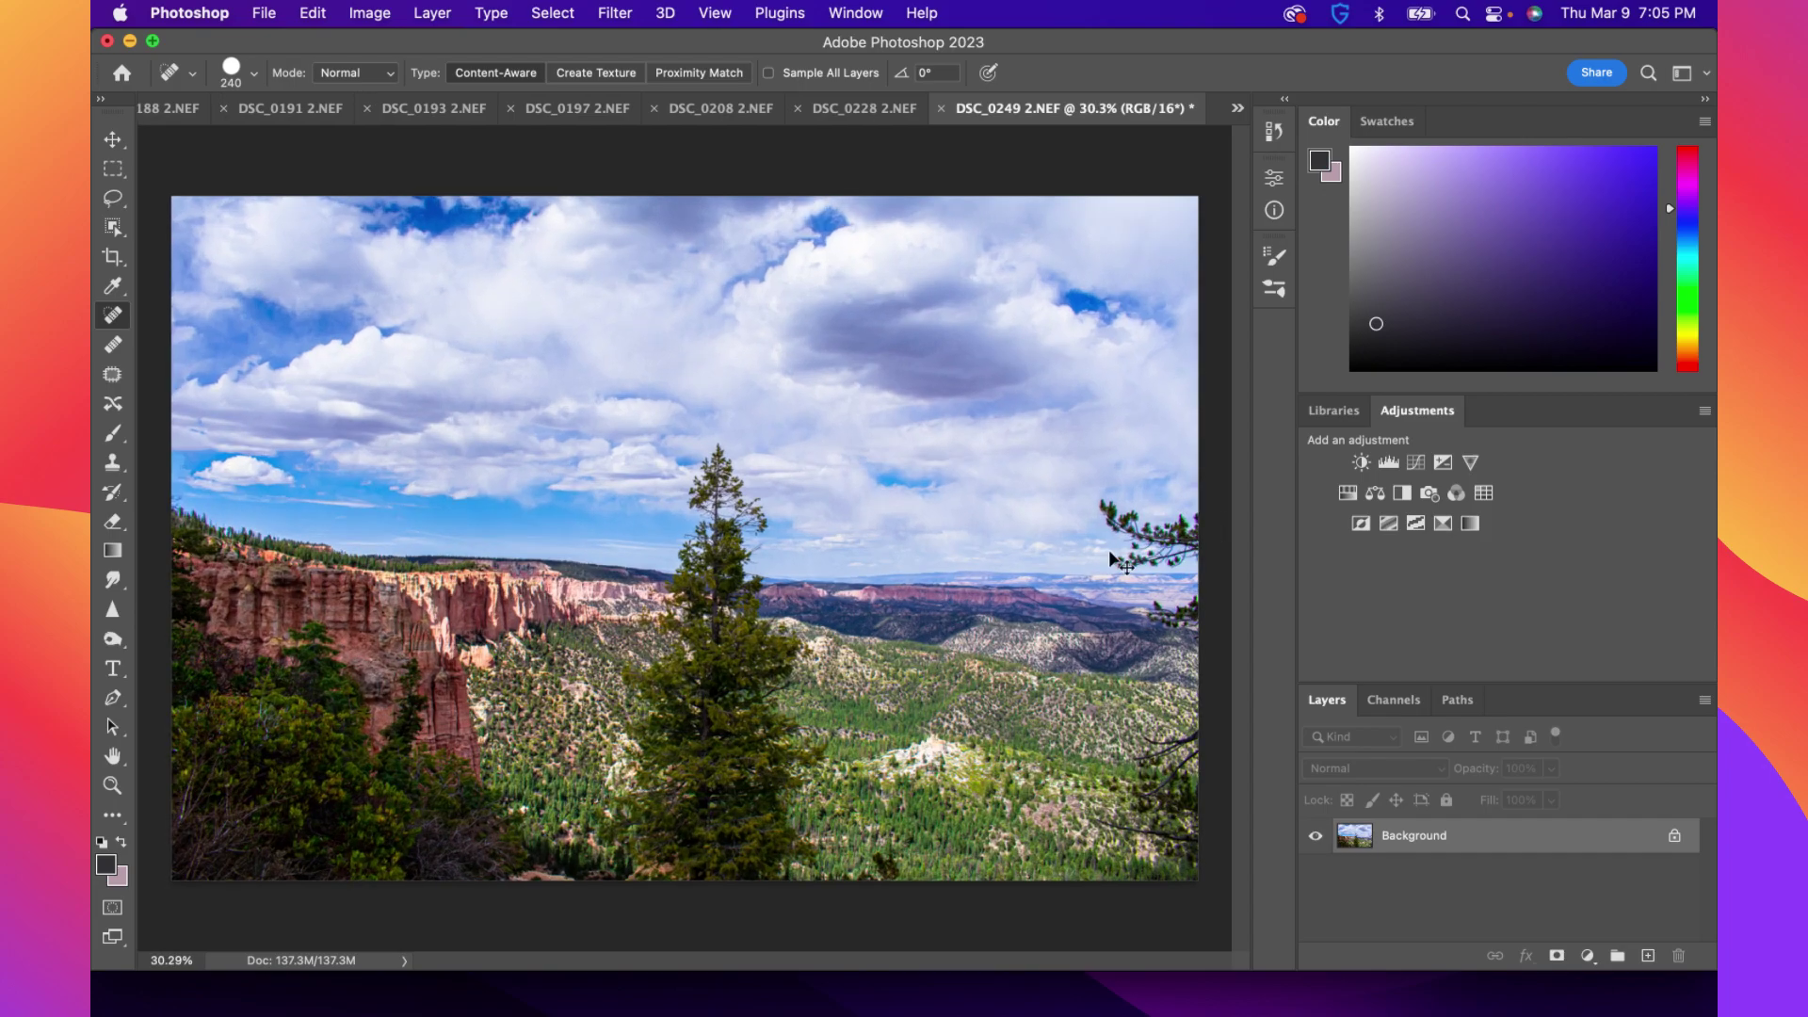
scroll(1110, 550, up, 2)
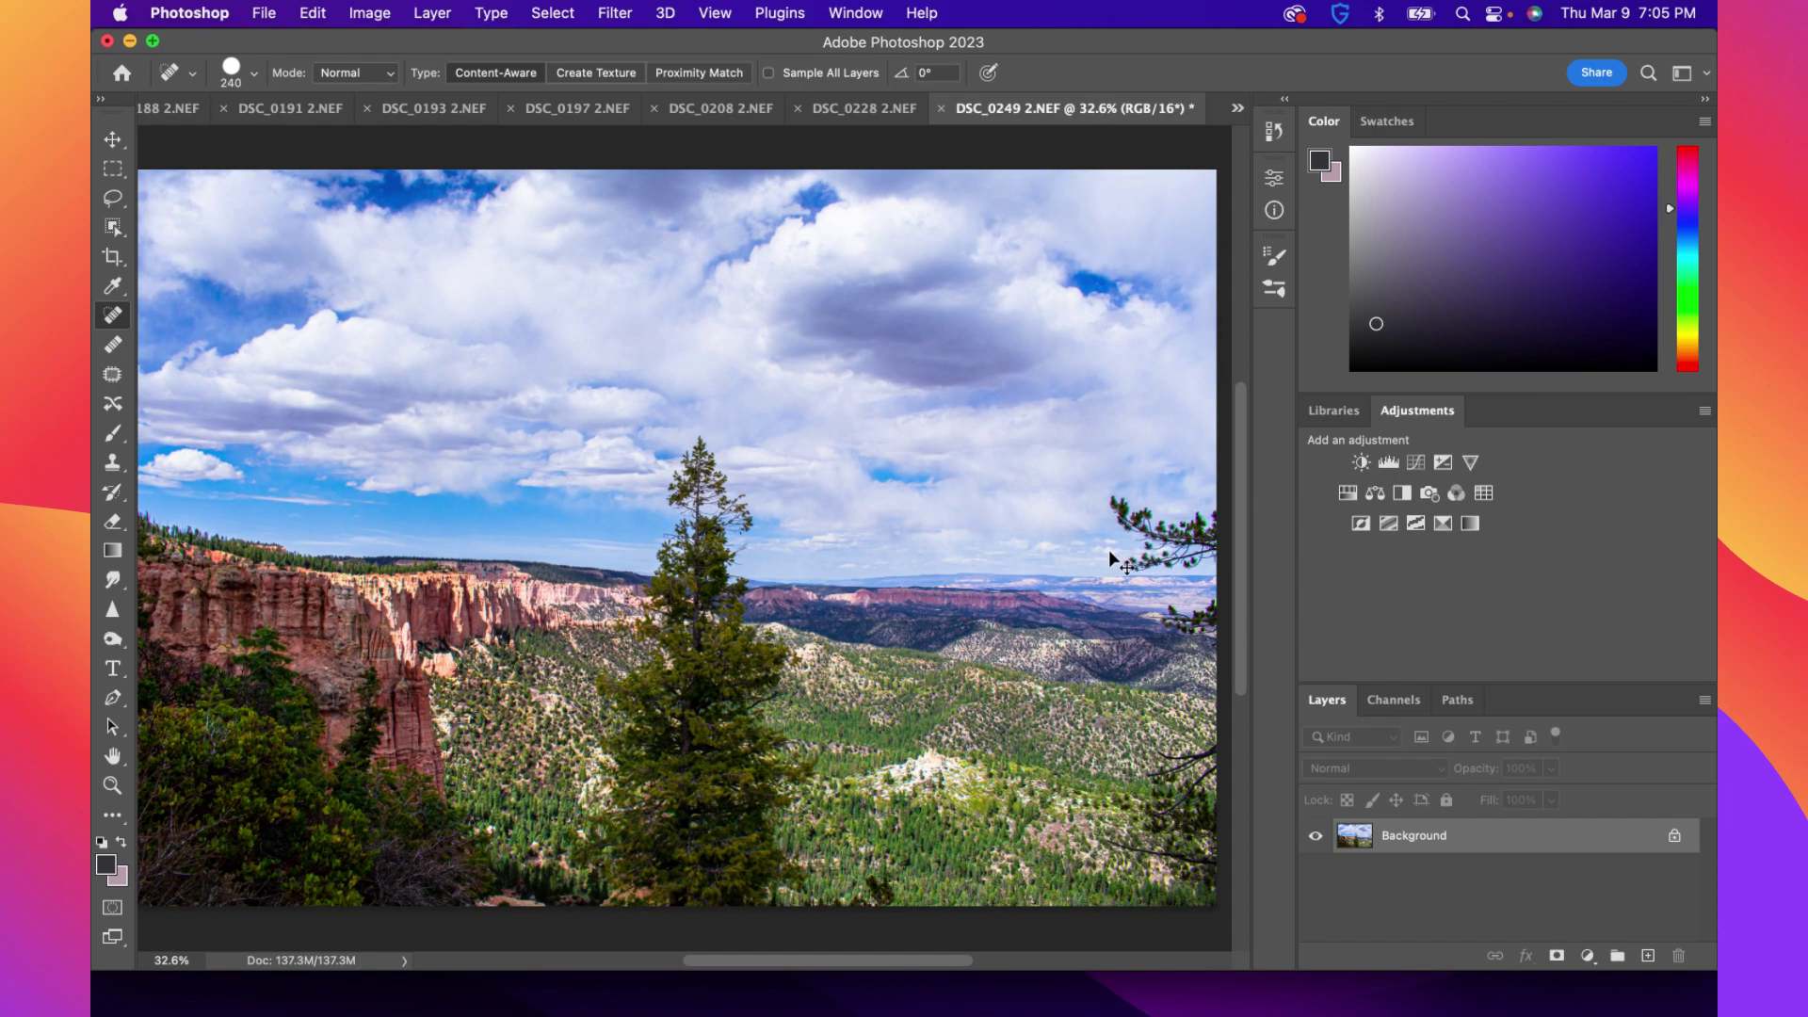
scroll(1110, 550, up, 4)
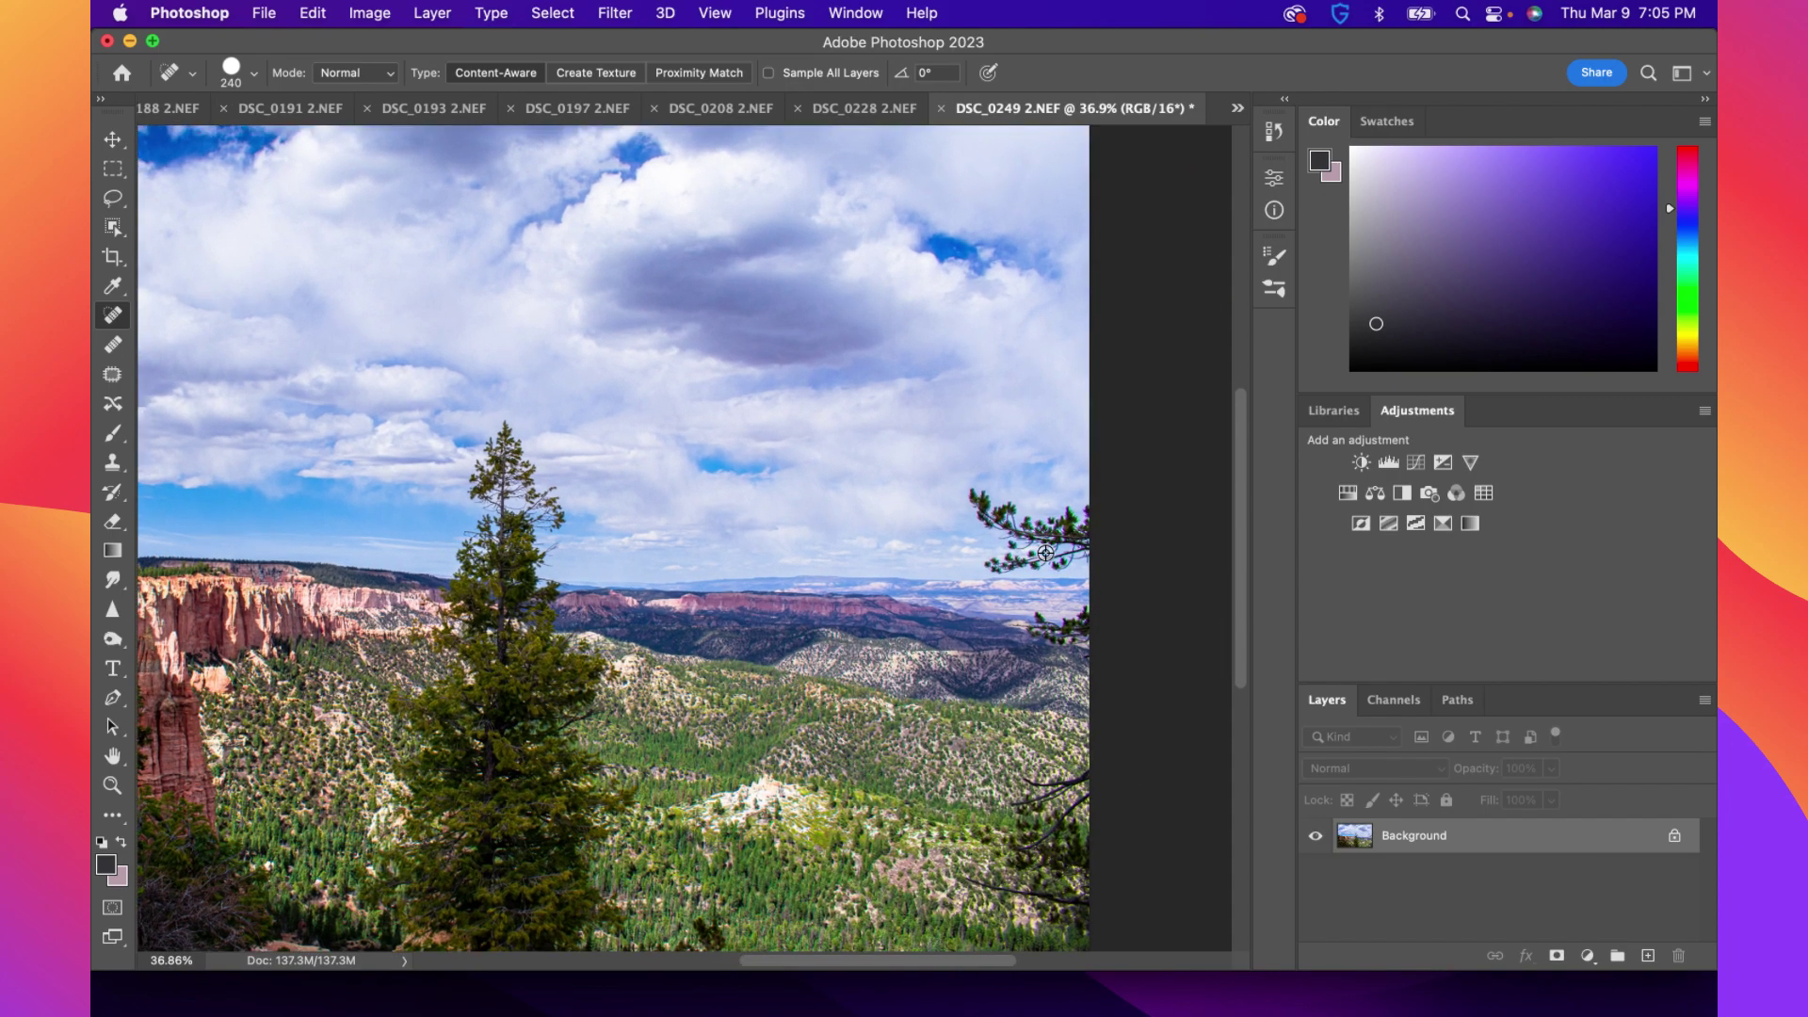
scroll(1045, 553, up, 4)
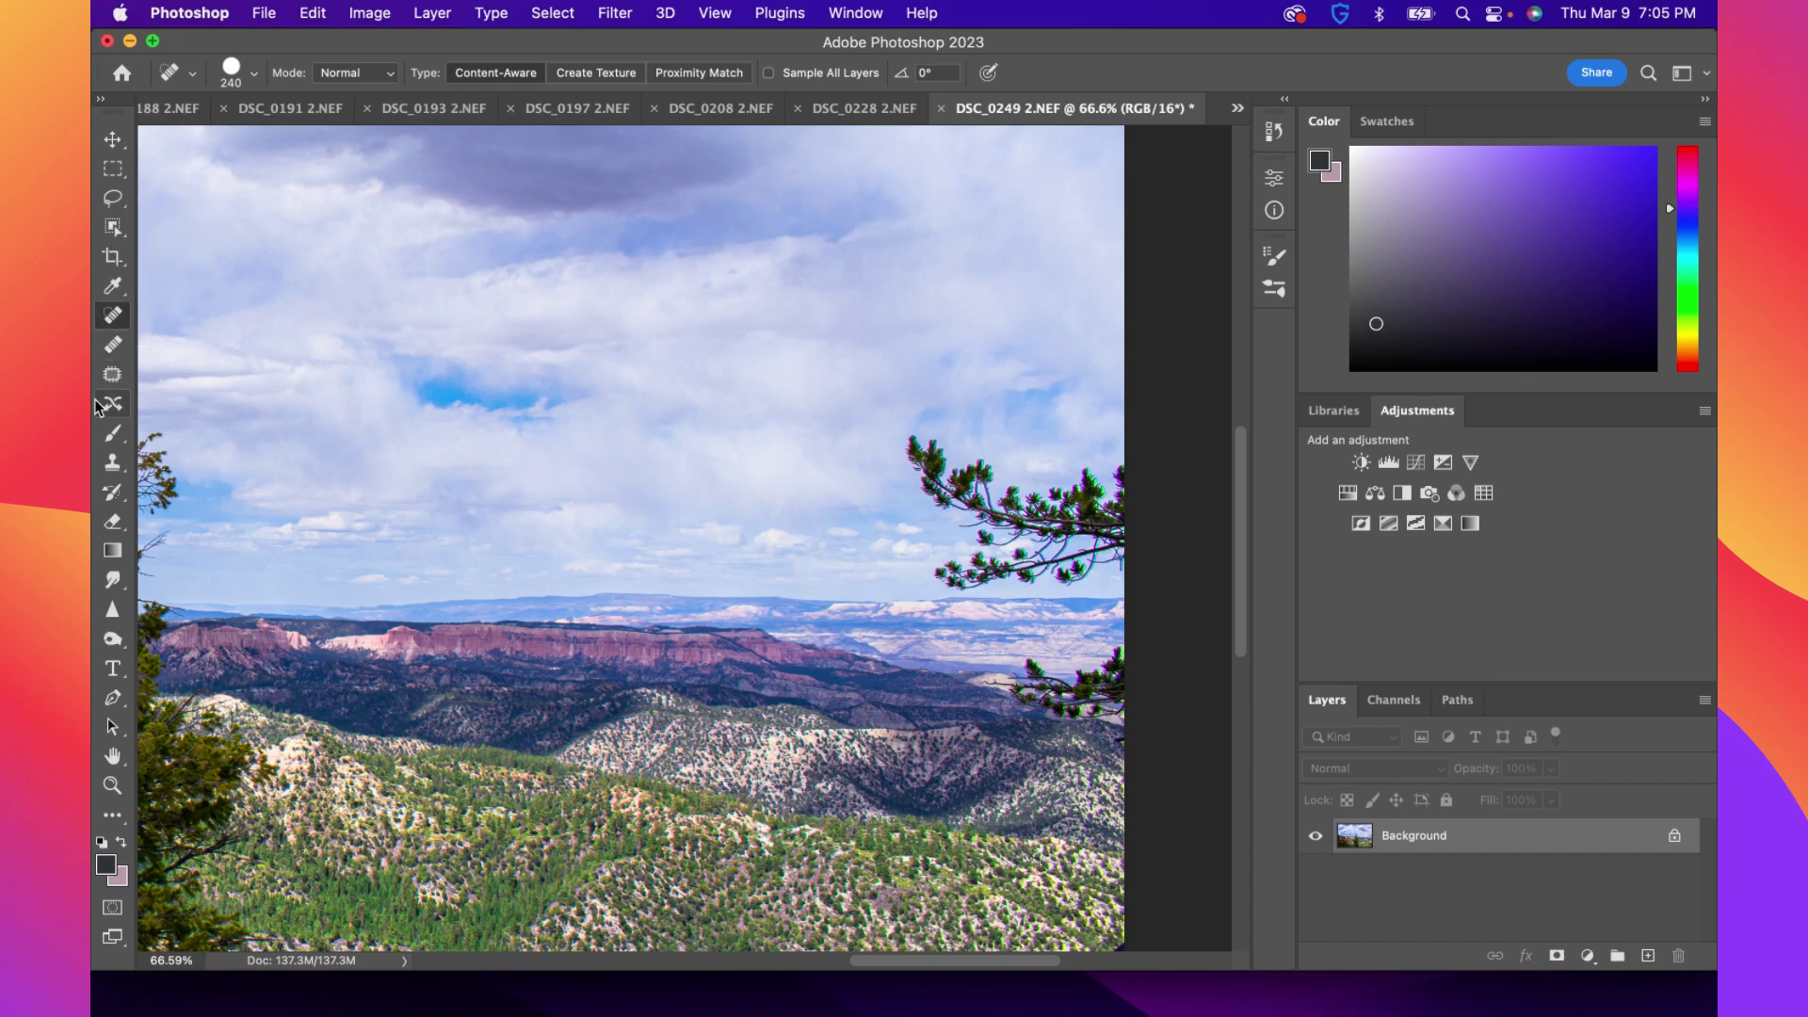
click(113, 375)
mouse_move(1112, 448)
mouse_down()
mouse_move(951, 401)
mouse_move(905, 522)
mouse_move(946, 597)
mouse_move(1055, 597)
mouse_move(1143, 565)
mouse_move(1013, 307)
mouse_up()
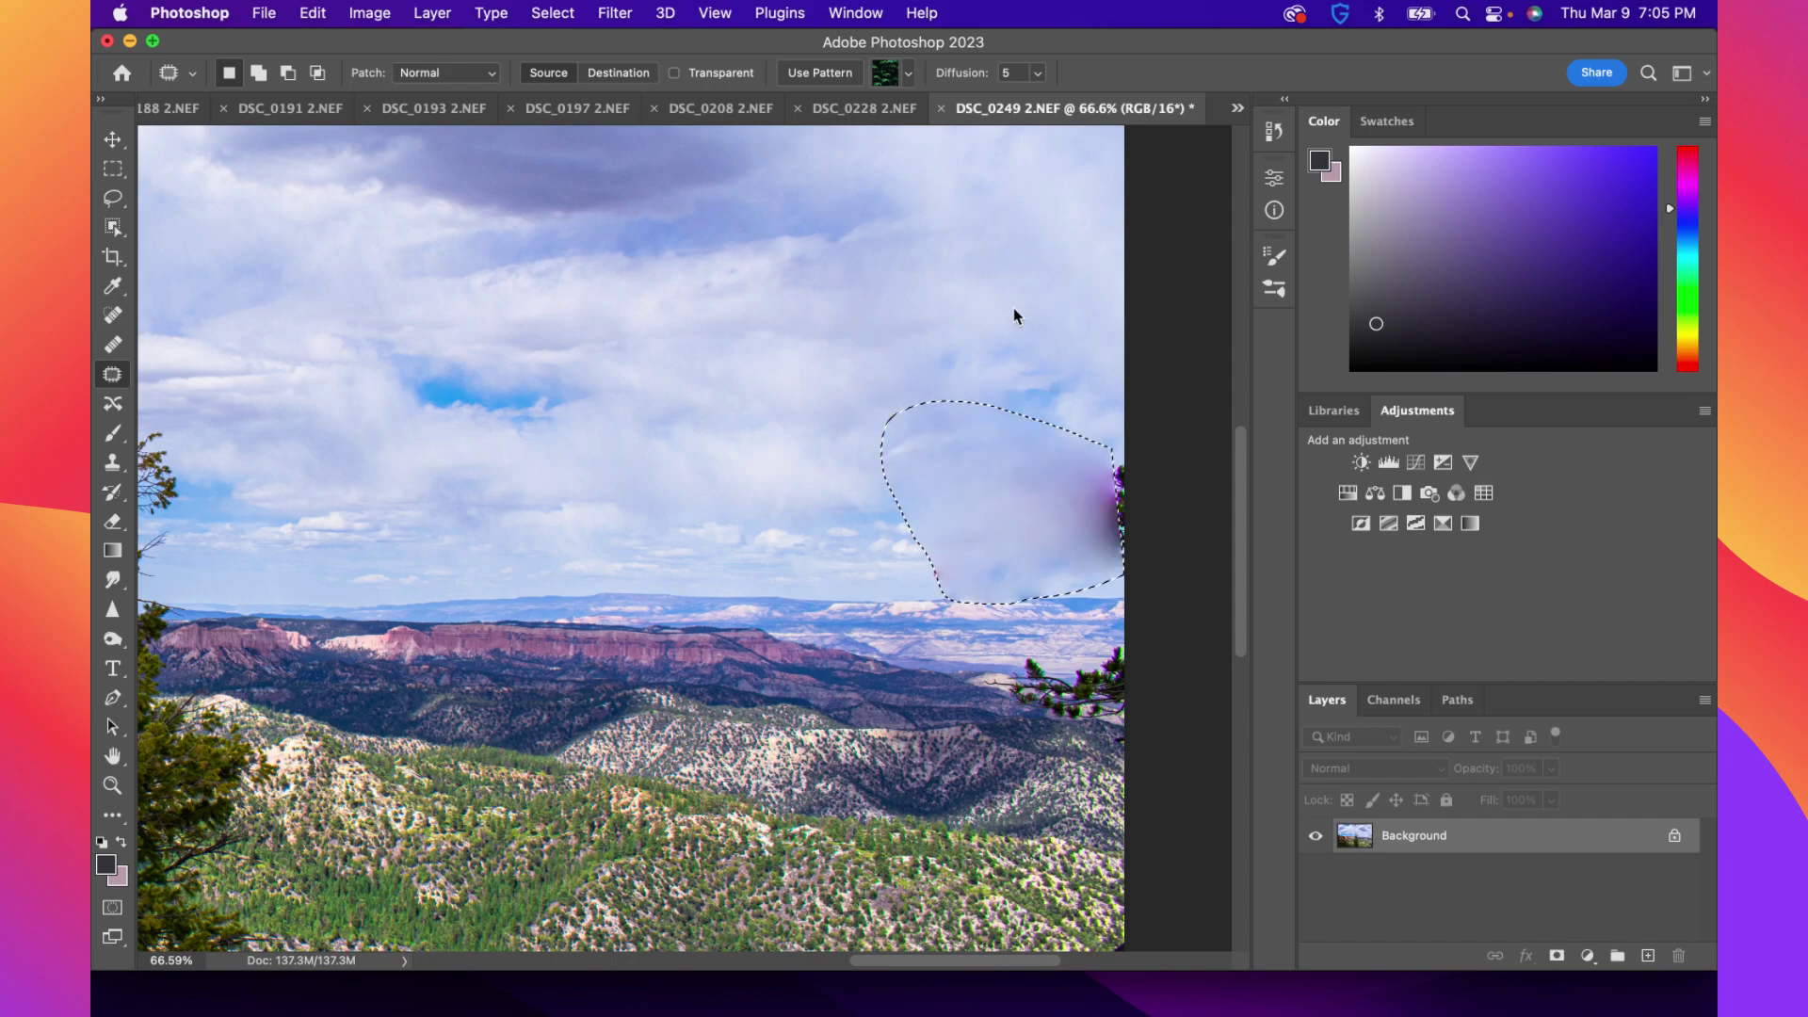
drag(1034, 484, 983, 266)
key(super+d)
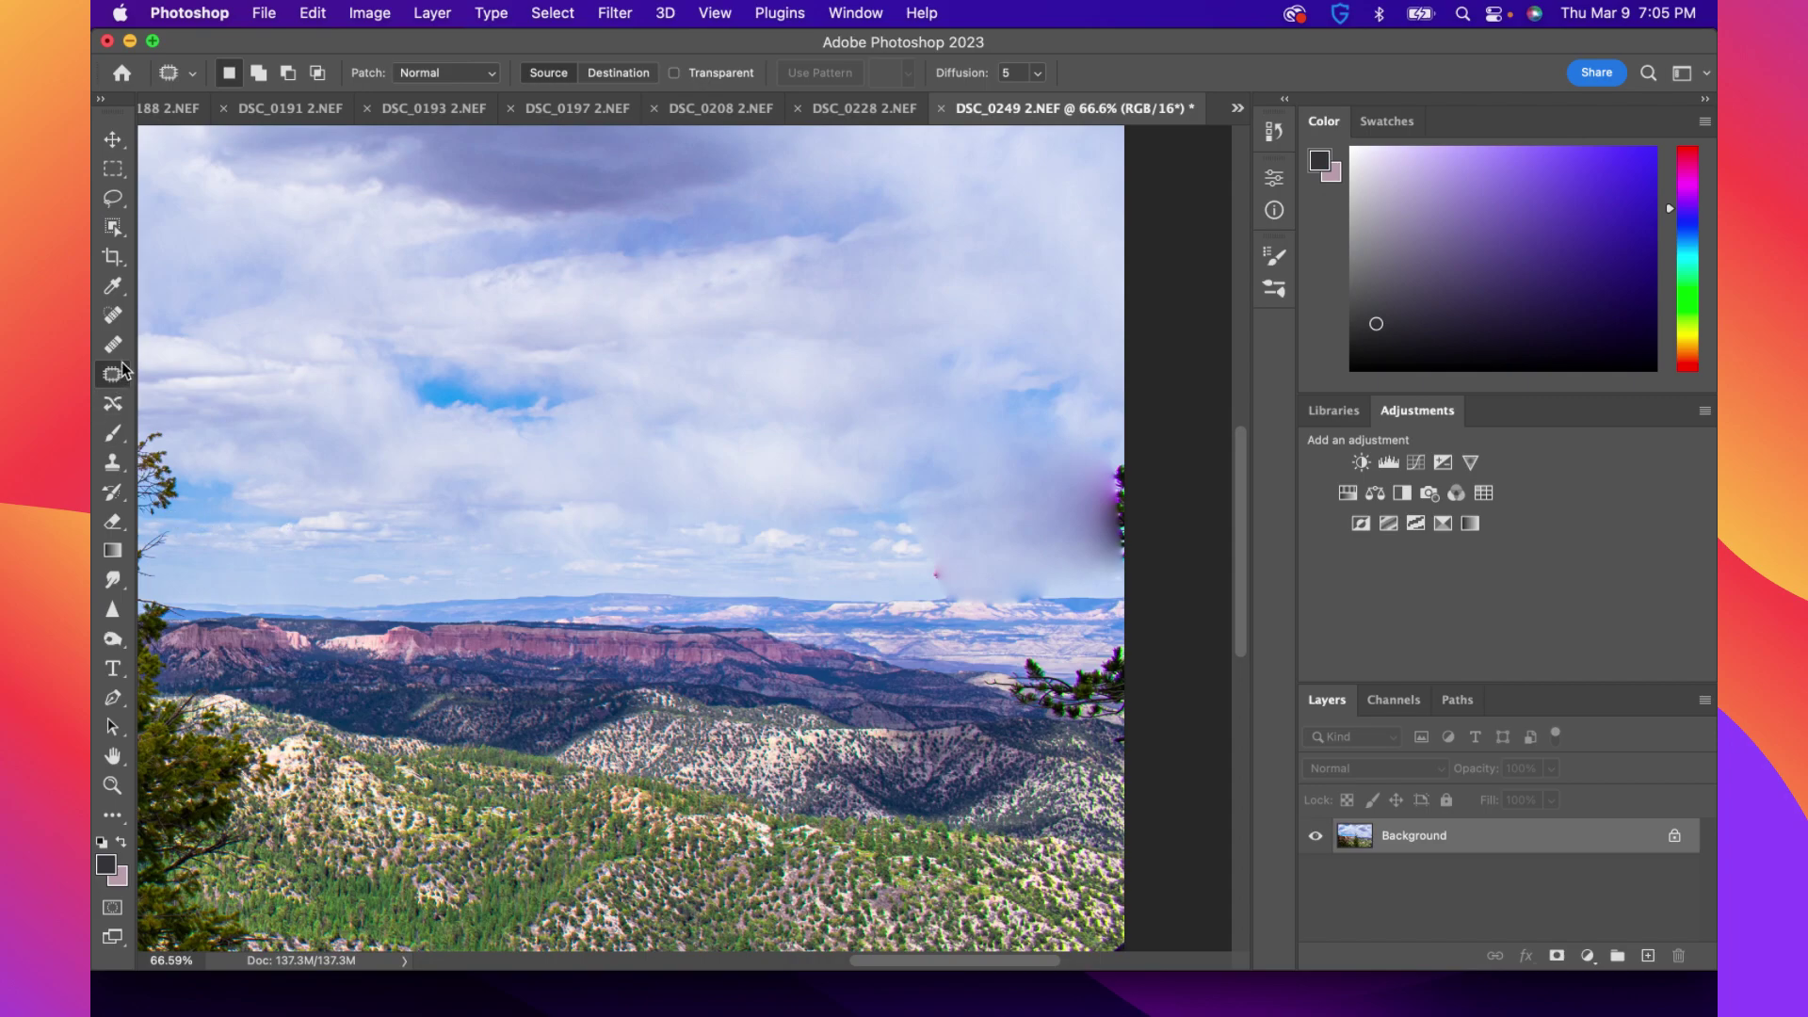
Try spot-healing the dark smudge at the photo's right edge, and undo the healing and patching back to the branch selection
click(114, 315)
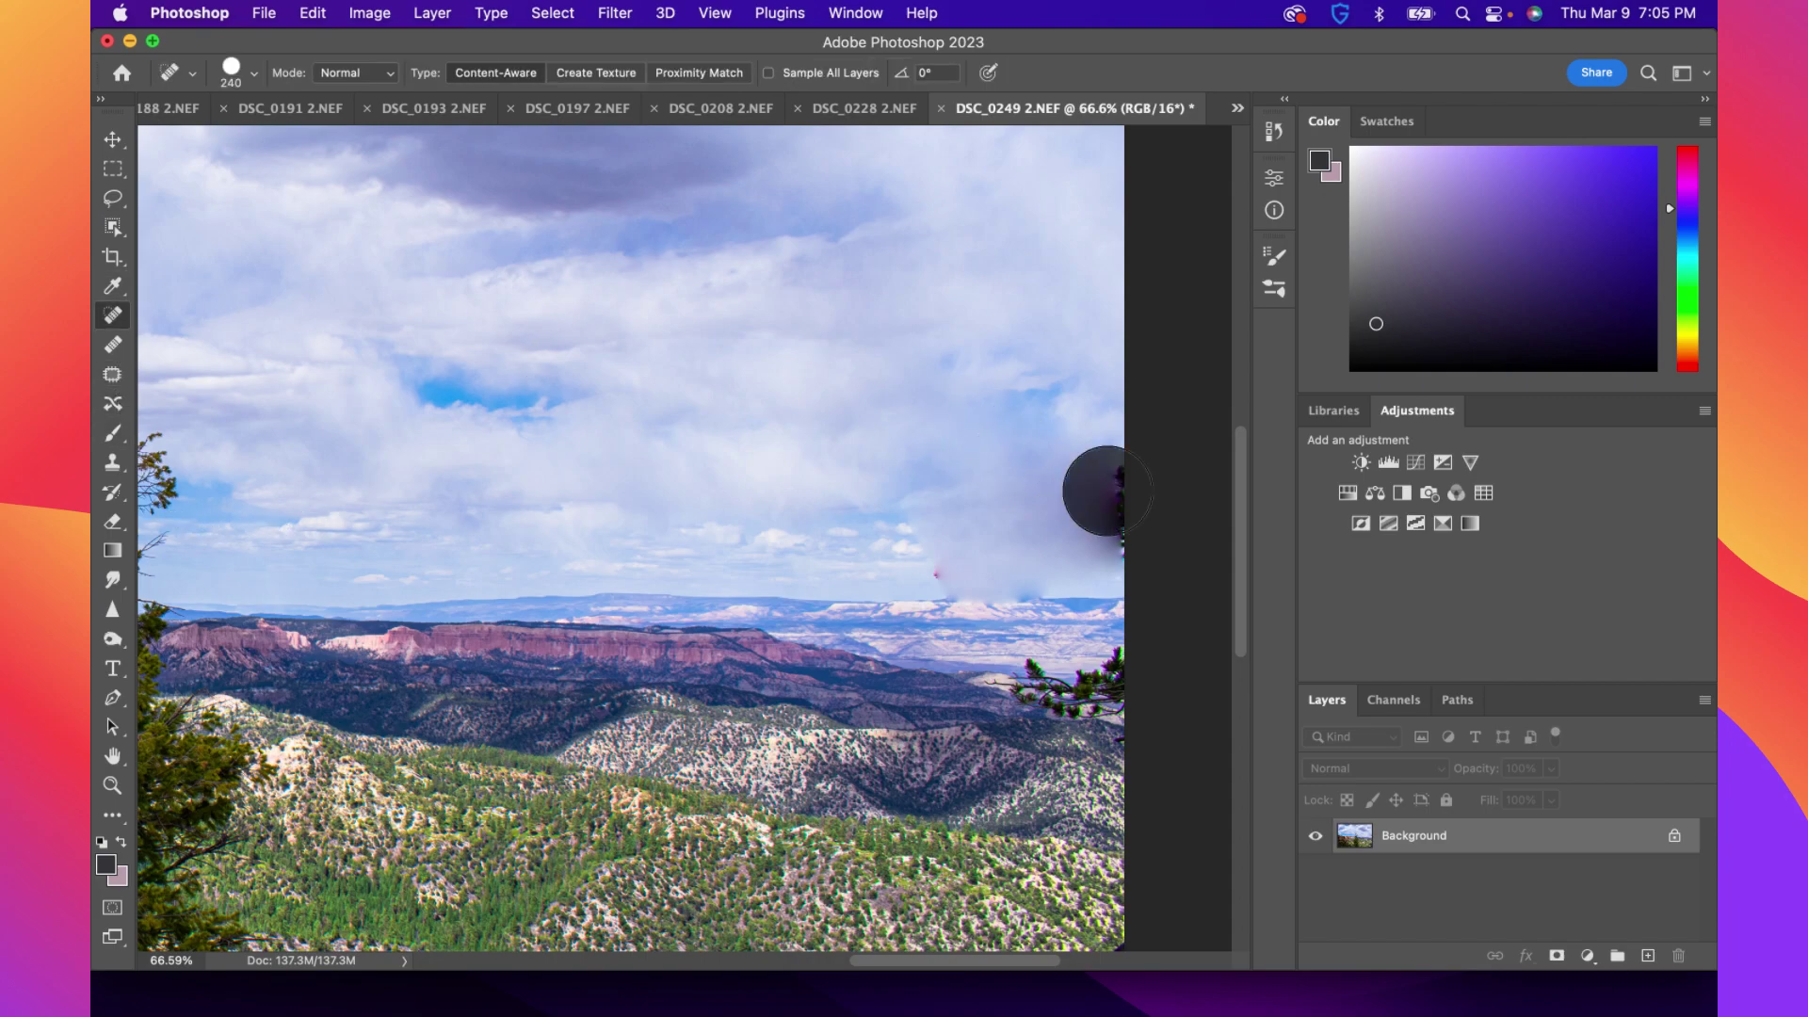
drag(1145, 516, 1158, 526)
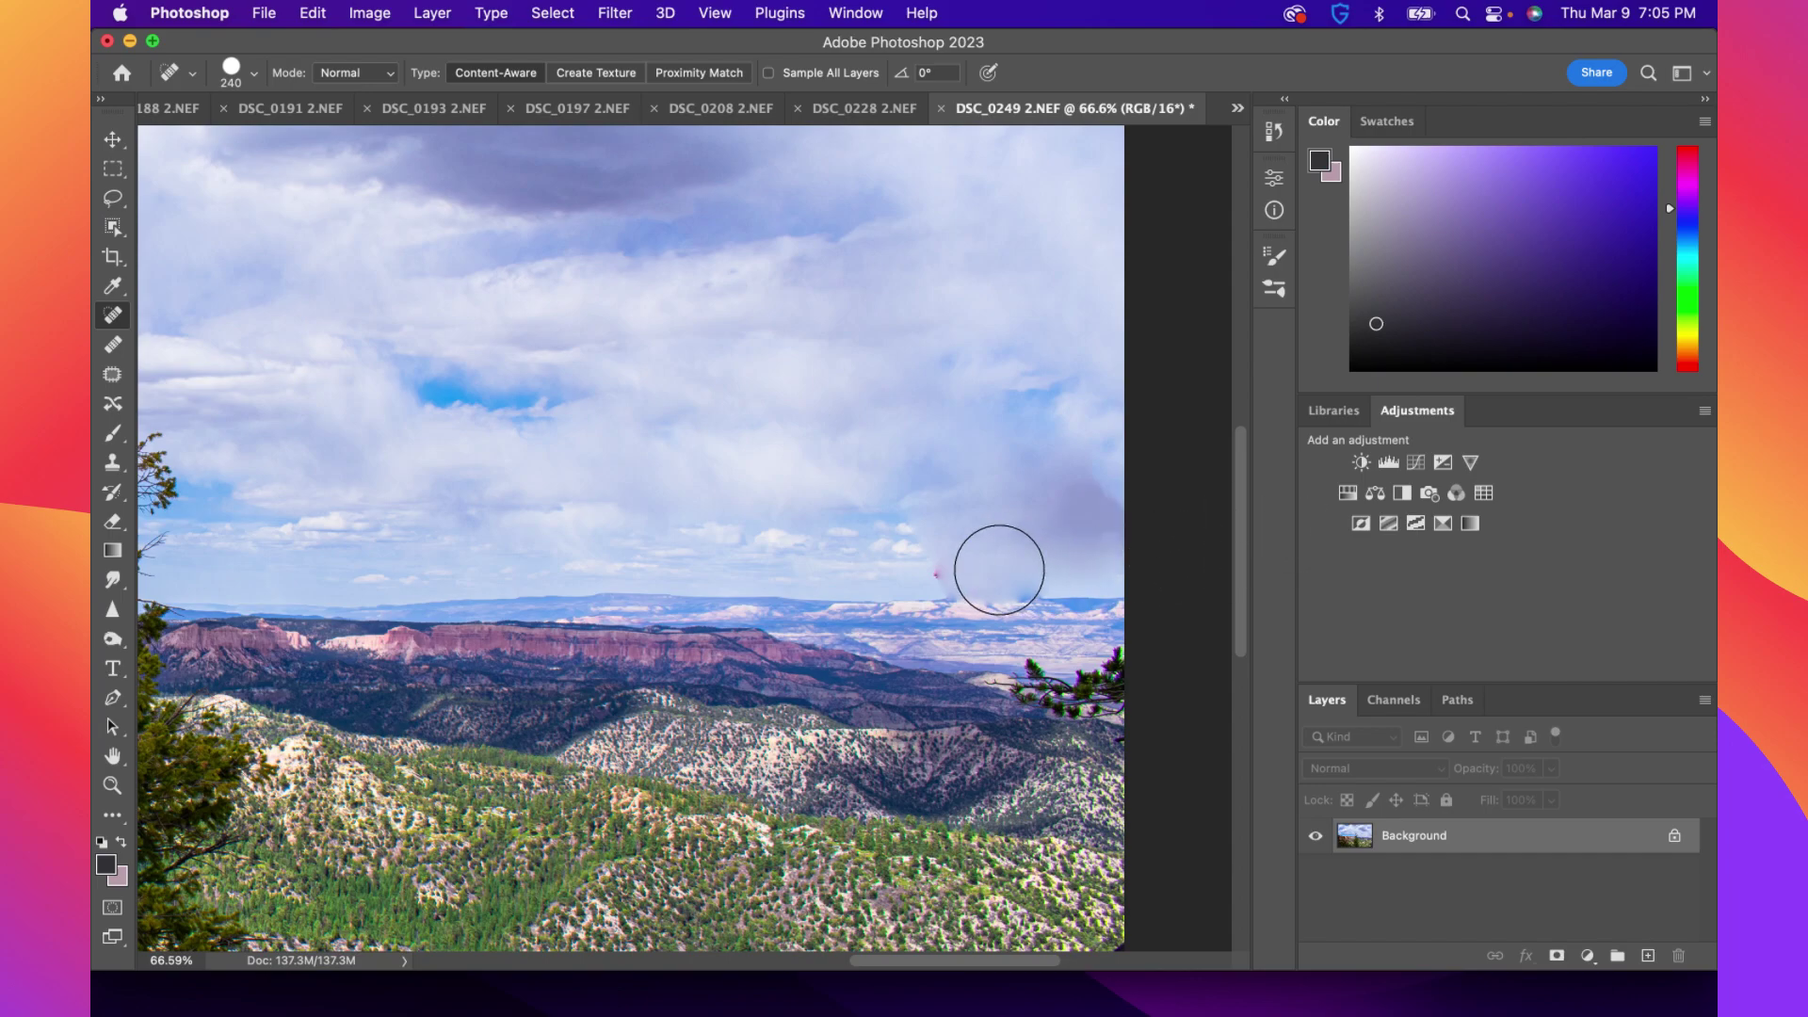
key(super+z)
key(super+z)
key(super+z)
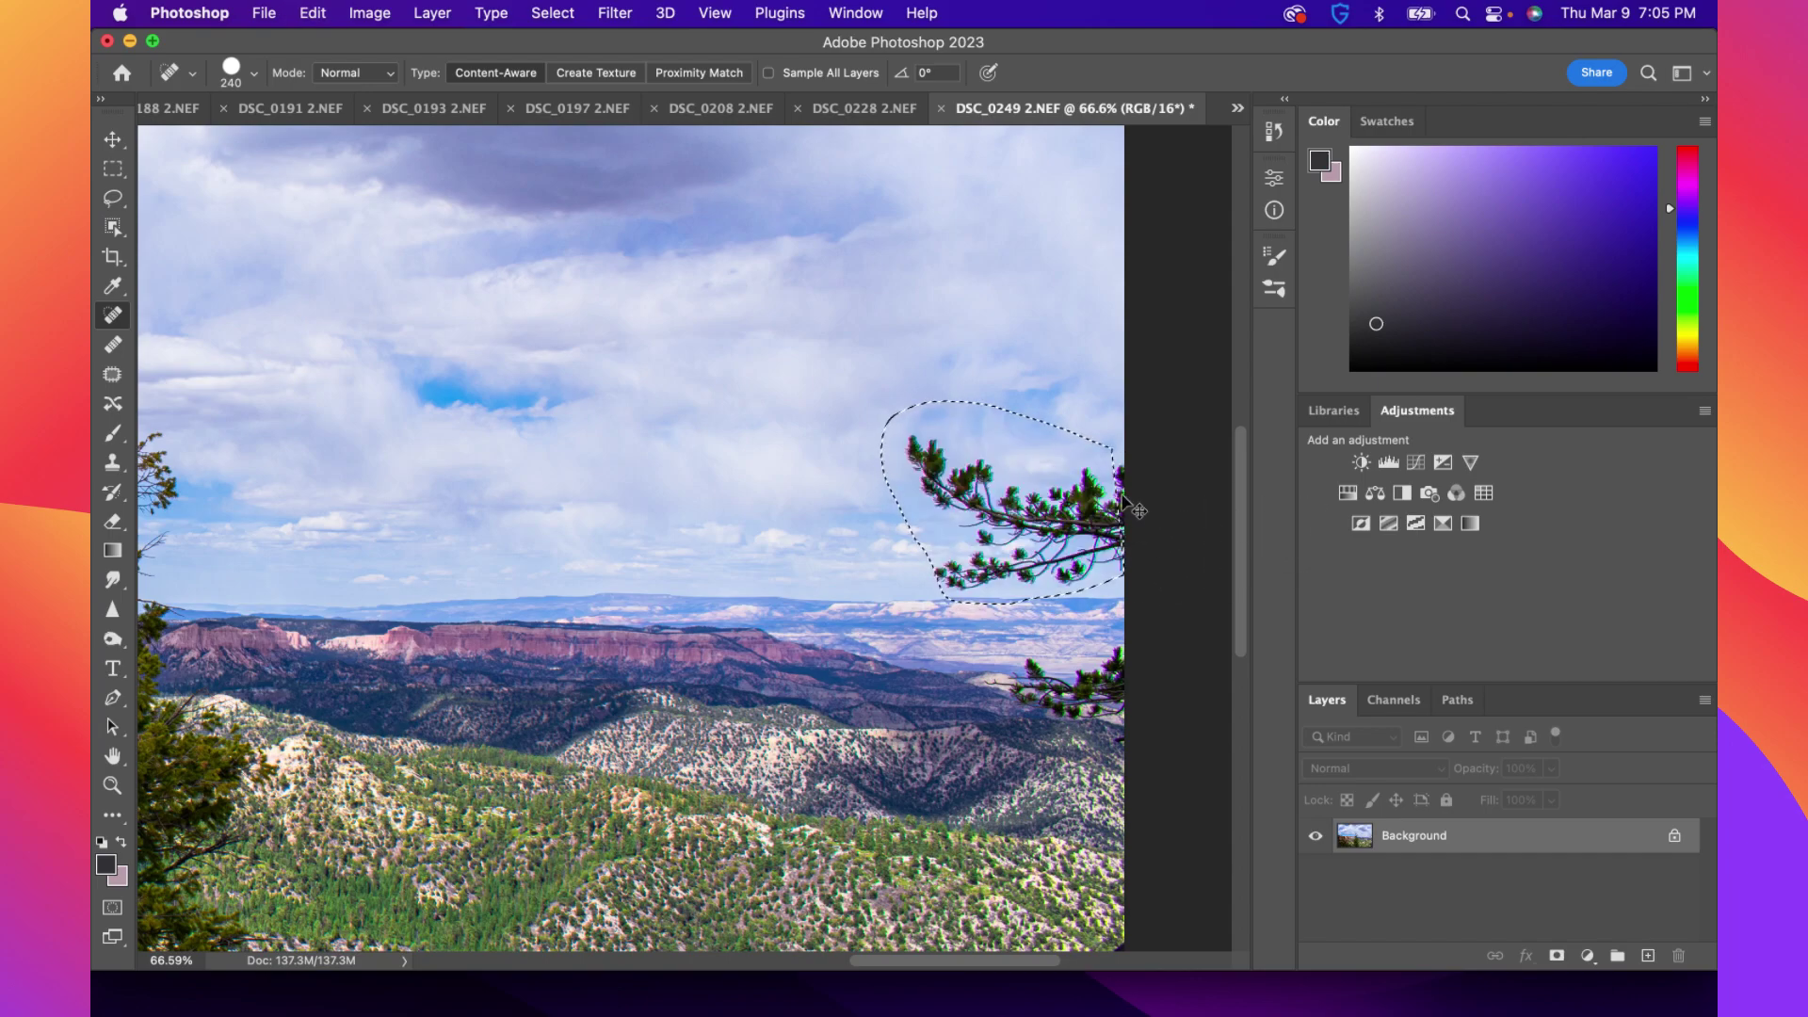
Try removing the selected pine branch with Spot Healing Brush strokes, and undo those strokes
drag(958, 449, 958, 449)
click(929, 456)
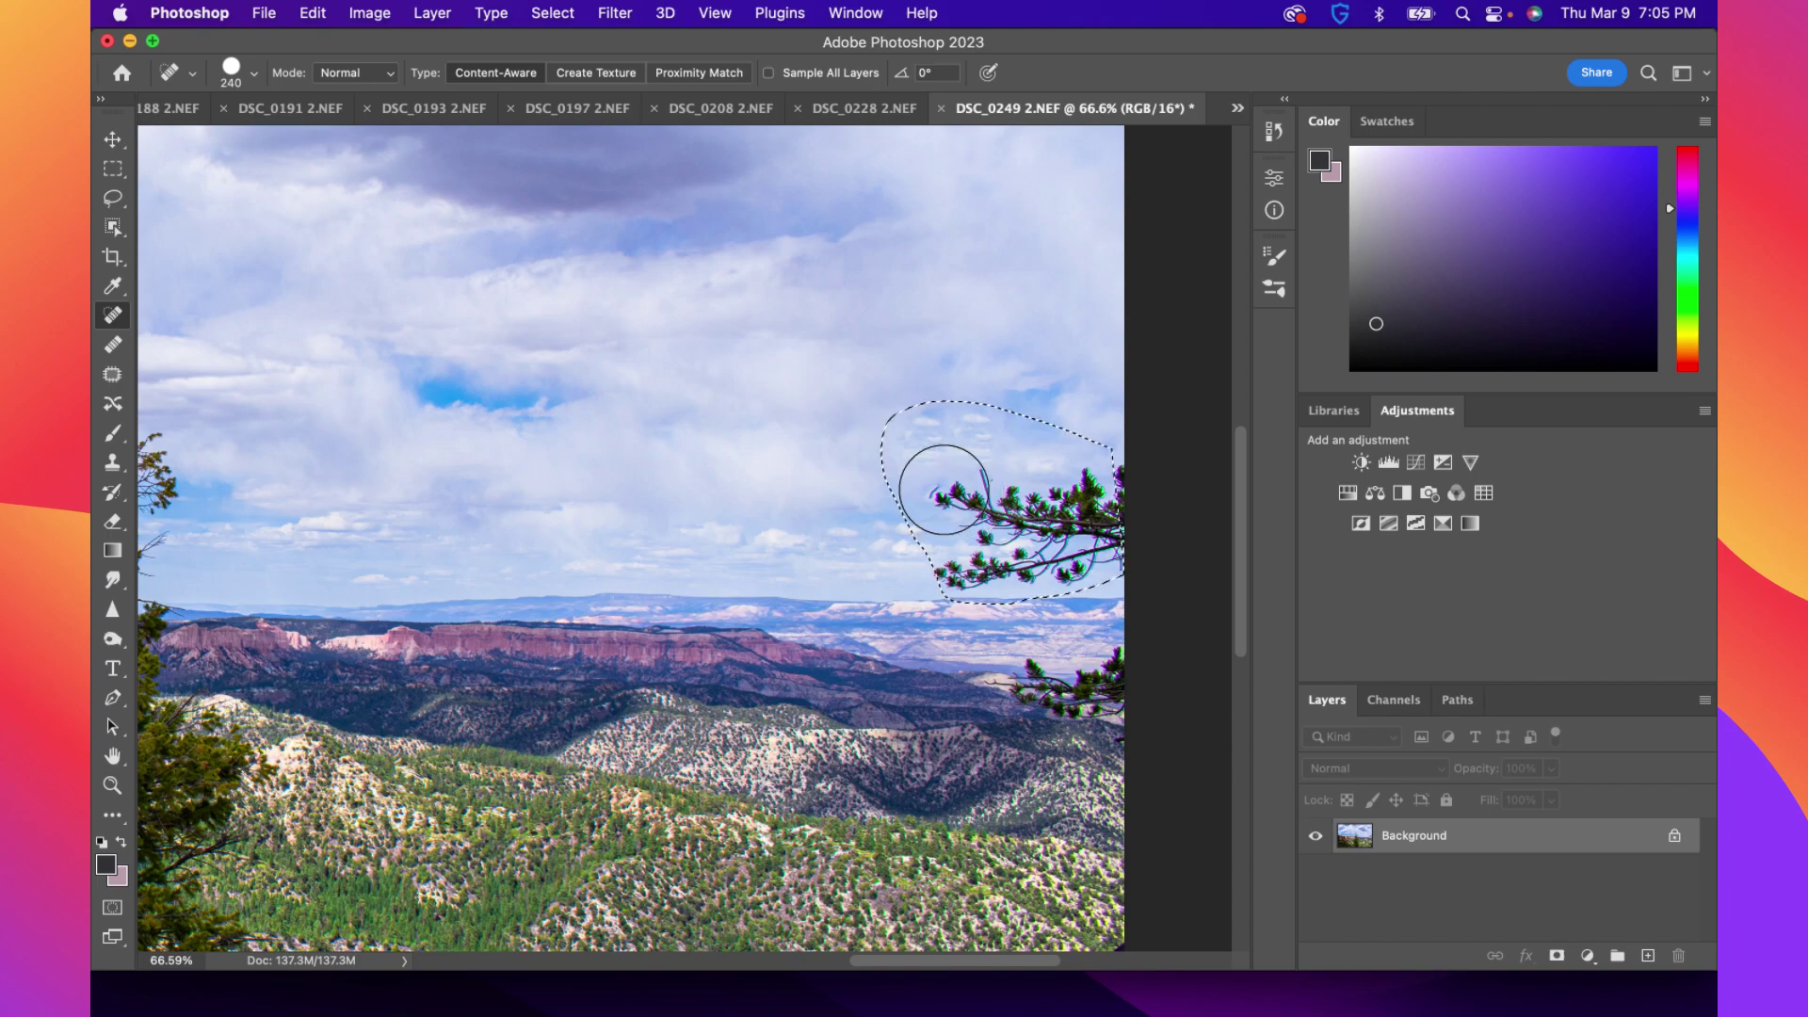
drag(937, 495, 1116, 497)
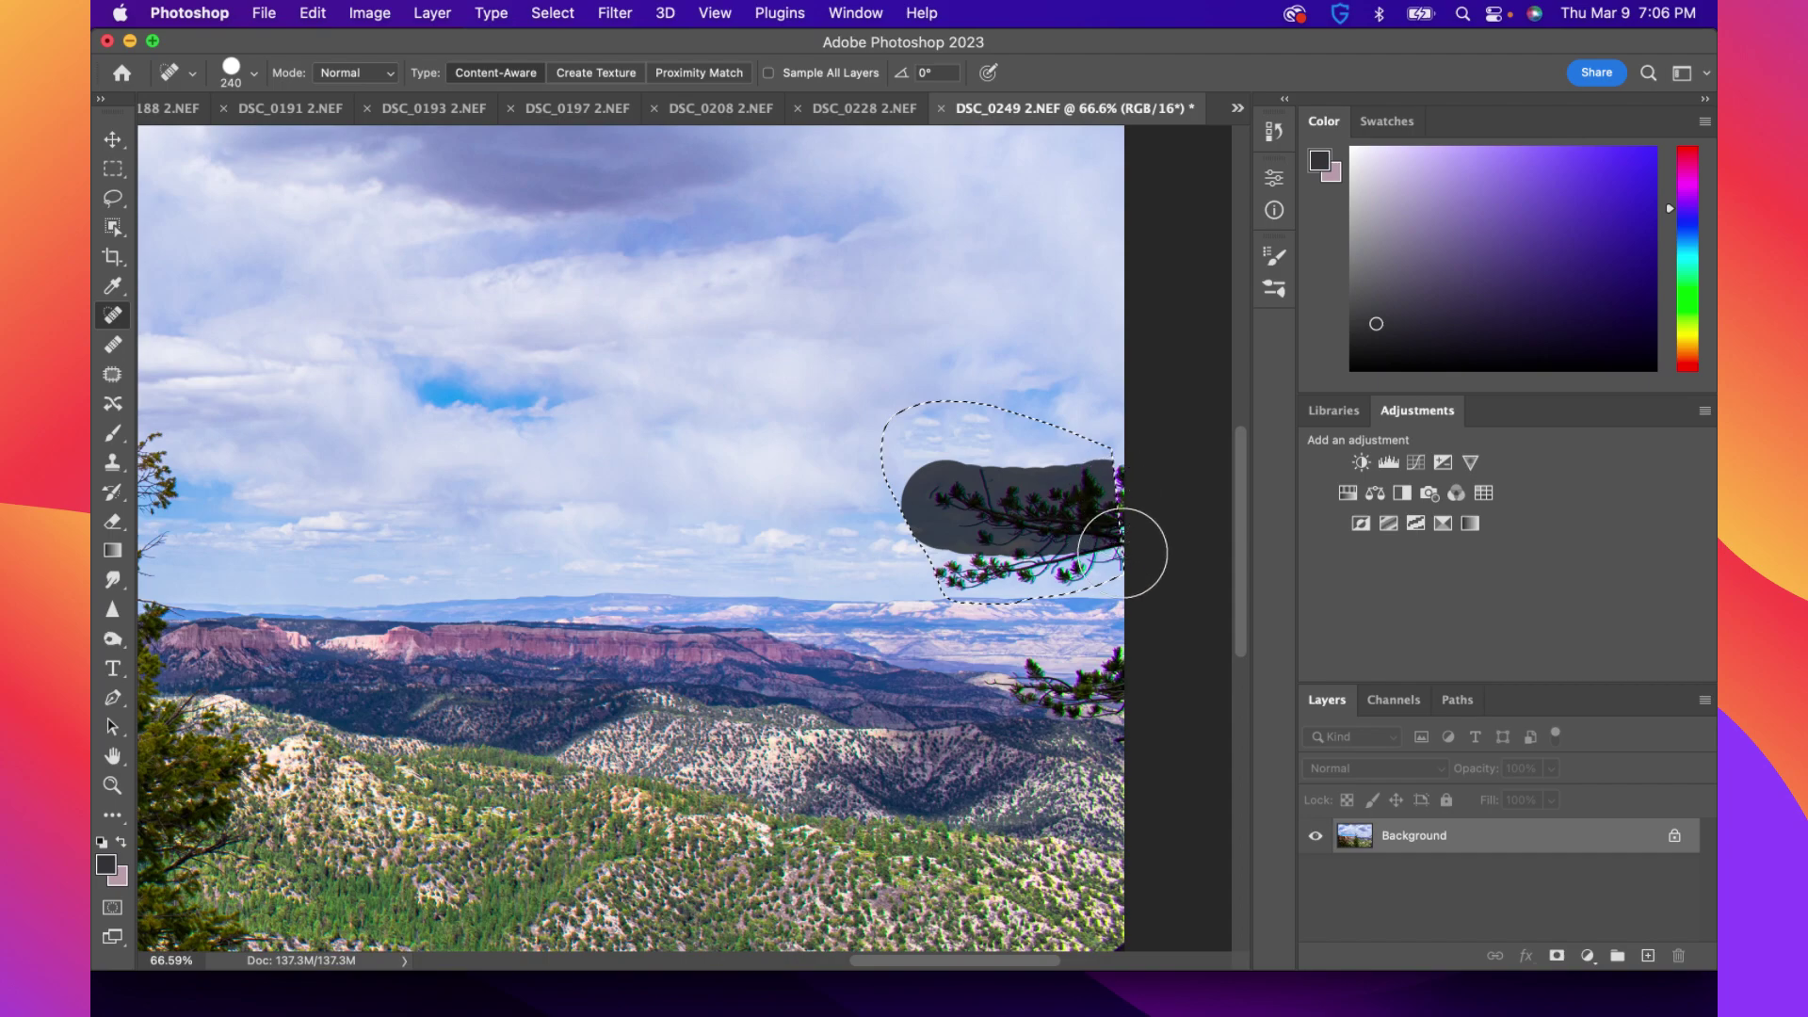
drag(1133, 569, 1082, 565)
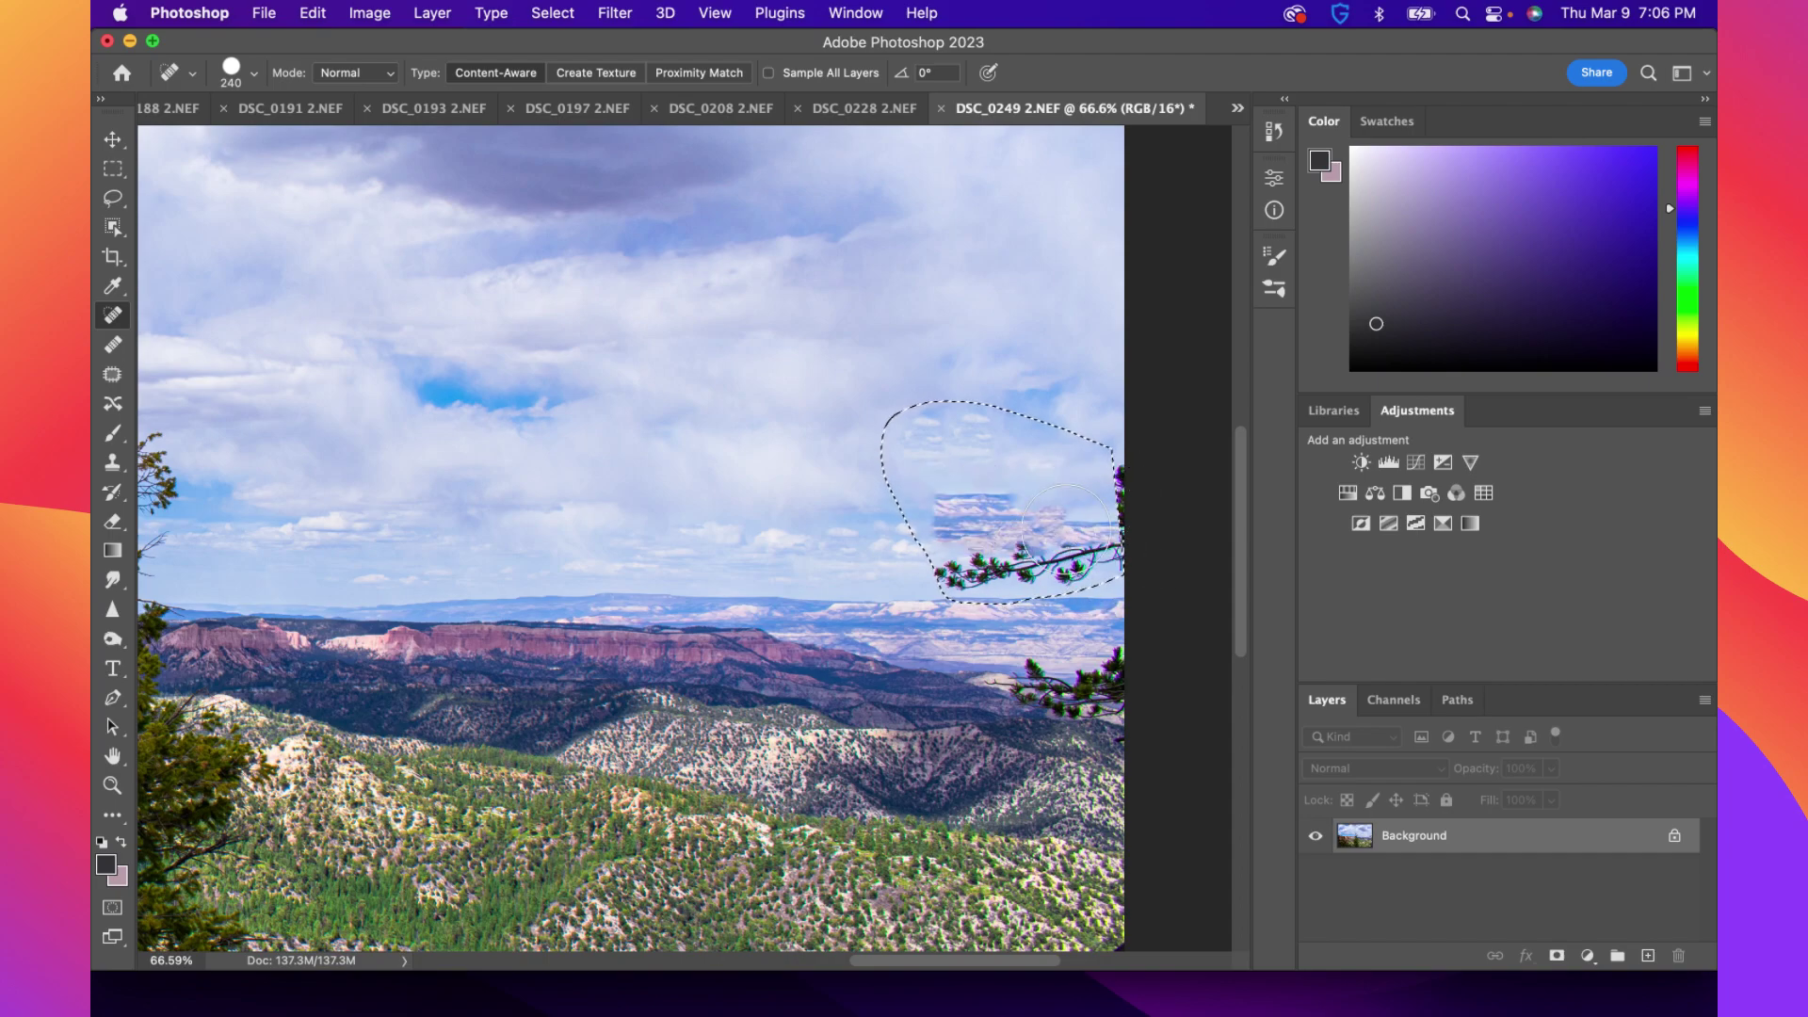
key(super+z)
key(super+z)
key(super+z)
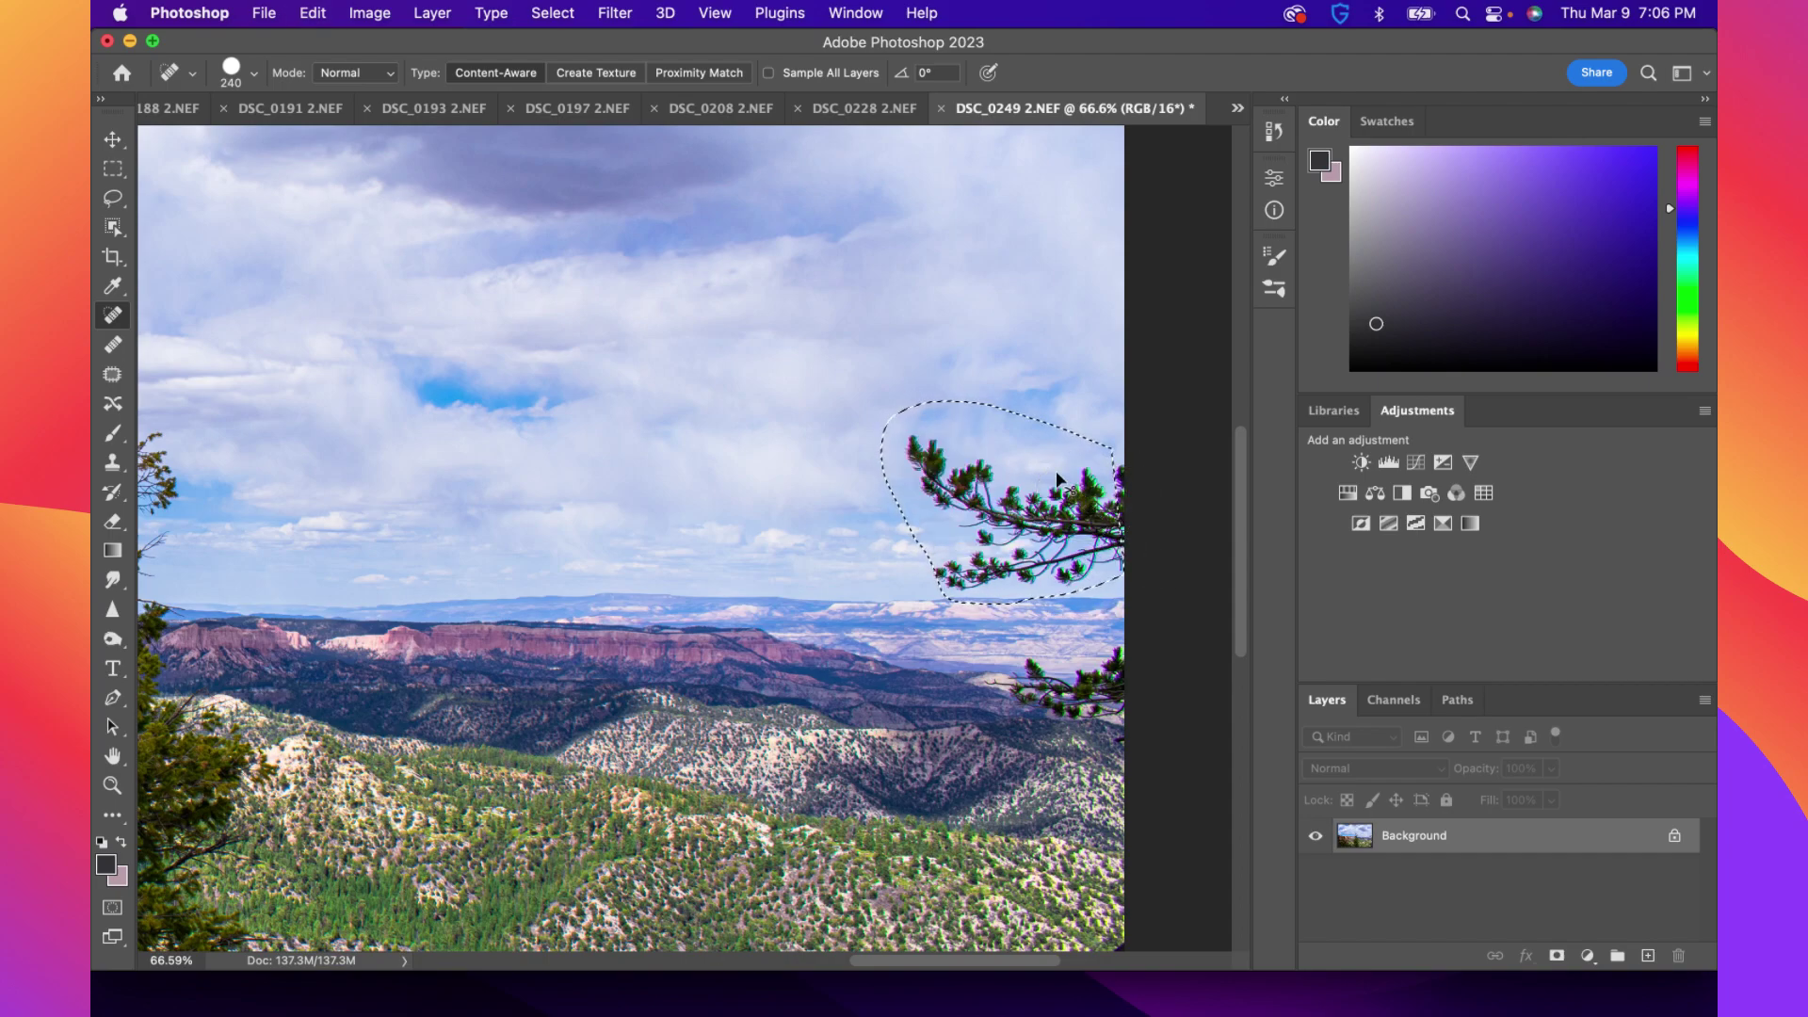
Undo the selection around the upper pine branch at the photo's right edge
key(super+z)
key(super+0)
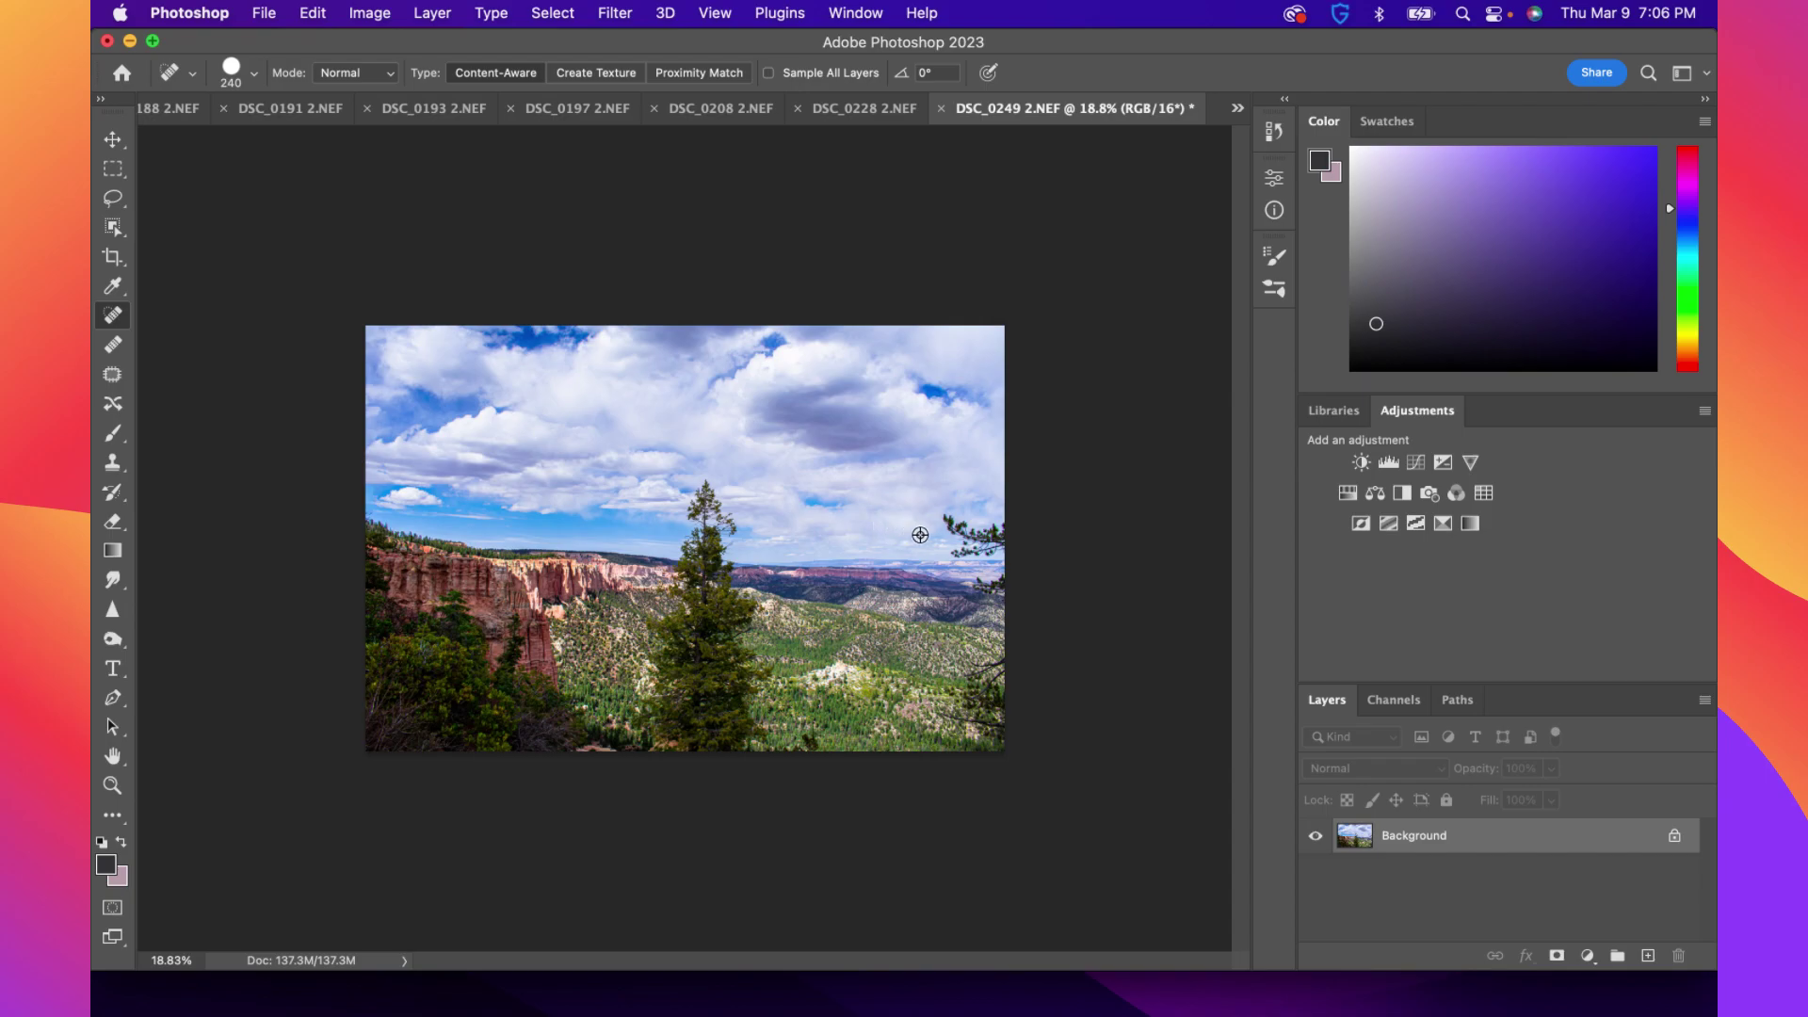
scroll(985, 560, up, 3)
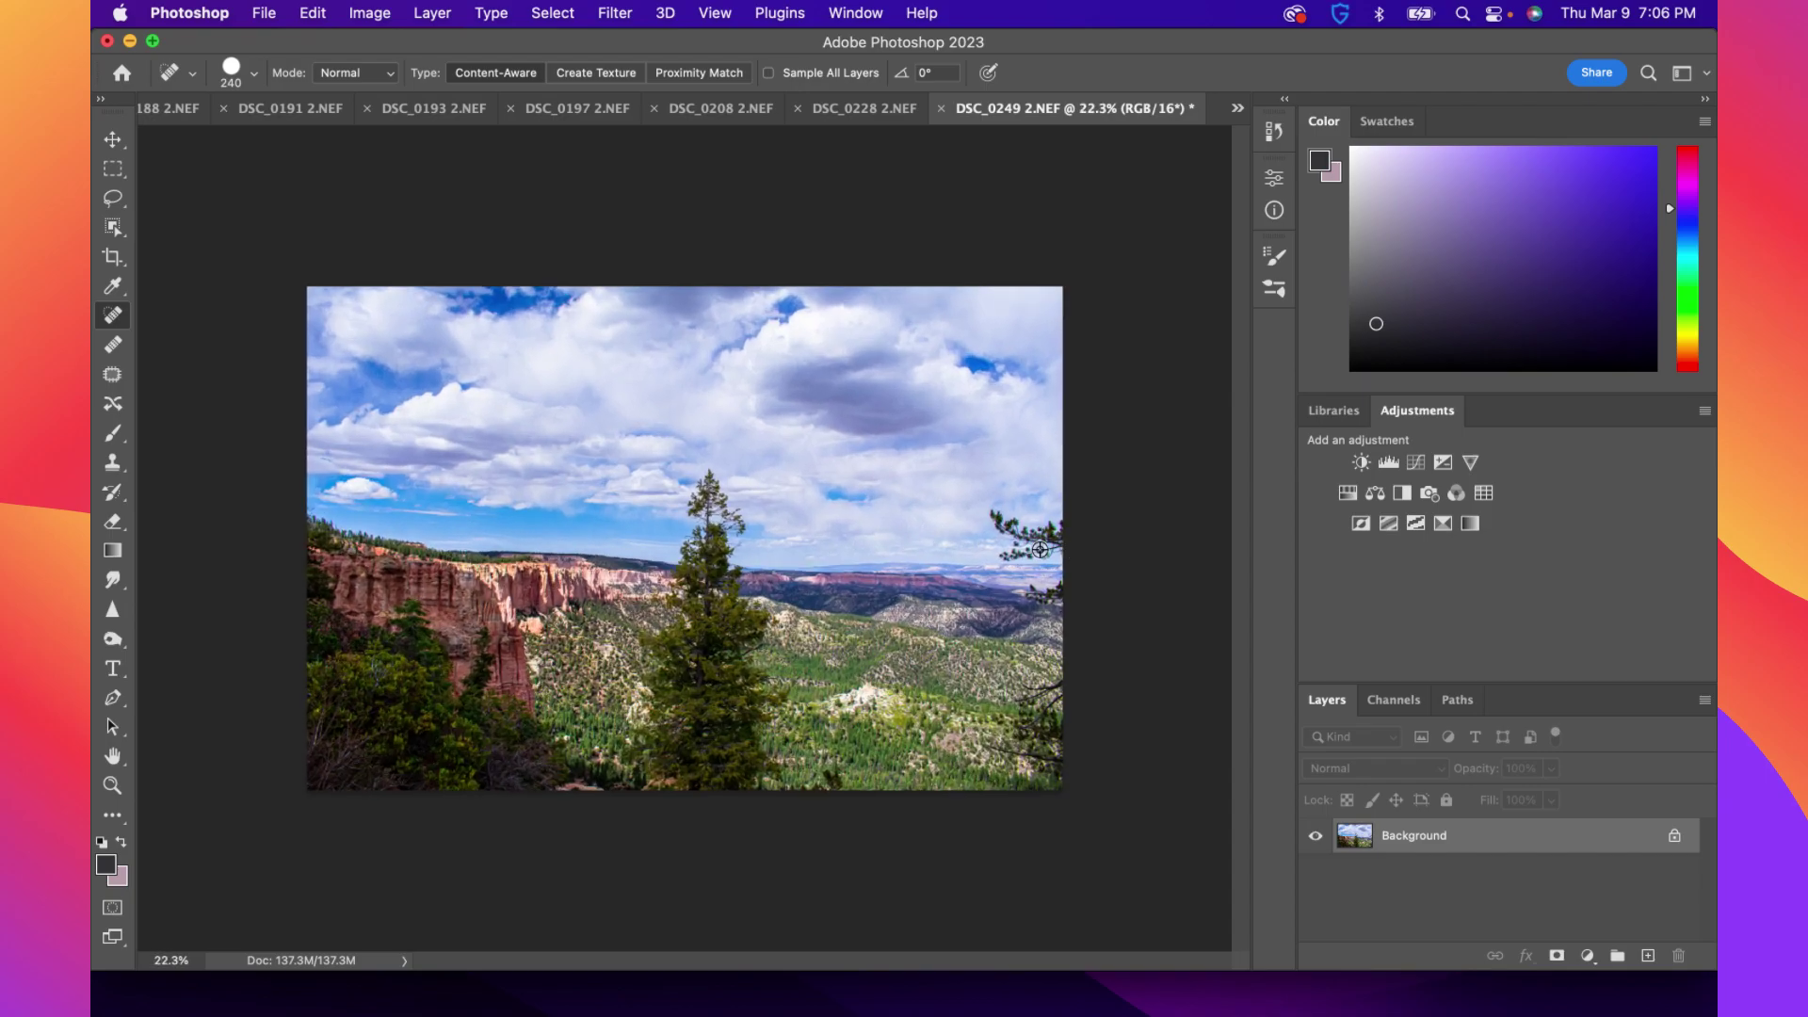
scroll(1040, 550, up, 2)
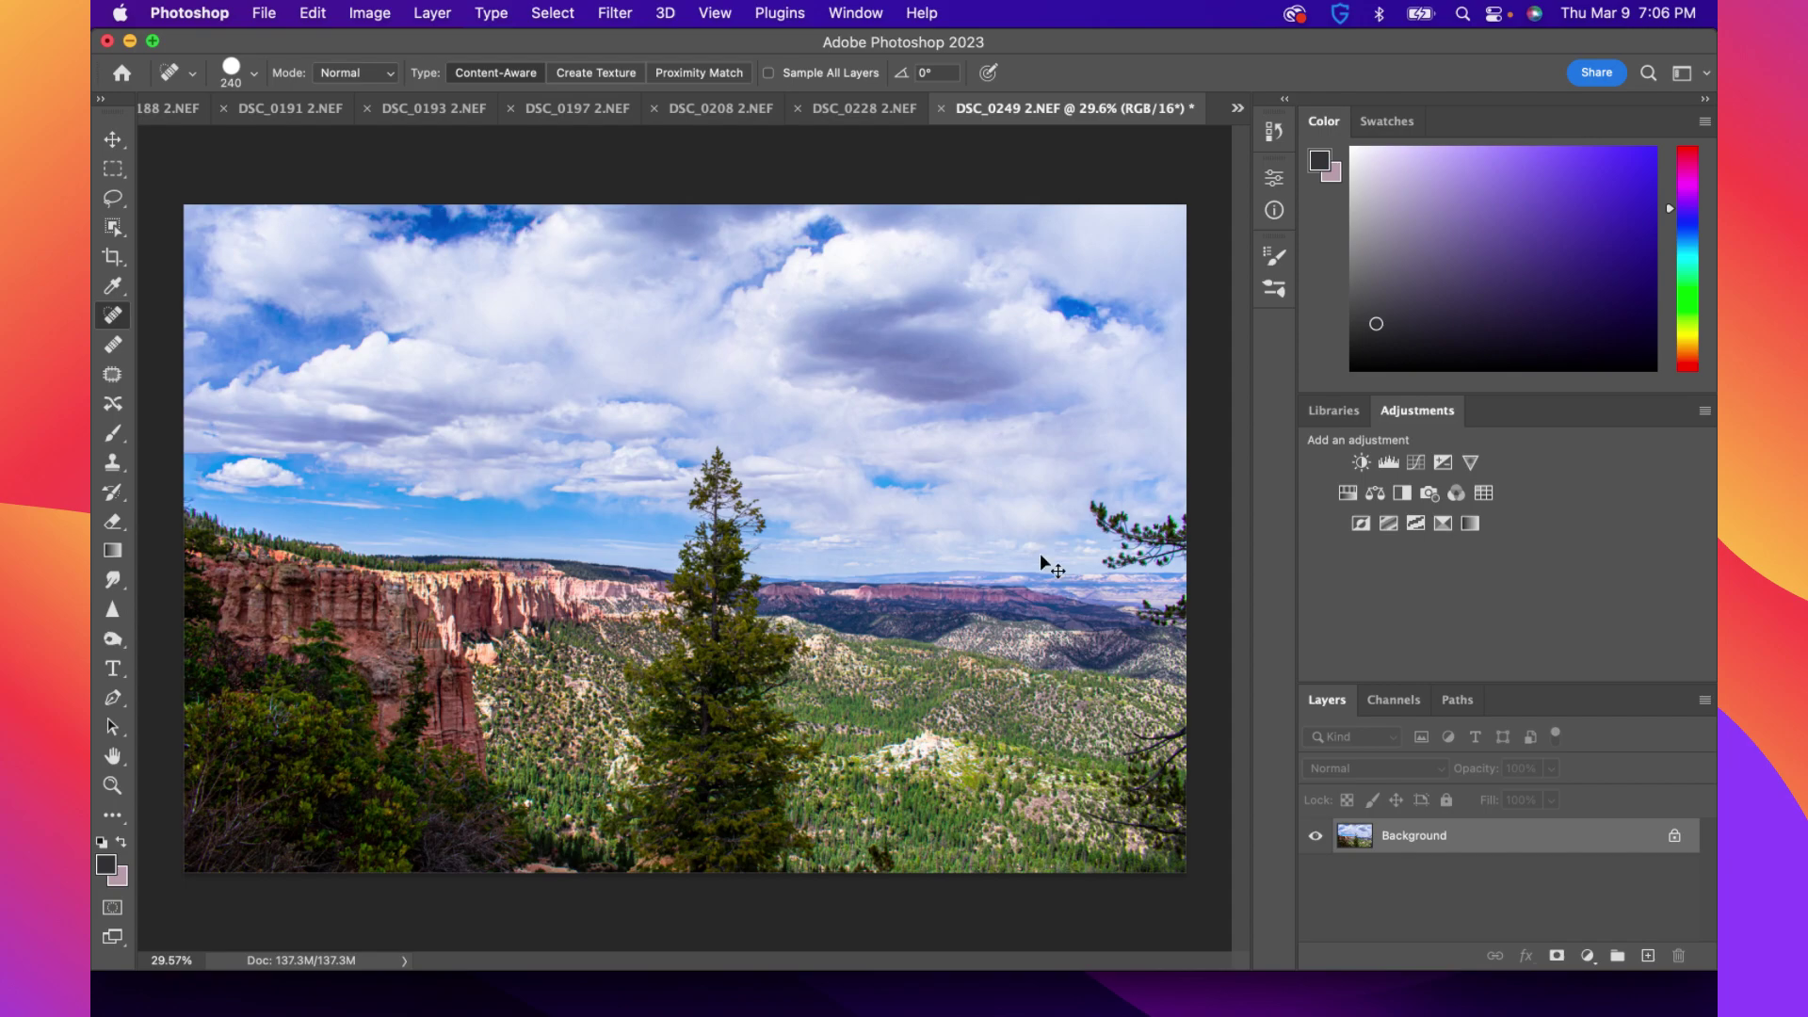
scroll(1140, 545, up, 1)
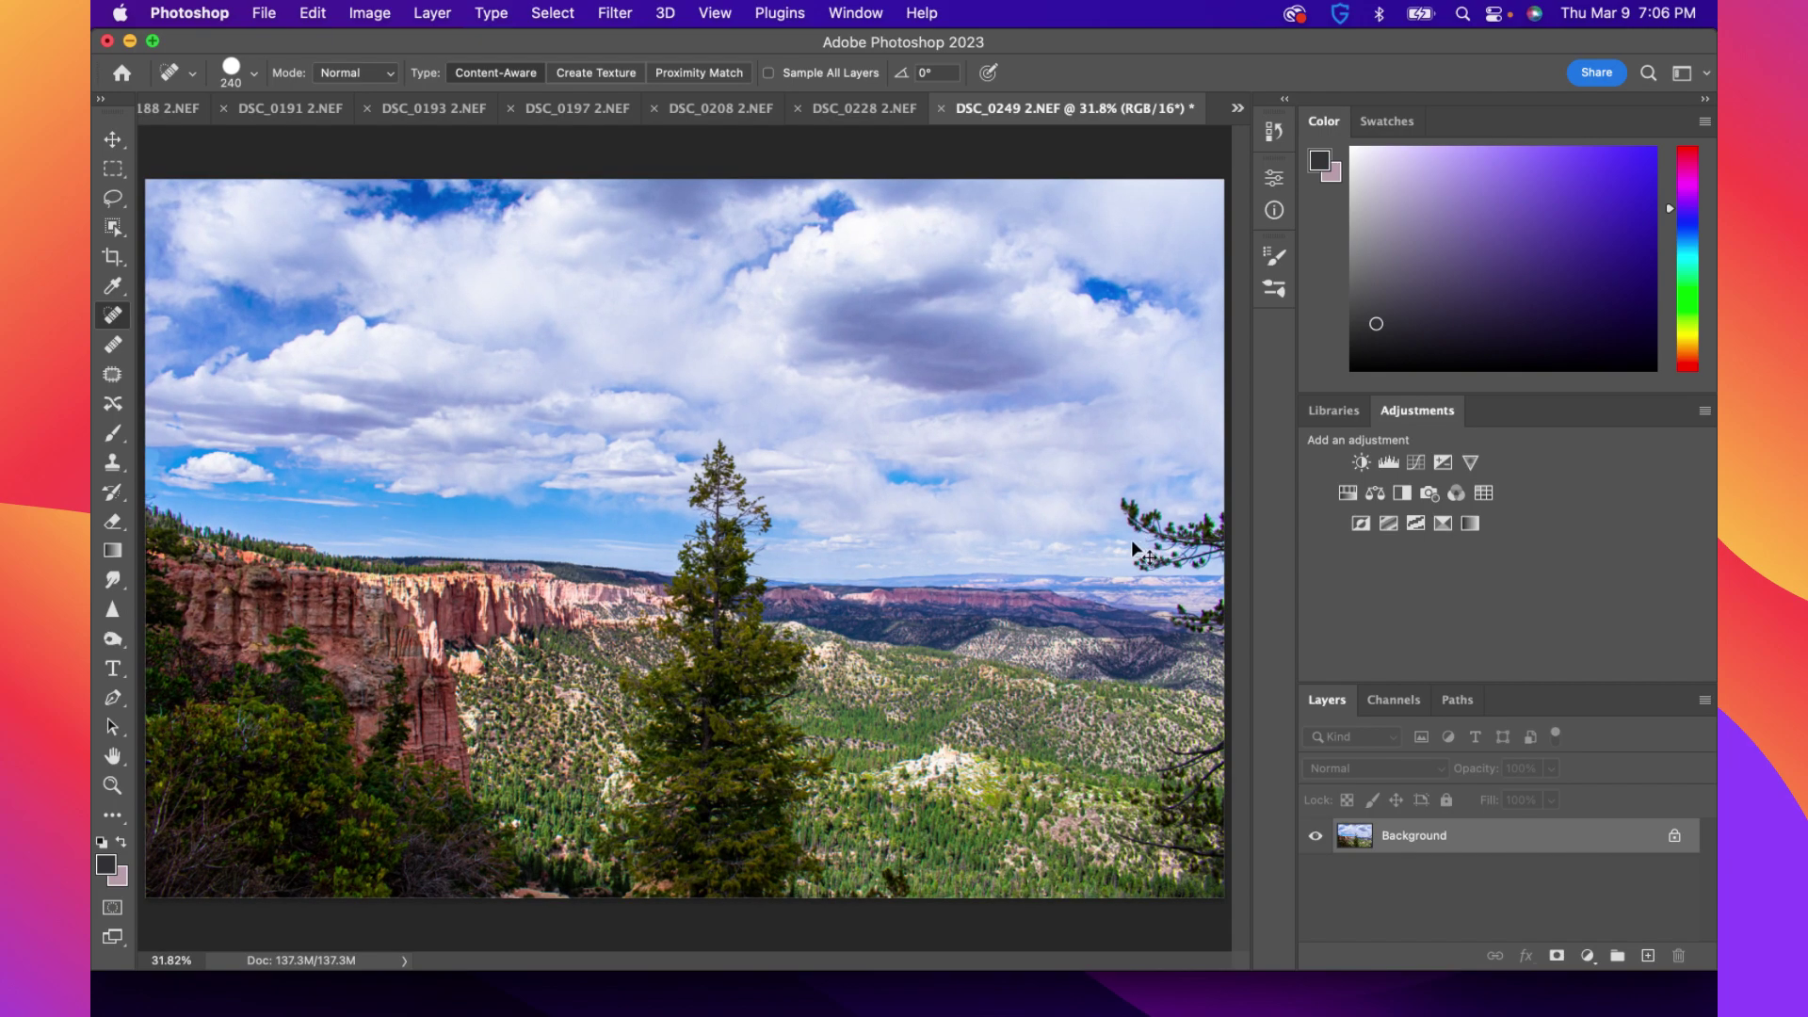
scroll(1136, 541, up, 3)
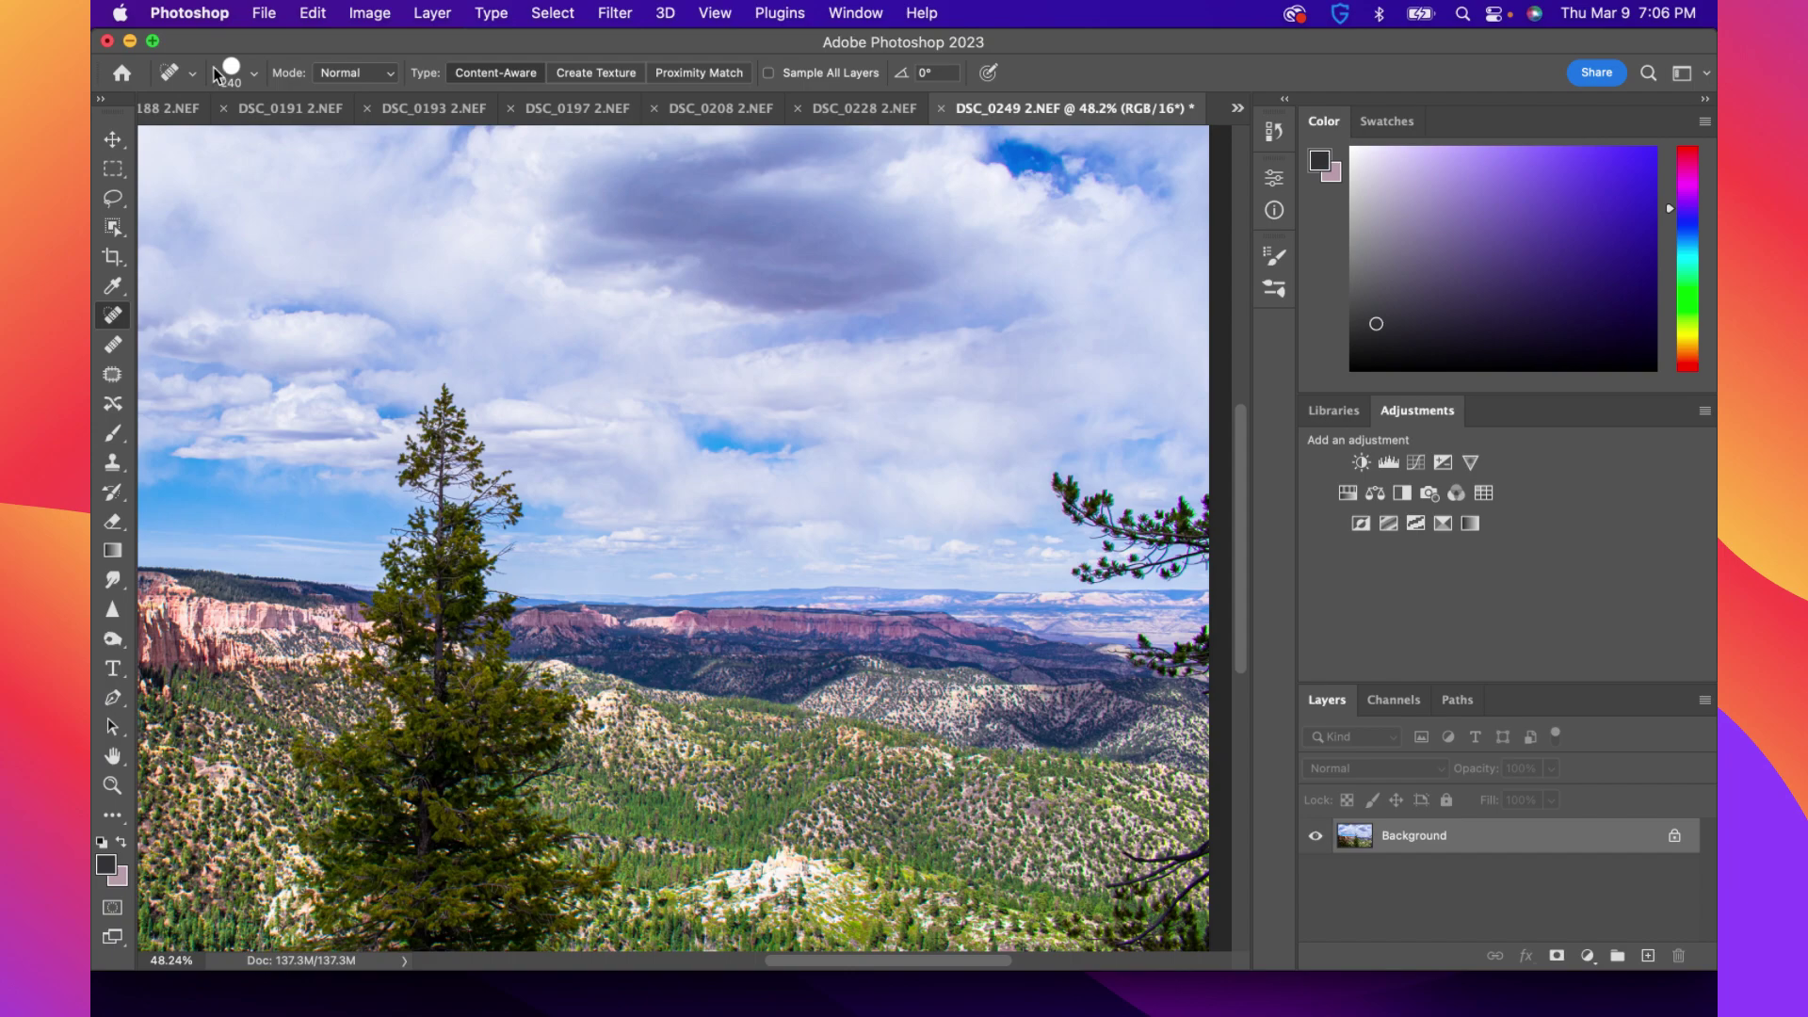
click(223, 73)
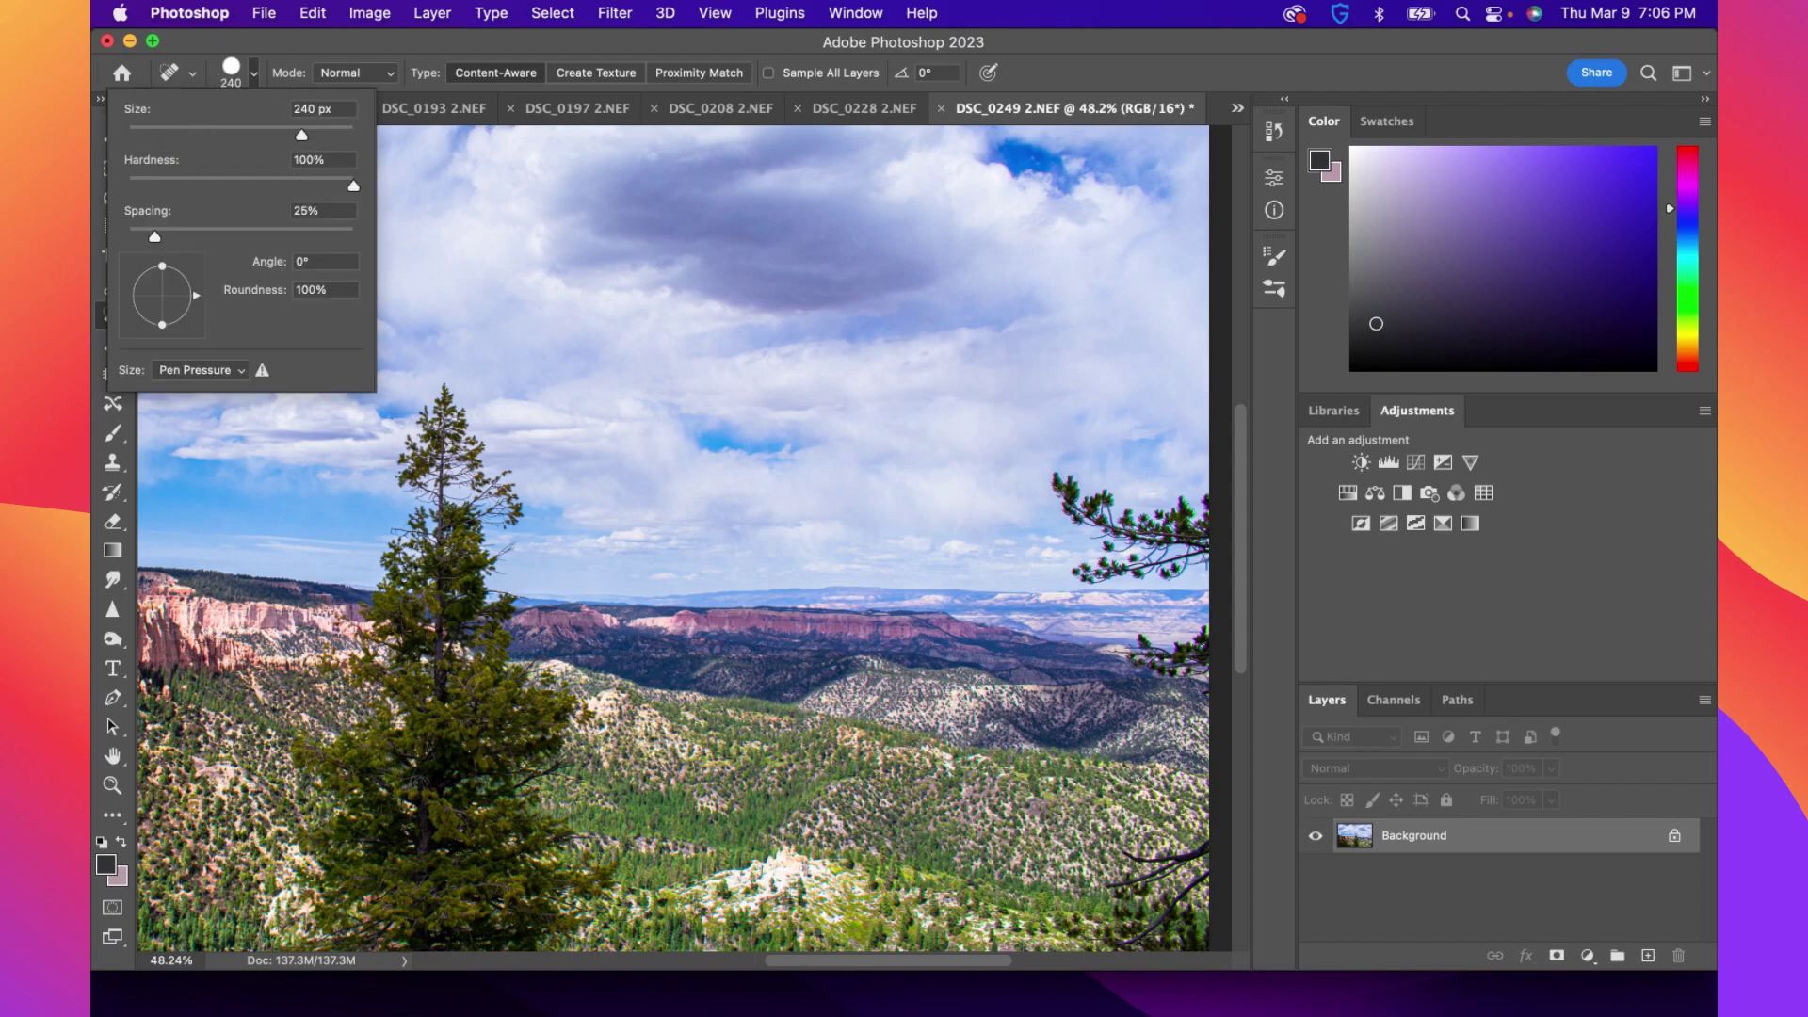
key(Escape)
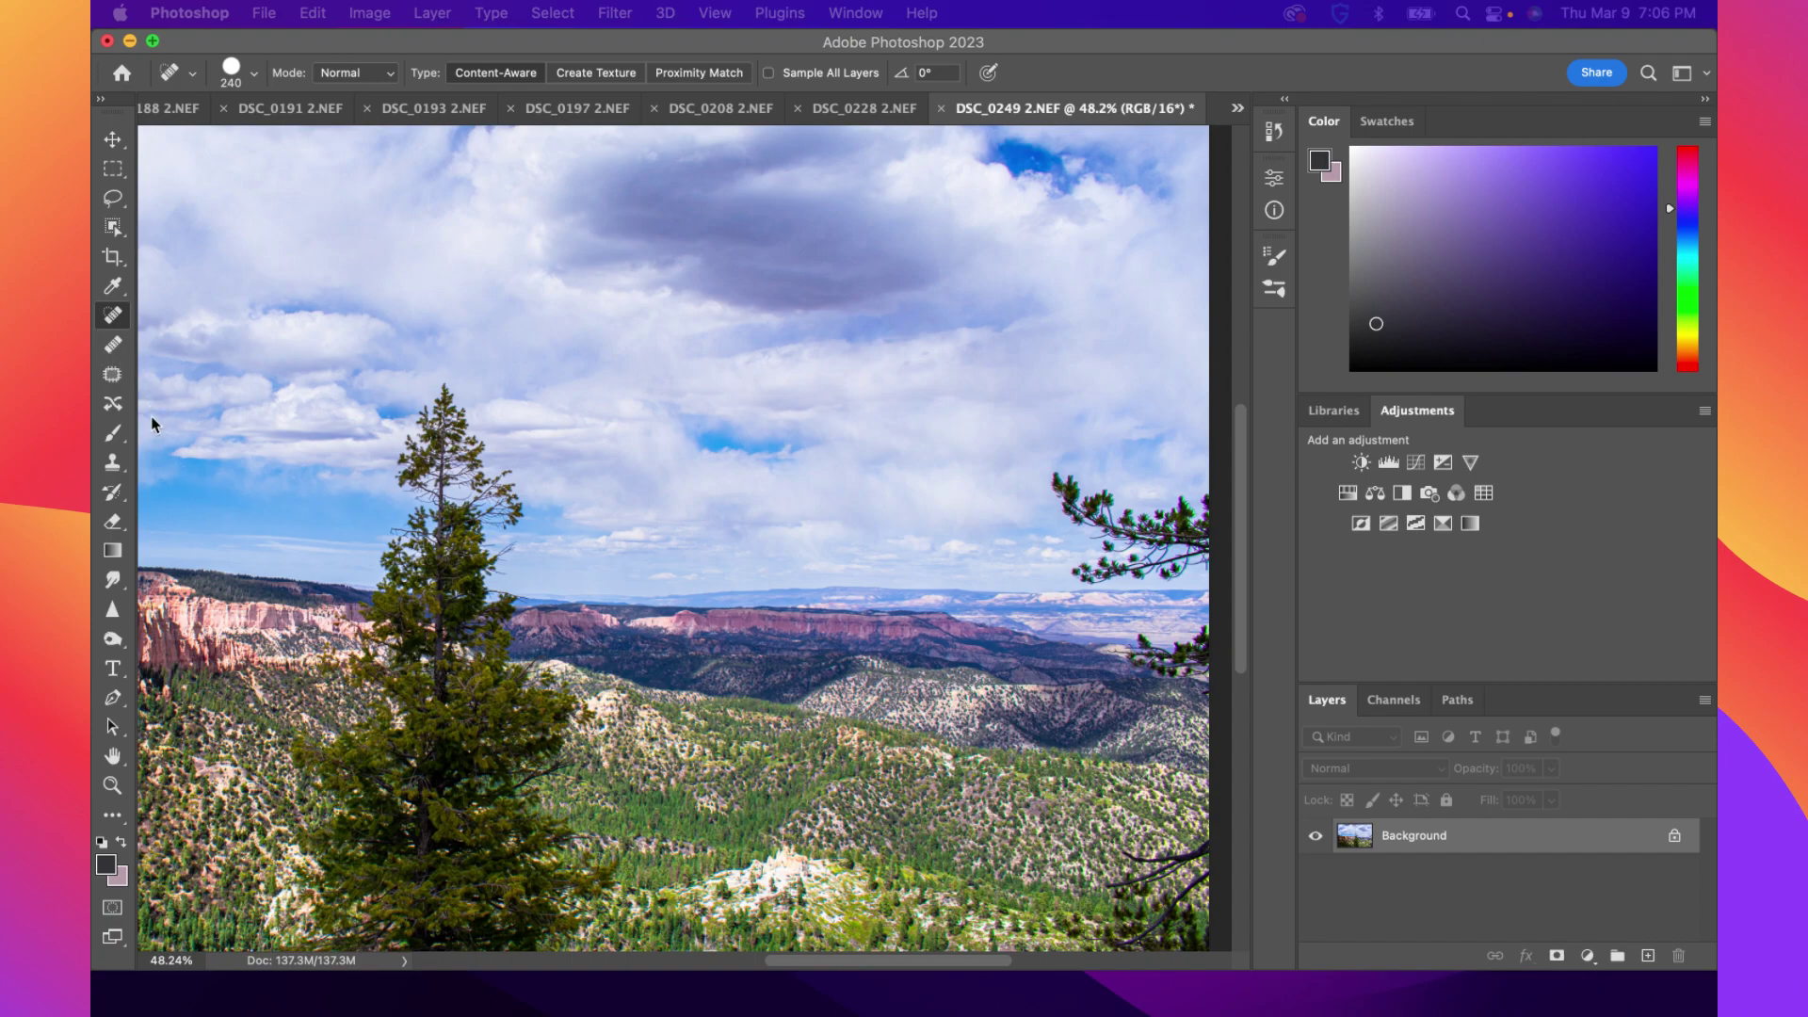
Replace the upper pine branch at the photo's right edge with clear sky in two Patch tool passes, deselecting after each
click(114, 376)
mouse_move(1205, 480)
mouse_down()
mouse_move(1061, 465)
mouse_move(1089, 545)
mouse_move(1130, 552)
mouse_move(1202, 542)
mouse_move(1194, 471)
mouse_up()
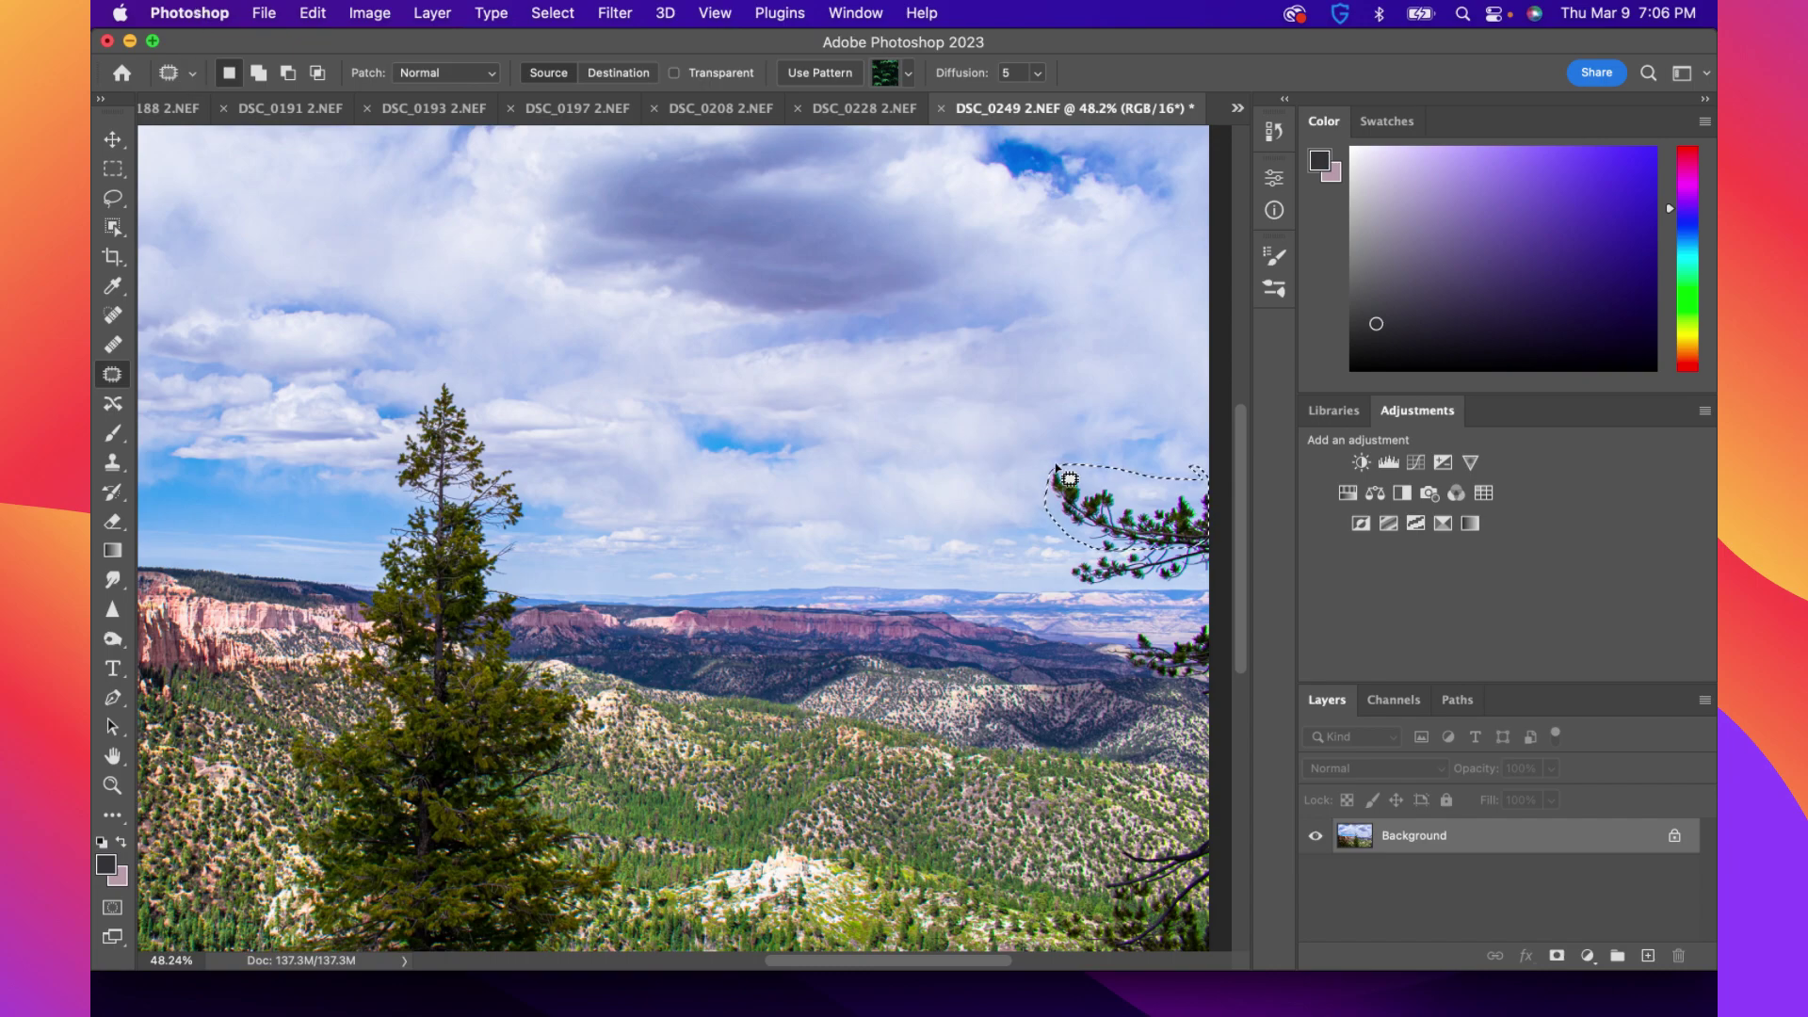
drag(1088, 484, 1048, 386)
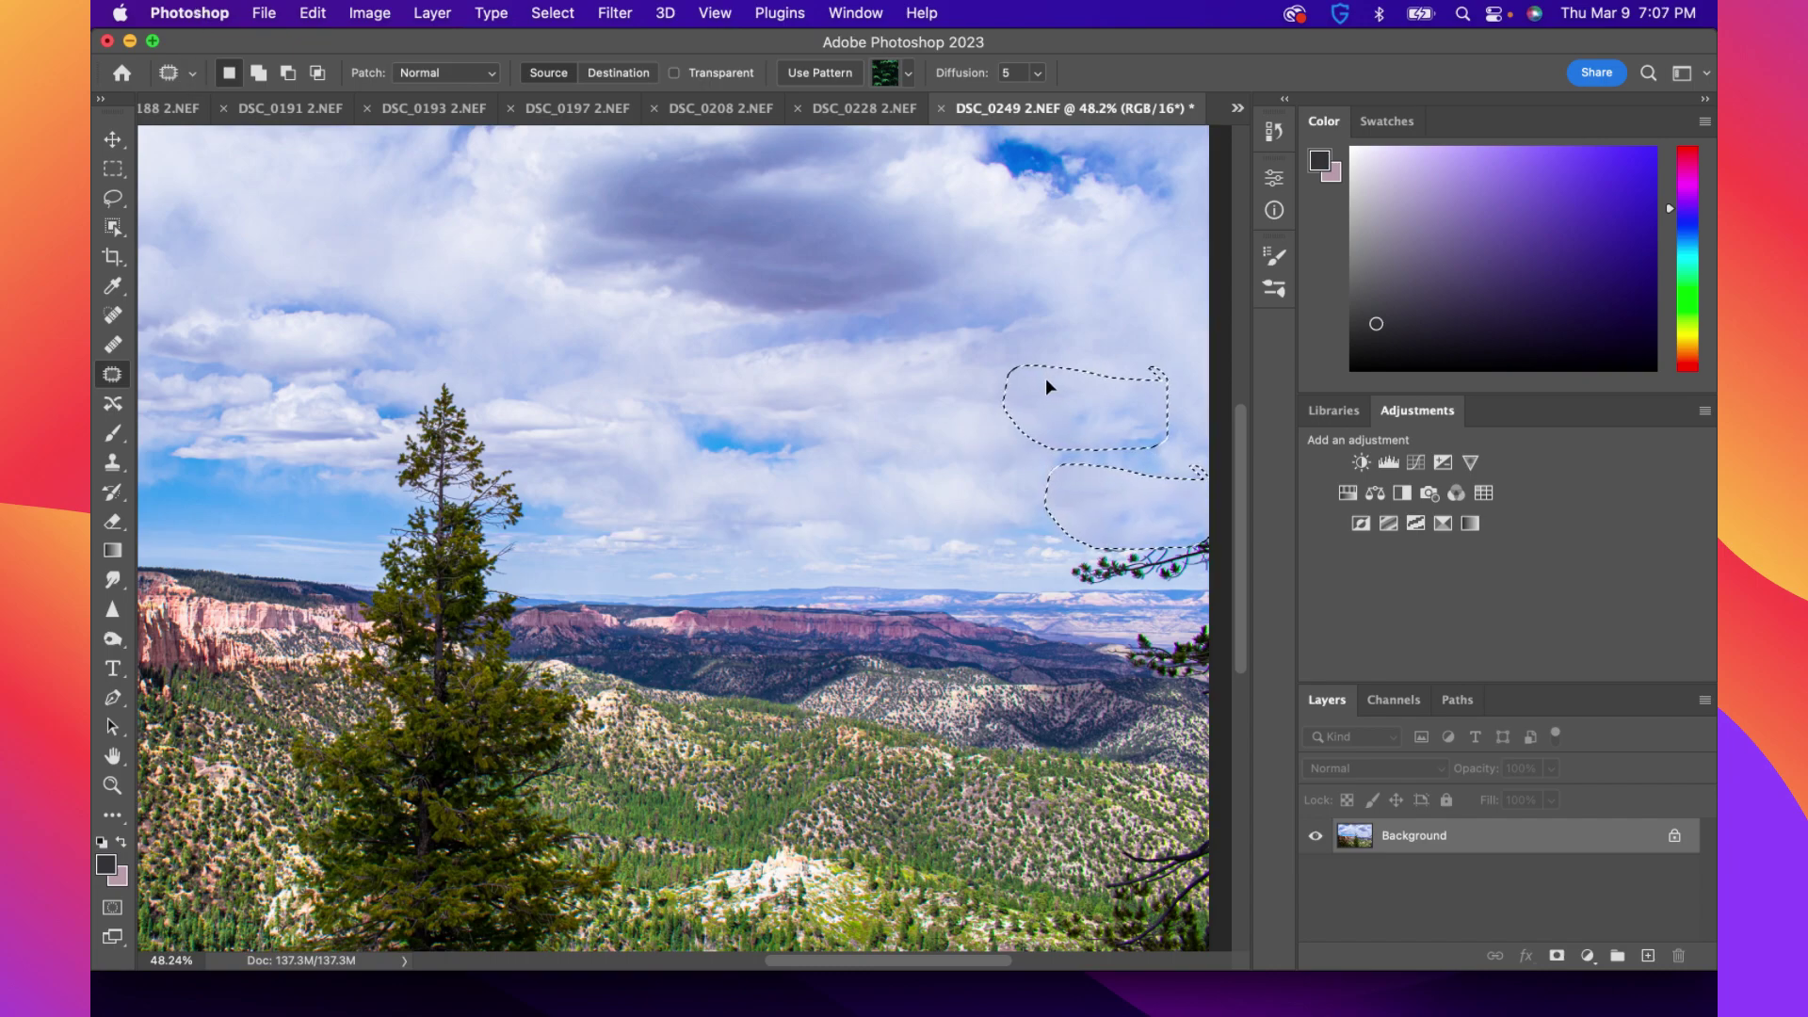
key(super+d)
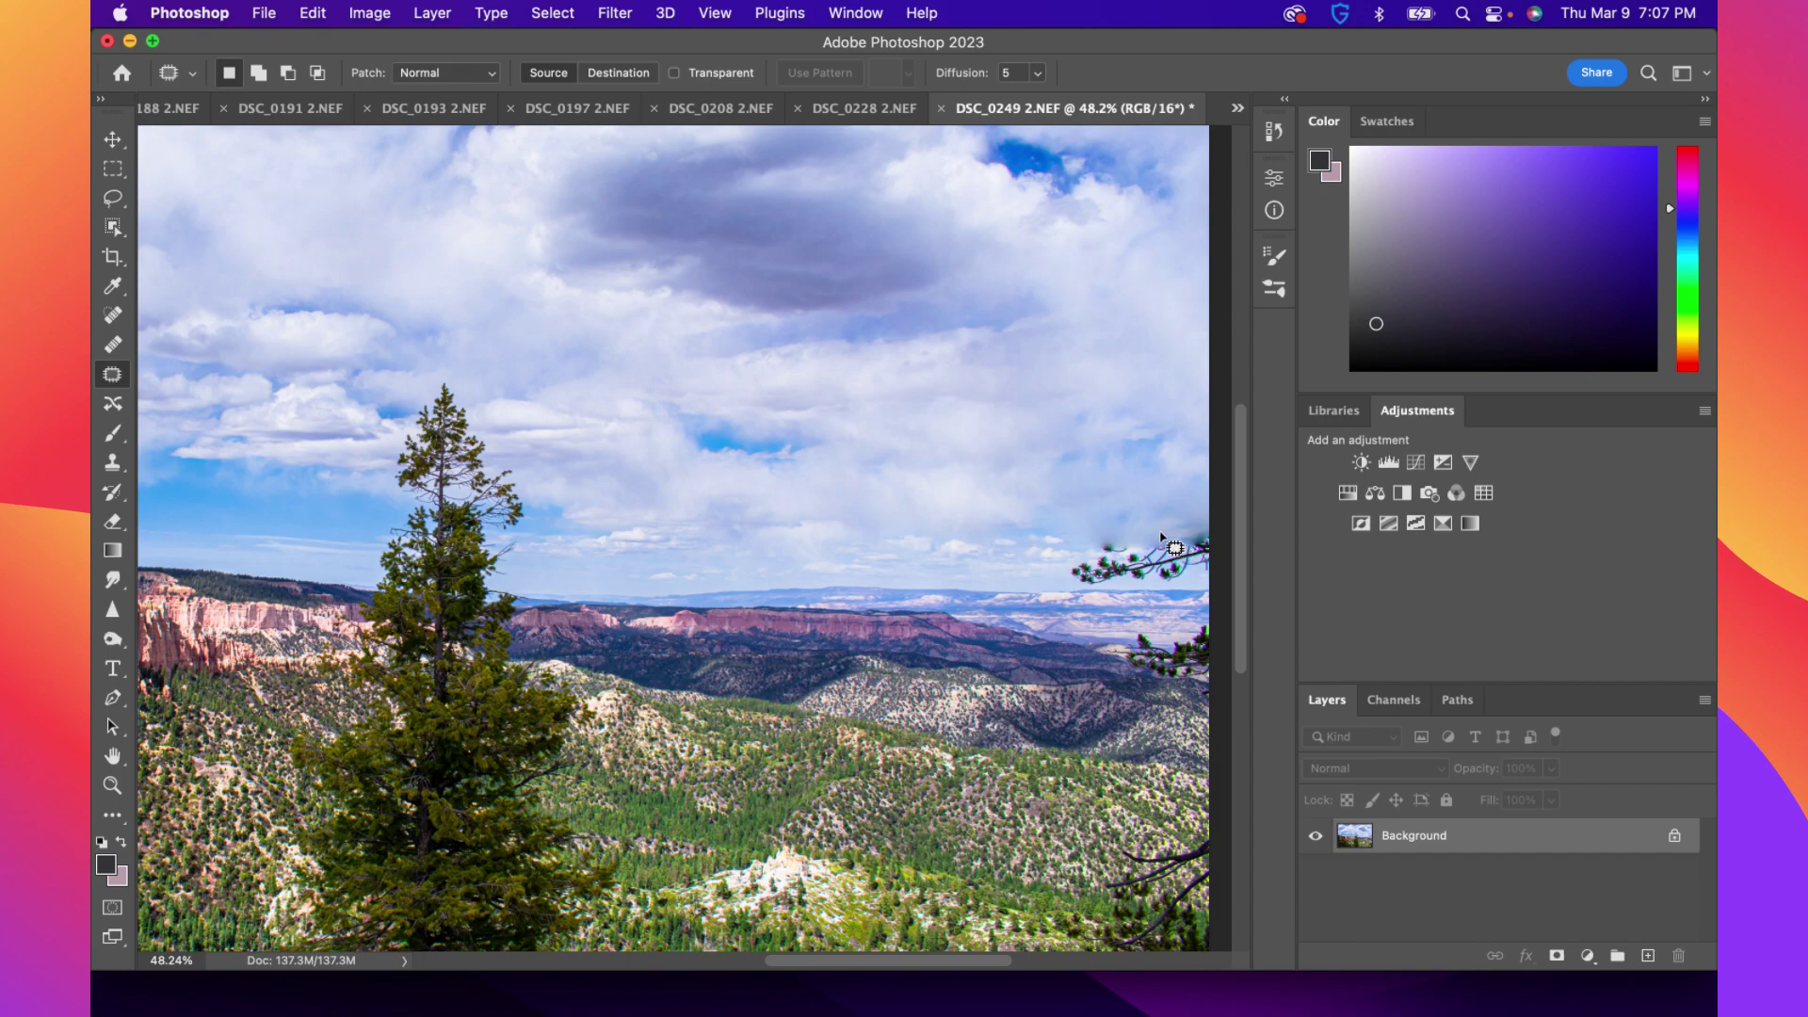
mouse_move(1161, 537)
mouse_down()
mouse_move(1064, 553)
mouse_move(1035, 580)
mouse_move(1095, 596)
mouse_move(1096, 529)
mouse_move(1081, 598)
mouse_move(1103, 594)
mouse_move(1087, 594)
mouse_move(1132, 519)
mouse_move(1074, 544)
mouse_move(1104, 583)
mouse_move(1203, 572)
mouse_move(1218, 544)
mouse_move(1201, 516)
mouse_move(1150, 514)
mouse_move(1124, 459)
mouse_up()
click(1157, 510)
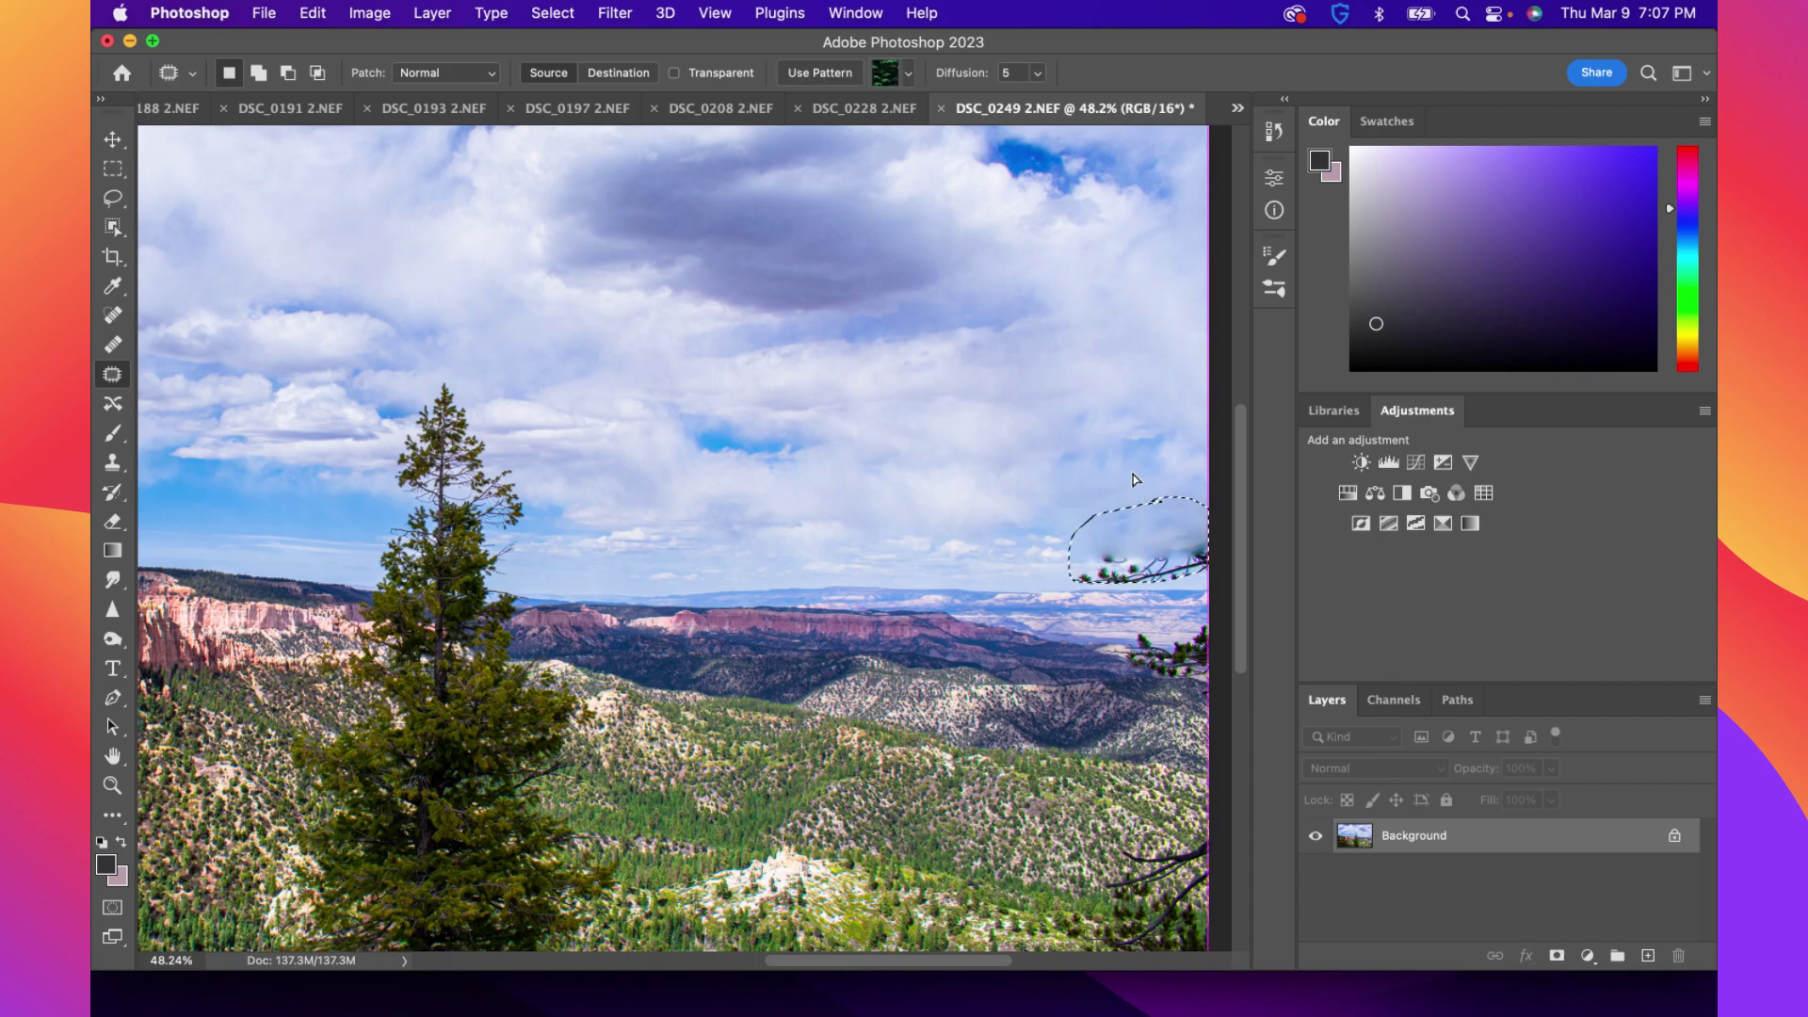
key(super+d)
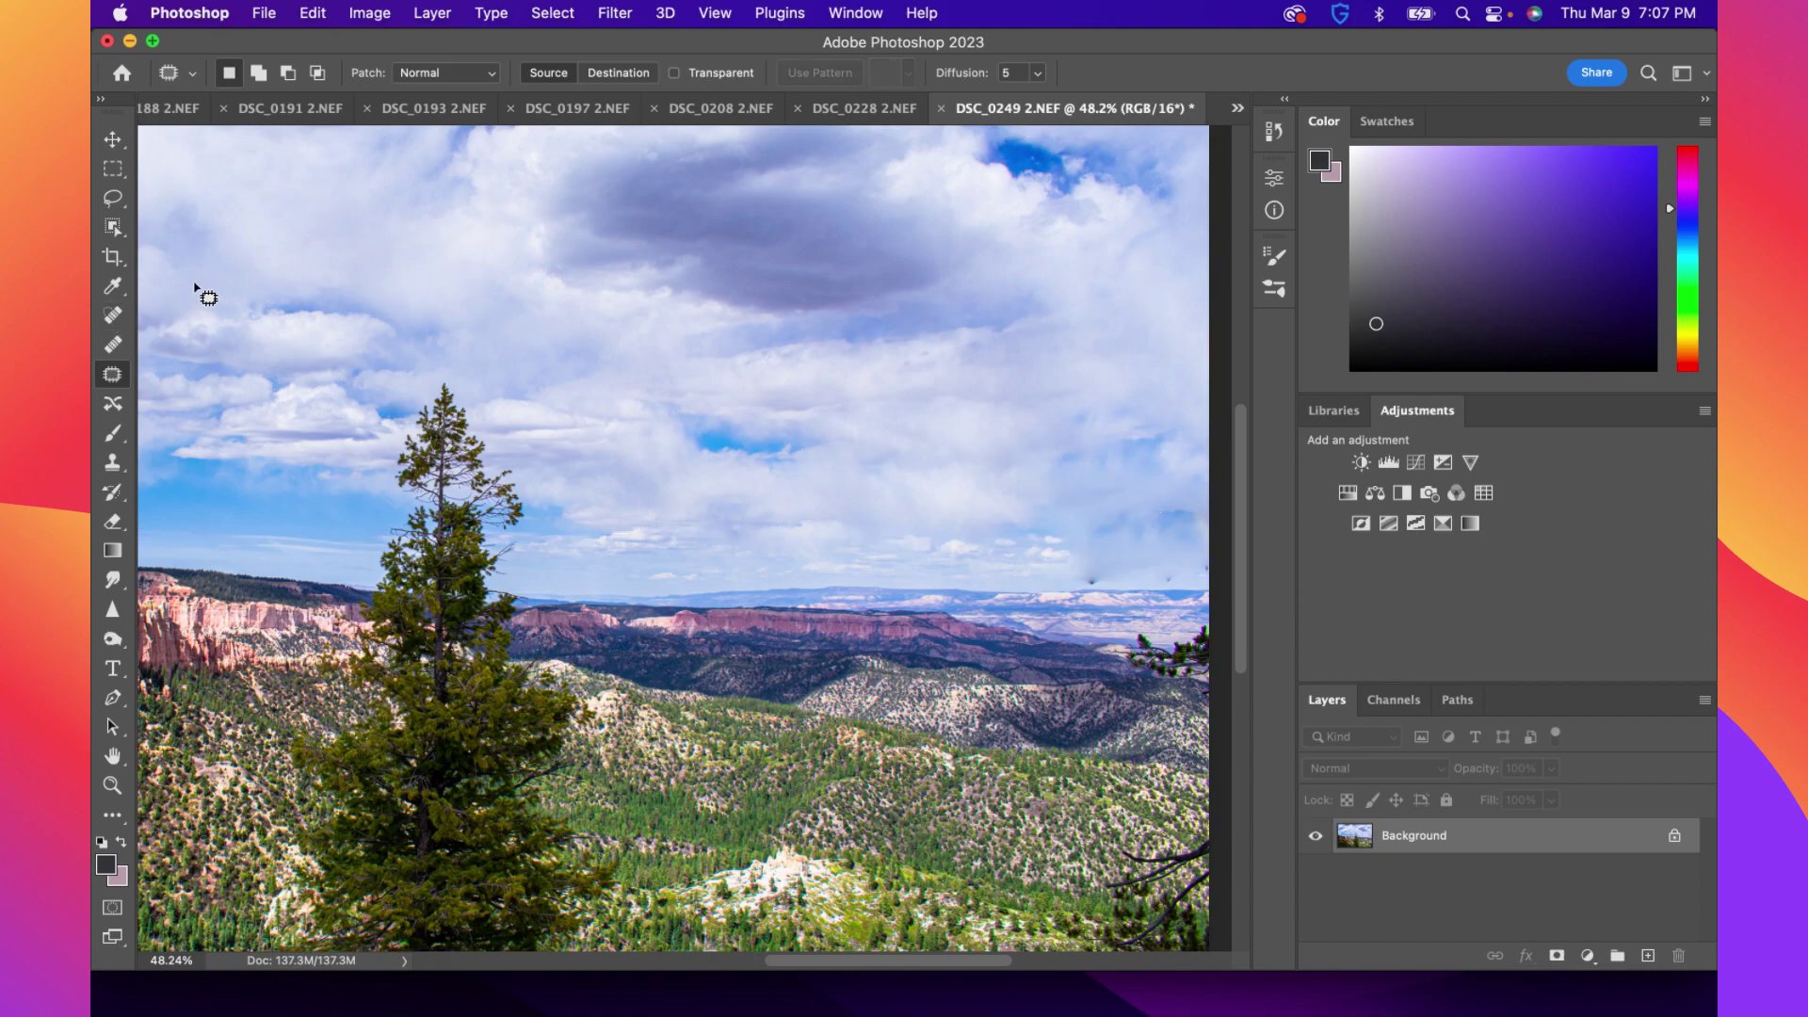
Set the Spot Healing Brush to 72 px and heal the dark smudges left above the horizon near the photo's right edge
click(112, 314)
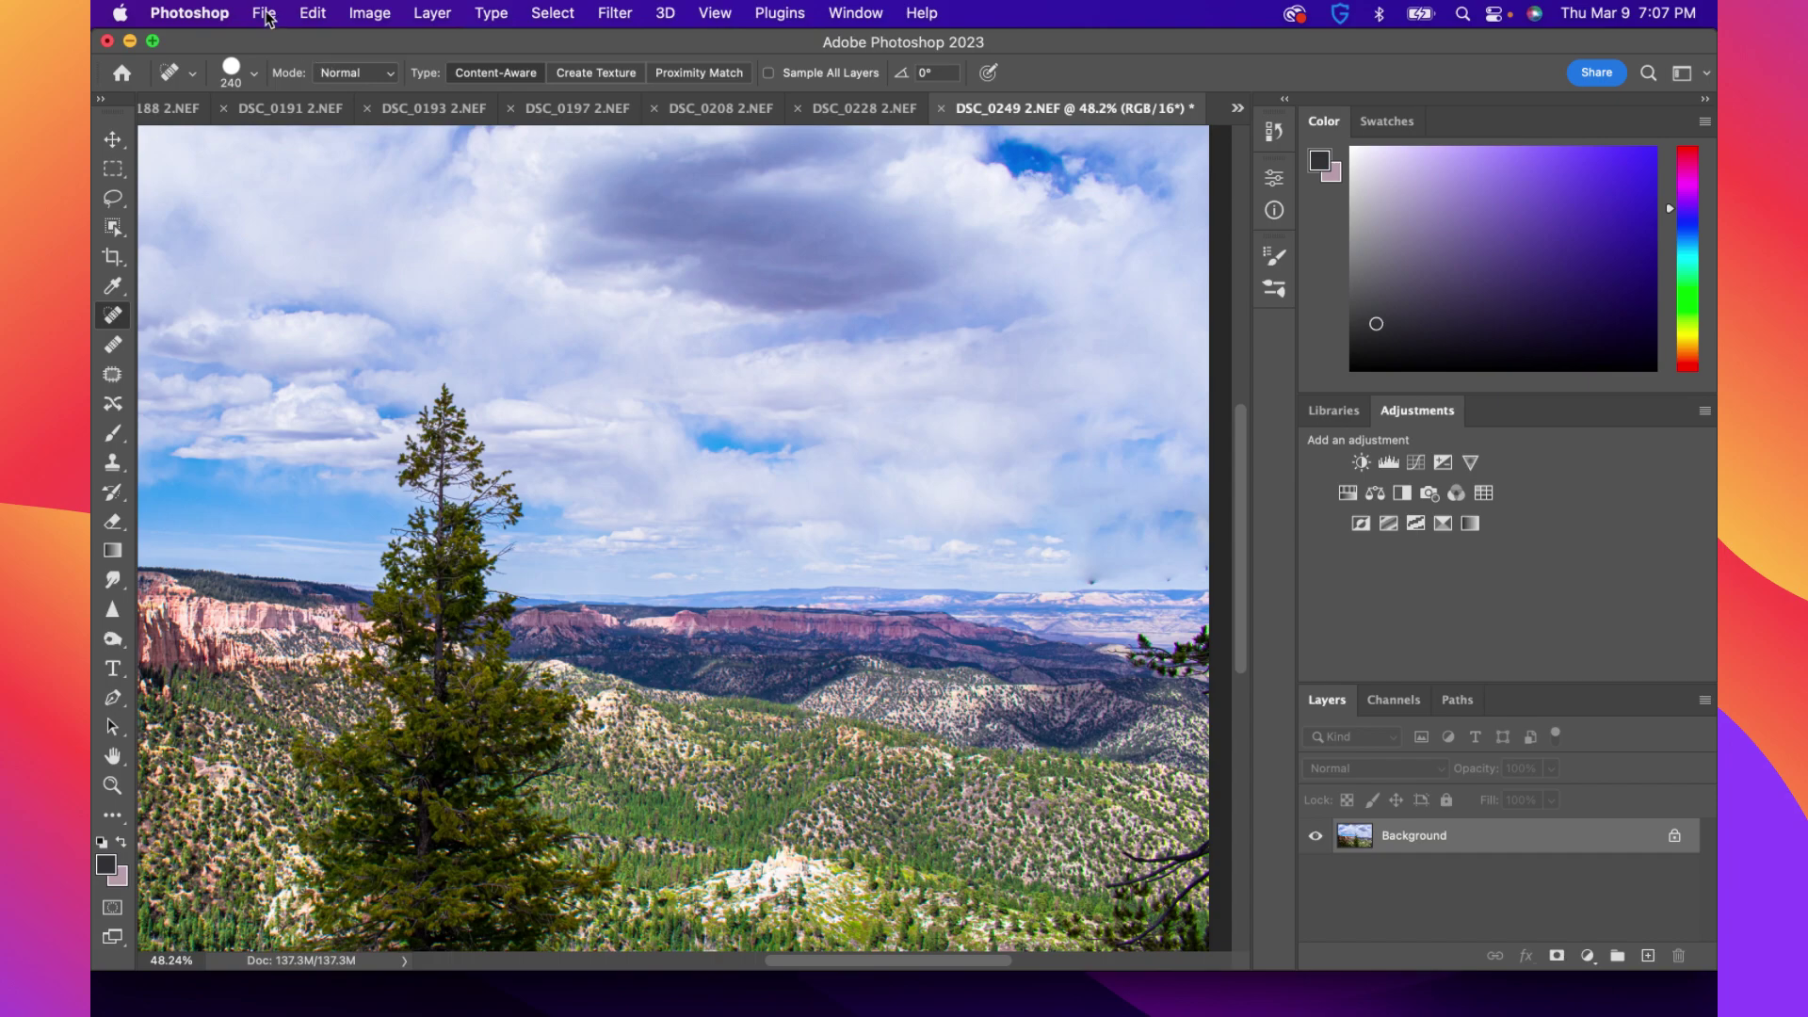
click(232, 84)
click(209, 128)
click(260, 75)
click(1089, 578)
scroll(1145, 485, down, 5)
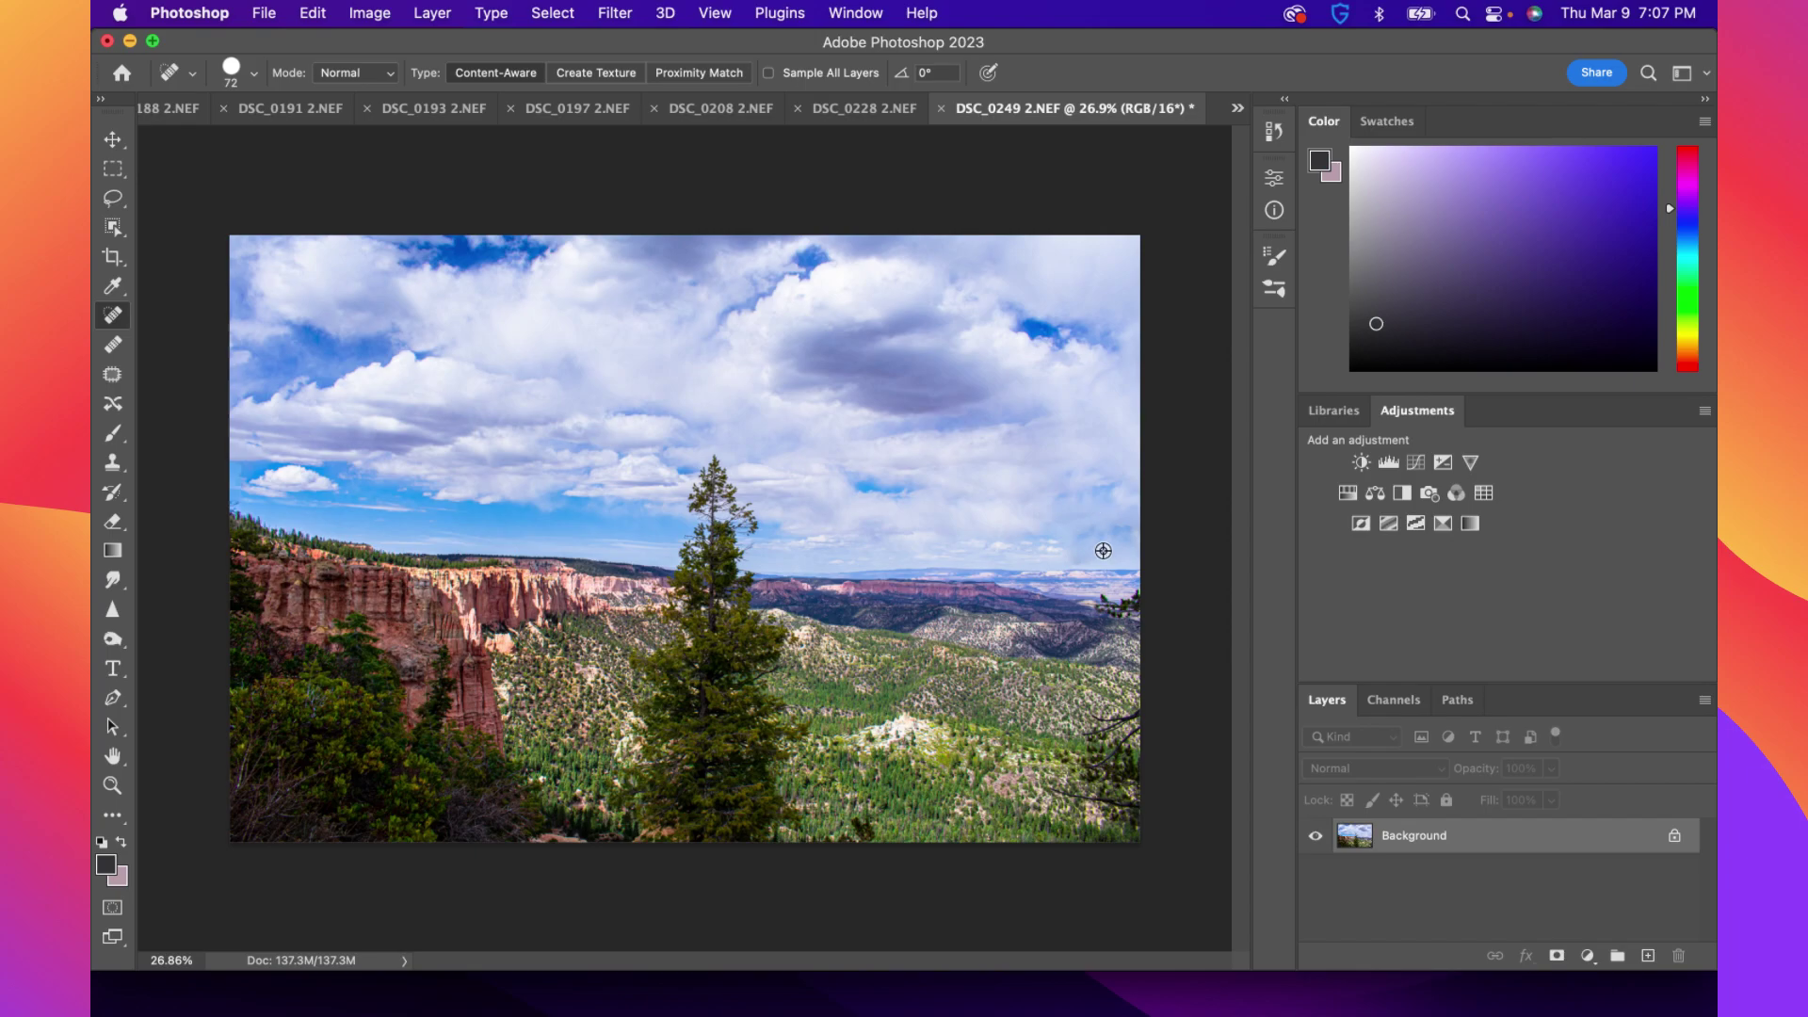
scroll(1104, 540, up, 2)
scroll(1193, 507, up, 3)
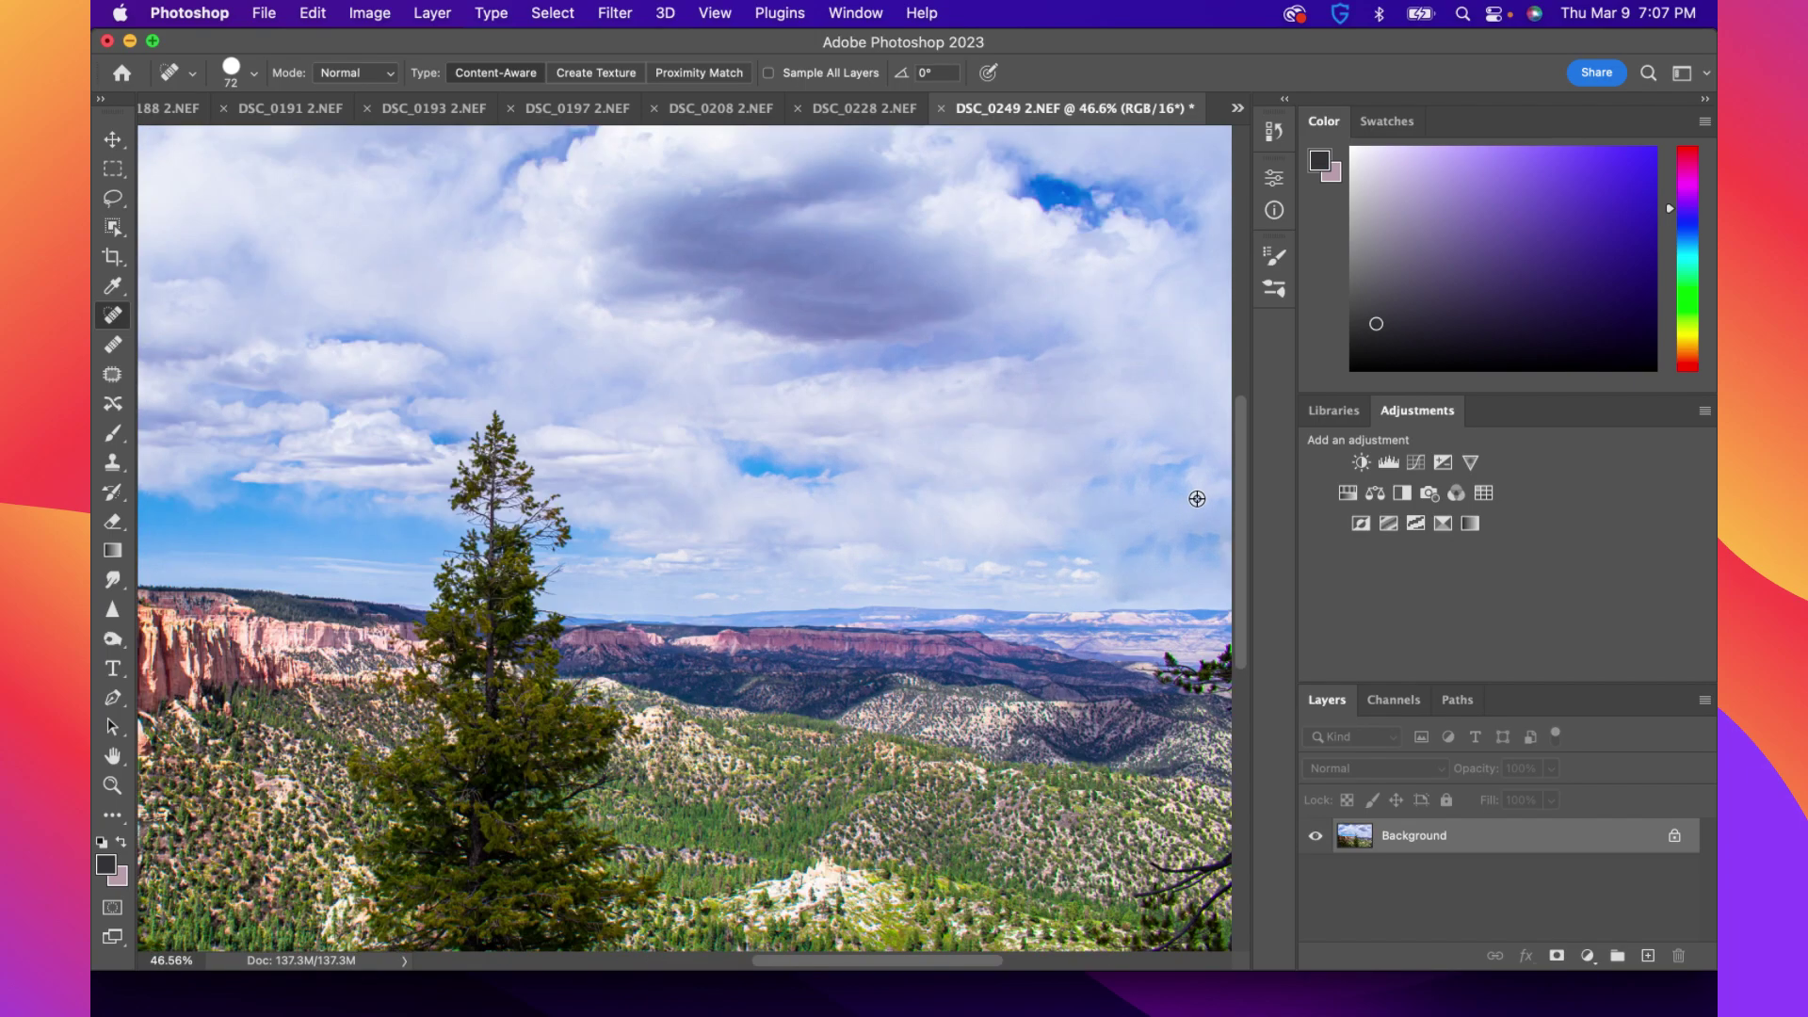
scroll(1196, 513, up, 1)
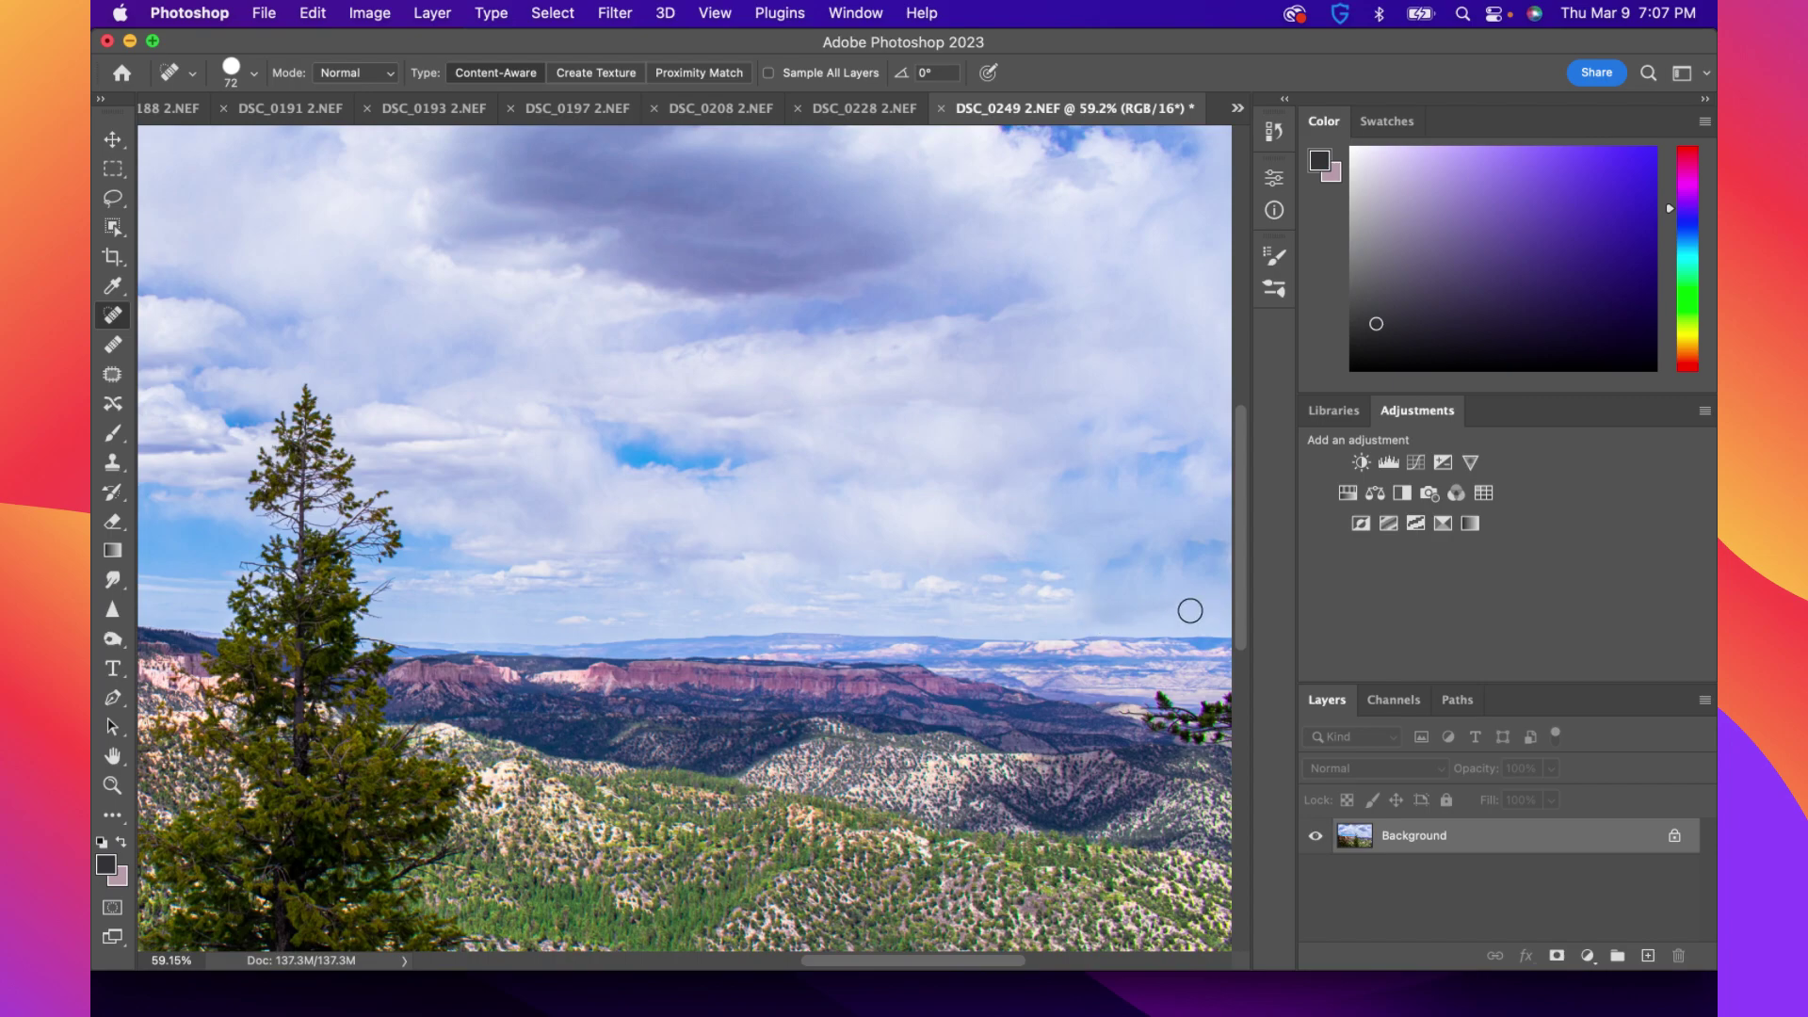
scroll(1136, 604, down, 3)
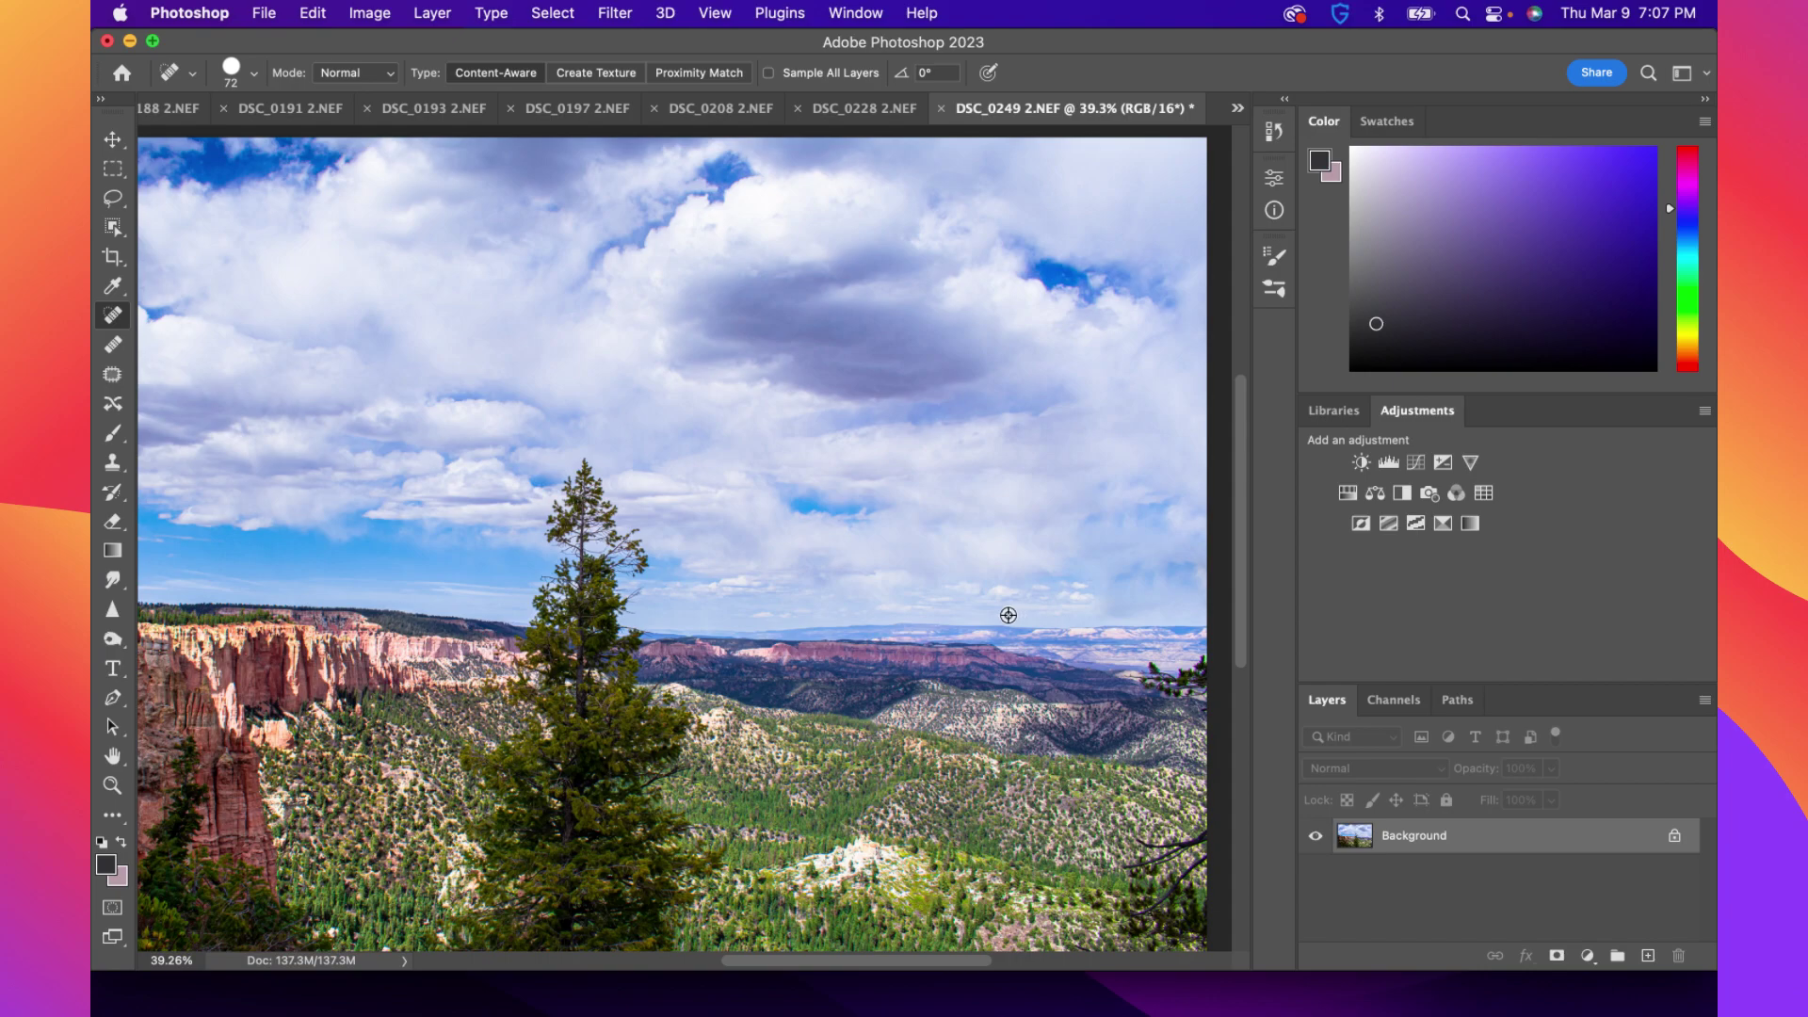
scroll(1009, 615, down, 2)
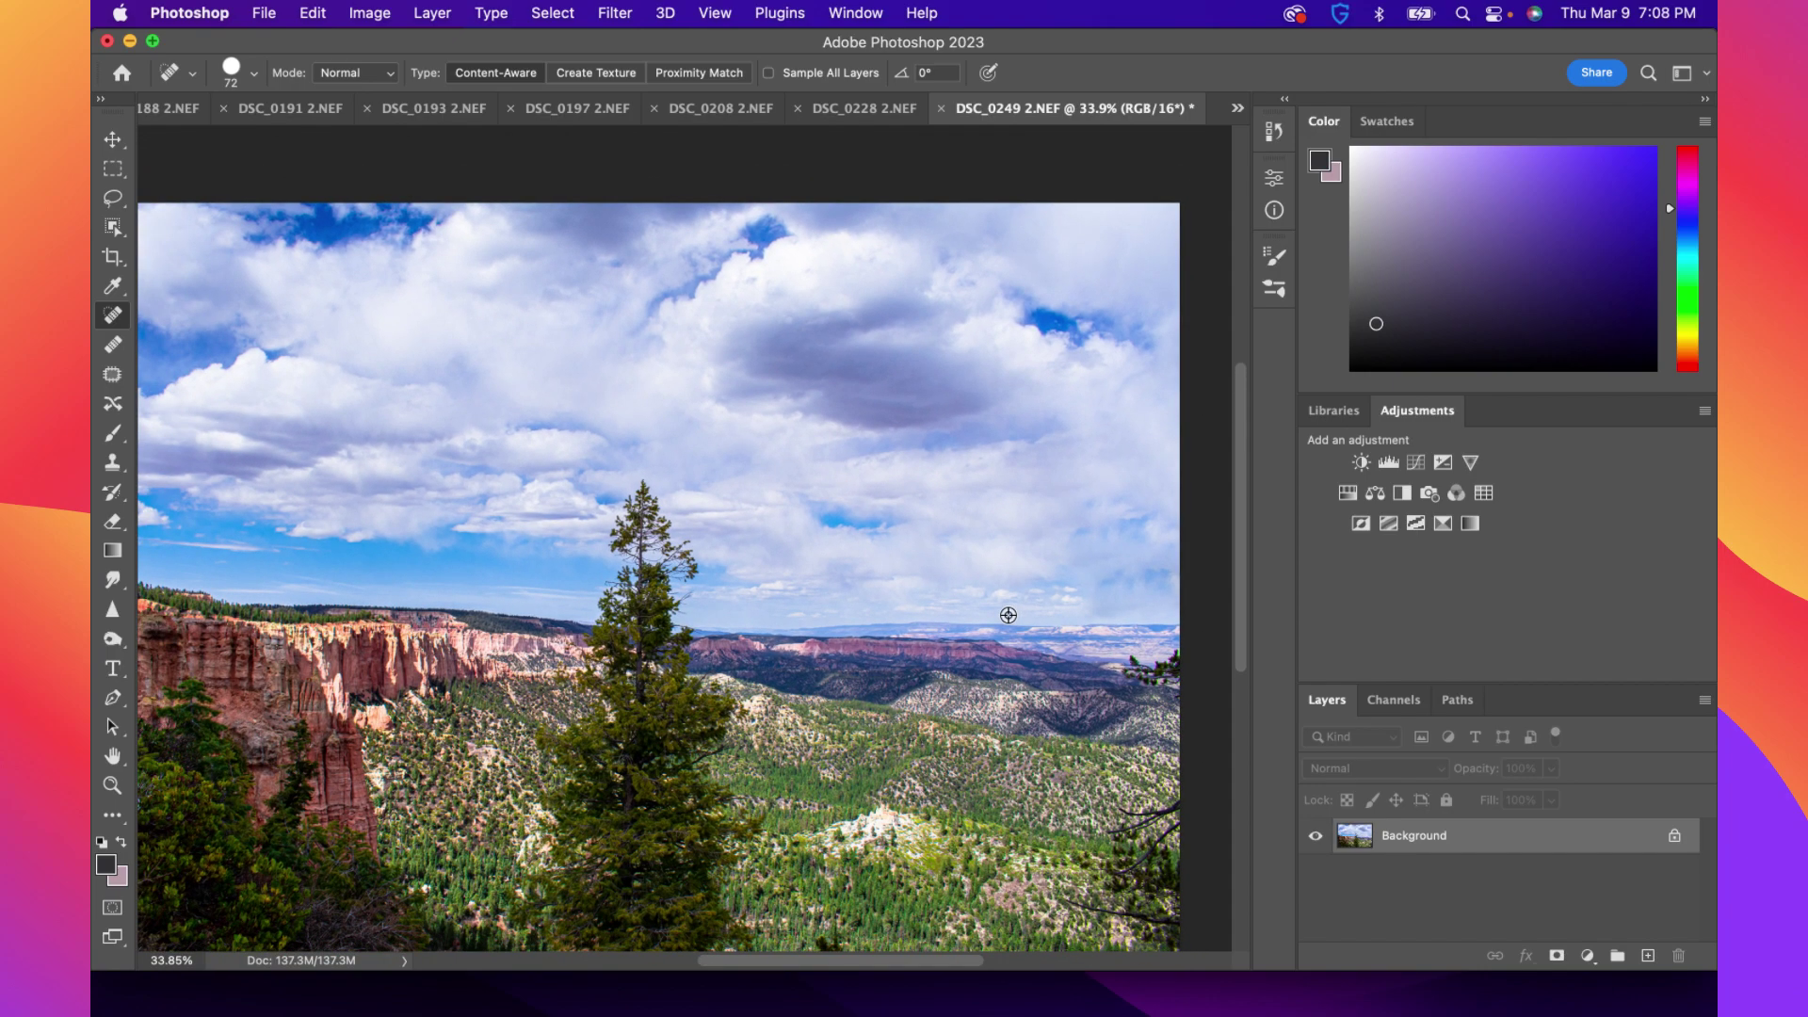
scroll(1008, 615, down, 5)
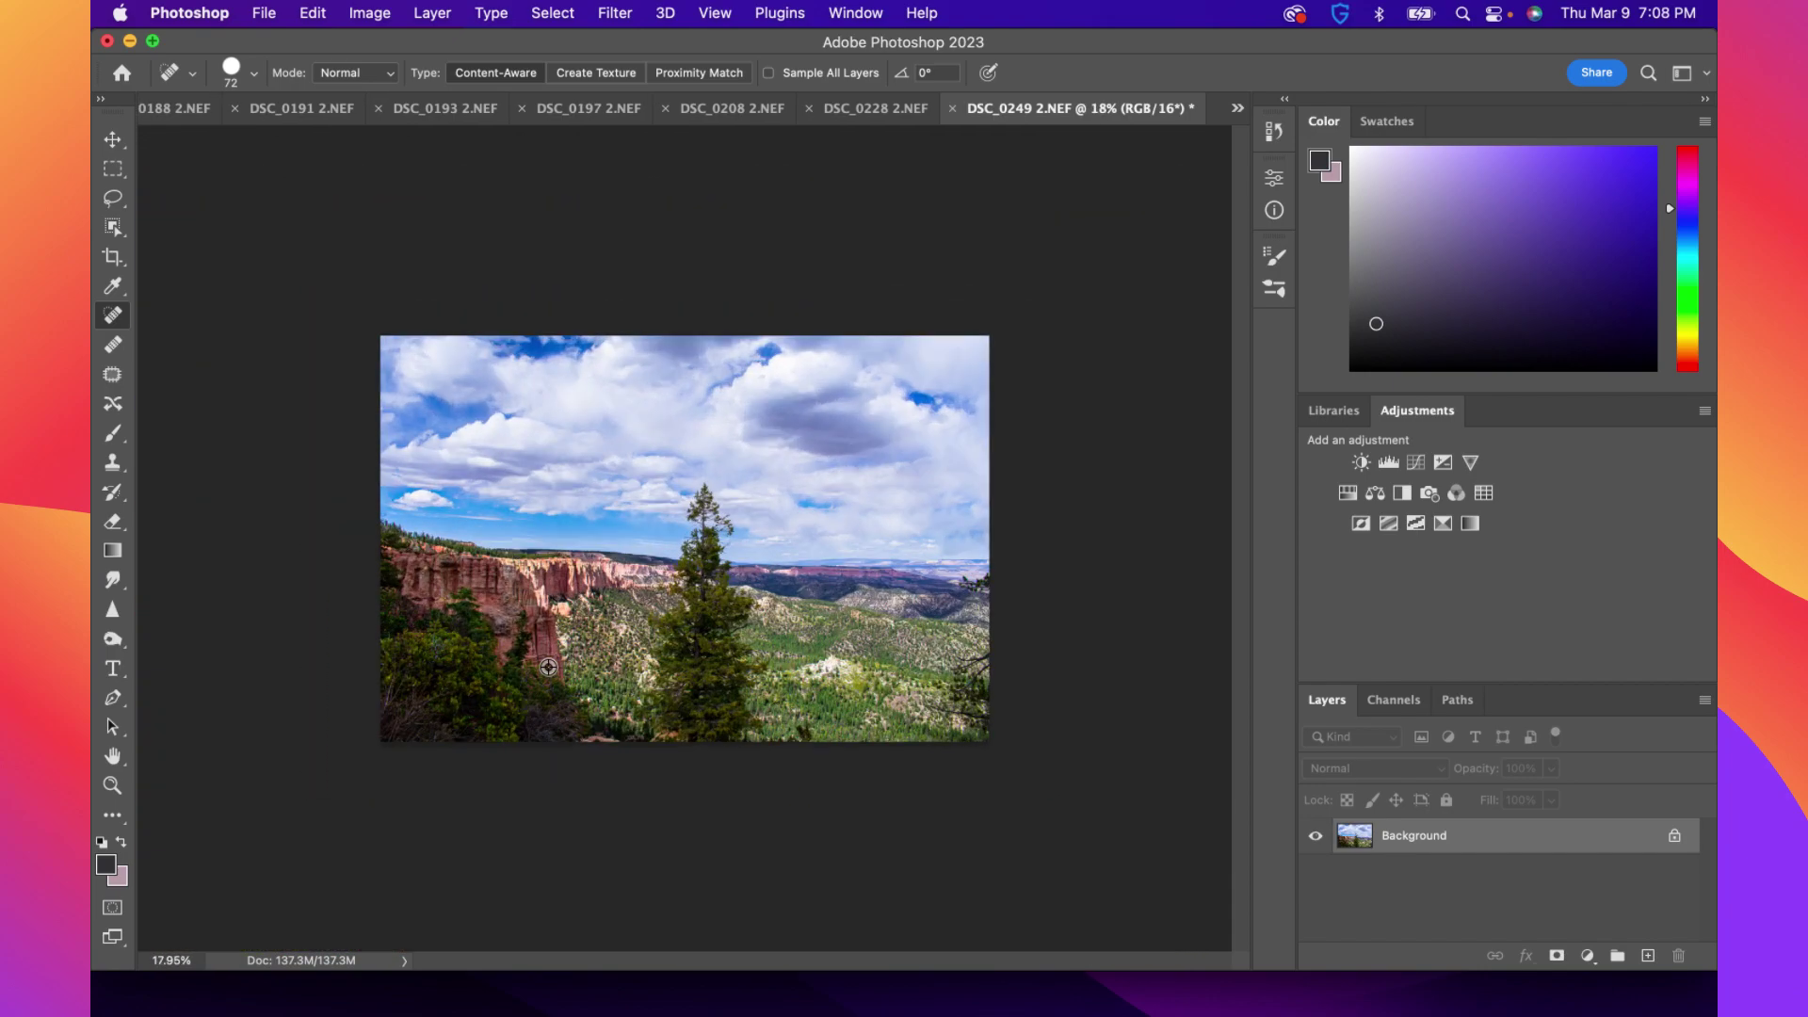
scroll(548, 666, up, 2)
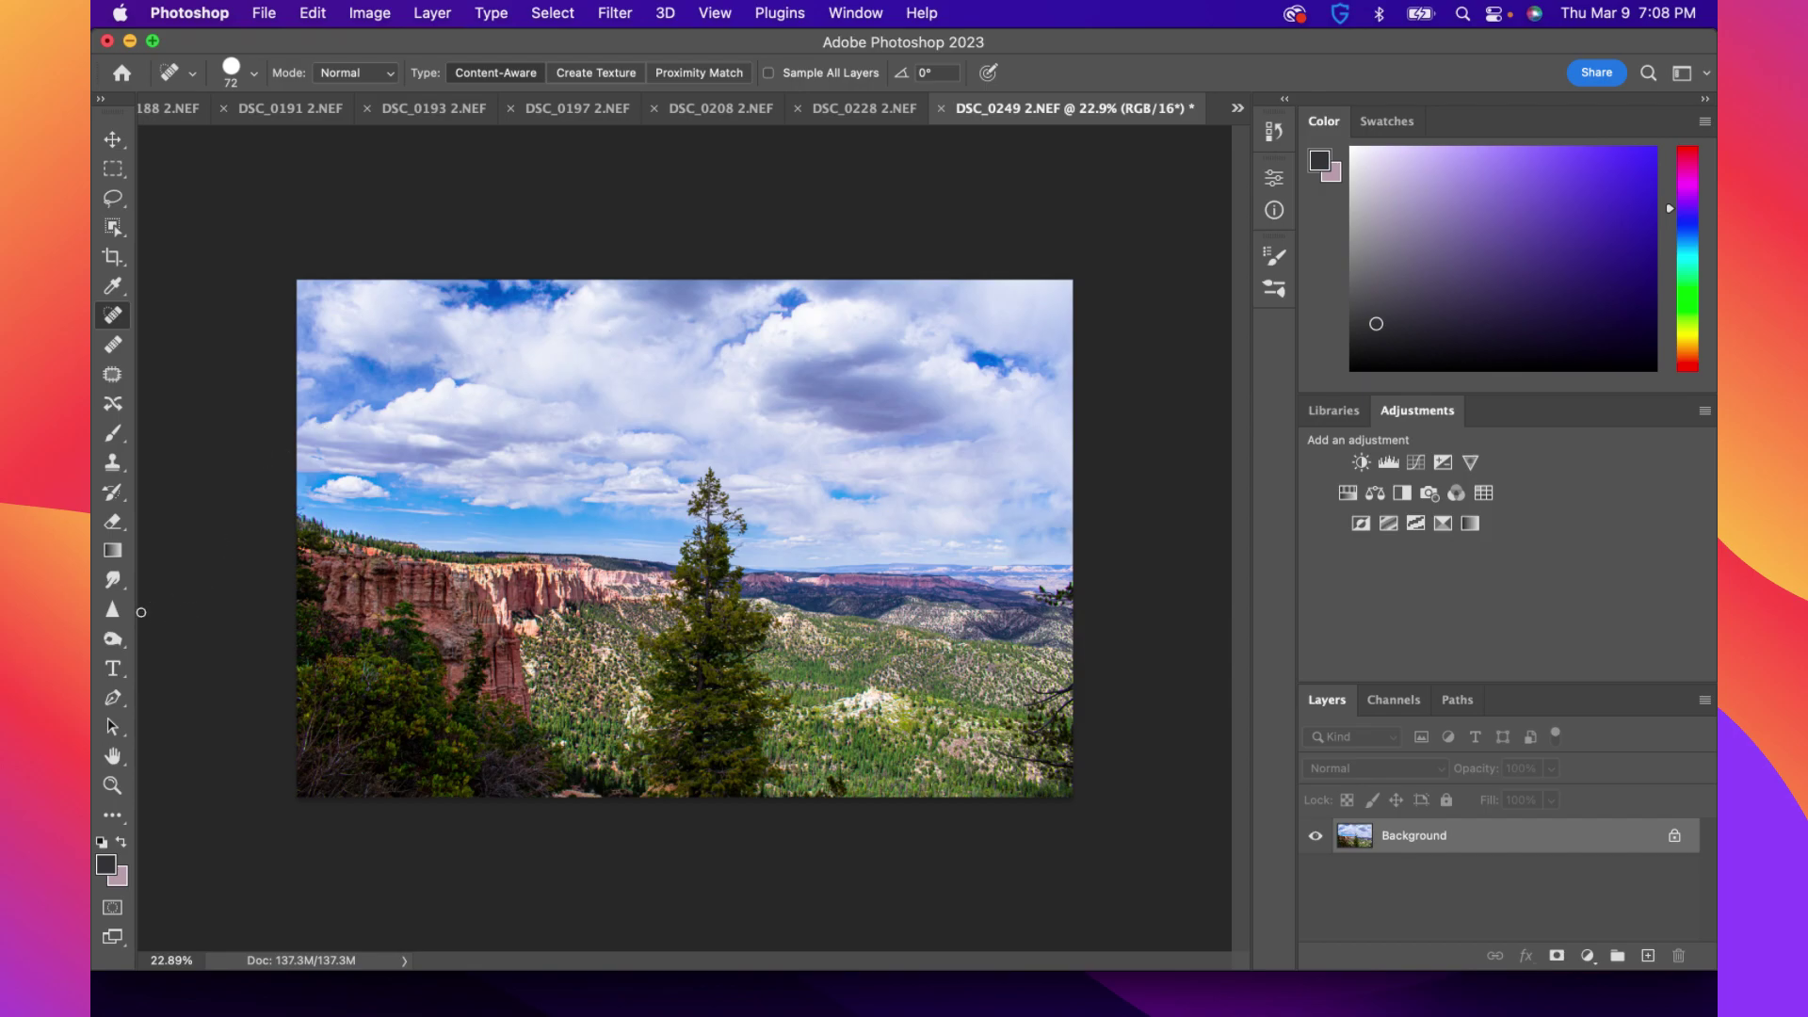
Tone the midtones around the base of the central pine with a 1000 px brush at 20% exposure
click(113, 639)
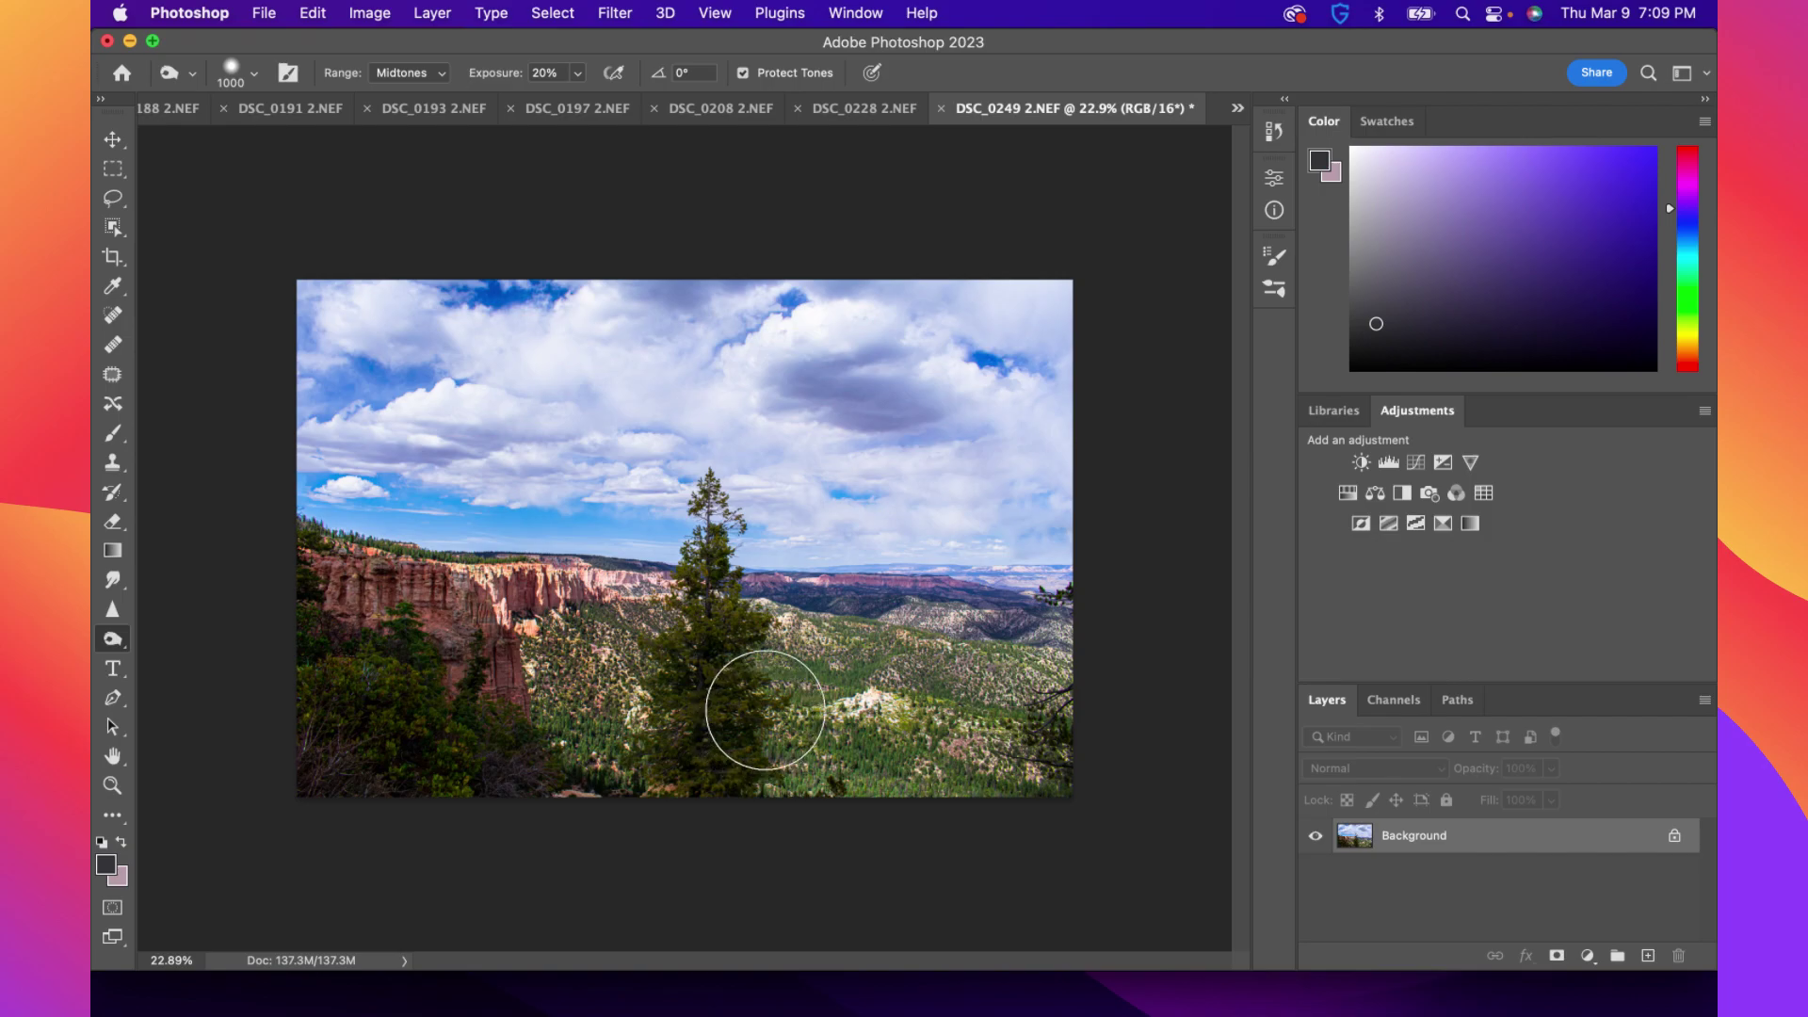
click(765, 710)
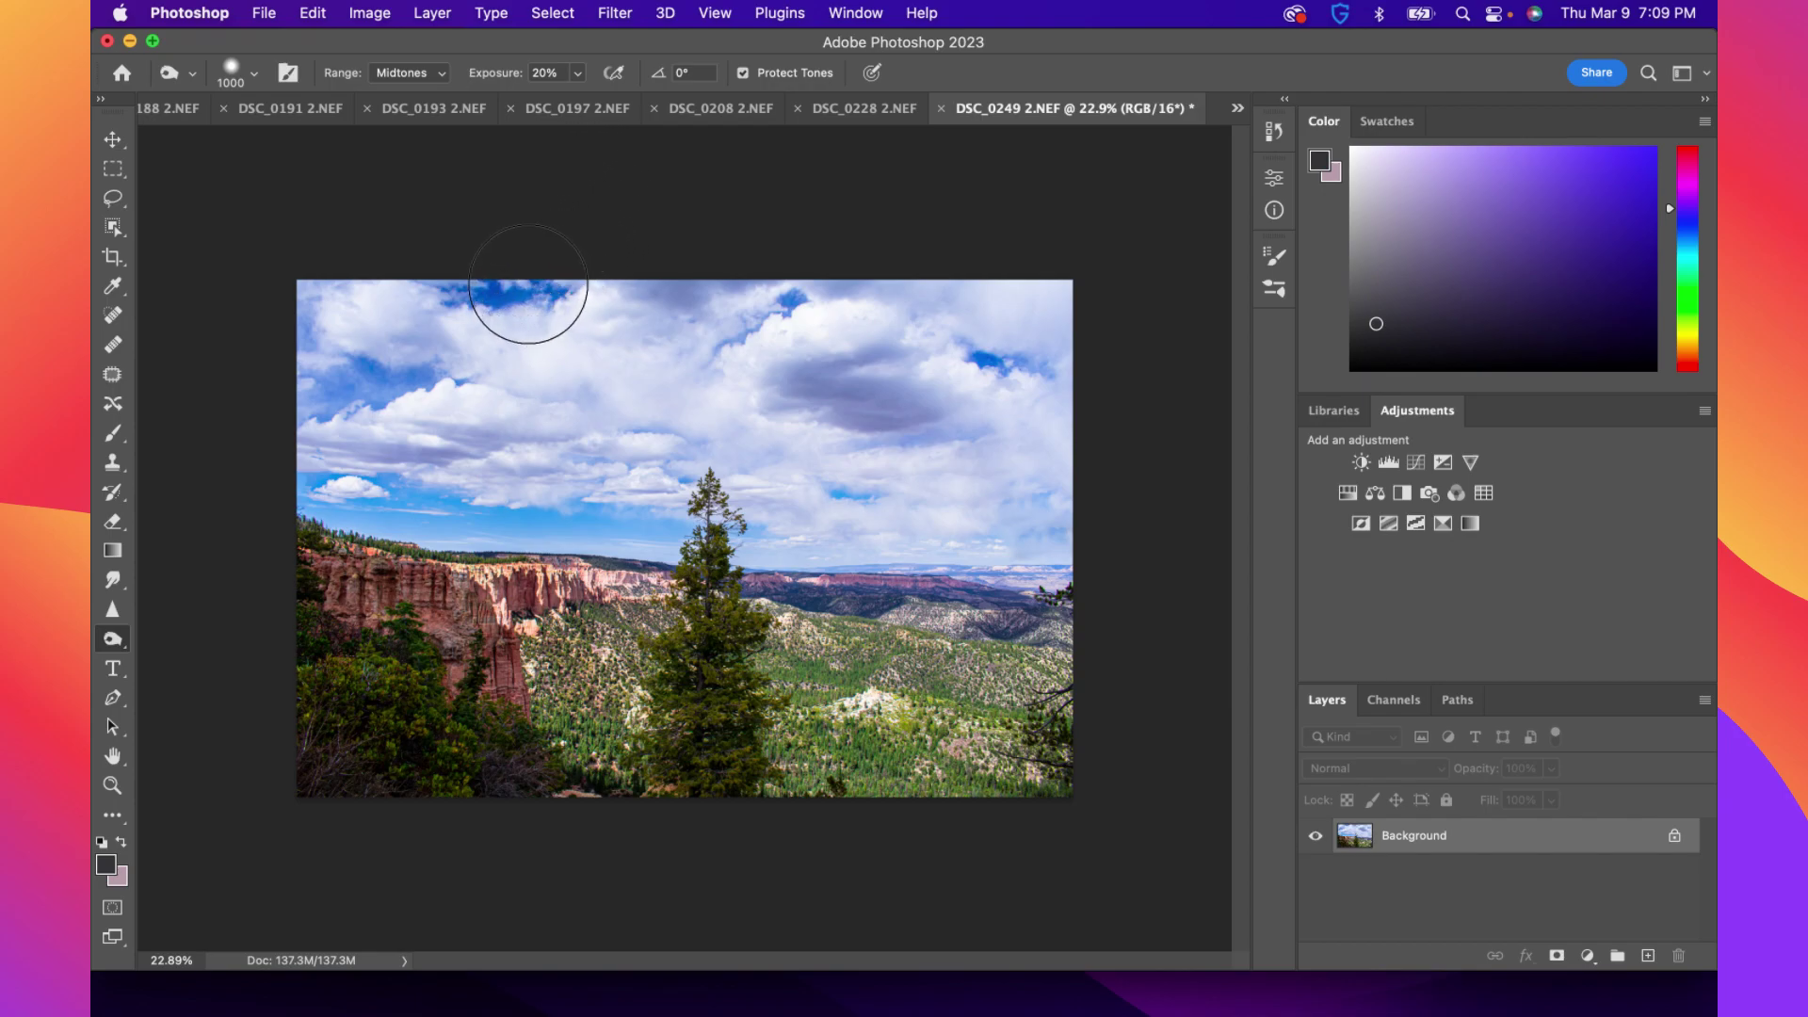
Set the Spot Healing Brush to 91 px and remove the small pine branch just below the horizon at the photo's right edge
click(114, 315)
scroll(1093, 593, up, 3)
scroll(1094, 594, down, 1)
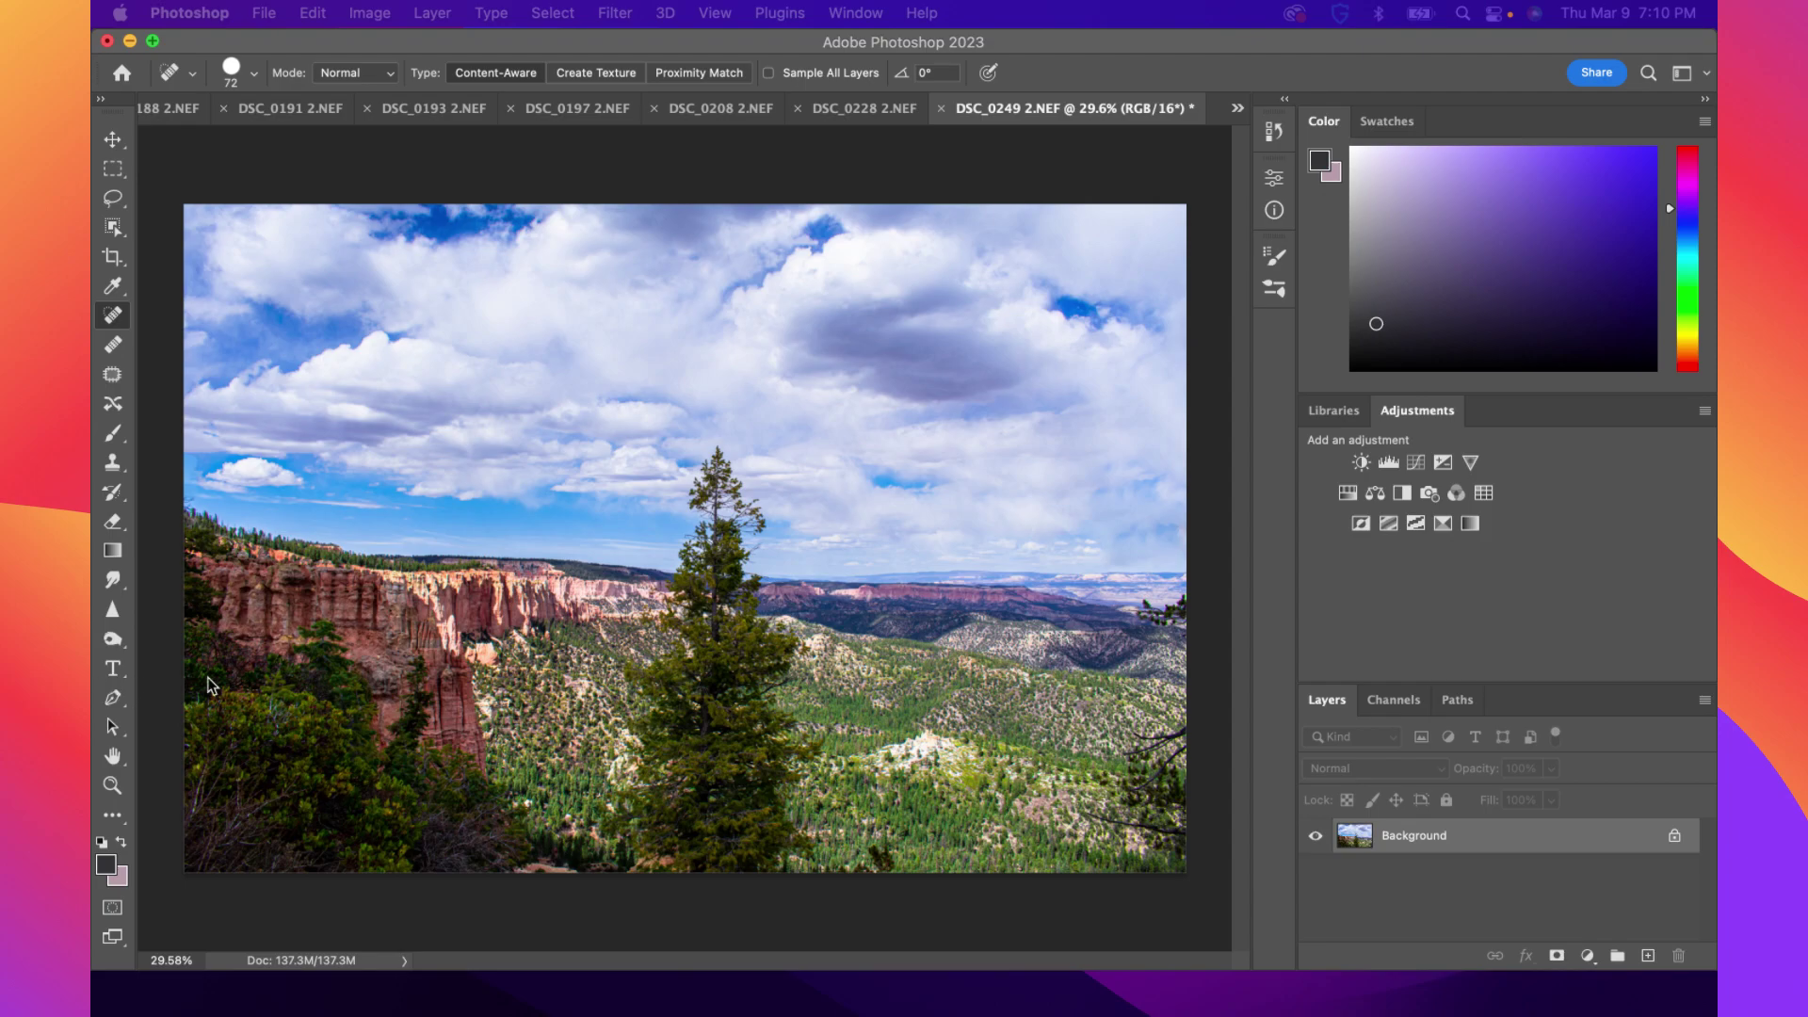
click(230, 70)
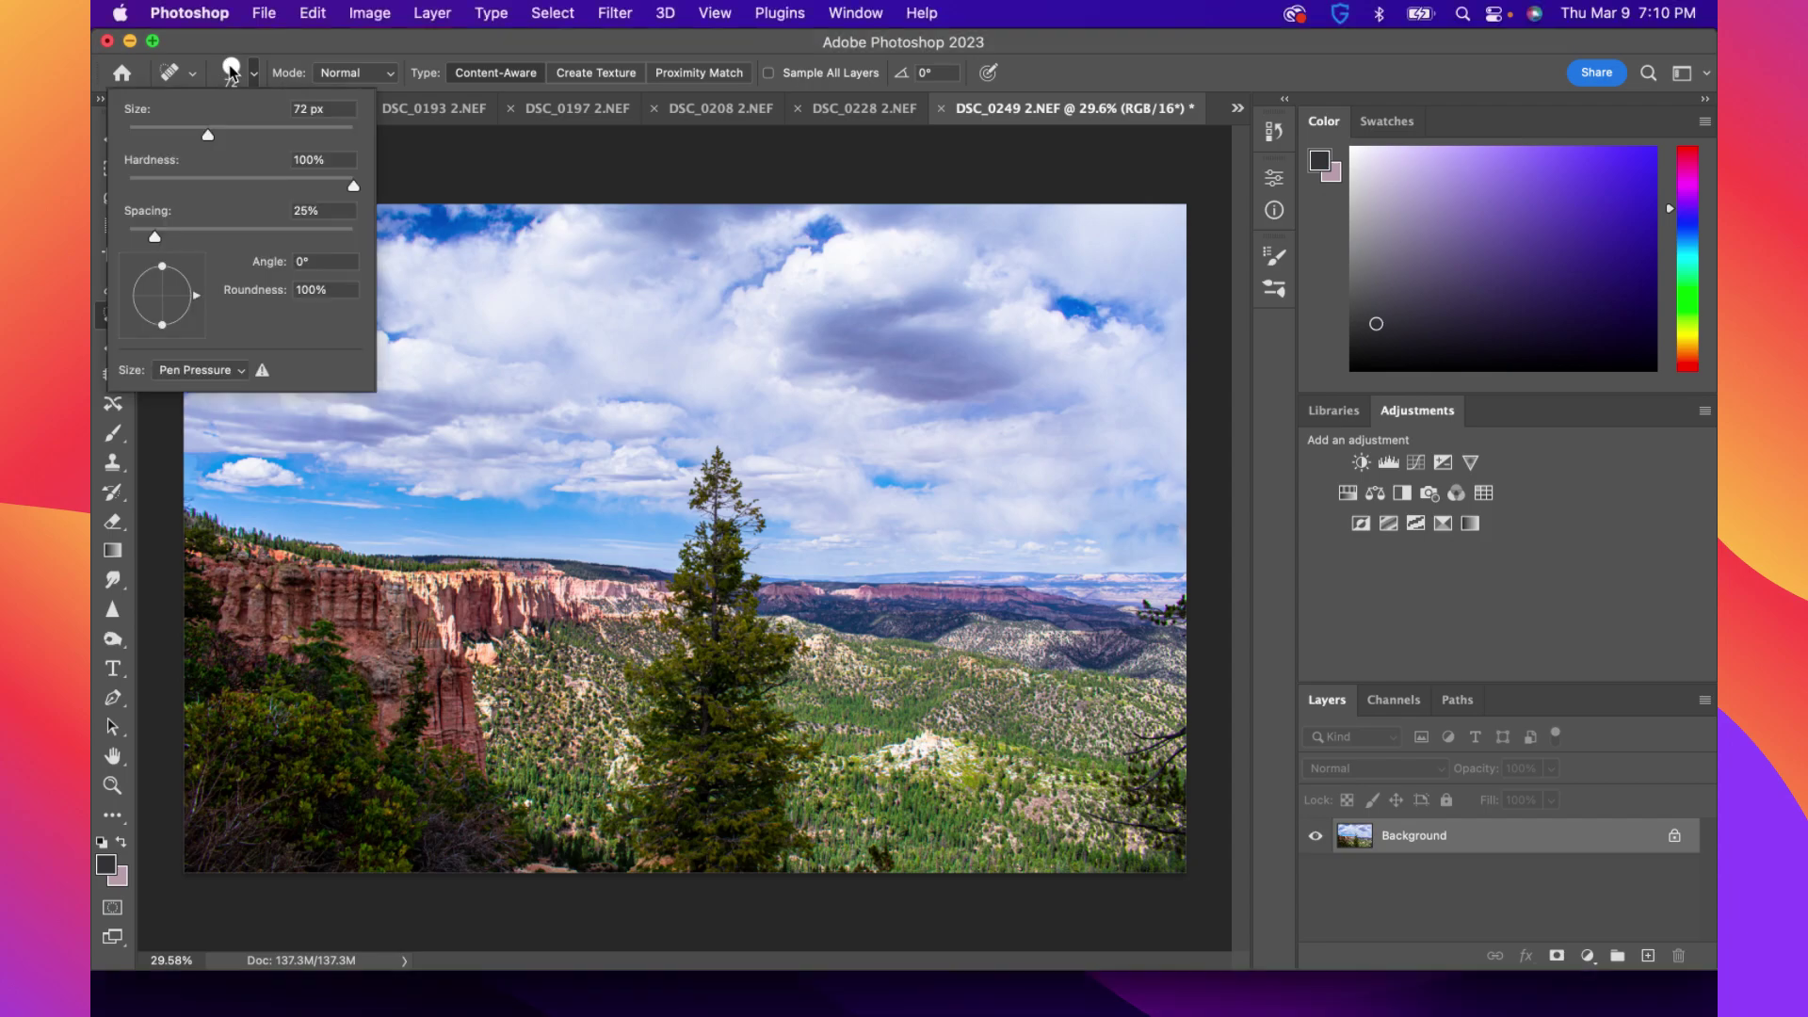
click(266, 130)
drag(252, 138, 231, 139)
click(1147, 613)
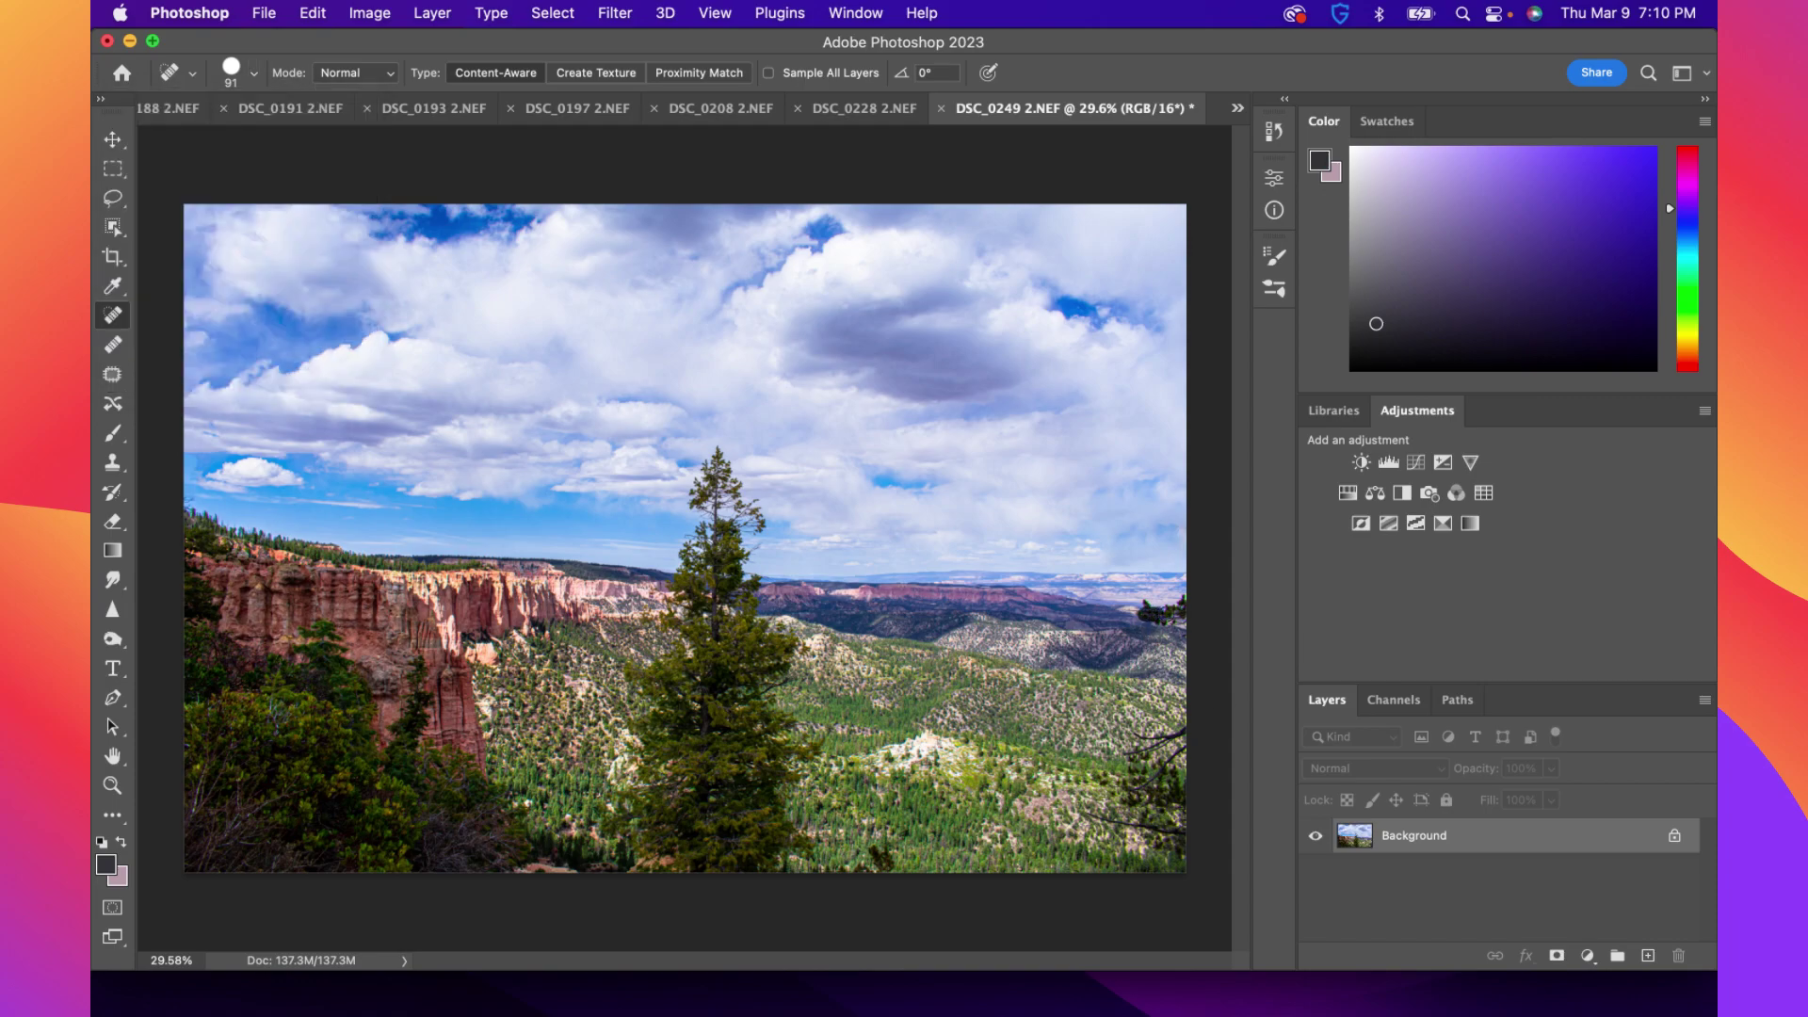
drag(1173, 614, 1144, 610)
scroll(1173, 721, down, 2)
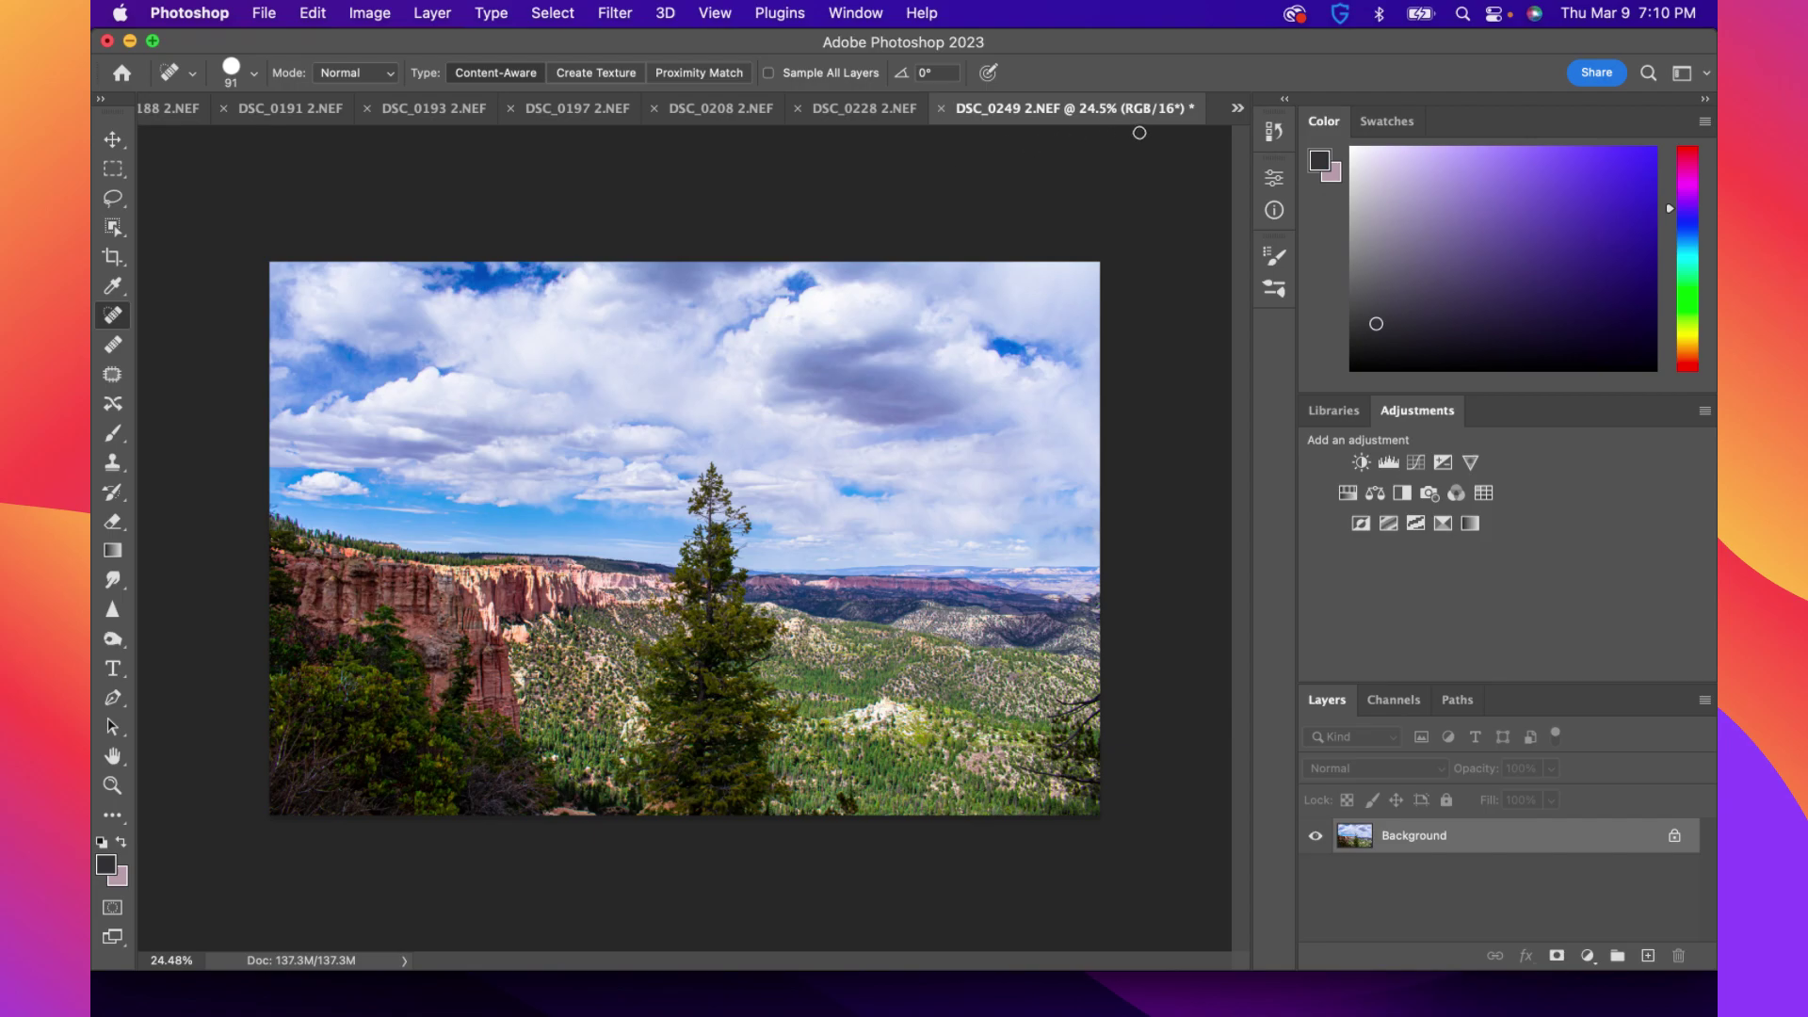
Switch to the DSC_0252 2.NEF photo
click(1236, 110)
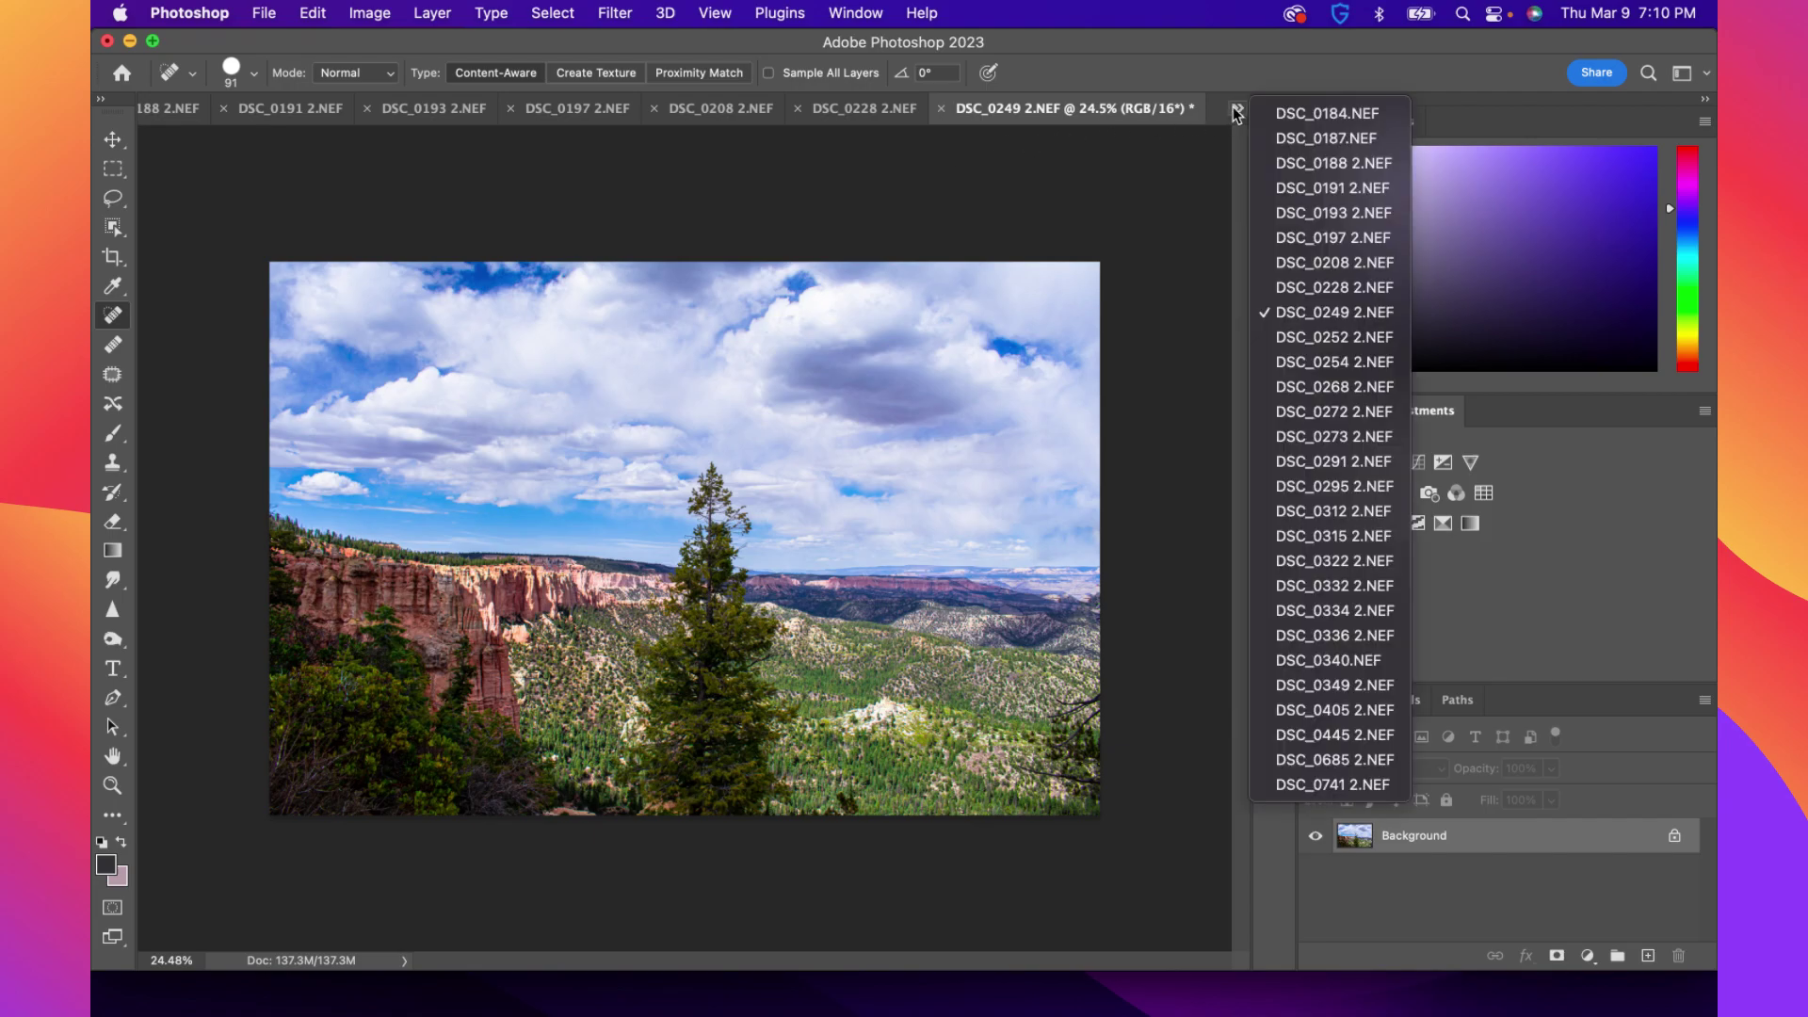
click(1290, 337)
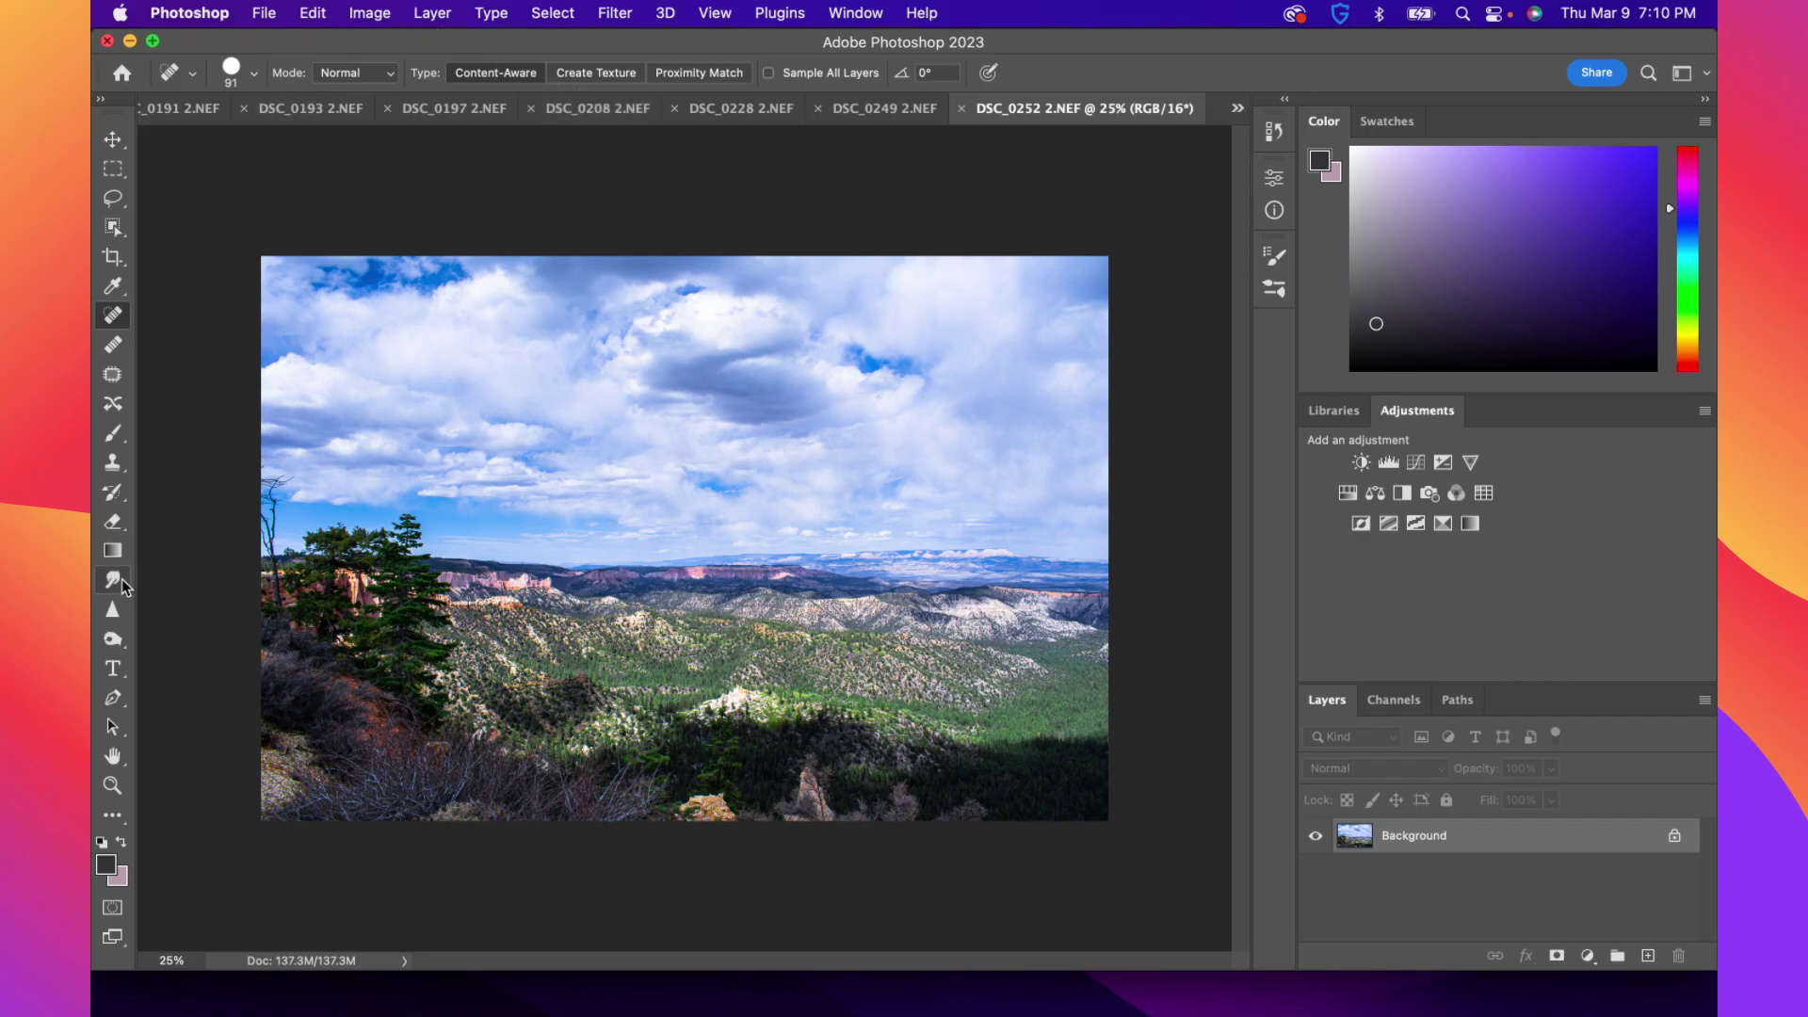
click(114, 645)
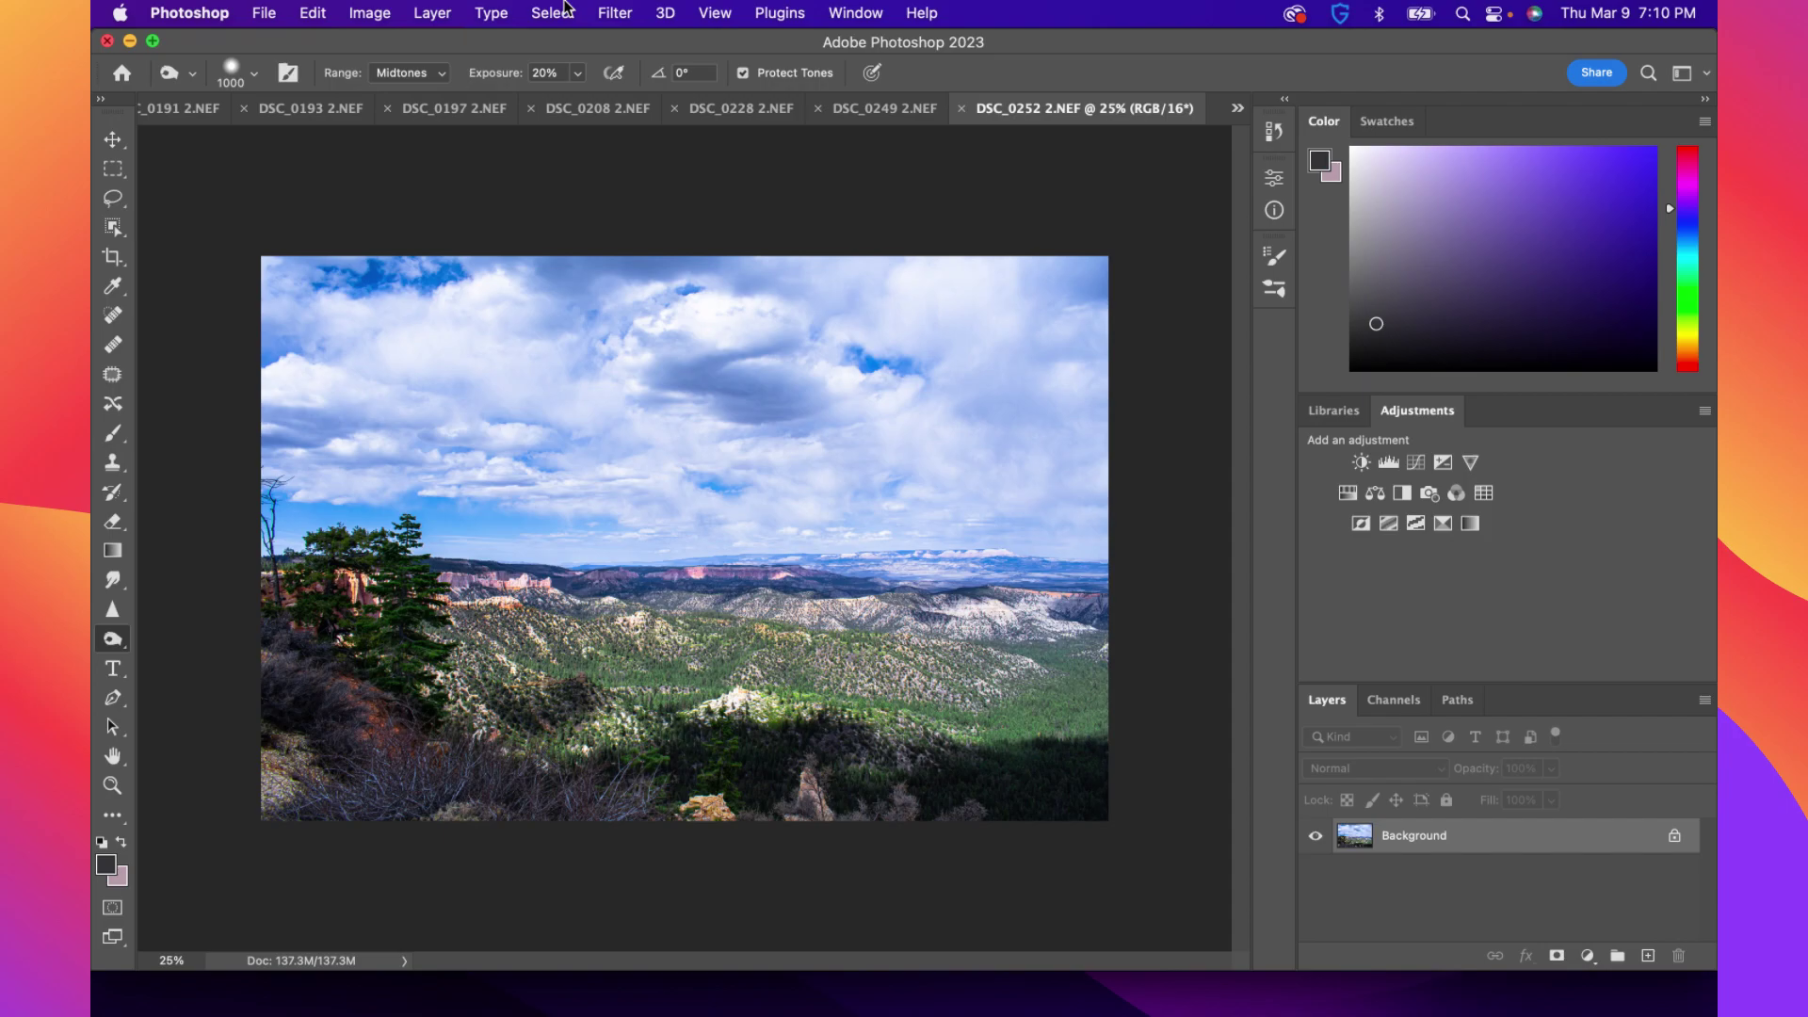
click(365, 13)
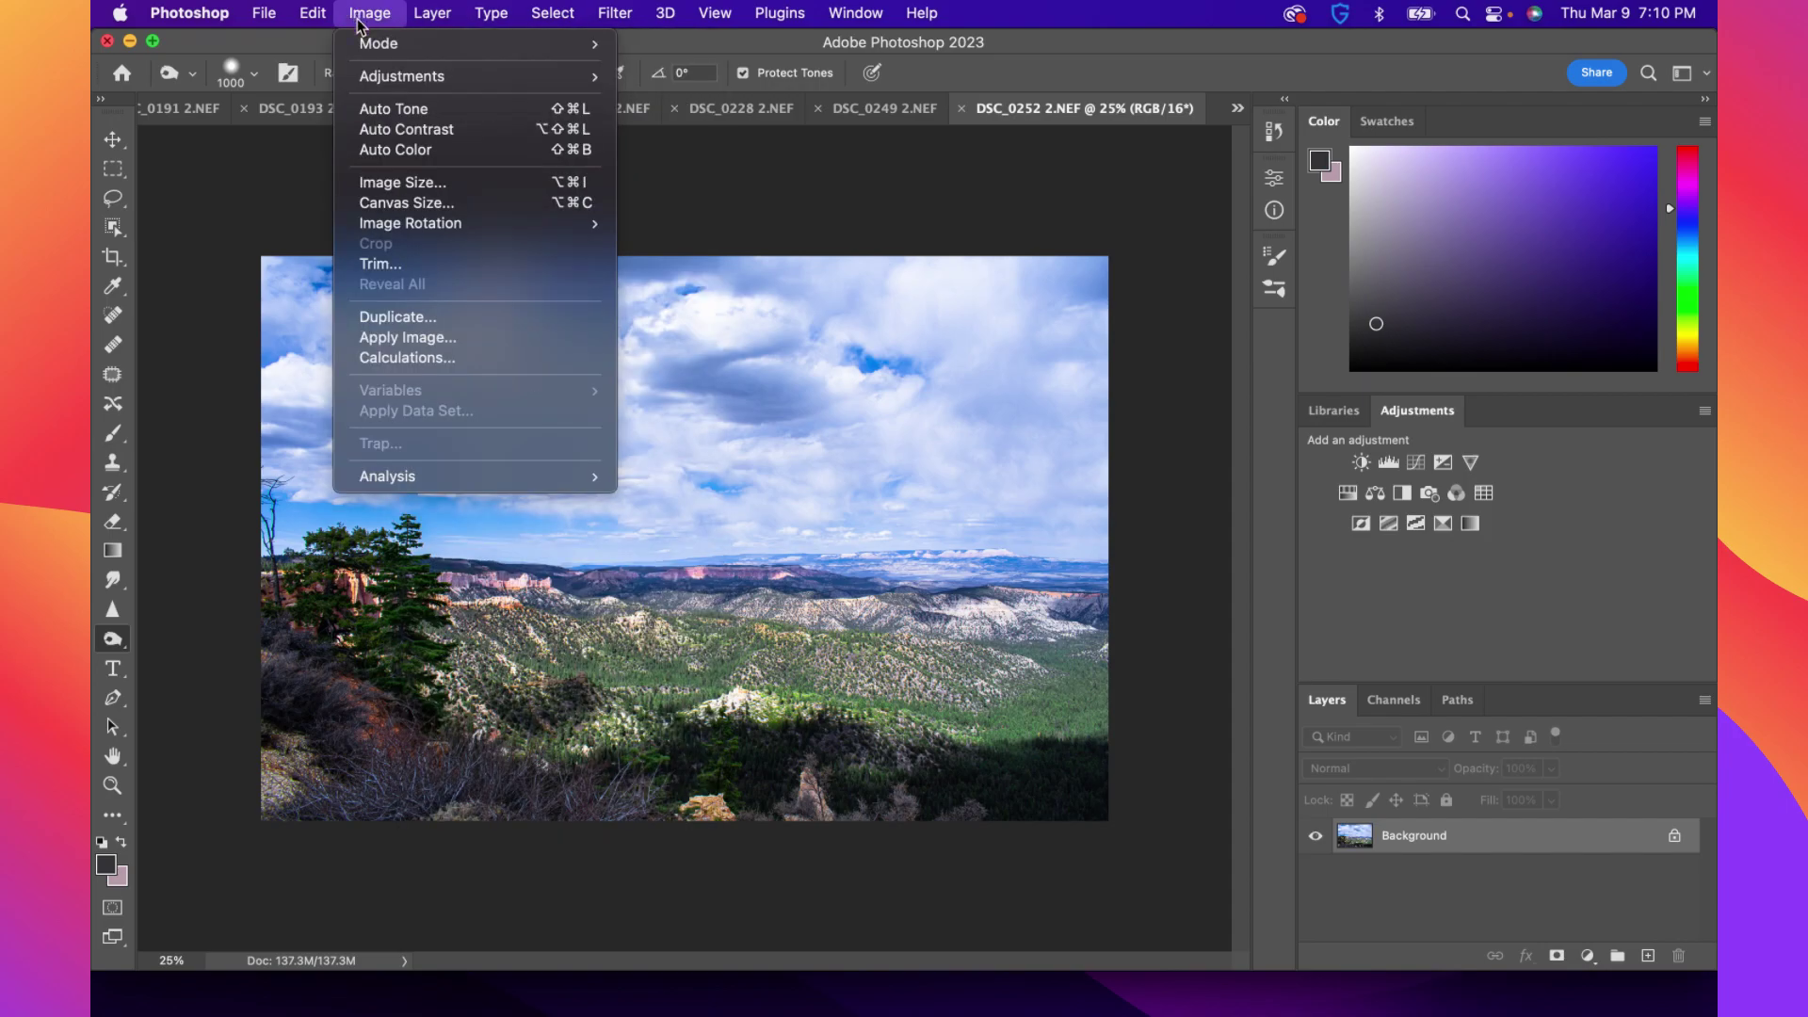
mouse_move(386, 76)
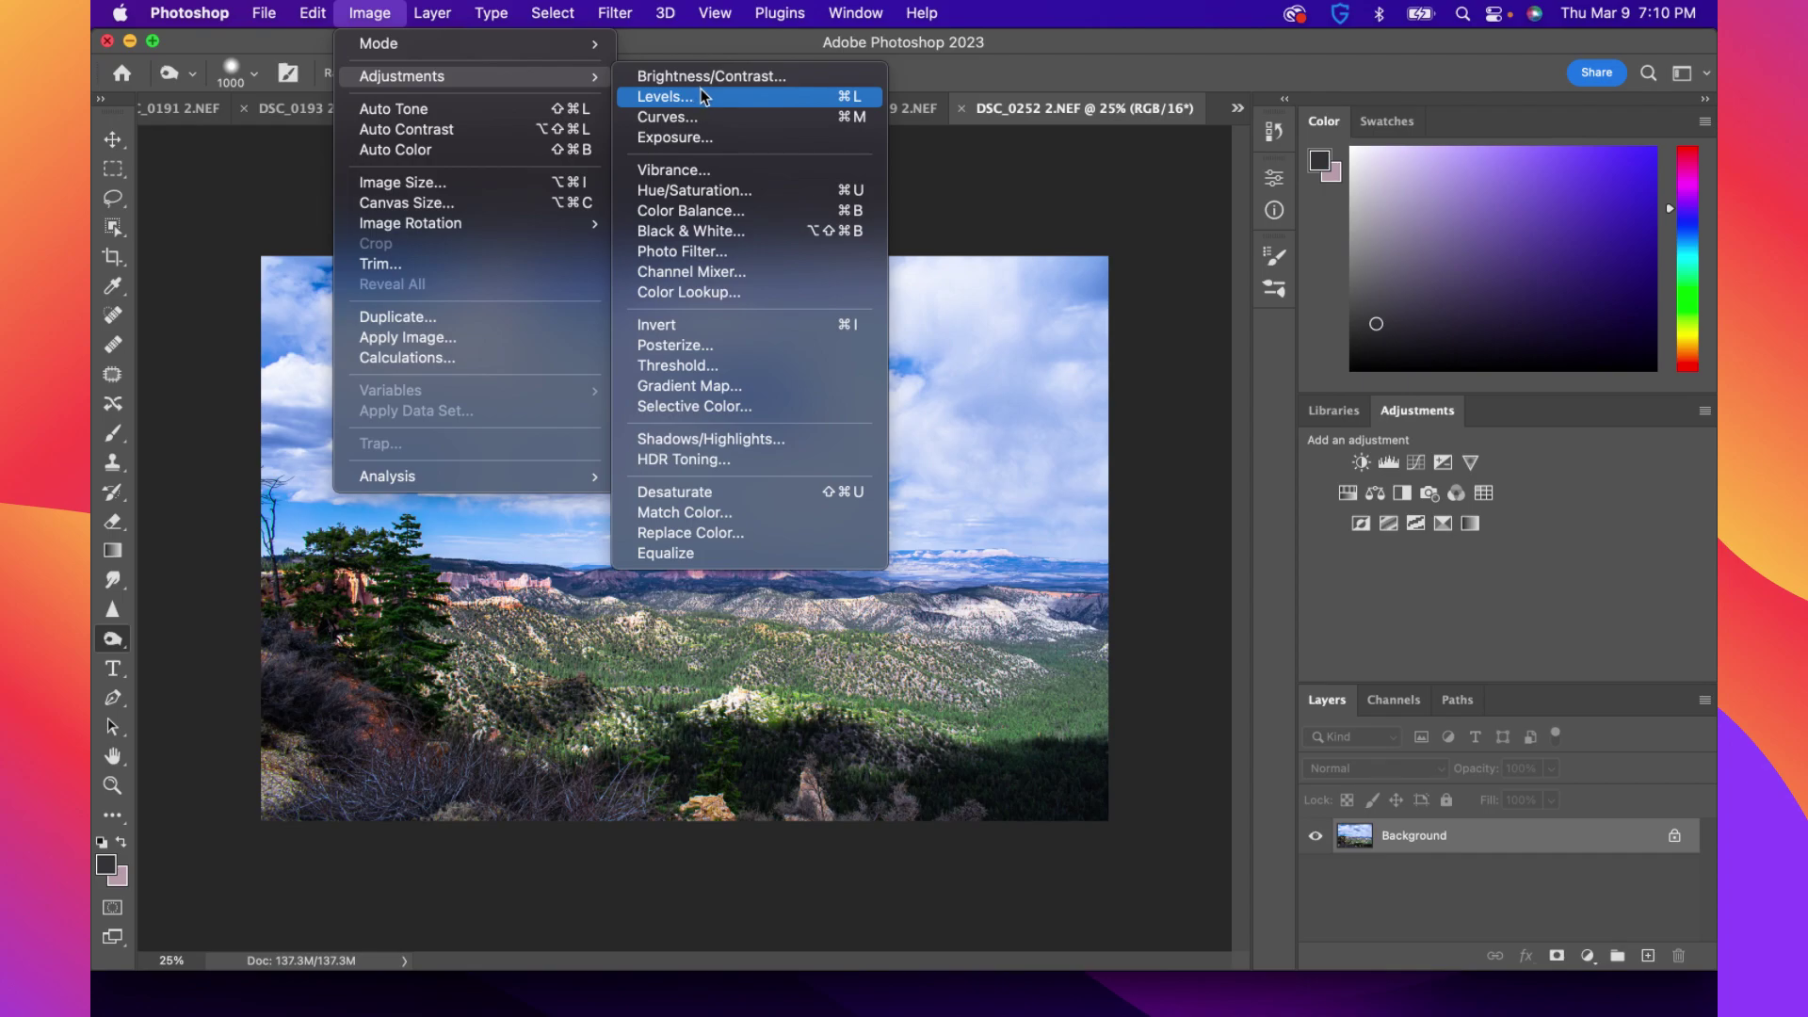
click(1218, 21)
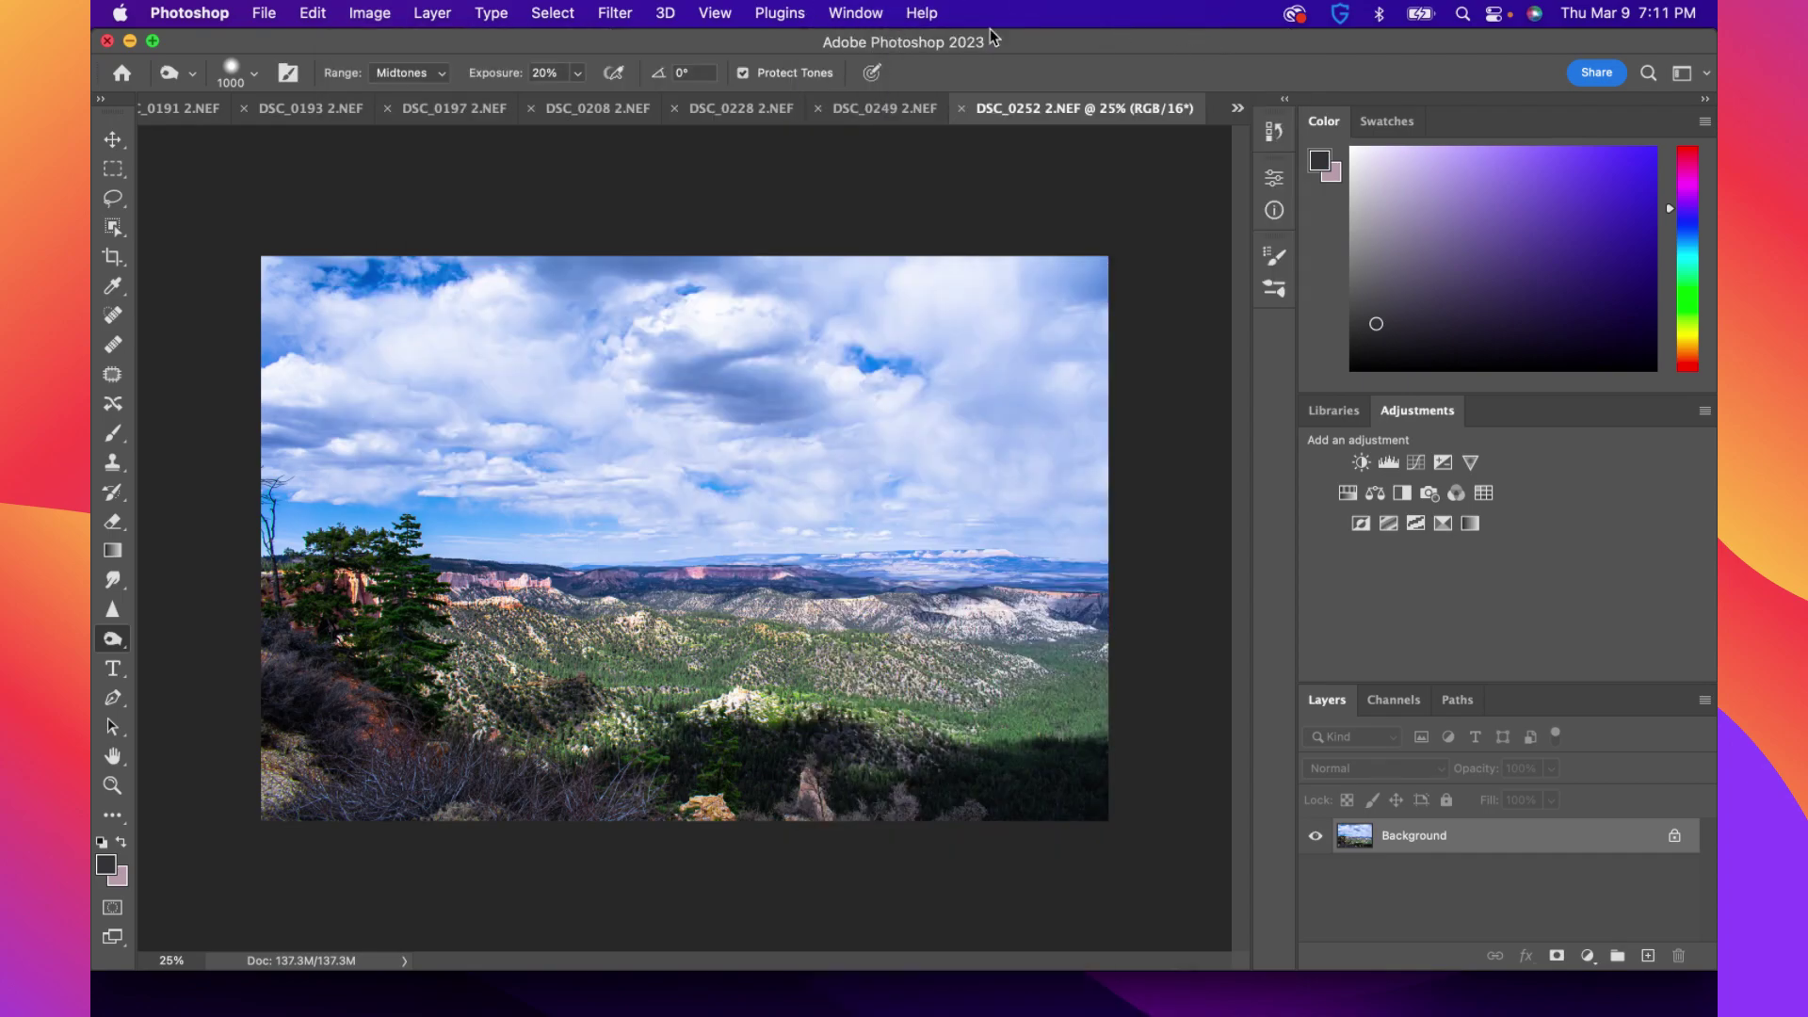
Apply Hue/Saturation to the Greens with saturation -15 and lightness -17, and undo the adjustment
click(313, 12)
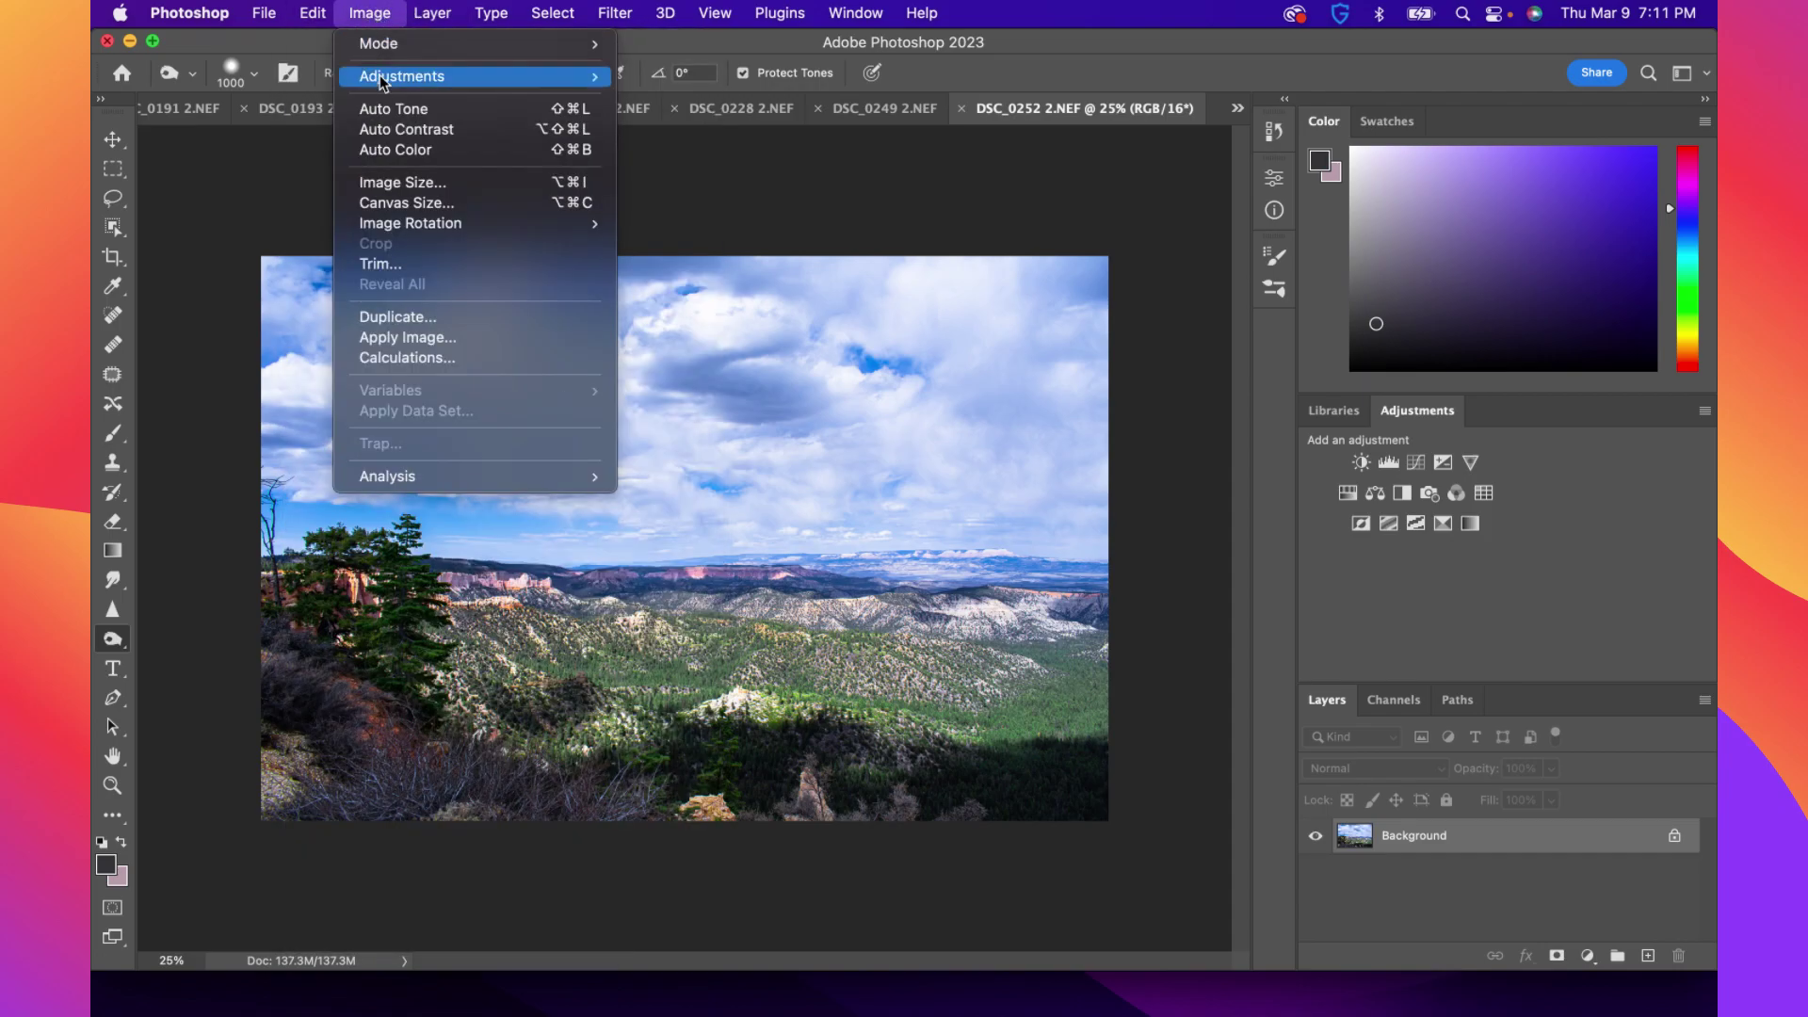
mouse_move(383, 81)
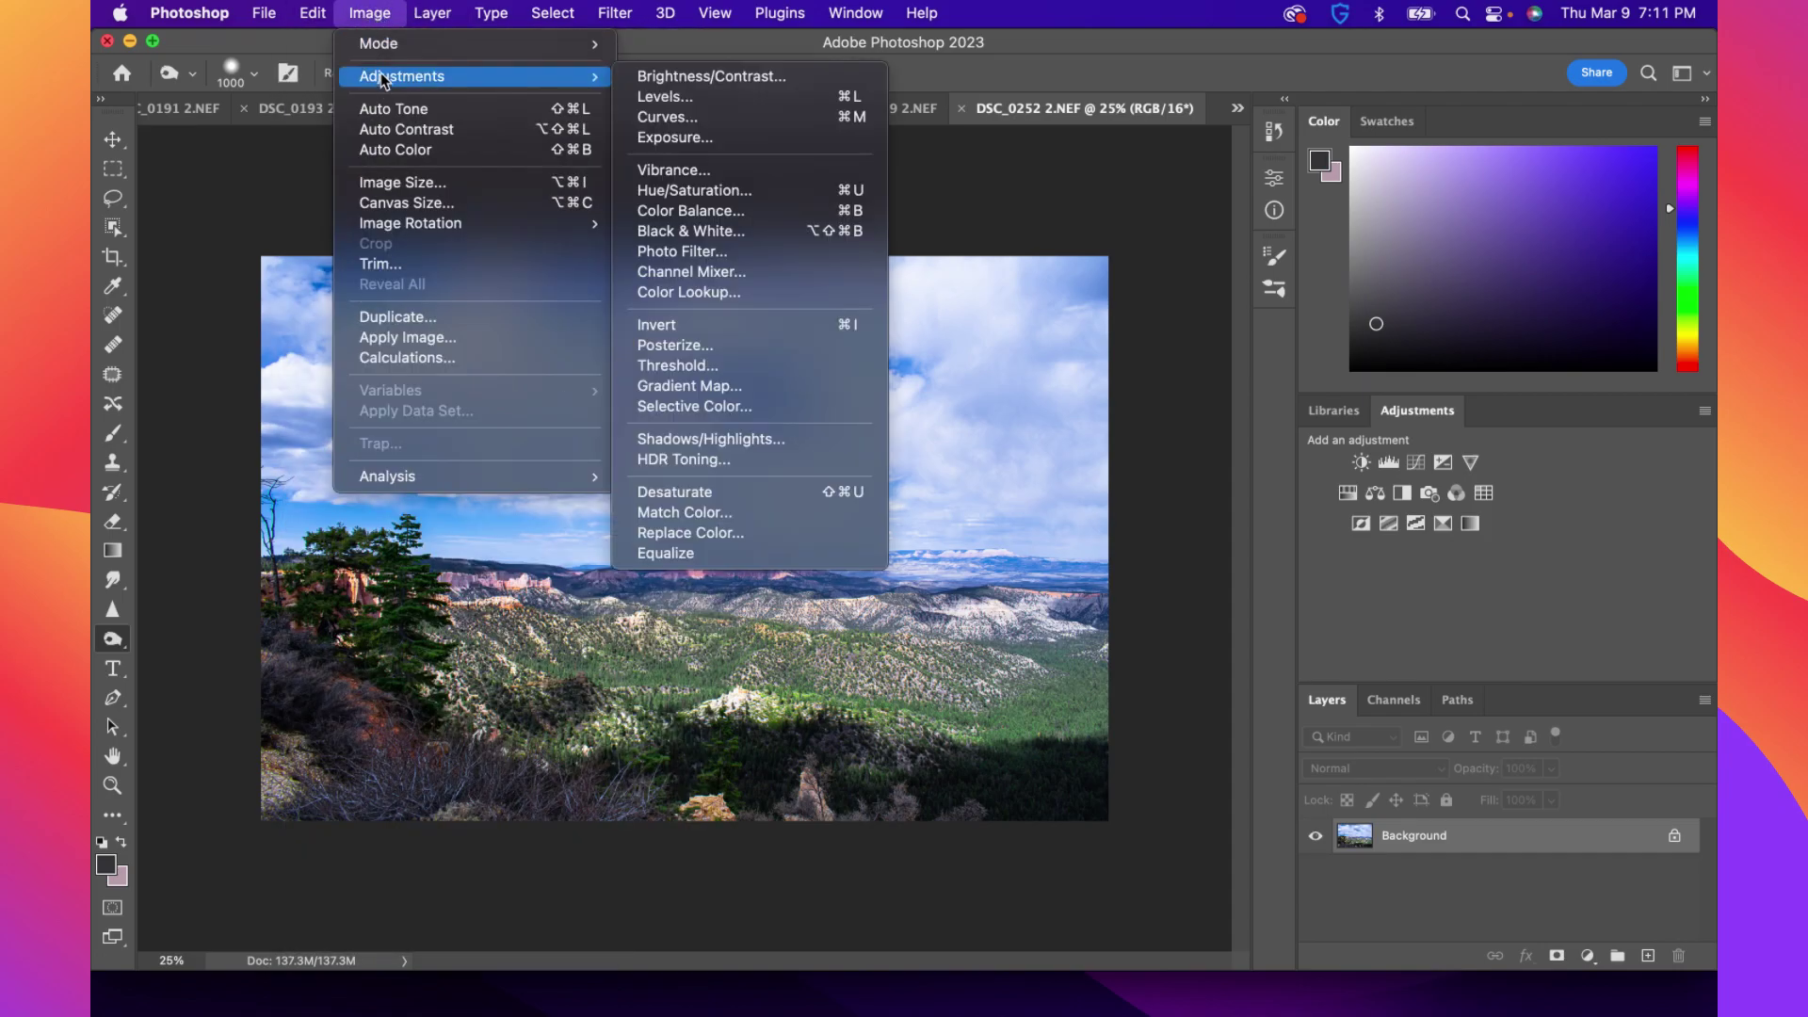
click(723, 196)
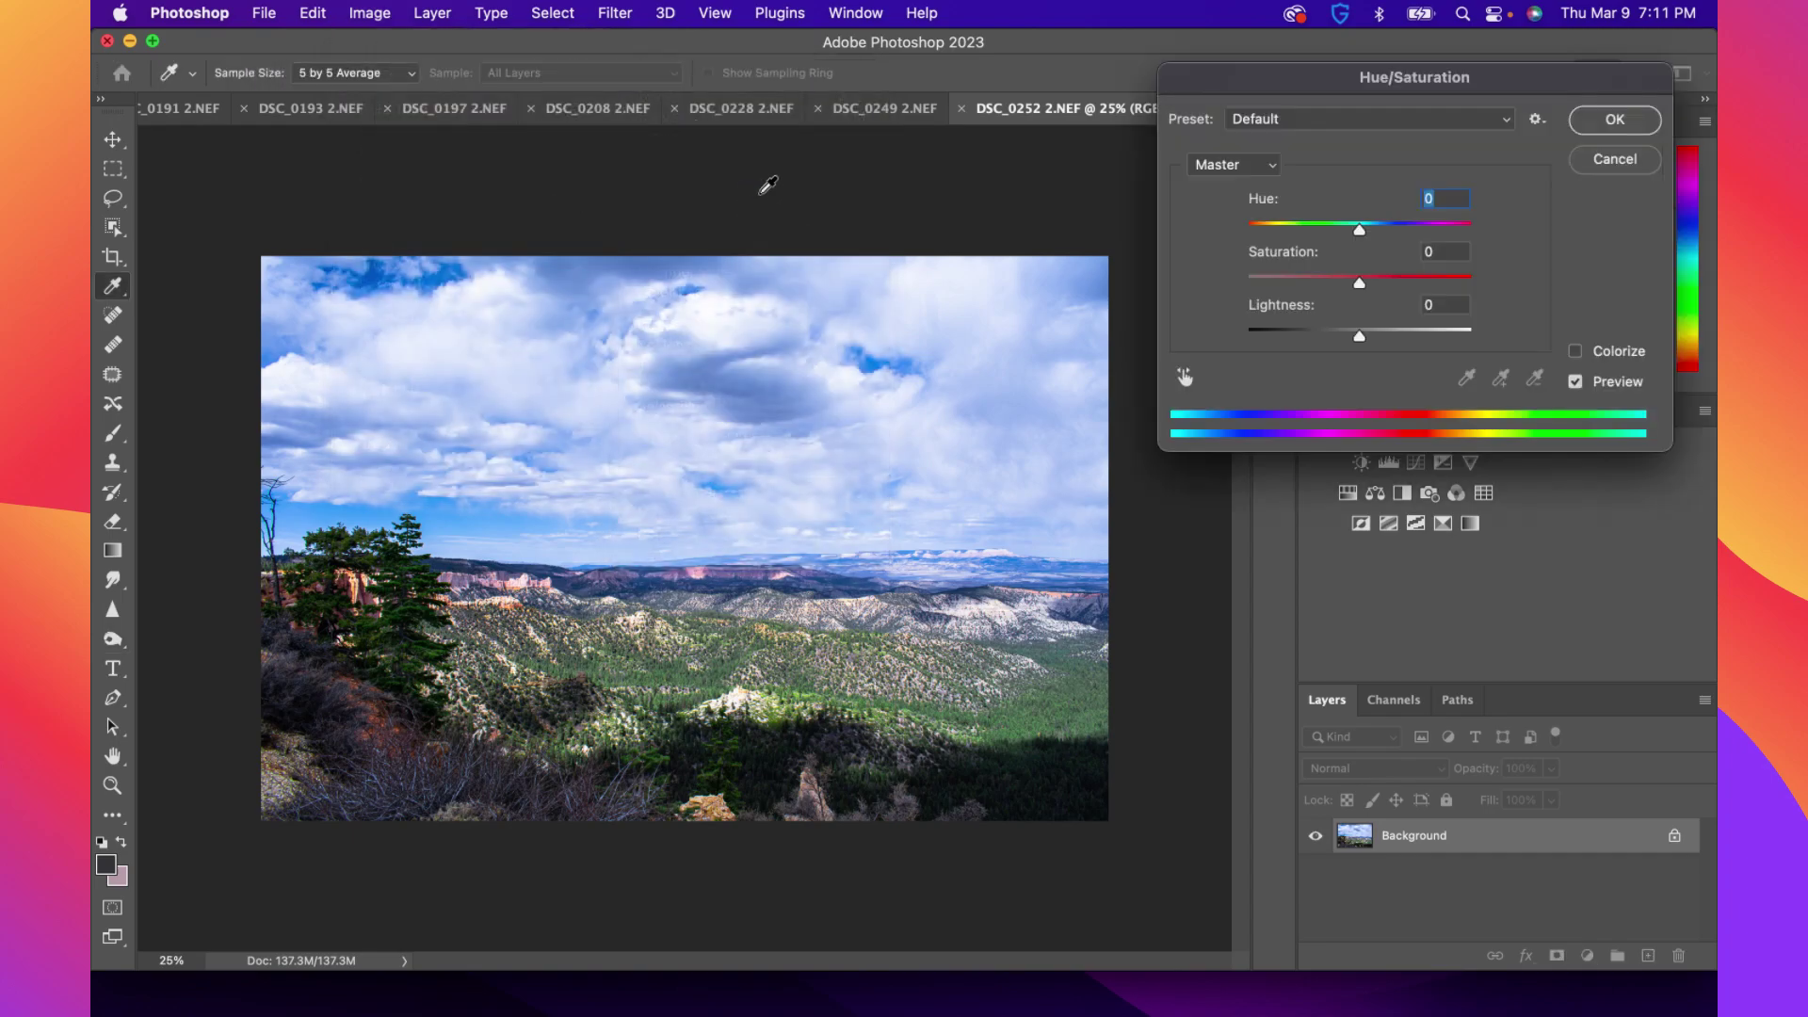
click(1253, 168)
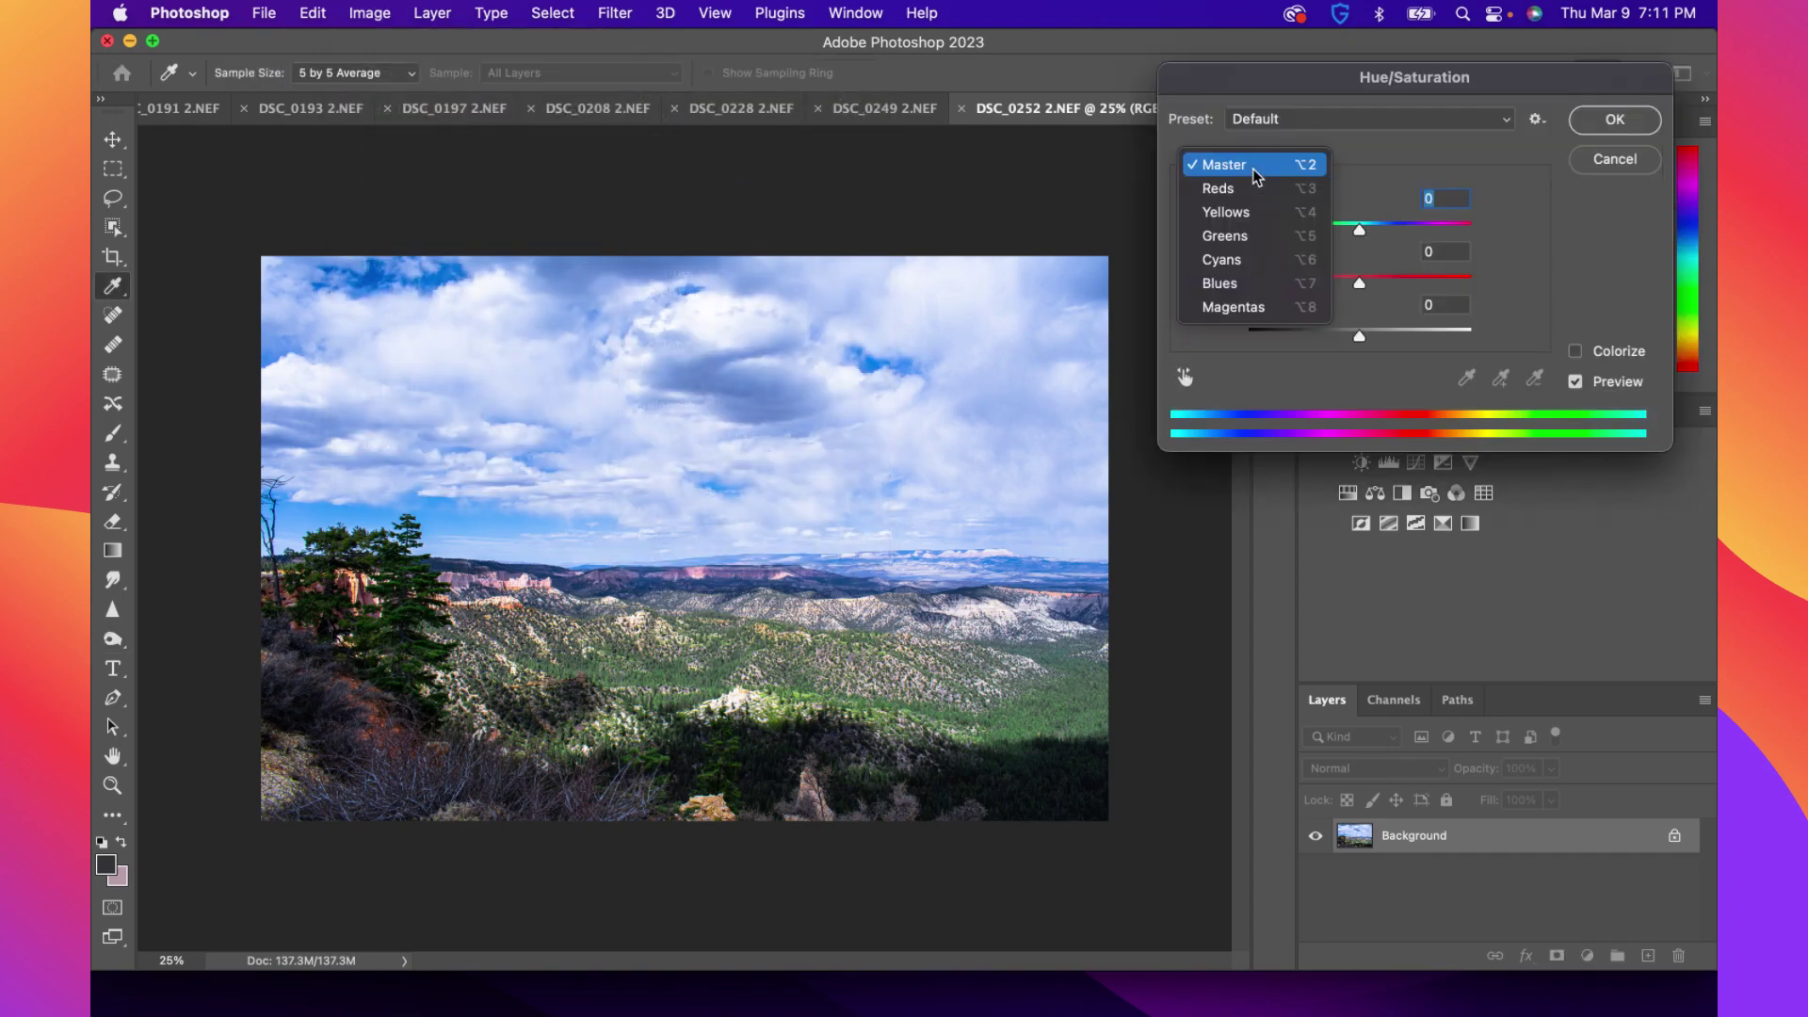
click(1224, 235)
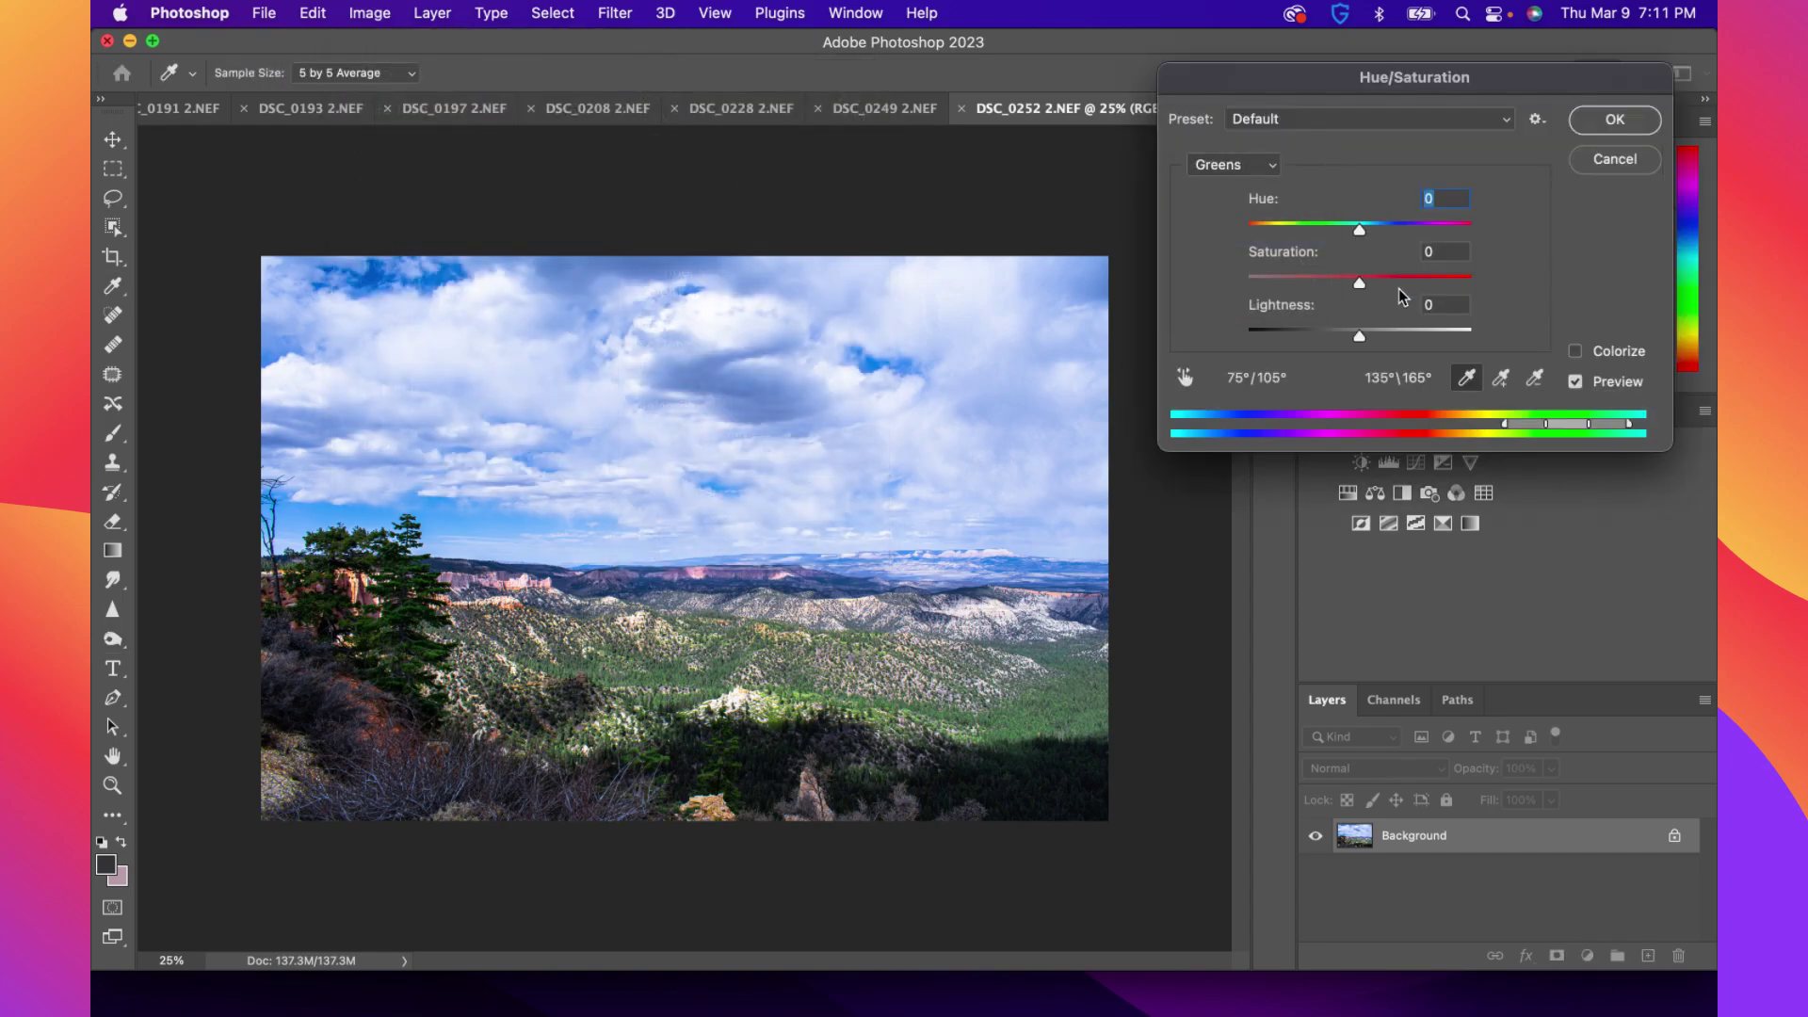
mouse_move(1362, 335)
mouse_down()
mouse_move(1323, 341)
mouse_move(1340, 336)
mouse_up()
drag(1387, 279, 1342, 282)
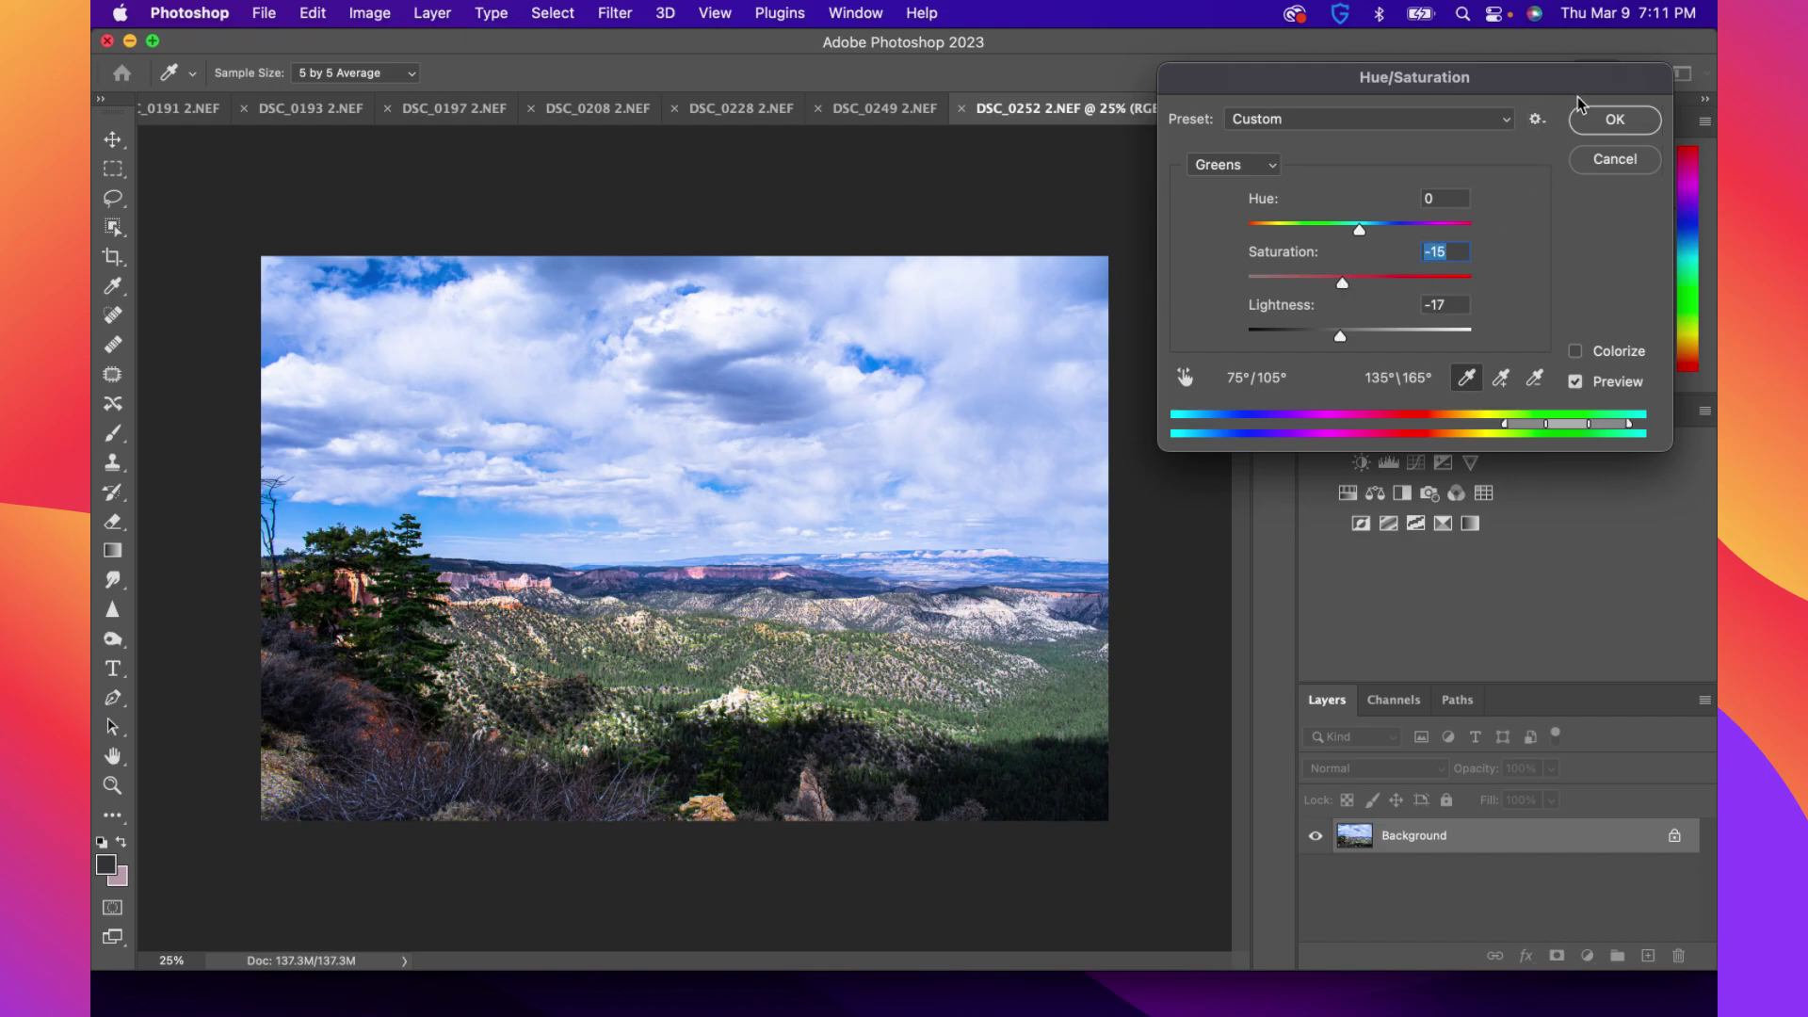
click(1598, 121)
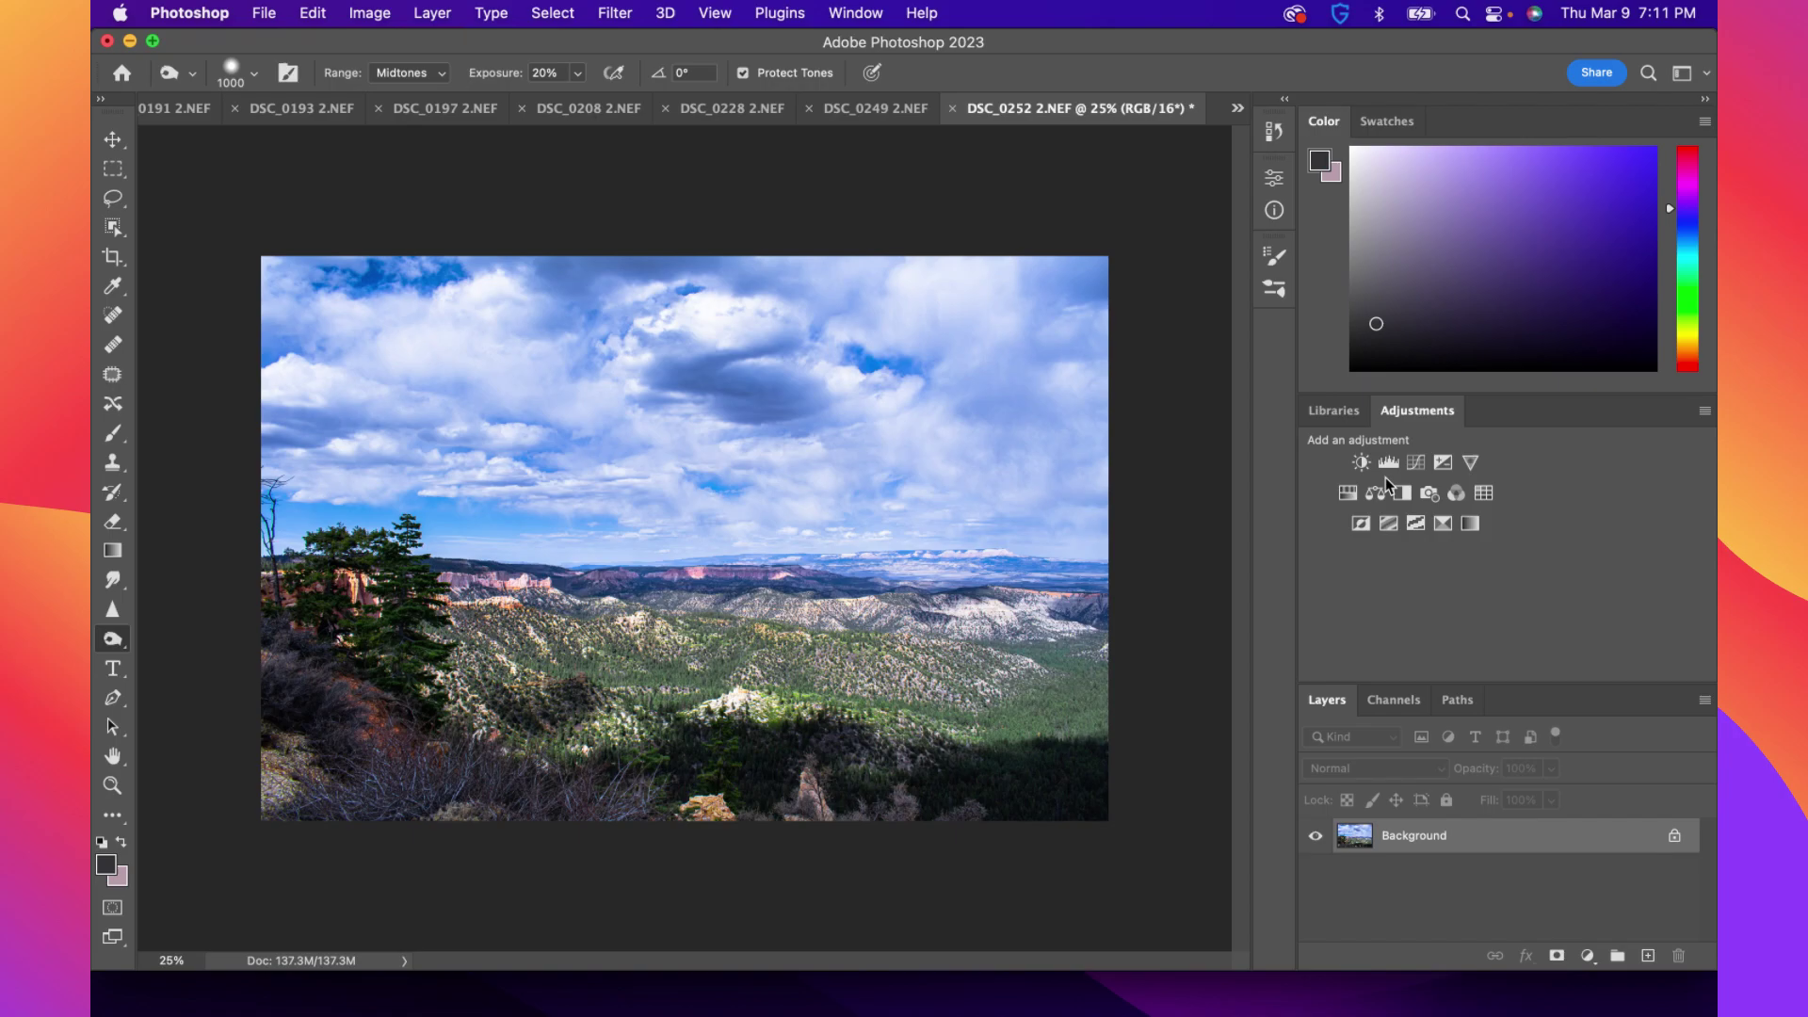
key(super+z)
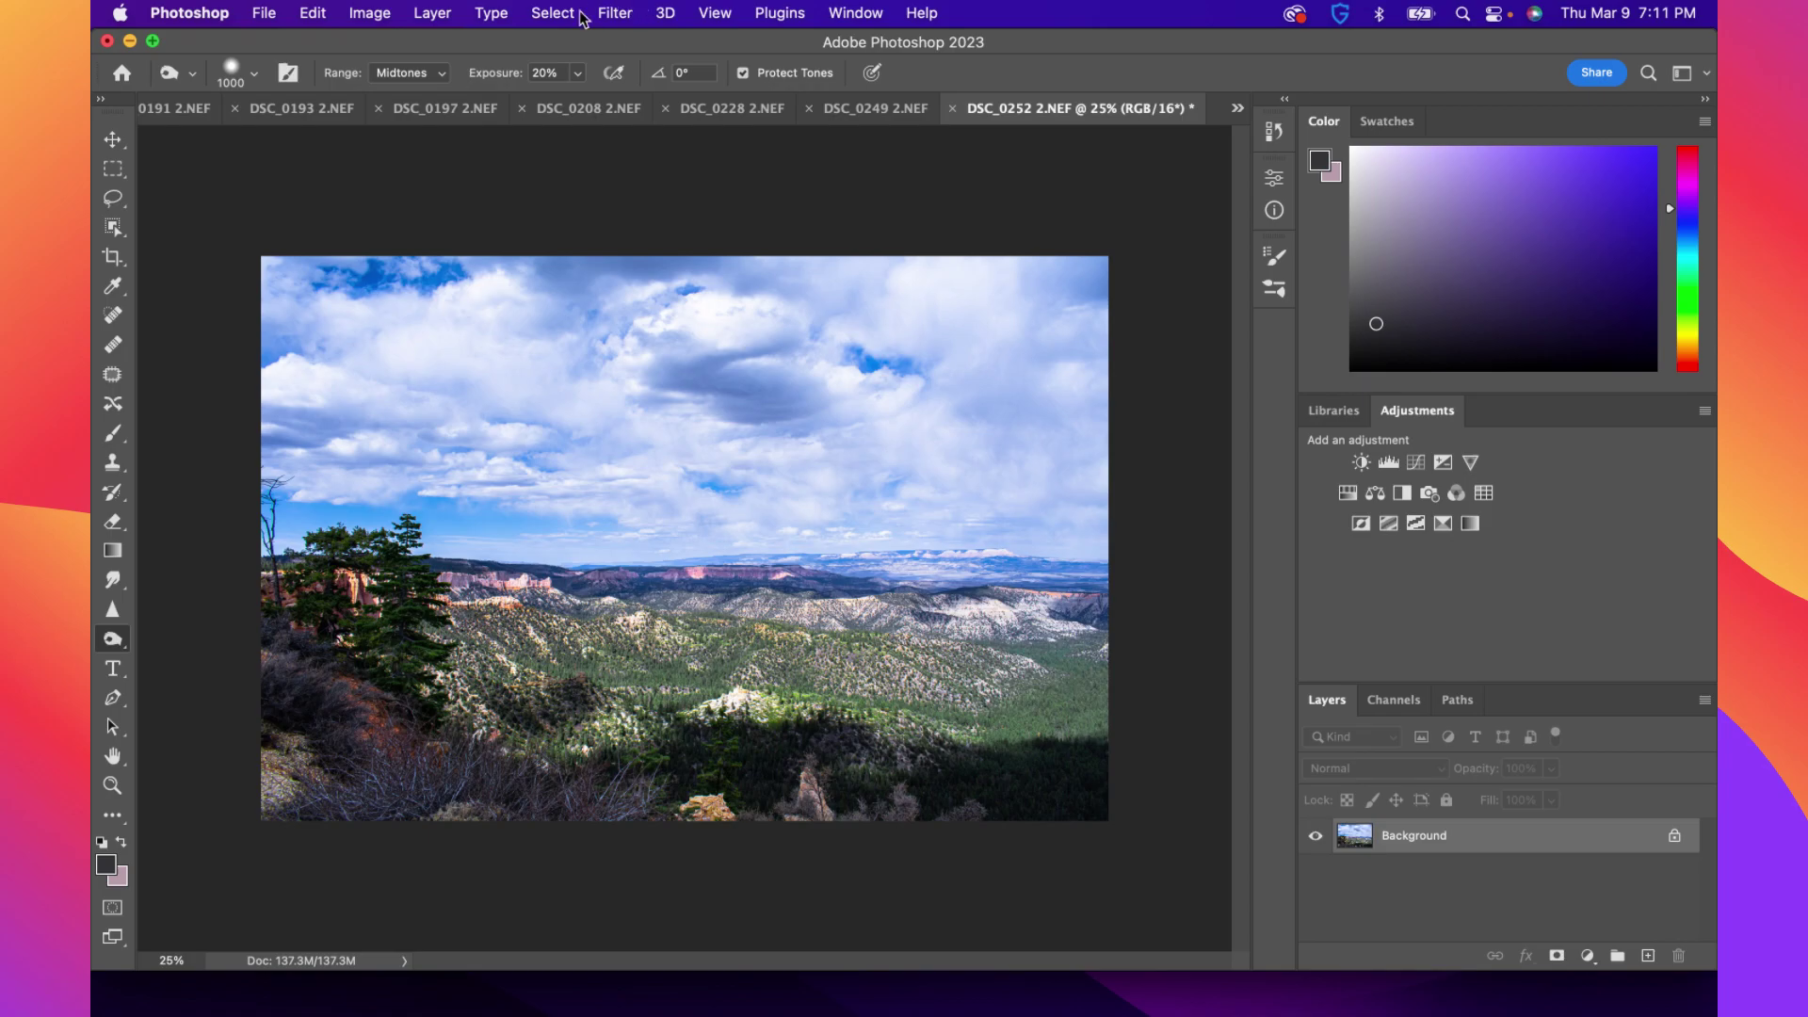
Try a Hue/Saturation adjustment on the Greens with saturation +100 and lightness +100, and discard it
click(388, 13)
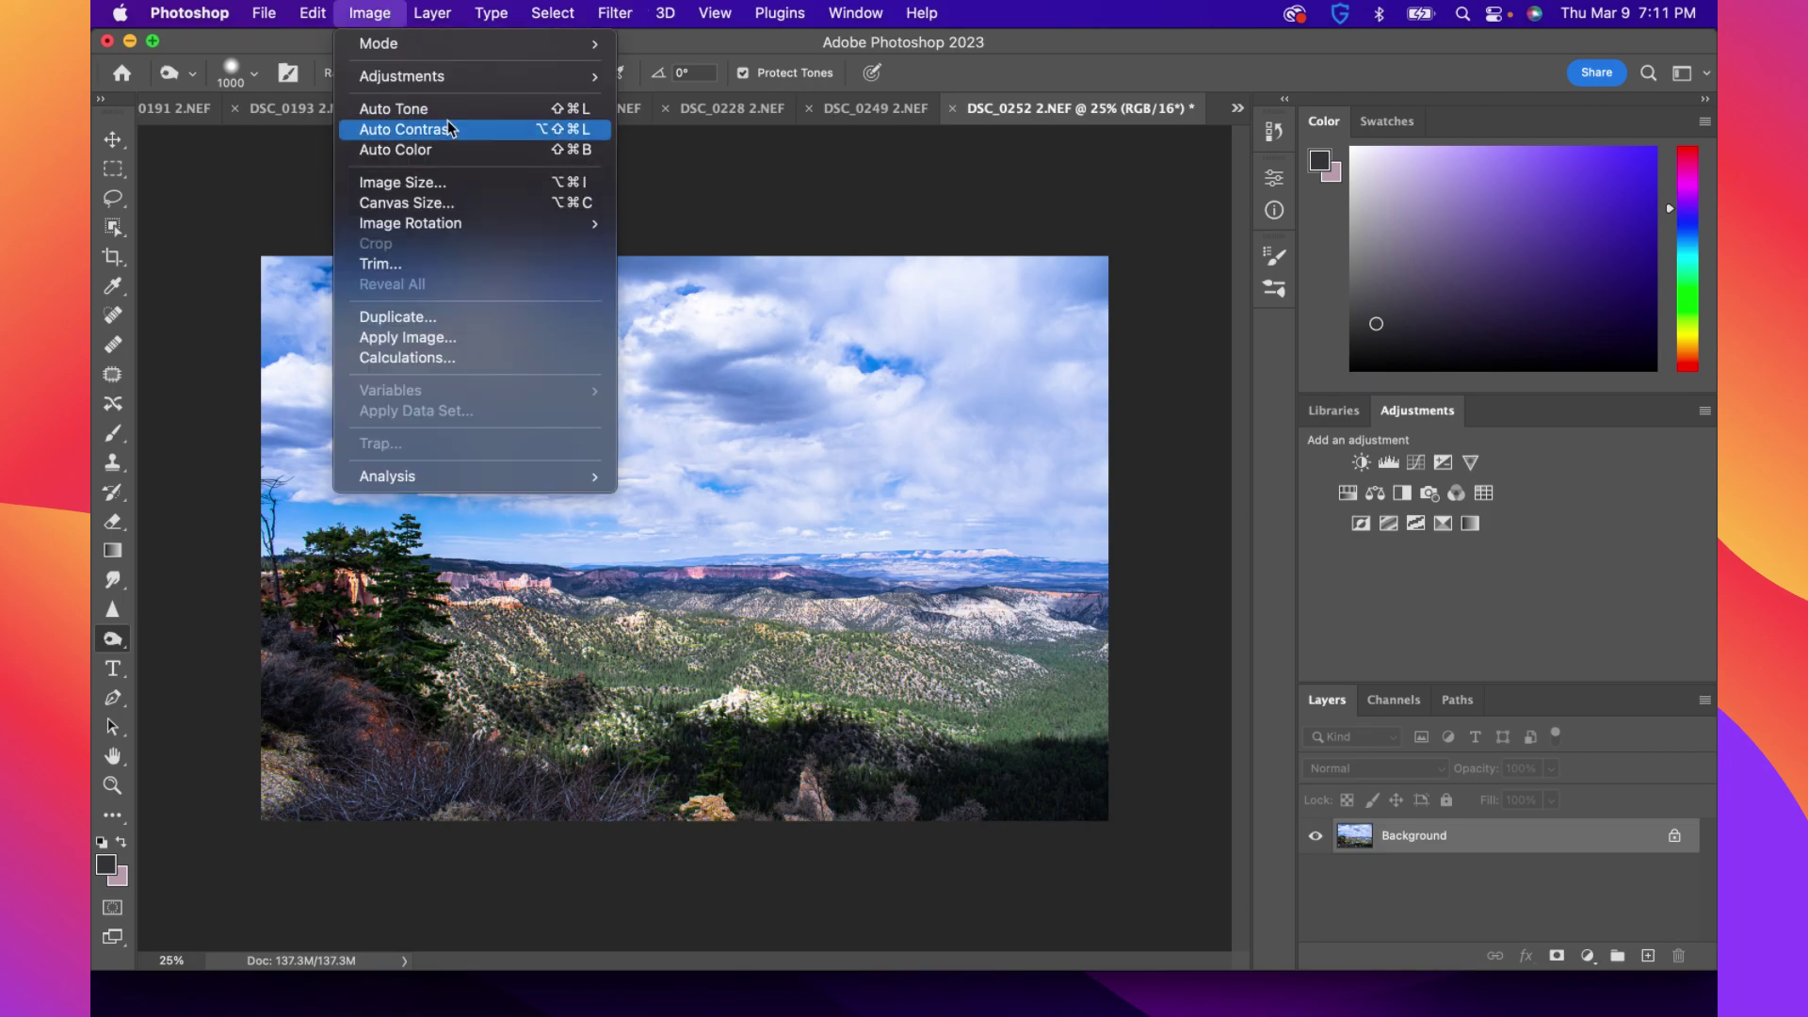
mouse_move(443, 77)
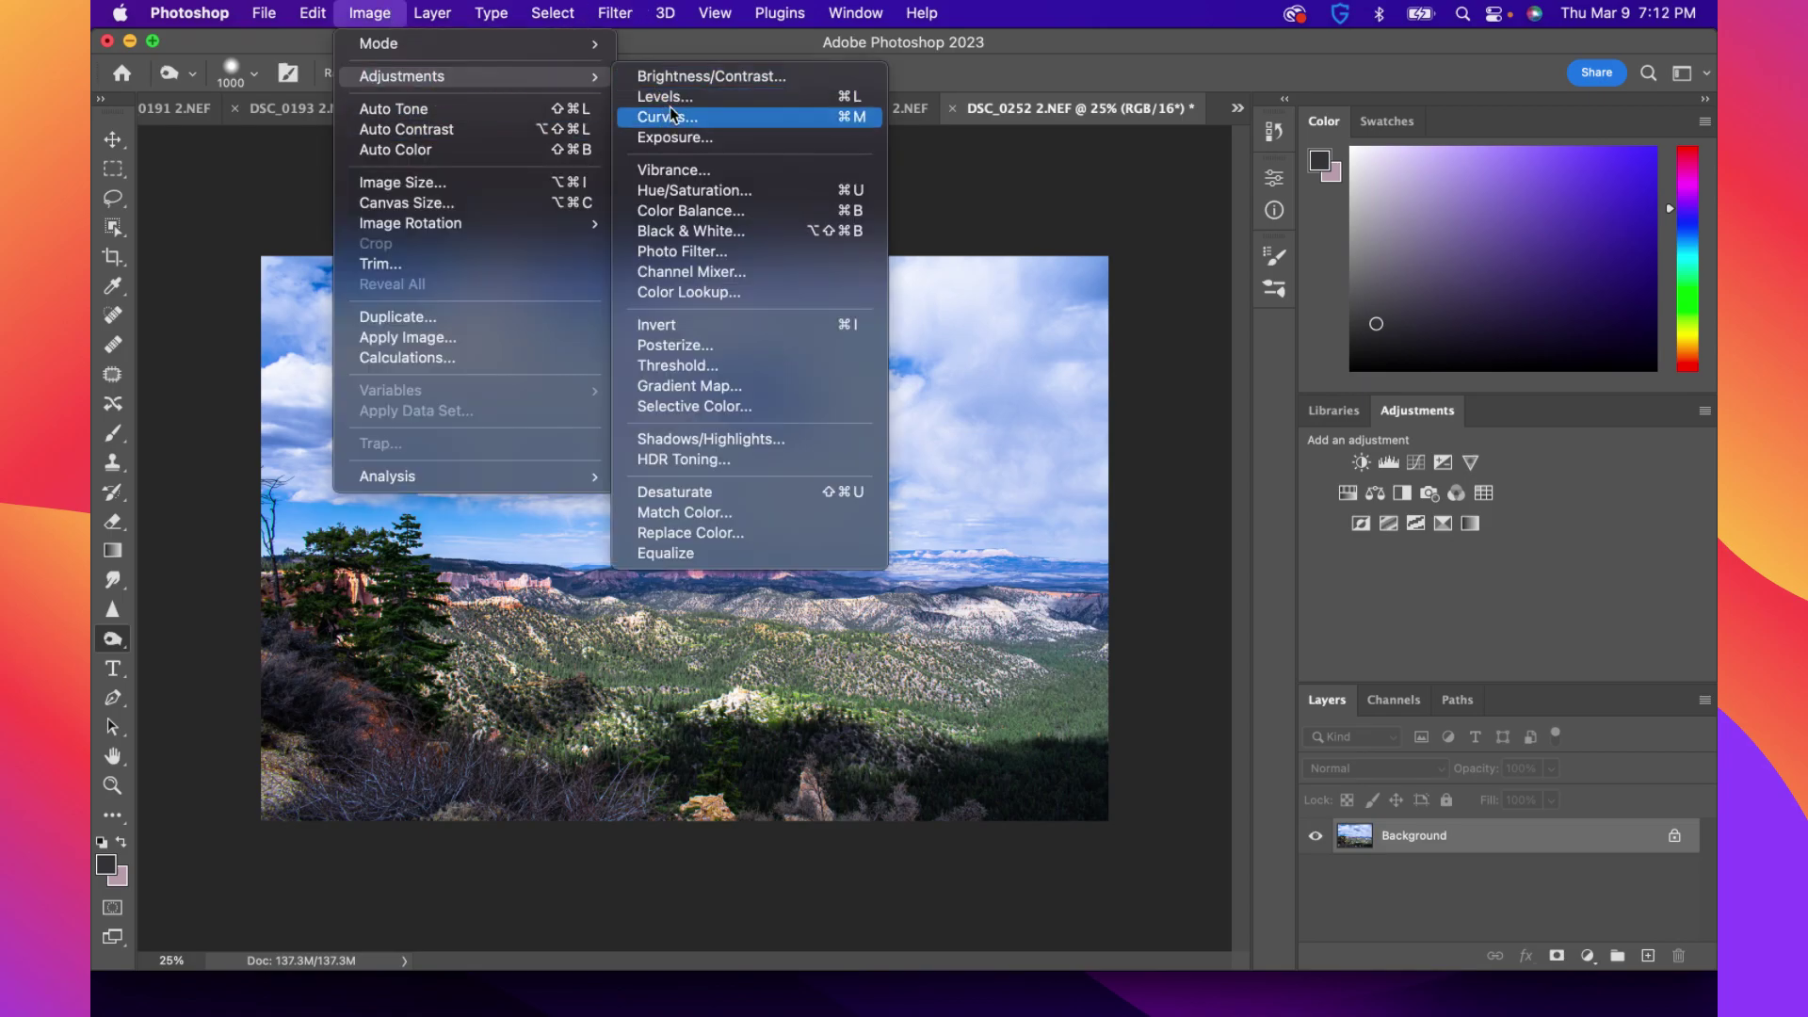
click(721, 193)
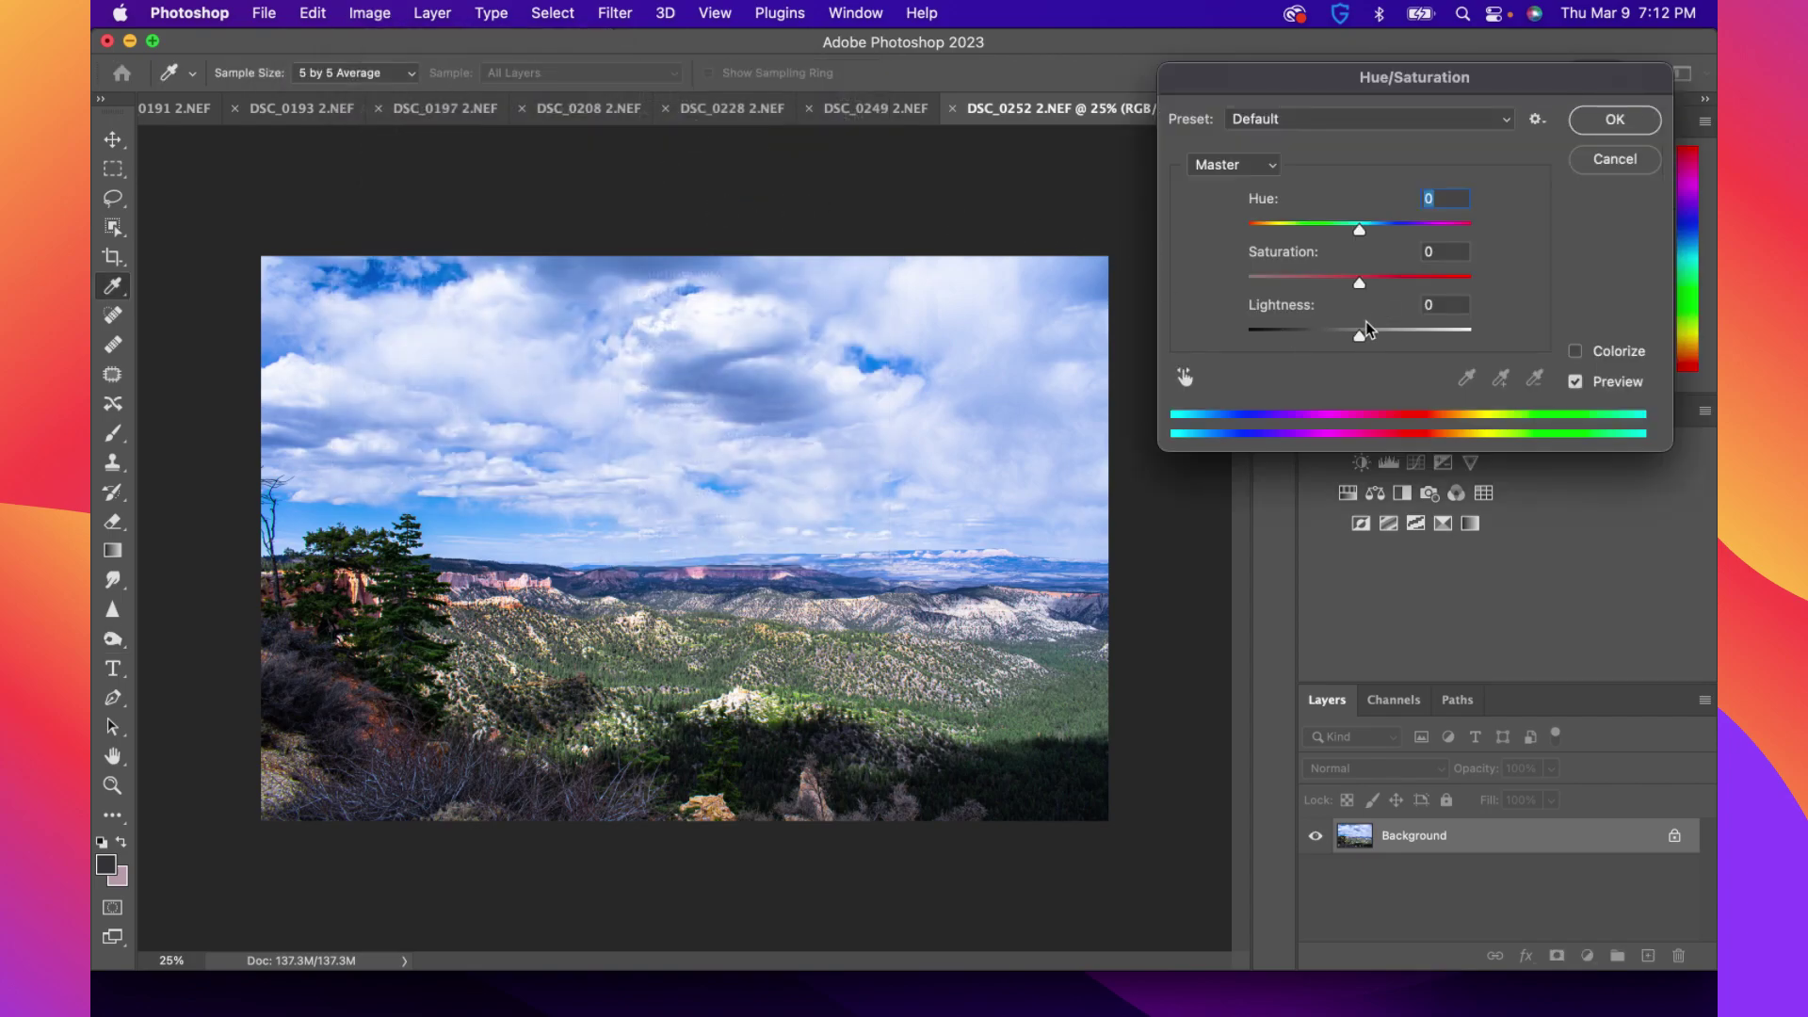
click(1248, 173)
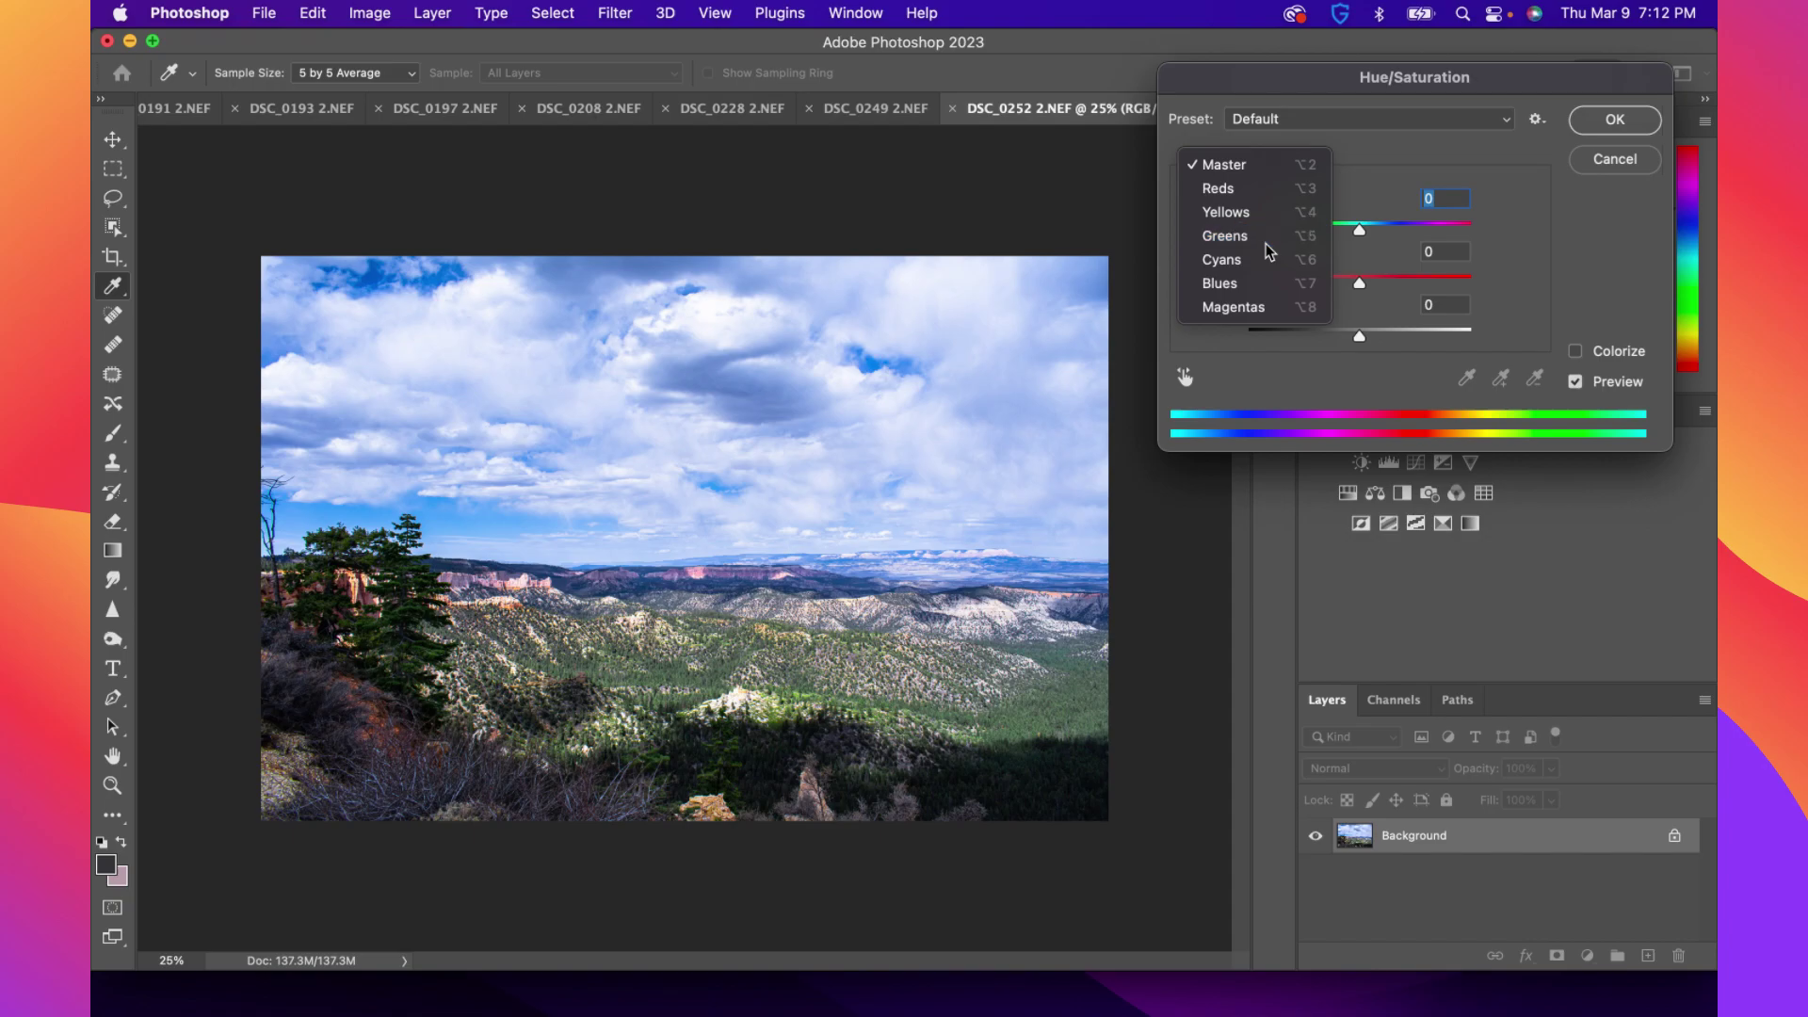
click(1225, 236)
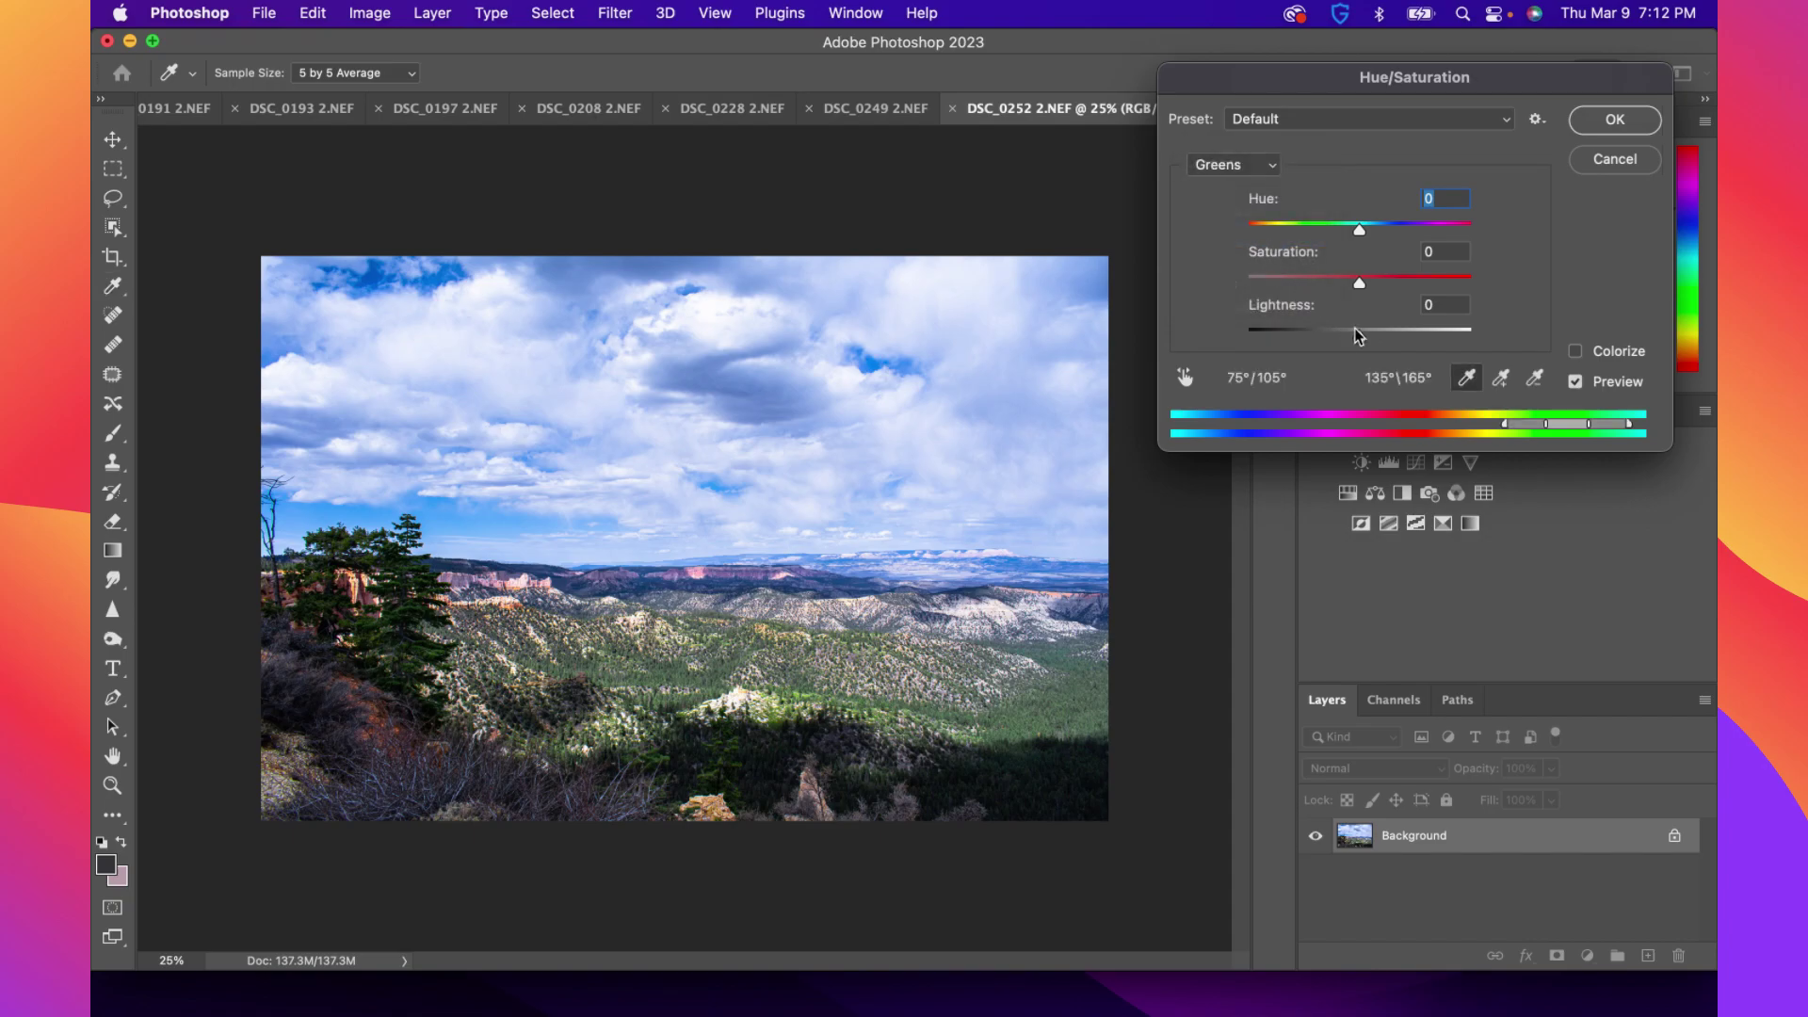
drag(1360, 335, 1405, 335)
drag(1525, 341, 1268, 443)
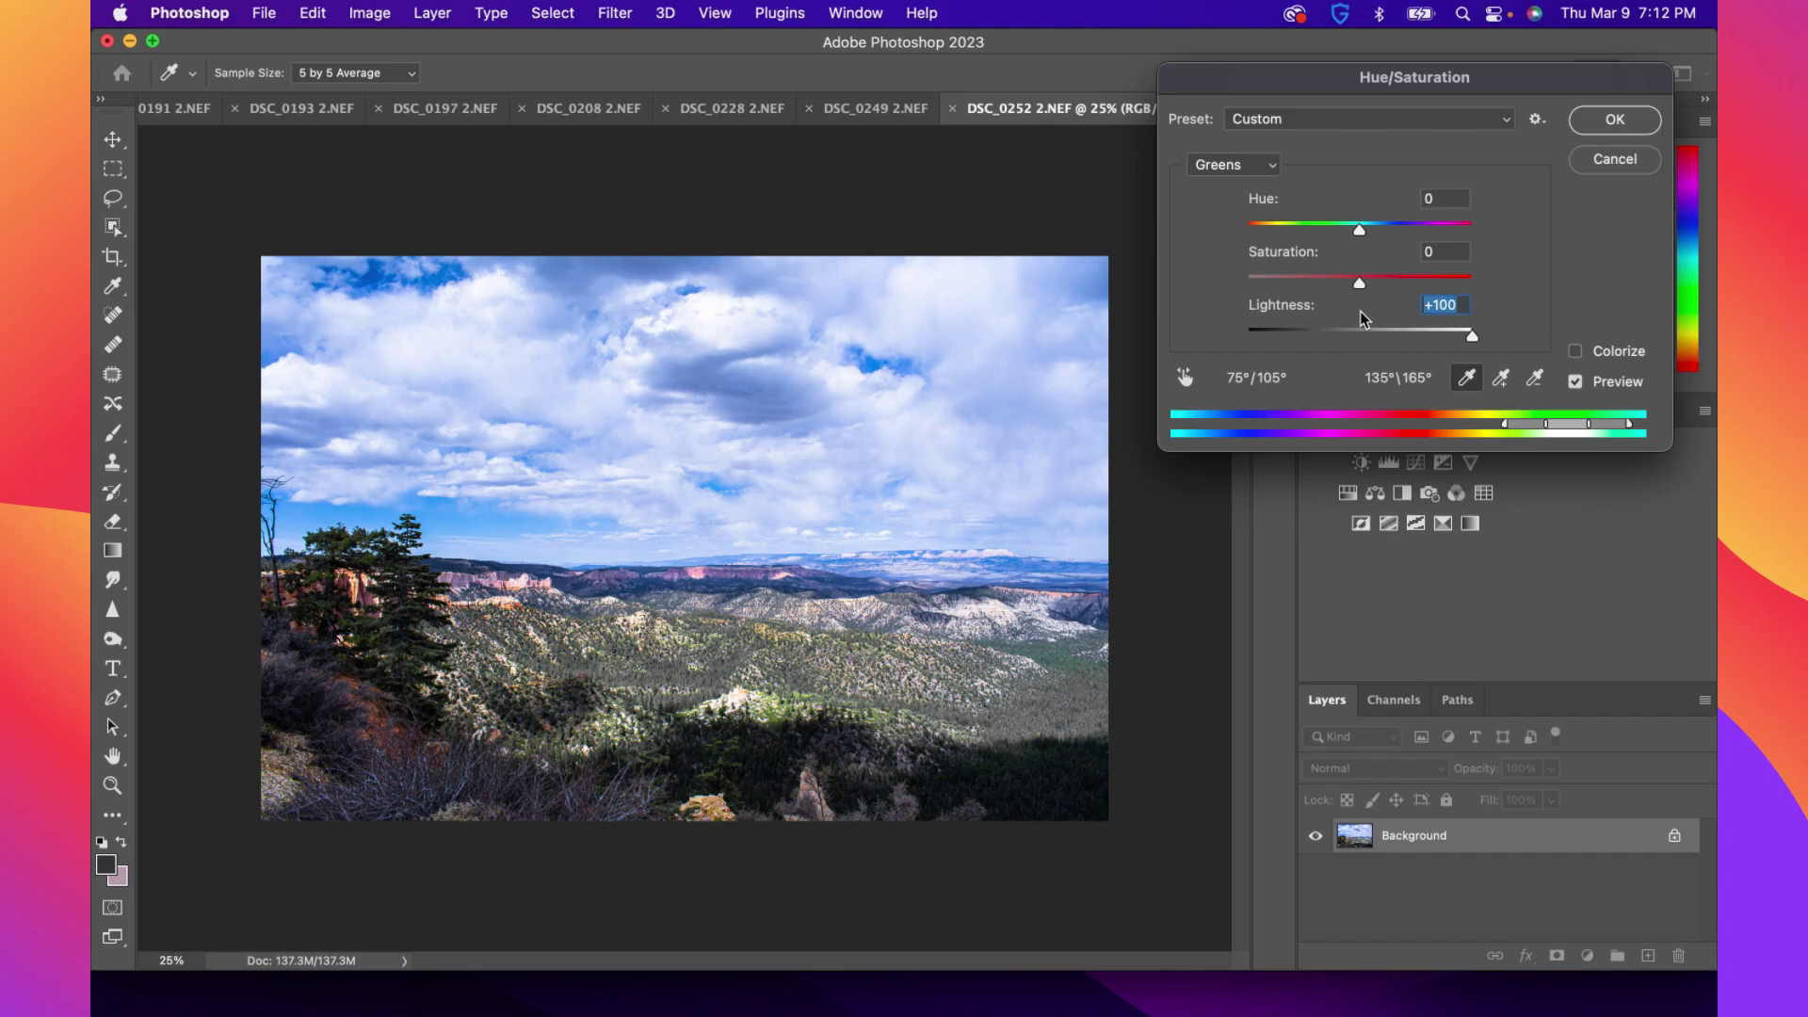
drag(1360, 276, 1716, 263)
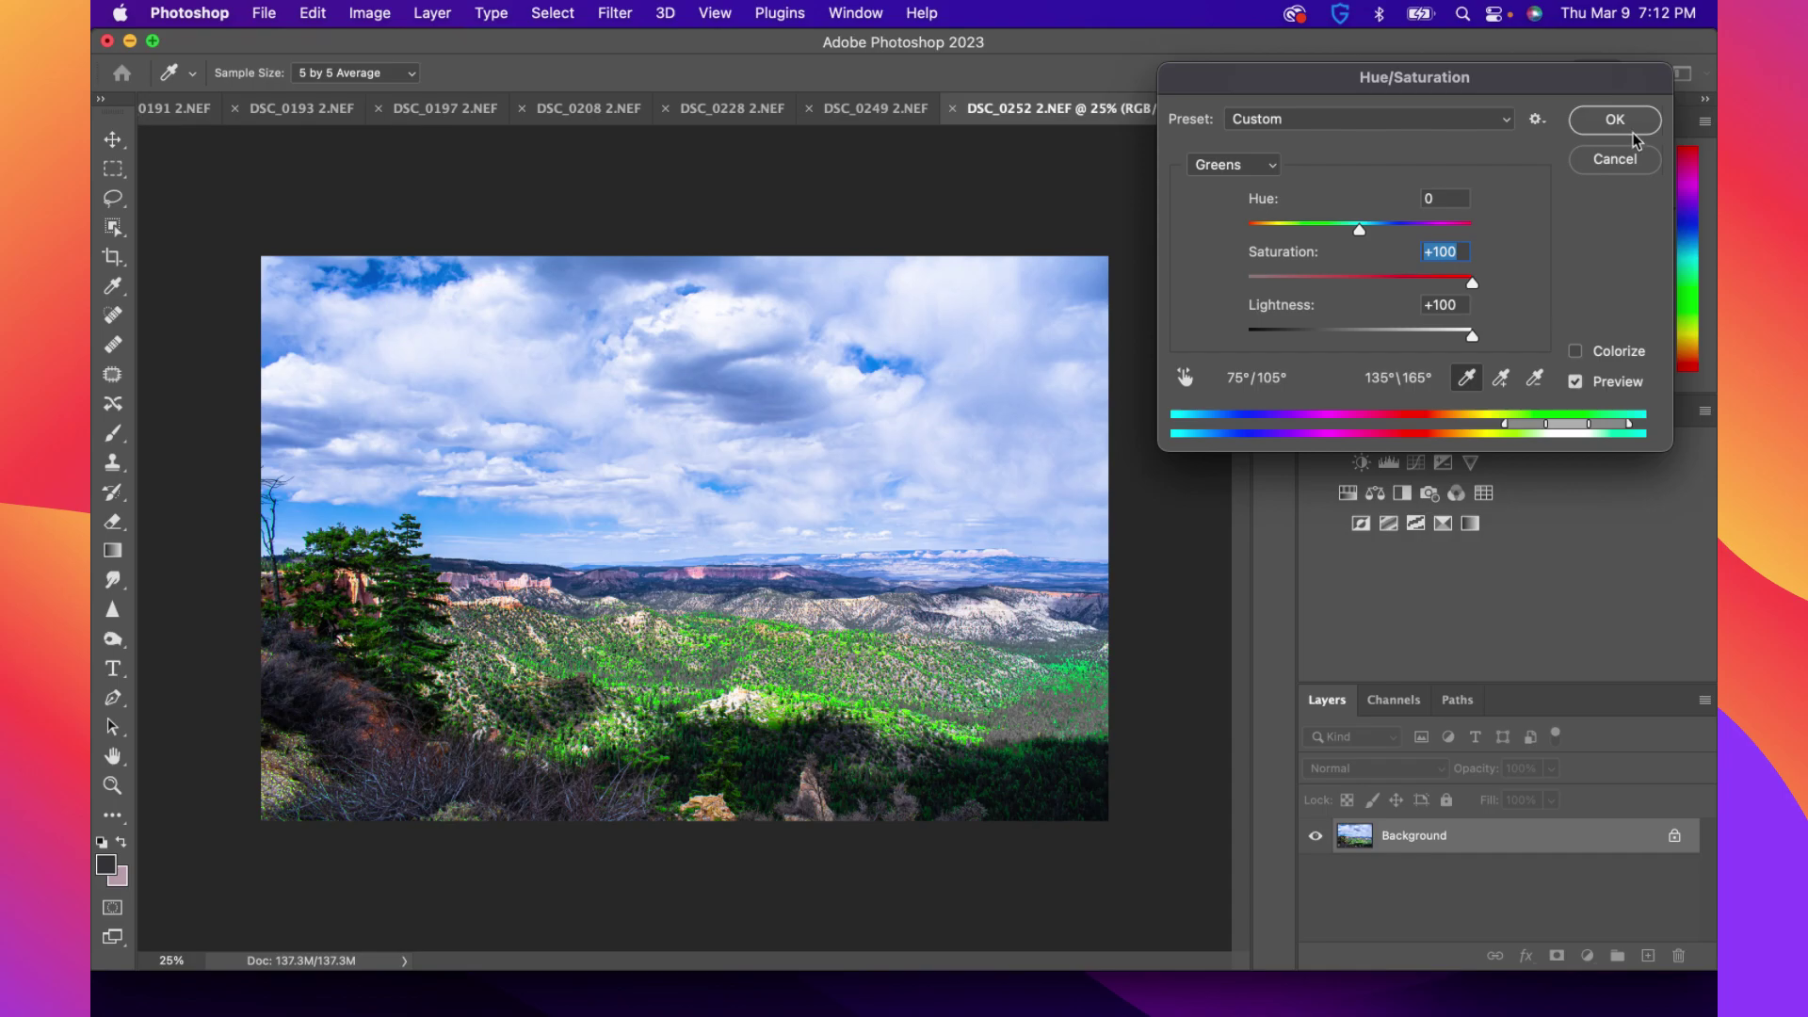
click(1639, 162)
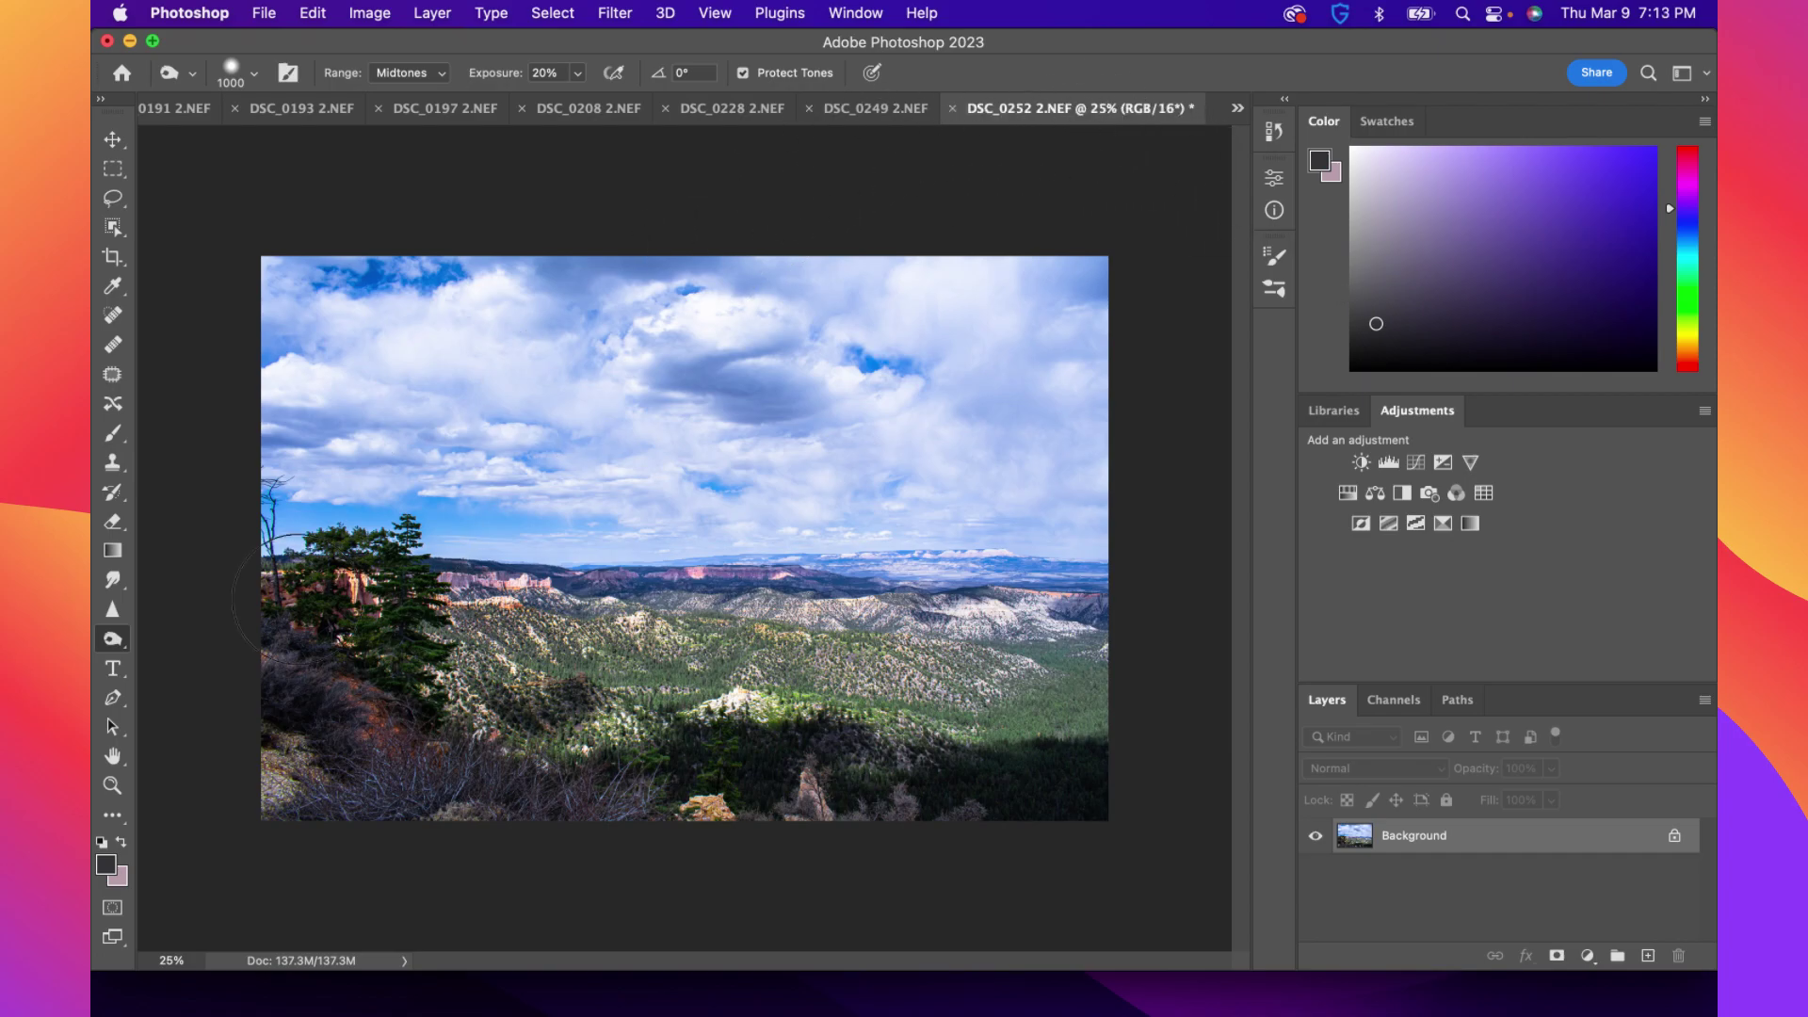
Switch to the Dodge tool and set its range to Shadows
right_click(112, 639)
click(158, 638)
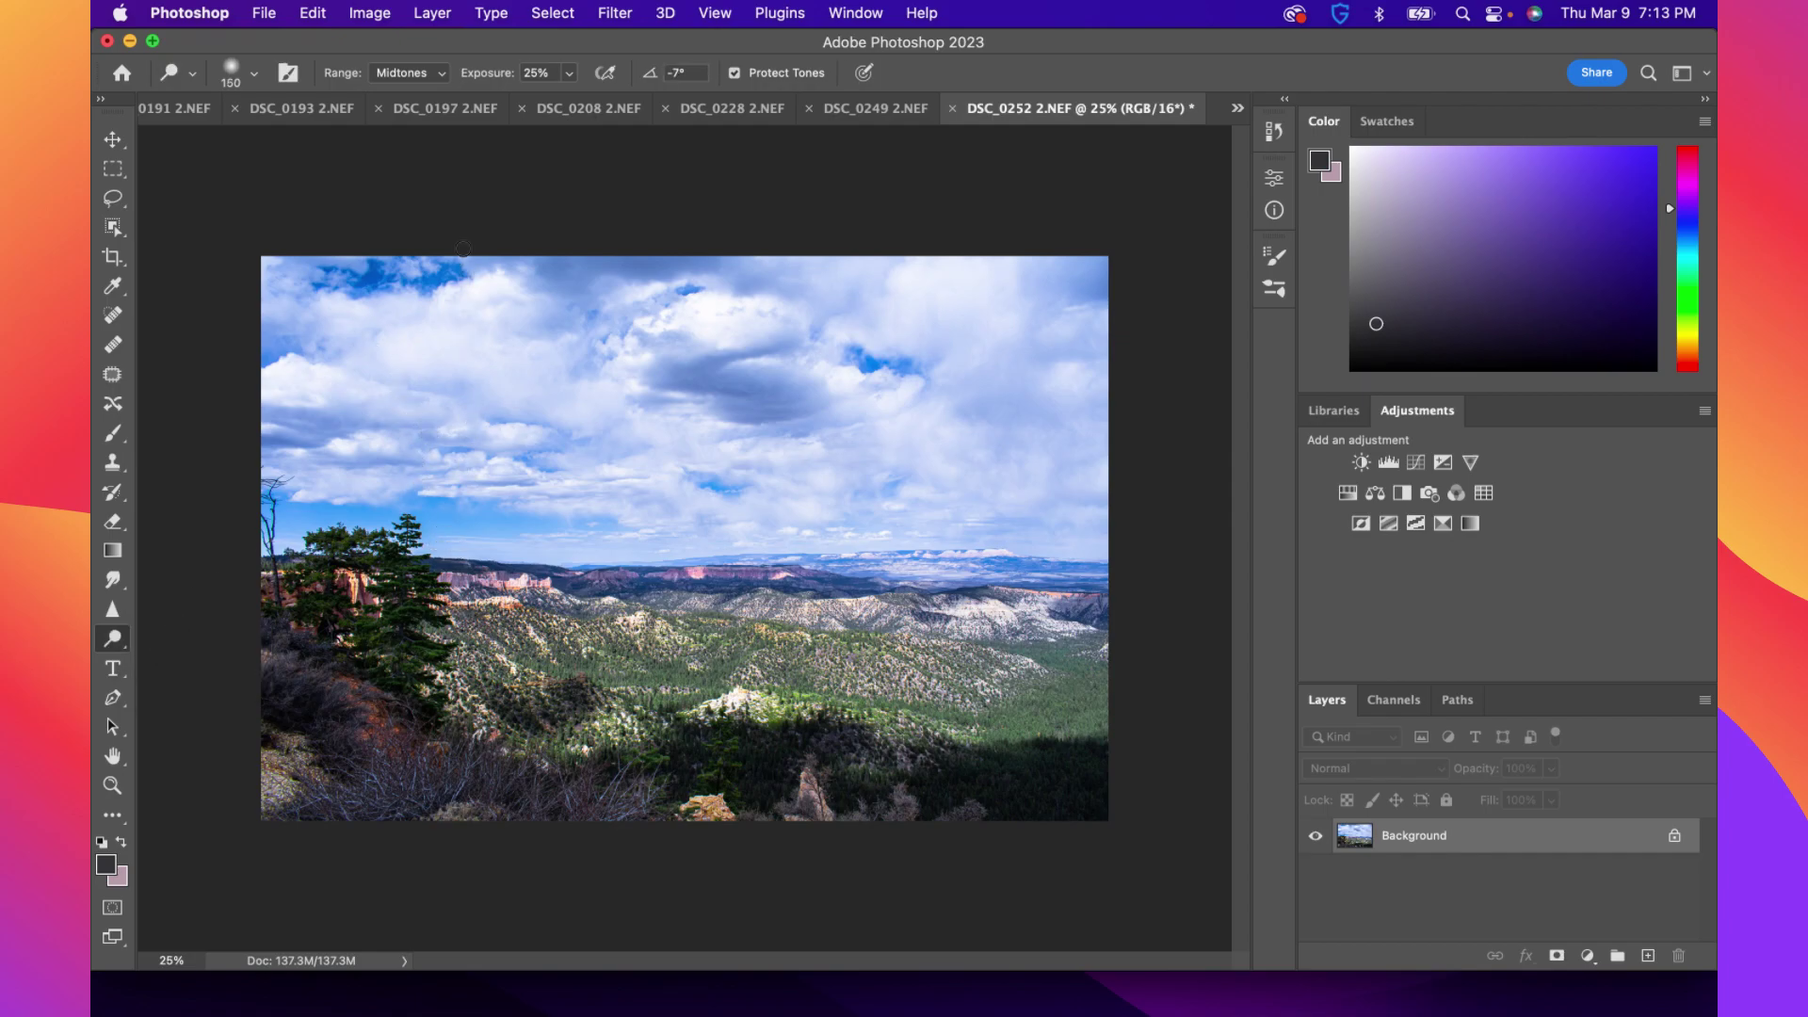
click(425, 68)
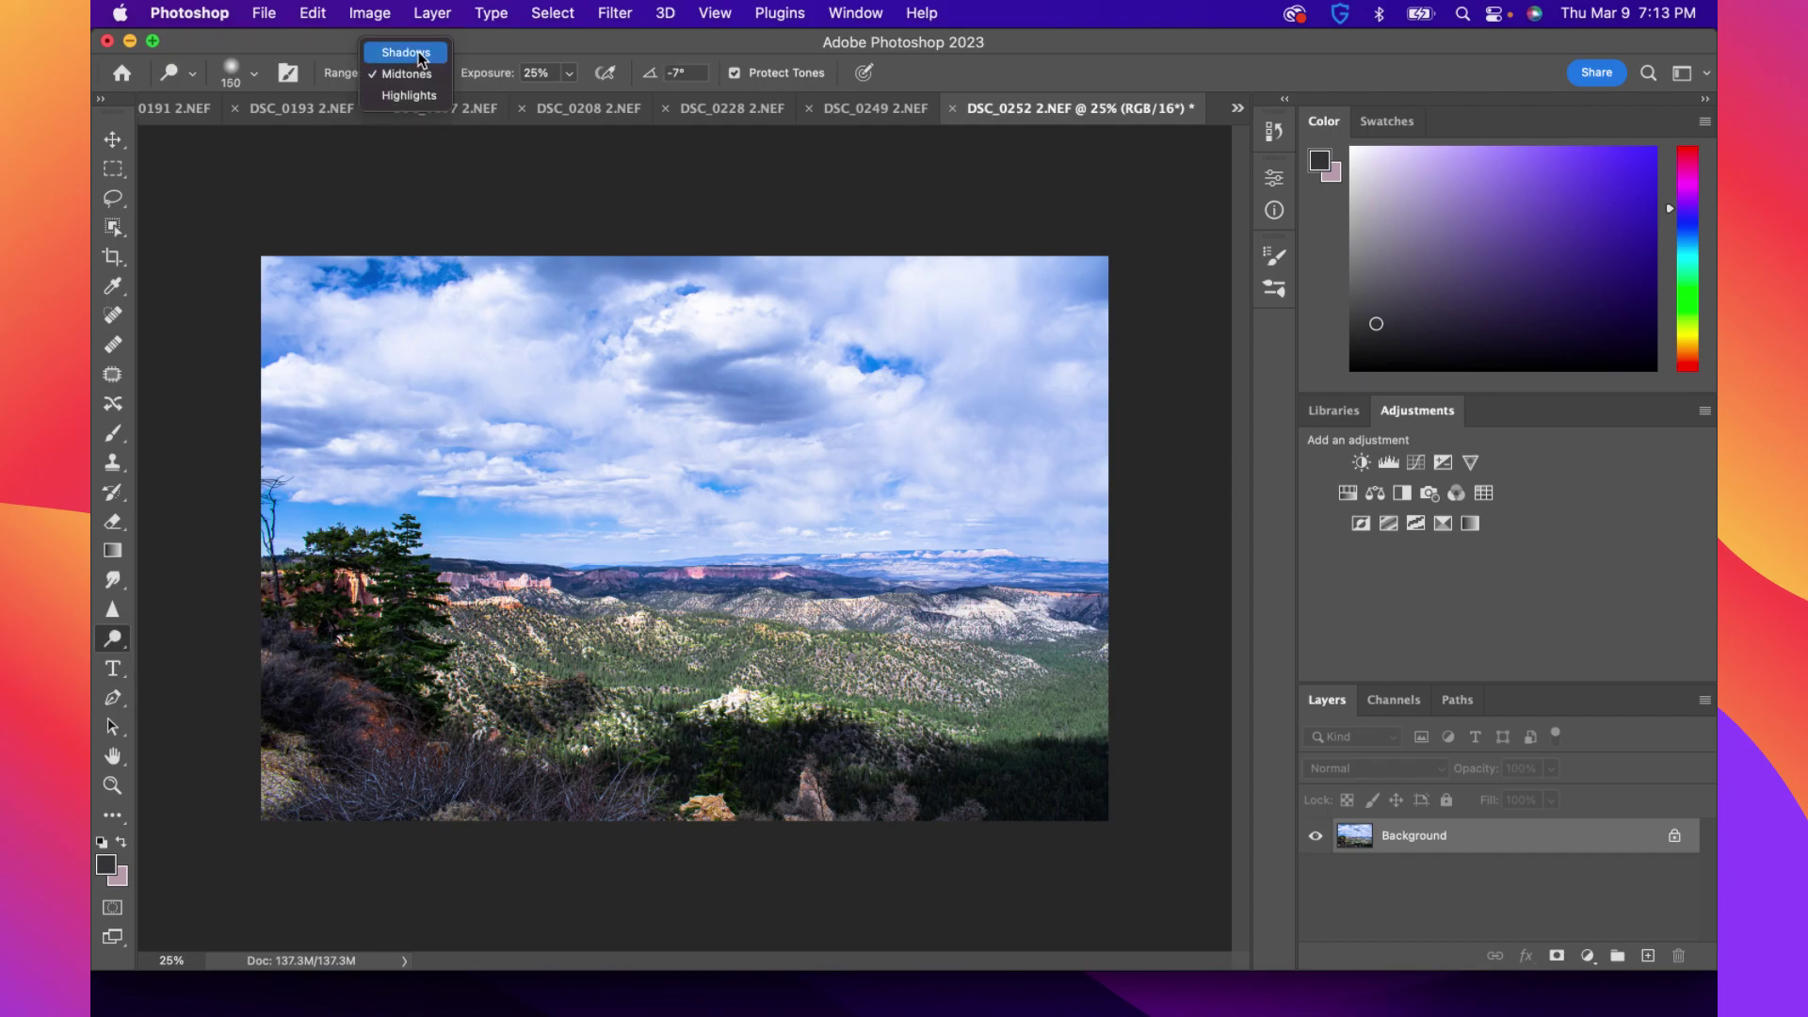
click(417, 56)
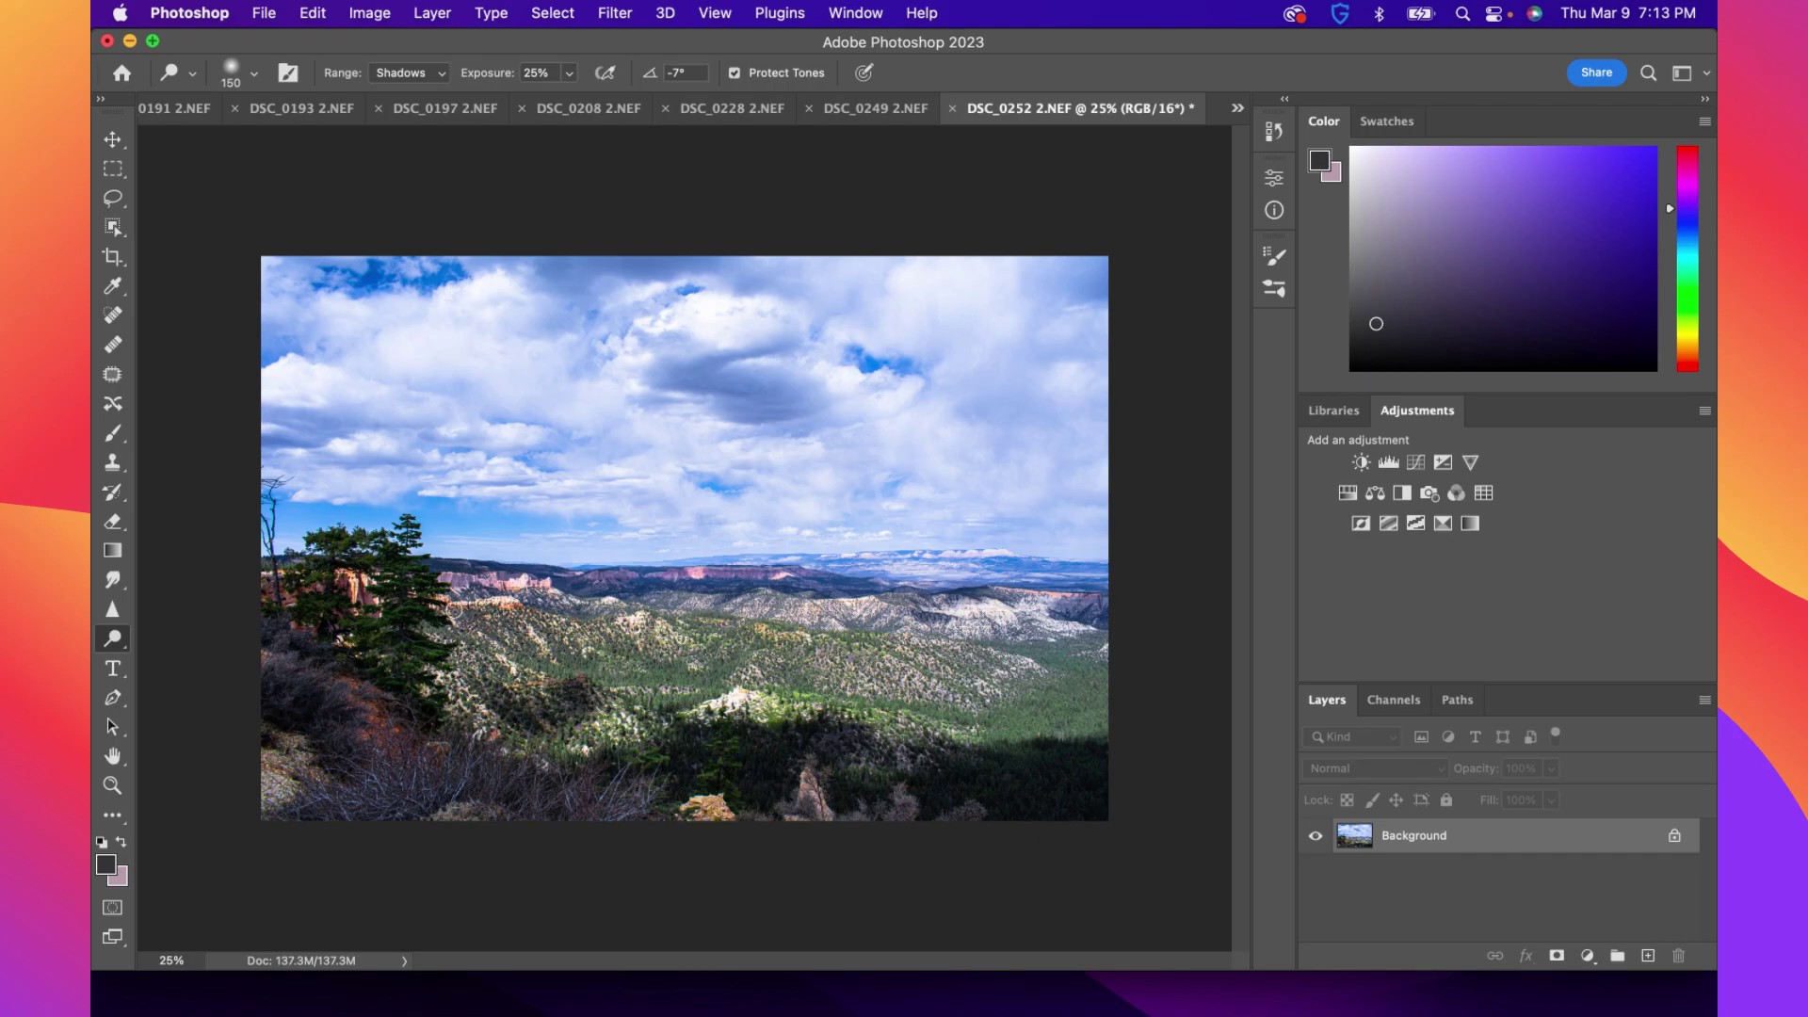
scroll(461, 584, up, 1)
scroll(493, 565, up, 5)
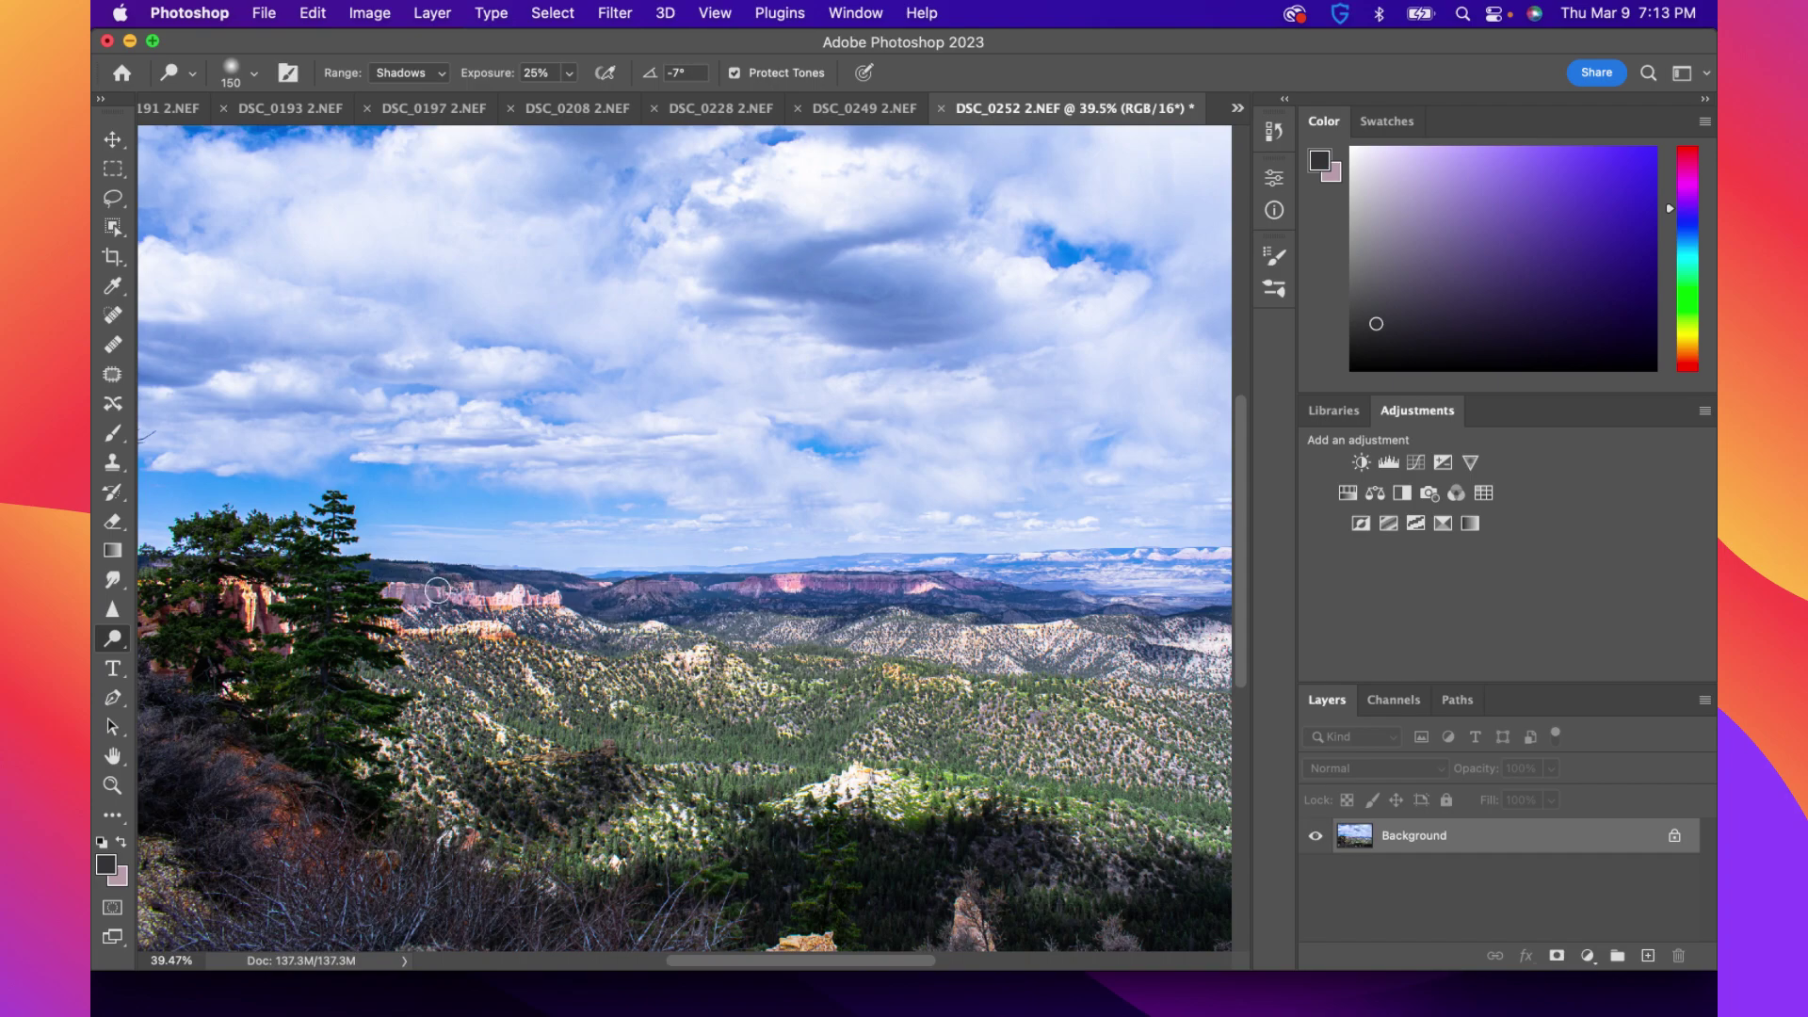
scroll(400, 621, down, 3)
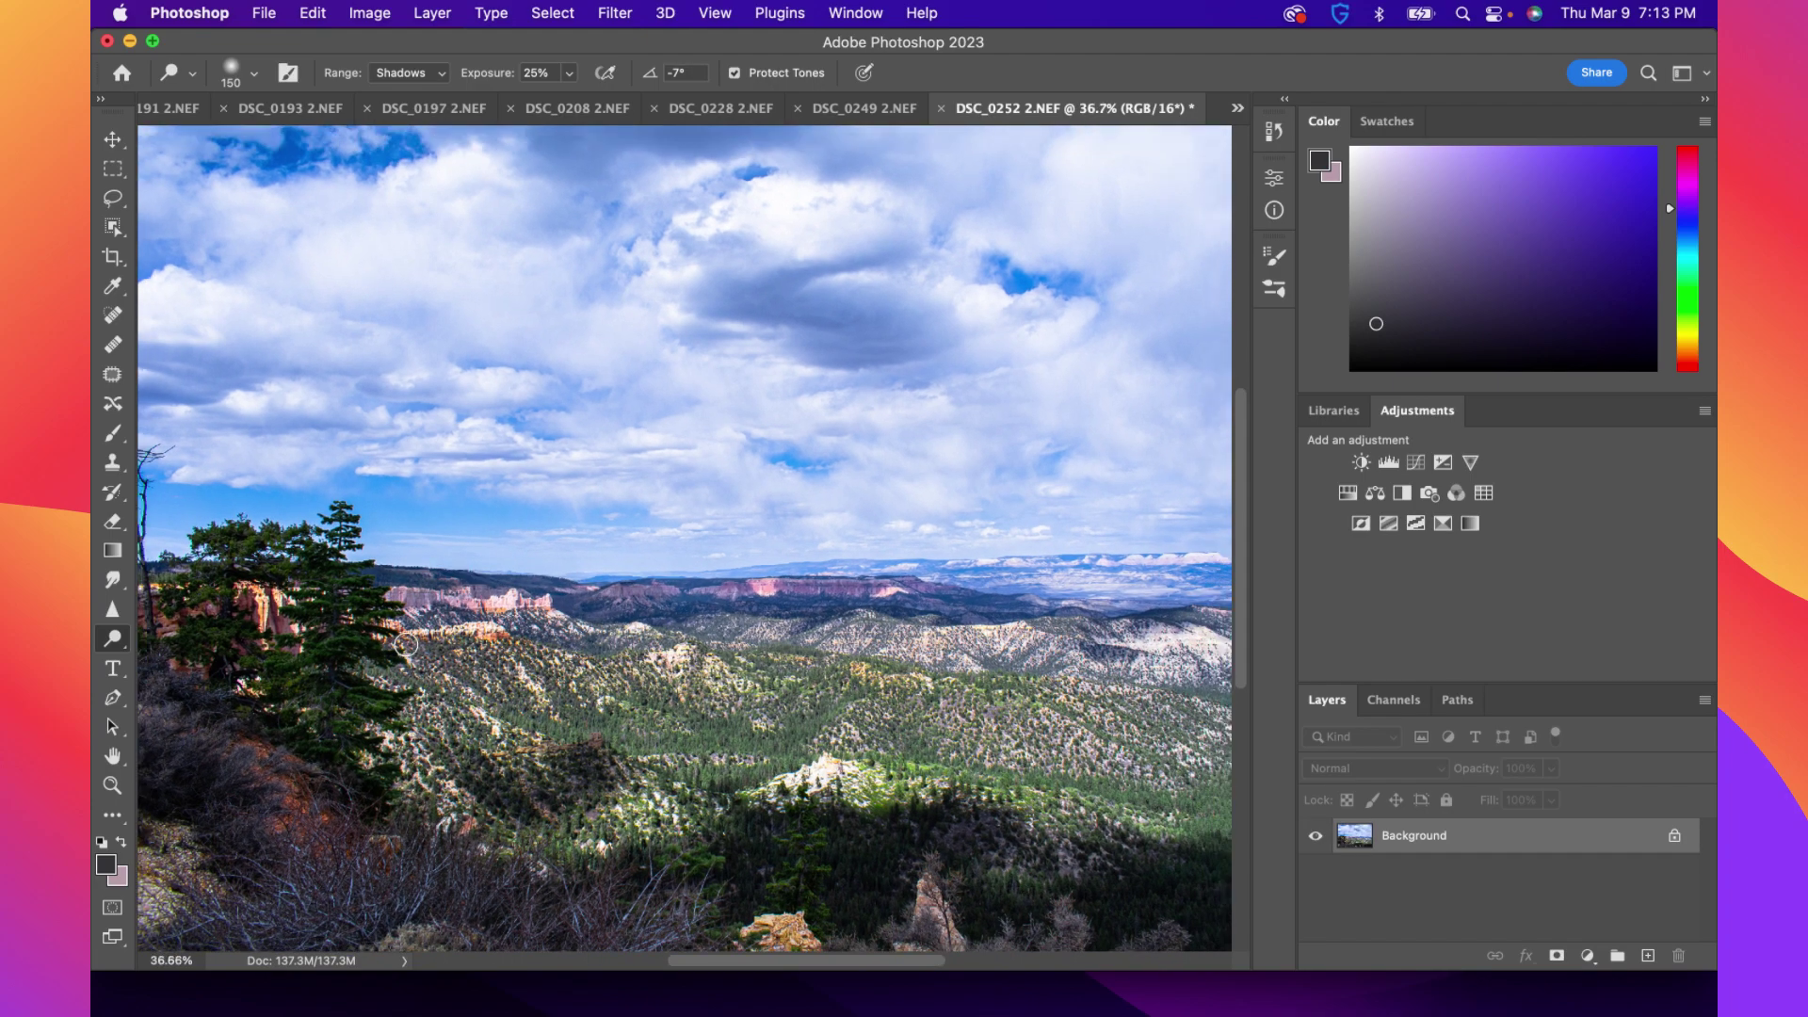
scroll(400, 648, down, 4)
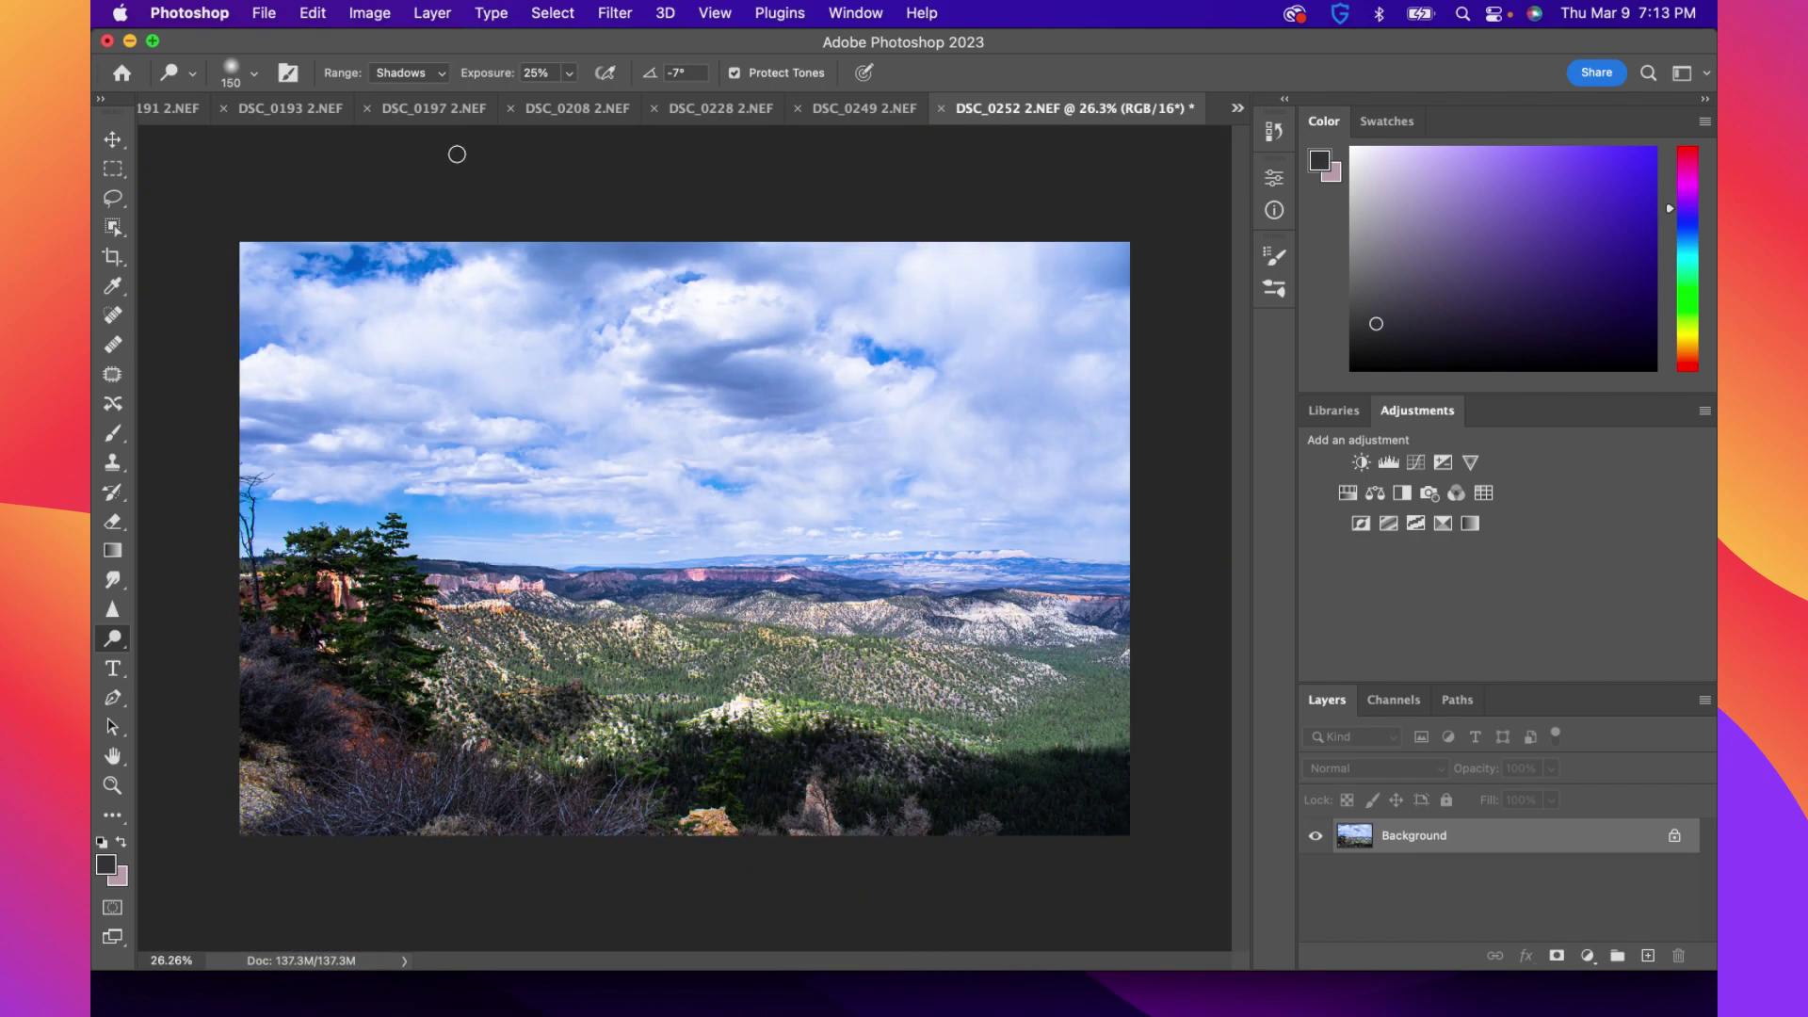
Apply Hue/Saturation to the Yellows with saturation -52 and lightness -34, comparing the photo with and without the preview
click(367, 13)
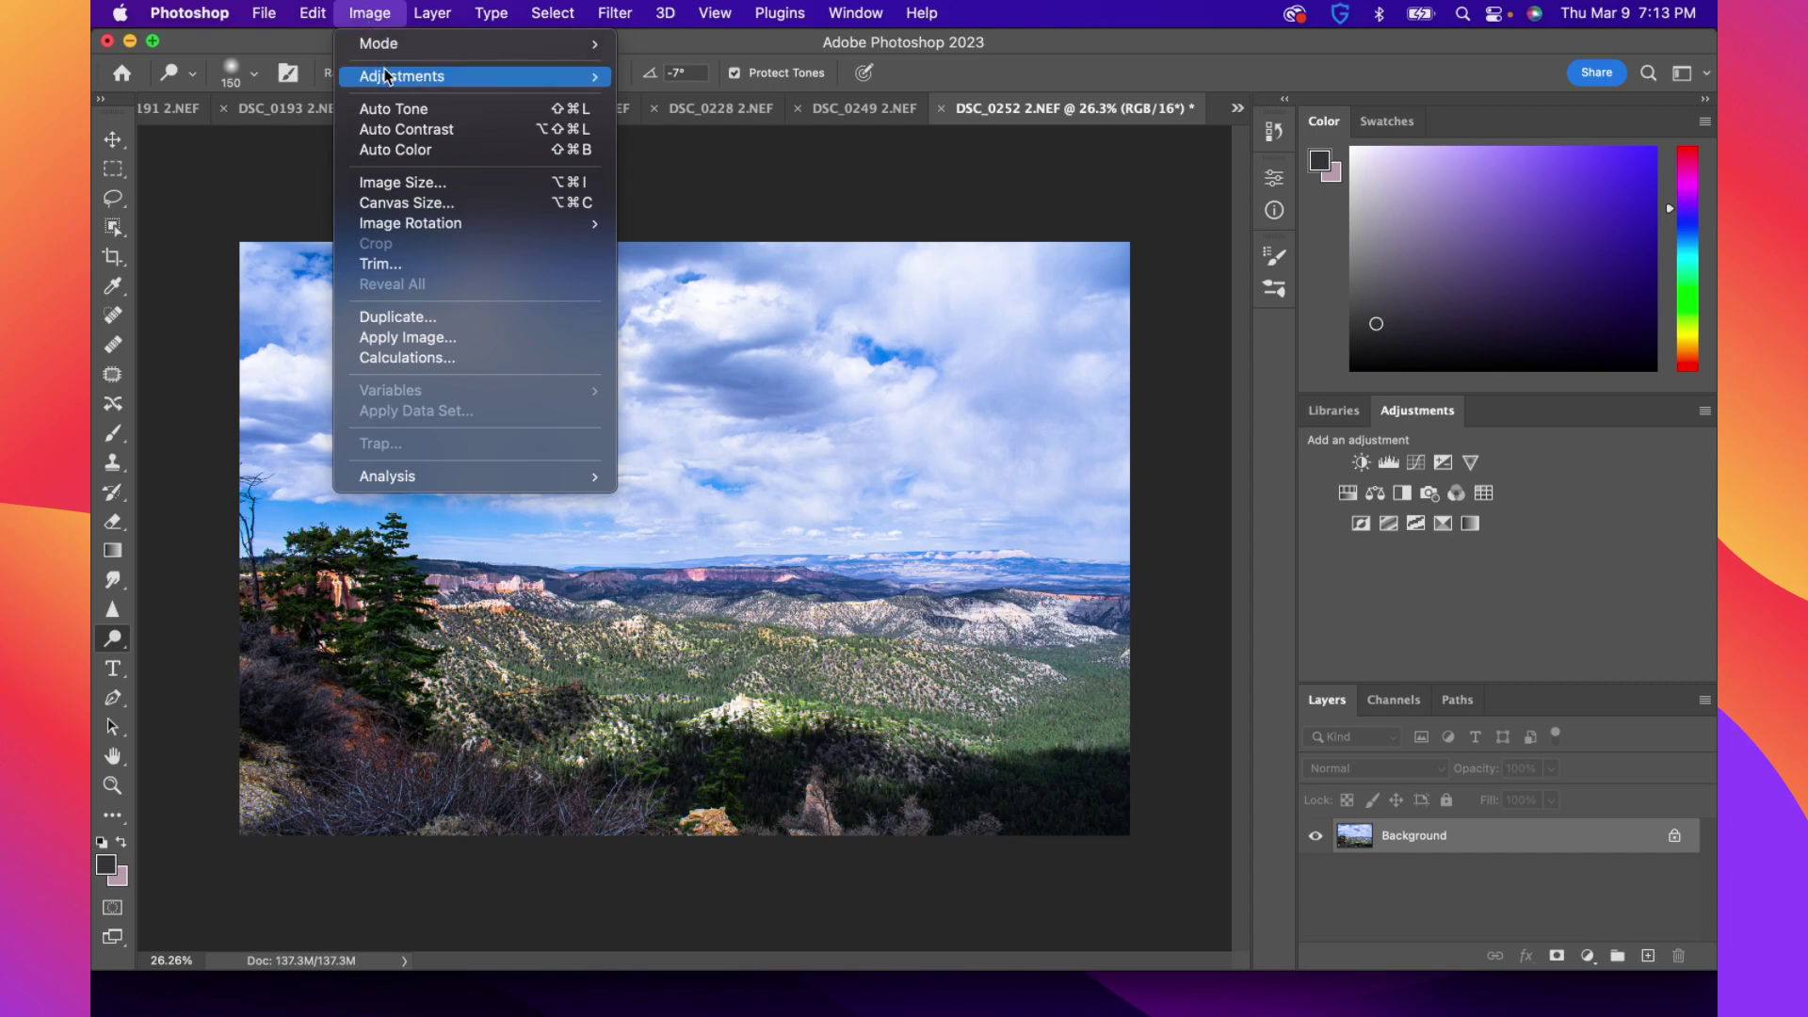
mouse_move(460, 80)
click(708, 190)
click(1232, 165)
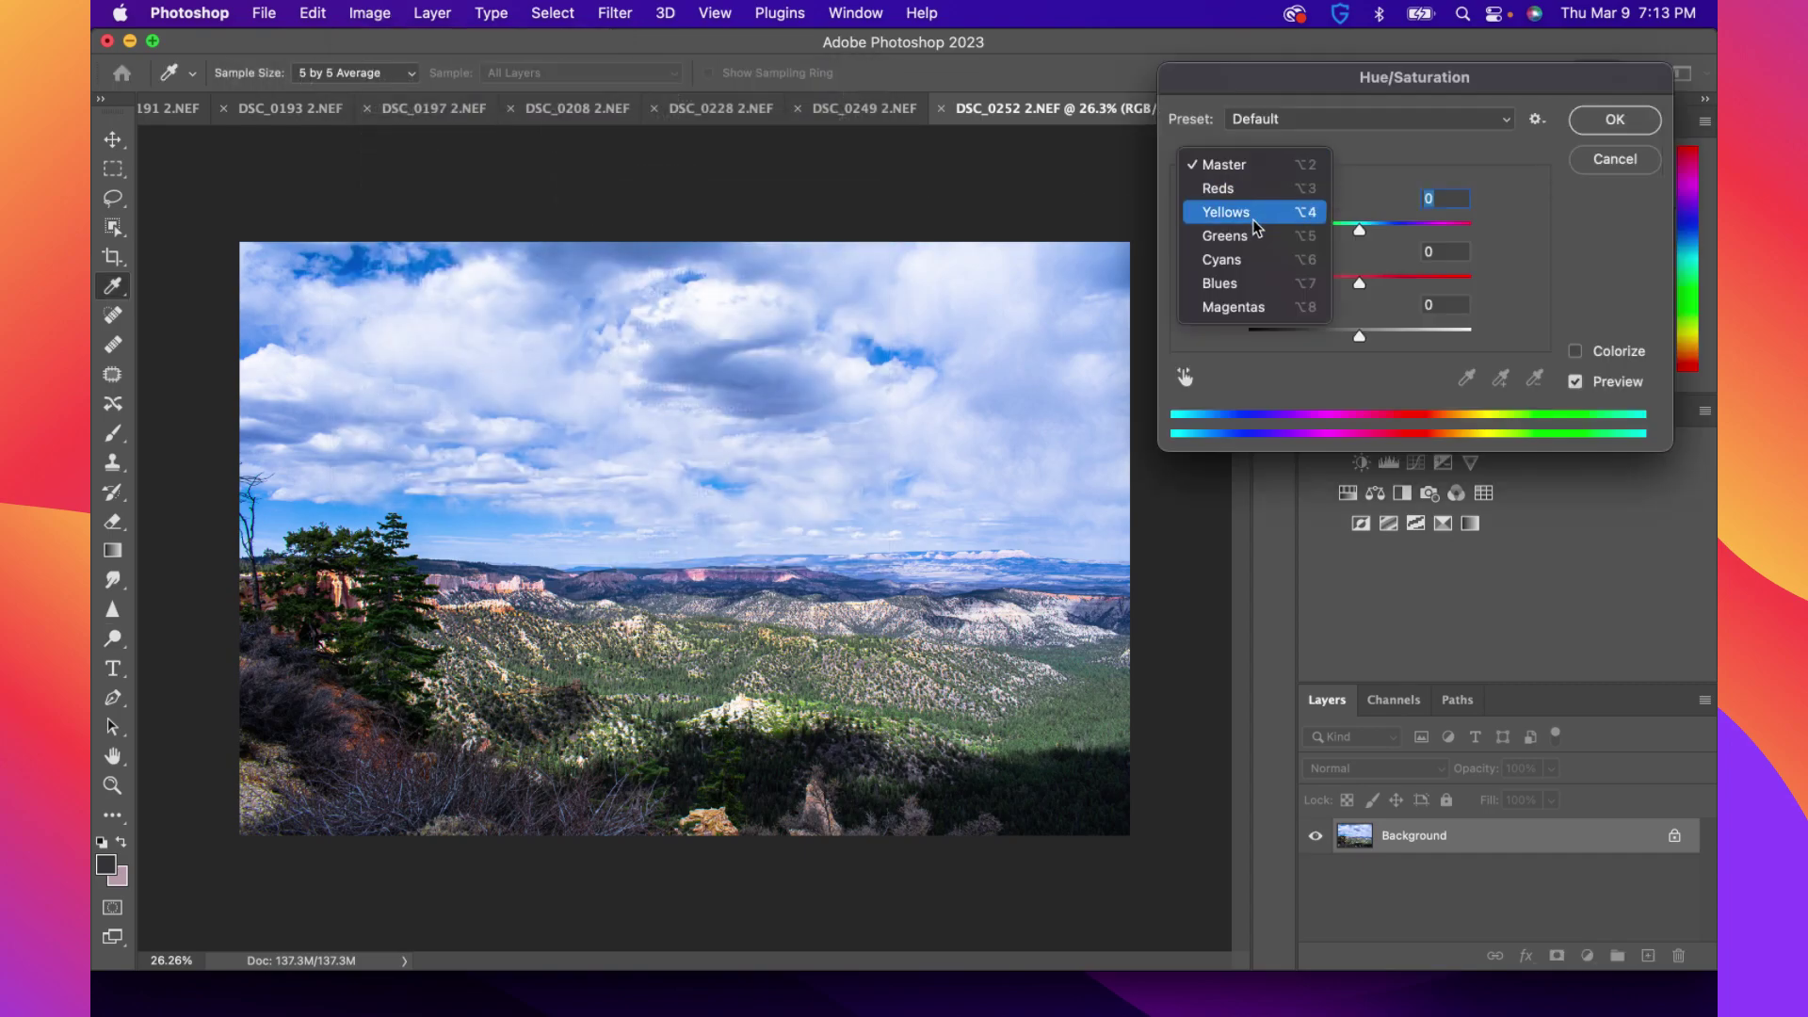
key(Return)
drag(1361, 339, 1301, 286)
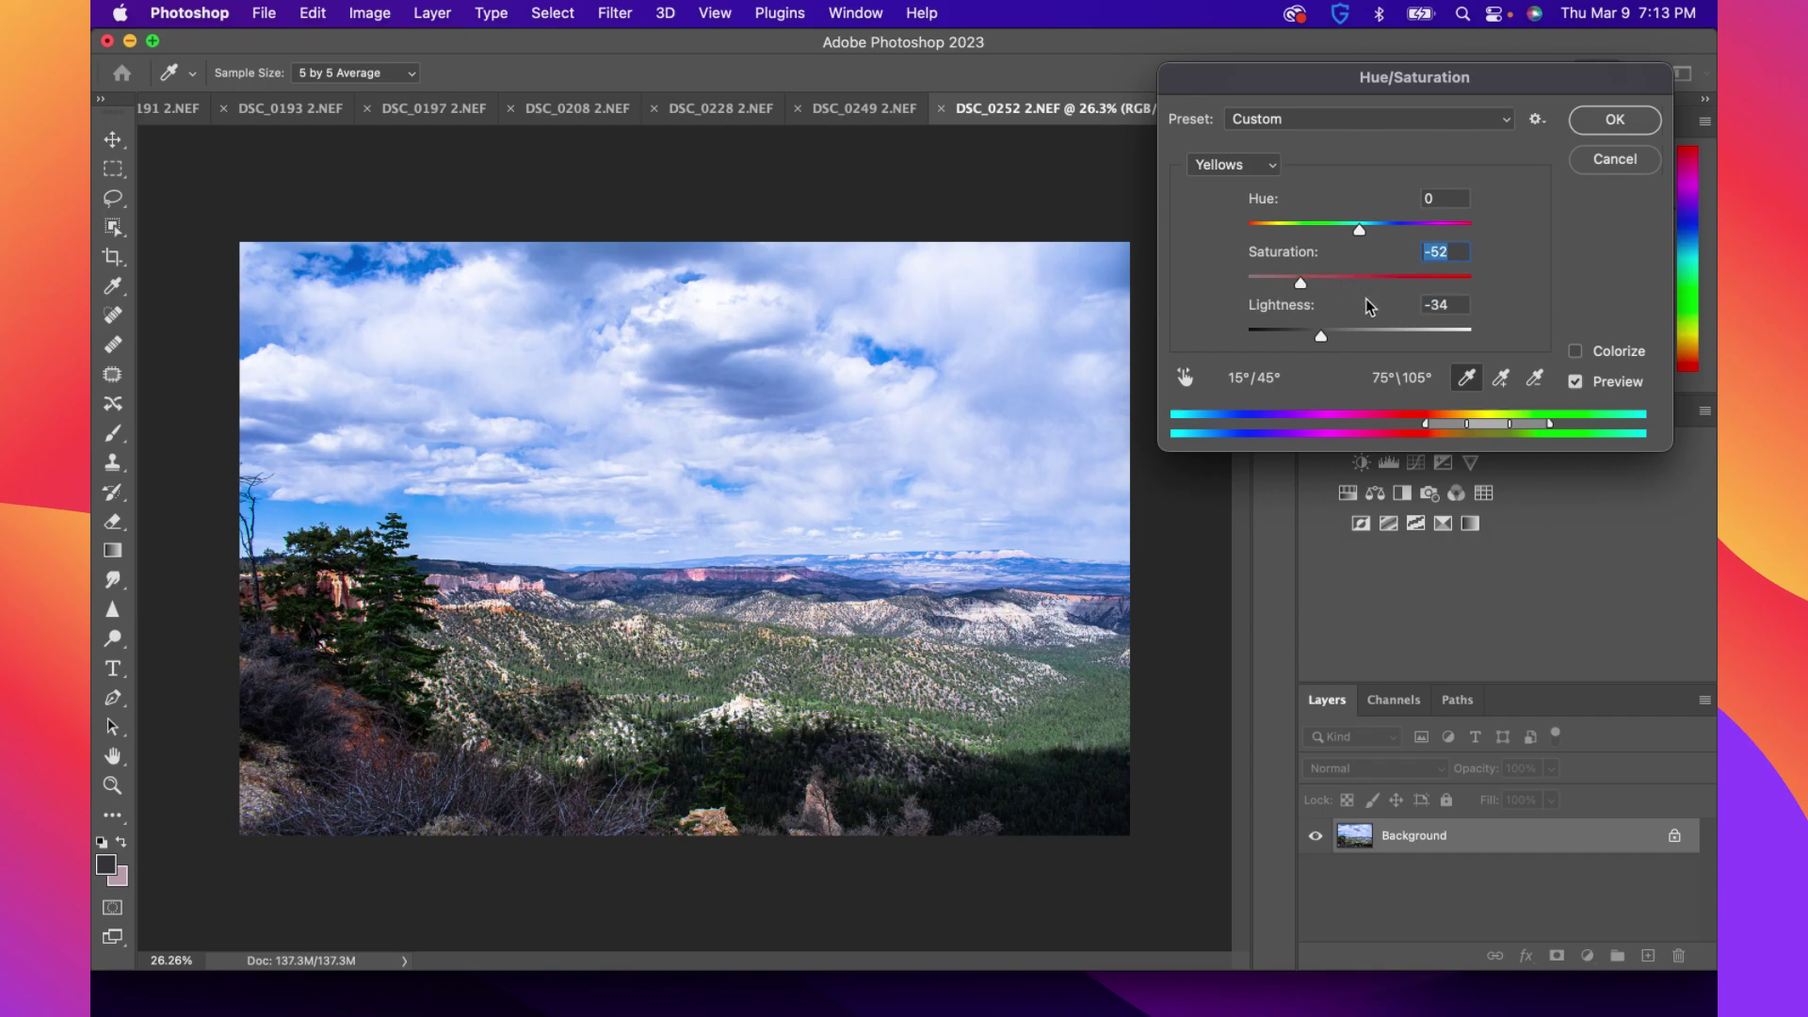
key(alt)
scroll(500, 621, up, 5)
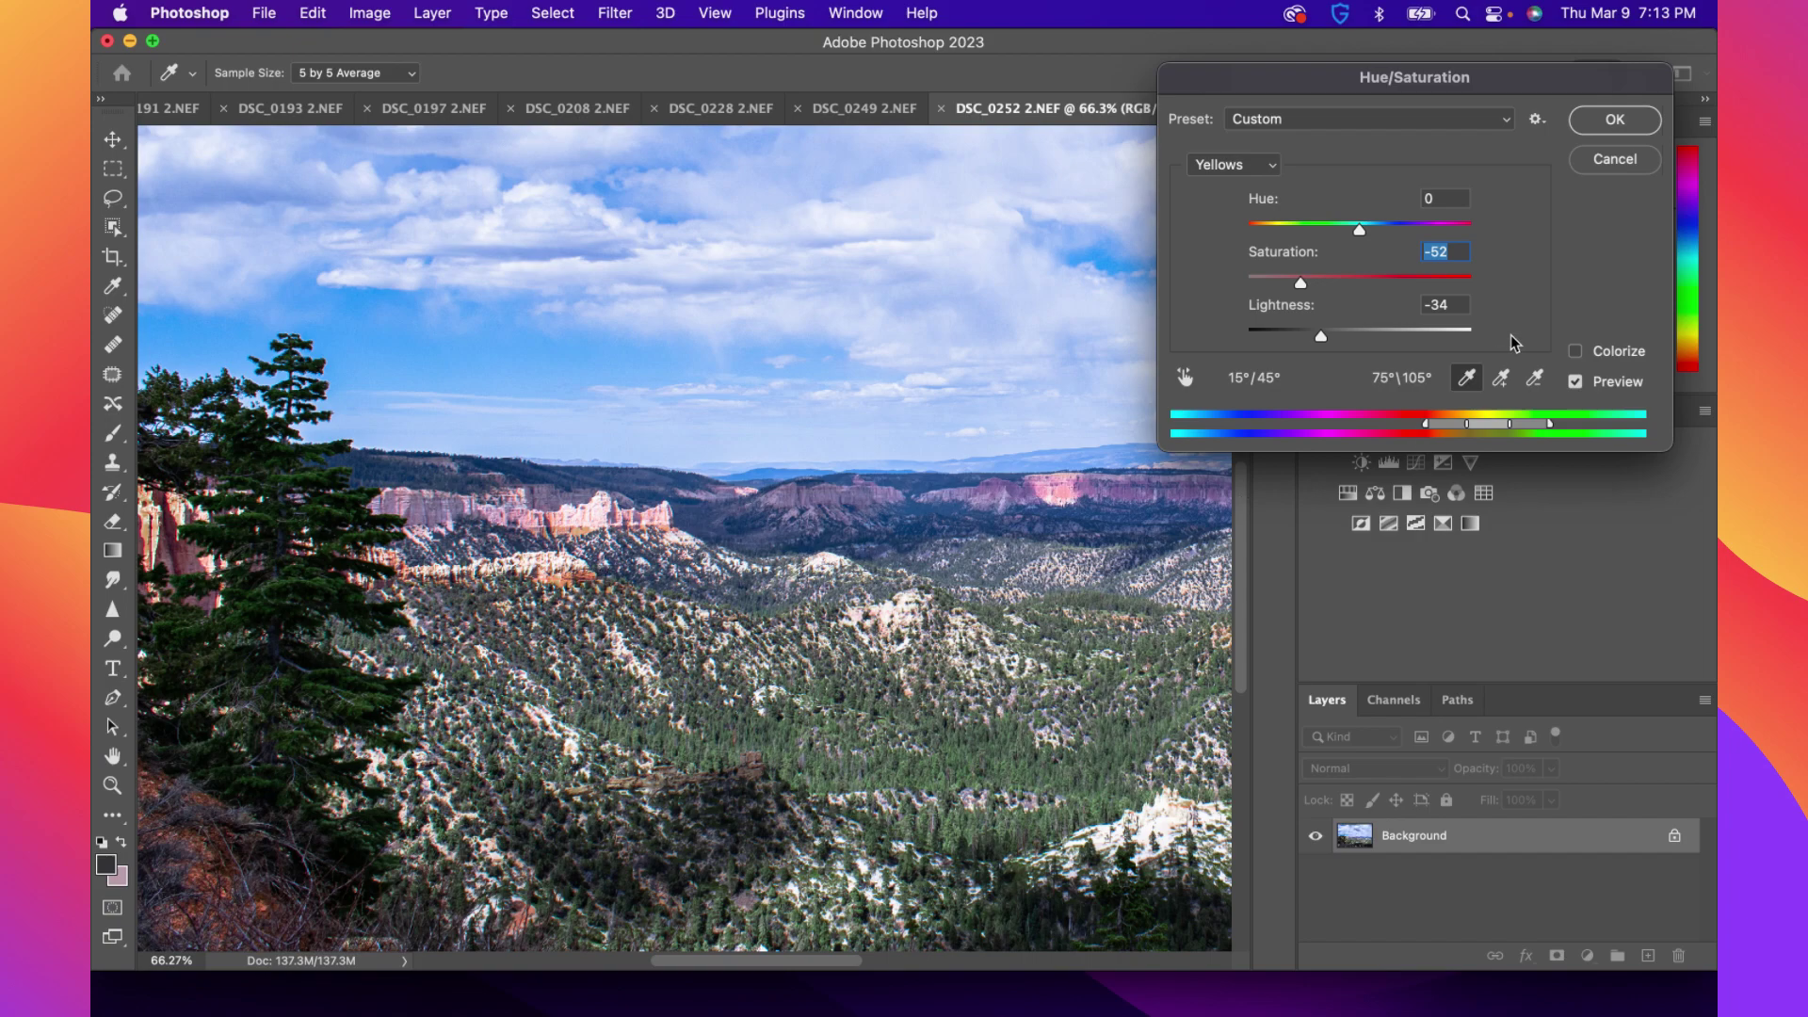
click(1574, 384)
click(1575, 383)
click(1625, 117)
Set the Dodge tool's brush size to 284 px
key(o)
scroll(1008, 575, down, 2)
scroll(1008, 574, down, 5)
scroll(1008, 575, down, 2)
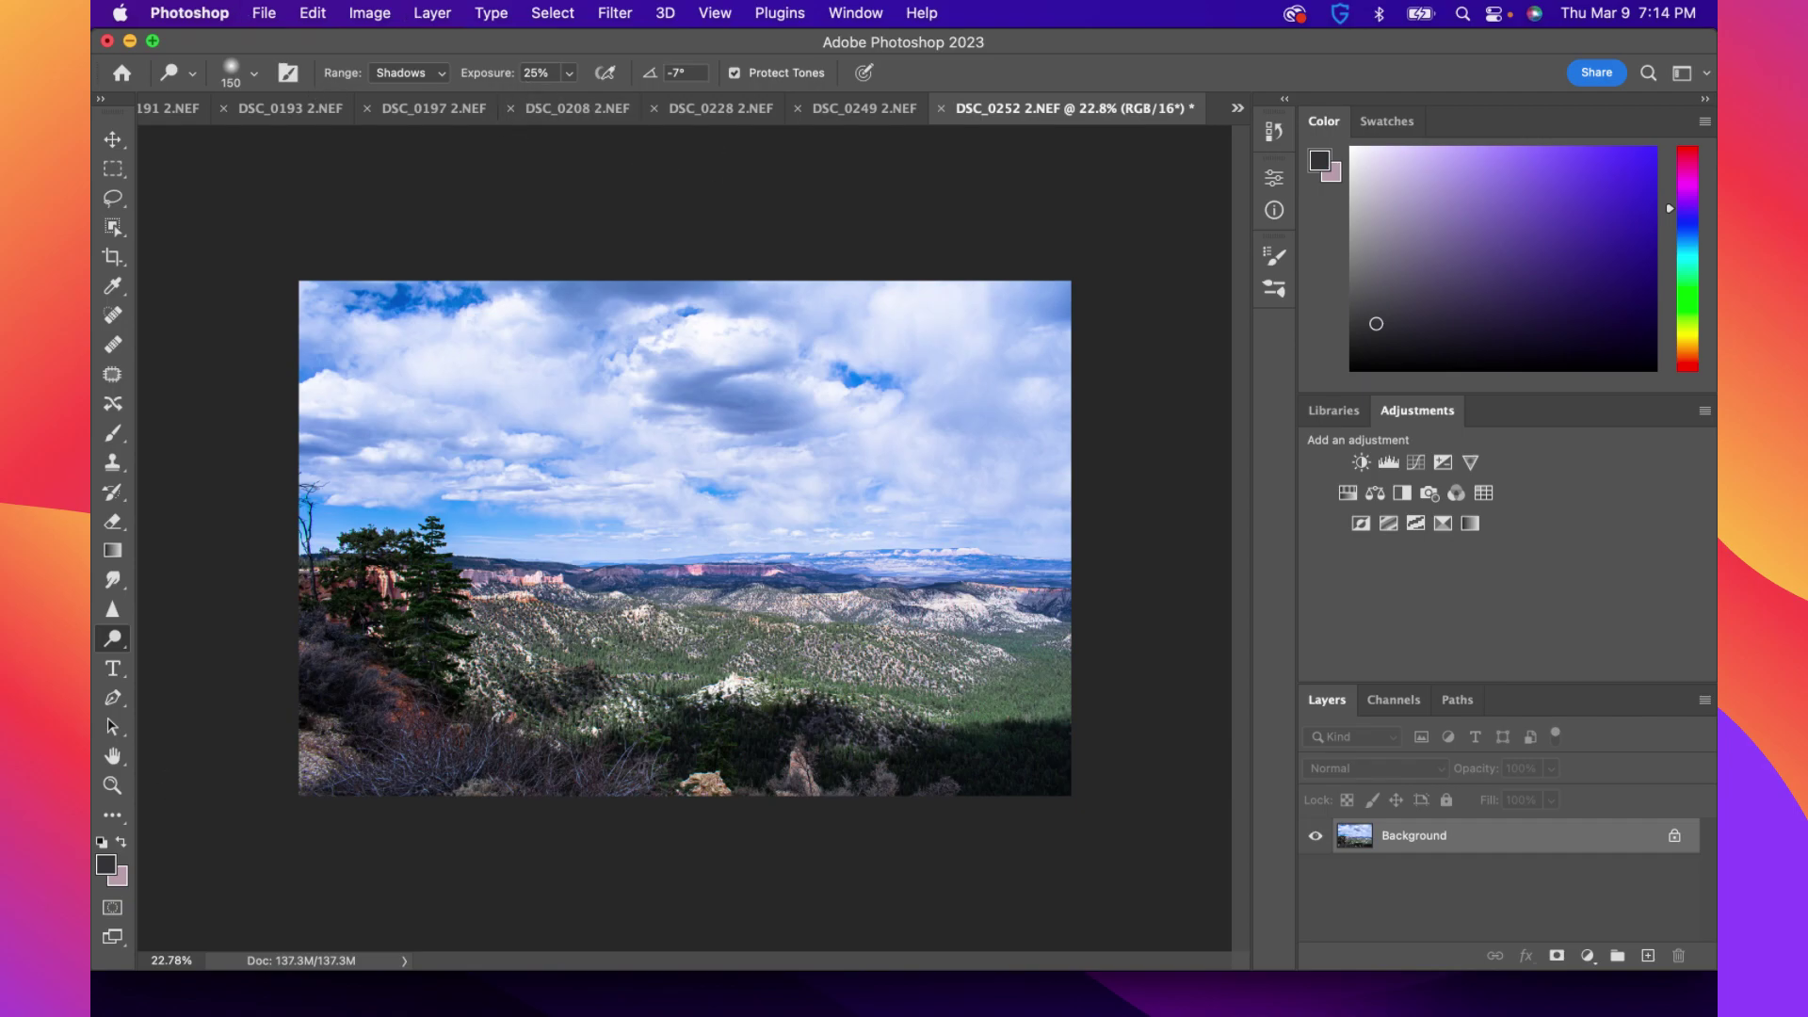
click(229, 68)
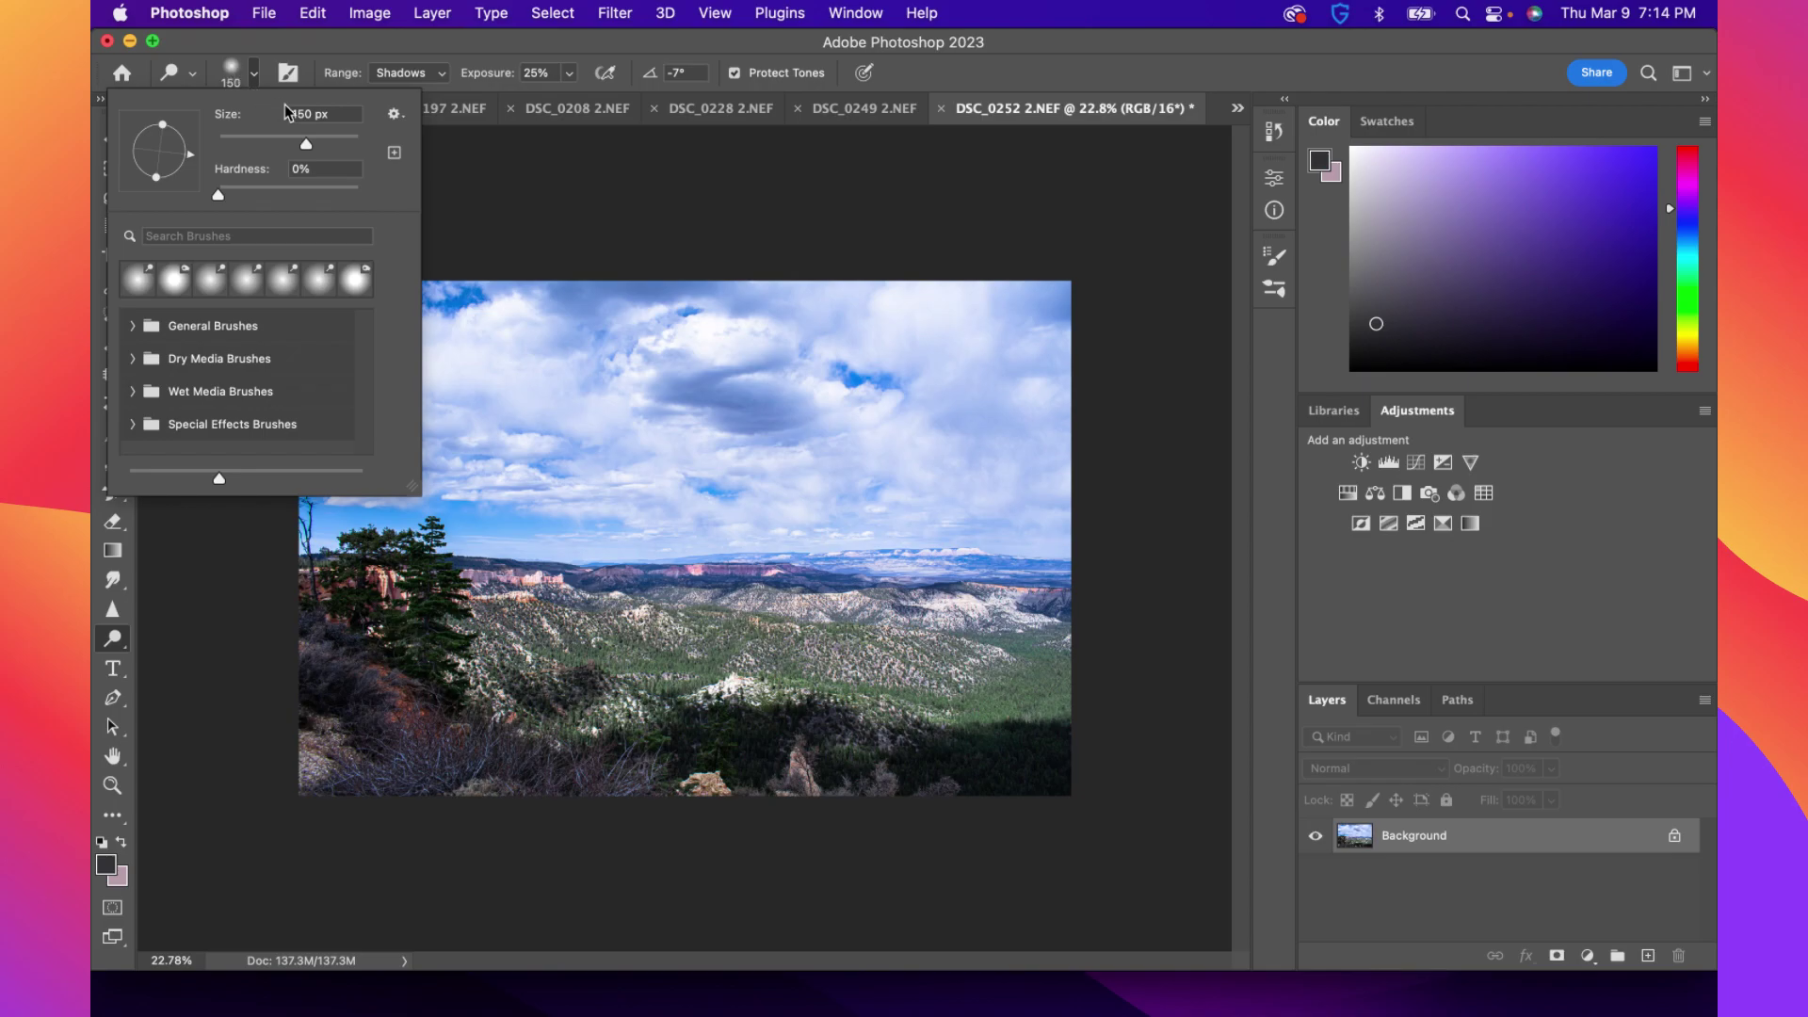
drag(323, 139, 331, 142)
click(252, 76)
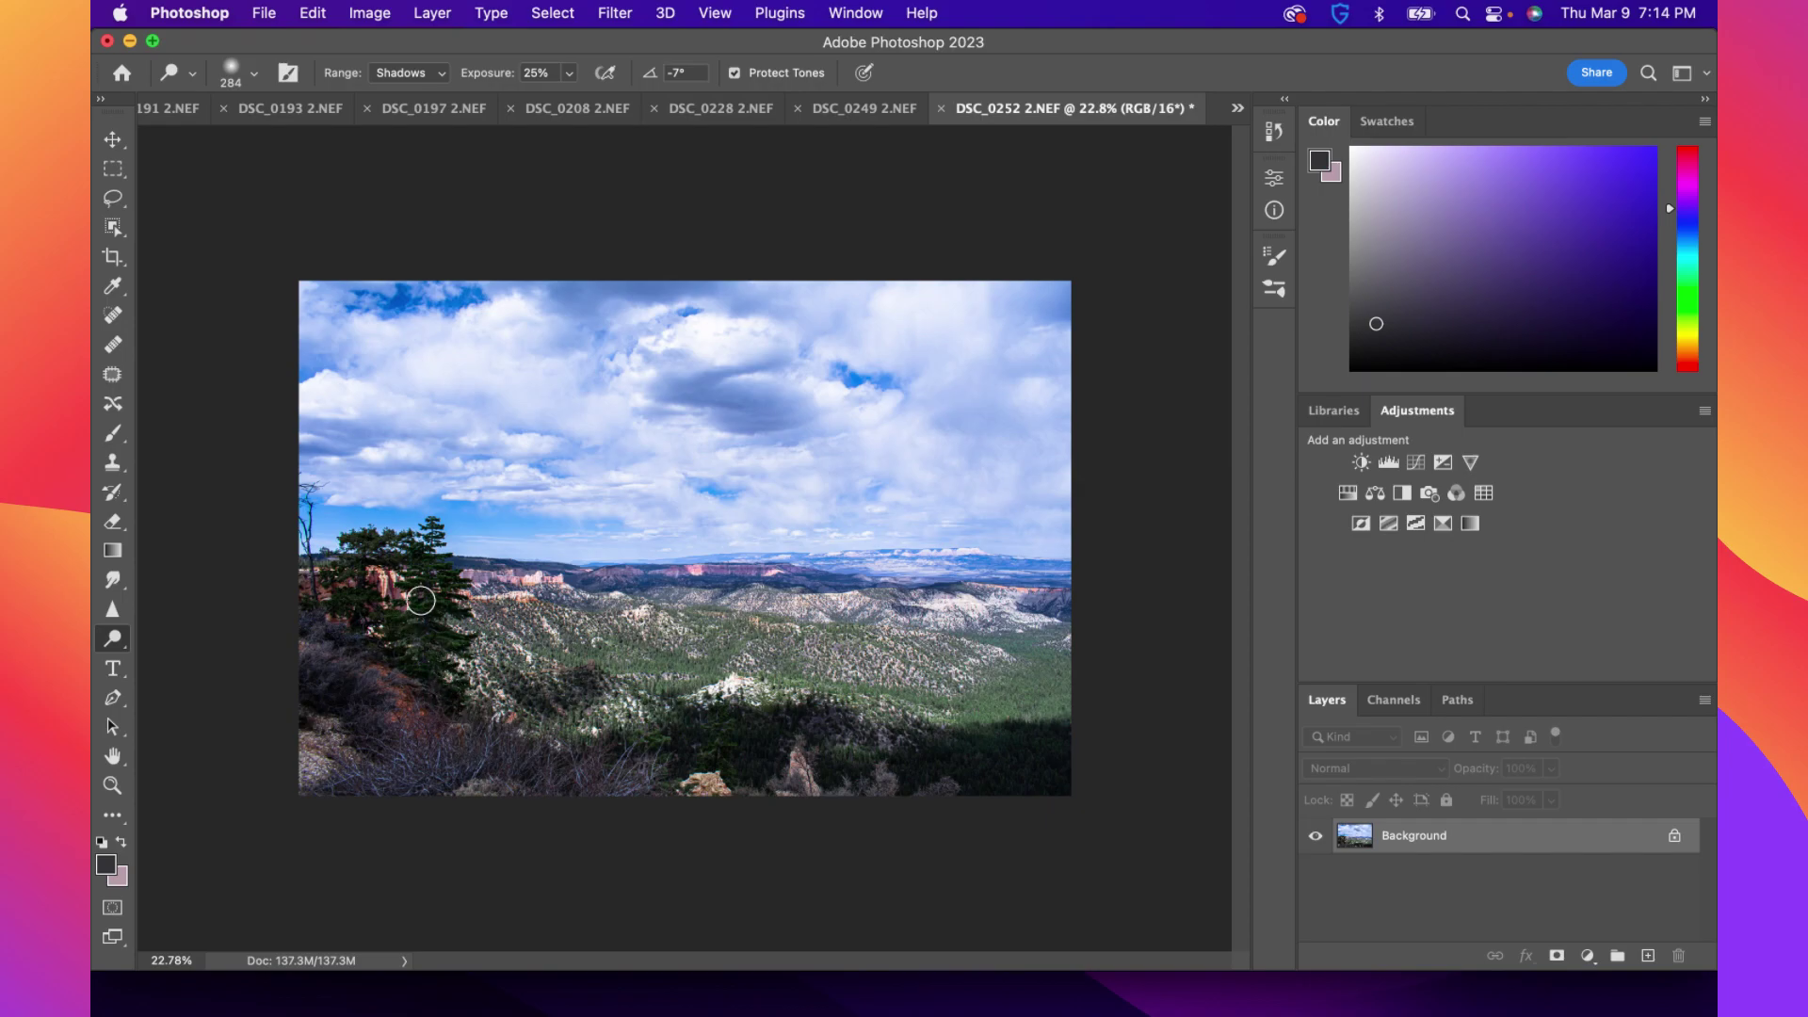
click(1239, 109)
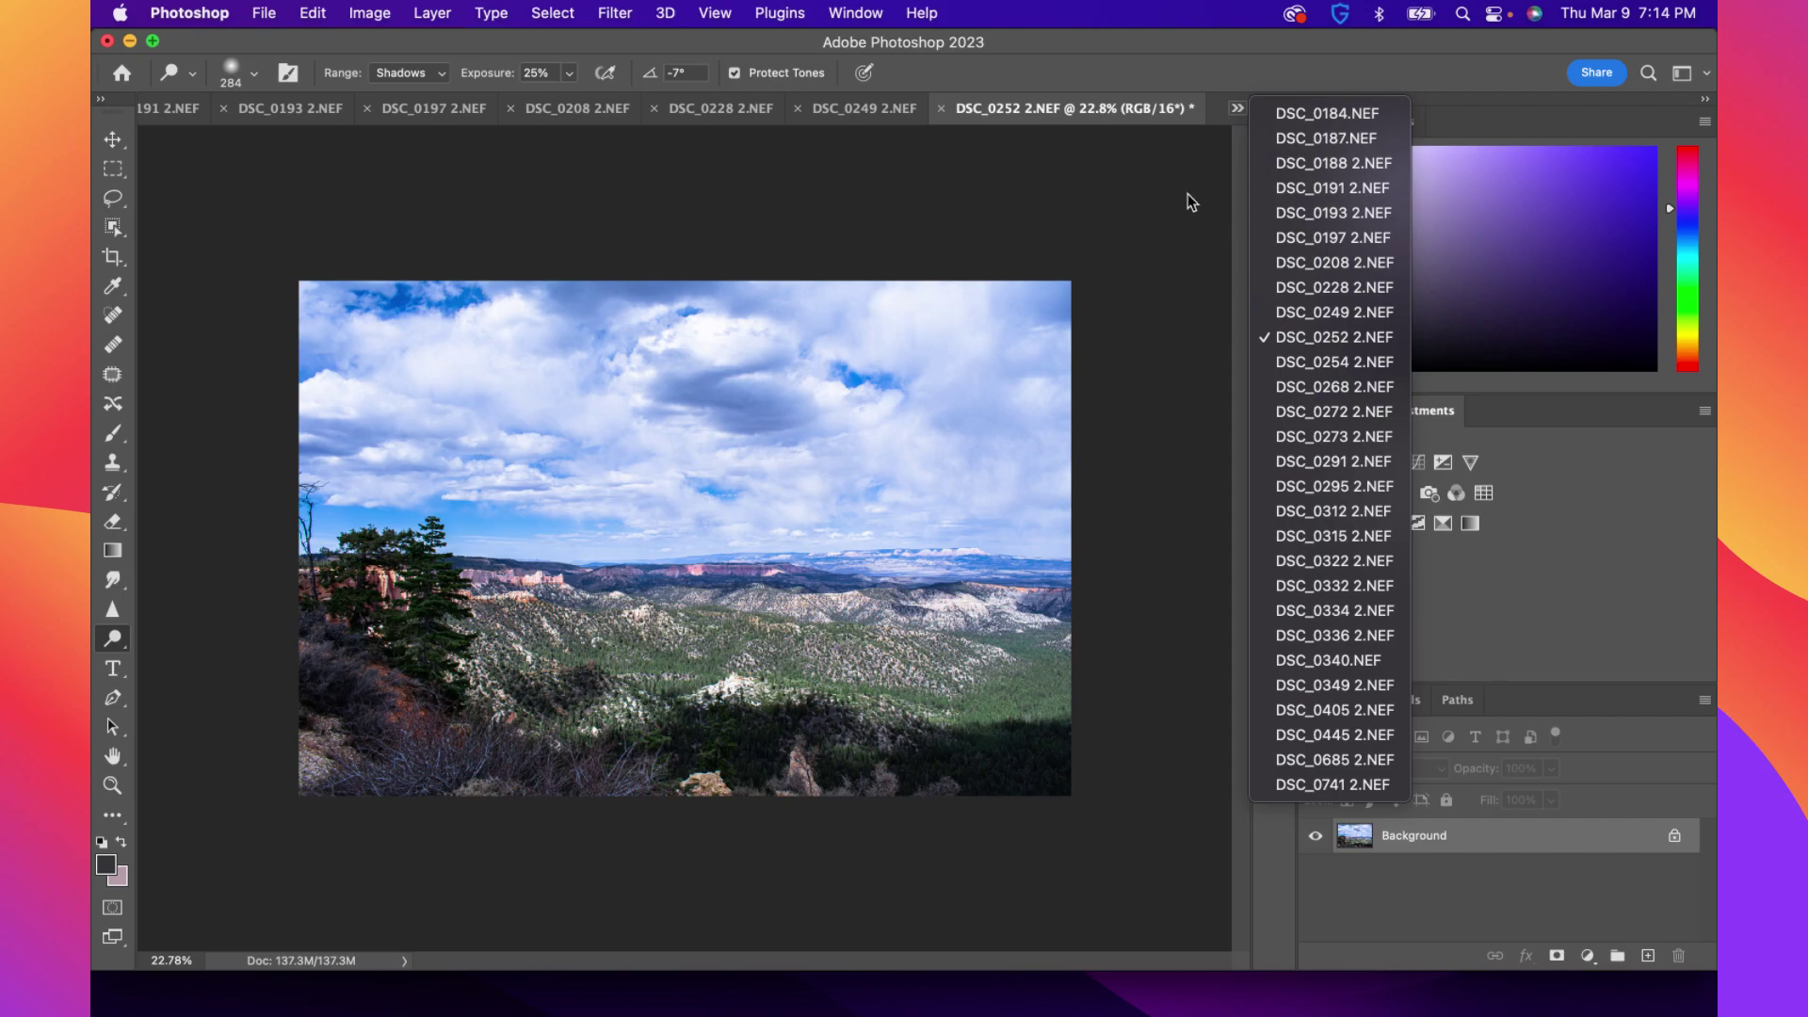
click(1154, 32)
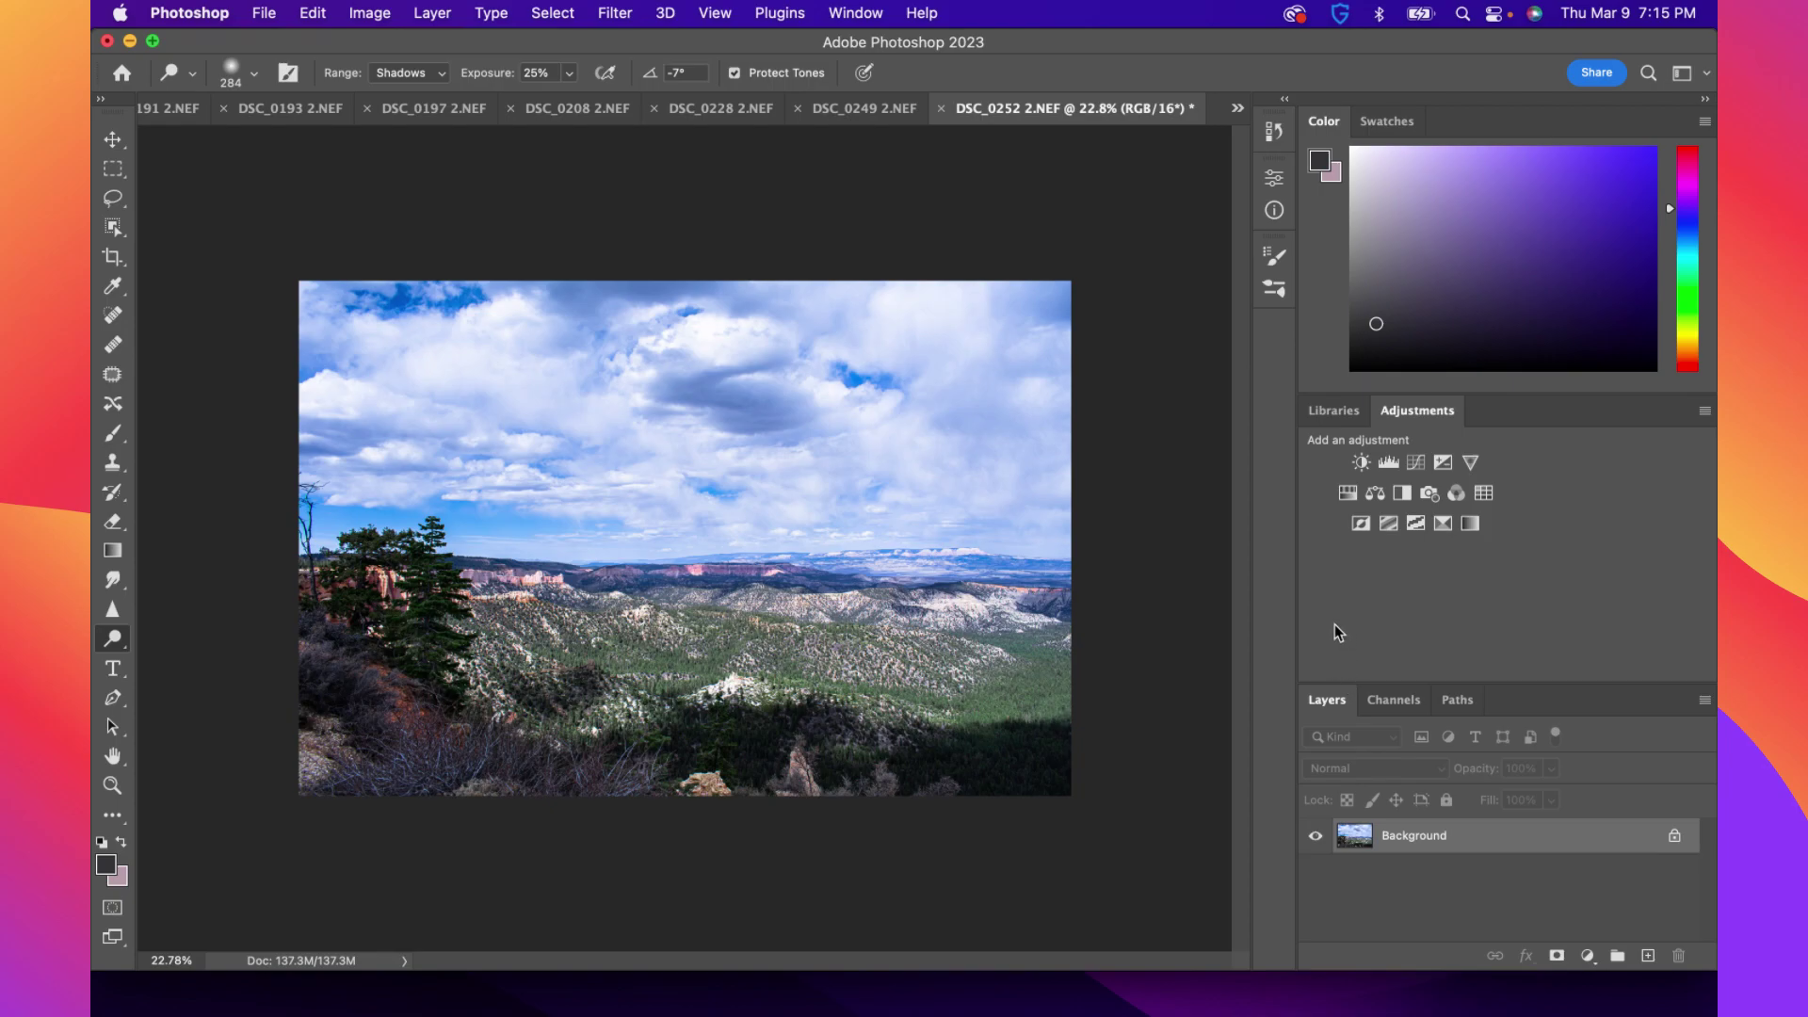
right_click(1399, 874)
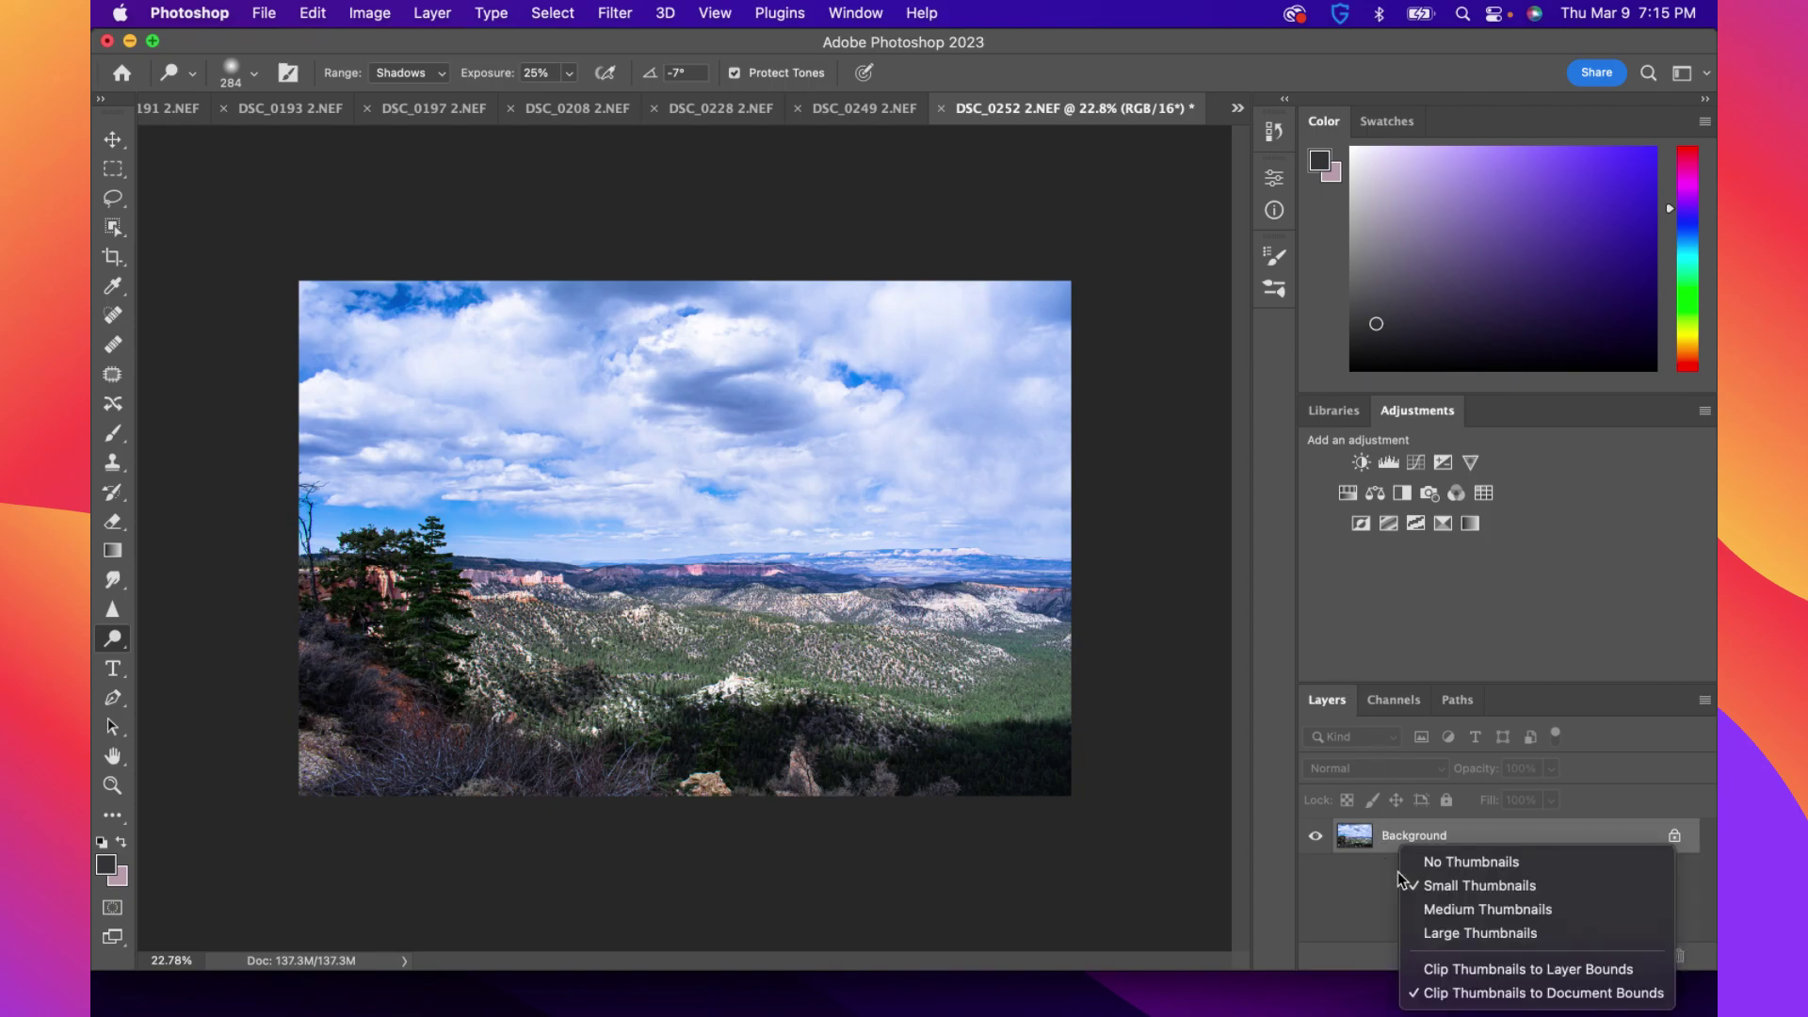
click(1417, 599)
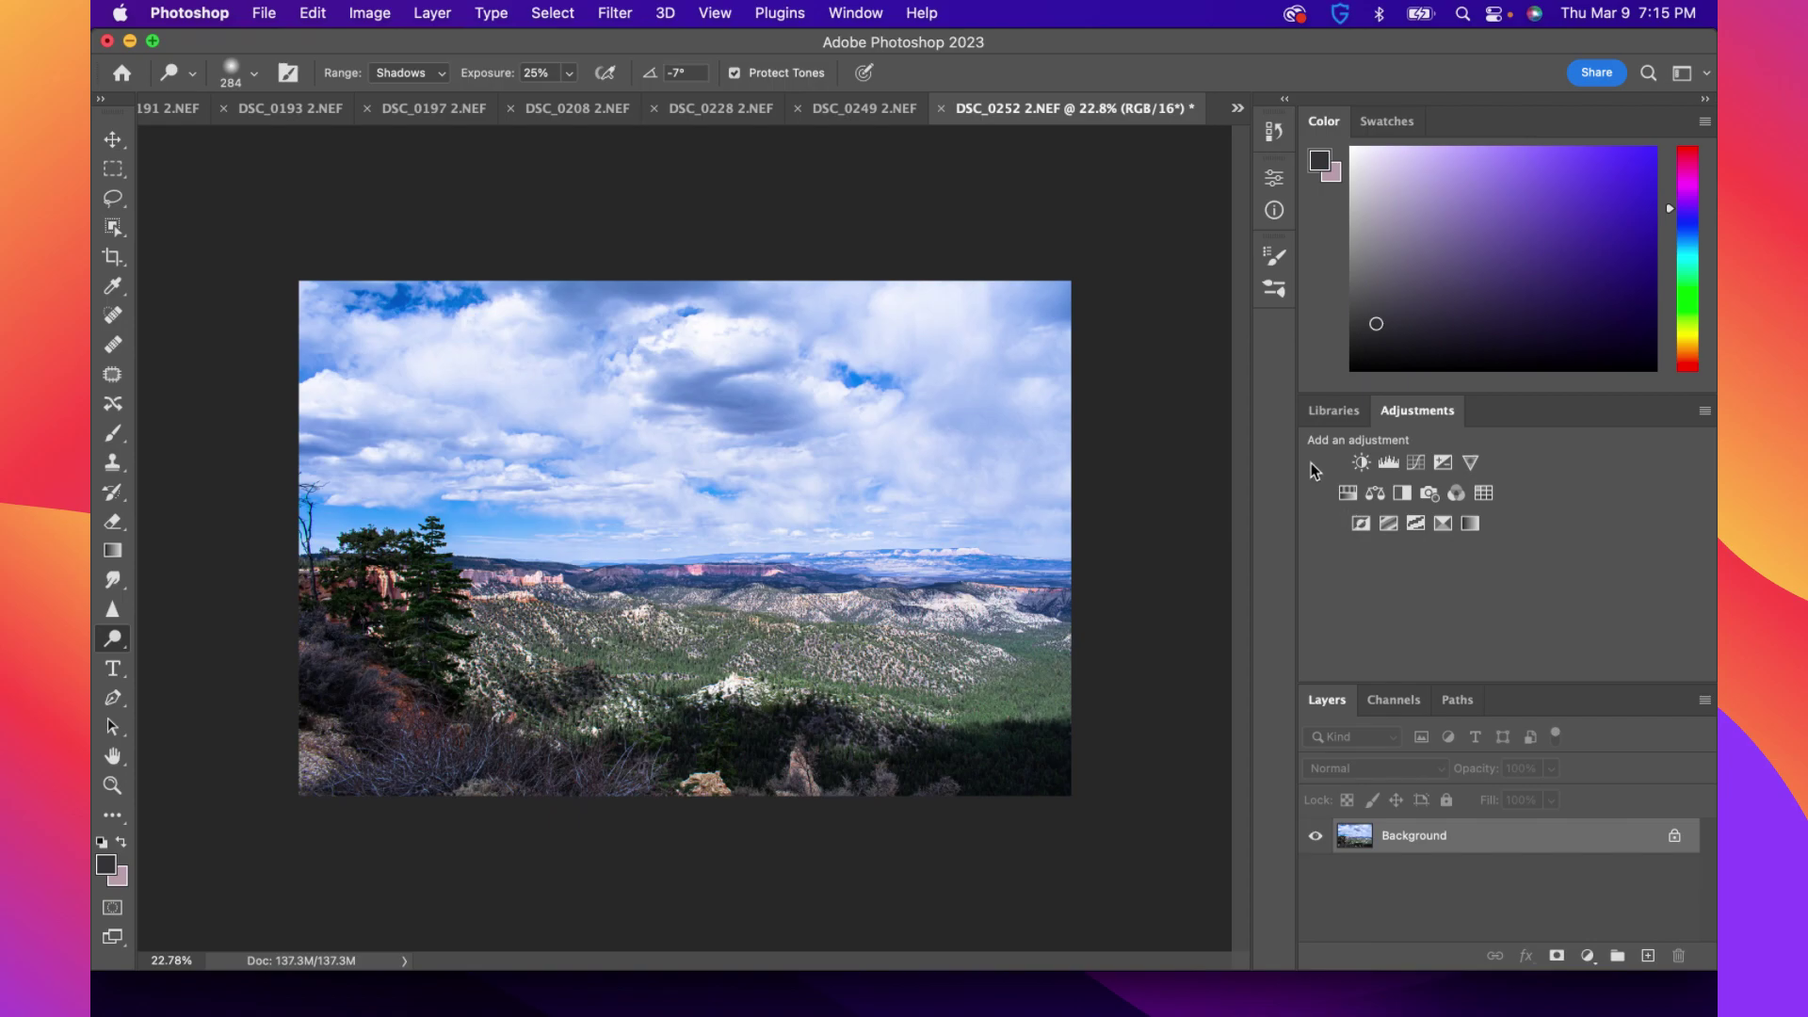
click(1274, 179)
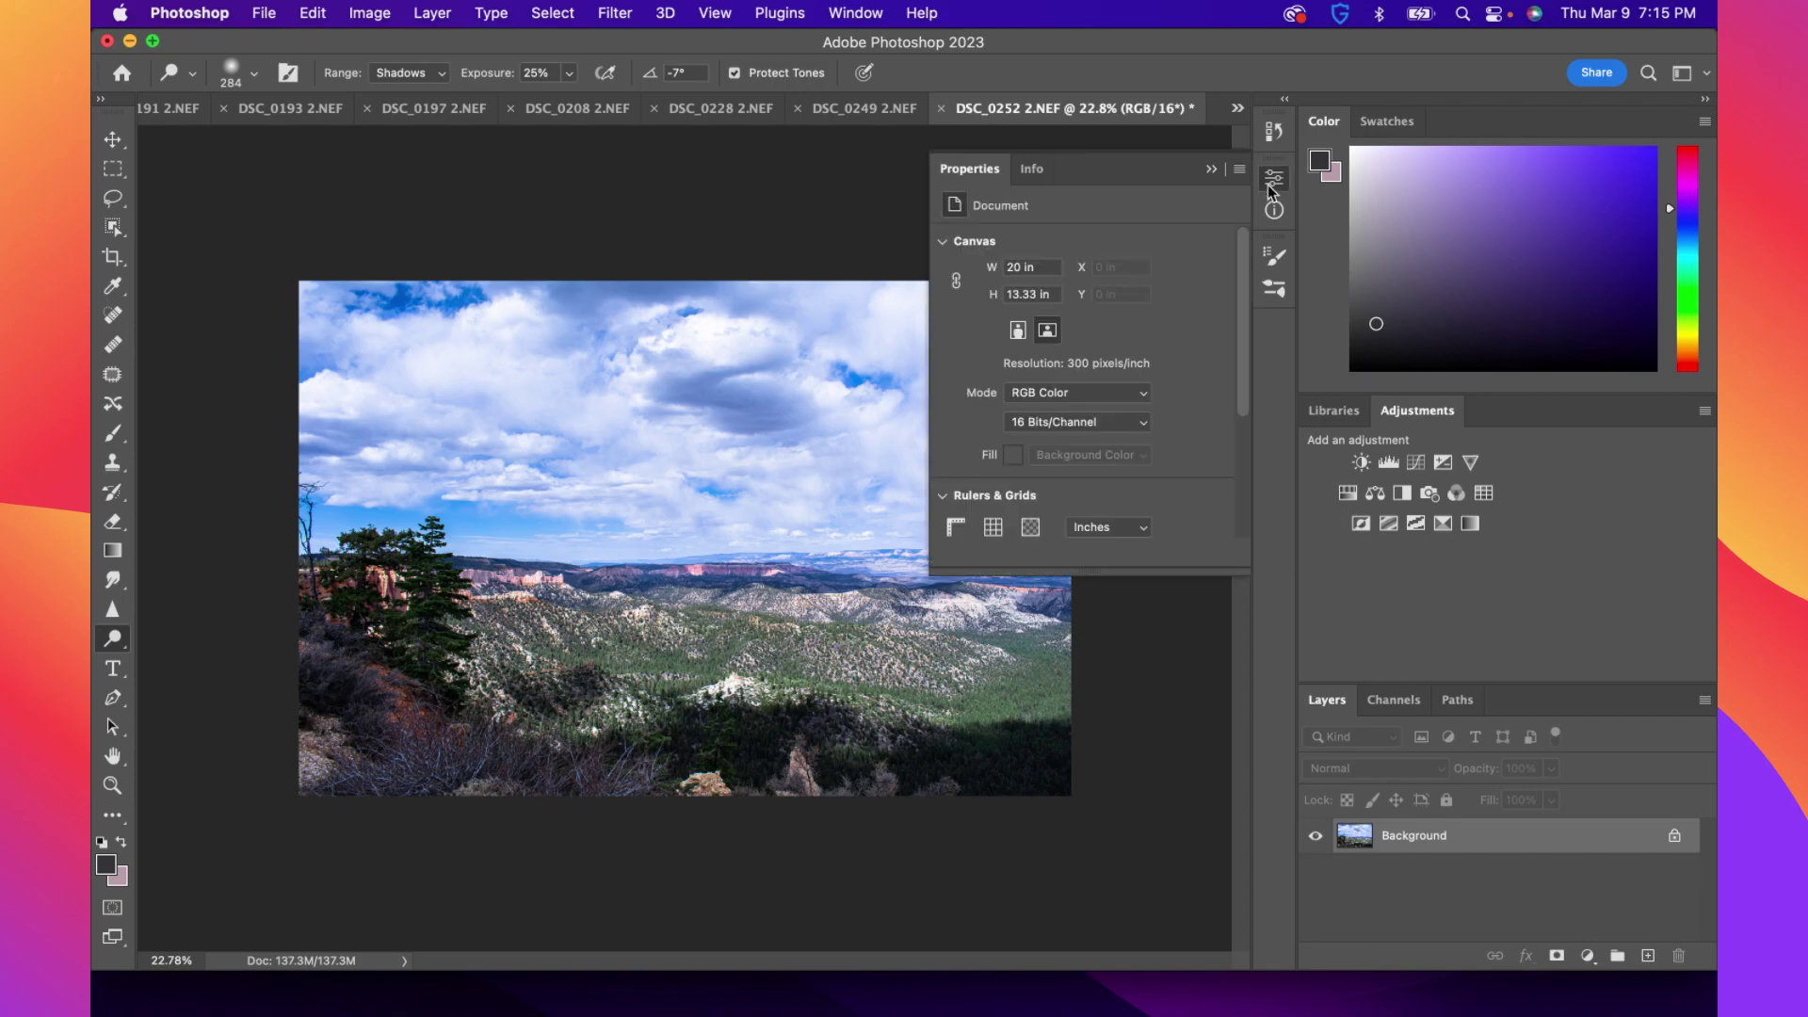
click(1271, 188)
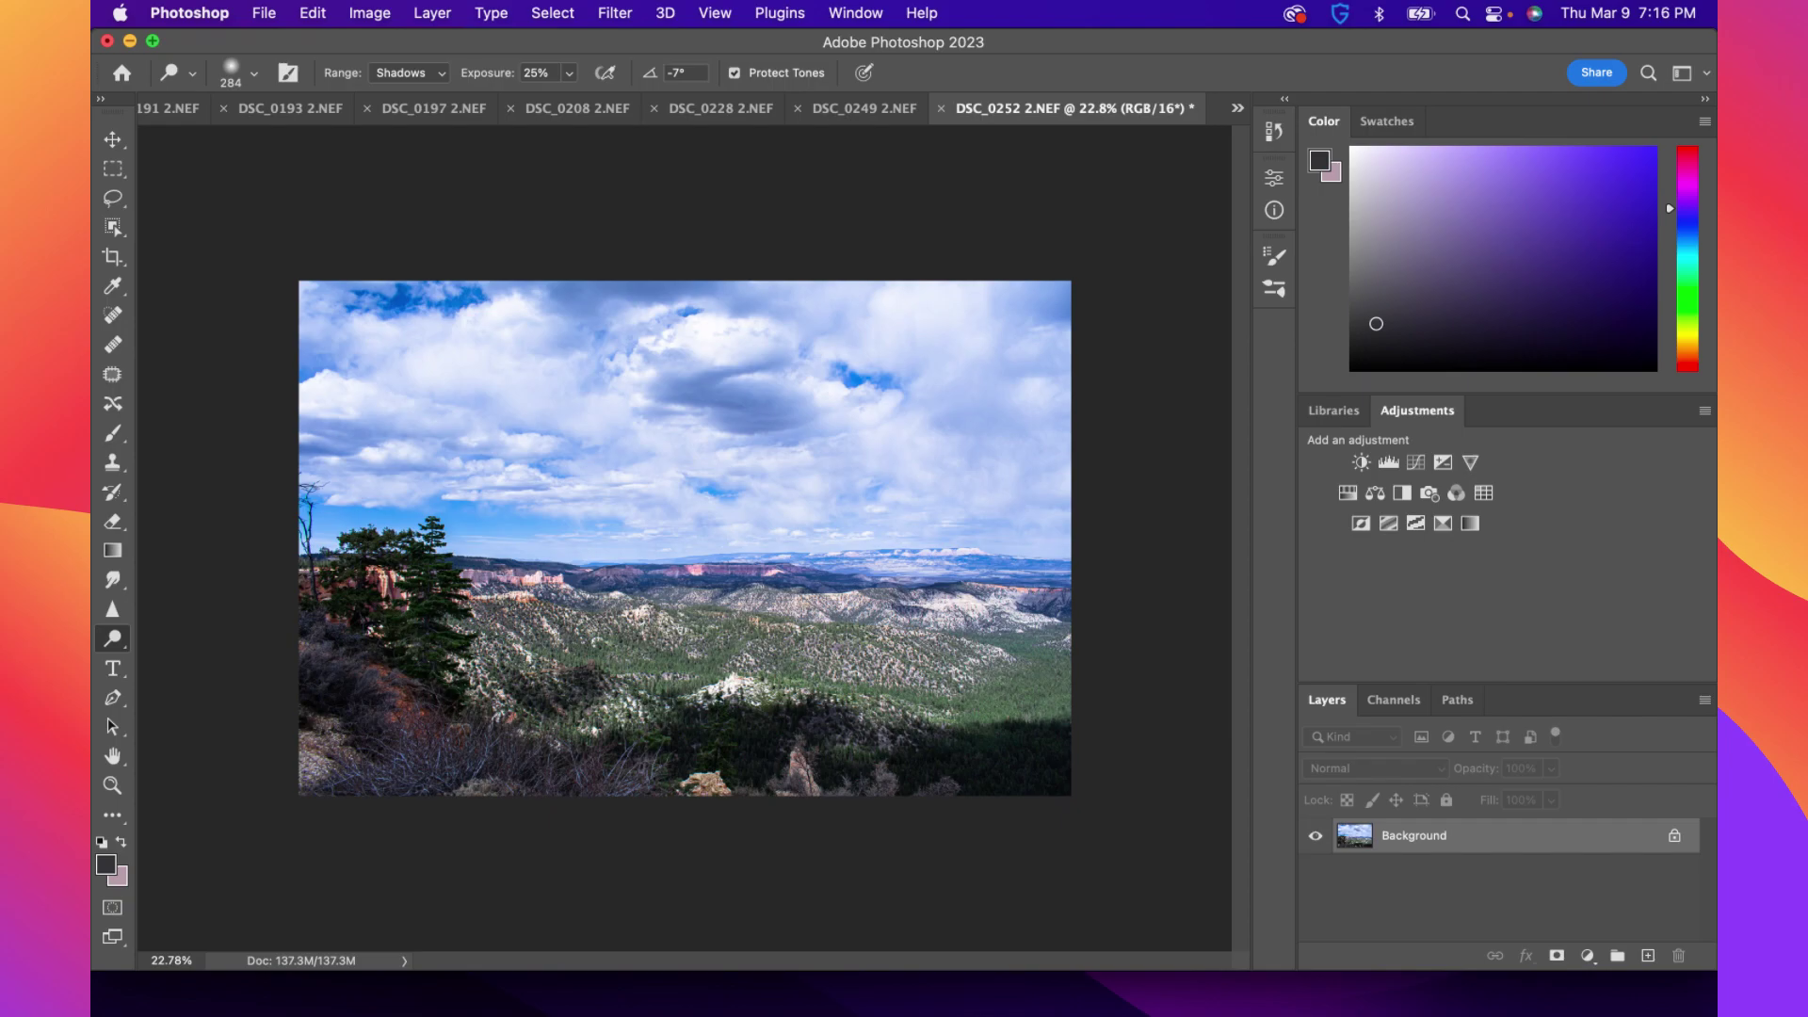
click(351, 11)
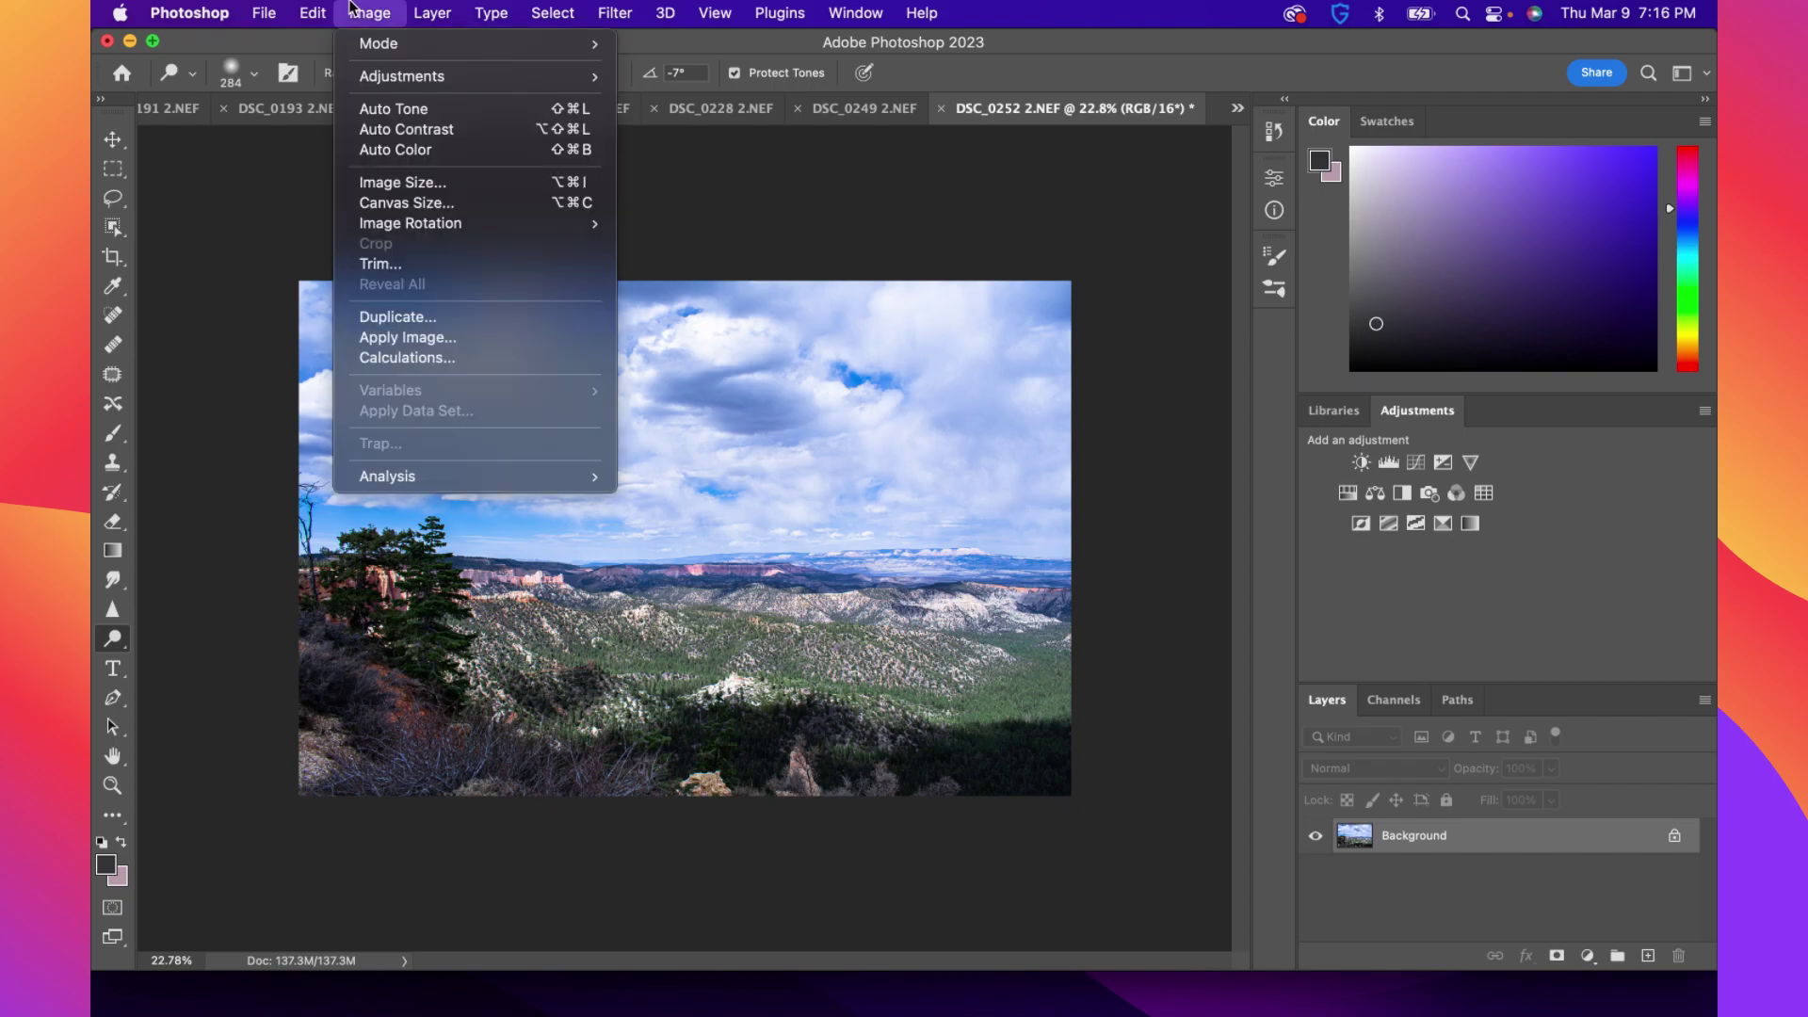
mouse_move(381, 83)
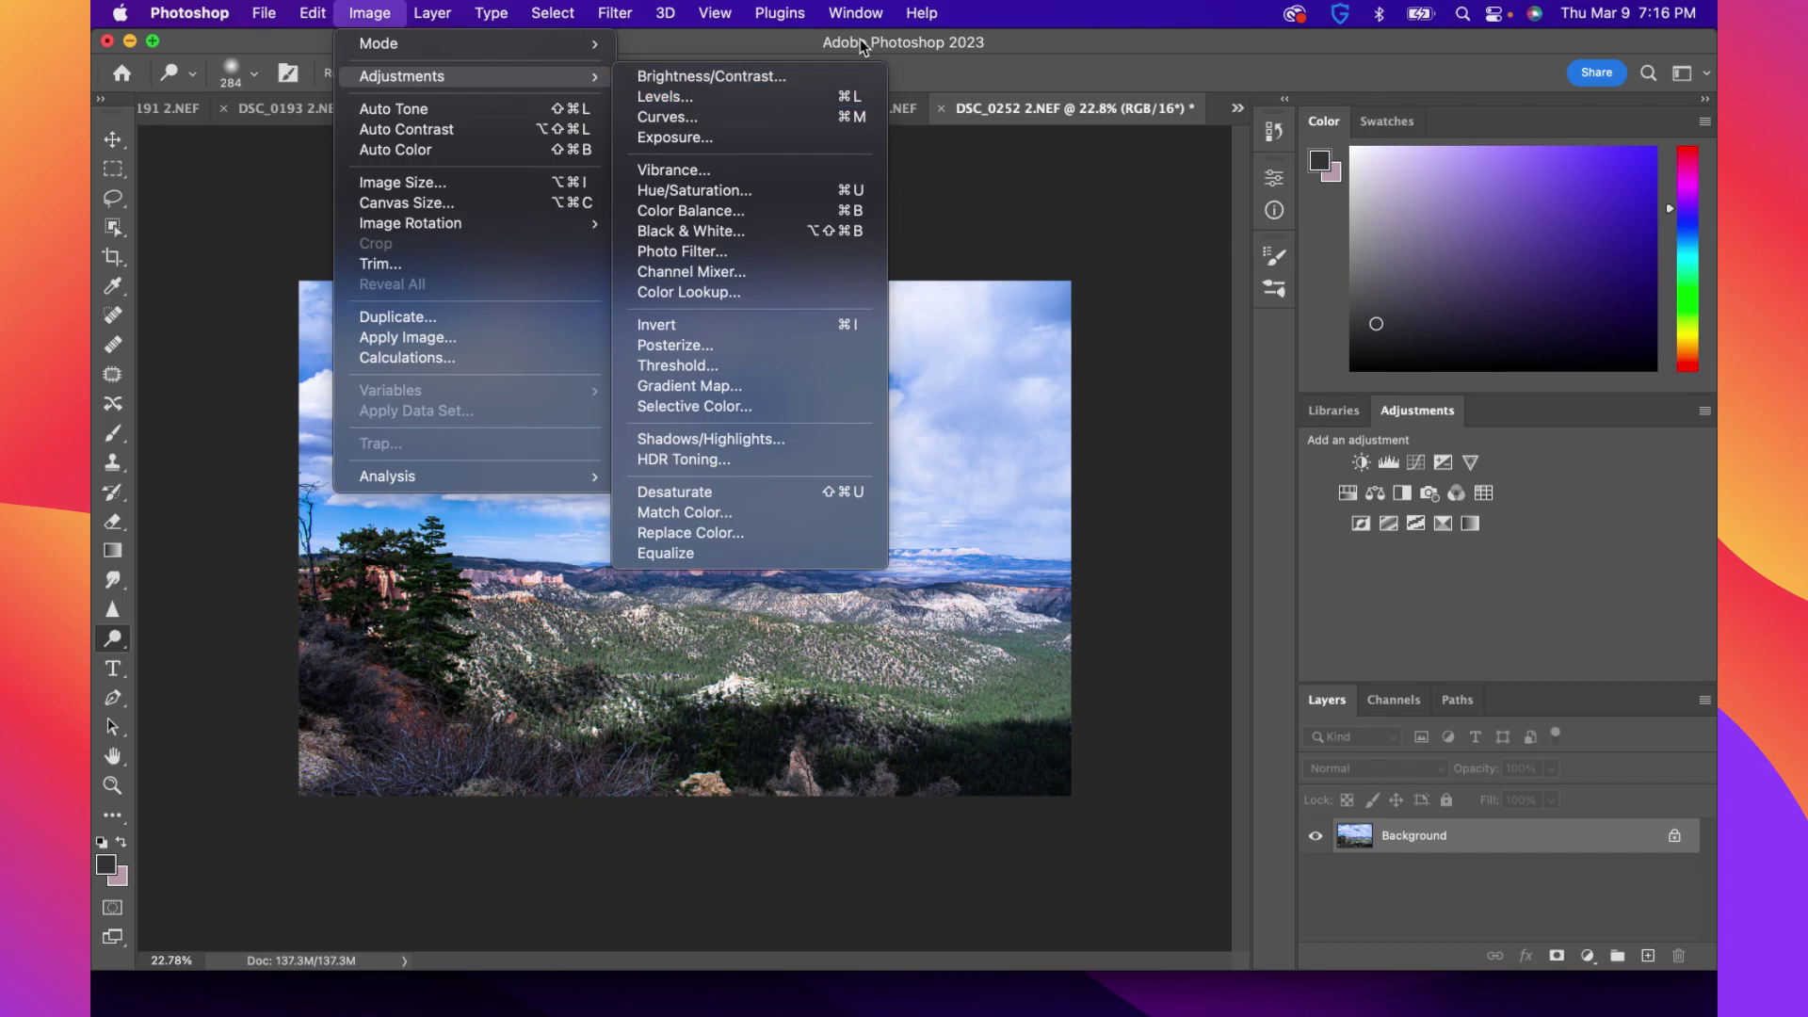
key(Escape)
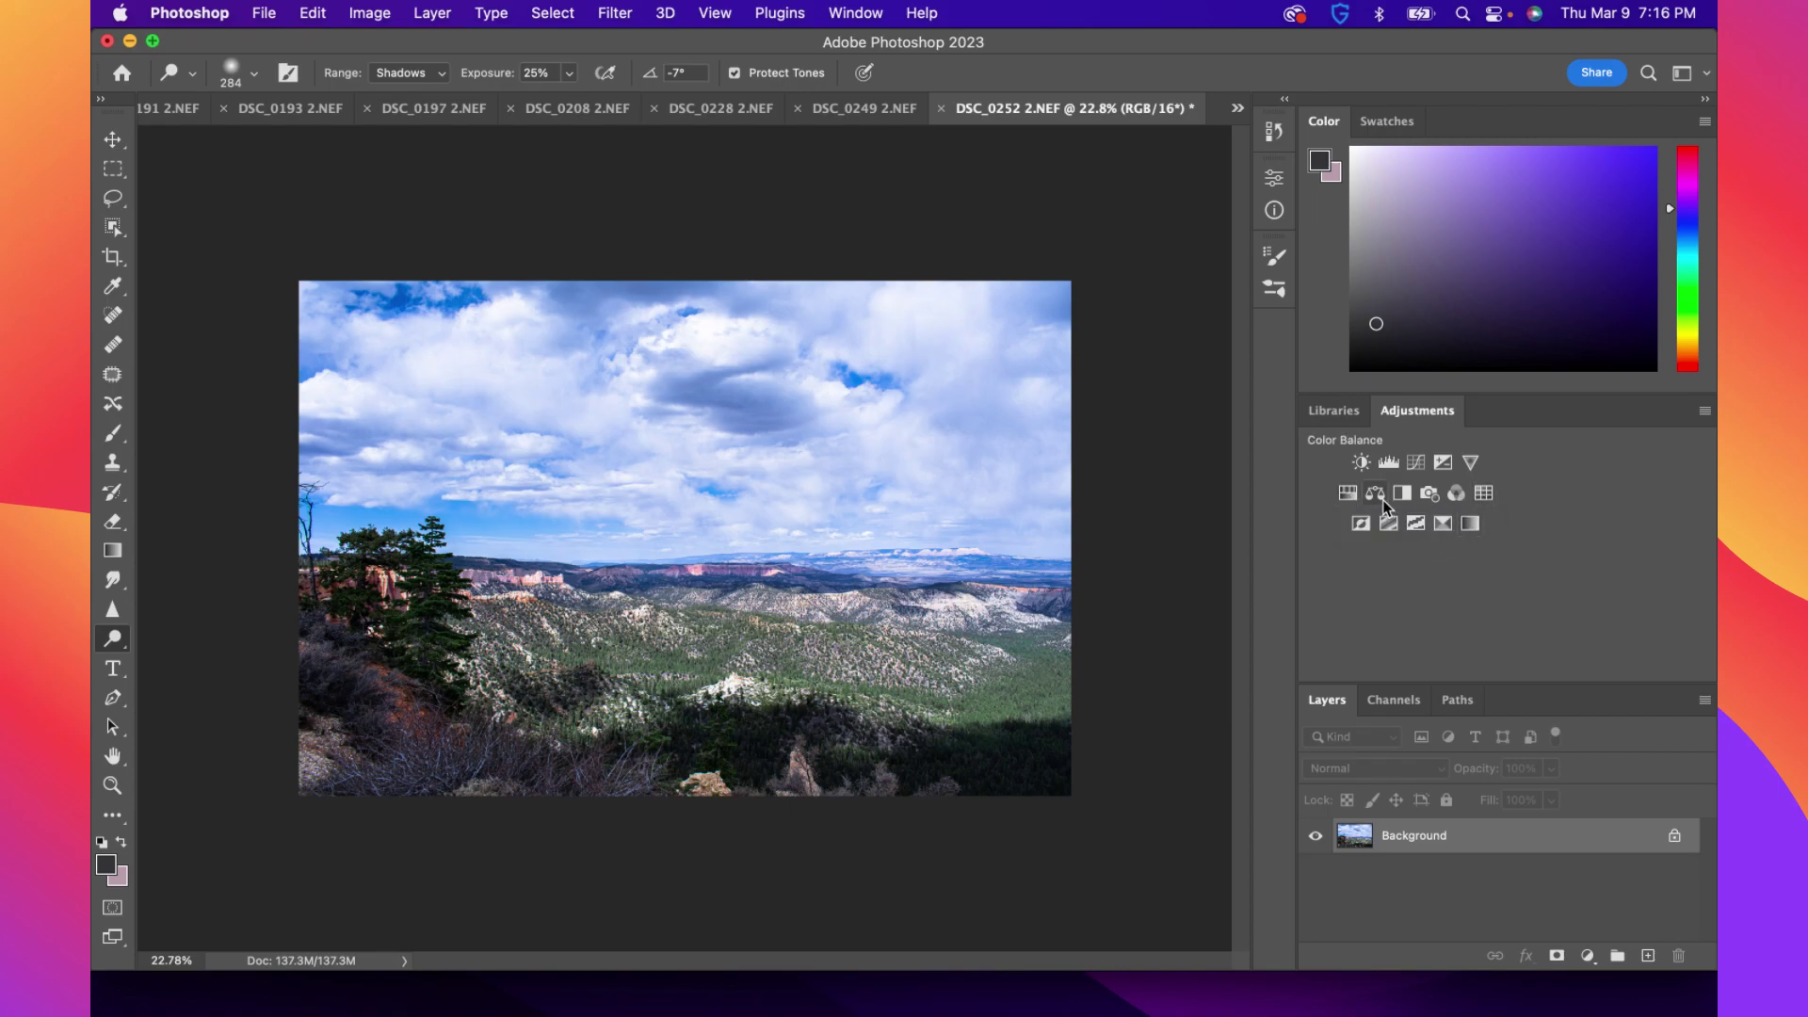
Add a Hue/Saturation adjustment layer above the Background of the DSC_0252 2.NEF photo
click(1349, 494)
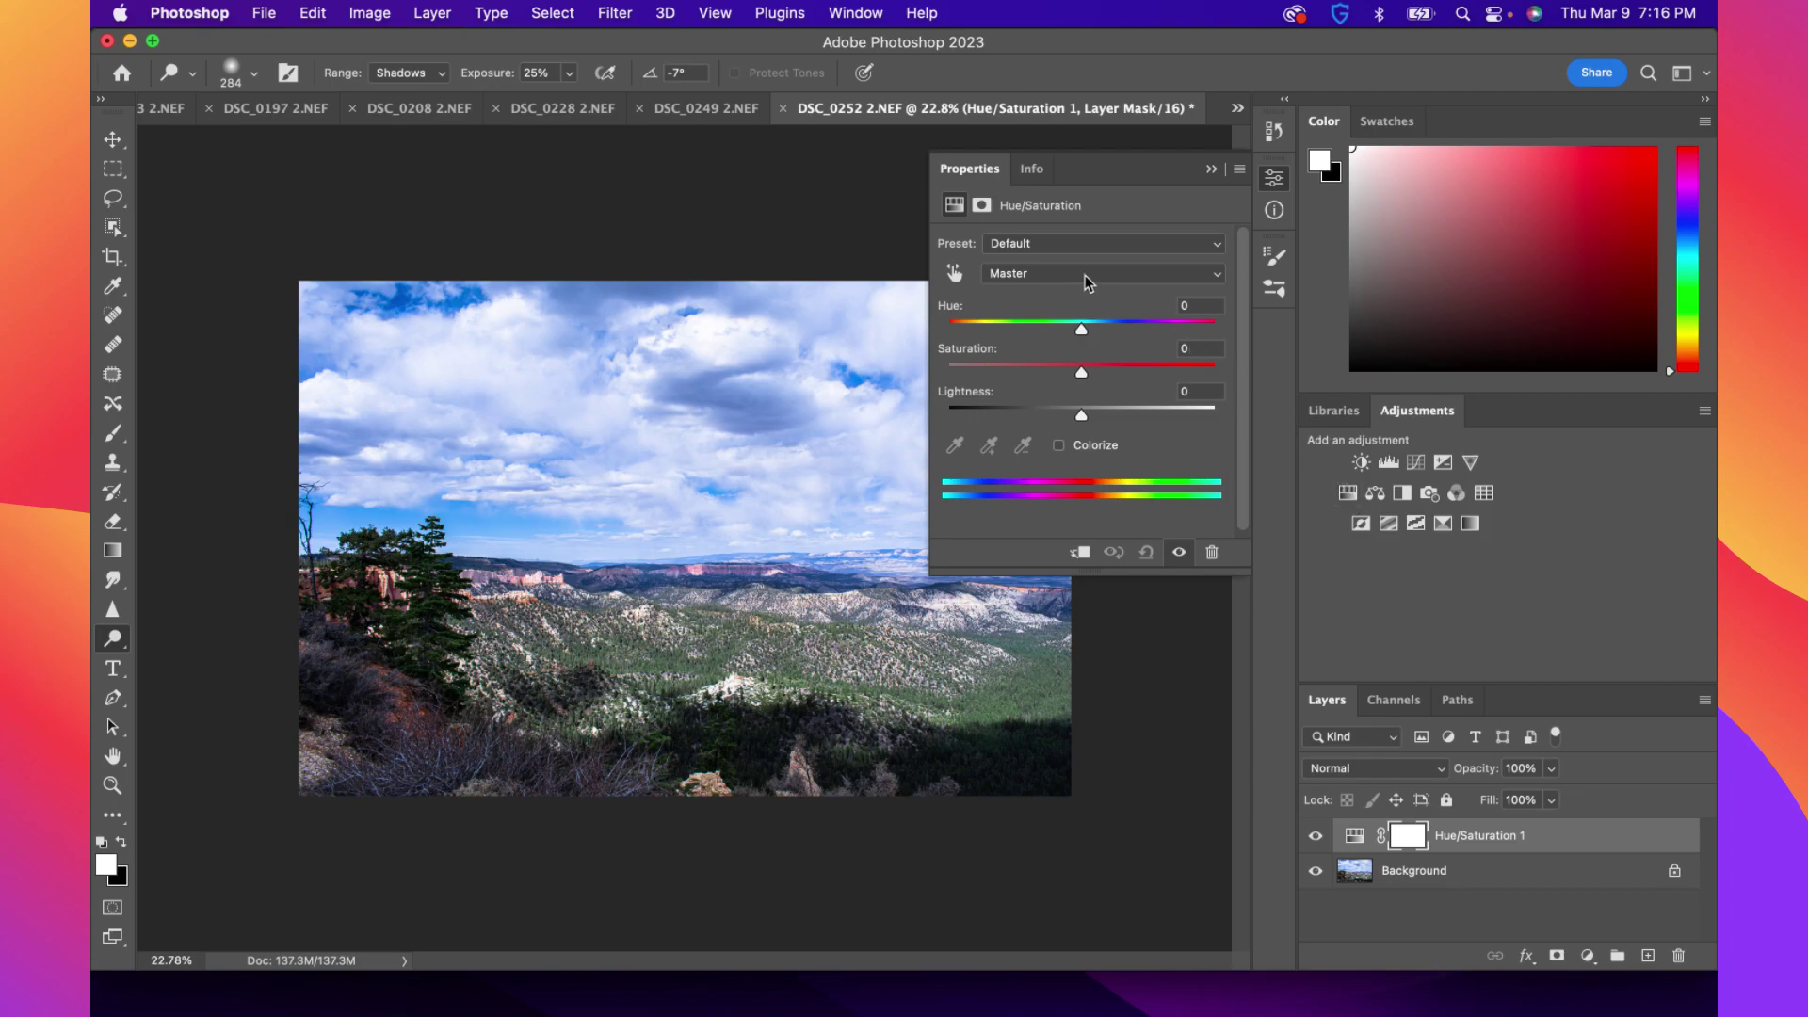
click(1045, 243)
click(1046, 244)
click(1032, 170)
click(973, 170)
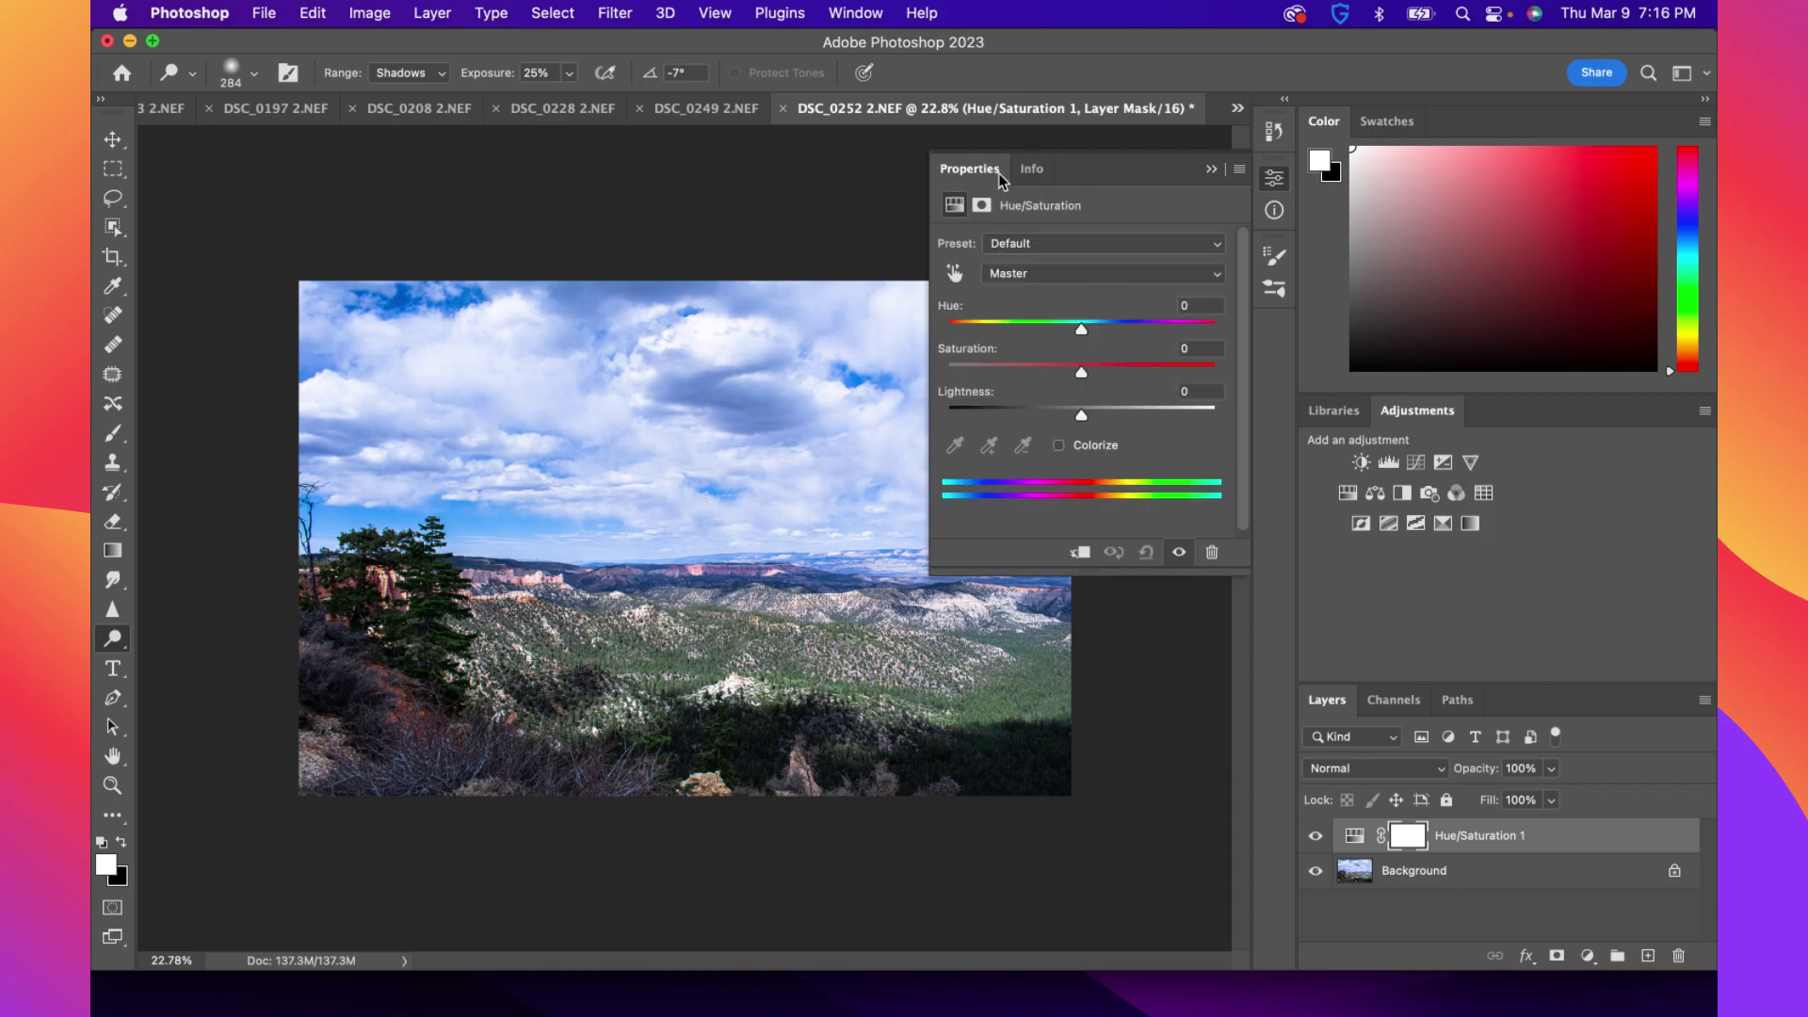
Set the saturation of the Yellows to -13 in the Hue/Saturation adjustment layer
click(1056, 271)
click(1056, 274)
click(1033, 247)
click(1094, 248)
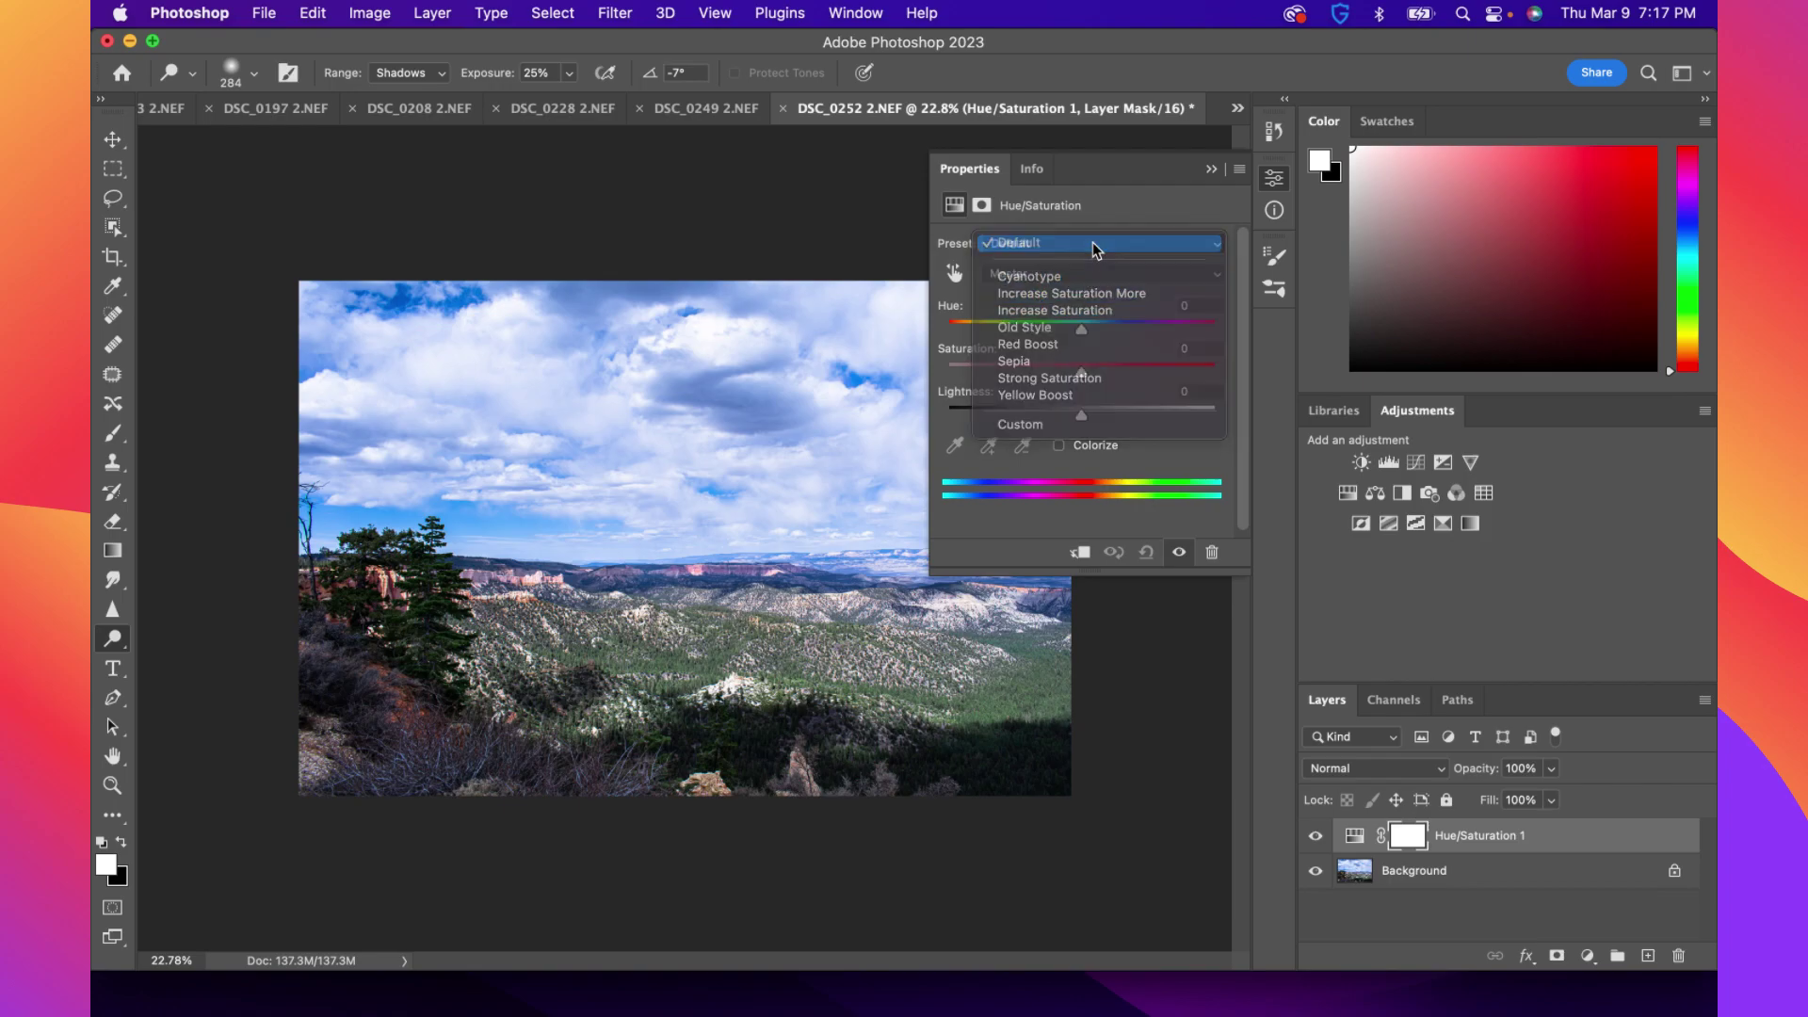
click(1074, 271)
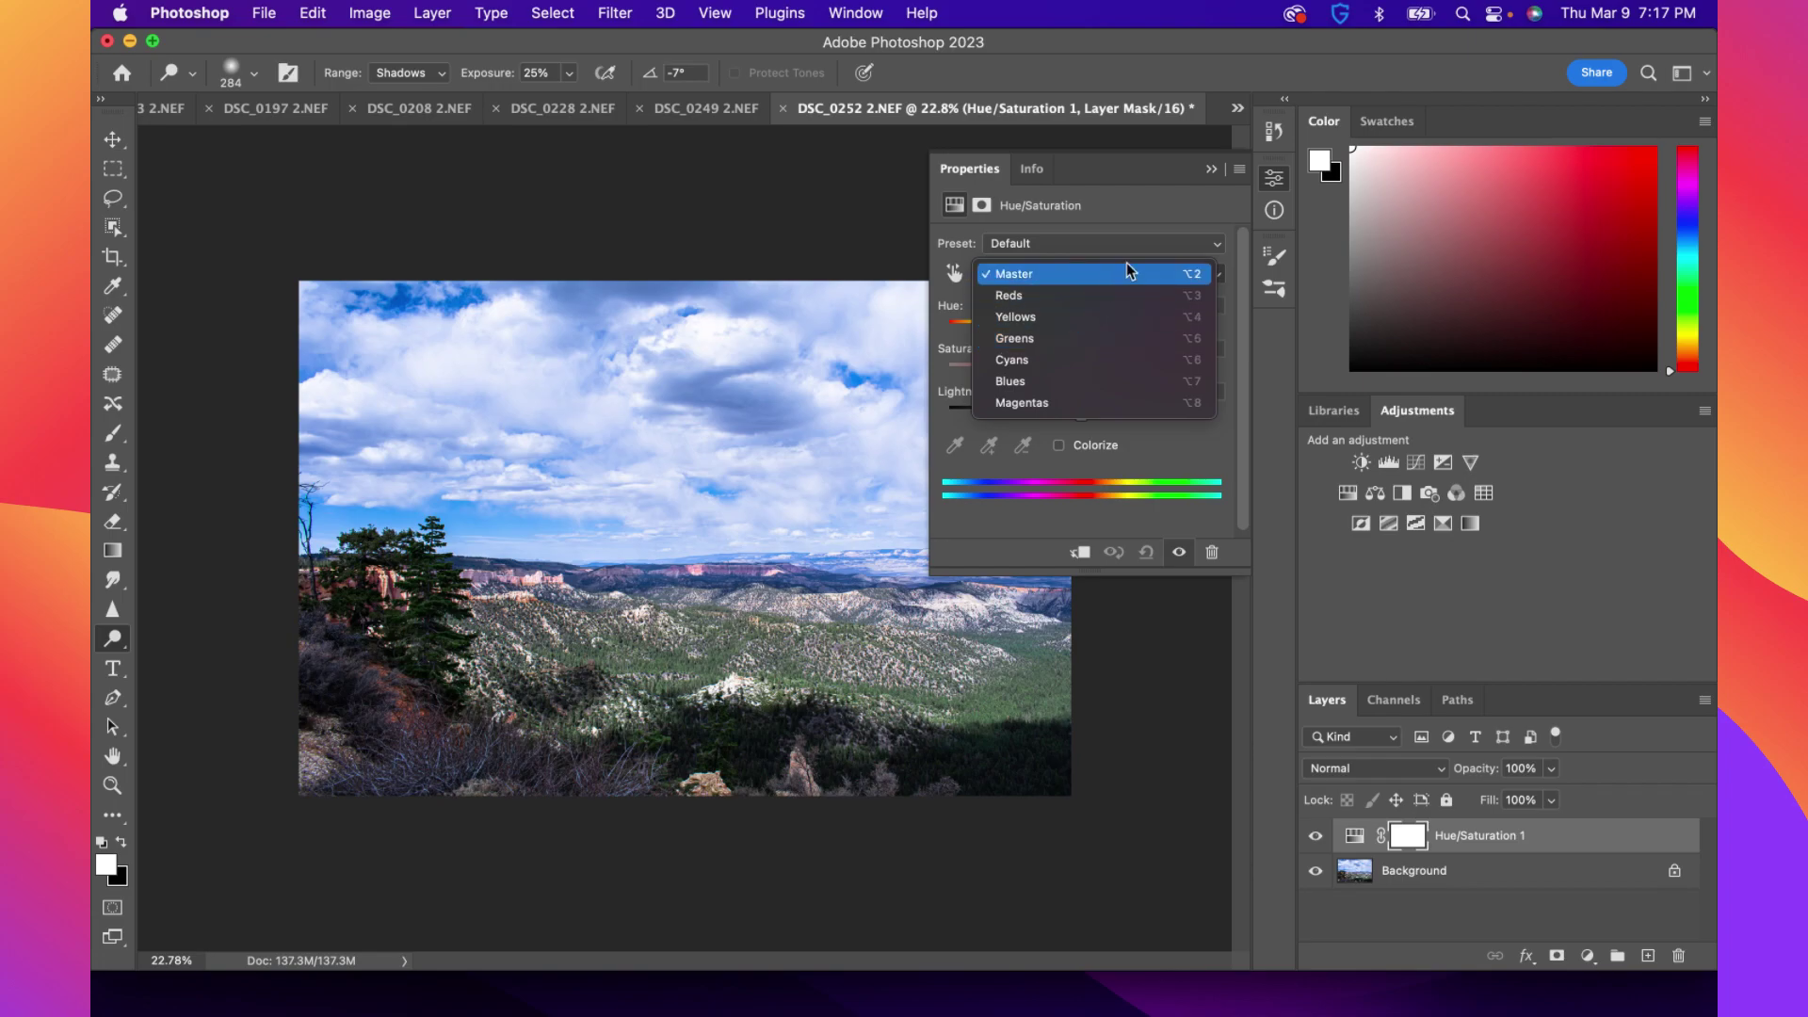
click(1041, 321)
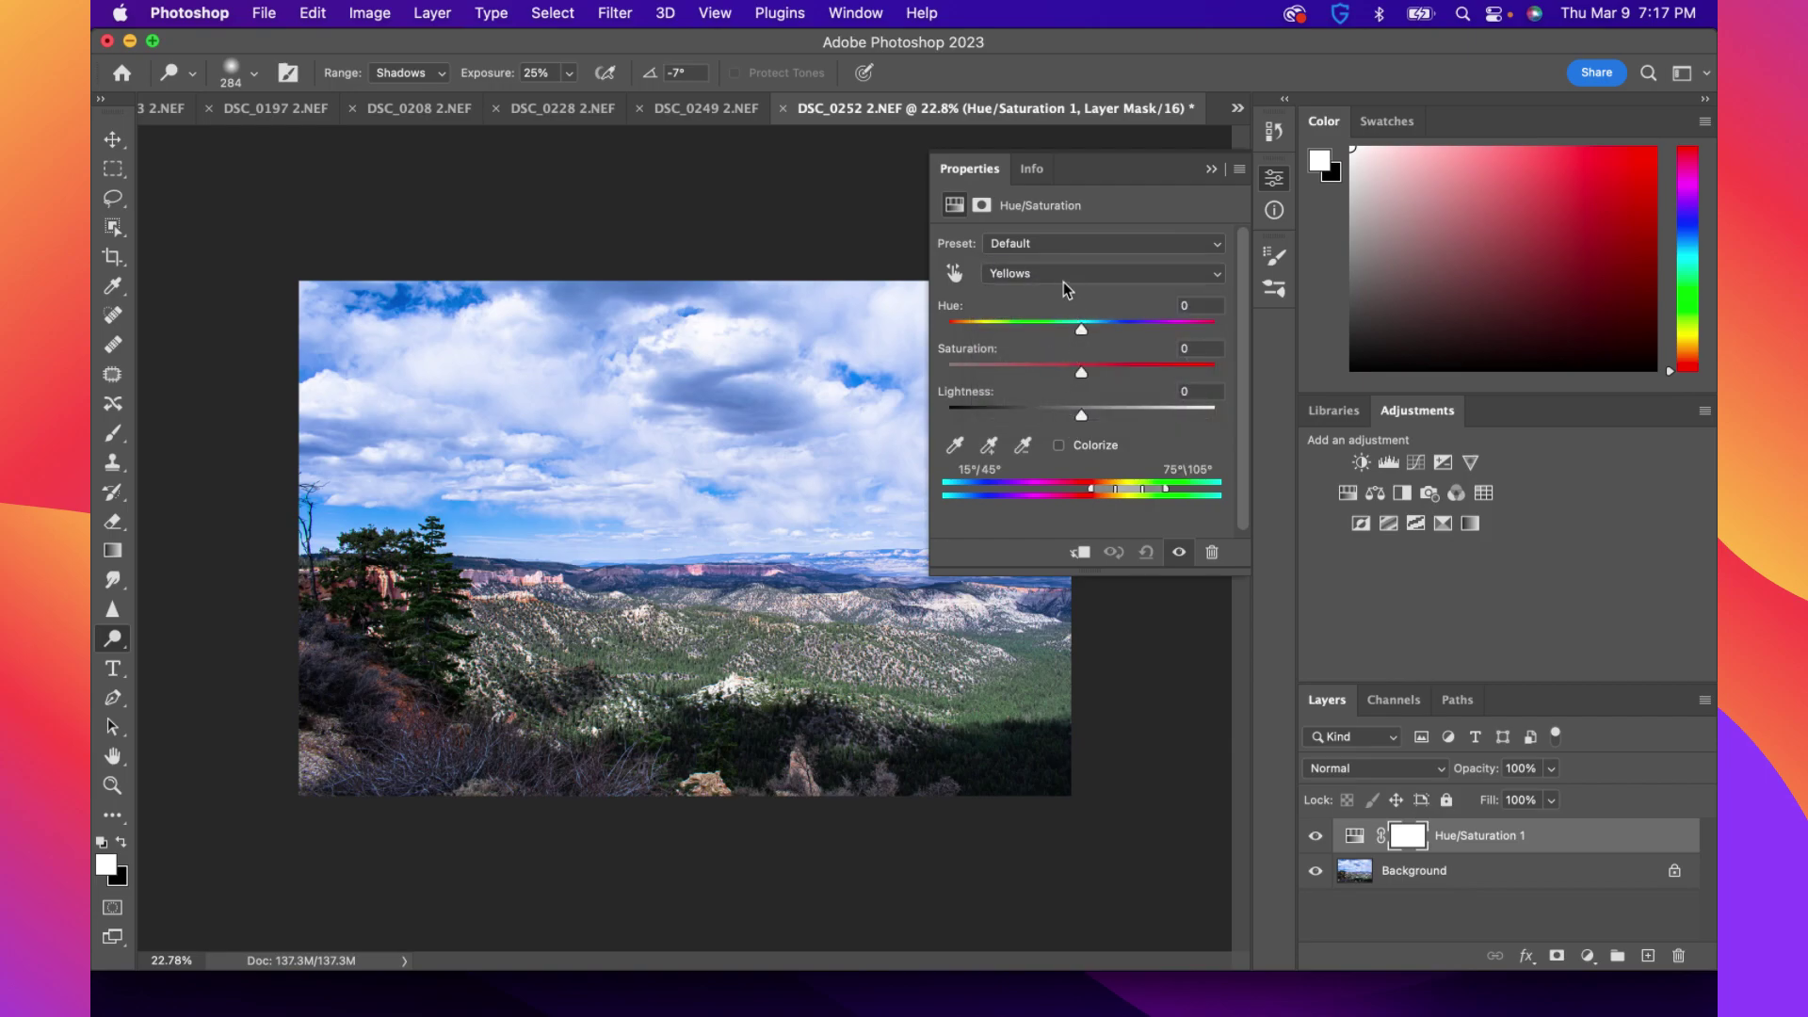
drag(1022, 377, 1065, 374)
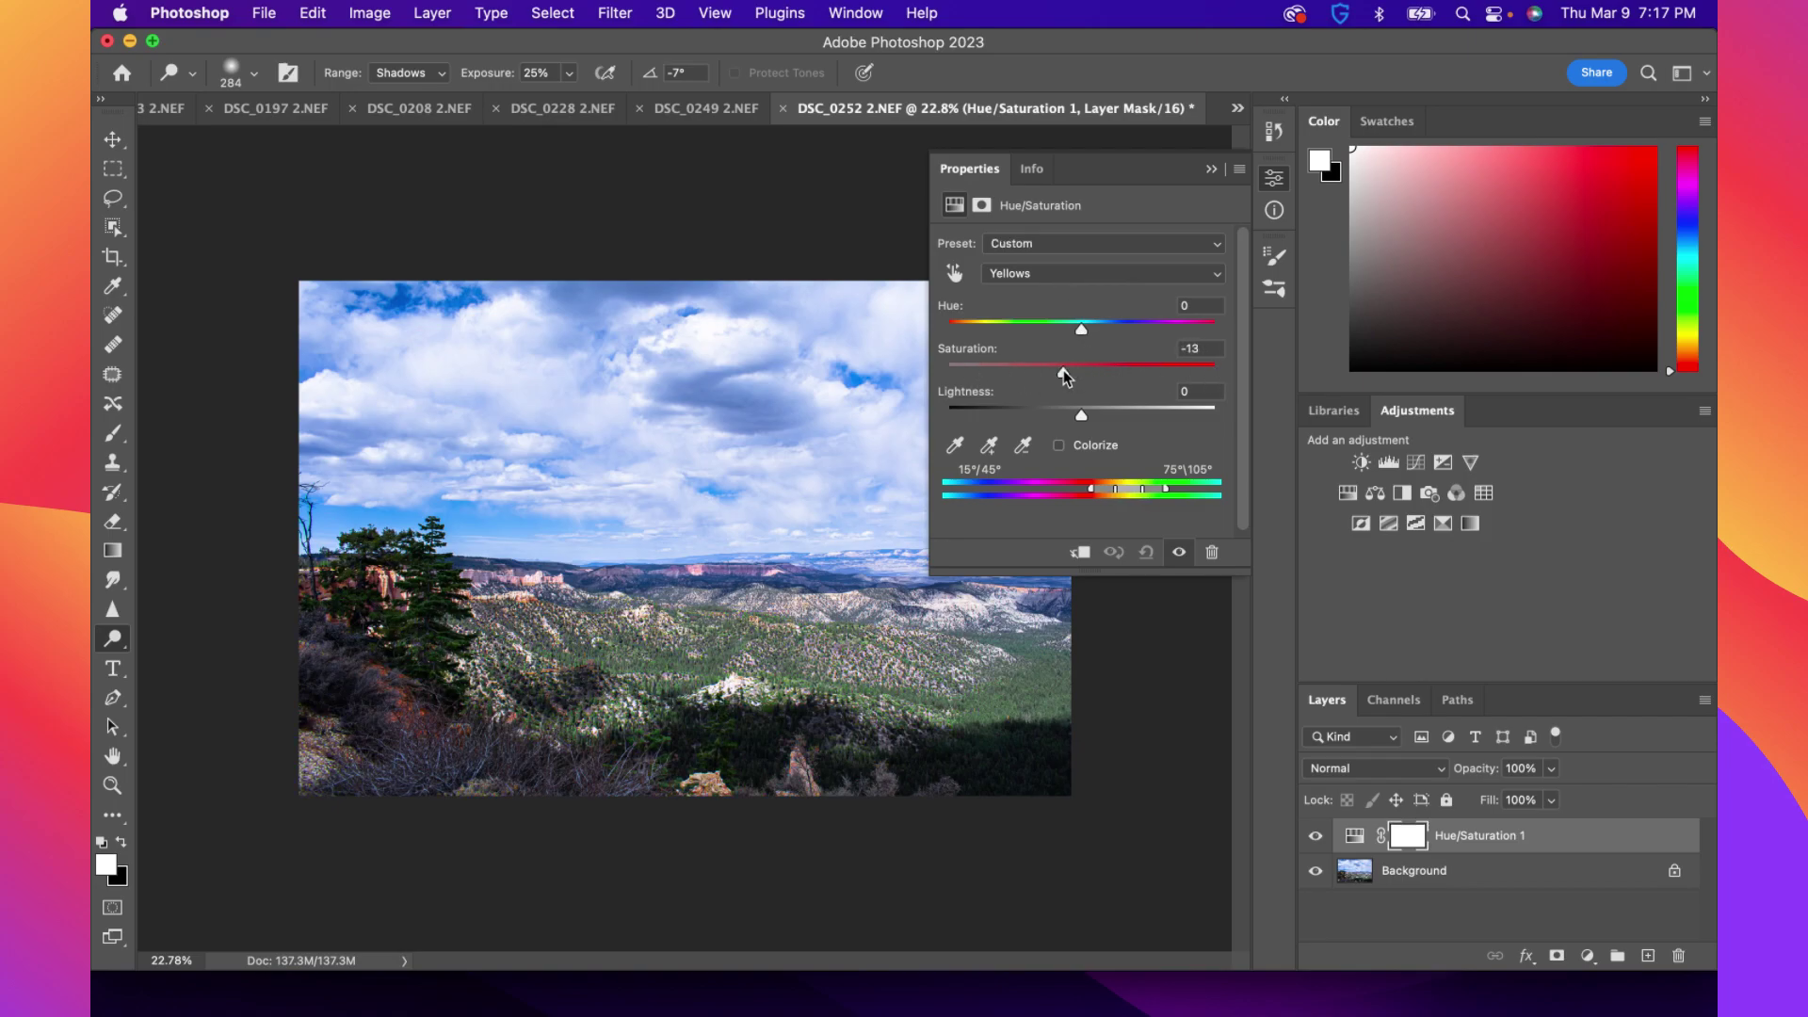
Set the saturation of the Reds to -25 in the adjustment layer and collapse its properties
click(1059, 273)
click(1048, 252)
mouse_move(1081, 371)
mouse_down()
mouse_move(1017, 375)
mouse_move(1083, 372)
mouse_move(1047, 372)
mouse_up()
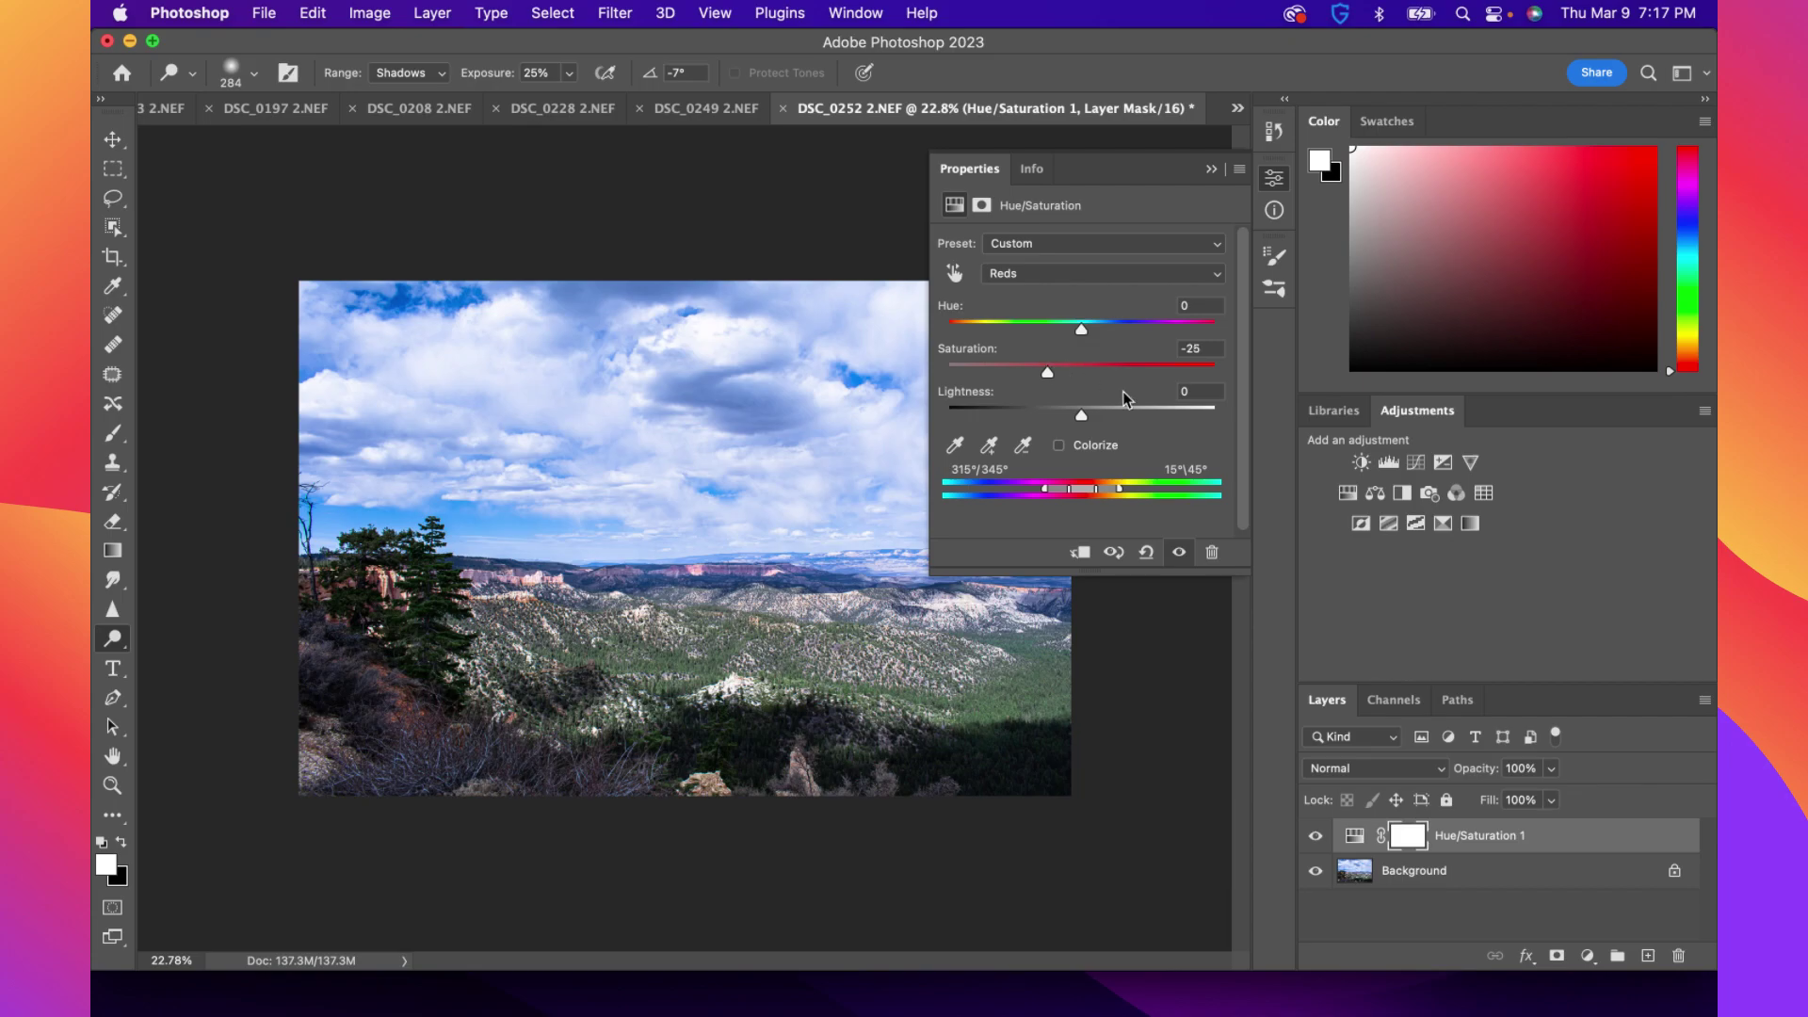
click(1212, 171)
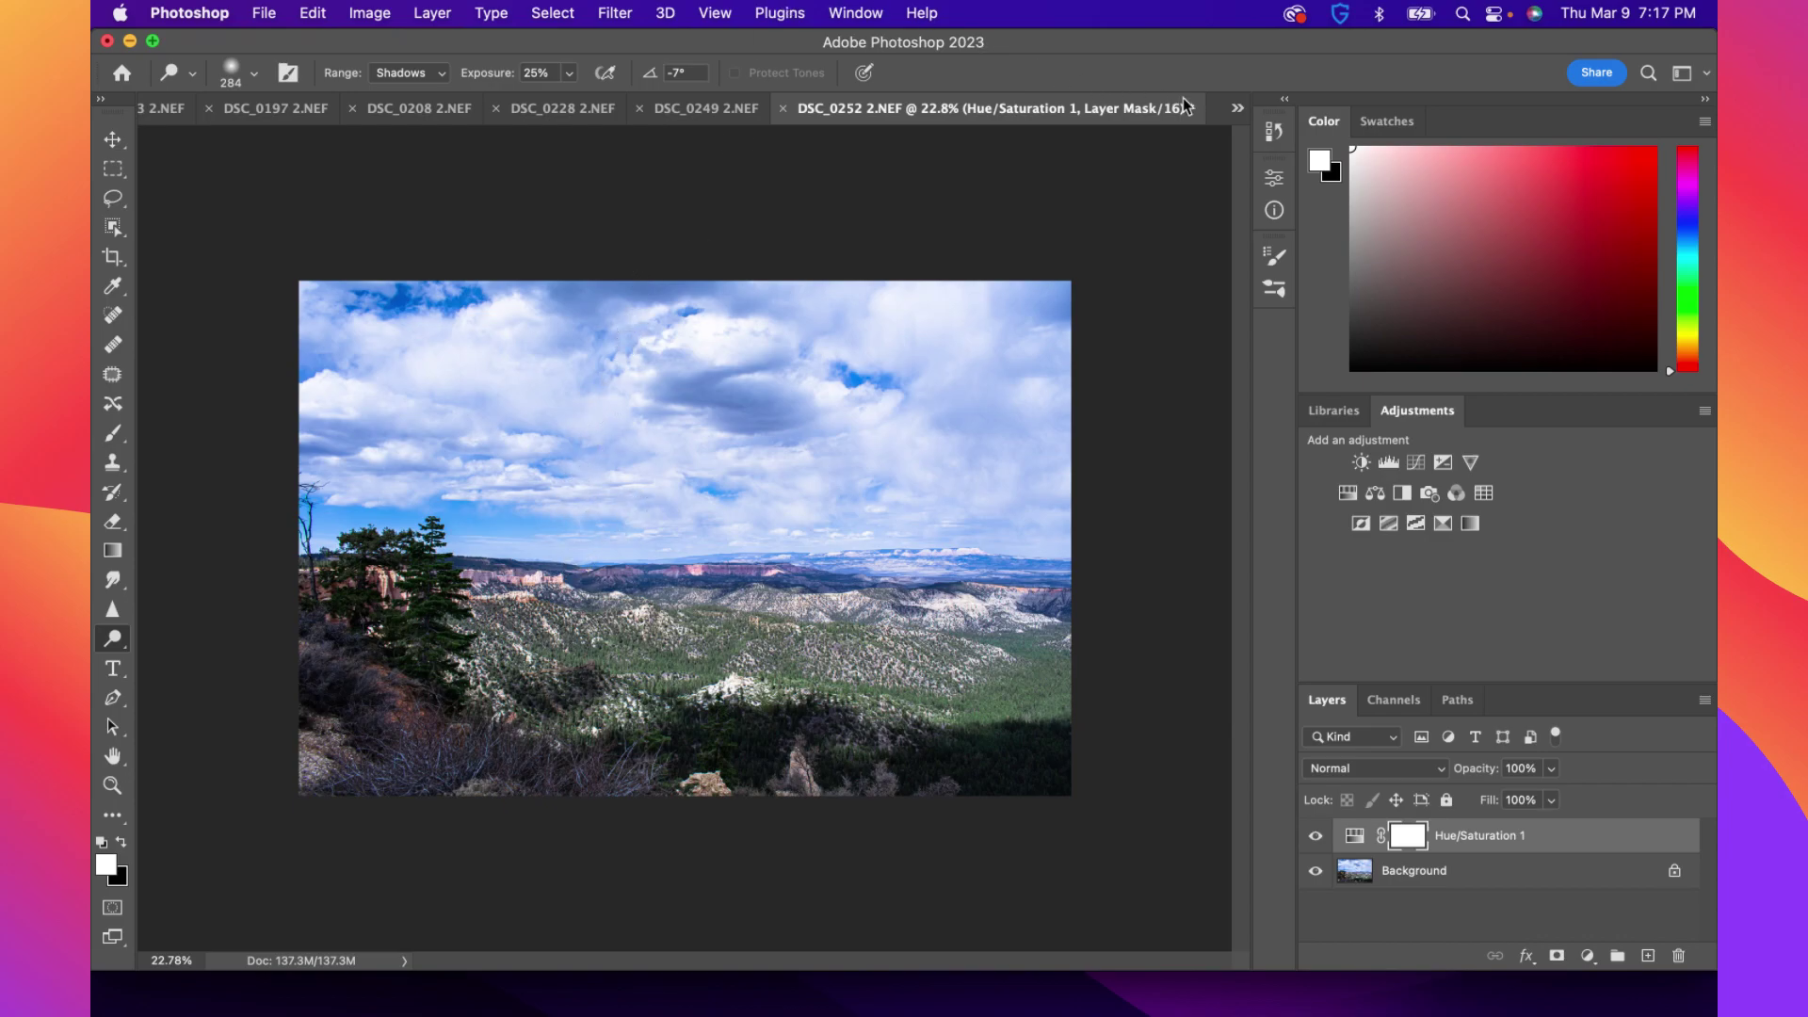
Switch to the DSC_0254 2.NEF photo and select the Burn tool
click(1235, 111)
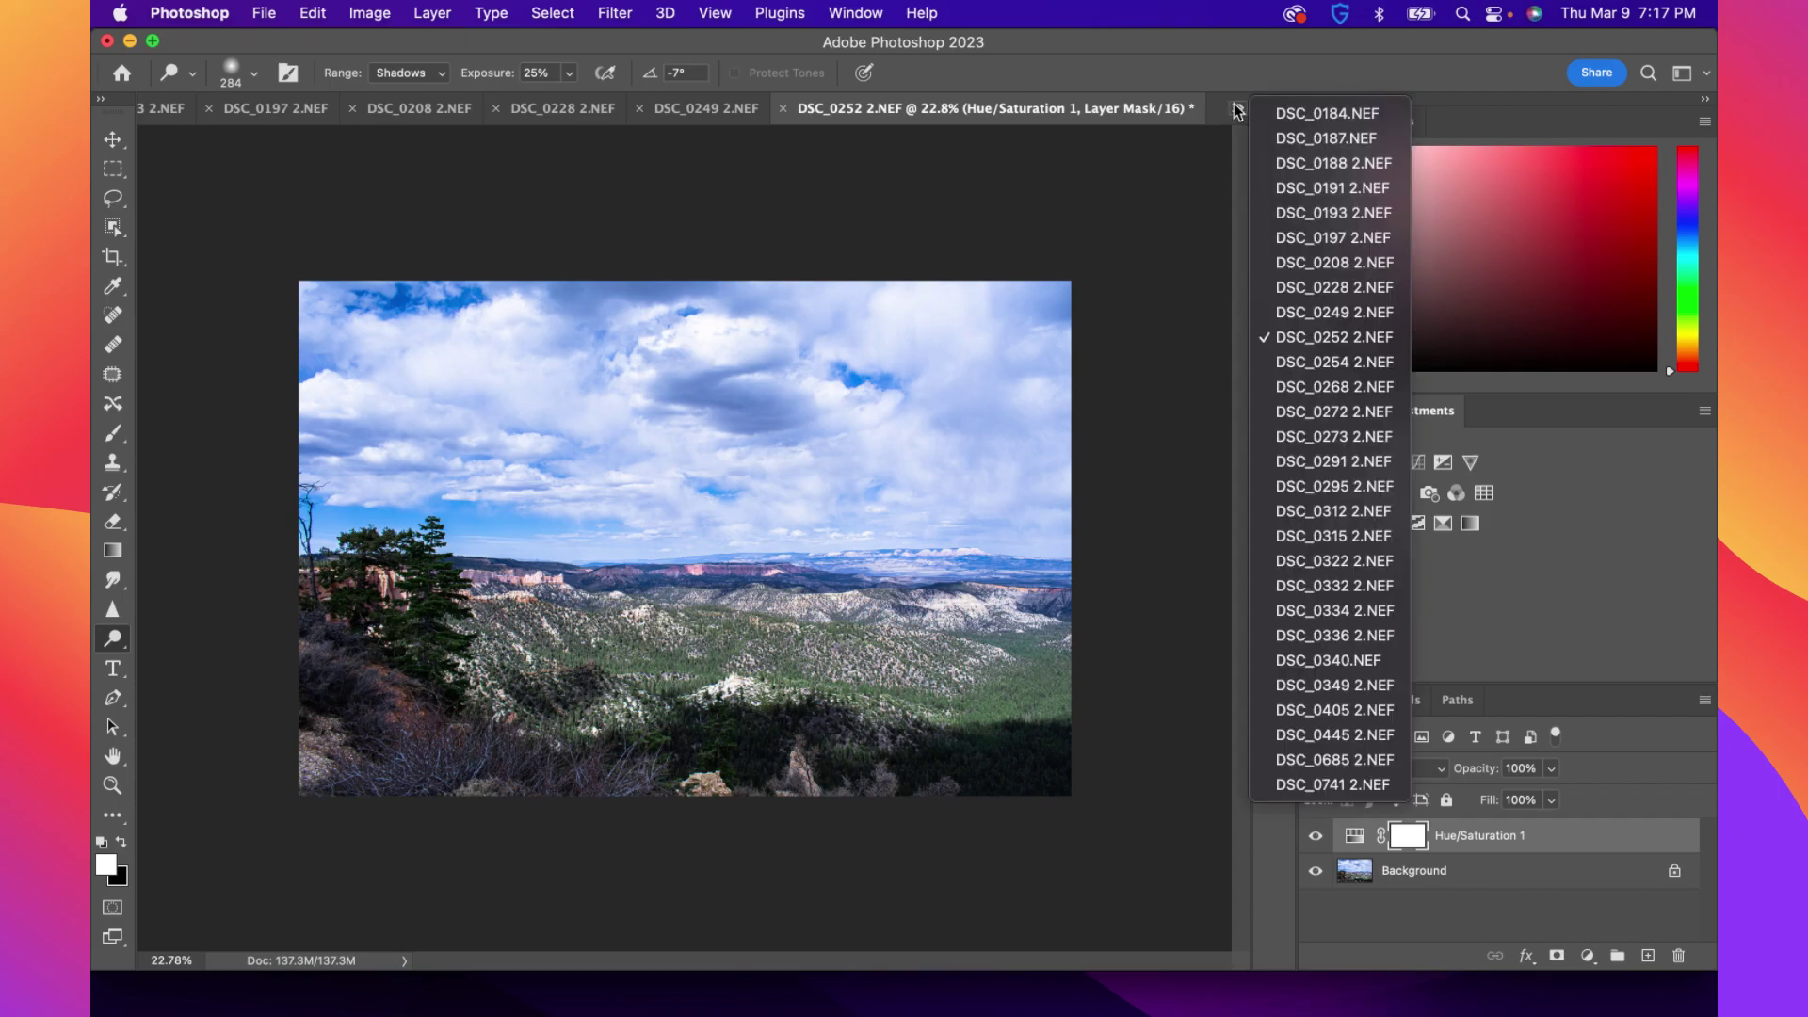
click(1338, 361)
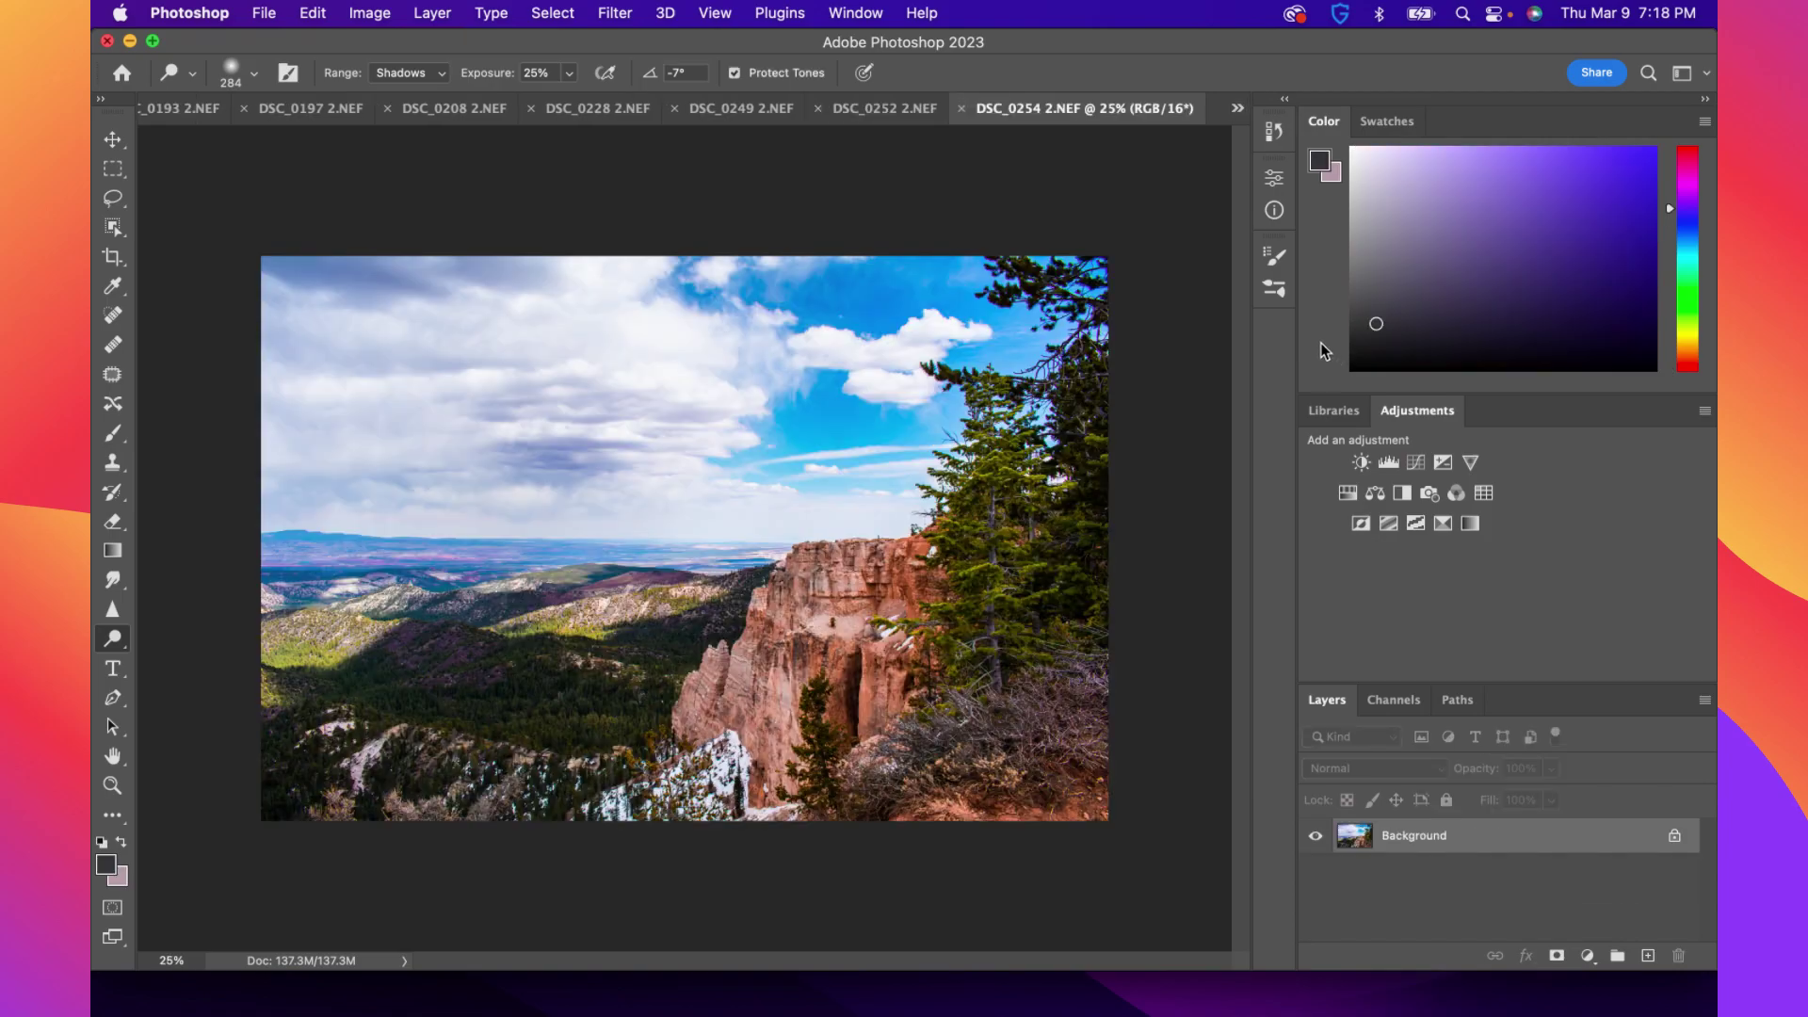
right_click(111, 633)
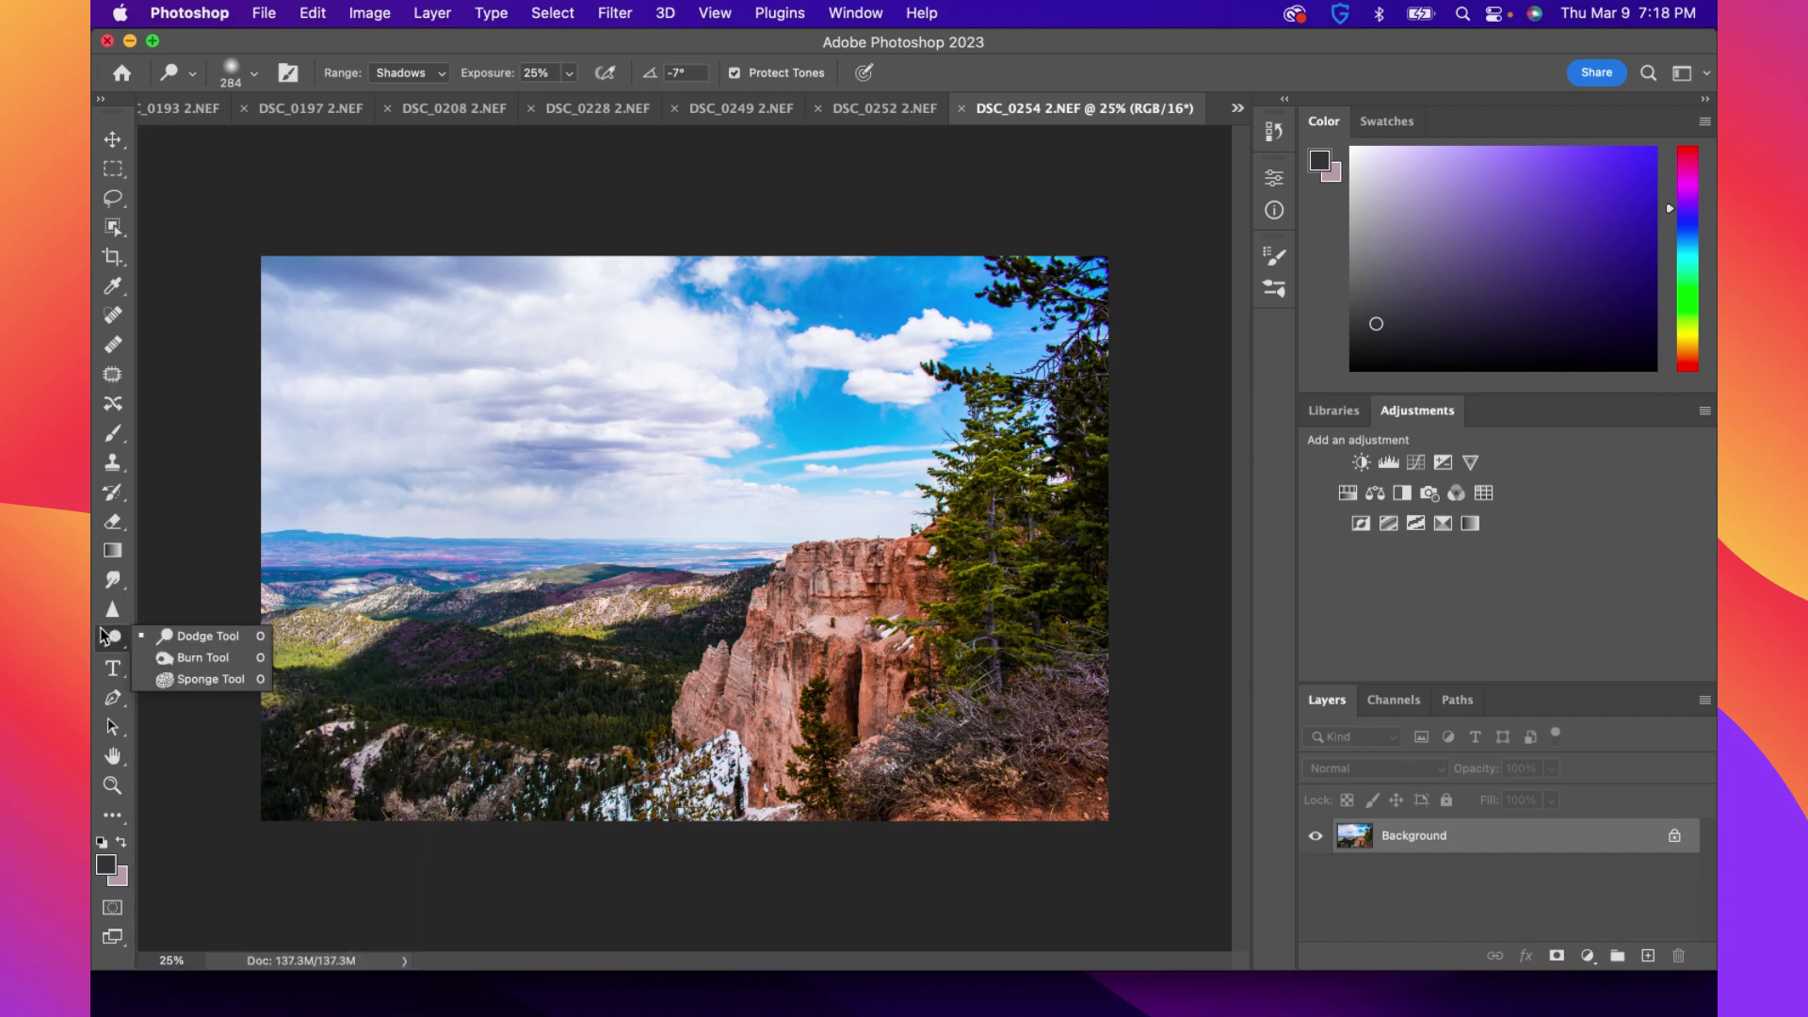
click(162, 657)
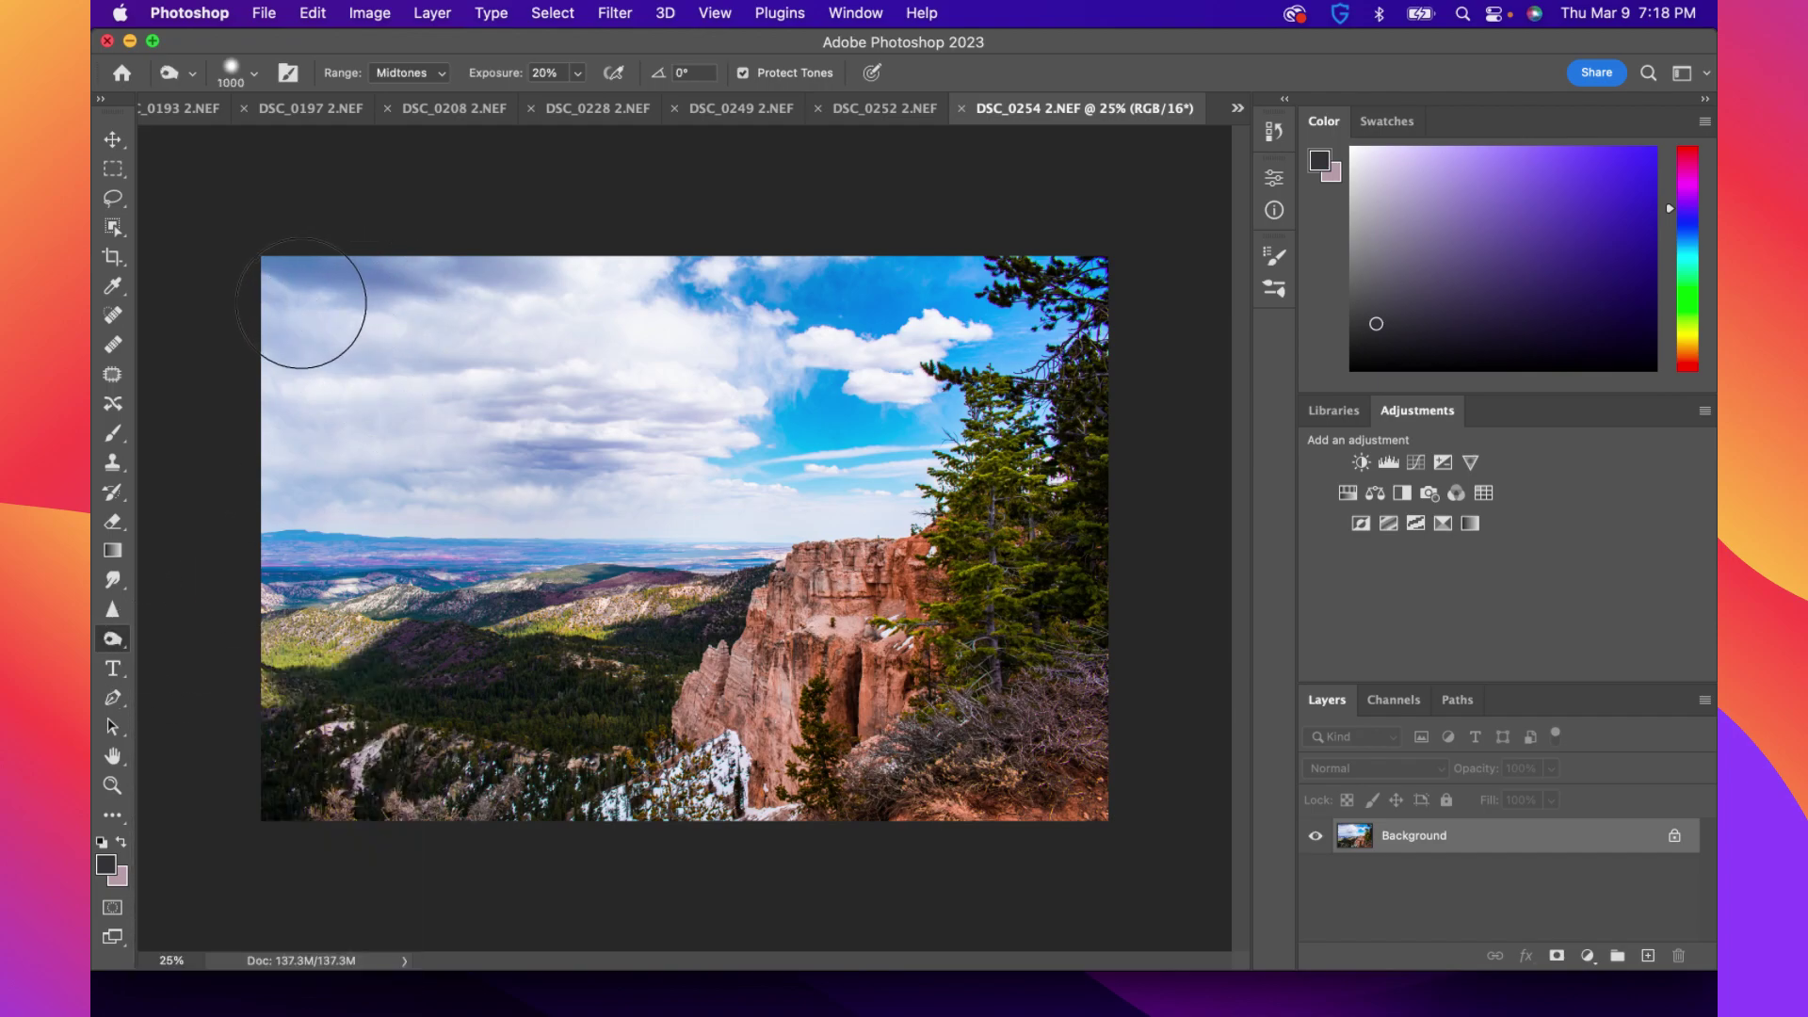
Try burning the midtones across the cloudy sky at 20% exposure, and undo the stroke
drag(334, 464, 912, 355)
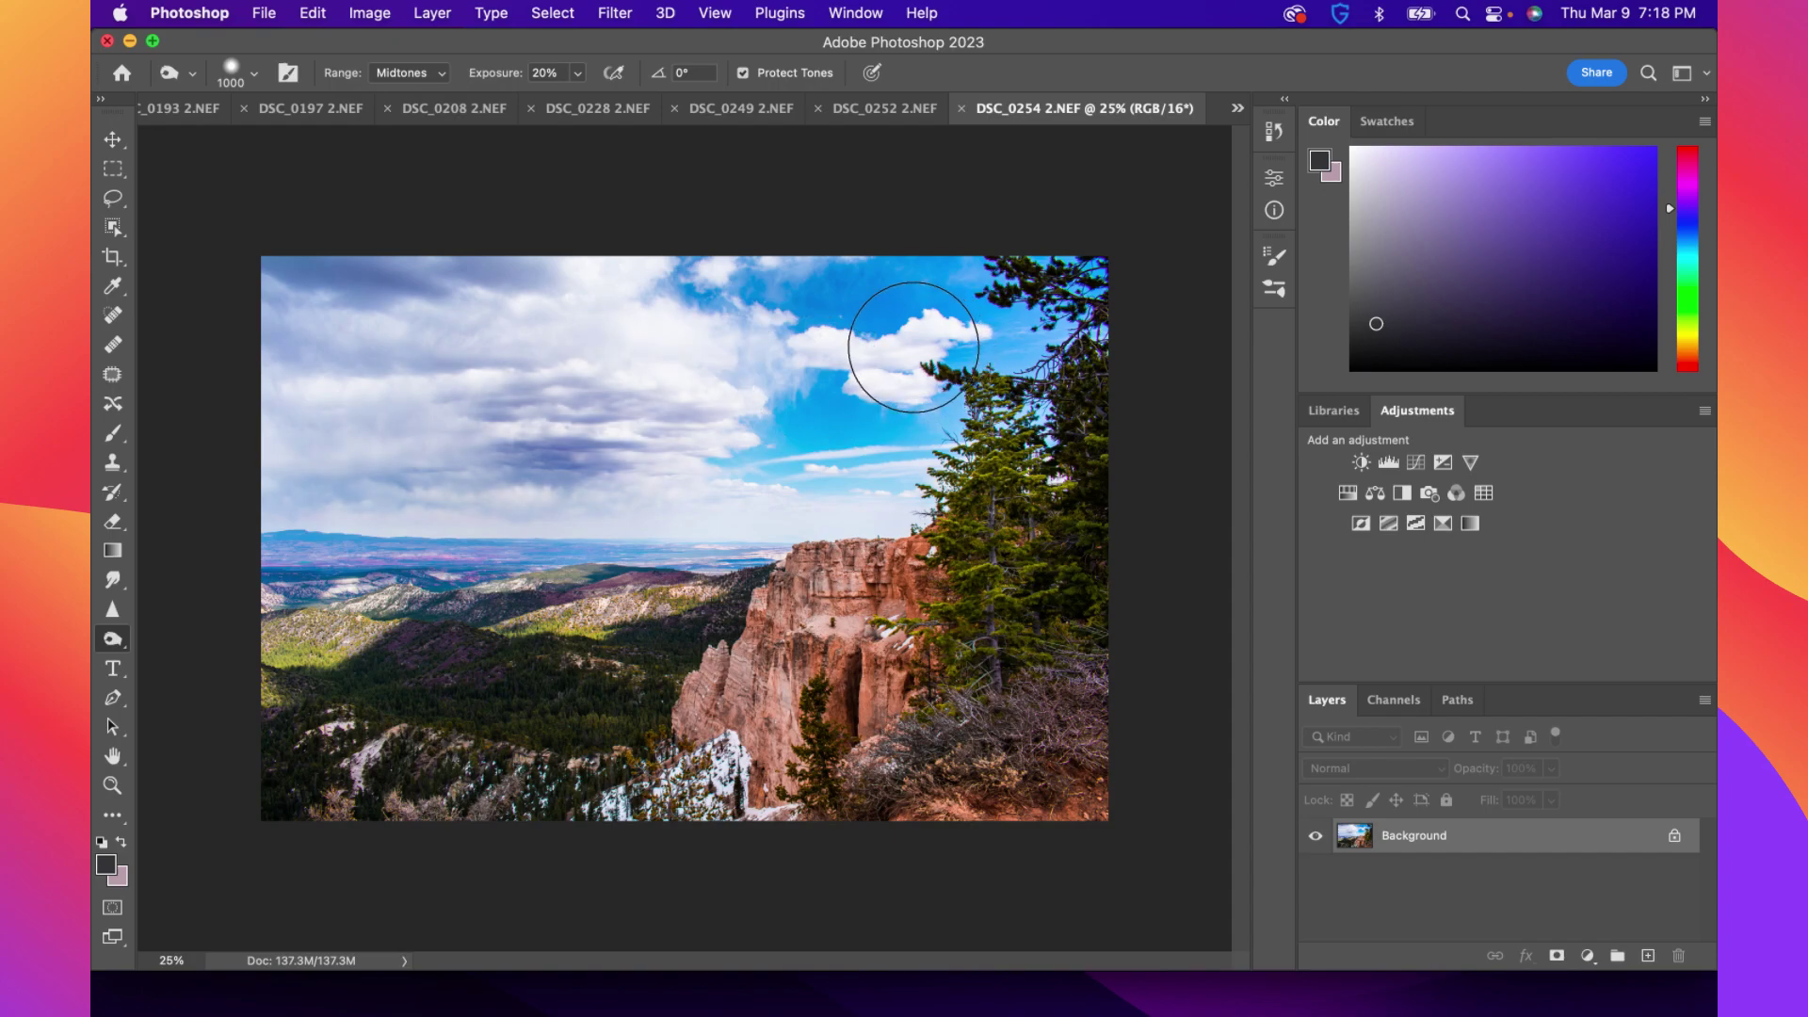
key(super+z)
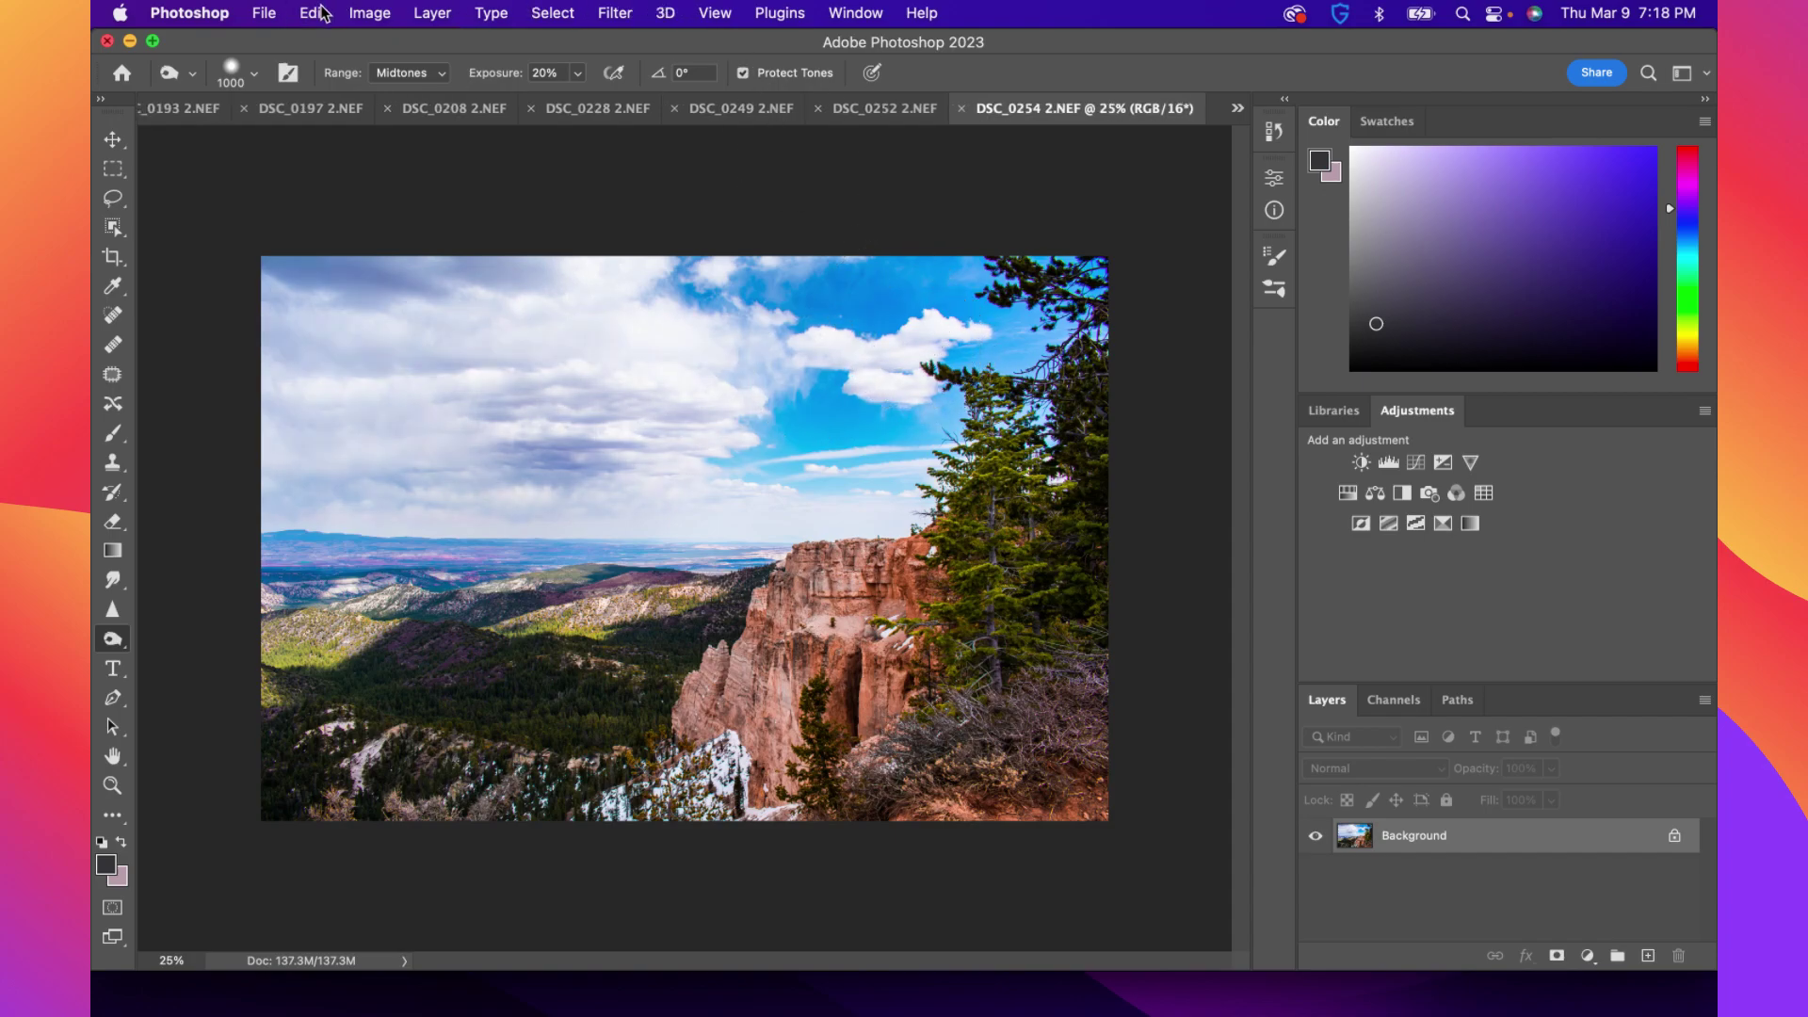
click(381, 14)
mouse_move(403, 76)
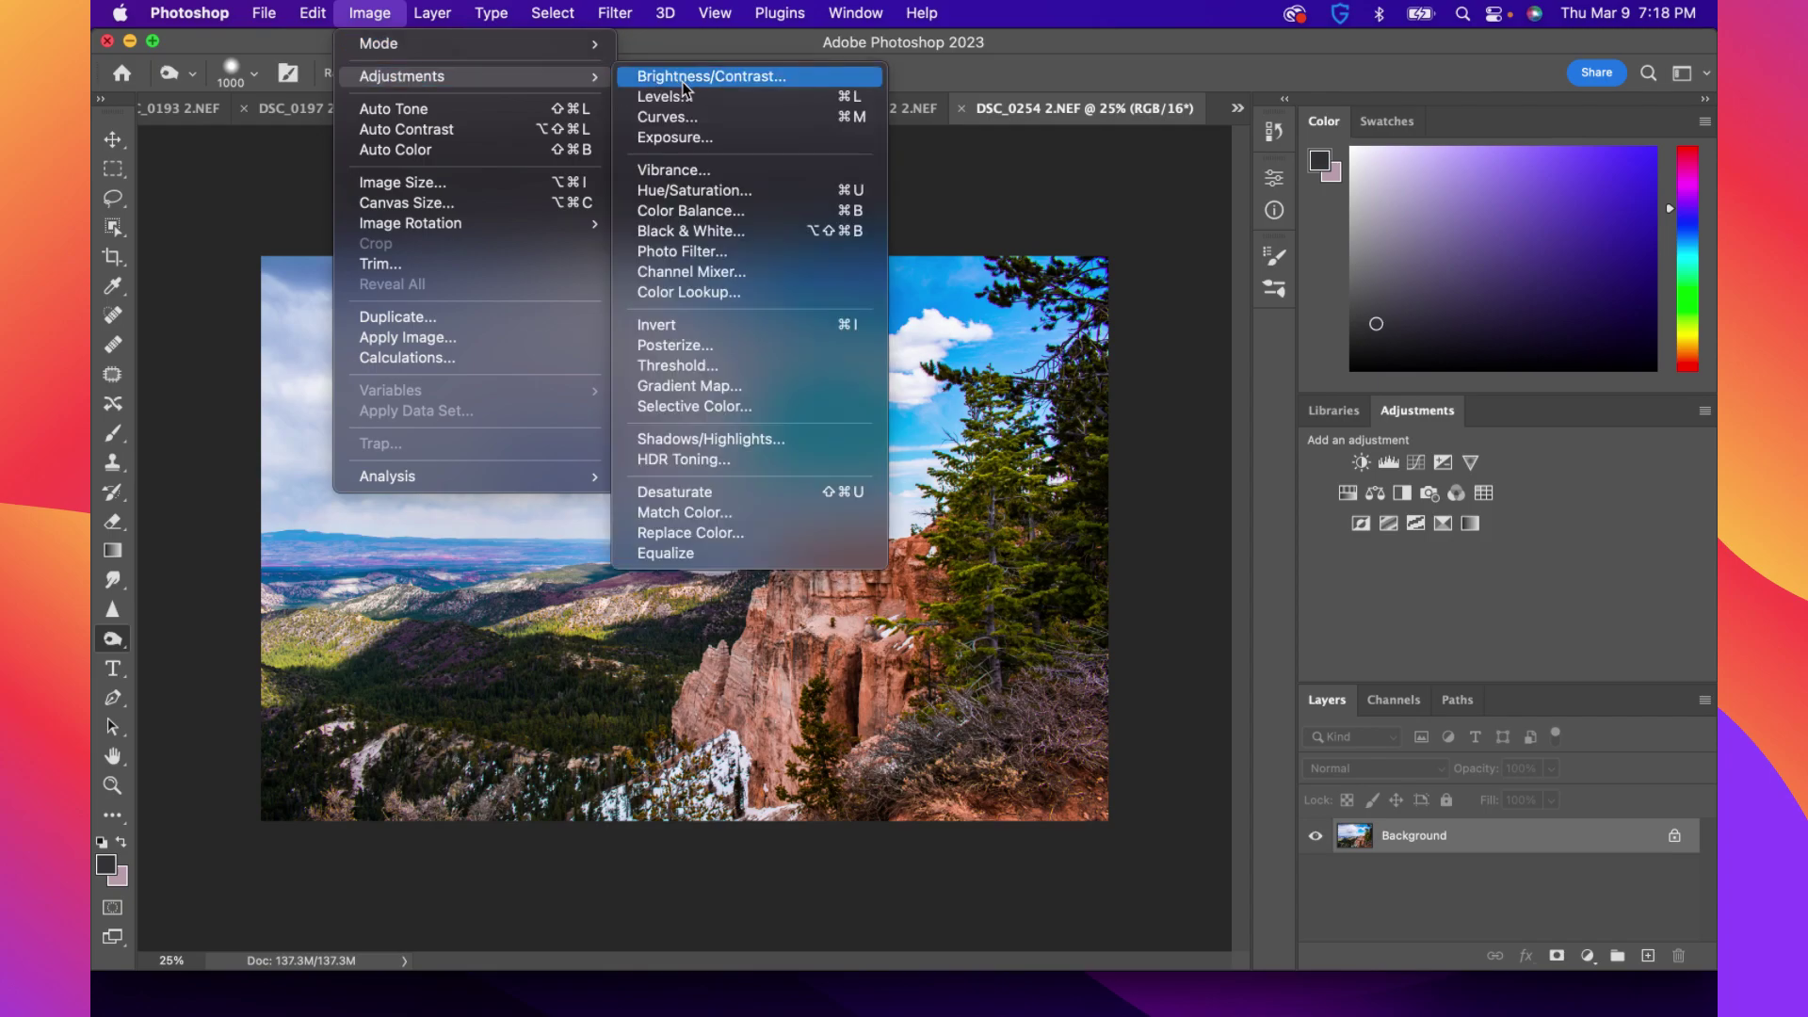
key(Escape)
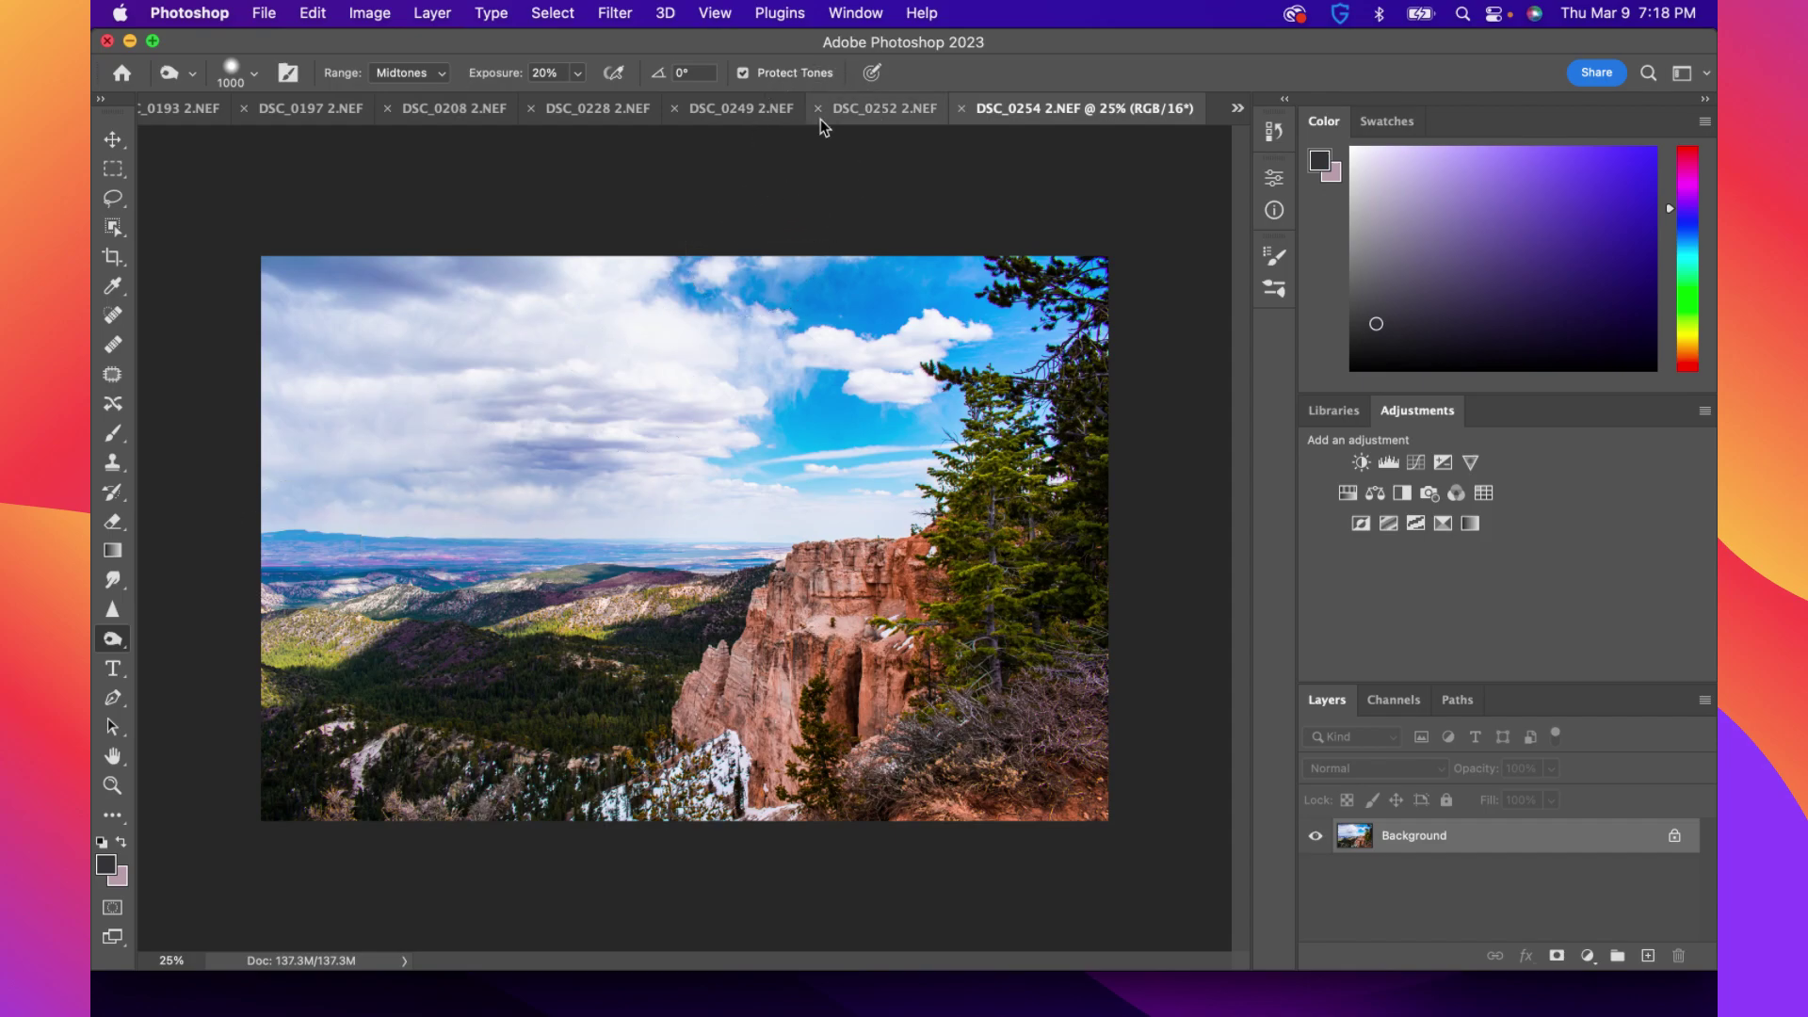
Return to the DSC_0252 2.NEF photo and check the display options of the Hue/Saturation layer's mask without changing them
click(853, 114)
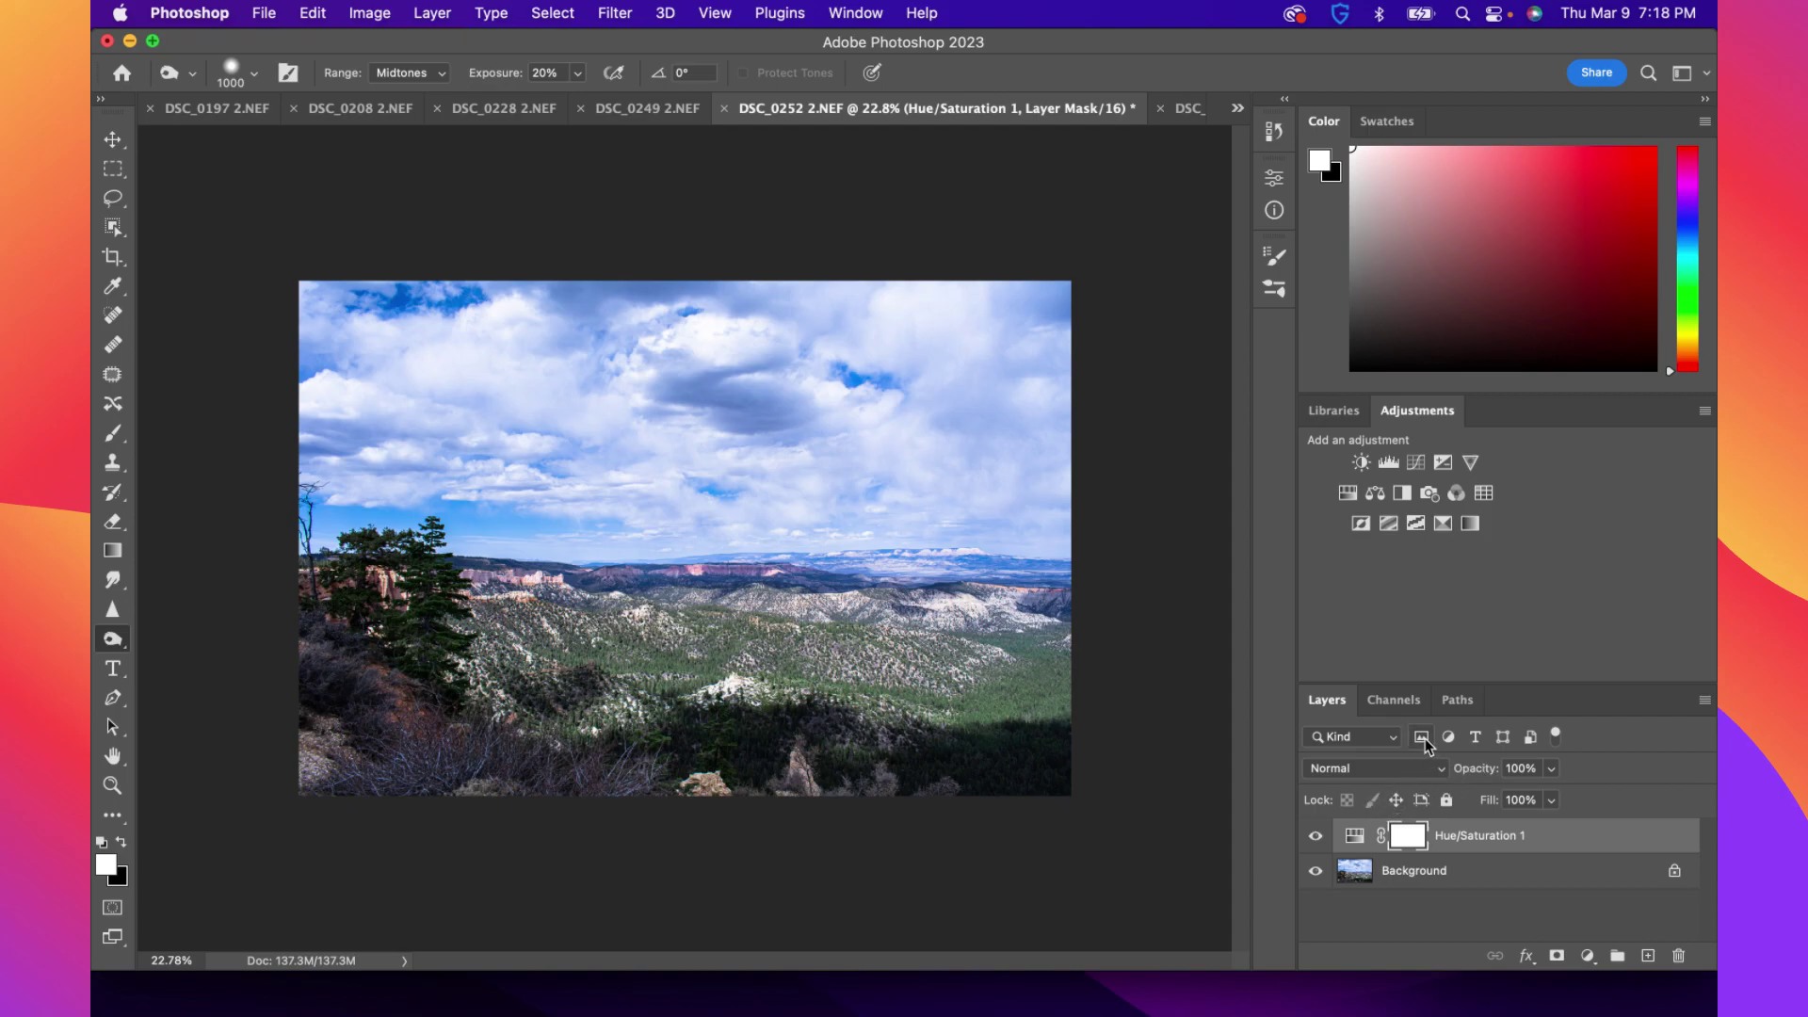
right_click(1413, 839)
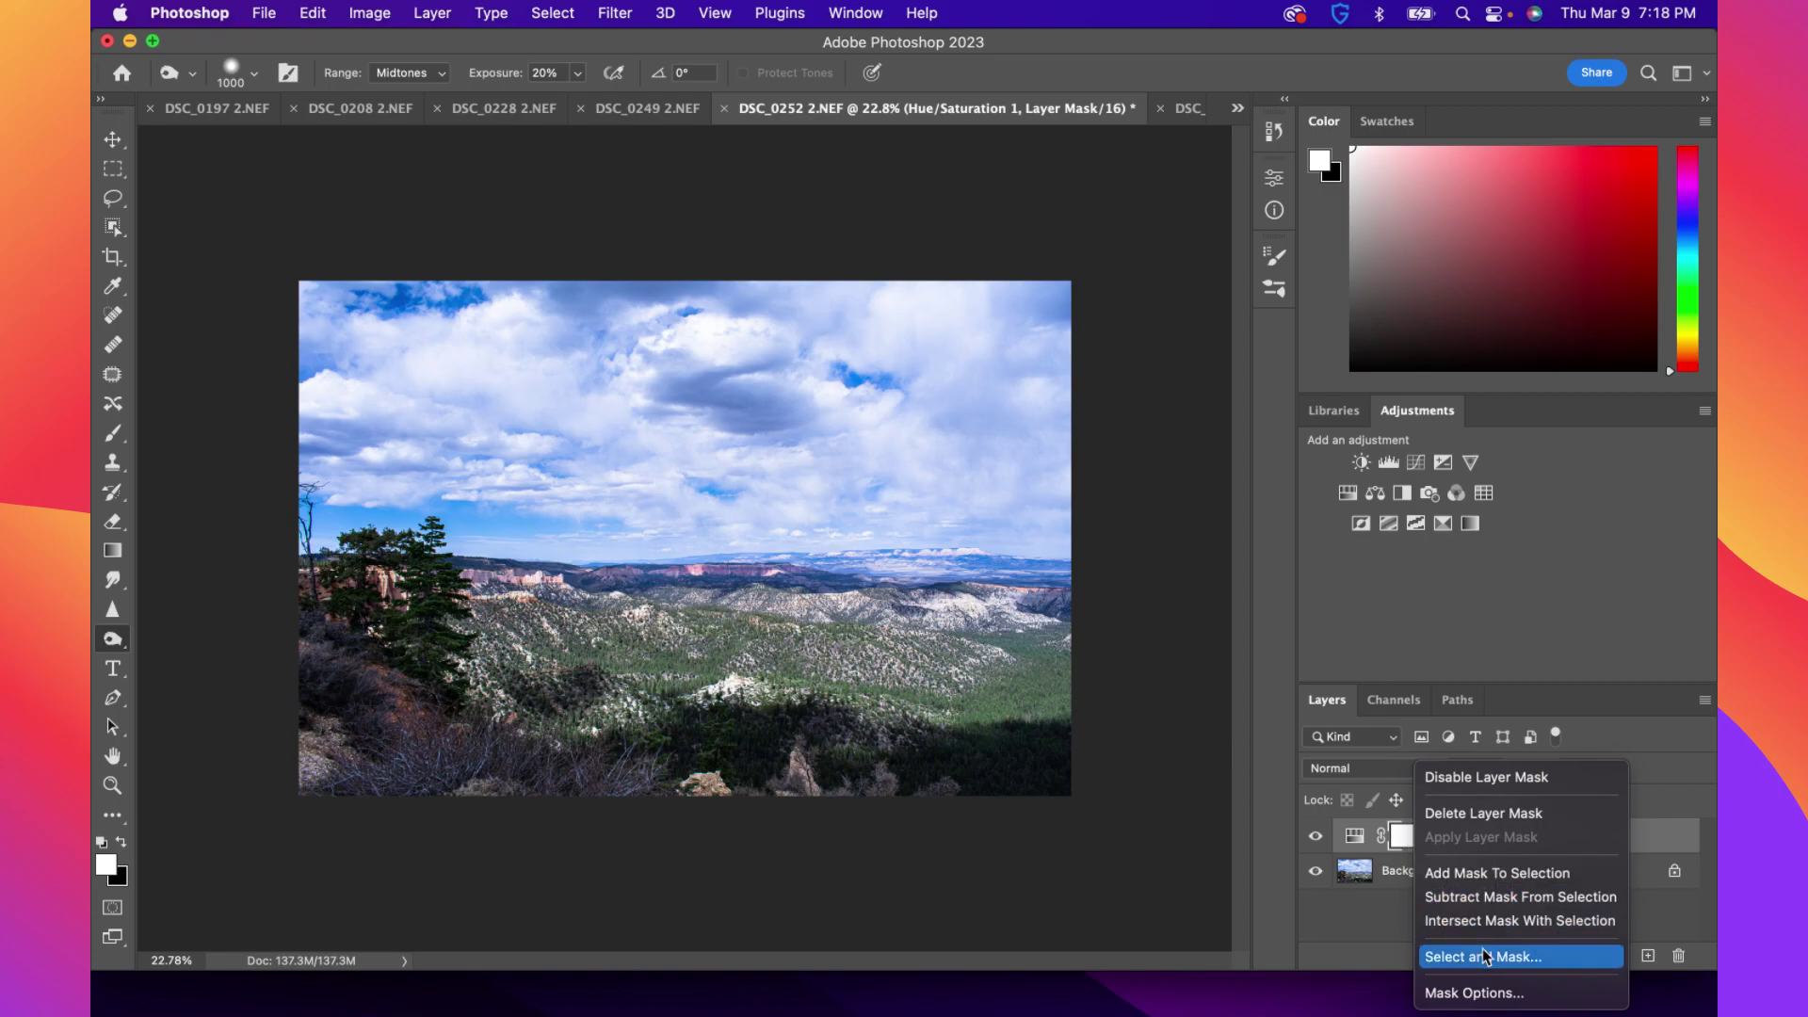
click(1493, 994)
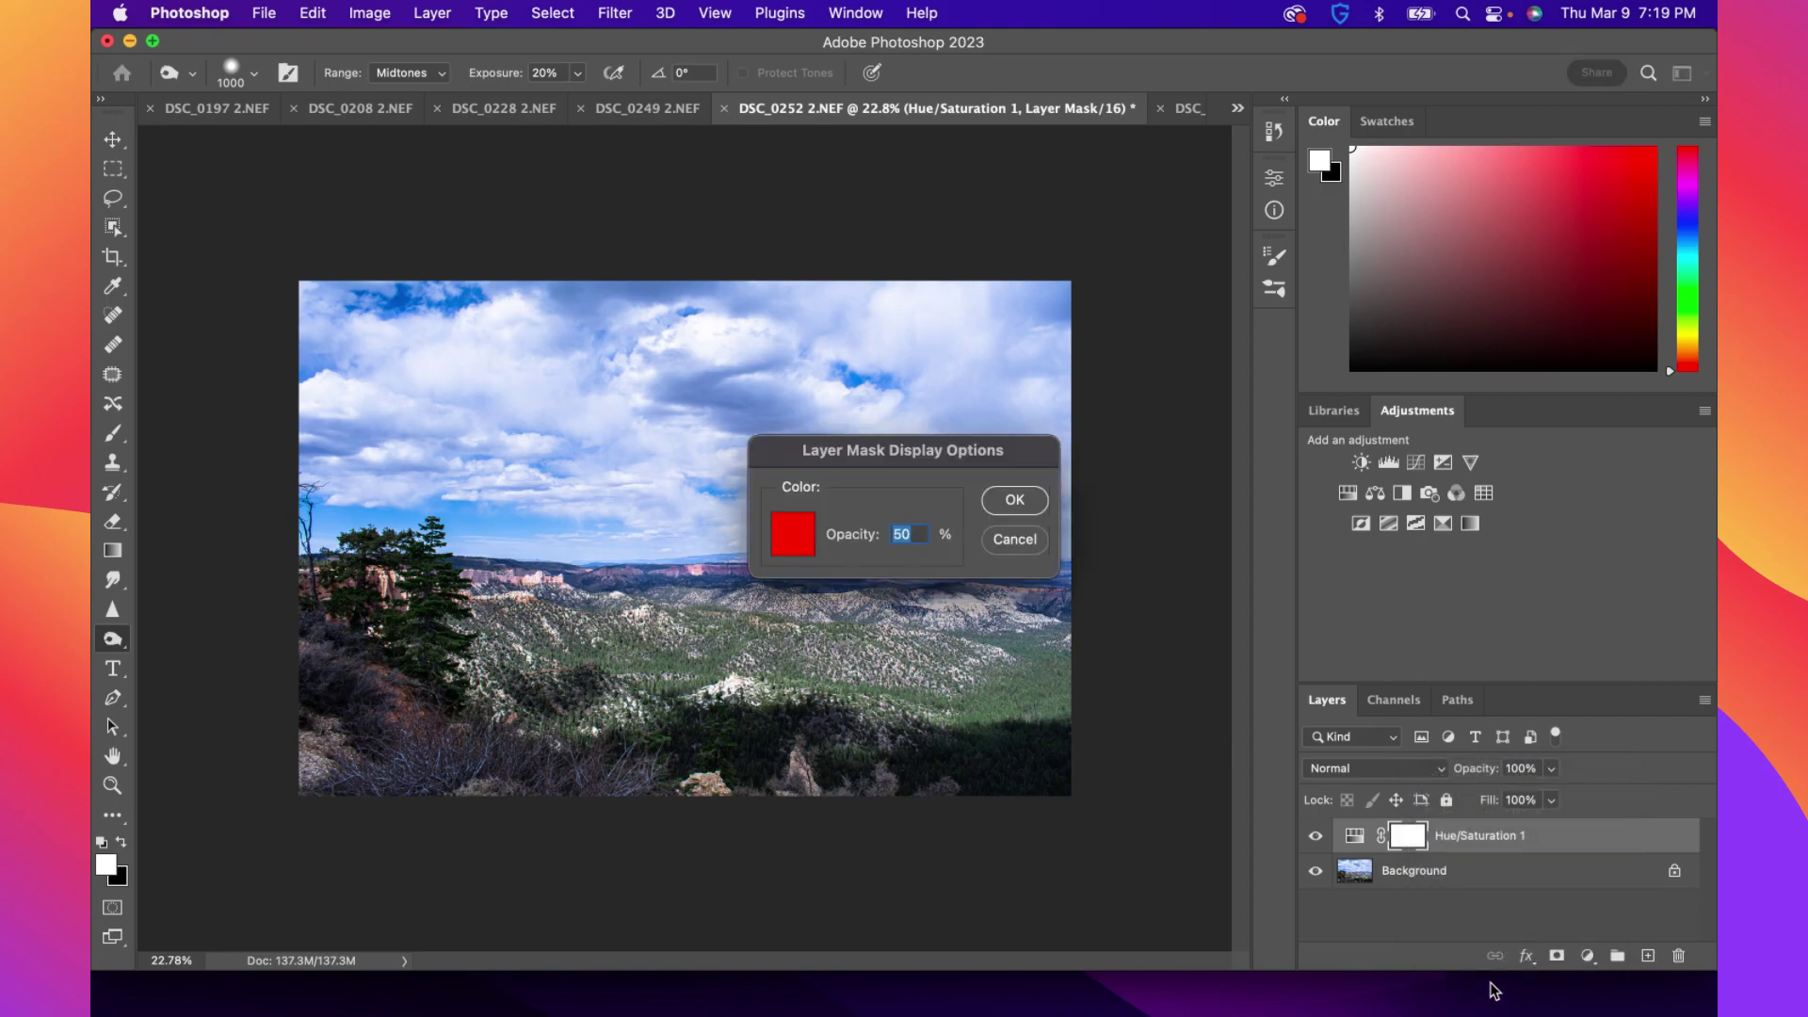
click(1039, 544)
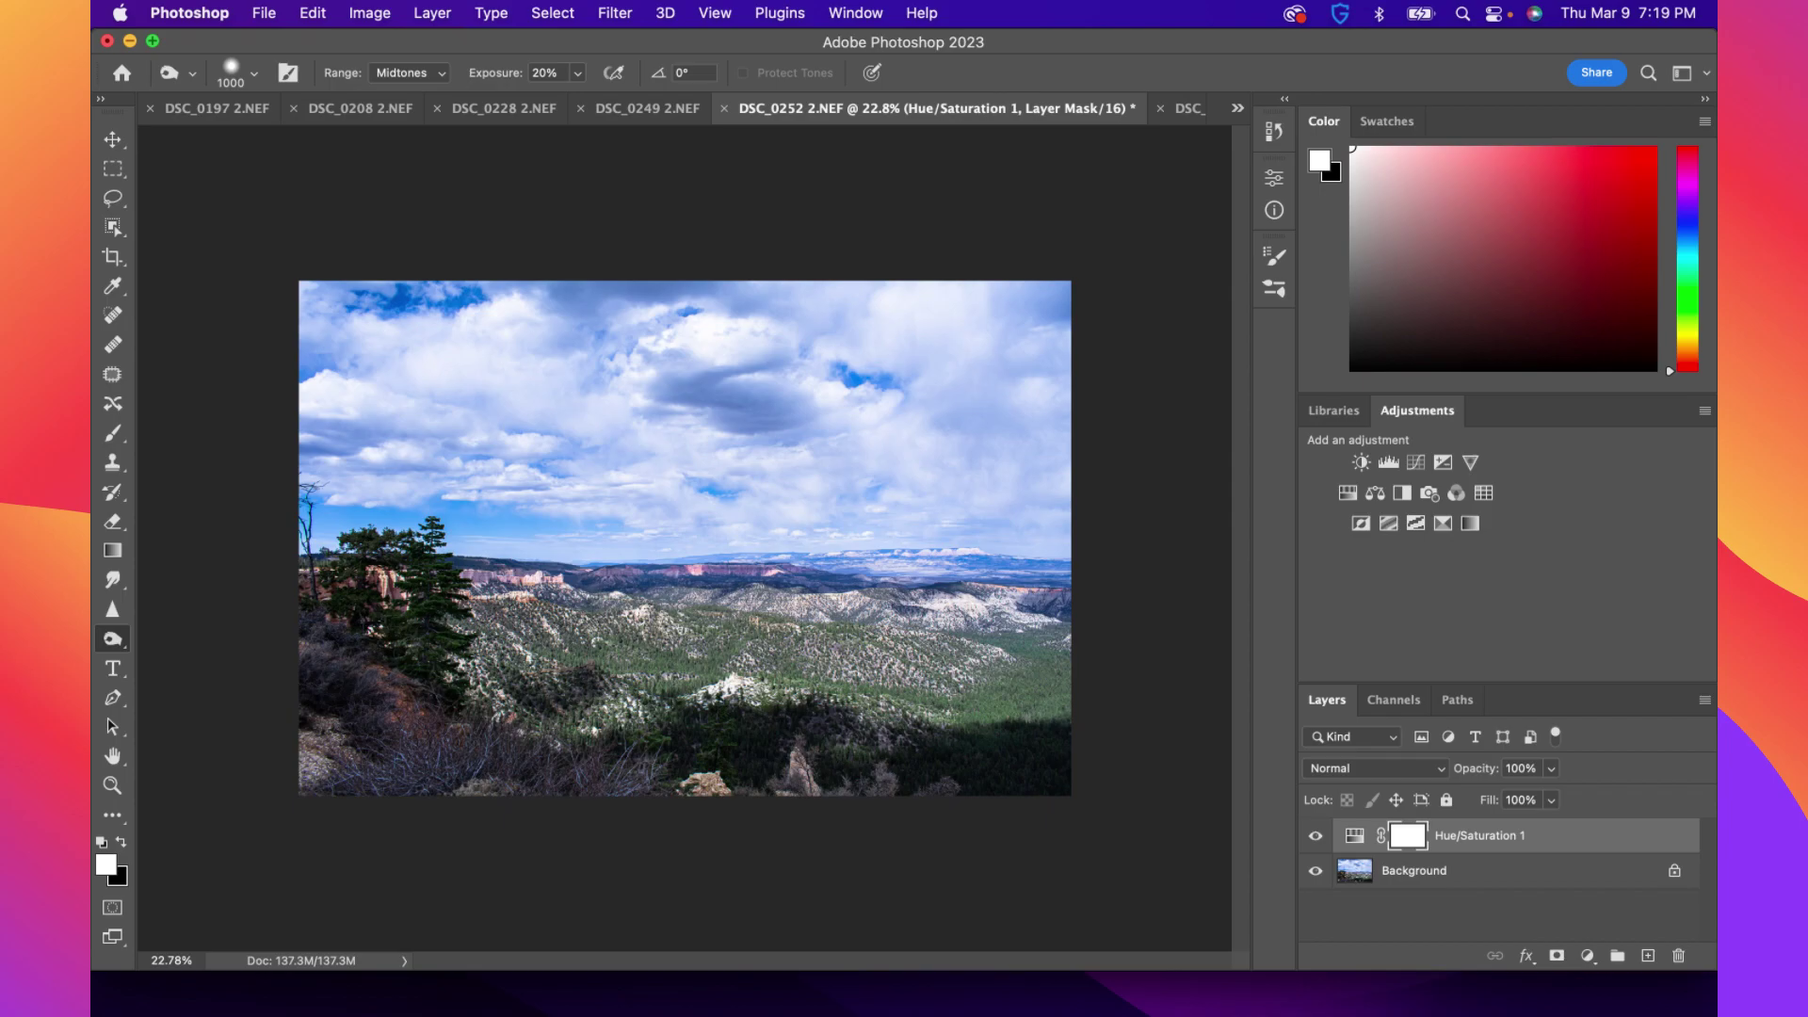
Set the foreground color to black and brush over the orange rock outcrop on the Hue/Saturation layer's mask at 19% opacity
key(b)
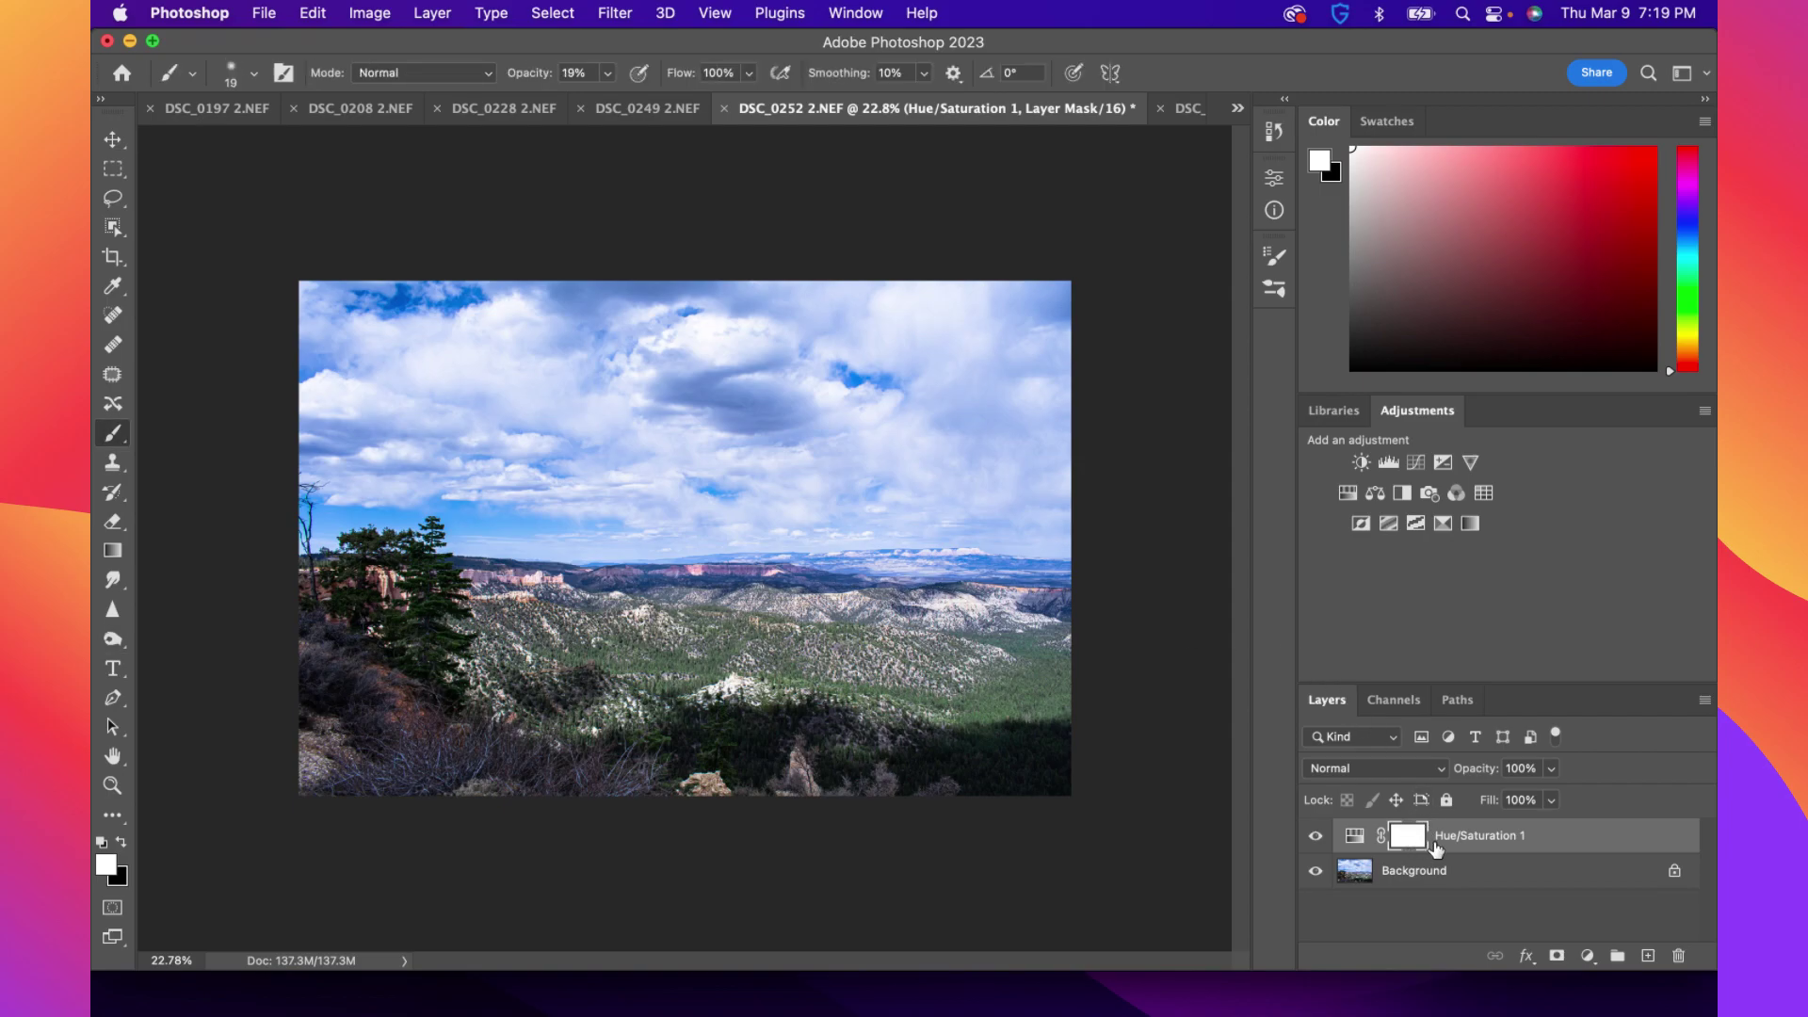
key(o)
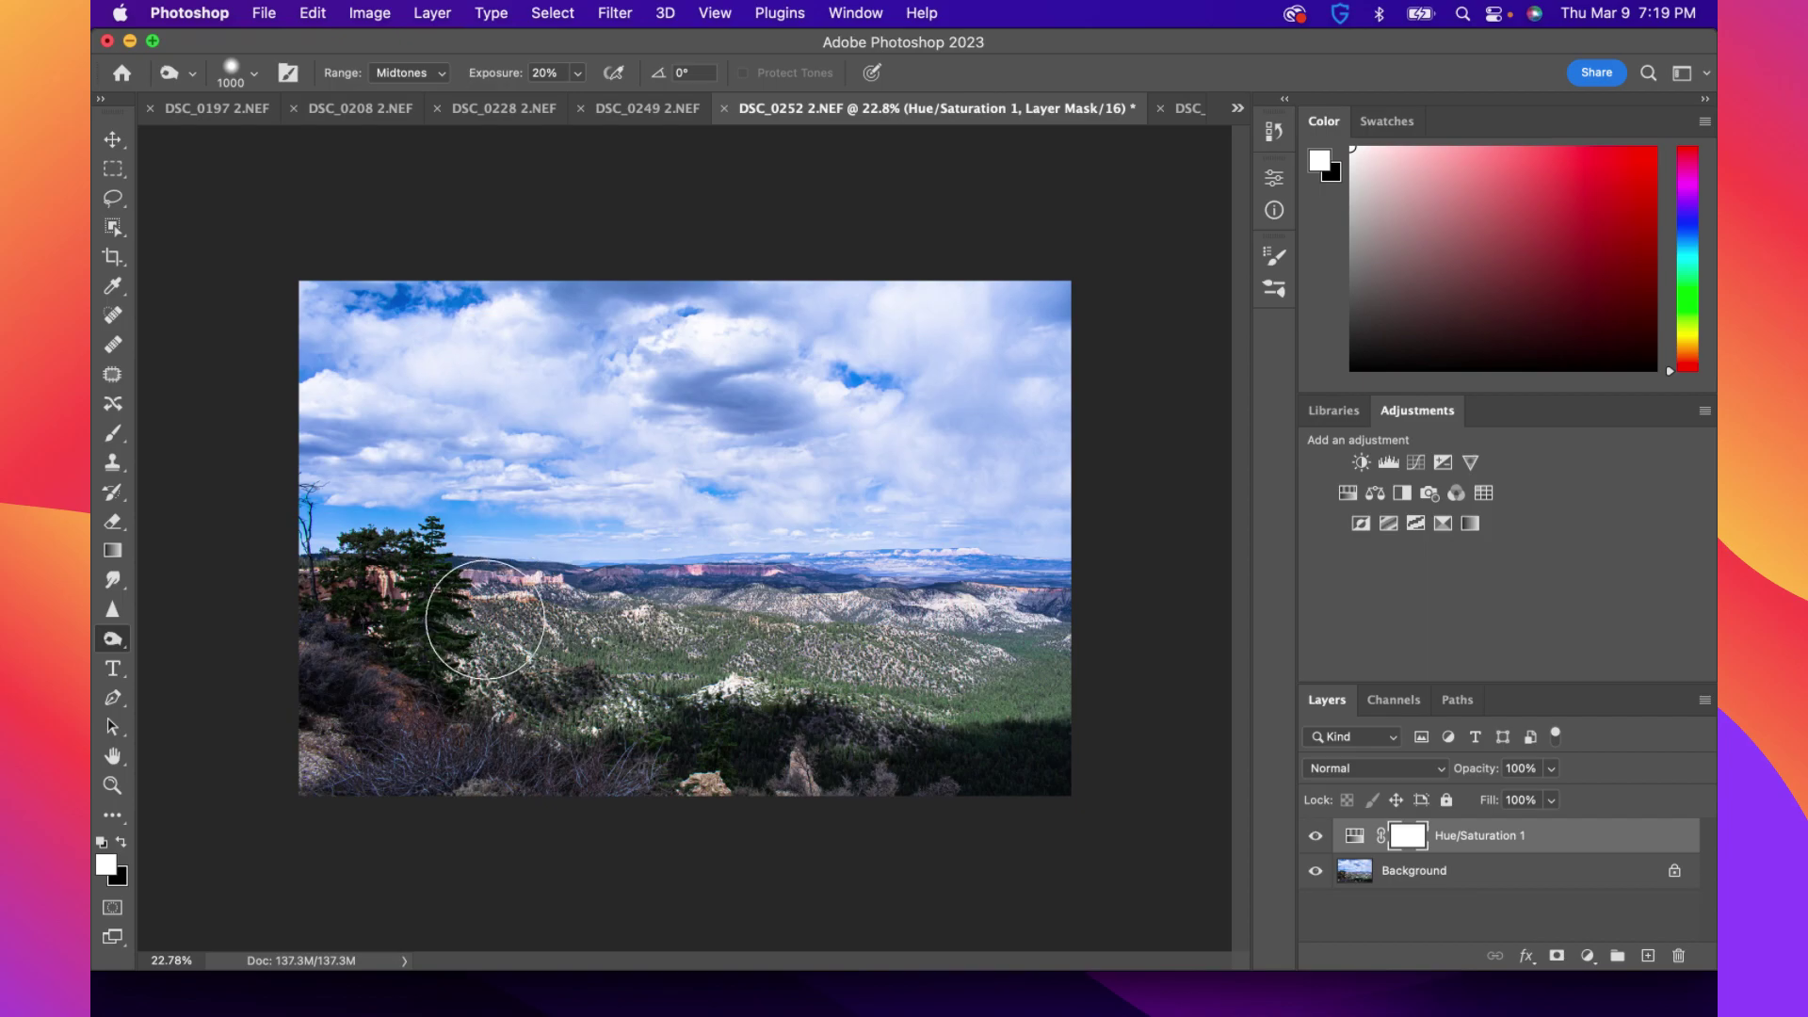
scroll(424, 612, up, 2)
scroll(443, 594, up, 4)
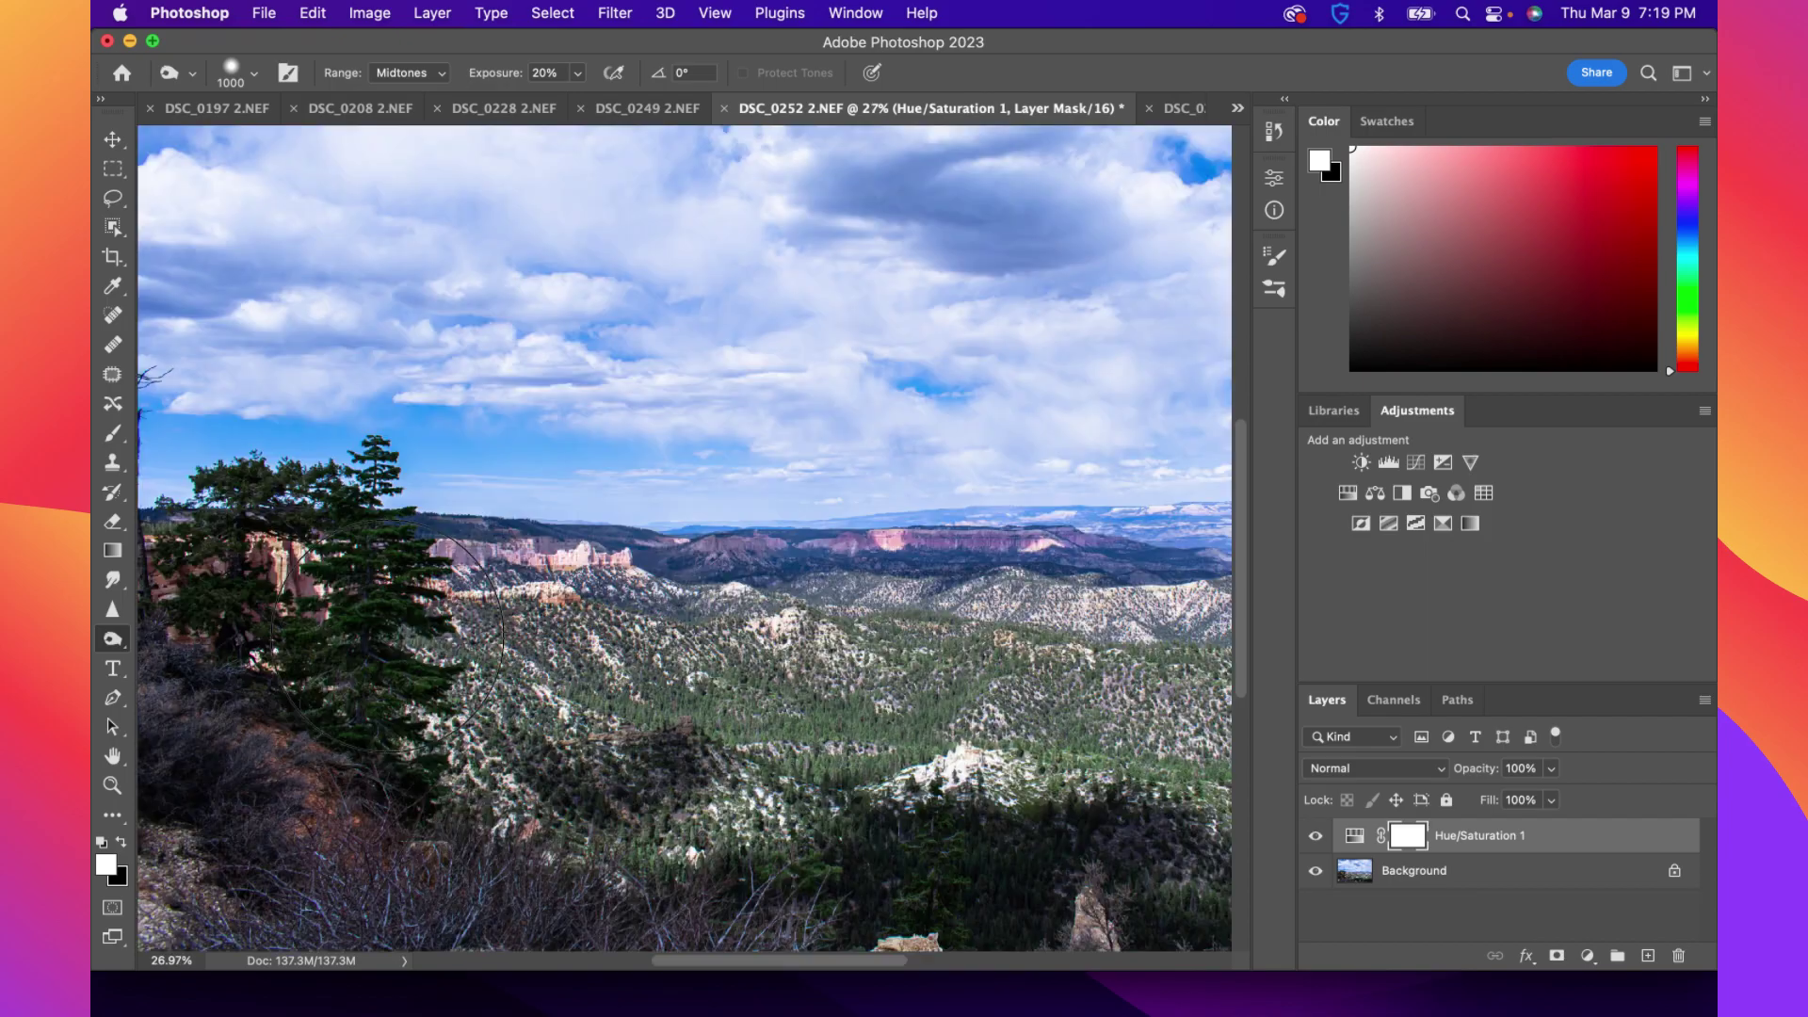
scroll(570, 594, up, 15)
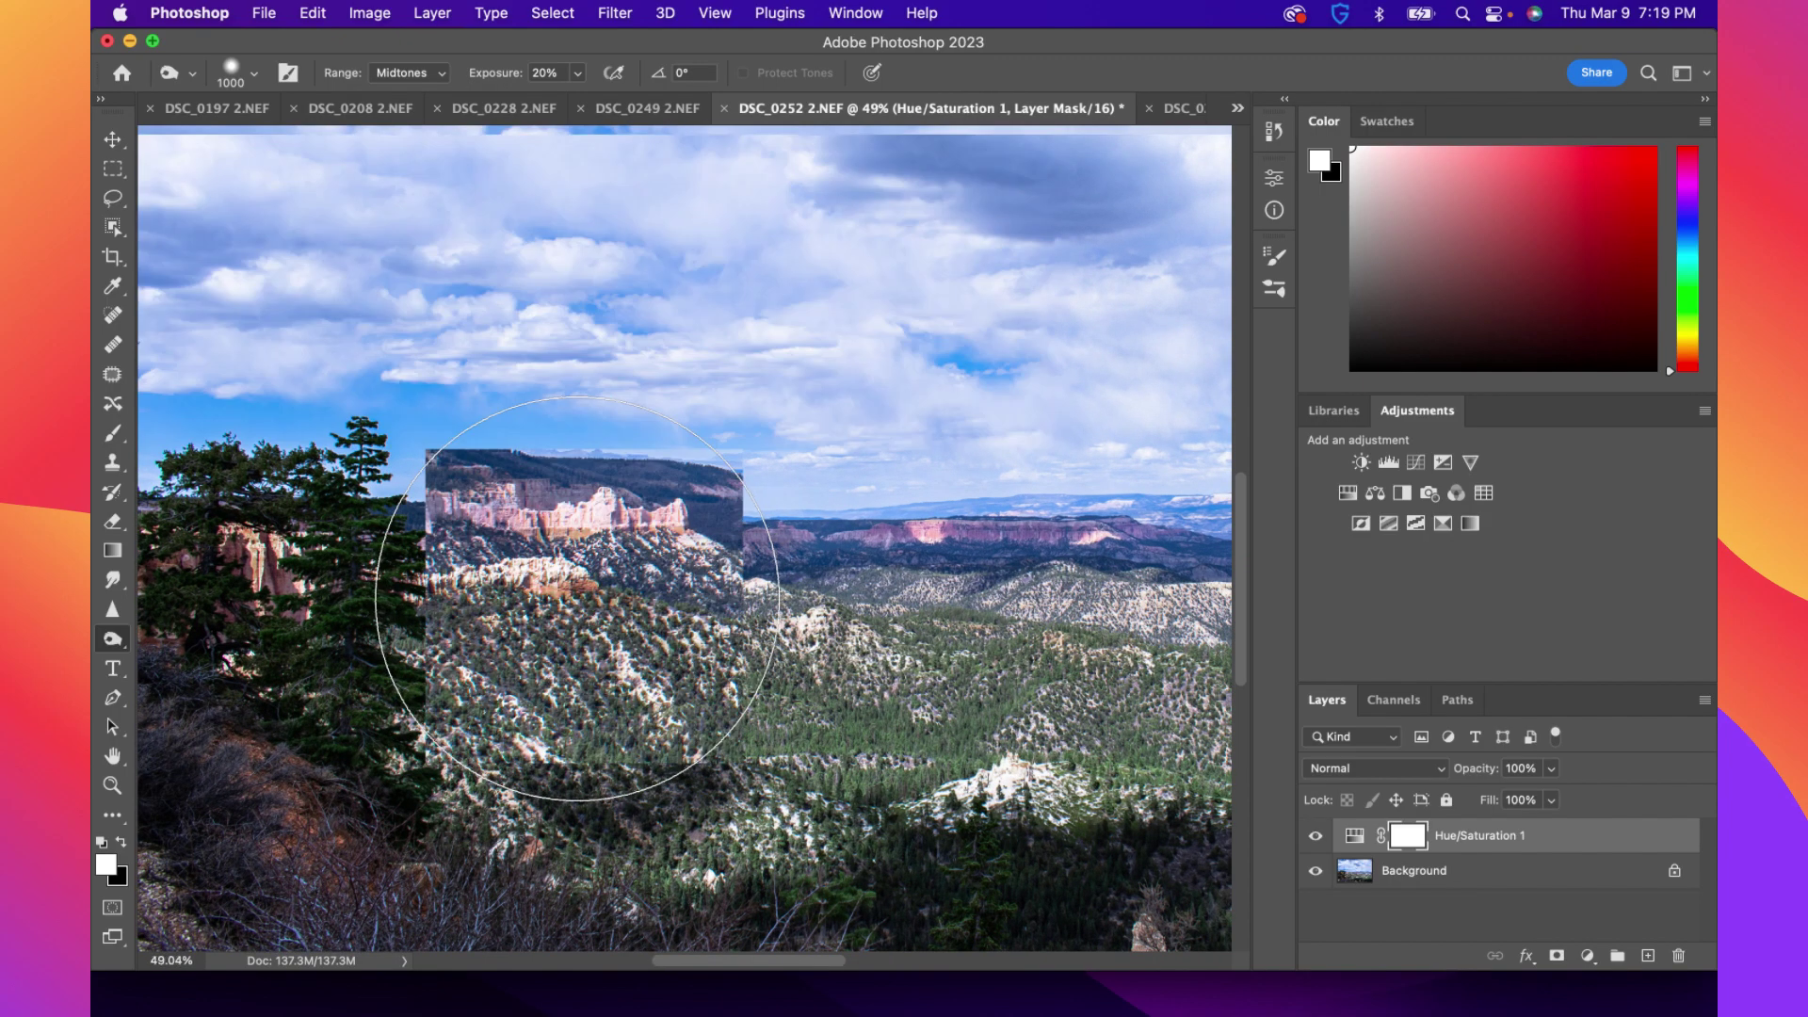
scroll(559, 575, down, 4)
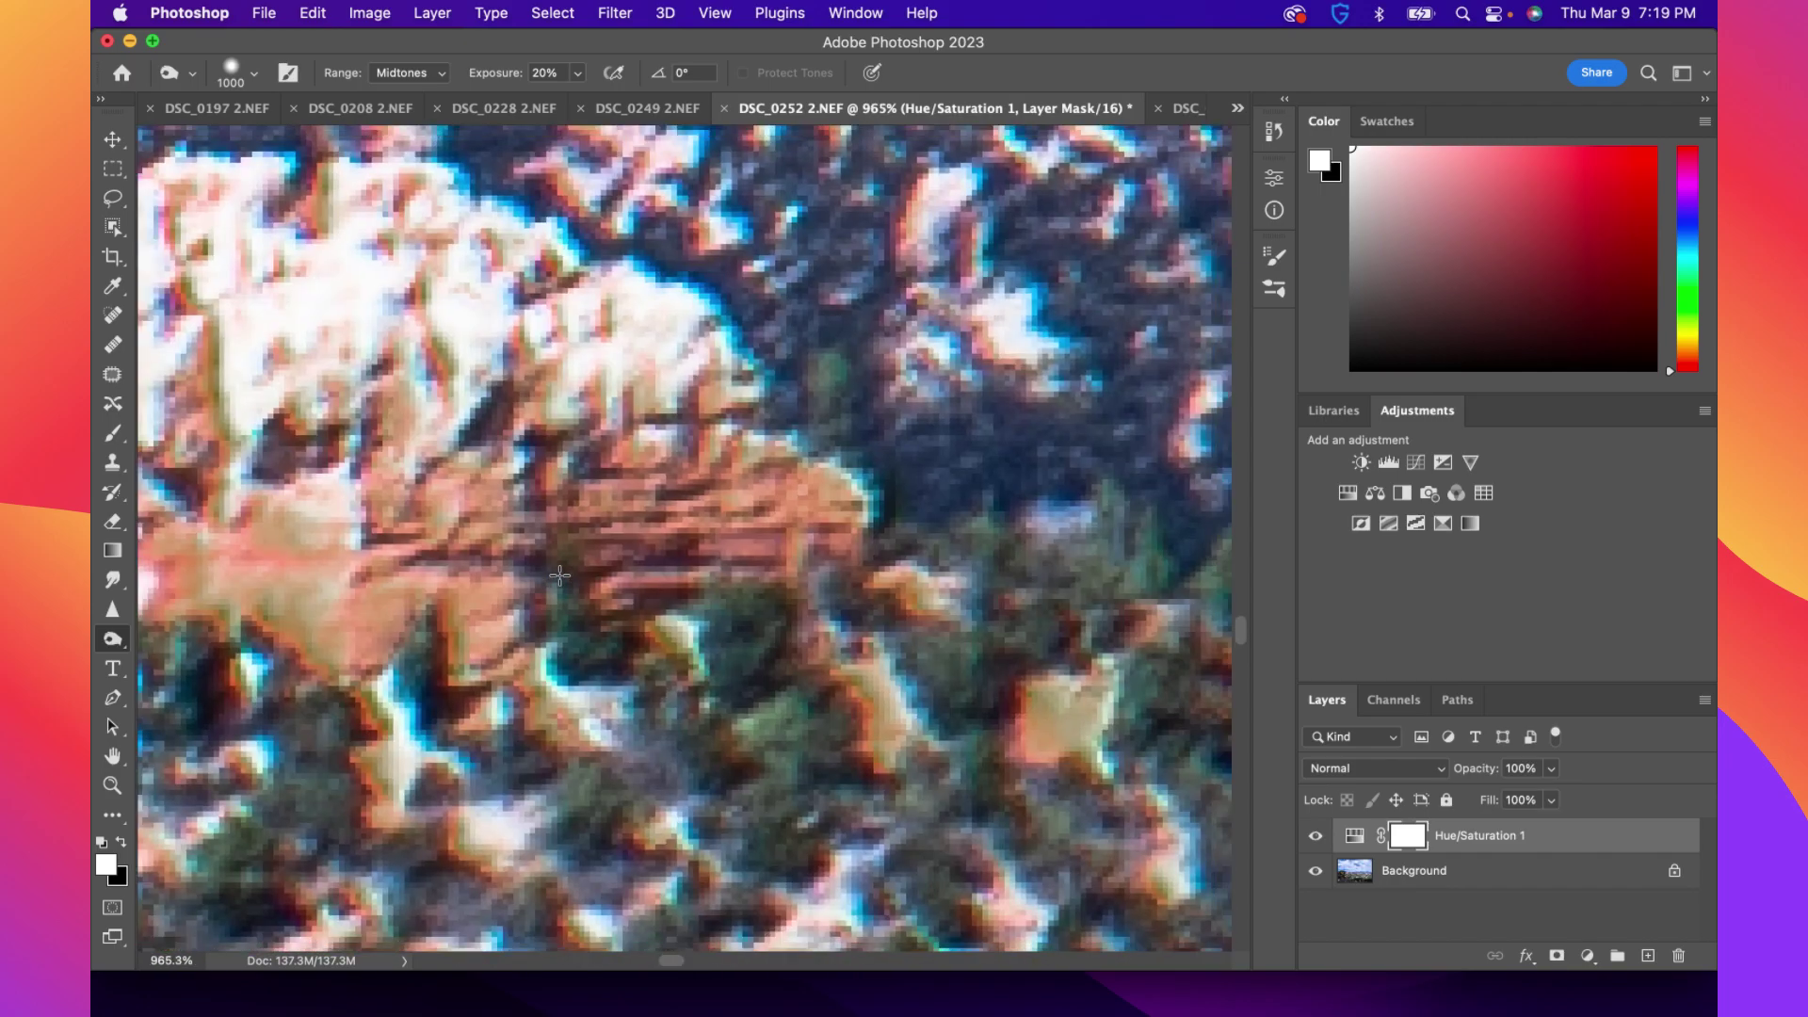
scroll(559, 575, down, 5)
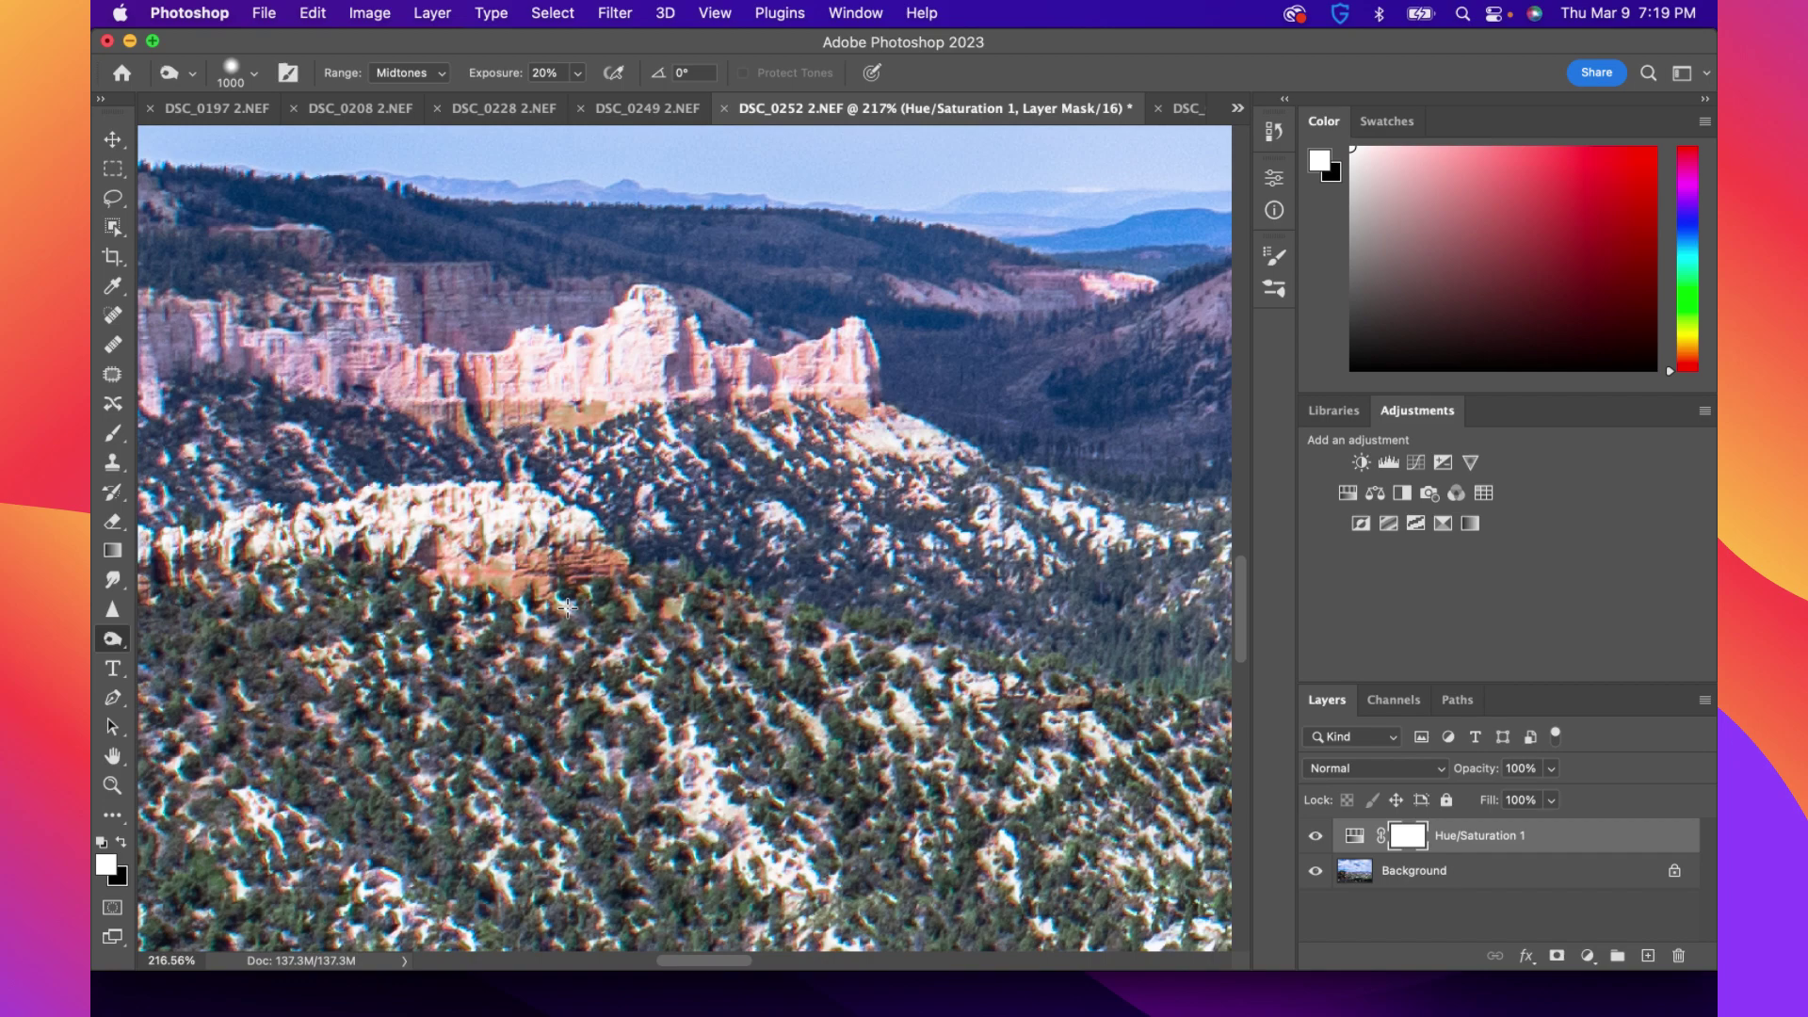
key(b)
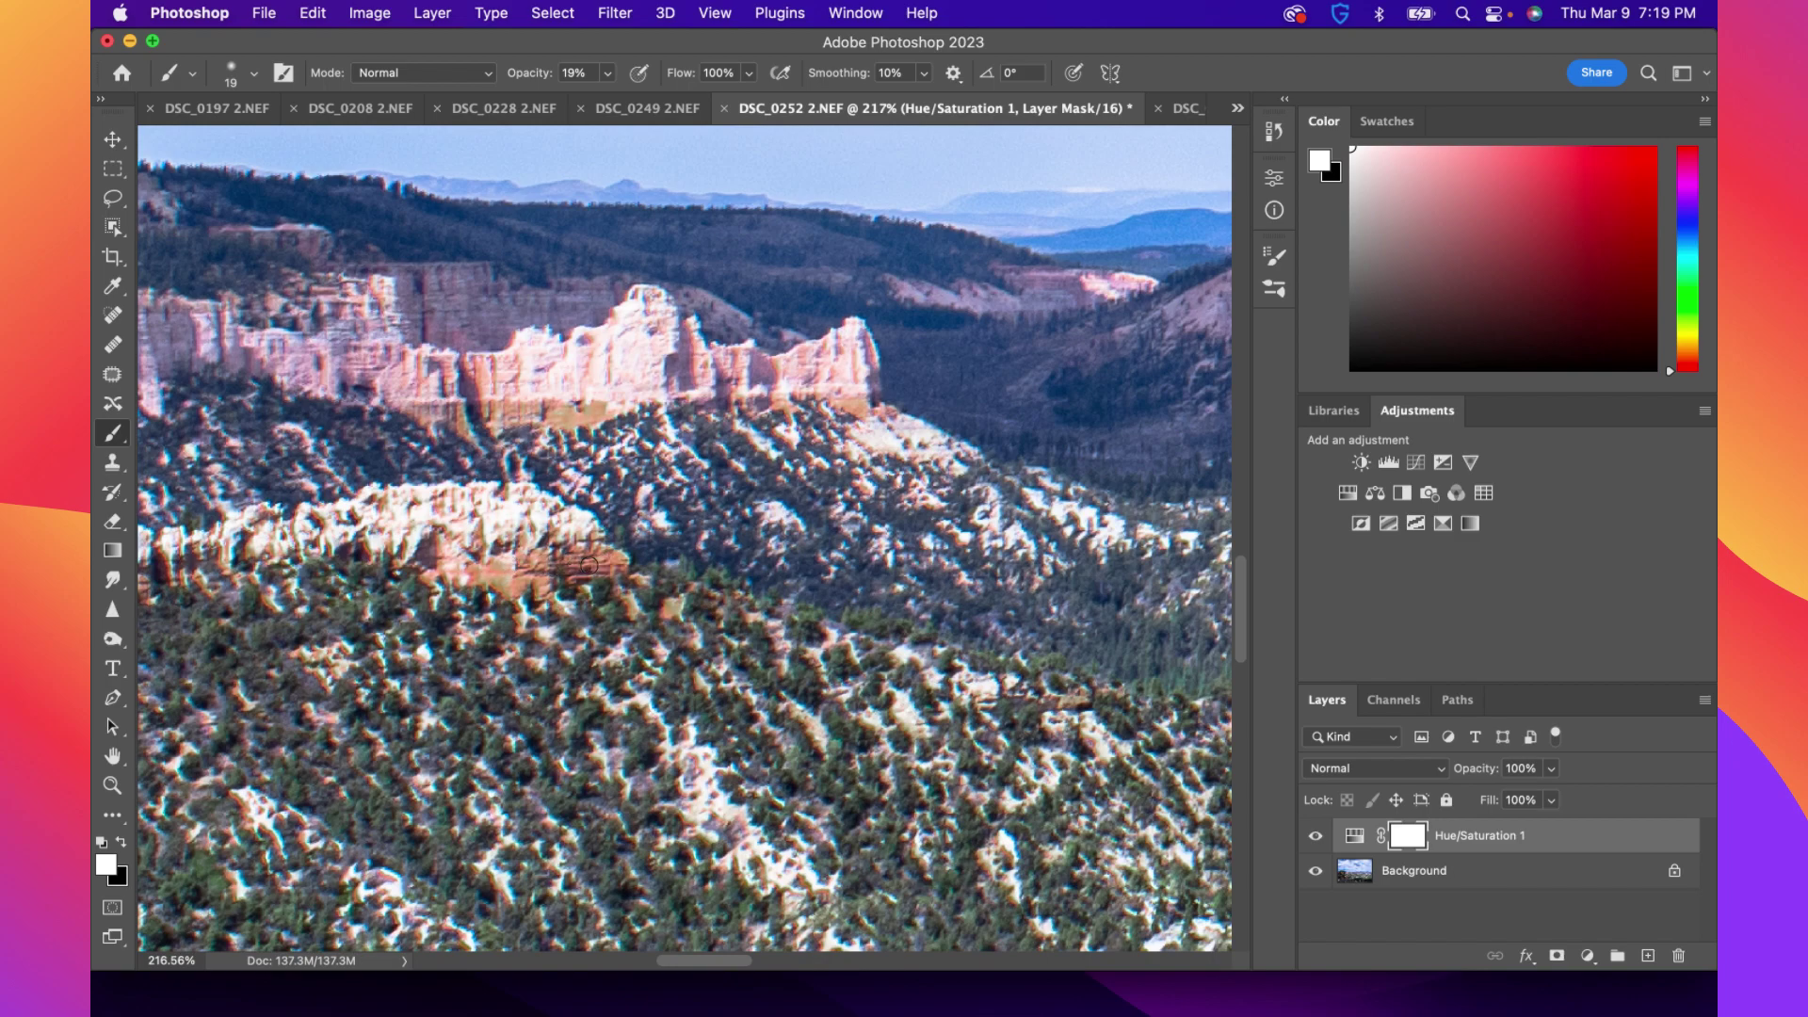
key(o)
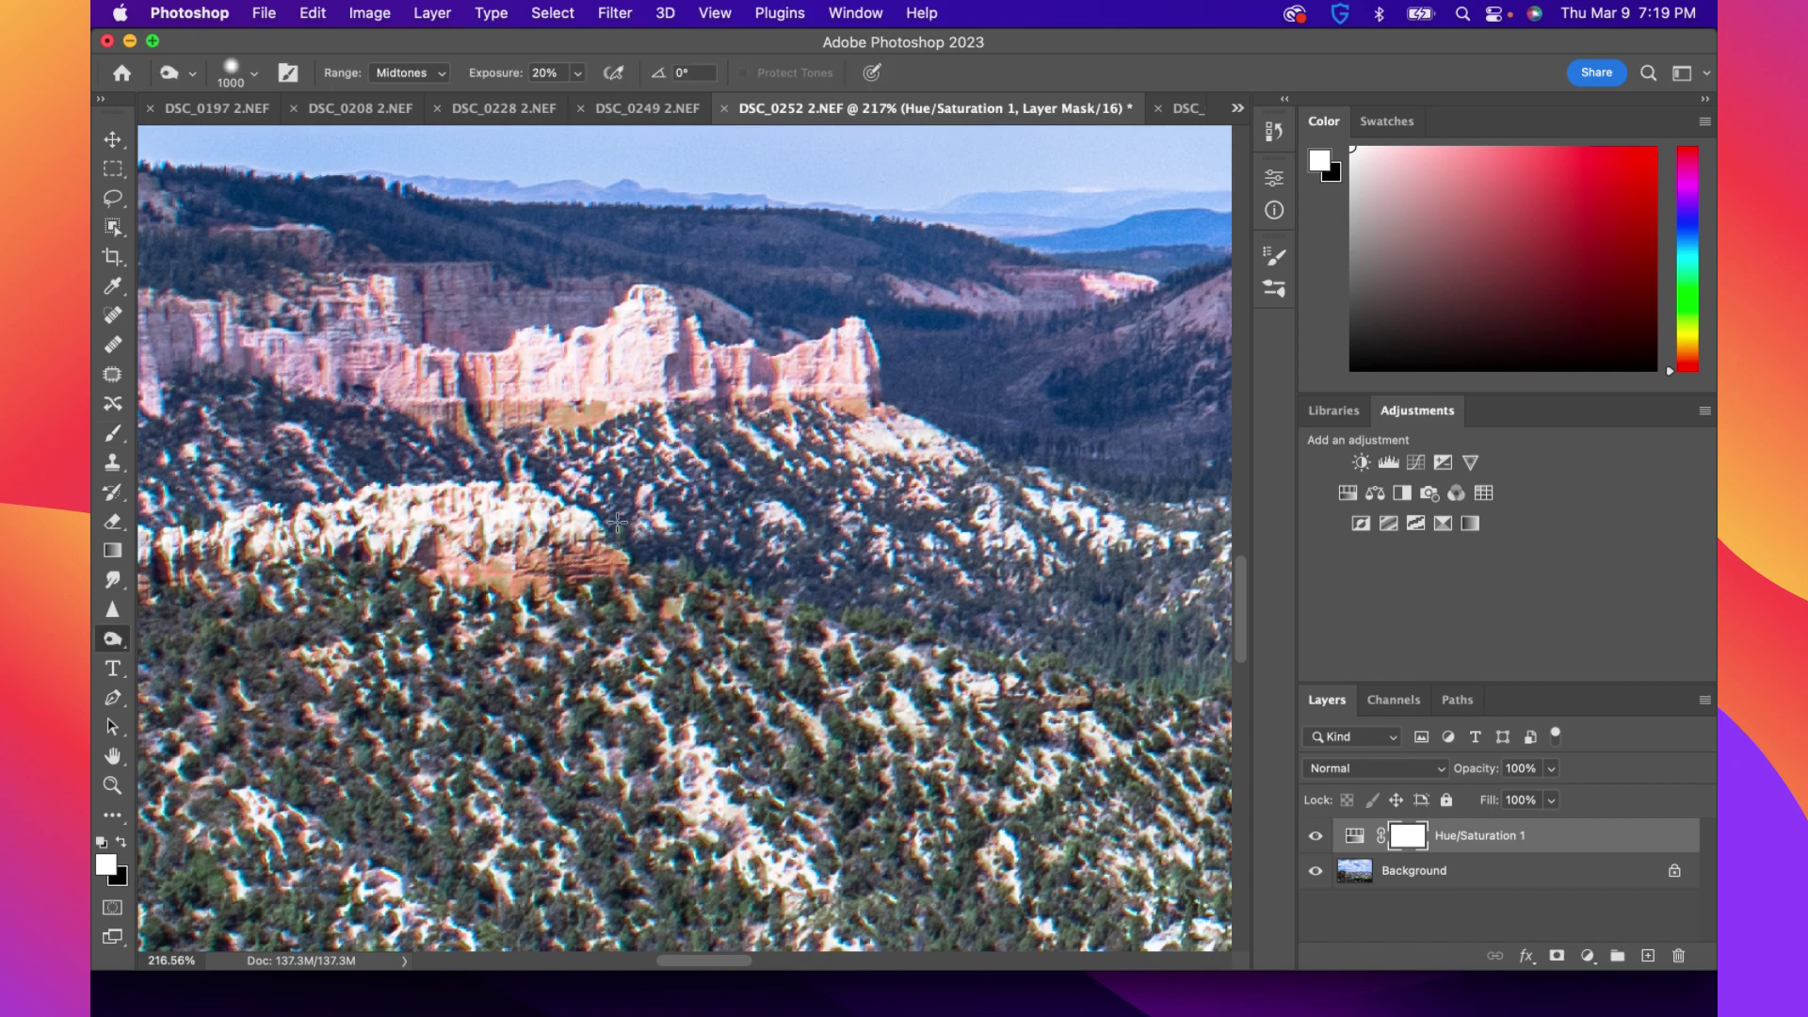
drag(1356, 151, 1352, 386)
key(b)
drag(499, 577, 599, 560)
key(o)
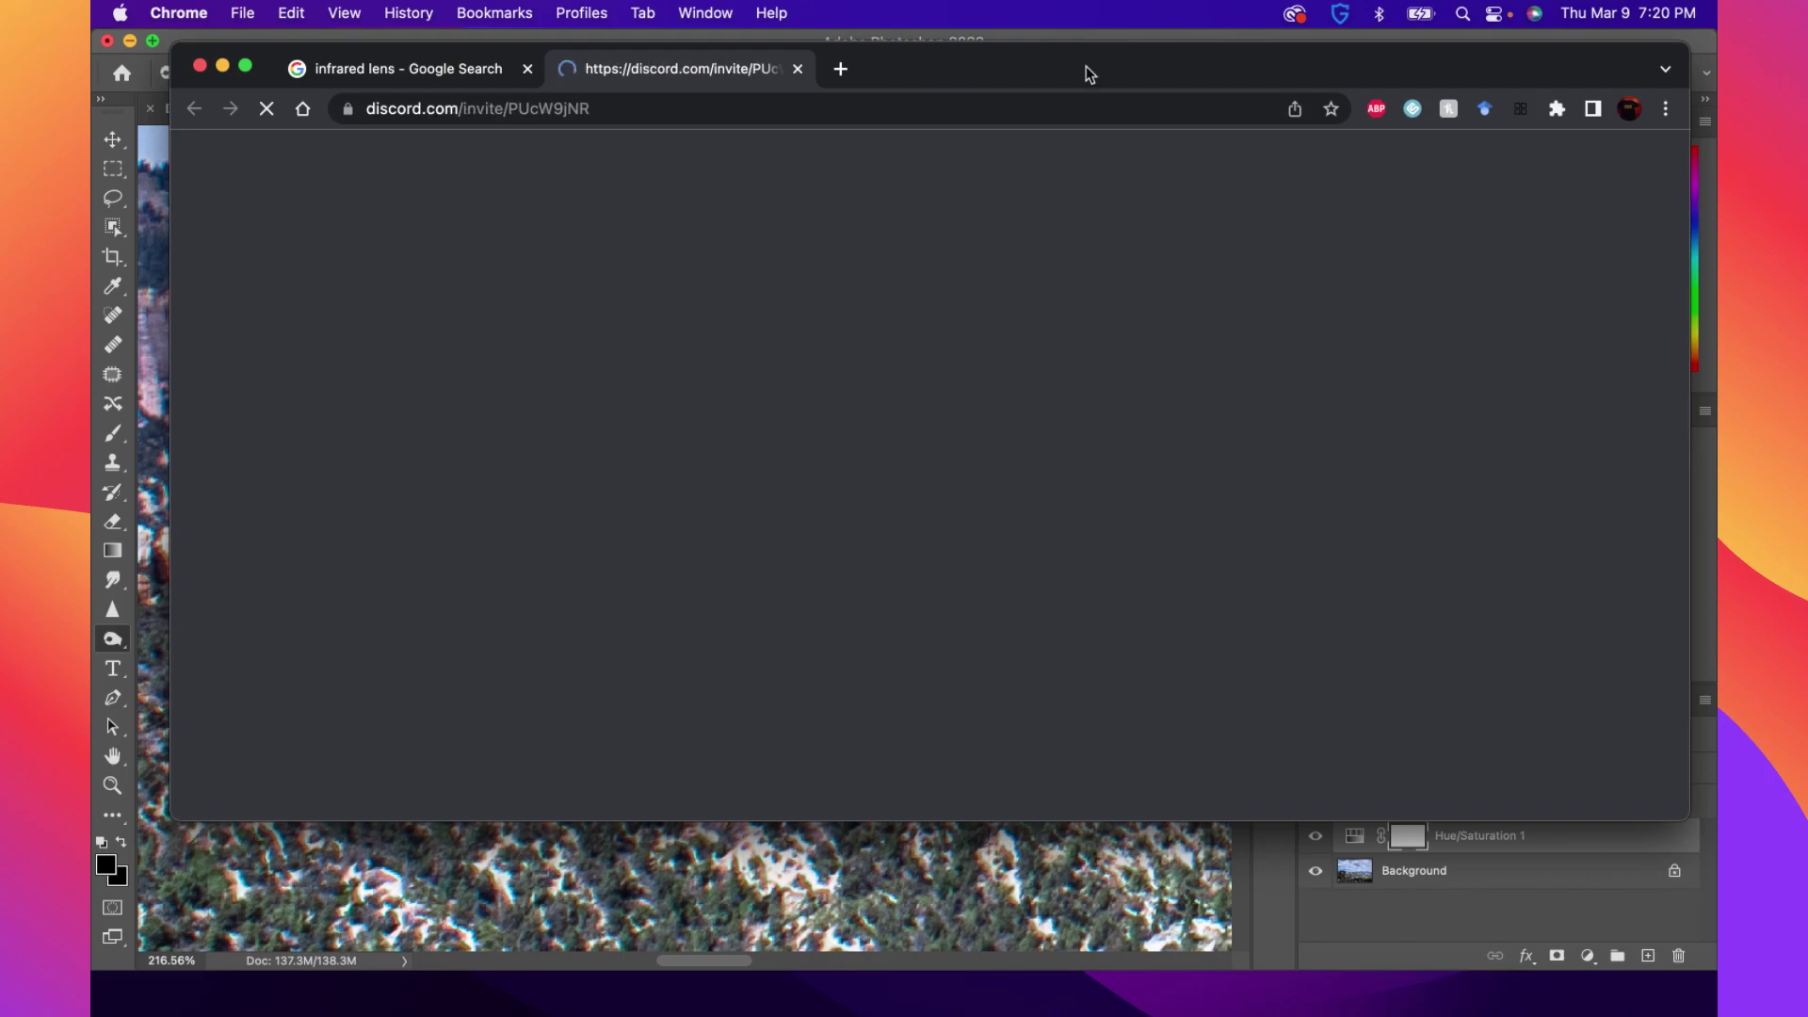
Unlock the Background layer so it becomes a regular layer, and reselect the mask of the Hue/Saturation adjustment layer
drag(1087, 66, 90, 179)
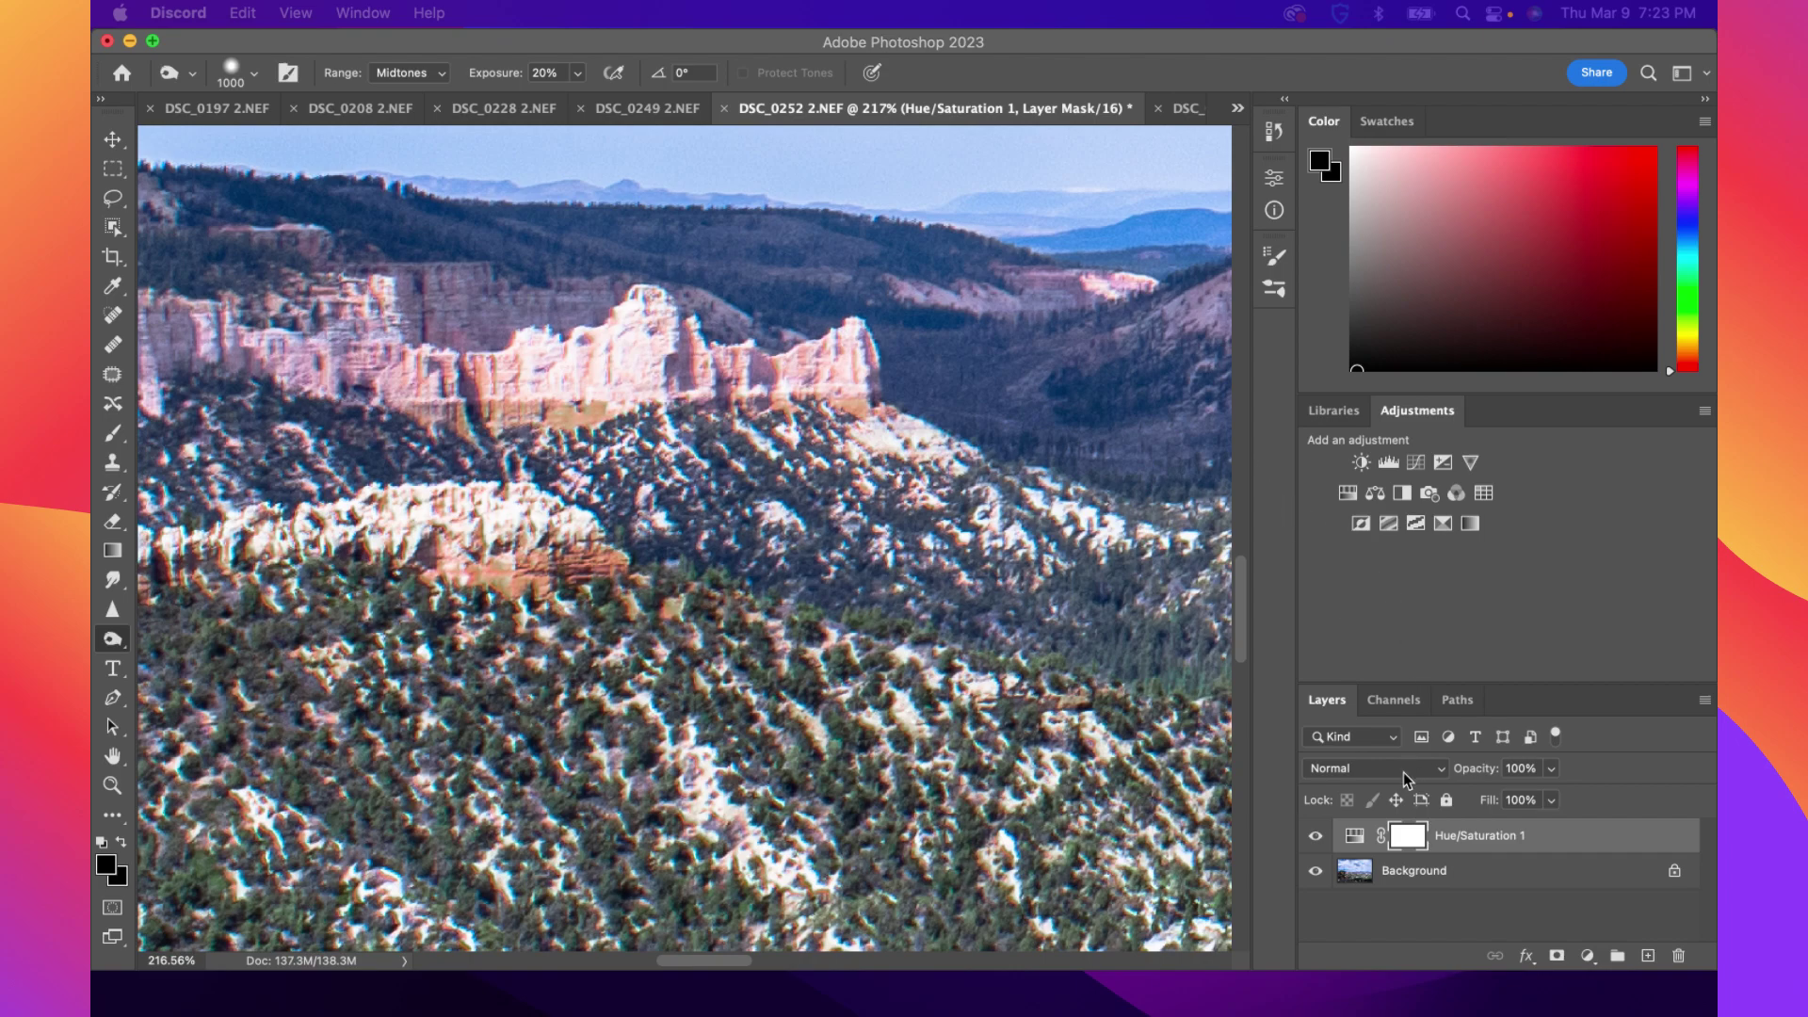
click(1450, 836)
drag(1450, 836, 1445, 841)
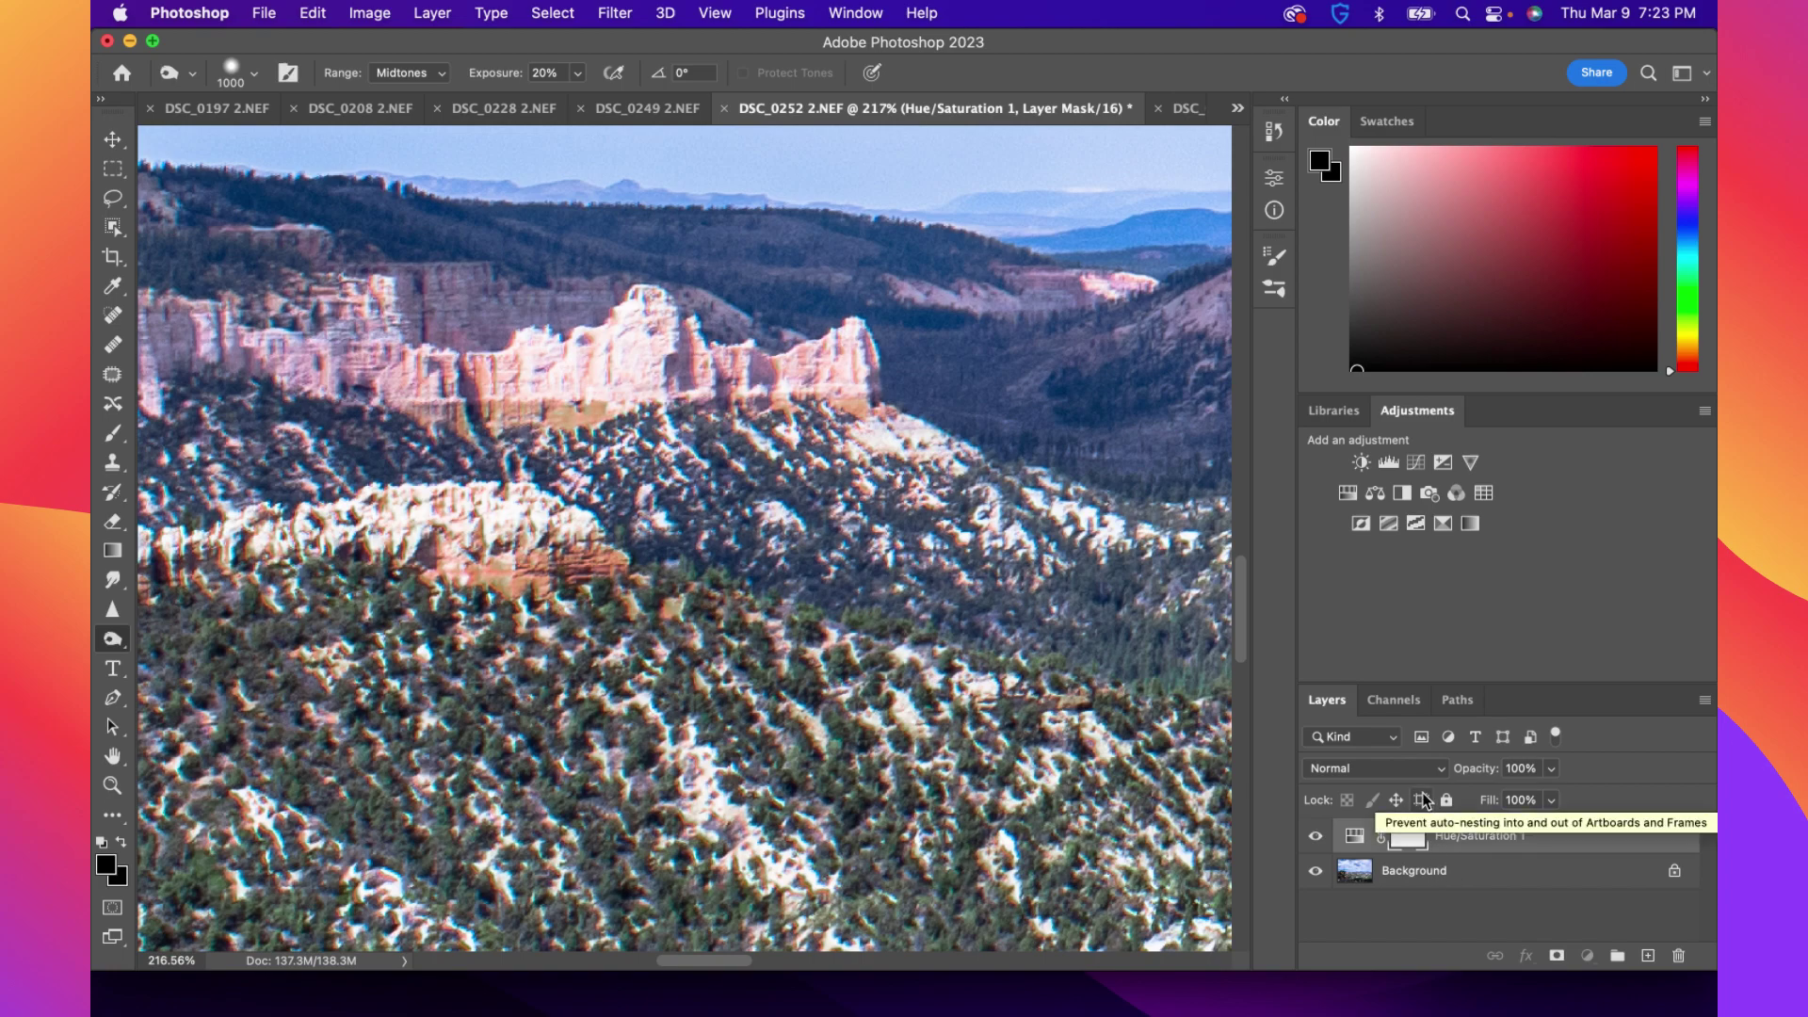
click(1675, 875)
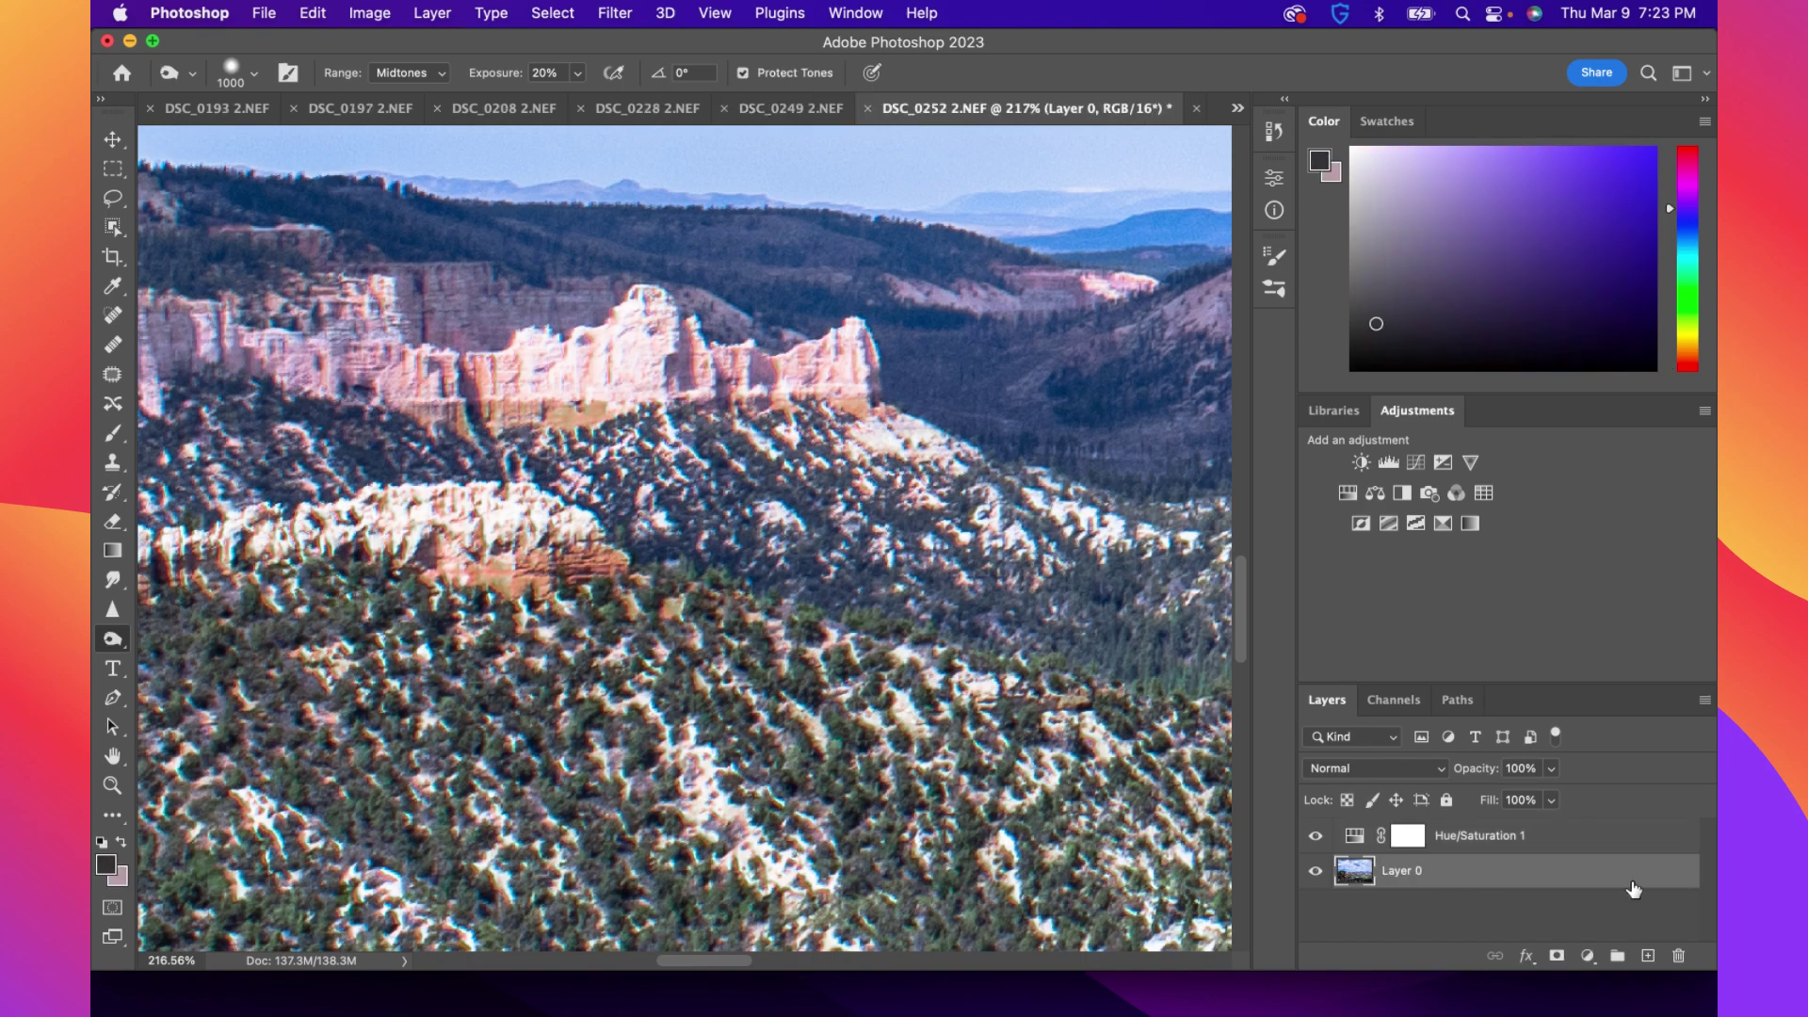
click(1488, 840)
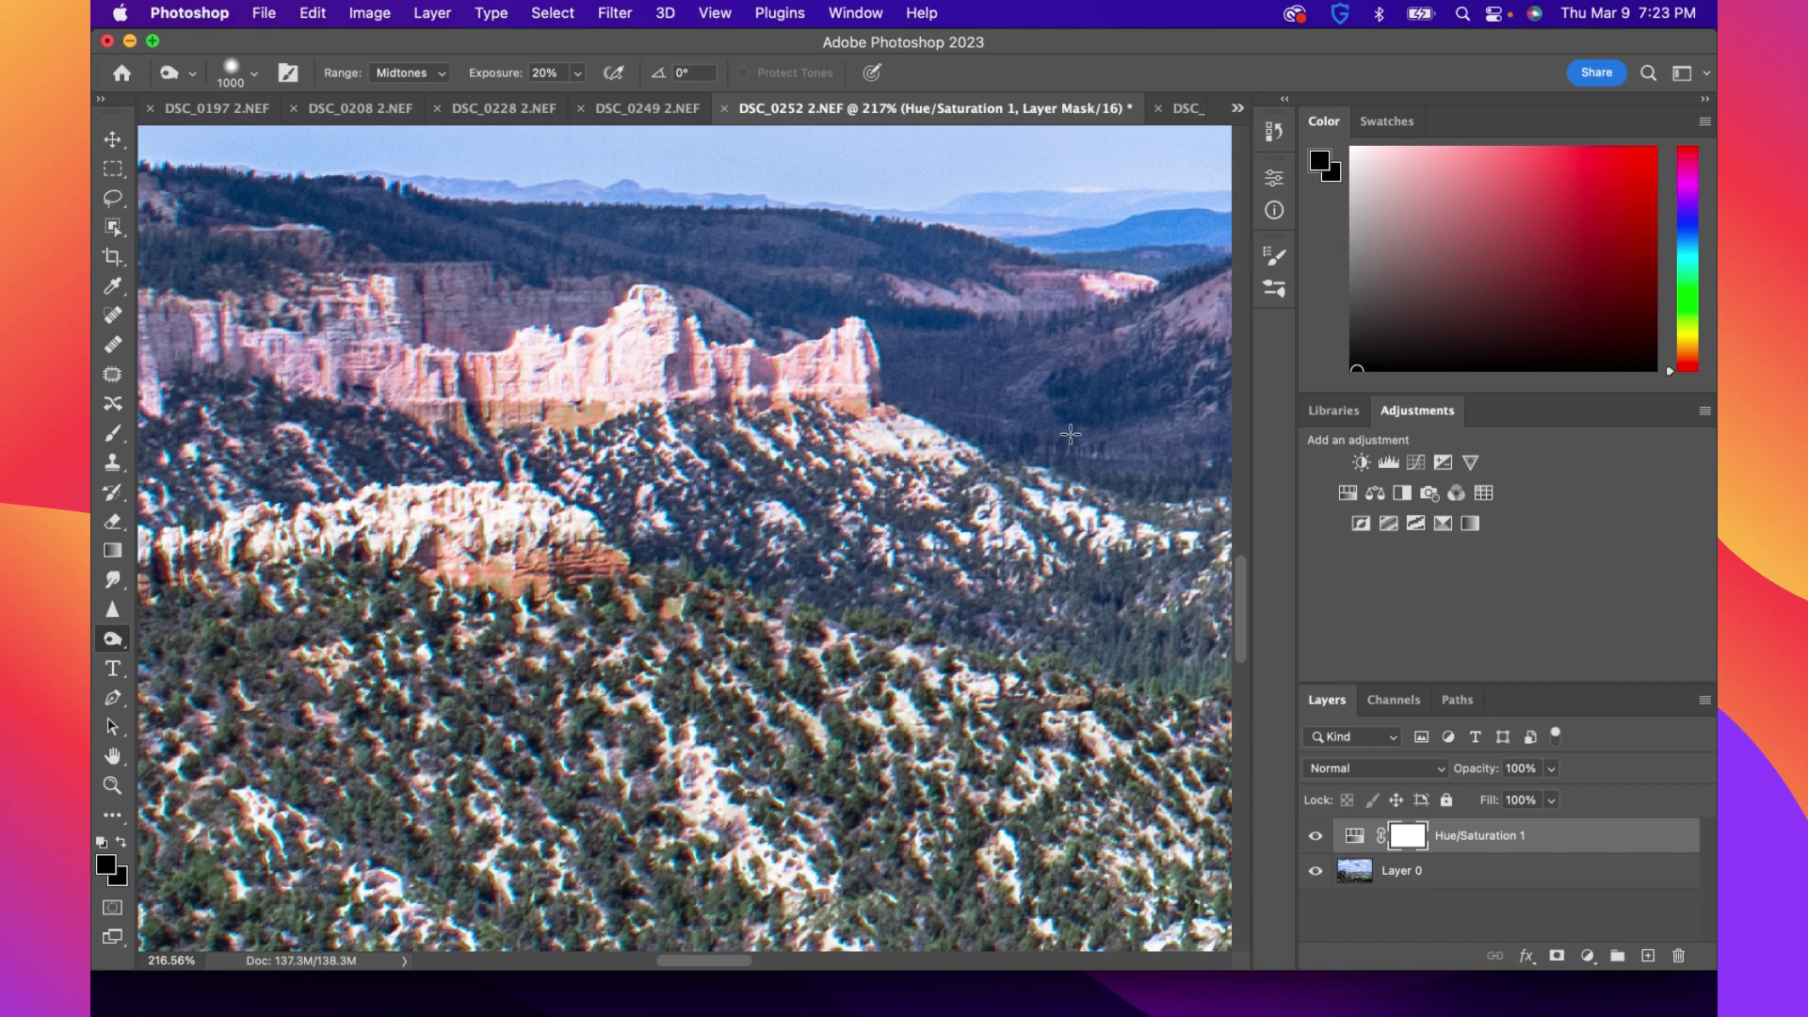
scroll(948, 447, down, 2)
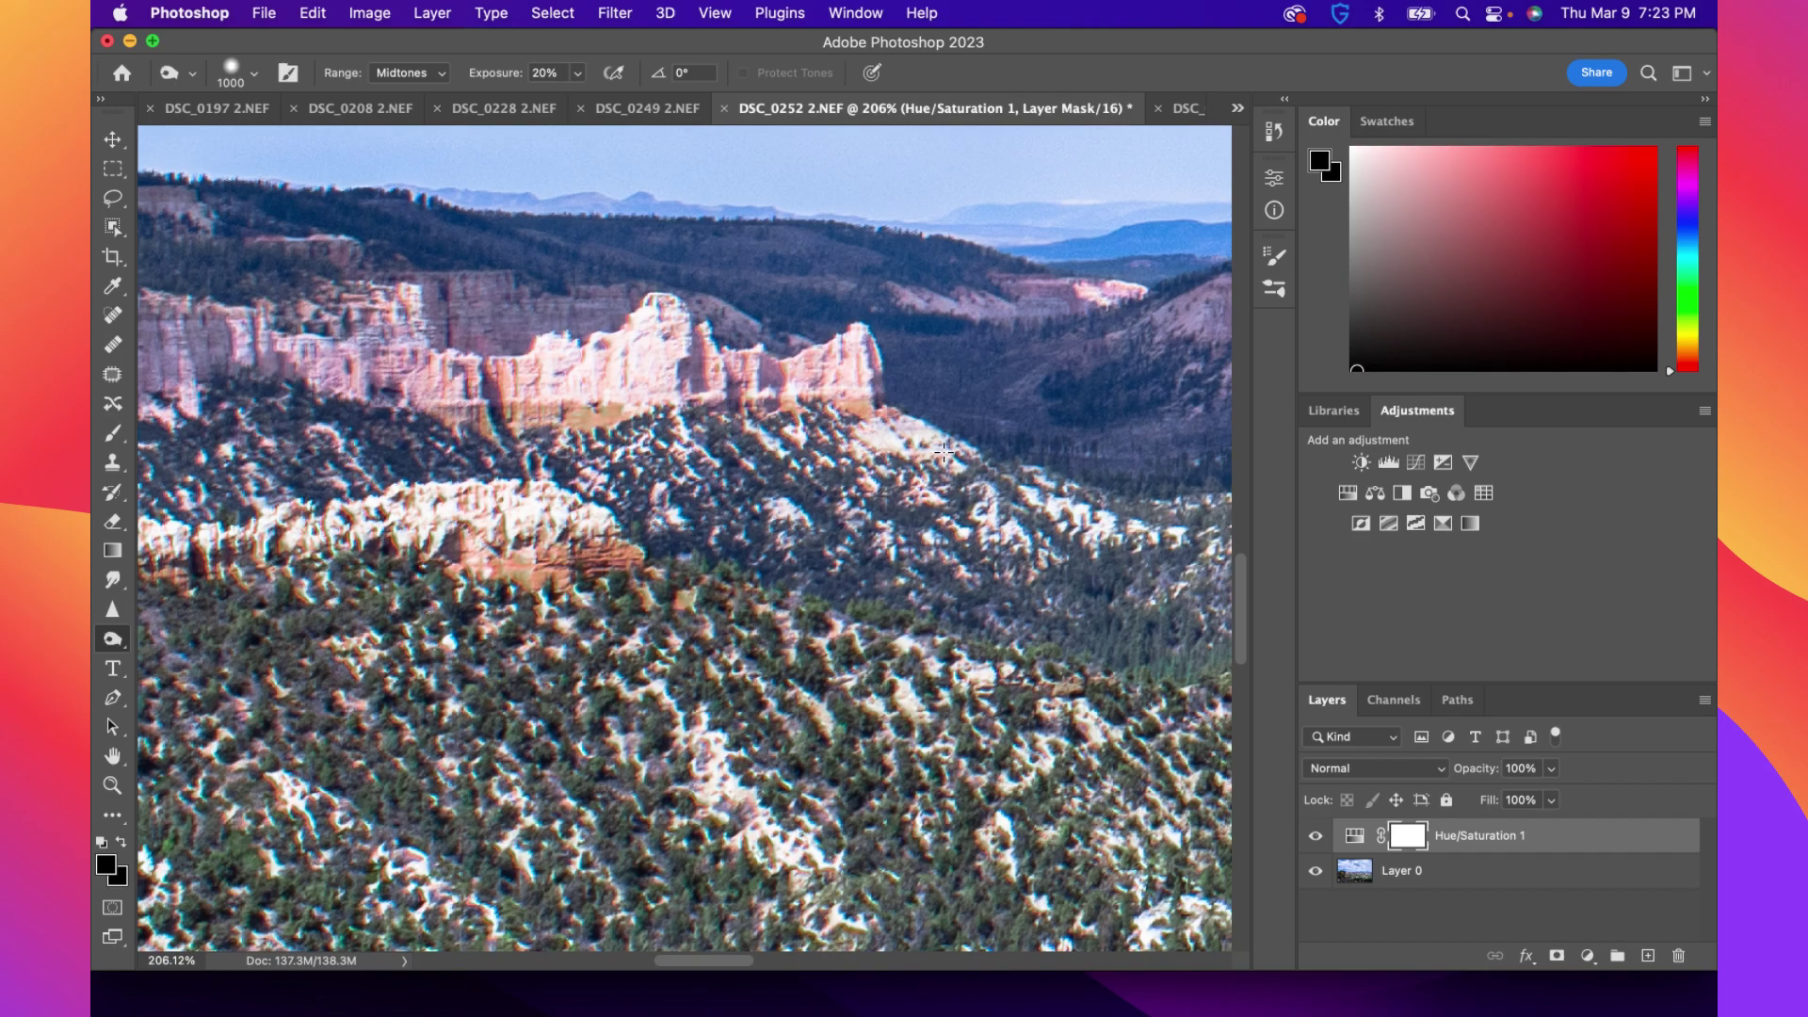
scroll(935, 460, down, 1)
scroll(935, 461, down, 1)
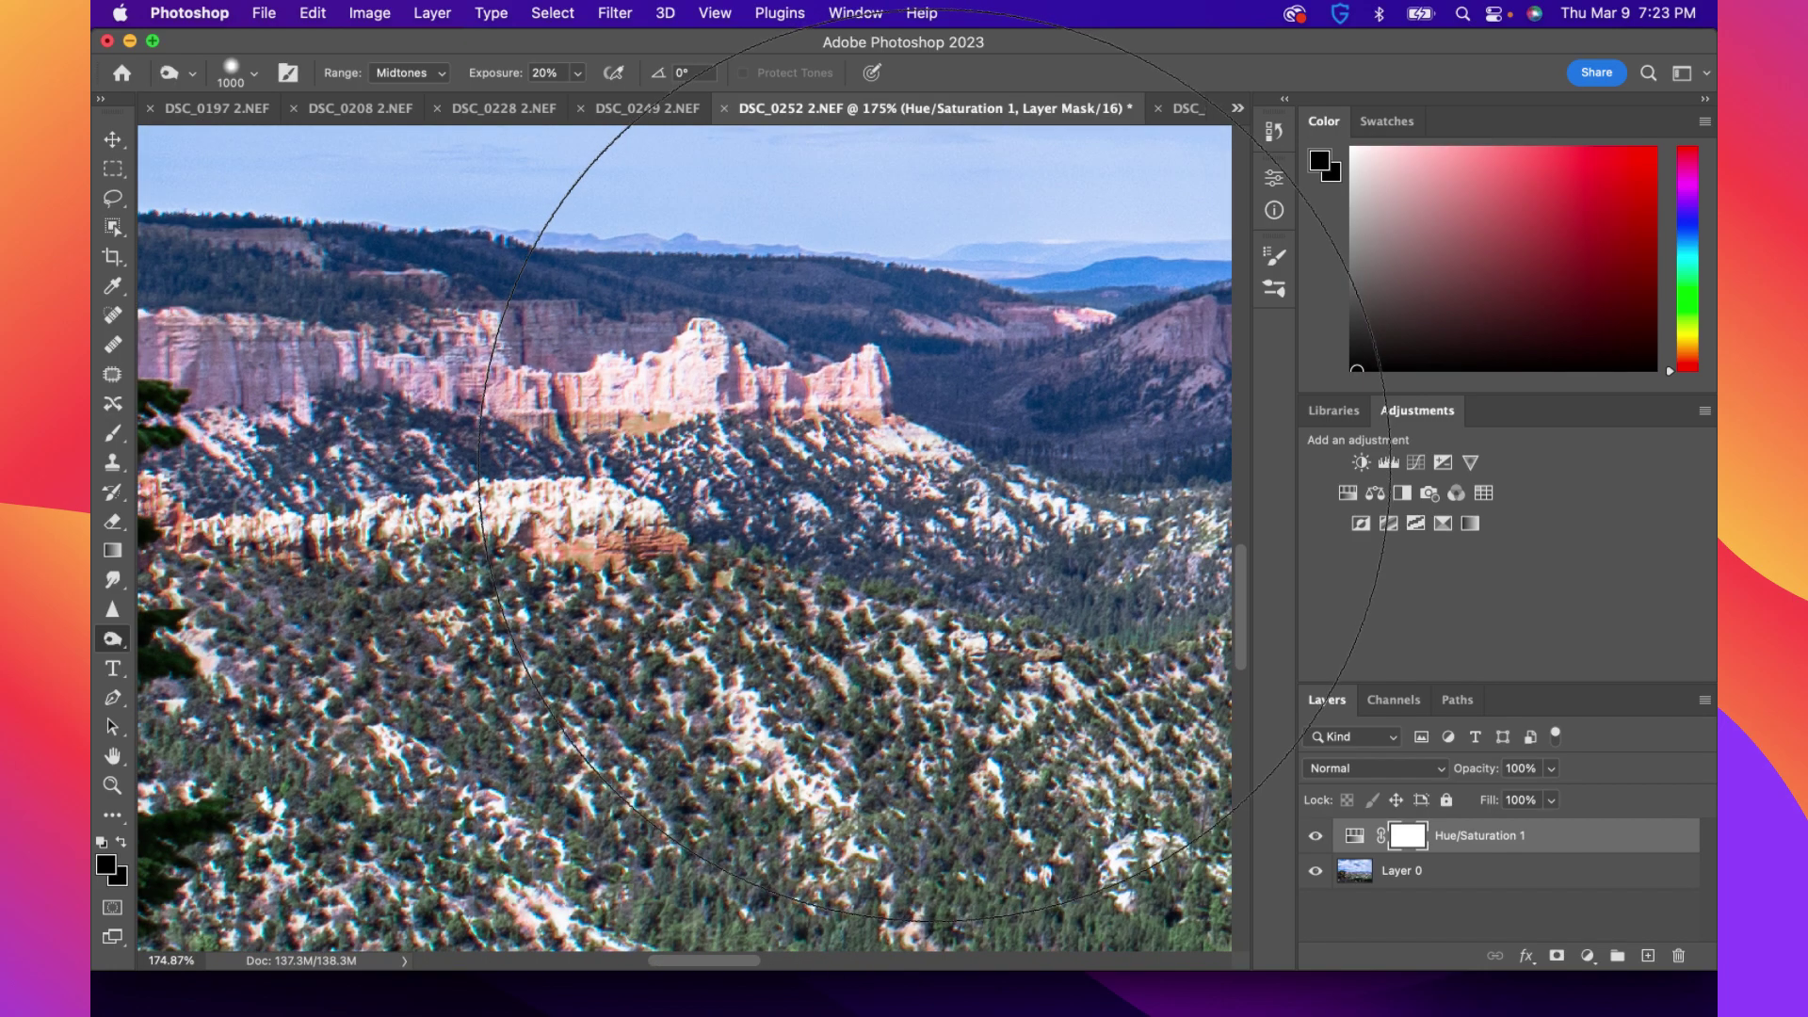
scroll(916, 481, down, 2)
scroll(917, 481, down, 6)
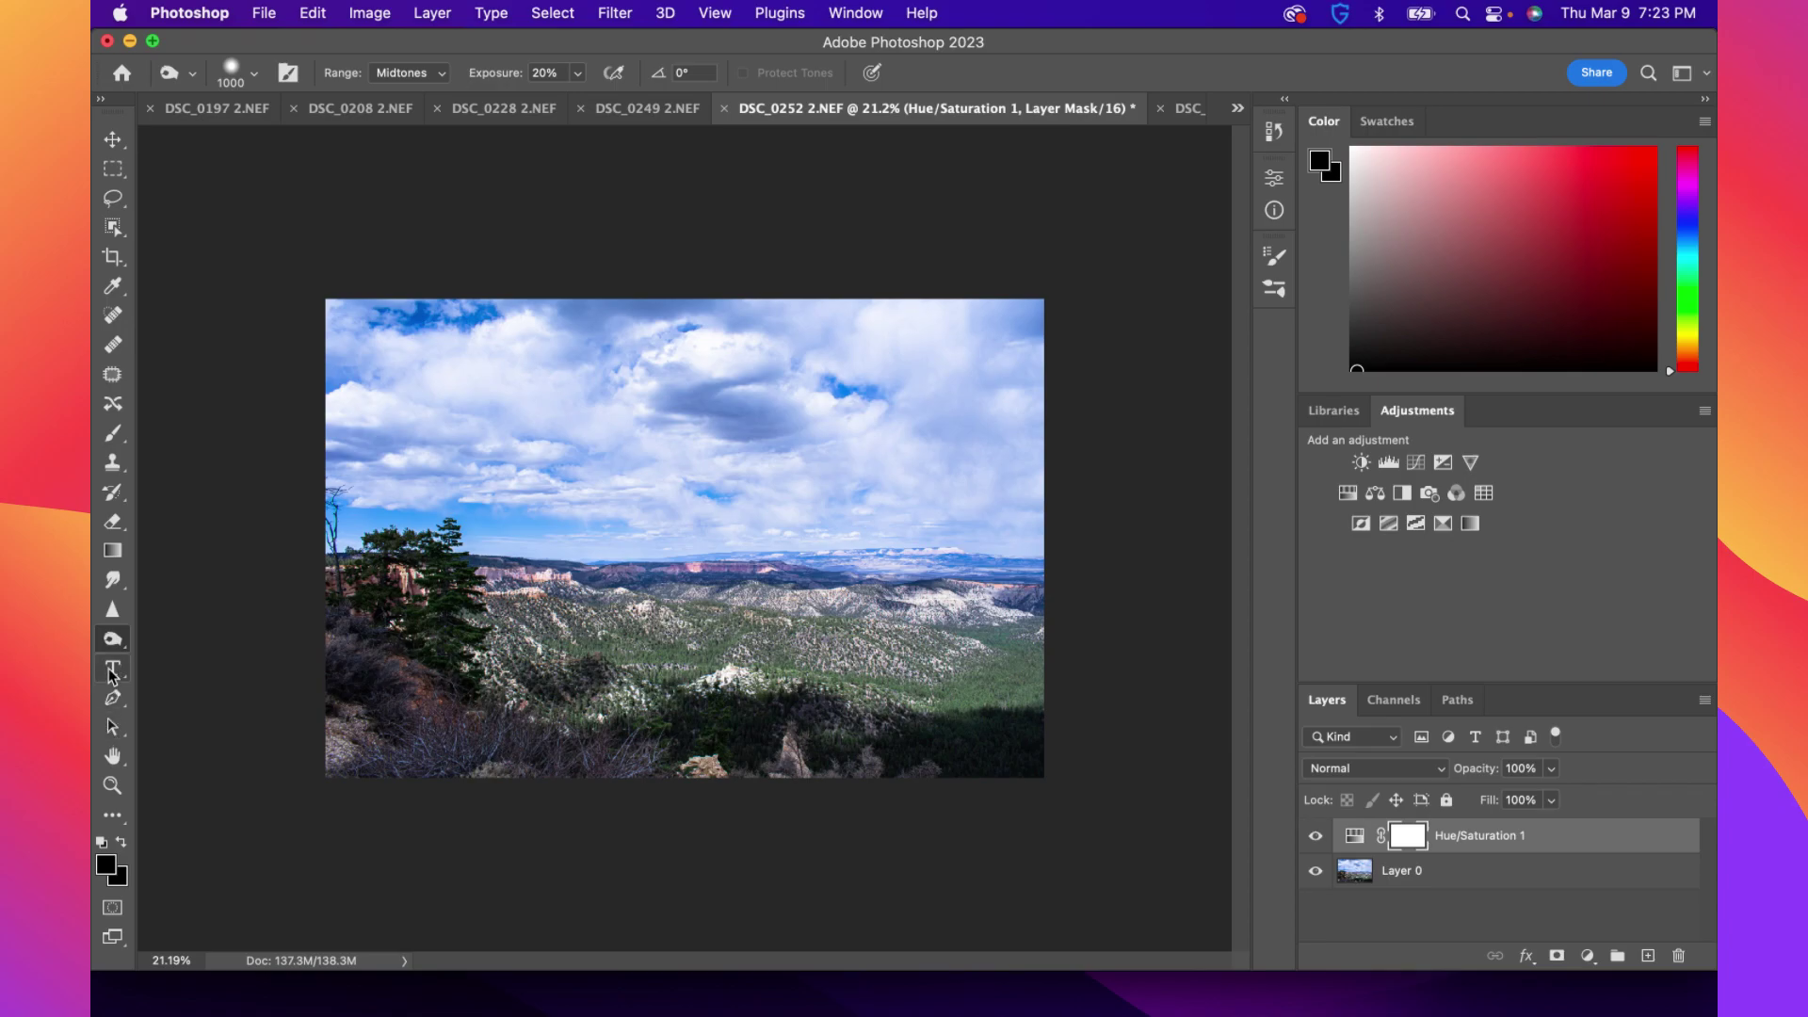
click(114, 816)
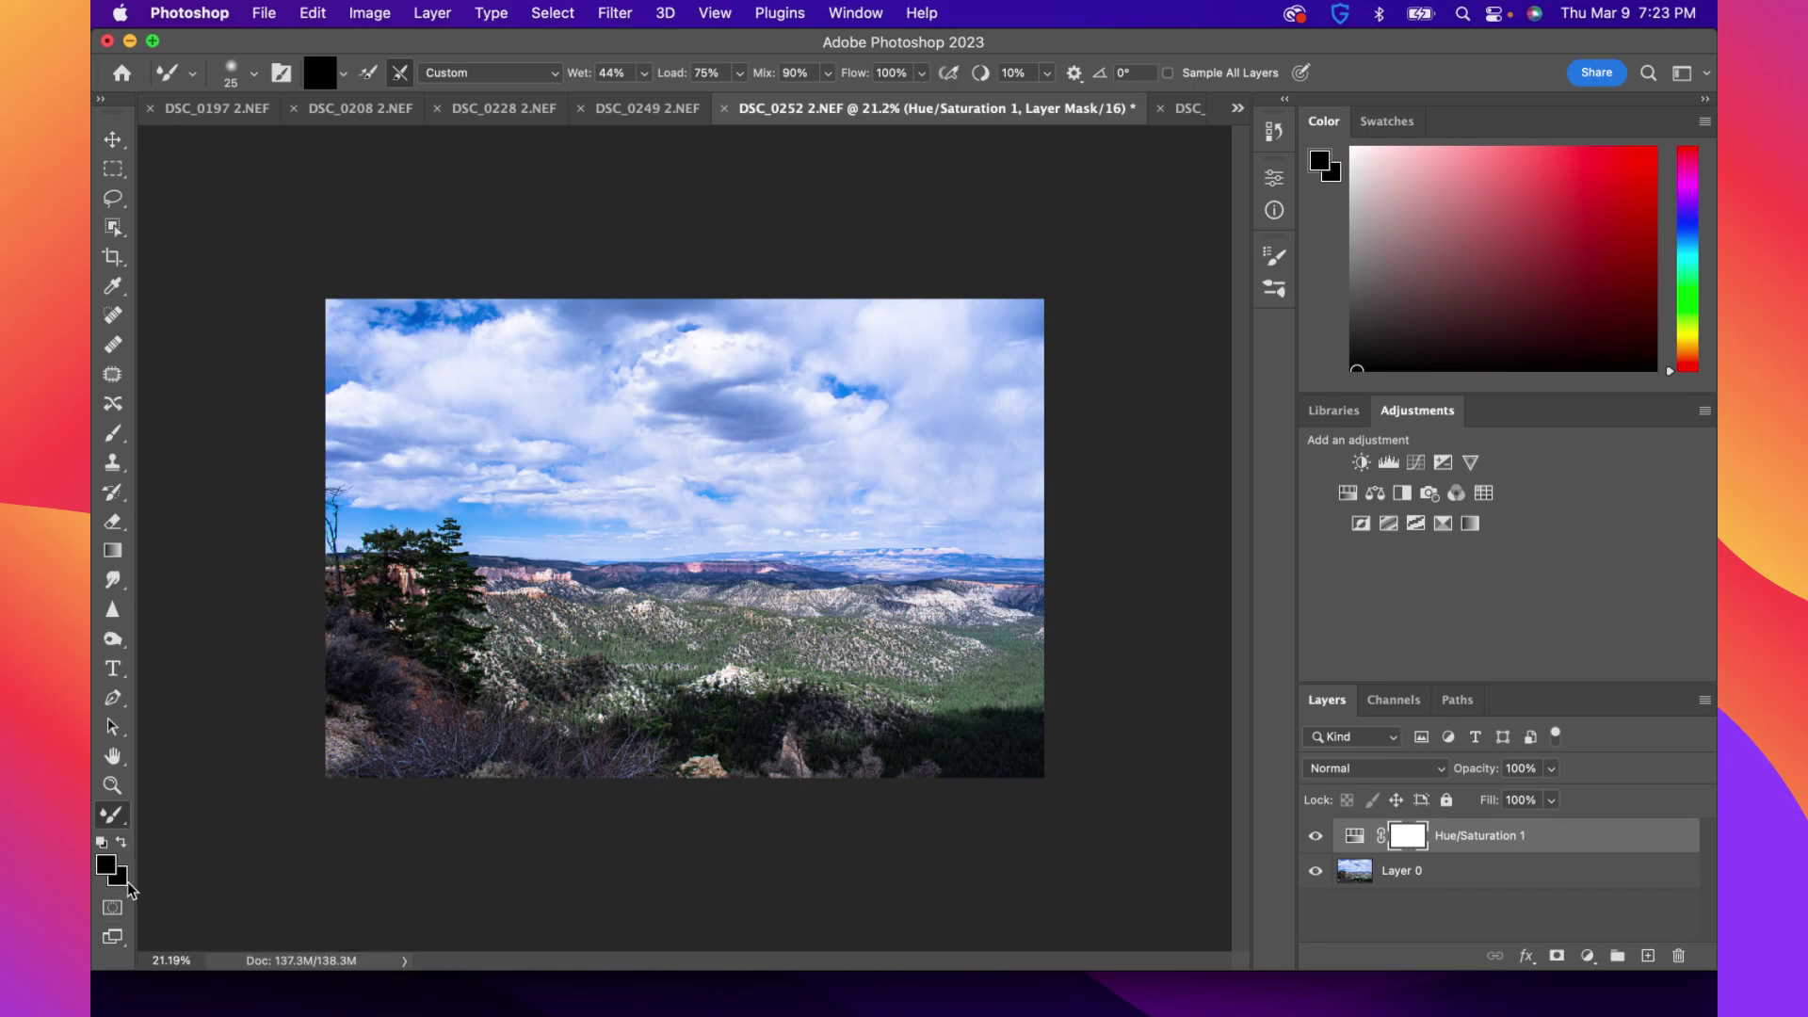
right_click(112, 817)
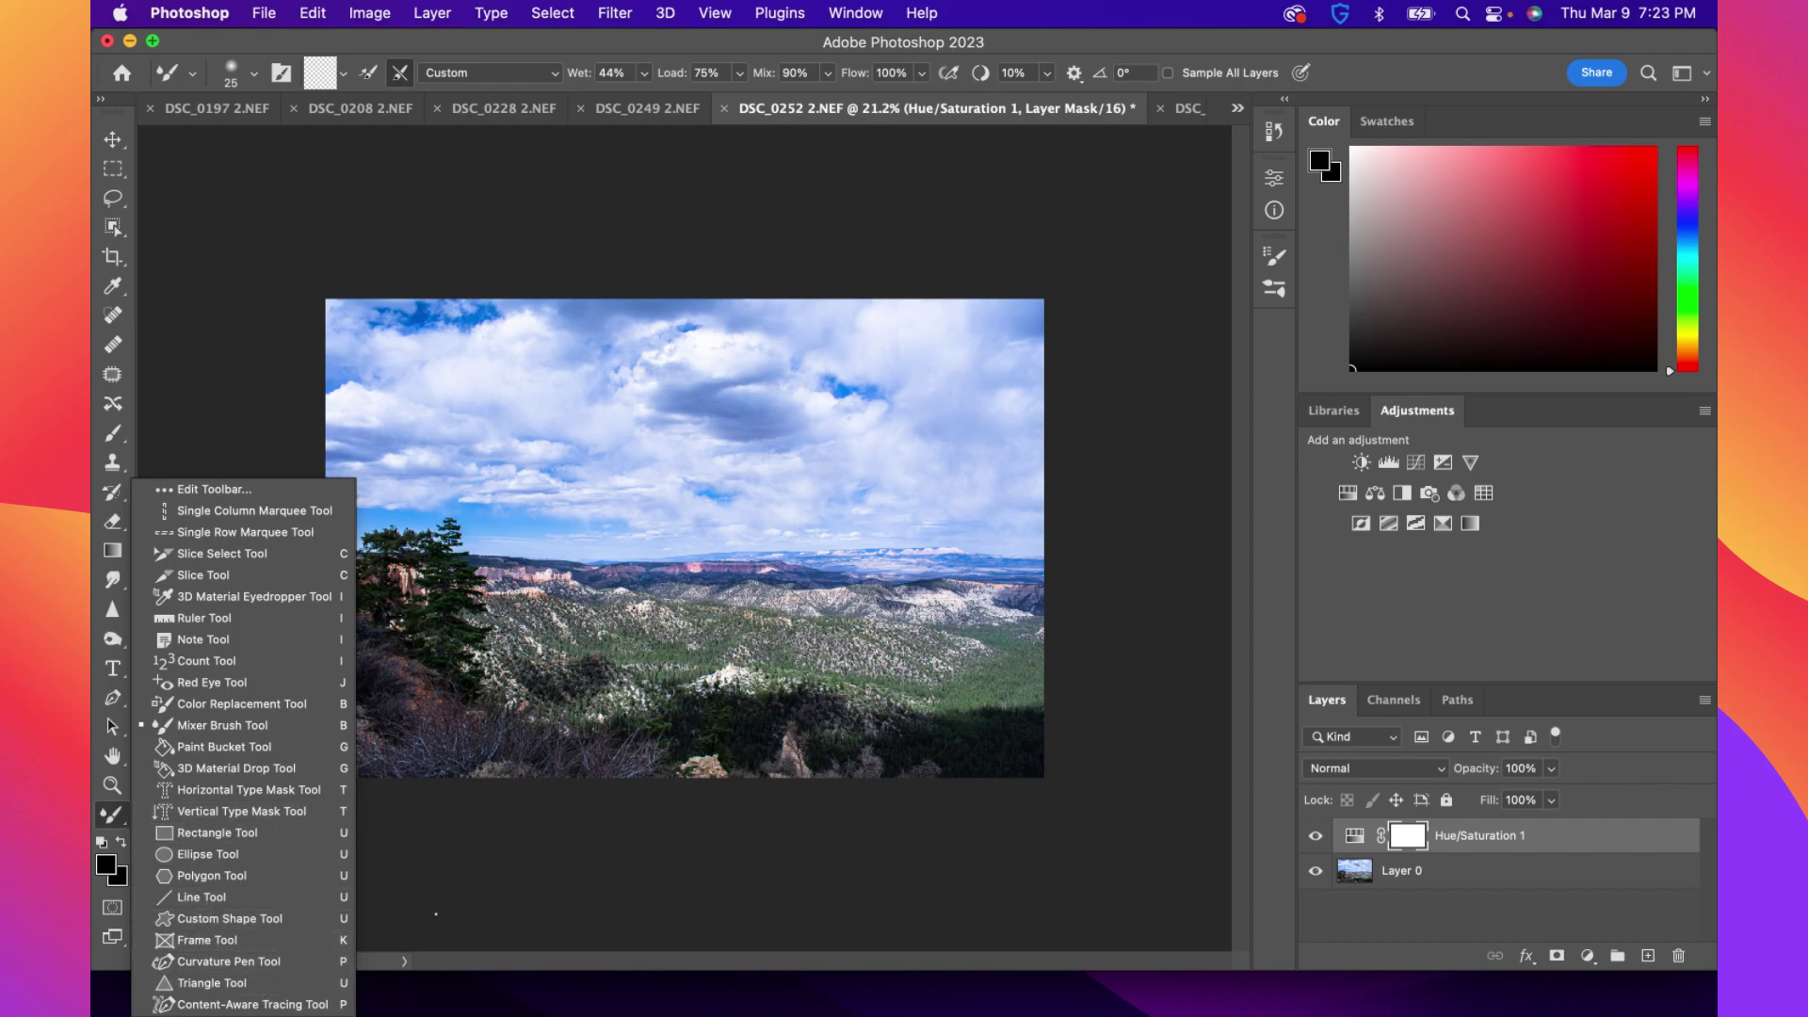
click(421, 897)
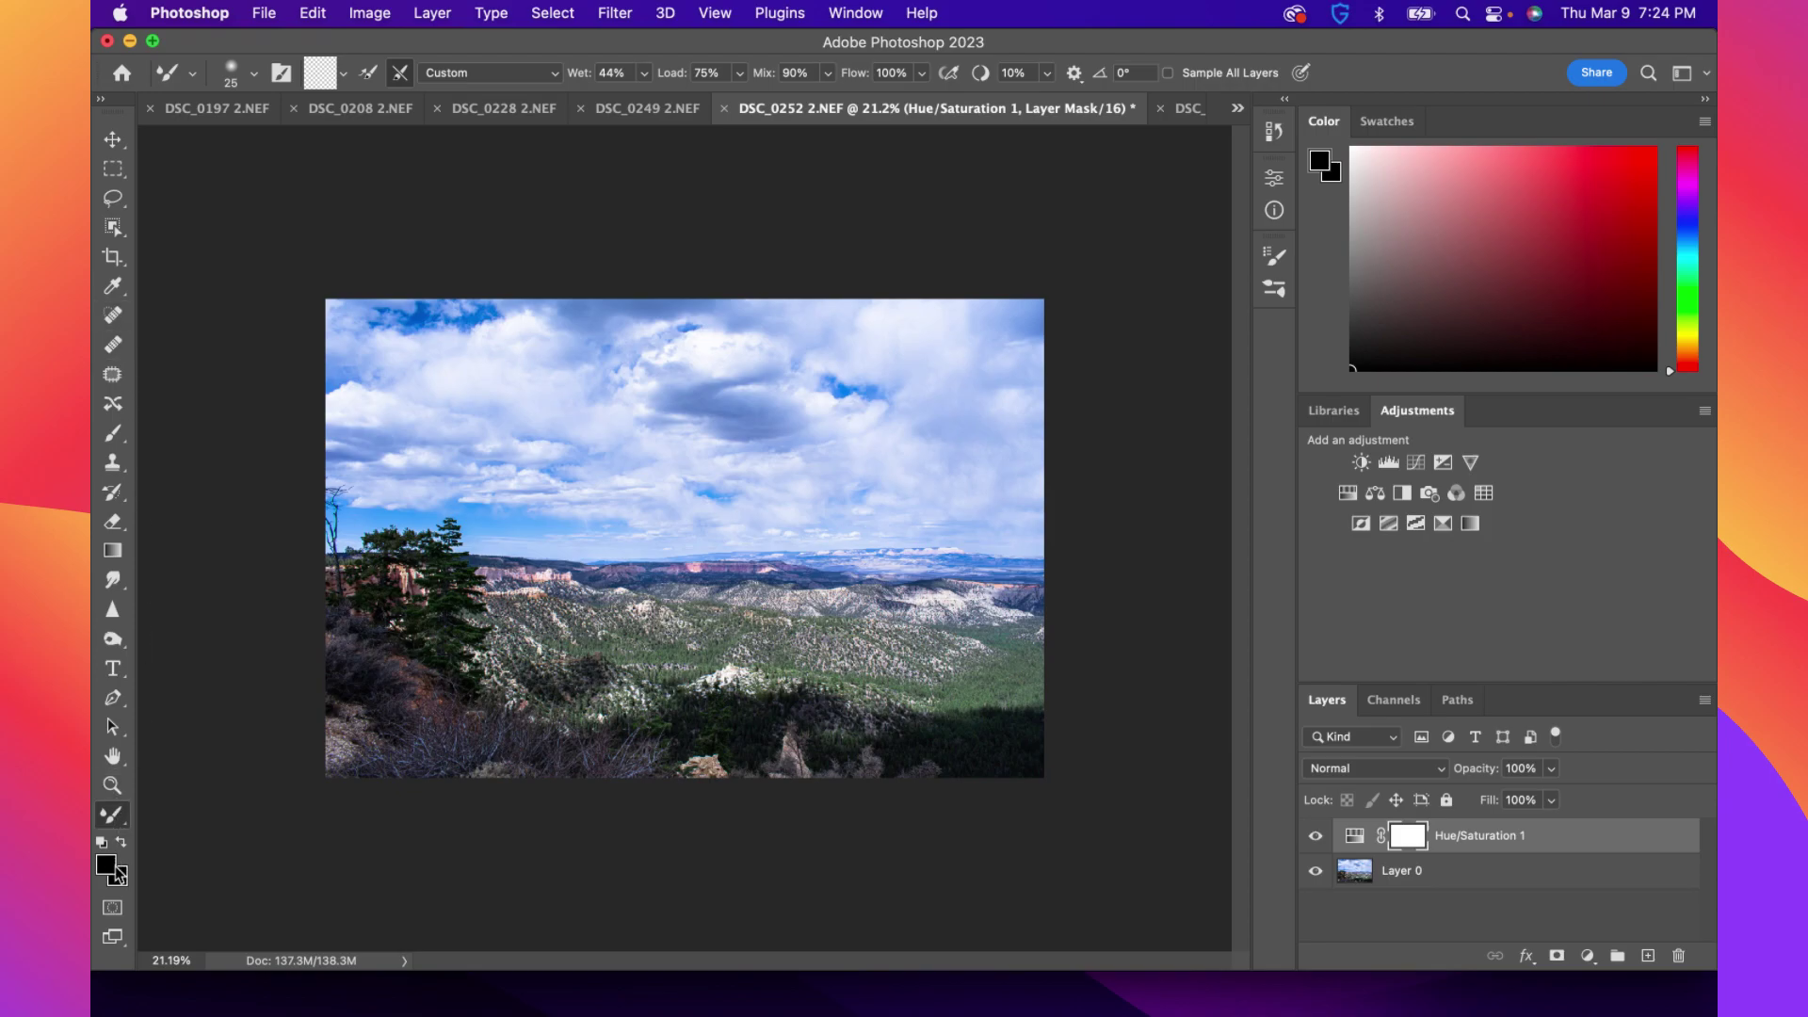
click(114, 937)
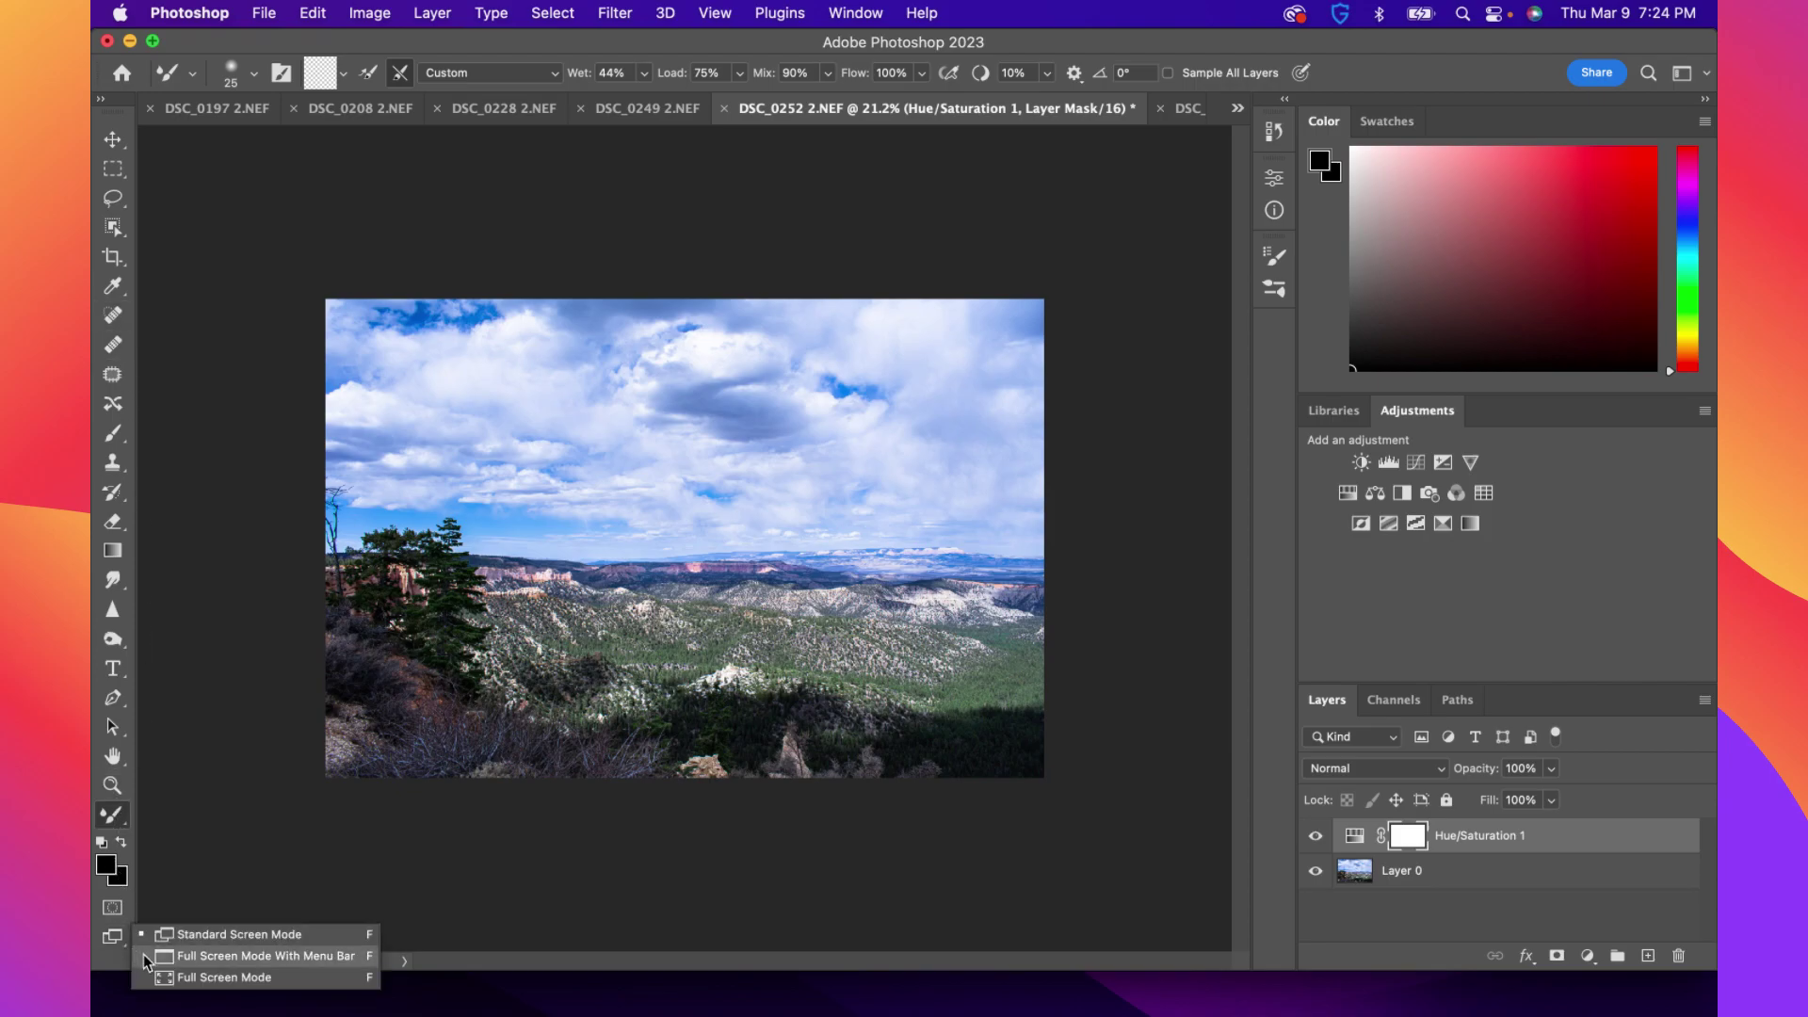
click(172, 863)
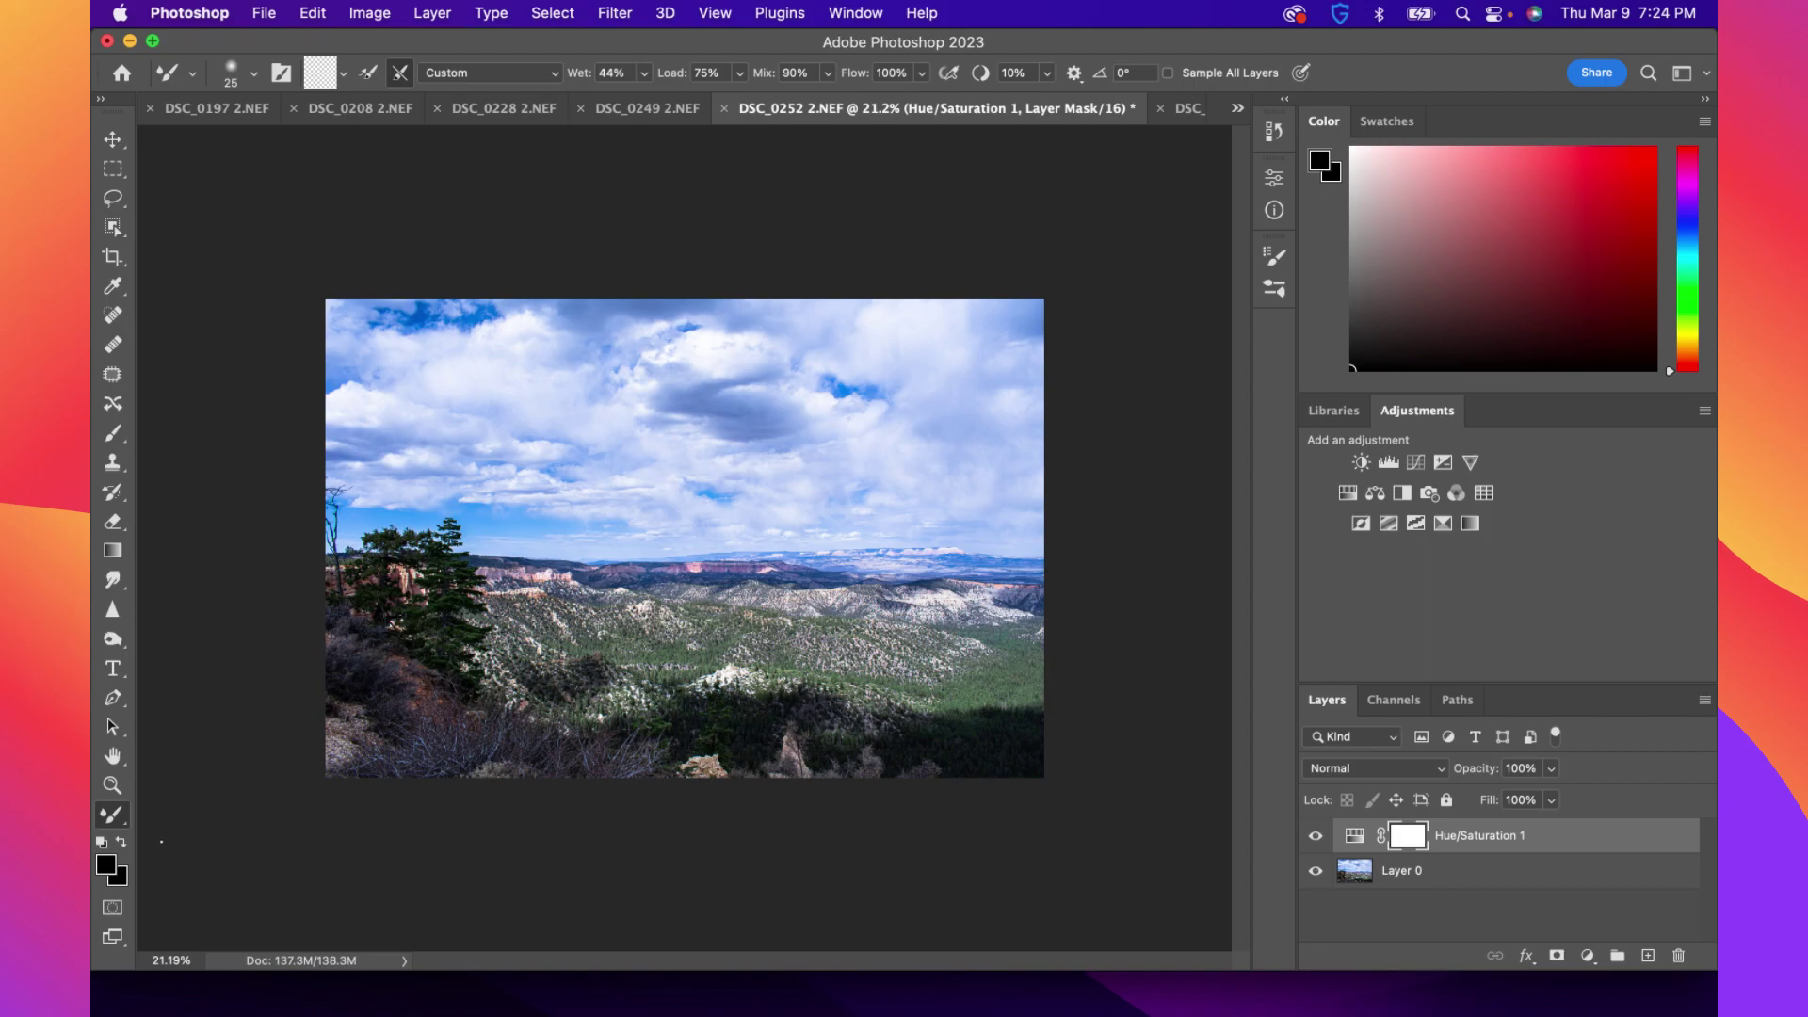
click(112, 521)
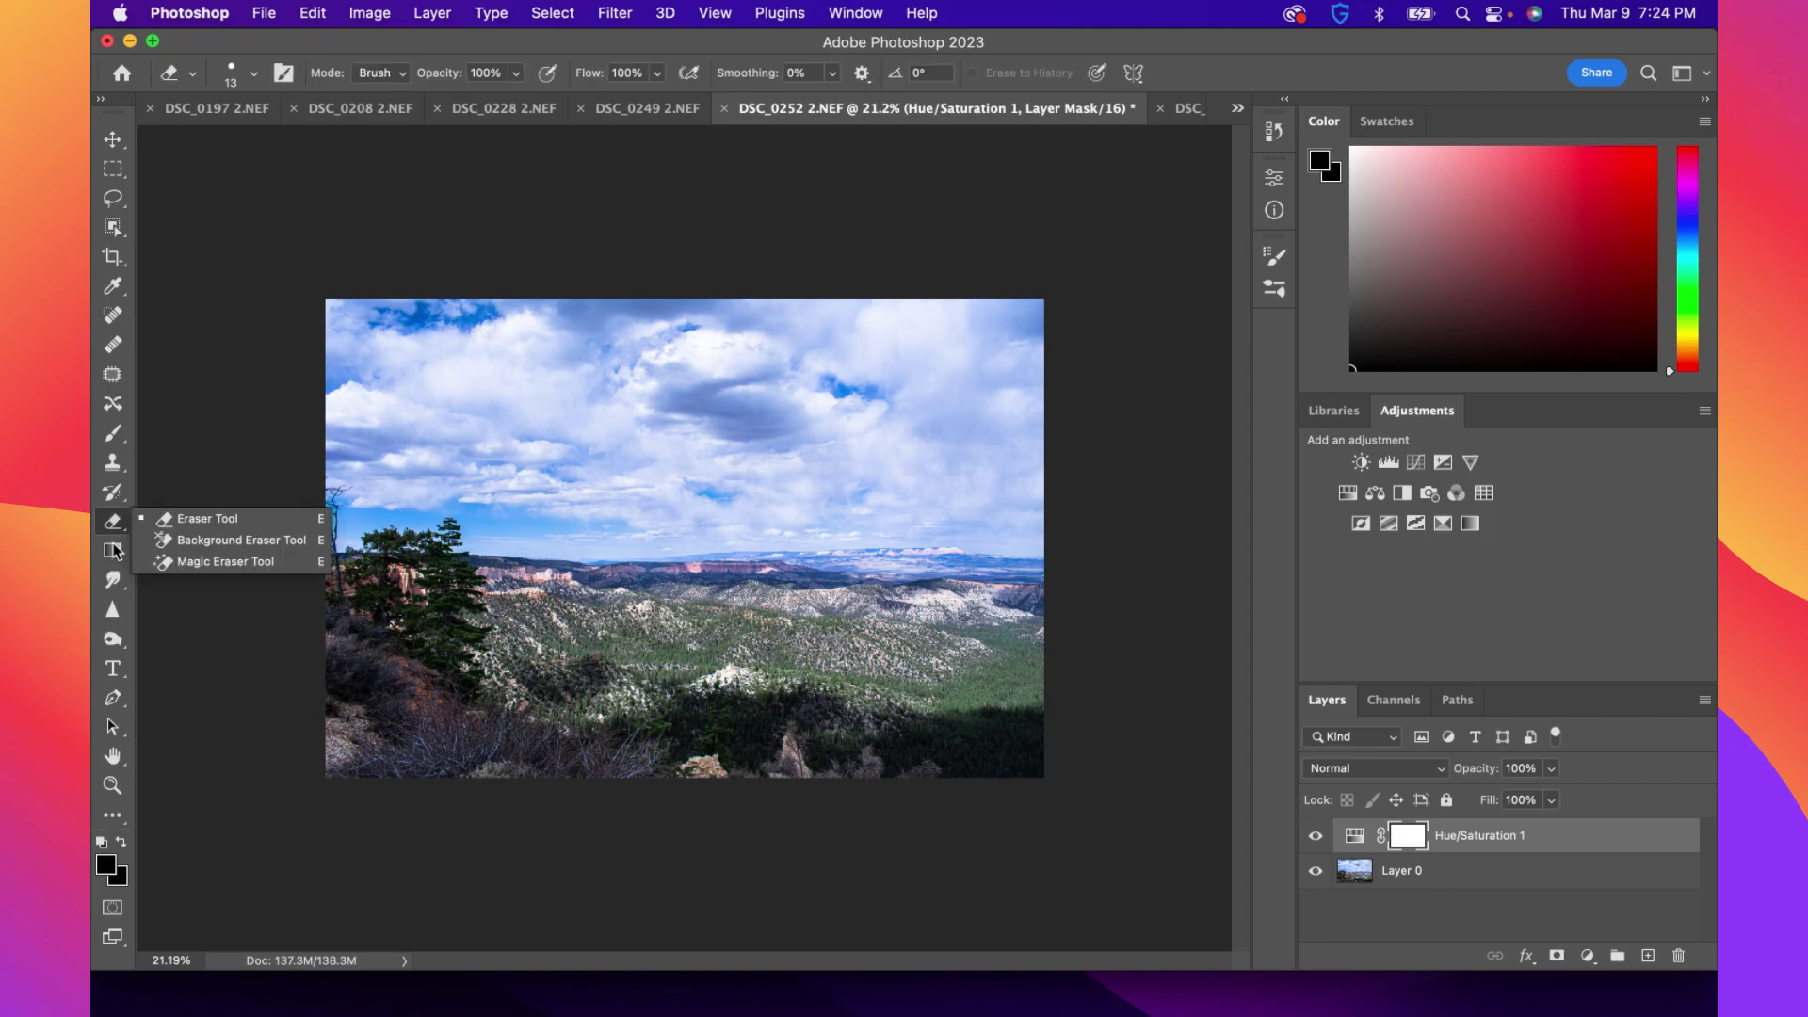
click(110, 558)
click(115, 578)
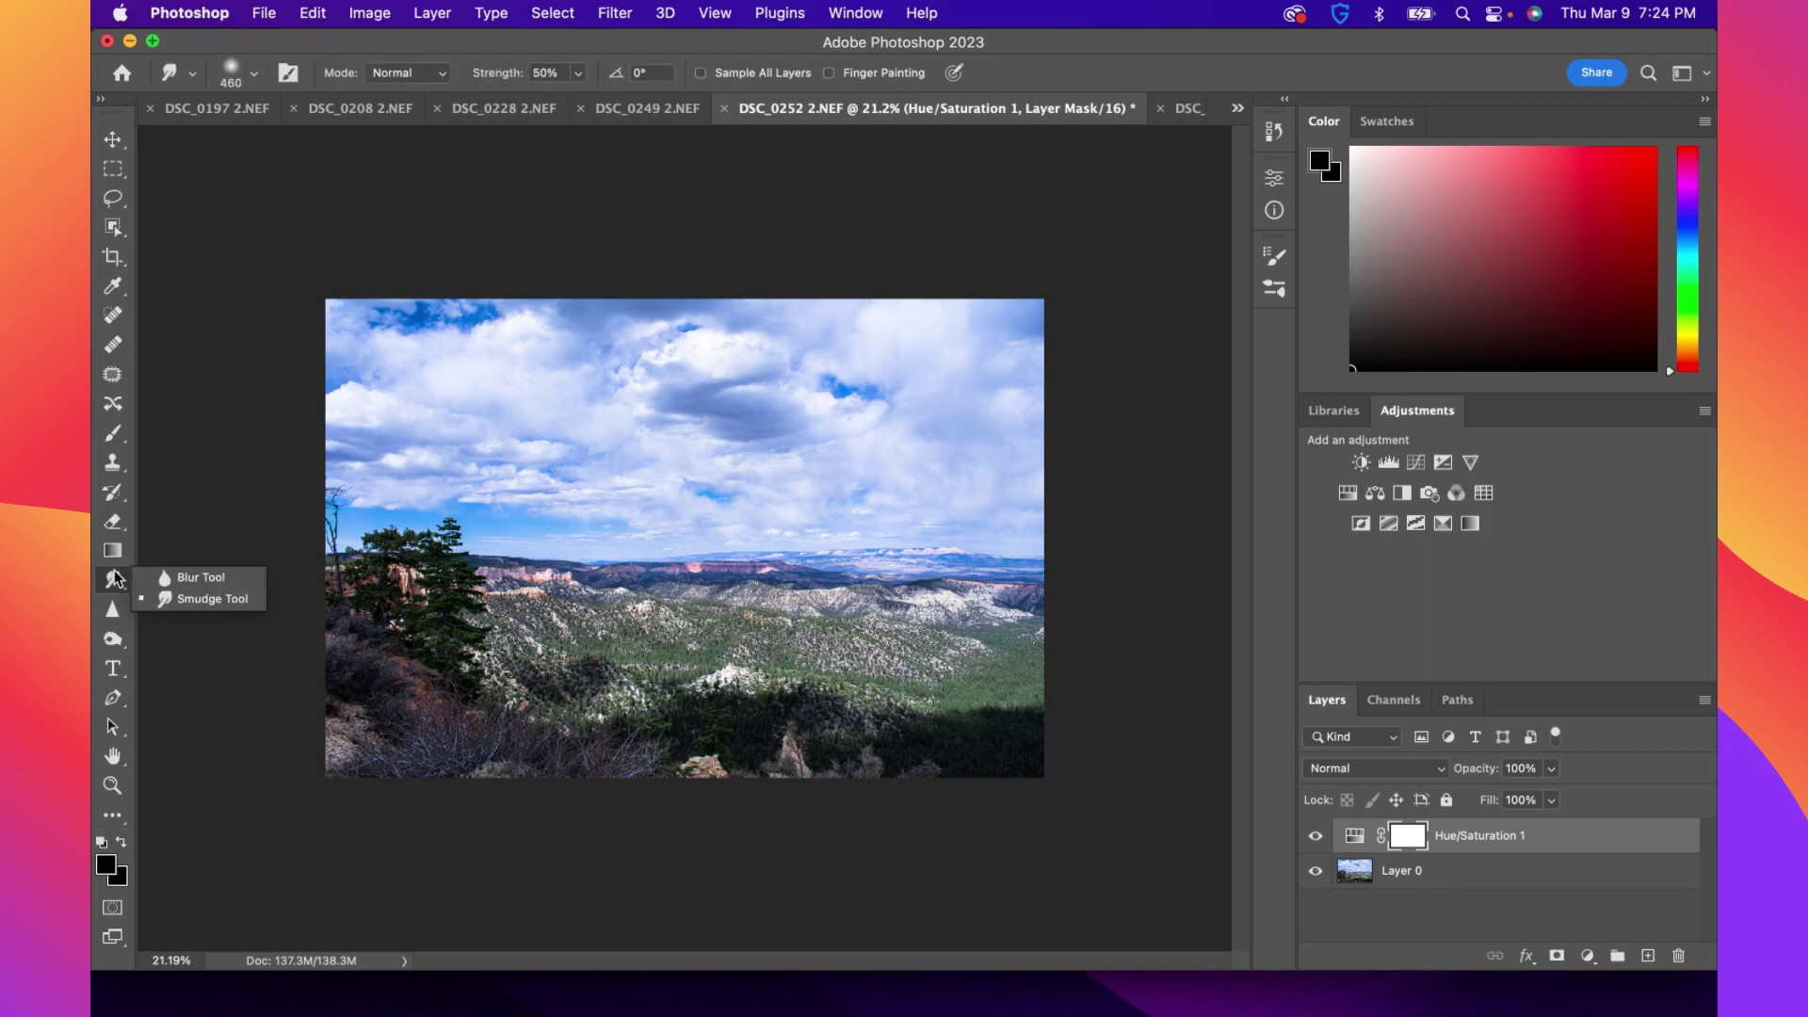
click(150, 644)
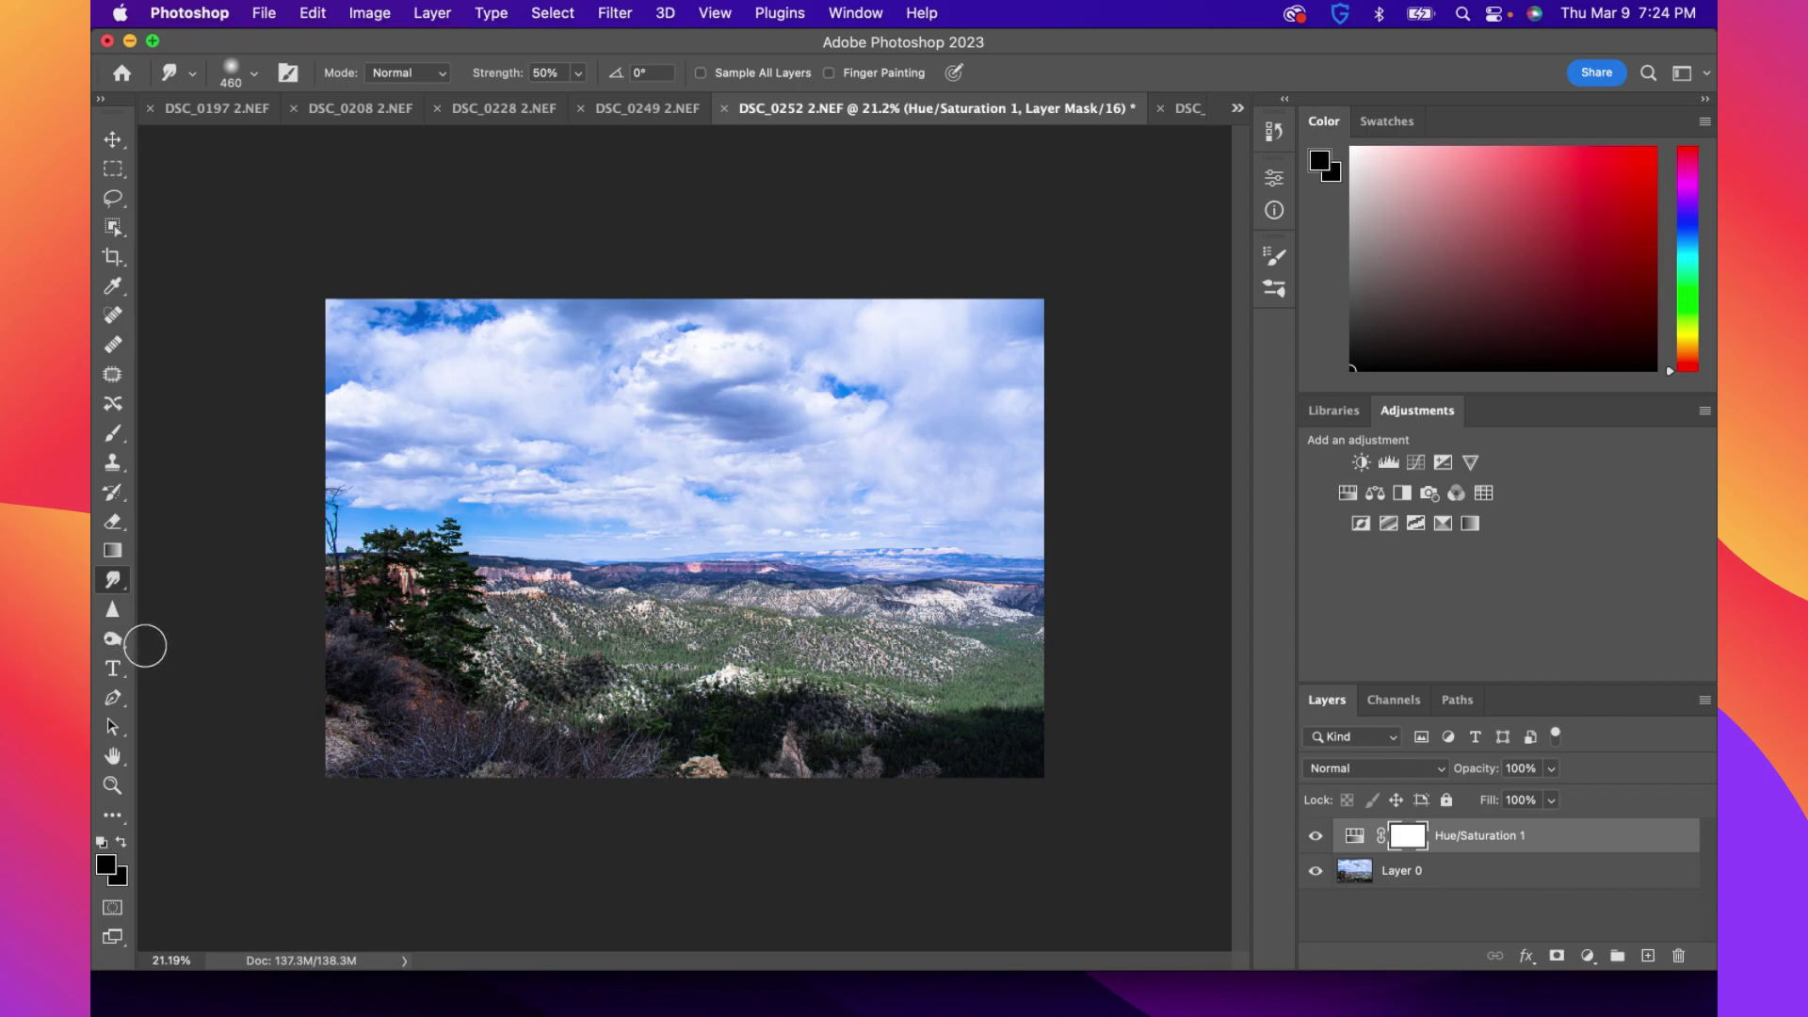
Paint a black band across the low clouds on the Hue/Saturation layer's mask with a 252 px Brush at 100% opacity
click(114, 436)
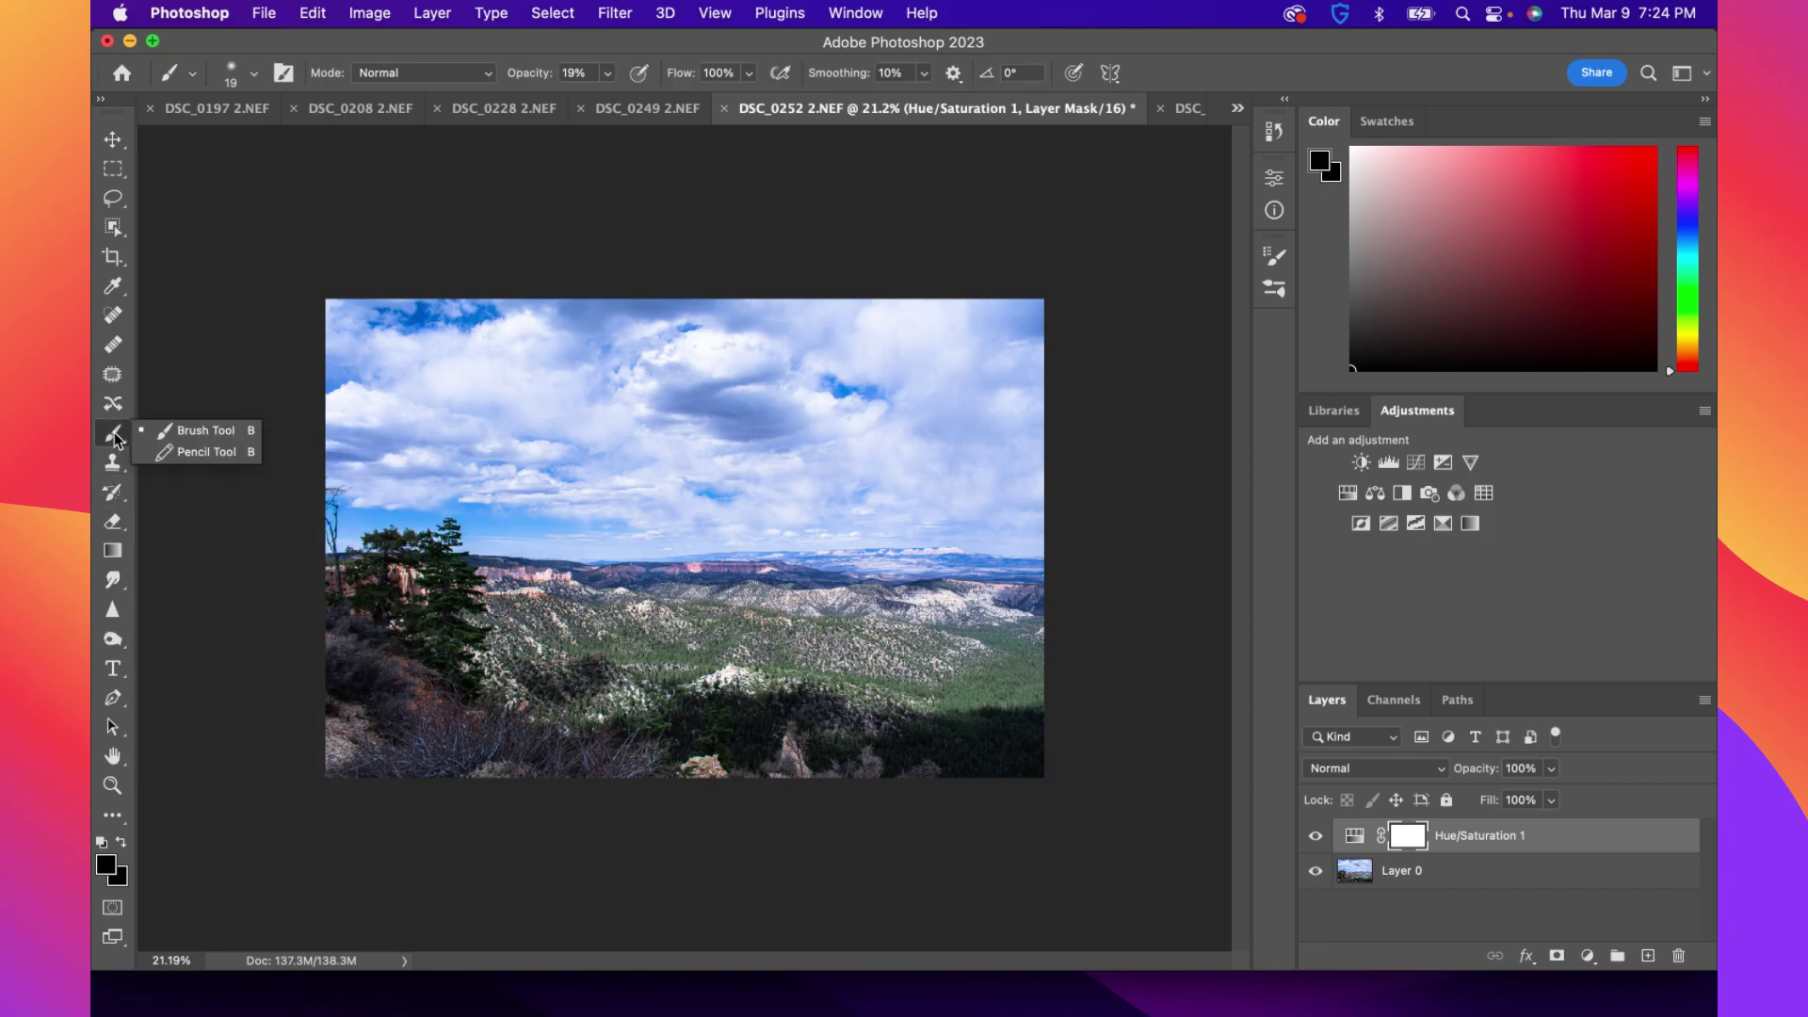
click(115, 439)
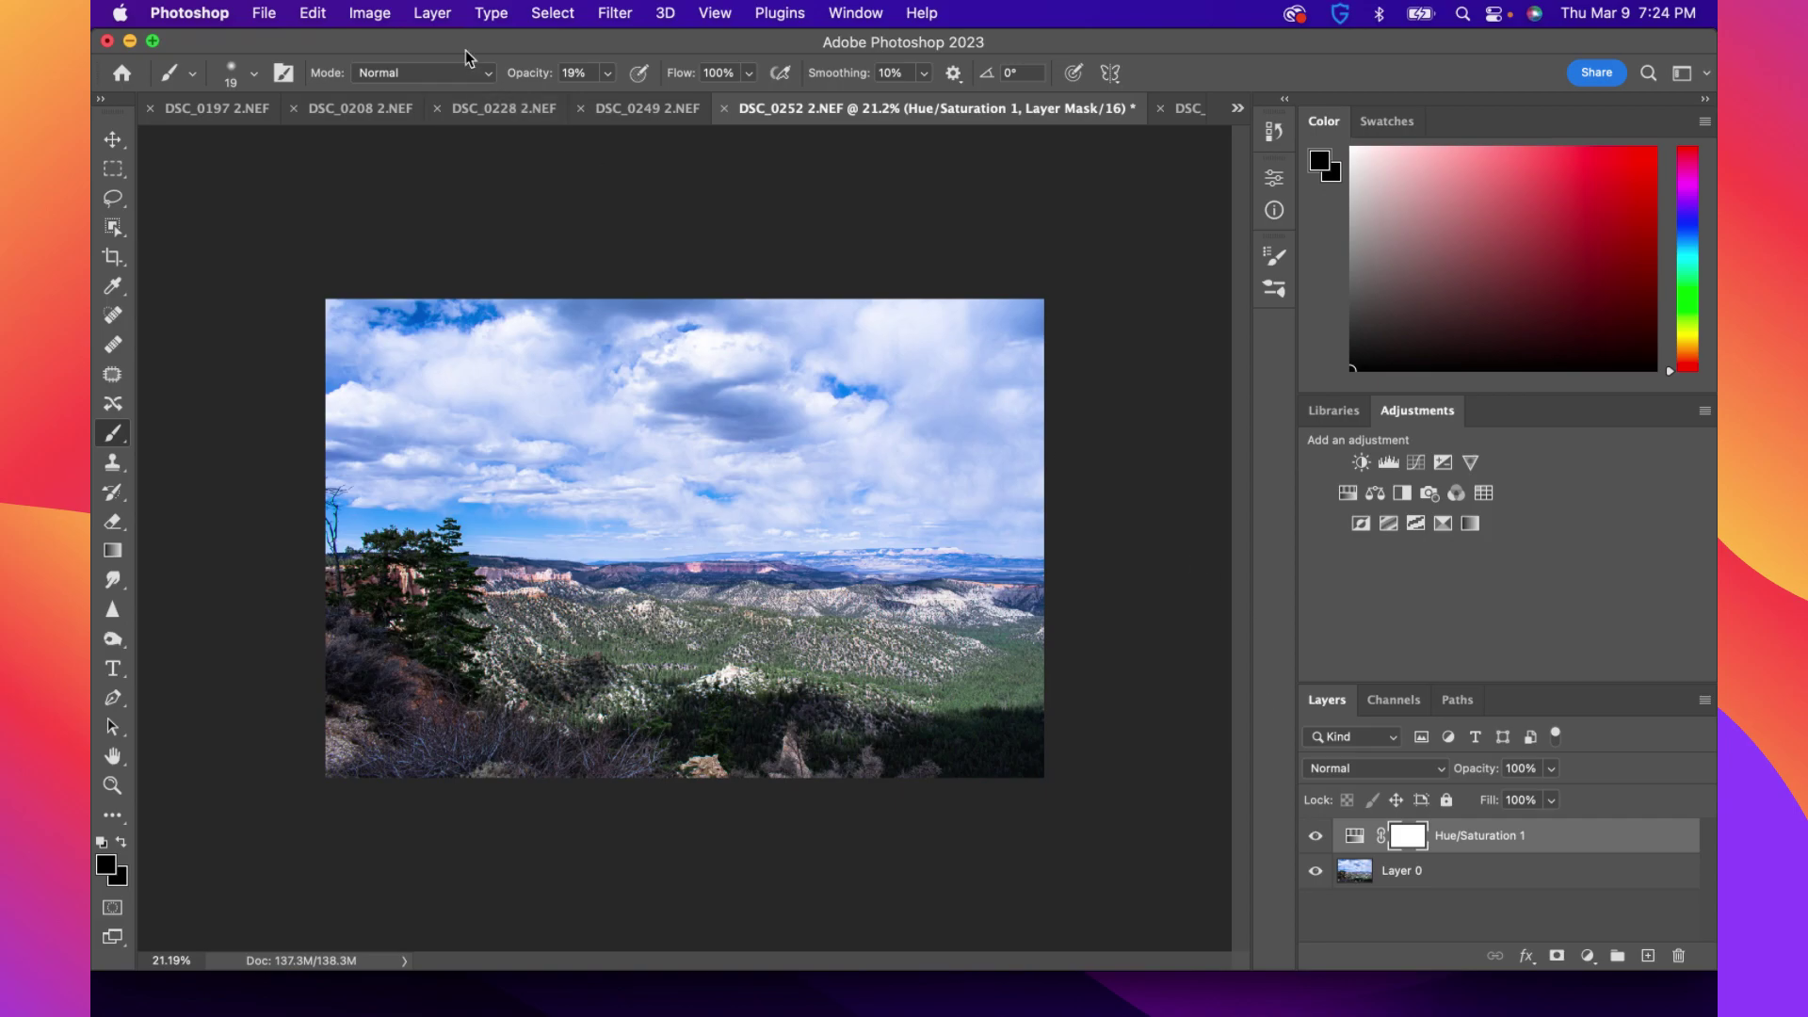
click(607, 74)
drag(658, 102, 697, 99)
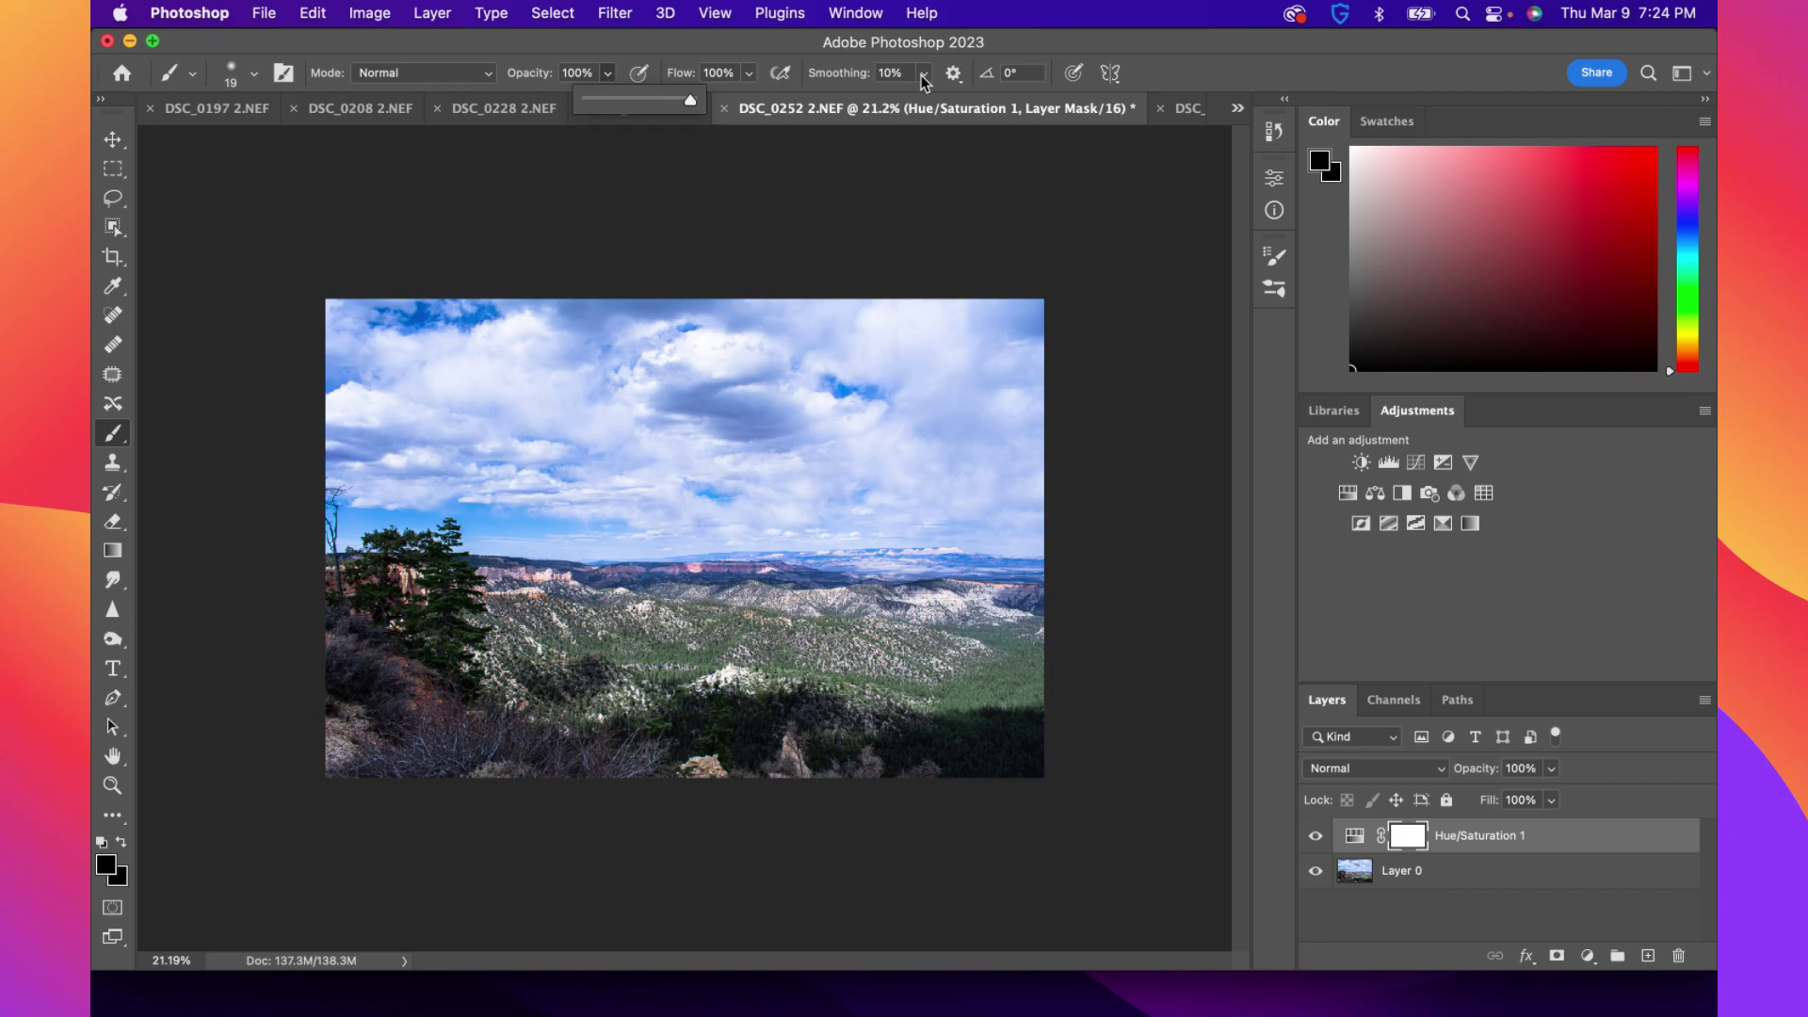
click(753, 55)
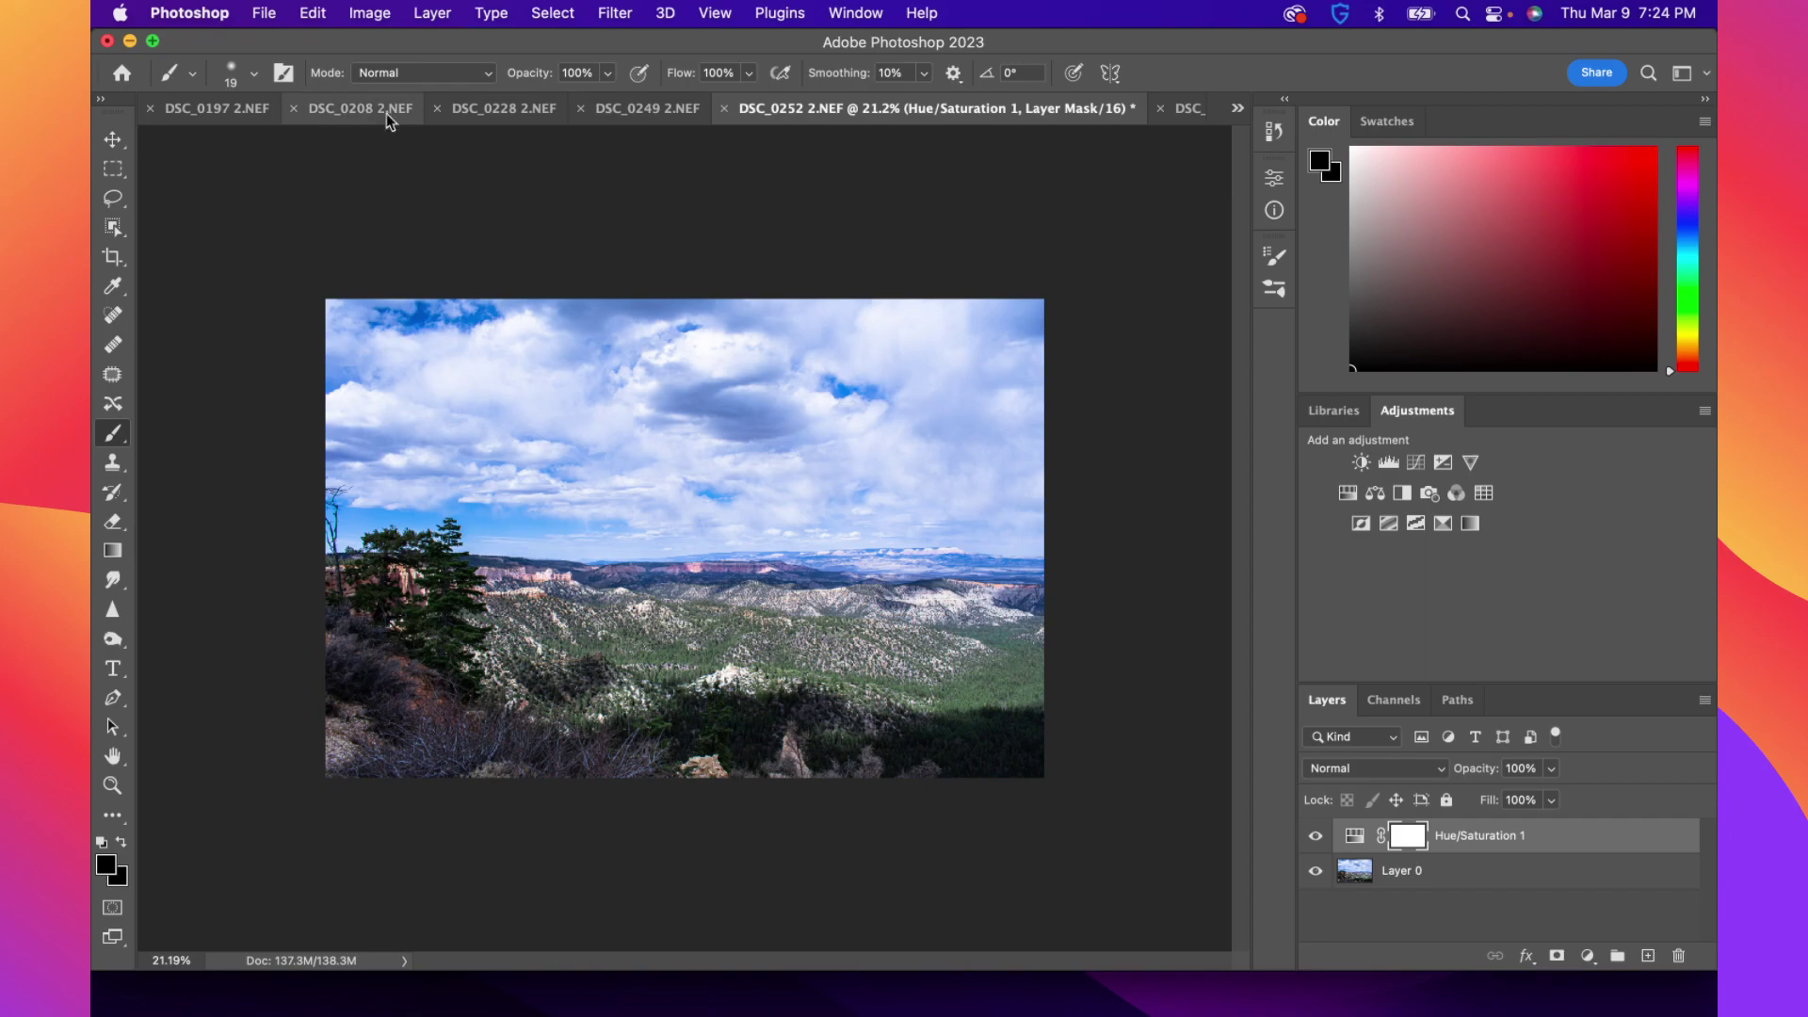
click(238, 77)
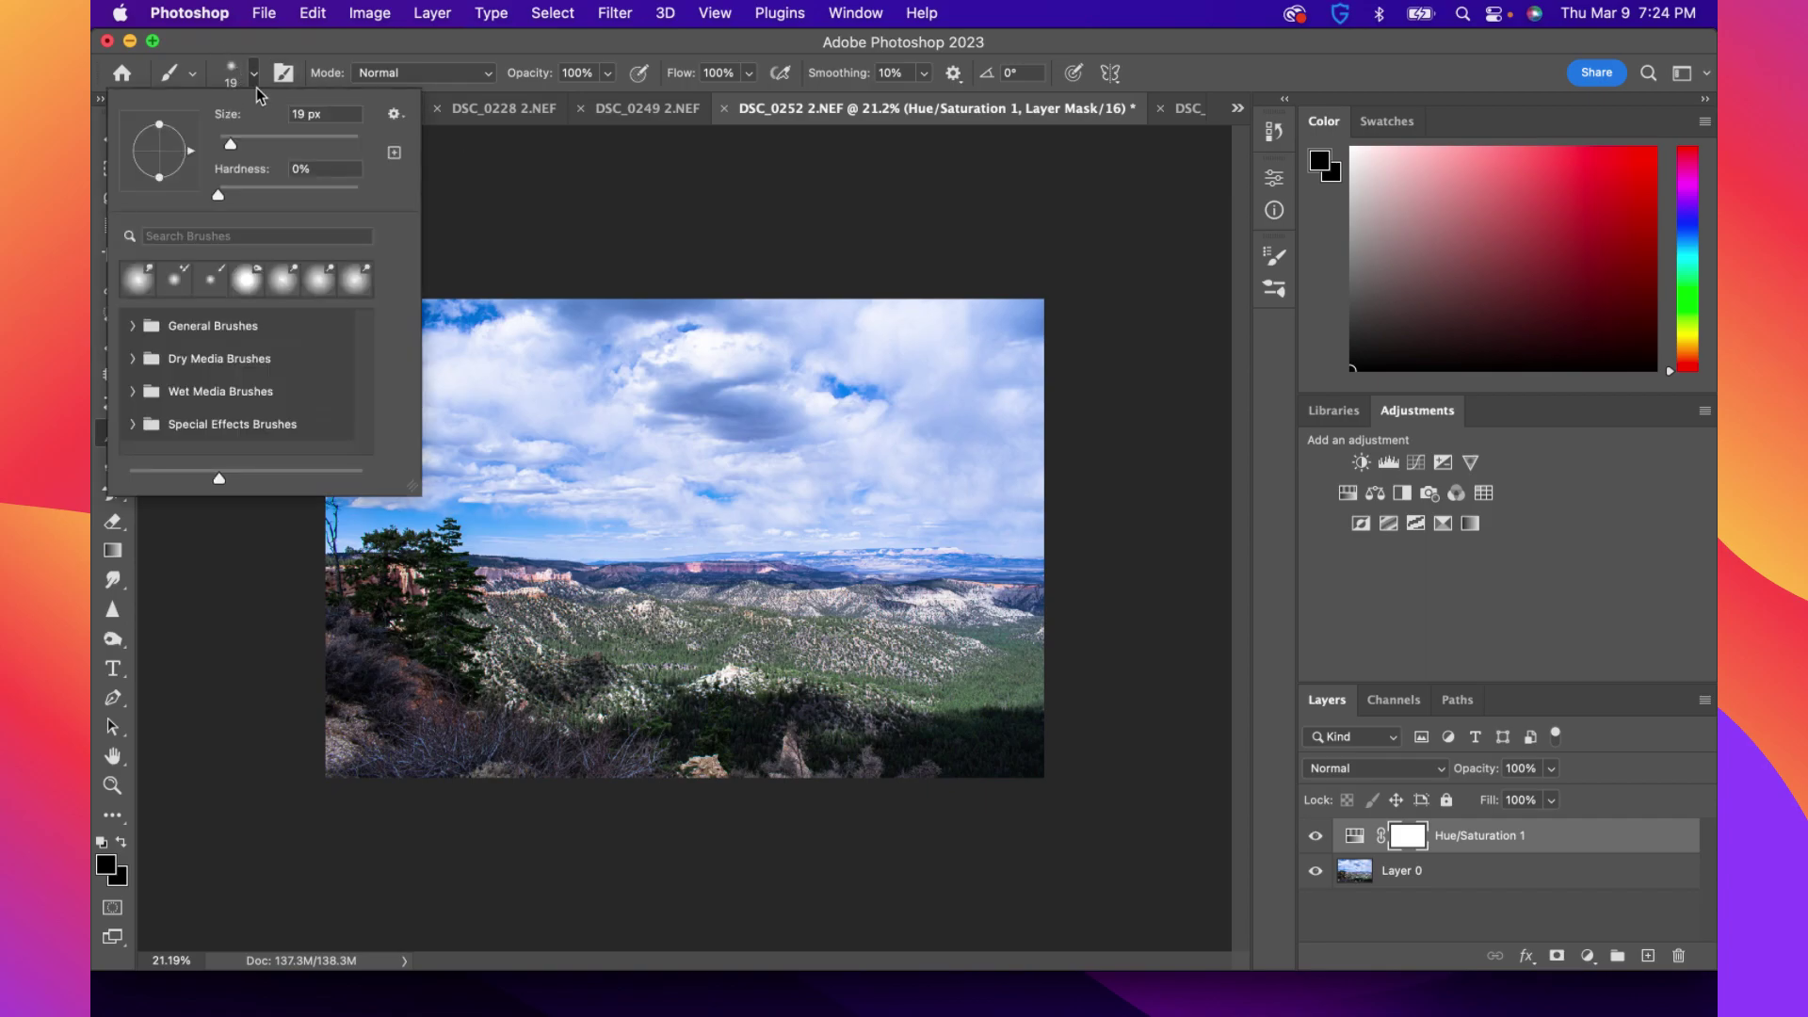
click(326, 143)
click(594, 432)
drag(591, 476, 921, 486)
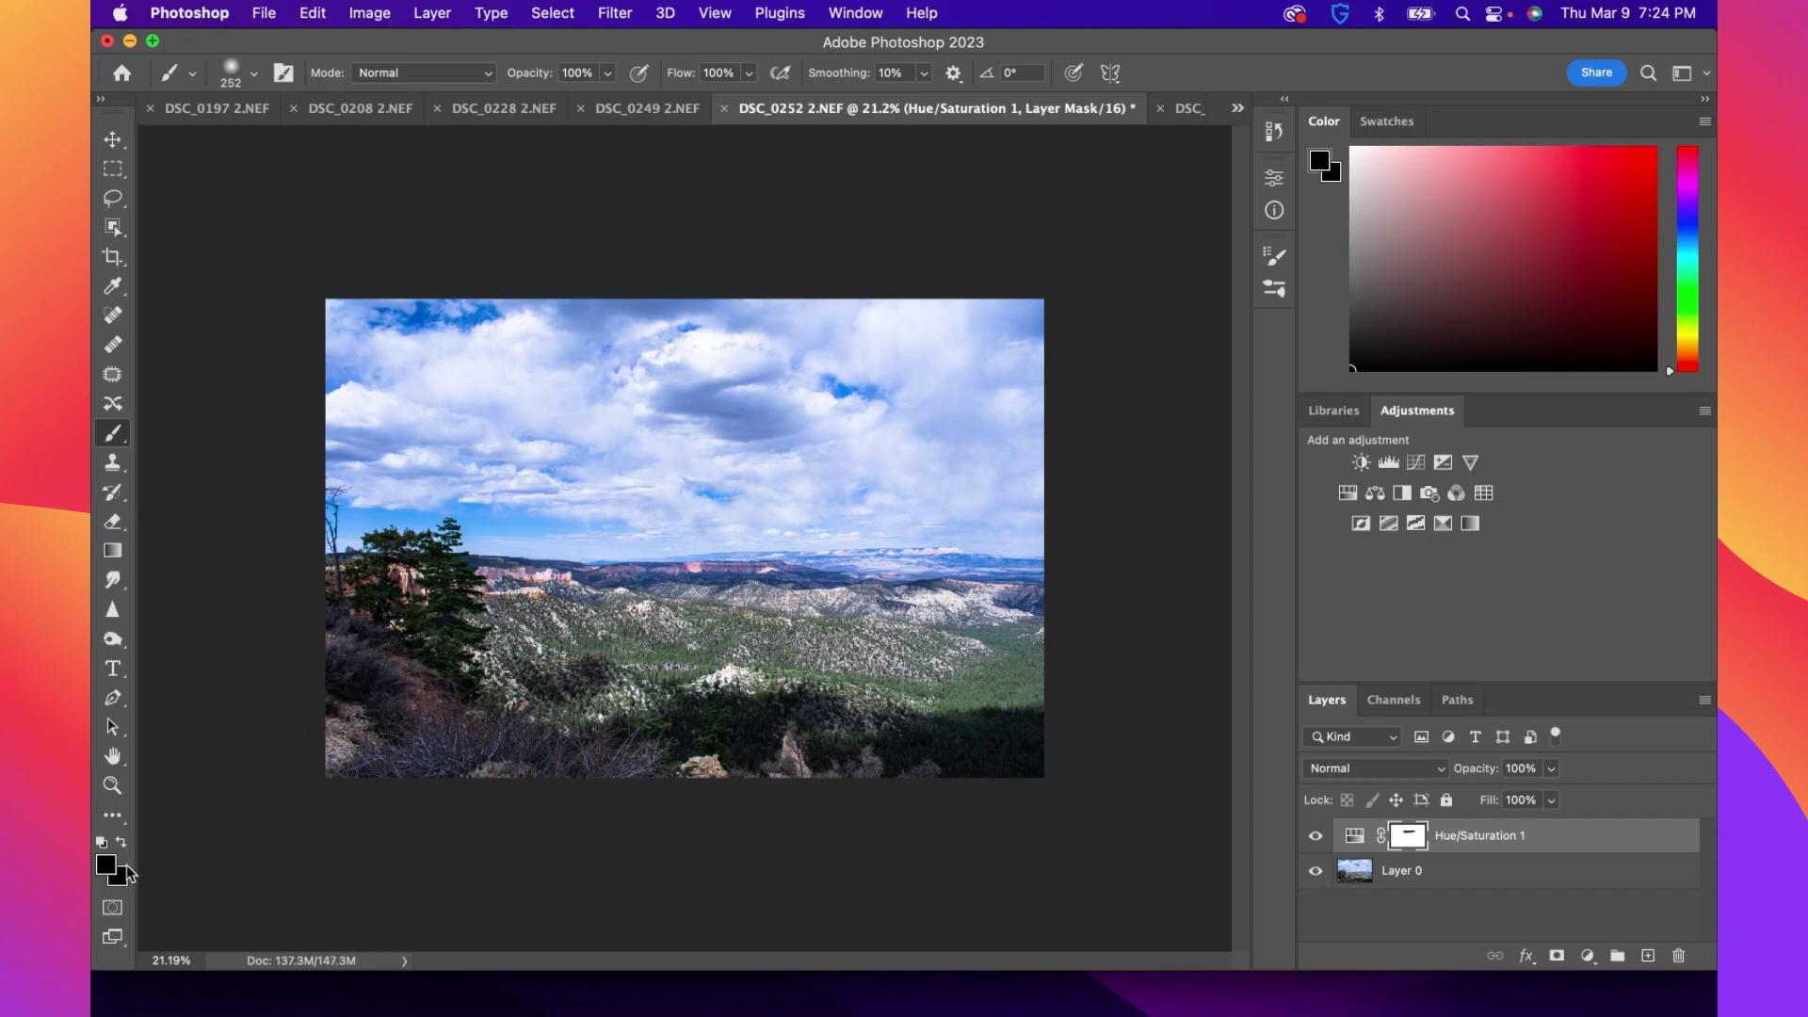
Set the brush angle to 7° and check the brush presets and blend modes without changing them
right_click(592, 528)
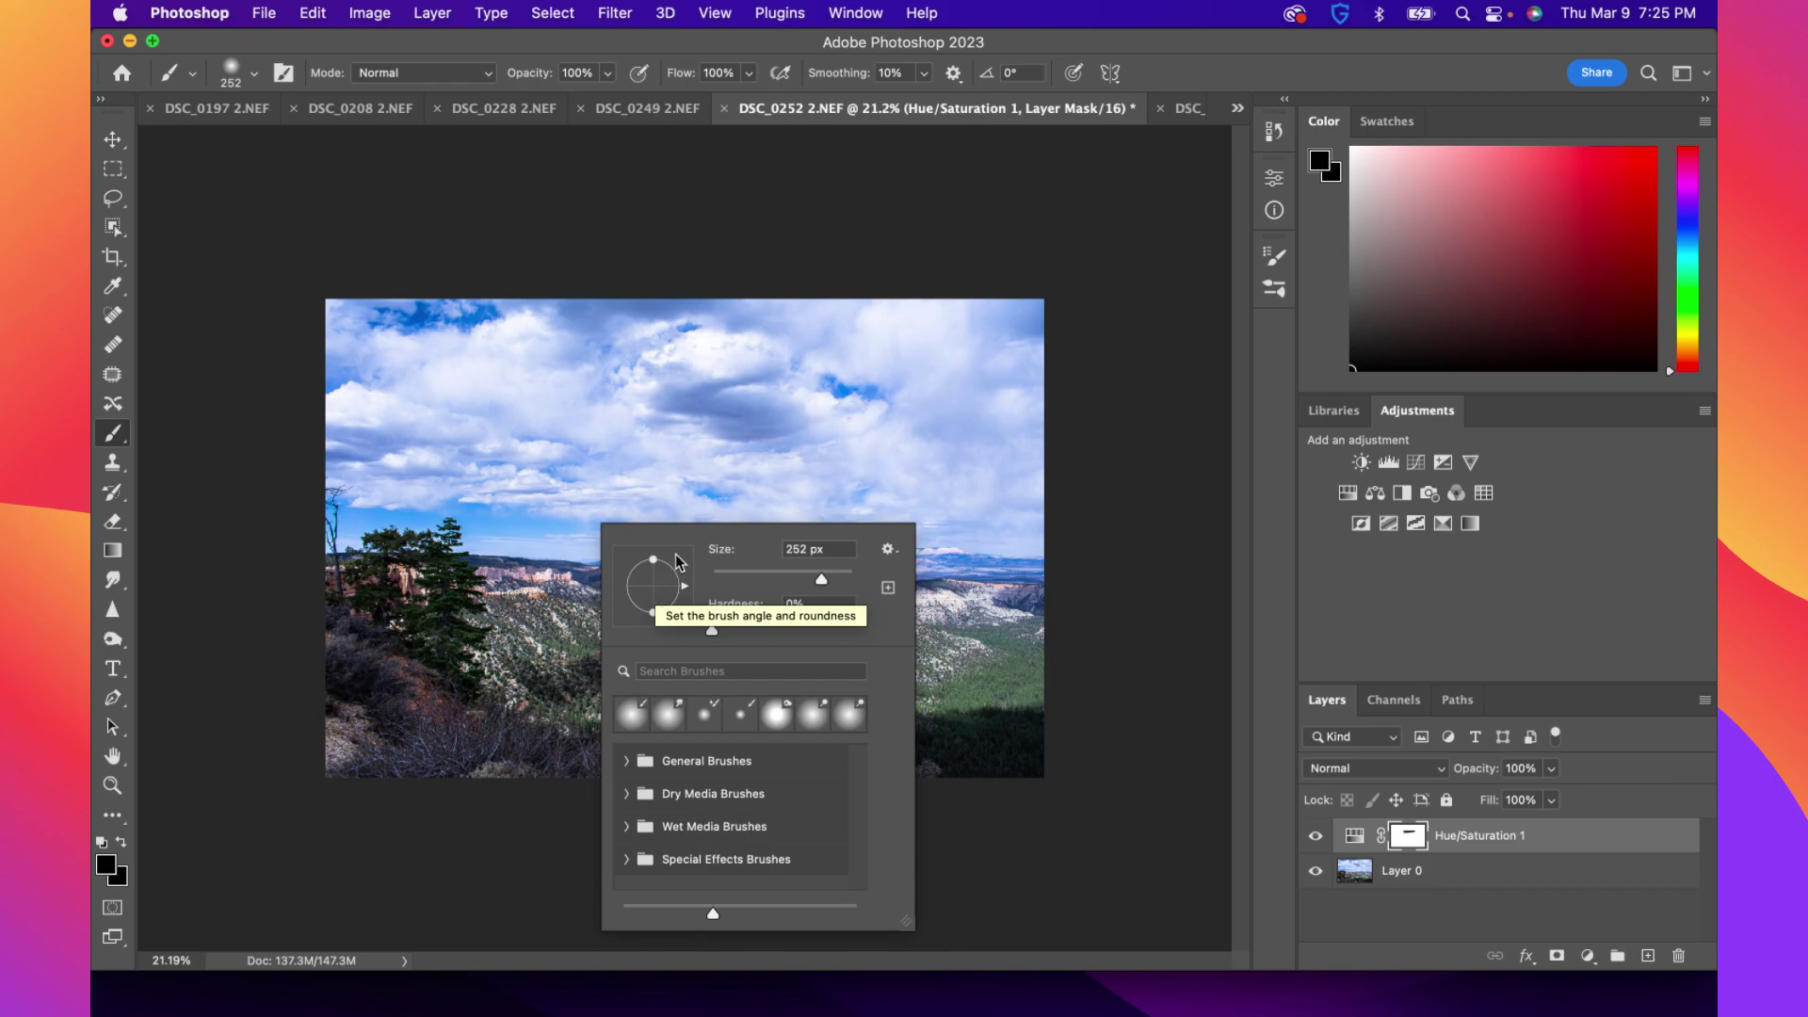
mouse_move(677, 562)
mouse_down()
mouse_move(686, 603)
mouse_move(665, 612)
mouse_move(653, 545)
mouse_move(656, 659)
mouse_move(590, 573)
mouse_move(848, 563)
mouse_up()
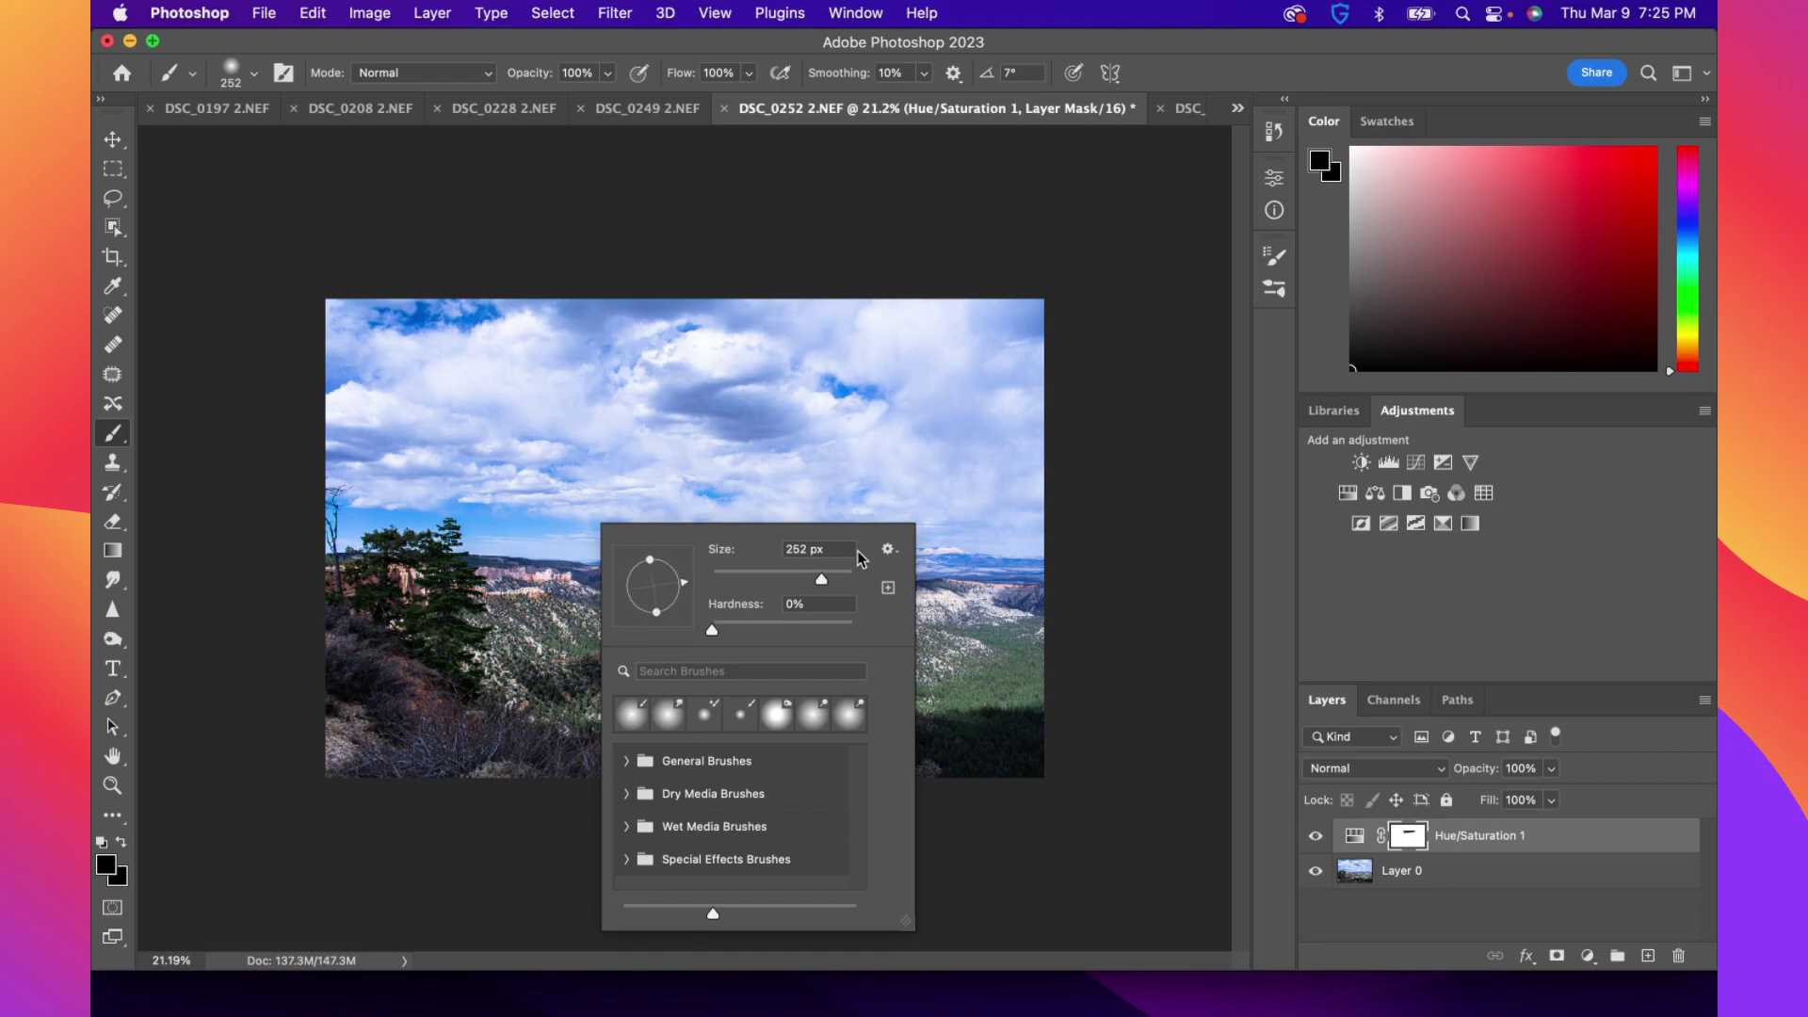
click(960, 516)
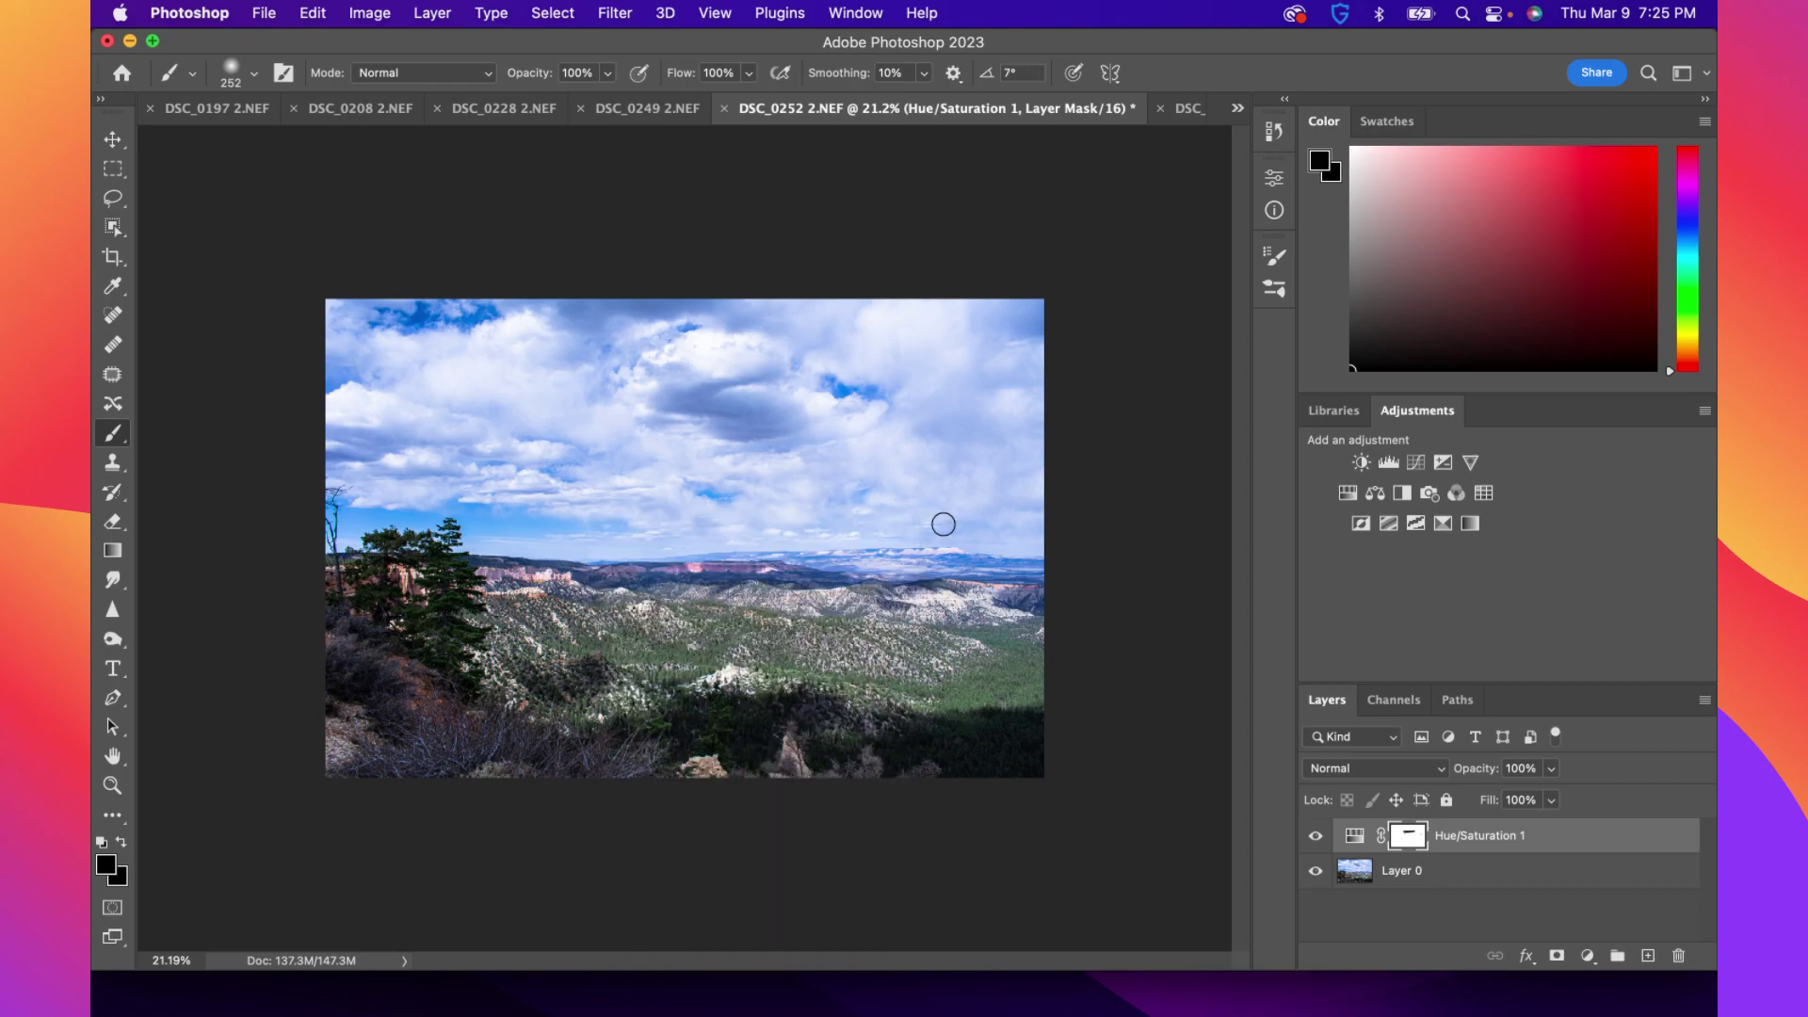
right_click(719, 554)
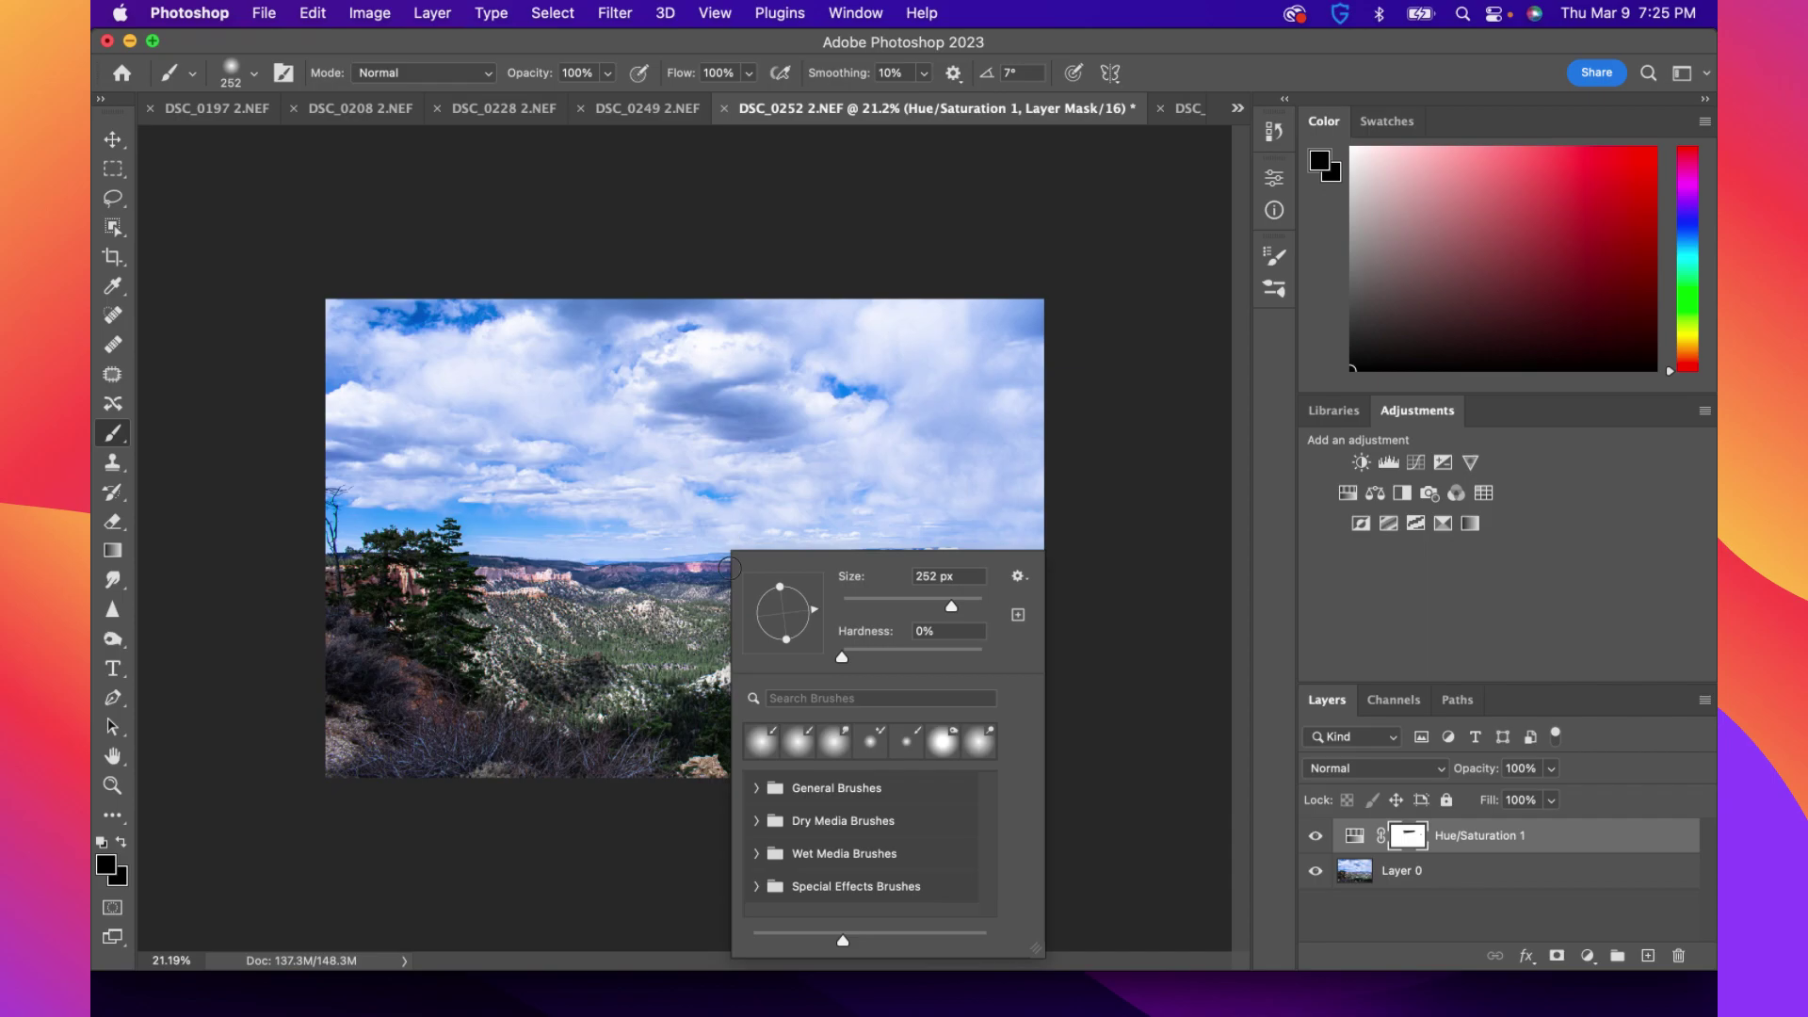
click(708, 545)
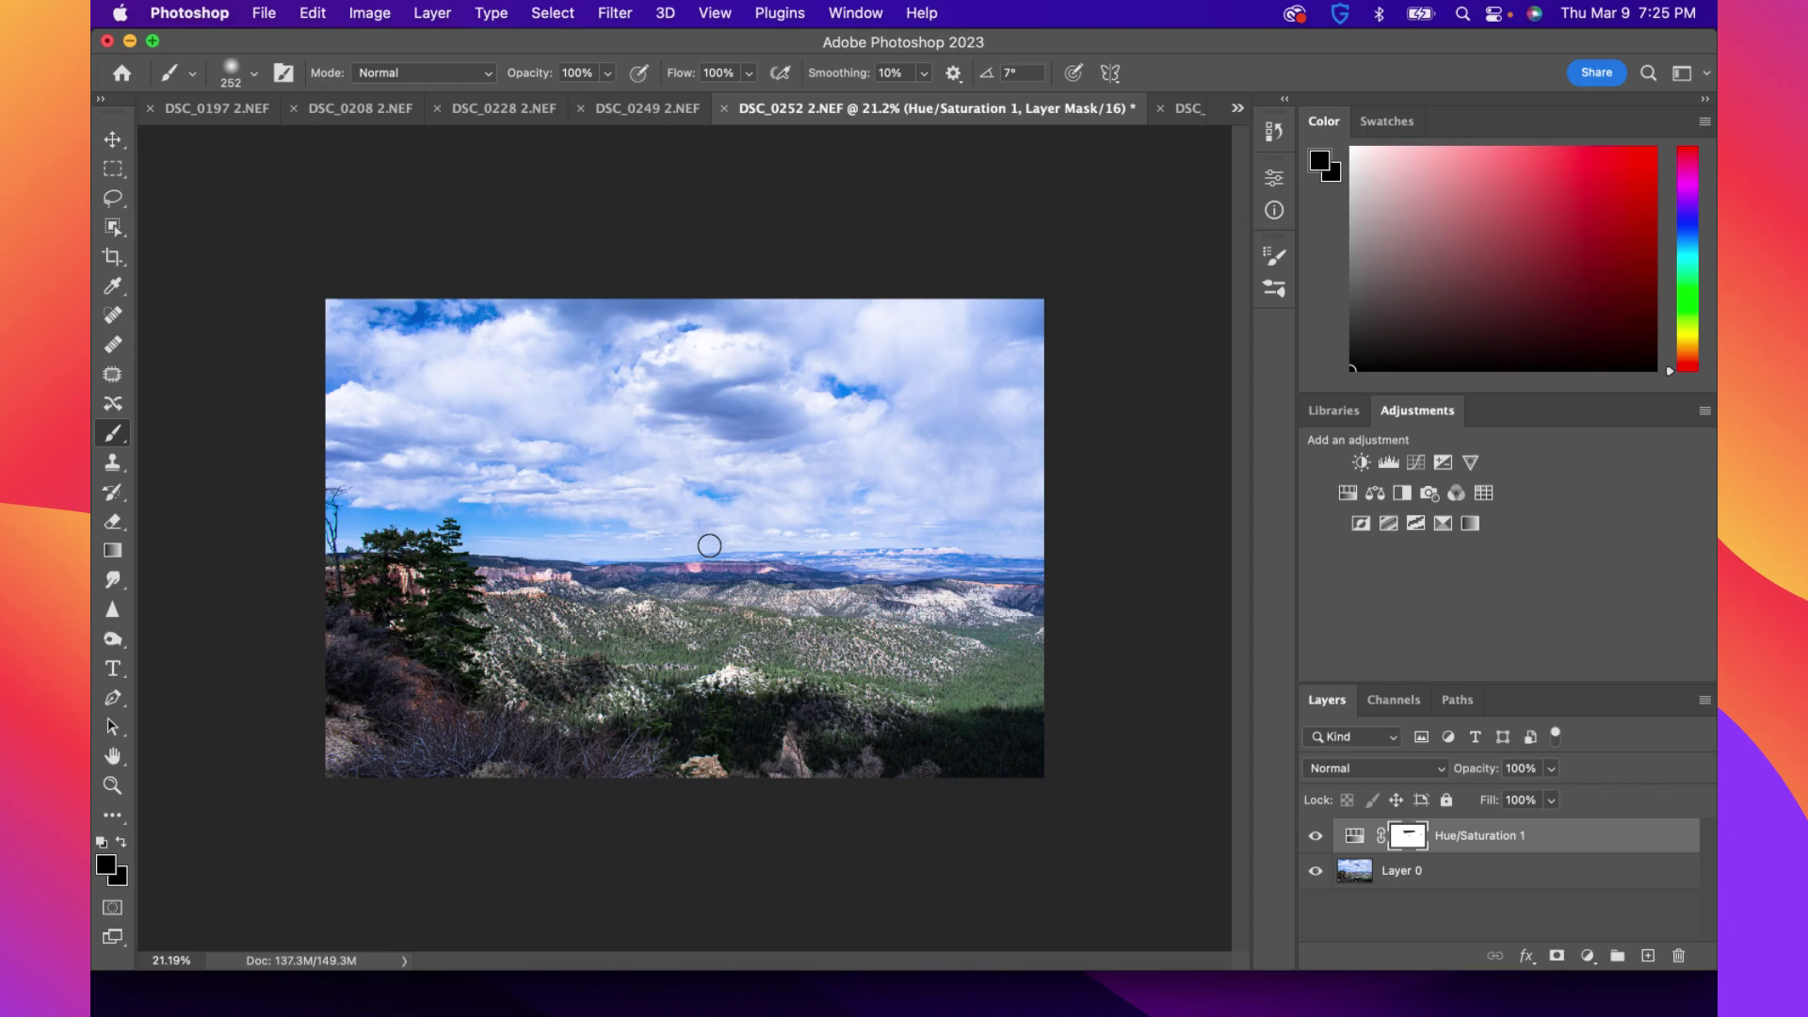
shift+right_click(713, 510)
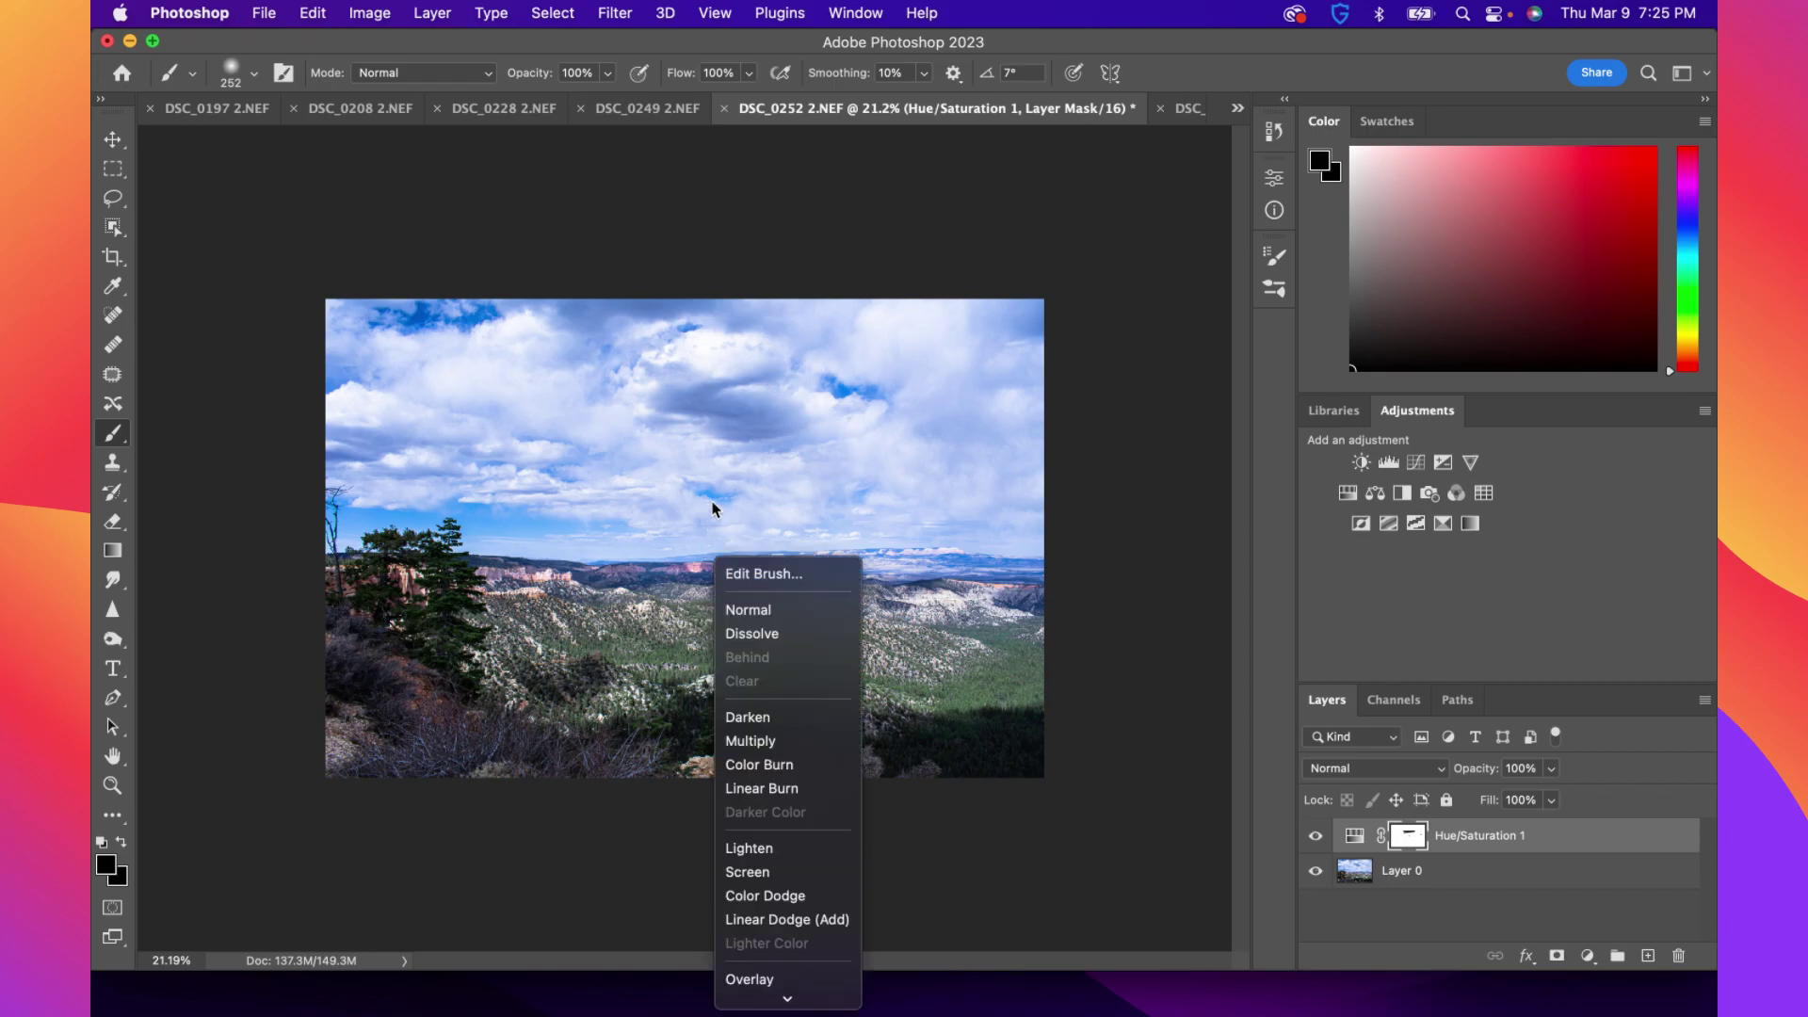
click(717, 461)
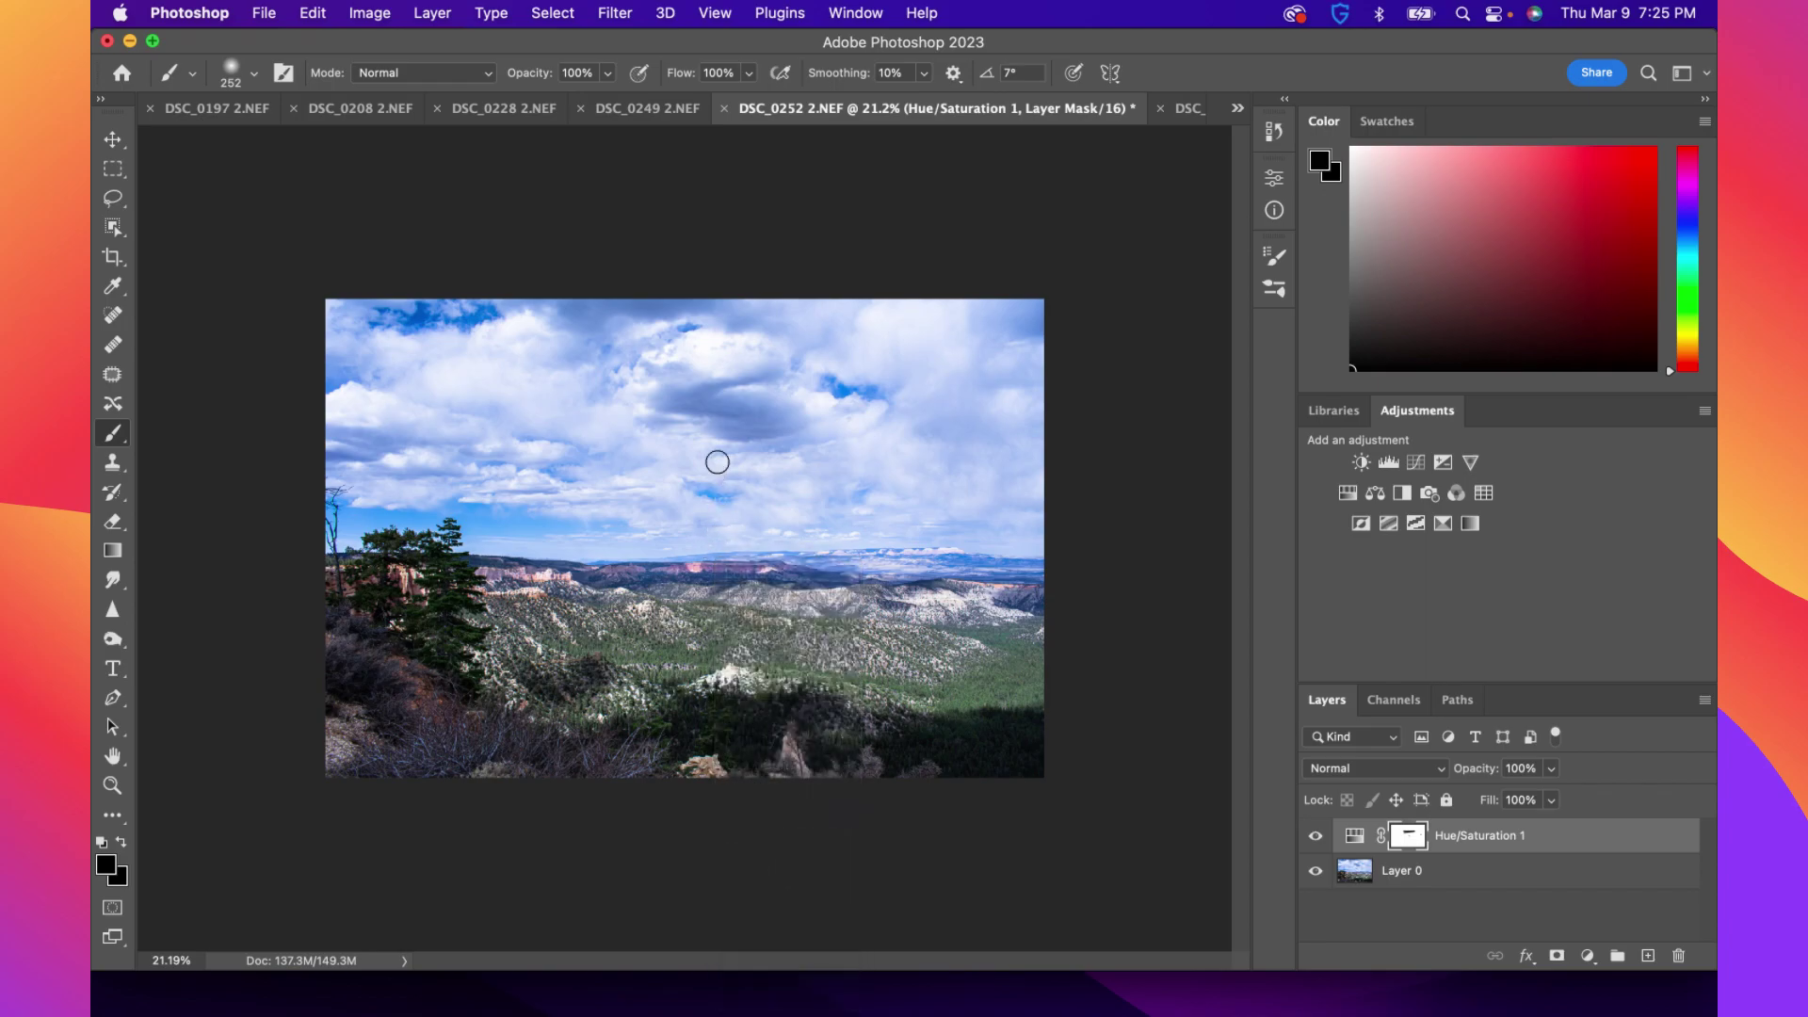
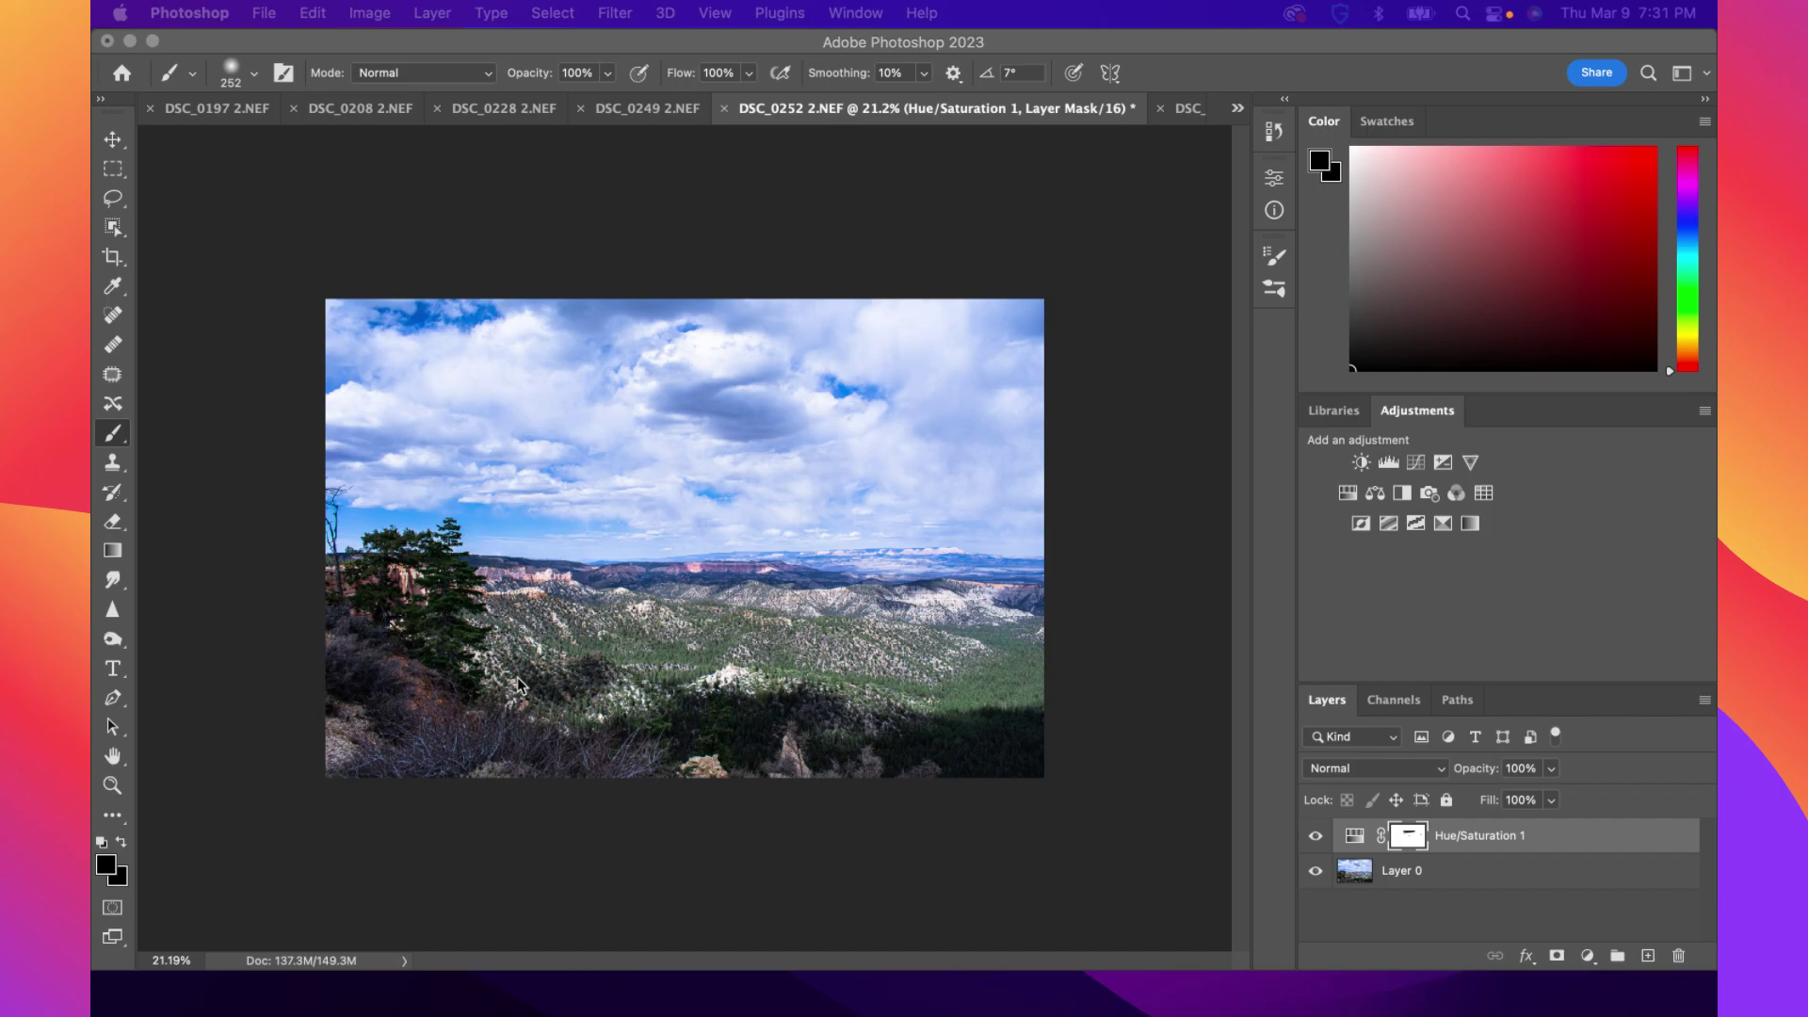
Sample a new foreground color from the distant canyon ridges just below the horizon
click(635, 593)
alt+click(635, 596)
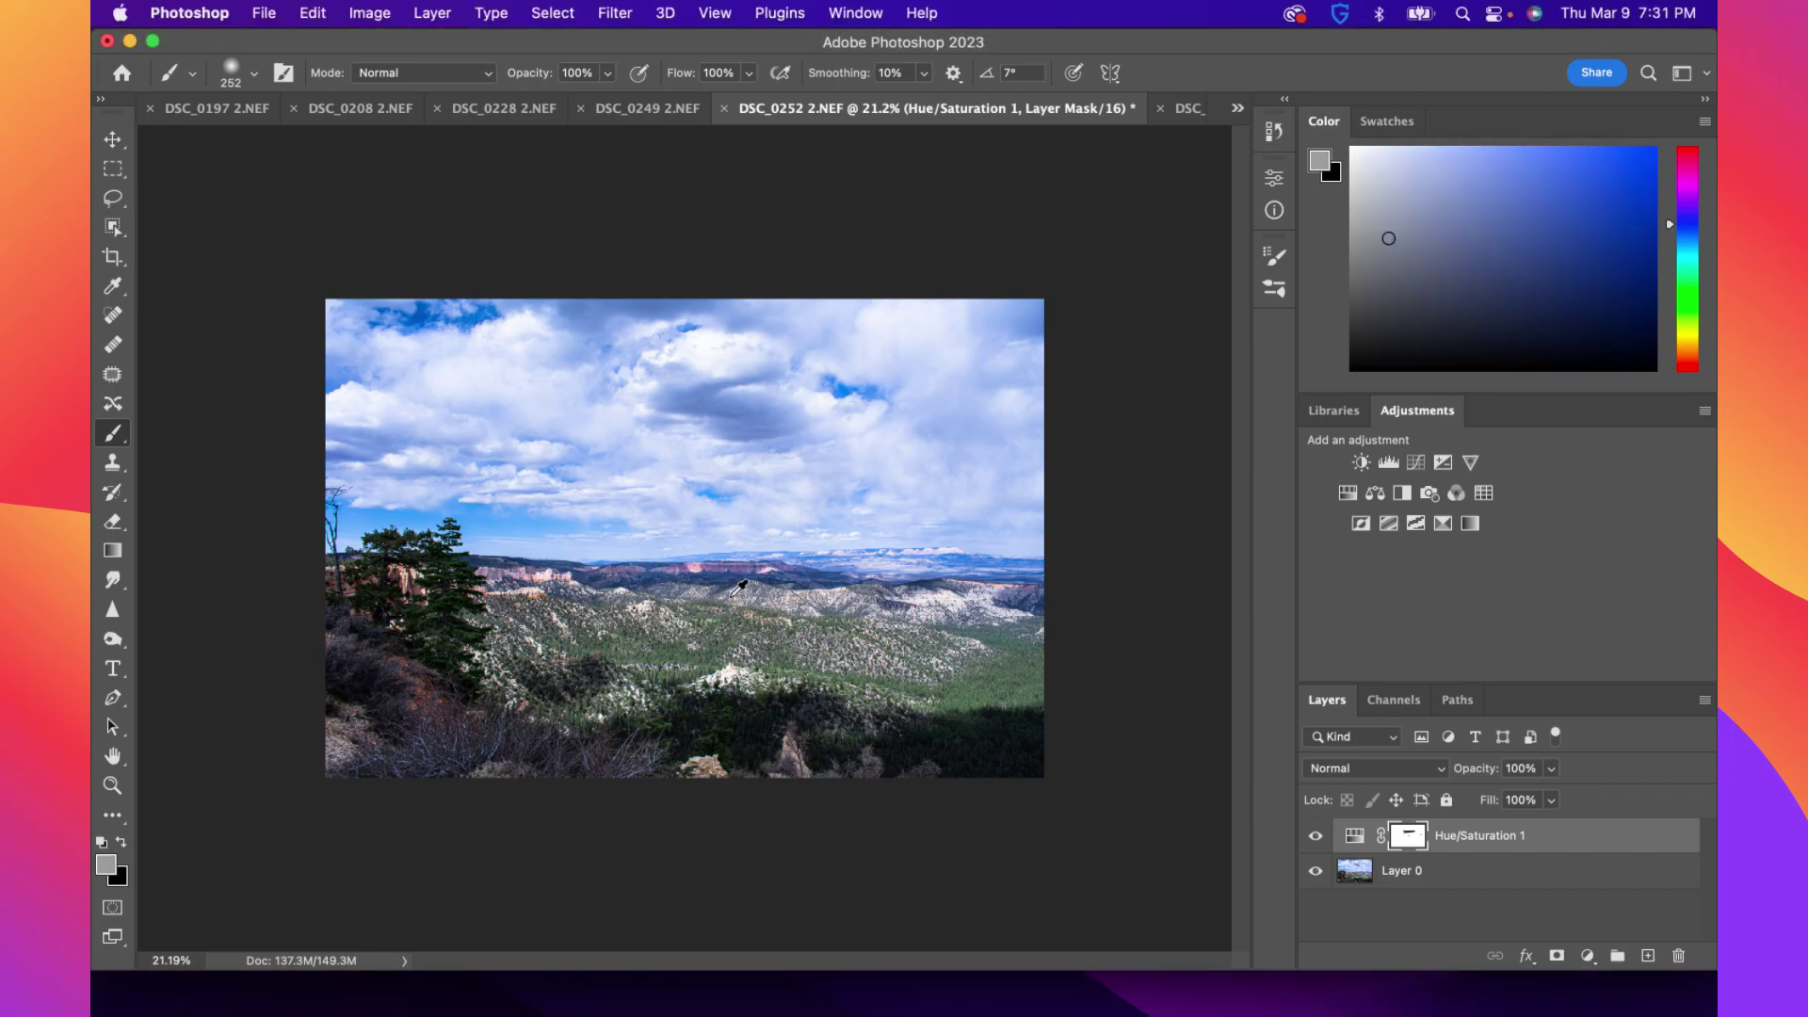
alt+click(740, 568)
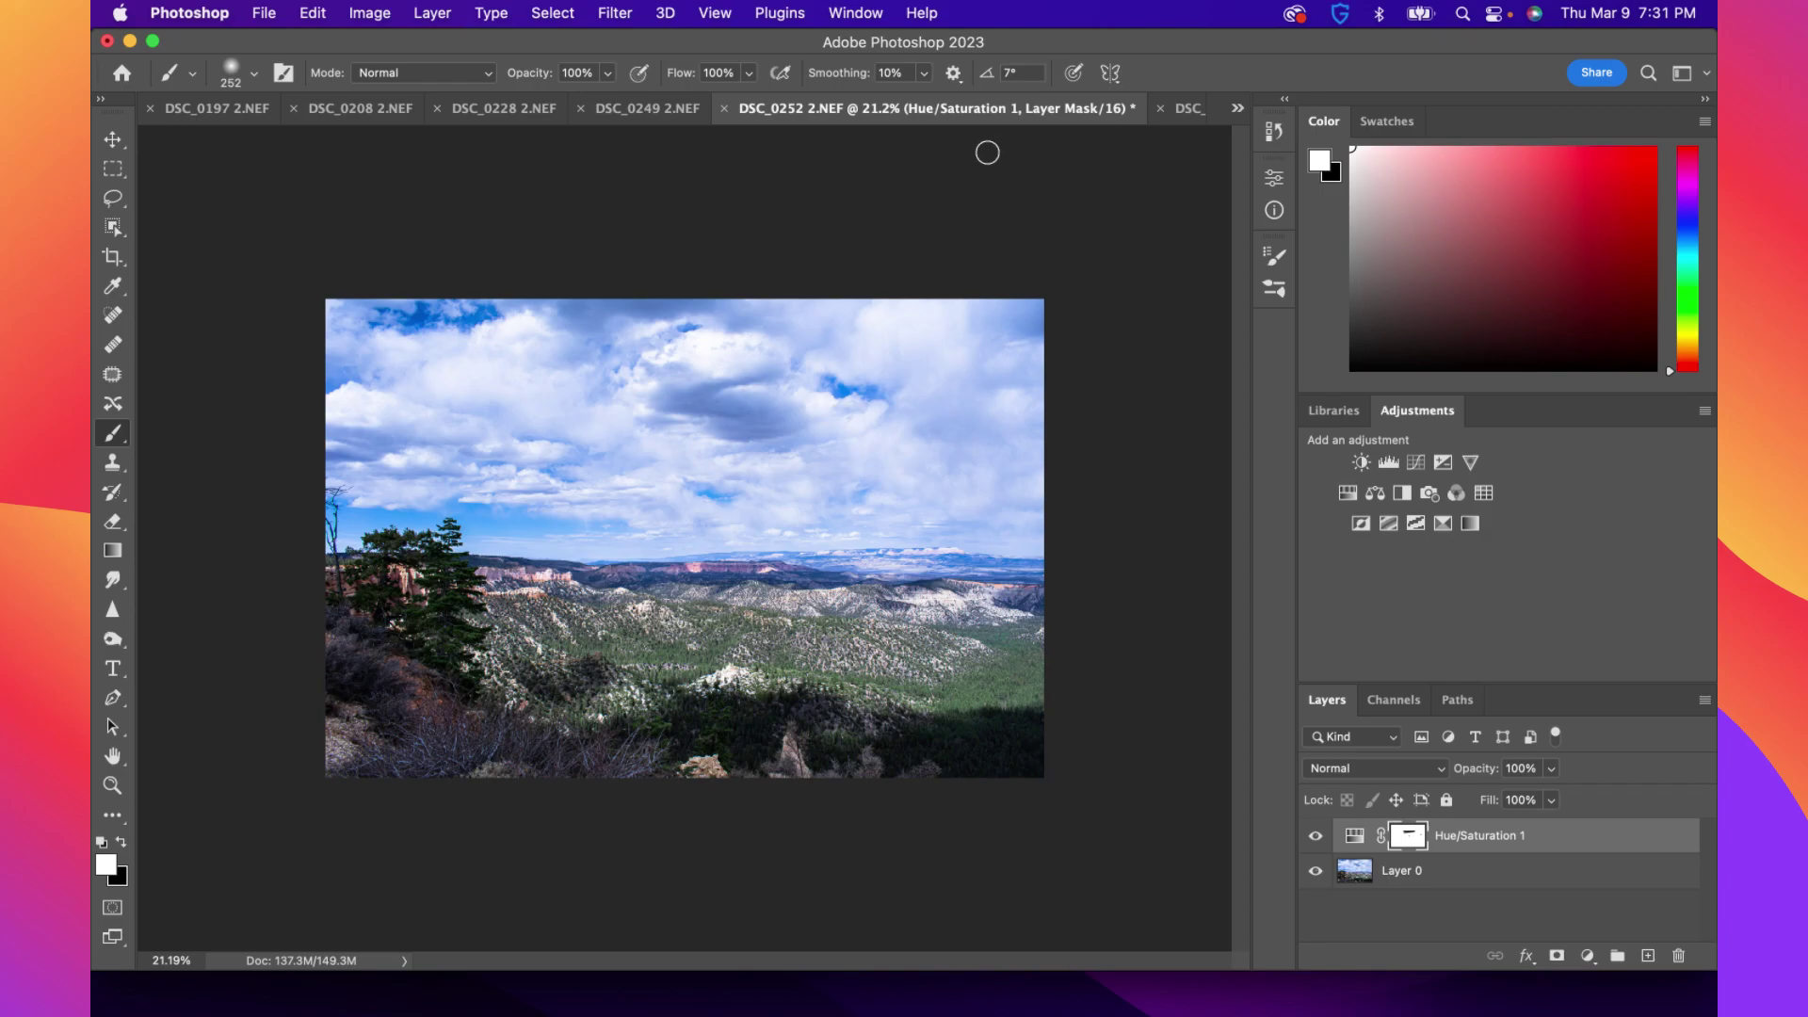
Switch to the DSC_0254 2.NEF photo and add an Exposure adjustment layer with the exposure set to -0.50
click(1185, 111)
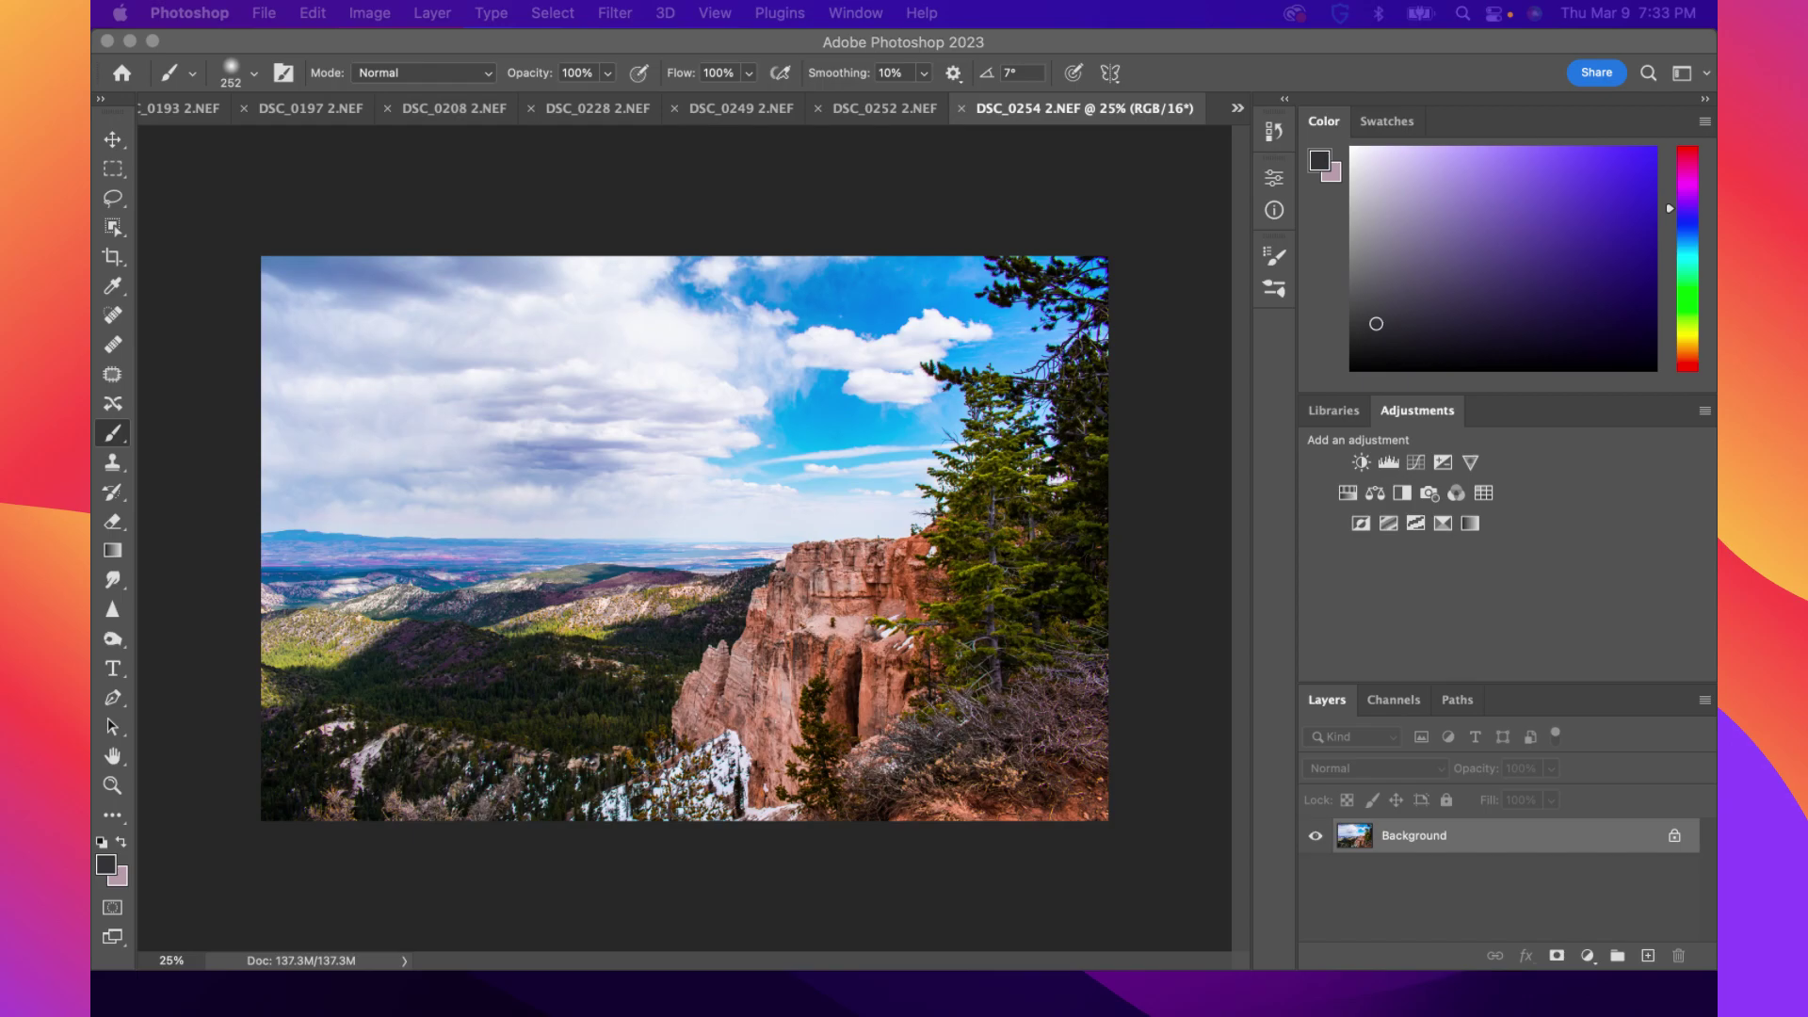
click(1387, 567)
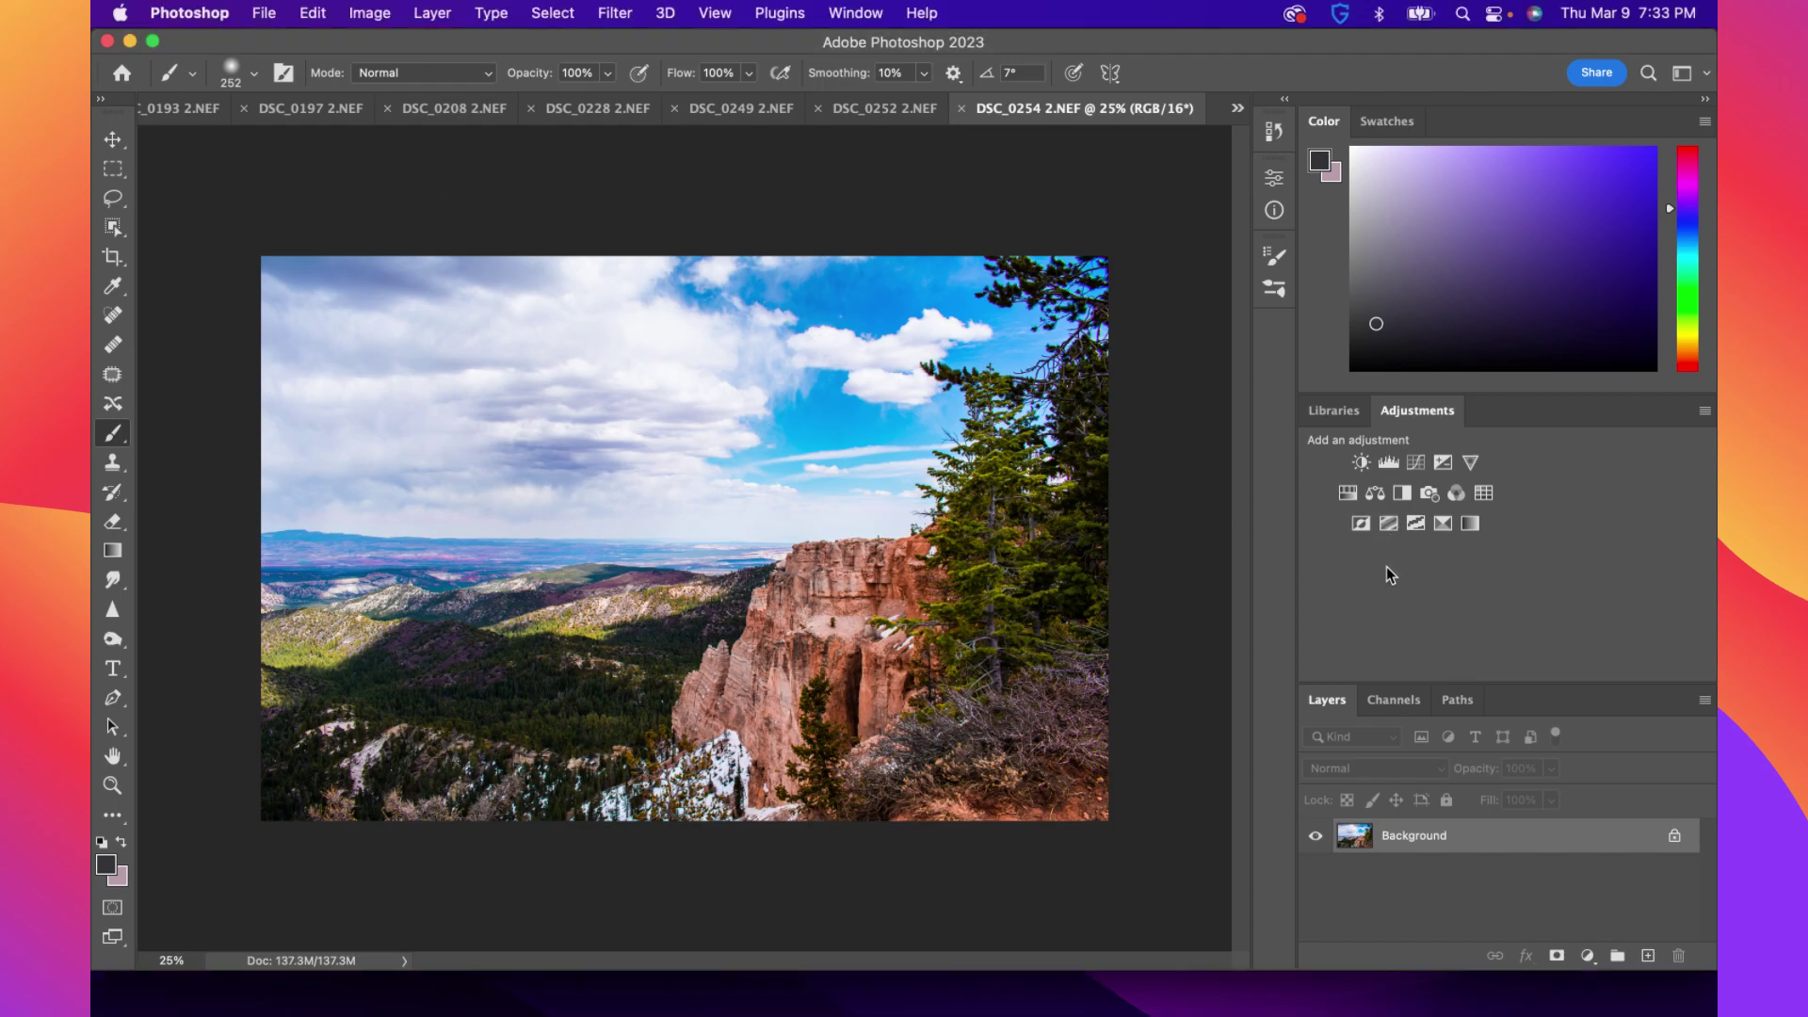
click(1442, 464)
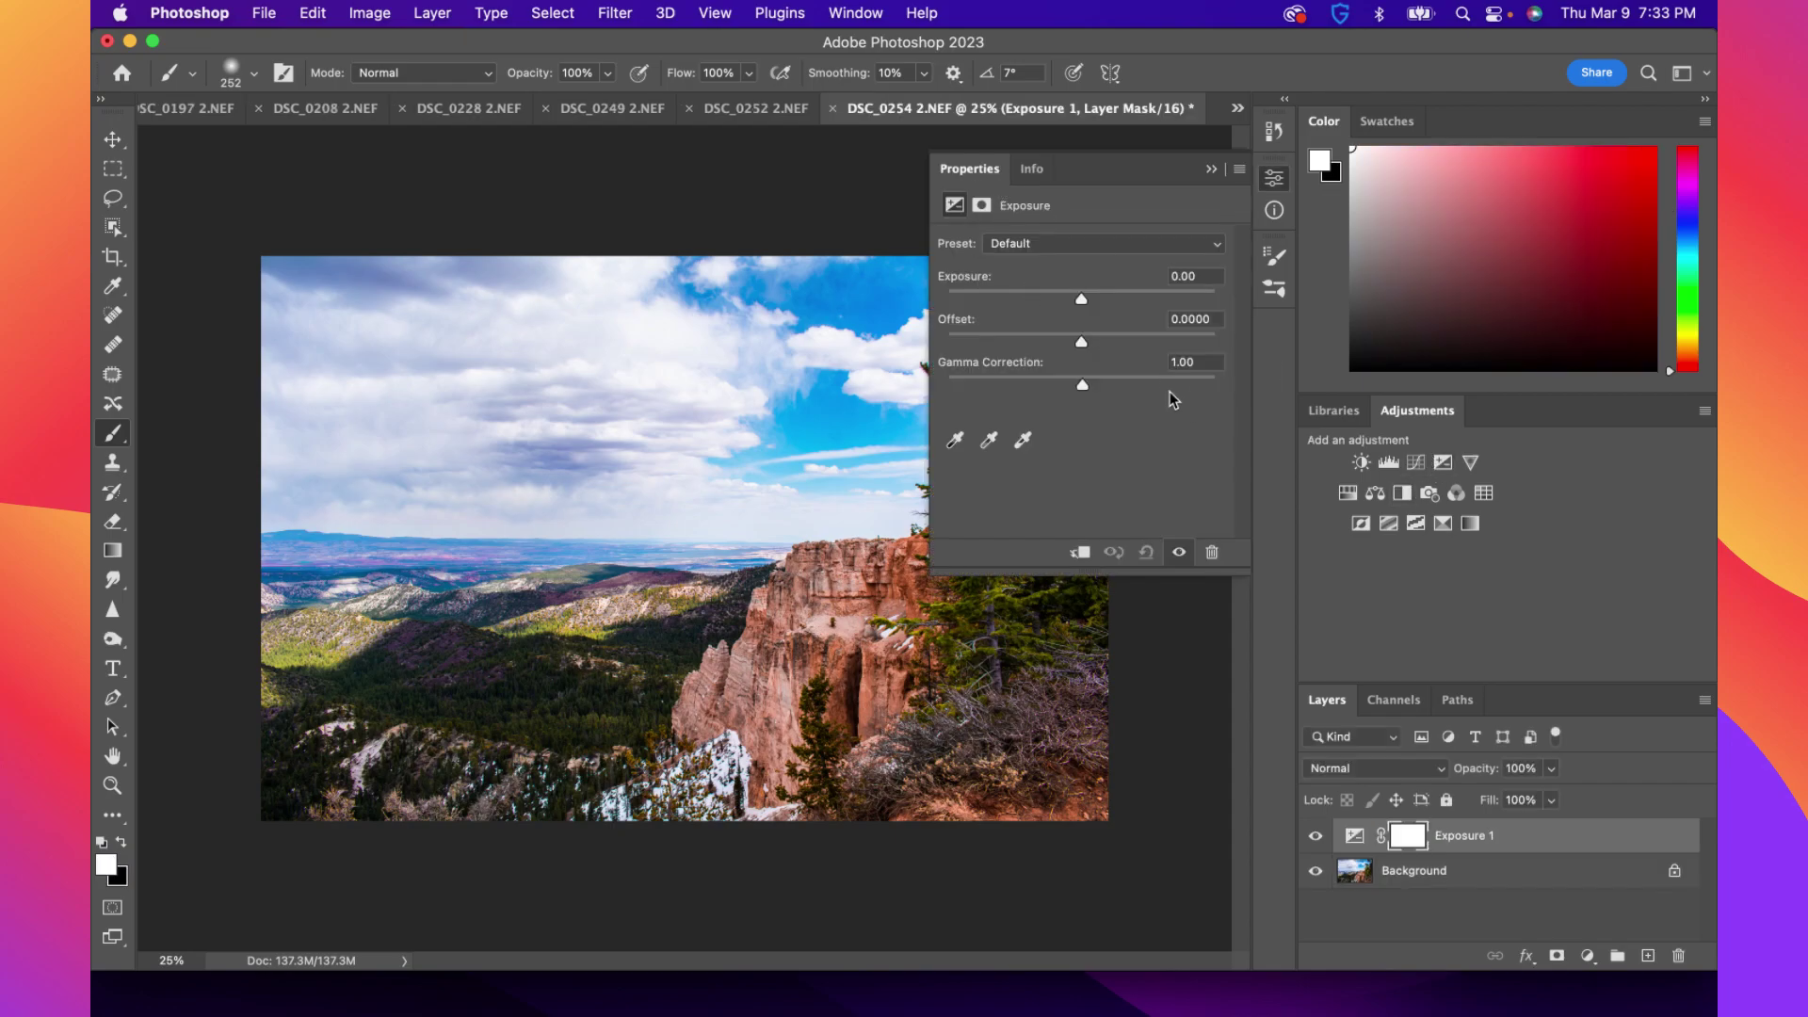
mouse_move(1081, 342)
mouse_down()
mouse_move(1098, 343)
mouse_move(1016, 343)
mouse_move(1082, 342)
mouse_move(1072, 307)
mouse_up()
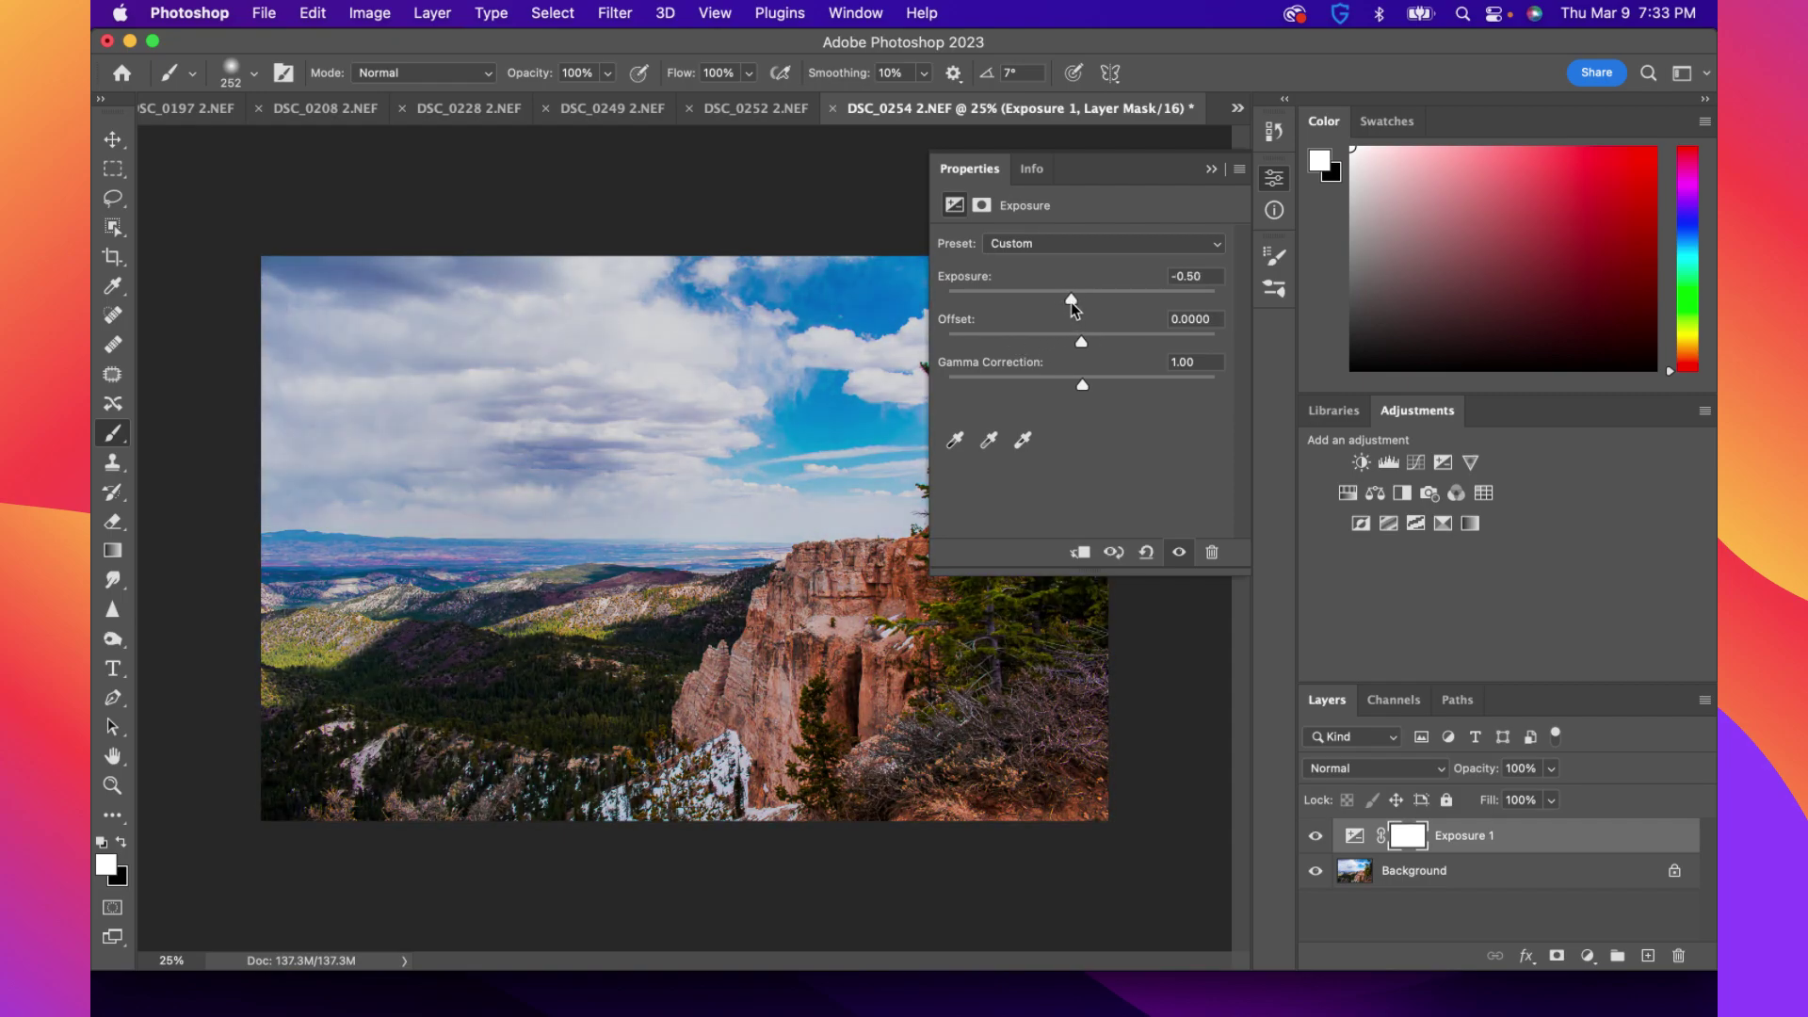
click(1209, 170)
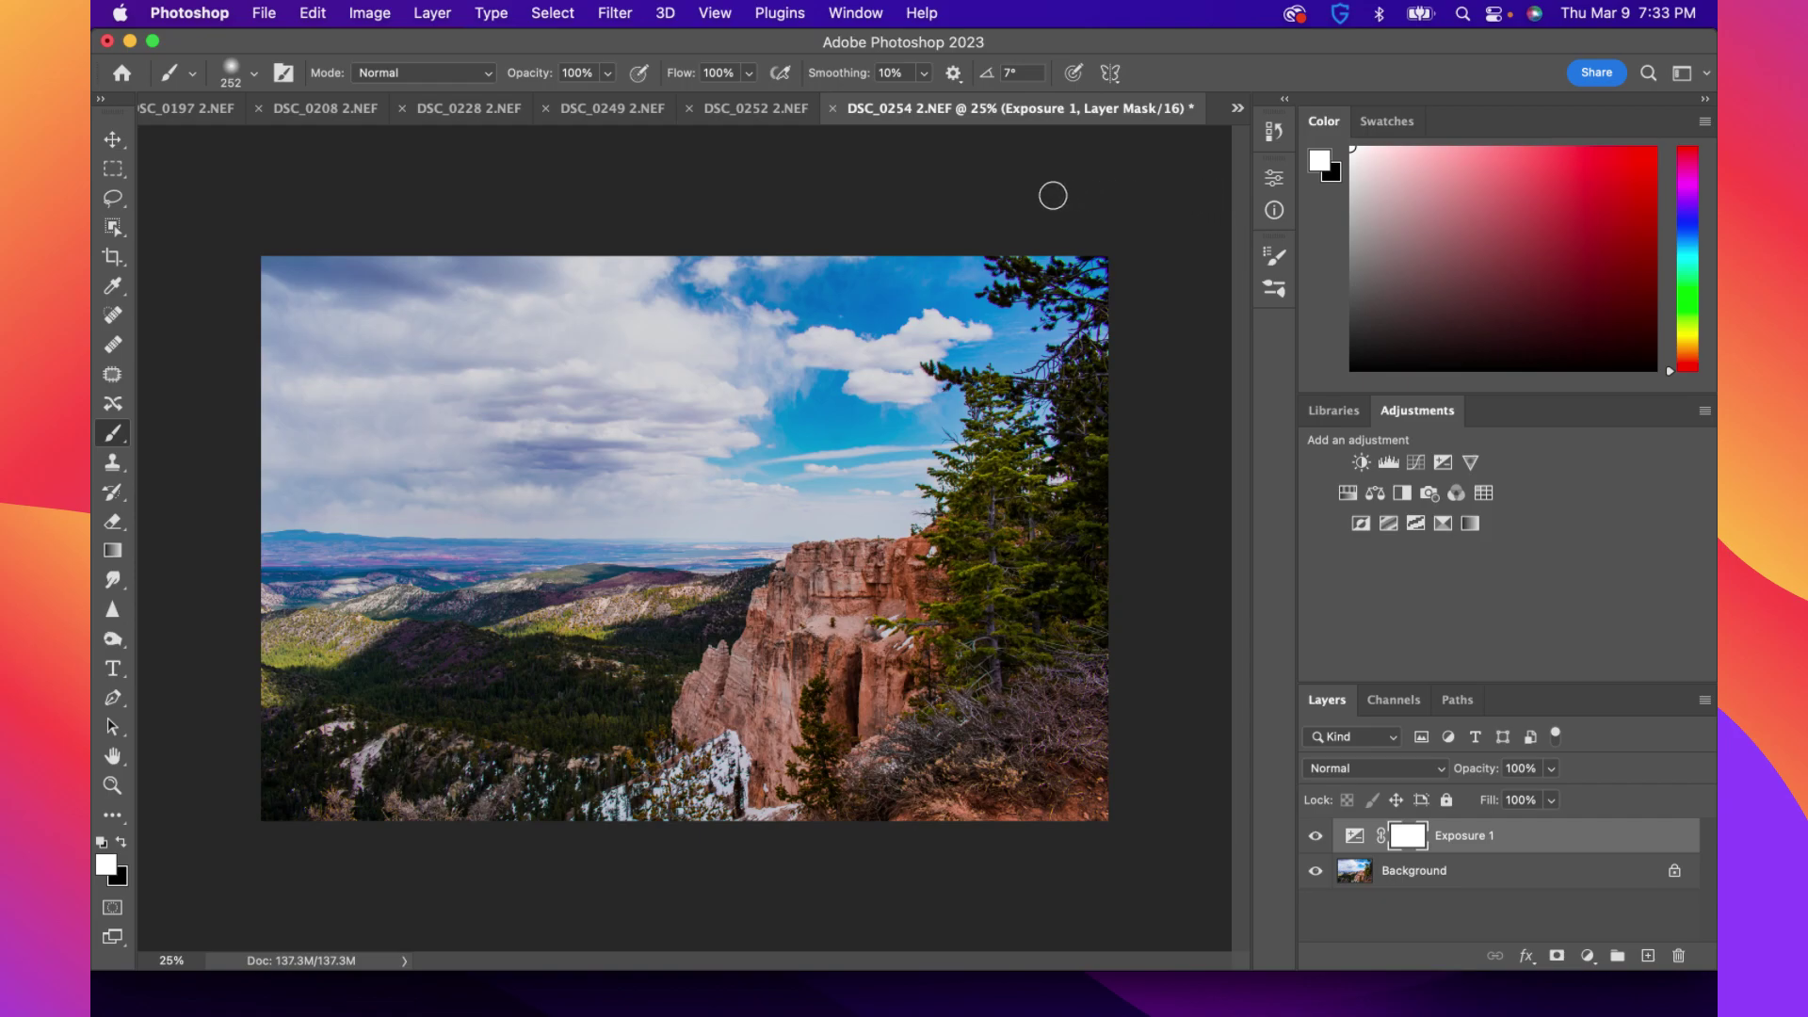
click(367, 13)
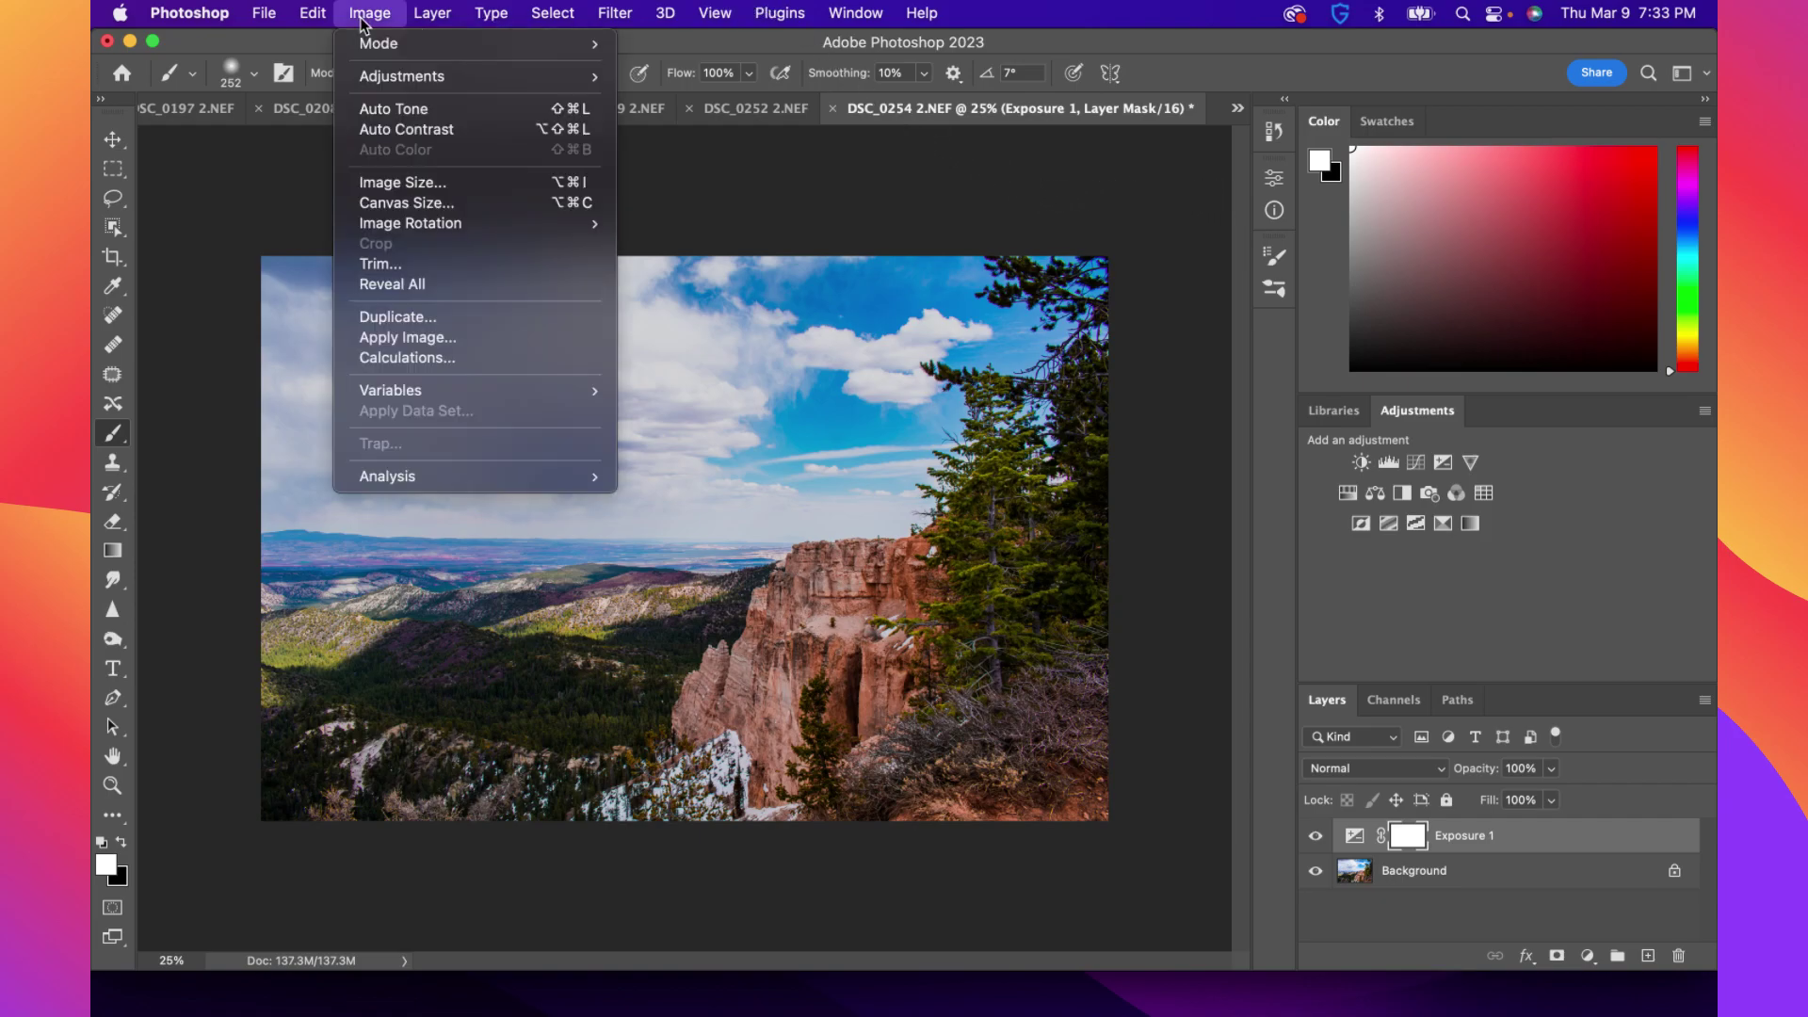
mouse_move(396, 75)
click(766, 66)
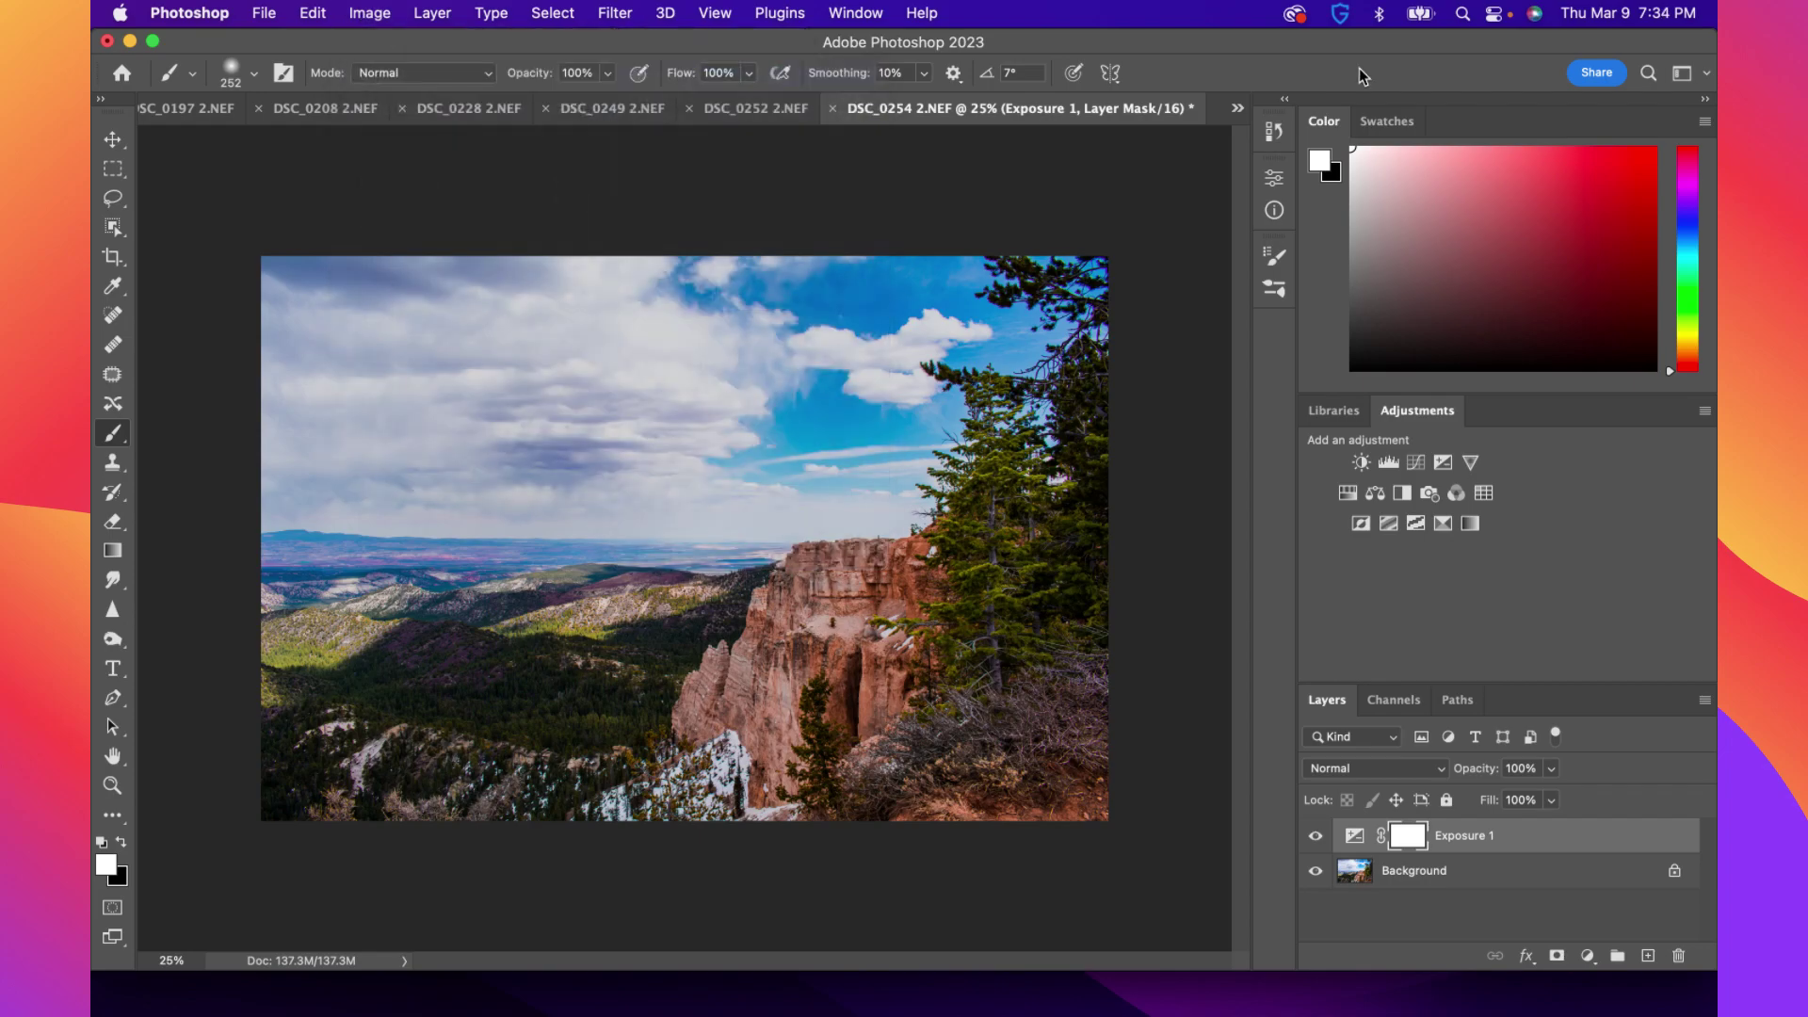
mouse_move(1292, 106)
mouse_down()
mouse_move(1226, 115)
mouse_move(1376, 110)
mouse_move(1308, 109)
mouse_up()
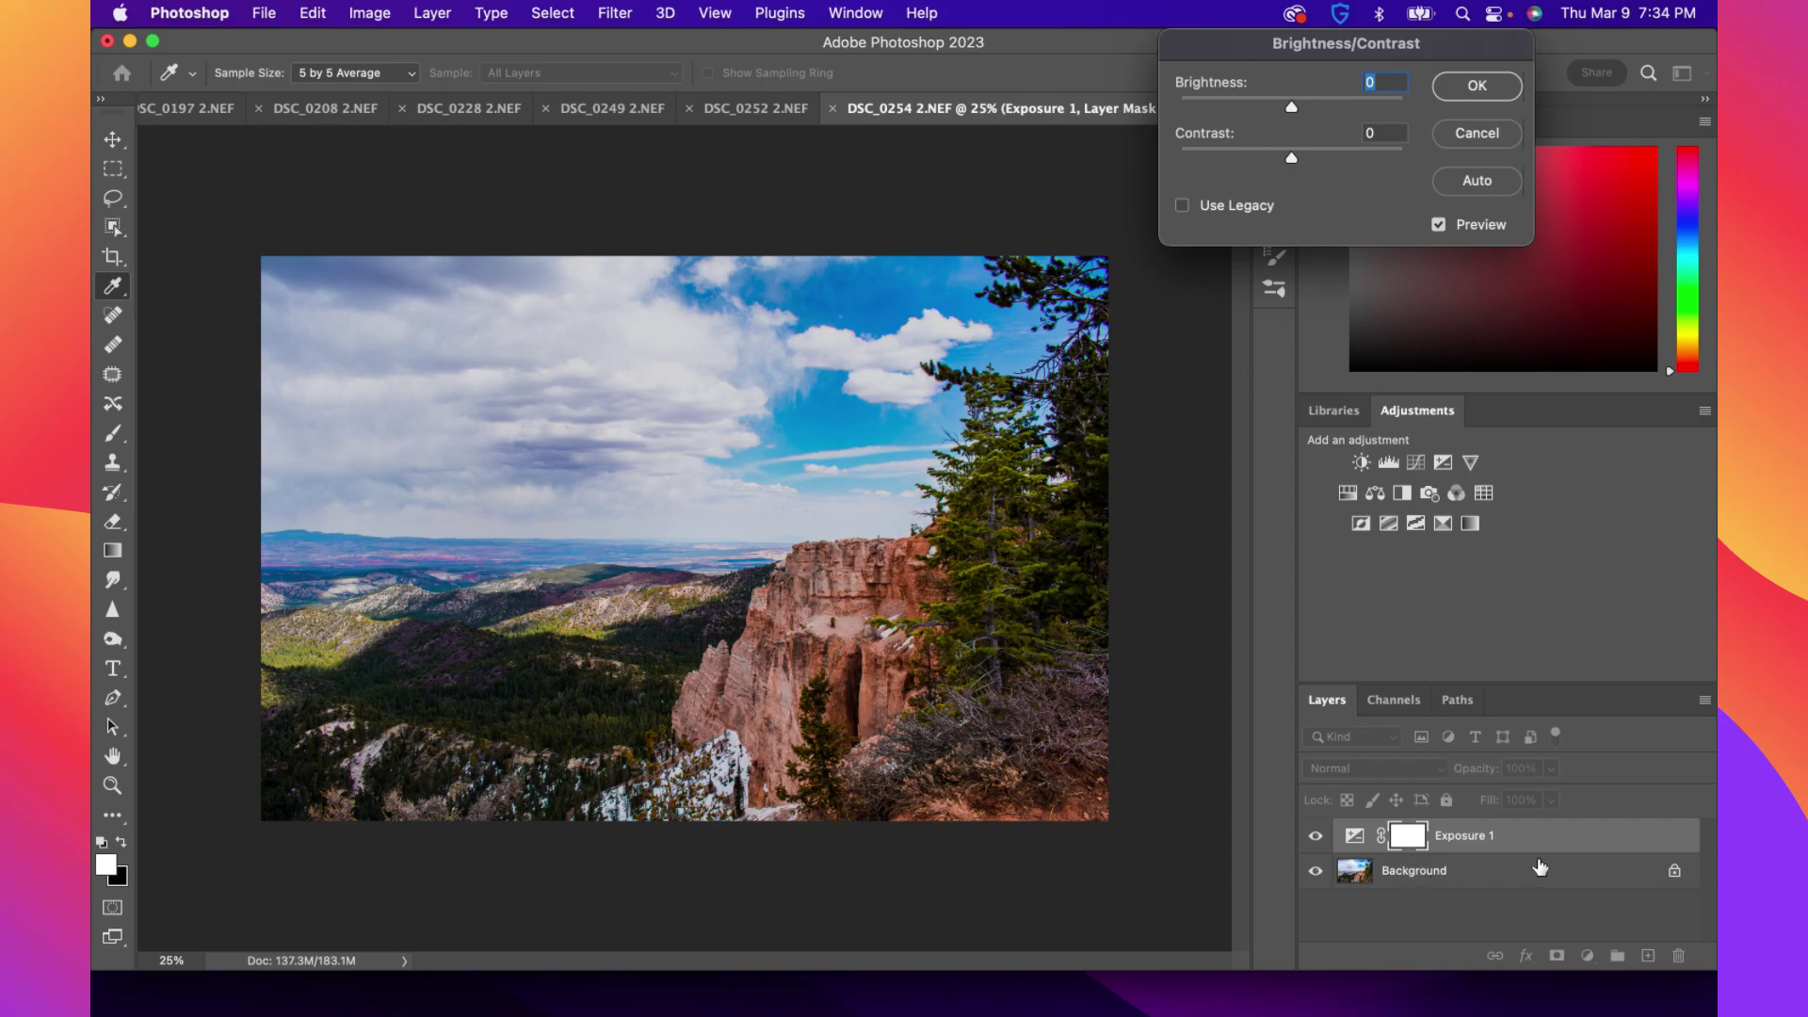
click(1488, 136)
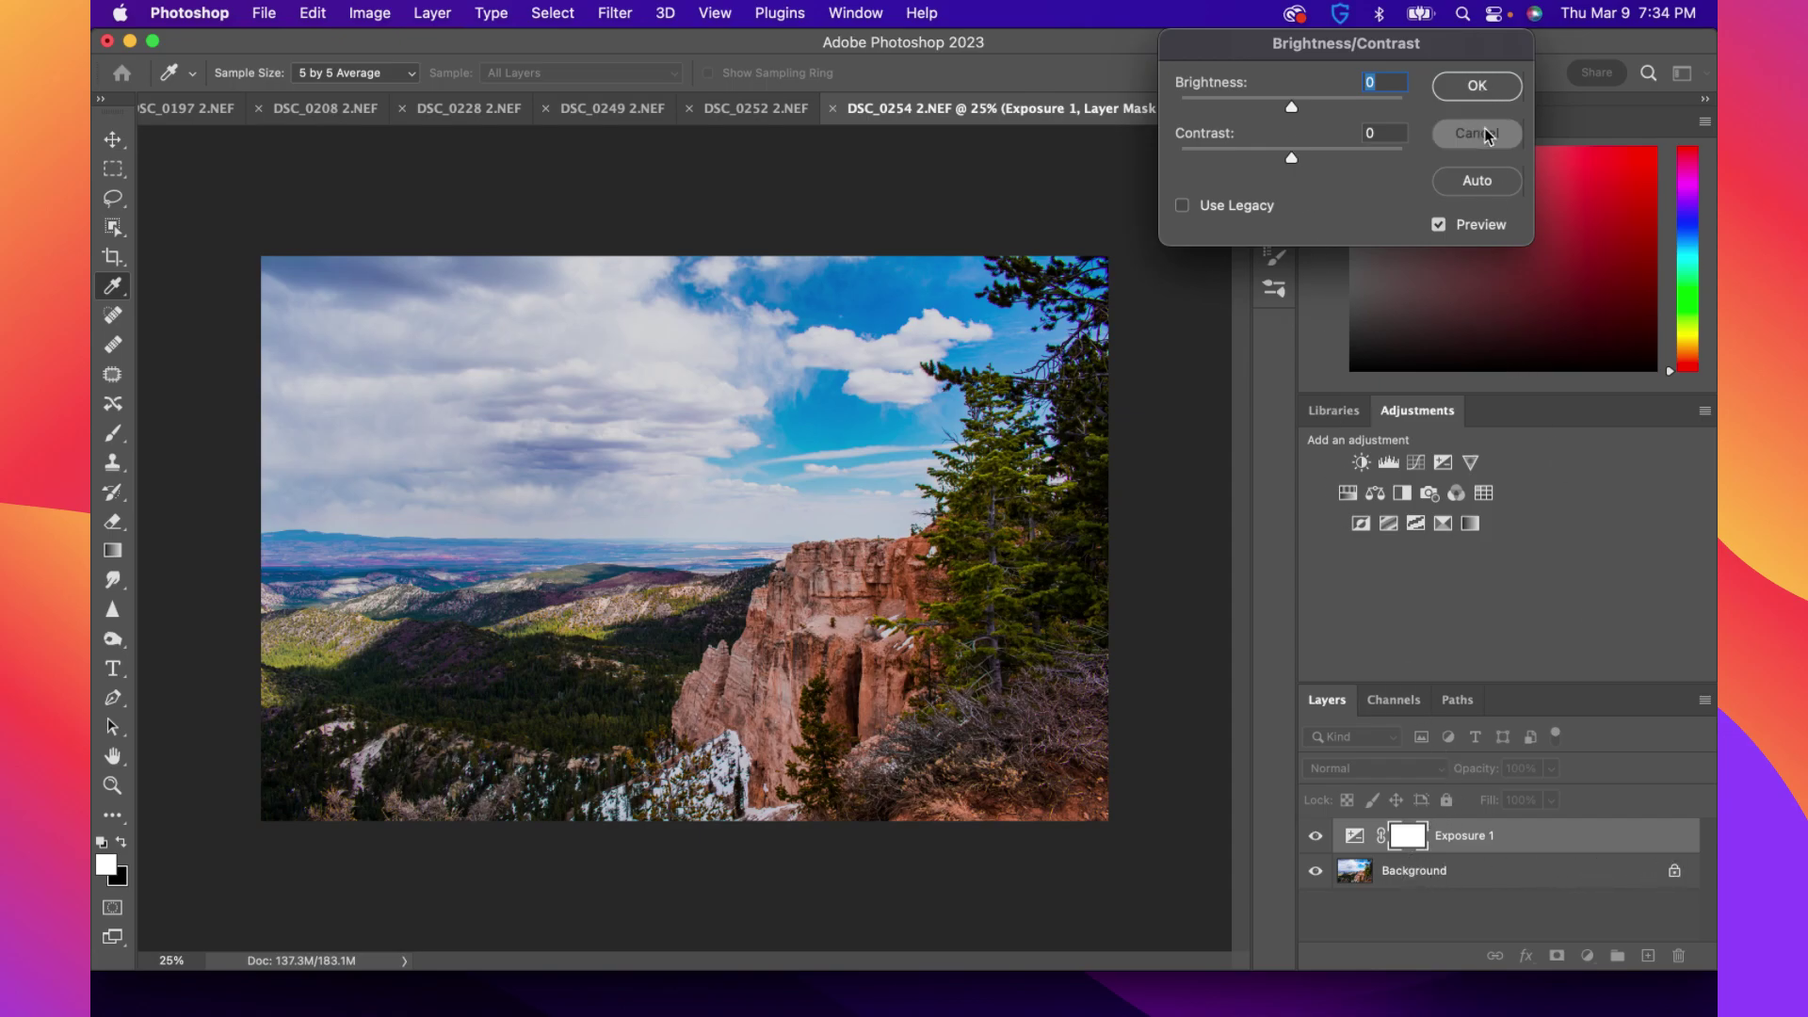
Apply a Brightness/Contrast adjustment with brightness -39 directly to the Background layer
click(1662, 875)
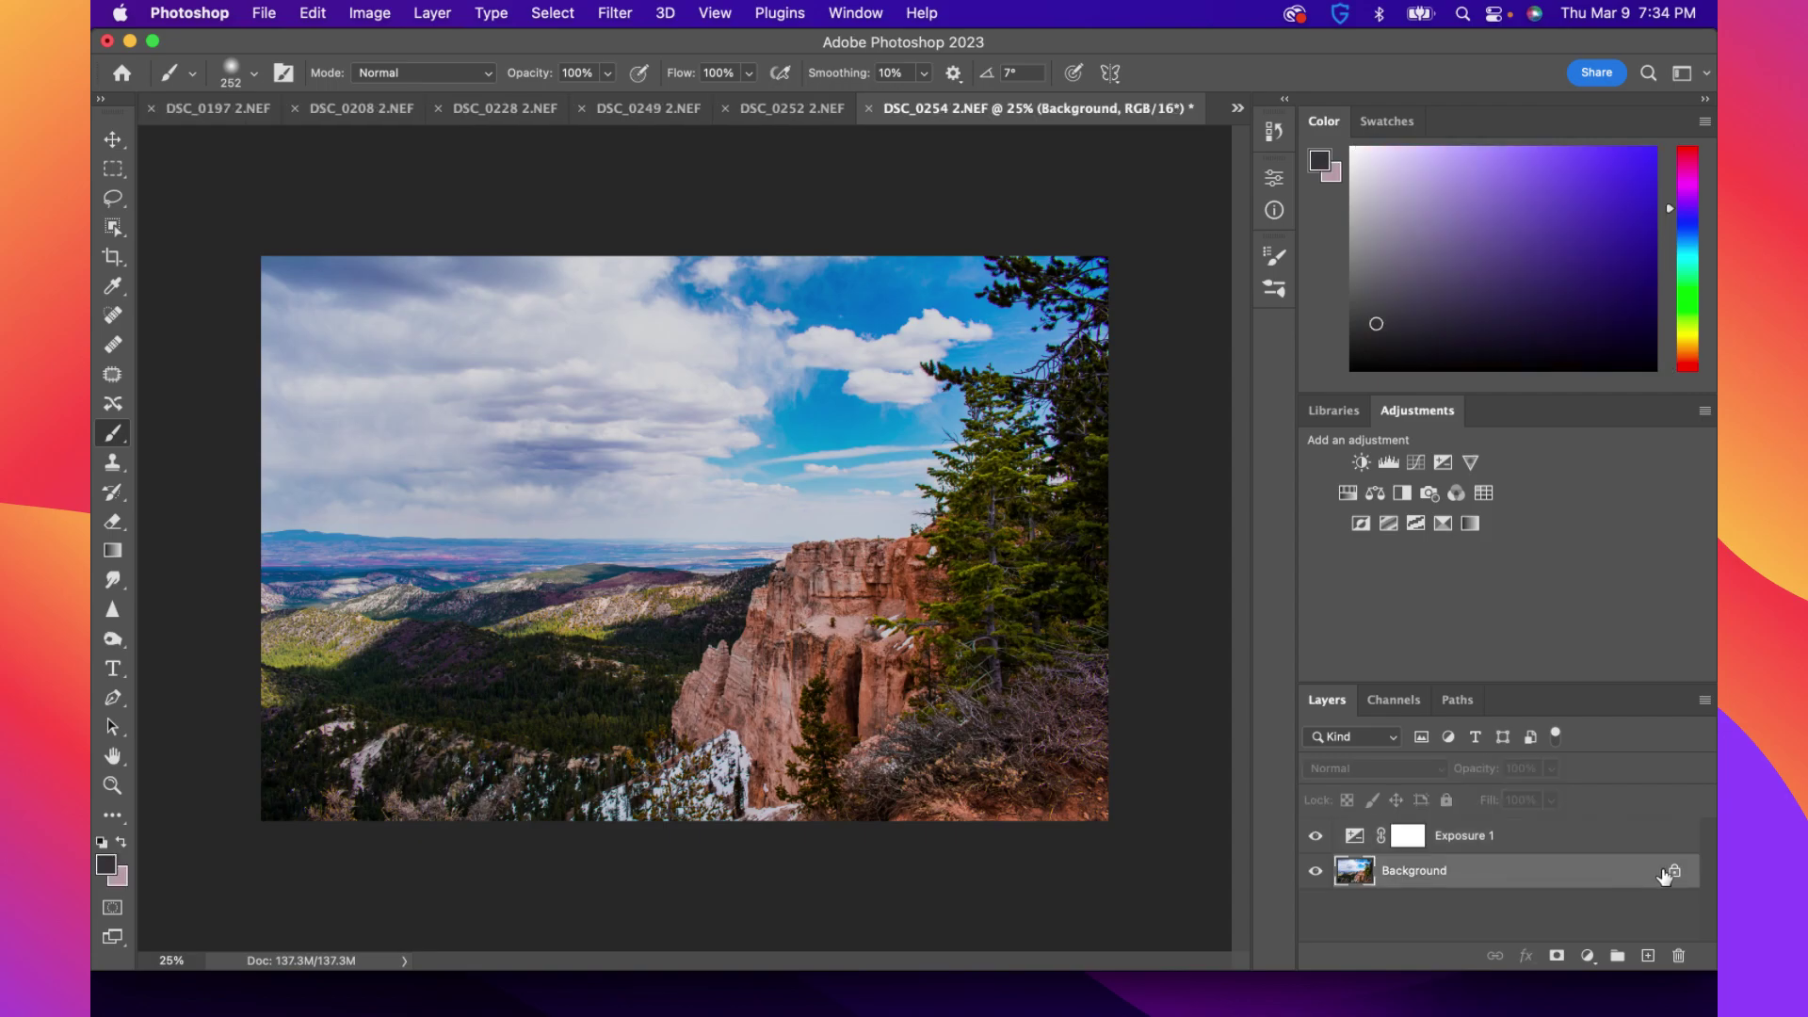
click(367, 13)
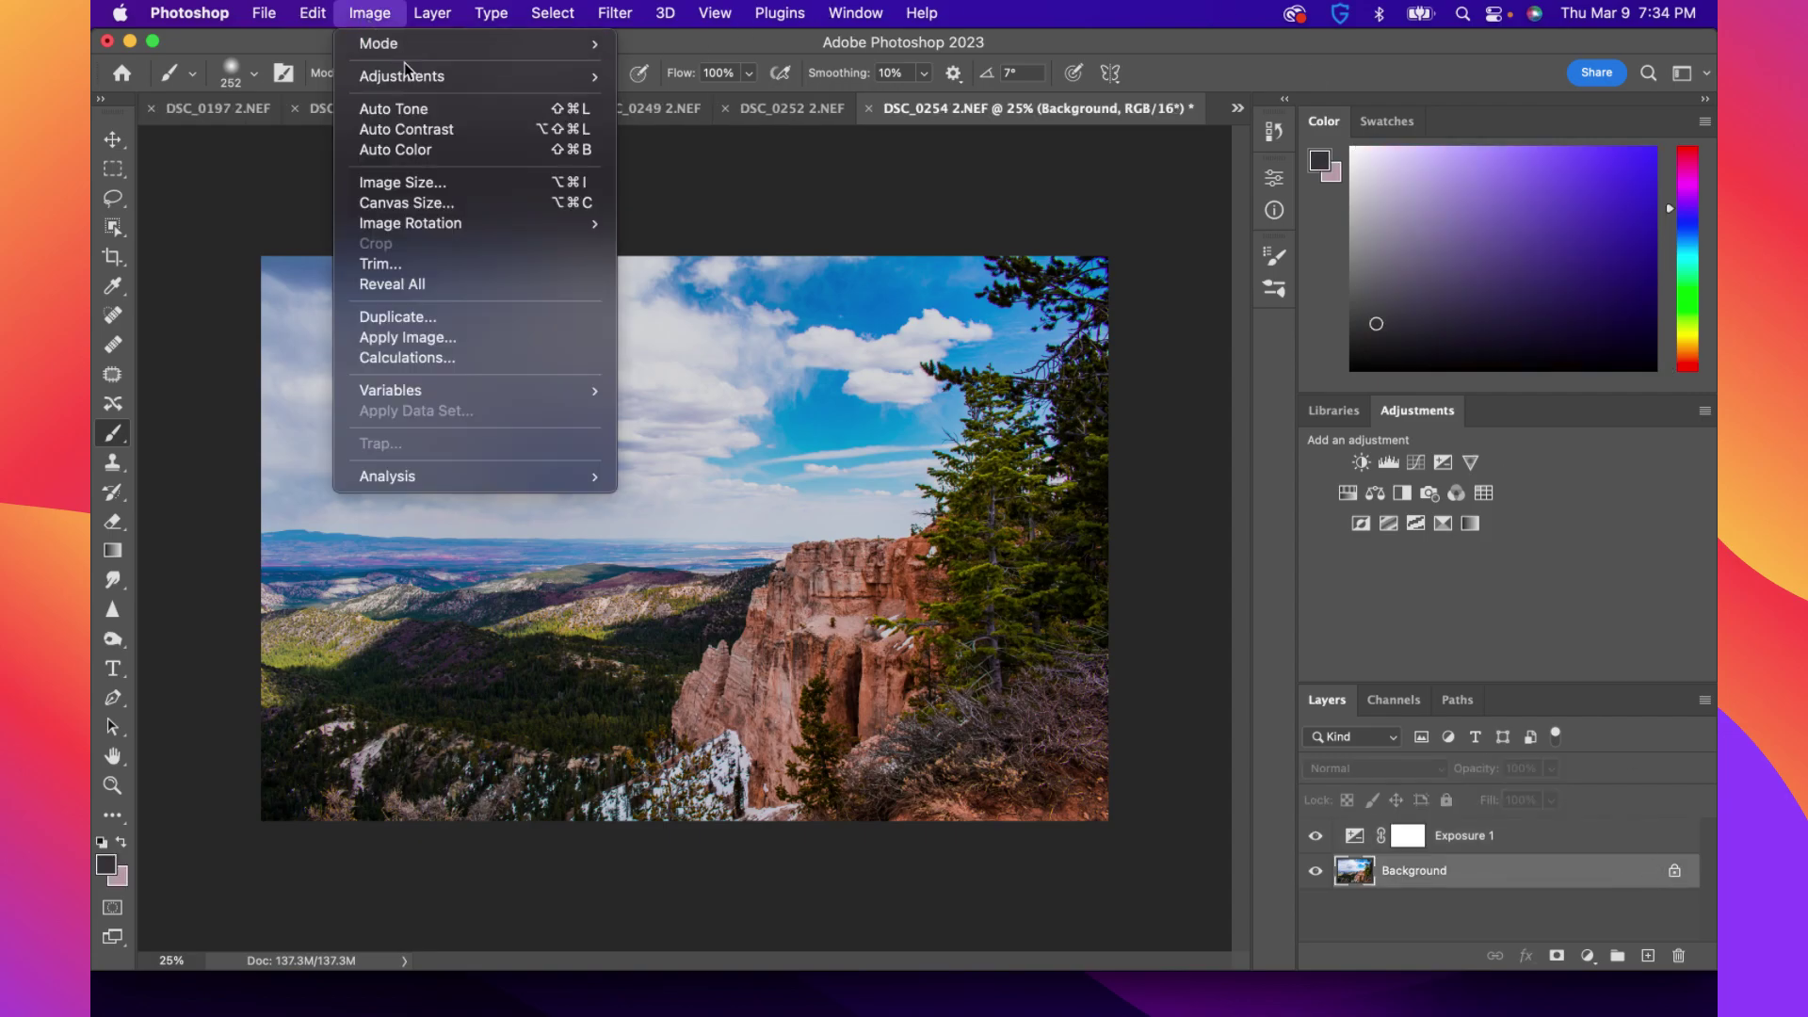
mouse_move(508, 78)
click(680, 77)
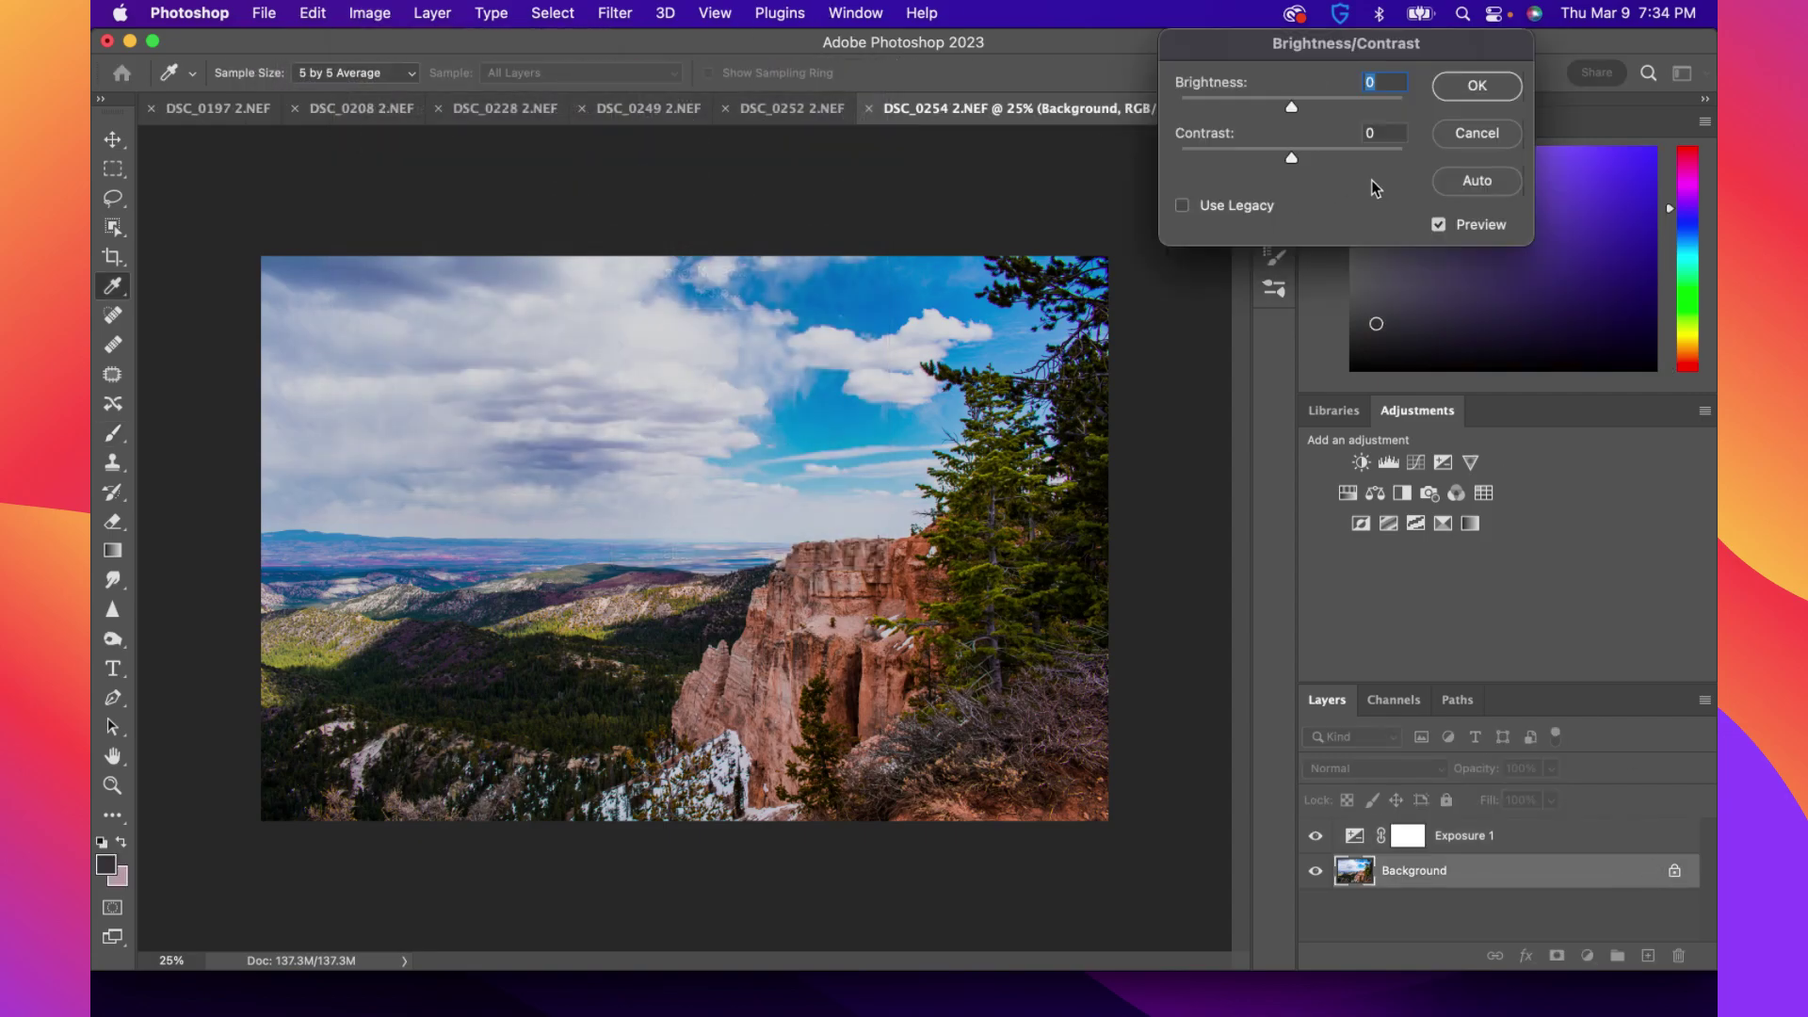
drag(1291, 107, 1263, 111)
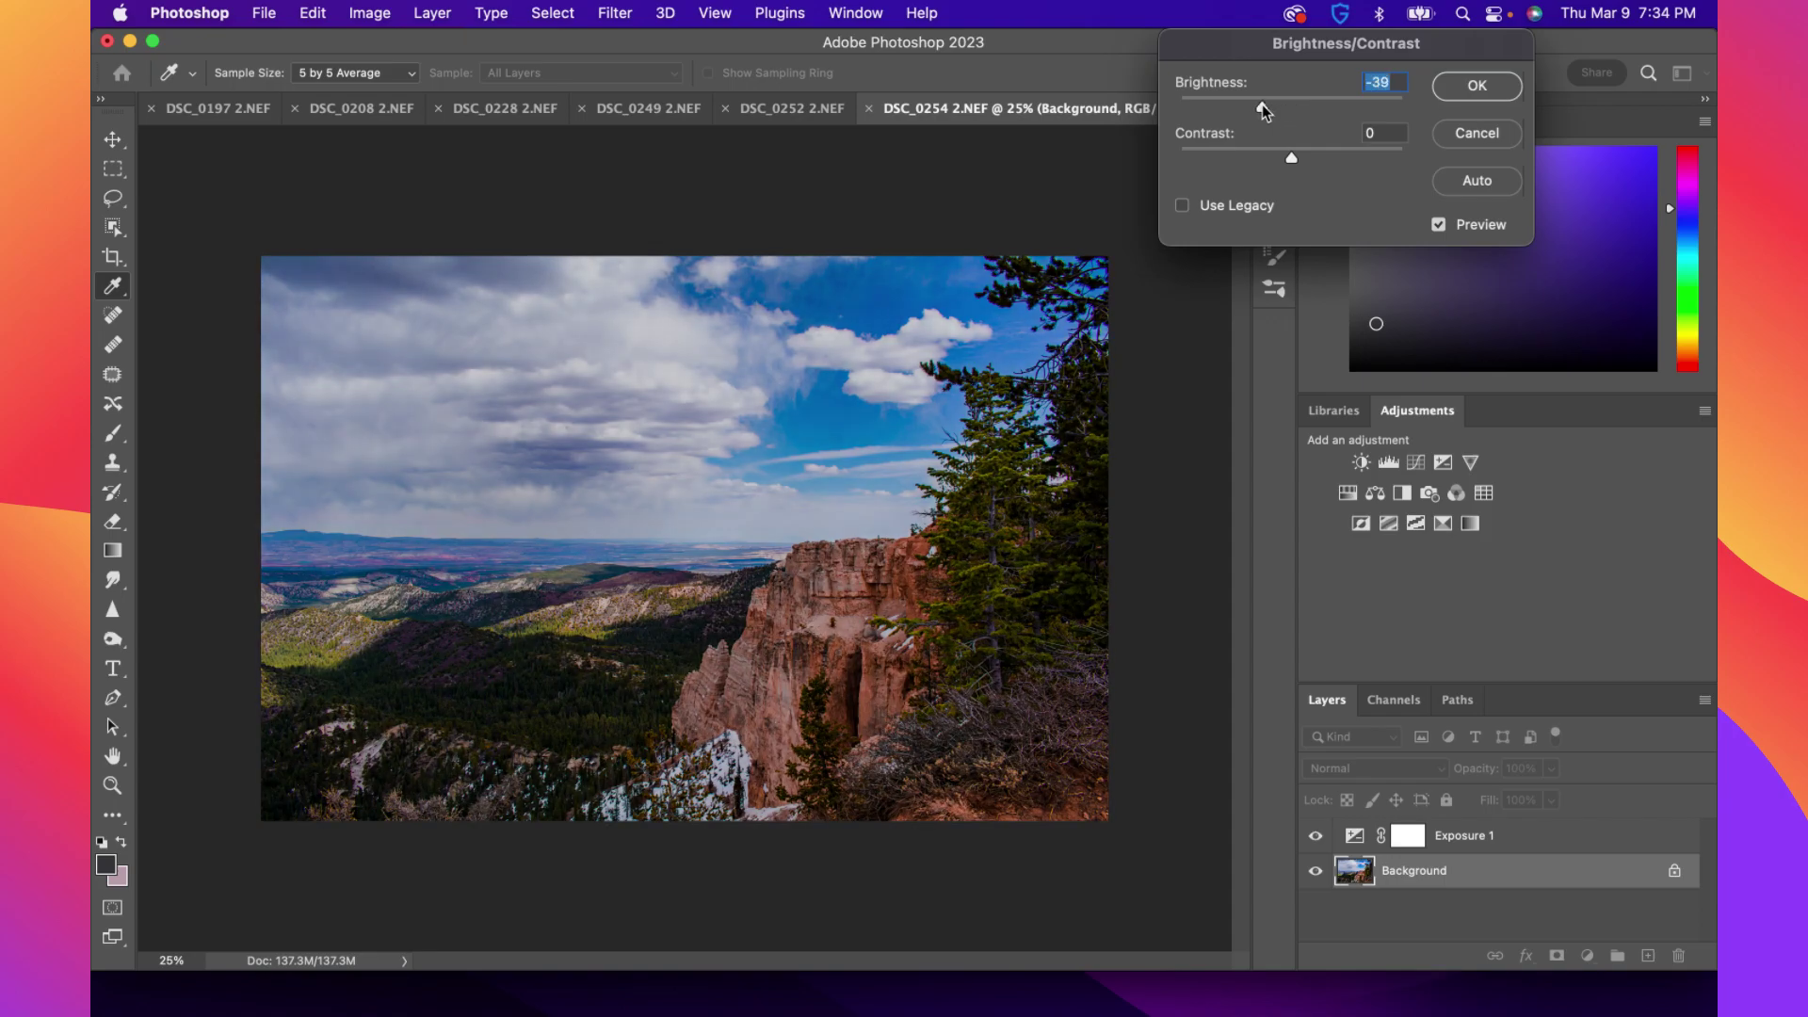
click(1480, 82)
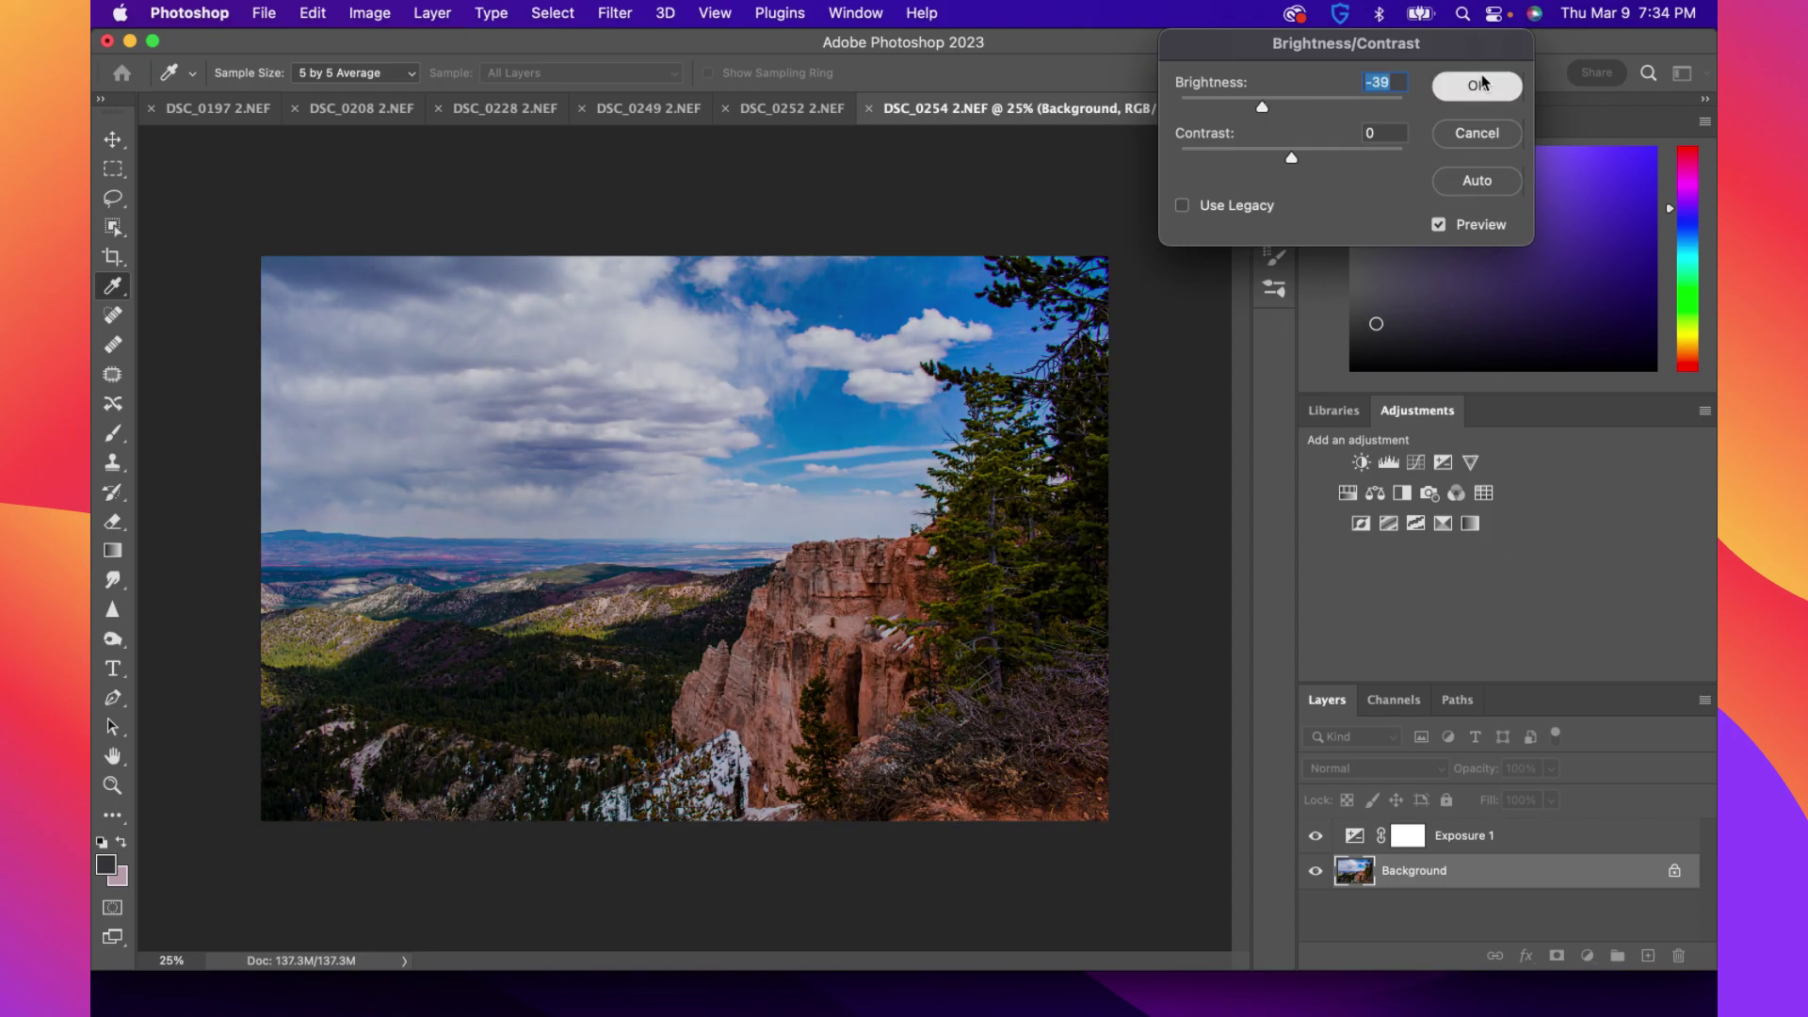
Delete the Exposure 1 adjustment layer
right_click(1562, 836)
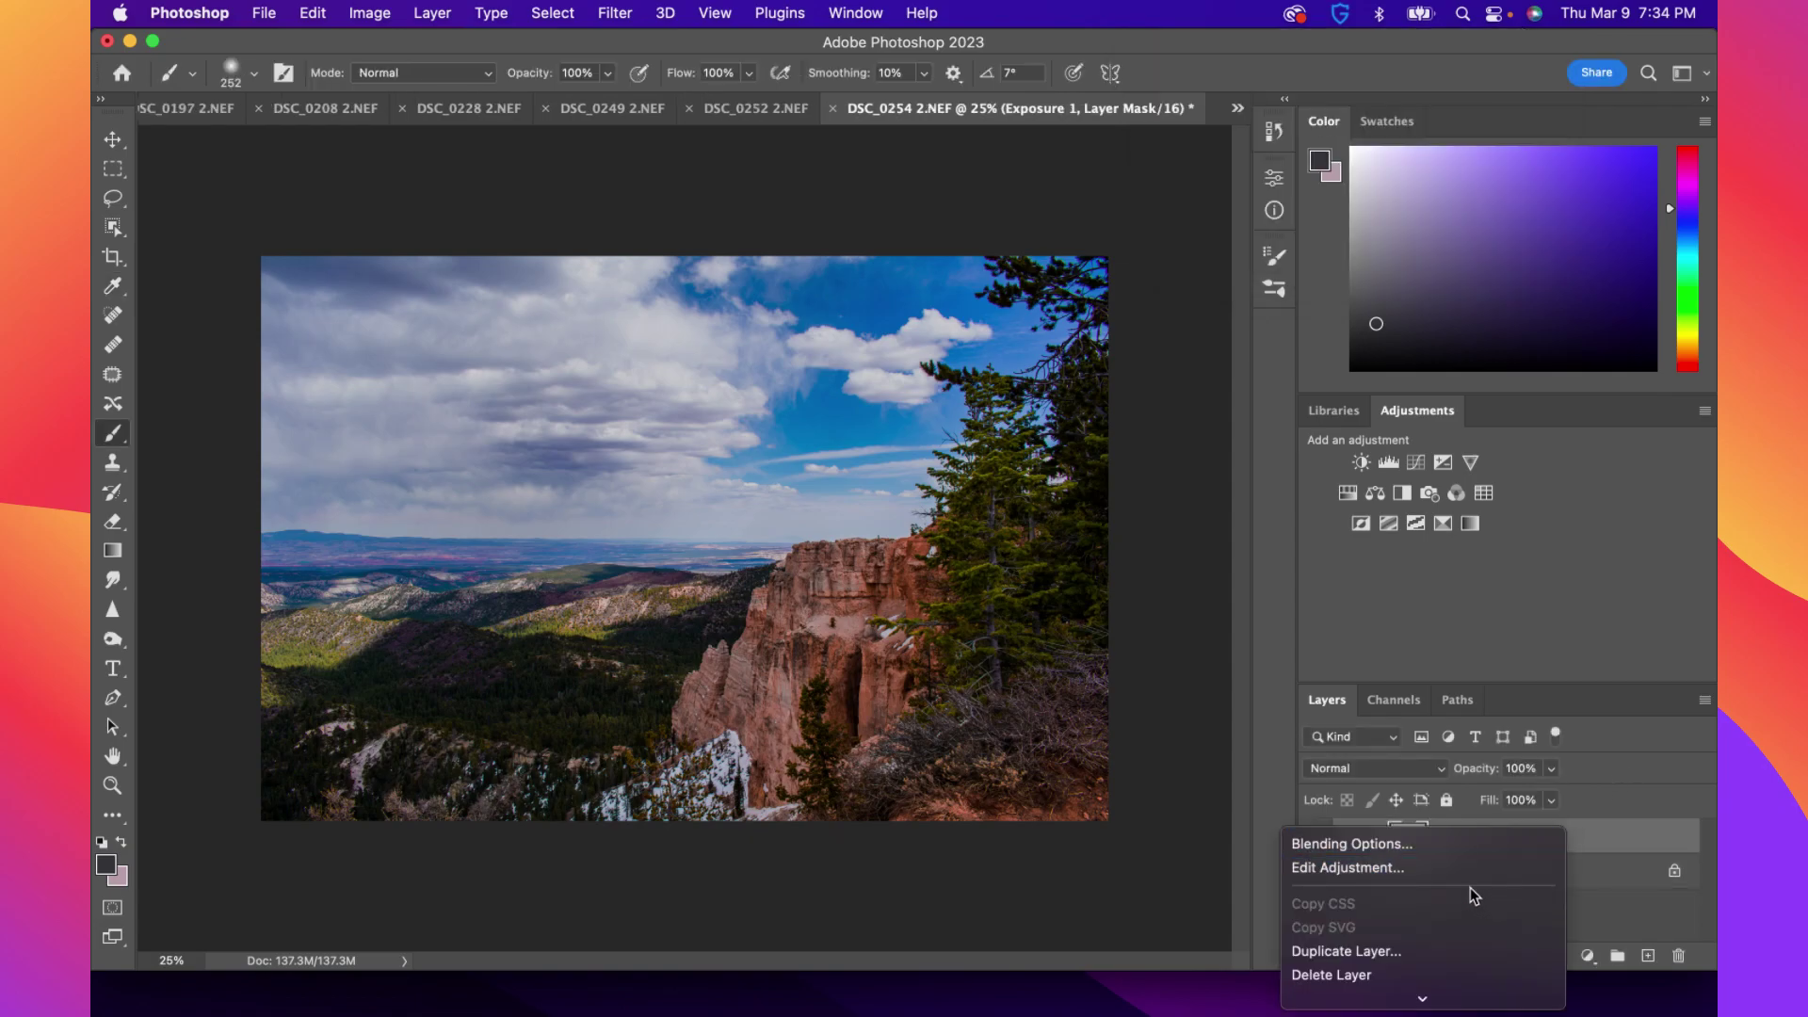
mouse_move(1421, 996)
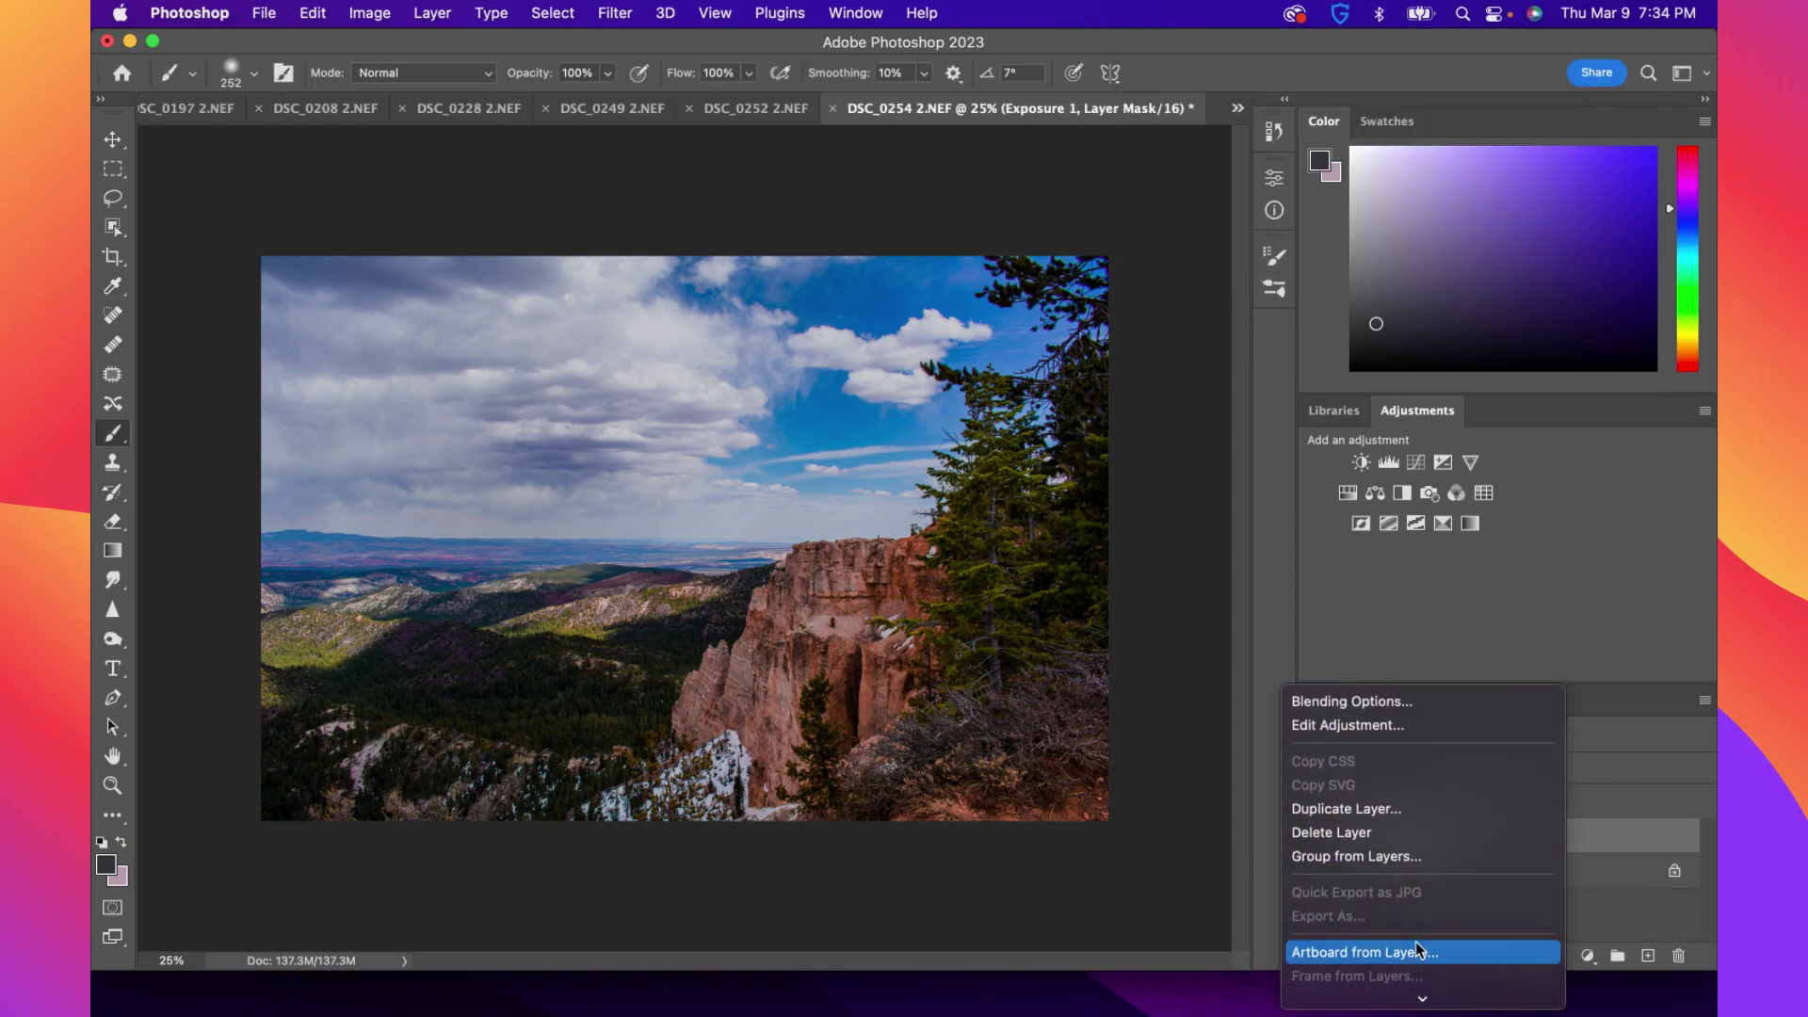
click(1393, 829)
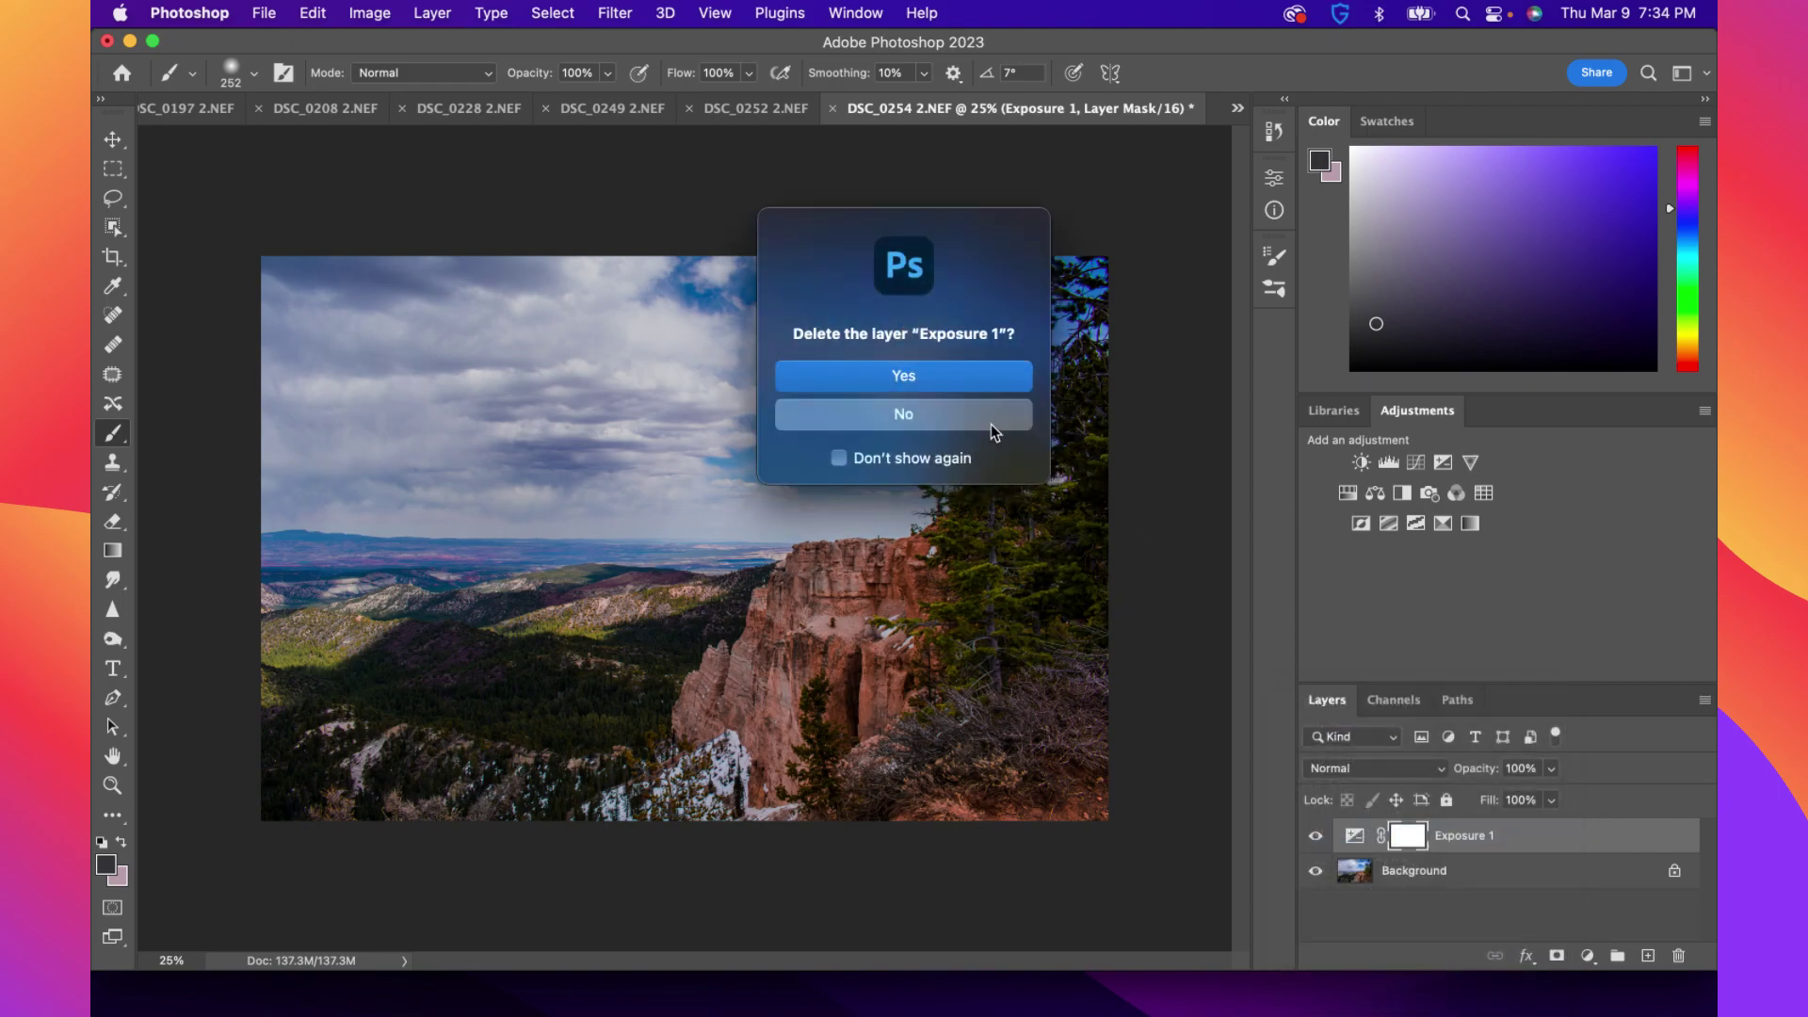
click(904, 374)
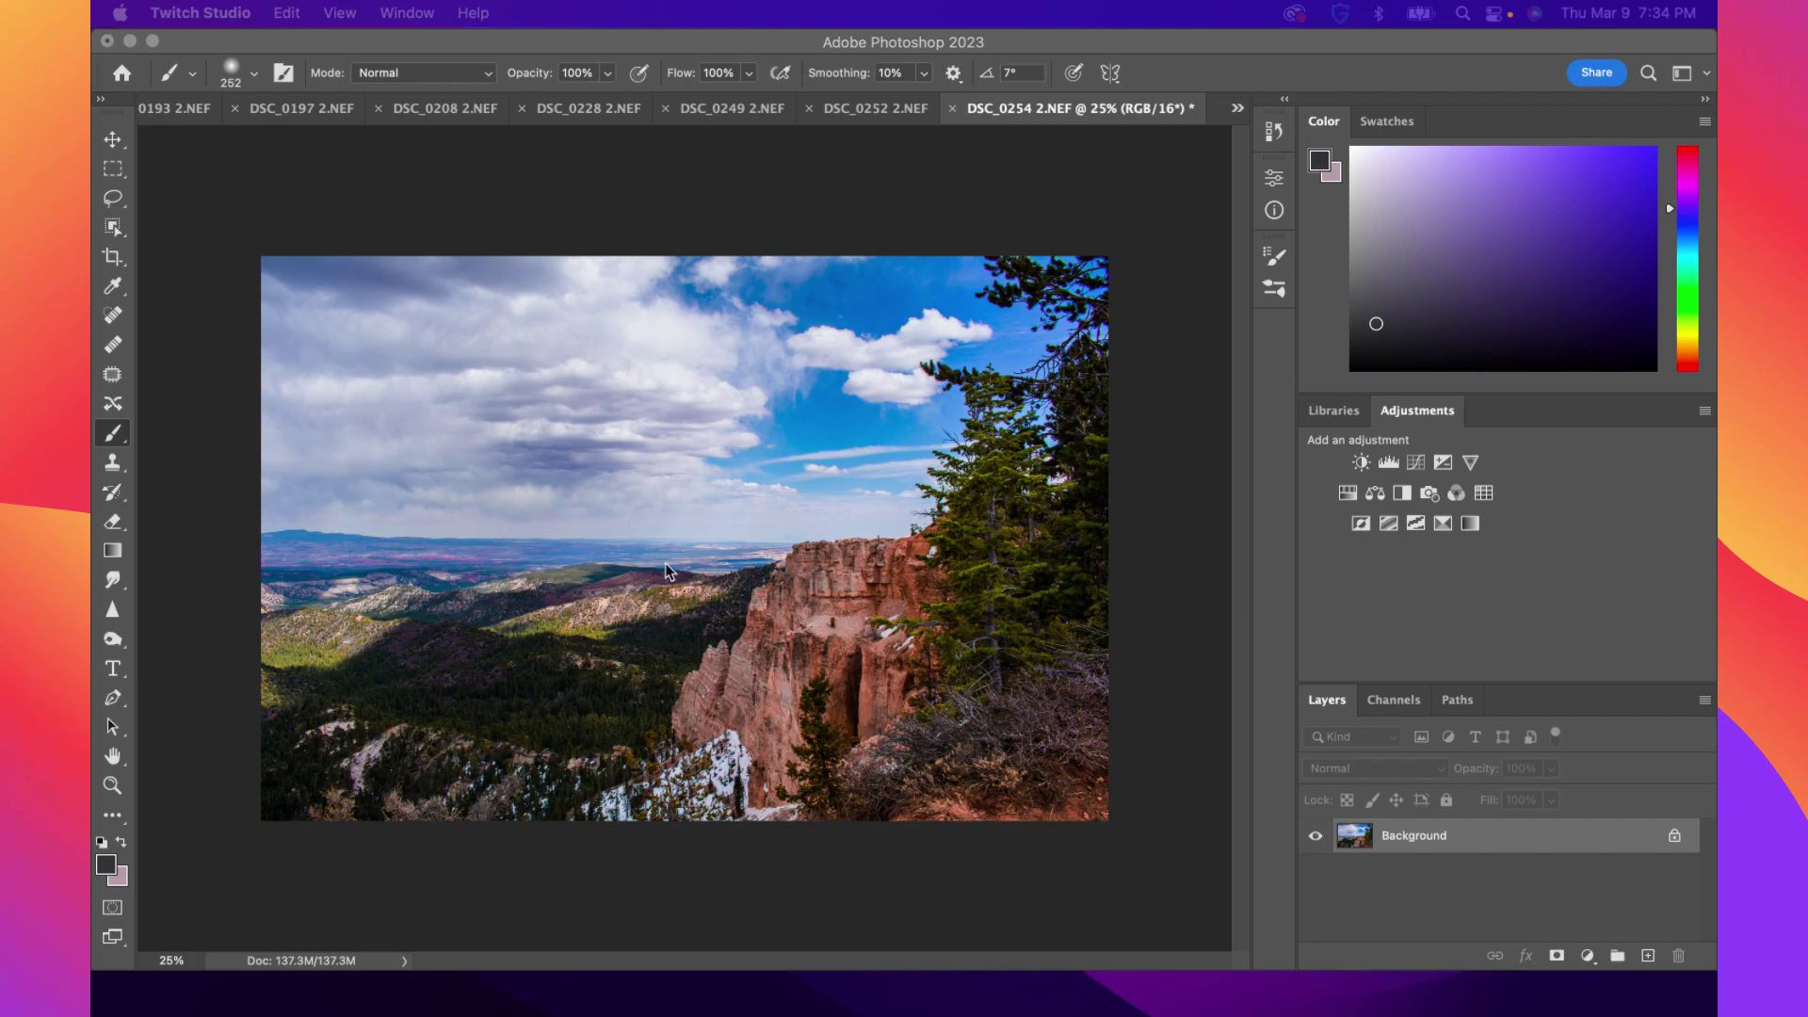
Activate the Dodge tool
click(1060, 49)
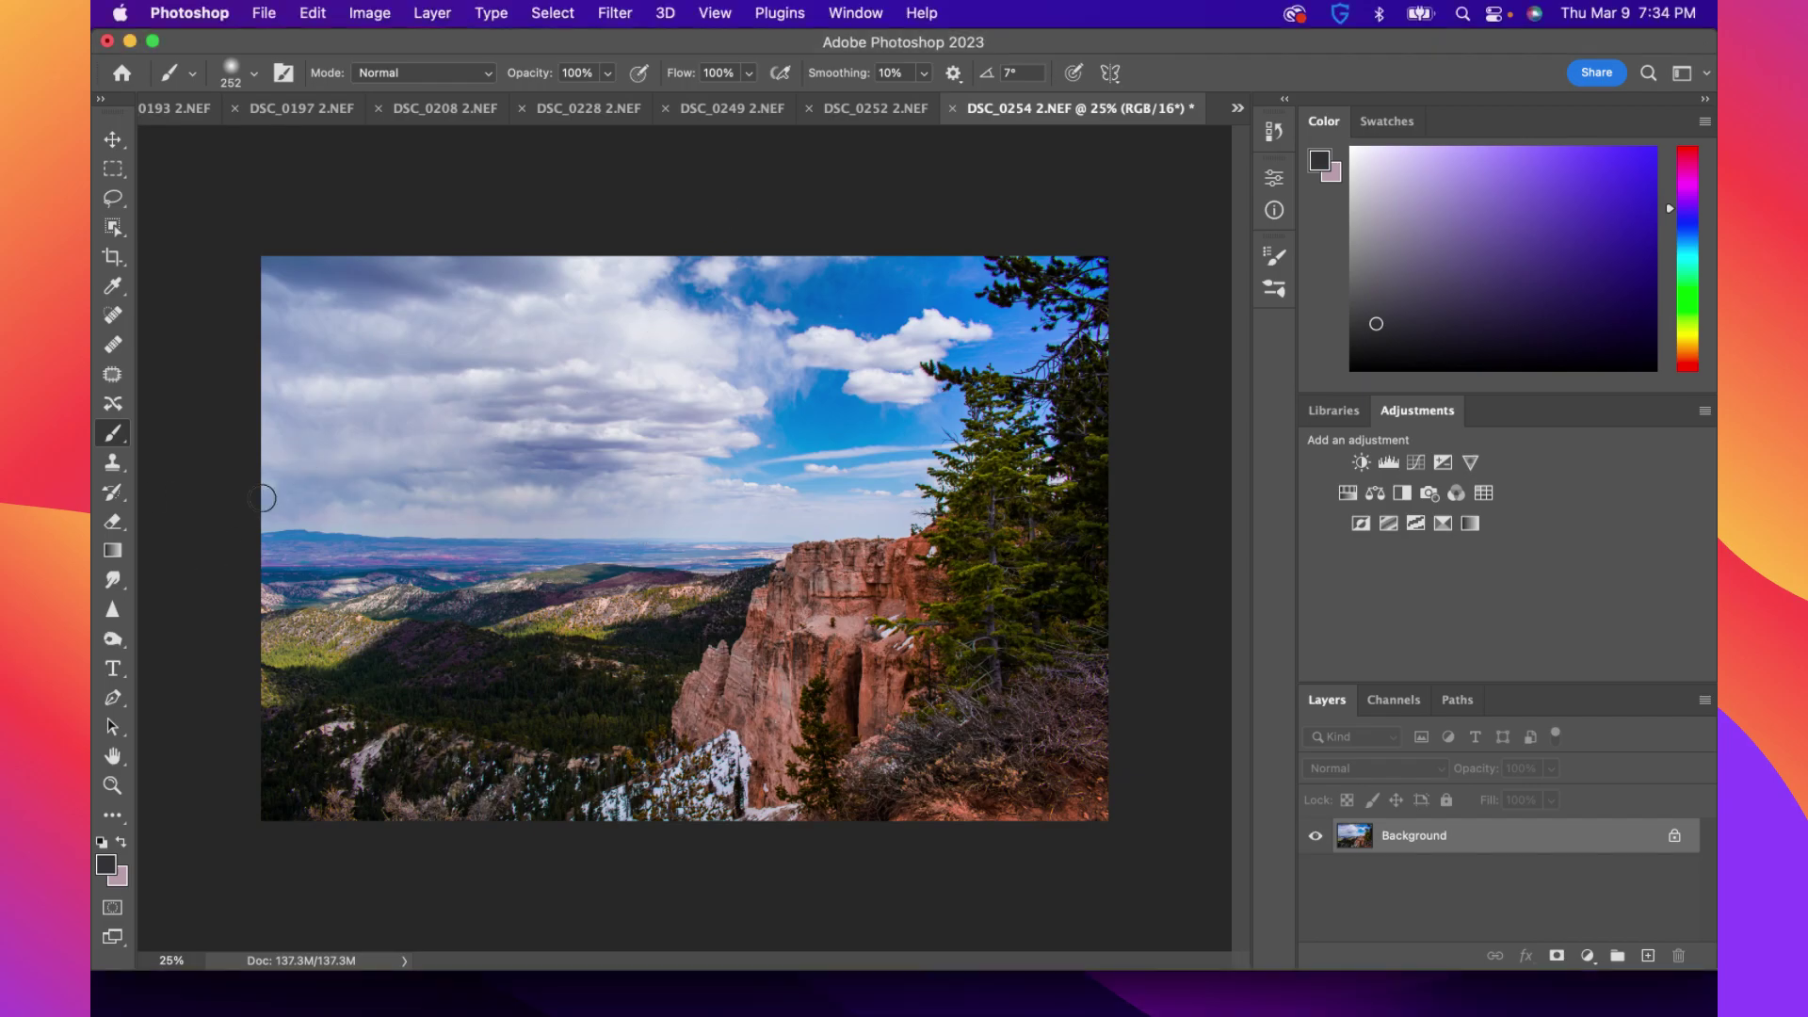
click(113, 637)
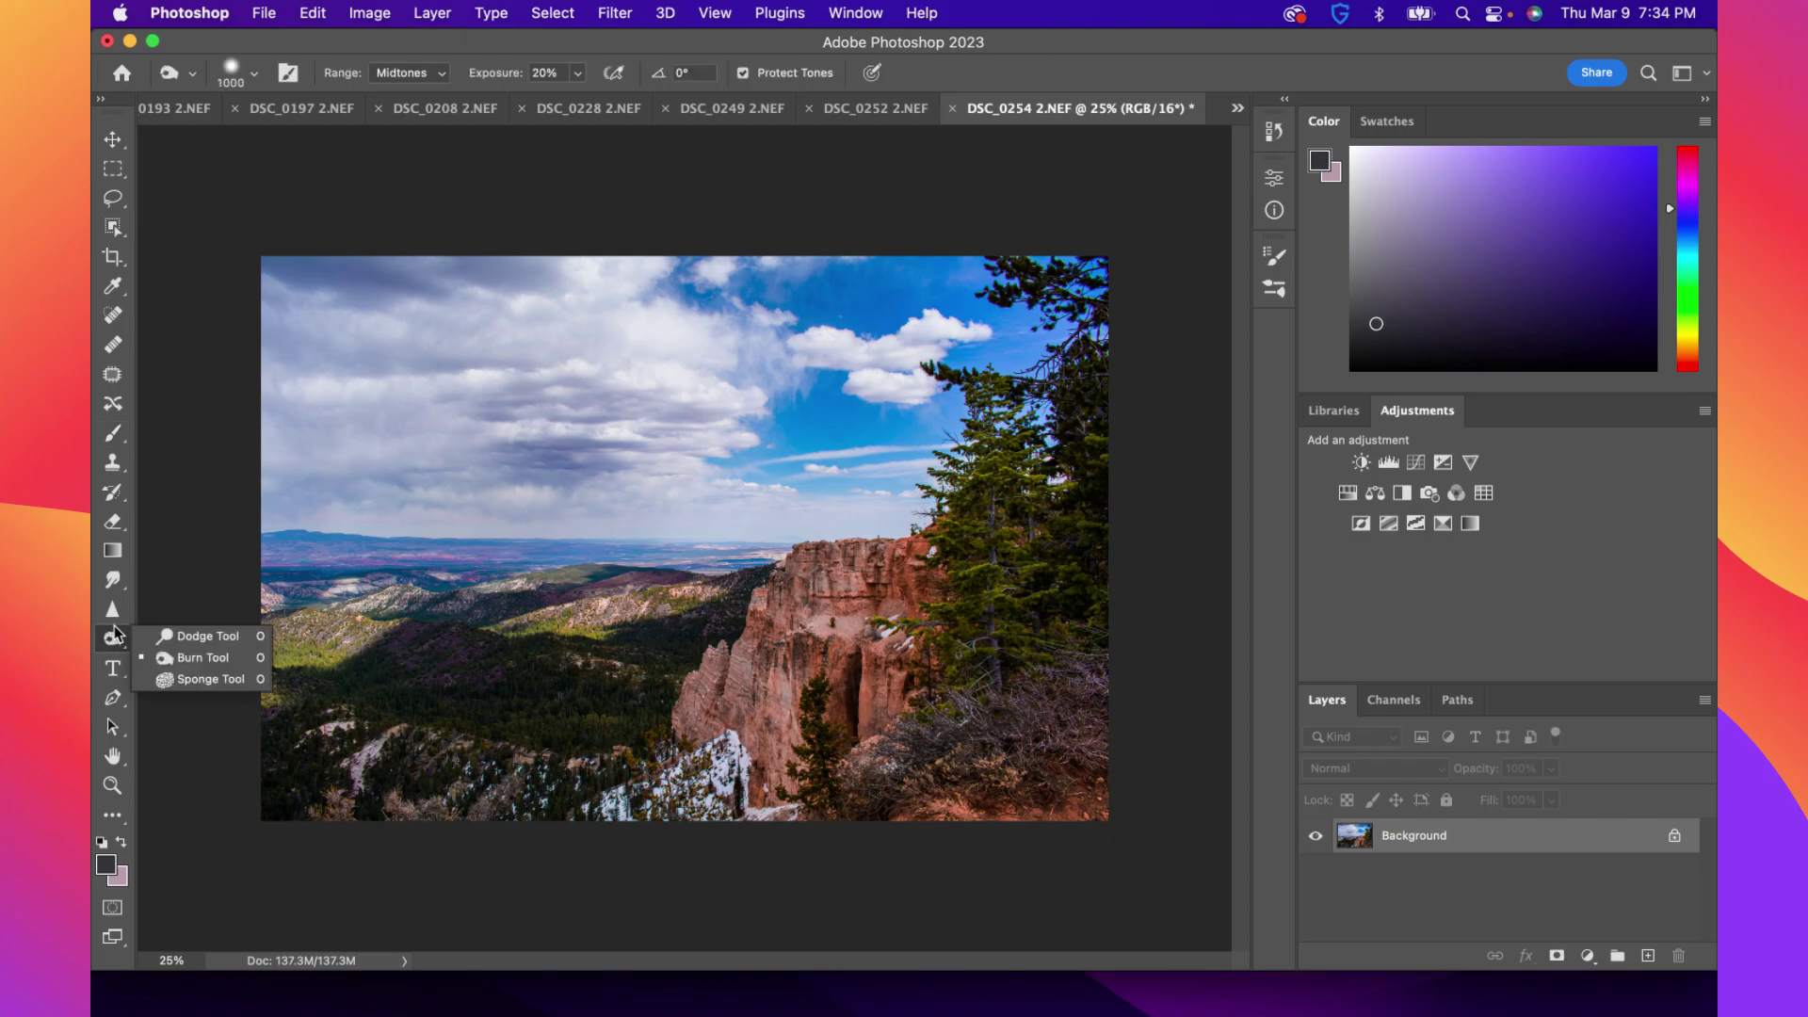
click(174, 635)
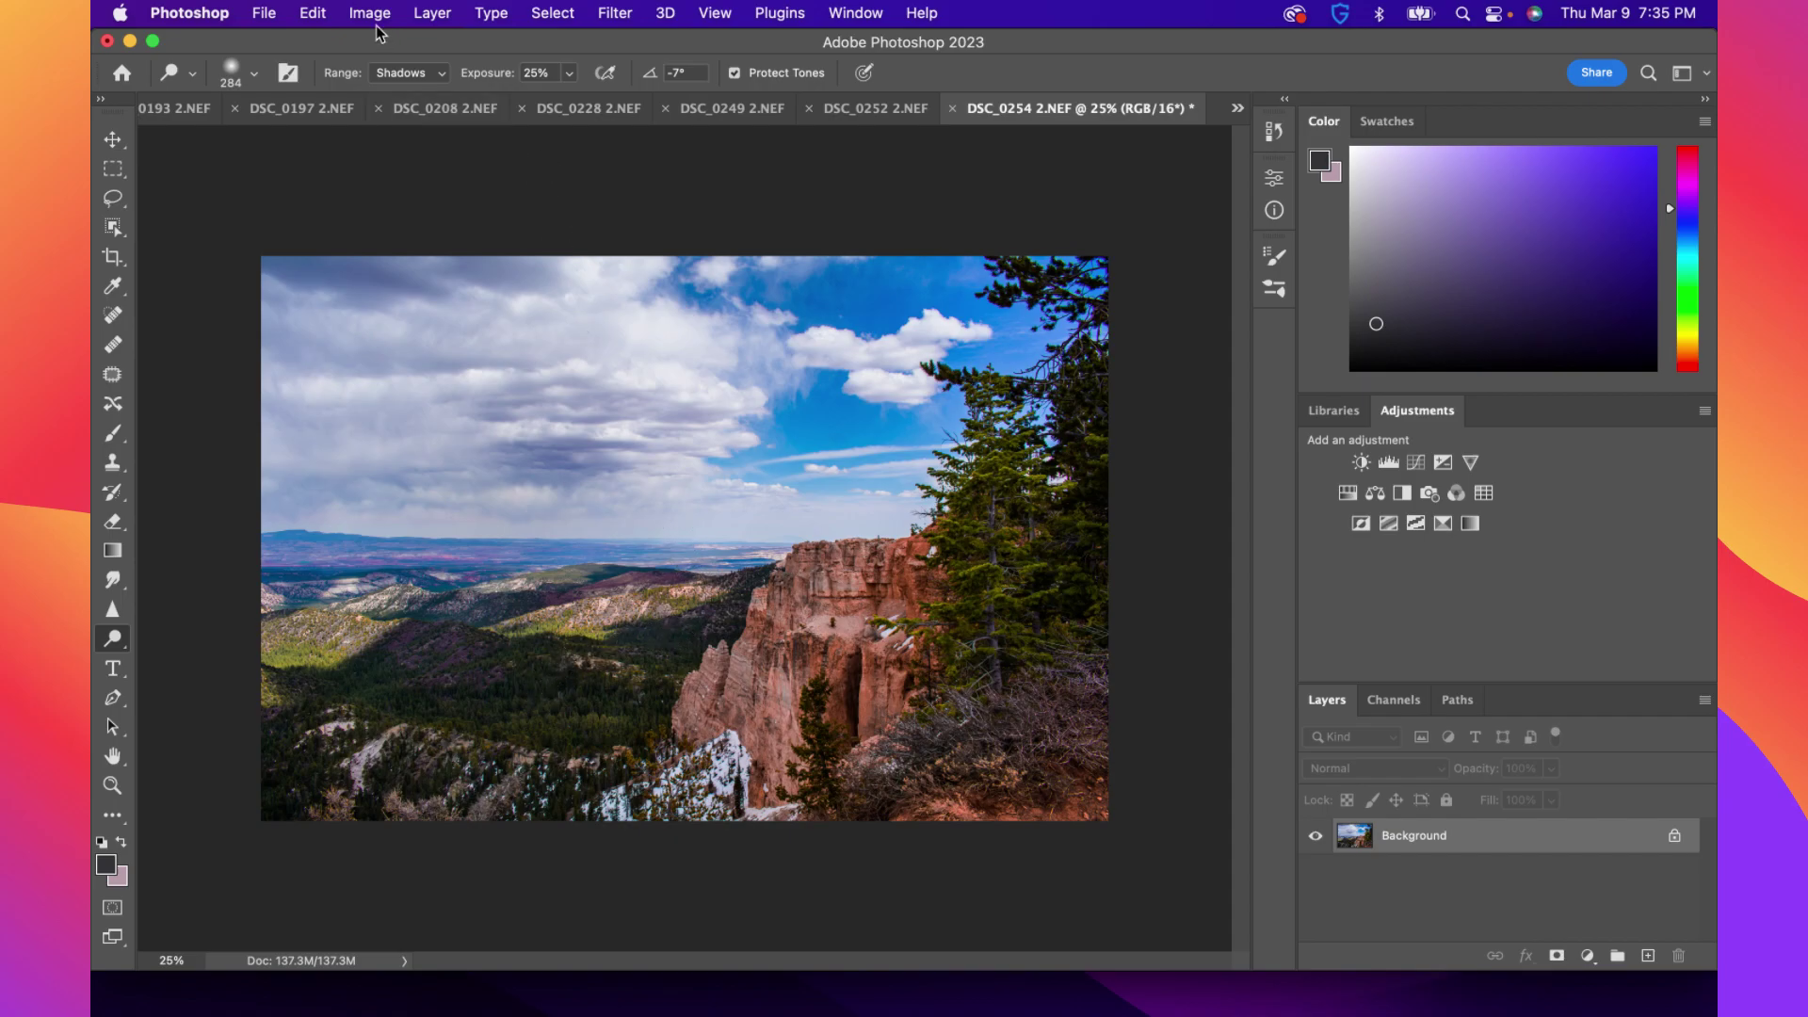
Add a Hue/Saturation adjustment layer and dock its properties together with the Color and Swatches group
click(1345, 491)
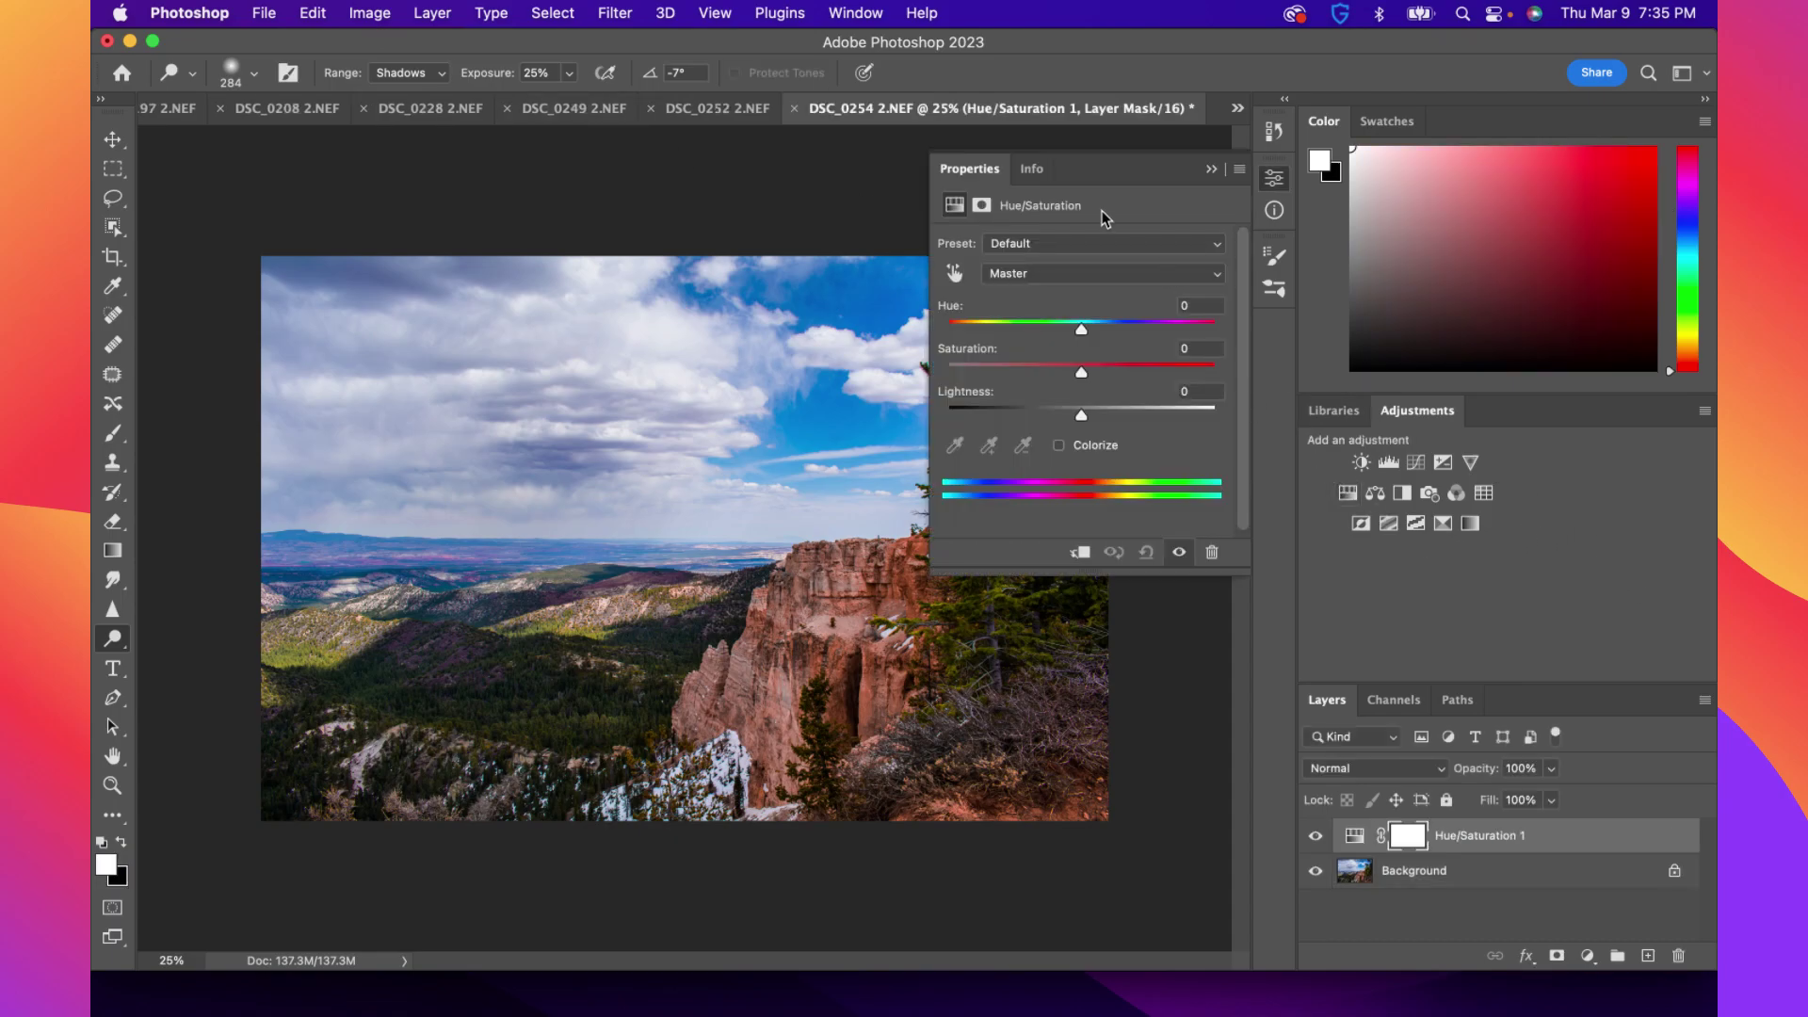
drag(1228, 172, 1608, 135)
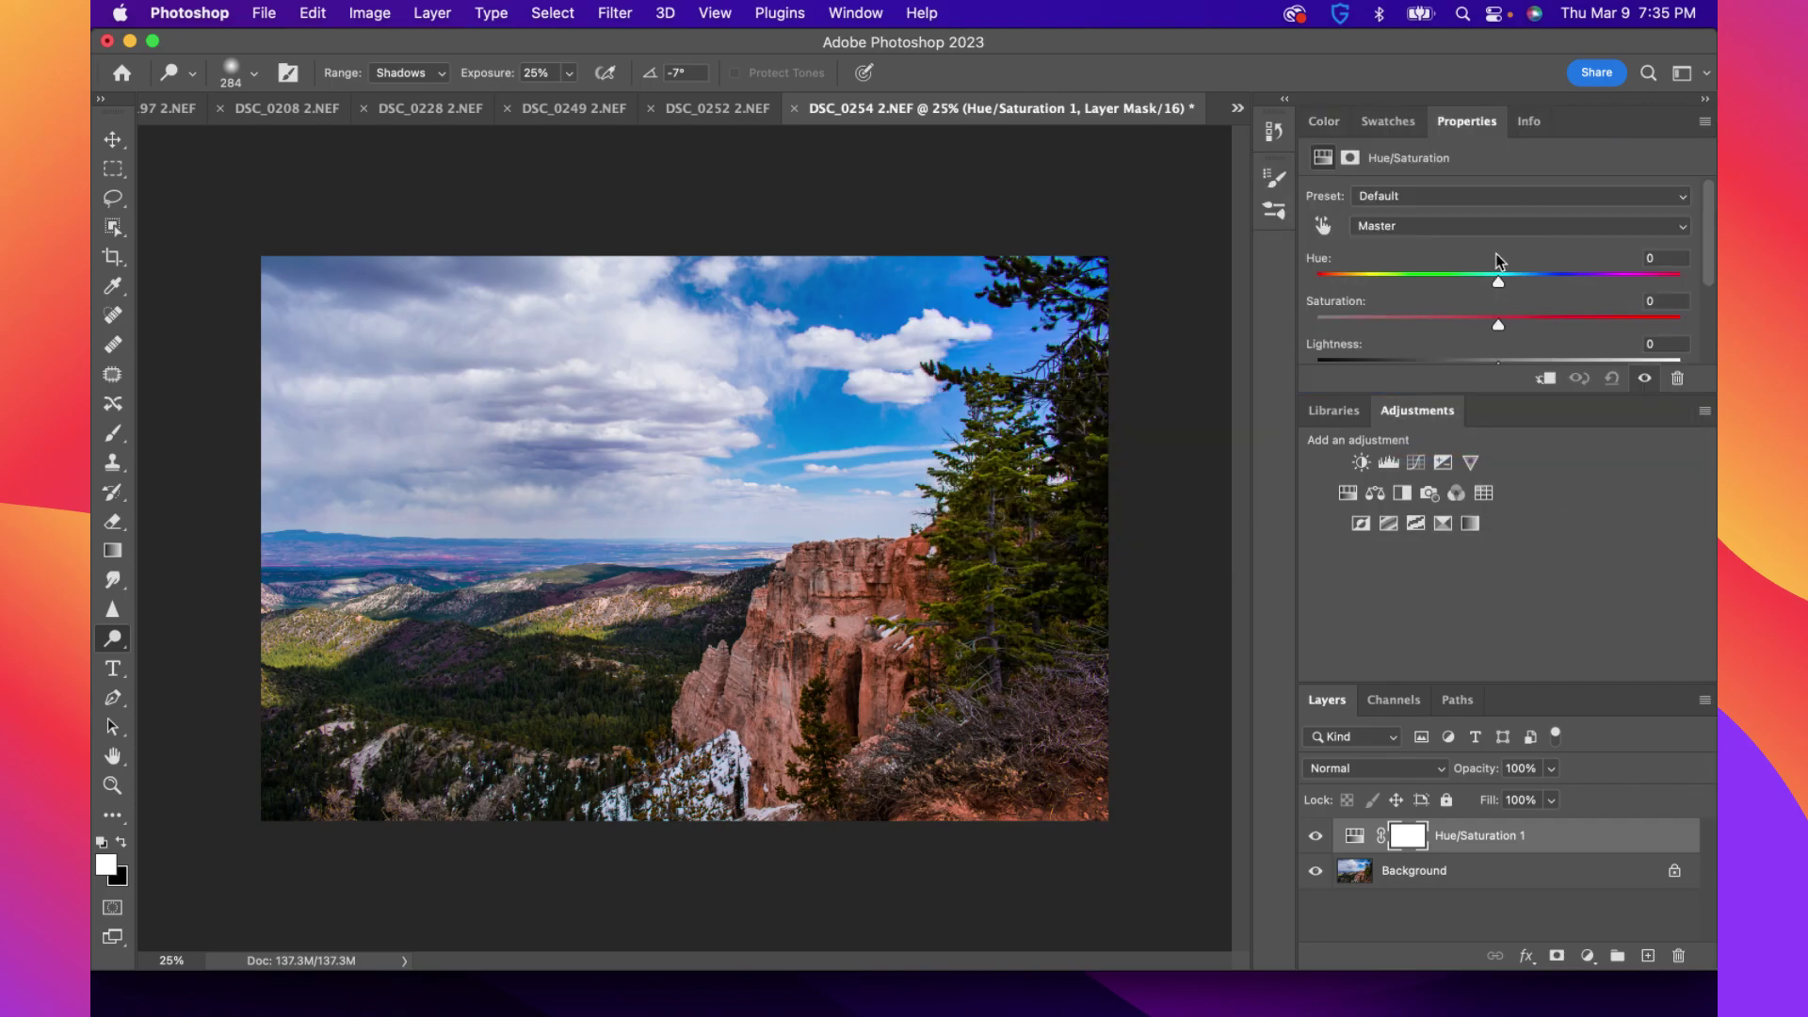
mouse_move(1498, 281)
mouse_down()
mouse_move(1471, 282)
mouse_move(1499, 282)
mouse_up()
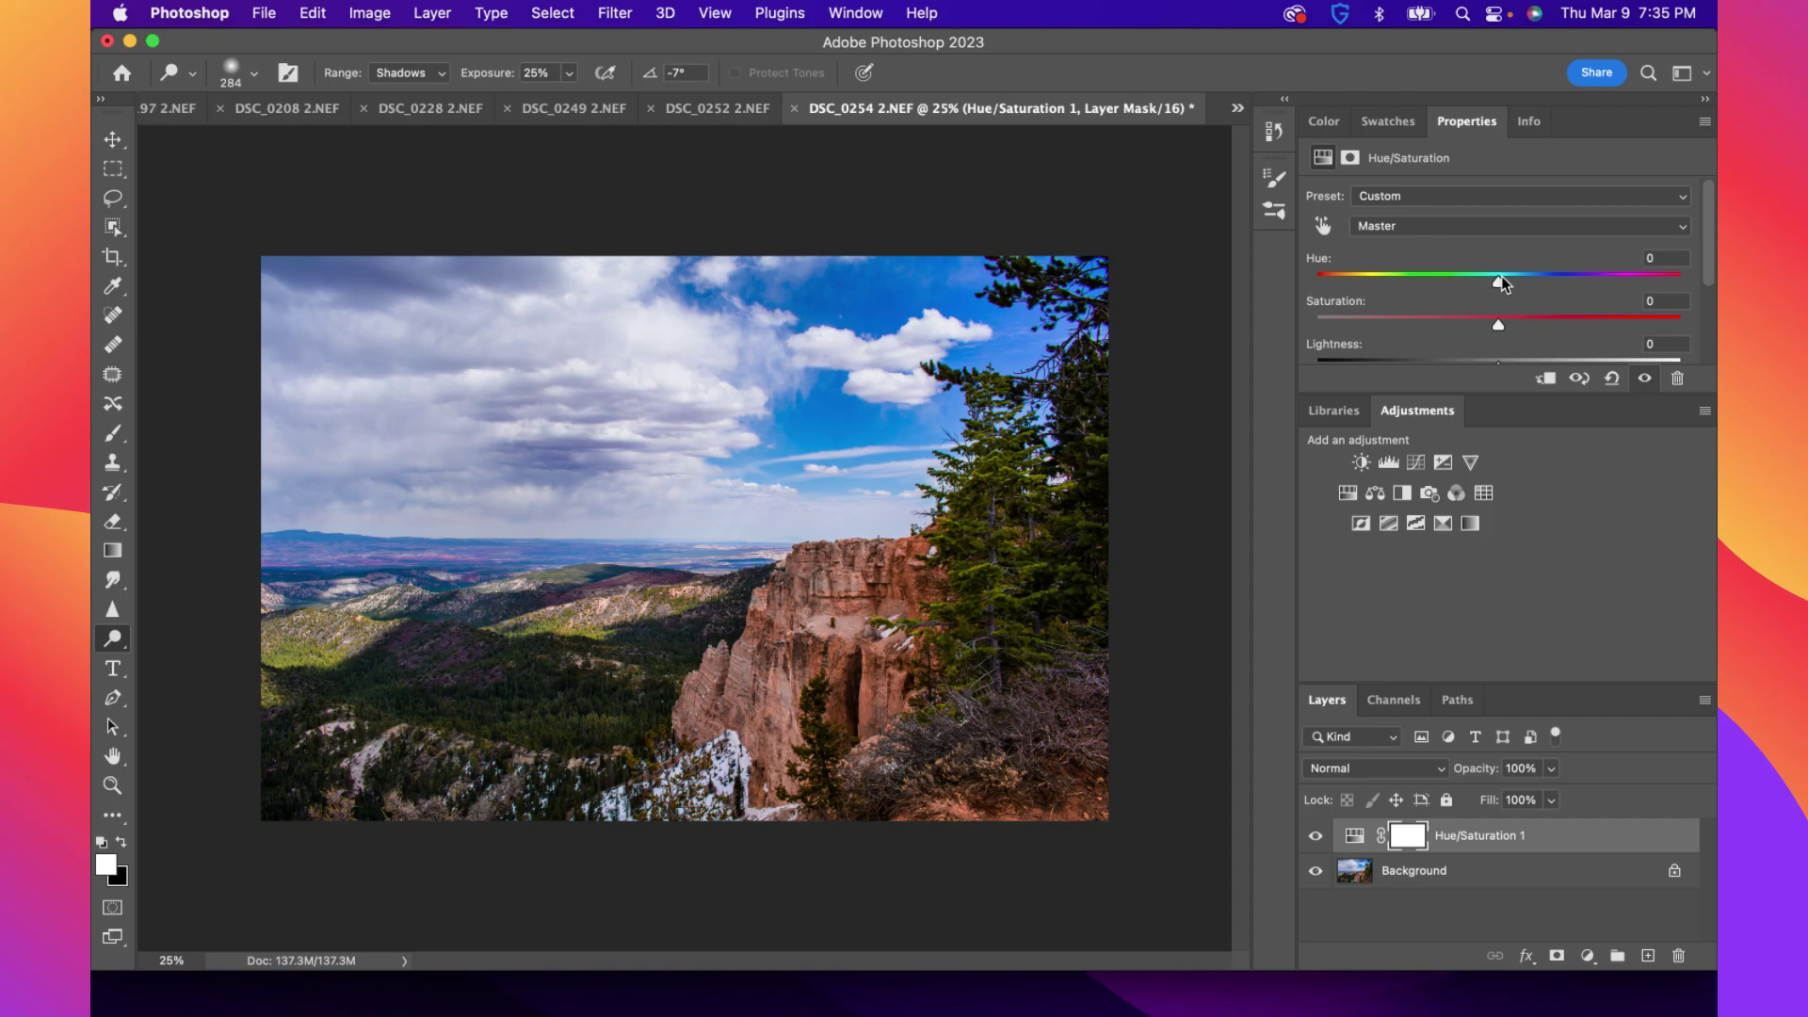
click(1478, 198)
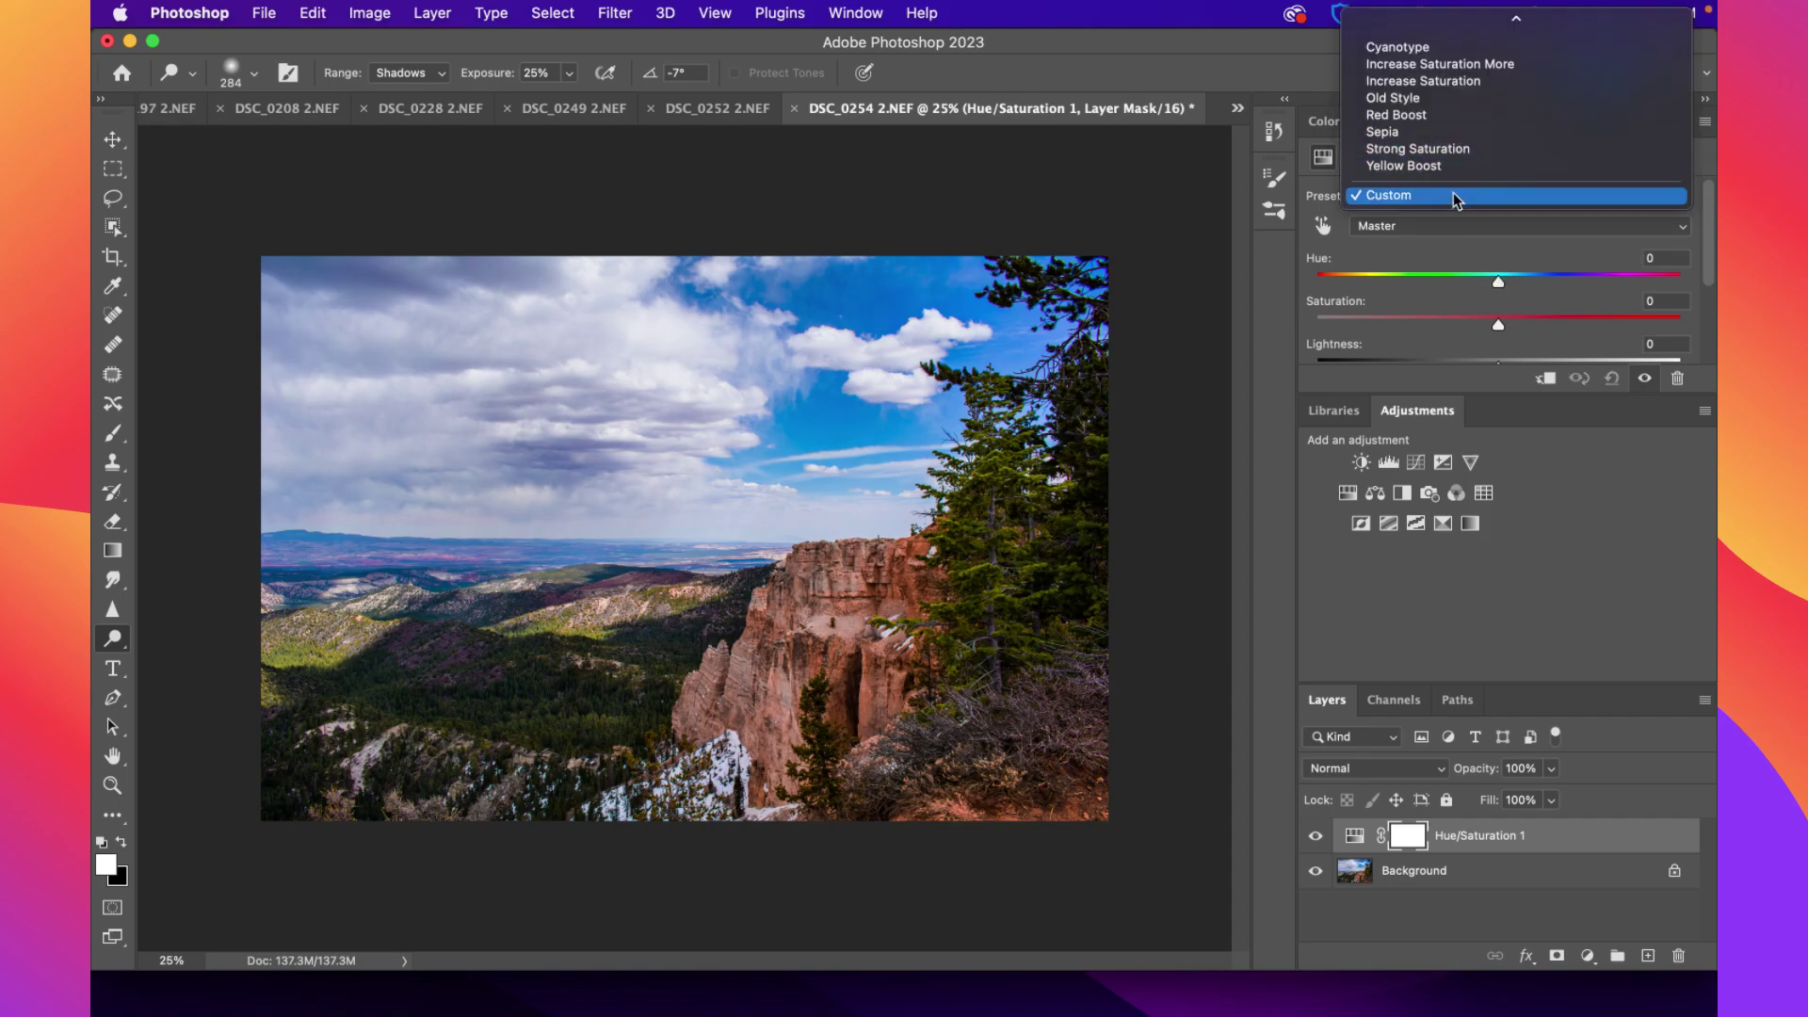
click(1454, 195)
Adjust the Reds on the Hue/Saturation layer to hue +9, saturation +14 and lightness -15
click(1443, 226)
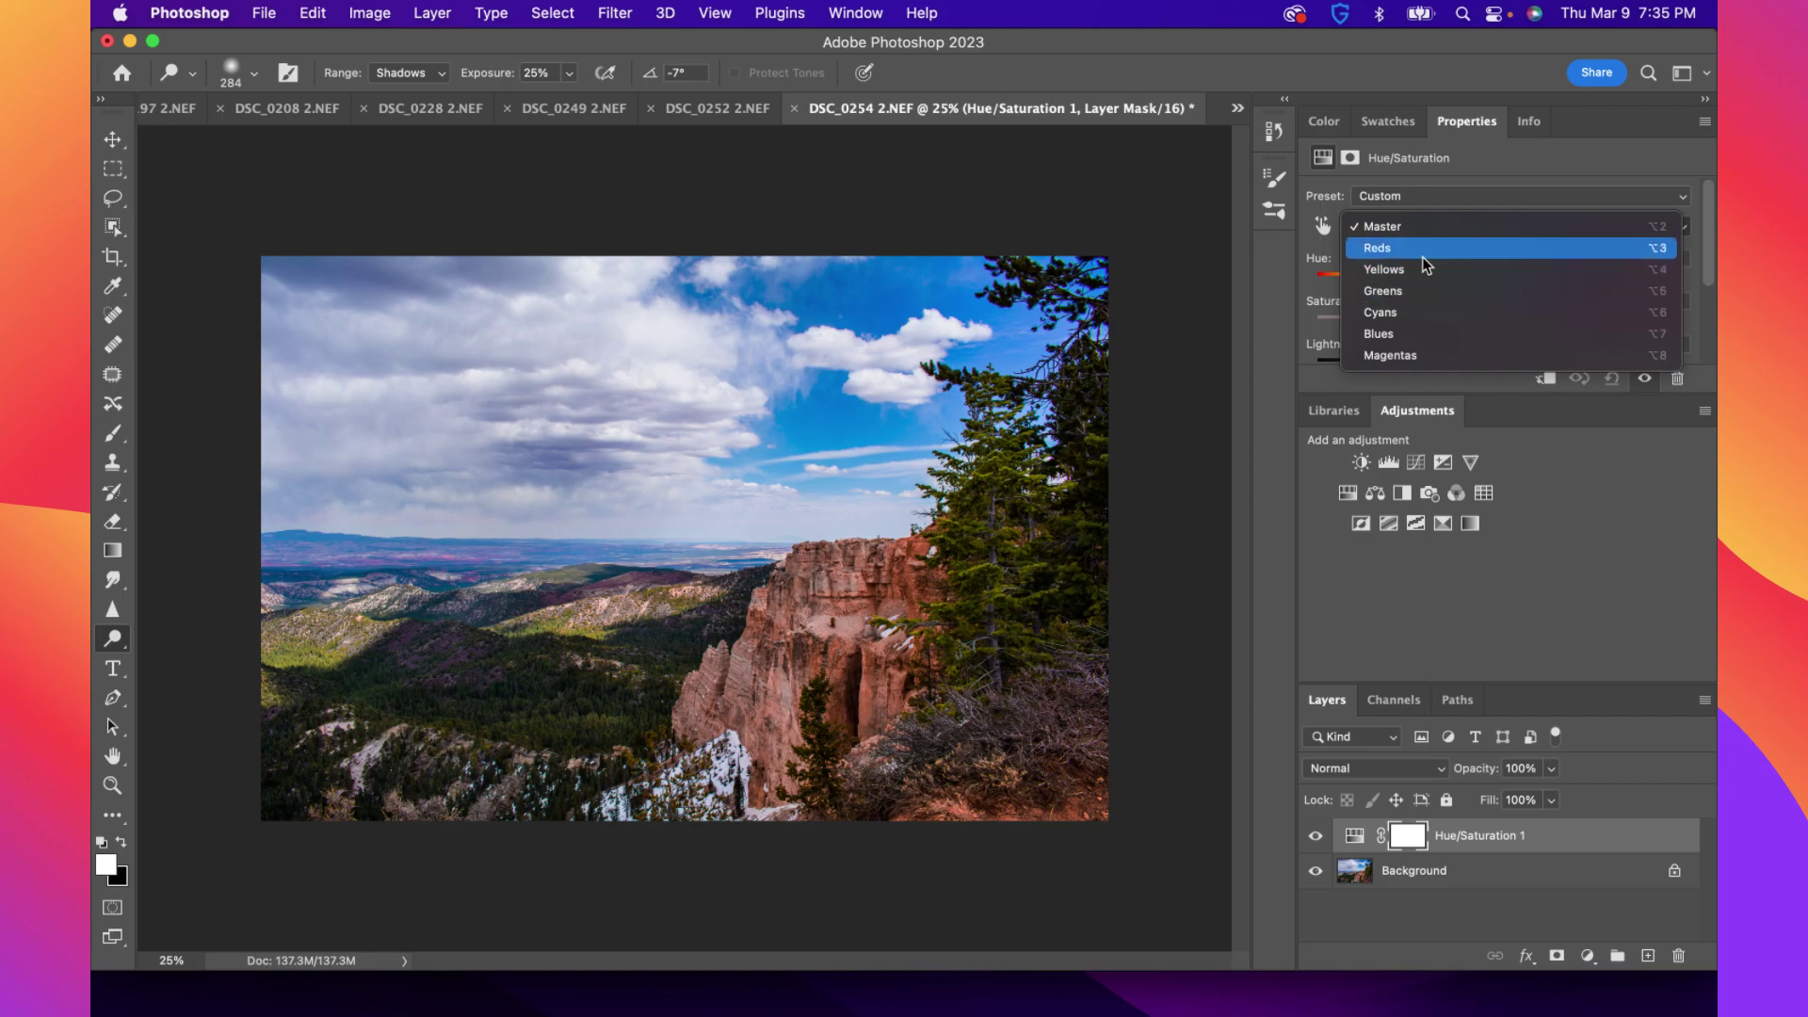
click(1424, 247)
drag(1490, 283, 1528, 332)
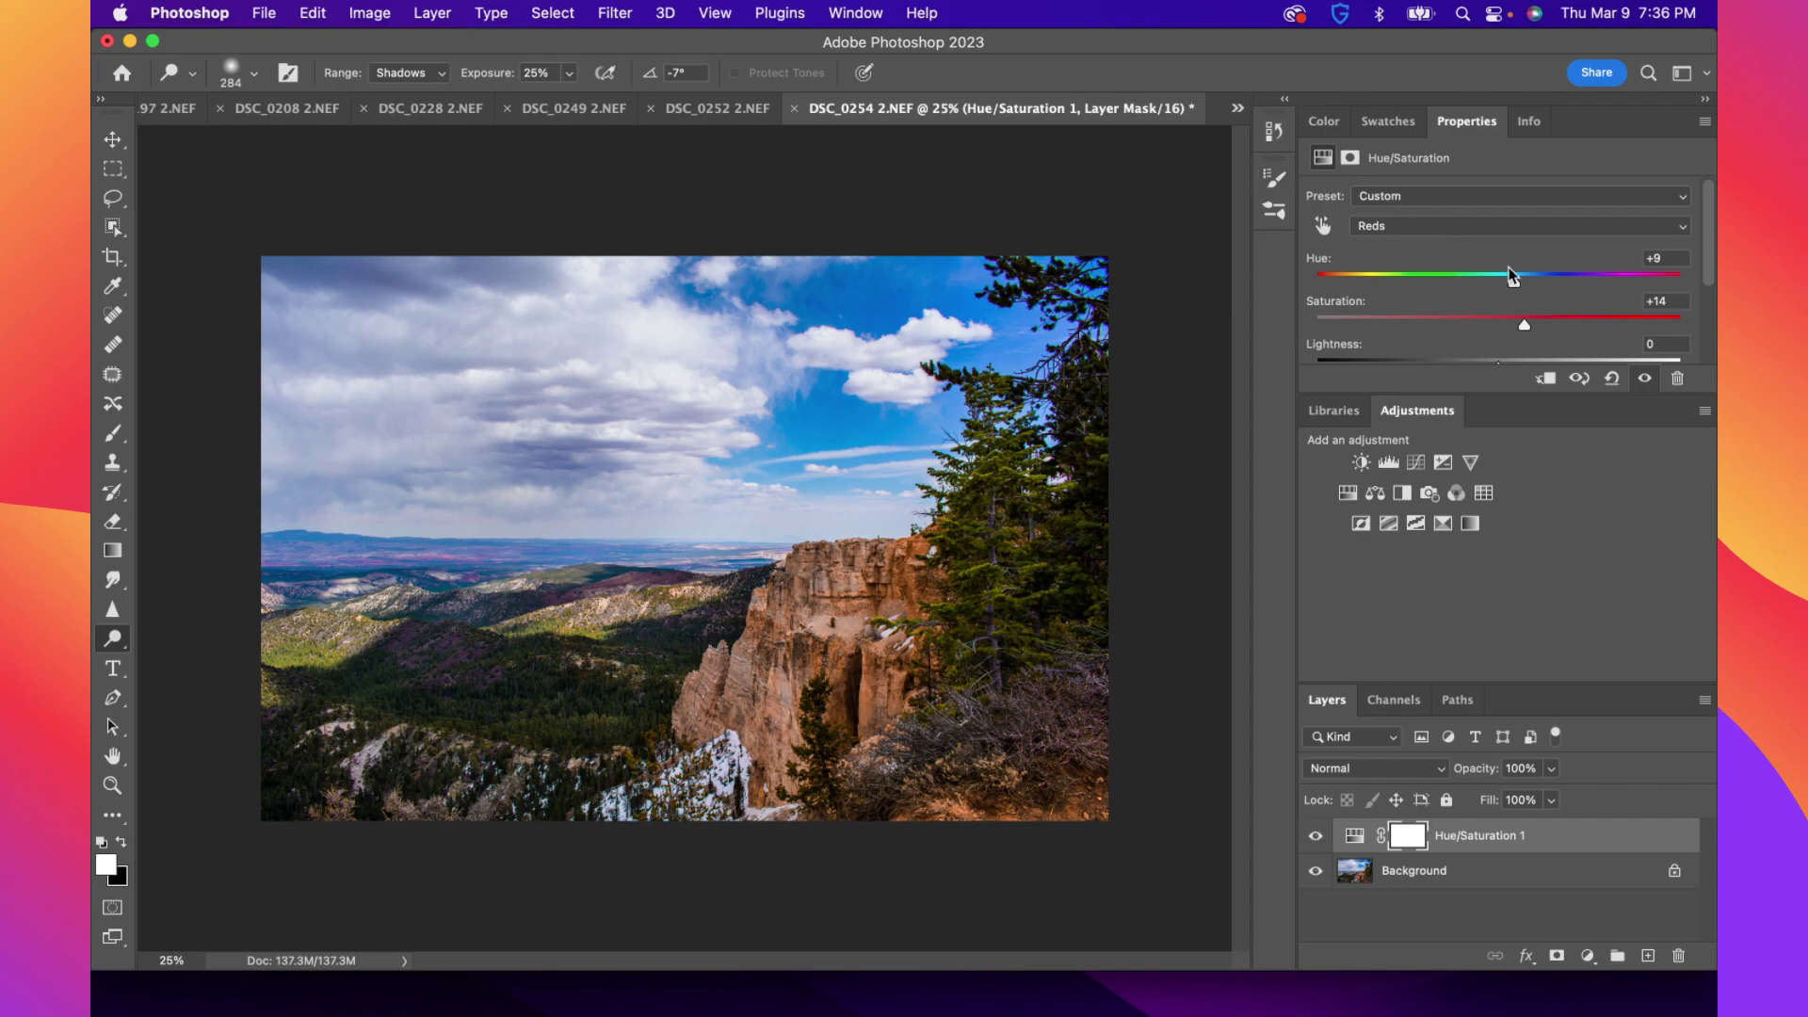
scroll(1552, 297, down, 1)
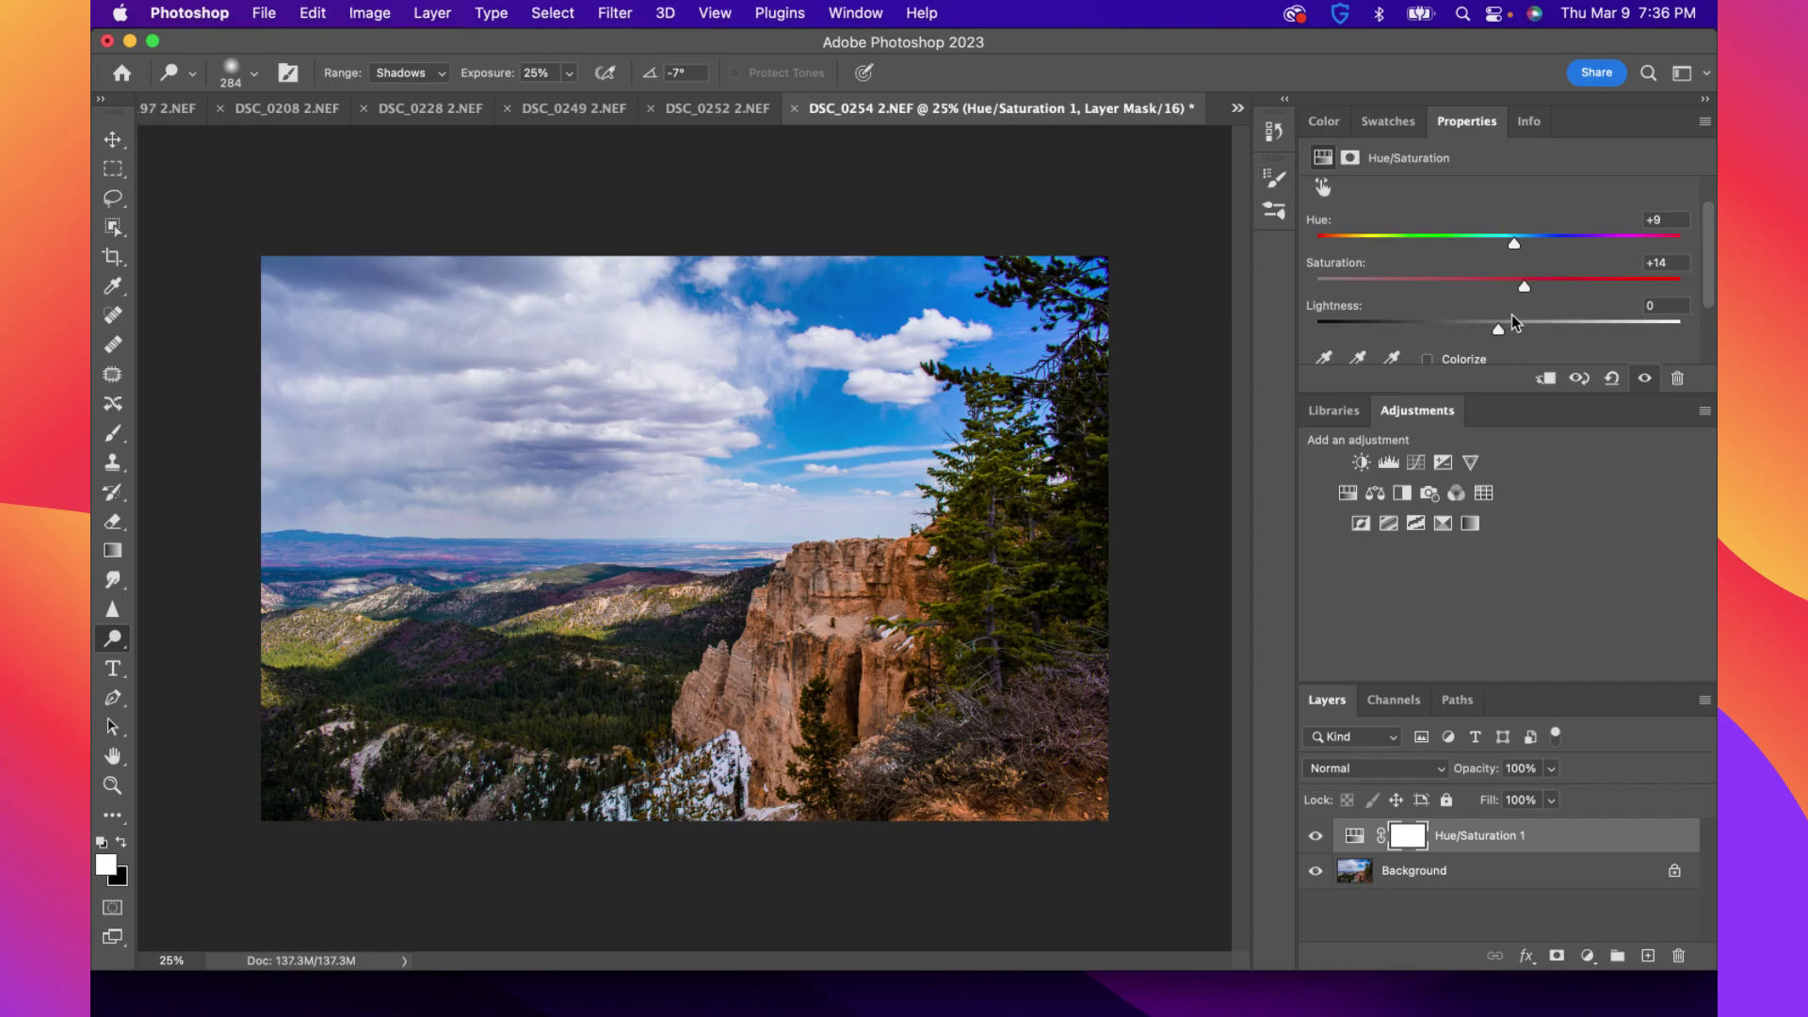
drag(1499, 332, 1482, 329)
mouse_move(1483, 330)
mouse_down()
mouse_move(1525, 330)
mouse_move(1474, 331)
mouse_up()
Burn the sky on the Background layer with a 1000 px brush, Midtones range and 20% exposure, undoing the unwanted strokes
right_click(124, 639)
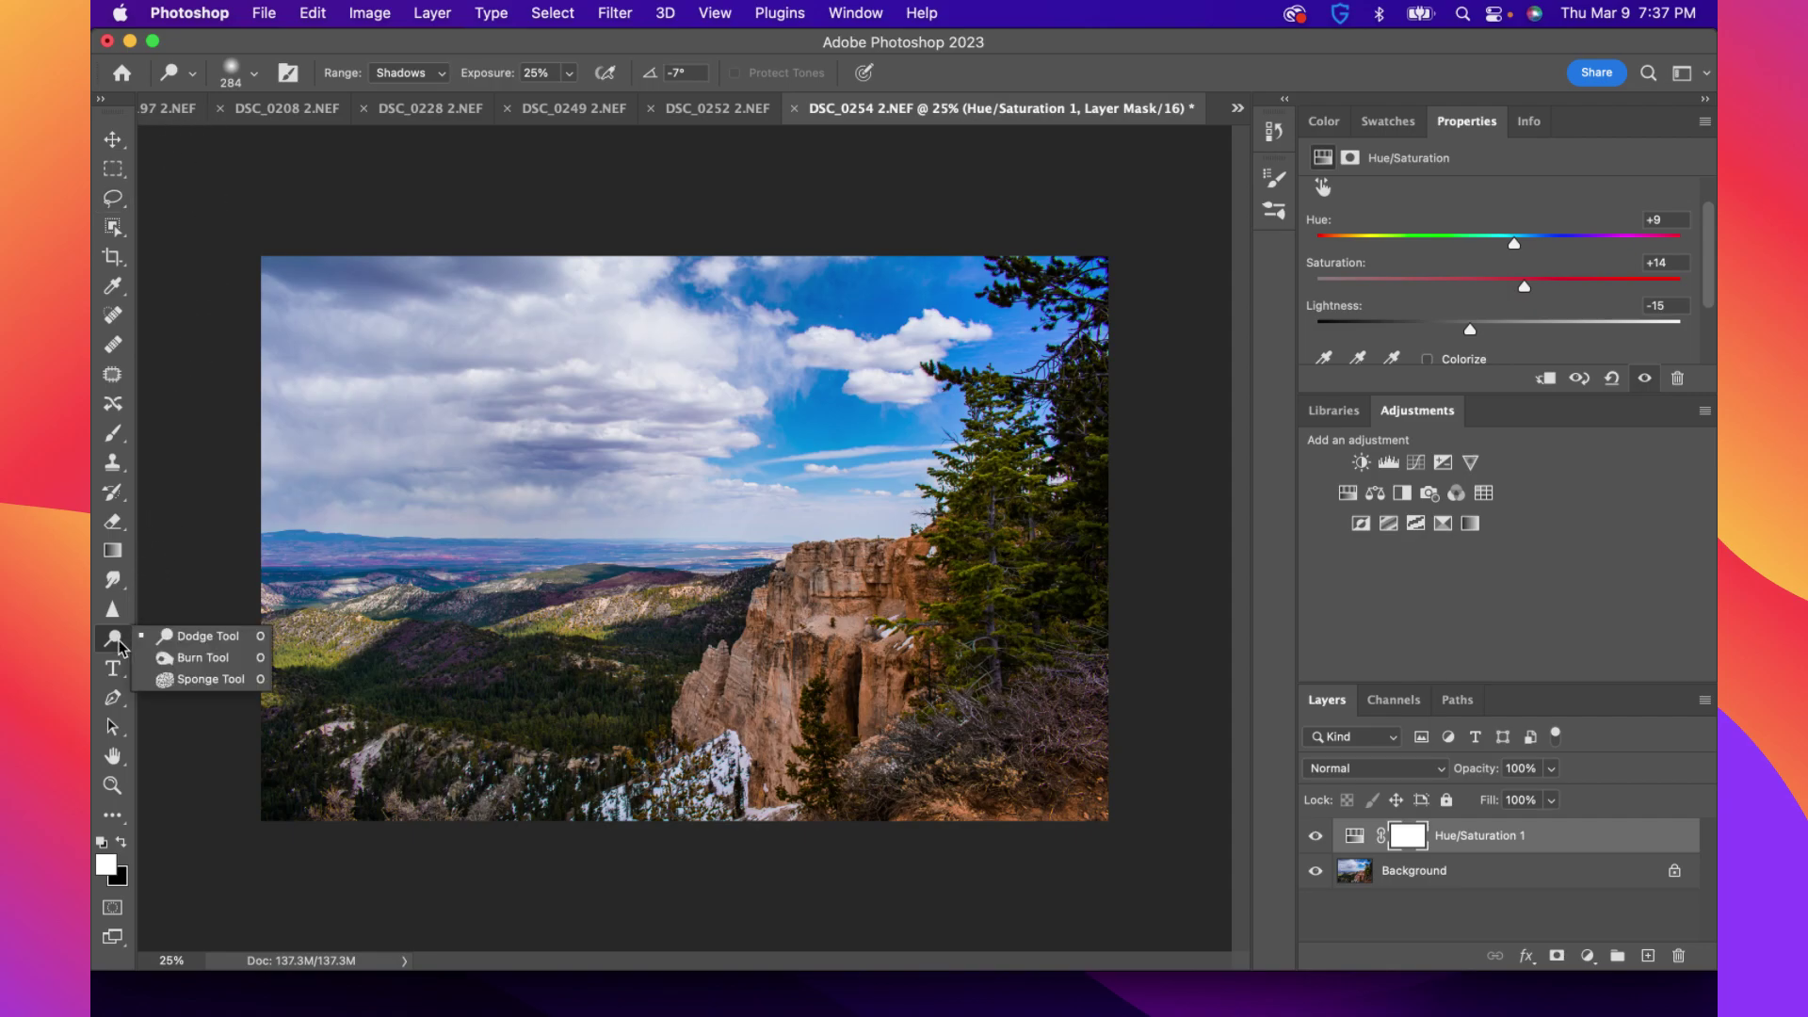
click(182, 658)
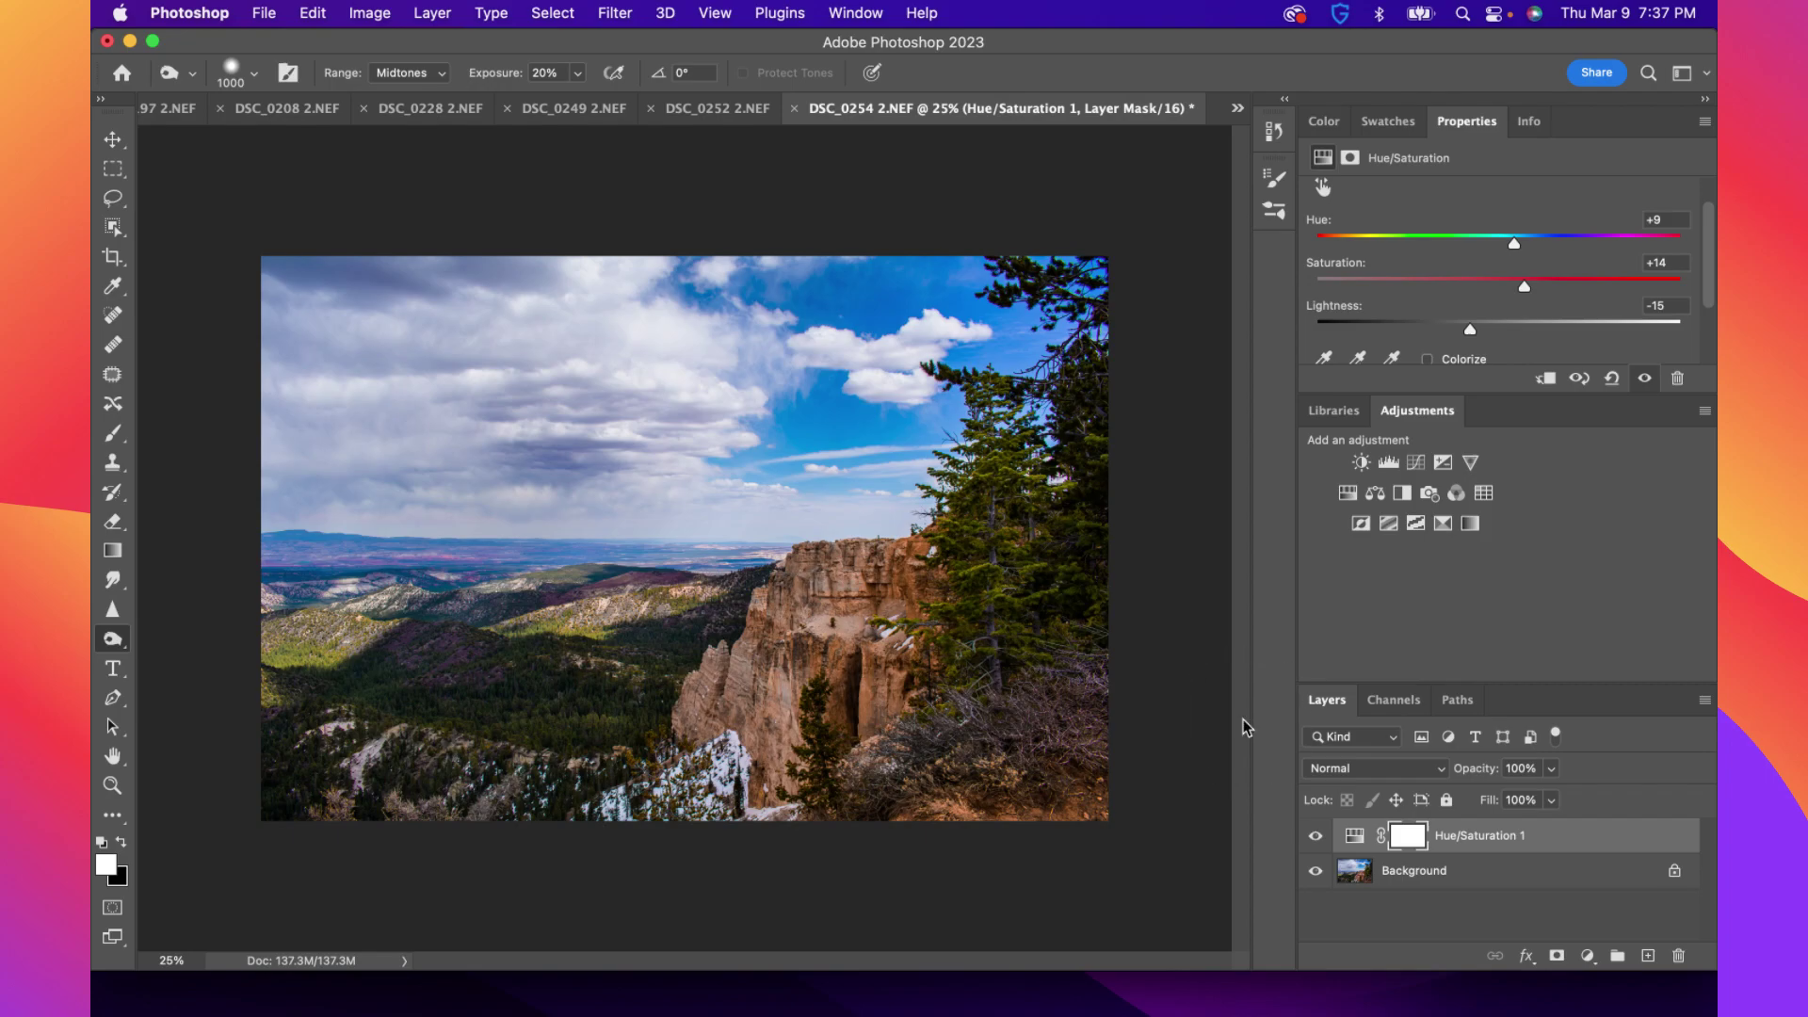
click(1466, 874)
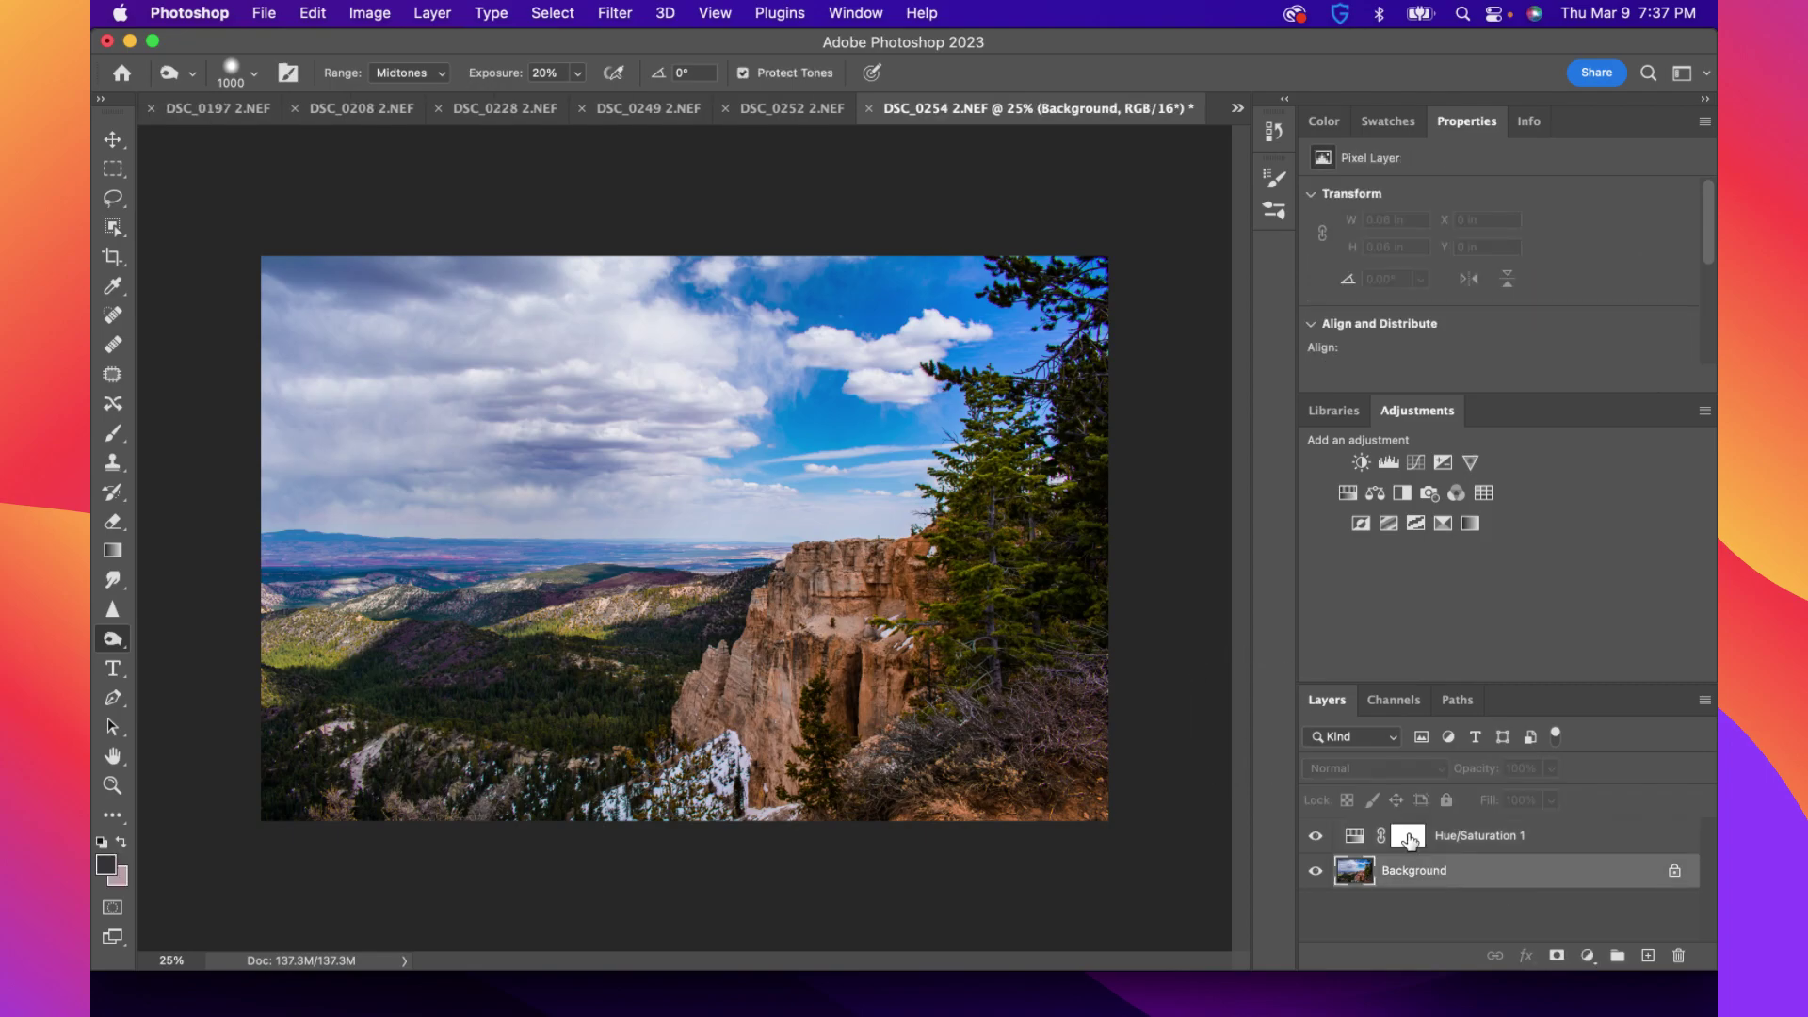
drag(433, 325, 1119, 337)
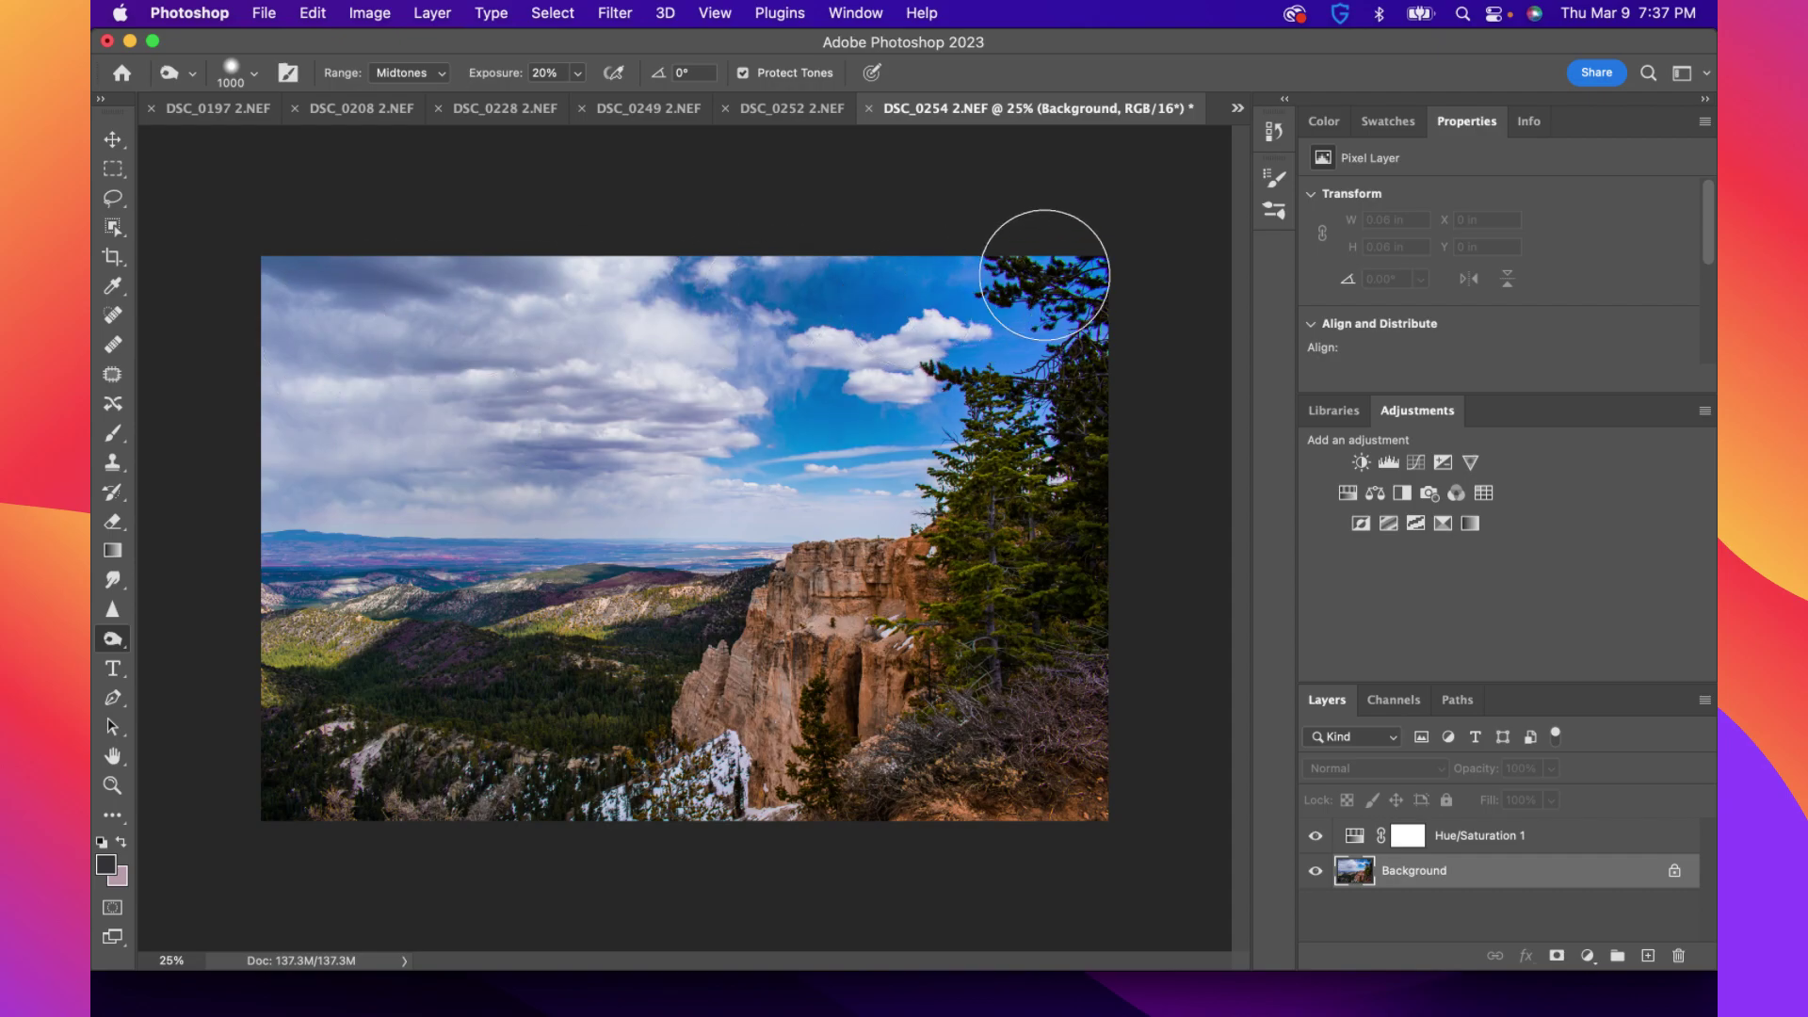
key(super+z)
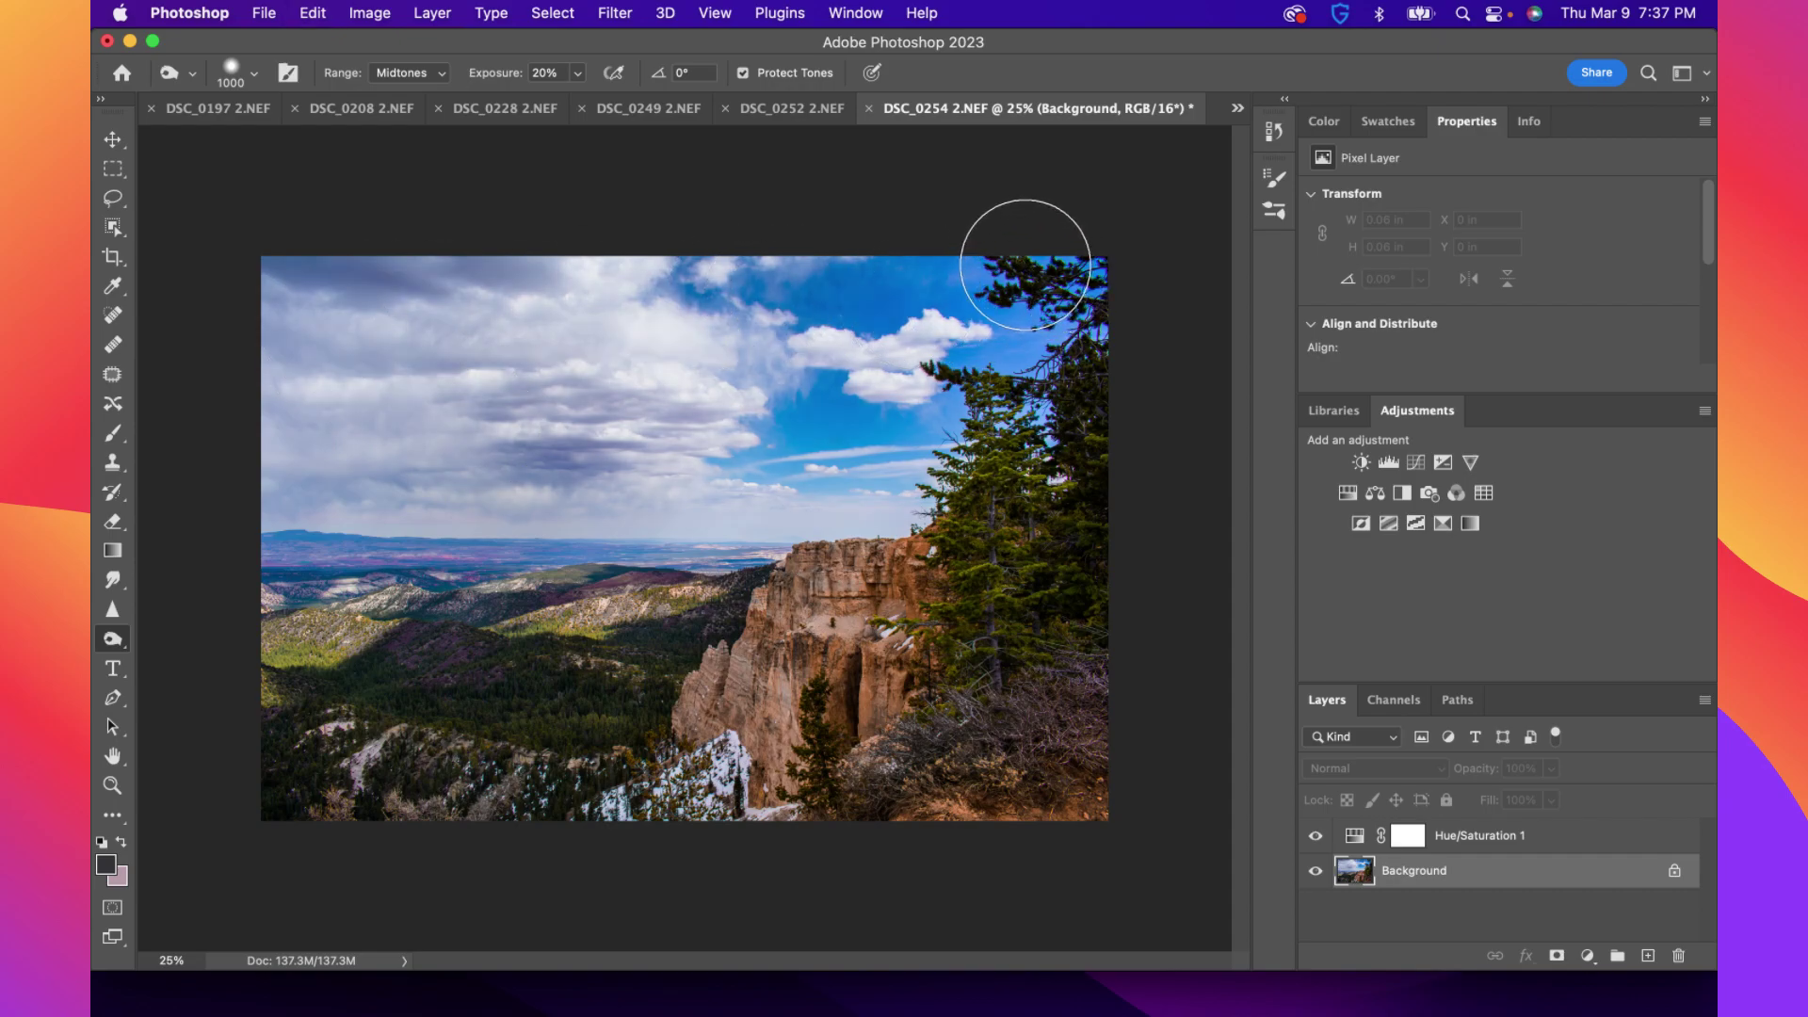
drag(873, 320, 561, 323)
drag(1020, 338, 713, 448)
key(super+z)
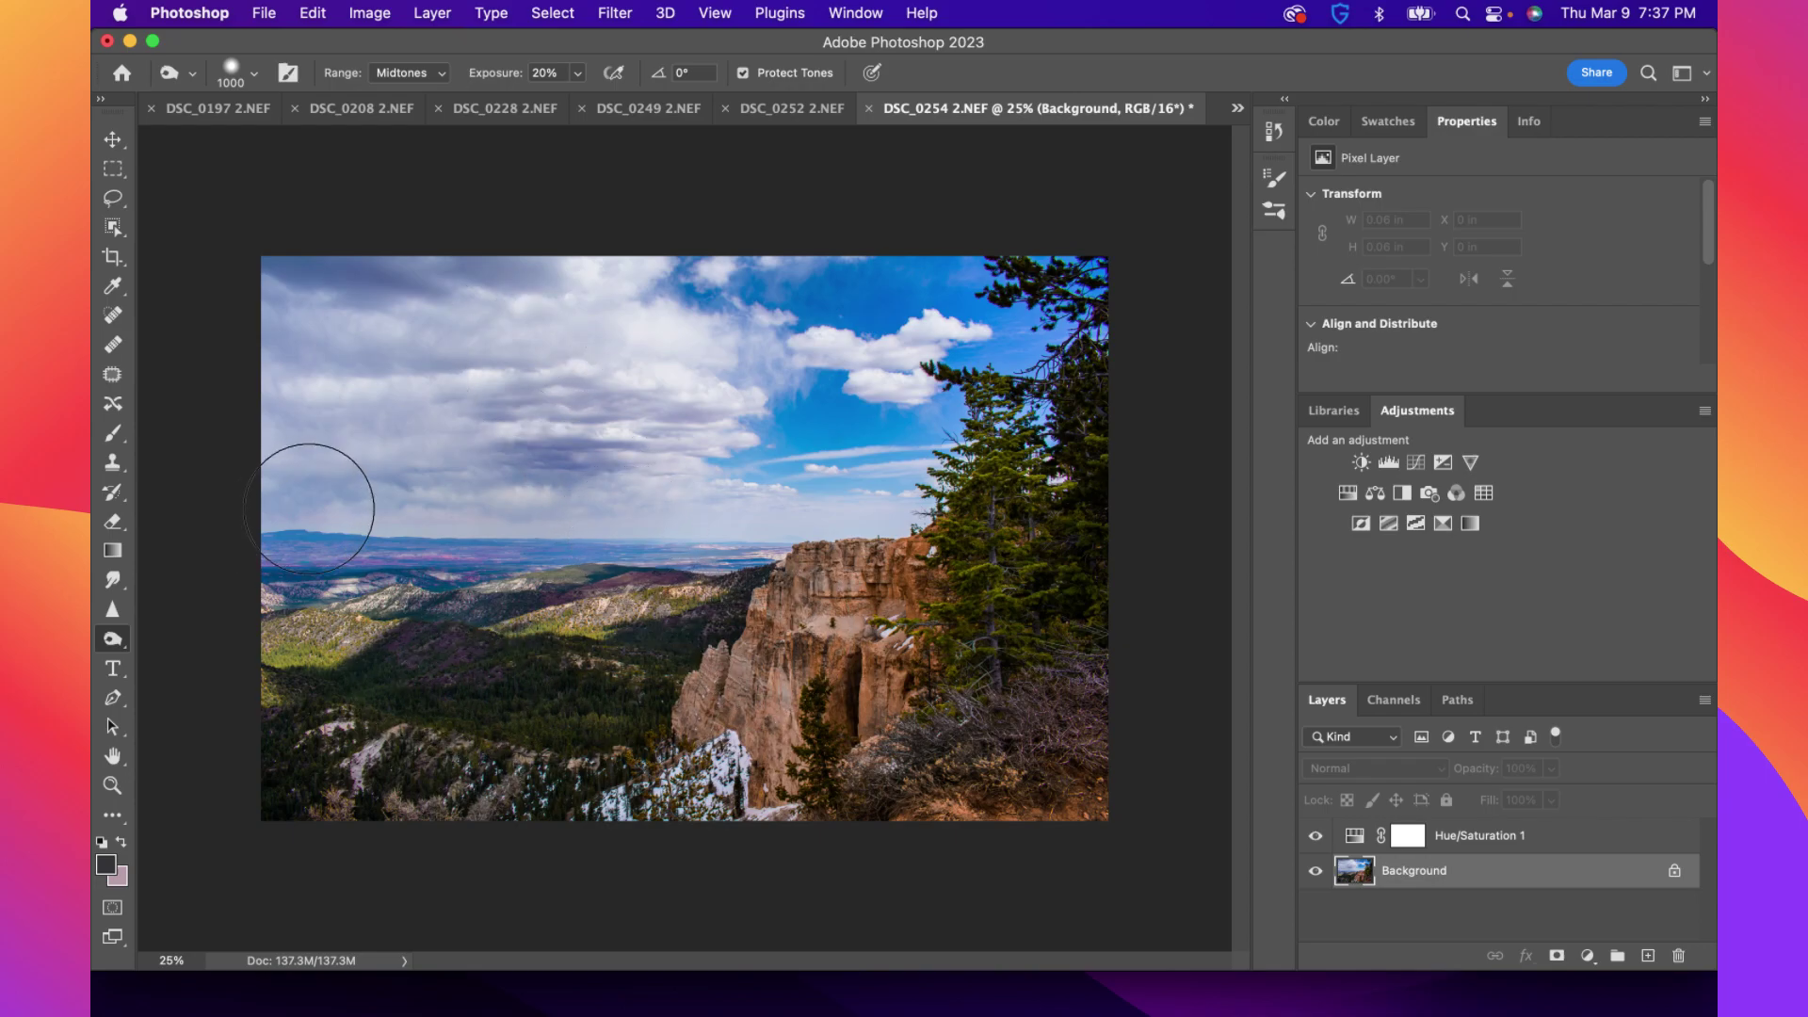
Set the lightness of the Magentas on the Hue/Saturation layer to +30
click(1471, 837)
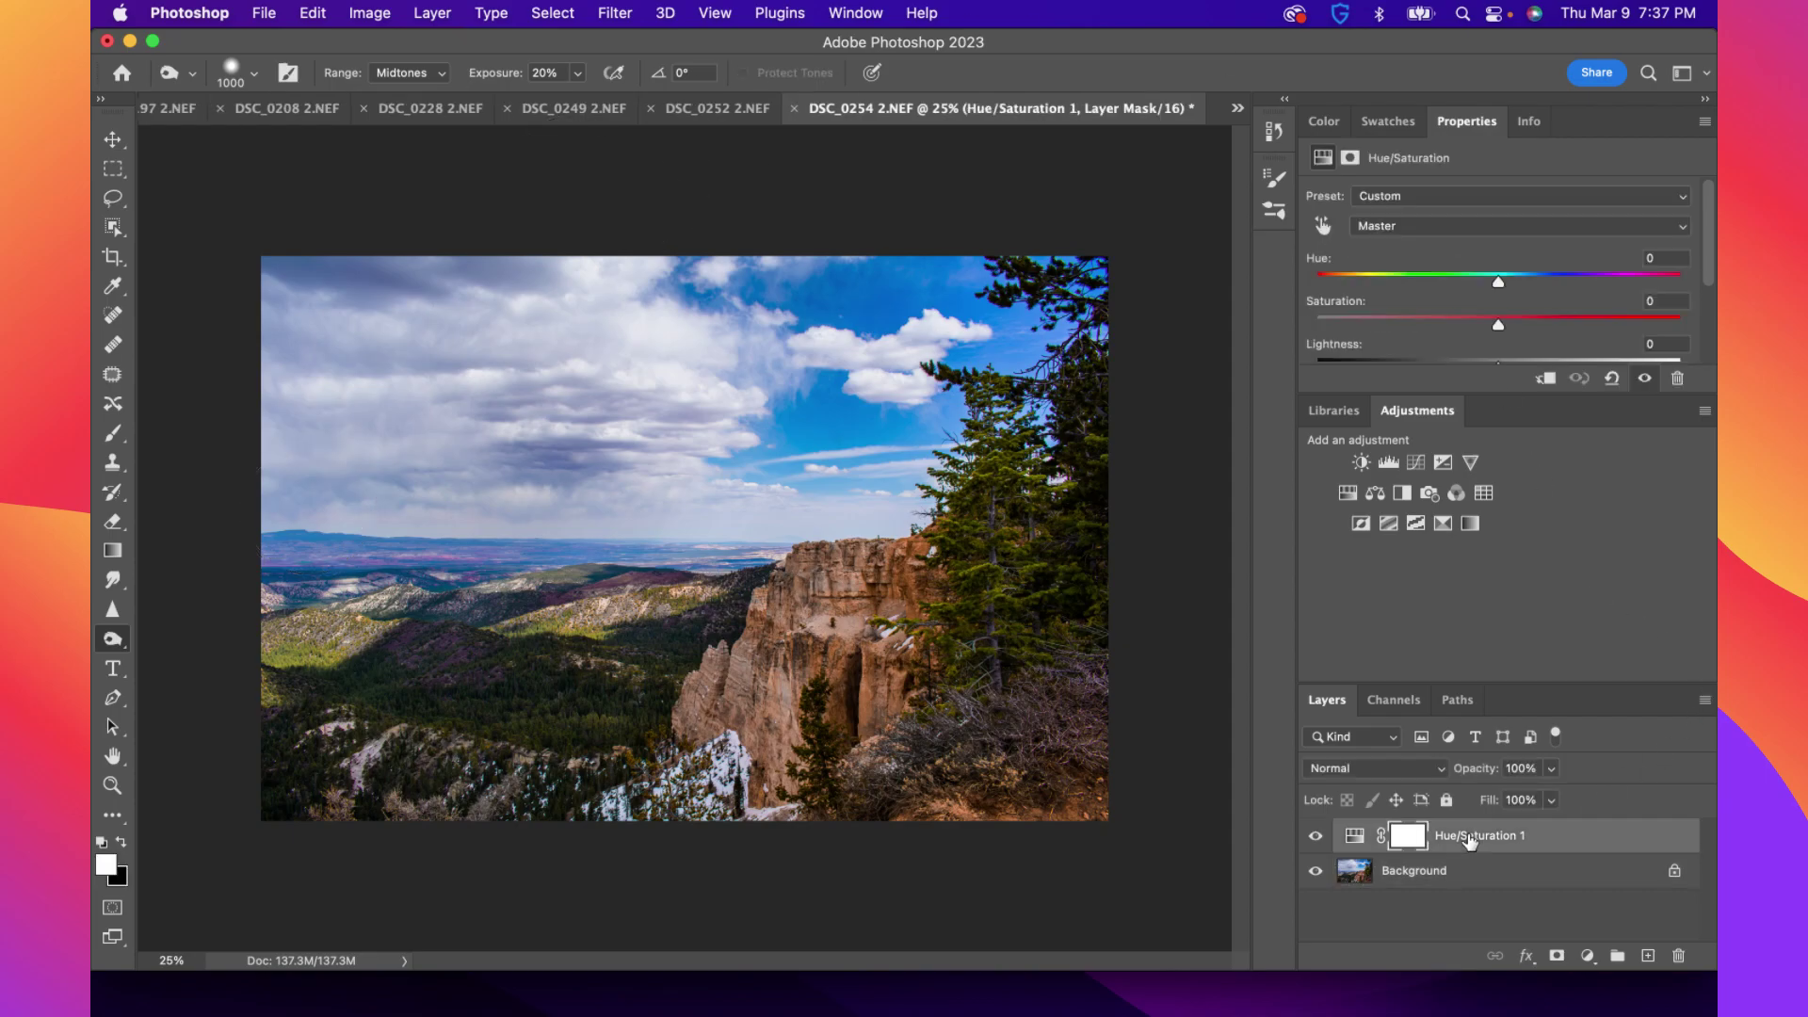
click(1433, 228)
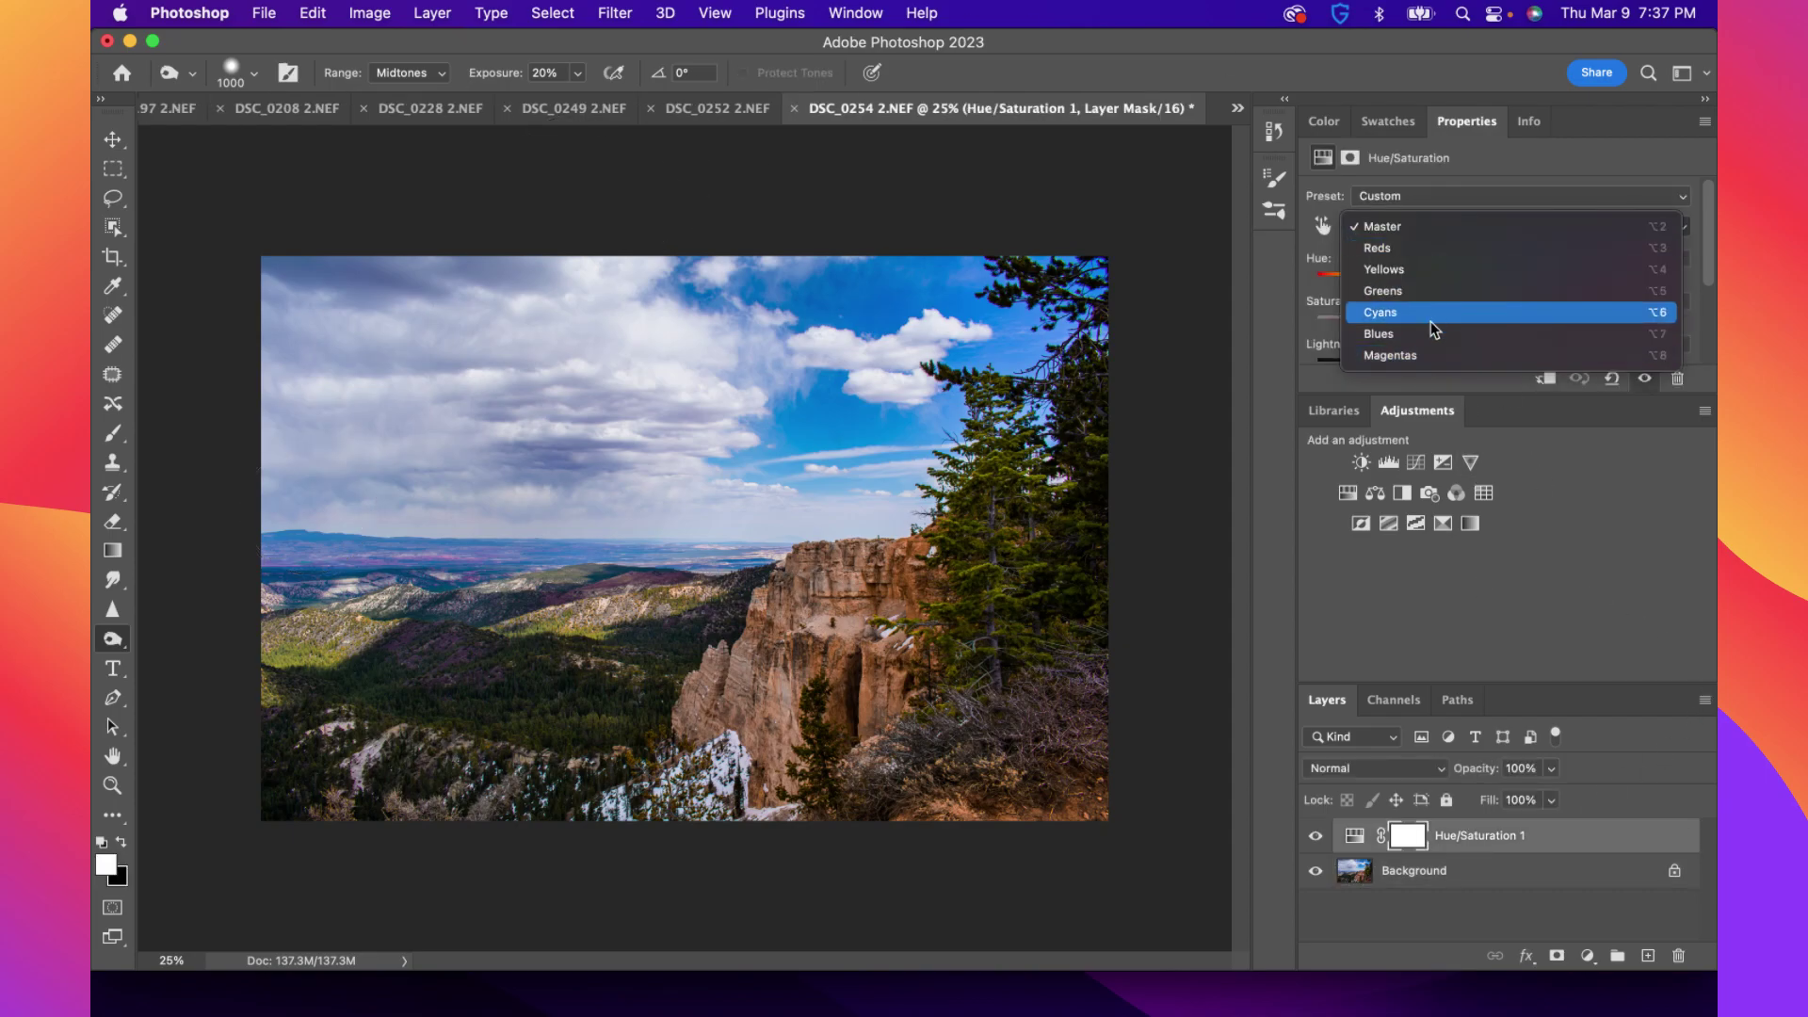
click(1420, 356)
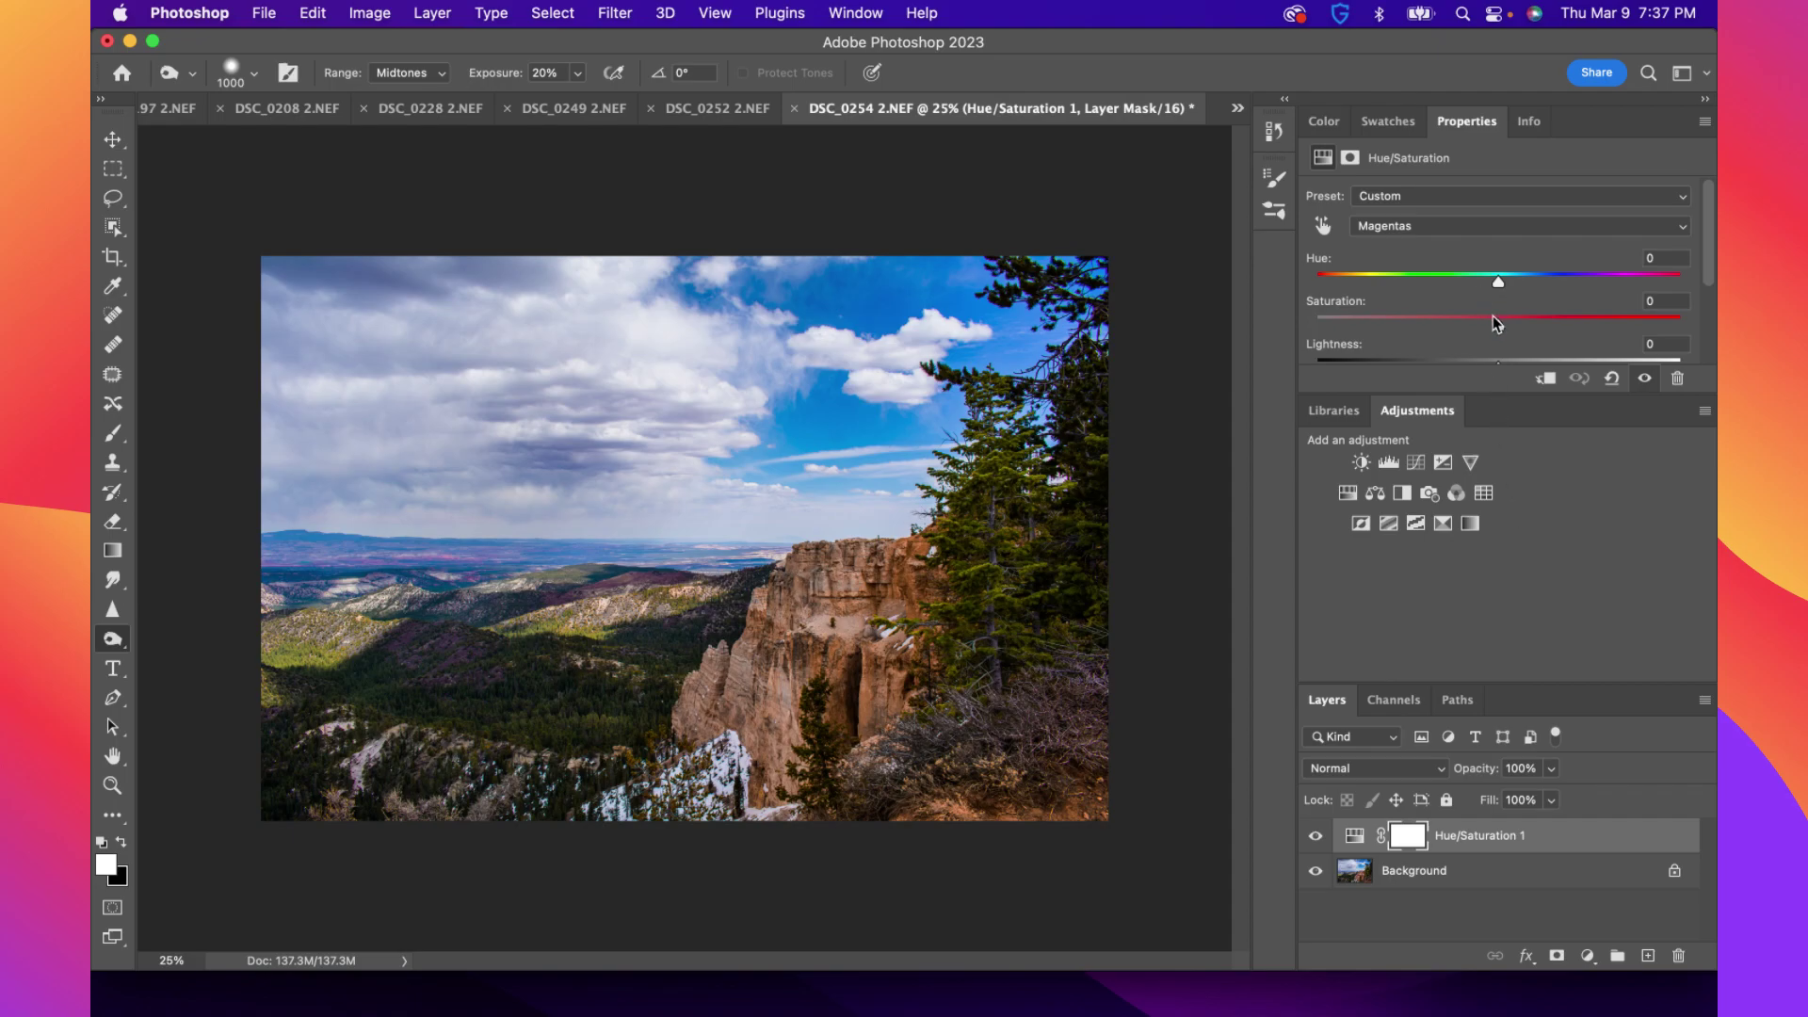
mouse_move(1494, 317)
mouse_down()
mouse_move(1460, 318)
mouse_move(1625, 323)
mouse_move(1490, 327)
mouse_up()
scroll(1541, 347, down, 3)
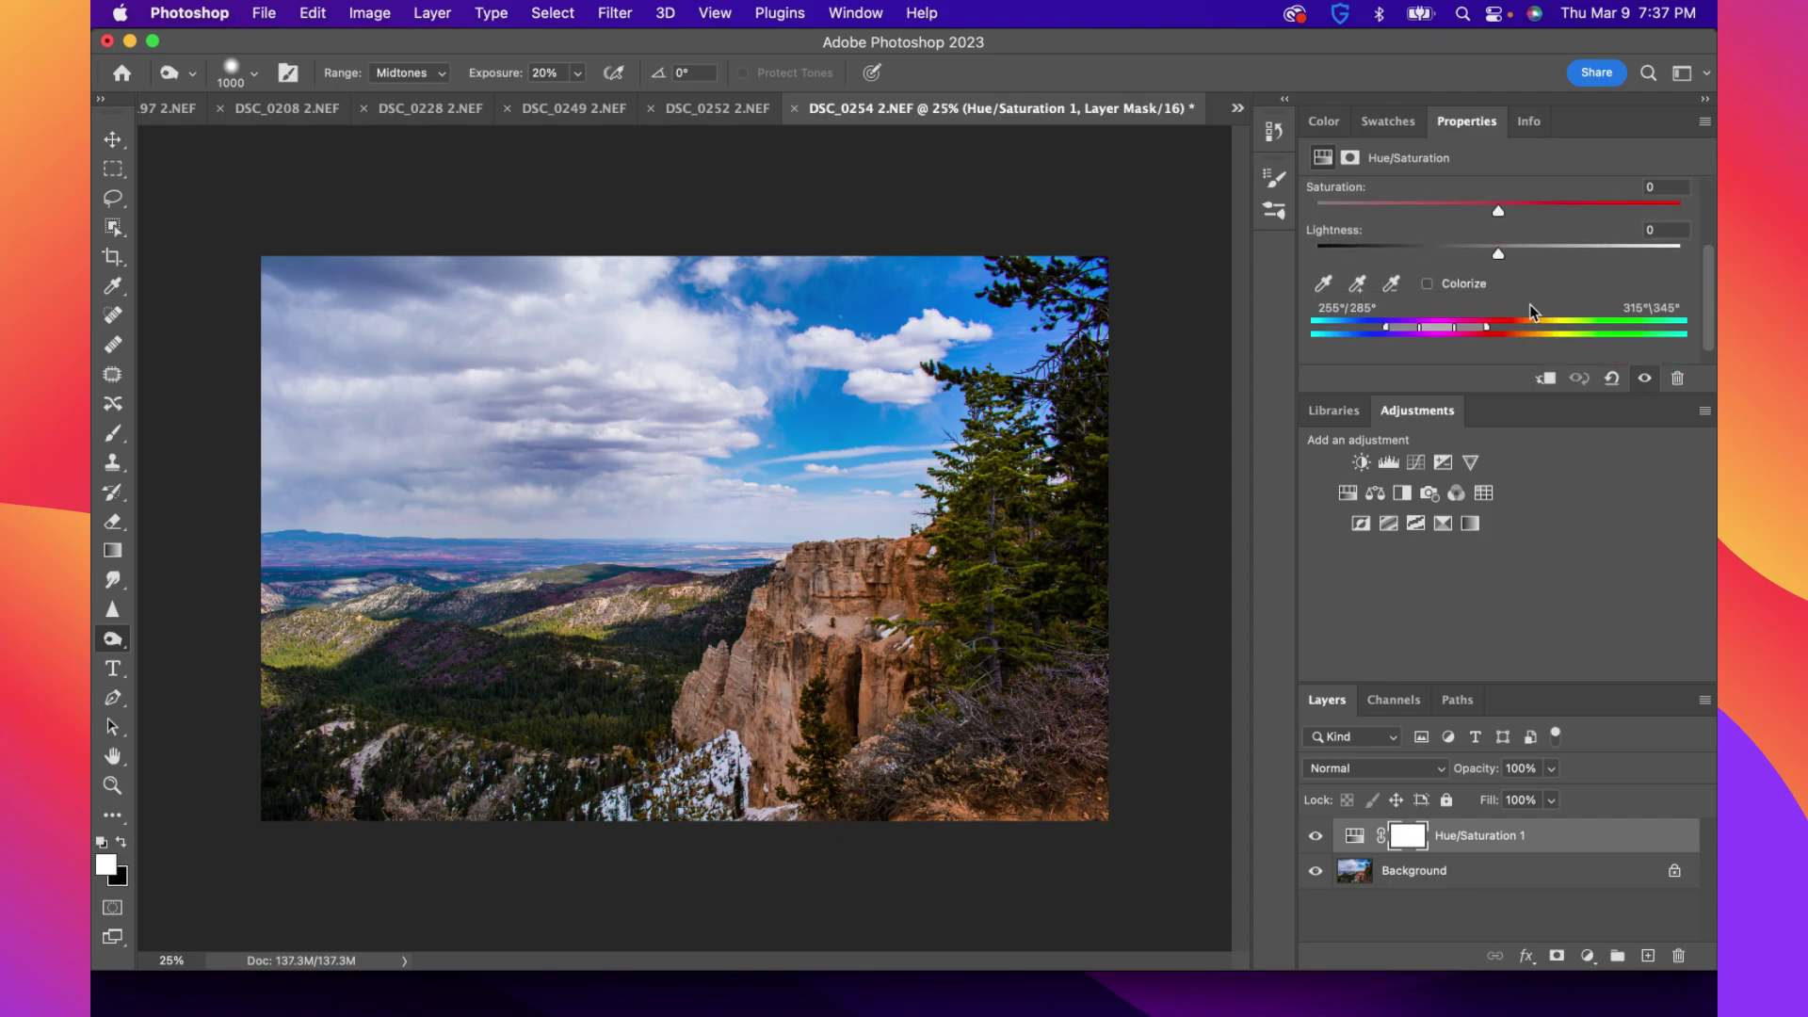
drag(1499, 258, 1549, 258)
mouse_move(1549, 256)
mouse_down()
mouse_move(1511, 256)
mouse_move(1554, 255)
mouse_up()
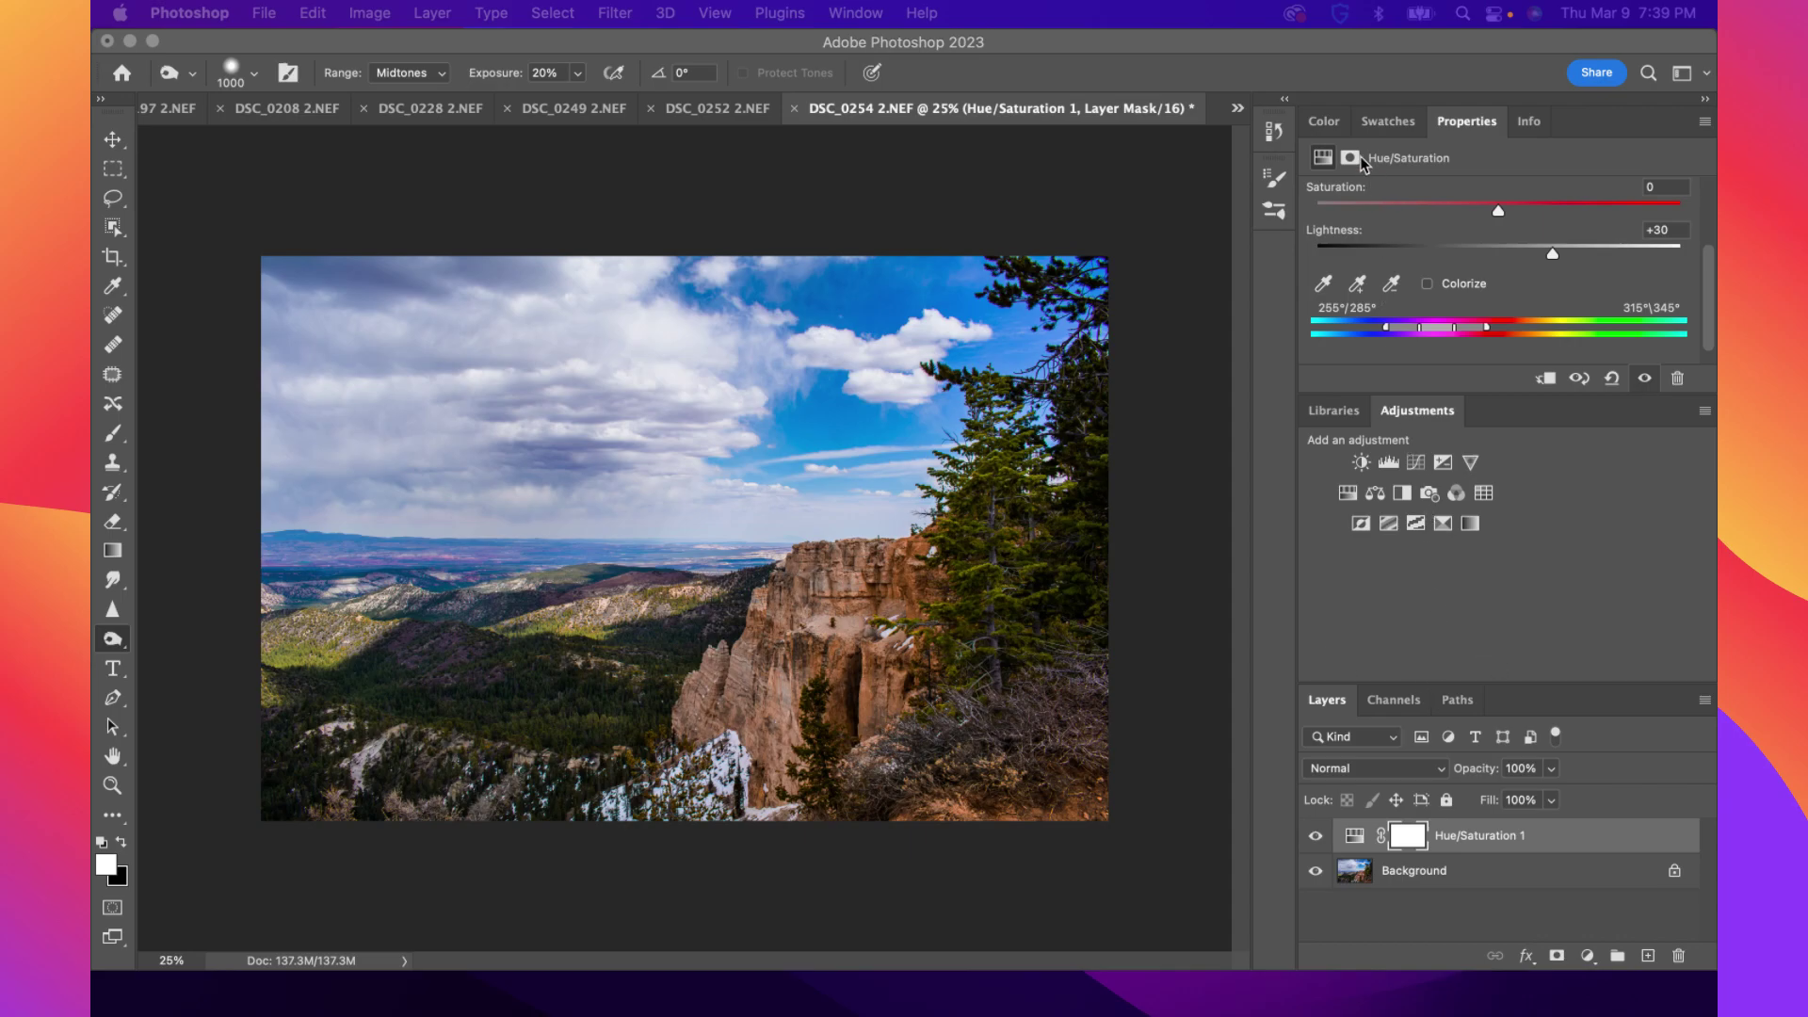
Remove the small bush on the cliff ledge from the Background layer with the content-aware Spot Healing Brush at size 91
click(1340, 79)
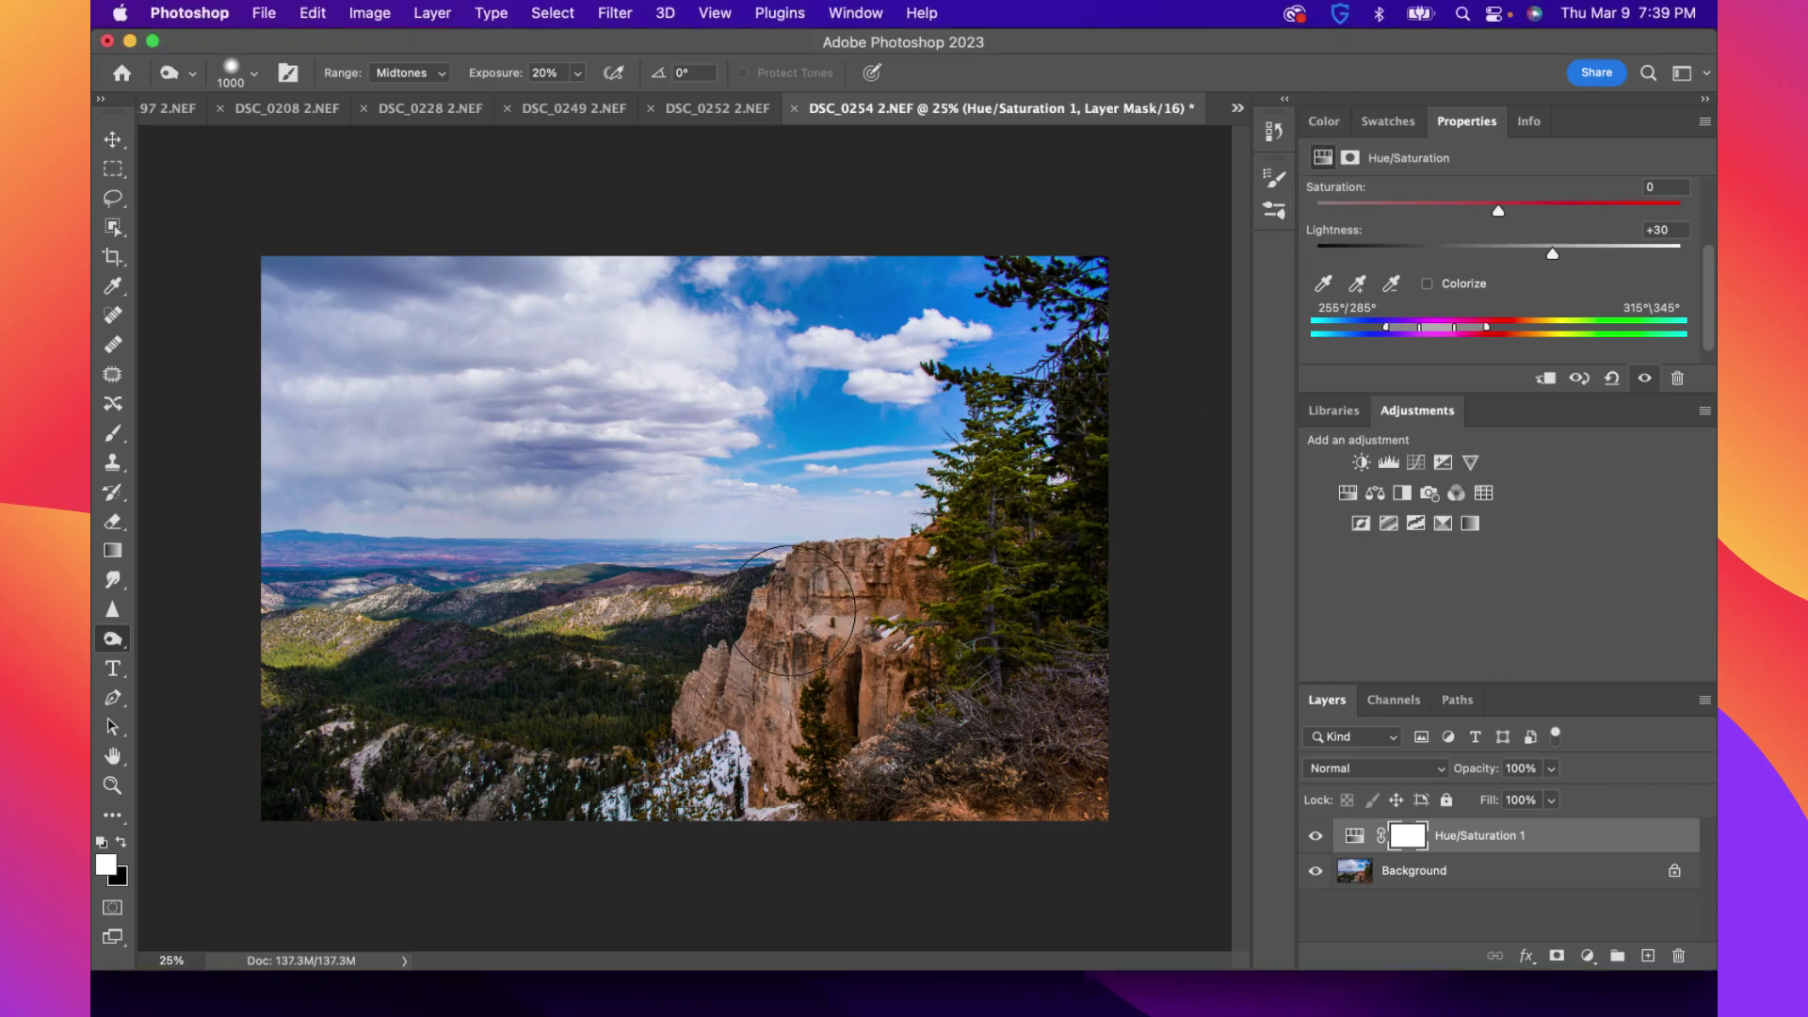
scroll(819, 612, up, 5)
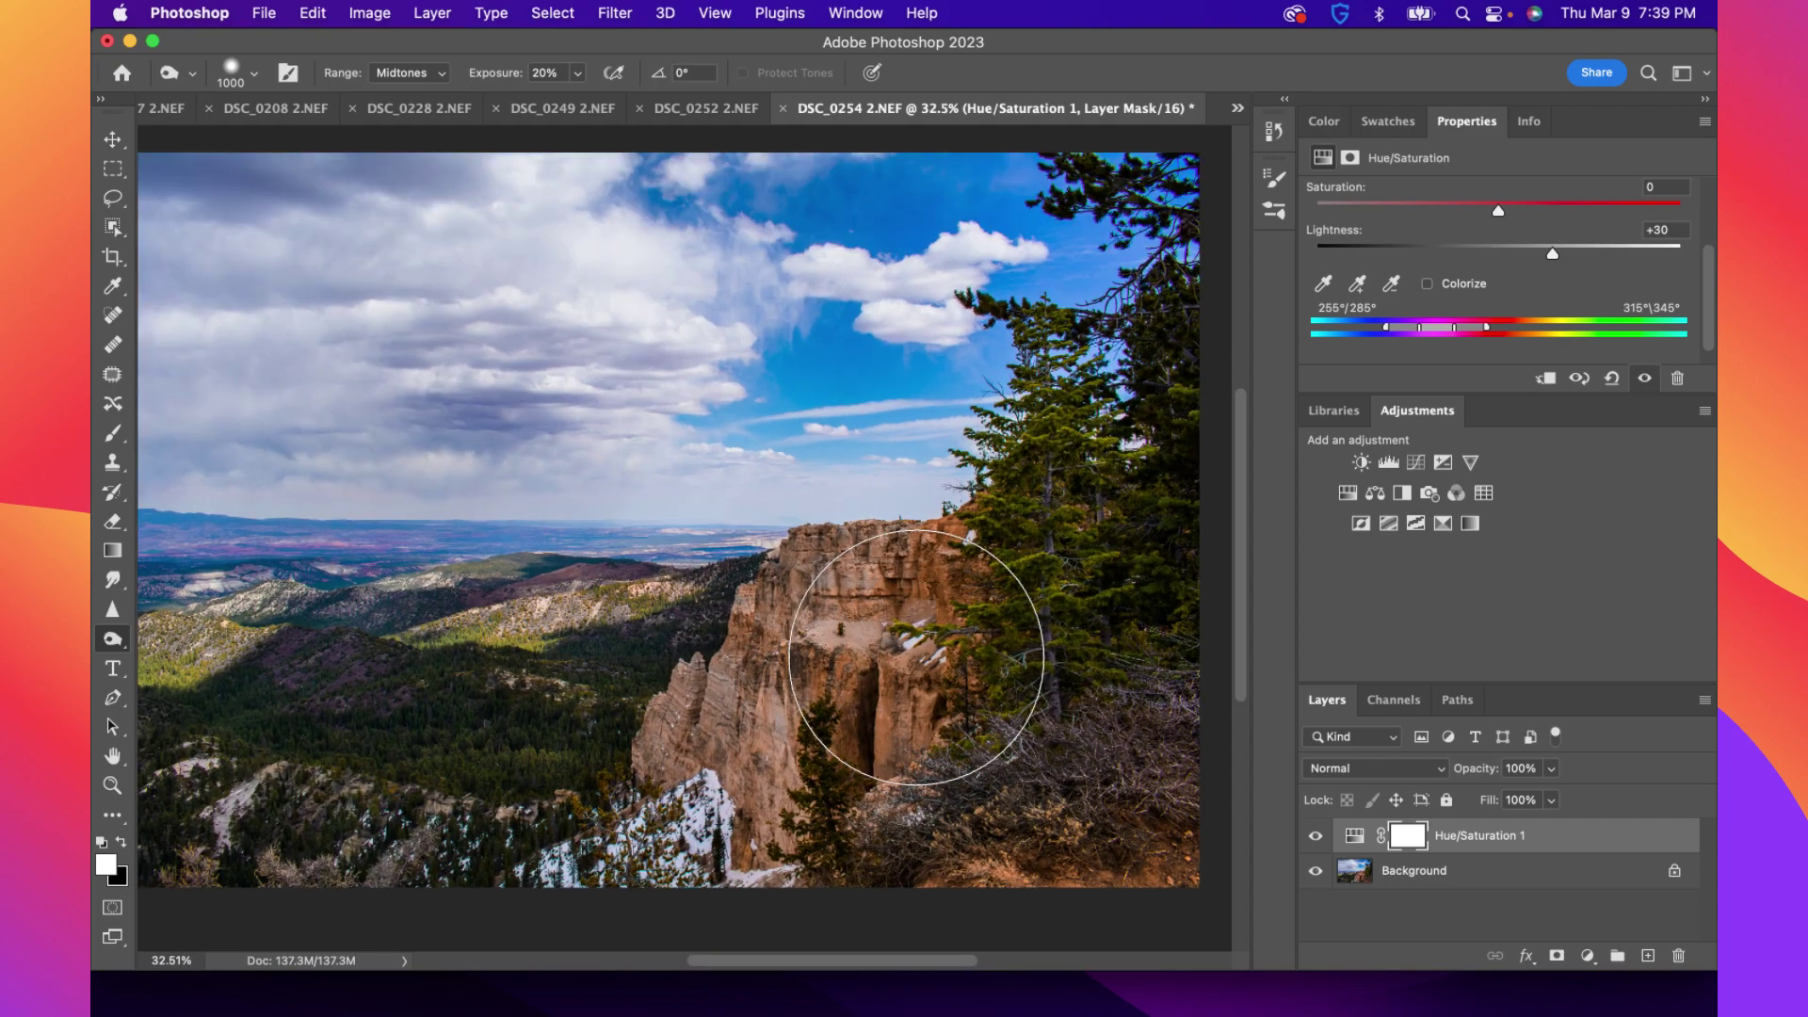
scroll(830, 627, up, 4)
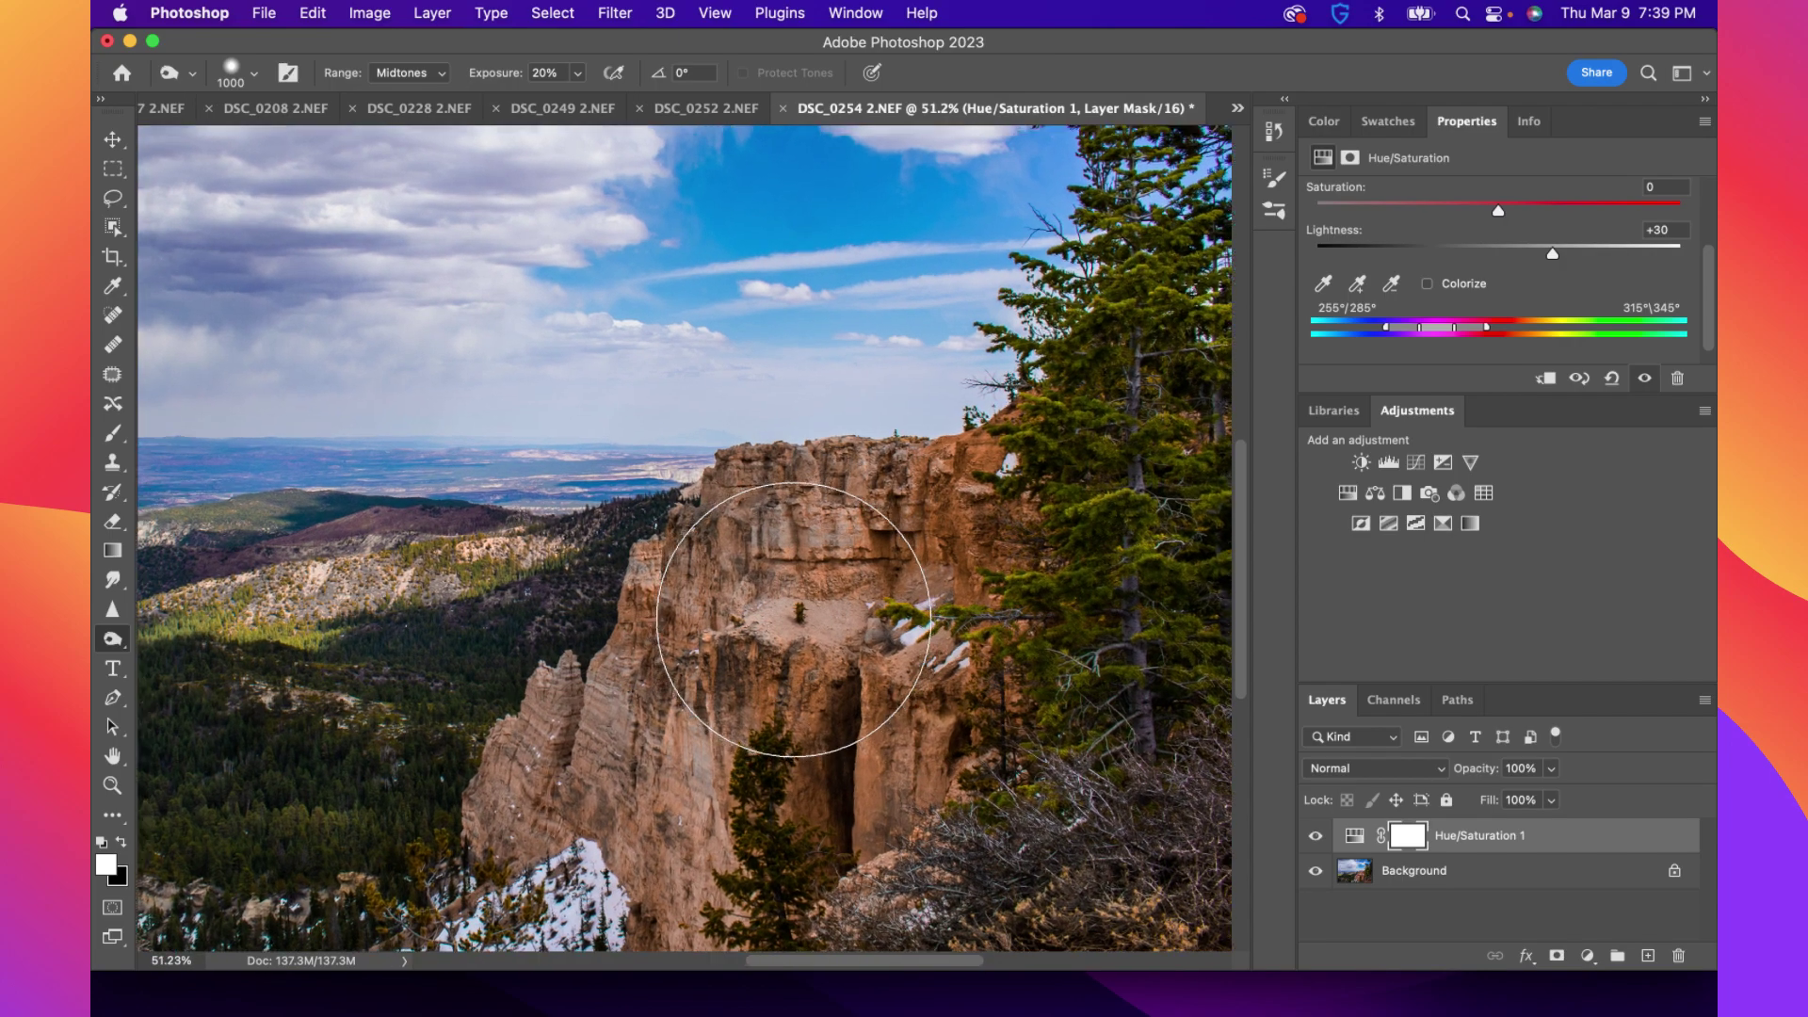
scroll(793, 619, up, 5)
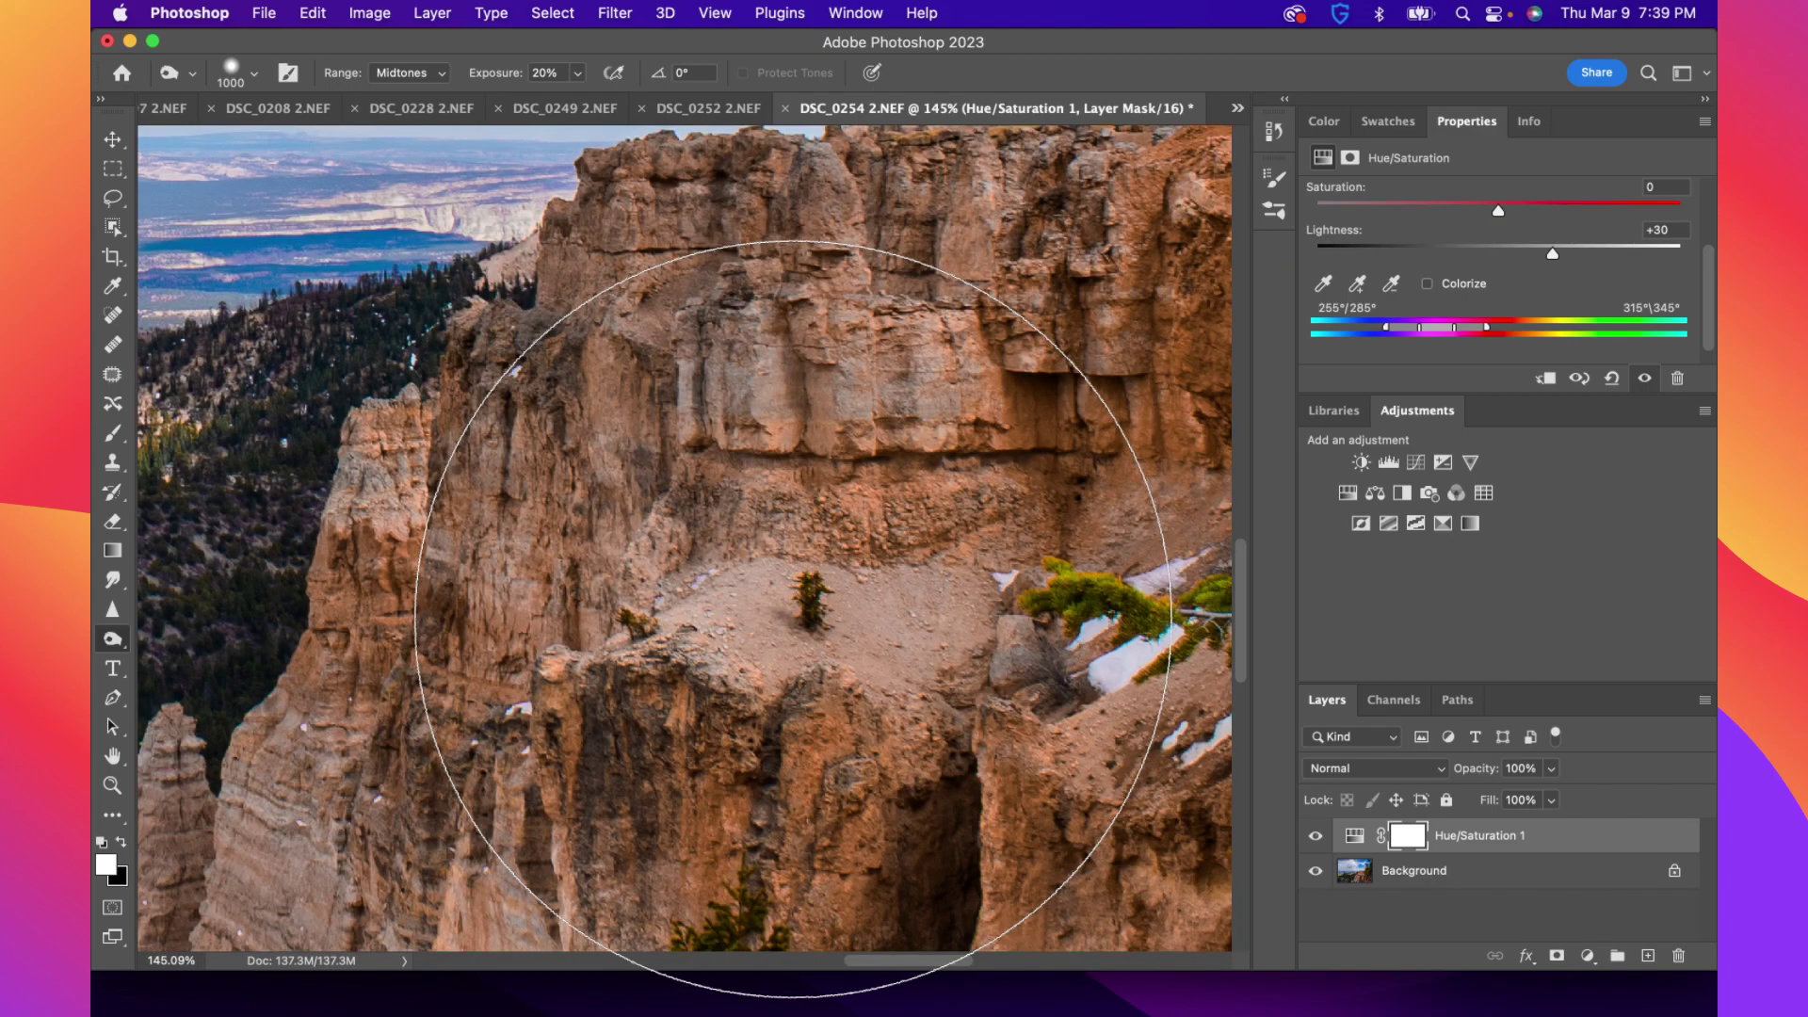
scroll(793, 619, down, 3)
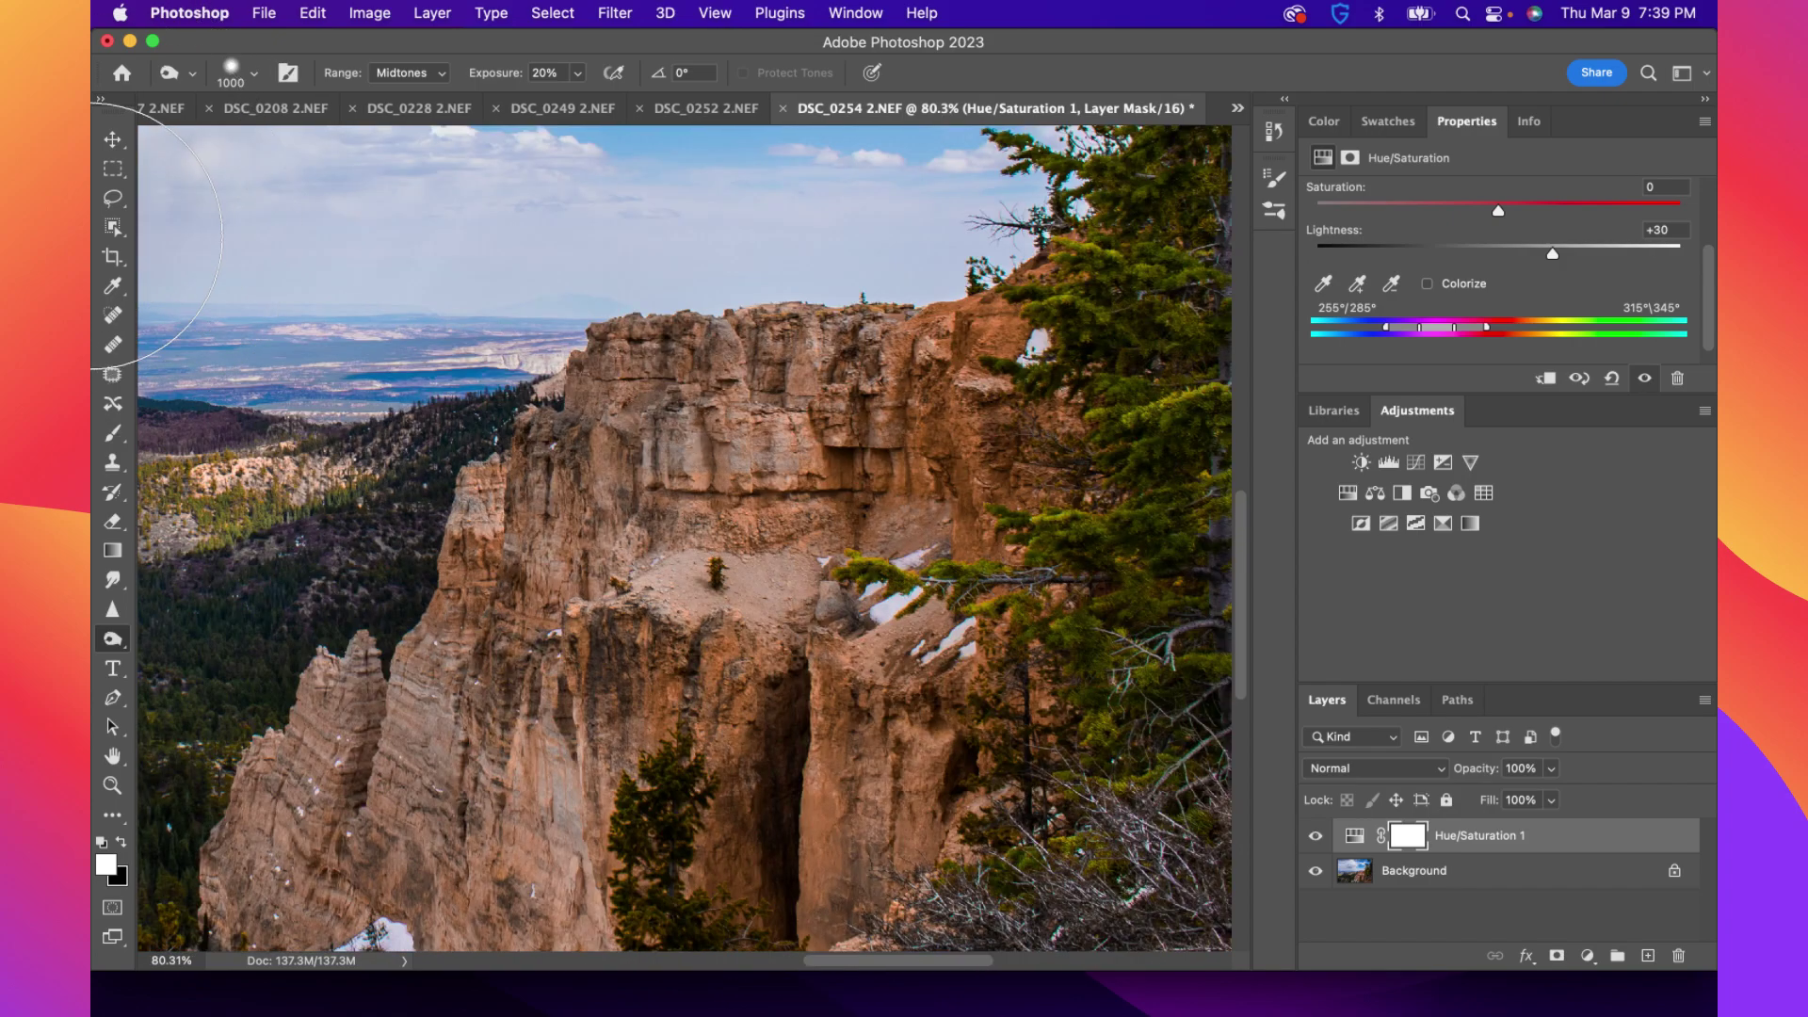
scroll(250, 263, down, 4)
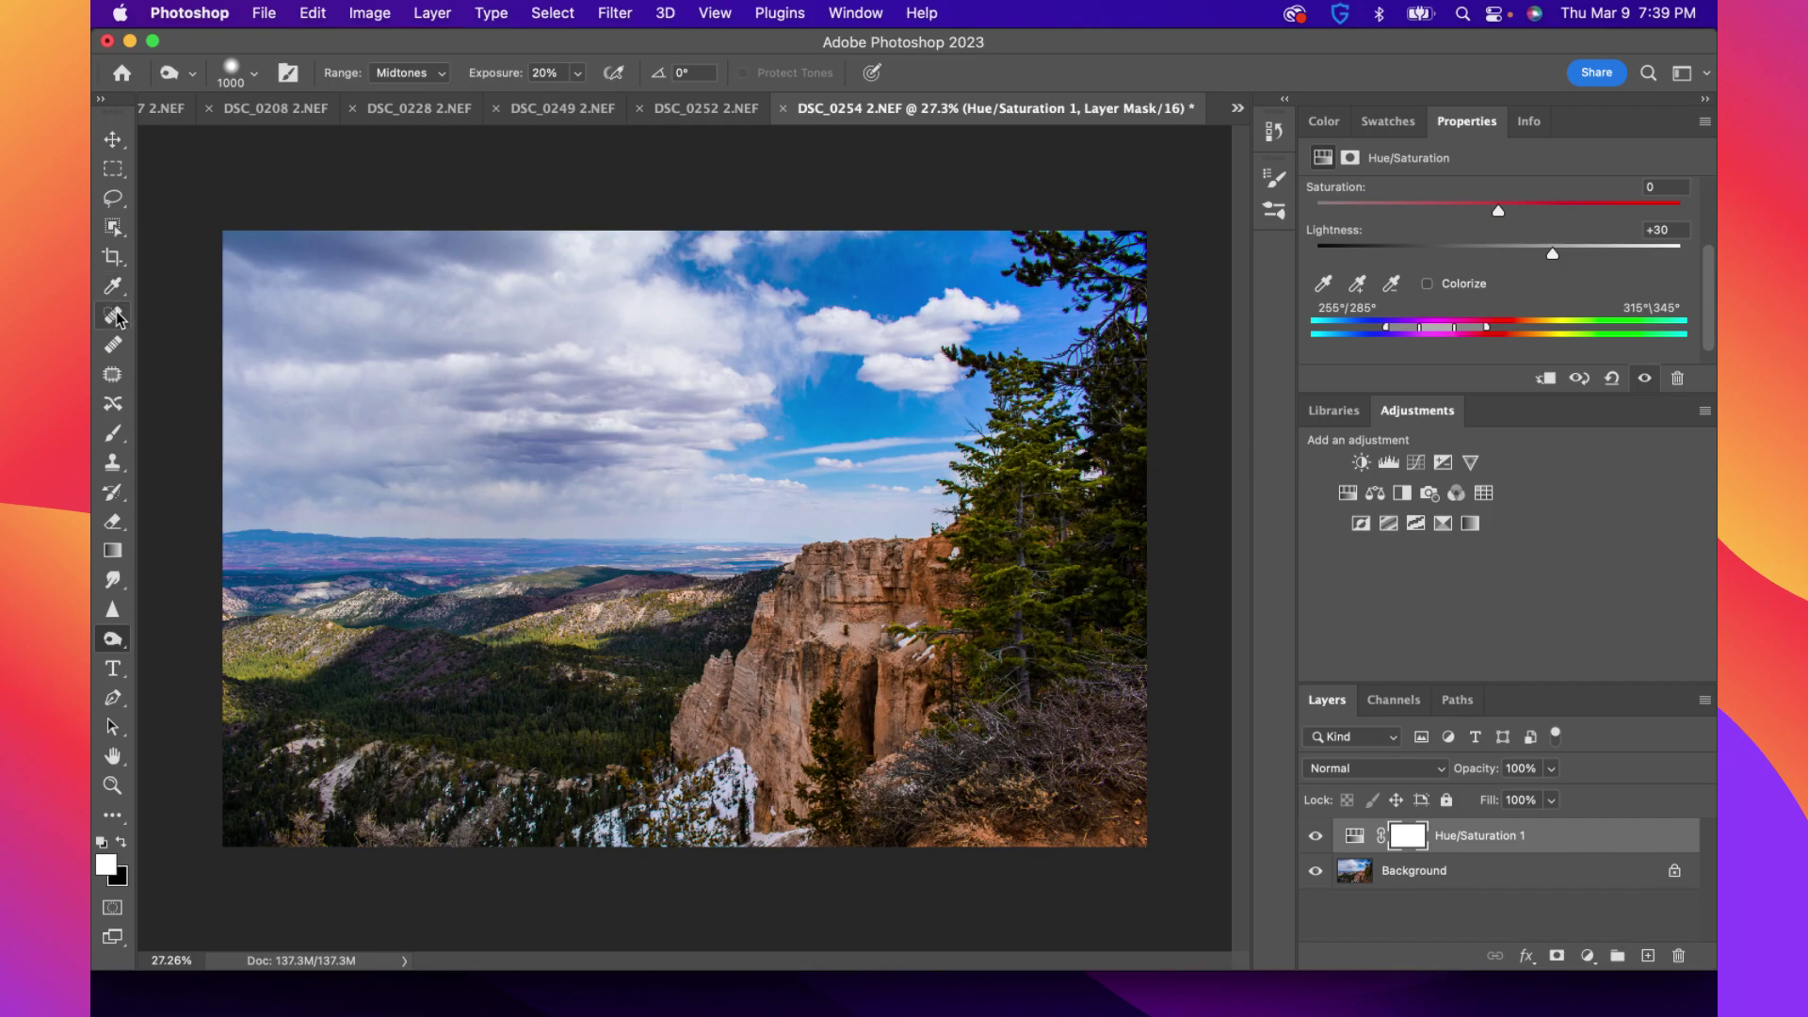
click(114, 316)
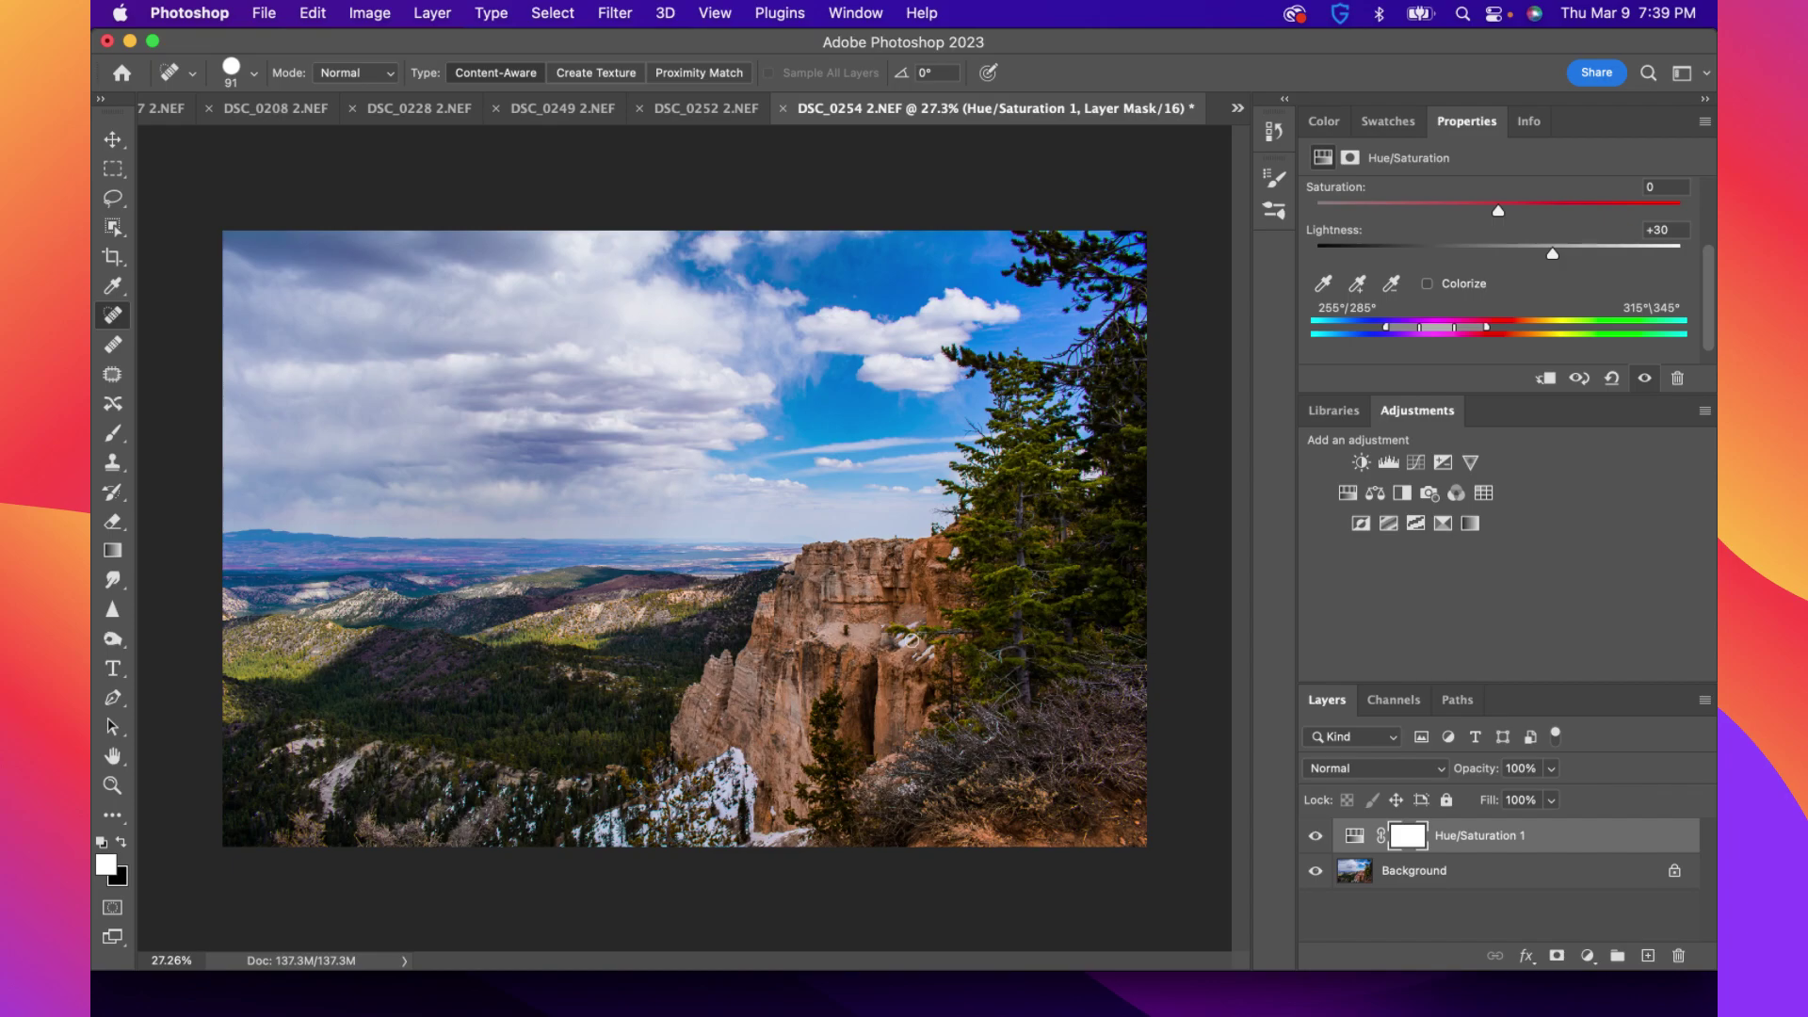
click(1476, 872)
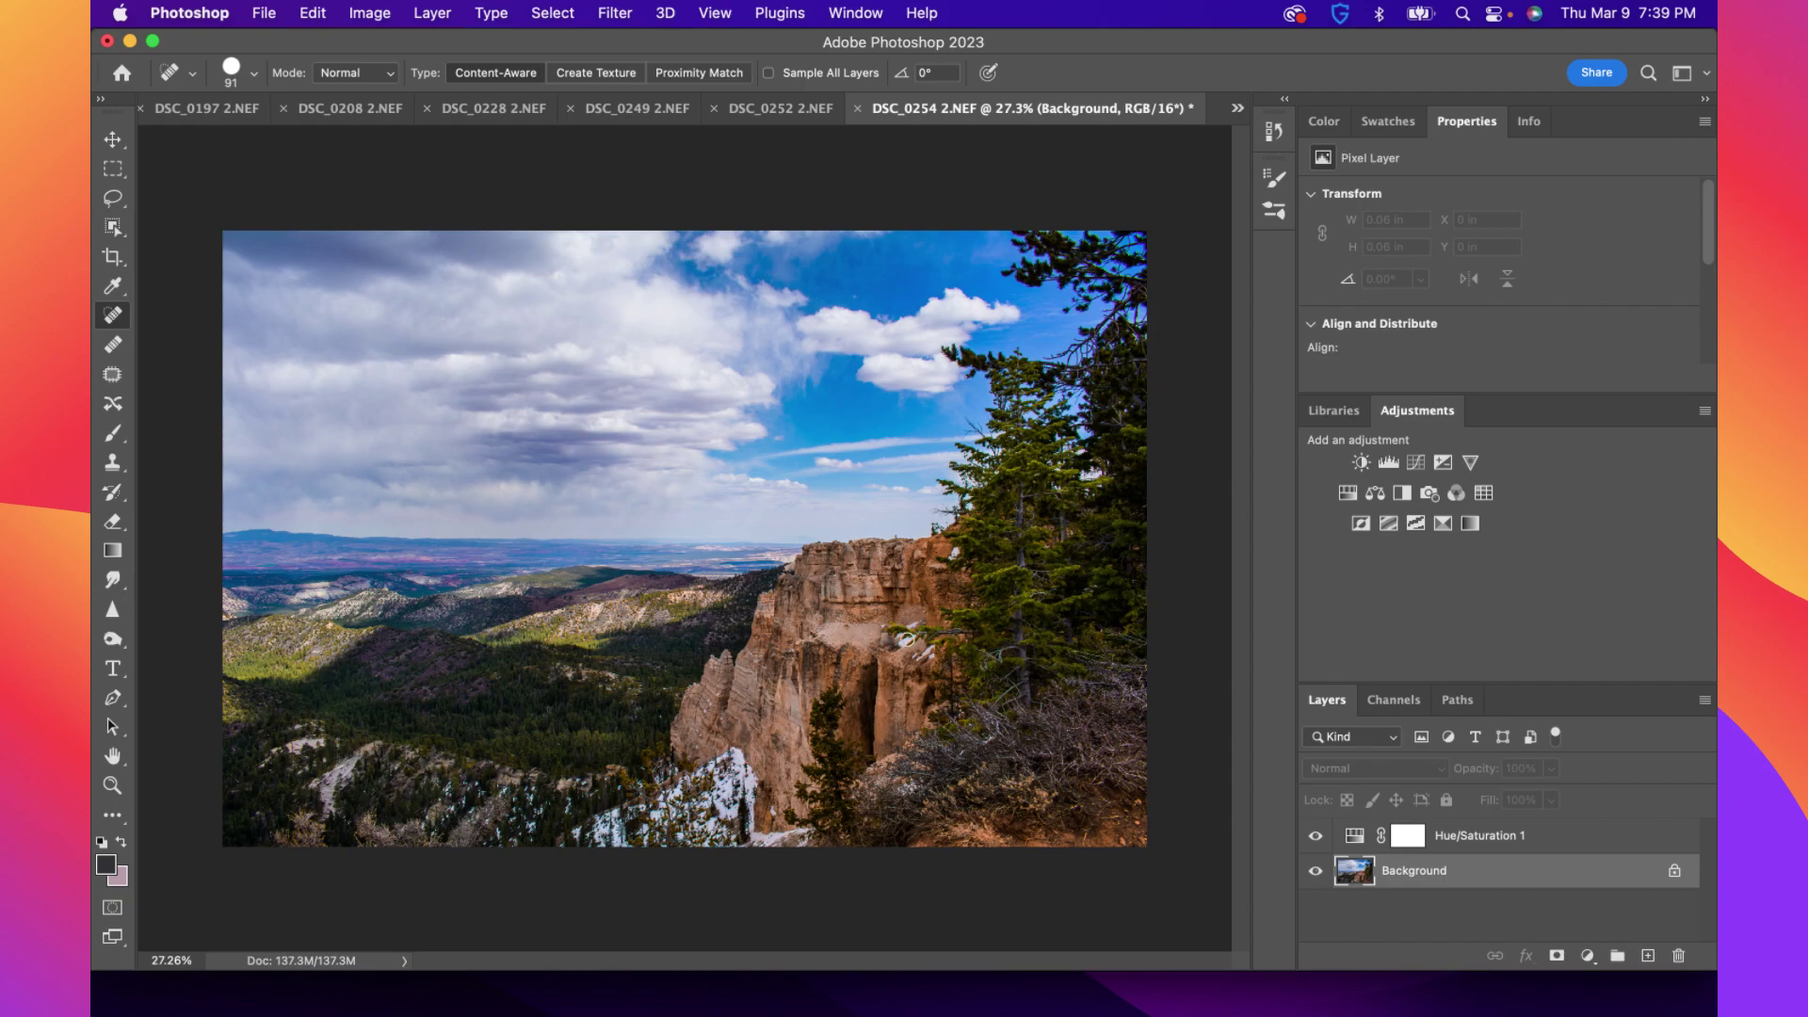
click(845, 630)
Set the lightness of the Magentas on the Hue/Saturation 1 layer to +60
click(1494, 844)
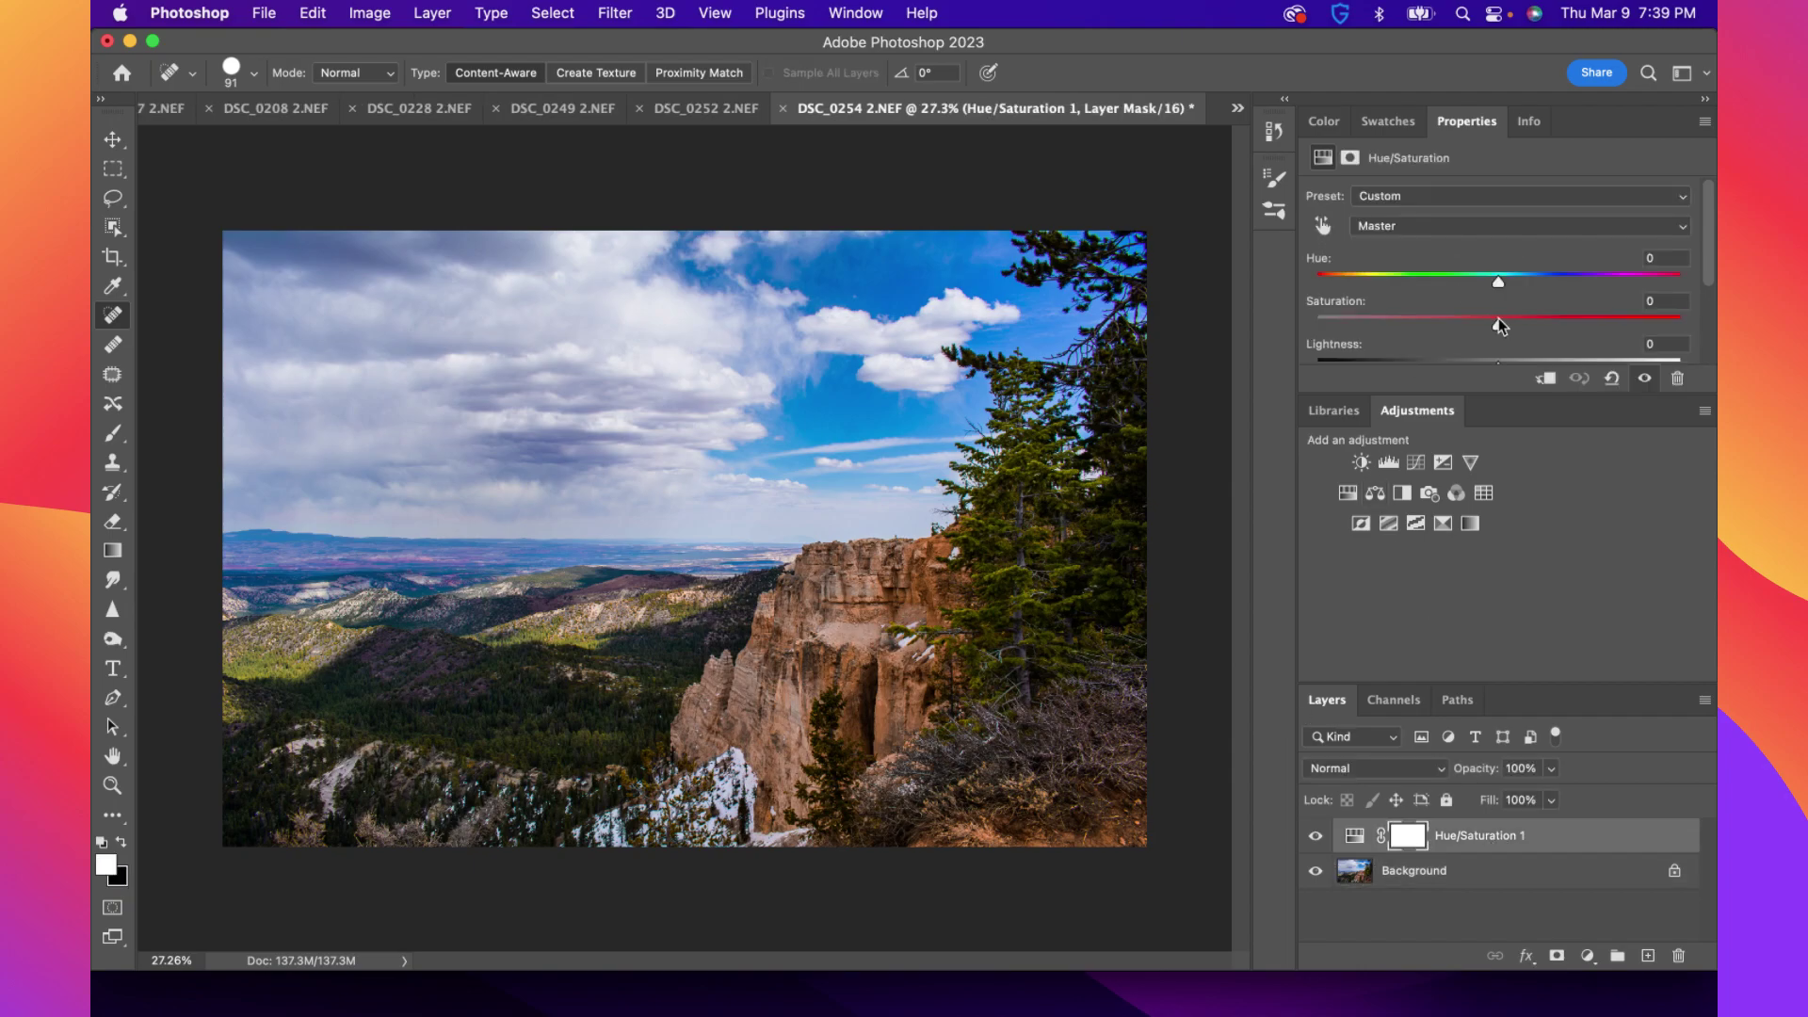
scroll(1532, 325, down, 2)
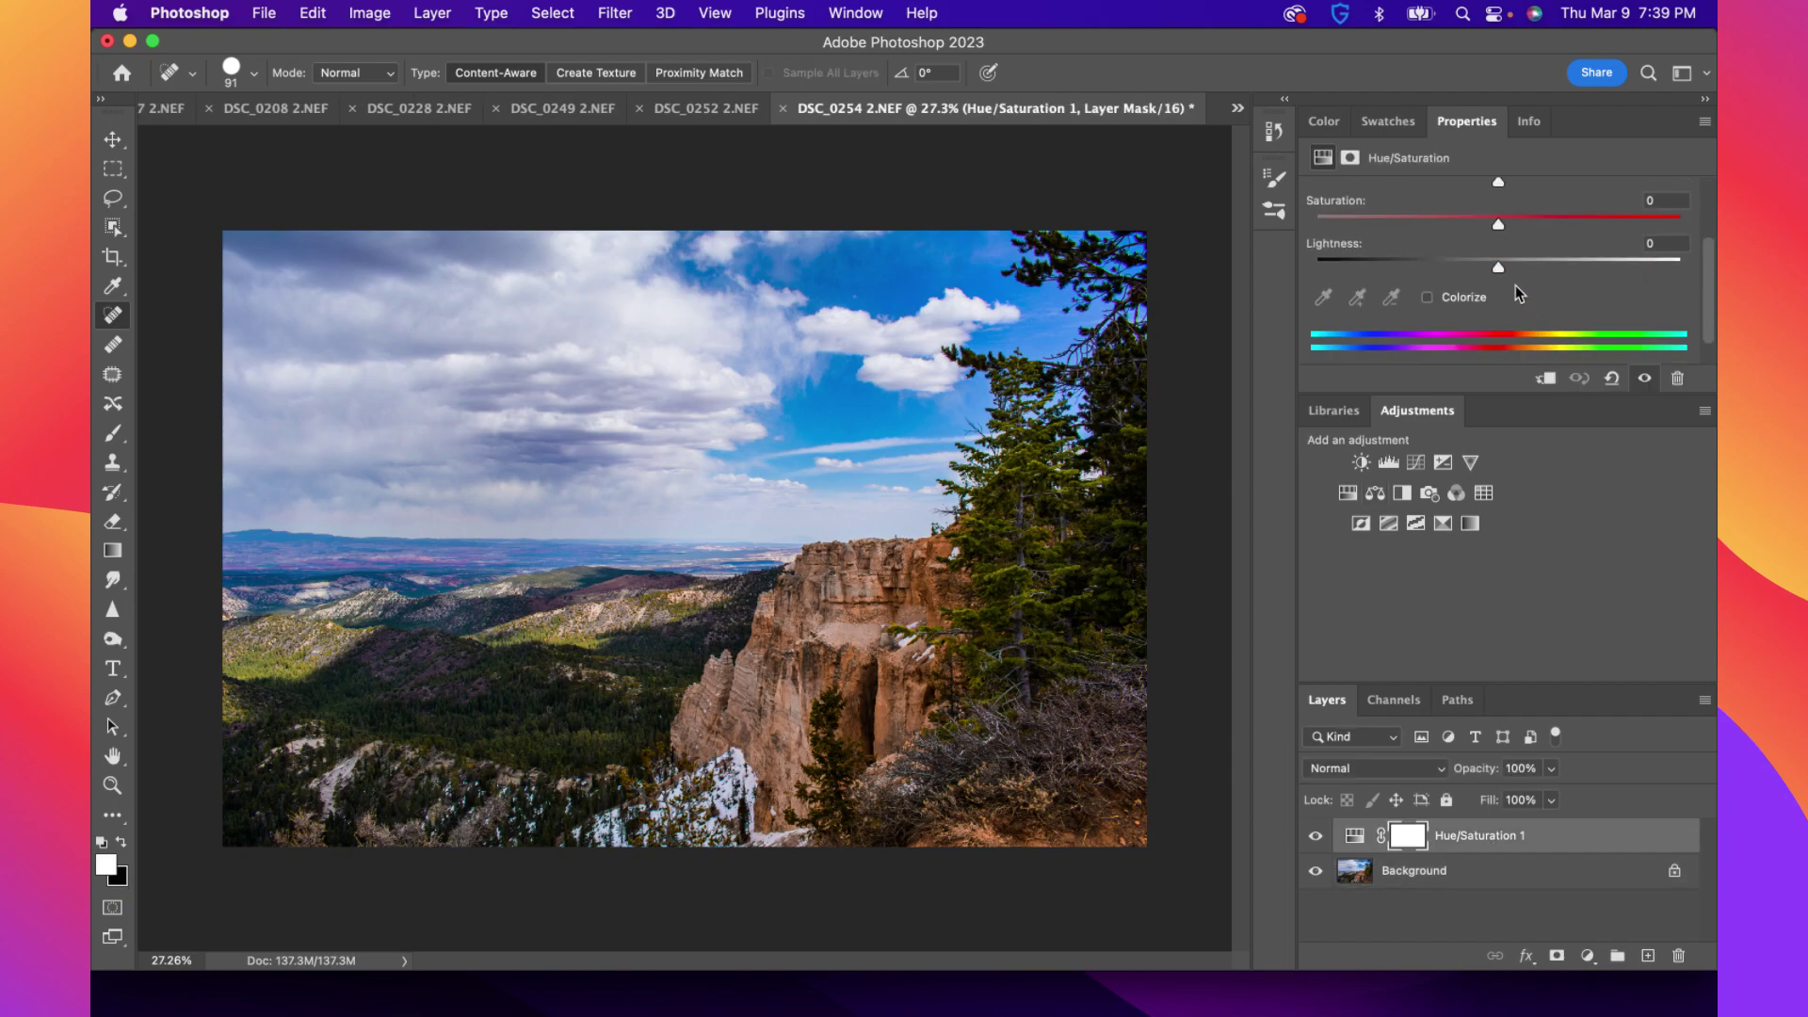
mouse_move(1498, 267)
mouse_down()
mouse_move(1470, 267)
mouse_move(1533, 265)
mouse_move(1498, 267)
mouse_up()
scroll(1398, 188, up, 3)
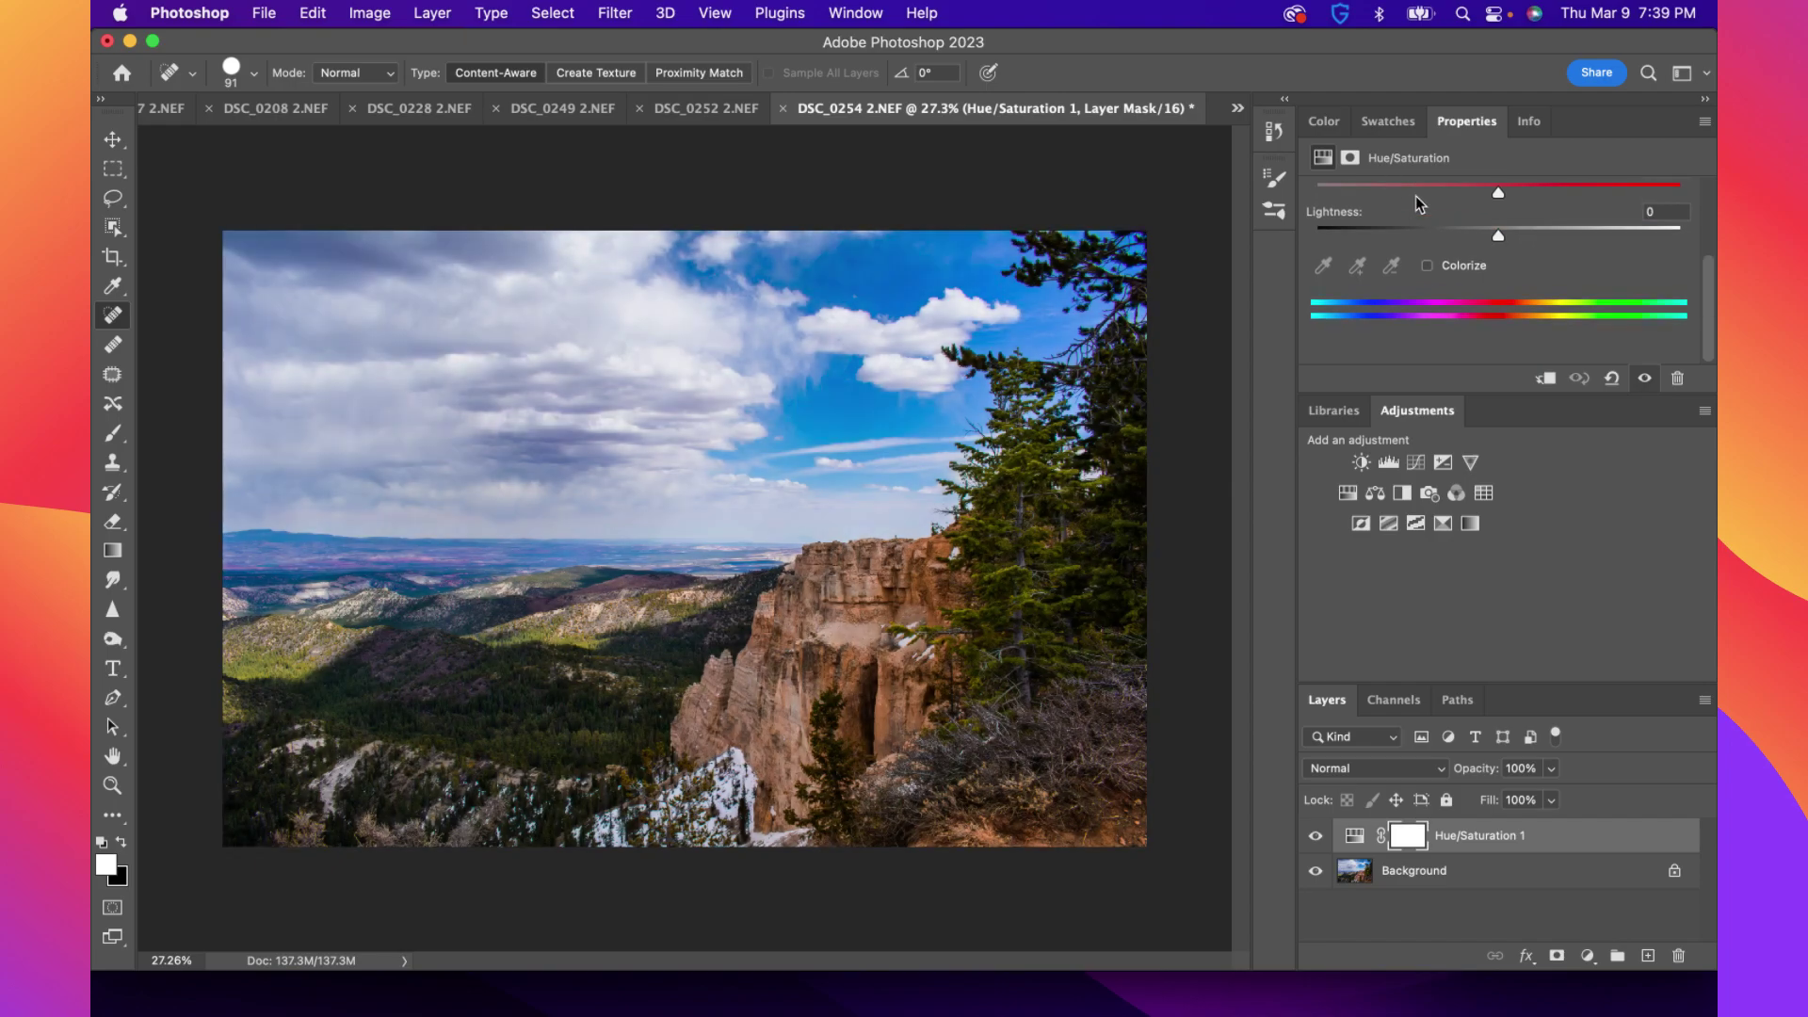
click(1422, 222)
click(1417, 354)
scroll(1455, 328, down, 1)
drag(1554, 348, 1628, 352)
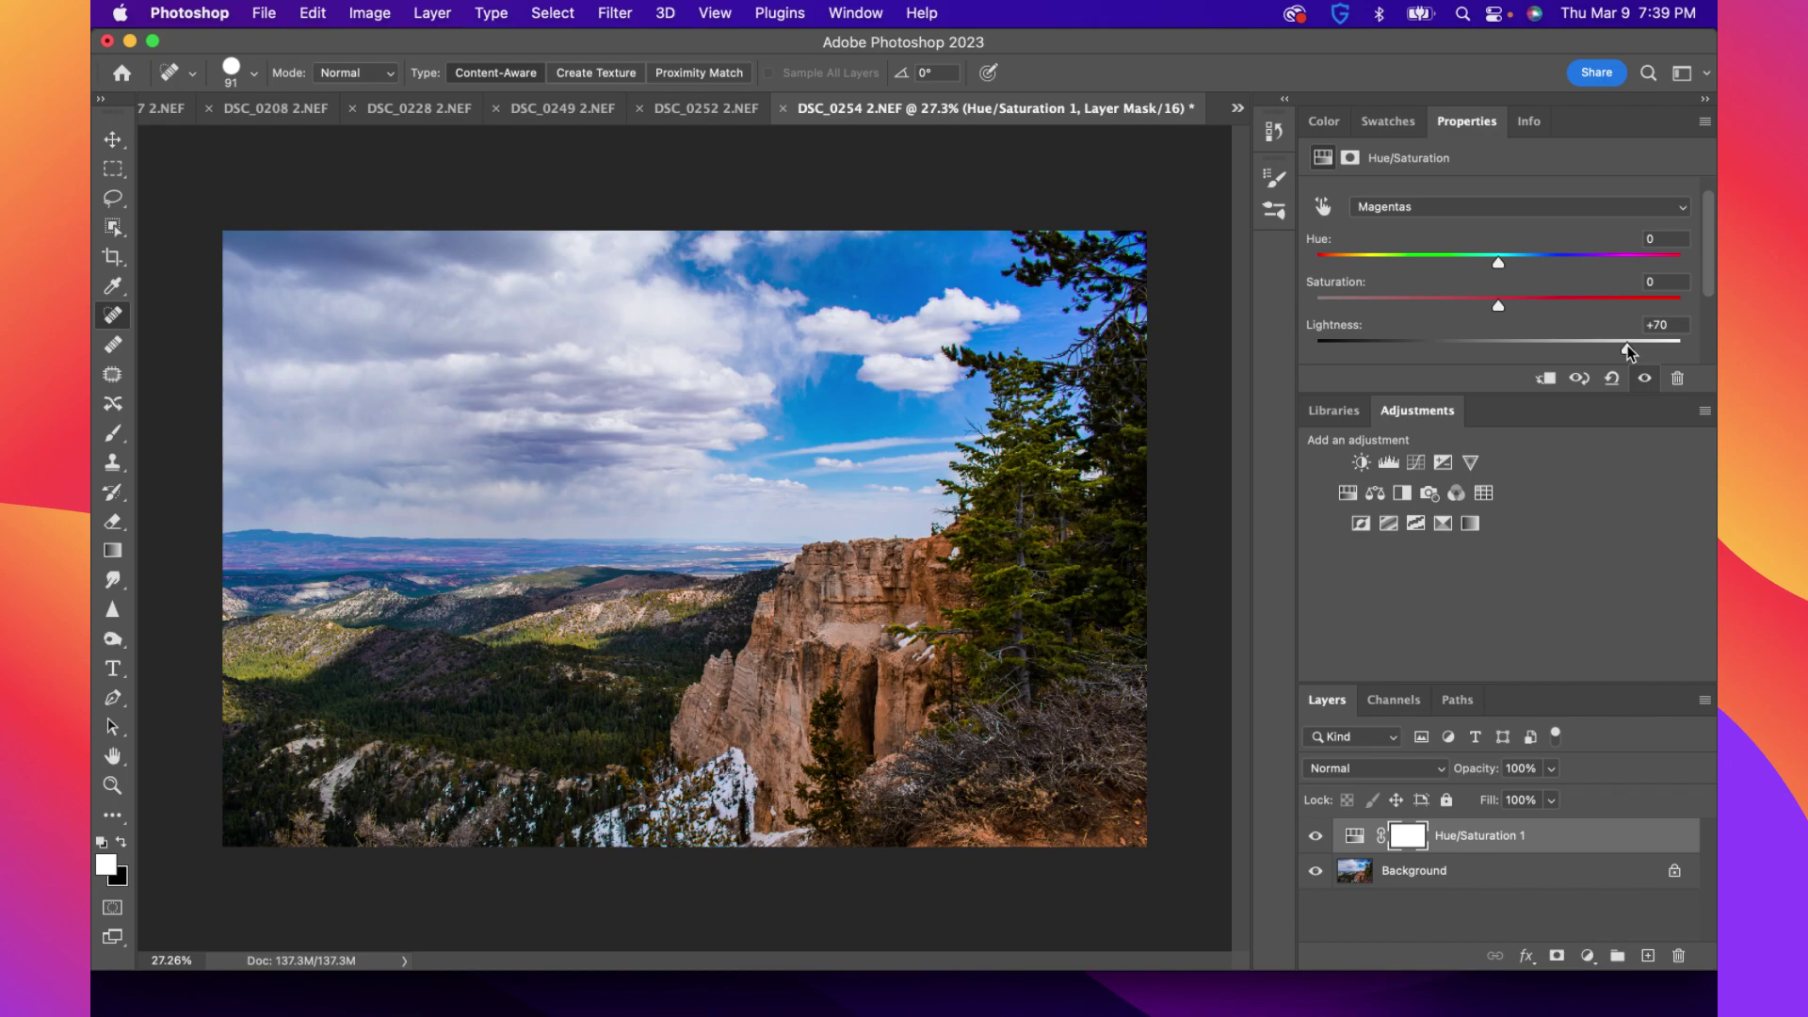
click(1609, 342)
Switch to the open photo DSC_0268 2.NEF
click(1234, 109)
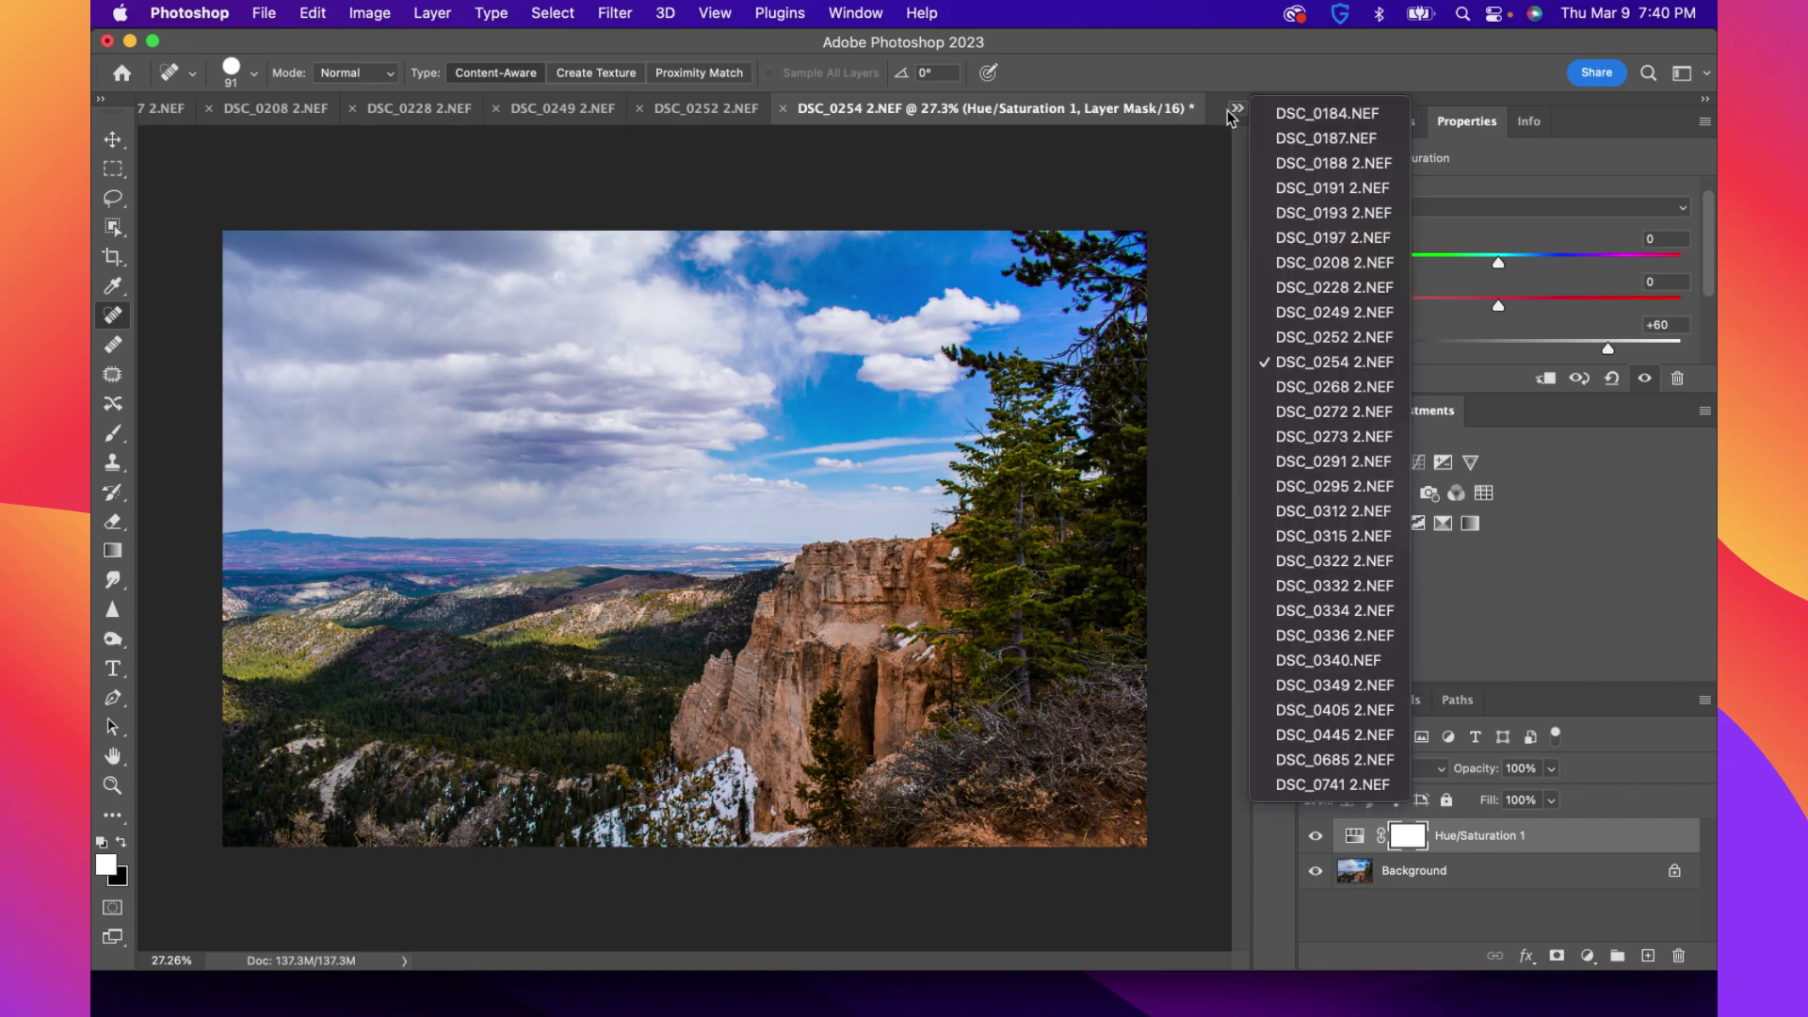
click(1320, 384)
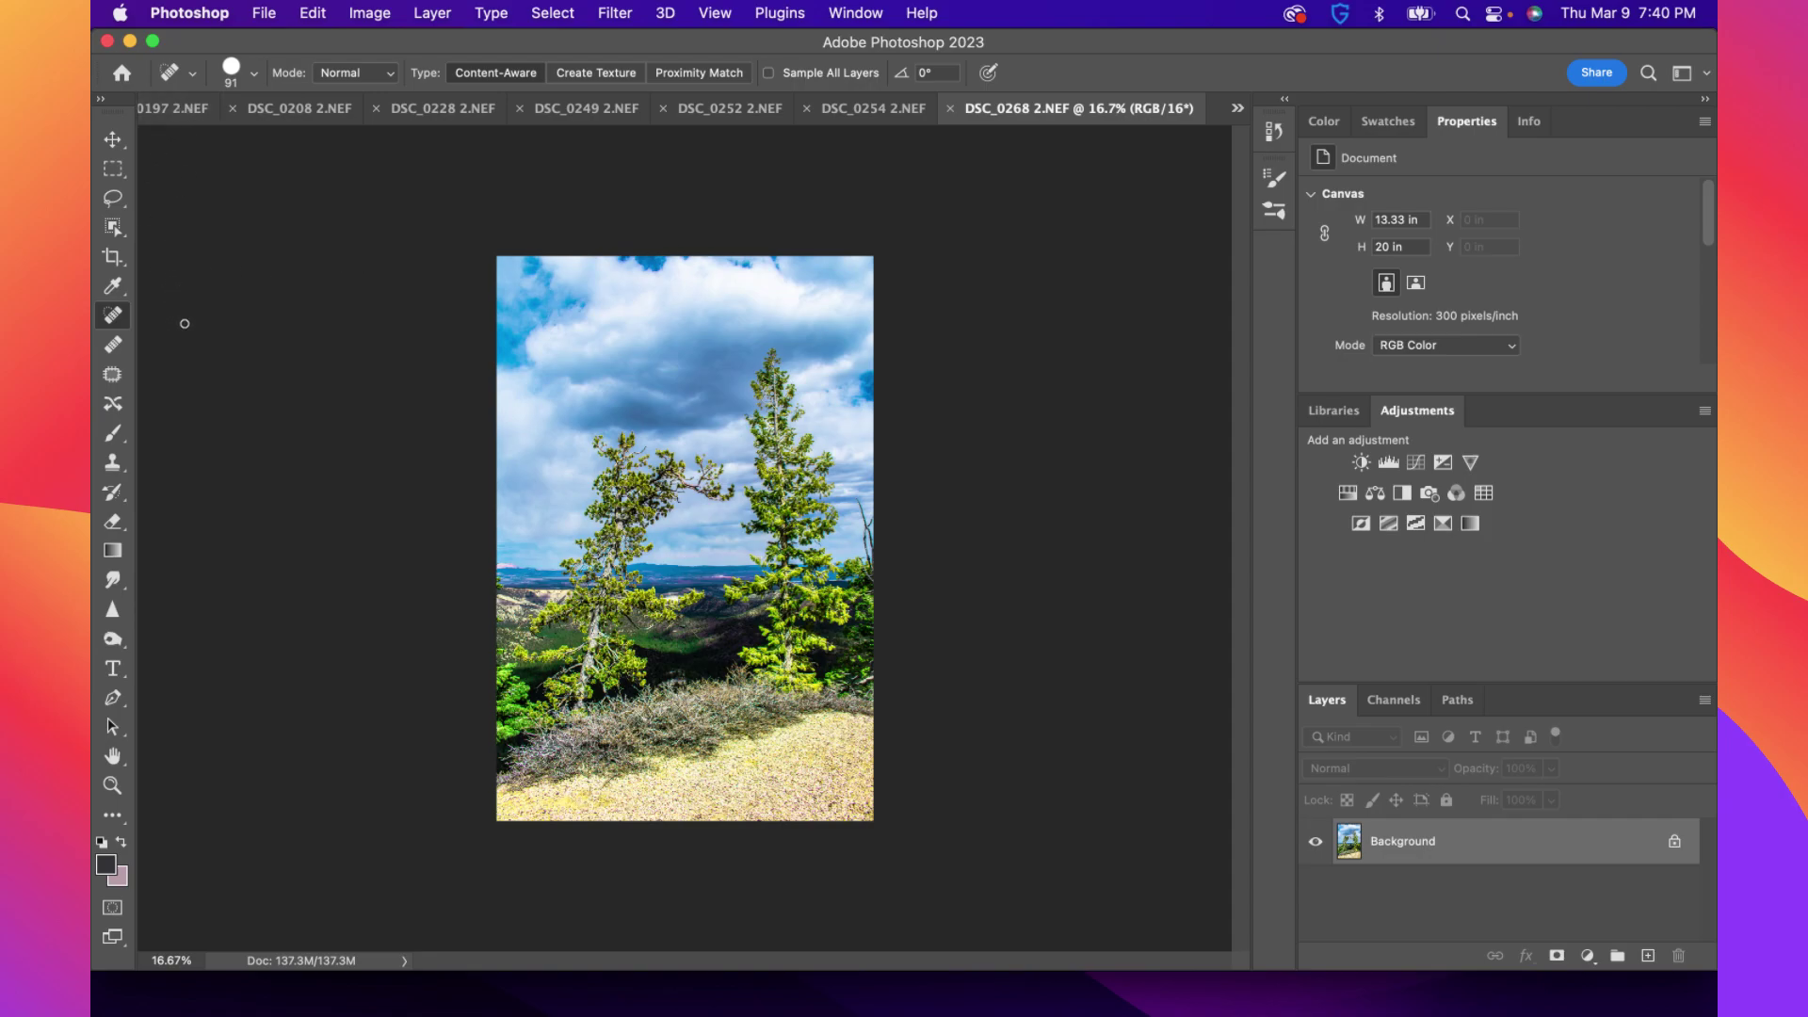
Try dodging the dark valley between the two trees with the Shadows range at 25% exposure, and undo the stroke
drag(113, 640, 196, 641)
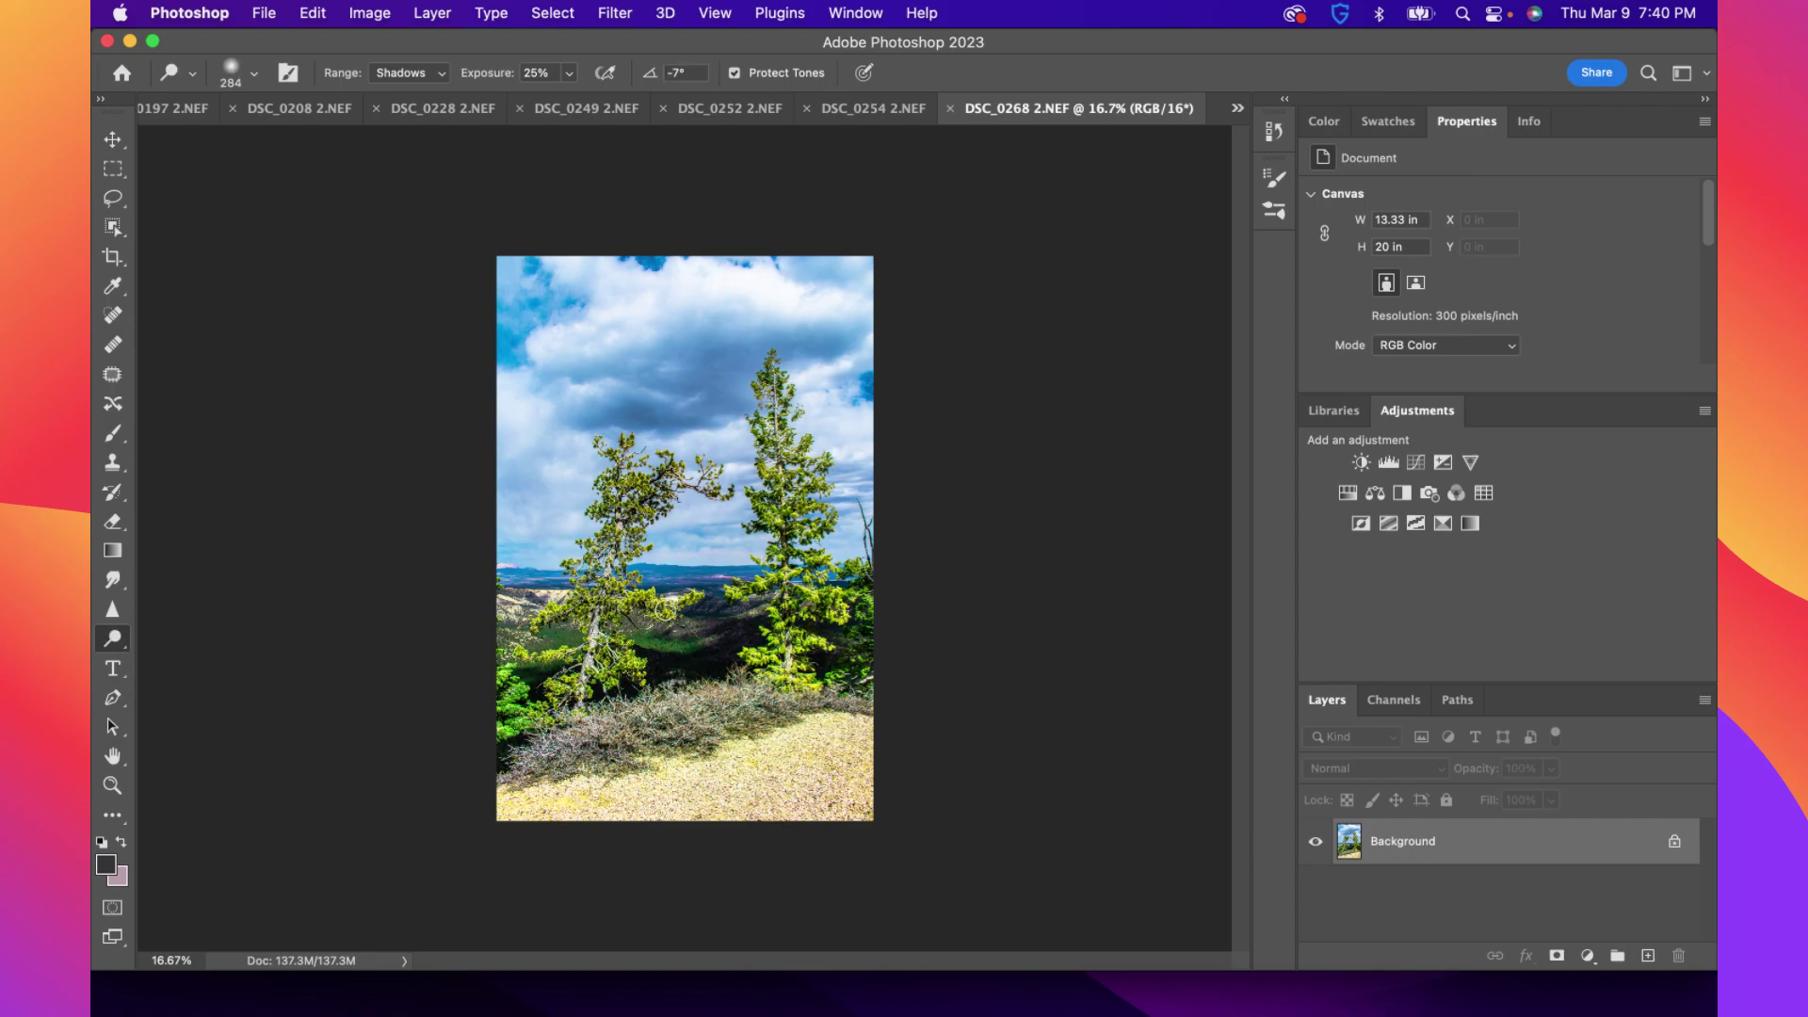
click(730, 638)
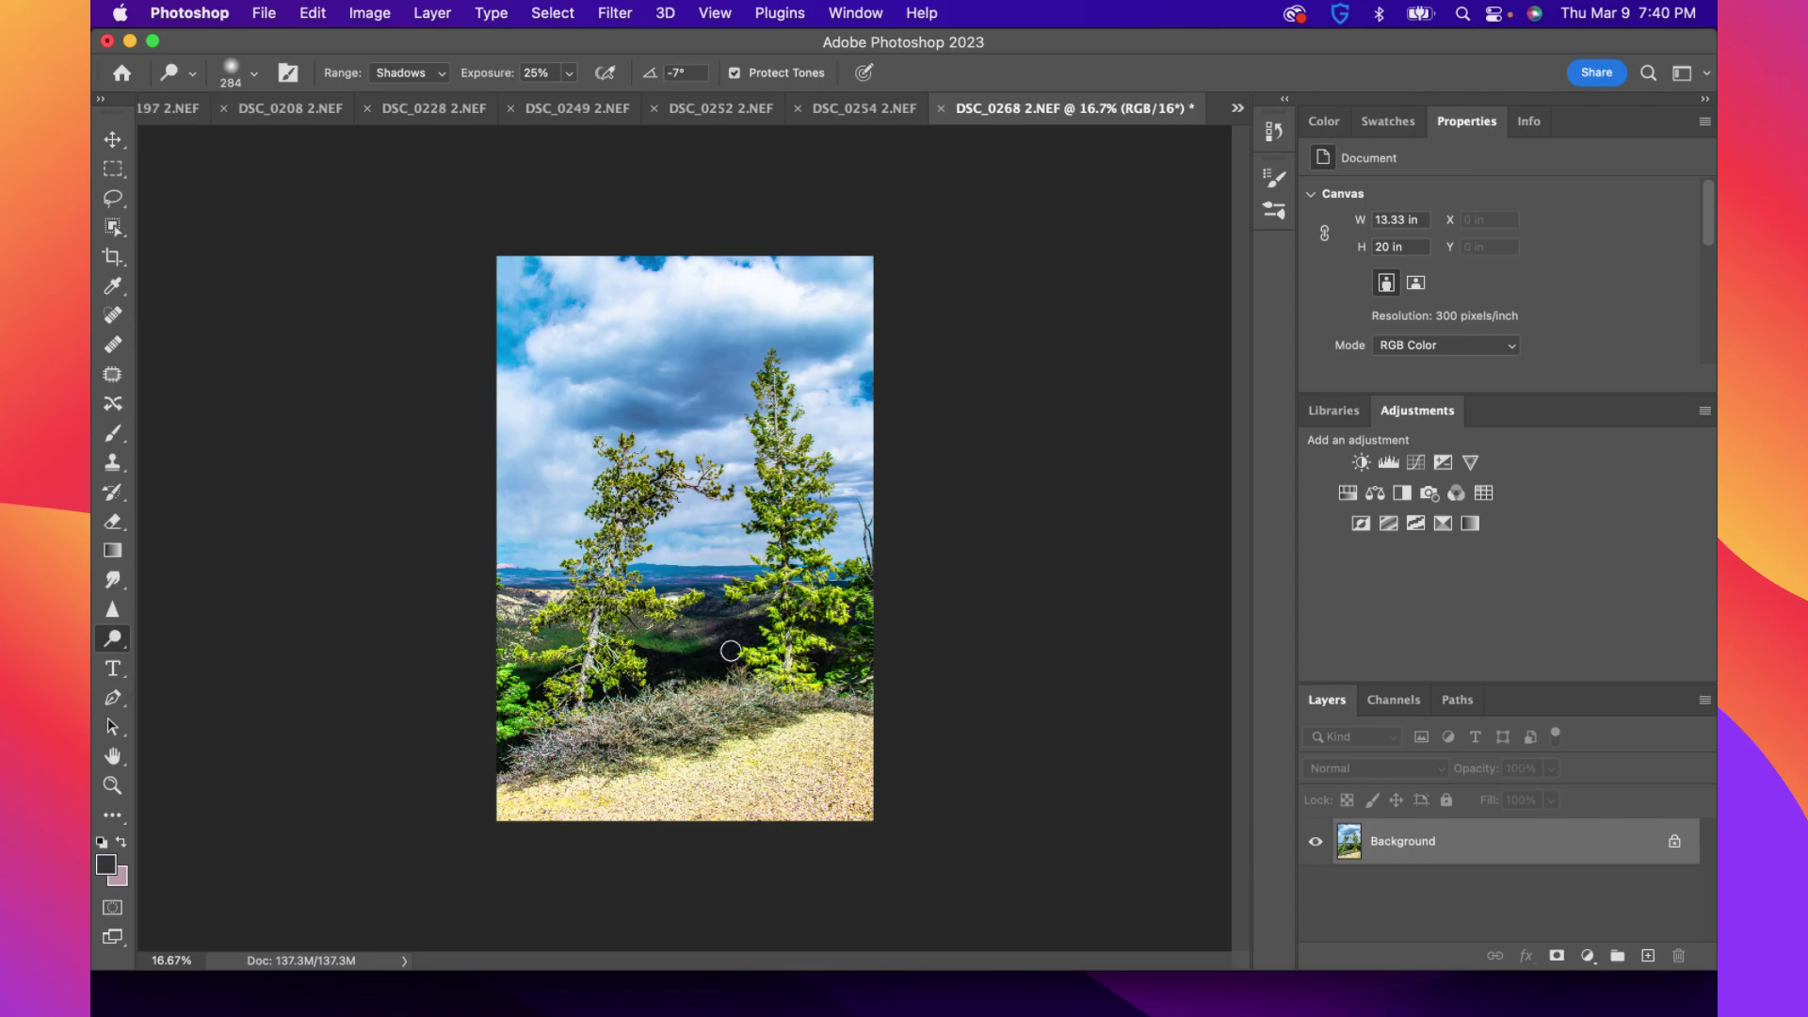
key(super+z)
scroll(721, 627, down, 1)
scroll(718, 627, up, 2)
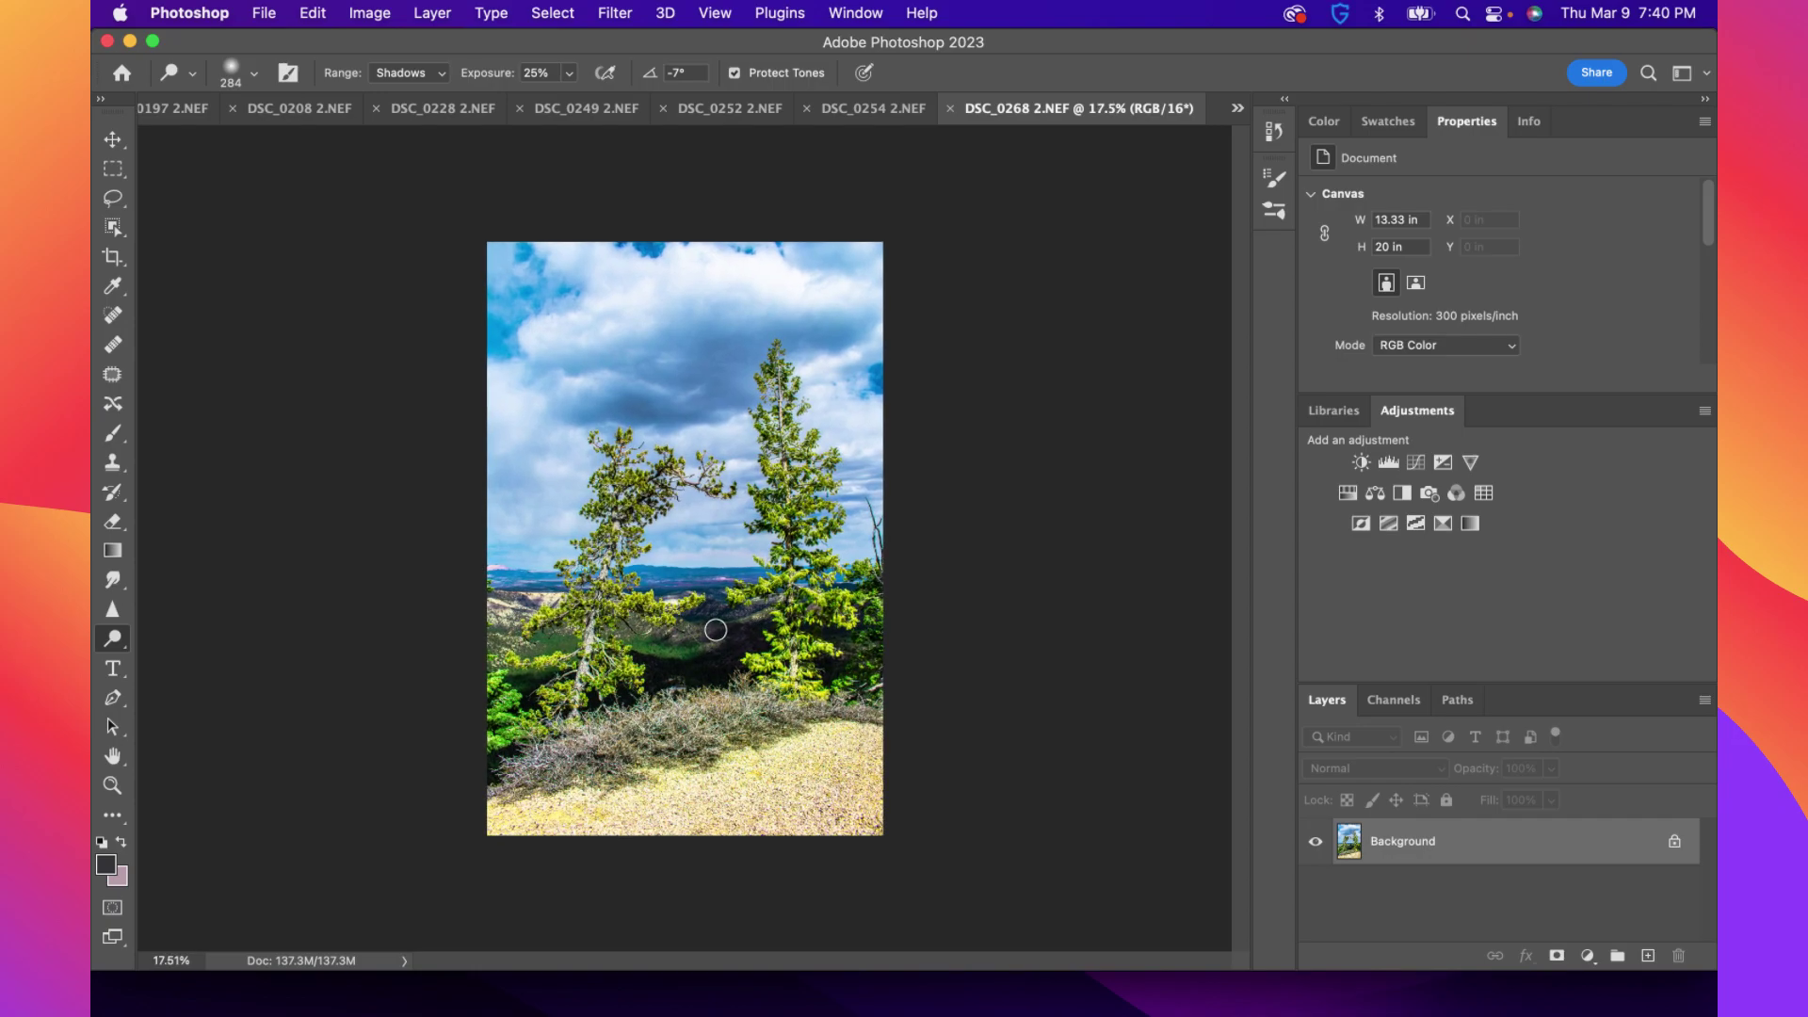
scroll(717, 633, up, 1)
scroll(719, 636, up, 1)
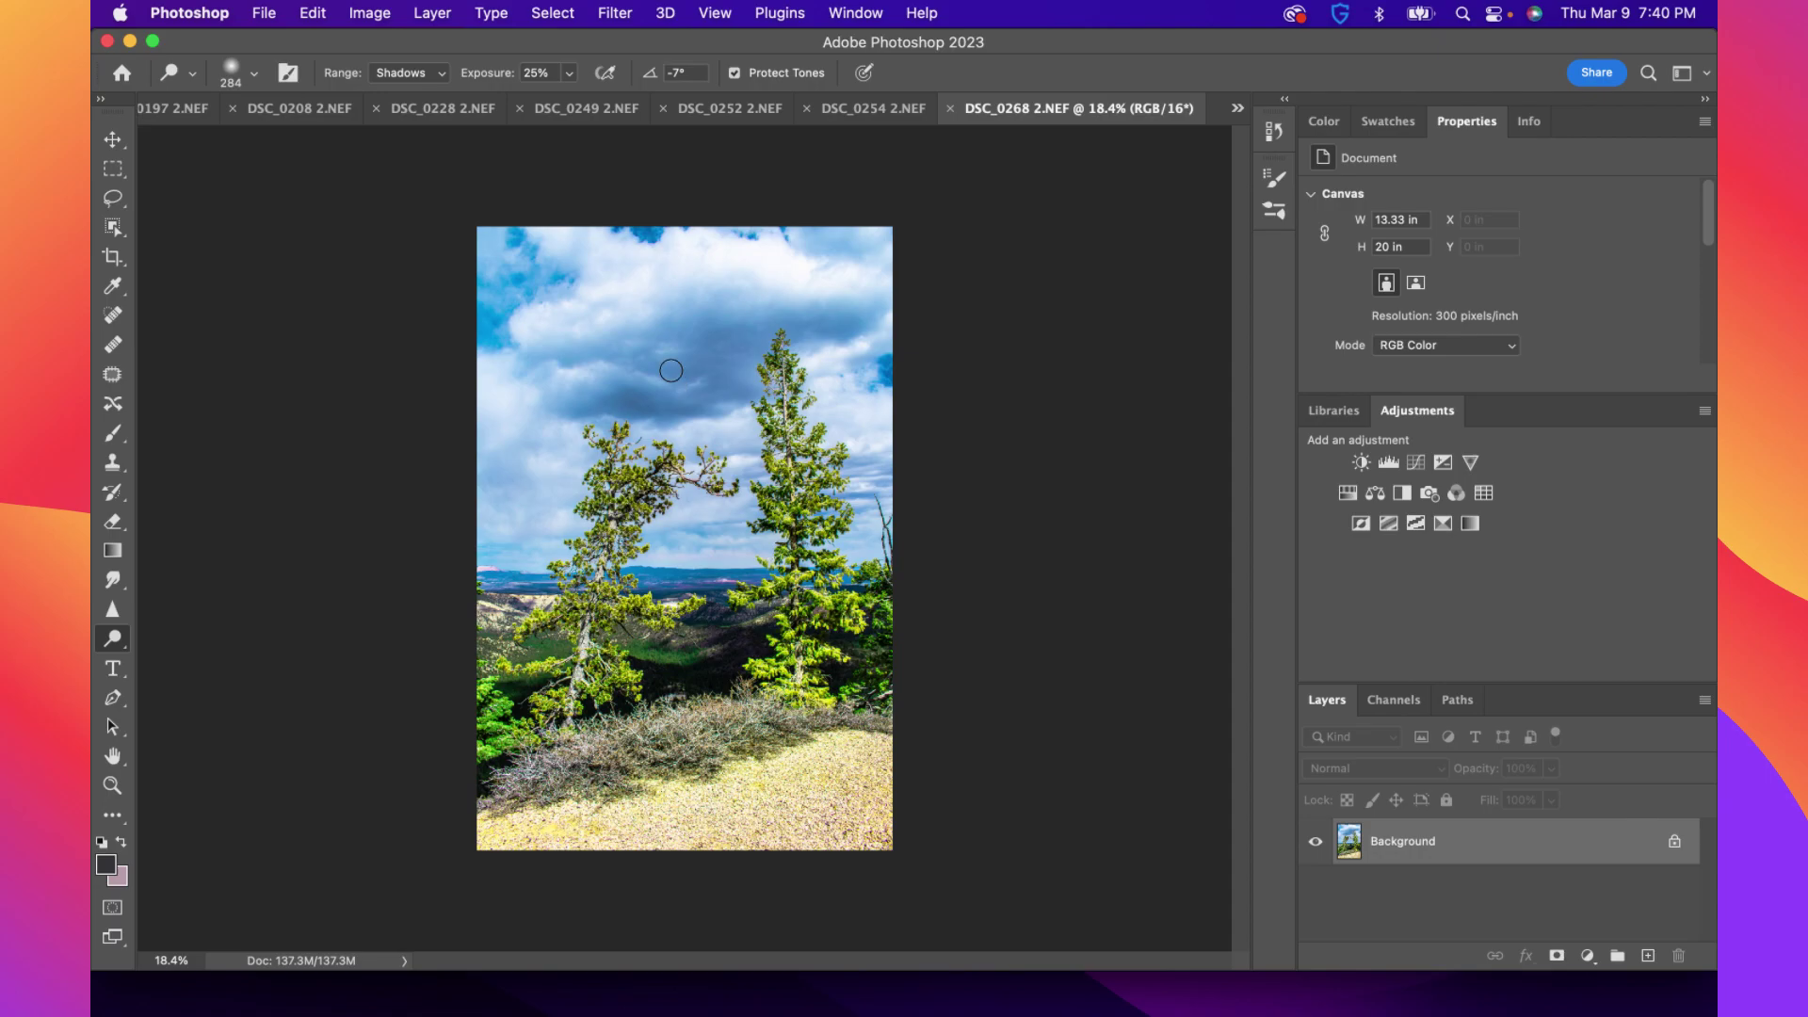
Apply a Shadows/Highlights adjustment to the Background with the shadows amount at 20% and highlights at 0%
click(367, 14)
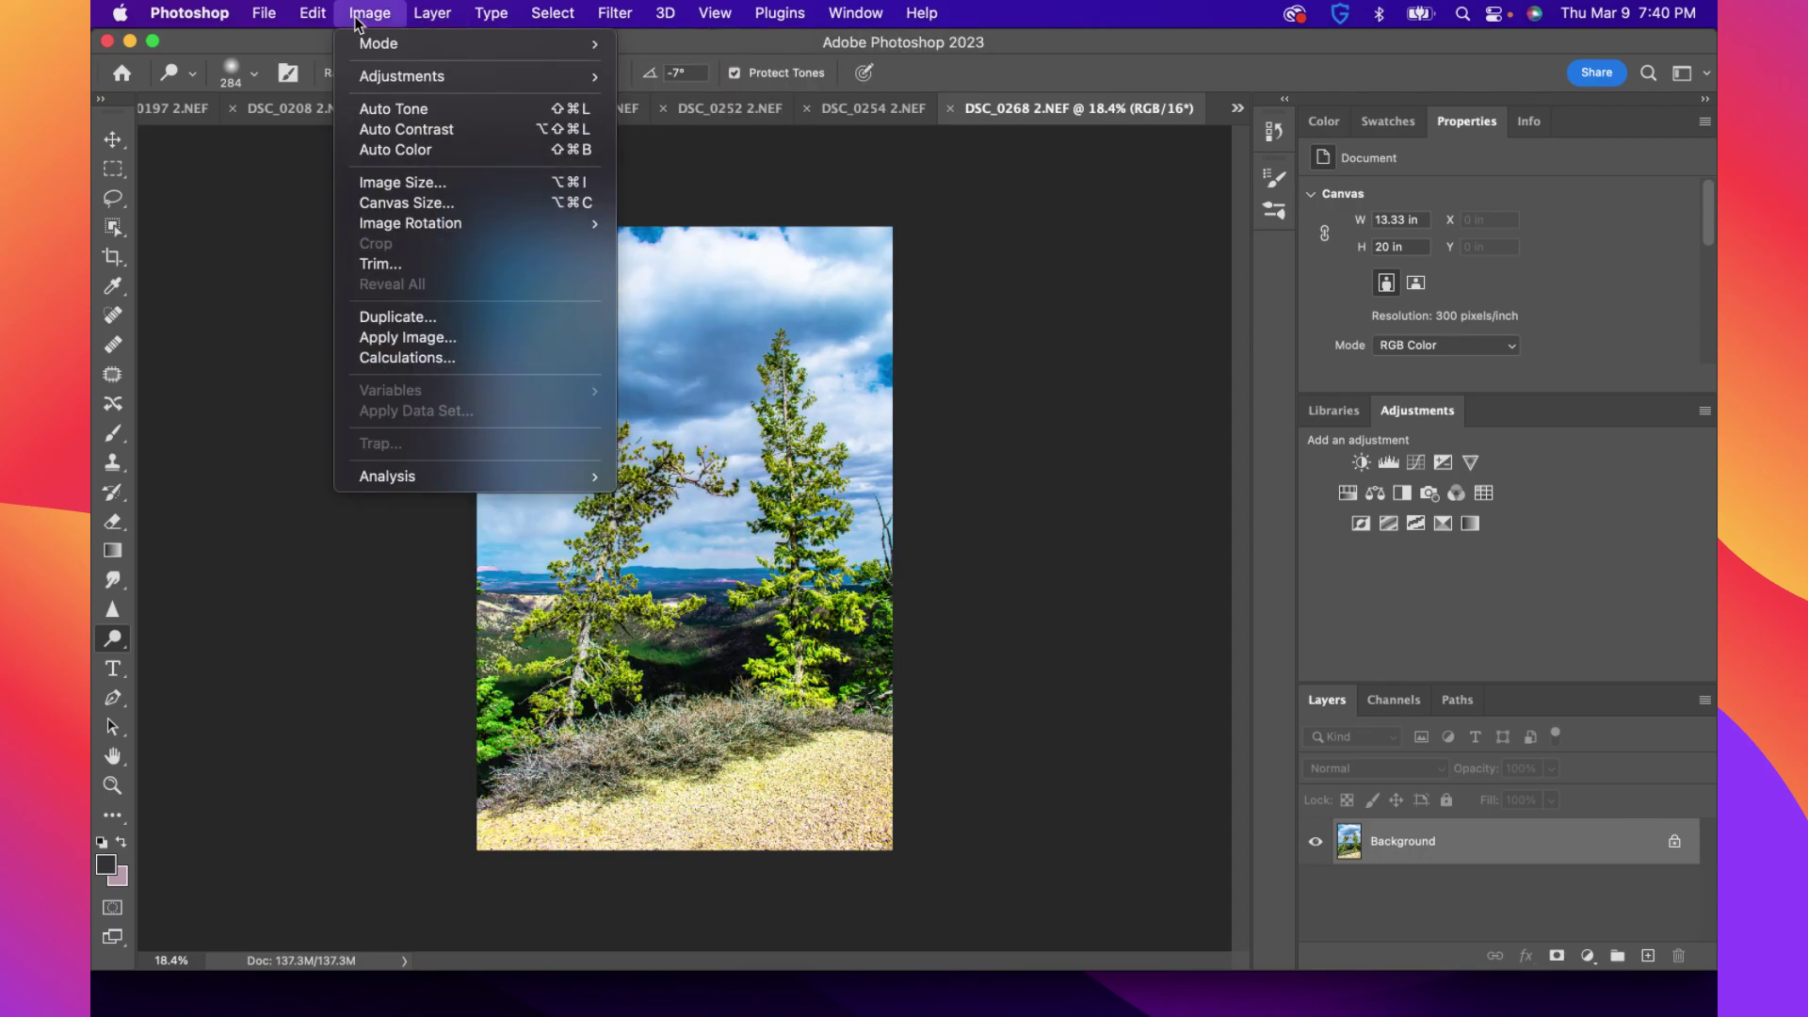
mouse_move(371, 81)
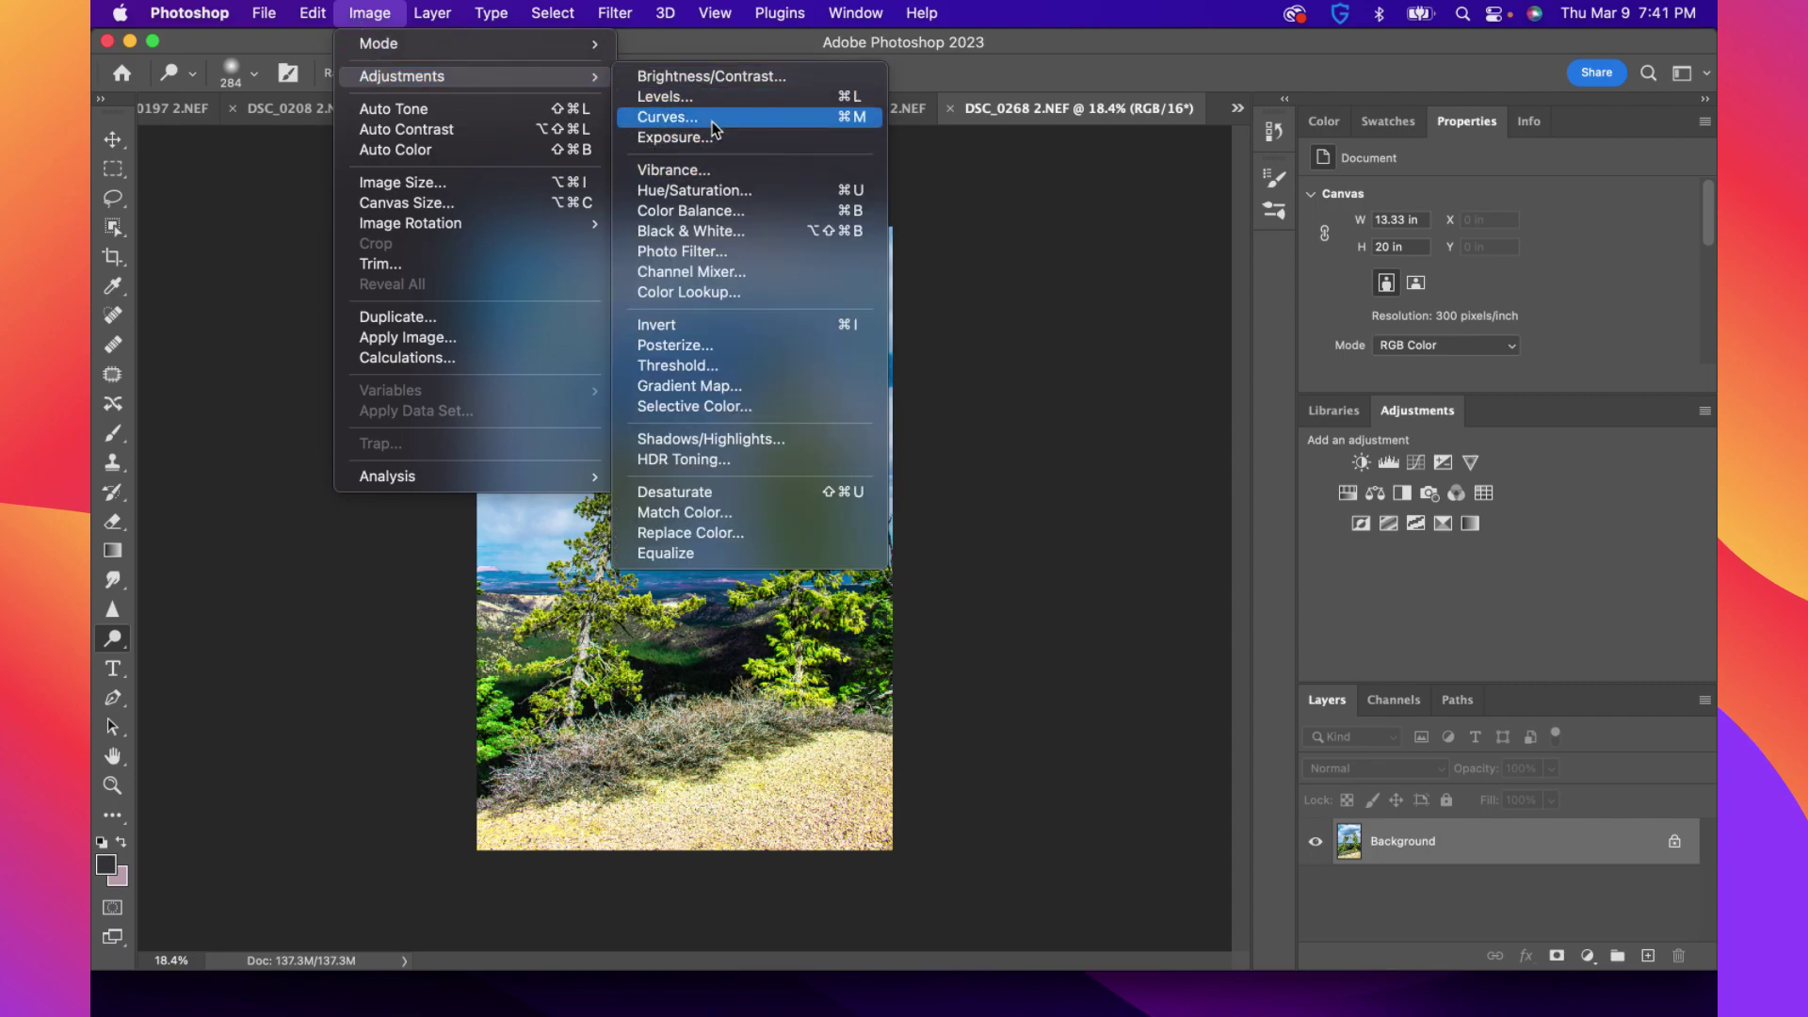
click(1003, 244)
click(386, 12)
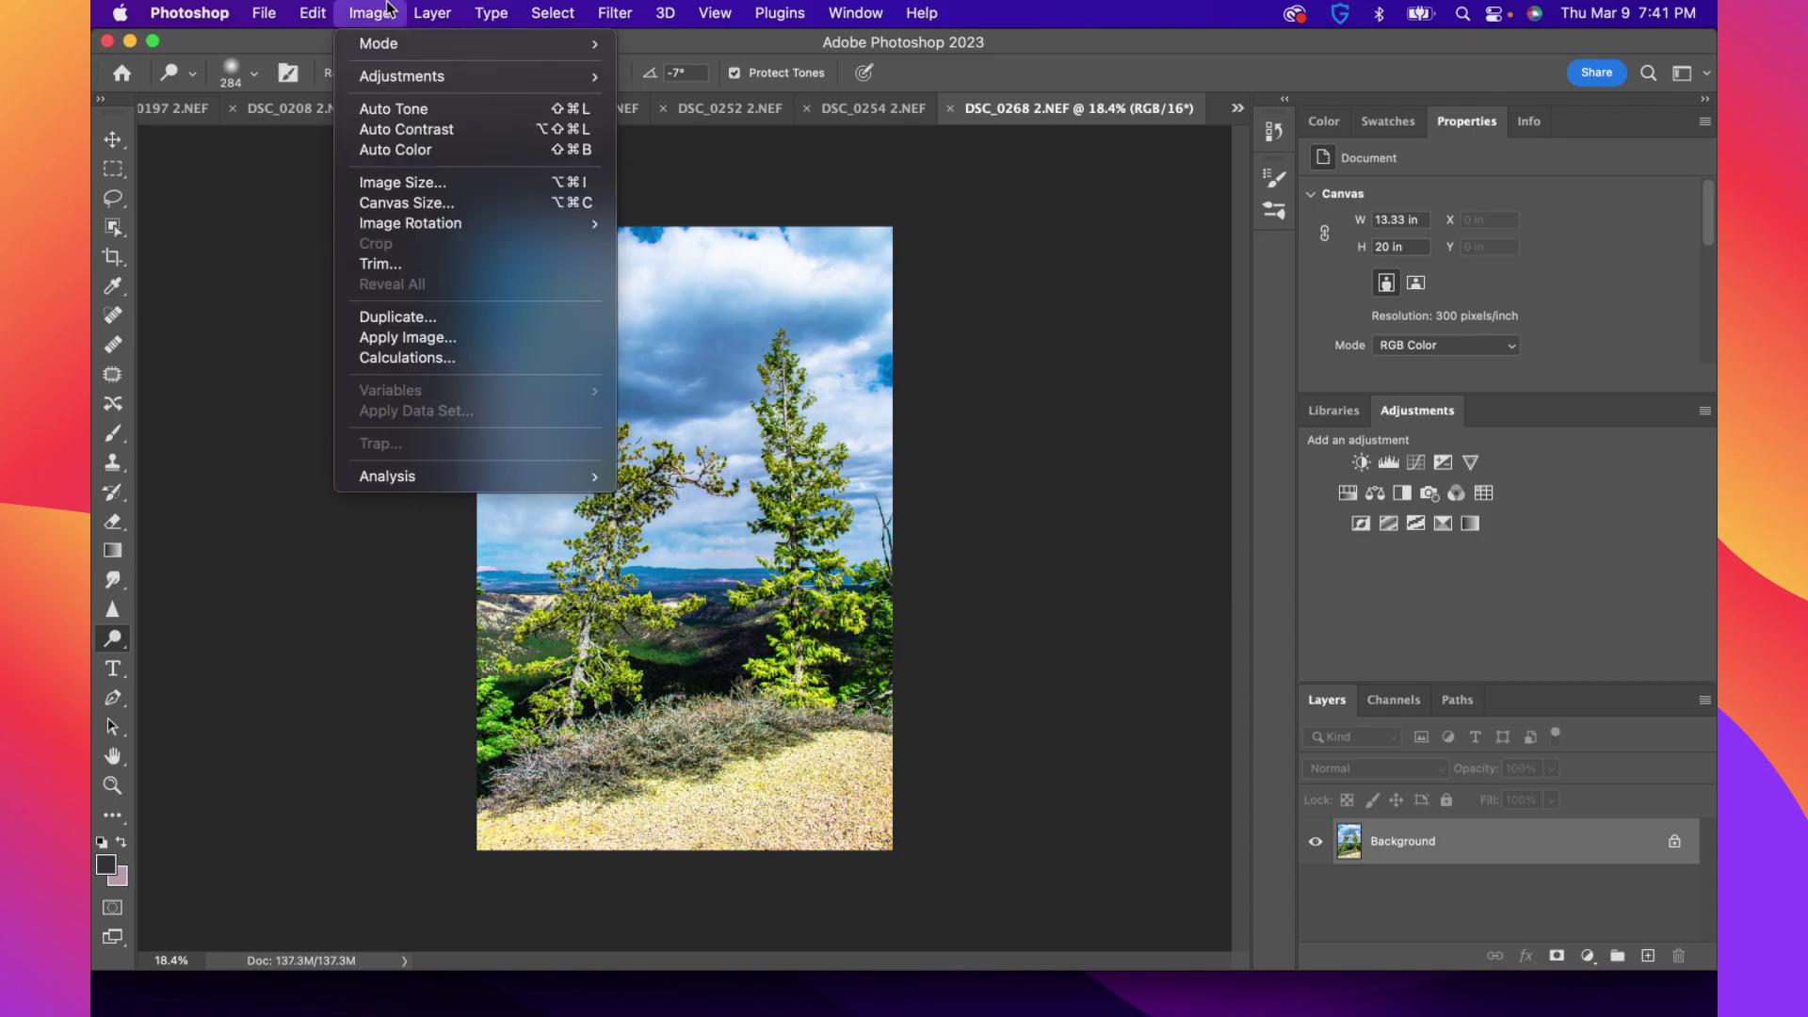
mouse_move(420, 75)
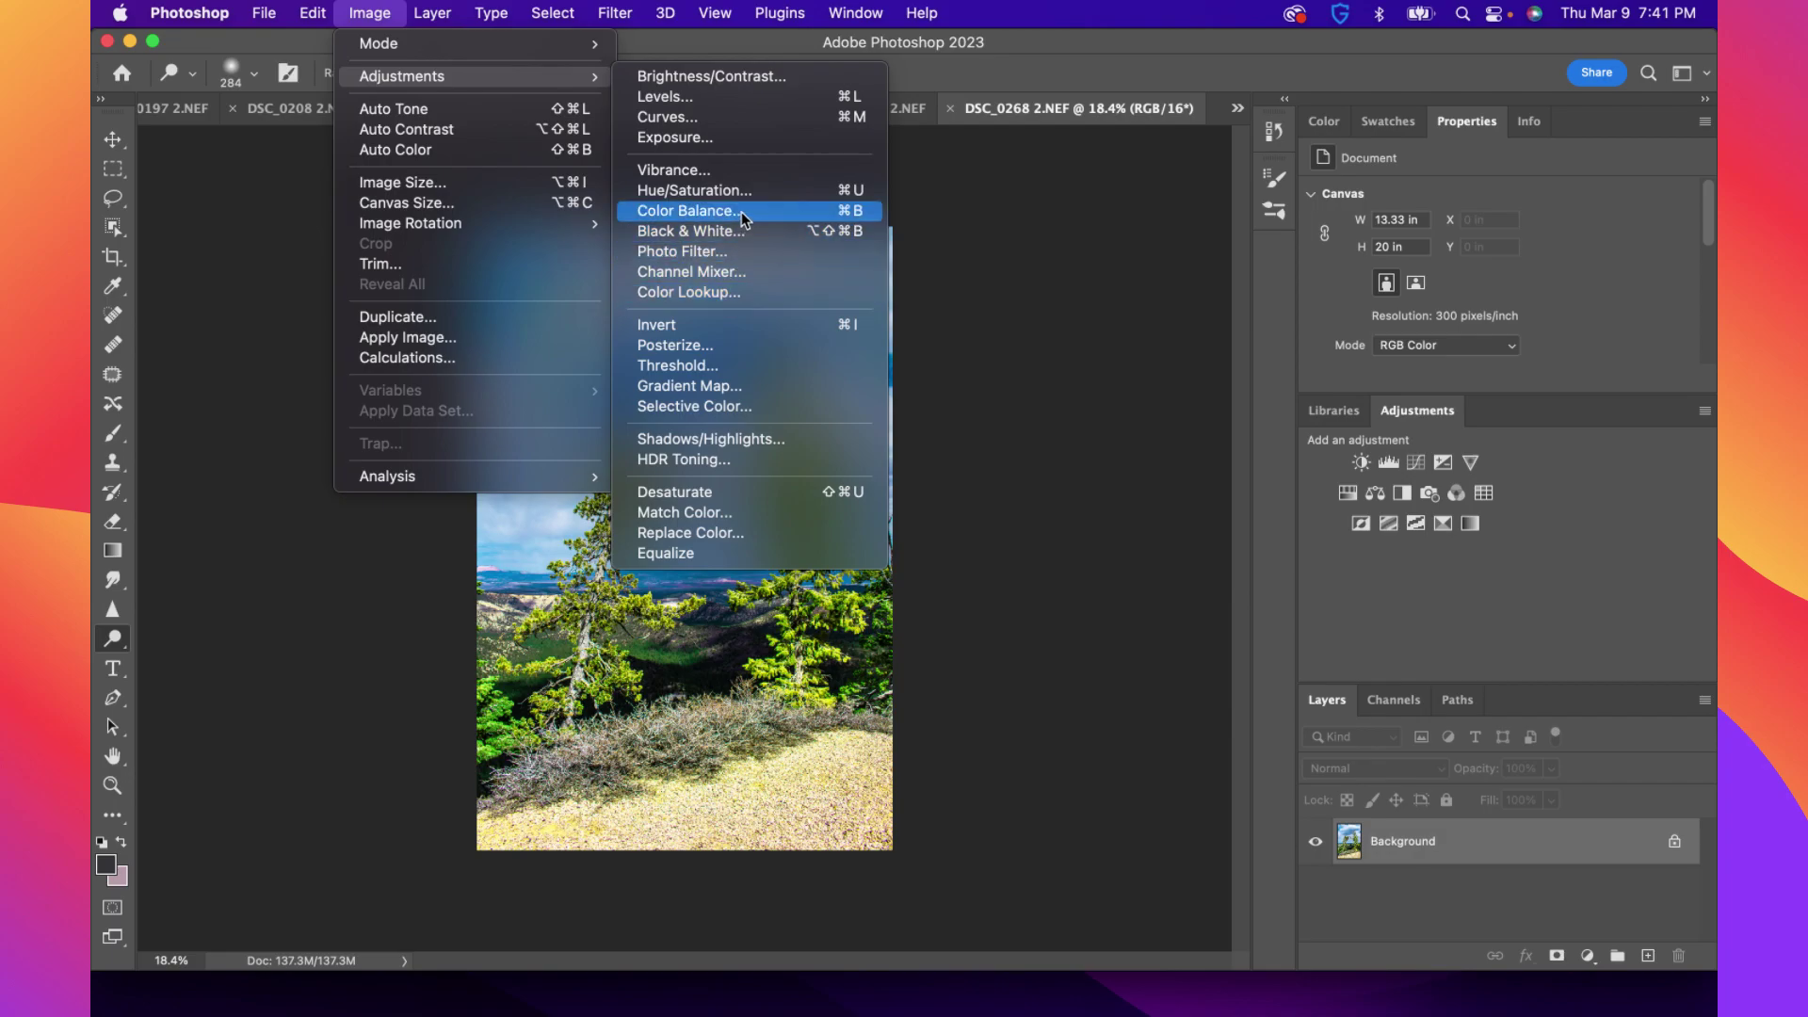
click(709, 438)
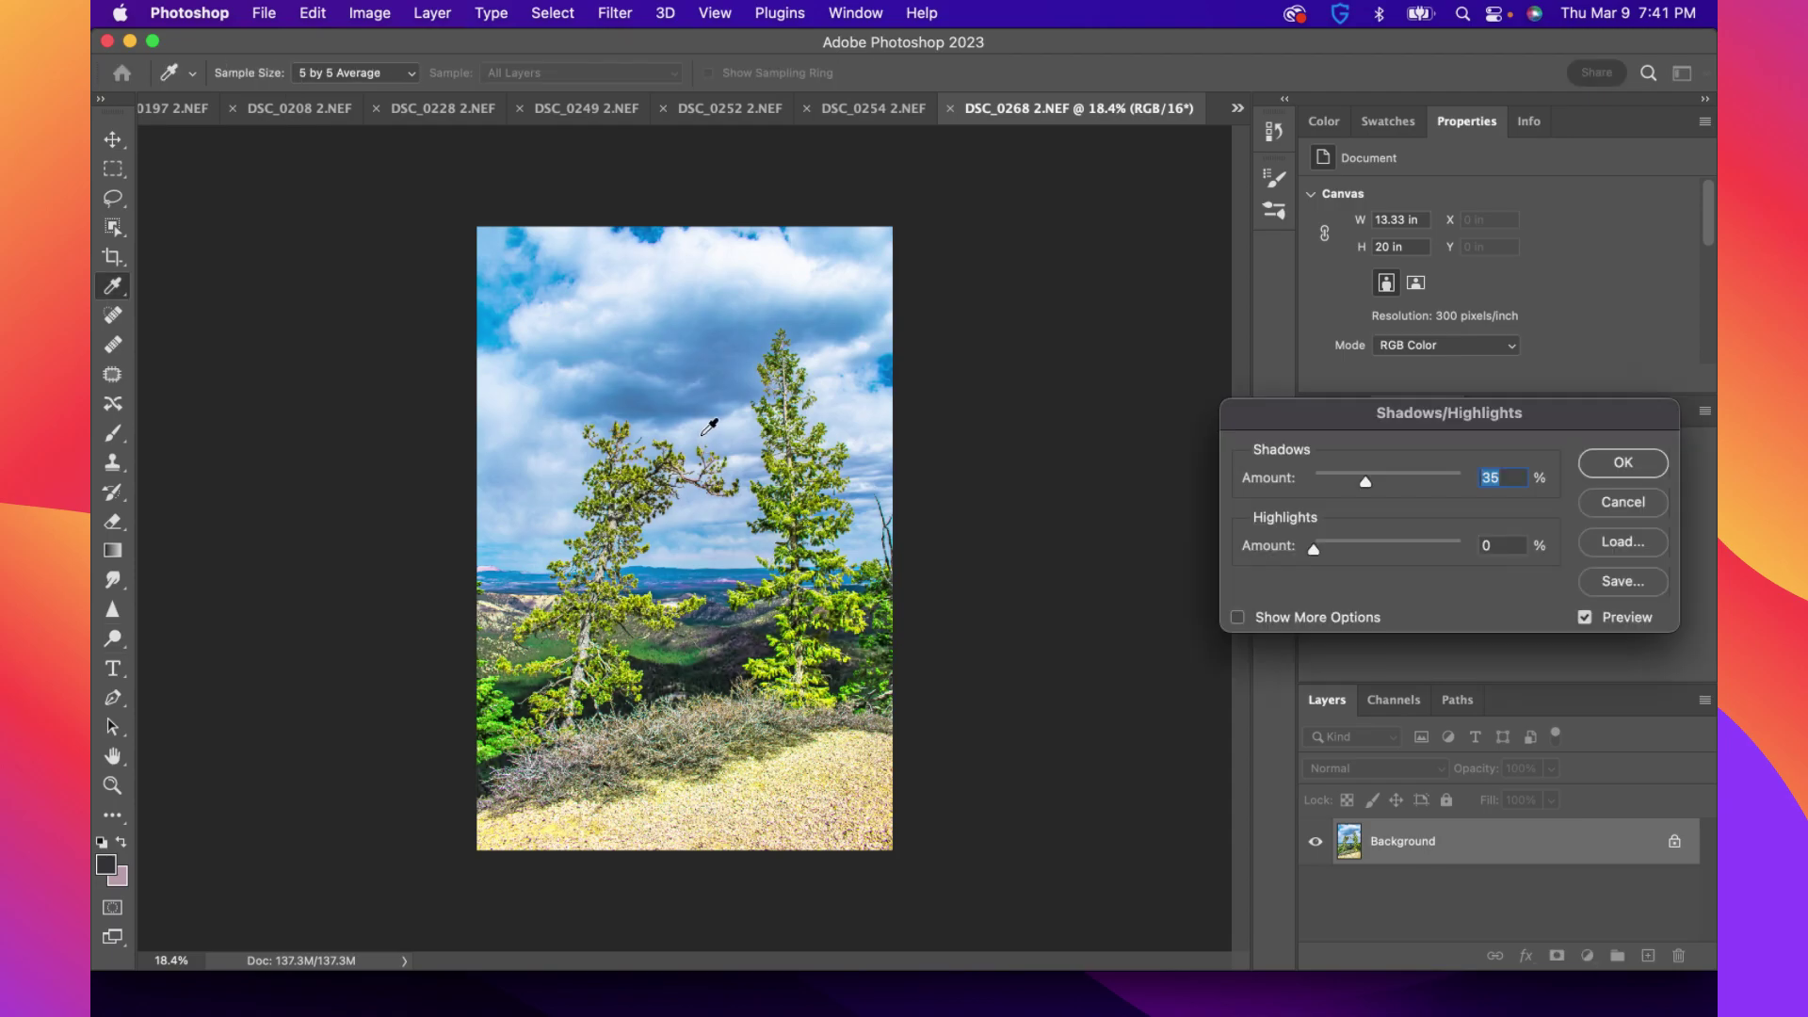
drag(1367, 481, 1330, 481)
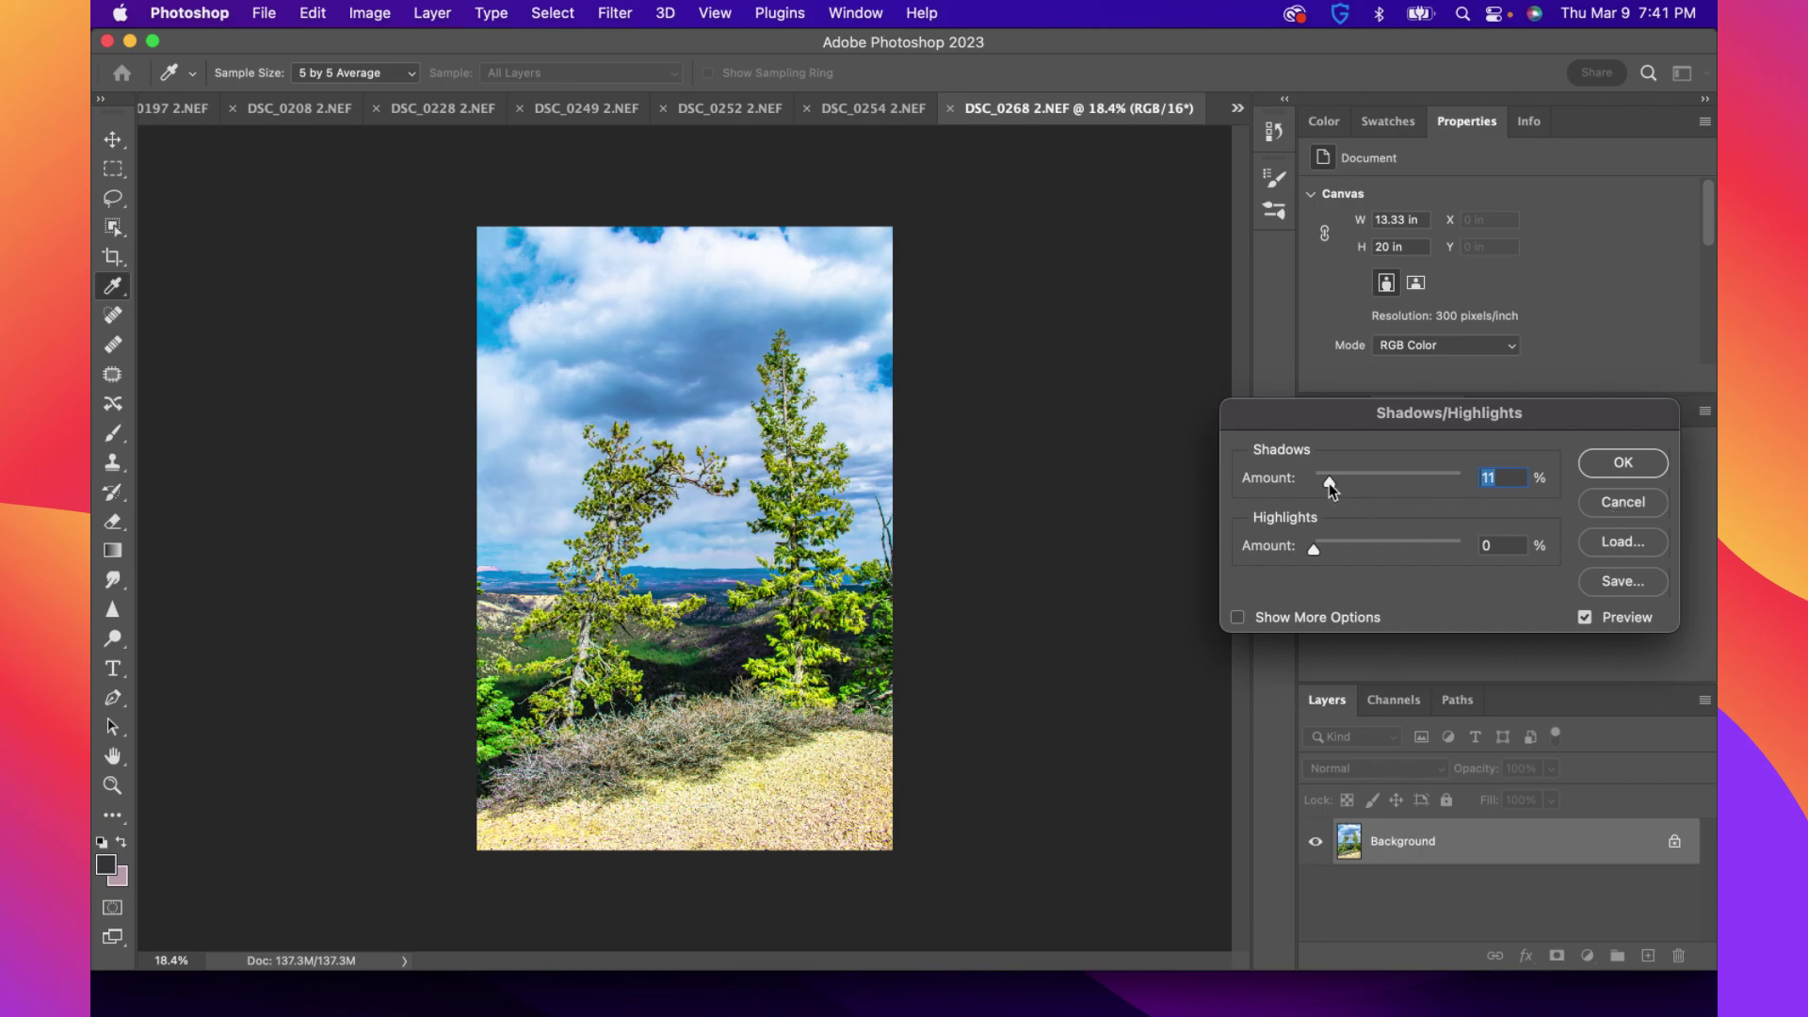
mouse_move(1331, 482)
mouse_down()
mouse_move(1362, 483)
mouse_move(1344, 488)
mouse_up()
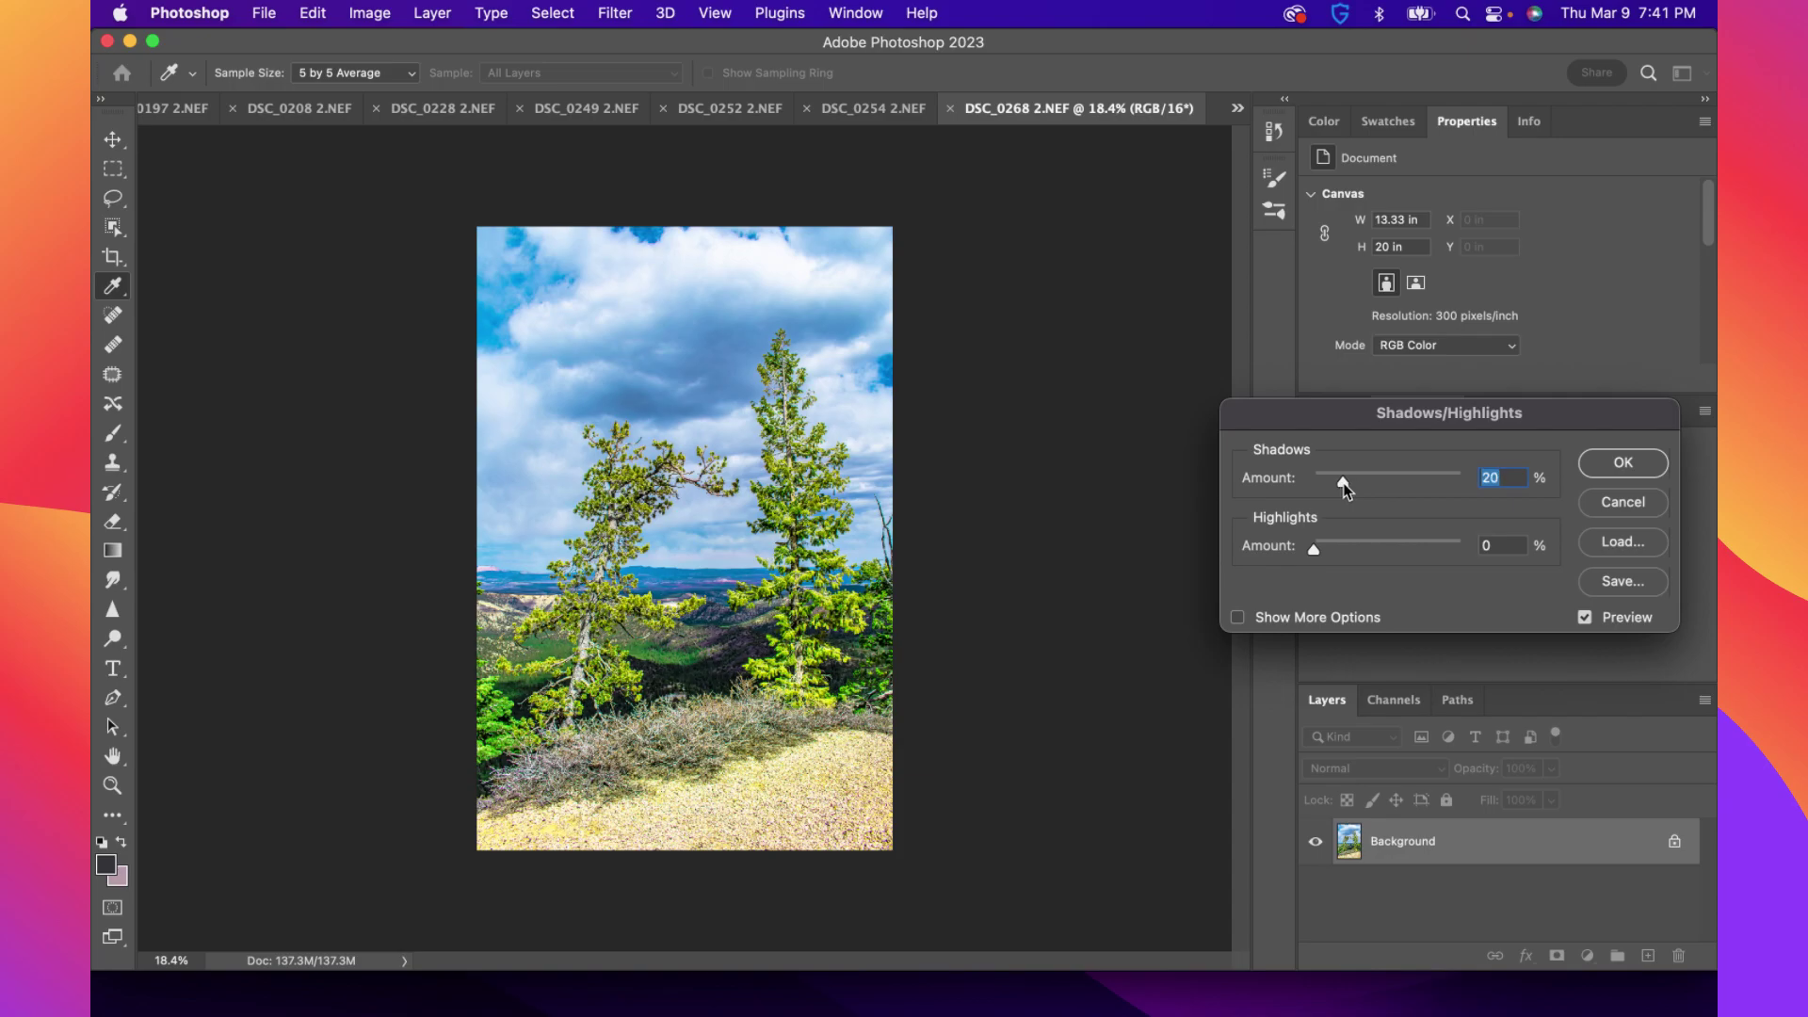
click(1585, 617)
click(1585, 617)
click(1629, 464)
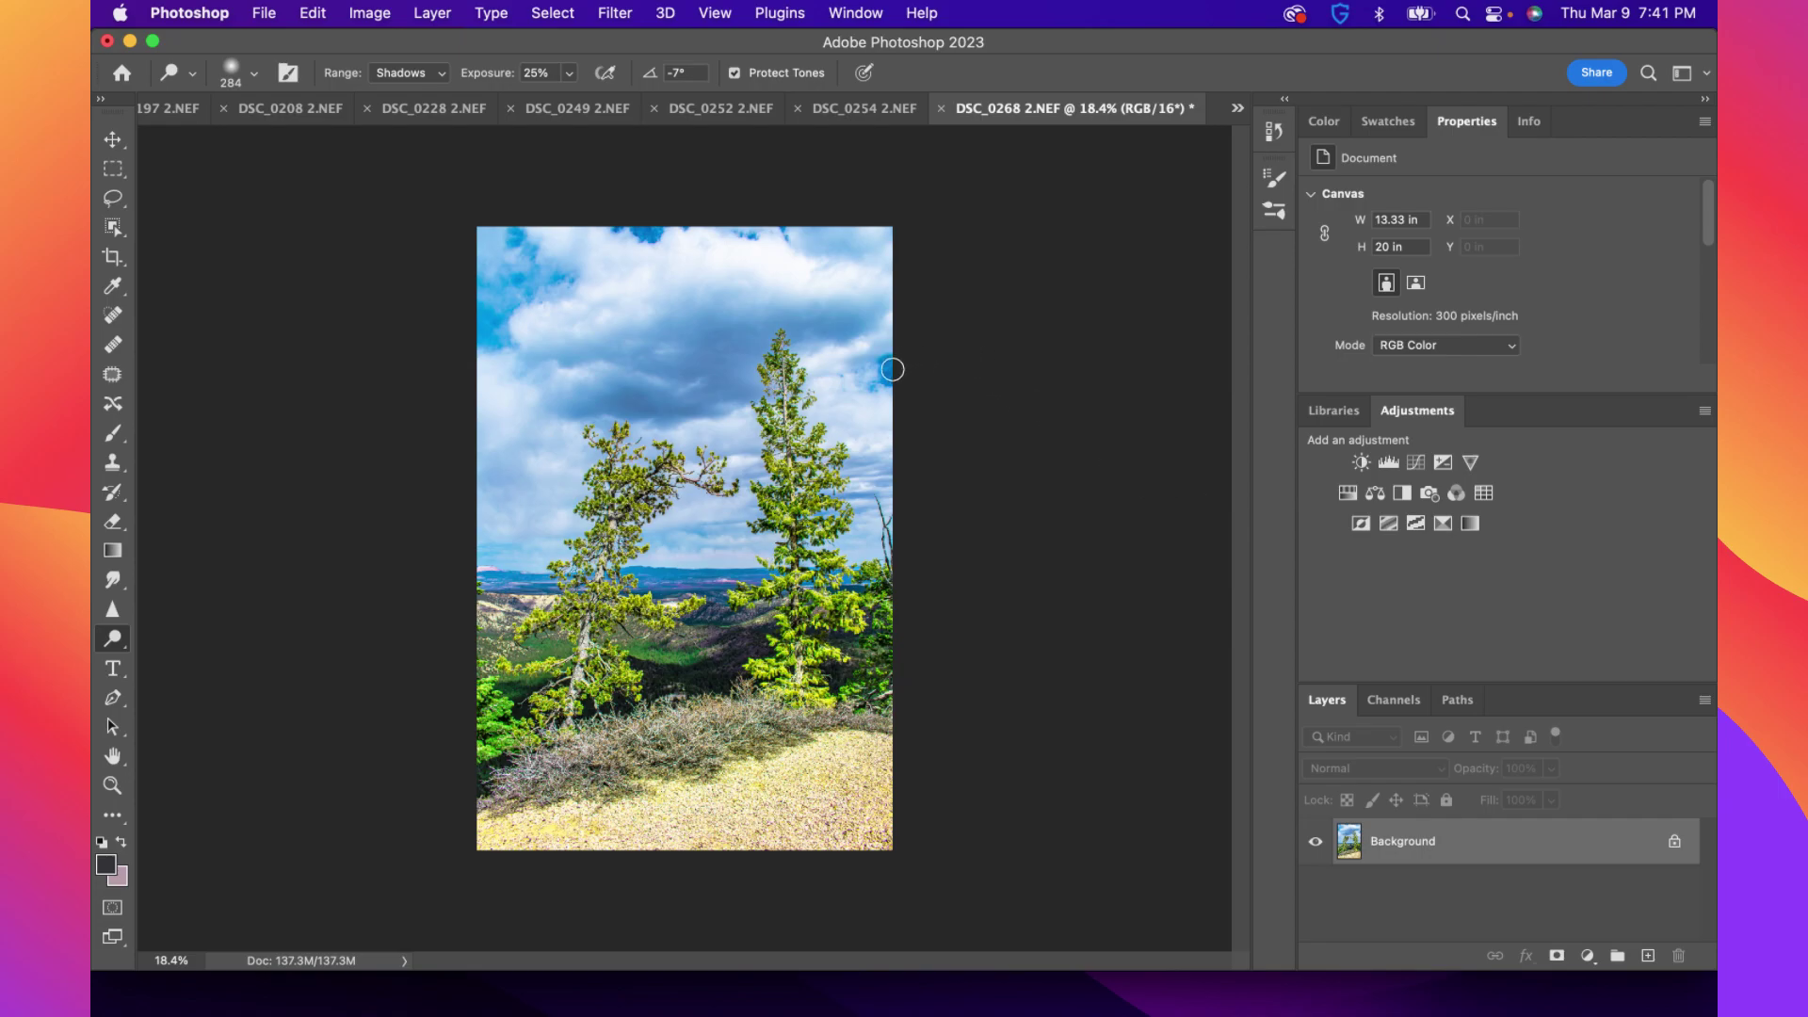
Try an RGB Curves adjustment that lowers the highlights to input 199, output 187 and lifts the shadows to input 58, output 78
click(399, 11)
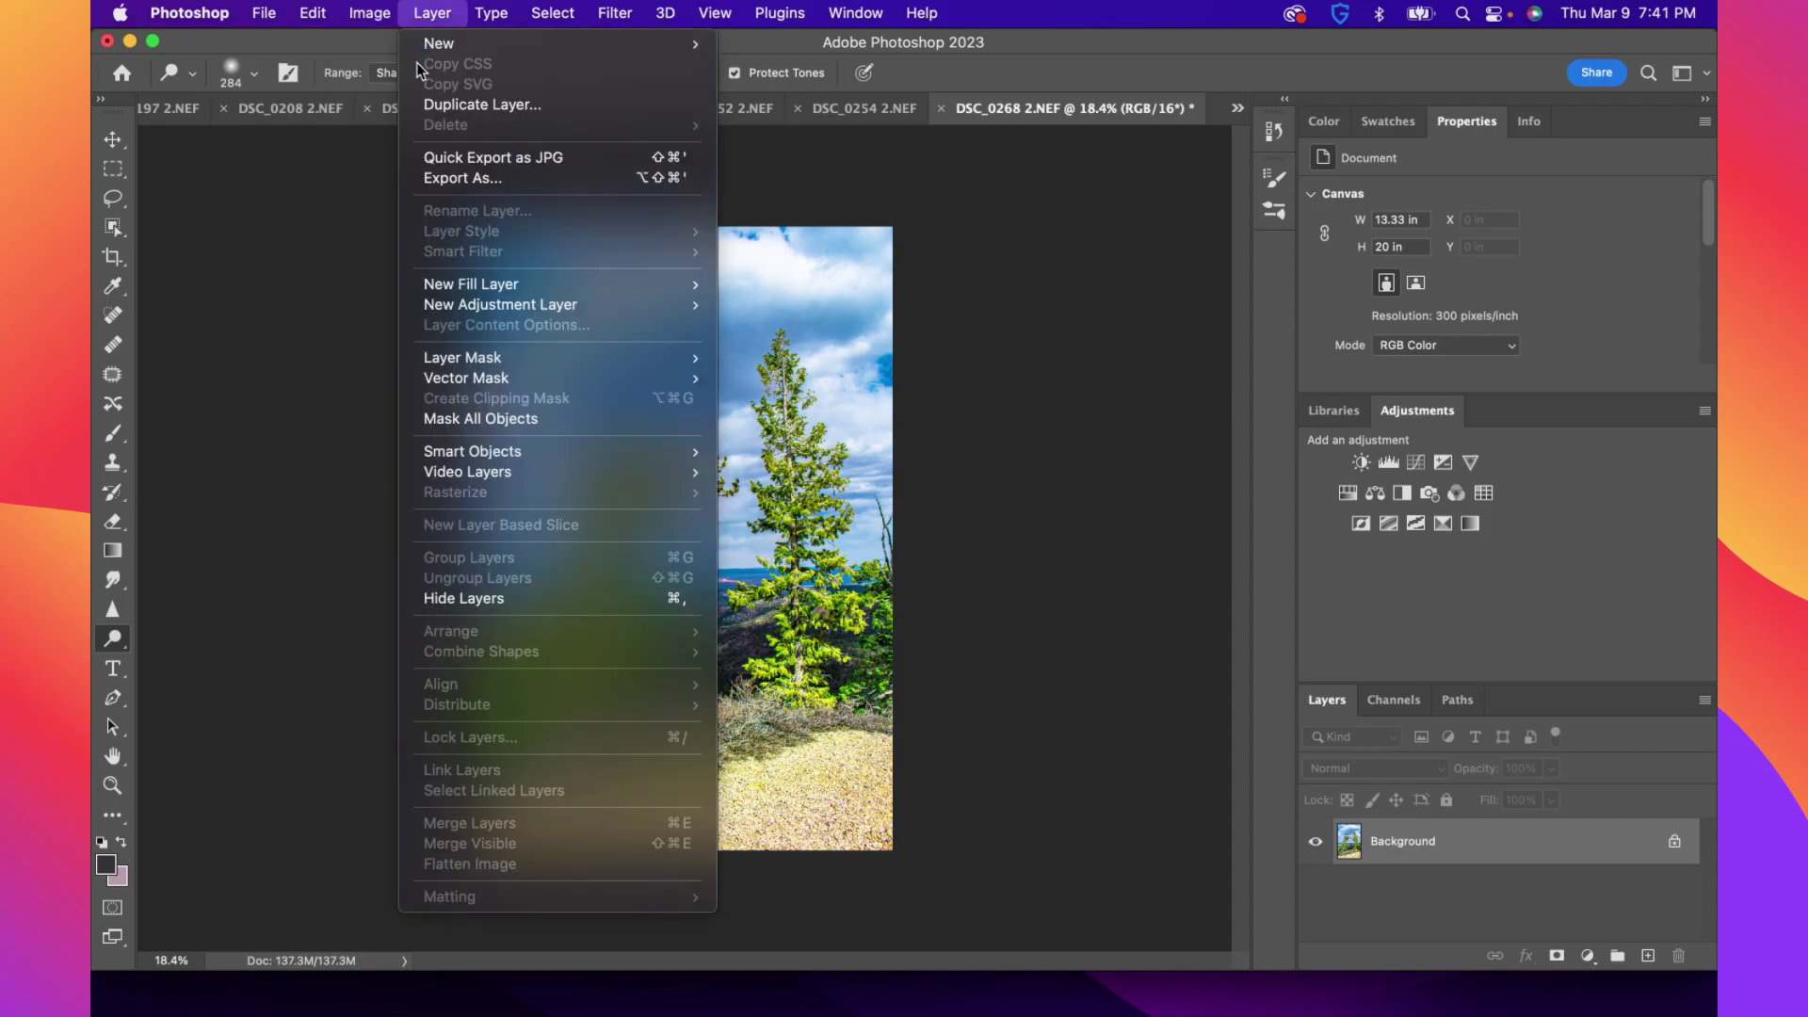
mouse_move(372, 75)
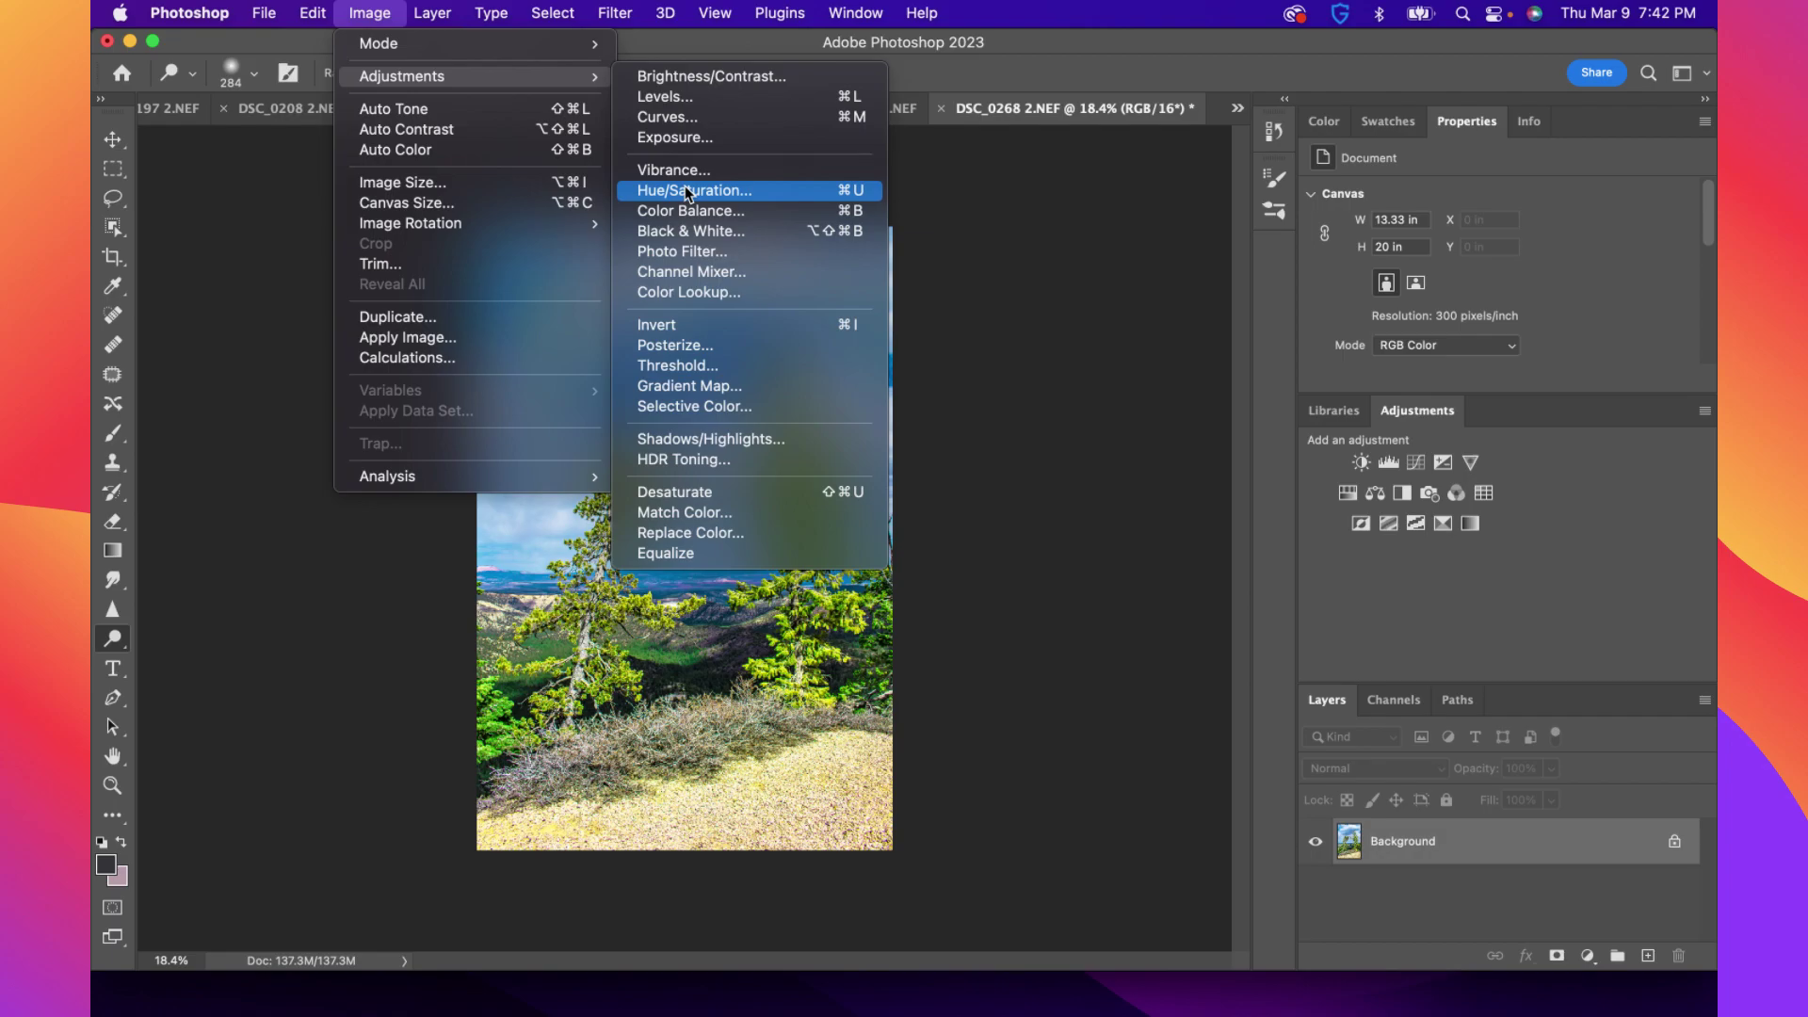
click(663, 115)
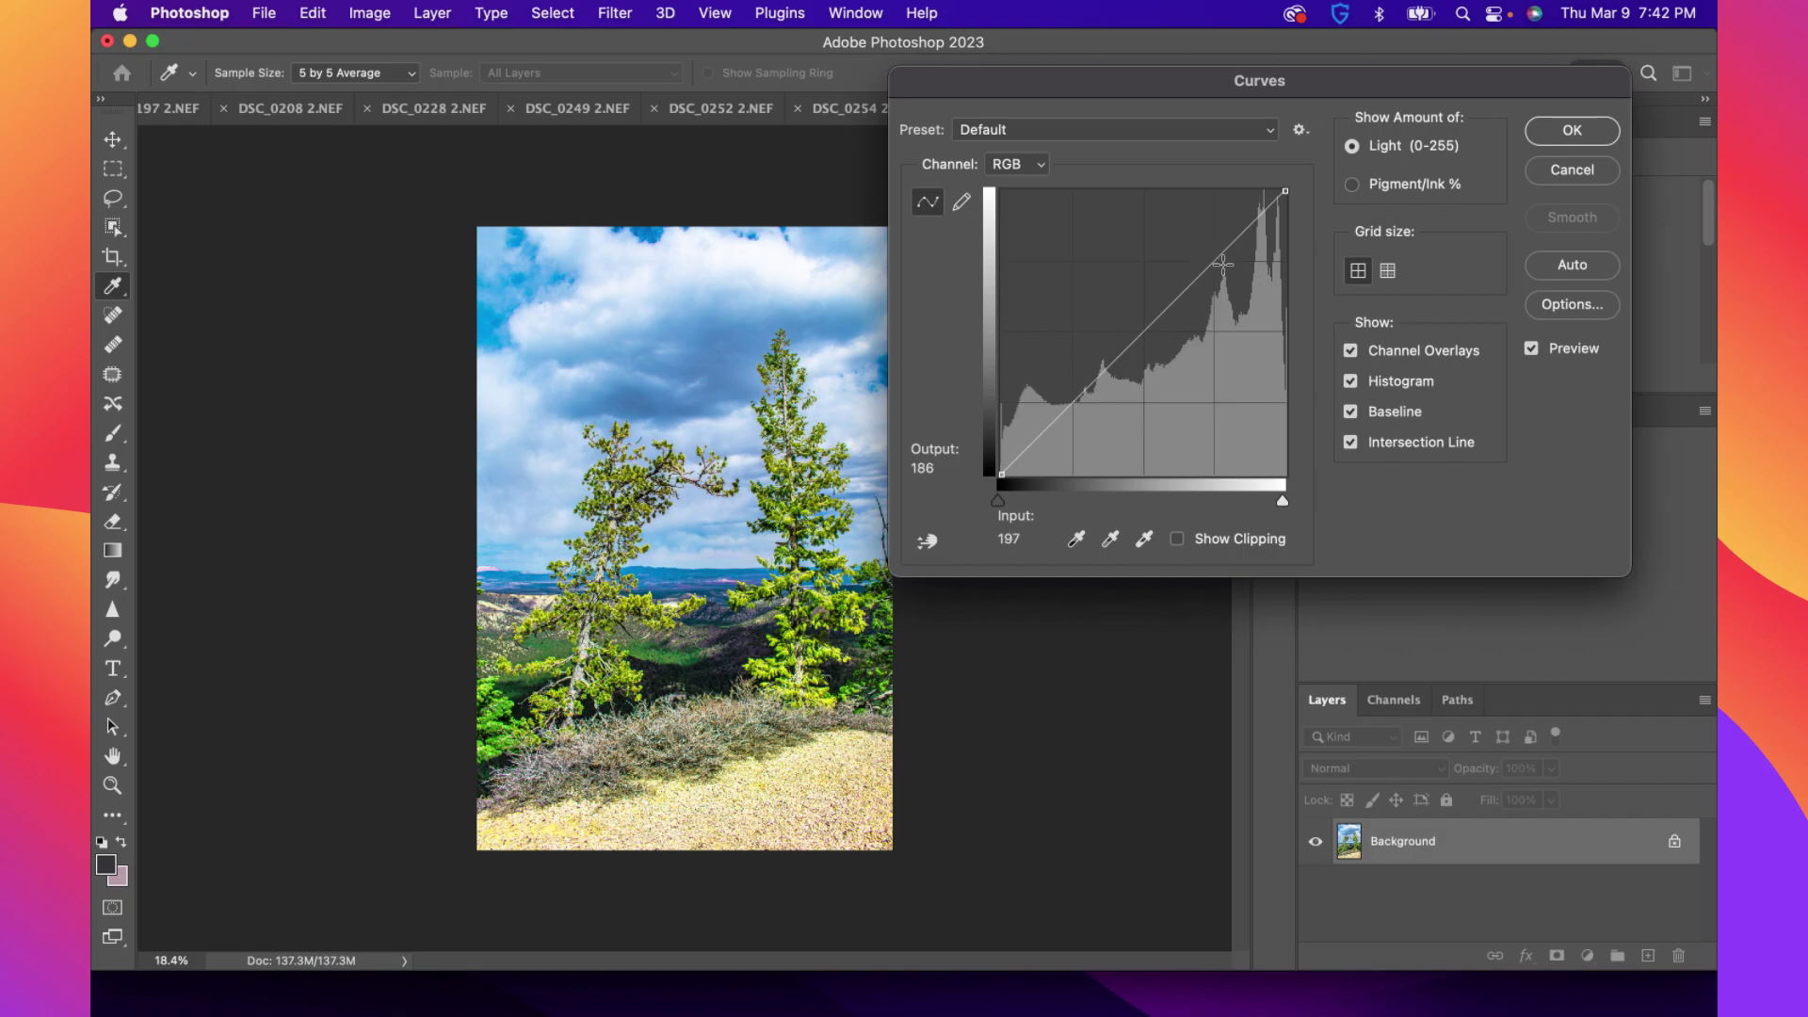
click(1218, 260)
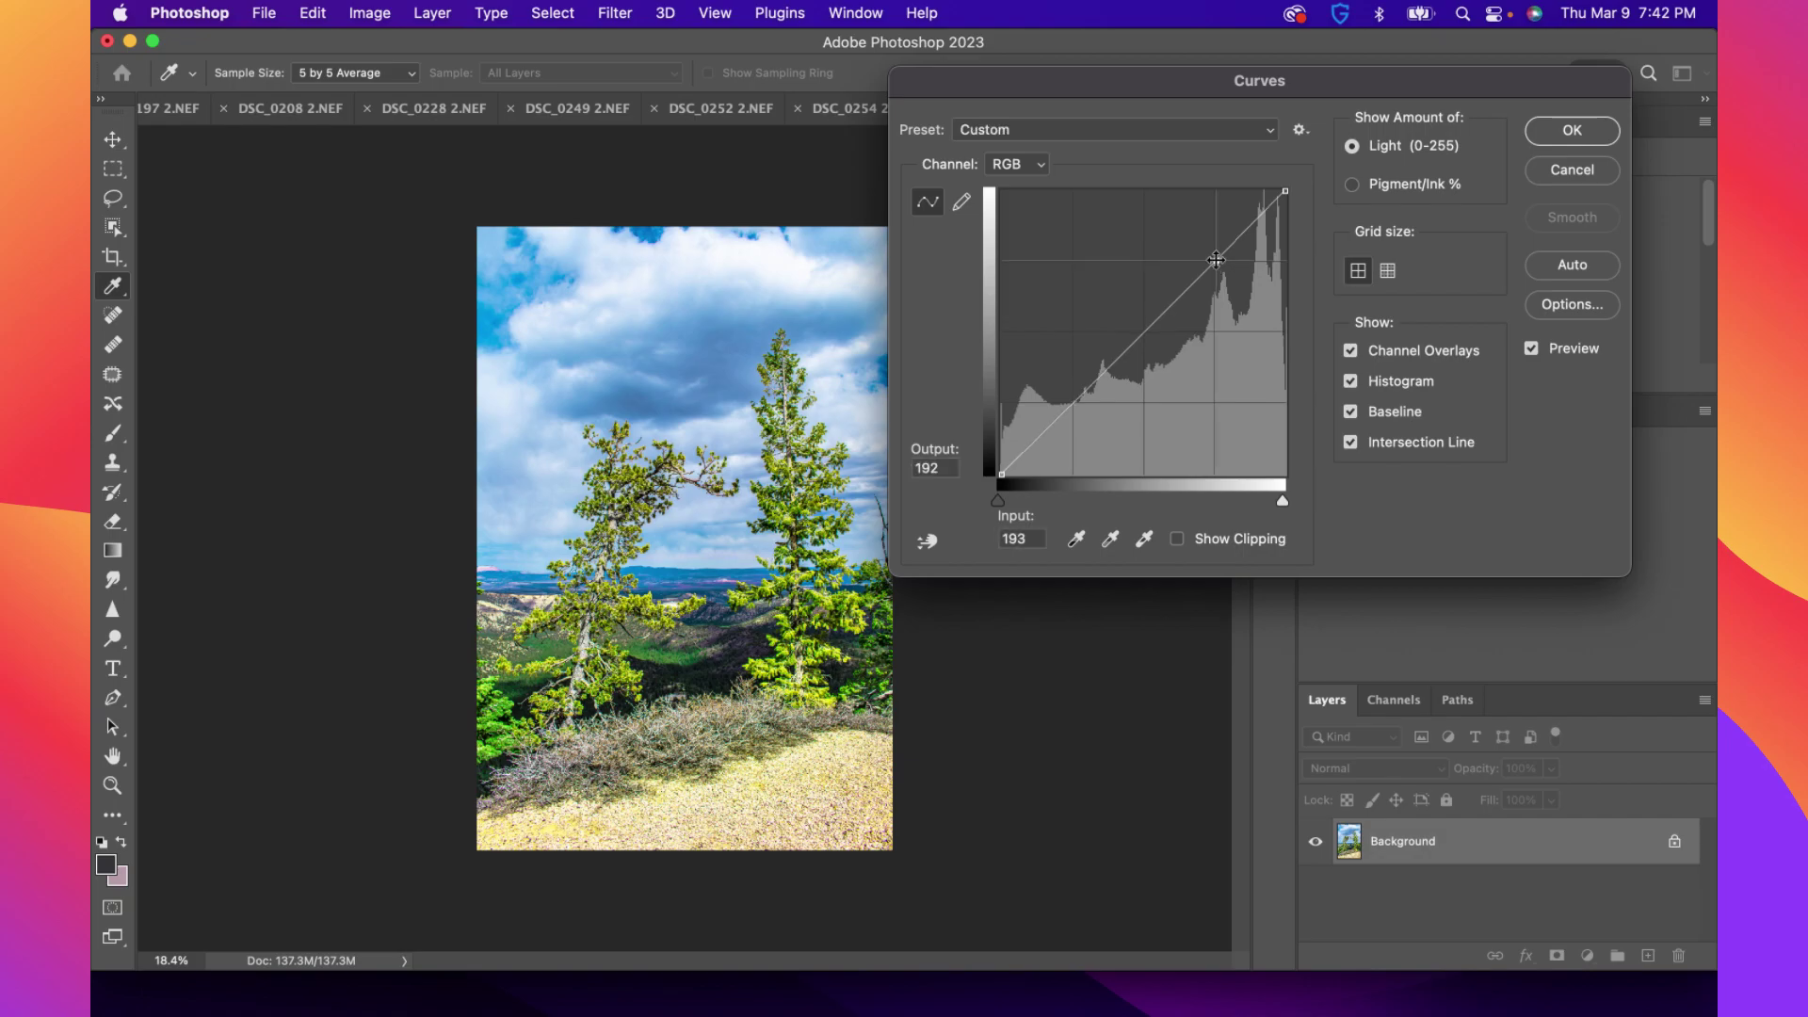
click(1146, 333)
click(1073, 407)
drag(1192, 94, 1322, 67)
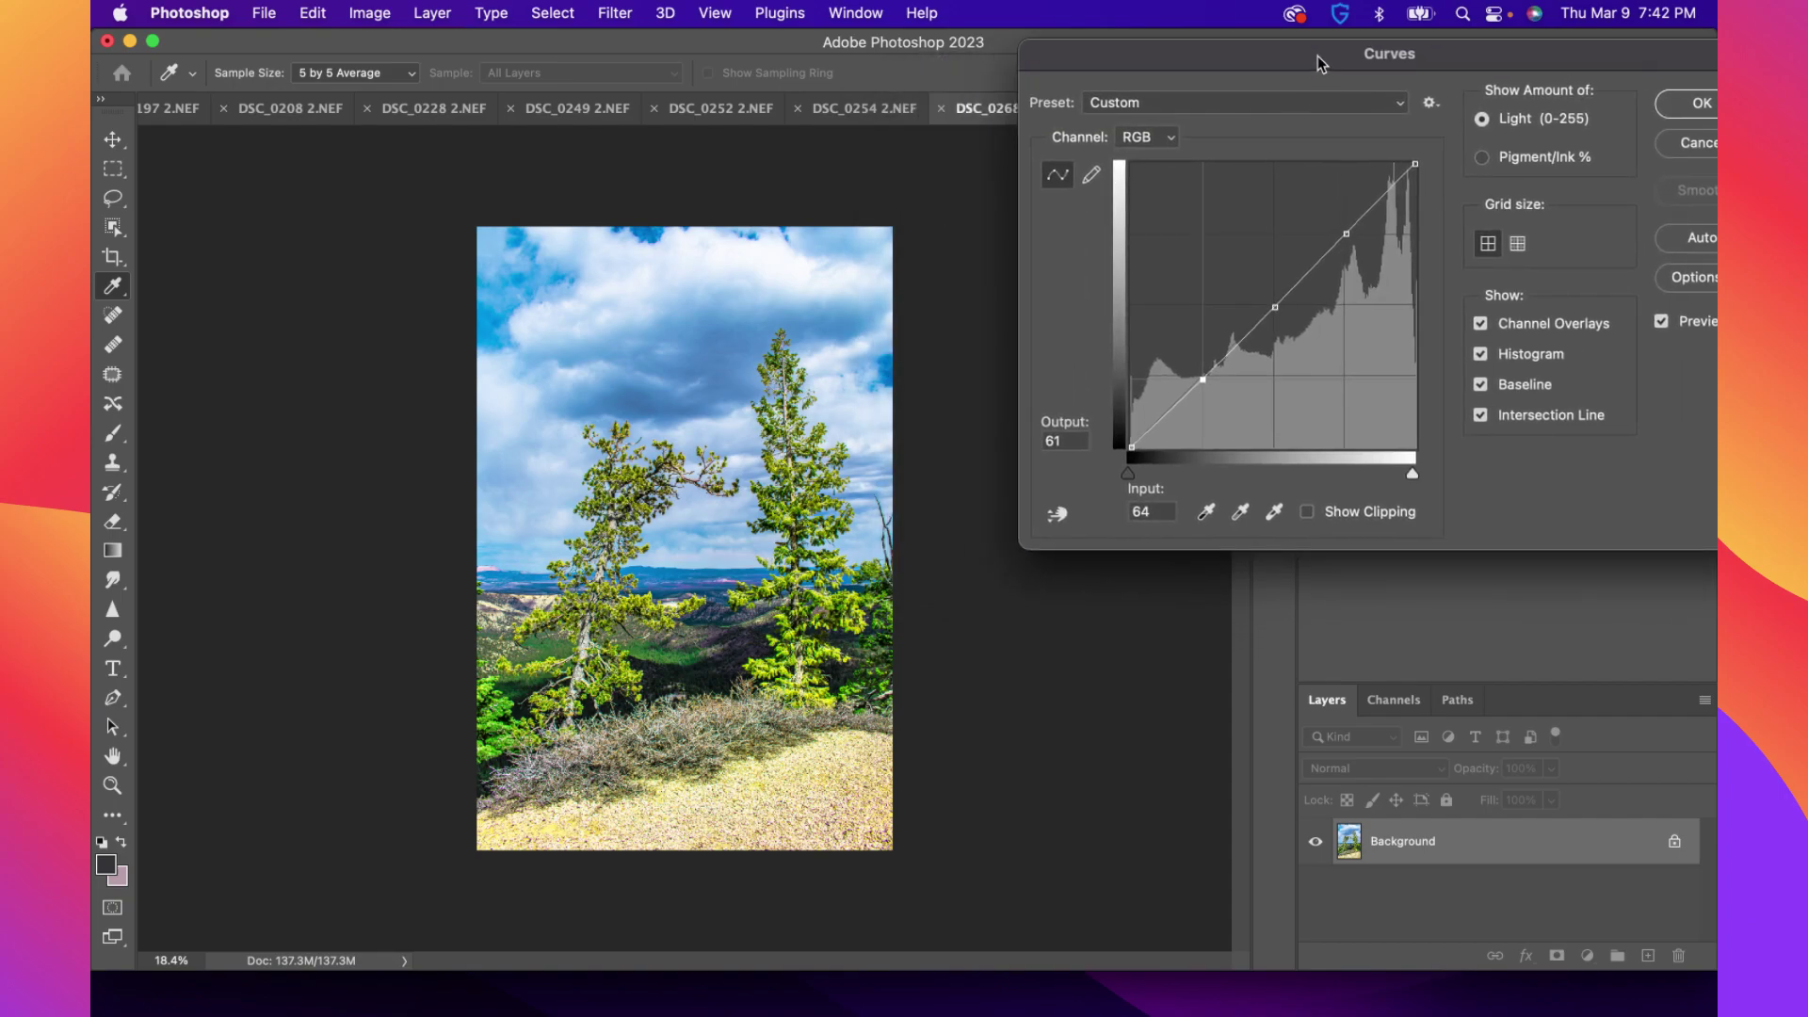
click(1338, 226)
drag(1338, 226, 1355, 237)
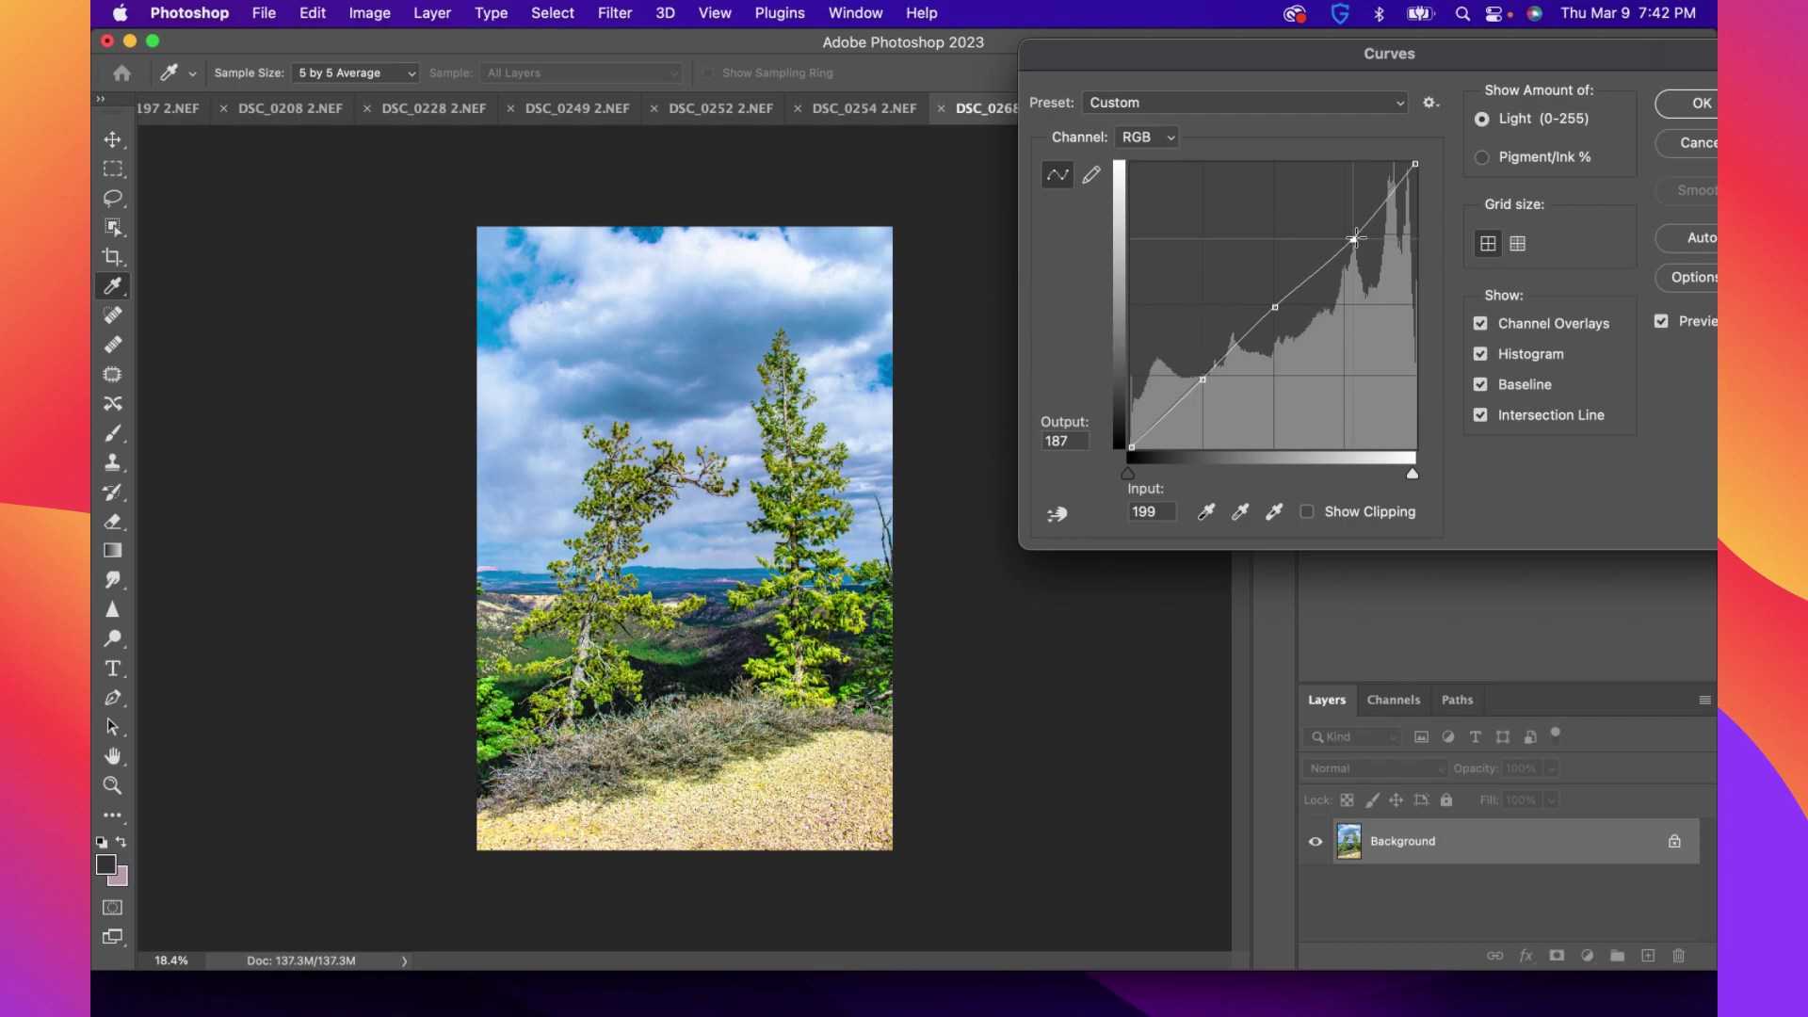
mouse_move(1275, 307)
mouse_down()
mouse_move(1288, 319)
mouse_move(1270, 308)
mouse_move(1252, 340)
mouse_move(1274, 323)
mouse_move(1252, 321)
mouse_up()
mouse_move(1202, 379)
mouse_down()
mouse_move(1181, 390)
mouse_move(1197, 360)
mouse_up()
Compare the photo with and without the curve preview, and discard the Curves adjustment
drag(1455, 55, 1380, 56)
click(1587, 323)
click(1588, 323)
click(1588, 323)
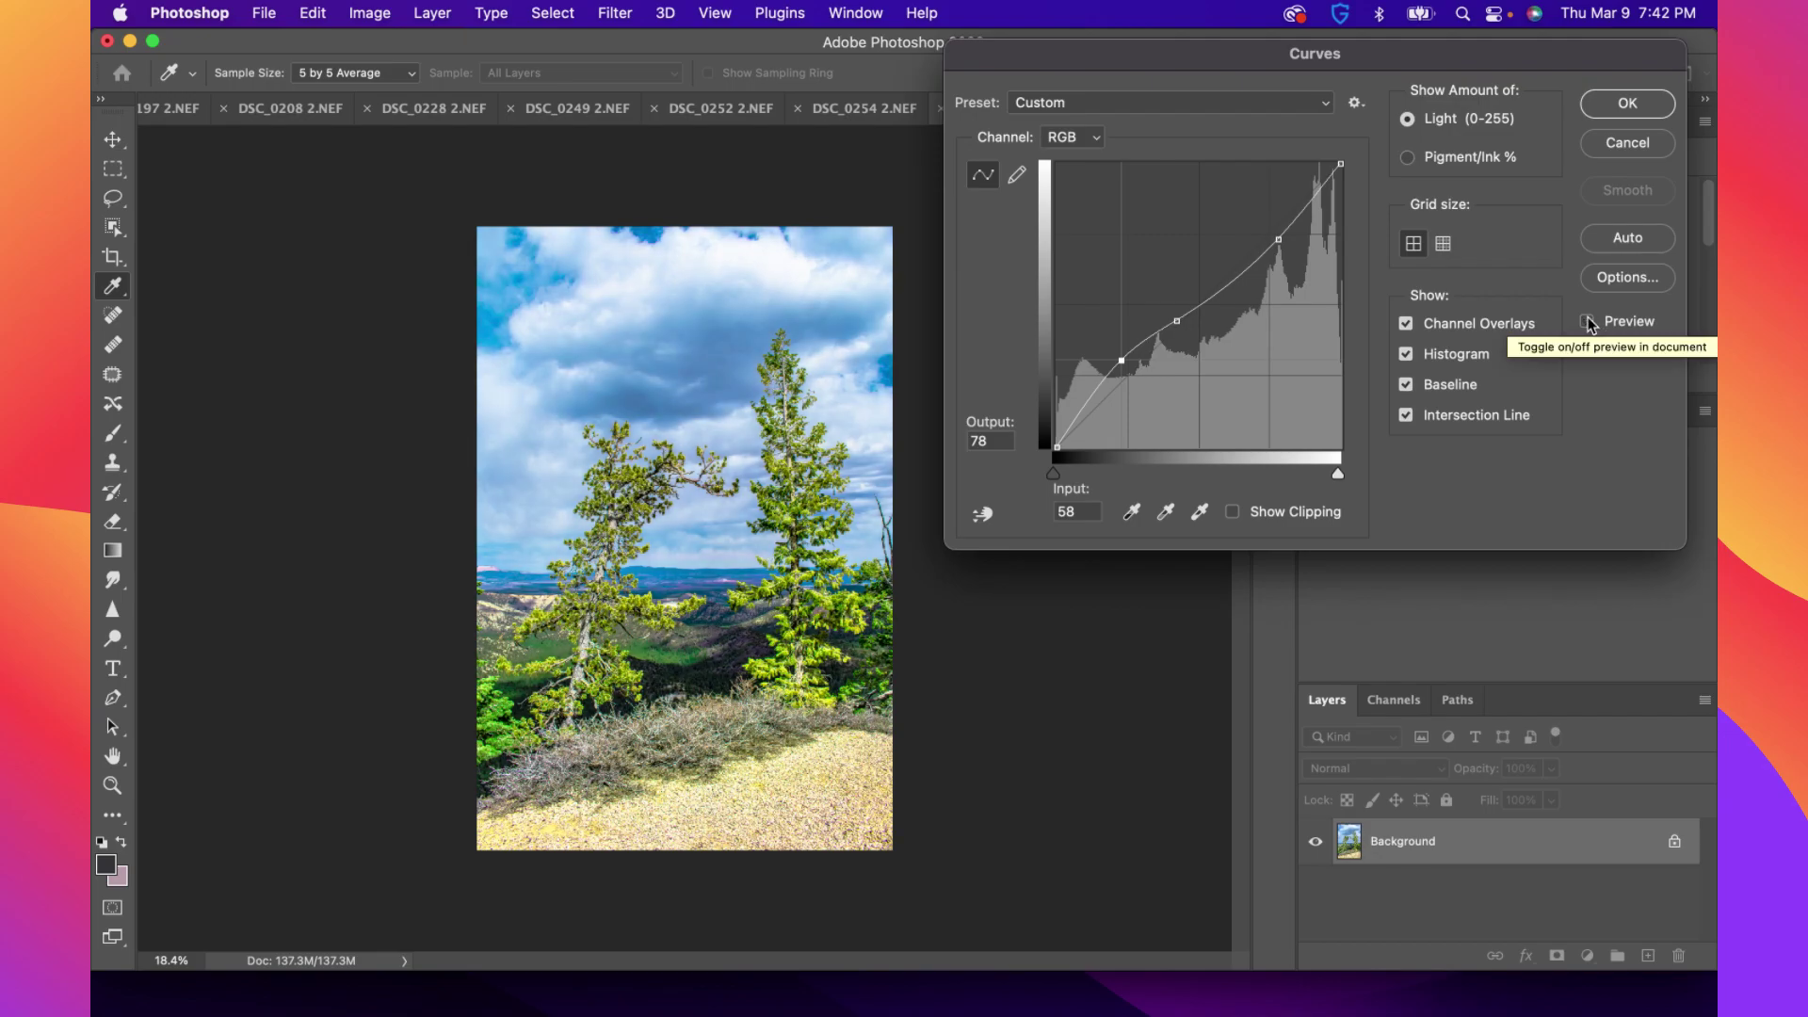
click(1588, 323)
click(1587, 323)
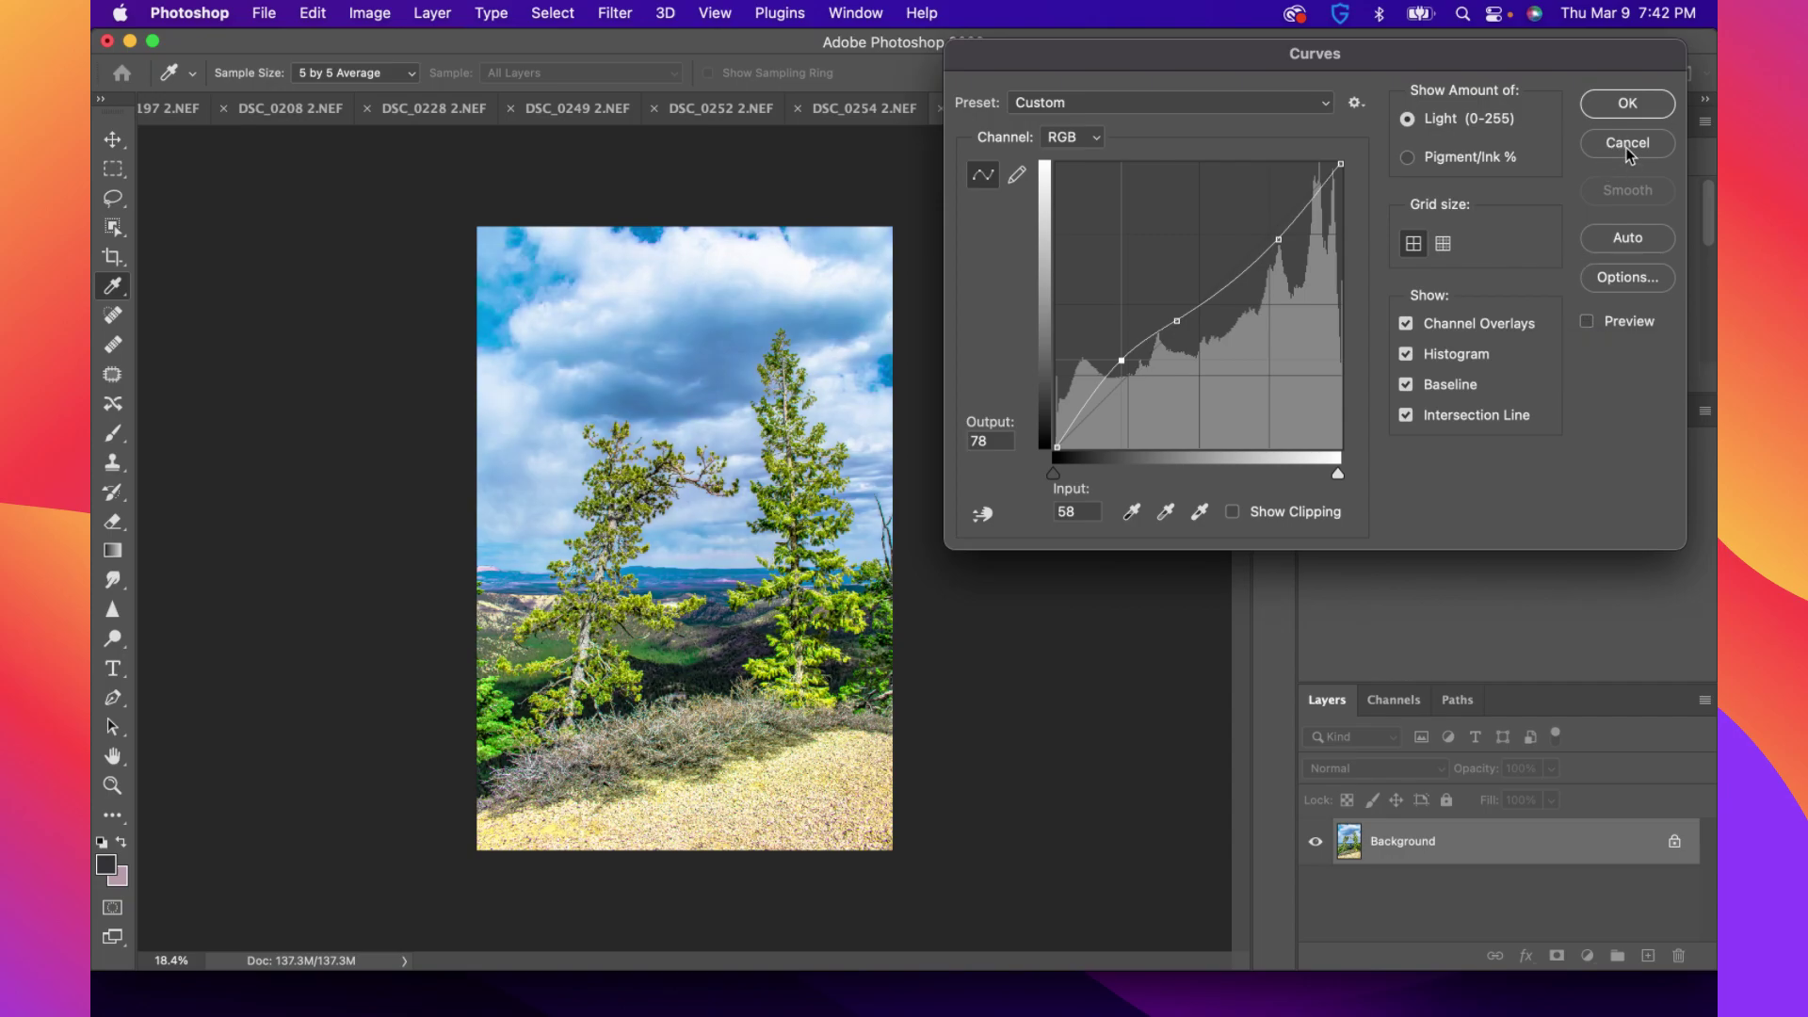
click(1626, 143)
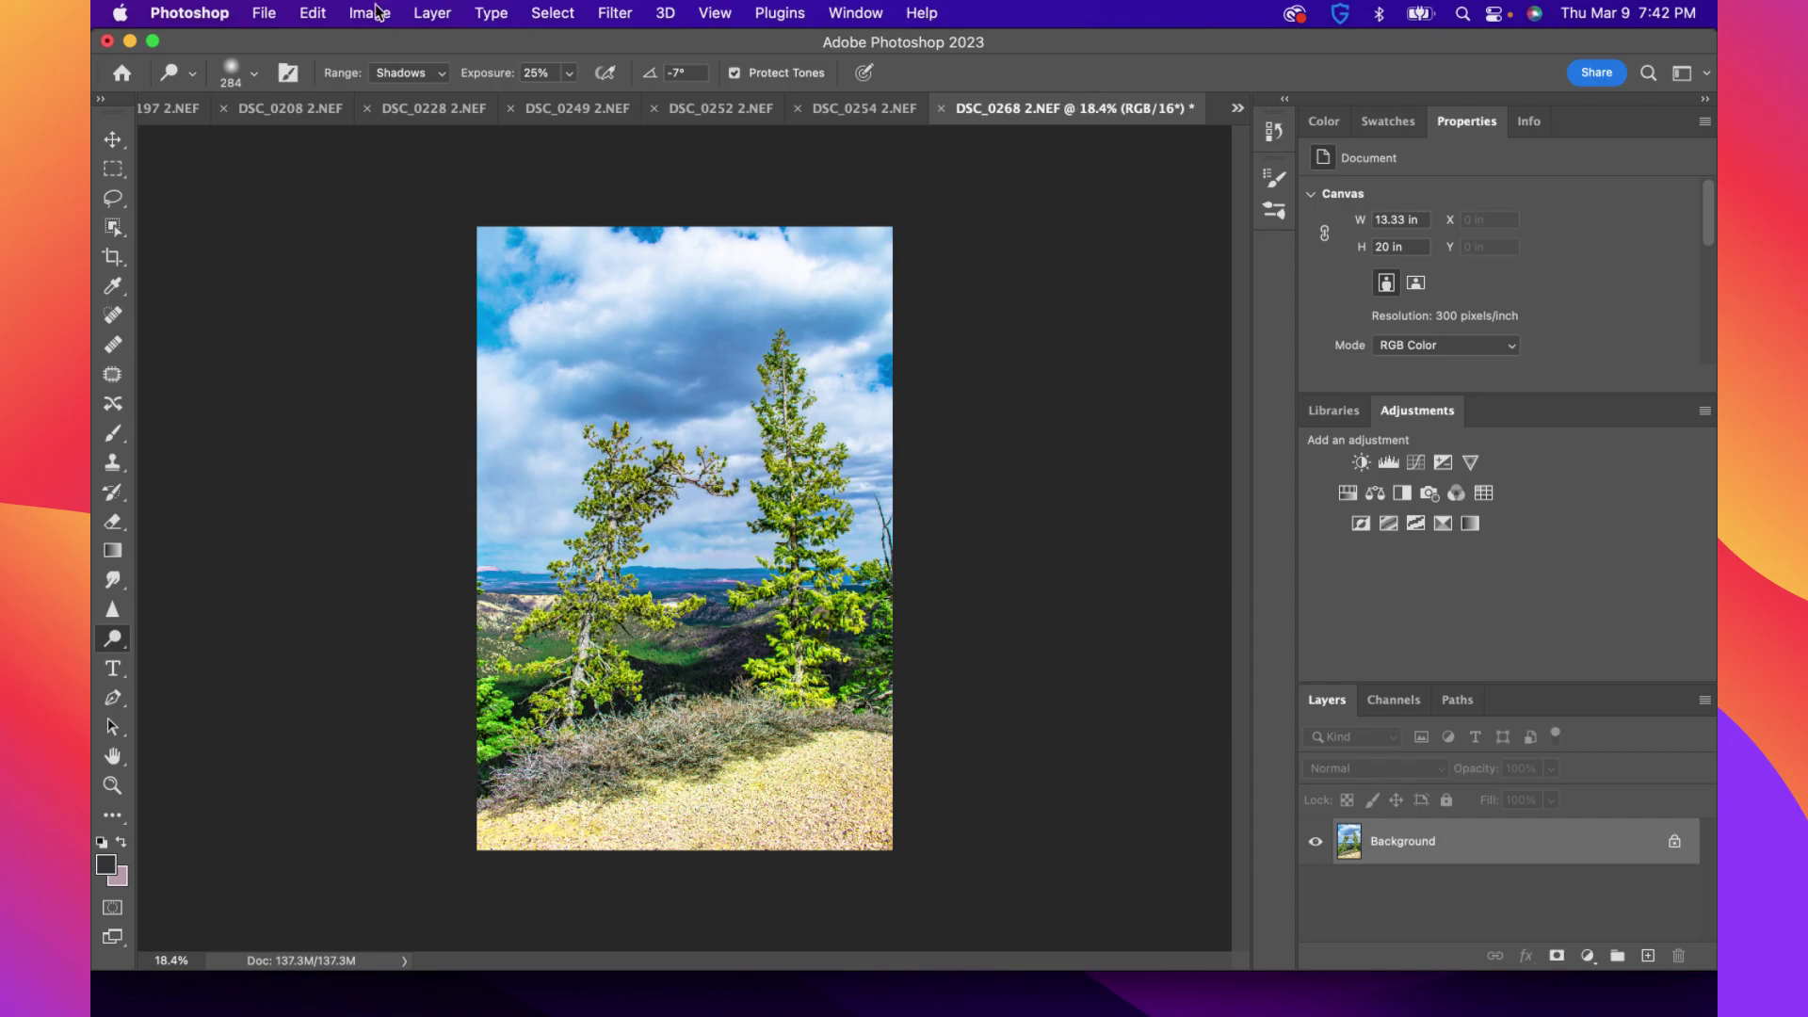
Add a Hue/Saturation adjustment layer above the Background and target its Magentas range
click(1348, 497)
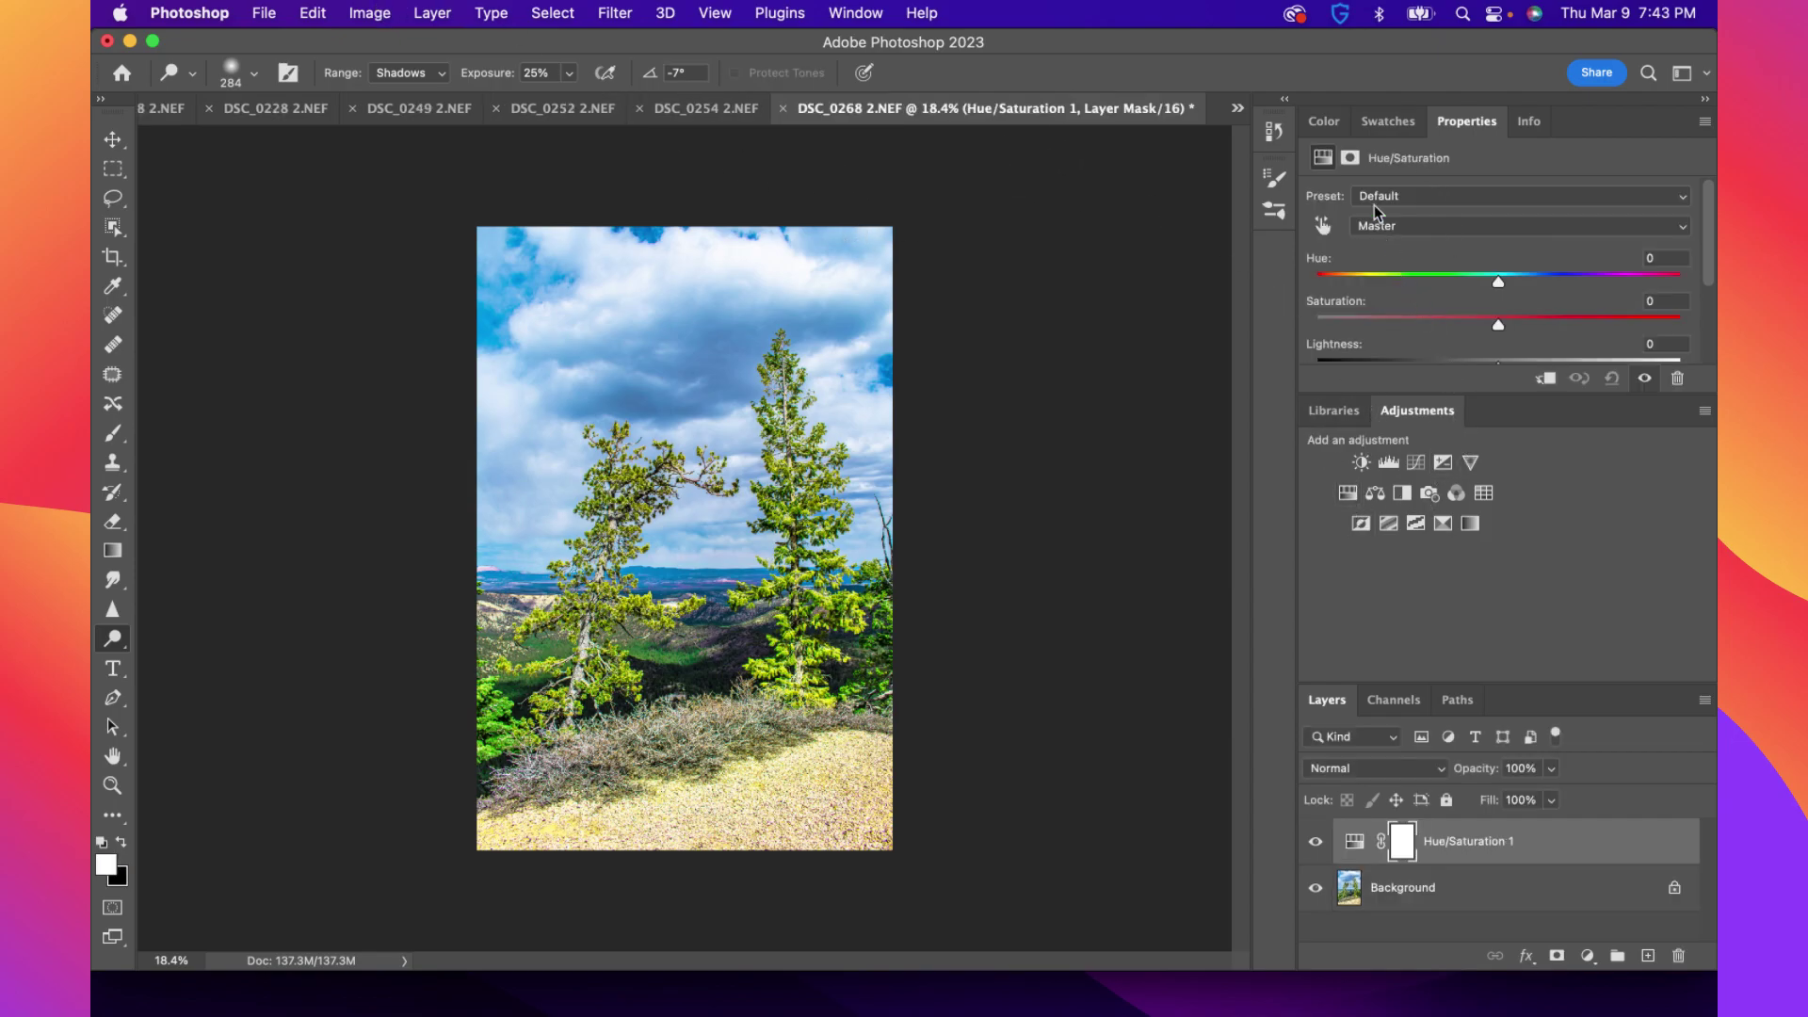
click(1390, 232)
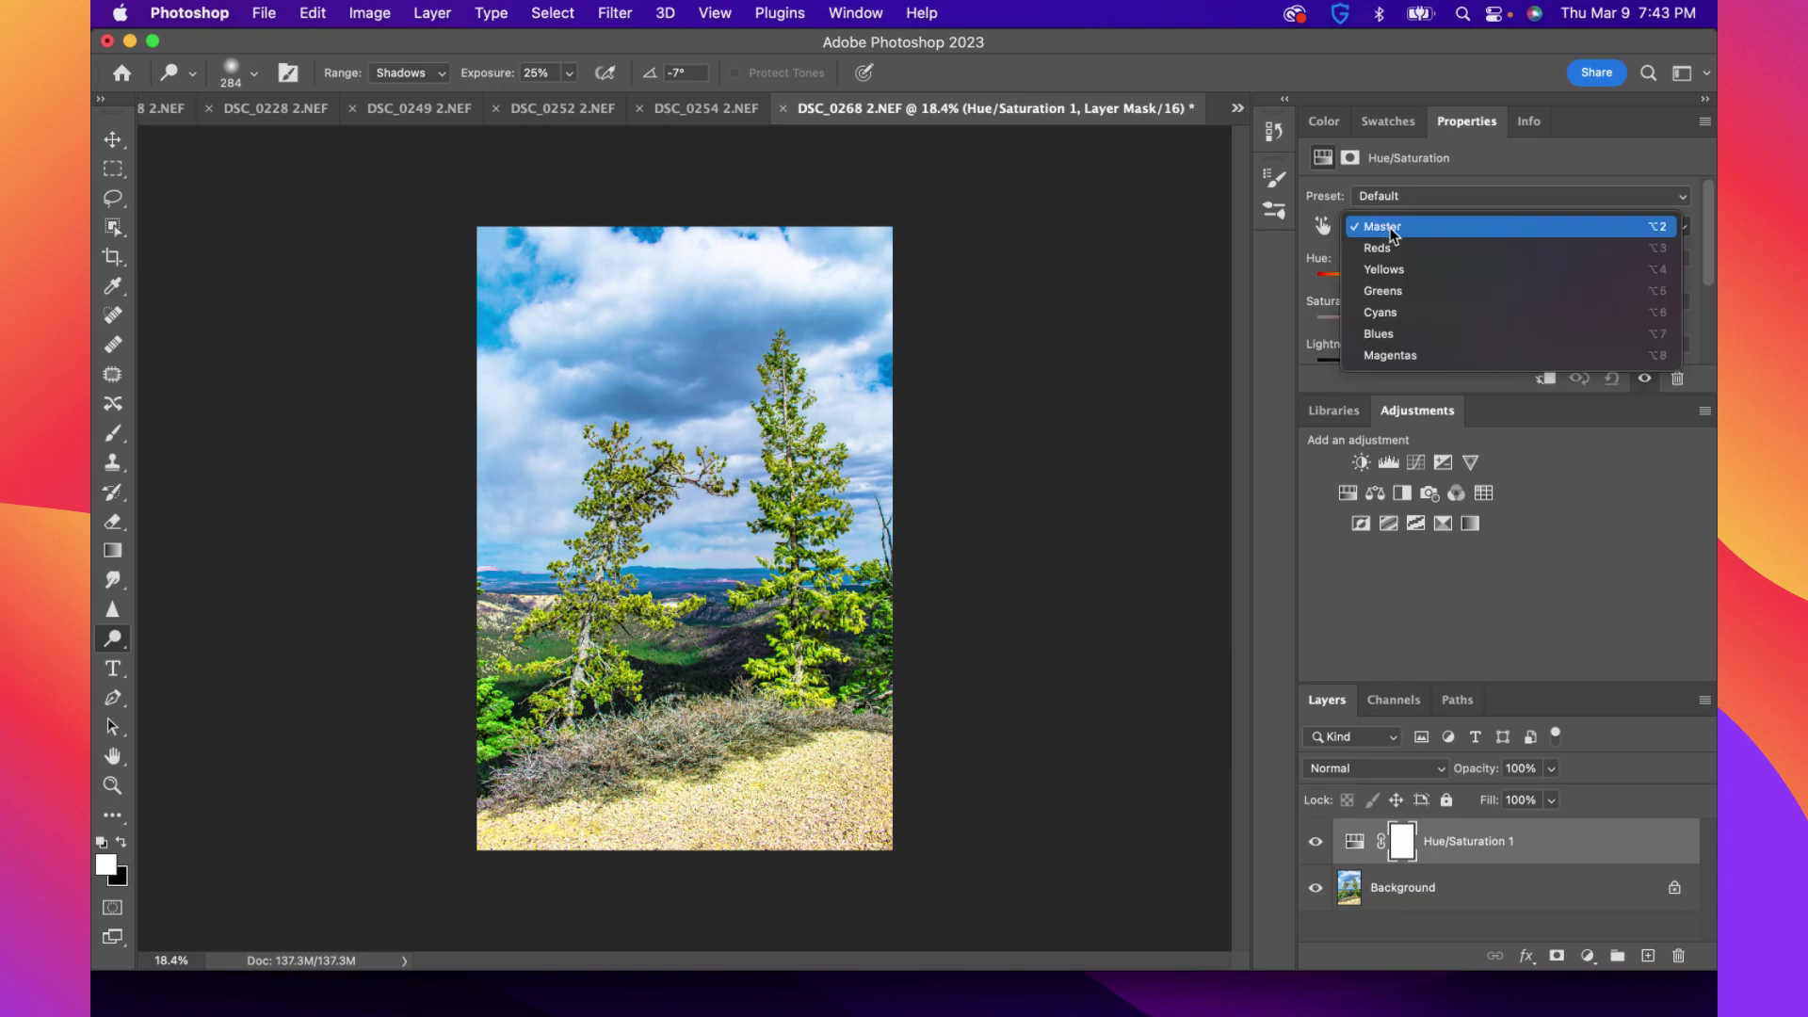
click(1403, 355)
scroll(1469, 363, down, 1)
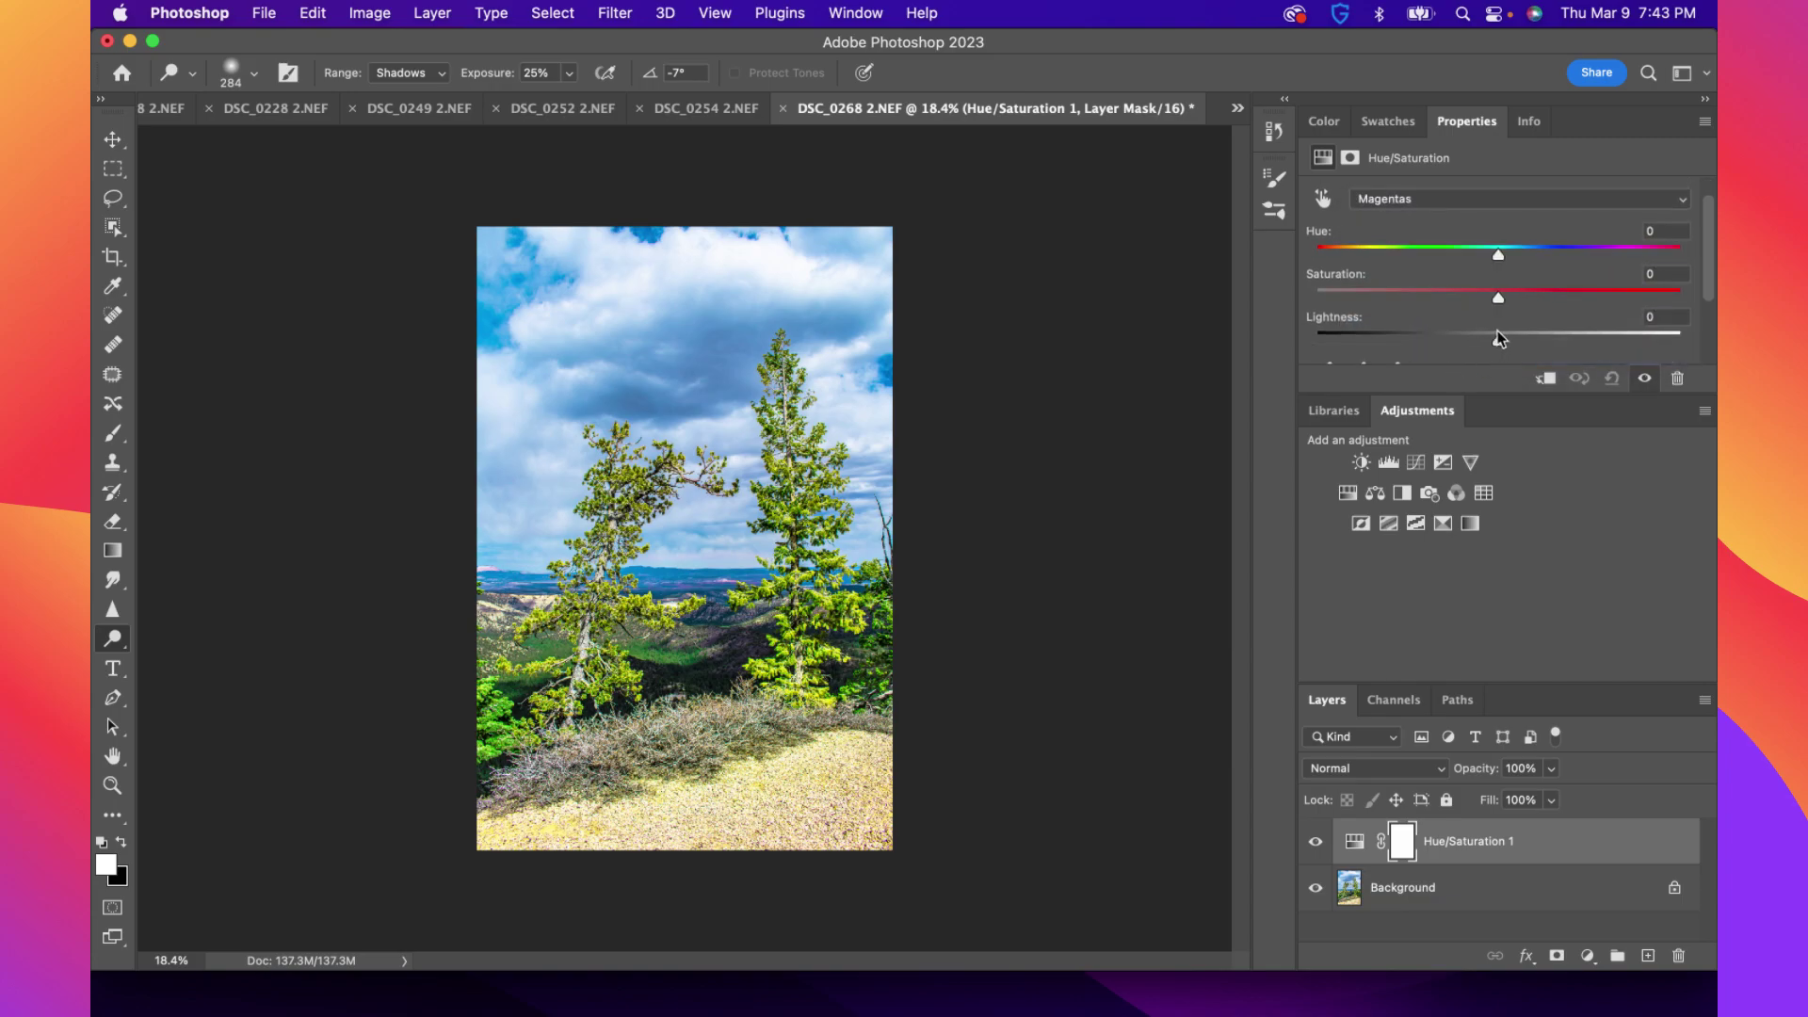
Try shifting the lightness and saturation of the magentas, and return the values to 0
drag(1455, 336, 1410, 300)
mouse_move(1500, 255)
mouse_down()
mouse_move(1387, 255)
mouse_move(1653, 250)
mouse_move(1497, 257)
mouse_up()
drag(1412, 300, 1498, 342)
scroll(716, 588, up, 5)
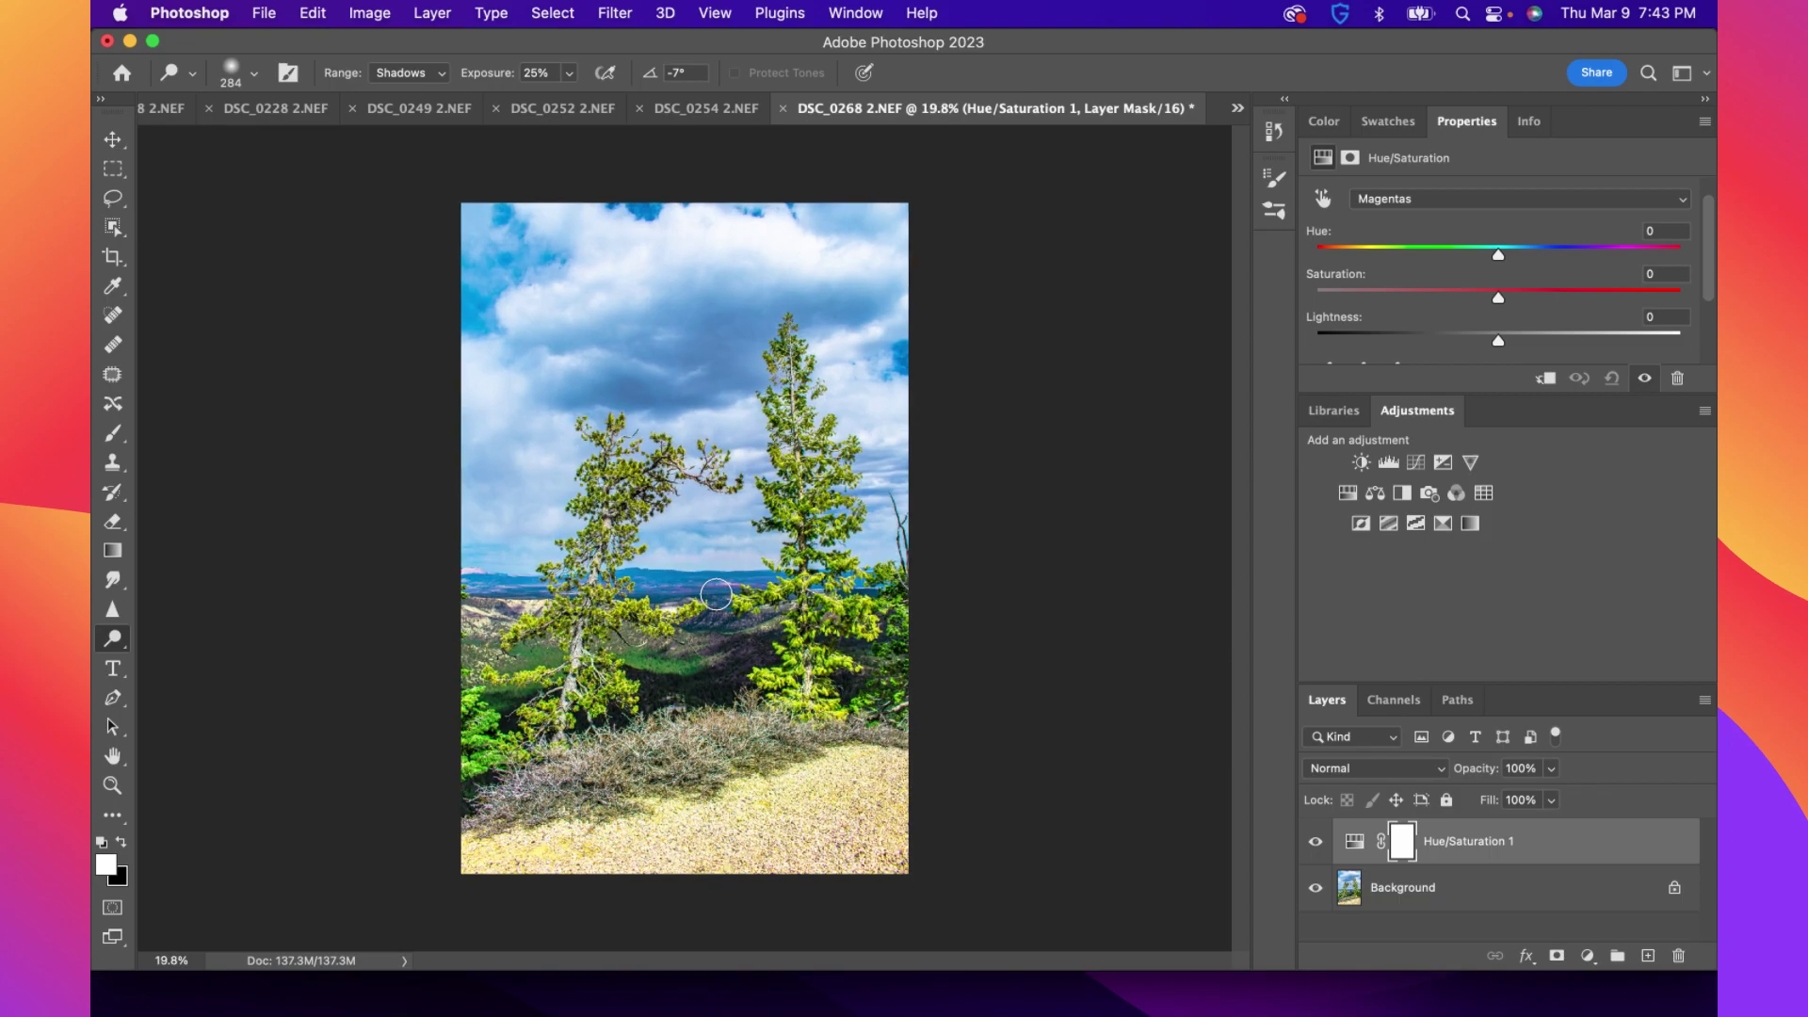
scroll(702, 605, up, 1)
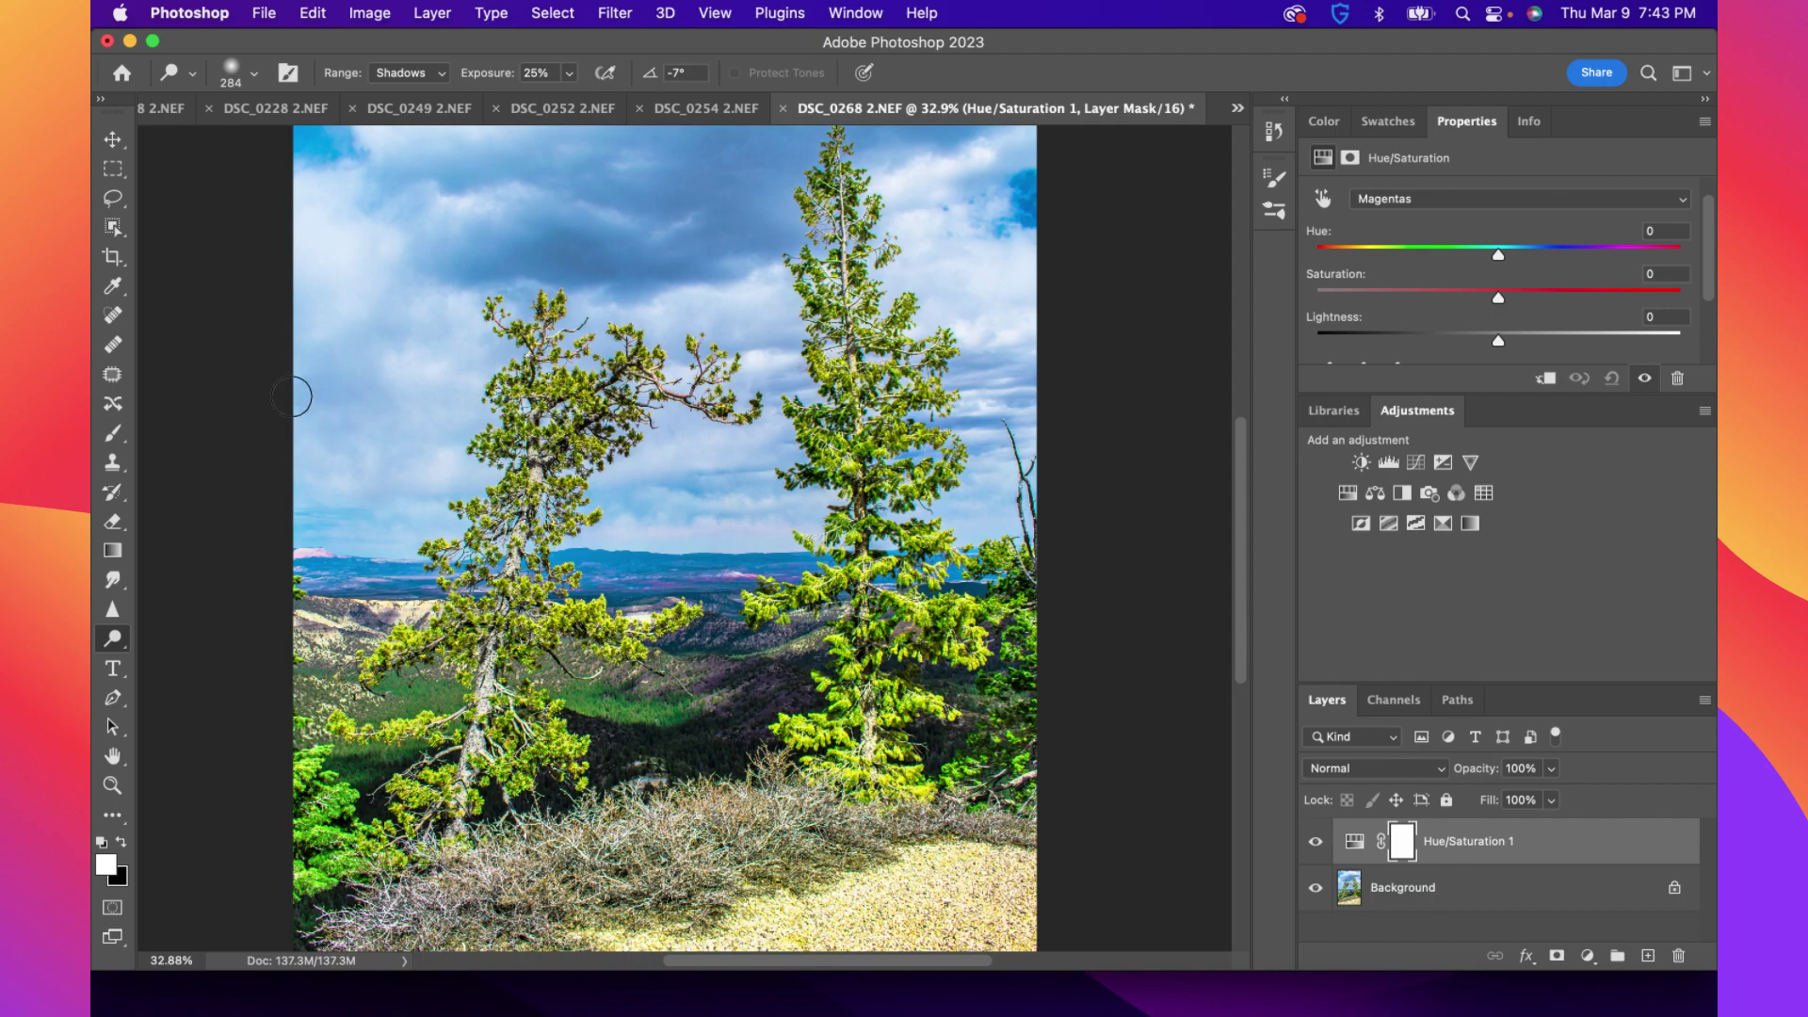
Look through the toolbar's painting, cloning, erasing and smudging tools for the Paint Bucket, and check the foreground color
click(113, 139)
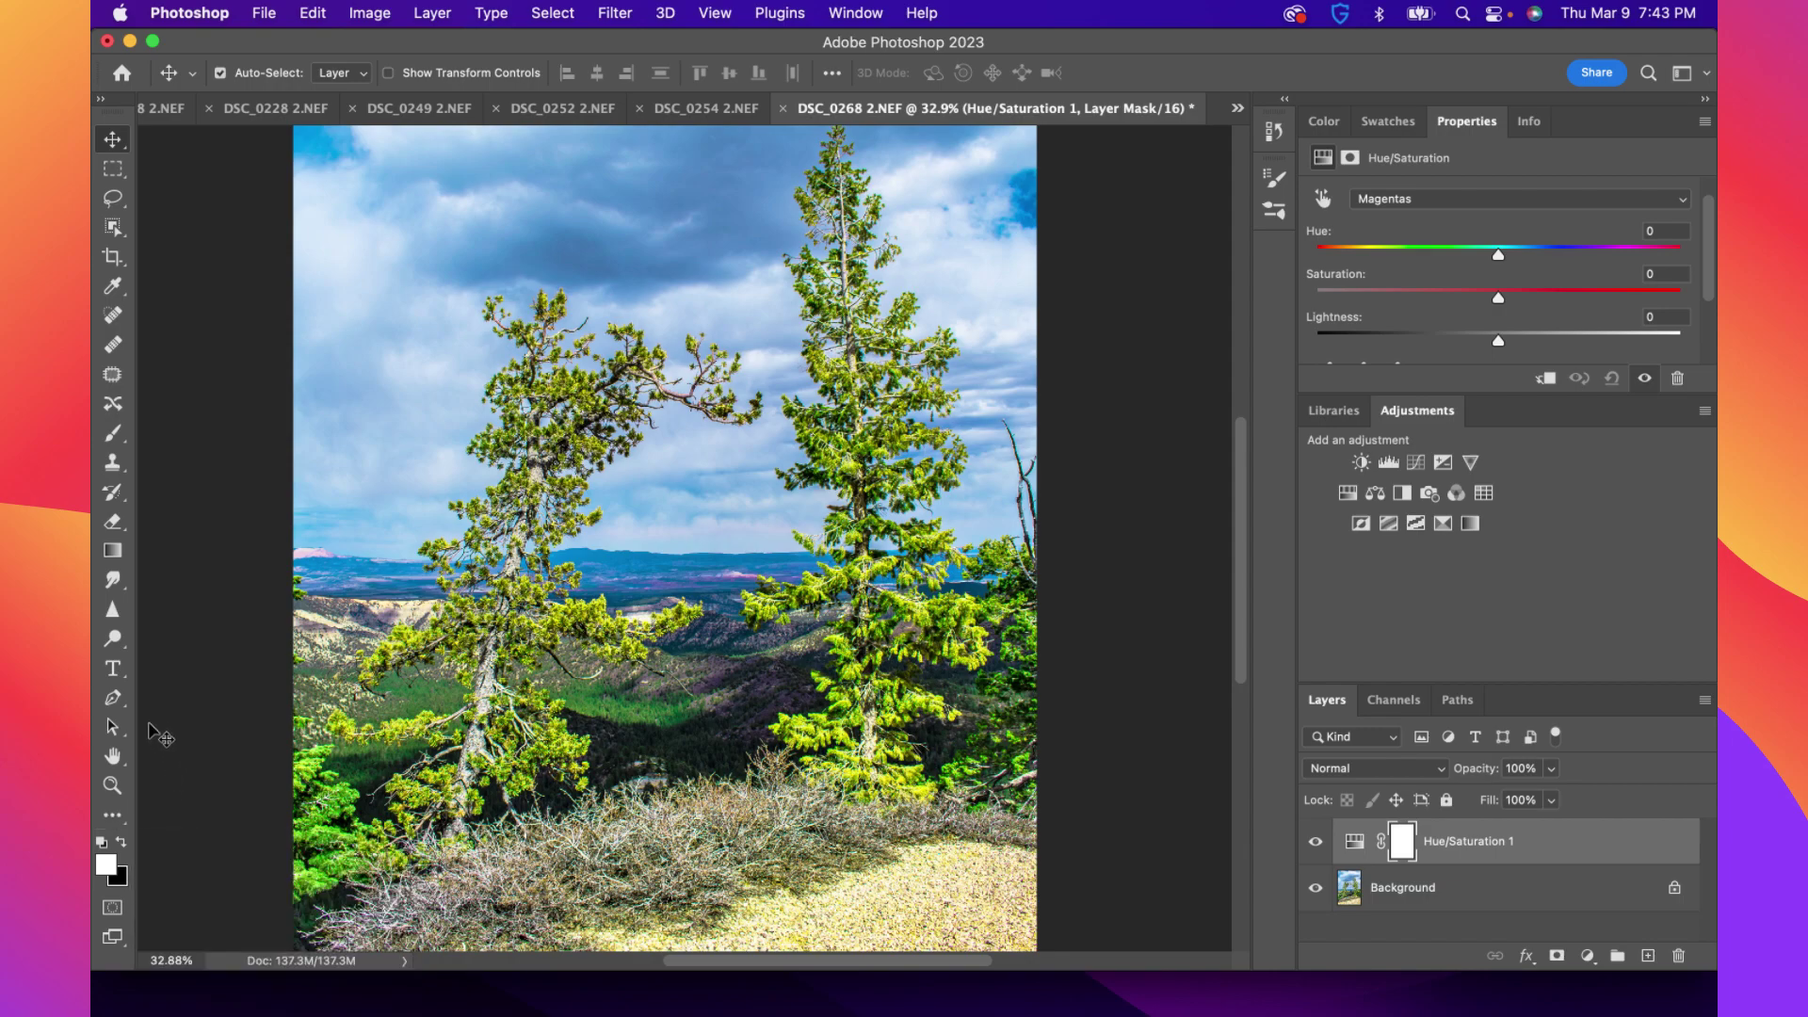
click(117, 440)
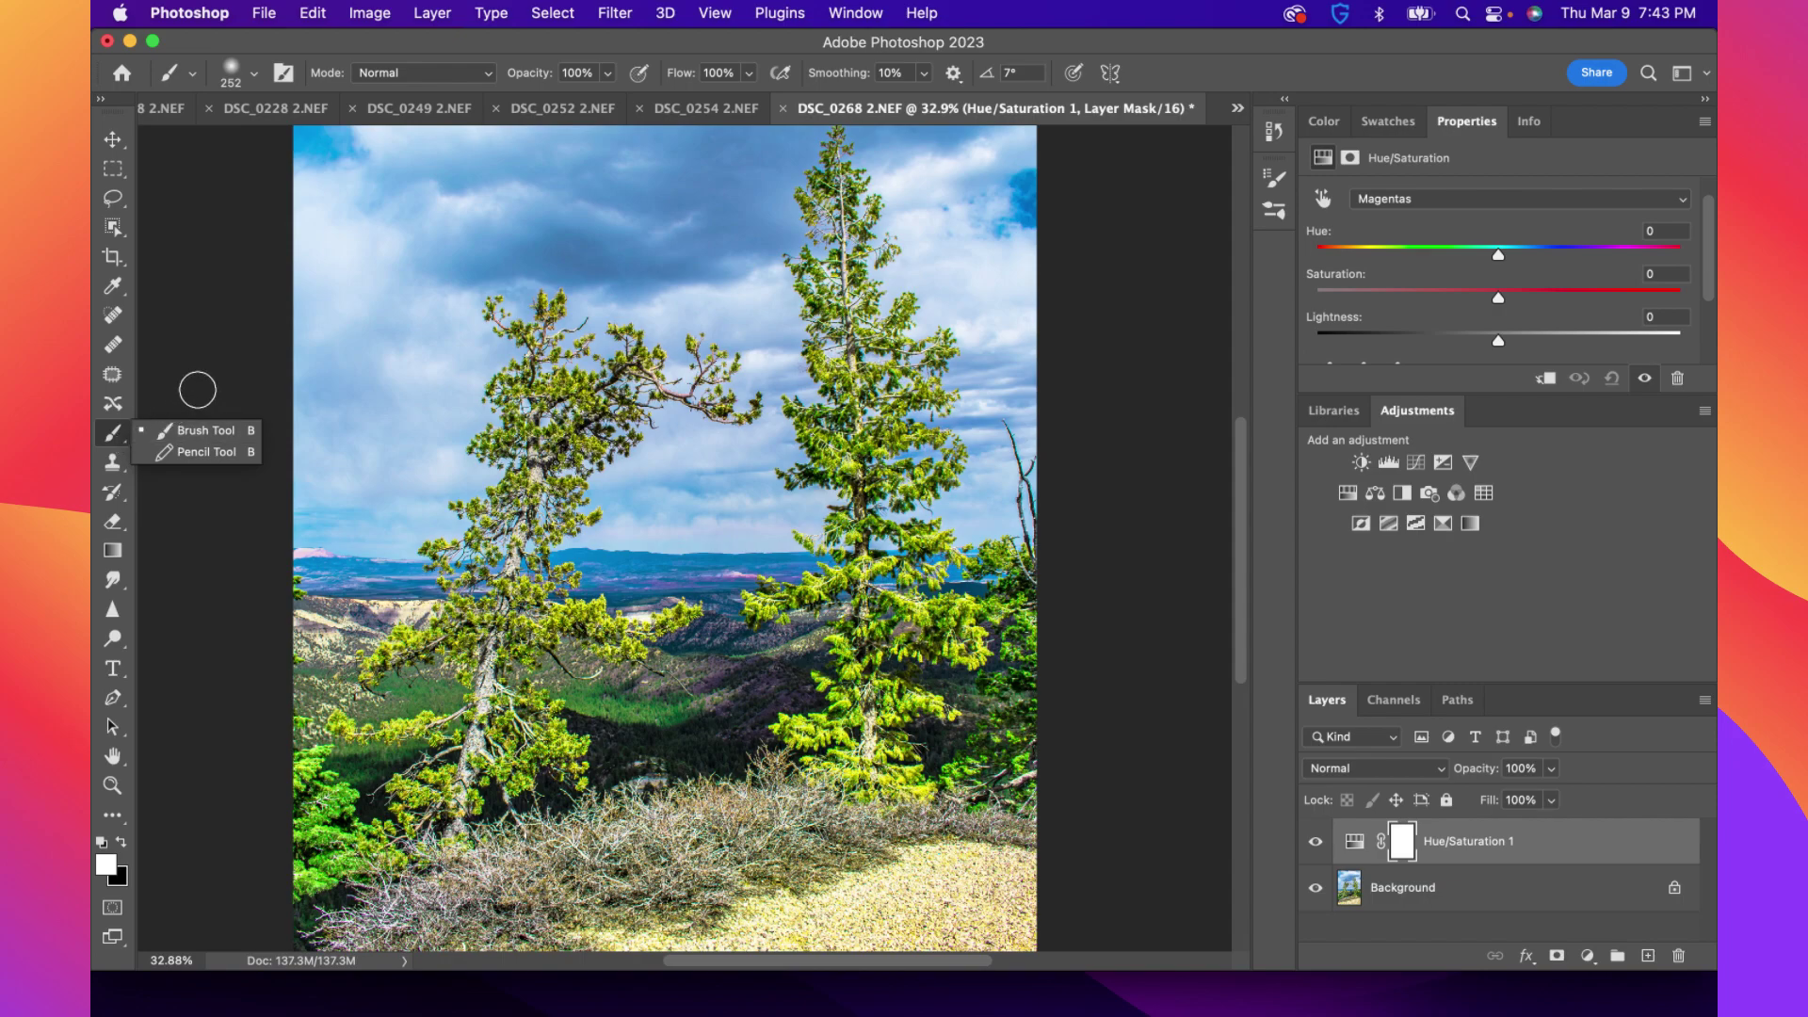
click(198, 390)
click(113, 463)
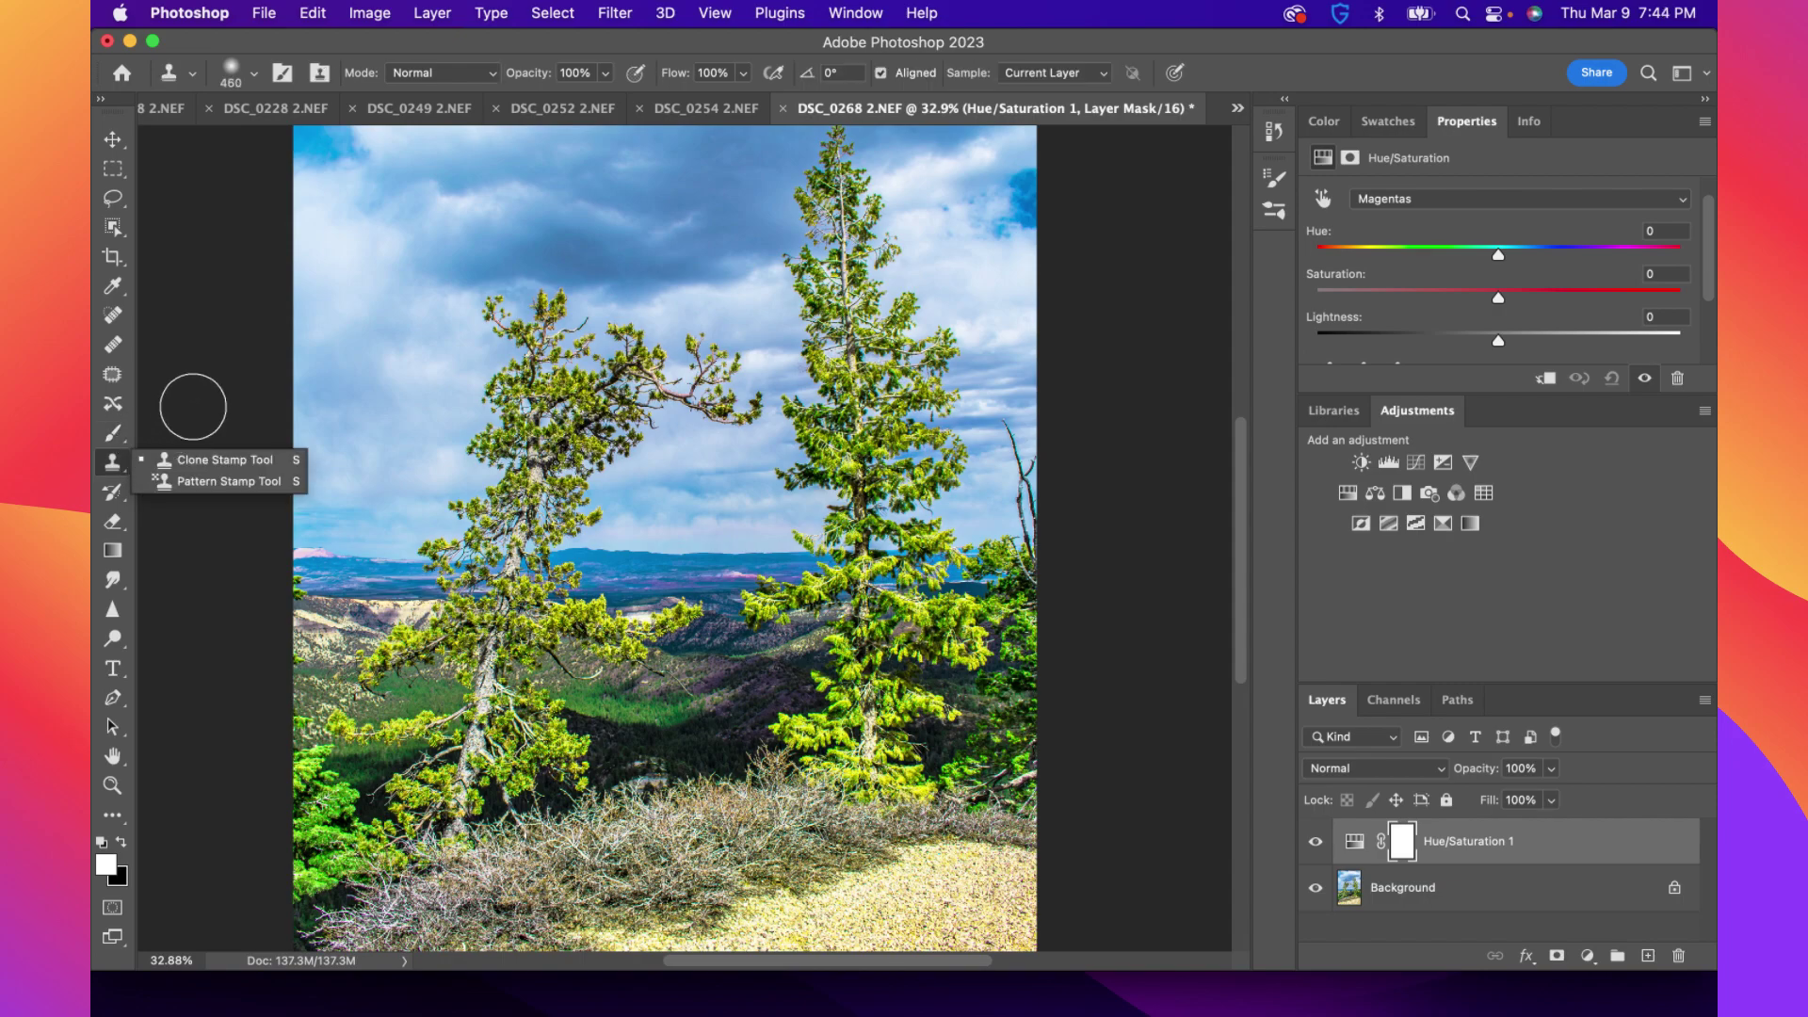
click(195, 400)
click(195, 399)
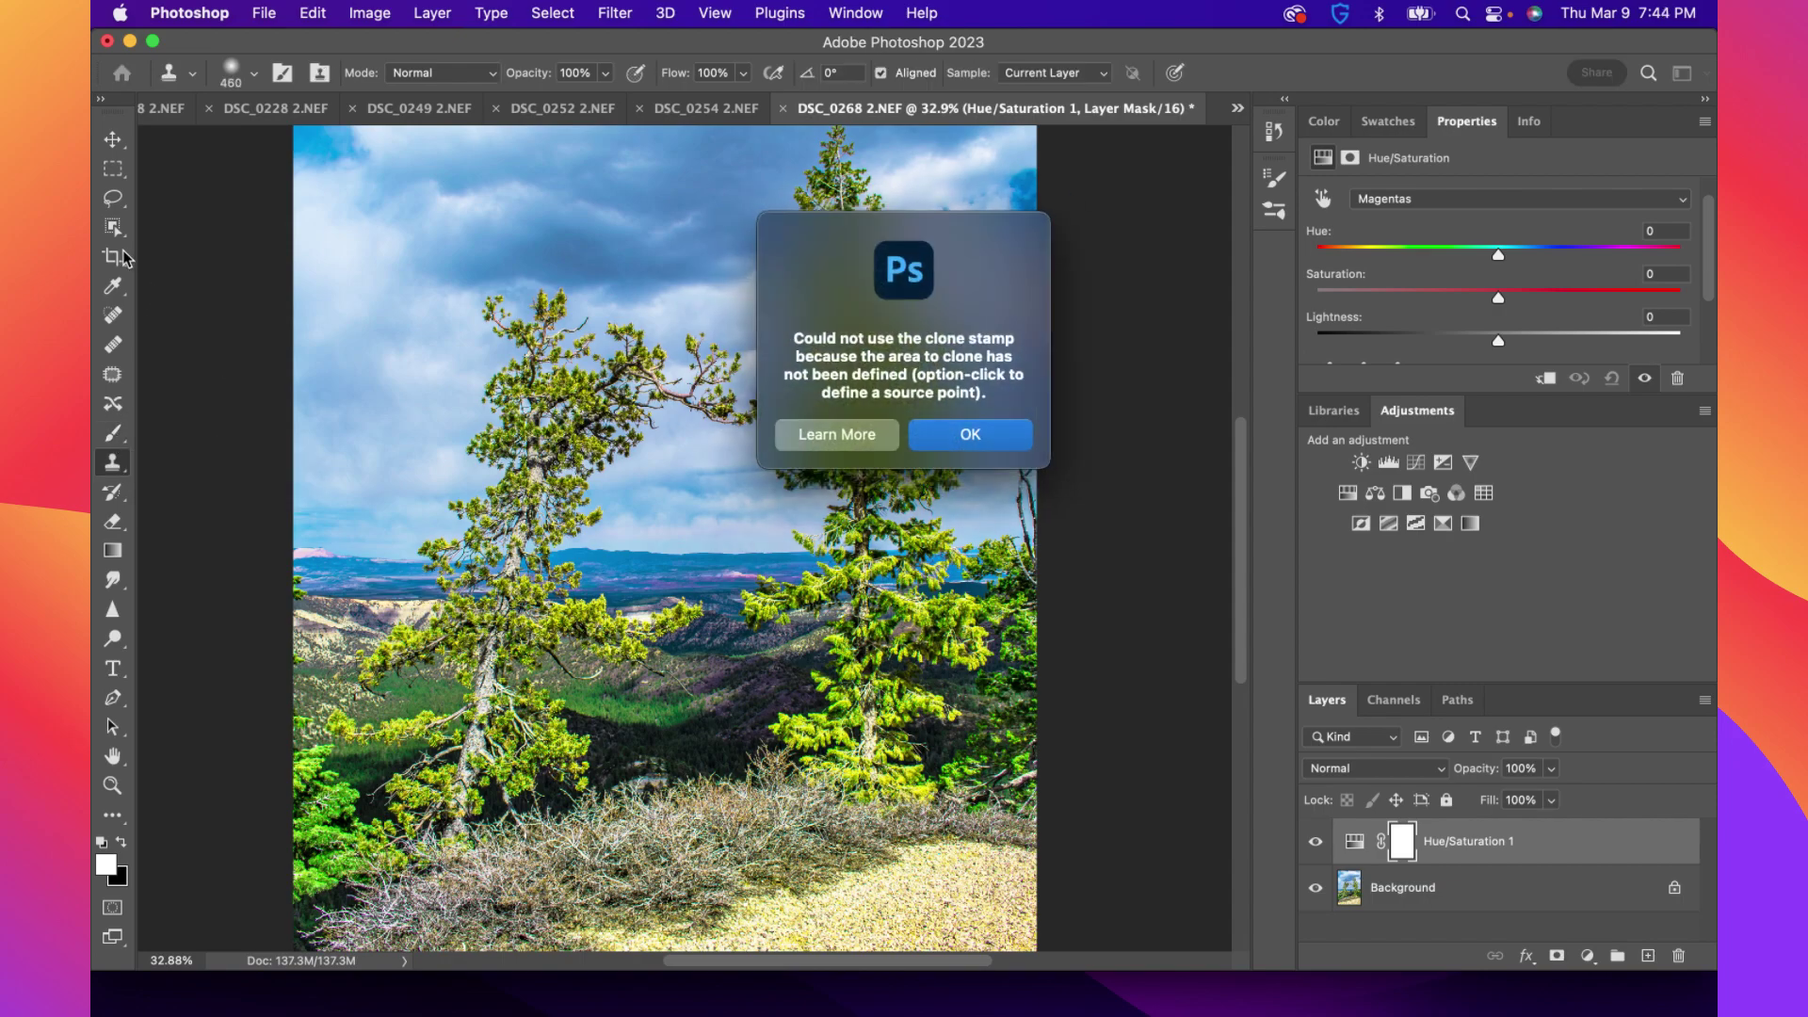
click(970, 433)
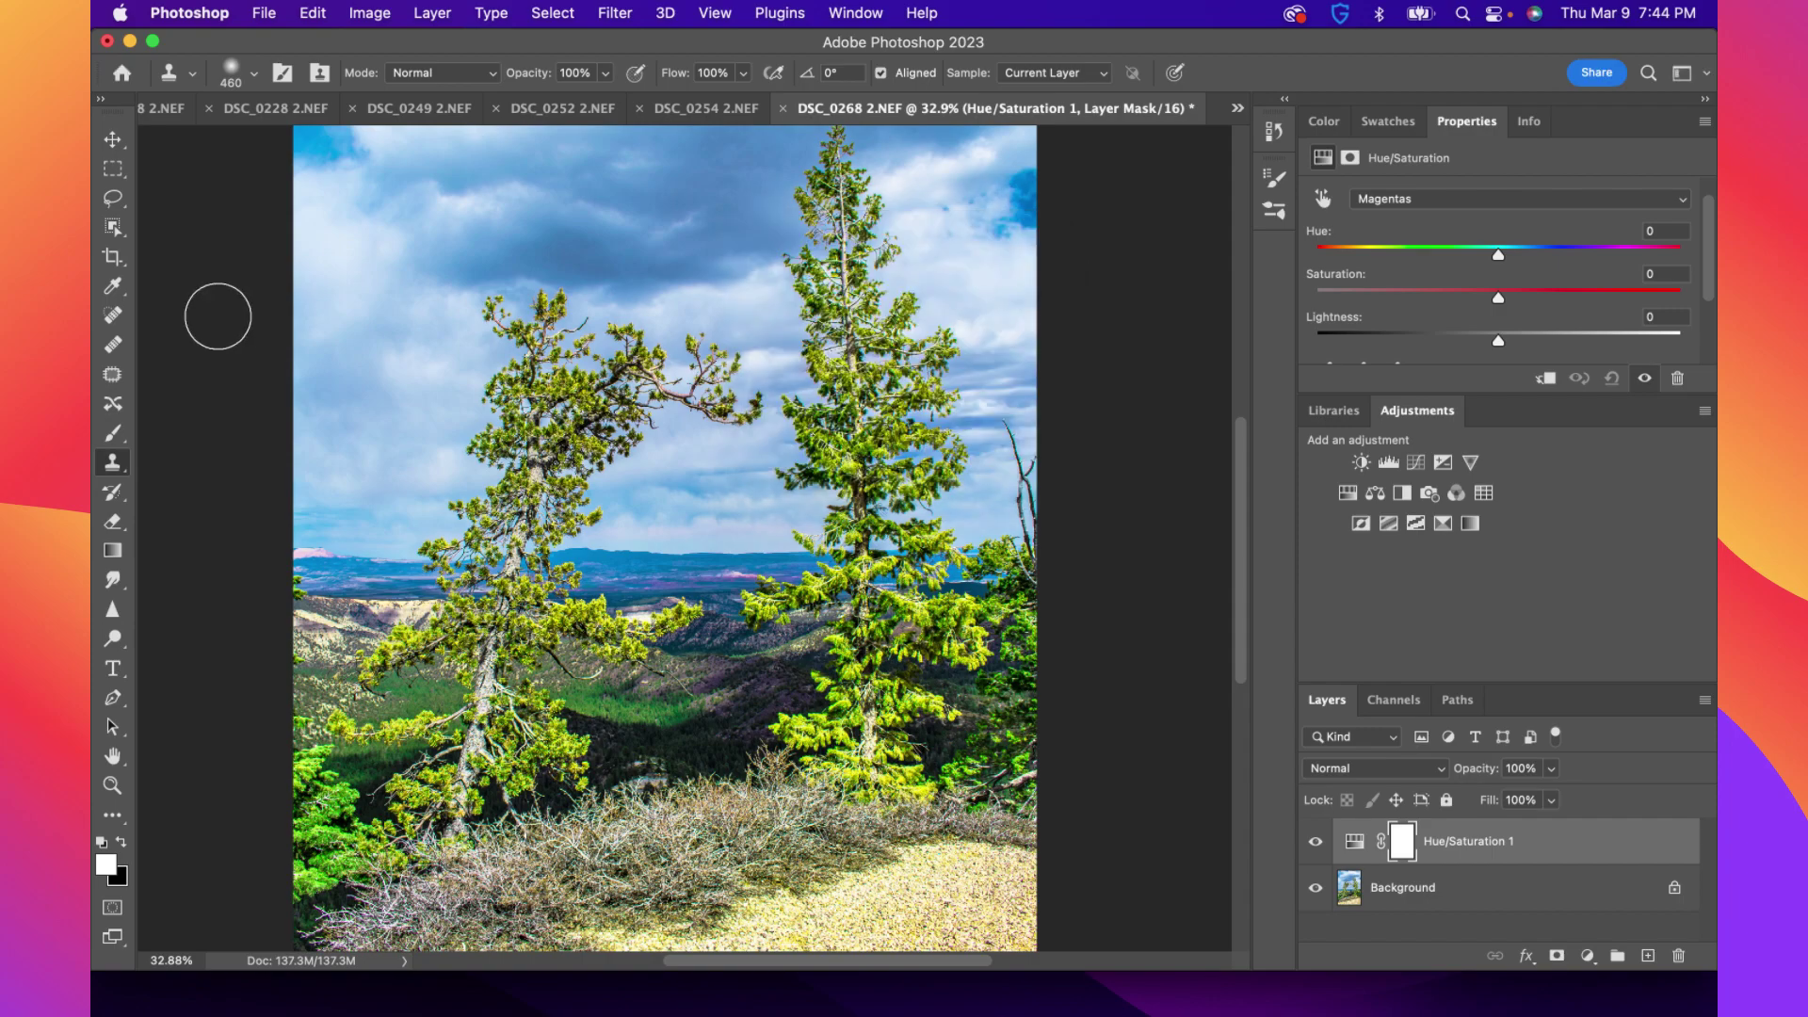
click(123, 293)
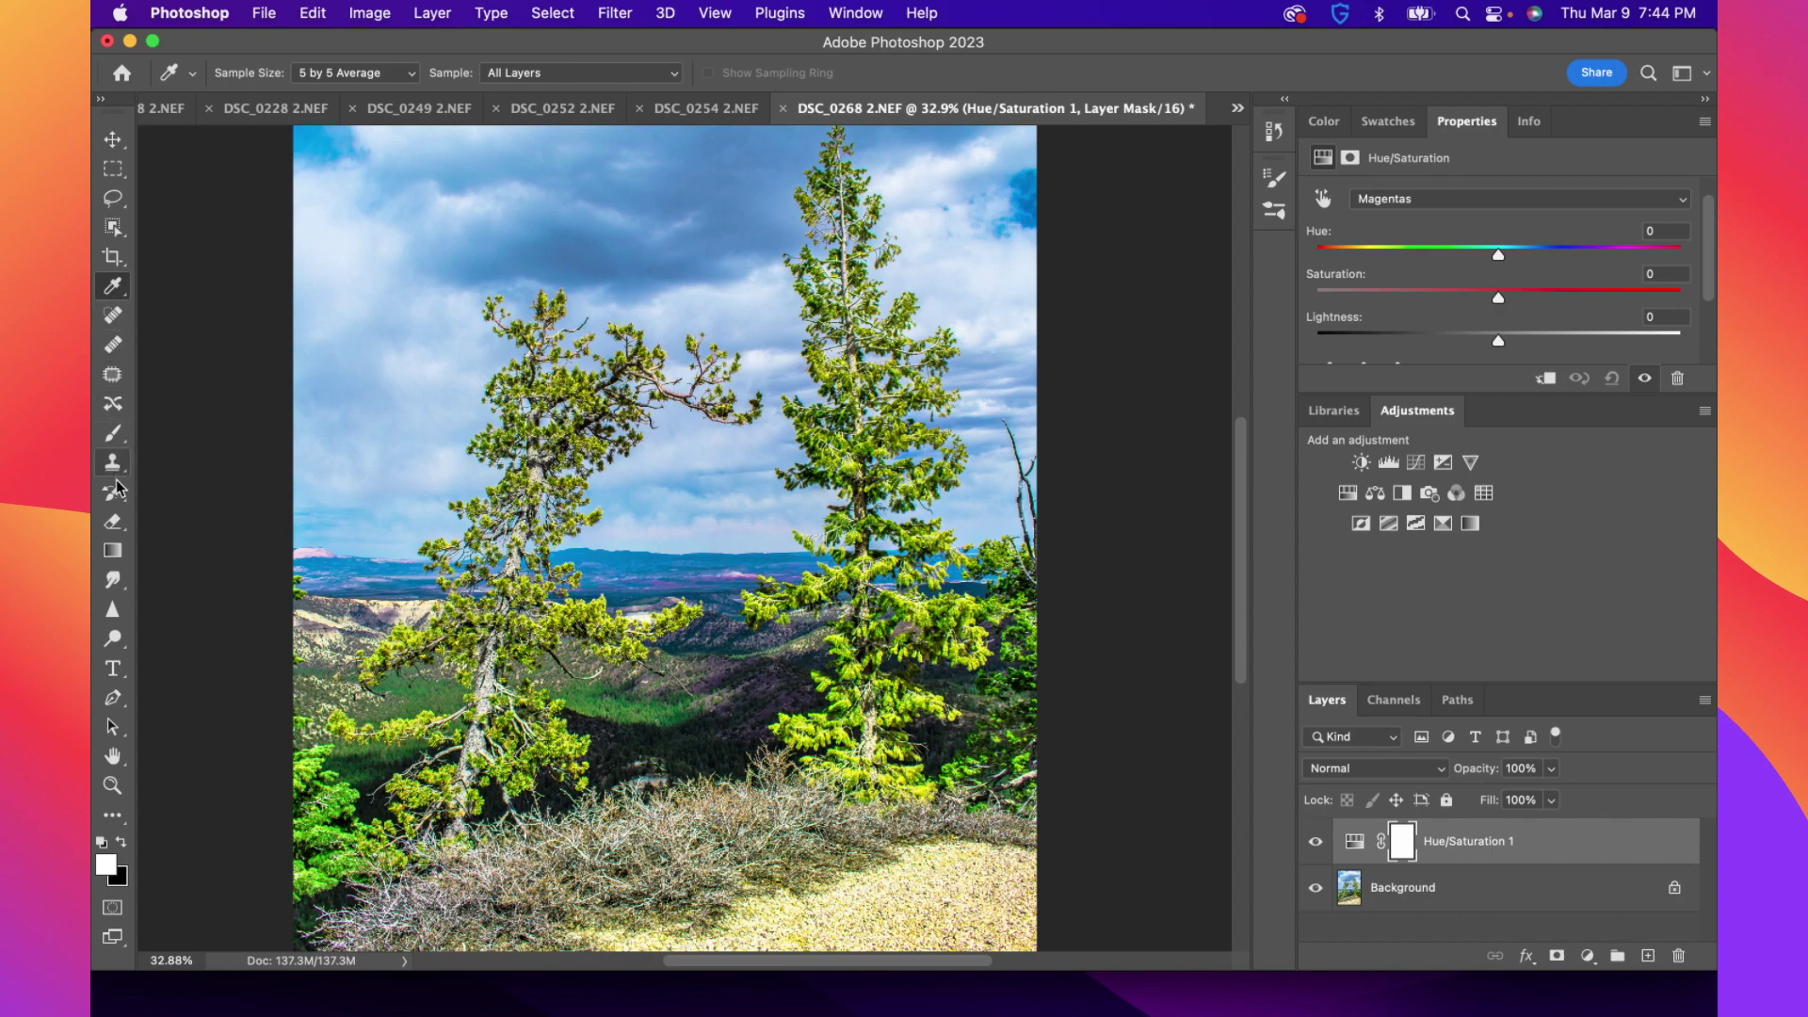
click(113, 520)
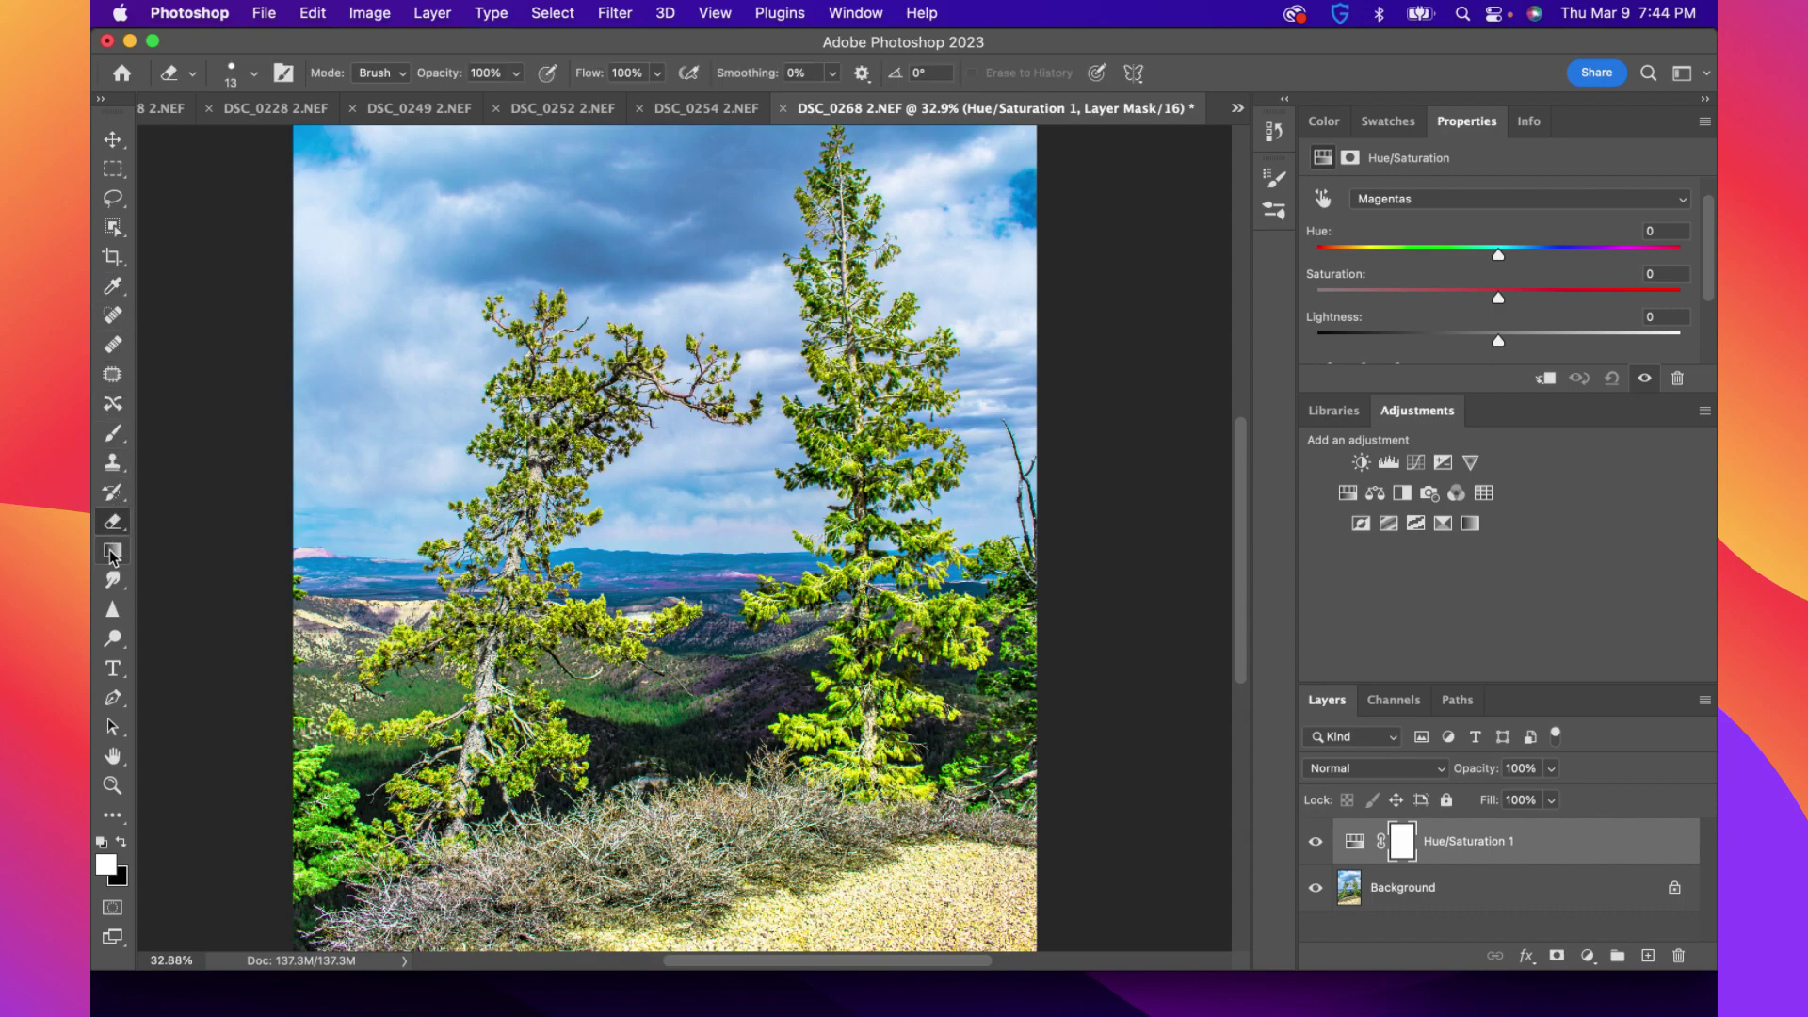
click(112, 554)
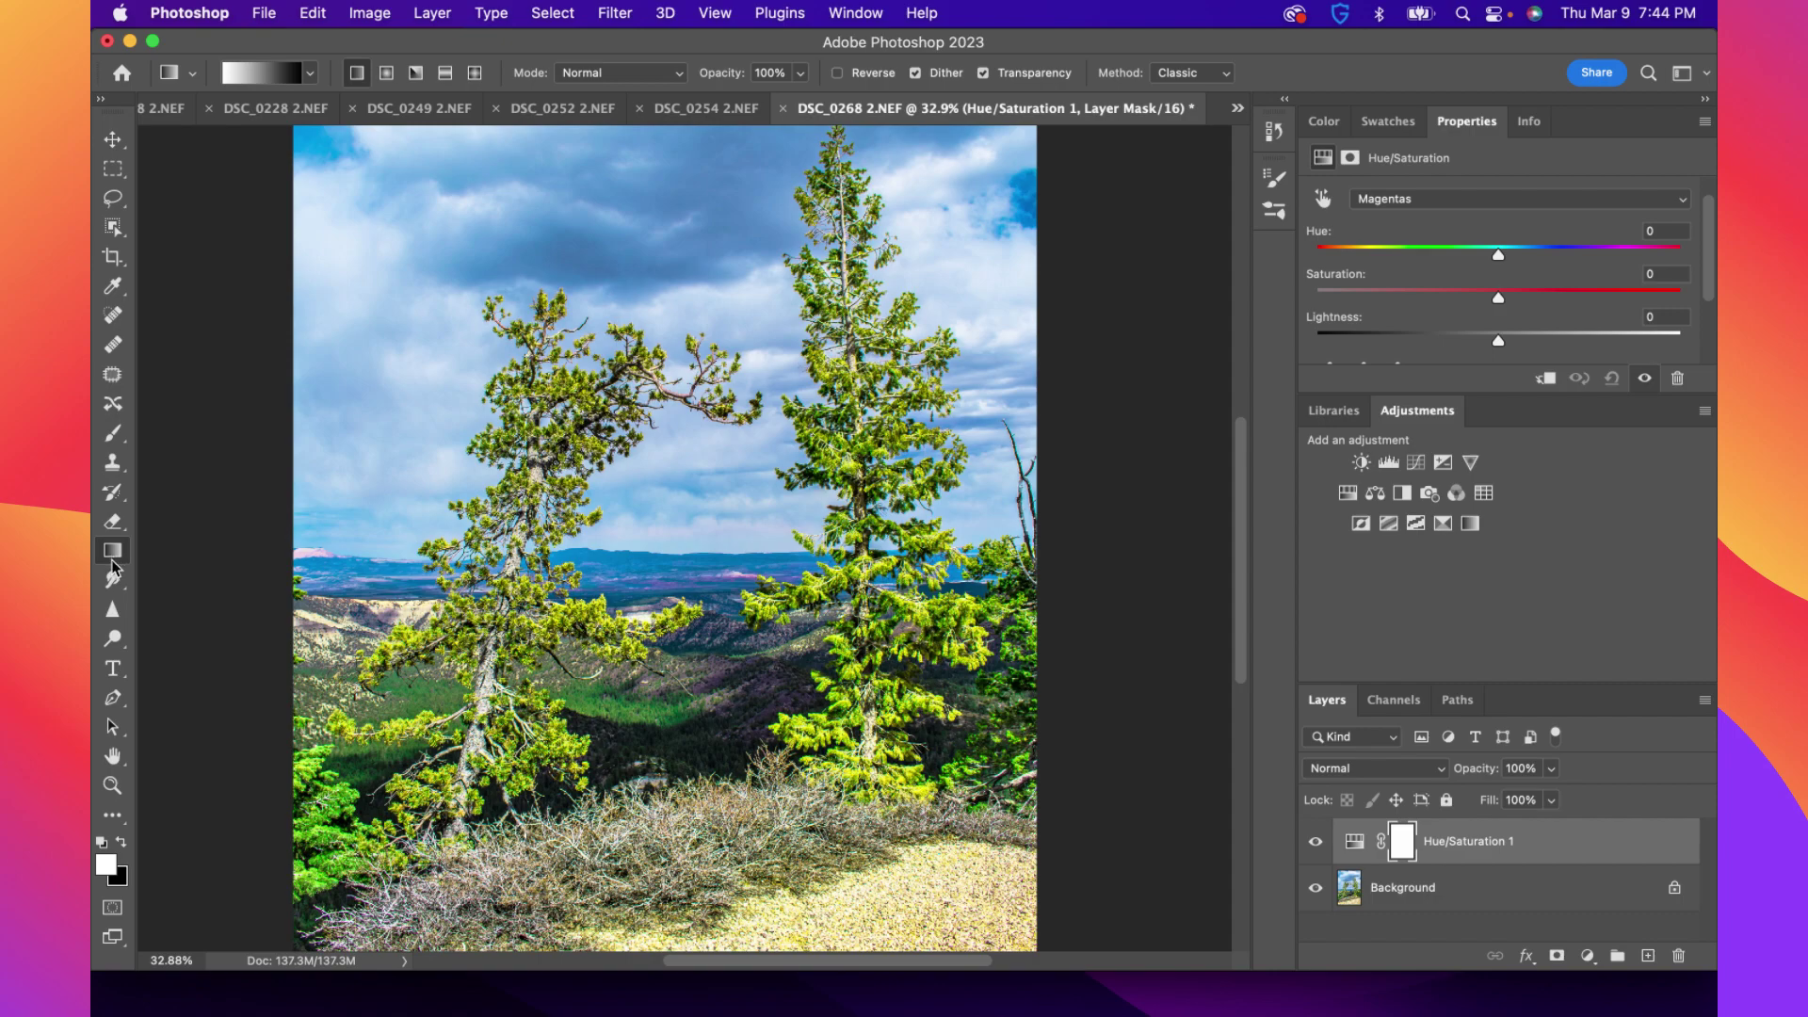
click(116, 584)
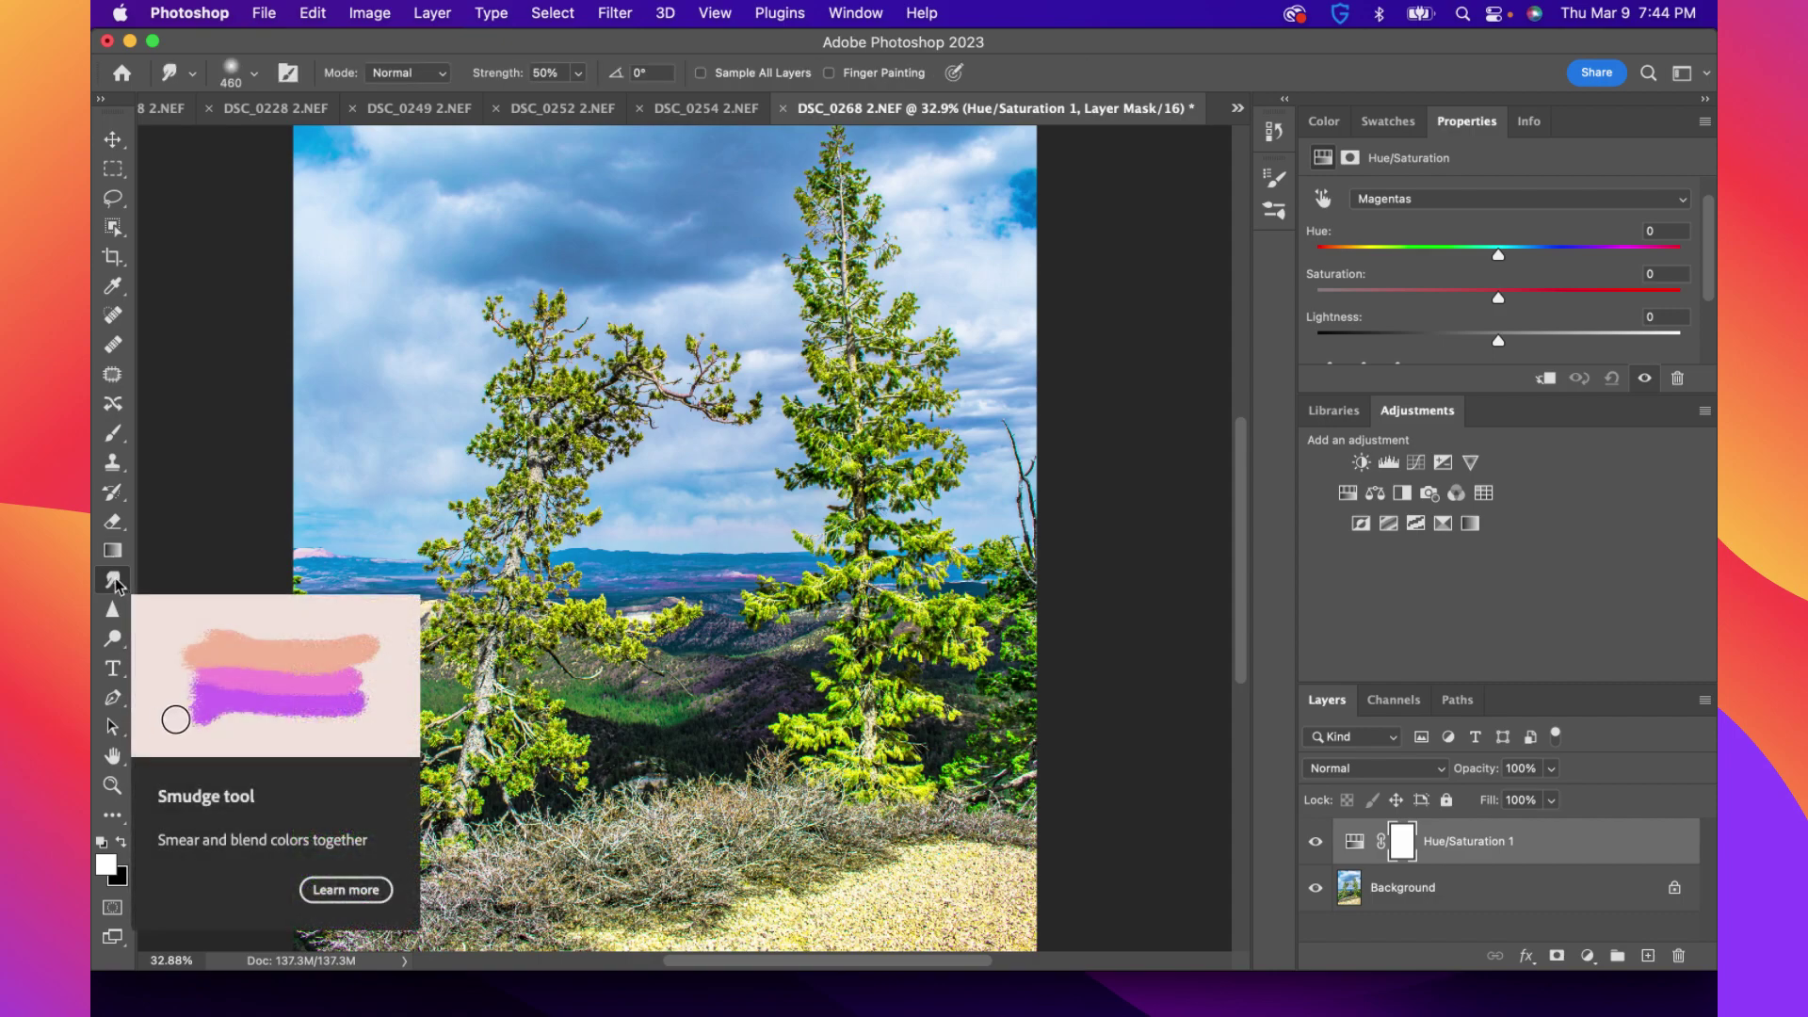
click(116, 584)
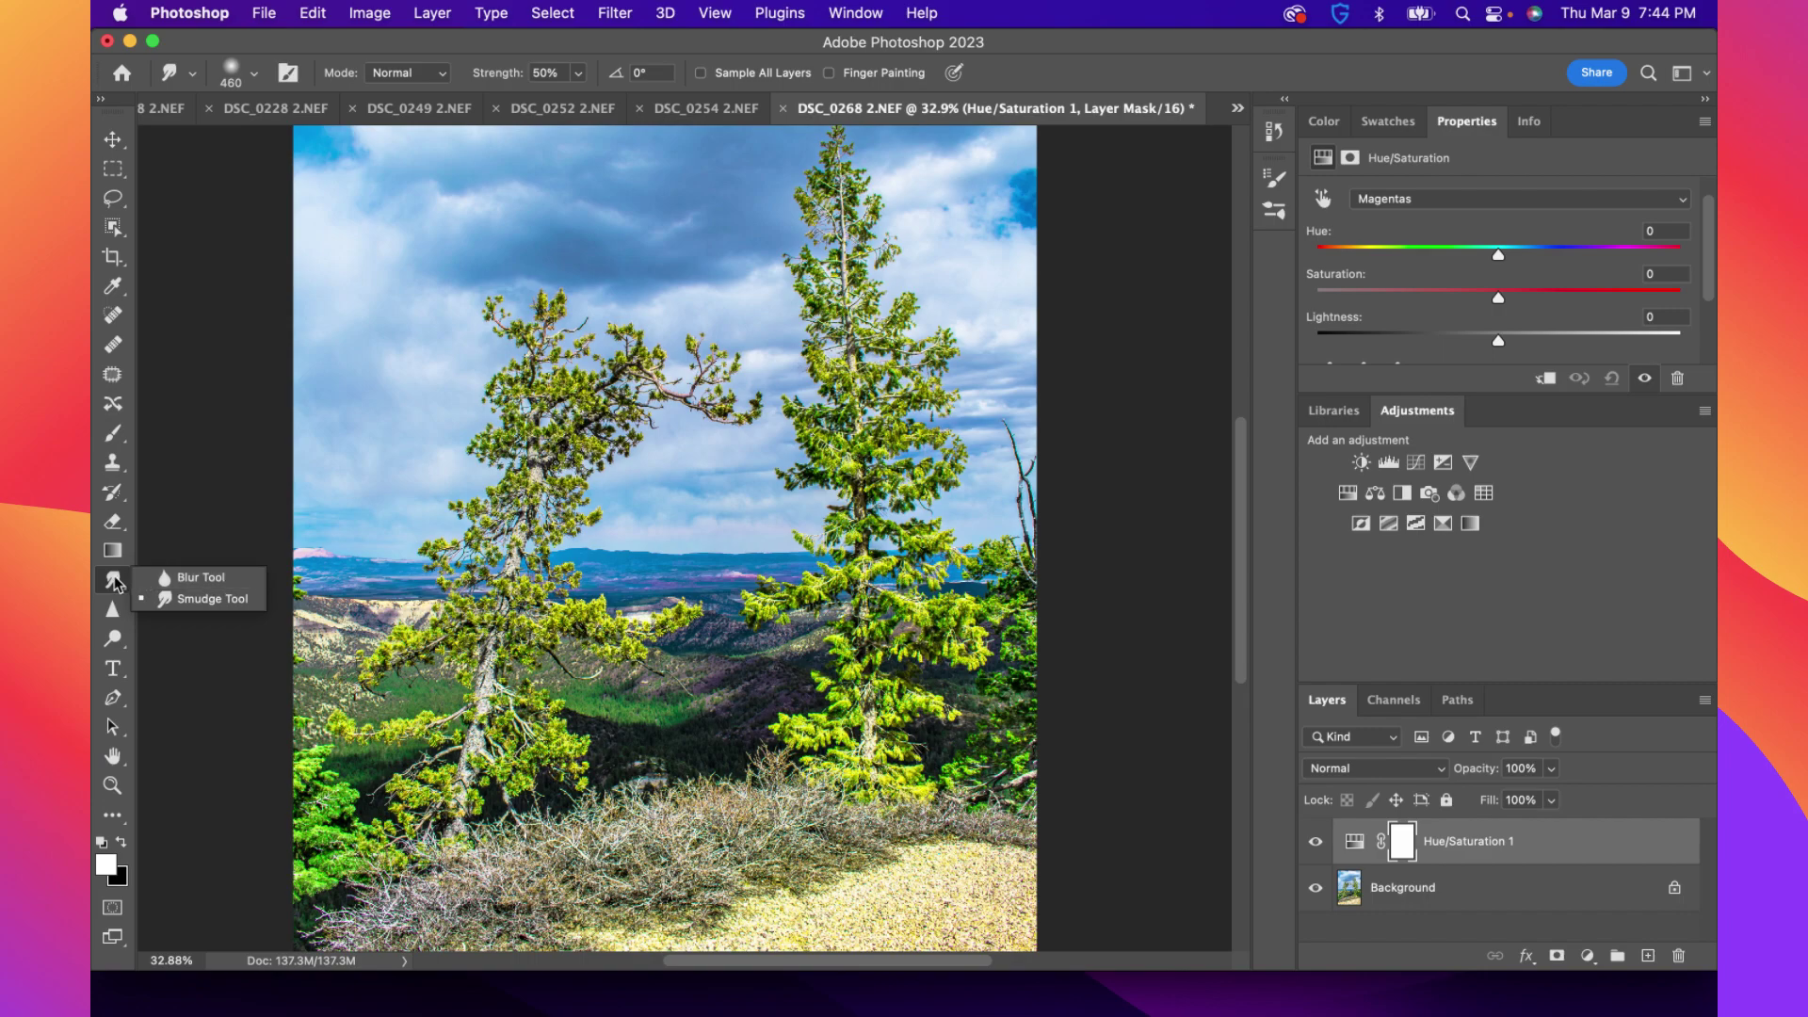
click(156, 530)
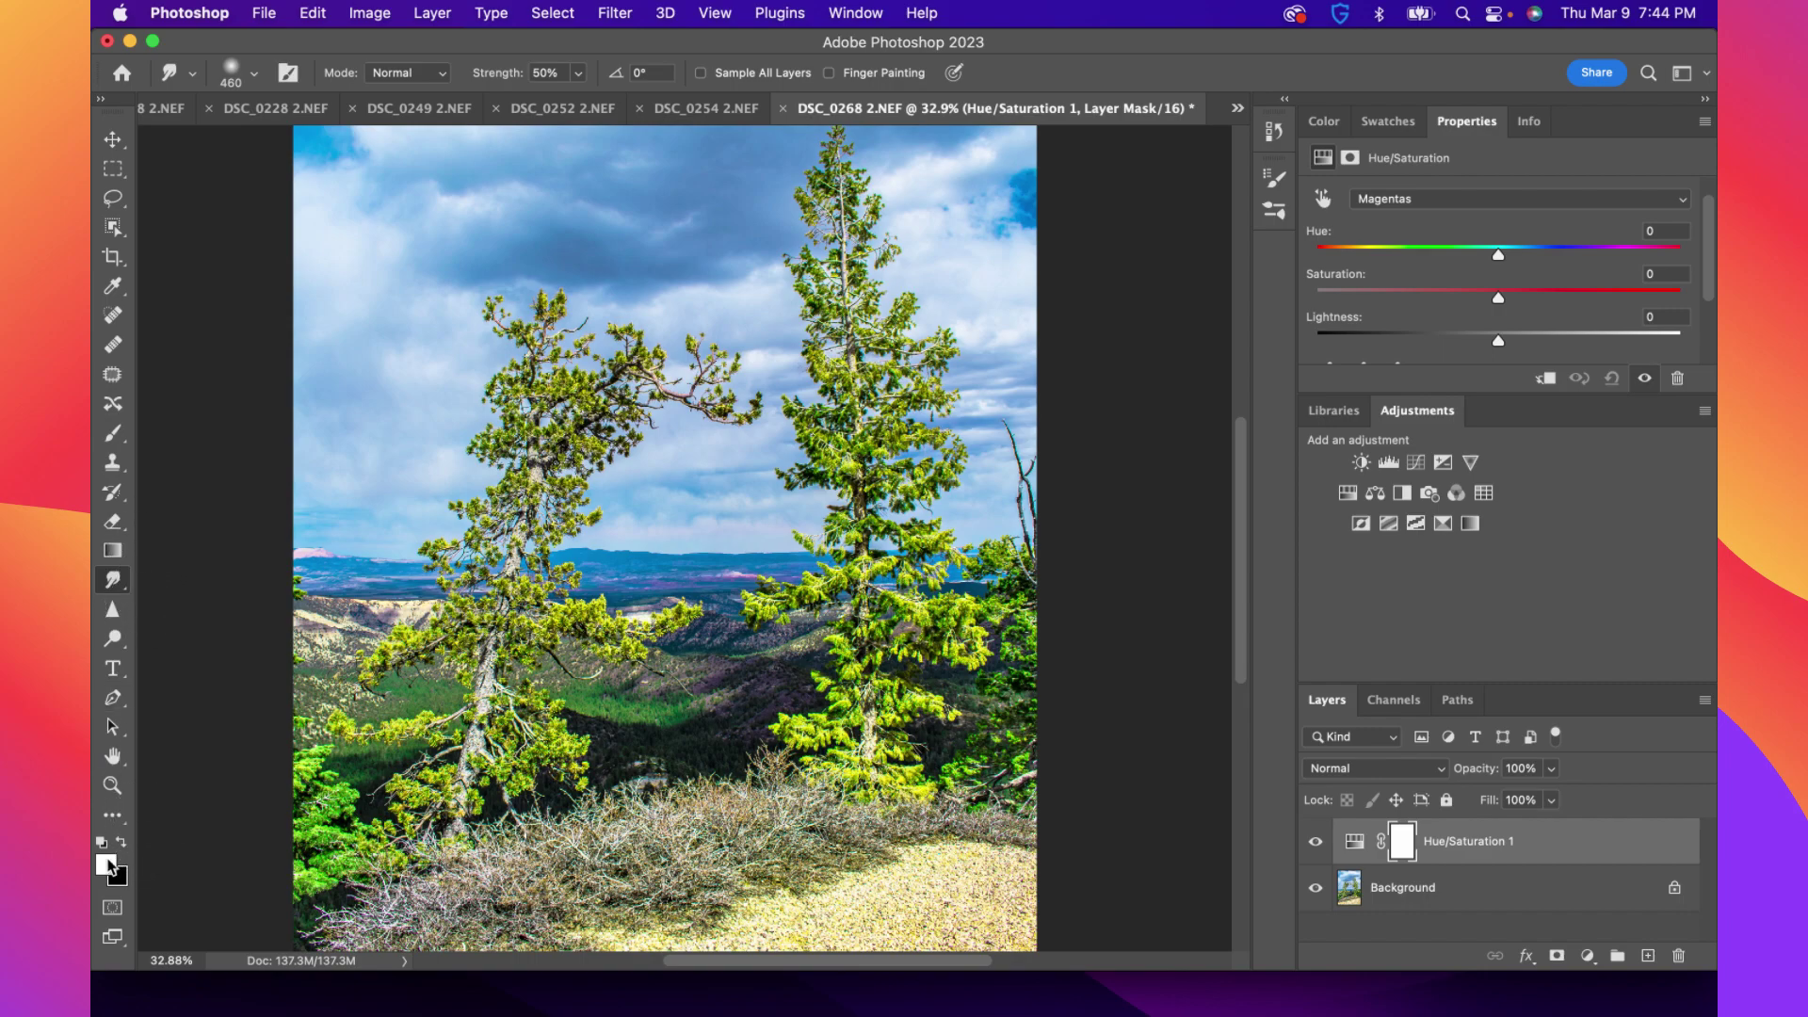
click(107, 862)
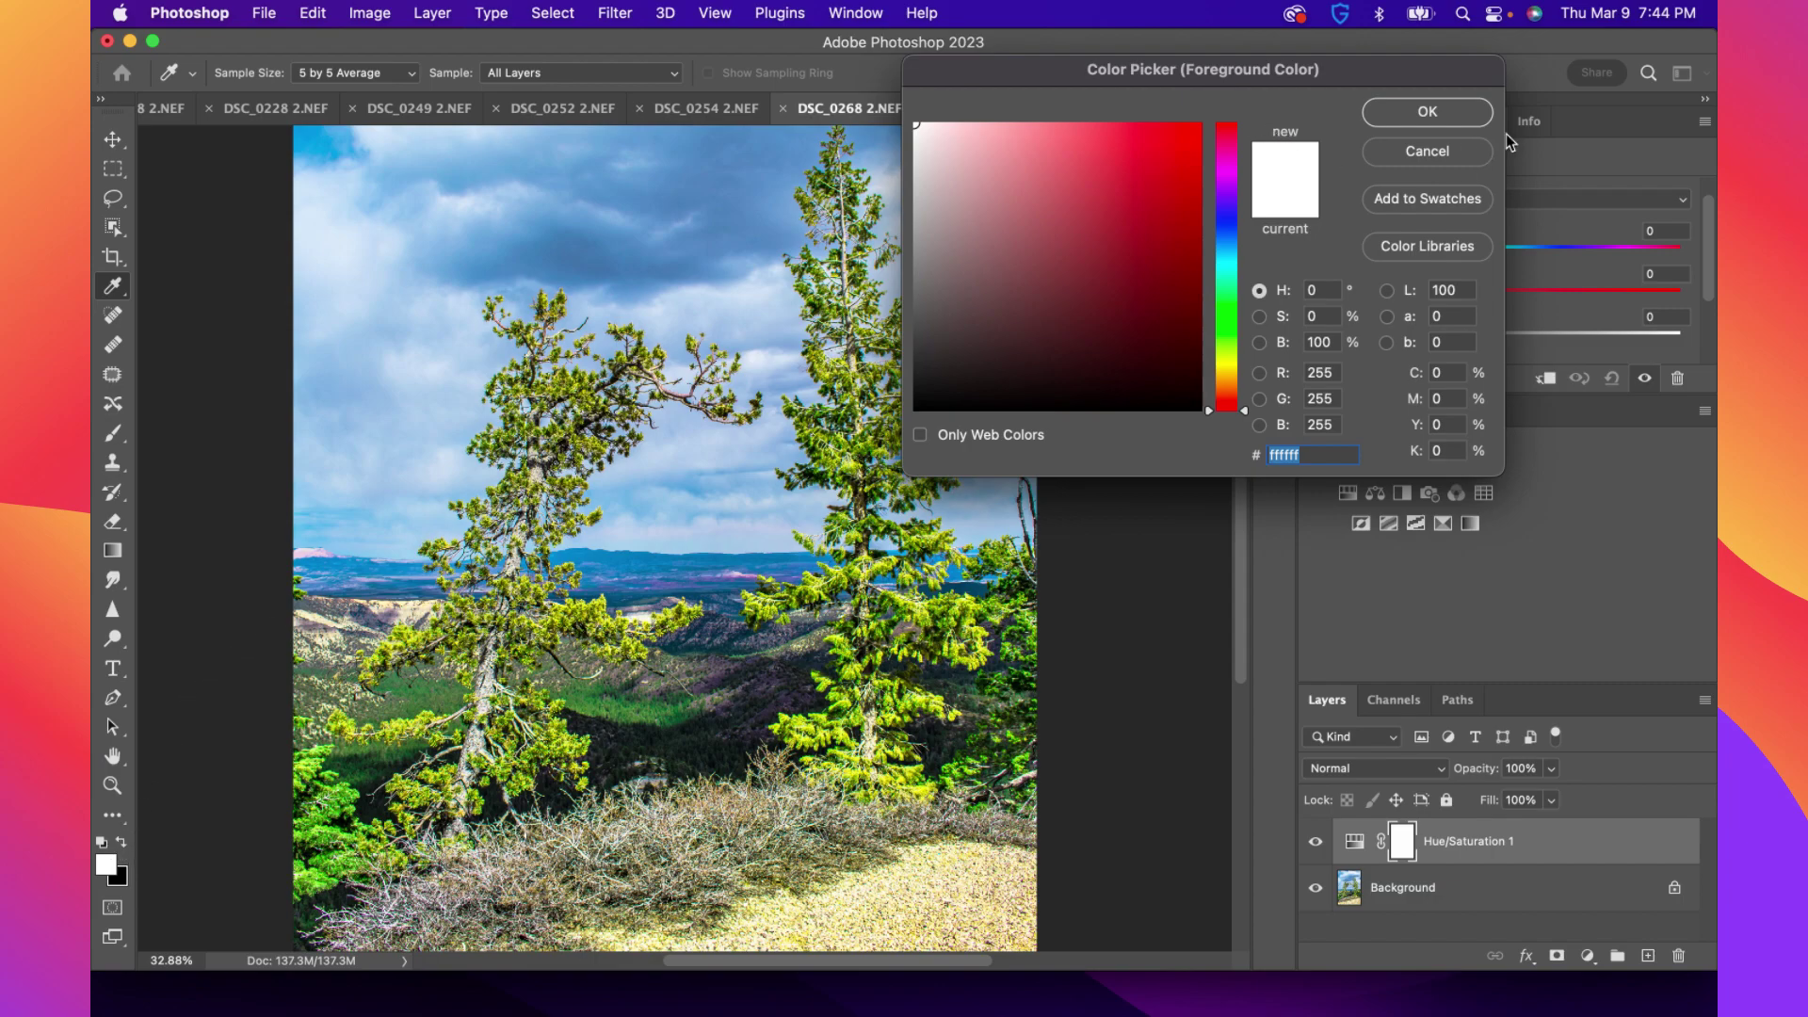
click(1454, 153)
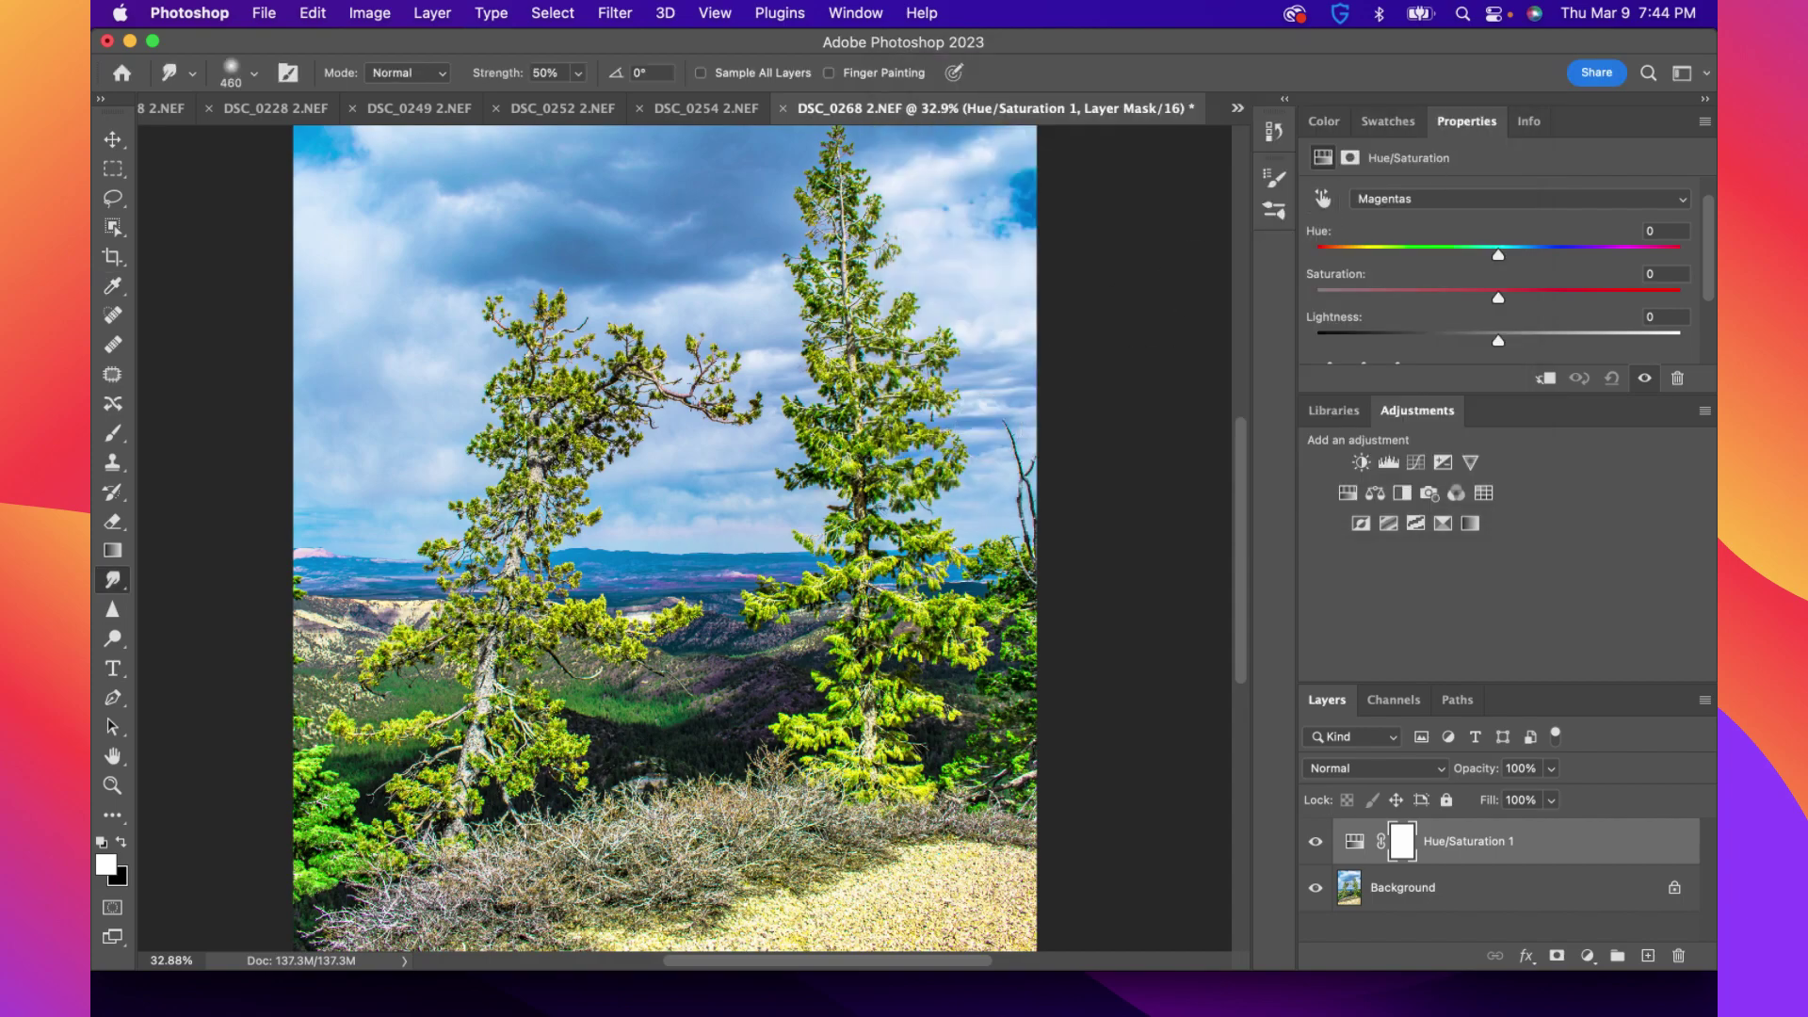
Customize the toolbar by moving the Paint Bucket Tool from the extra tools into the Brush Tool group
click(113, 821)
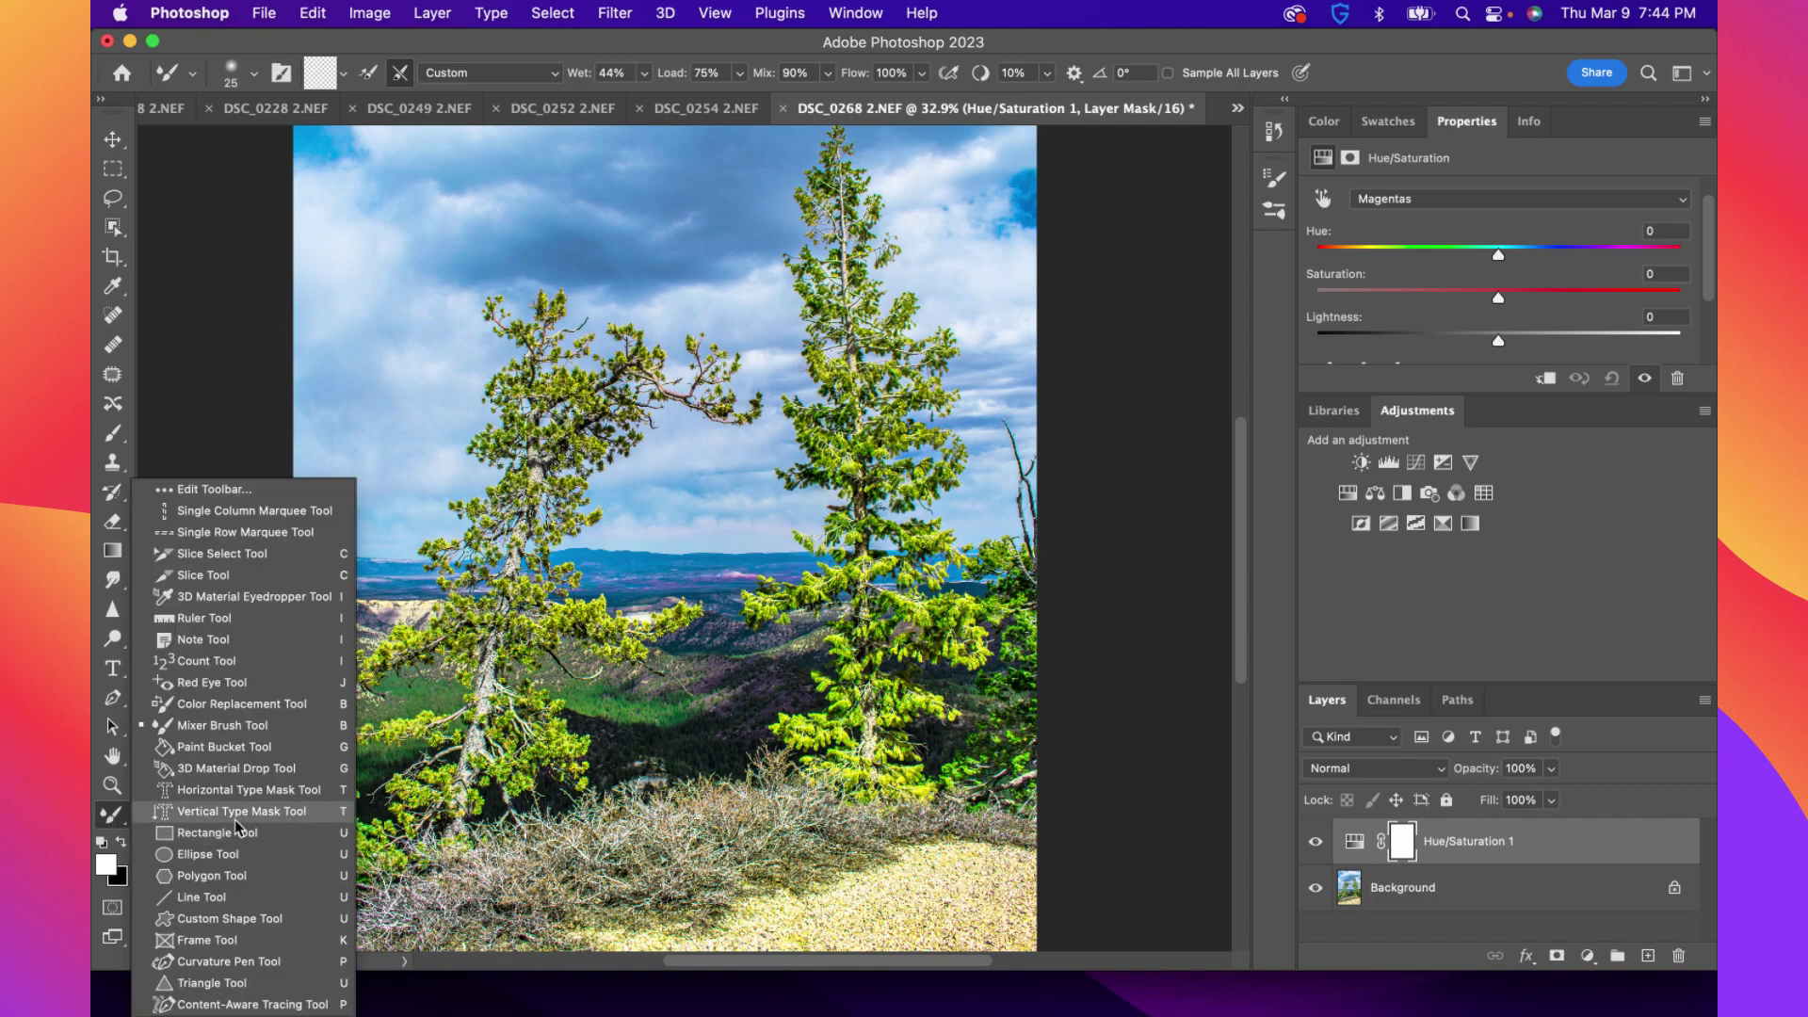
scroll(245, 876, down, 1)
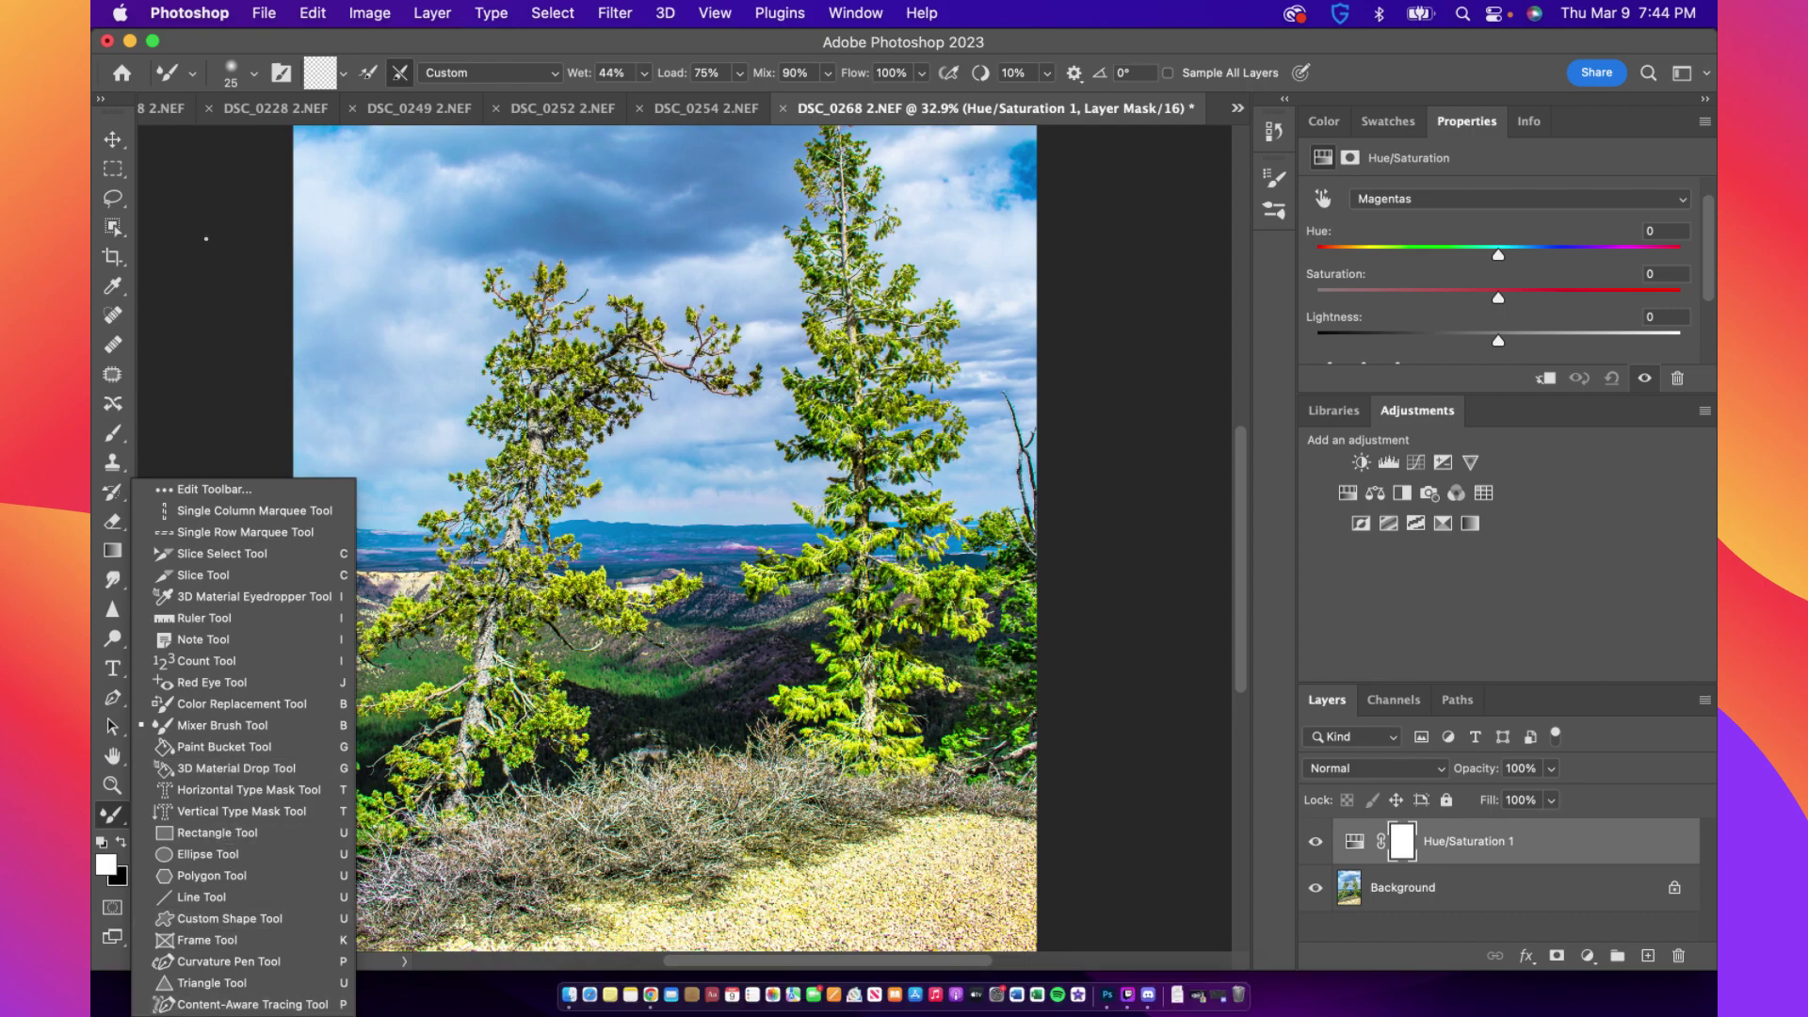
click(201, 491)
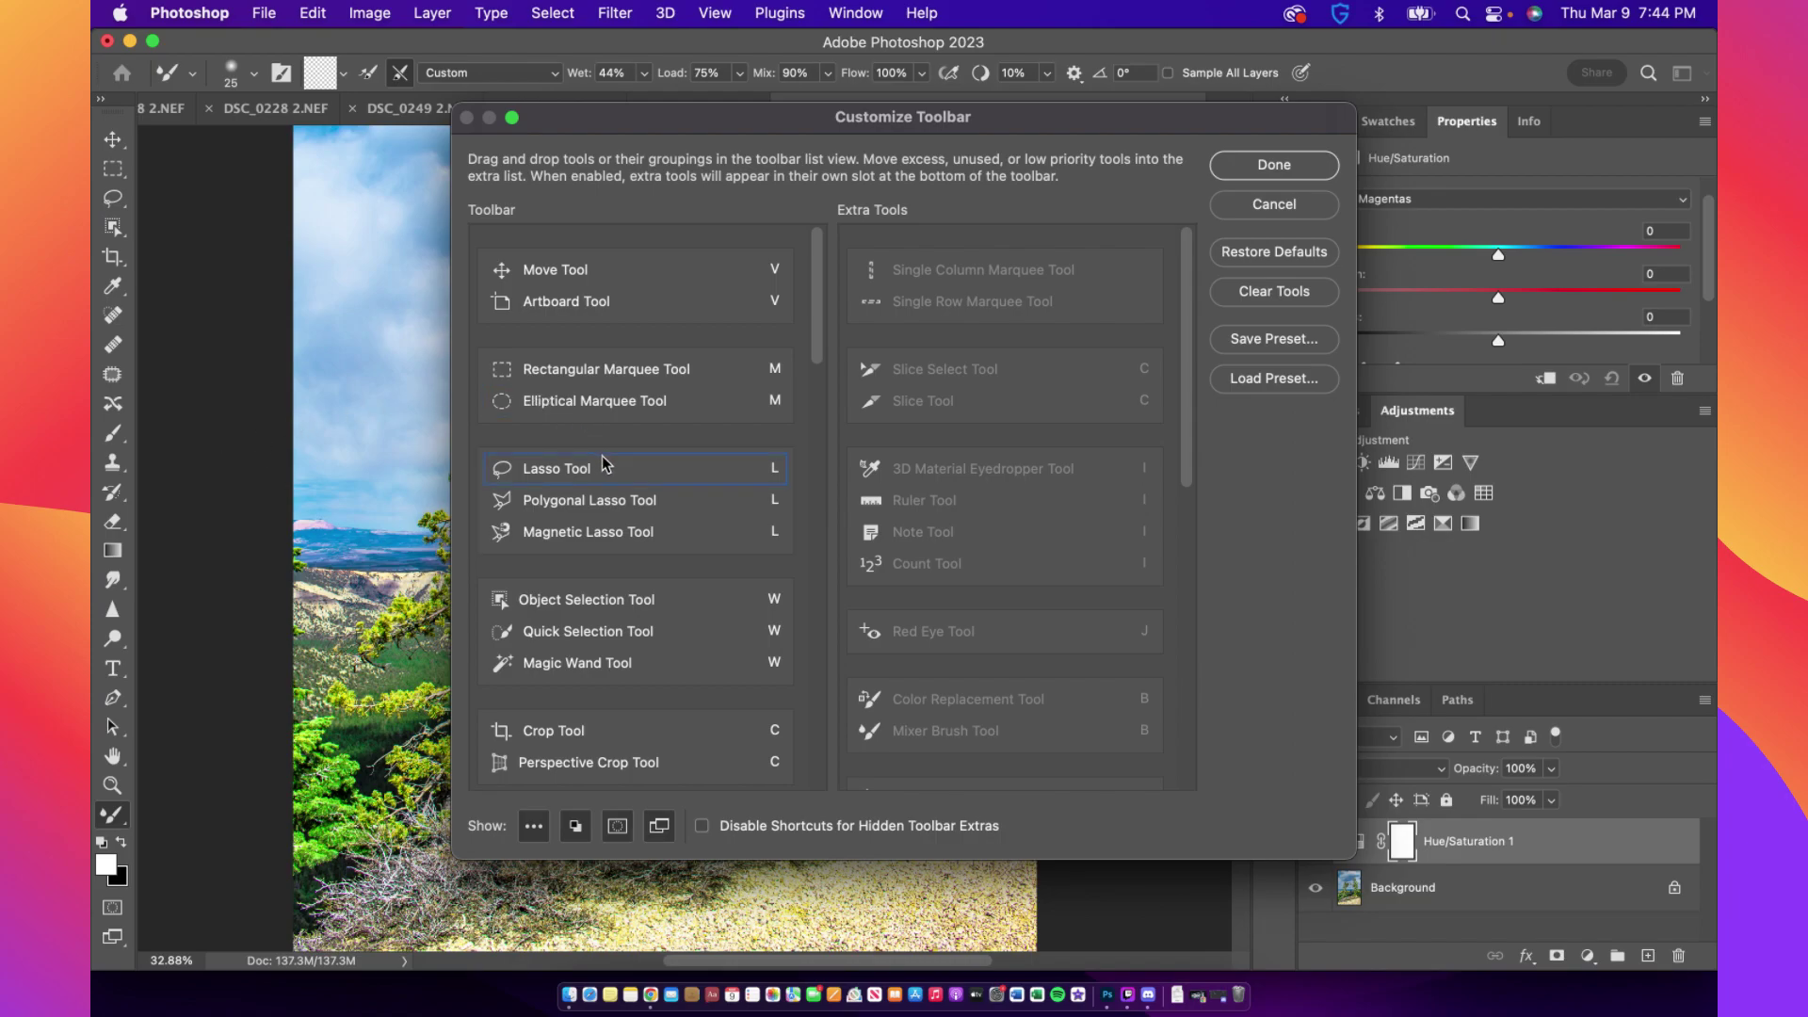
drag(815, 356, 821, 402)
mouse_move(817, 405)
mouse_down()
mouse_move(788, 789)
mouse_move(828, 319)
mouse_up()
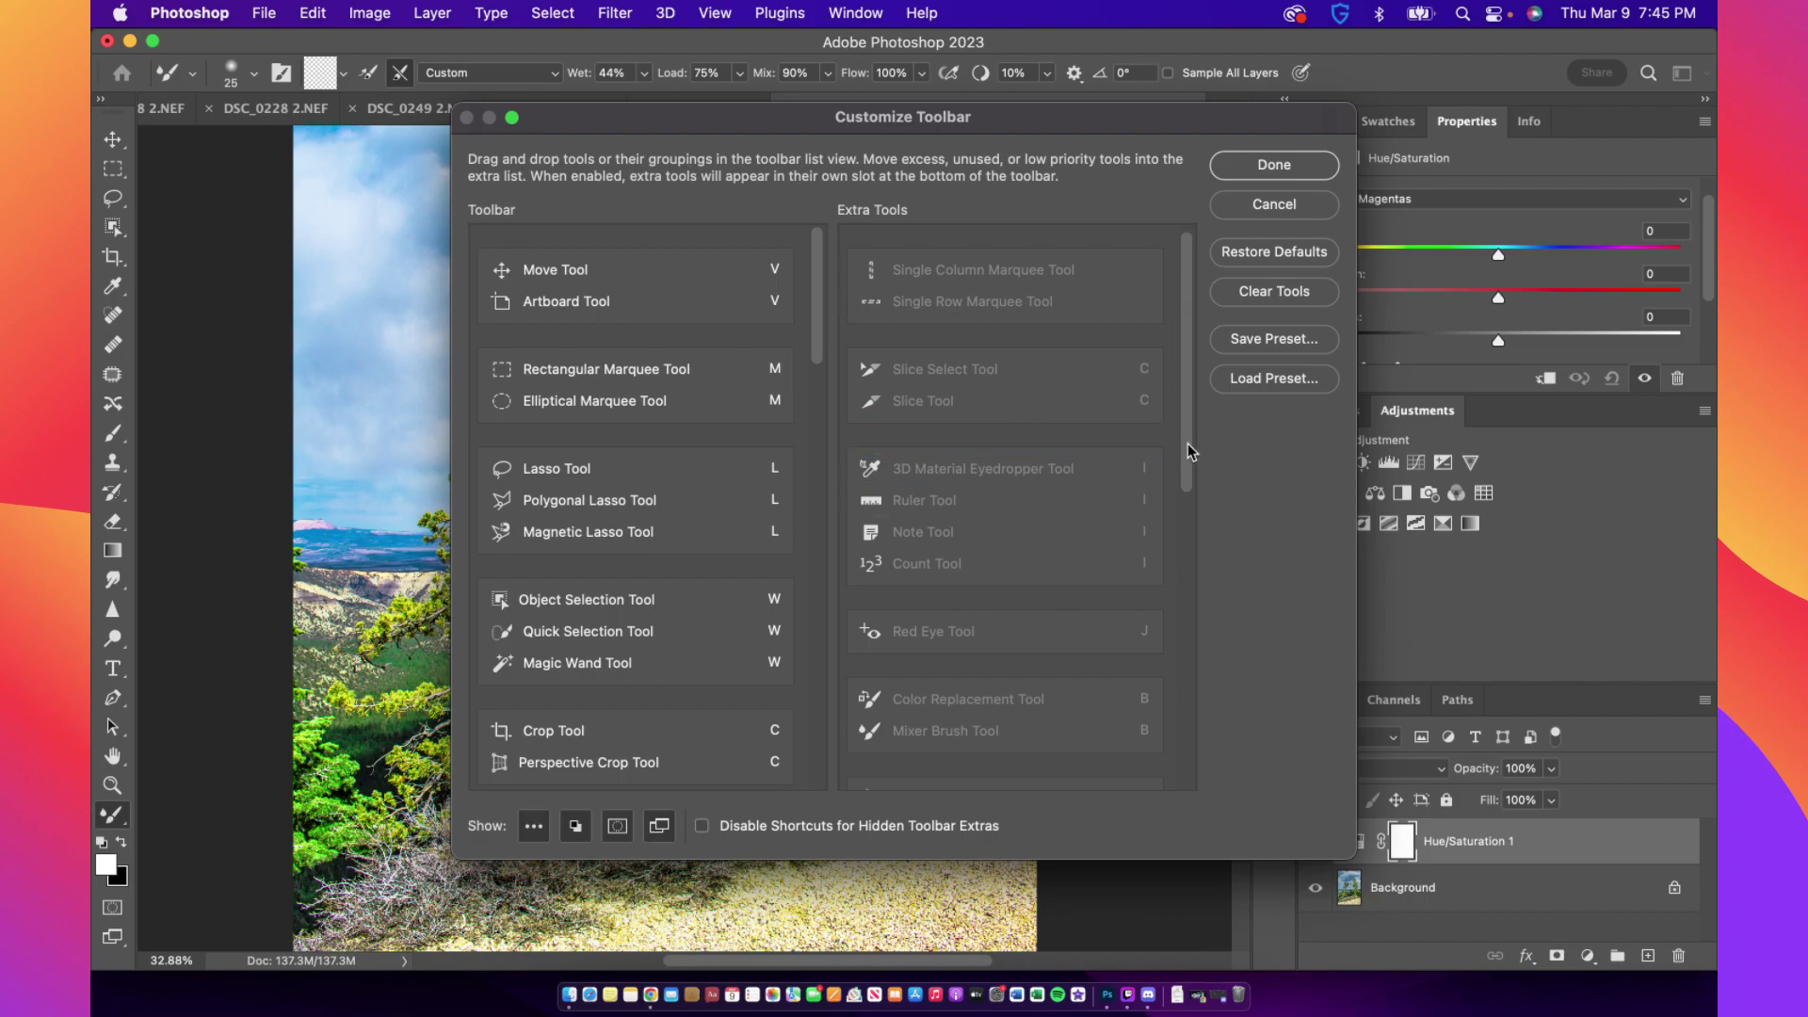
drag(1188, 440, 1178, 505)
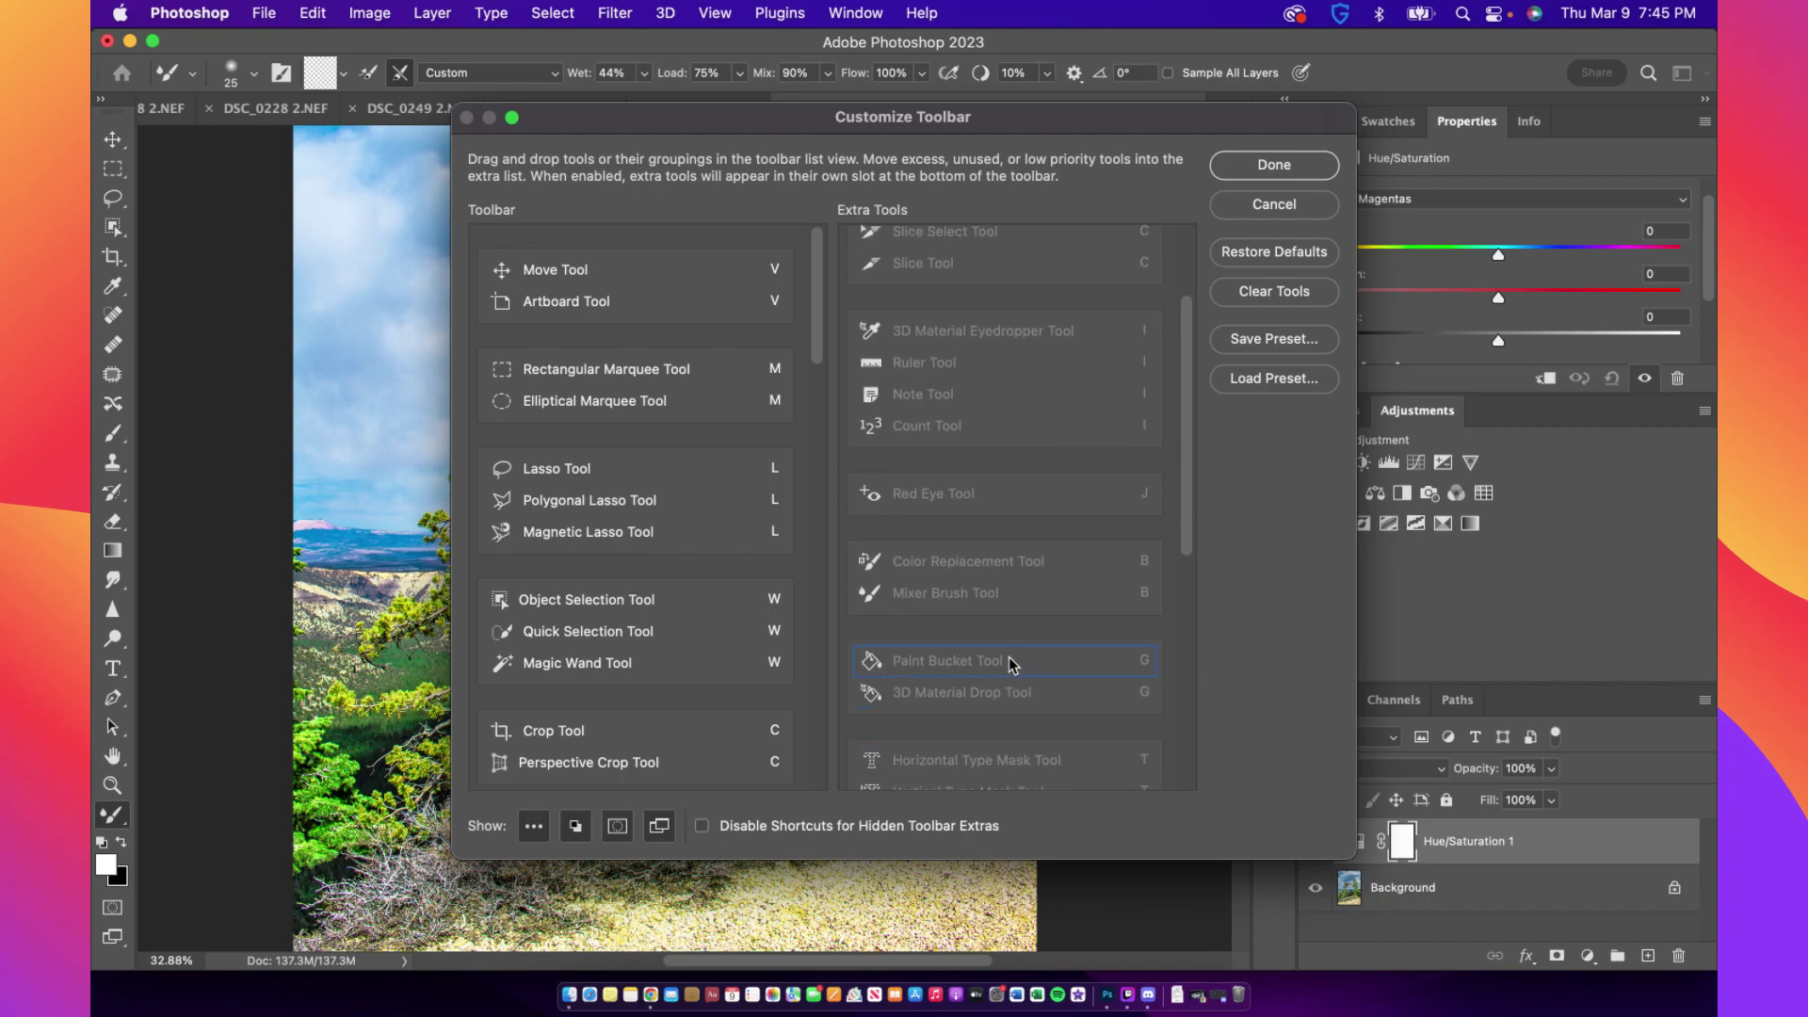
mouse_move(1101, 671)
mouse_down()
mouse_move(1060, 666)
mouse_move(812, 459)
mouse_move(684, 454)
mouse_move(705, 647)
mouse_move(1126, 650)
mouse_move(1081, 666)
mouse_up()
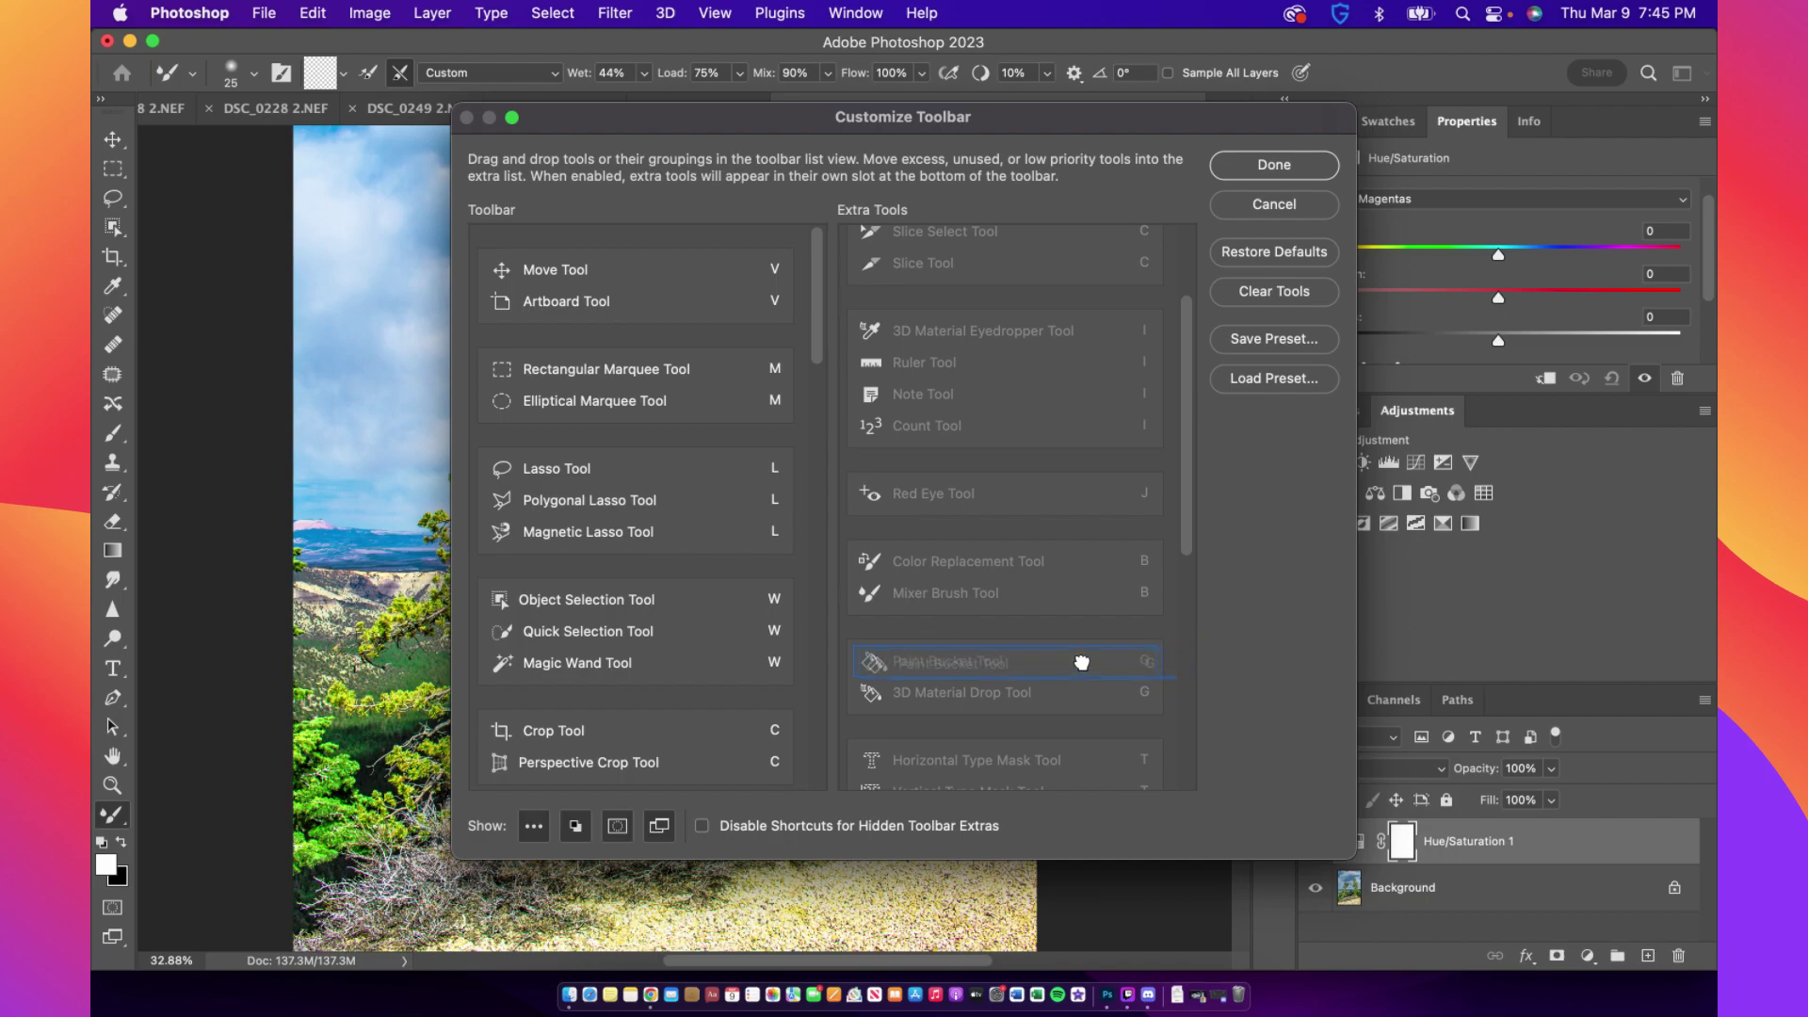
mouse_move(821, 308)
mouse_down()
mouse_move(798, 669)
mouse_move(781, 302)
mouse_move(777, 461)
mouse_up()
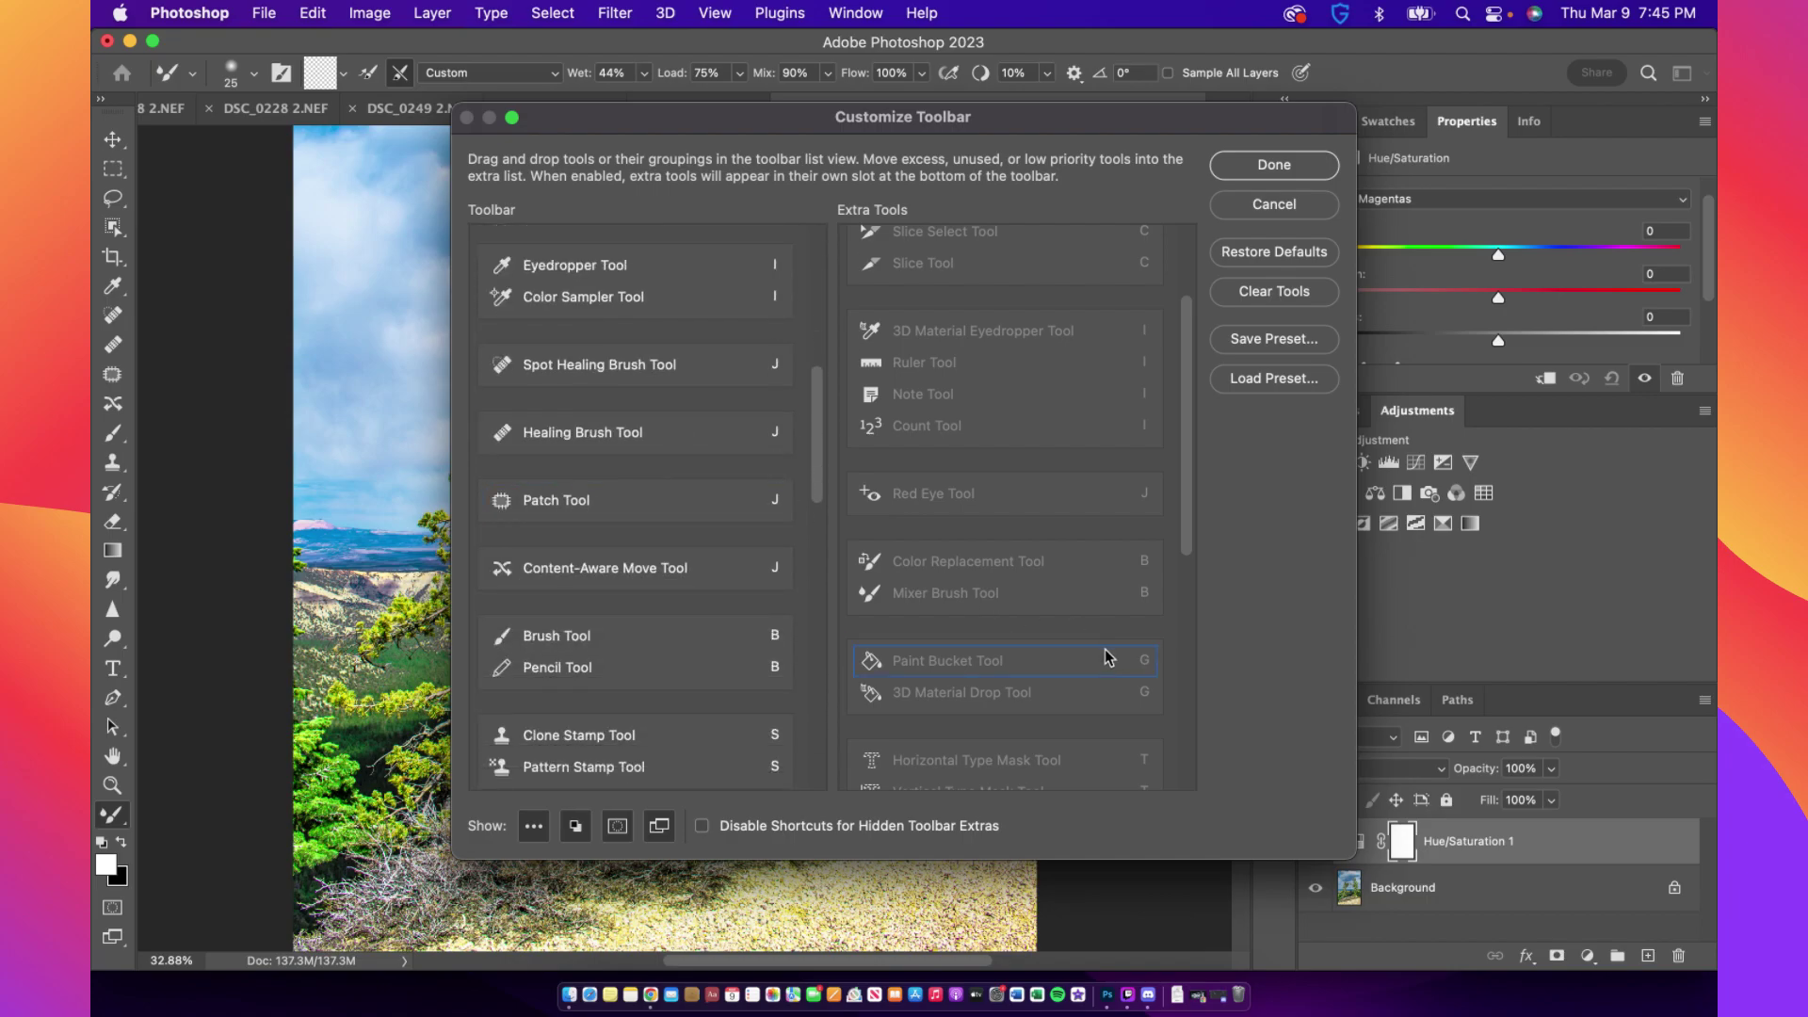
drag(1107, 659, 749, 669)
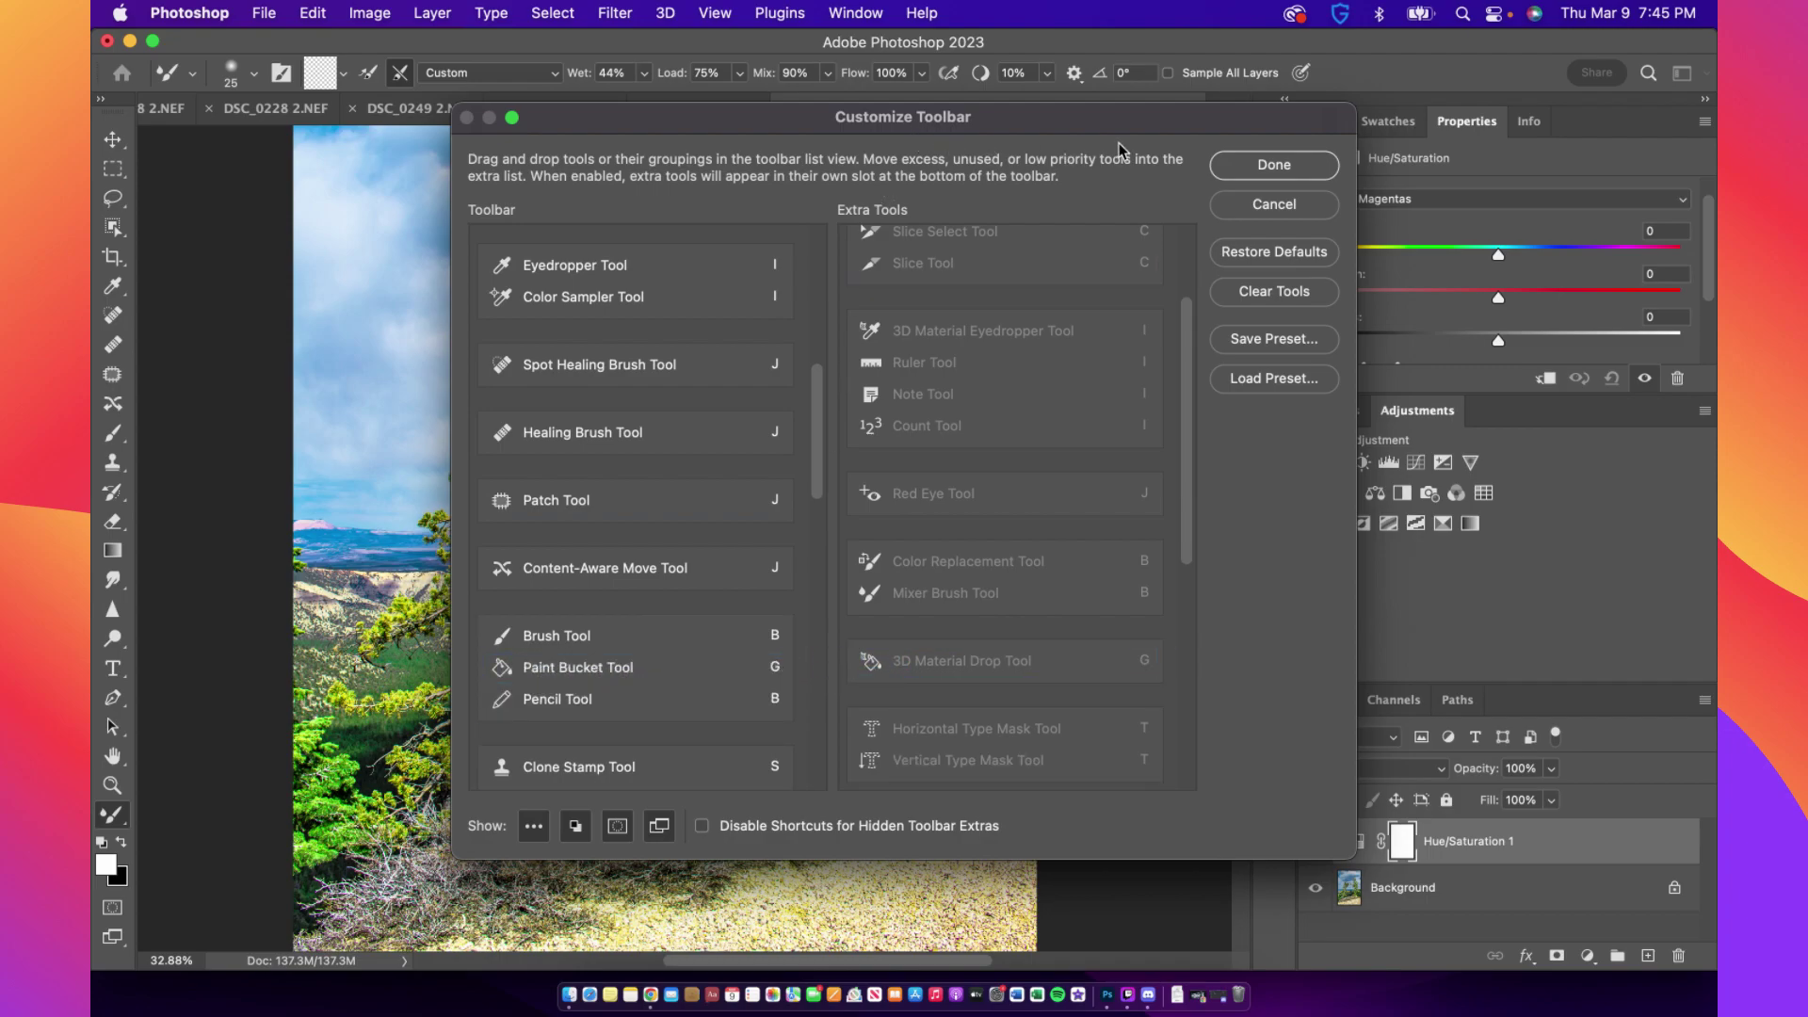
click(1274, 167)
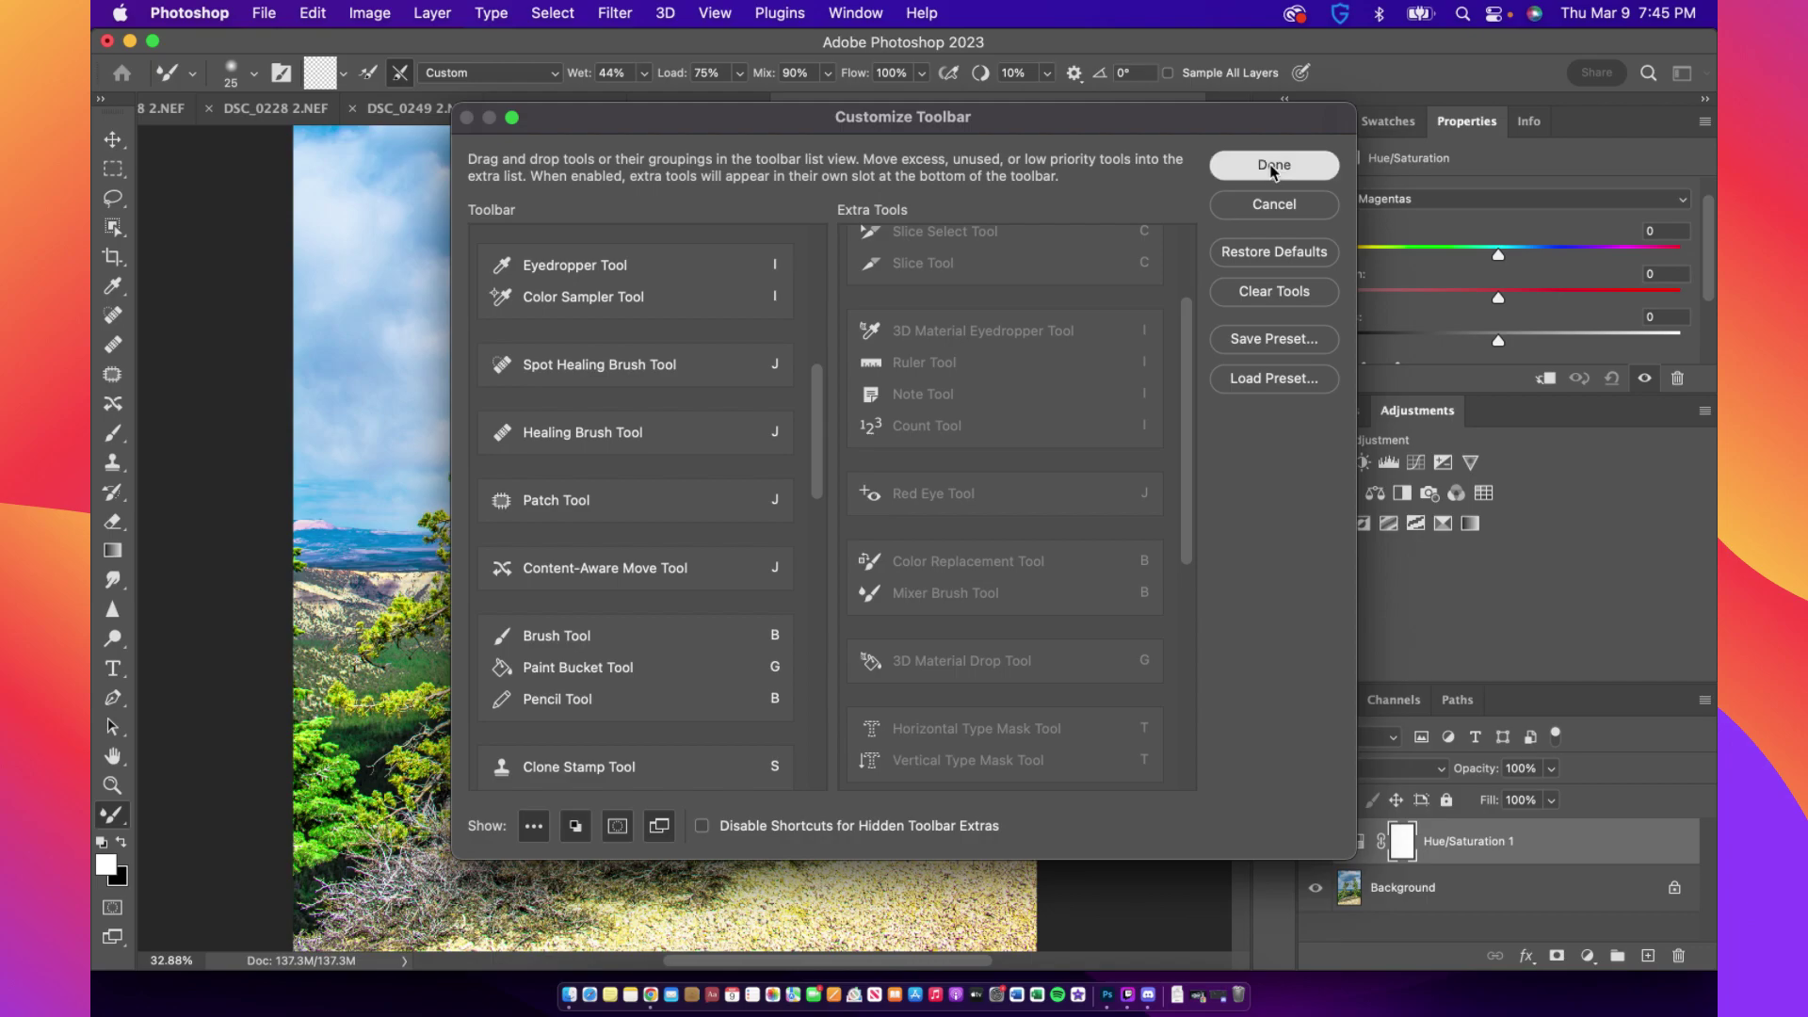
Activate the Paint Bucket Tool and keep black (000000) as the background color
drag(115, 433, 161, 448)
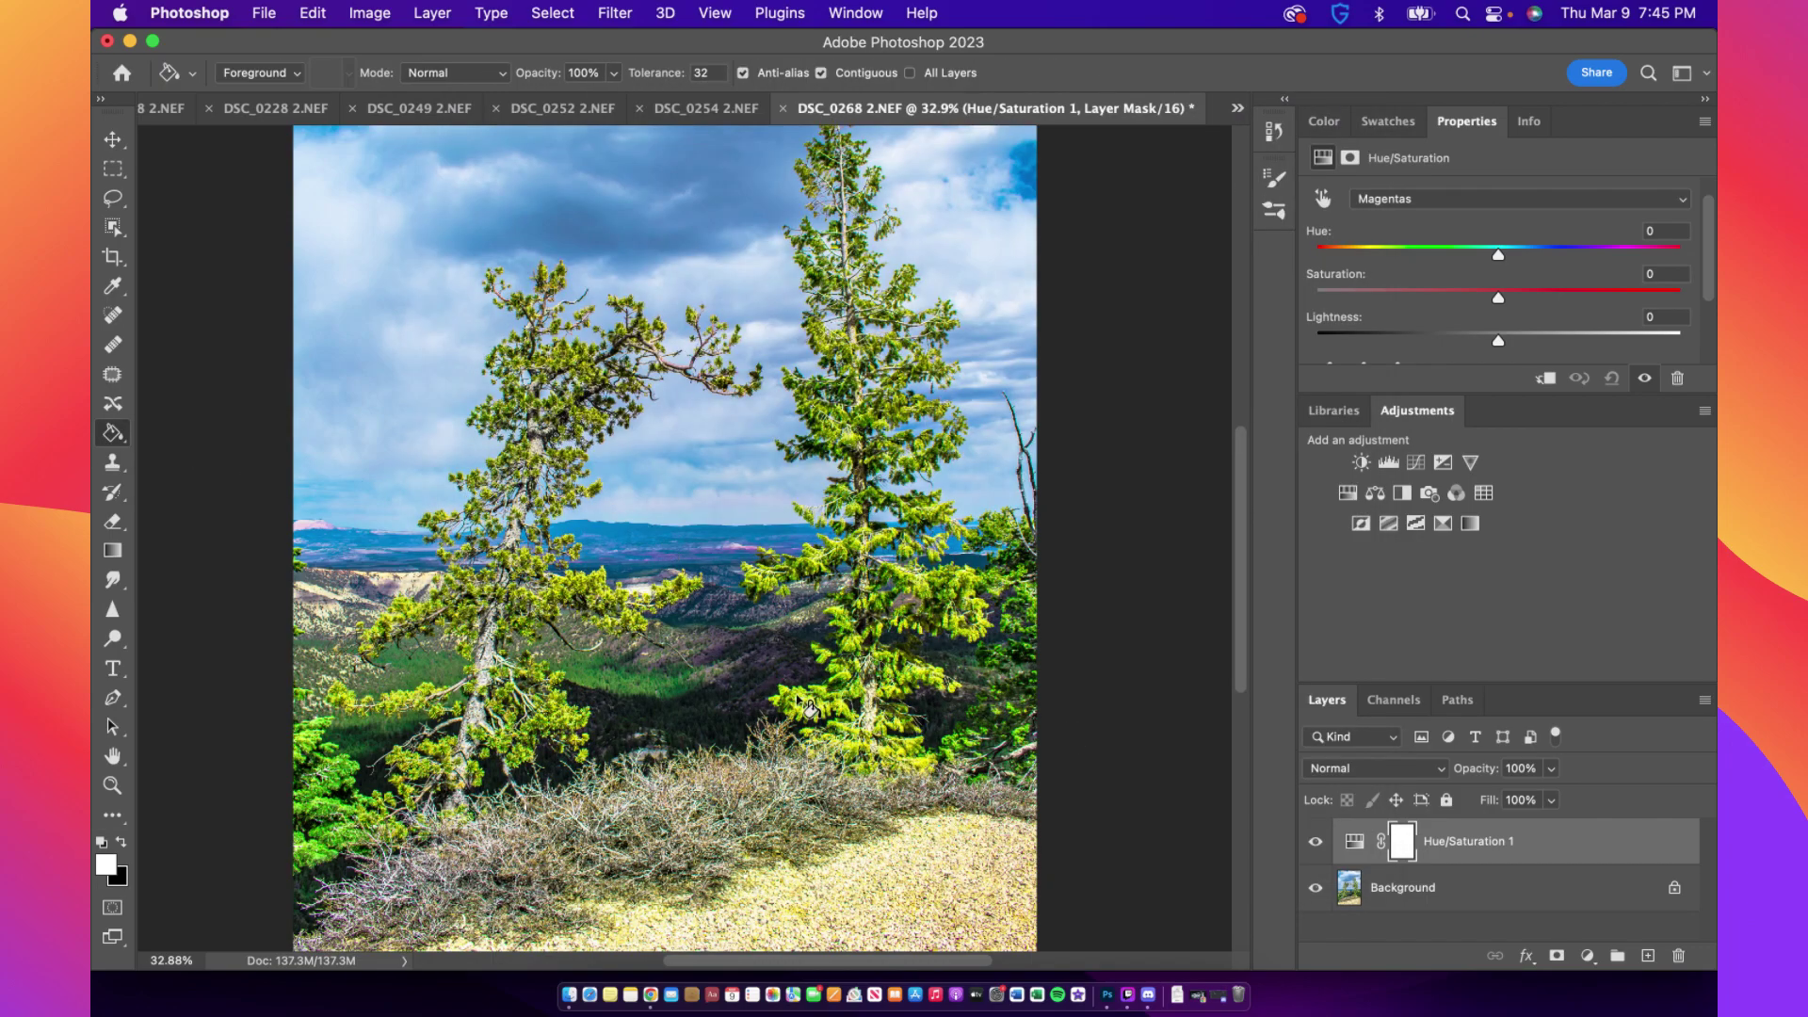
scroll(744, 569, down, 4)
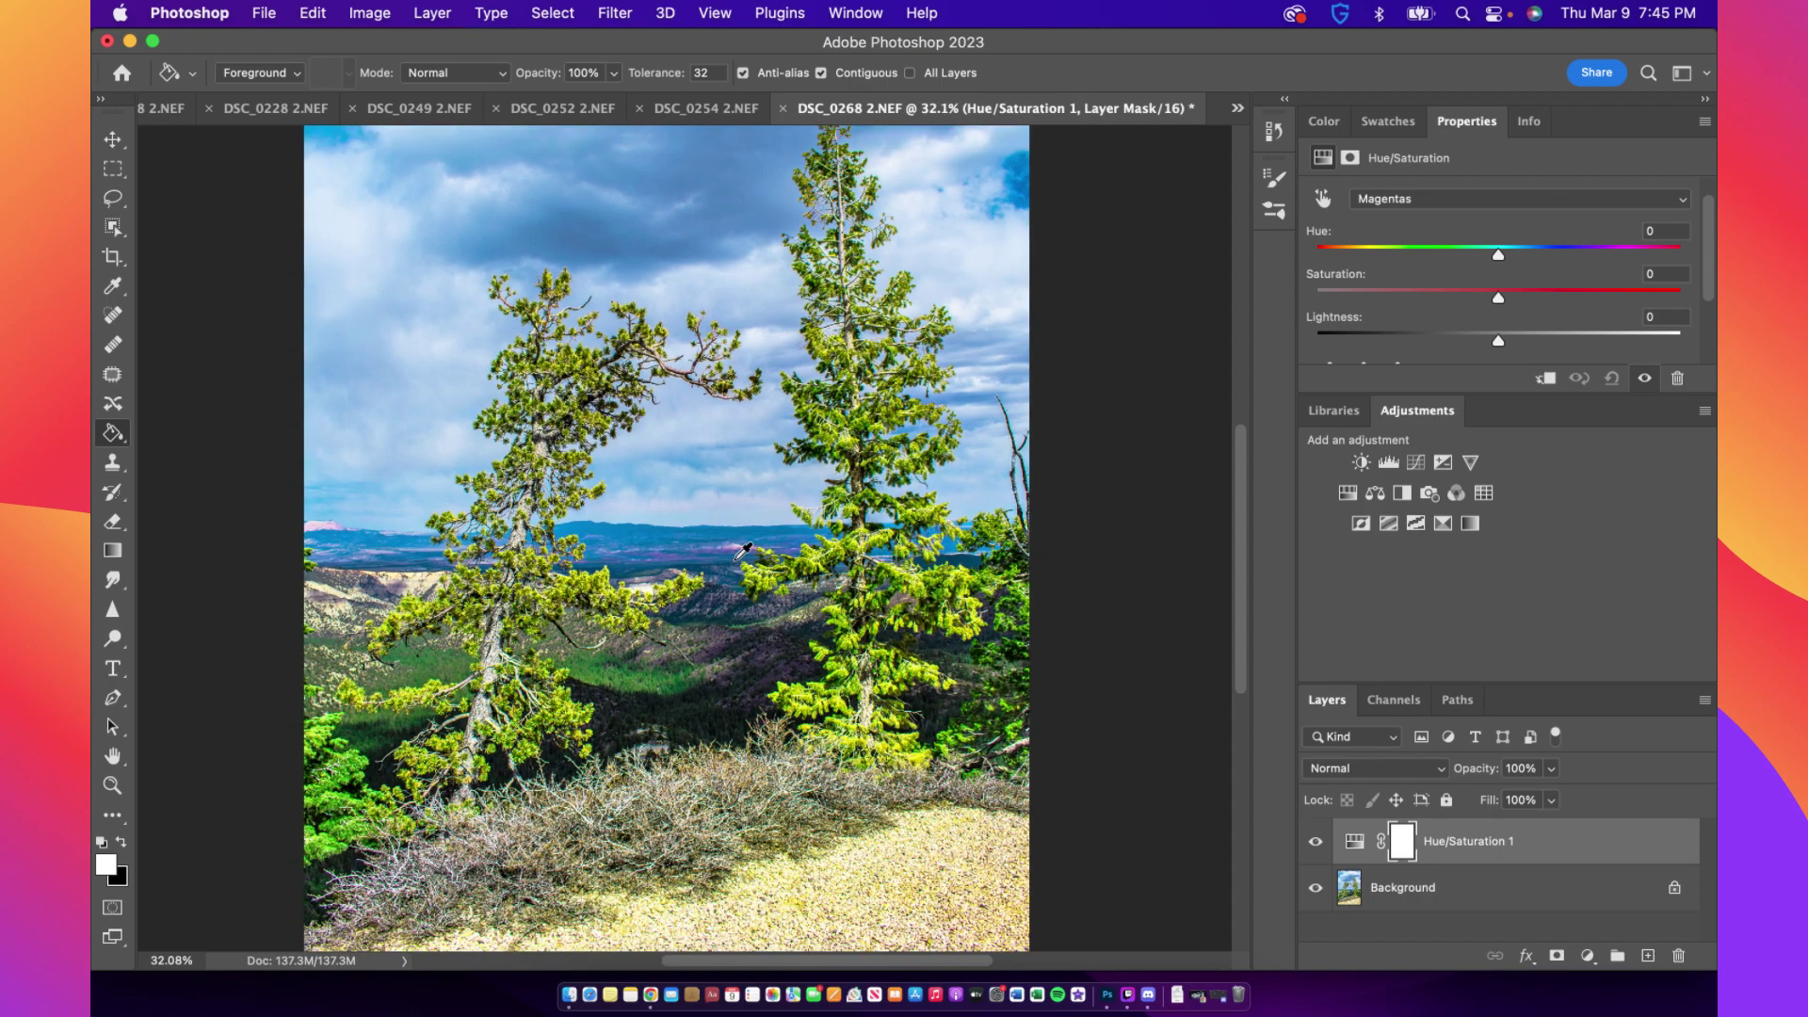
scroll(743, 552, down, 3)
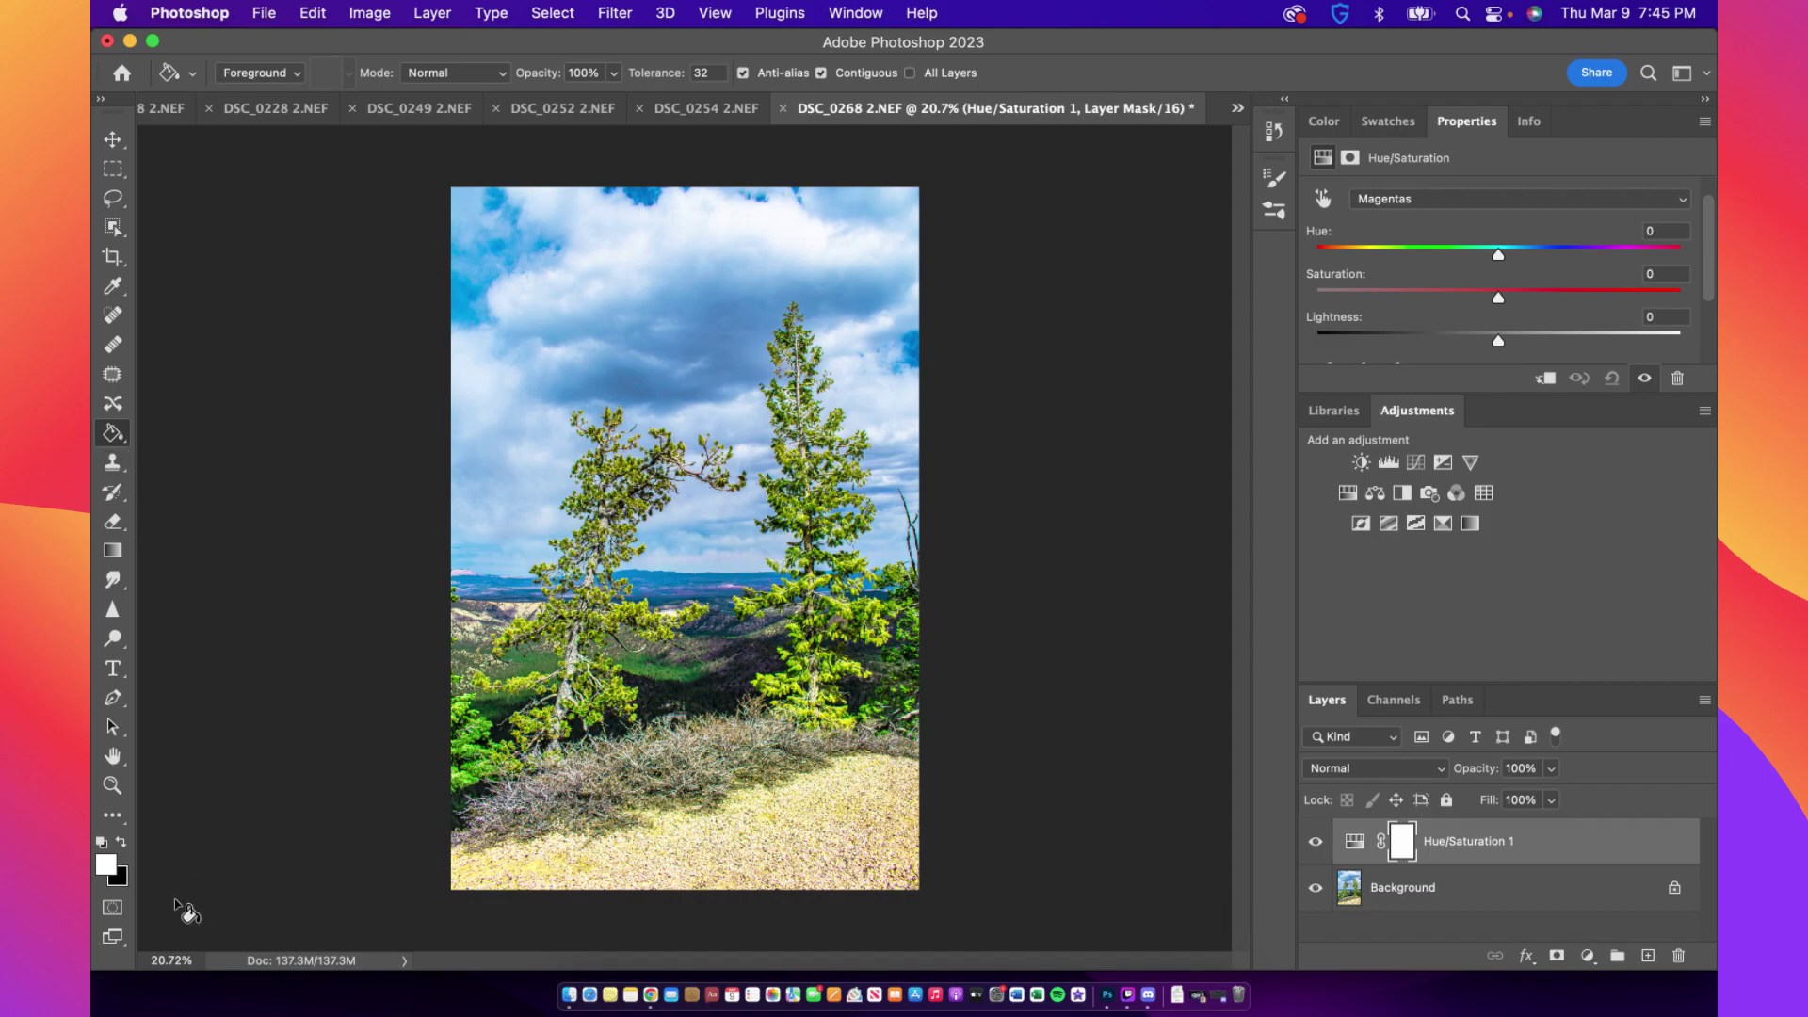
click(120, 879)
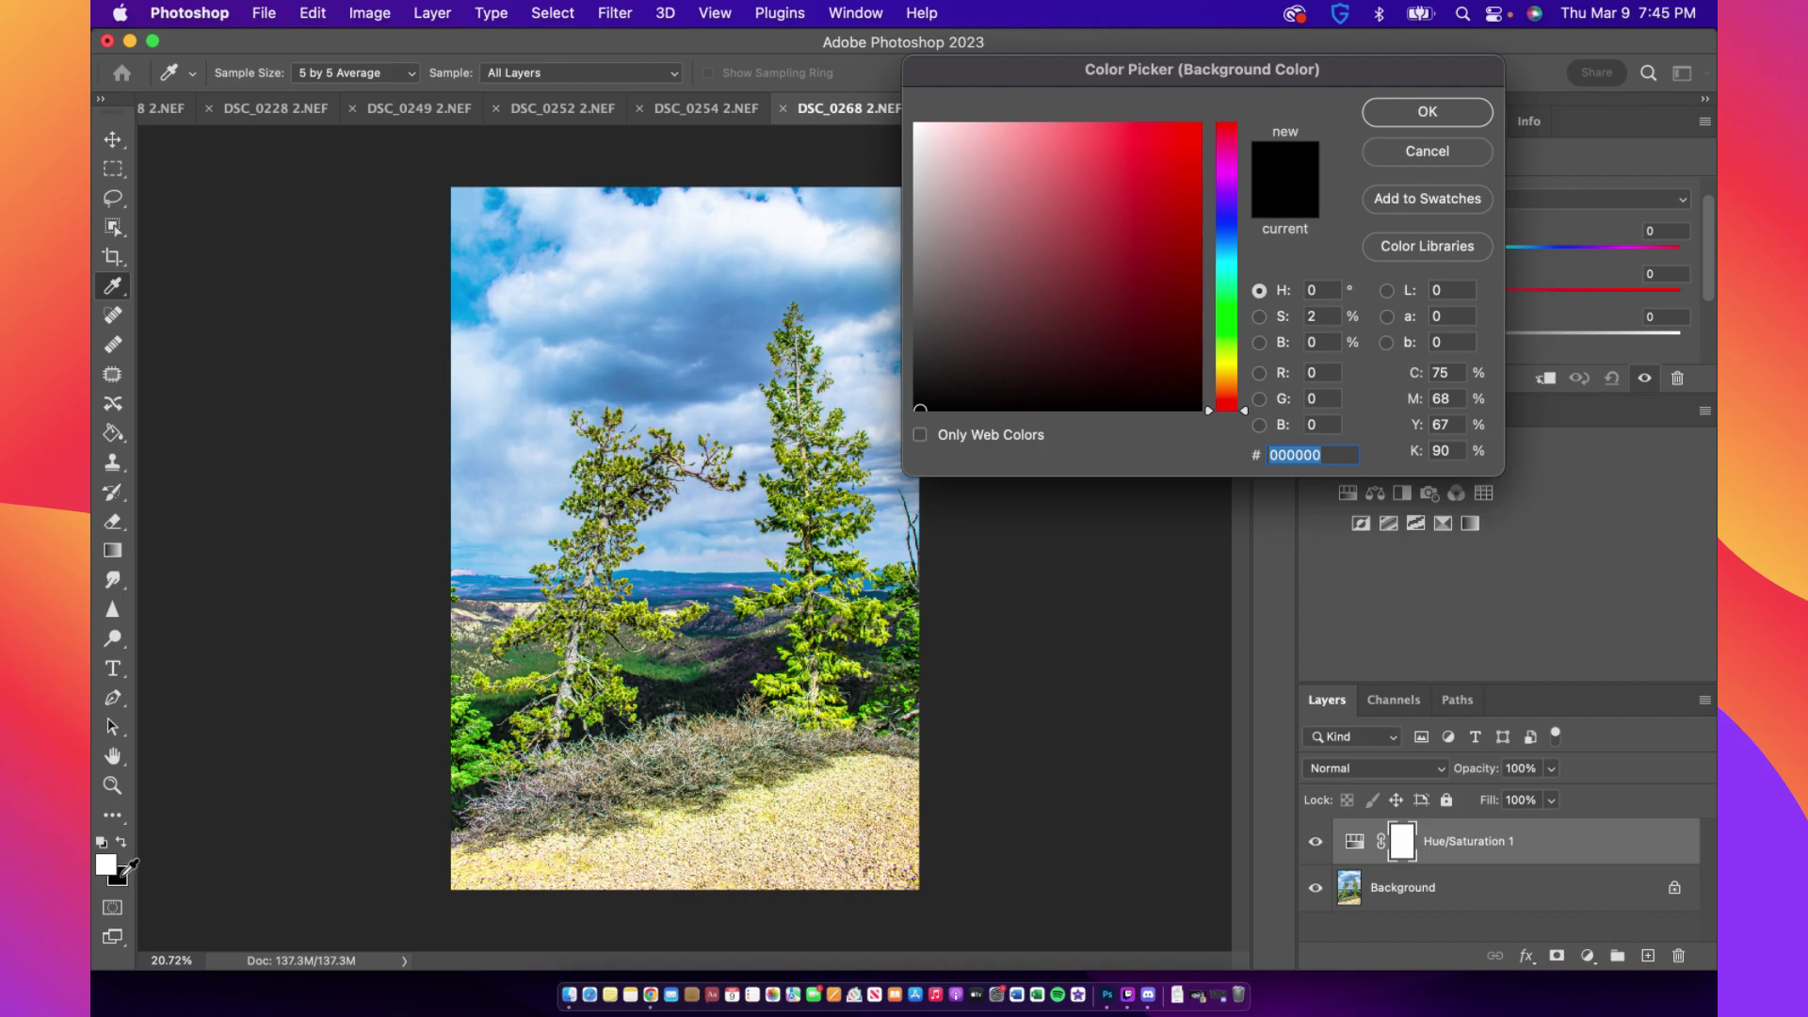
click(1428, 112)
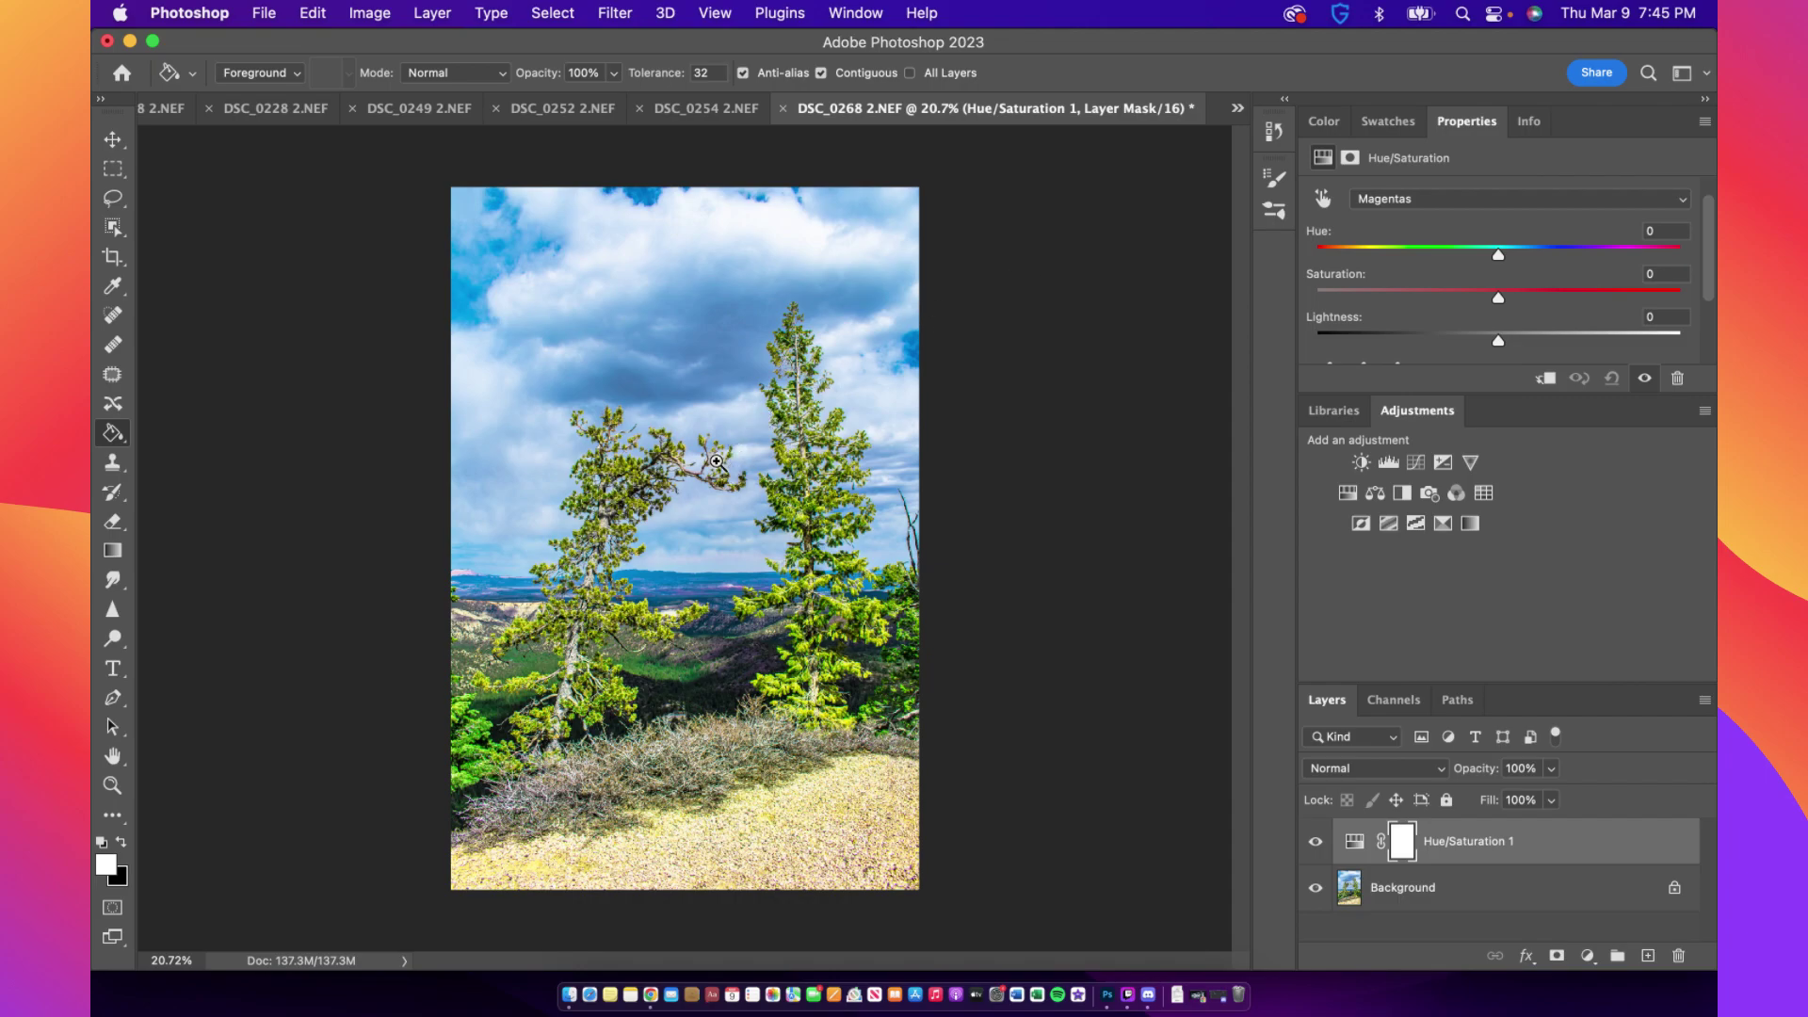
key(z)
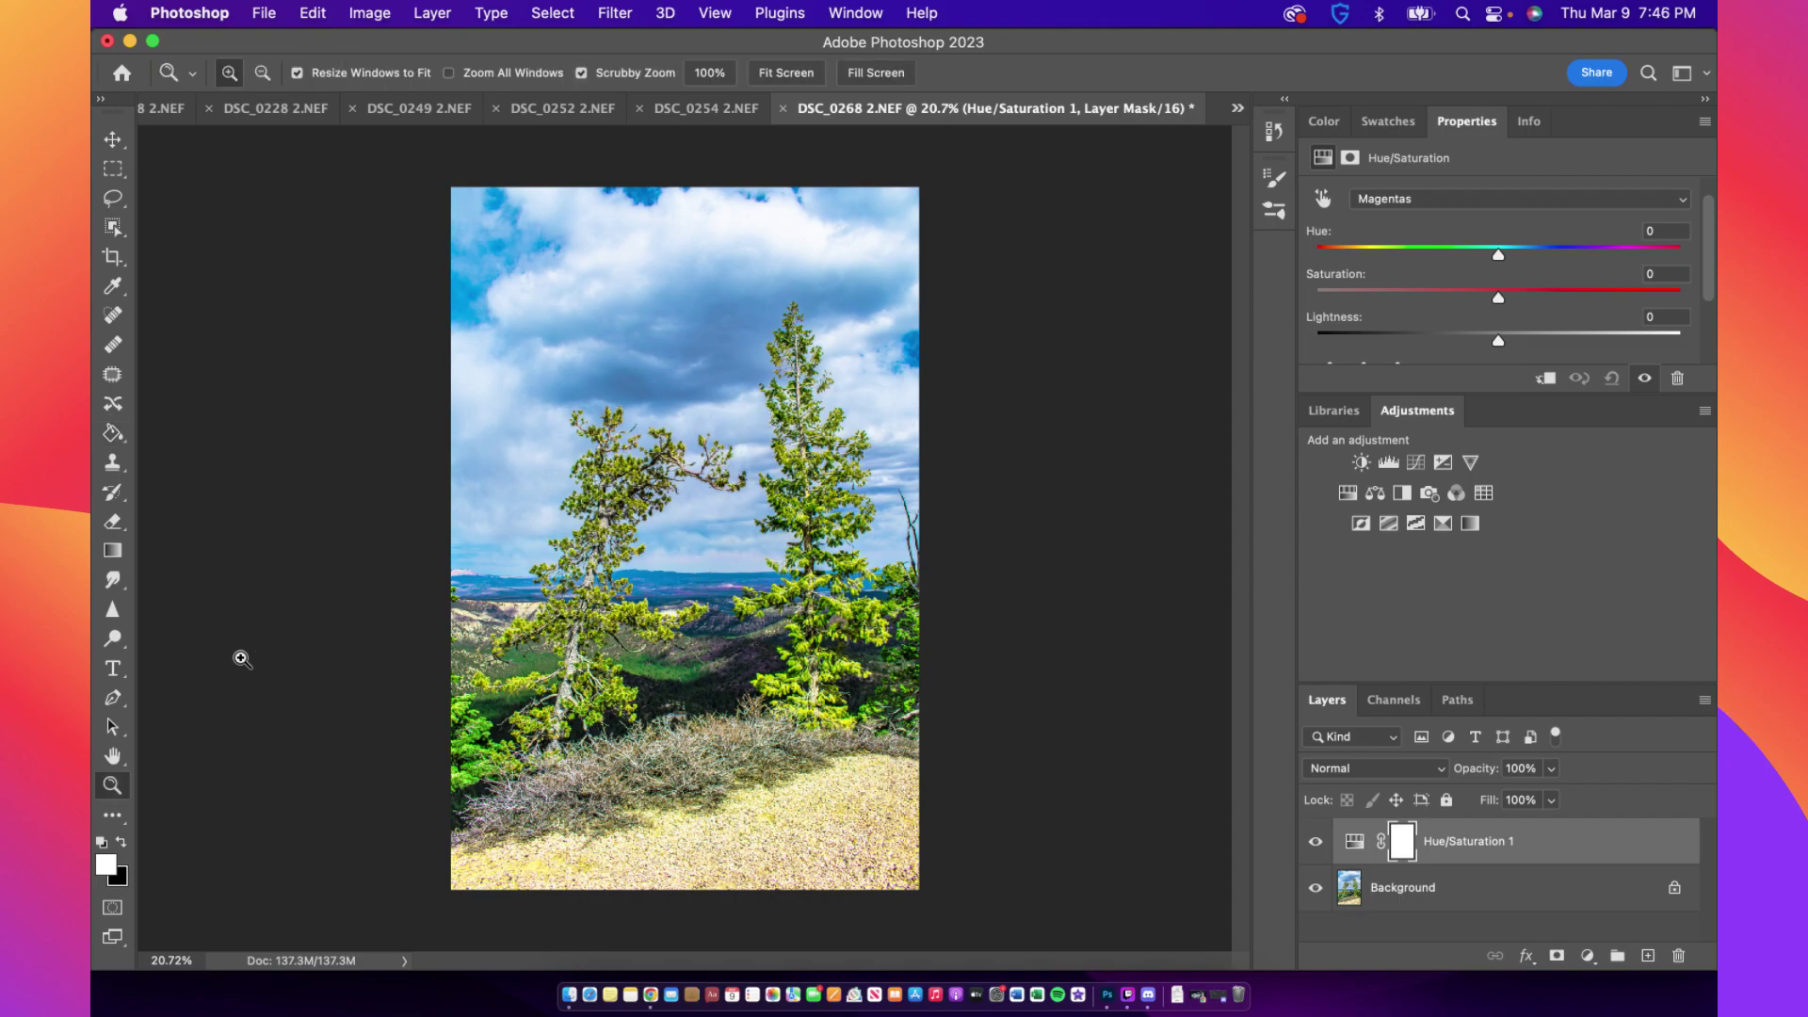
click(114, 438)
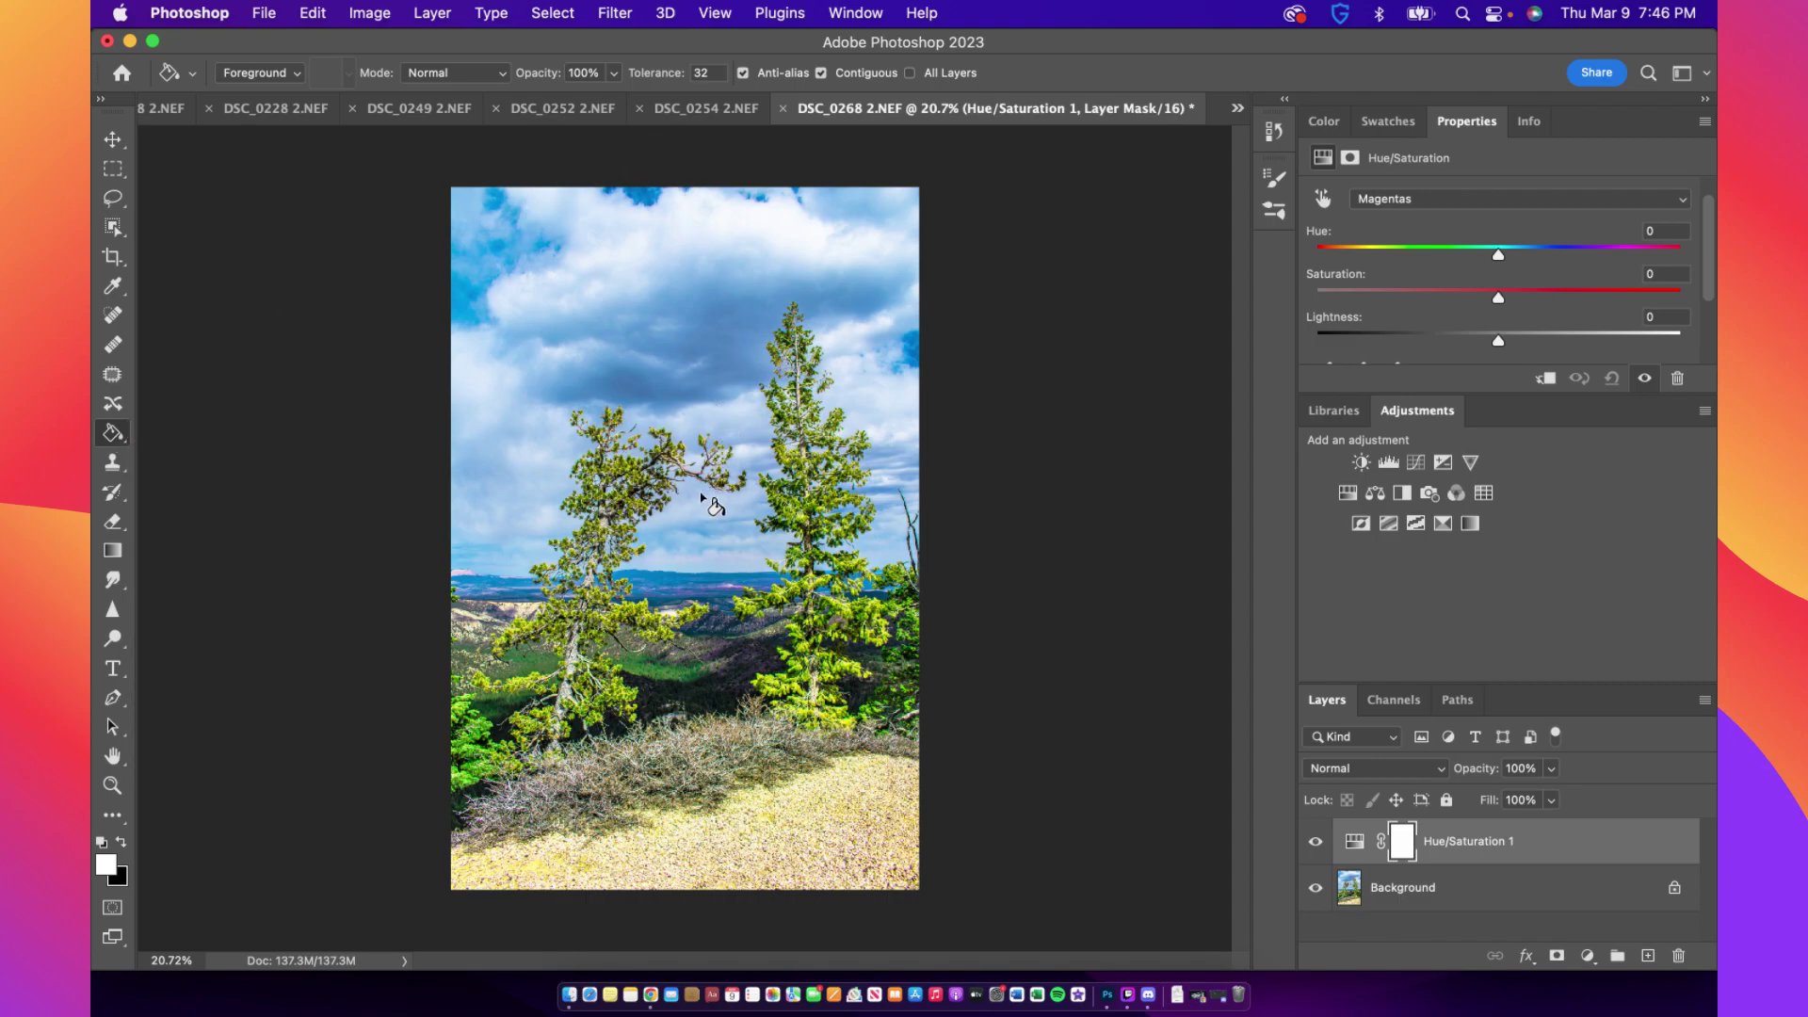
right_click(711, 597)
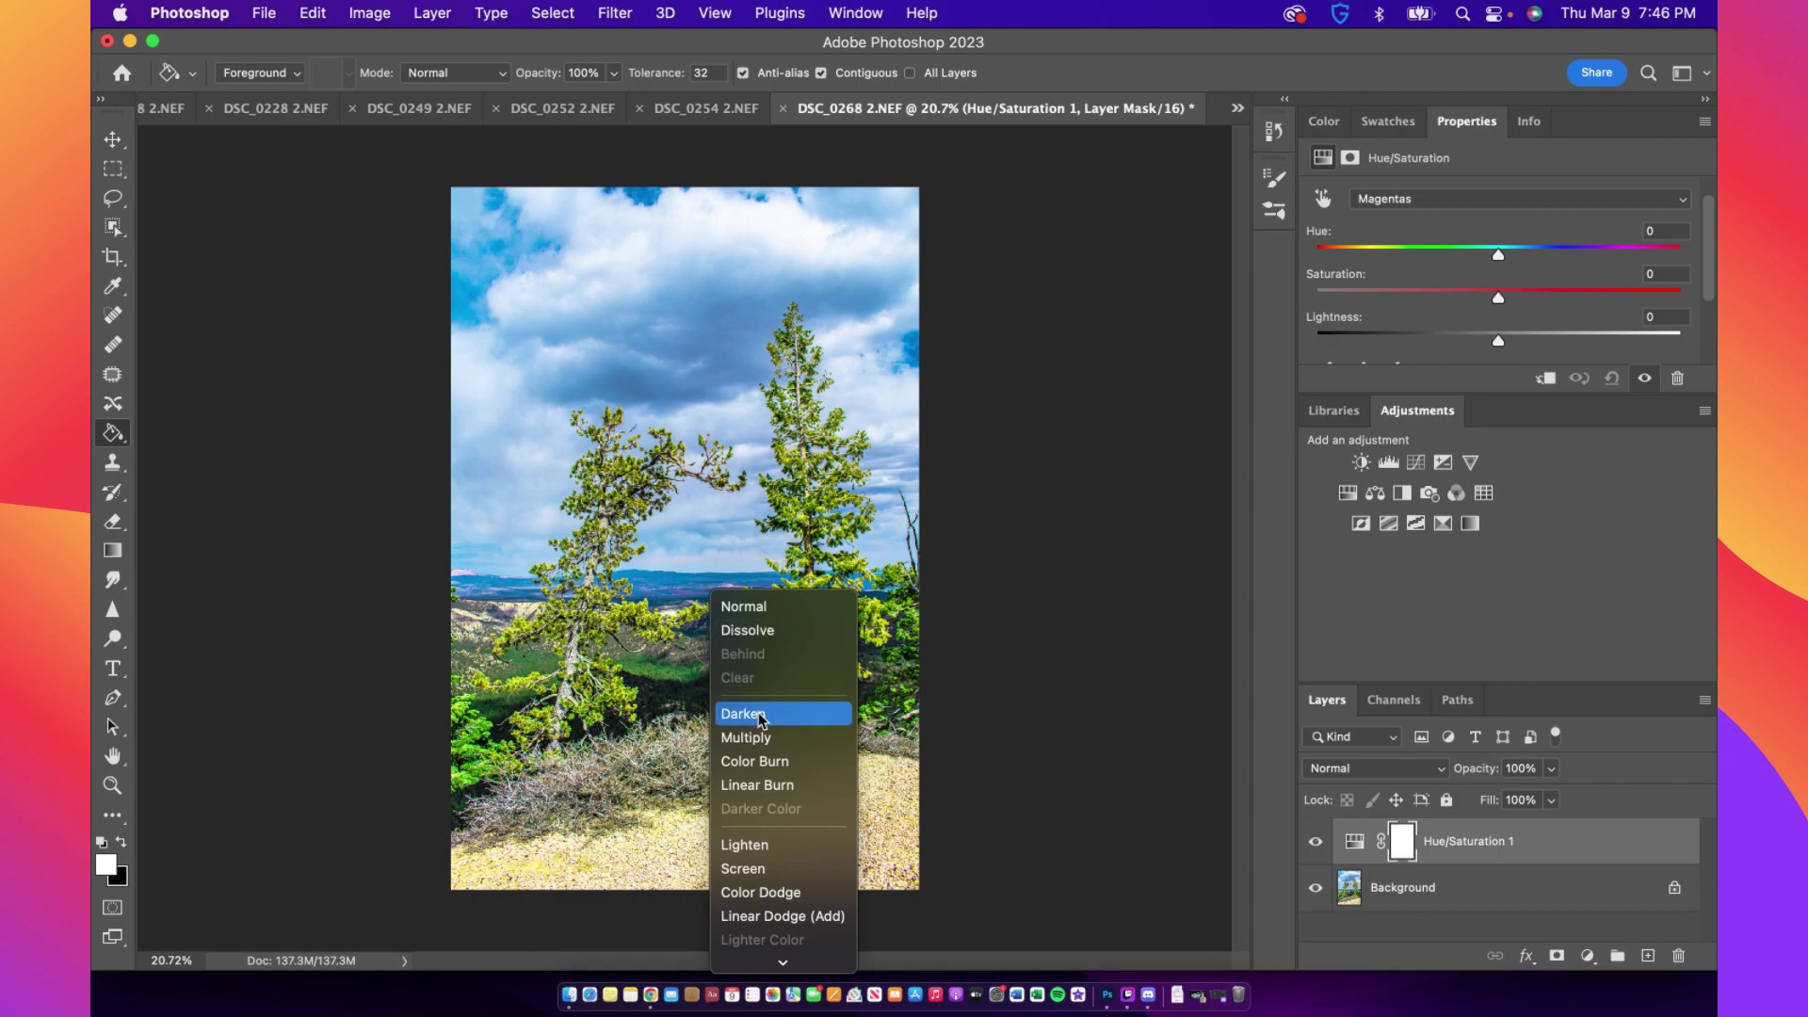
click(580, 556)
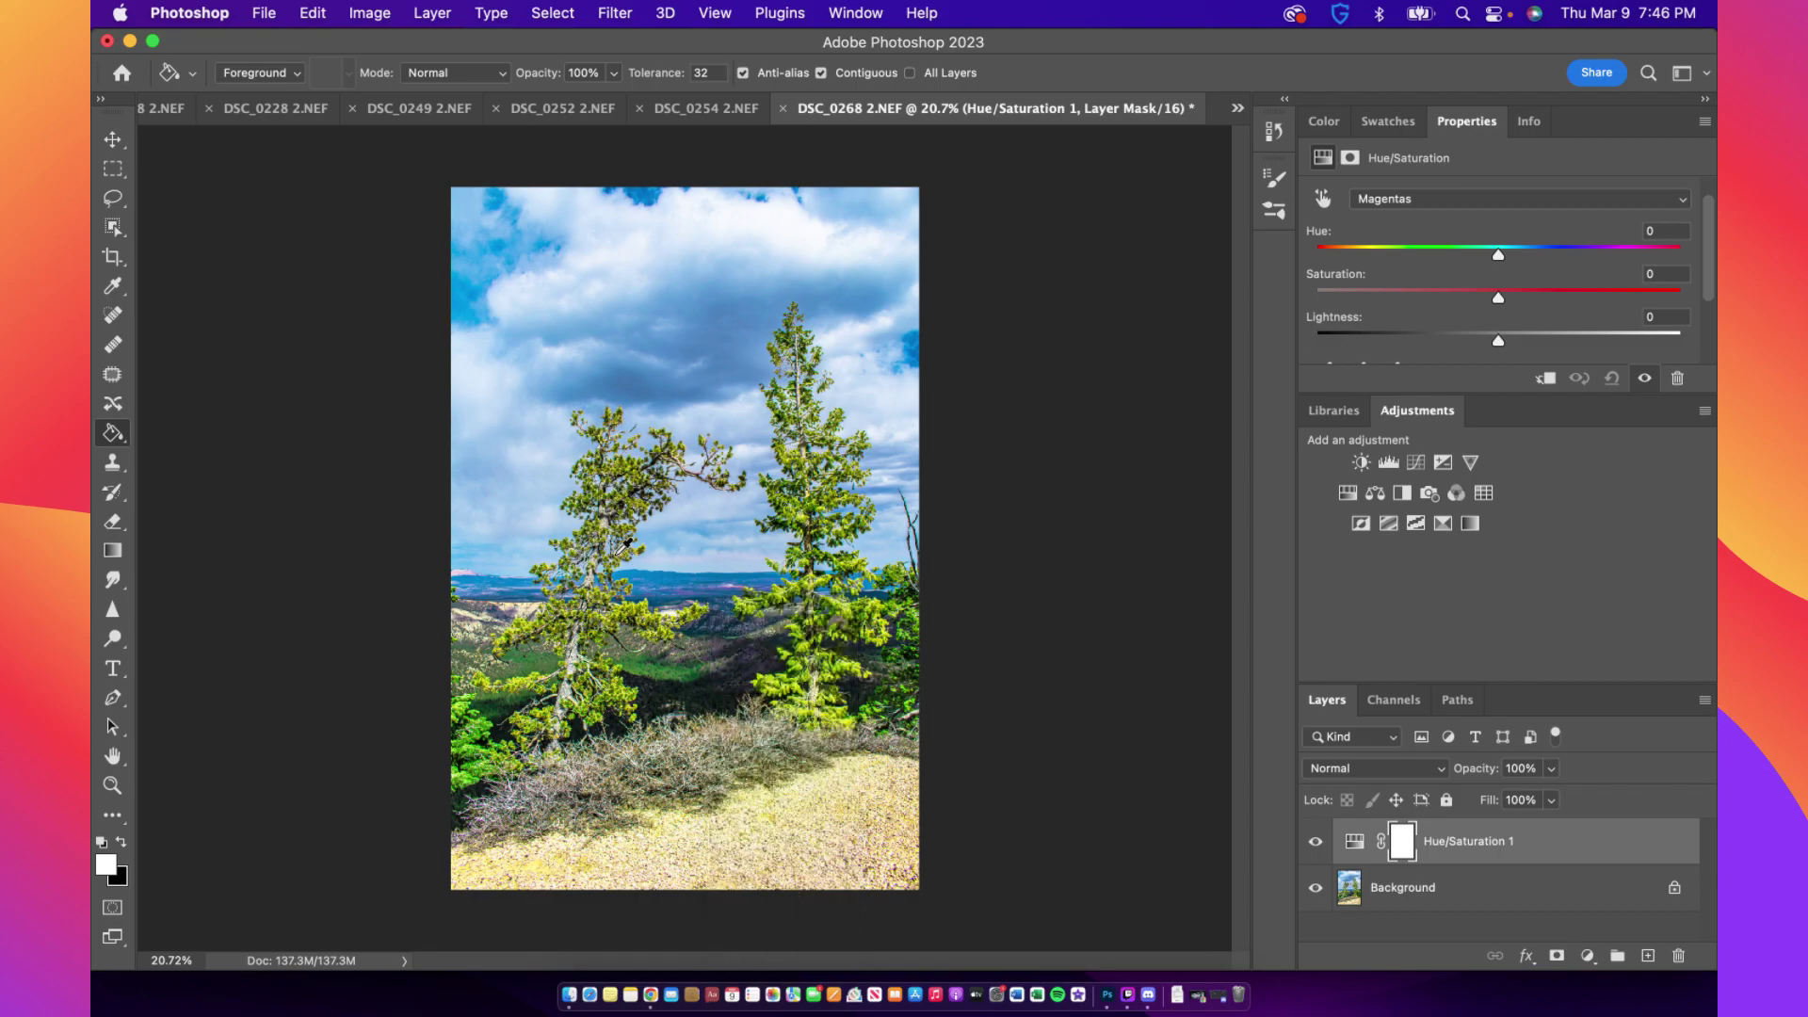
right_click(743, 587)
click(577, 575)
right_click(682, 601)
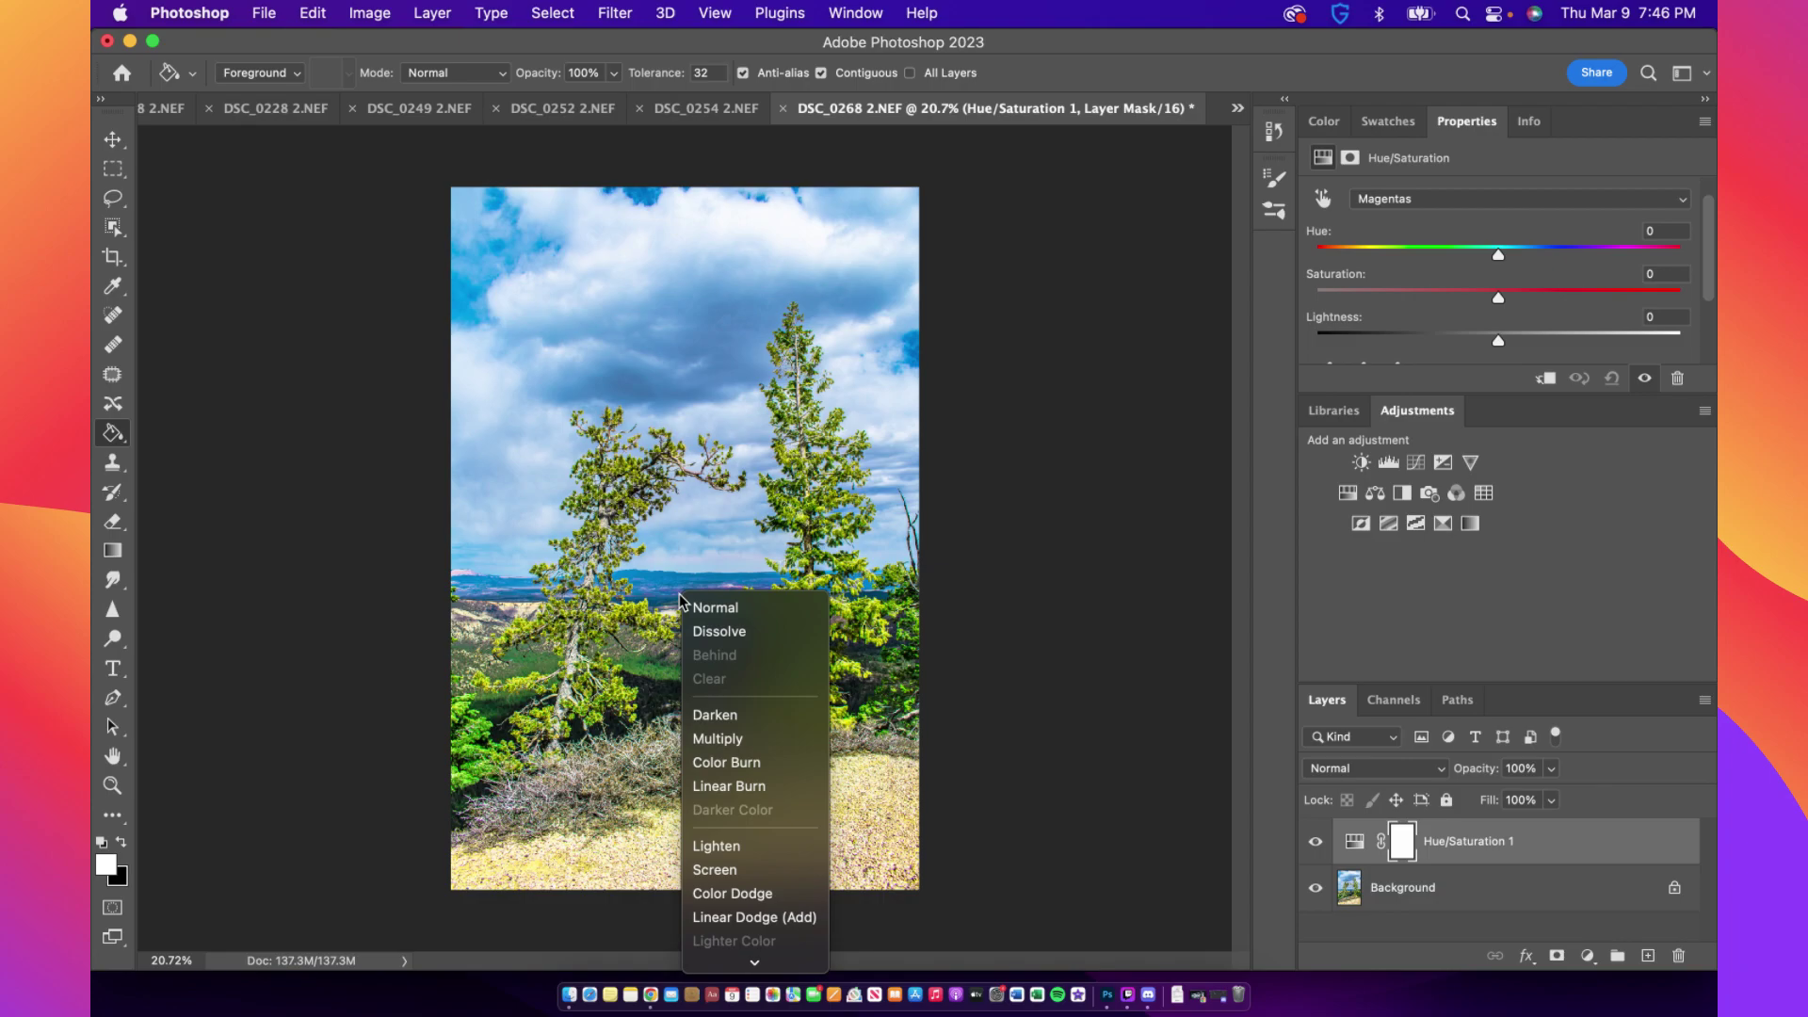
super+right_click(670, 596)
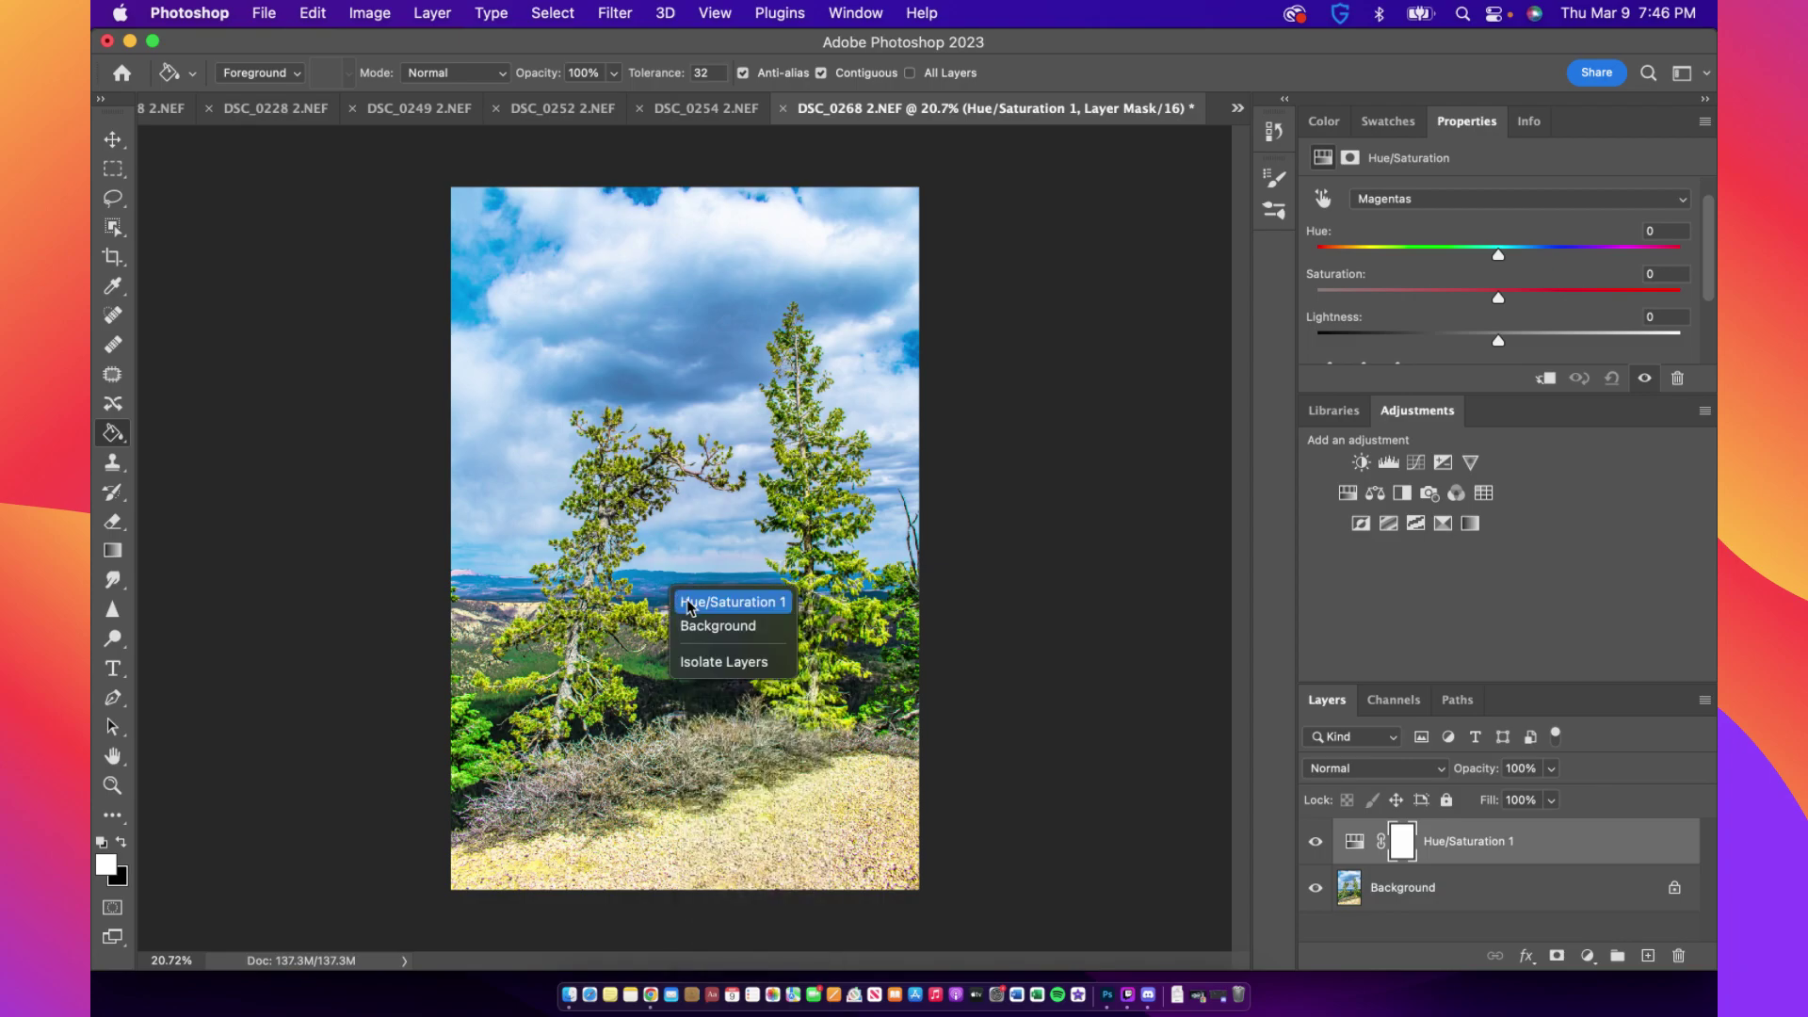
click(684, 603)
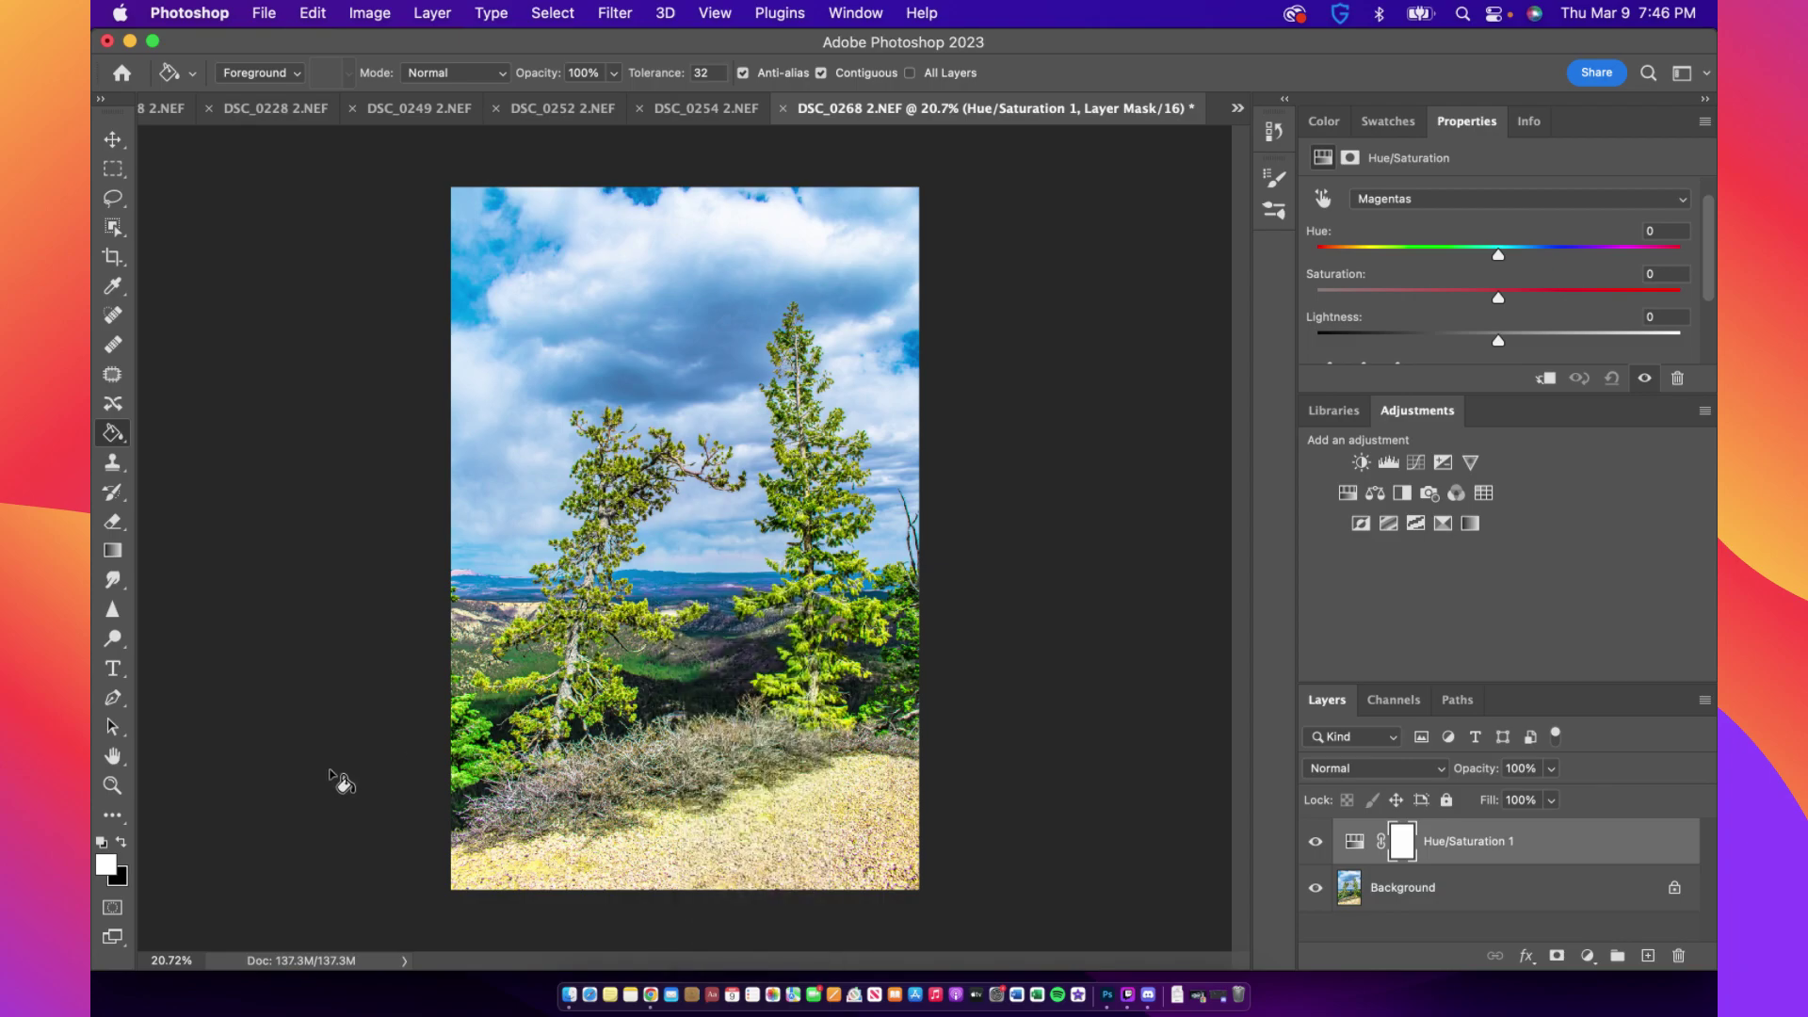
click(112, 864)
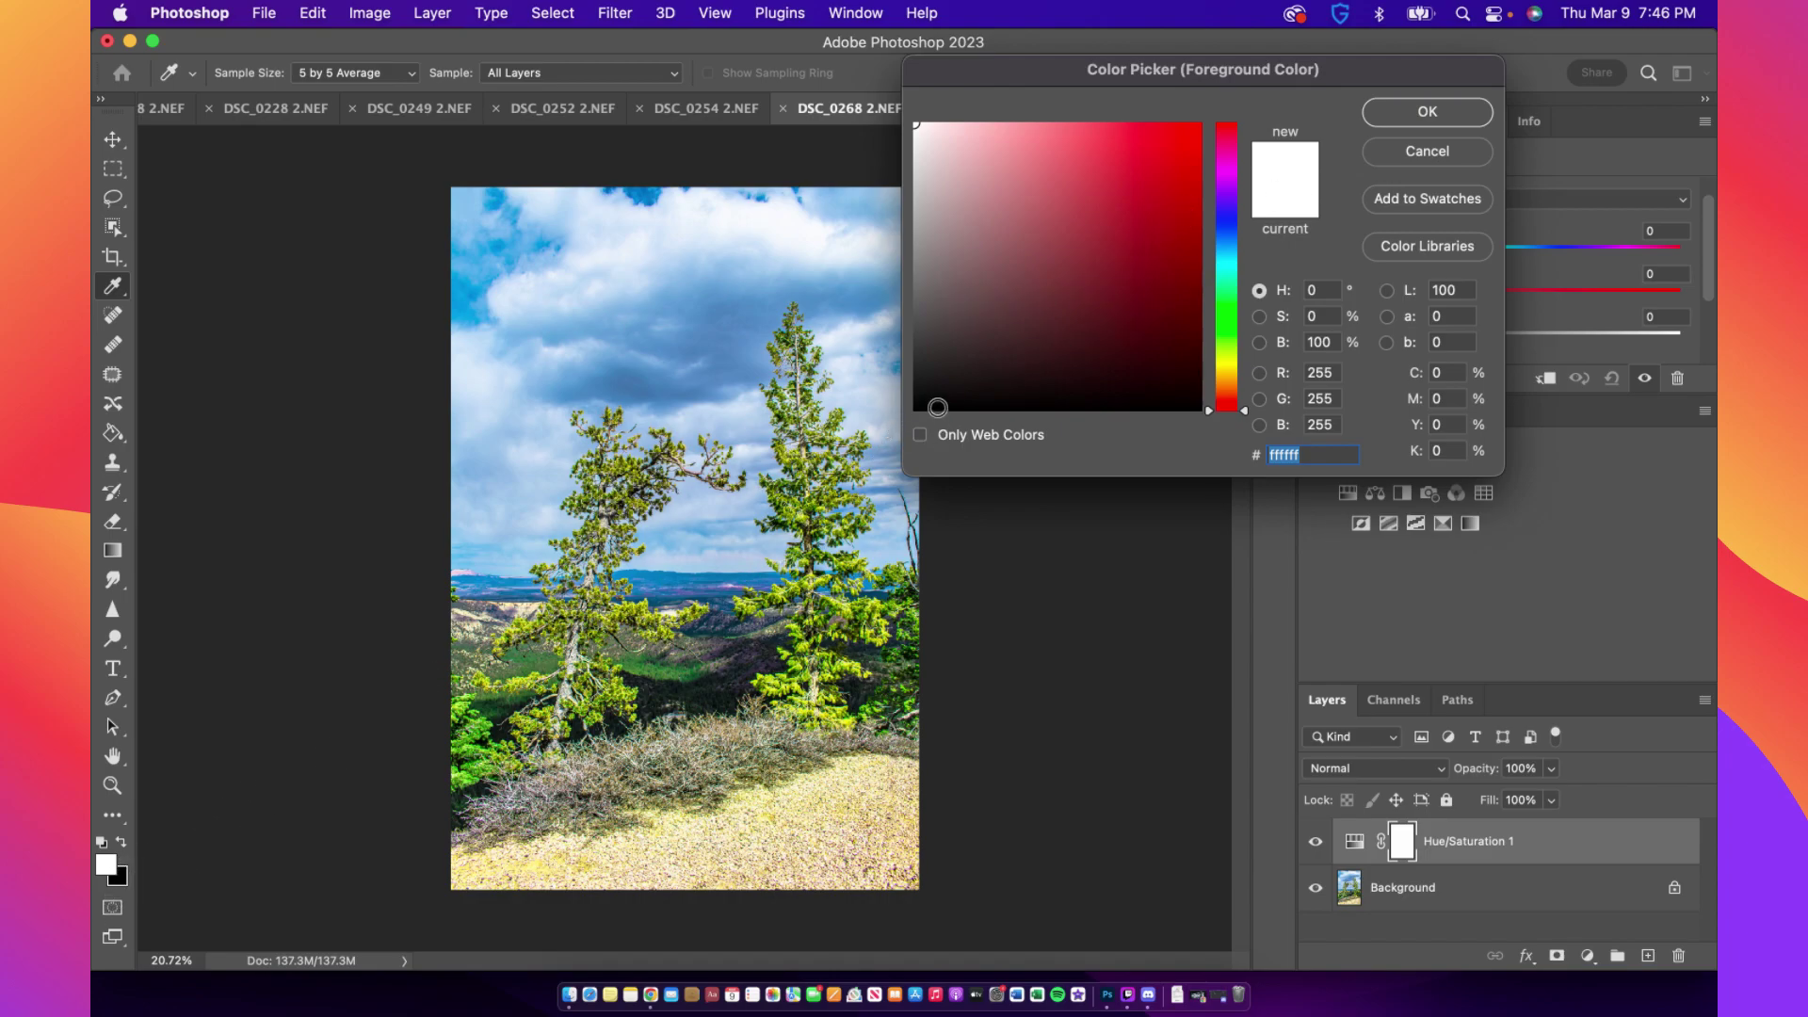
drag(932, 405, 915, 451)
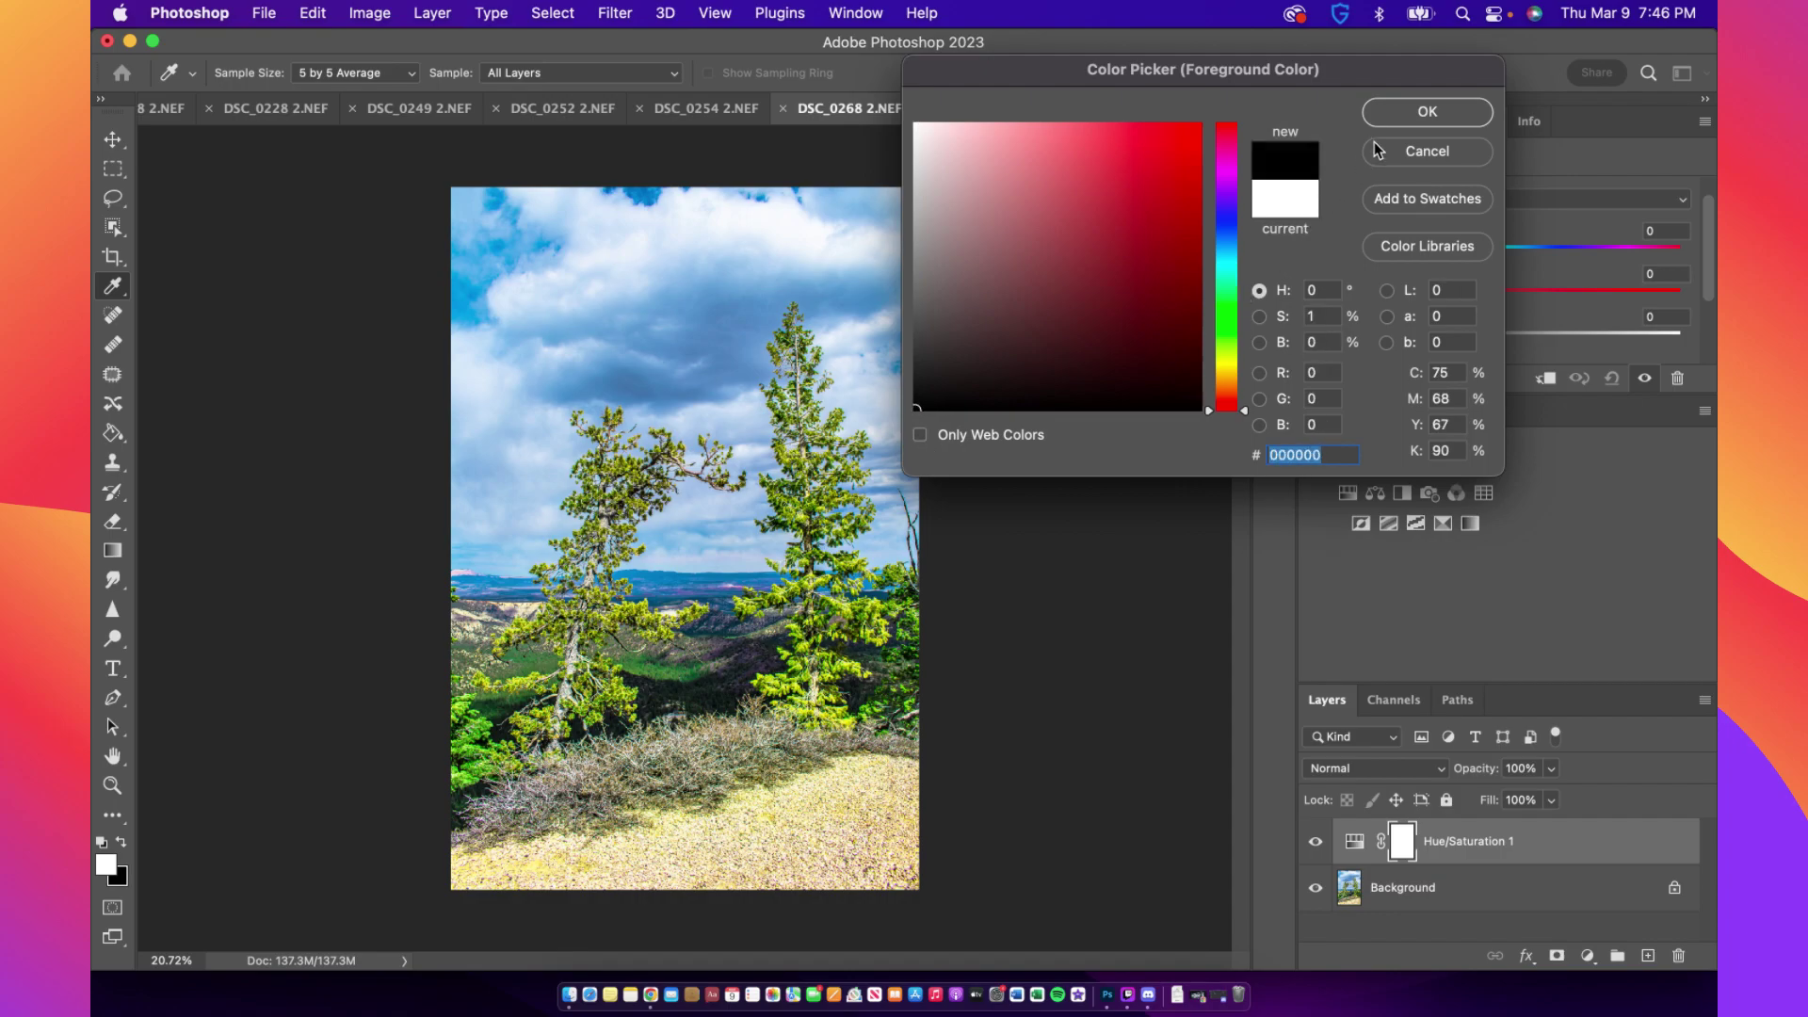
click(1426, 151)
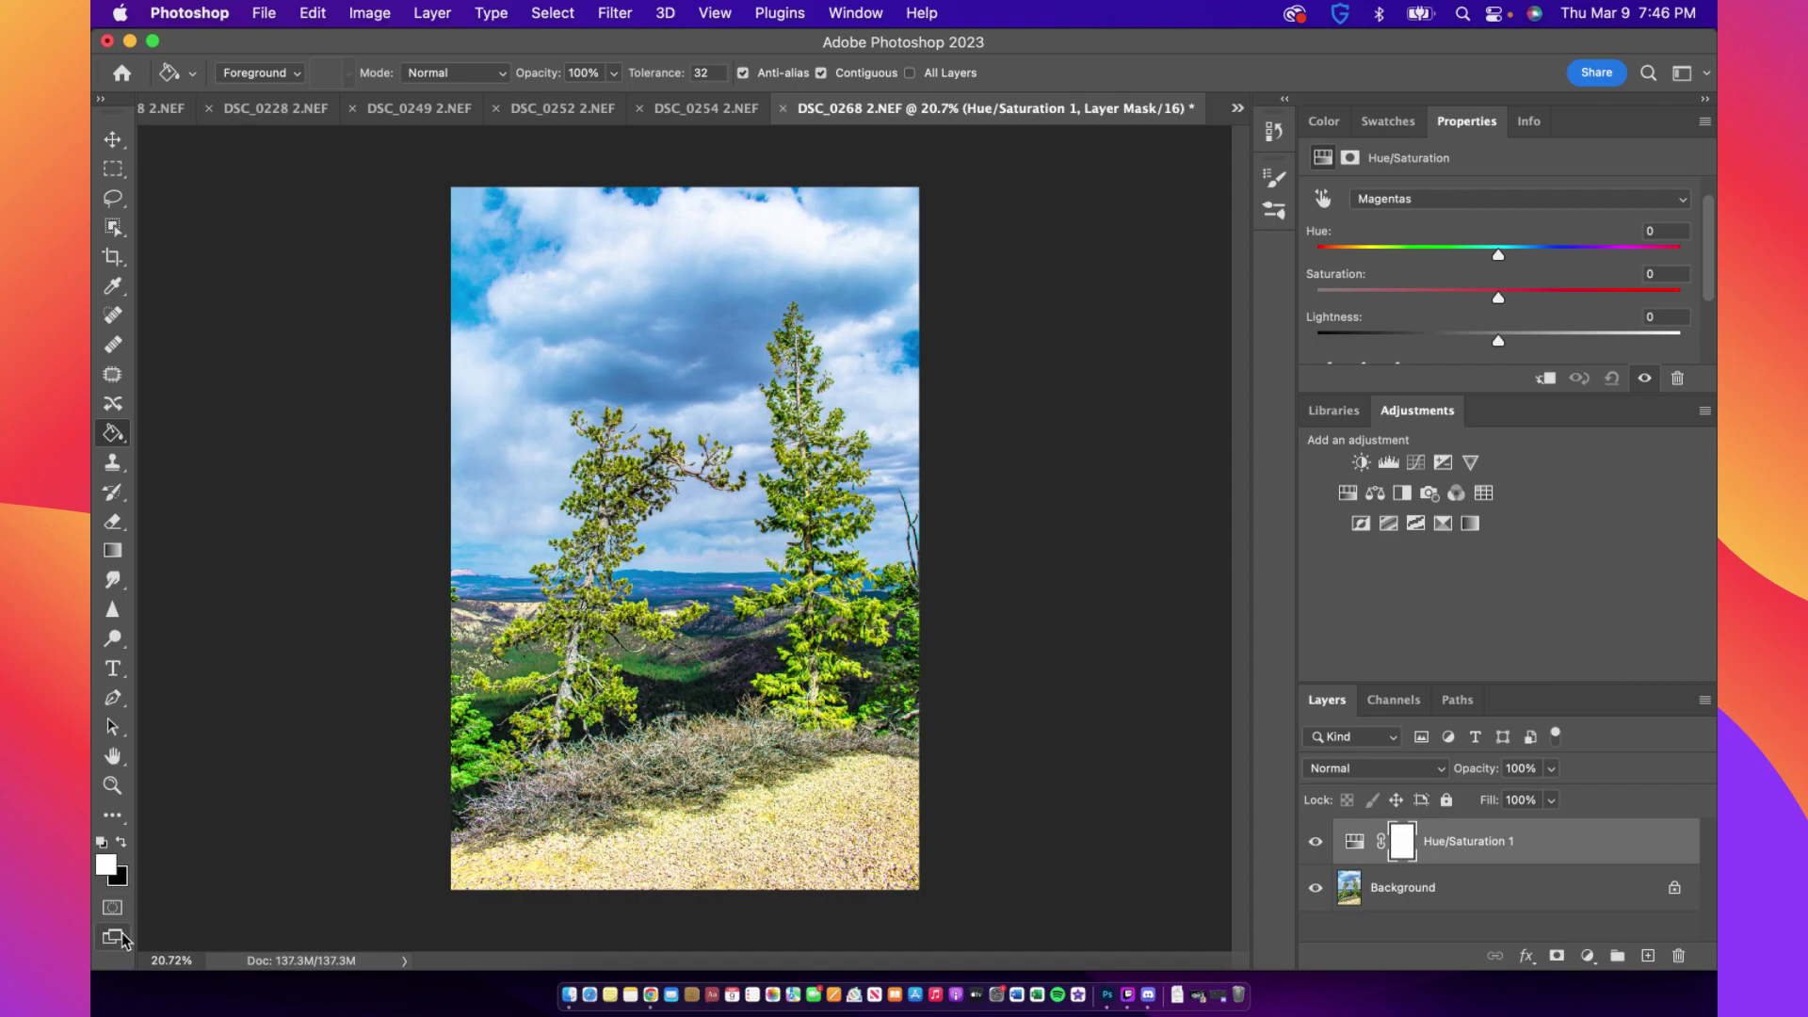
Swap the foreground and background colors to make black the foreground, and fill the Hue/Saturation 1 layer mask with it
click(120, 844)
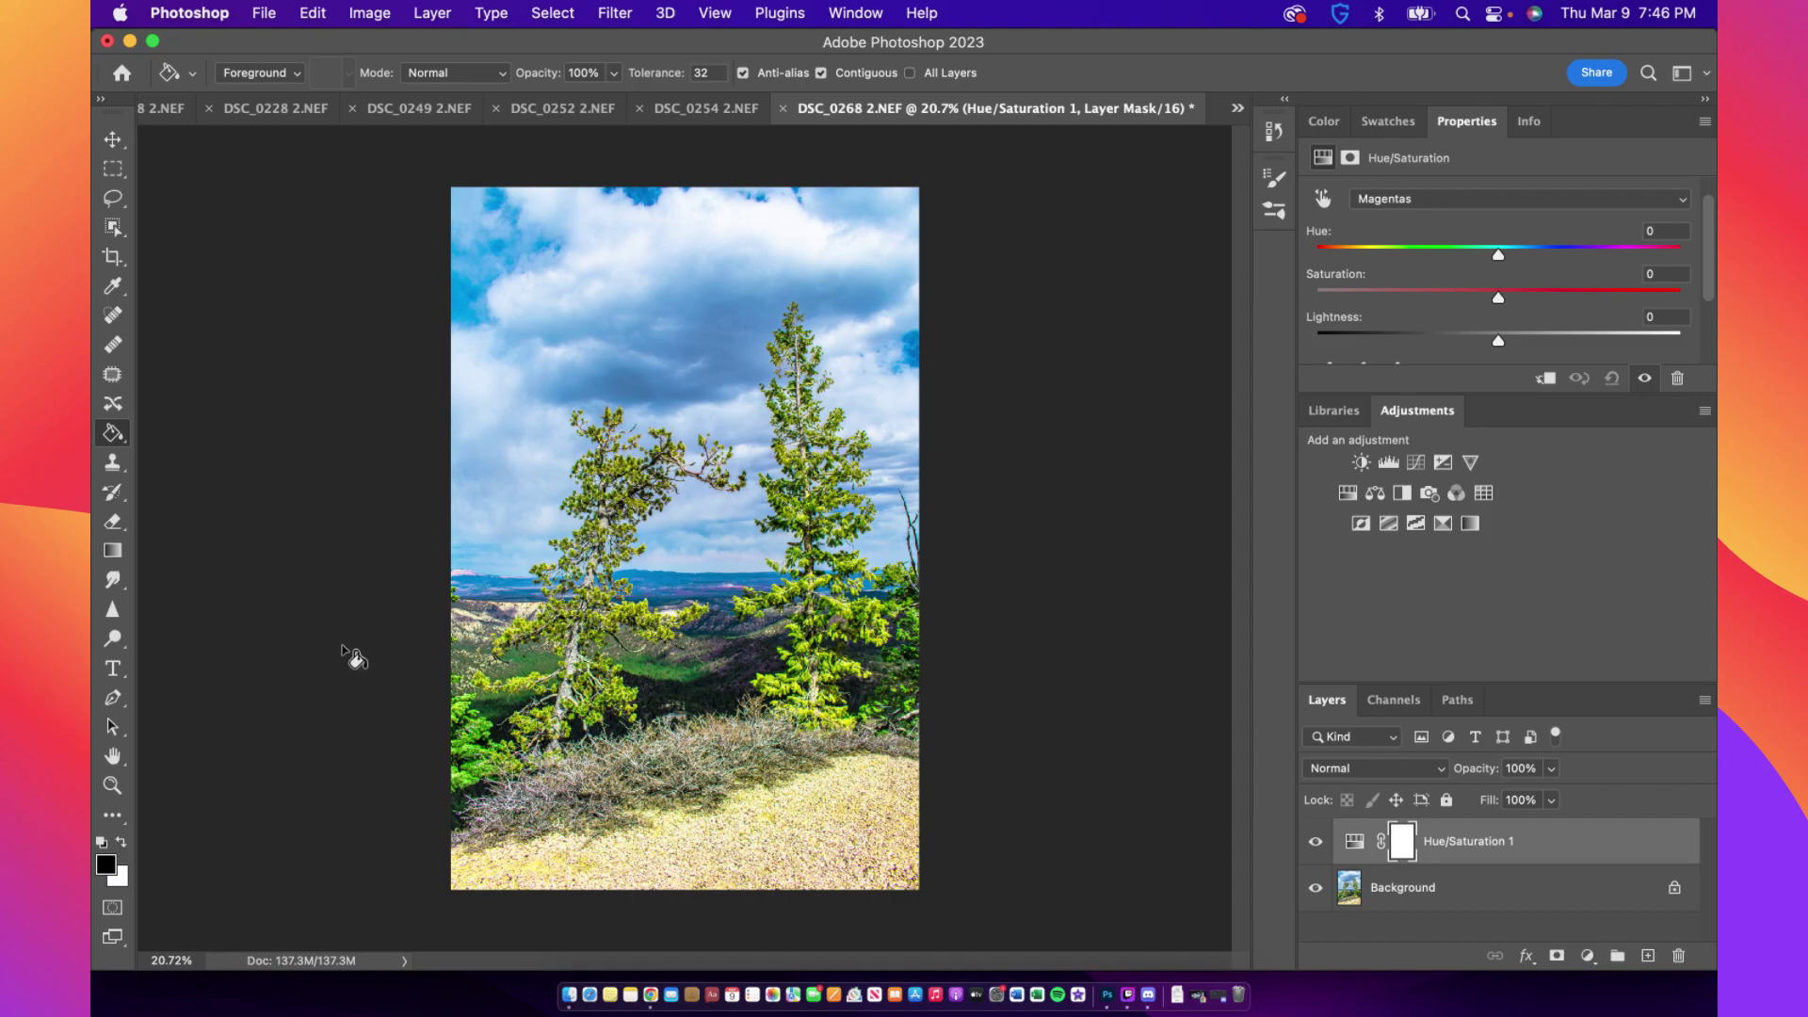
right_click(710, 596)
click(670, 607)
right_click(671, 608)
click(620, 608)
click(686, 595)
scroll(731, 579, up, 5)
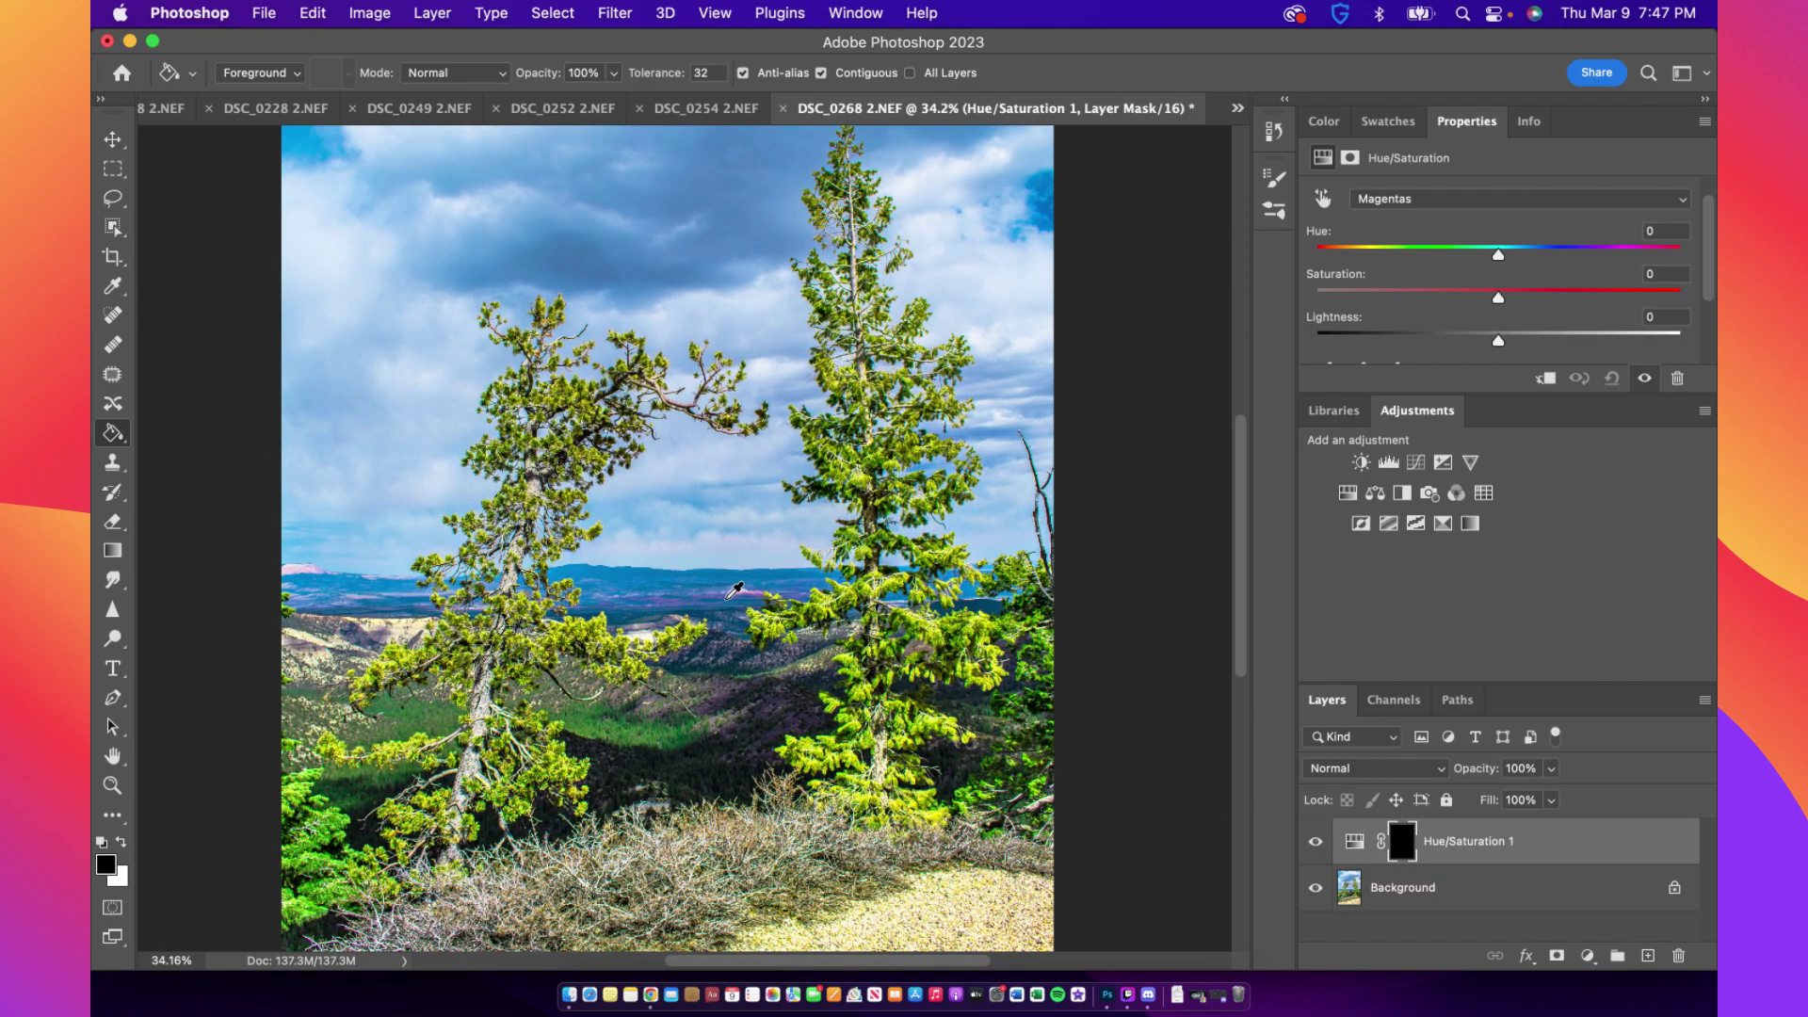
scroll(734, 590, up, 5)
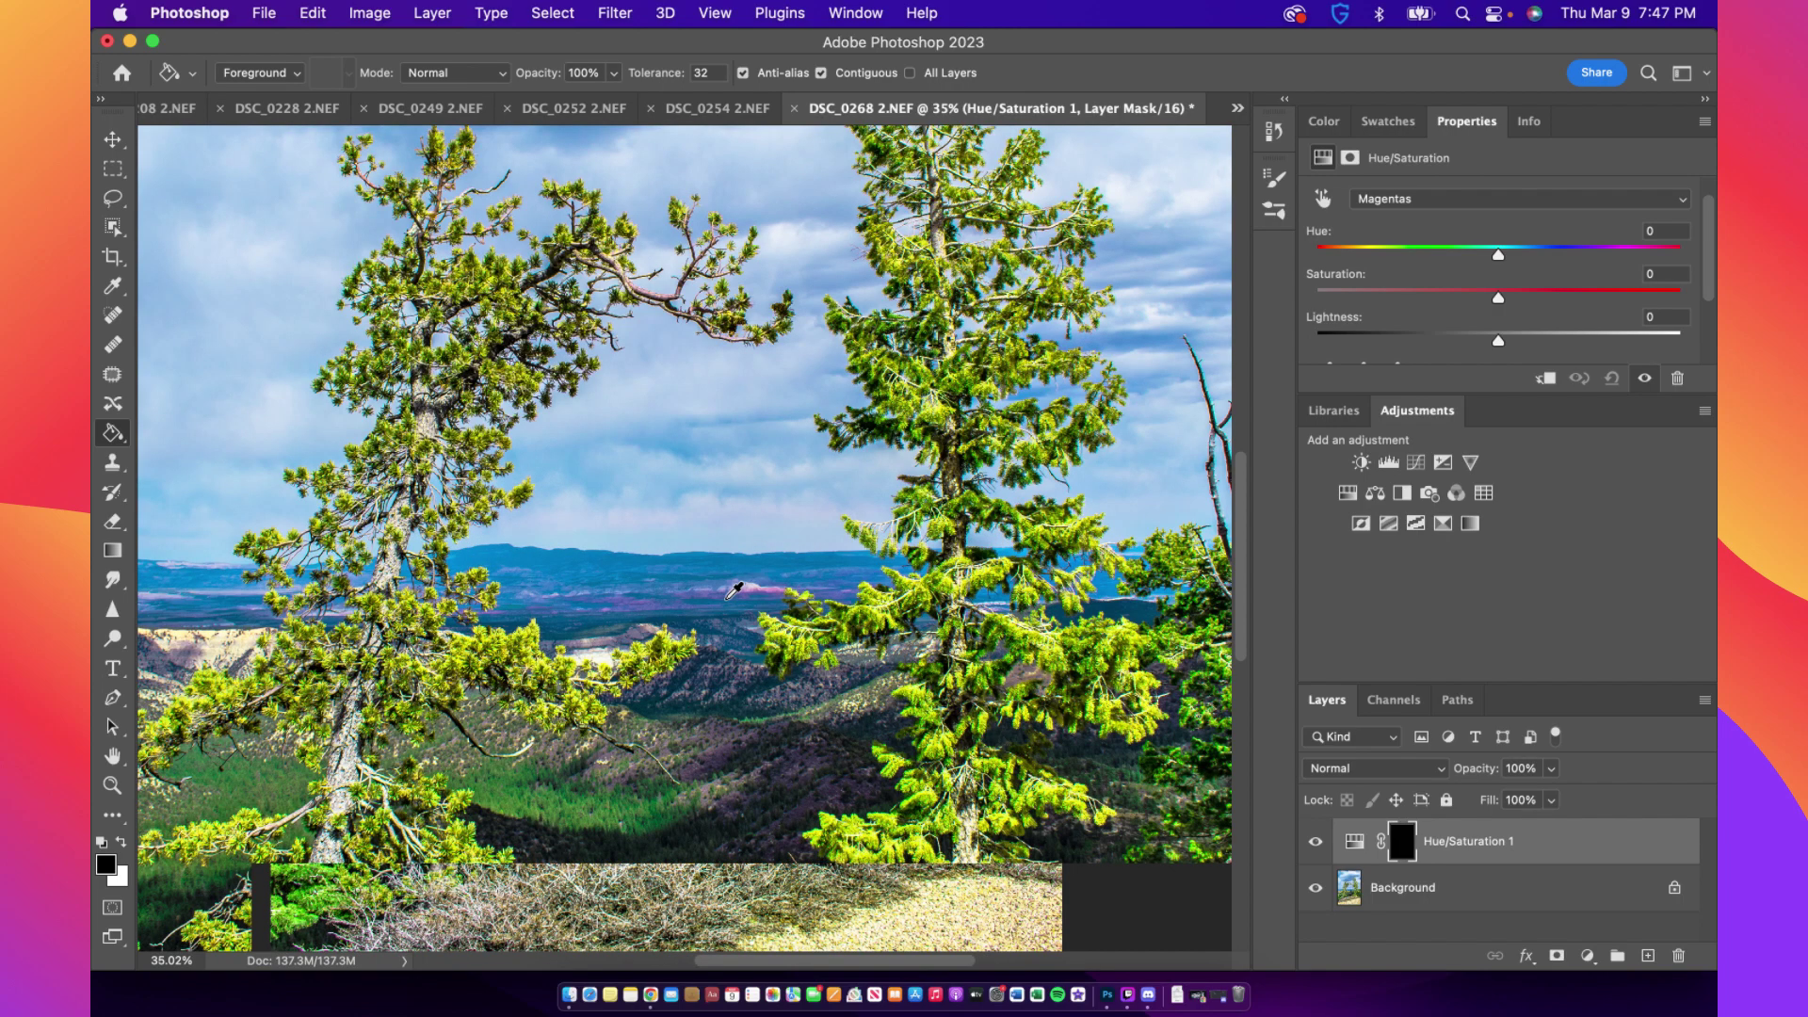
scroll(734, 591, down, 2)
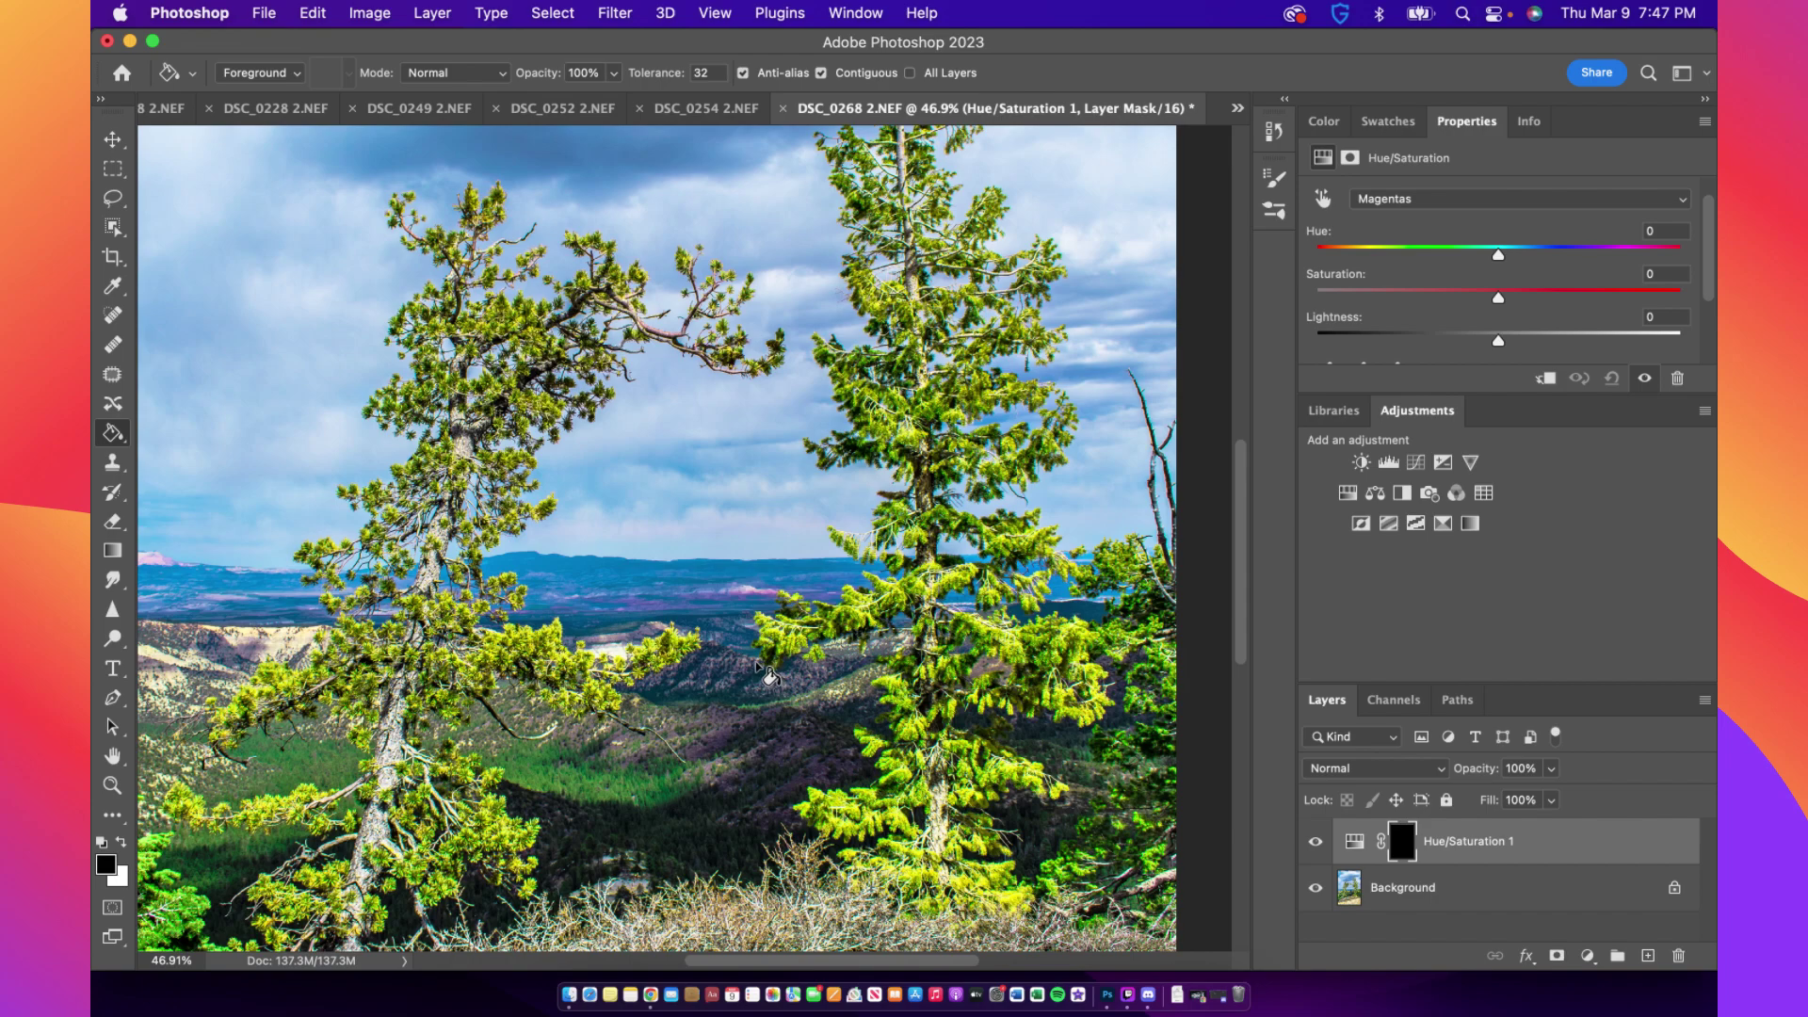
Set the saturation of the magentas to -70, and fill the Hue/Saturation 1 layer mask with black again
key(super+BackSpace)
drag(1499, 300, 1189, 309)
drag(1316, 298, 725, 344)
click(1400, 290)
mouse_move(1364, 294)
mouse_down()
mouse_move(1453, 300)
mouse_move(1337, 300)
mouse_move(1368, 308)
mouse_up()
click(697, 591)
scroll(697, 592, down, 3)
scroll(698, 590, down, 2)
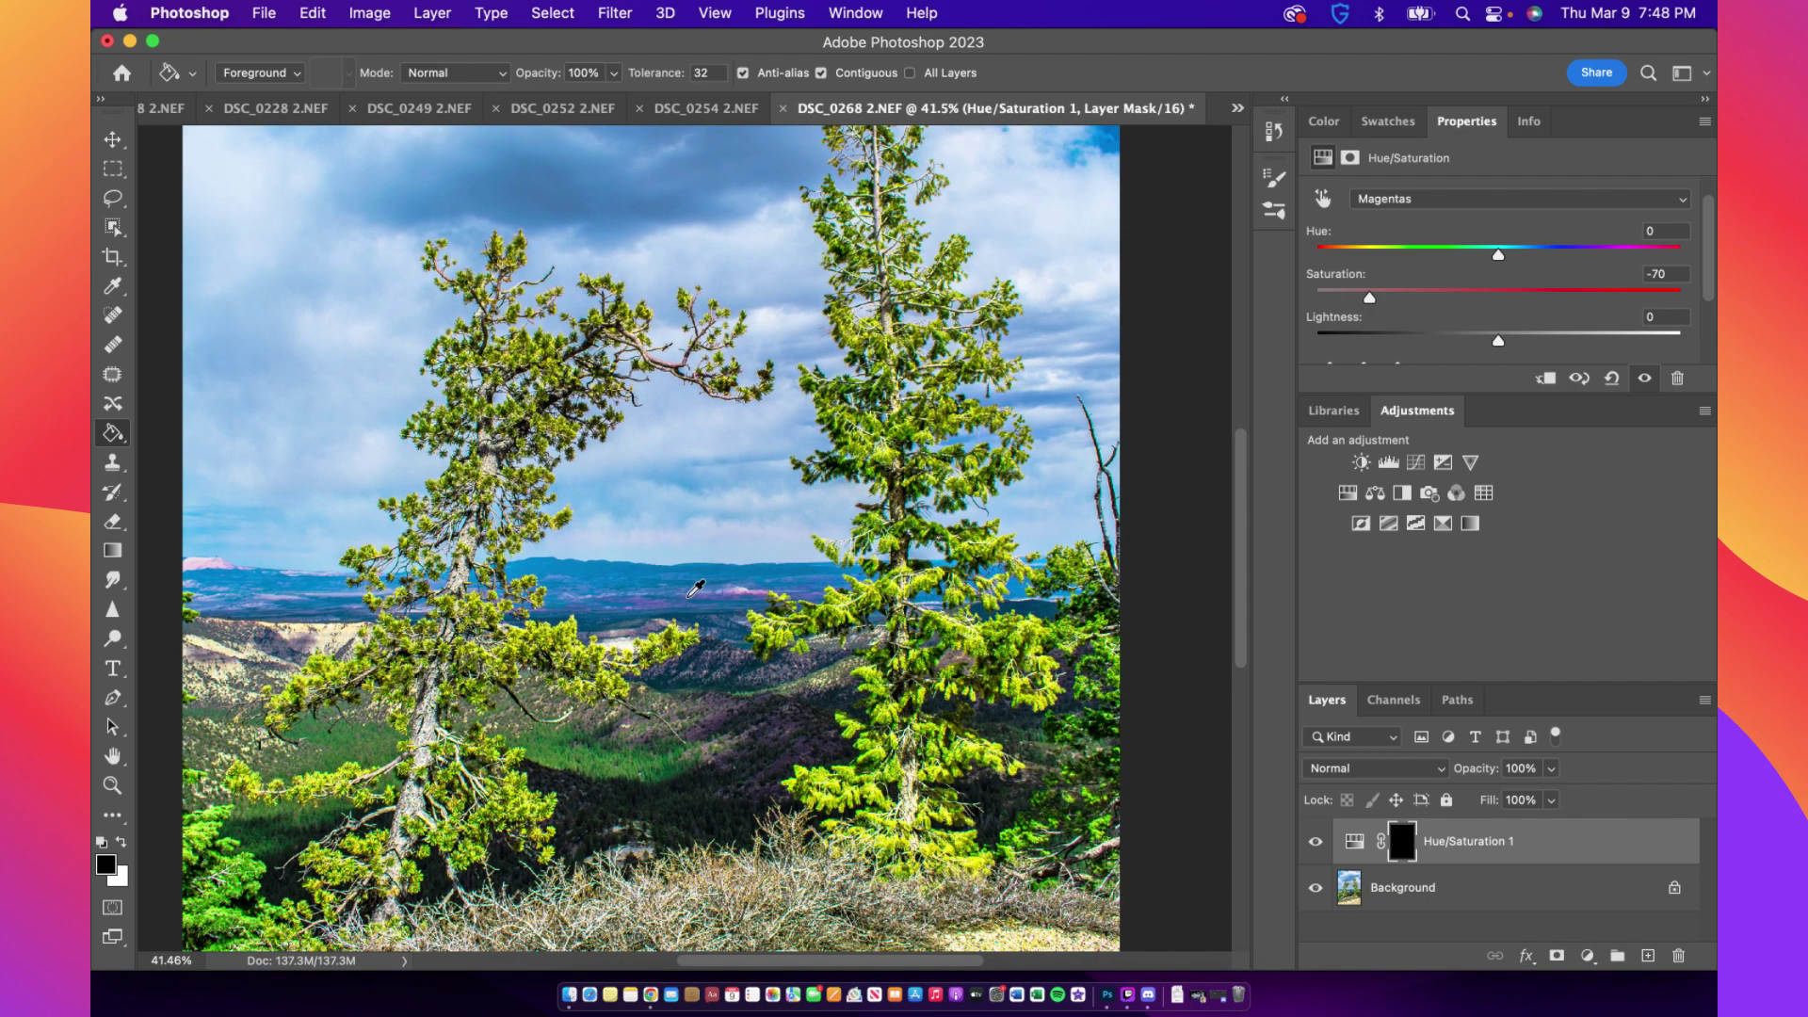
Activate the Brush Tool and set its size to 89 px
click(114, 439)
click(197, 431)
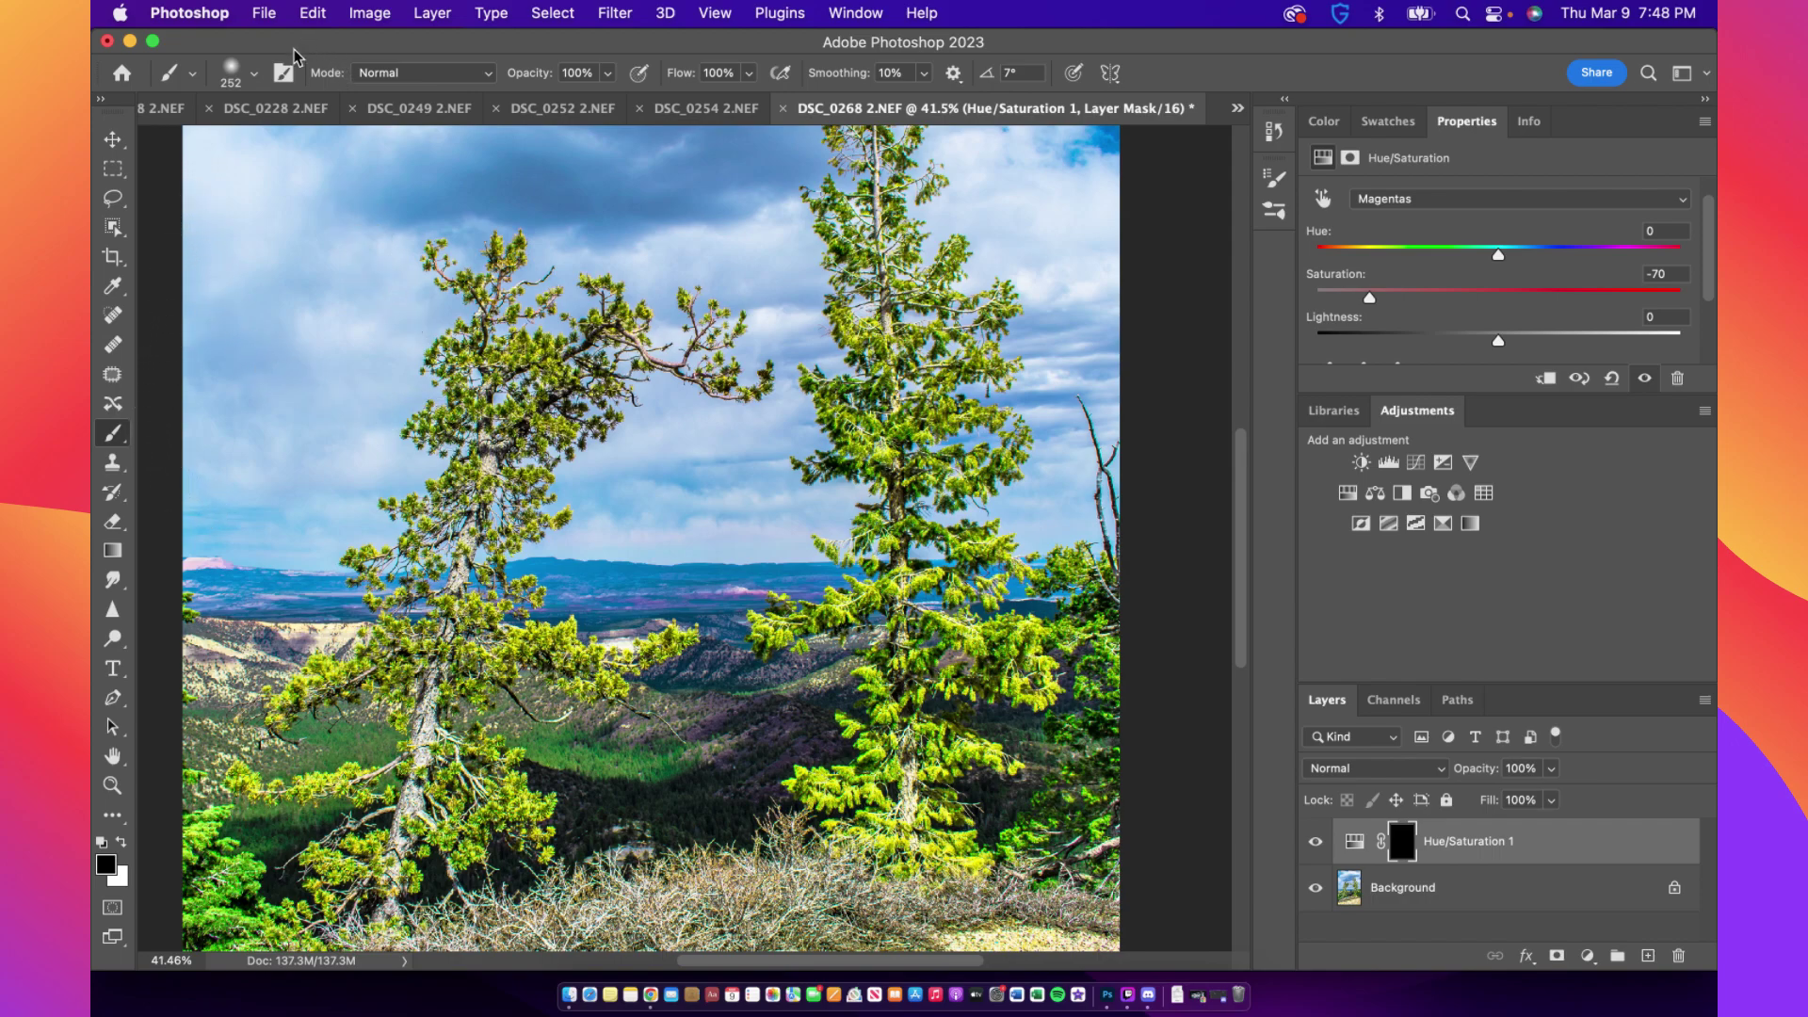
click(237, 83)
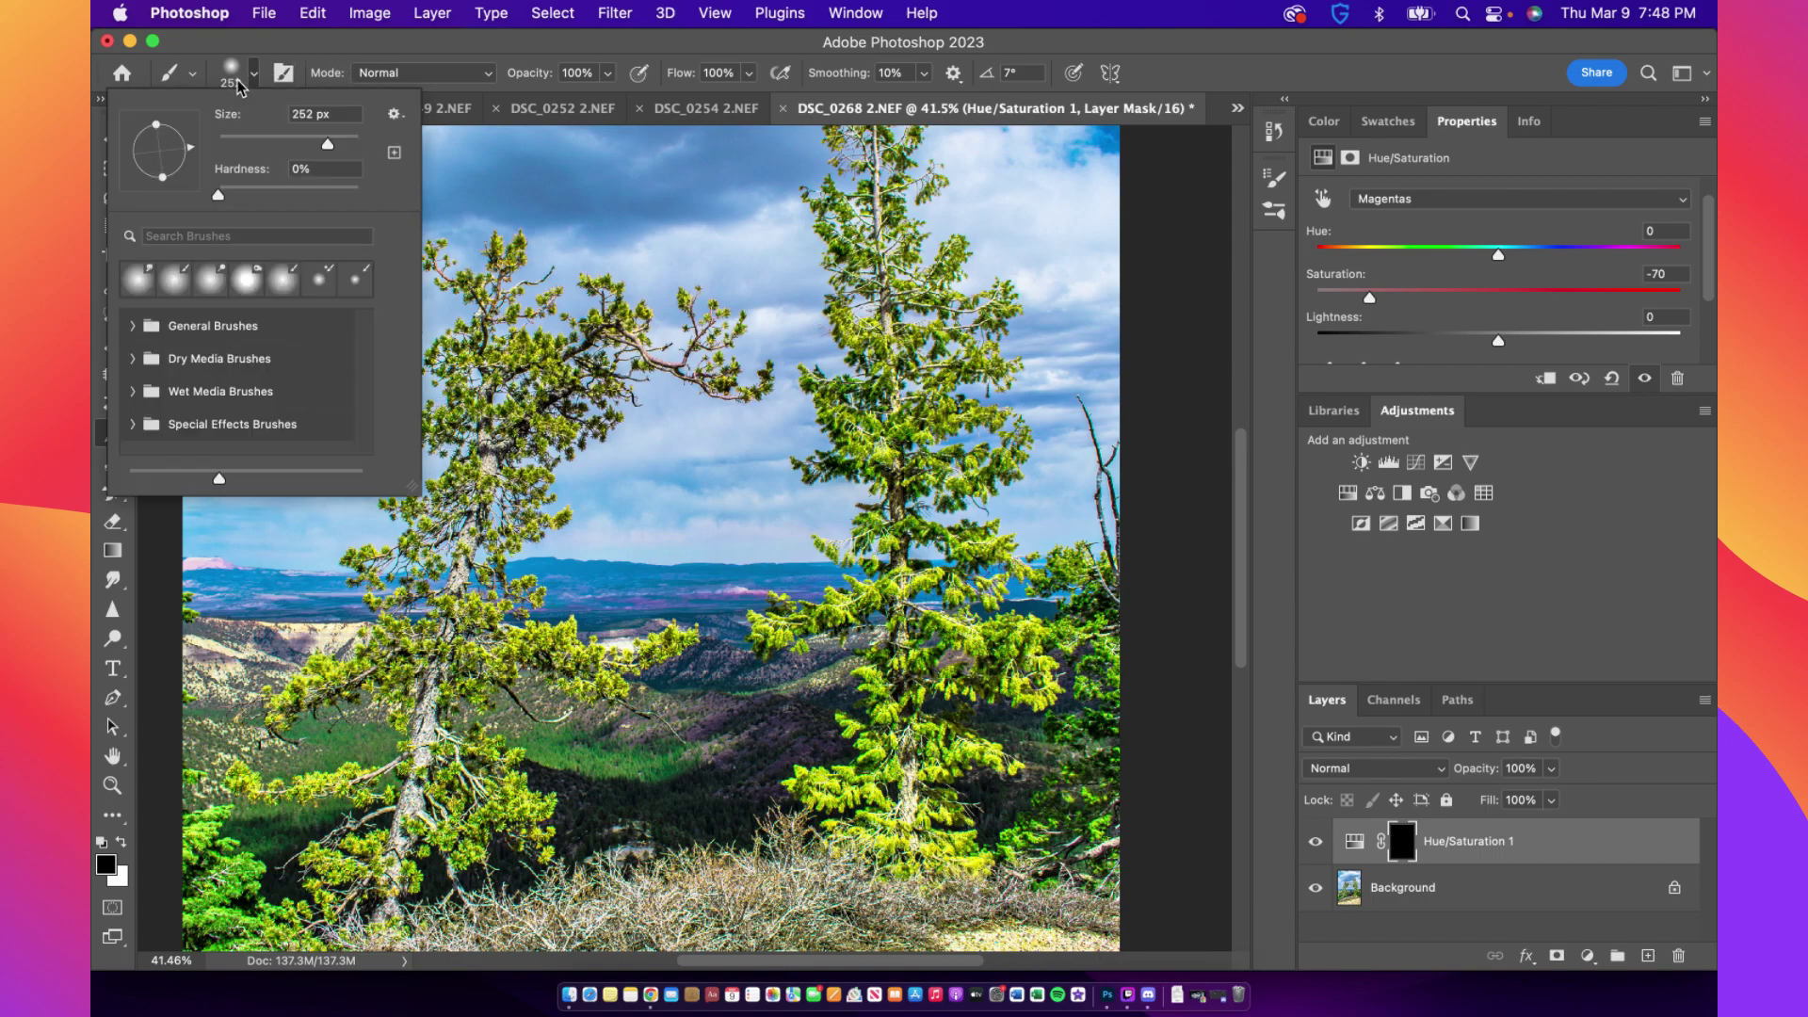
click(301, 143)
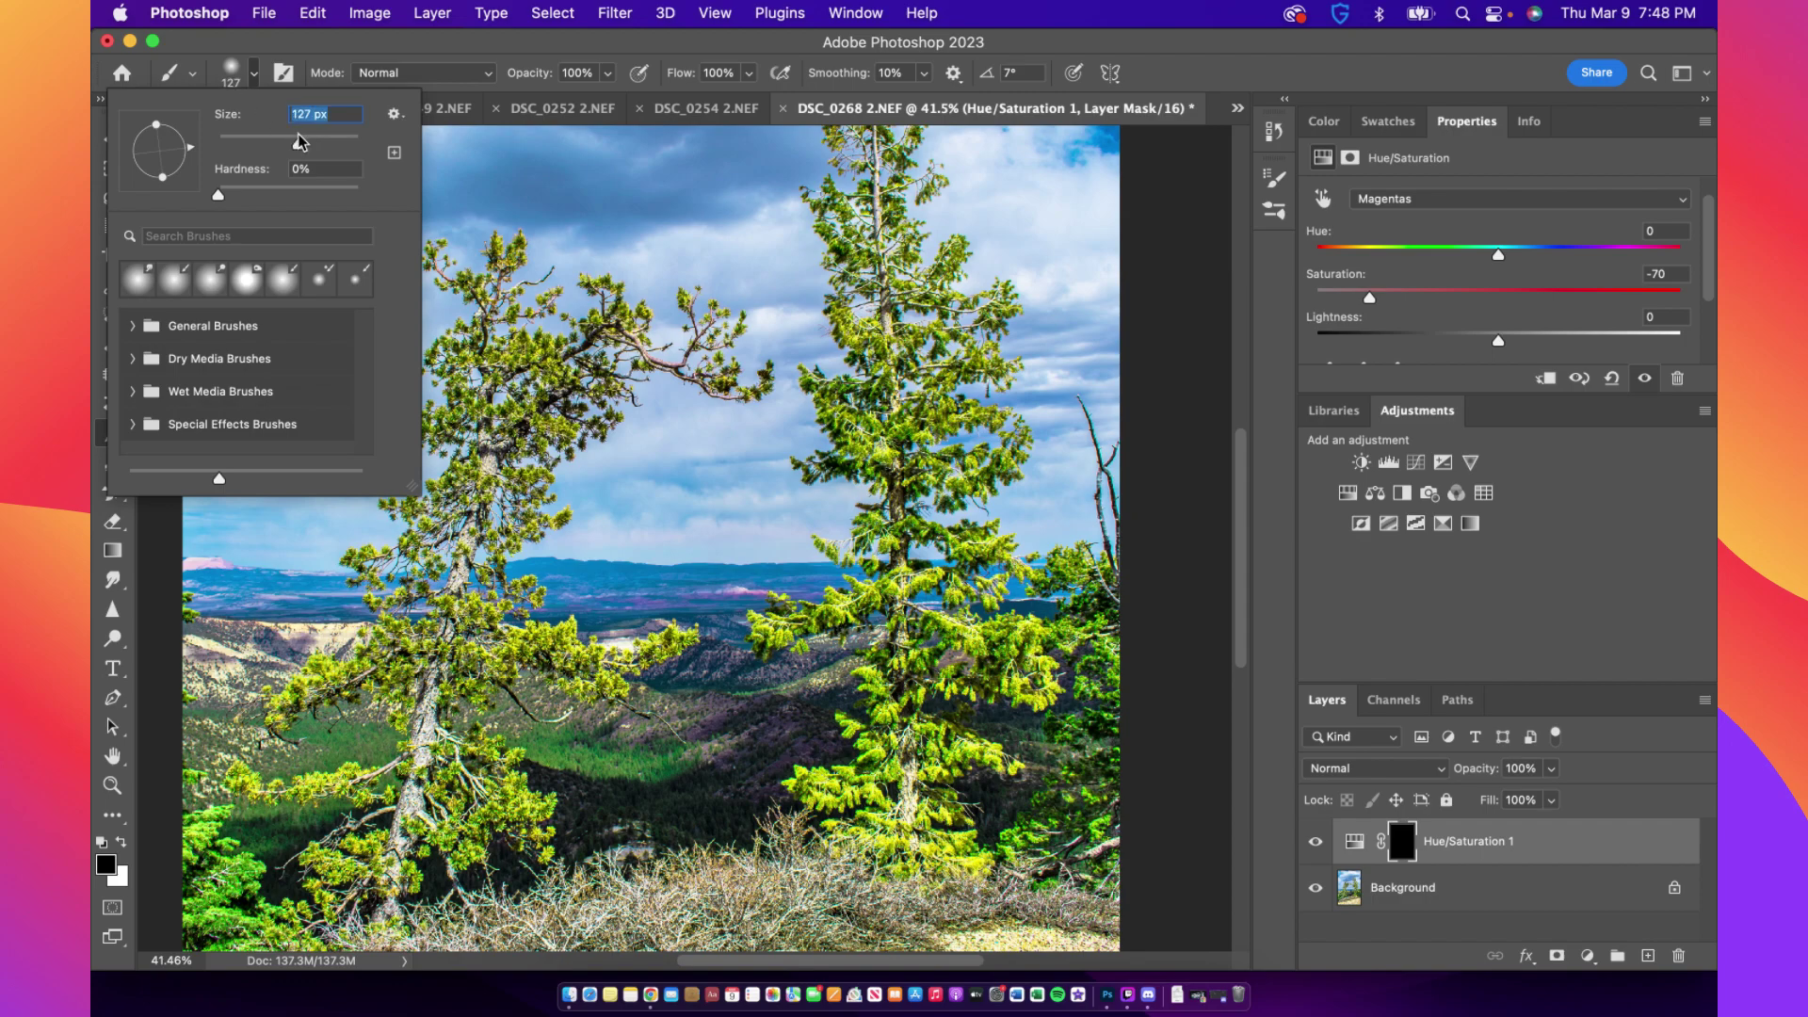
click(251, 75)
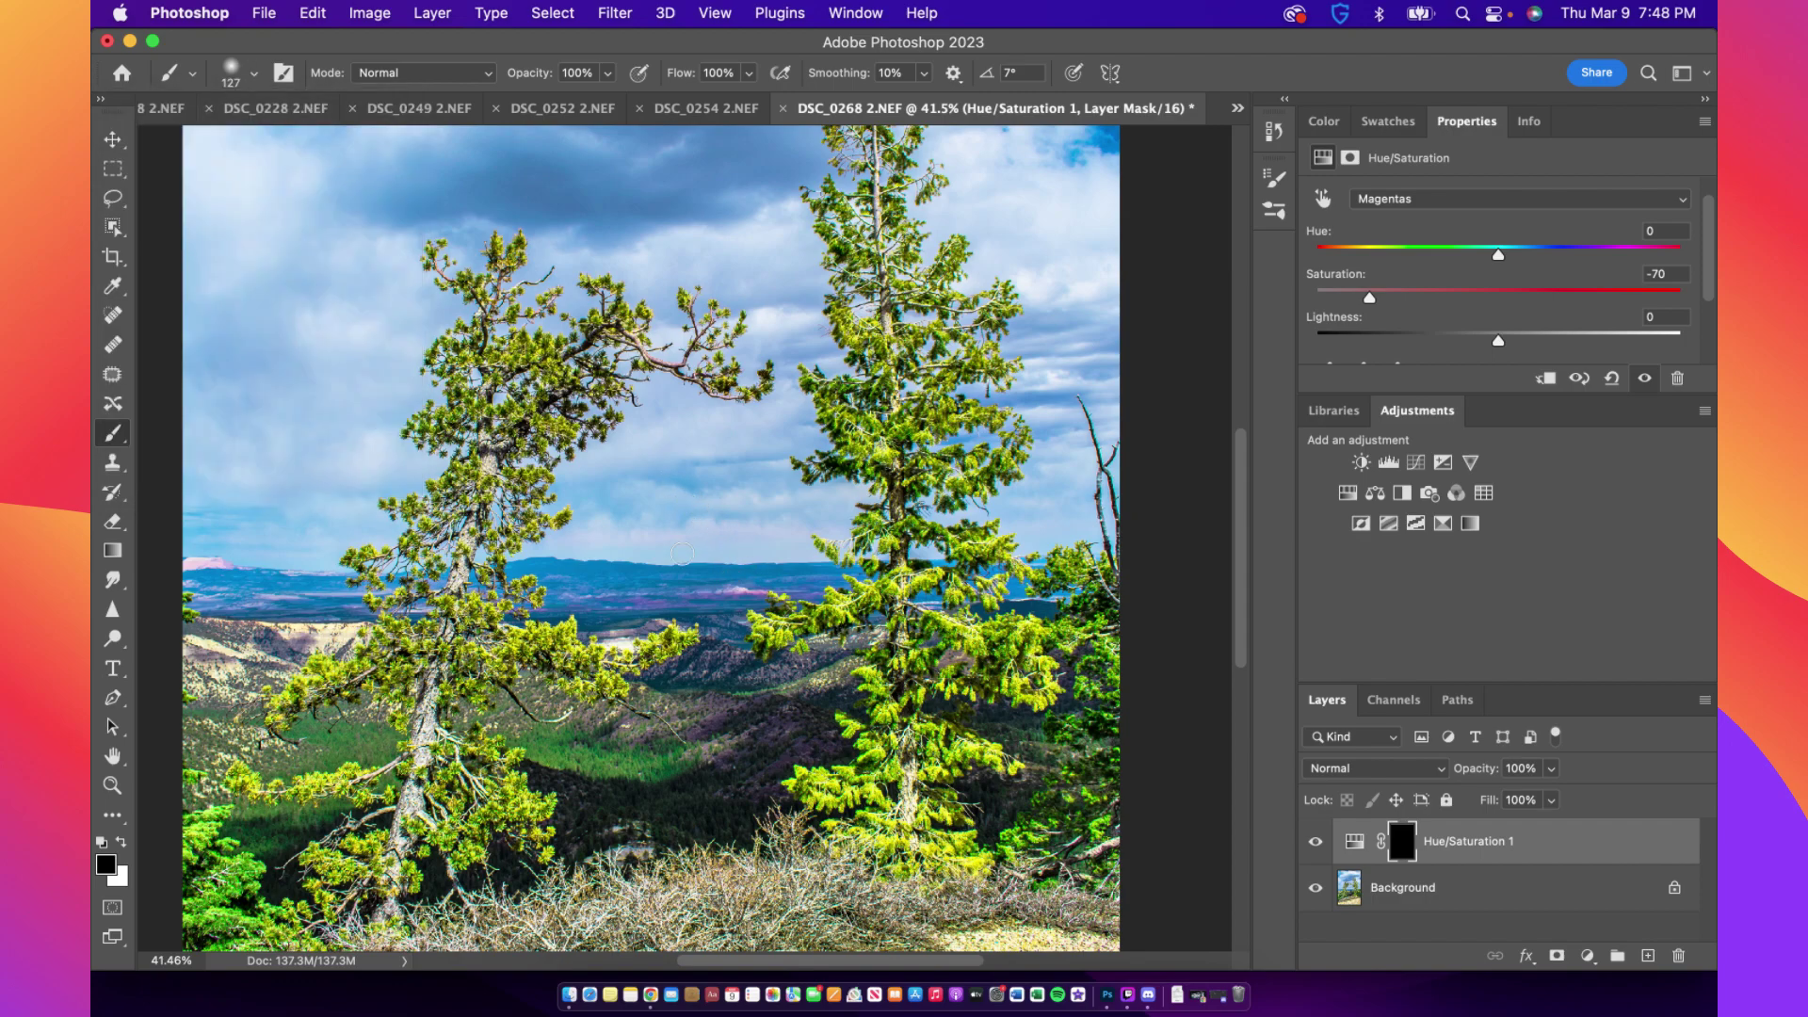
click(229, 74)
click(280, 143)
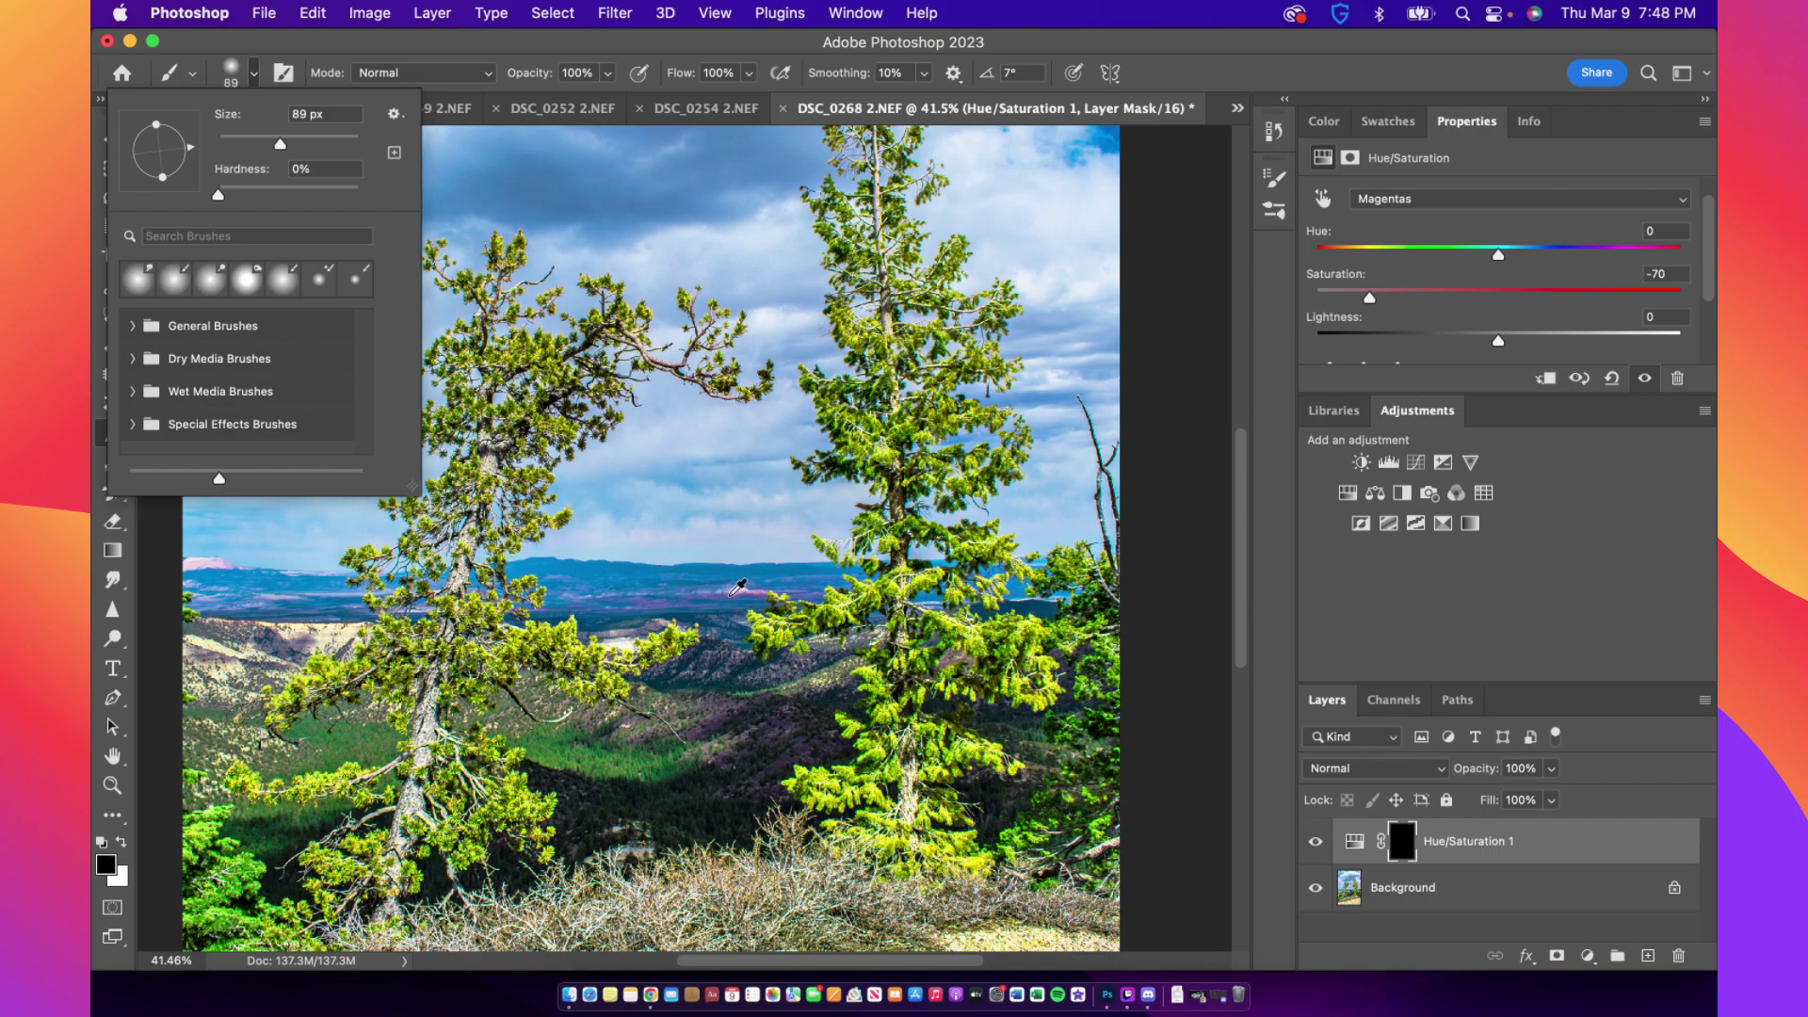
scroll(738, 590, up, 3)
click(727, 598)
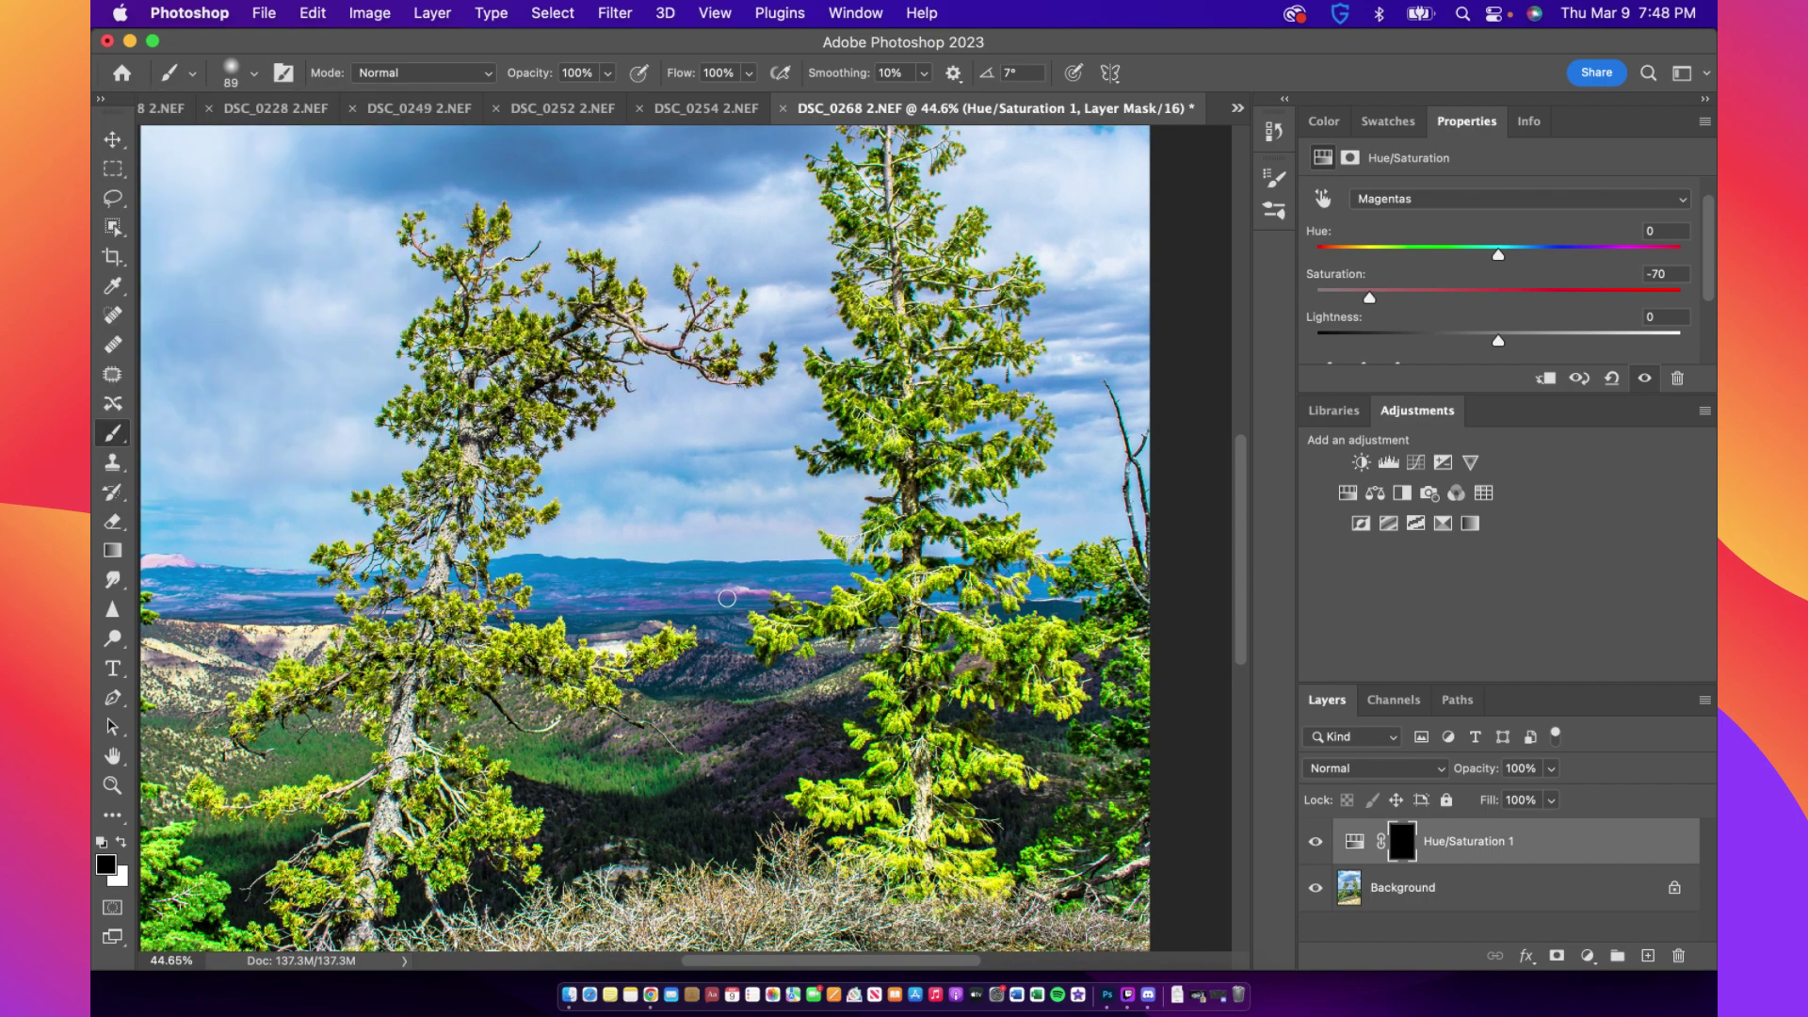
scroll(726, 597, up, 2)
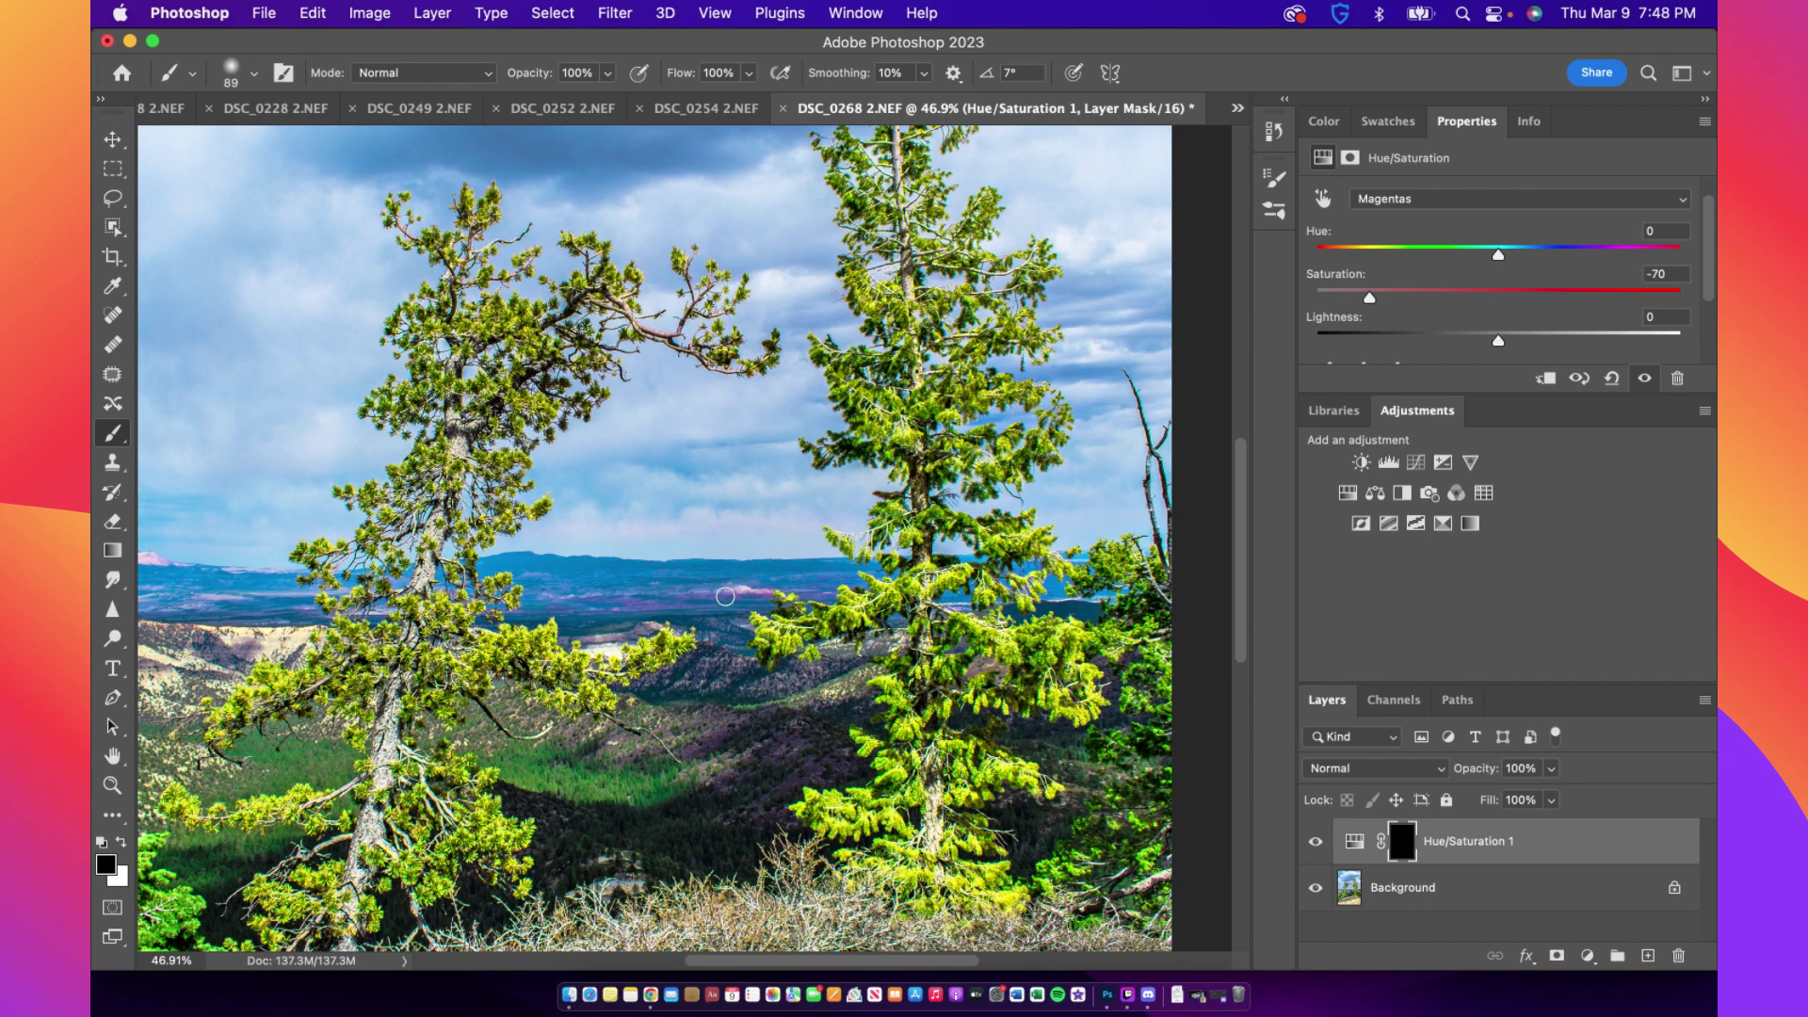
Set the brush opacity to 10% and swap the colors to make white the foreground
key(1)
scroll(718, 592, down, 2)
scroll(720, 586, down, 1)
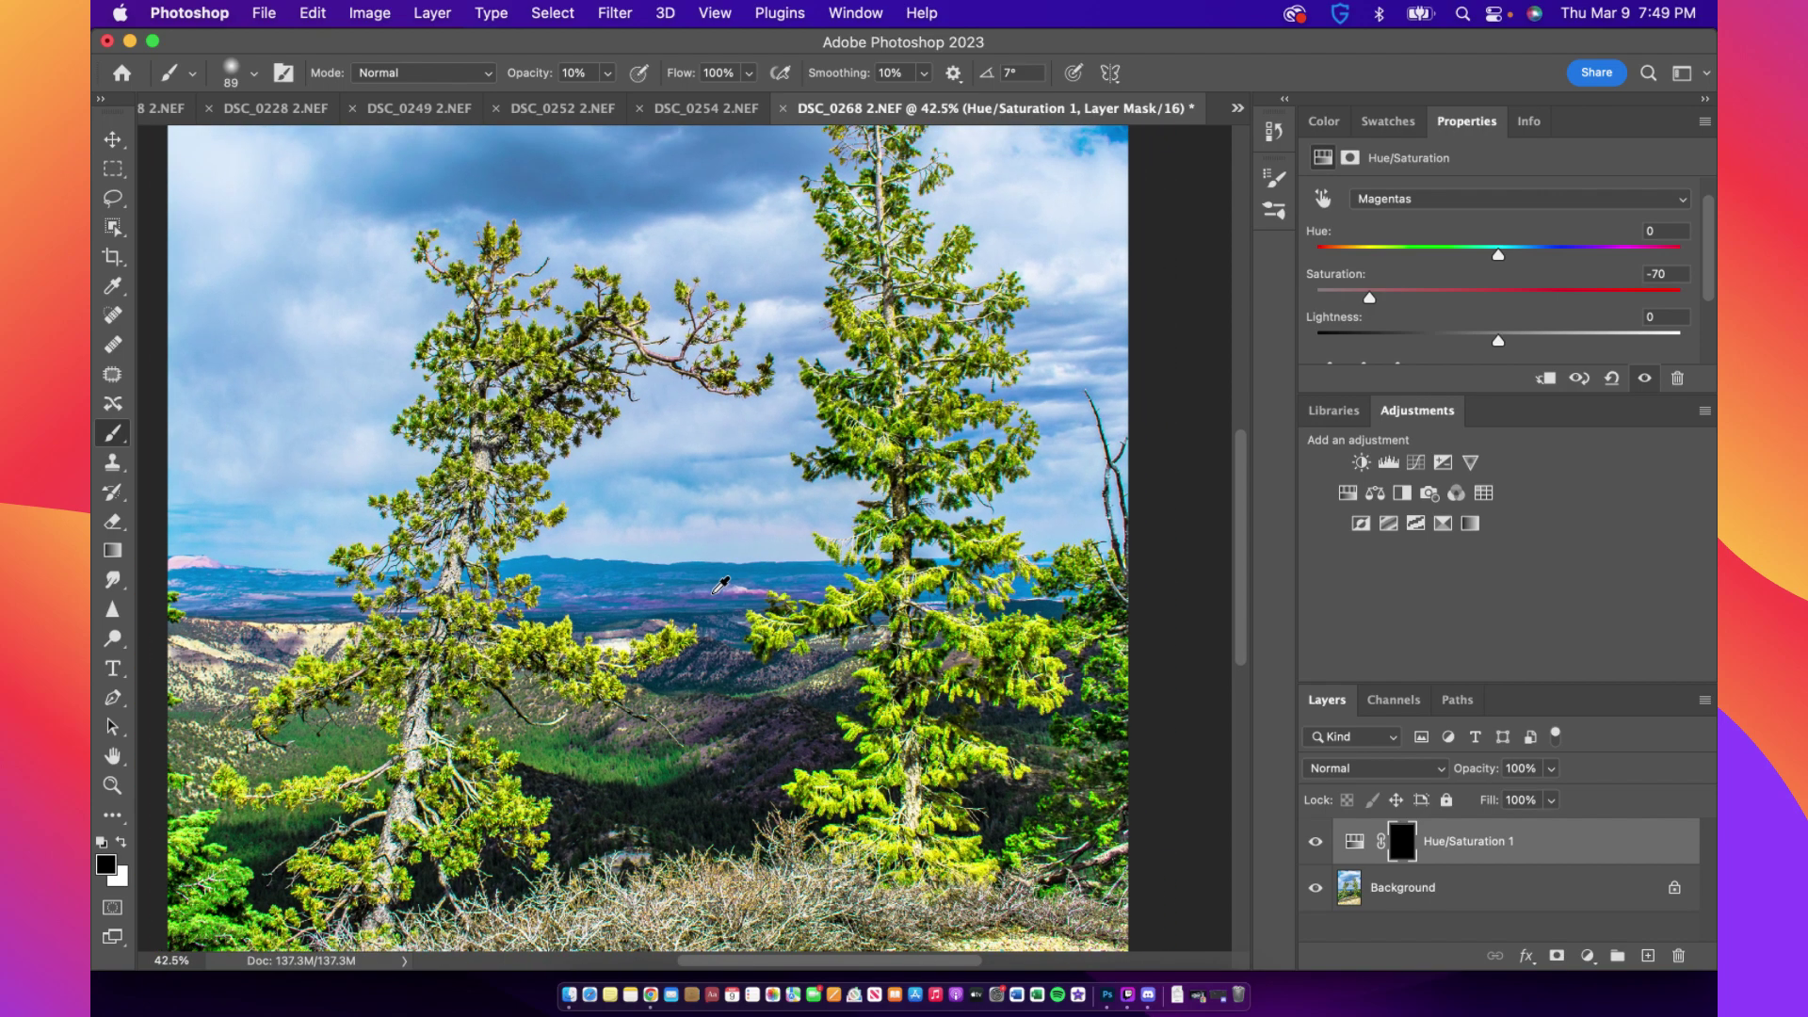
scroll(720, 586, down, 3)
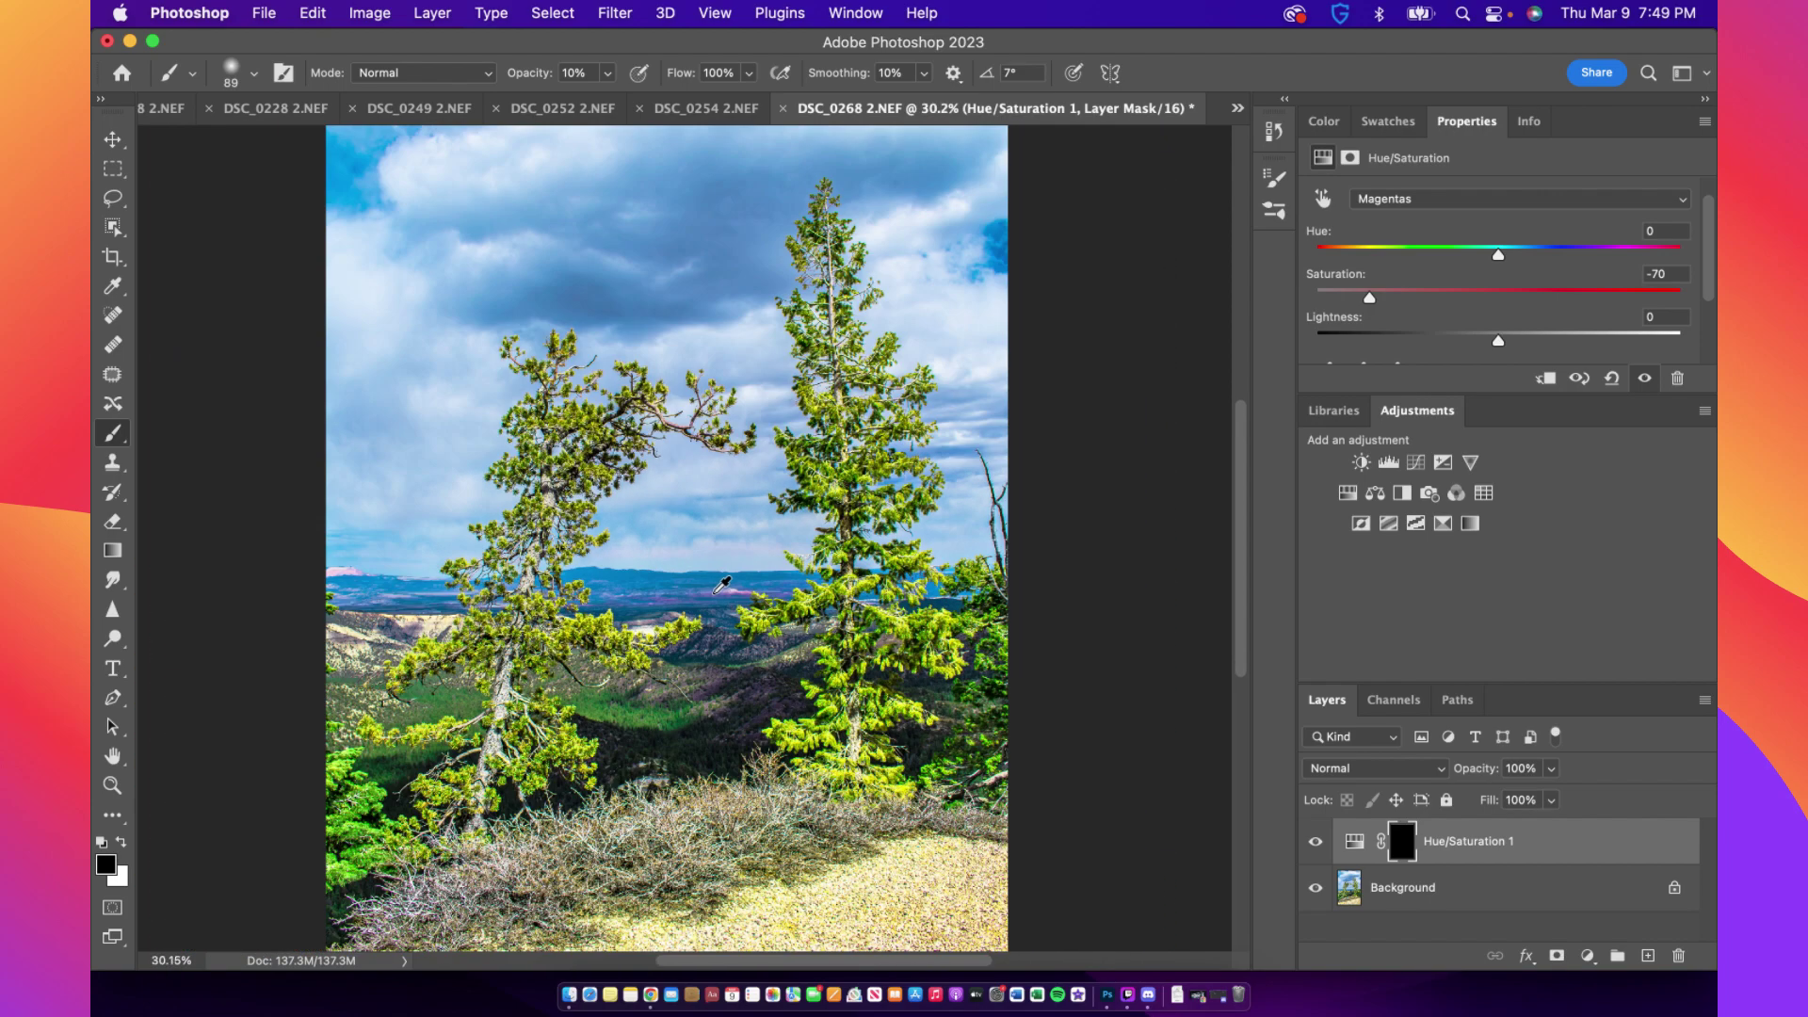
scroll(722, 585, down, 1)
scroll(722, 585, down, 1)
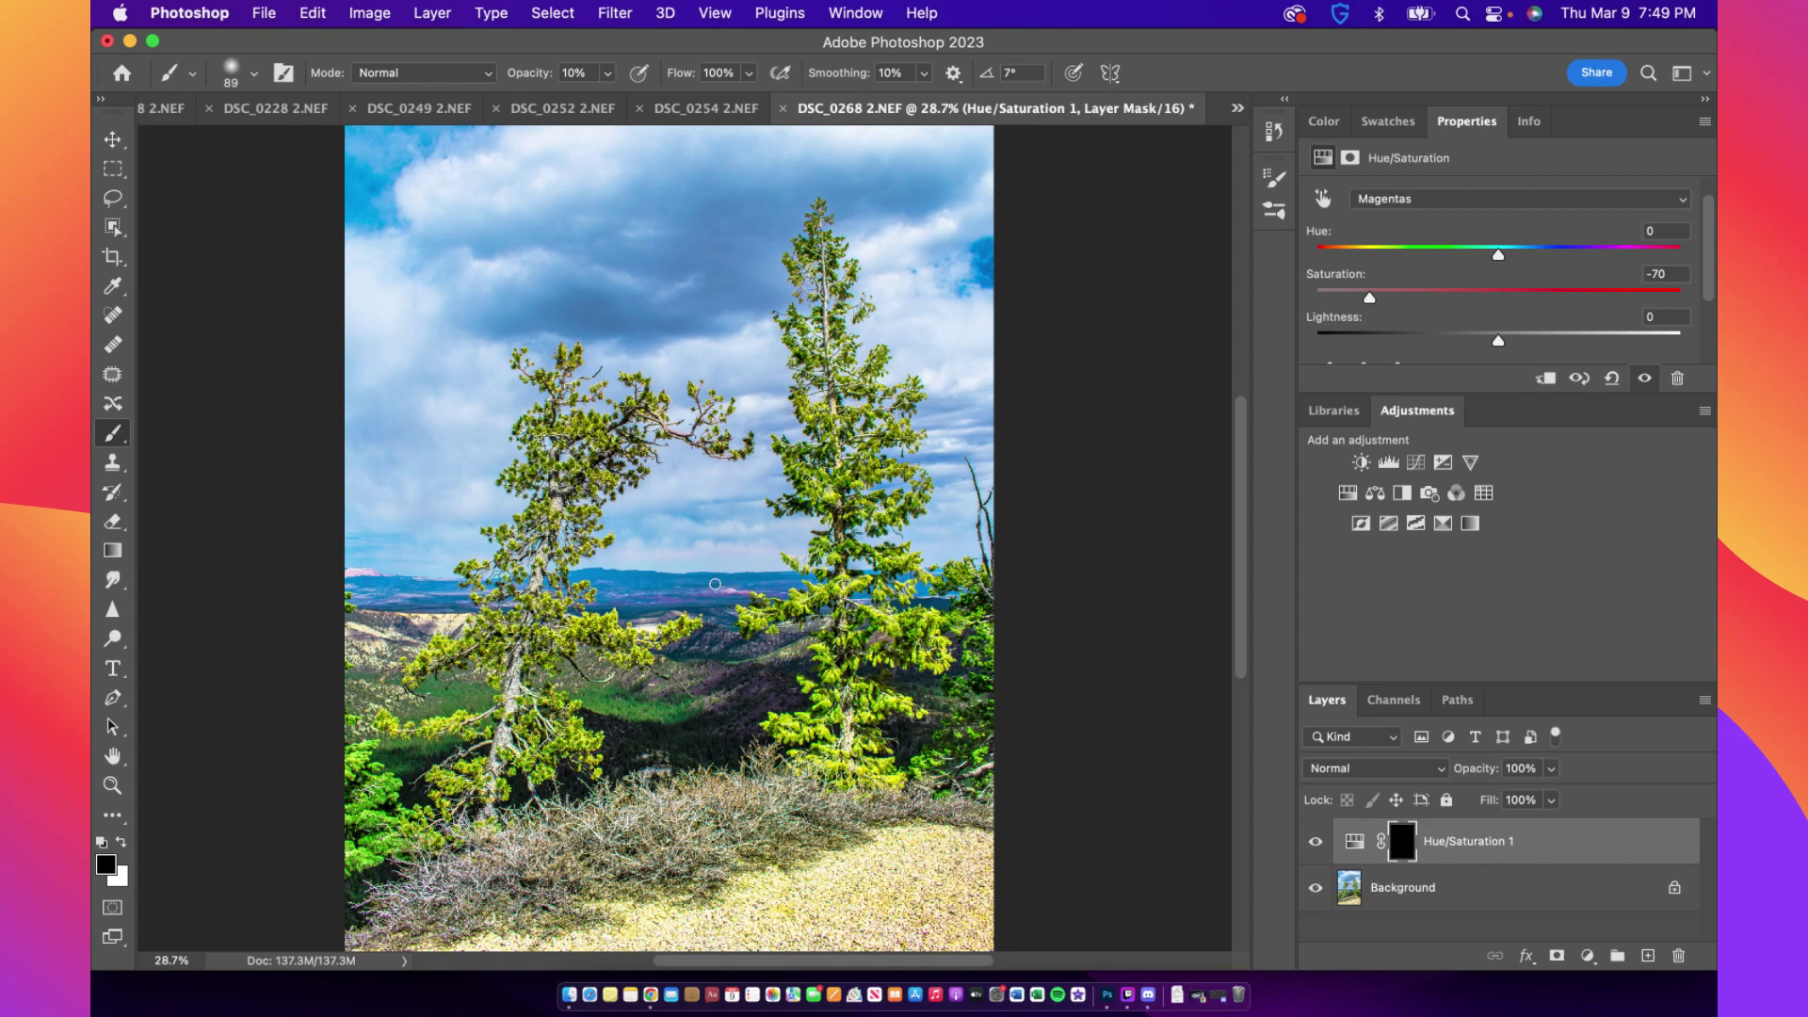
scroll(715, 585, down, 1)
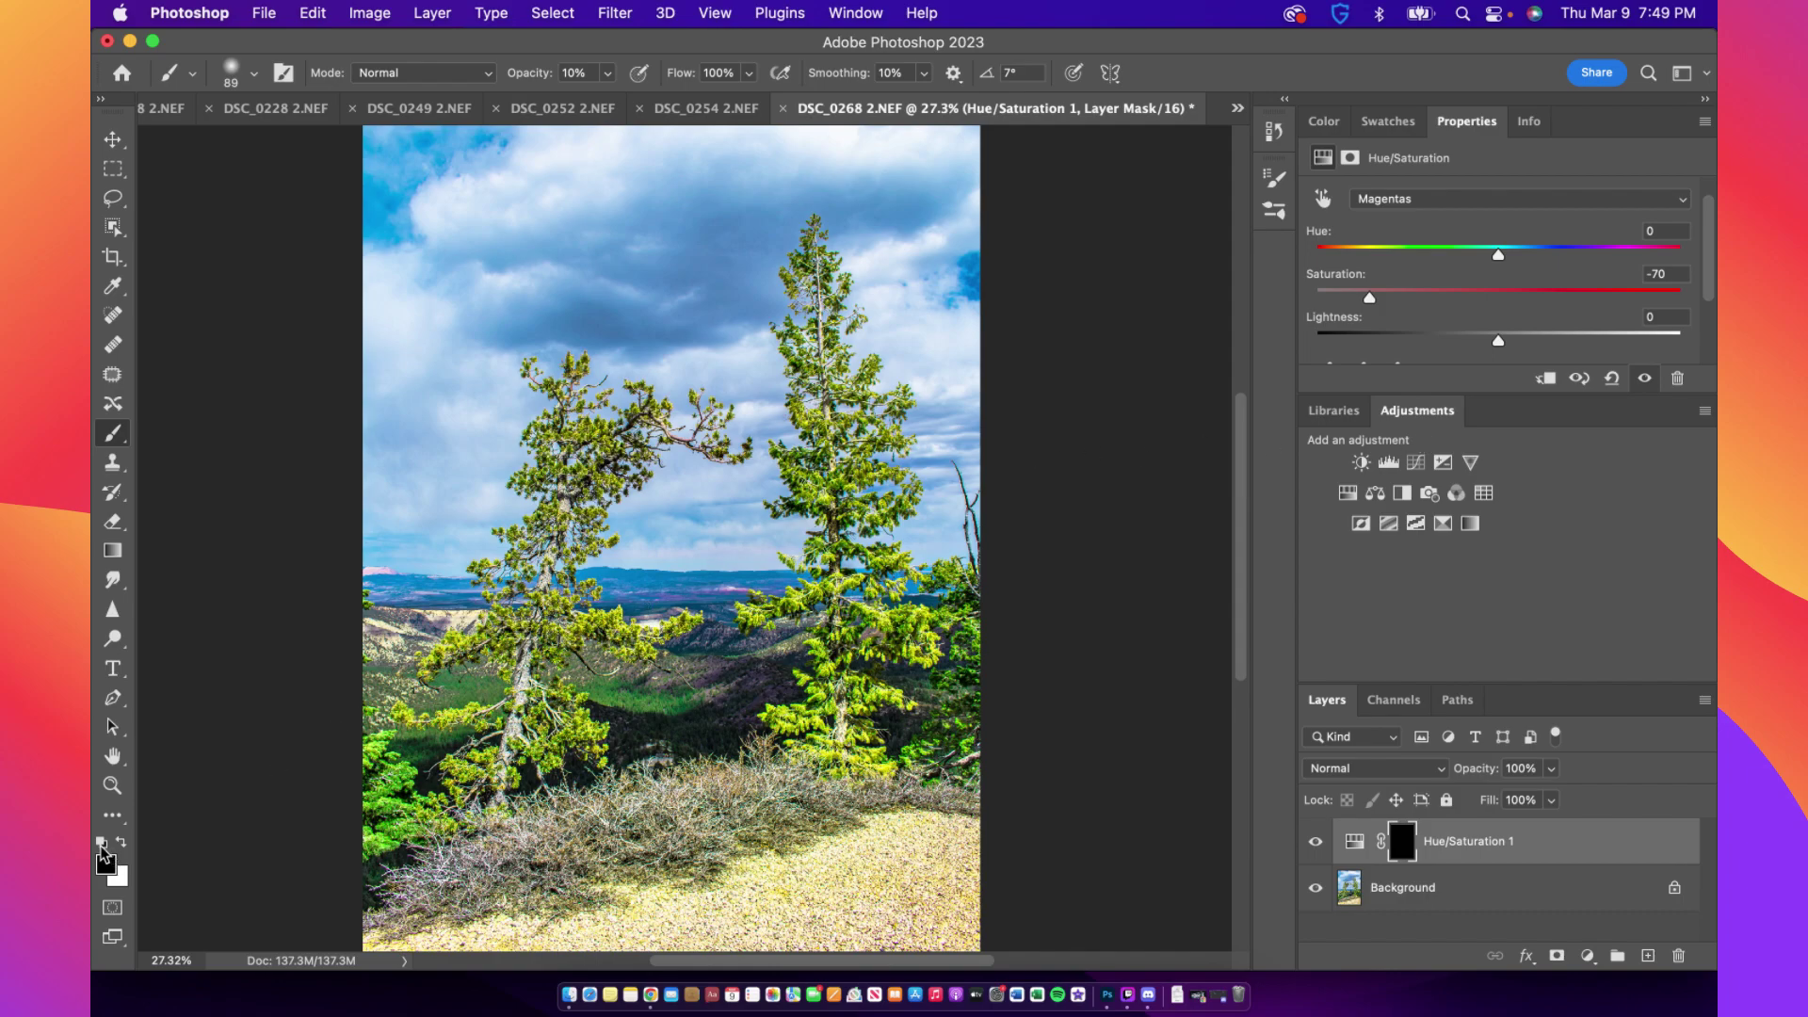
key(x)
Paint white on the mask over the magenta band in the distant valley between the two trees
scroll(727, 596, up, 1)
scroll(727, 596, up, 5)
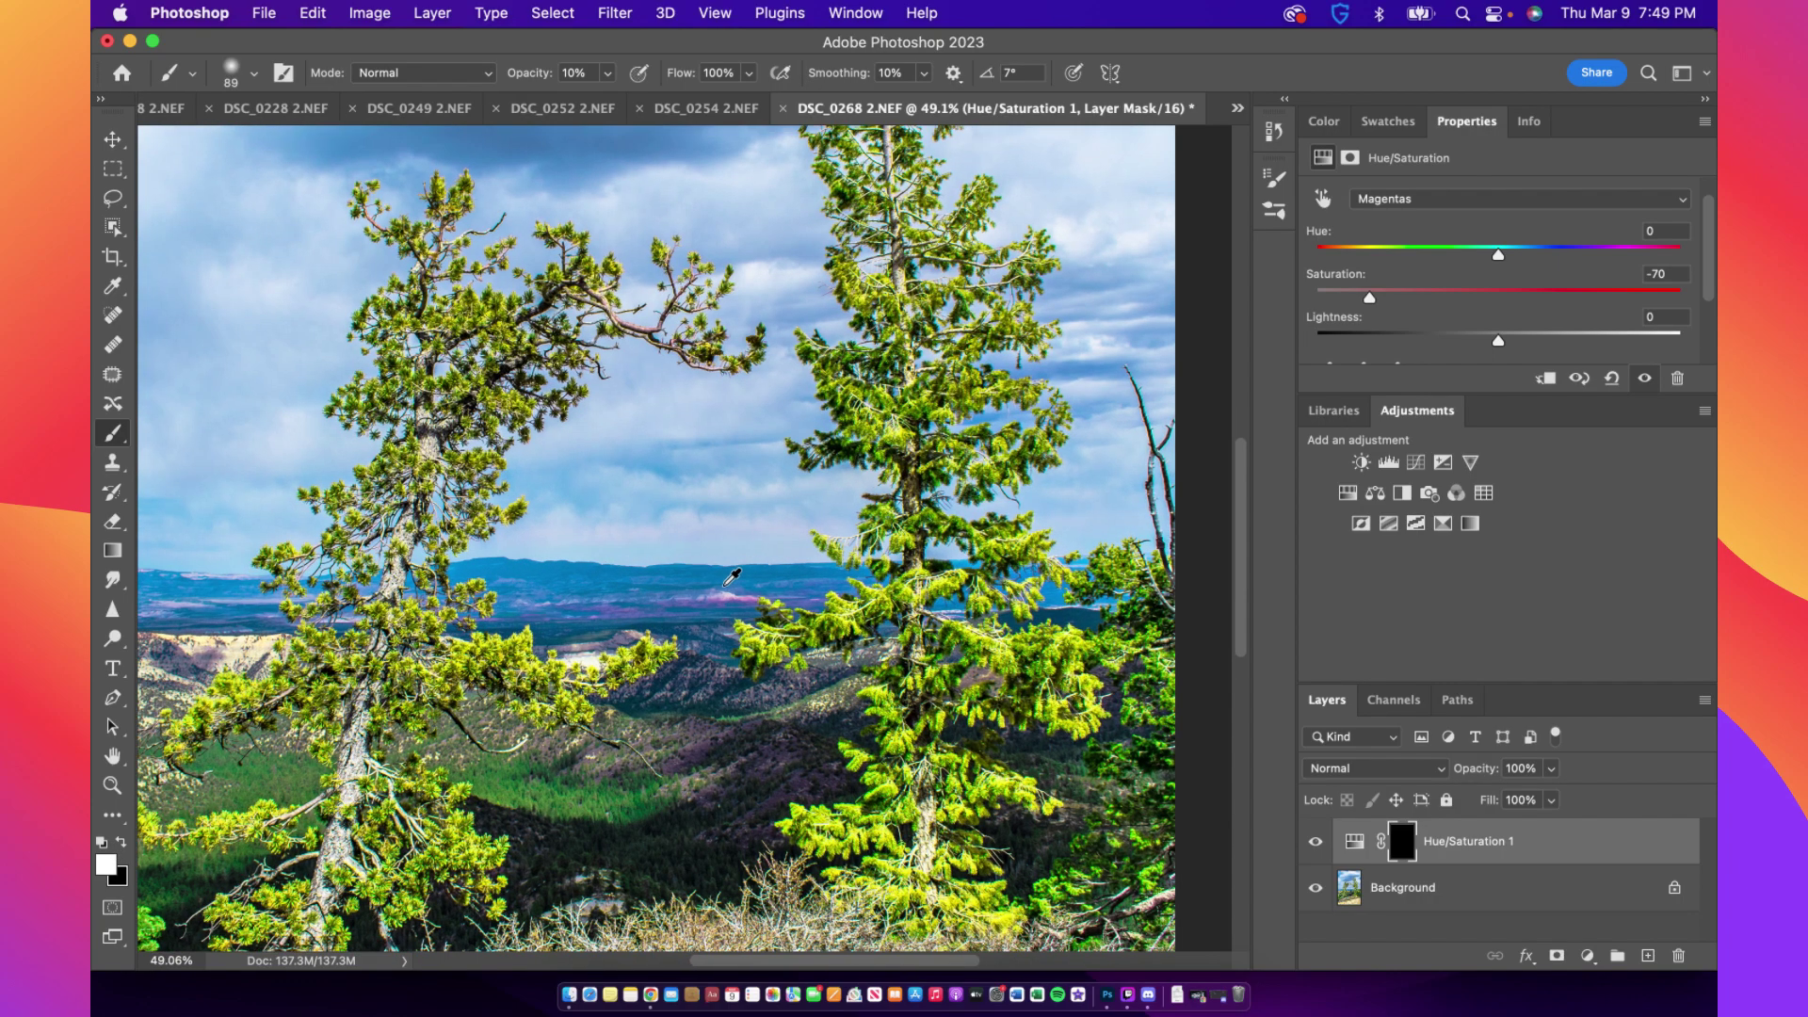
scroll(726, 596, up, 4)
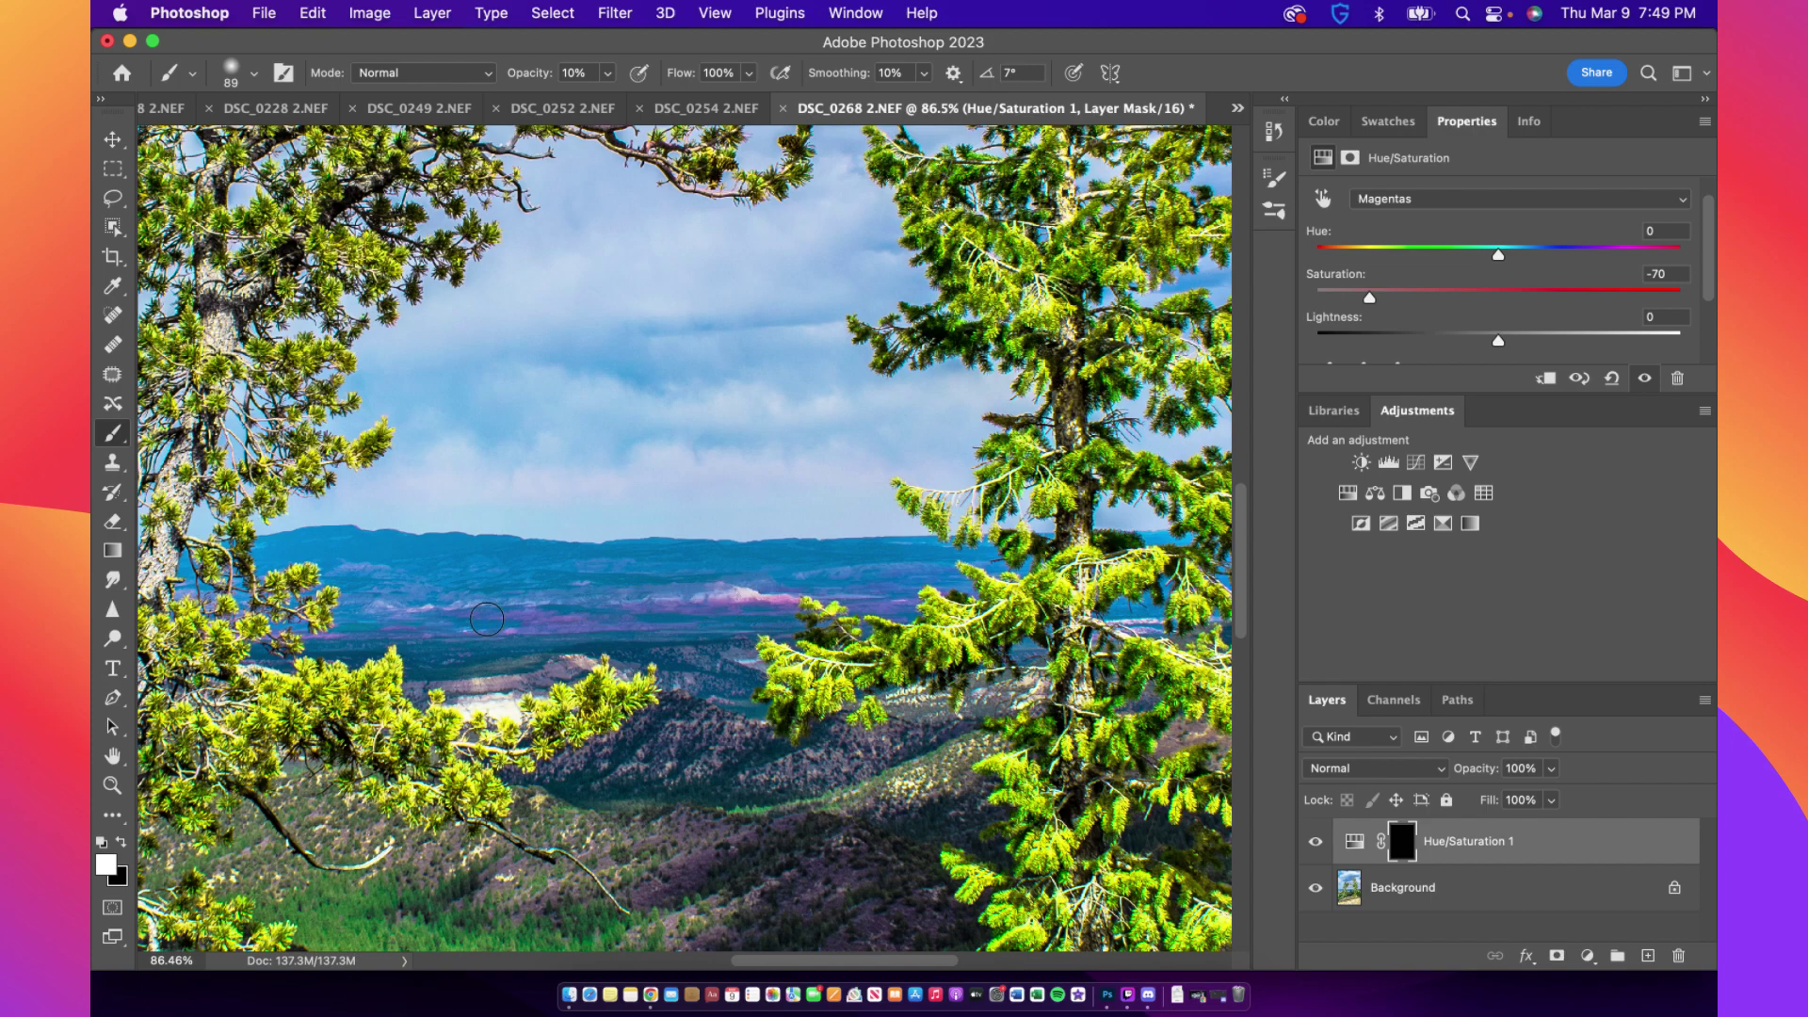
mouse_move(559, 618)
mouse_down()
mouse_move(495, 617)
mouse_move(727, 622)
mouse_up()
scroll(760, 601, down, 5)
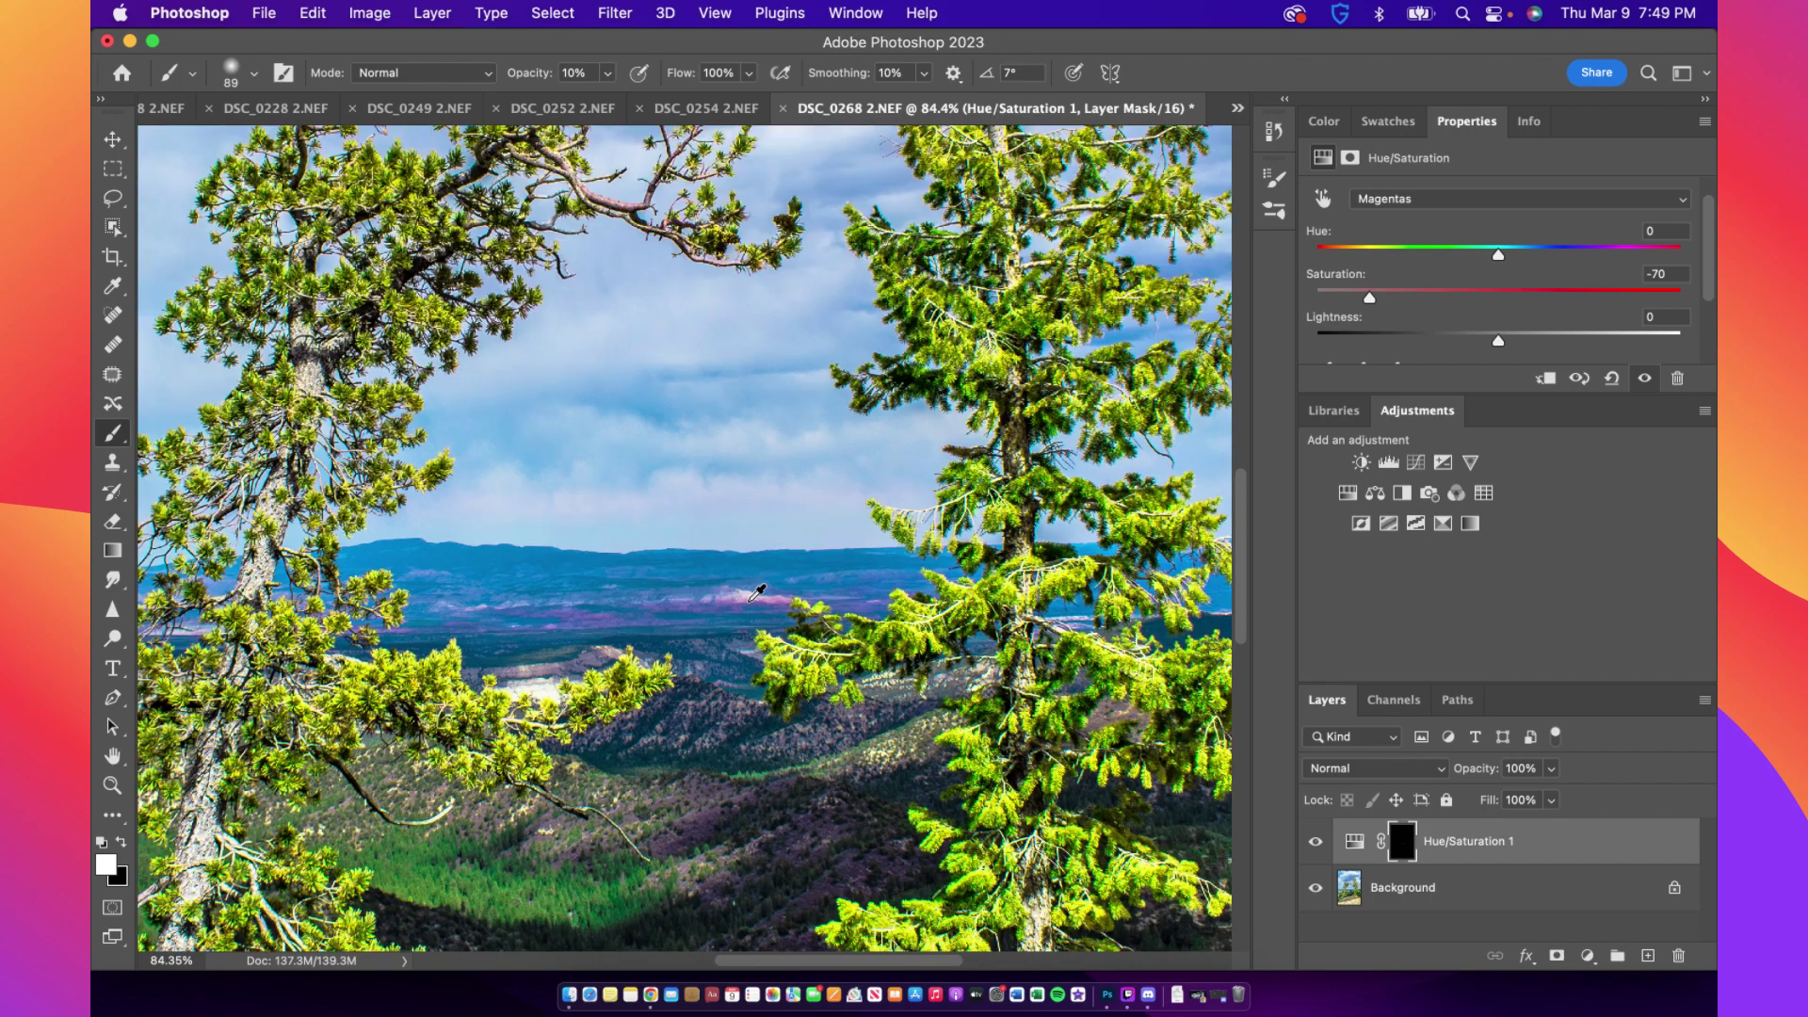
scroll(757, 591, down, 1)
scroll(757, 591, down, 3)
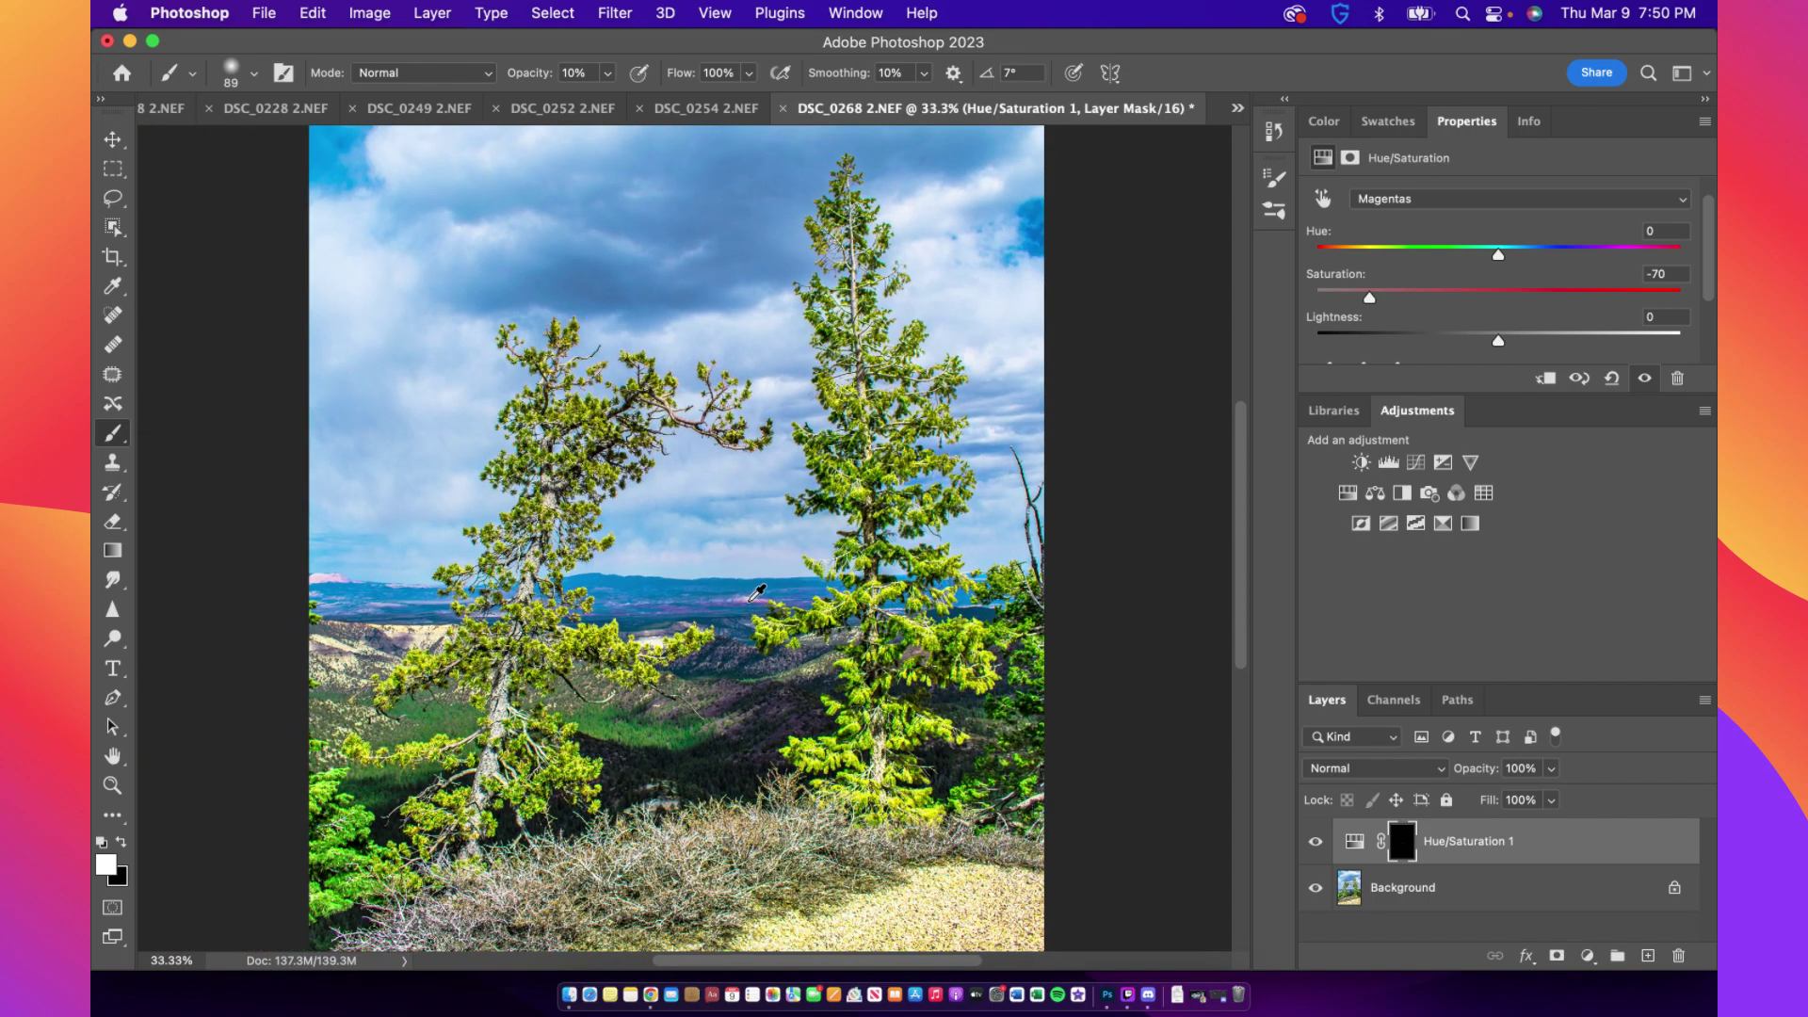
scroll(758, 591, down, 1)
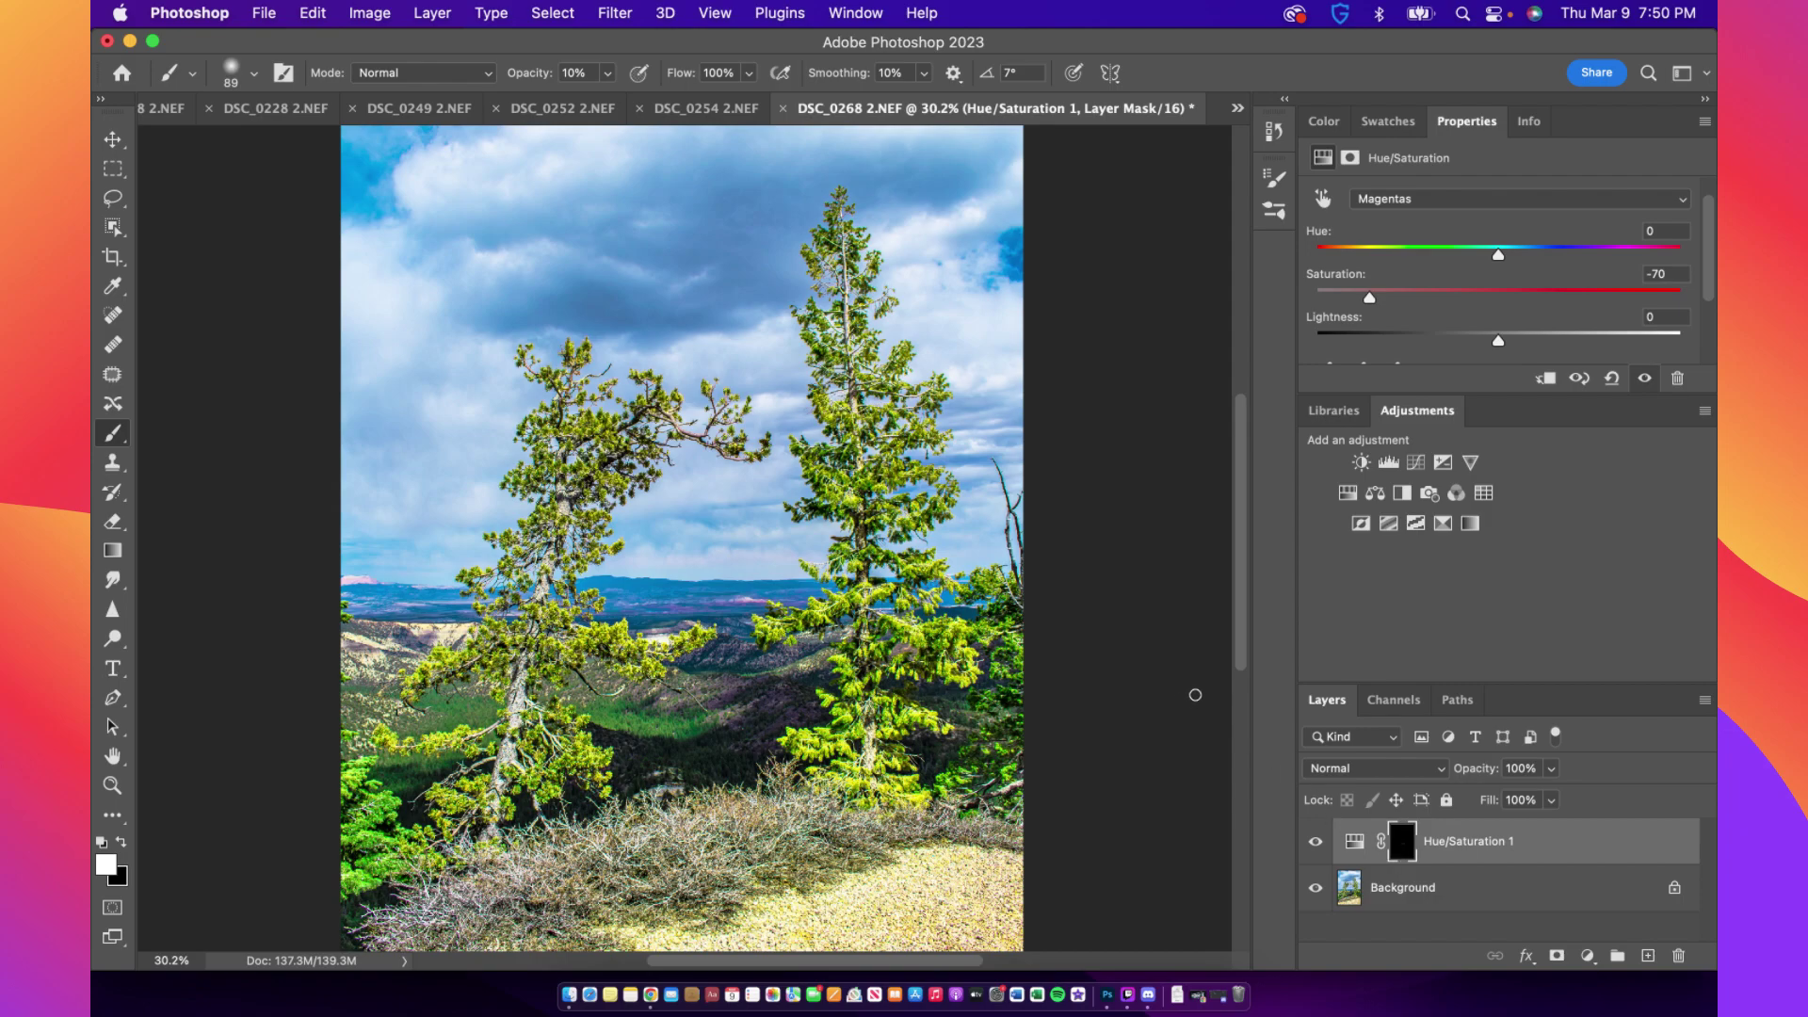
Set the brush opacity to 37% and paint on the mask over the pink patch beside the taller tree
click(607, 72)
drag(626, 97, 636, 104)
click(607, 75)
mouse_move(744, 604)
mouse_down()
mouse_move(676, 606)
mouse_move(732, 606)
mouse_up()
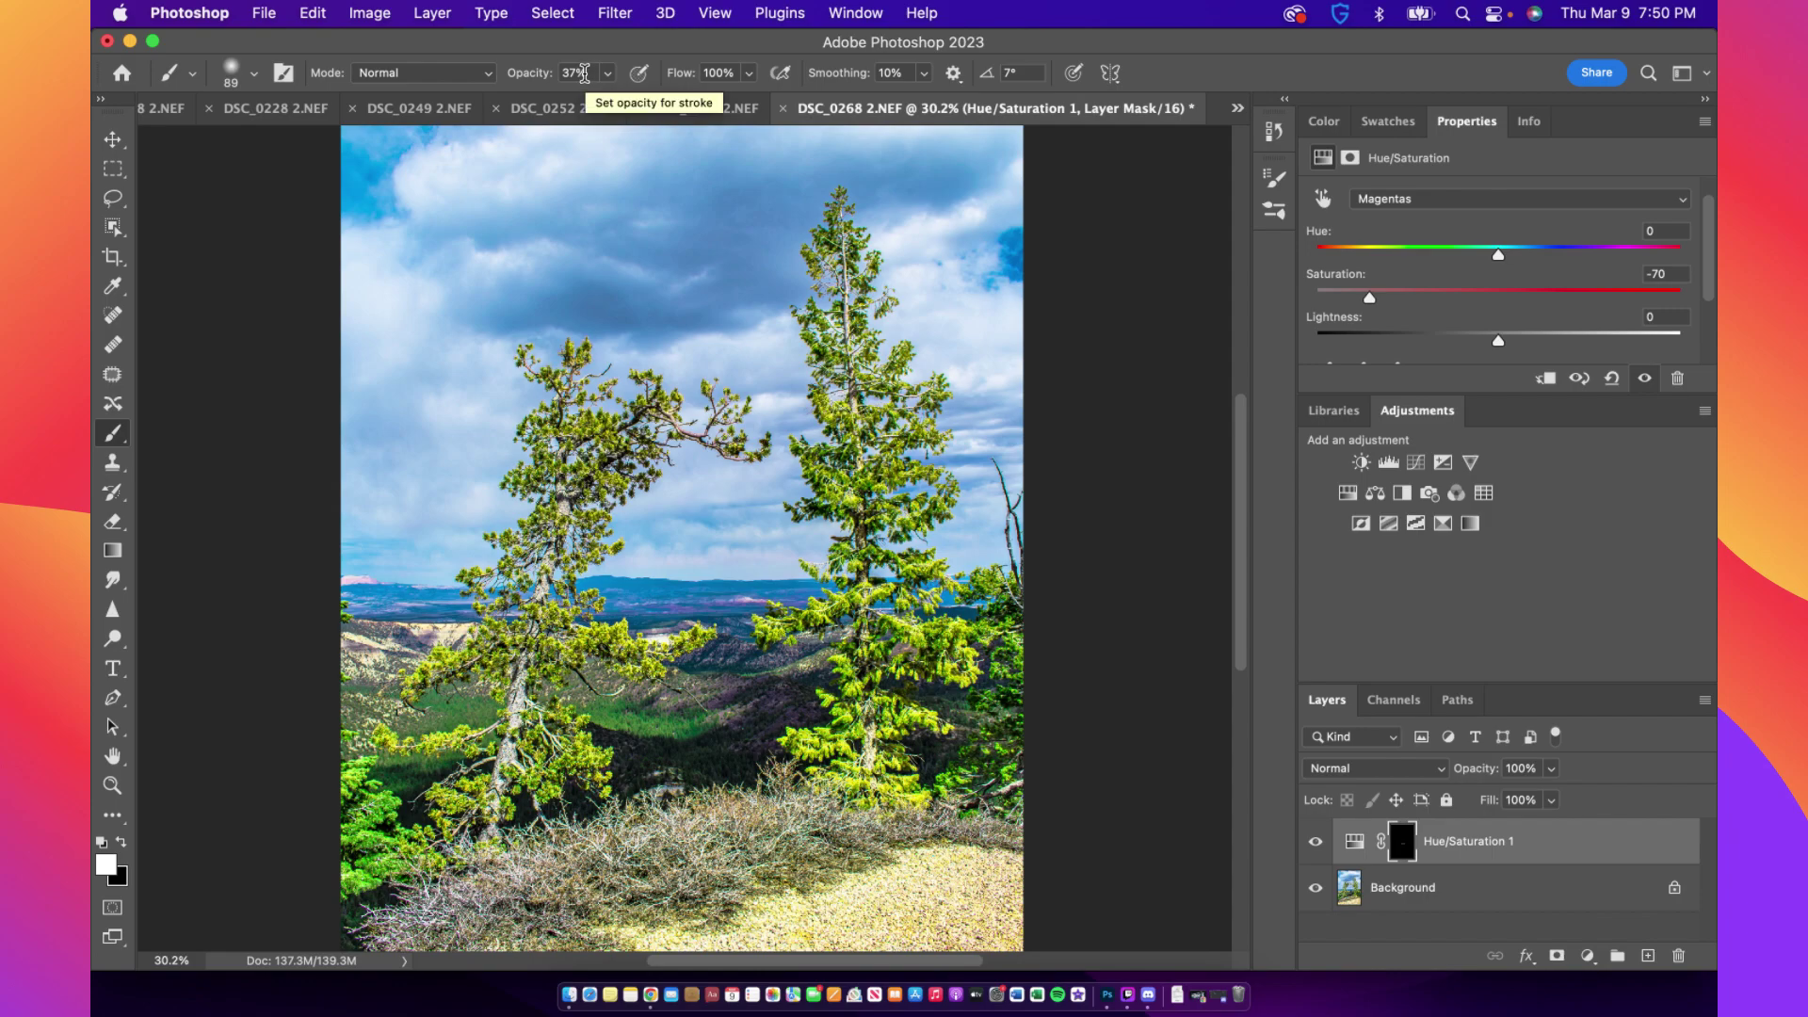
Set the brush opacity to 100%
drag(585, 73, 560, 73)
text(100)
key(Return)
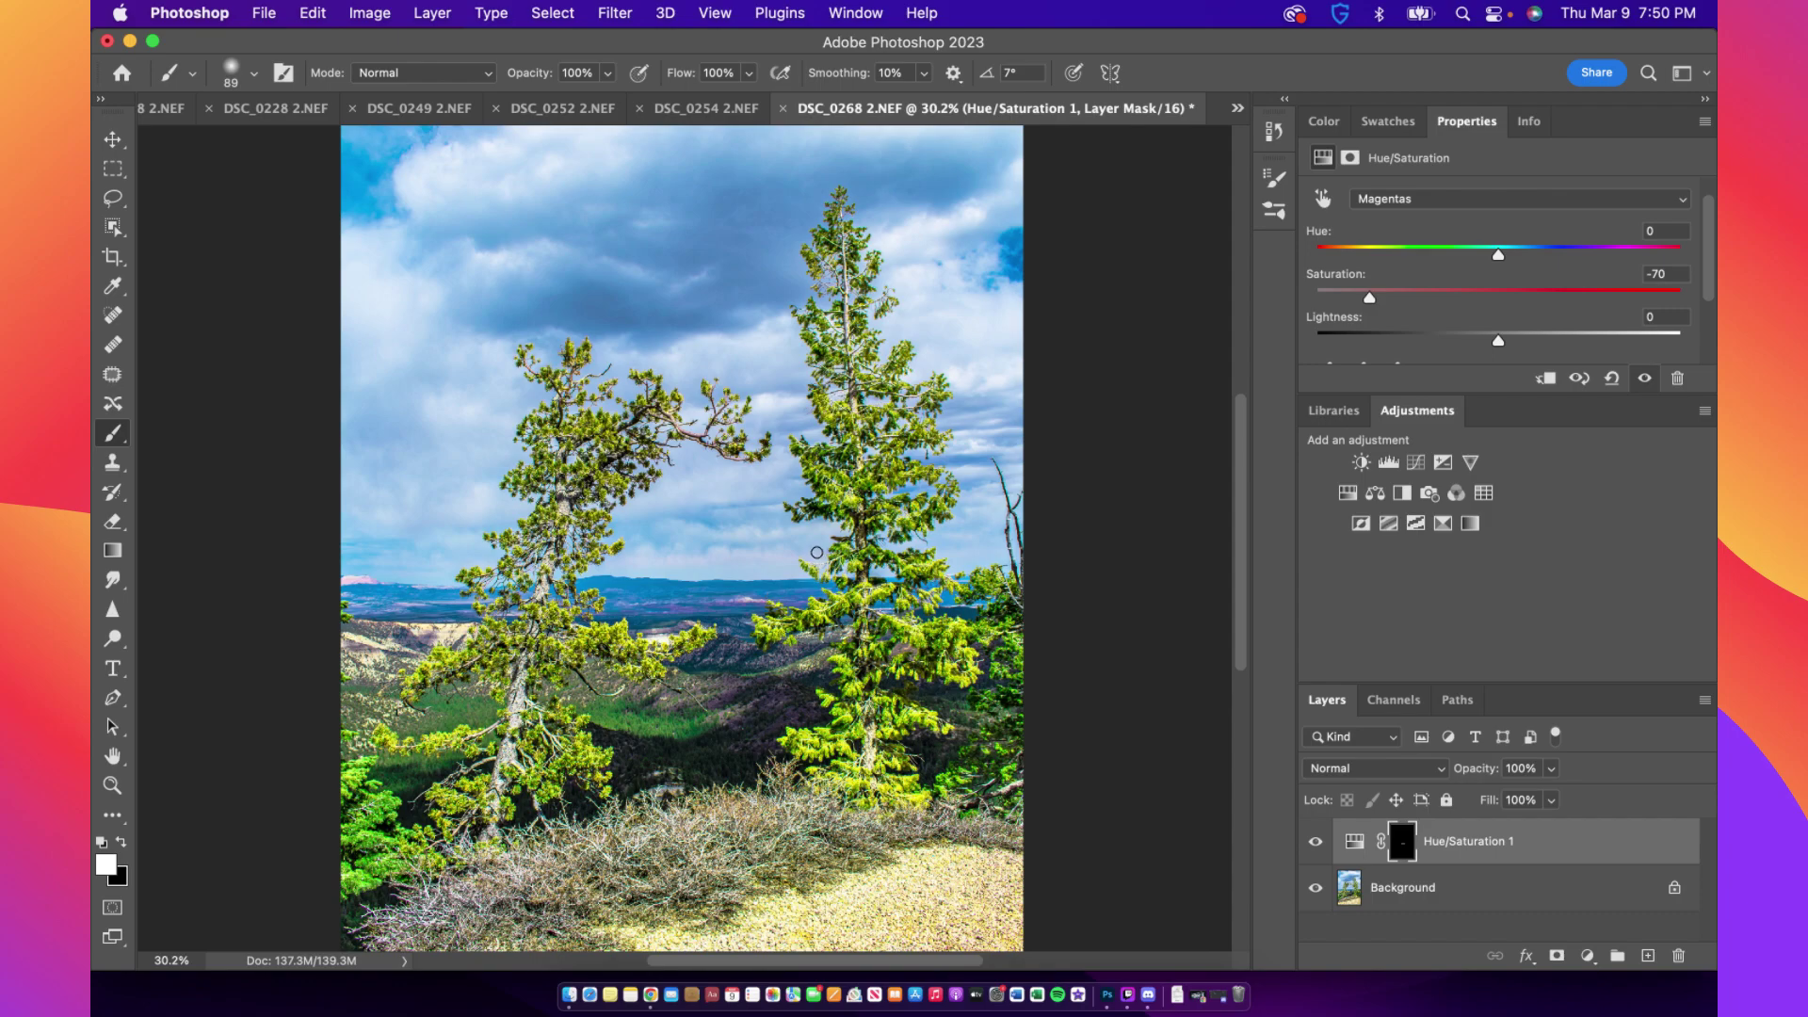
scroll(1047, 643, down, 2)
scroll(1047, 643, down, 3)
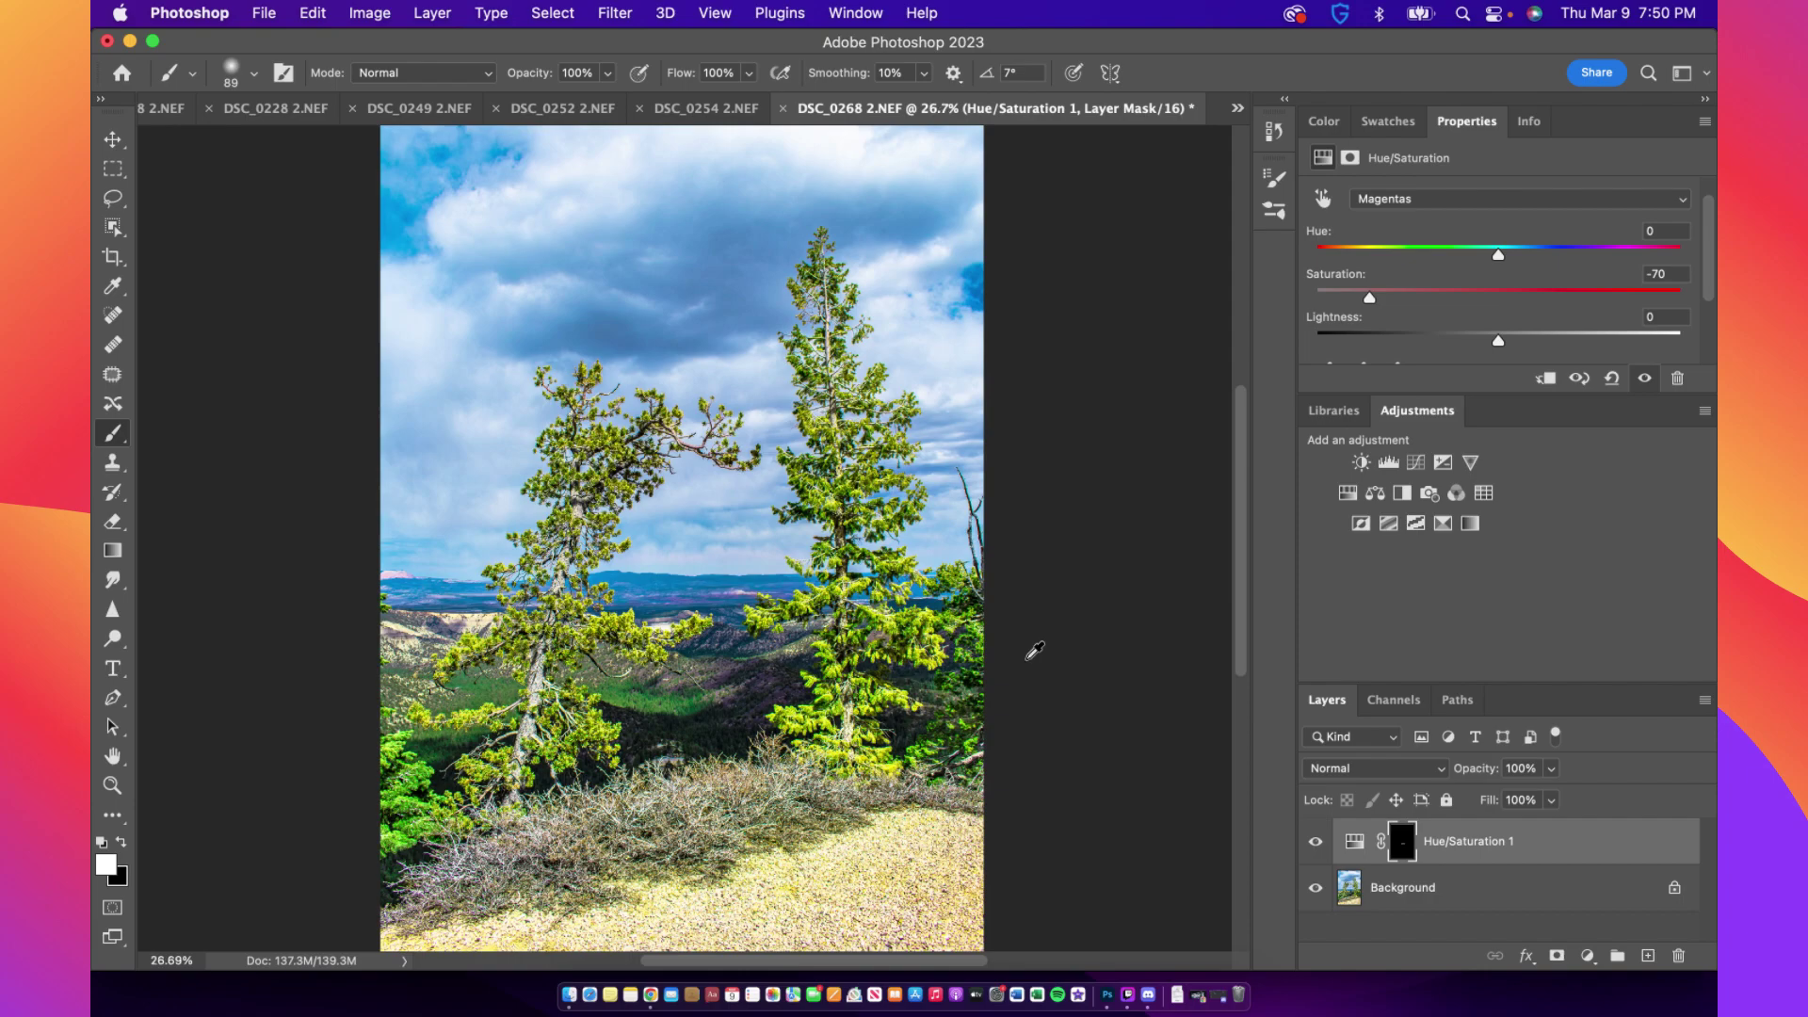
scroll(1035, 650, down, 1)
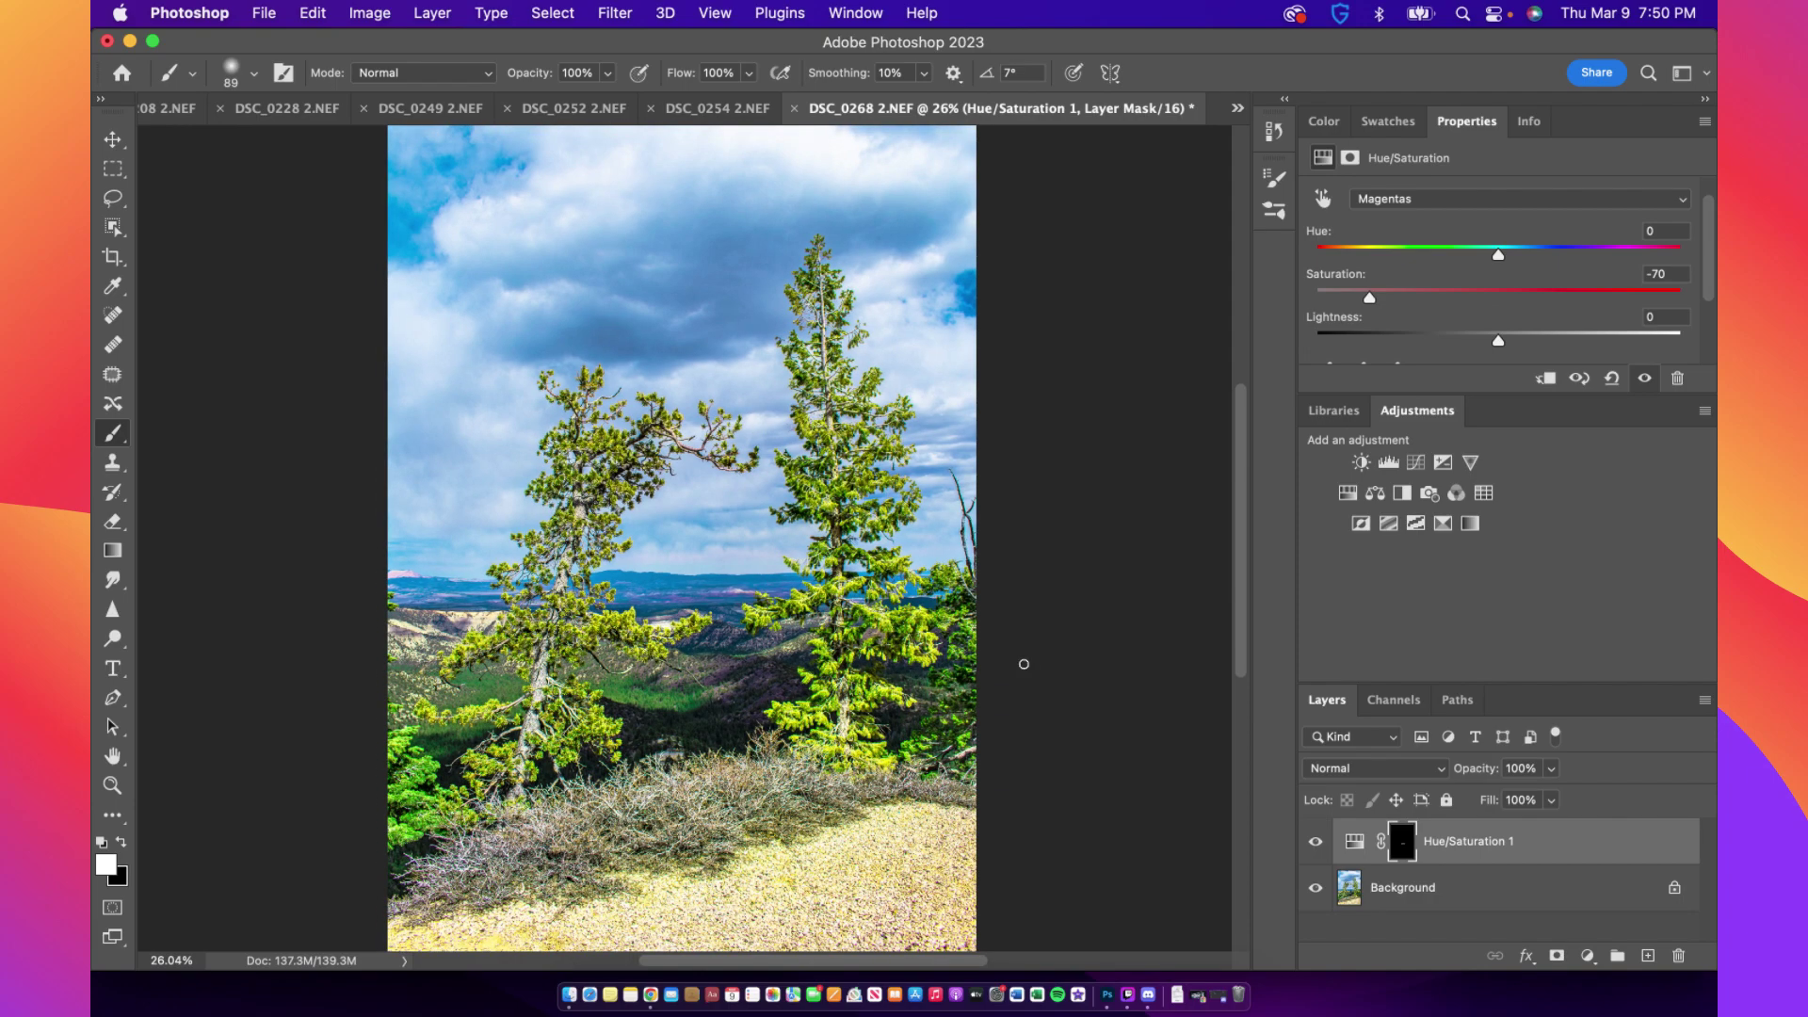
Switch to the DSC_0272 2.NEF canyon photo
scroll(1024, 664, down, 3)
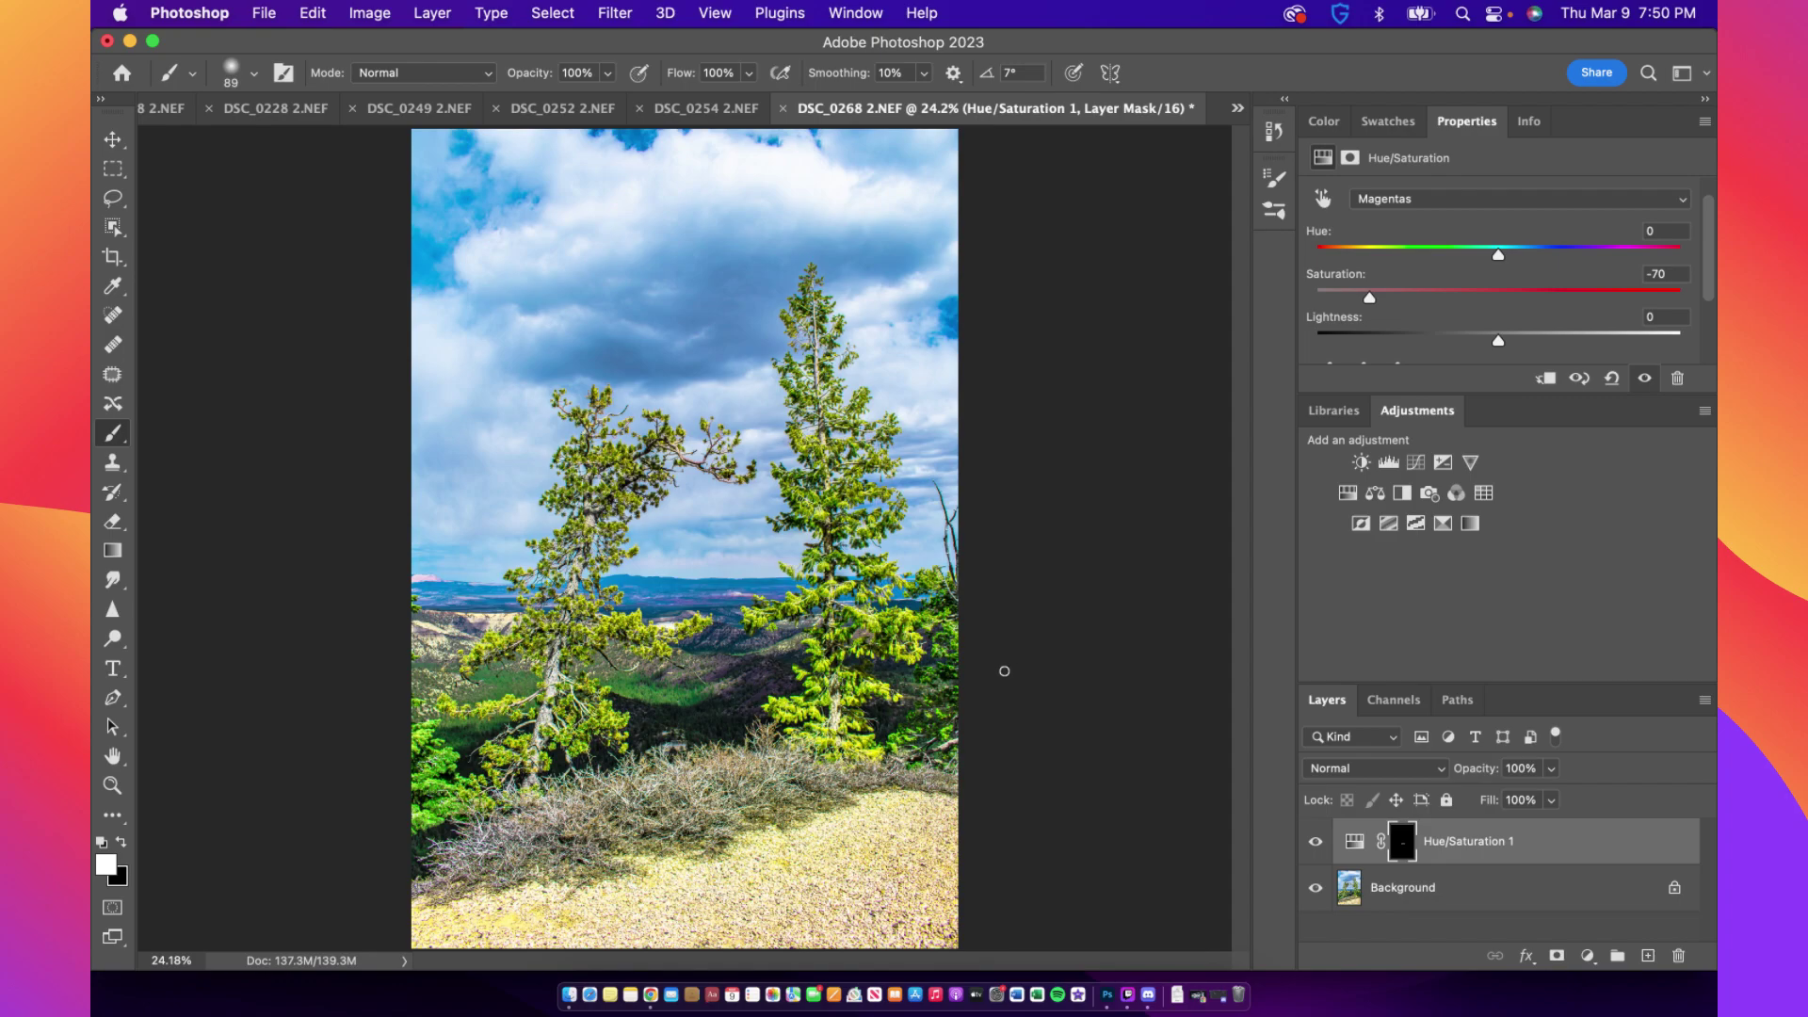
scroll(1000, 670, down, 2)
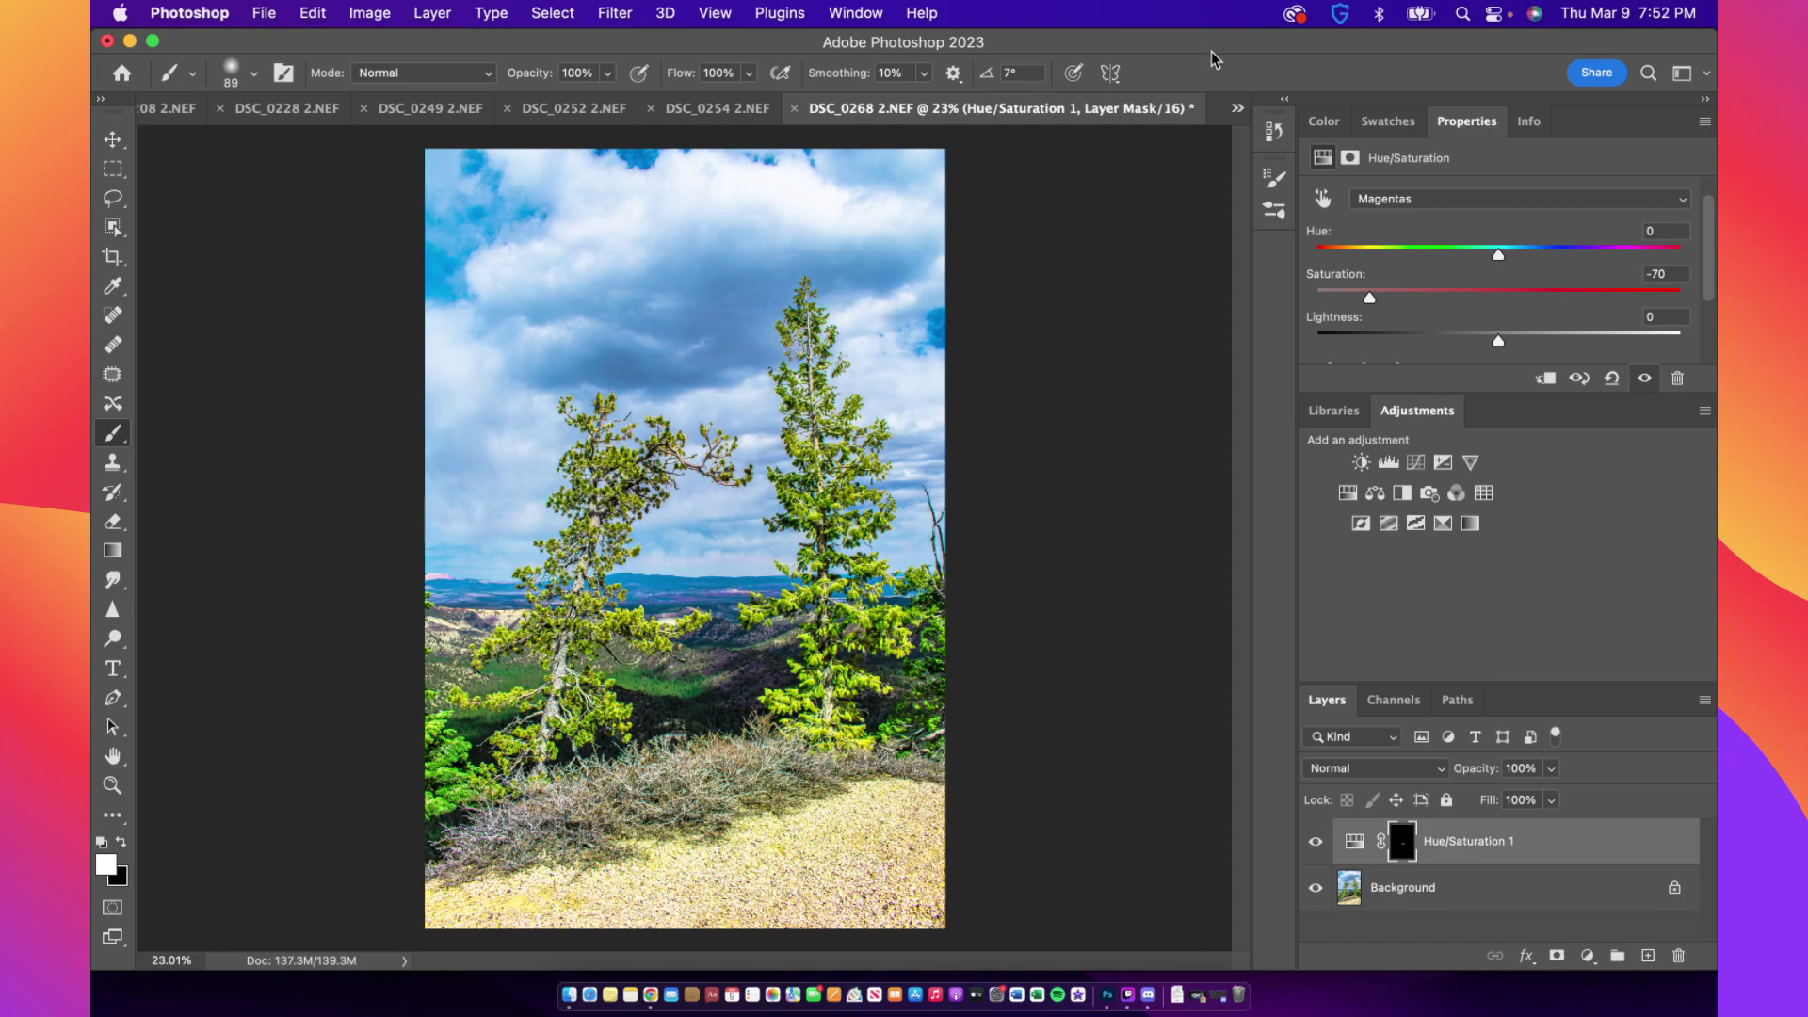
click(1238, 109)
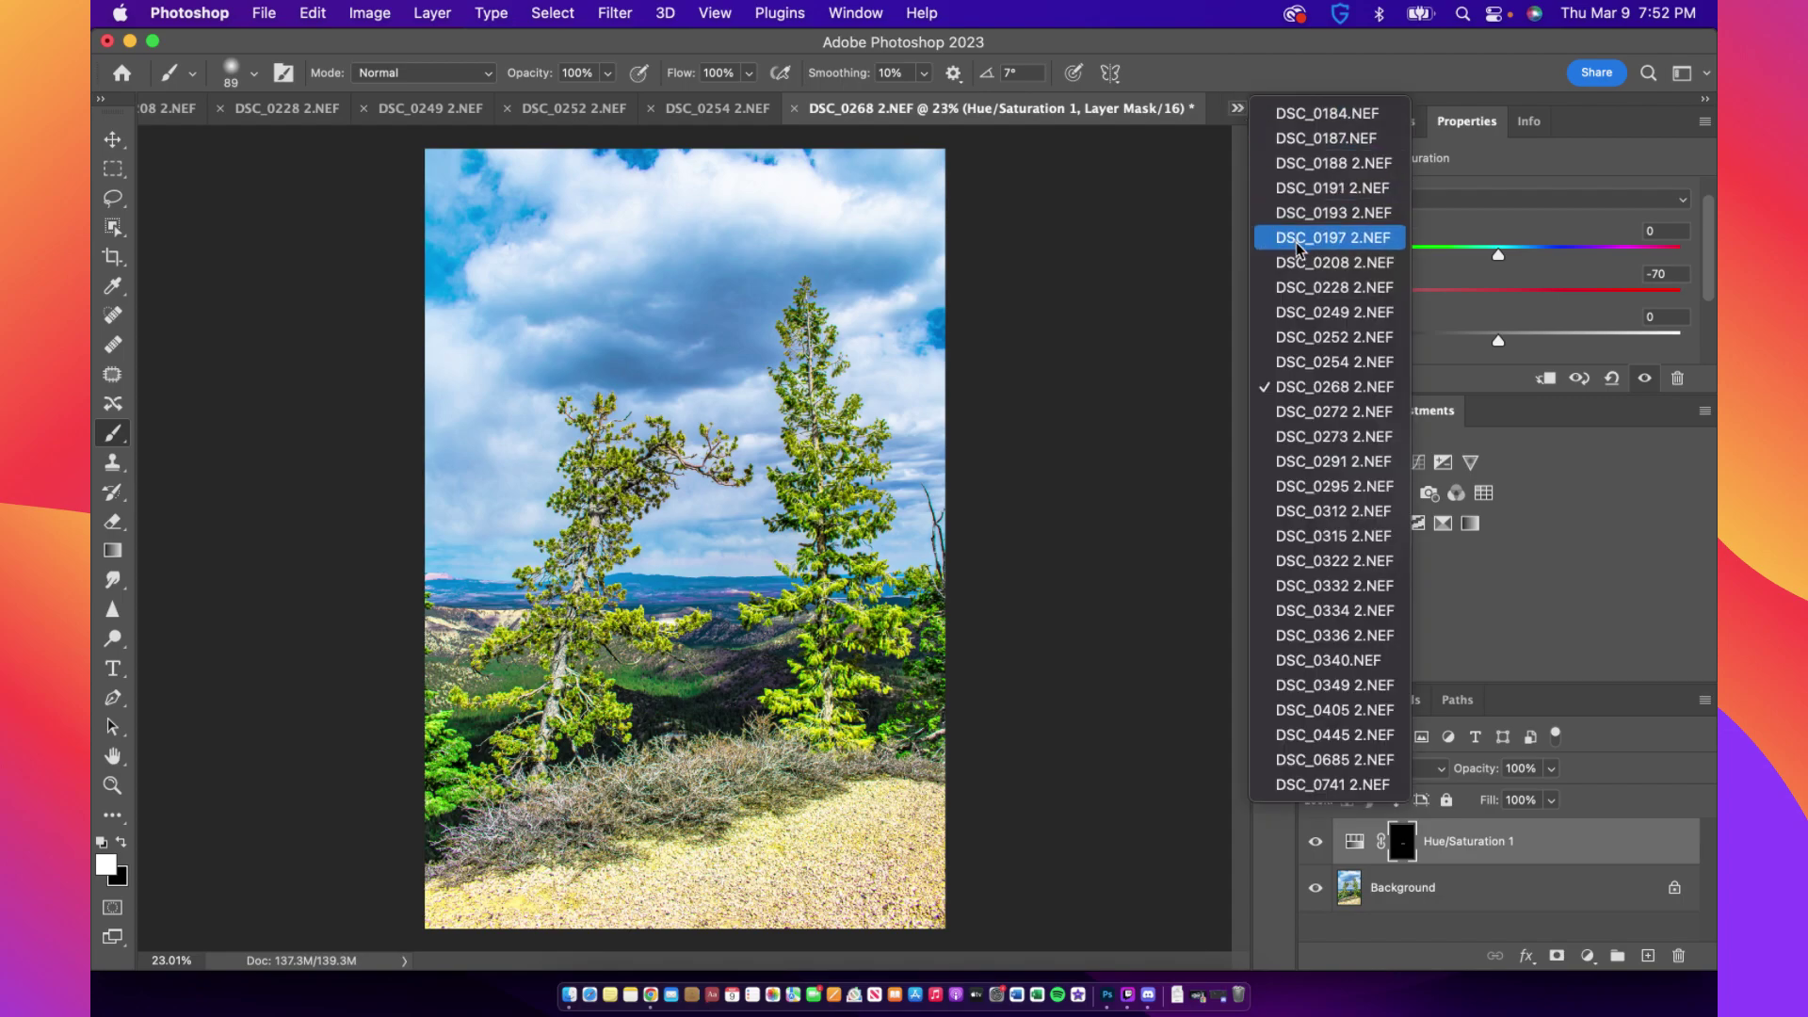
click(1333, 414)
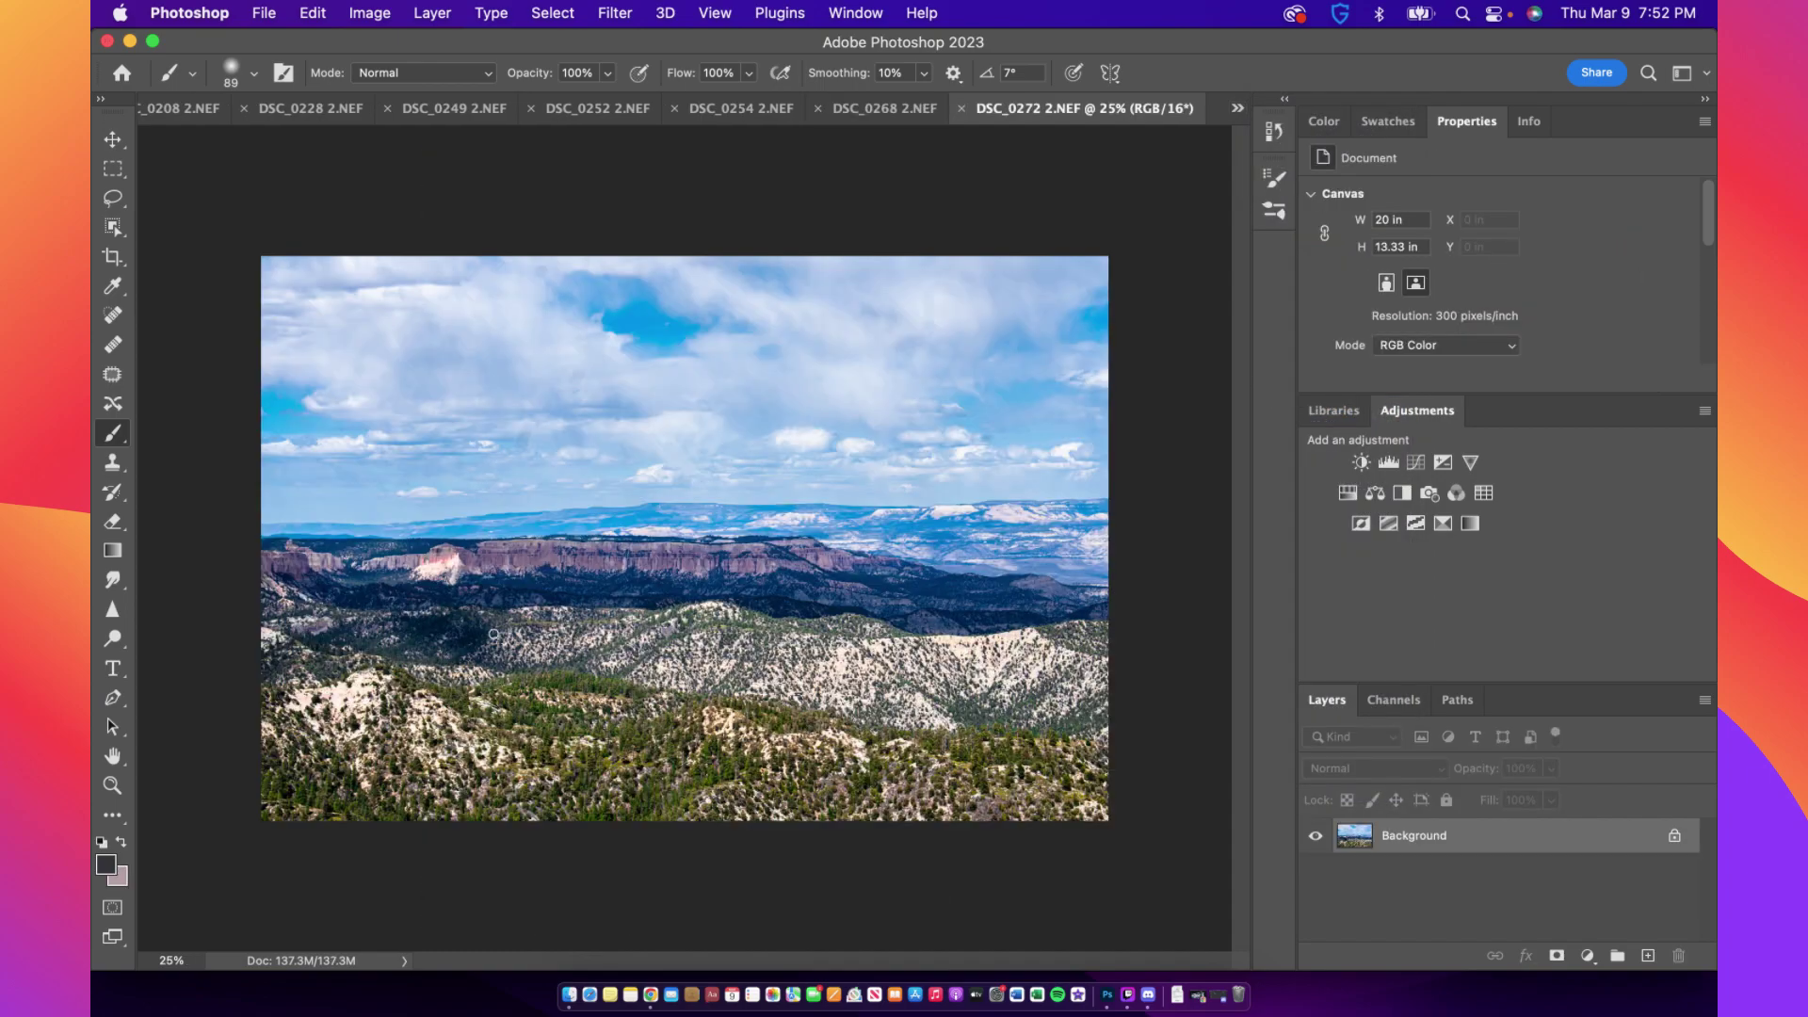
Burn the midtones of the clouds and the distant horizon at 20% exposure with a 1000-pixel brush
drag(126, 637, 193, 655)
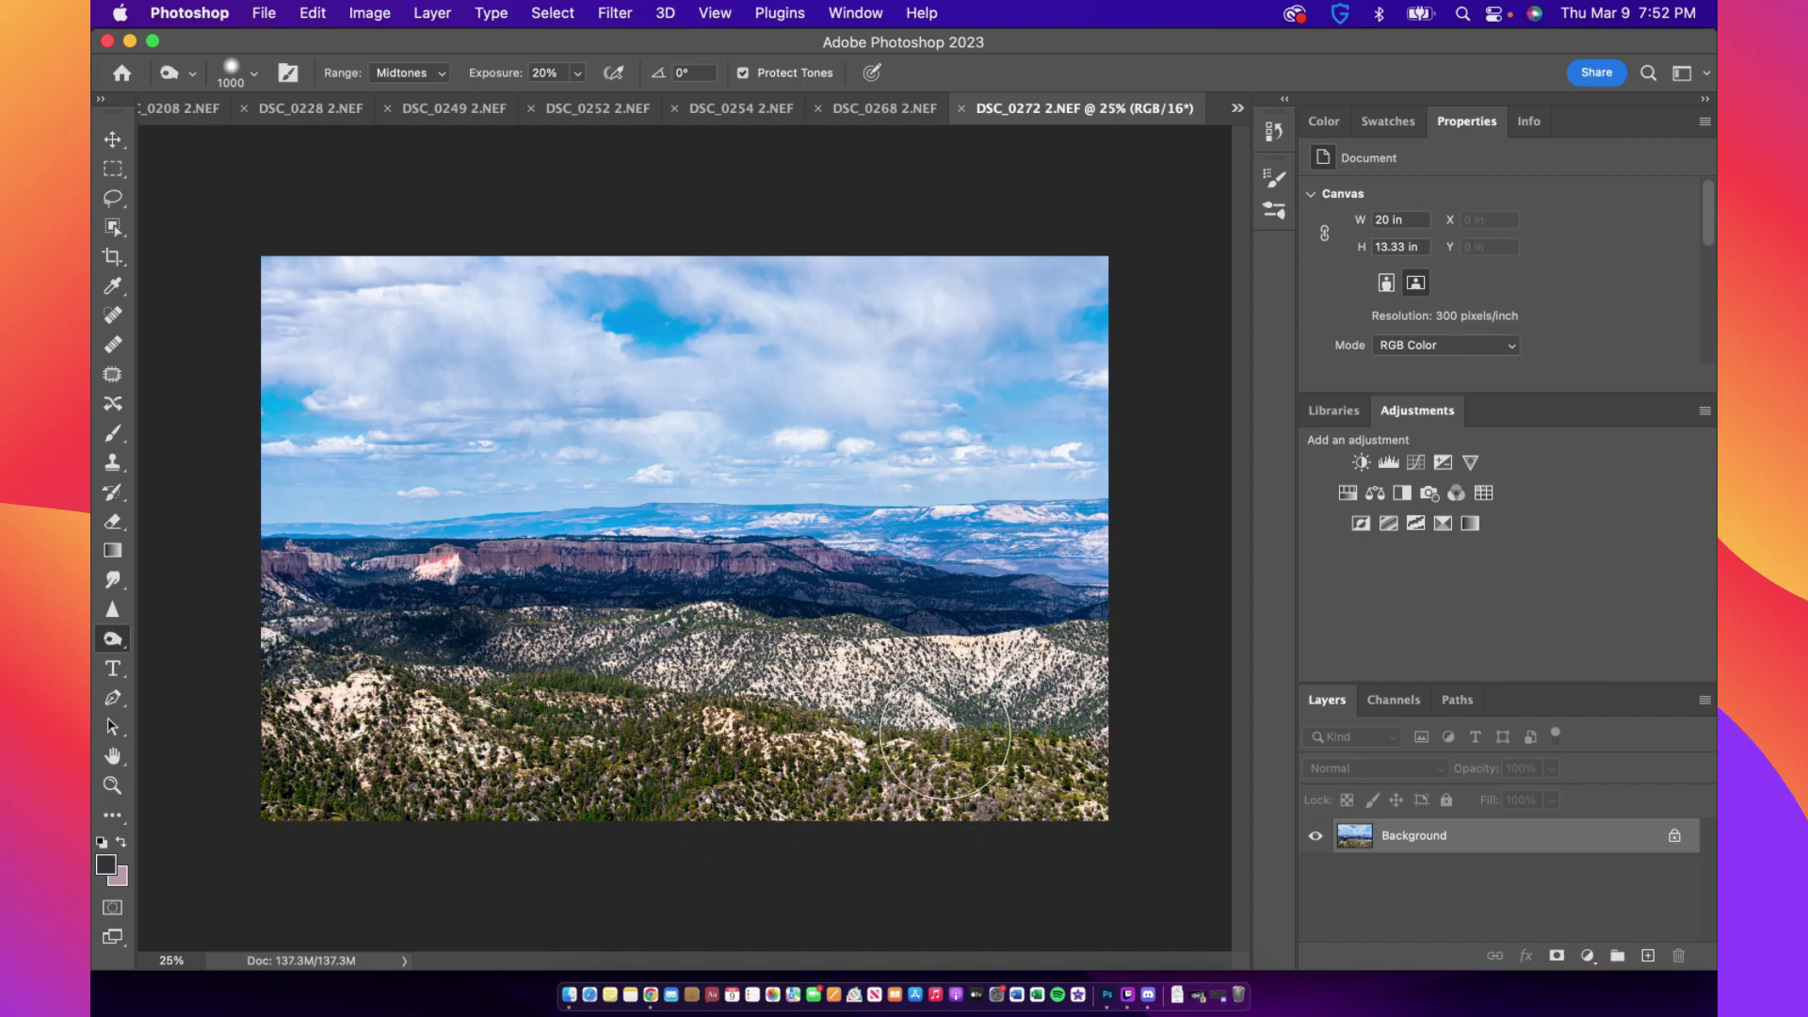
mouse_move(501, 318)
mouse_down()
mouse_move(1028, 331)
mouse_move(936, 582)
mouse_move(782, 439)
mouse_up()
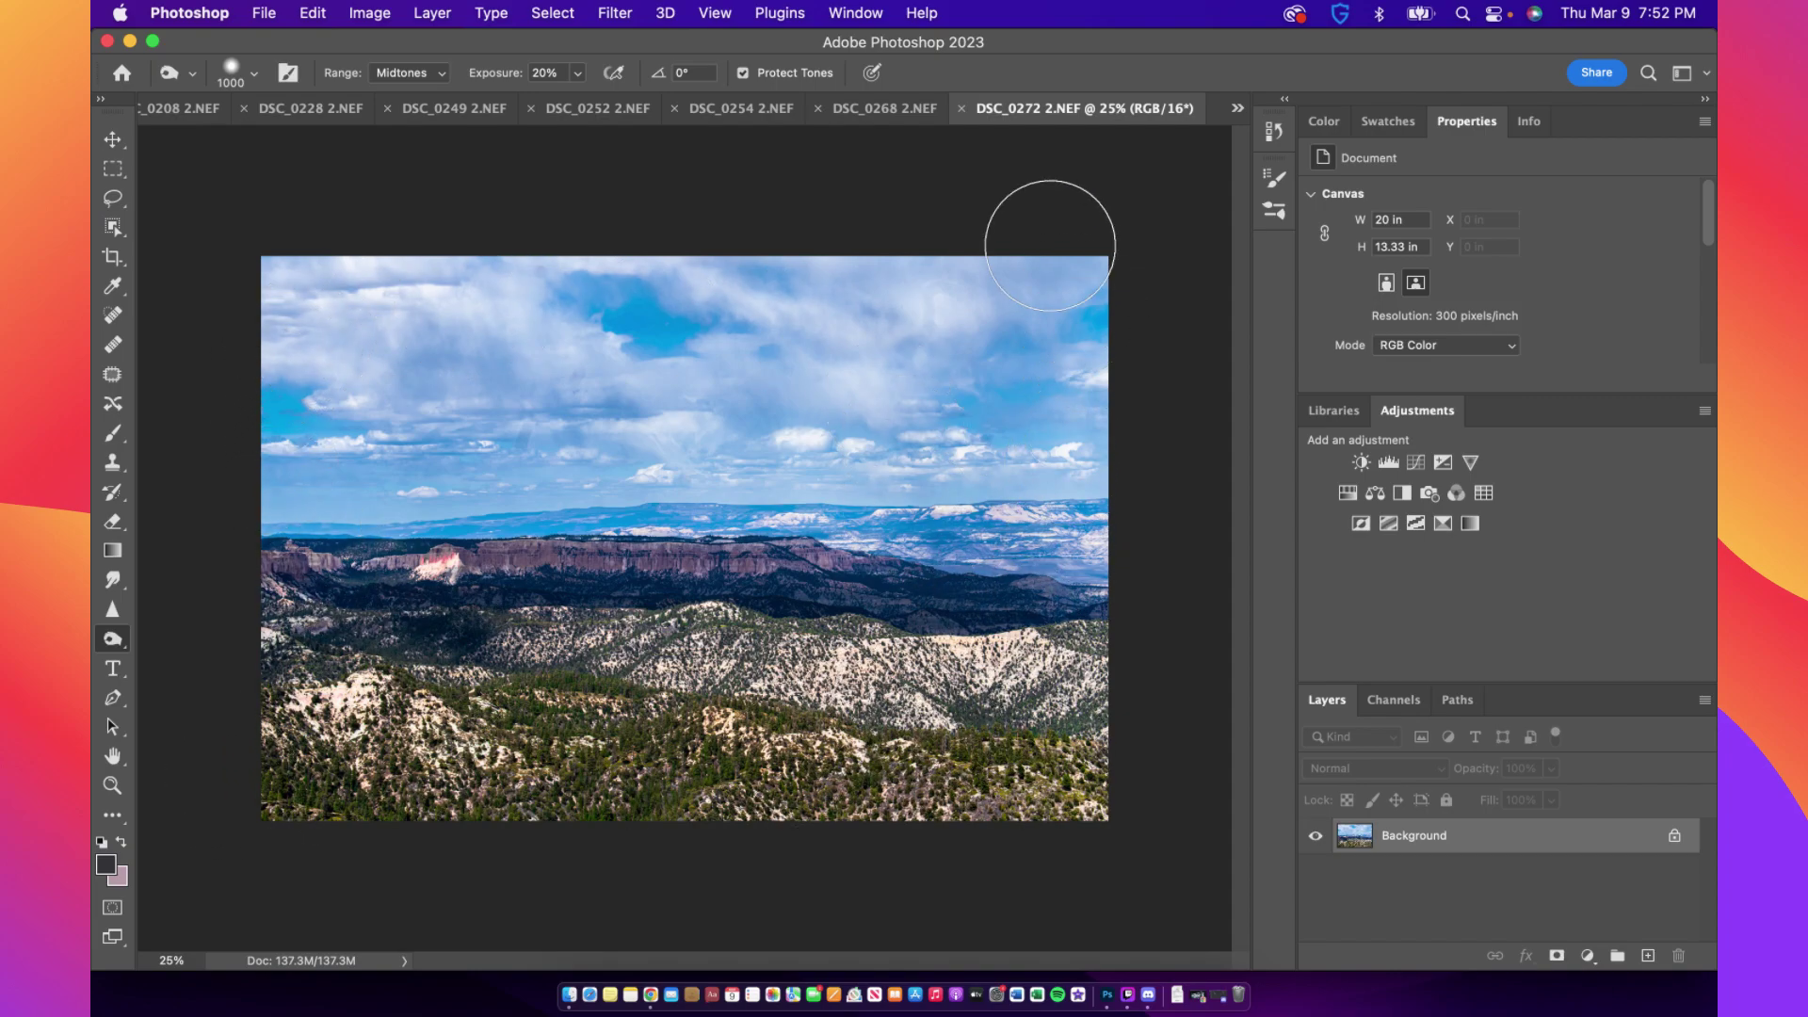
mouse_move(789, 499)
mouse_down()
mouse_move(888, 585)
mouse_move(779, 553)
mouse_up()
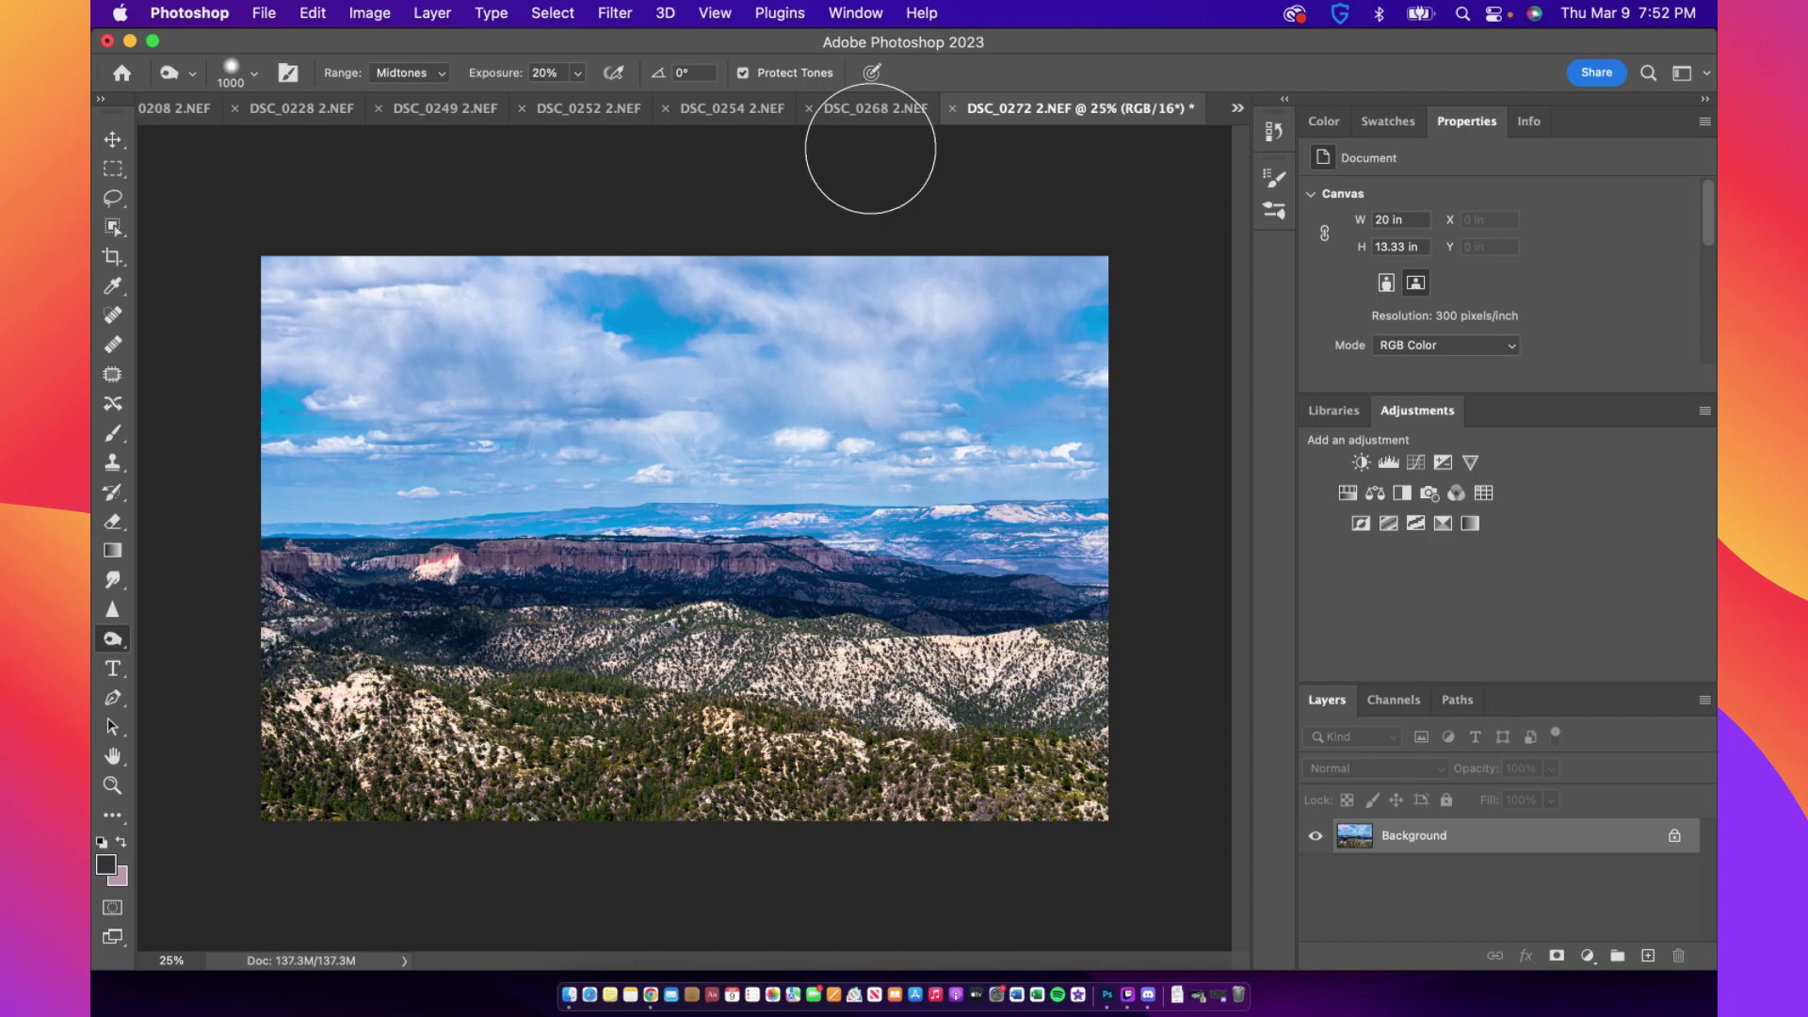
Look at the DSC_0268 2.NEF photo for comparison, return to DSC_0272 2.NEF and activate the Dodge tool
click(890, 106)
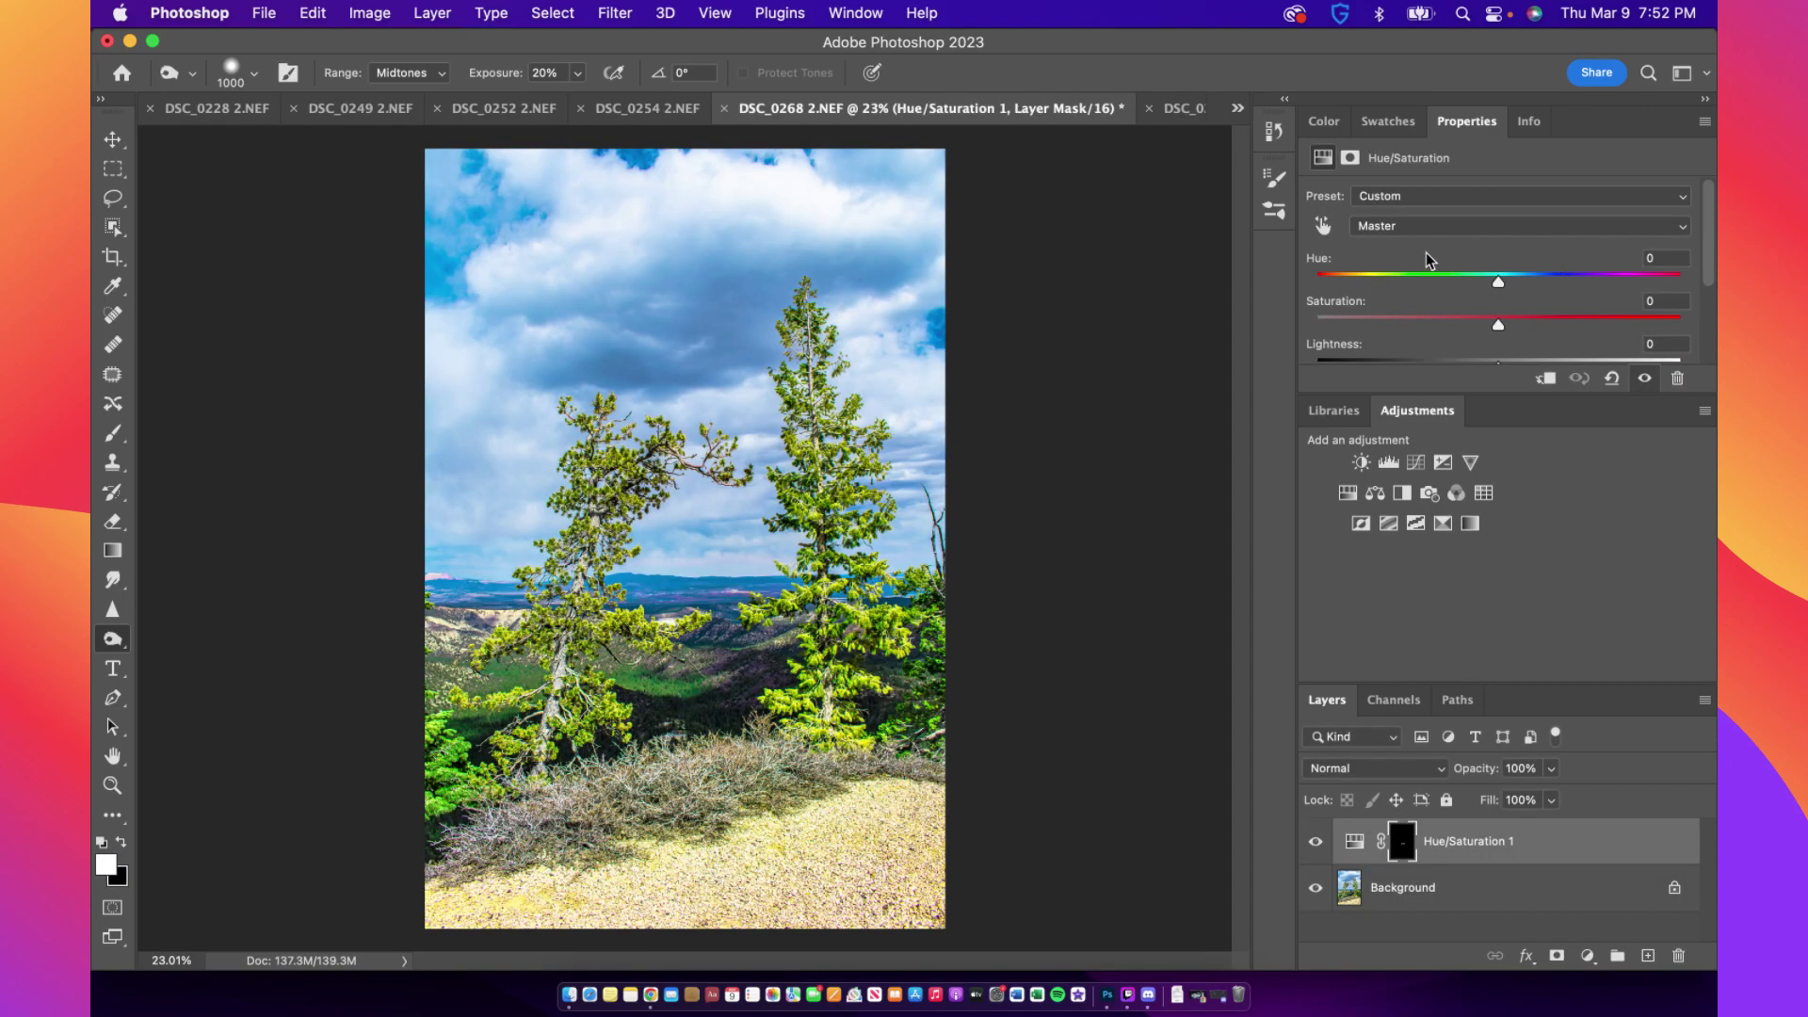
click(1184, 101)
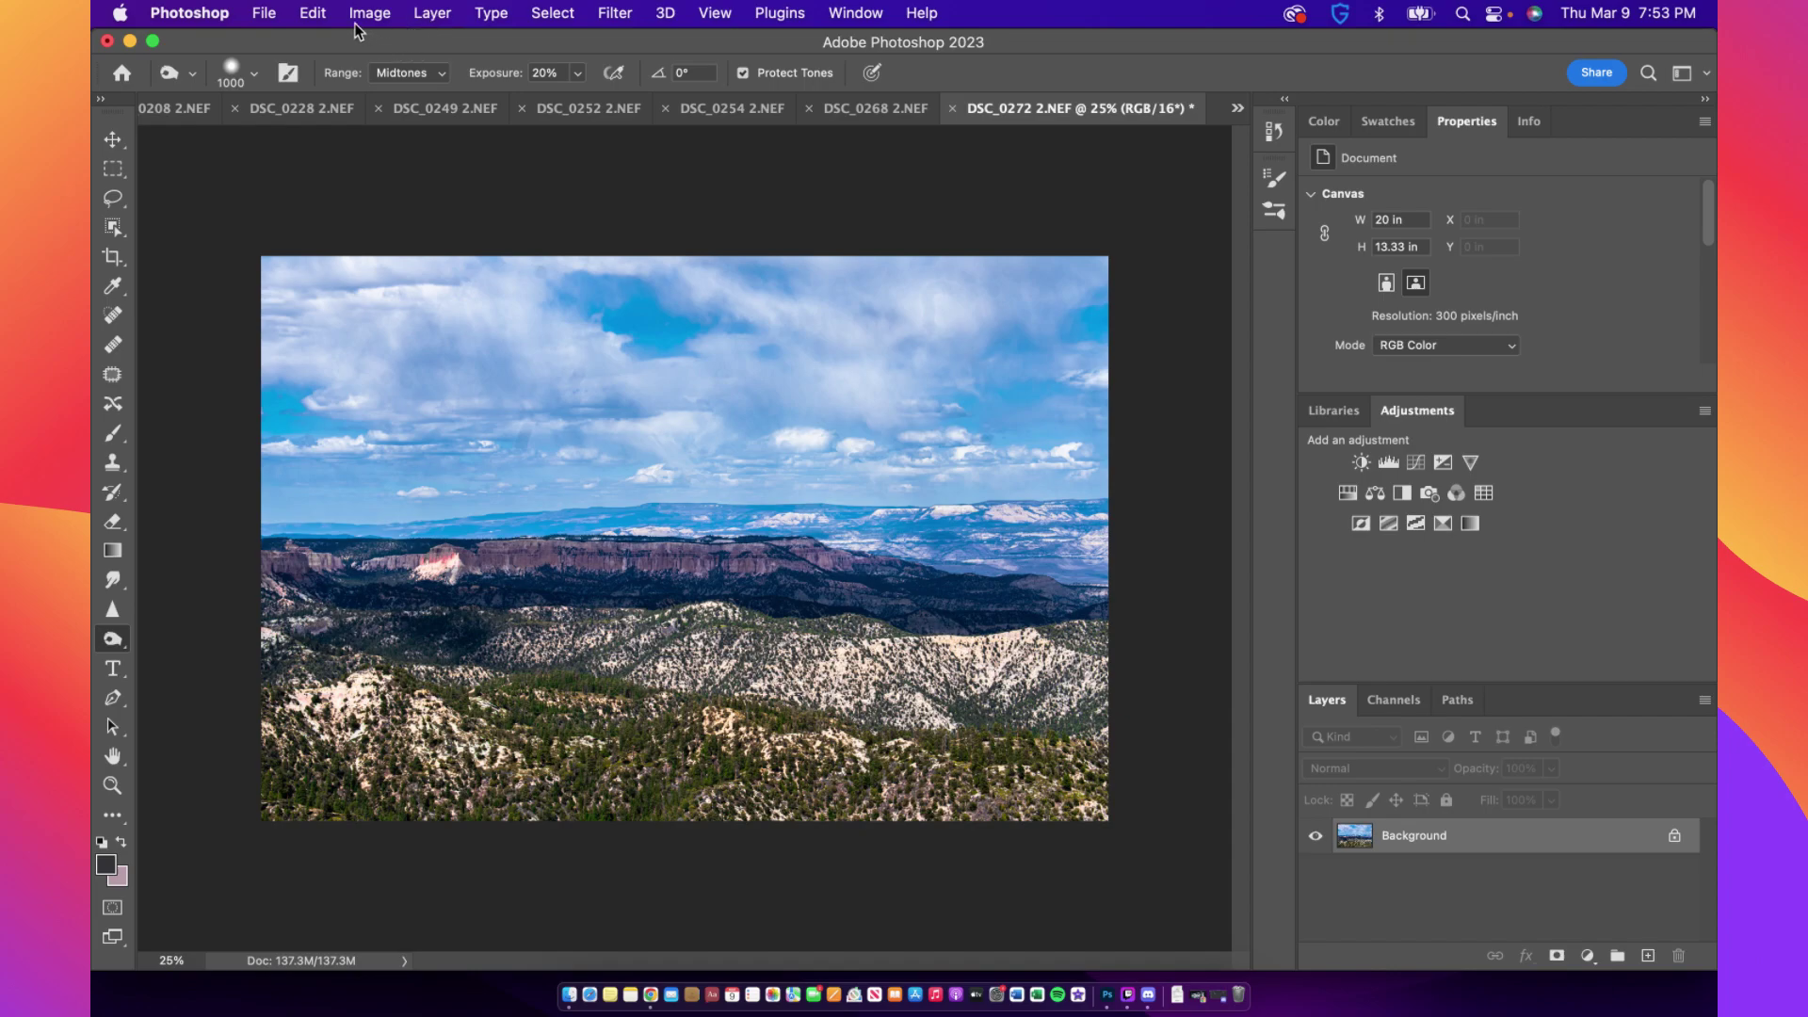
right_click(117, 639)
click(155, 639)
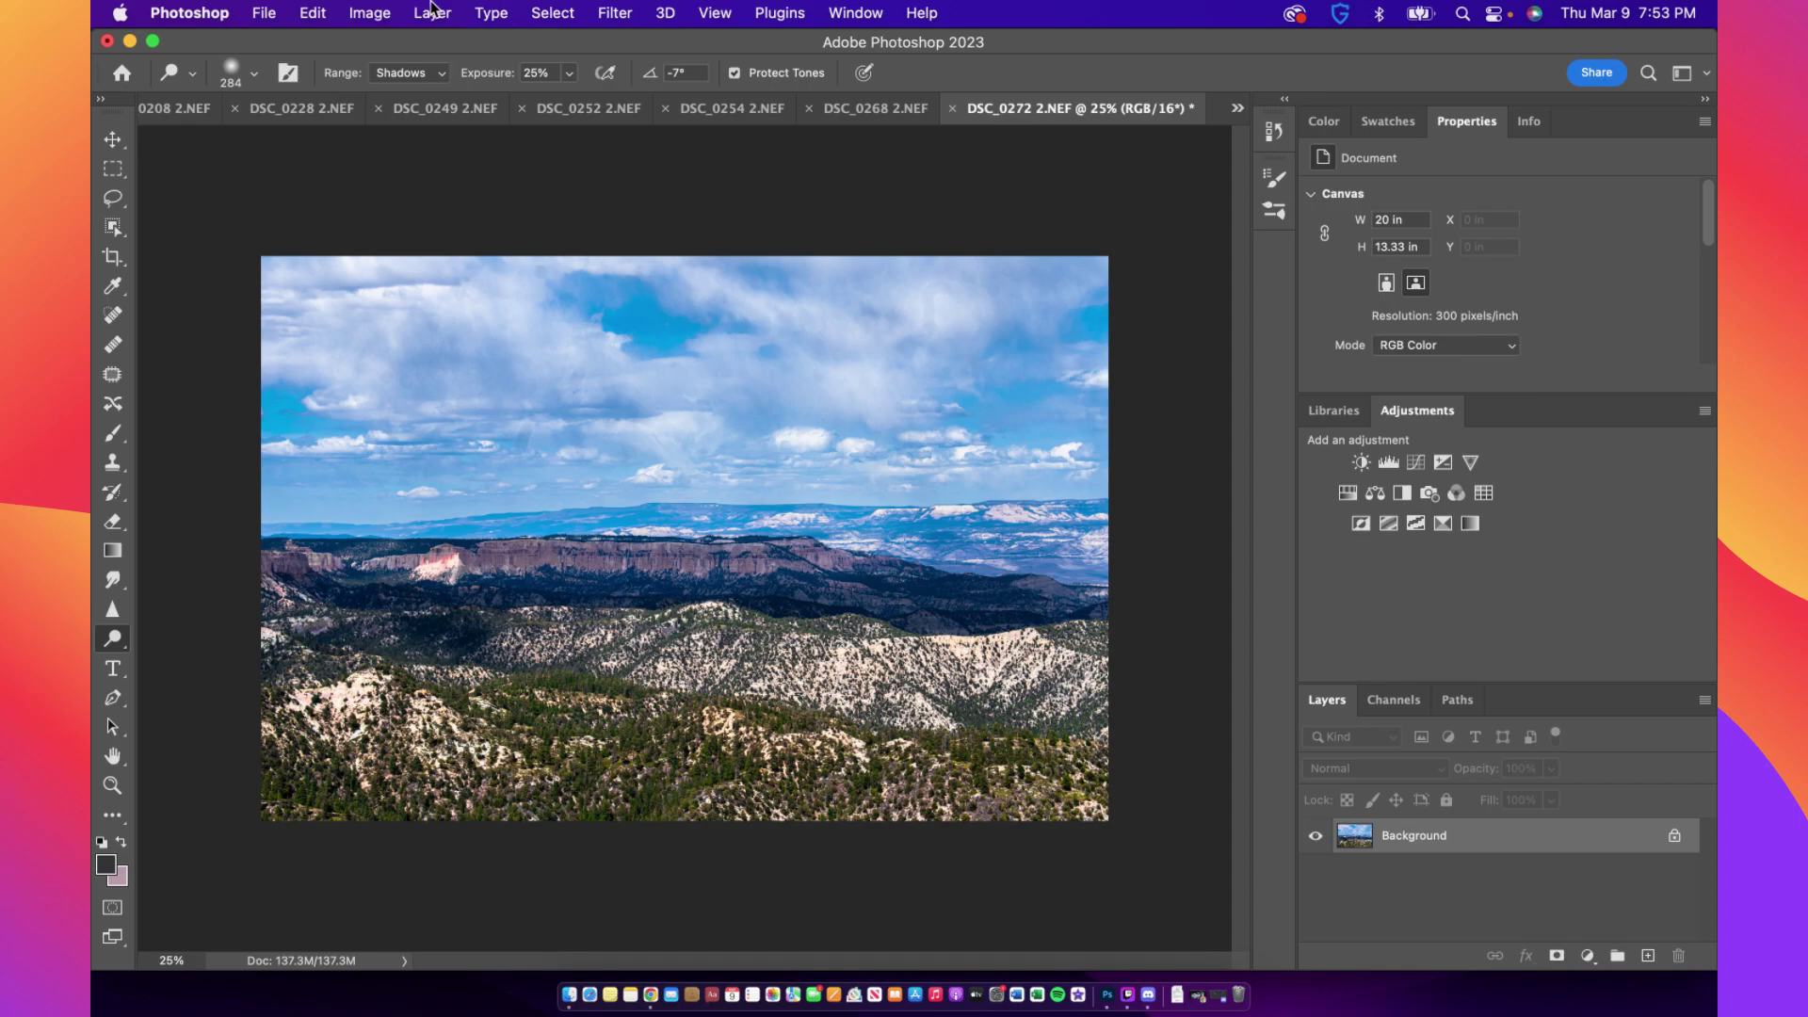
Try a Curves adjustment that raises the shadows from input 50 to output 71 and maps midtone input 136 to output 129
click(383, 13)
mouse_move(424, 76)
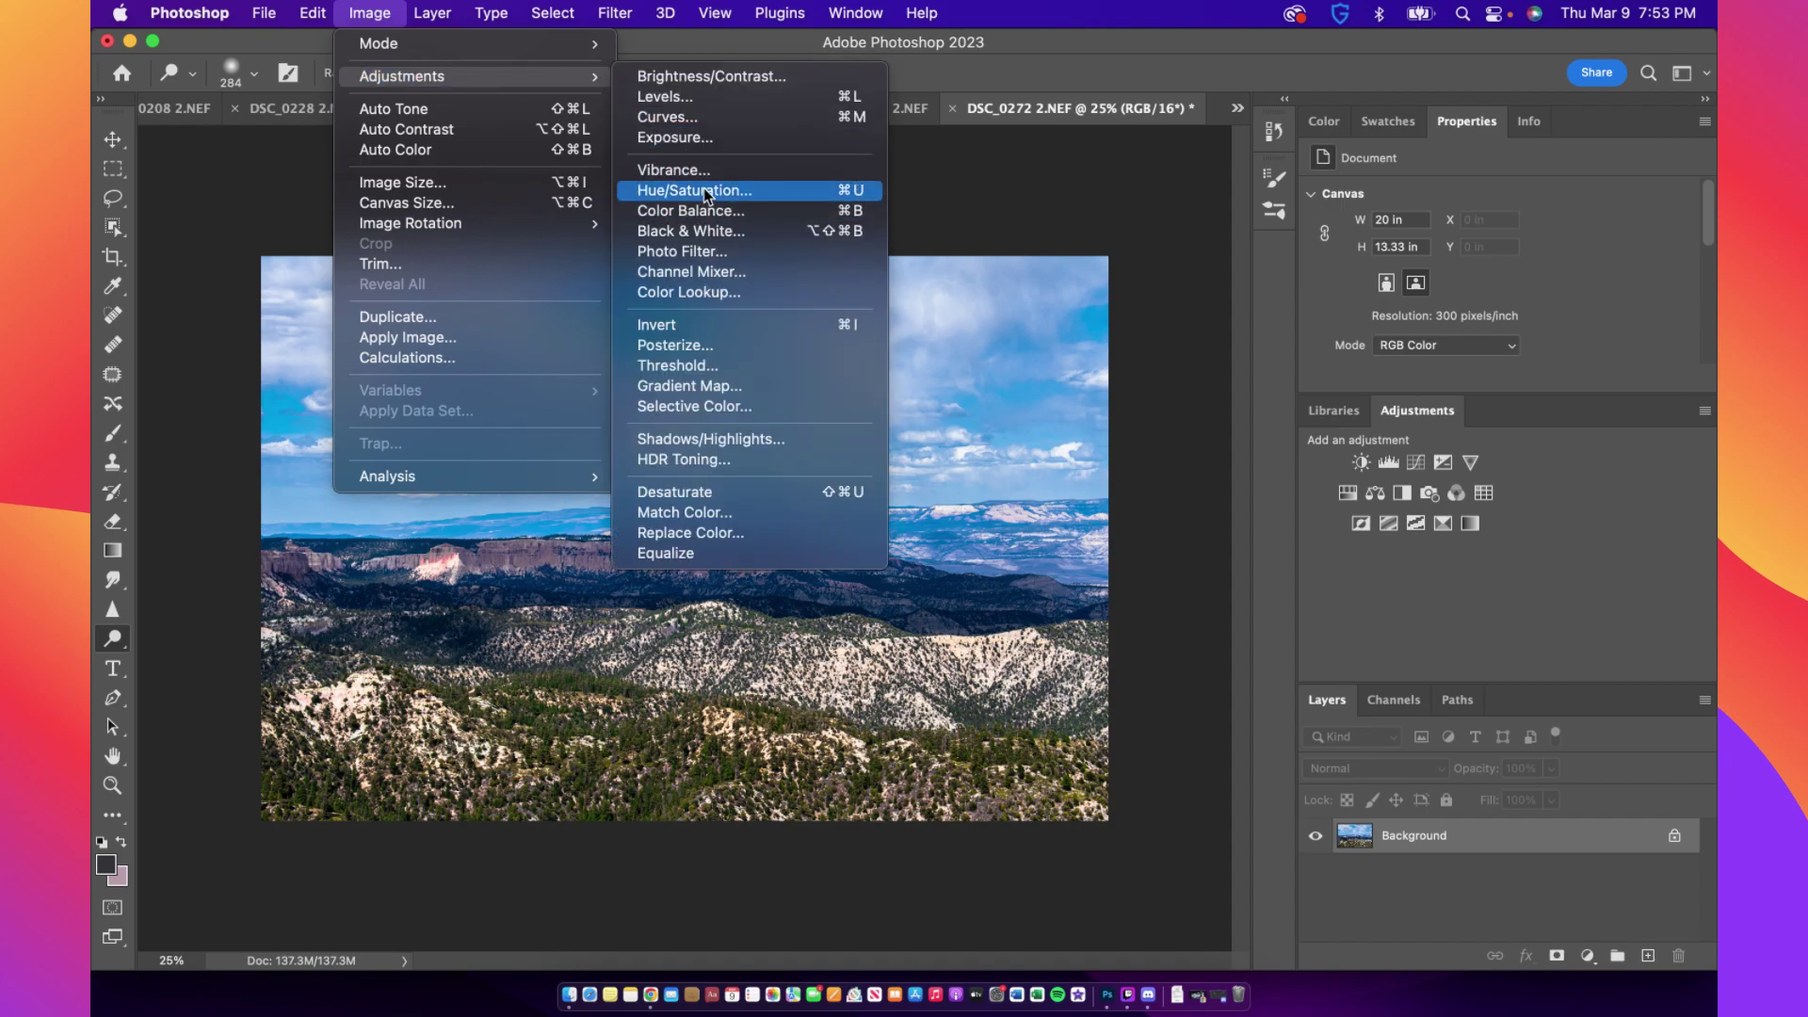
click(668, 117)
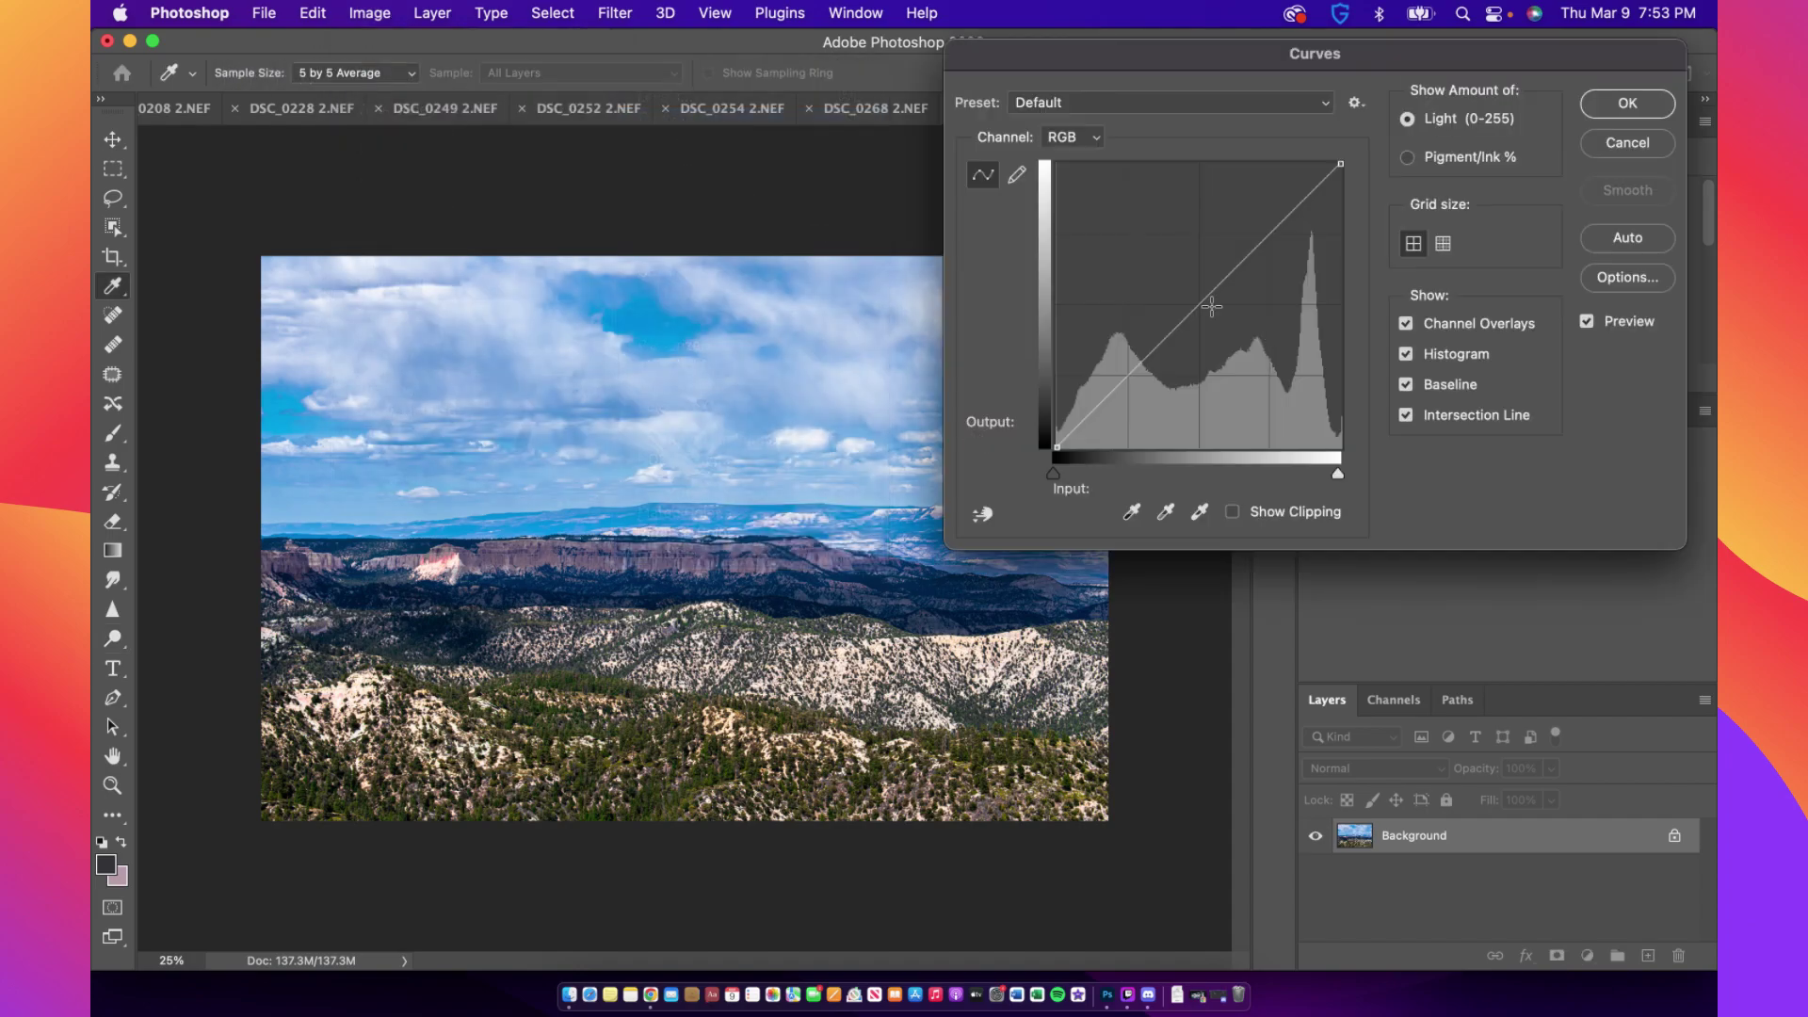
drag(1272, 228, 1269, 224)
click(1195, 300)
drag(1195, 300, 1190, 296)
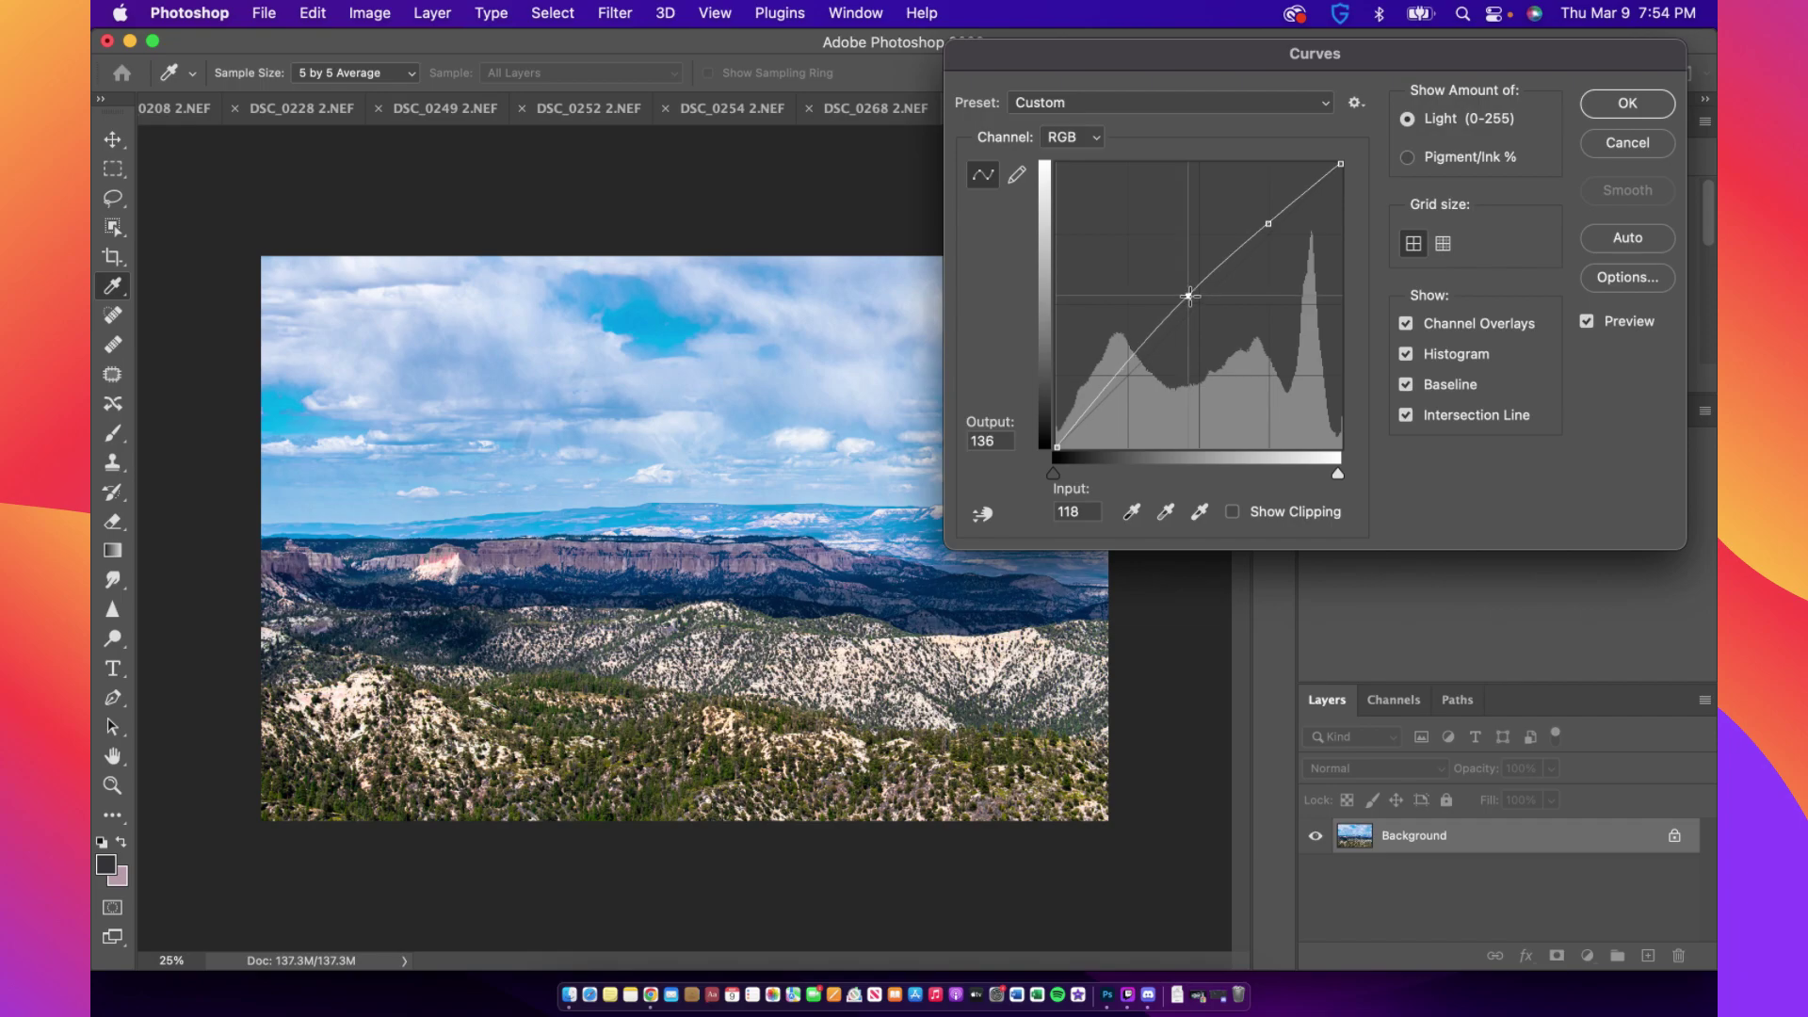
drag(1127, 368, 1111, 367)
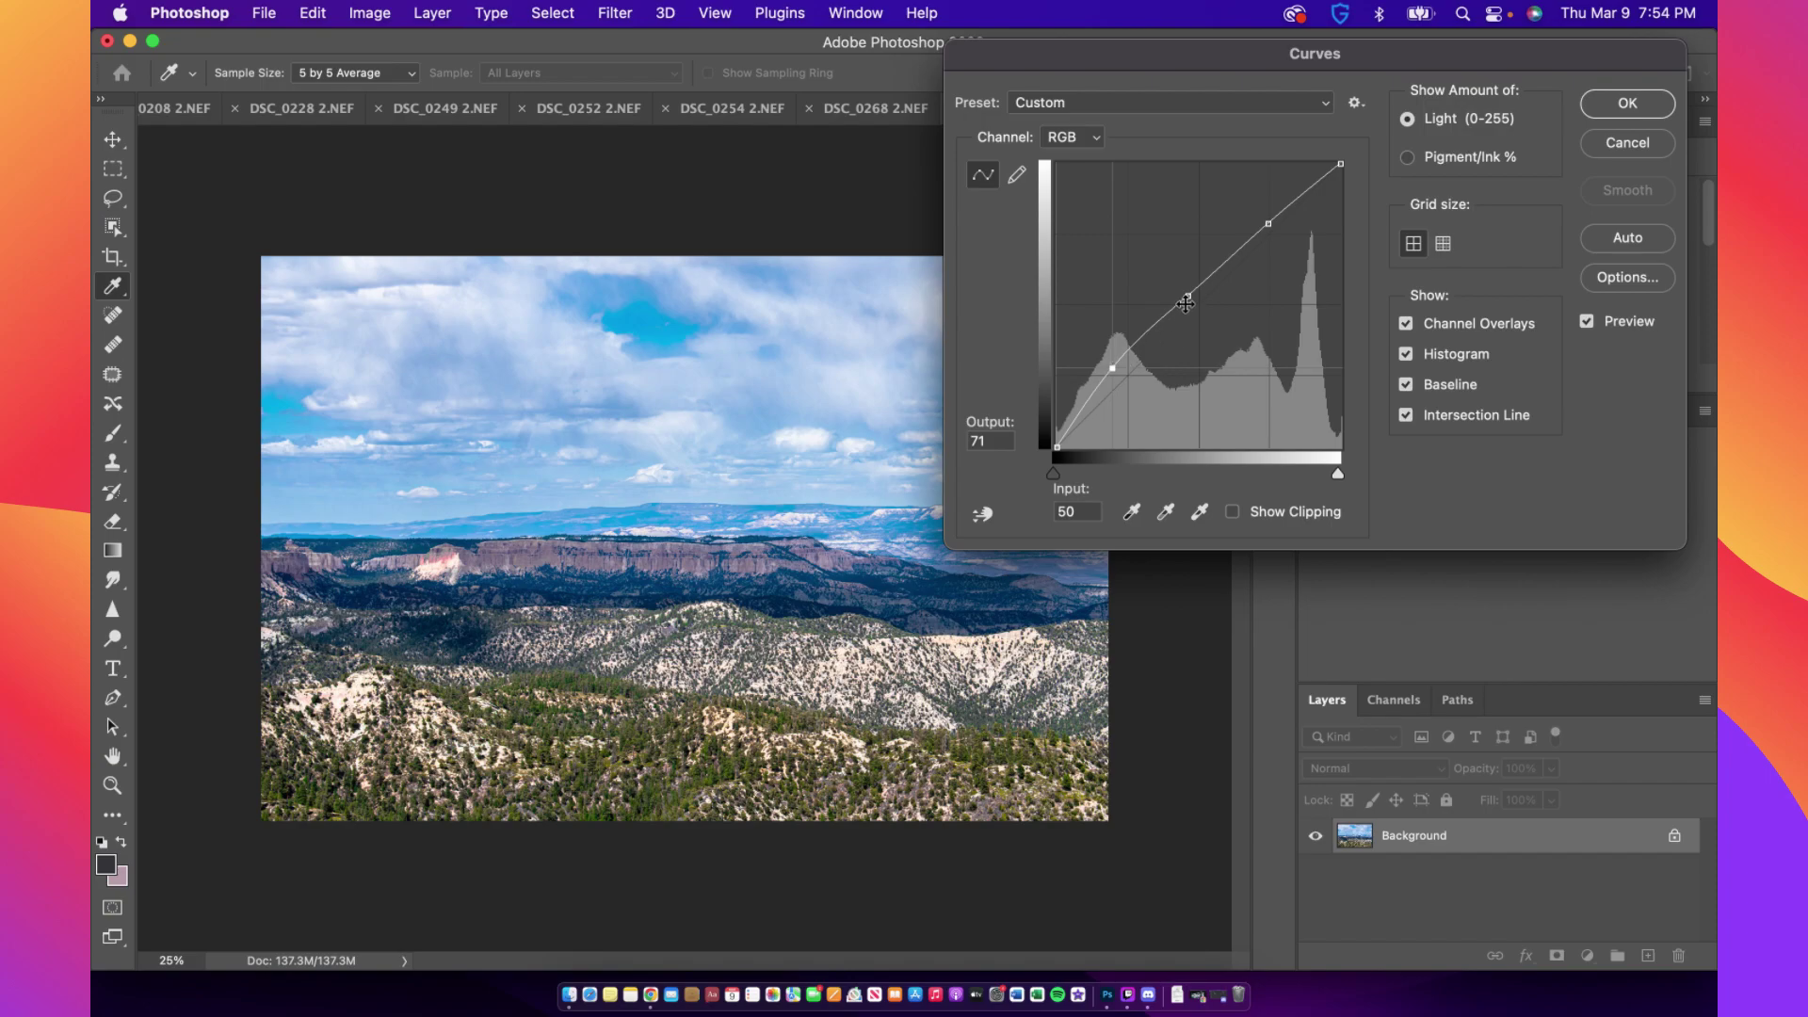
drag(1187, 298, 1209, 304)
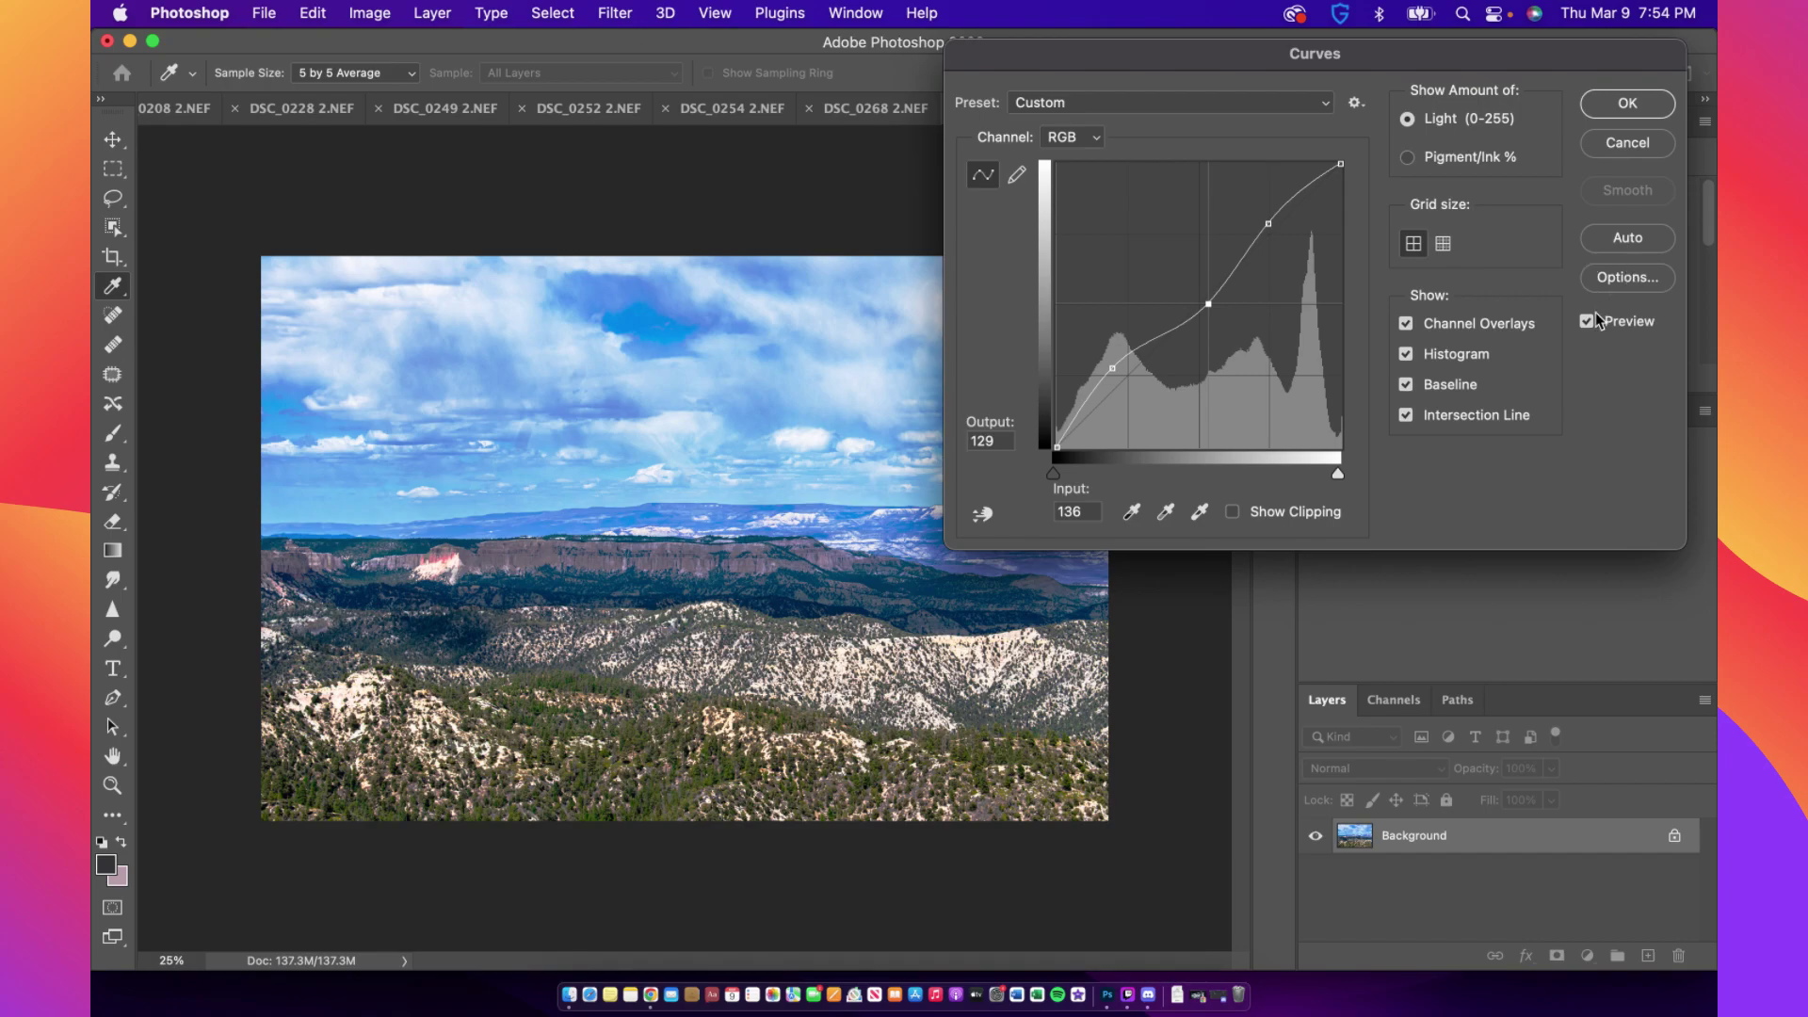
click(1652, 145)
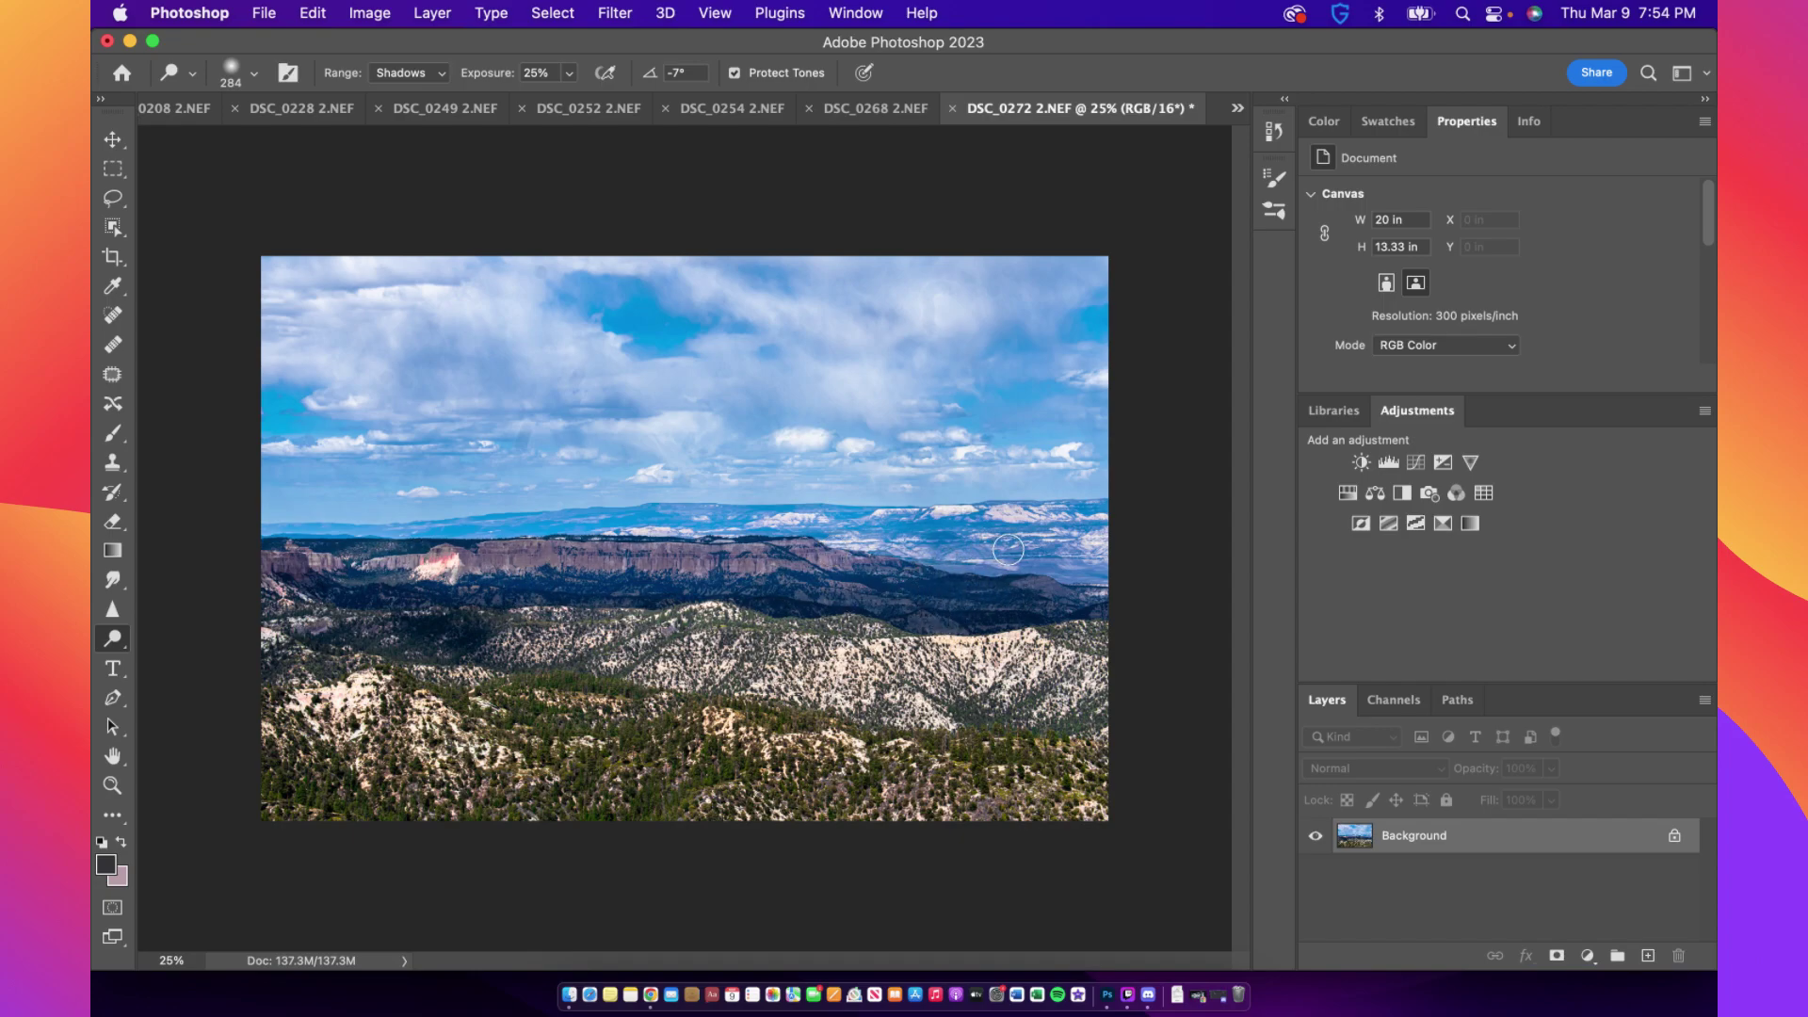
key(super+z)
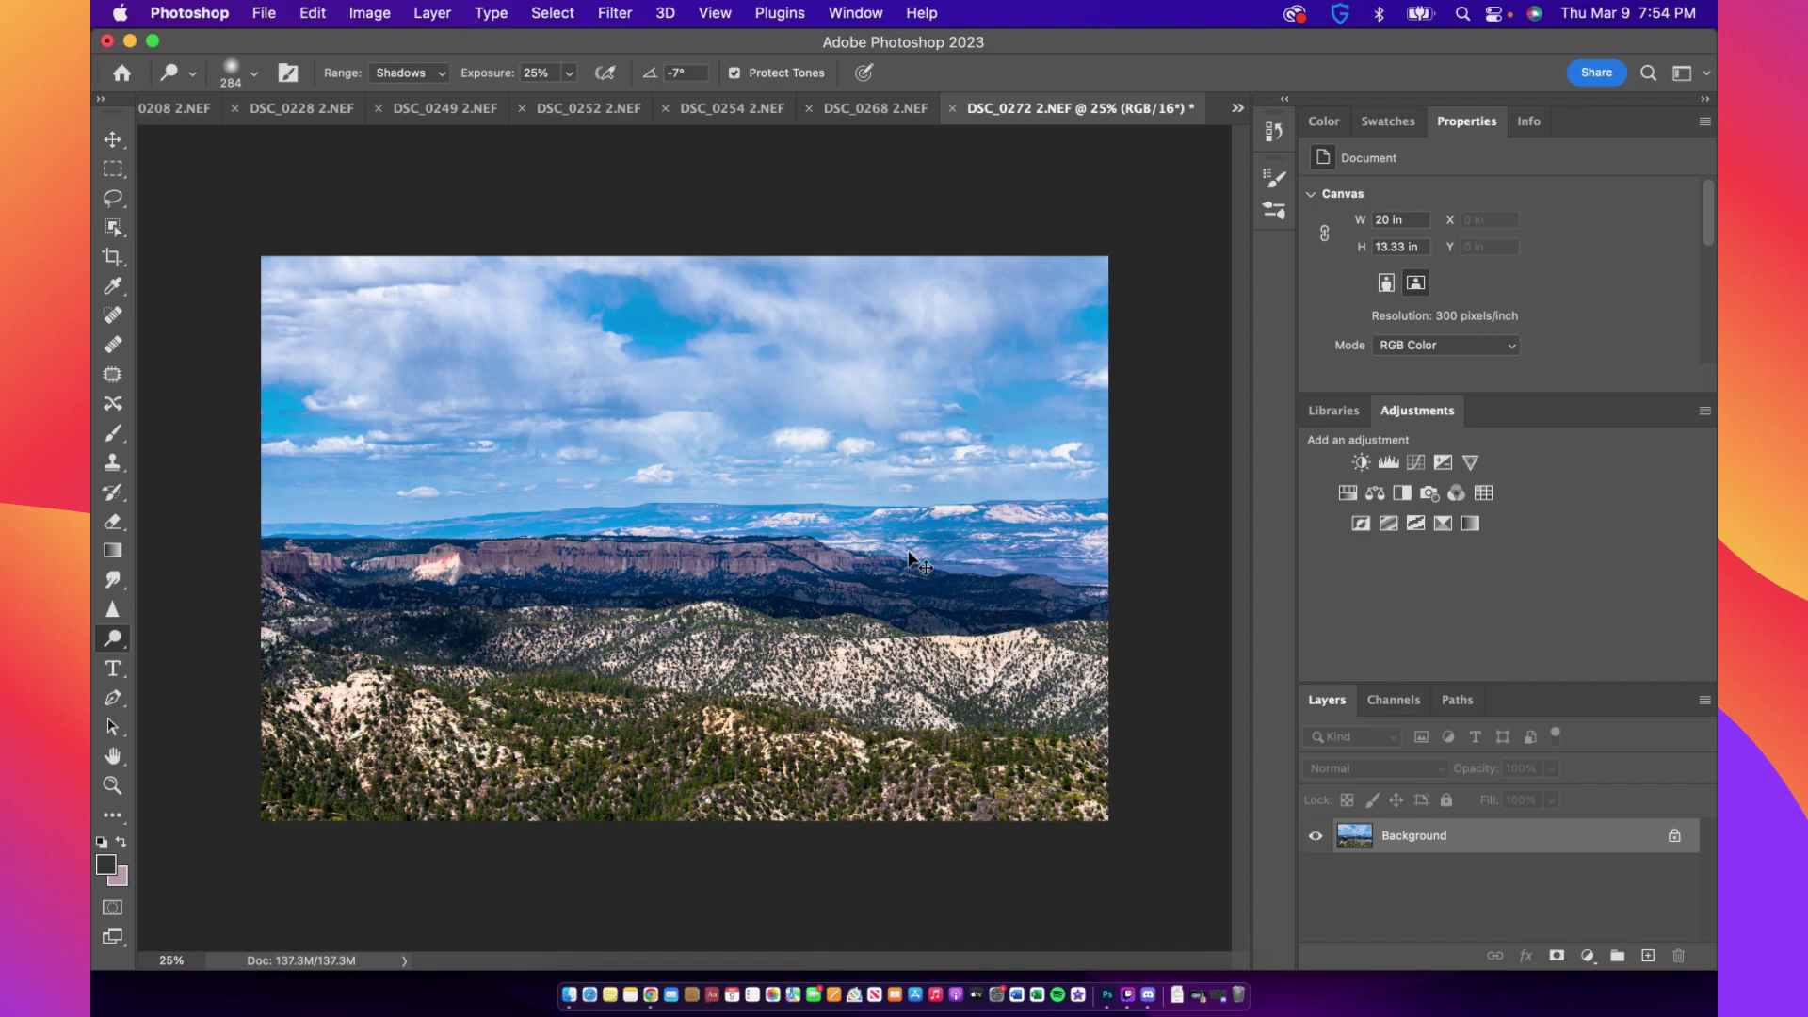
key(super+z)
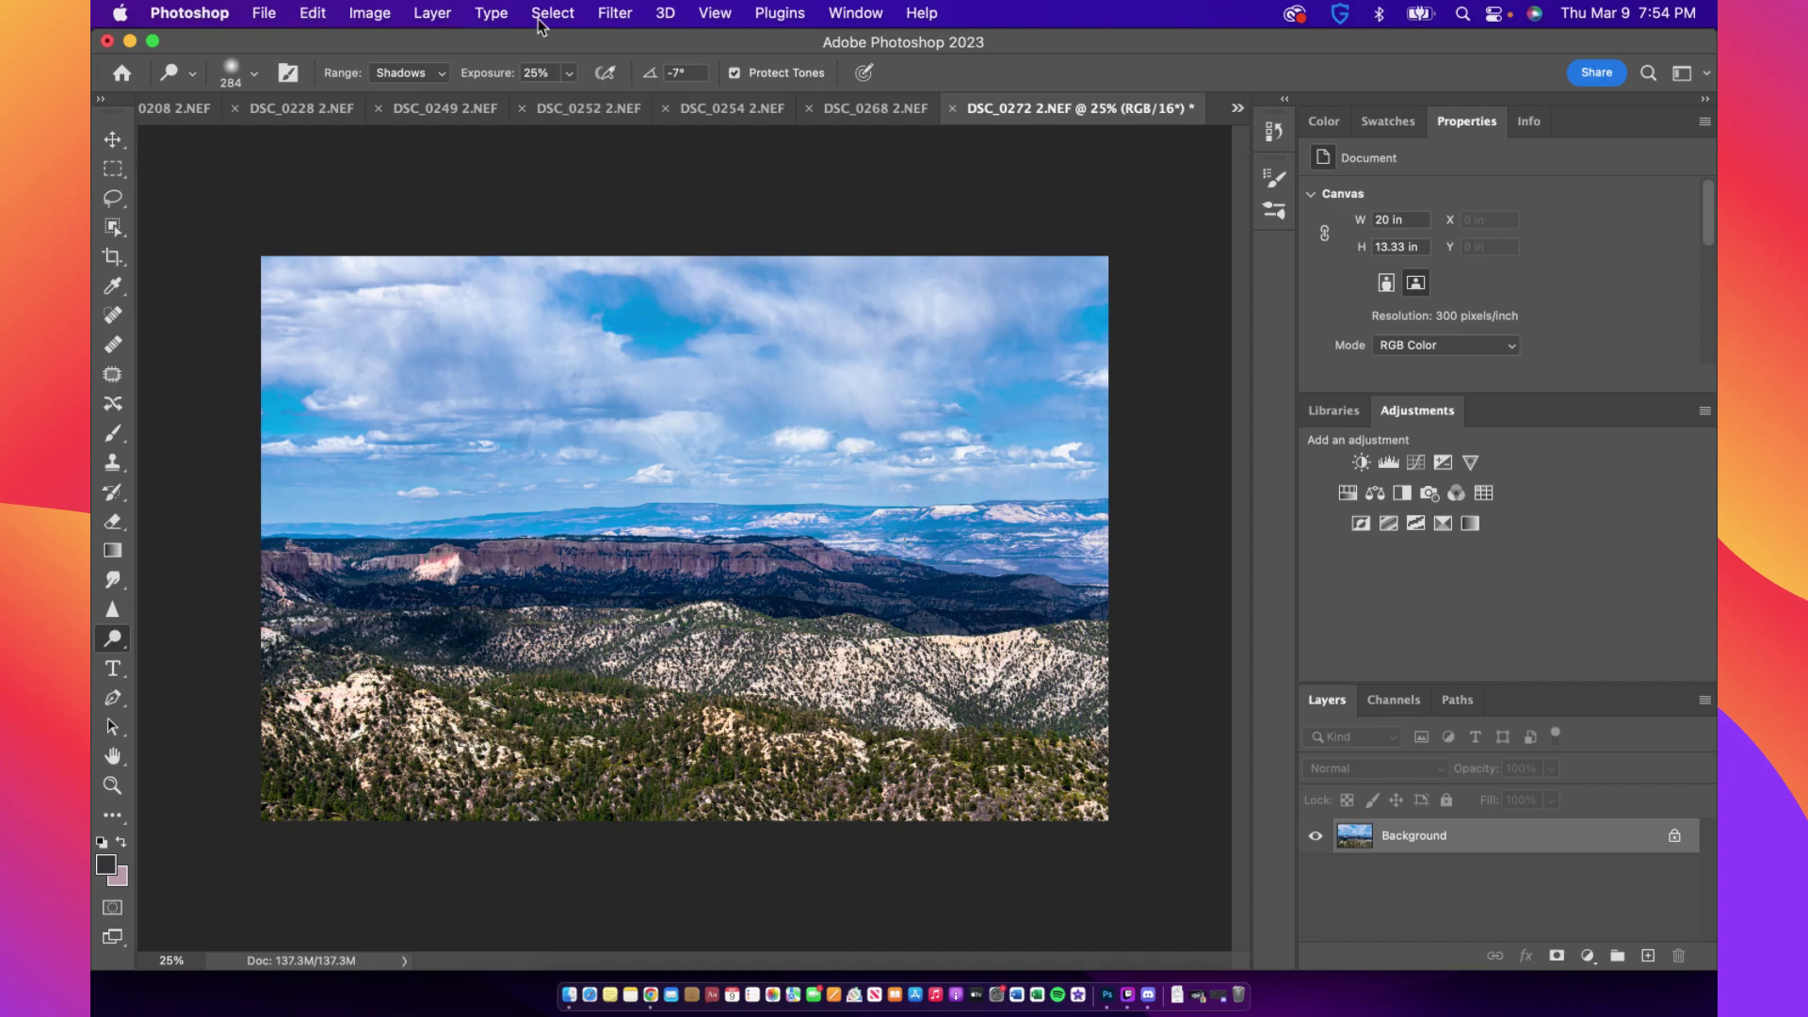
Try a Shadows/Highlights adjustment with the shadows amount at 15%, testing the highlights amount as well
click(370, 13)
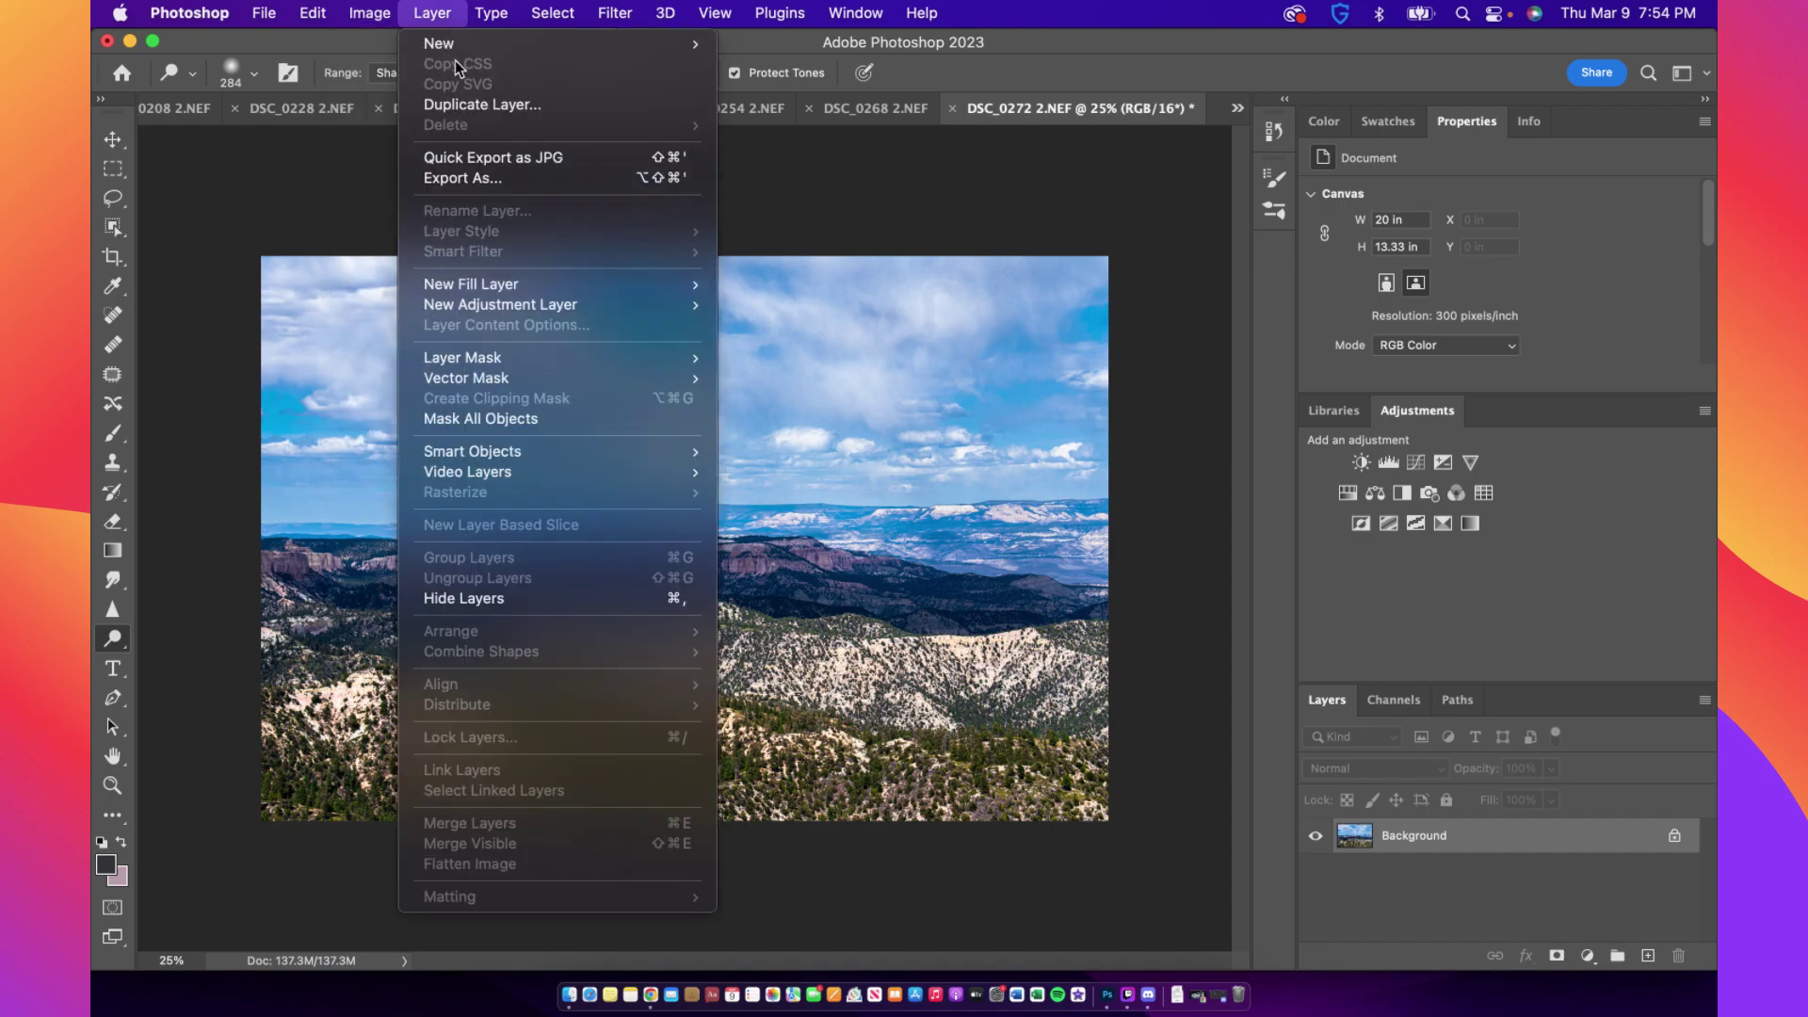
mouse_move(423, 76)
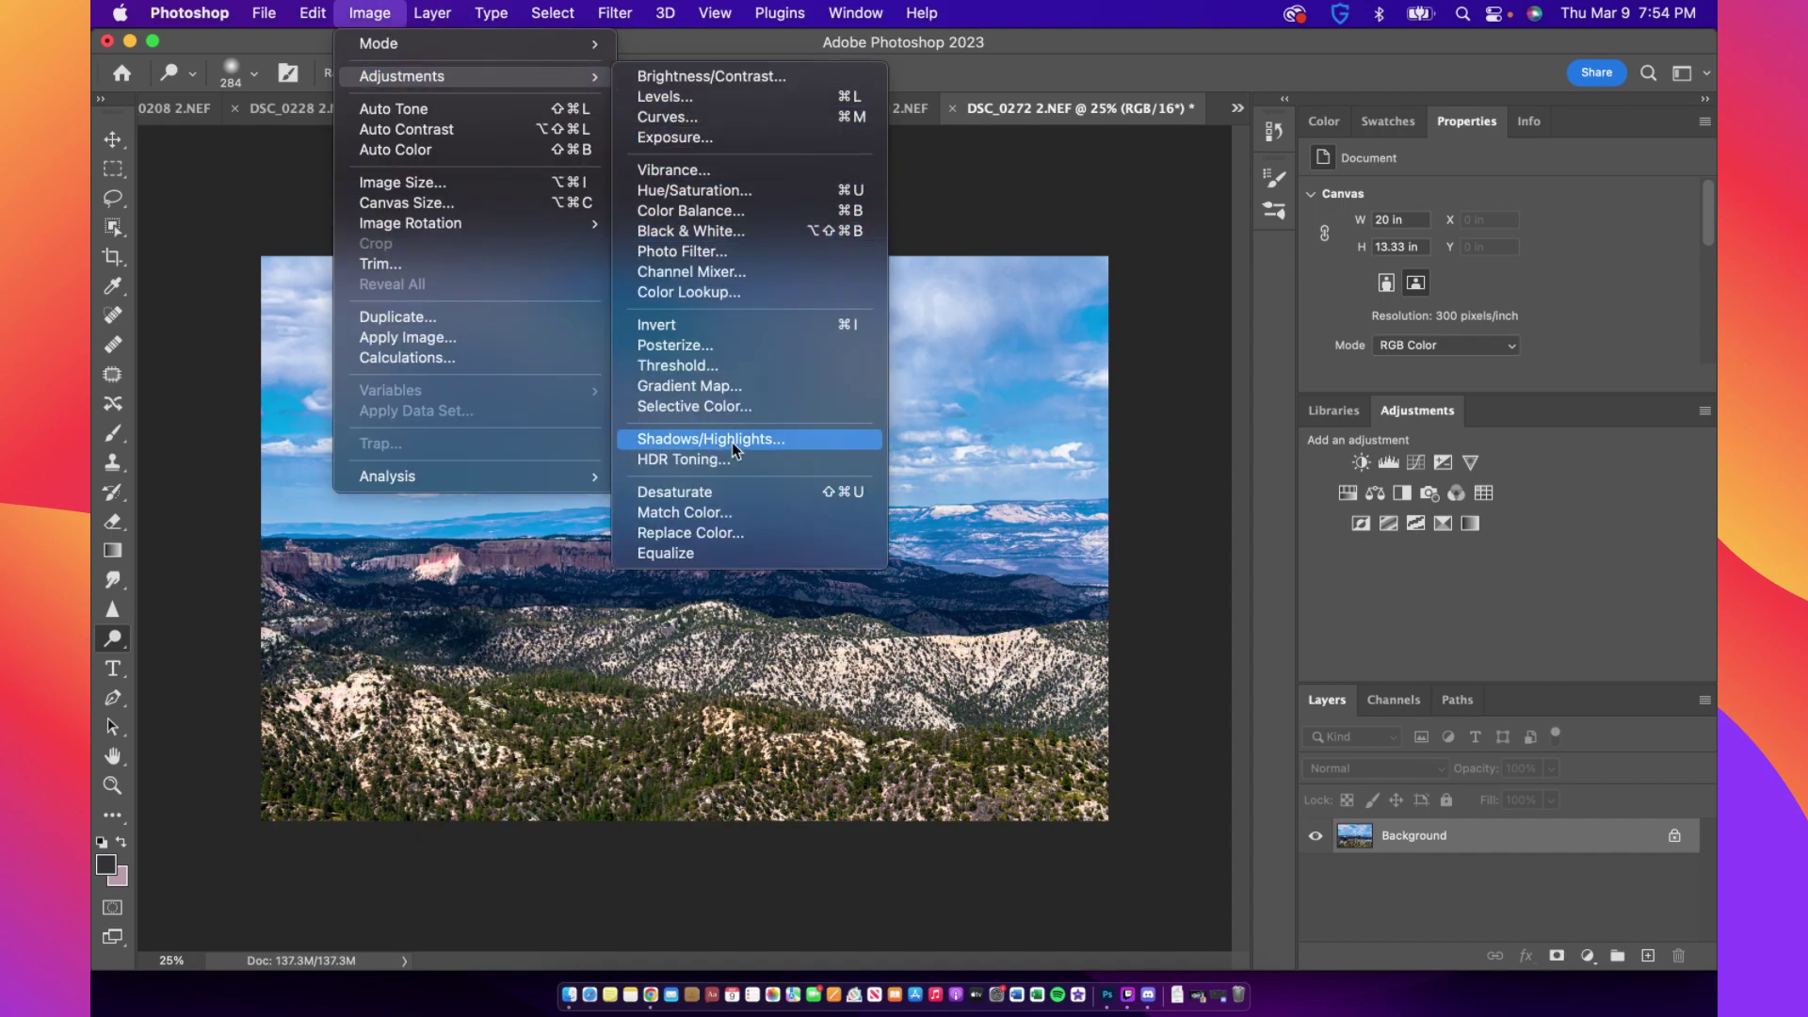
click(733, 441)
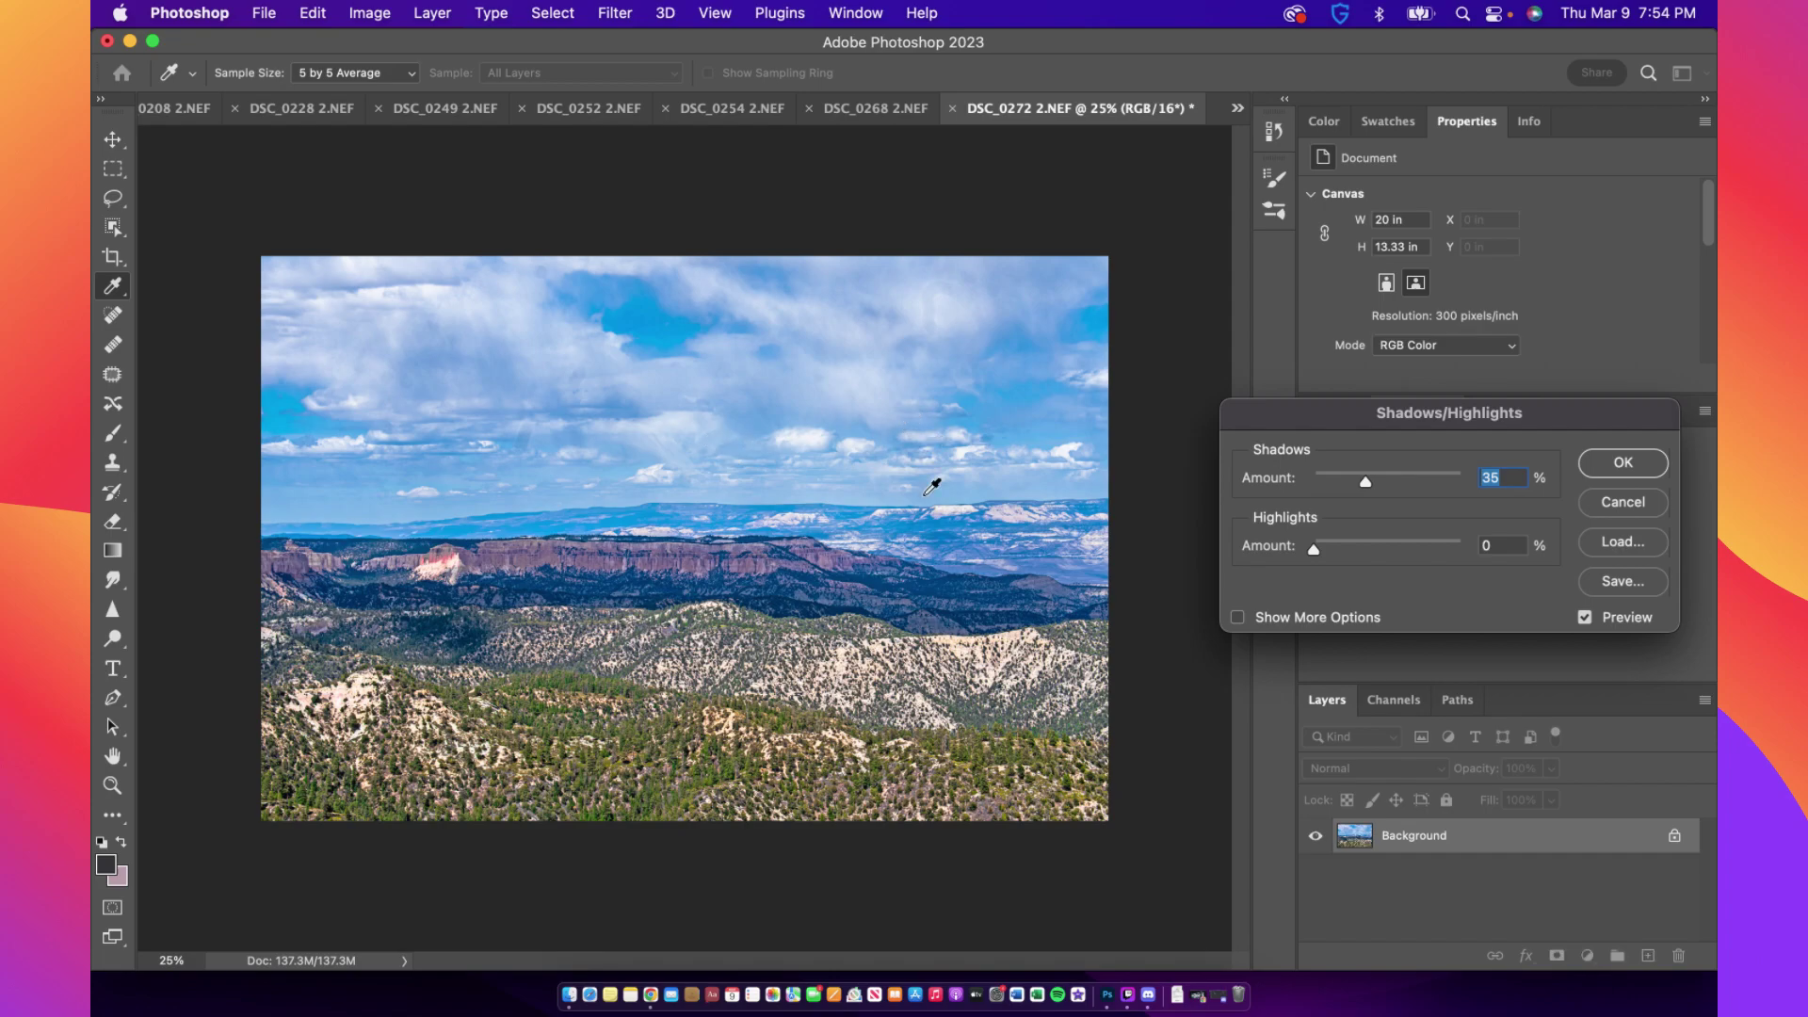
drag(1355, 482, 1333, 482)
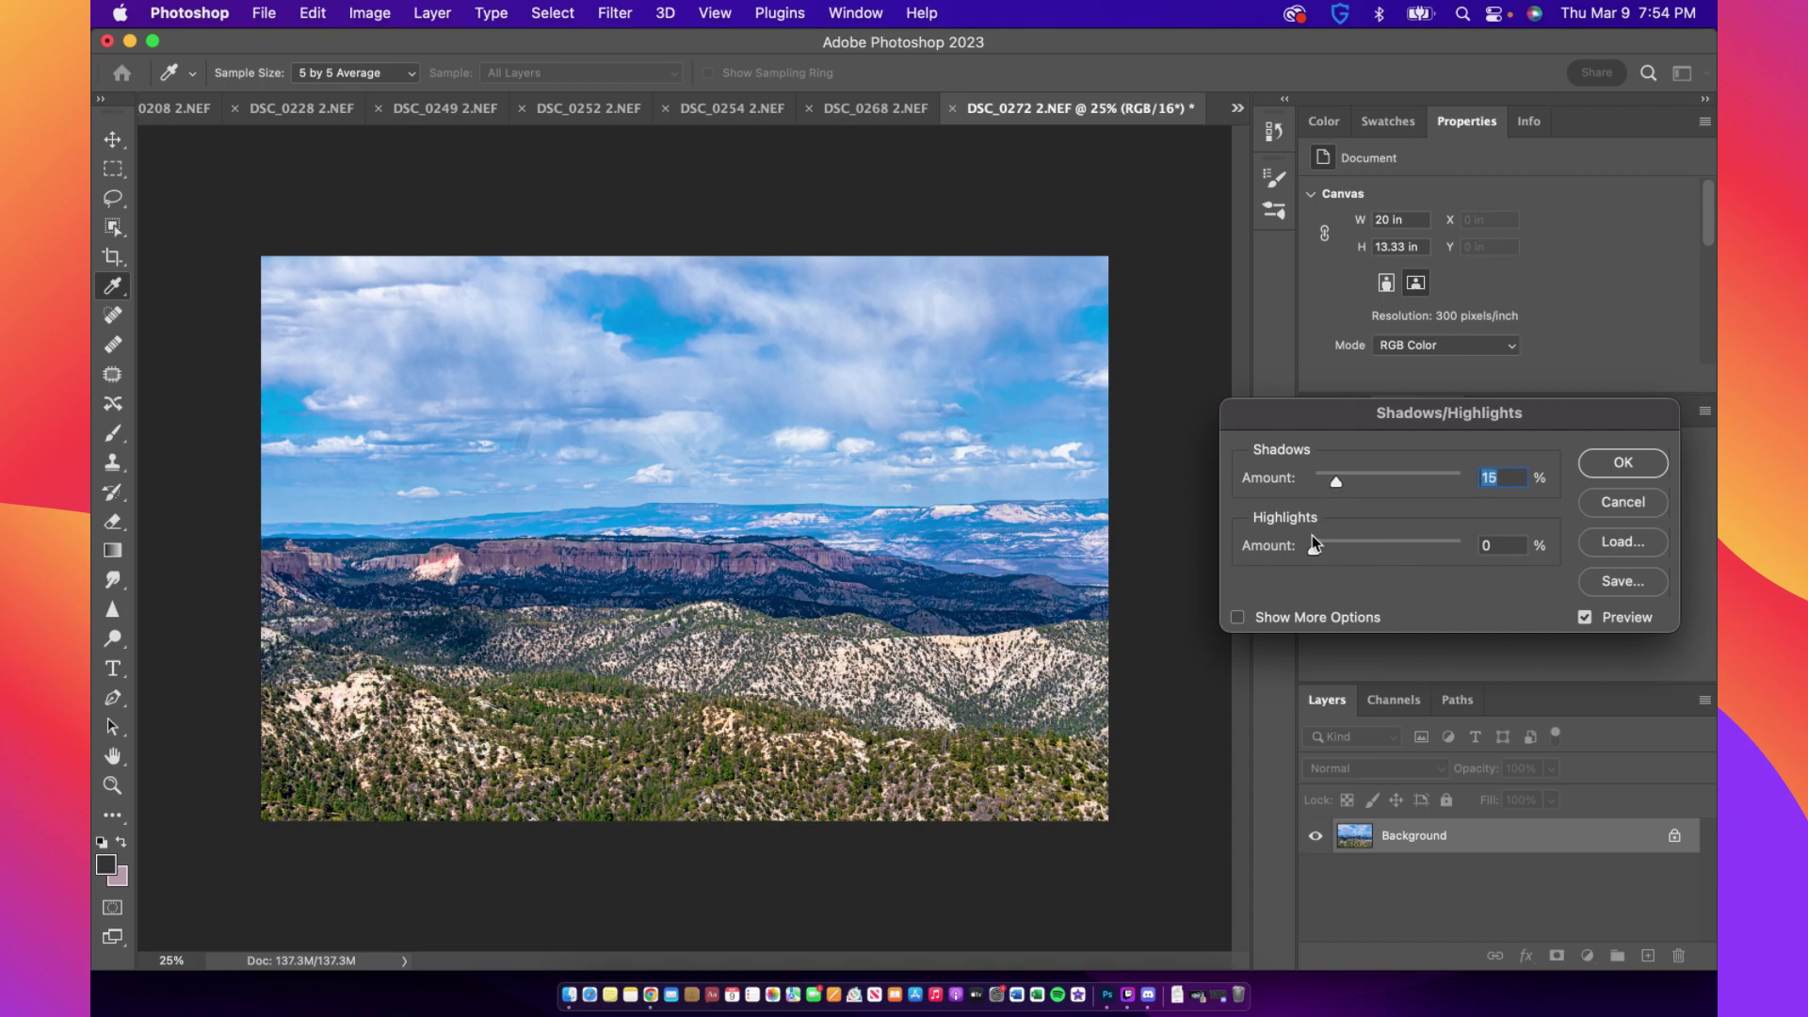
drag(1314, 548, 1336, 546)
drag(1331, 544, 1309, 550)
click(1606, 506)
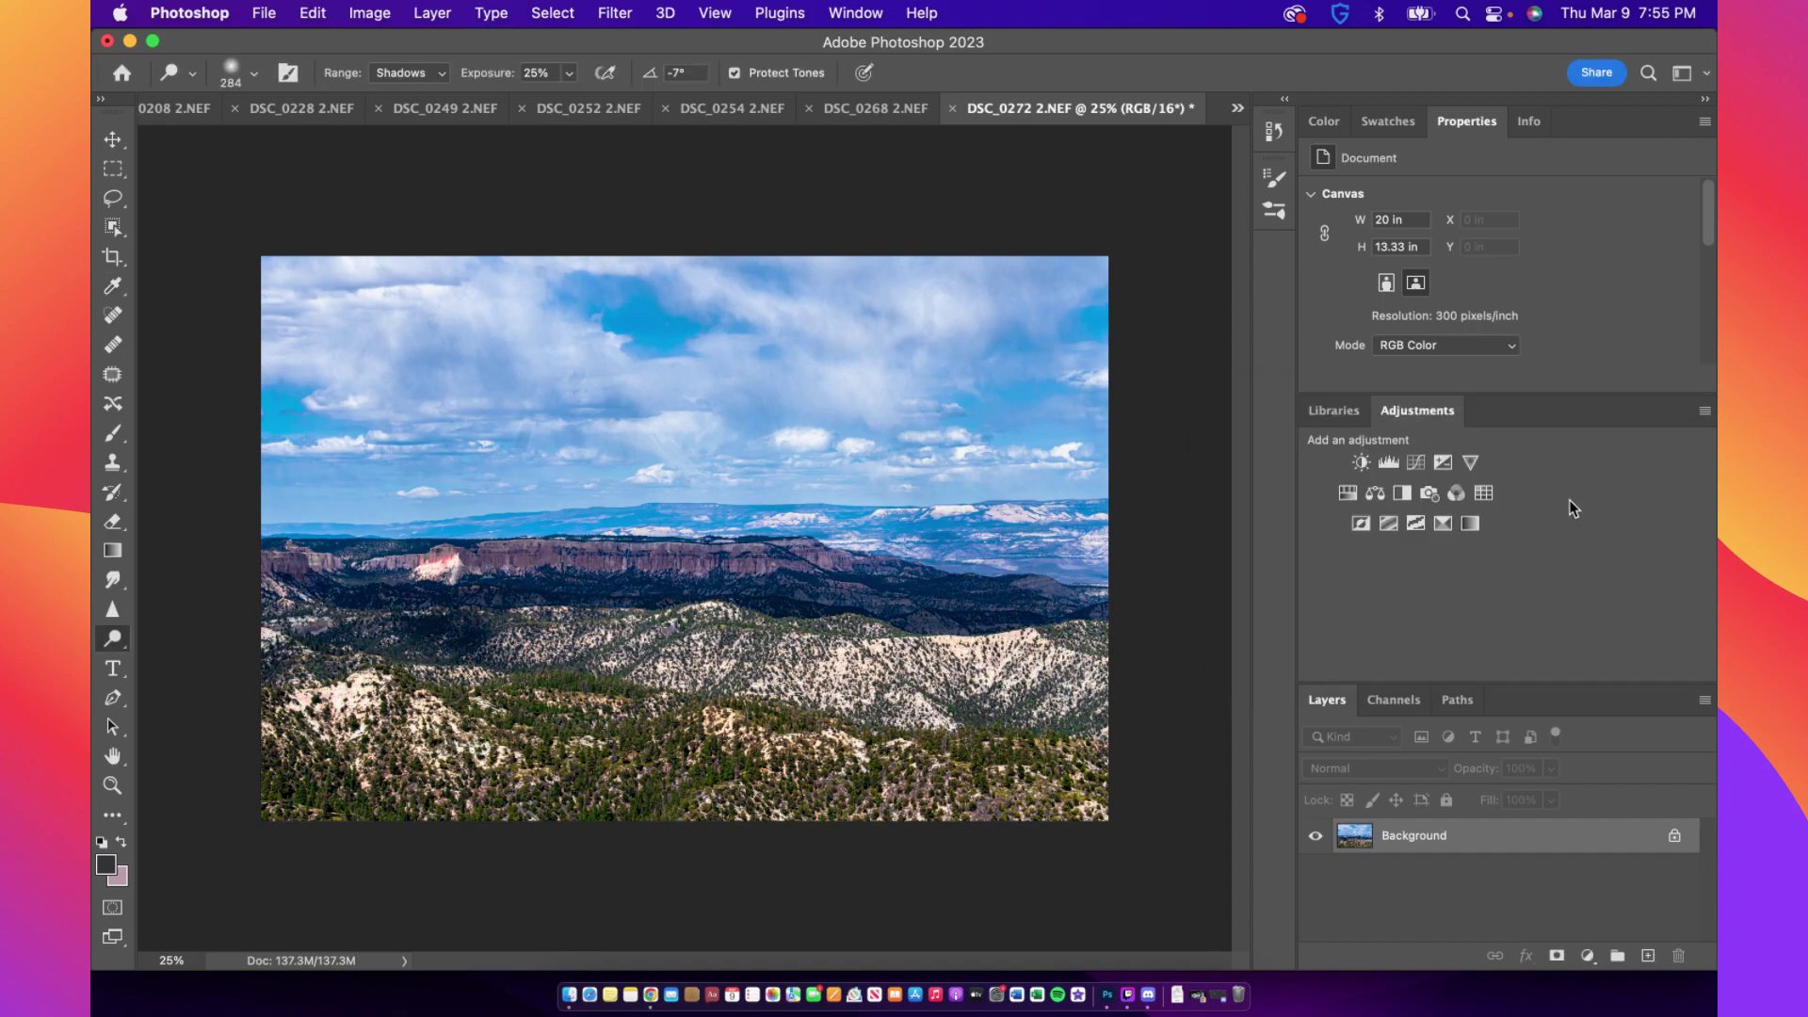
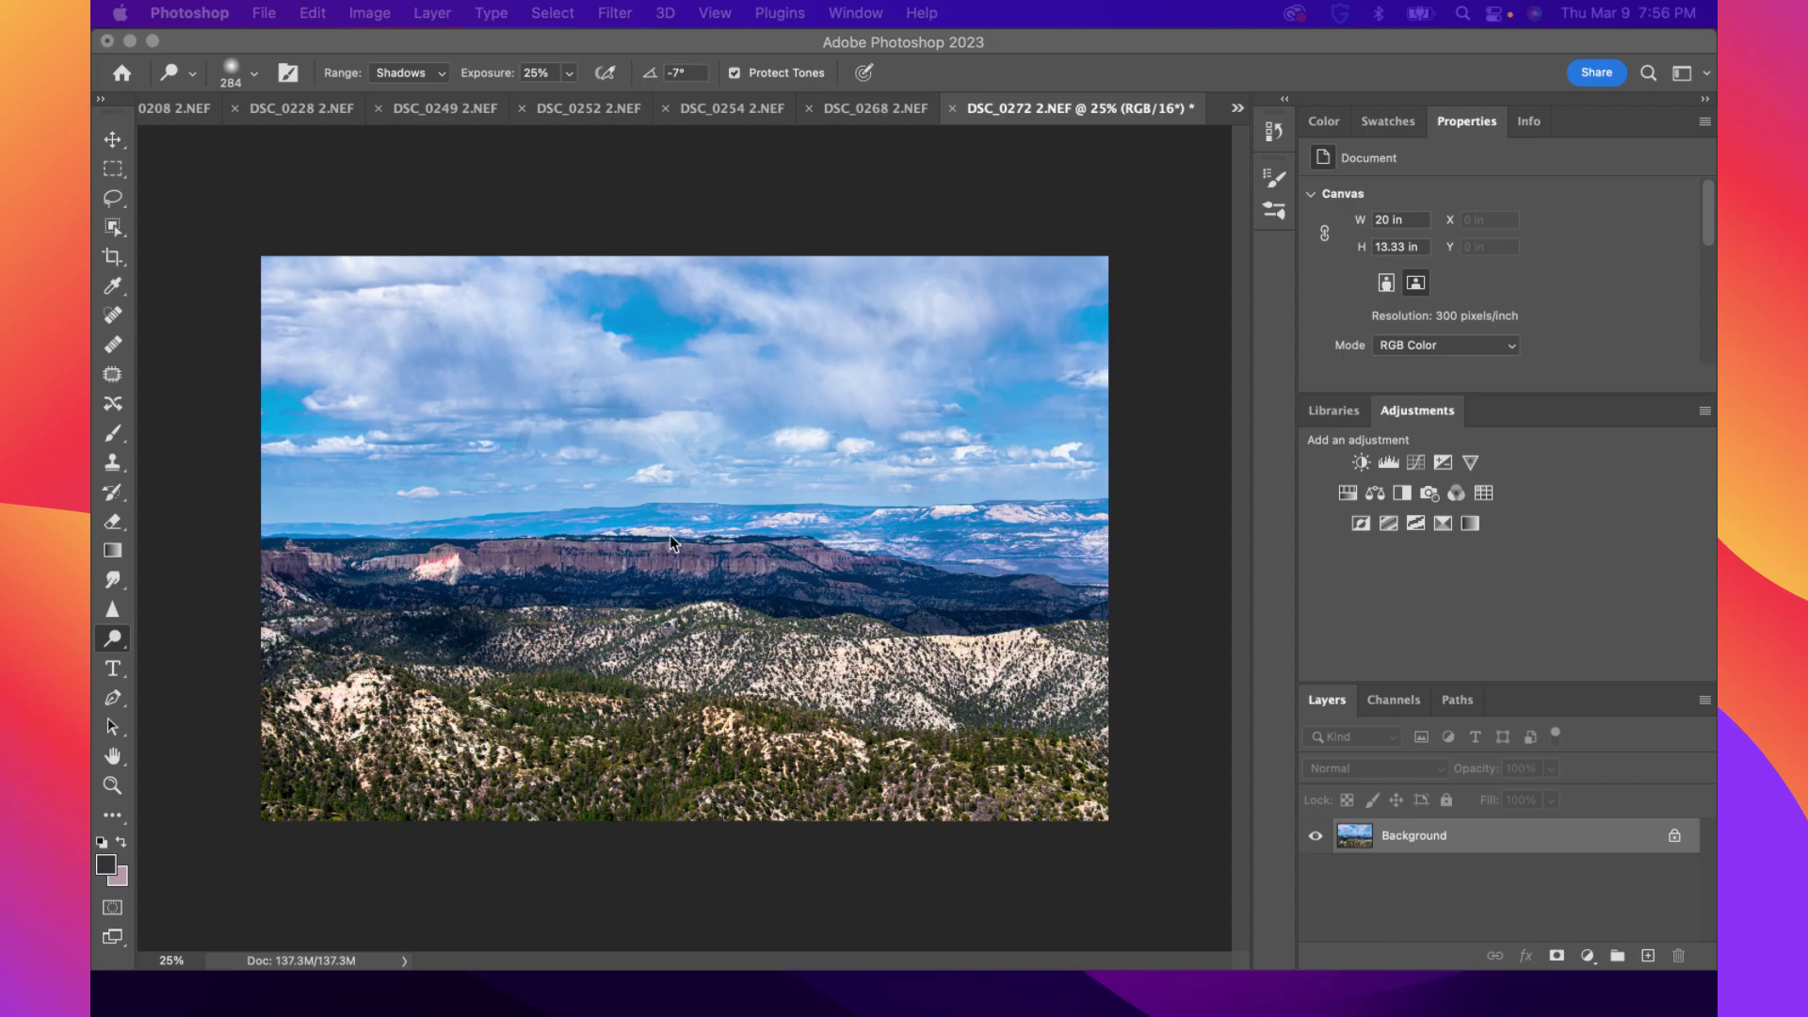
click(1214, 58)
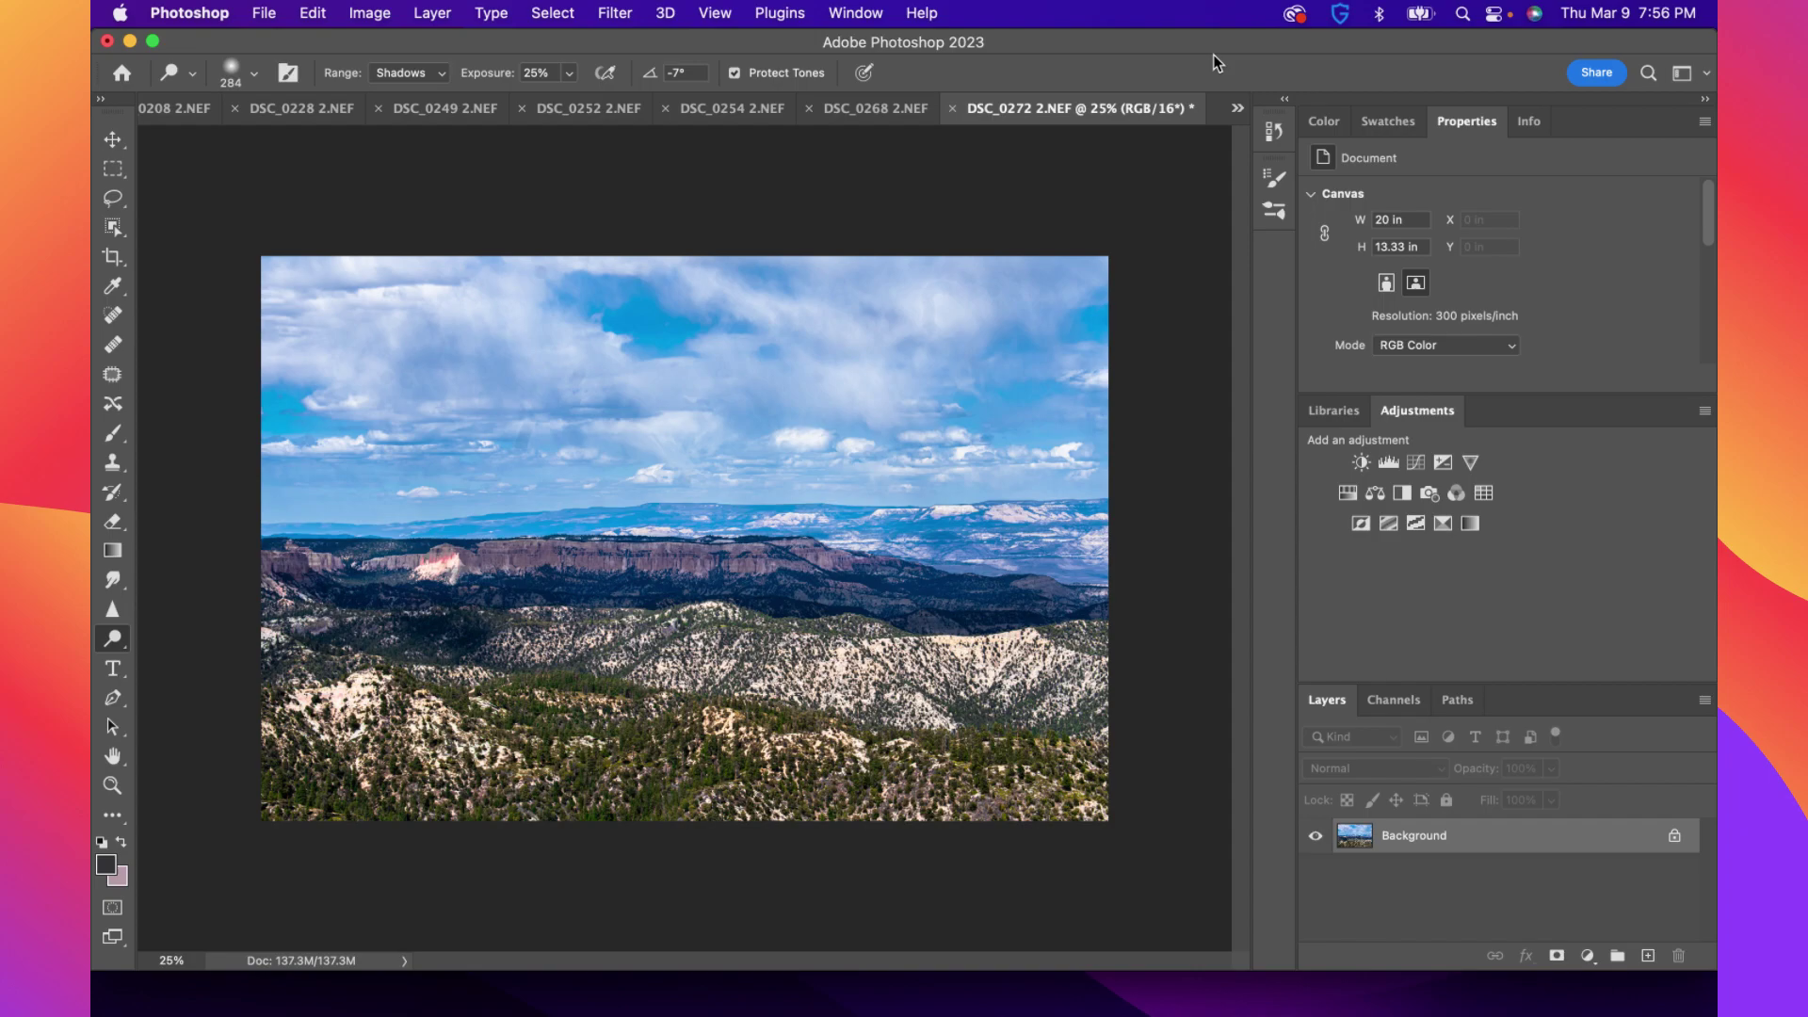
key(super+z)
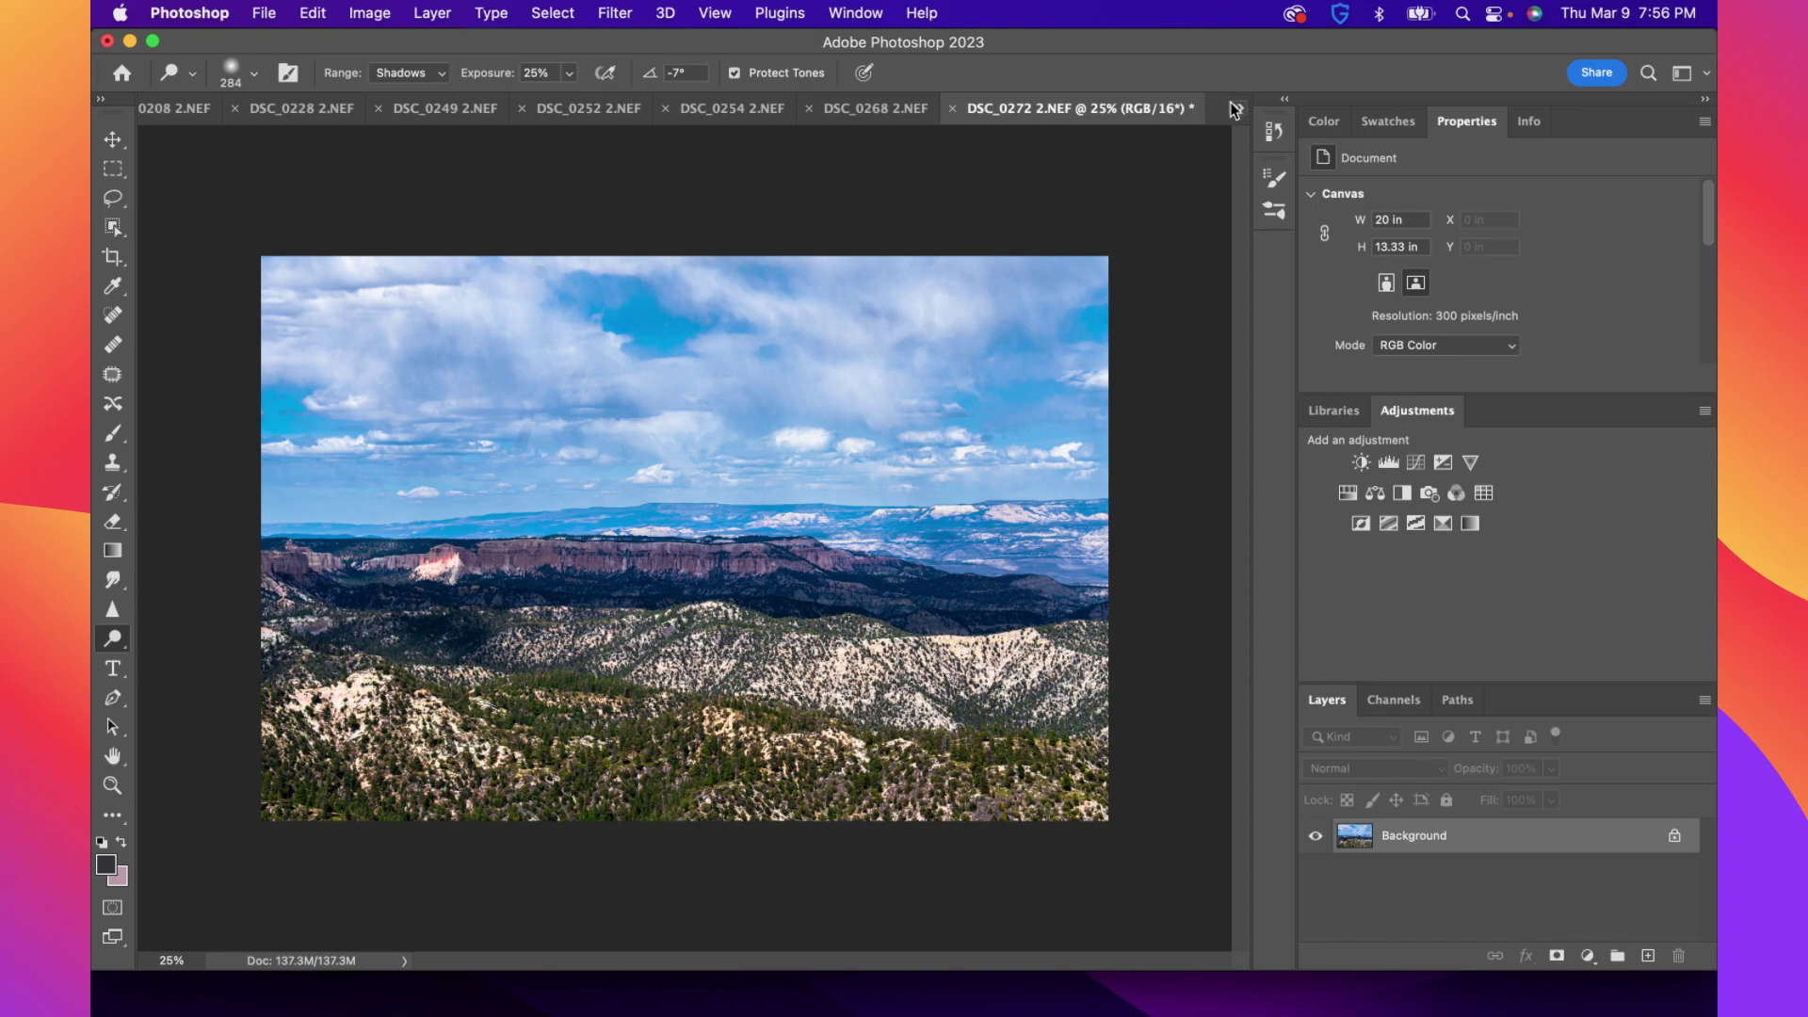
click(369, 14)
mouse_move(405, 71)
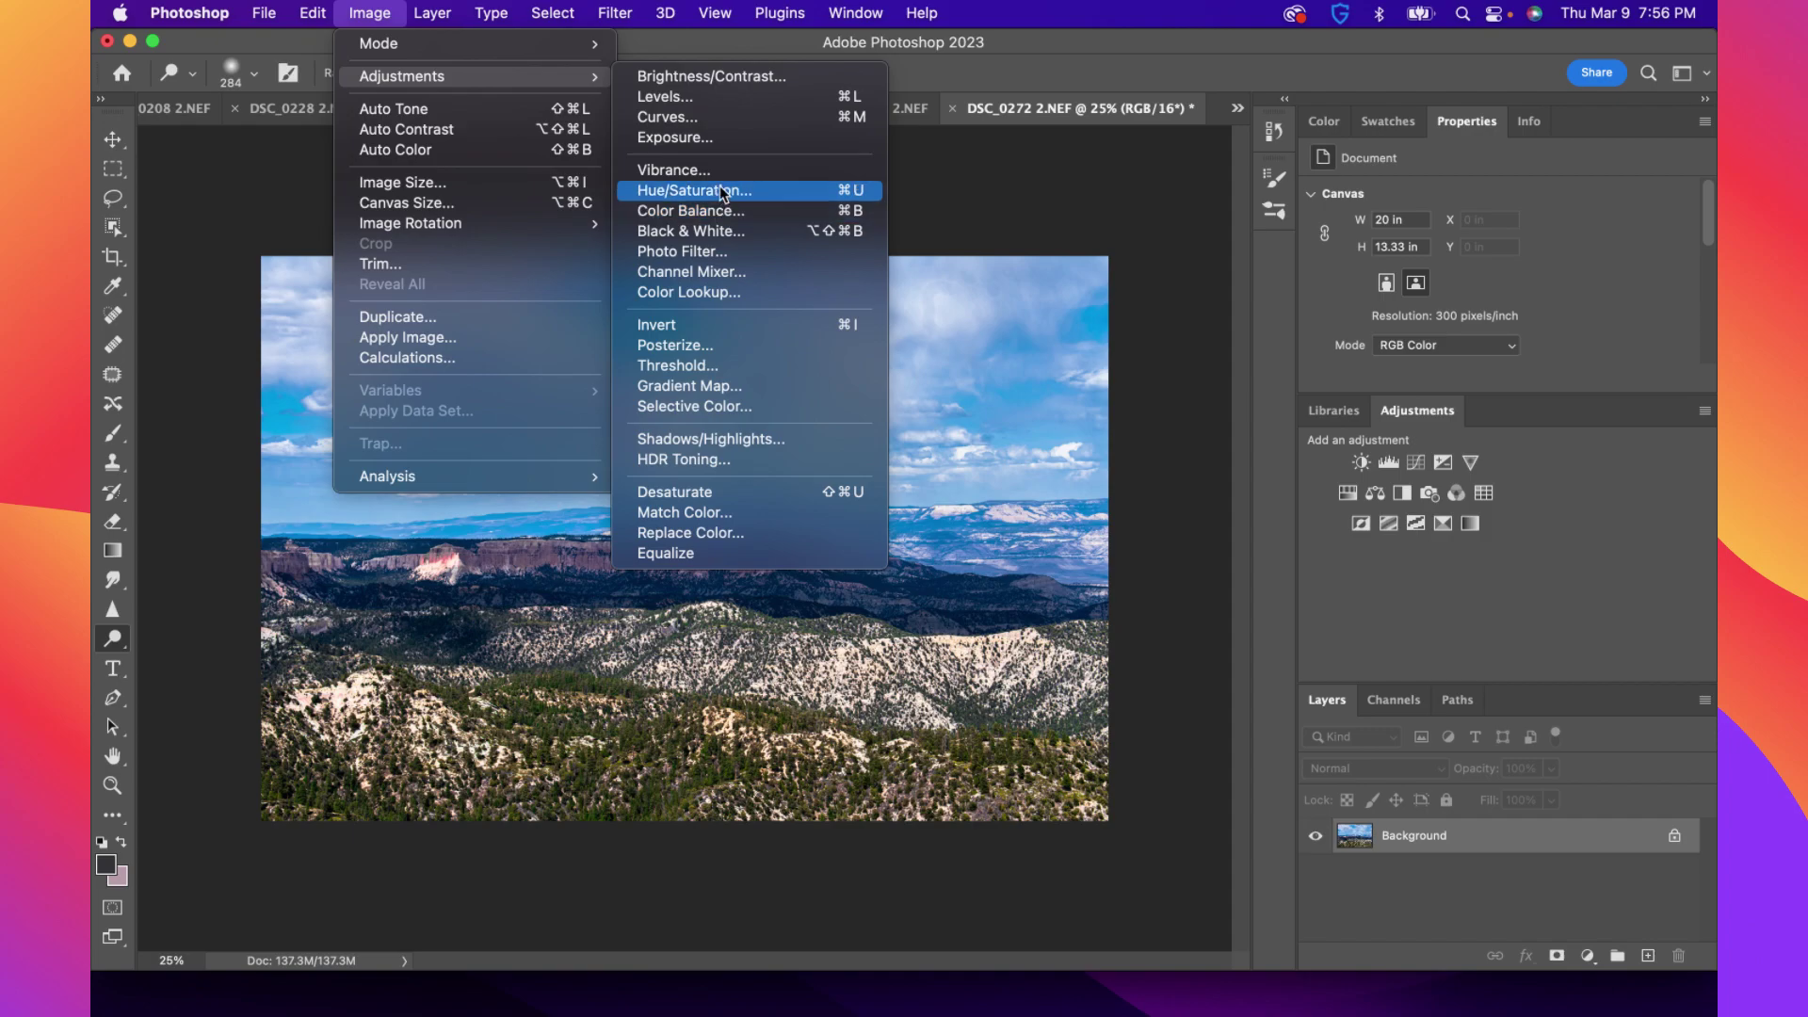
click(1160, 13)
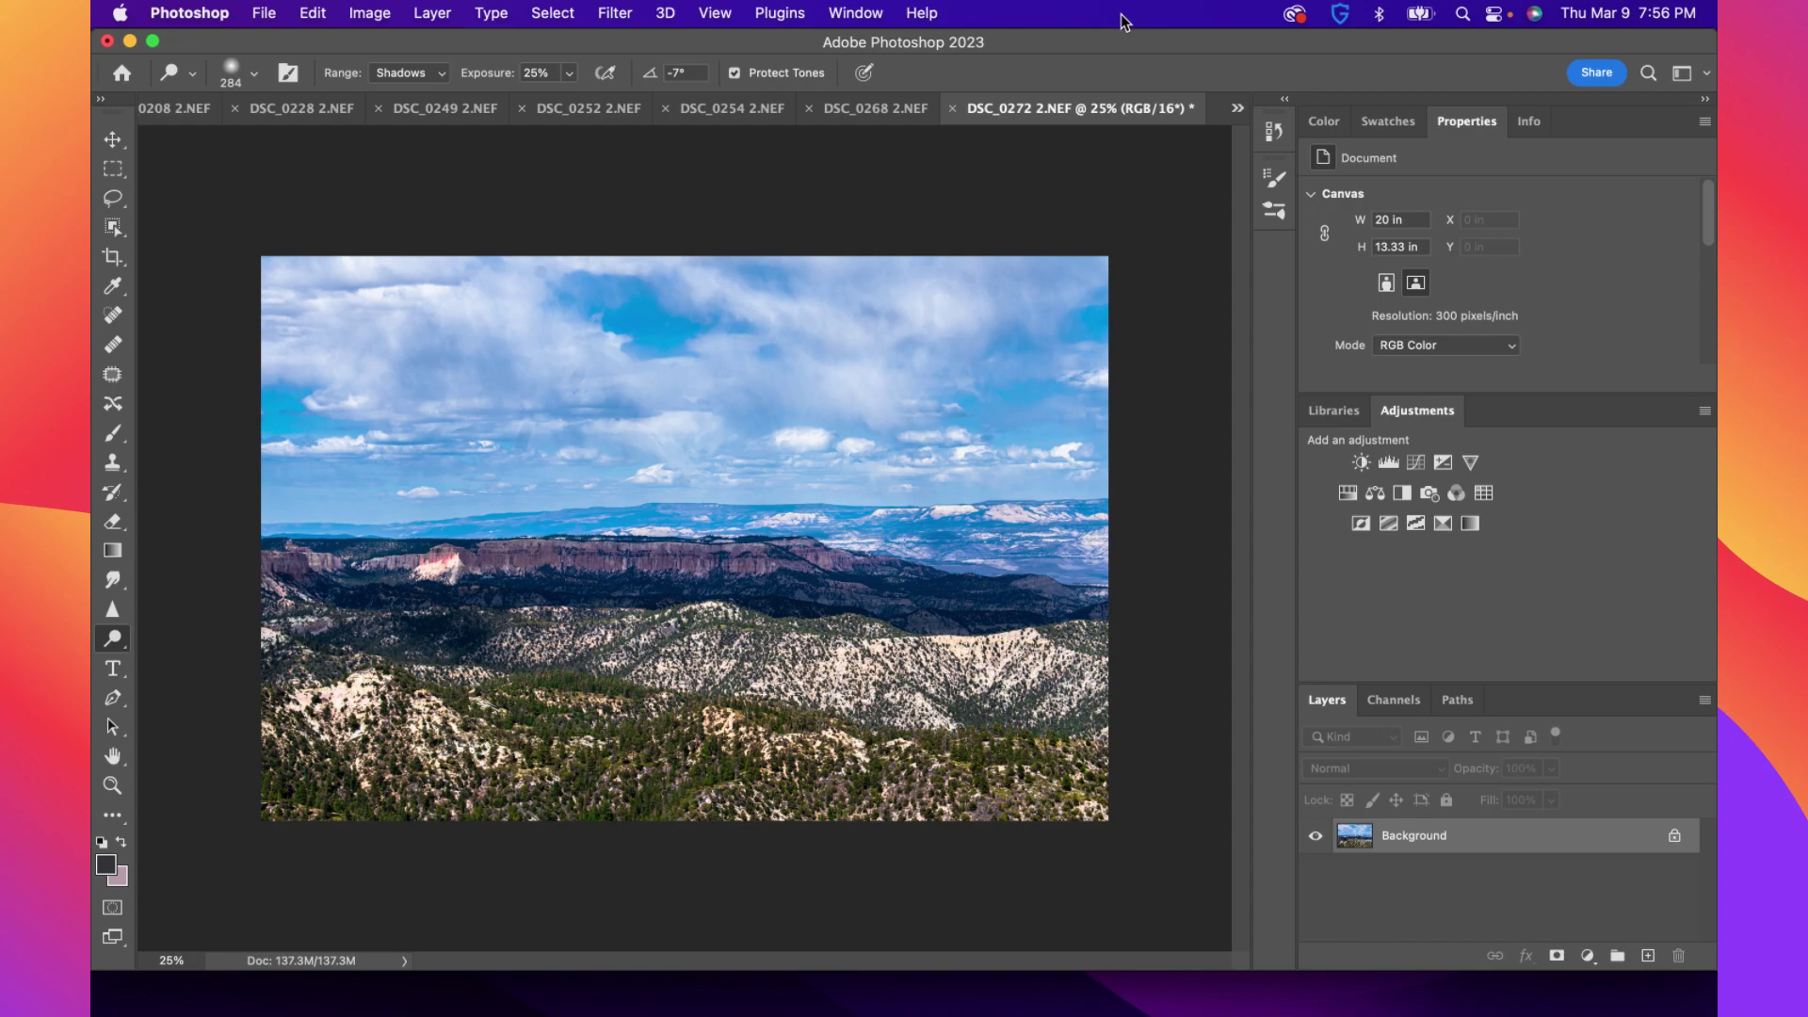
Apply a Curves adjustment that brightens the upper tones around input 179 and maps midtone input 119 to output 136
click(922, 13)
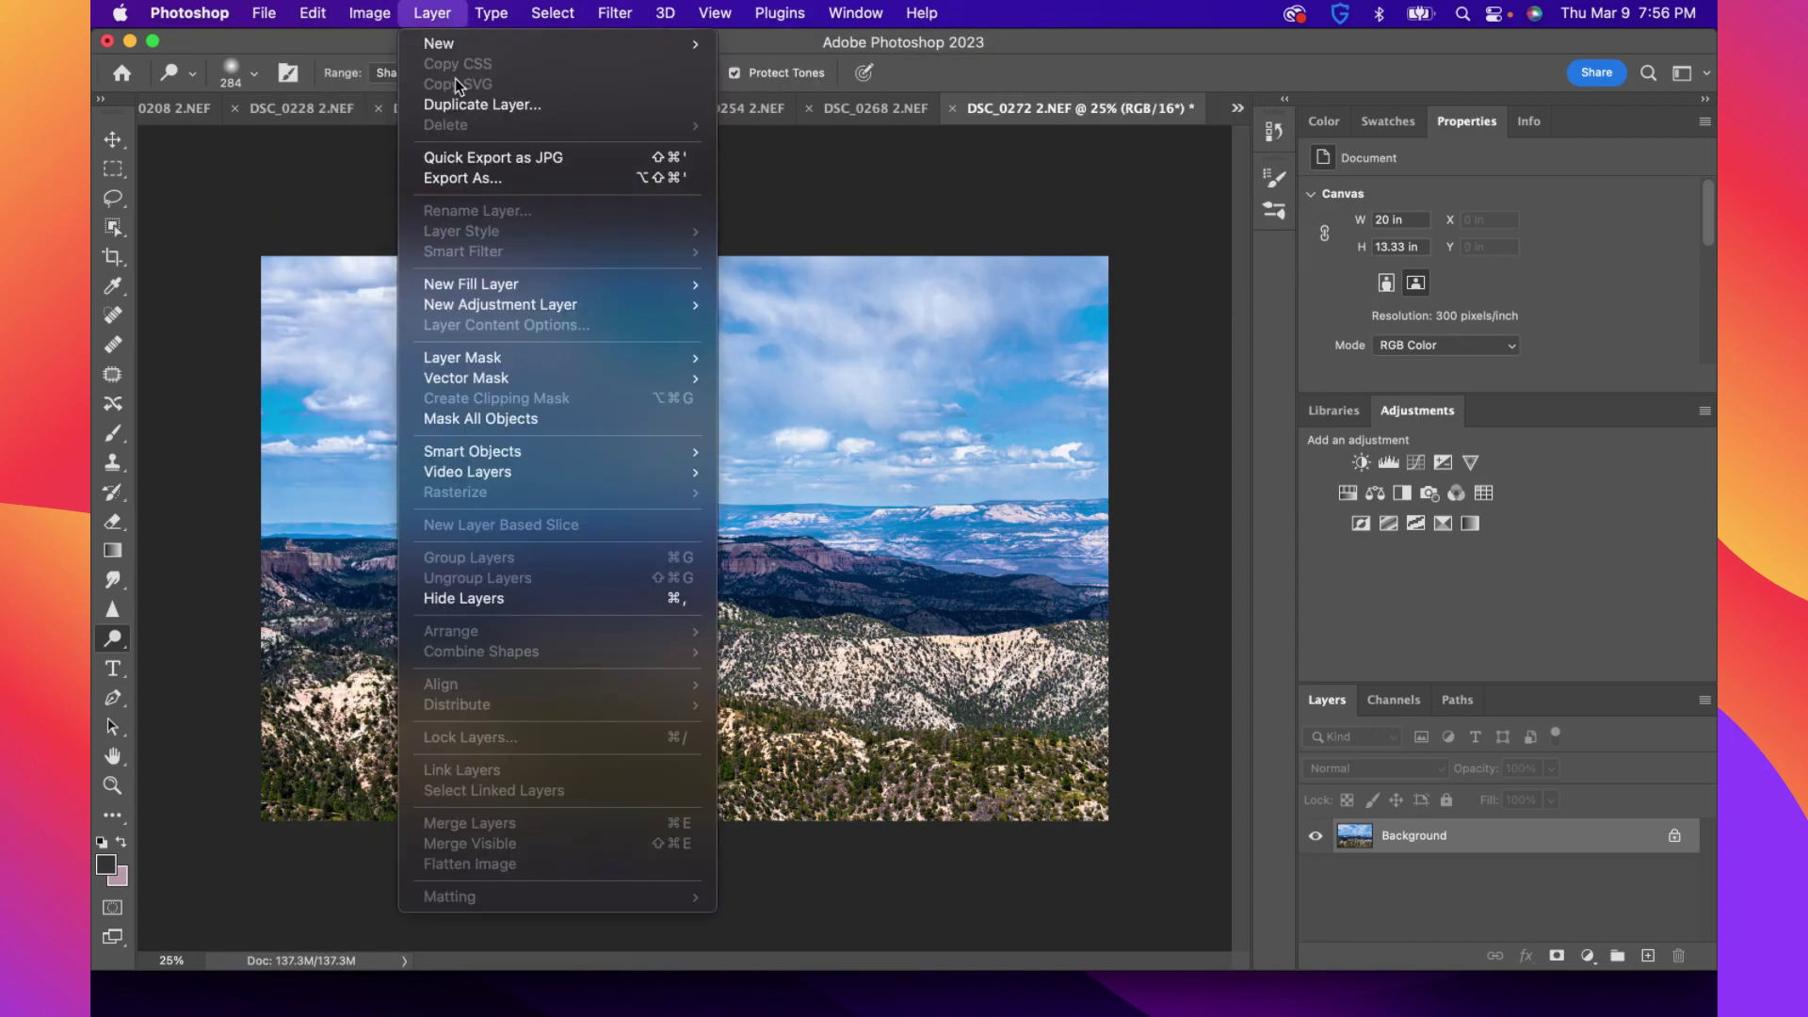
mouse_move(386, 15)
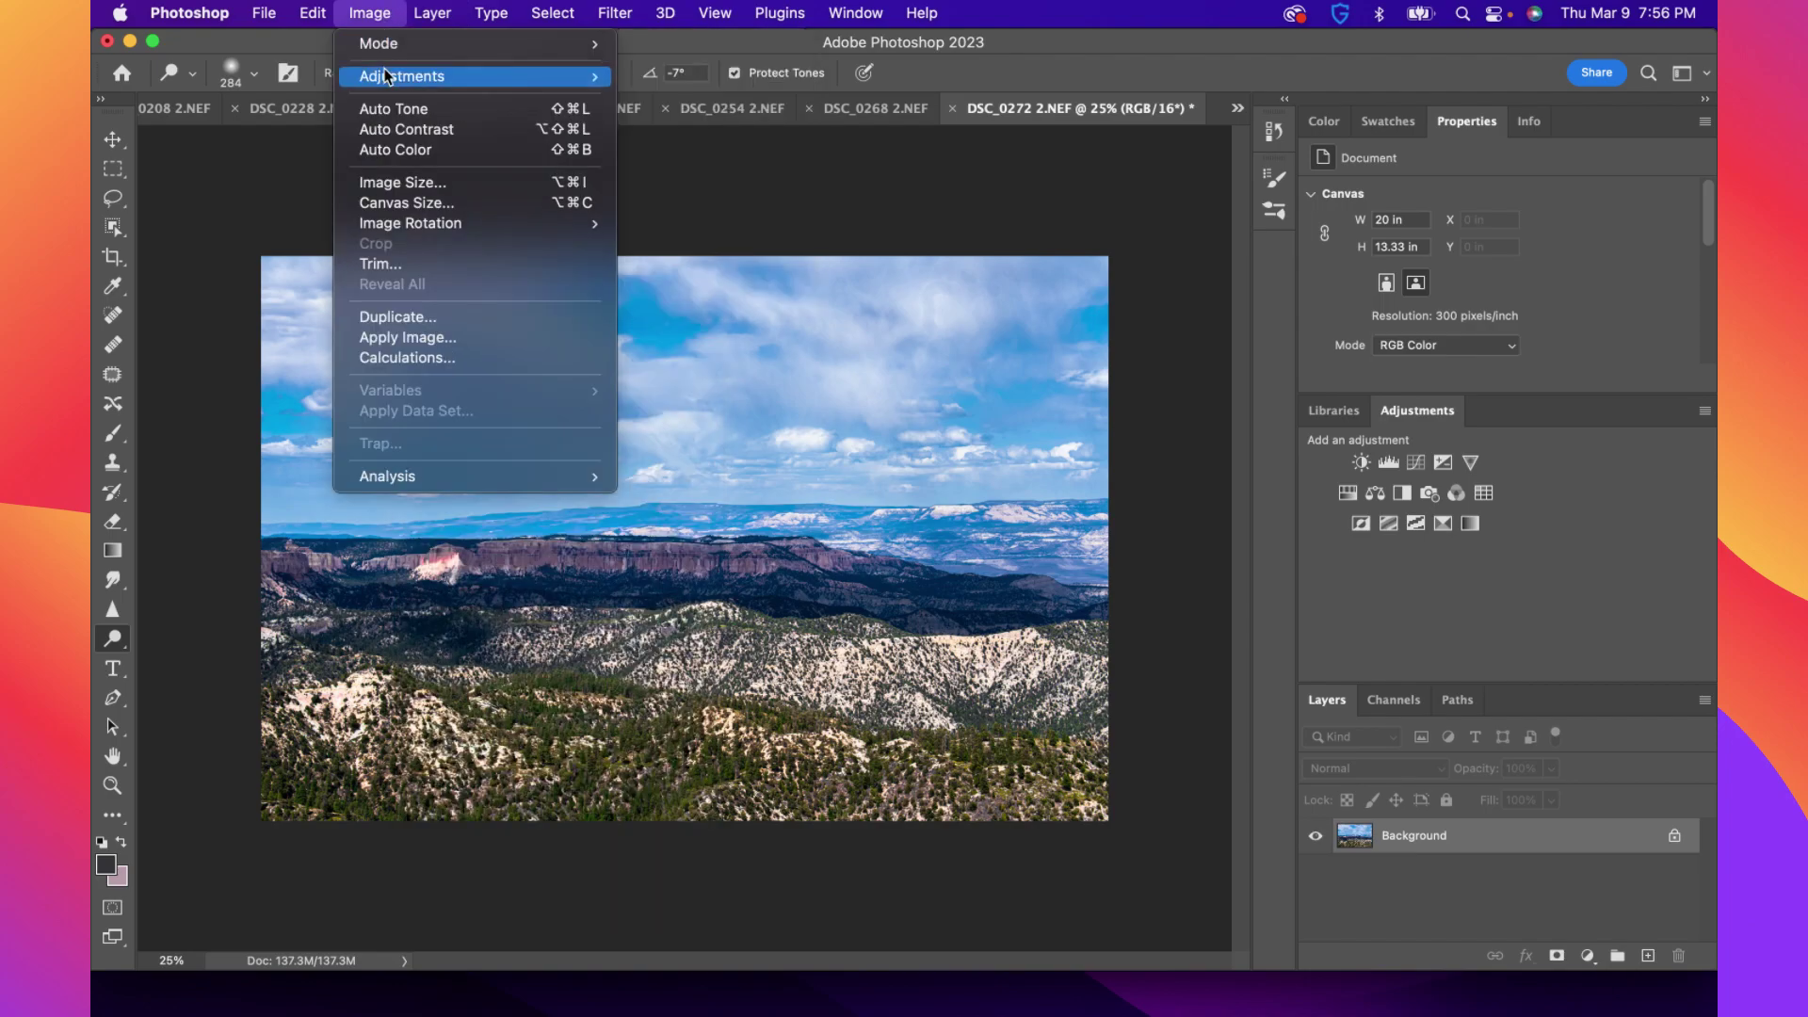
mouse_move(404, 76)
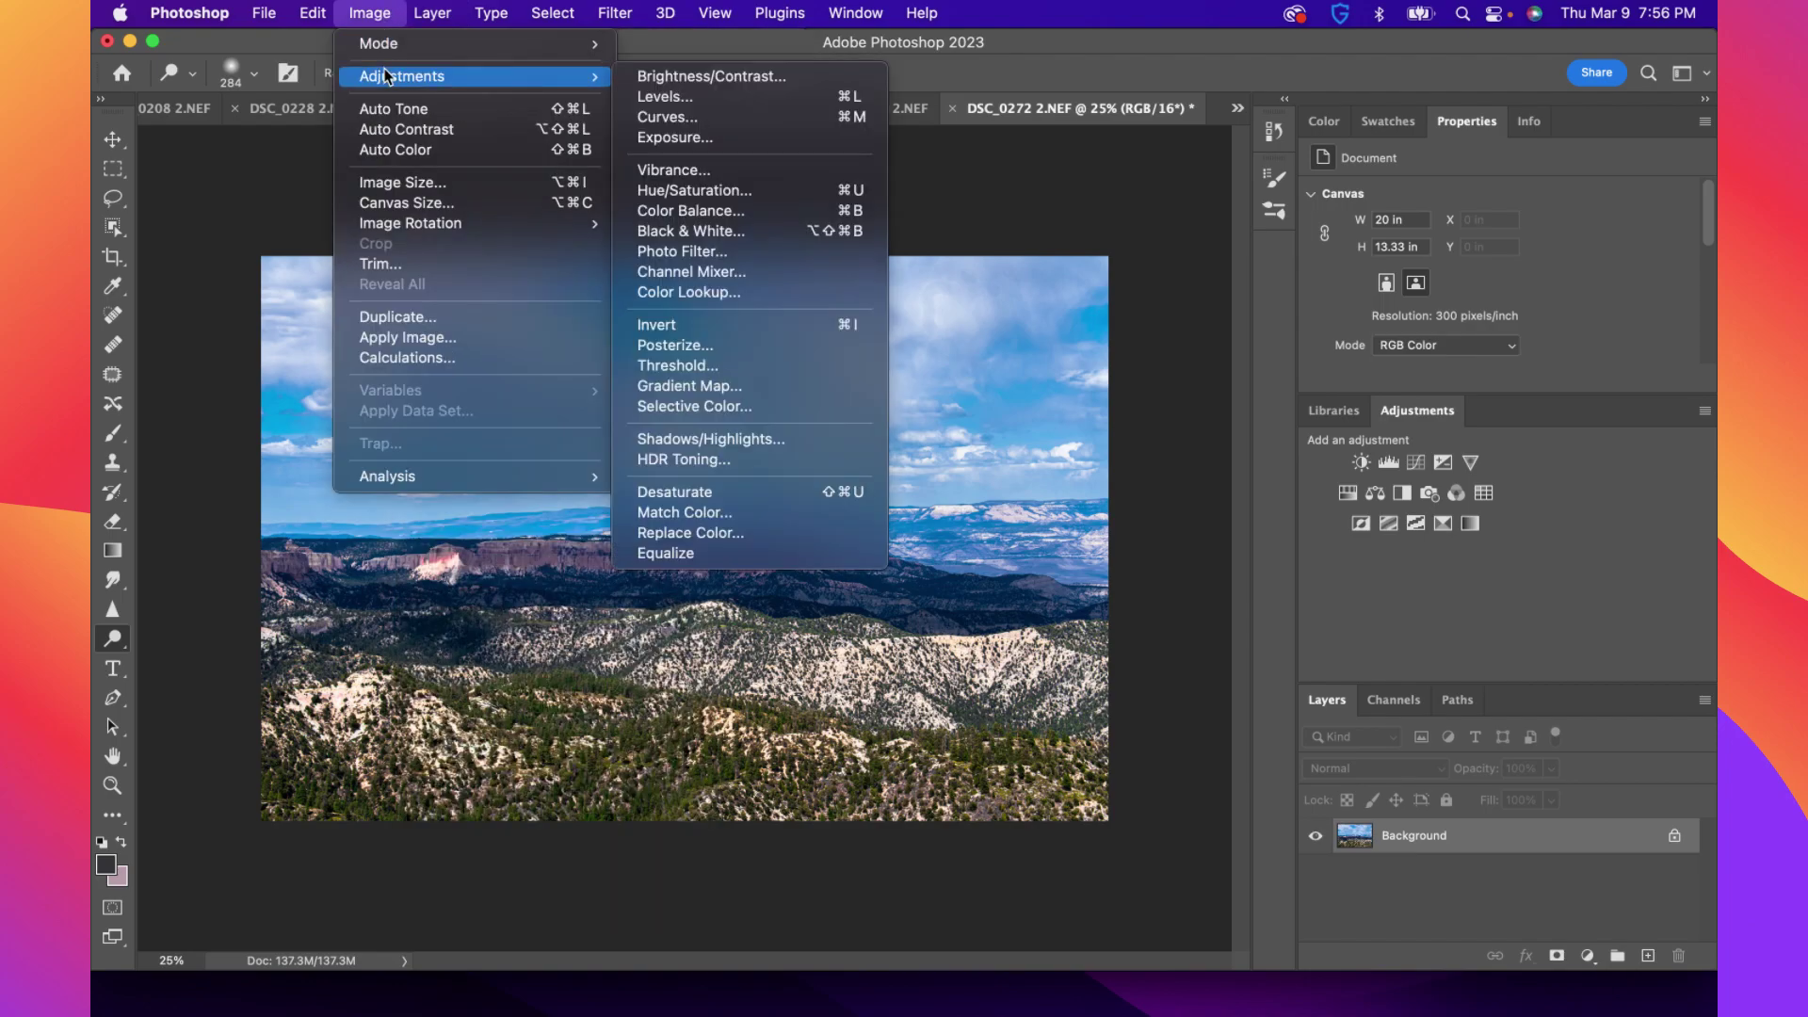
click(682, 122)
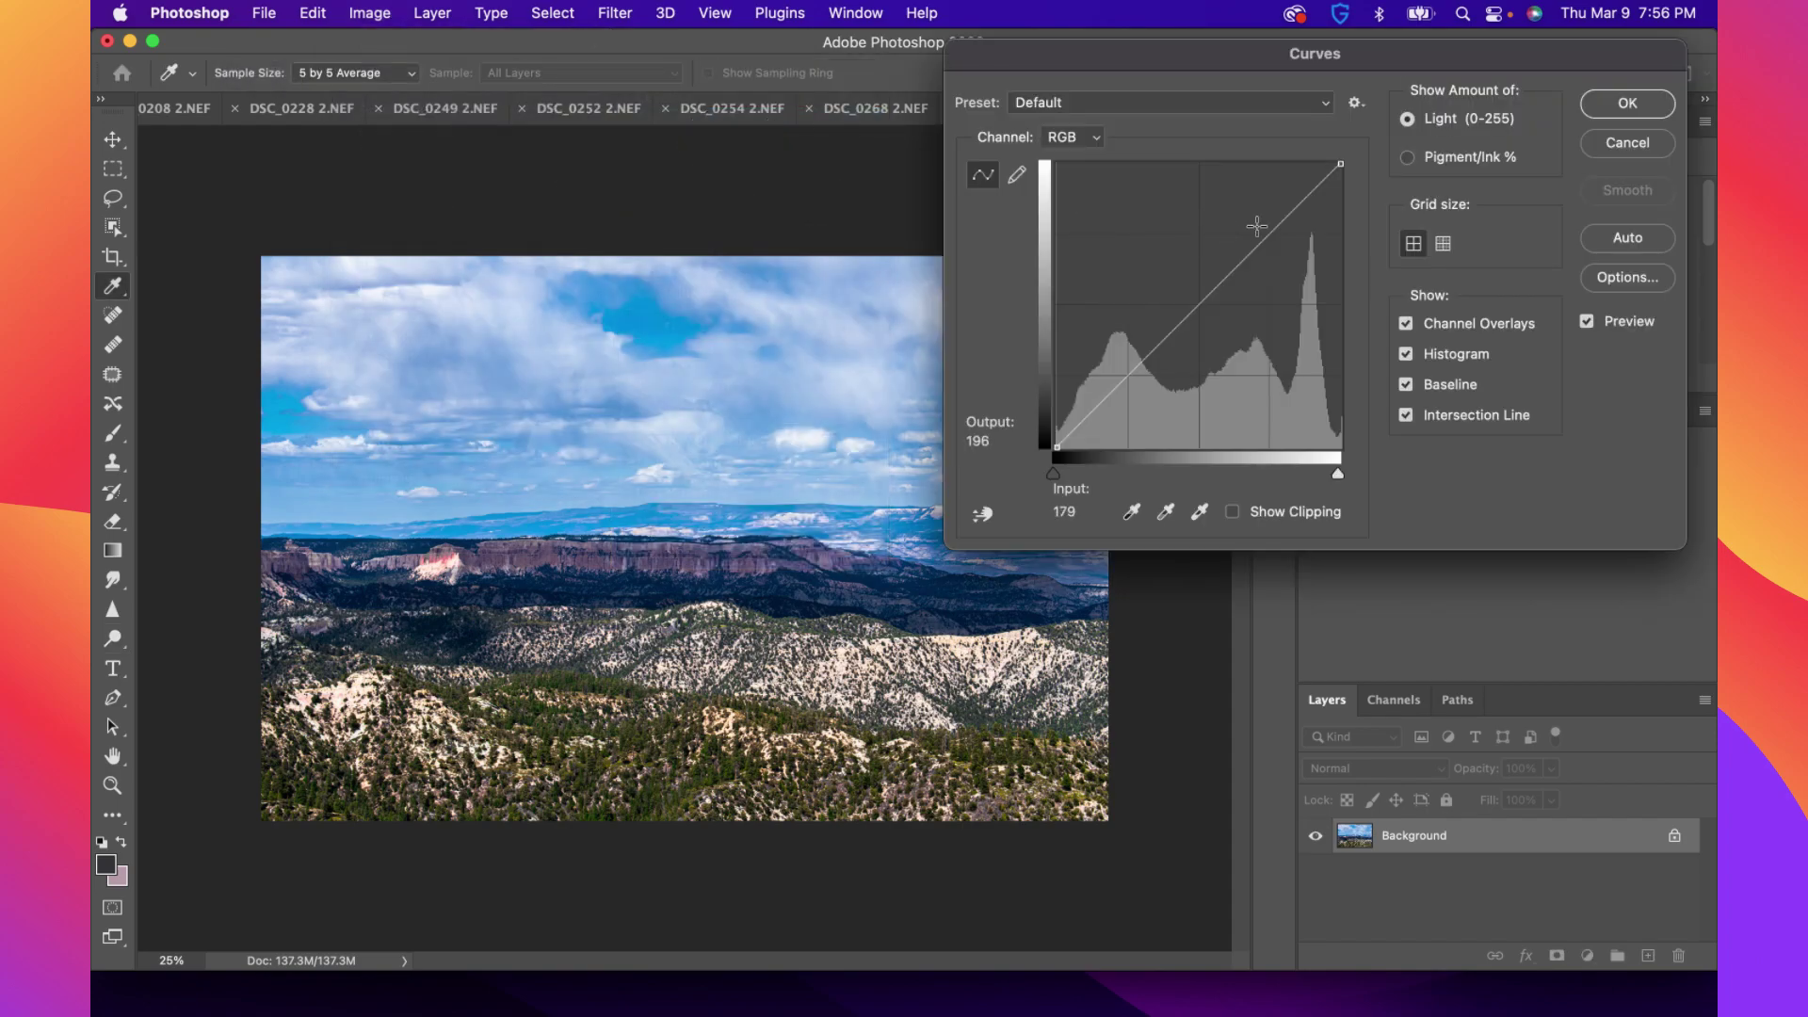
click(1256, 226)
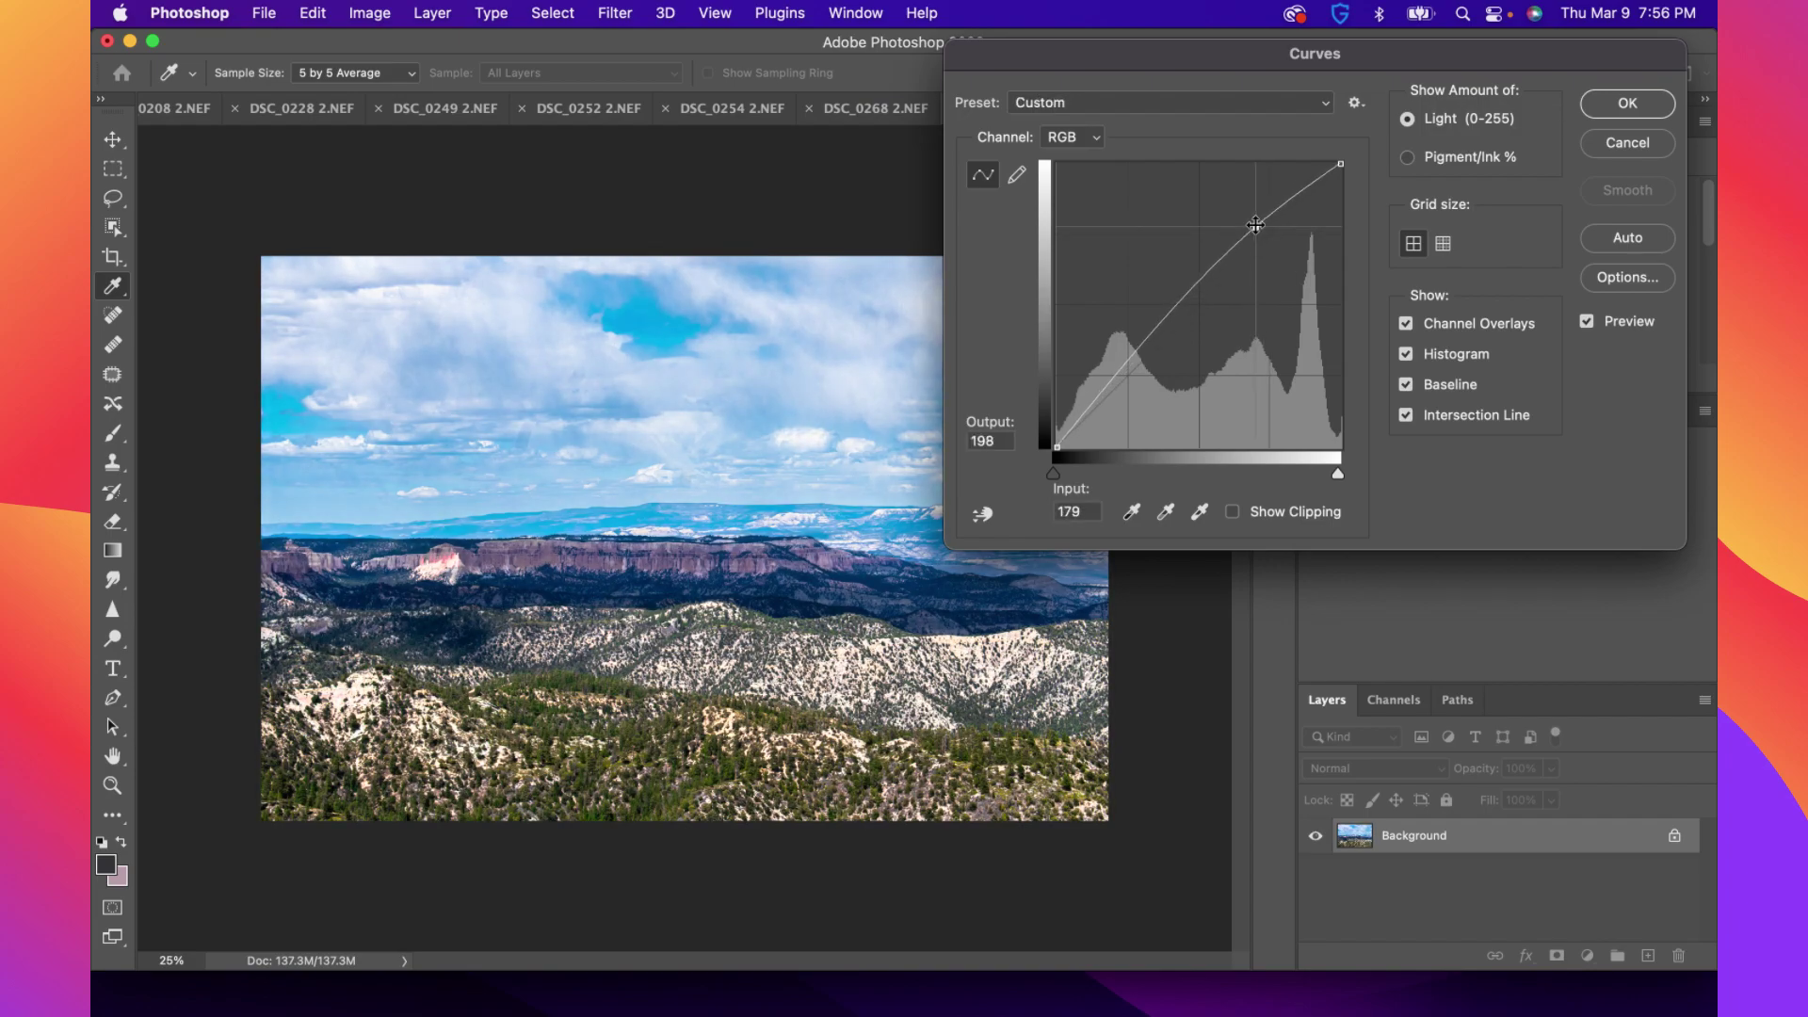
drag(1256, 226, 1253, 228)
click(1197, 298)
drag(1206, 303, 1190, 296)
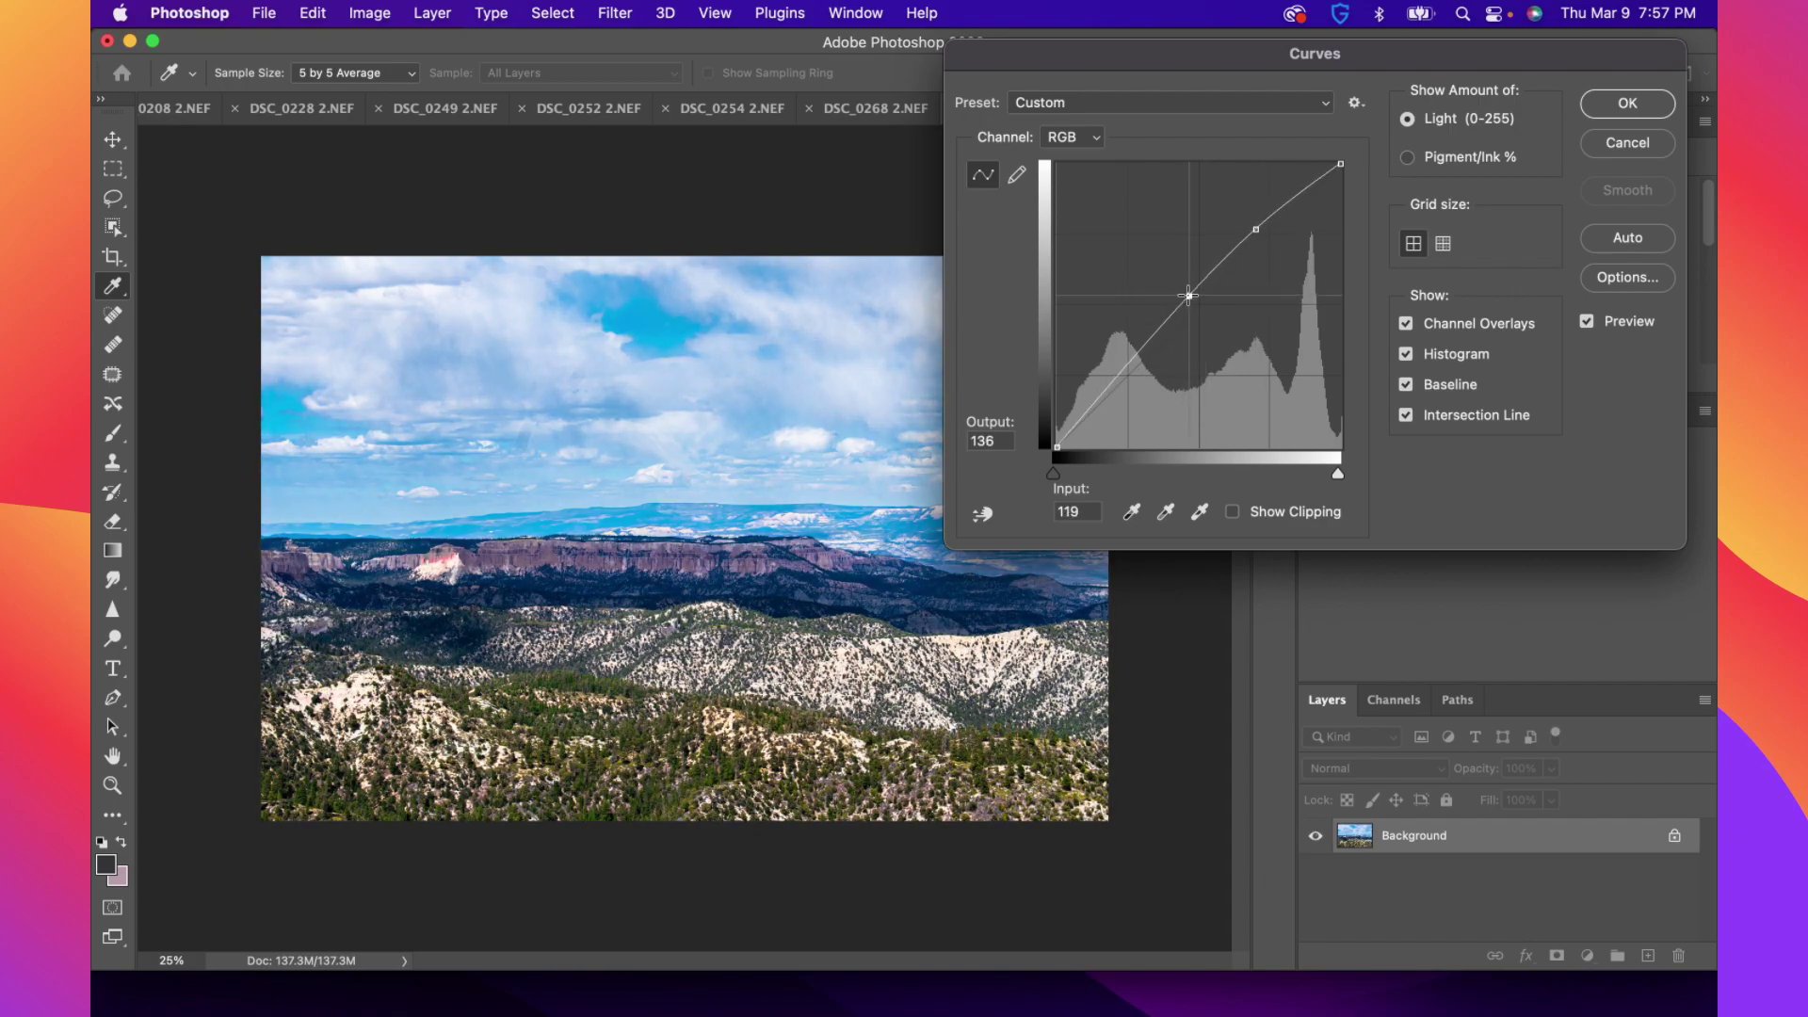
click(1587, 322)
click(1588, 322)
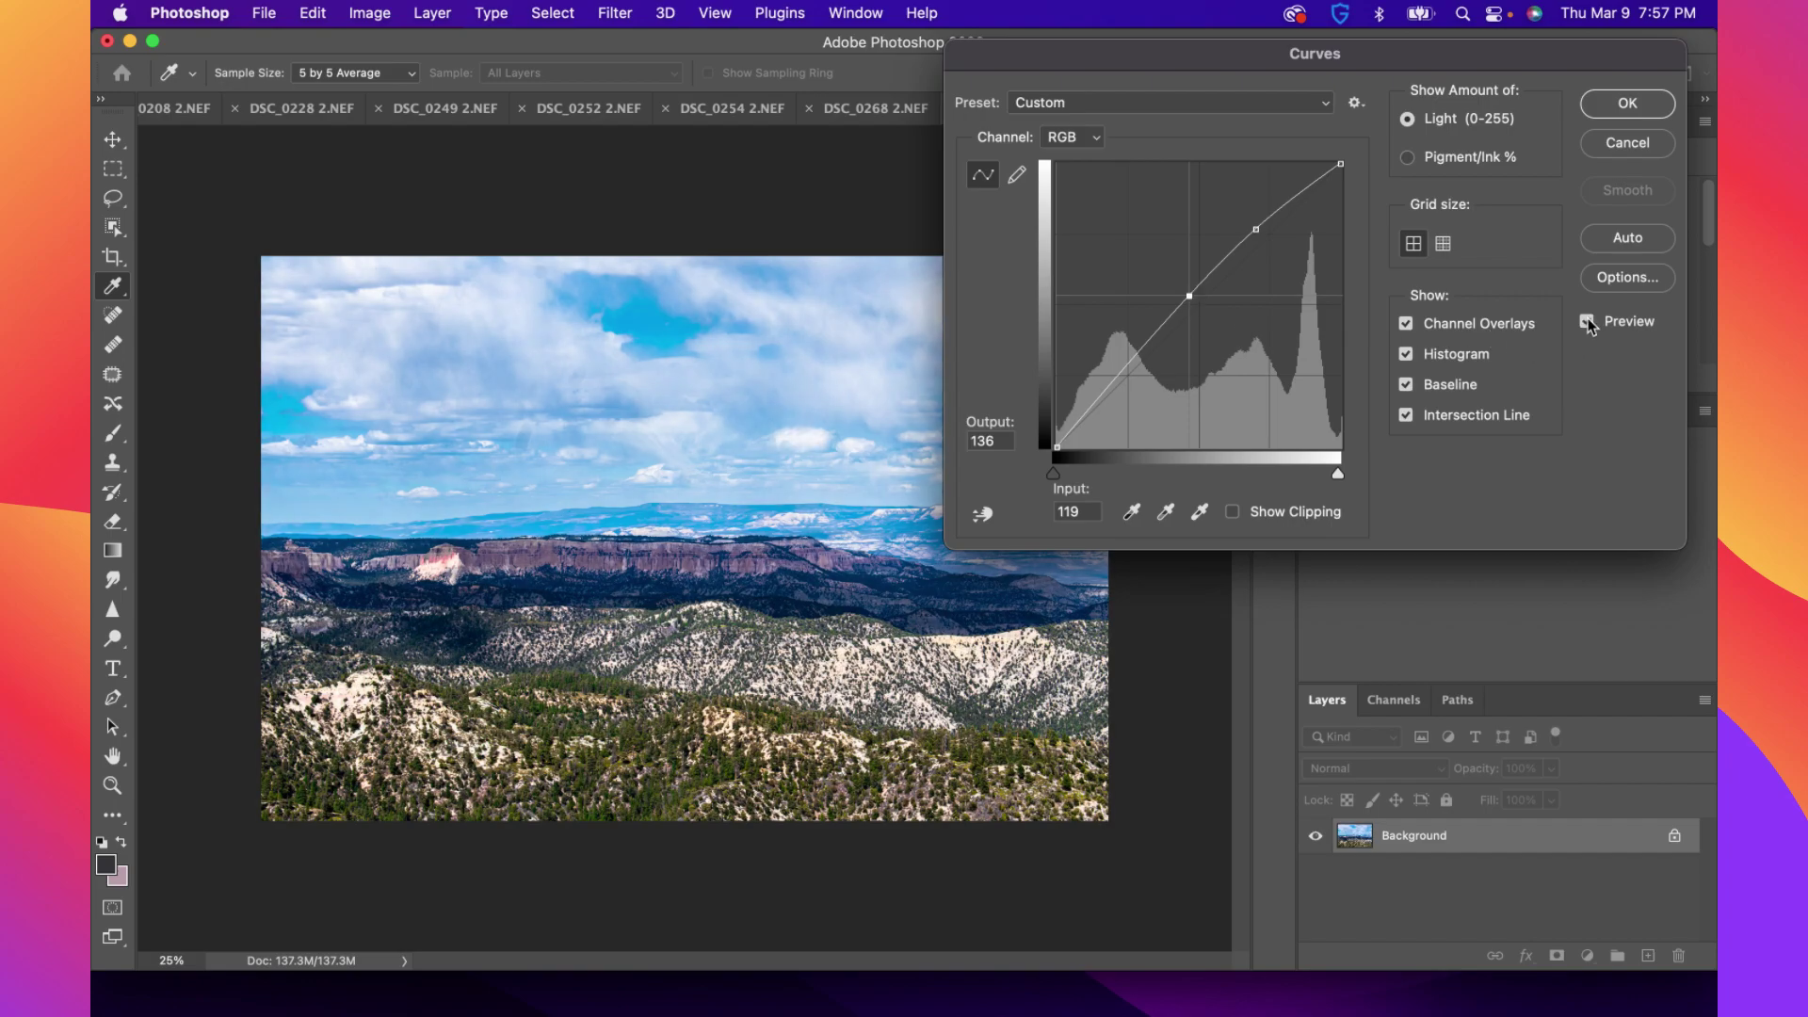
click(1628, 105)
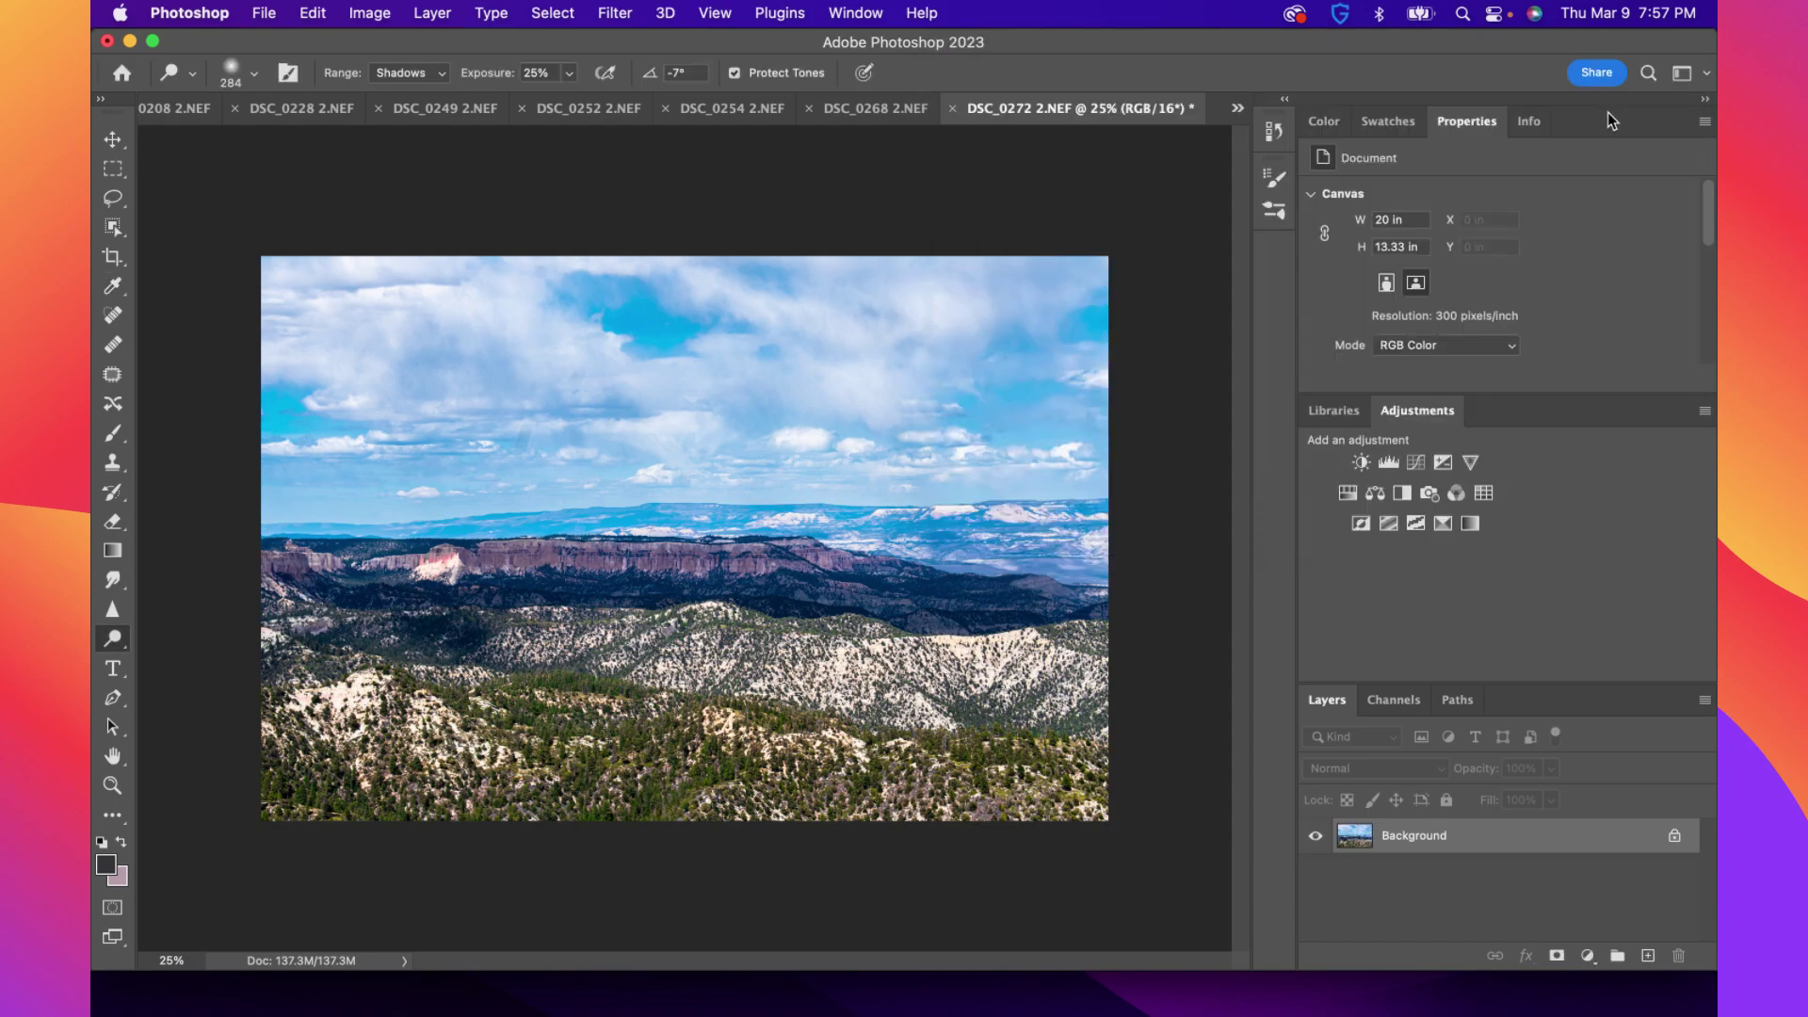
Open the DSC_0273 2.NEF photo and burn the foreground midtones at 20% exposure with a 1000-pixel brush
click(1239, 109)
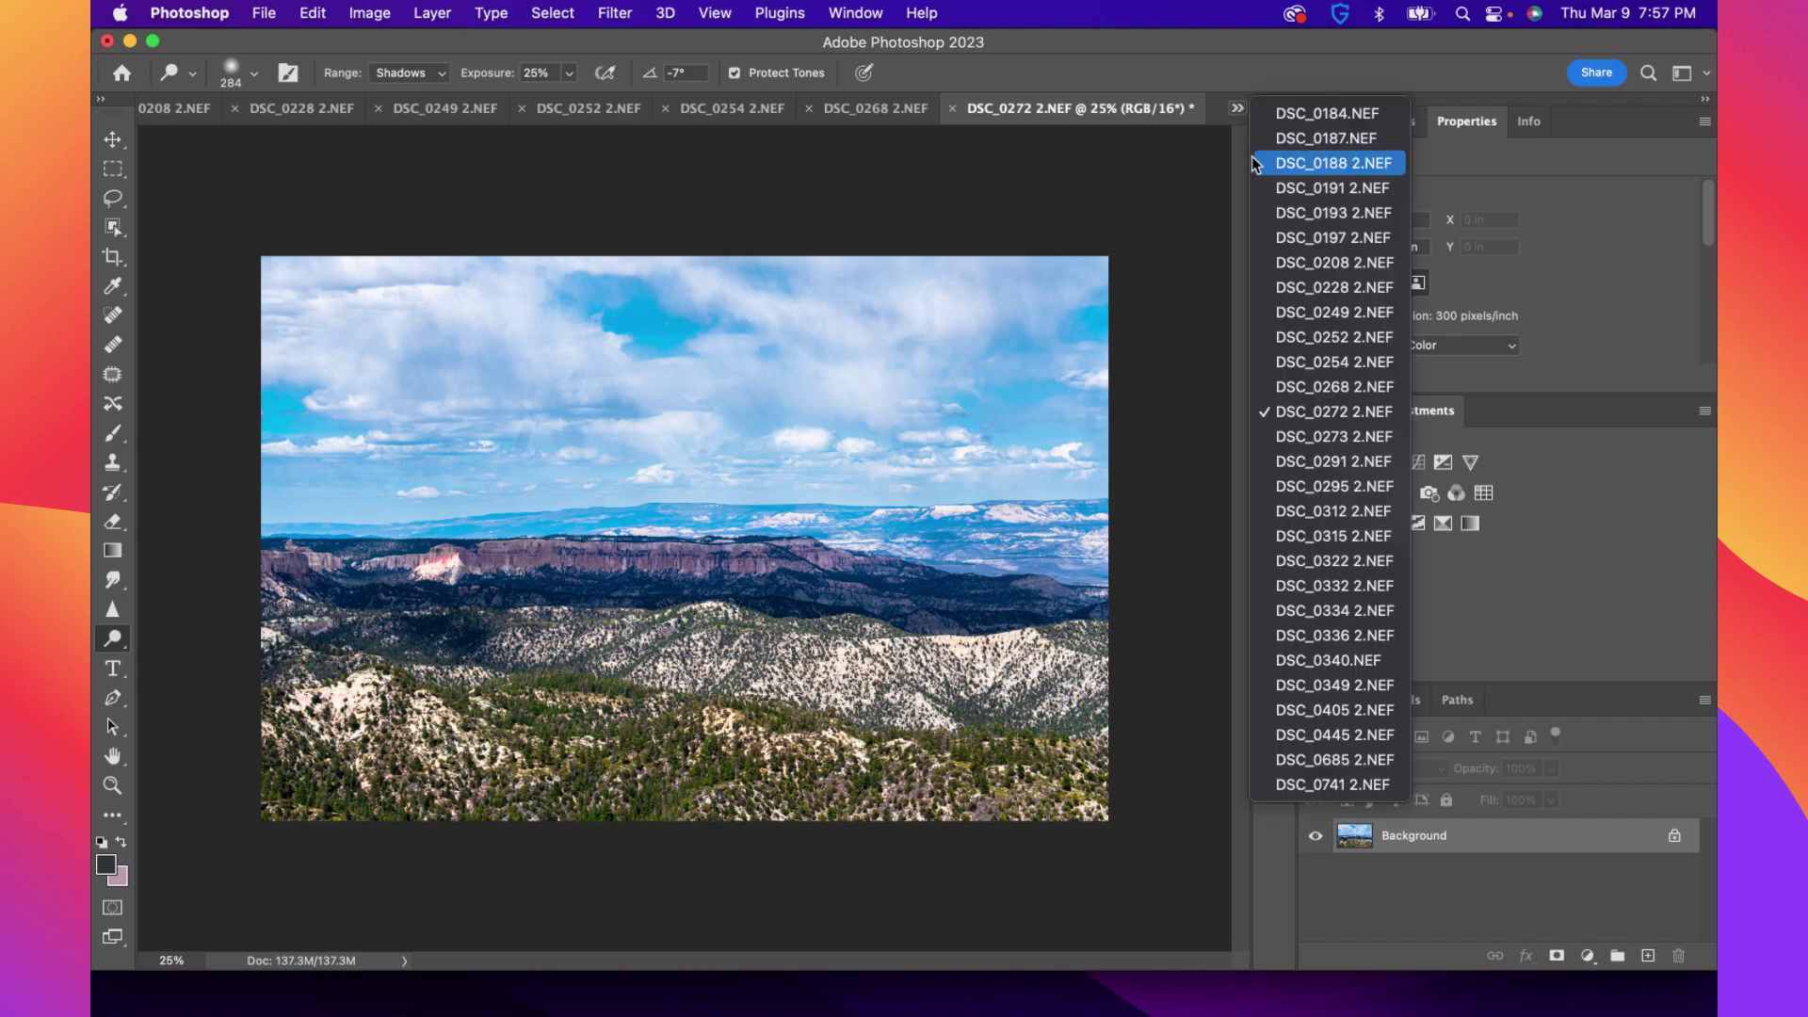
click(1327, 437)
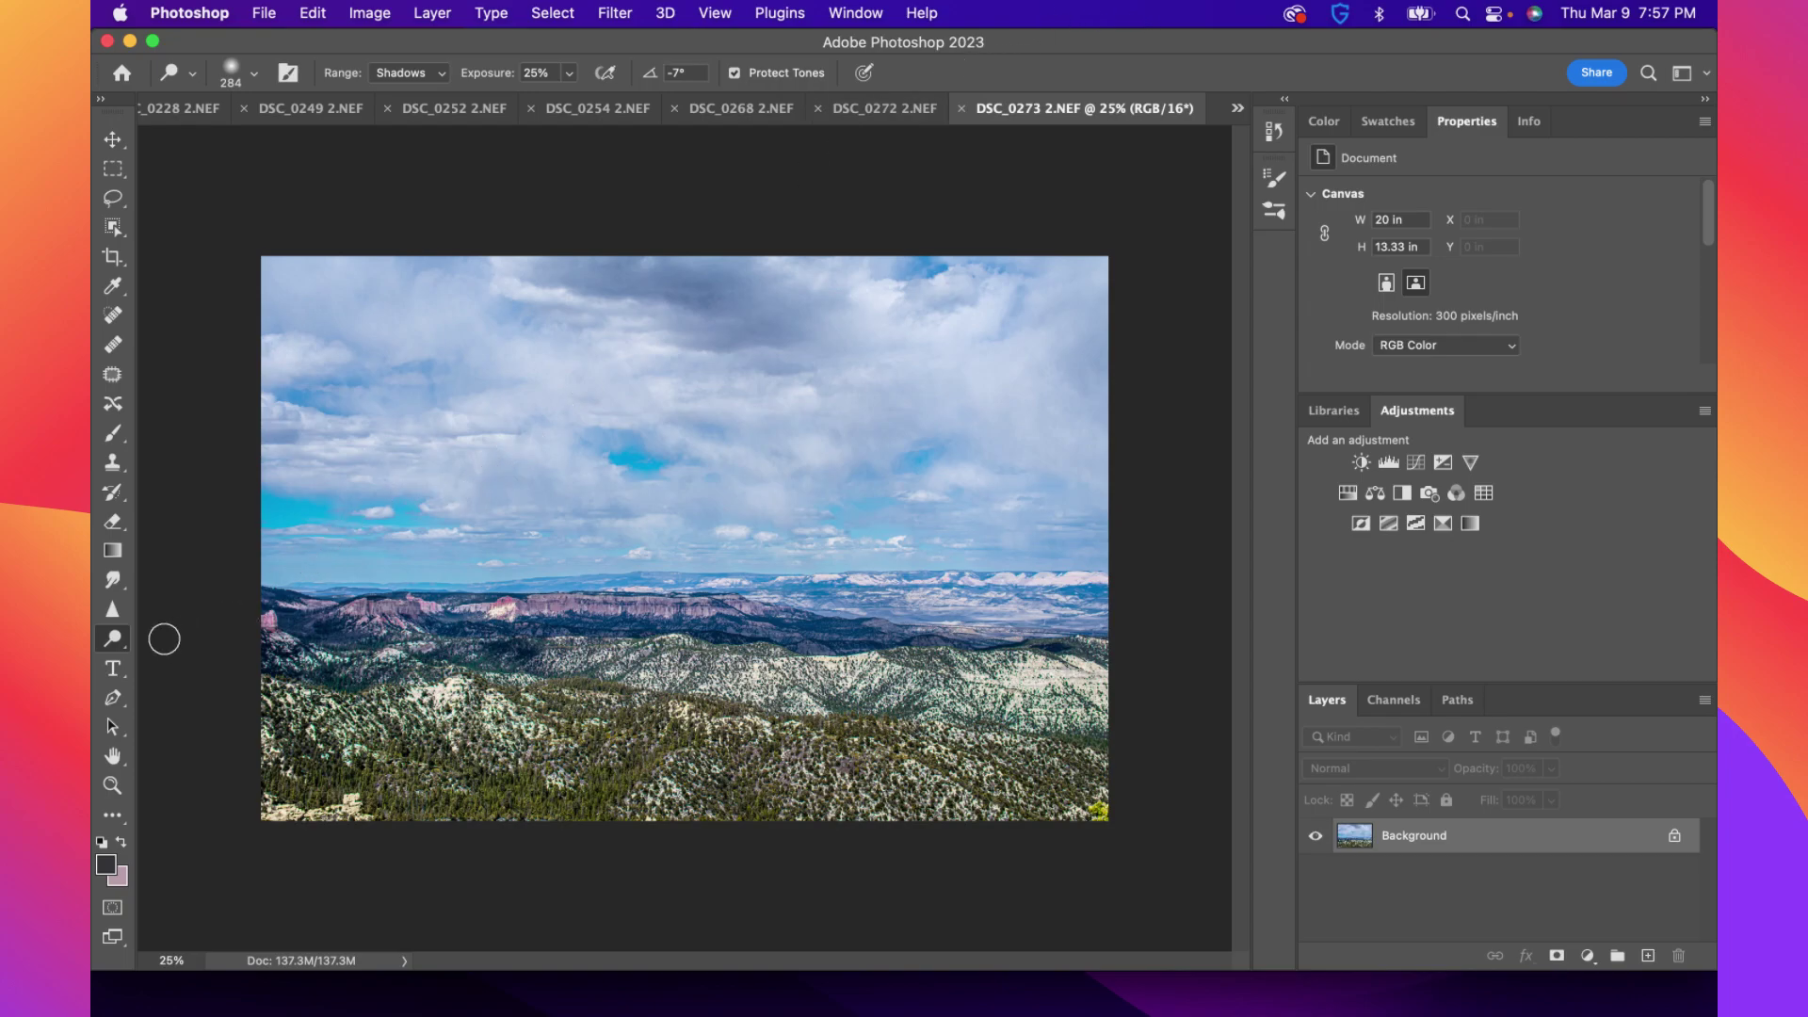
click(114, 640)
click(161, 657)
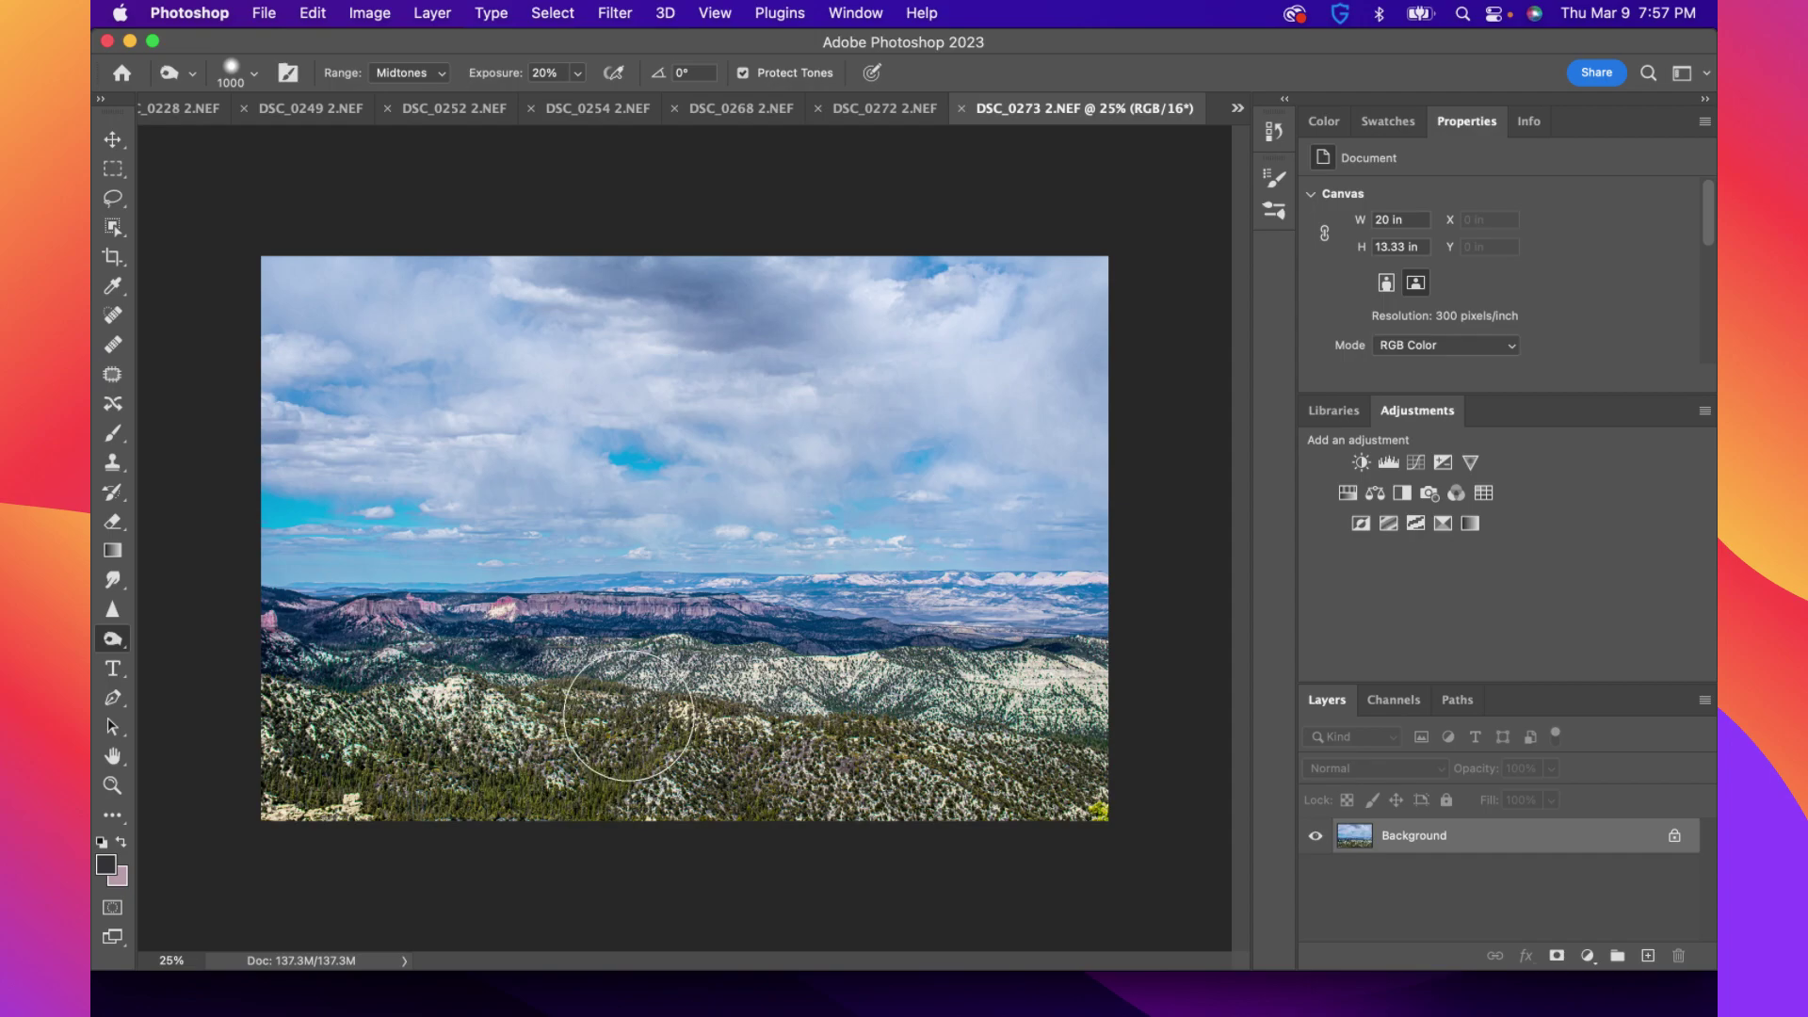
scroll(584, 716, up, 1)
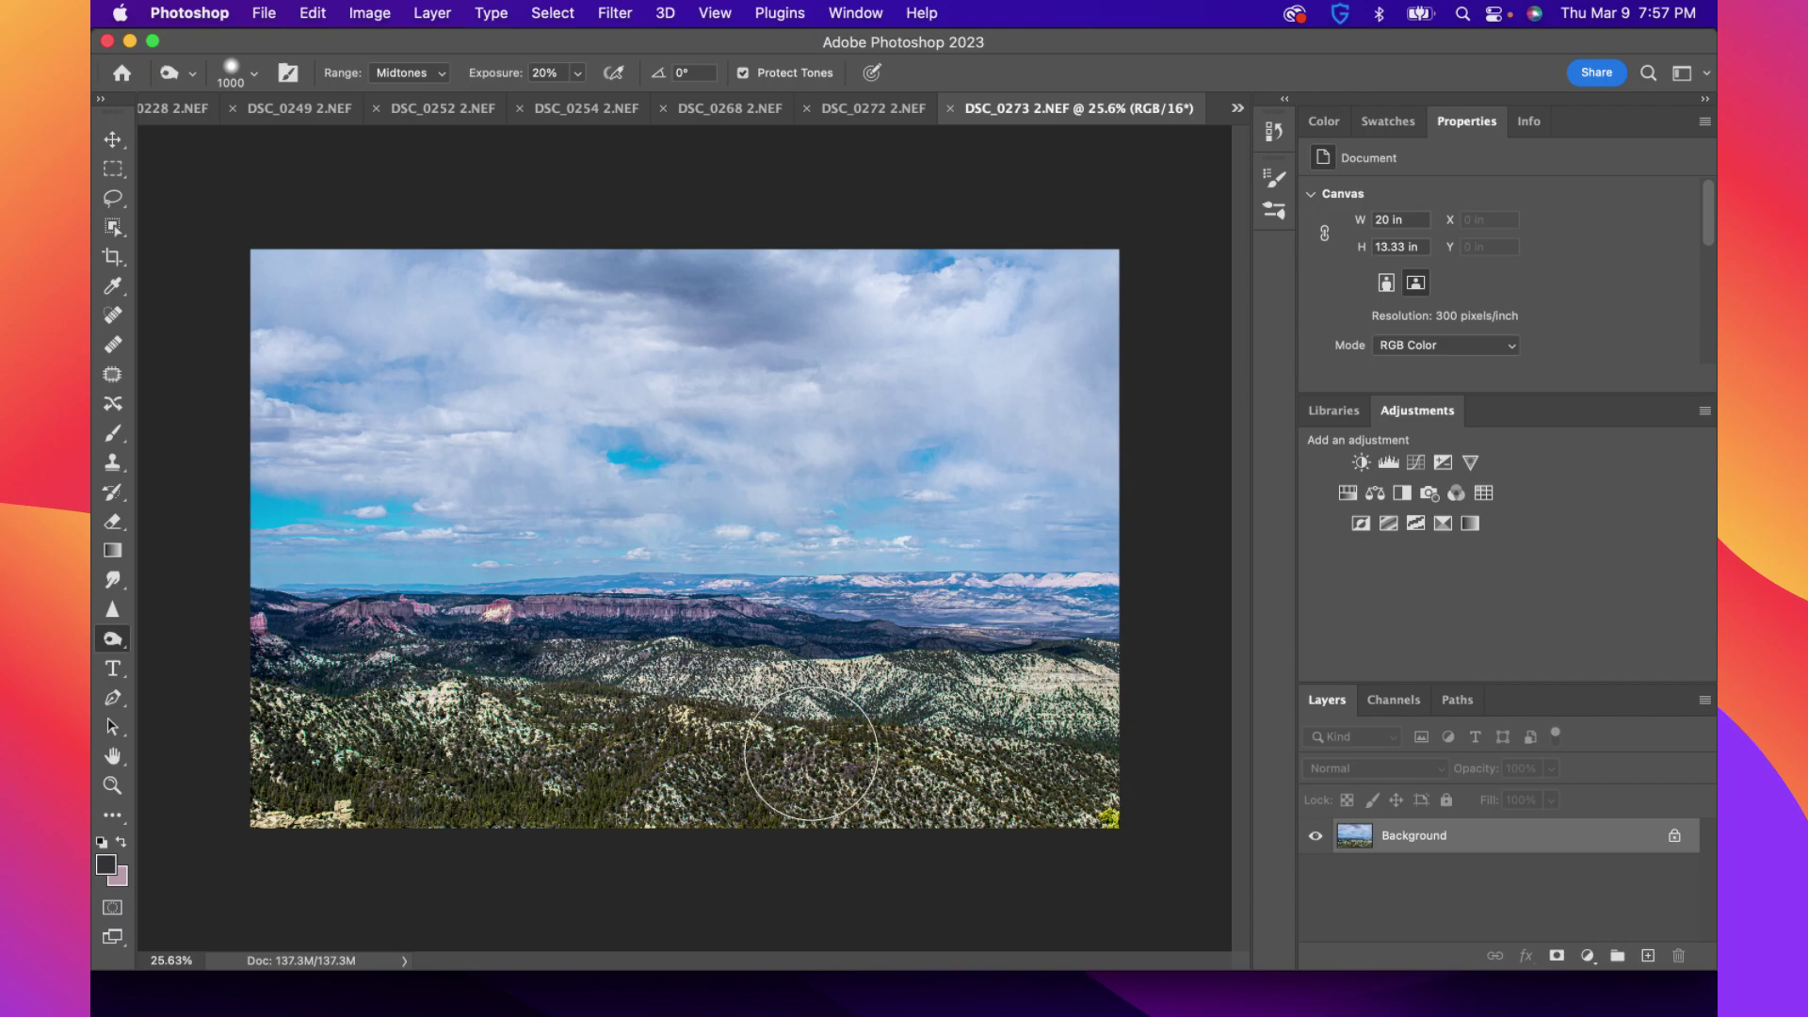
click(569, 825)
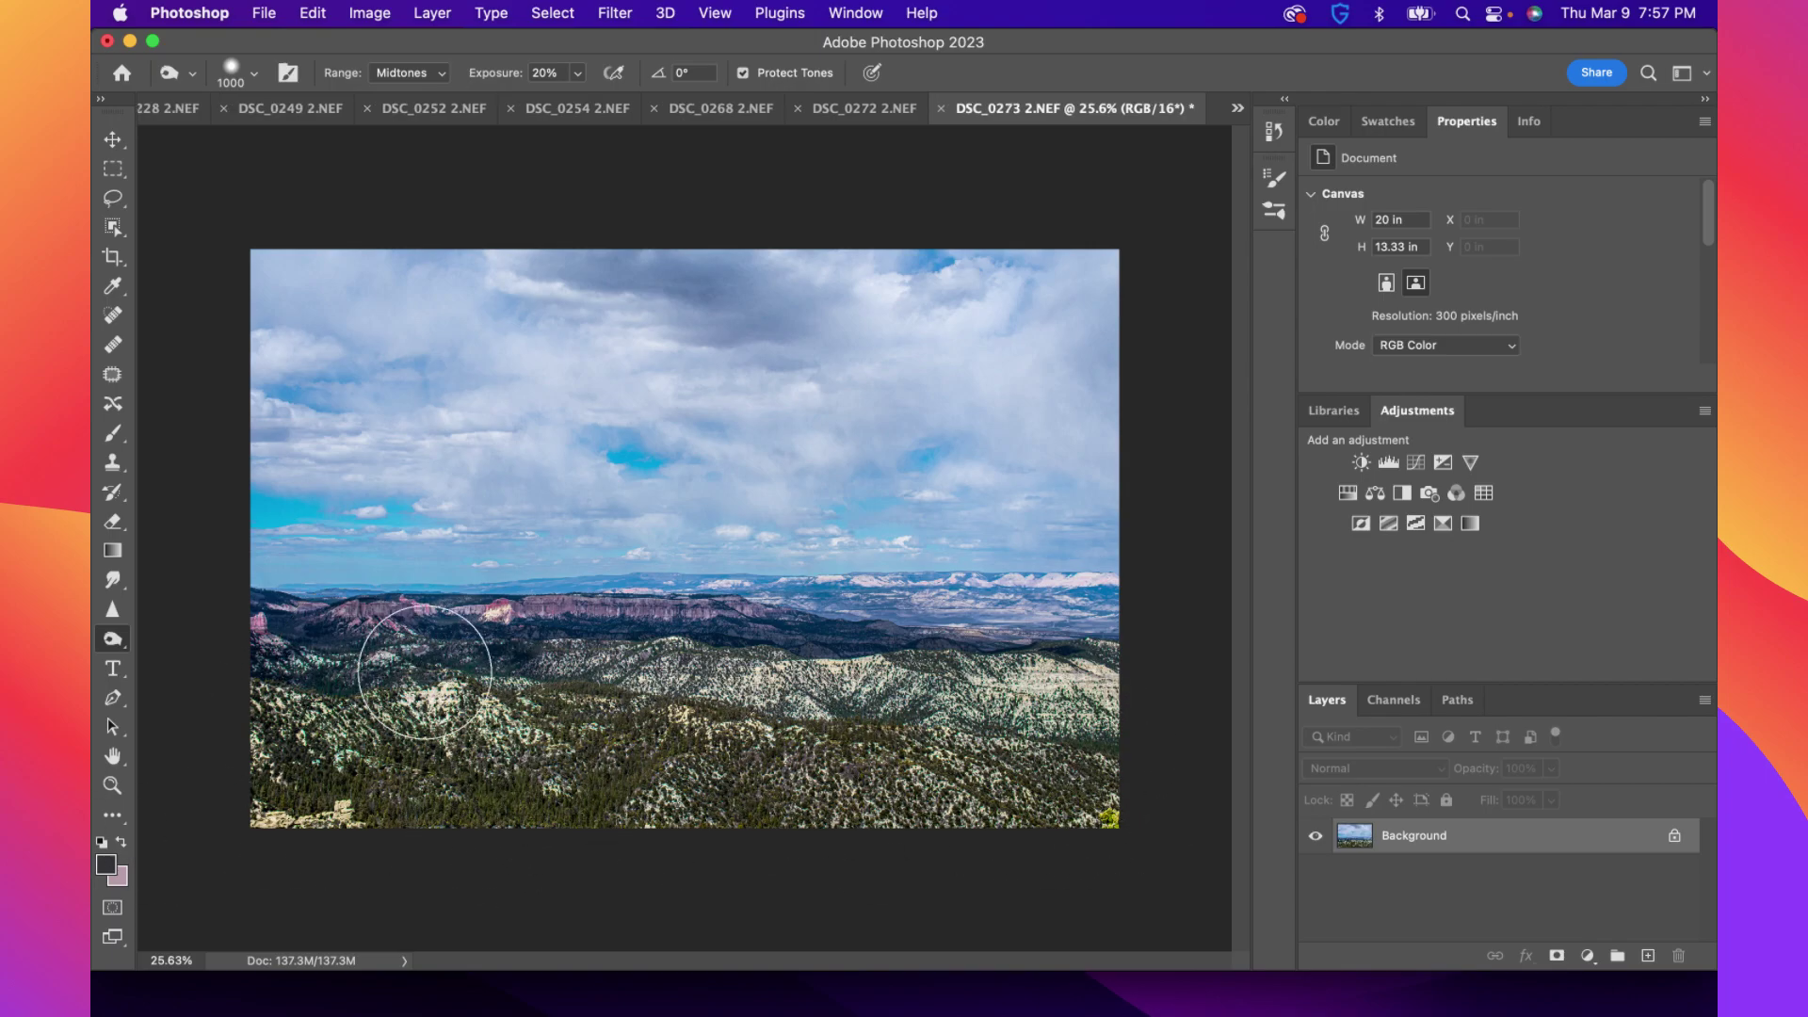
Remove the yellow-green plant in the photo's lower-right corner using the Spot Healing Brush at 176 px
click(113, 315)
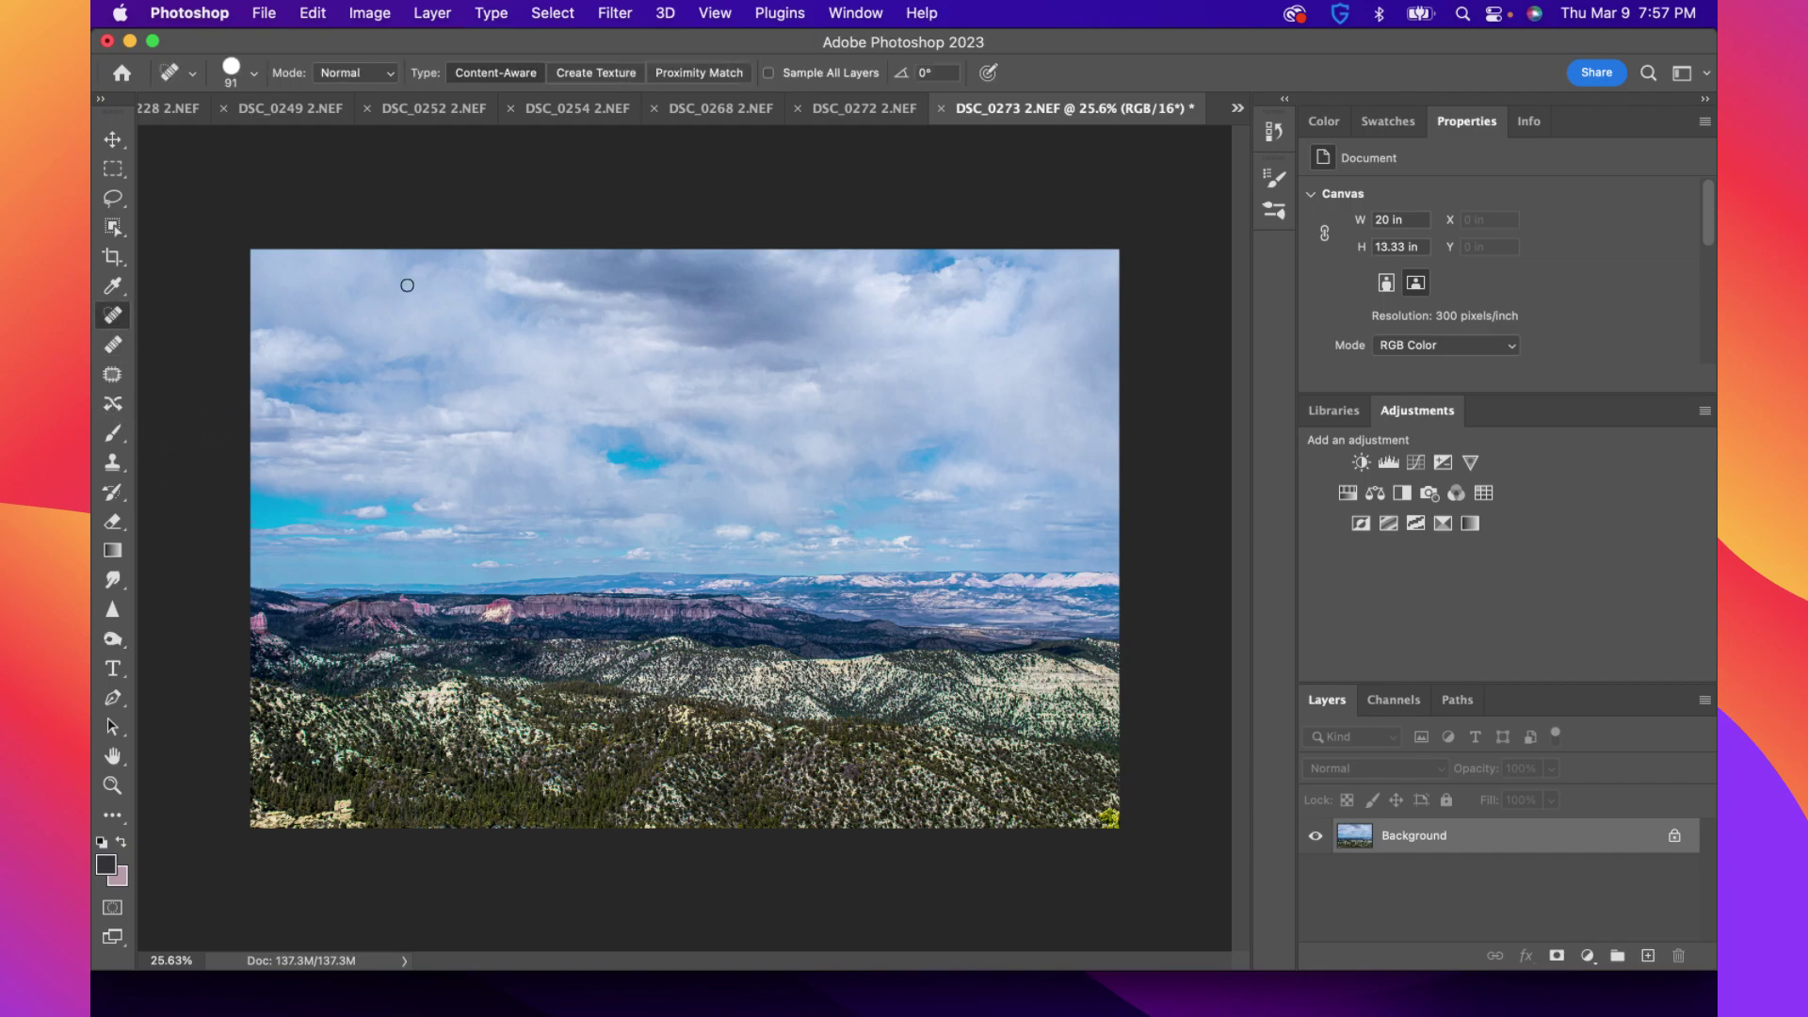
click(253, 72)
click(279, 127)
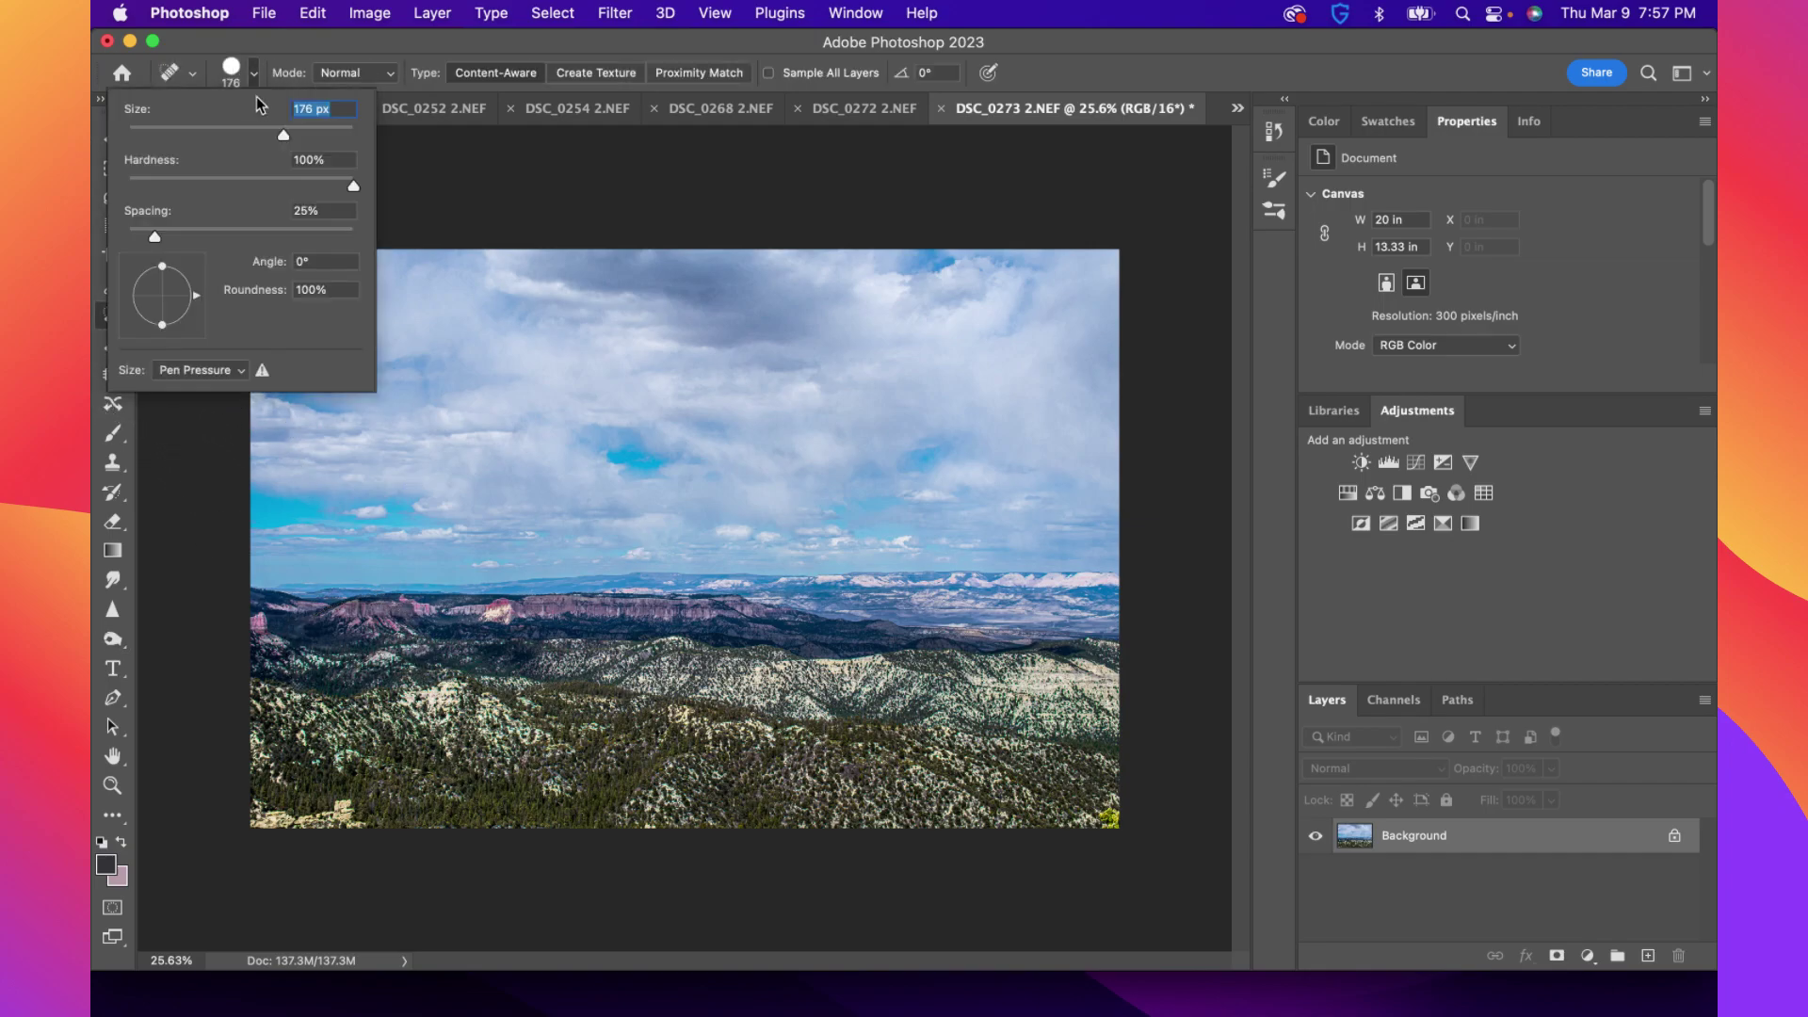
click(254, 75)
click(1110, 814)
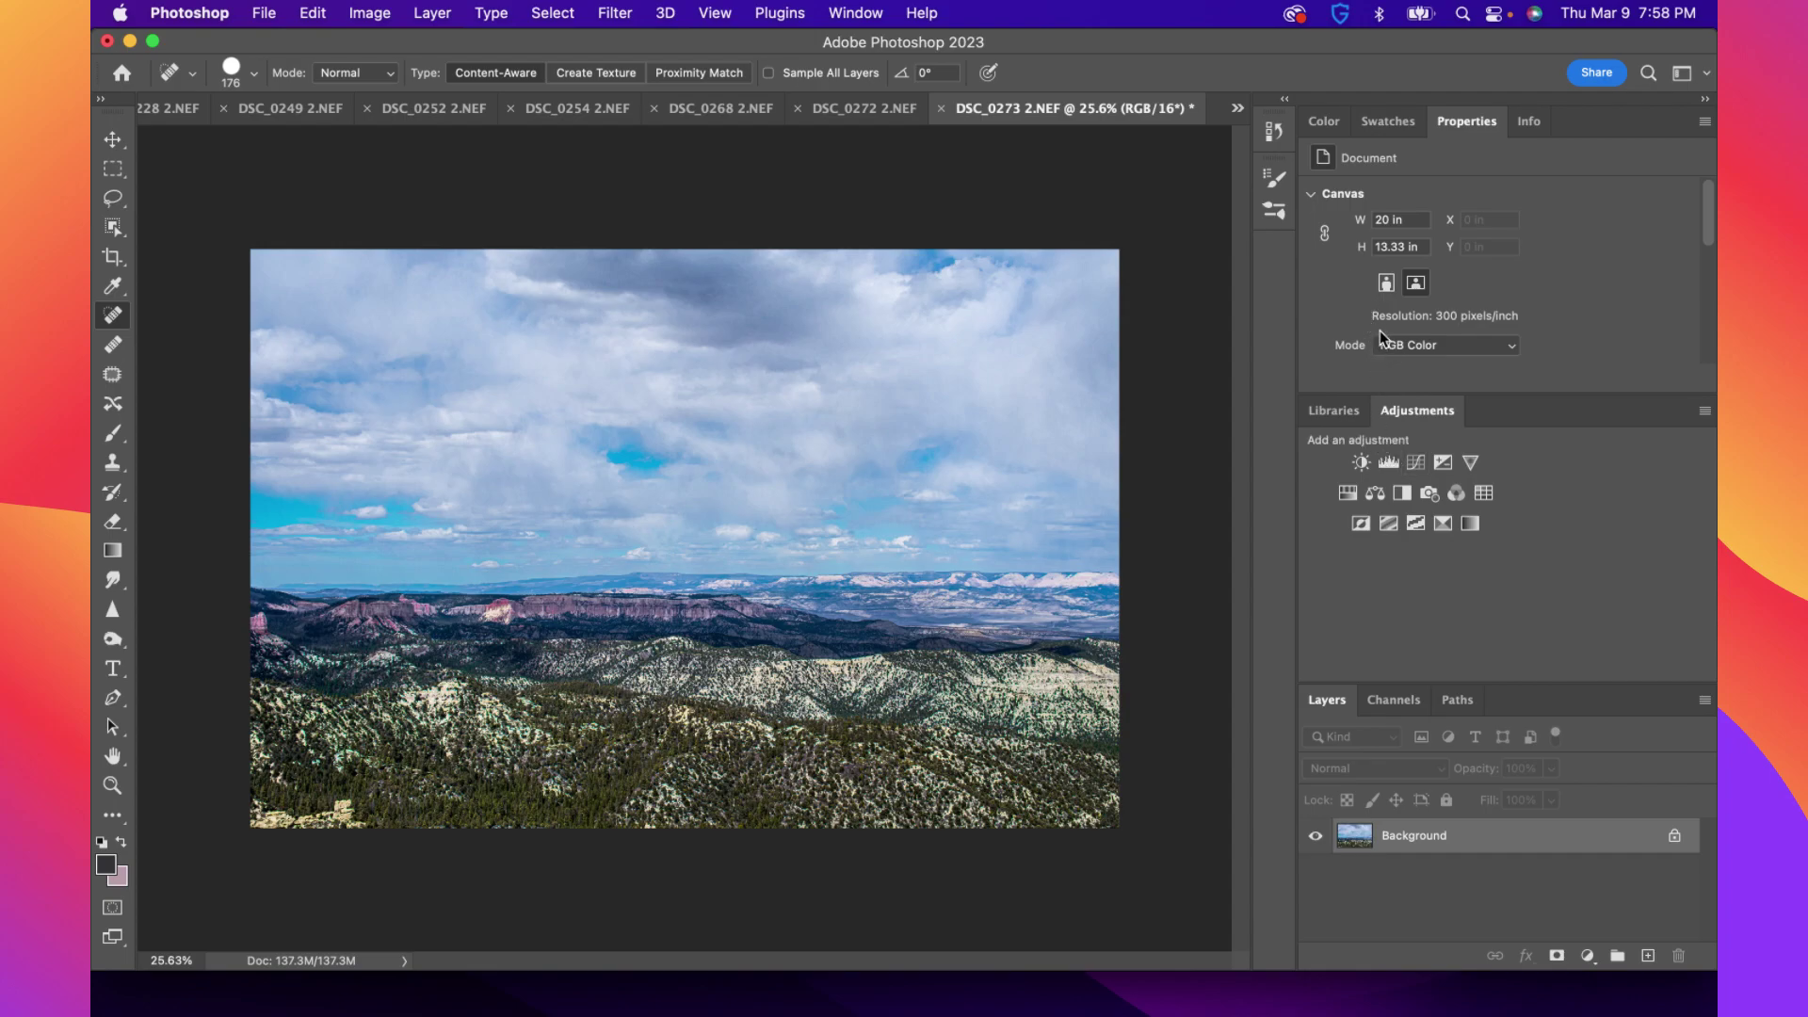
Add a Hue/Saturation adjustment layer, fill its mask with black and make white the foreground color
click(1348, 493)
key(x)
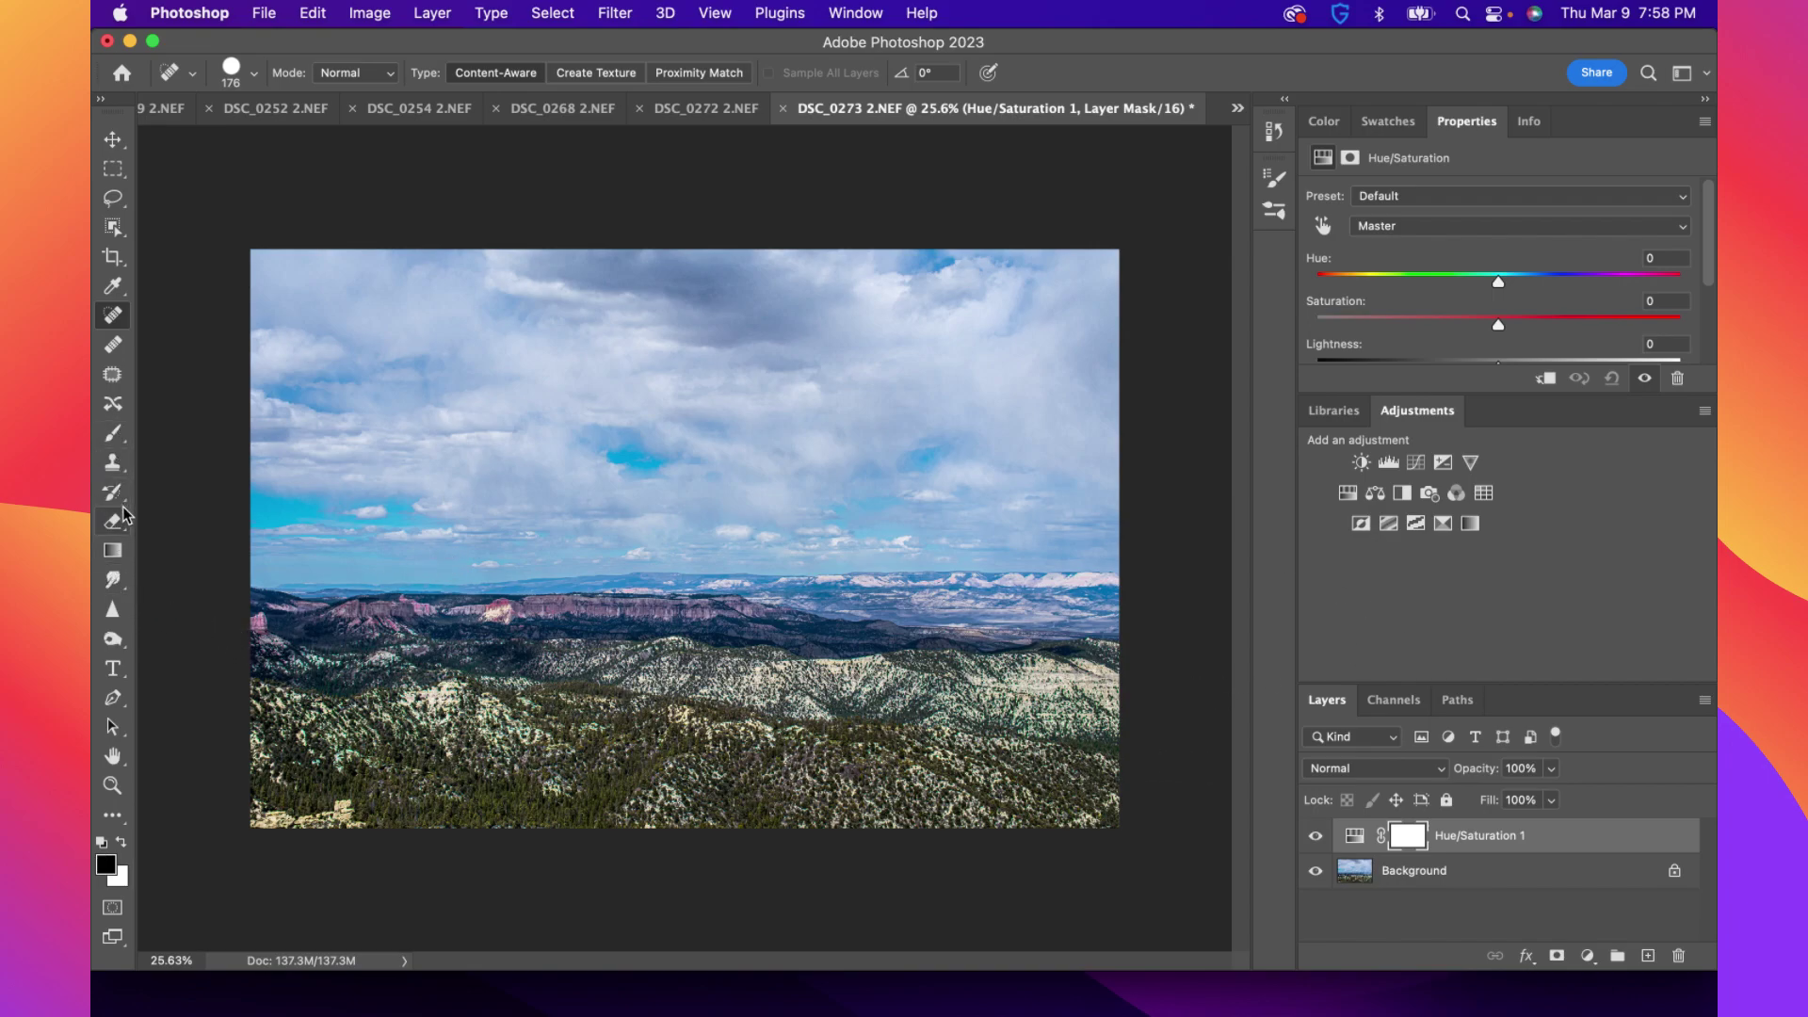
drag(112, 432, 223, 455)
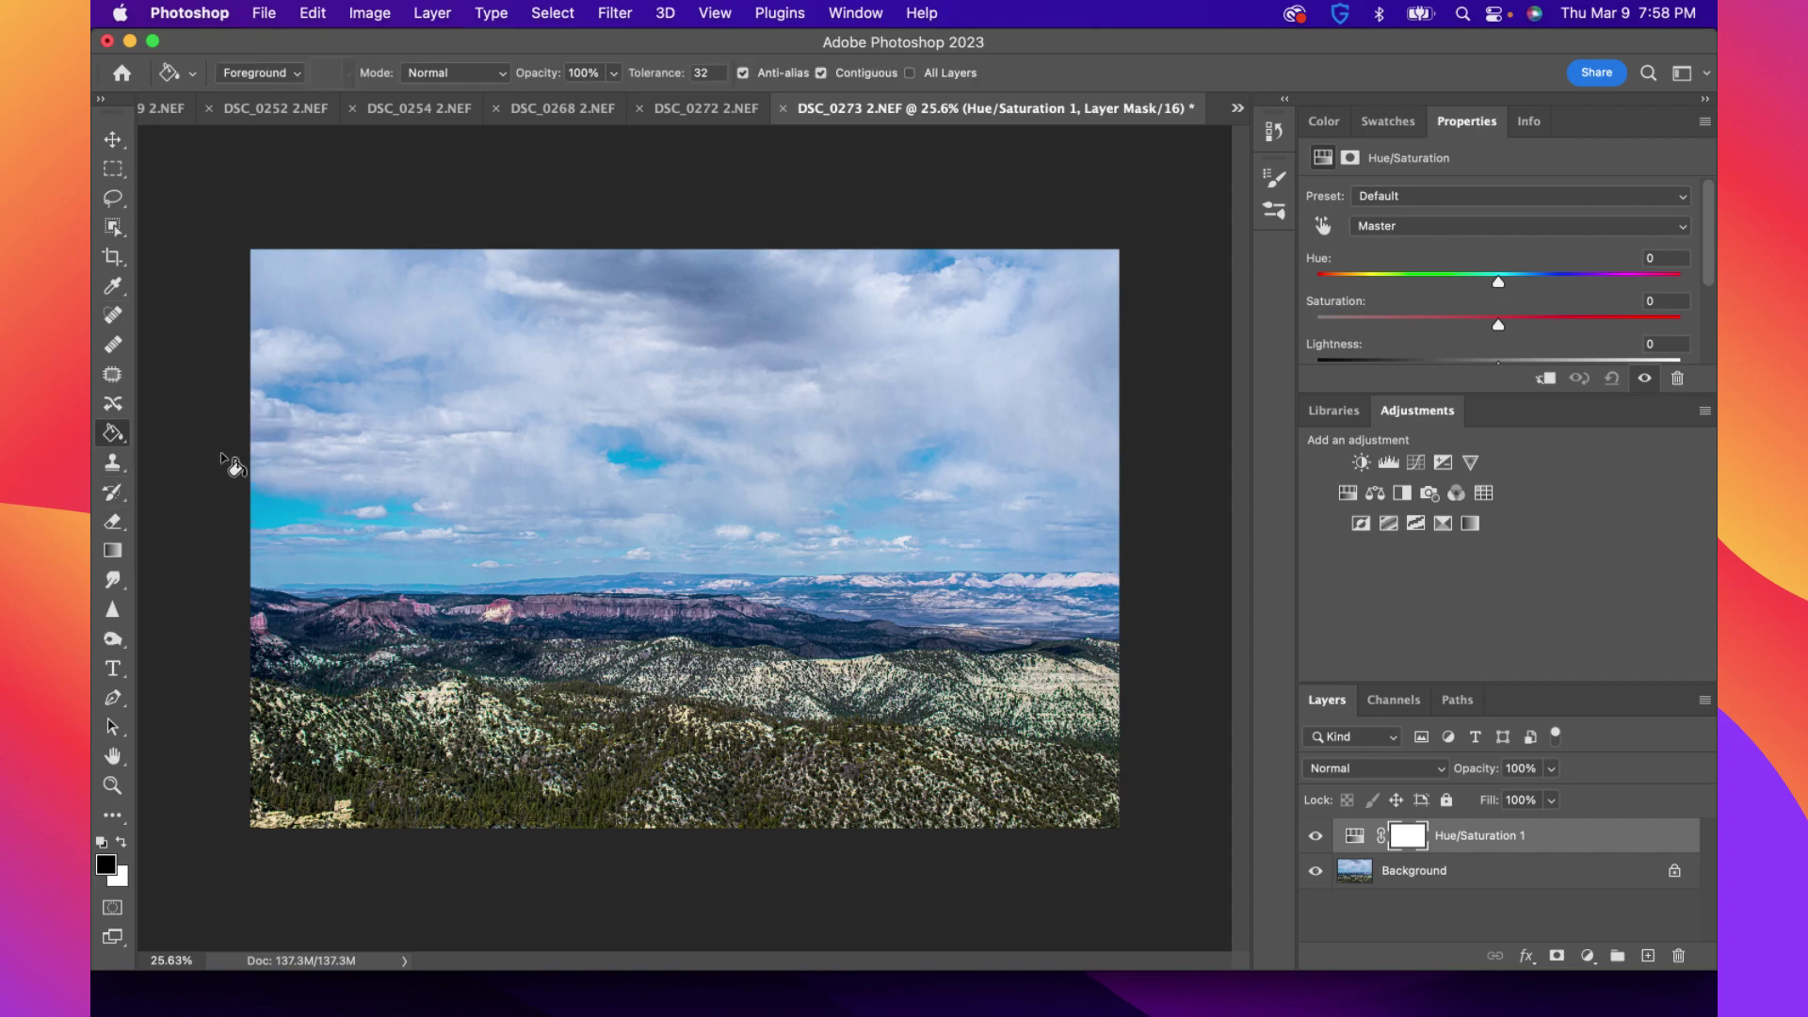
click(777, 613)
key(x)
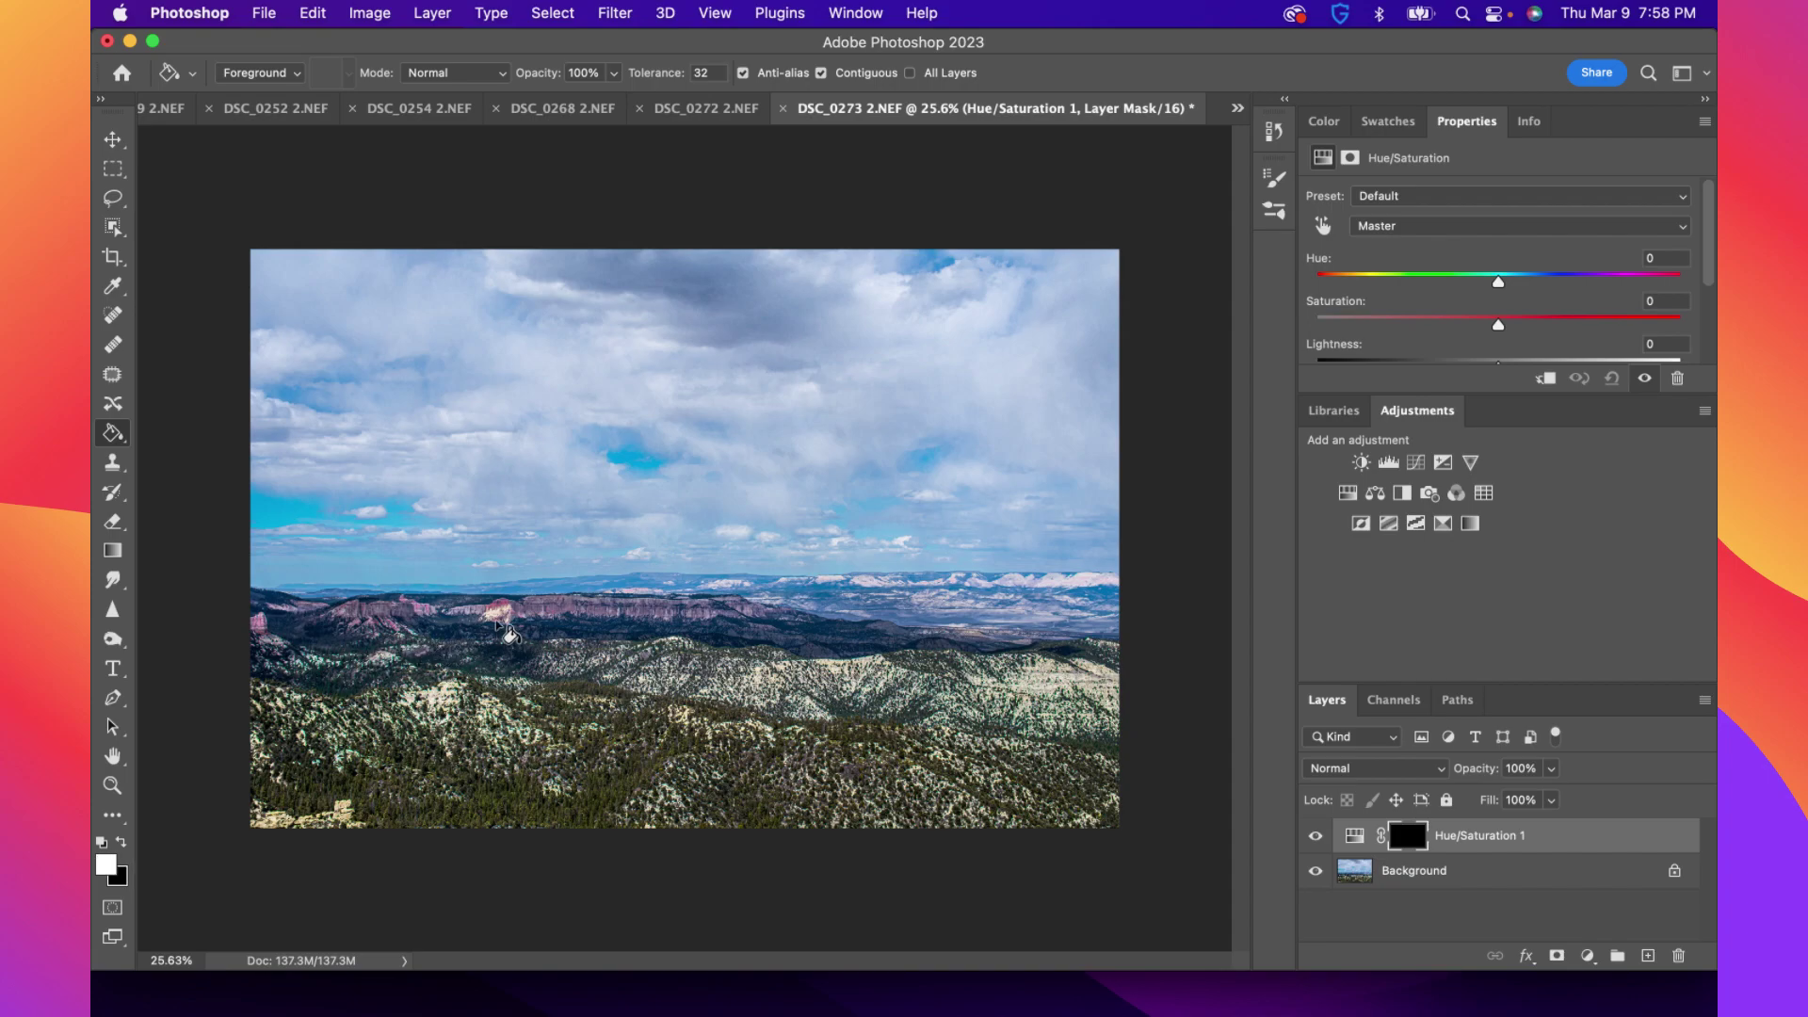
Paint white on the Hue/Saturation mask over the sunlit red cliff with an 89-pixel brush
scroll(506, 610, up, 3)
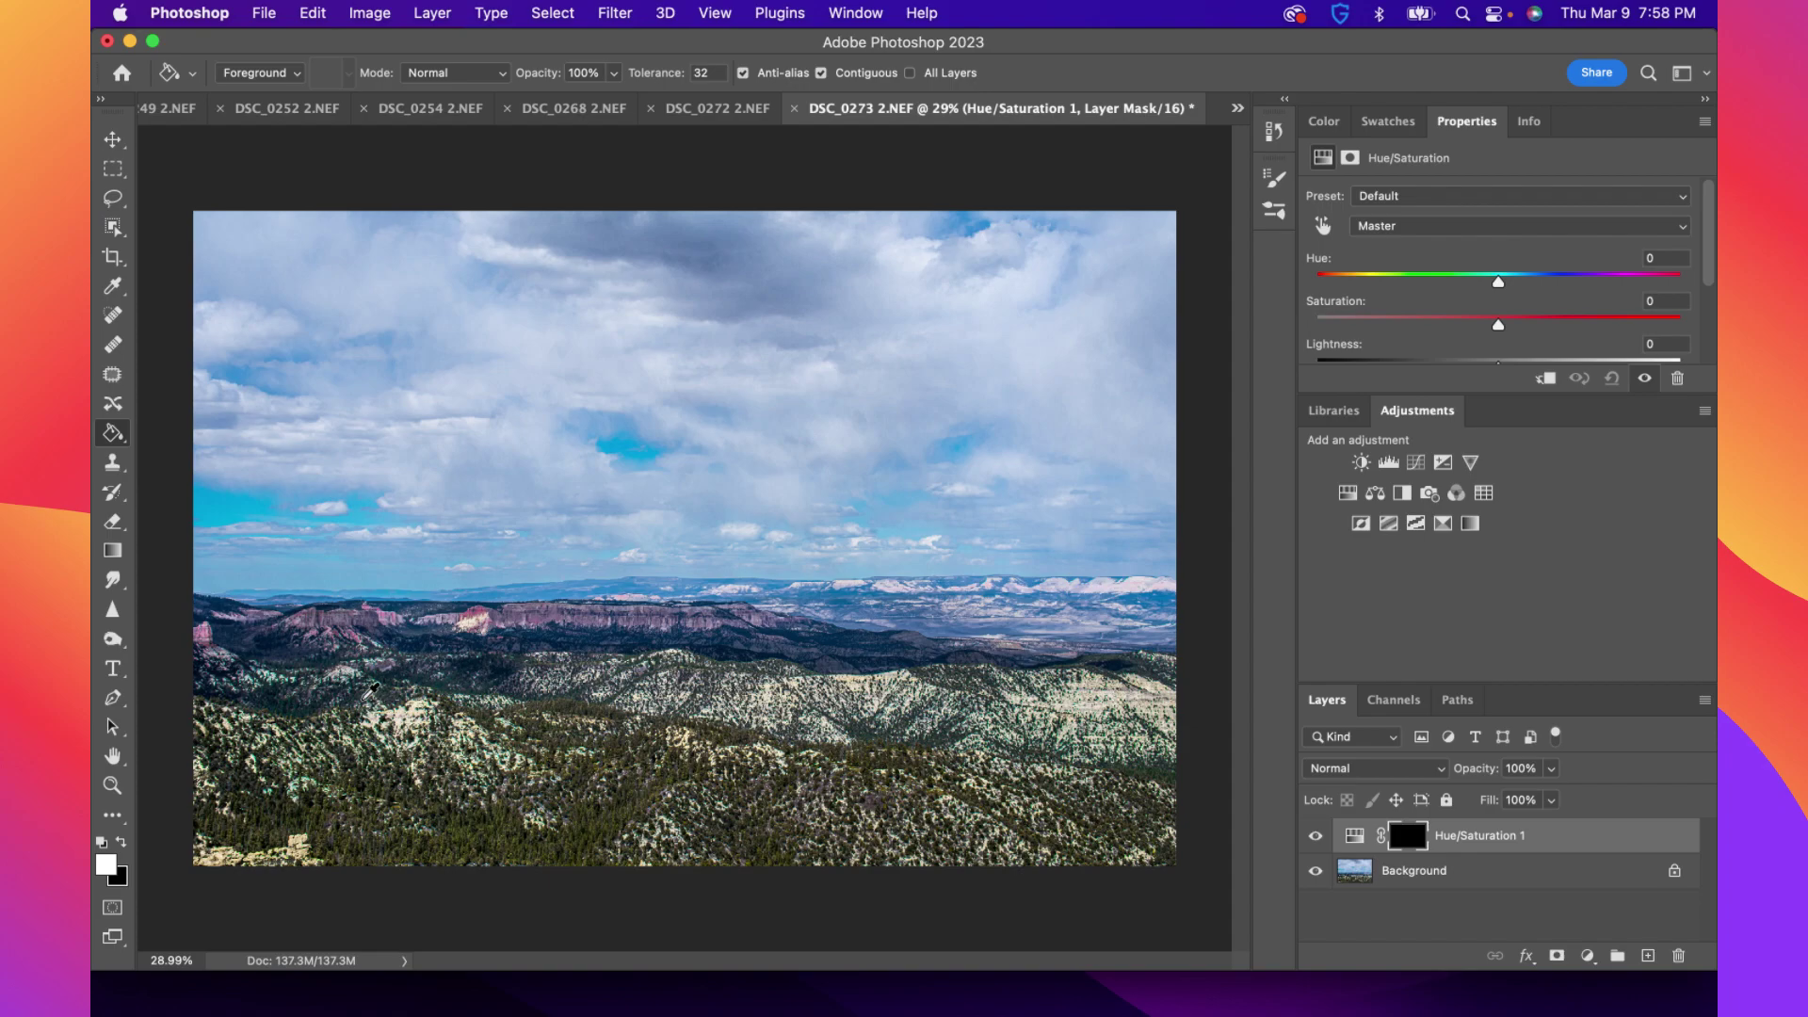
scroll(466, 640, up, 3)
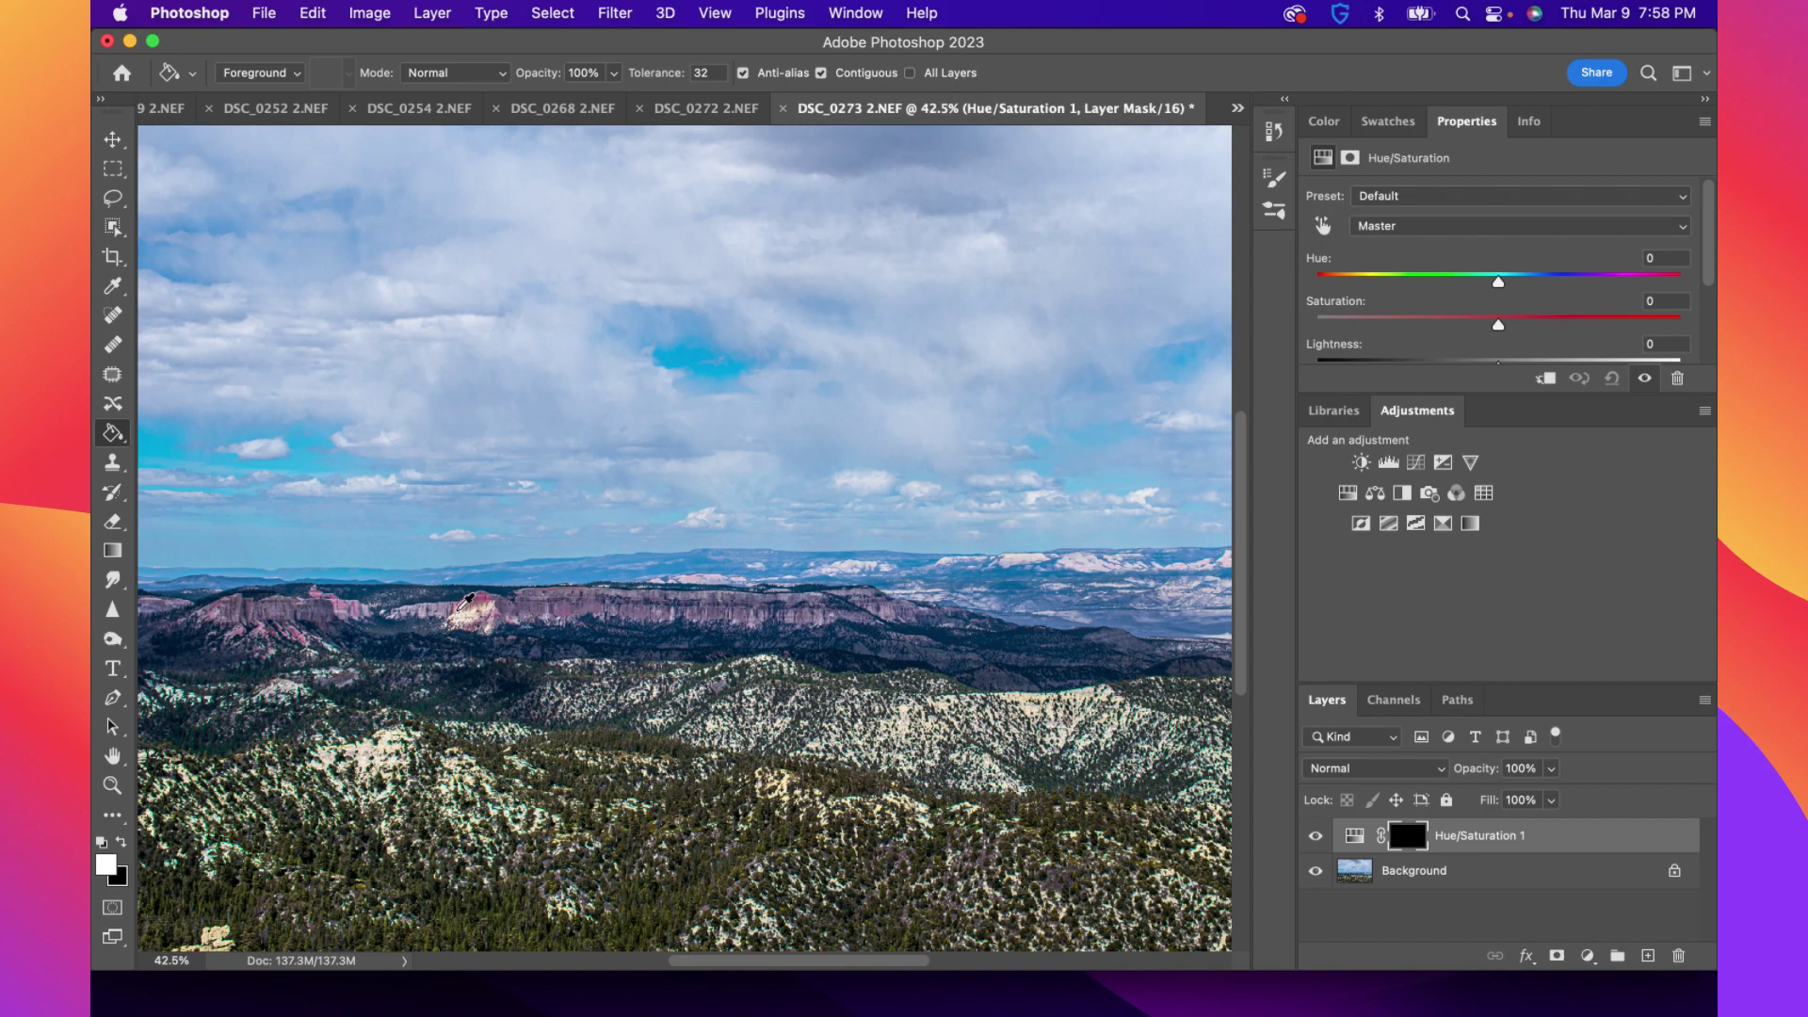
scroll(466, 601, up, 4)
scroll(482, 604, down, 1)
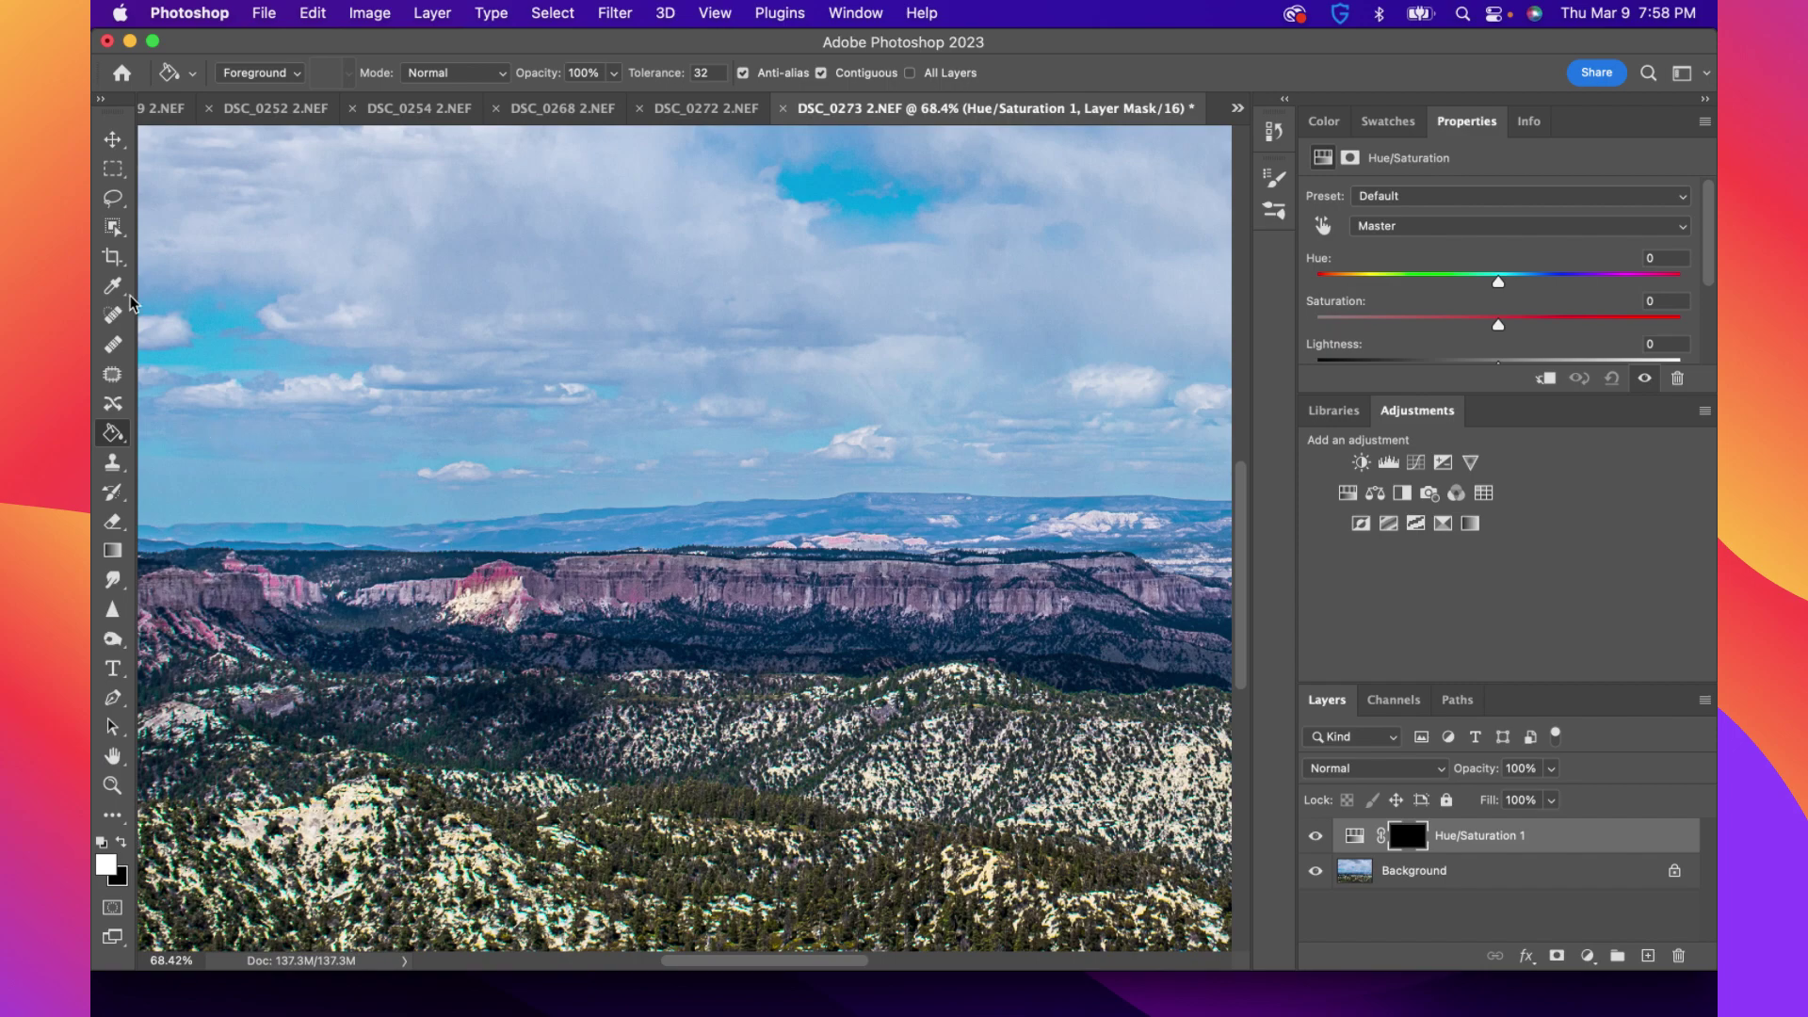
right_click(120, 447)
click(169, 432)
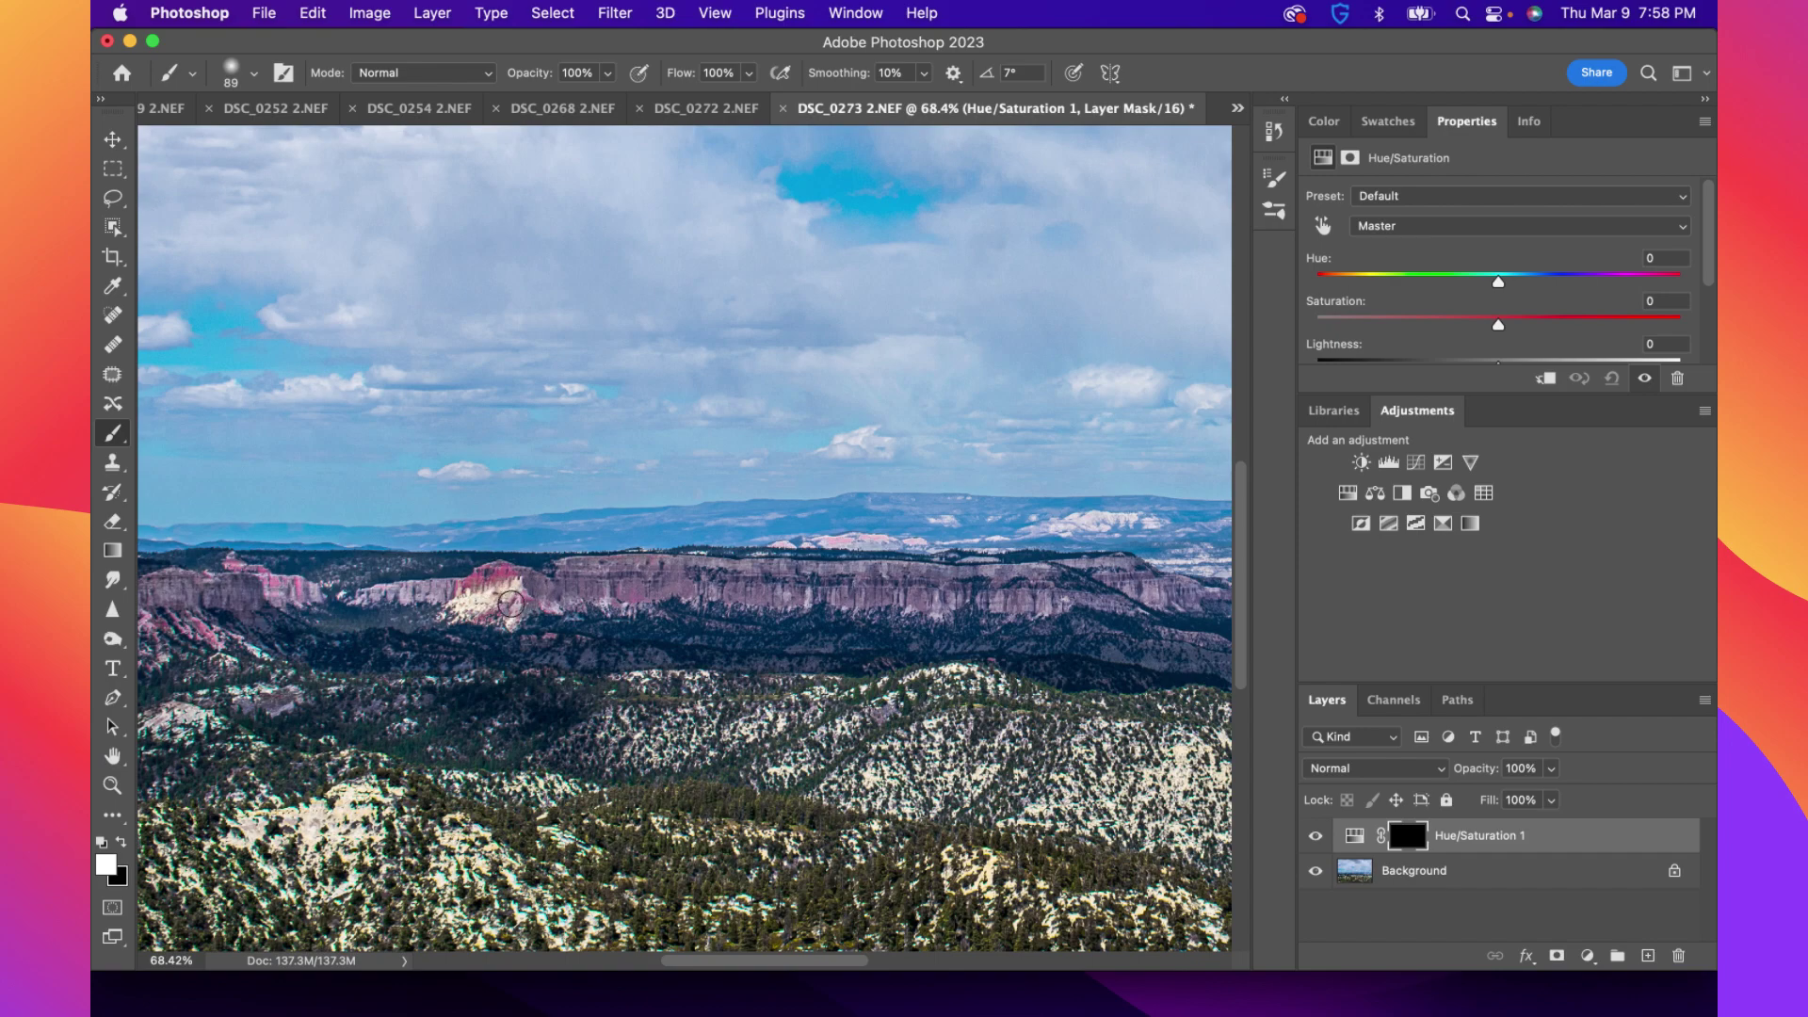
drag(511, 604, 605, 583)
Set the Magentas range of the Hue/Saturation layer to saturation -55 and lightness -36
click(1562, 226)
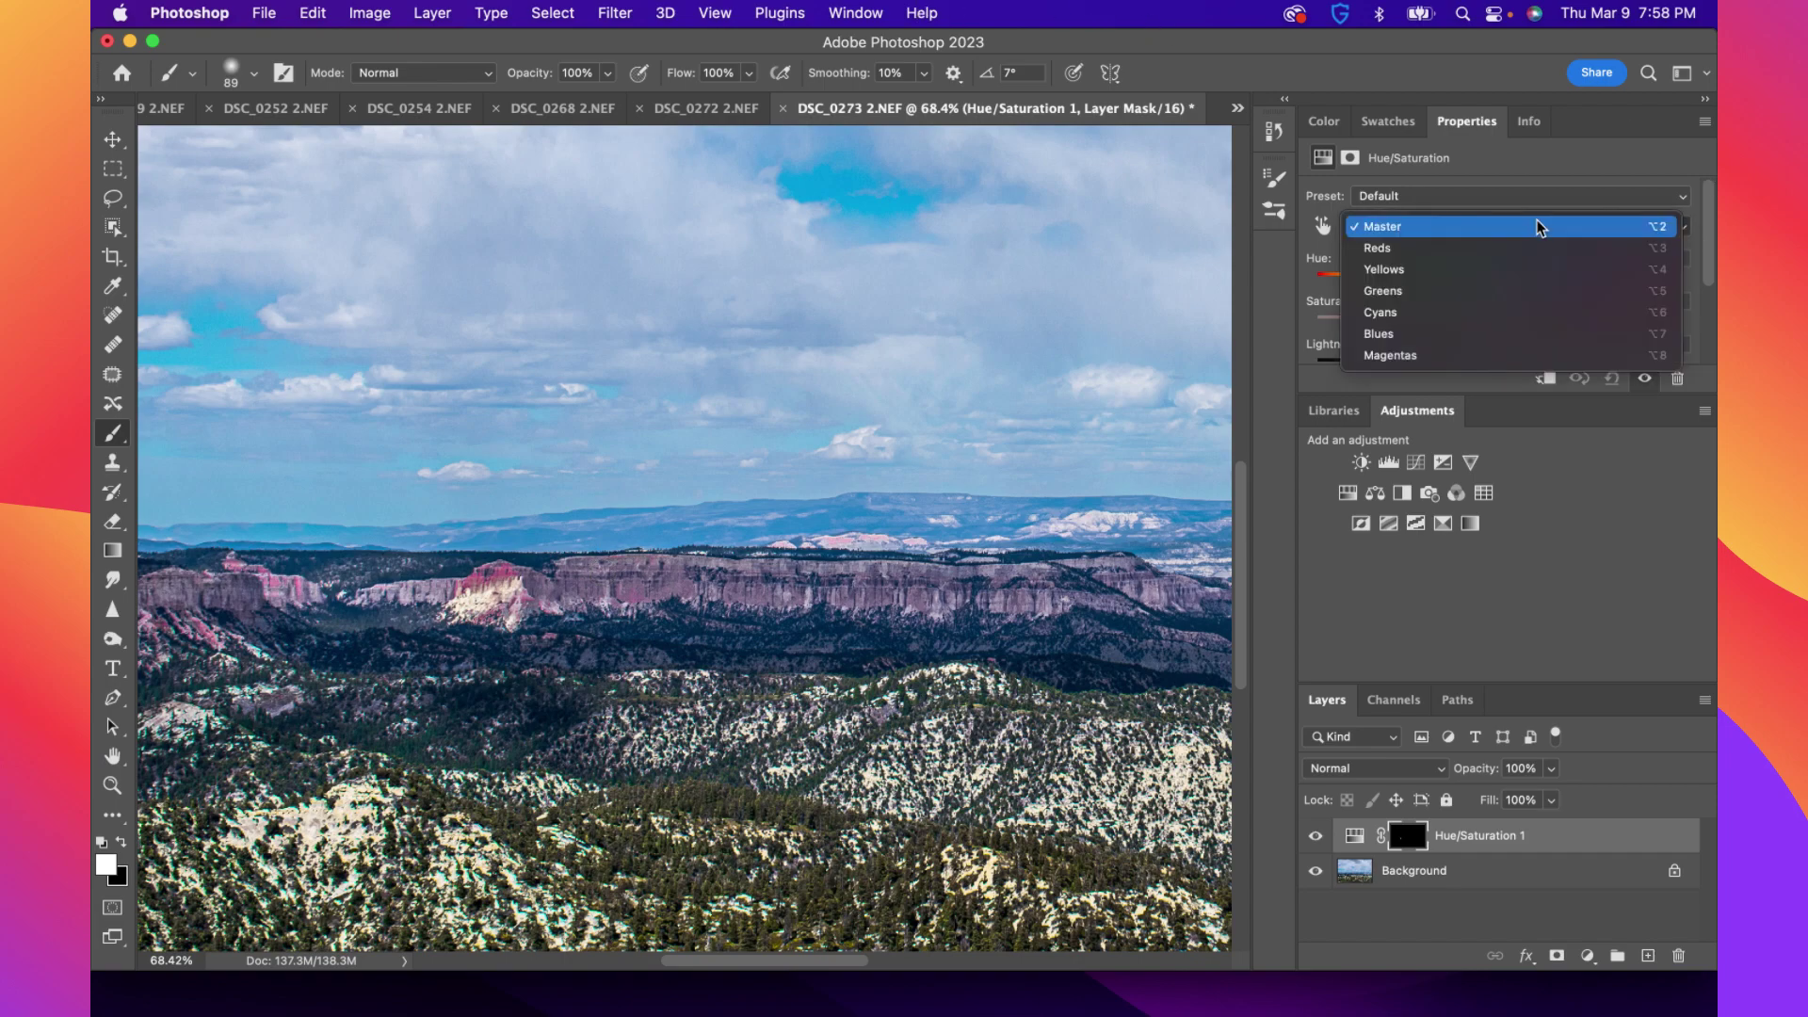
click(1497, 350)
drag(1499, 325, 1405, 345)
scroll(1453, 320, down, 1)
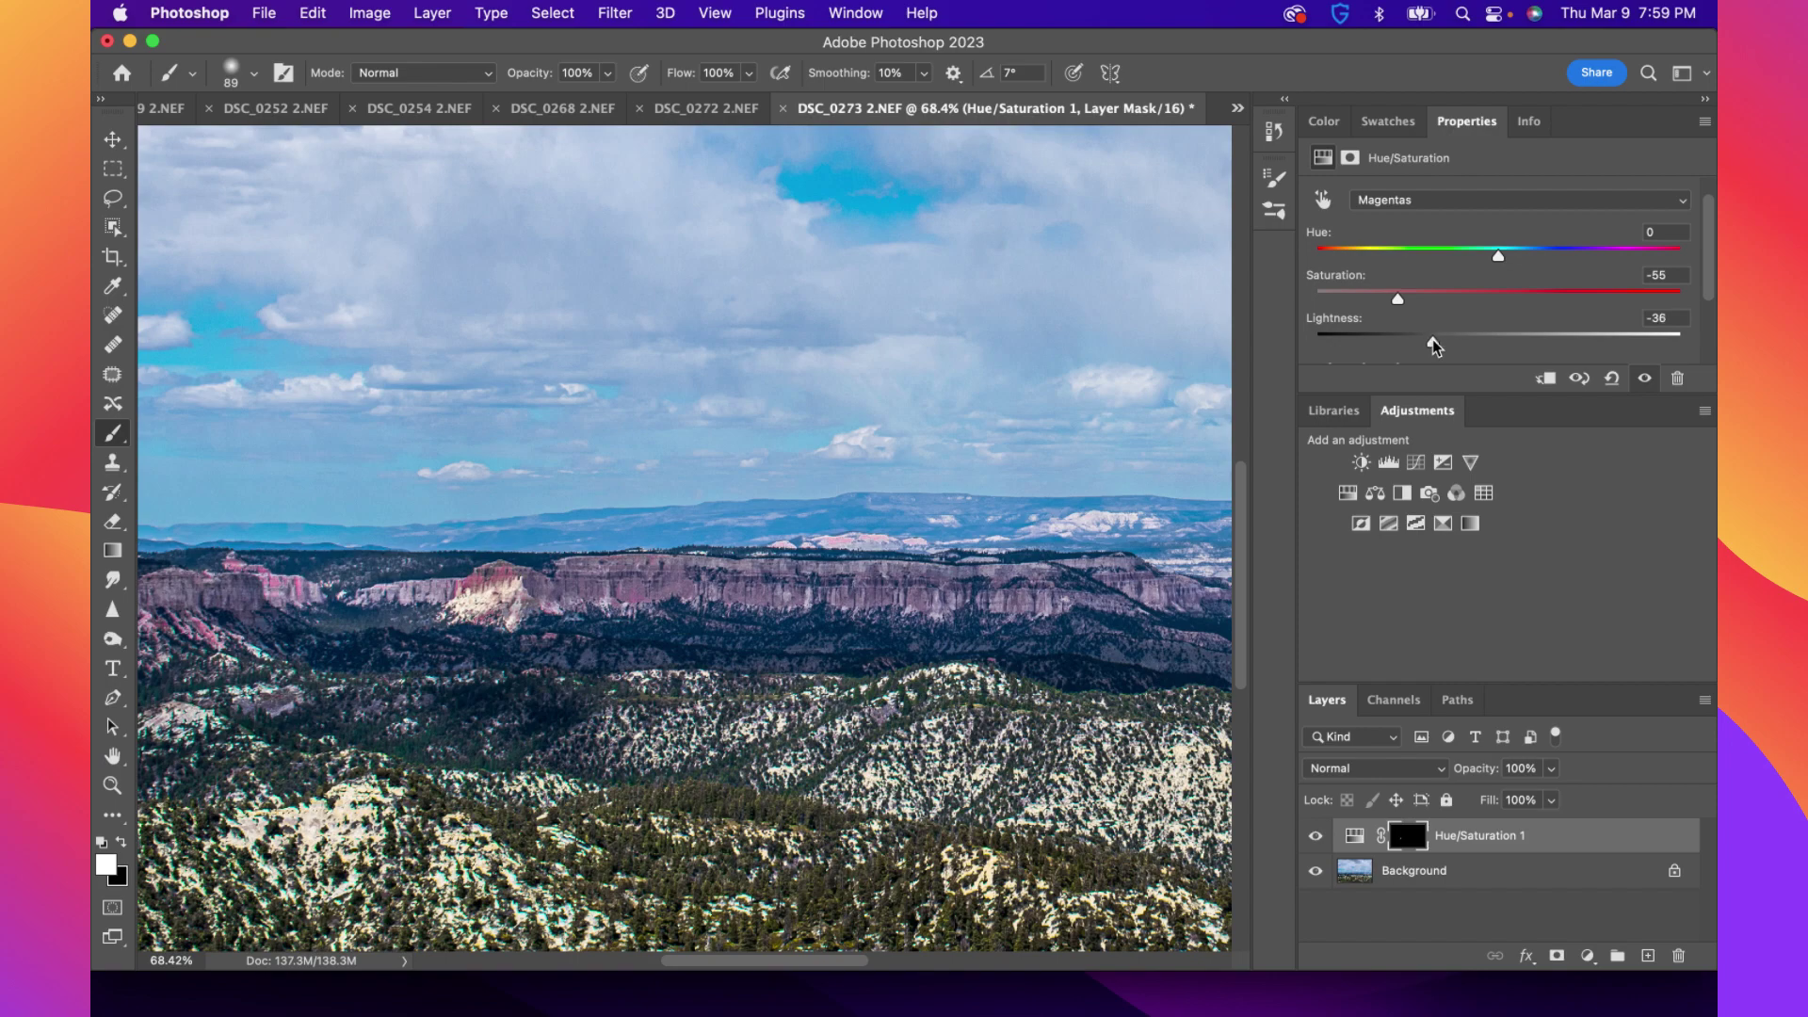
Adjust the saturation of the Yellows range in the Hue/Saturation layer
scroll(966, 642, down, 5)
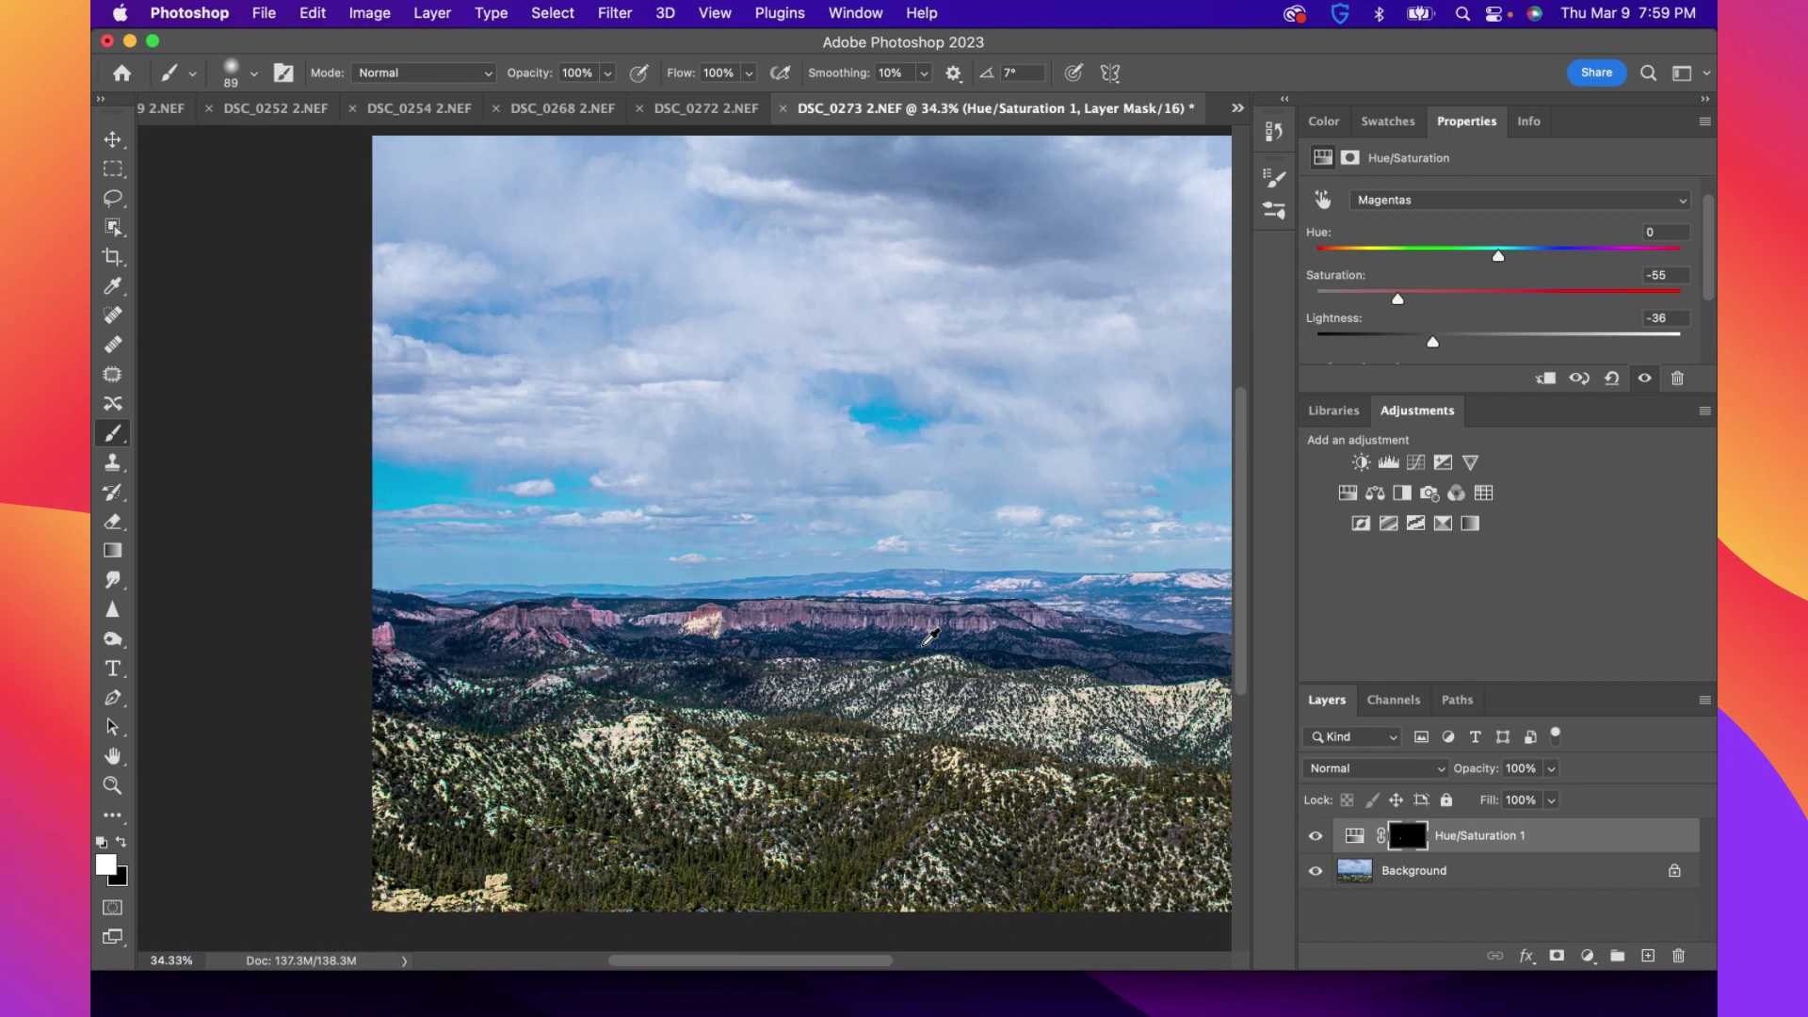
scroll(930, 637, down, 1)
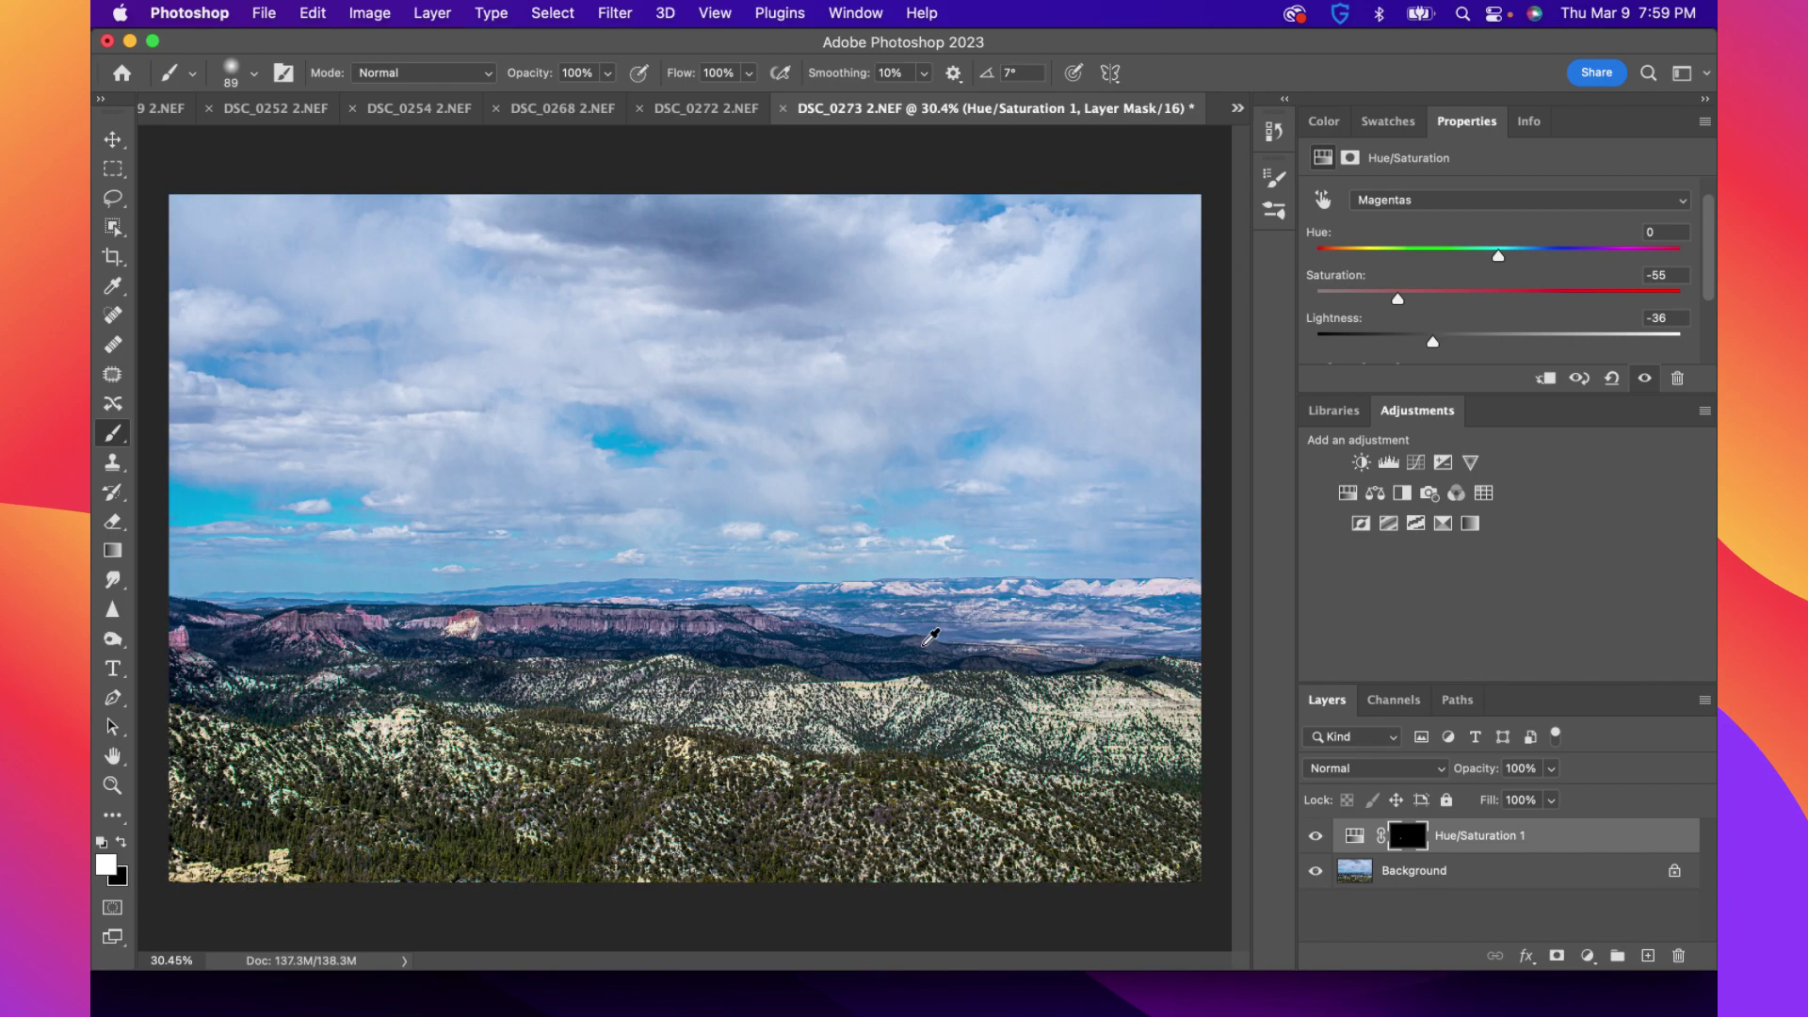
click(1463, 203)
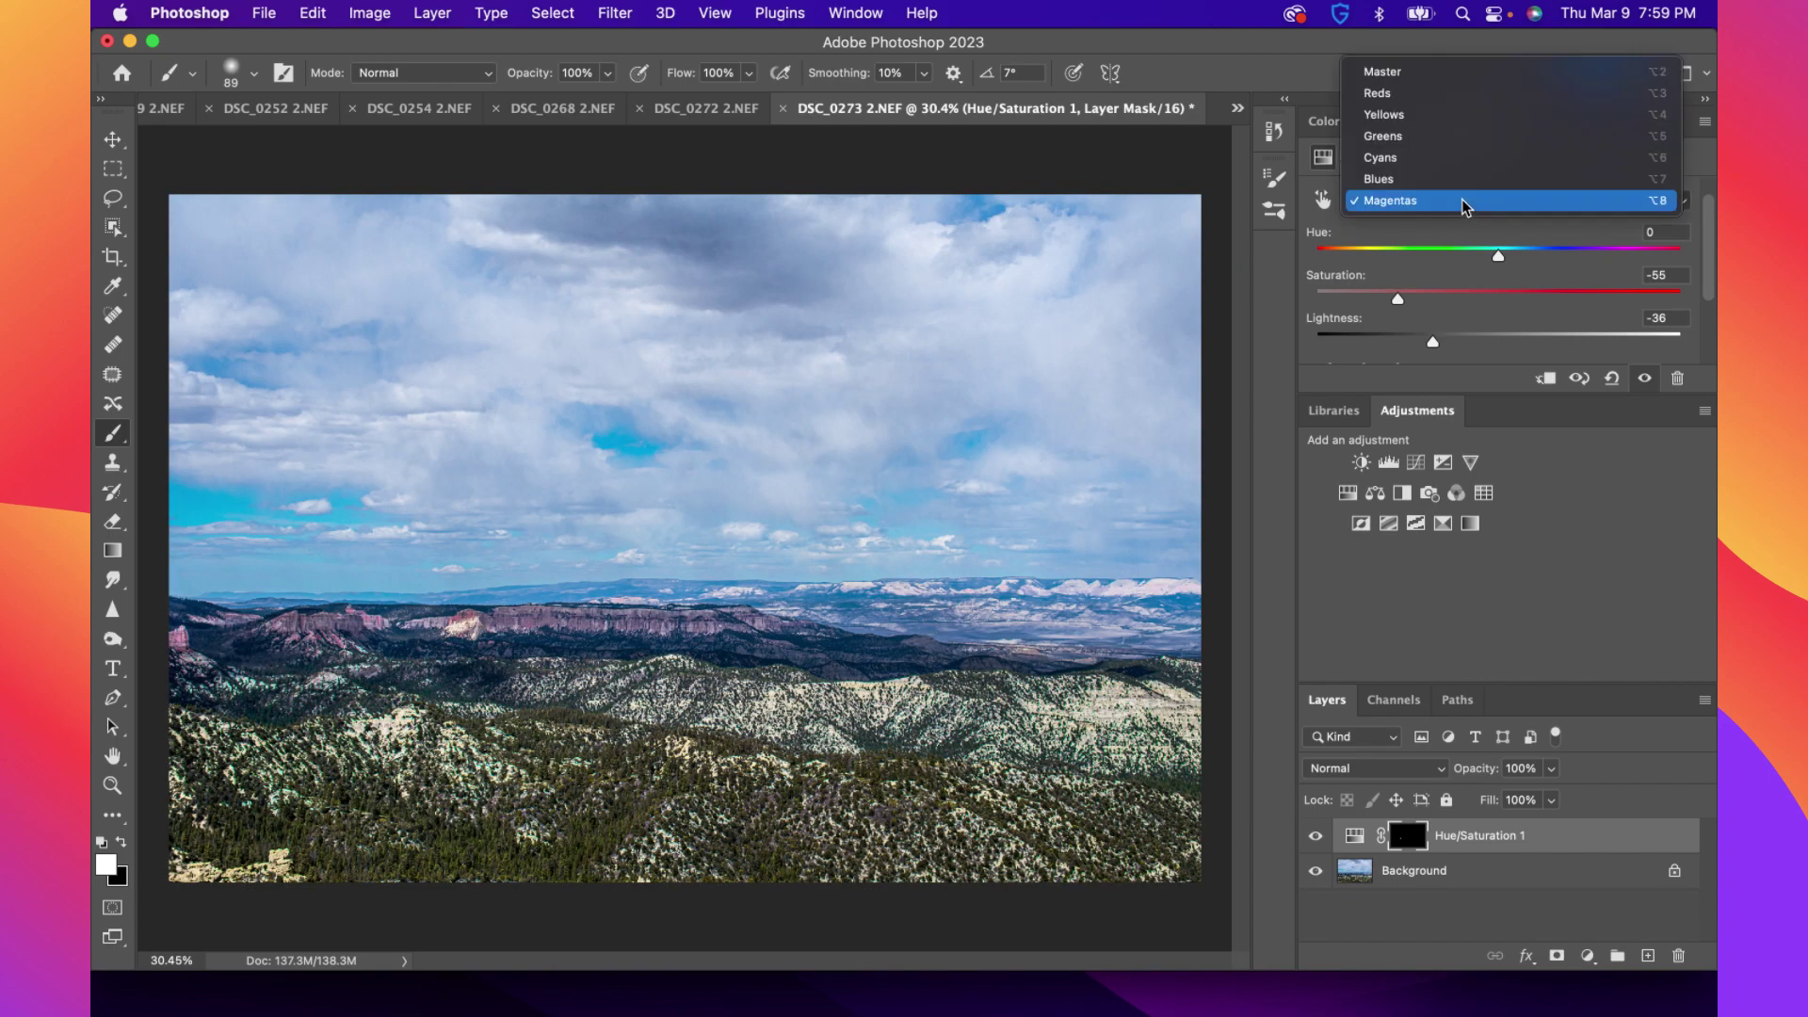
click(1412, 122)
drag(1507, 299, 1412, 314)
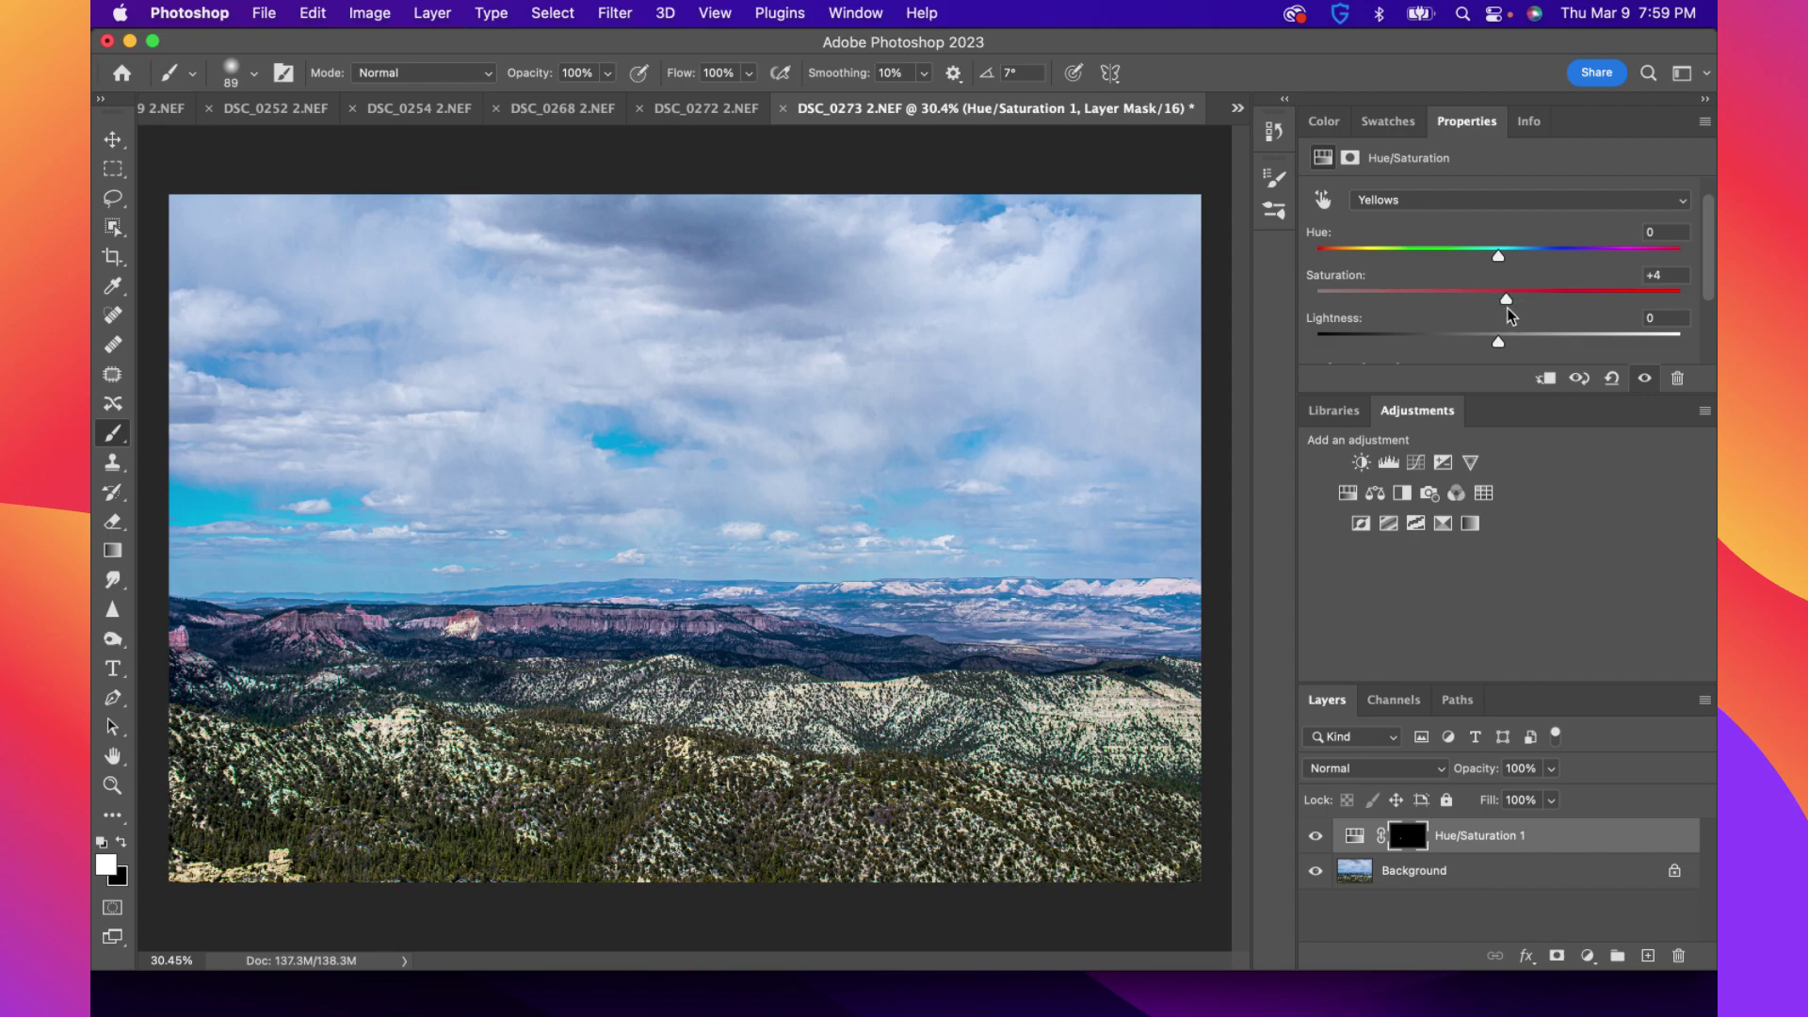
drag(1505, 301, 1457, 339)
Select the Background layer and activate the Dodge tool
click(1441, 875)
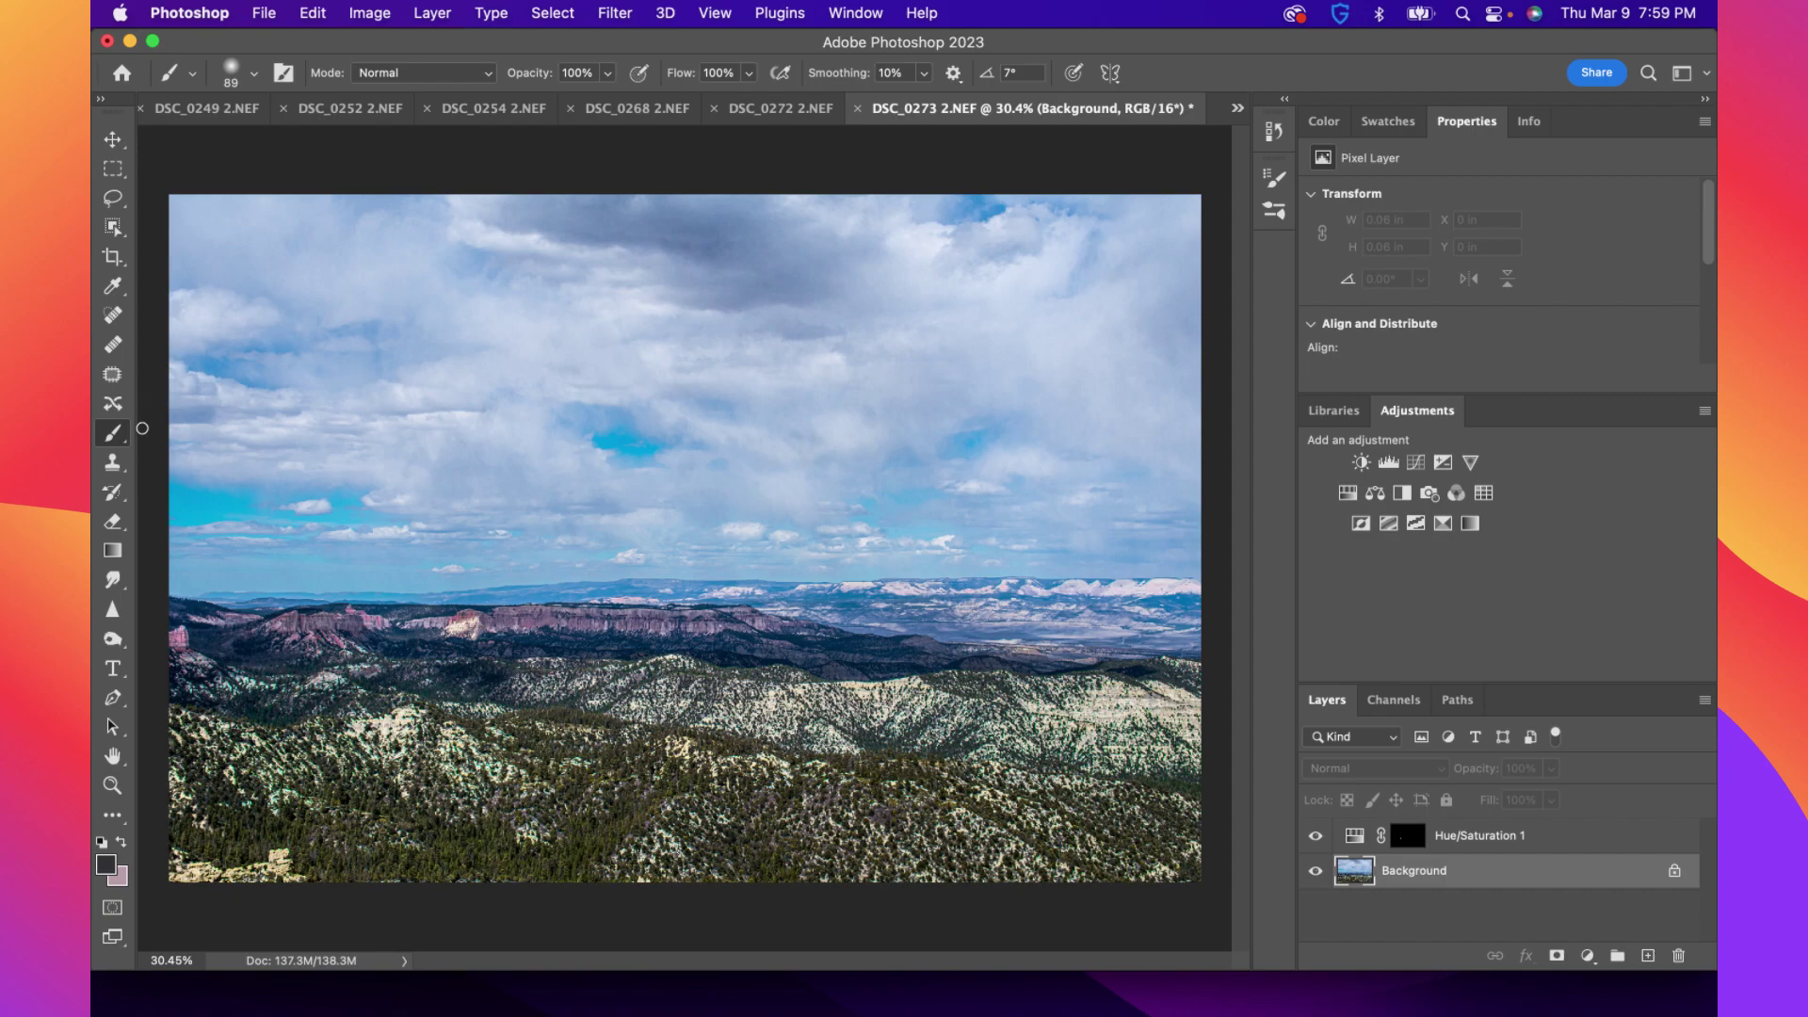
click(121, 648)
click(175, 636)
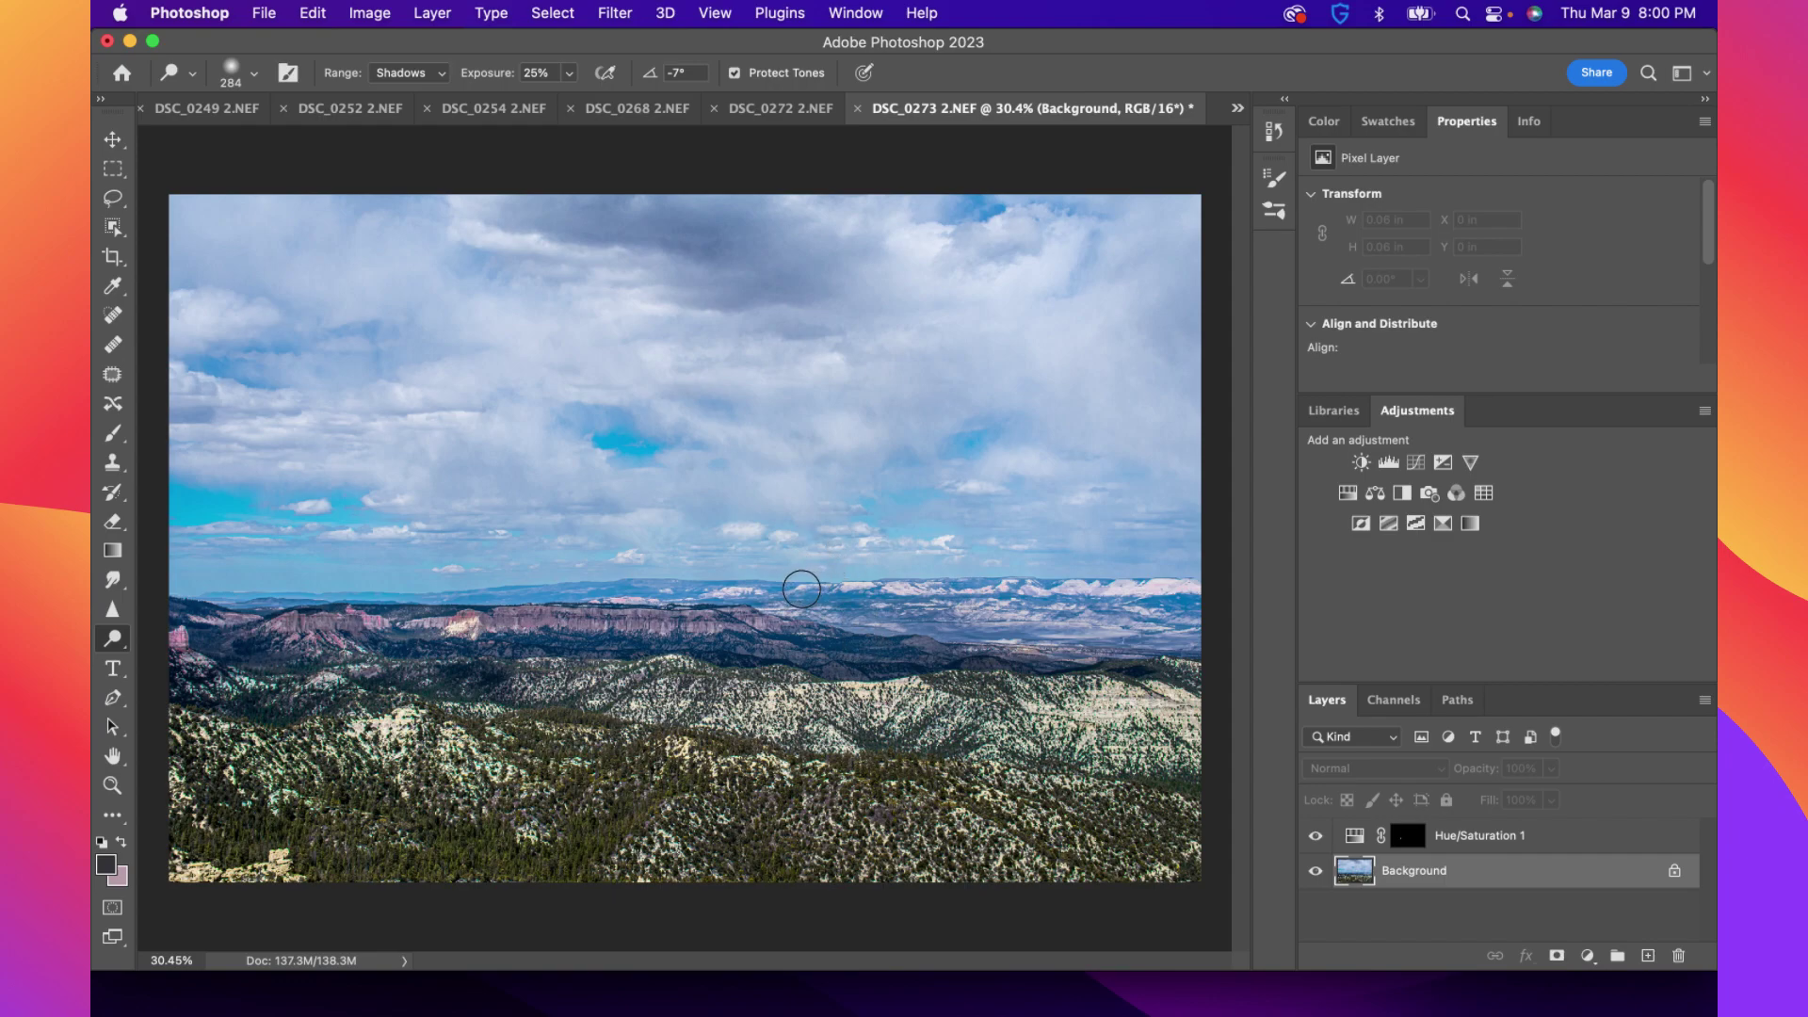
Switch to the Burn tool, try a 500-pixel brush and reduce its size to 350 pixels
drag(119, 651, 189, 659)
click(228, 75)
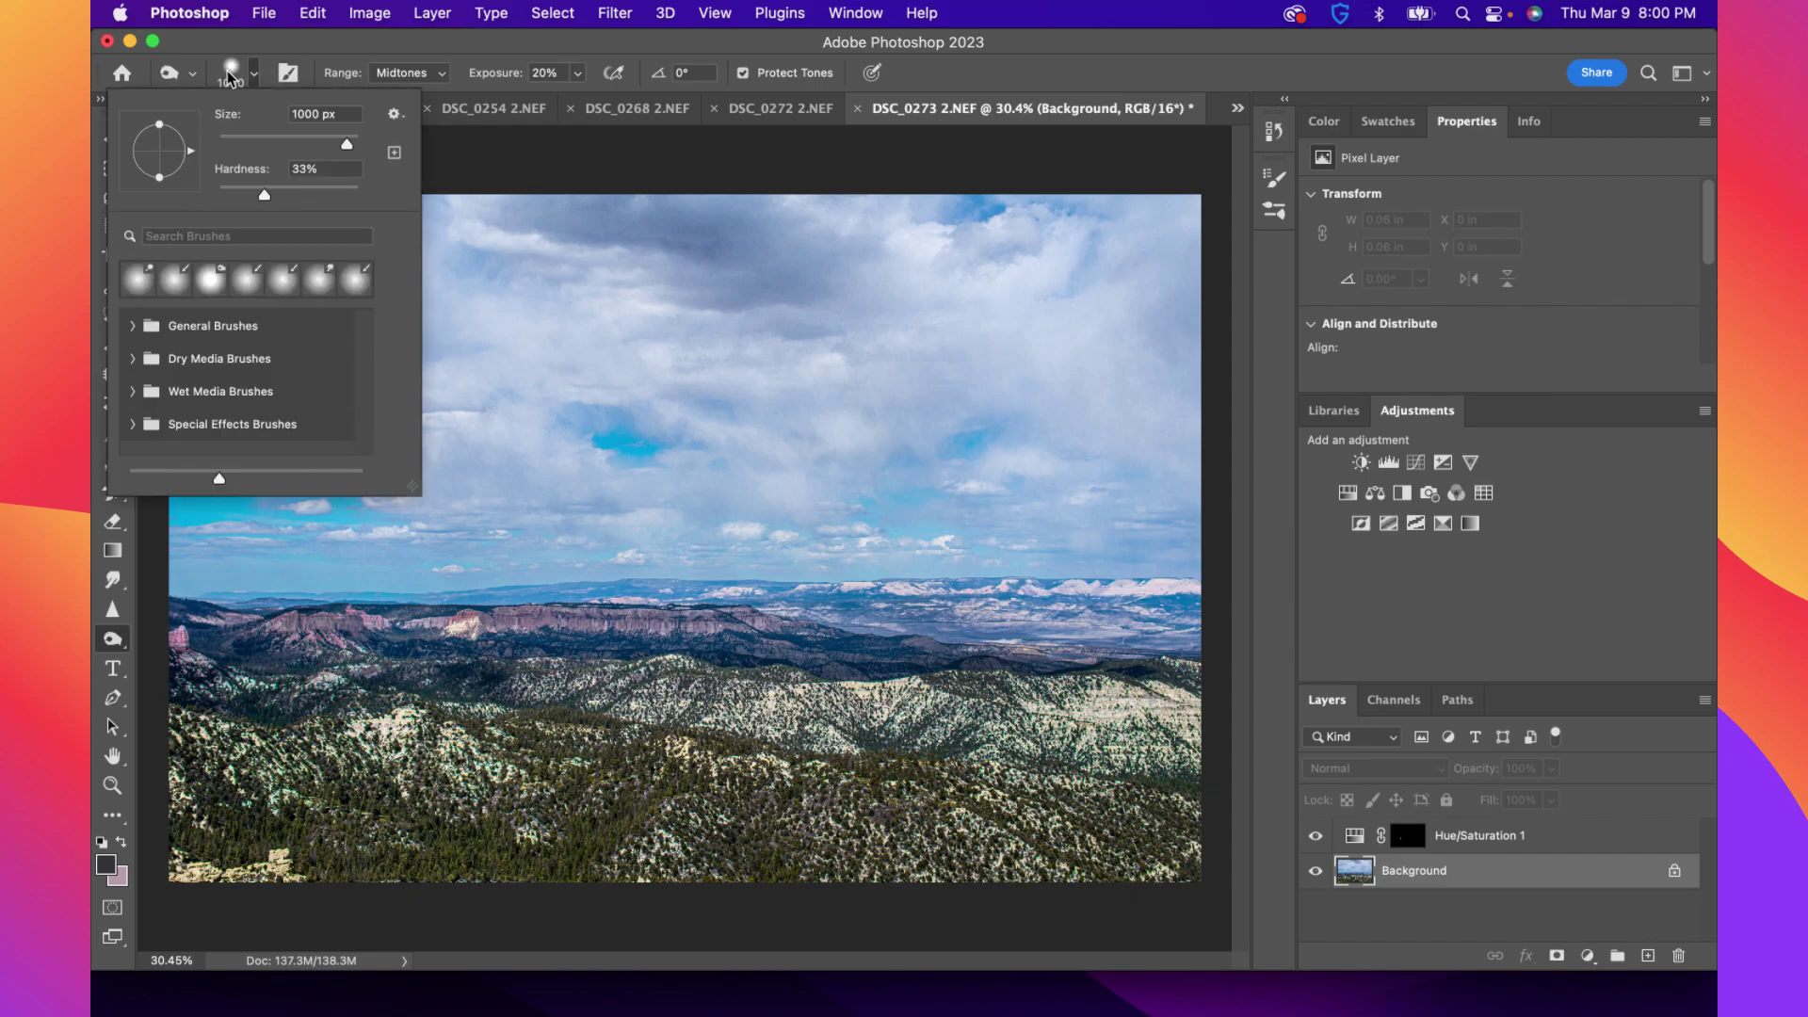
double_click(329, 114)
text(500)
key(Return)
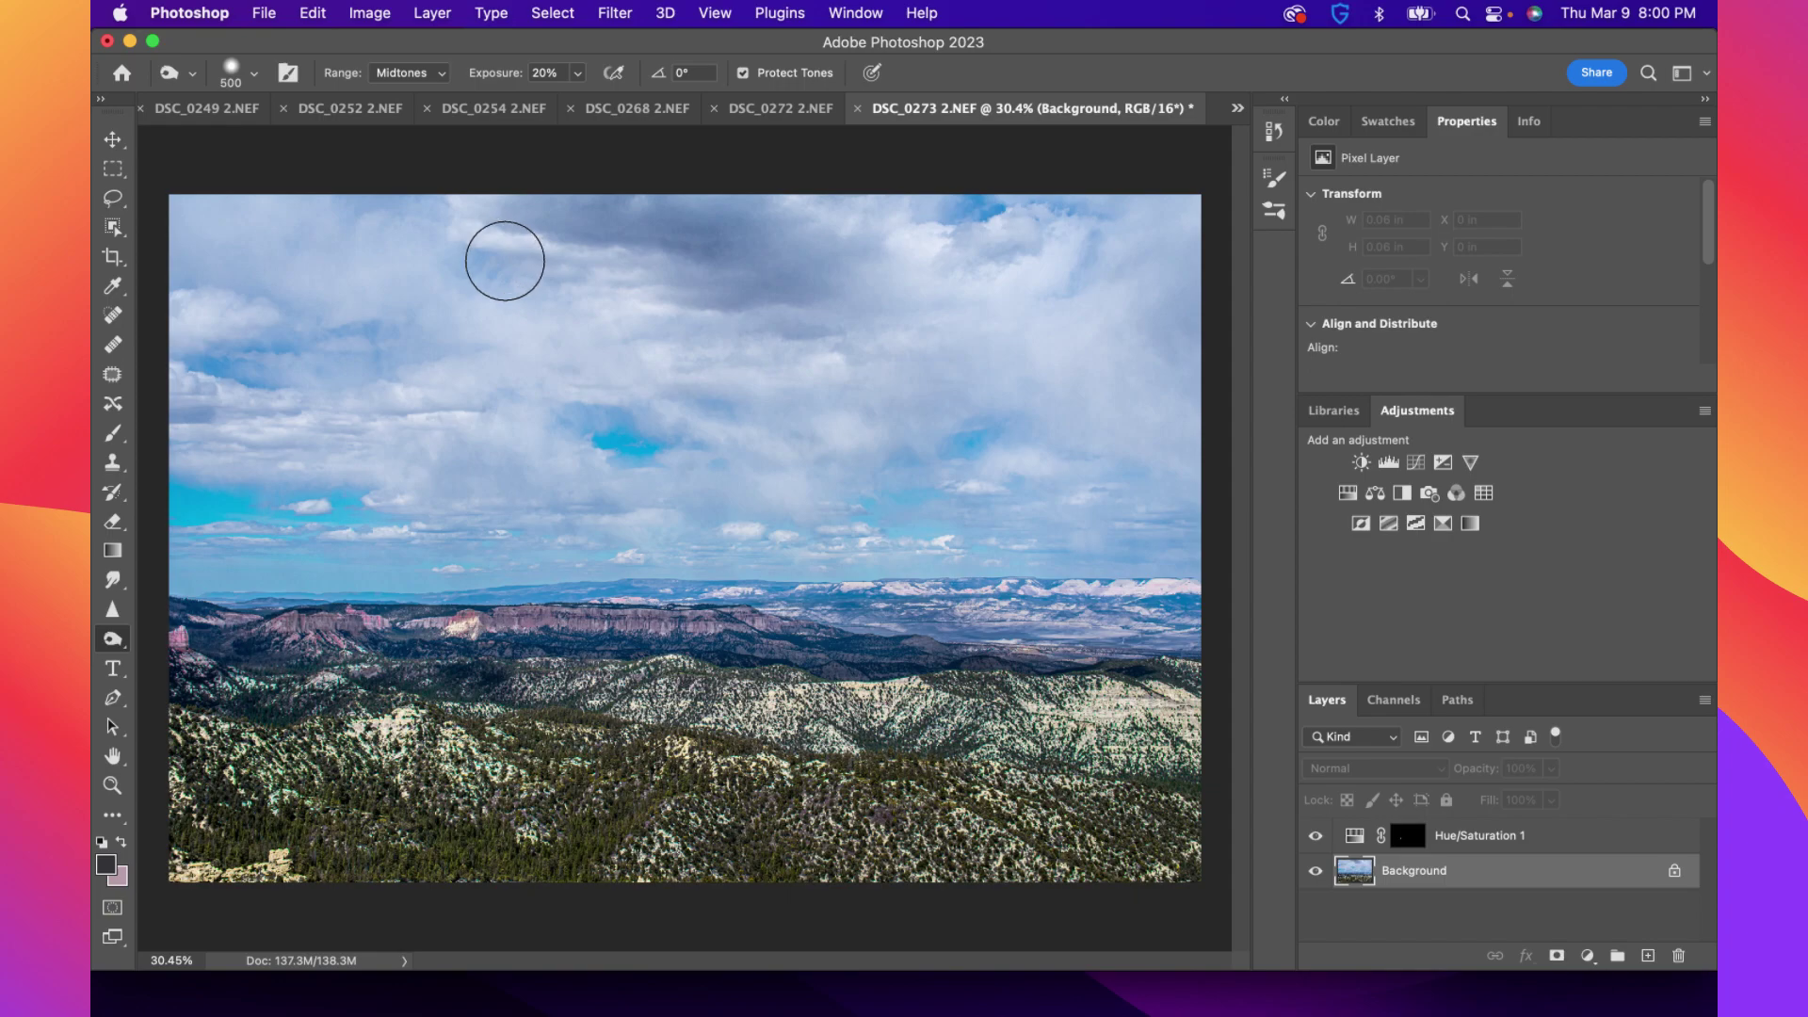
click(252, 75)
click(309, 113)
text(350)
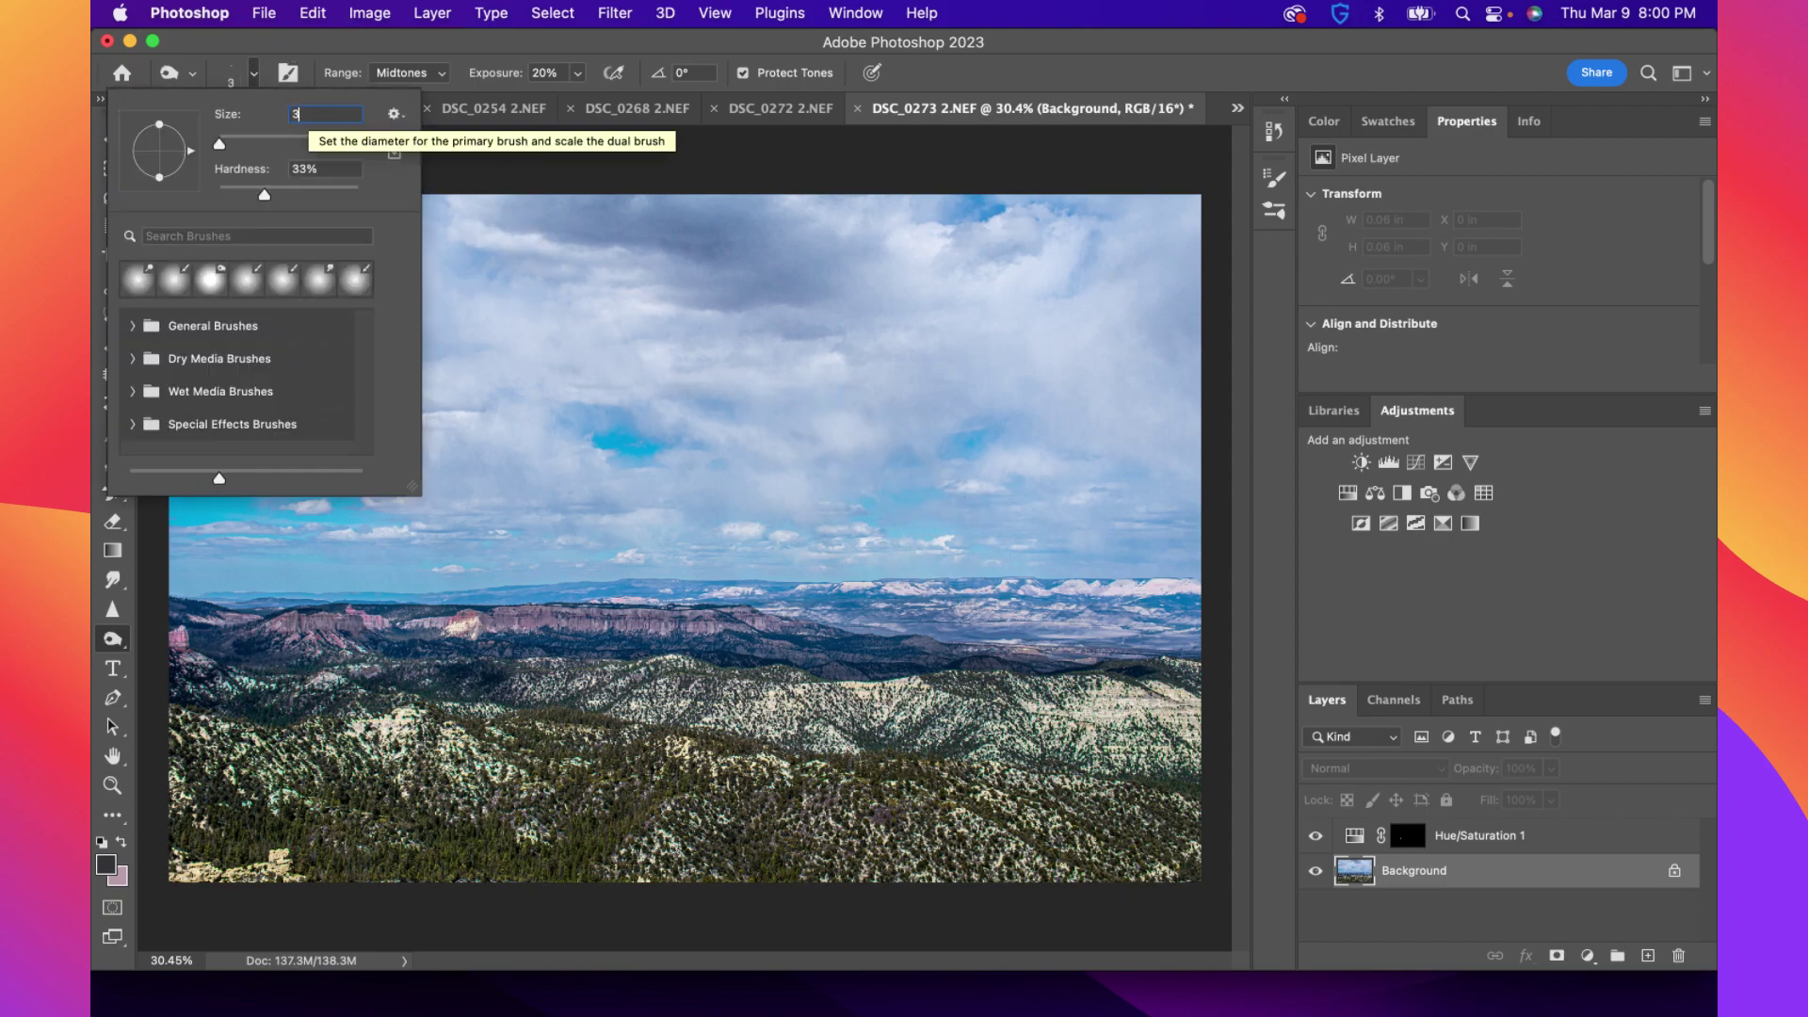
key(Return)
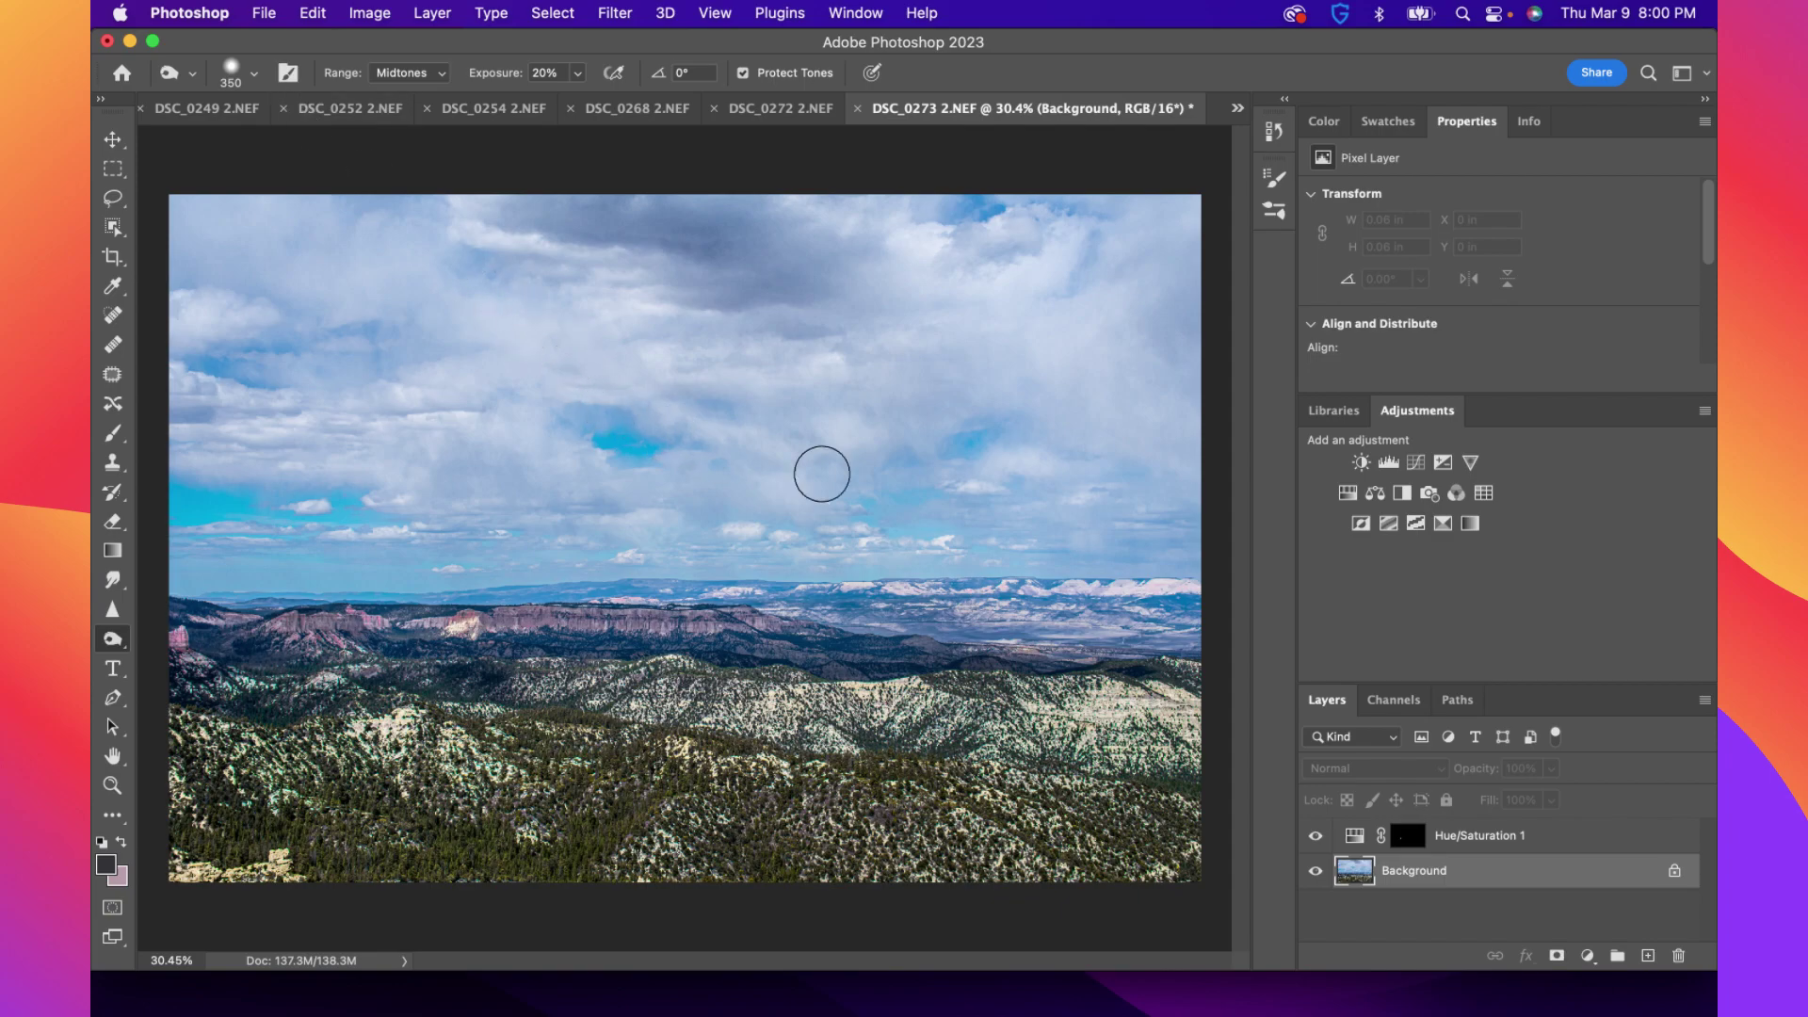
Try a burn stroke across the distant ridges and sky, compare the photo with and without it, and leave it undone
mouse_move(1159, 611)
mouse_down()
mouse_move(991, 605)
mouse_move(1135, 604)
mouse_move(1045, 604)
mouse_move(1065, 615)
mouse_move(826, 596)
mouse_move(1130, 619)
mouse_move(751, 580)
mouse_move(192, 567)
mouse_move(577, 538)
mouse_move(332, 538)
mouse_move(1184, 538)
mouse_move(500, 511)
mouse_move(996, 547)
mouse_move(856, 483)
mouse_move(348, 476)
mouse_move(181, 440)
mouse_move(716, 432)
mouse_move(660, 454)
mouse_move(950, 467)
mouse_move(967, 496)
mouse_move(944, 499)
mouse_move(1163, 478)
mouse_move(1220, 449)
mouse_move(514, 336)
mouse_move(733, 321)
mouse_up()
key(super+z)
key(super+shift+z)
key(super+z)
Outline the distant ridges below the horizon with the Patch tool and darken the selected area with the Burn tool
click(113, 374)
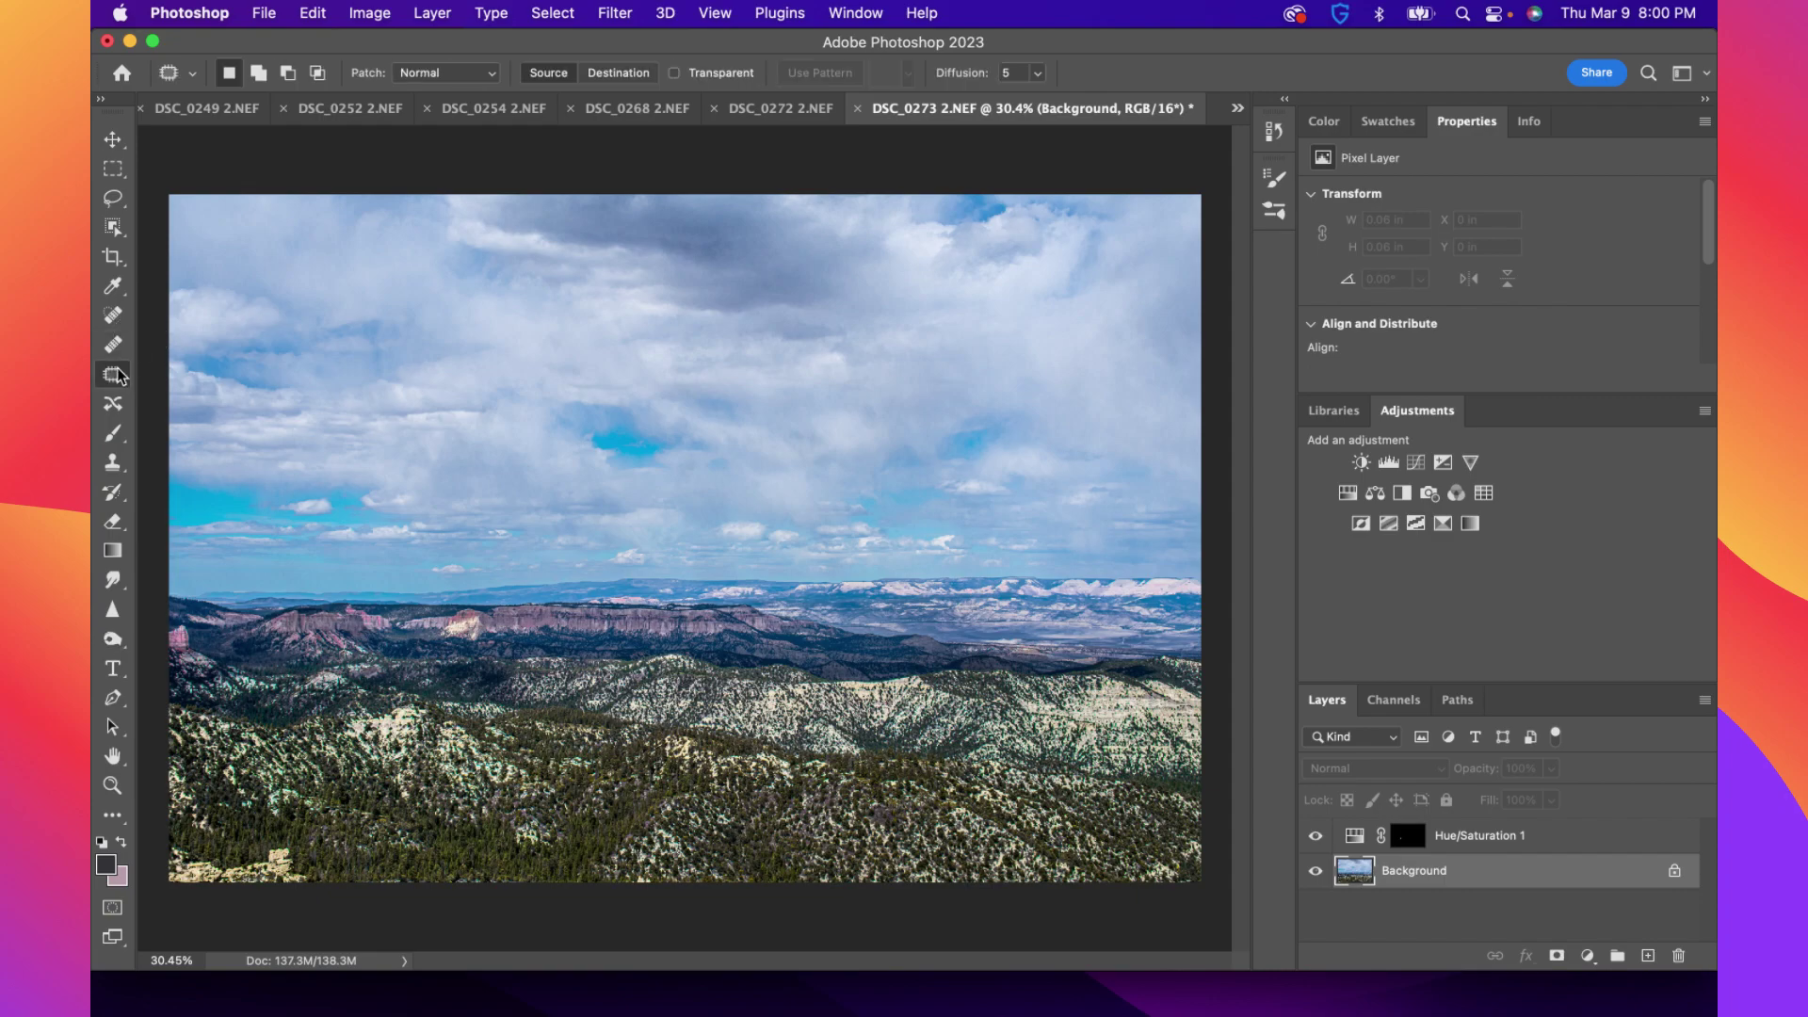
drag(1195, 569, 961, 576)
mouse_move(1201, 579)
mouse_down()
mouse_move(464, 591)
mouse_move(756, 608)
mouse_move(735, 607)
mouse_move(901, 639)
mouse_move(1190, 647)
mouse_move(1171, 564)
mouse_up()
click(113, 638)
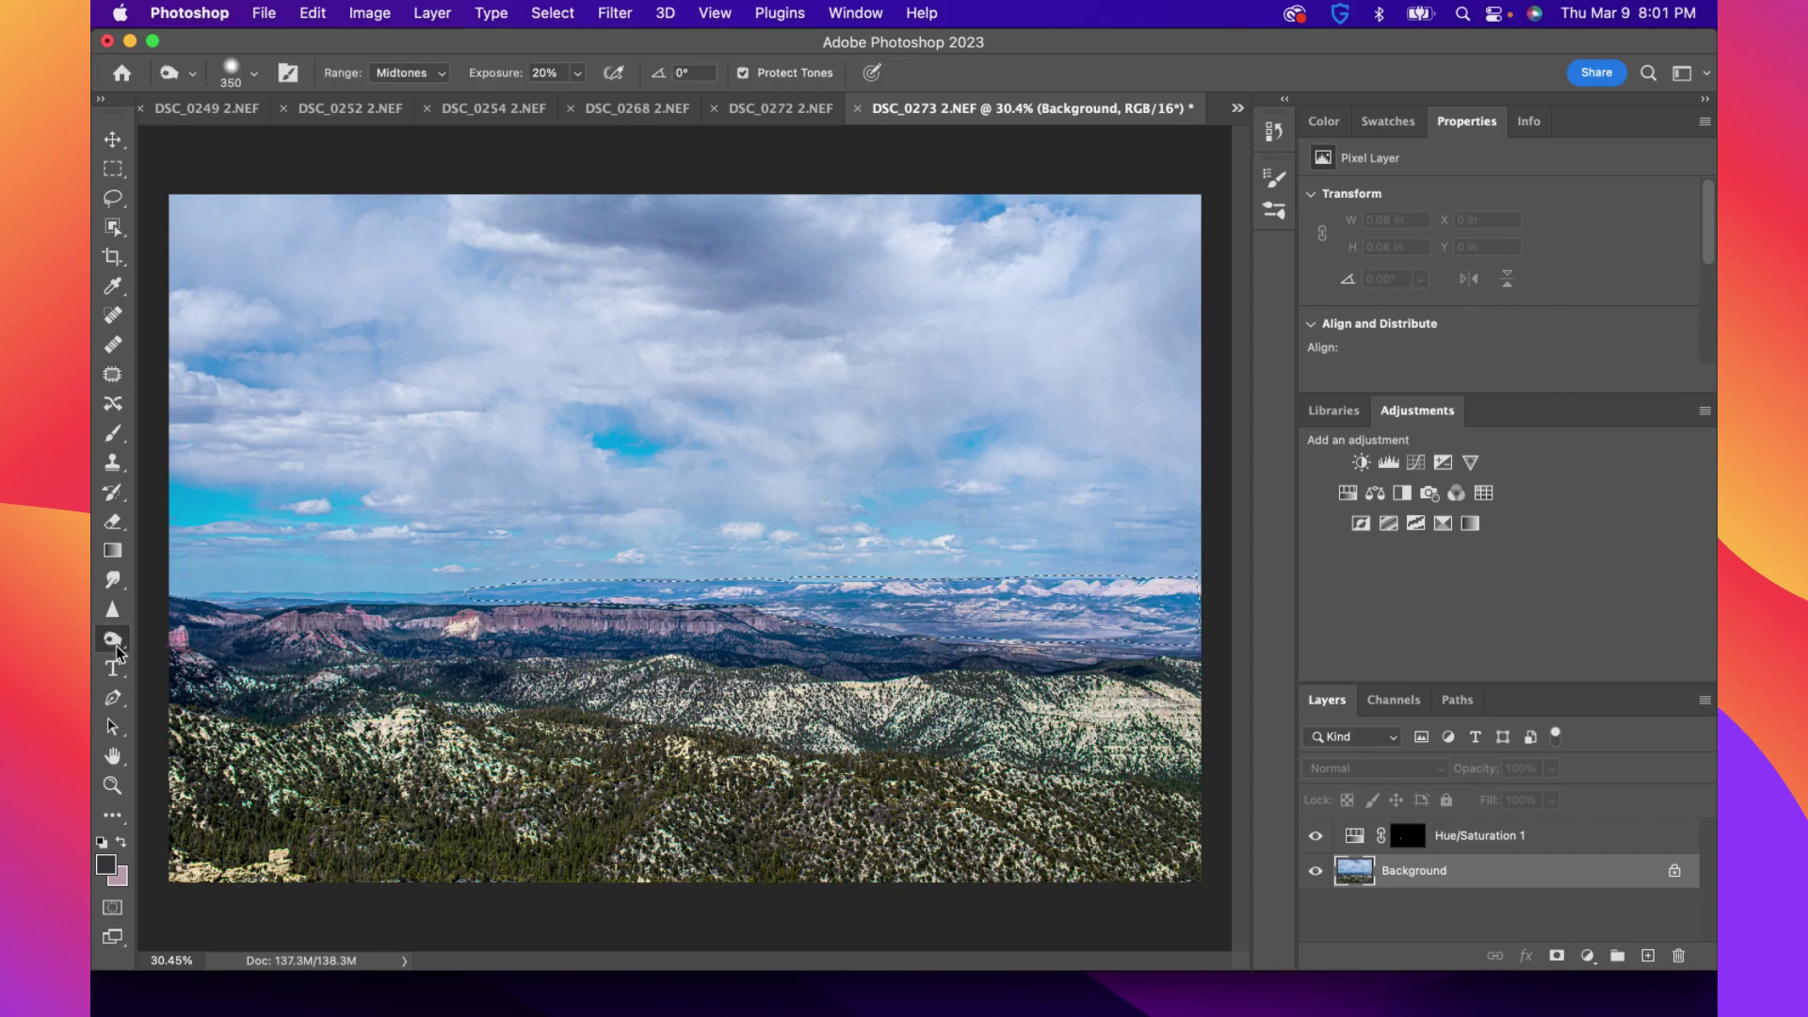
mouse_move(1177, 608)
mouse_down()
mouse_move(492, 594)
mouse_move(710, 590)
mouse_move(1116, 620)
mouse_move(1053, 644)
mouse_move(1272, 644)
mouse_move(1042, 648)
mouse_move(1211, 648)
mouse_move(1032, 624)
mouse_up()
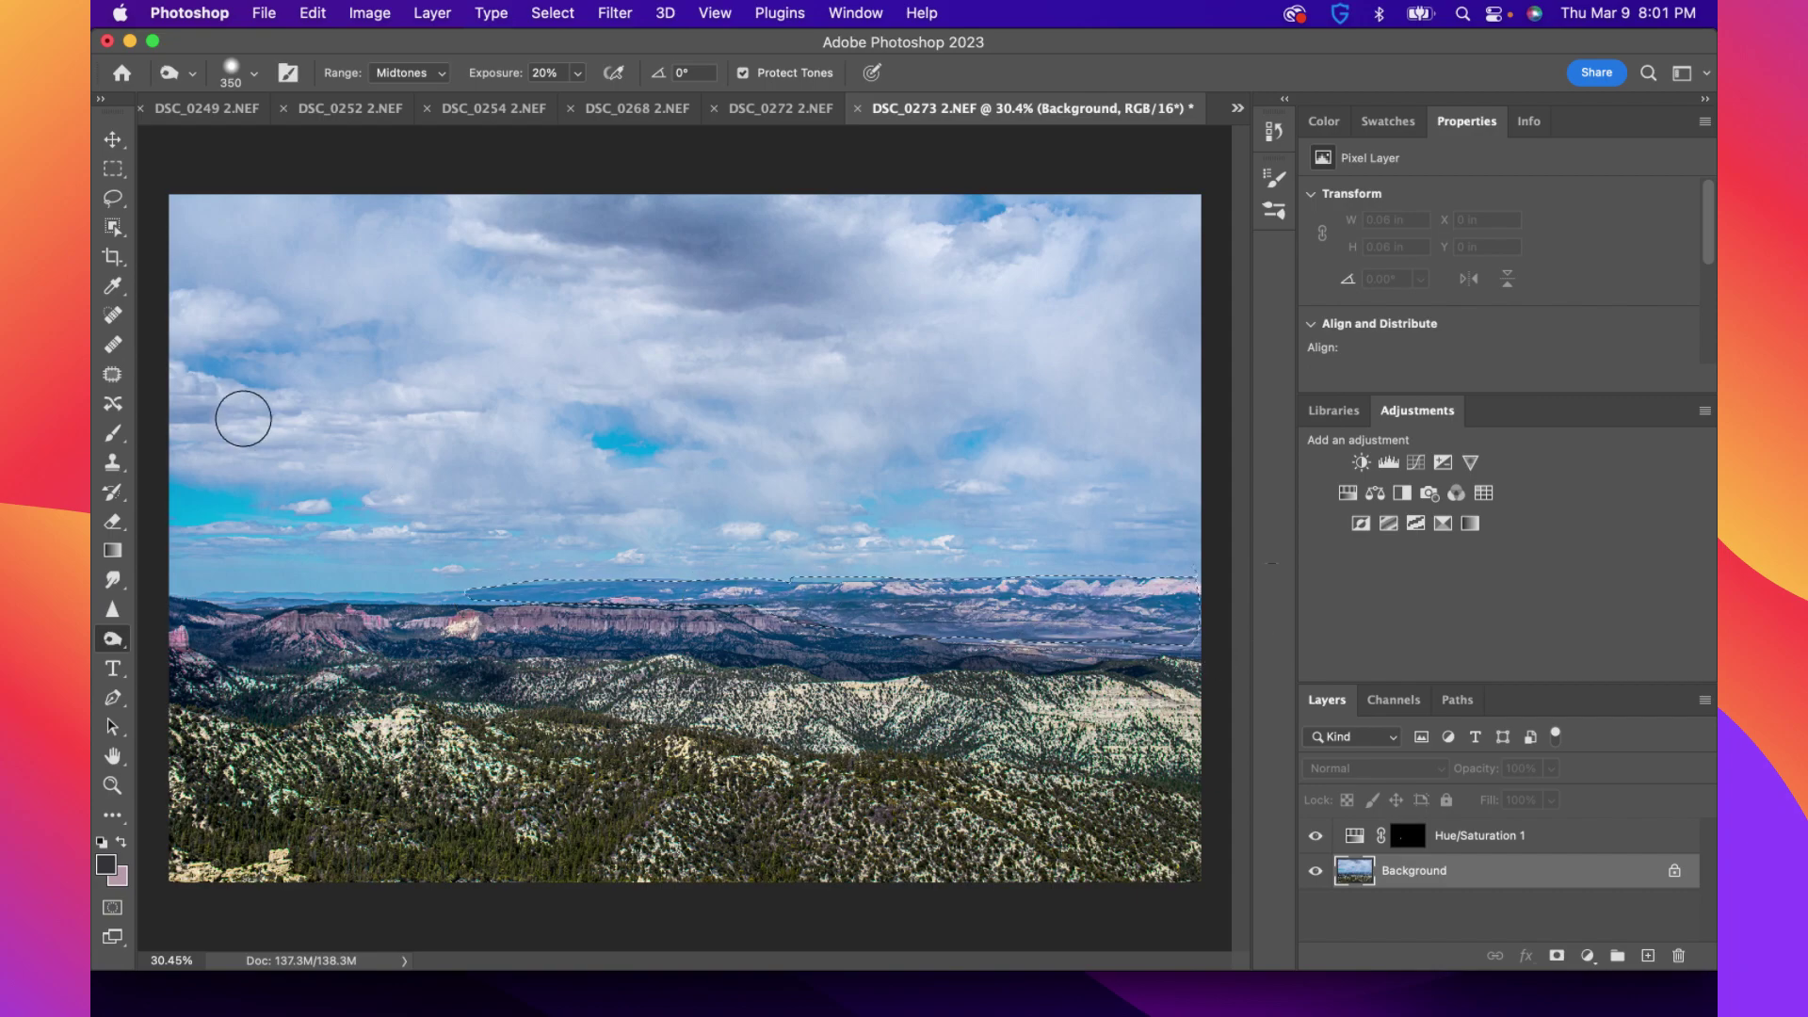
Undo the burn on the distant ridges and clear the selection around them
click(113, 374)
click(801, 638)
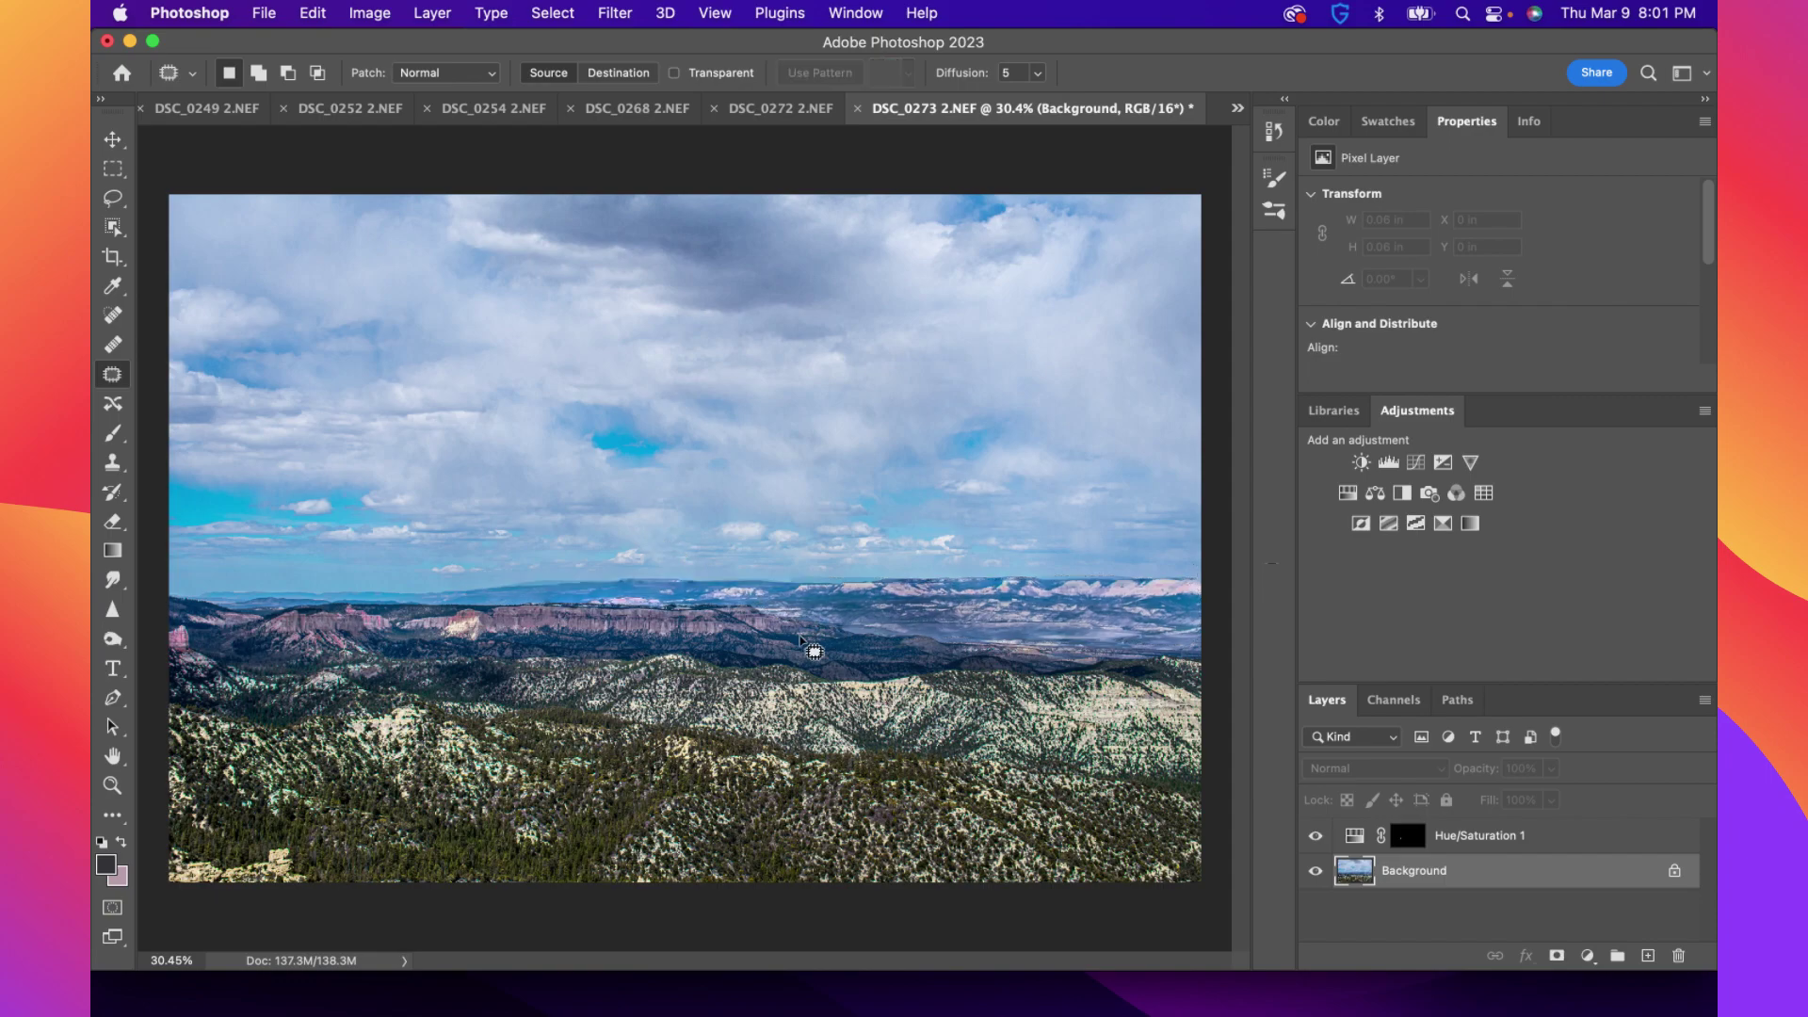
key(super+z)
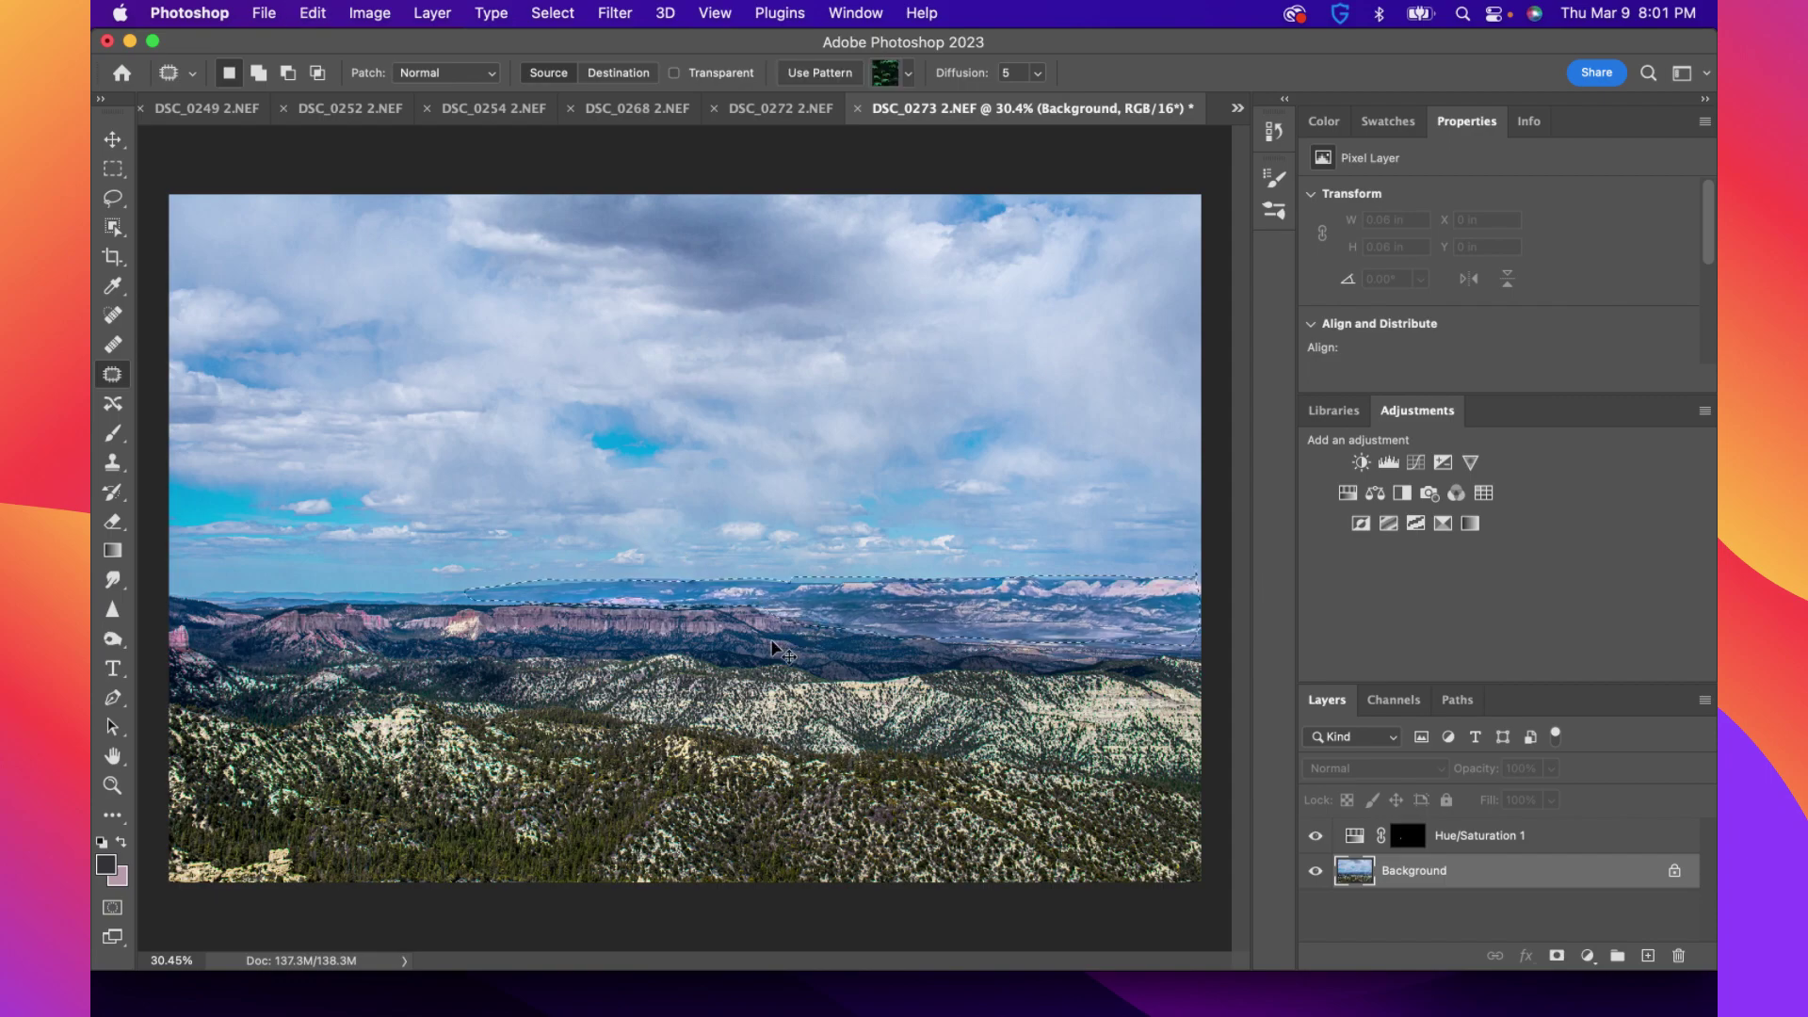
key(super+z)
click(769, 647)
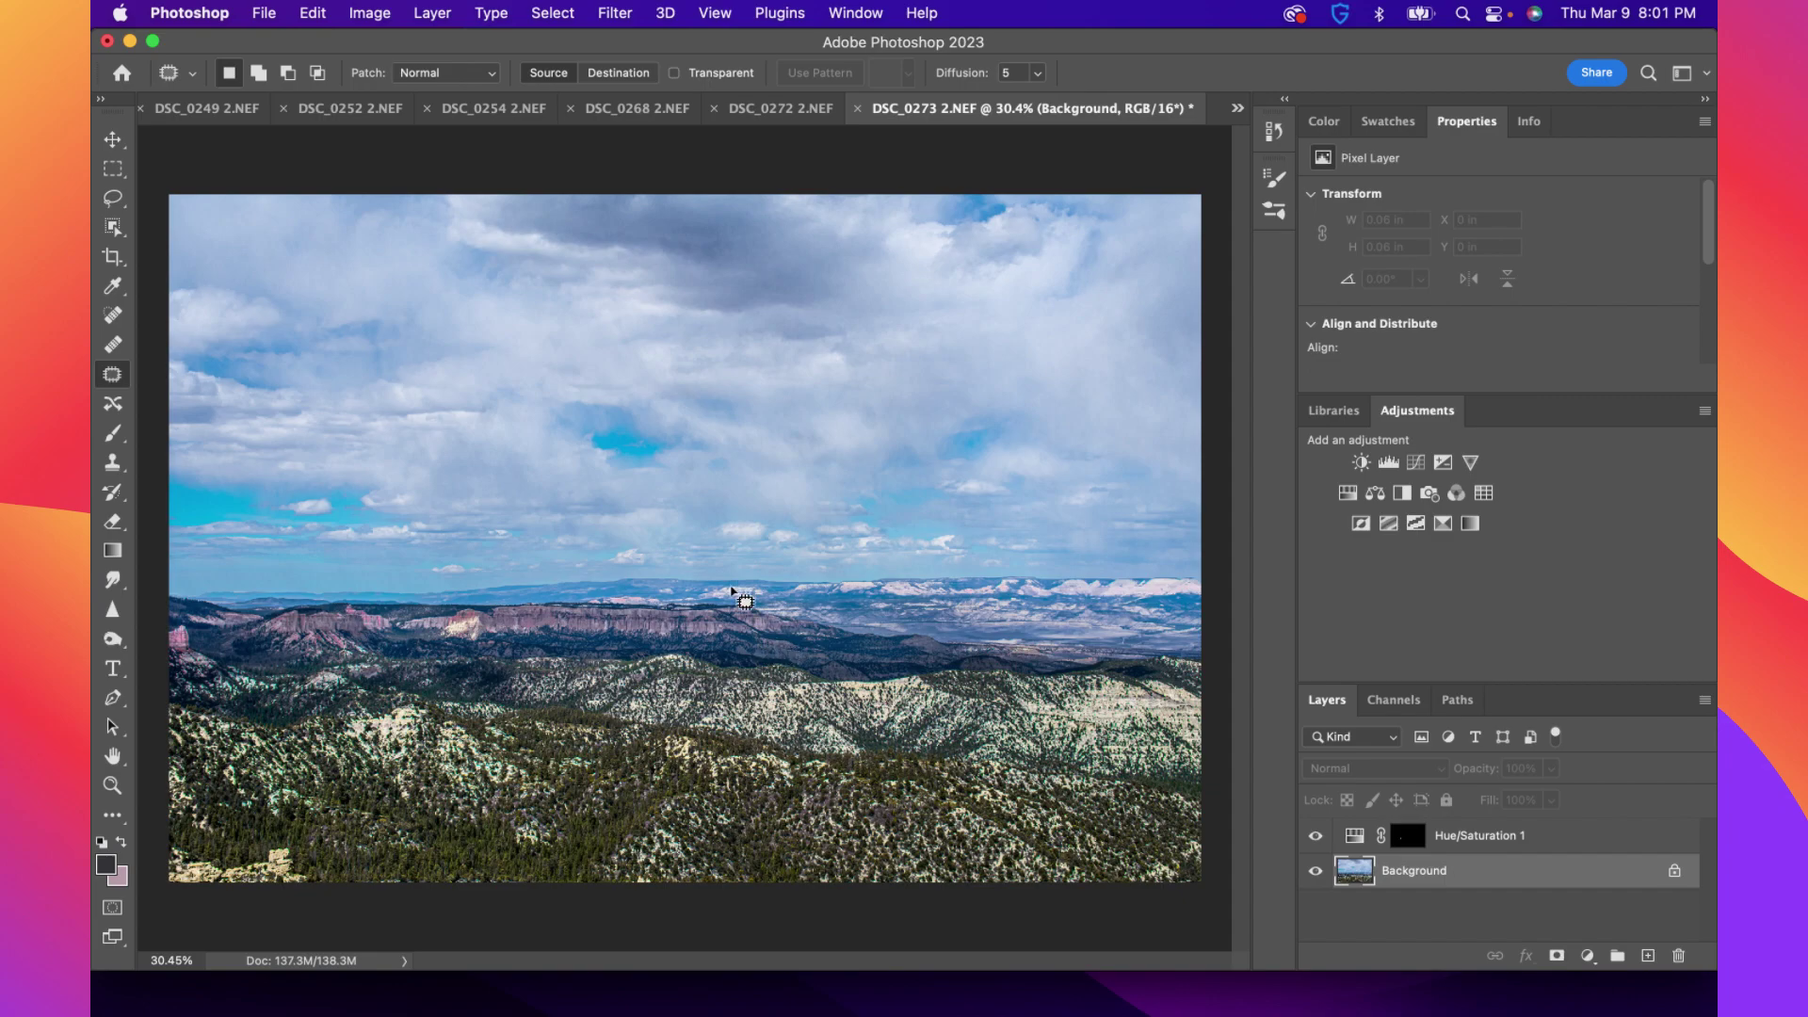
Switch to the DSC_0291 2.NEF photo and activate the Burn tool
click(1236, 109)
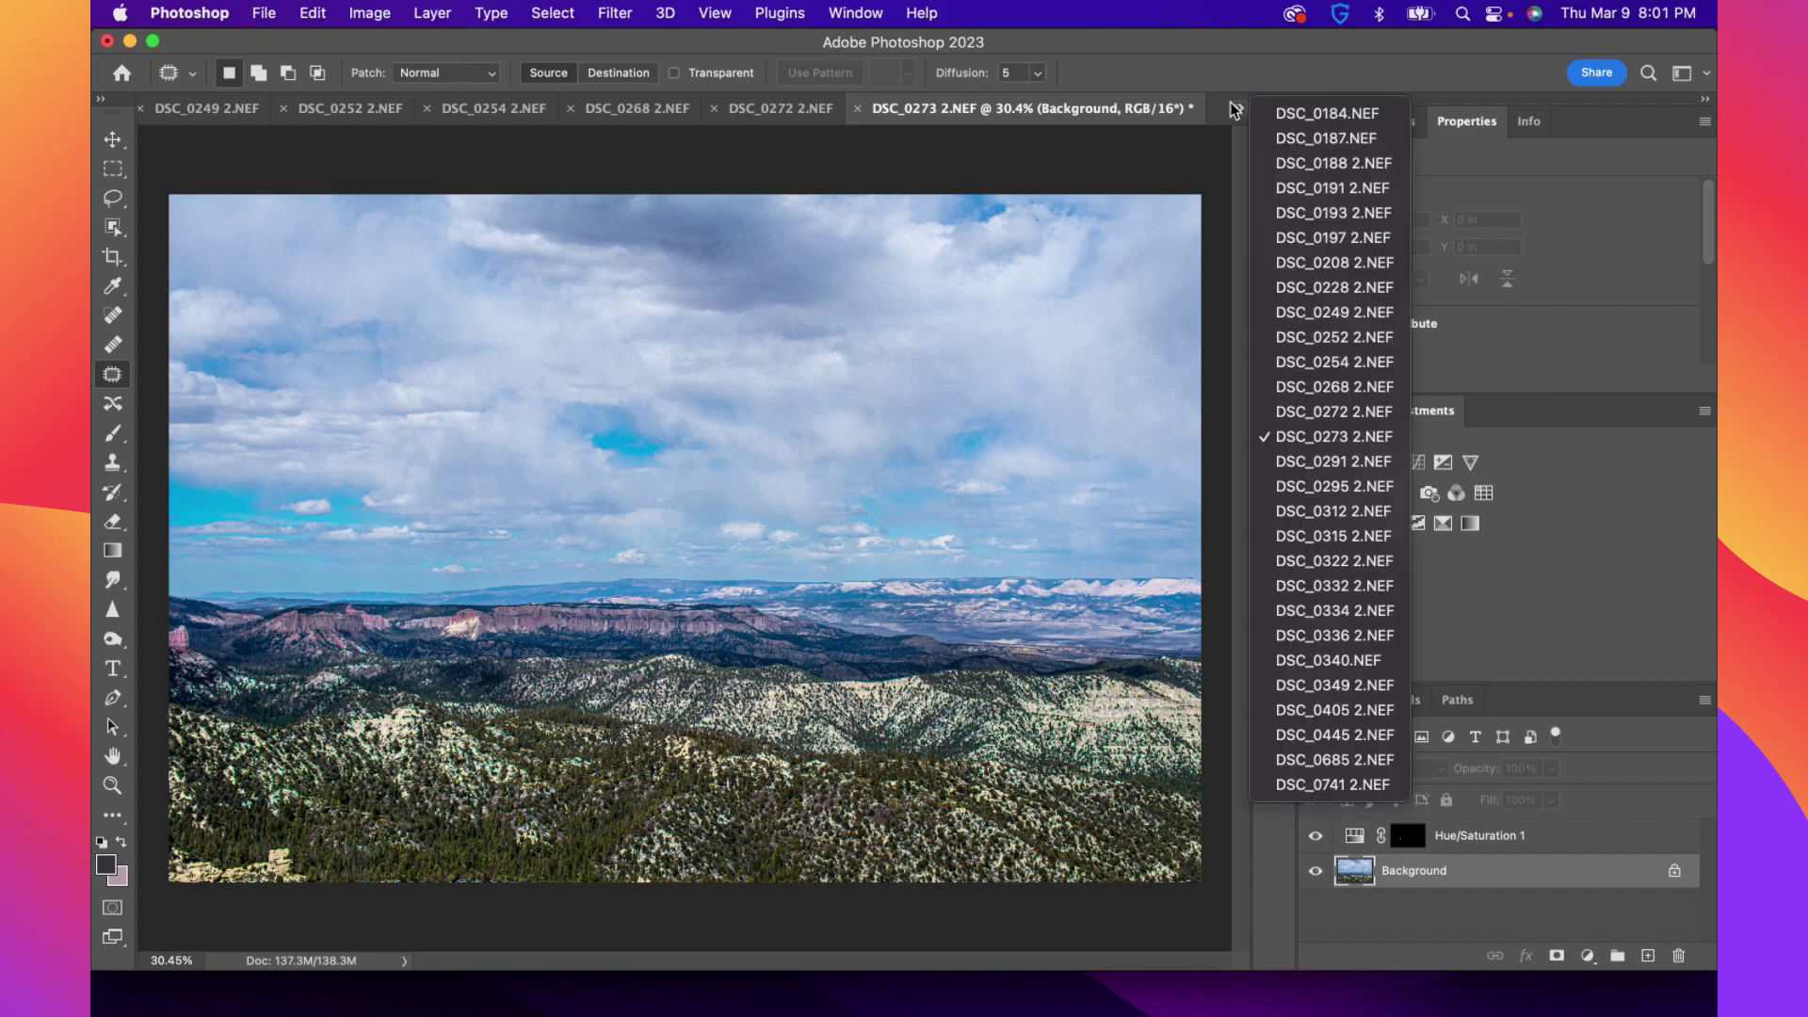
click(1344, 460)
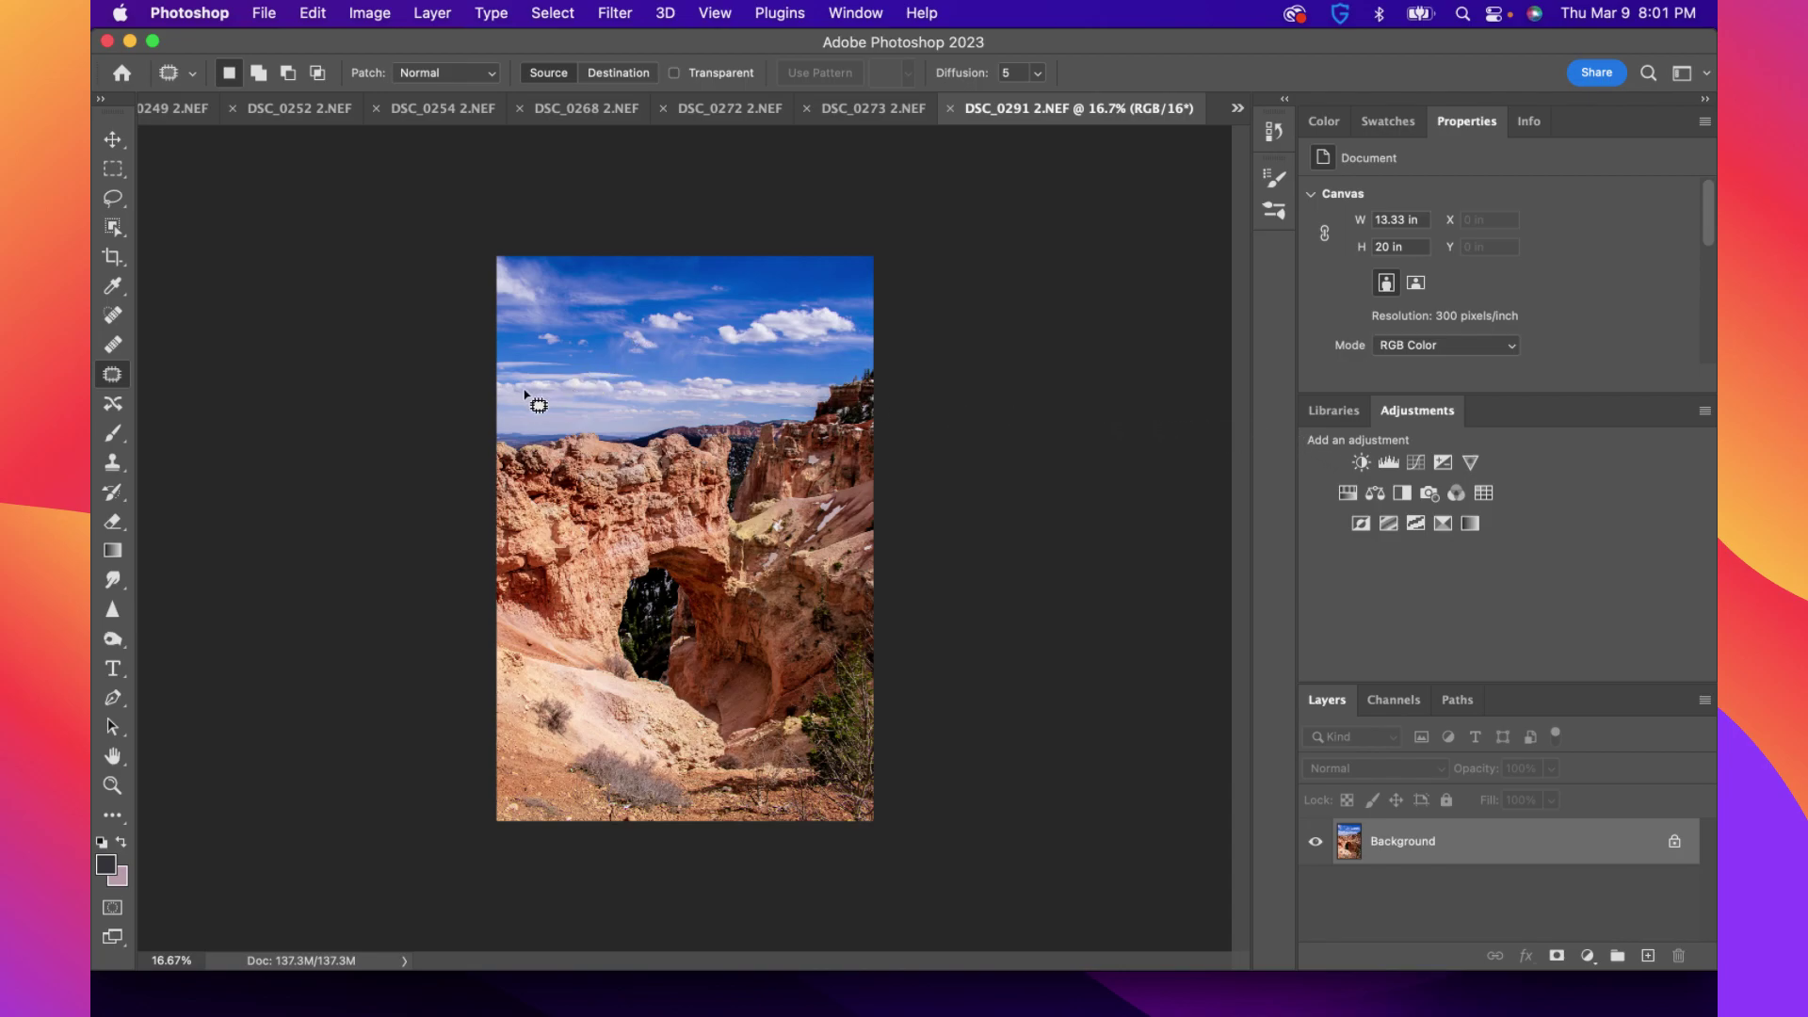
click(120, 635)
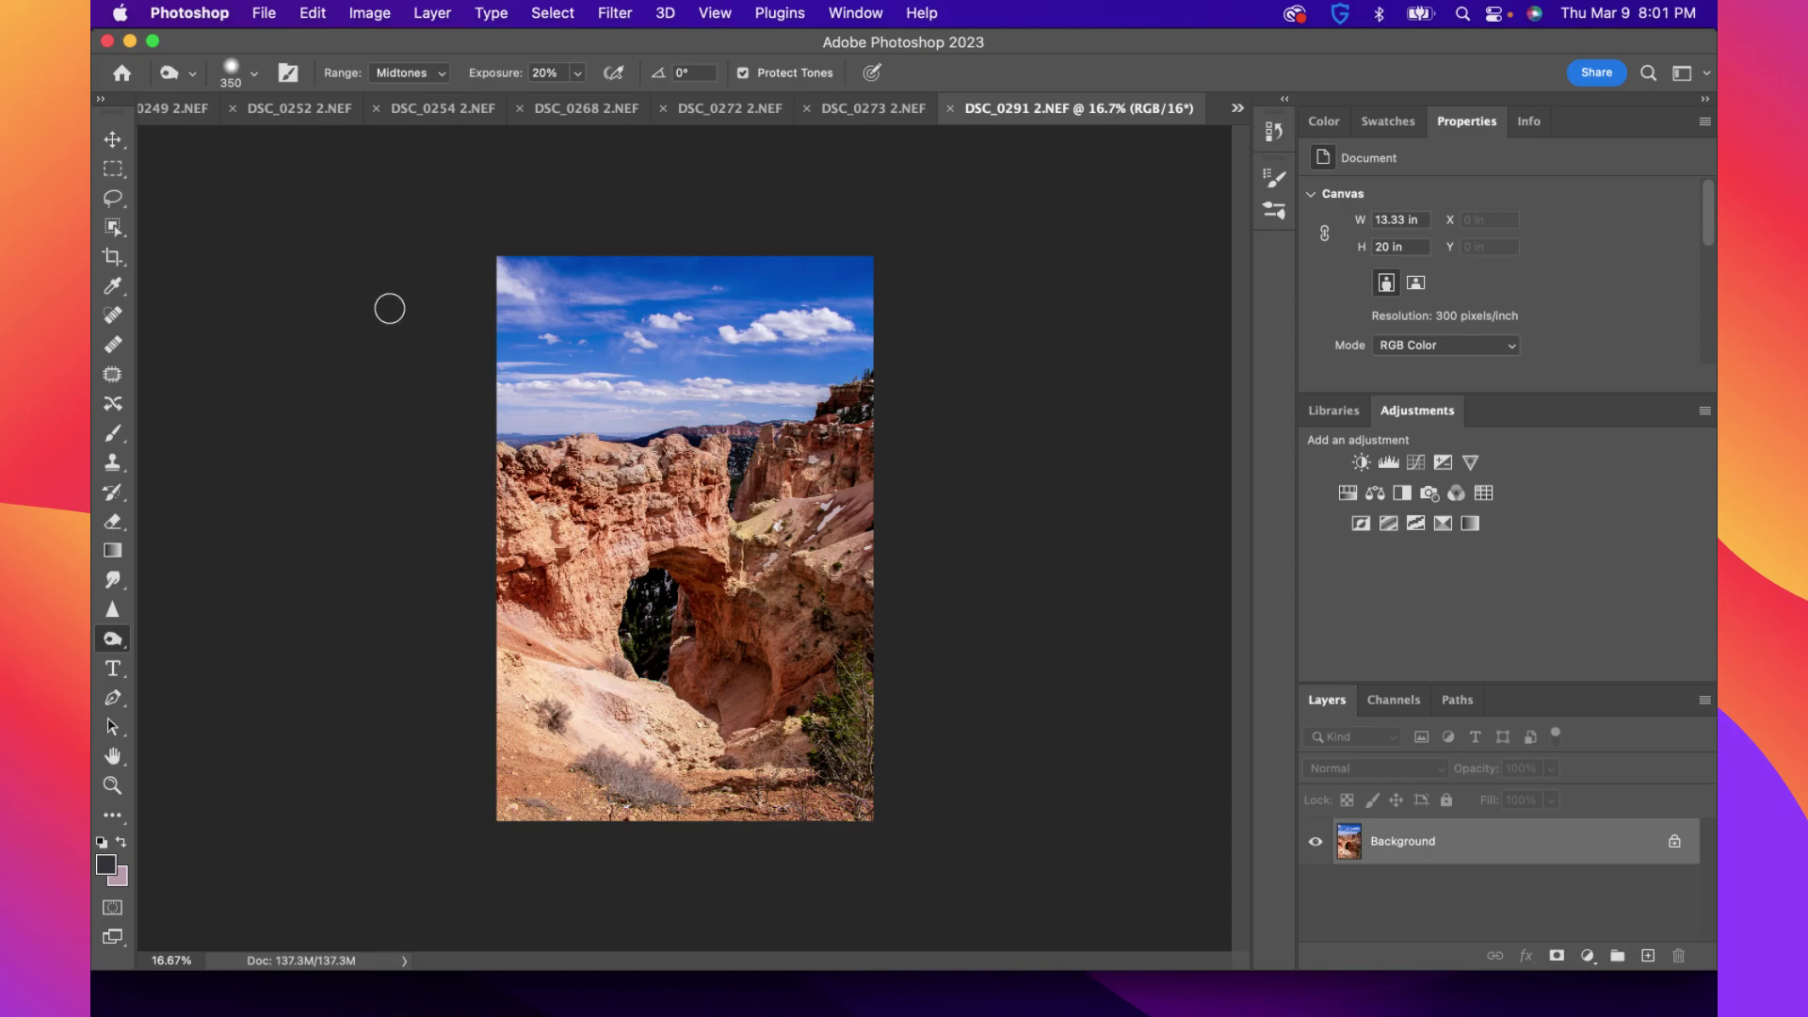
Bring up the available image adjustments for the rock arch photo
click(389, 11)
mouse_move(412, 78)
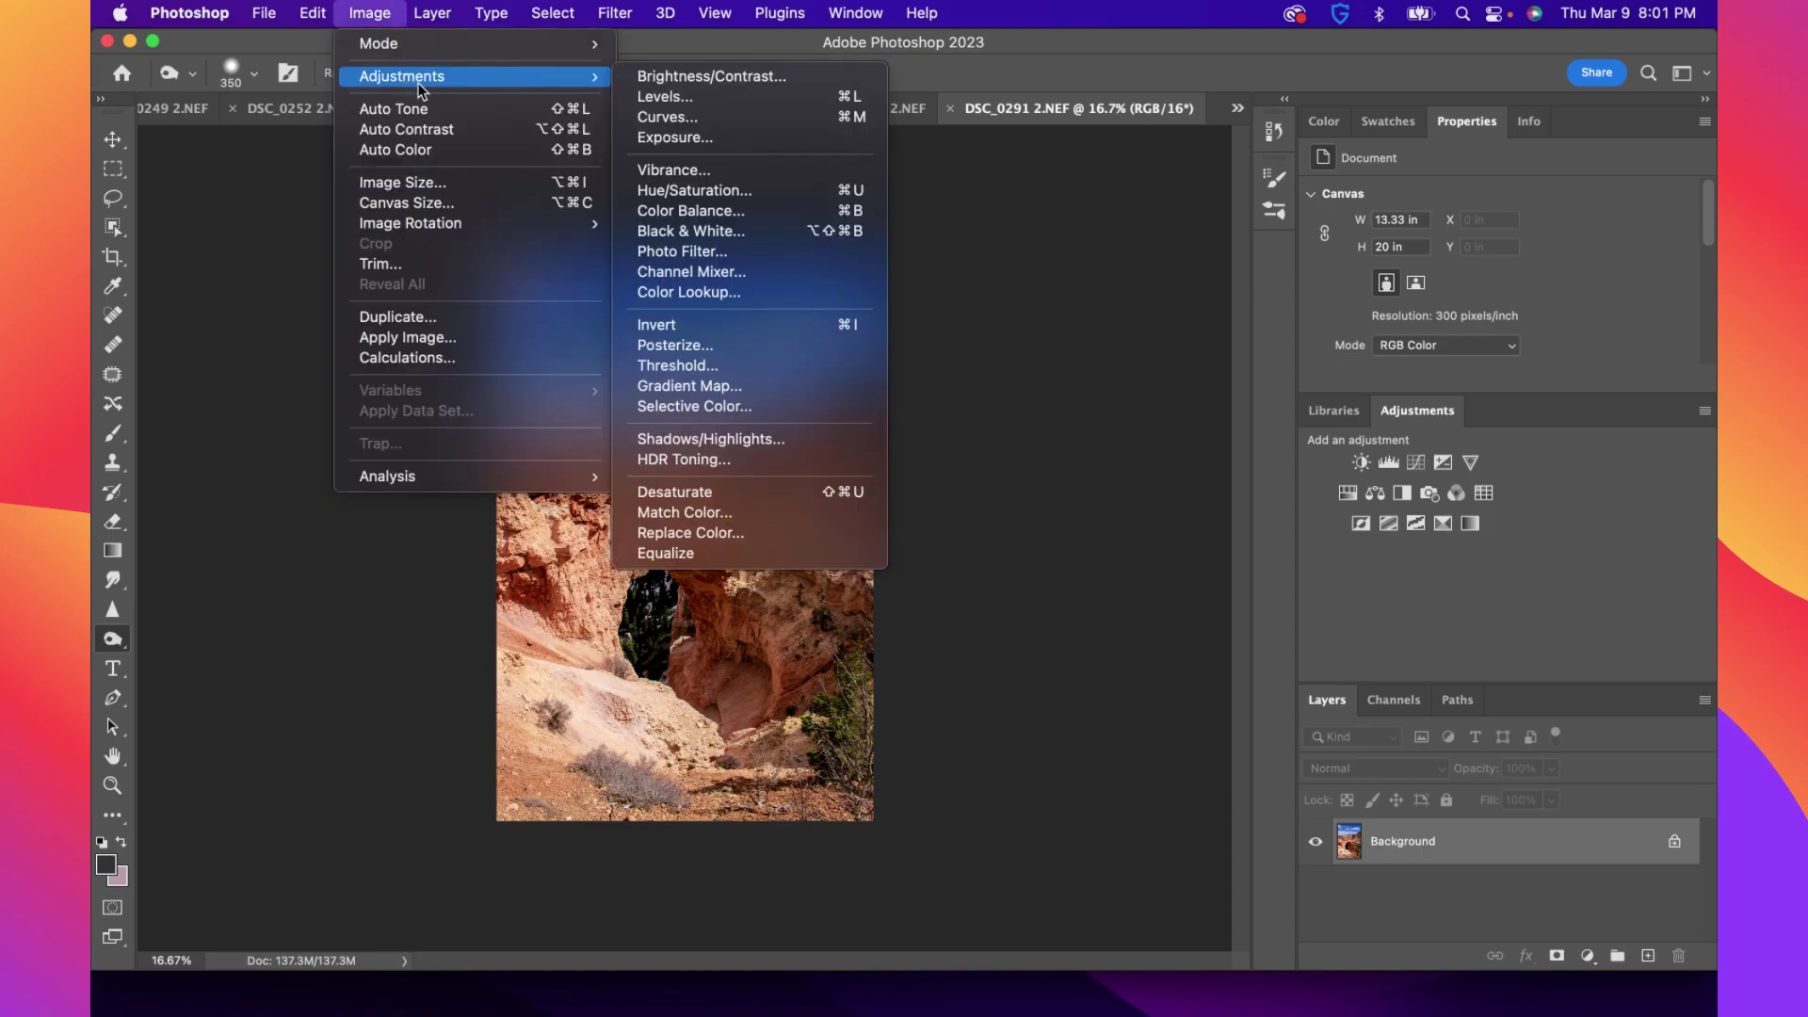
Apply a Brightness/Contrast adjustment with brightness -33 and contrast 16, toggling the preview to compare before and after
key(Escape)
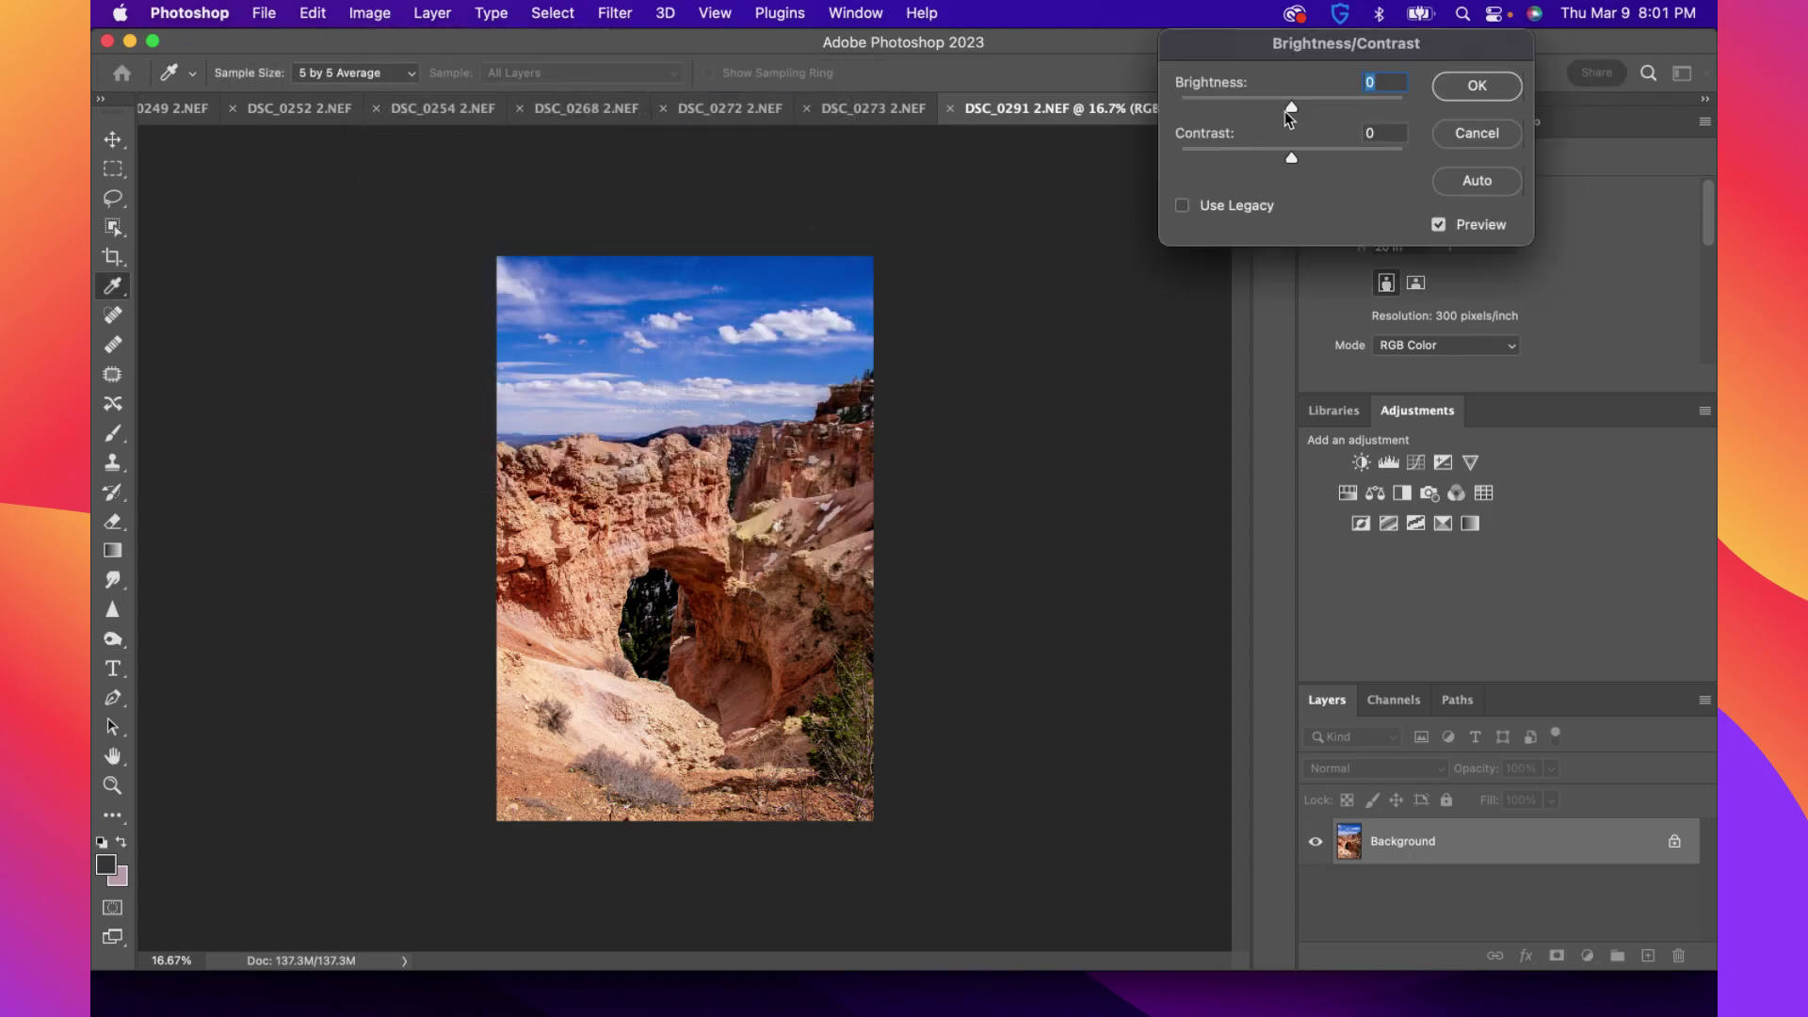
drag(1291, 110, 1309, 153)
click(1438, 225)
click(1438, 225)
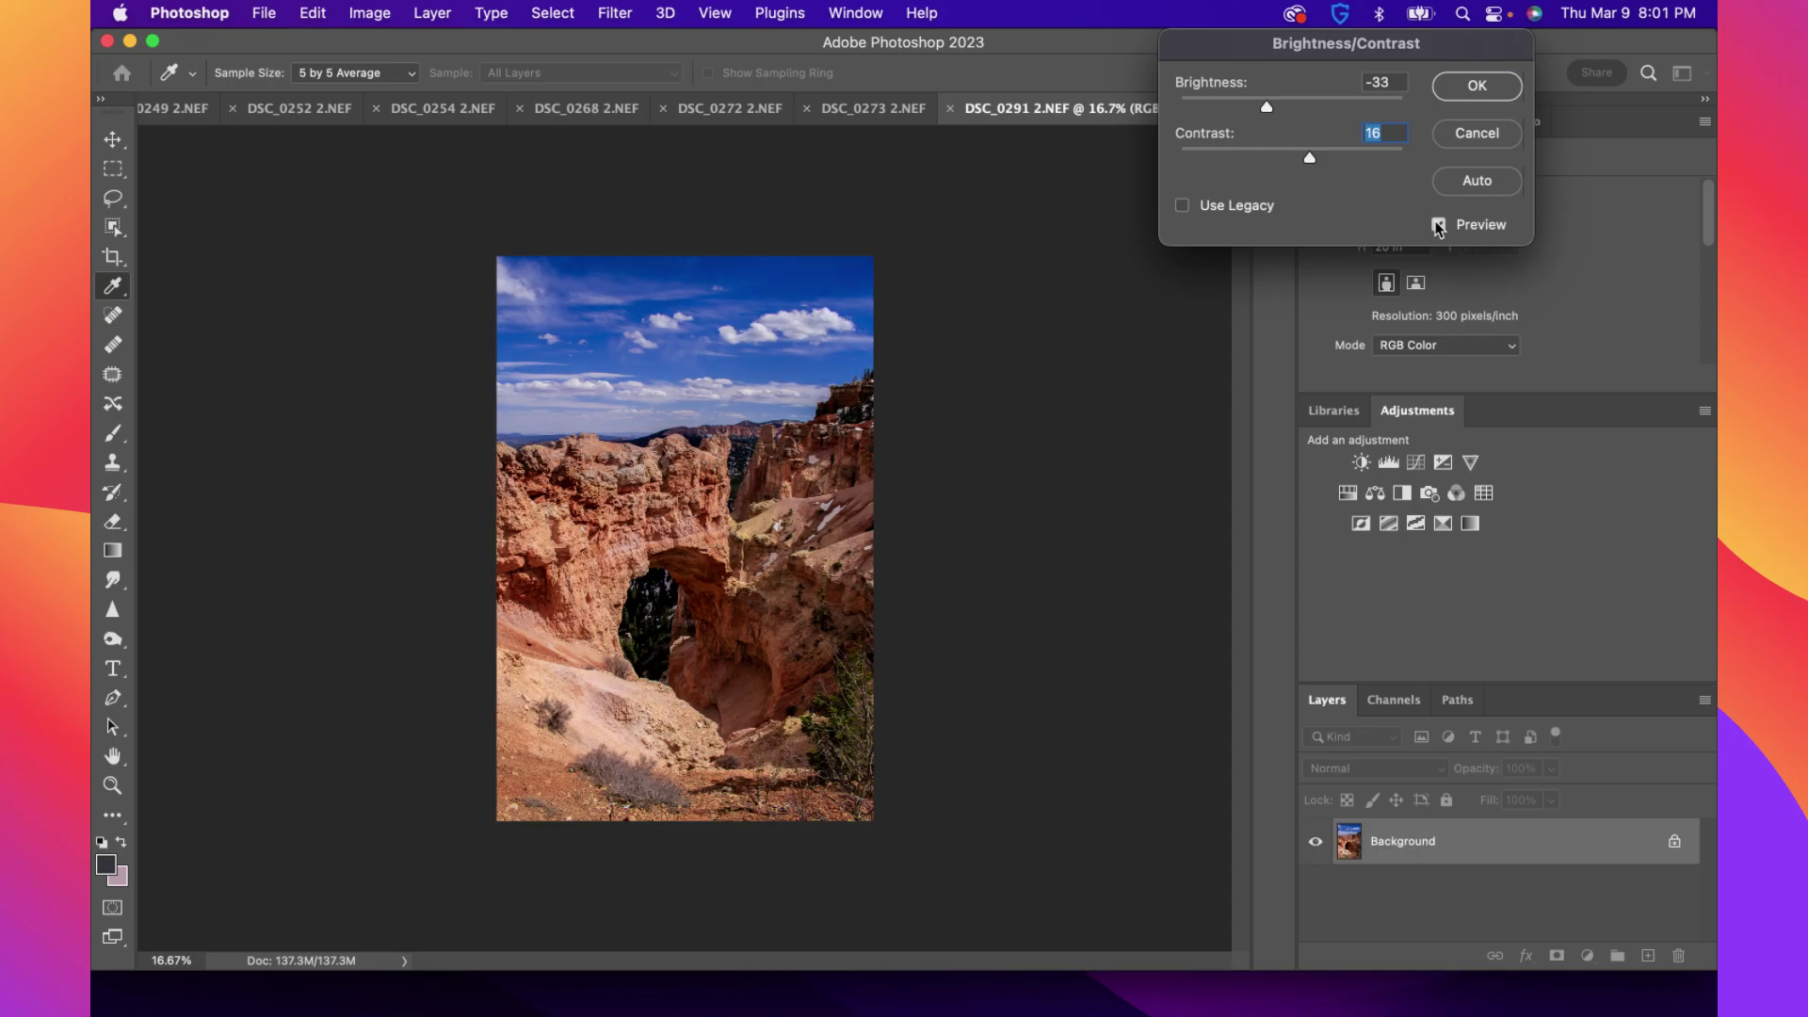
click(1477, 86)
key(o)
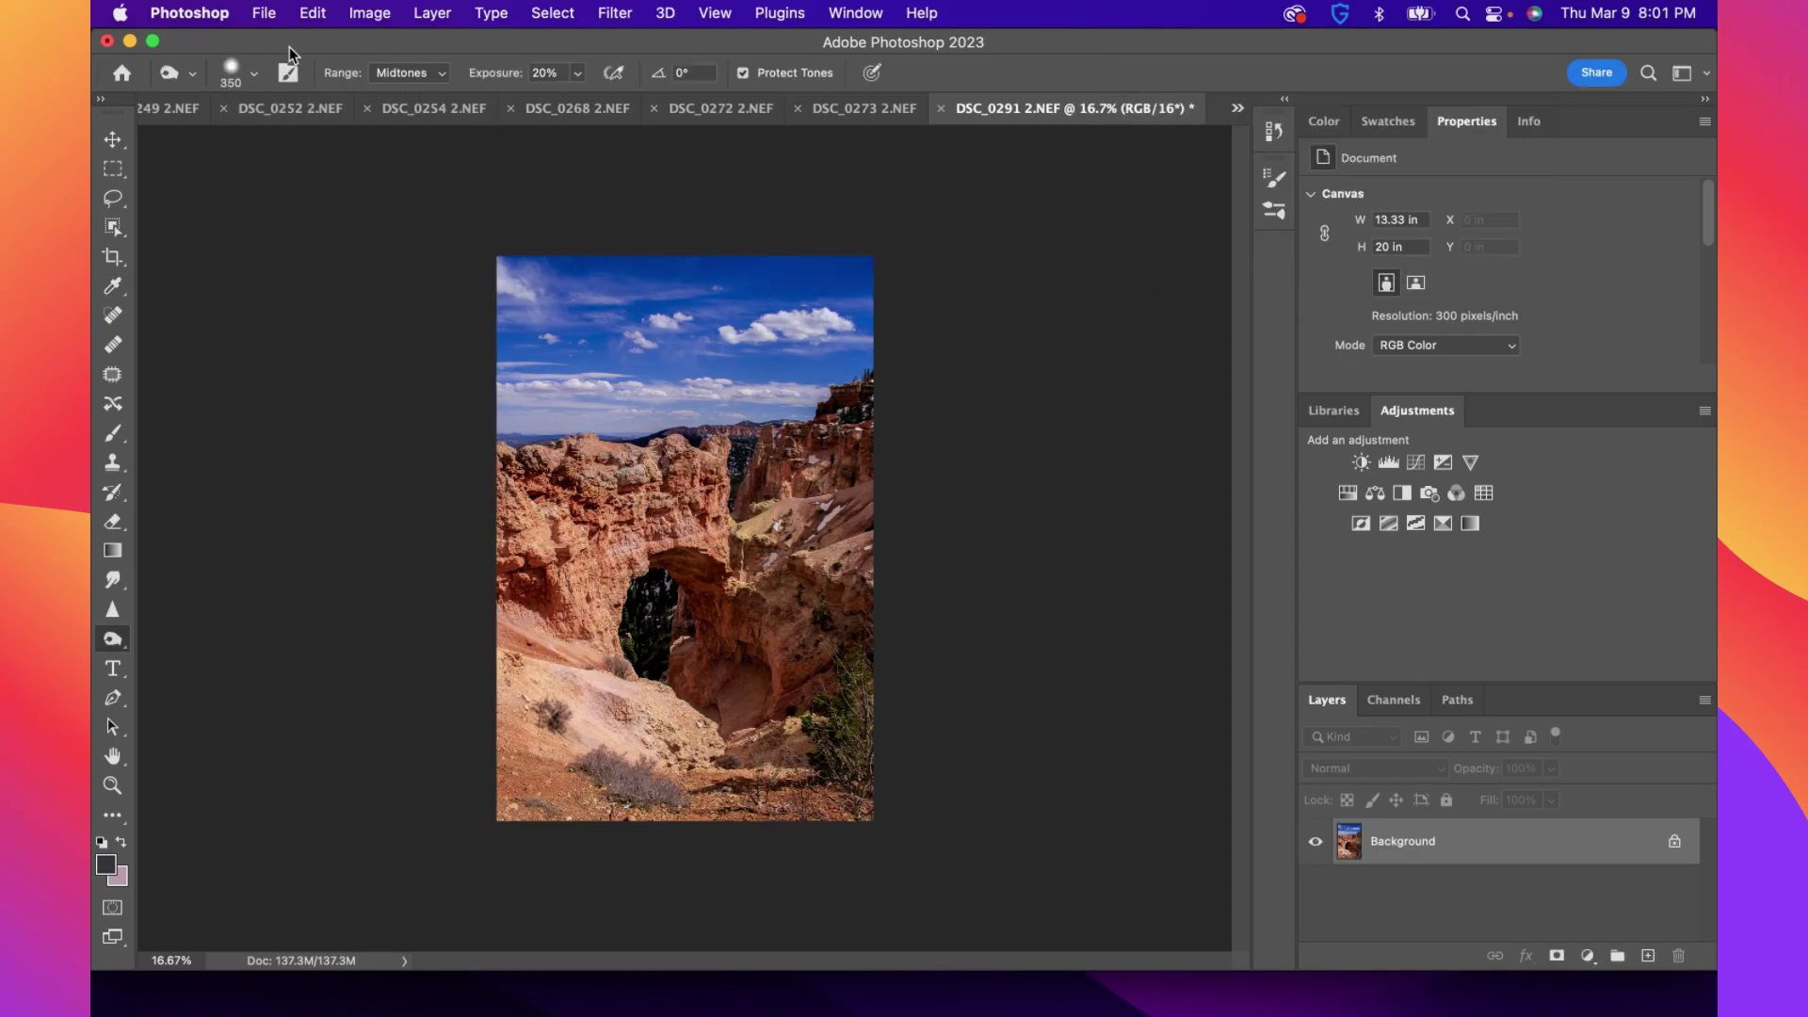
click(371, 13)
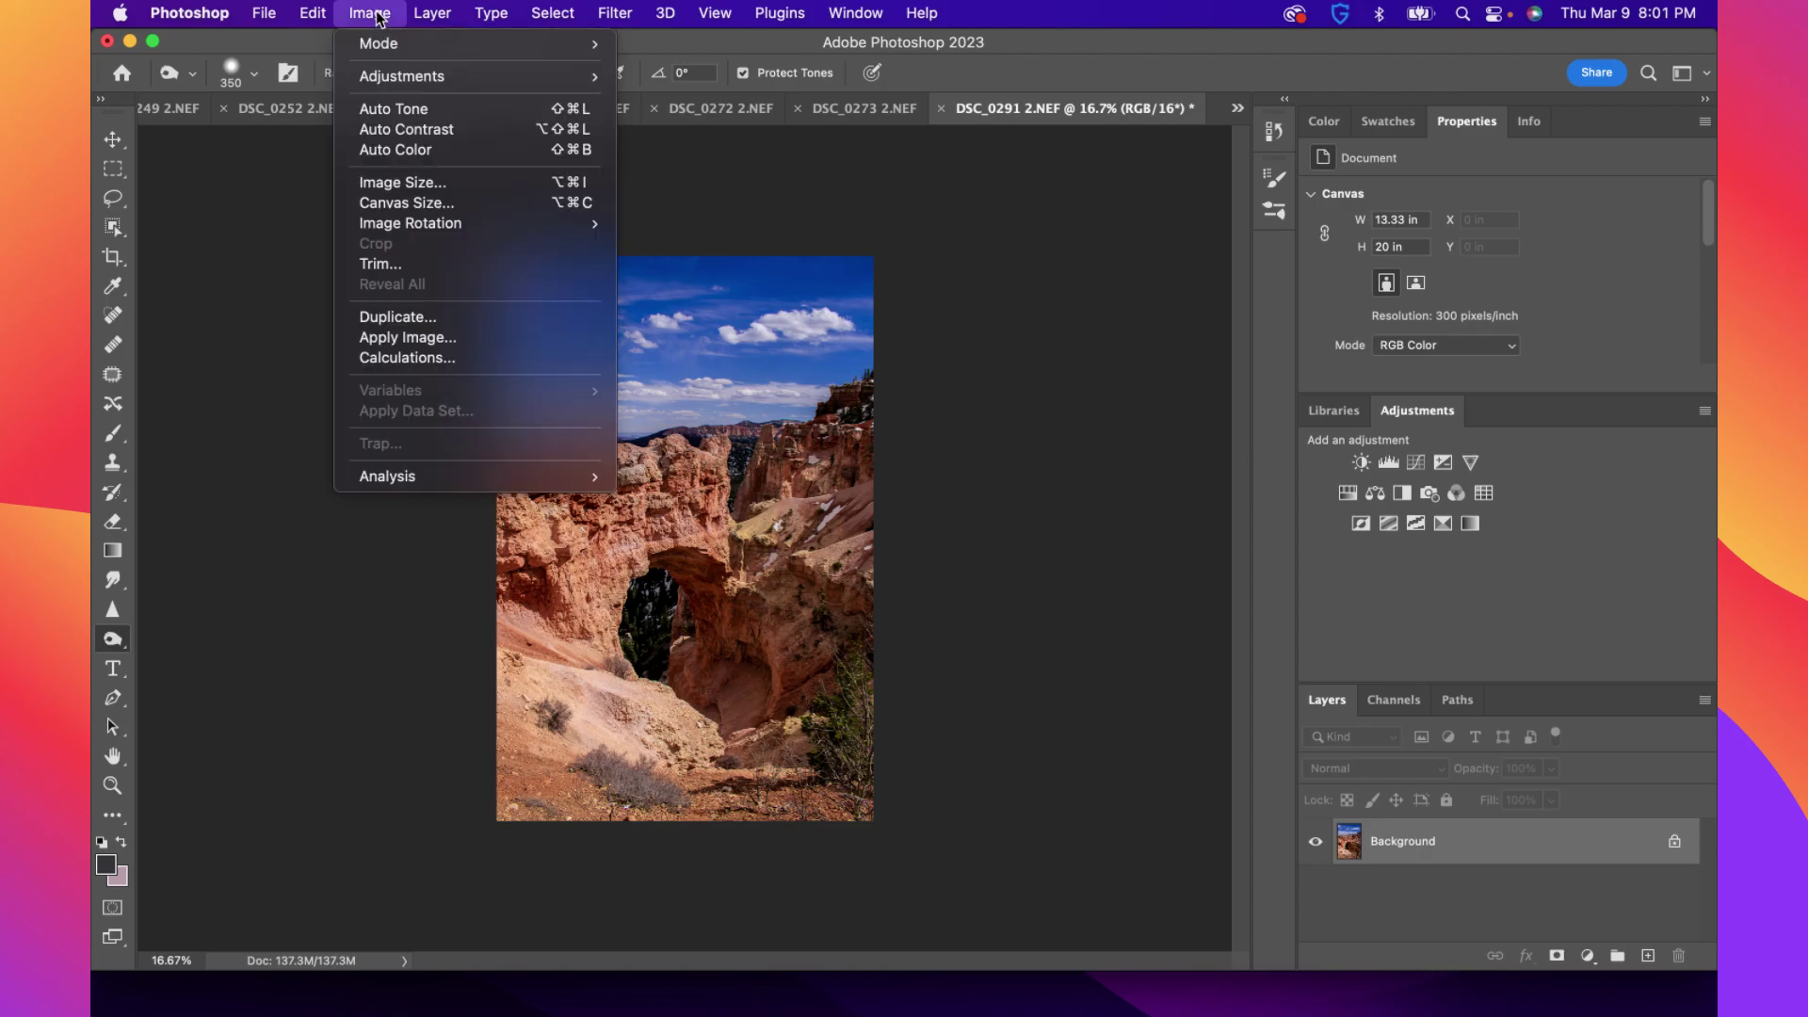
mouse_move(399, 81)
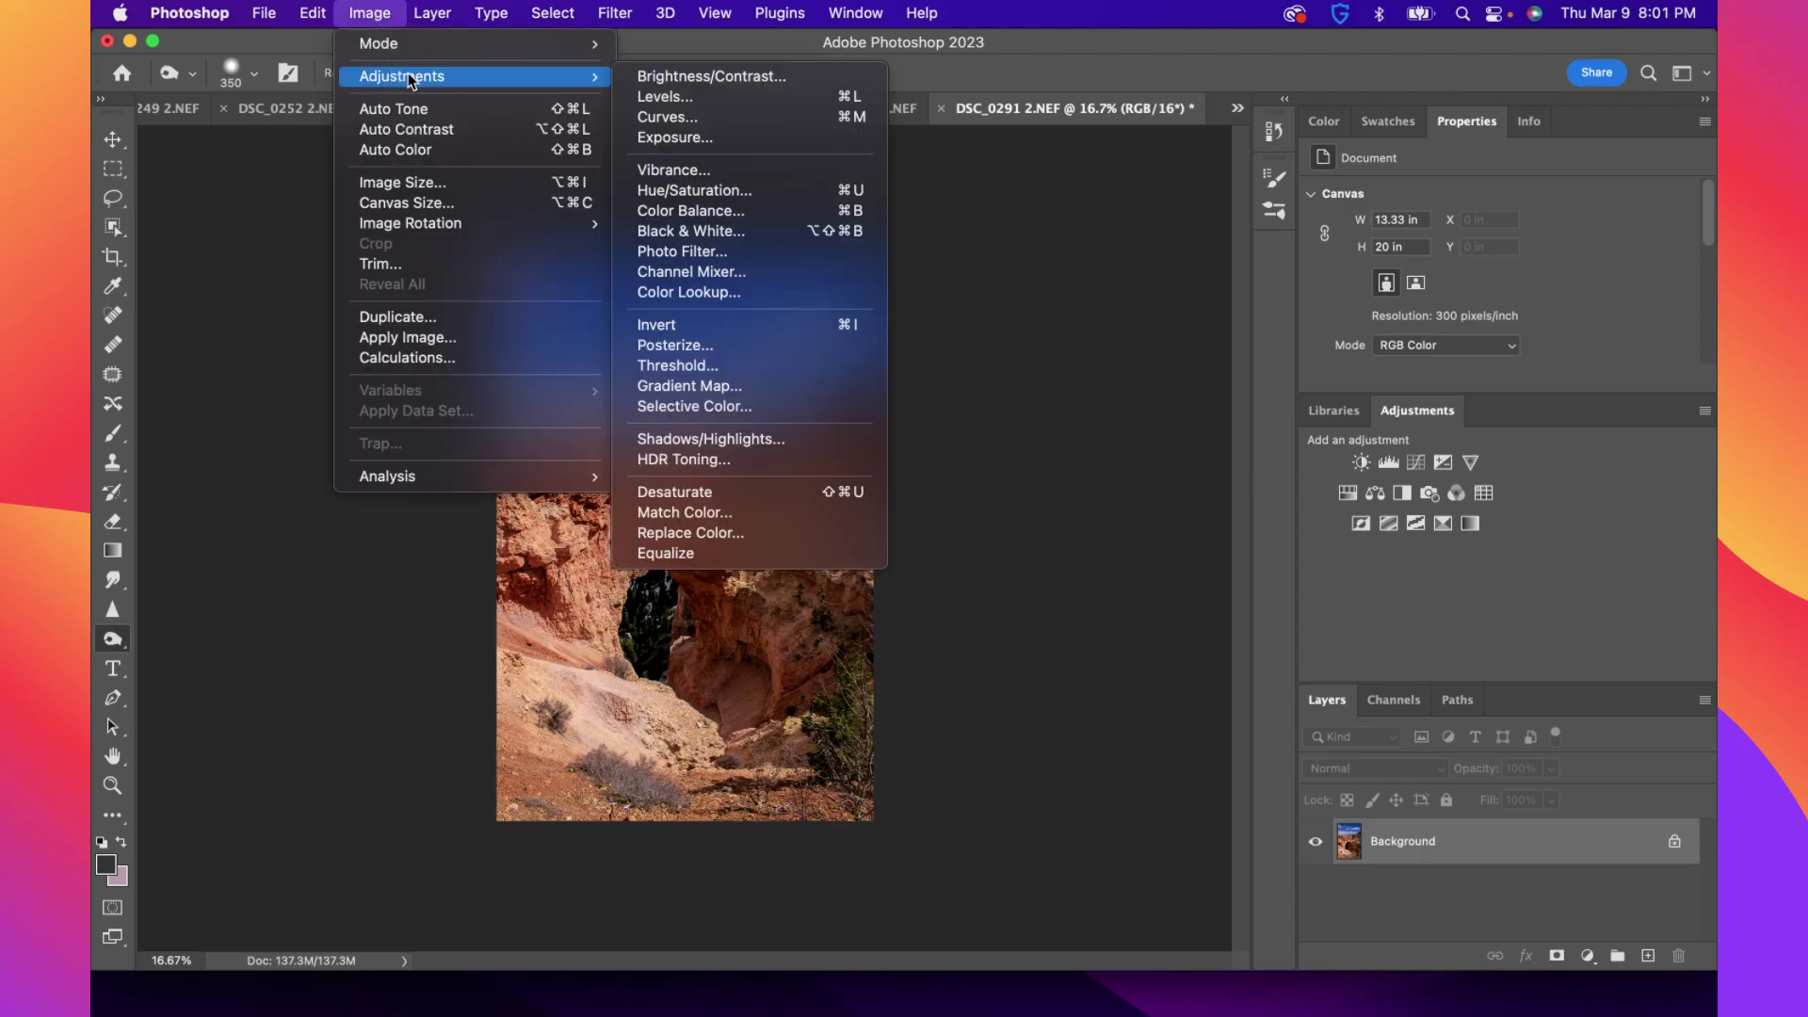
click(1046, 248)
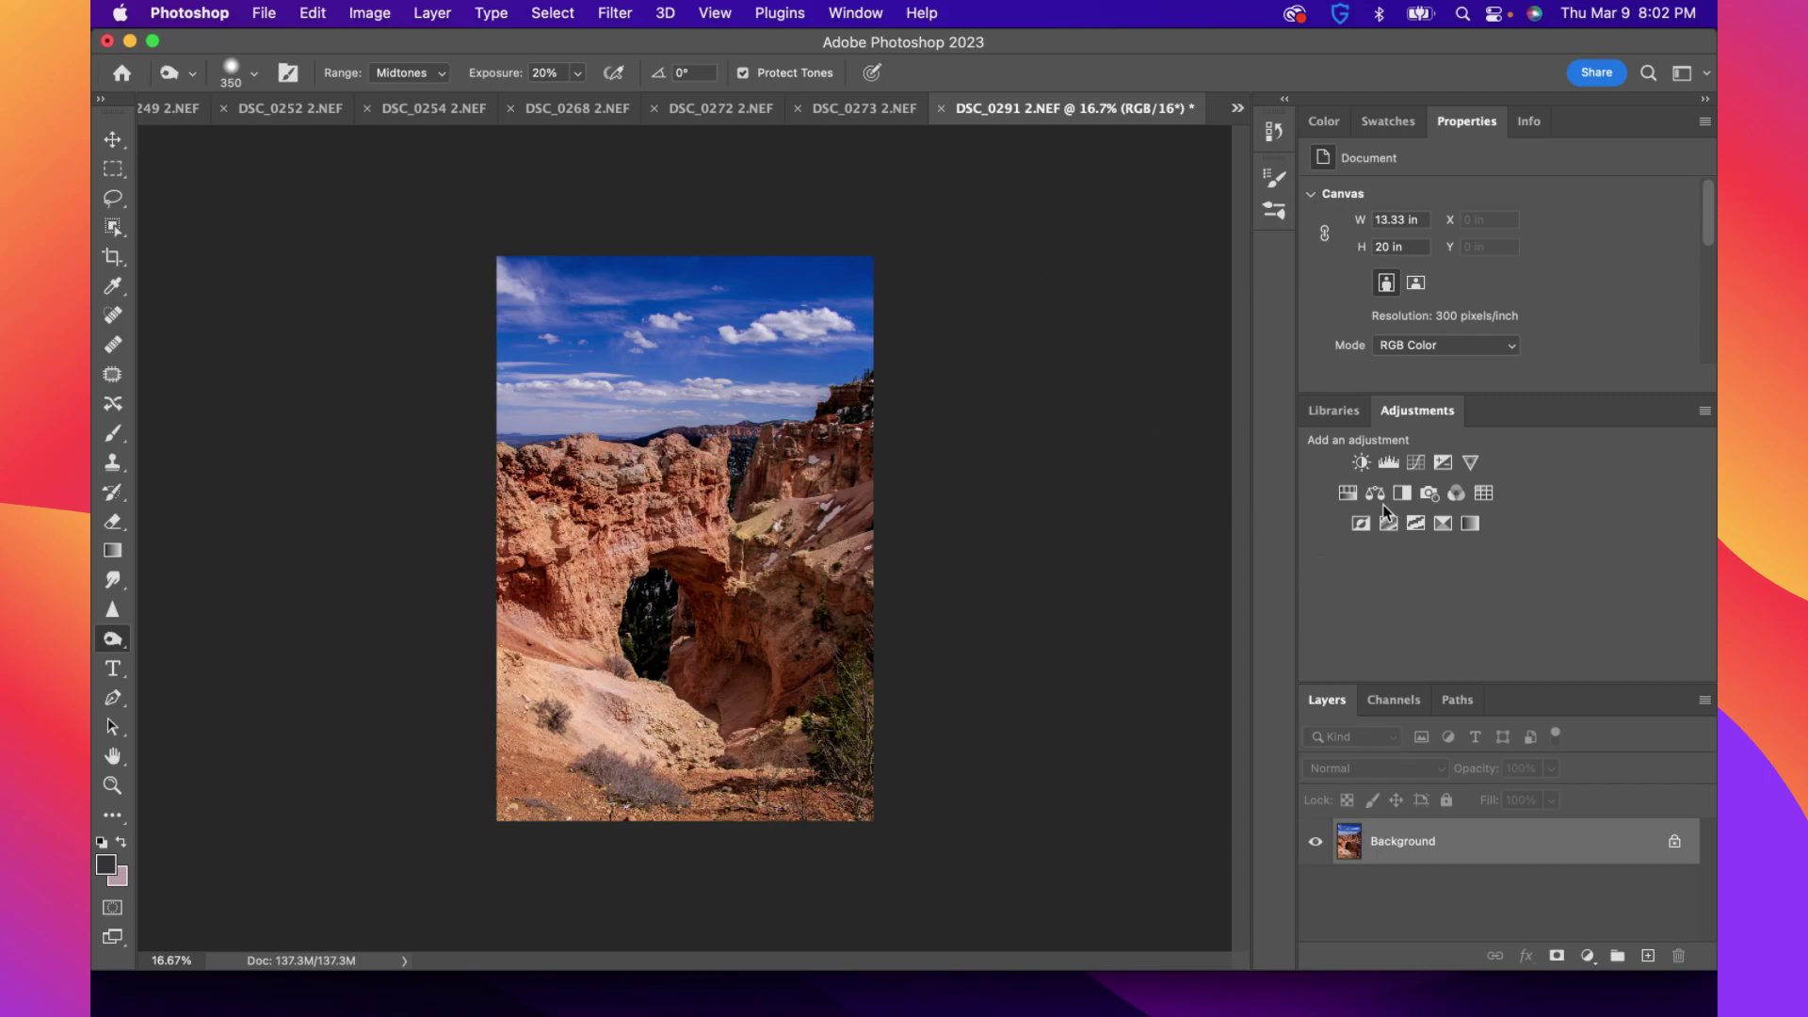
Add a Hue/Saturation adjustment layer and set its Blues saturation to -23 and lightness to +1
click(1348, 493)
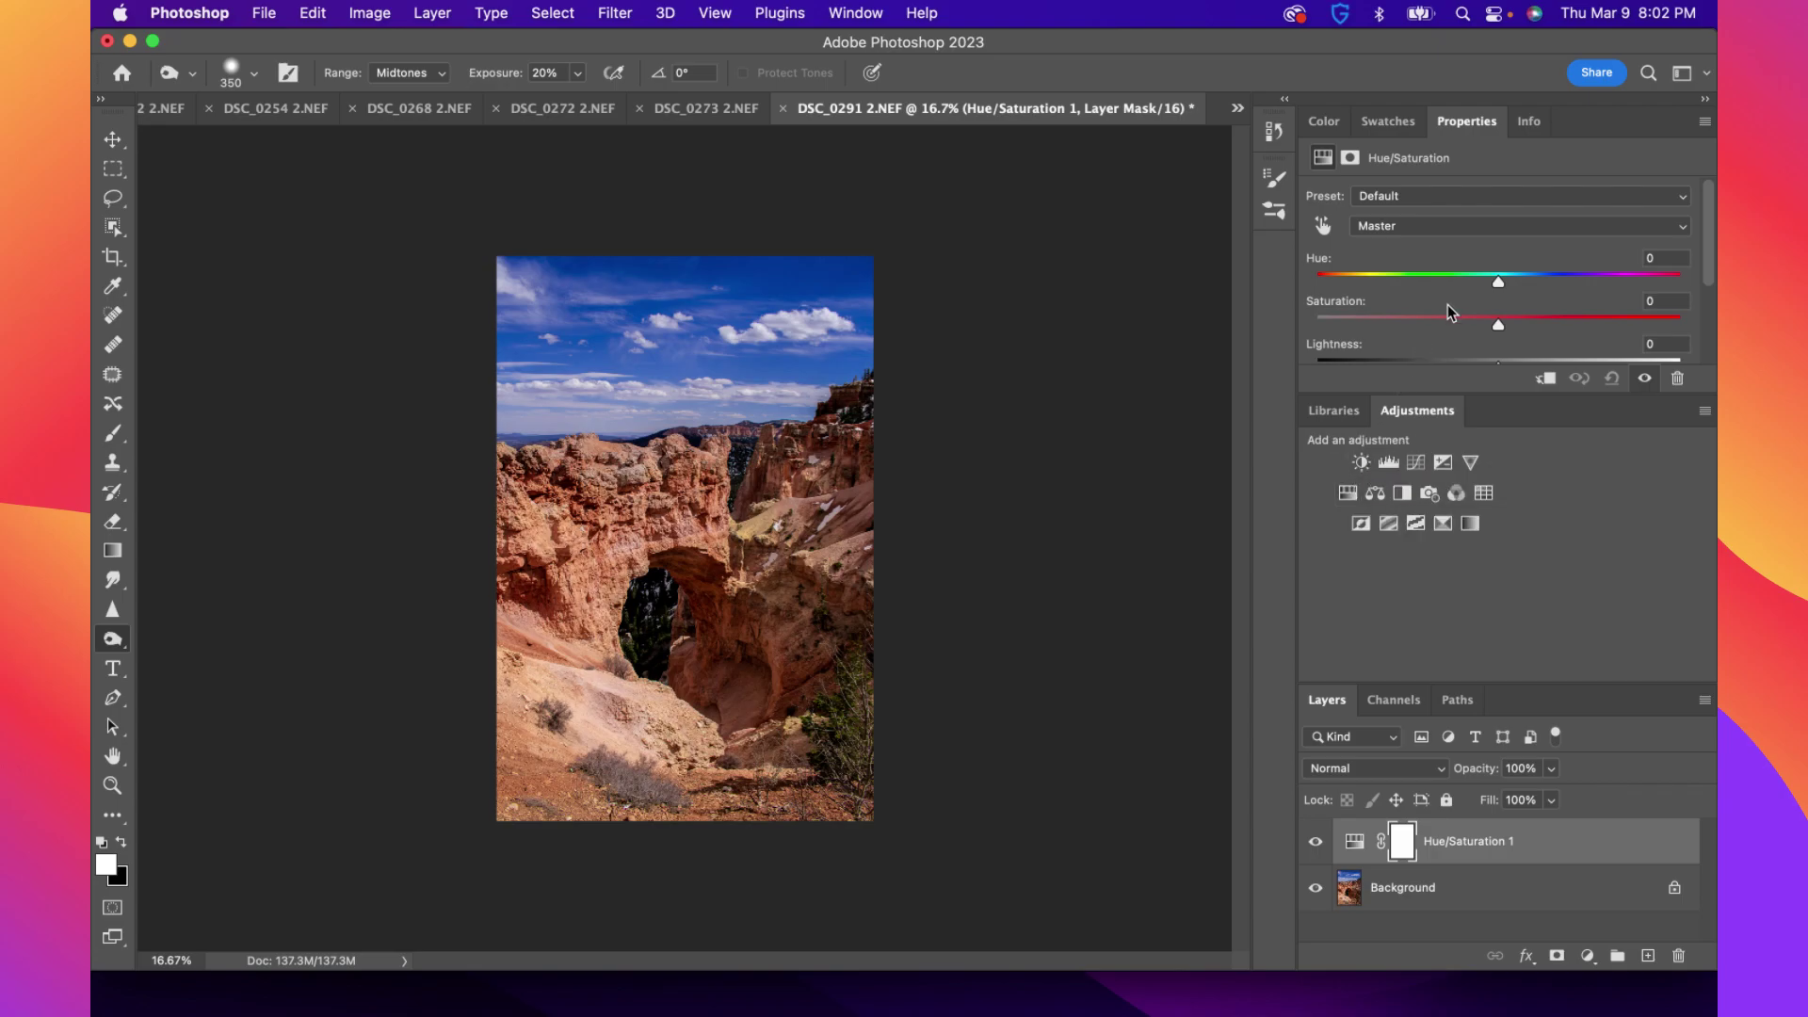
click(1429, 226)
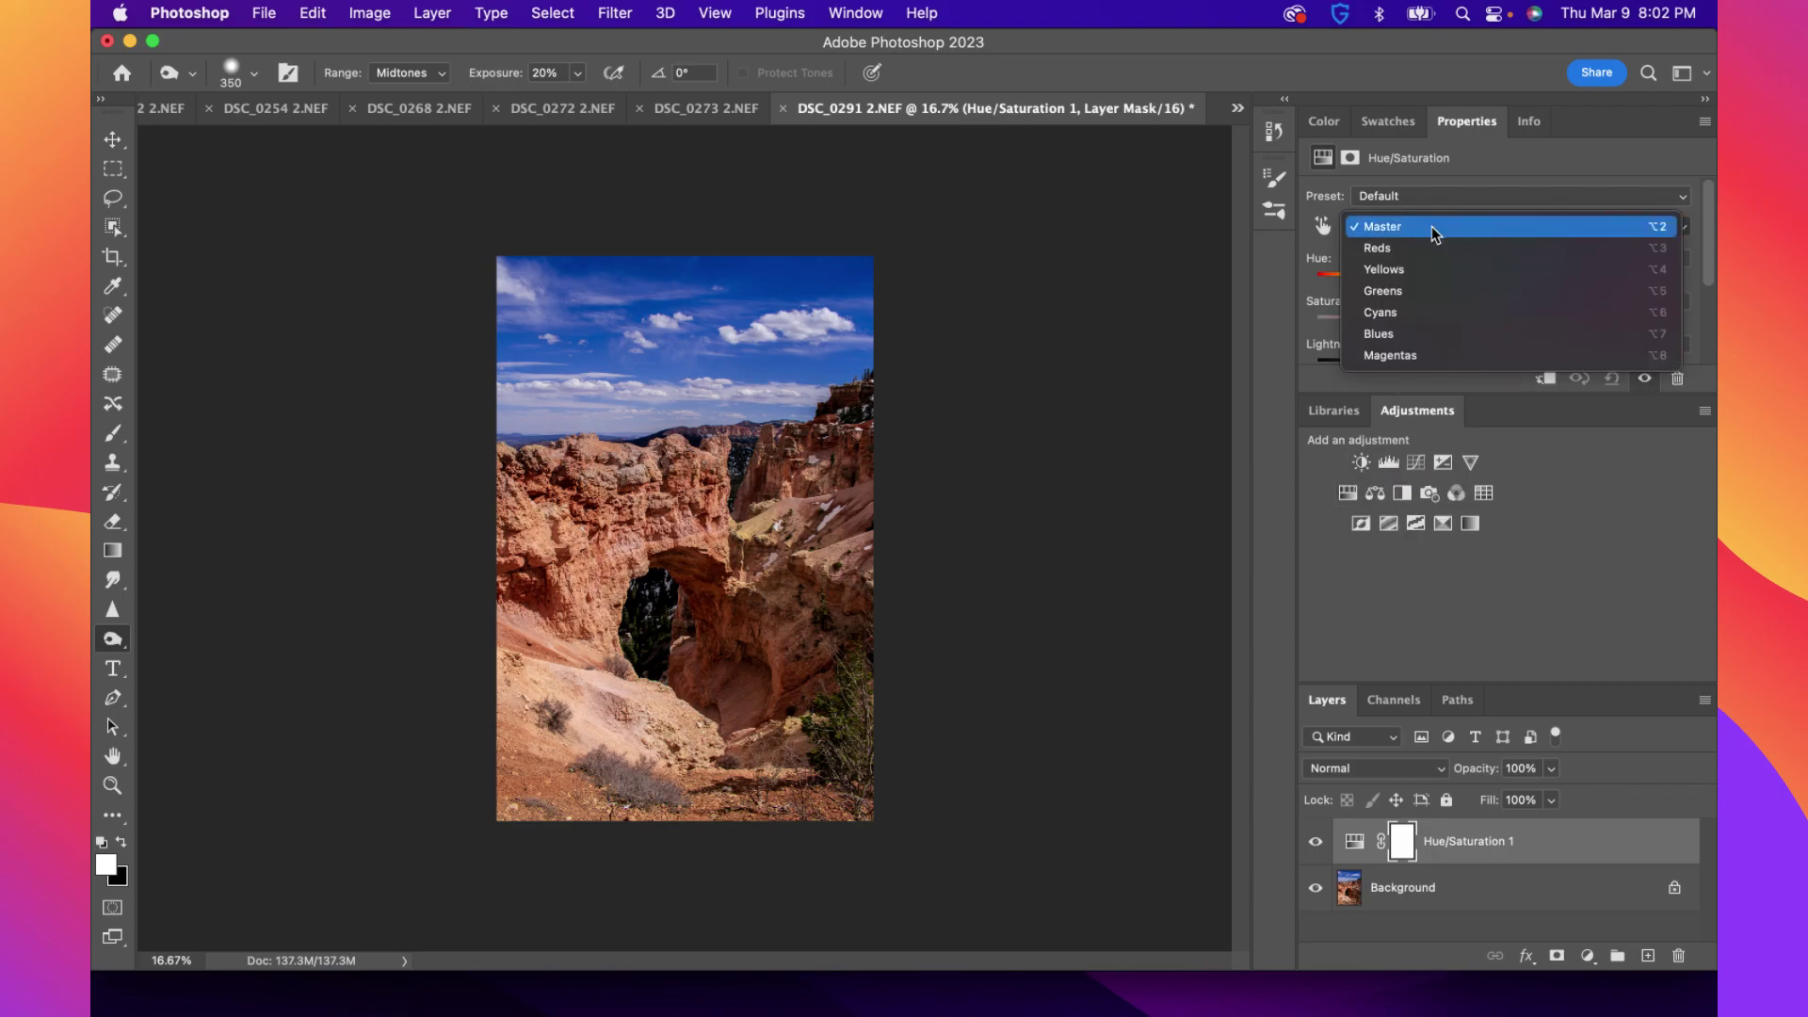
click(1427, 334)
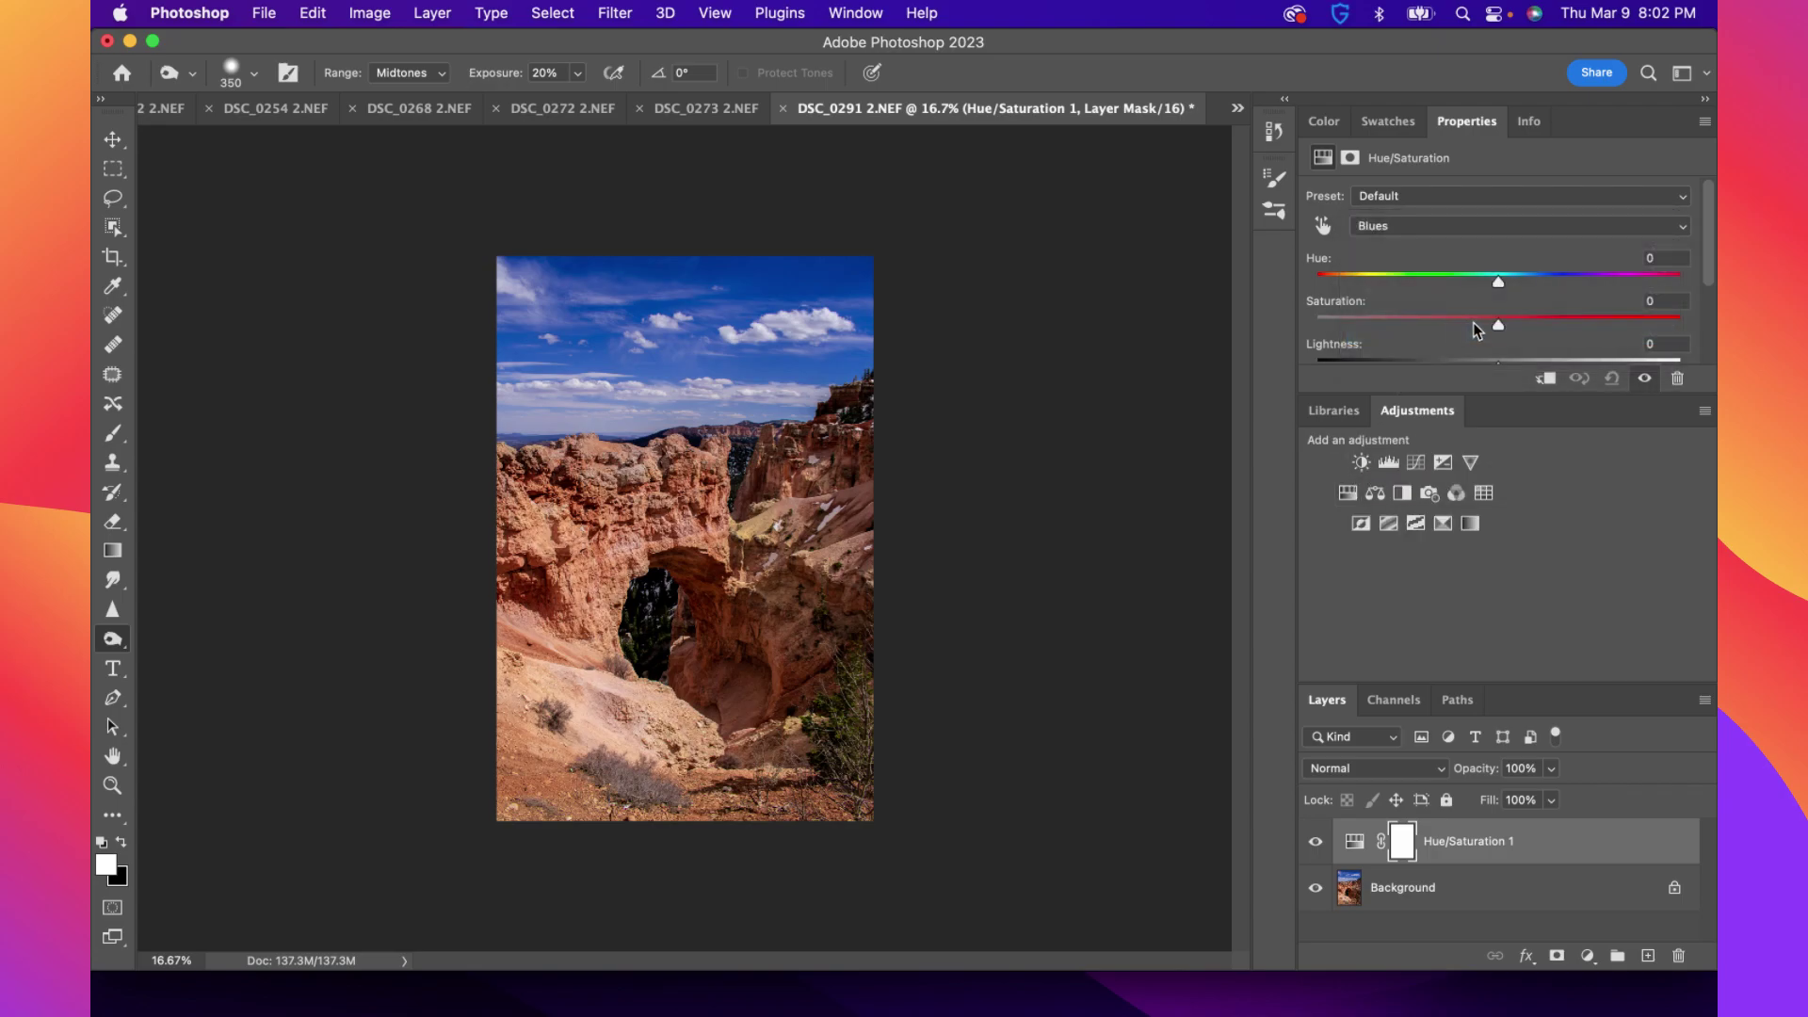
mouse_move(1497, 324)
mouse_down()
mouse_move(1378, 328)
mouse_move(1552, 344)
mouse_move(1497, 346)
mouse_up()
scroll(1491, 327, down, 1)
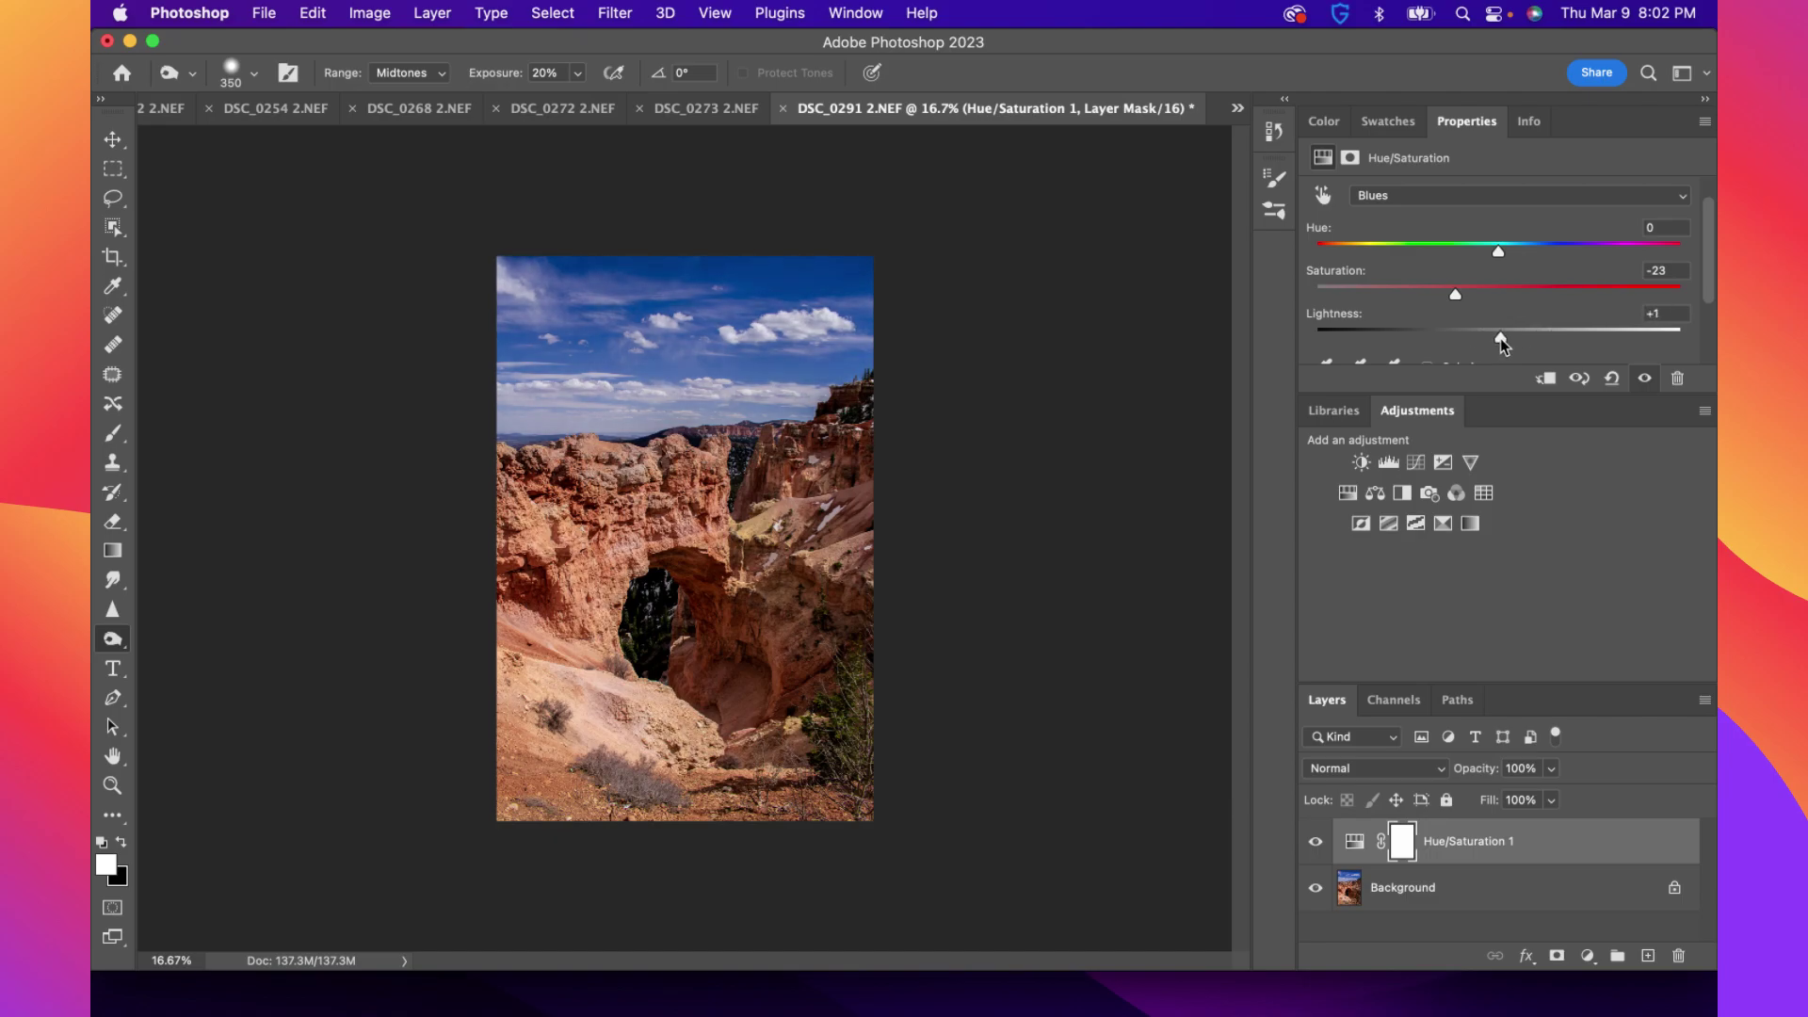
Try shifting the Blues hue to +8 and undo the shift
mouse_move(1498, 252)
mouse_down()
mouse_move(1445, 256)
mouse_move(1535, 264)
mouse_move(1516, 263)
mouse_up()
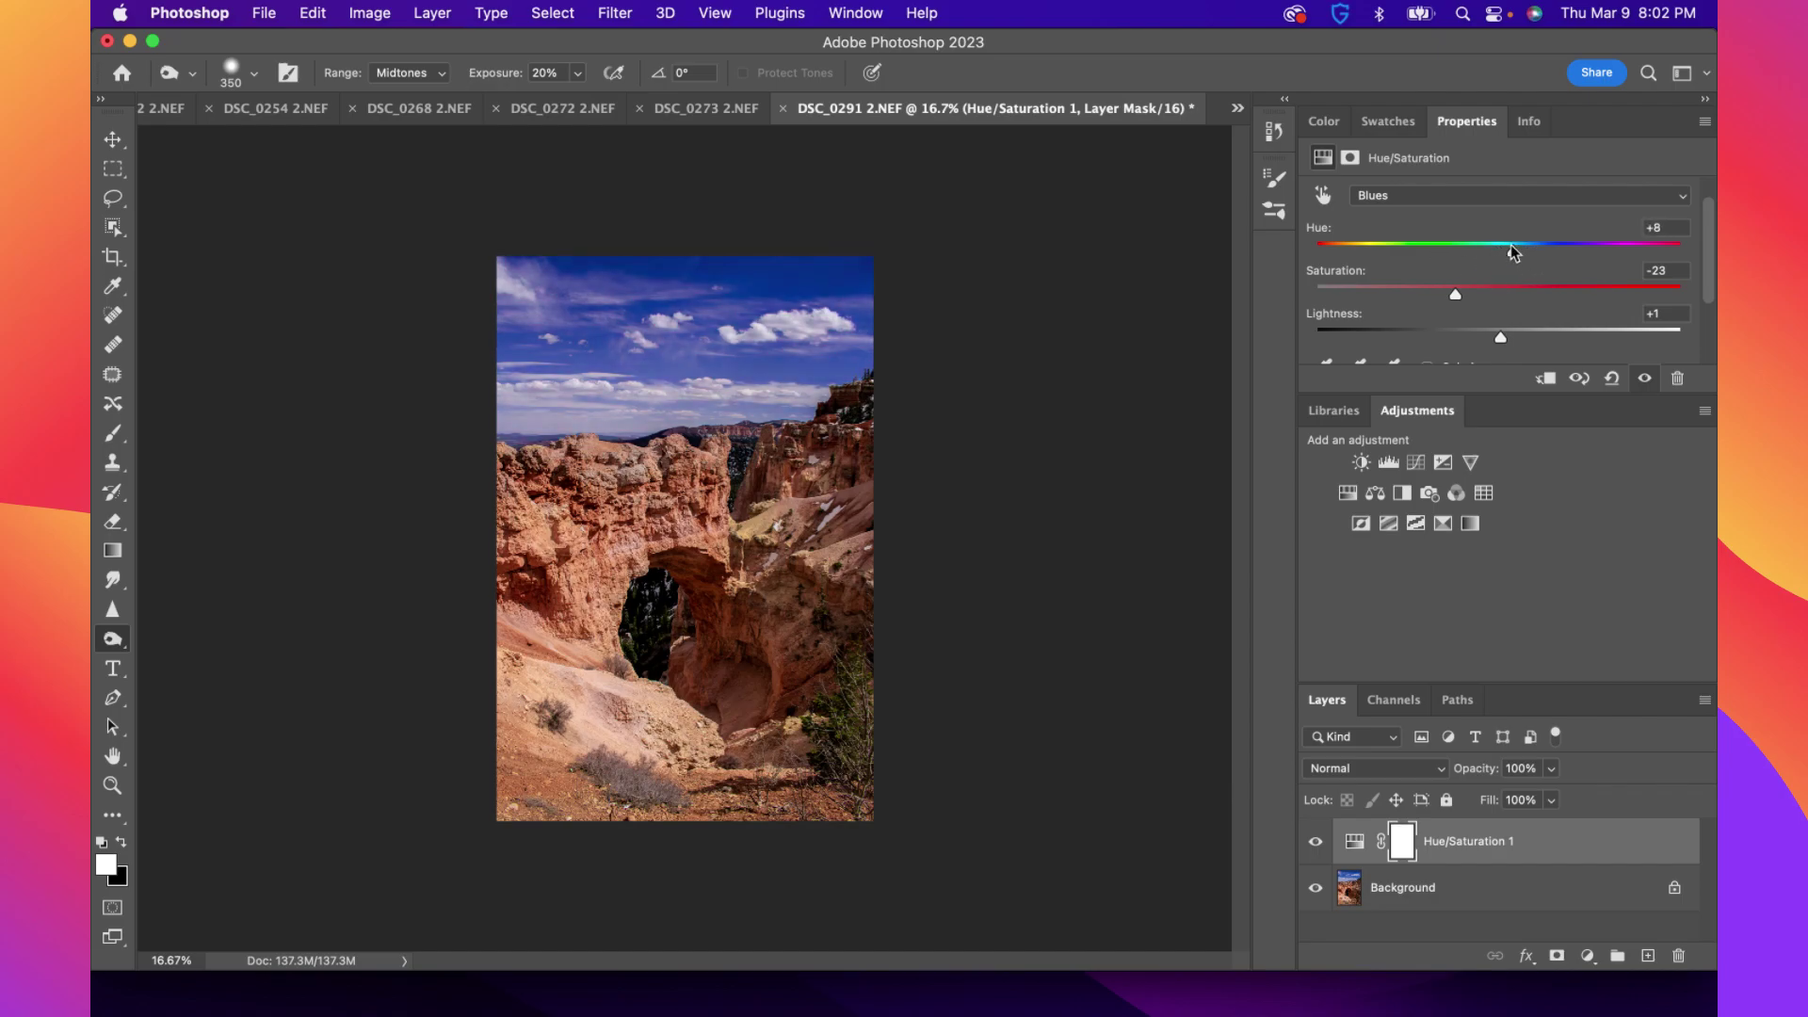
key(super+z)
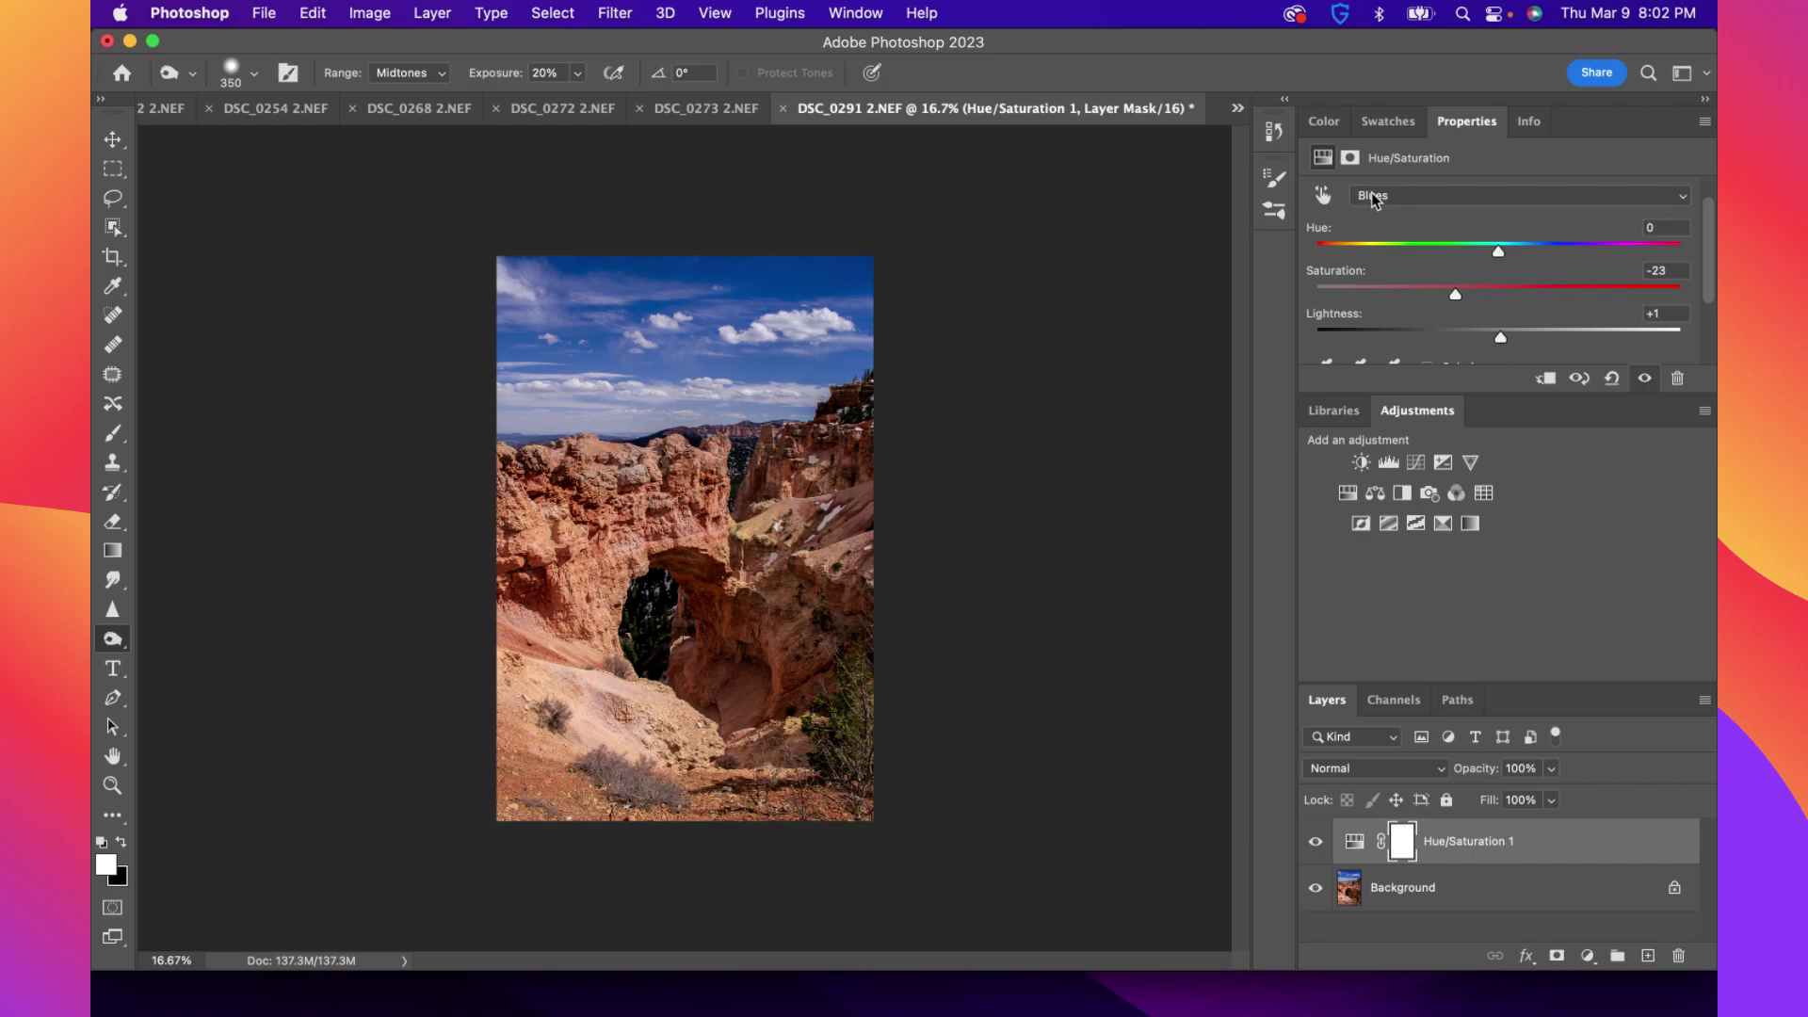
Add a second Hue/Saturation adjustment layer and set its Yellows saturation to -50 and lightness to -12
click(1346, 494)
click(1414, 195)
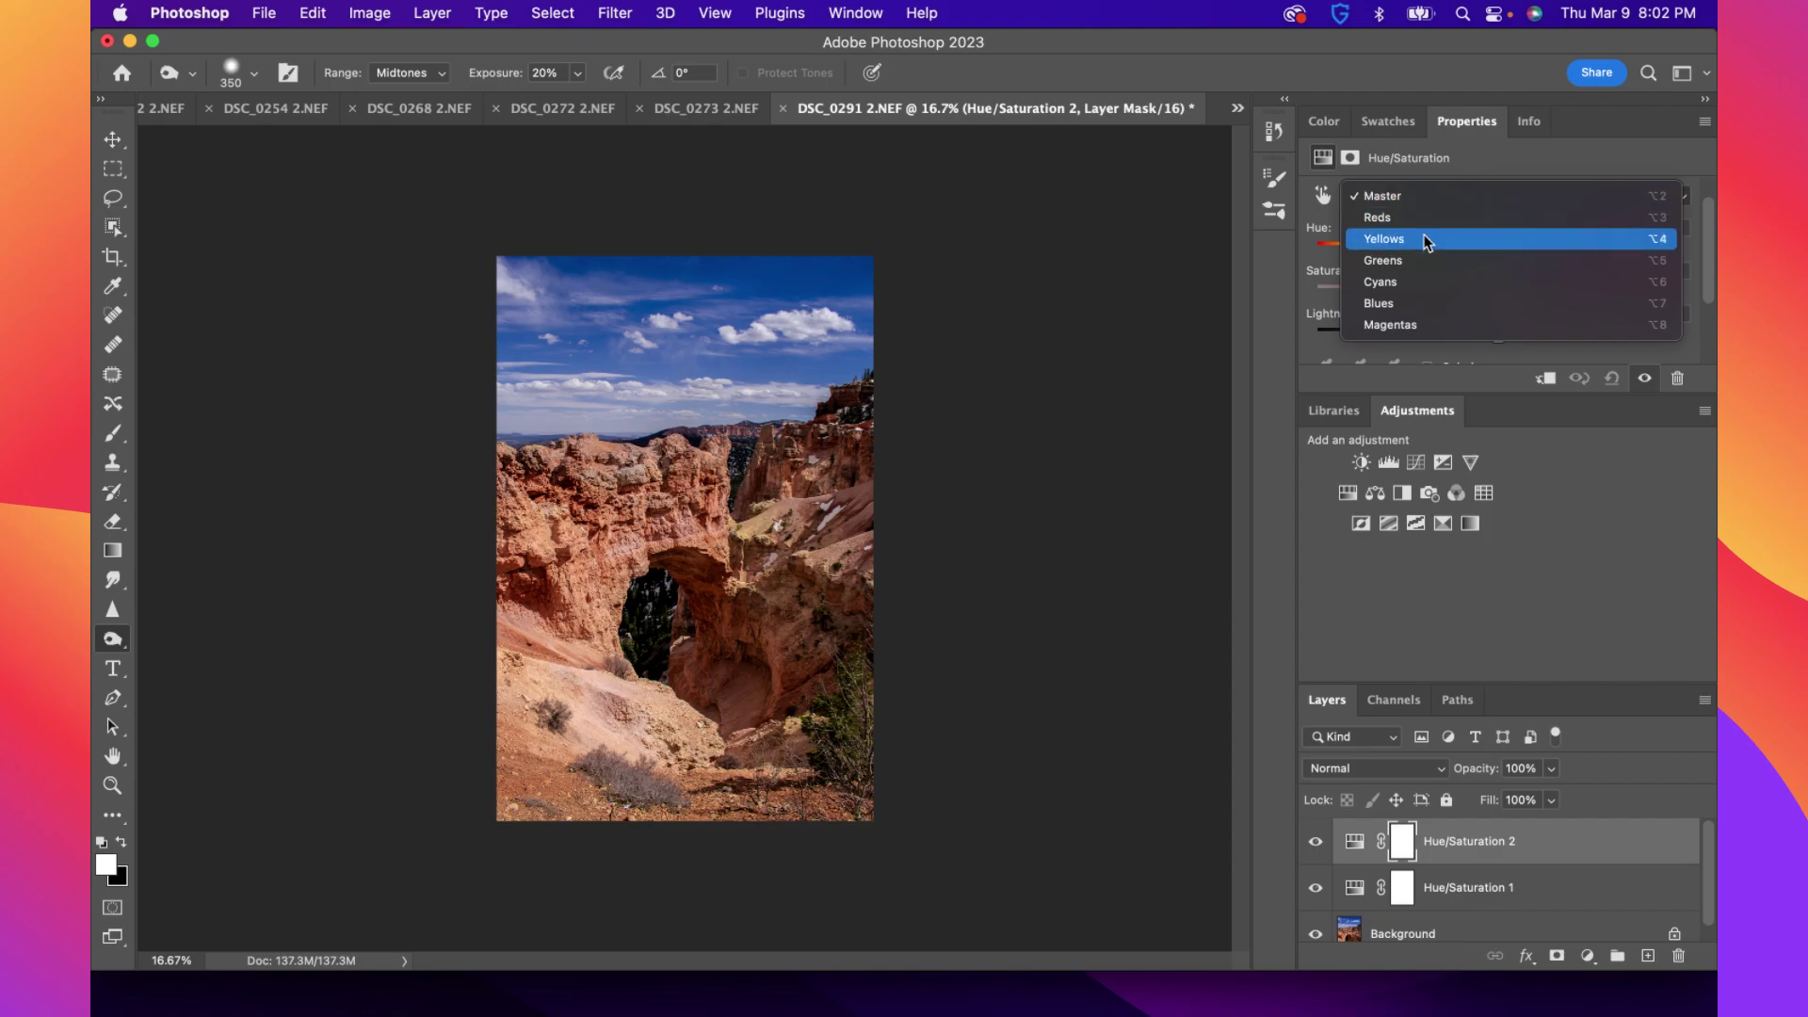
click(1409, 242)
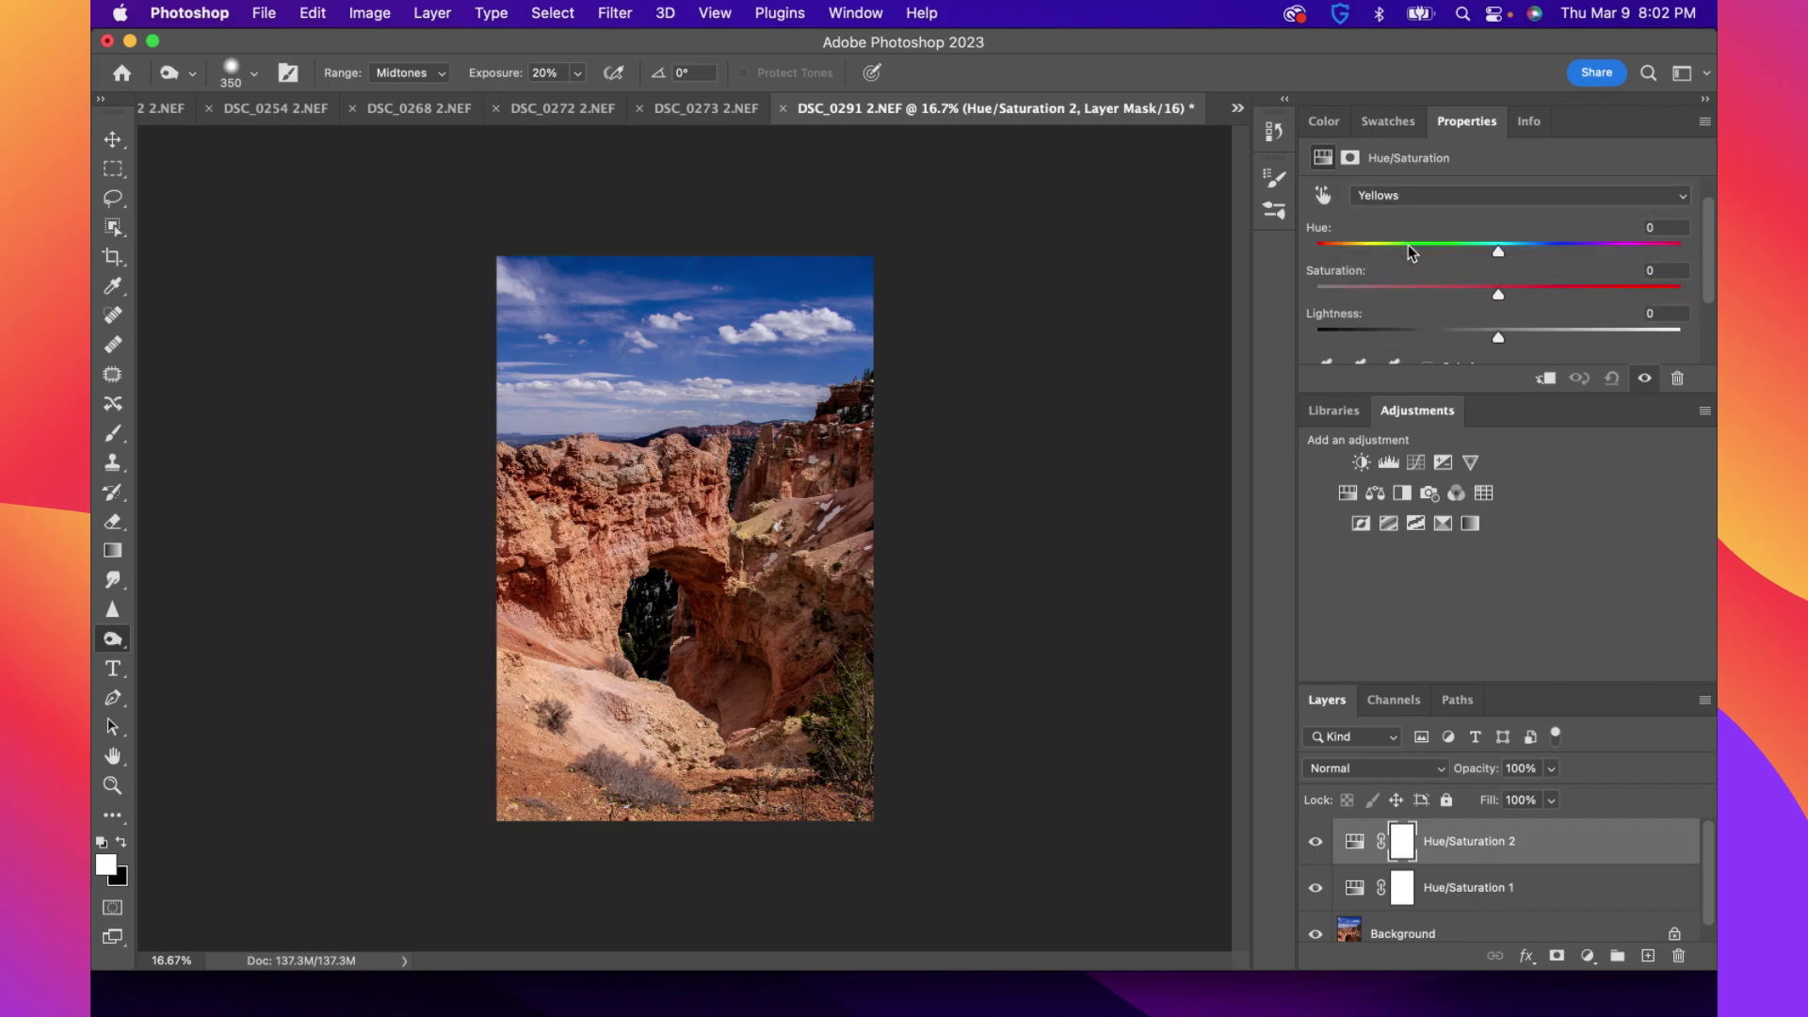
drag(1482, 292, 1408, 296)
mouse_move(1496, 337)
mouse_down()
mouse_move(1549, 338)
mouse_move(1447, 337)
mouse_move(1616, 338)
mouse_move(1461, 339)
mouse_move(1478, 364)
mouse_up()
Set up the Dodge tool with a 500 px brush and select the Background layer
drag(115, 644, 202, 636)
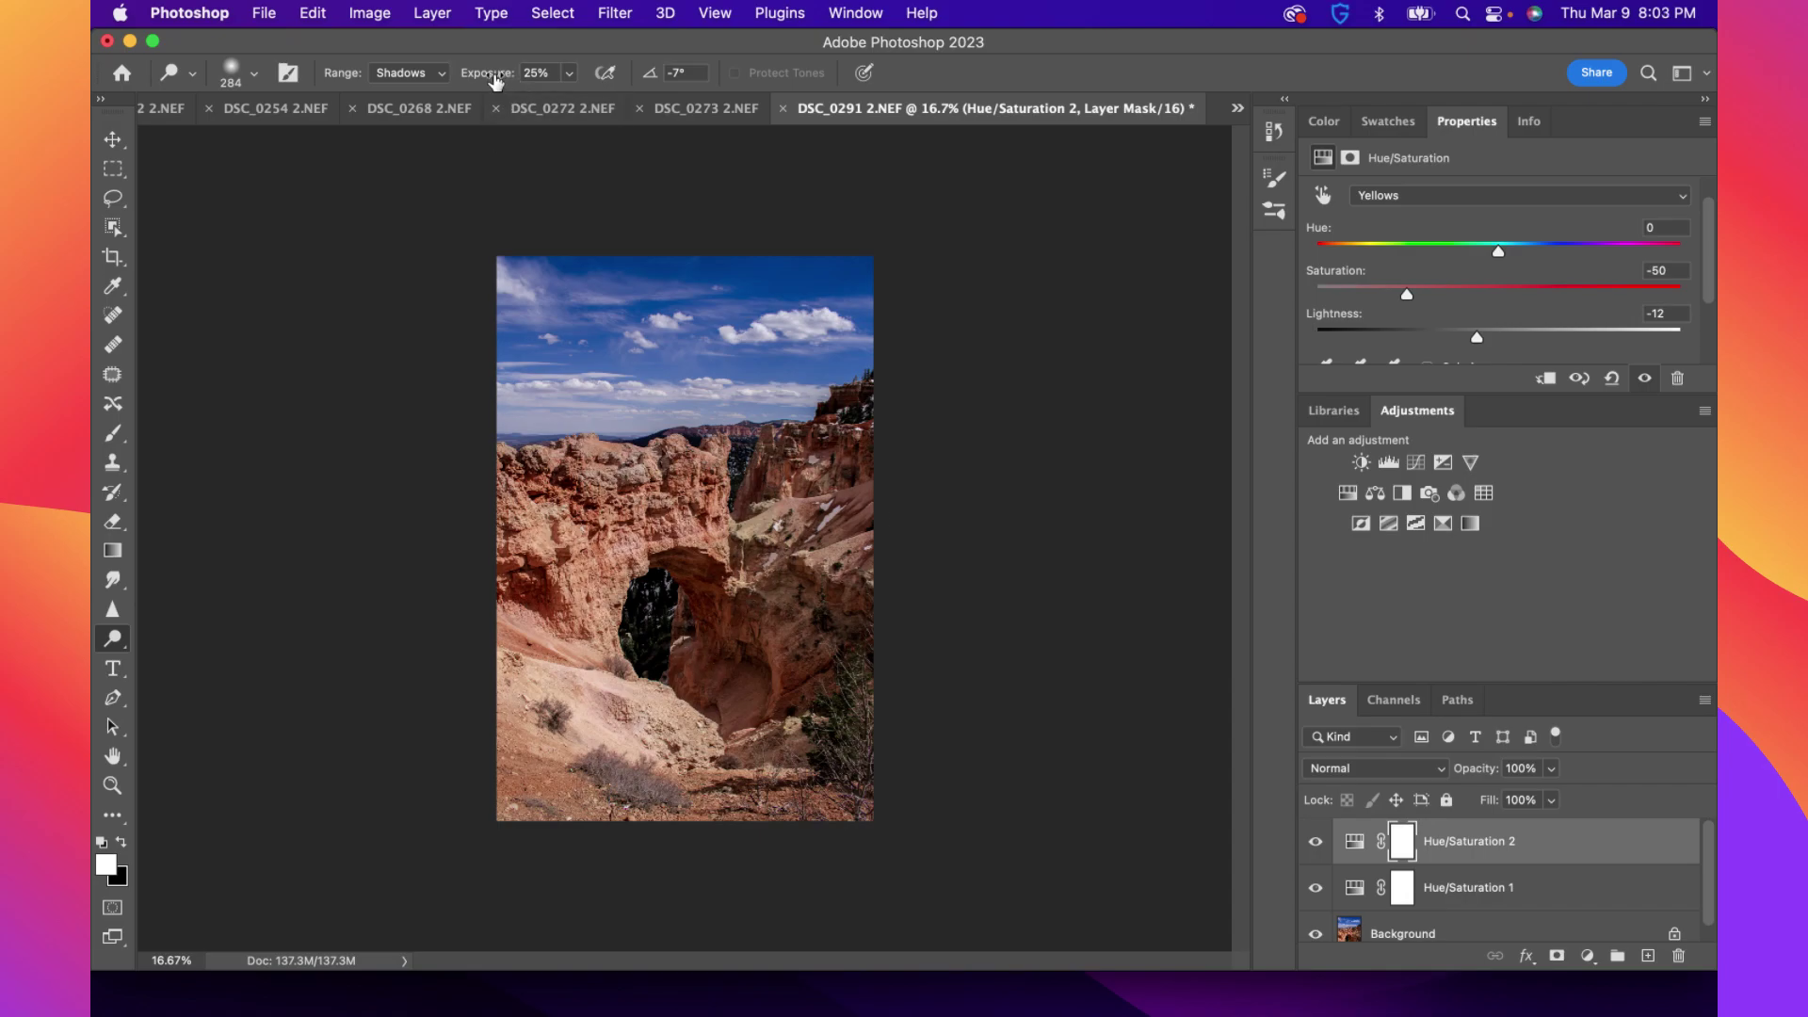
click(255, 74)
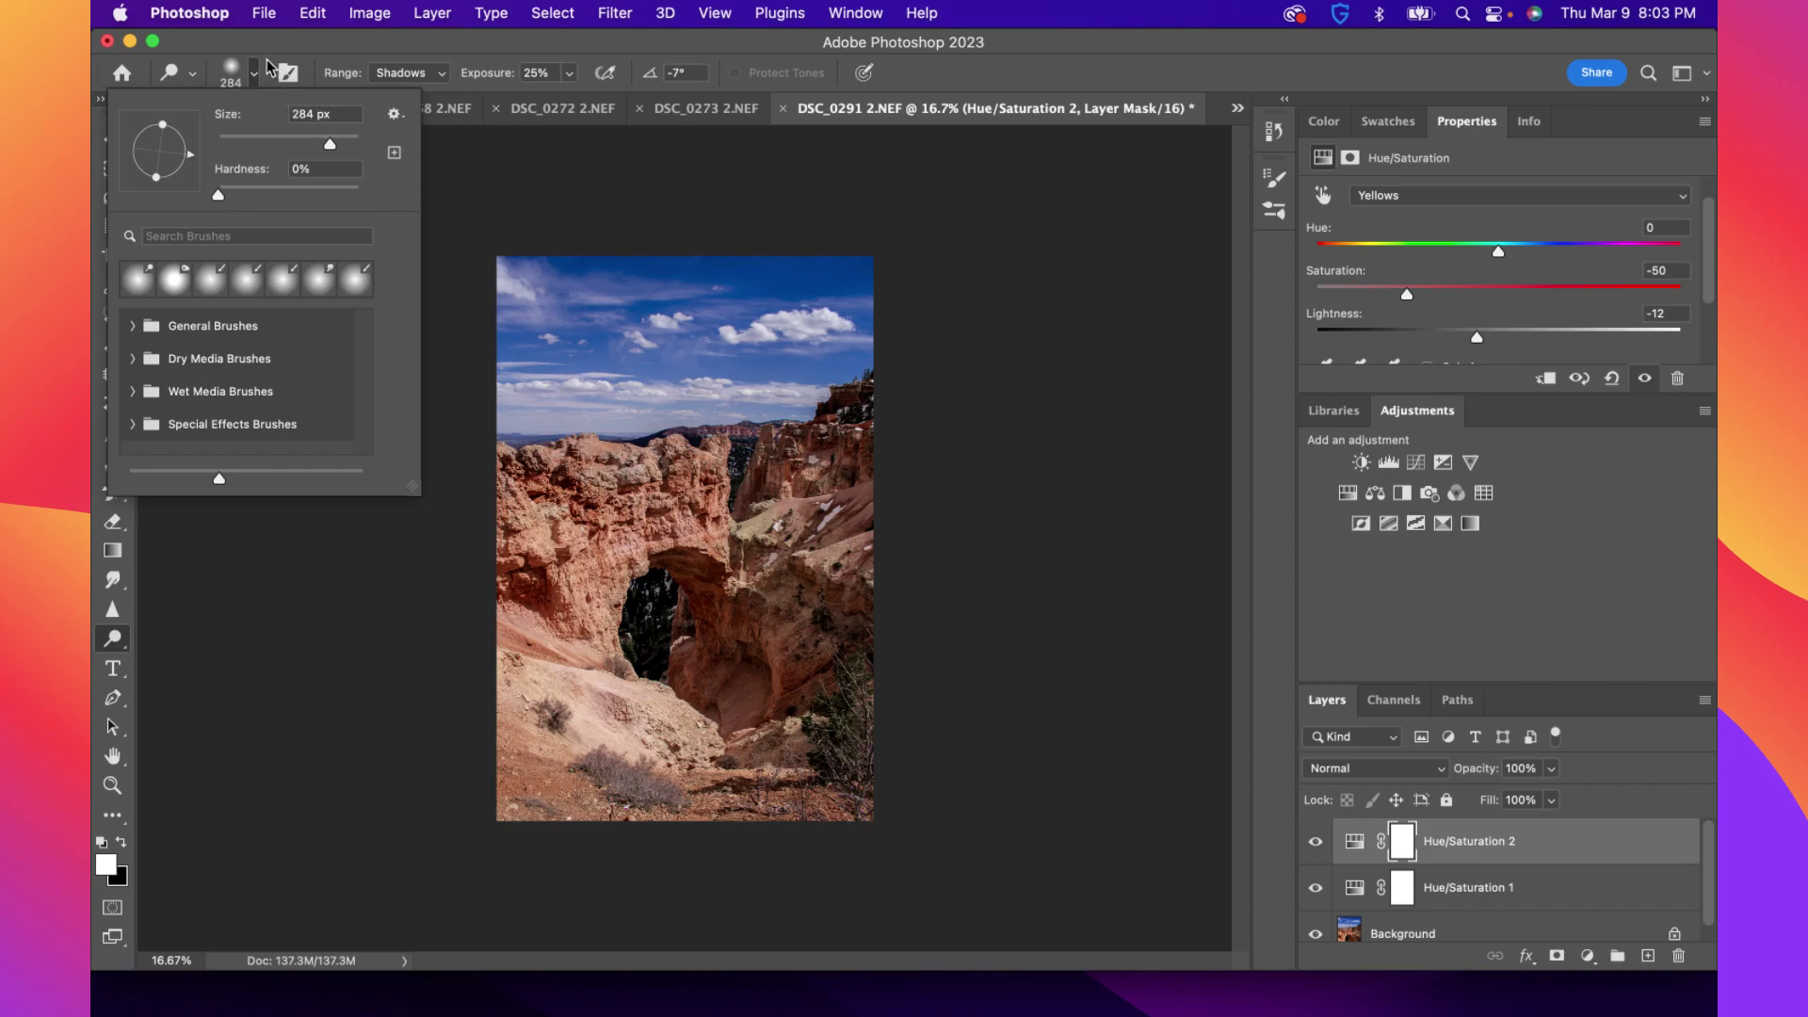
click(311, 114)
text(500)
key(Return)
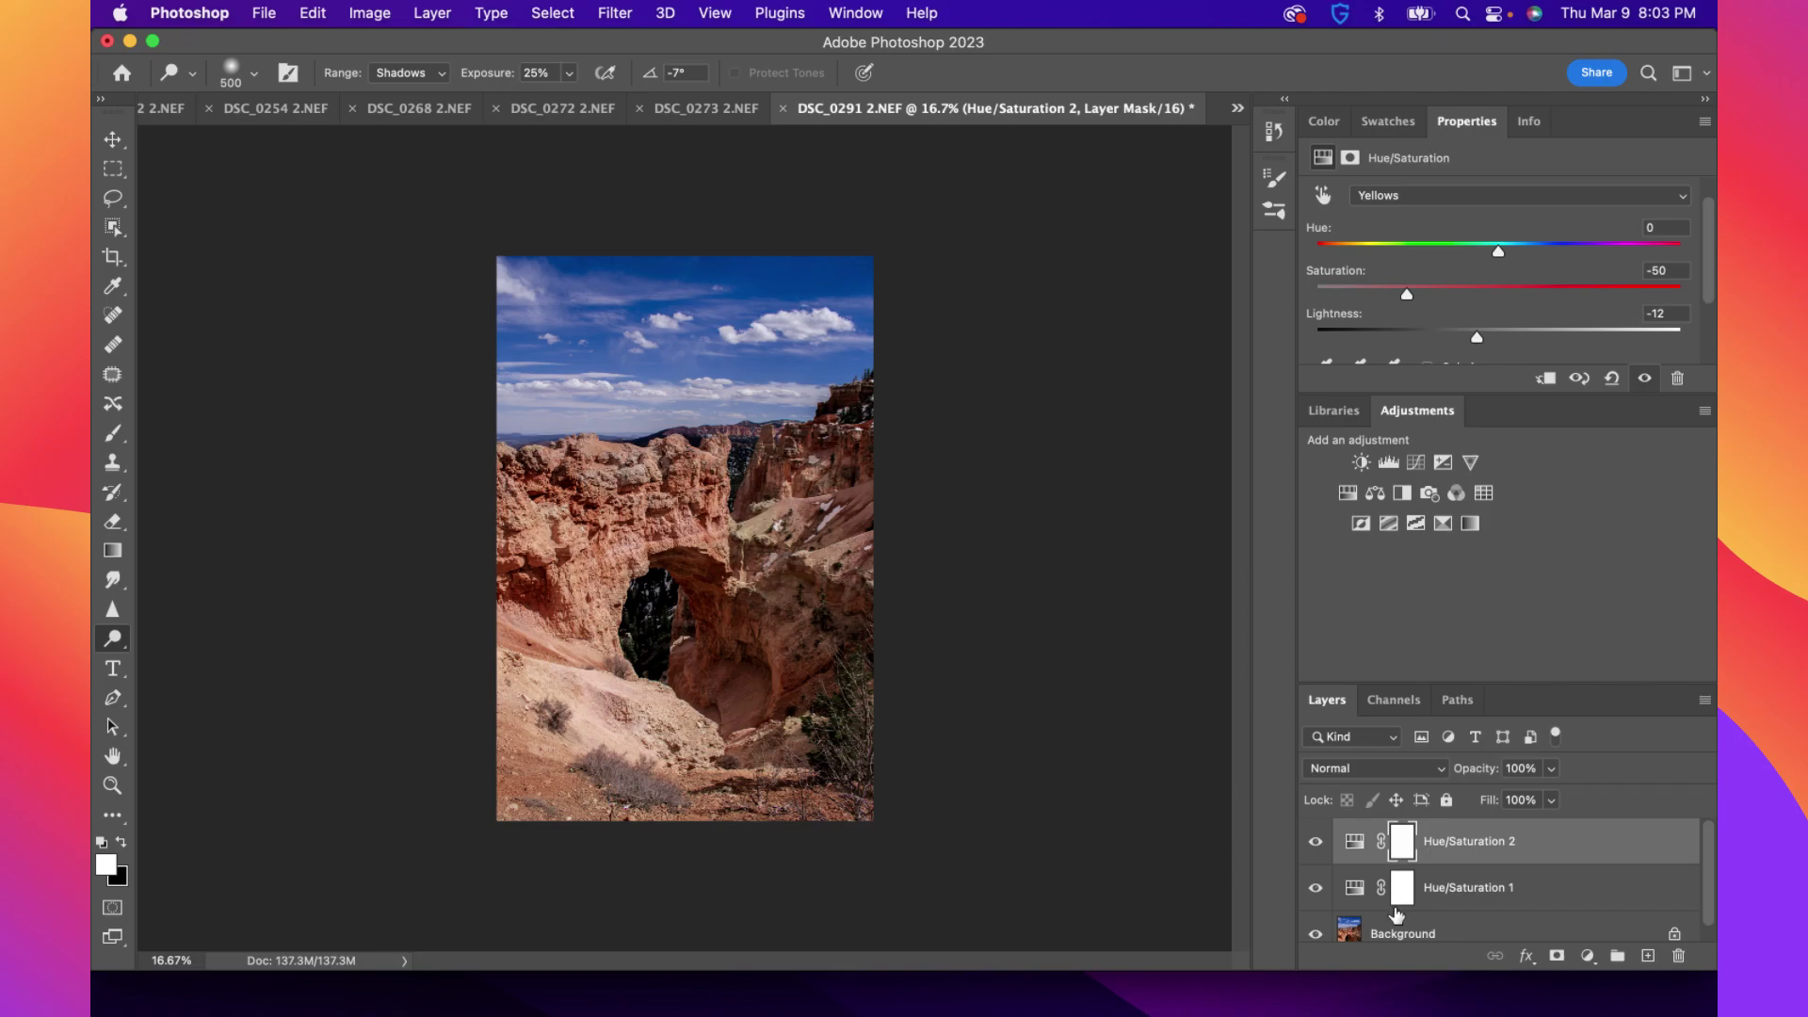
click(1404, 933)
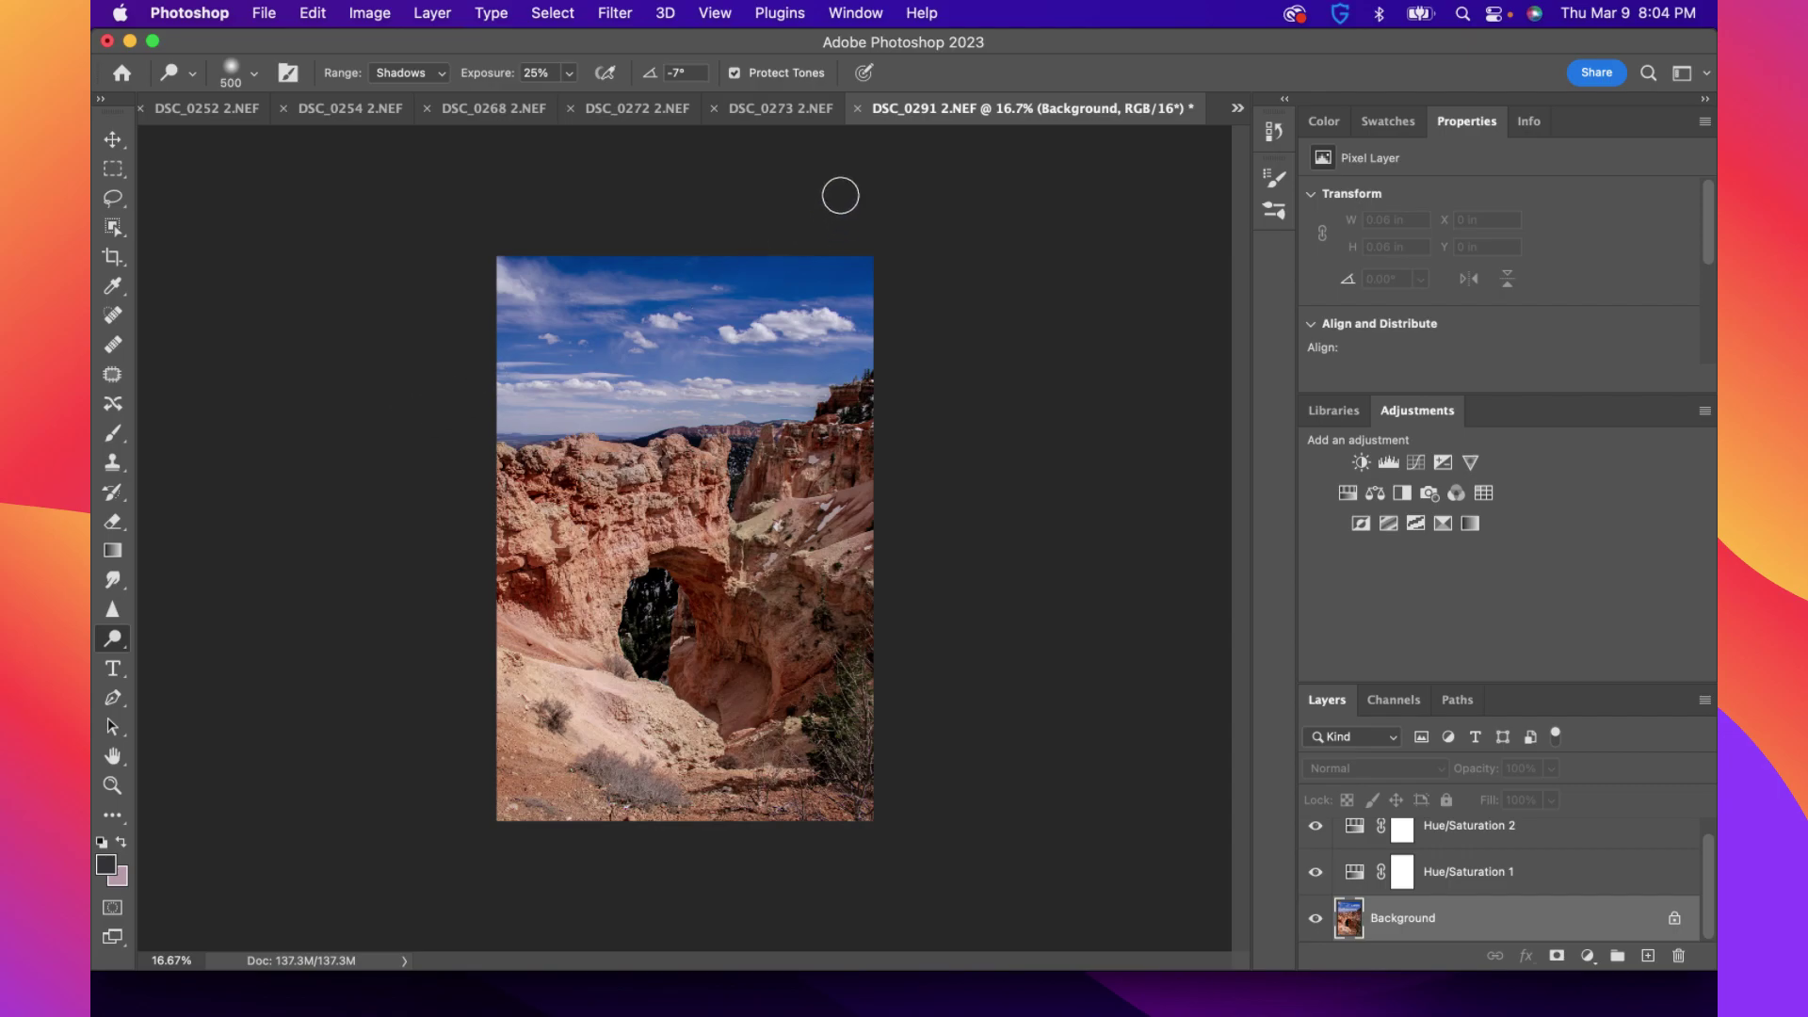
Switch to the DSC_0295 2.NEF image and select the Burn tool
click(1234, 109)
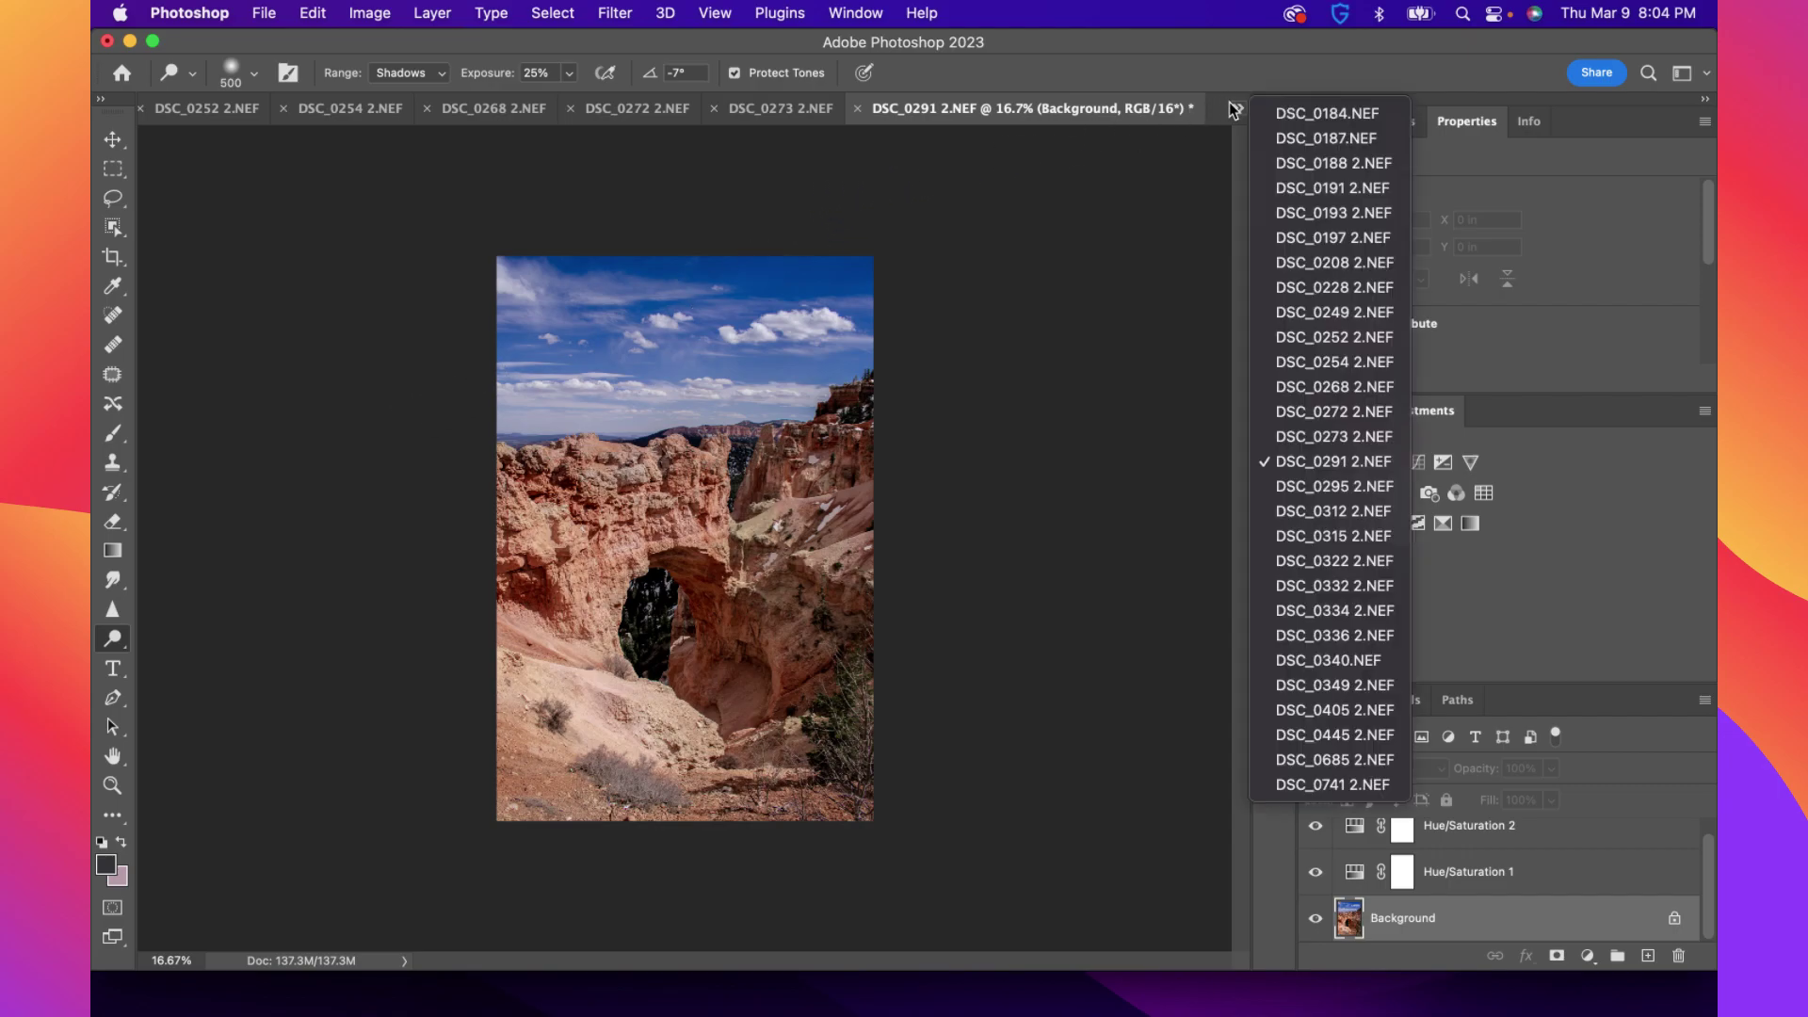
click(1356, 487)
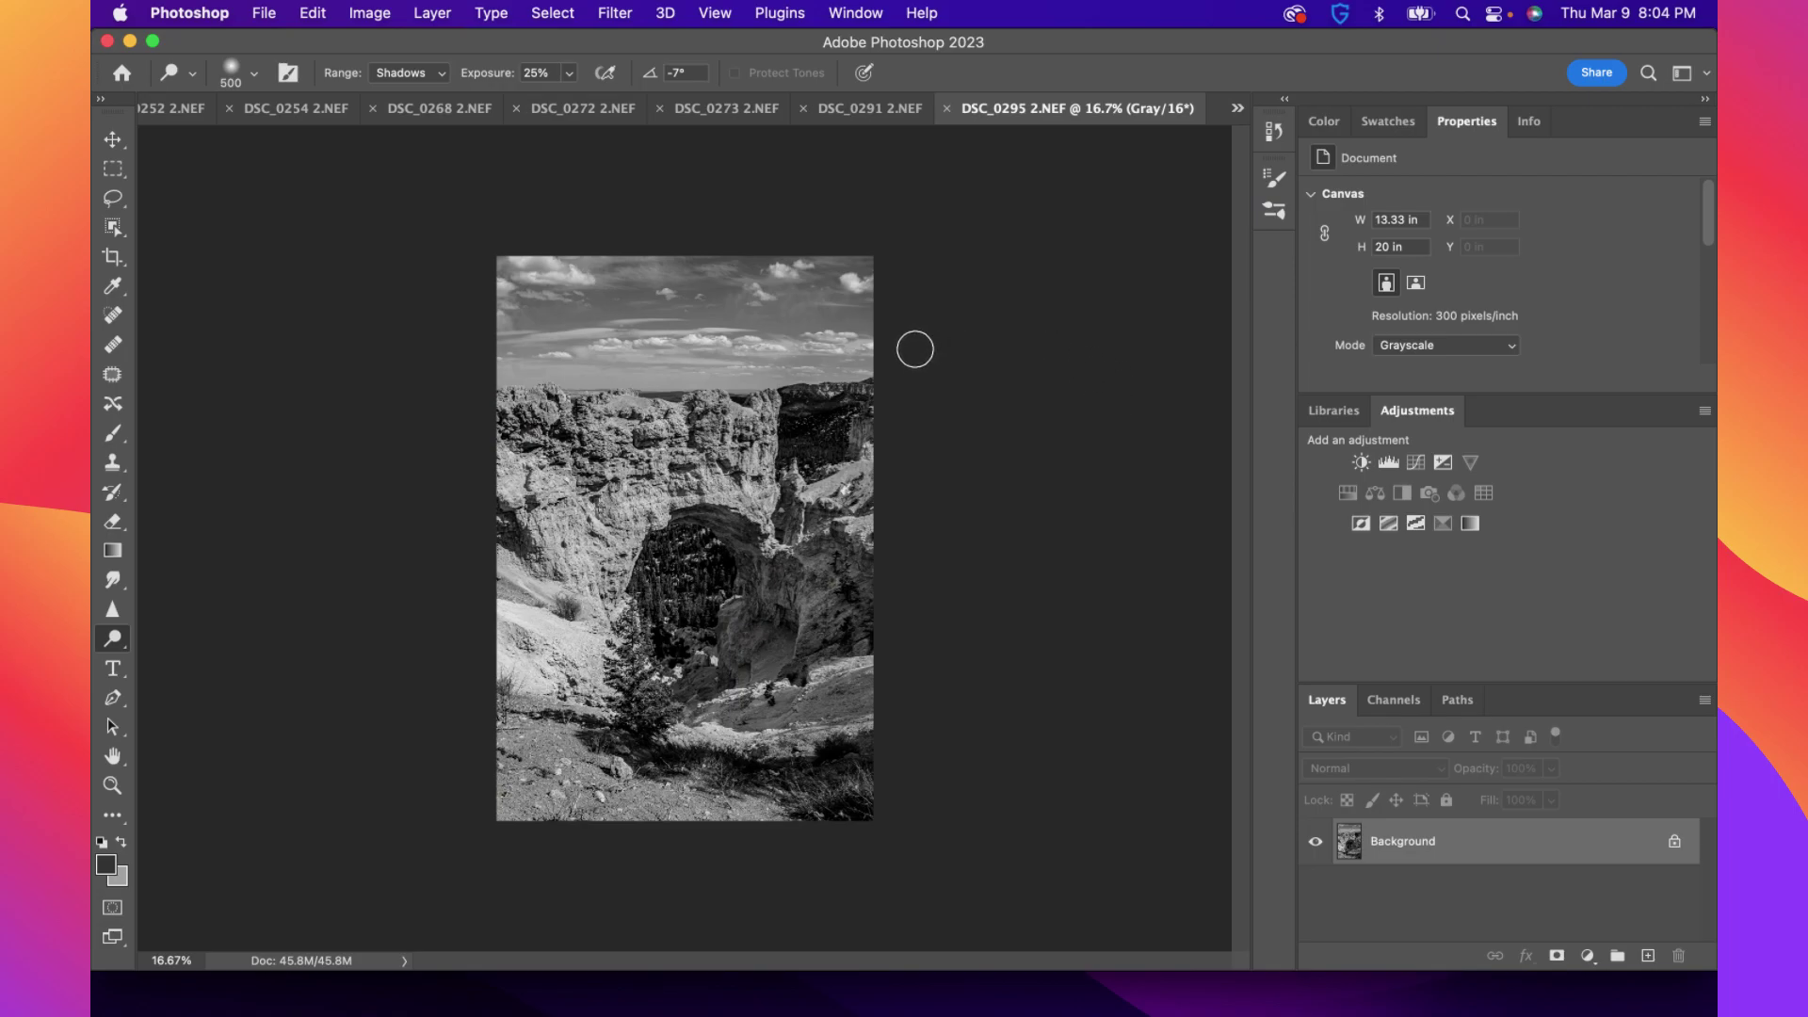
right_click(131, 632)
click(155, 654)
Try a burn stroke across the upper sky at 20% exposure and undo it
mouse_move(554, 314)
mouse_down()
mouse_move(822, 303)
mouse_move(511, 303)
mouse_move(787, 289)
mouse_move(573, 290)
mouse_move(759, 283)
mouse_move(512, 291)
mouse_move(831, 280)
mouse_up()
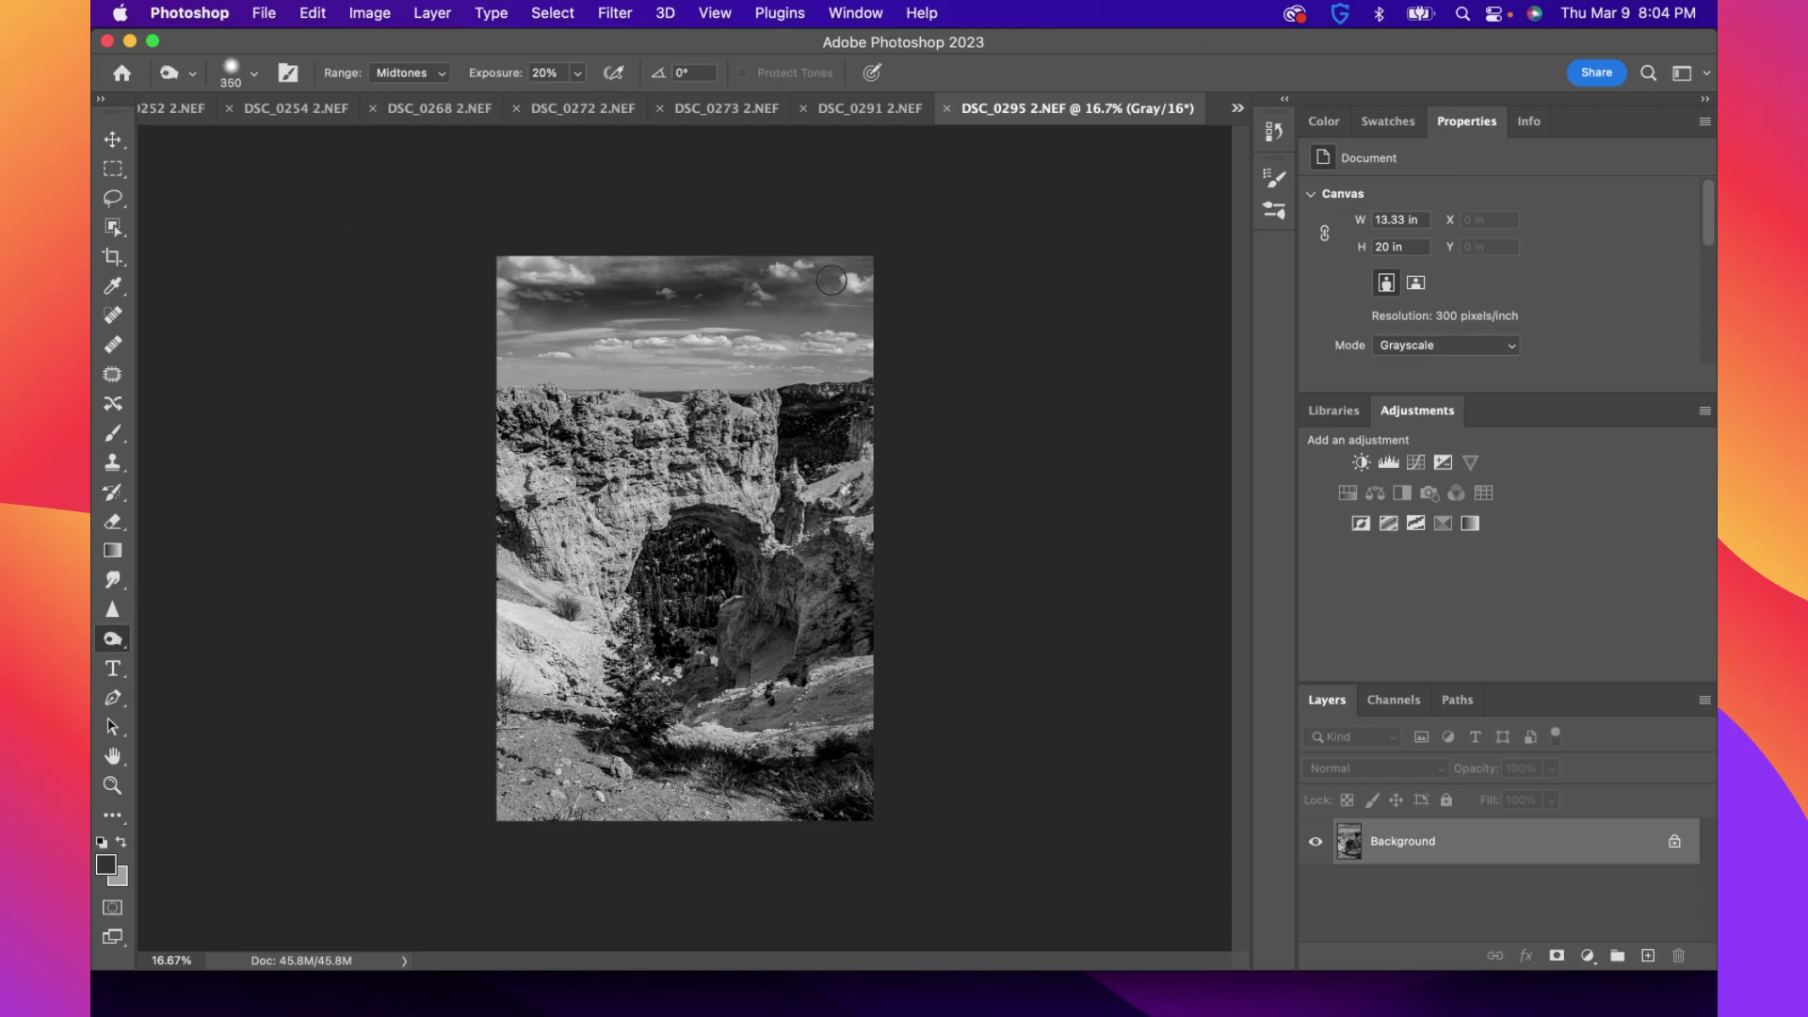
key(super+z)
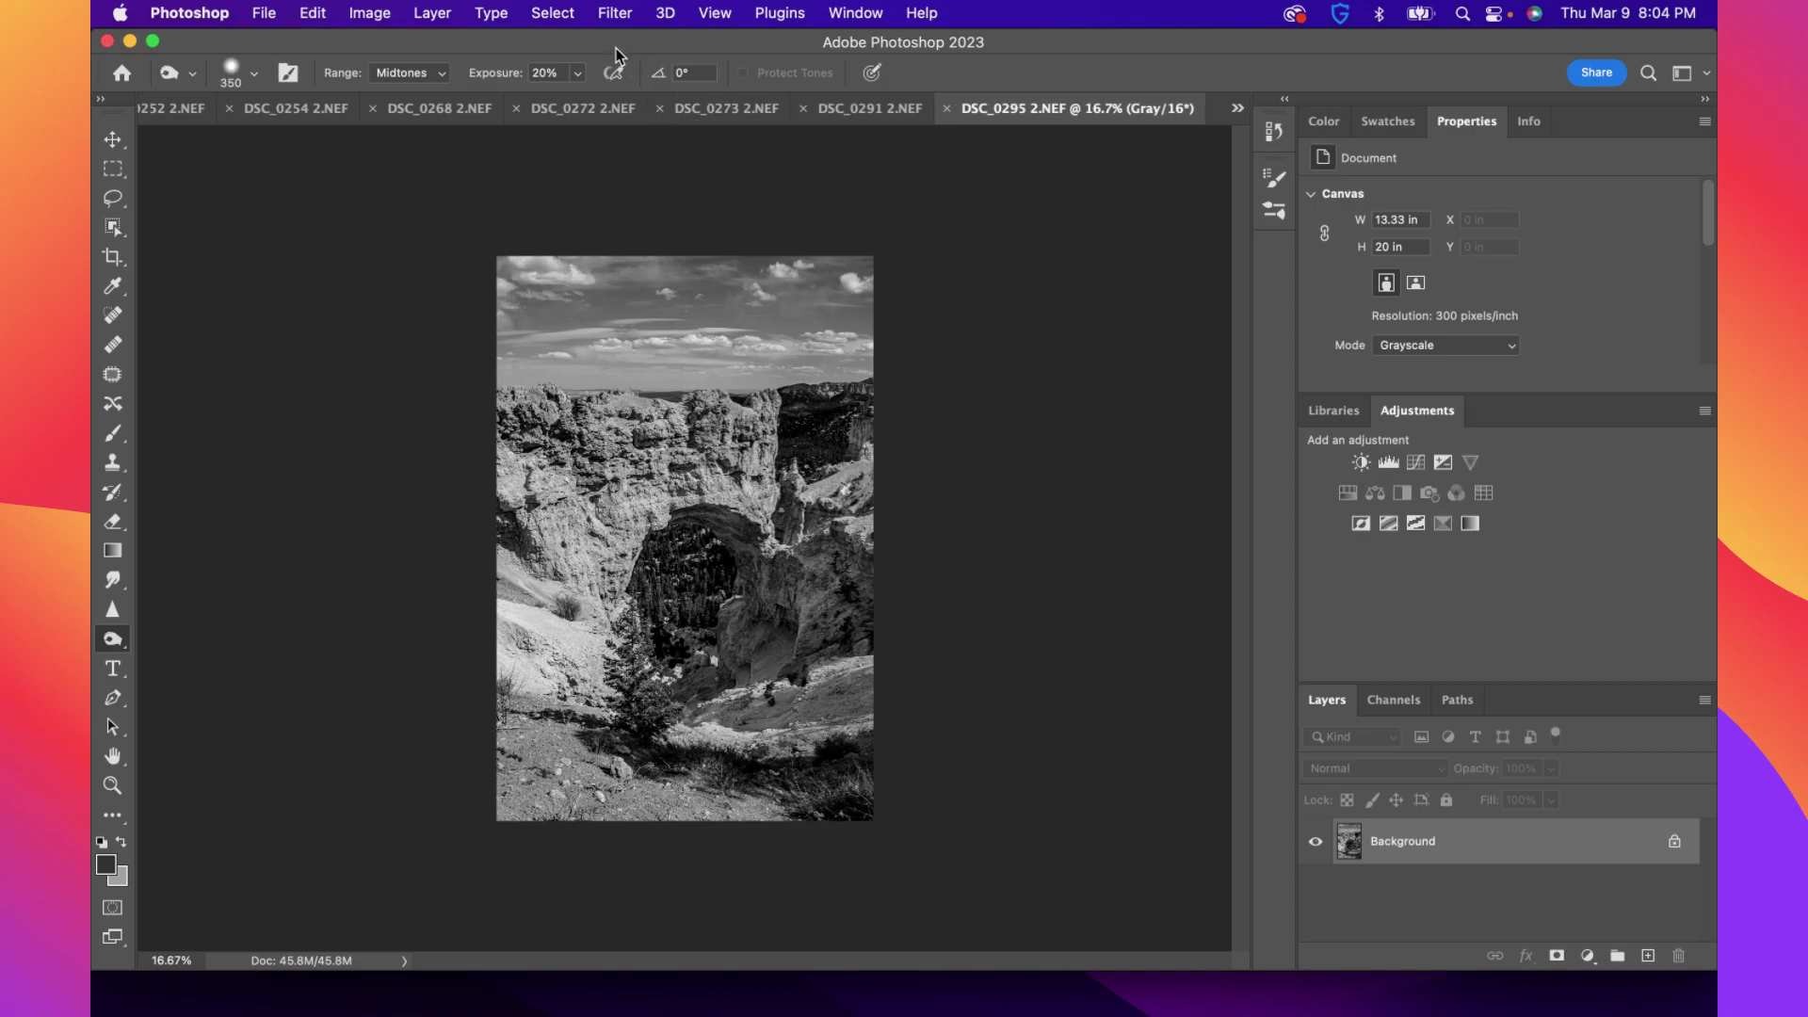
Set the Burn tool's exposure to 5% and try burning the sky with it
click(575, 68)
text(5)
key(Return)
mouse_move(653, 306)
mouse_down()
mouse_move(803, 302)
mouse_move(493, 307)
mouse_move(811, 291)
mouse_move(633, 274)
mouse_move(800, 336)
mouse_move(1045, 327)
mouse_move(455, 356)
mouse_up()
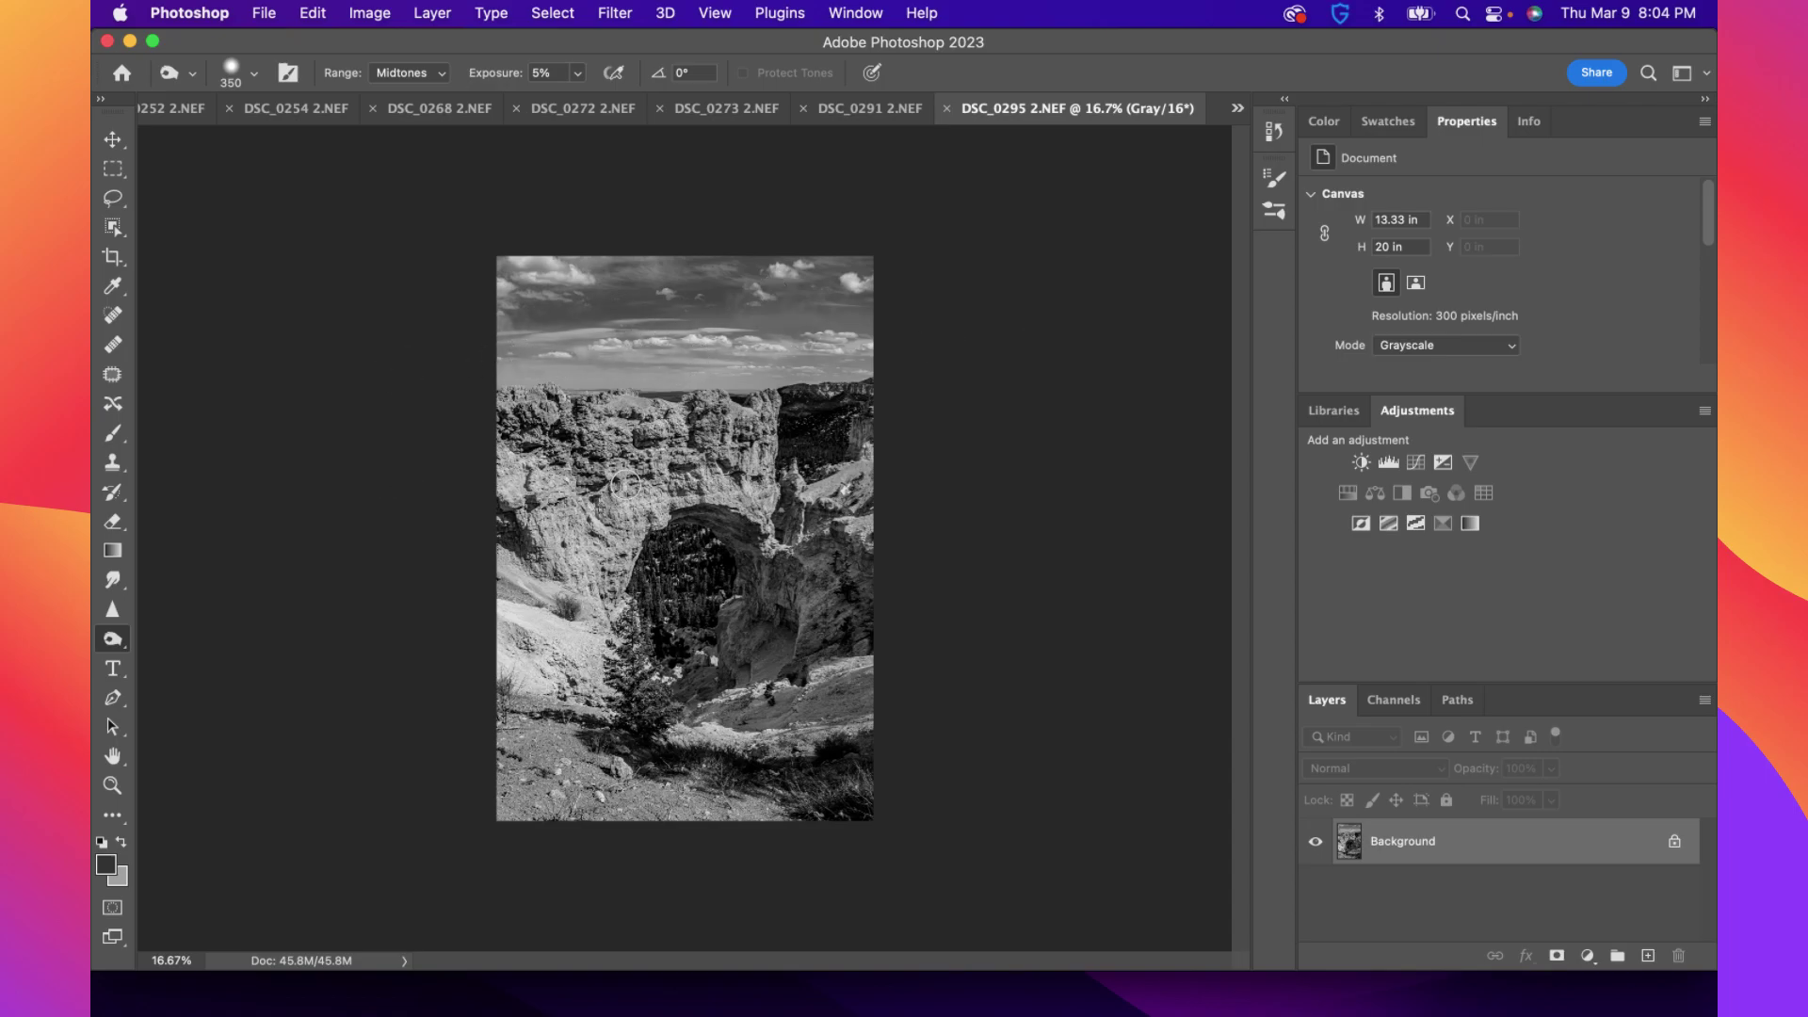
mouse_move(792, 613)
mouse_down()
mouse_move(710, 606)
mouse_move(791, 626)
mouse_up()
key(F12)
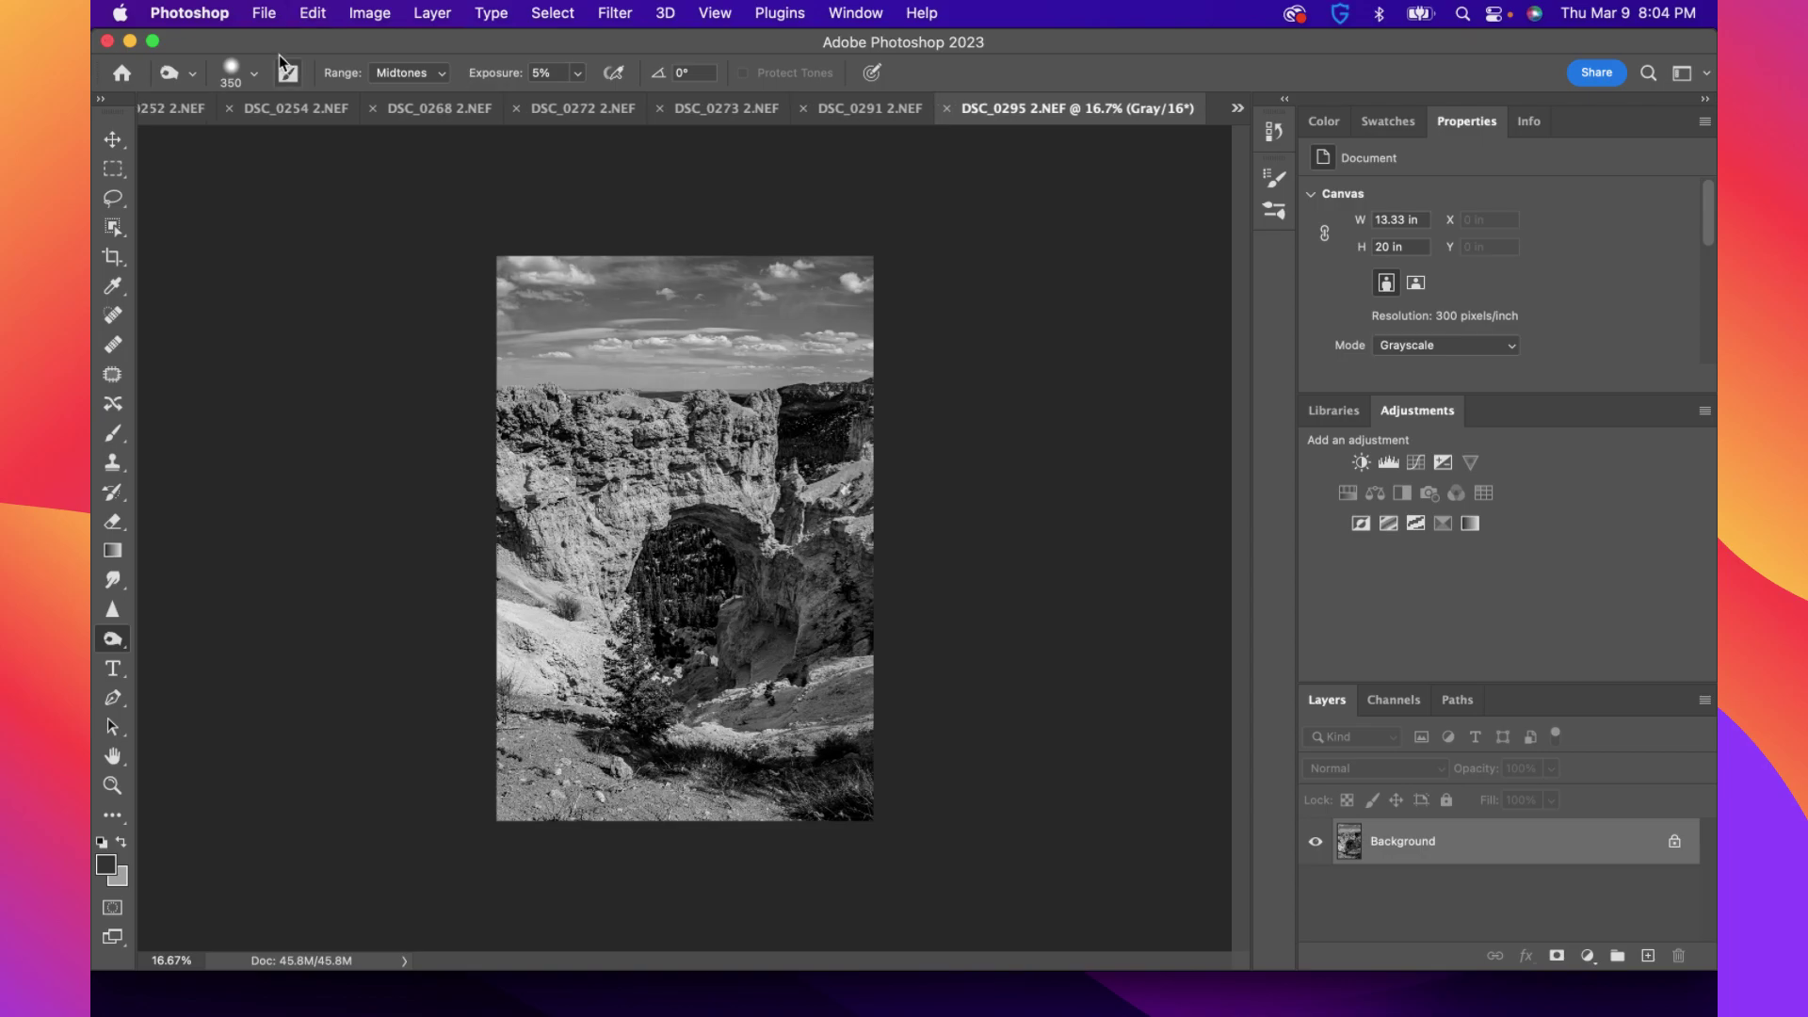
Set the Burn brush size to 500 px and darken the sky with it
click(253, 72)
click(324, 114)
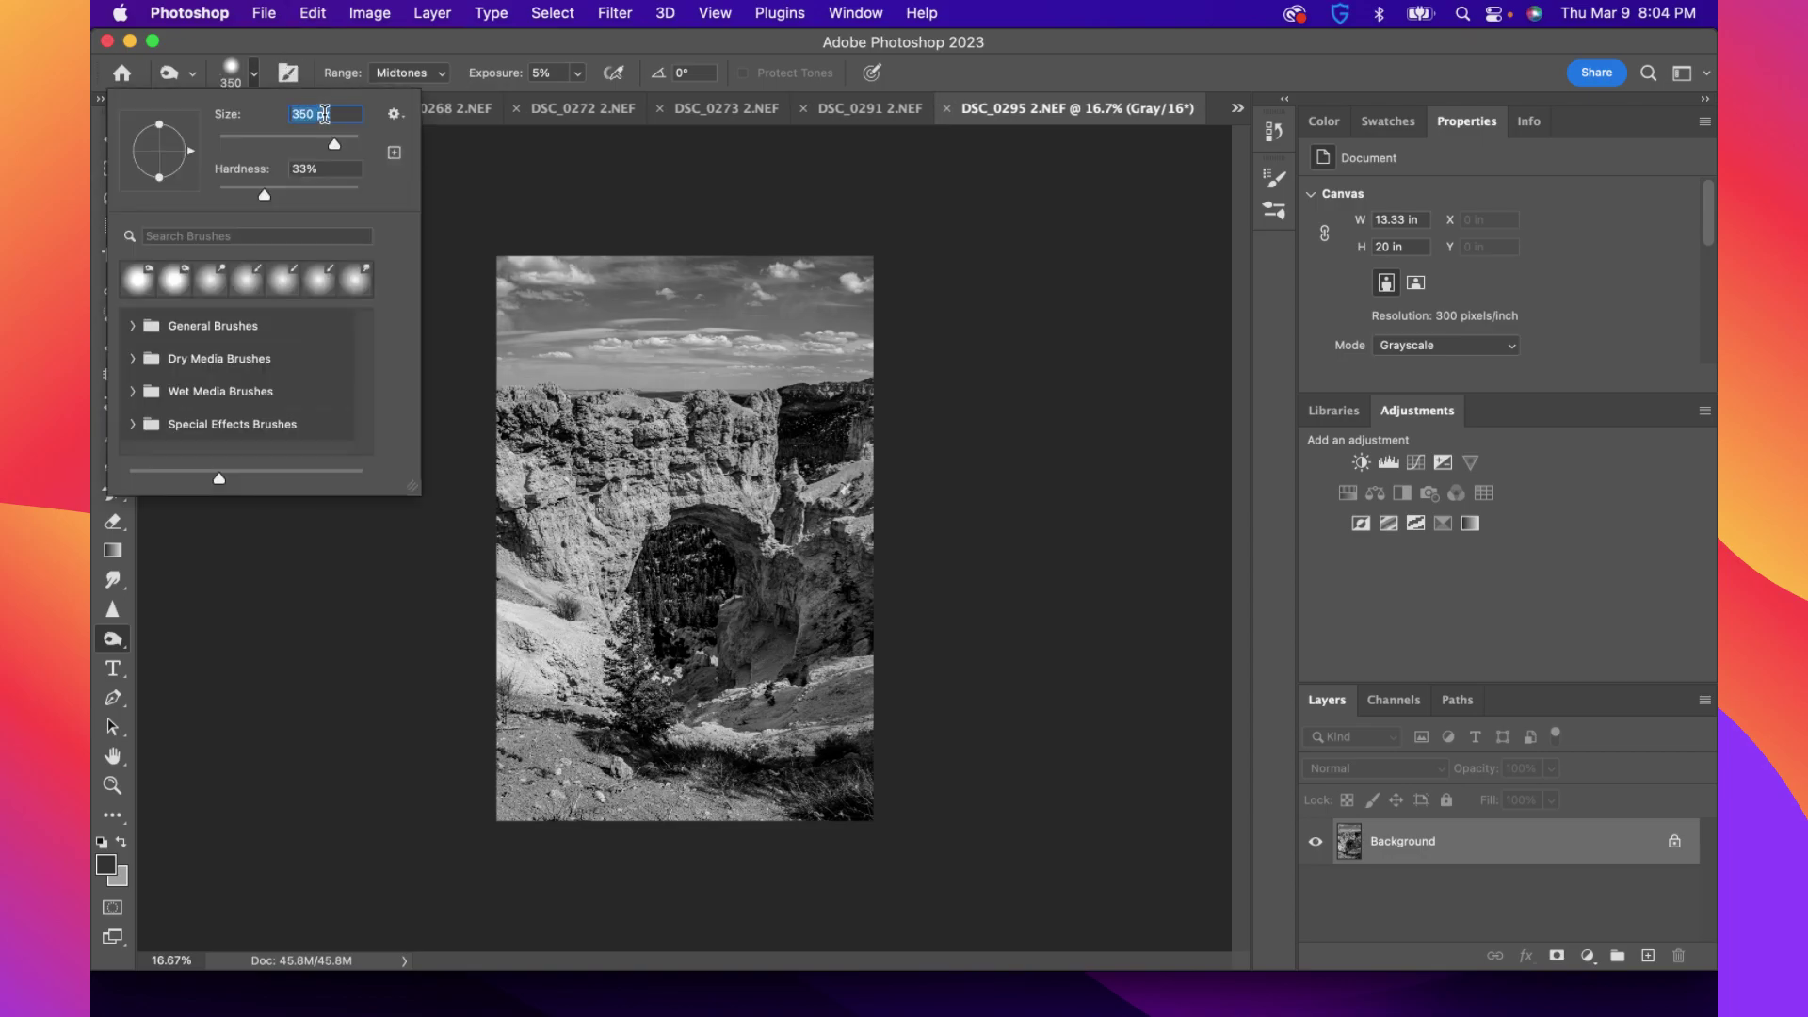
text(500)
key(Return)
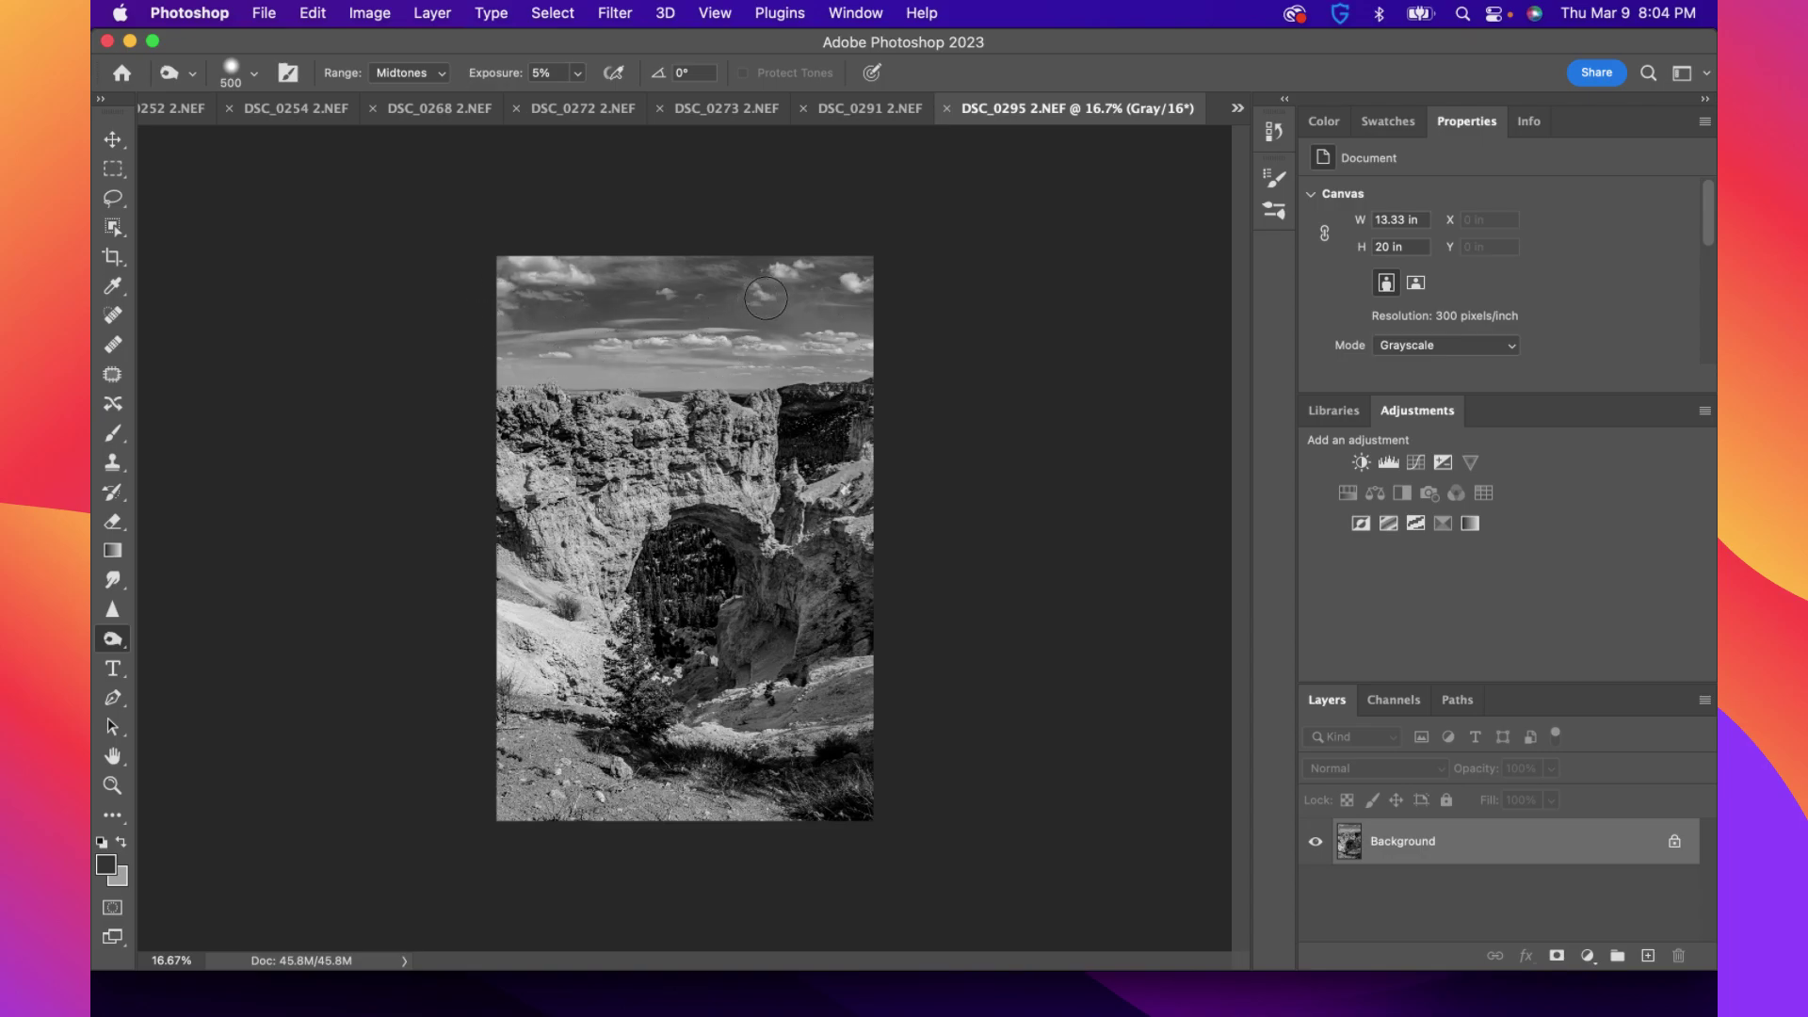
mouse_move(957, 329)
mouse_down()
mouse_move(860, 328)
mouse_move(962, 307)
mouse_up()
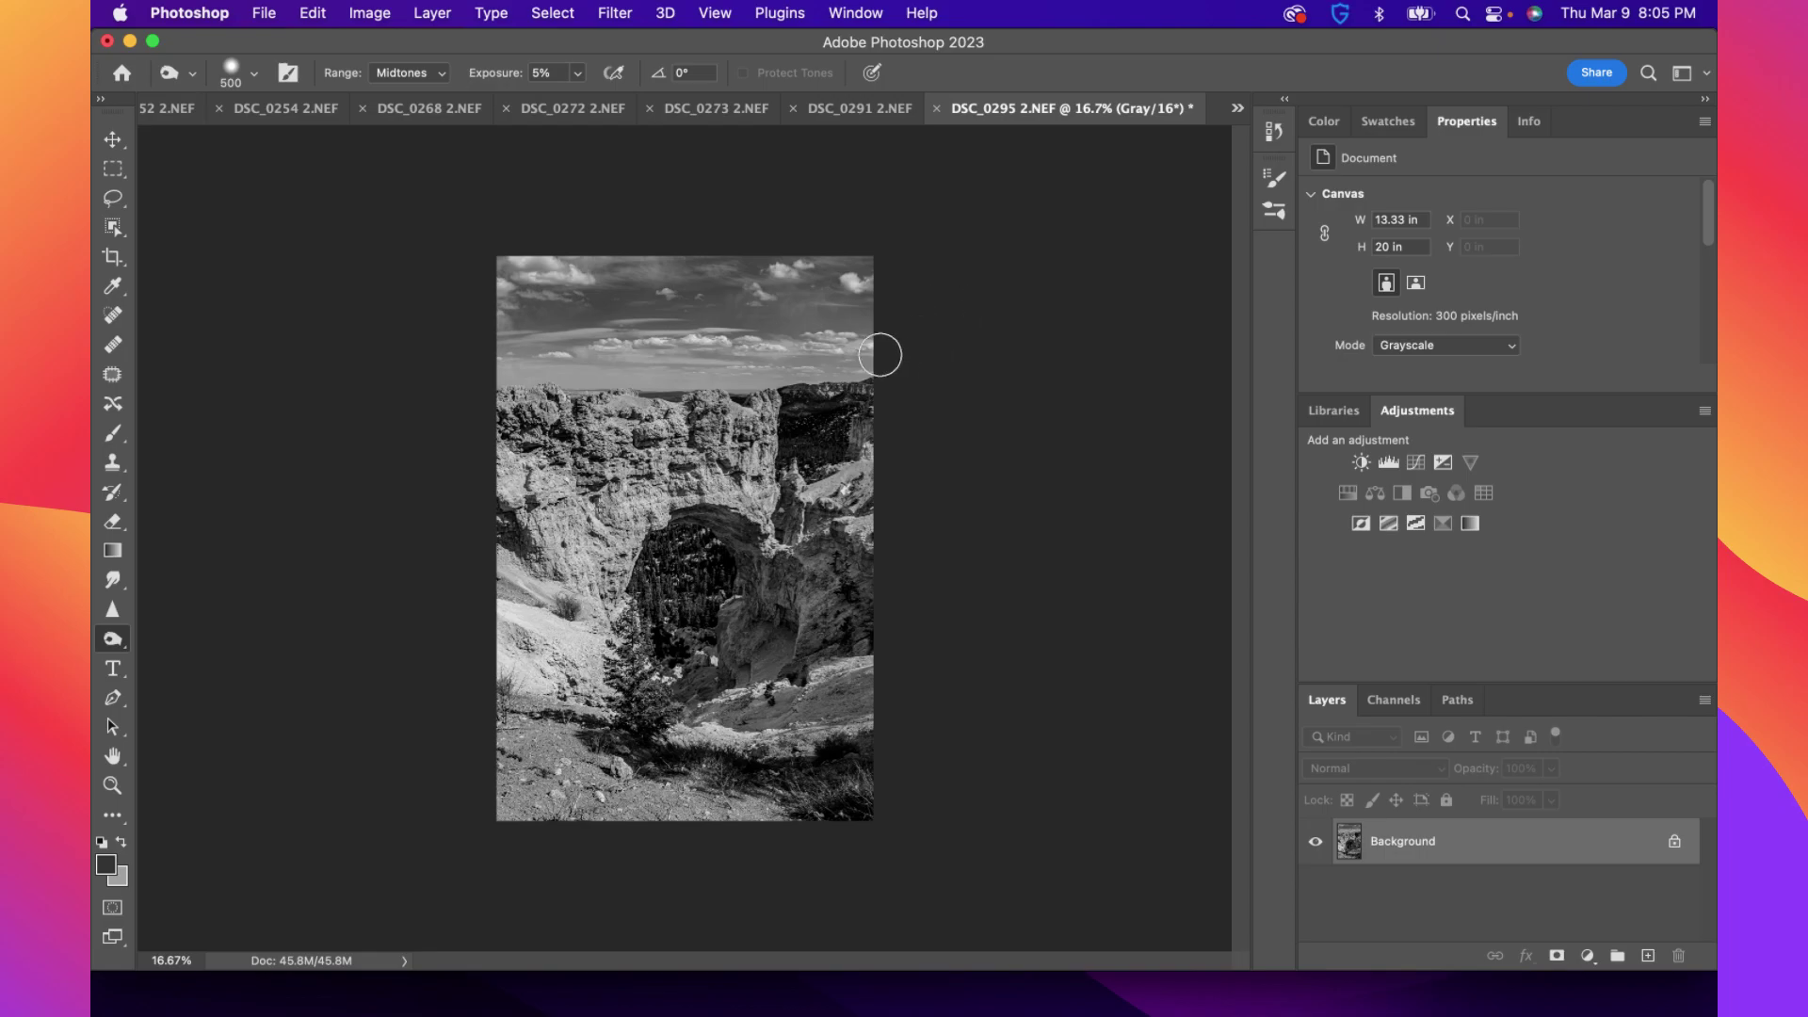
Switch to the Dodge tool, try a 25% exposure stroke over the rock above the arch, and undo that stroke
mouse_move(117, 642)
mouse_down()
mouse_move(148, 635)
mouse_move(179, 662)
mouse_up()
mouse_move(617, 454)
mouse_down()
mouse_move(554, 450)
mouse_move(607, 443)
mouse_move(528, 416)
mouse_move(726, 453)
mouse_up()
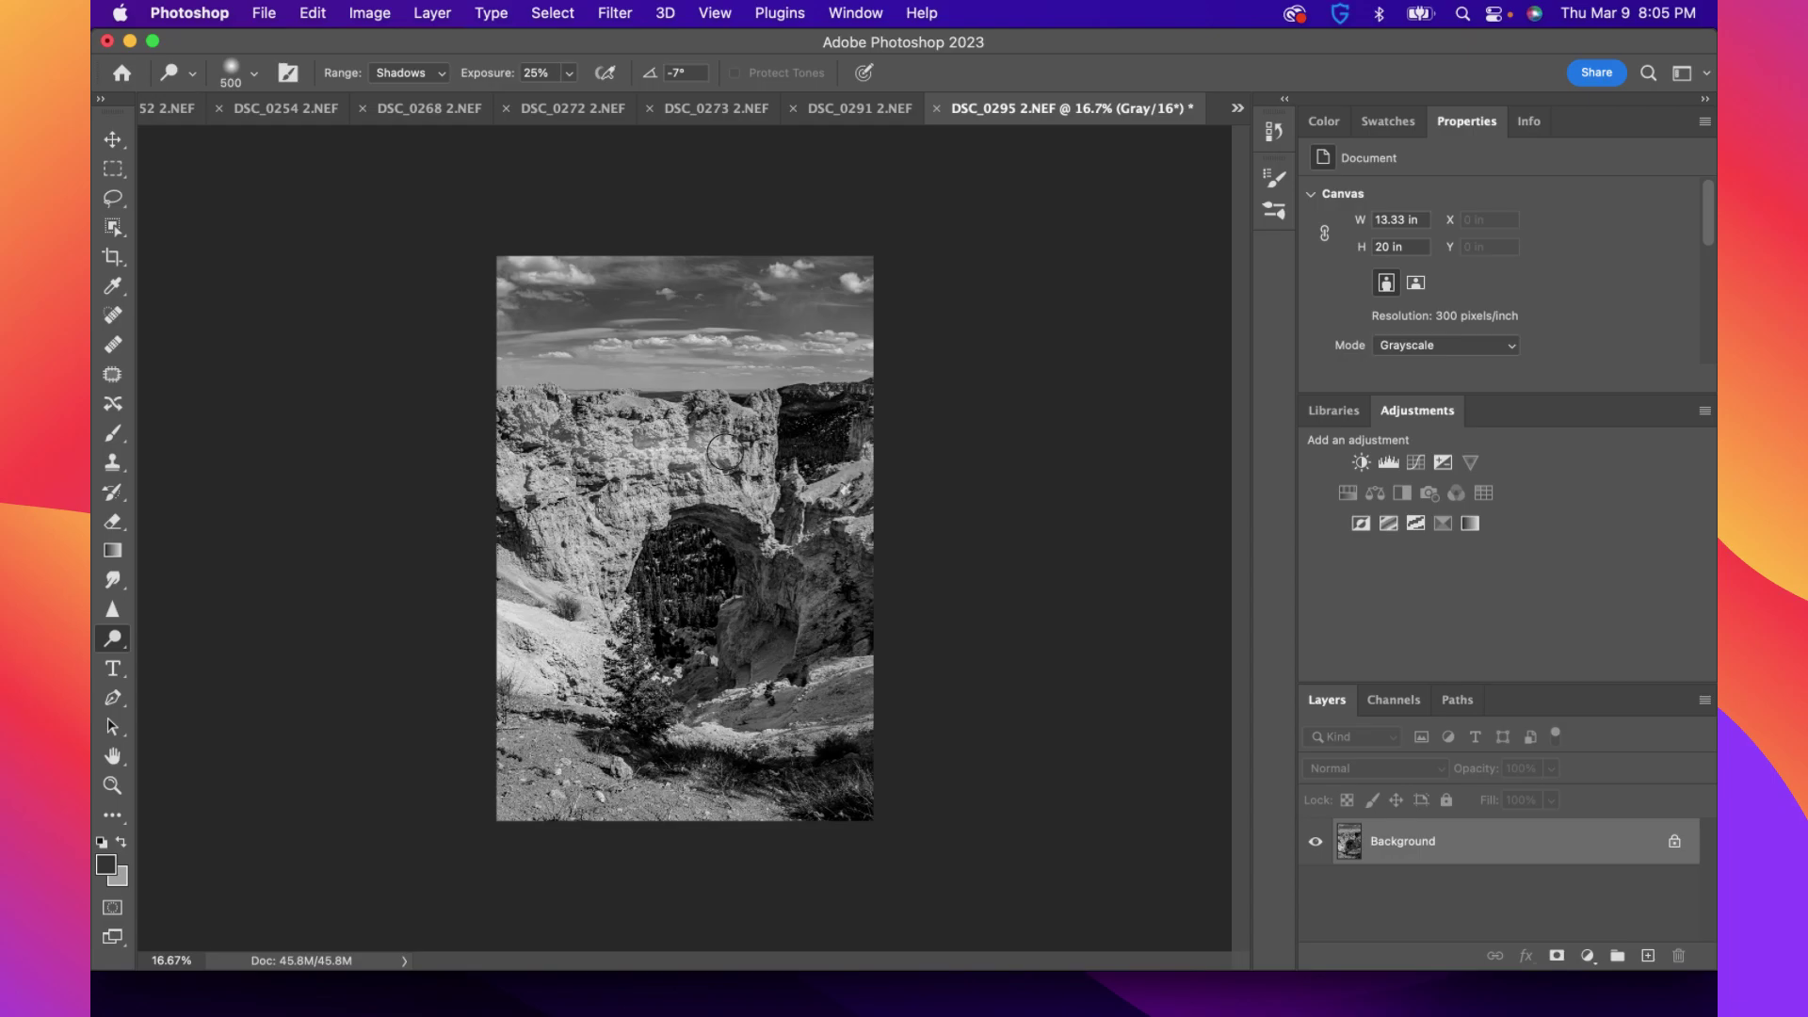
key(super+z)
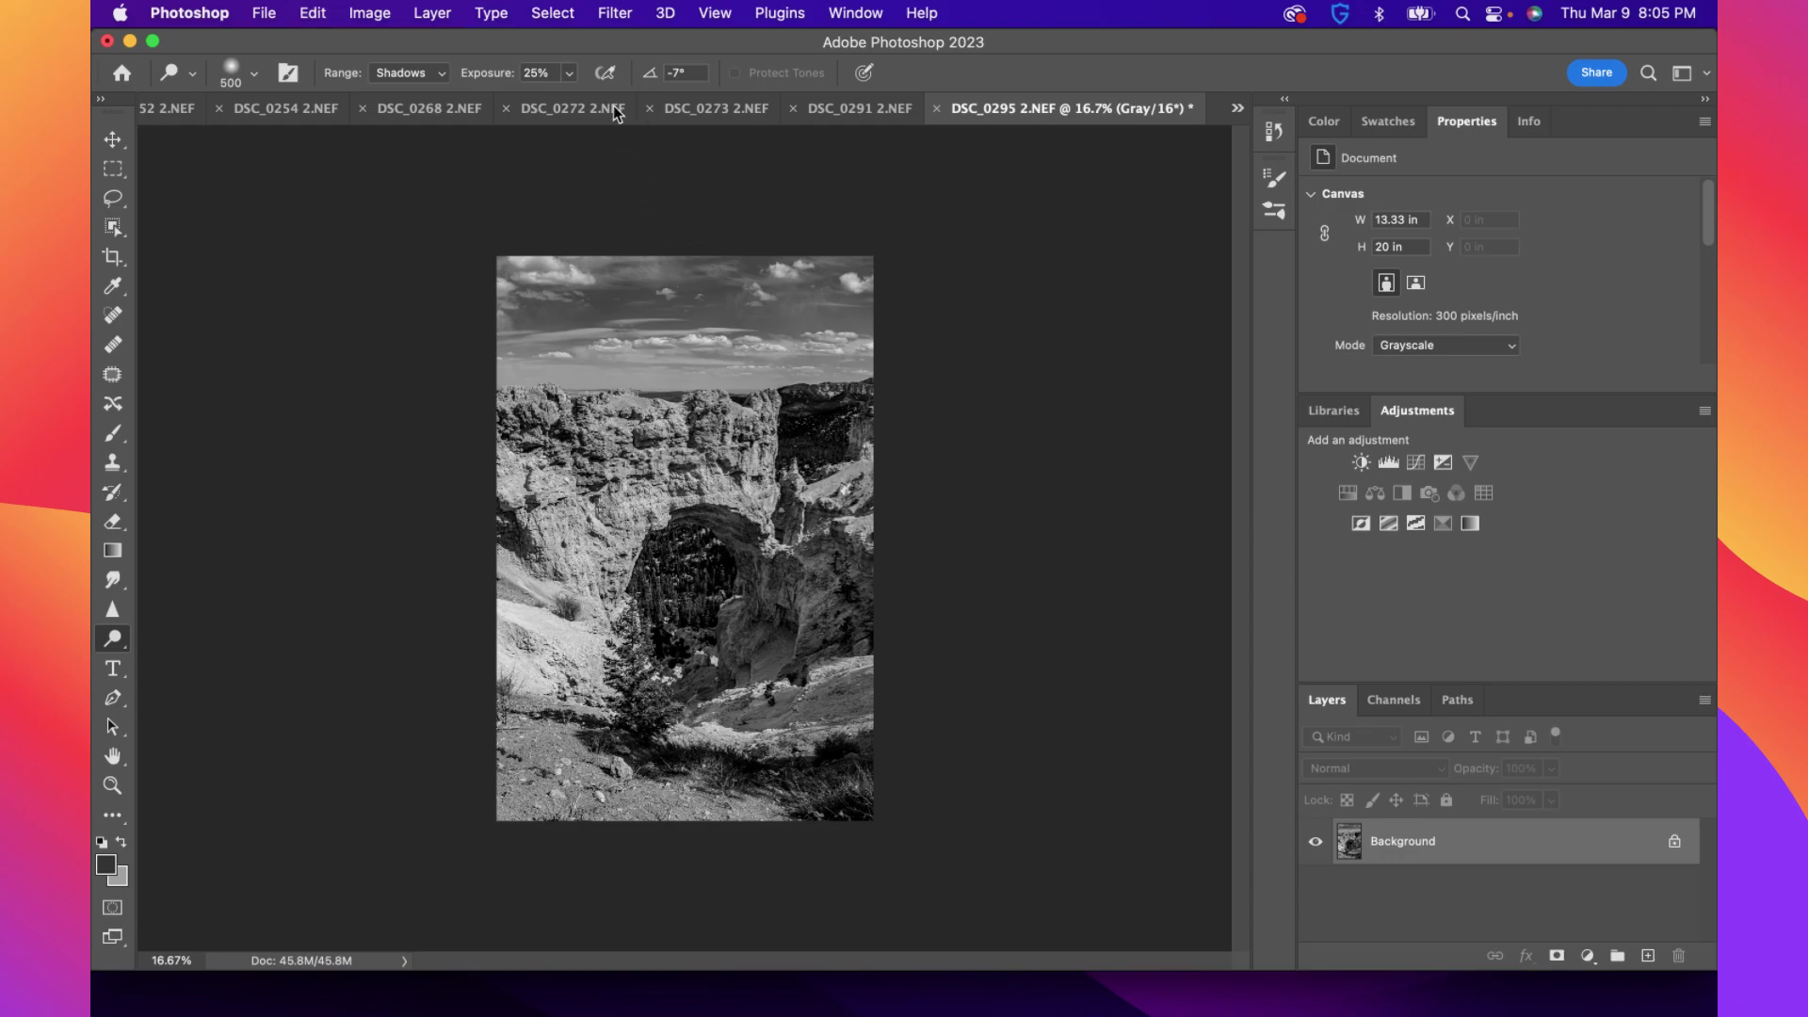
Set the Dodge tool's exposure to 5% for lightening the rocks
click(539, 72)
text(5)
key(Return)
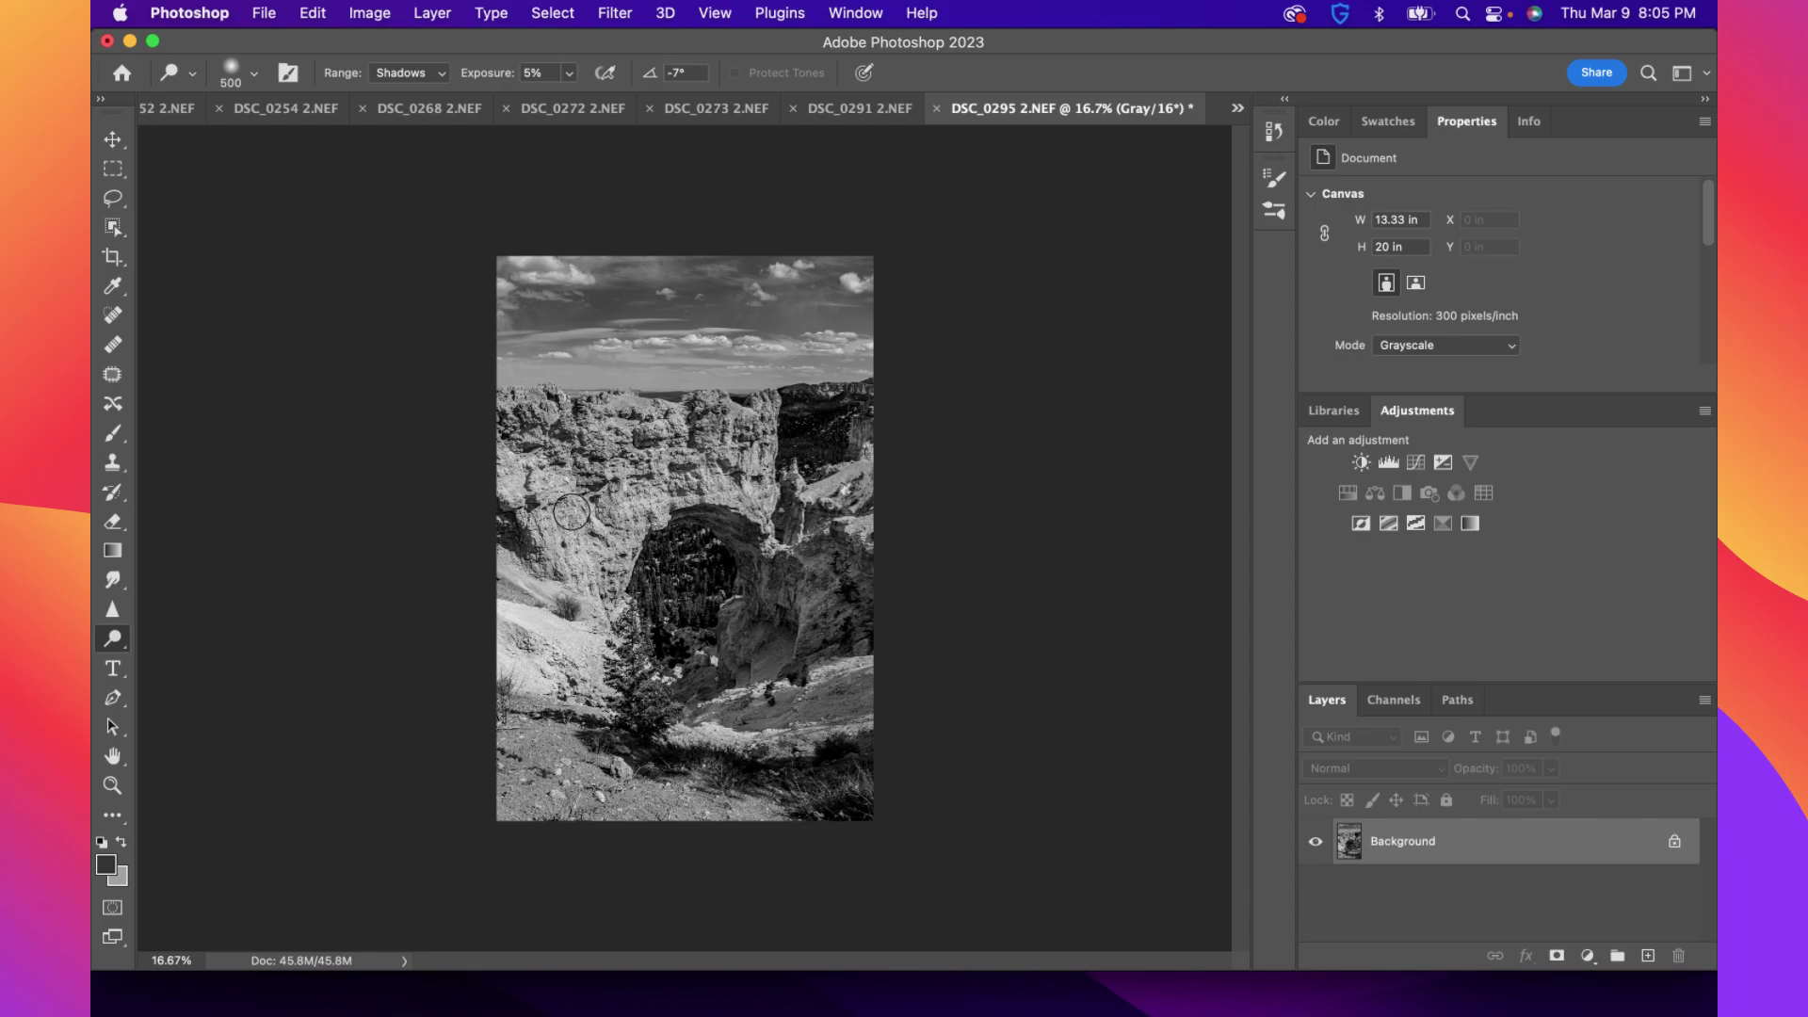
Apply a Levels adjustment to the grayscale image with the white input level at 236
click(369, 12)
mouse_move(447, 77)
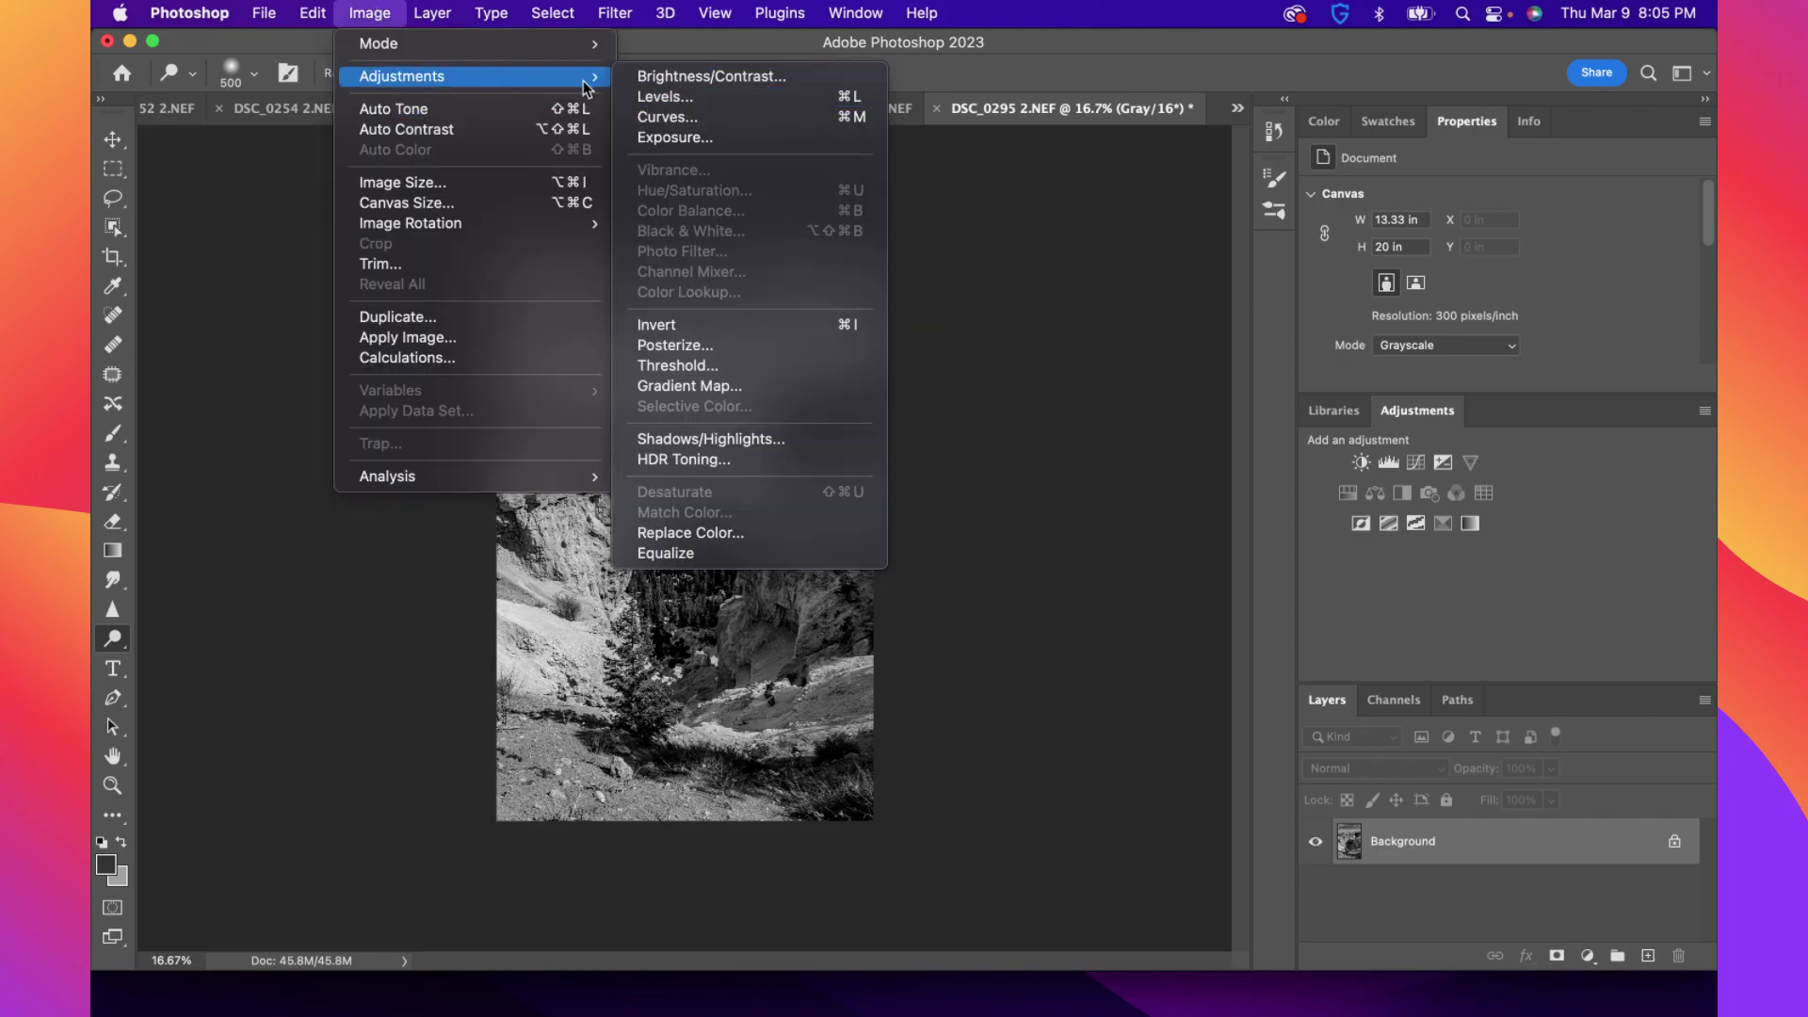
click(656, 97)
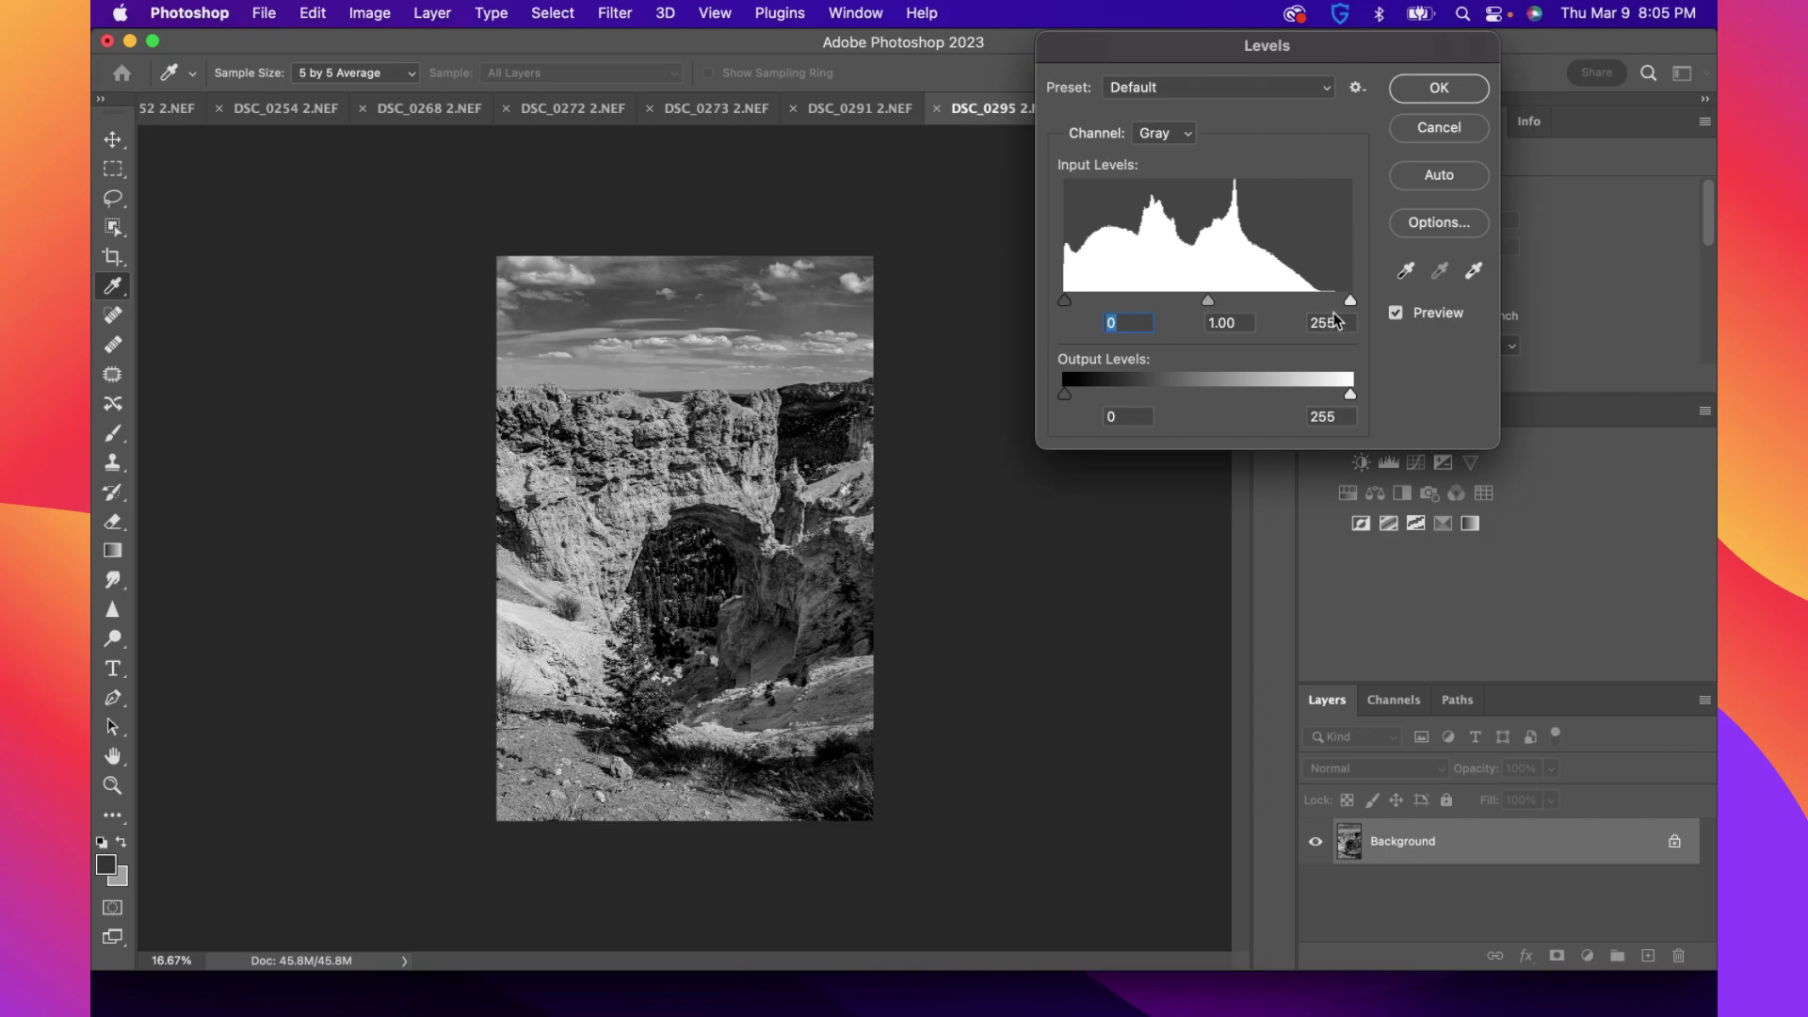
drag(1349, 301, 1329, 303)
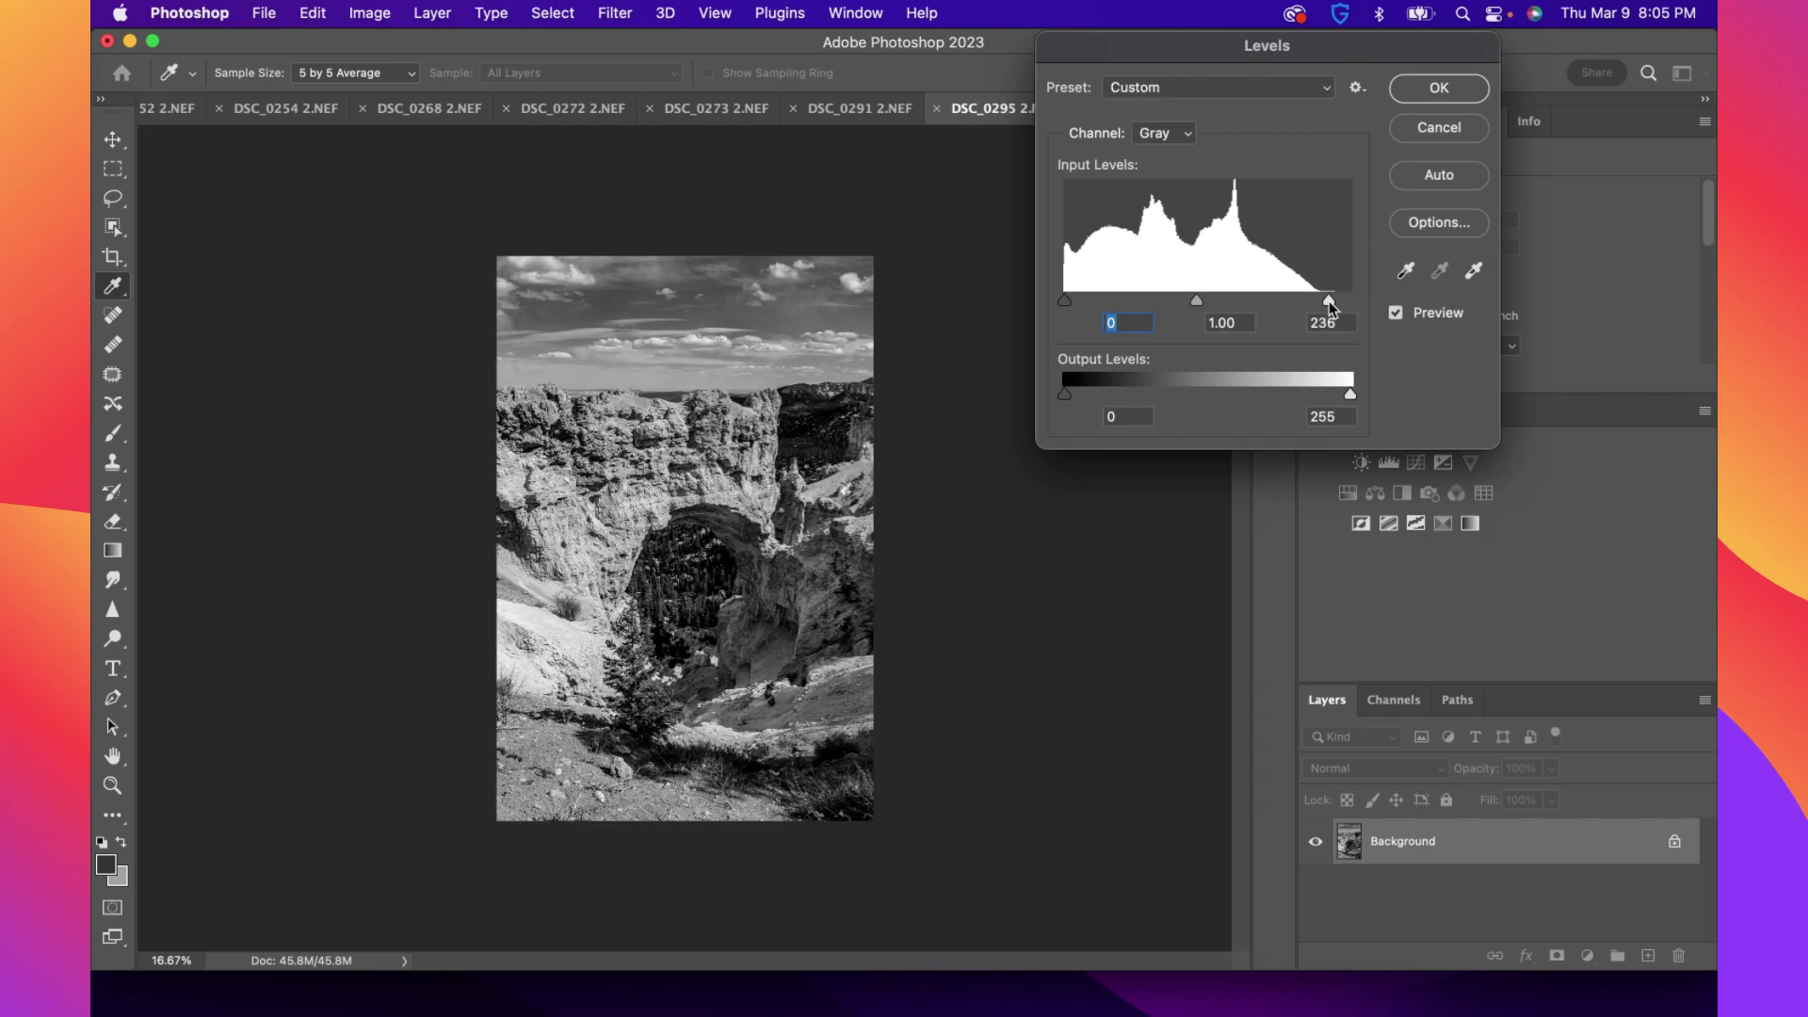
click(1439, 88)
Apply a Curves adjustment to the grayscale image with input/output points at 70/62, 53/47 and 31/22
click(369, 13)
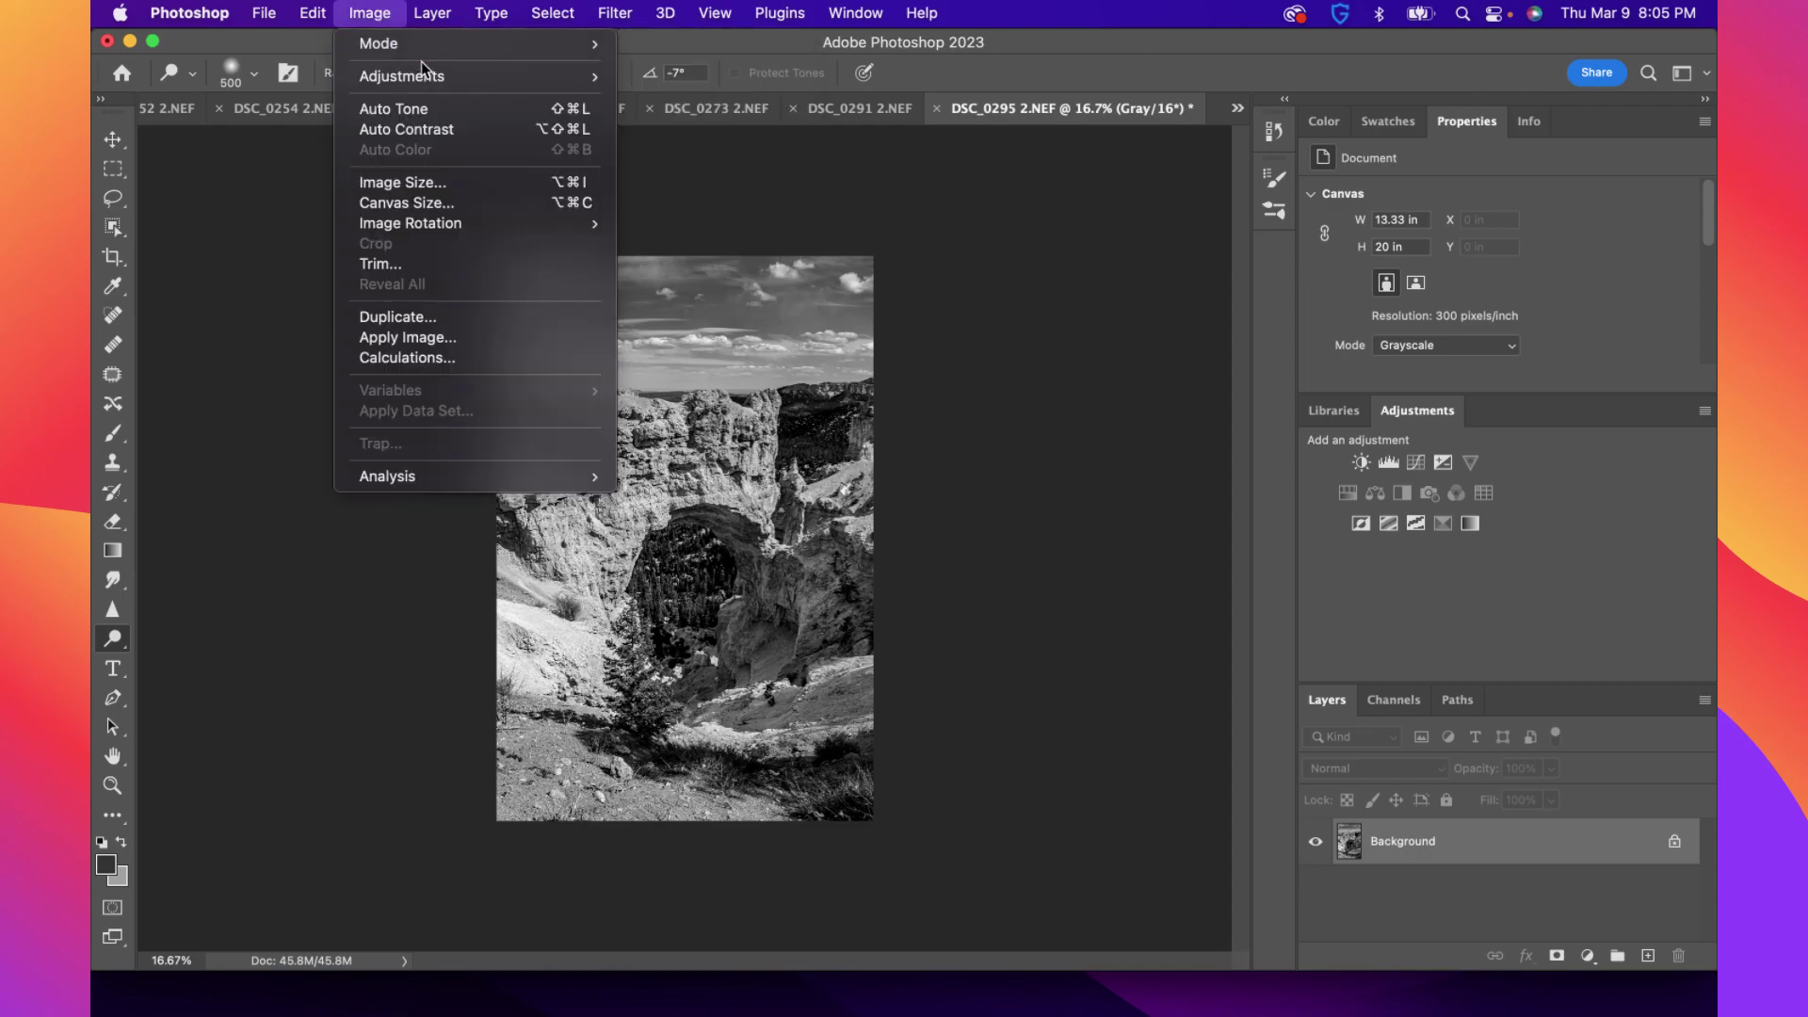
mouse_move(527, 77)
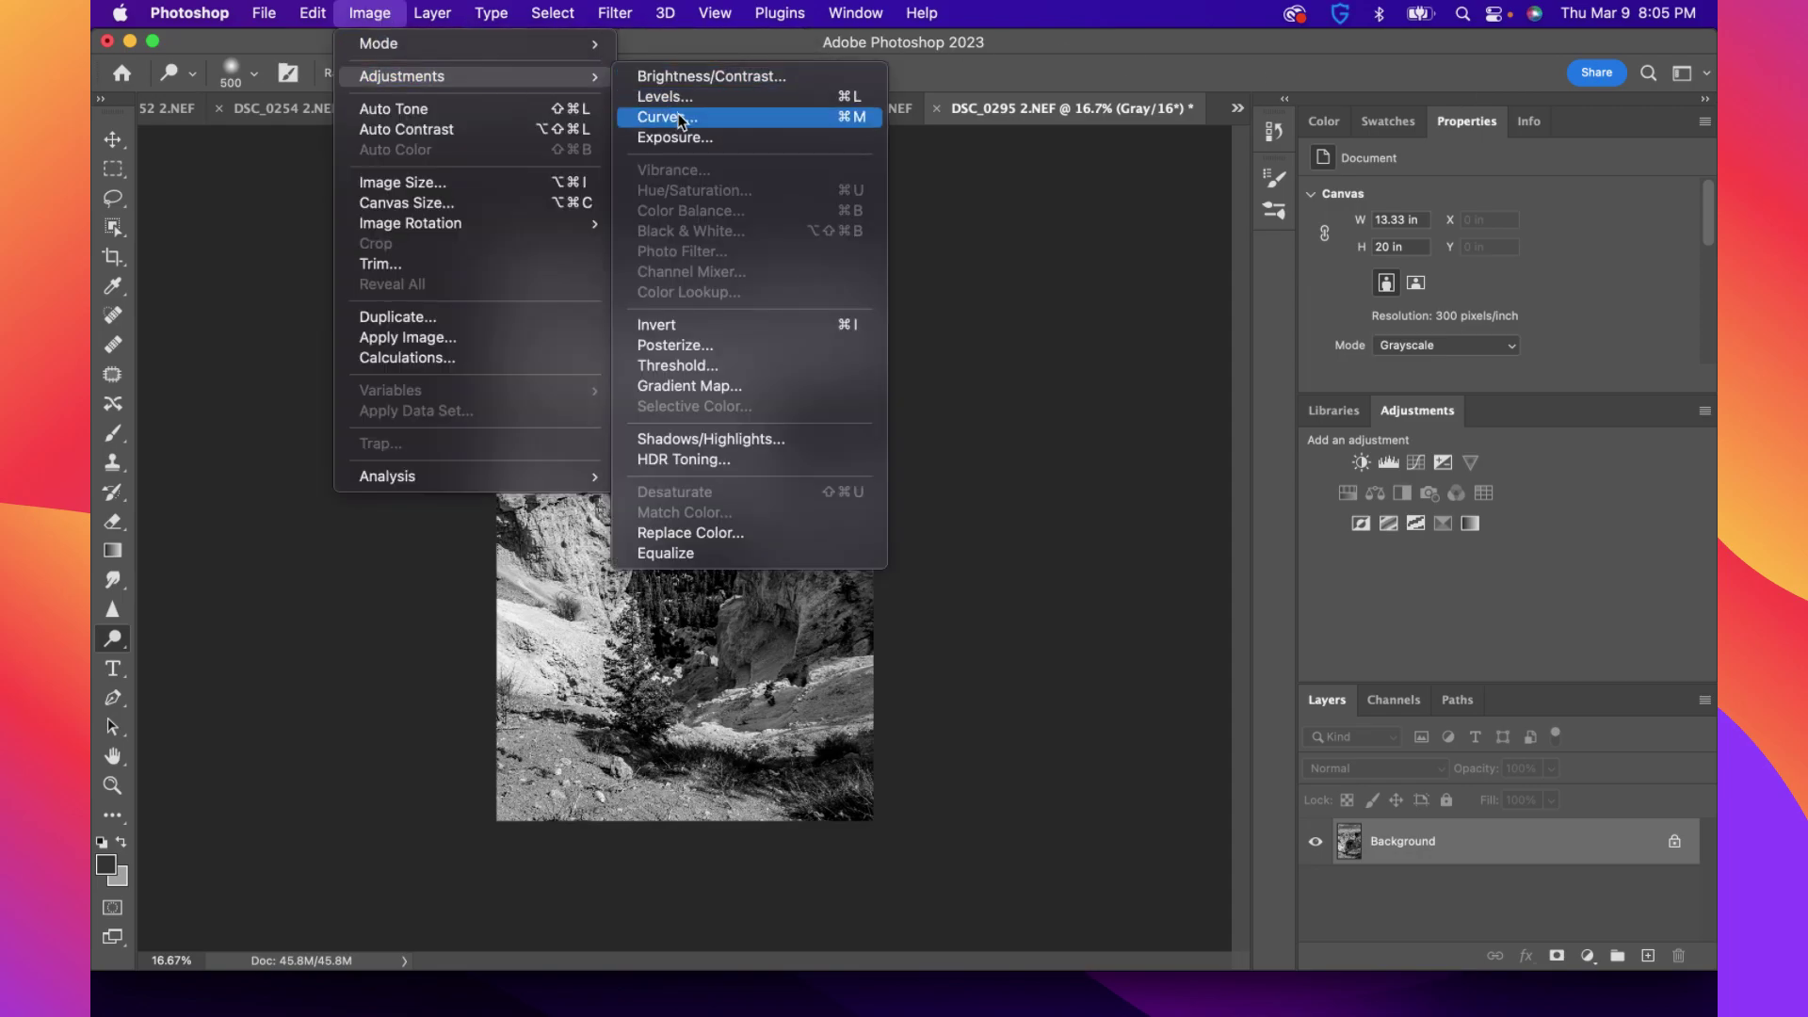
click(673, 117)
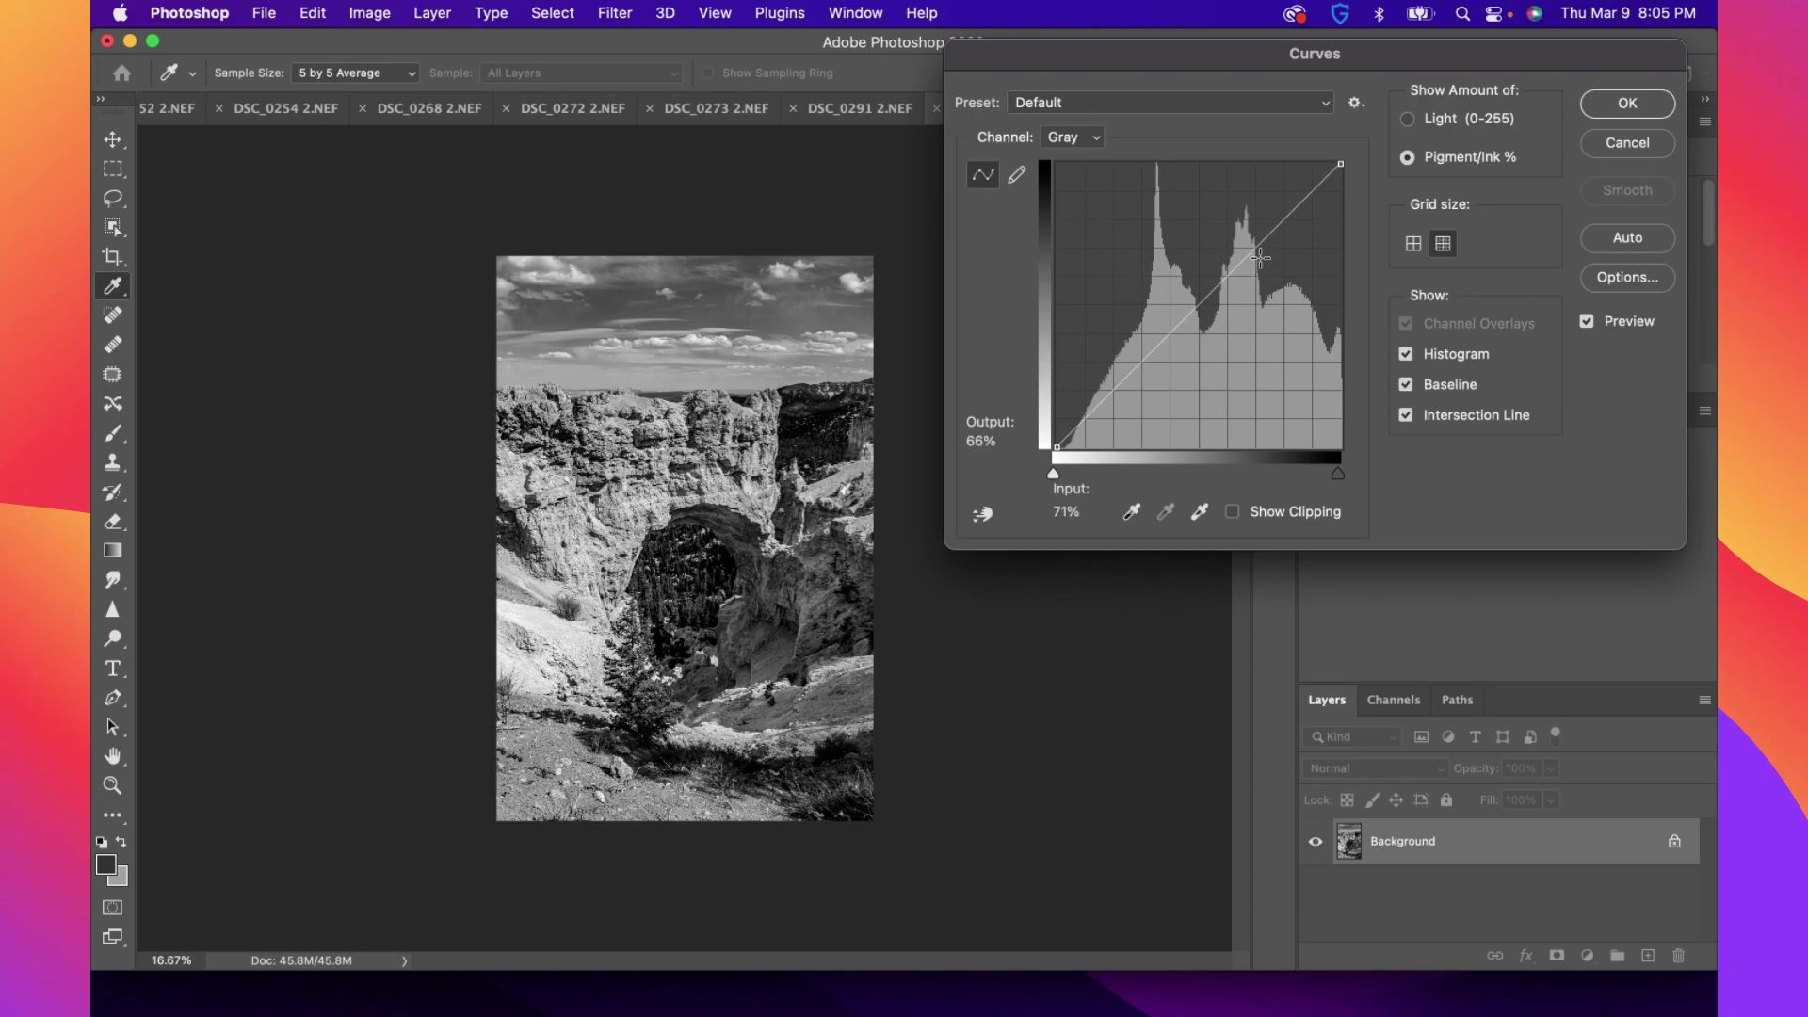
click(1194, 301)
drag(1194, 301, 1255, 270)
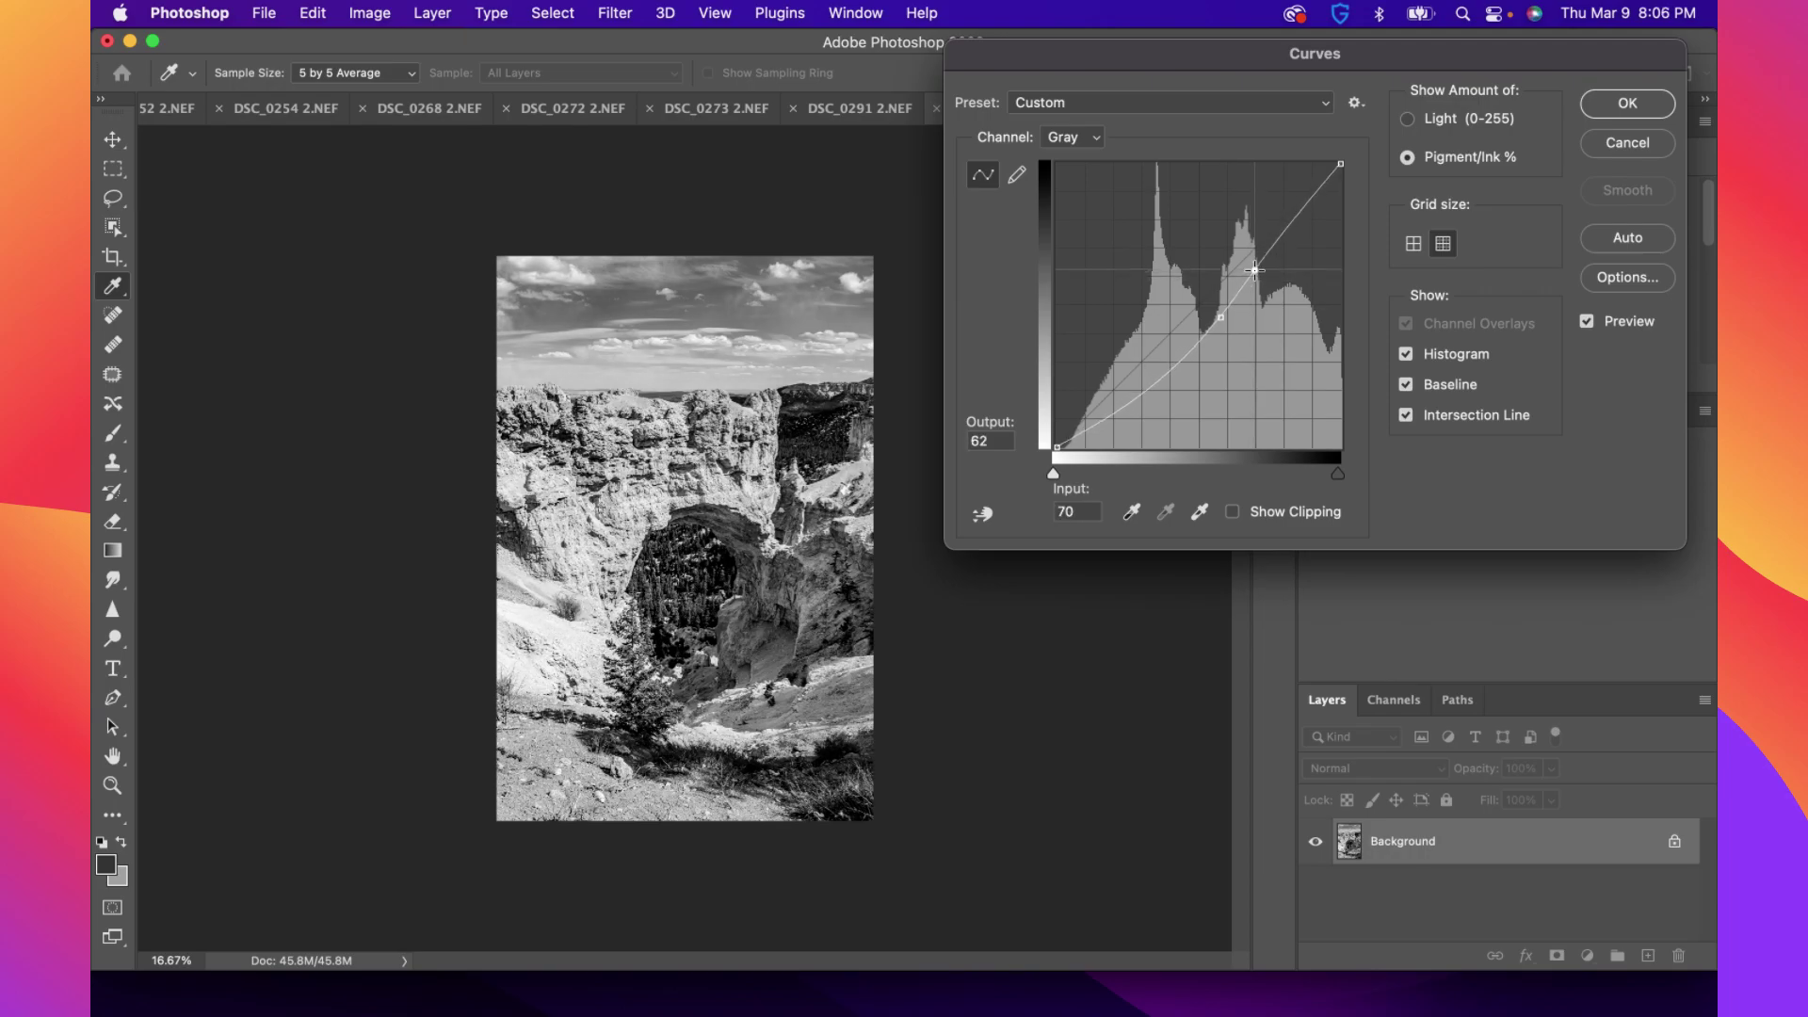
mouse_move(1204, 337)
mouse_down()
mouse_move(1173, 311)
mouse_move(1205, 313)
mouse_up()
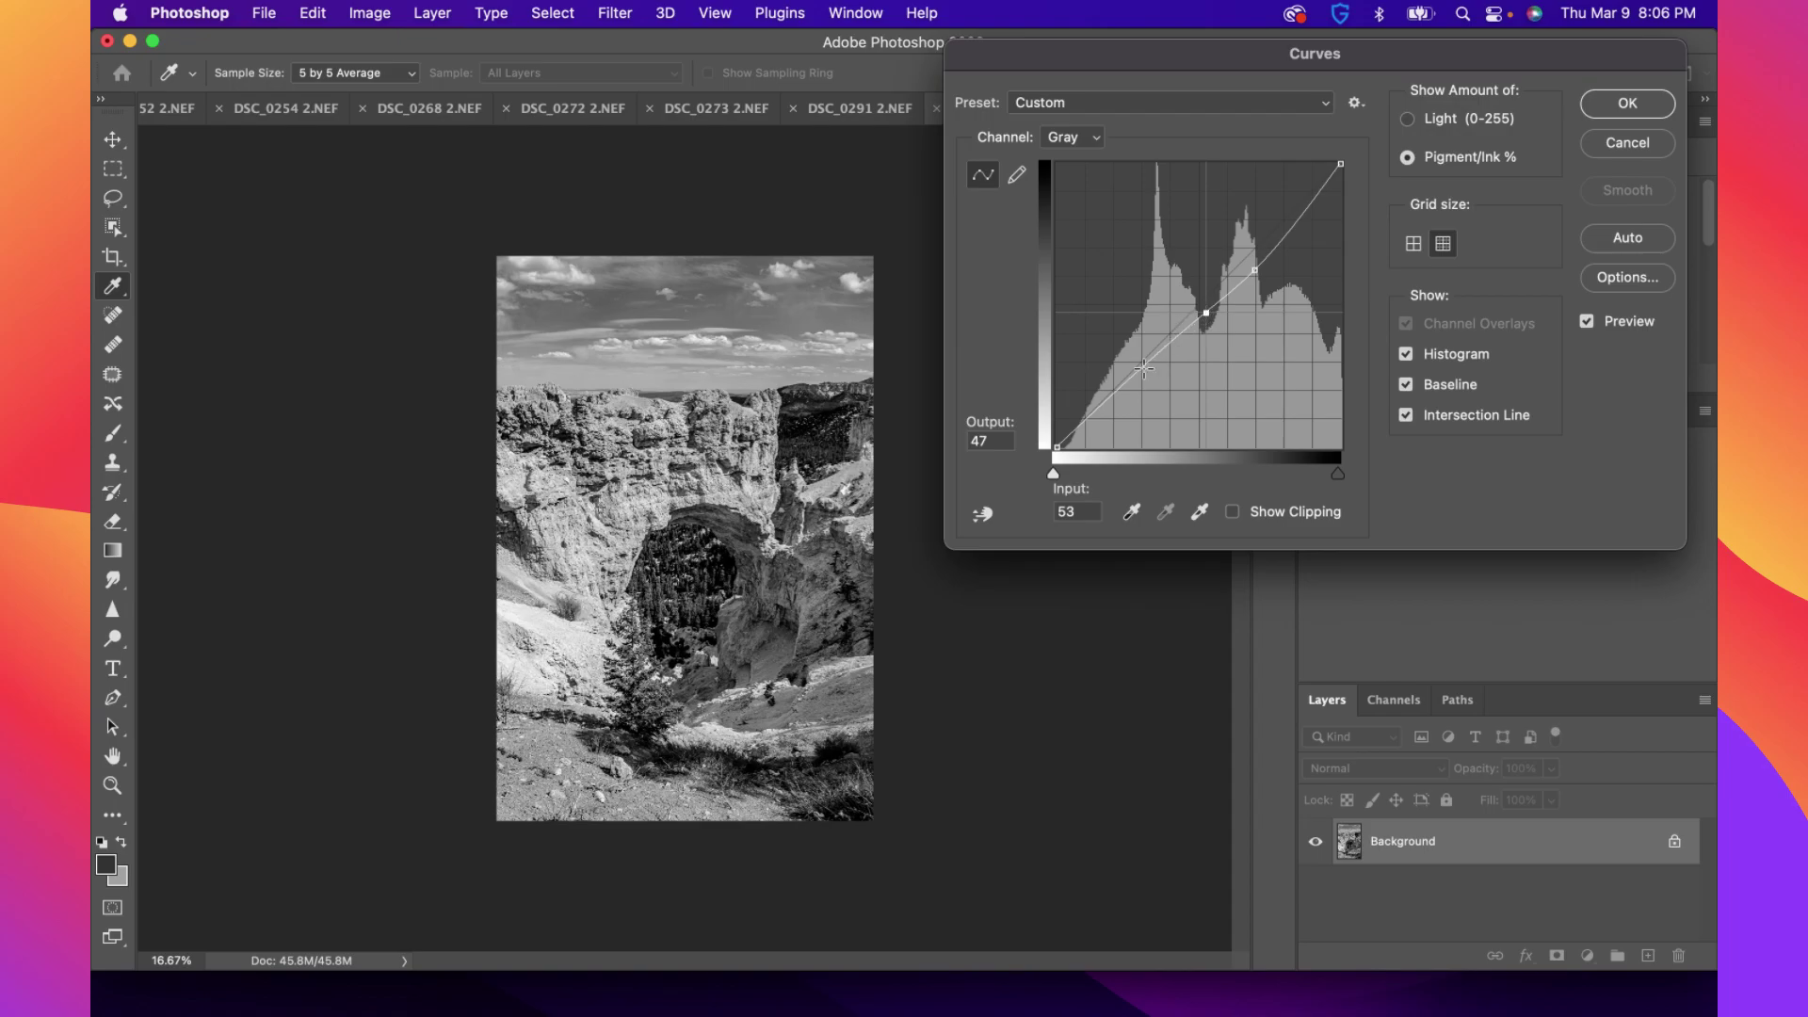
mouse_move(1137, 372)
mouse_down()
mouse_move(1121, 362)
mouse_move(1145, 386)
mouse_up()
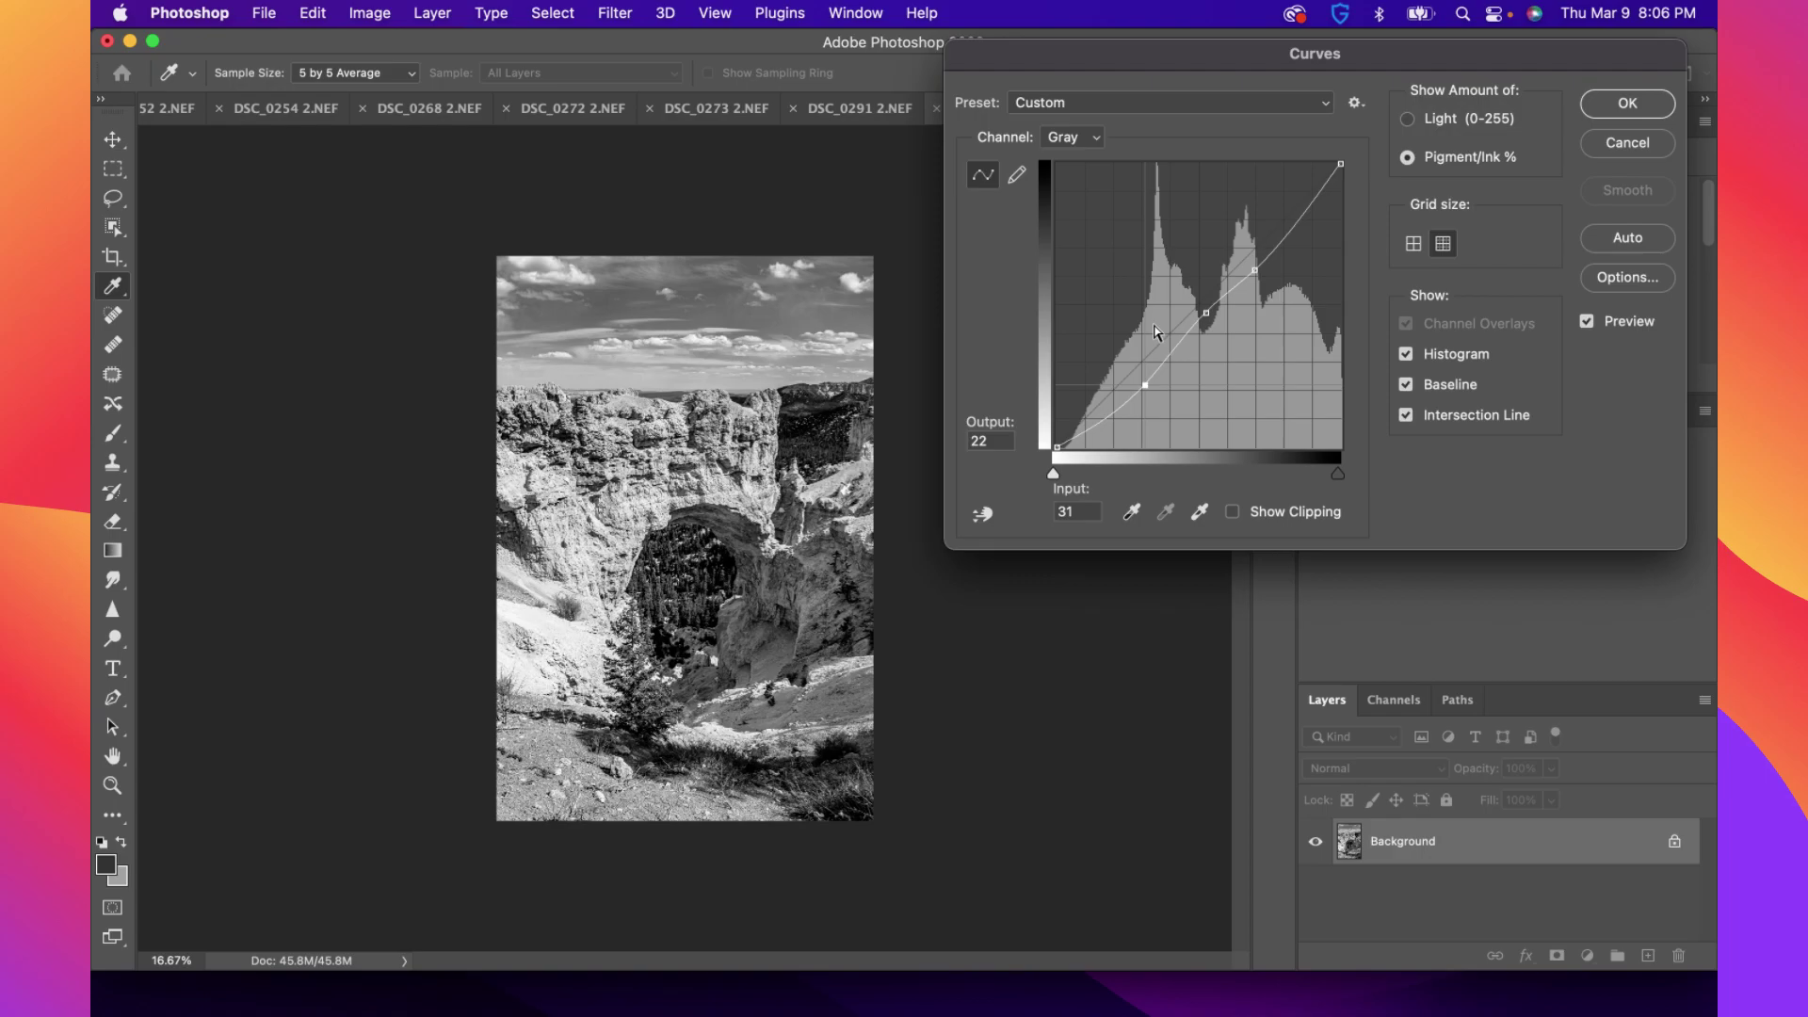
click(1632, 102)
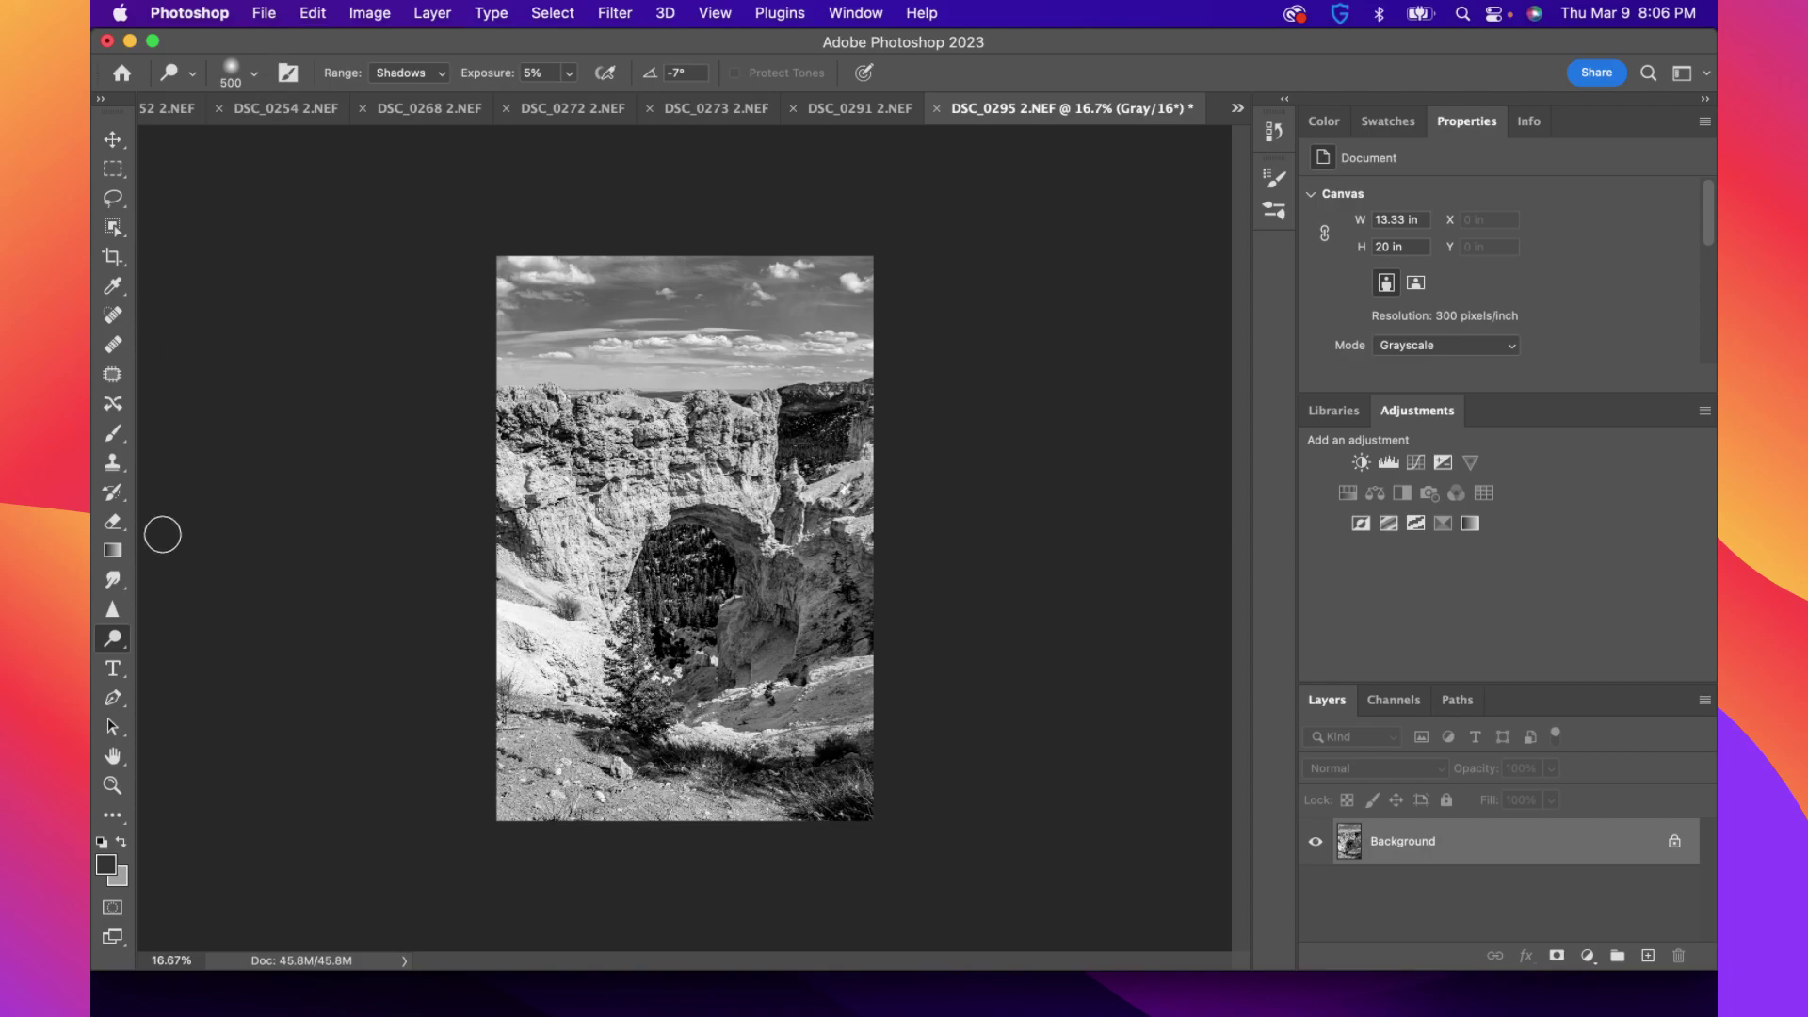
Switch to the Burn tool, try a 5% Midtones stroke on the sky, and undo that stroke
right_click(115, 640)
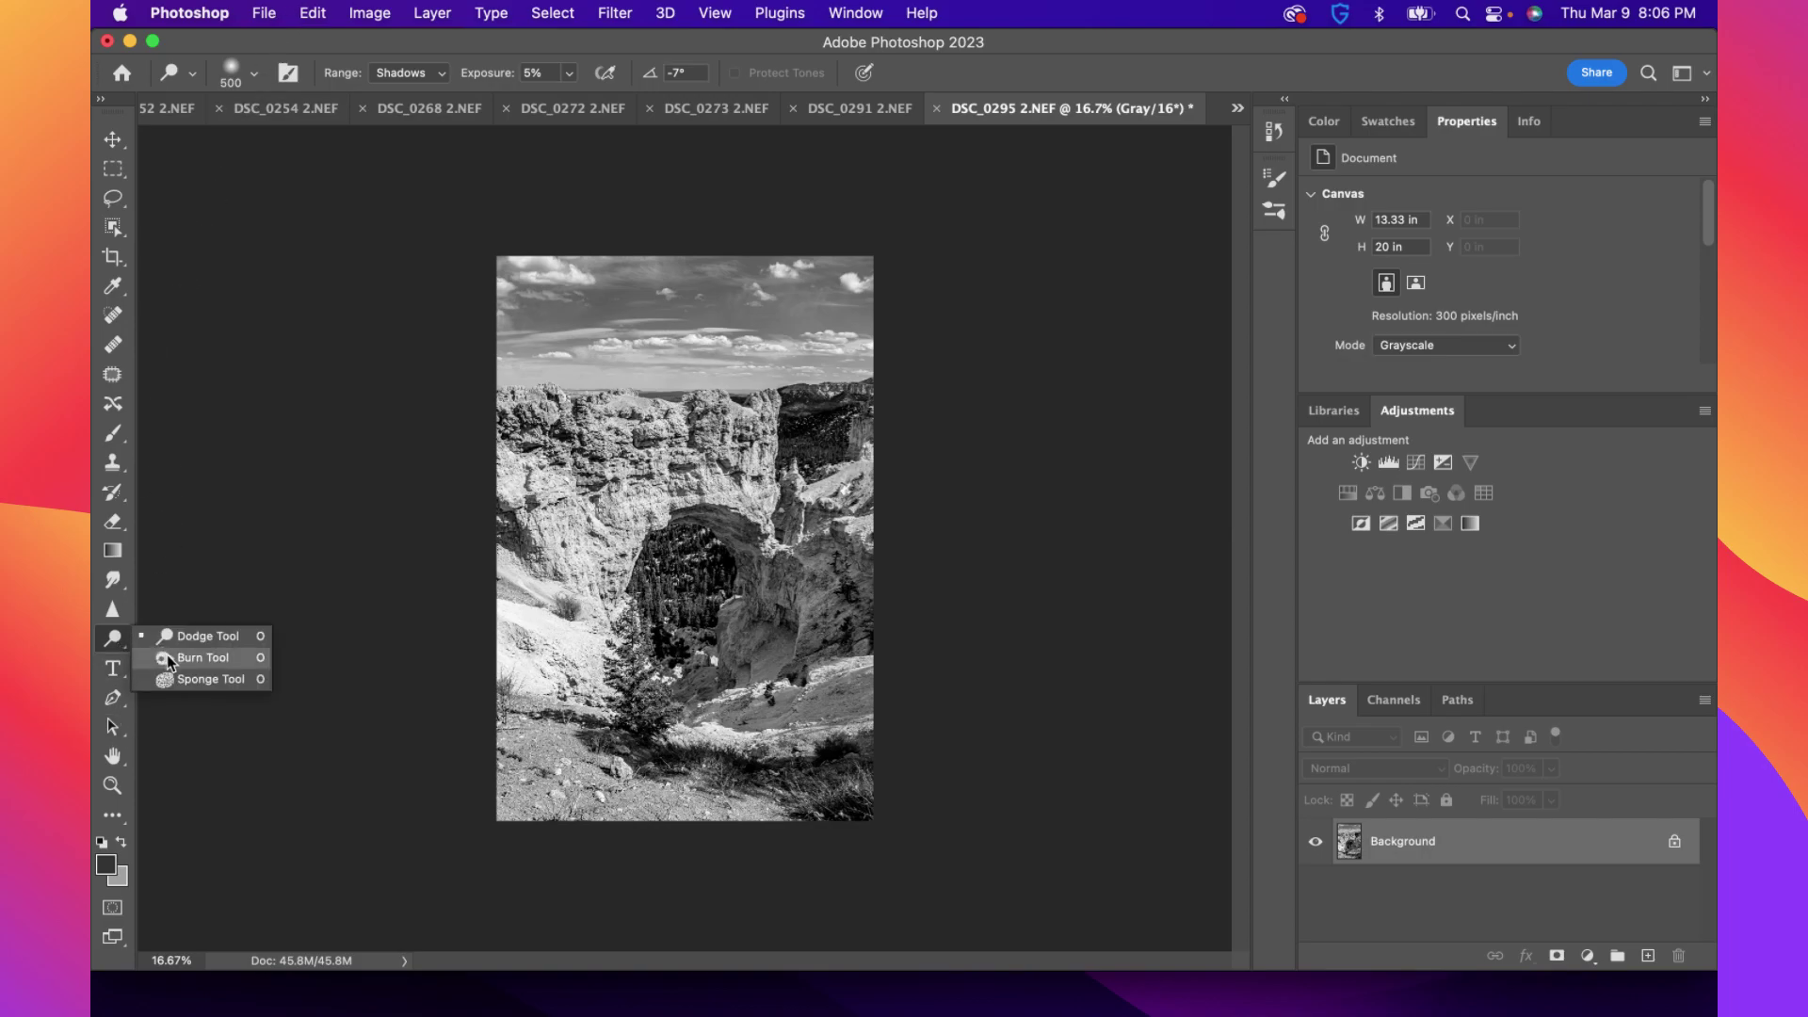
click(167, 653)
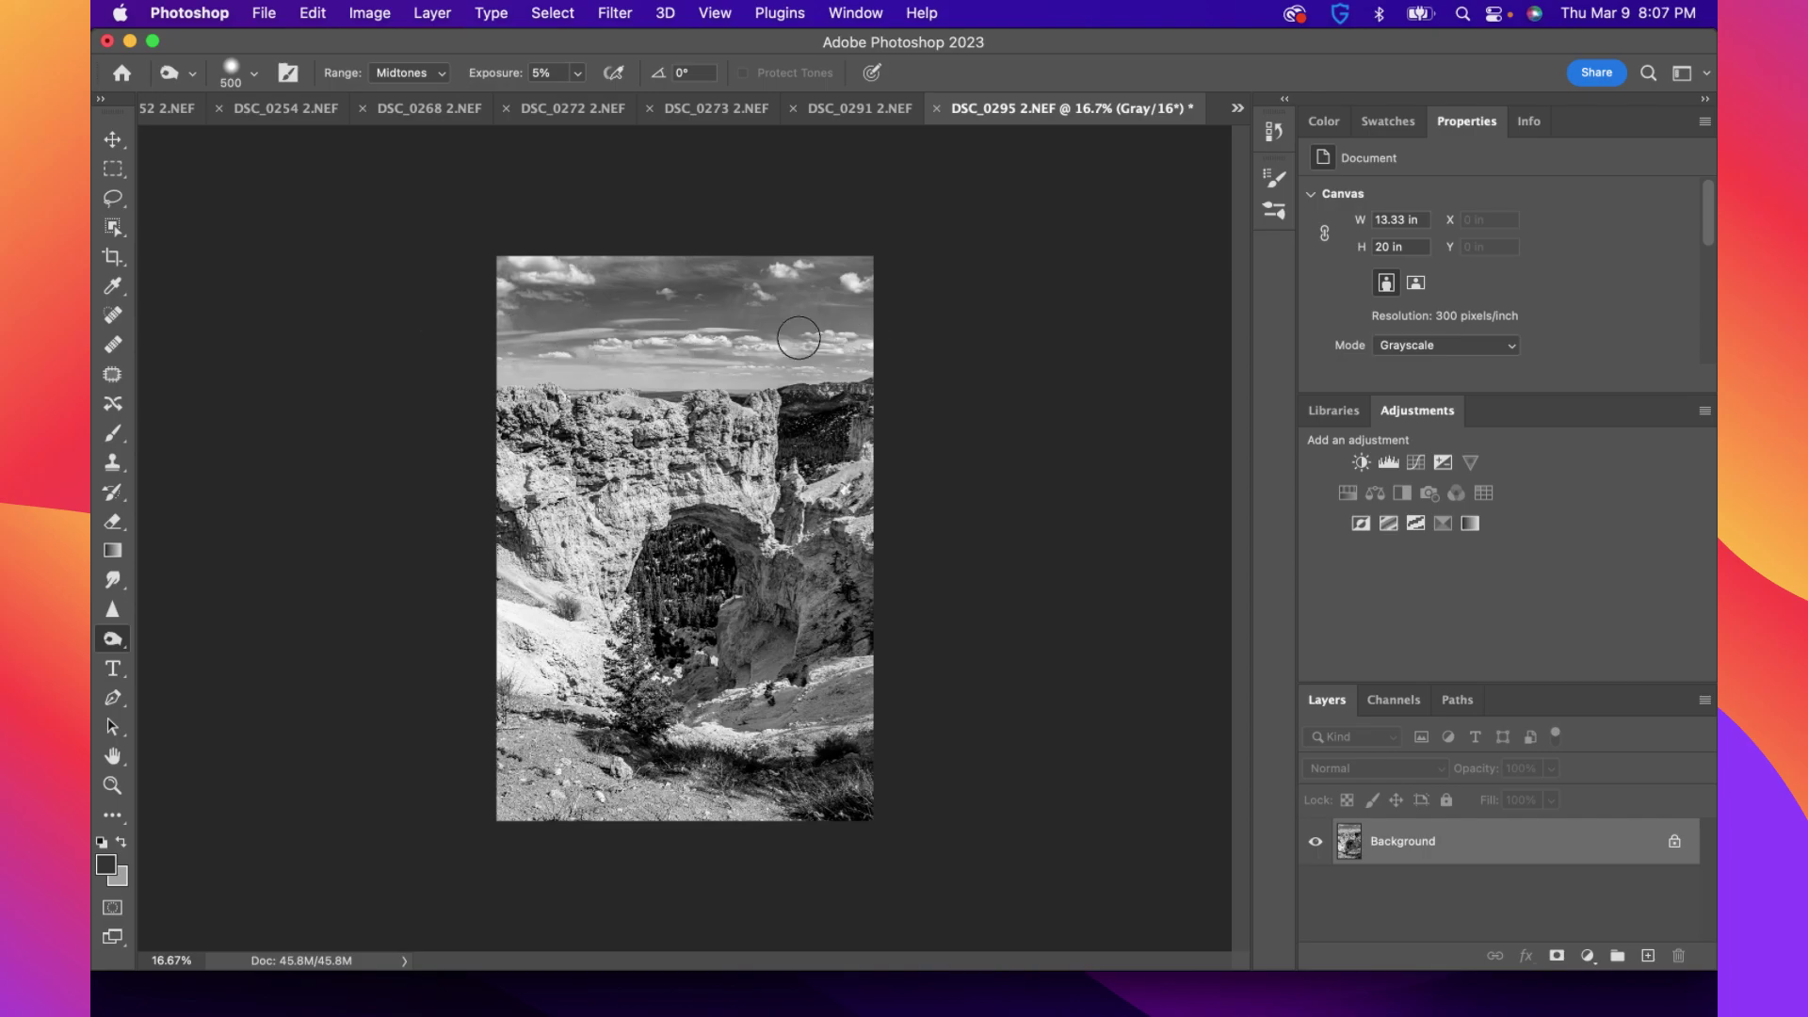
key(super+z)
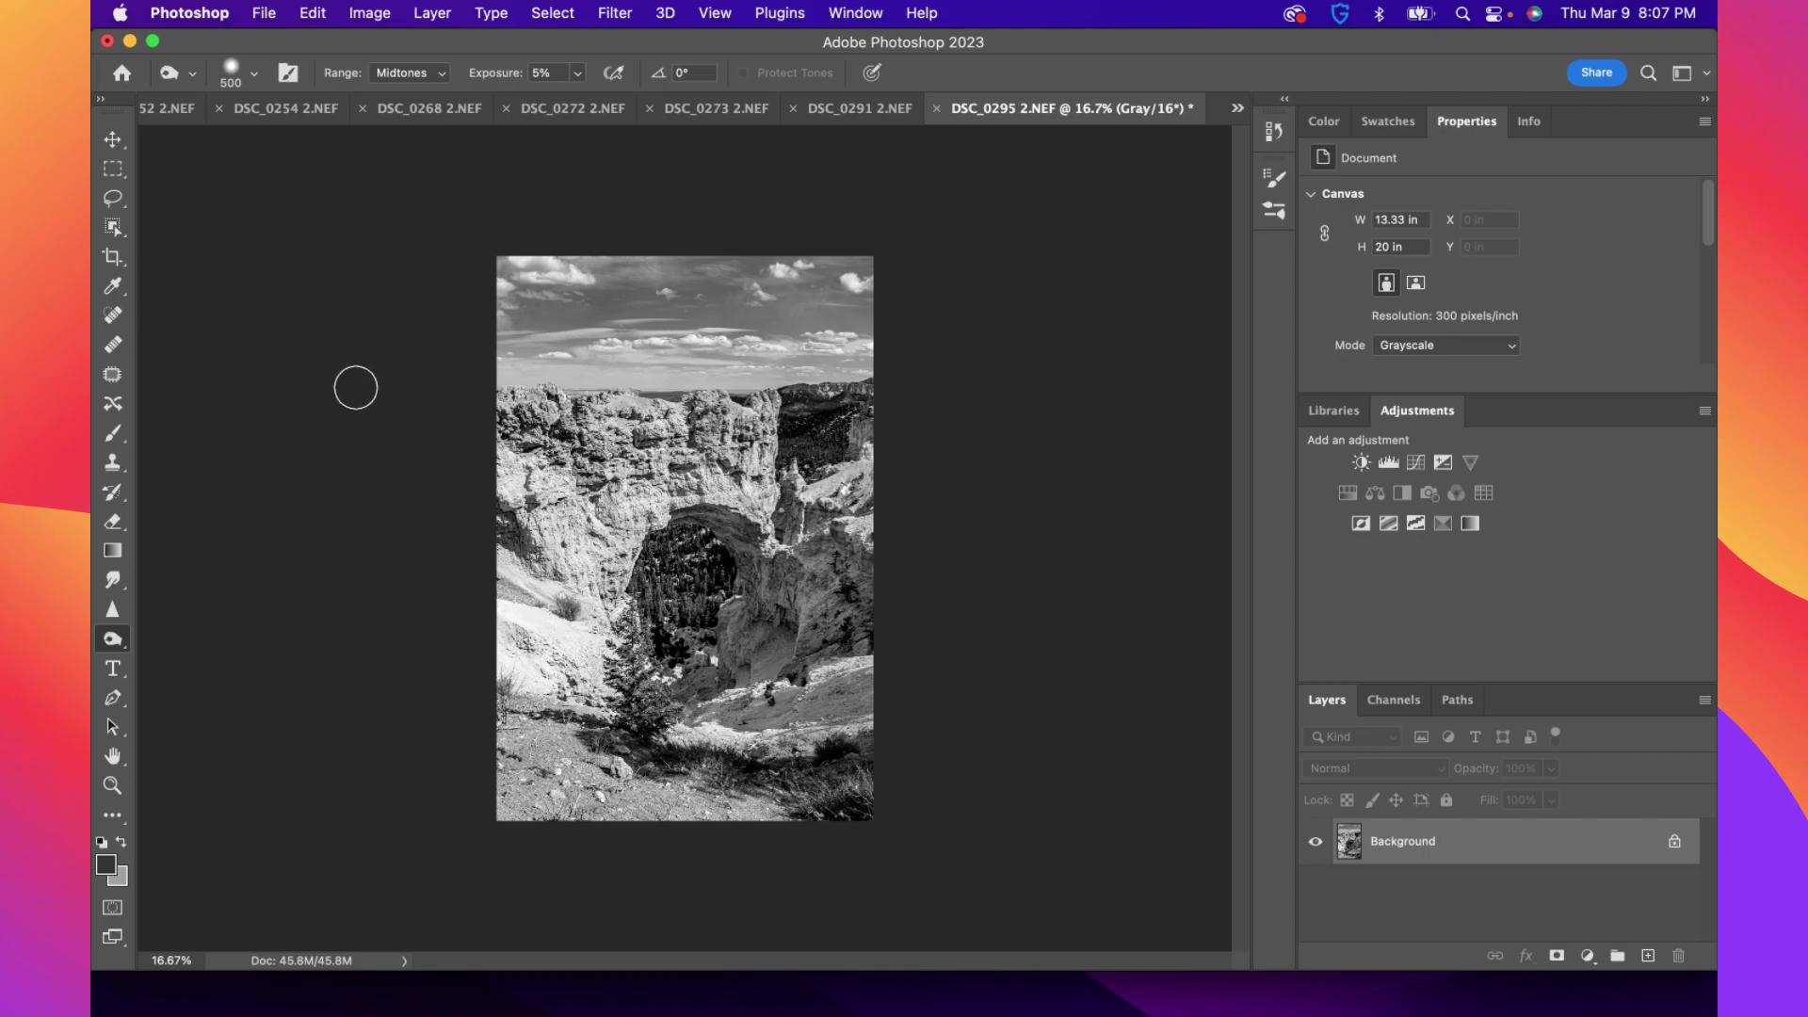
click(386, 21)
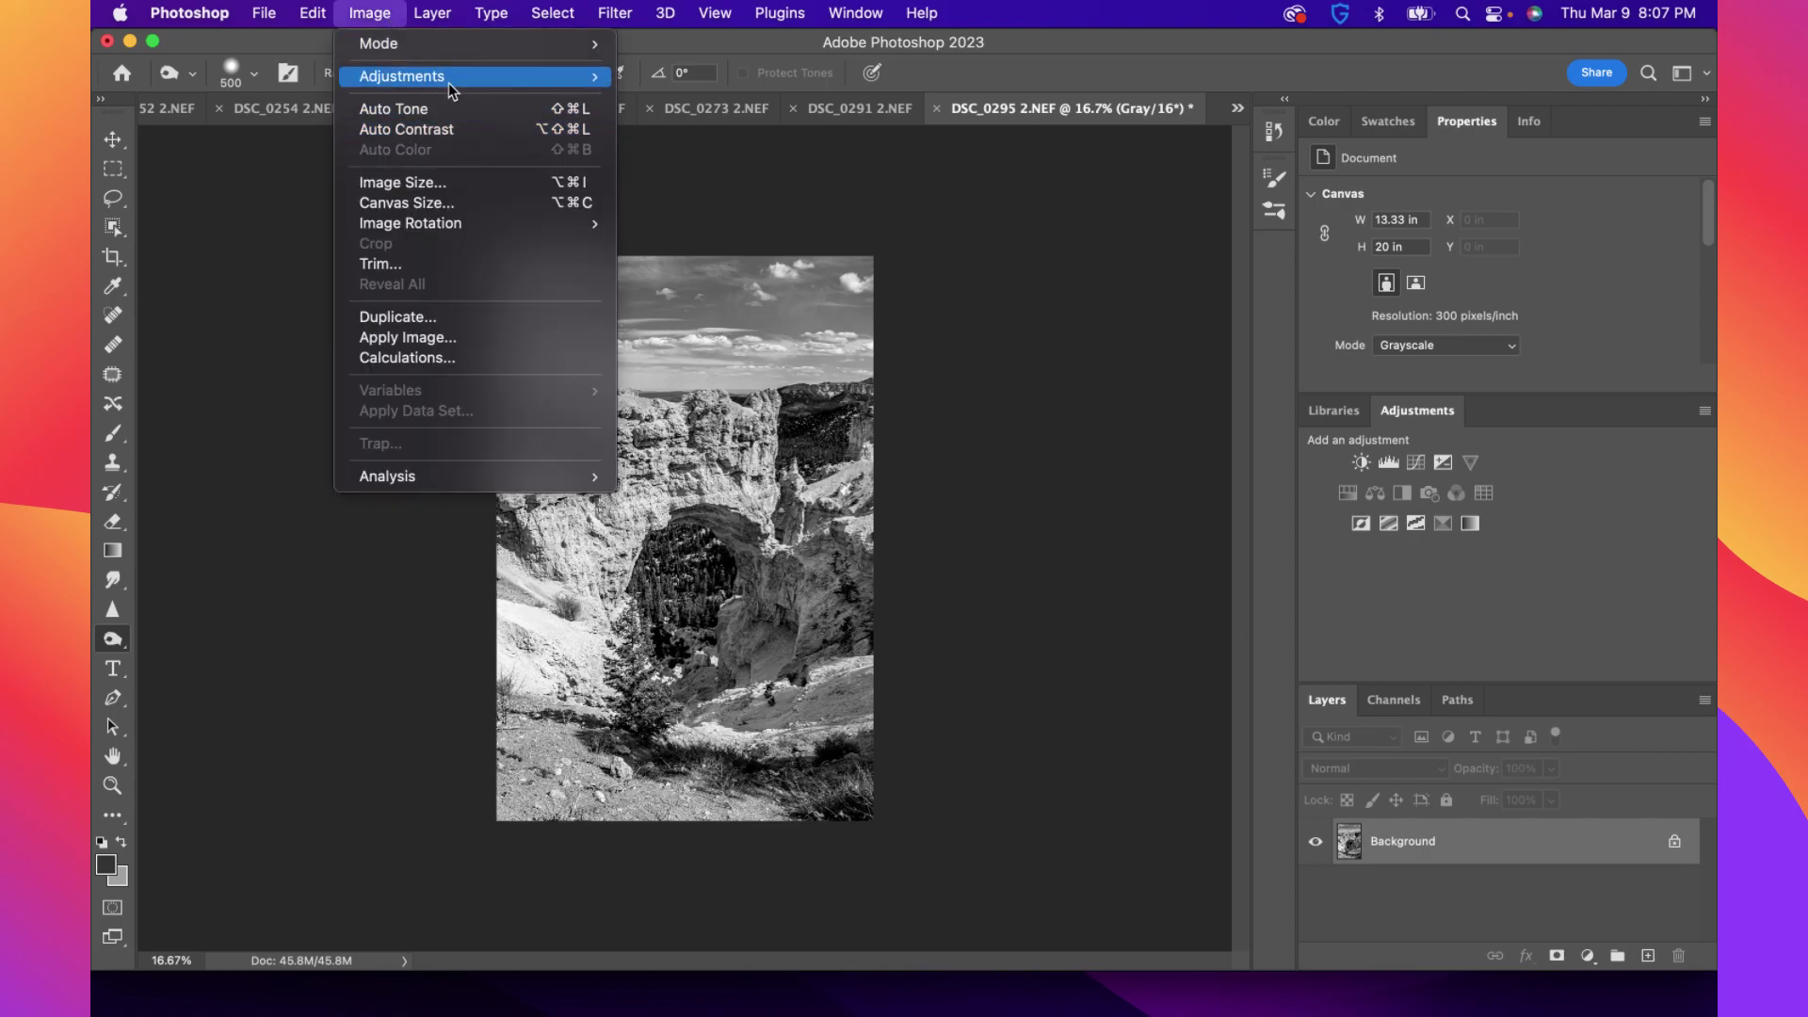
mouse_move(450, 87)
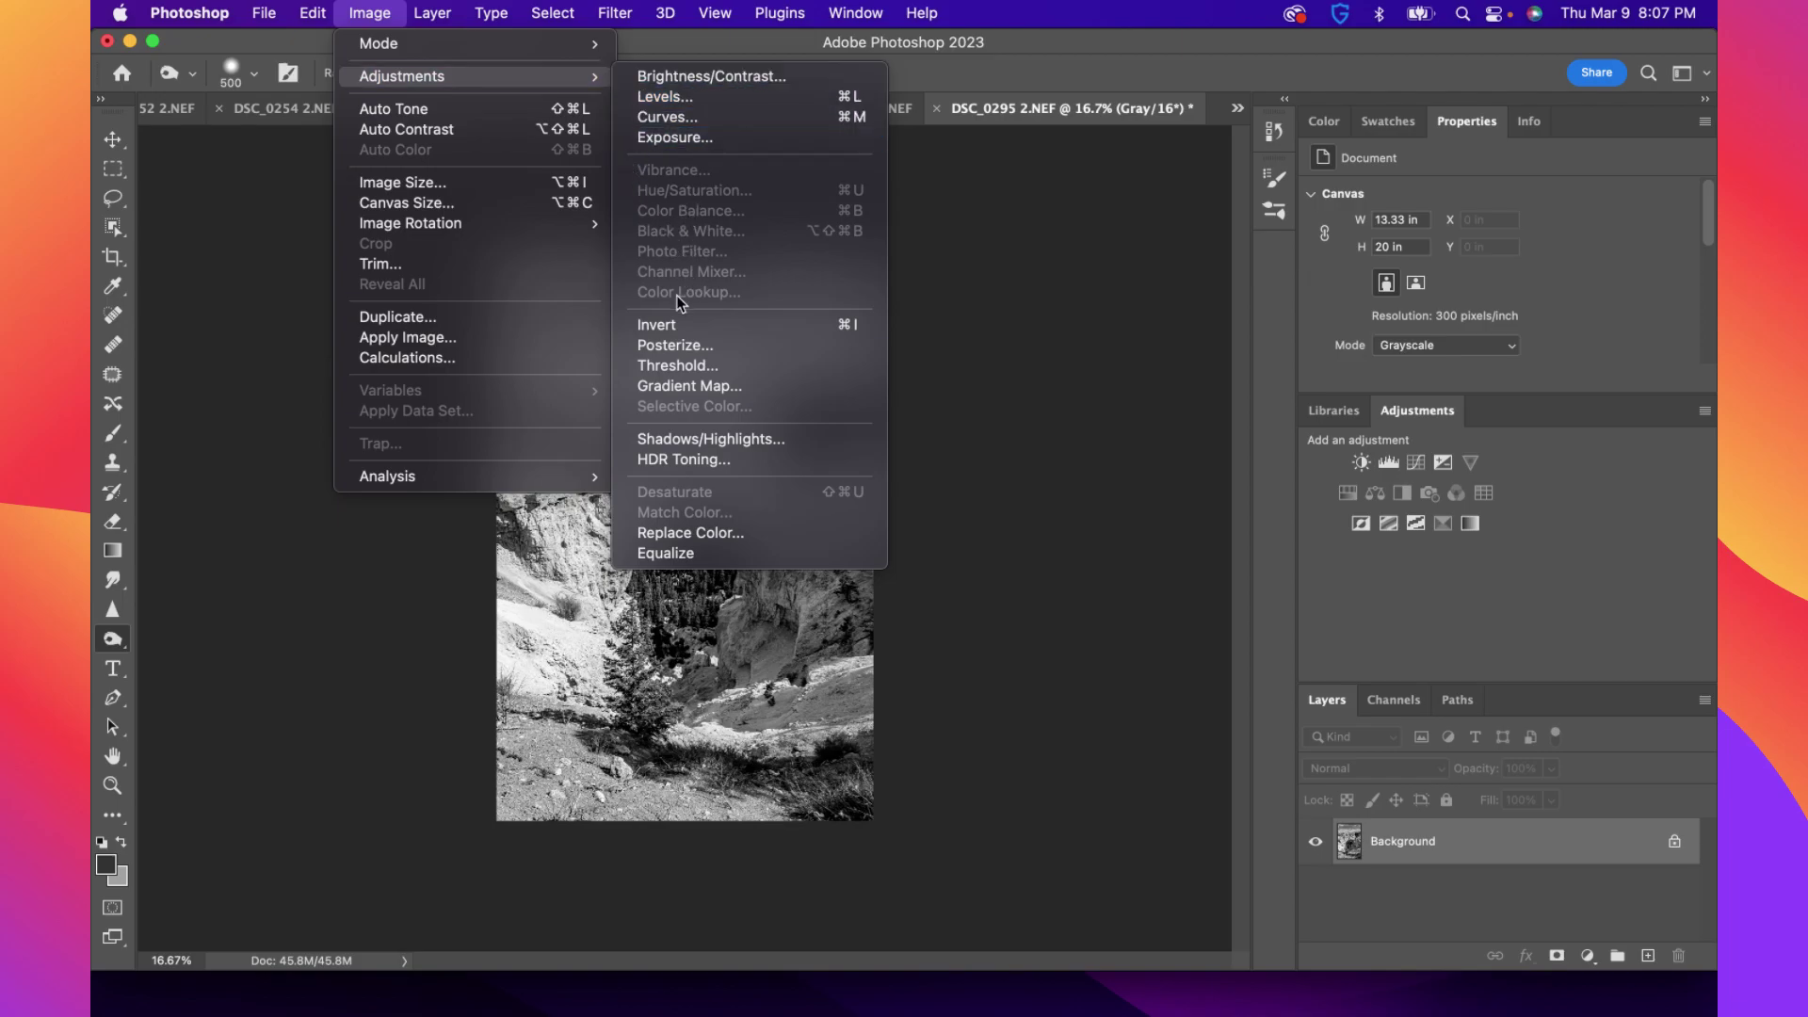
click(951, 311)
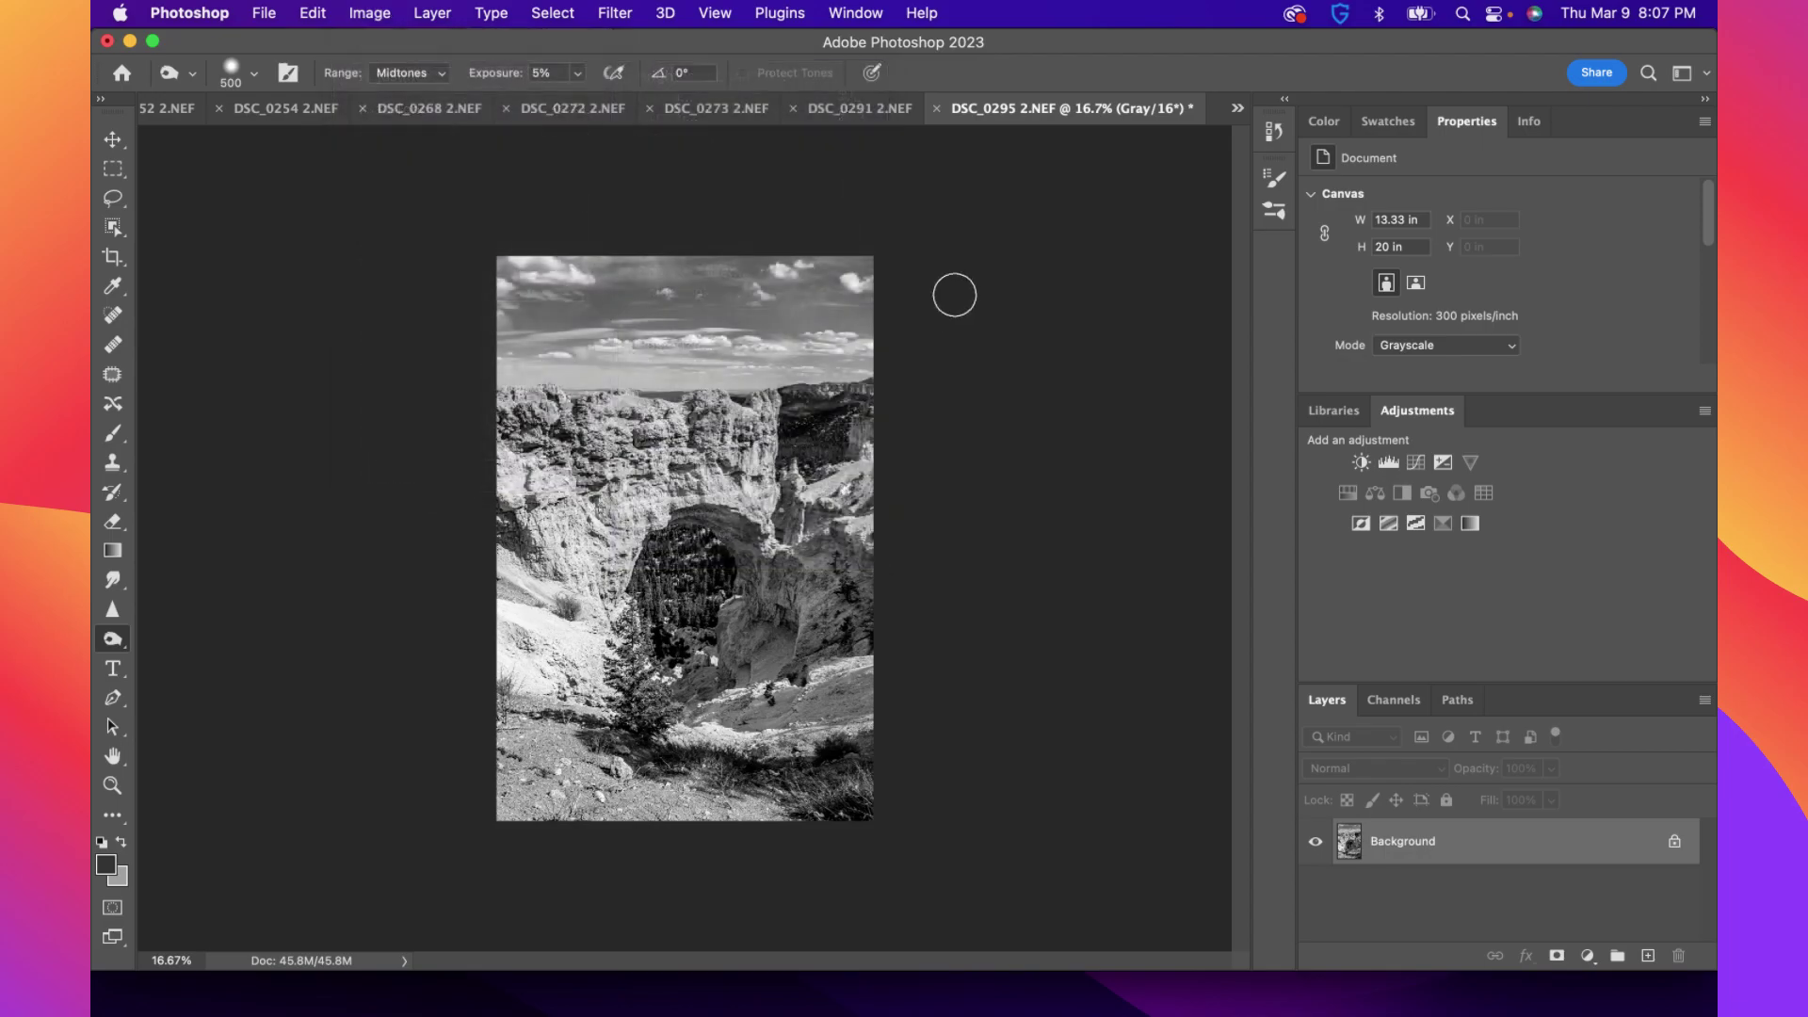
Switch to the photo DSC_0312 2.NEF and burn the midtones of the distant ridge at 5% exposure
click(1238, 108)
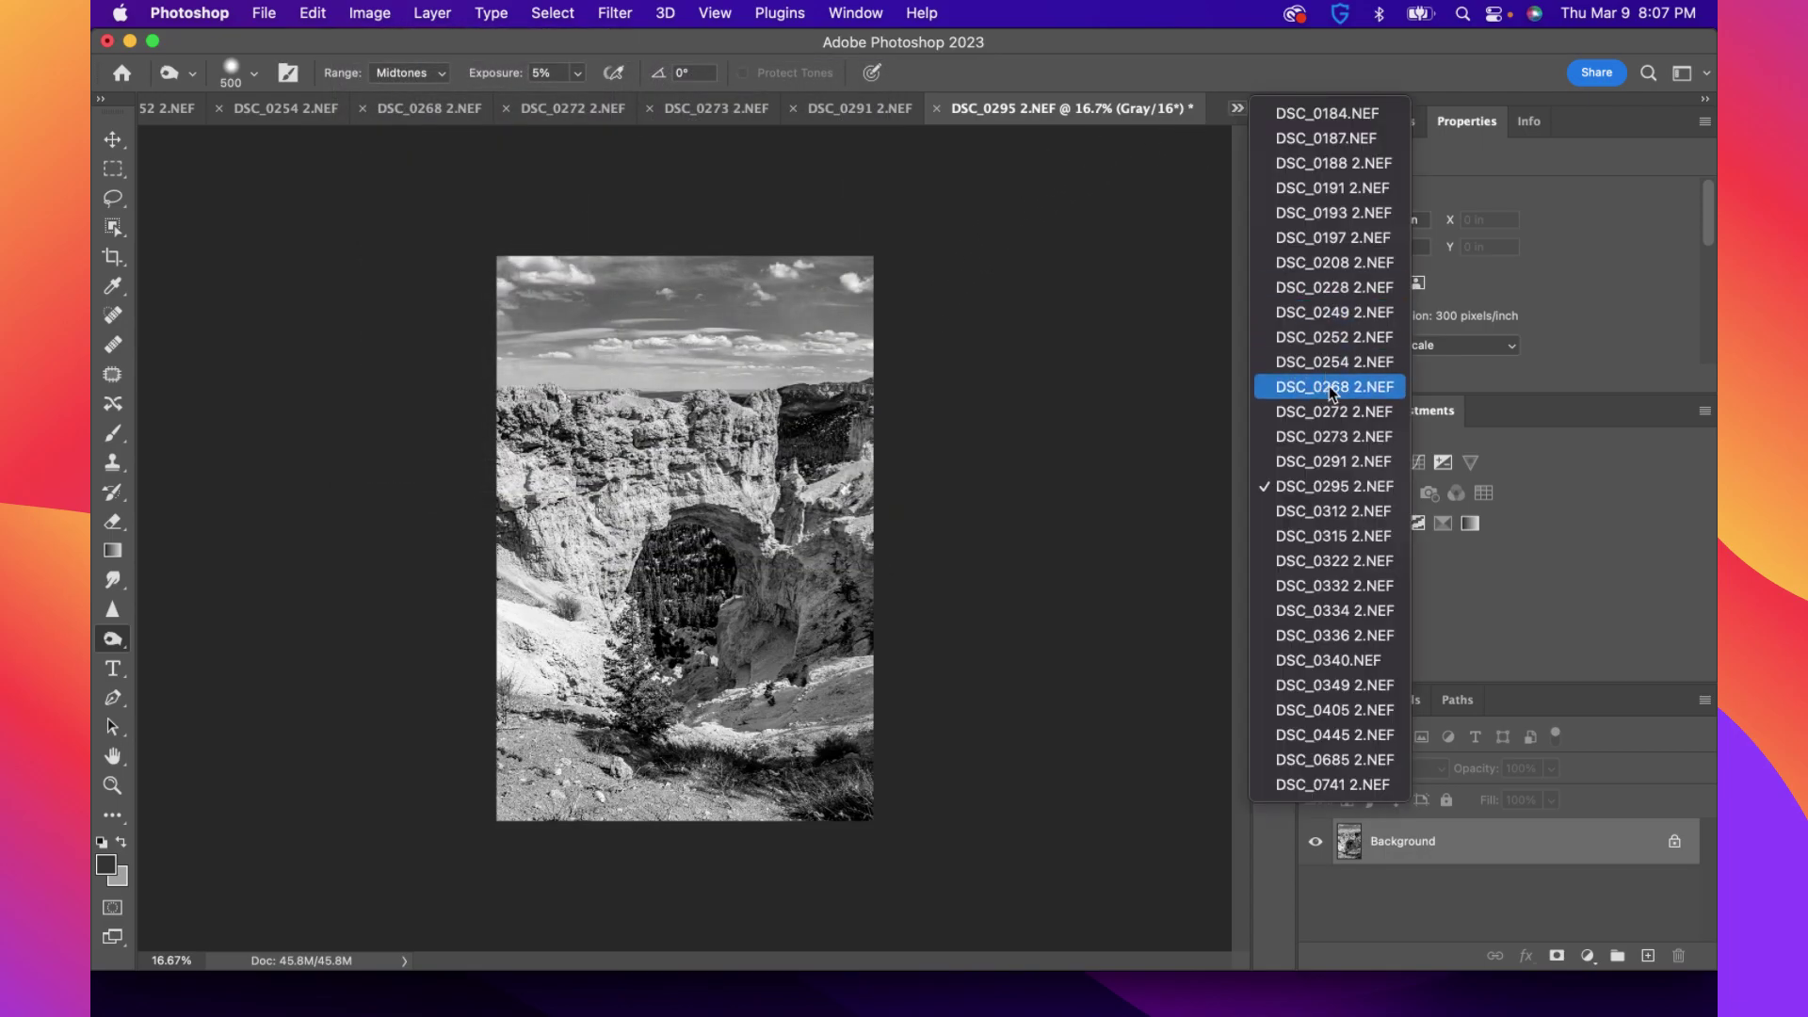
click(1348, 513)
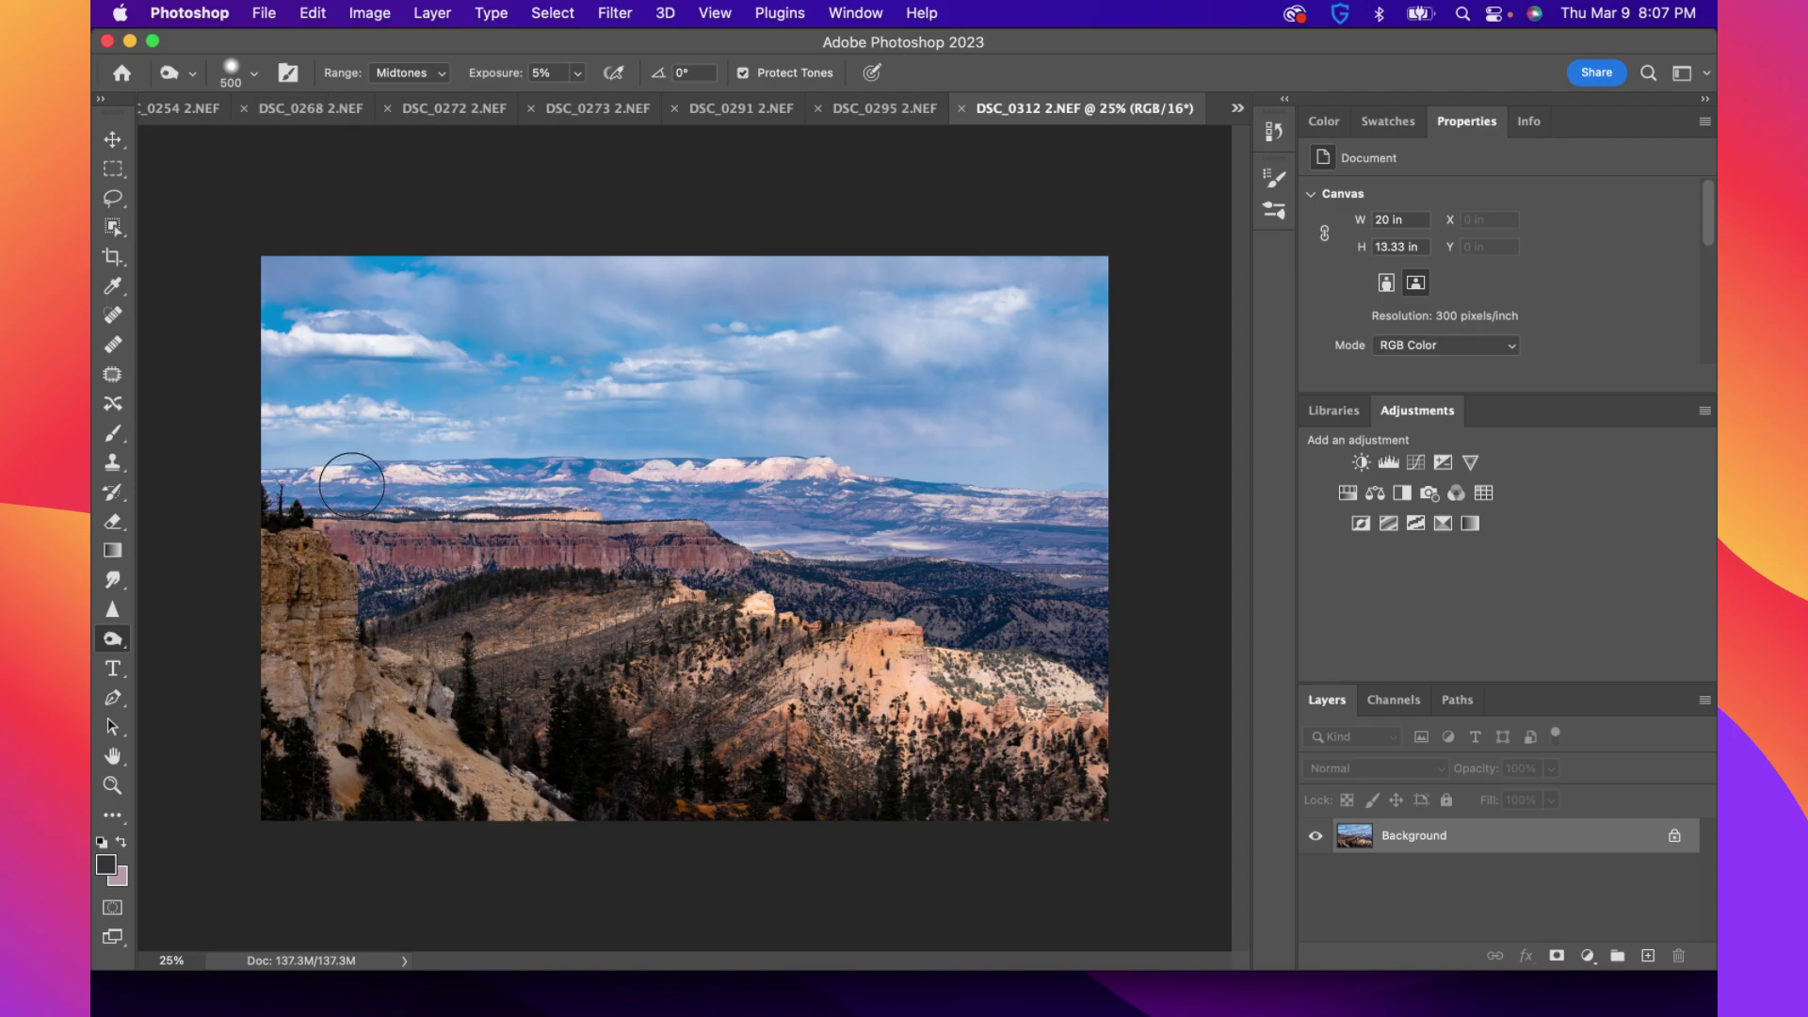
mouse_move(329, 486)
mouse_down()
mouse_move(821, 480)
mouse_move(769, 495)
mouse_move(1040, 528)
mouse_move(590, 489)
mouse_move(817, 532)
mouse_move(1074, 518)
mouse_move(1042, 540)
mouse_move(905, 506)
mouse_move(329, 486)
mouse_up()
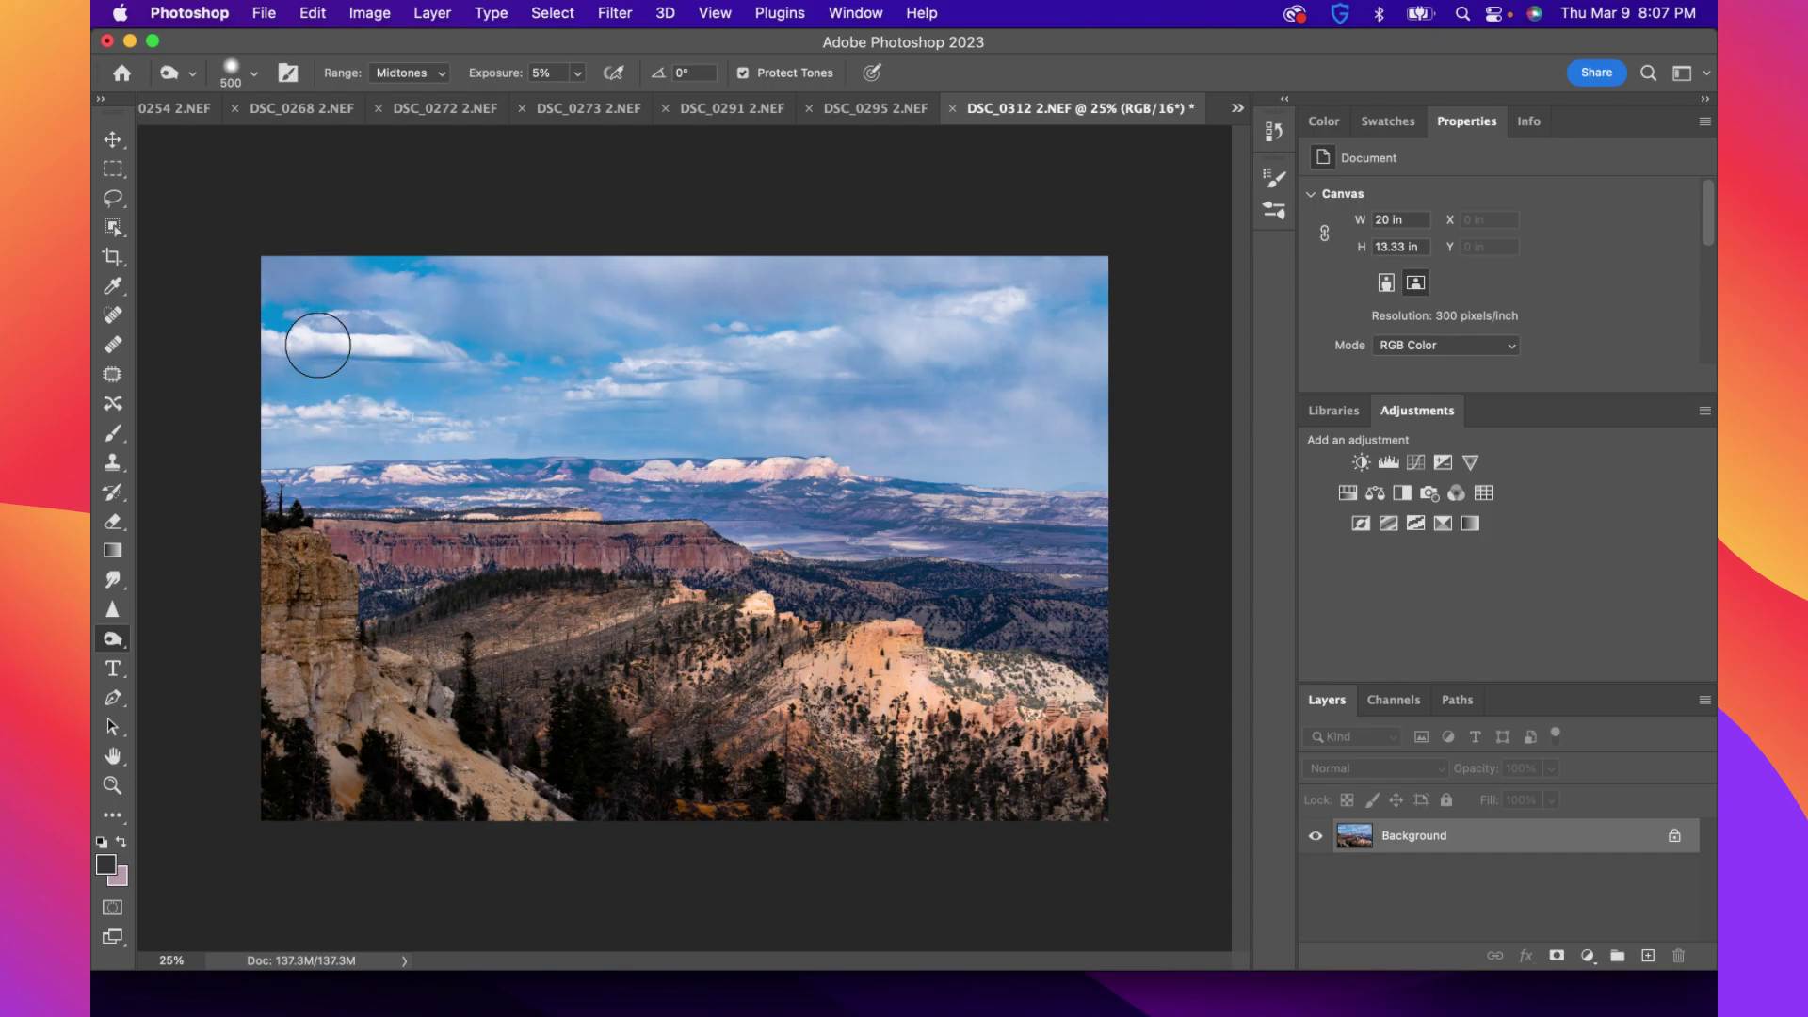
click(370, 13)
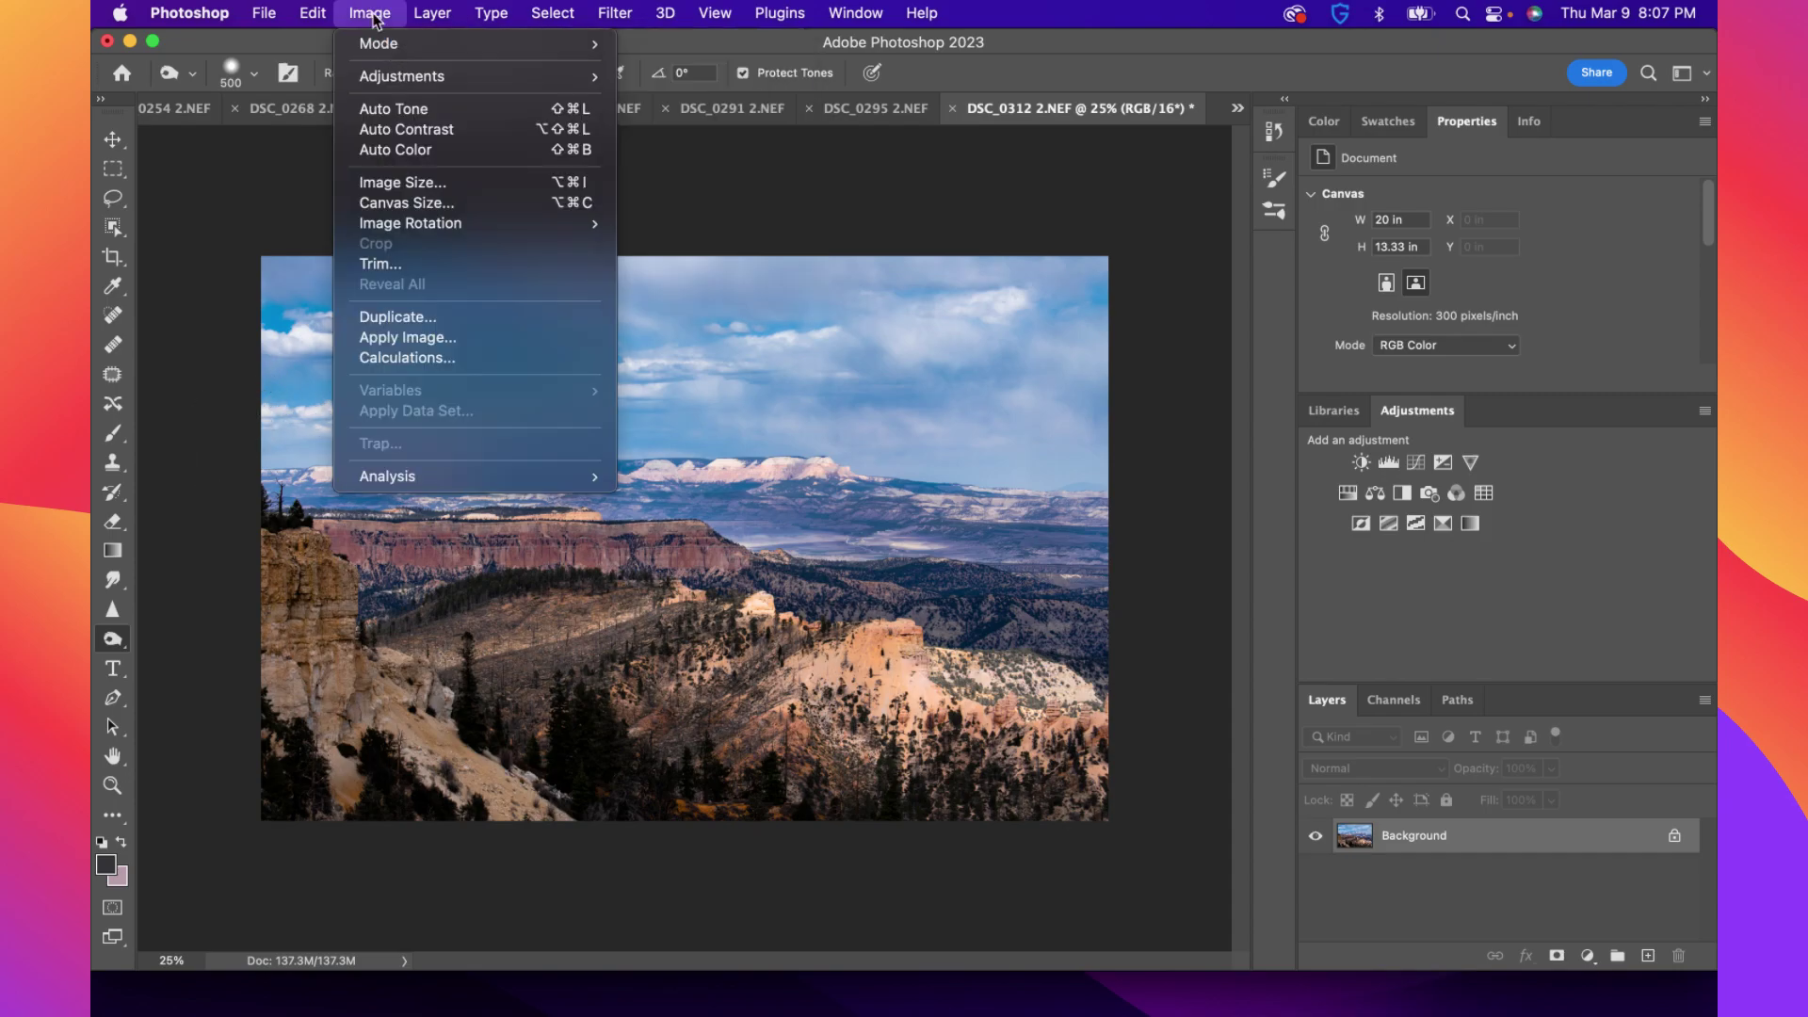
mouse_move(397, 75)
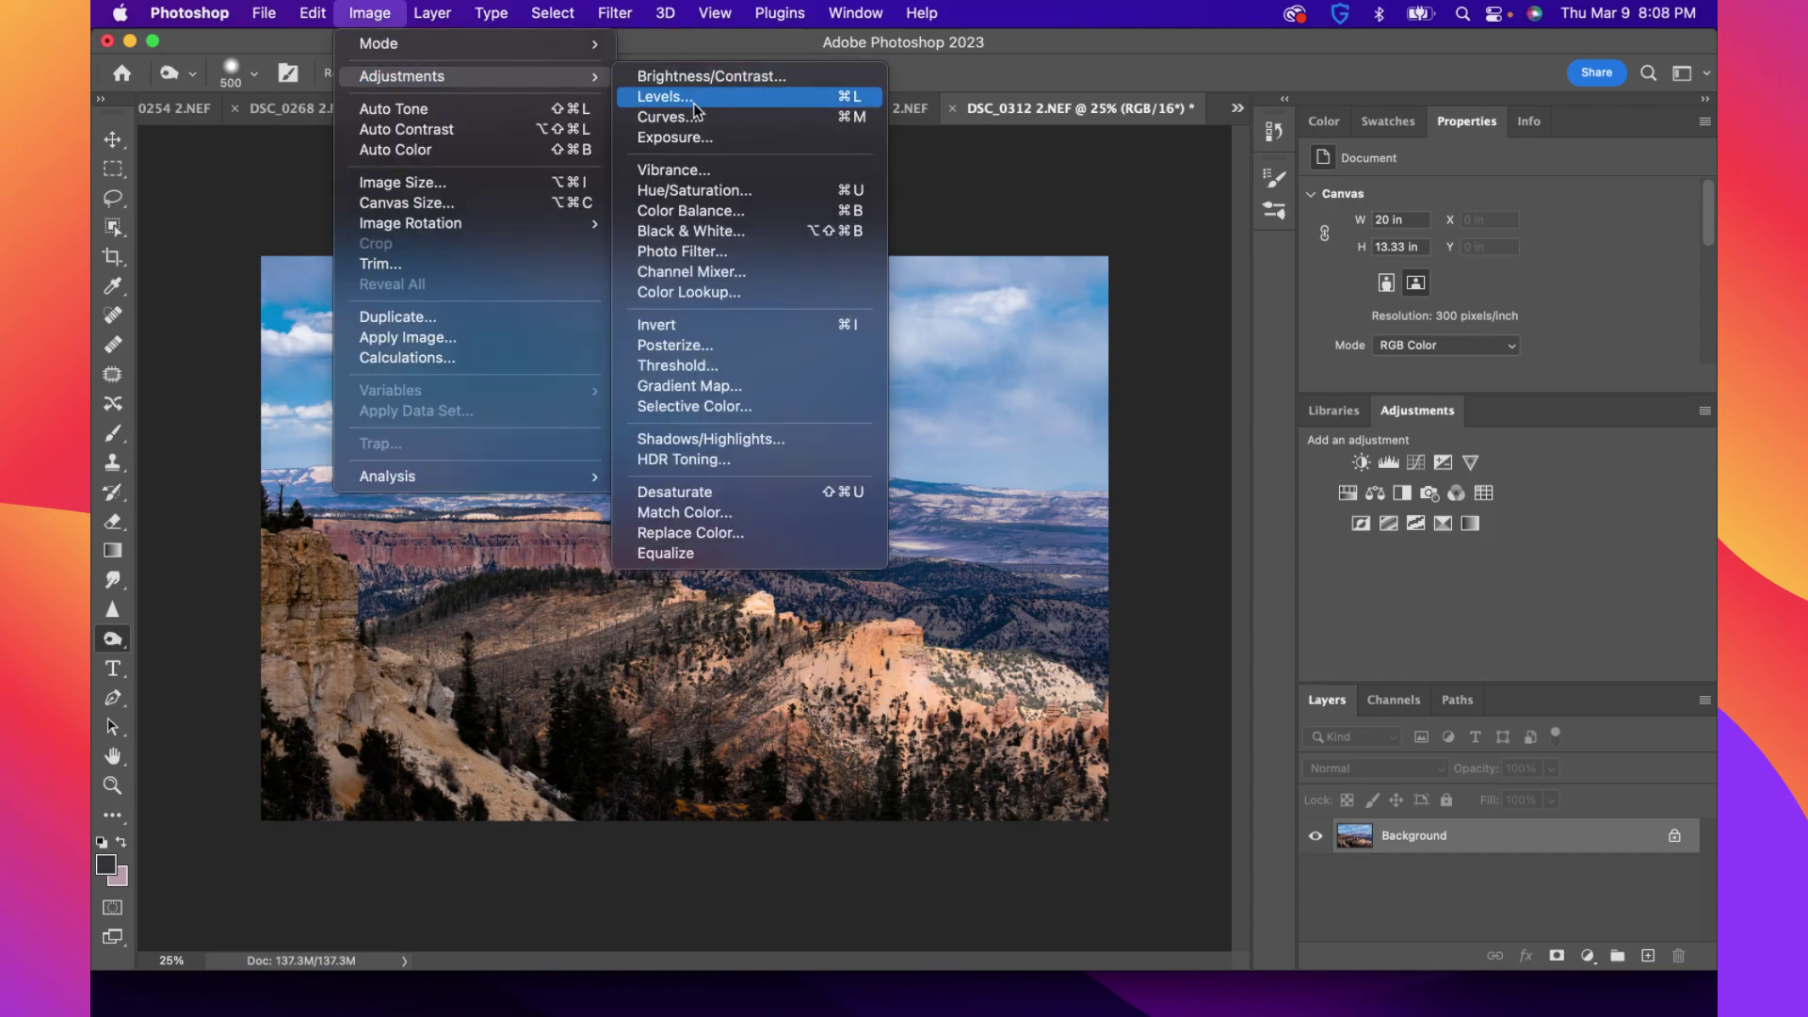
click(717, 190)
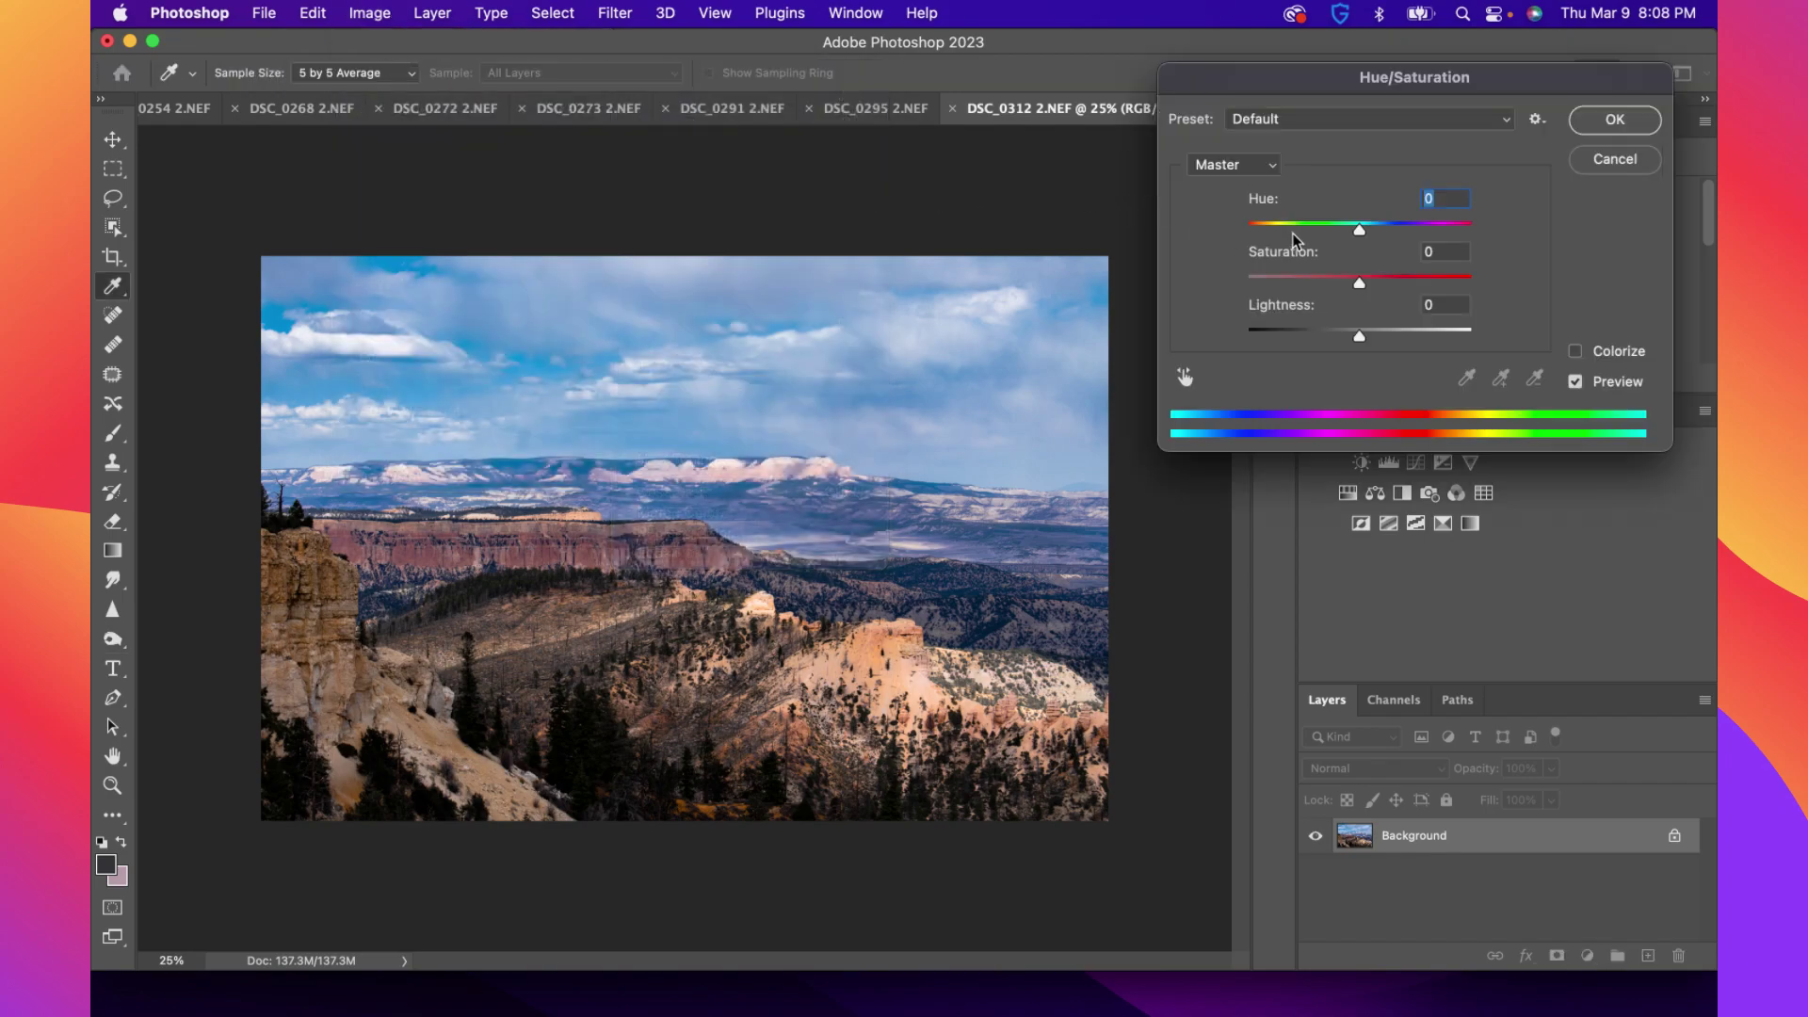
click(1626, 159)
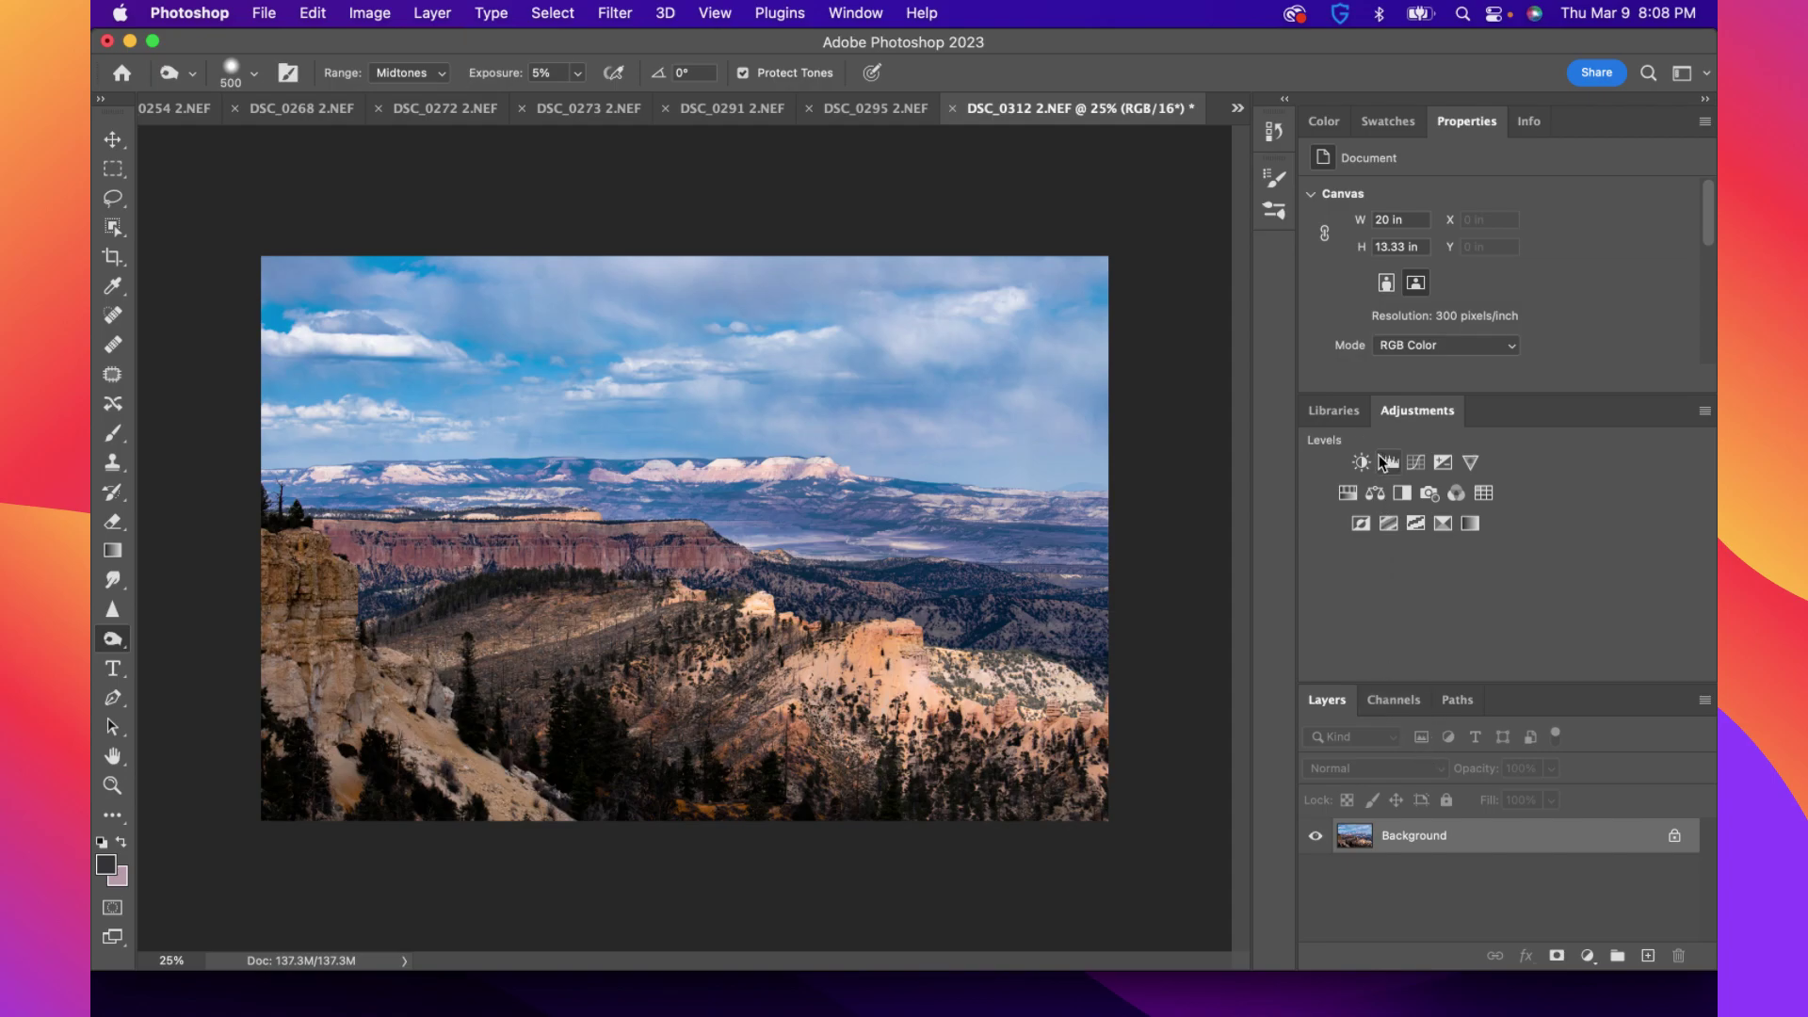
Add a Hue/Saturation adjustment layer and set the saturation of the Blues to +25
click(1349, 496)
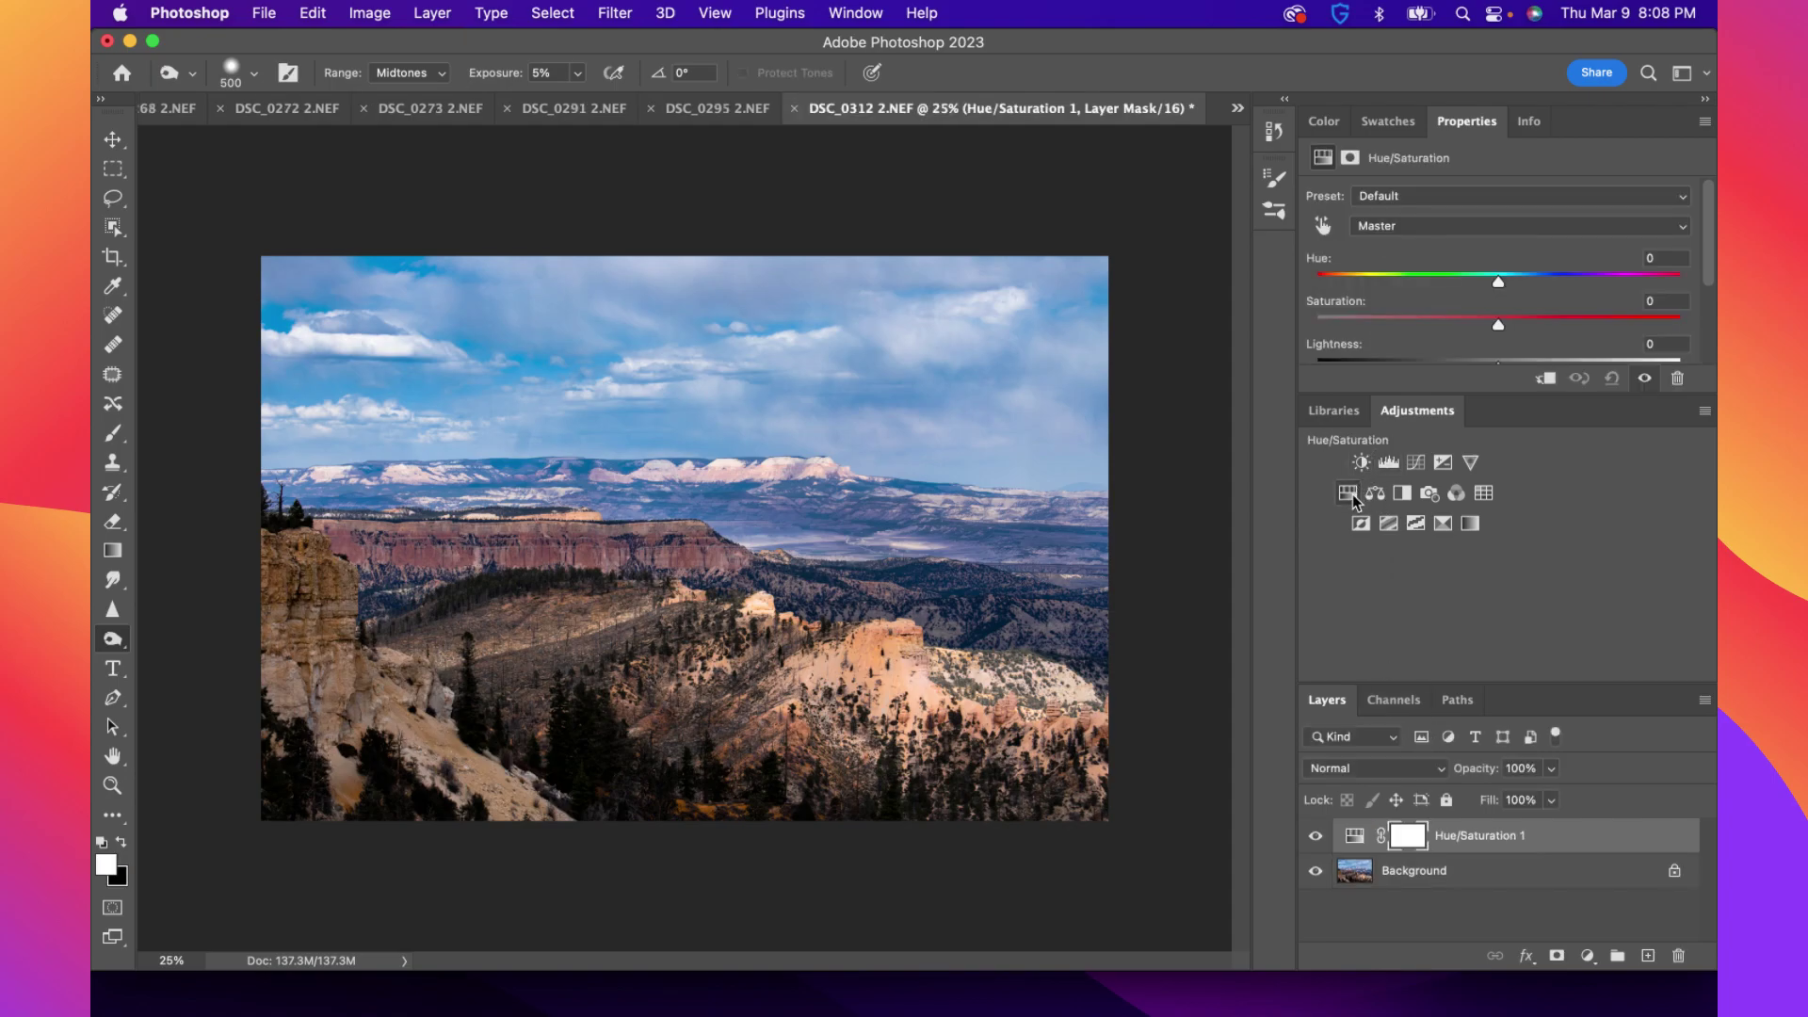
click(1426, 226)
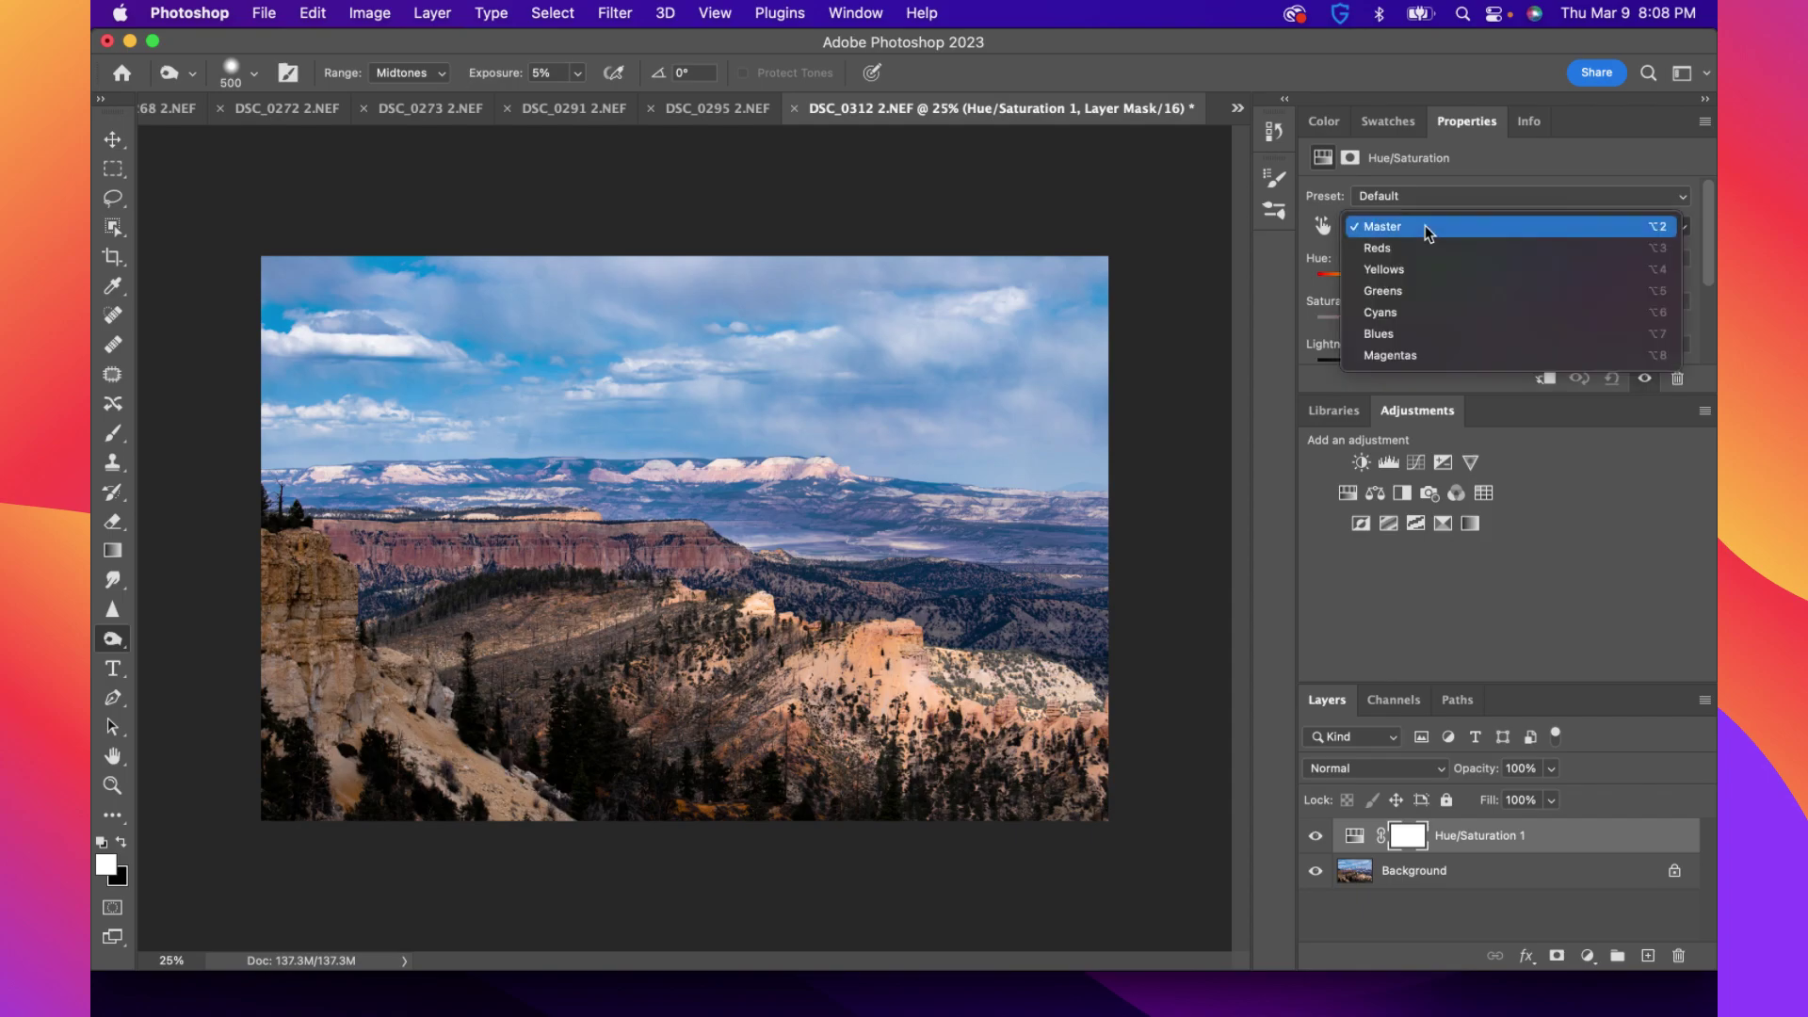
click(1421, 336)
drag(1485, 322, 1477, 324)
click(1570, 320)
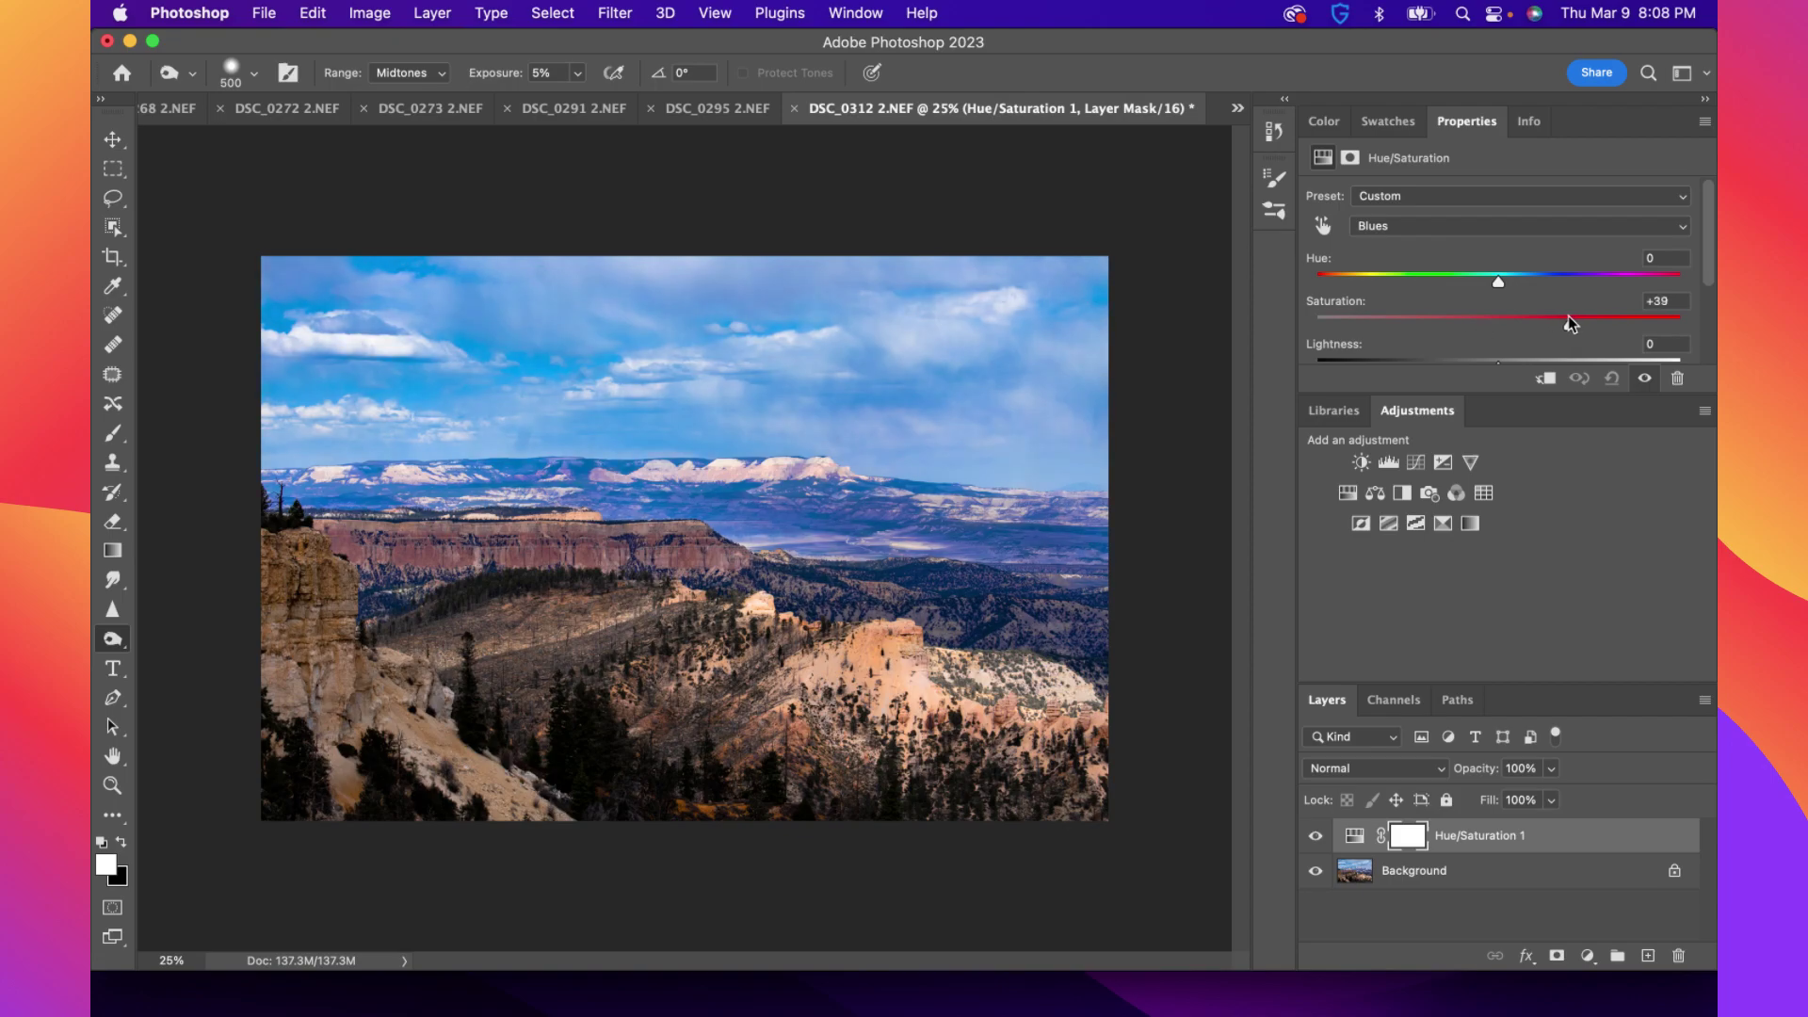
drag(1553, 320, 1528, 320)
Set the lightness of the Blues to -27 in the Hue/Saturation adjustment layer
scroll(1535, 302, down, 3)
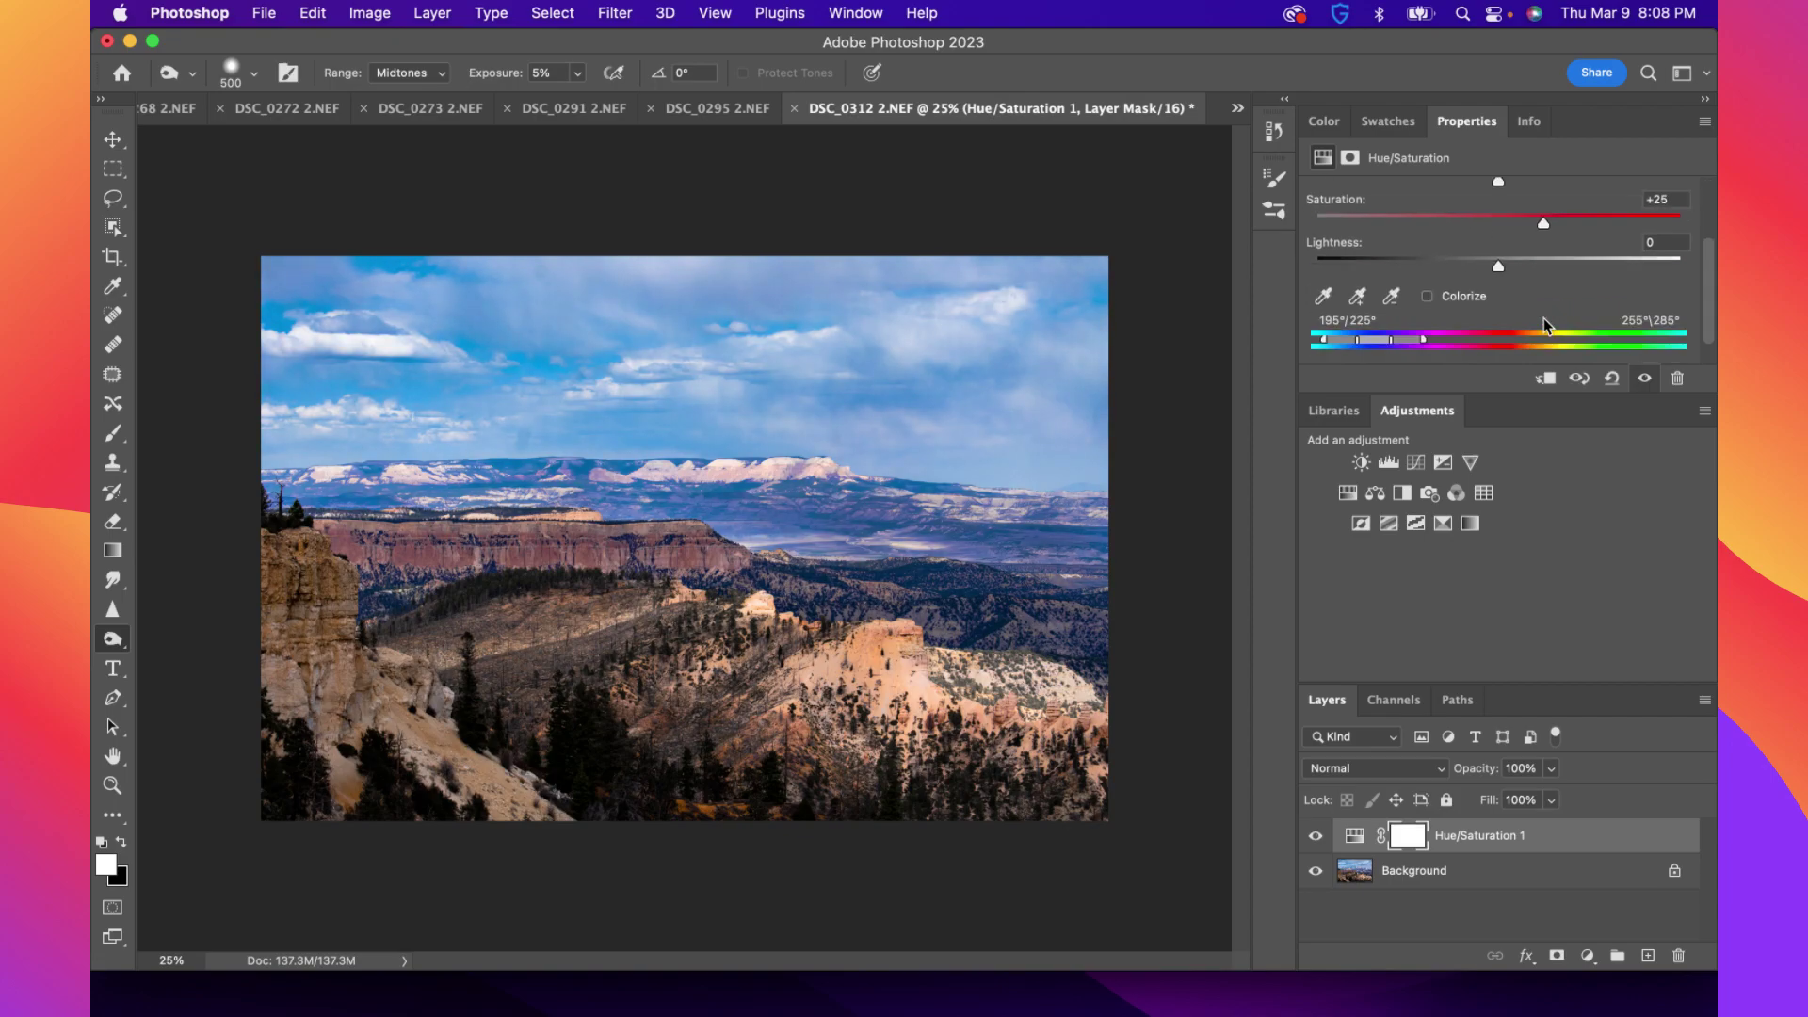
drag(1506, 263, 1382, 268)
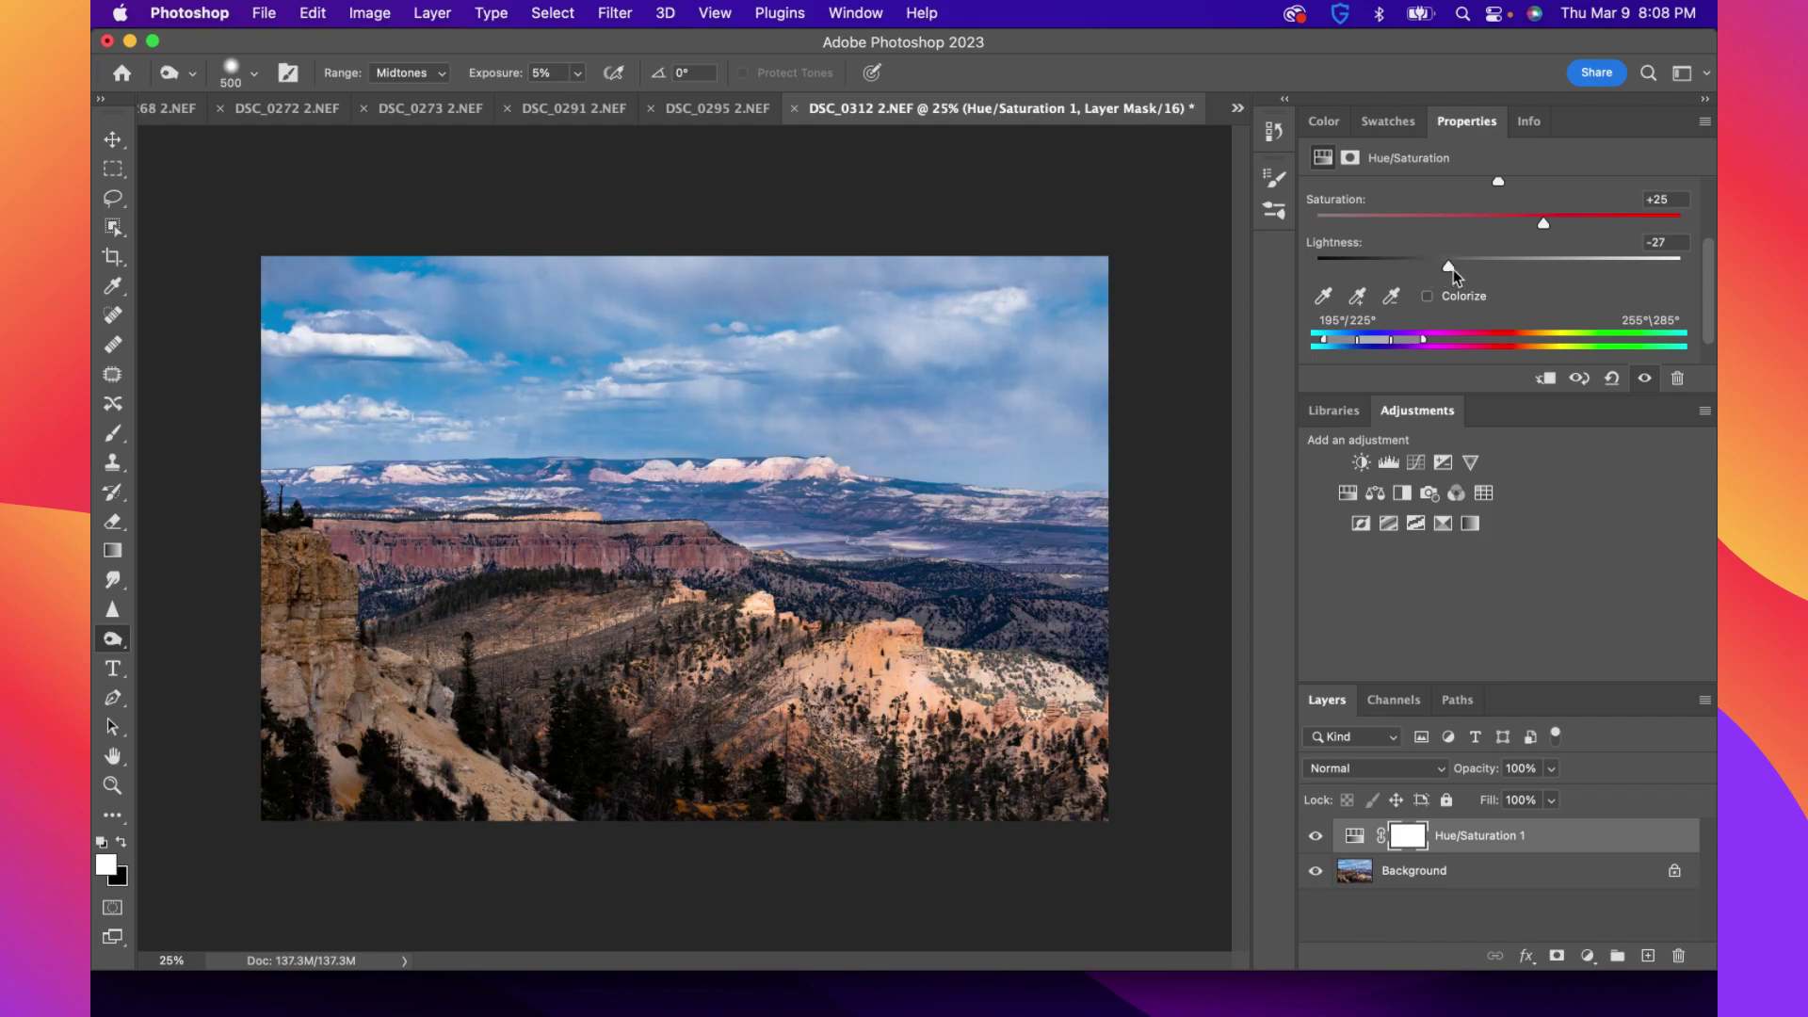
scroll(1469, 273, down, 1)
scroll(1498, 283, up, 4)
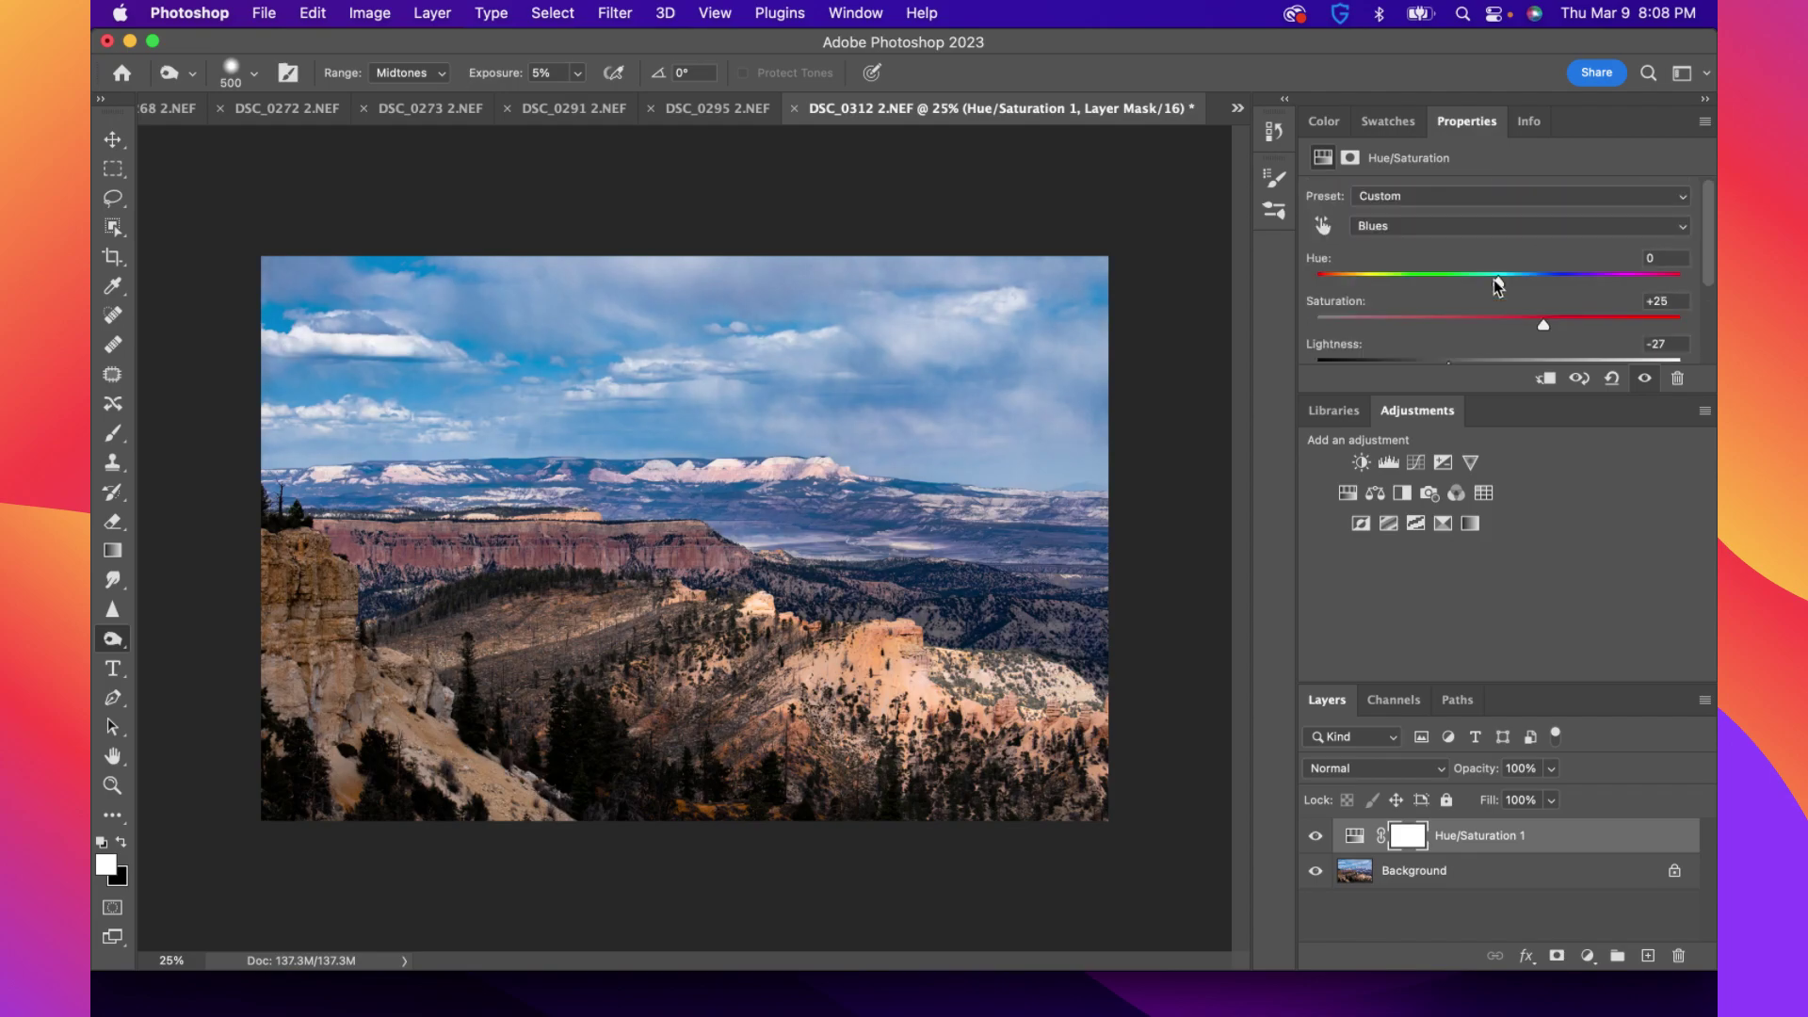
scroll(1499, 282, down, 1)
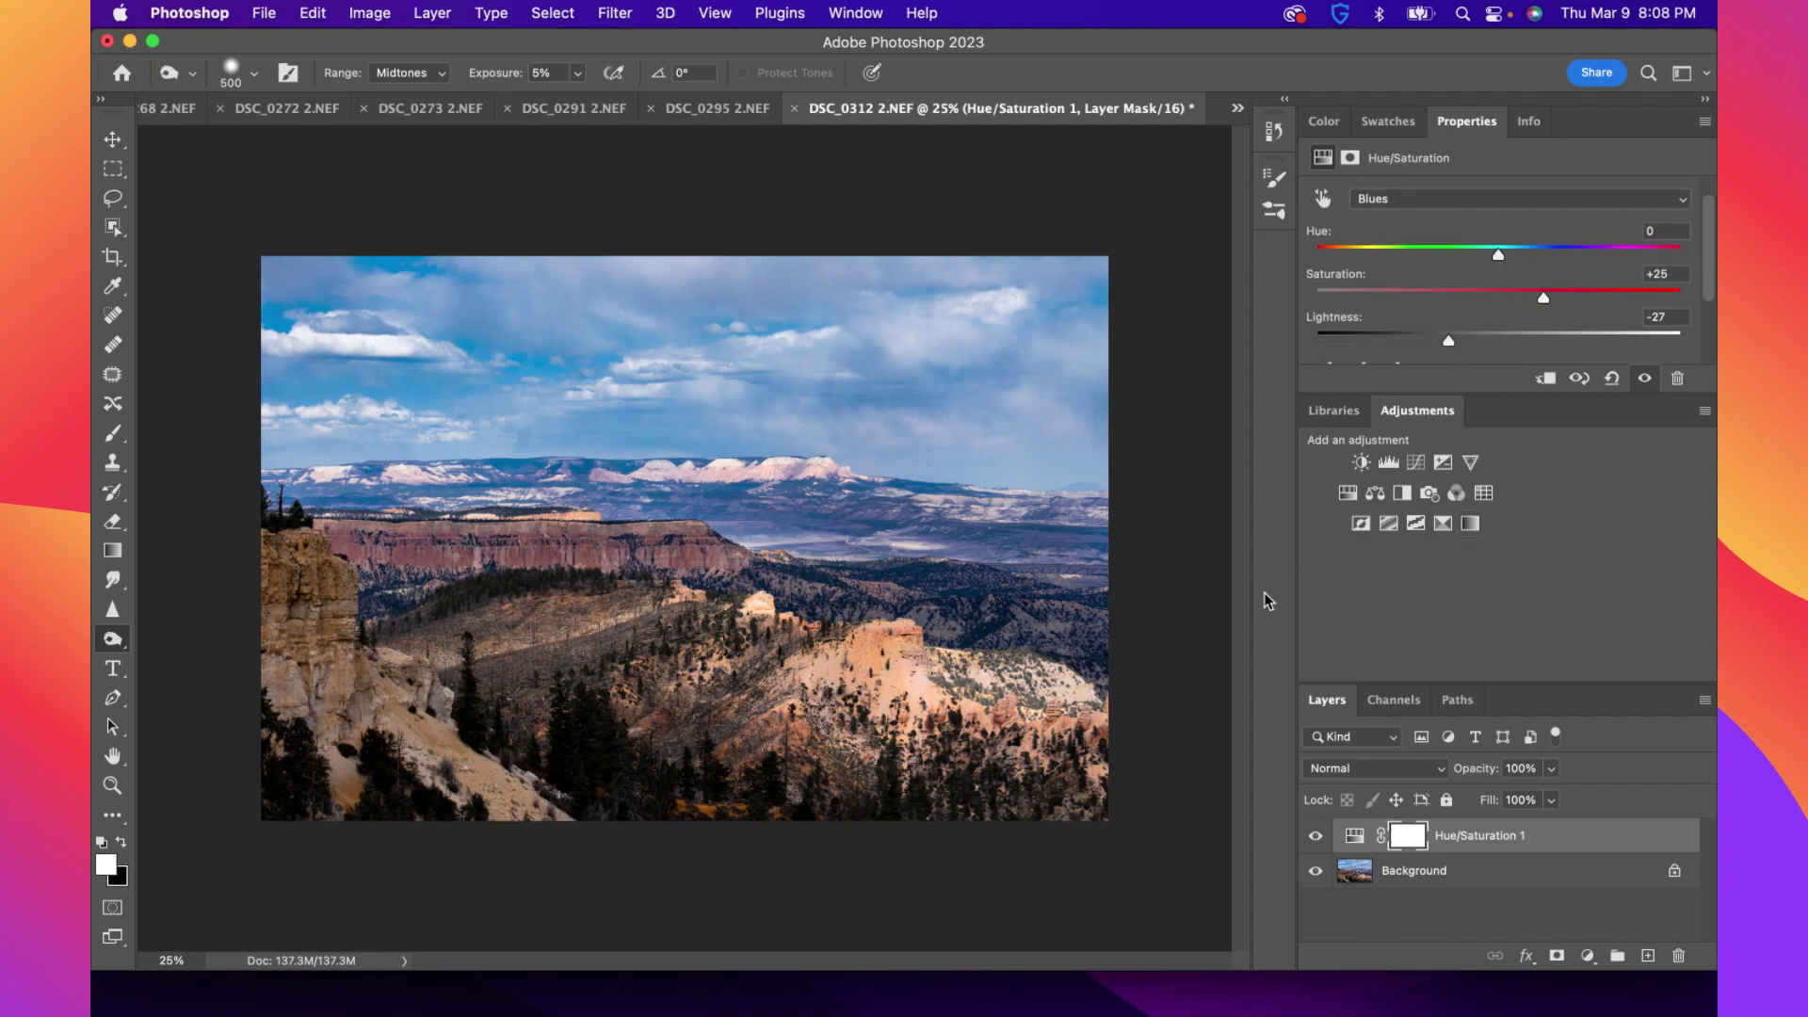
Set the Burn tool to the Shadows range with a 350 px brush on the Background layer, try a stroke, and undo it
click(1467, 877)
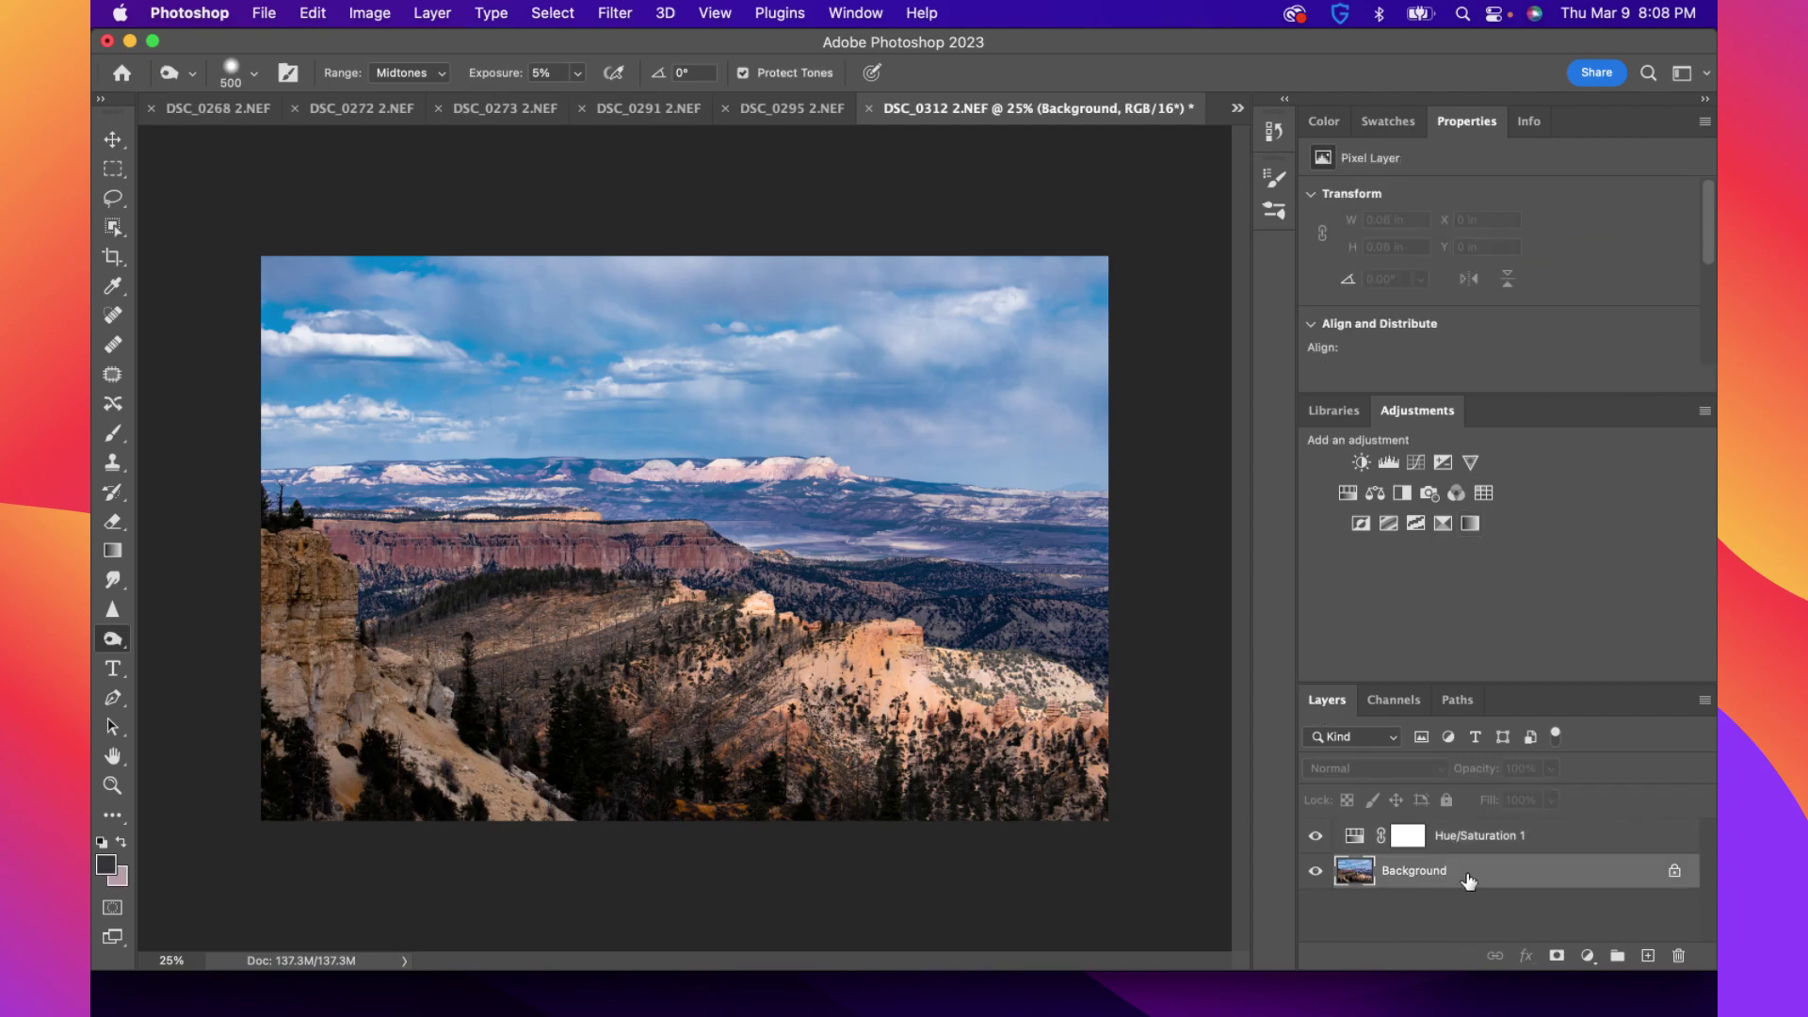
click(415, 54)
click(253, 72)
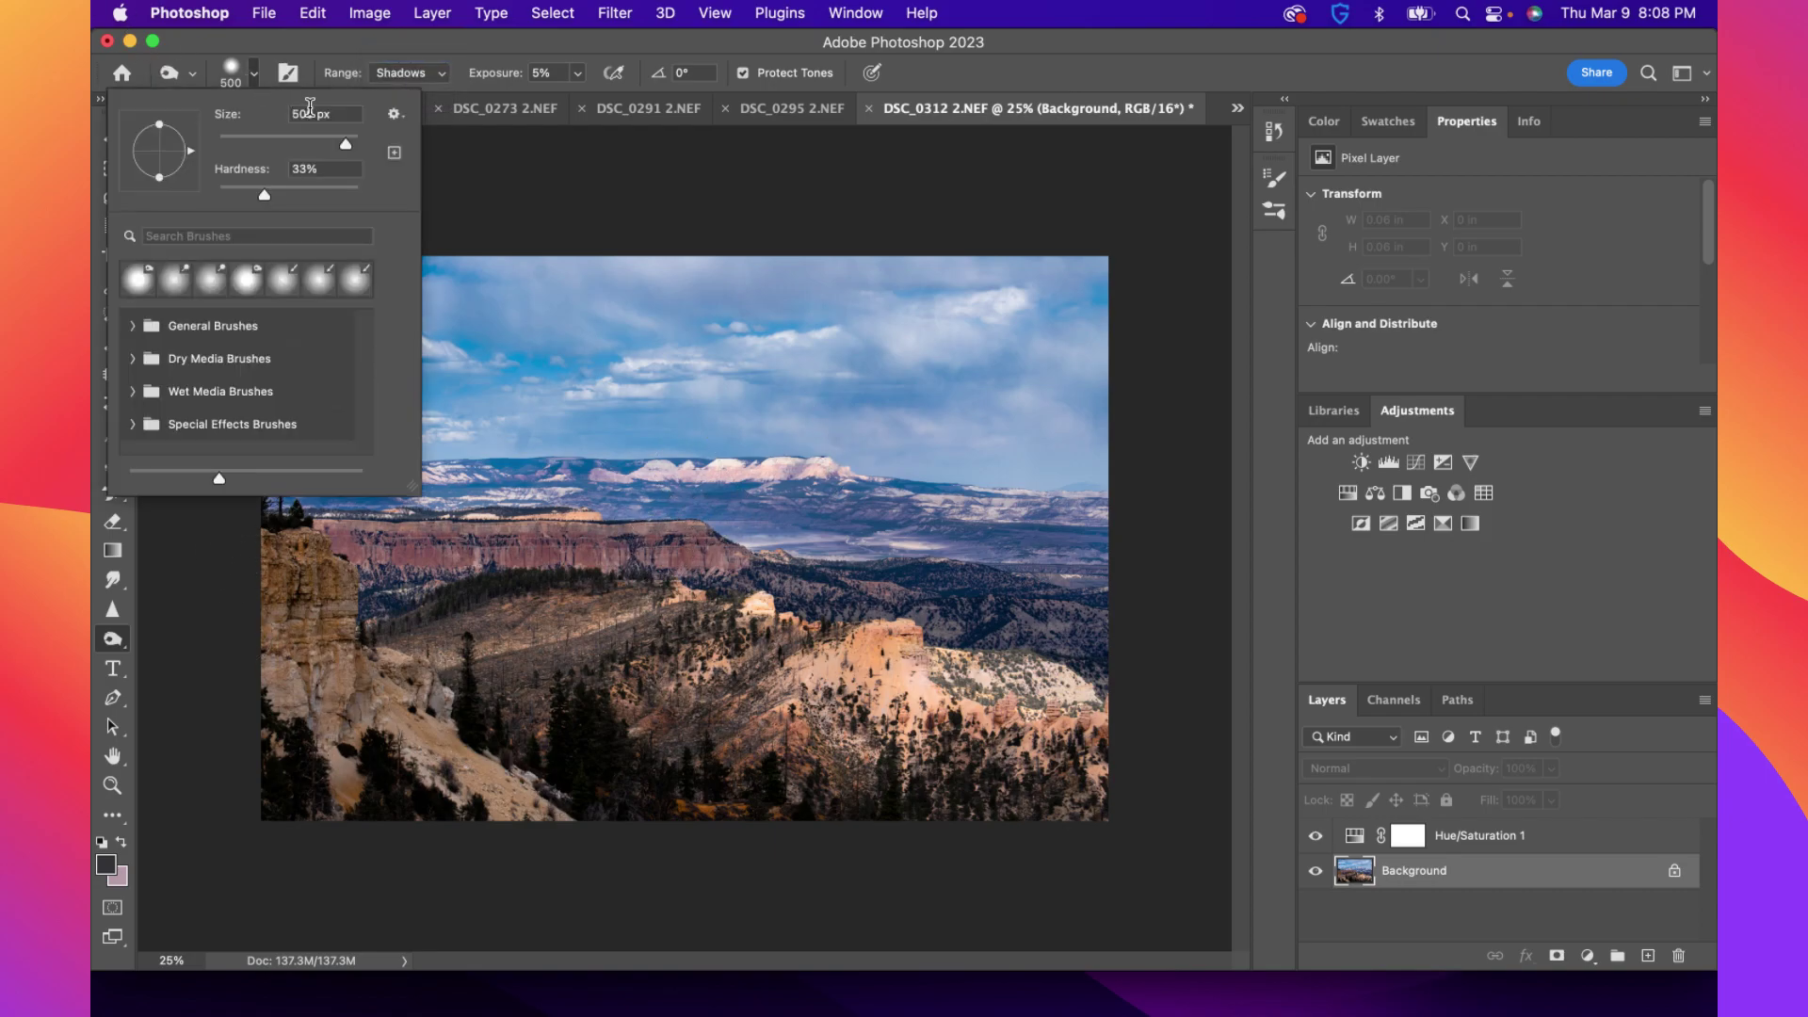
text(350)
key(Return)
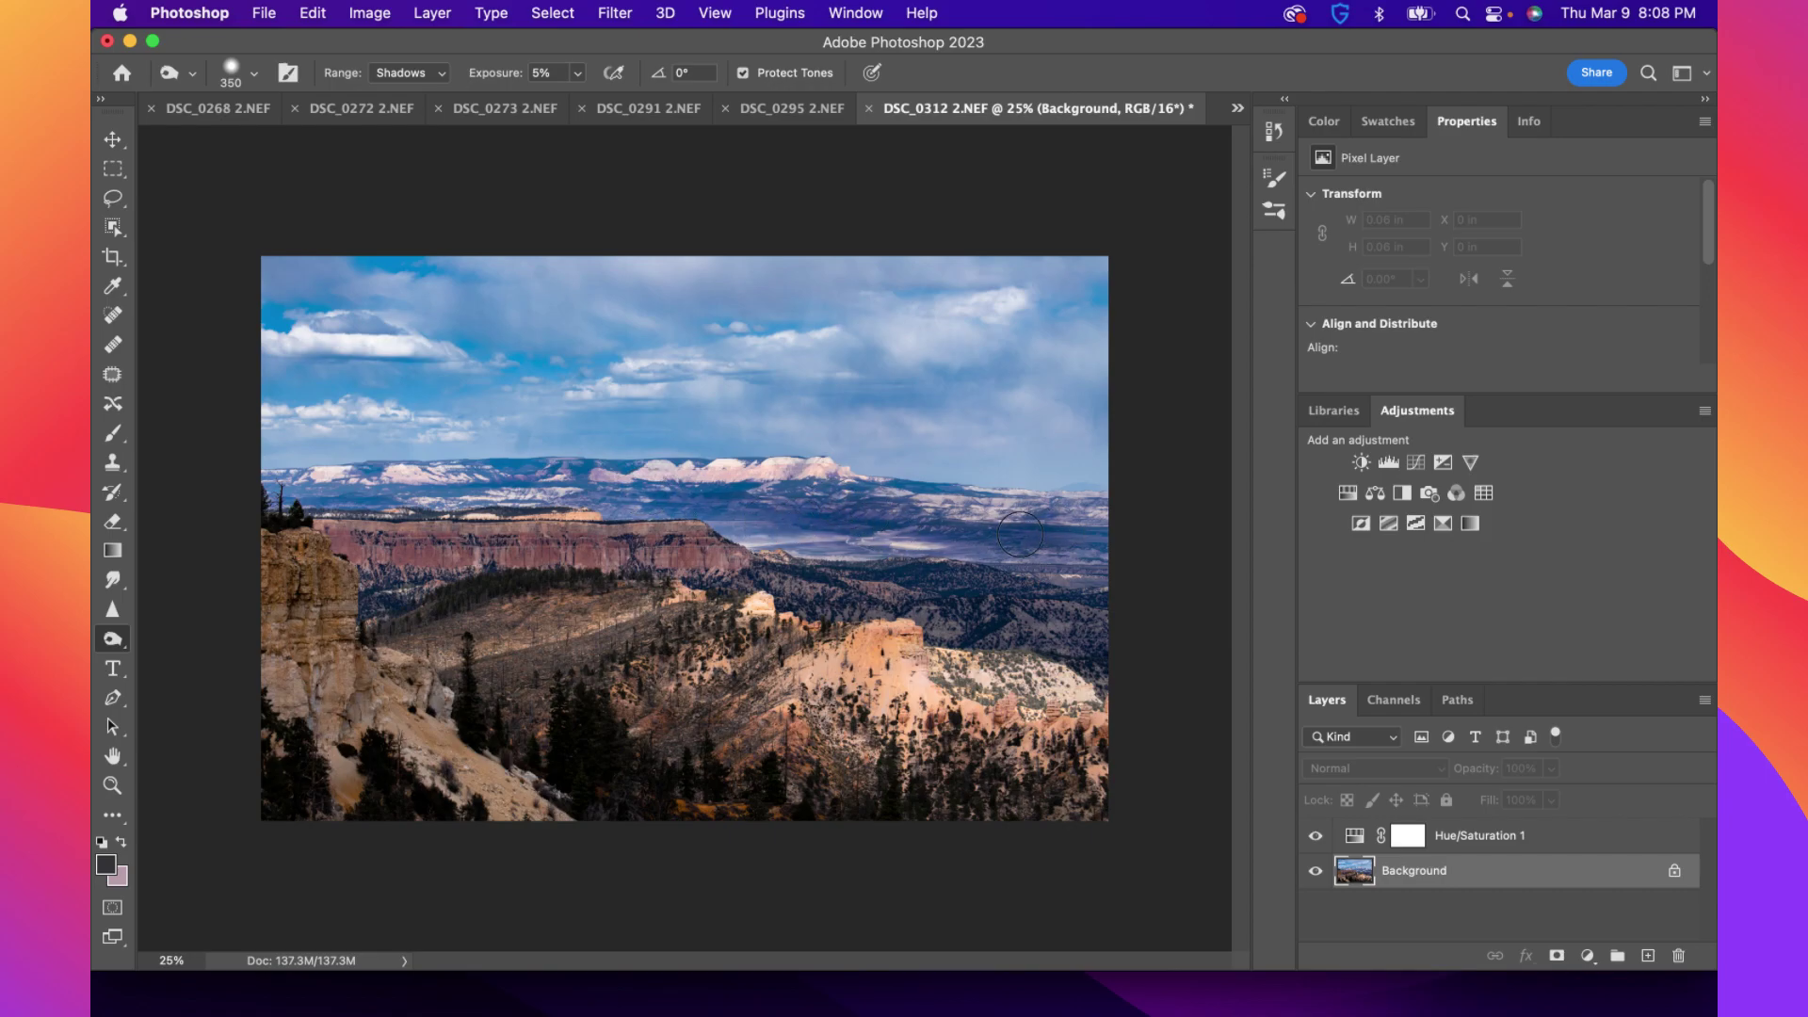
key(super+z)
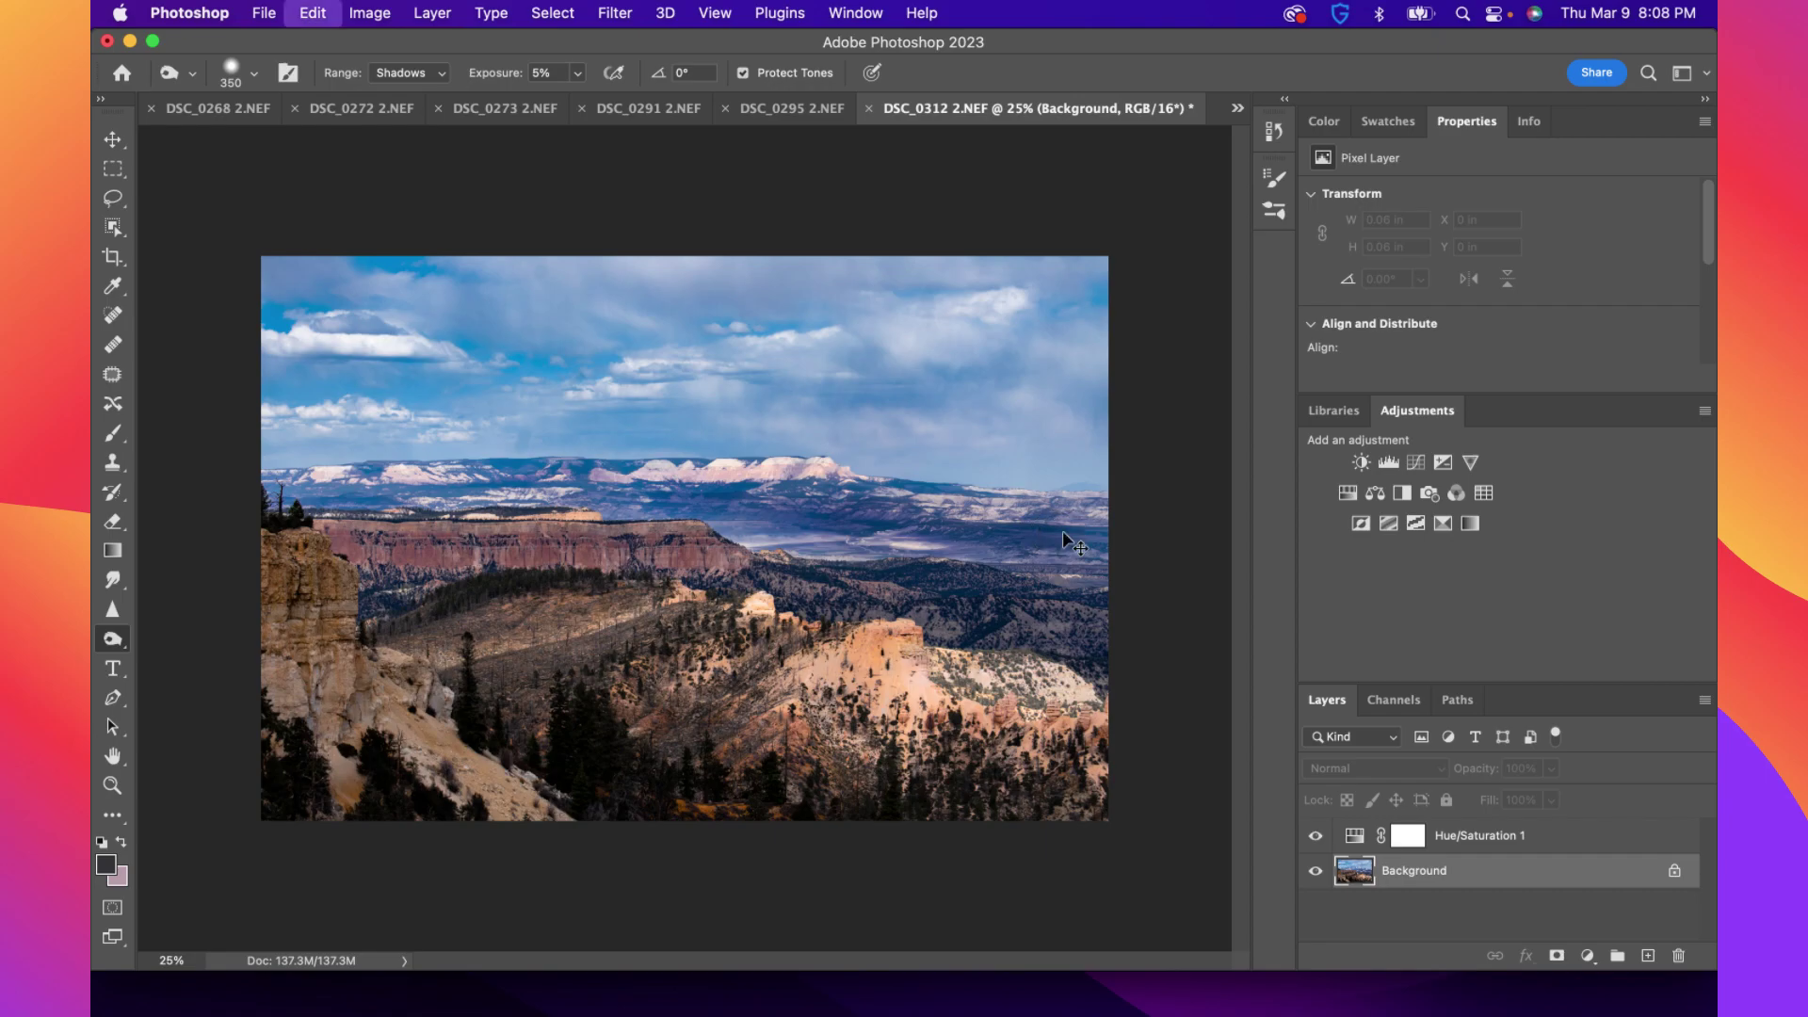
Remove the small spots in the sky above the distant ridge with the Spot Healing Brush
click(113, 320)
click(520, 442)
click(527, 436)
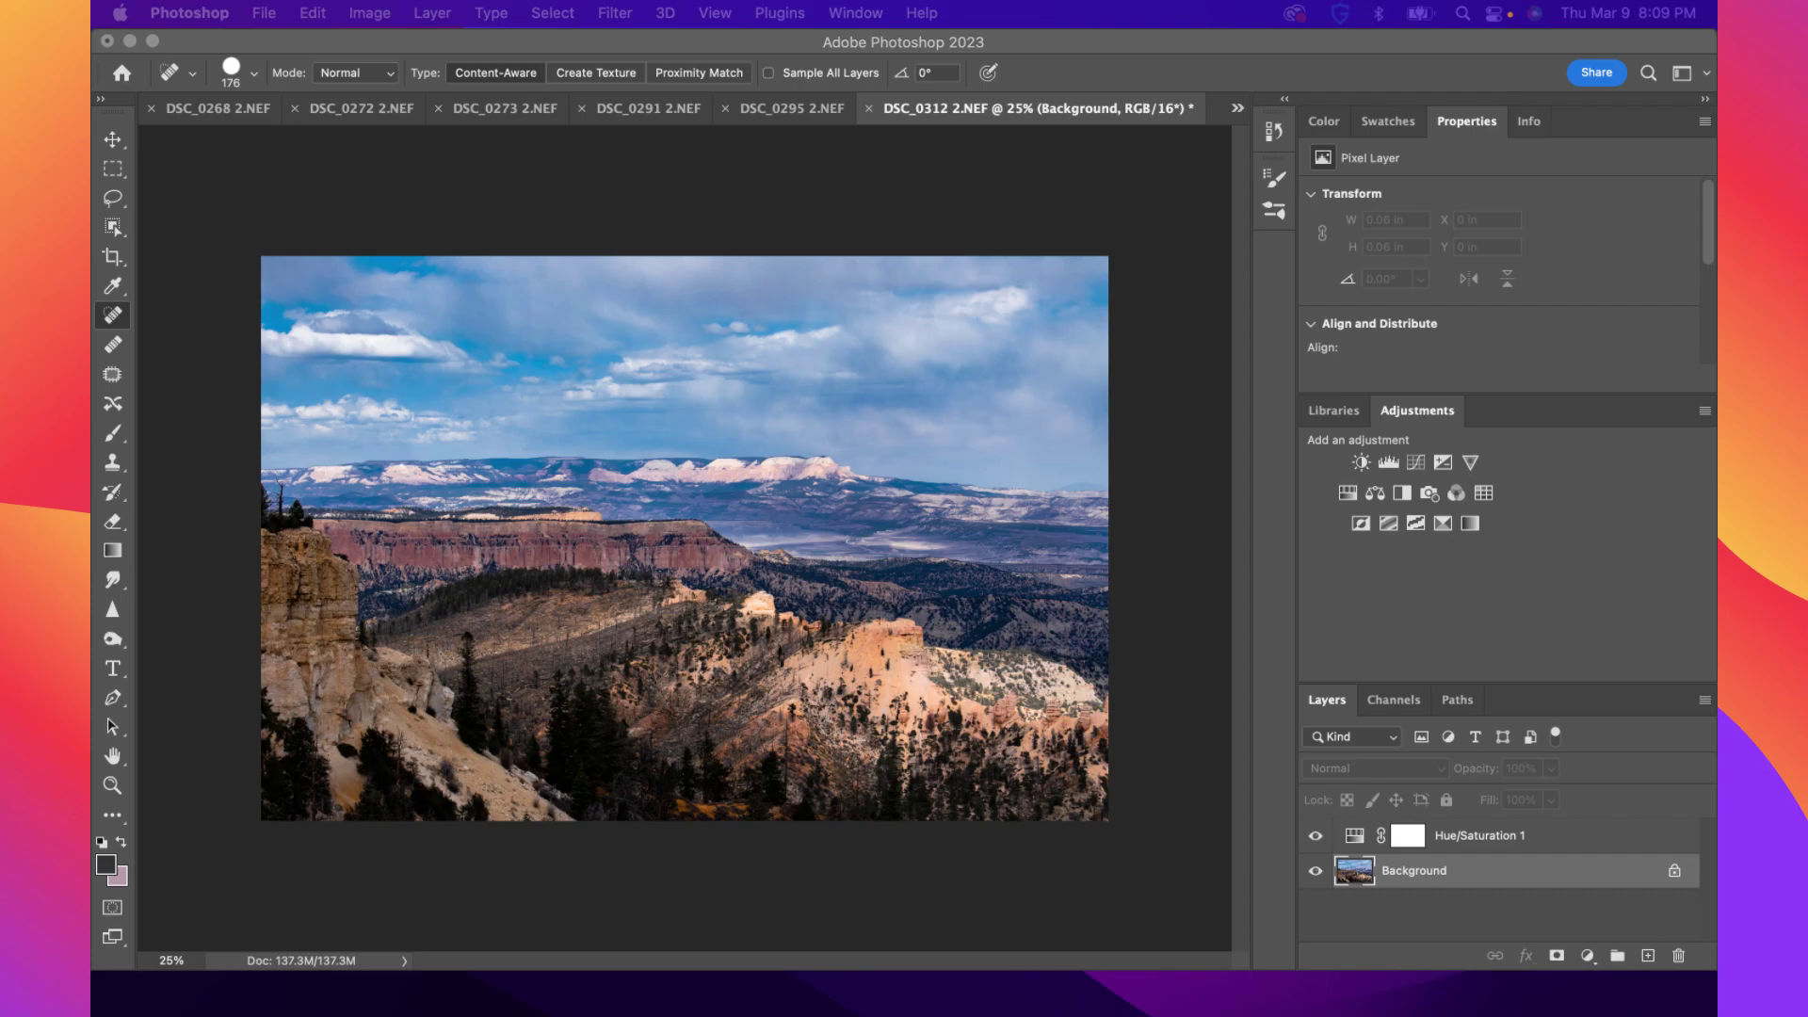
click(1083, 38)
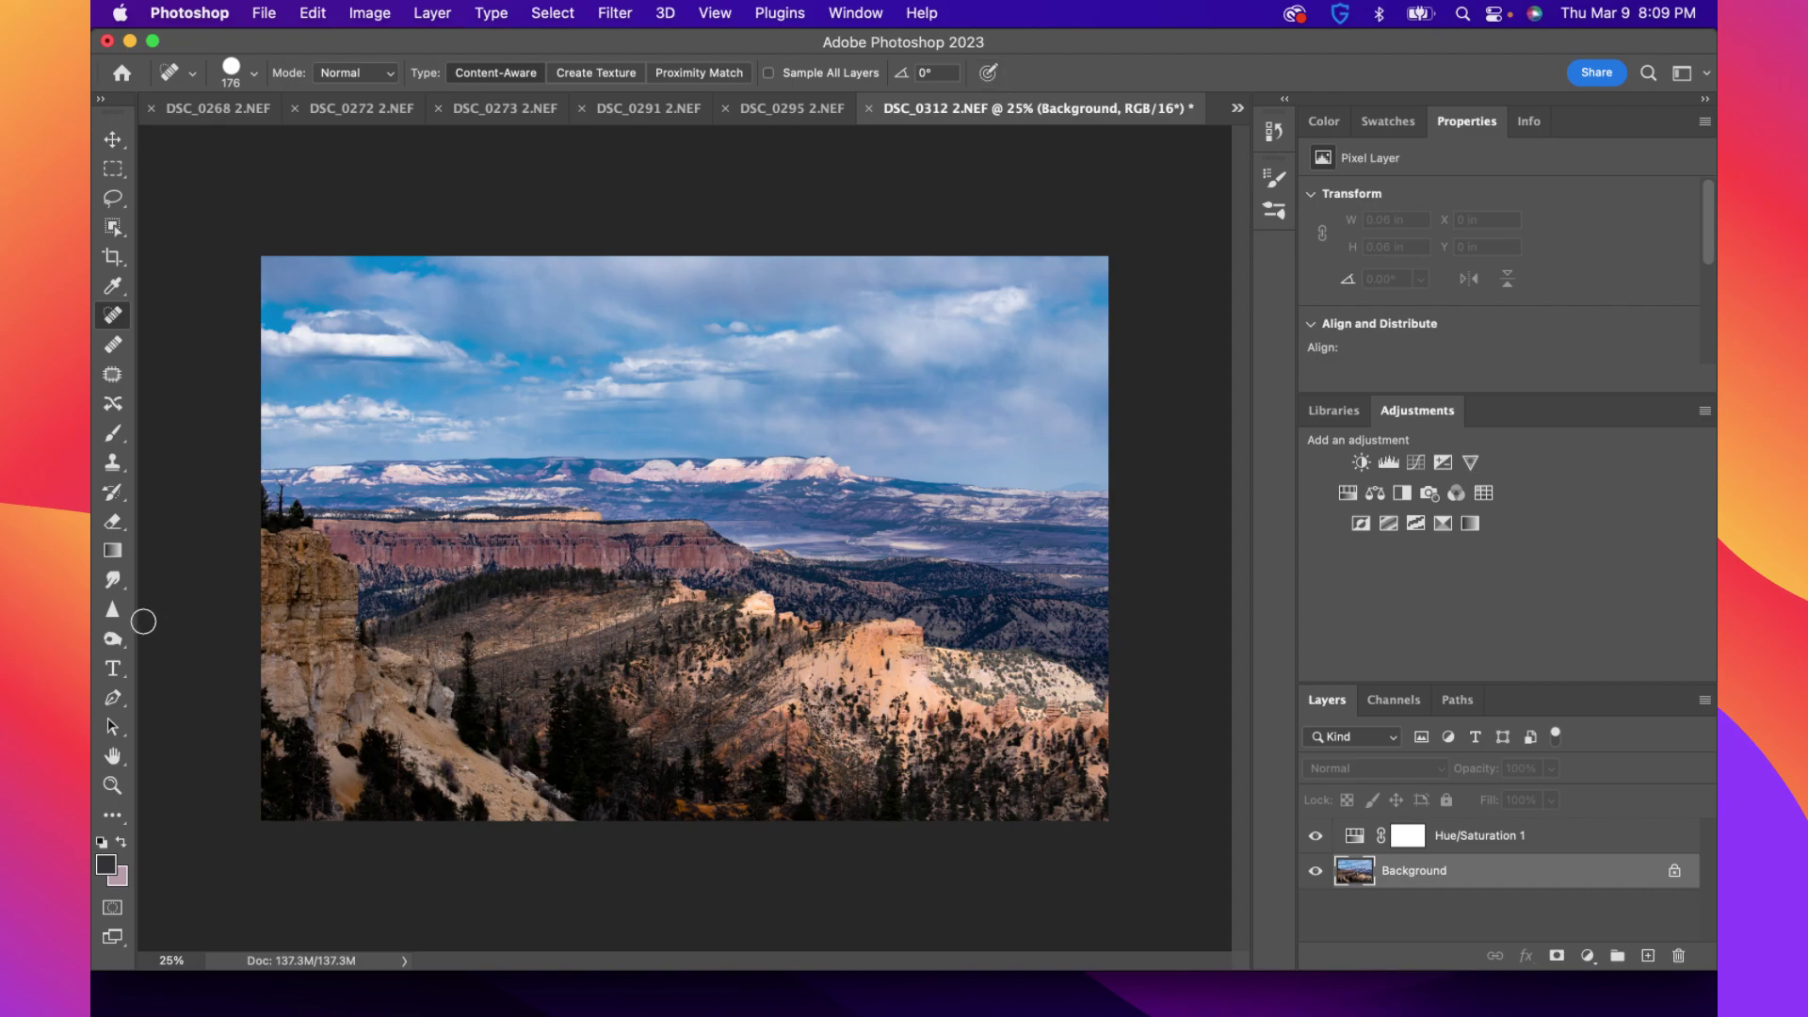
click(112, 638)
click(143, 638)
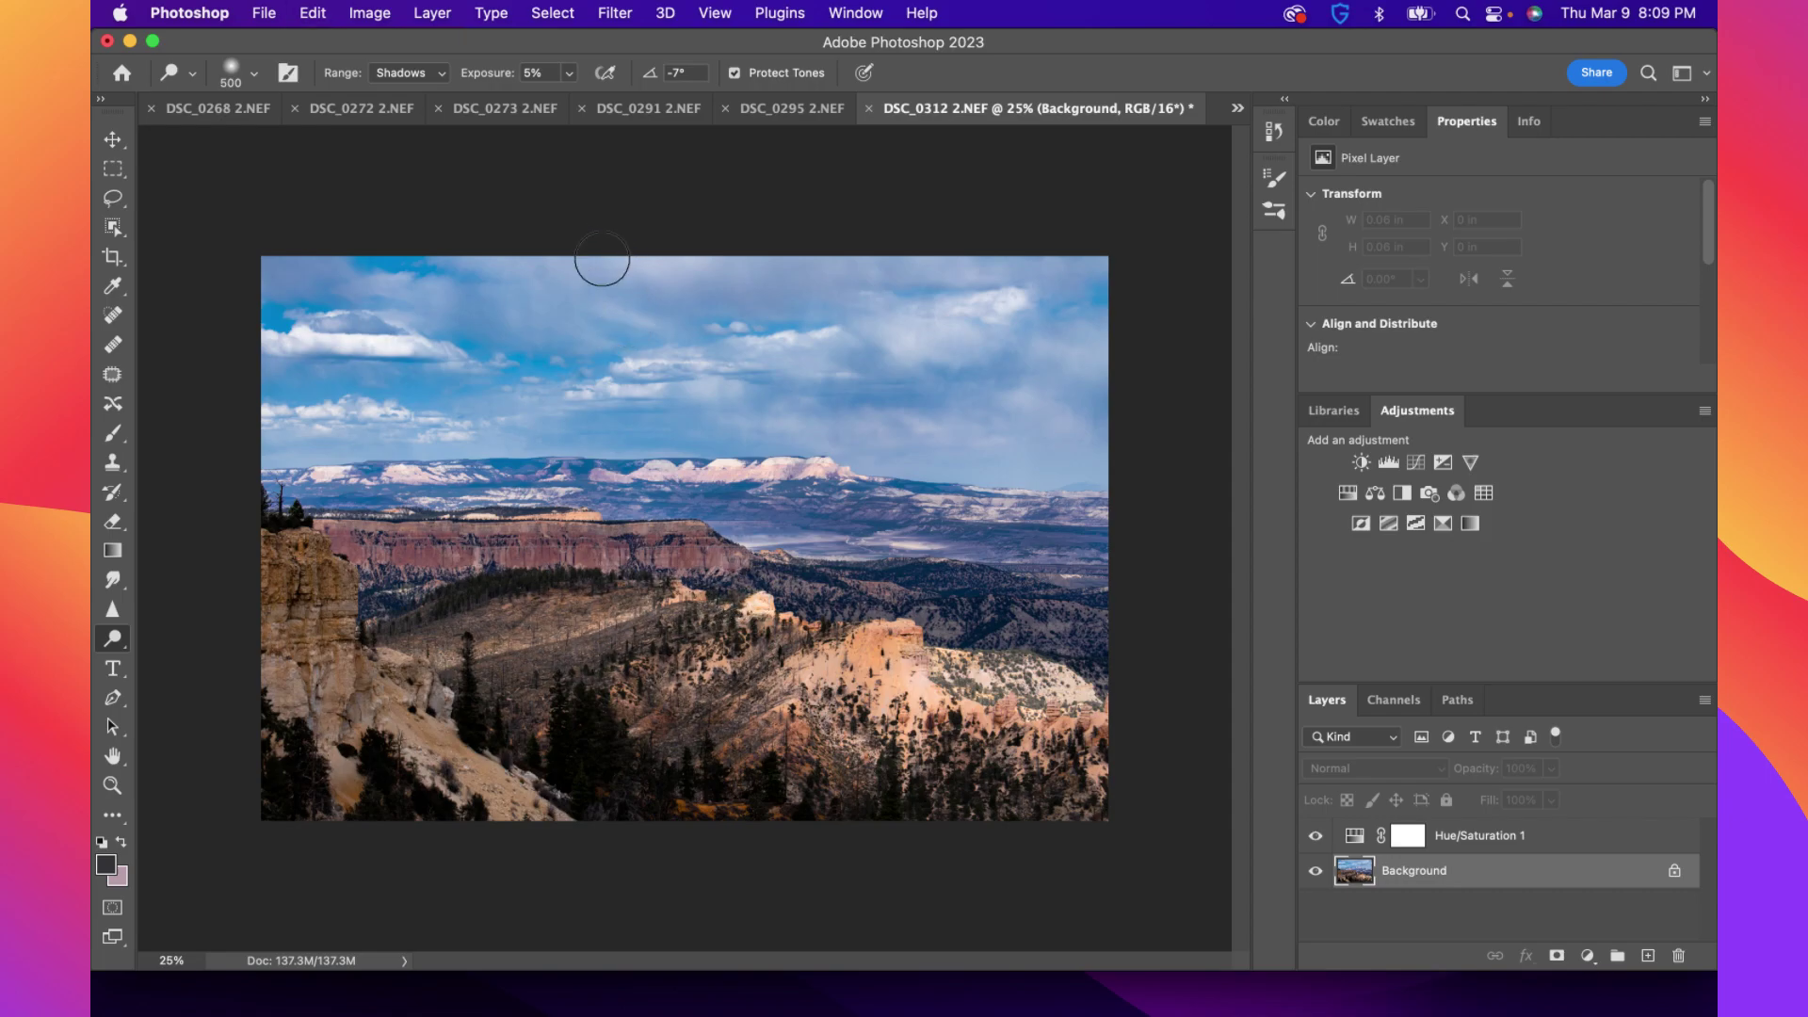
click(376, 13)
mouse_move(455, 83)
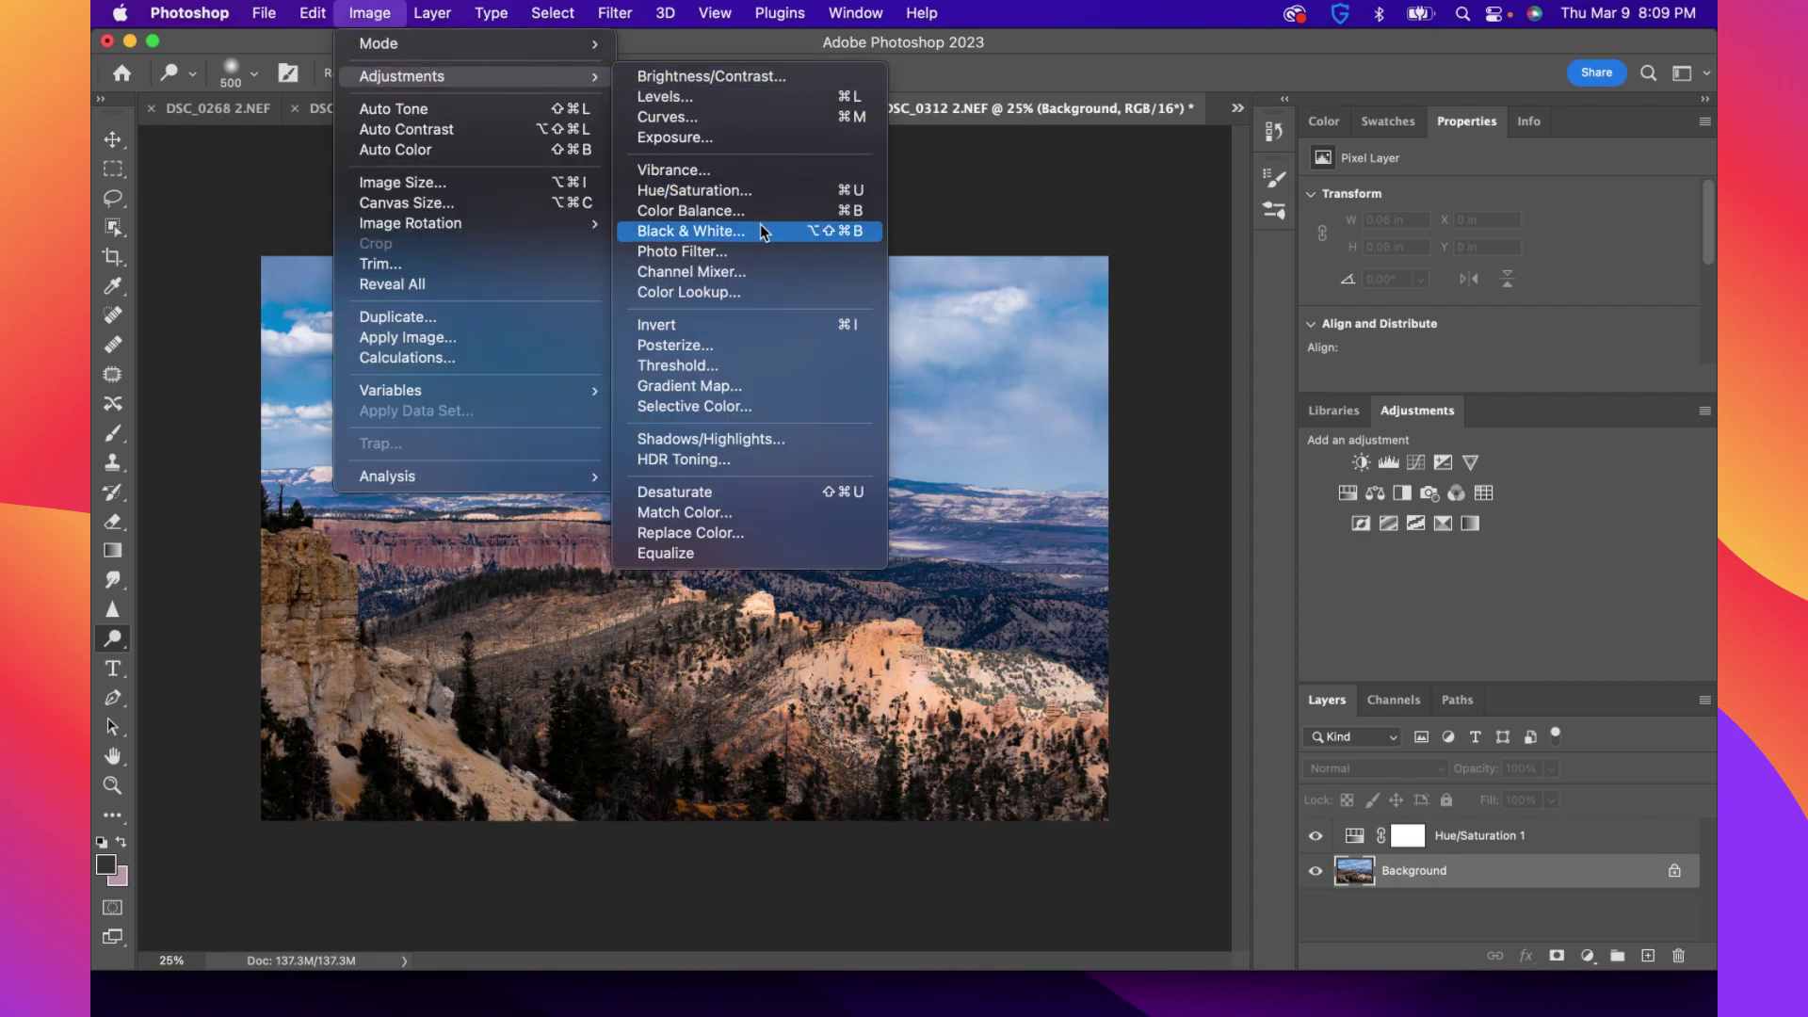
click(708, 117)
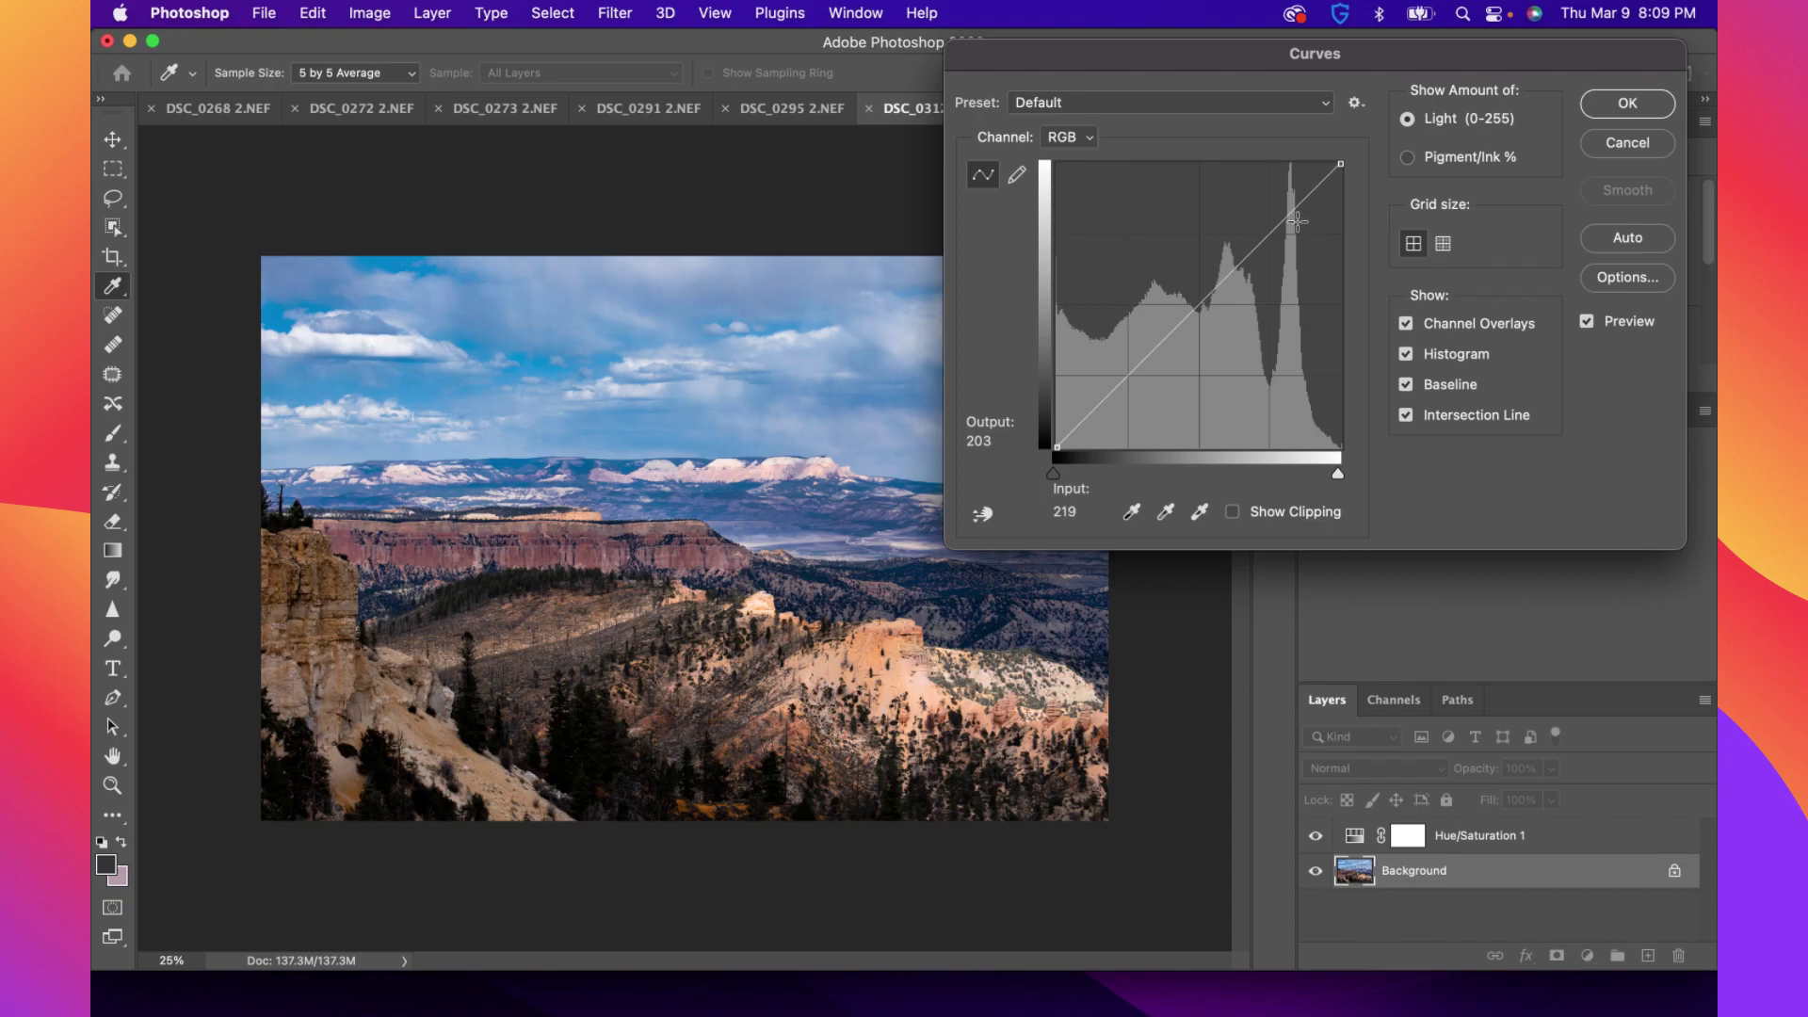
click(1271, 238)
click(1199, 304)
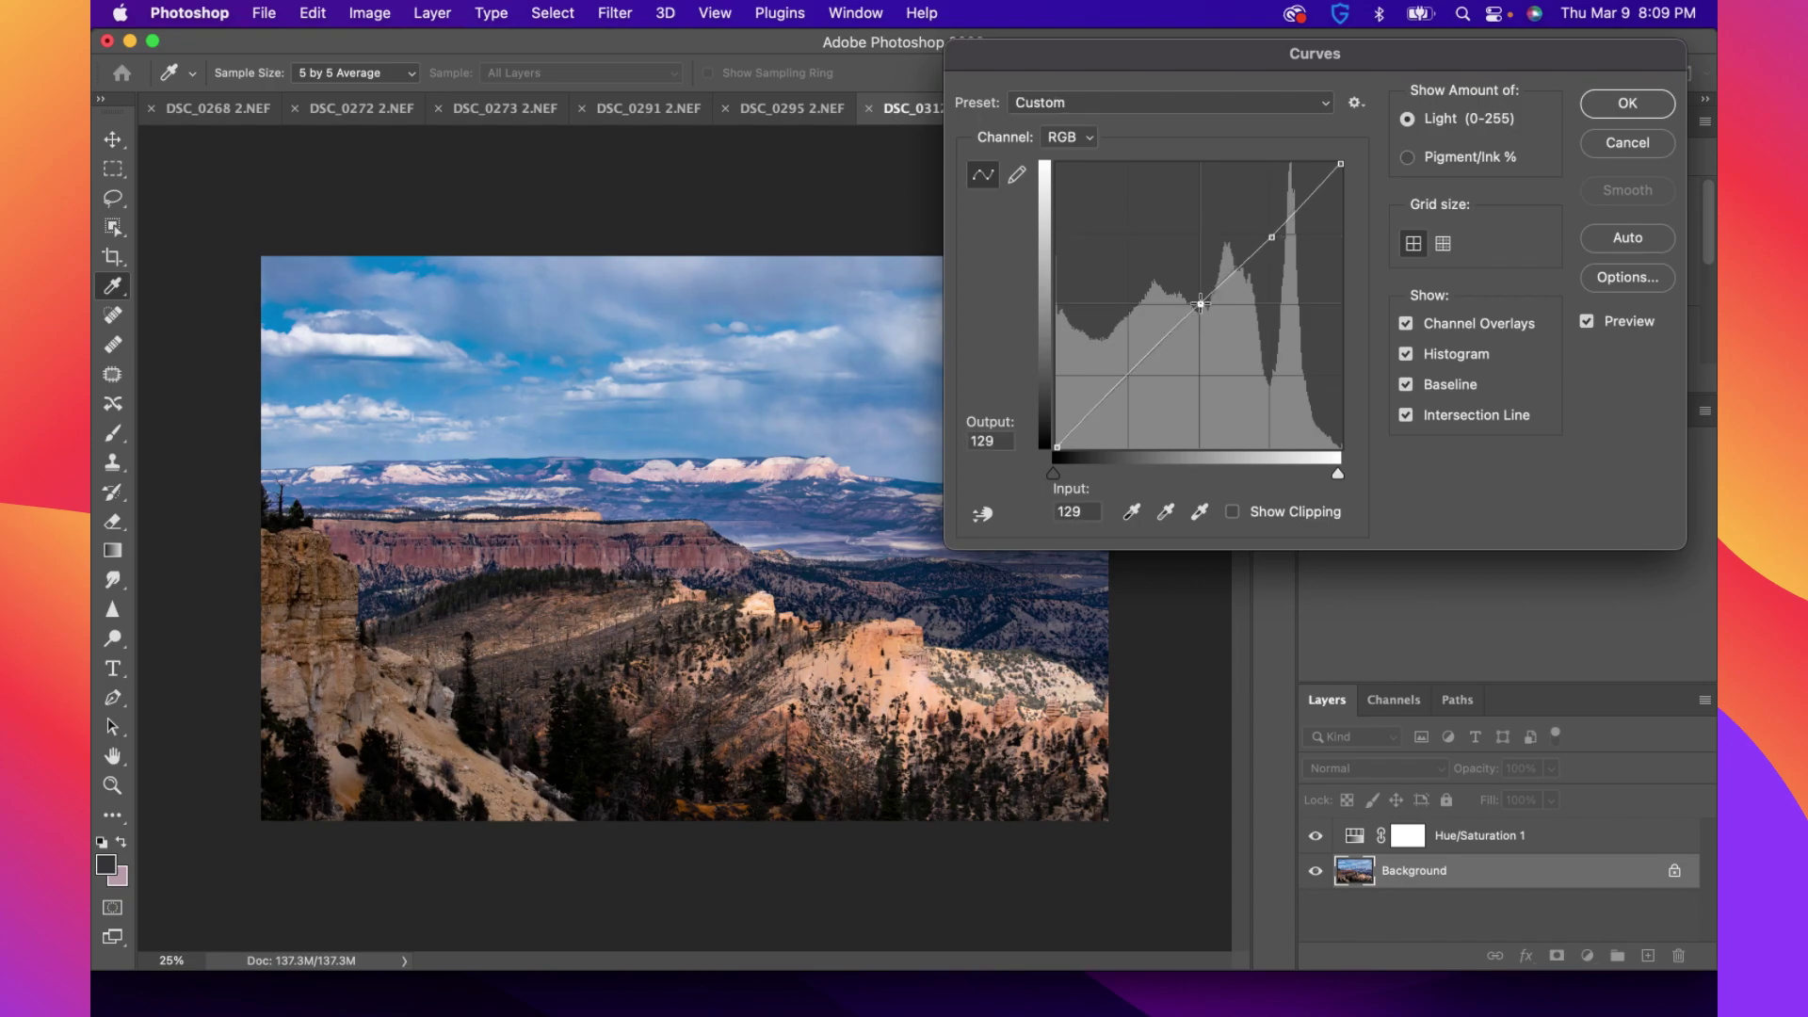
click(1127, 378)
drag(1119, 369, 1134, 382)
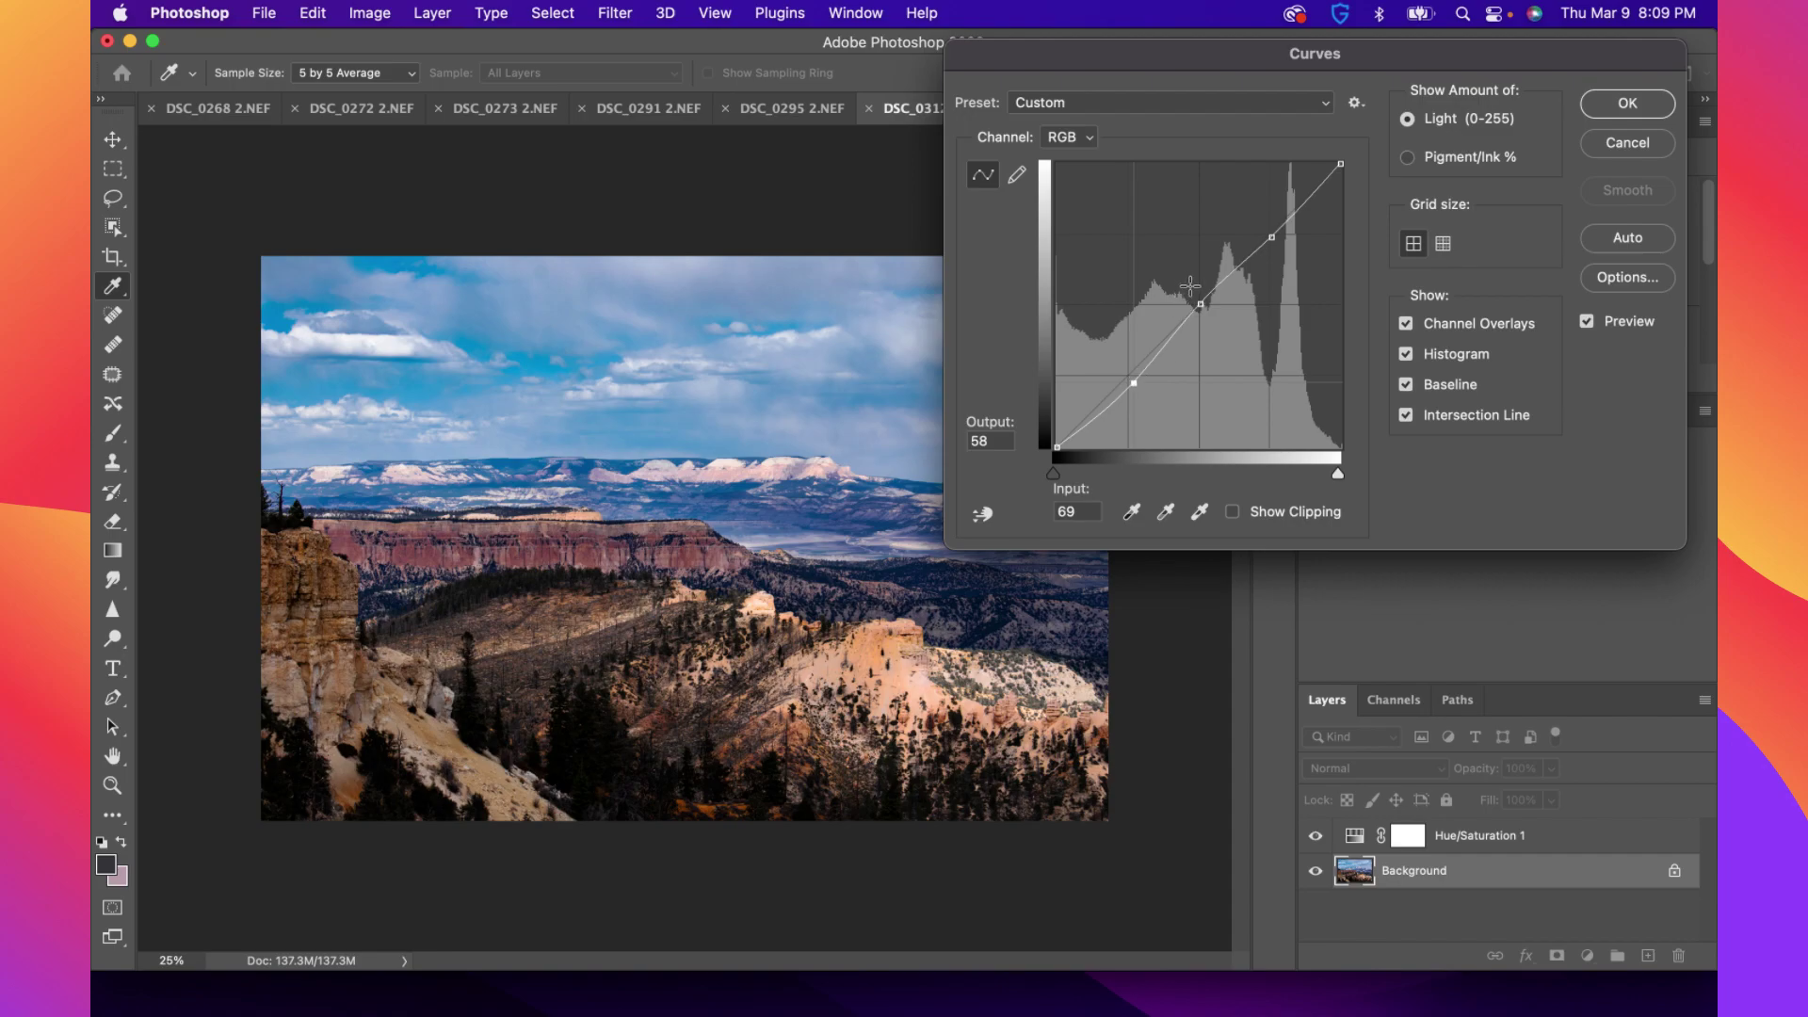
mouse_move(1200, 304)
mouse_down()
mouse_move(1177, 290)
mouse_move(1213, 307)
mouse_up()
click(1270, 238)
mouse_move(1270, 238)
mouse_down()
mouse_move(1248, 228)
mouse_move(1285, 242)
mouse_up()
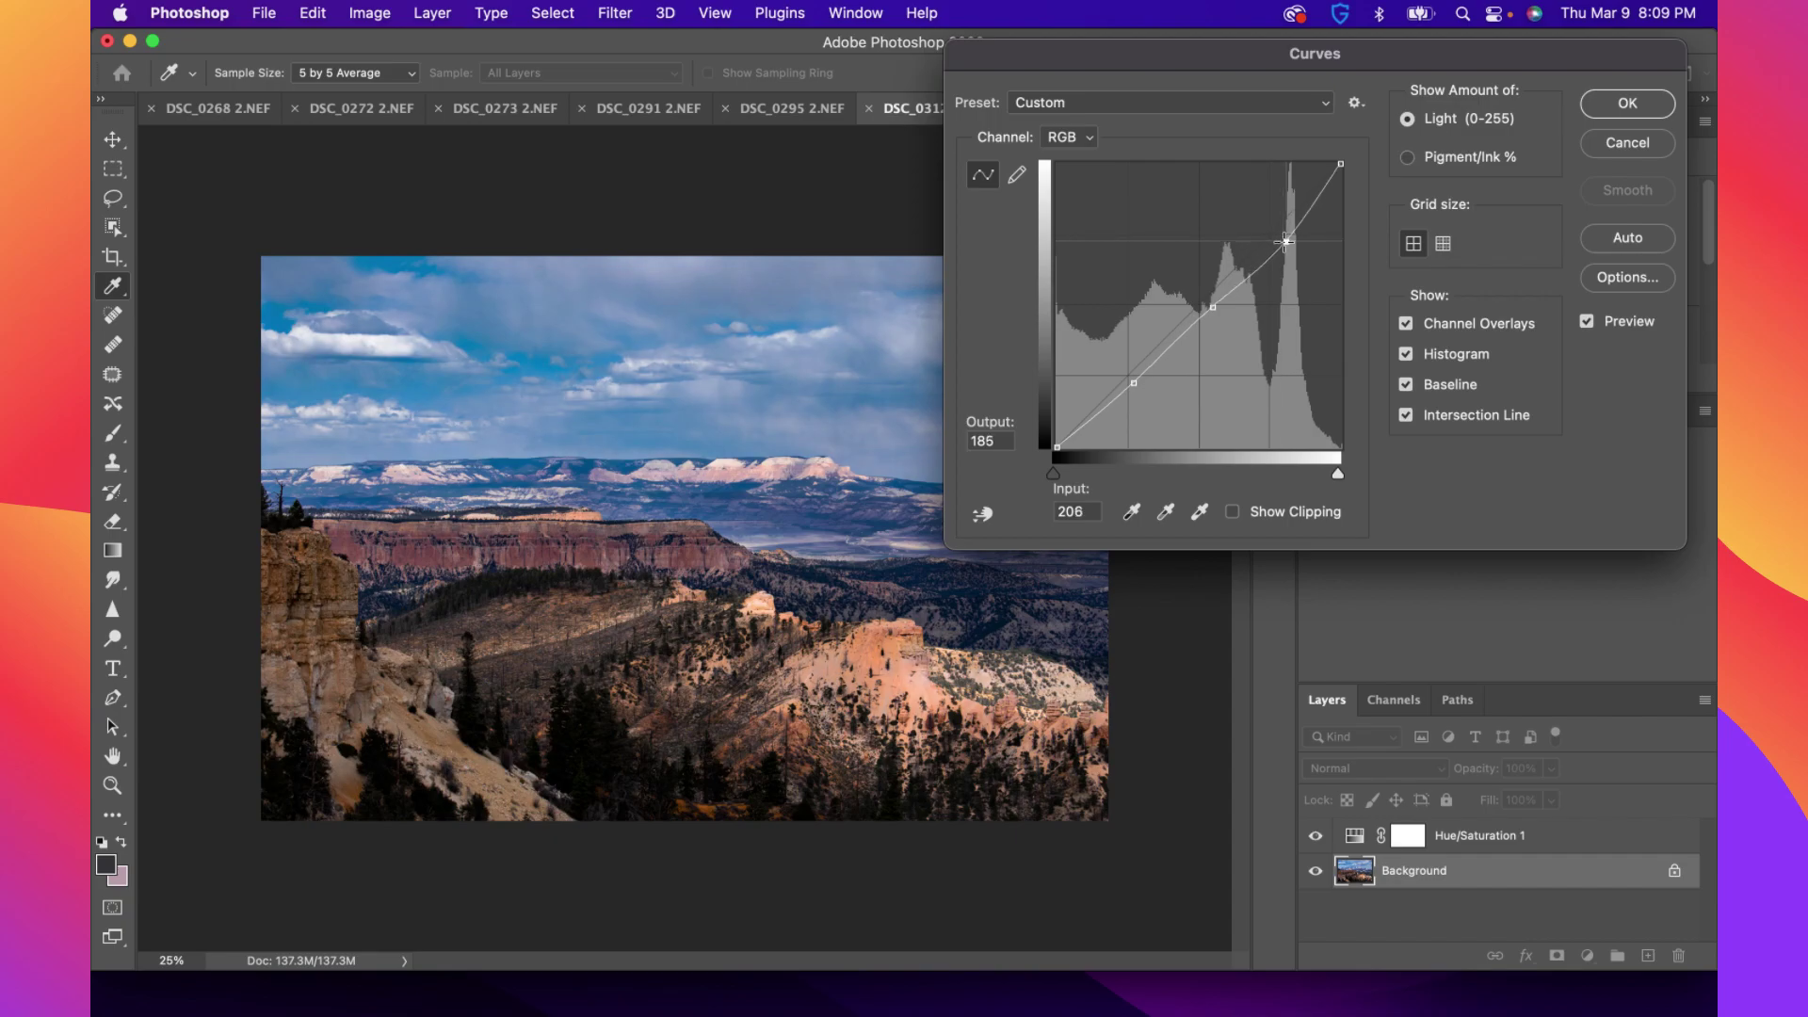
click(1626, 142)
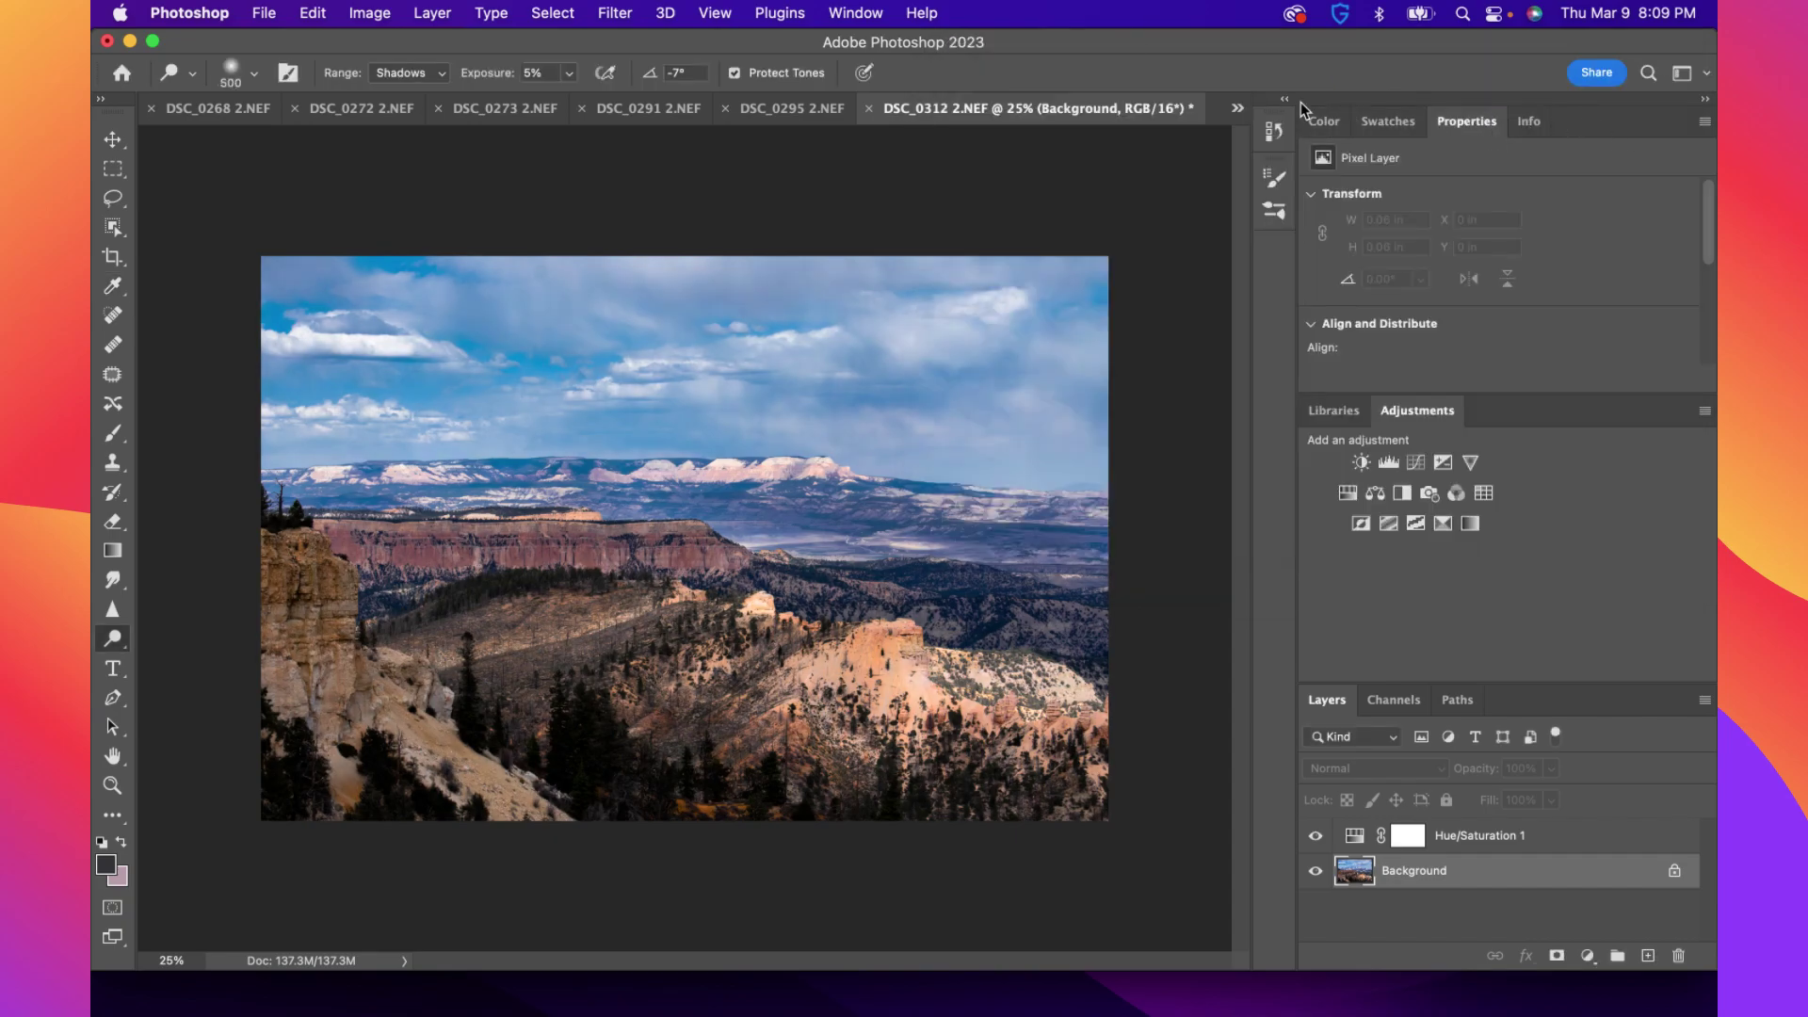
Apply a Shadows/Highlights adjustment to the Background layer with the shadows amount at 13%, comparing the image with and without the preview
click(433, 13)
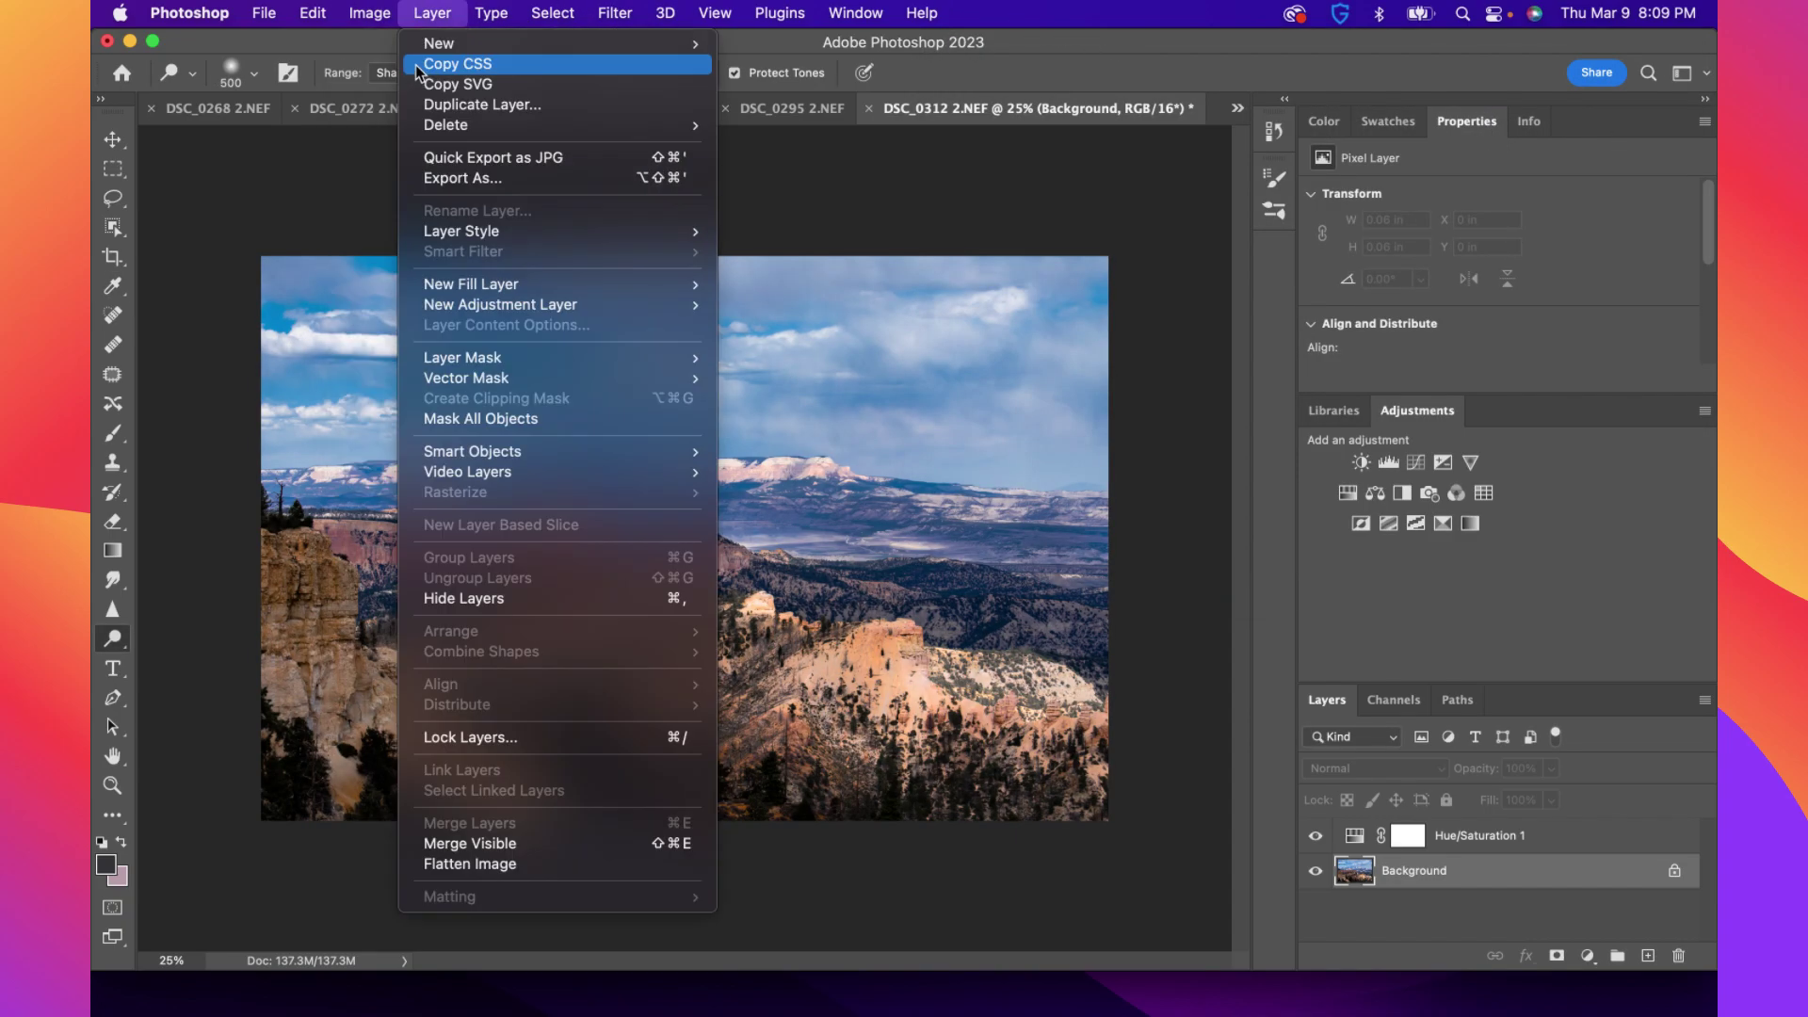
mouse_move(380, 23)
mouse_move(471, 77)
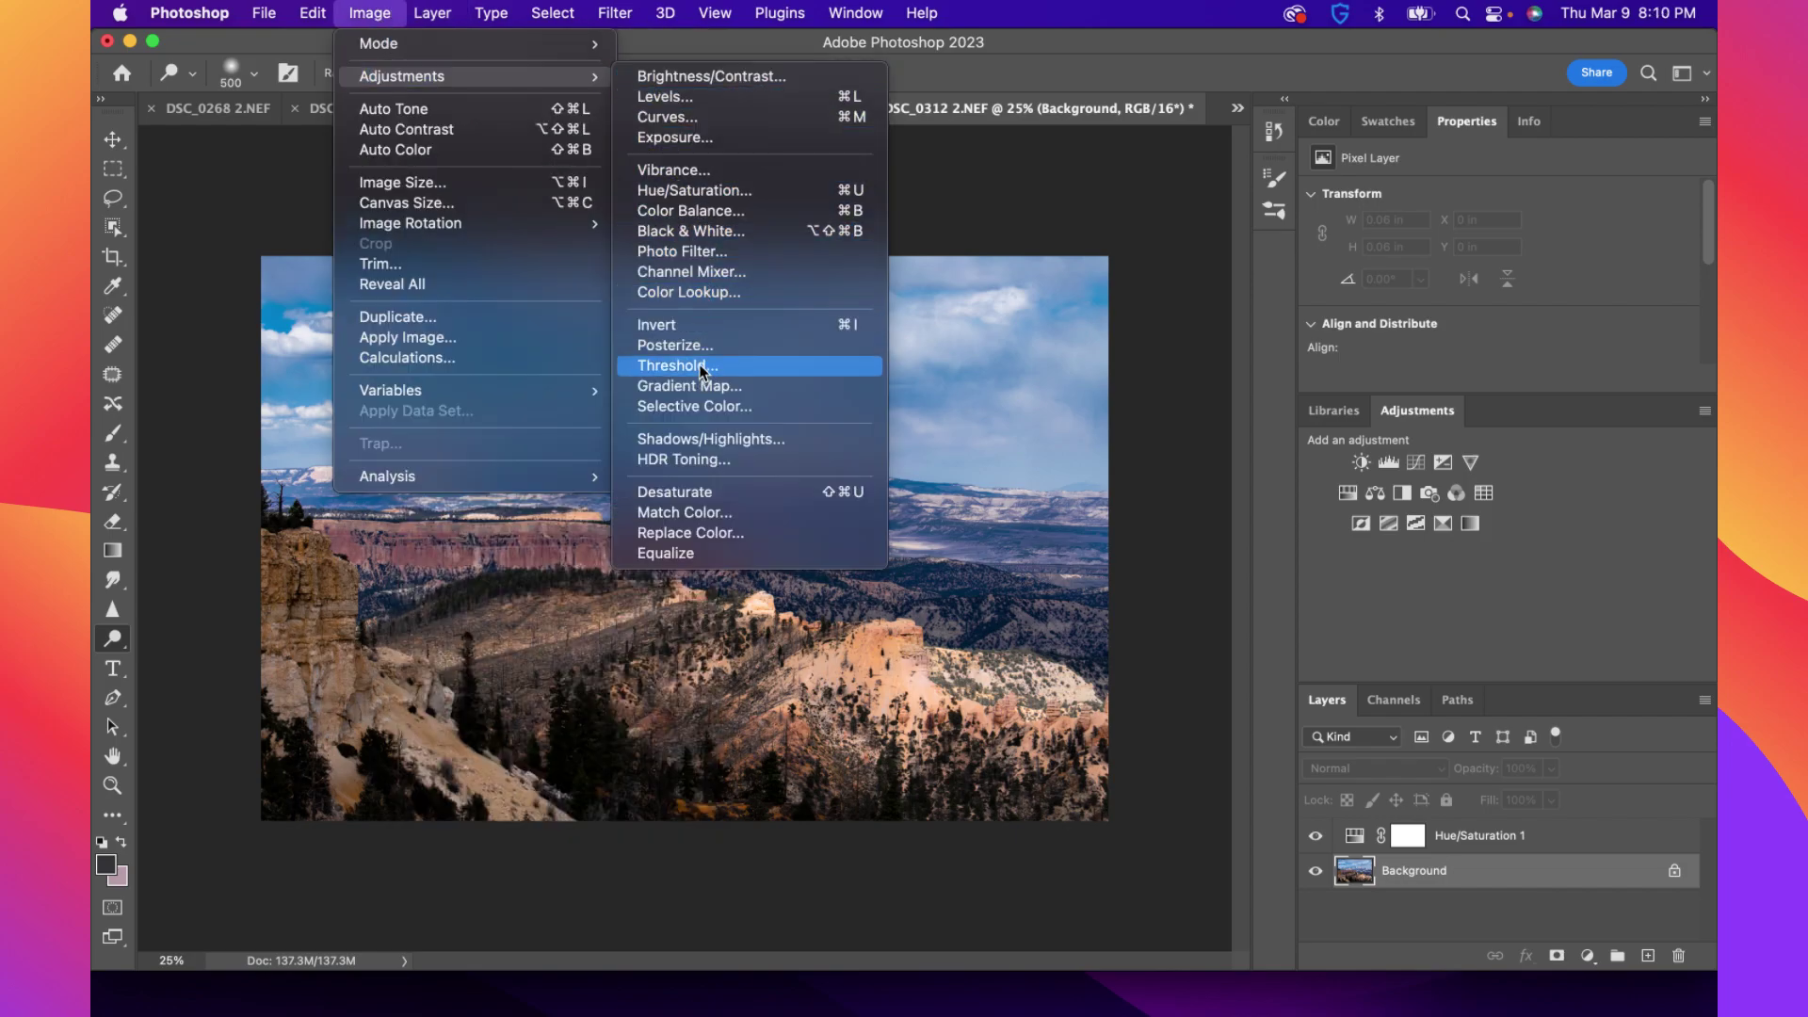
click(720, 435)
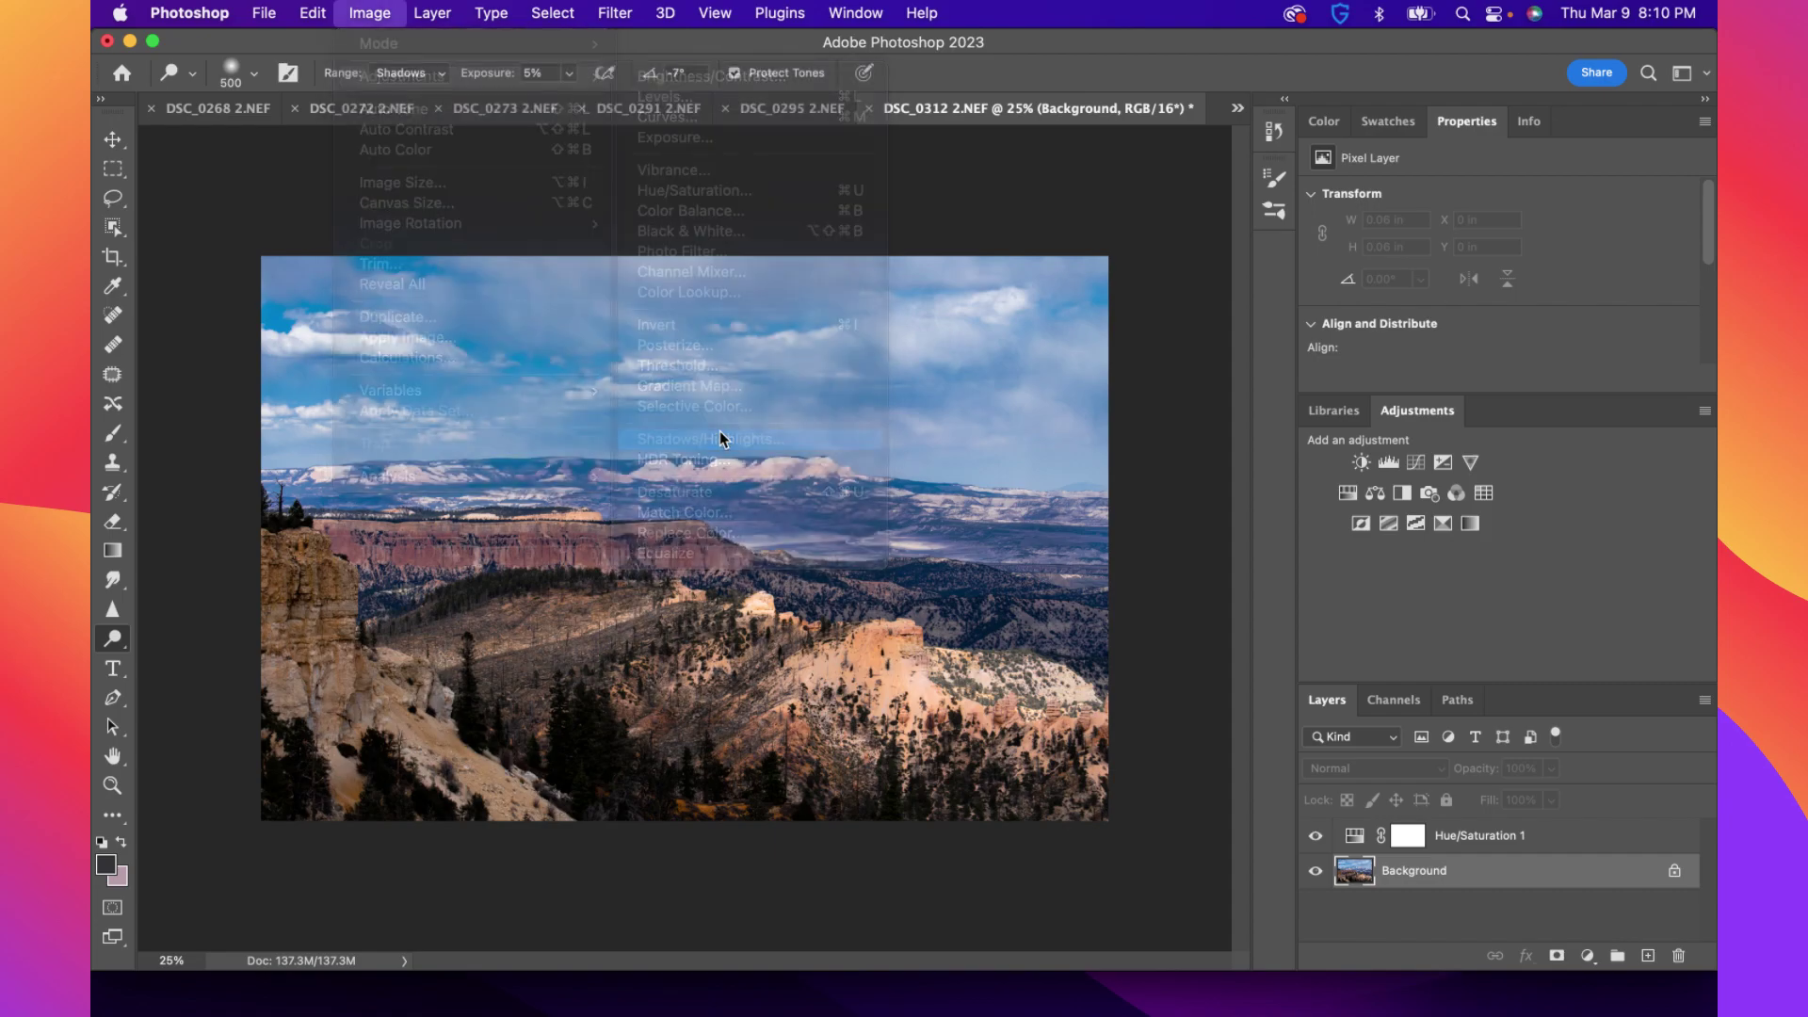
drag(1365, 484, 1334, 483)
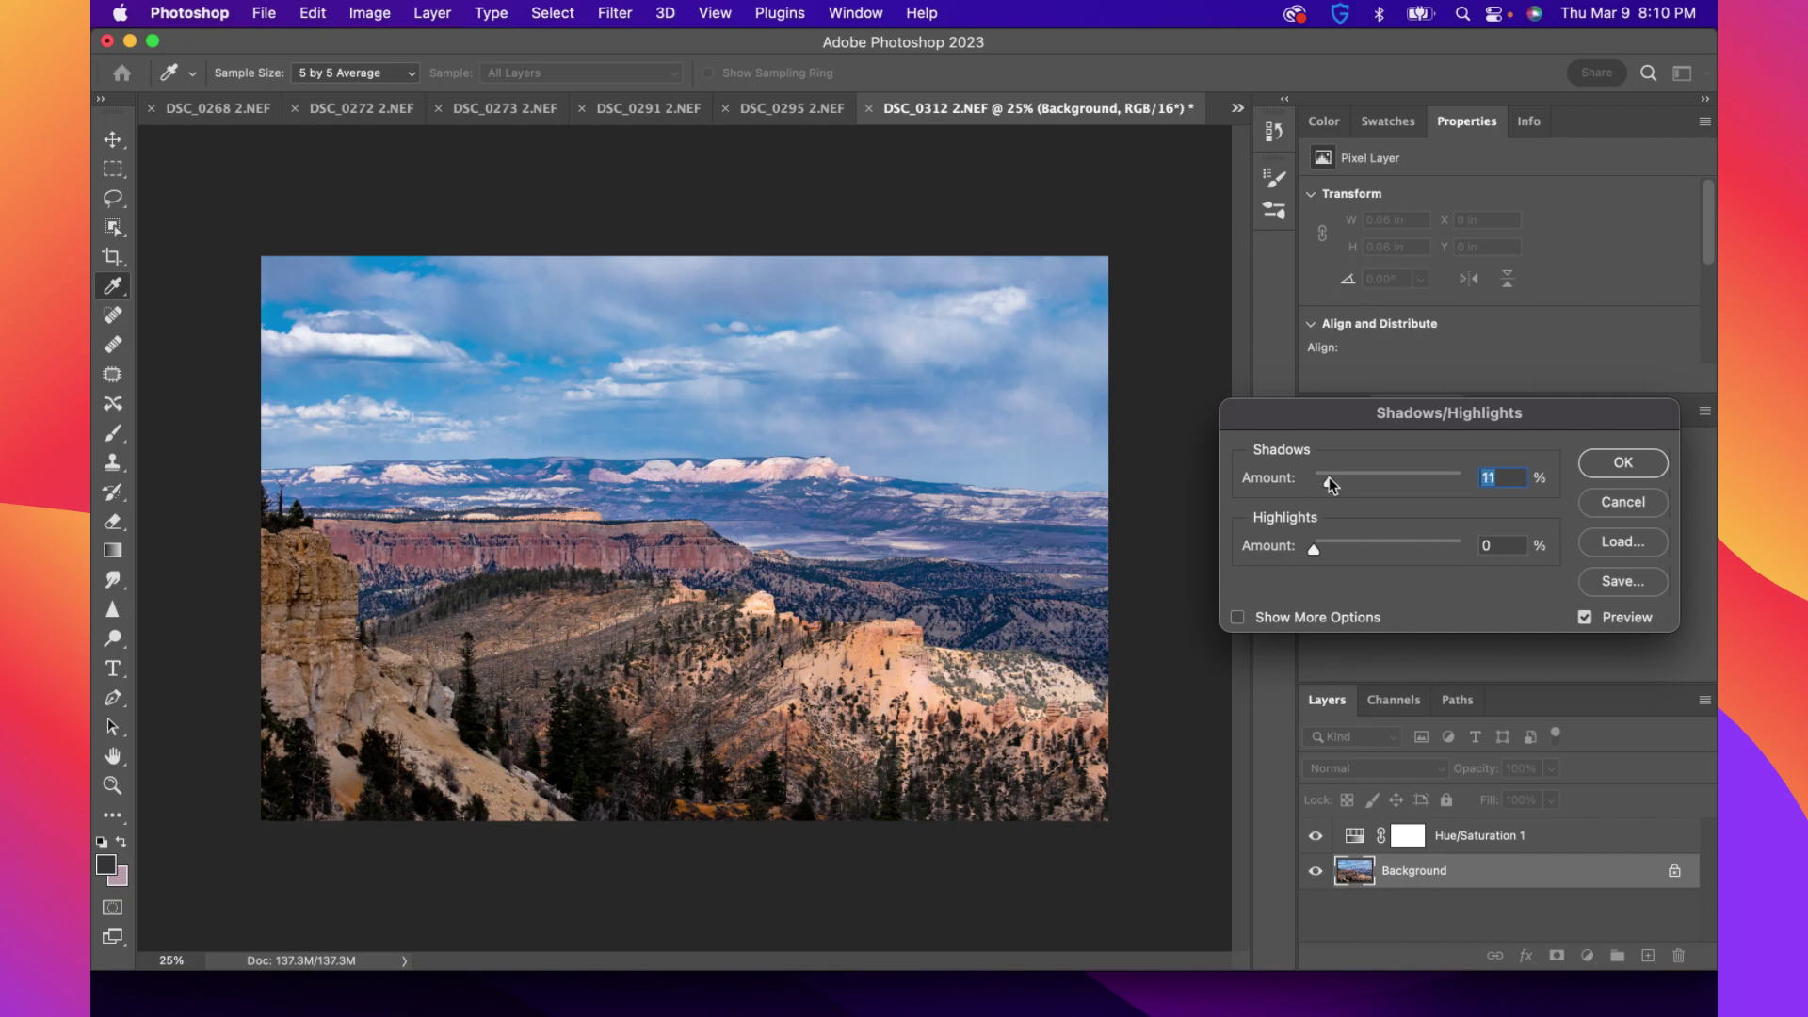
drag(1329, 480, 1339, 482)
click(1585, 618)
click(1585, 617)
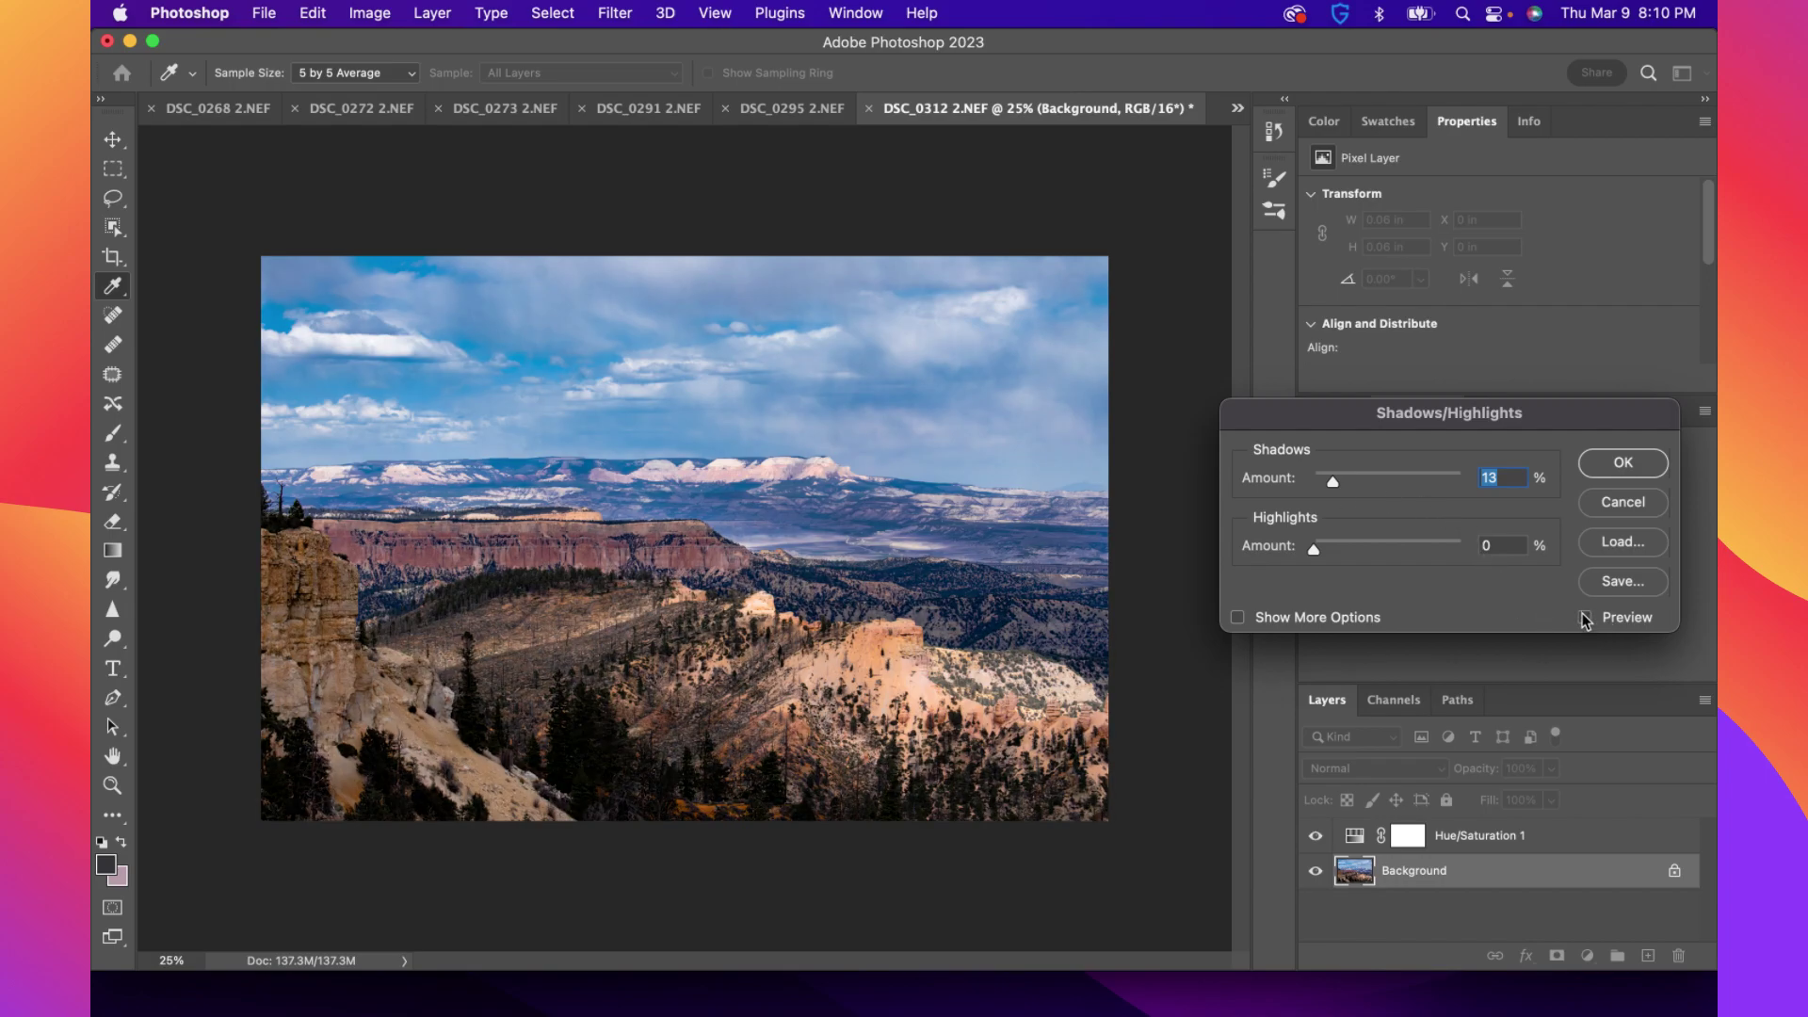
click(1585, 618)
click(1585, 618)
click(1625, 460)
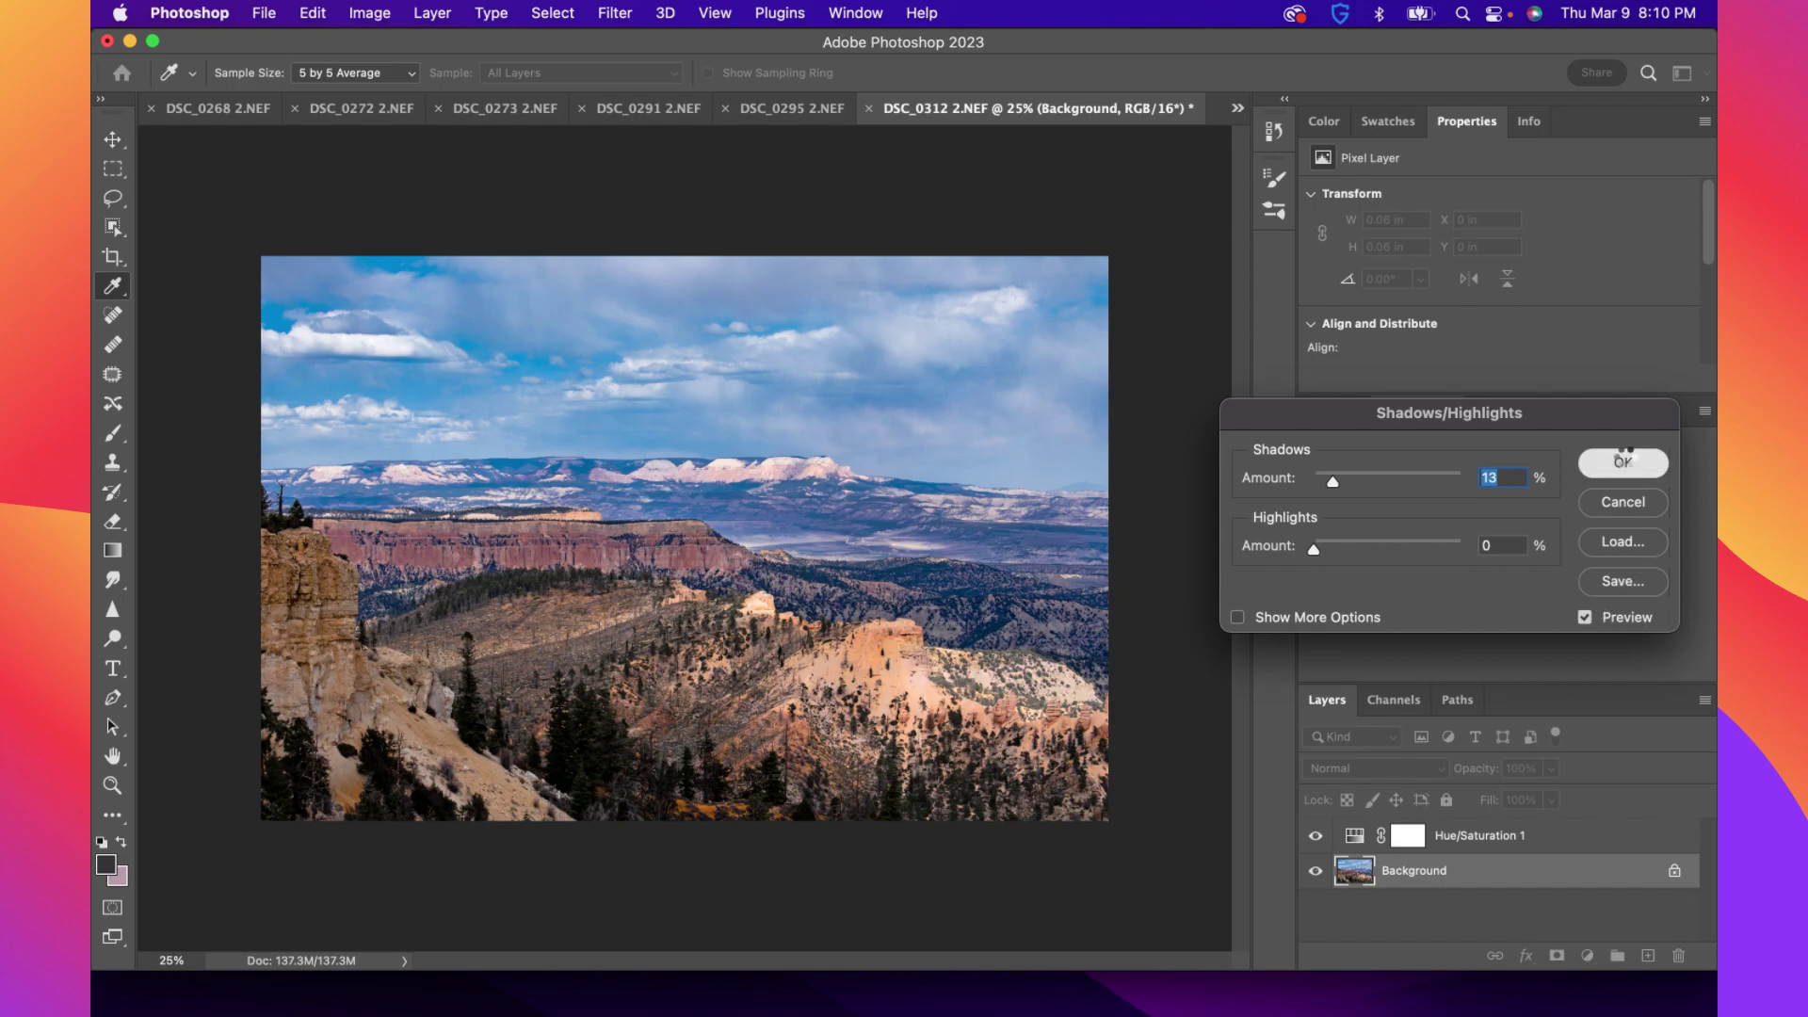
Switch to the Burn tool and set it to the Midtones range with 15% exposure
click(112, 640)
right_click(112, 641)
click(160, 658)
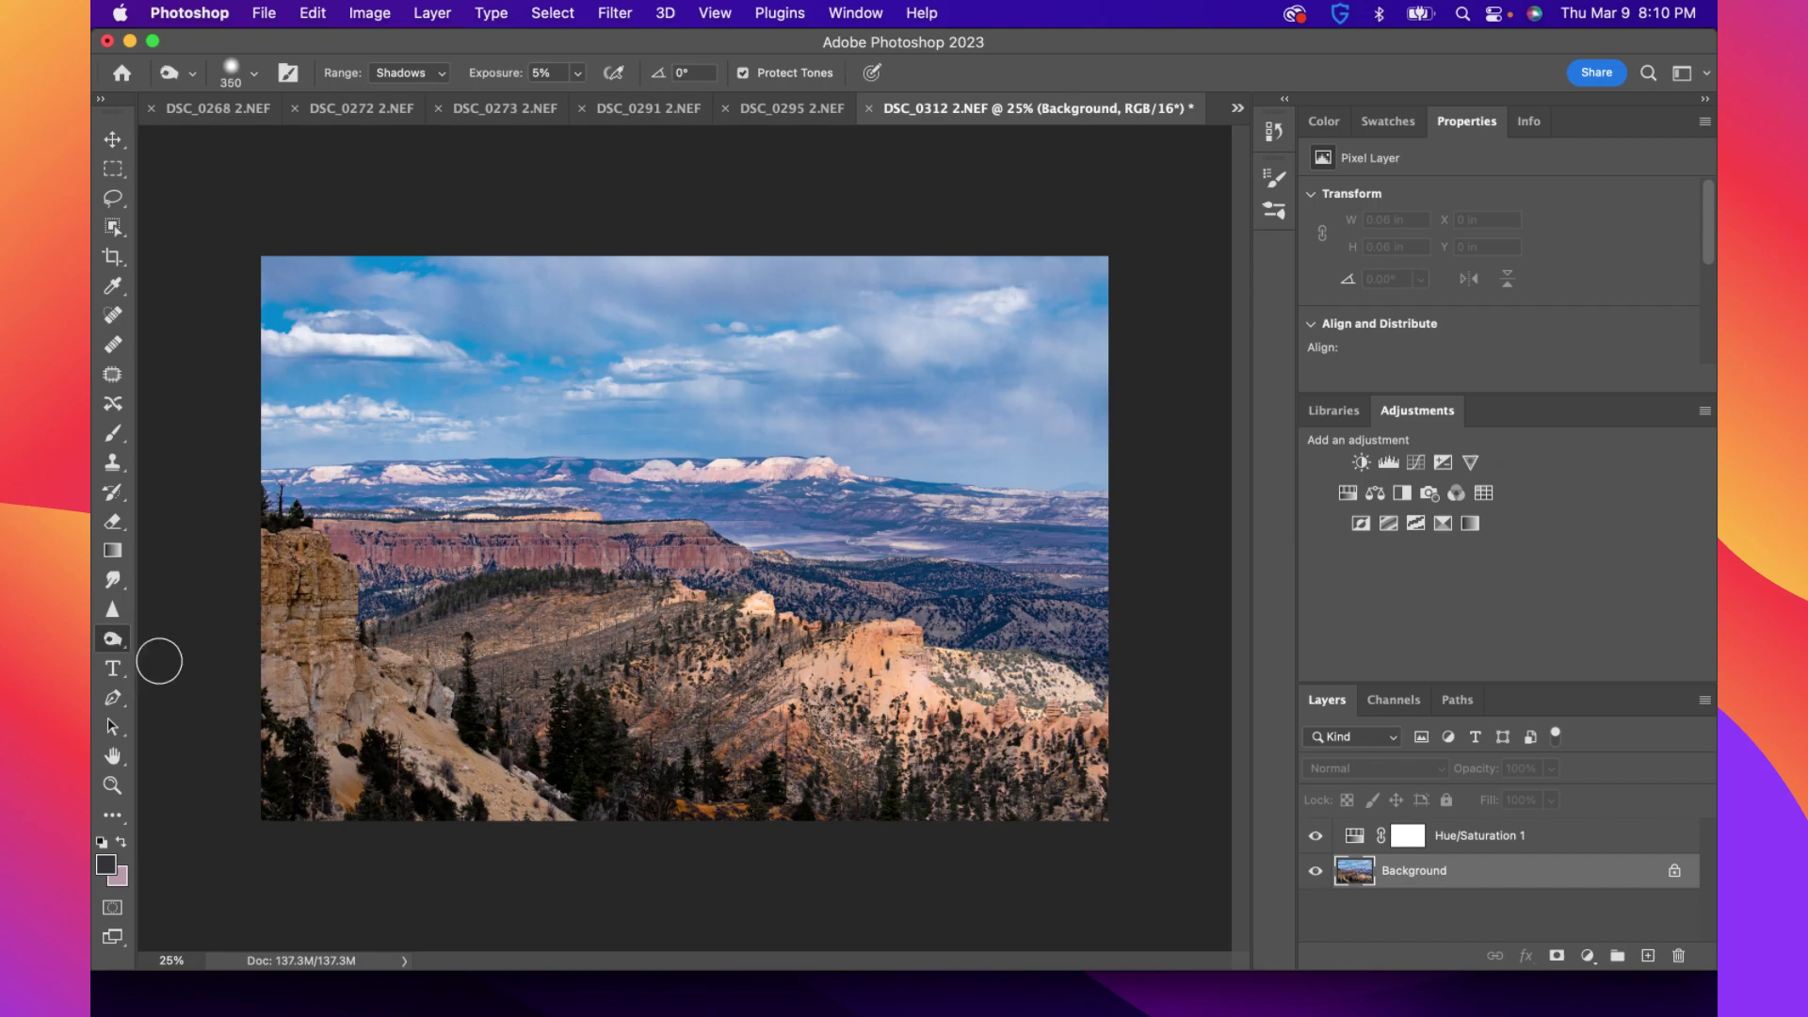
click(396, 73)
click(400, 92)
click(544, 72)
text(15)
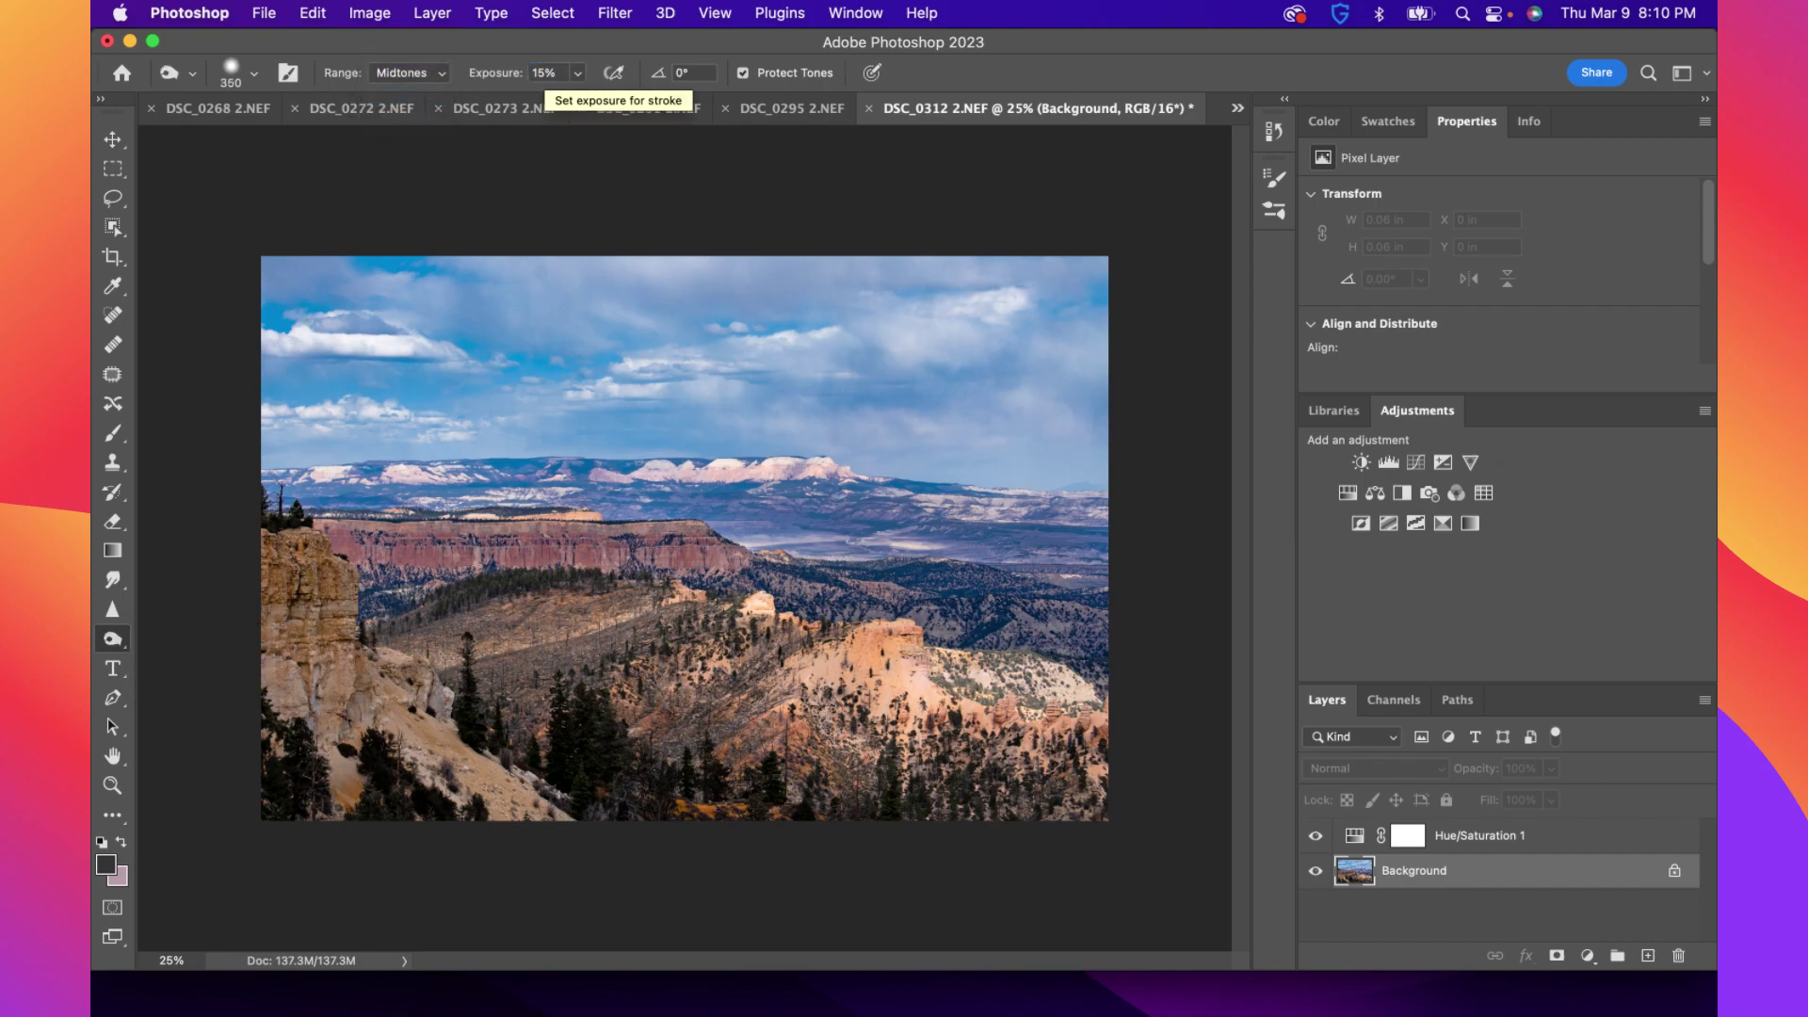
Try burning the midtones across the ridges and slopes in the middle distance, and undo the last stroke
mouse_move(524, 617)
mouse_down()
mouse_move(499, 621)
mouse_move(550, 613)
mouse_move(498, 604)
mouse_move(581, 555)
mouse_move(411, 550)
mouse_move(885, 551)
mouse_move(819, 589)
mouse_up()
mouse_move(987, 586)
mouse_down()
mouse_move(918, 626)
mouse_move(501, 657)
mouse_move(529, 654)
mouse_up()
key(super+z)
Set the Burn tool's exposure to 10%
click(541, 74)
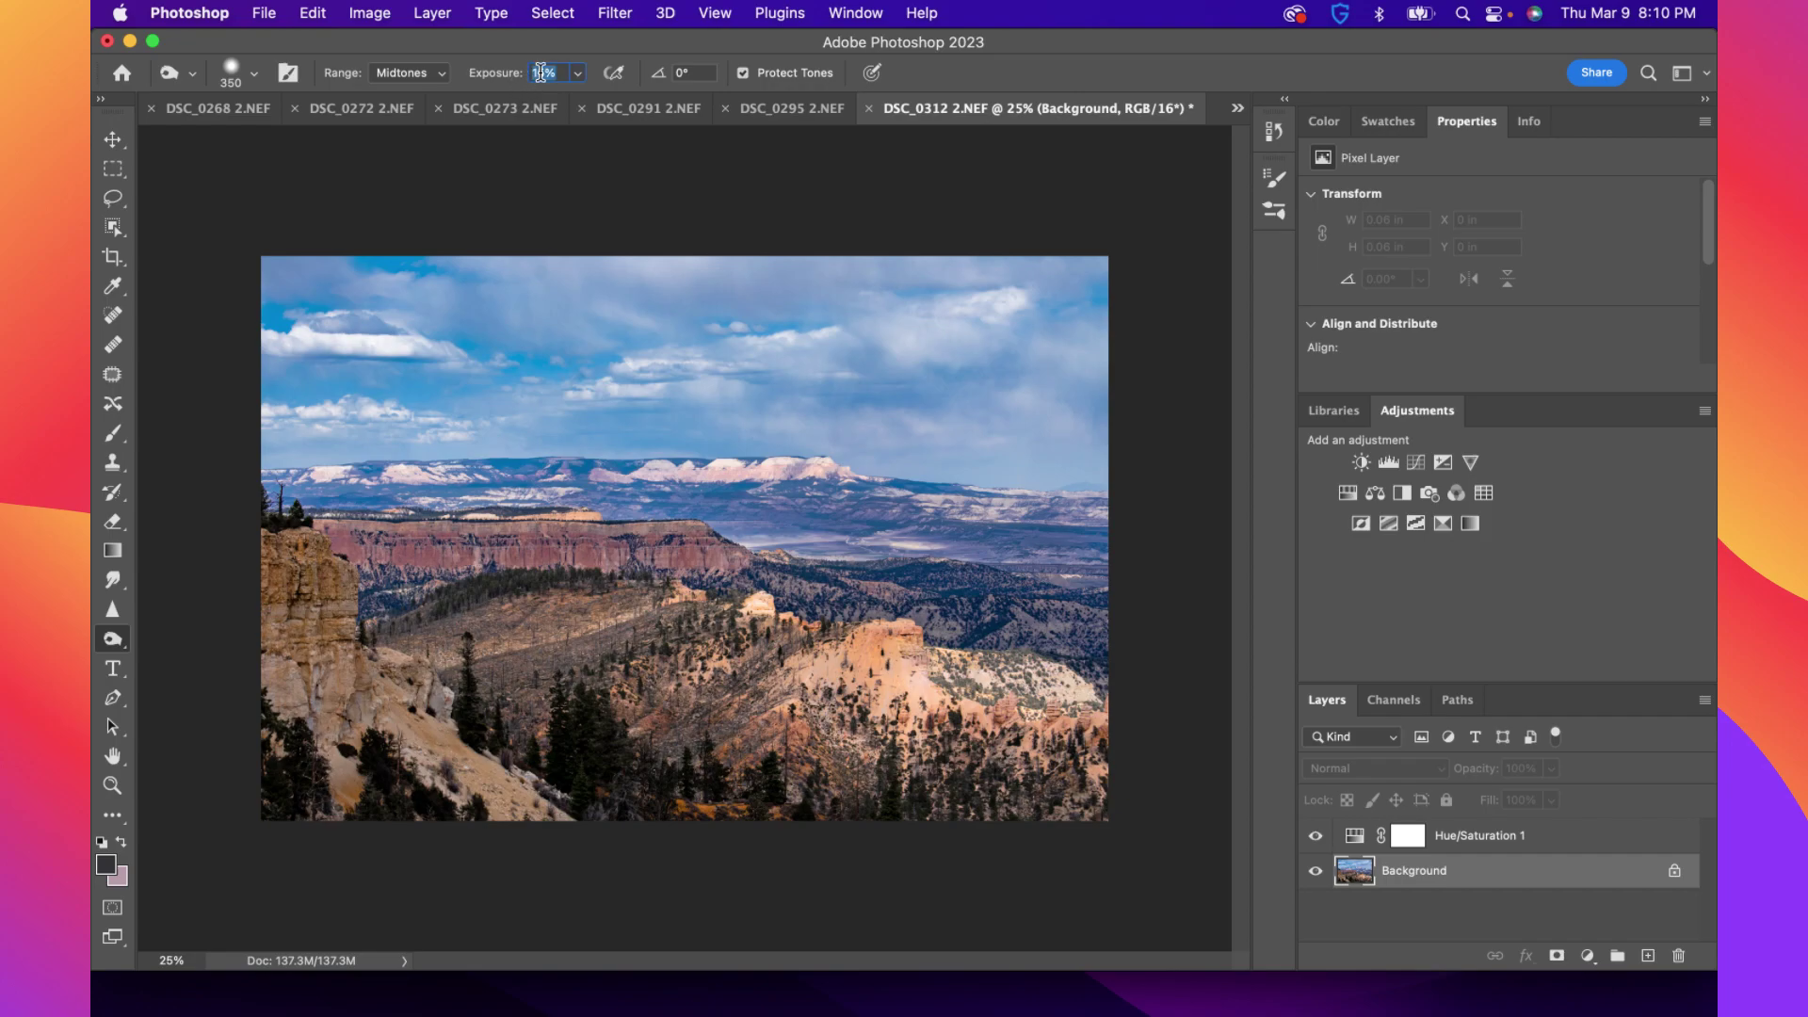
text(10)
key(Return)
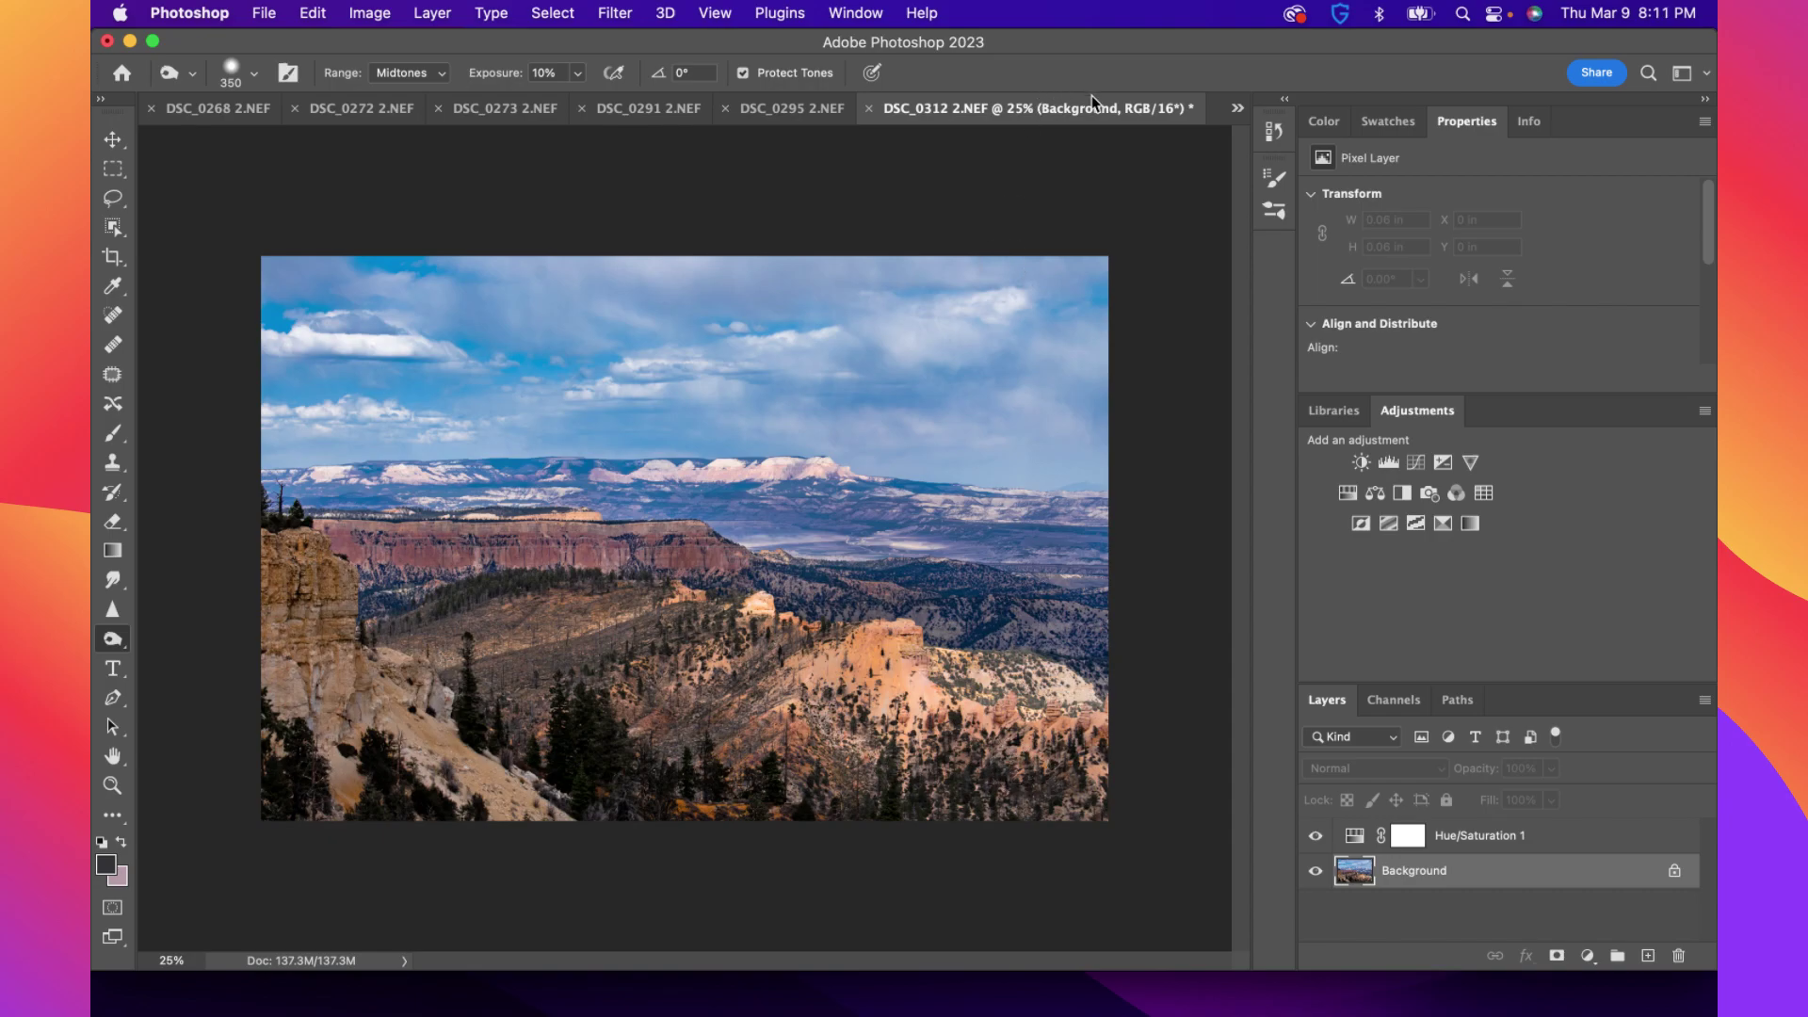
Switch to the photo DSC_0315 2.NEF and add a Hue/Saturation adjustment layer to it
click(1233, 109)
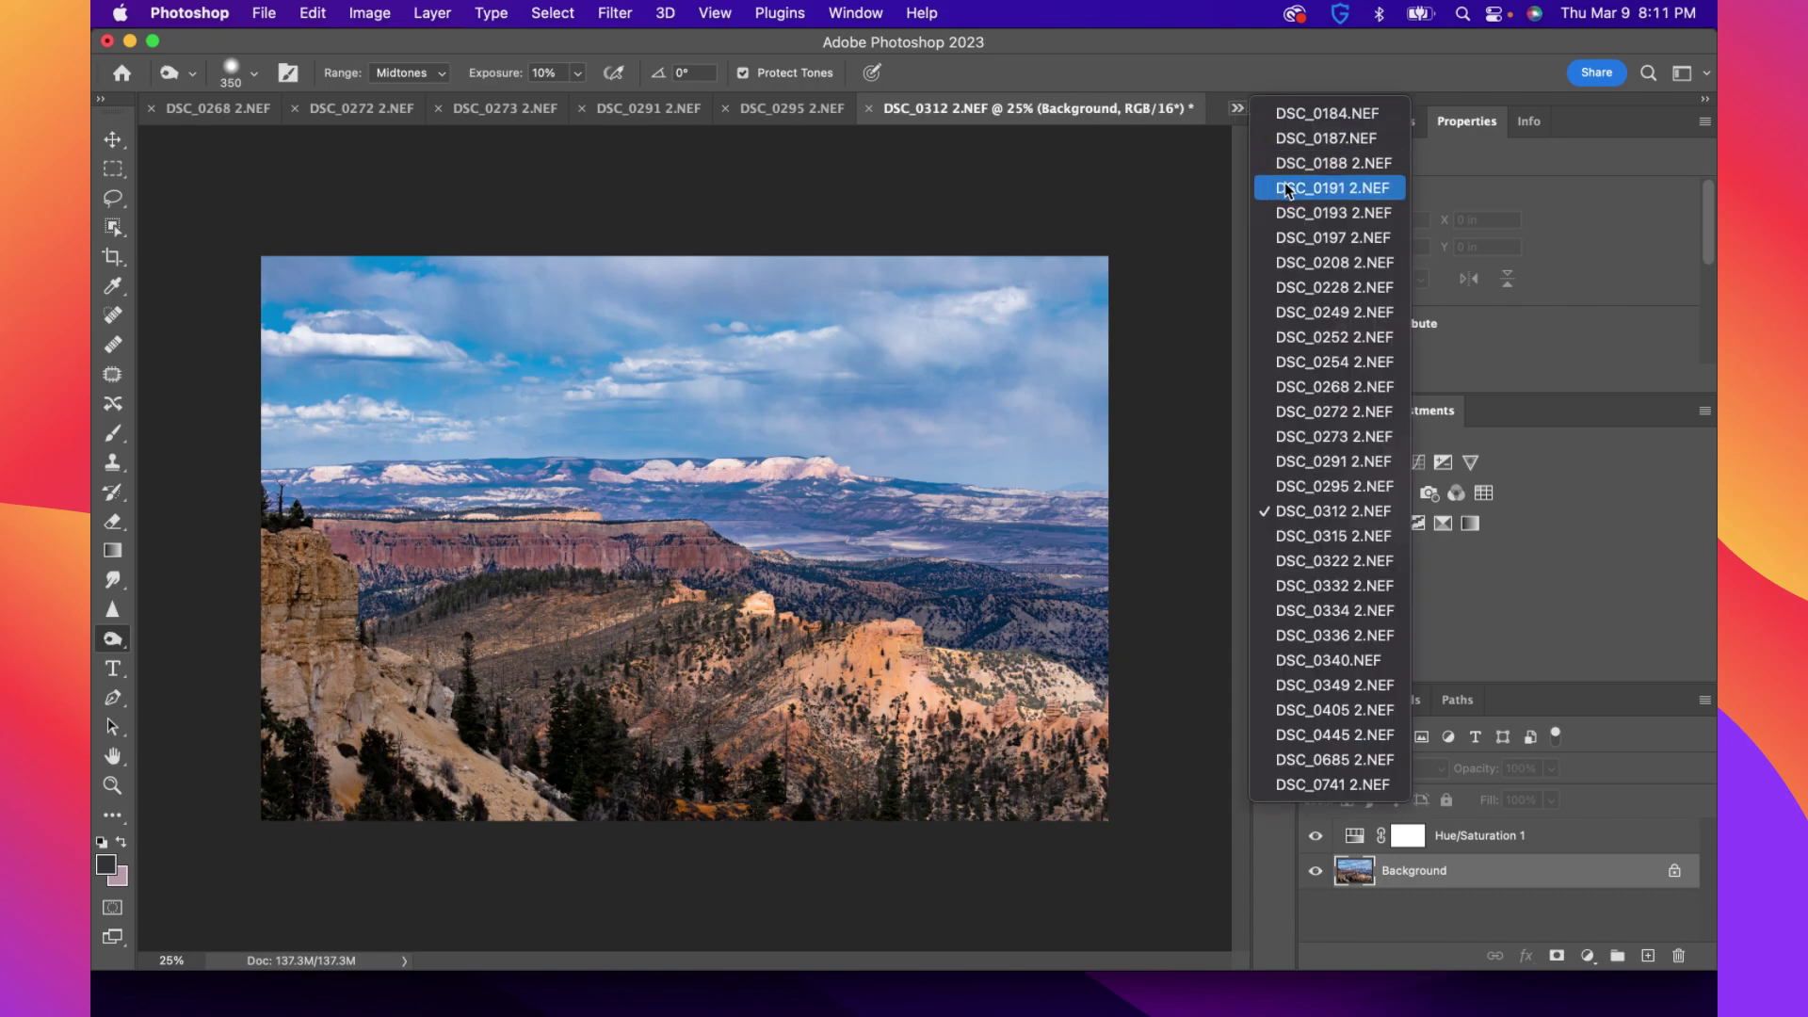
click(1324, 539)
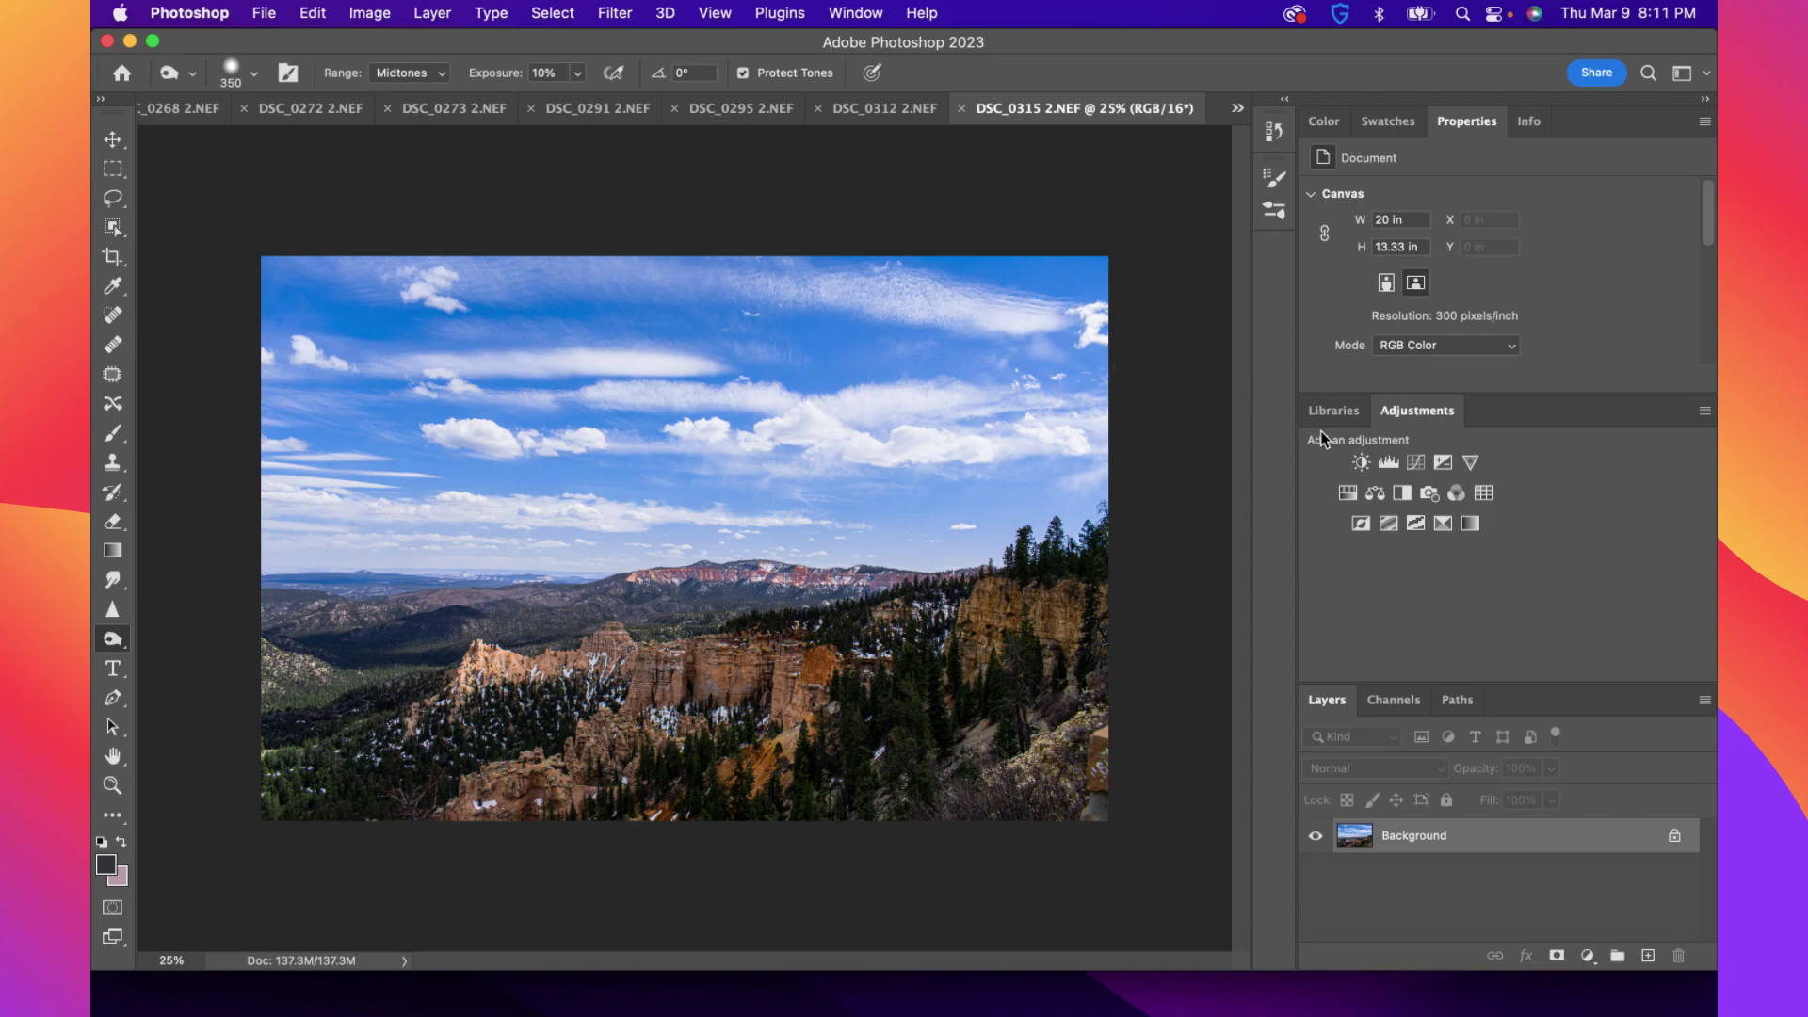
click(1353, 495)
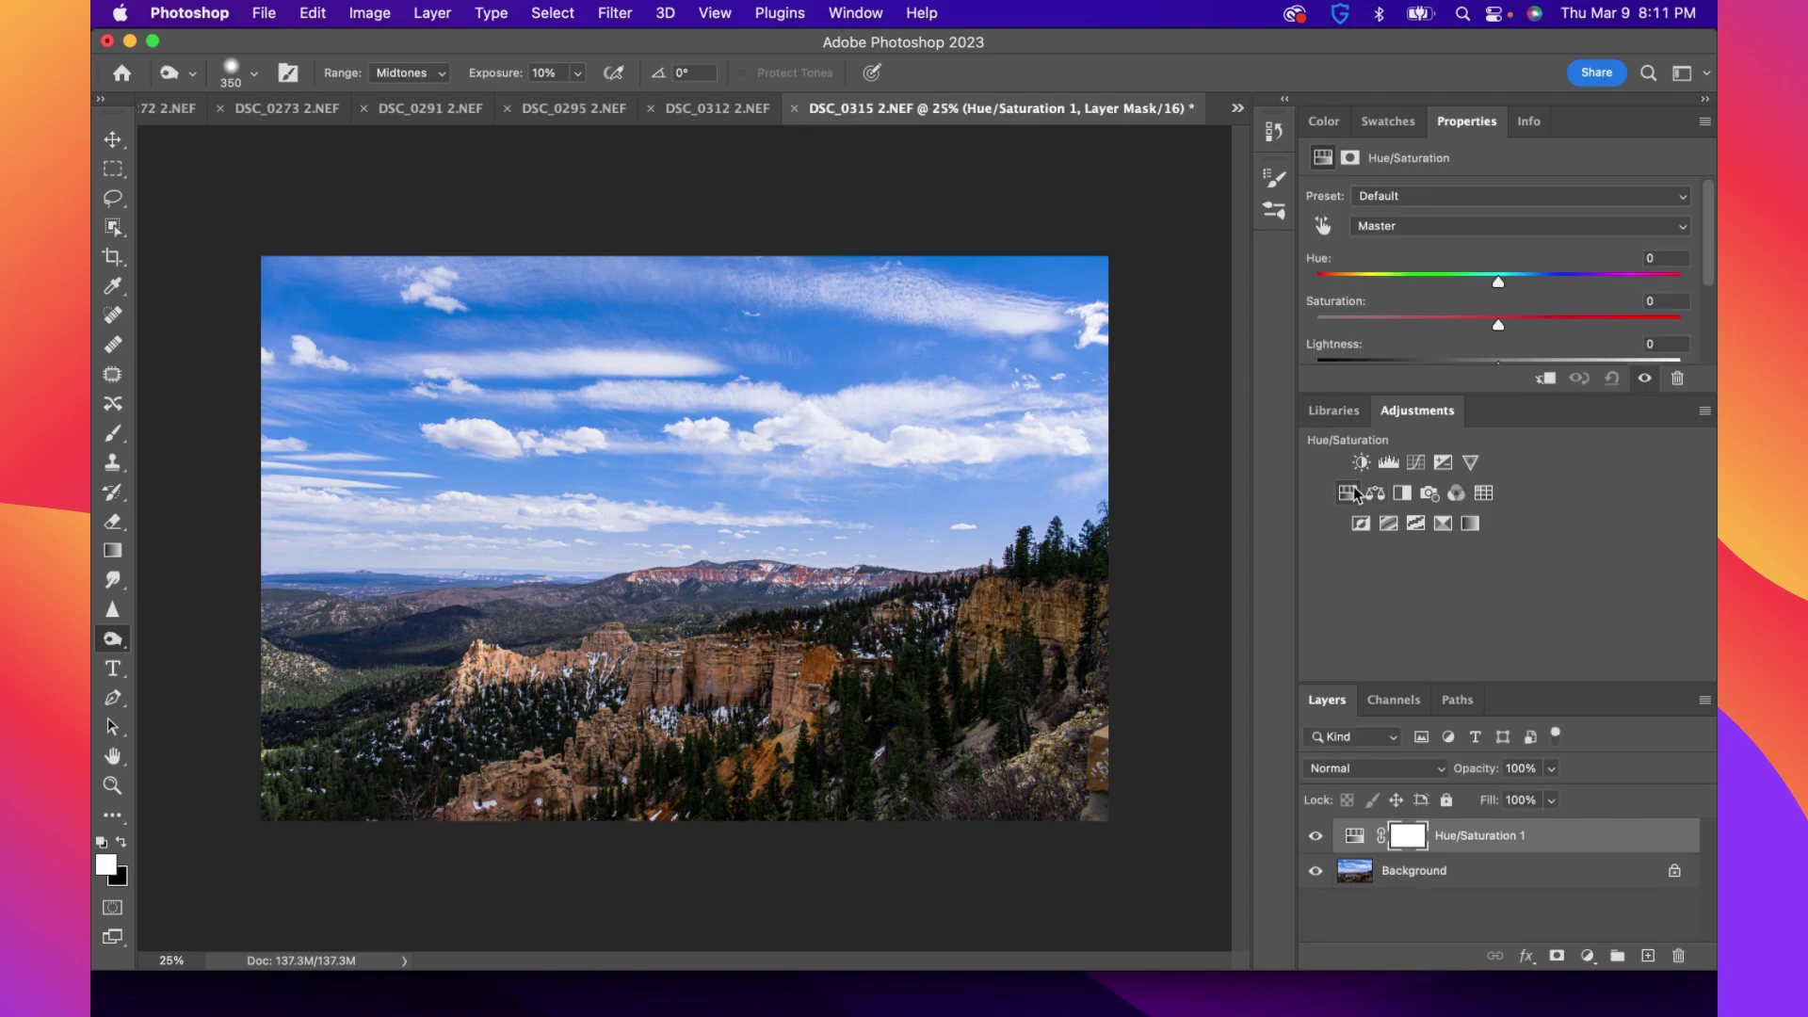
Set the Magentas to saturation -51 and lightness +100 in the Hue/Saturation adjustment layer
click(1394, 228)
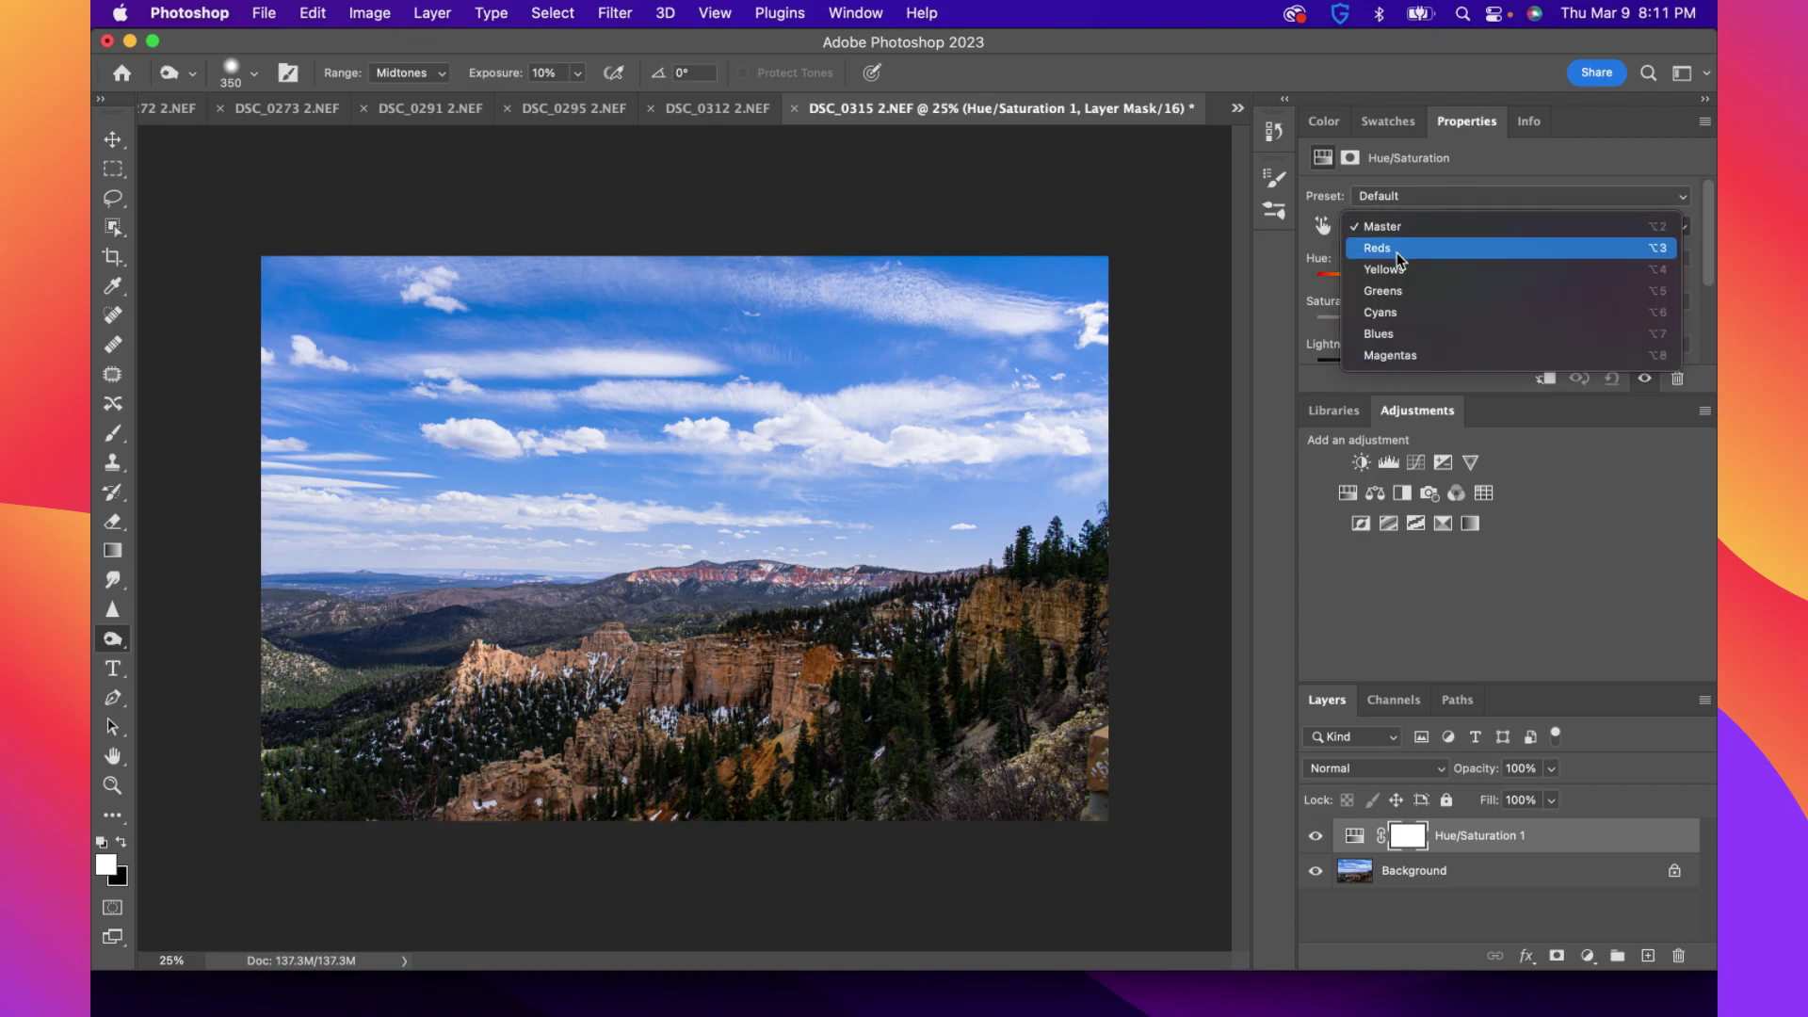
click(1406, 356)
drag(1498, 325, 1693, 353)
scroll(1518, 330, down, 1)
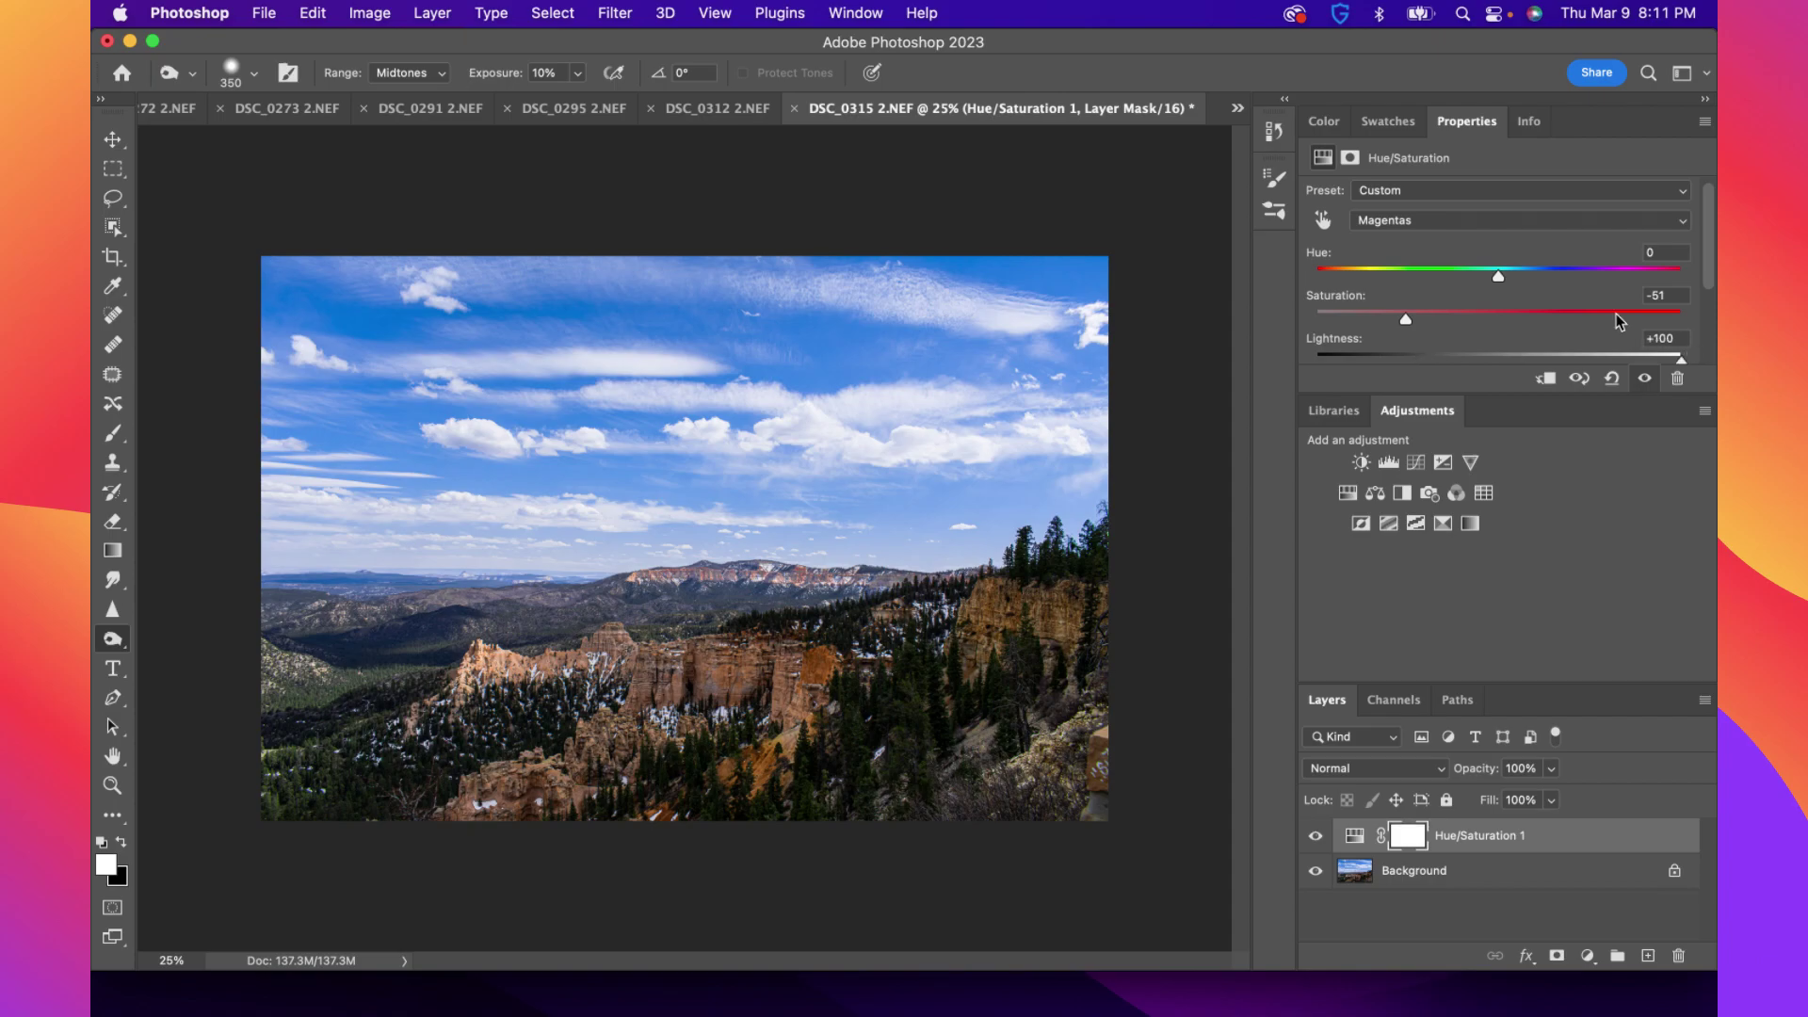
Add a second Hue/Saturation adjustment layer and set the saturation of the Blues to +19
click(1348, 492)
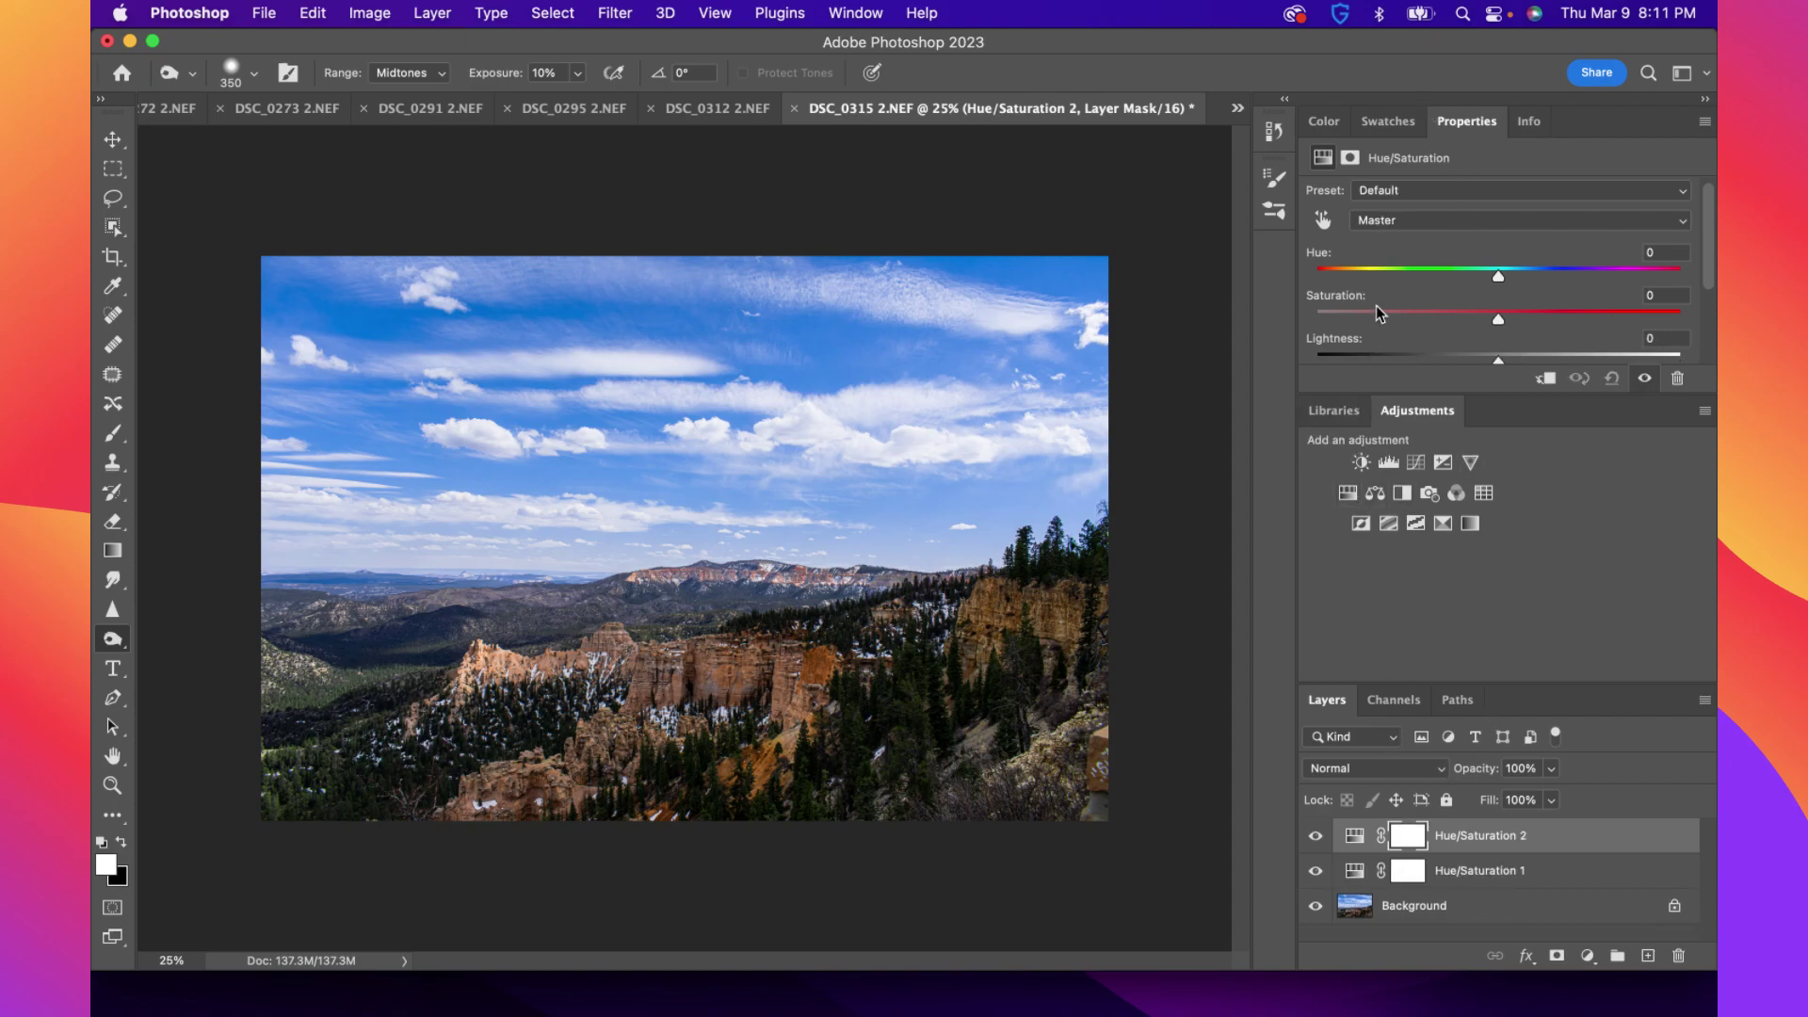
click(1391, 221)
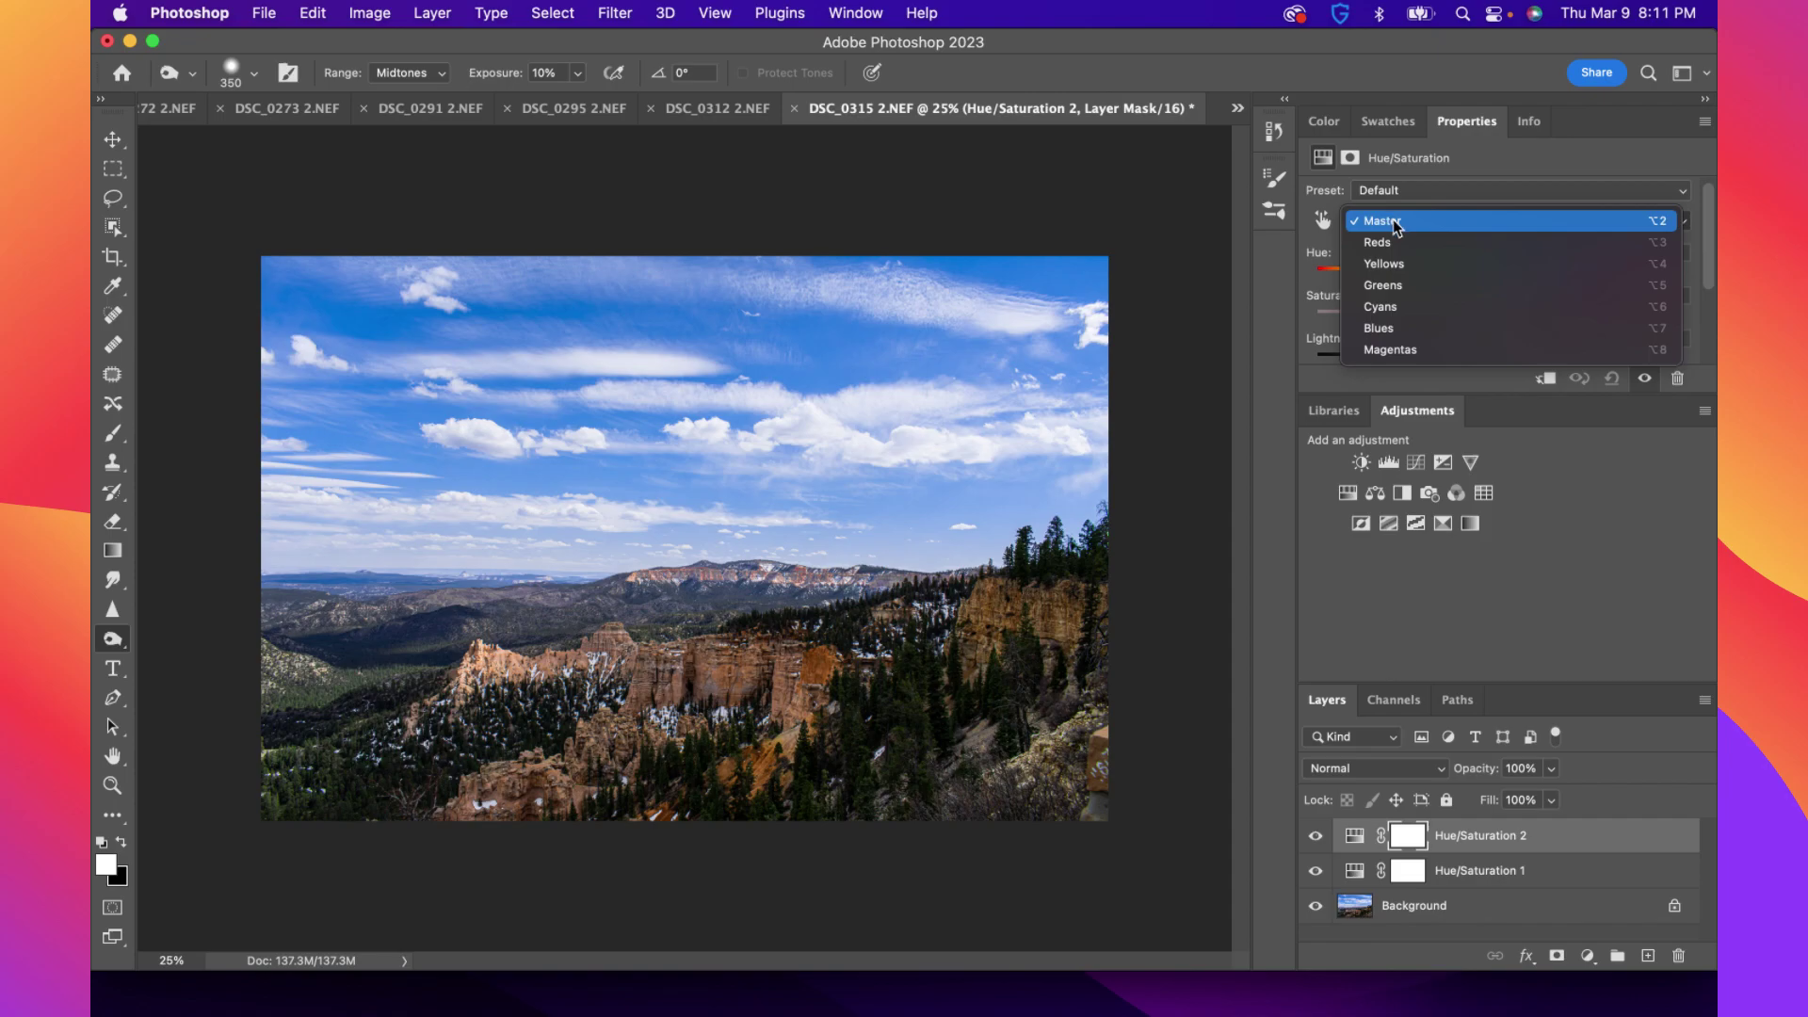
click(1409, 331)
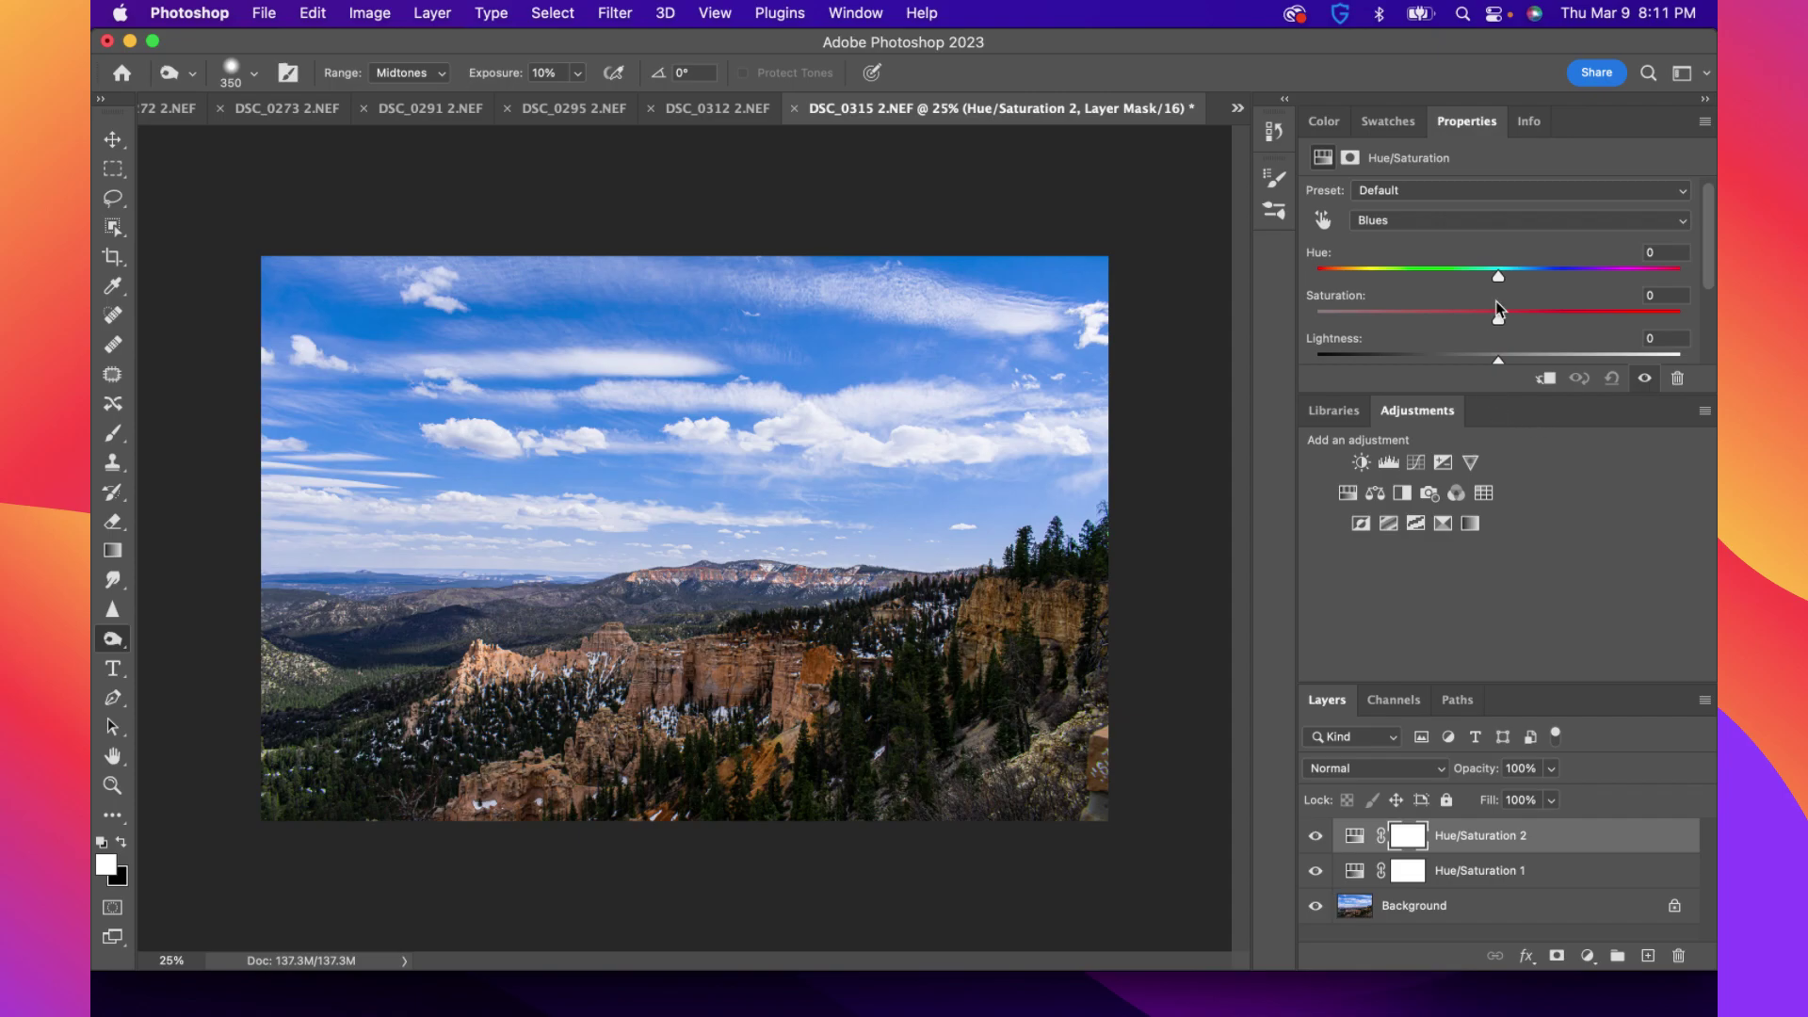
drag(1497, 301, 1534, 319)
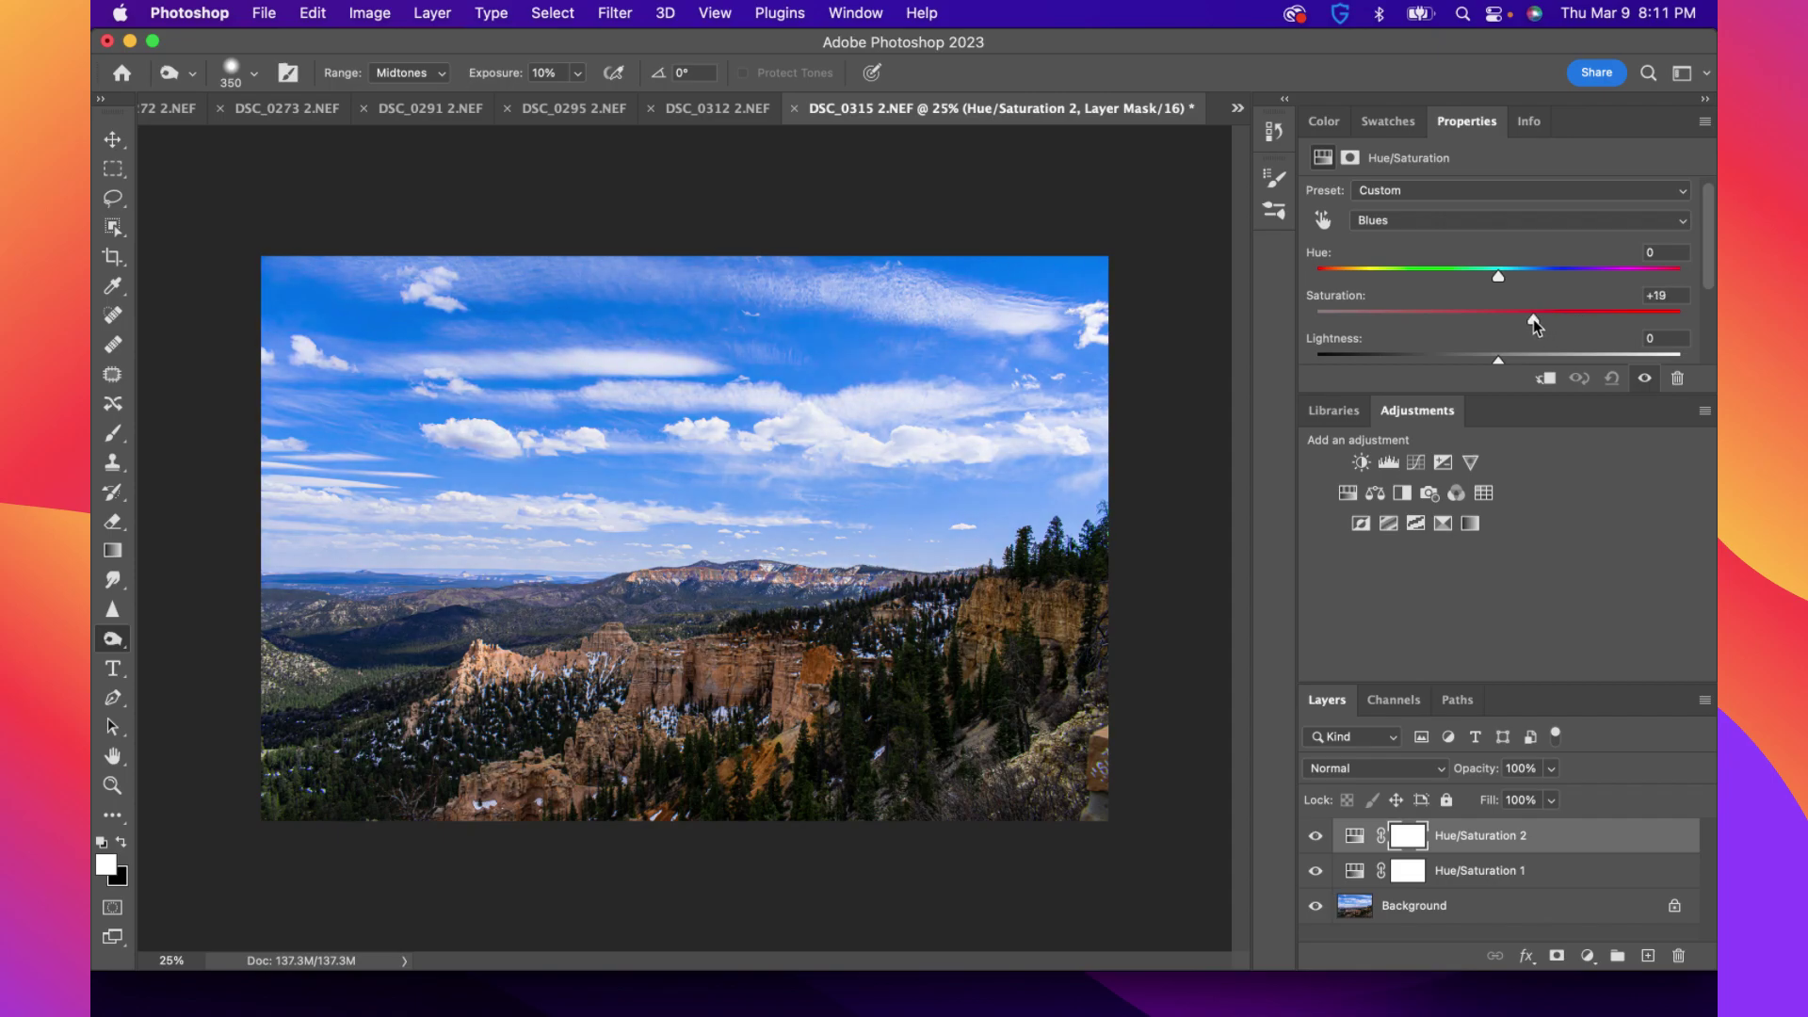
Set the lightness of the Blues to -38 and raise their saturation to +29 in the second Hue/Saturation layer
scroll(1535, 325, down, 1)
drag(1497, 335, 1429, 344)
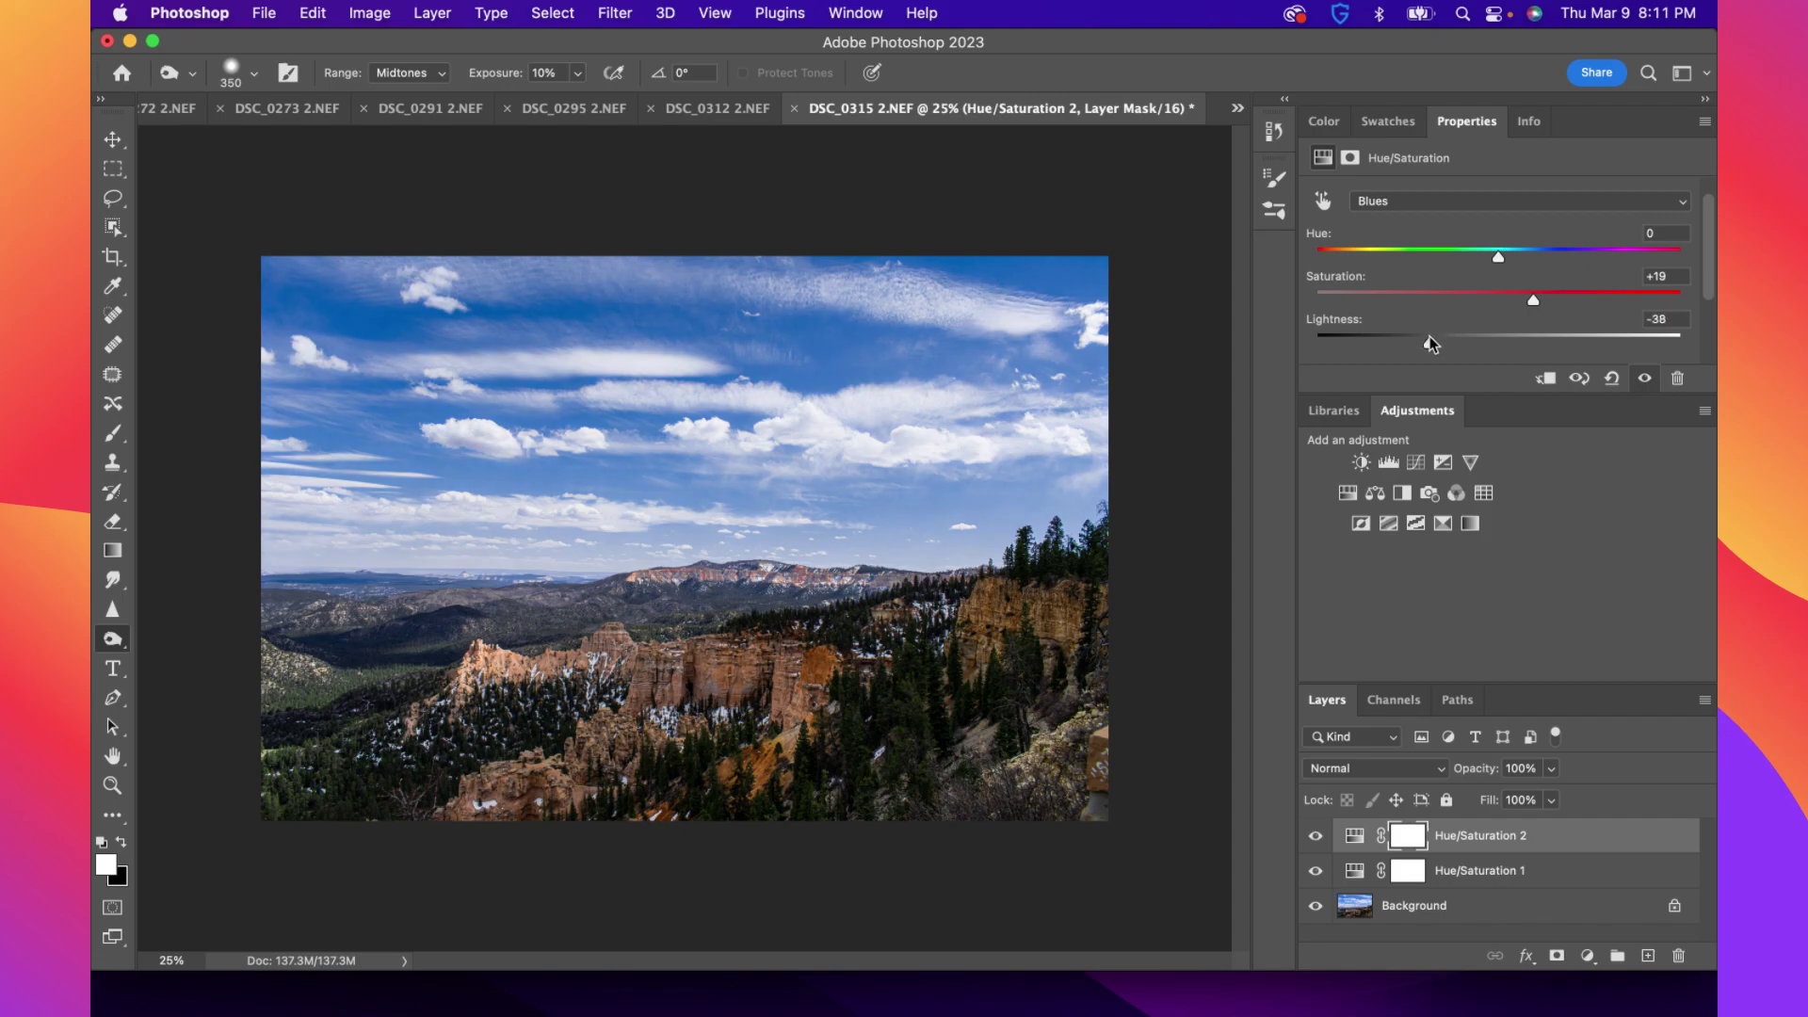
drag(1534, 301, 1554, 302)
drag(1554, 302, 1553, 303)
Switch to the Dodge tool on the Background layer and undo the last stroke
right_click(106, 646)
click(188, 633)
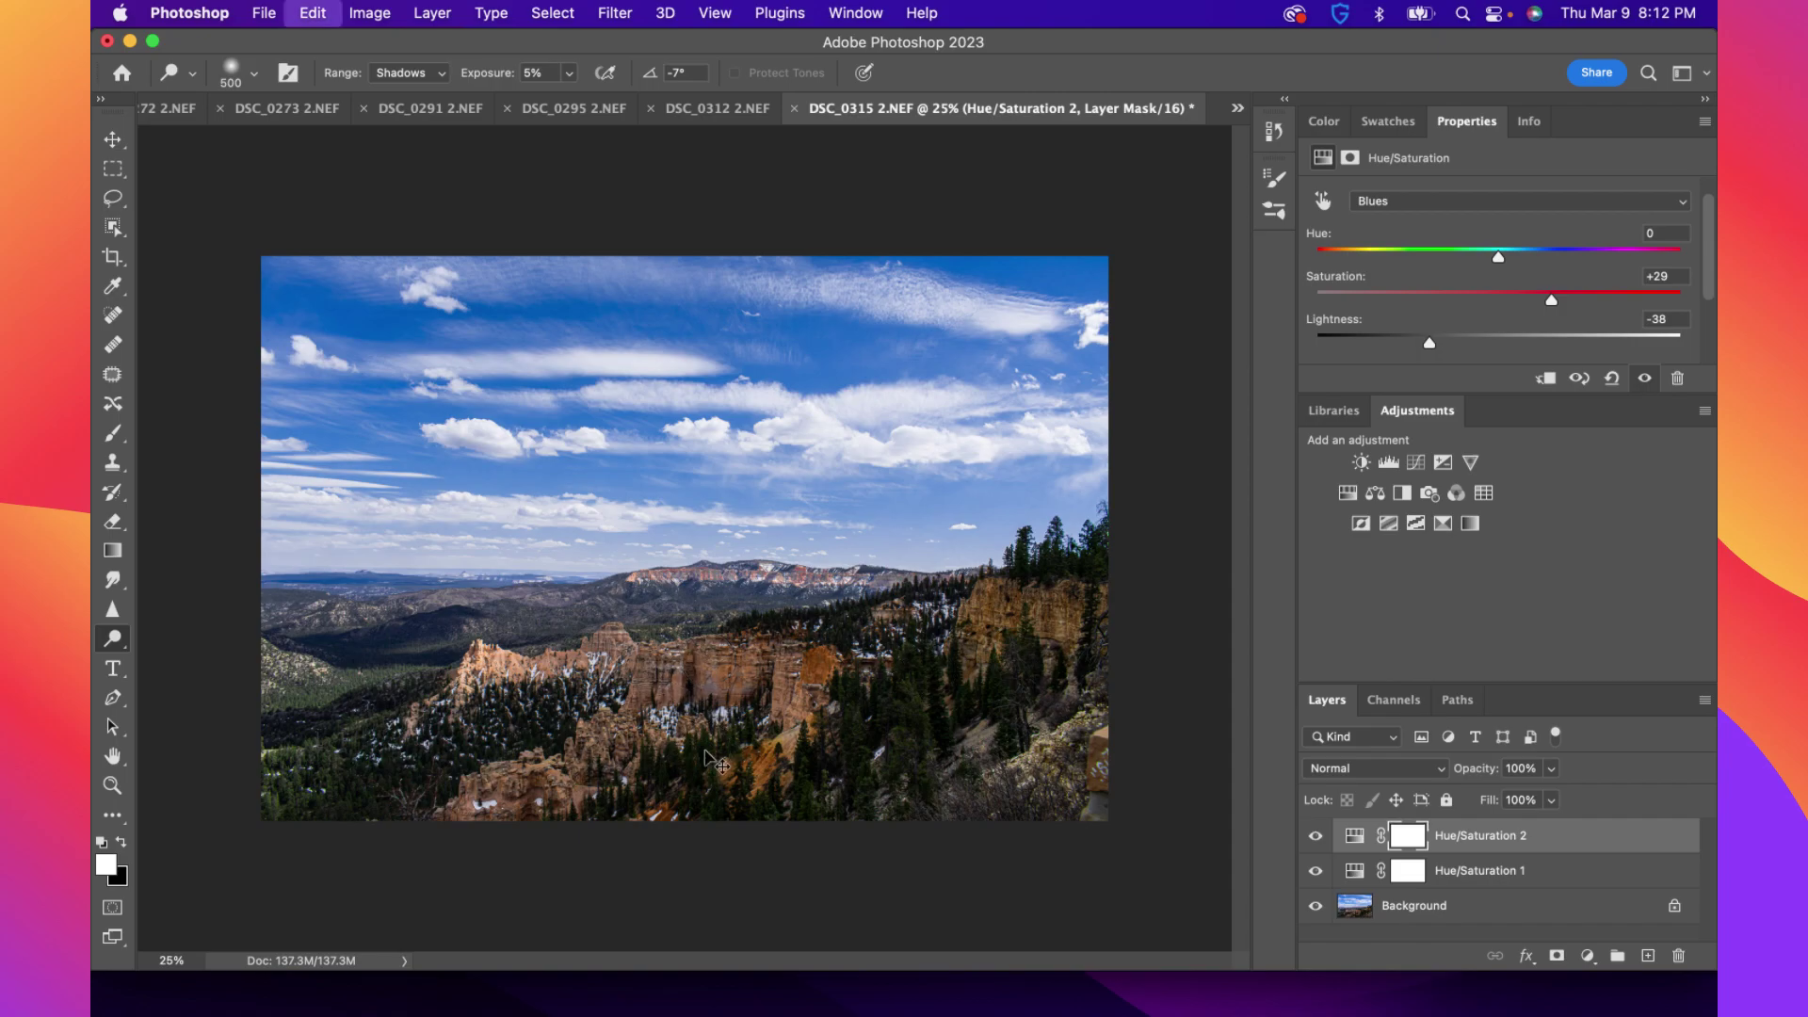
click(1398, 918)
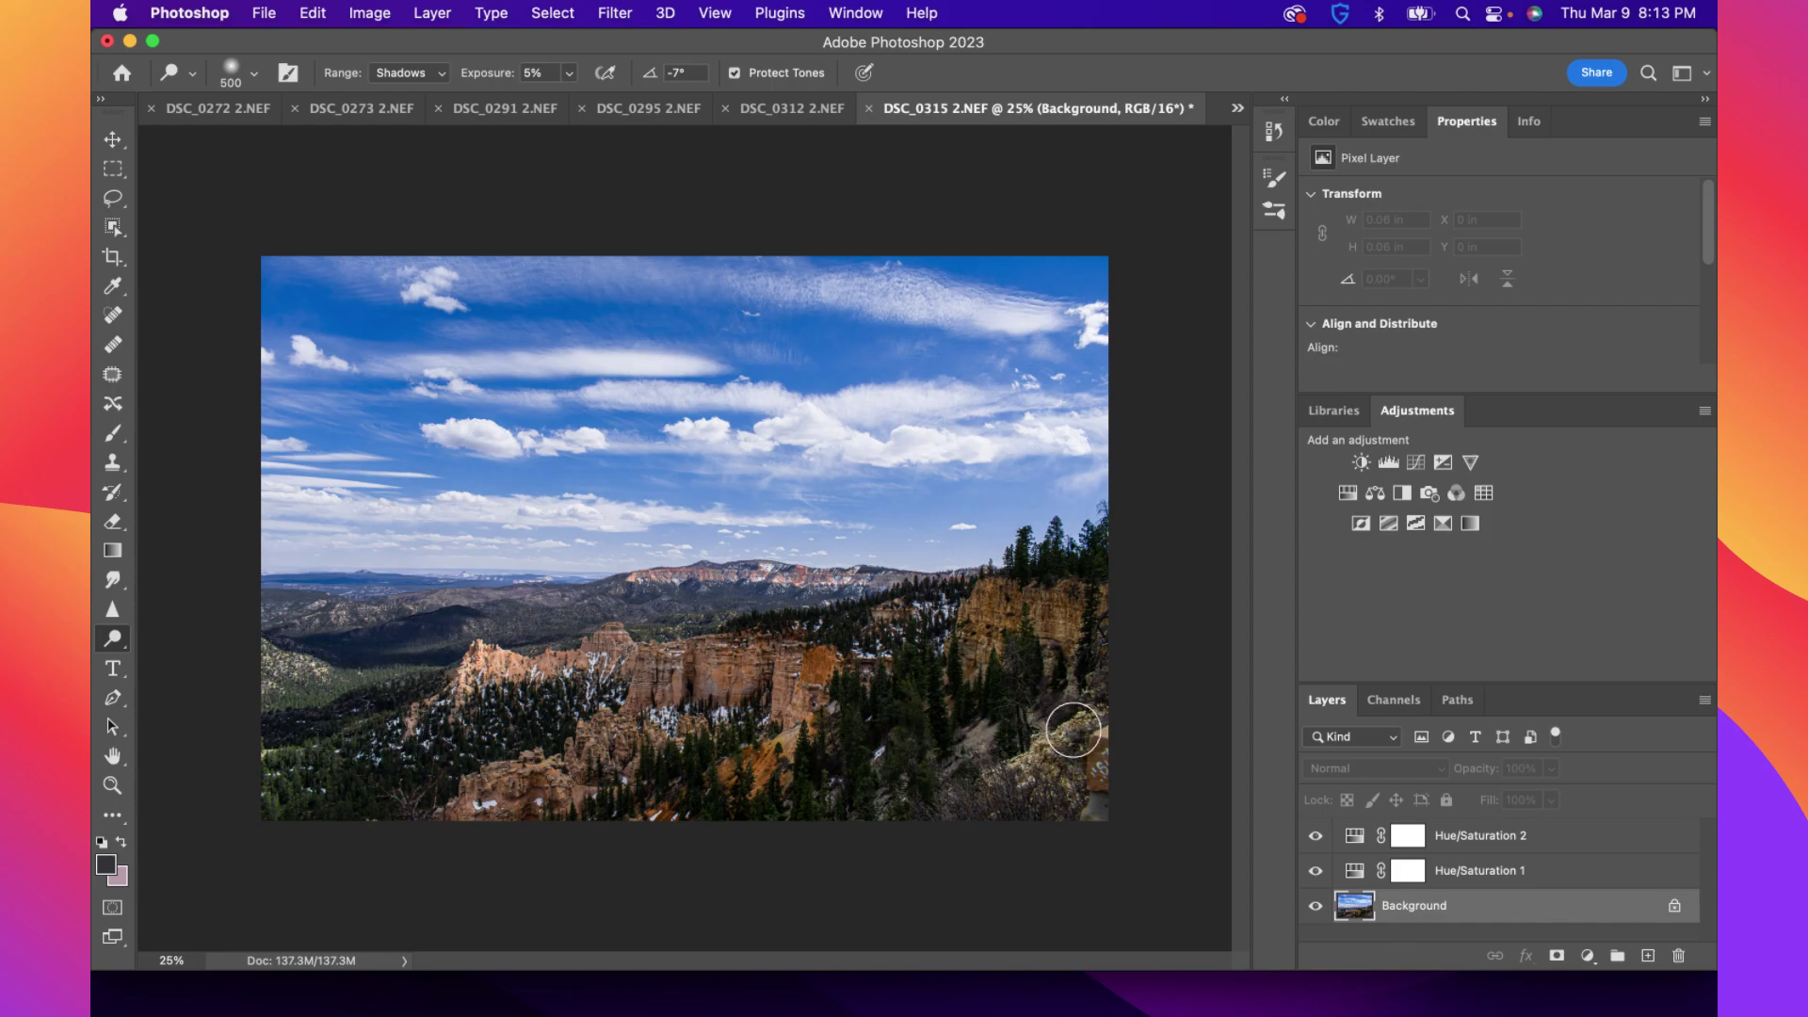
key(super+z)
Set the Dodge tool's exposure to 25% for the Shadows range
click(568, 75)
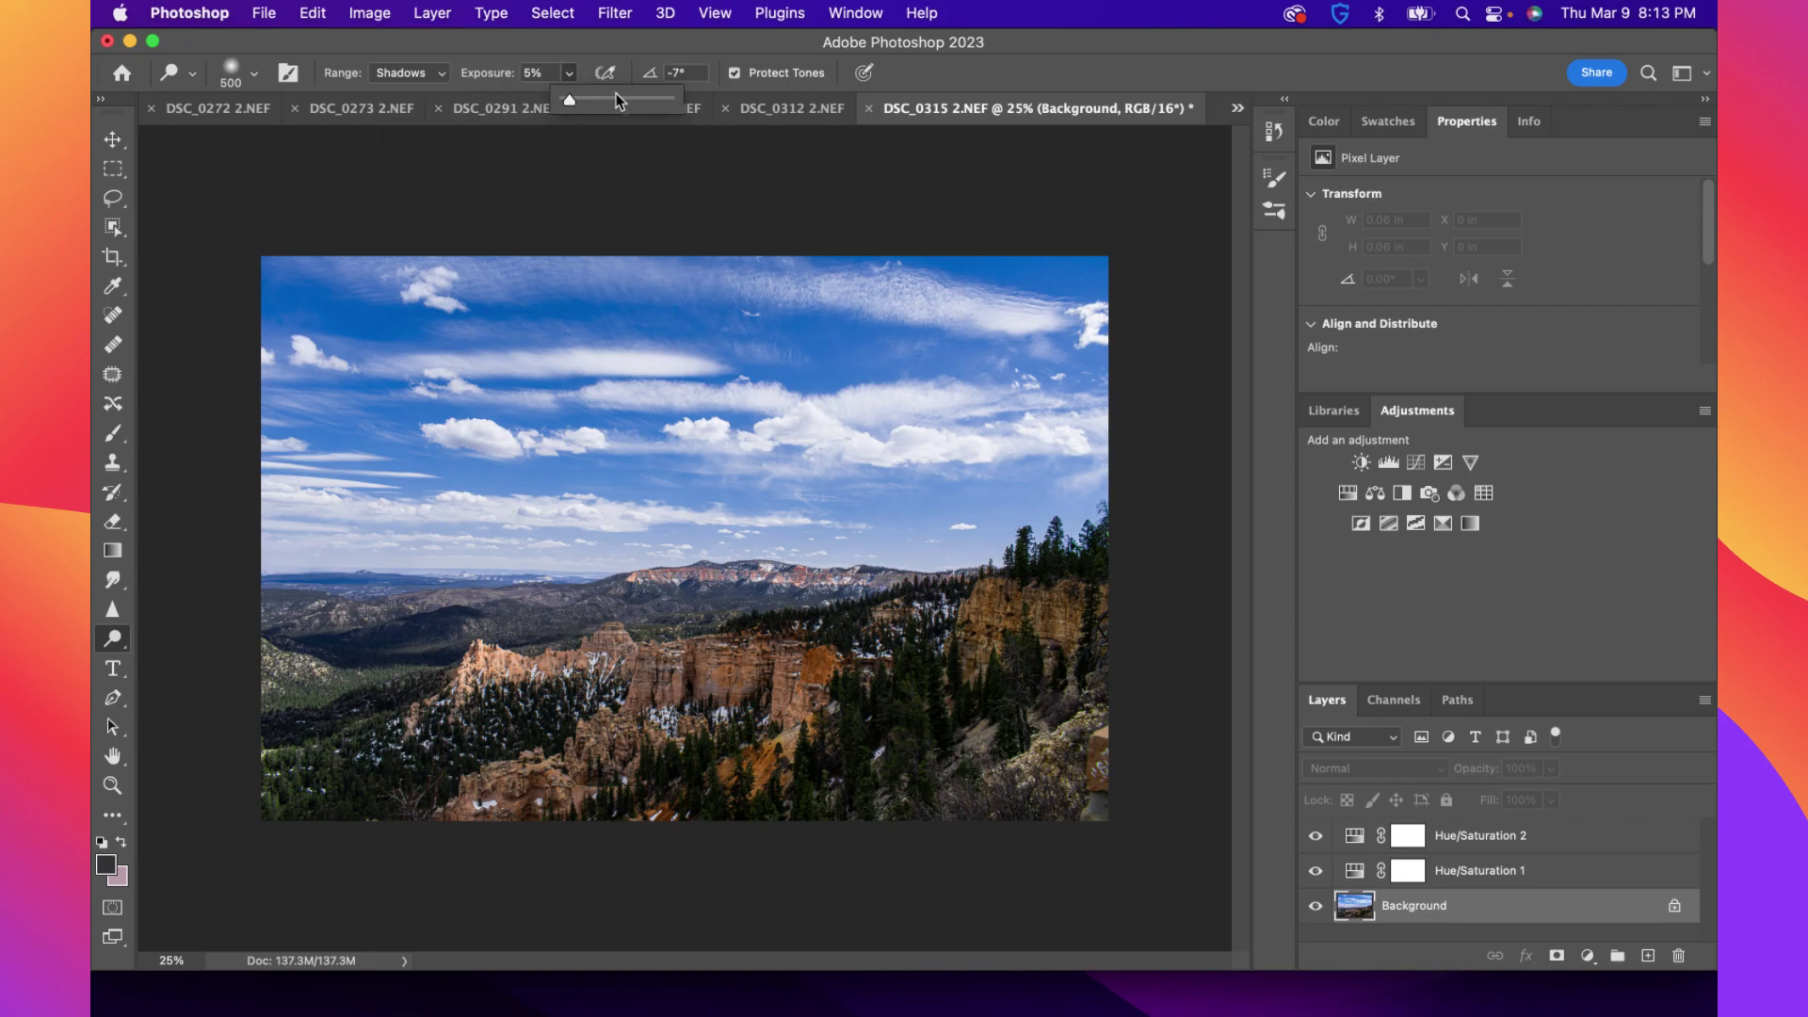
drag(579, 101, 595, 102)
click(558, 81)
text(25)
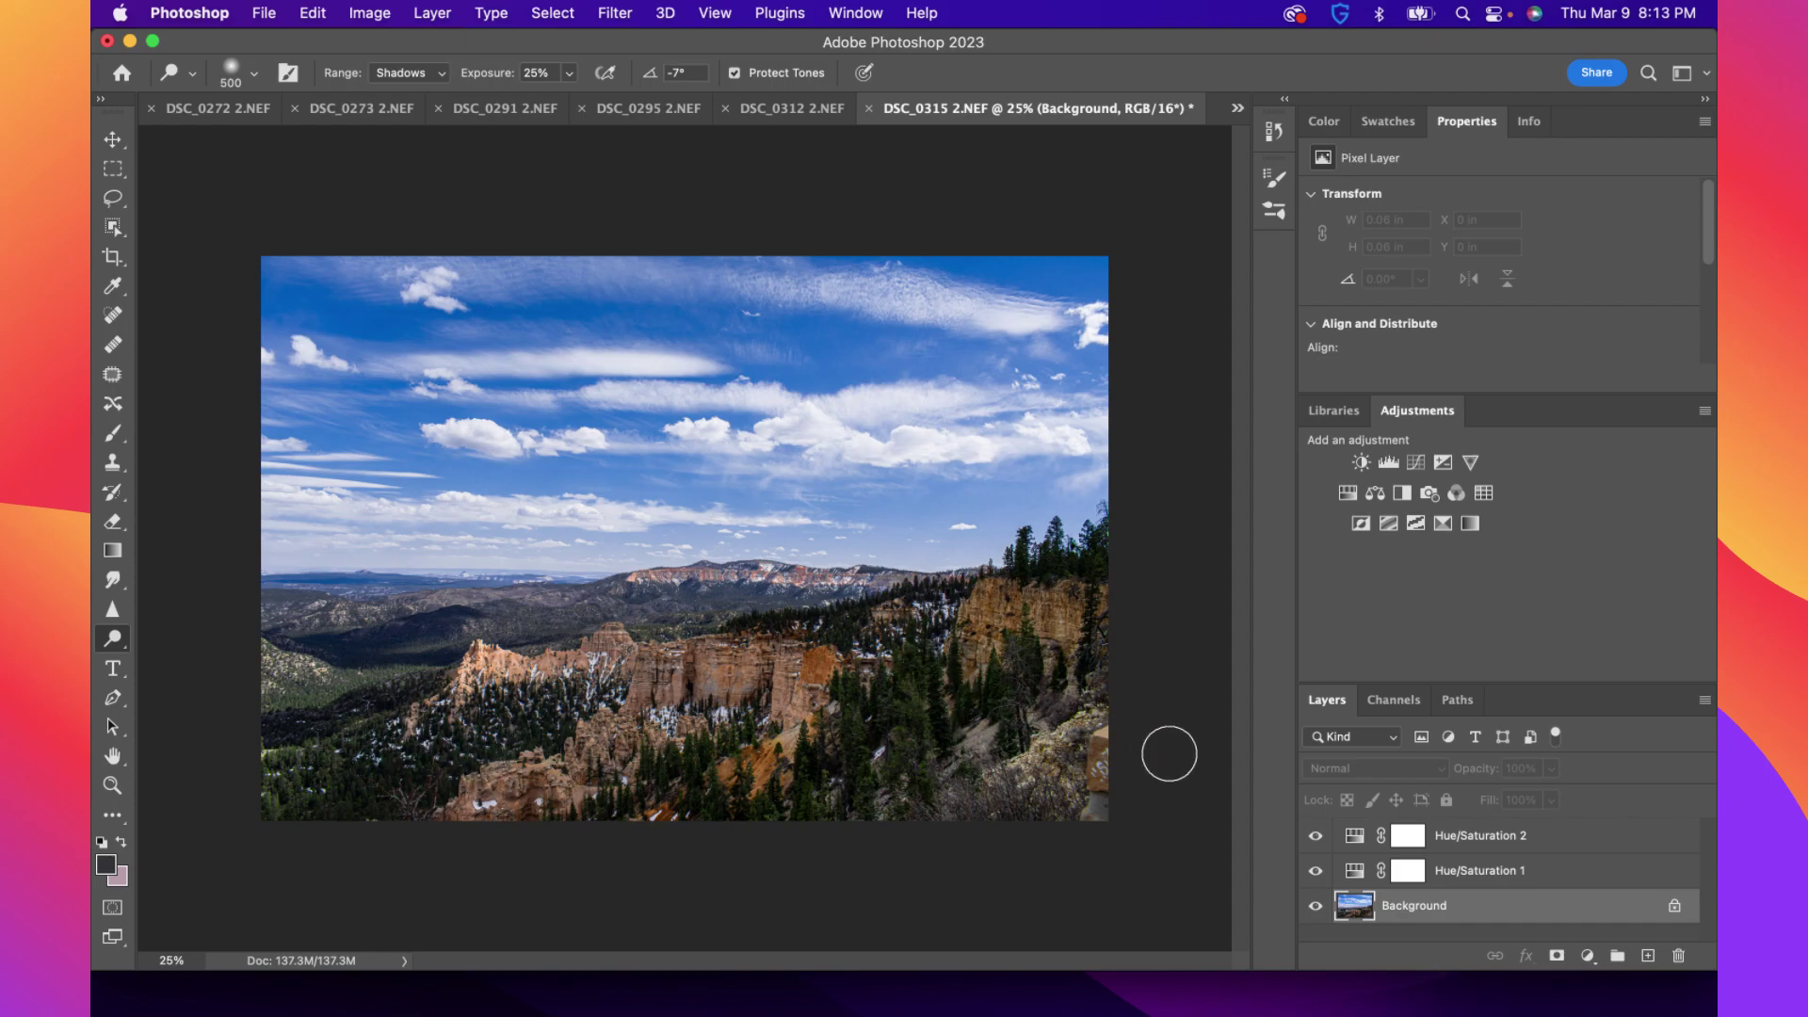
Remove the lettering from the post at the photo's lower right edge with the Spot Healing Brush
scroll(1139, 783, up, 1)
scroll(1139, 783, up, 4)
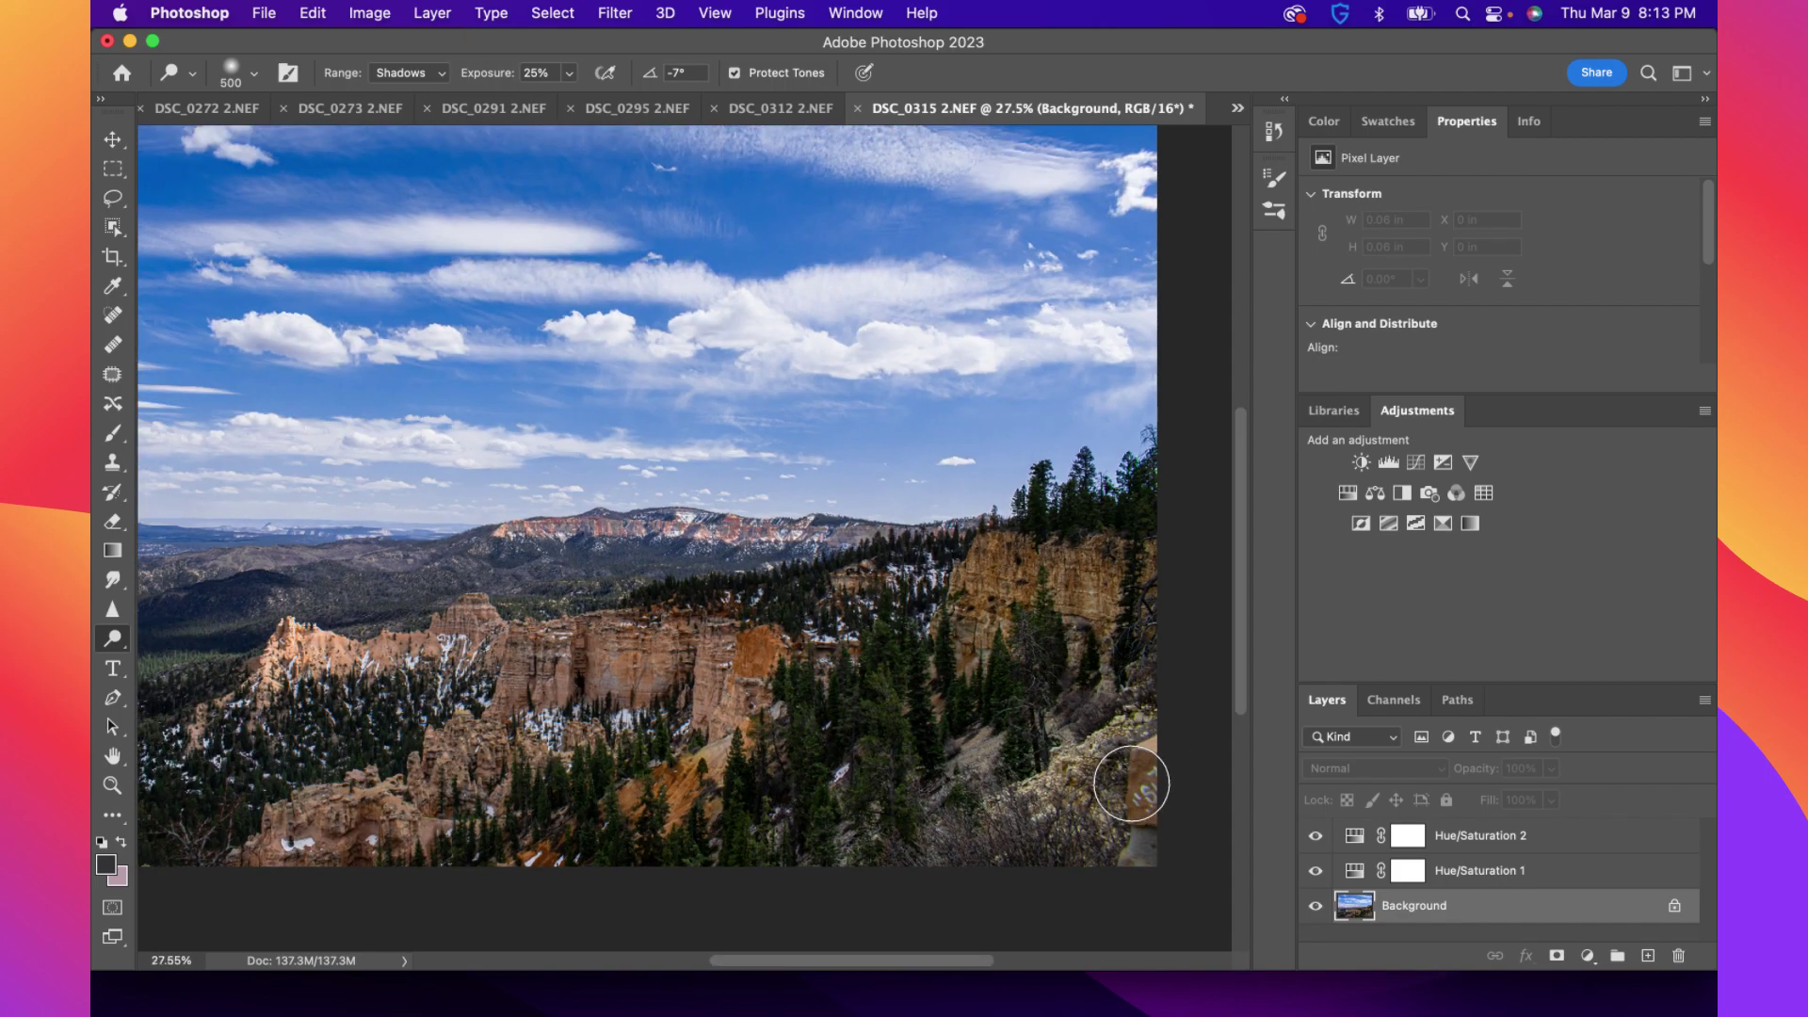
scroll(1138, 792, up, 1)
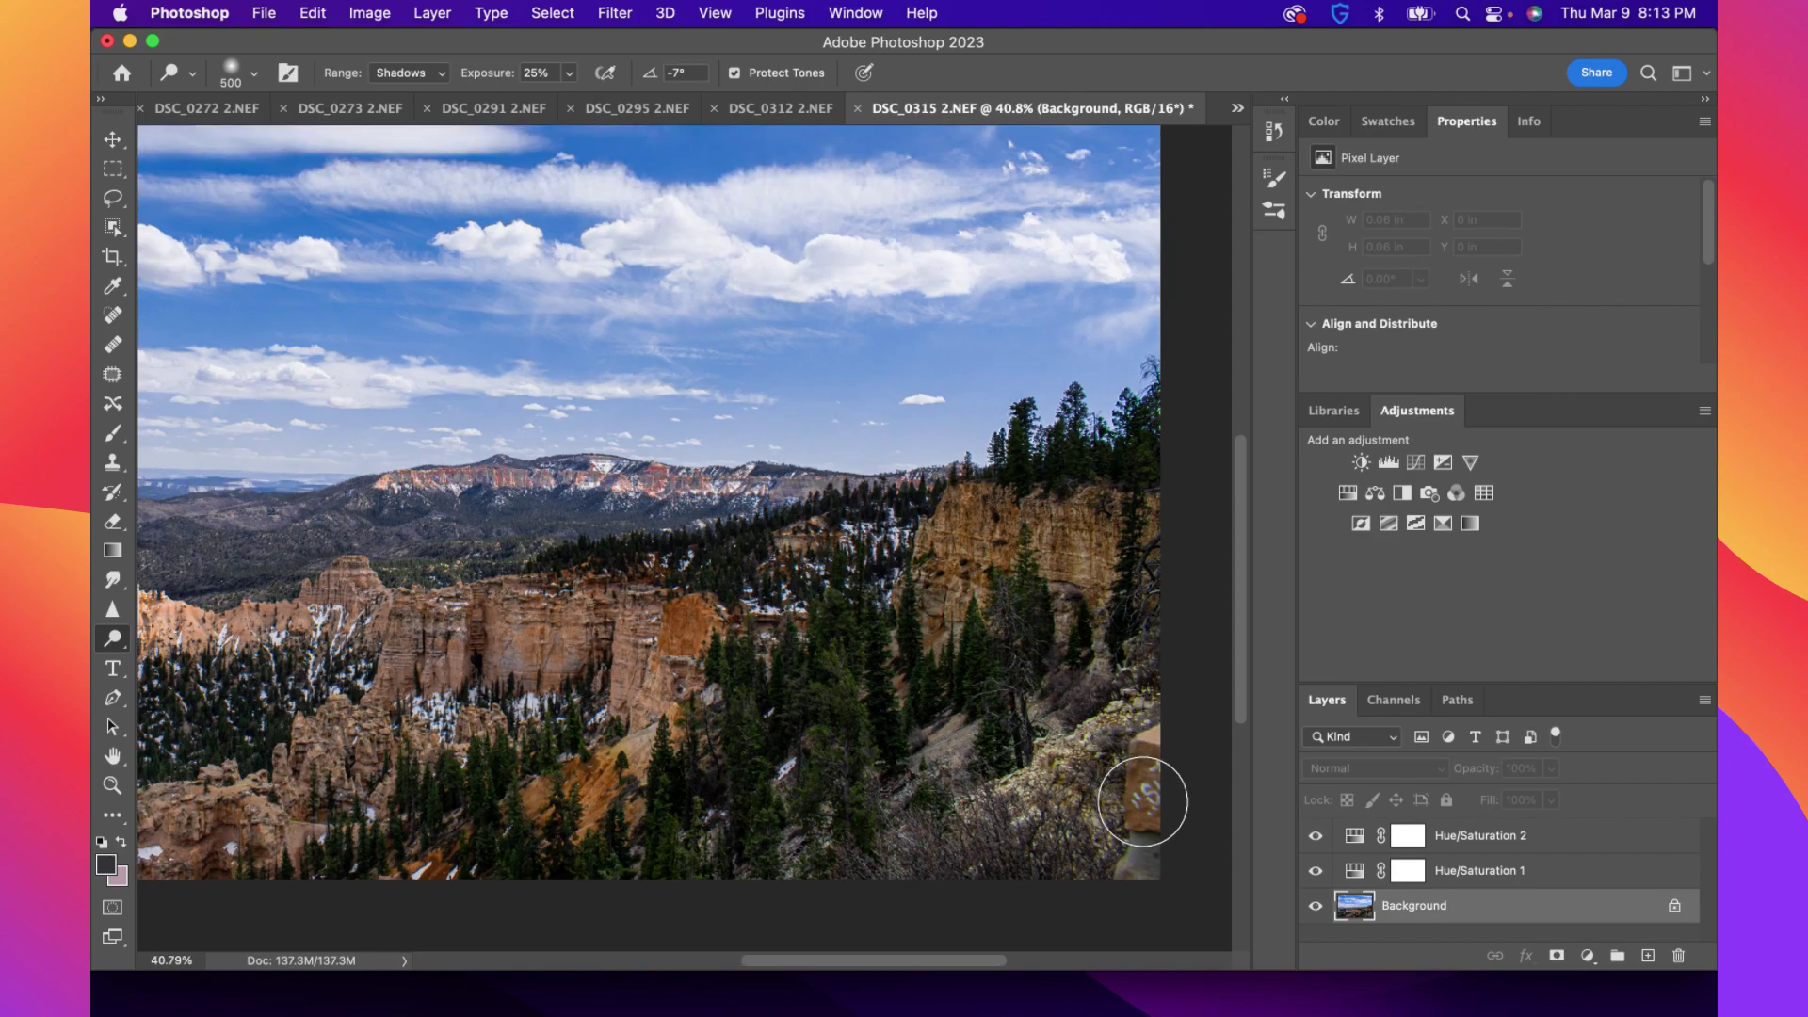
click(112, 315)
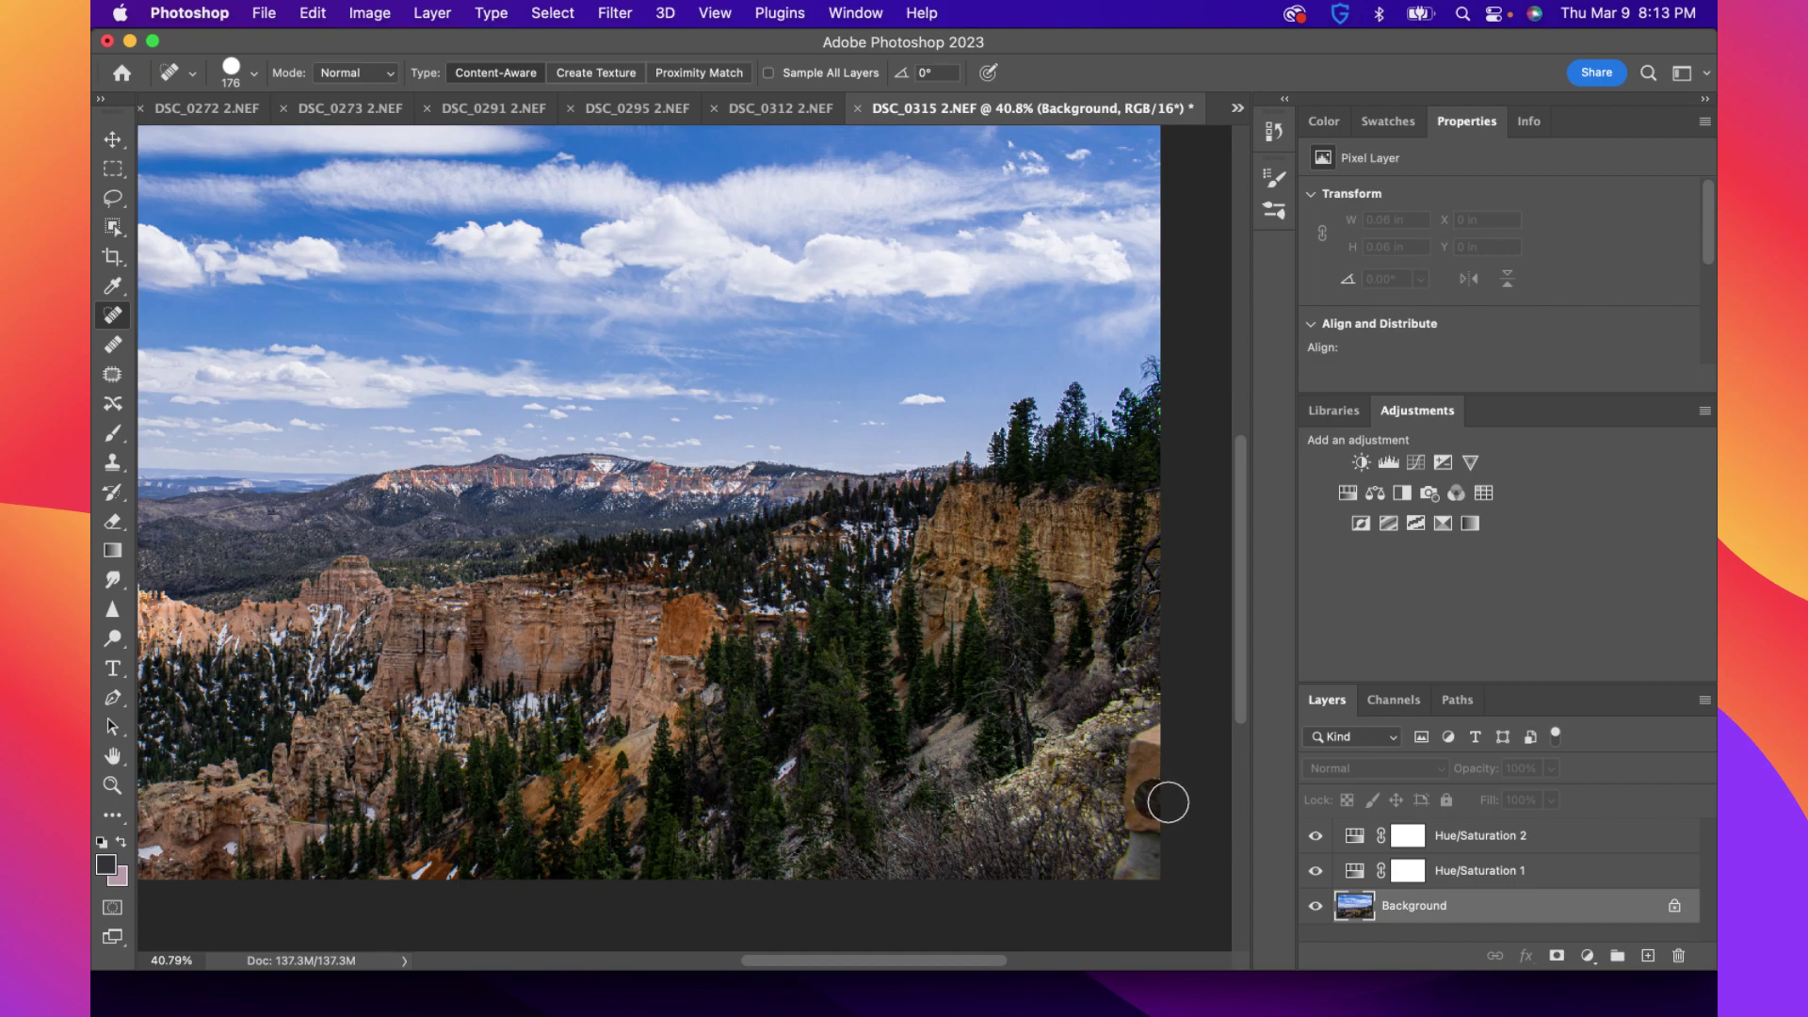
drag(1178, 795, 1188, 806)
Set the Spot Healing Brush size to 5 px
click(235, 76)
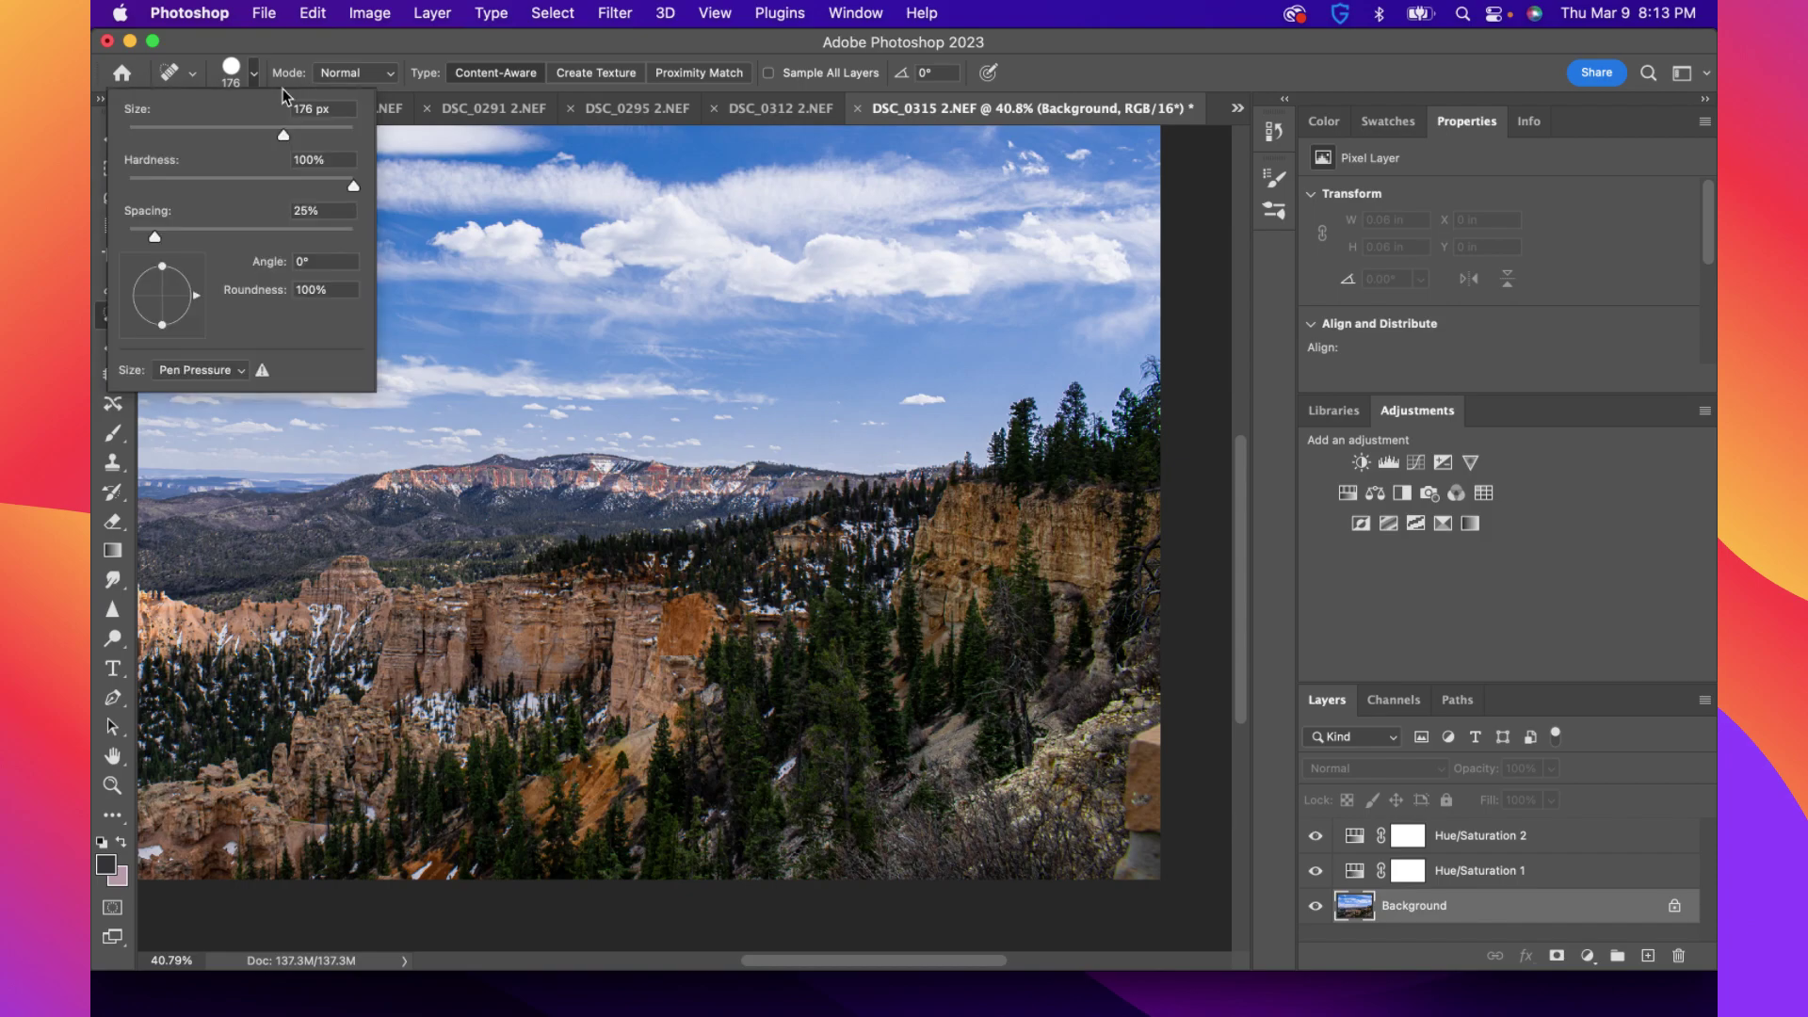
click(320, 106)
text(5)
key(Return)
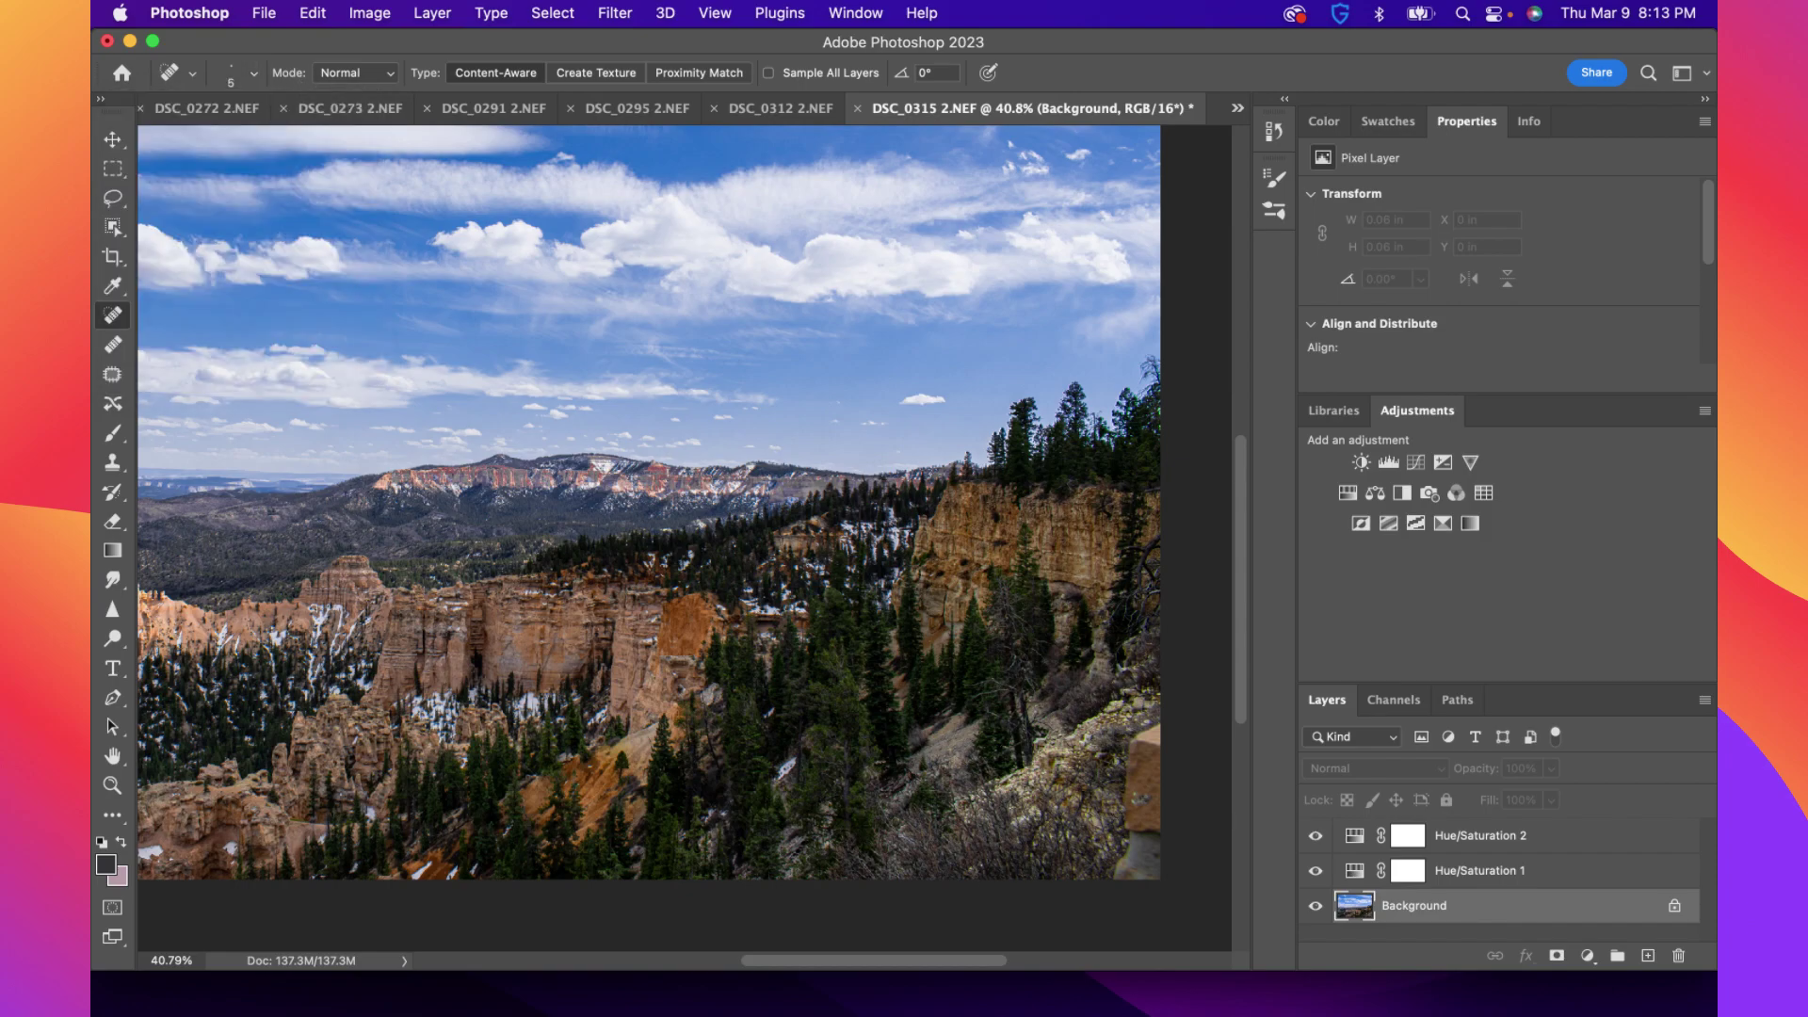
Set the Spot Healing Brush size to 66 px for the patch left on the brown post
scroll(1149, 799, up, 6)
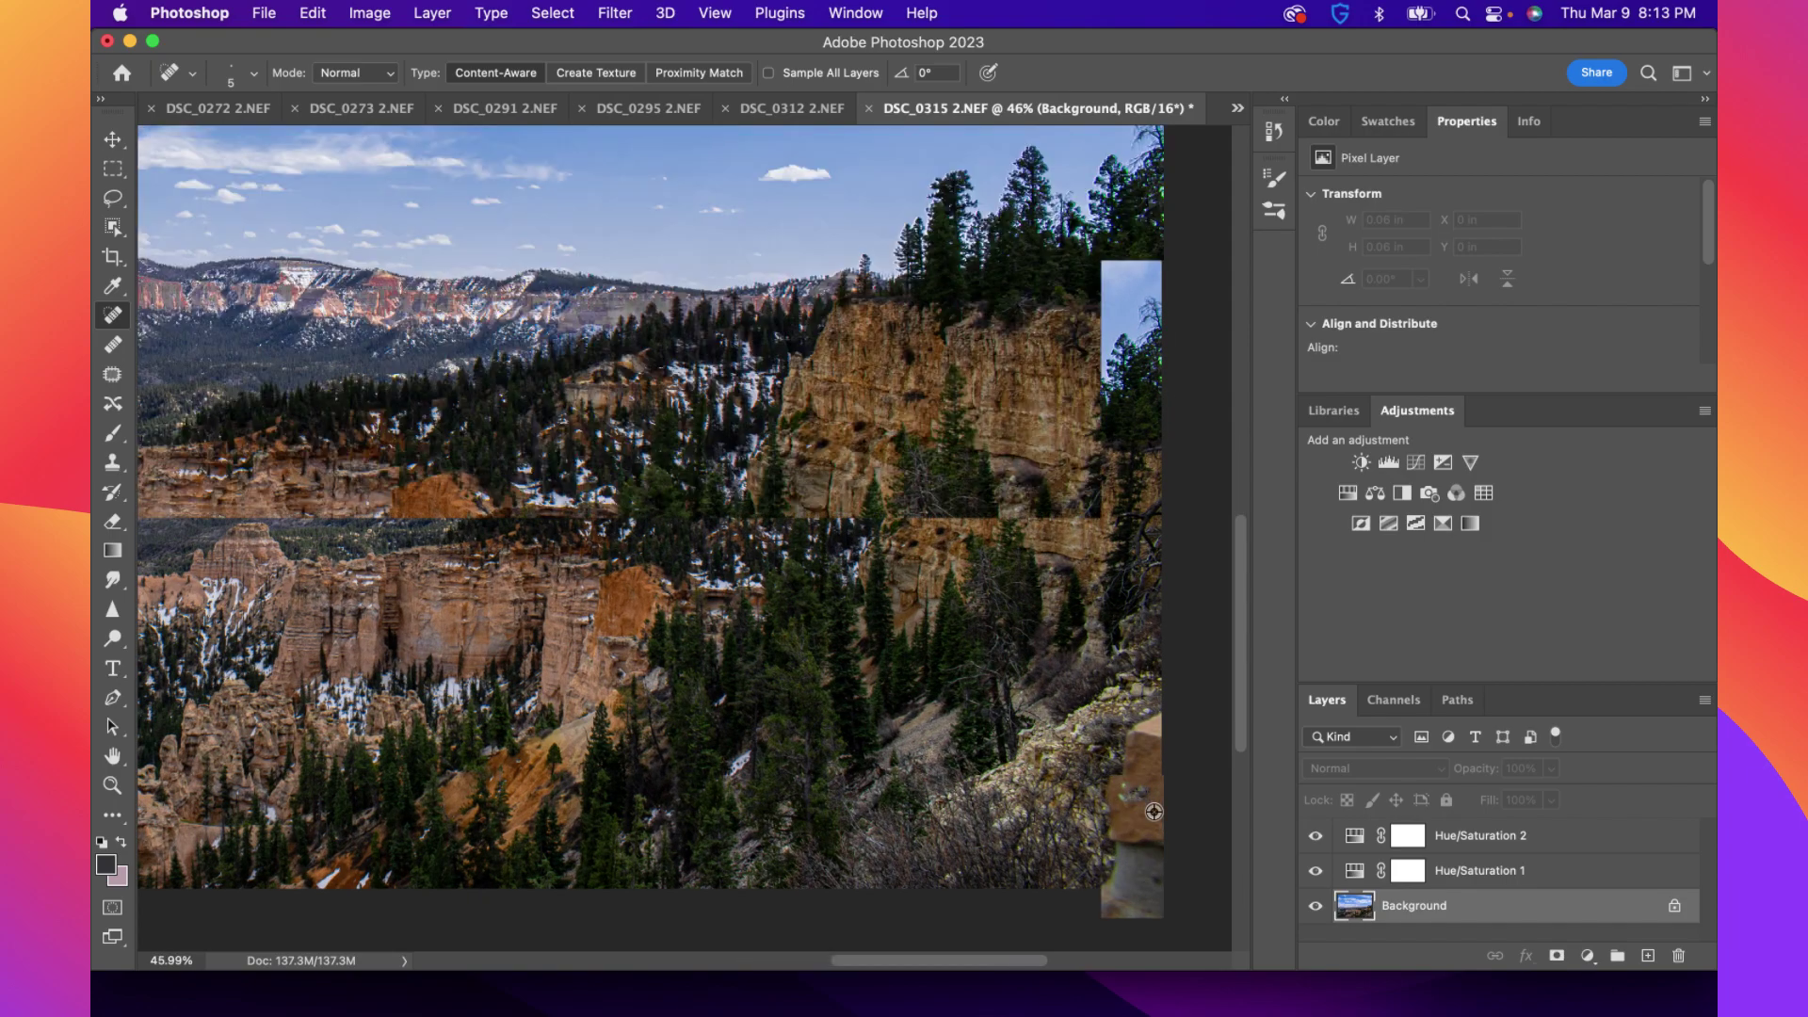
scroll(1154, 812, up, 15)
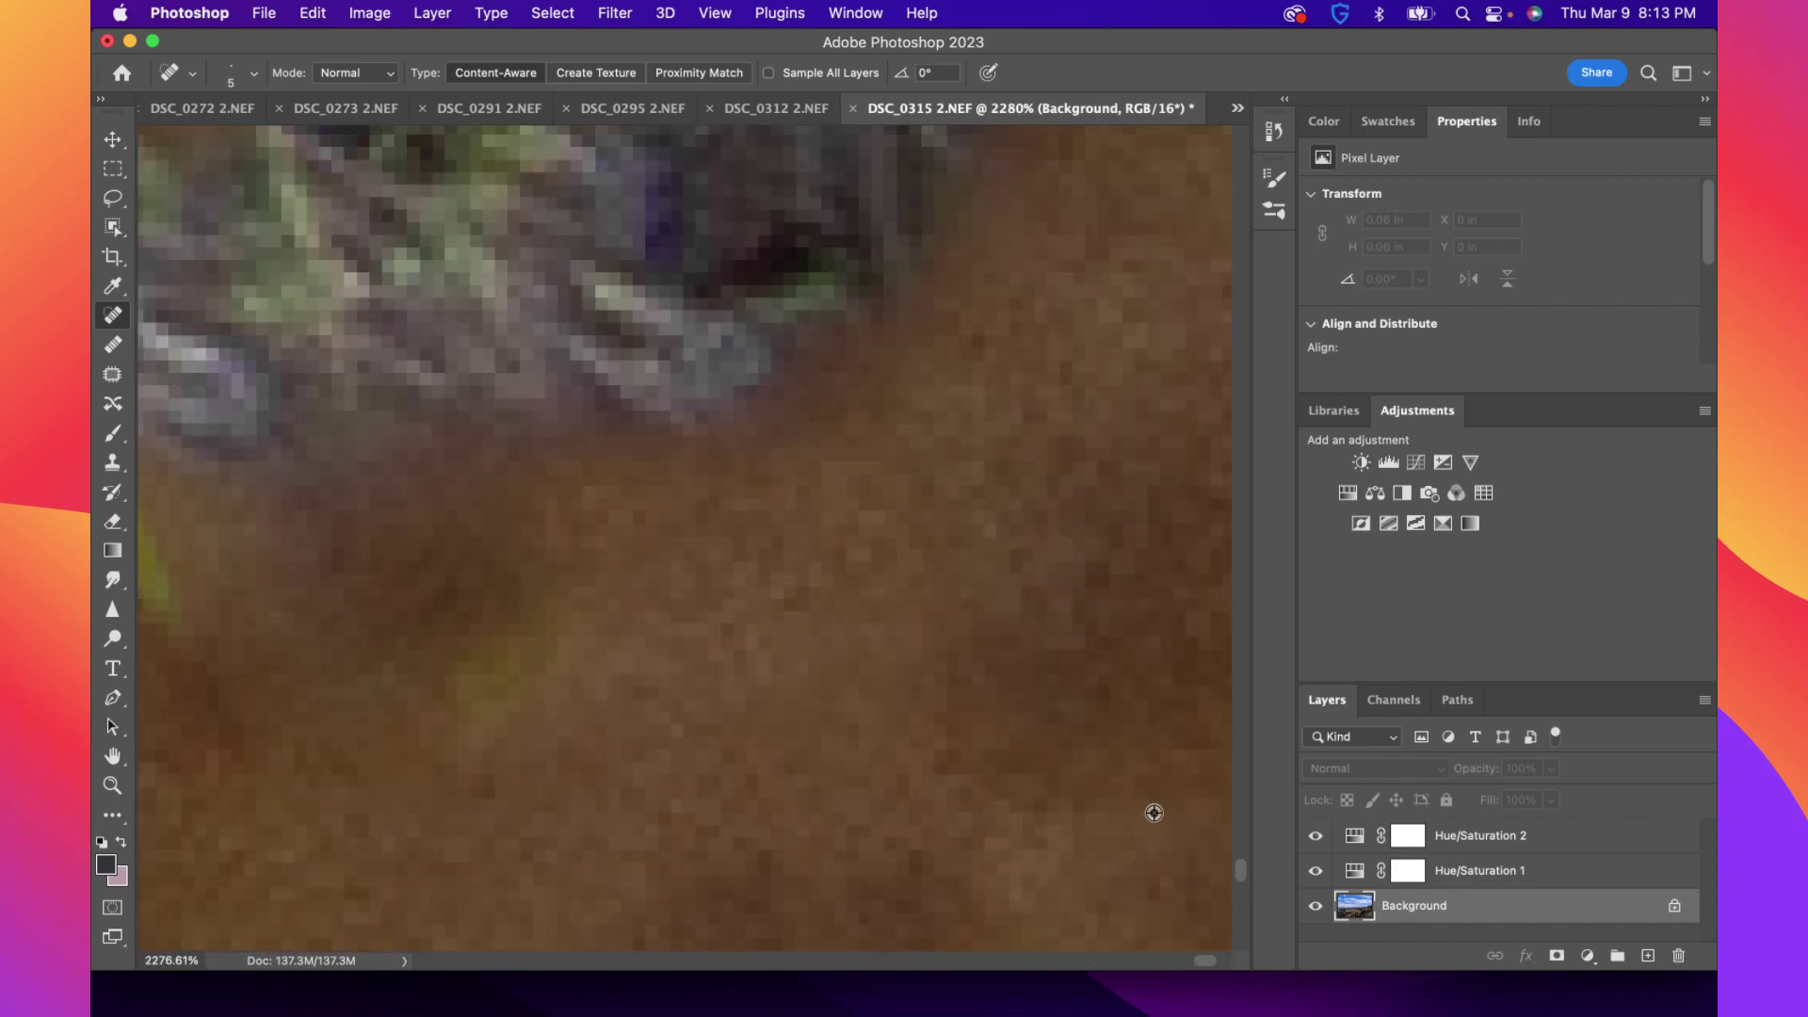
scroll(1154, 813, down, 3)
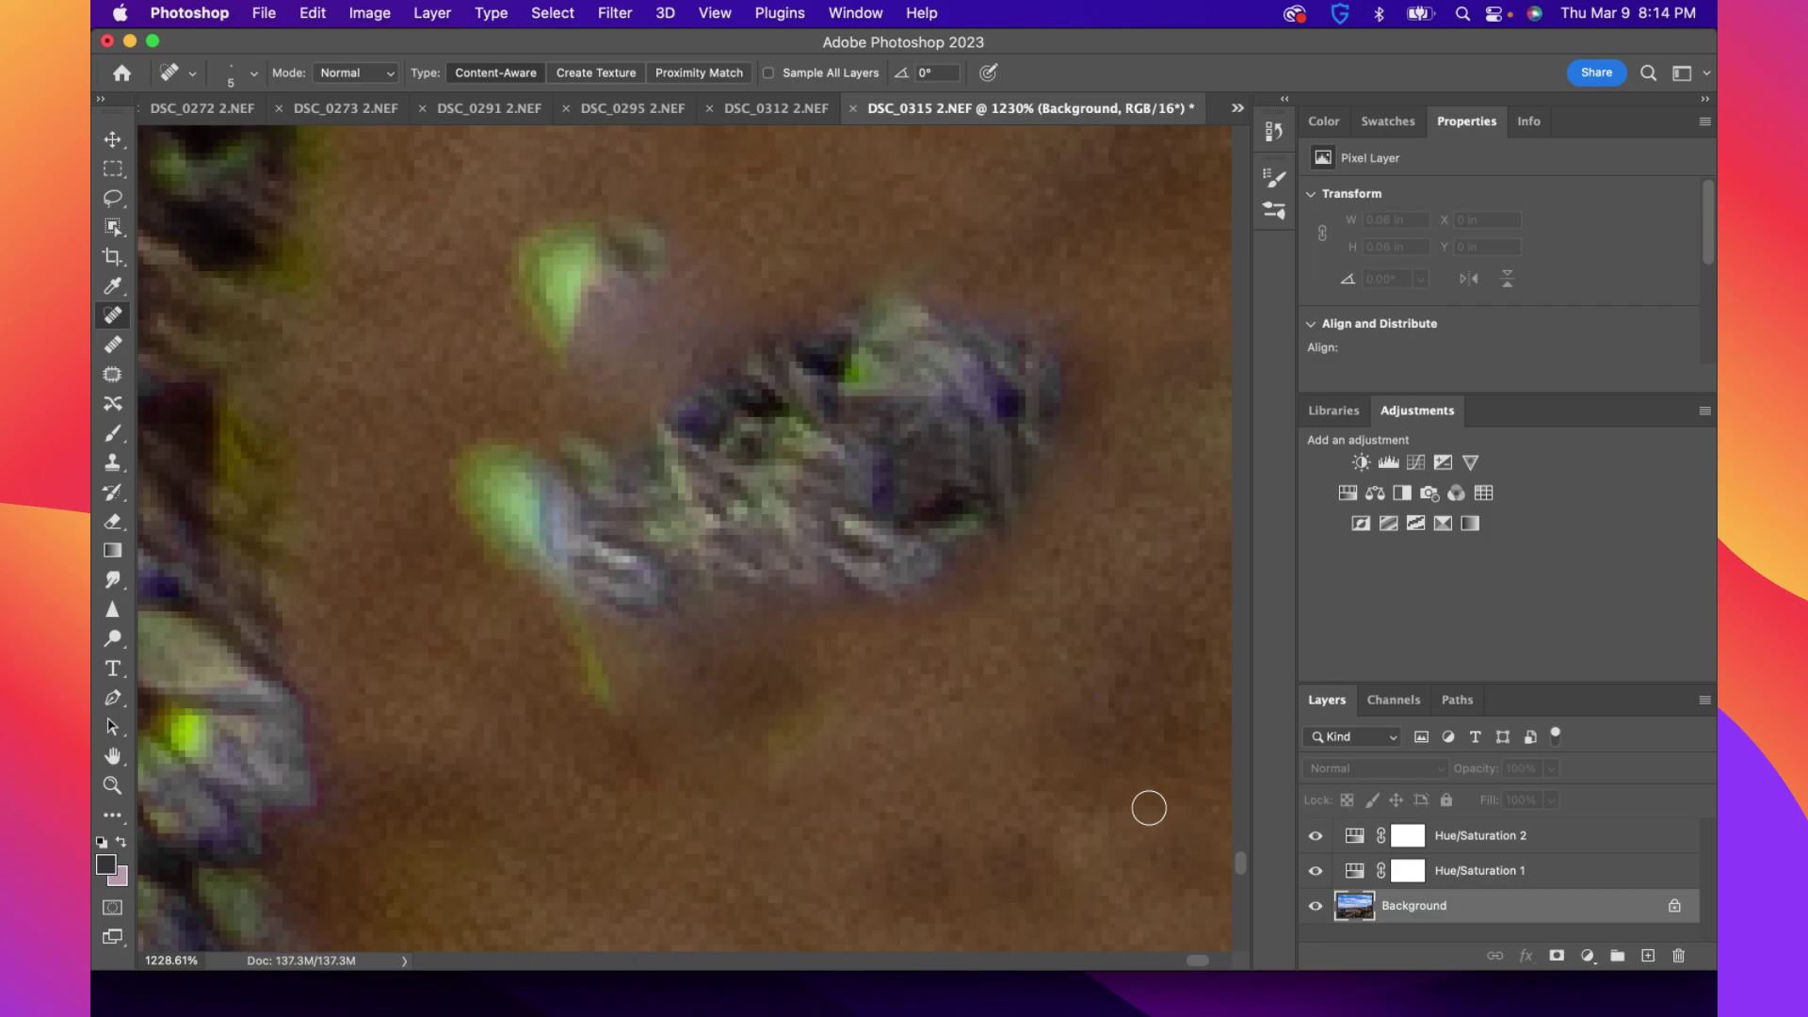
scroll(1149, 808, down, 2)
scroll(1149, 808, down, 2)
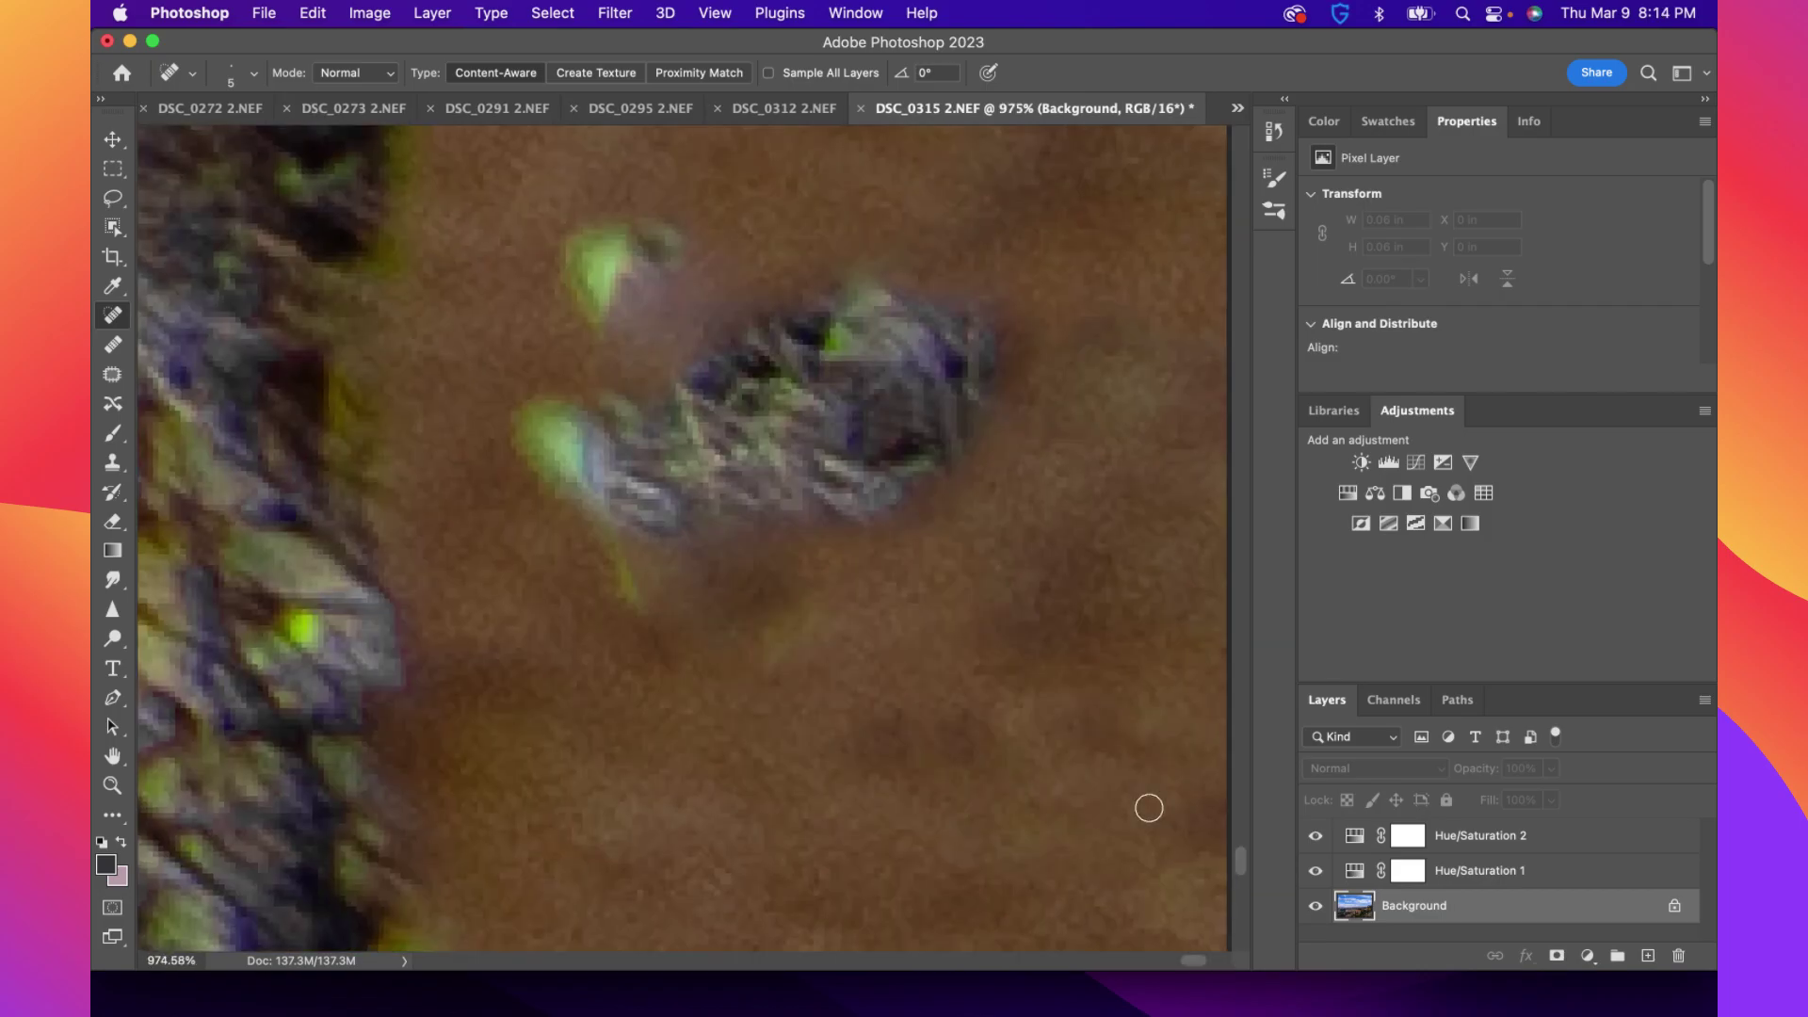
scroll(1149, 808, down, 4)
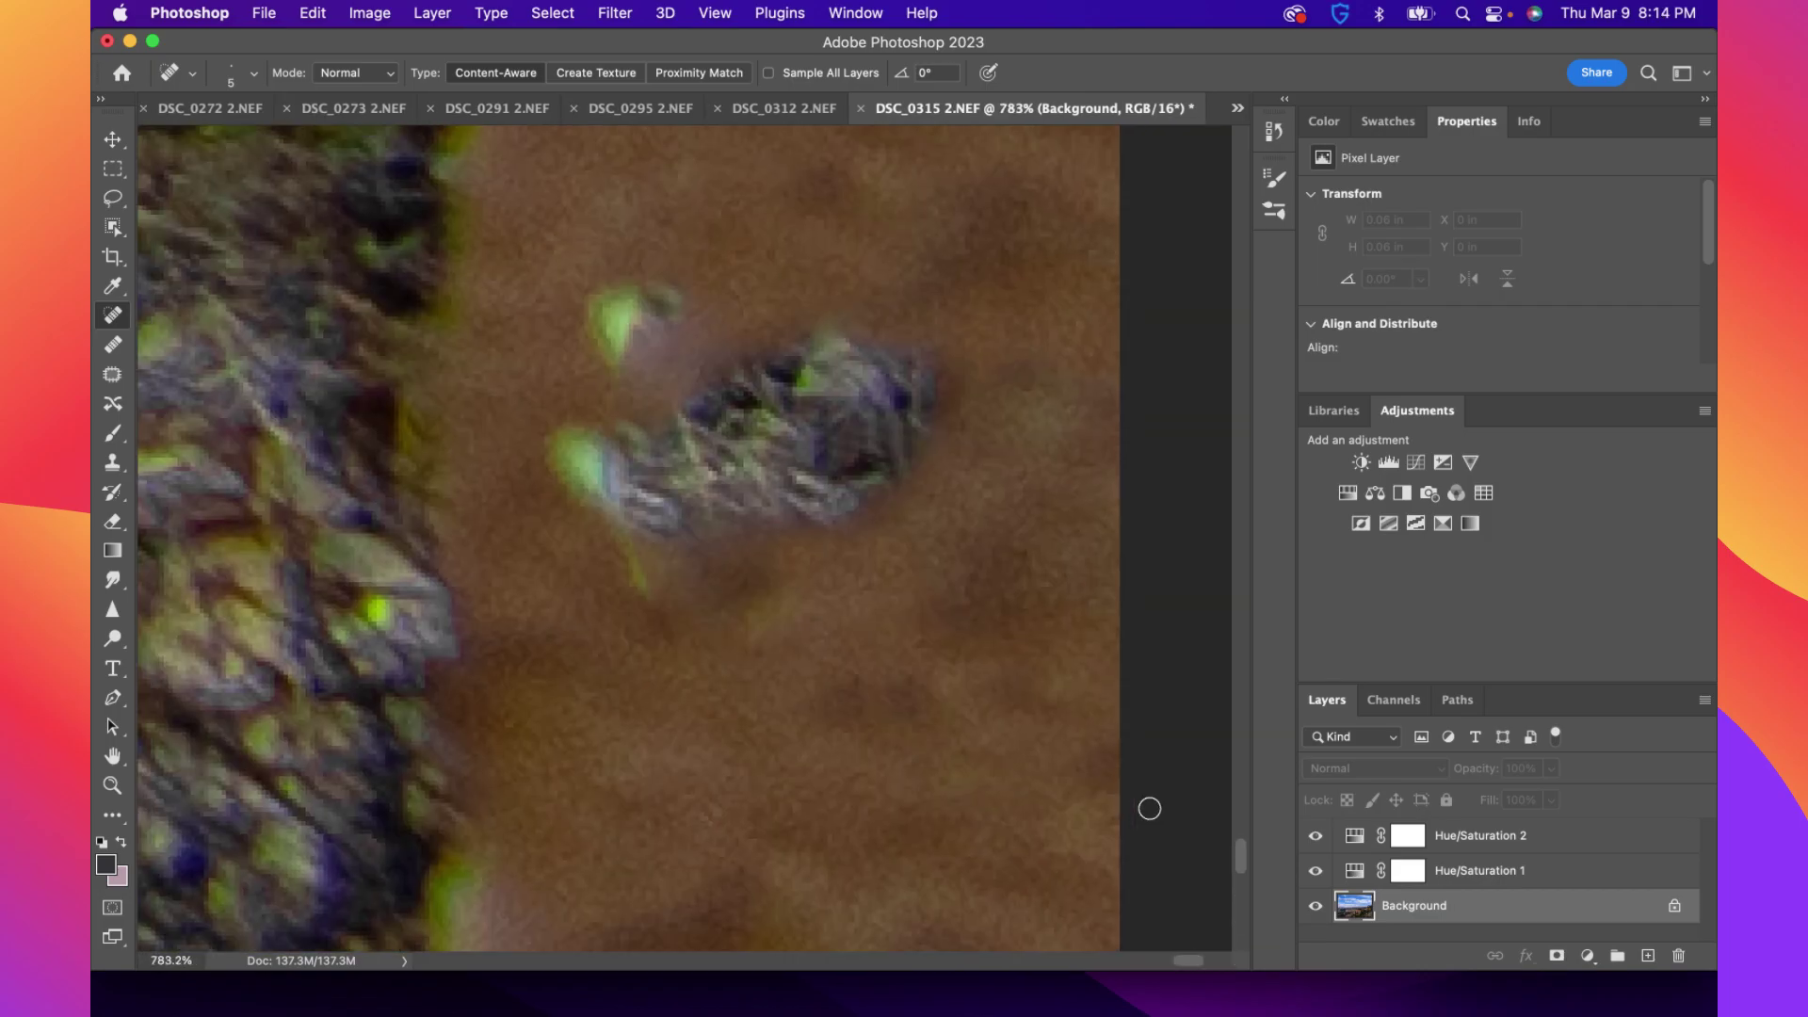
click(252, 73)
click(252, 73)
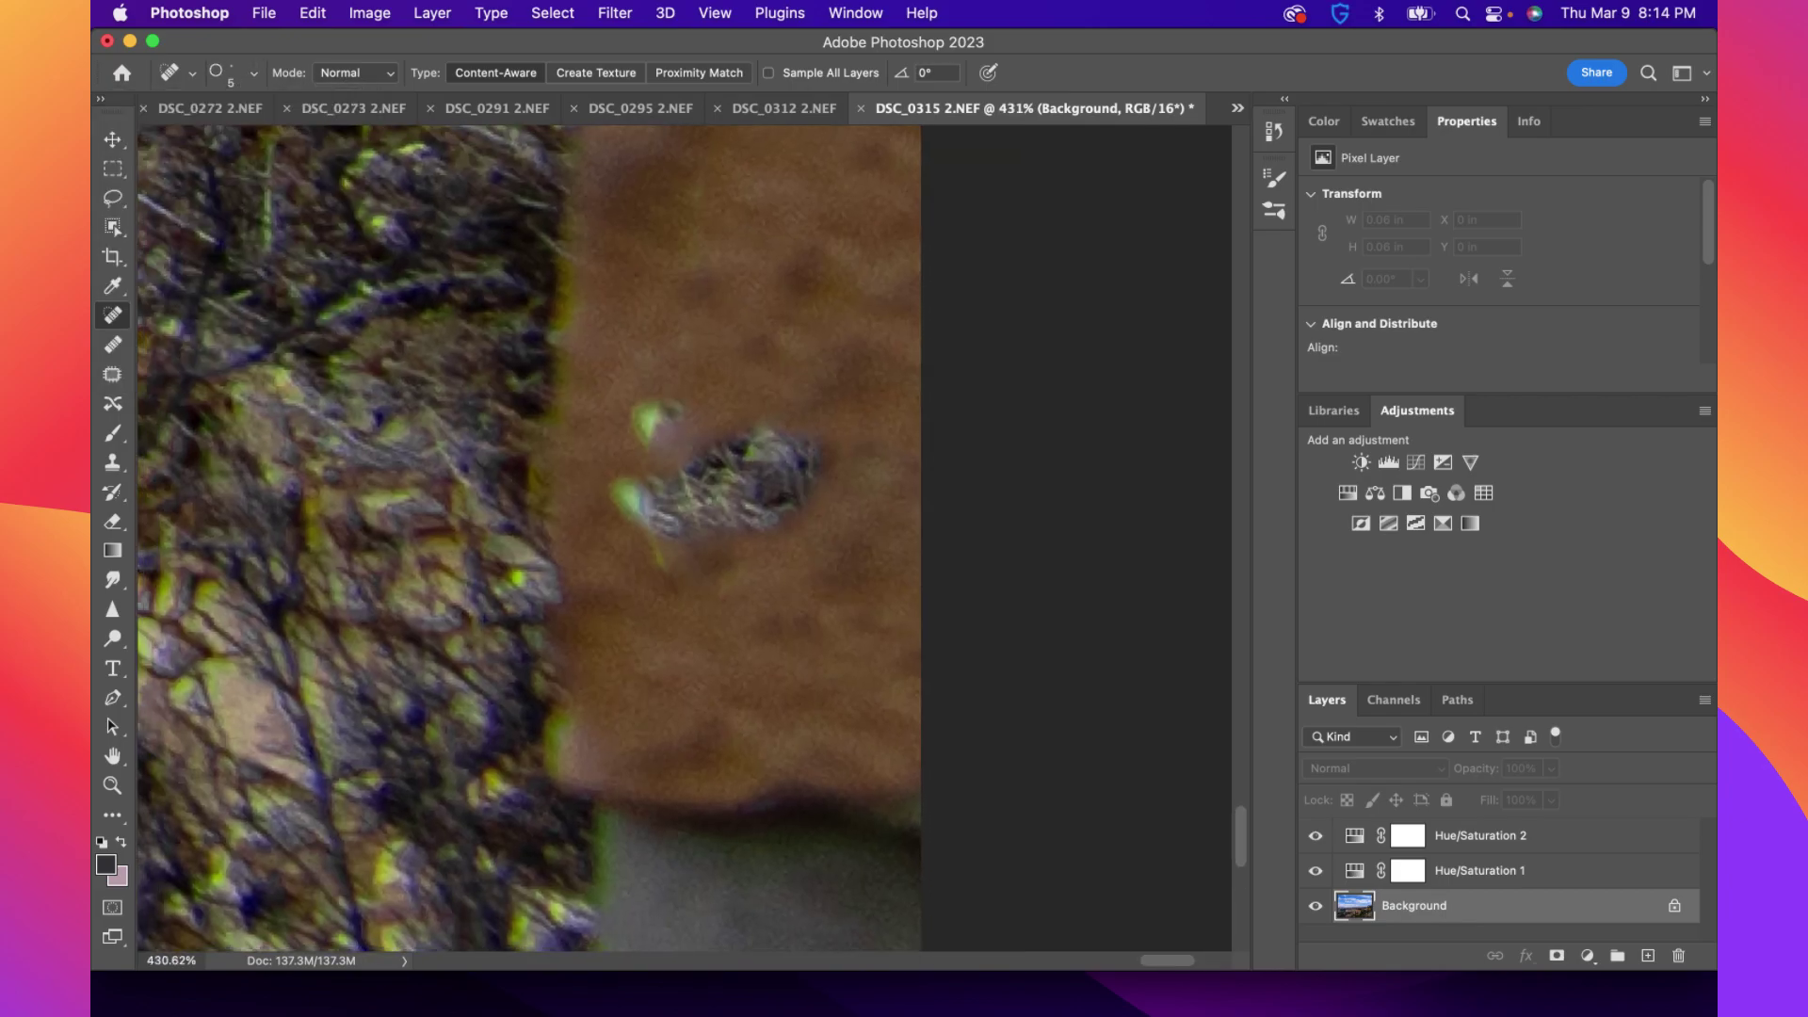
click(253, 72)
drag(219, 131, 203, 135)
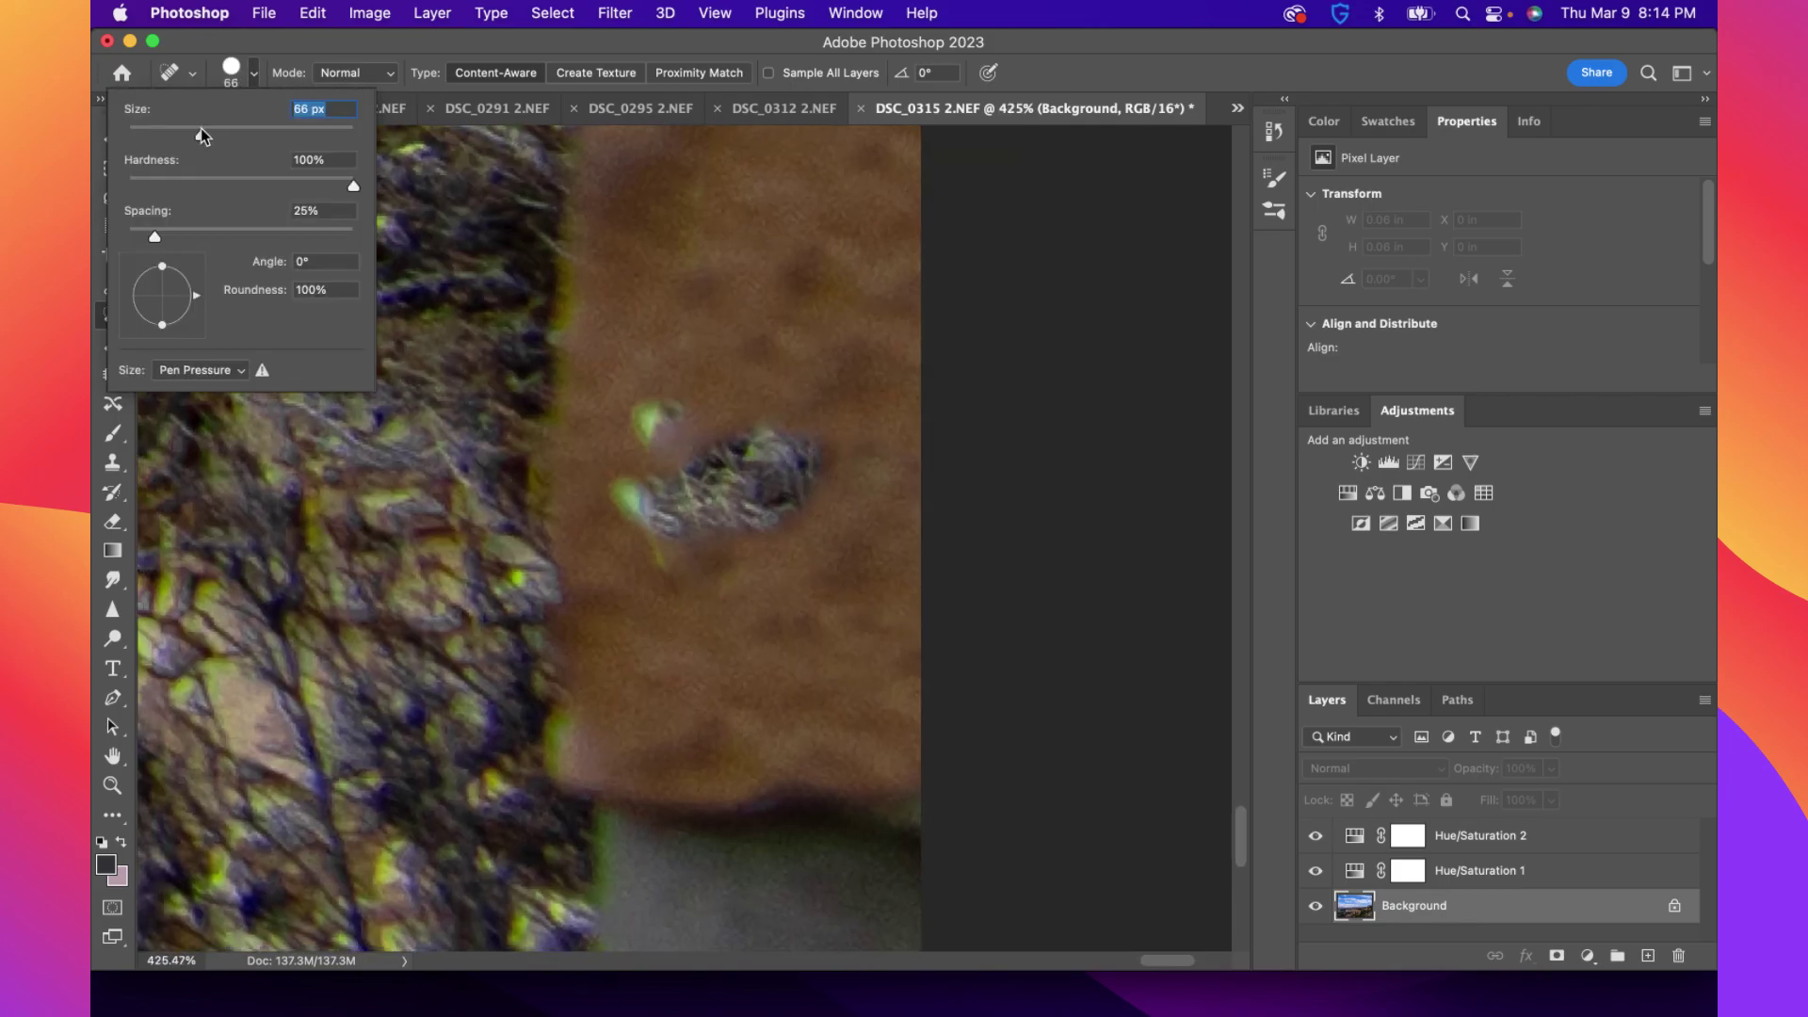
click(254, 73)
Heal the leftover mismatched patch in the middle of the brown post, then fit the whole photo in view
click(770, 471)
click(700, 479)
click(696, 458)
click(690, 511)
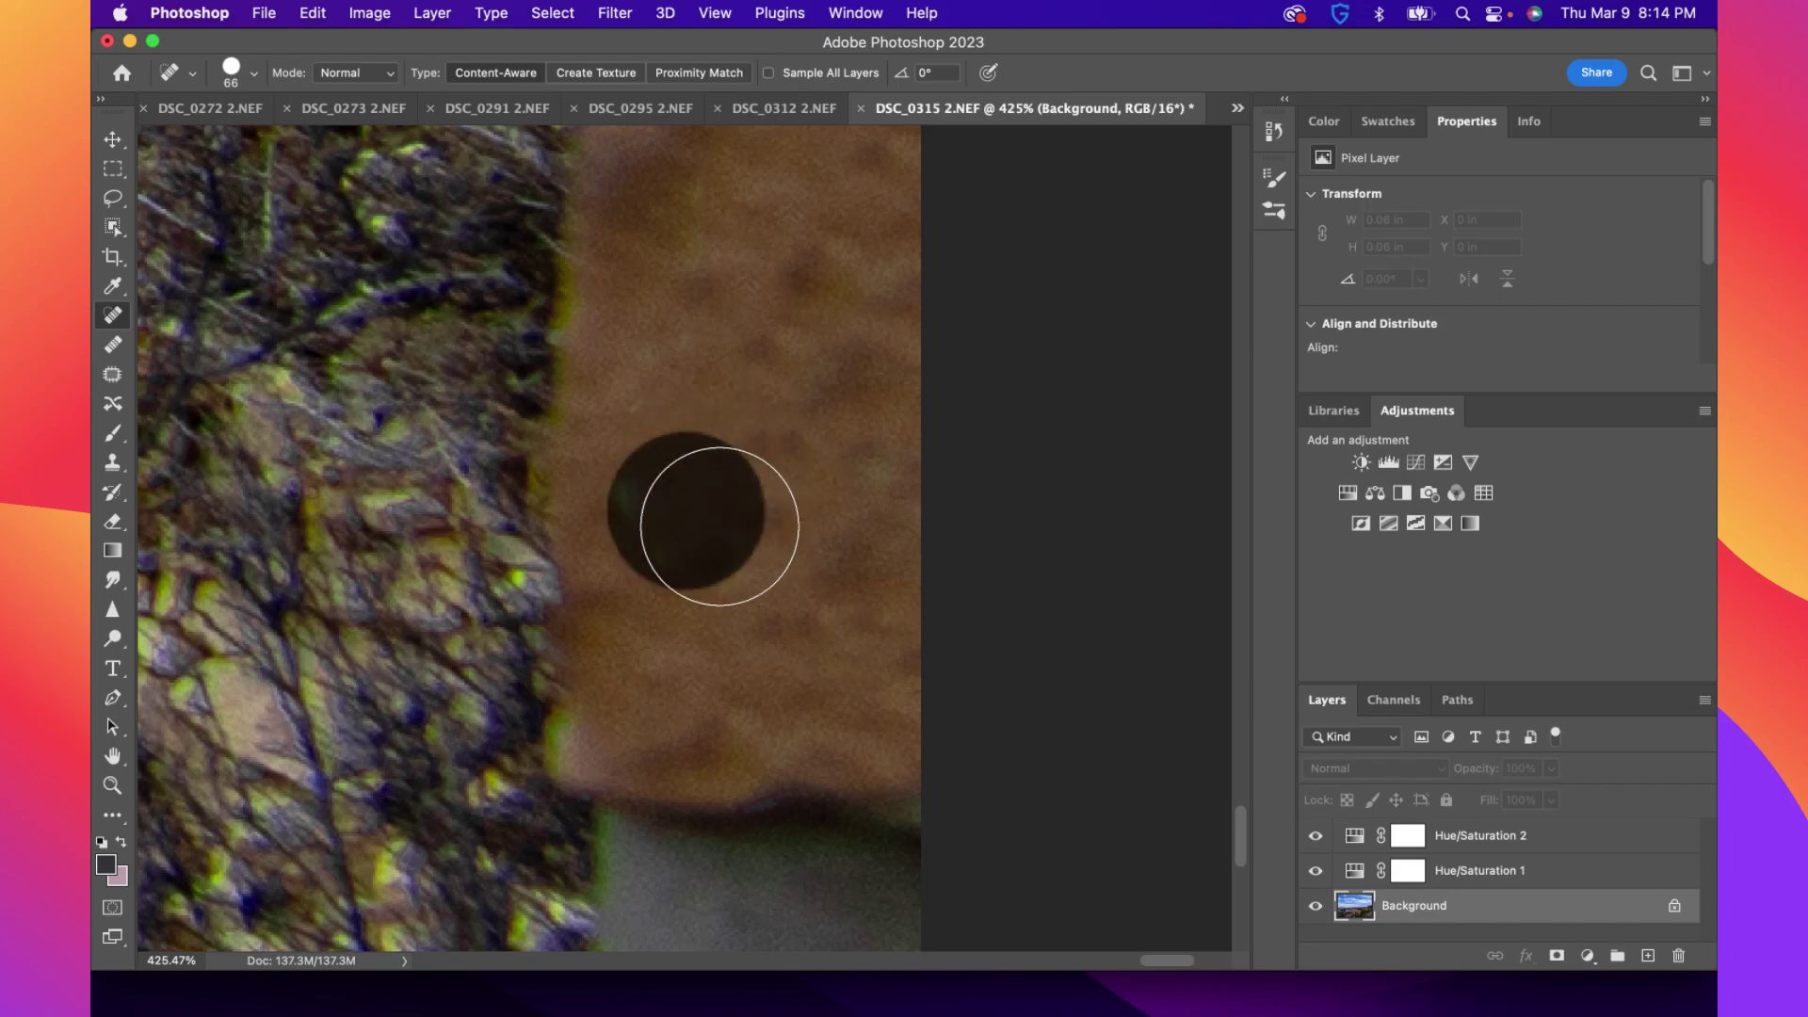
click(720, 528)
key(super+0)
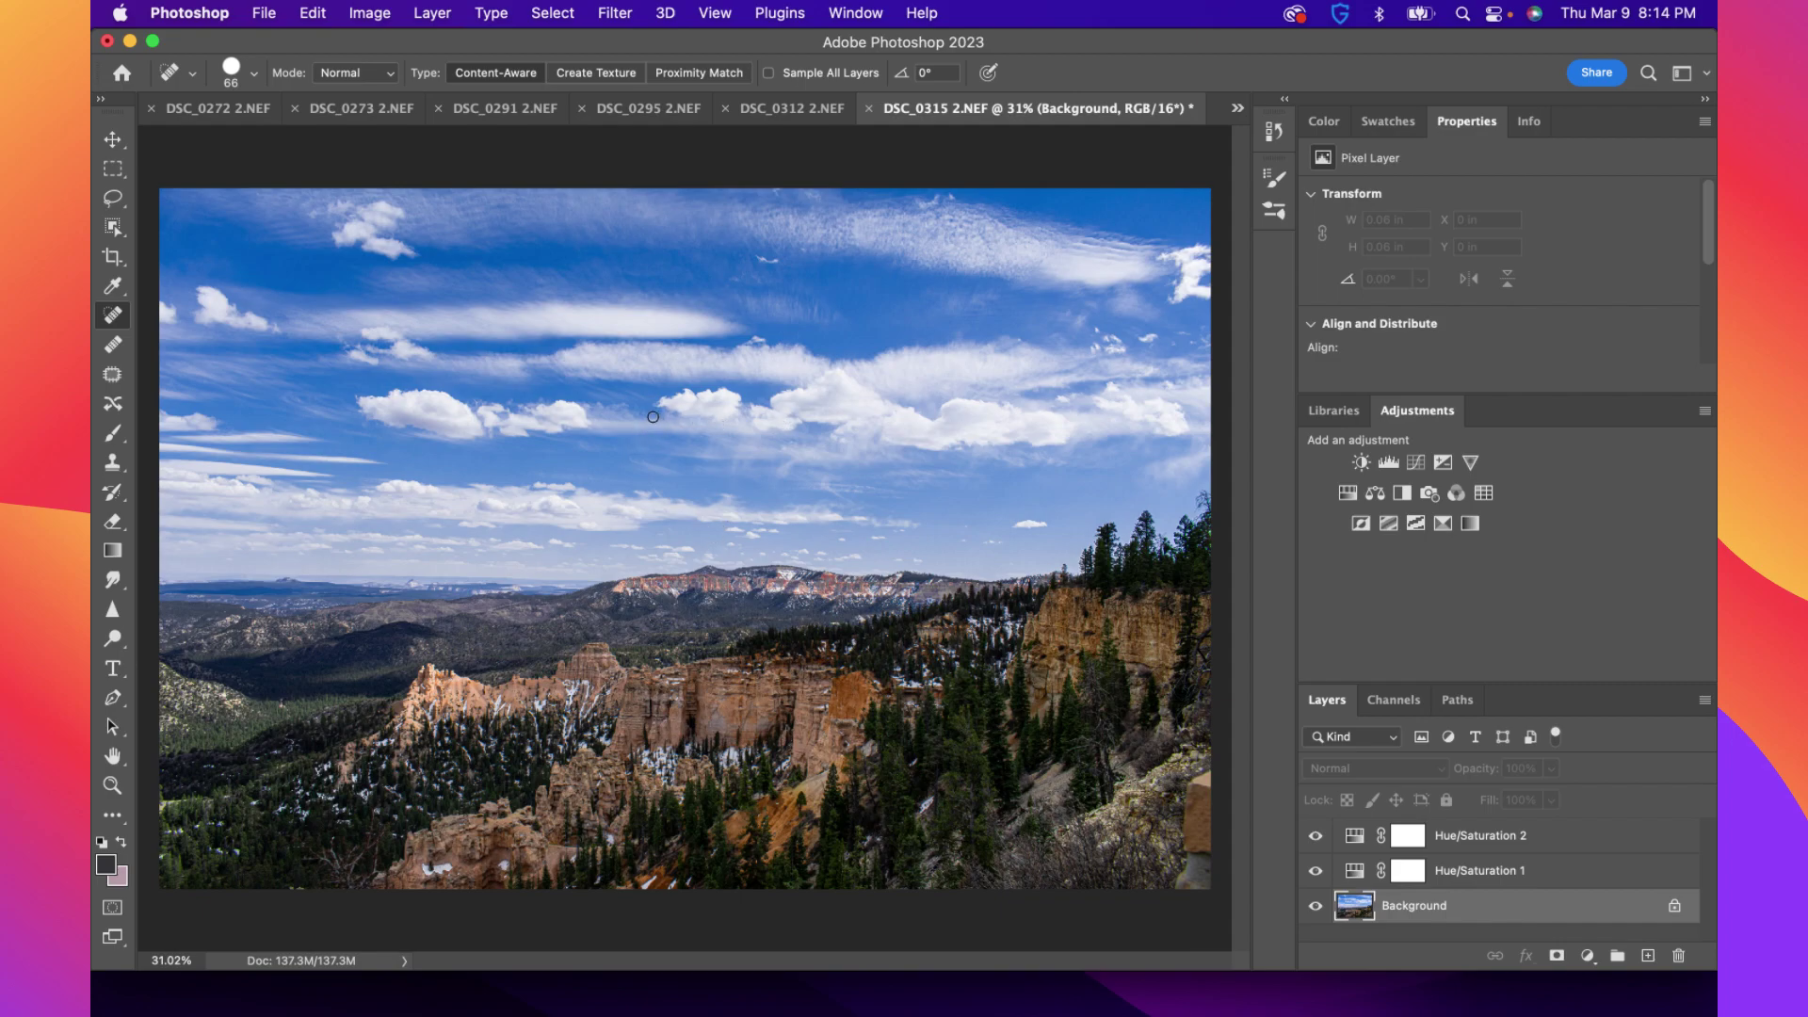
Burn the midtones of the sky with the Burn tool at 10% exposure and undo the last stroke
drag(120, 644, 203, 659)
drag(693, 420, 401, 384)
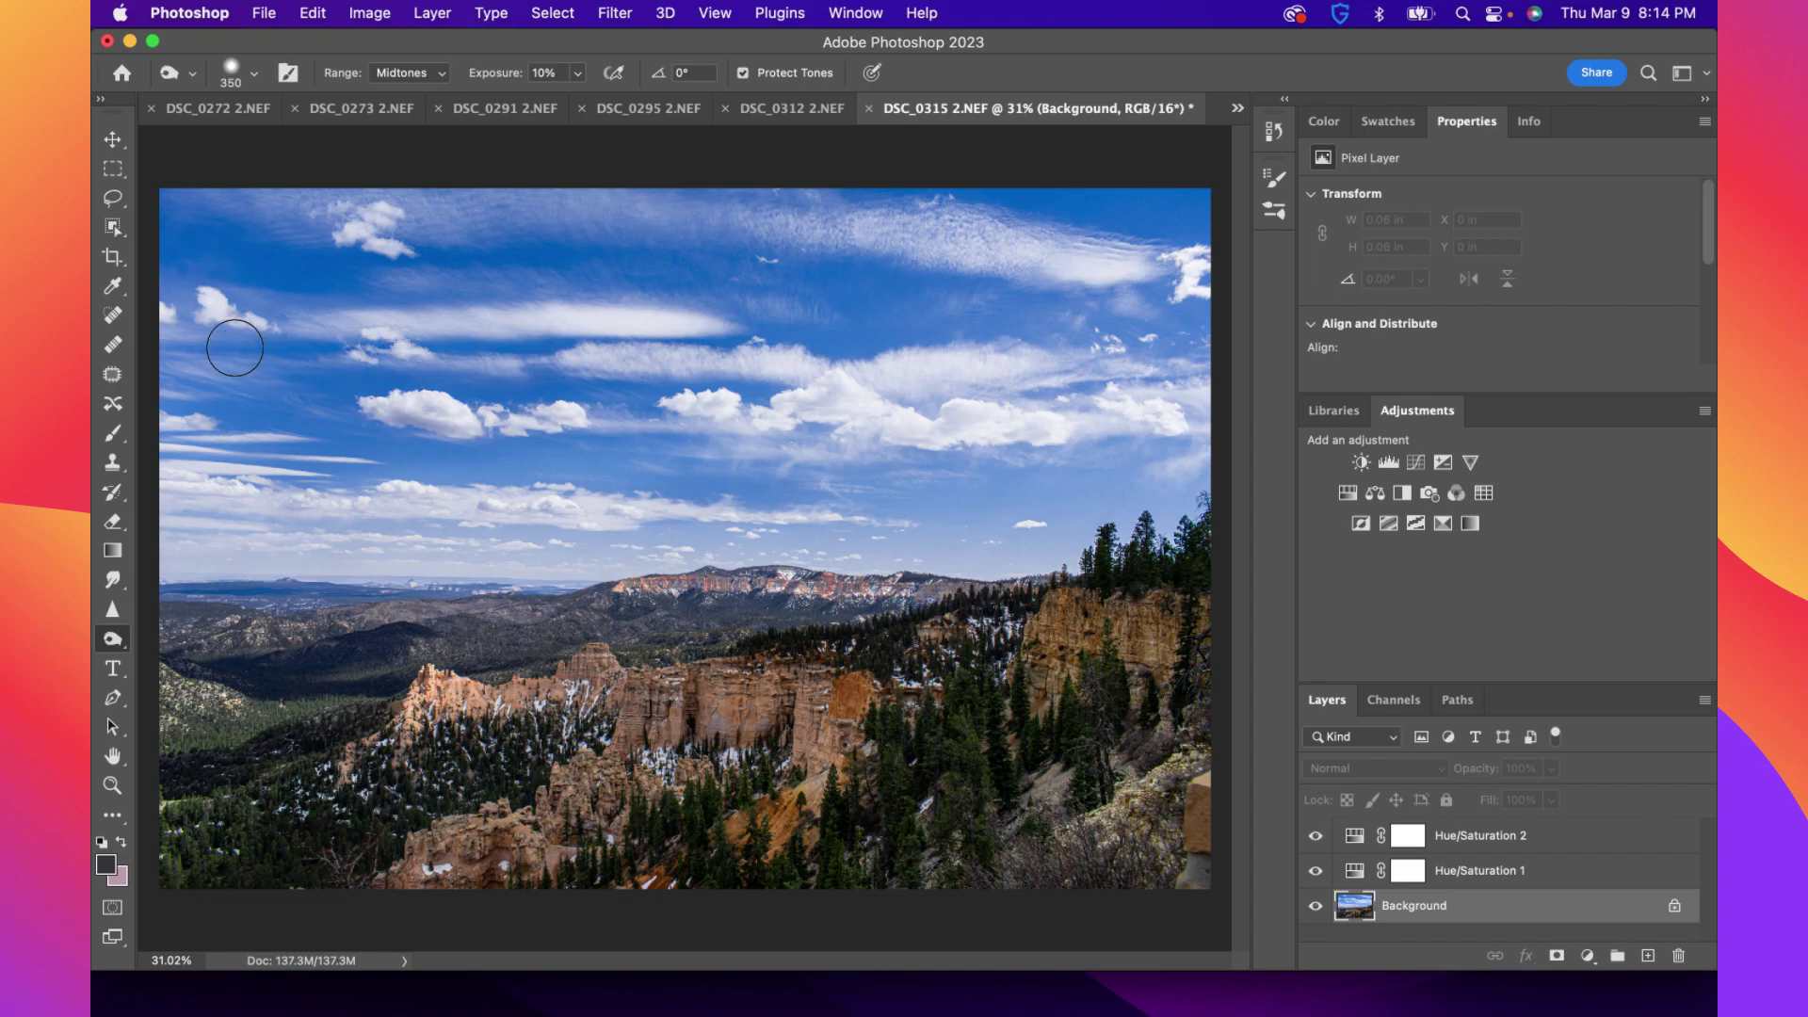
mouse_move(849, 250)
mouse_down()
mouse_move(1052, 226)
mouse_move(1022, 221)
mouse_move(828, 311)
mouse_move(1127, 290)
mouse_move(998, 295)
mouse_up()
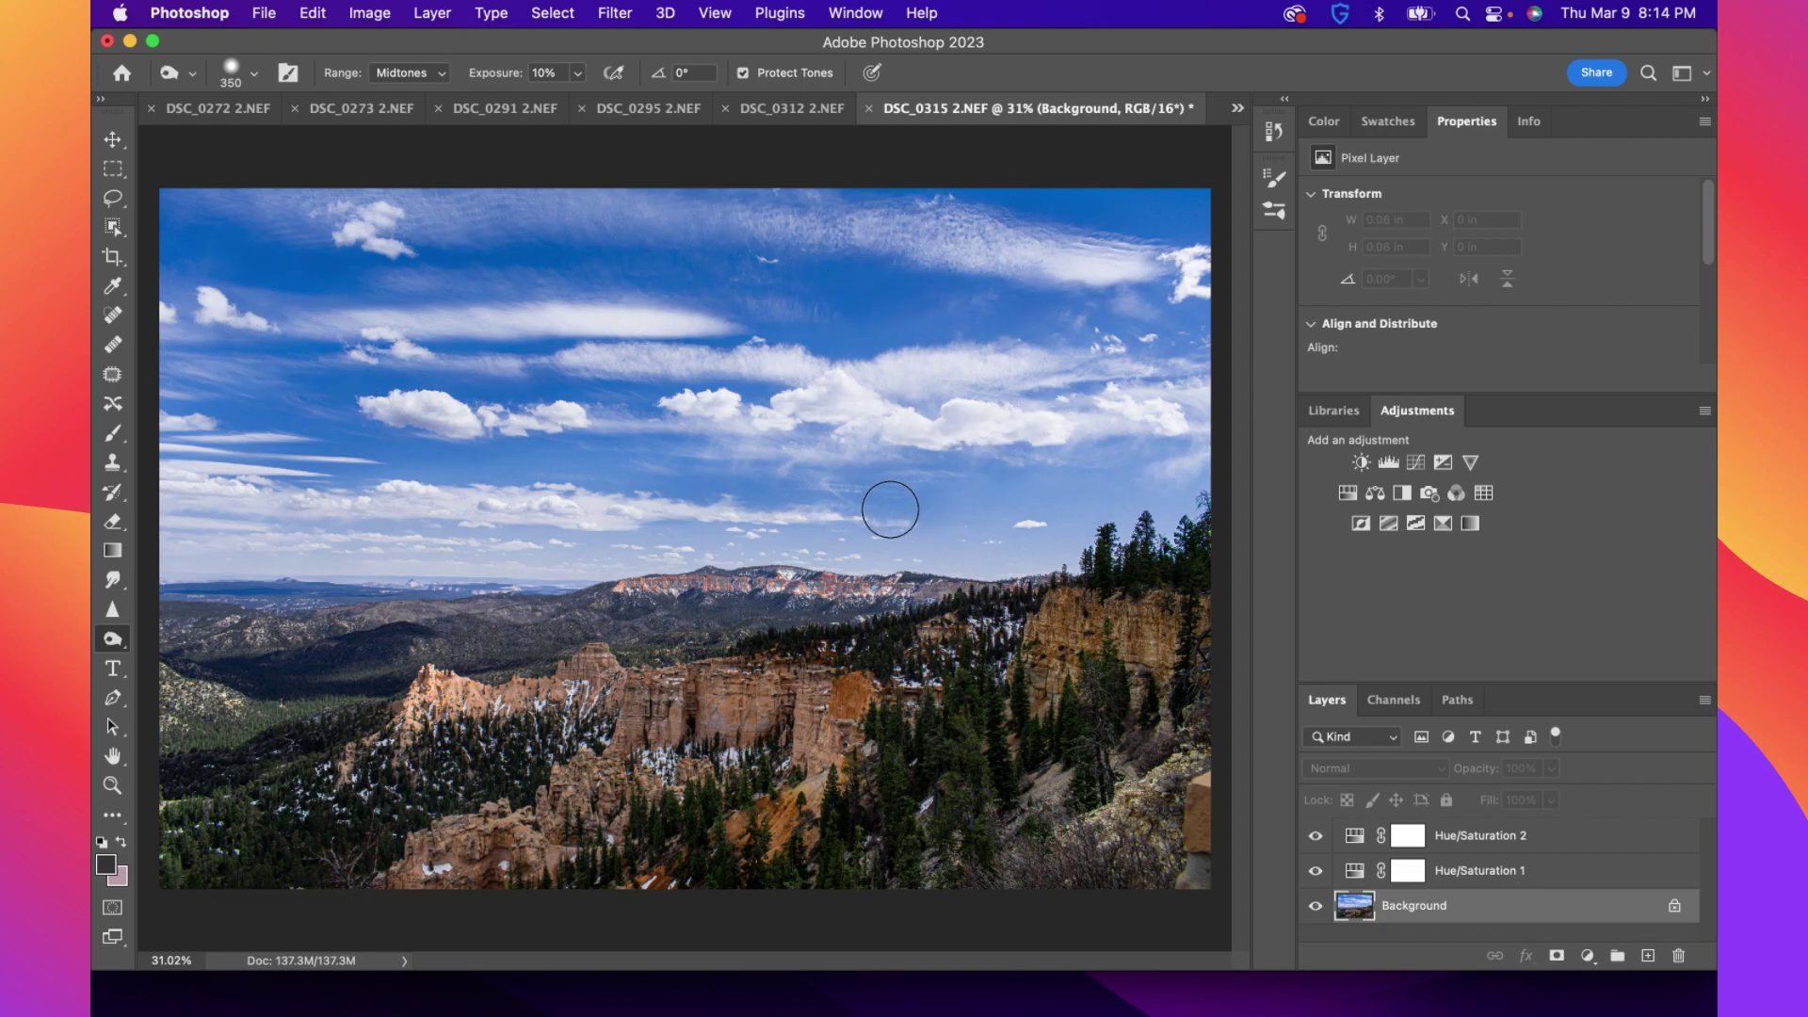
key(super+z)
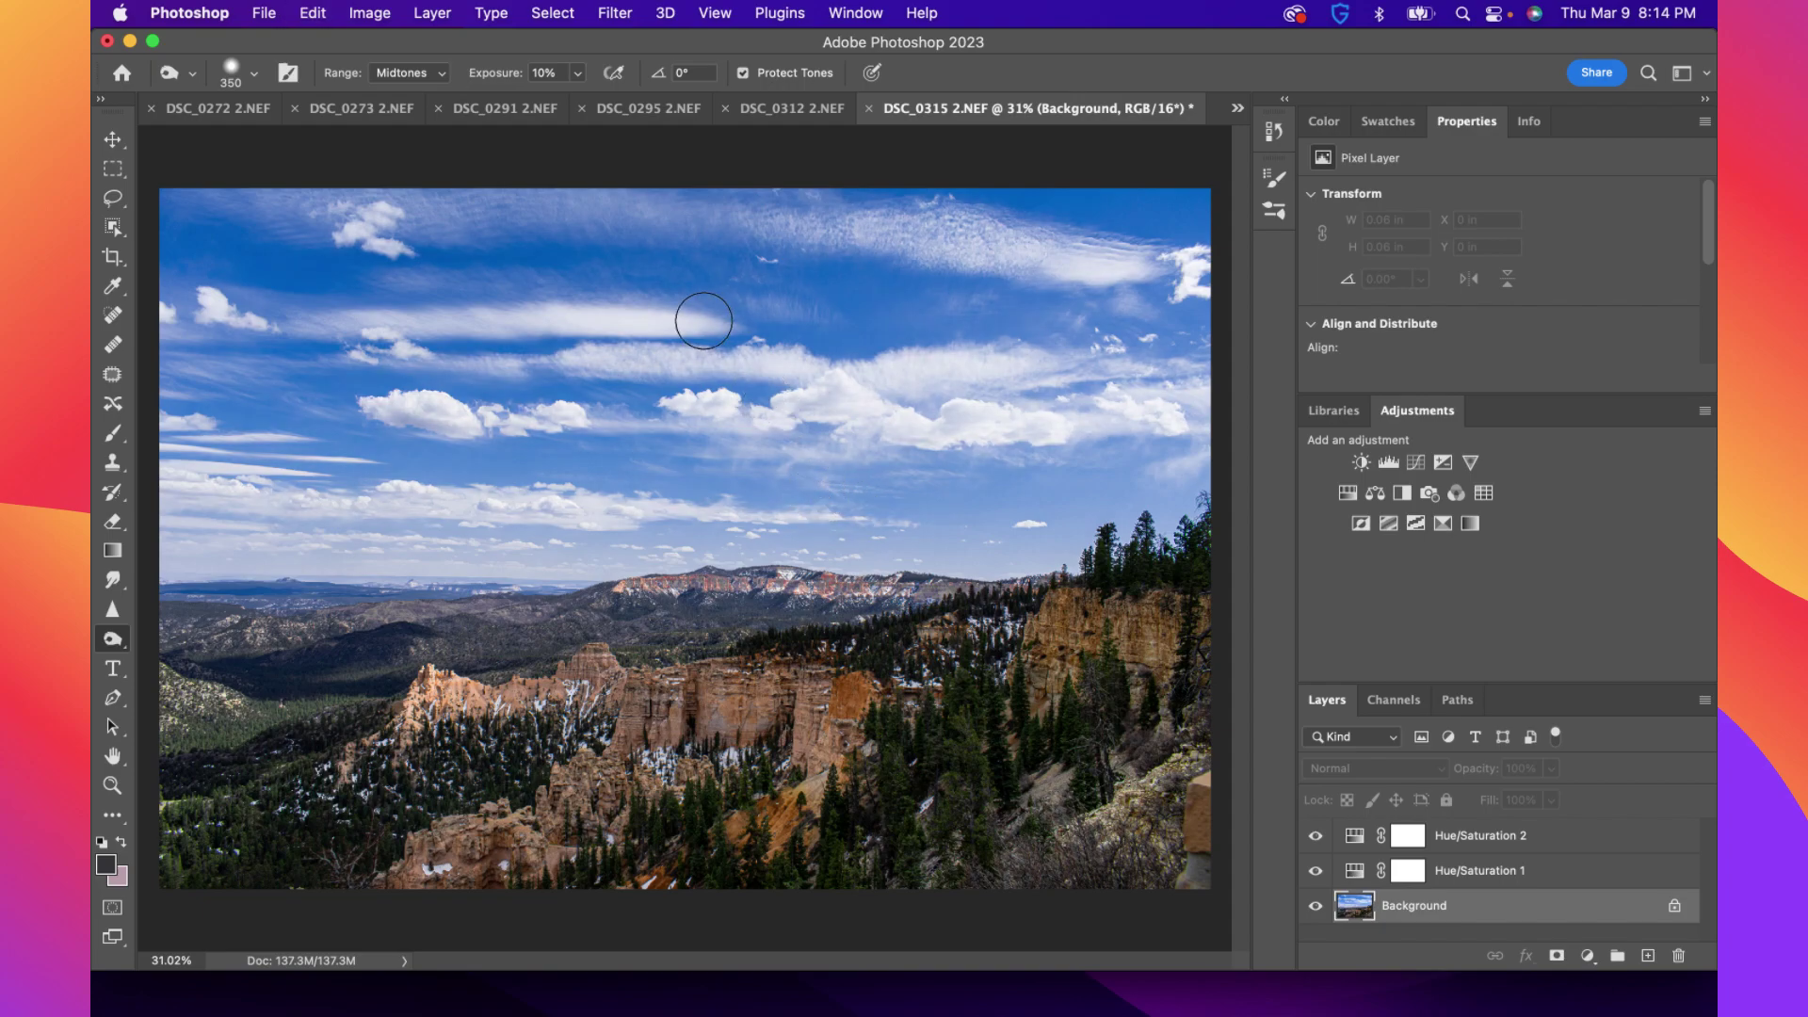
Switch to DSC_0322 2.NEF and add a Hue/Saturation adjustment layer with the Cyans' saturation at -27
click(1237, 108)
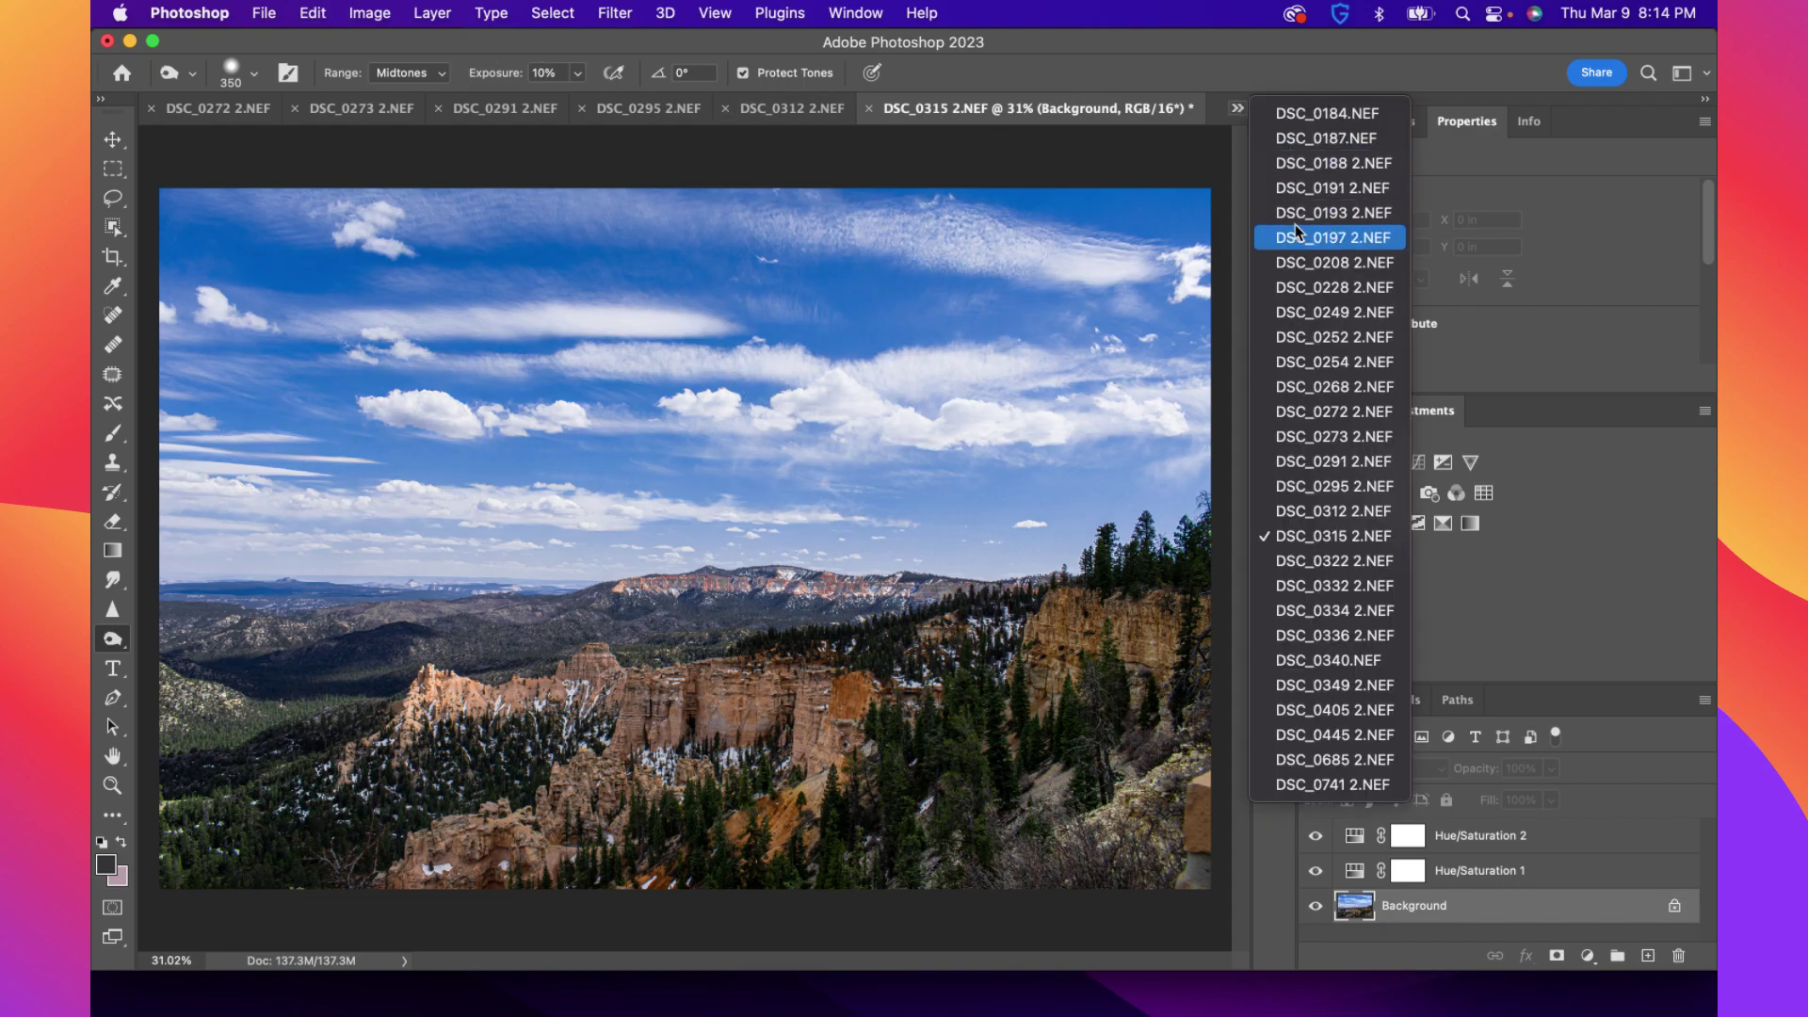
click(1318, 561)
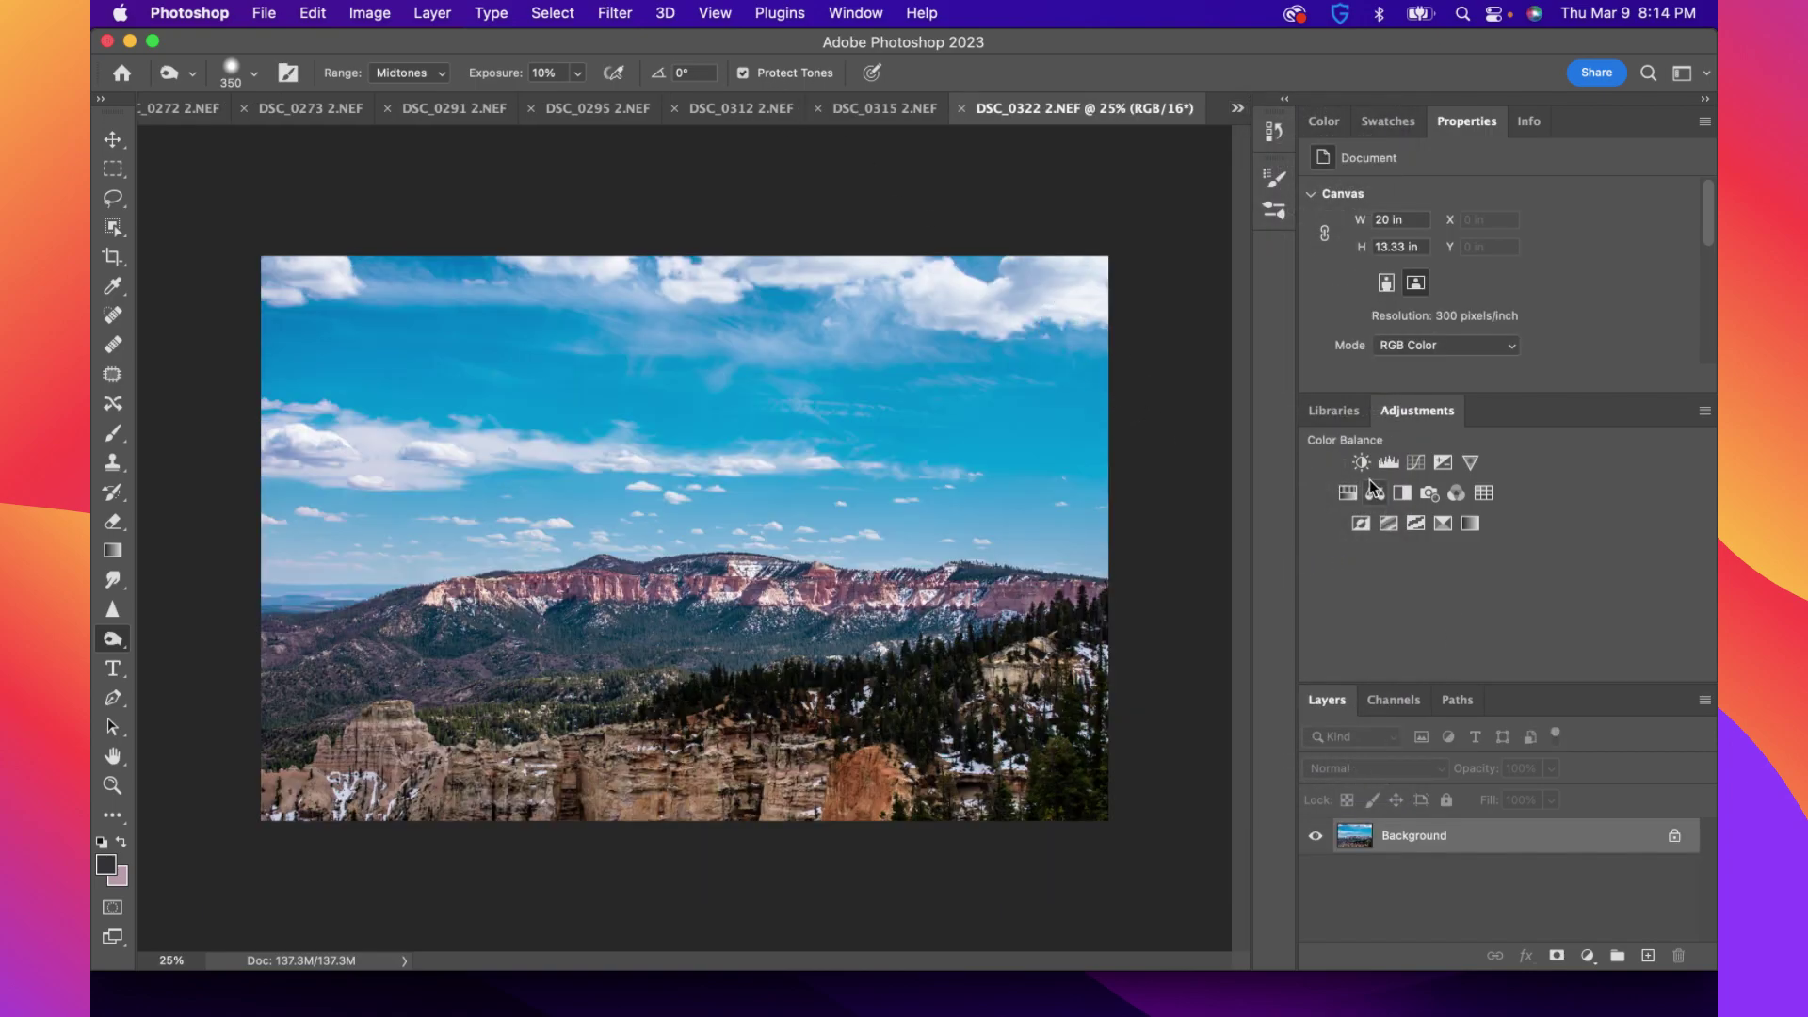
click(1347, 495)
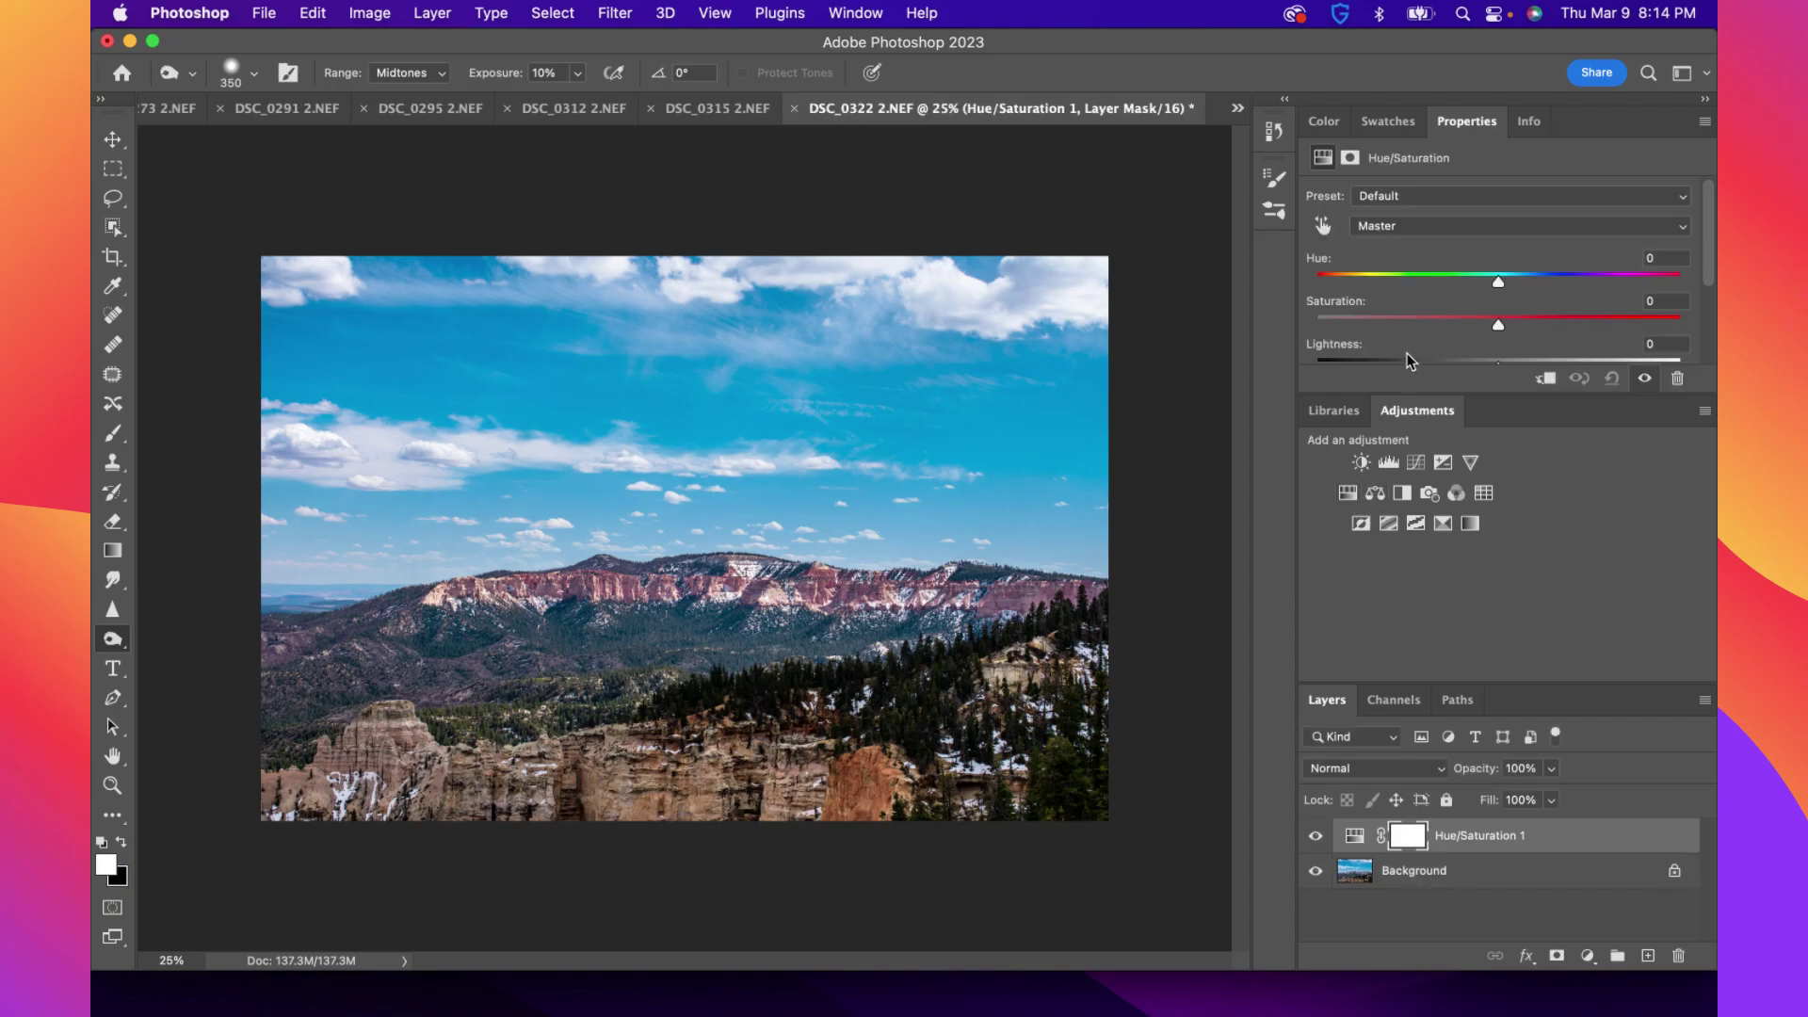
click(1390, 230)
click(1408, 313)
drag(1501, 323, 1451, 328)
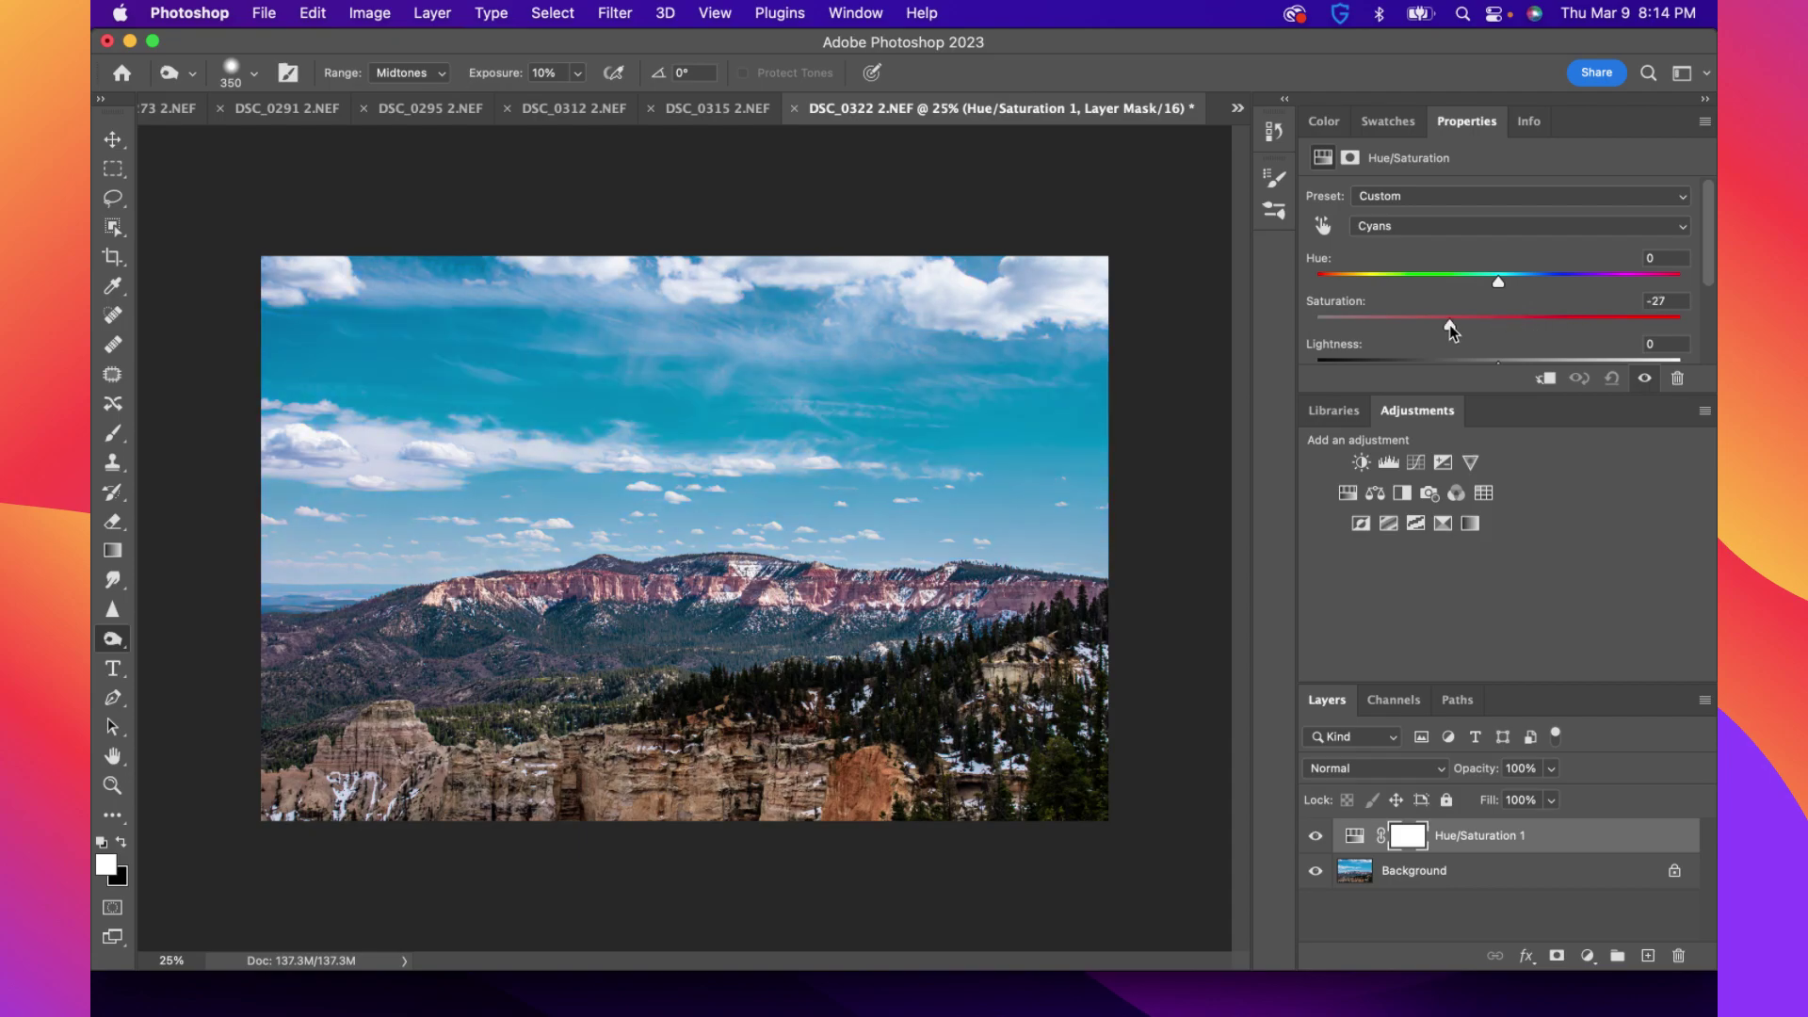
Set the lightness of the Cyans to +28 in the first Hue/Saturation layer
scroll(1582, 320, down, 2)
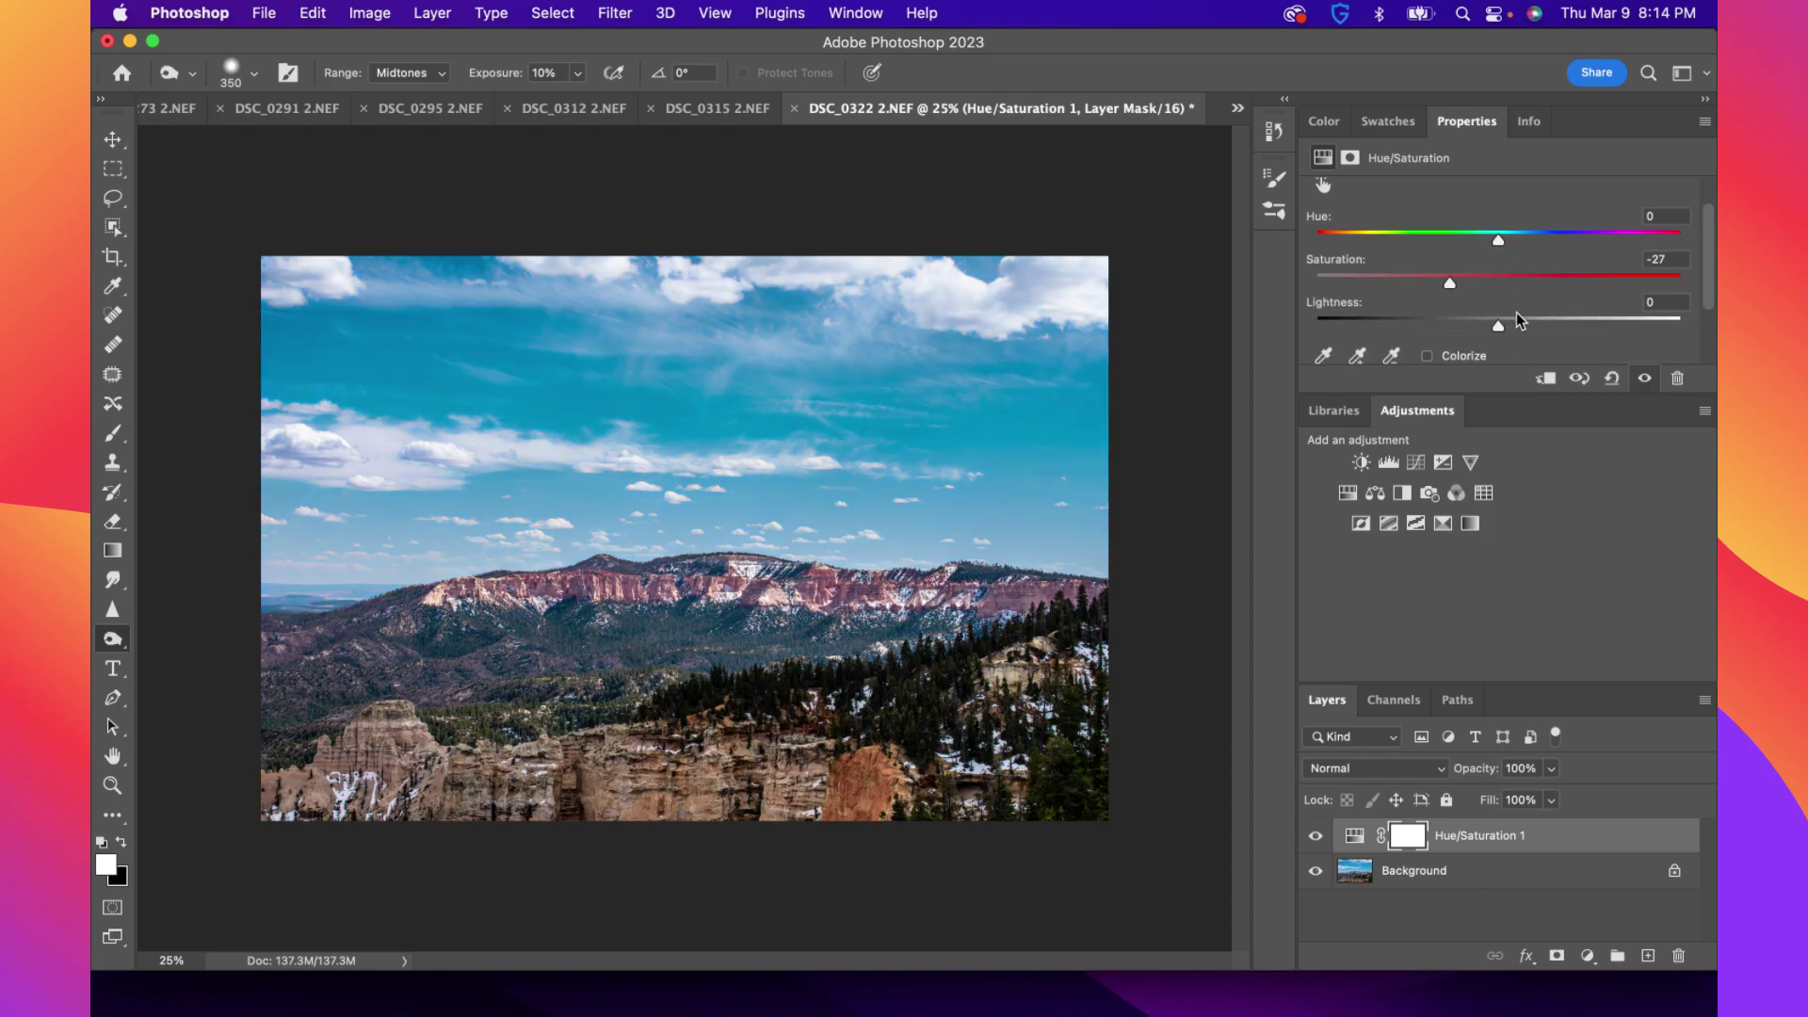
drag(1498, 327, 1496, 330)
drag(1465, 334, 1546, 332)
click(1550, 328)
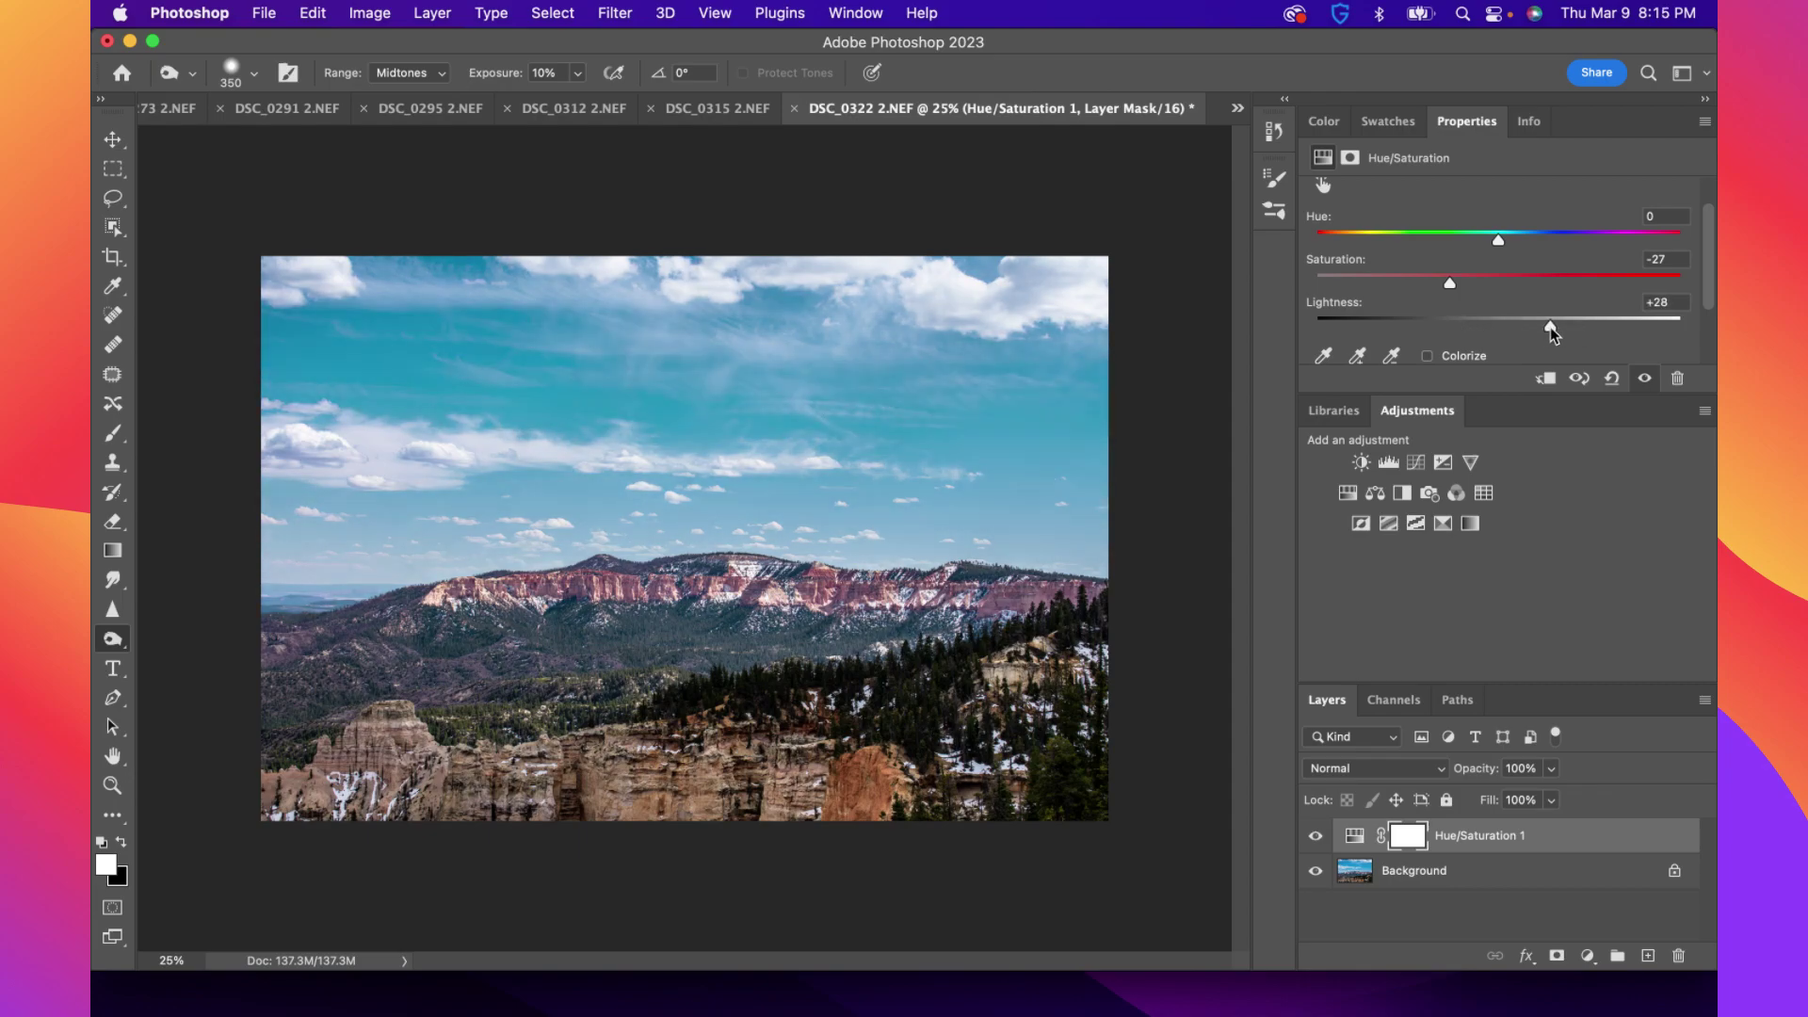
Add a second Hue/Saturation adjustment layer and set the Blues' saturation to +46 and lightness to -17
click(1347, 492)
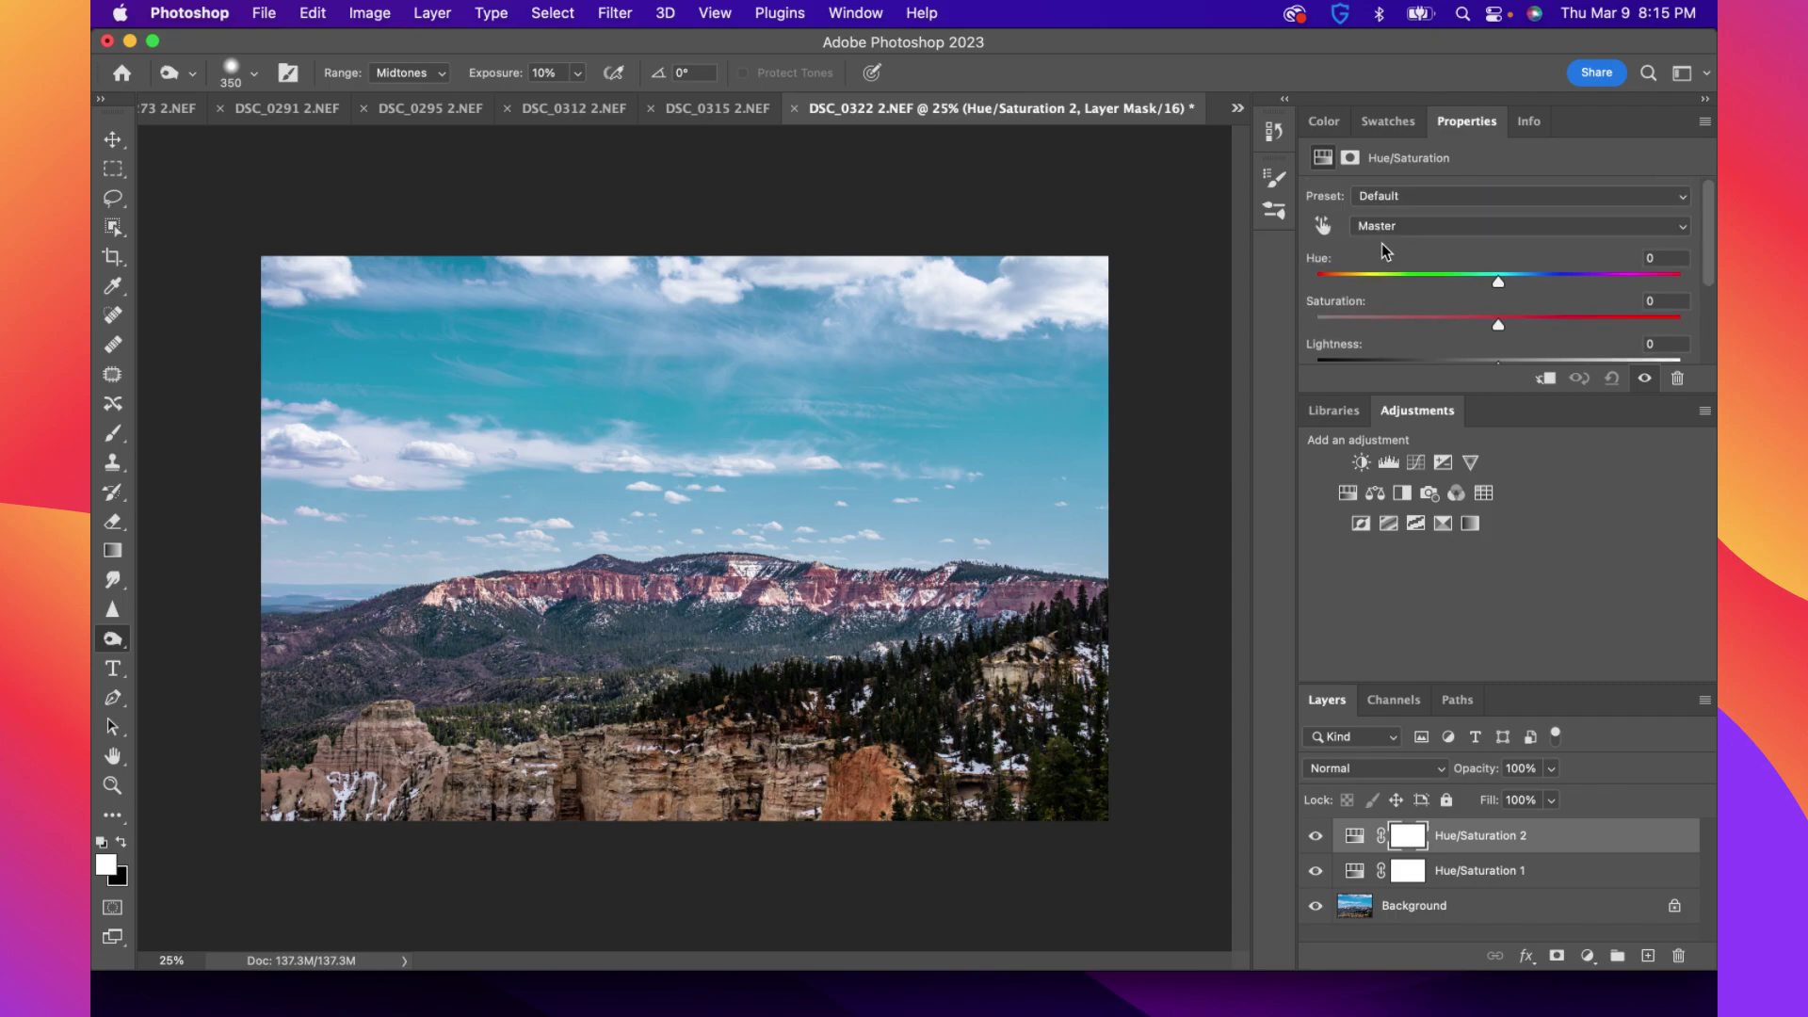
click(1387, 230)
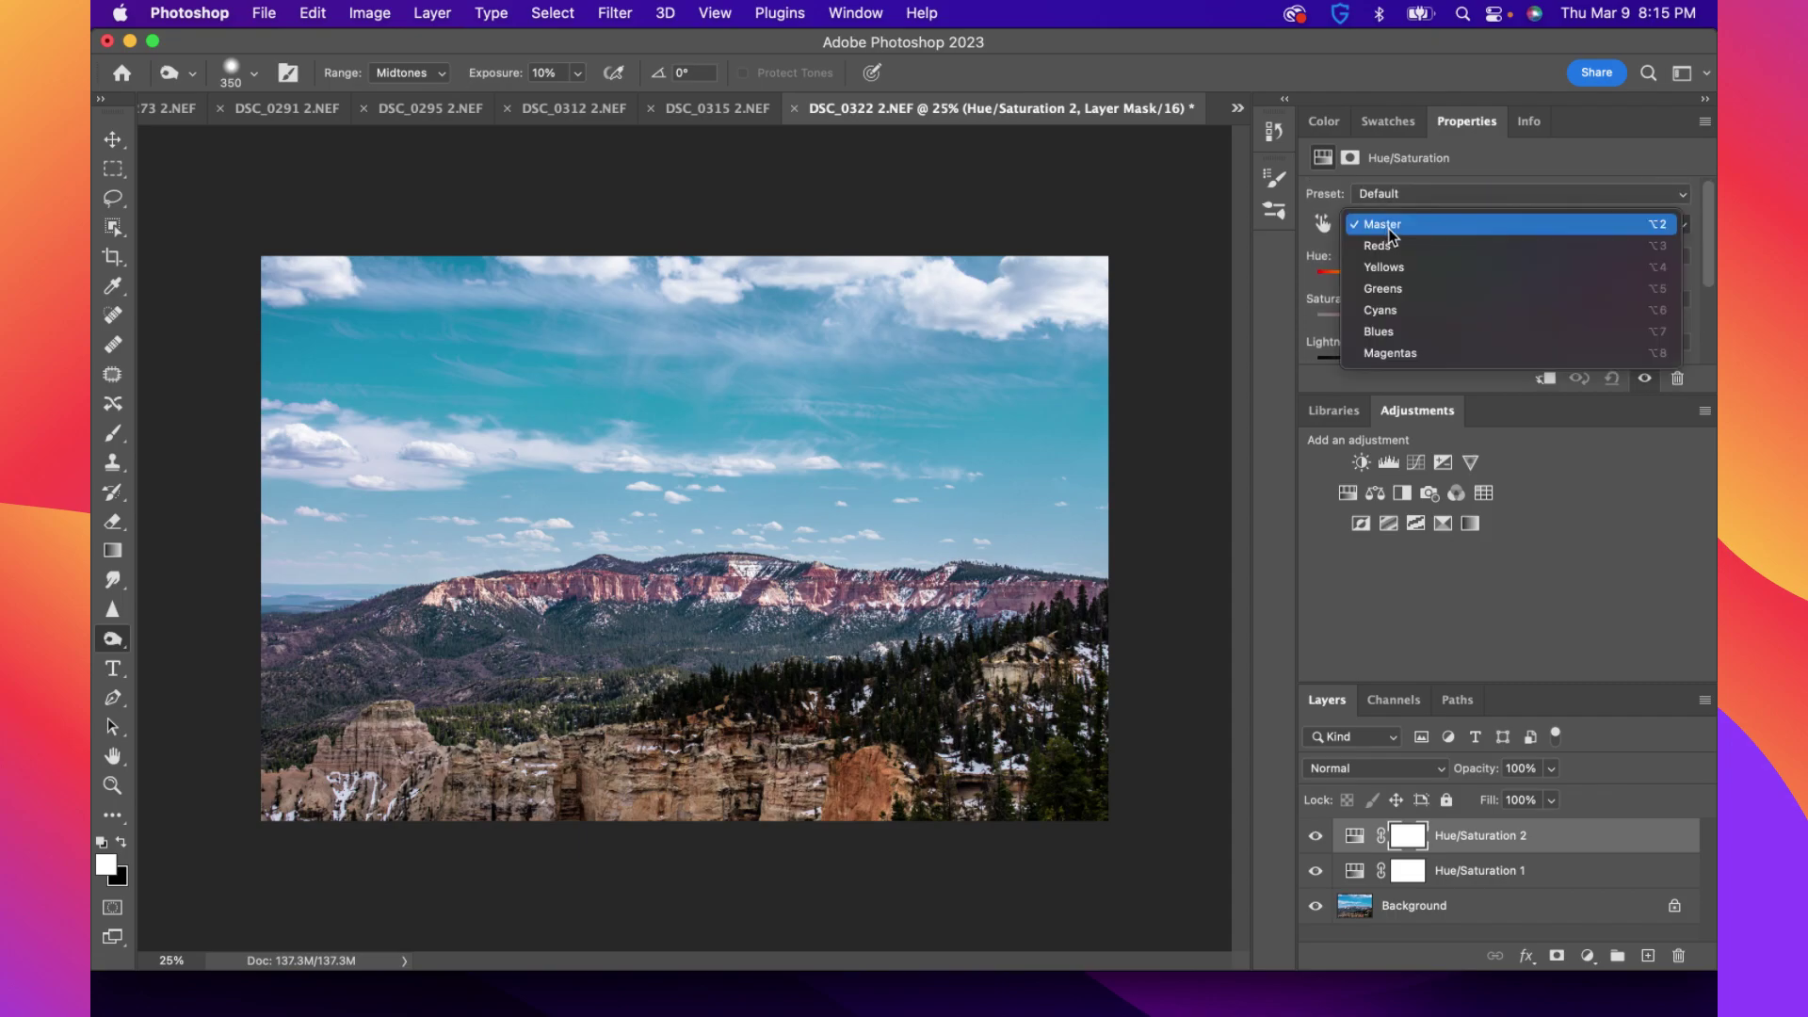
click(1418, 330)
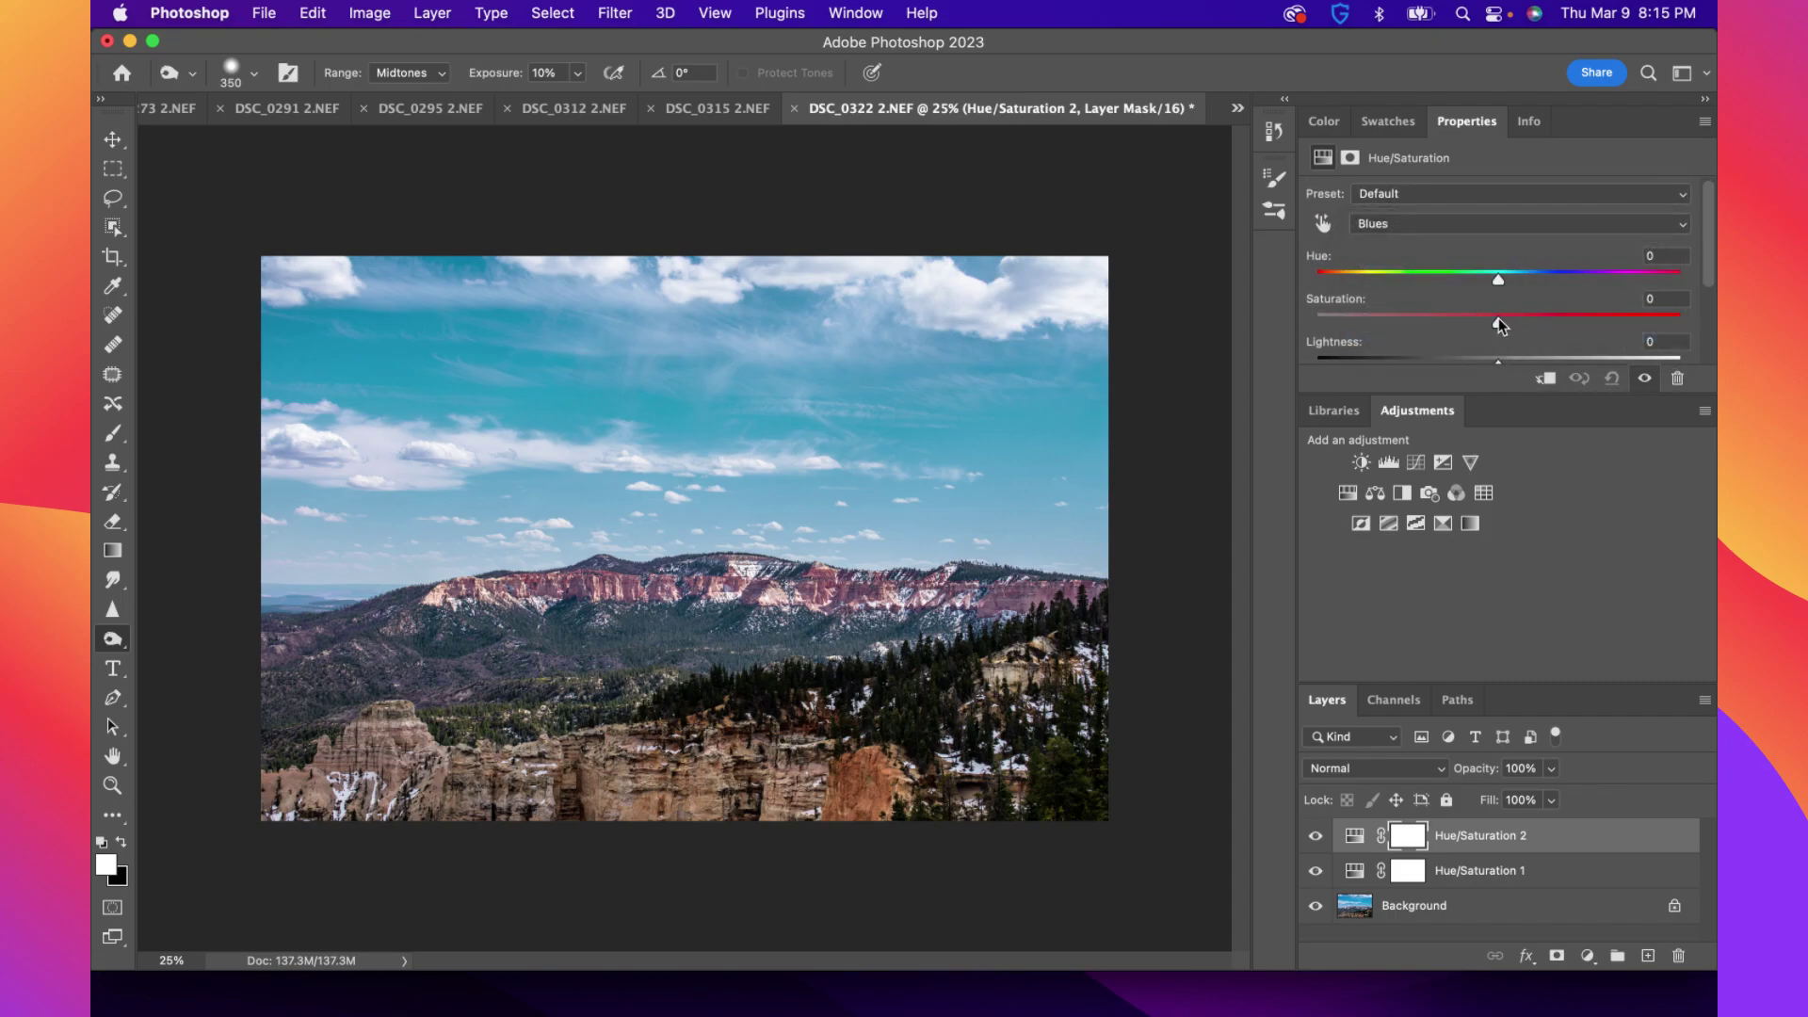
drag(1560, 323, 1470, 275)
scroll(1514, 329, down, 3)
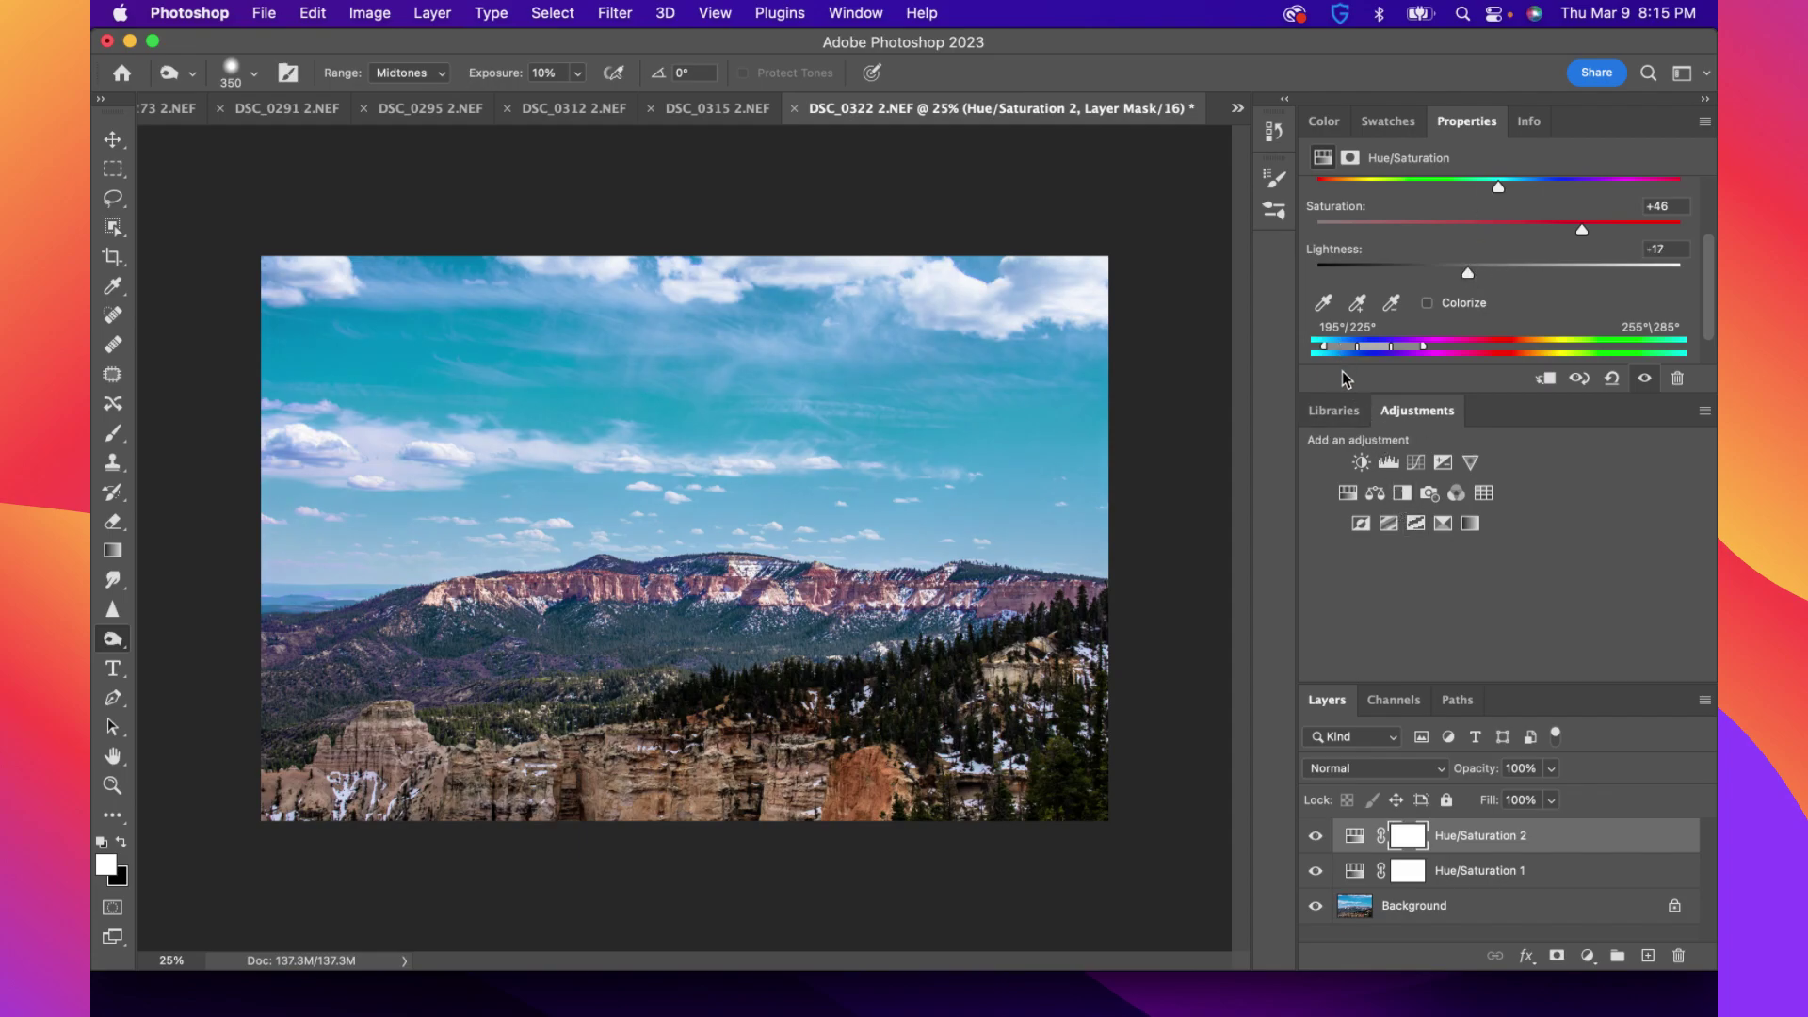
Add a third Hue/Saturation adjustment layer and set the saturation of the Magentas to -94
click(1348, 492)
scroll(1416, 224, up, 3)
click(1414, 229)
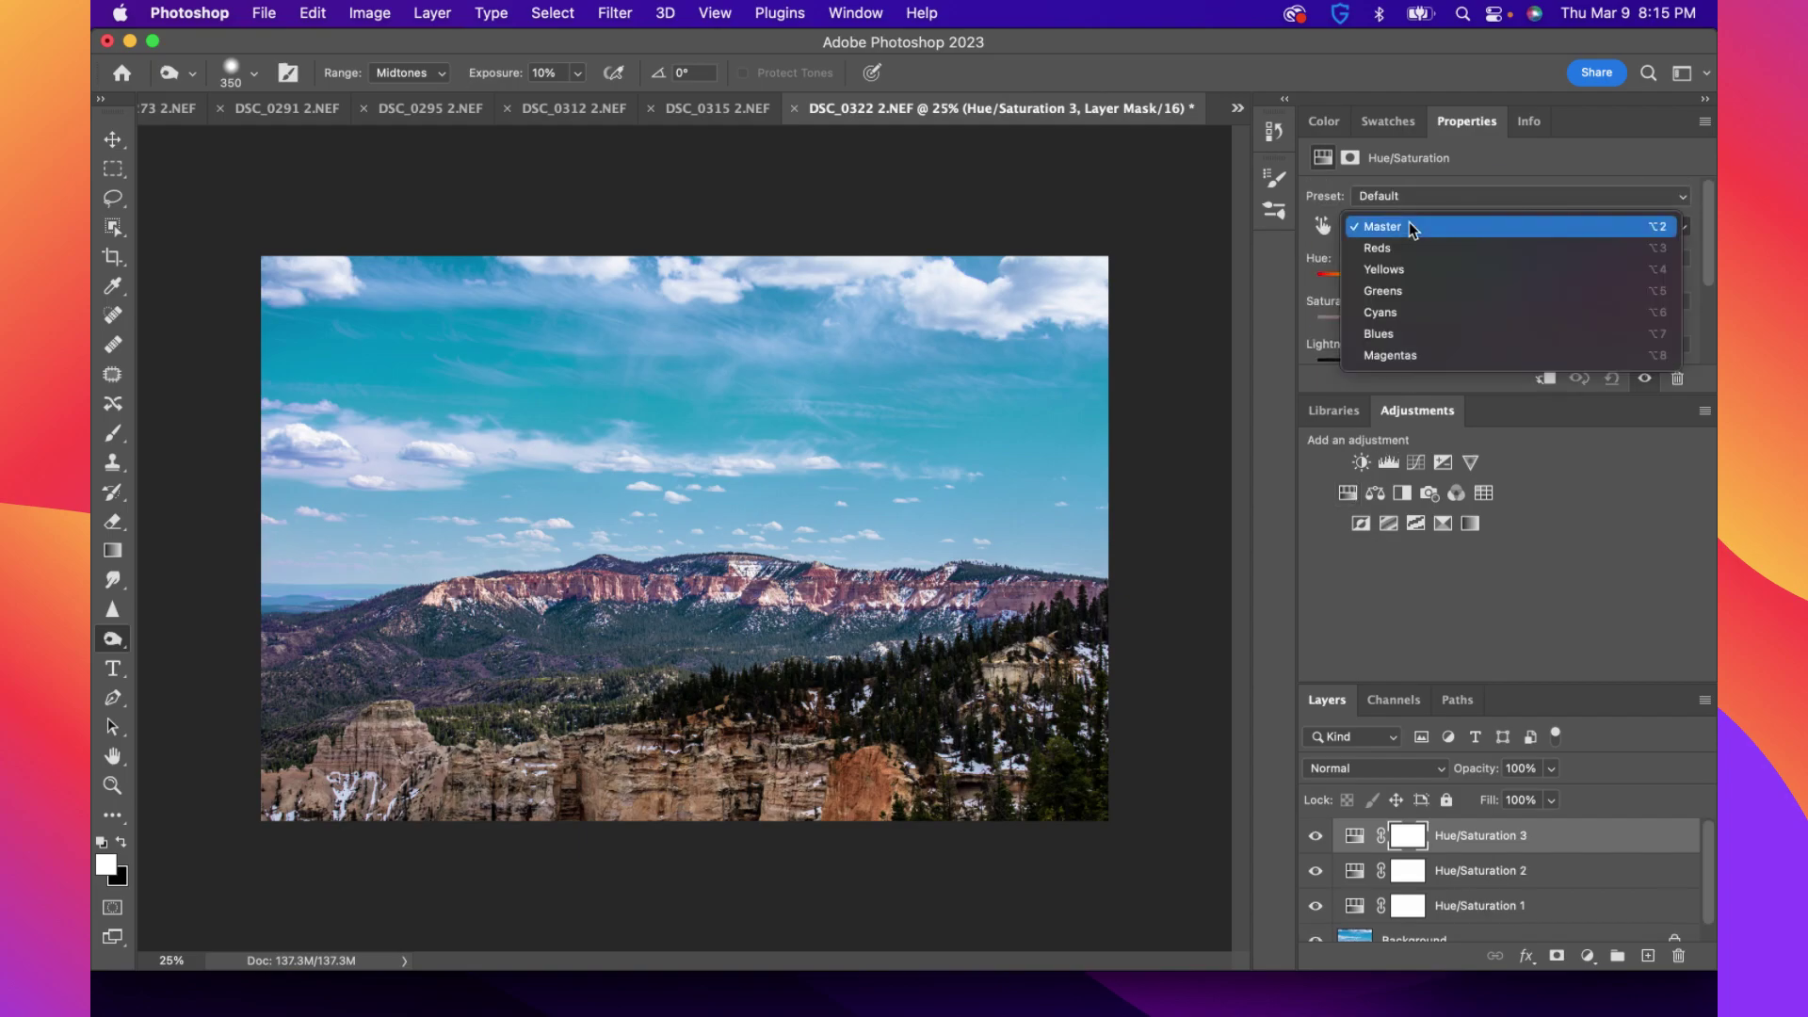
click(1422, 354)
drag(1500, 324, 1268, 350)
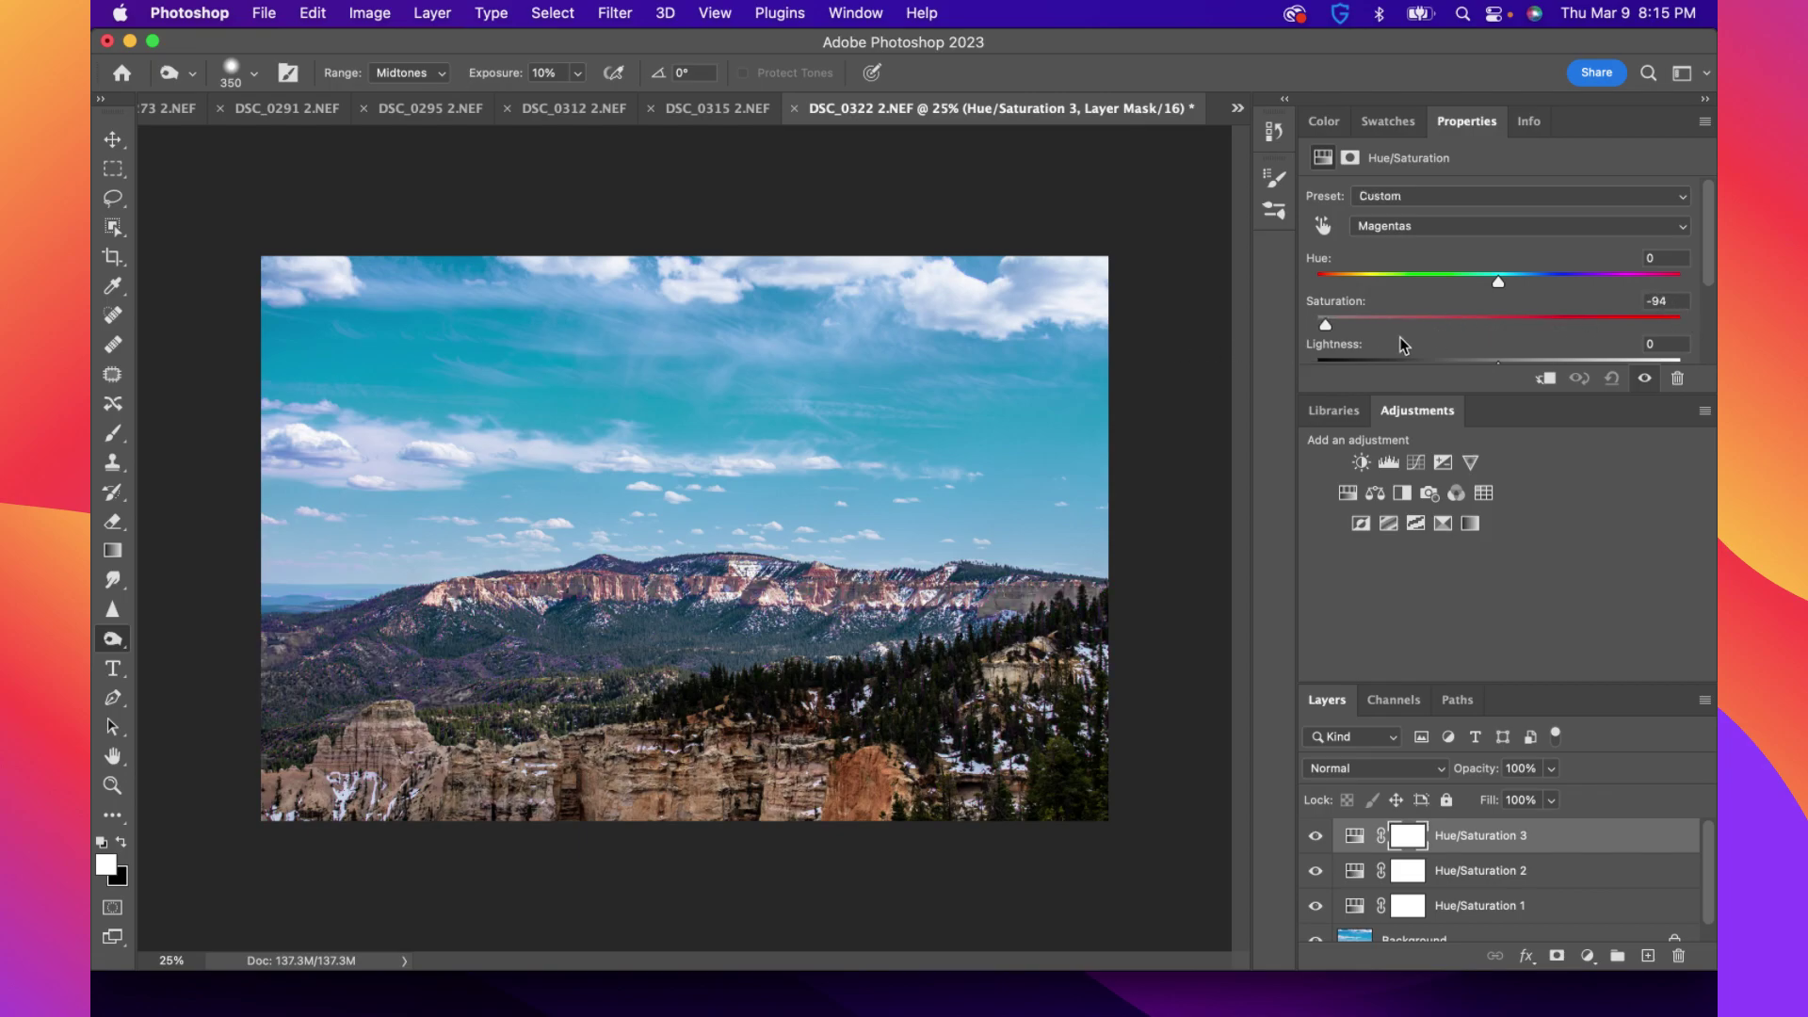
Set the Magentas' lightness to -64 and their saturation to -54 in the third Hue/Saturation layer
scroll(1413, 325, down, 1)
drag(1498, 342, 1406, 372)
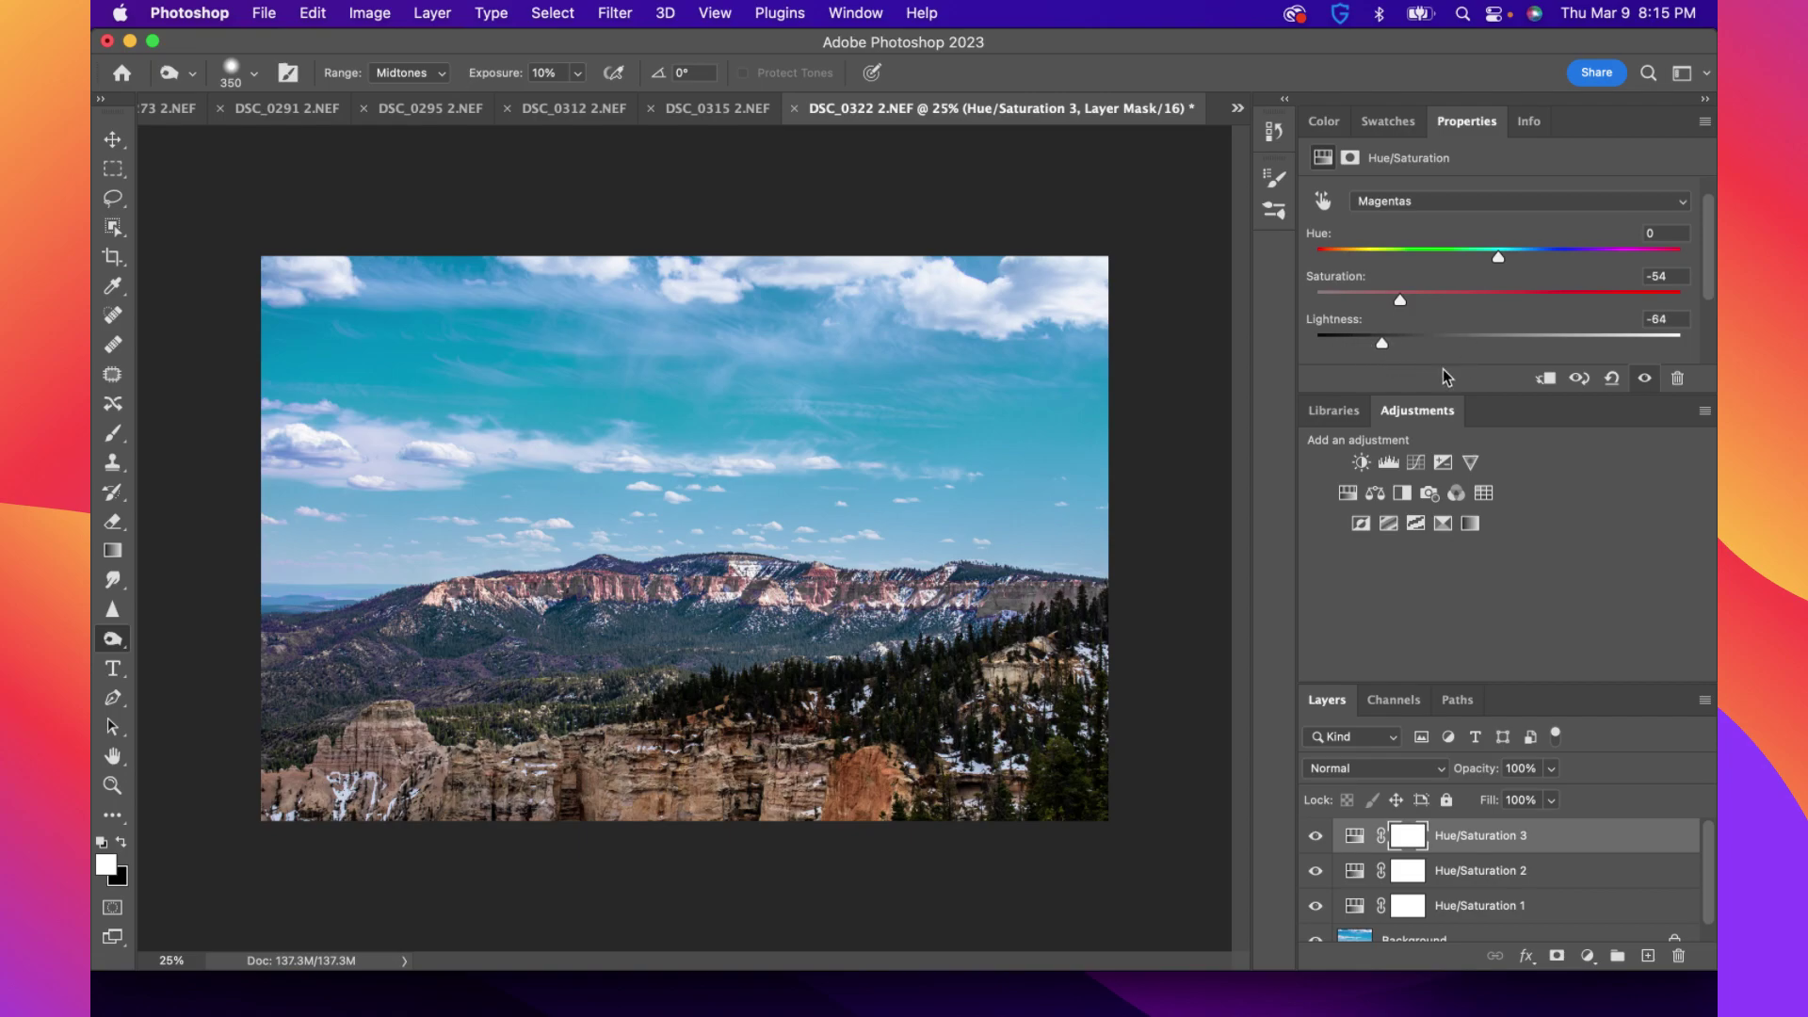
scroll(1469, 351, up, 1)
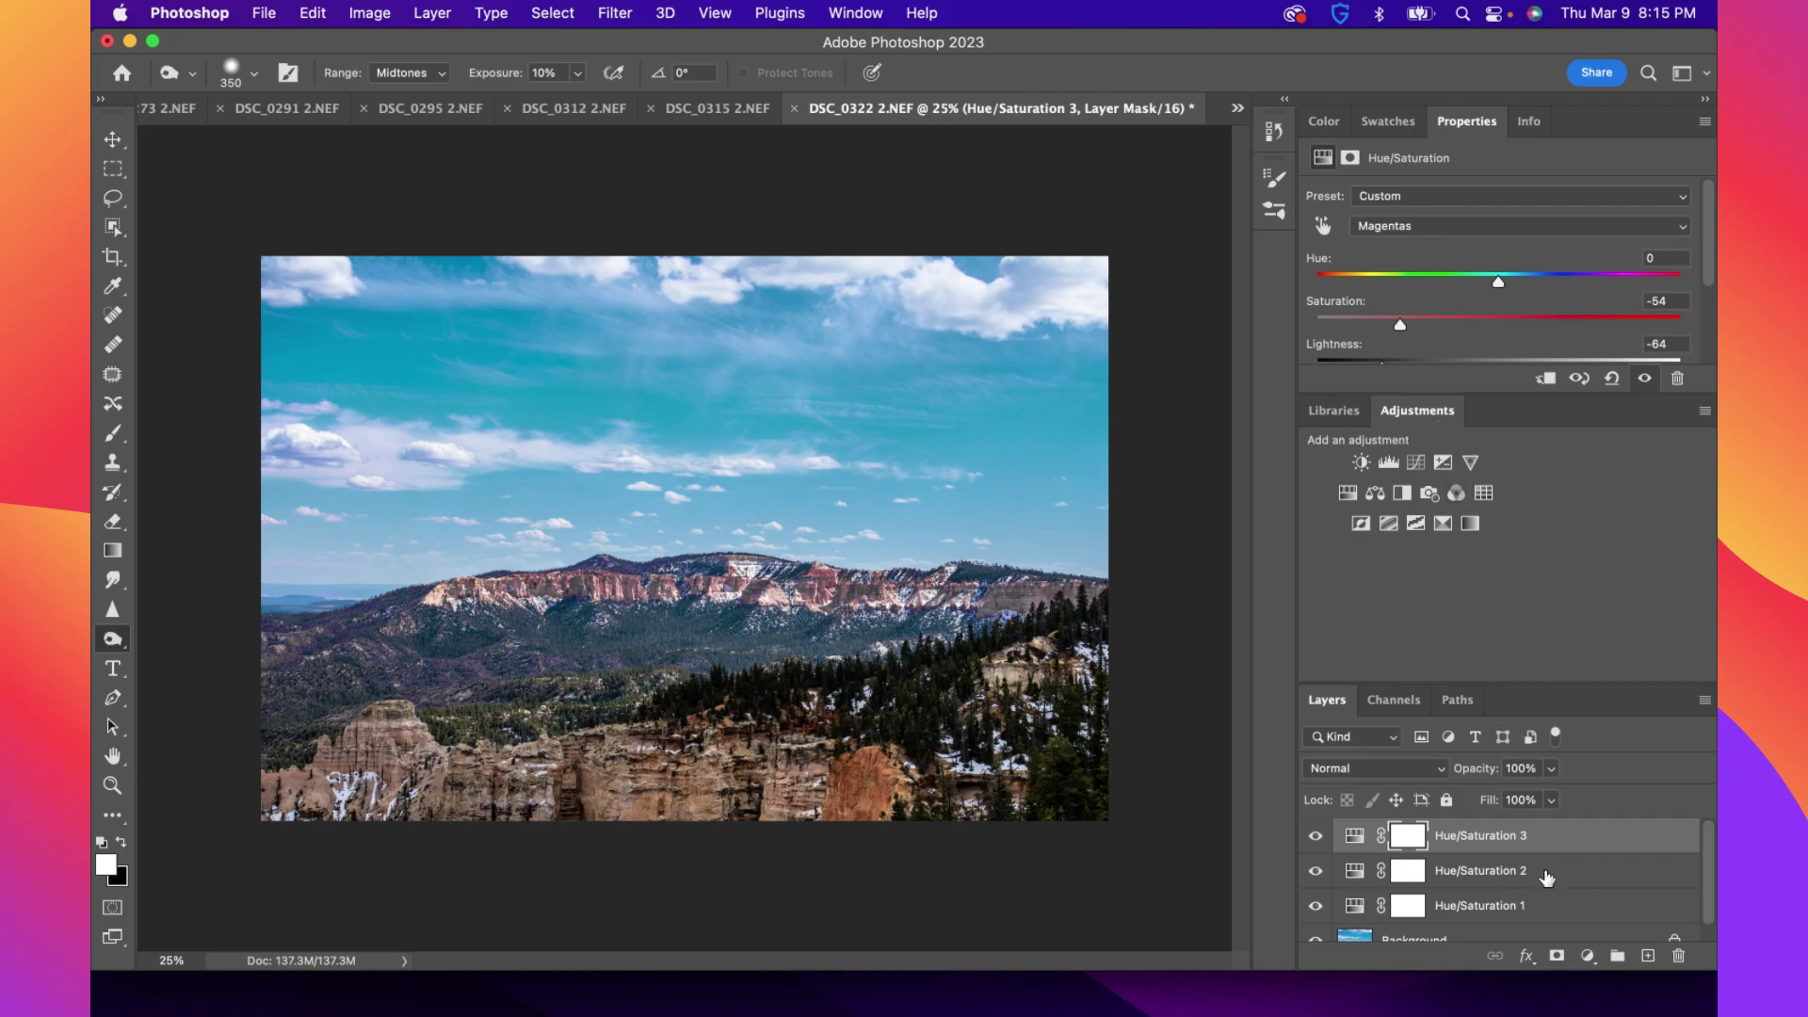
Select the Background layer and try the Dodge tool before switching to the Burn tool
scroll(1507, 904, down, 1)
click(1469, 924)
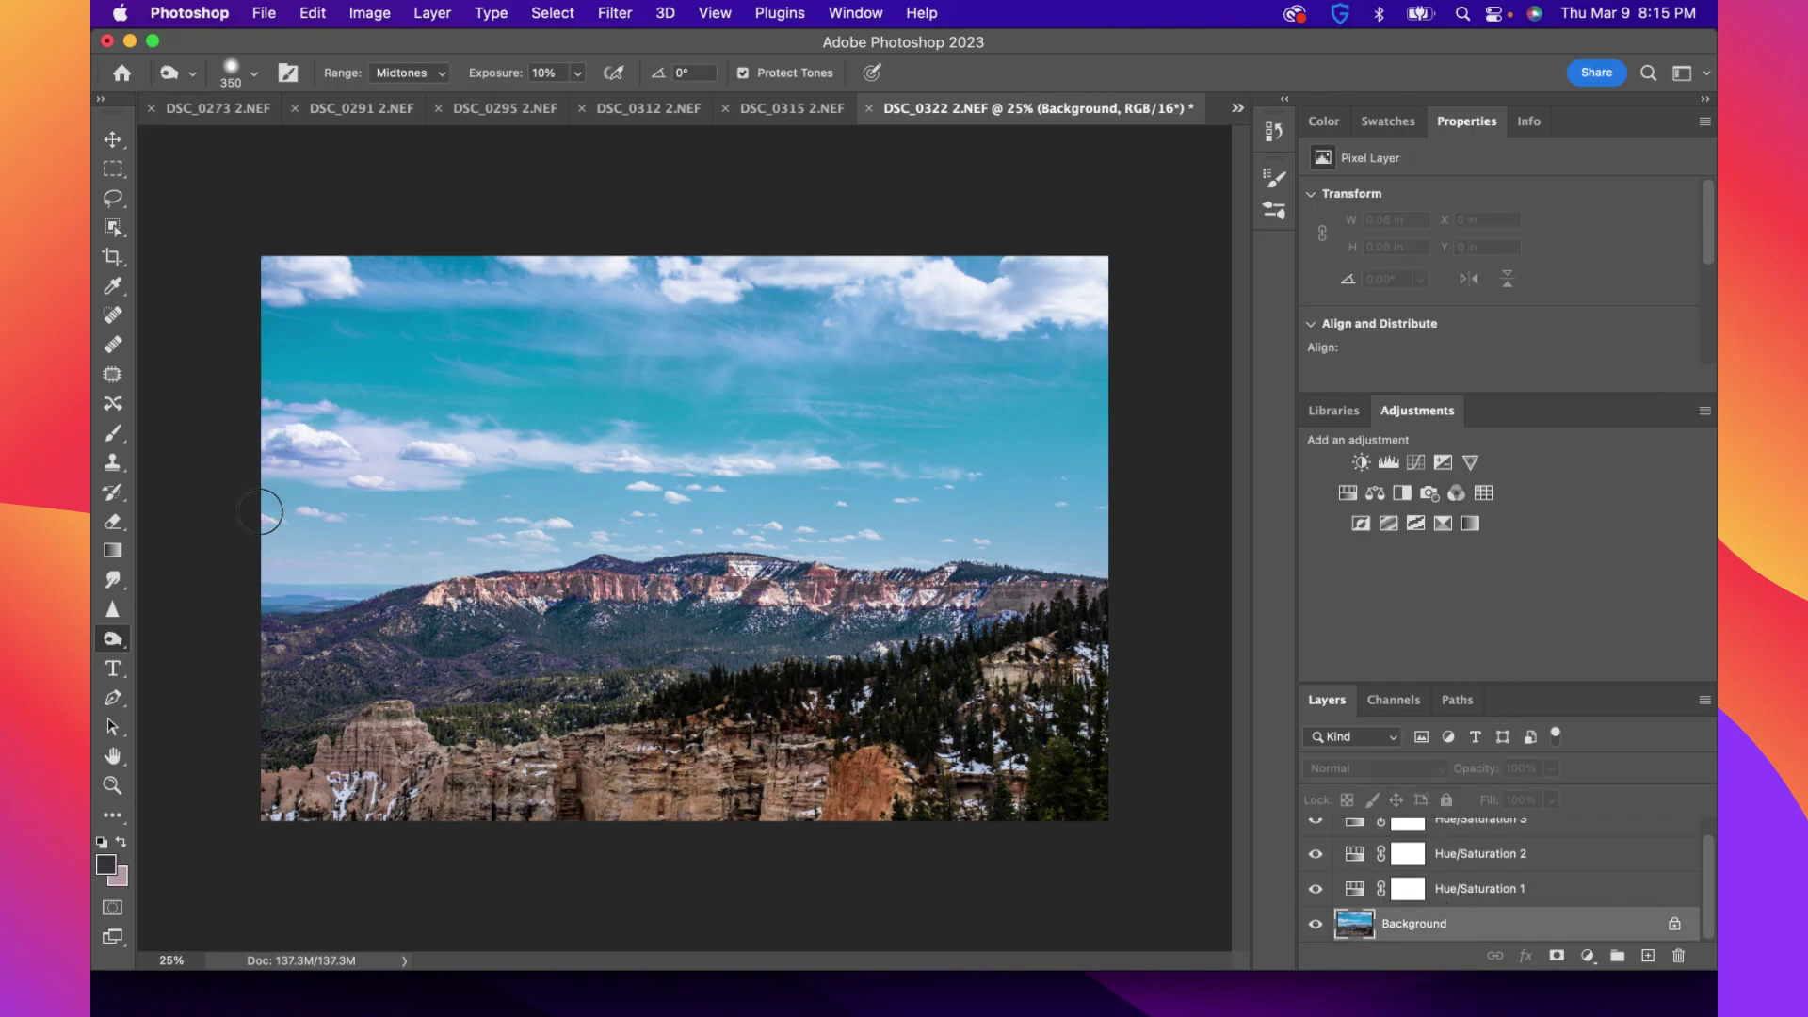
click(113, 644)
click(200, 636)
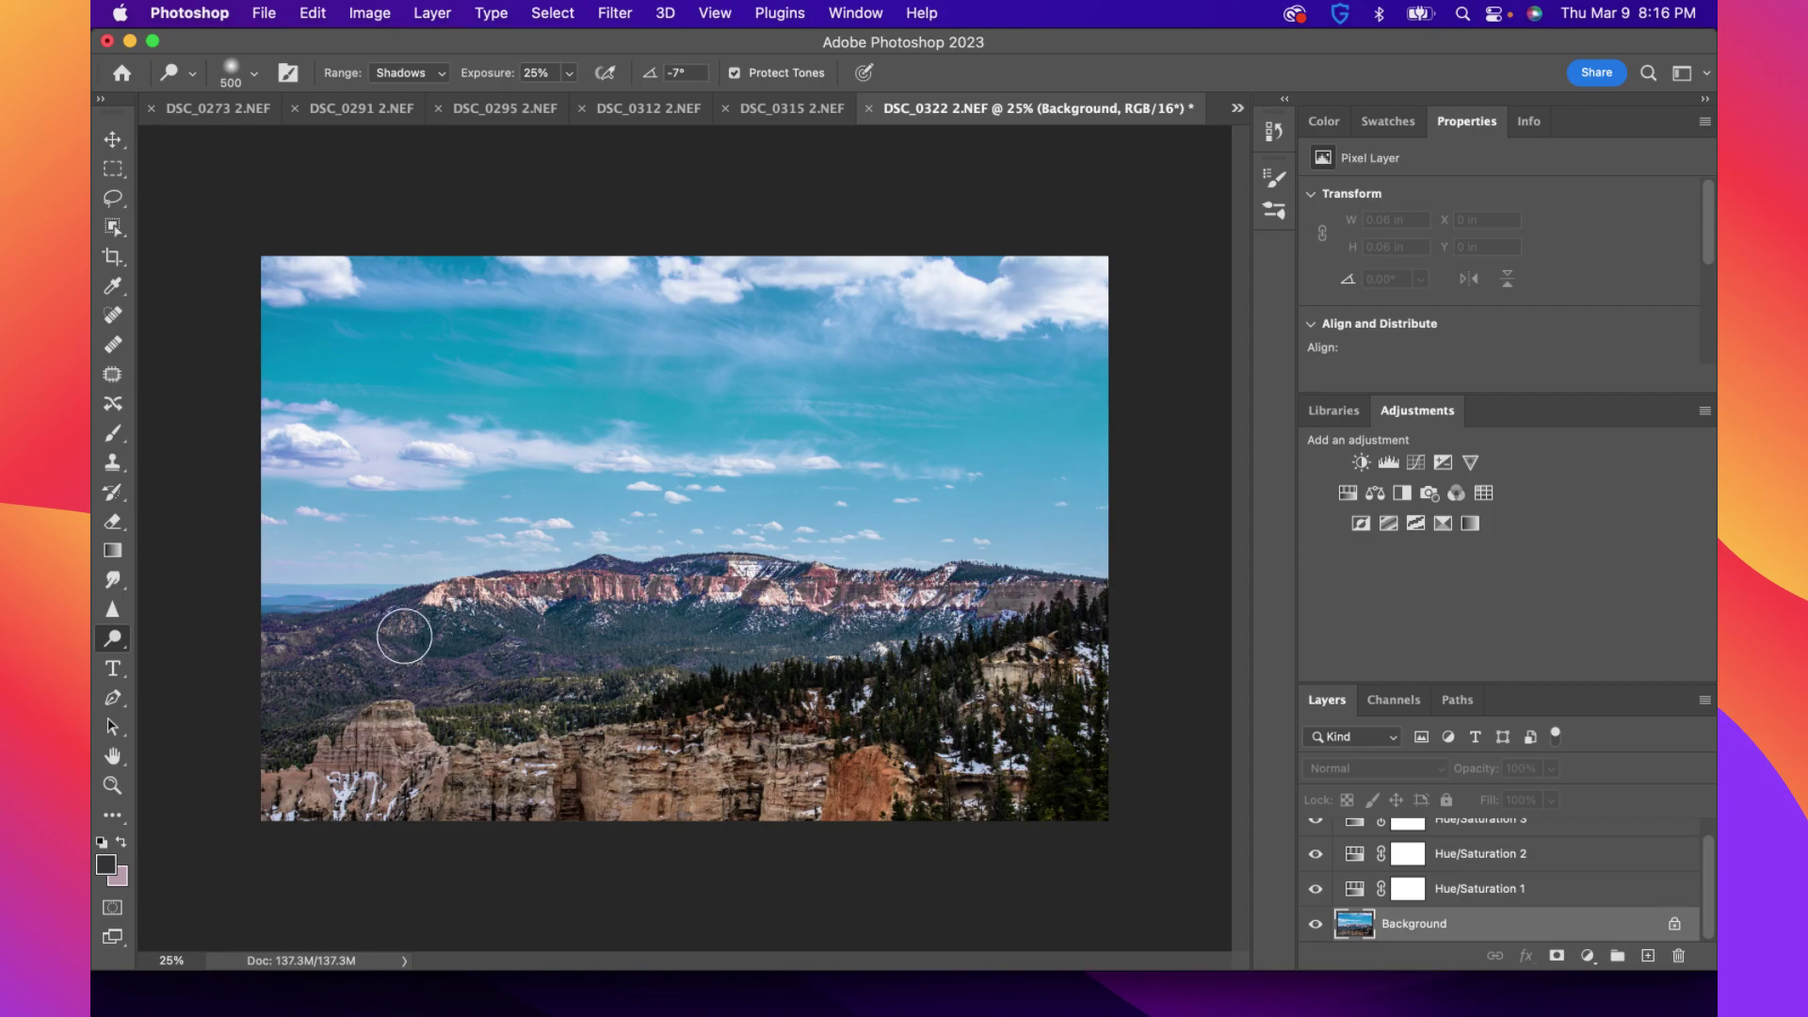
click(126, 643)
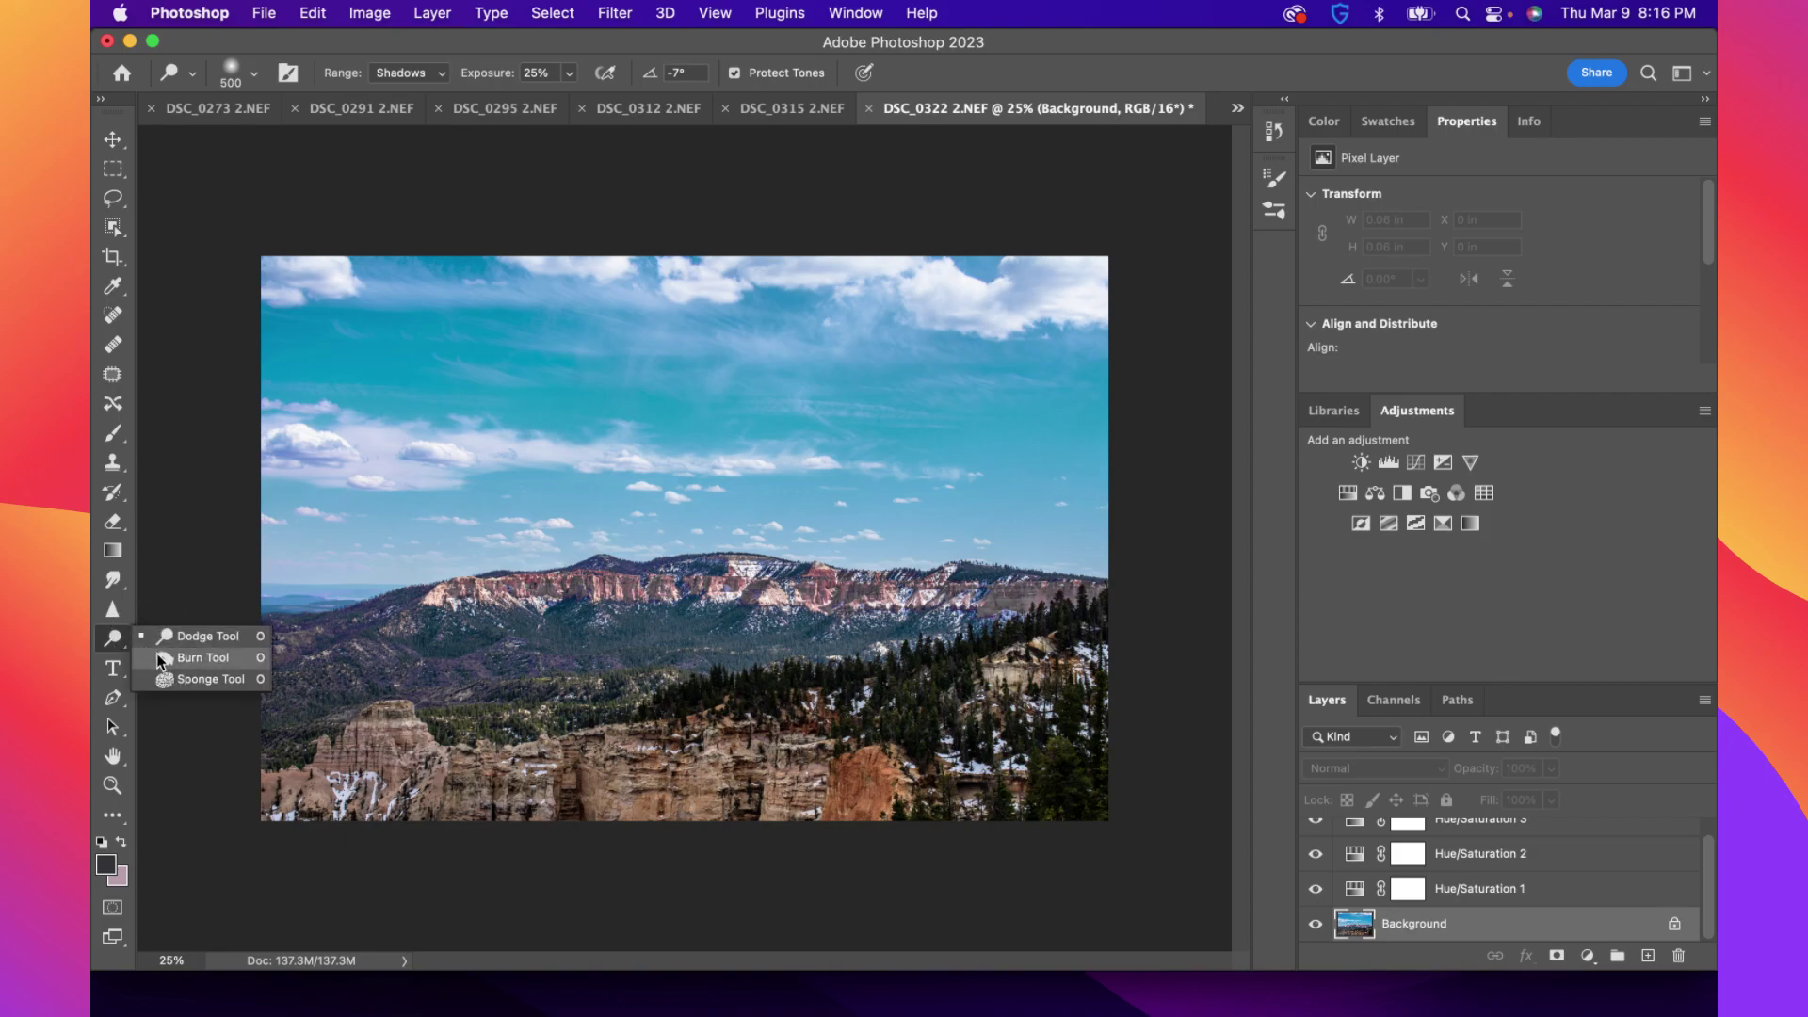
click(221, 658)
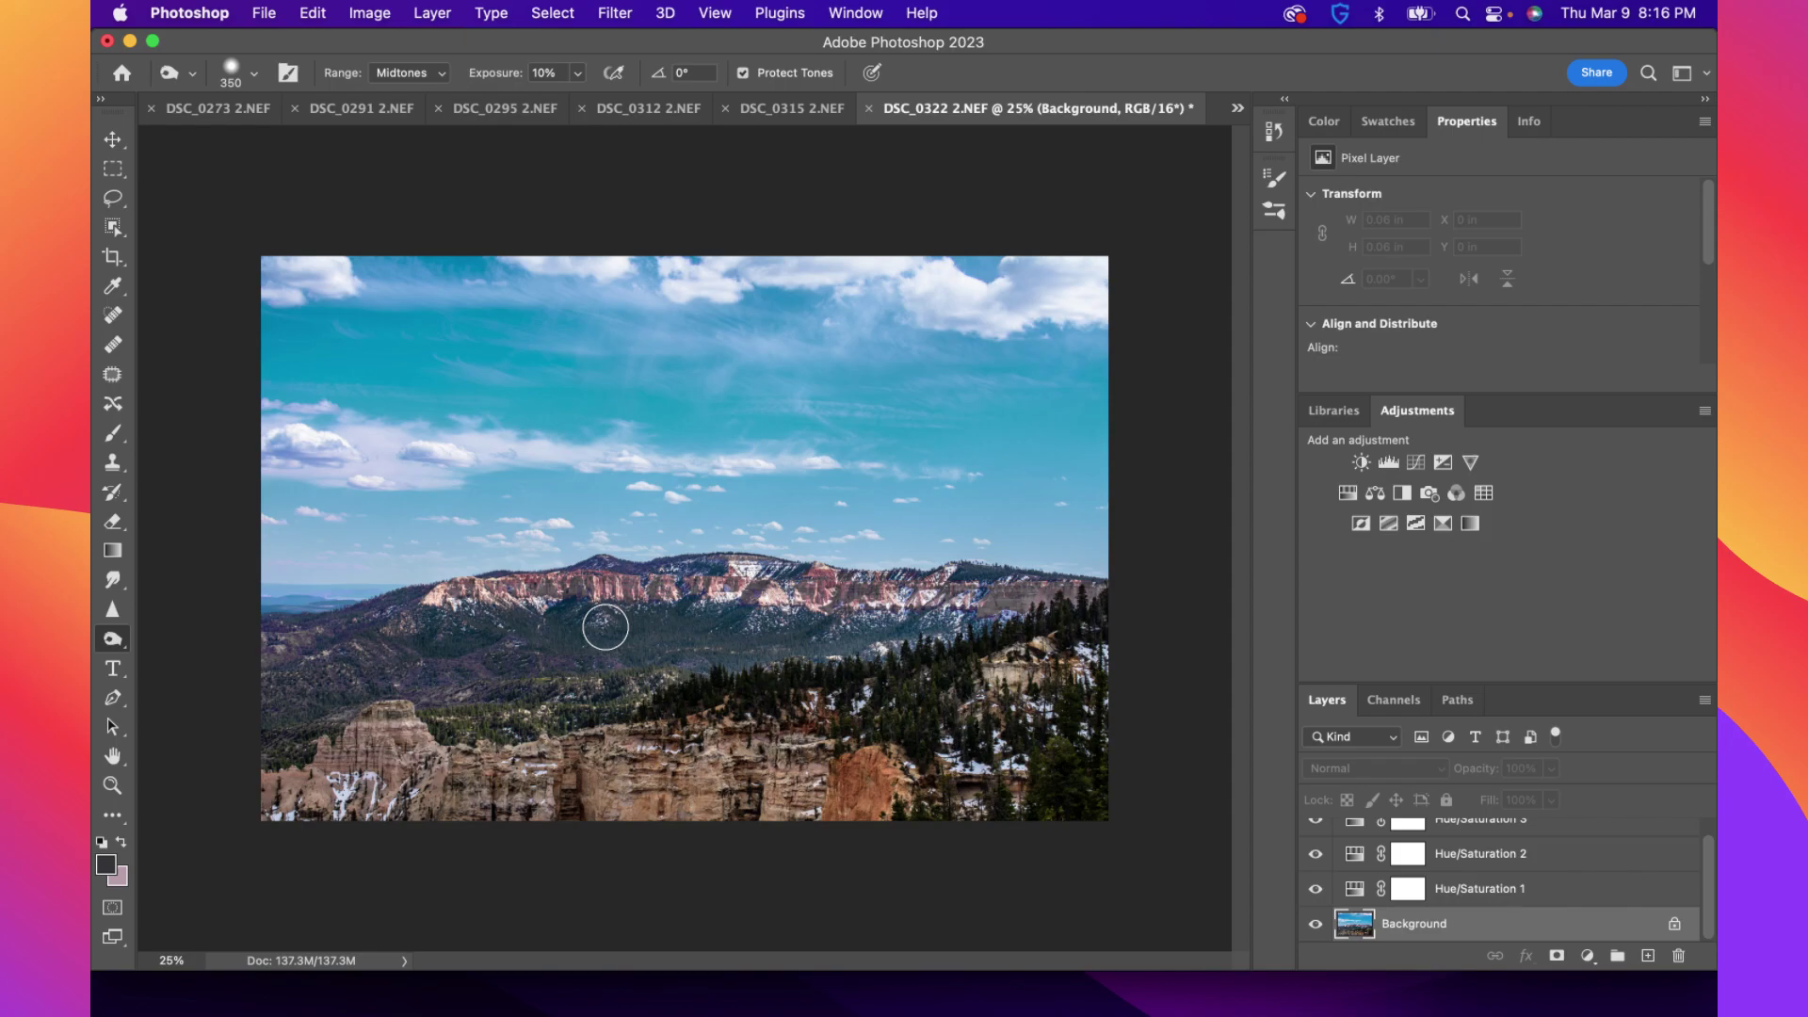
Undo the last burn stroke and try burning the midtones across the upper sky at 10% exposure
key(super+z)
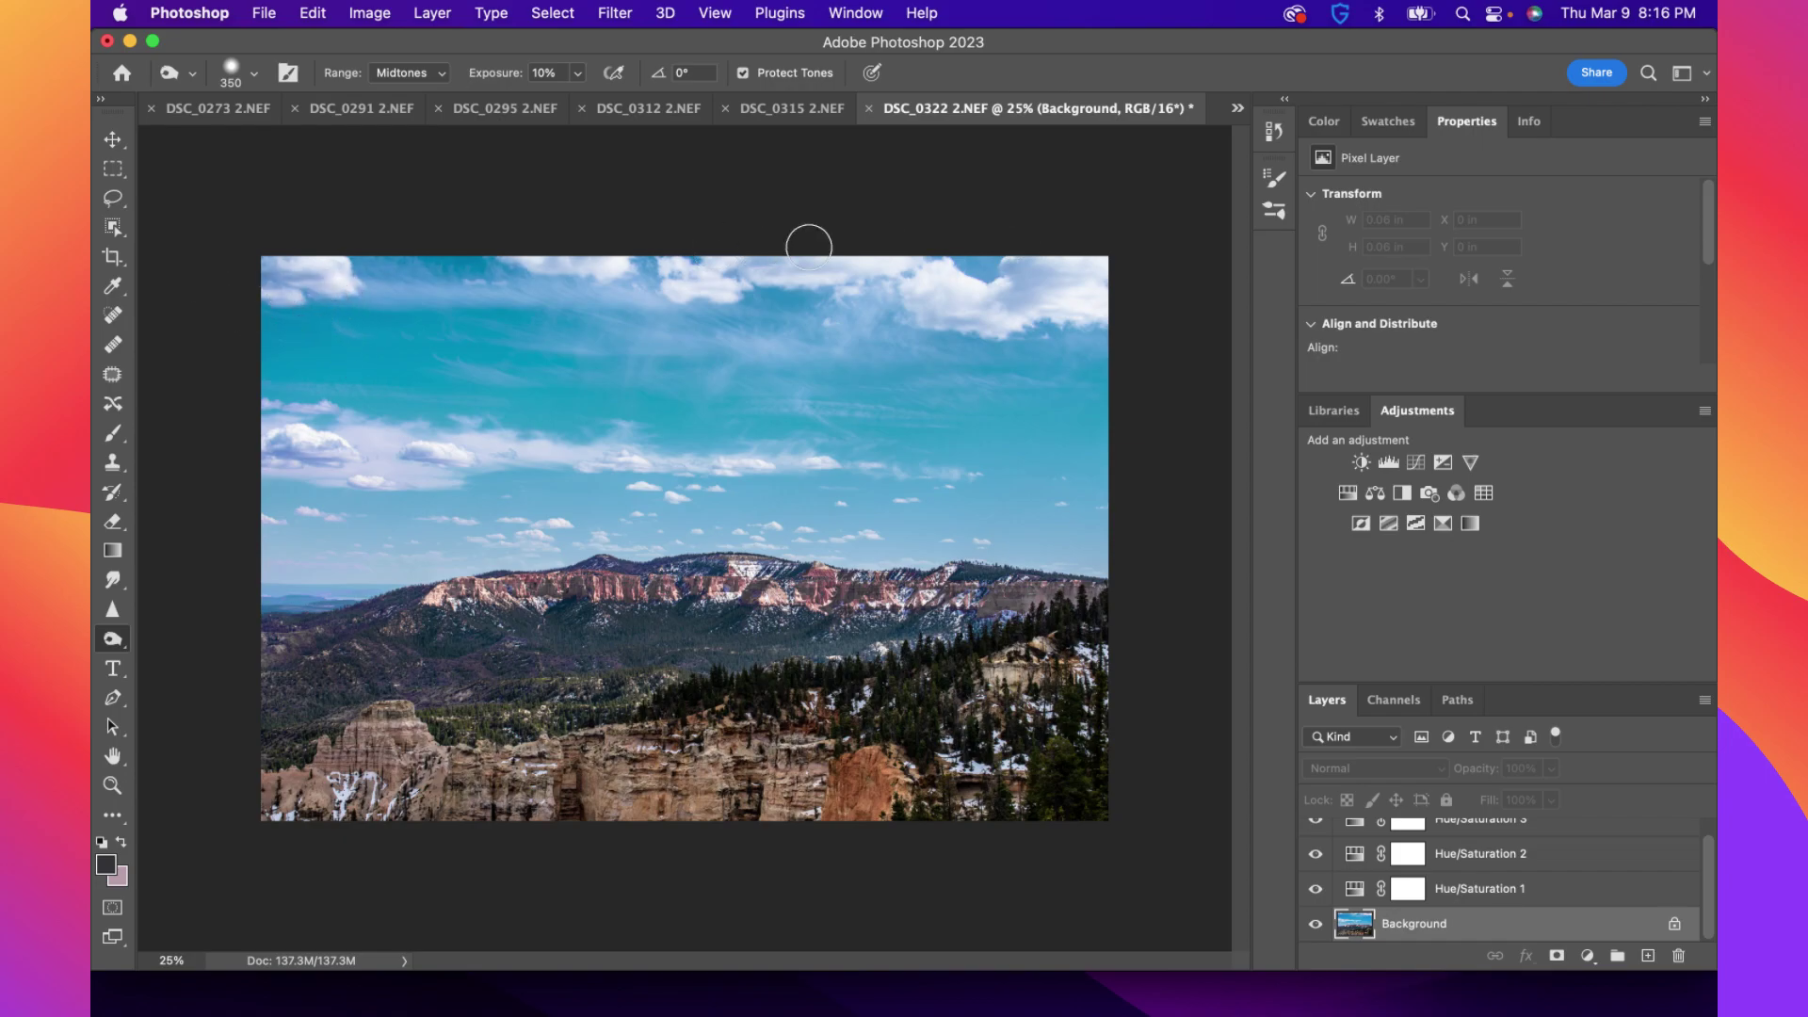
mouse_move(430, 358)
mouse_down()
mouse_move(625, 314)
mouse_move(874, 307)
mouse_move(839, 357)
mouse_move(901, 333)
mouse_move(840, 344)
mouse_up()
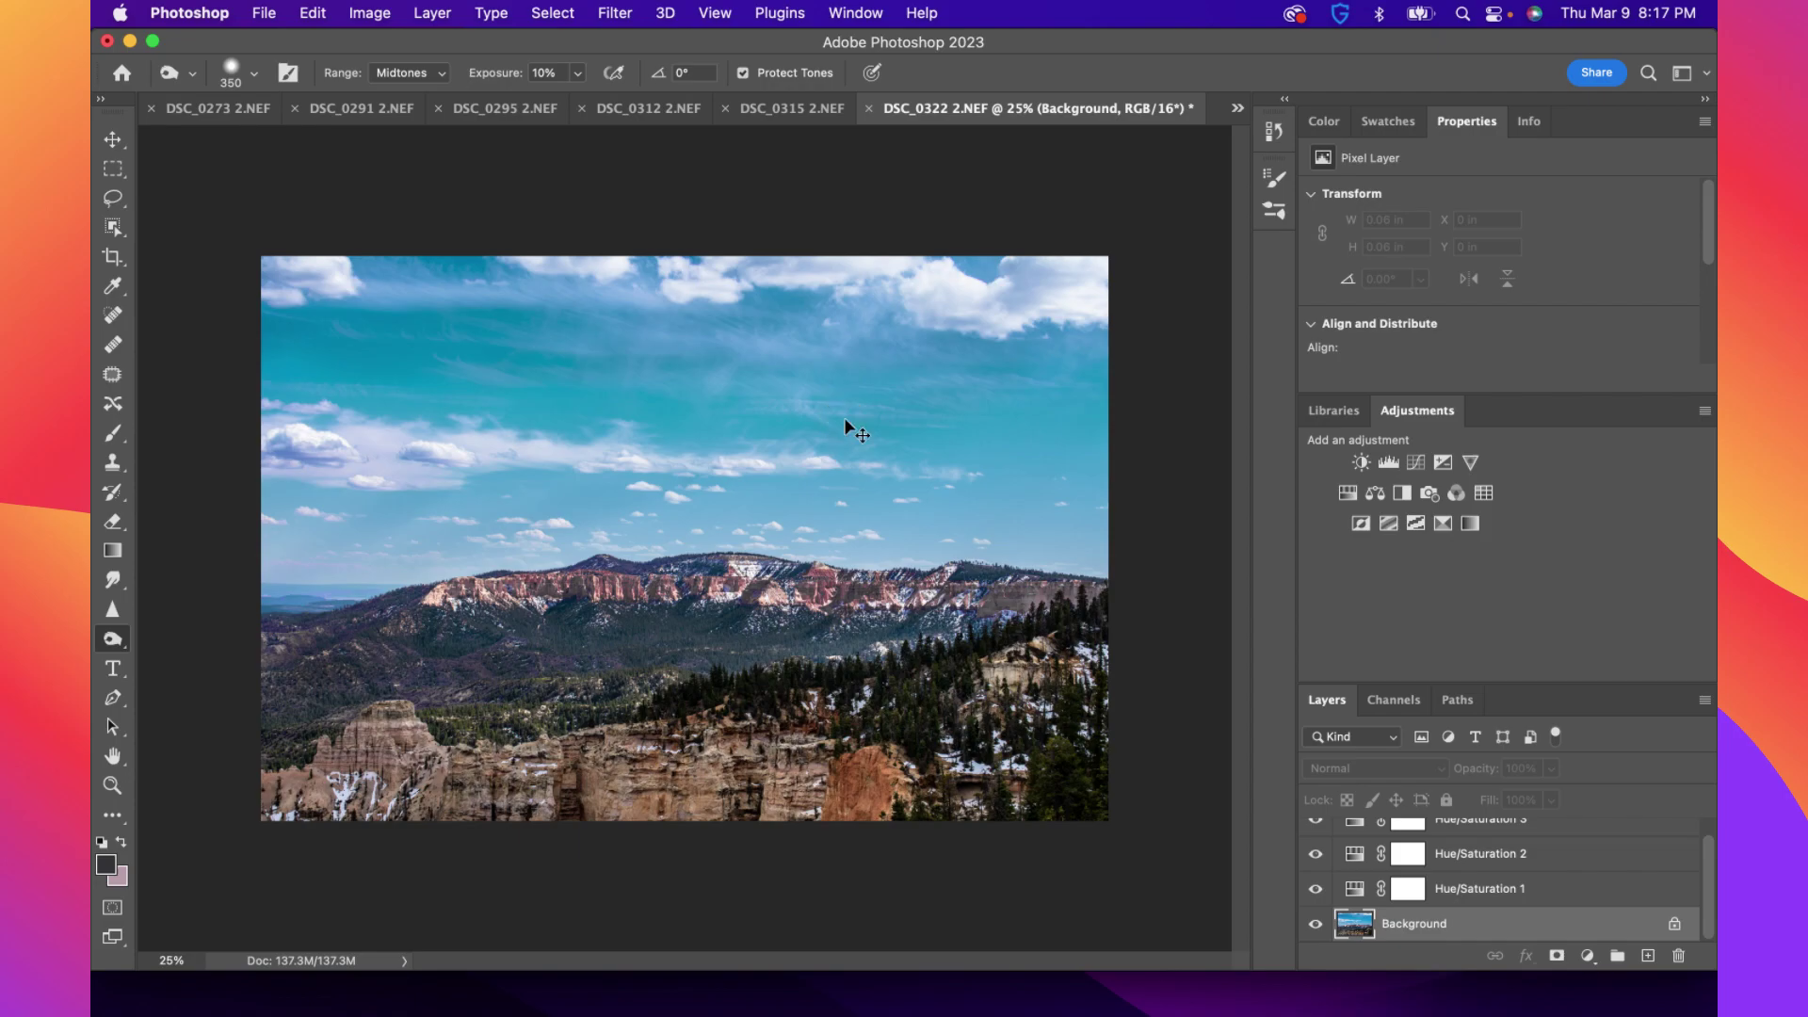
key(super+z)
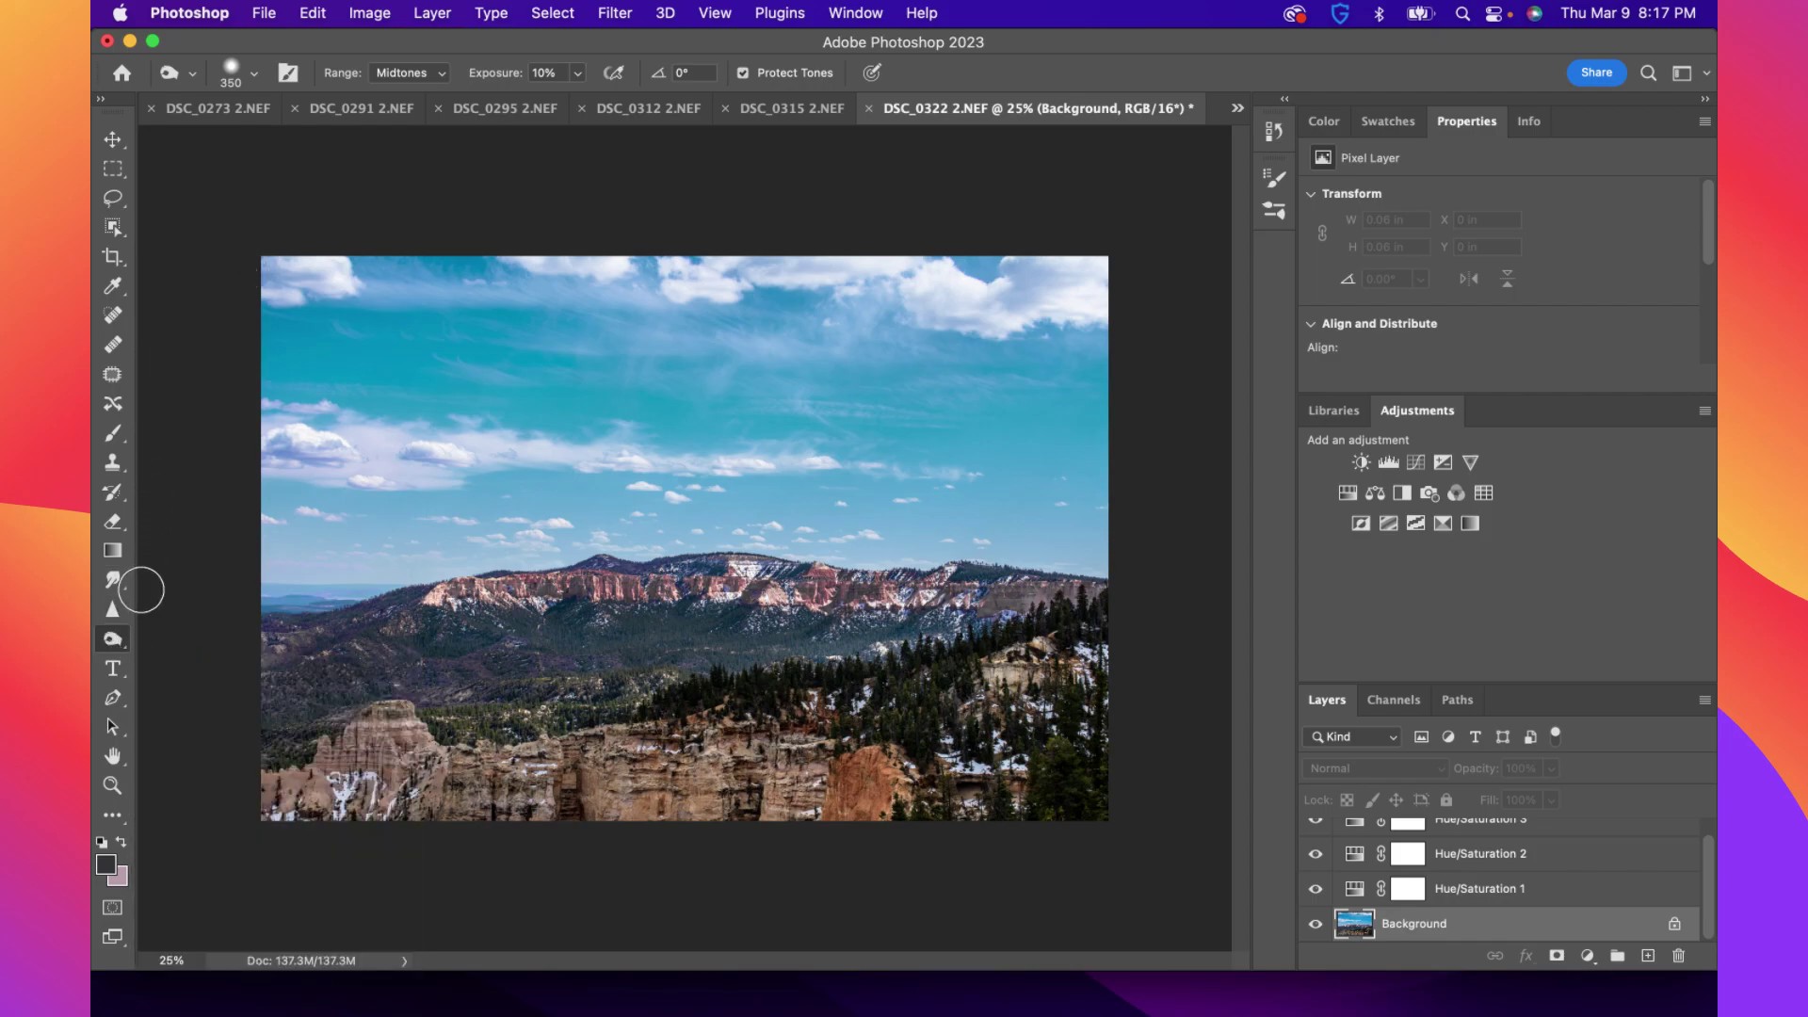
Try saturating the middle of the sky with the Sponge tool in Saturate mode at 23% flow
right_click(113, 640)
click(178, 682)
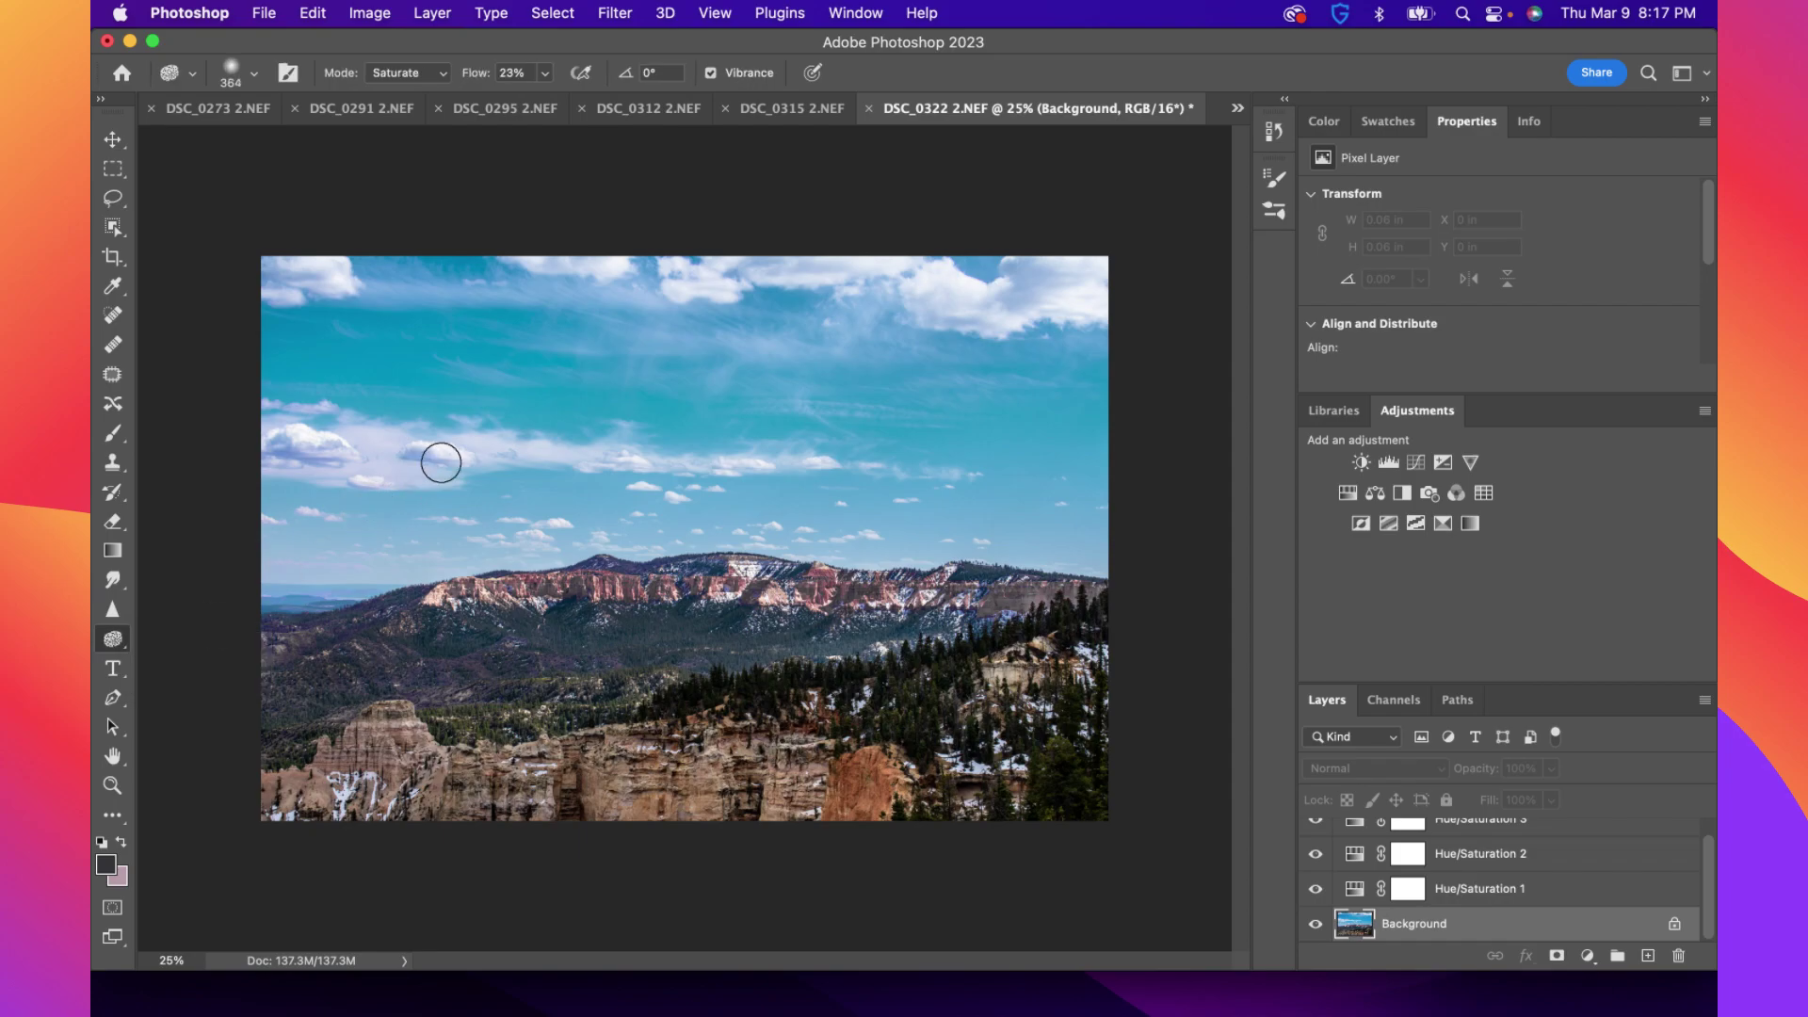
drag(577, 419, 665, 410)
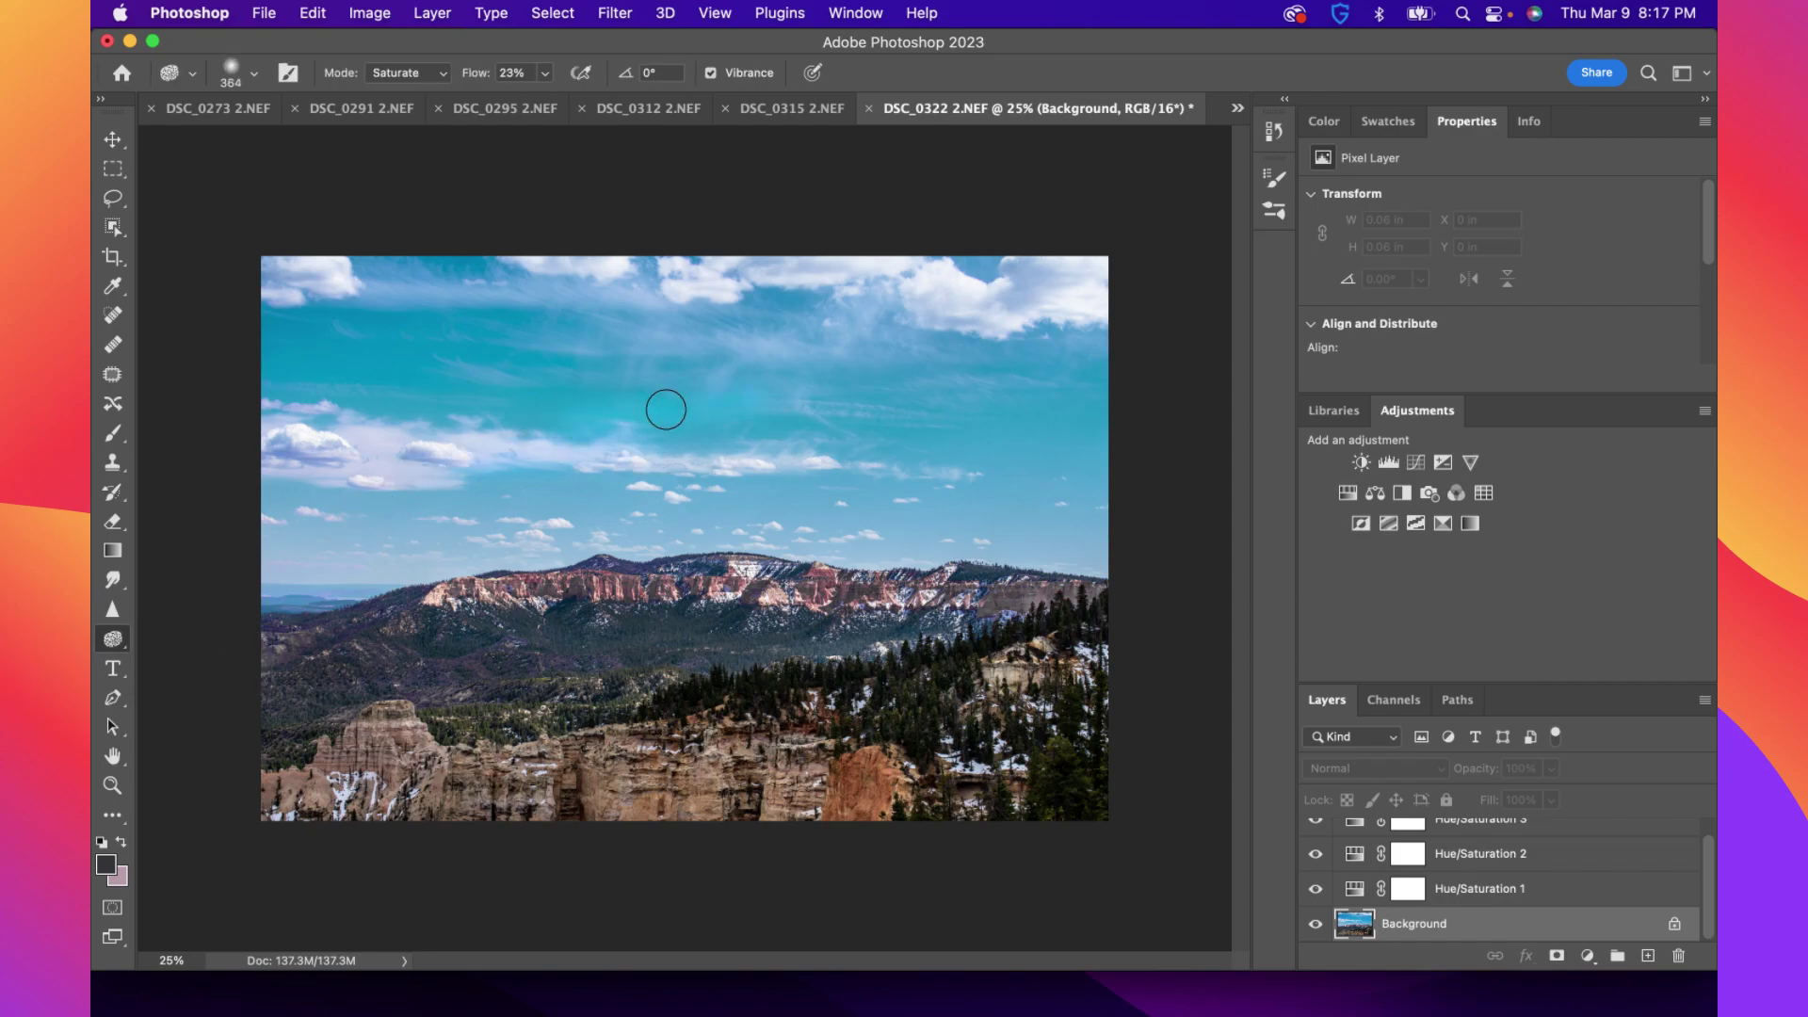
key(super+z)
Try desaturating the sky with the Sponge tool in Desaturate mode, raising the flow to 50%
click(416, 72)
click(409, 53)
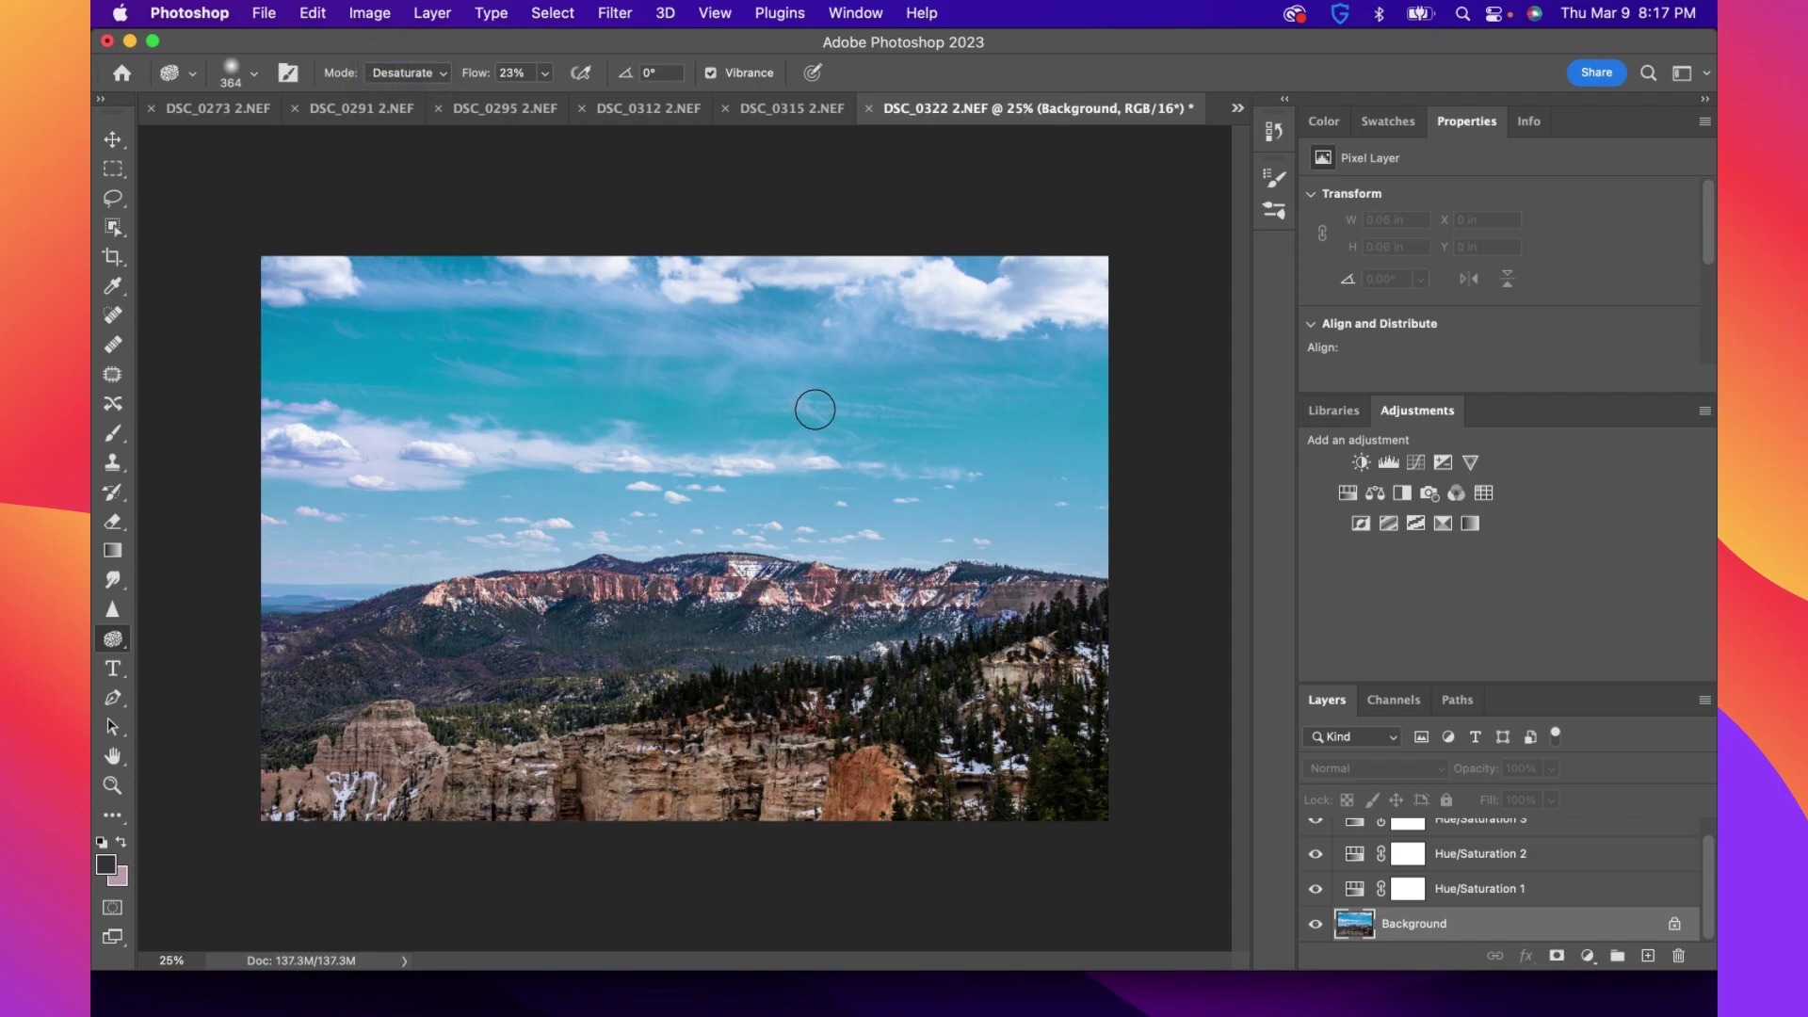
key(super+z)
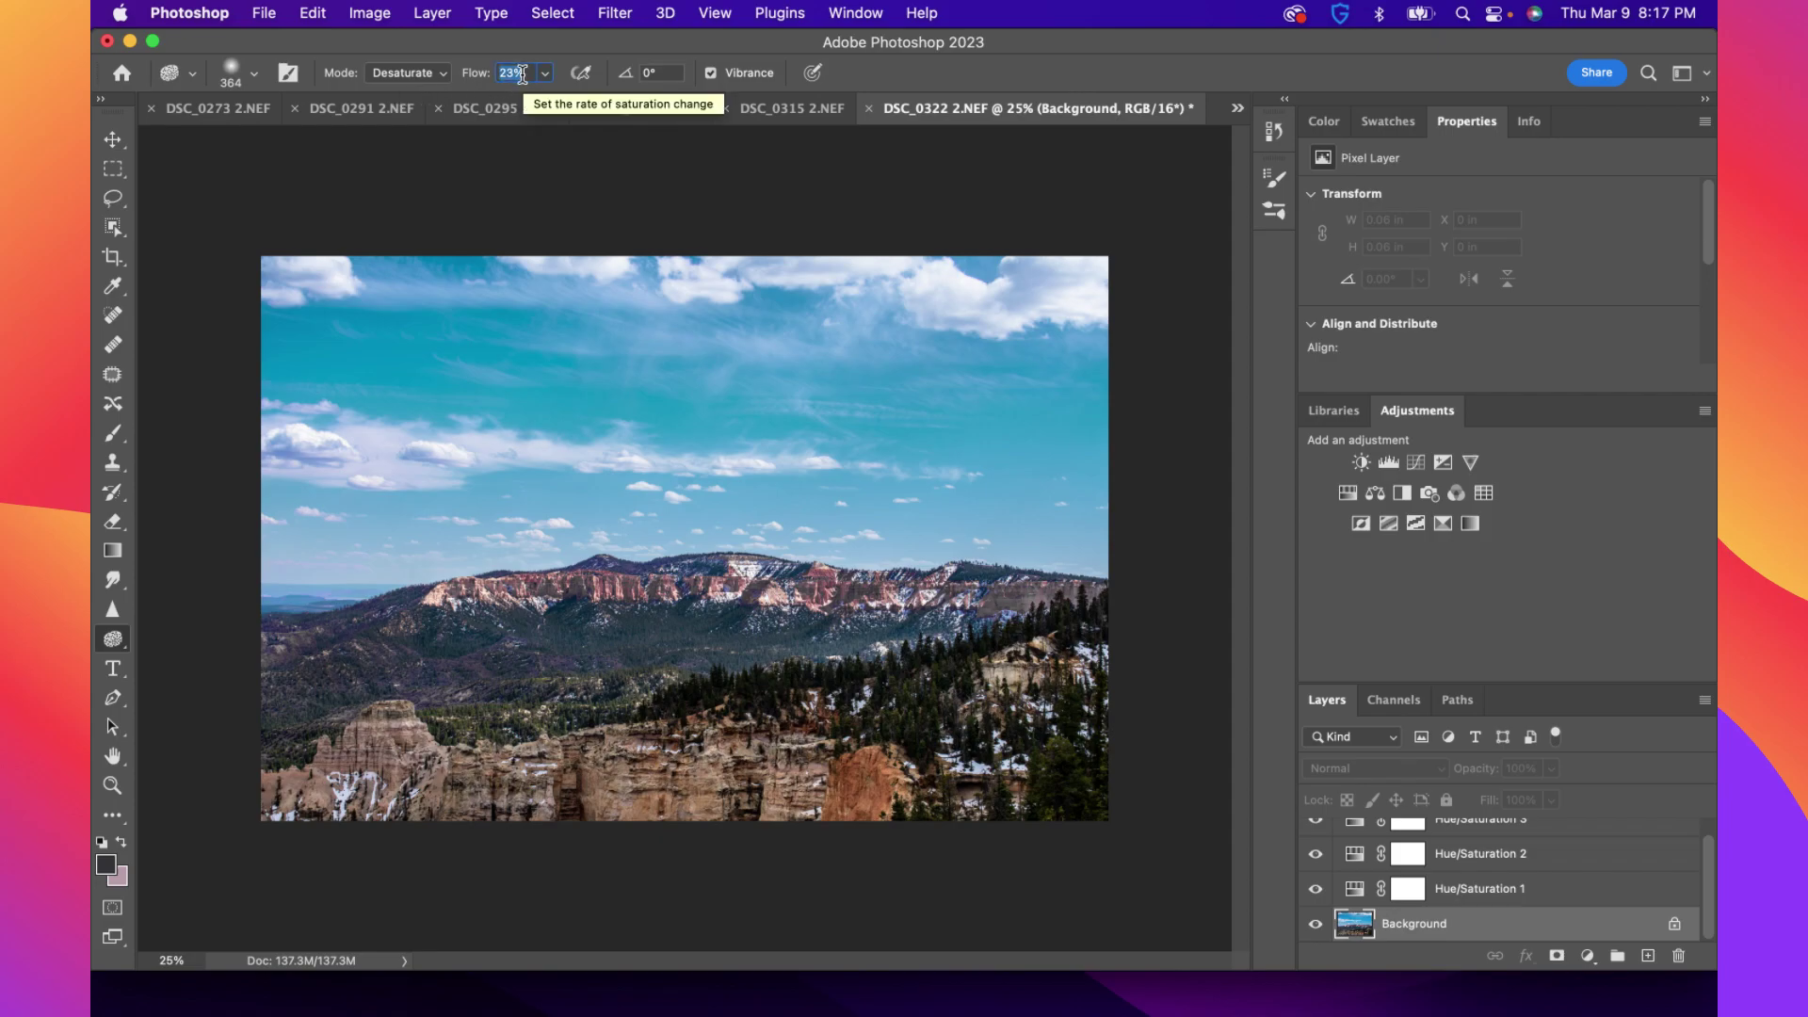
mouse_move(641, 433)
mouse_down()
mouse_move(789, 401)
mouse_move(523, 401)
mouse_move(871, 397)
mouse_move(610, 456)
mouse_move(790, 426)
mouse_up()
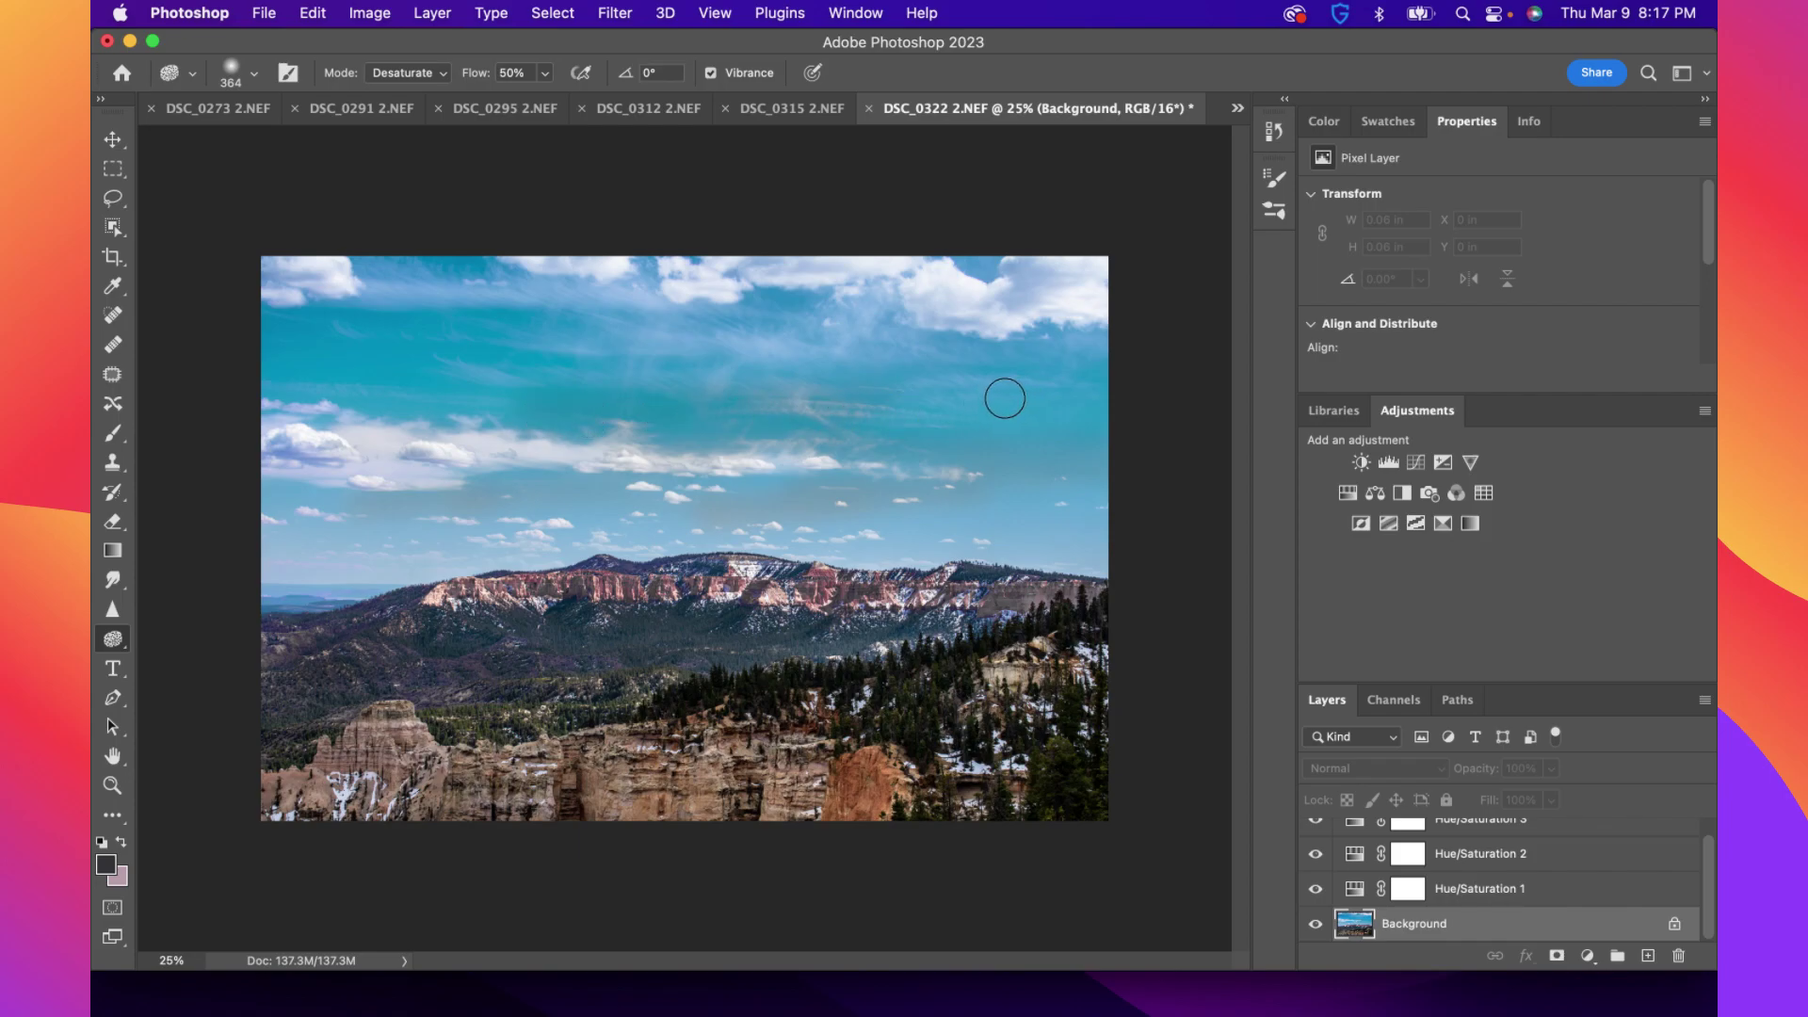
key(super+z)
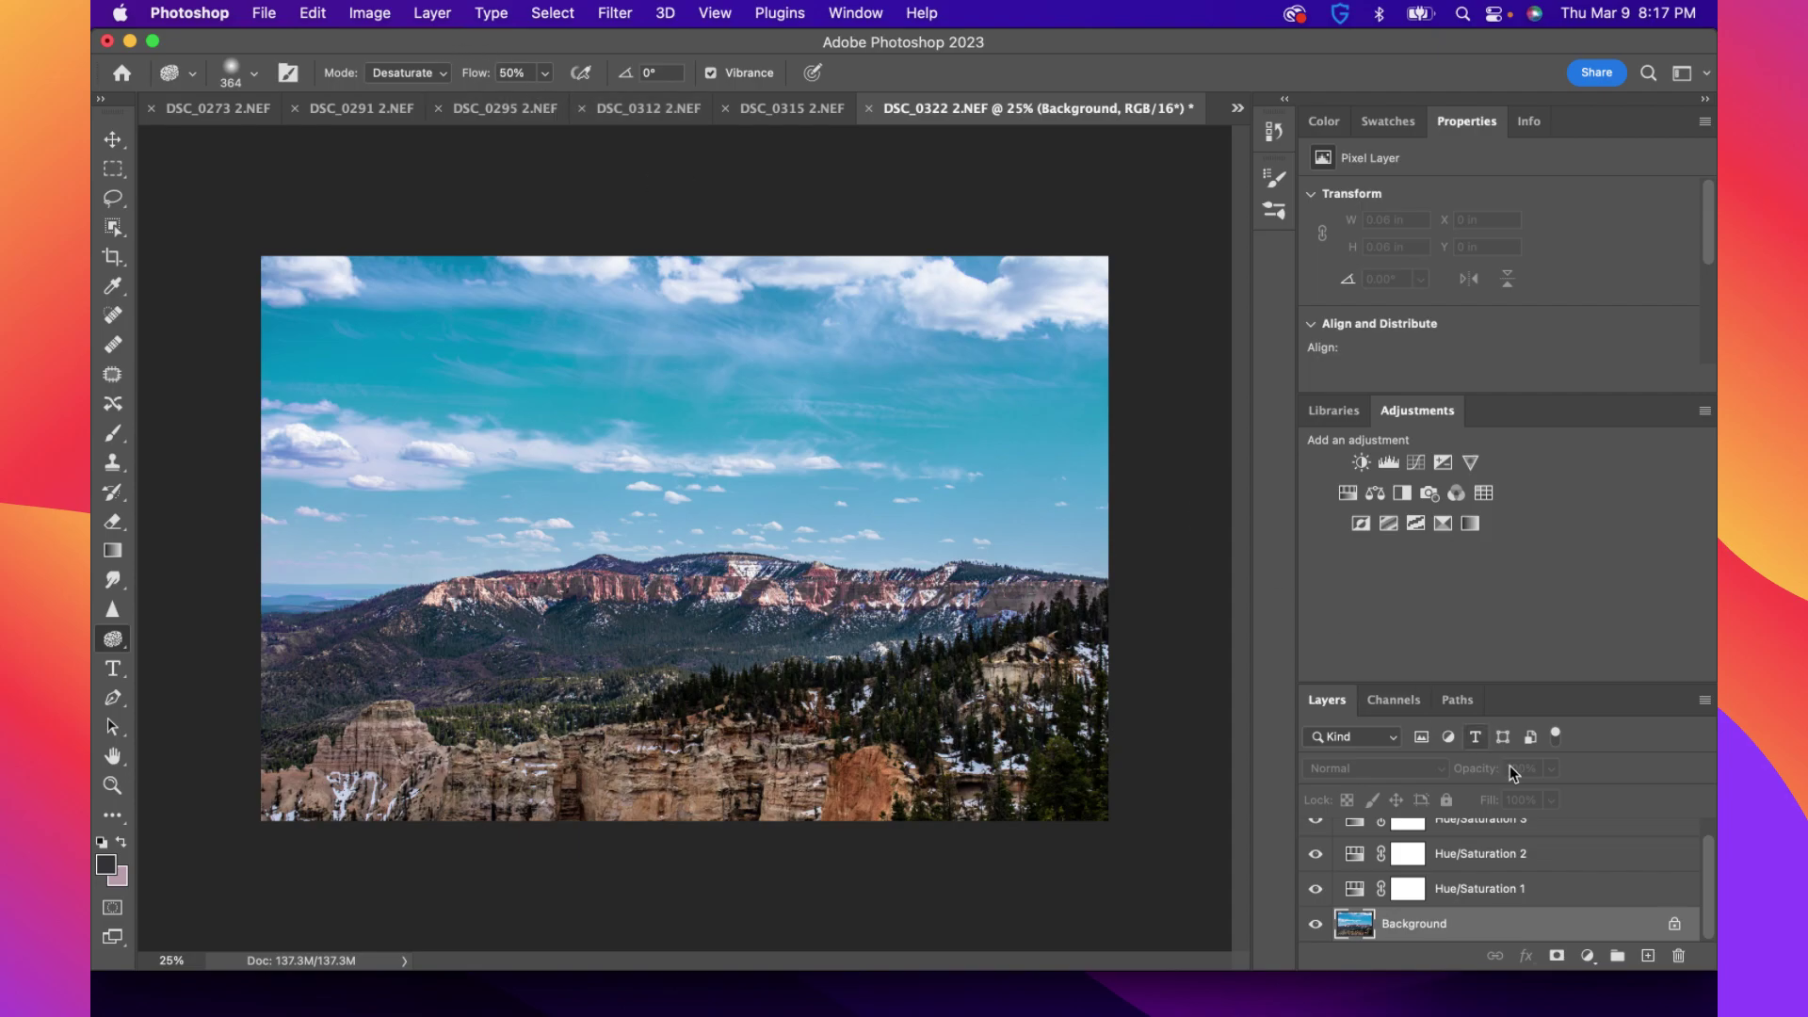
Shift the Cyans' hue to +28 in the Hue/Saturation 3 adjustment layer
click(1507, 860)
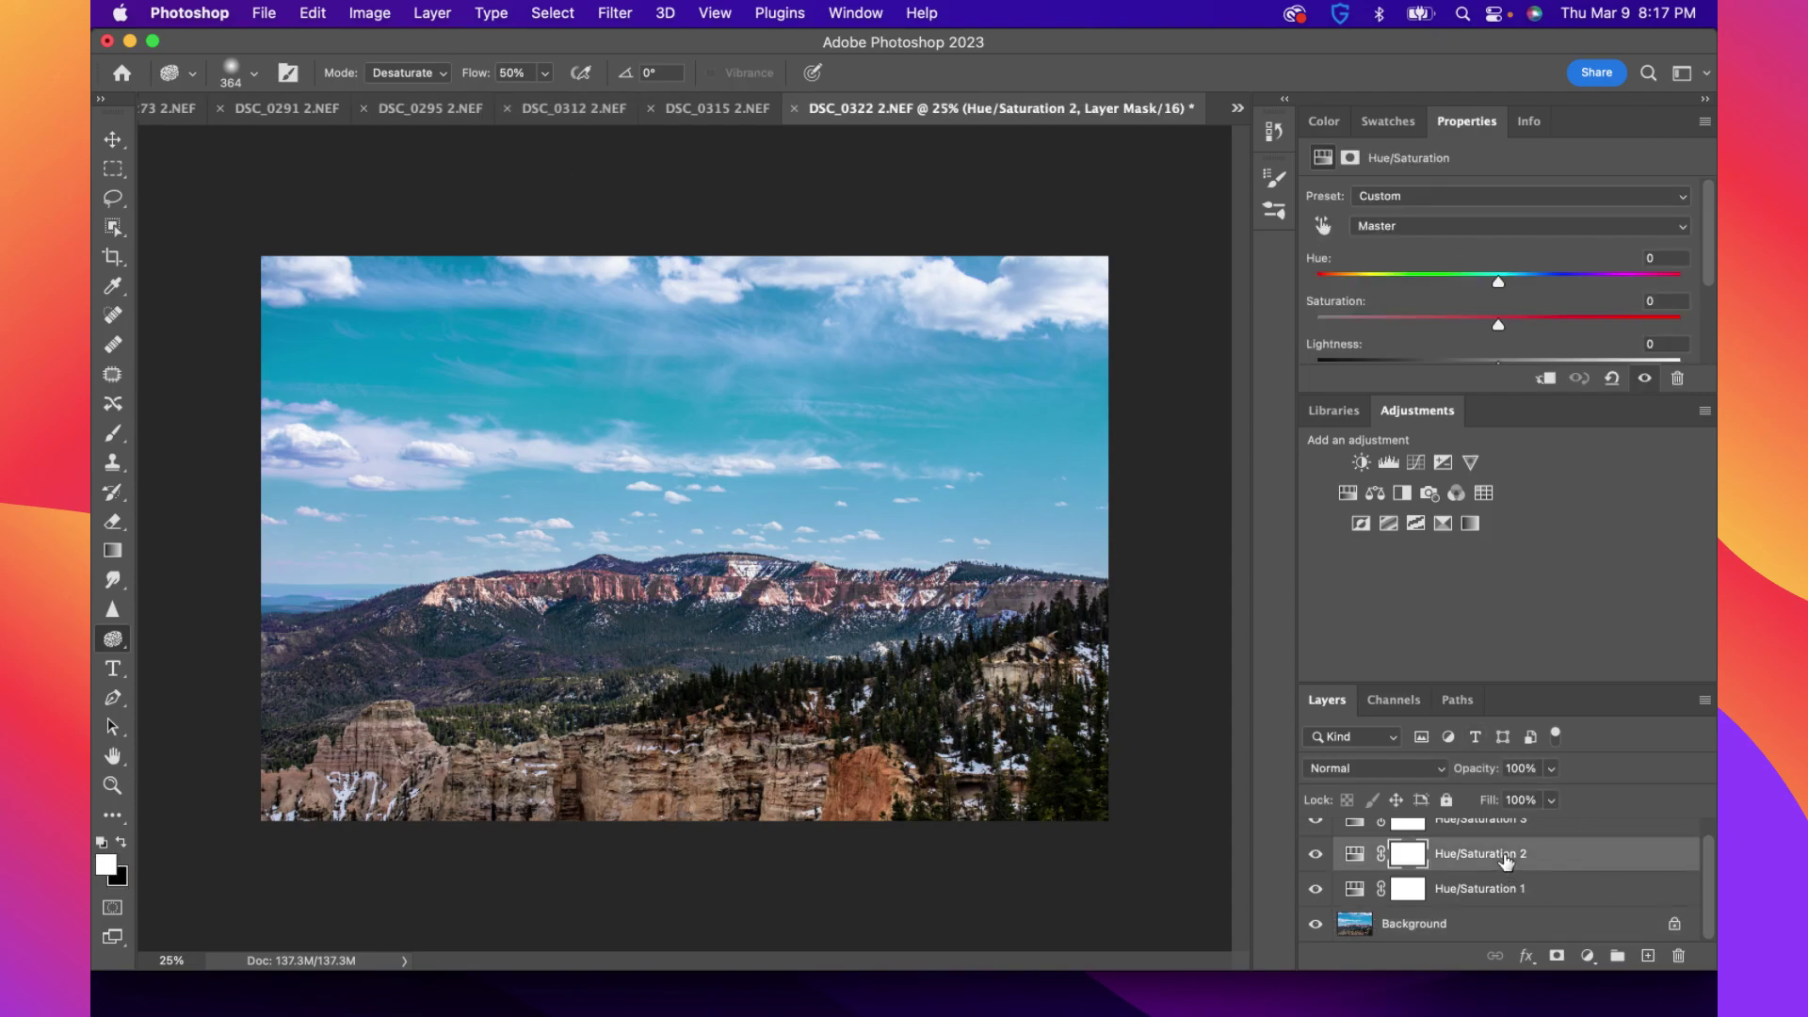
click(1484, 827)
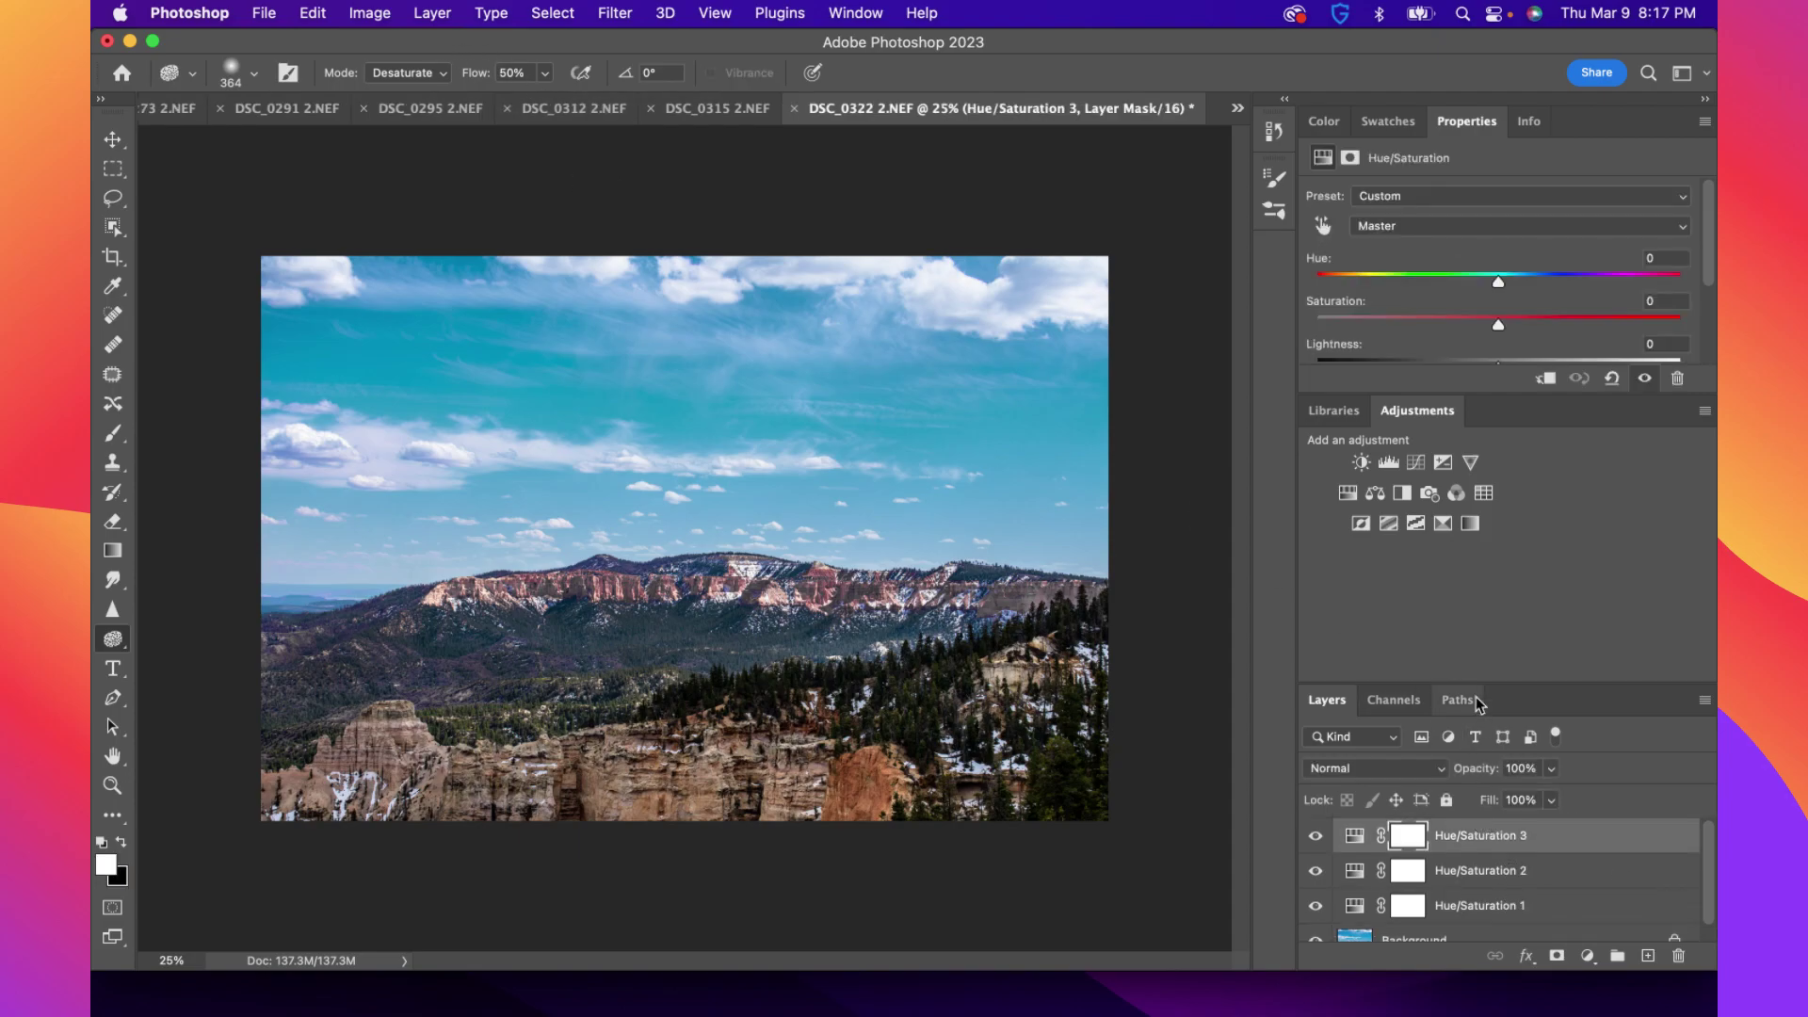
click(1461, 228)
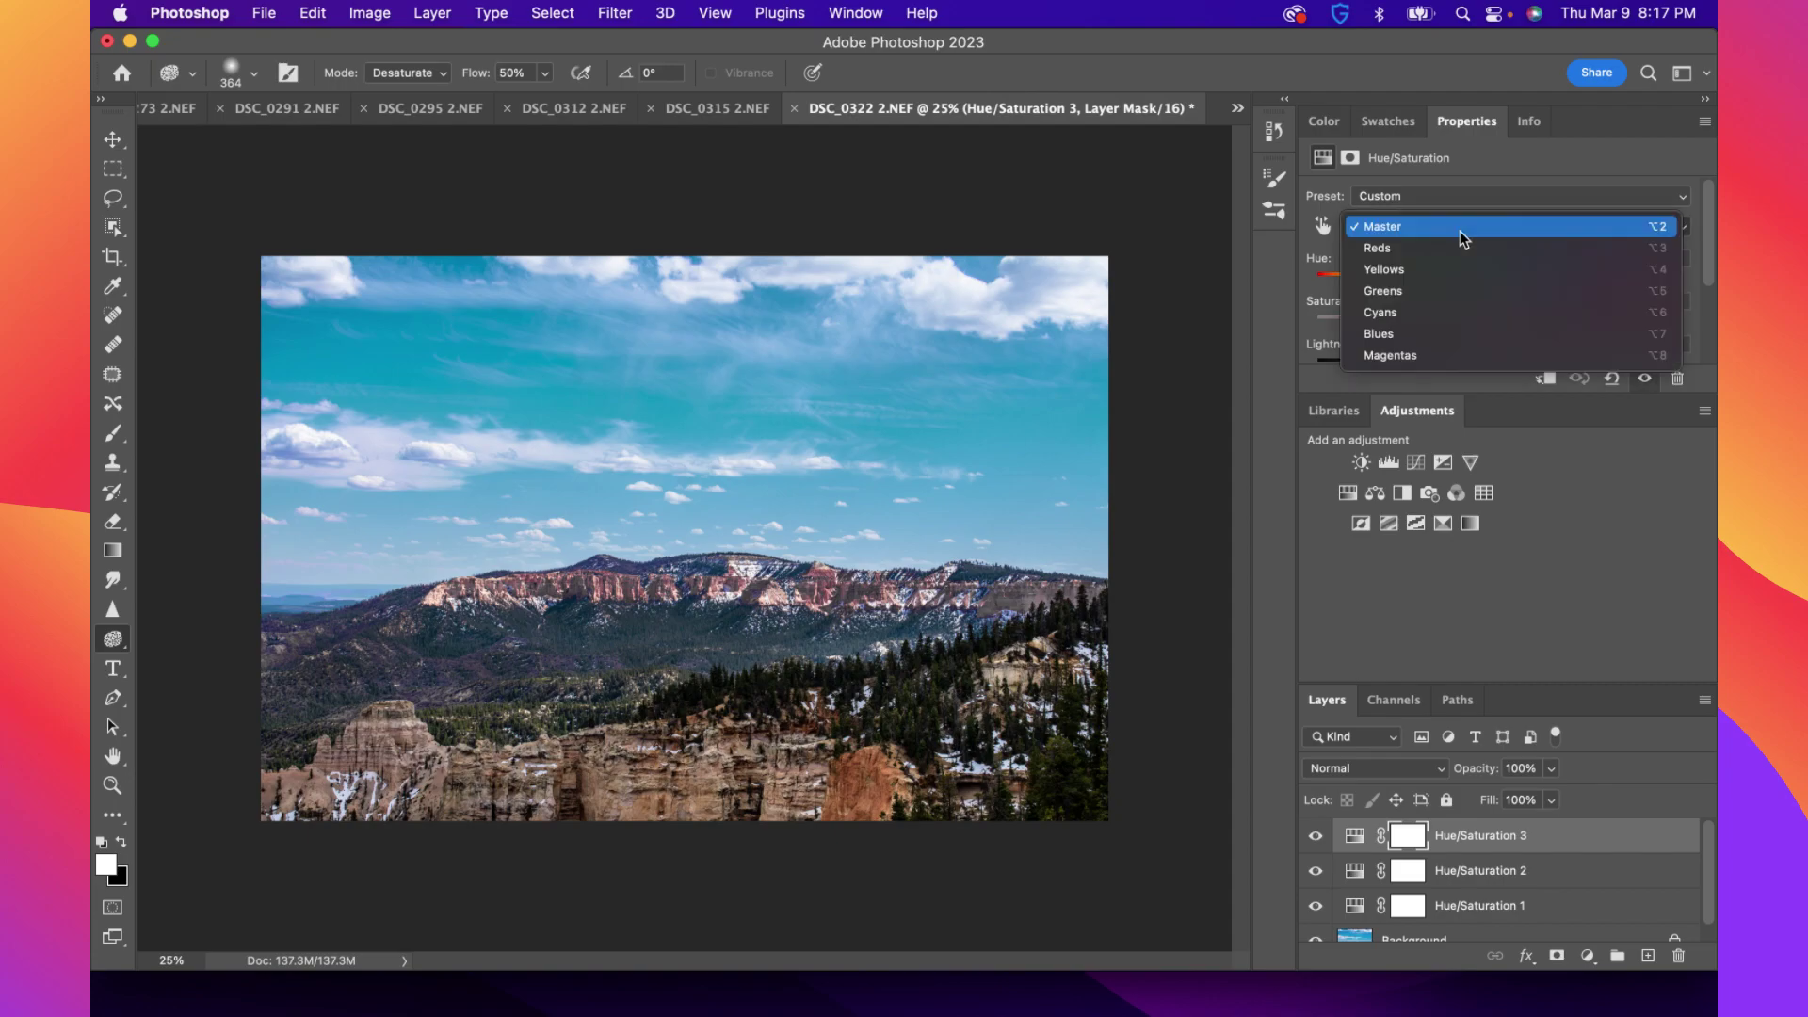
click(1450, 316)
mouse_move(1498, 282)
mouse_down()
mouse_move(1474, 281)
mouse_move(1550, 275)
mouse_up()
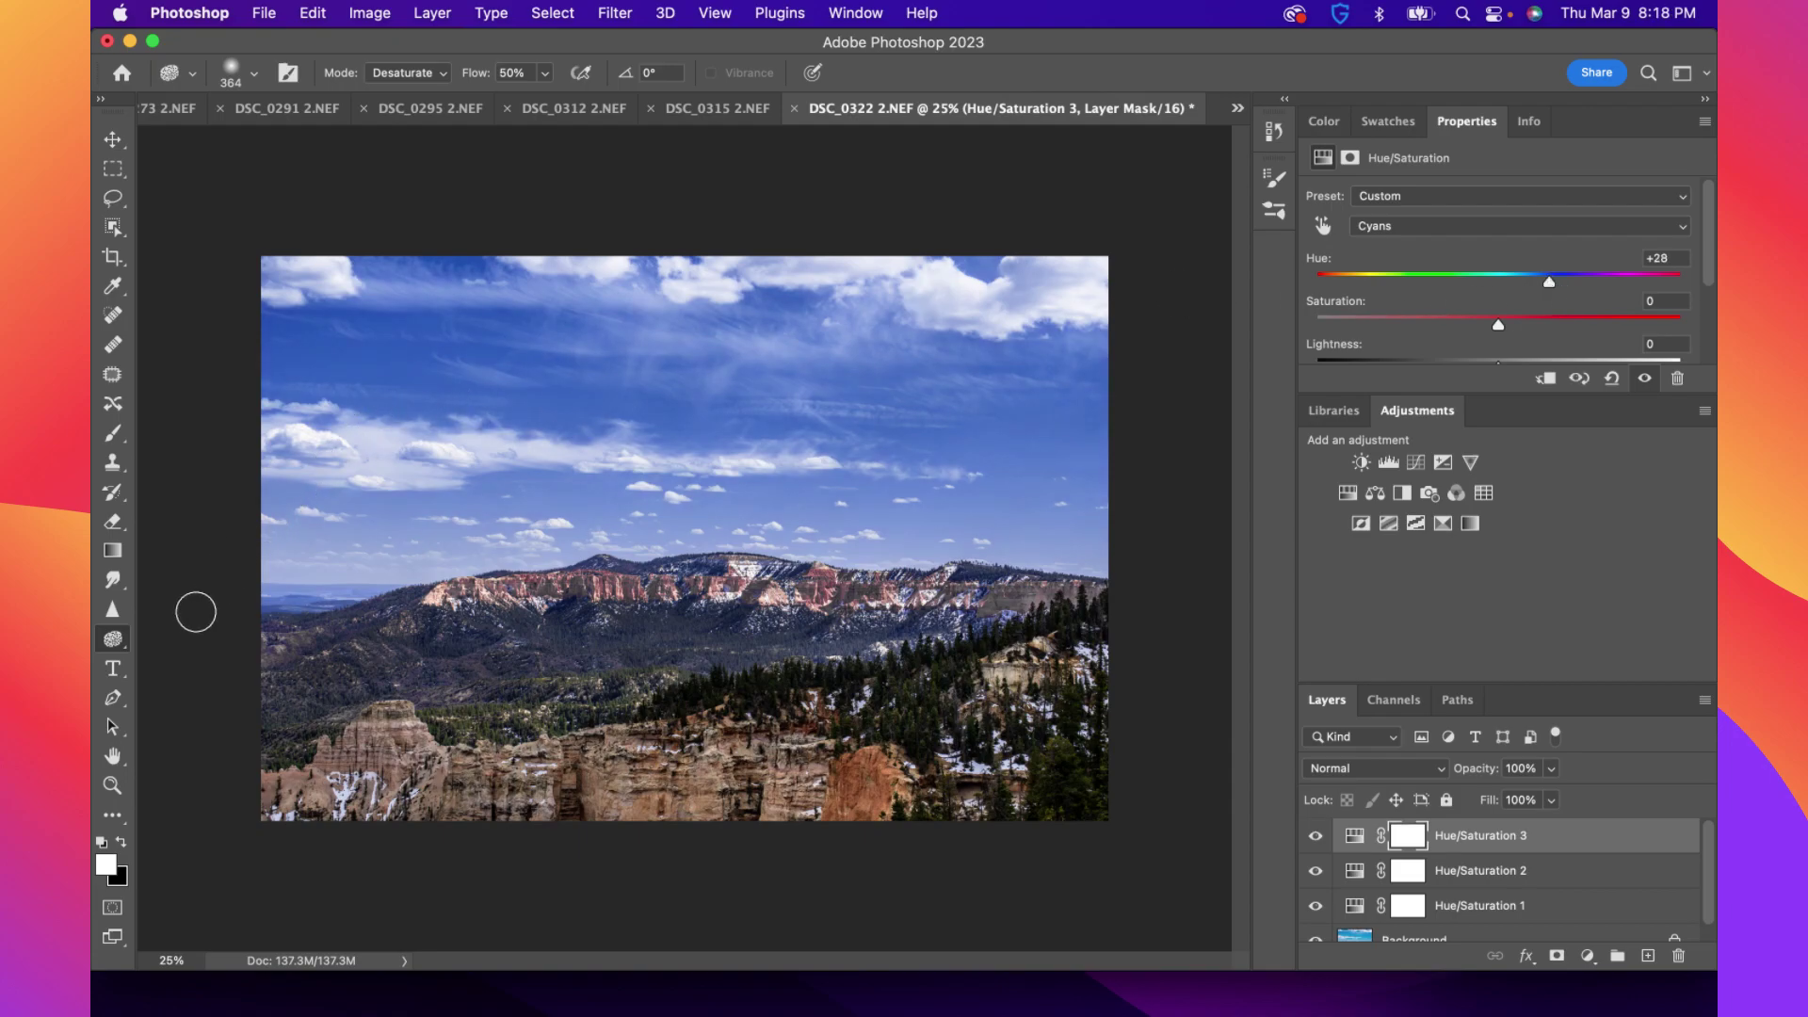
Try dodging the sky's midtones on the Background layer with a 1000 px Dodge brush at 25% exposure
drag(113, 638, 179, 636)
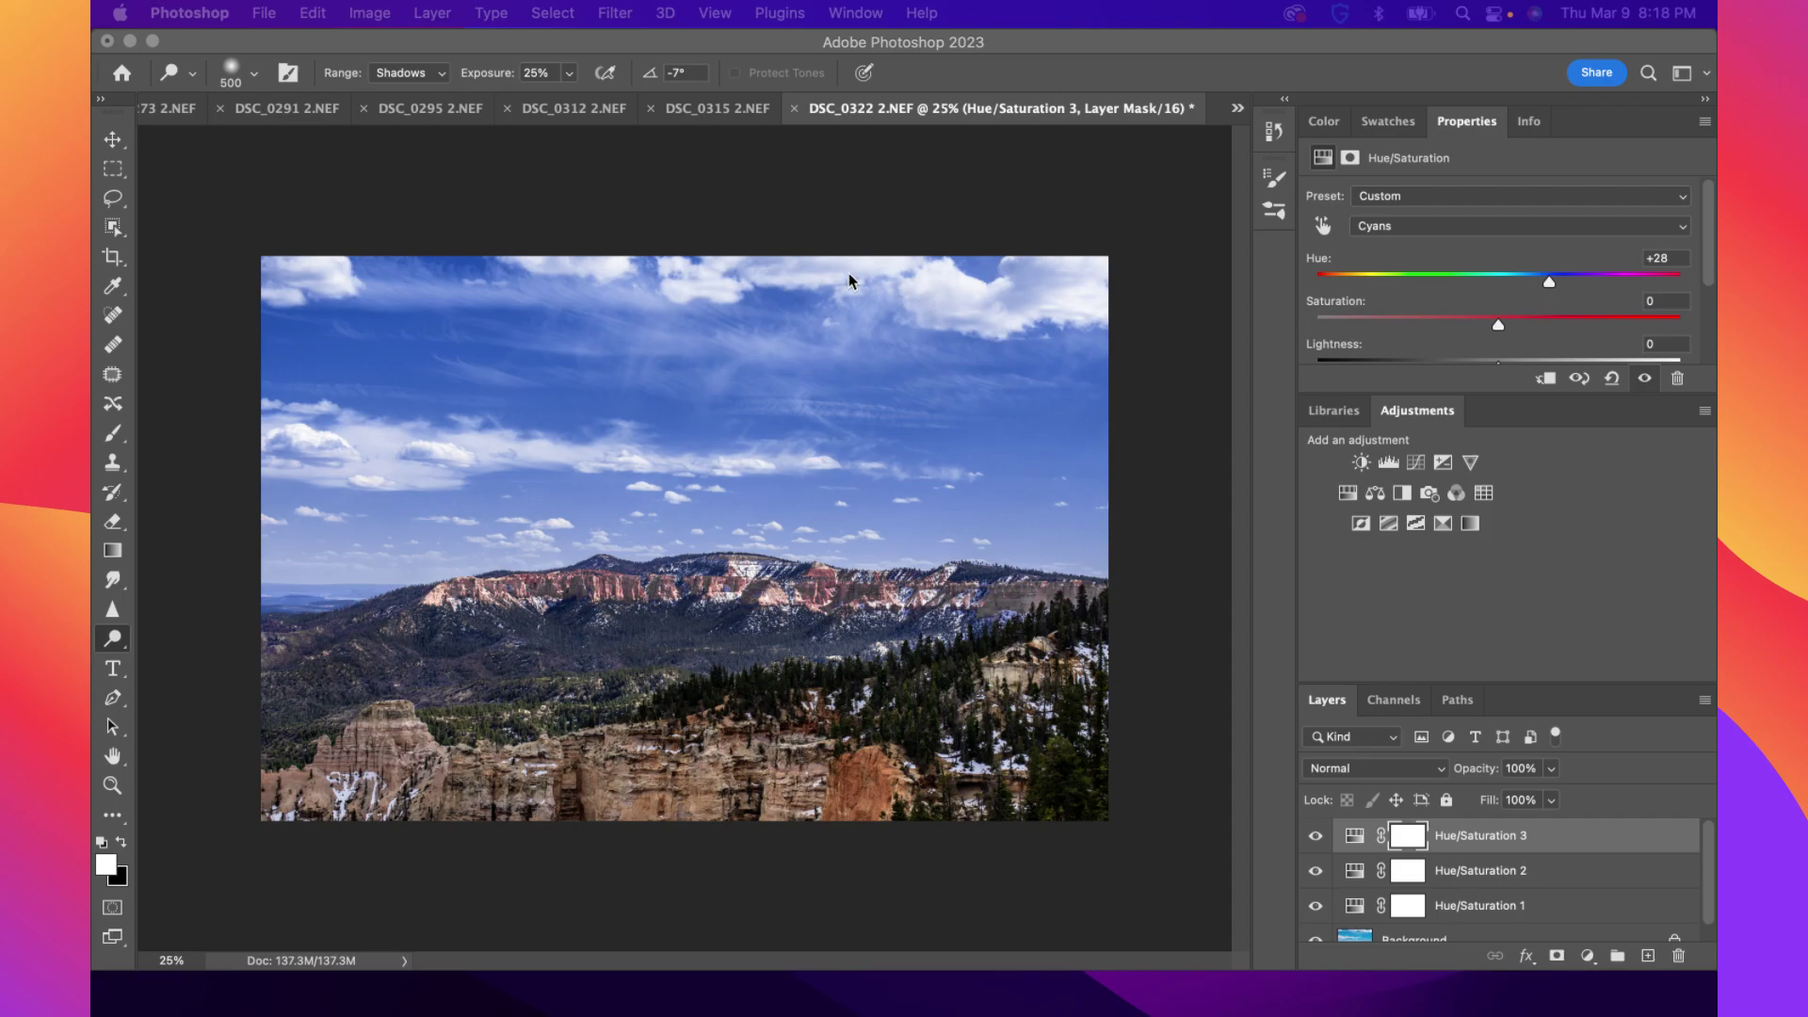
click(1079, 76)
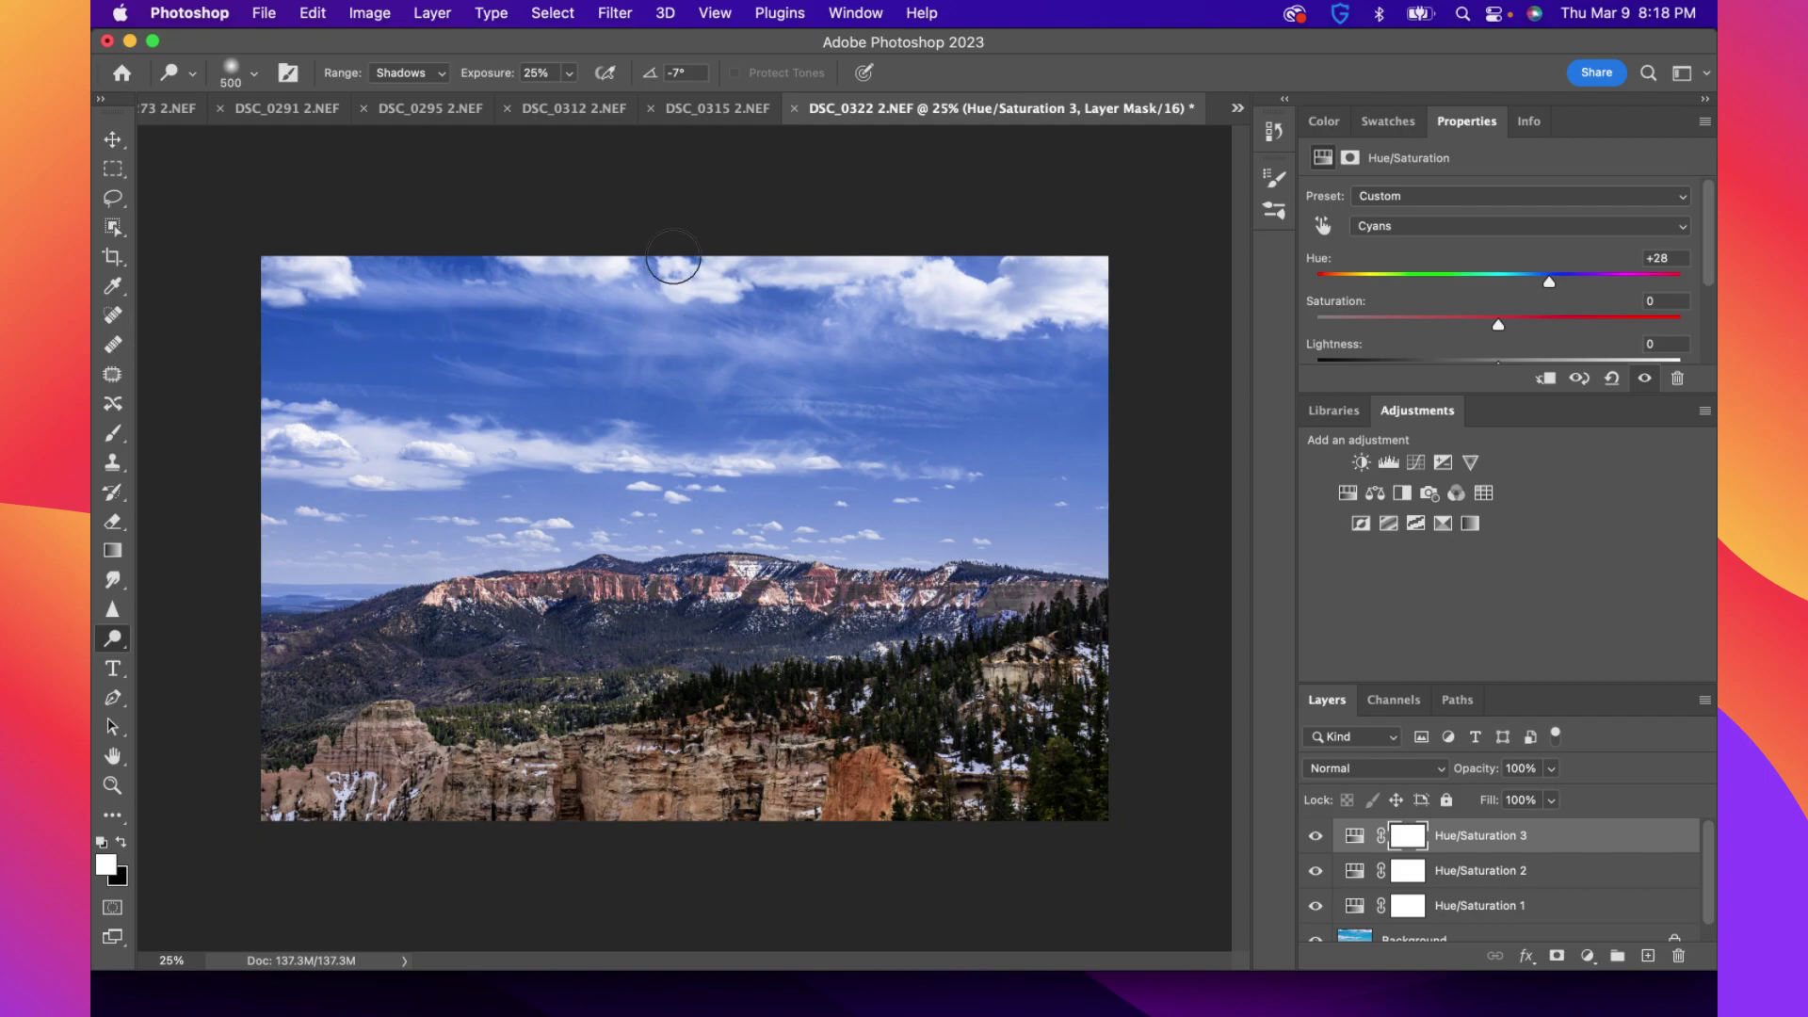
key(super+z)
click(1417, 939)
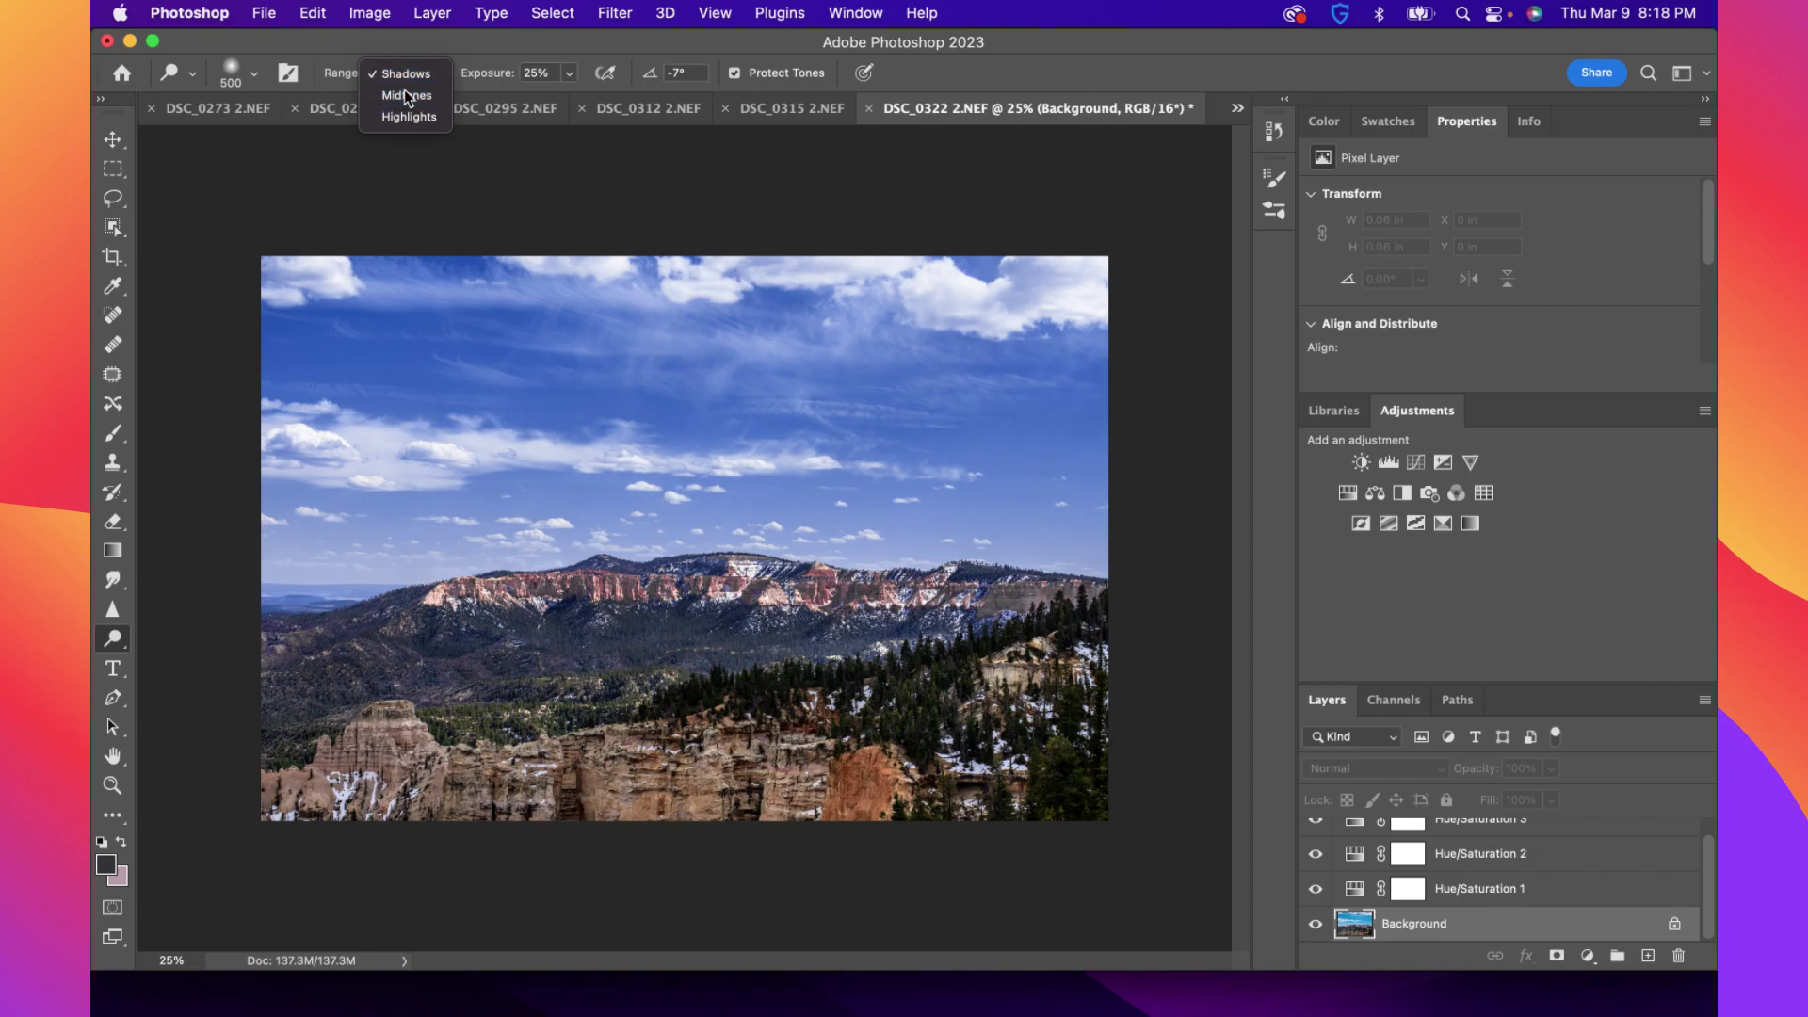
click(404, 90)
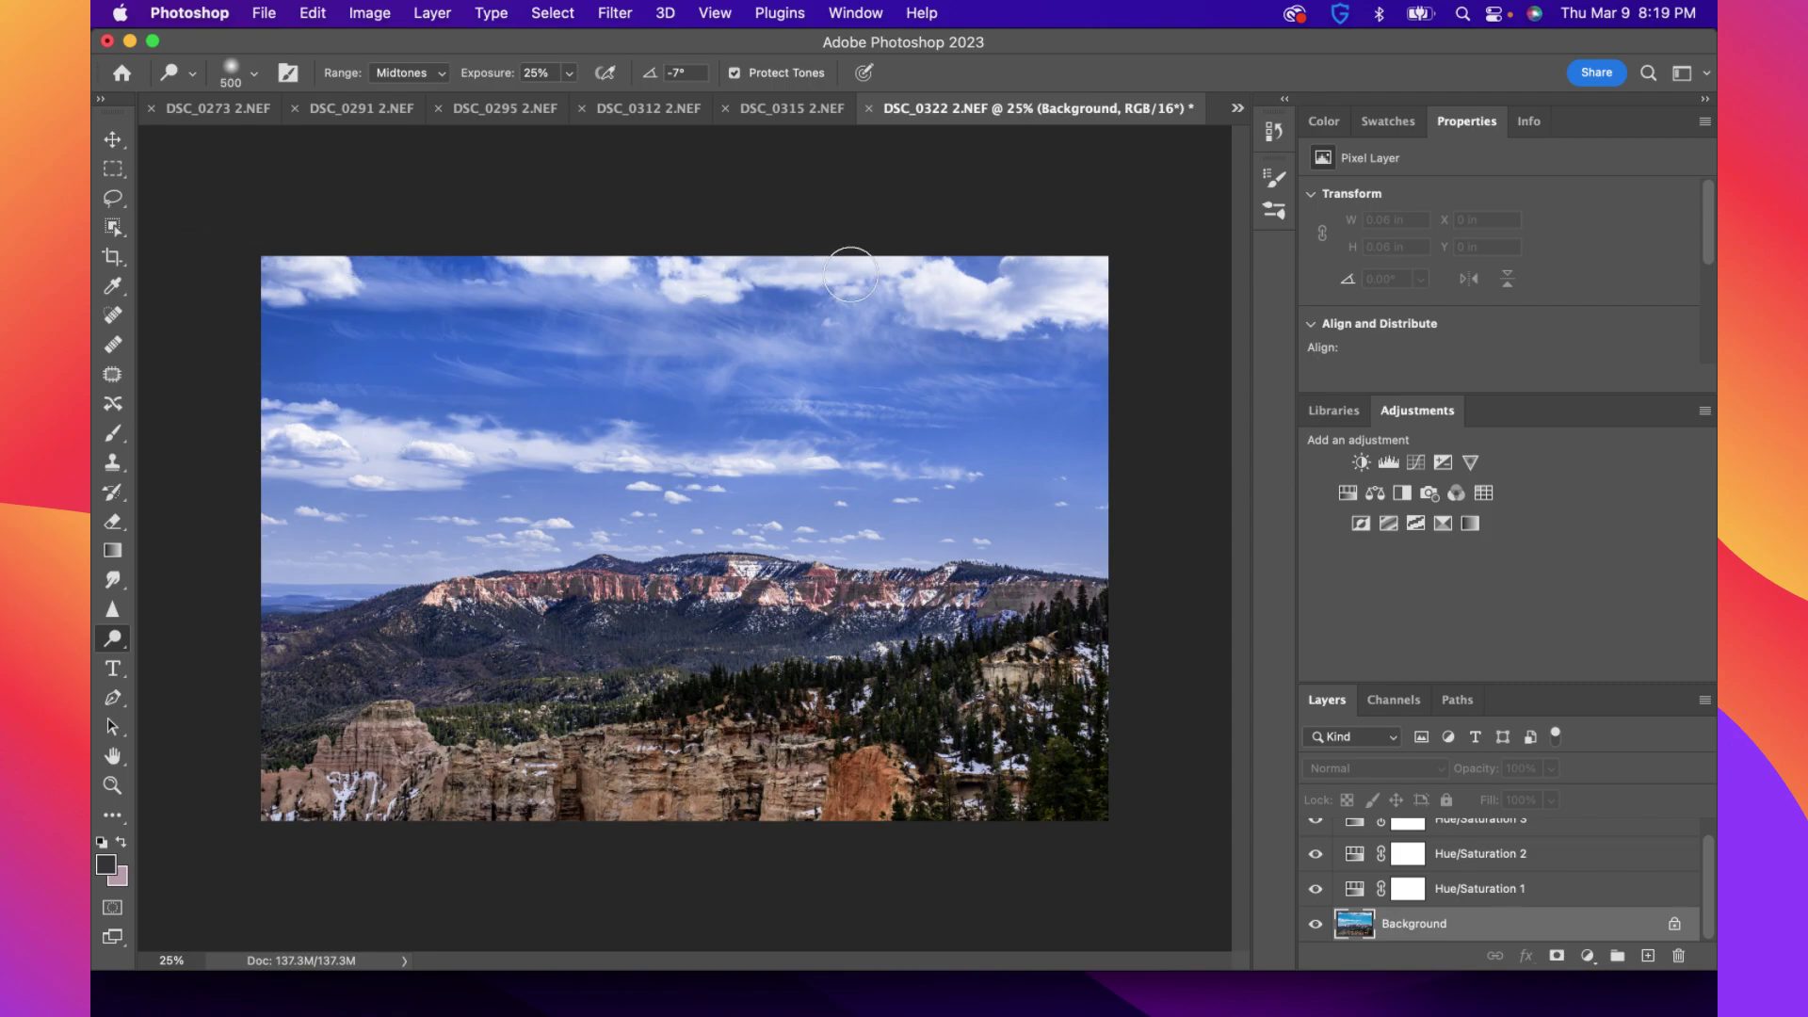
click(255, 73)
double_click(313, 113)
text(1000)
key(Return)
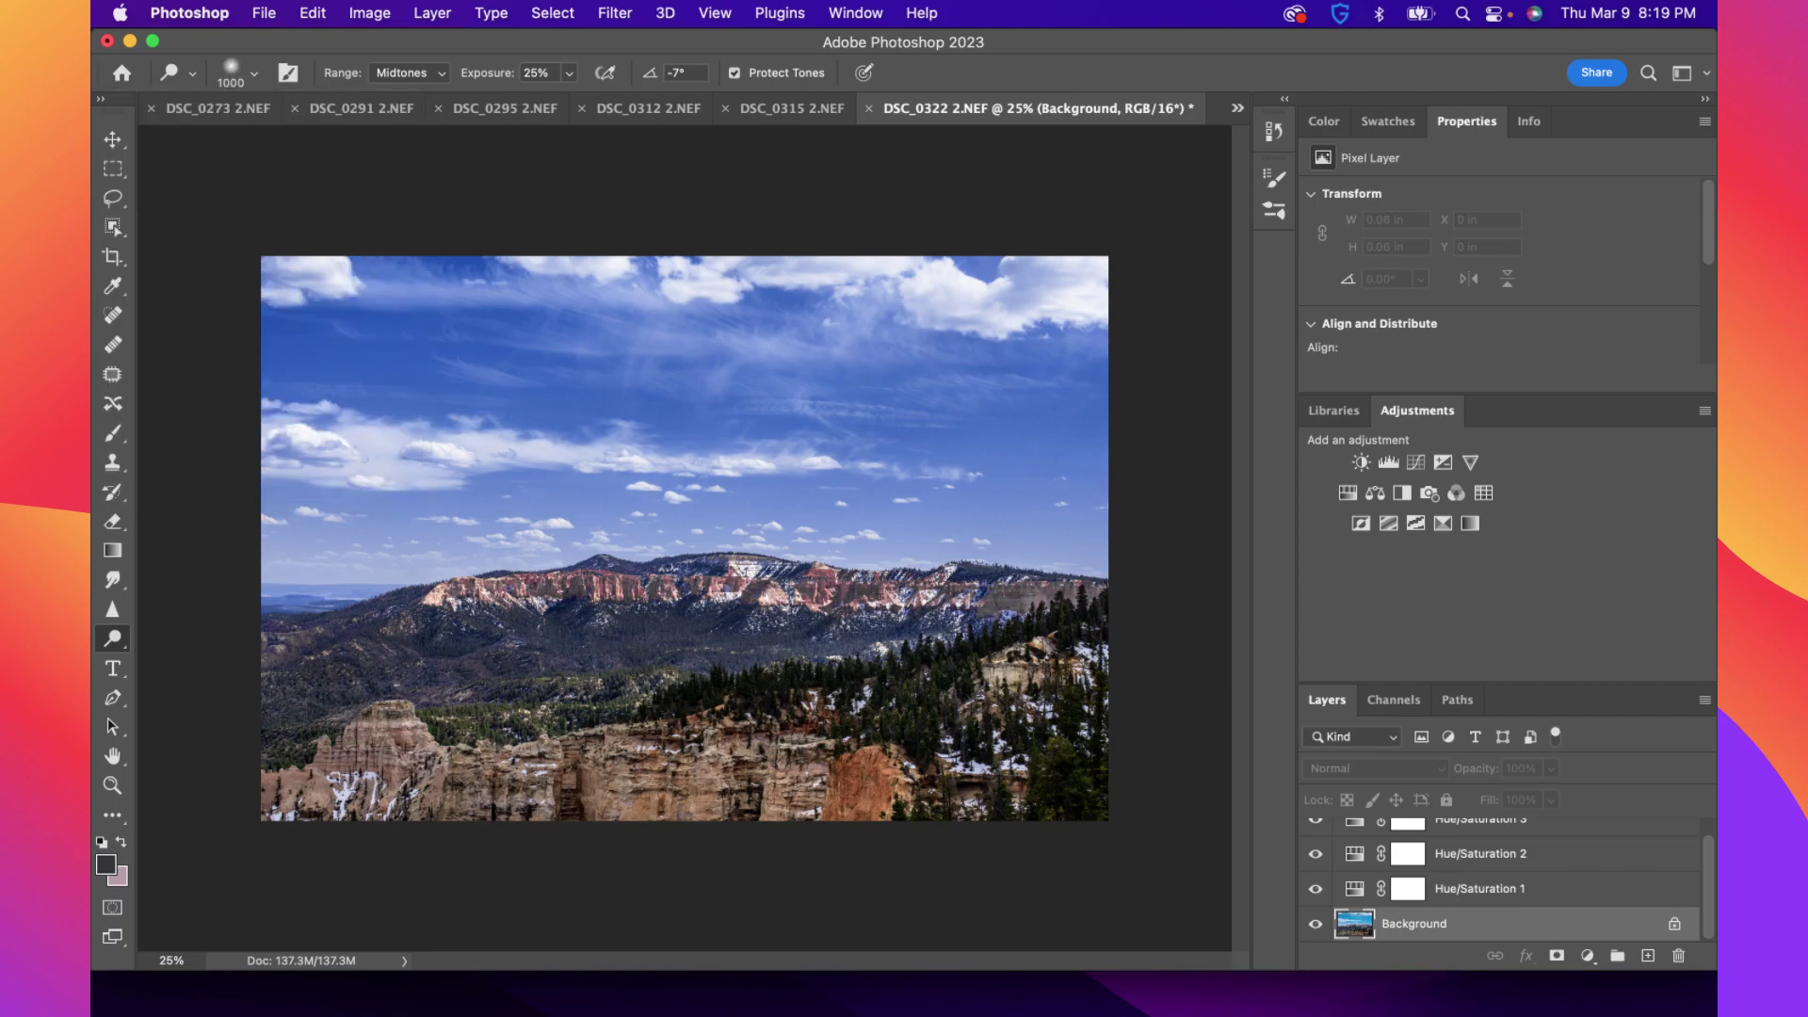
mouse_move(784, 293)
mouse_down()
mouse_move(682, 302)
mouse_move(1066, 290)
mouse_move(792, 398)
mouse_move(1012, 423)
mouse_move(905, 464)
mouse_move(1009, 455)
mouse_move(418, 448)
mouse_up()
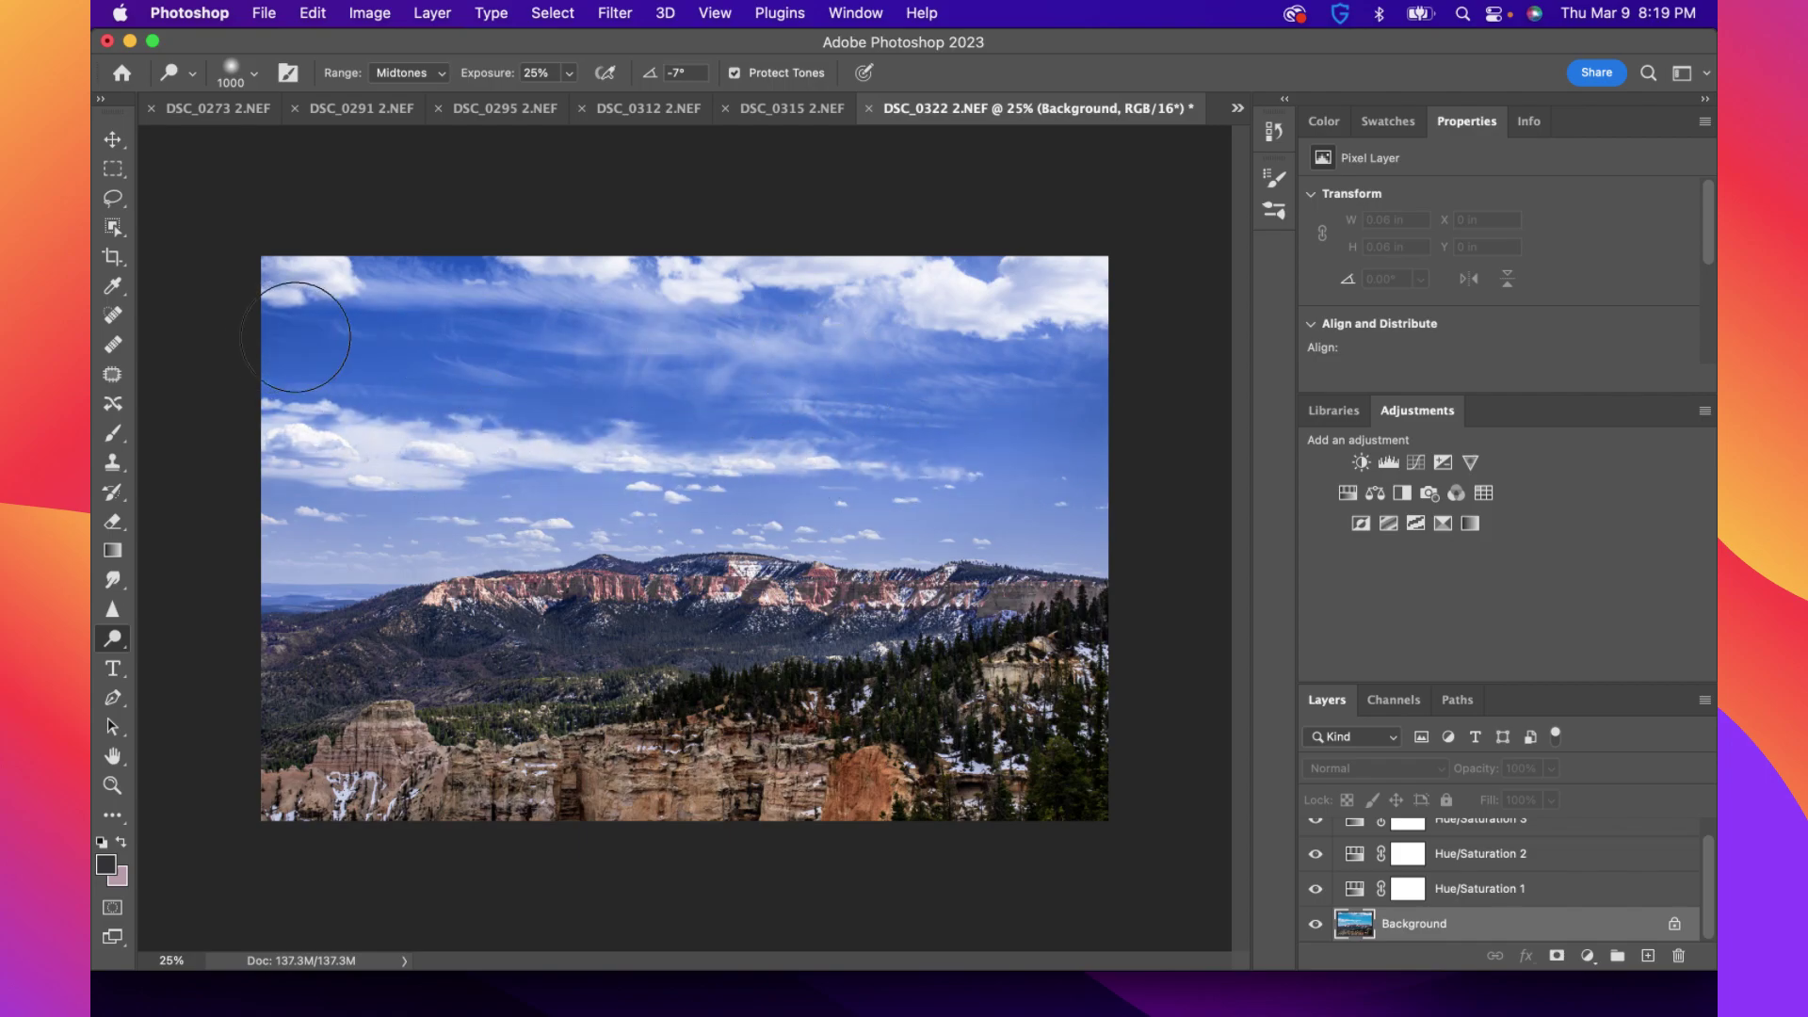
key(super+z)
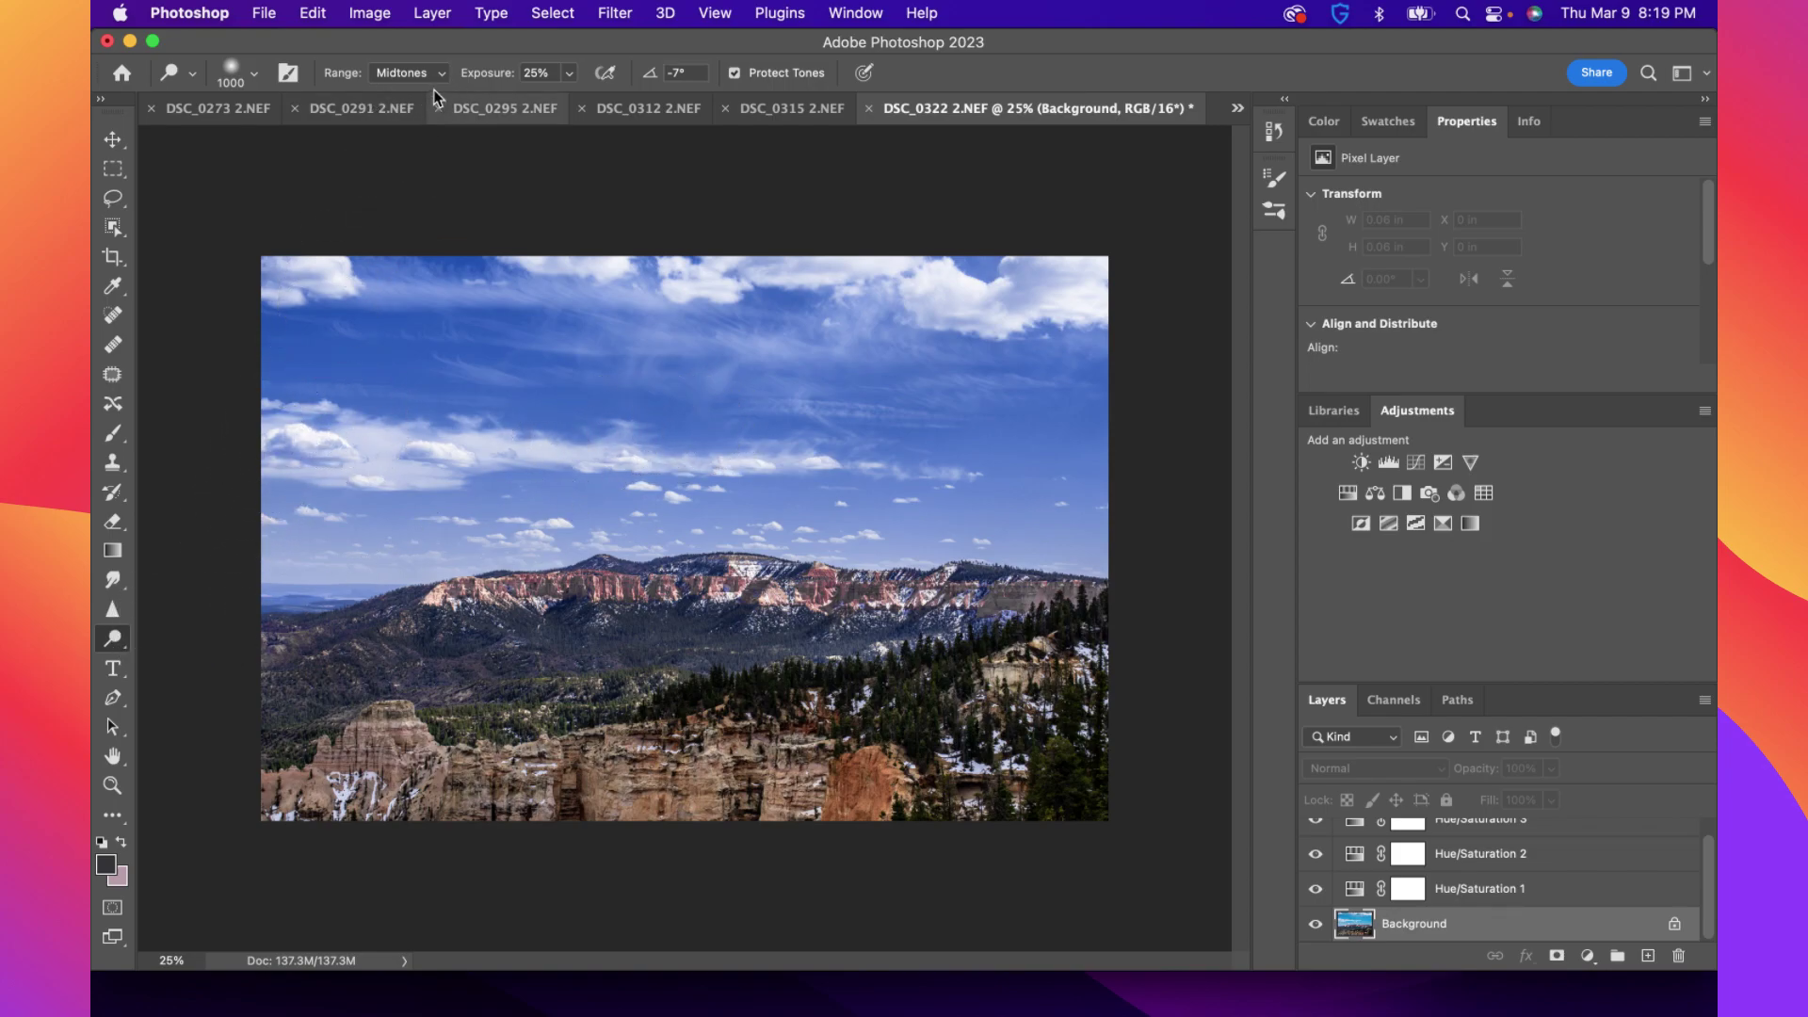
Try dodging the shadows along the mountain slopes with the Dodge range set to Shadows
click(406, 73)
click(417, 57)
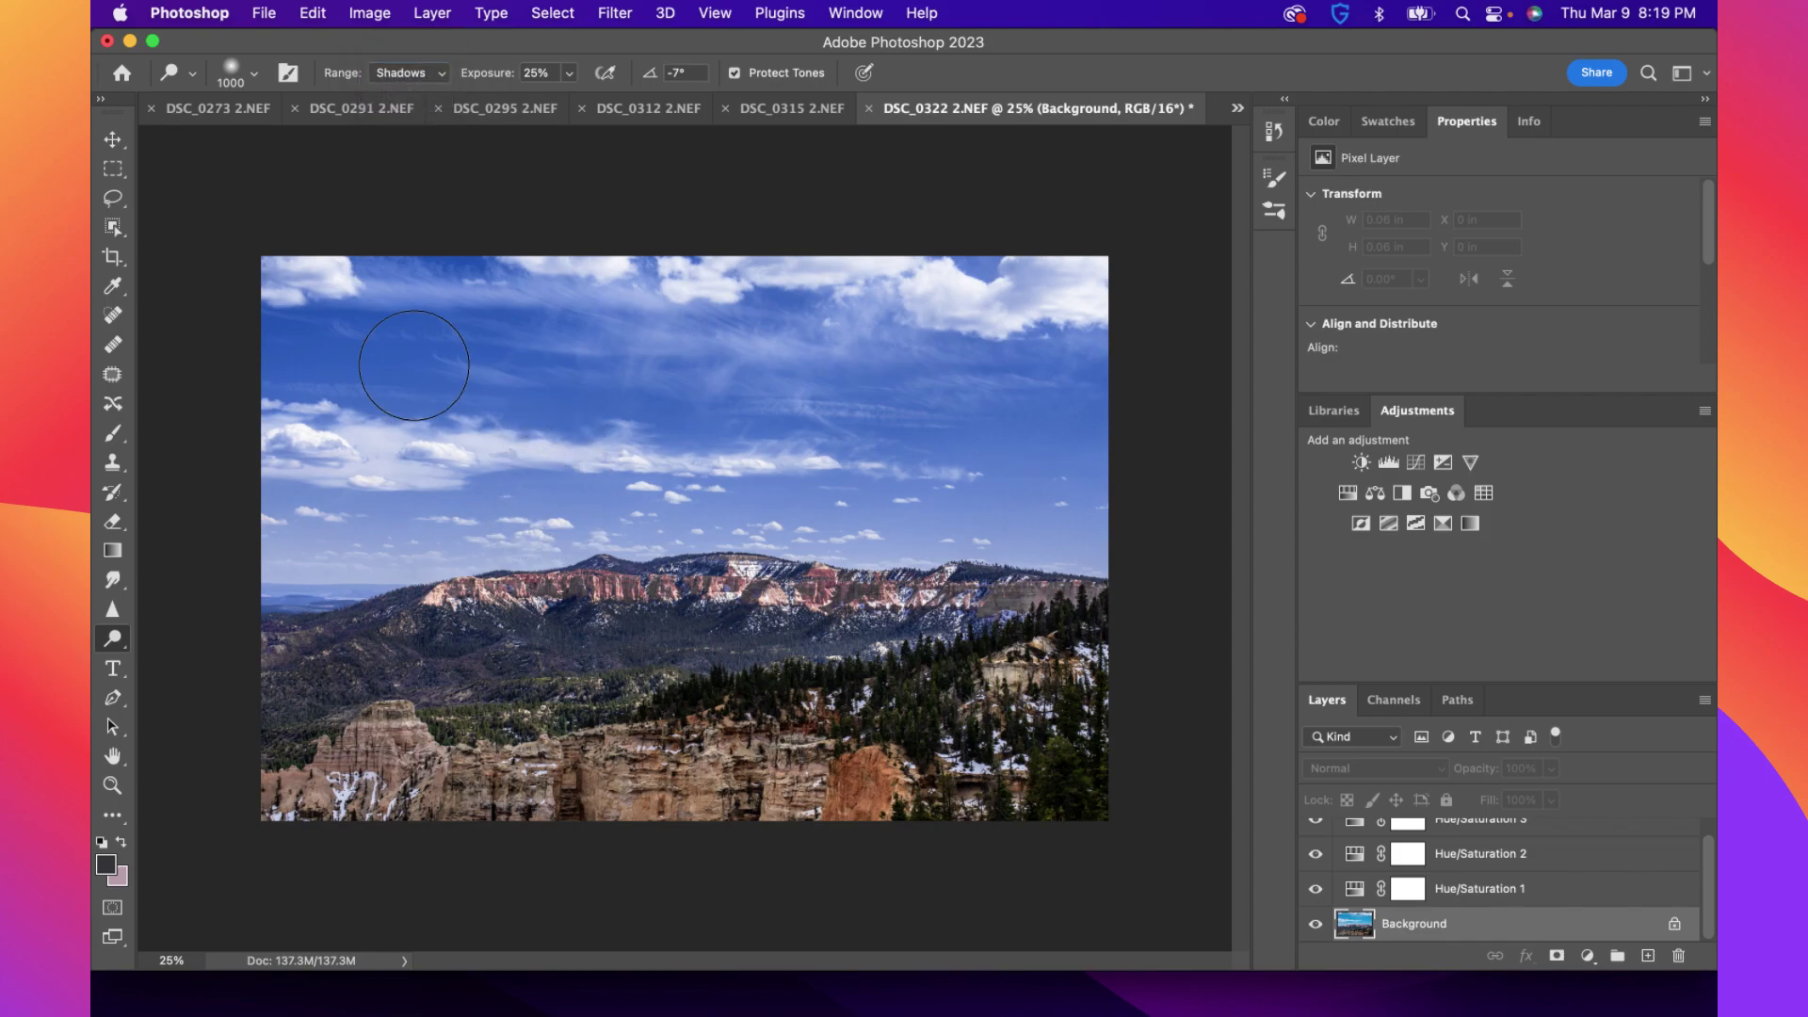
mouse_move(484, 640)
mouse_down()
mouse_move(745, 598)
mouse_move(817, 613)
mouse_up()
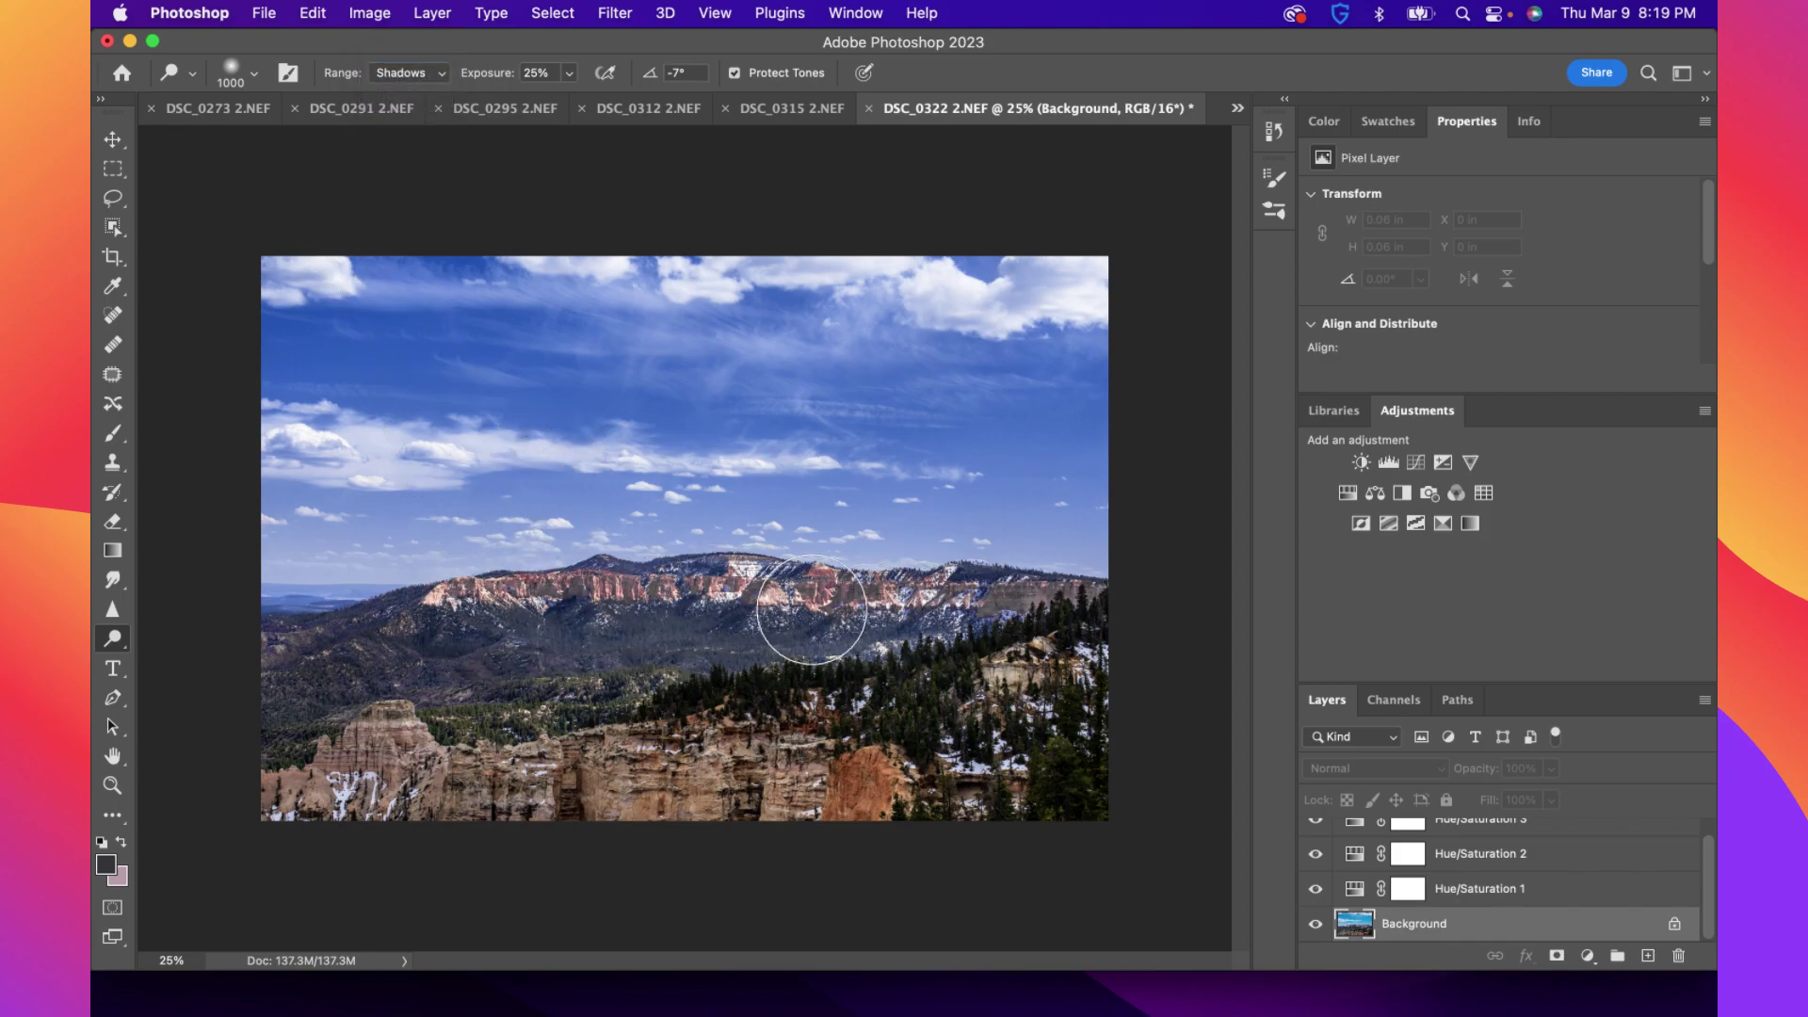
key(super+z)
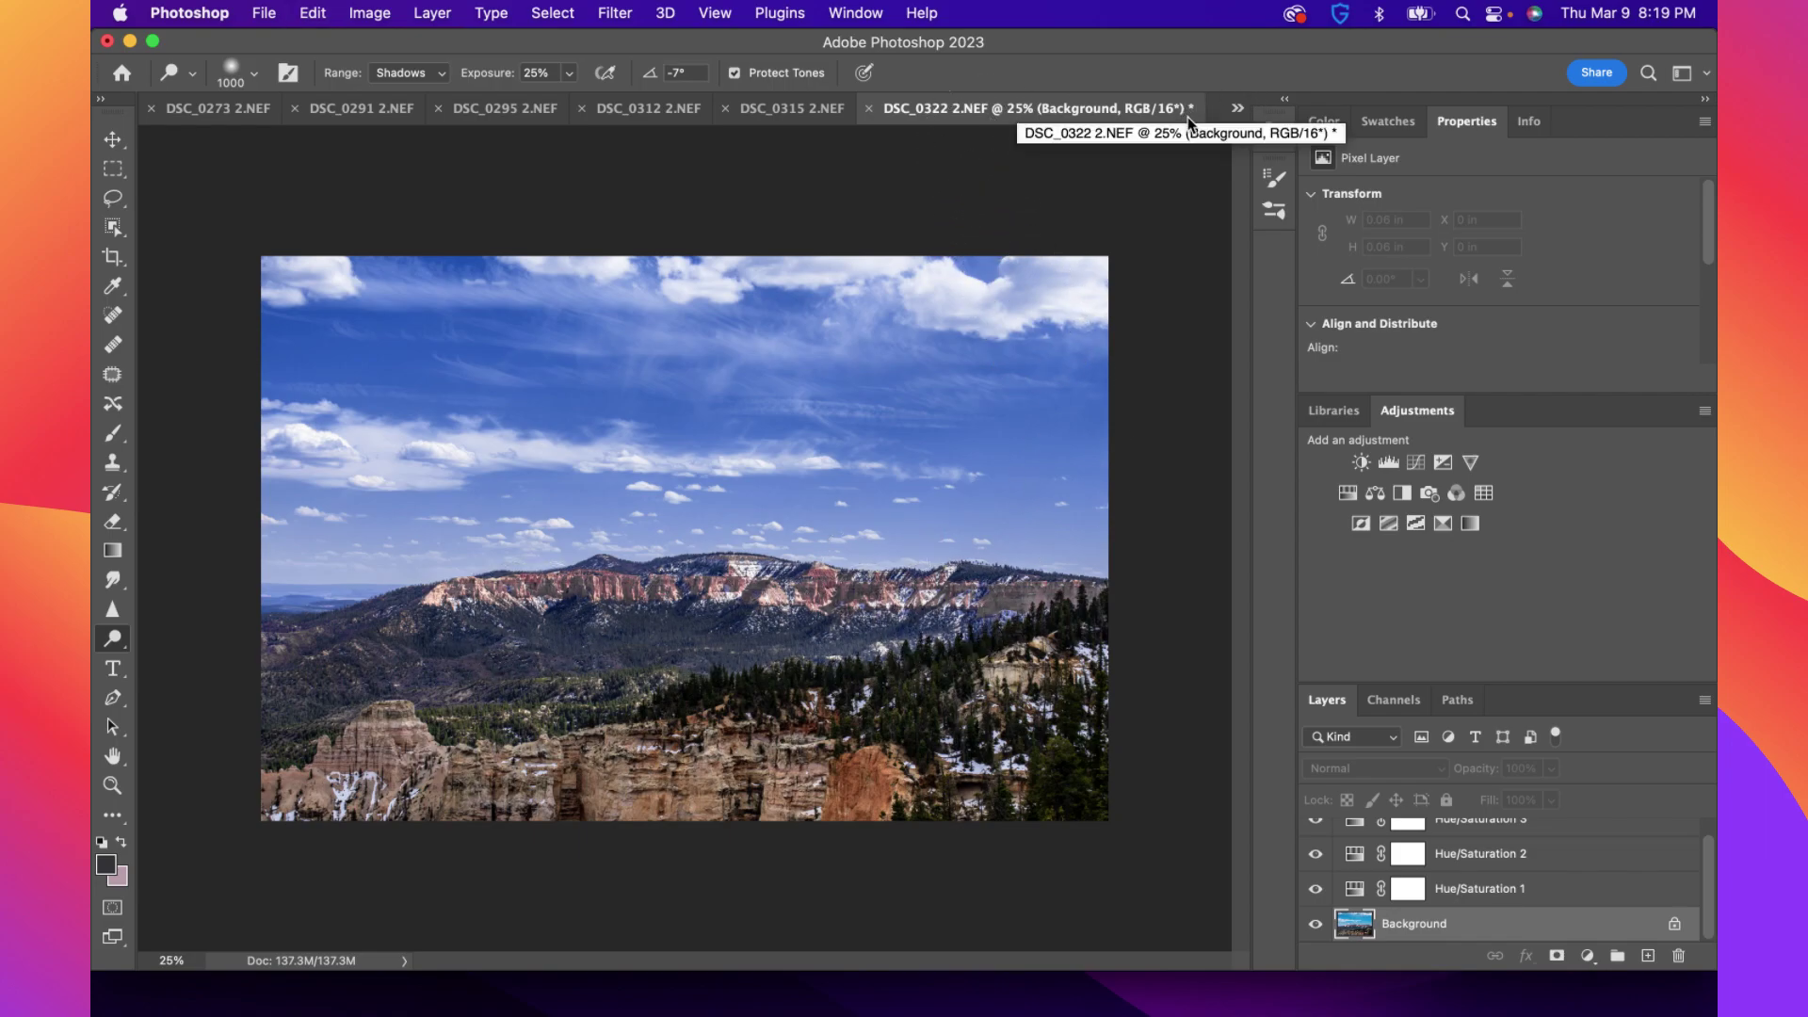
click(1239, 111)
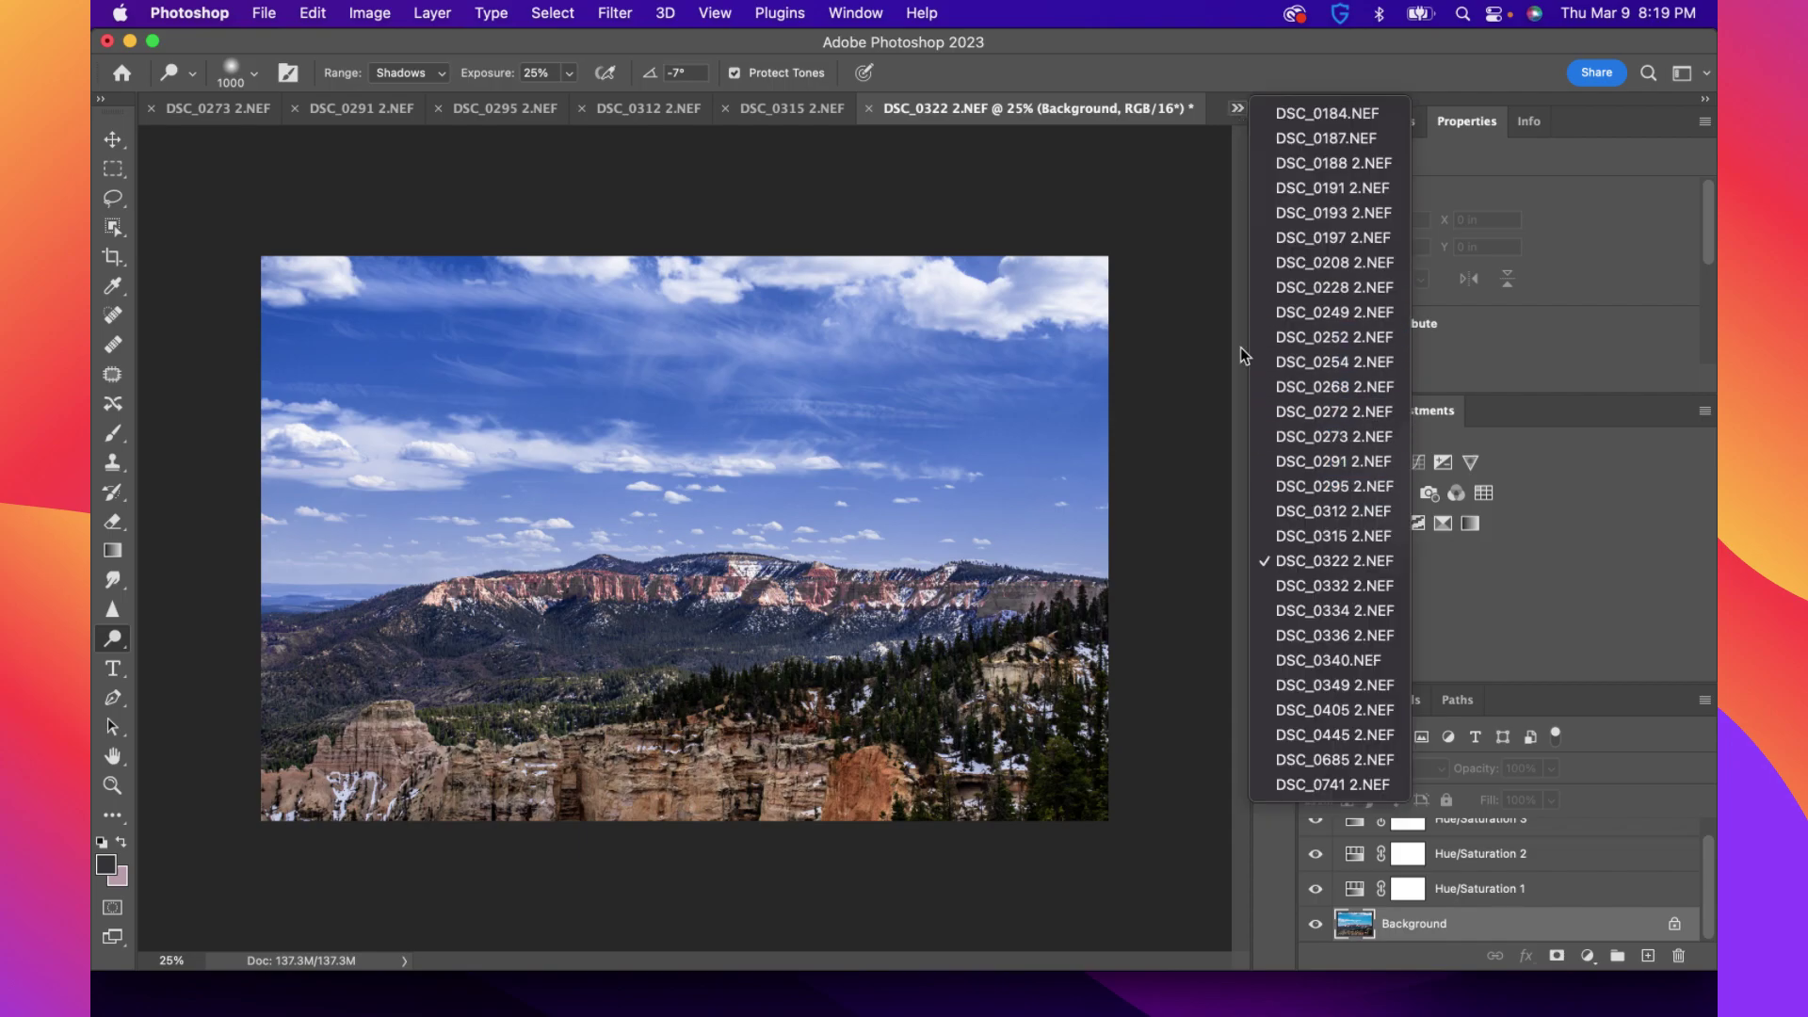
click(1134, 62)
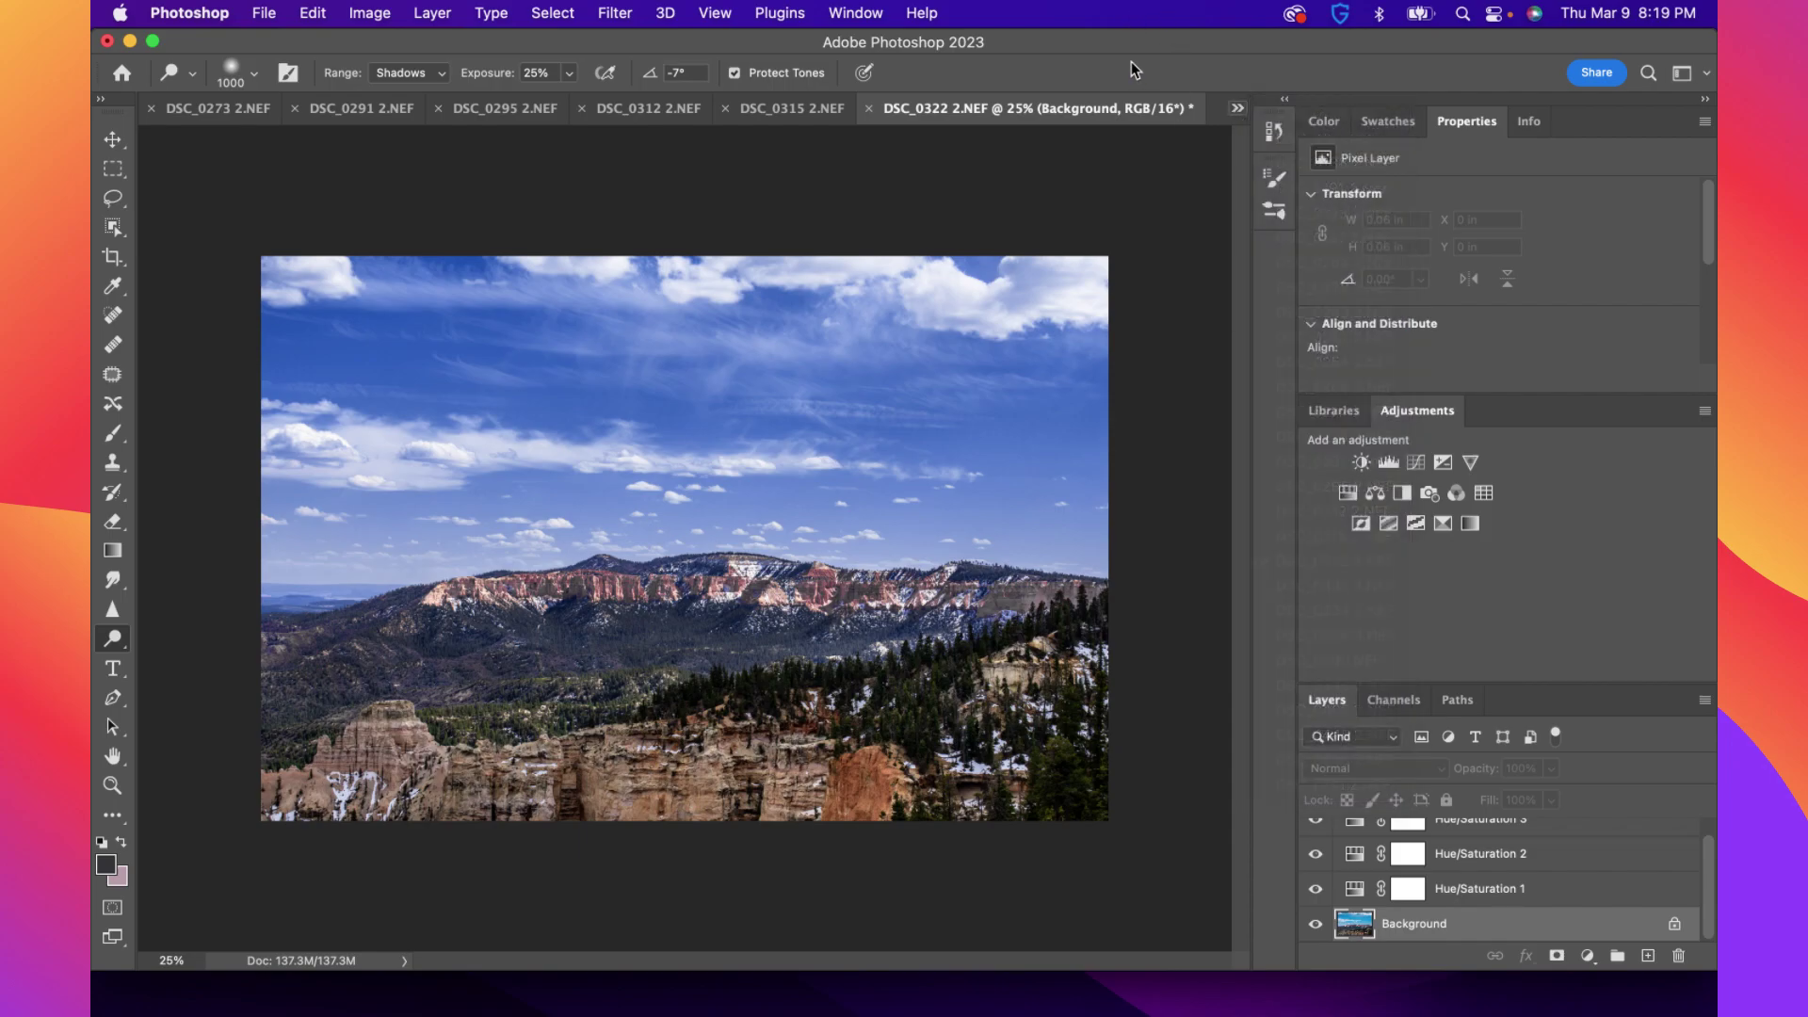
Apply a Brightness/Contrast adjustment to the Background layer, changing both values and comparing the photo with and without the preview
click(369, 12)
mouse_move(381, 44)
mouse_move(525, 74)
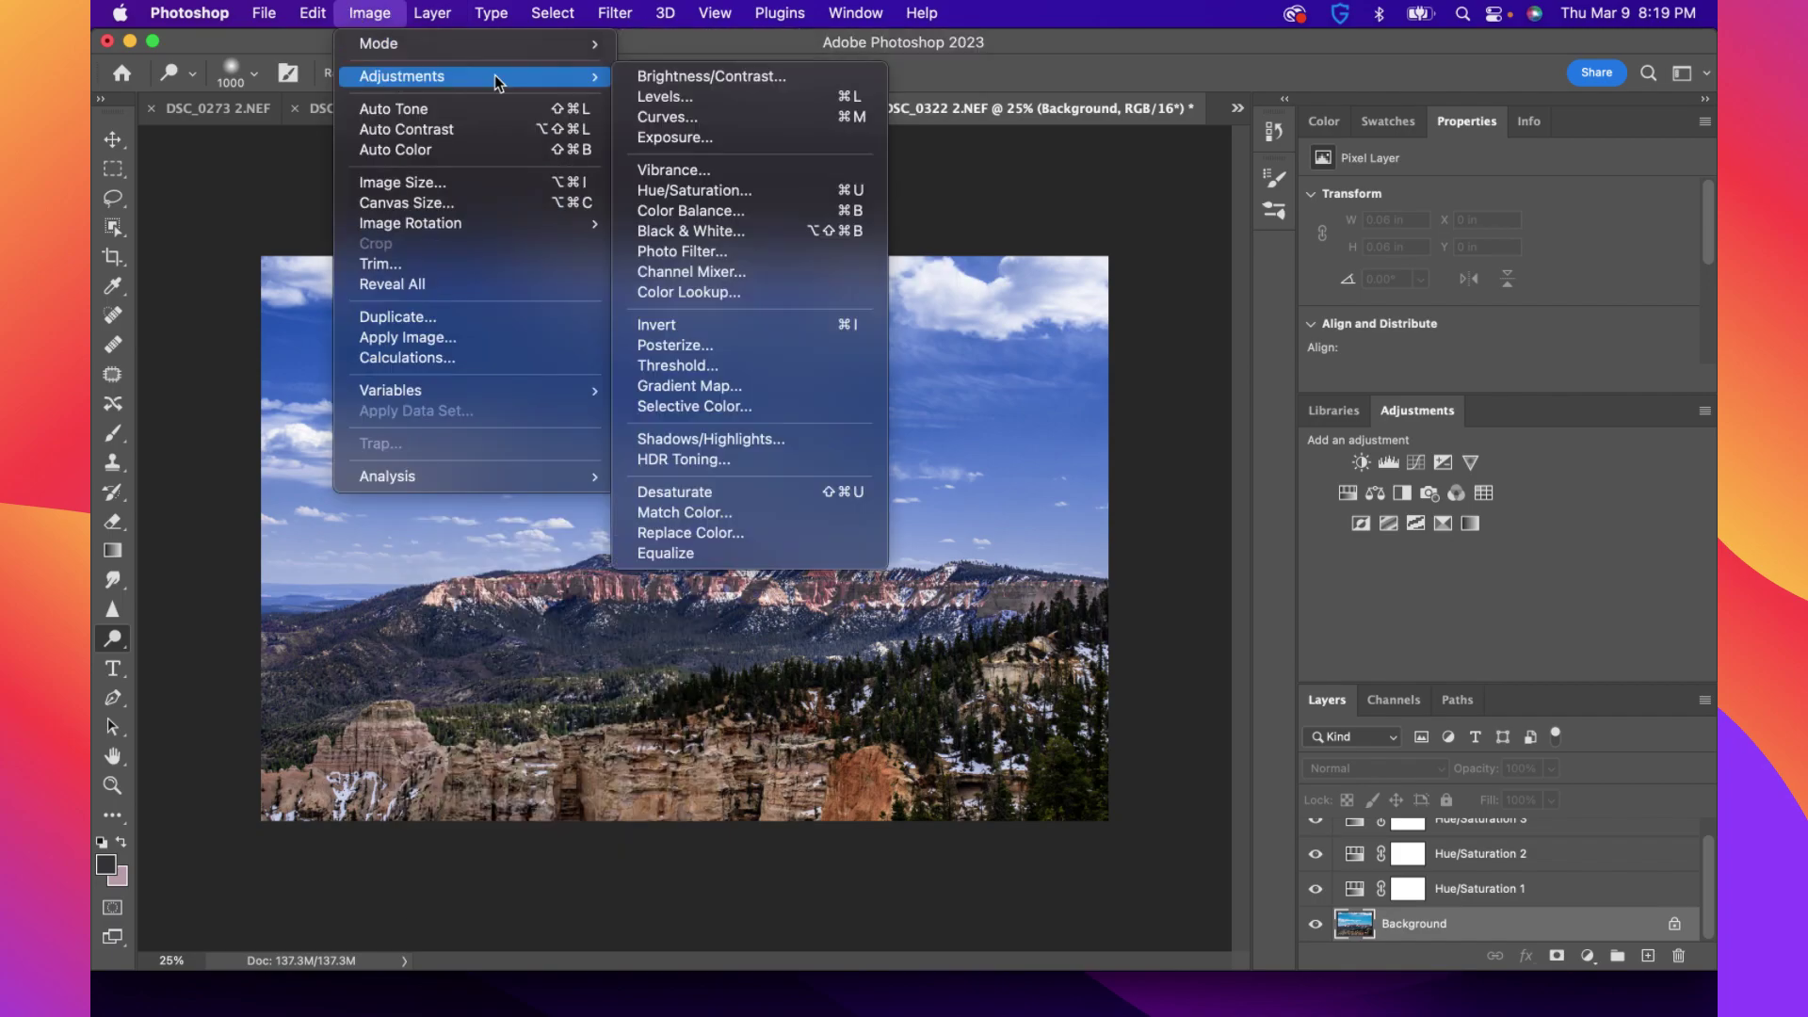
click(760, 81)
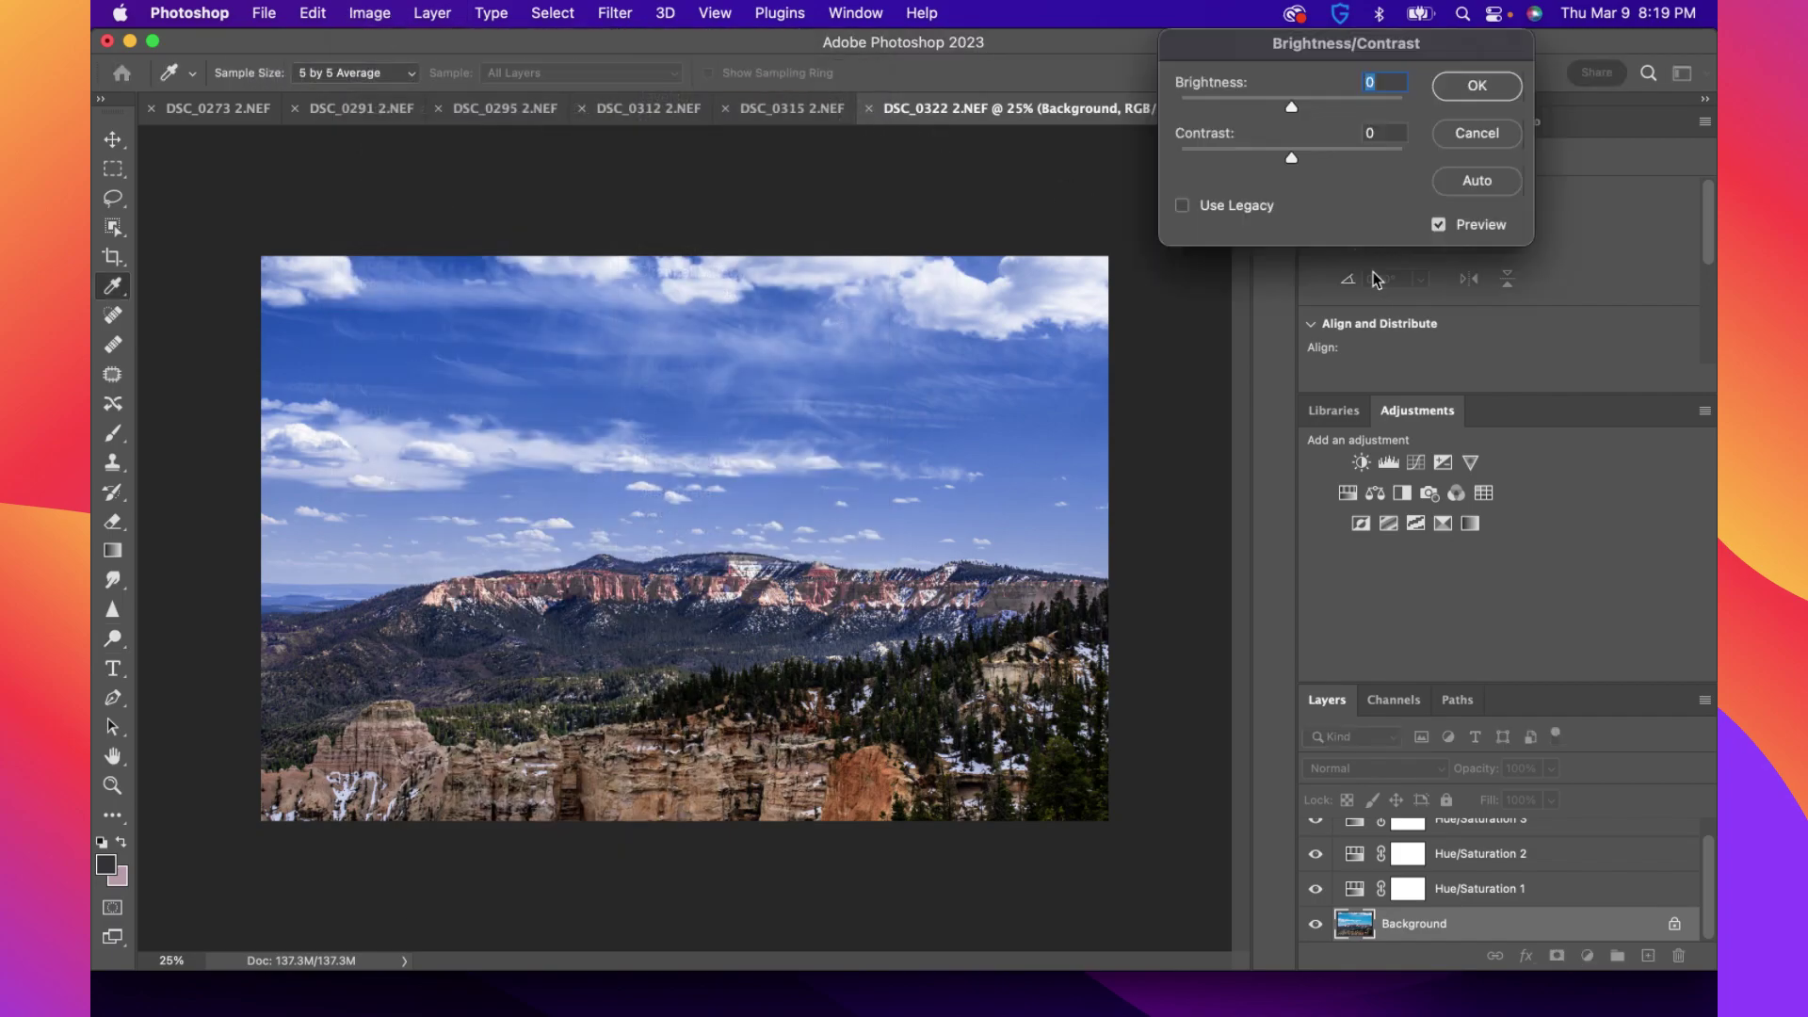
drag(1295, 111, 1237, 168)
click(1439, 225)
click(1439, 225)
click(1439, 225)
click(1439, 225)
click(1476, 86)
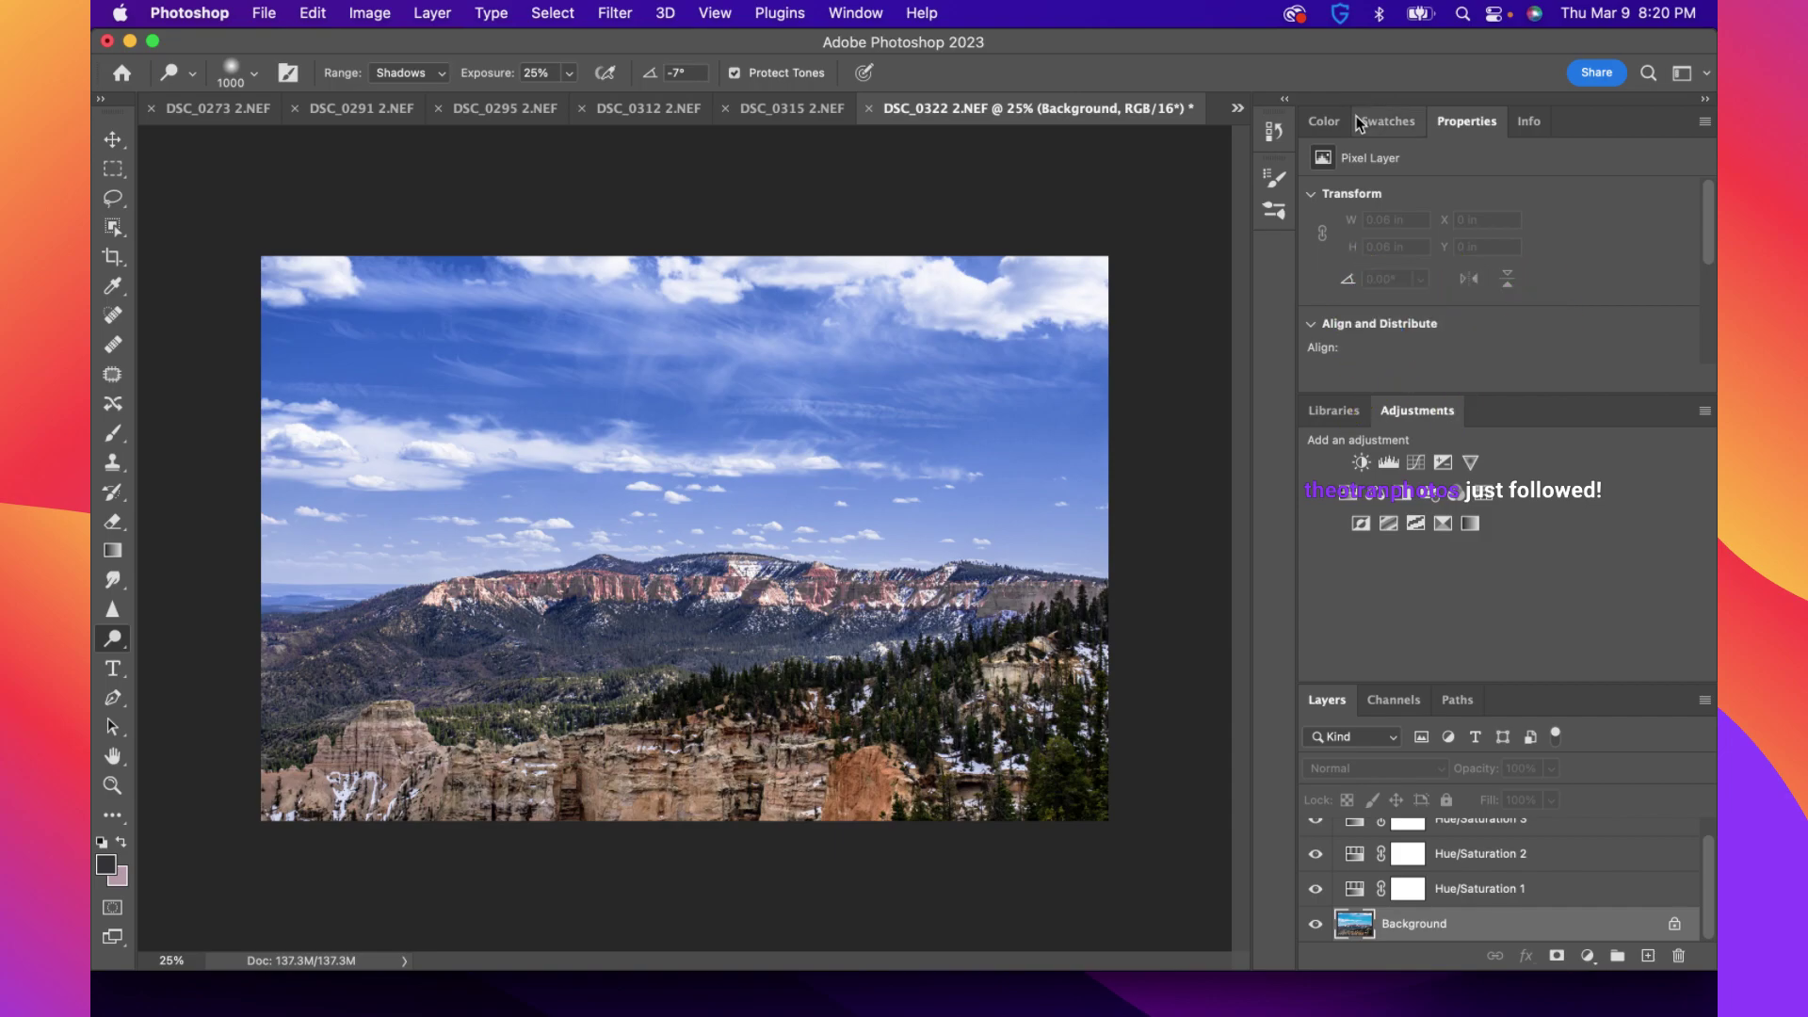
Switch to the photo DSC_0332 2.NEF
click(1237, 109)
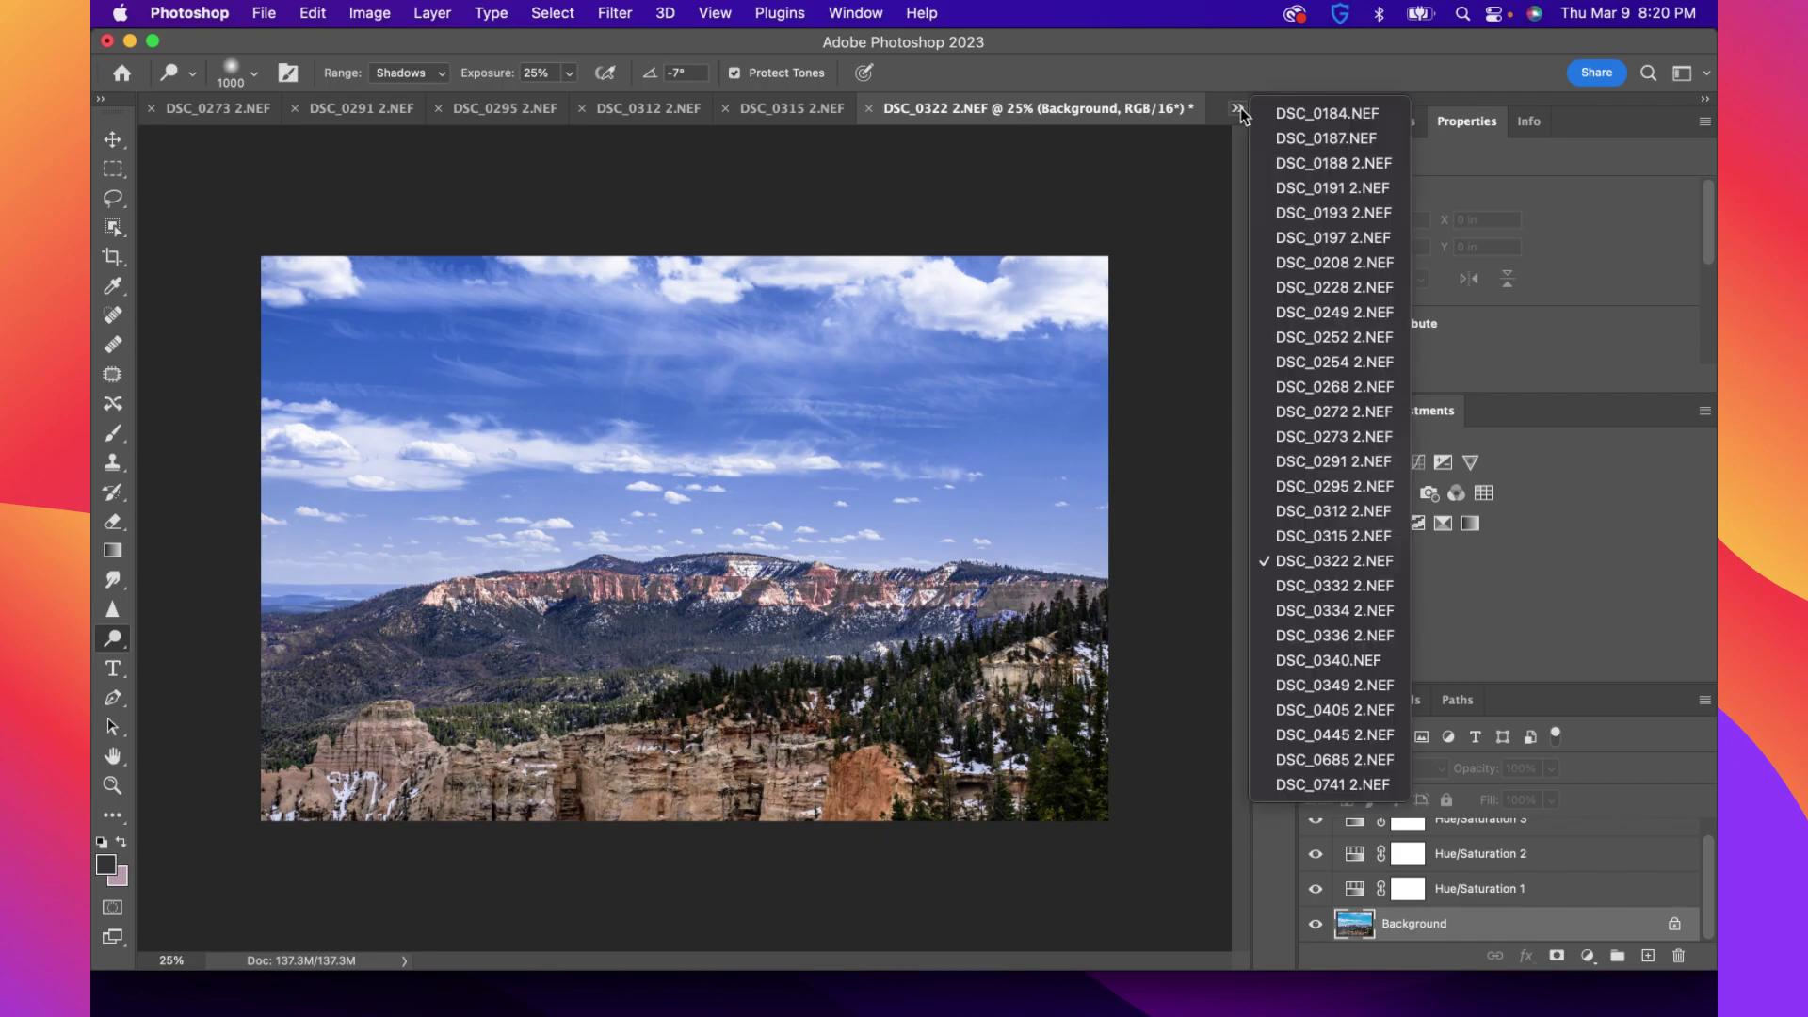
click(1360, 587)
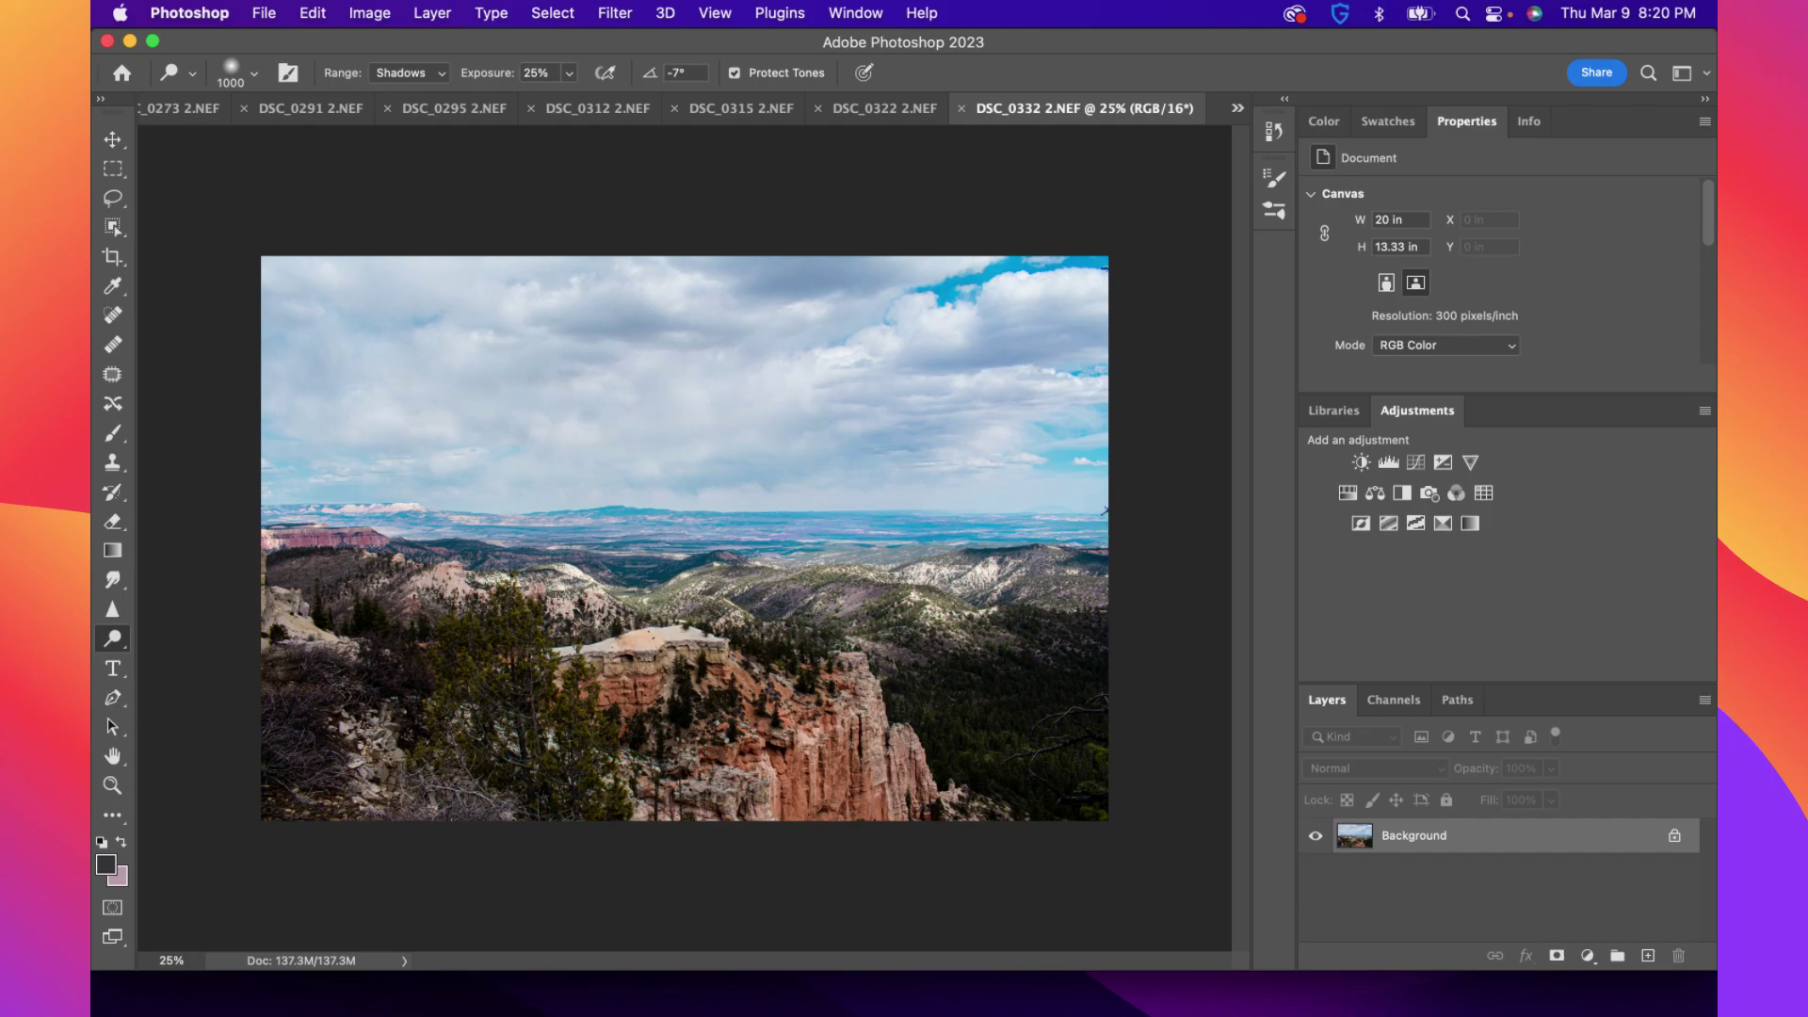
Try burning the clouds and the distant hills with the Burn tool on midtones at 10% exposure
right_click(114, 641)
click(149, 656)
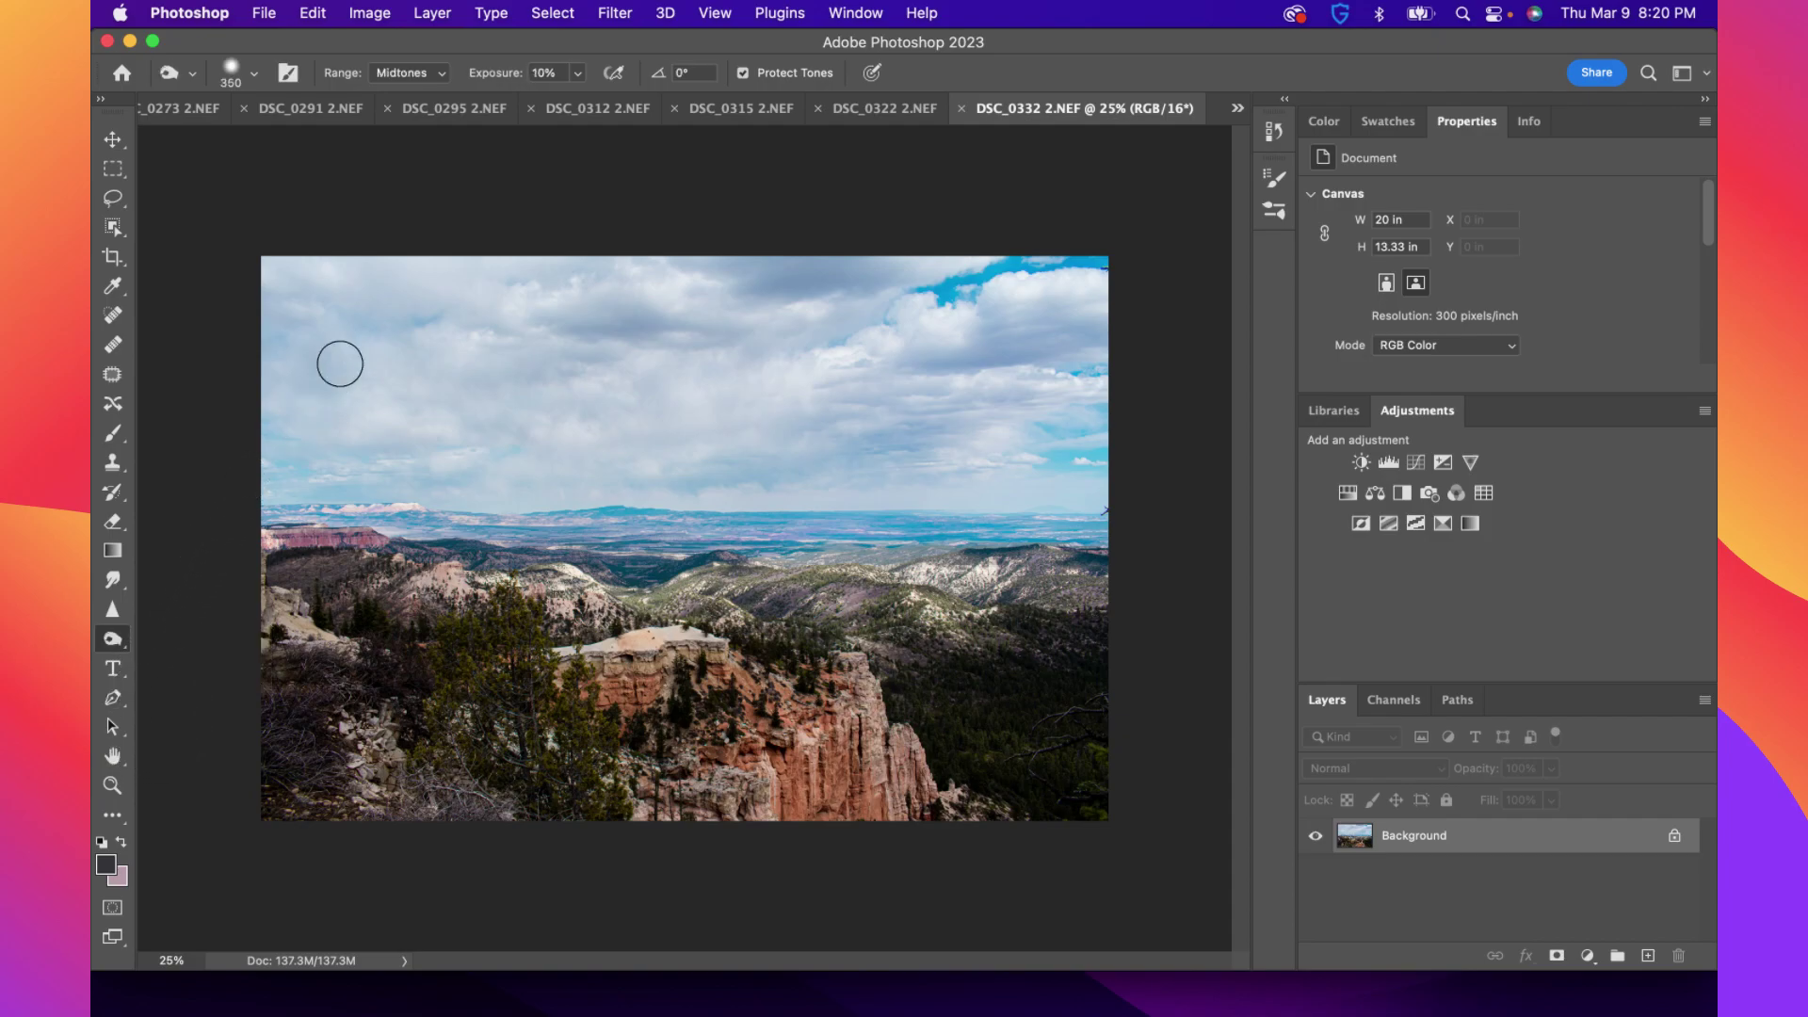
mouse_move(614, 335)
mouse_down()
mouse_move(630, 404)
mouse_move(816, 421)
mouse_move(744, 533)
mouse_move(631, 526)
mouse_move(1095, 542)
mouse_move(326, 513)
mouse_up()
mouse_move(953, 539)
mouse_down()
mouse_move(808, 570)
mouse_move(874, 575)
mouse_up()
key(super+z)
Apply a Brightness/Contrast adjustment to the Background layer with brightness -38 and contrast 1, comparing the photo with and without the preview
click(369, 13)
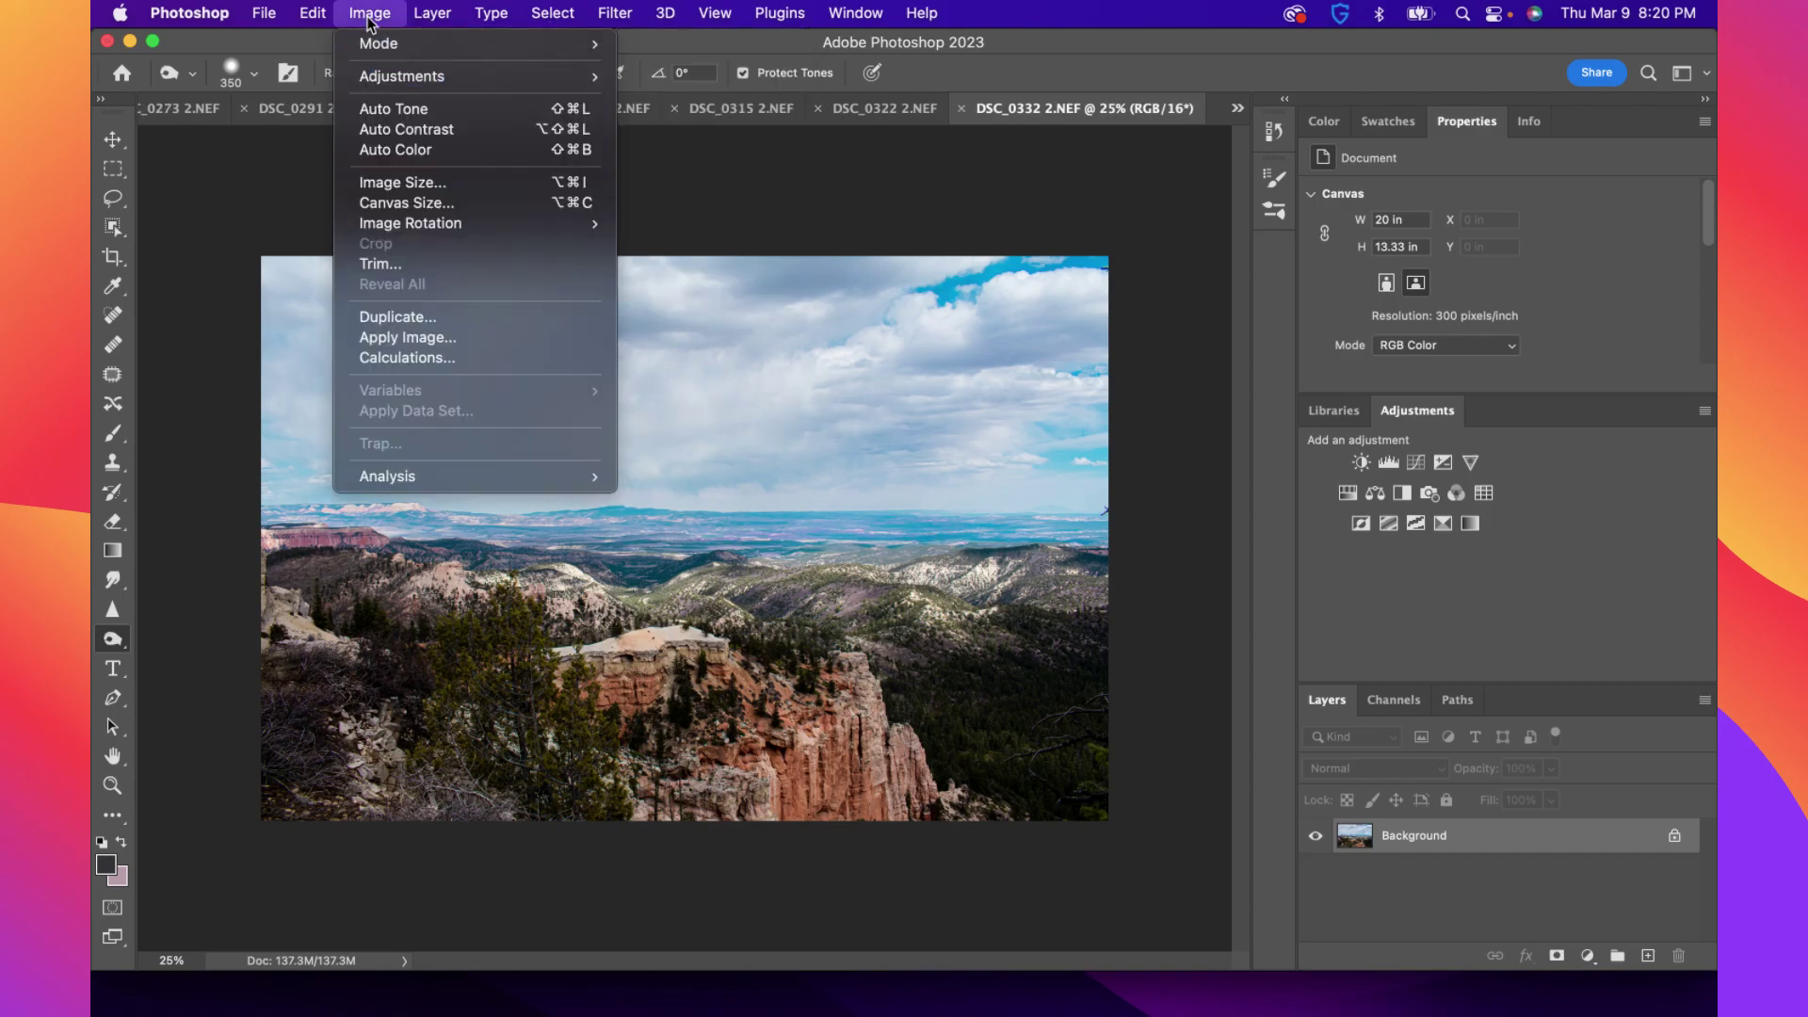
mouse_move(508, 76)
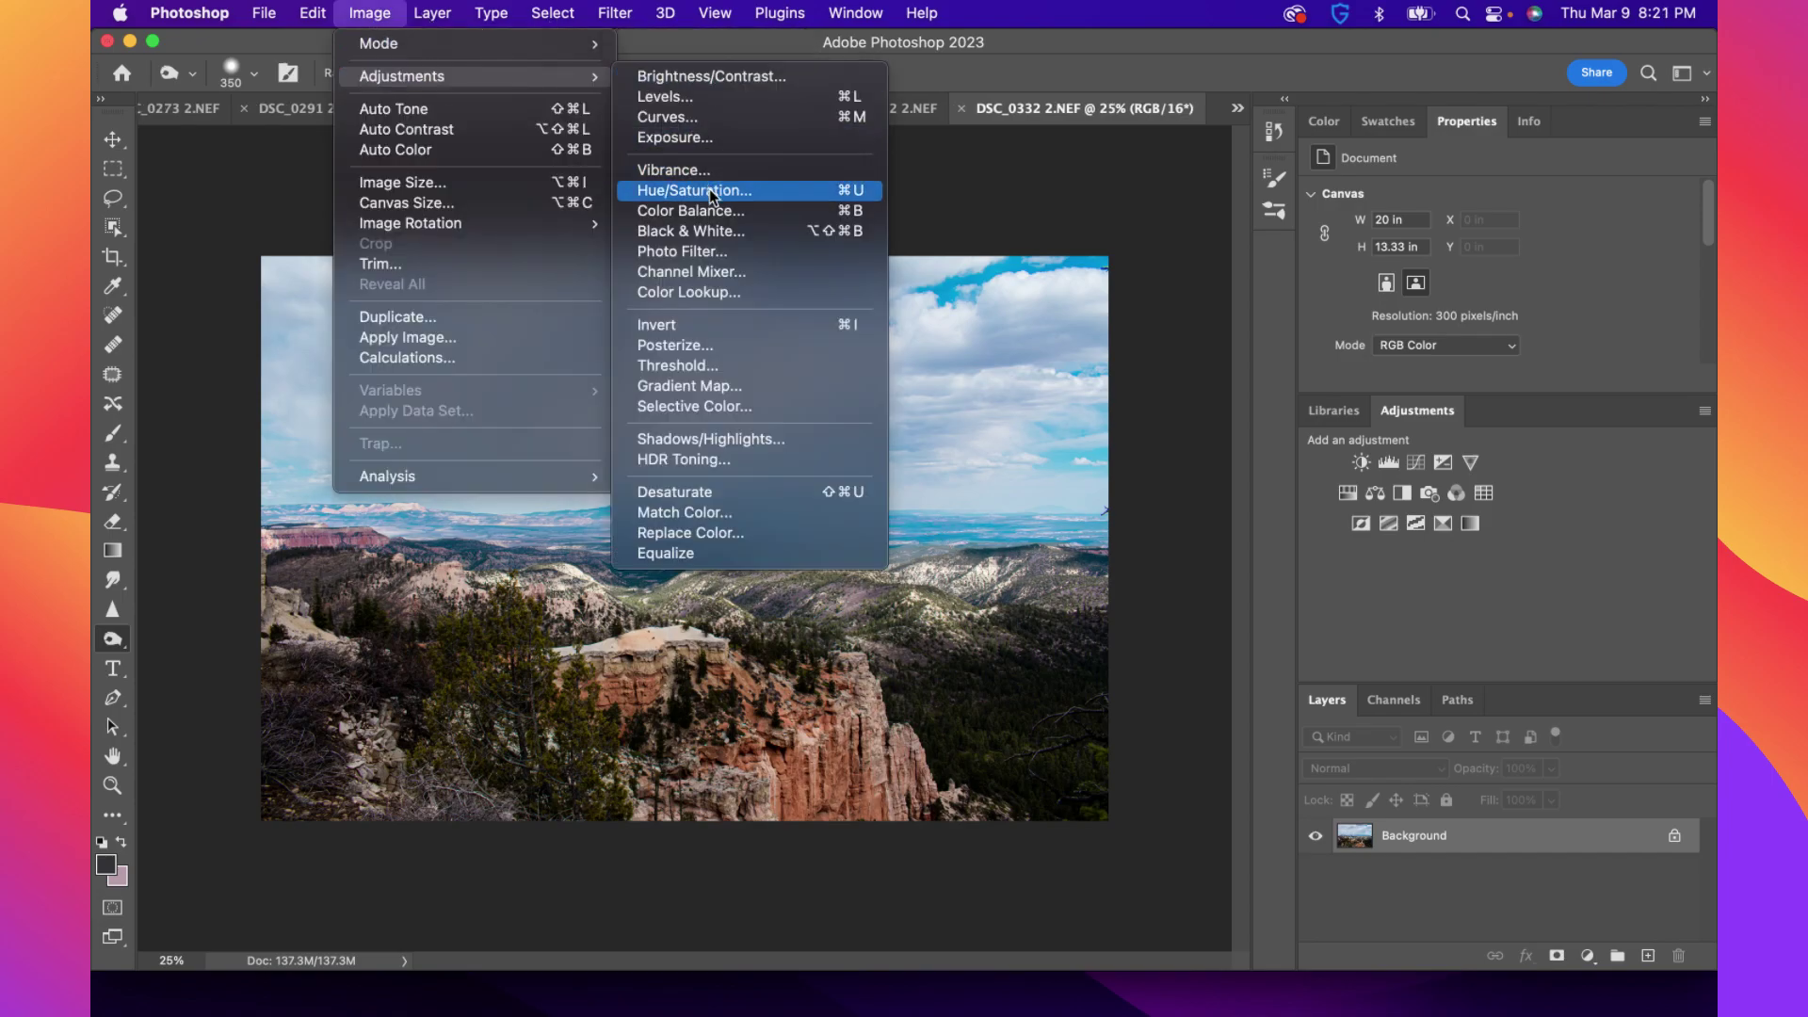
click(871, 79)
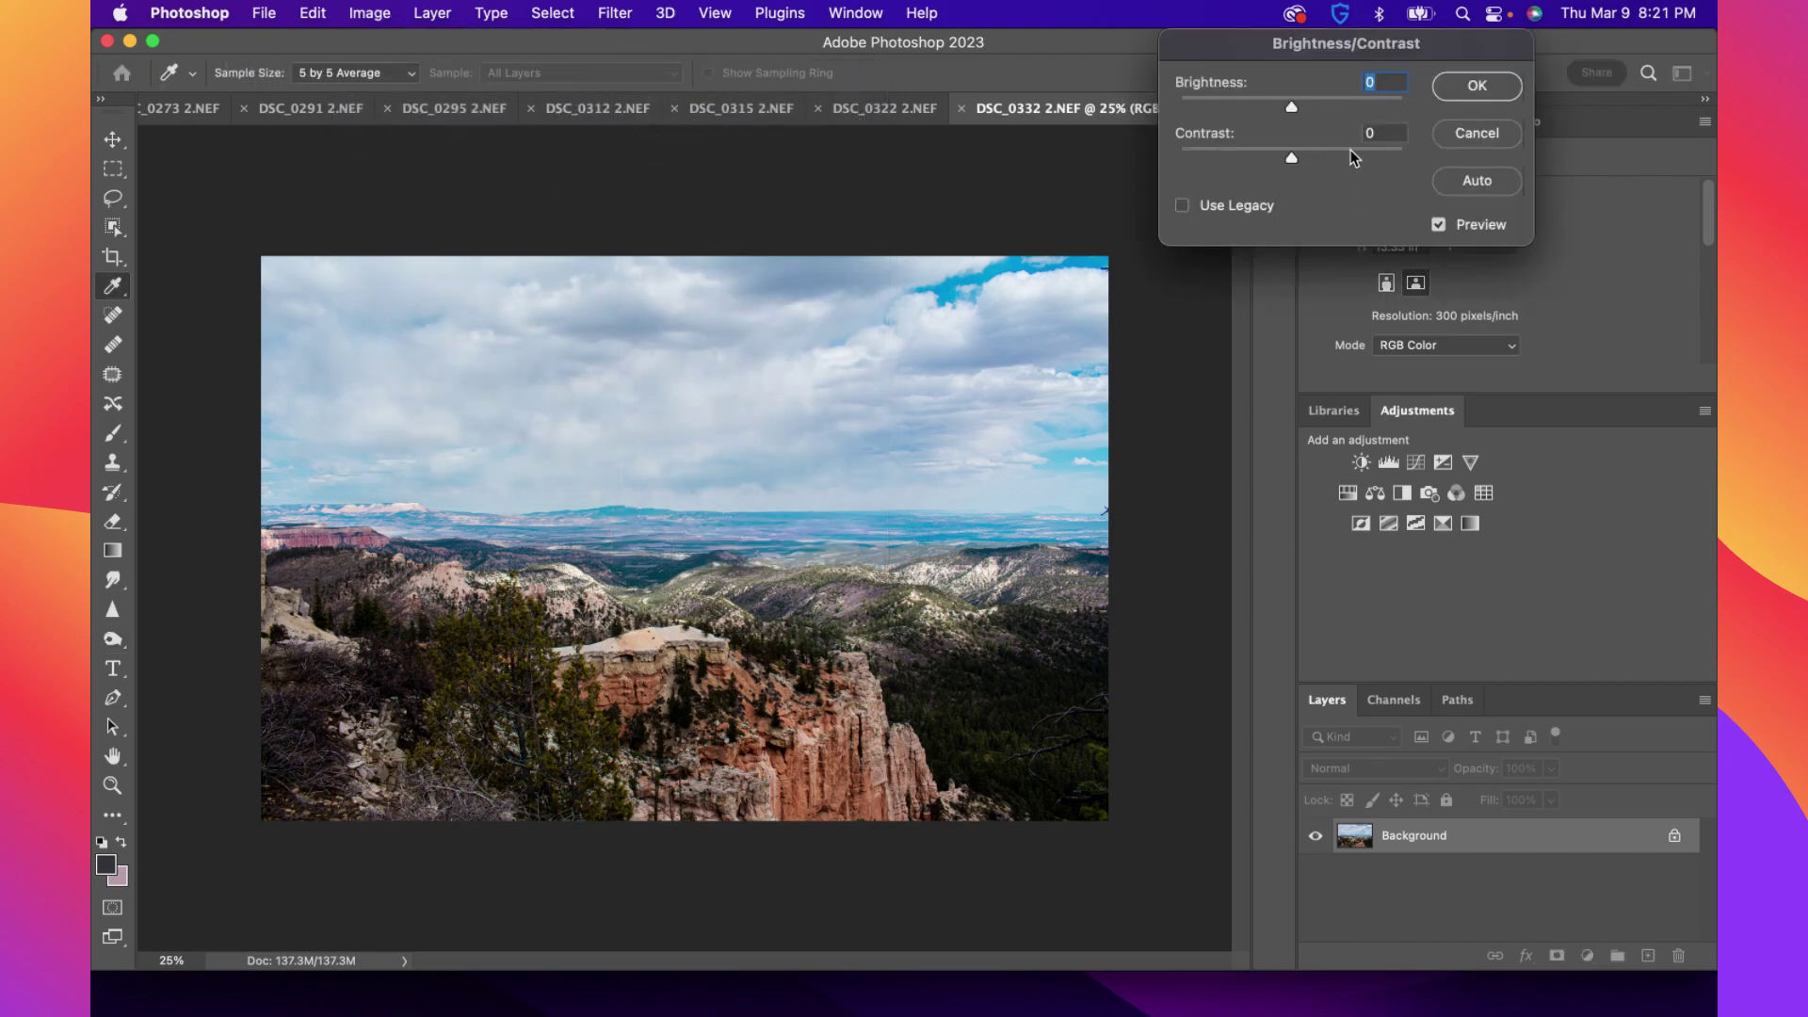
drag(1288, 109, 1353, 158)
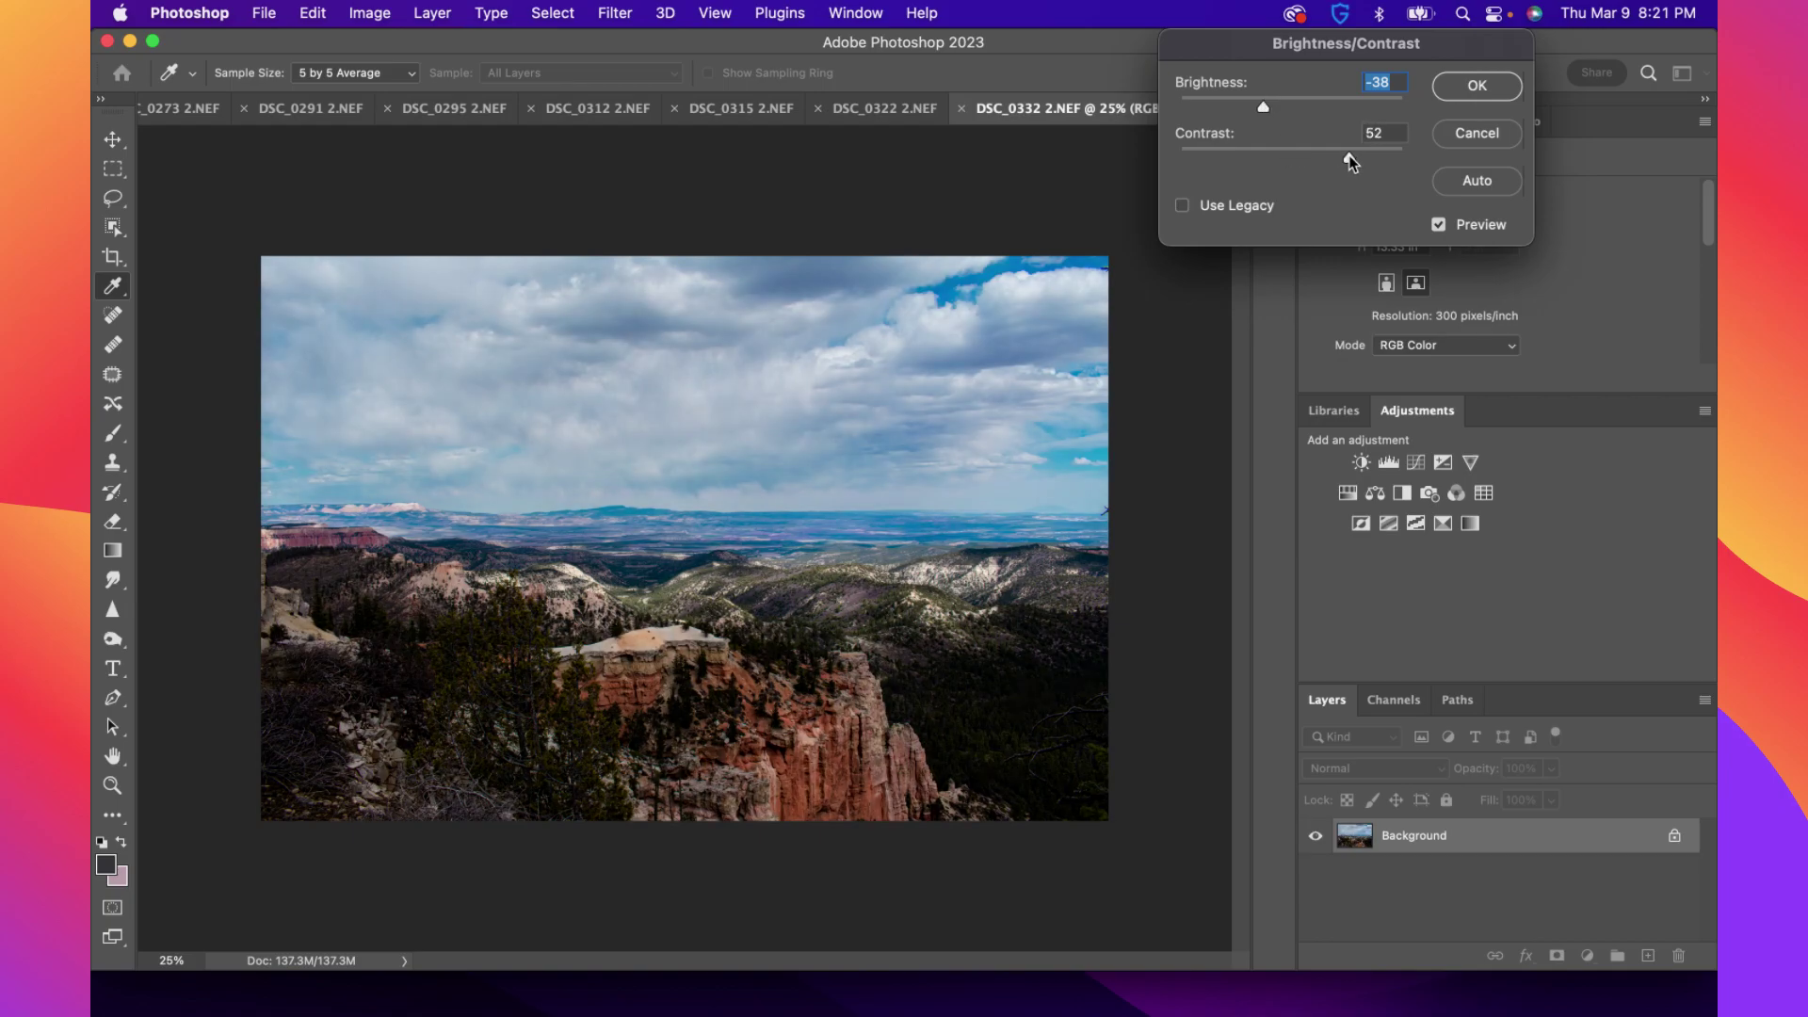
click(1367, 158)
click(1439, 225)
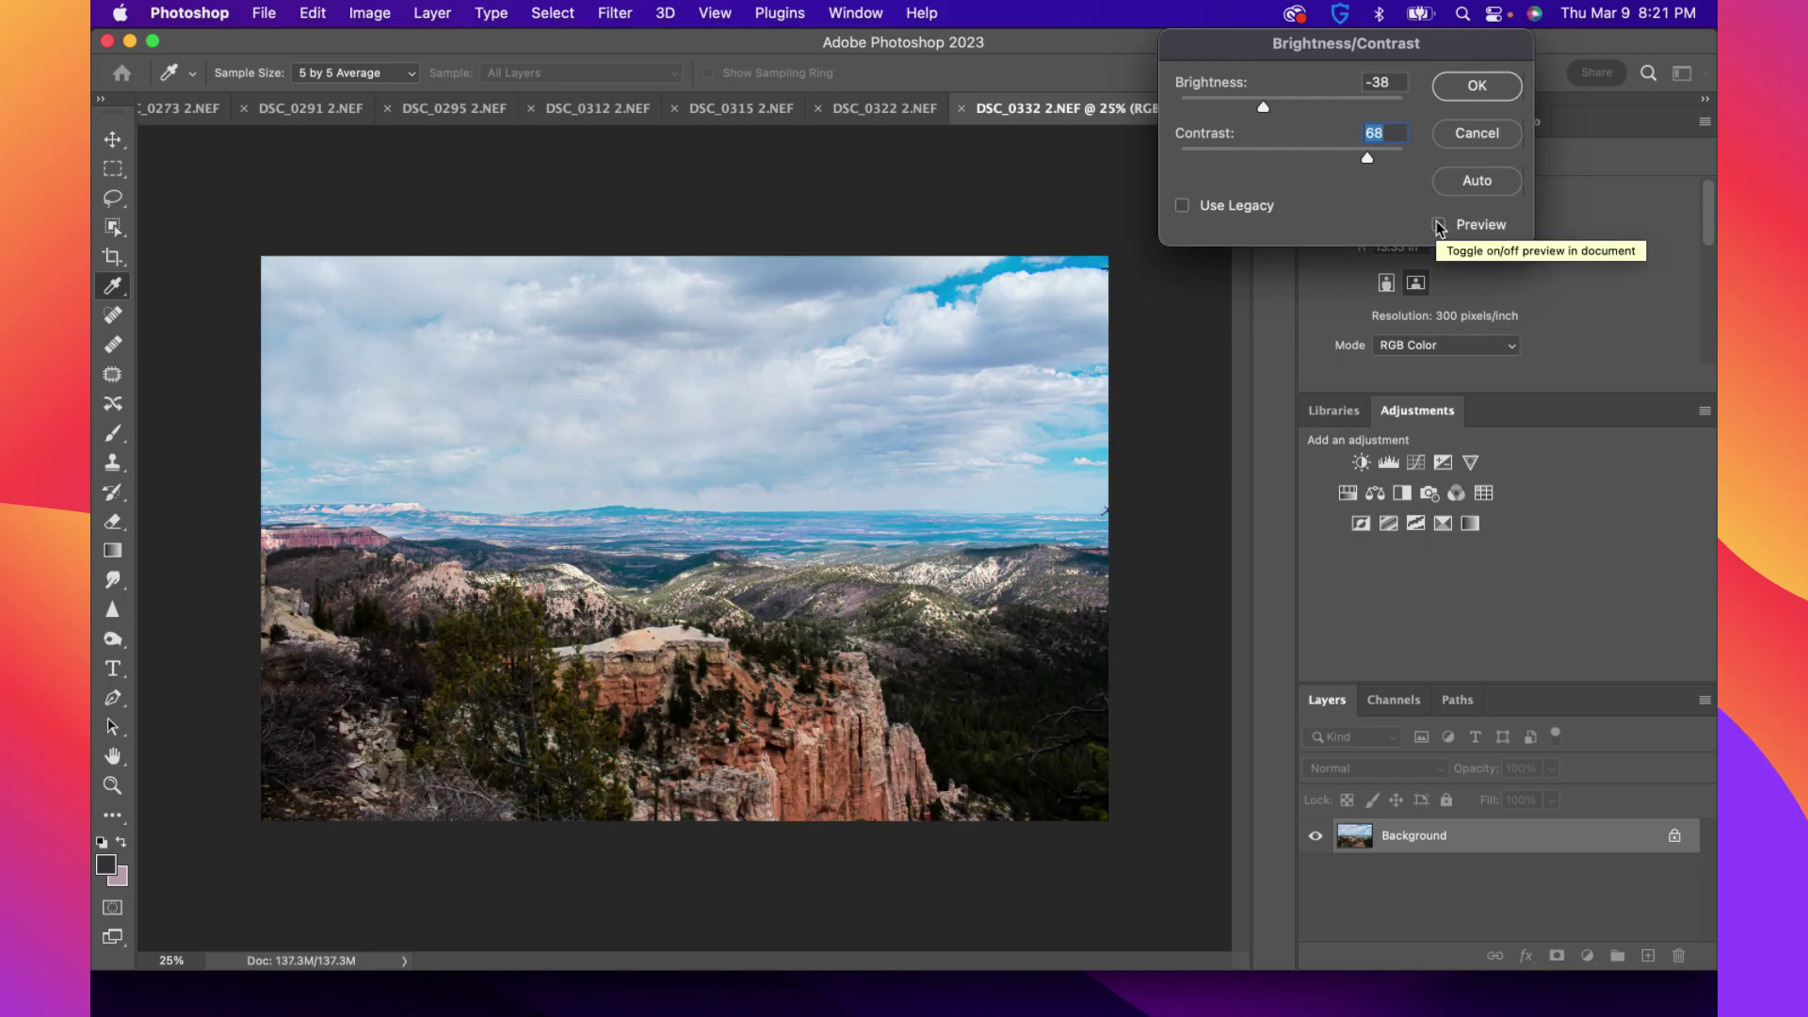
click(1439, 225)
drag(1368, 162, 1304, 163)
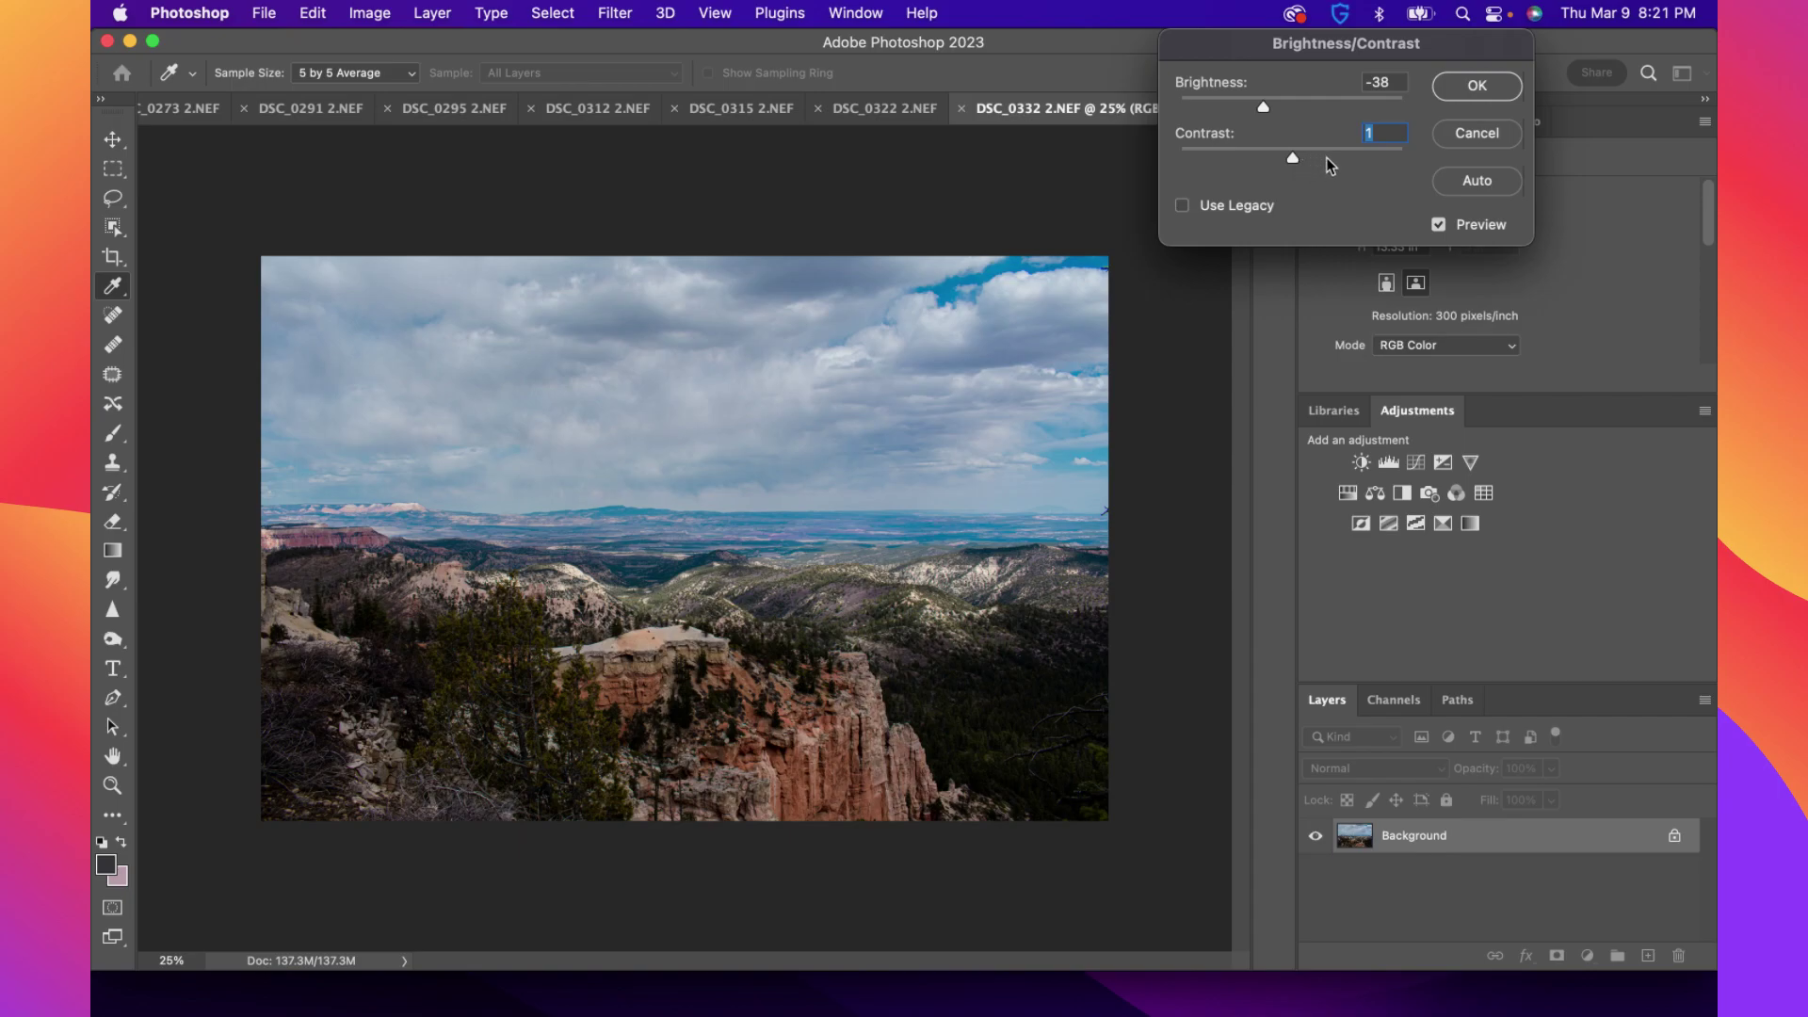
click(1438, 226)
click(1439, 226)
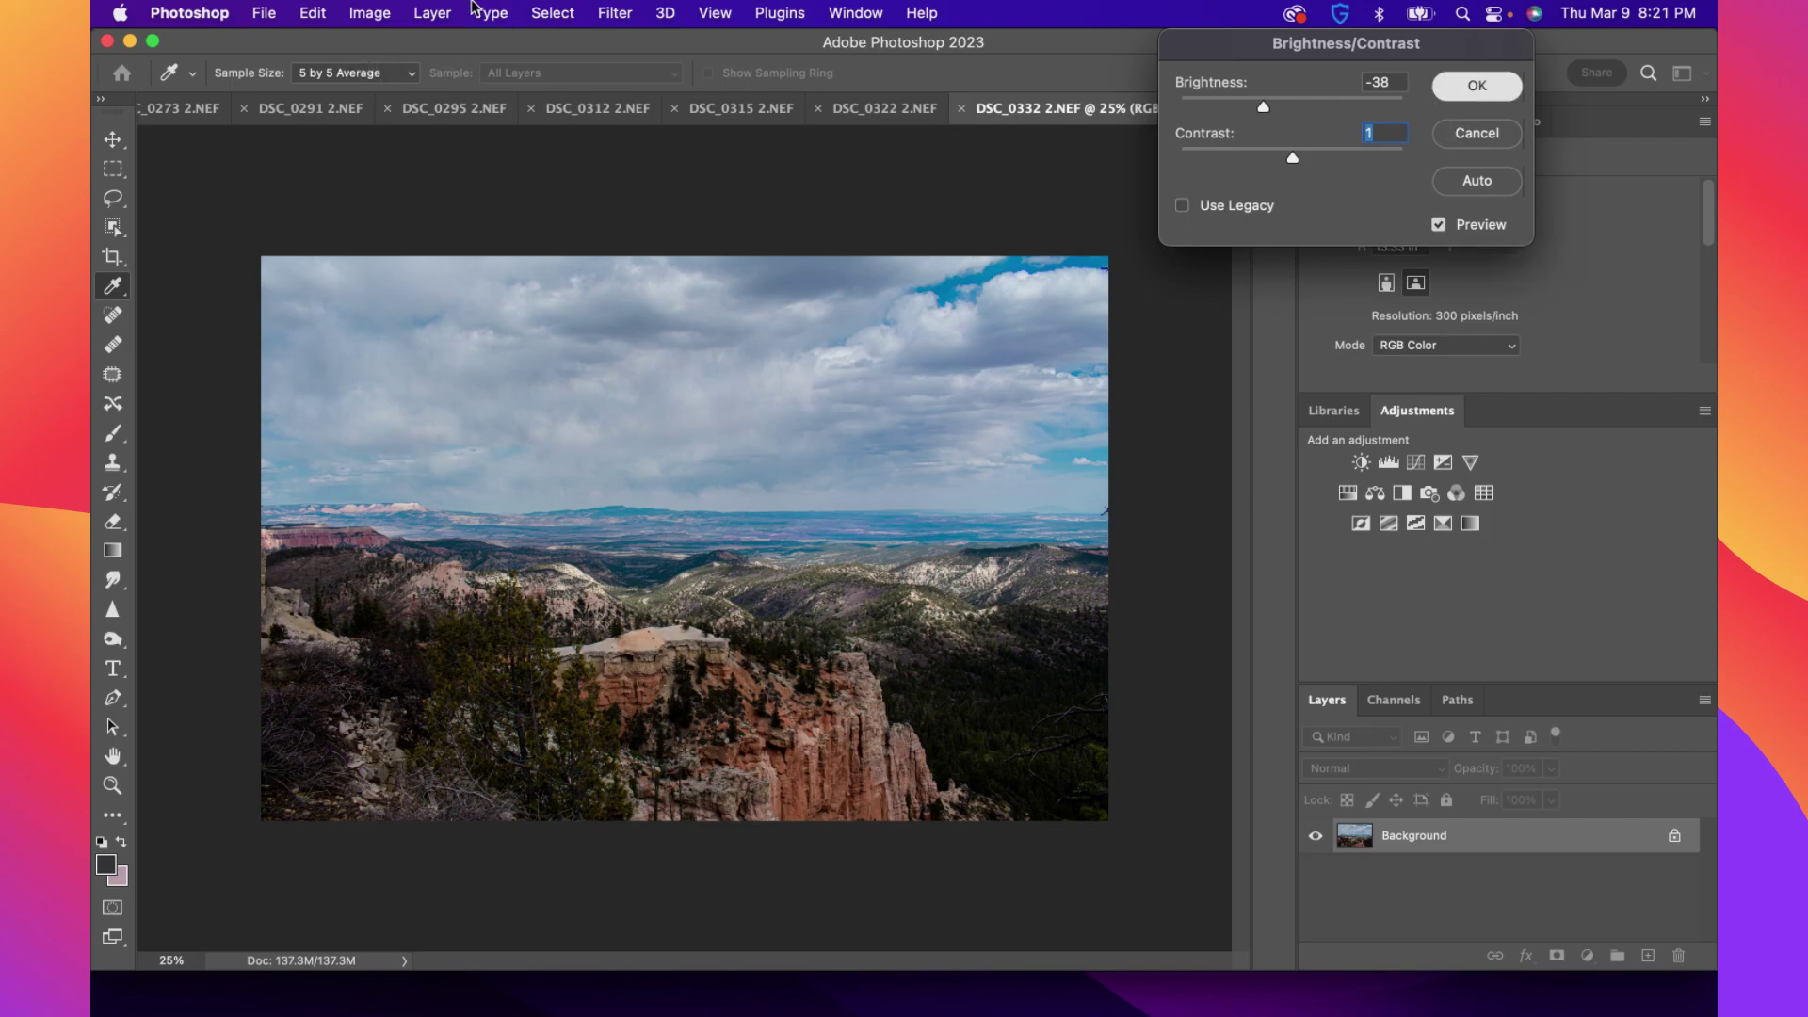
key(Return)
Dodge the dark trees and canyon slopes in the foreground with the range set to Shadows at 25% exposure
key(o)
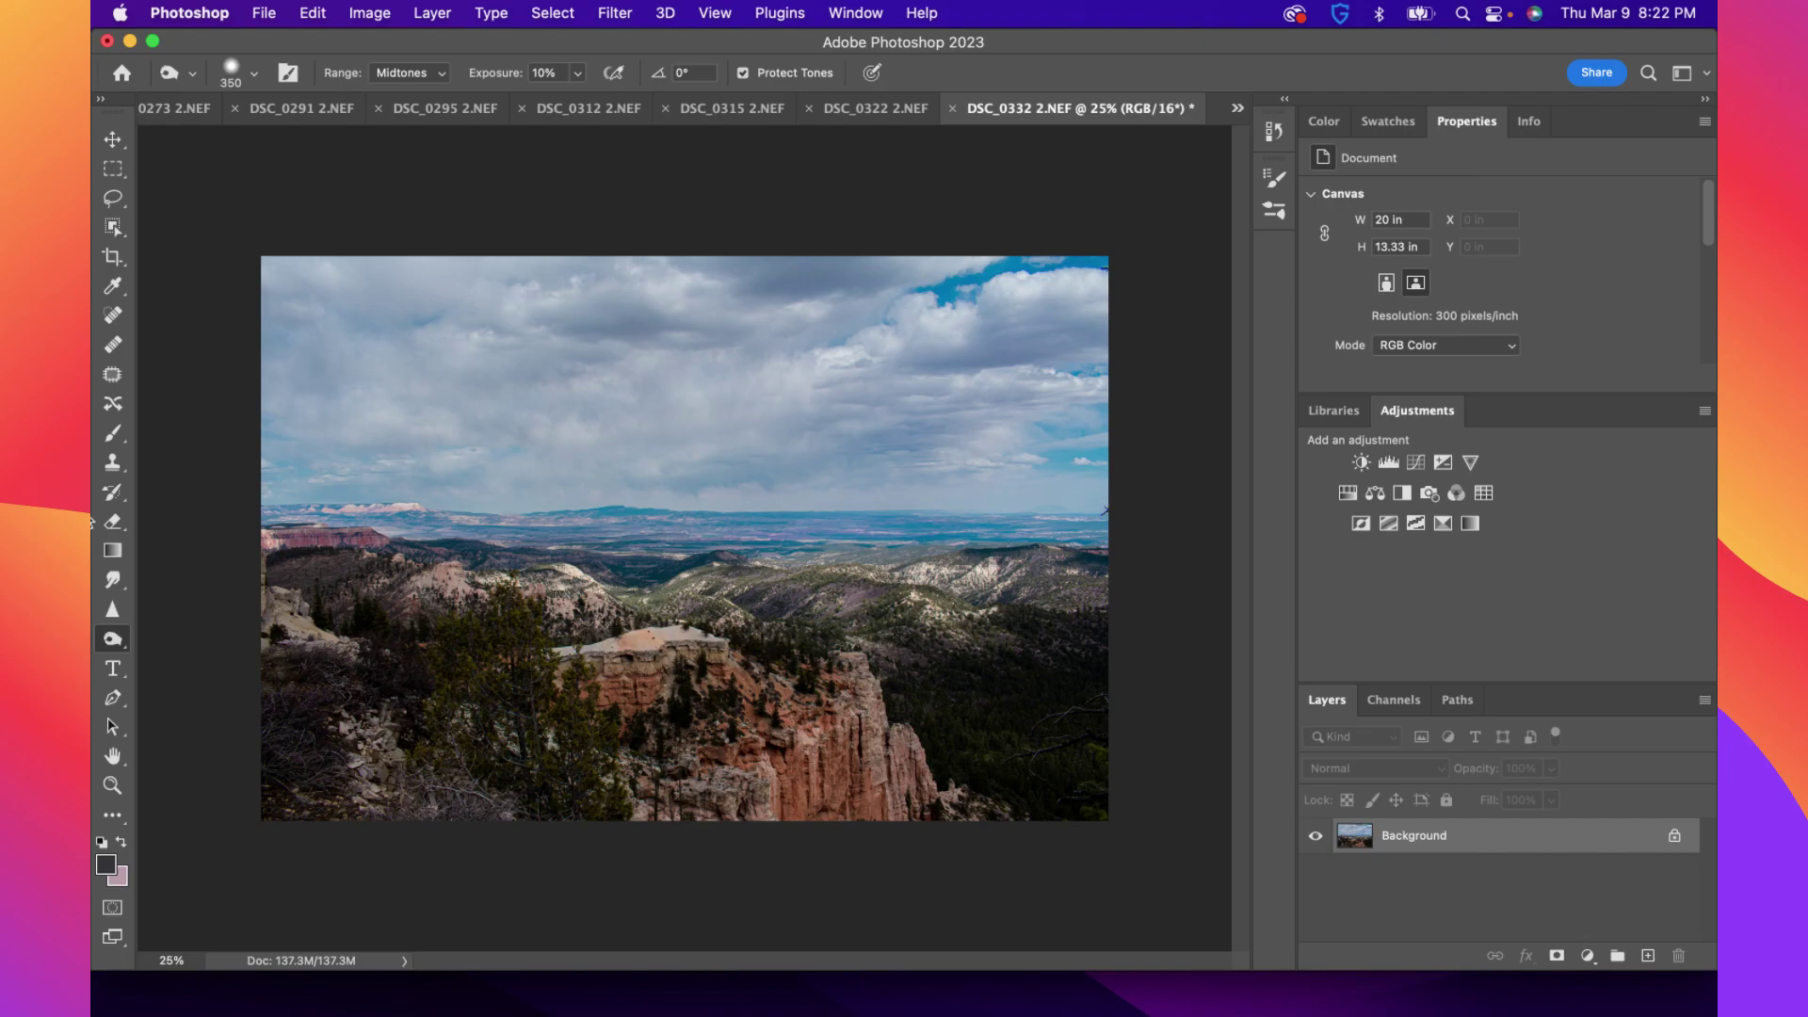
click(109, 641)
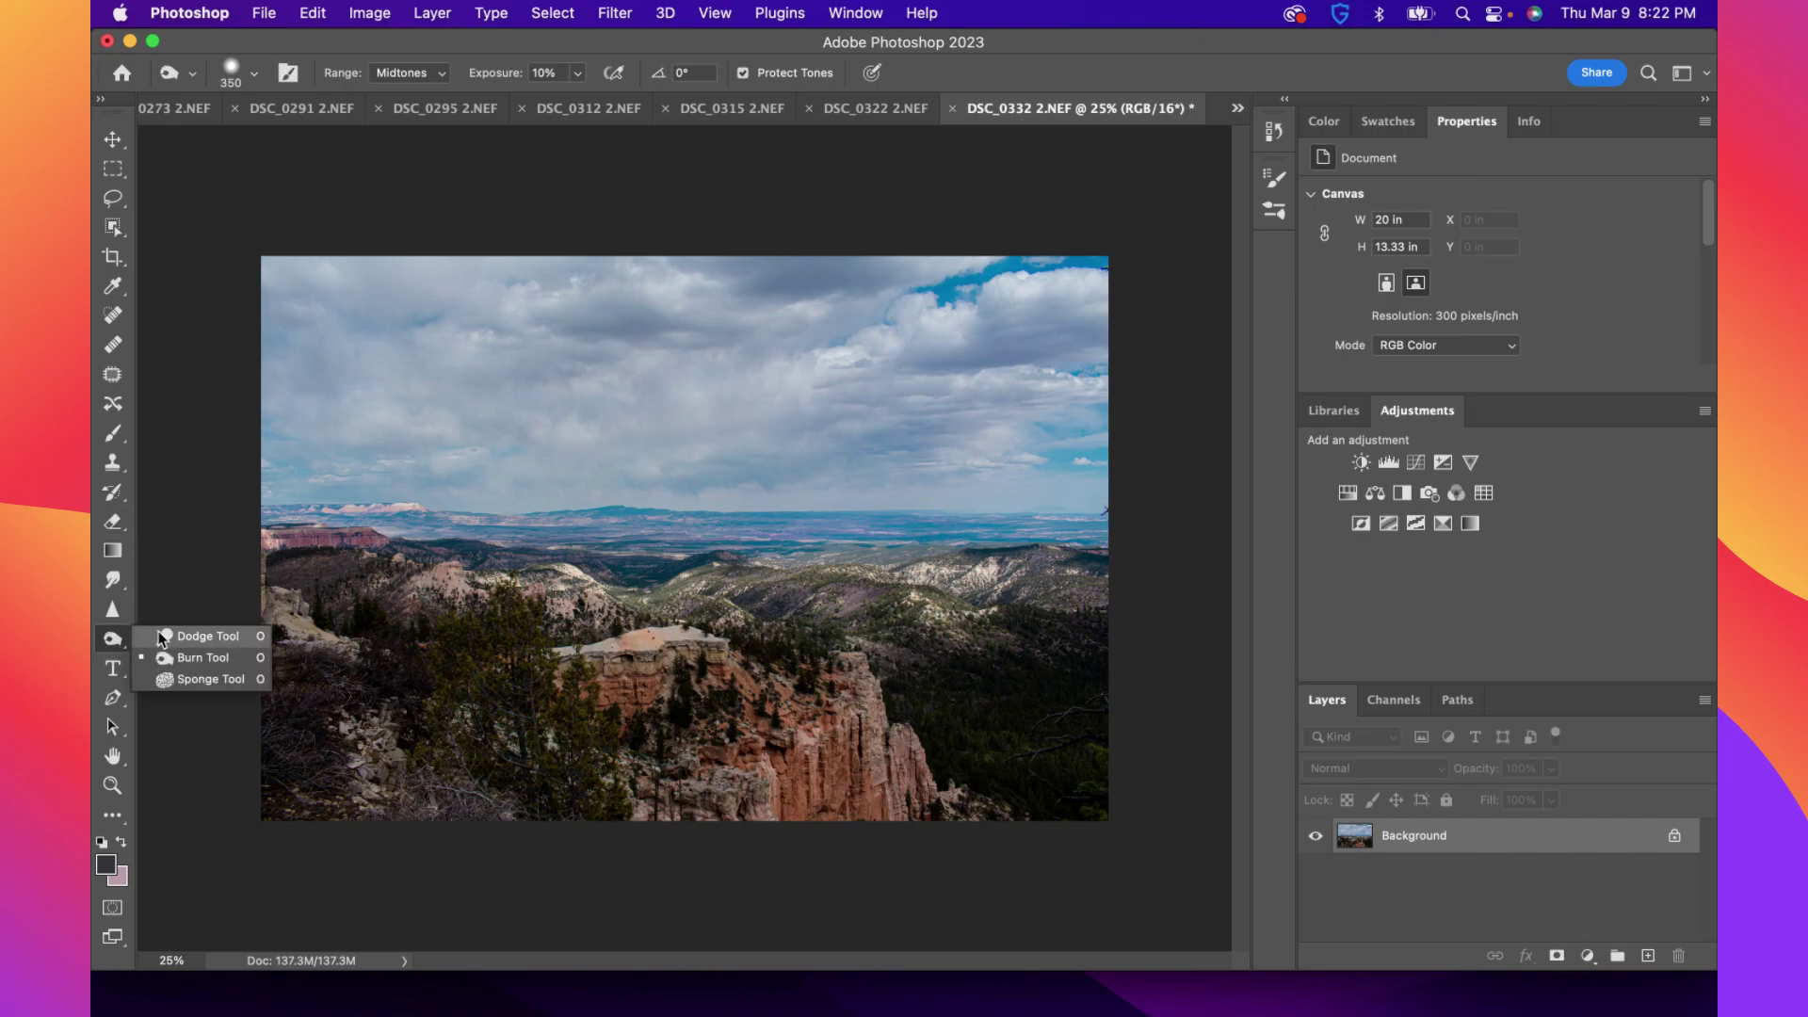
click(197, 636)
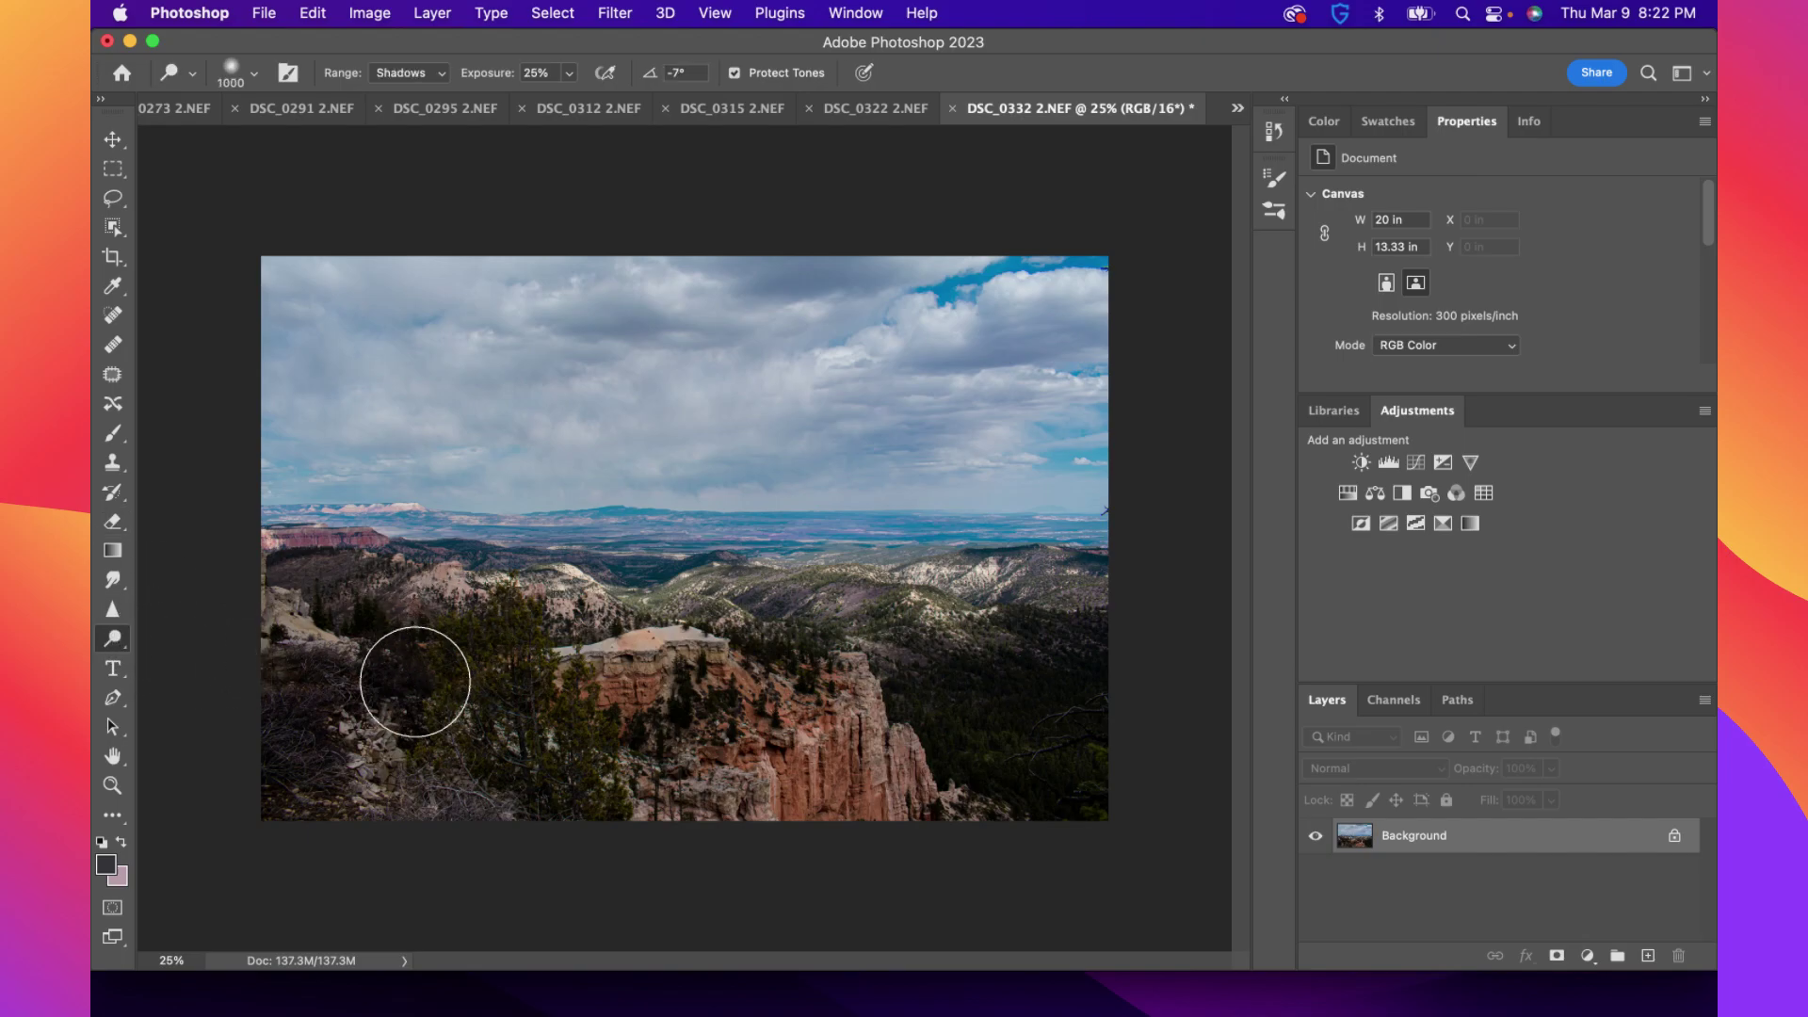
mouse_move(1008, 731)
mouse_down()
mouse_move(1016, 667)
mouse_move(933, 701)
mouse_up()
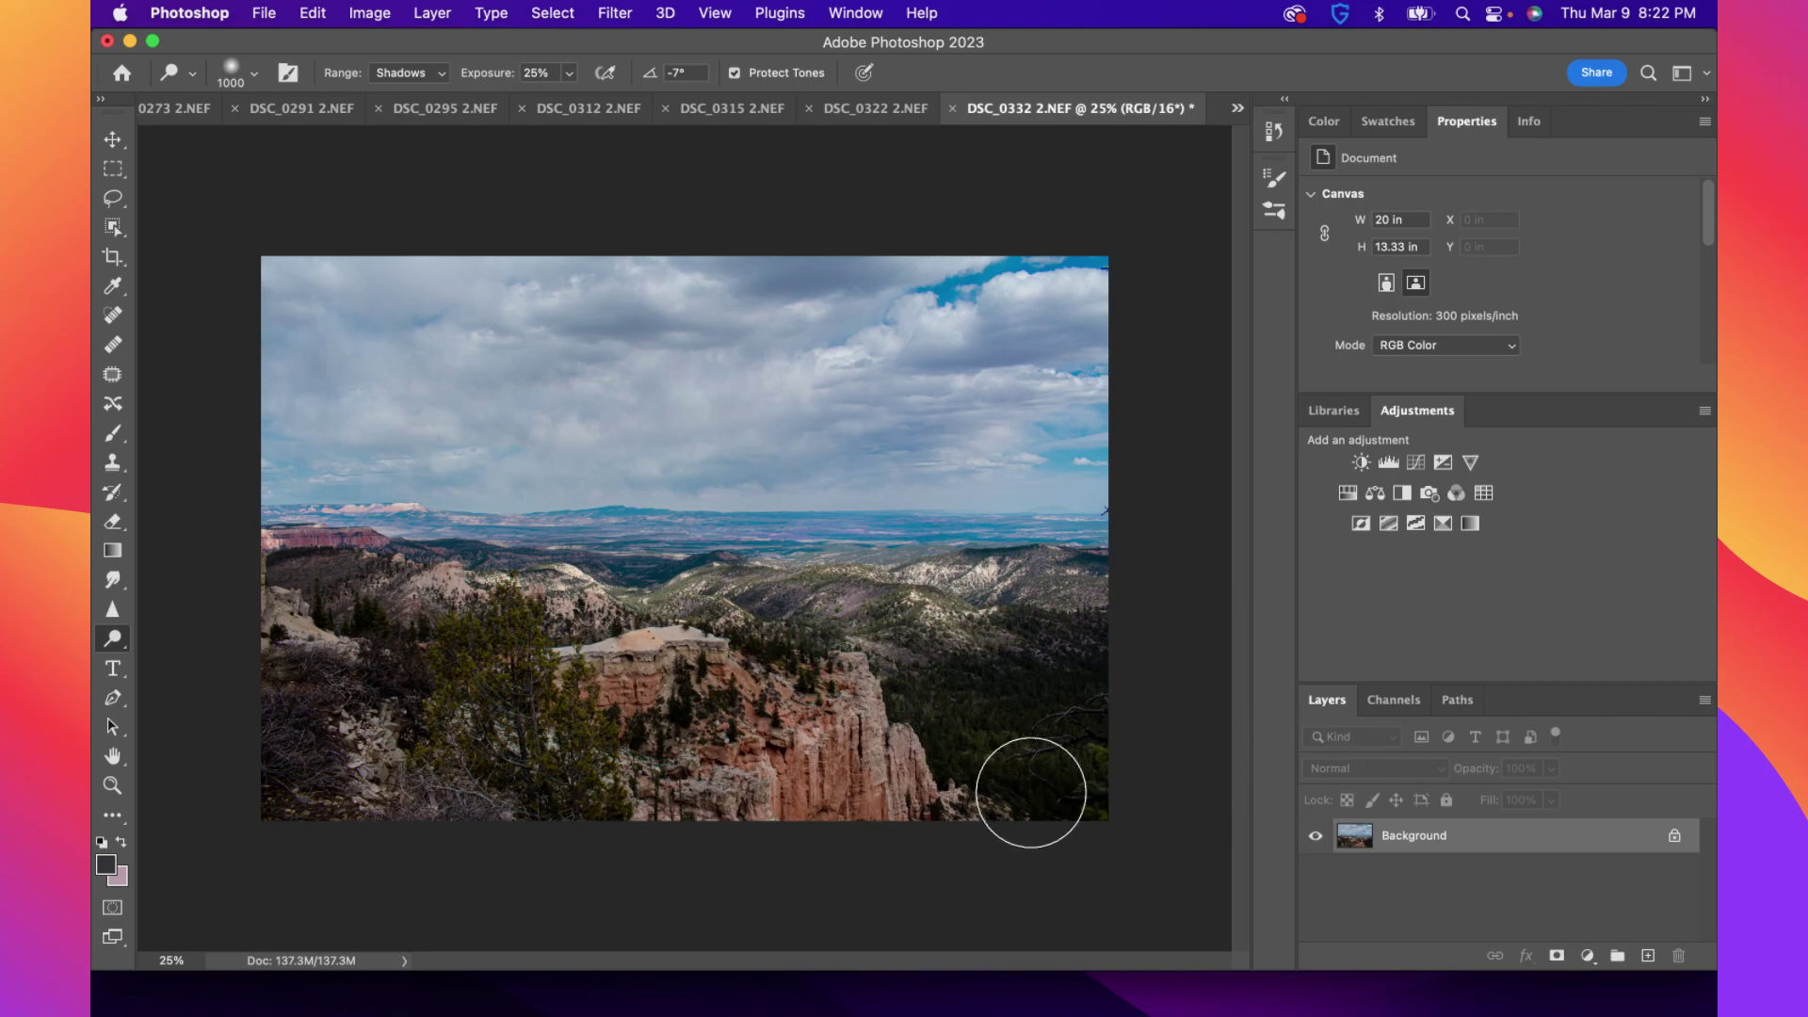
drag(1031, 792, 1039, 738)
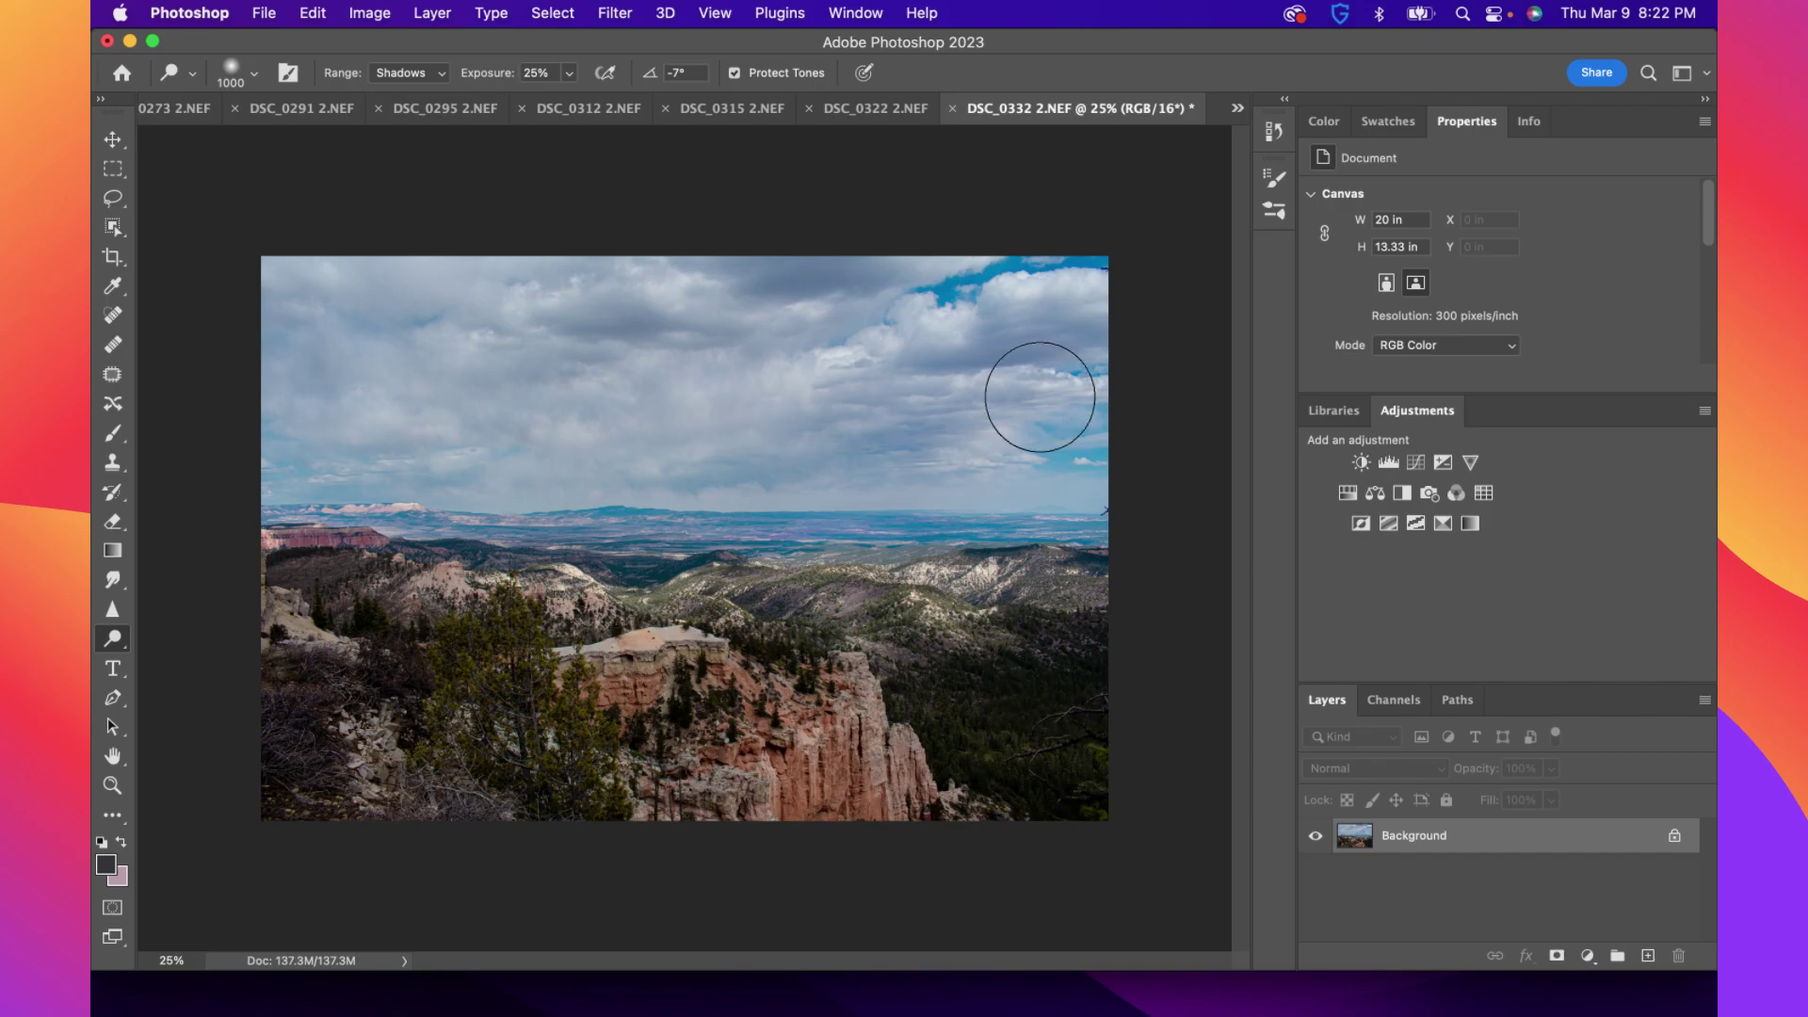
Try burning the clouds with the Burn tool on midtones at 10% exposure and undo the stroke
right_click(127, 639)
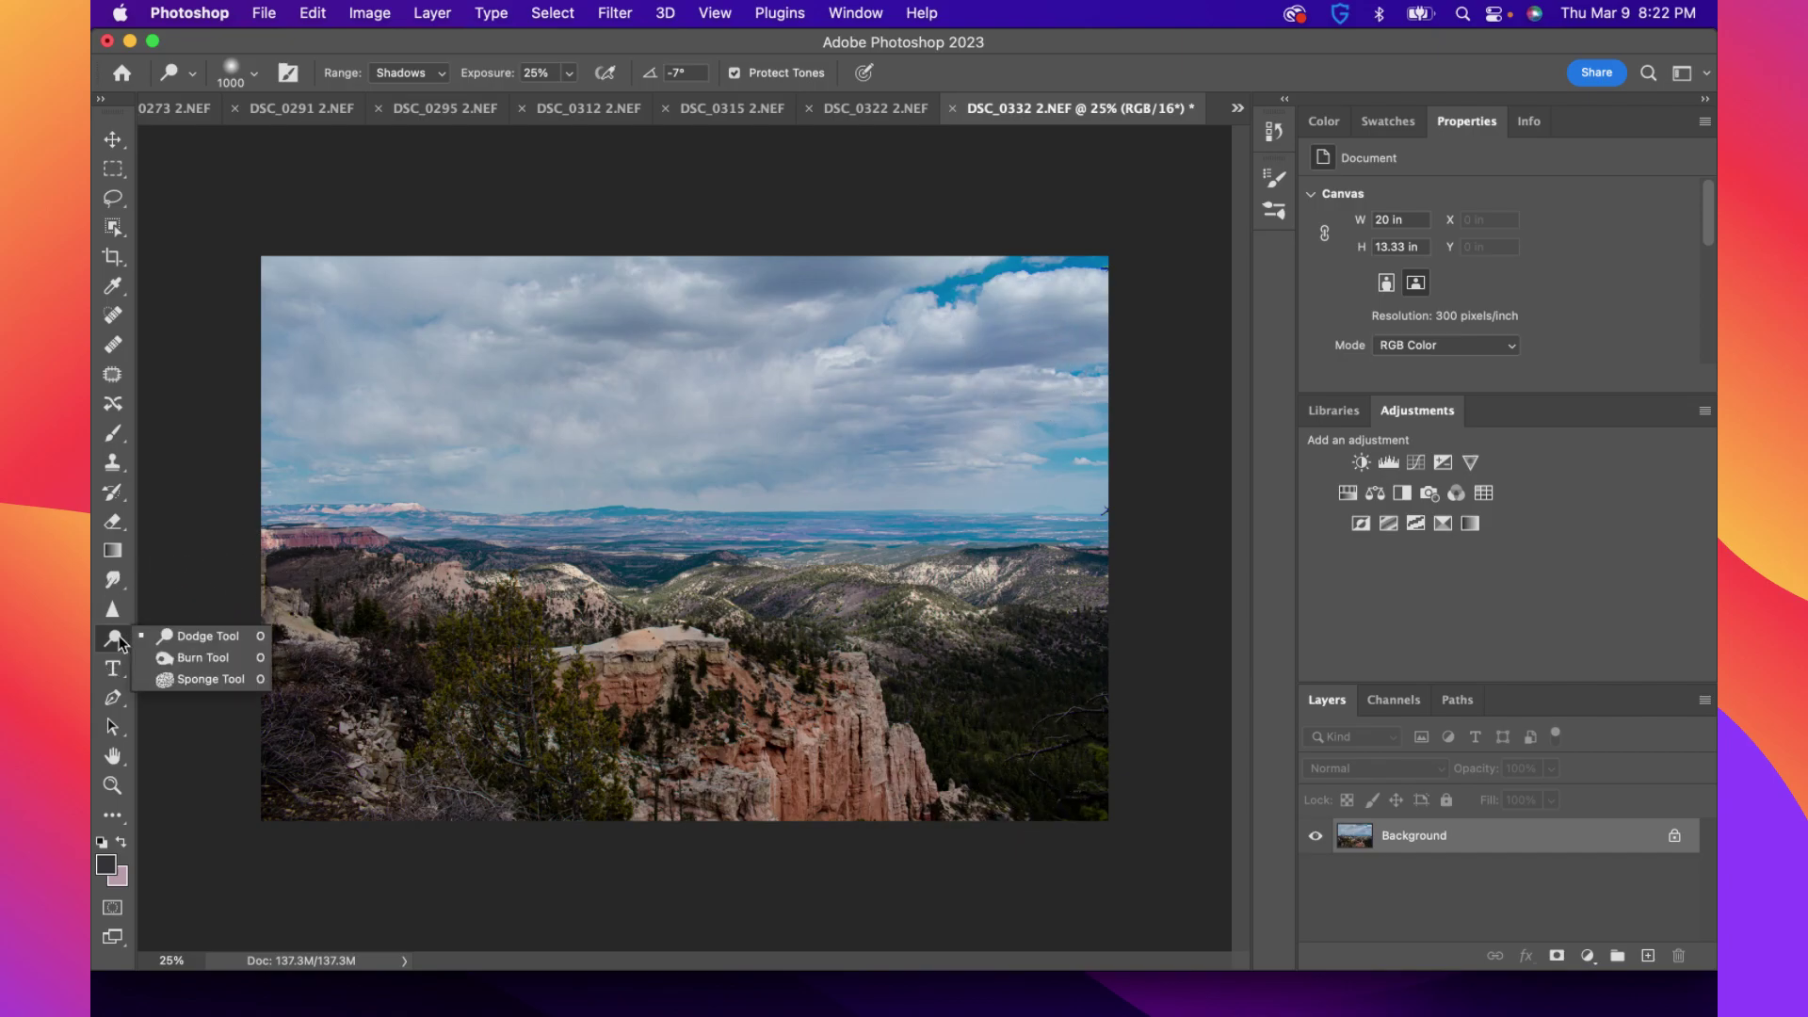
click(171, 653)
mouse_move(888, 390)
mouse_down()
mouse_move(1013, 452)
mouse_move(590, 420)
mouse_move(719, 330)
mouse_move(1148, 312)
mouse_move(472, 307)
mouse_move(549, 302)
mouse_move(427, 326)
mouse_move(581, 359)
mouse_move(582, 330)
mouse_up()
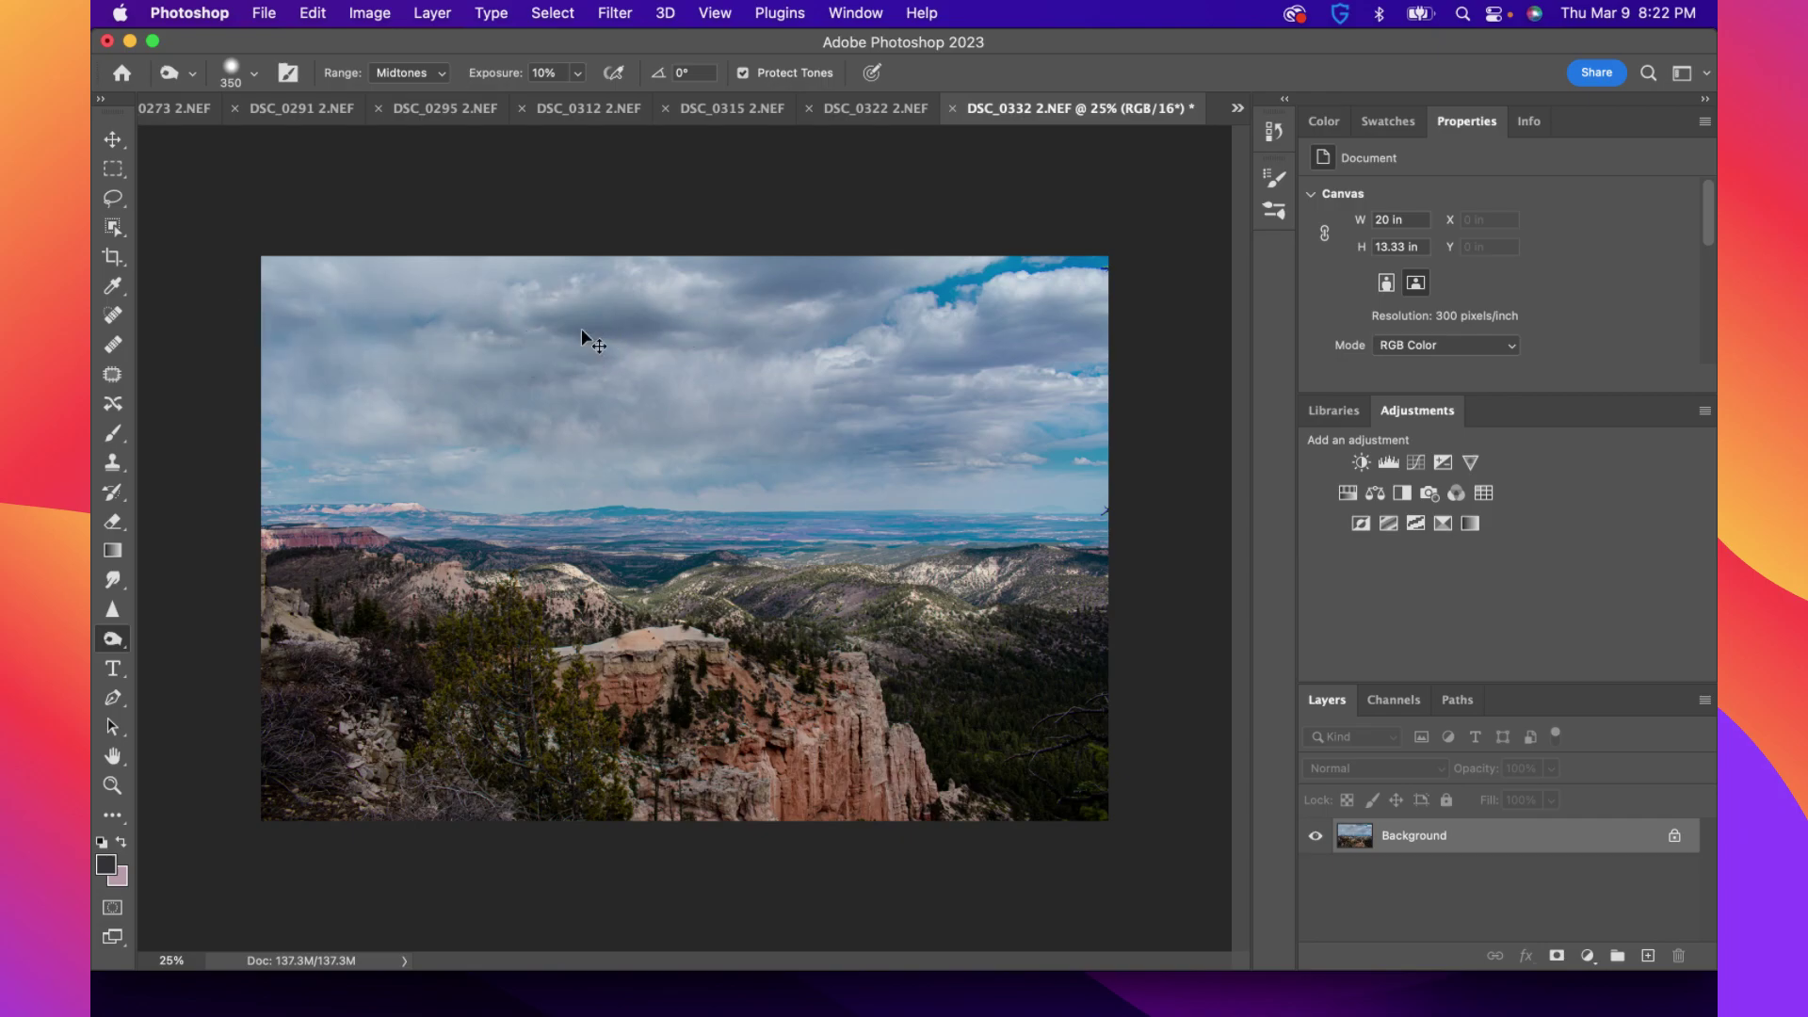
key(super+z)
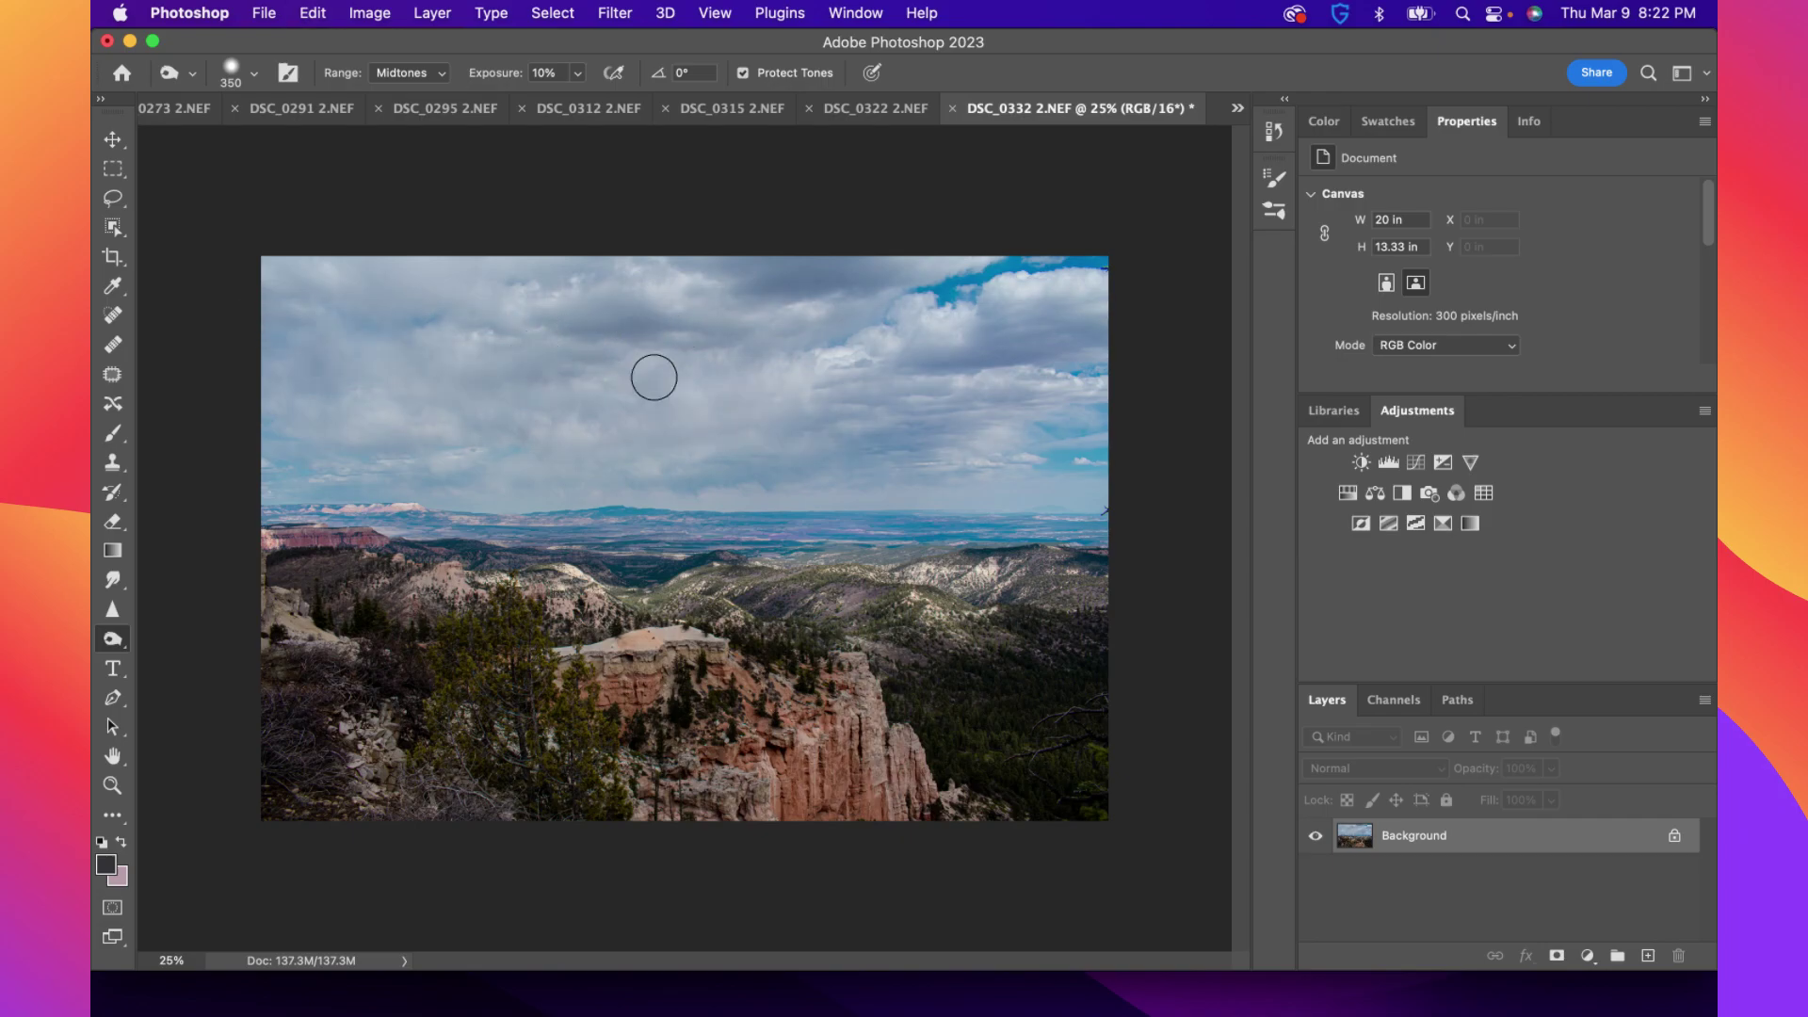
Examine the whole edited canyon photo at several magnifications
scroll(766, 537, down, 3)
scroll(753, 542, up, 2)
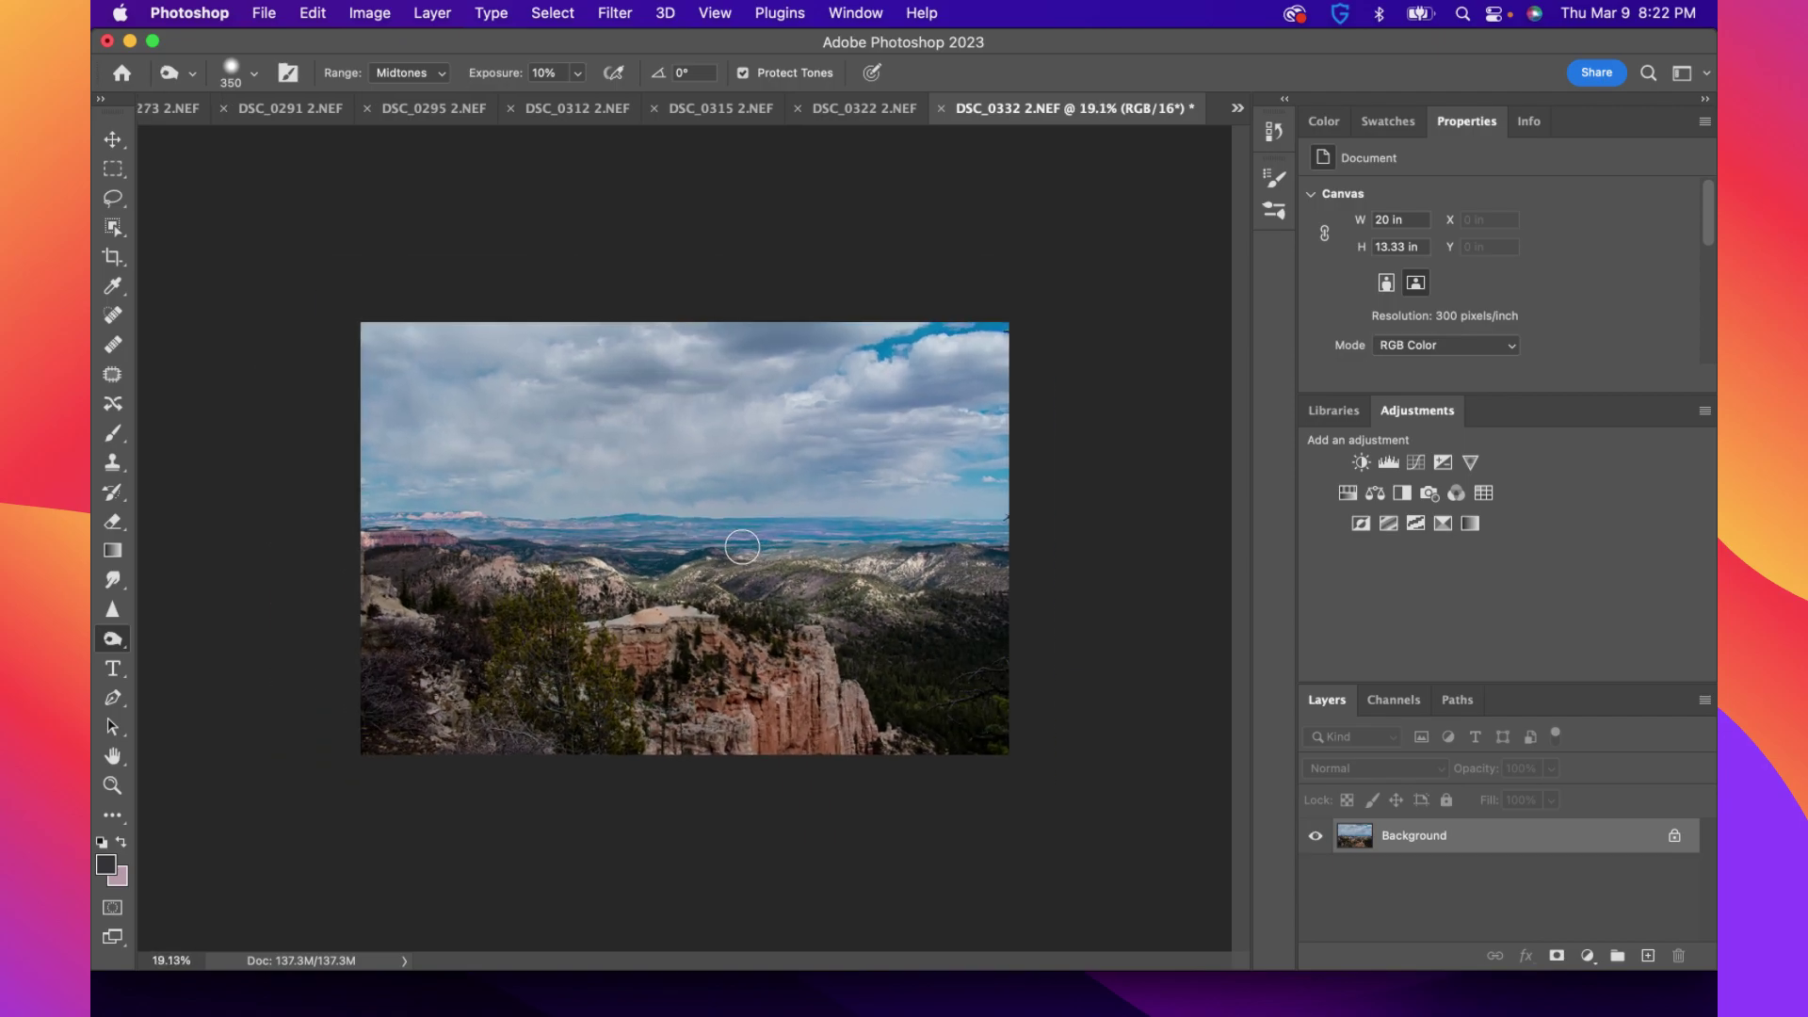
scroll(741, 547, up, 2)
scroll(741, 547, up, 1)
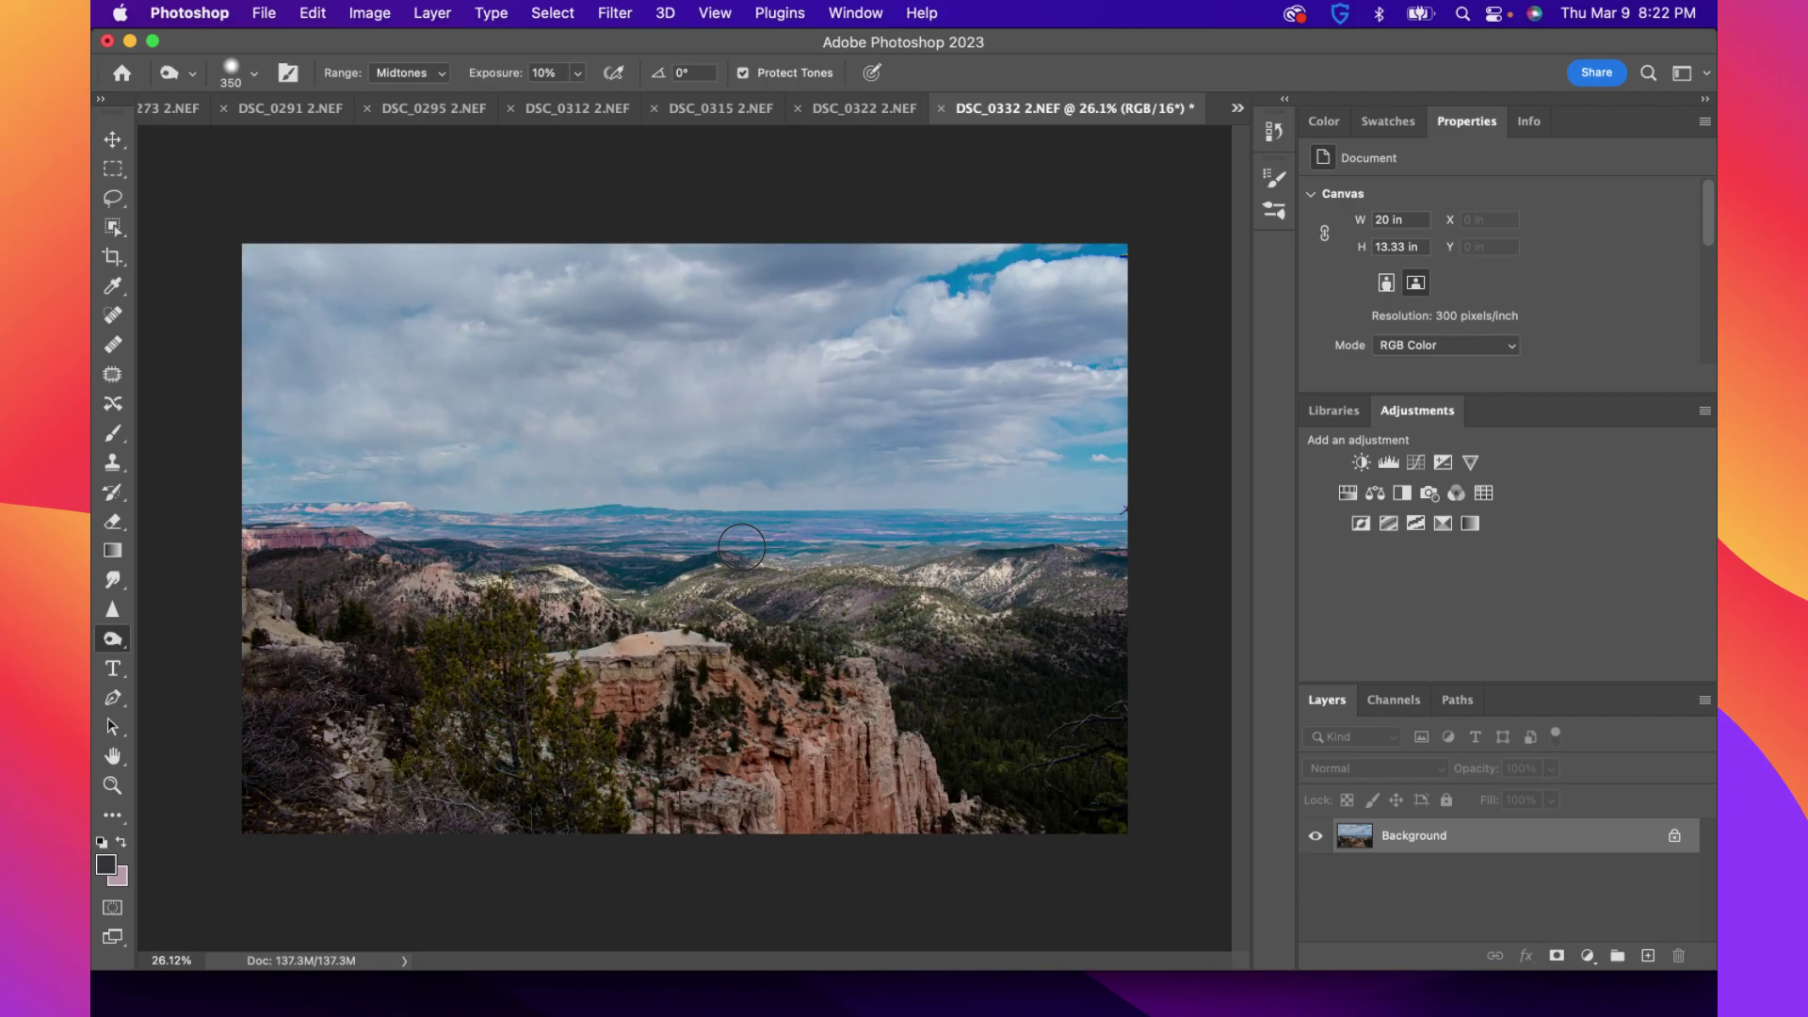
scroll(741, 547, up, 1)
scroll(737, 548, up, 1)
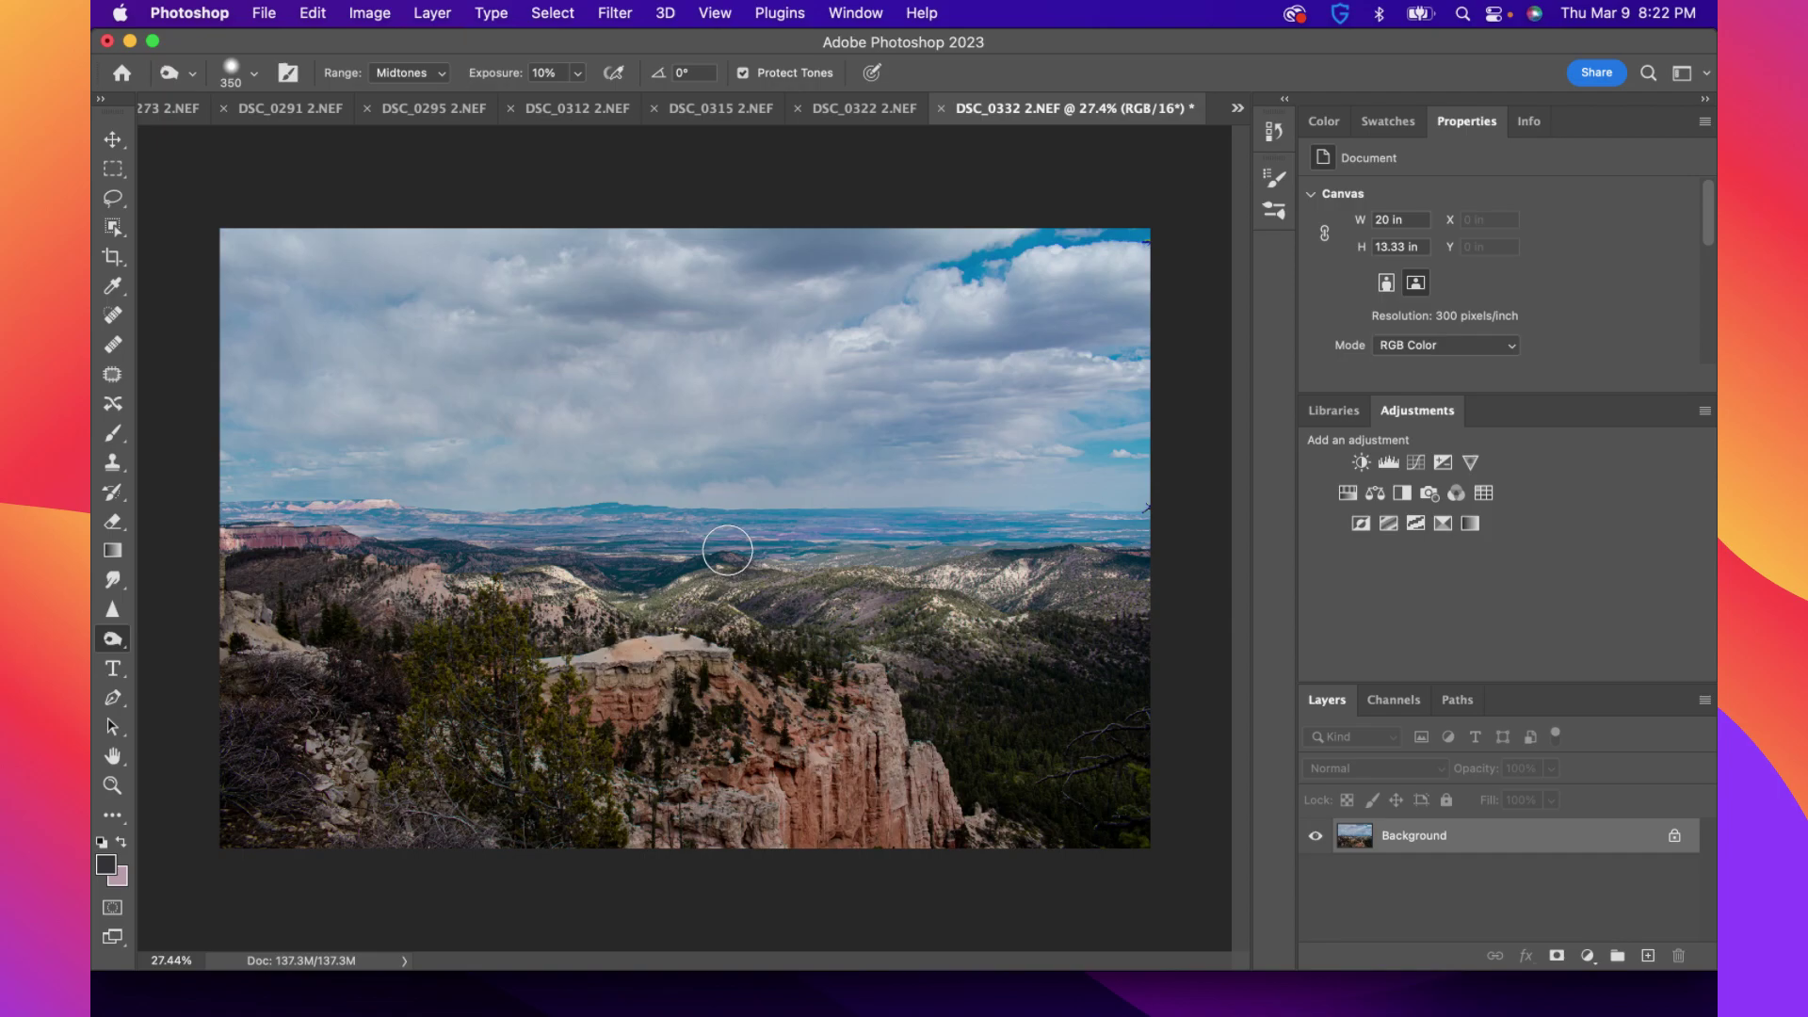
scroll(729, 553, down, 1)
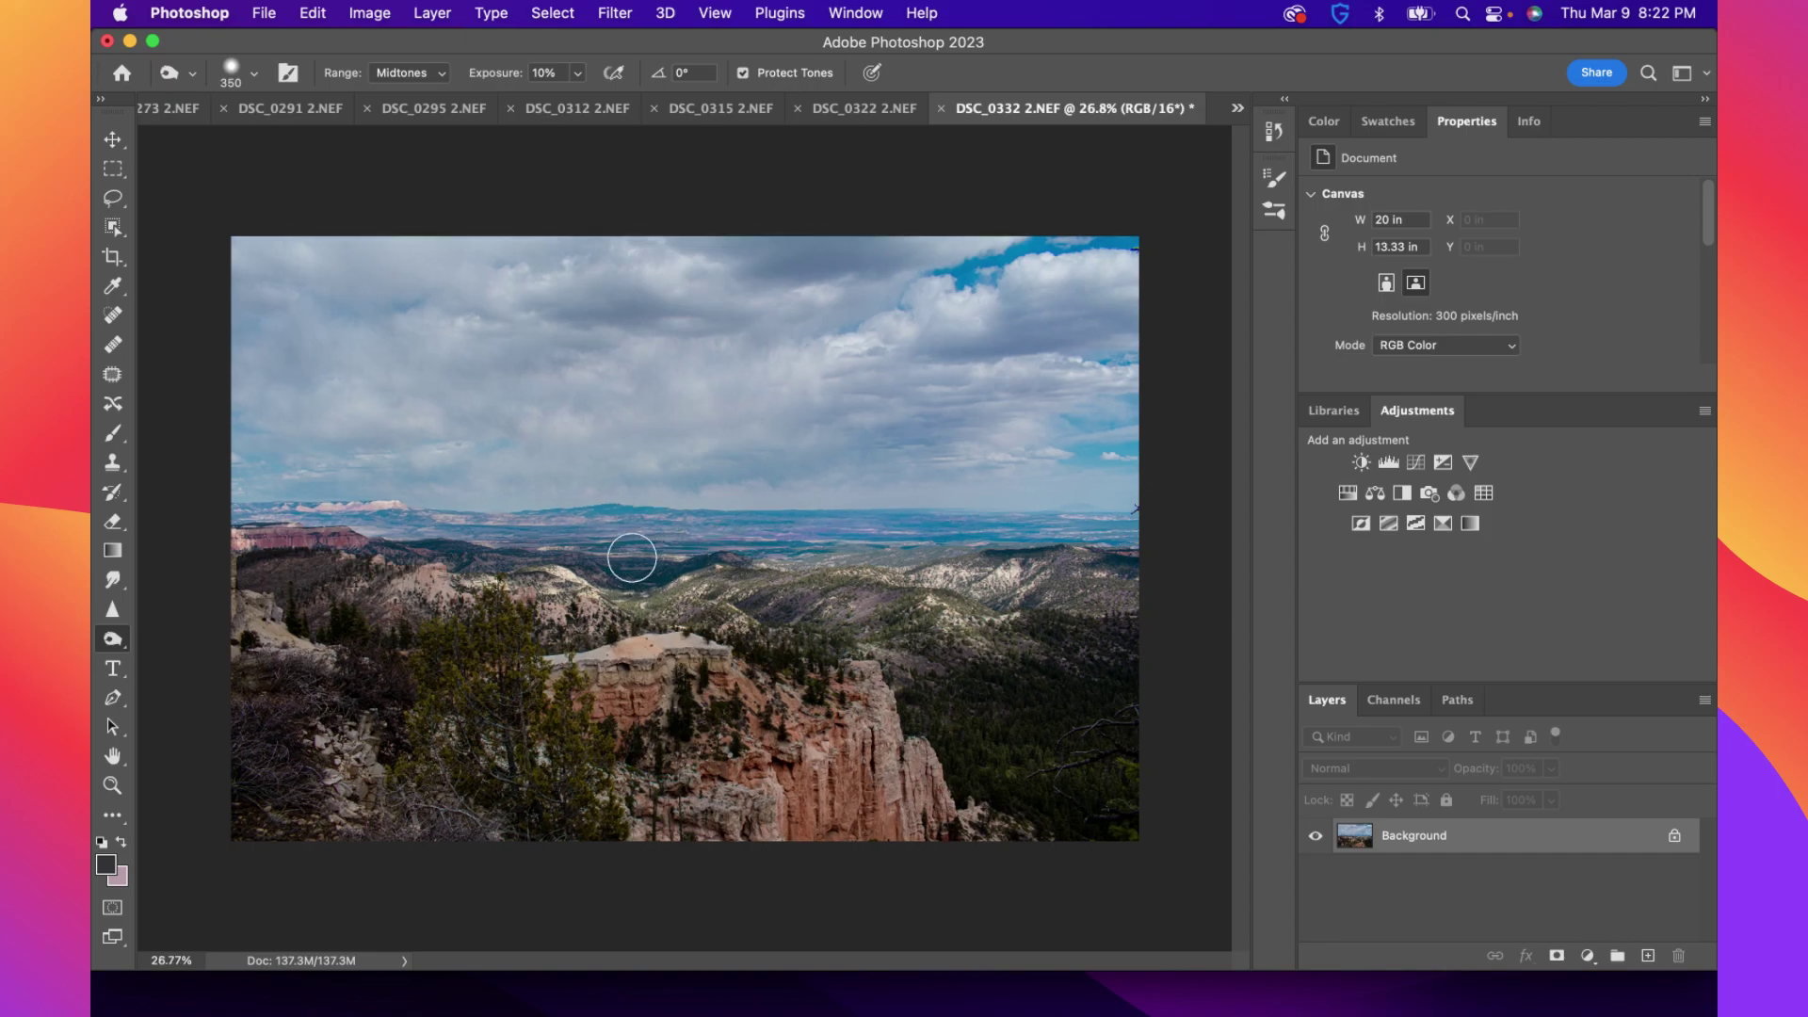
Switch to the photo DSC_0334 2.NEF and add a Hue/Saturation adjustment layer above the Background
click(1239, 110)
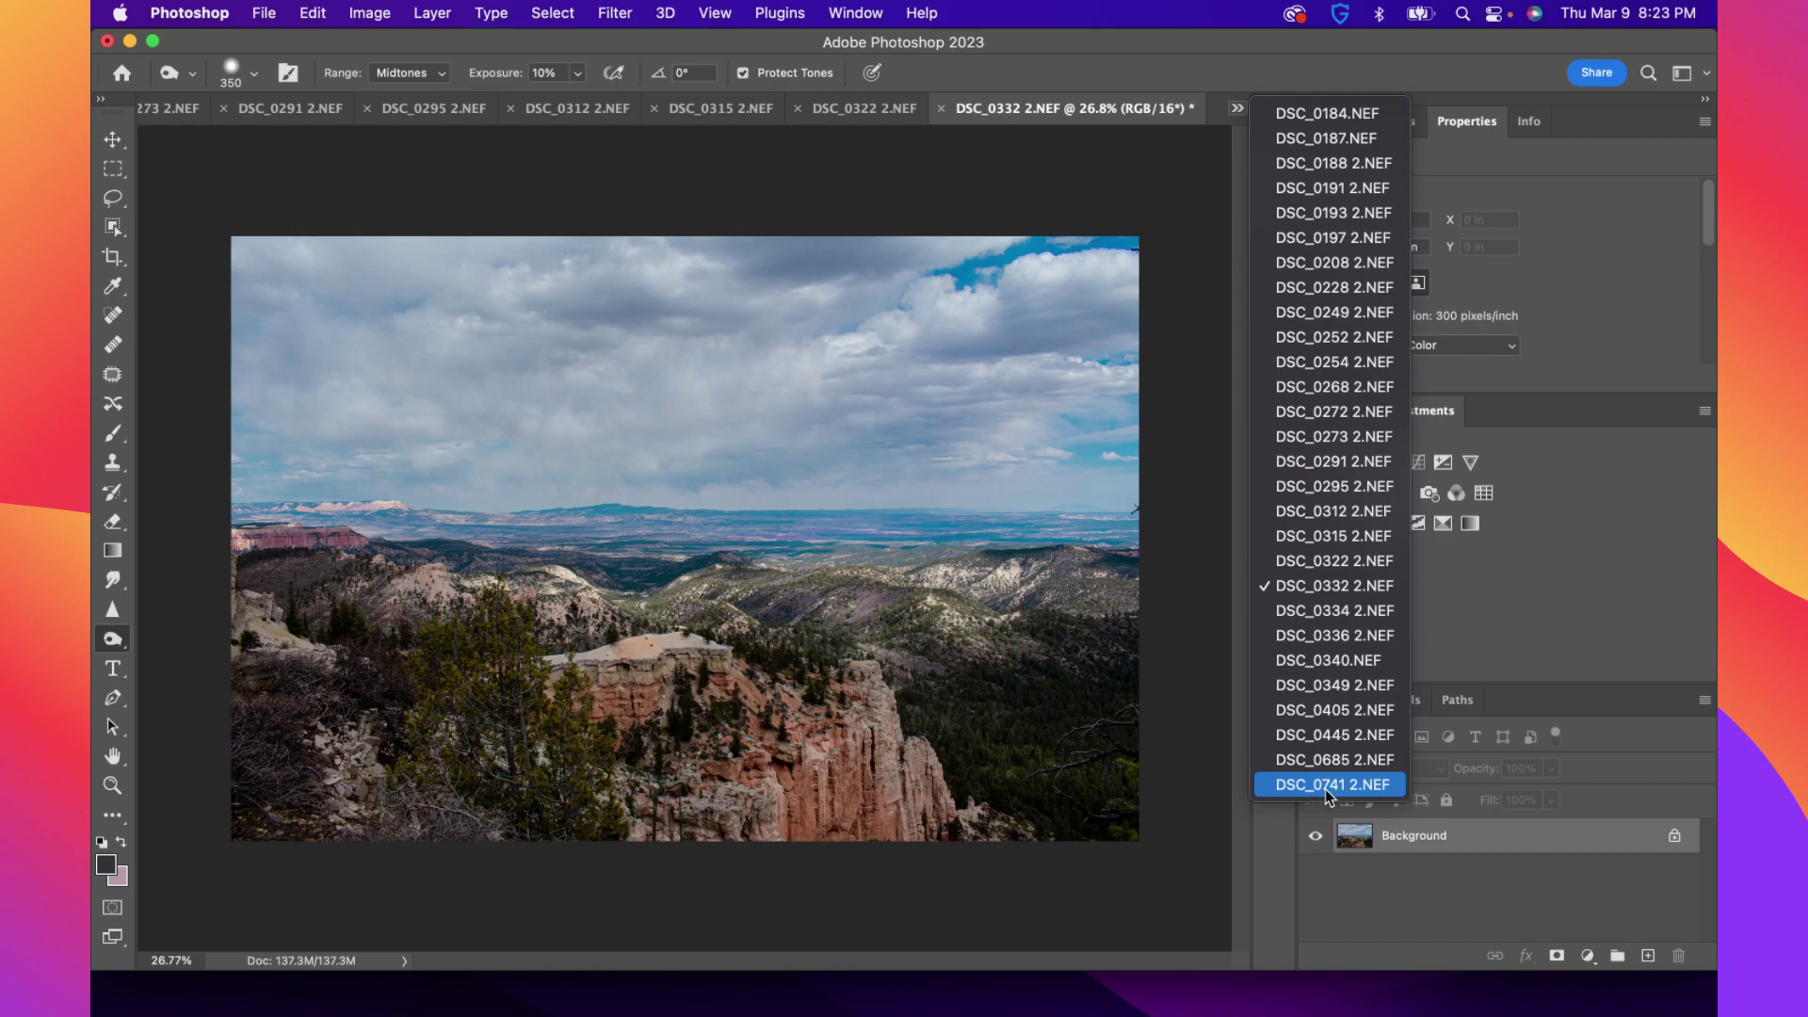
click(1332, 611)
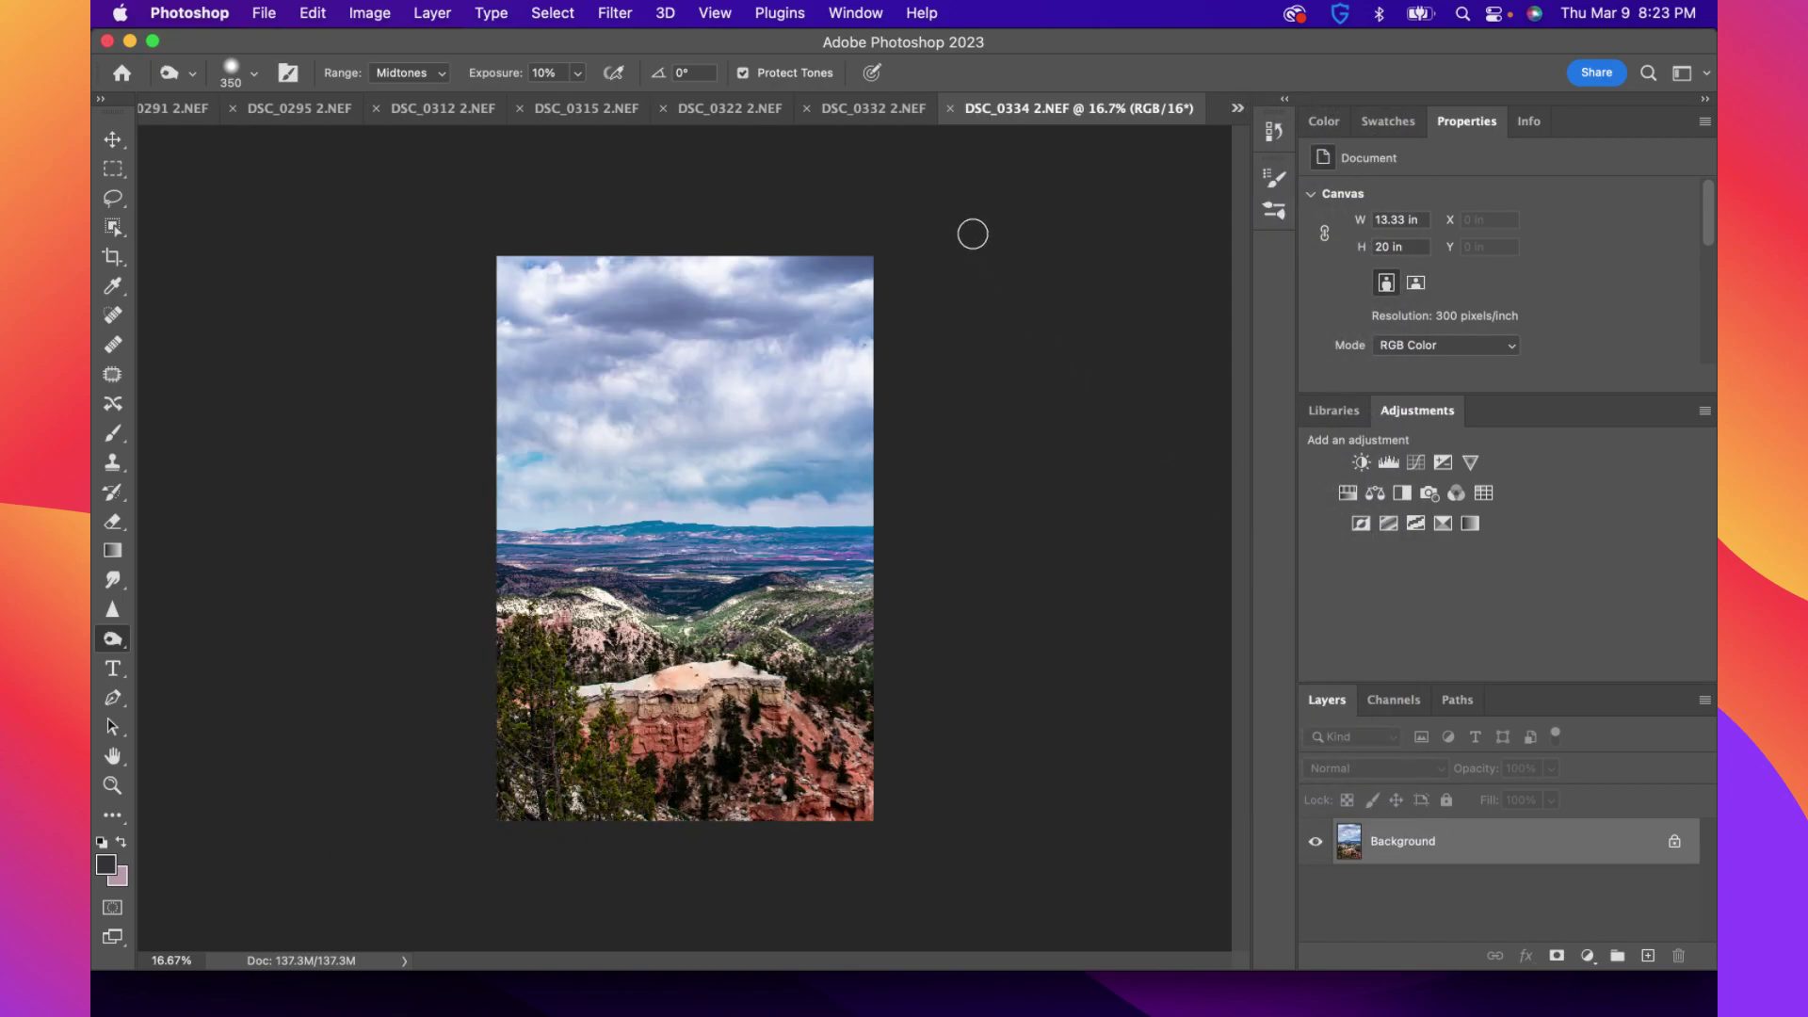
click(1348, 492)
Try lowering the saturation of the Cyans in the Hue/Saturation layer and undo the change
click(1411, 225)
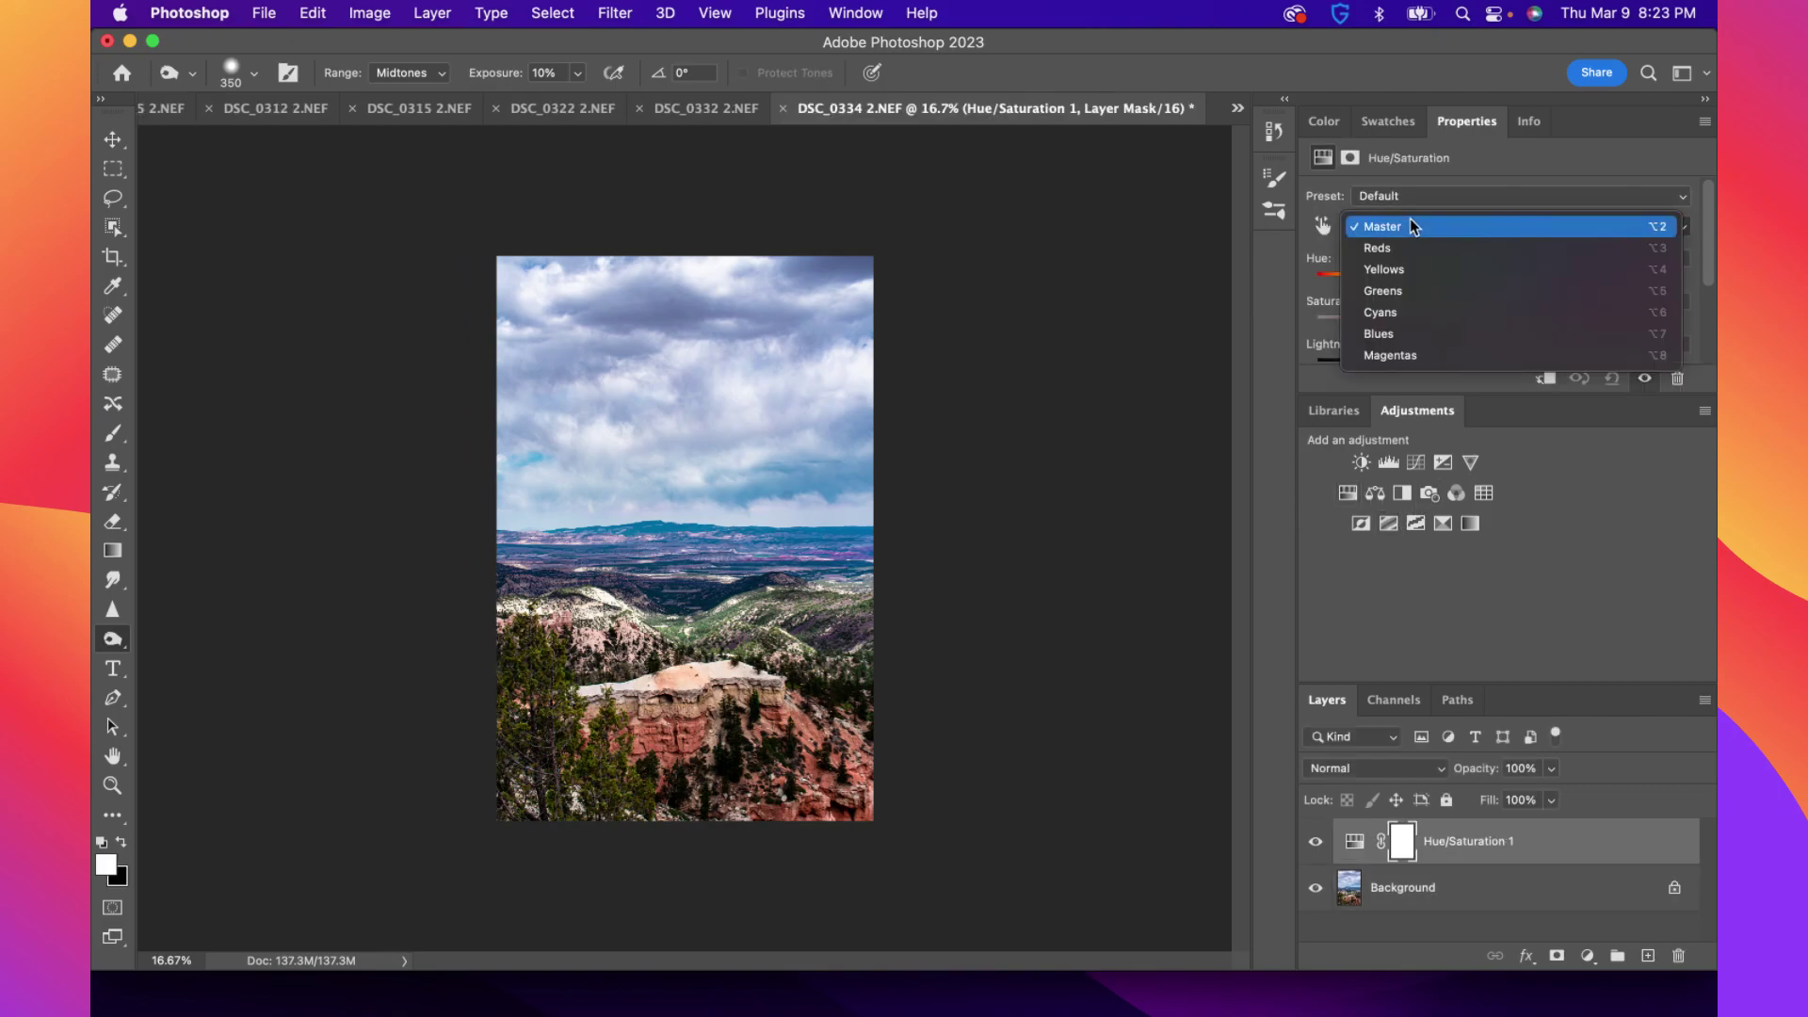
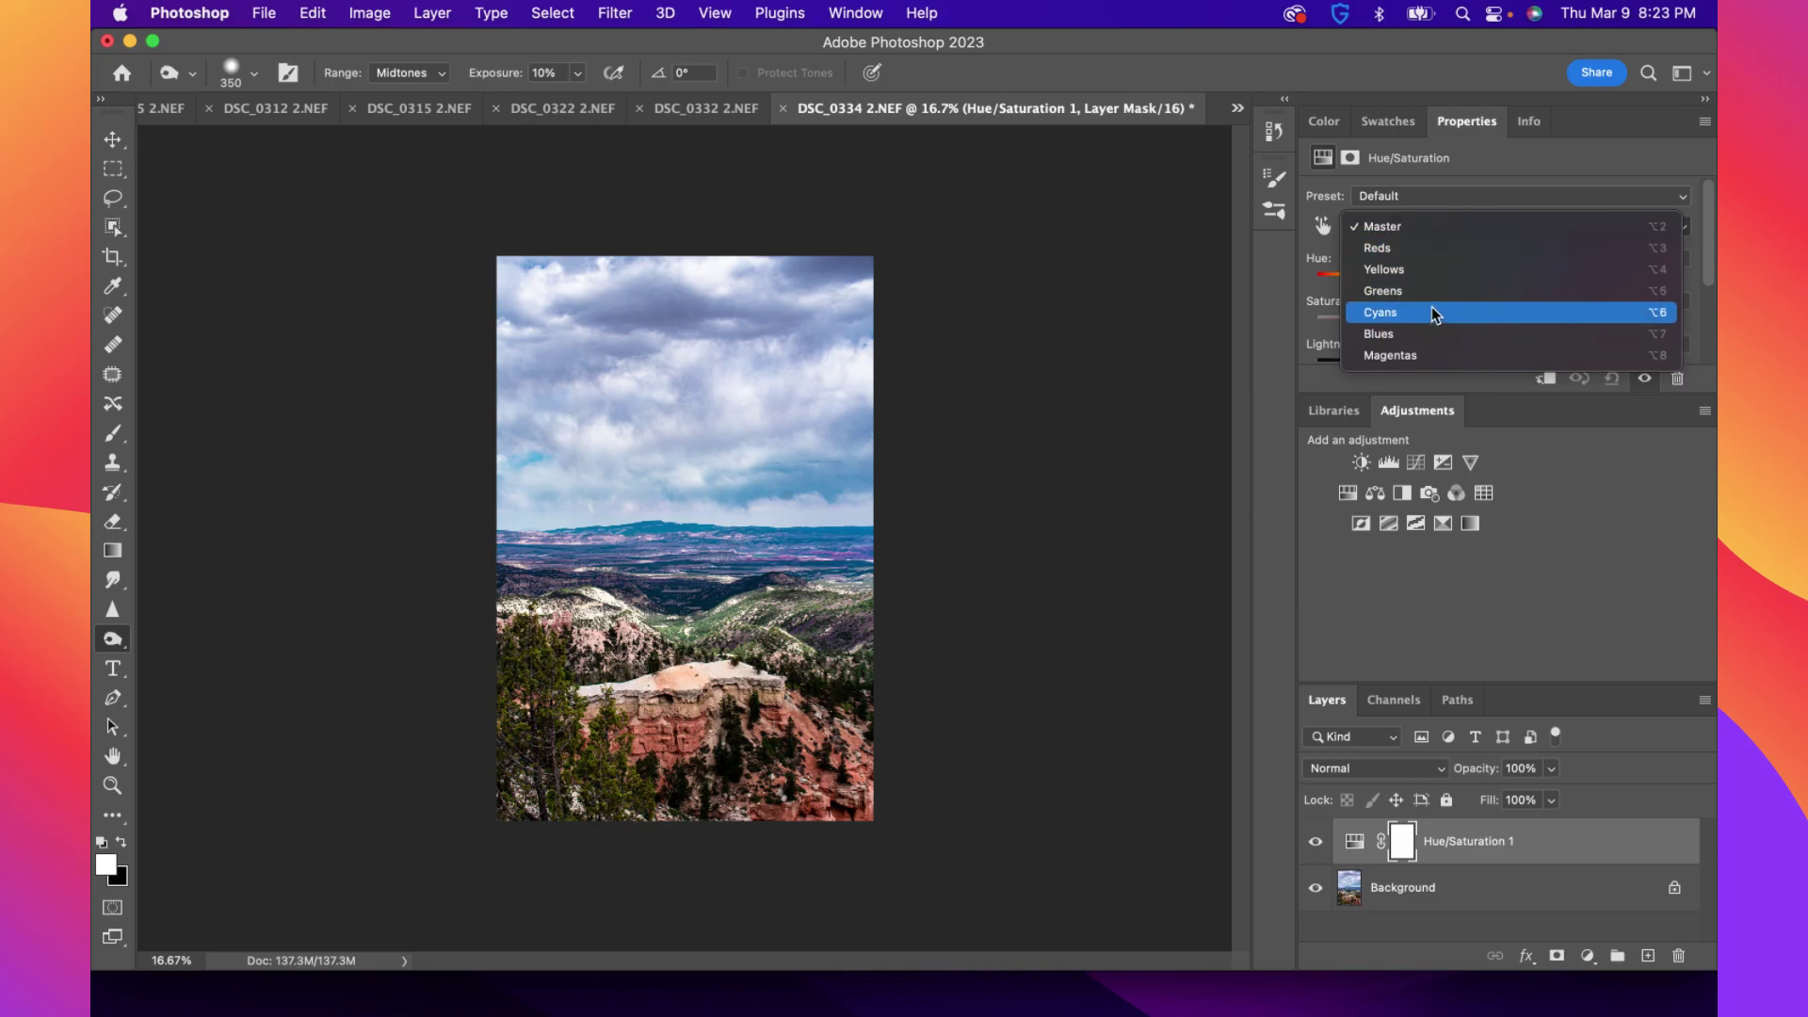
click(1433, 313)
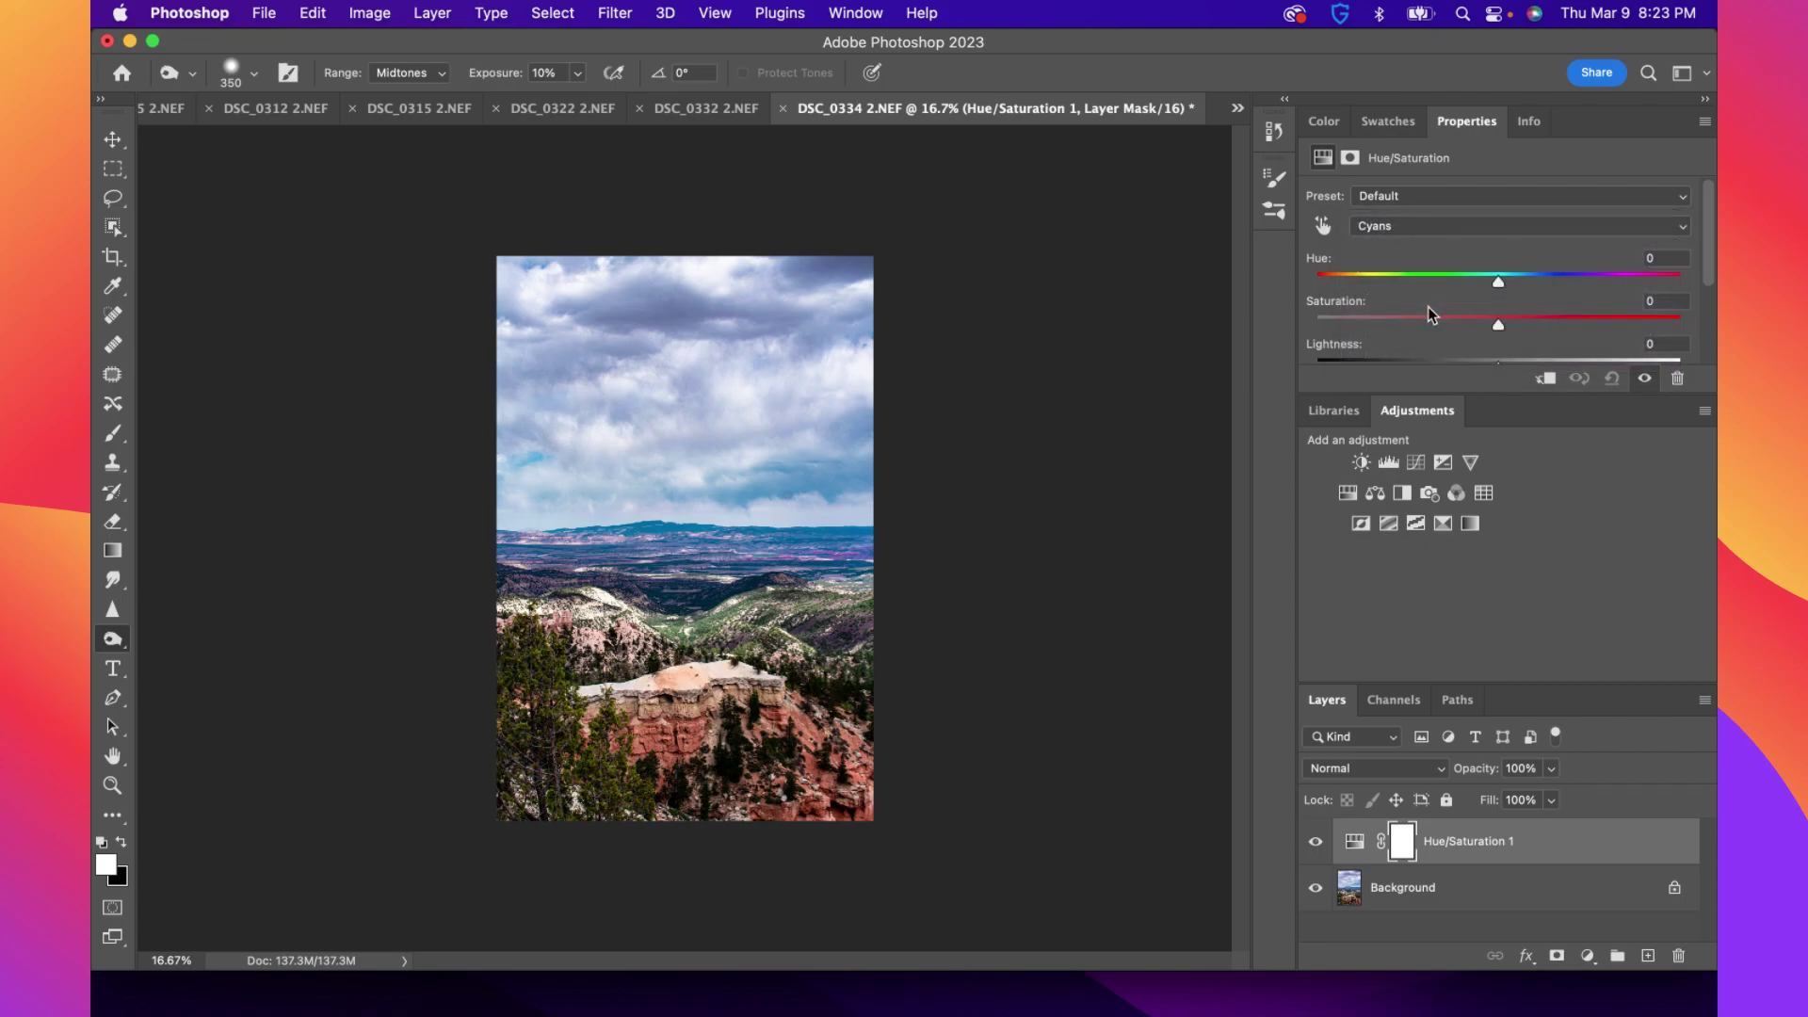
mouse_move(1498, 324)
mouse_down()
mouse_move(1430, 328)
mouse_move(1533, 328)
mouse_move(1424, 328)
mouse_move(1465, 329)
mouse_up()
key(super+z)
Set the Magentas to saturation -30 and lightness +41 in the Hue/Saturation layer
click(1413, 226)
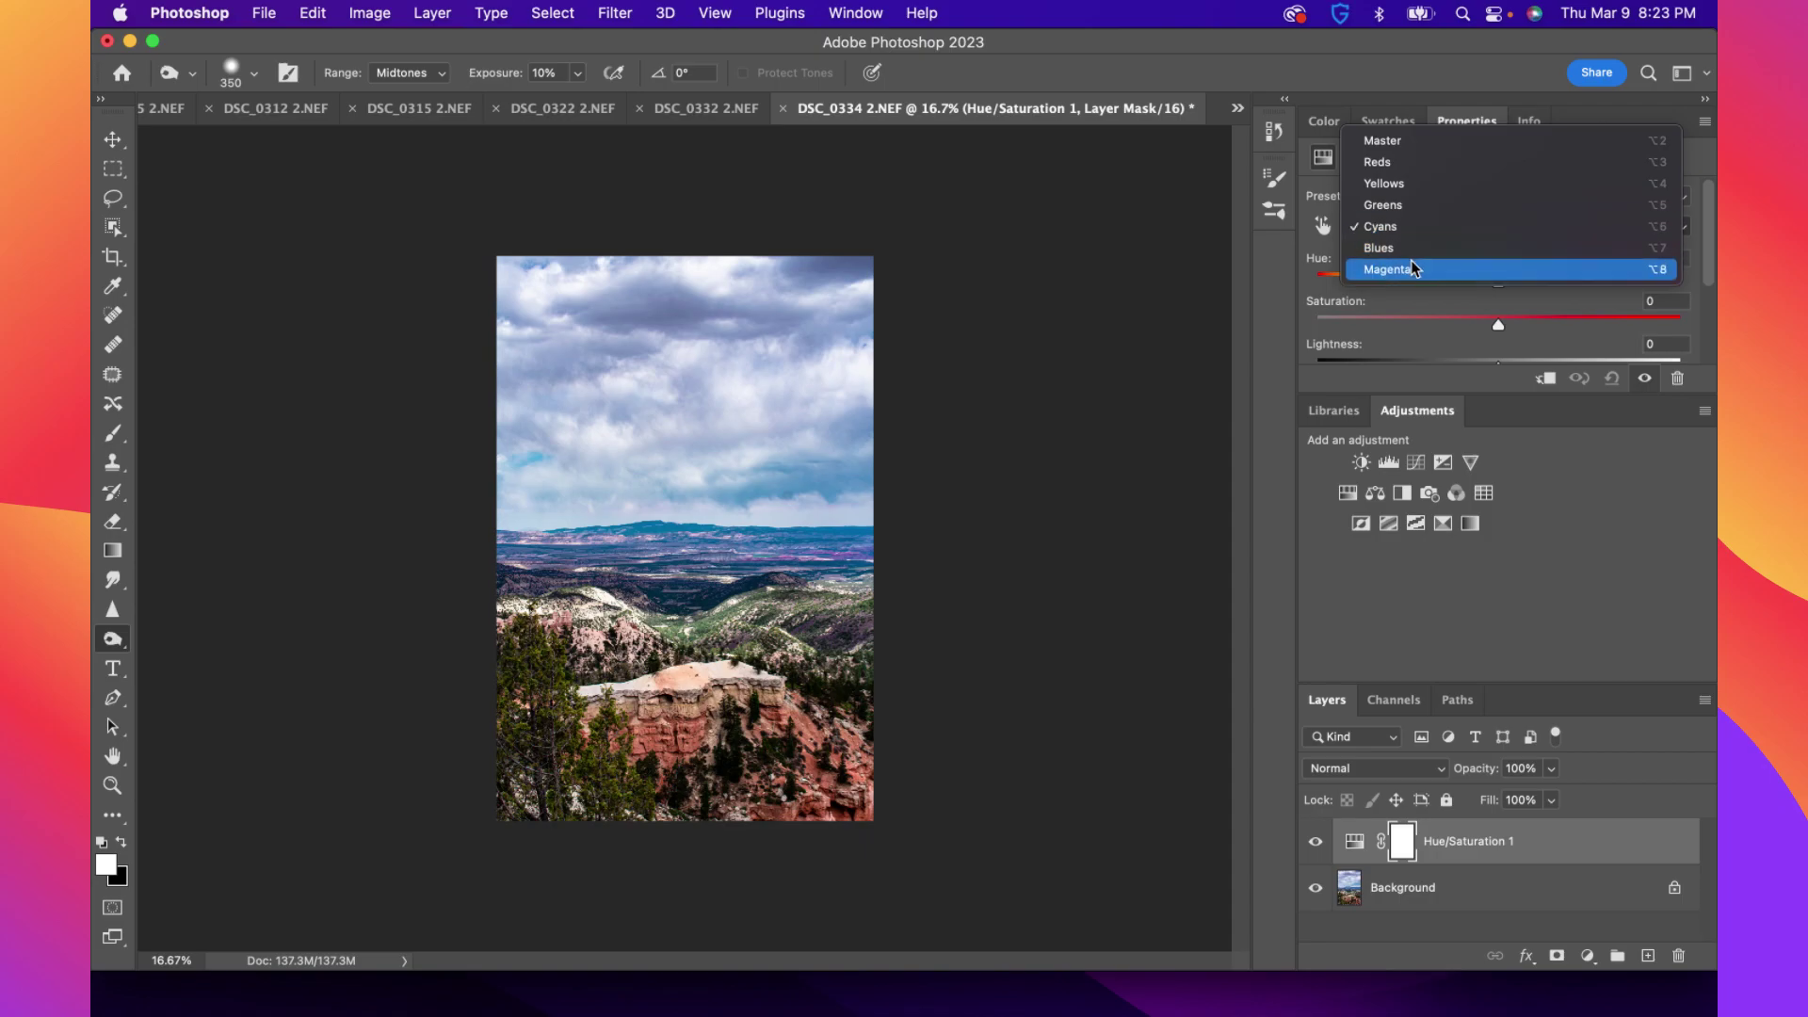
click(1411, 266)
drag(1498, 325, 1432, 326)
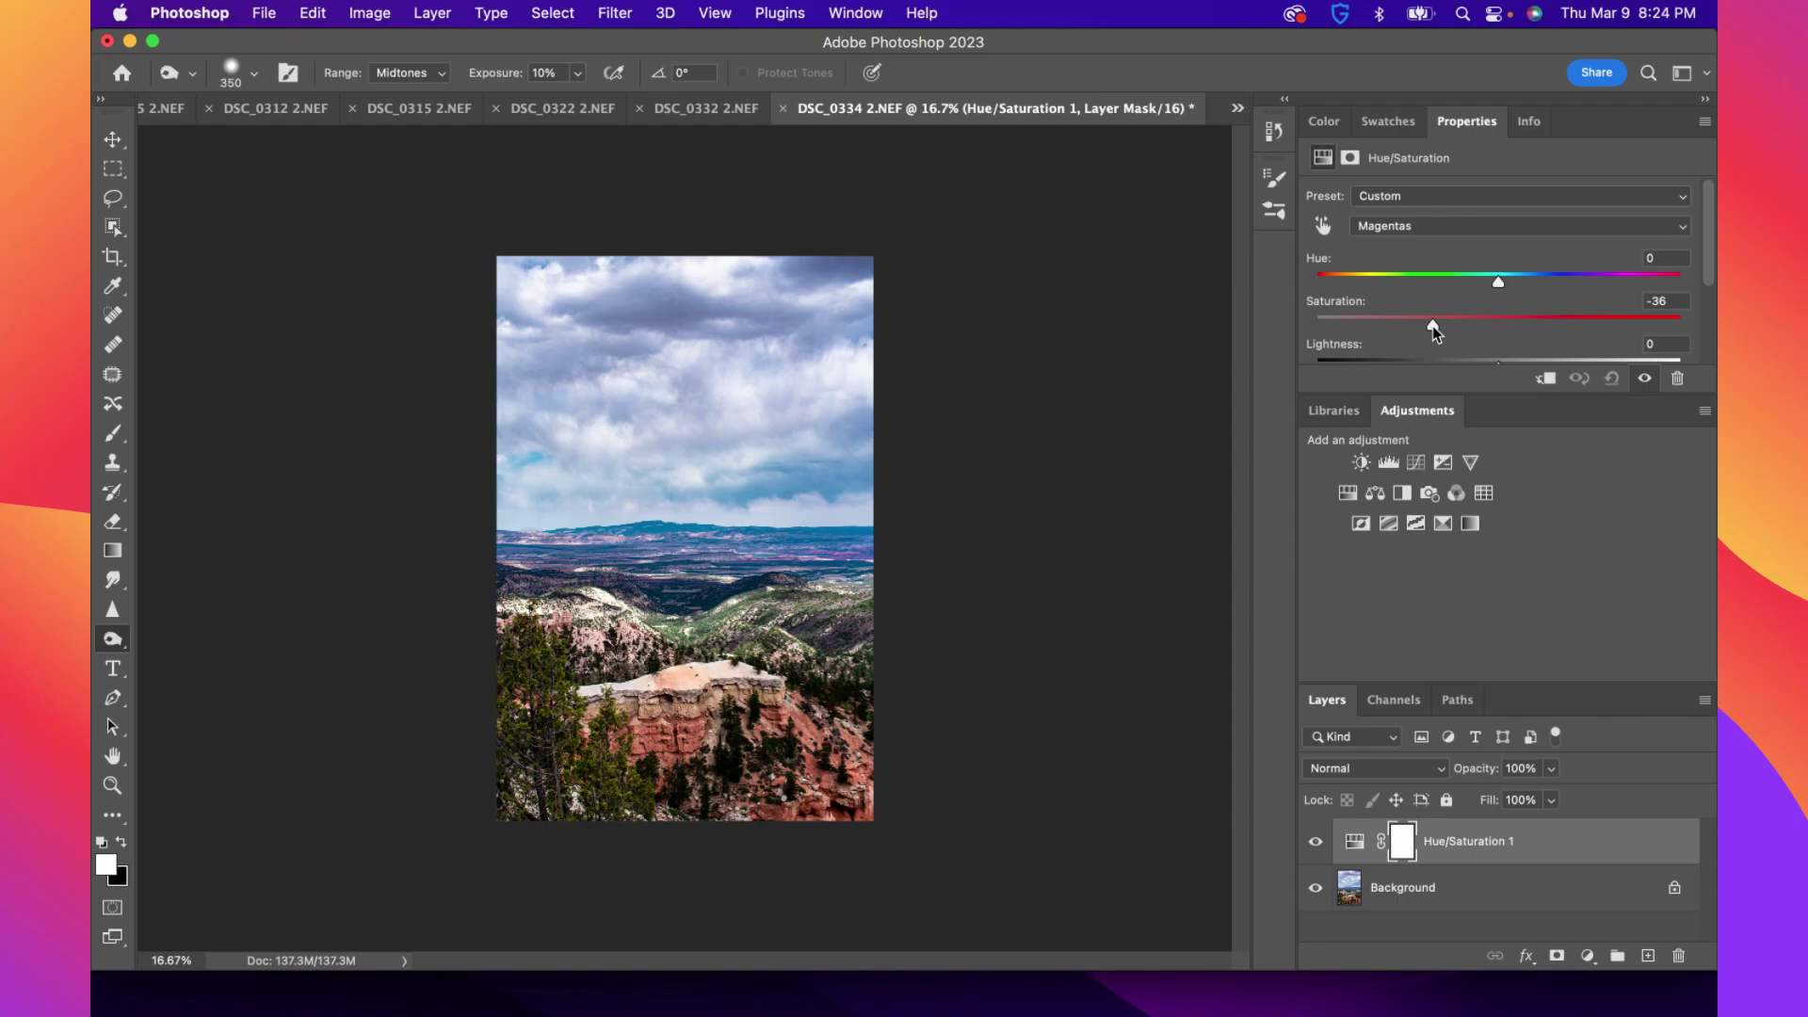
drag(1433, 326, 1576, 328)
scroll(1516, 339, down, 2)
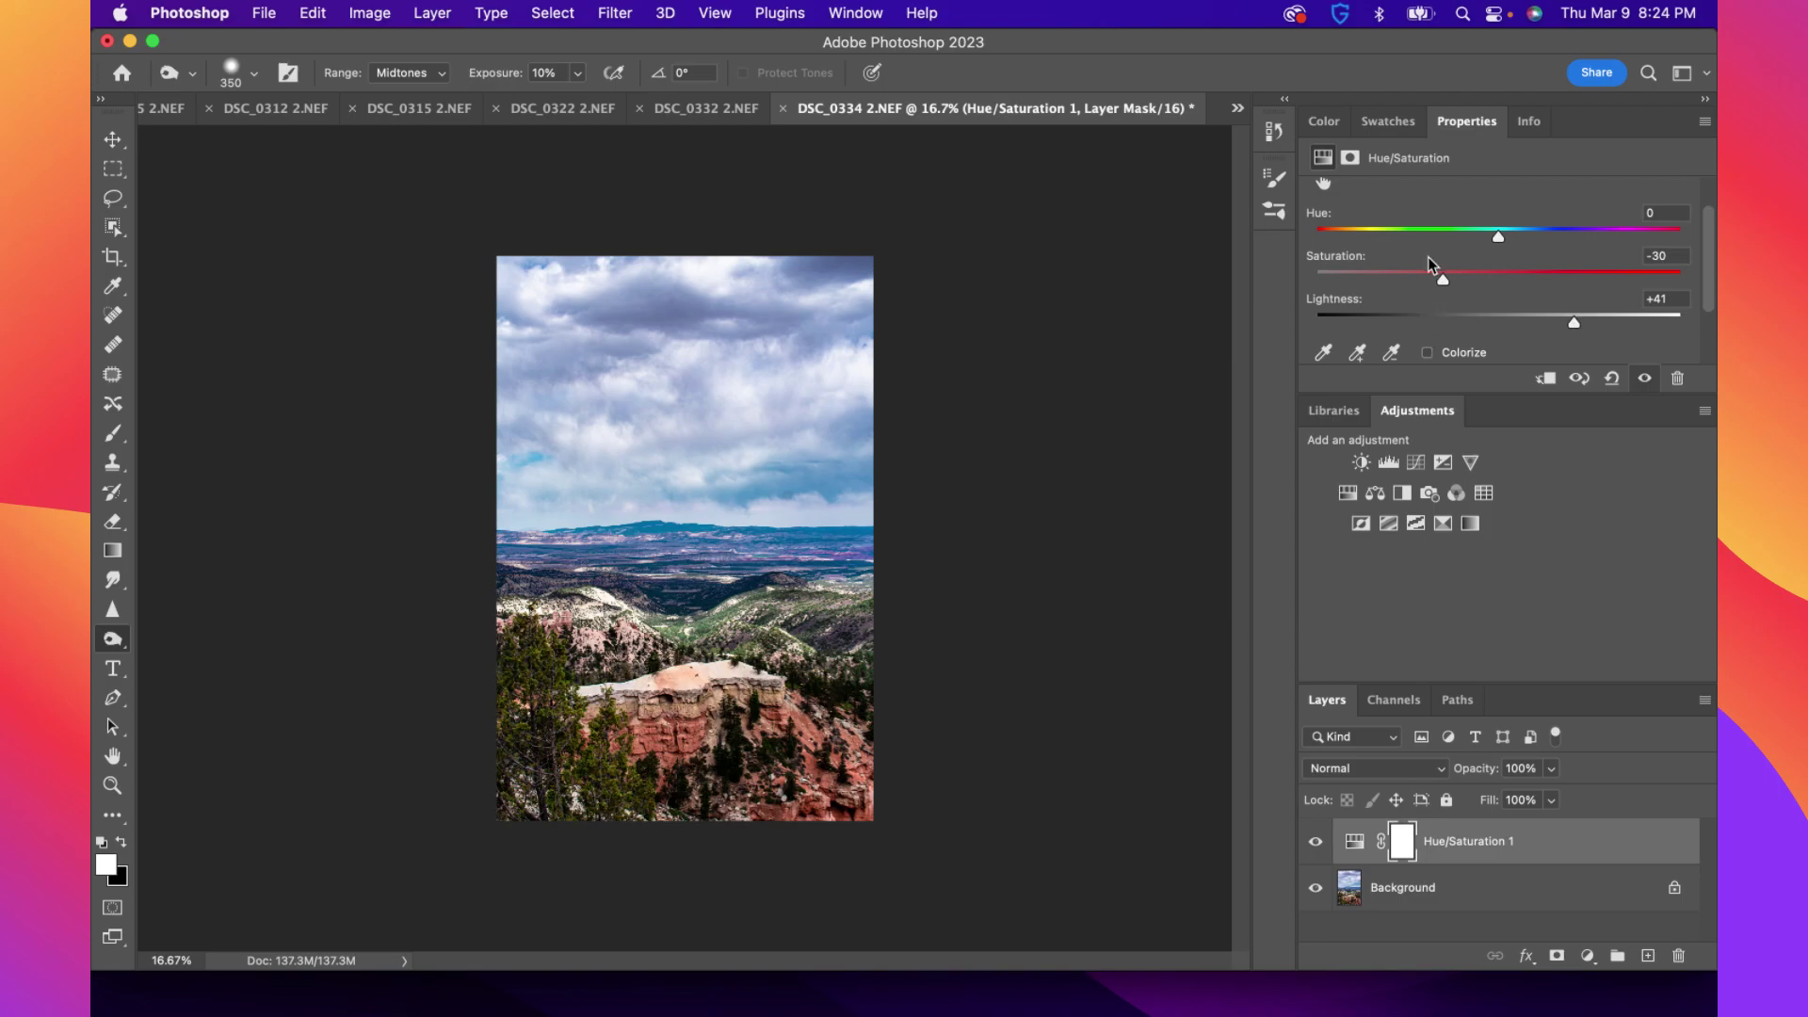
Add a second Hue/Saturation adjustment layer and set the lightness of the Cyans to -10
click(1348, 495)
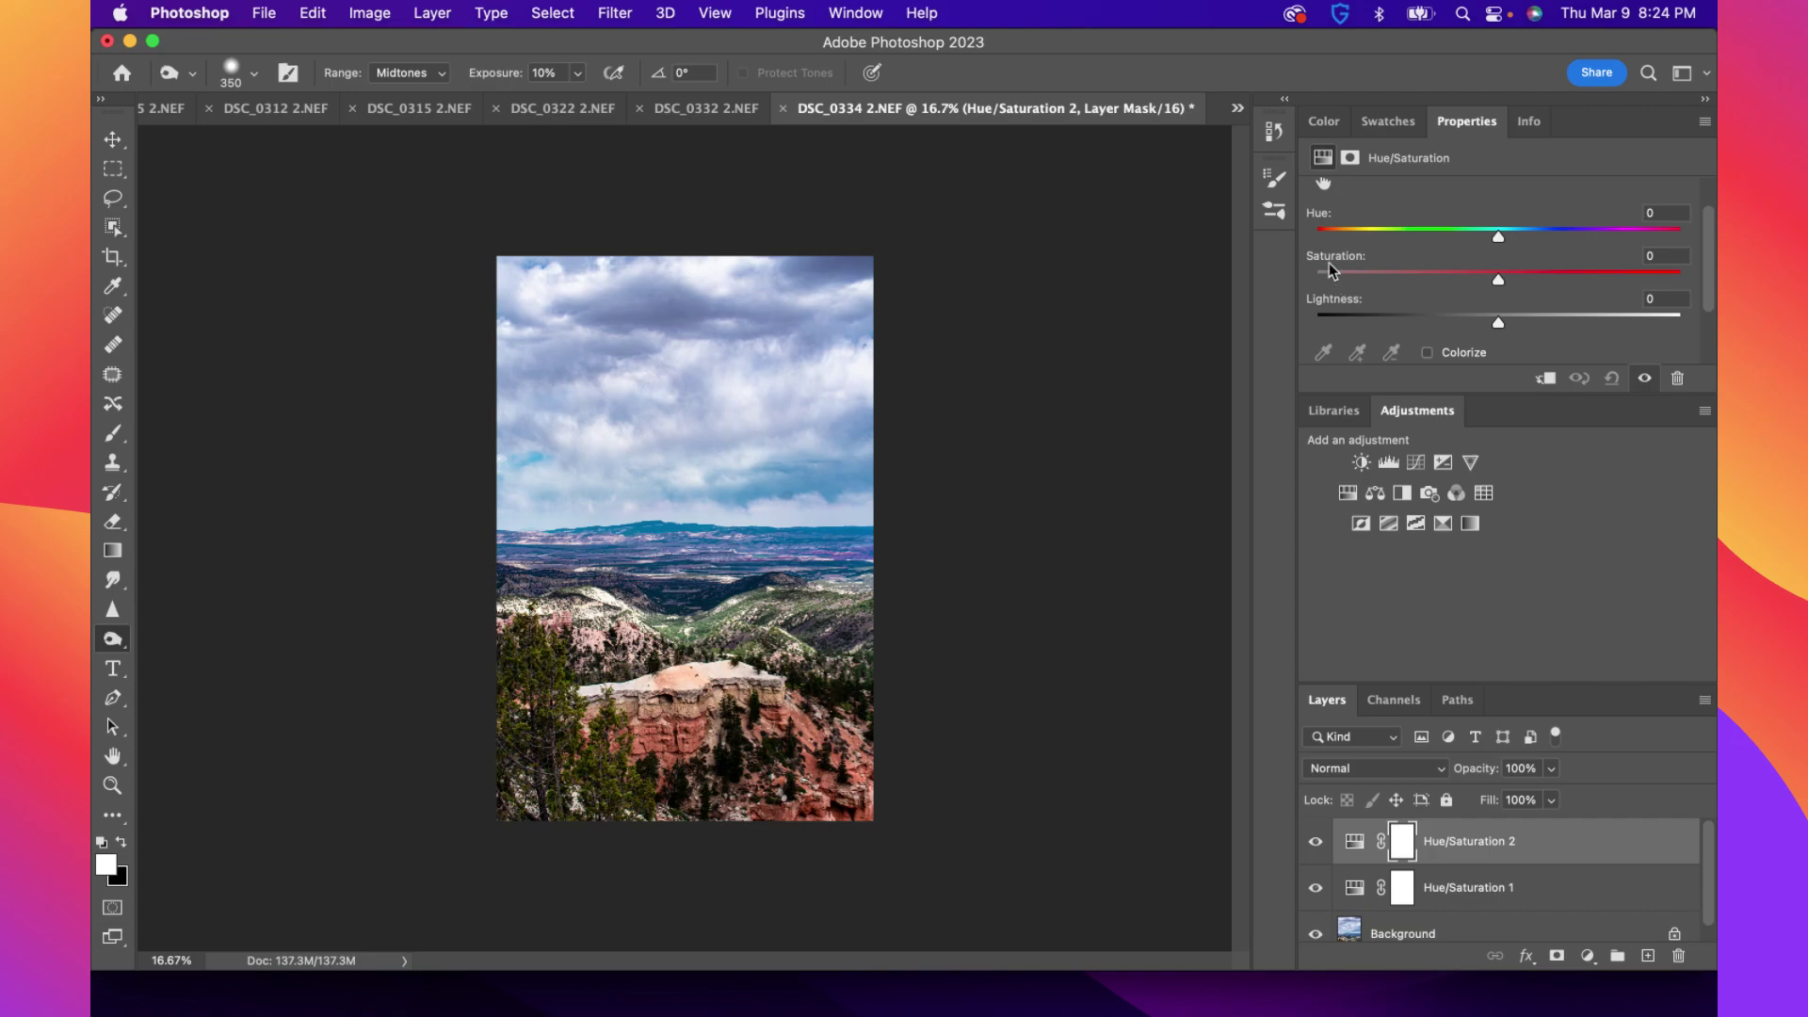
scroll(1367, 188, up, 2)
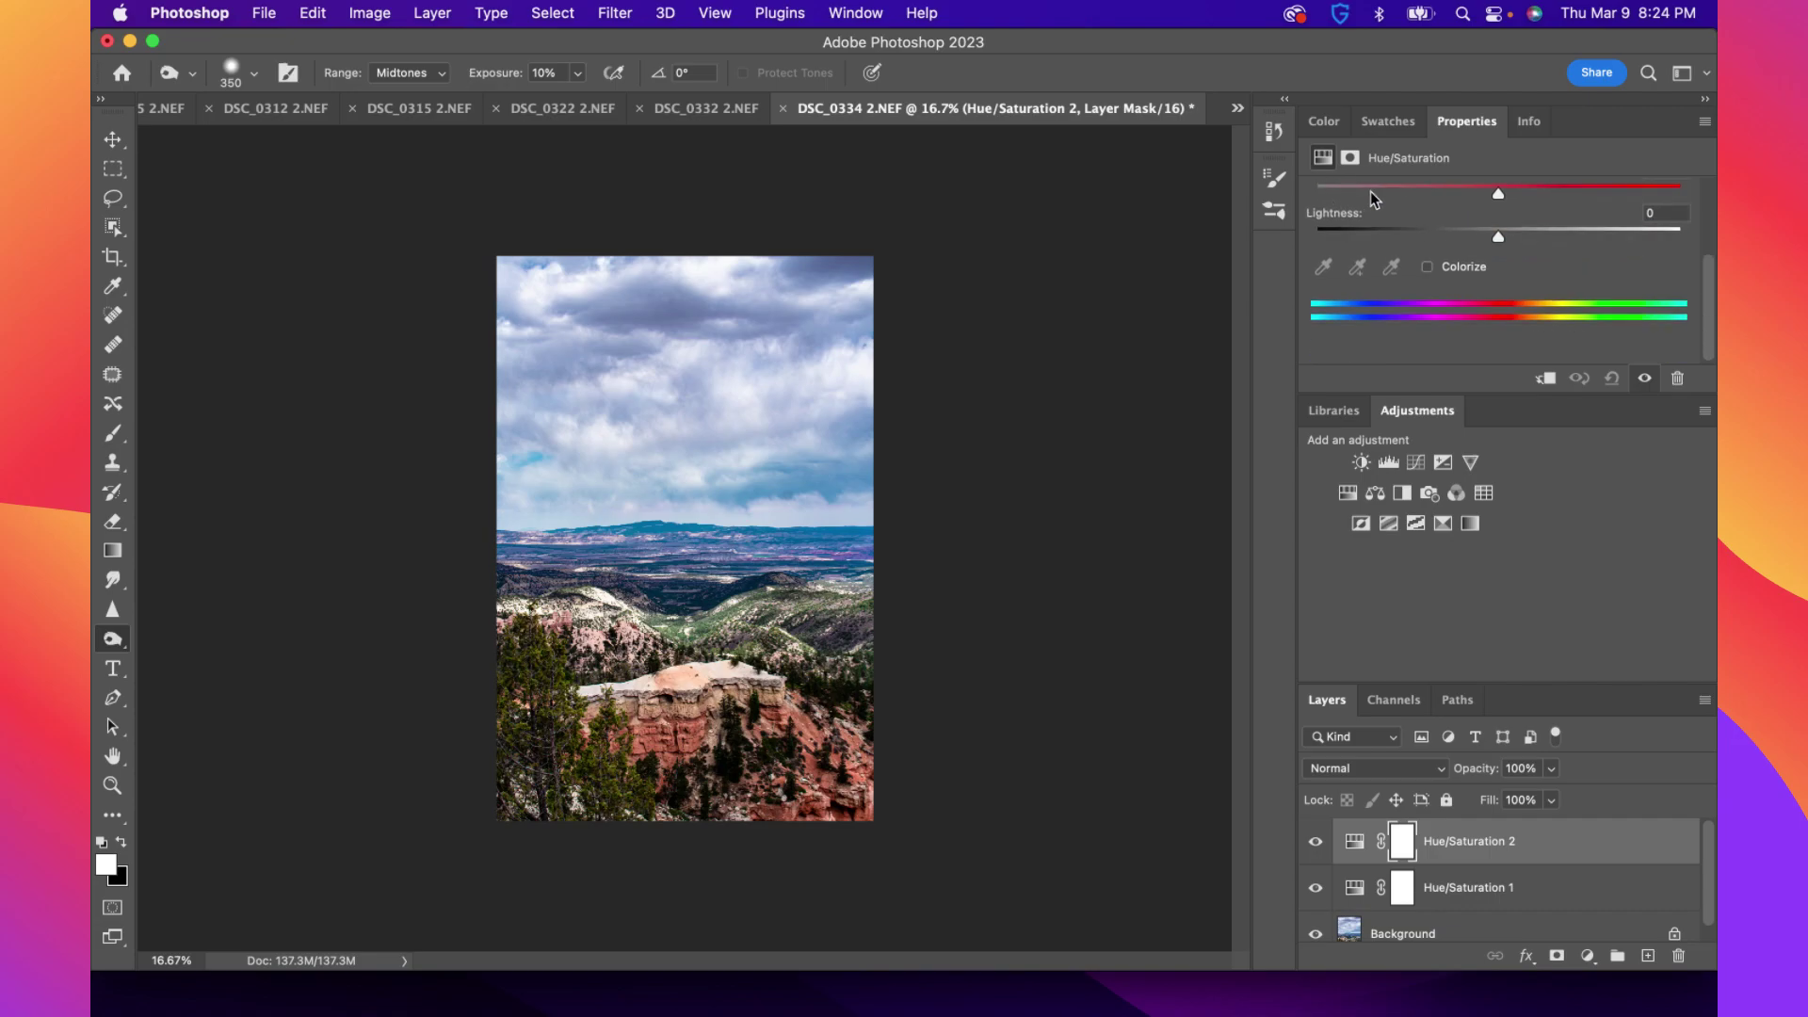
click(1394, 226)
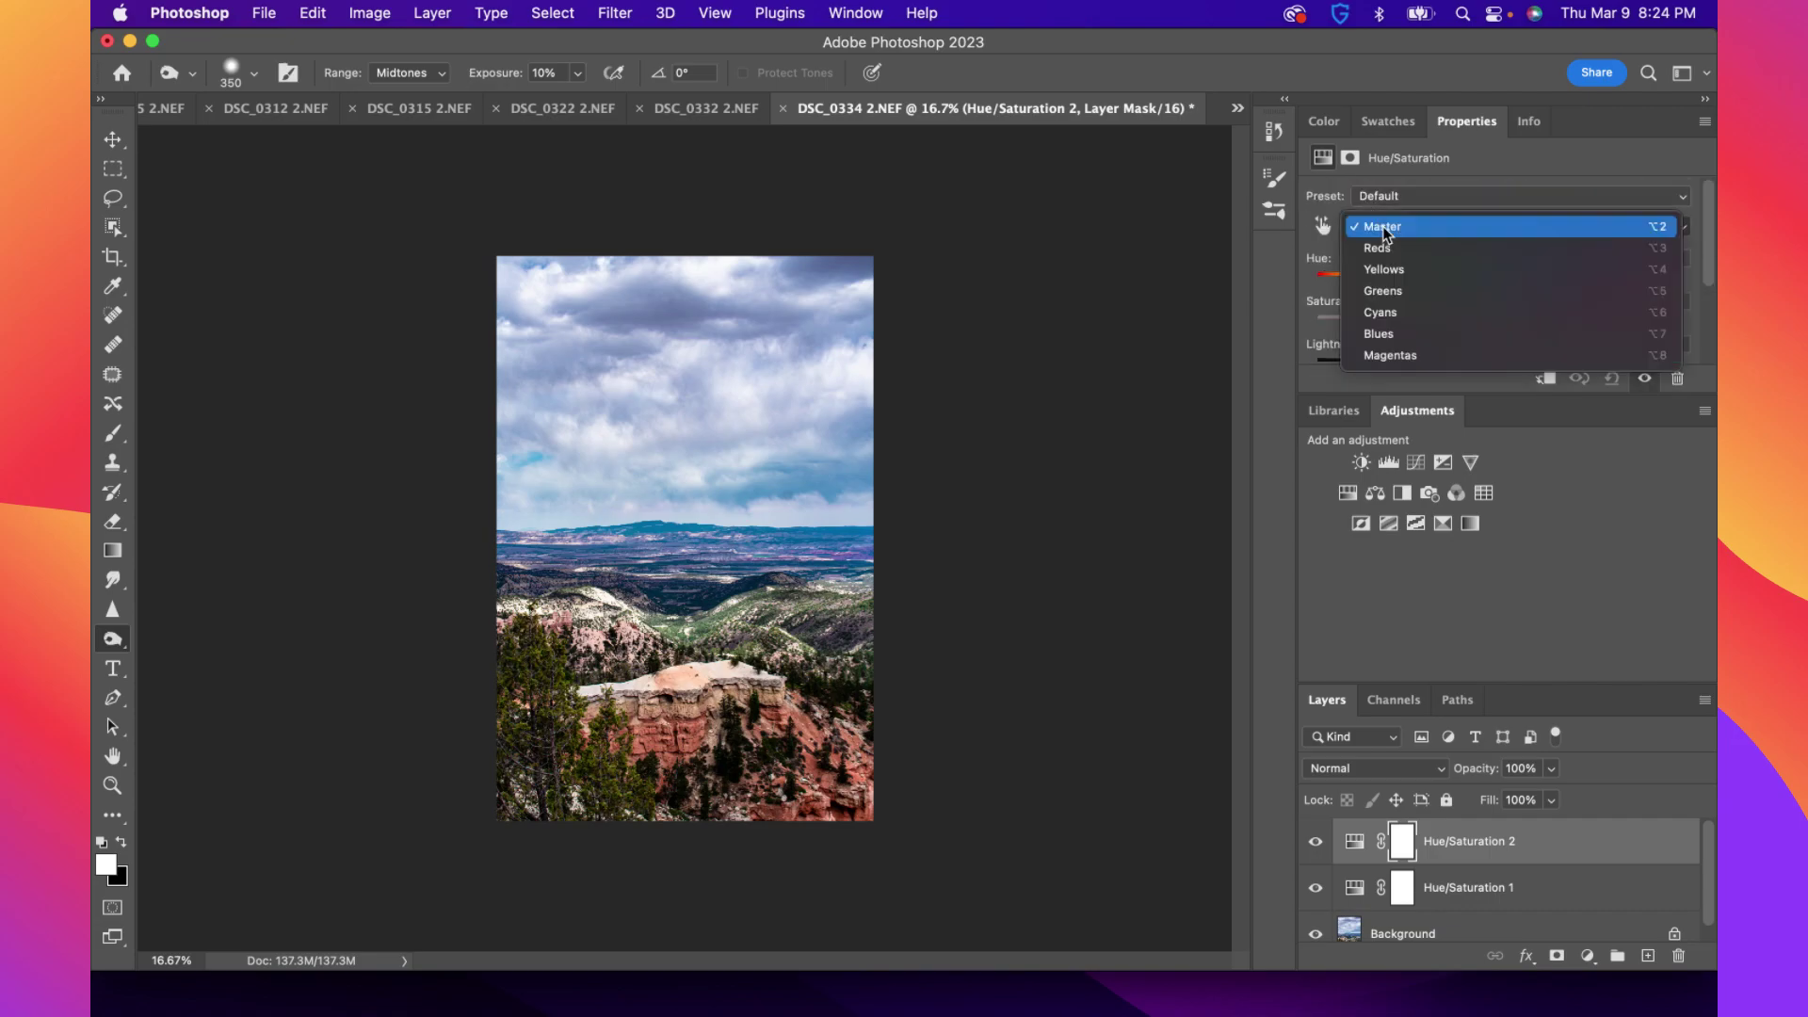
click(1403, 314)
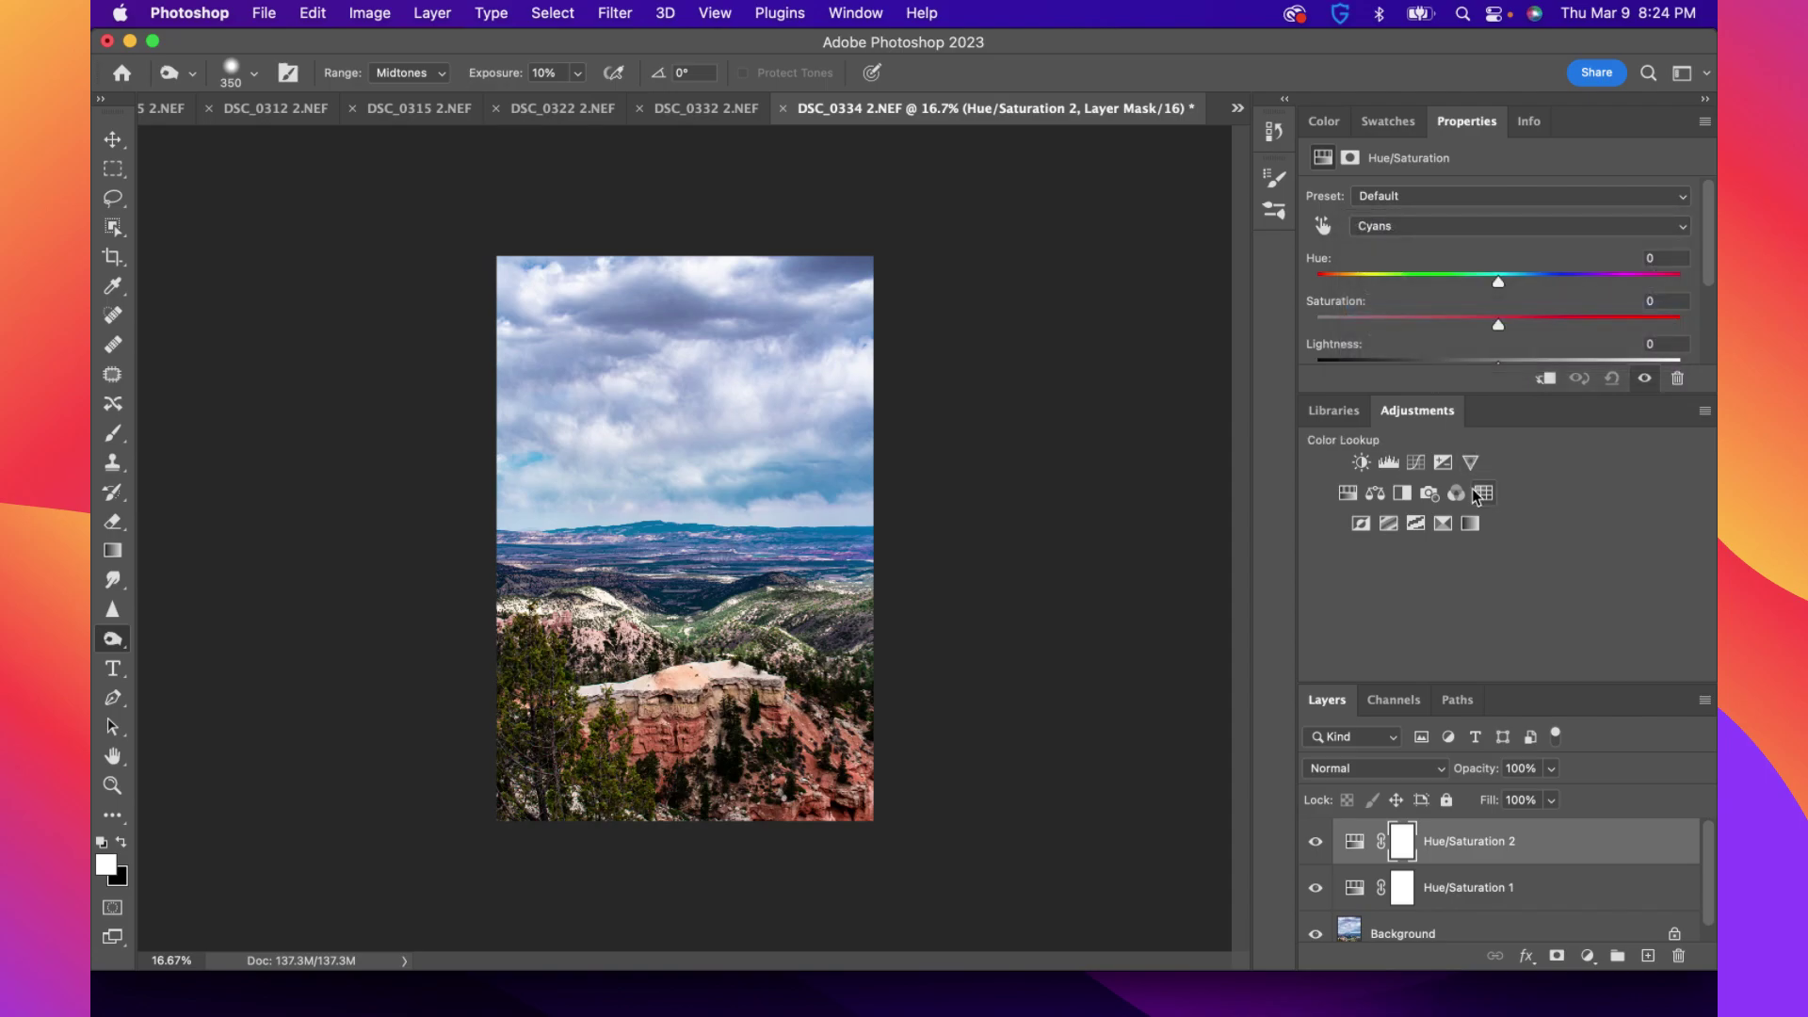
mouse_move(1500, 324)
mouse_down()
mouse_move(1635, 326)
mouse_move(1483, 326)
mouse_move(1475, 351)
mouse_move(1534, 348)
mouse_move(1481, 354)
mouse_up()
scroll(1494, 332, down, 1)
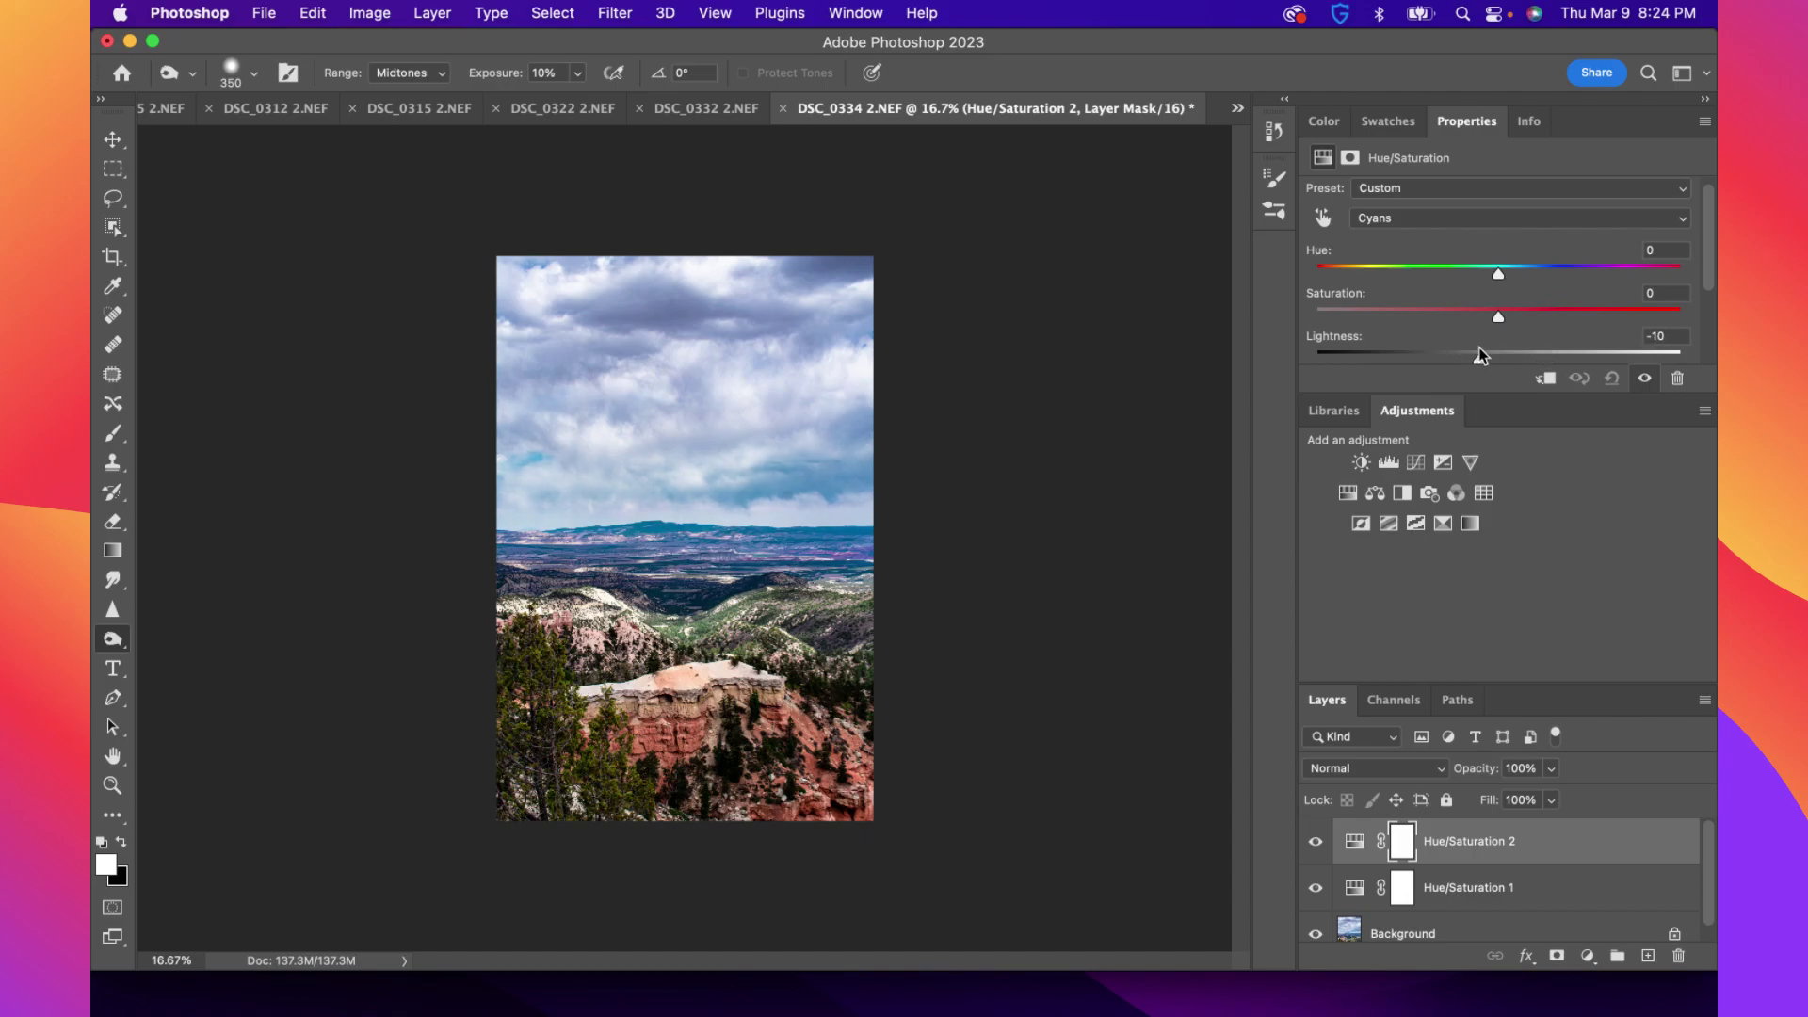
scroll(1517, 338, down, 1)
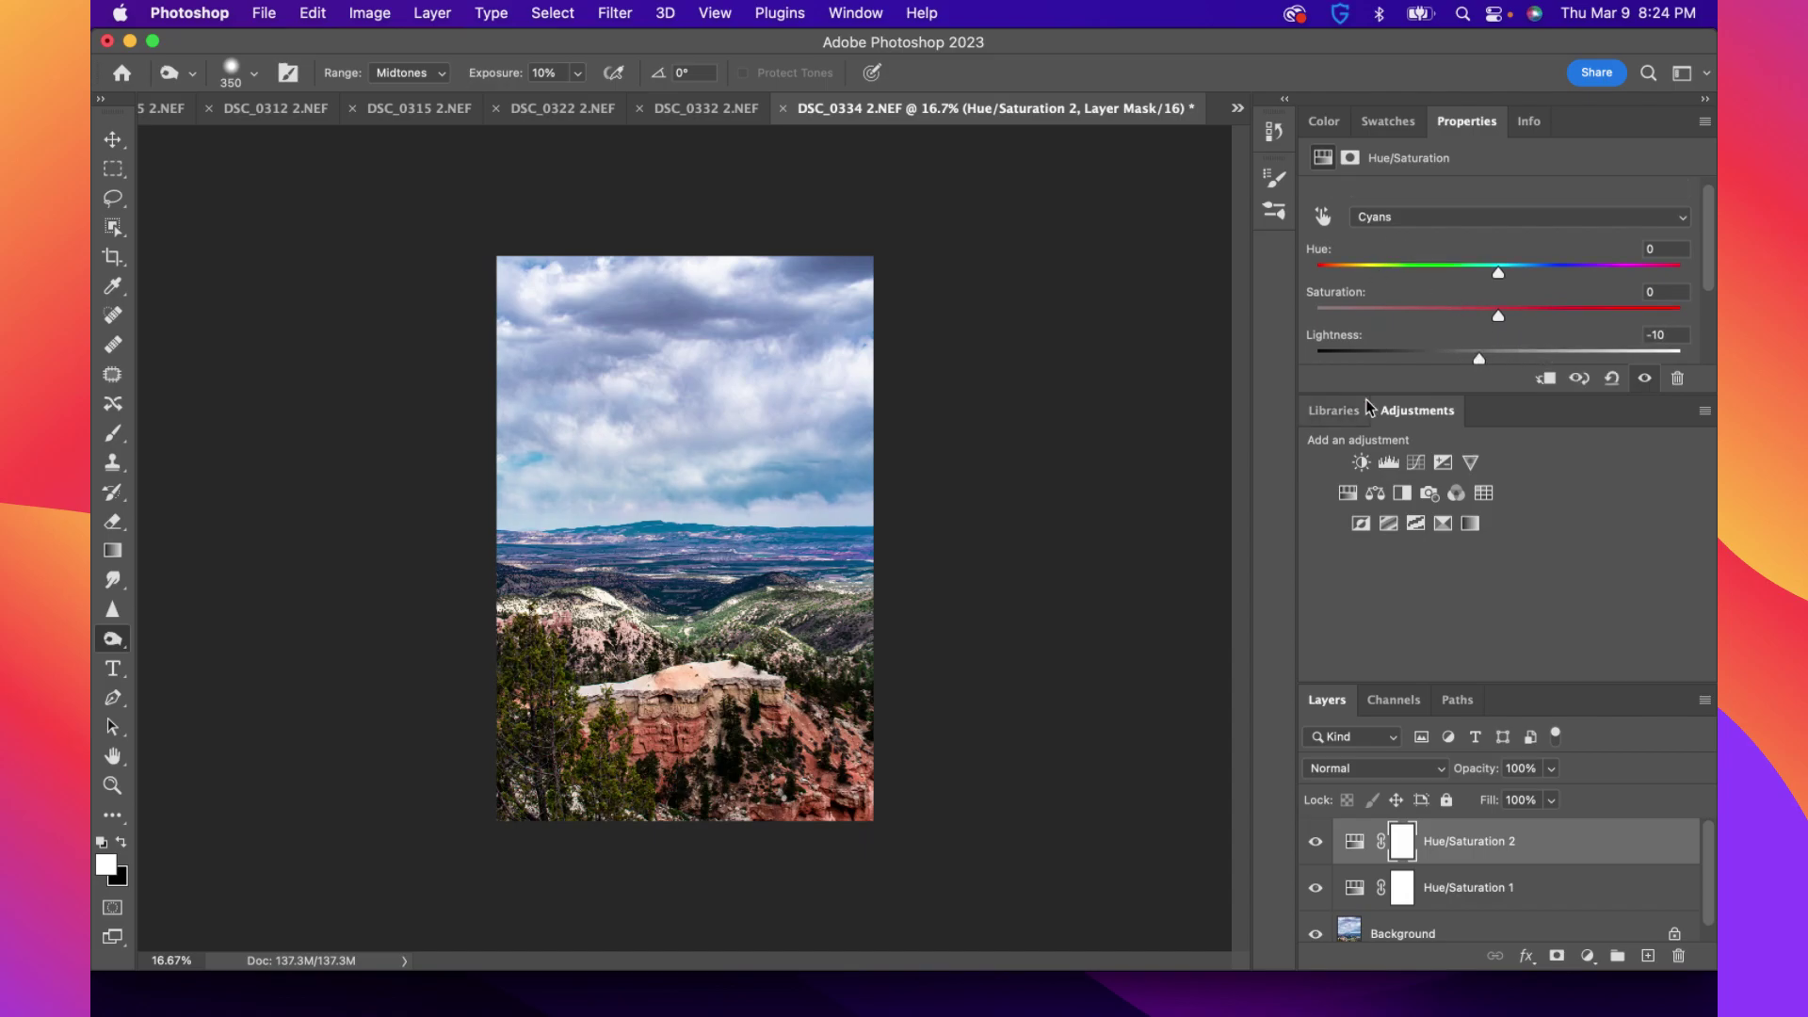
Add a third Hue/Saturation adjustment layer and lower the saturation and raise the lightness of the Yellows
click(1347, 492)
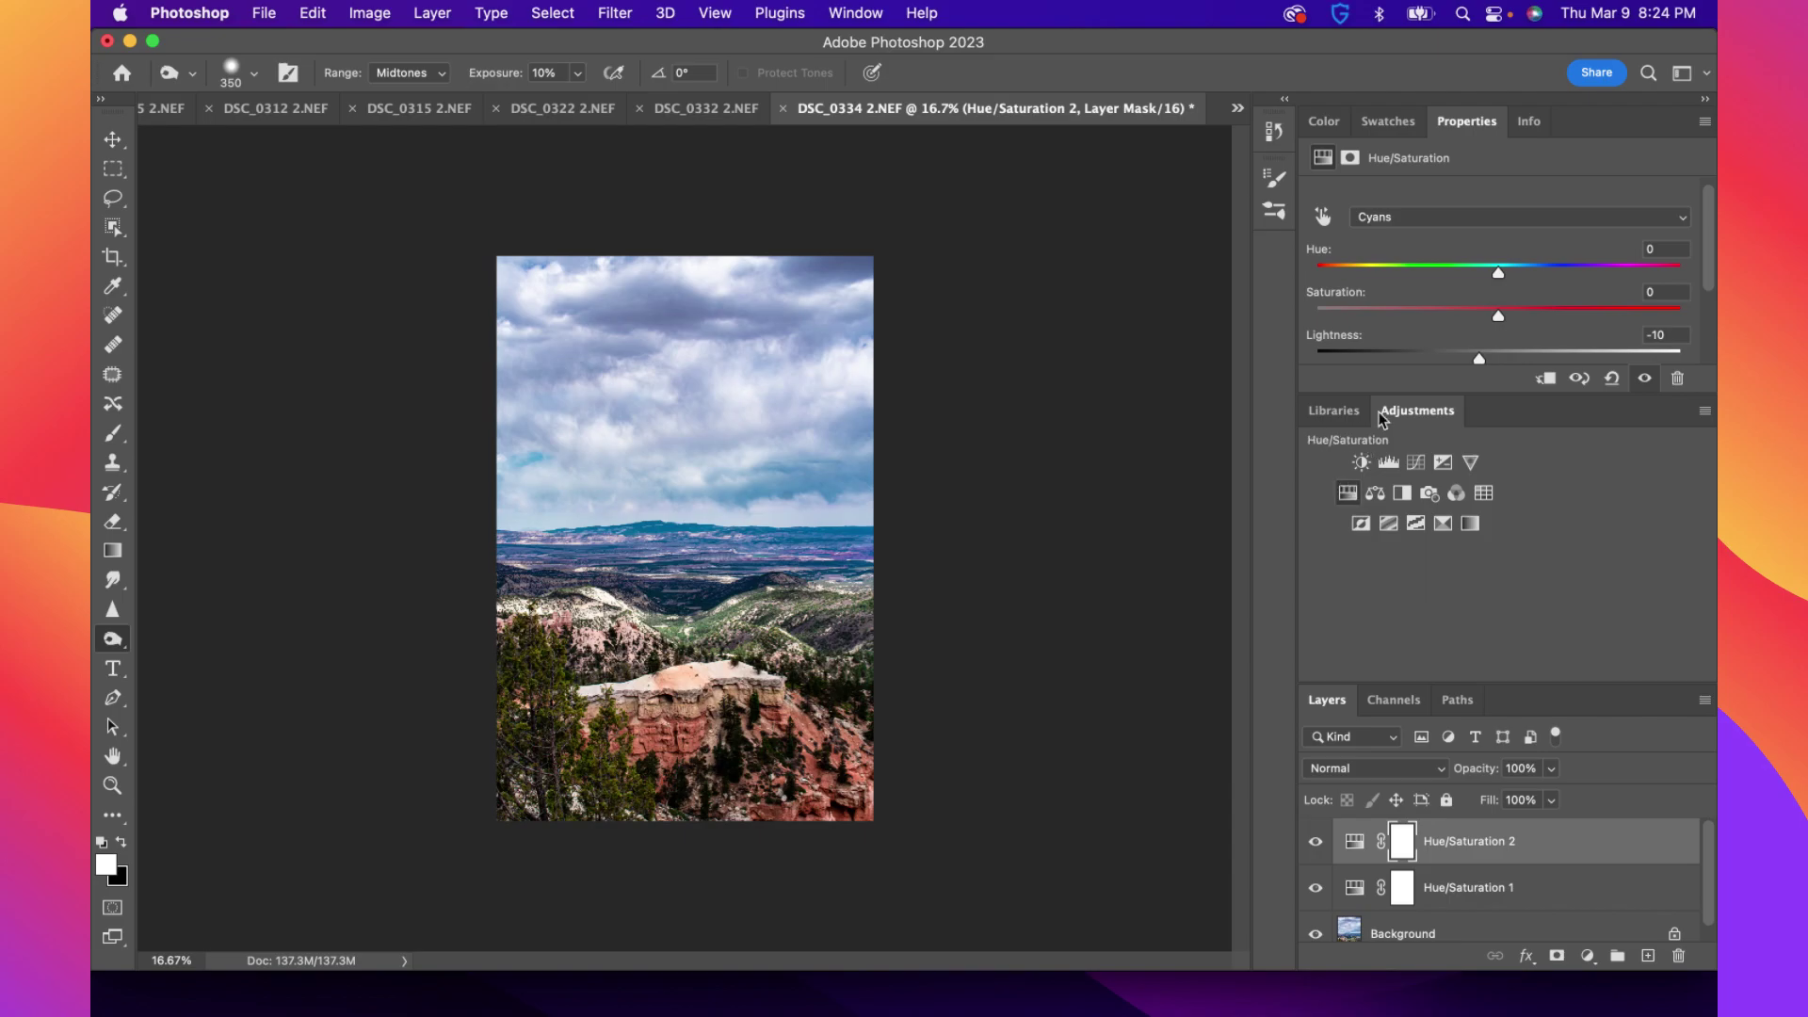
click(1399, 217)
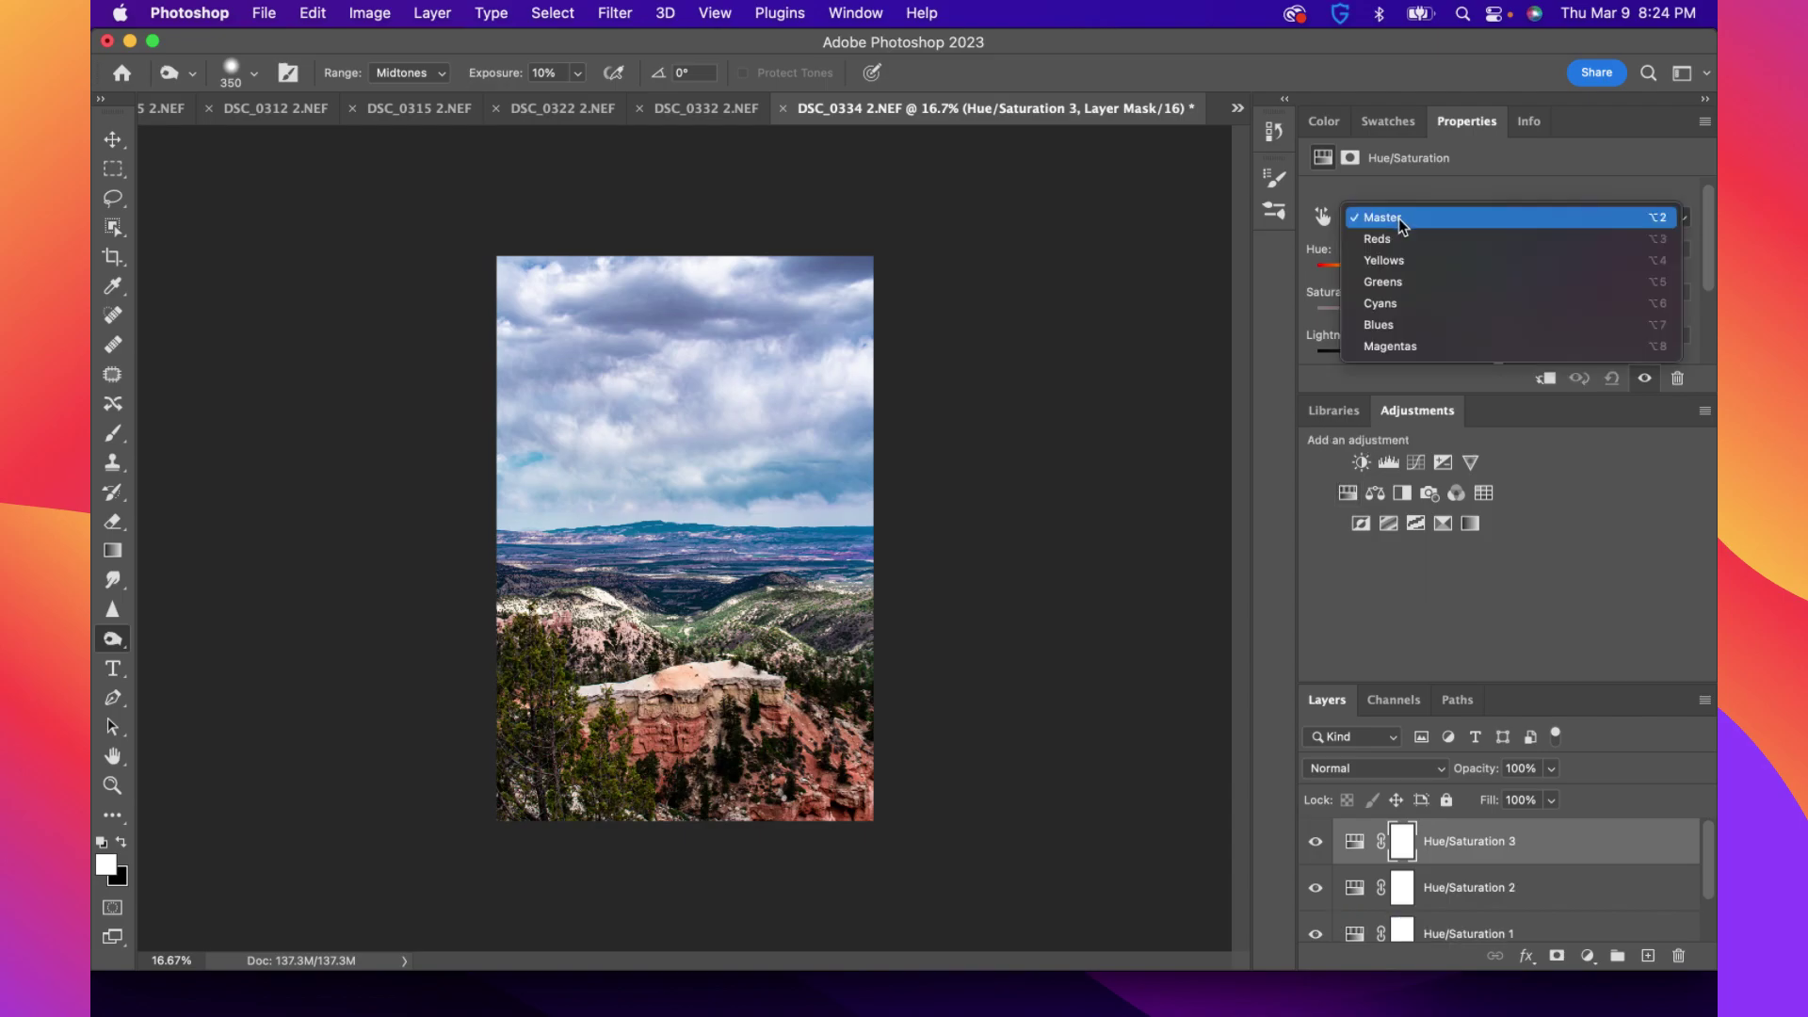
click(1450, 261)
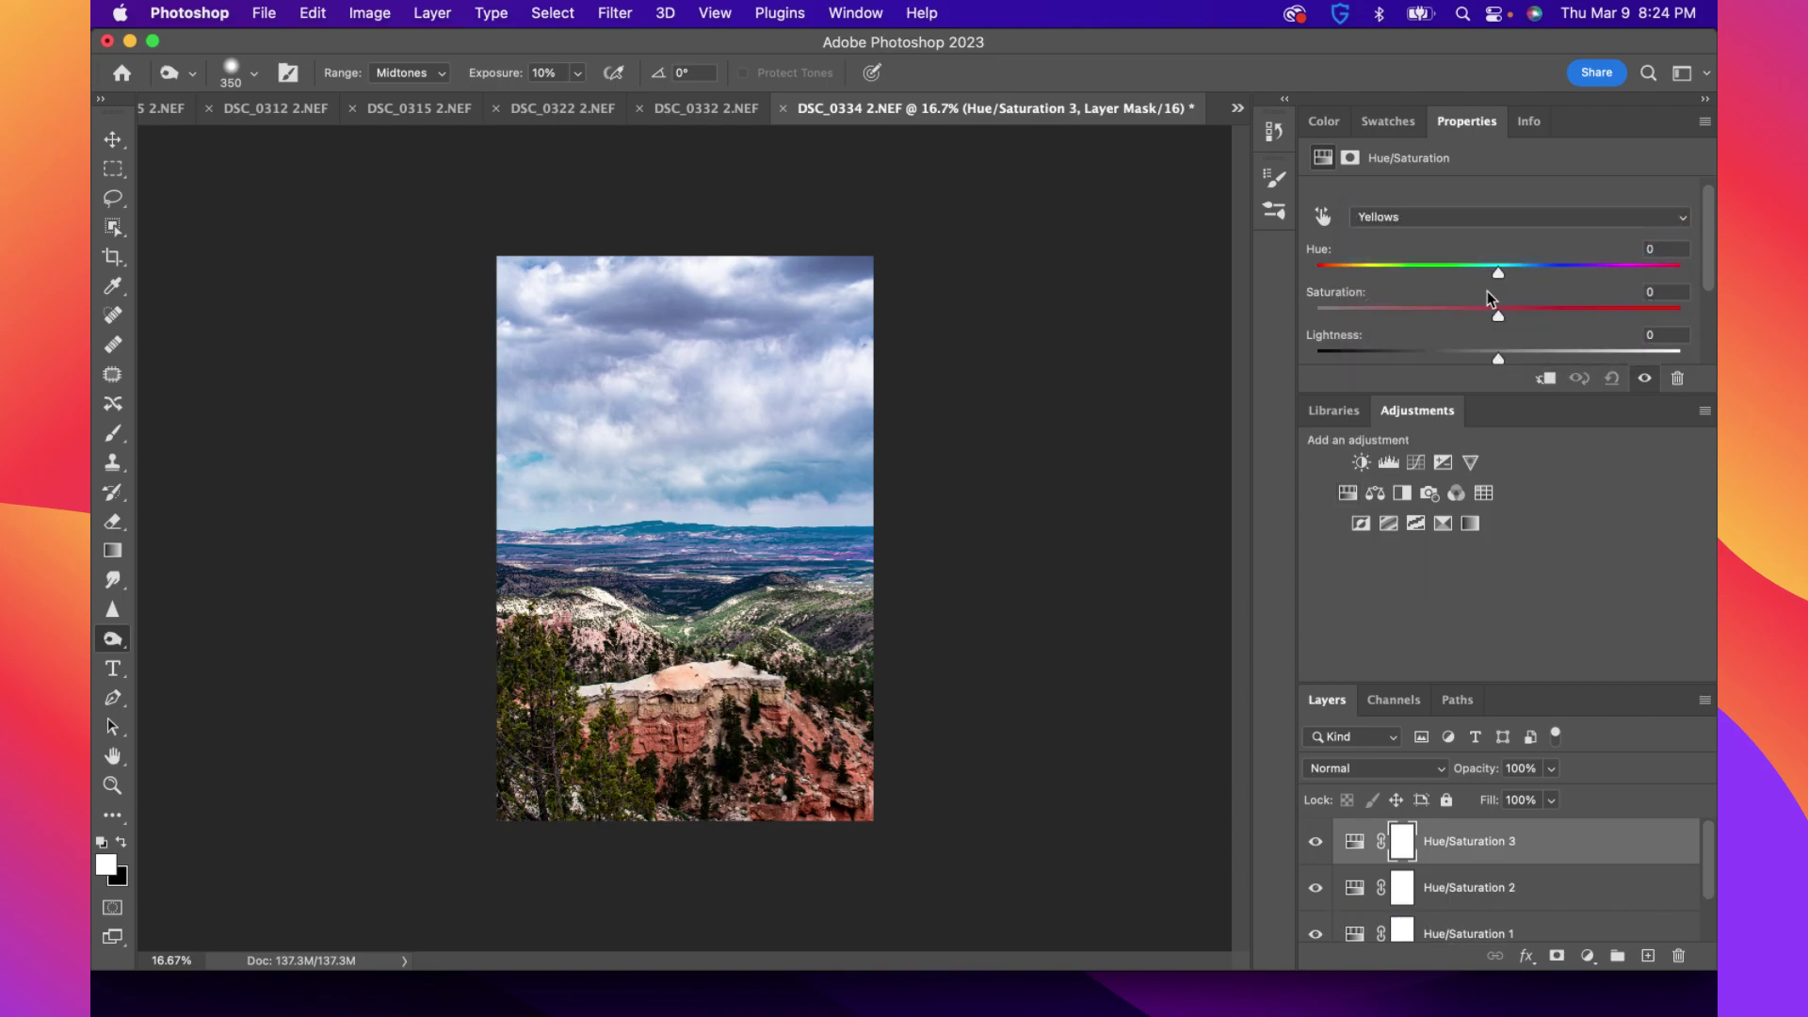
drag(1443, 309, 1530, 356)
Select the Background layer, try burning the dark clouds with the 350 px brush and undo the stroke
scroll(1441, 880, down, 2)
click(1438, 915)
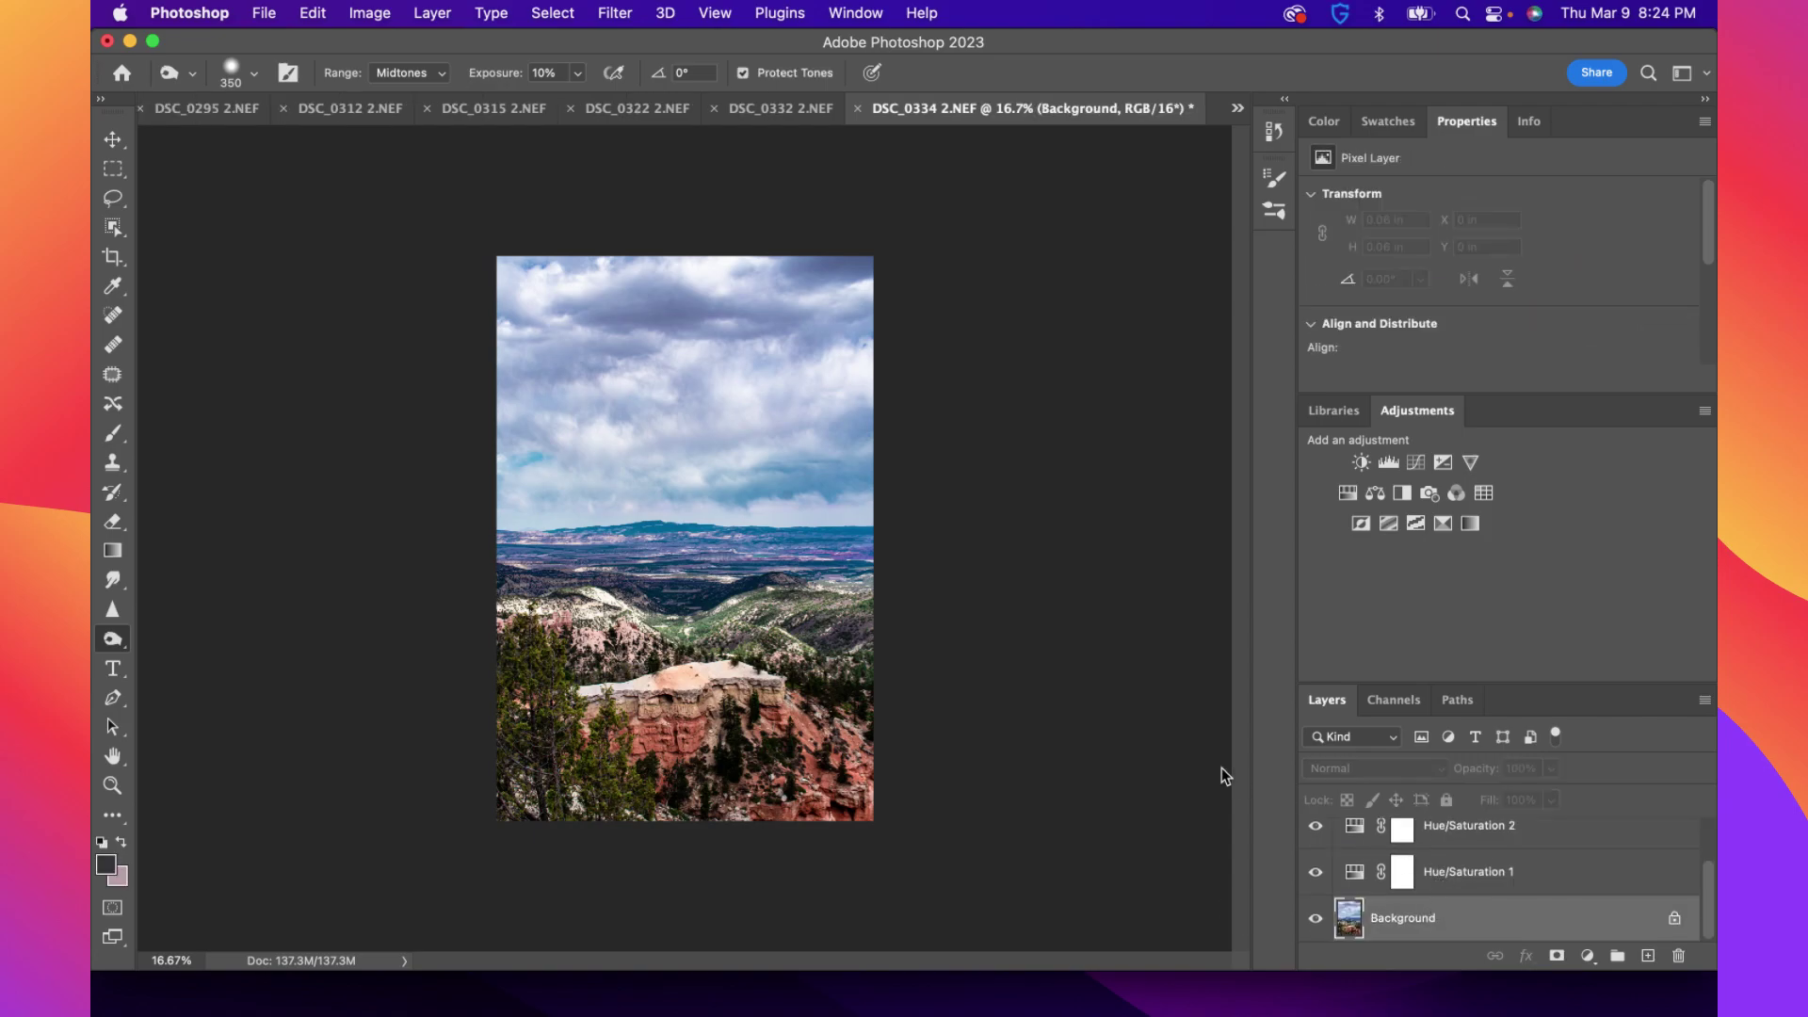
click(602, 321)
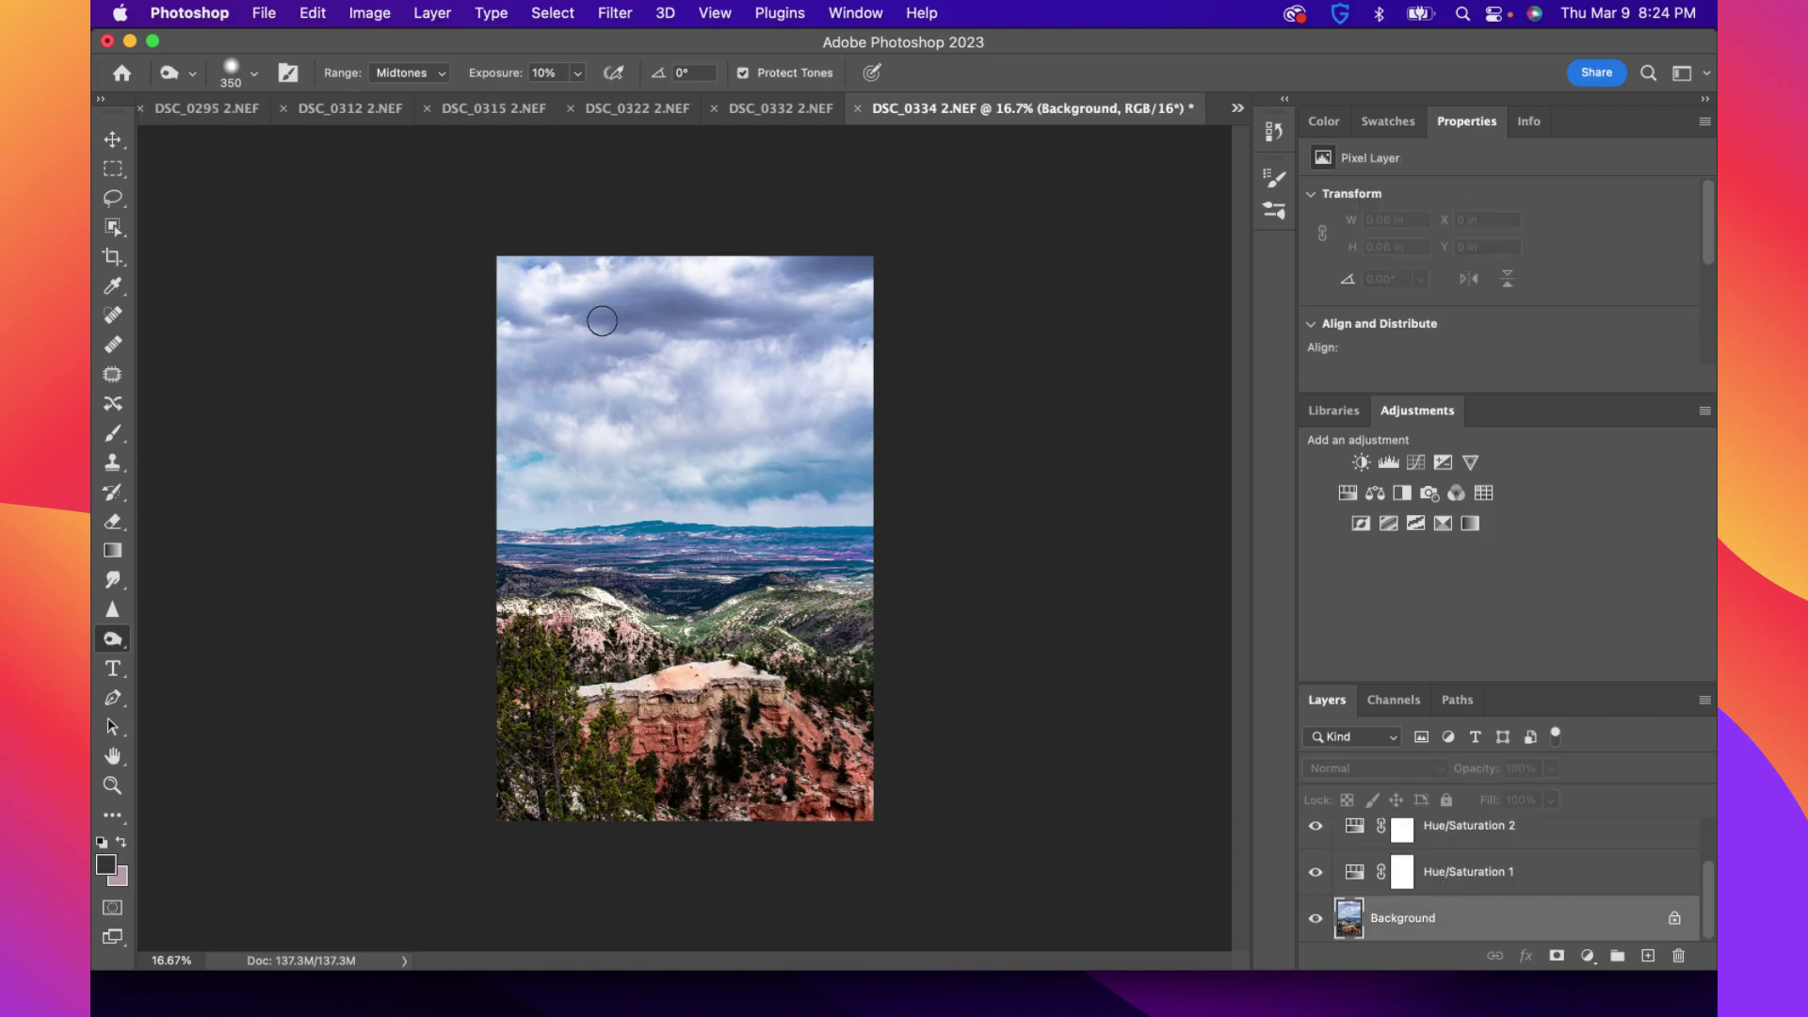
key(super+z)
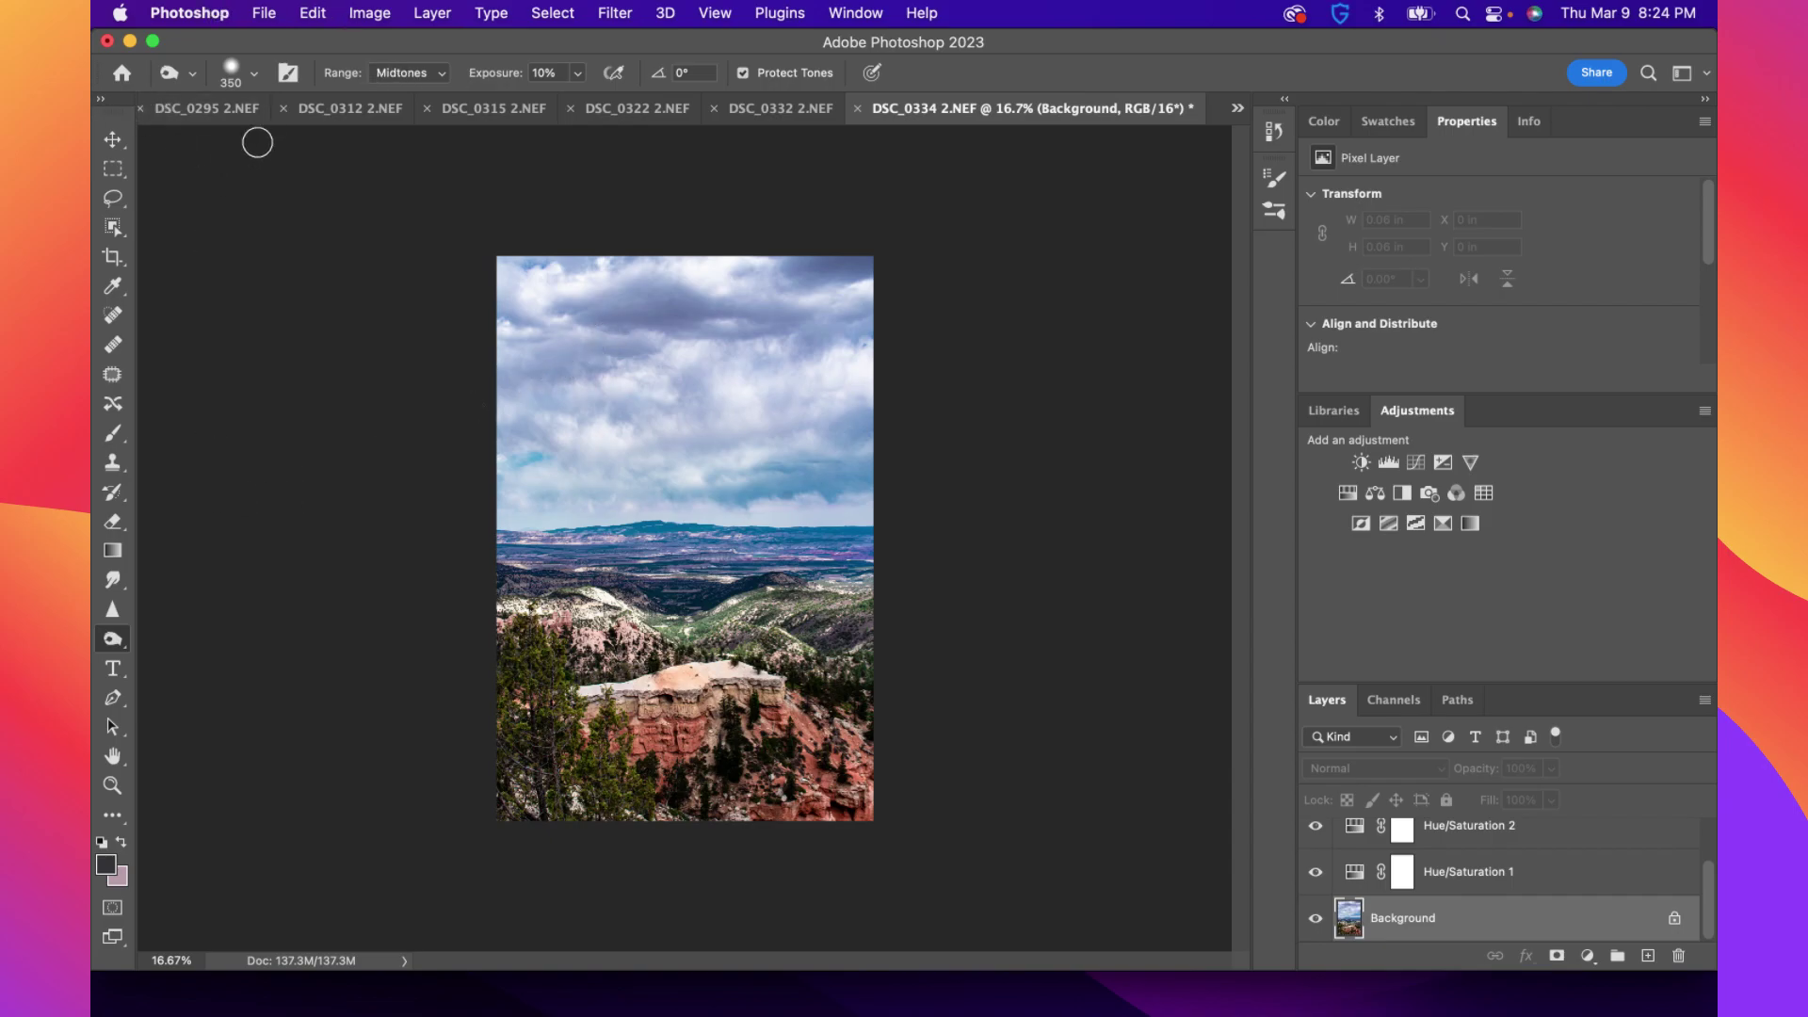
Enlarge the Burn brush to 1040 px, try burning the clouds and the distant hills, and undo the strokes
click(253, 72)
drag(325, 138, 348, 137)
click(433, 218)
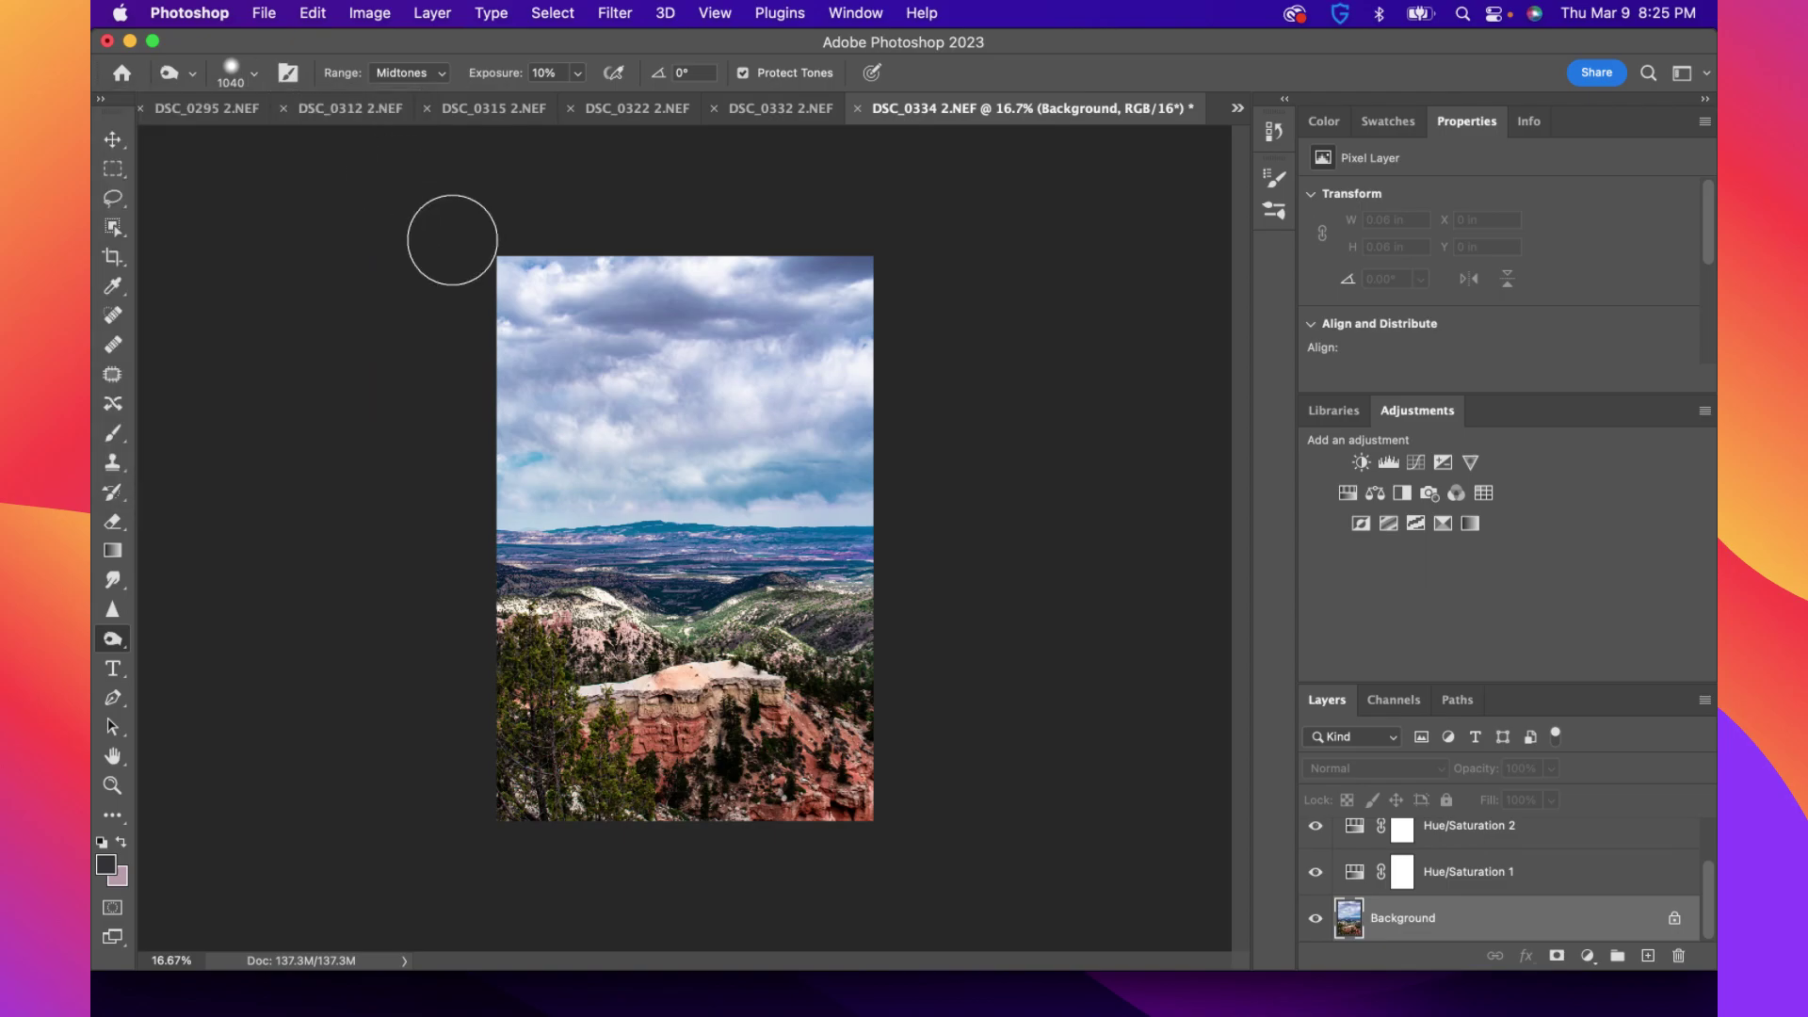
mouse_move(751, 312)
mouse_down()
mouse_move(605, 291)
mouse_move(926, 324)
mouse_move(625, 344)
mouse_move(799, 388)
mouse_move(606, 420)
mouse_move(863, 454)
mouse_move(657, 455)
mouse_move(832, 471)
mouse_move(456, 474)
mouse_move(894, 490)
mouse_up()
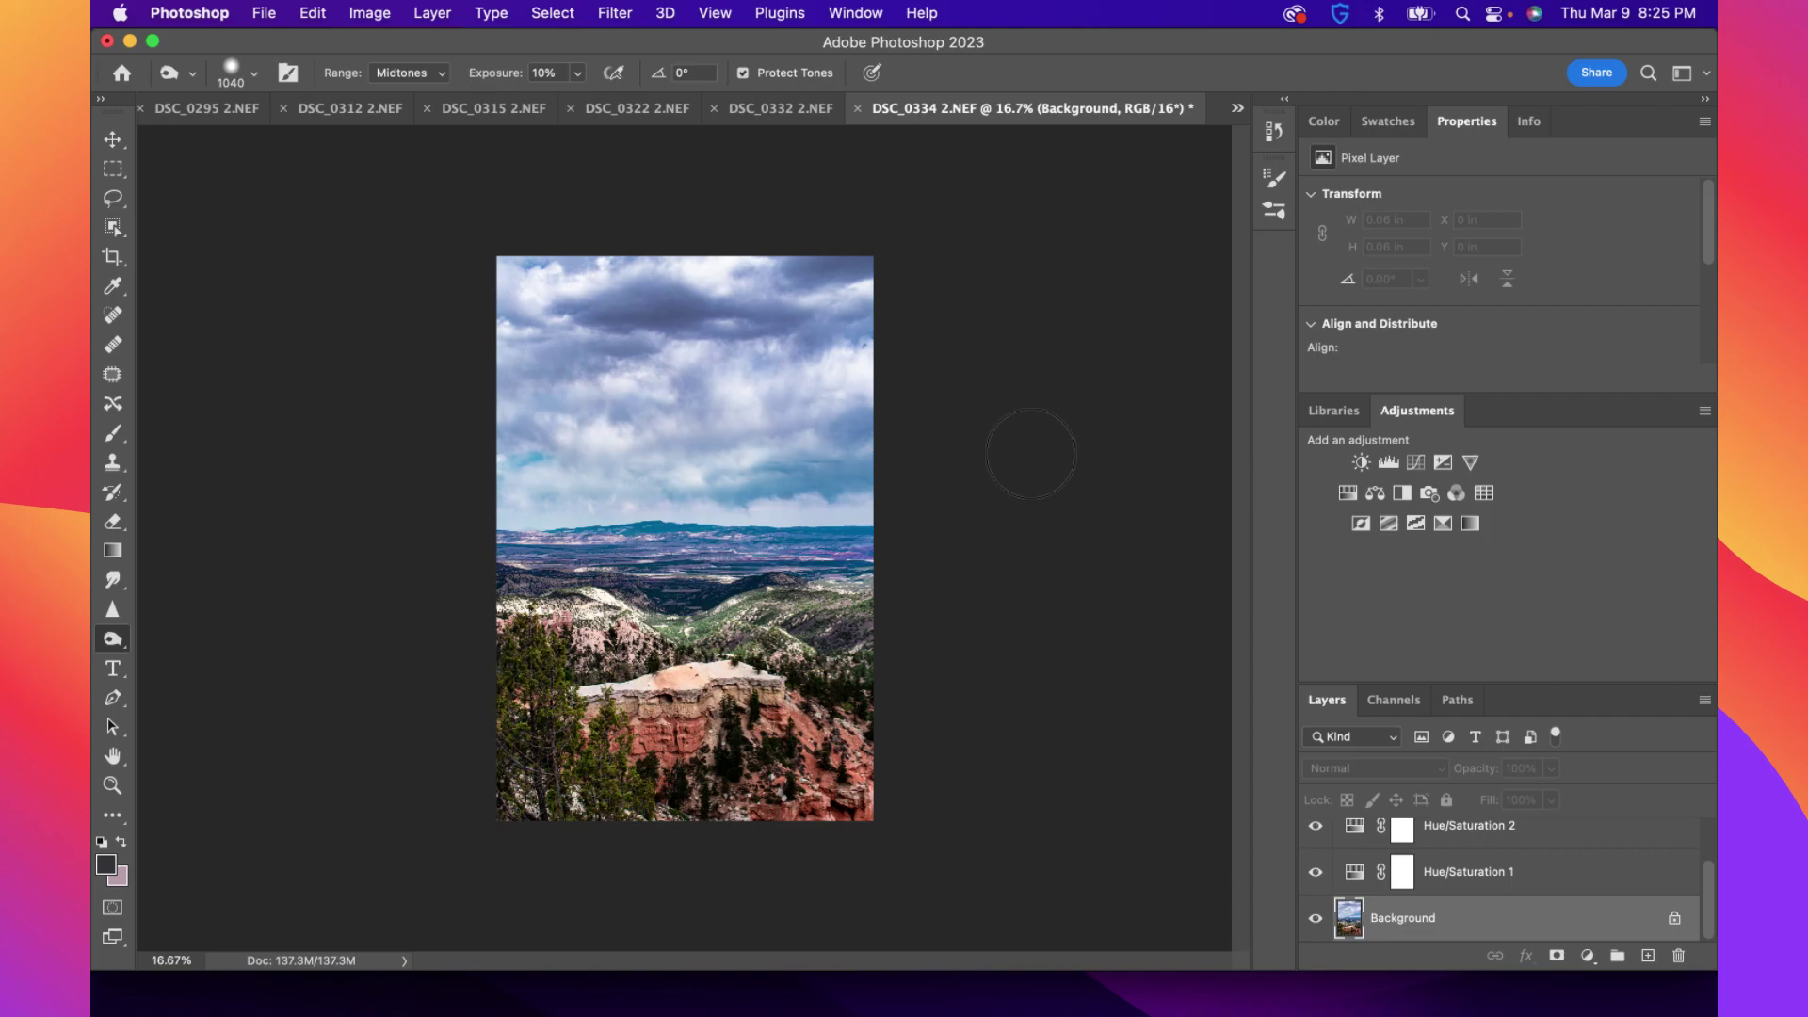
key(super+z)
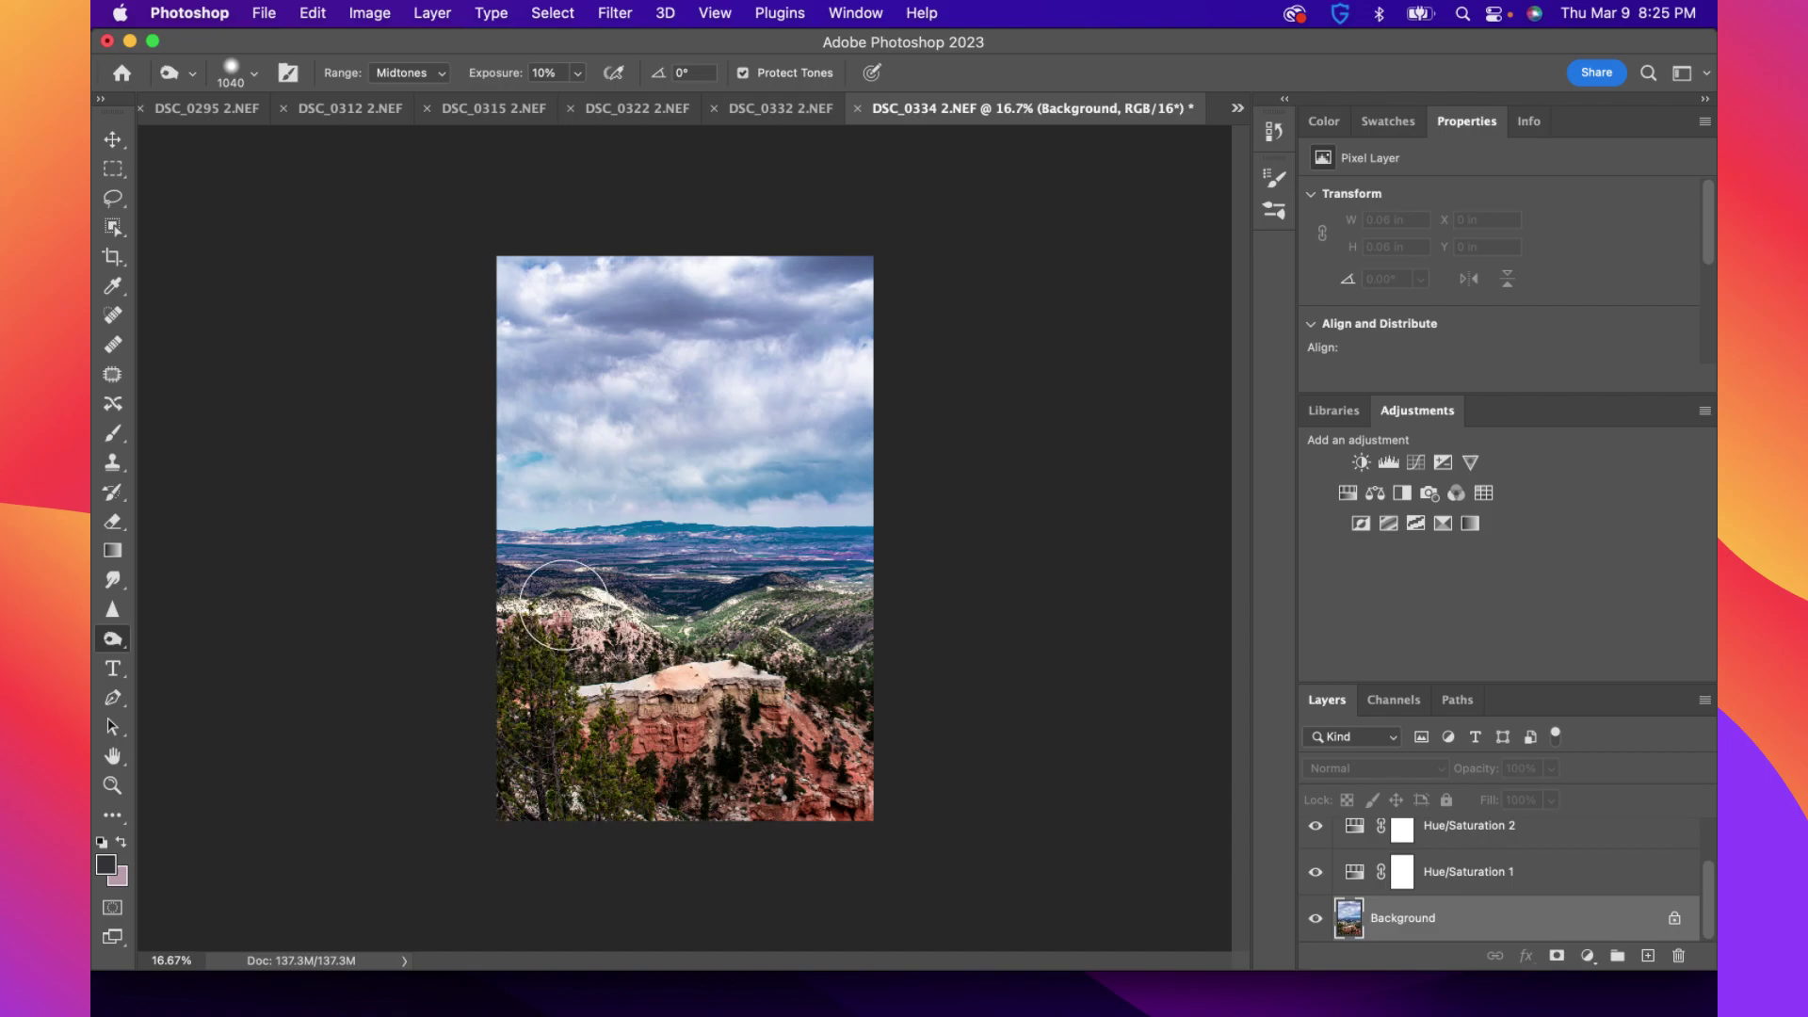
mouse_move(803, 597)
mouse_down()
mouse_move(900, 597)
mouse_move(586, 597)
mouse_move(1045, 594)
mouse_up()
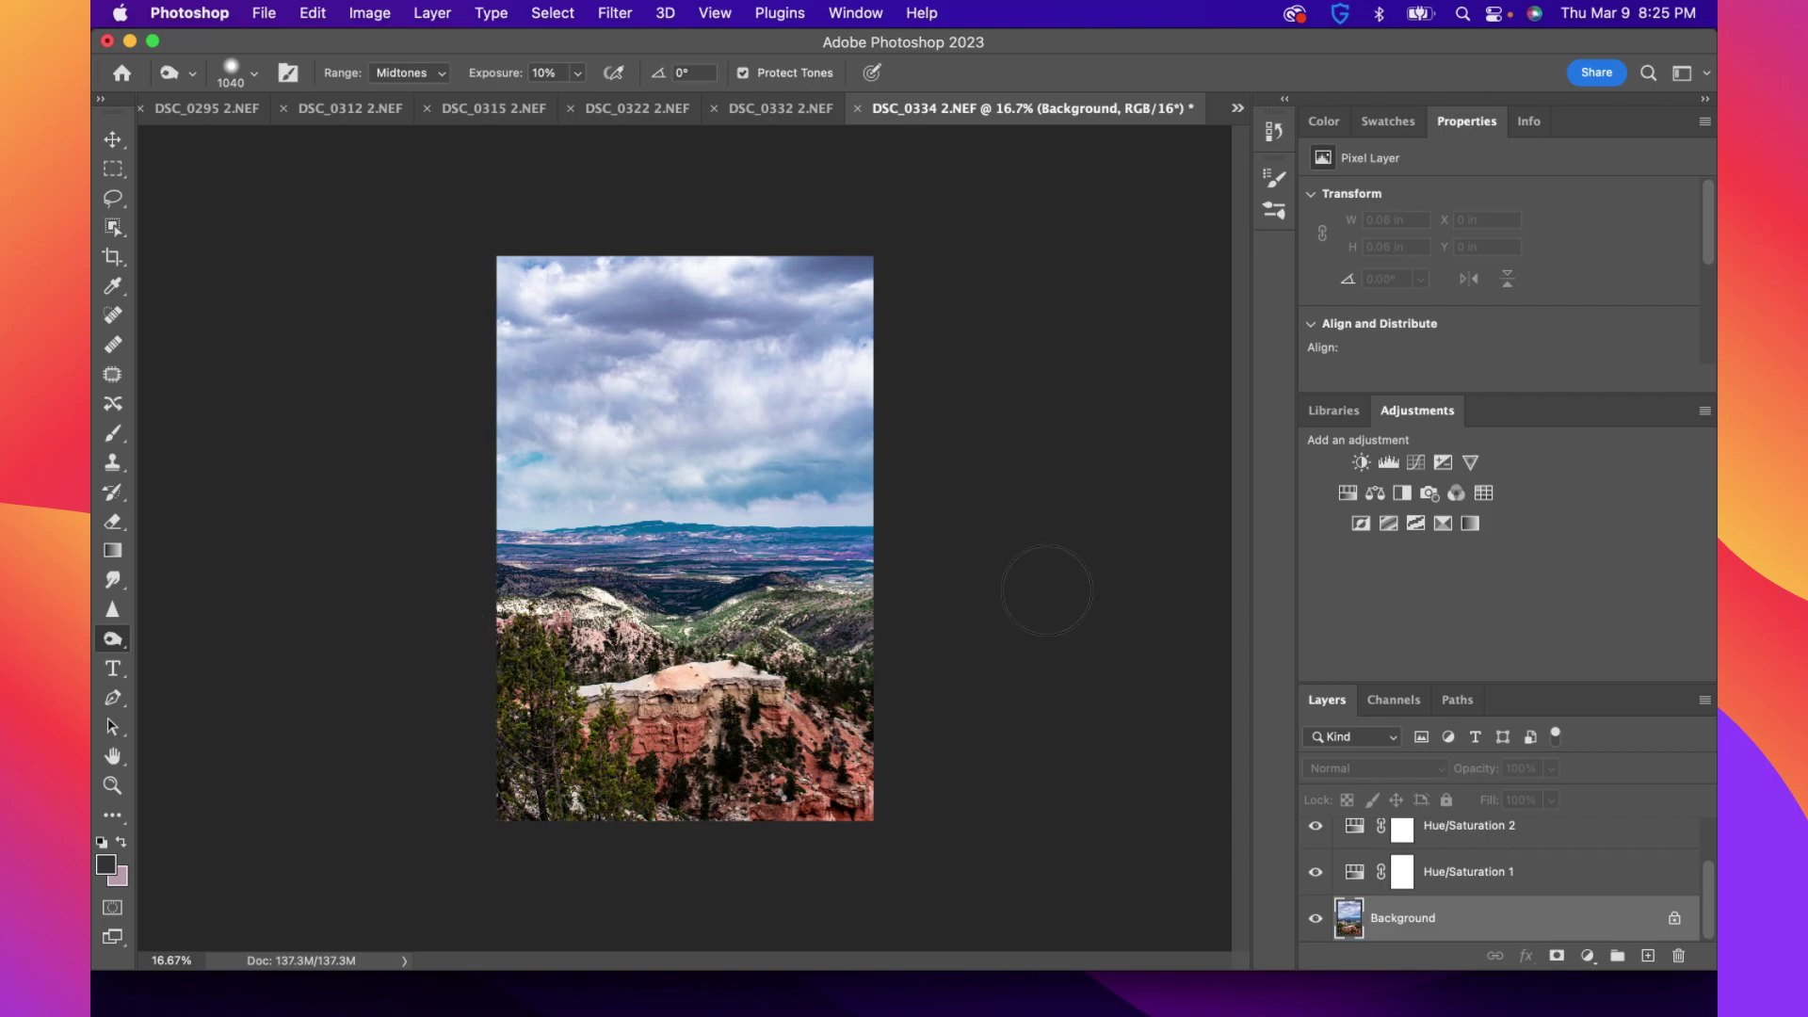
key(super+z)
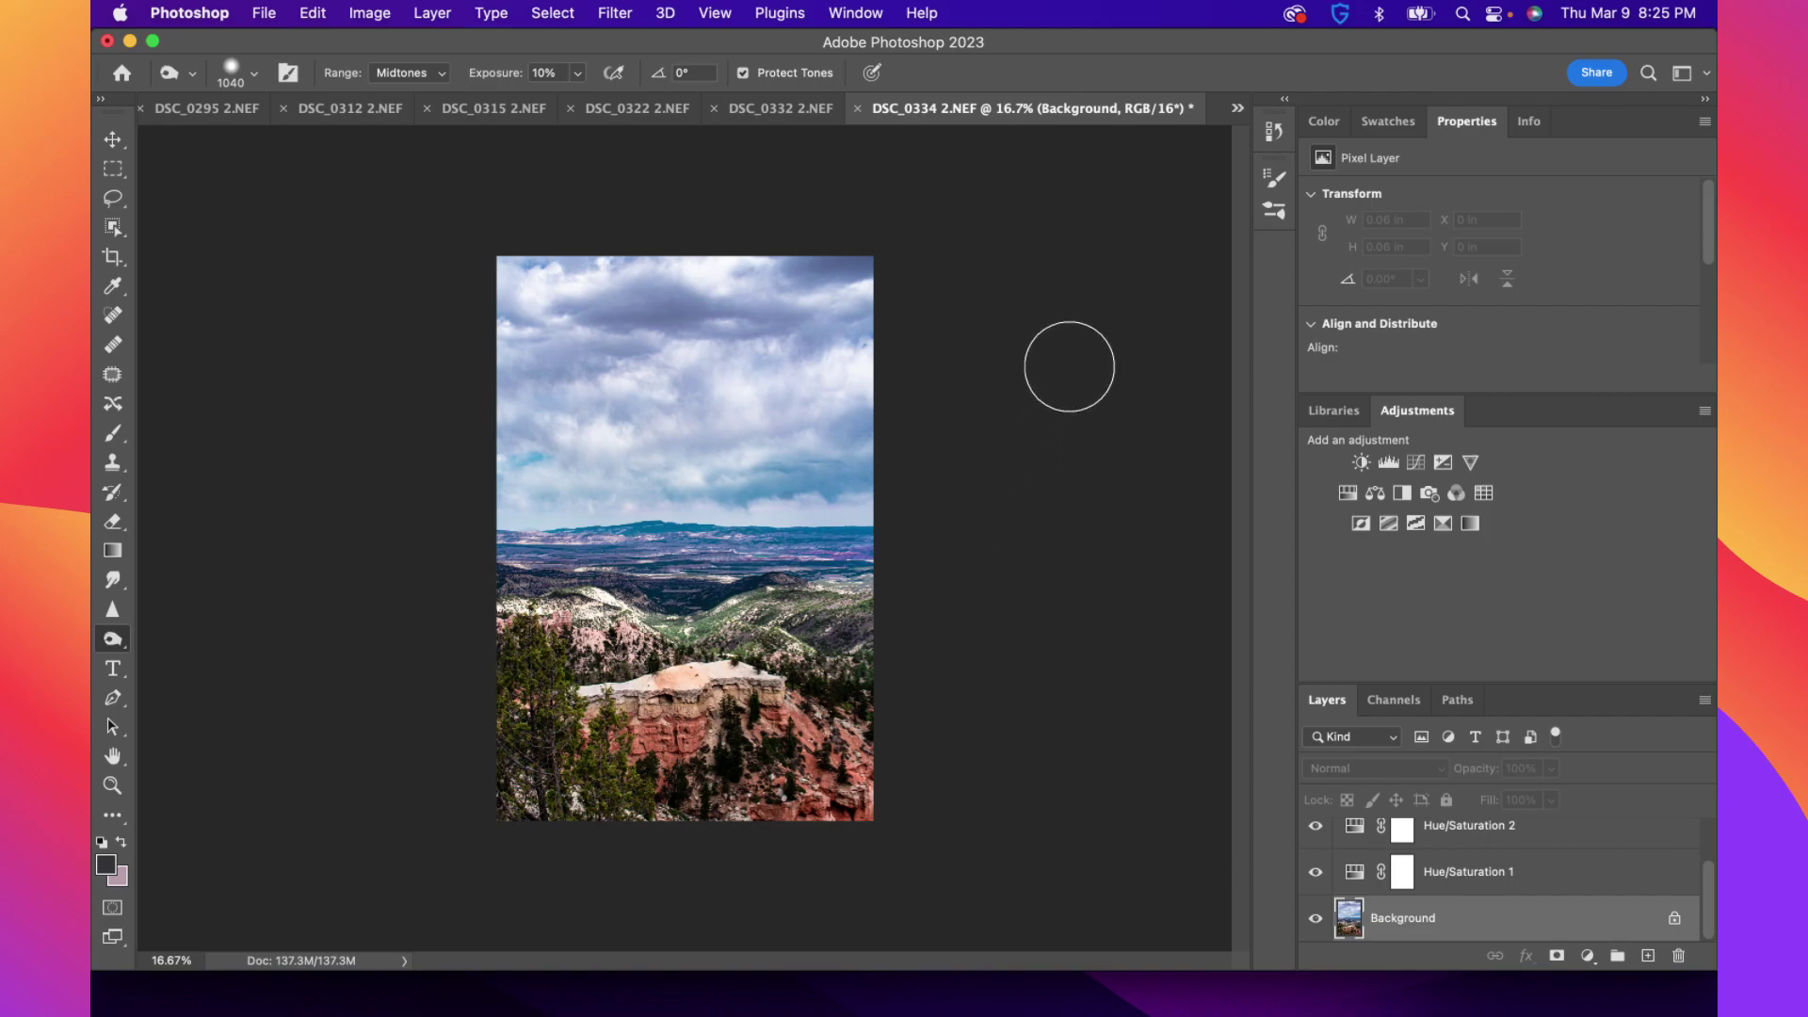
Switch to the photo DSC_0336 2.NEF and add a Hue/Saturation adjustment layer above the Background
click(1237, 109)
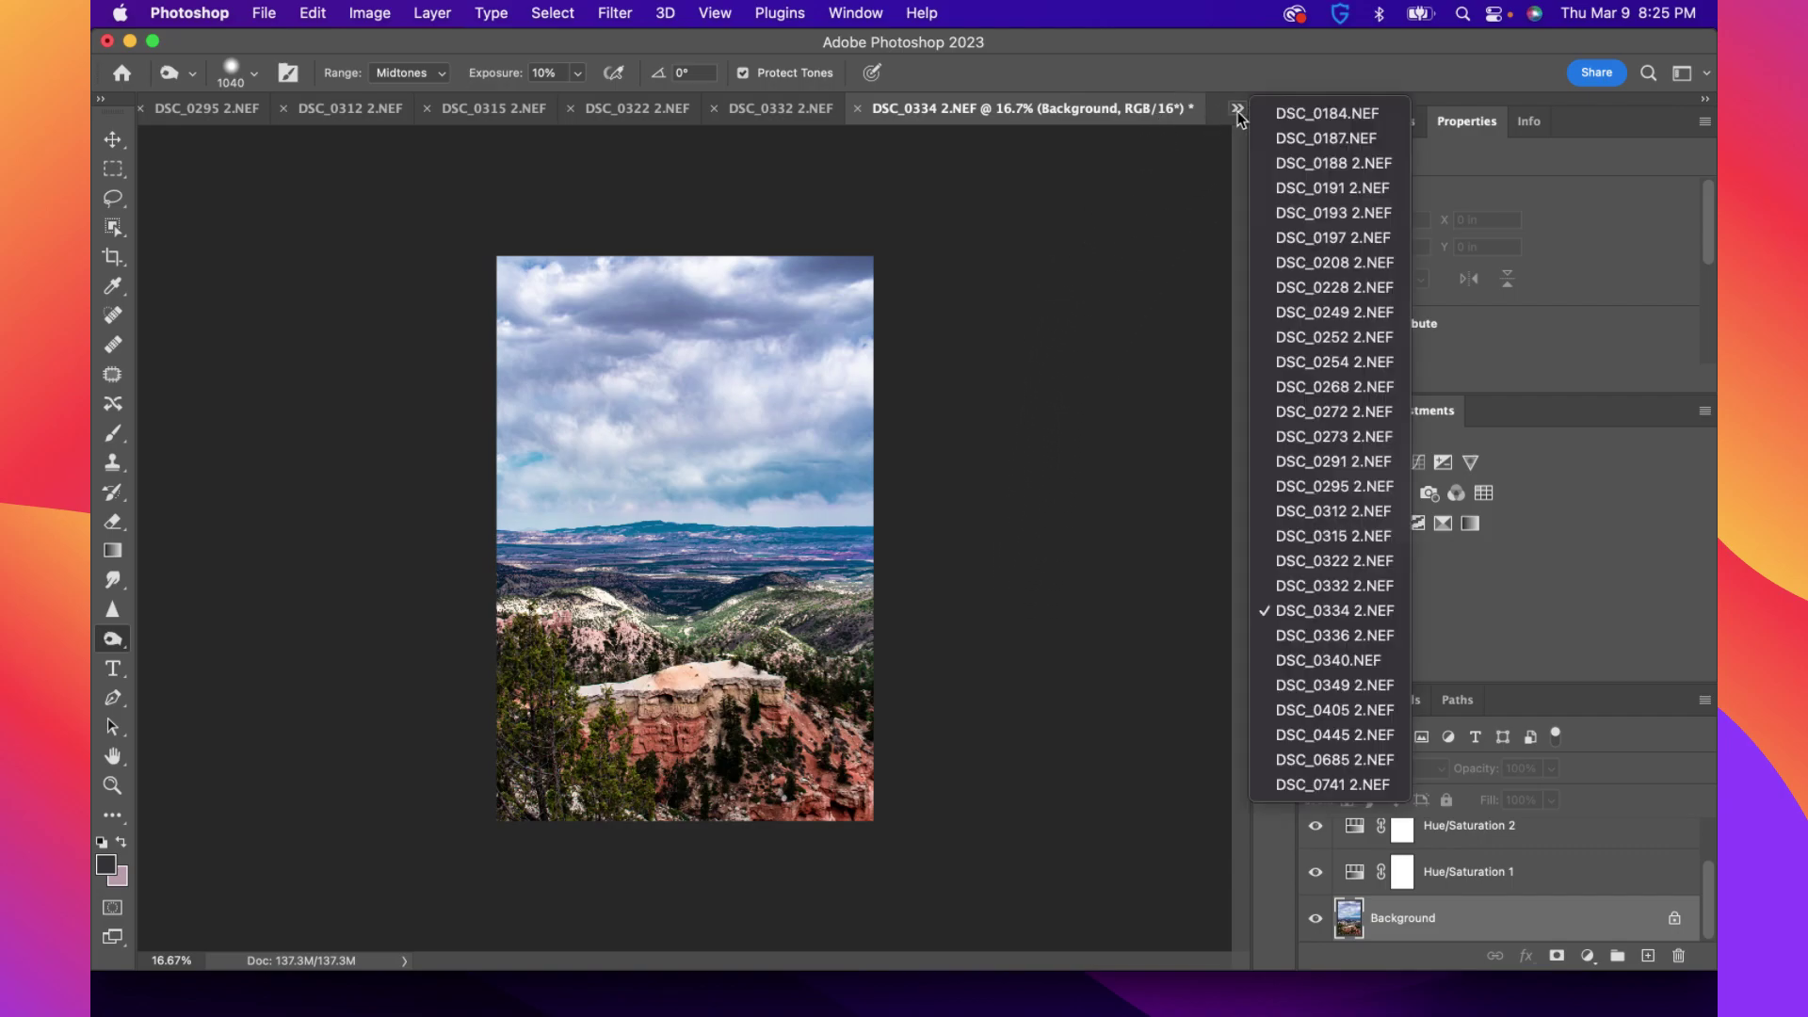
click(1330, 636)
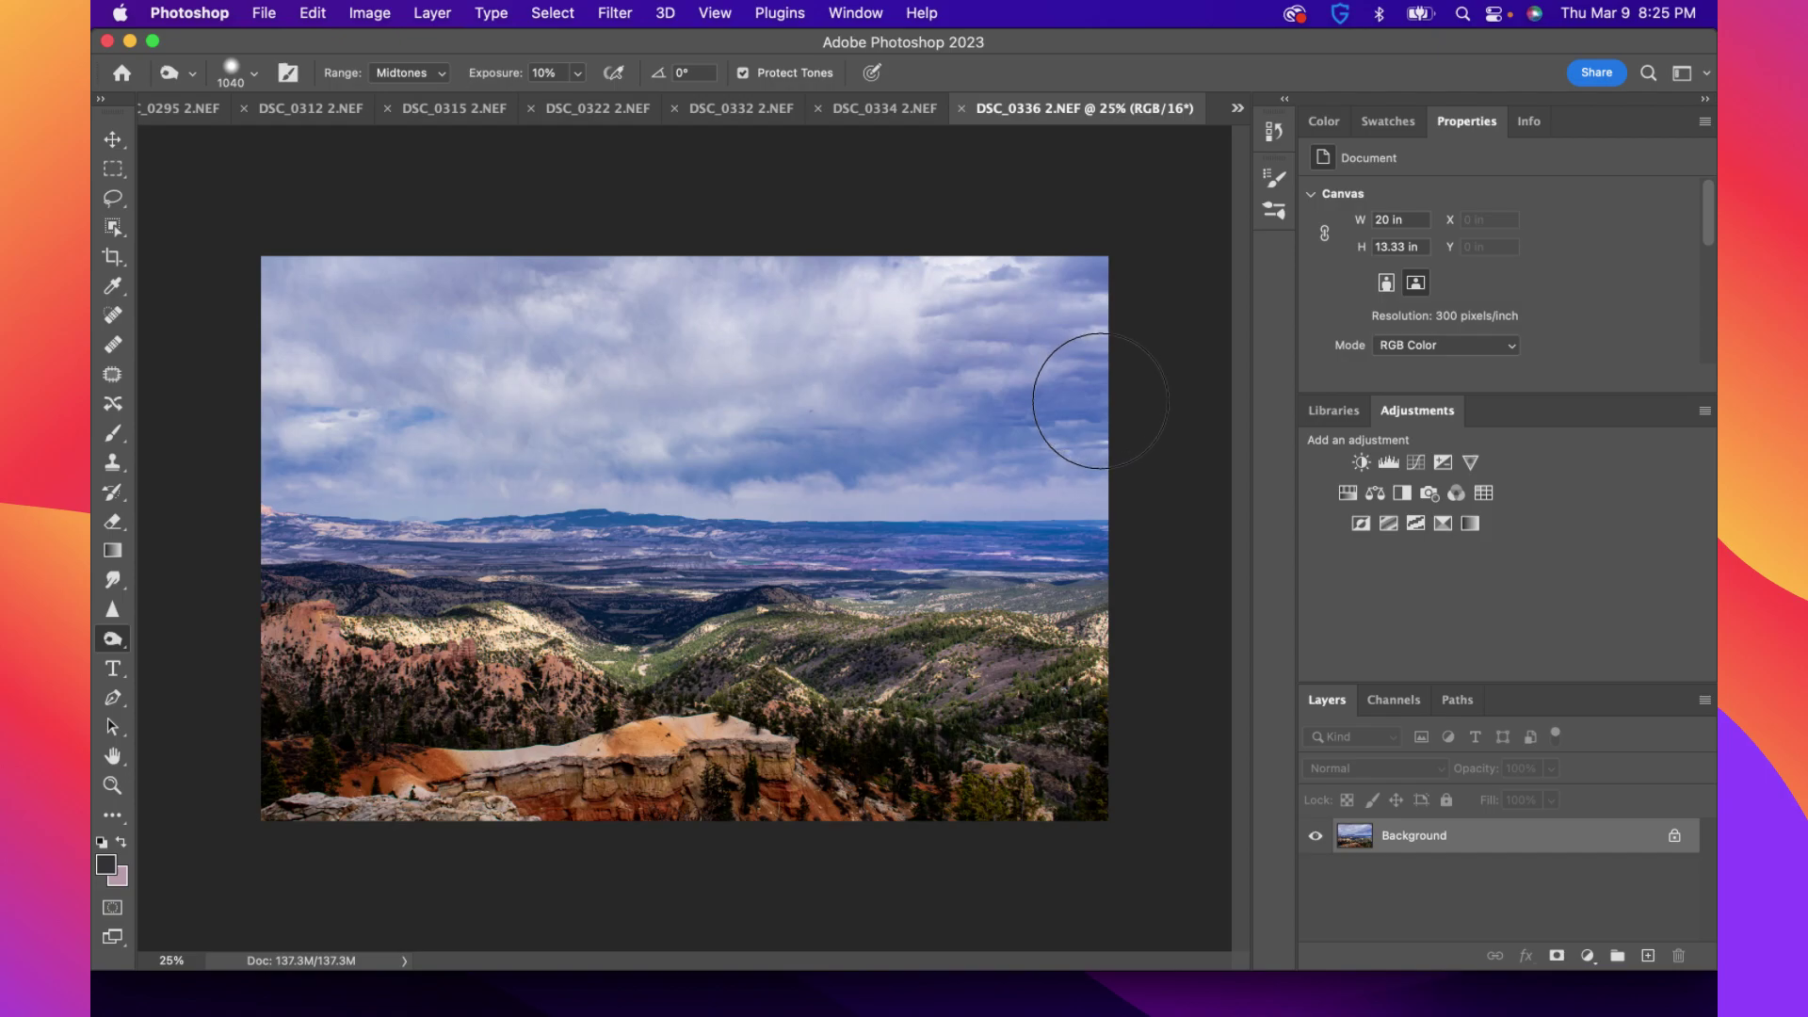
click(1349, 494)
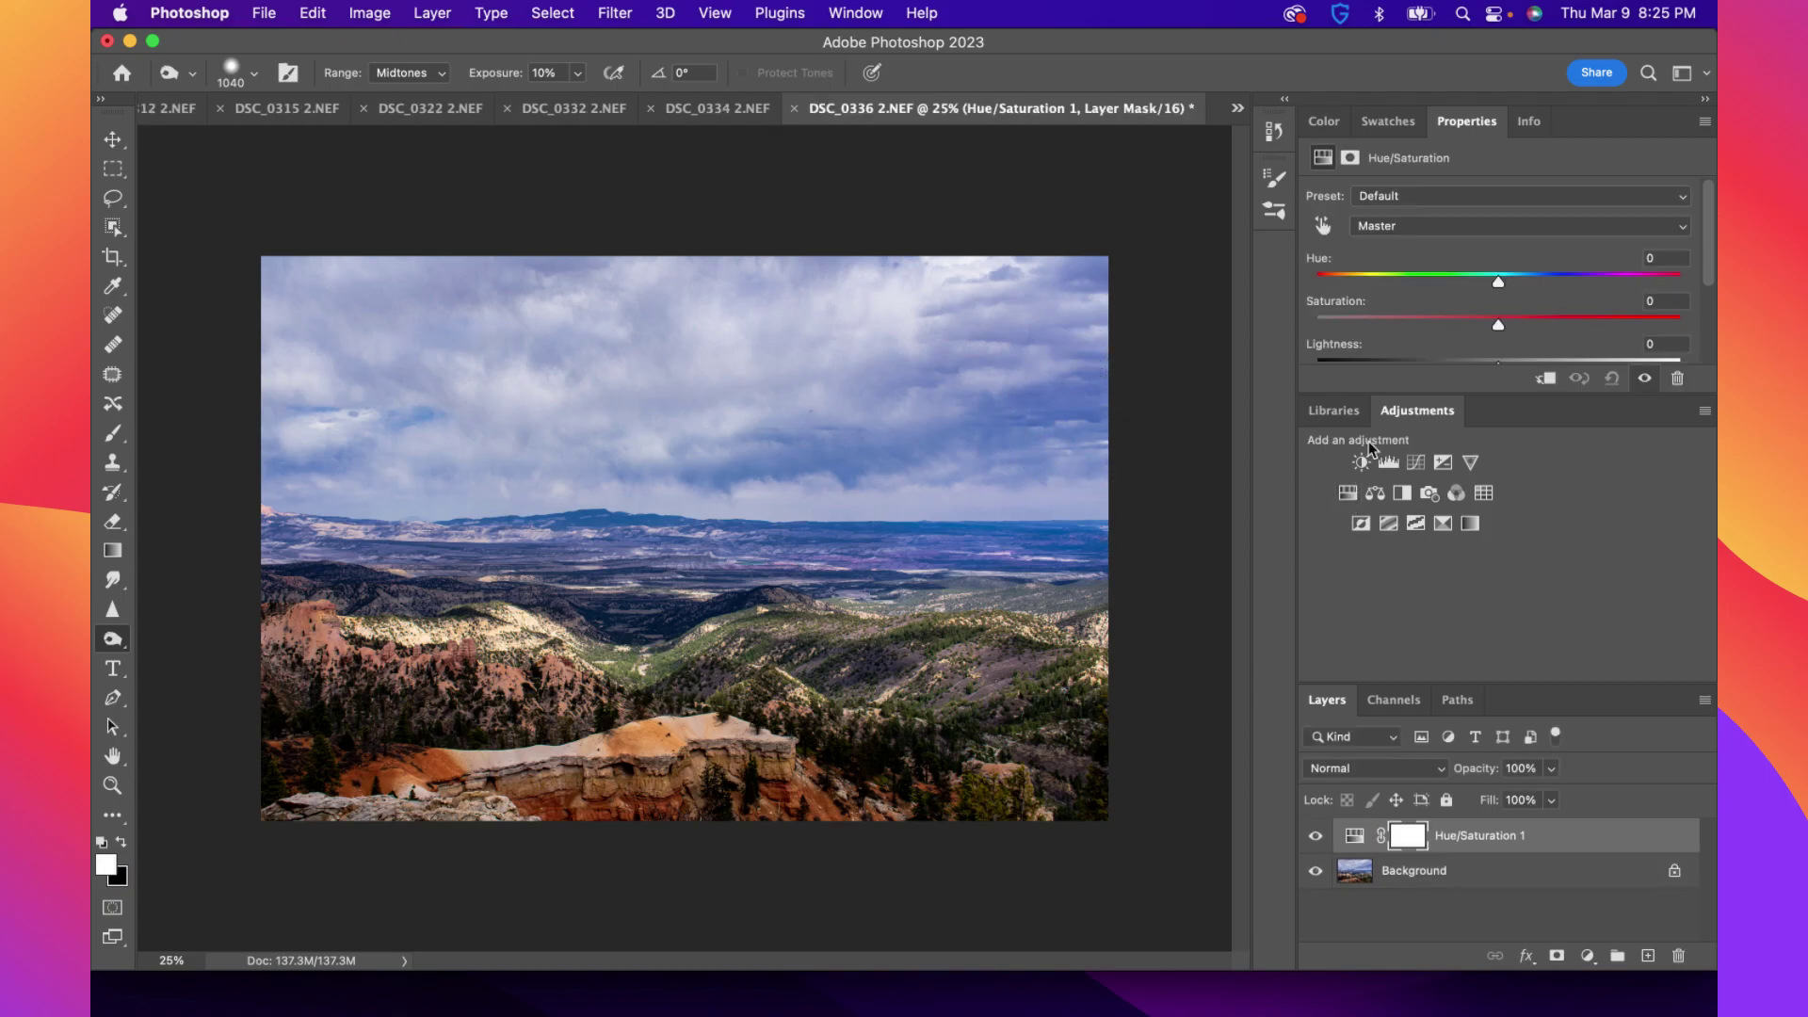
Set the Magentas to saturation -42 and lightness +36 in the Hue/Saturation layer
click(1427, 230)
click(1449, 355)
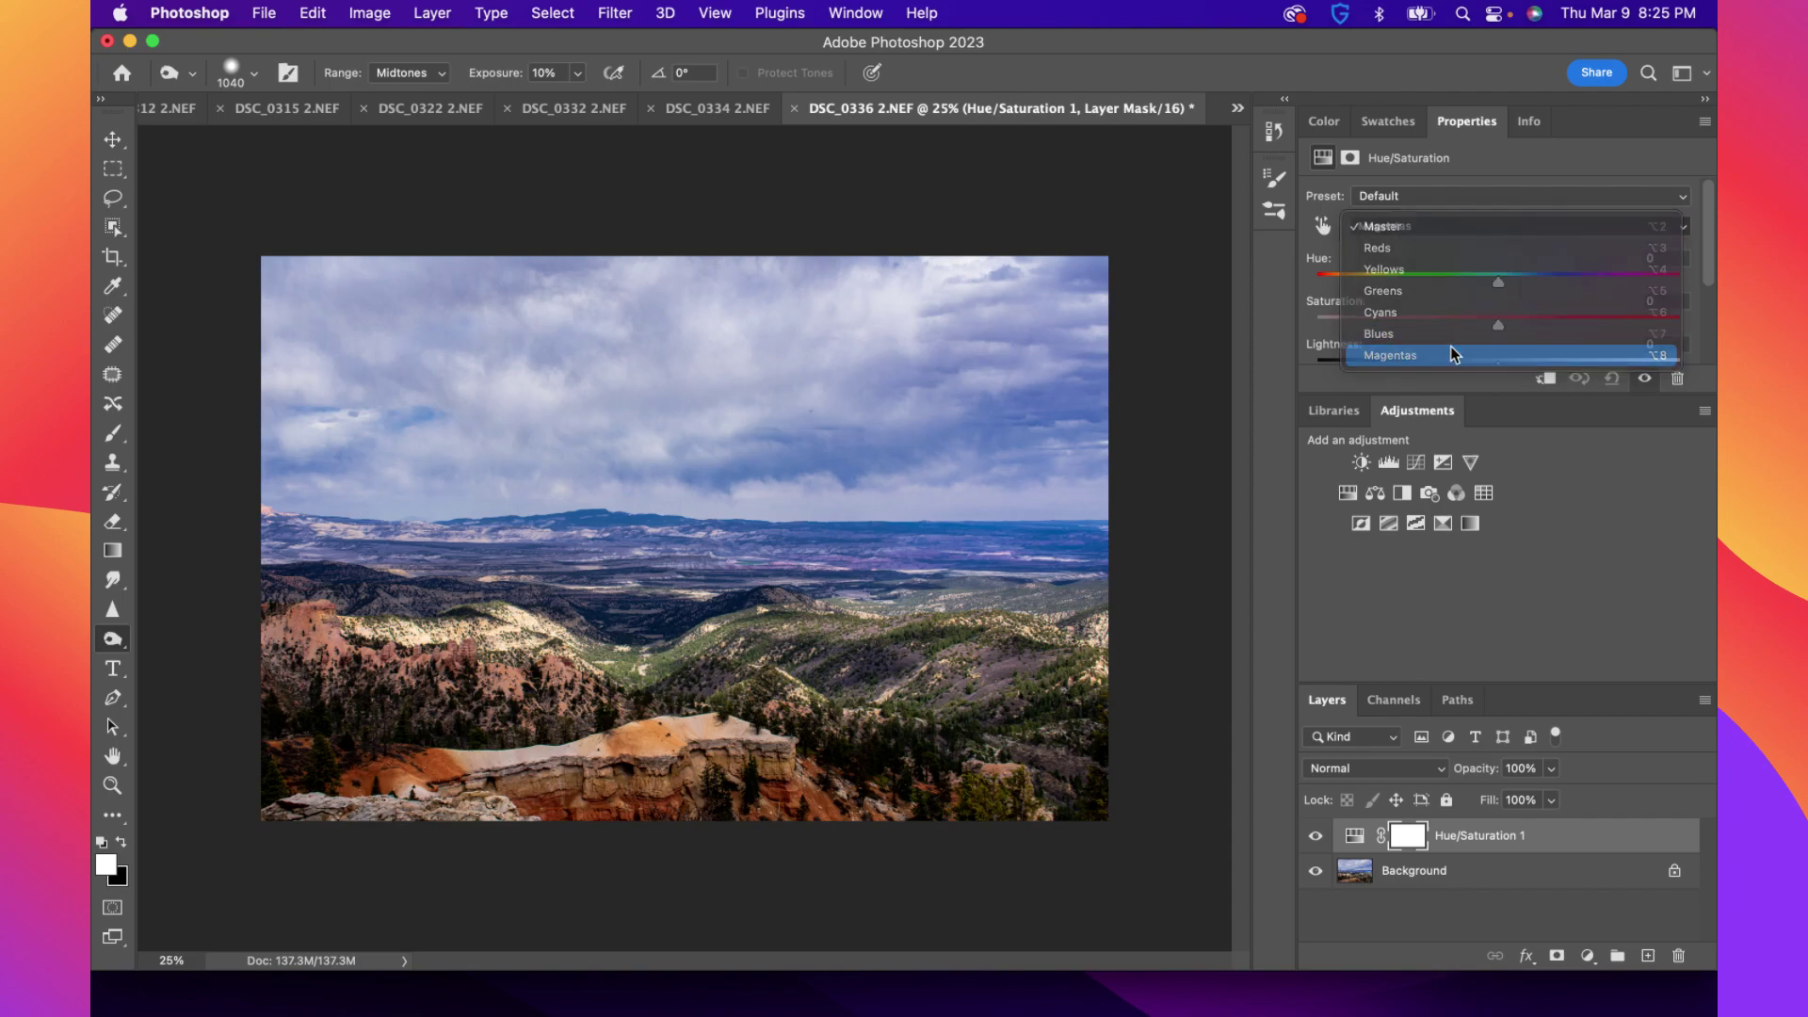
scroll(1478, 349, down, 1)
drag(1495, 343, 1532, 300)
drag(1387, 303, 1371, 263)
double_click(1362, 256)
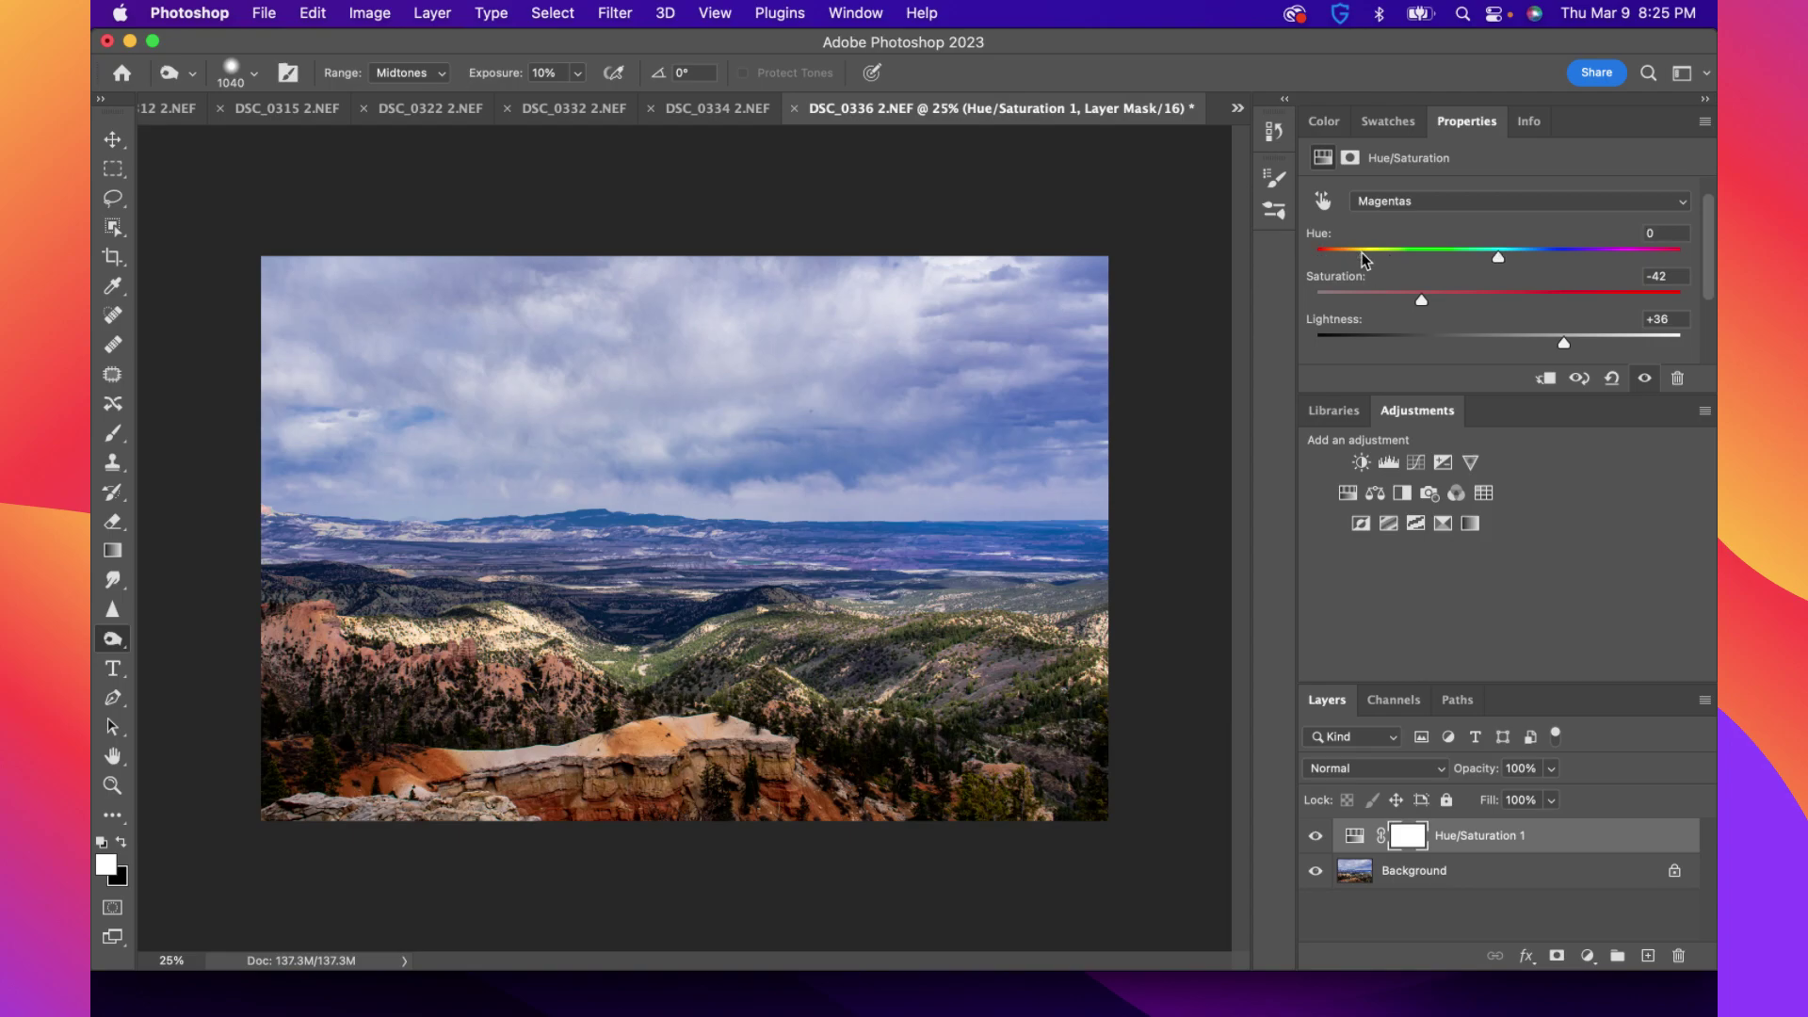
Add a second Hue/Saturation layer, try setting the Greens to saturation -58 with a changed lightness, and undo both Greens changes
click(1347, 492)
click(1403, 204)
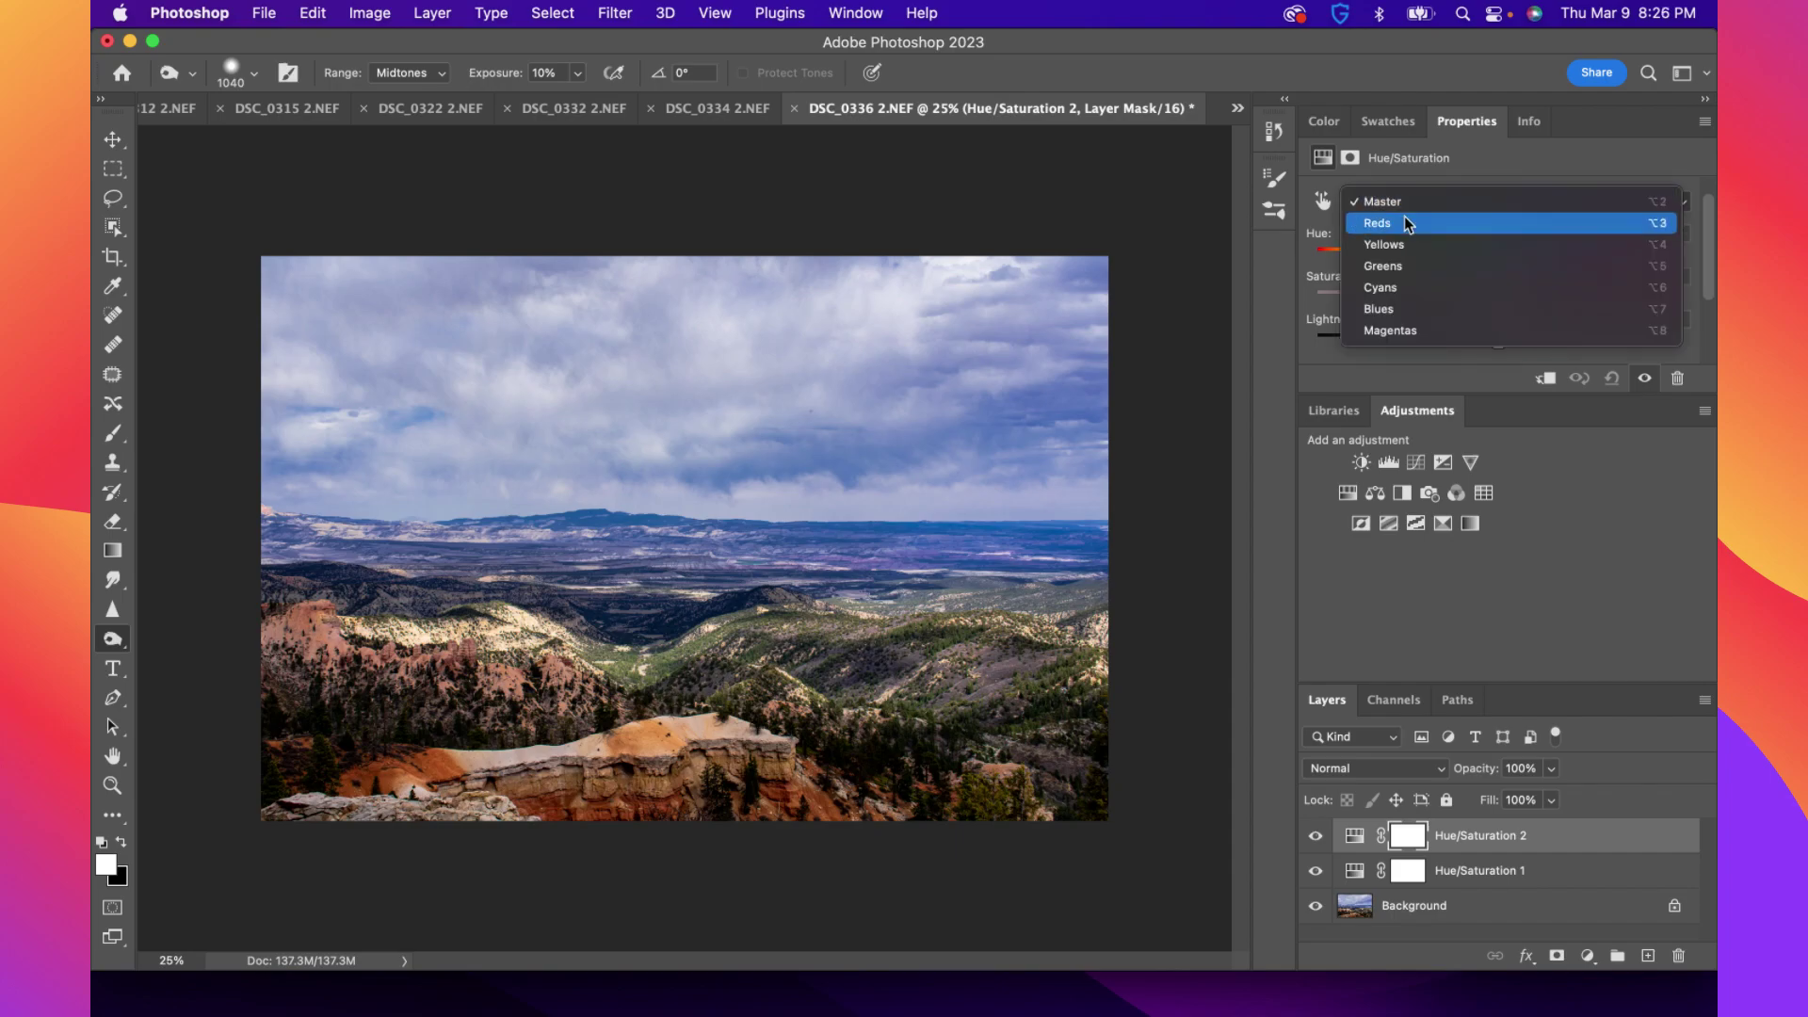
click(1409, 270)
drag(1497, 300, 1410, 302)
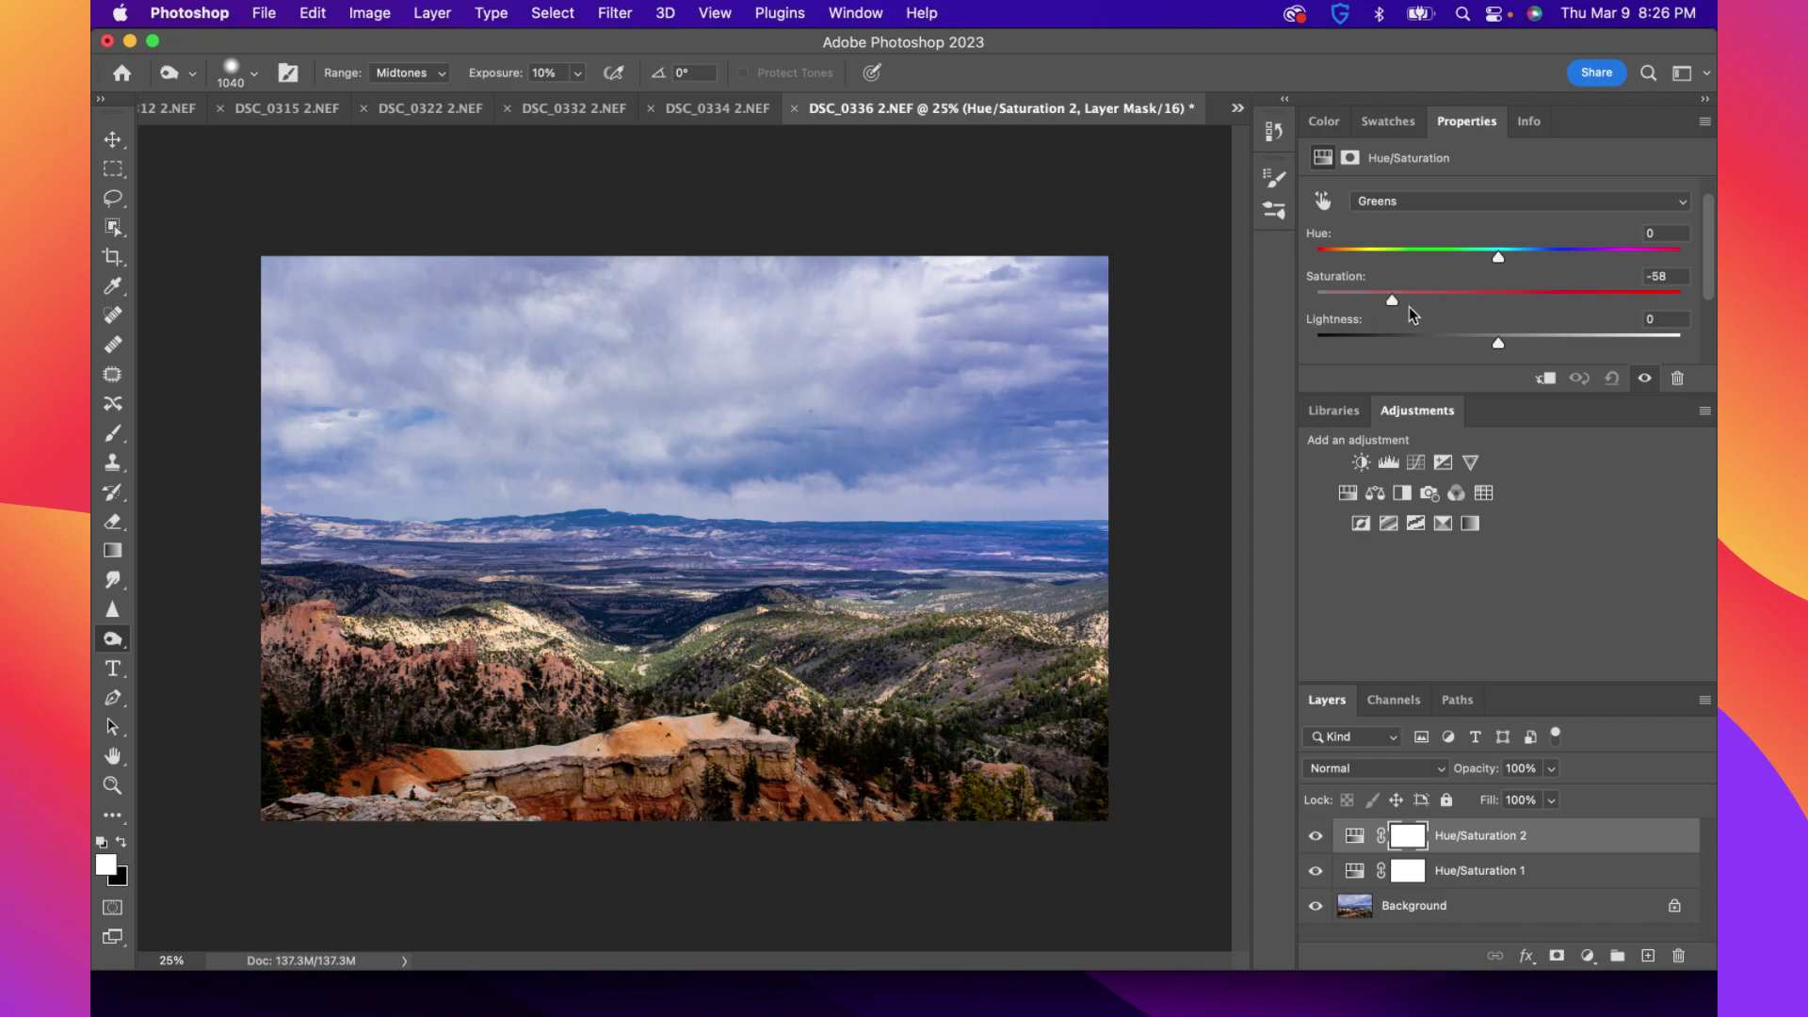
drag(1497, 344, 1542, 344)
drag(1716, 332, 1673, 336)
key(super+z)
key(super+z)
Set the Yellows to saturation -17 and lightness +49 in the second Hue/Saturation layer
click(1408, 200)
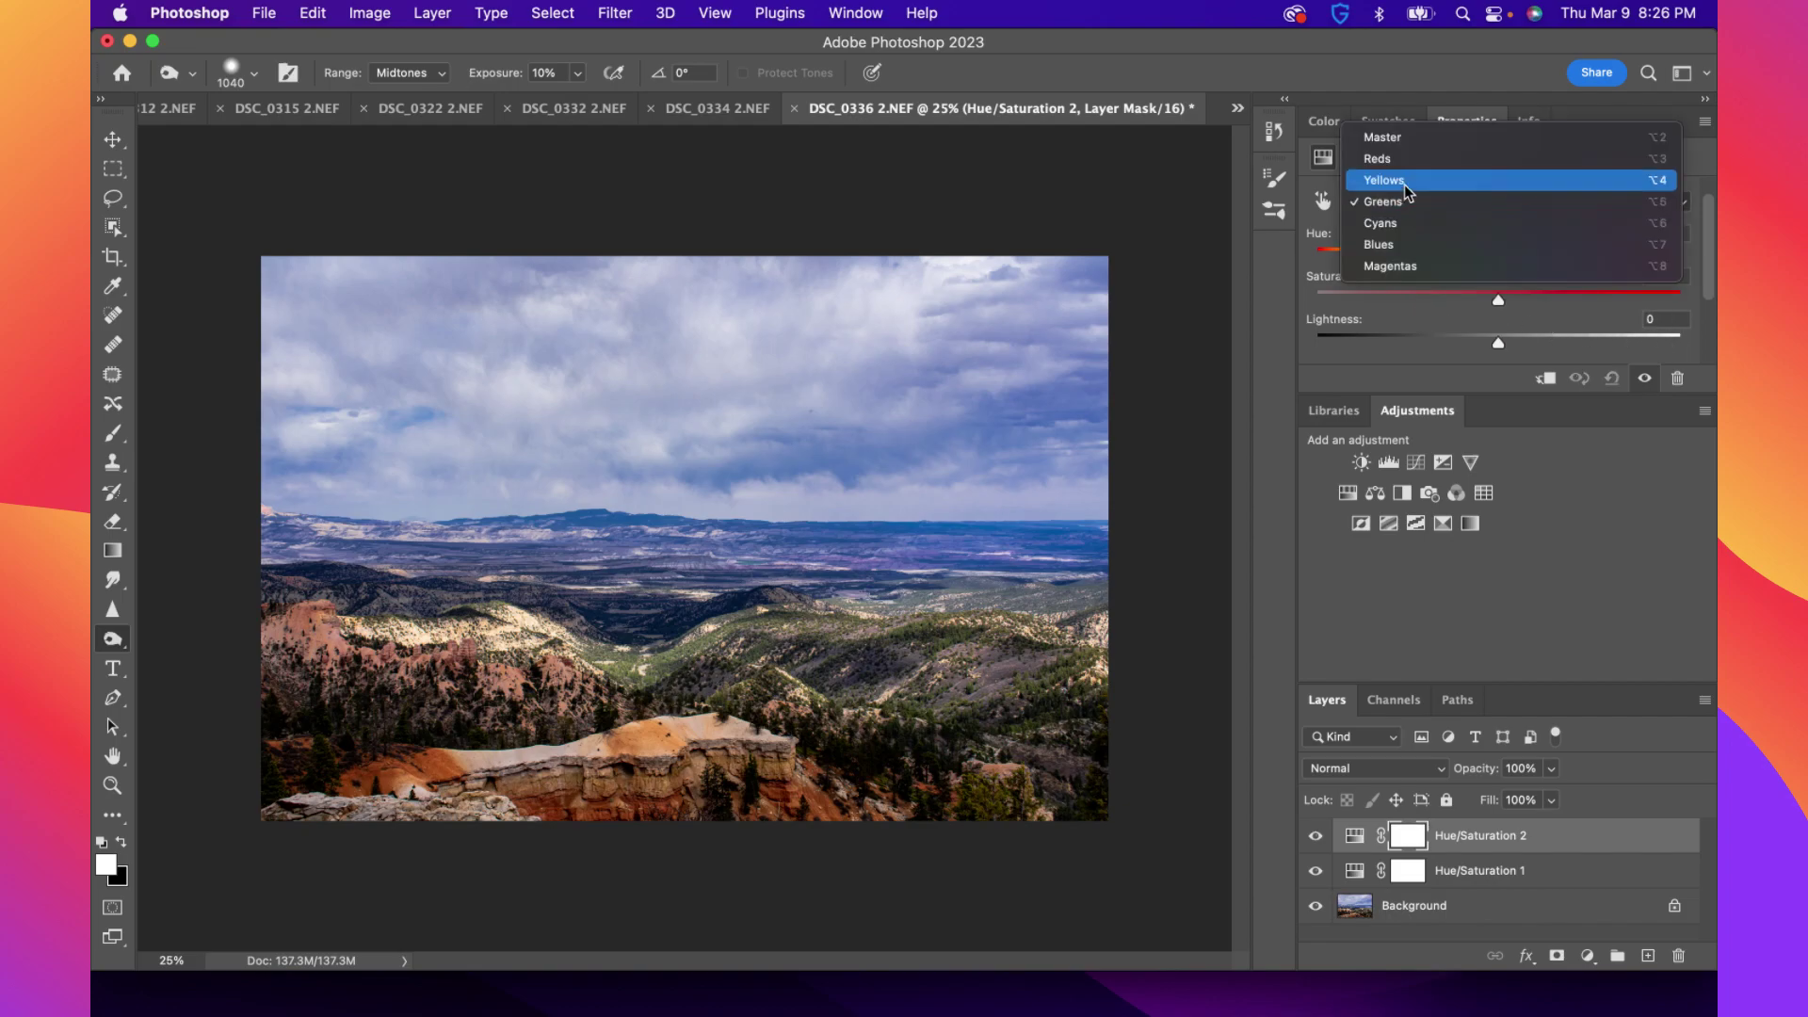
click(1406, 180)
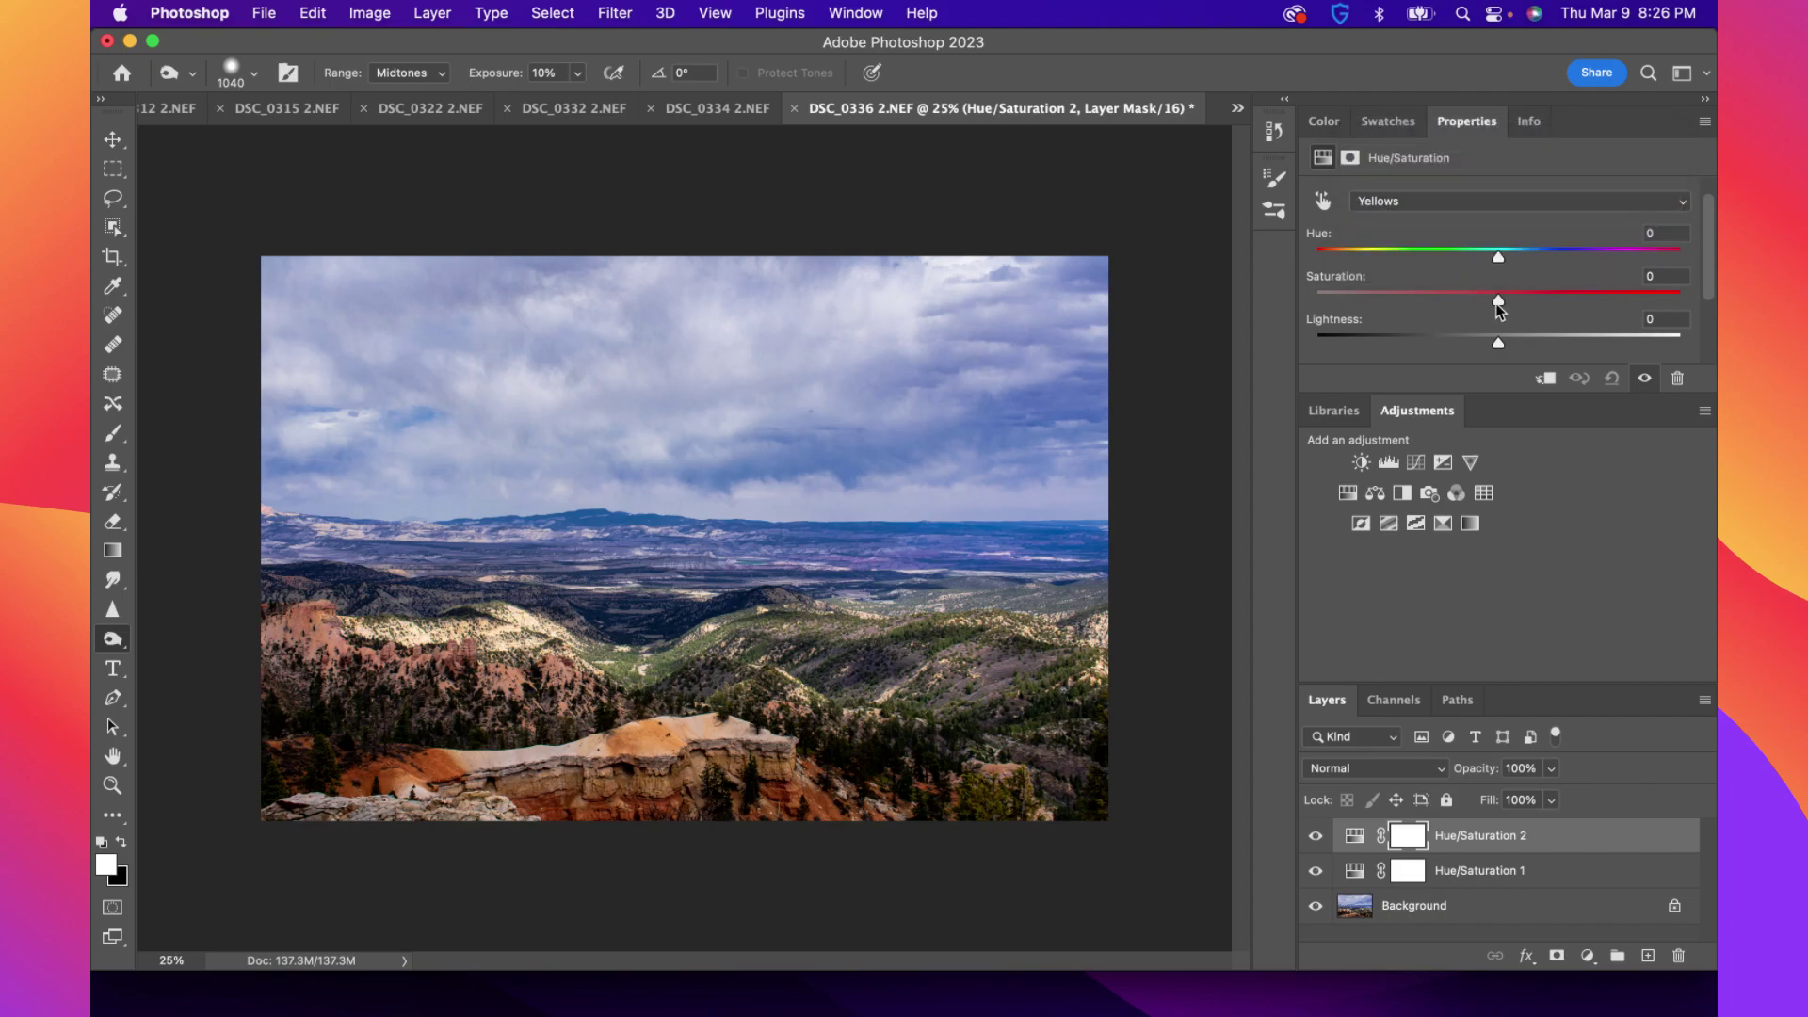
drag(1493, 301, 1592, 351)
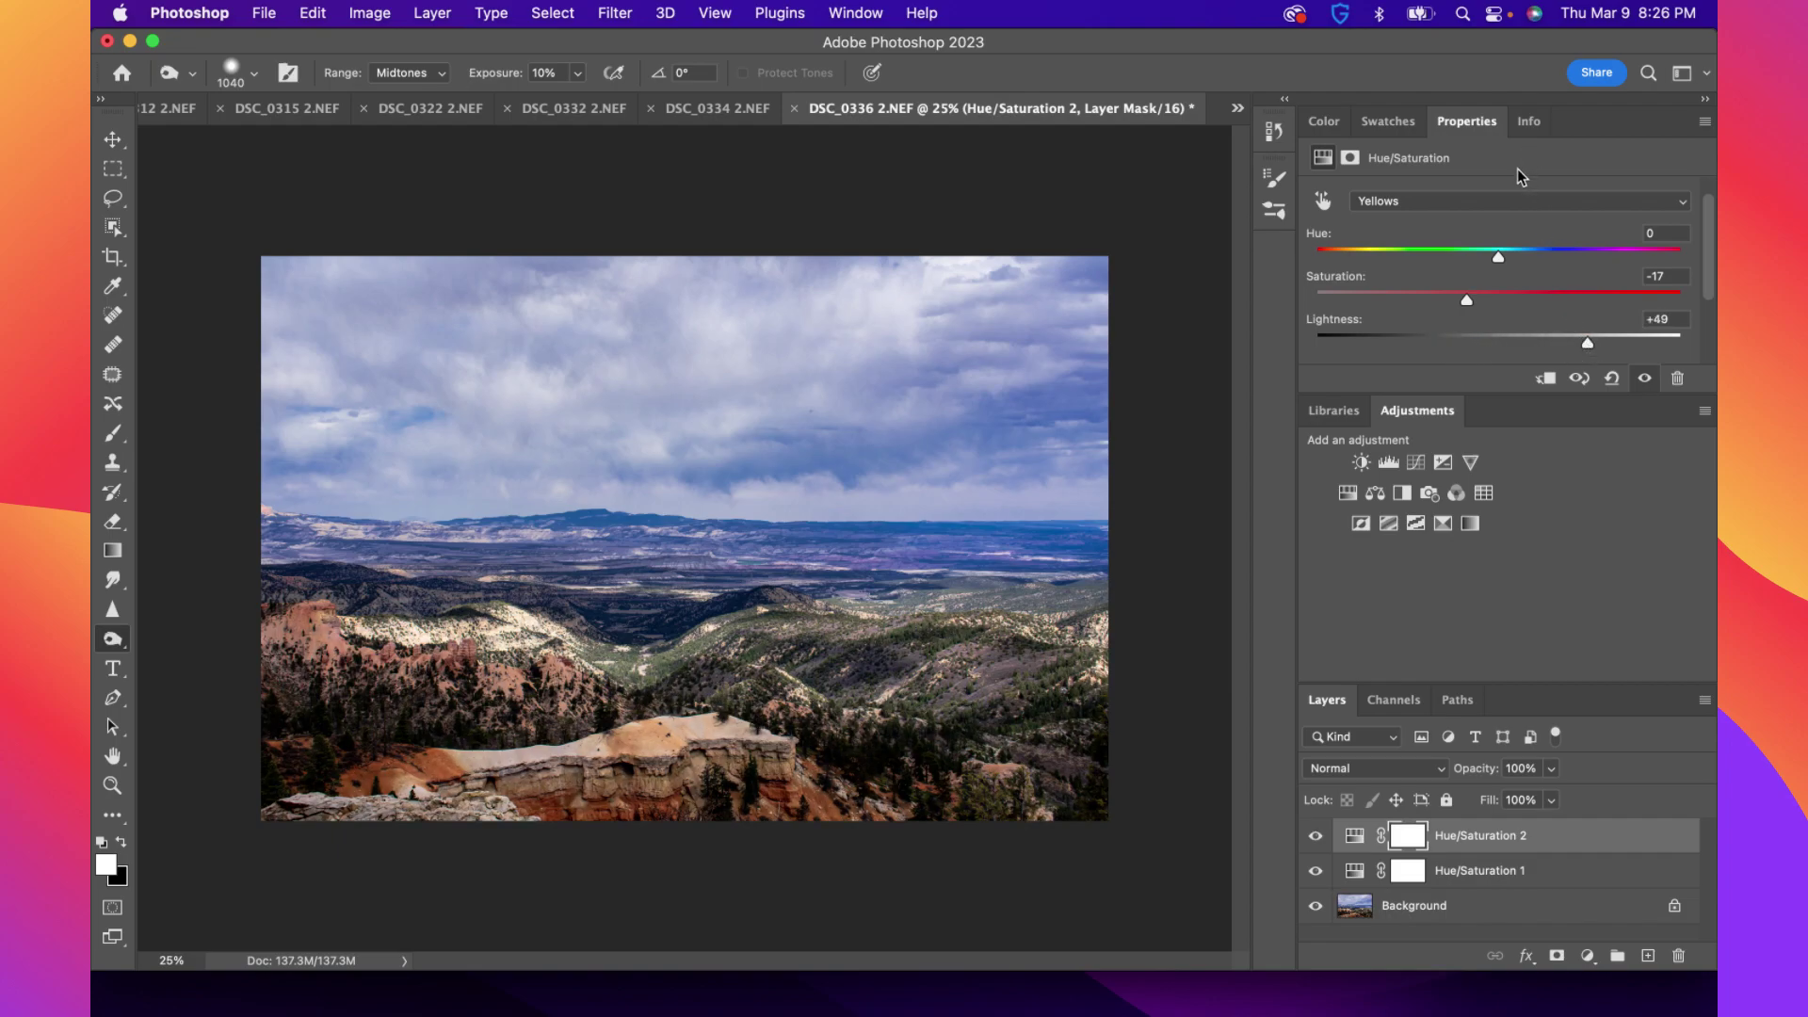
Add a third Hue/Saturation adjustment layer and set the Reds to saturation -16 and lightness +10
click(1366, 486)
click(1403, 197)
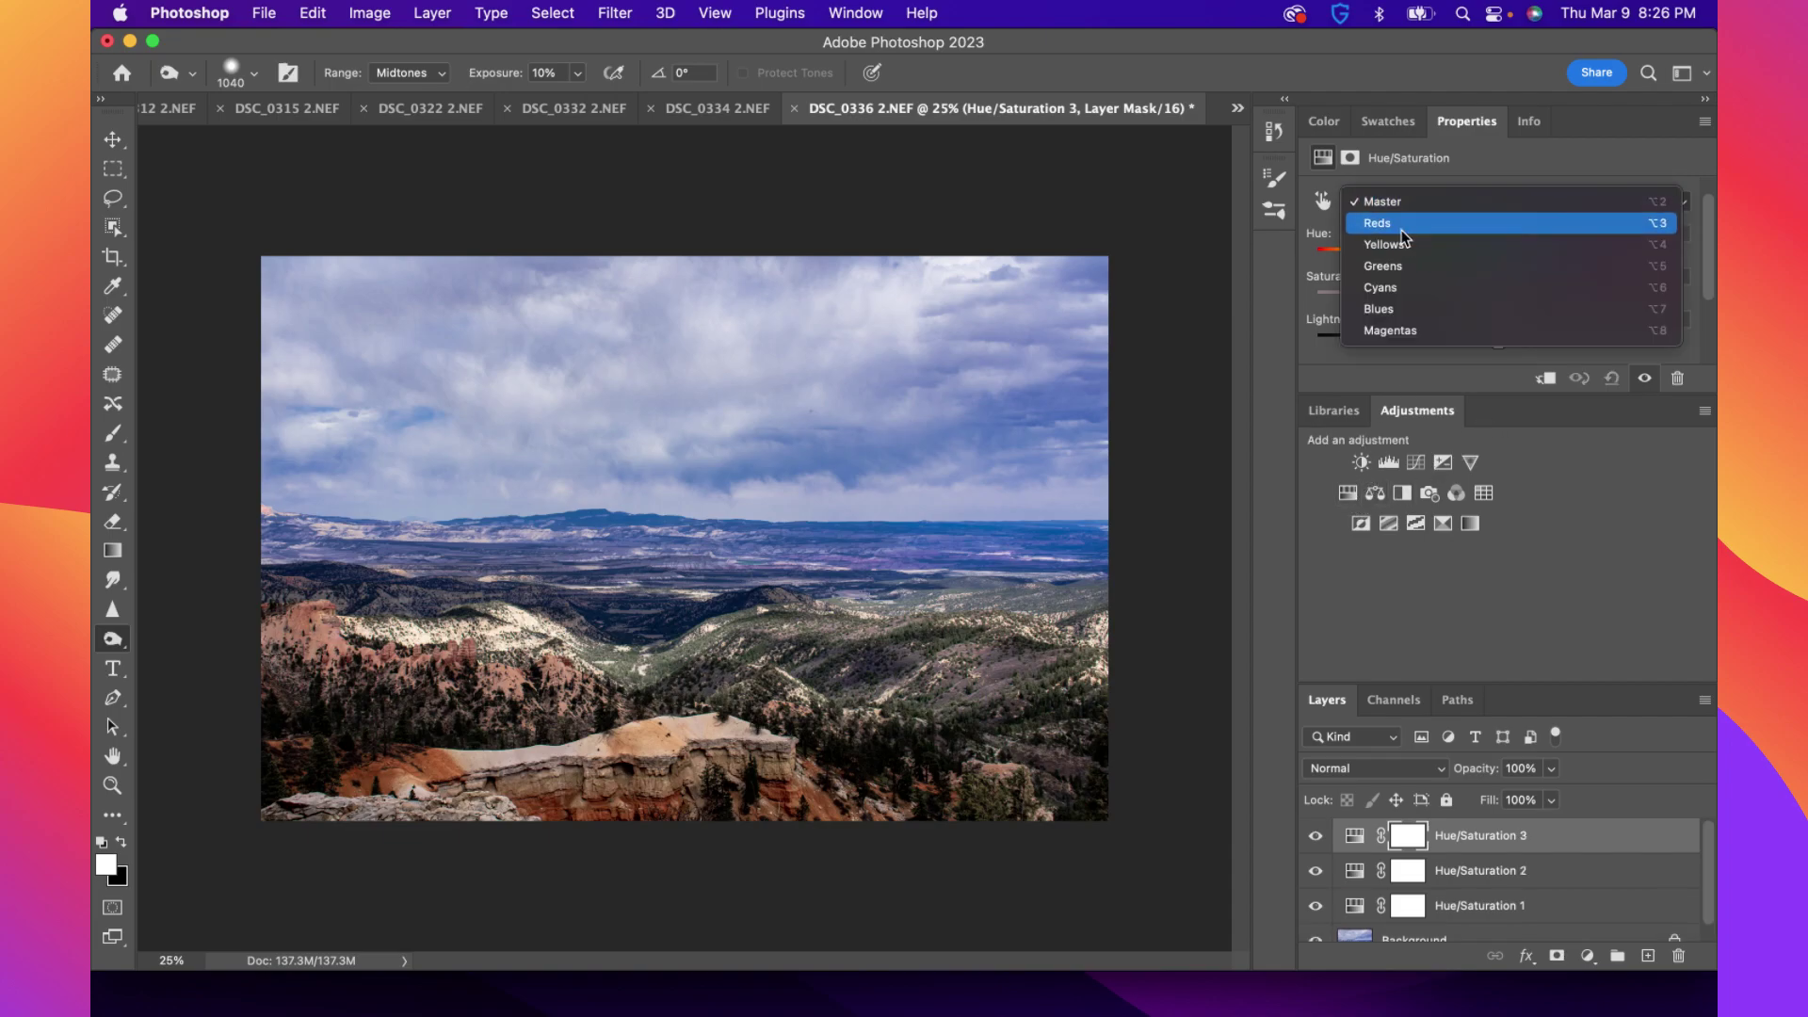
click(1401, 226)
drag(1498, 300, 1512, 349)
click(1527, 344)
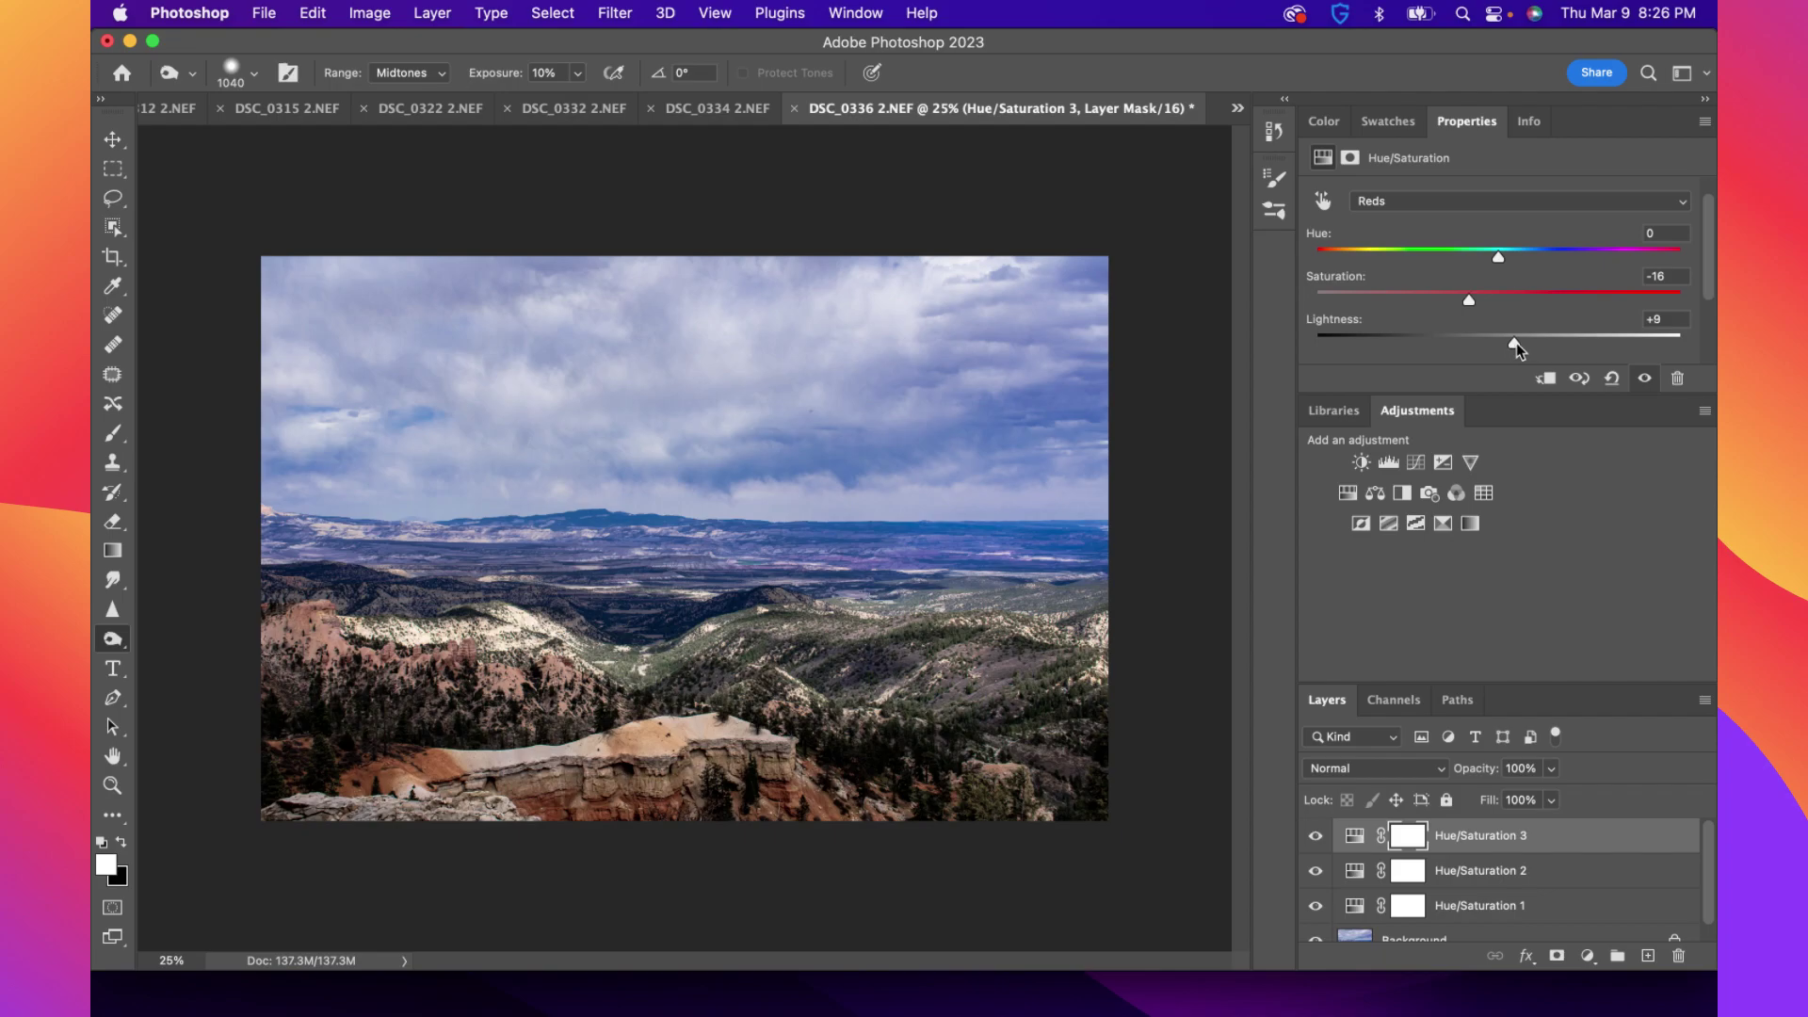
Set the Dodge tool's brush size to 500 px with the Background layer selected, and undo the last dodge stroke
scroll(1539, 852, down, 2)
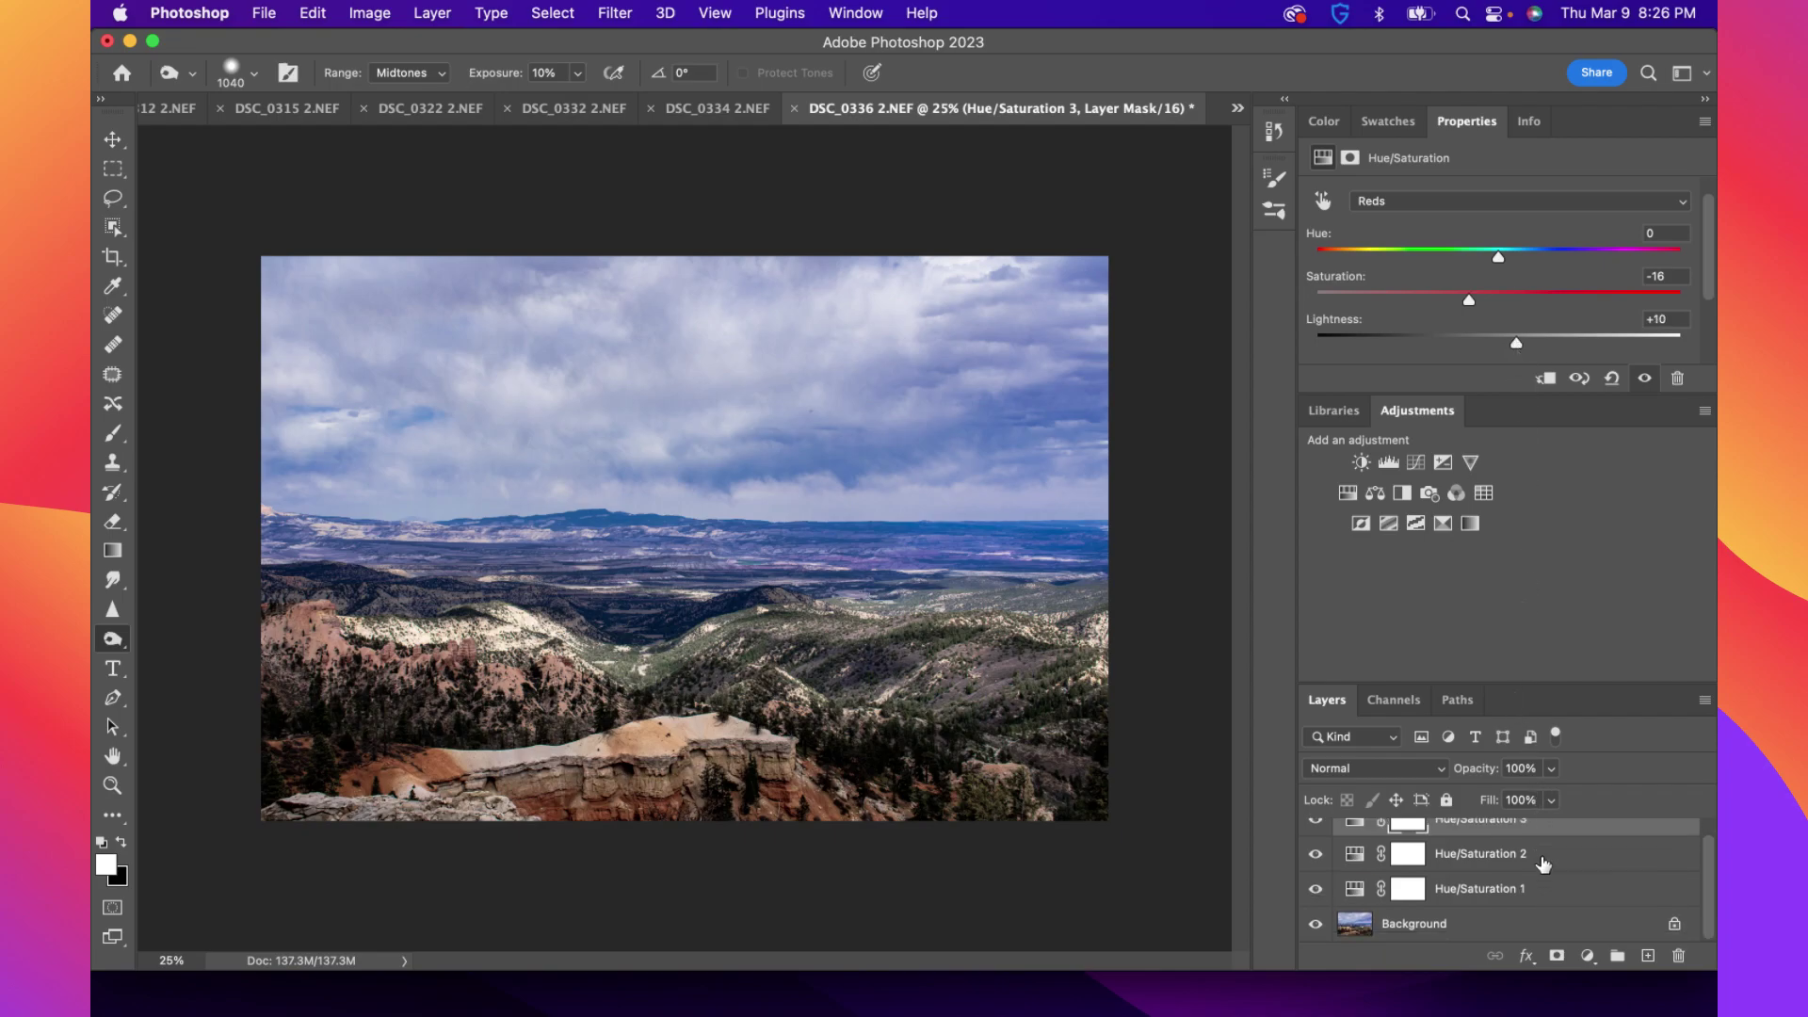
click(1467, 930)
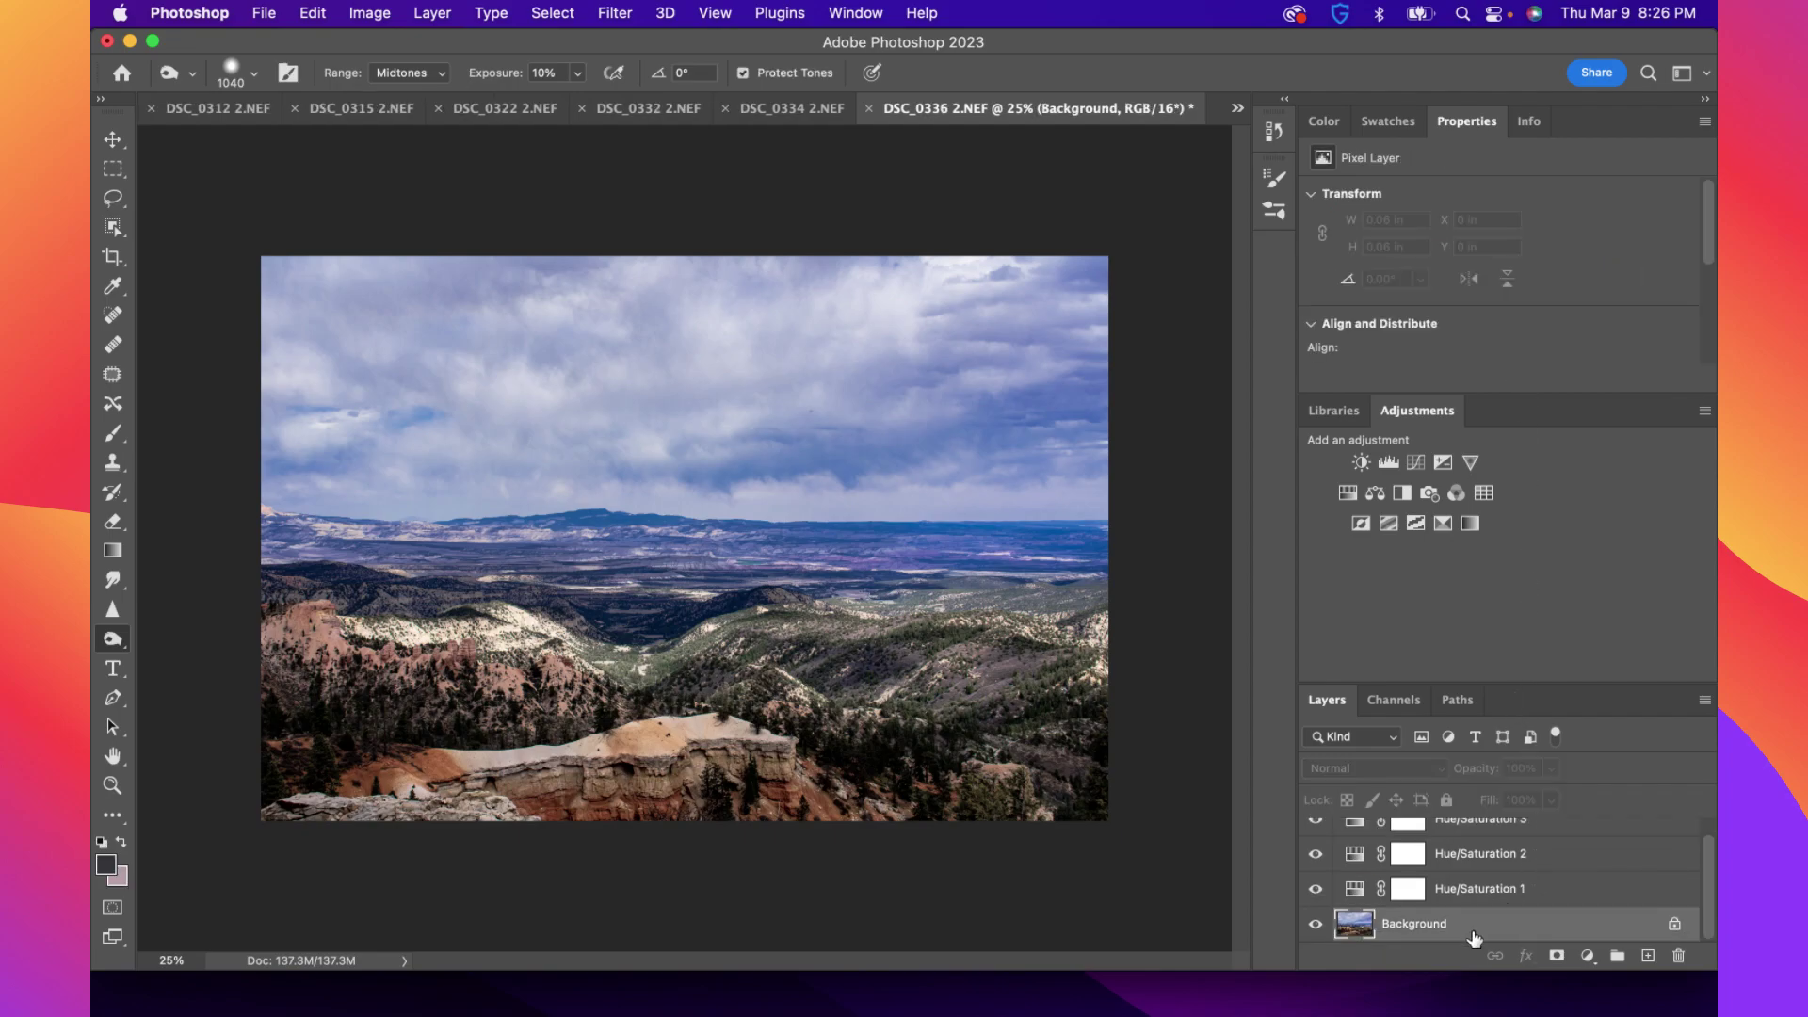
right_click(132, 628)
click(209, 636)
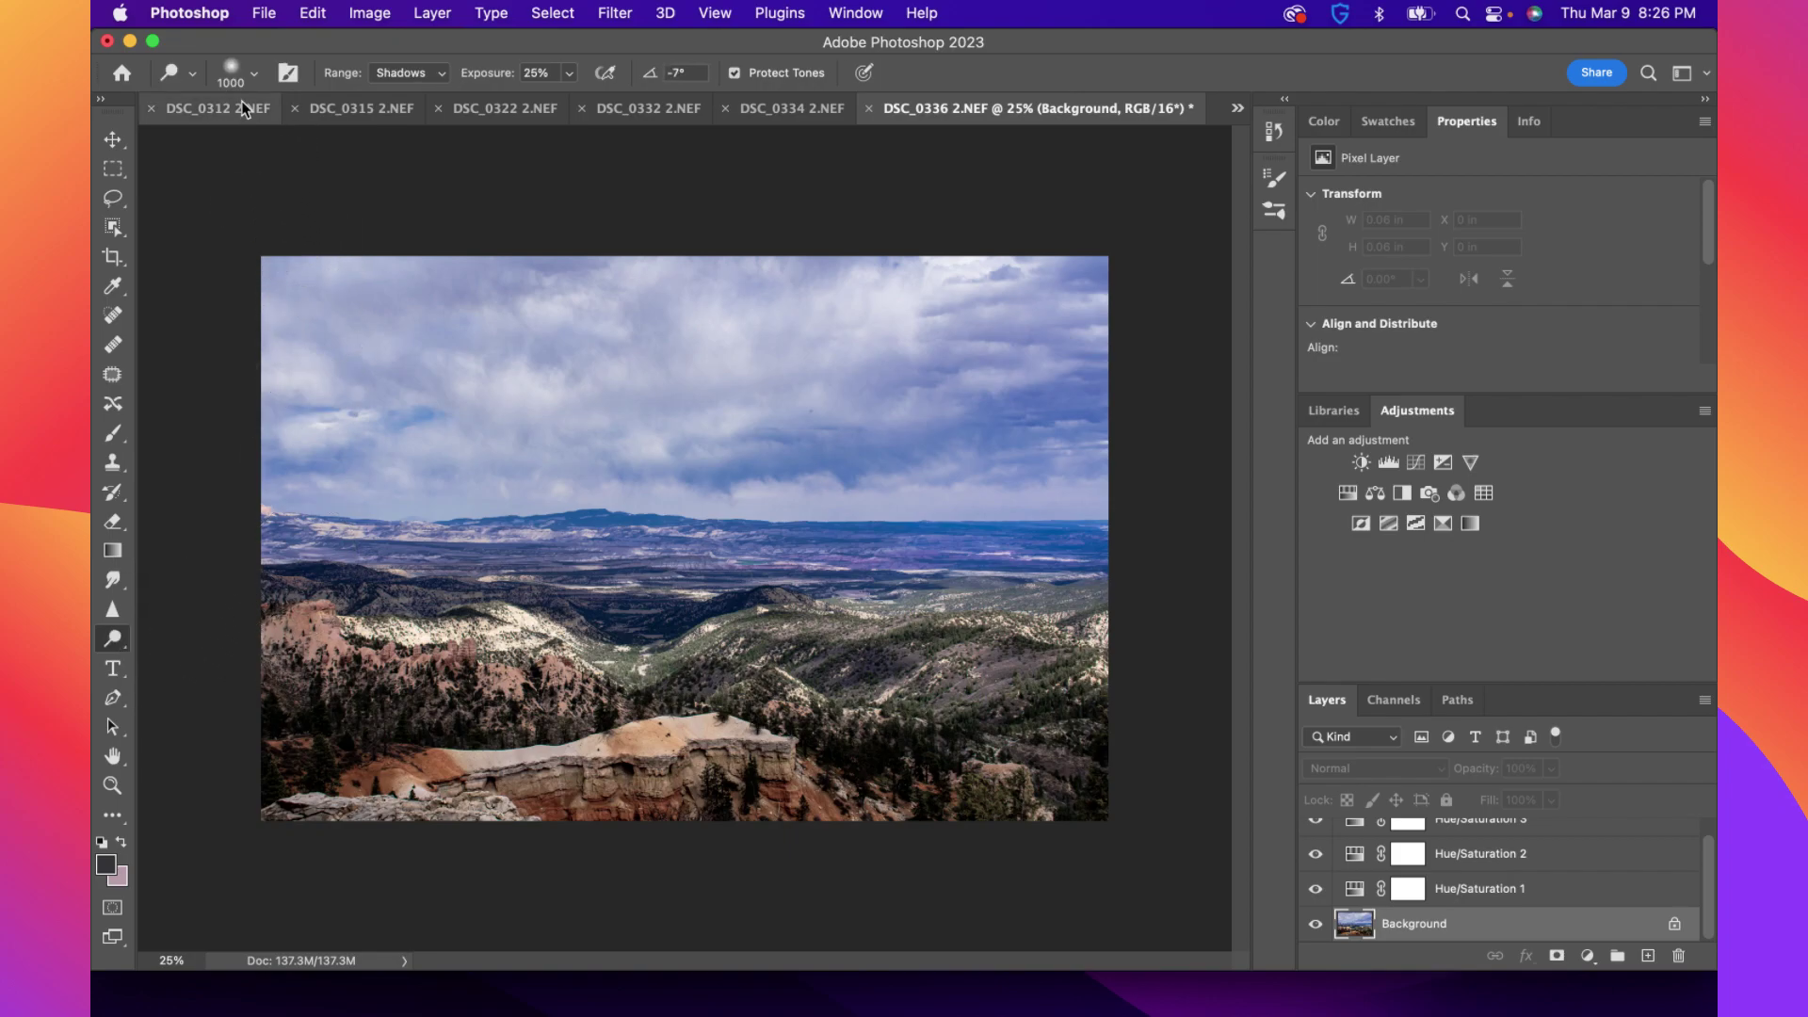
click(252, 72)
click(325, 113)
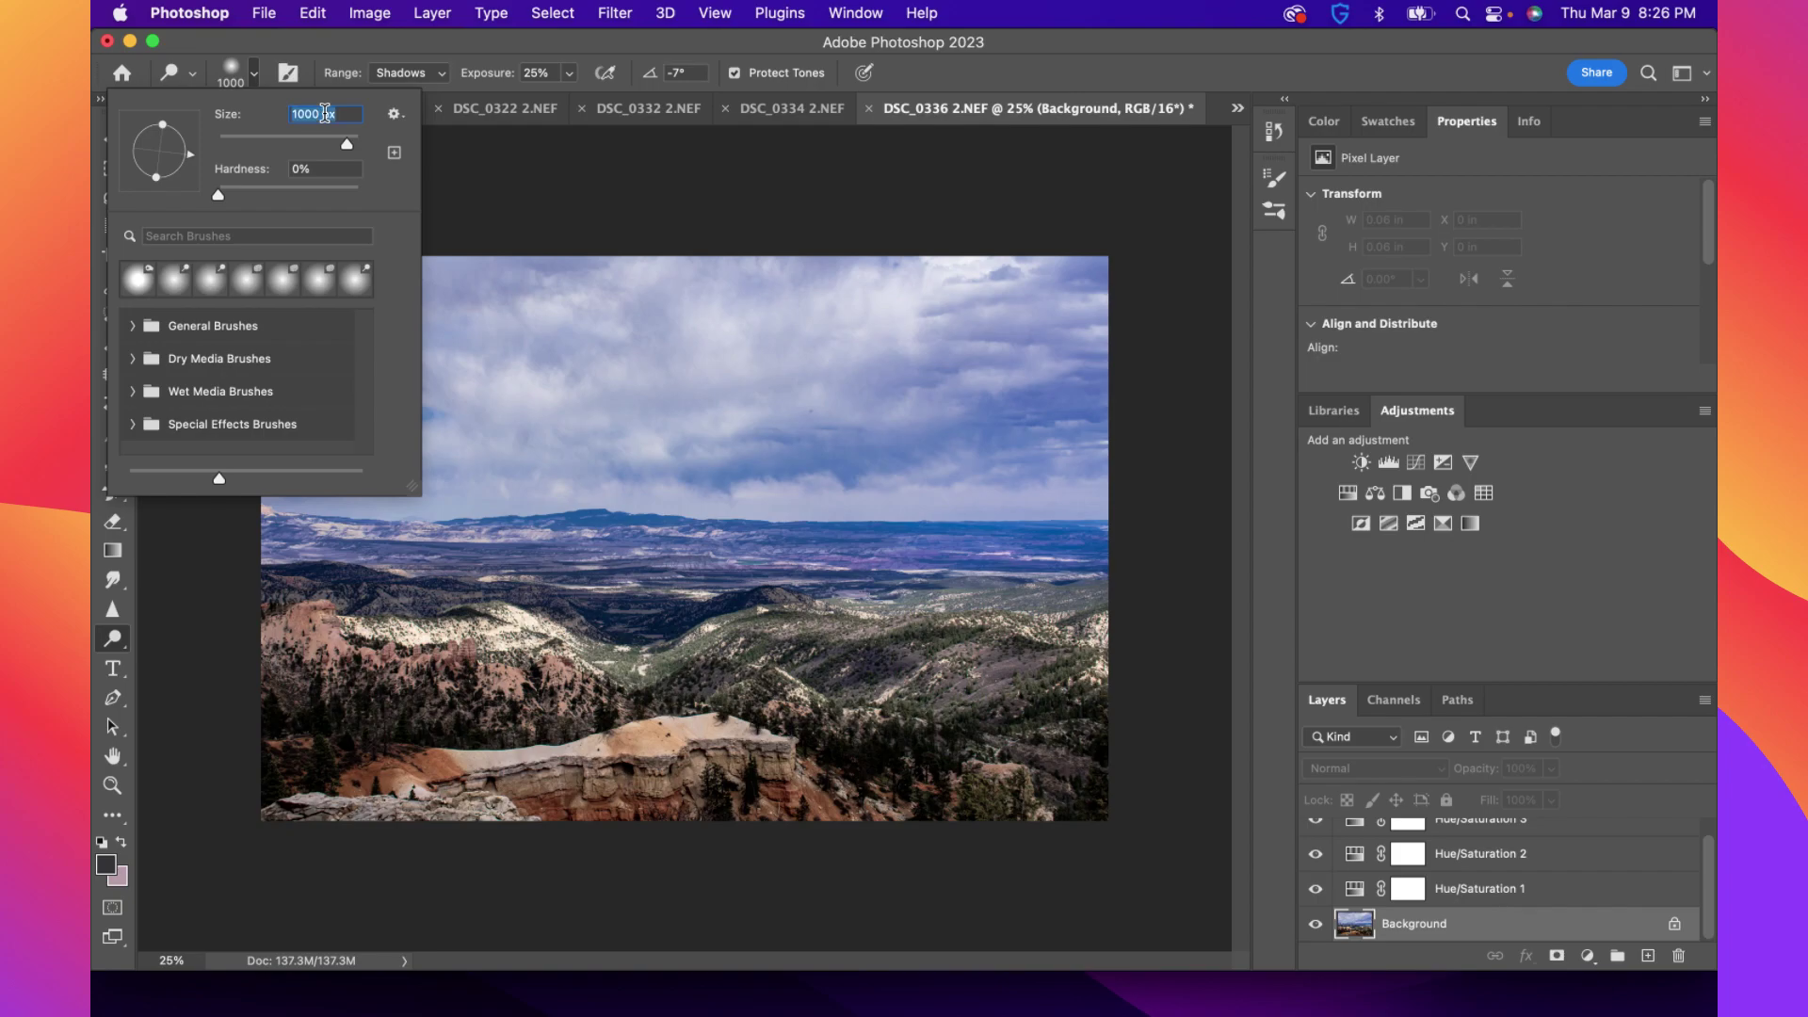
text(500)
key(Return)
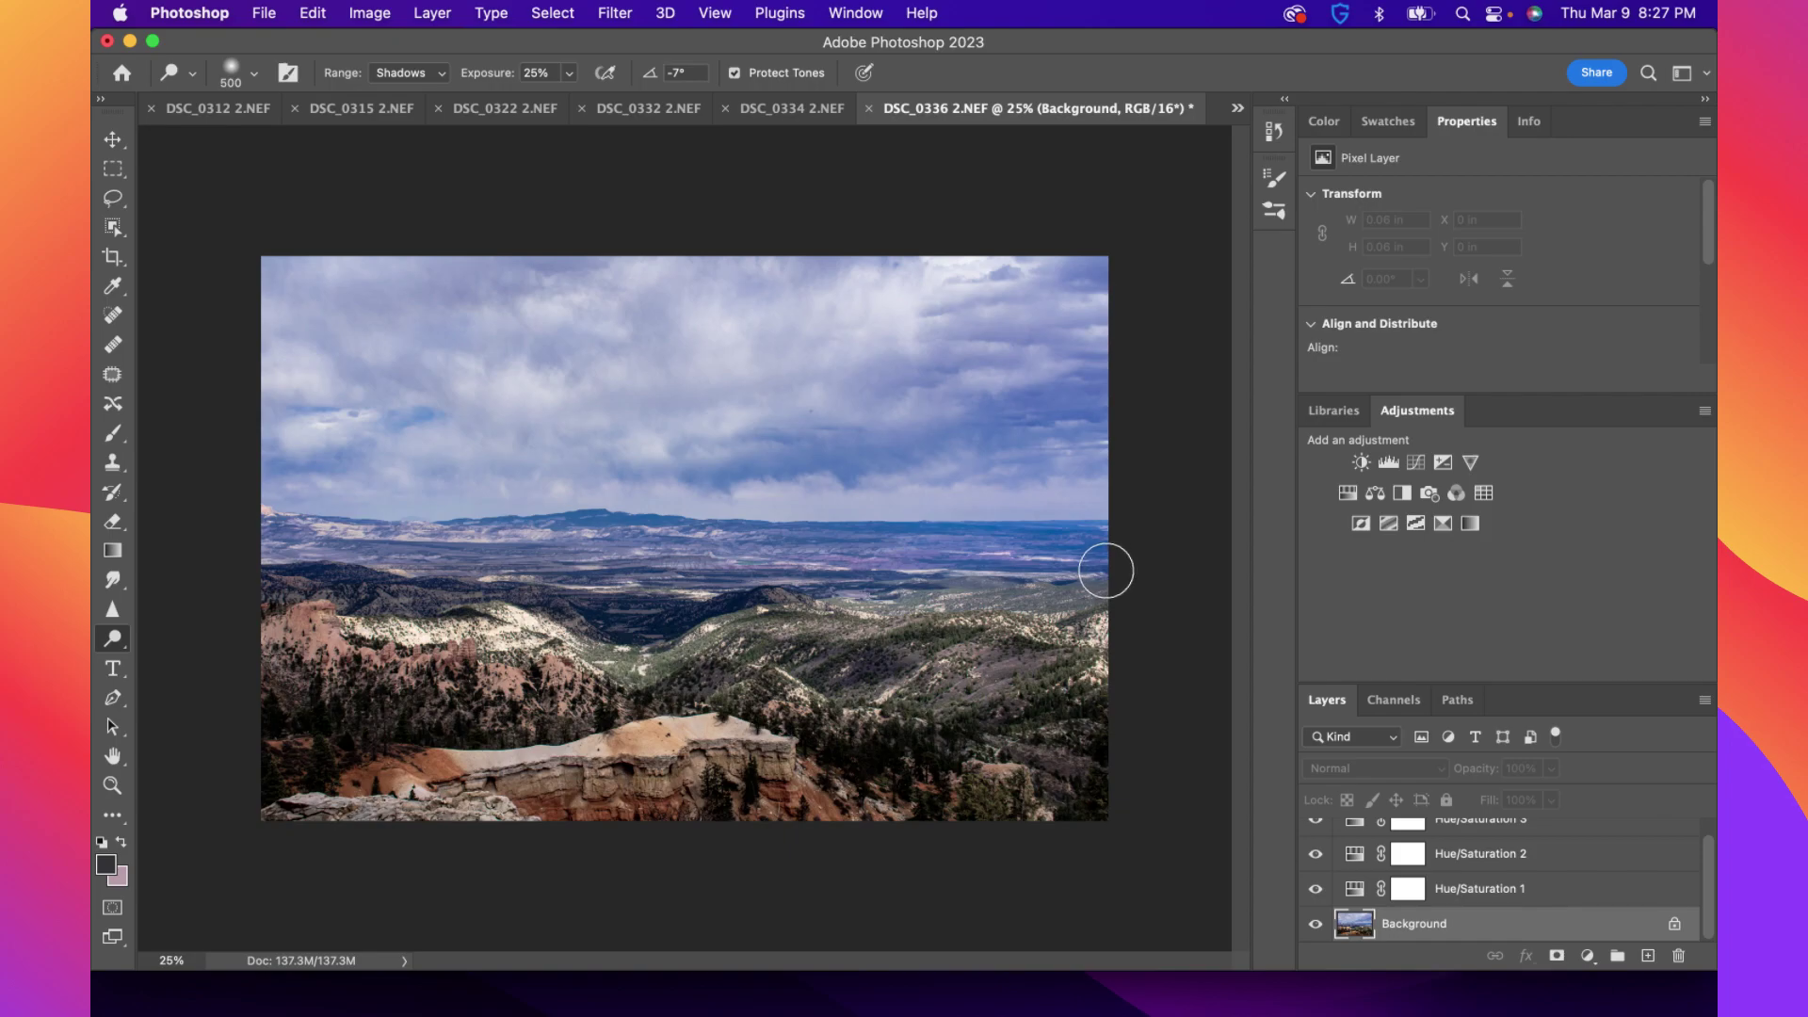
key(super+z)
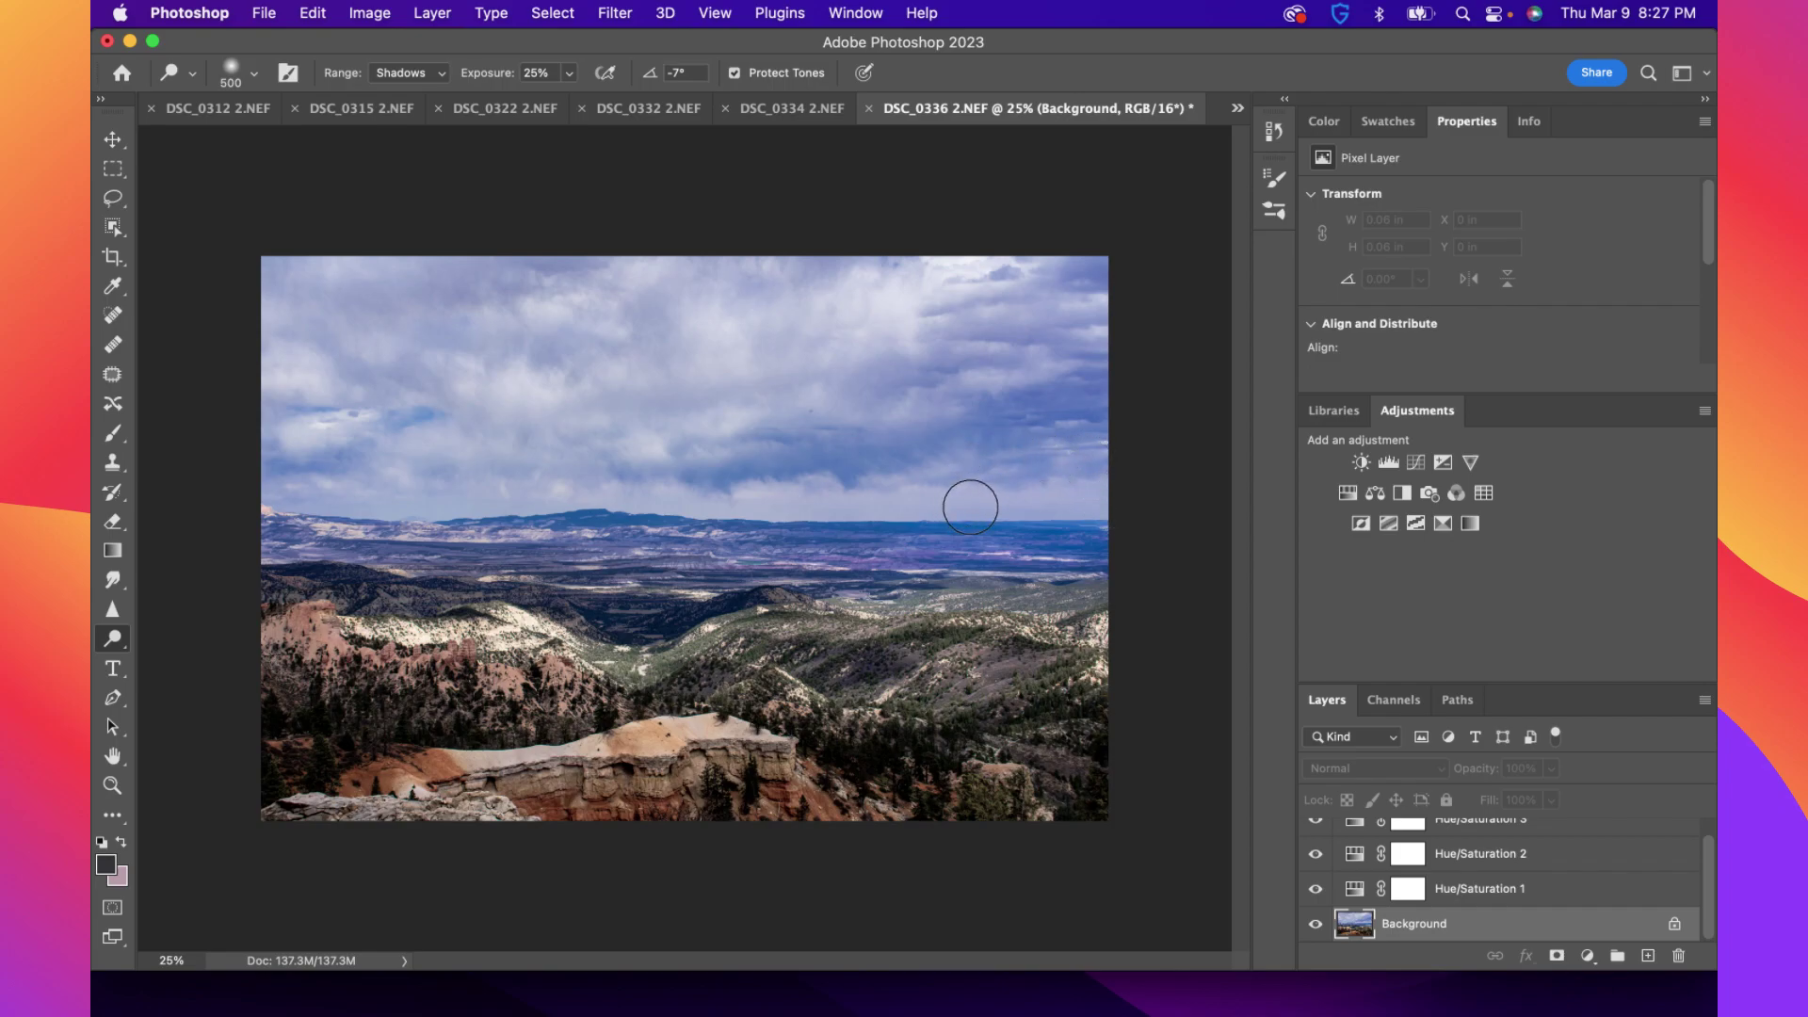
Open the photo DSC_0340.NEF, look back over the edited DSC_0334, DSC_0322 and DSC_0336 photos, and return to DSC_0340.NEF
click(1238, 111)
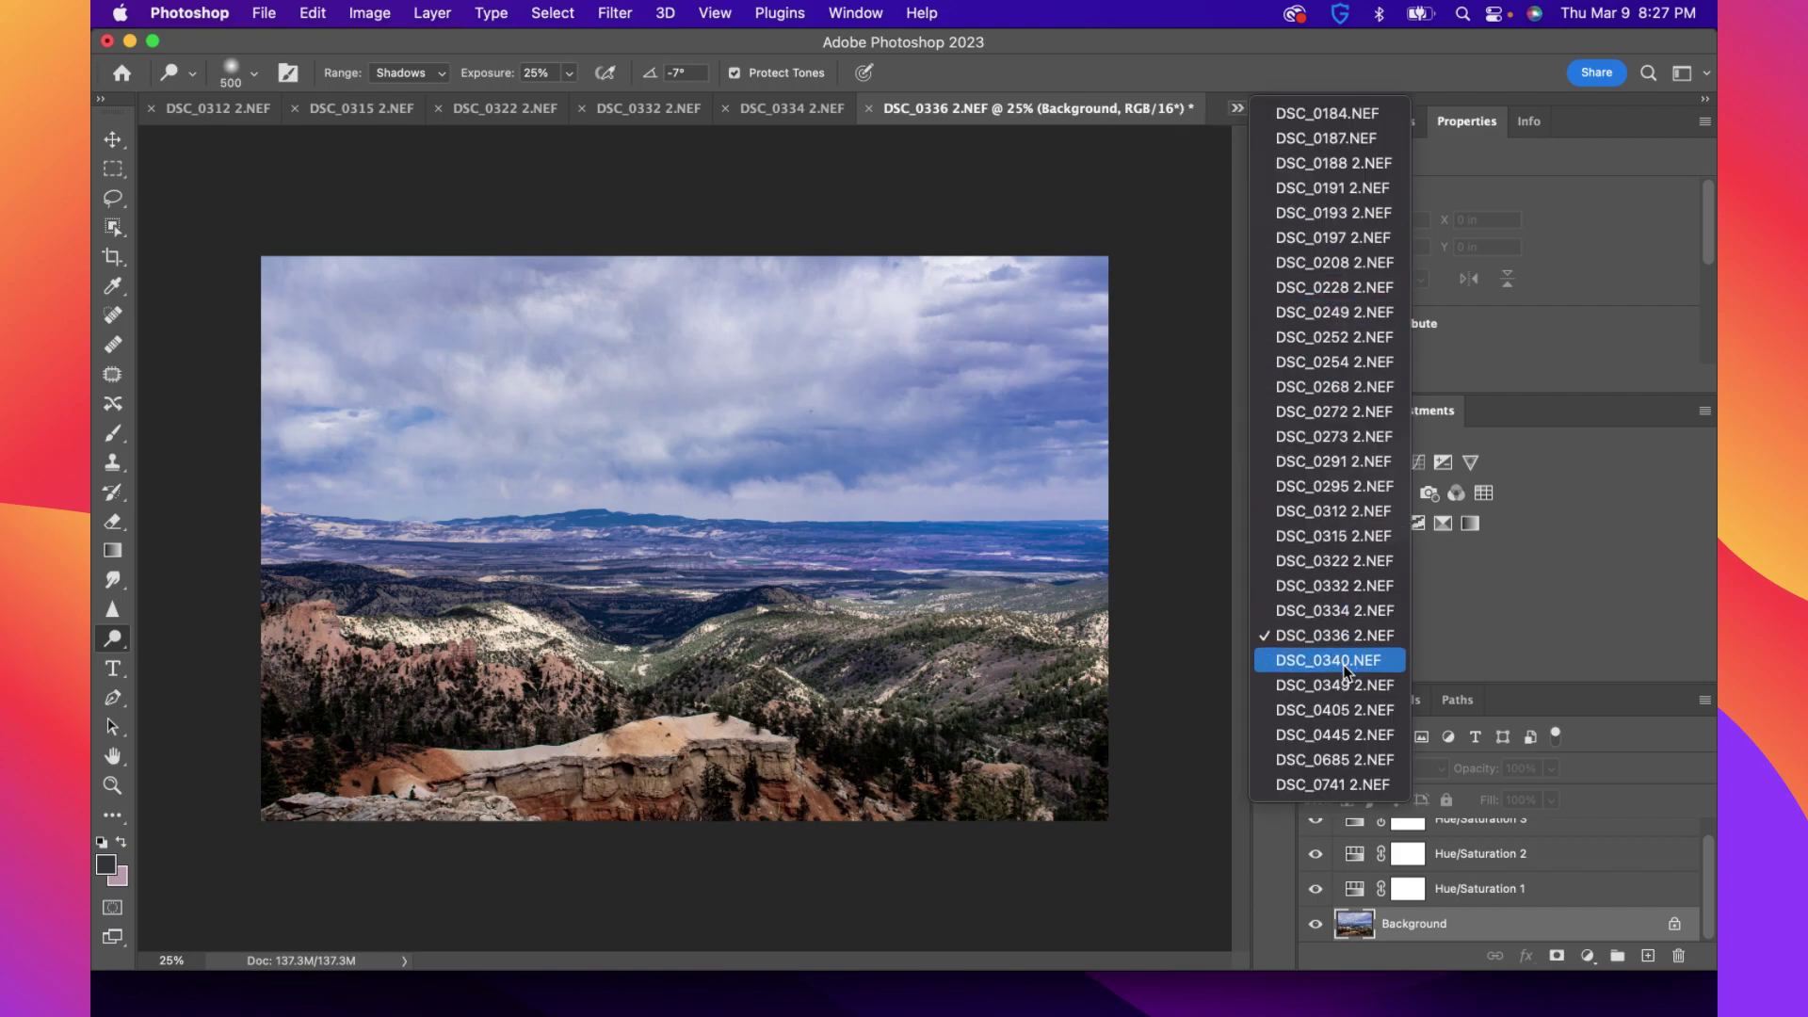
click(1294, 659)
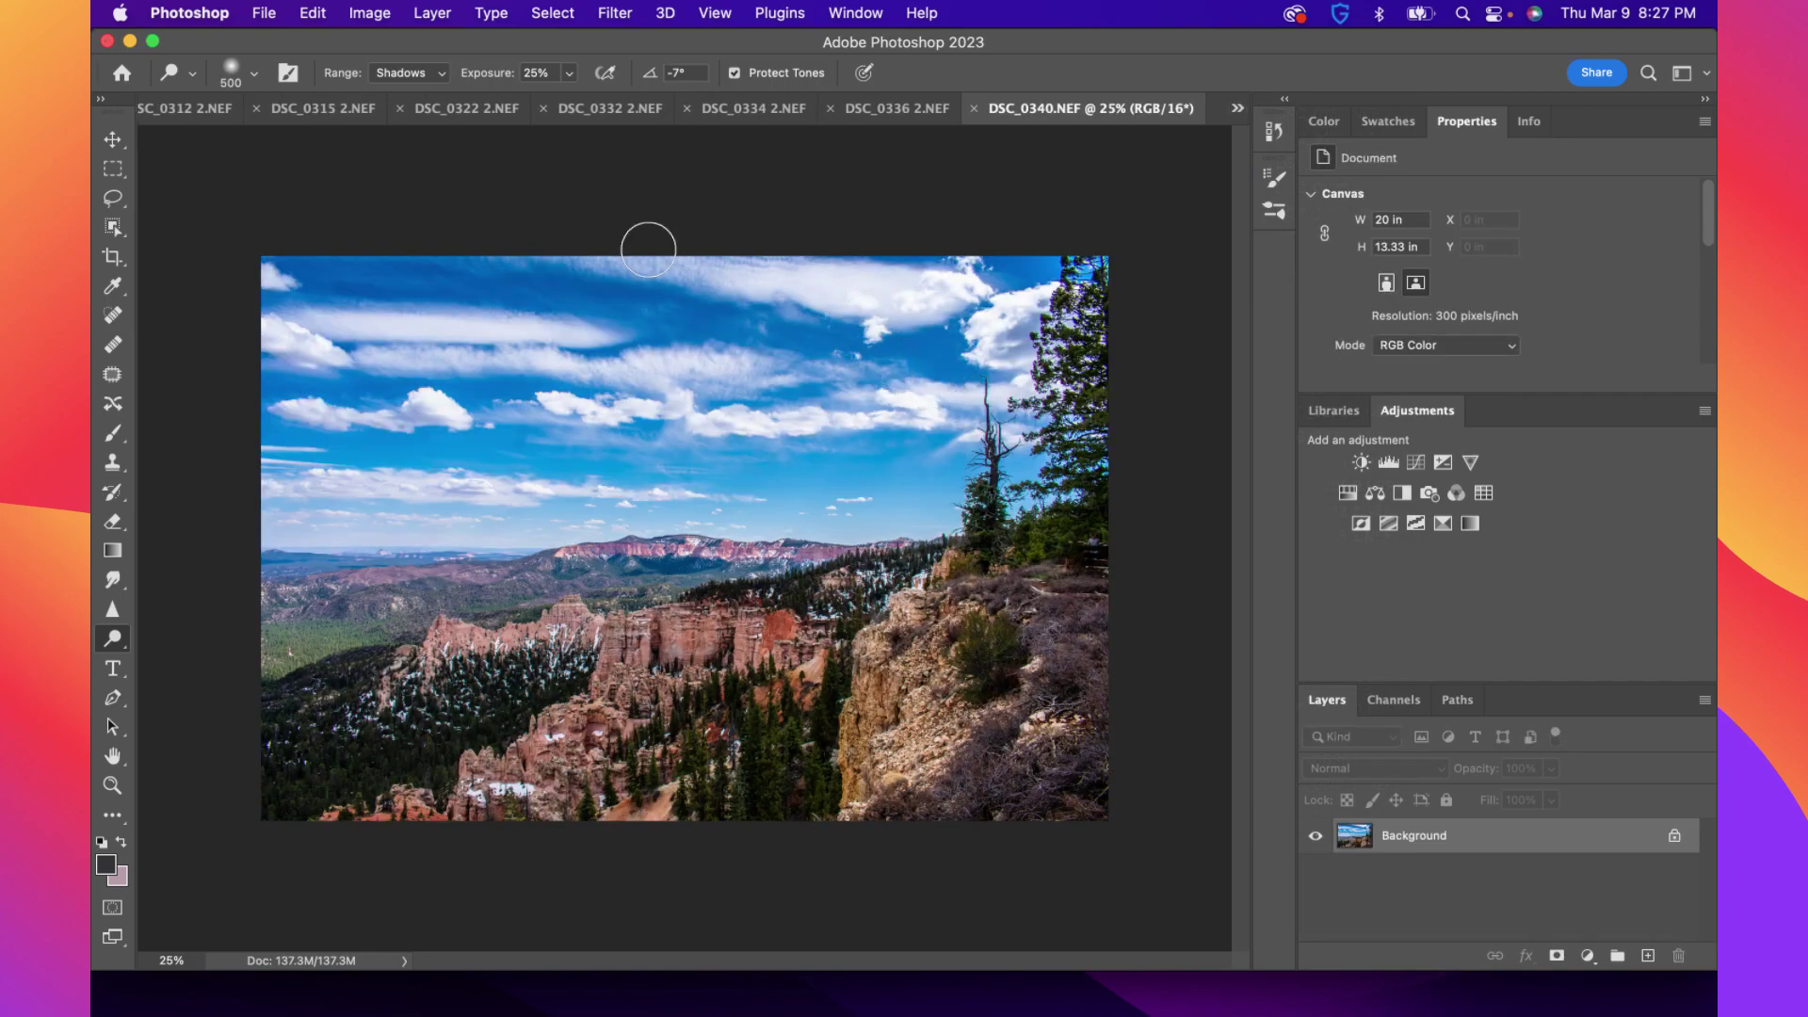
click(638, 112)
click(911, 111)
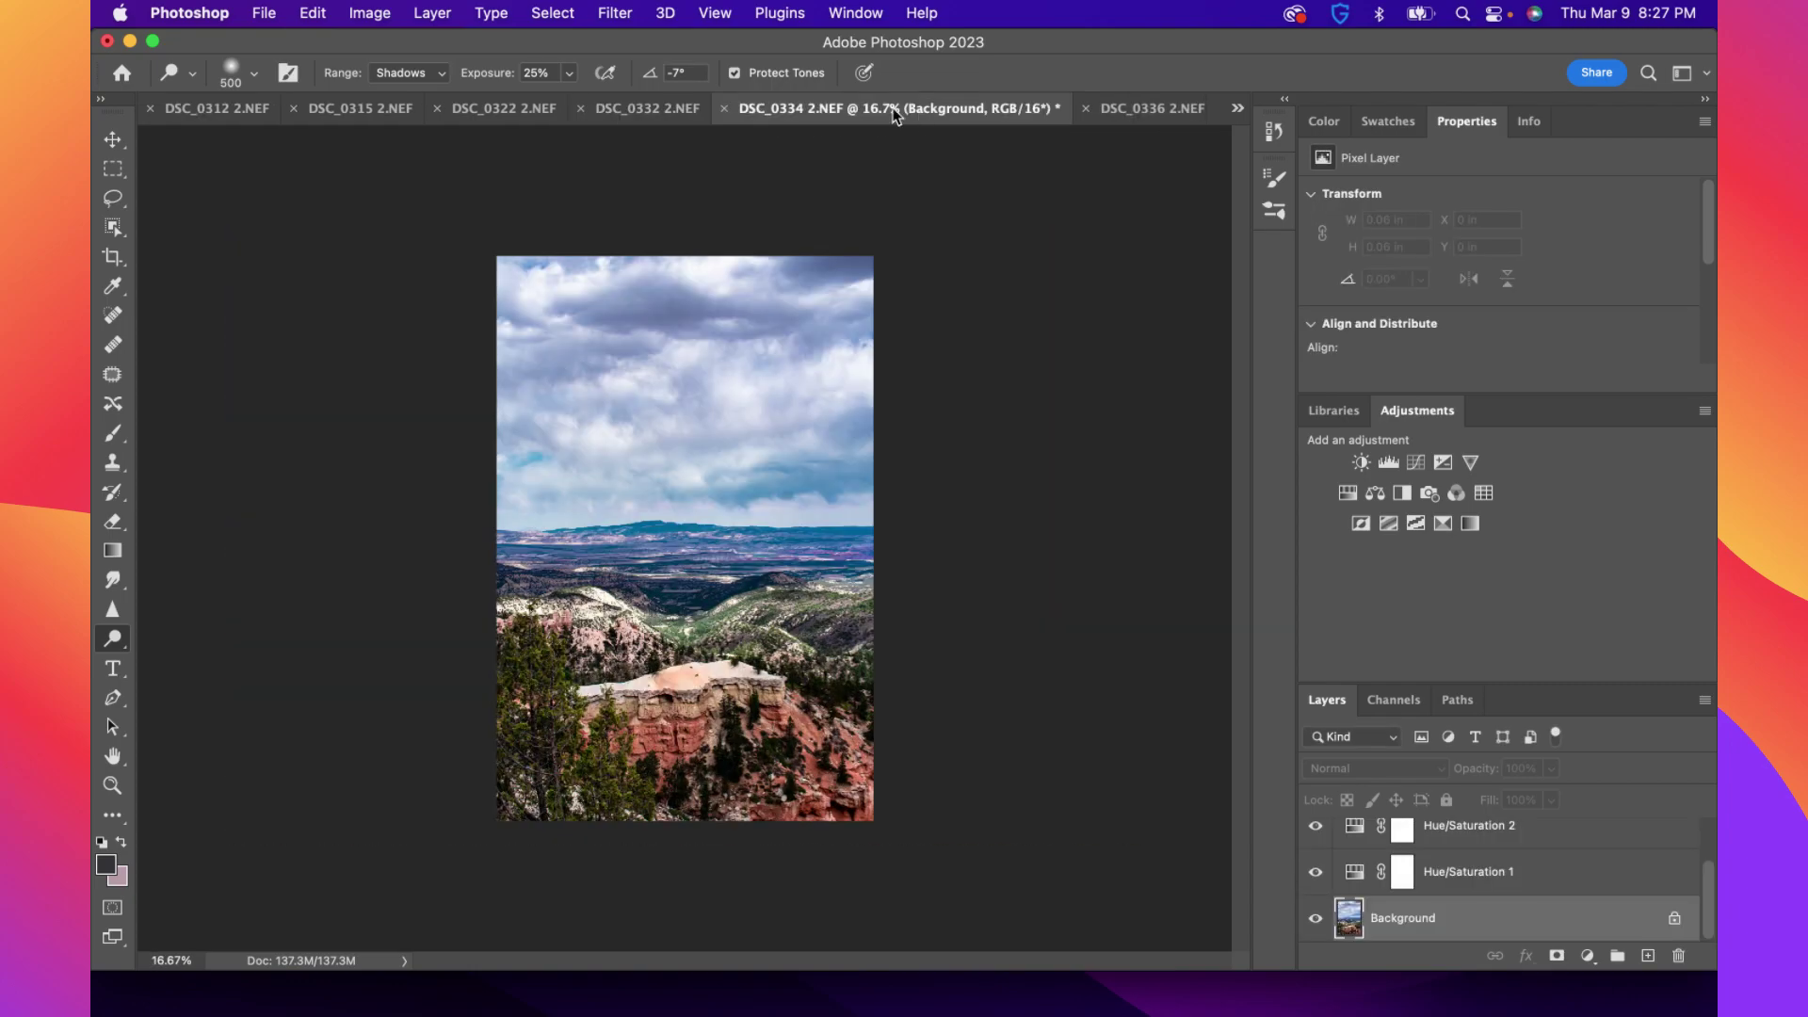
click(493, 111)
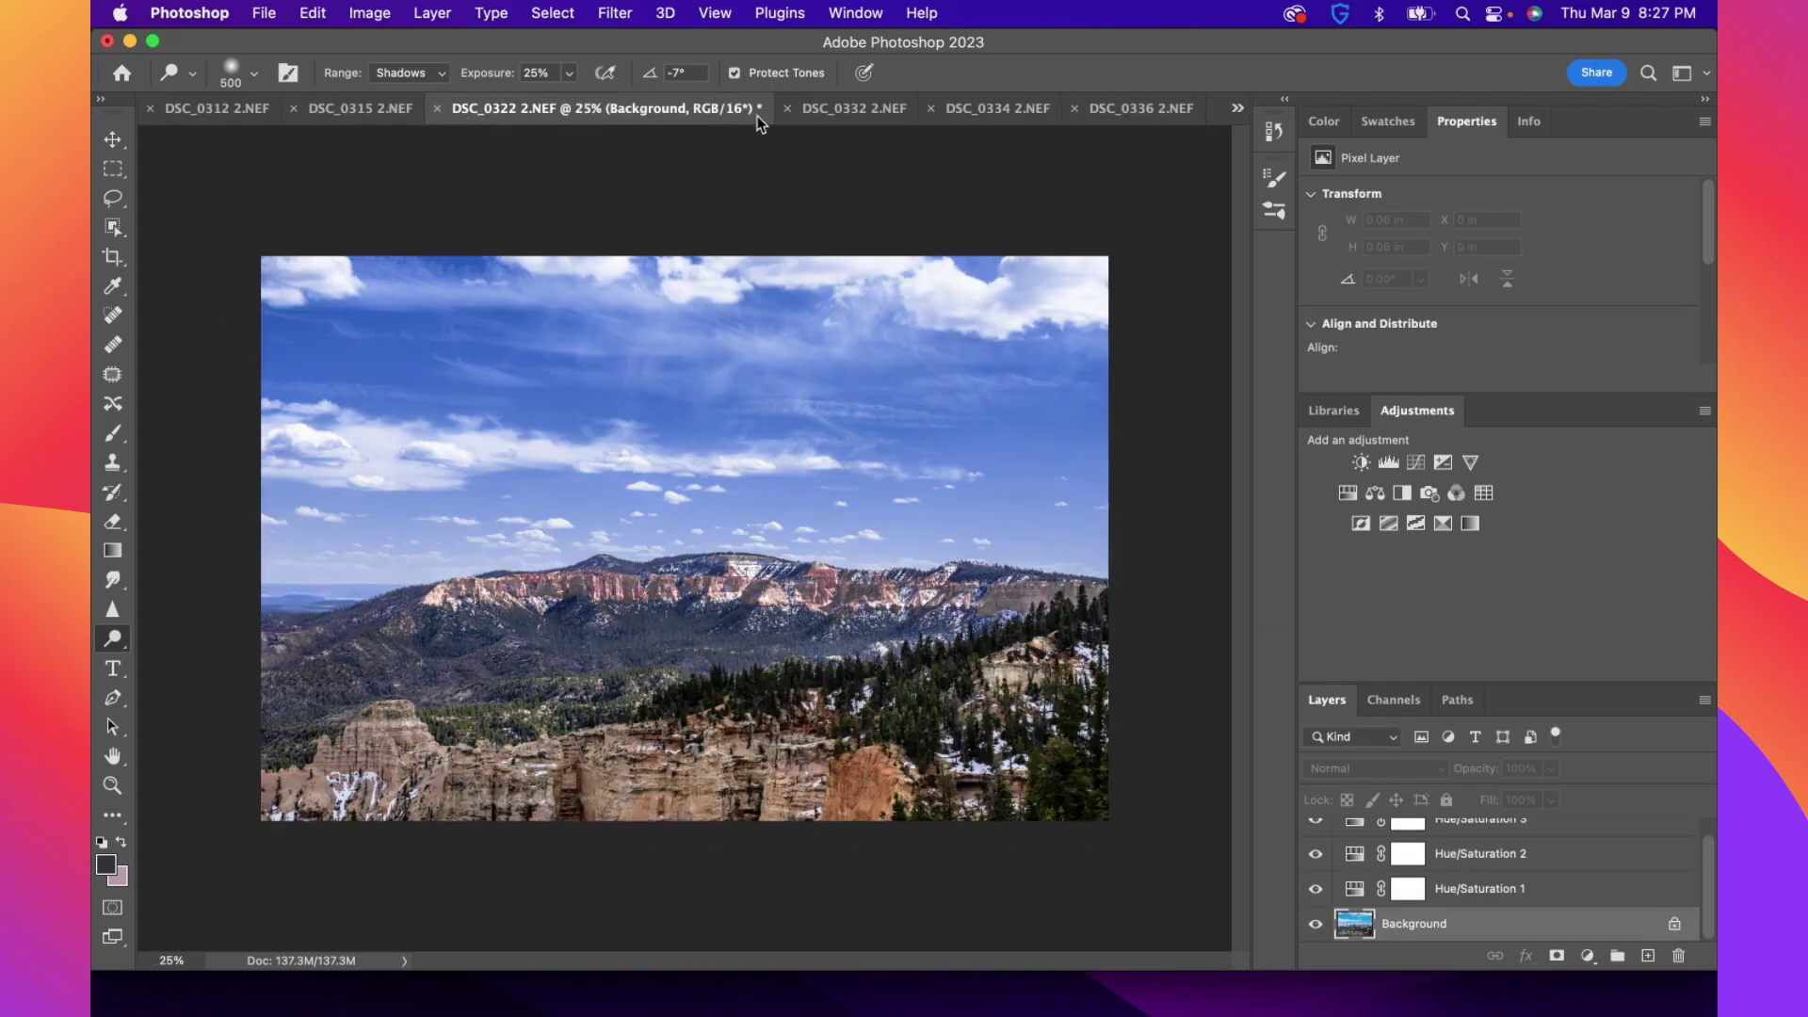
click(1160, 111)
click(1237, 108)
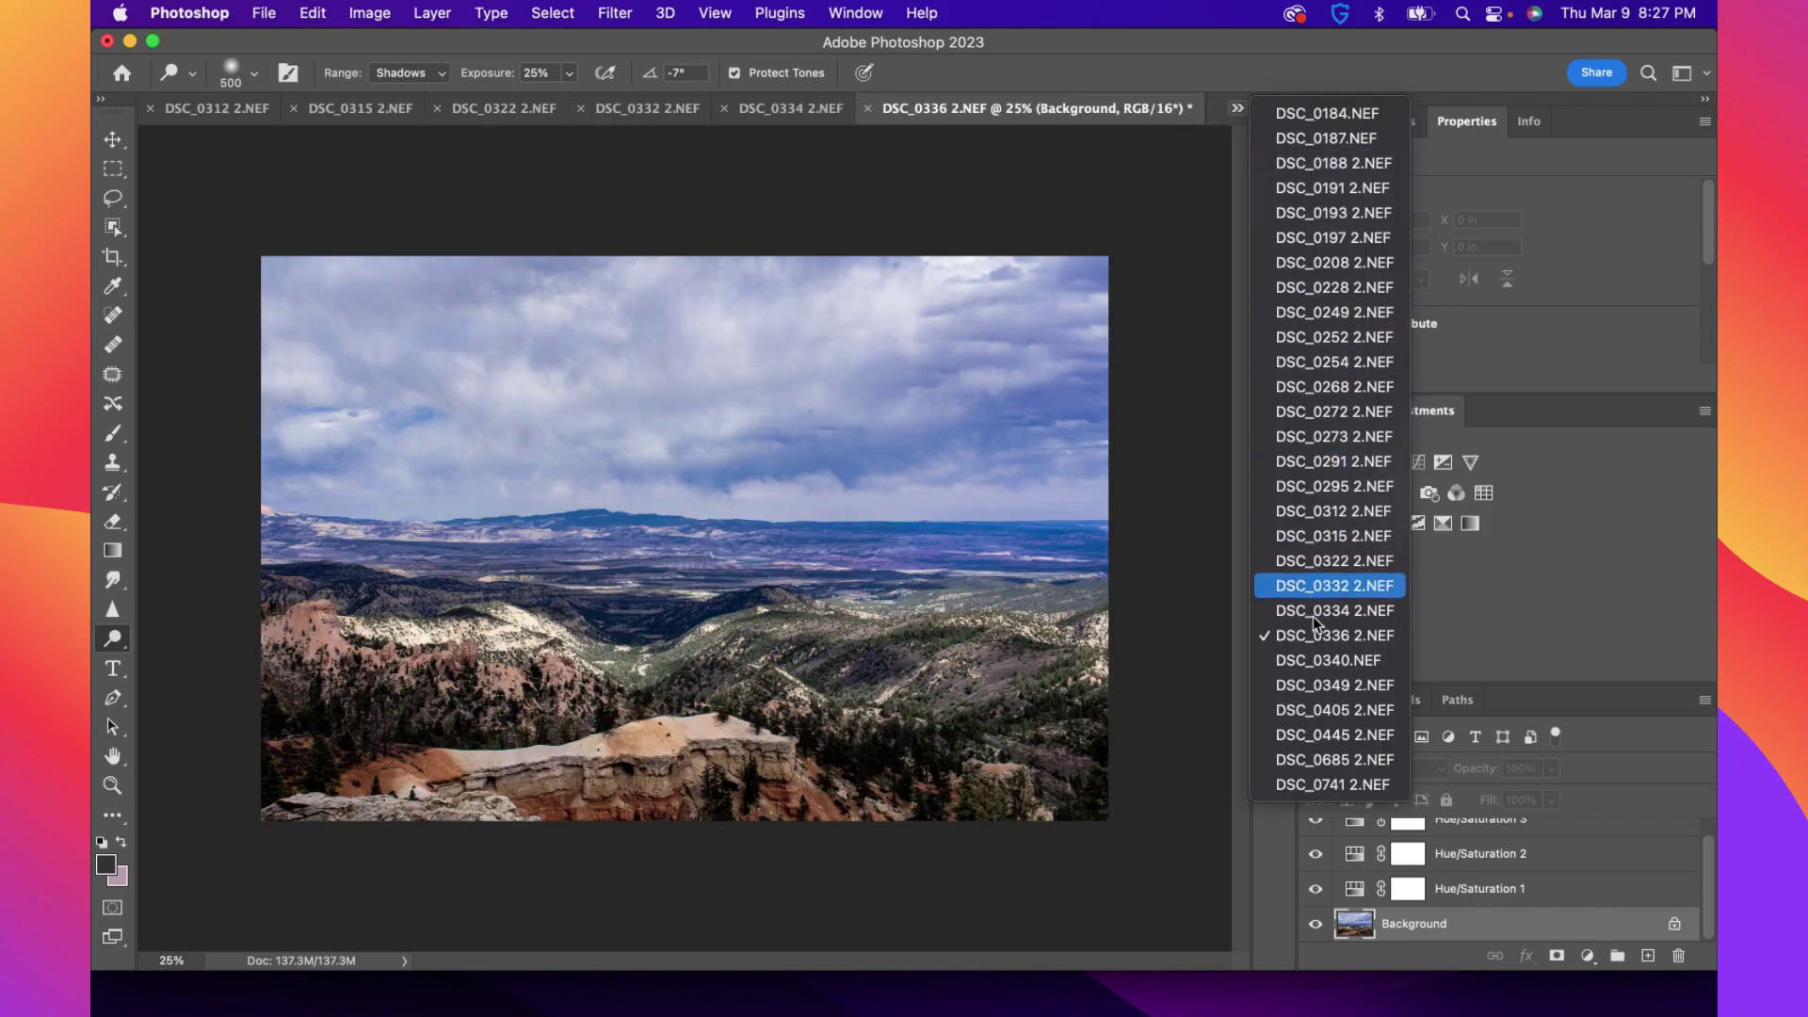
click(1318, 662)
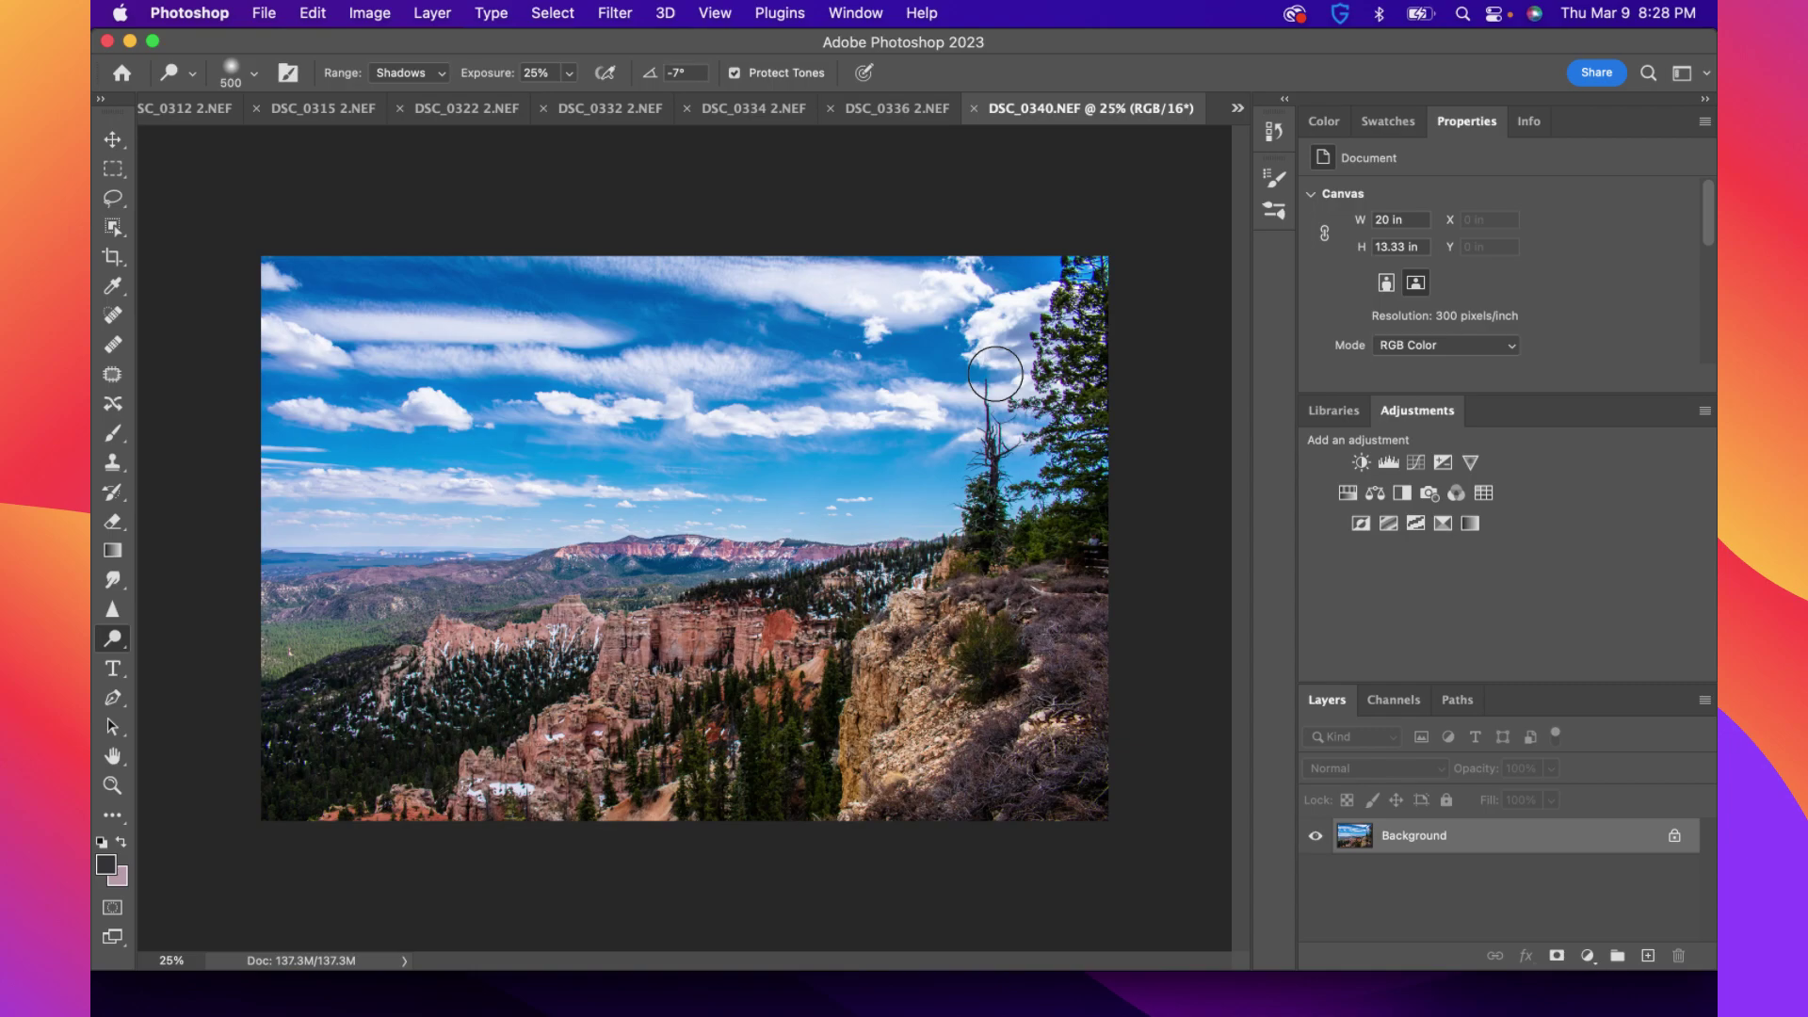
Close DSC_0340.NEF without saving its changes and switch to the photo DSC_0349 2.NEF
click(977, 110)
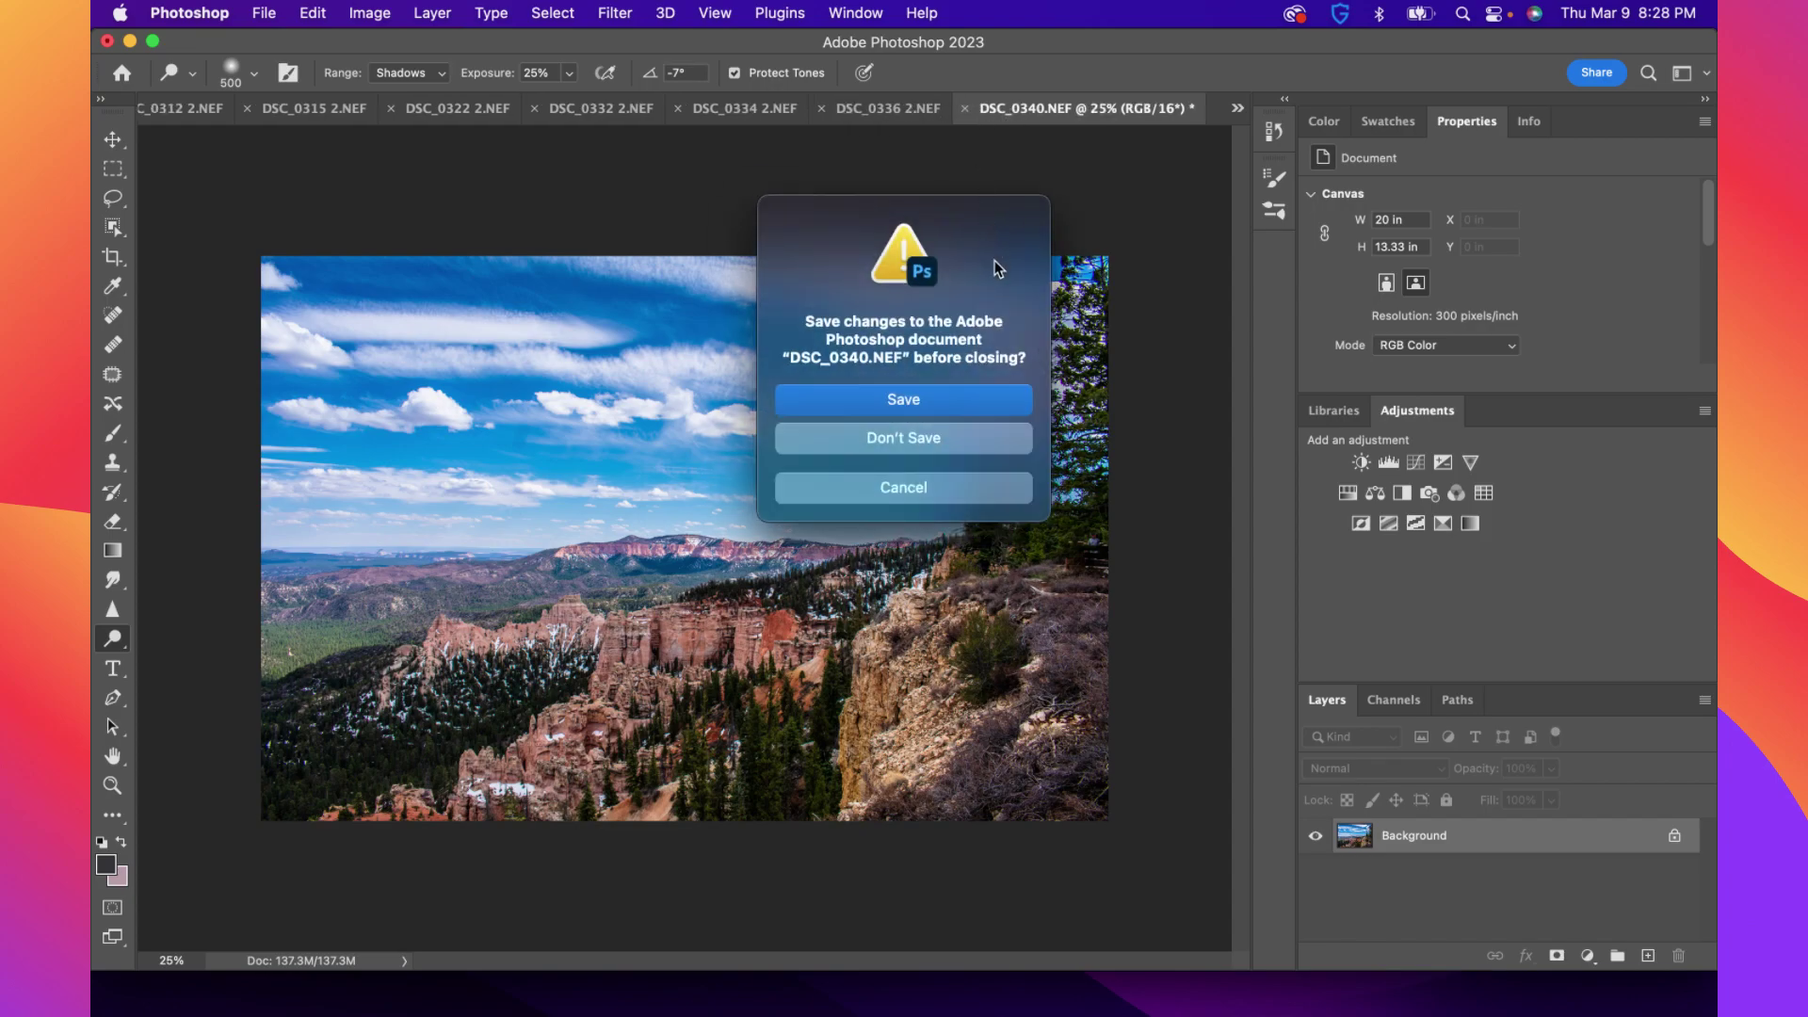
click(961, 437)
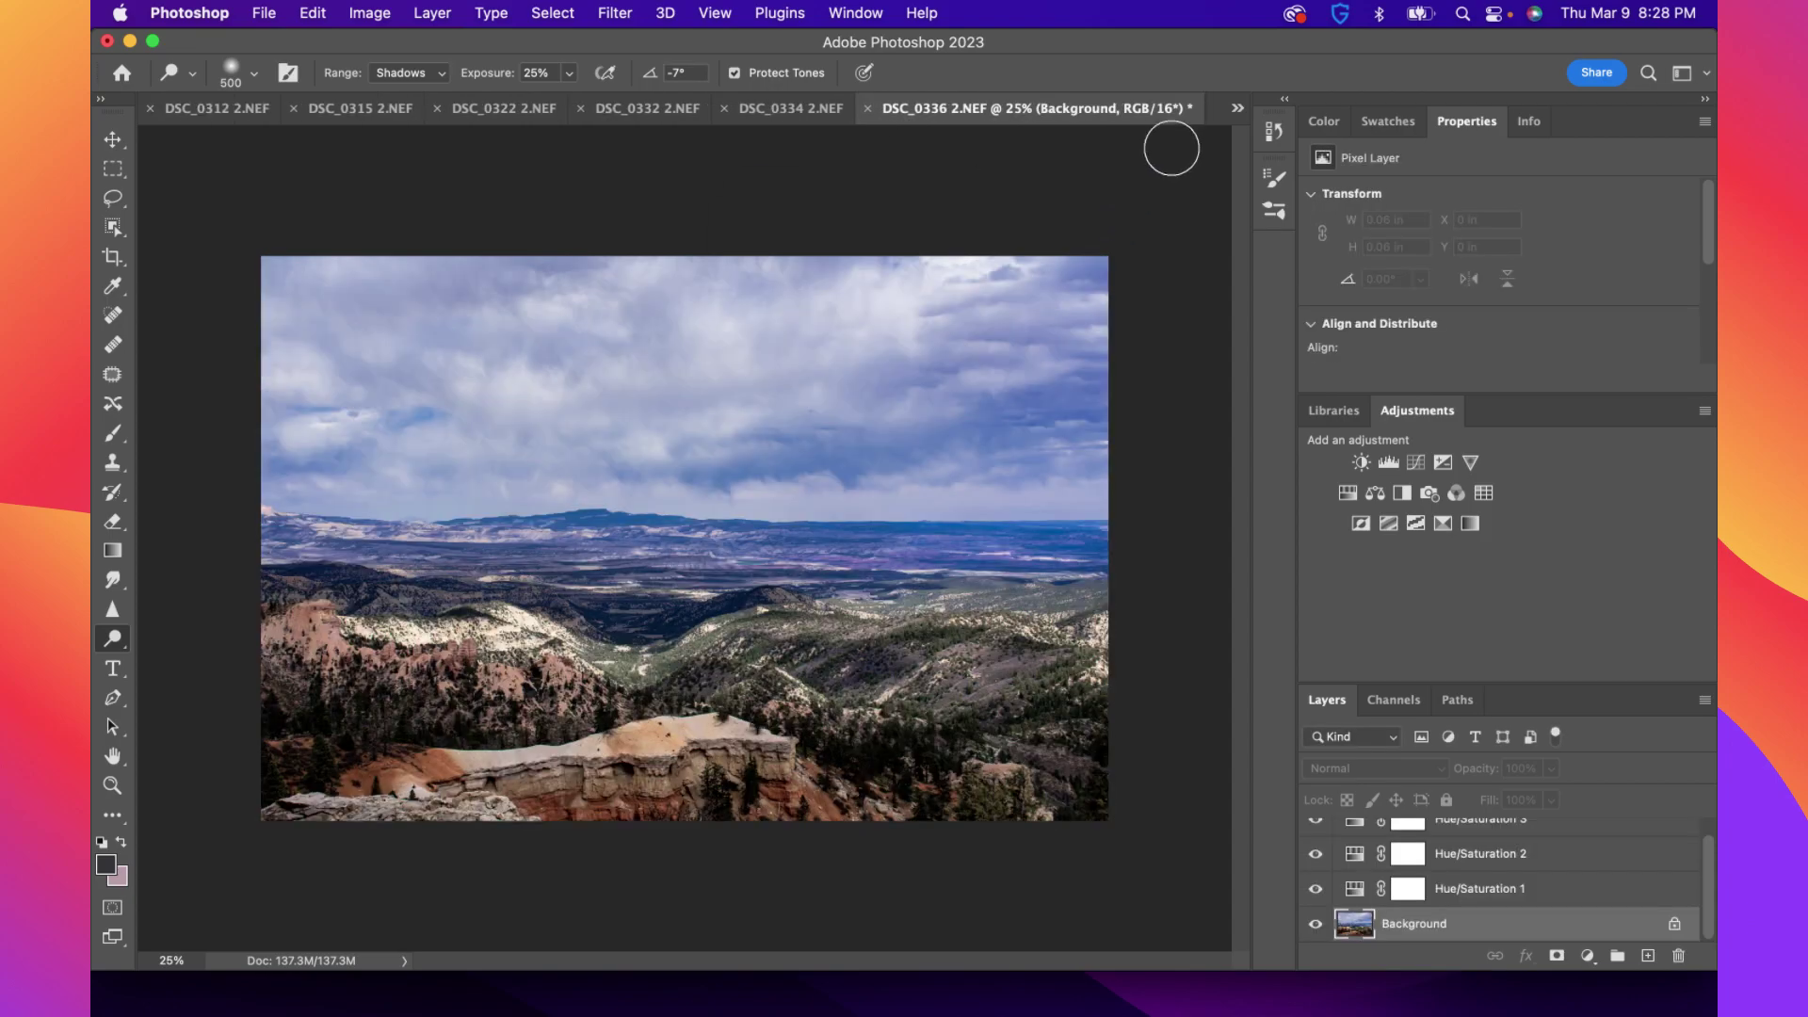
click(1237, 109)
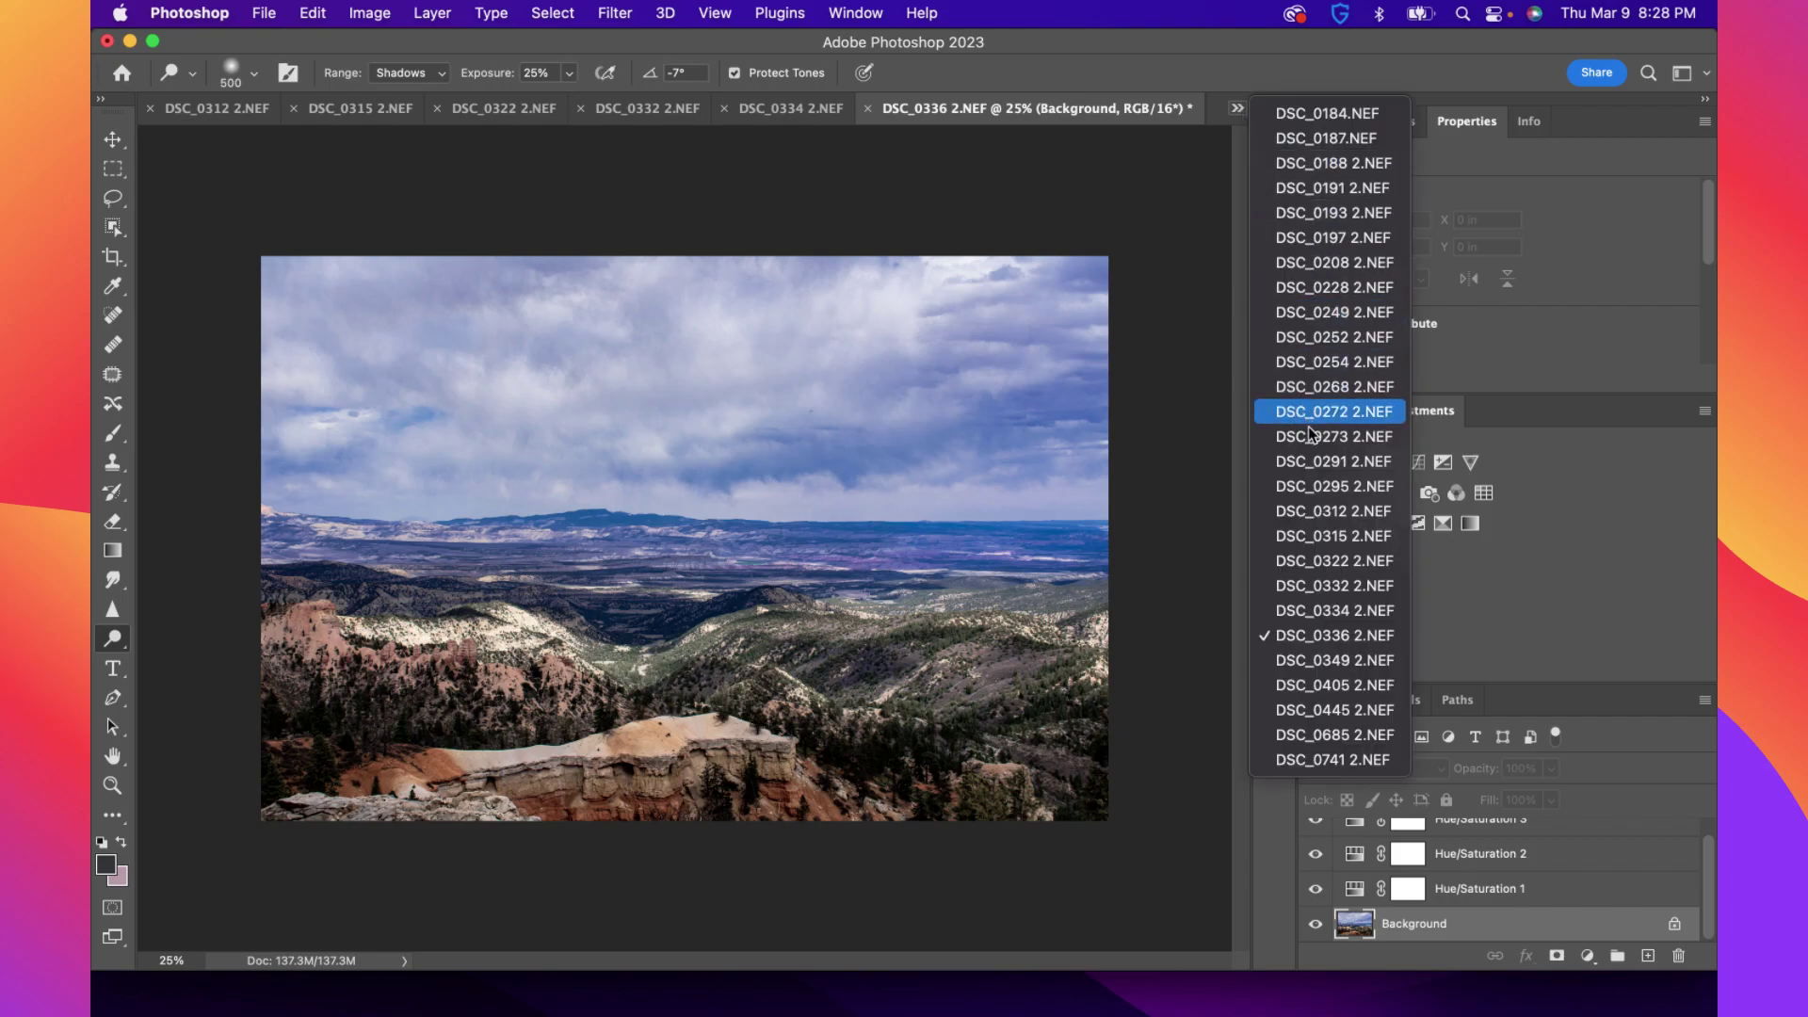
click(1341, 657)
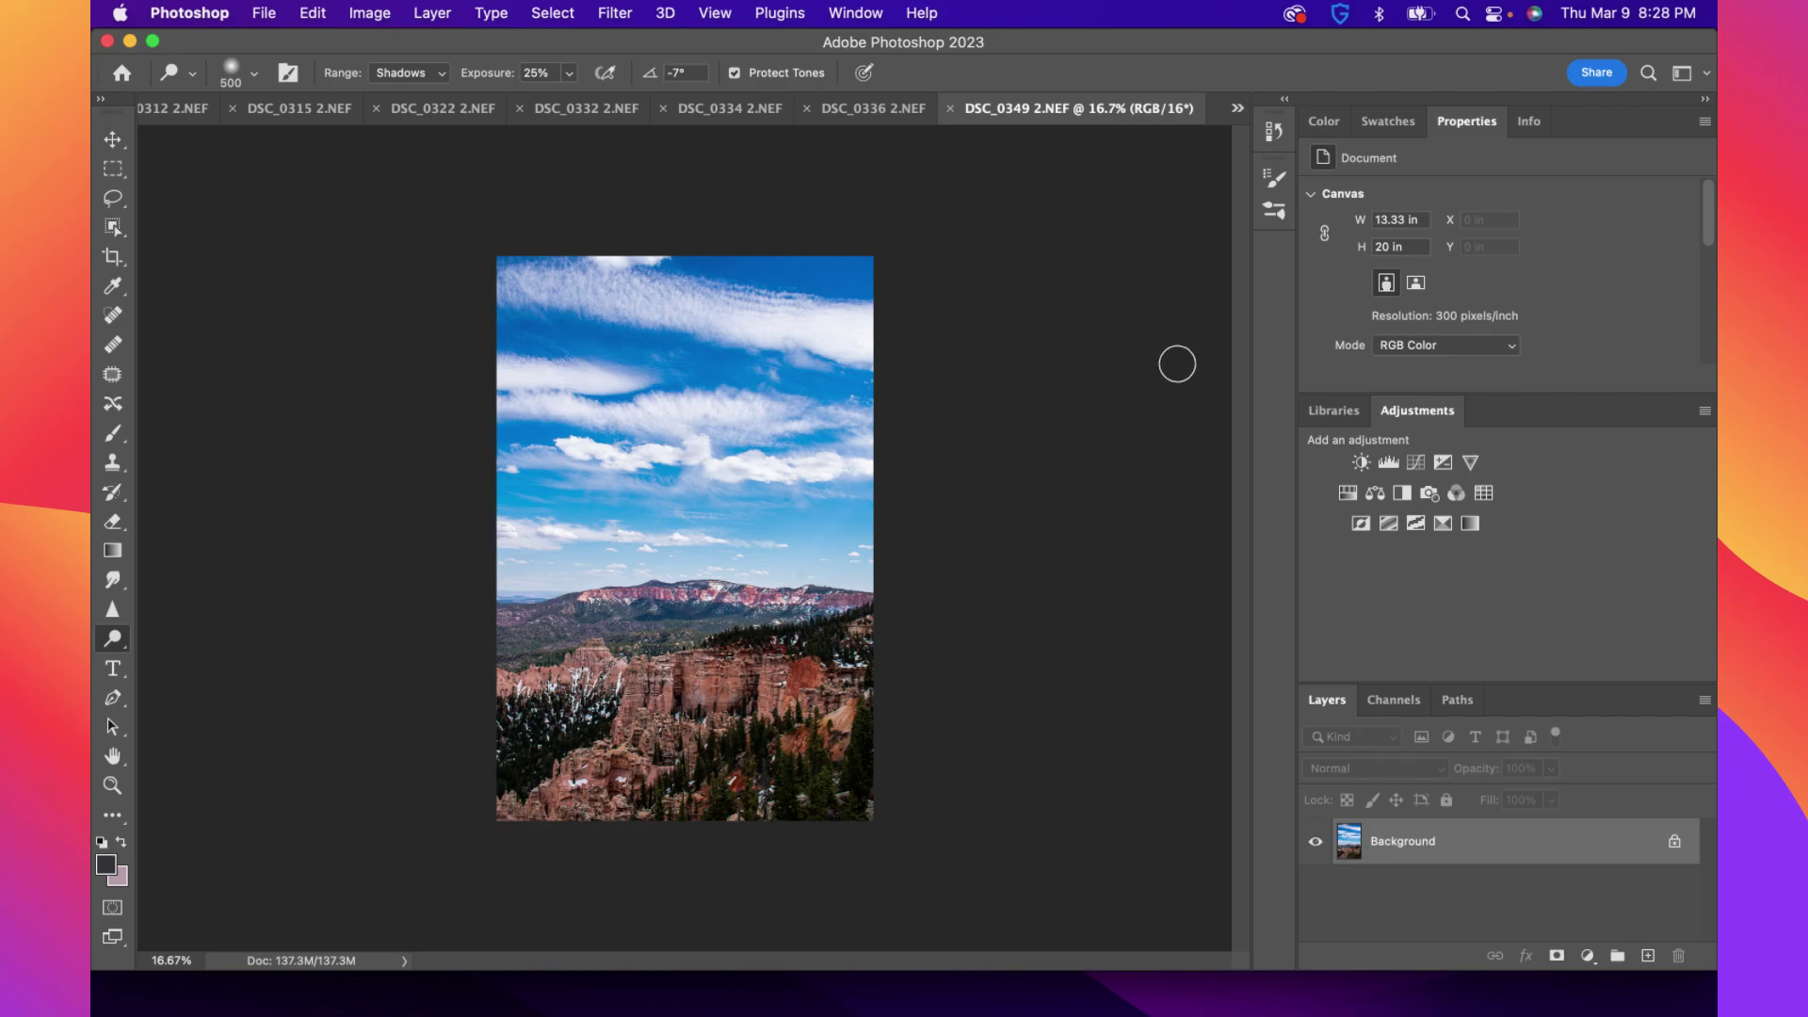
Close DSC_0349 2.NEF without saving its changes and switch to the photo DSC_0405 2.NEF
click(952, 111)
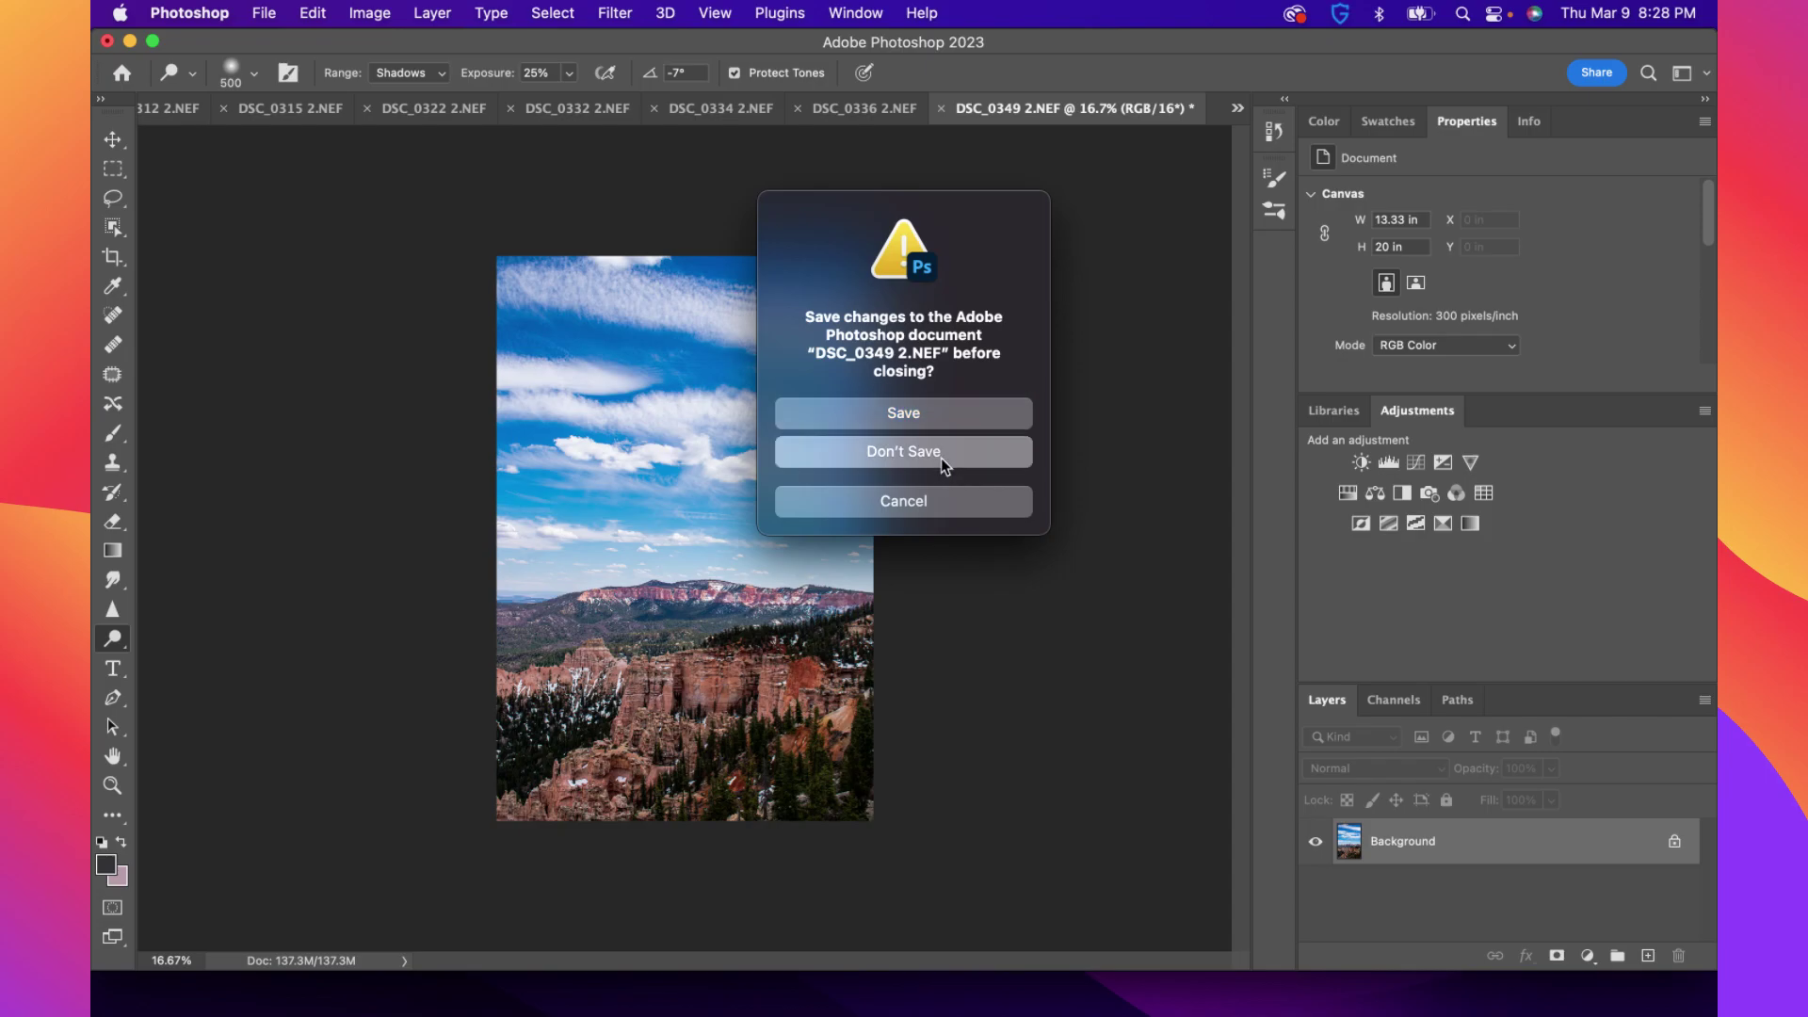
click(941, 457)
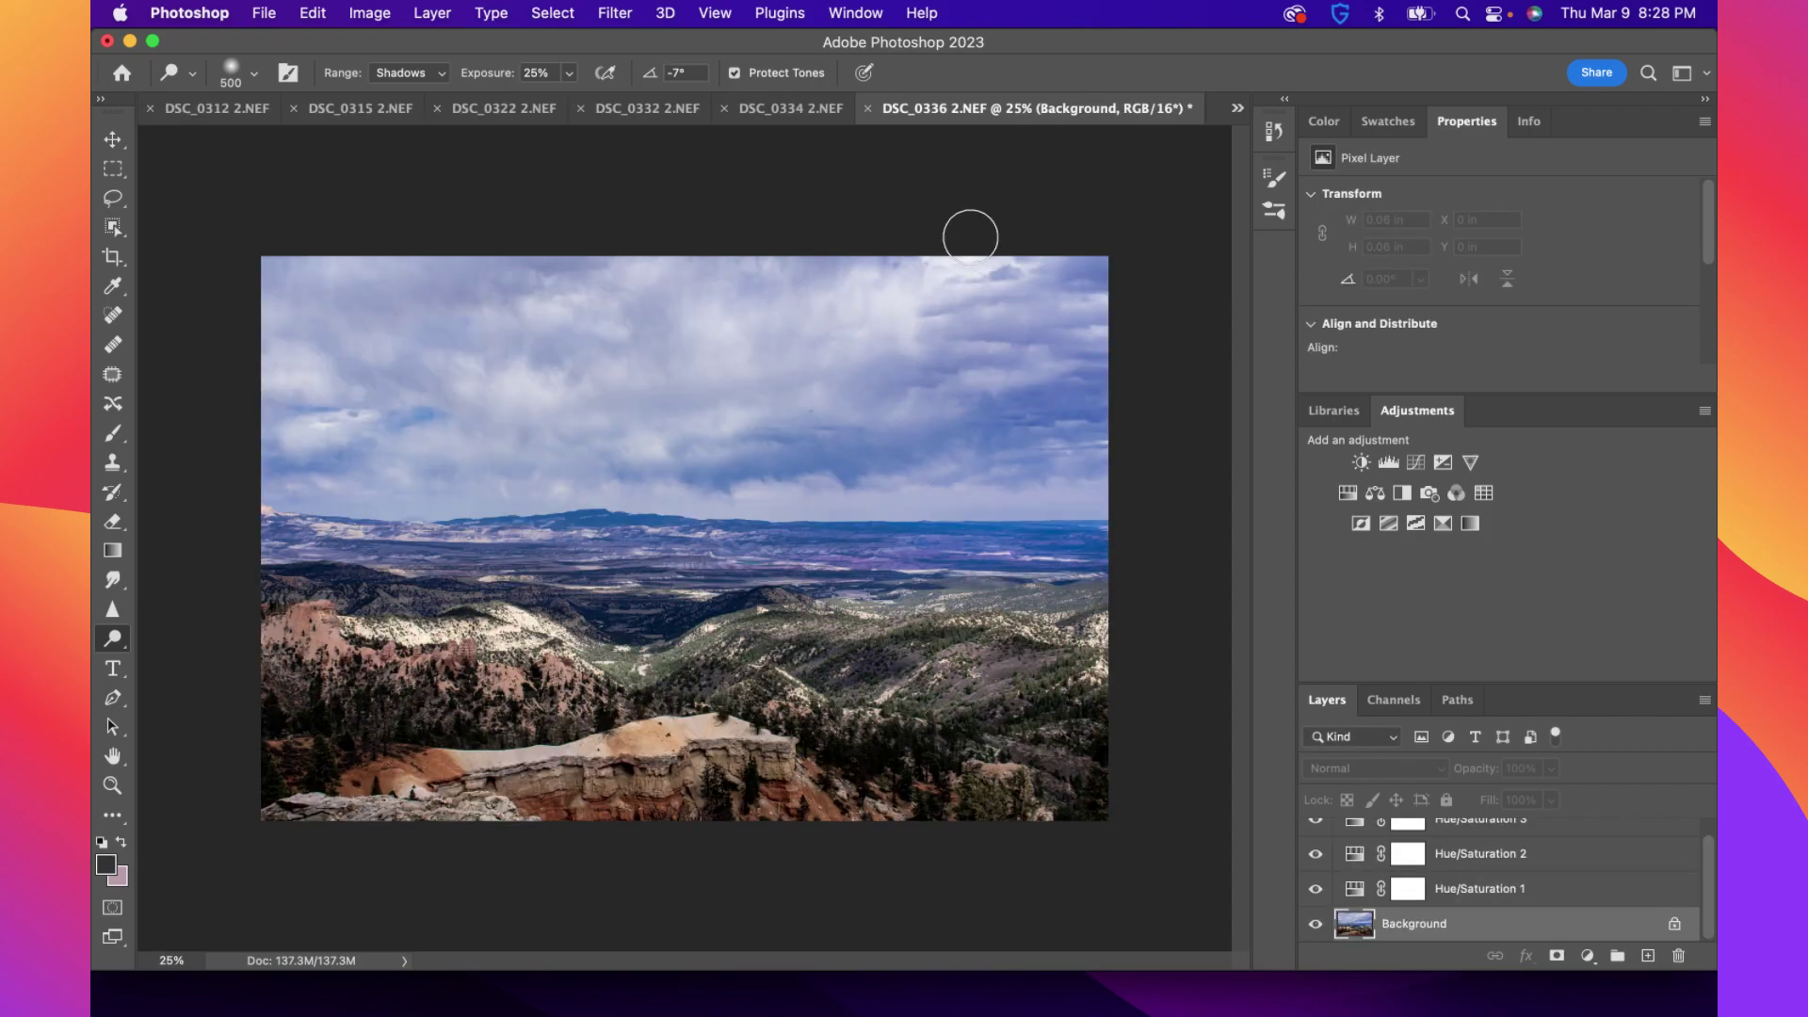
click(1237, 108)
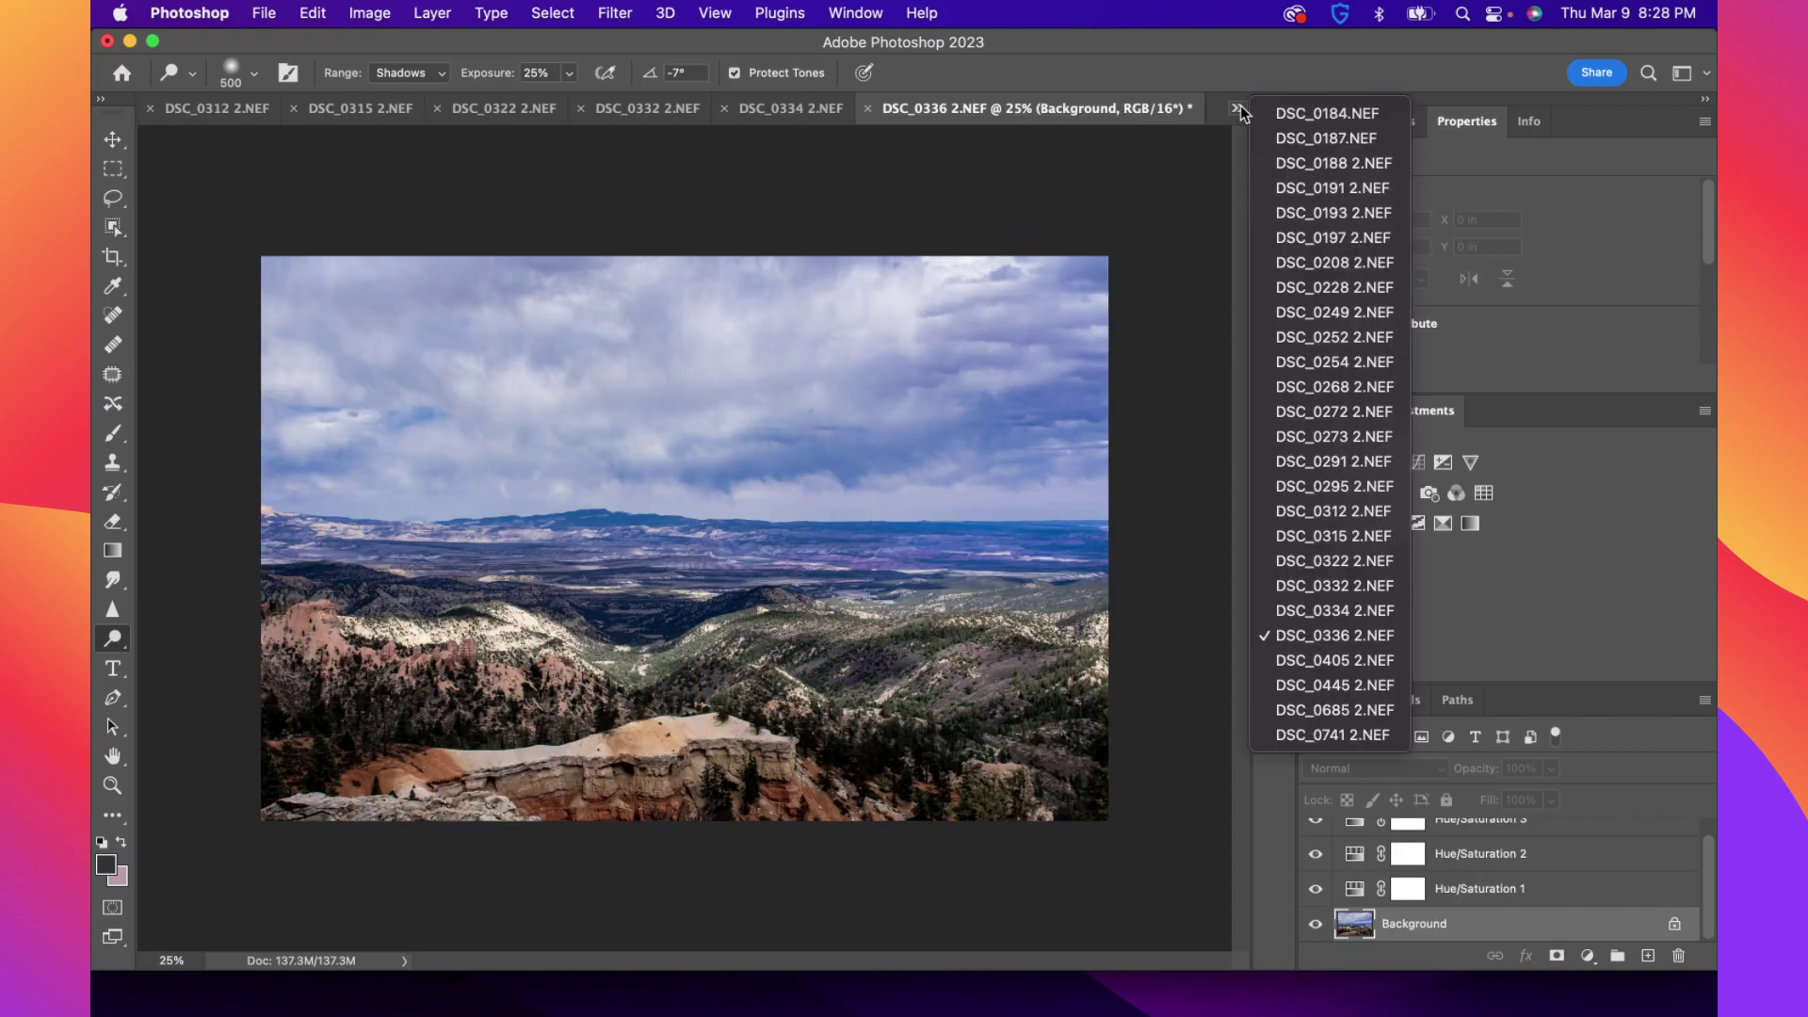
click(1362, 661)
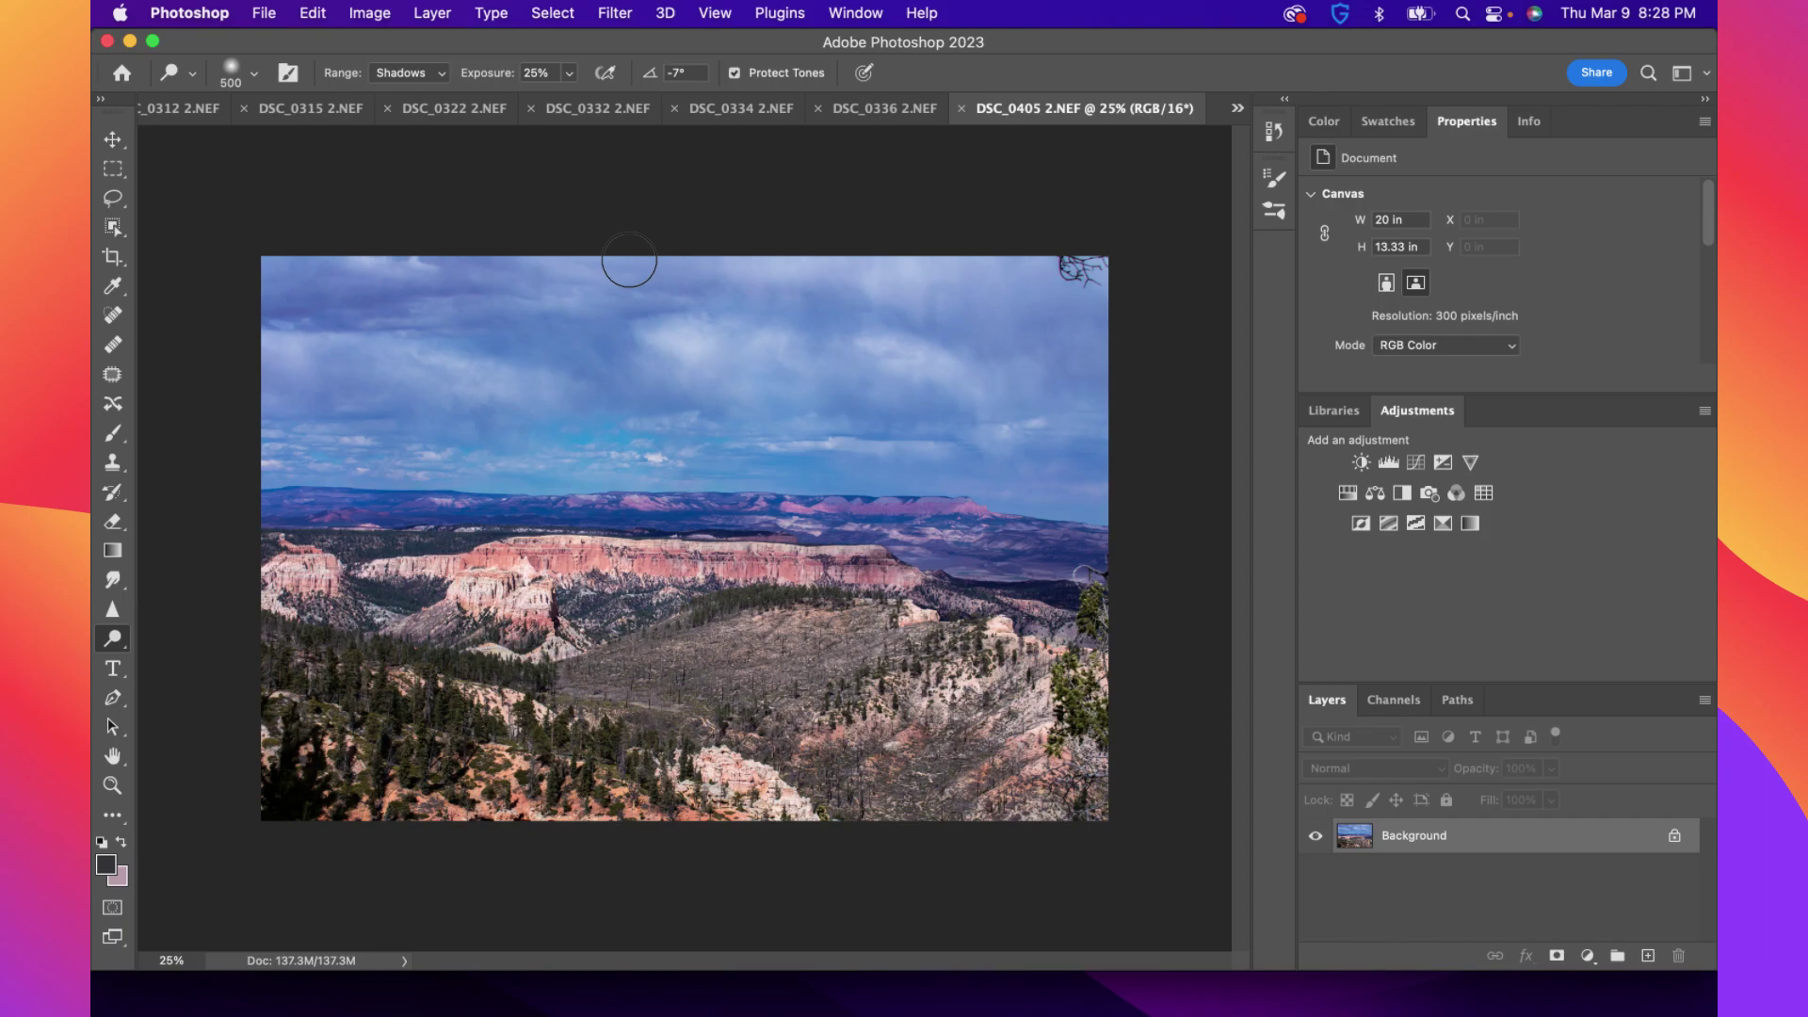
Remove the dark branches from the sky's upper-right corner with the Spot Healing Brush at 166 px
click(116, 324)
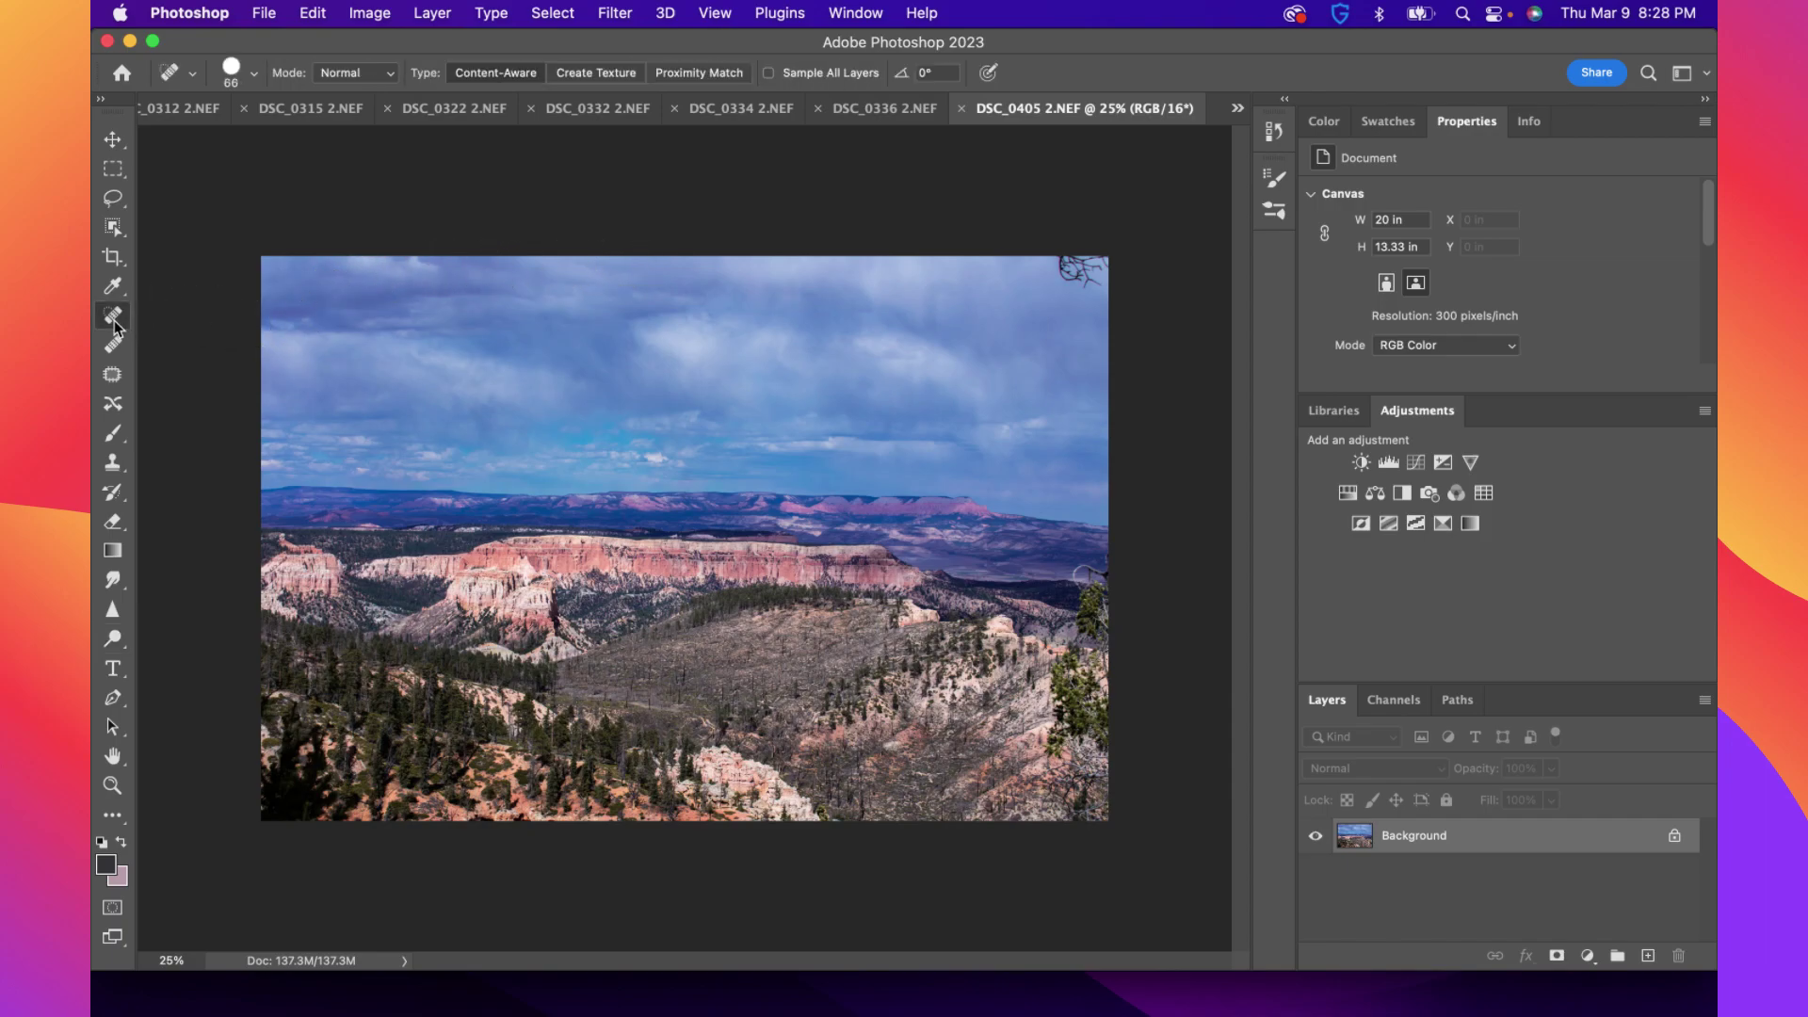
click(252, 73)
drag(271, 133, 288, 131)
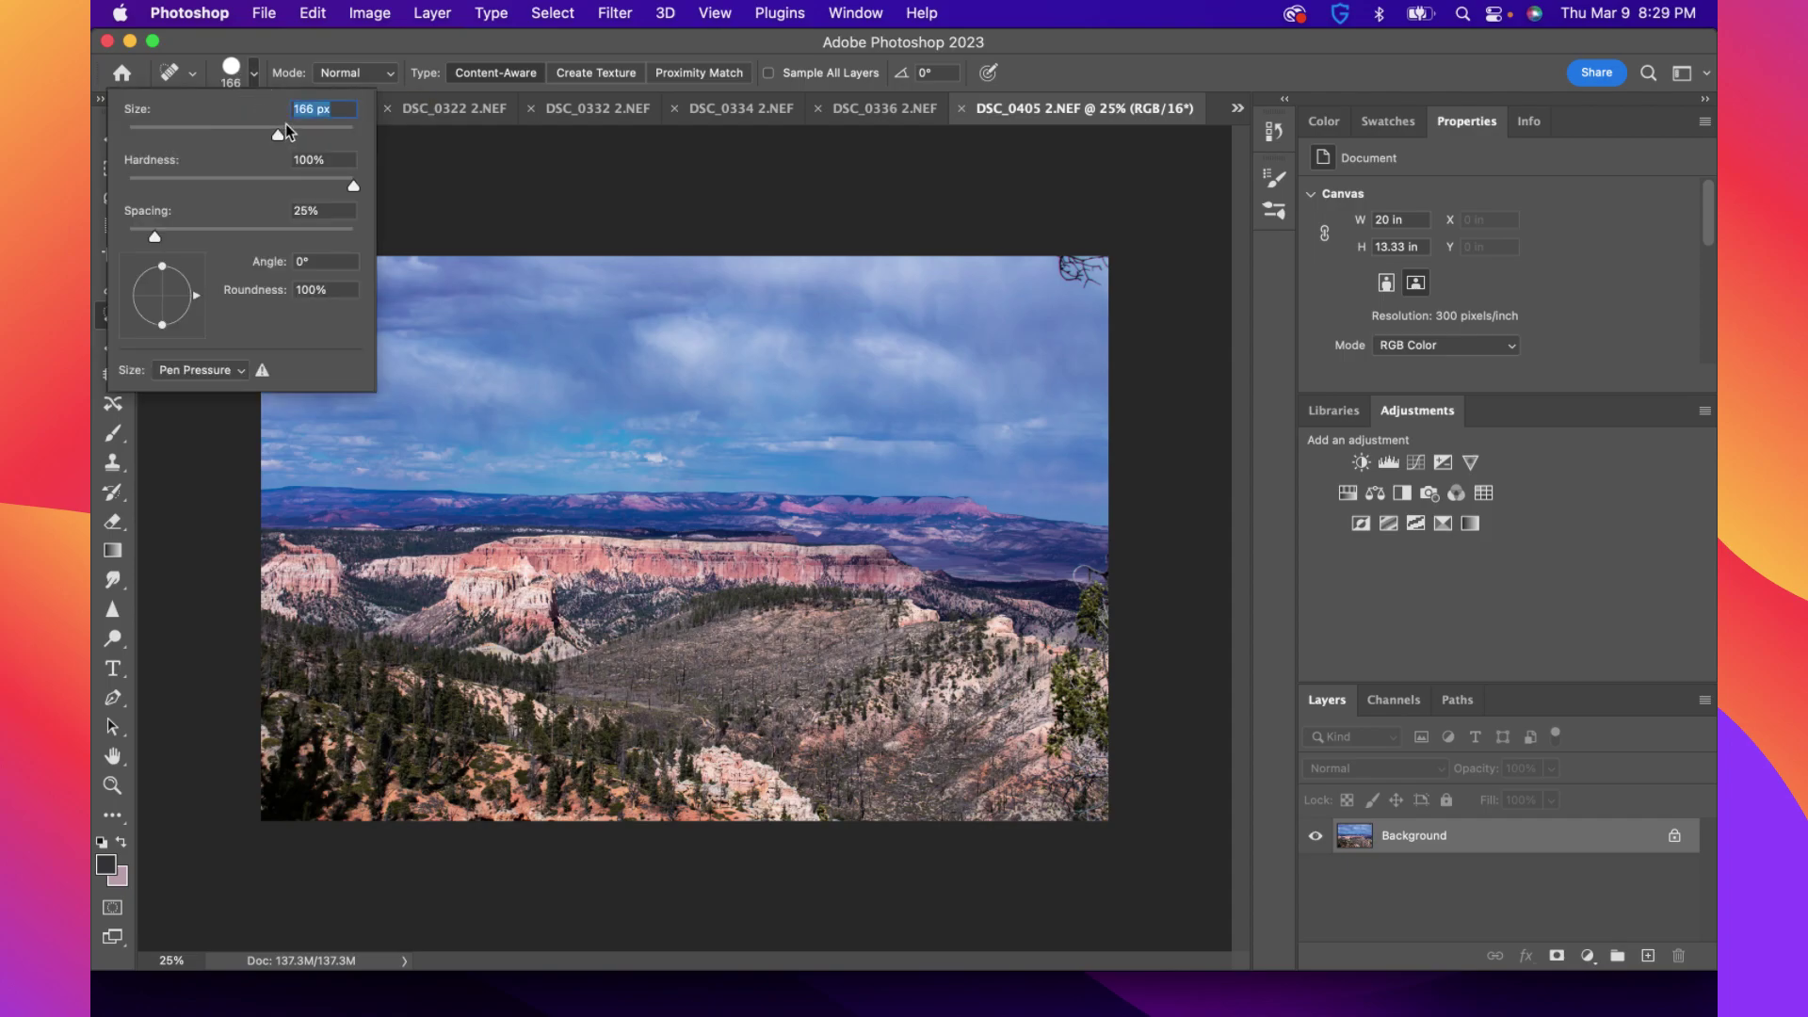
click(252, 75)
drag(1064, 260, 1096, 282)
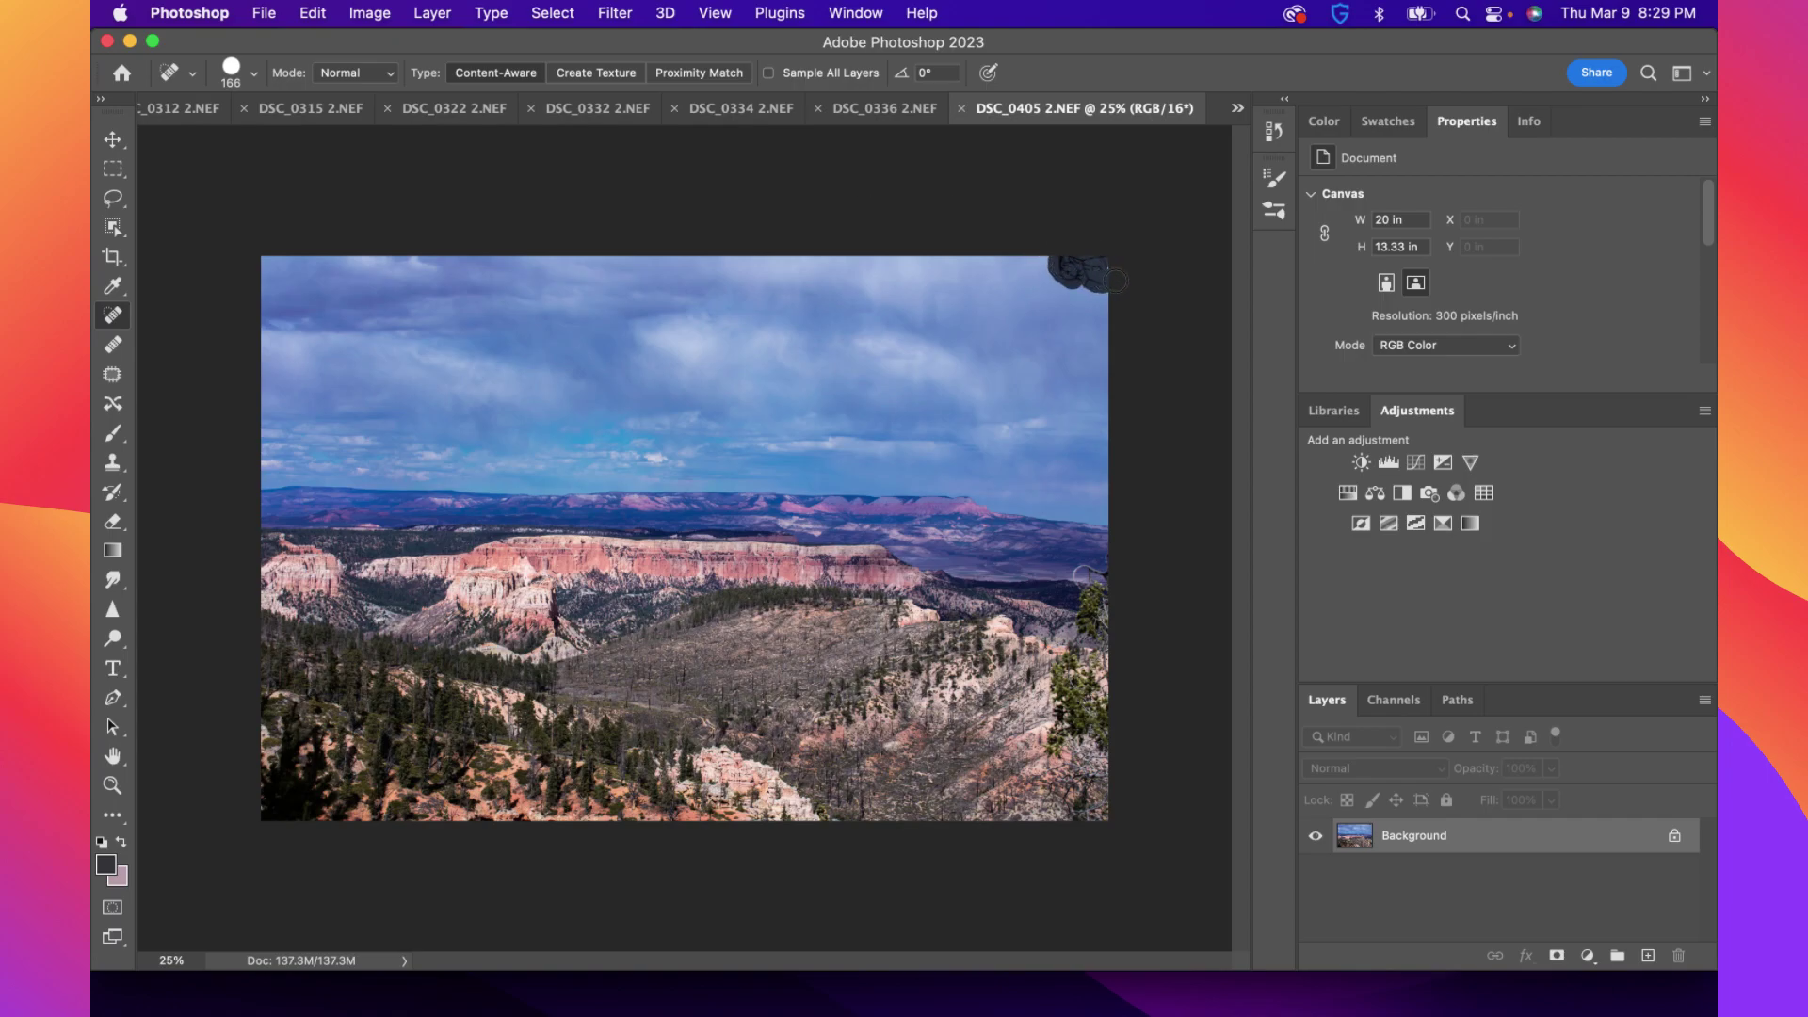
drag(1111, 280, 1109, 278)
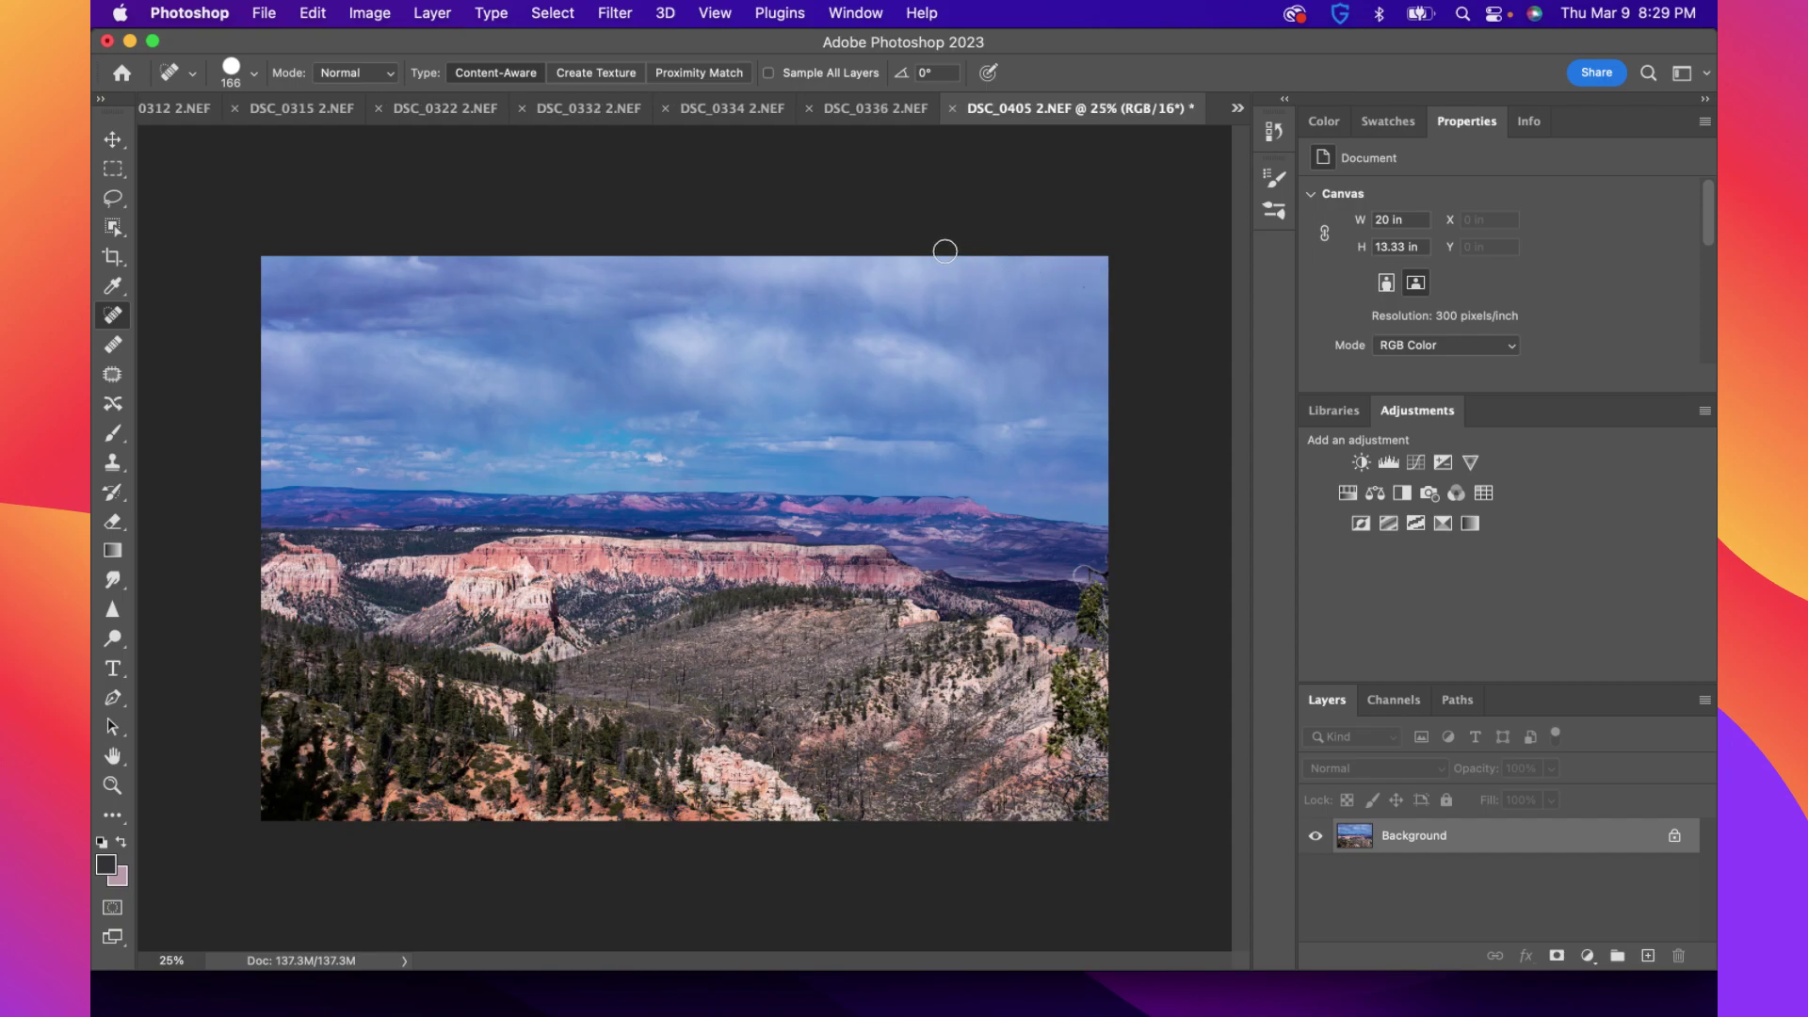
click(1085, 284)
Add a Hue/Saturation adjustment layer above the Background of DSC_0405 2.NEF
click(1347, 492)
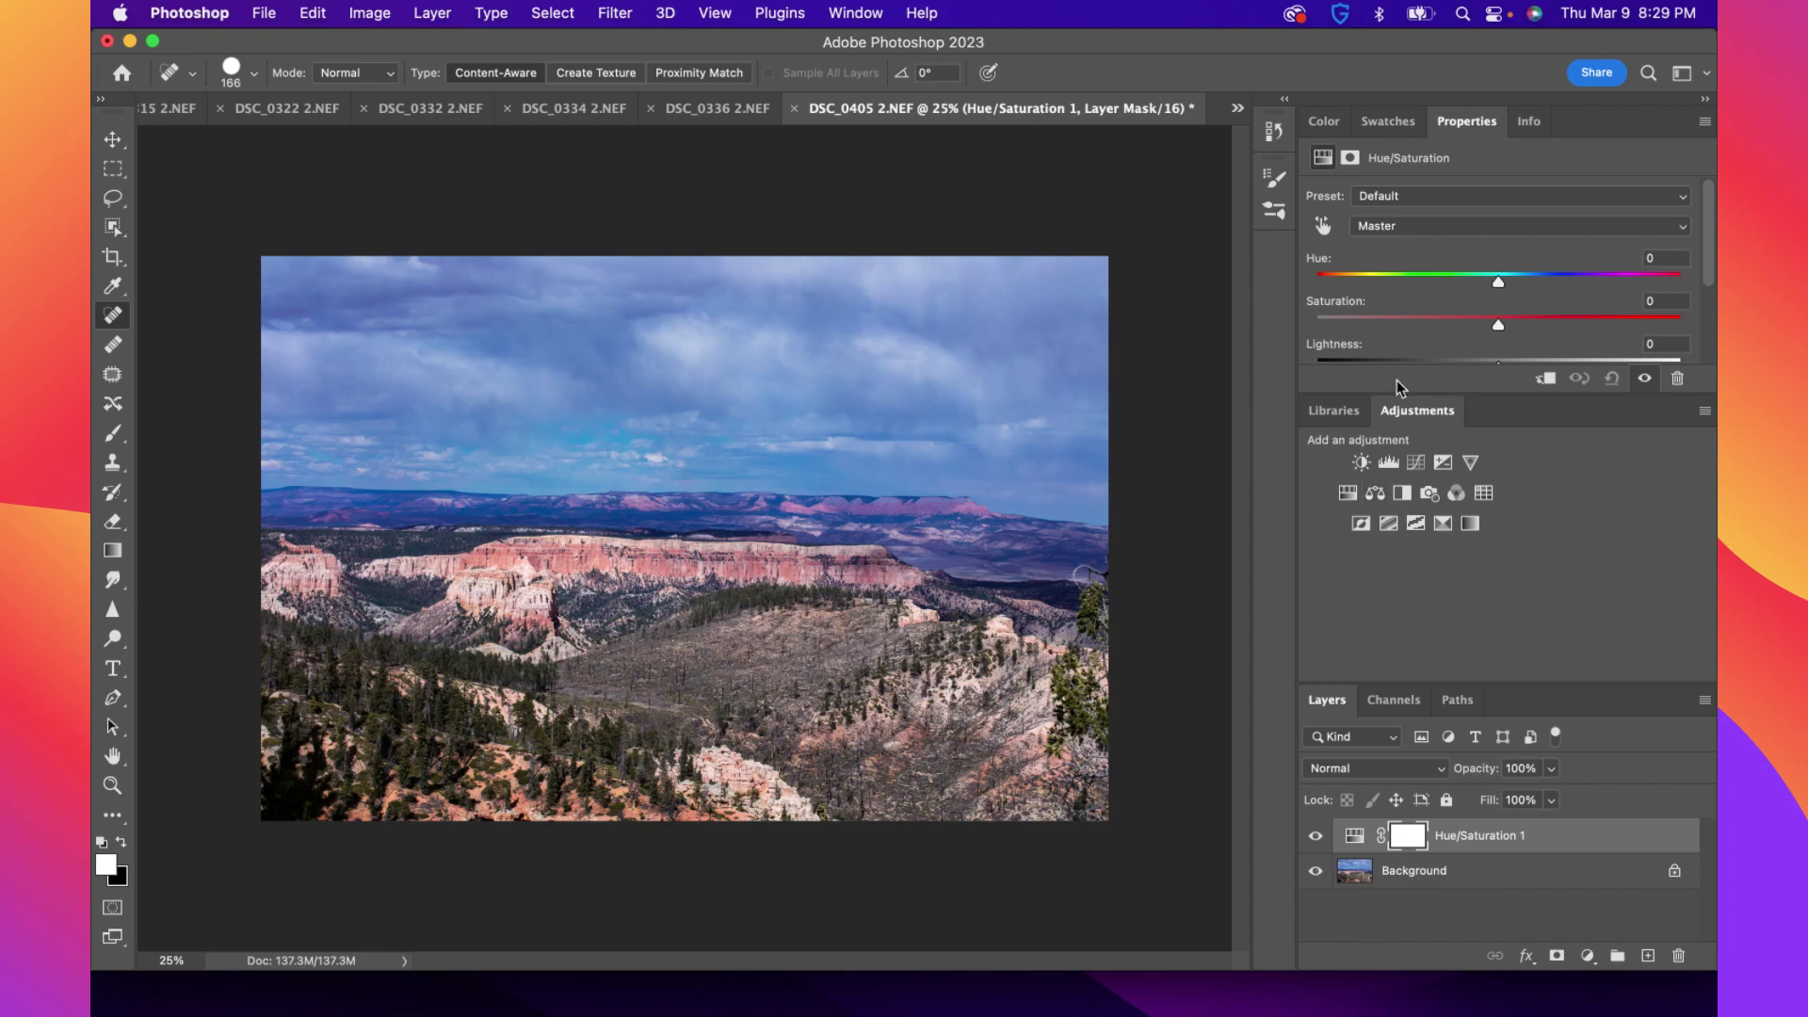
drag(1498, 318, 1462, 320)
click(1683, 320)
drag(1684, 324, 1523, 327)
key(super+z)
Set the Magentas to saturation -38 and lightness +16 in the first Hue/Saturation layer
click(1428, 225)
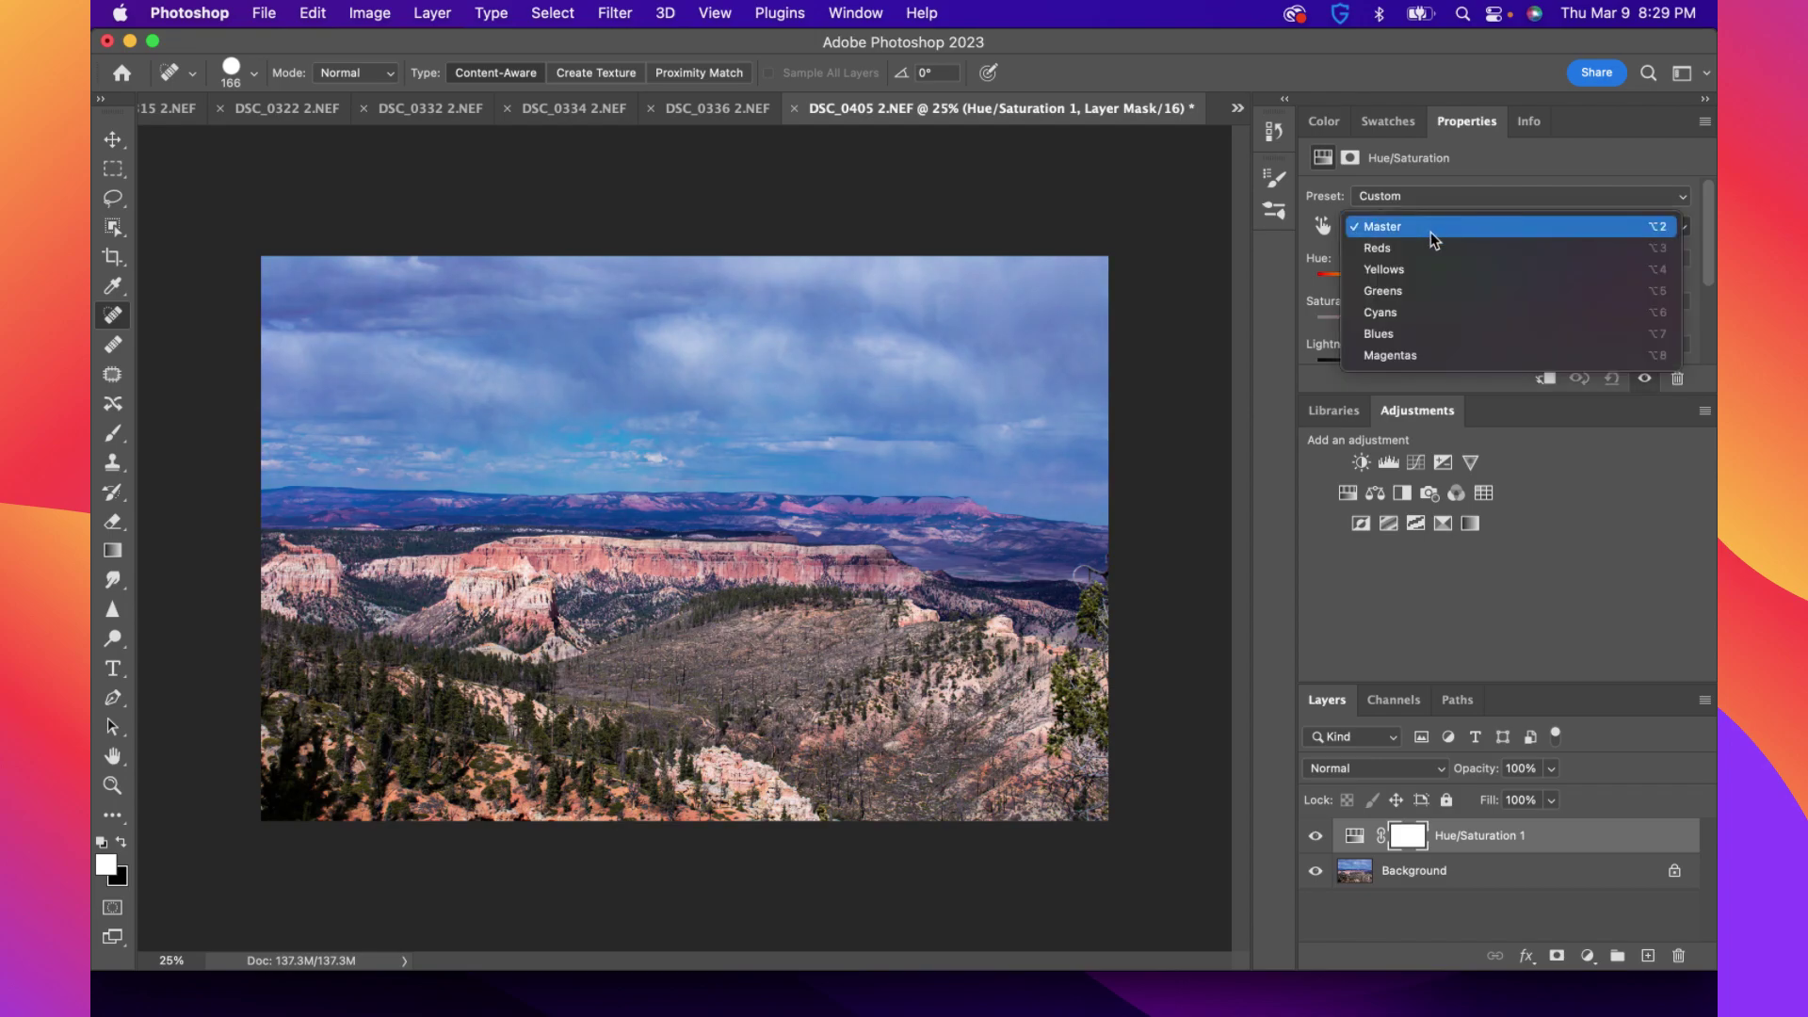
click(1433, 354)
drag(1495, 325, 1427, 326)
scroll(1481, 305, down, 3)
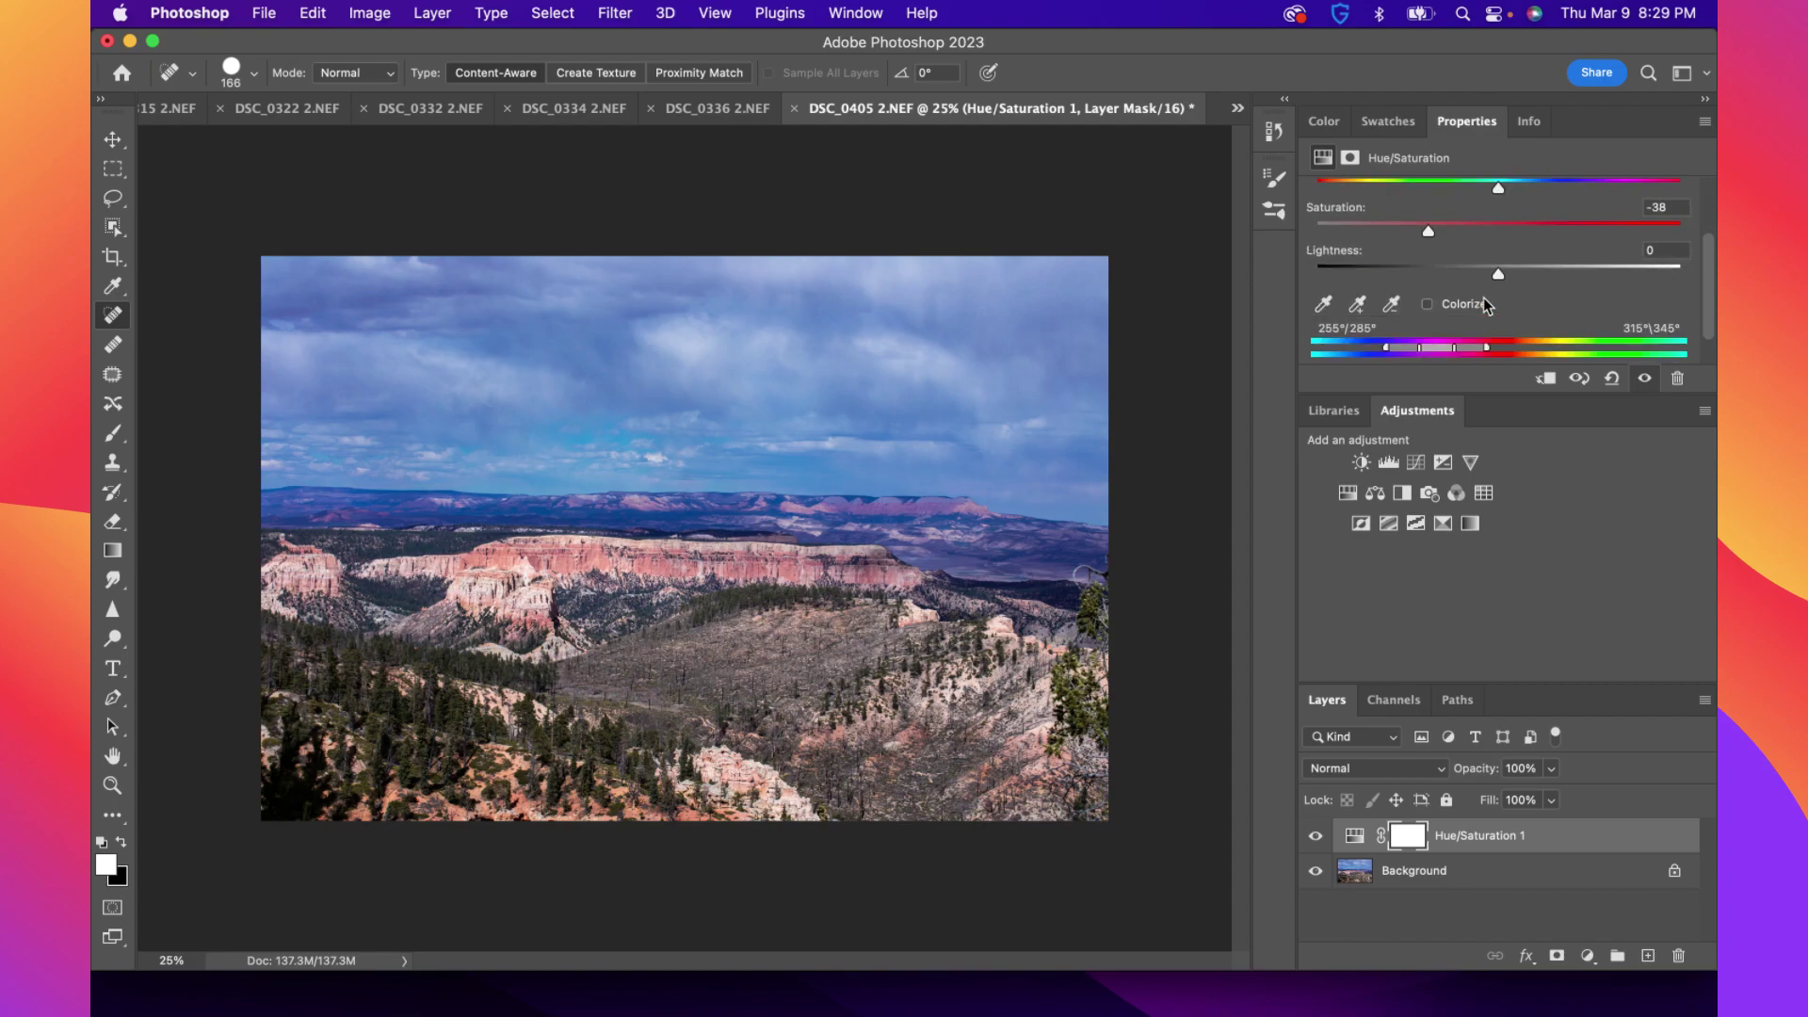
mouse_move(1498, 274)
mouse_down()
mouse_move(1442, 279)
mouse_move(1523, 277)
mouse_move(1424, 283)
mouse_move(1598, 283)
mouse_move(1377, 287)
mouse_move(1527, 291)
mouse_up()
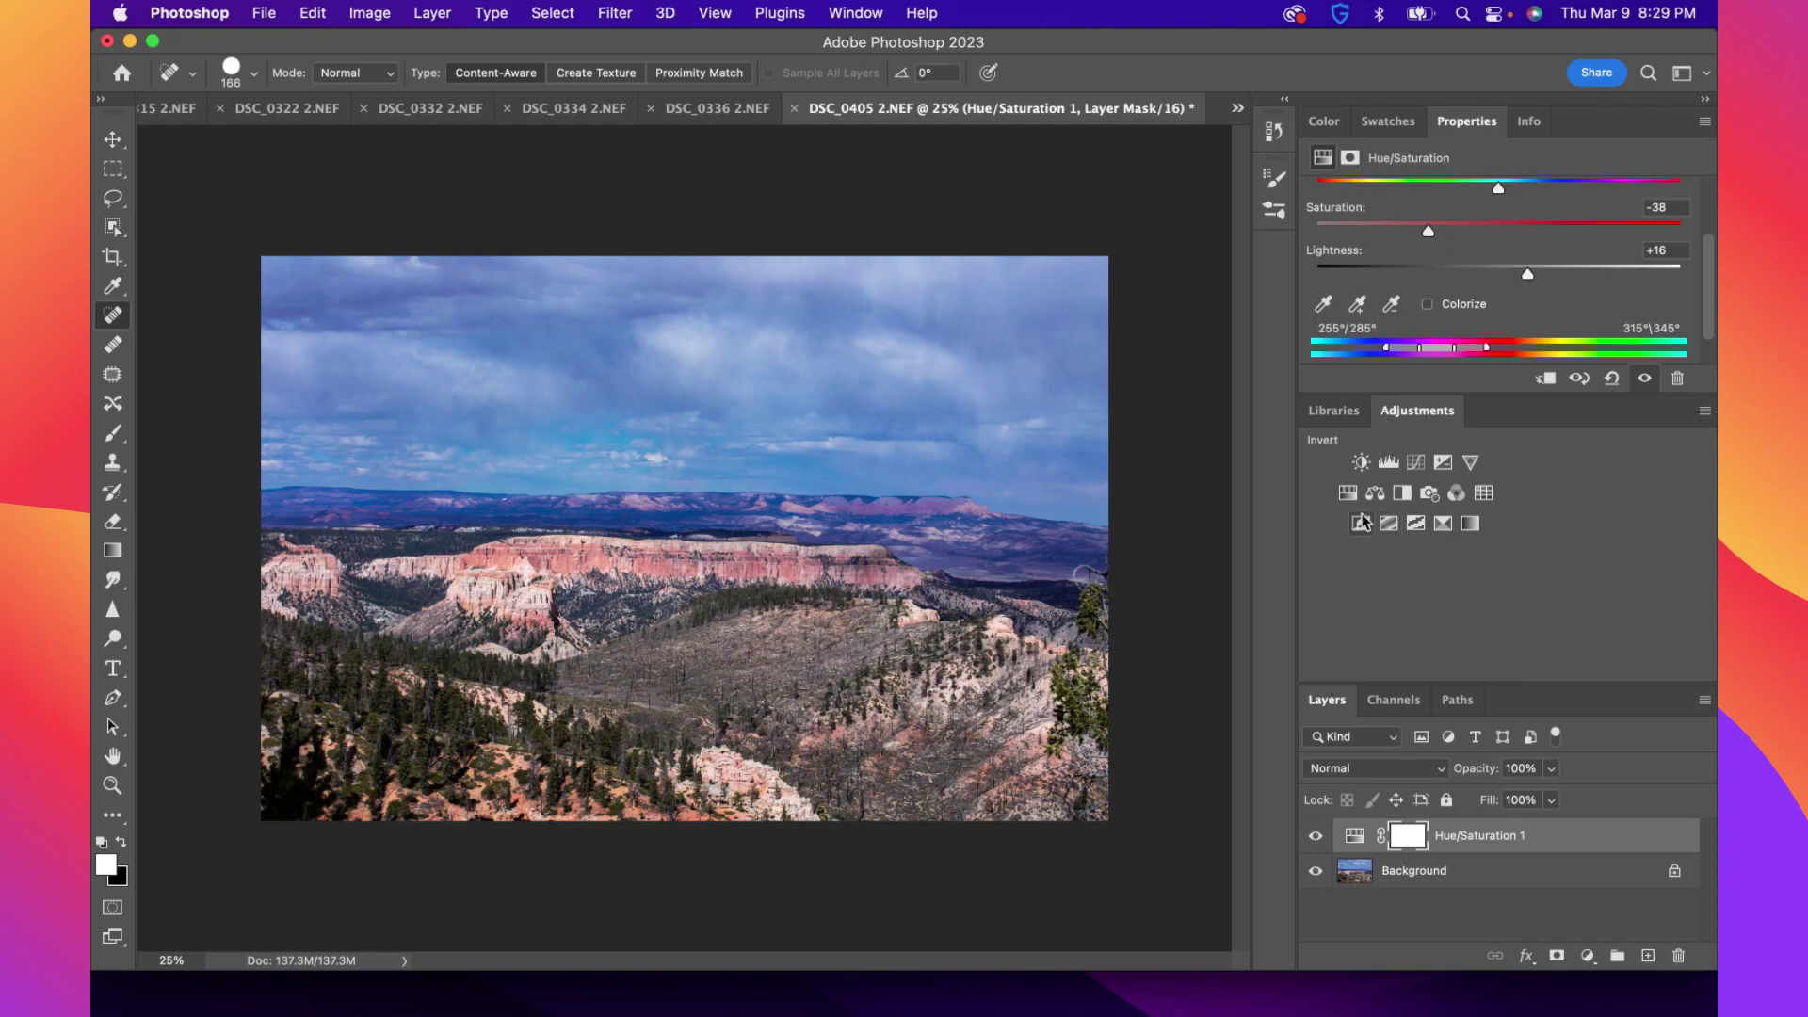
Add a second Hue/Saturation adjustment layer and set the Cyans to saturation +18 and lightness +28
click(1346, 492)
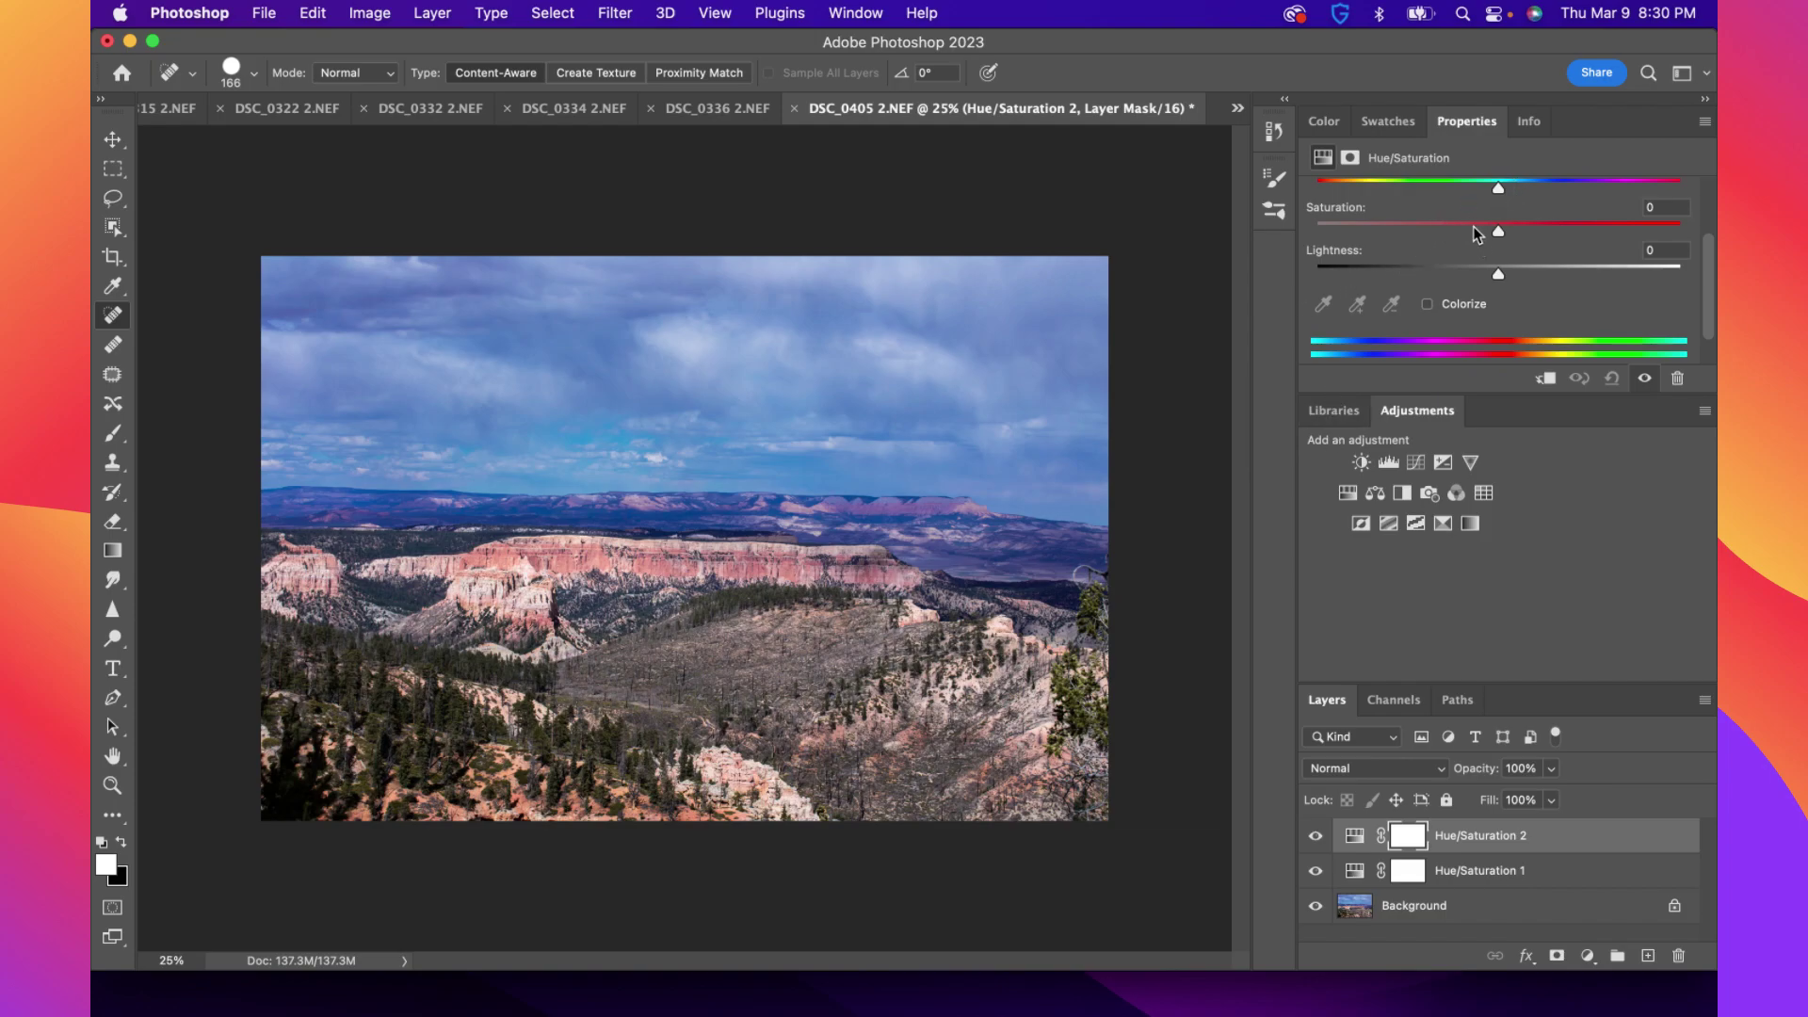
scroll(1432, 168, up, 3)
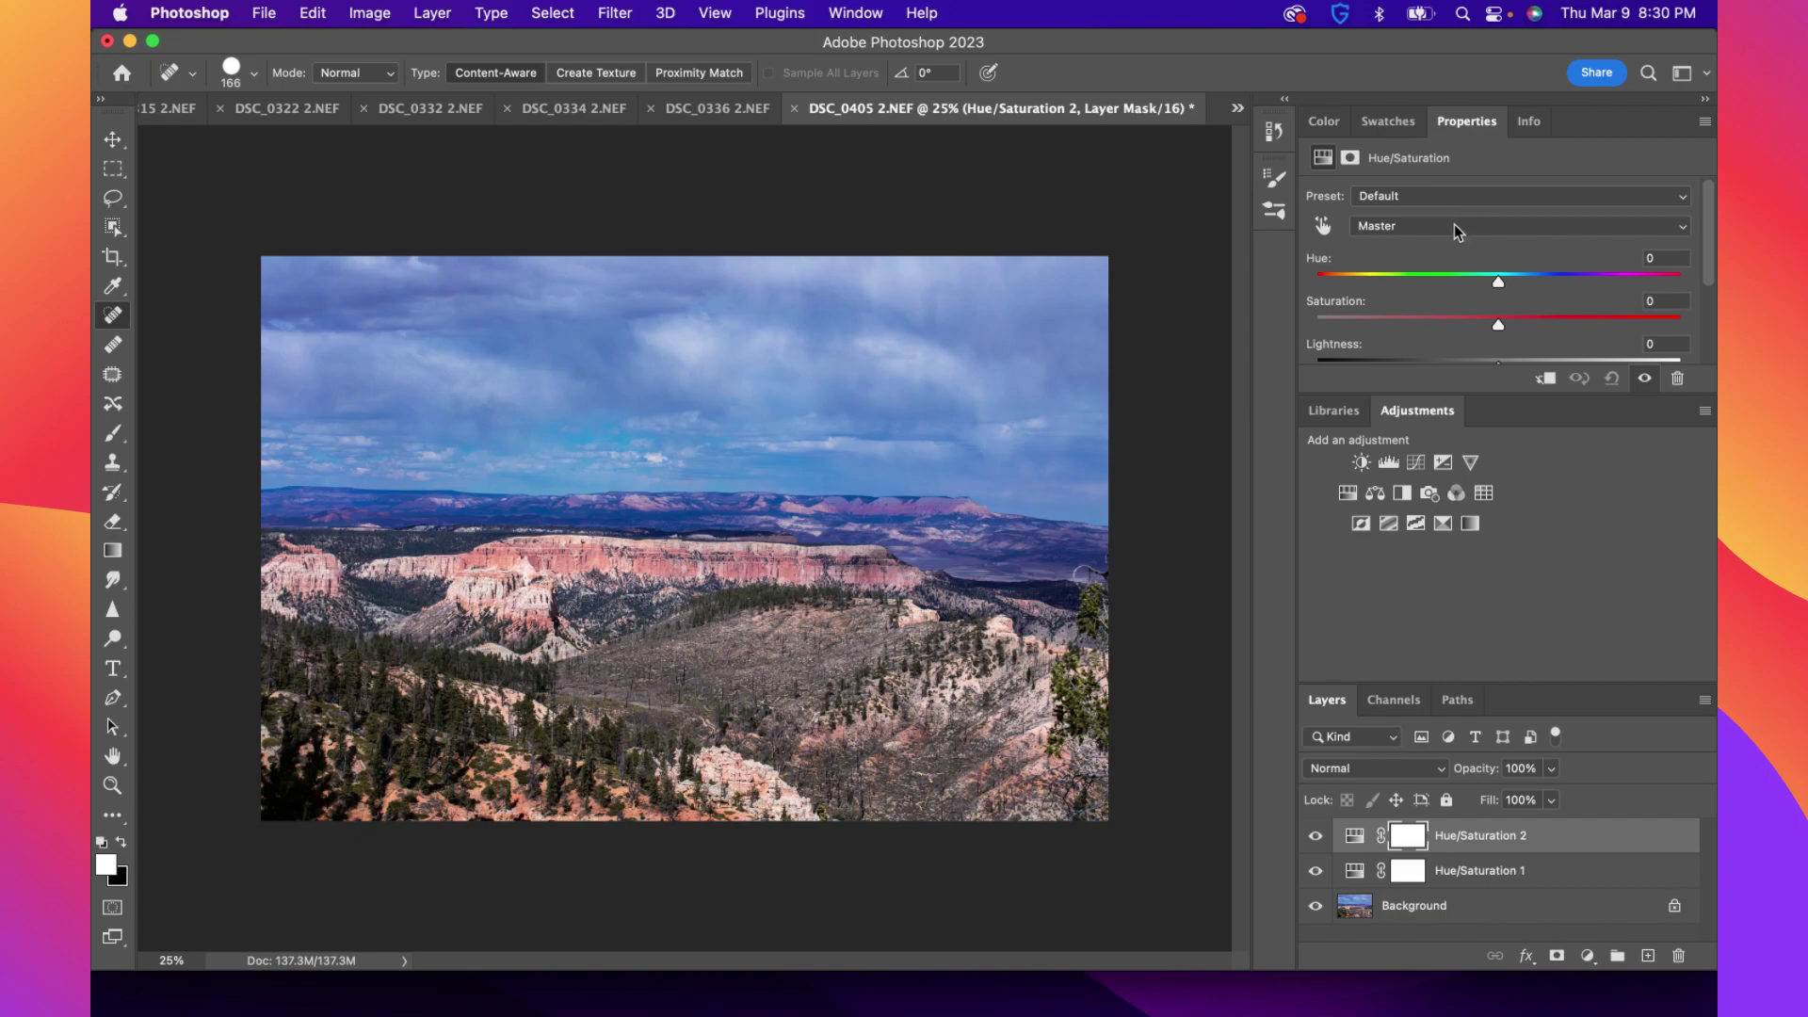
click(1454, 224)
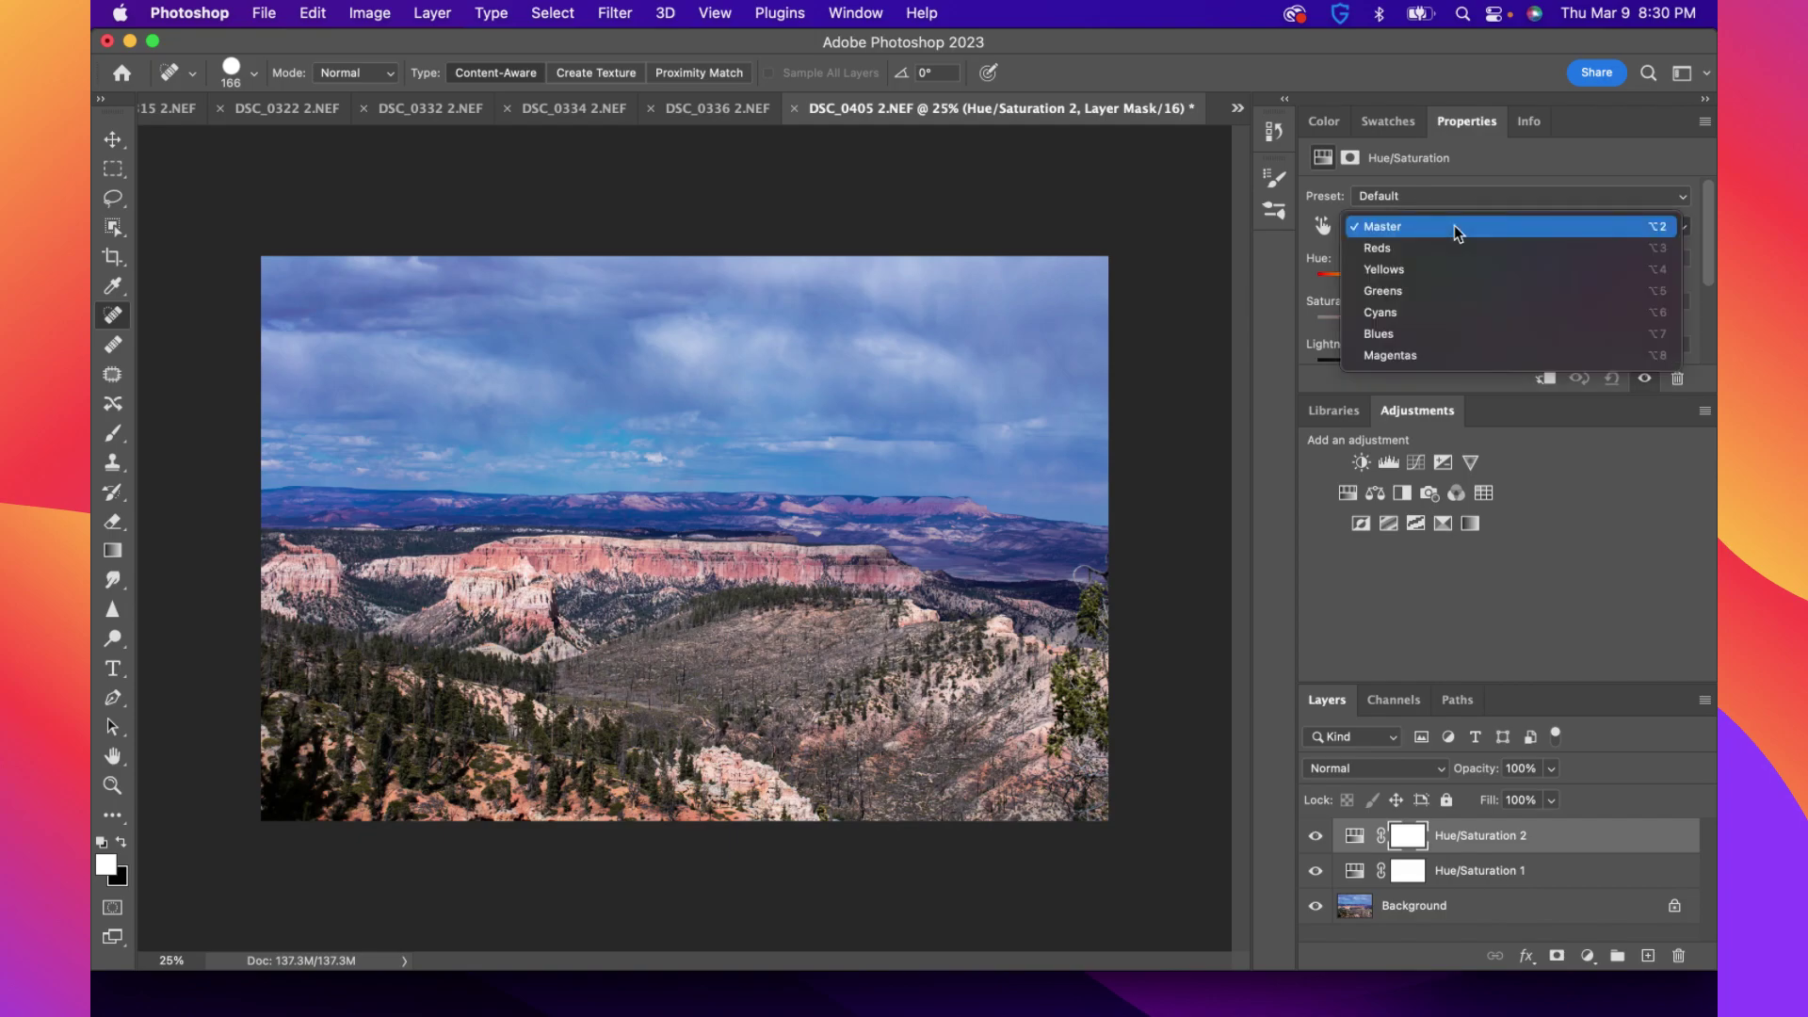
click(1448, 311)
drag(1498, 321, 1552, 337)
scroll(1532, 328, down, 1)
scroll(1554, 337, down, 3)
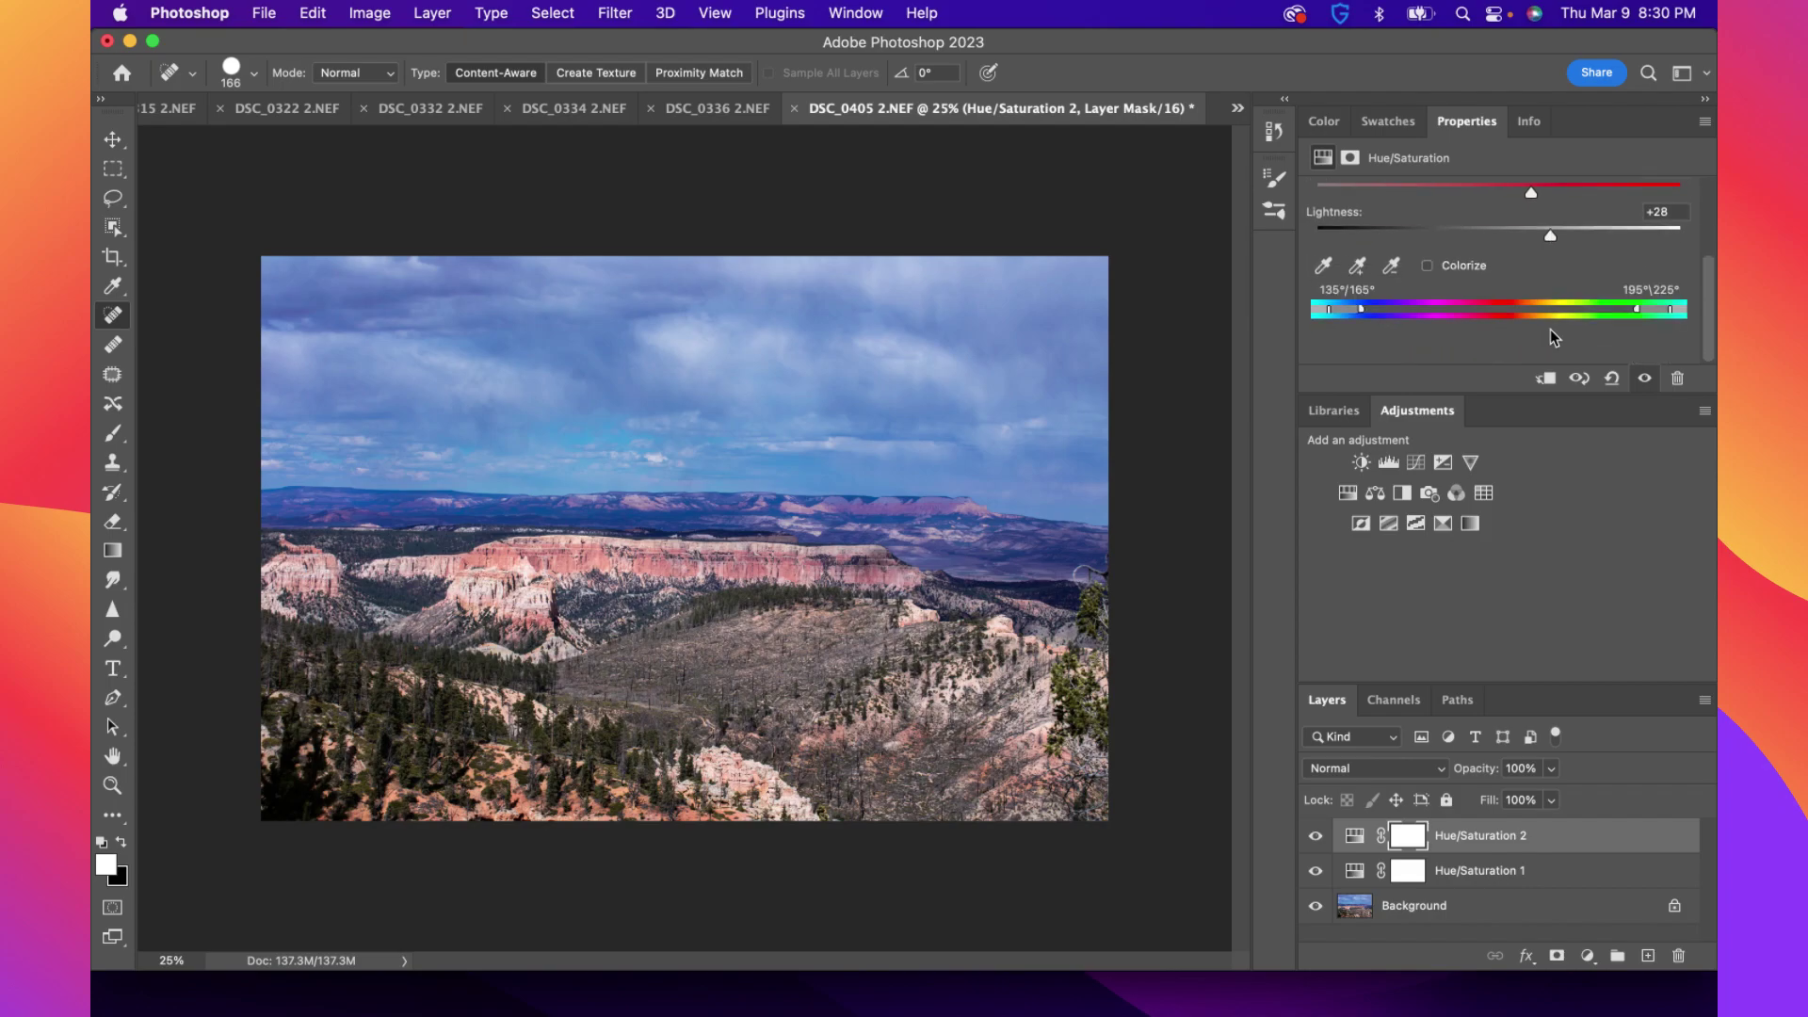
scroll(1549, 329, up, 3)
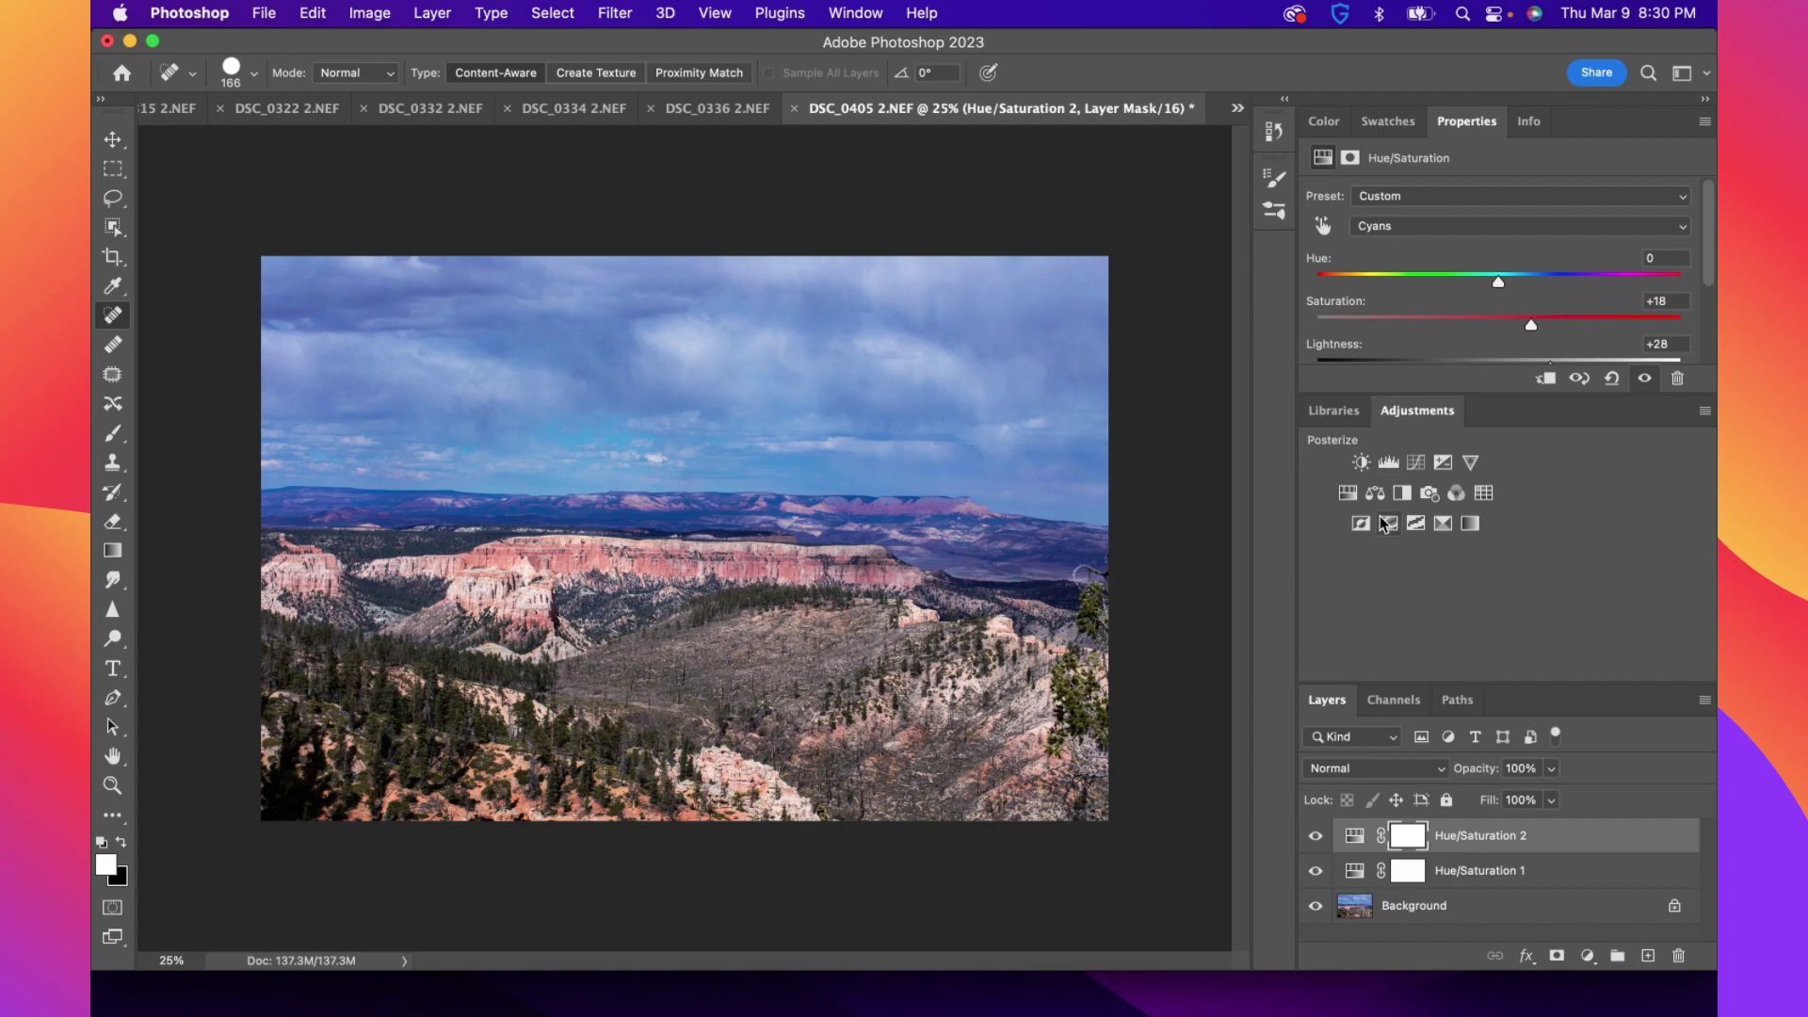
Add a third Hue/Saturation adjustment layer, raise the saturation of the Reds slightly, and select the Background layer
click(1353, 496)
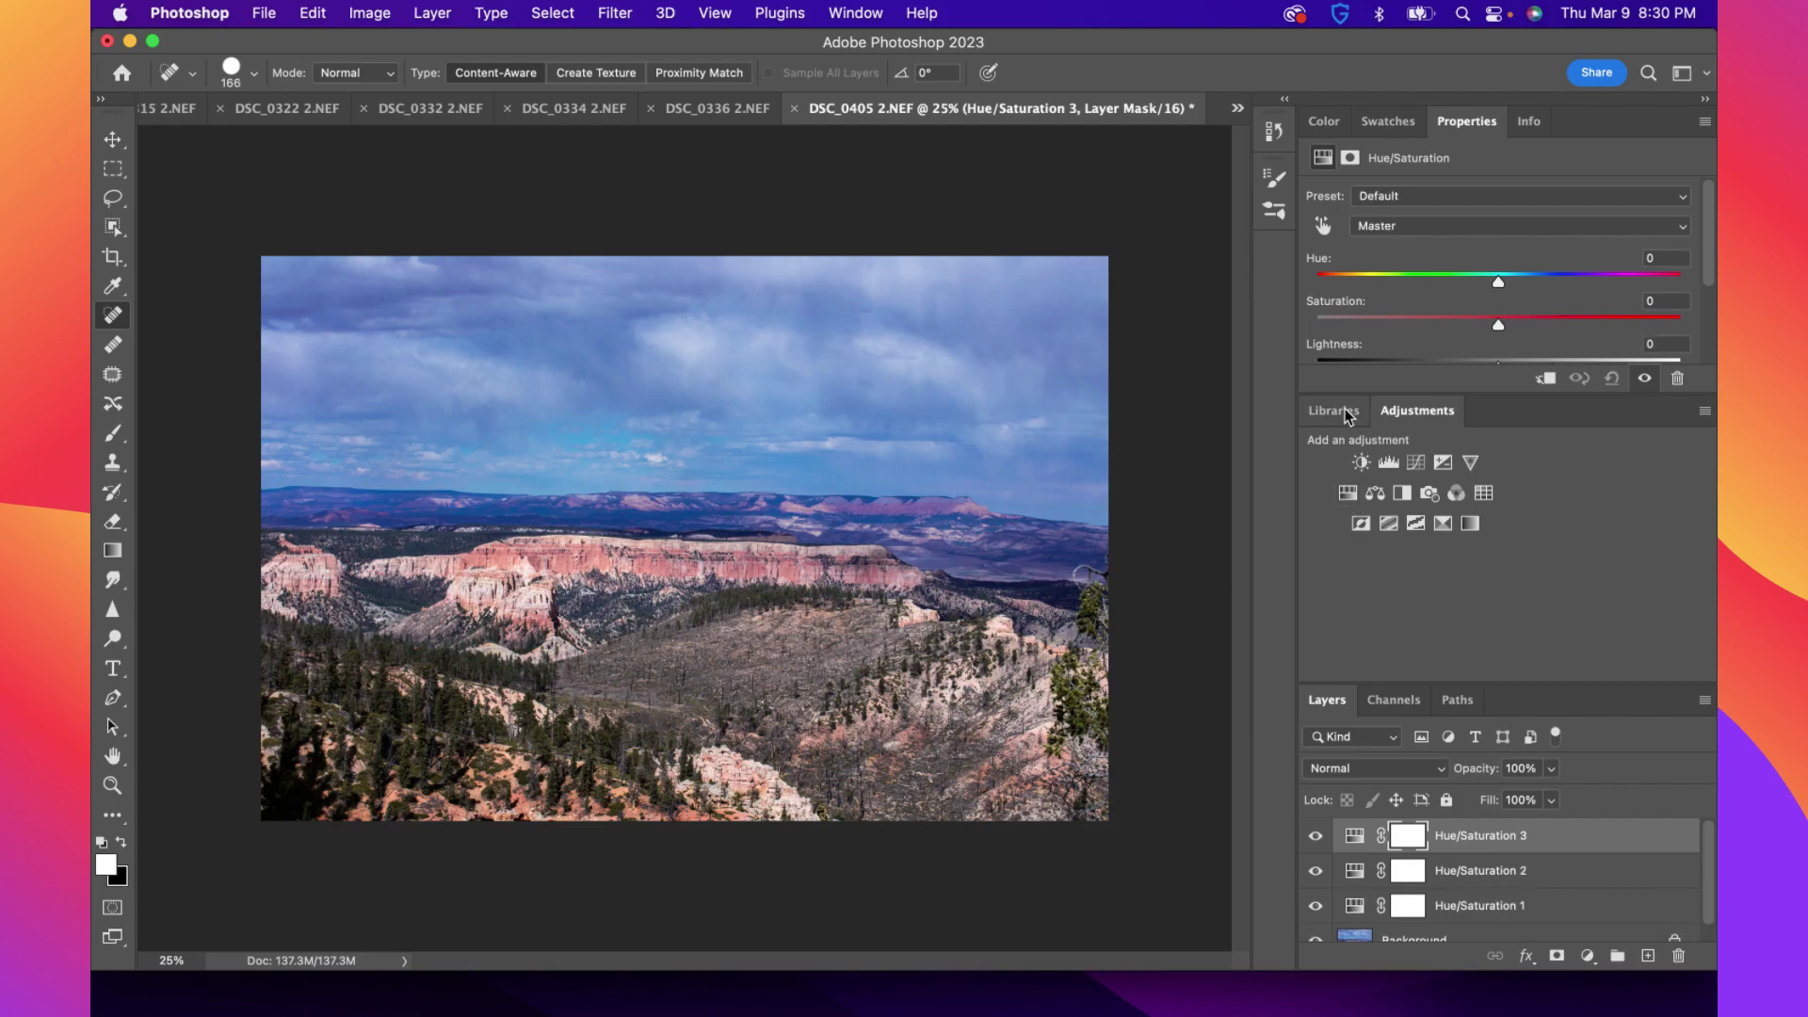
click(1398, 221)
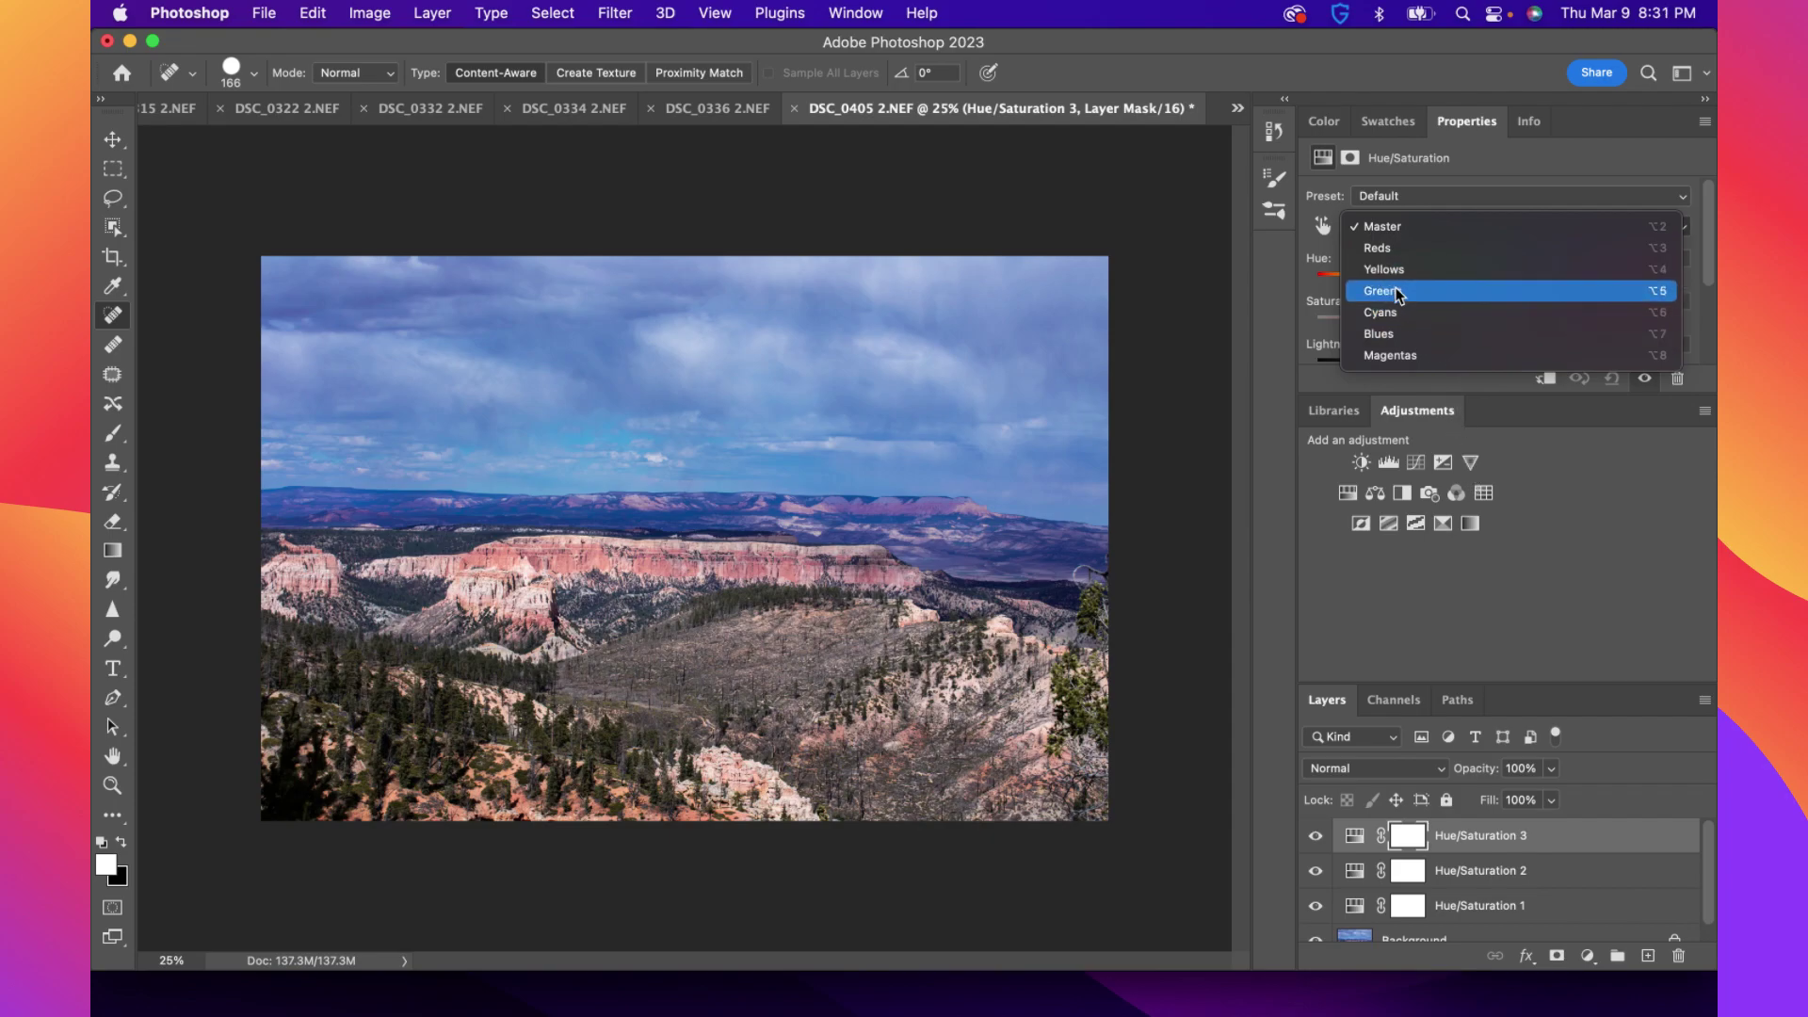
click(1406, 318)
drag(1499, 324, 1499, 324)
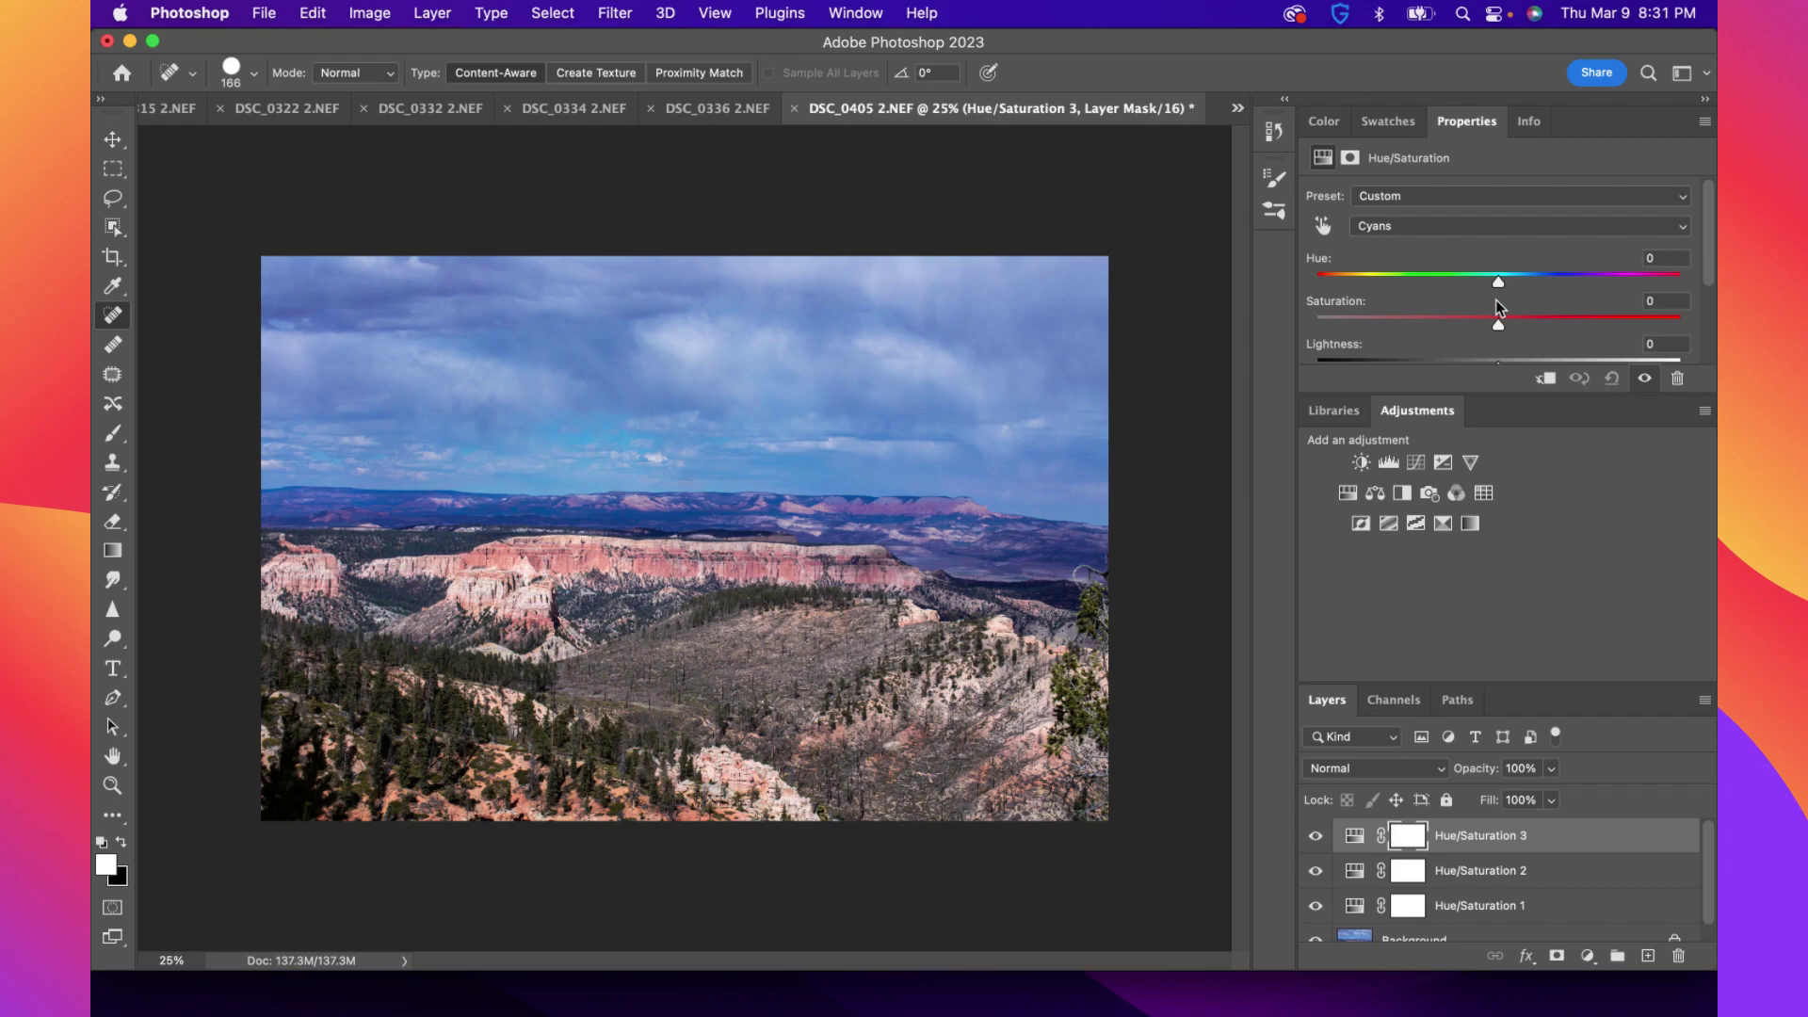
click(1407, 231)
click(1407, 251)
mouse_move(1497, 326)
mouse_down()
mouse_move(1426, 331)
mouse_move(1528, 325)
mouse_up()
scroll(1546, 854, down, 1)
click(1484, 923)
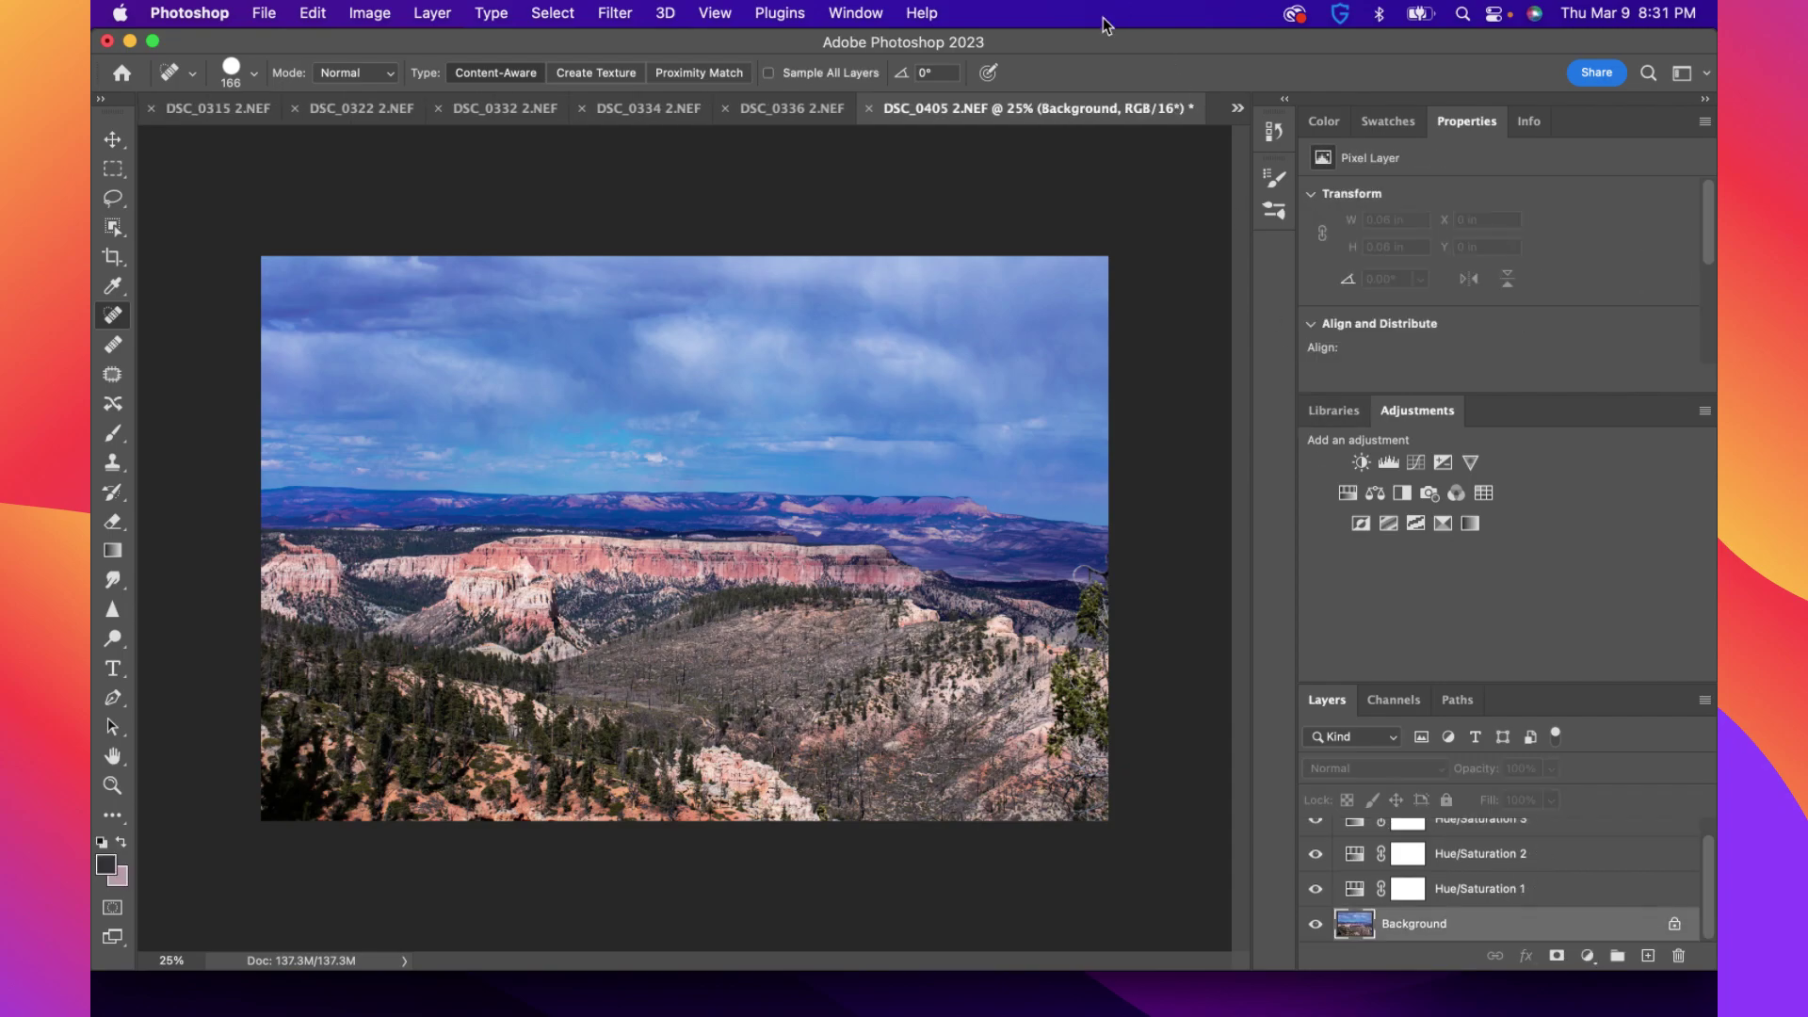
Try a Levels adjustment on the Background layer with the white input level at 236, compare it using the preview, and discard it
click(318, 12)
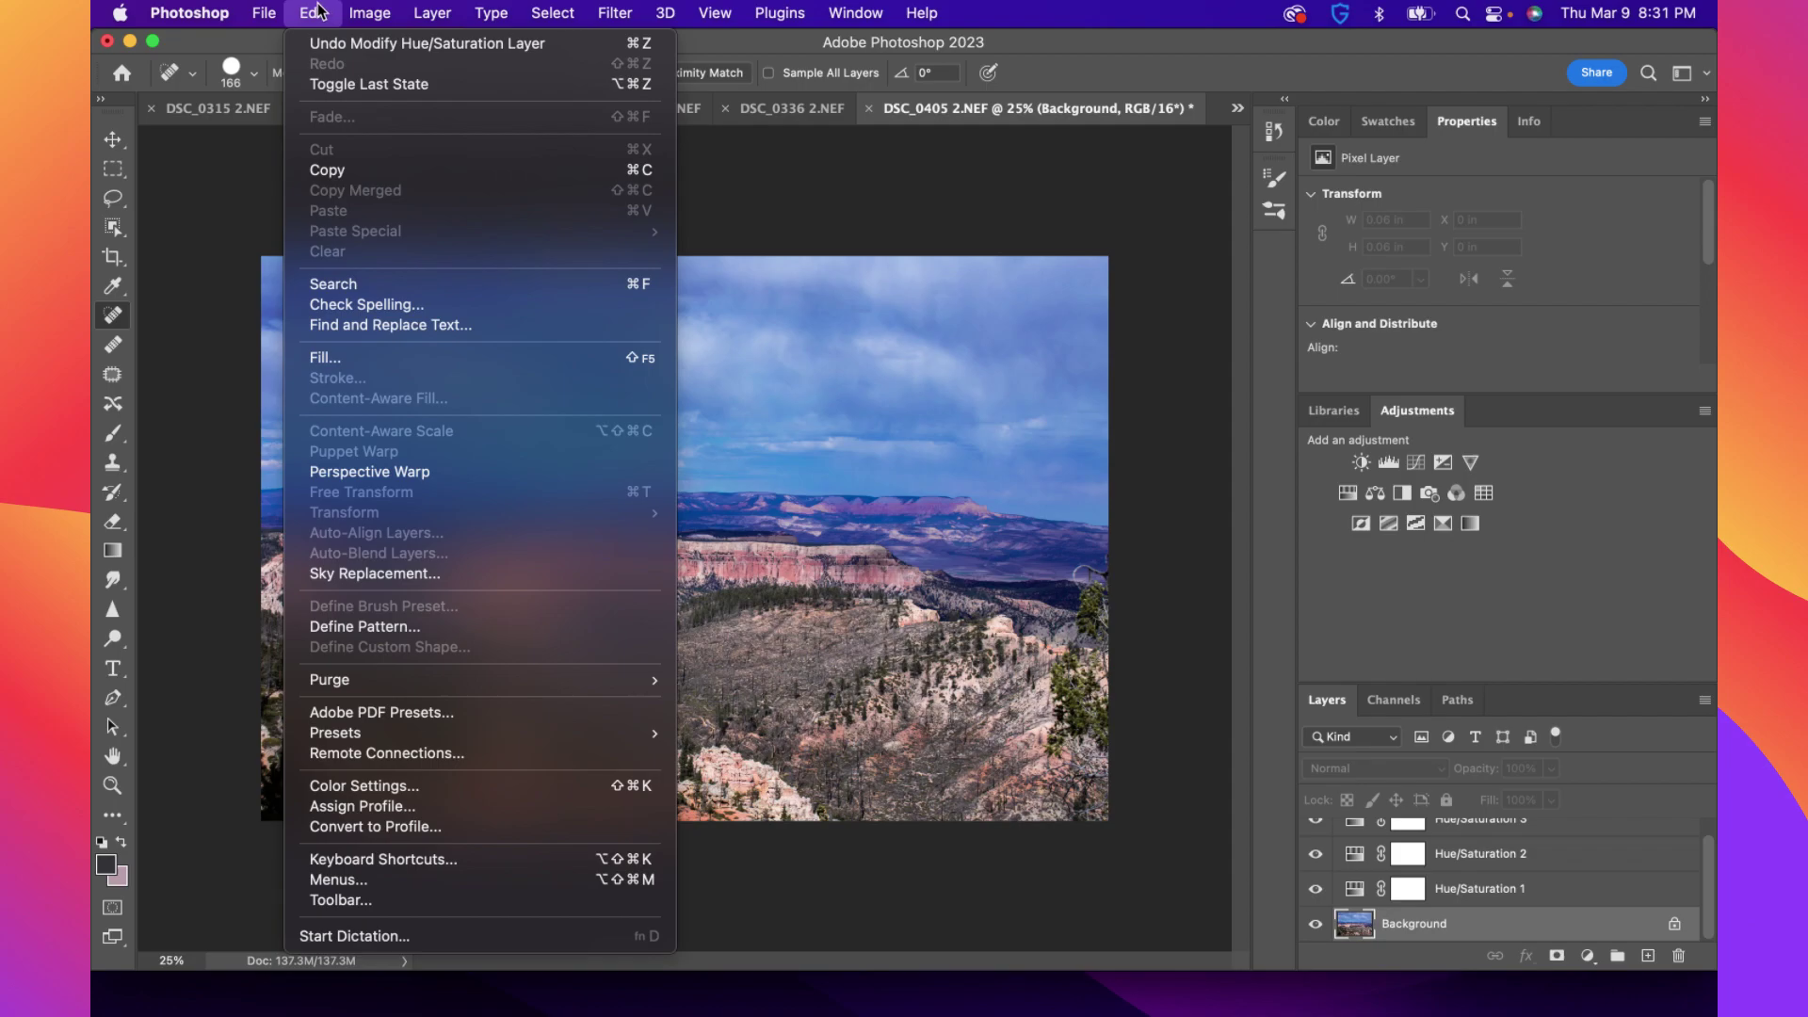
mouse_move(365, 14)
mouse_move(383, 76)
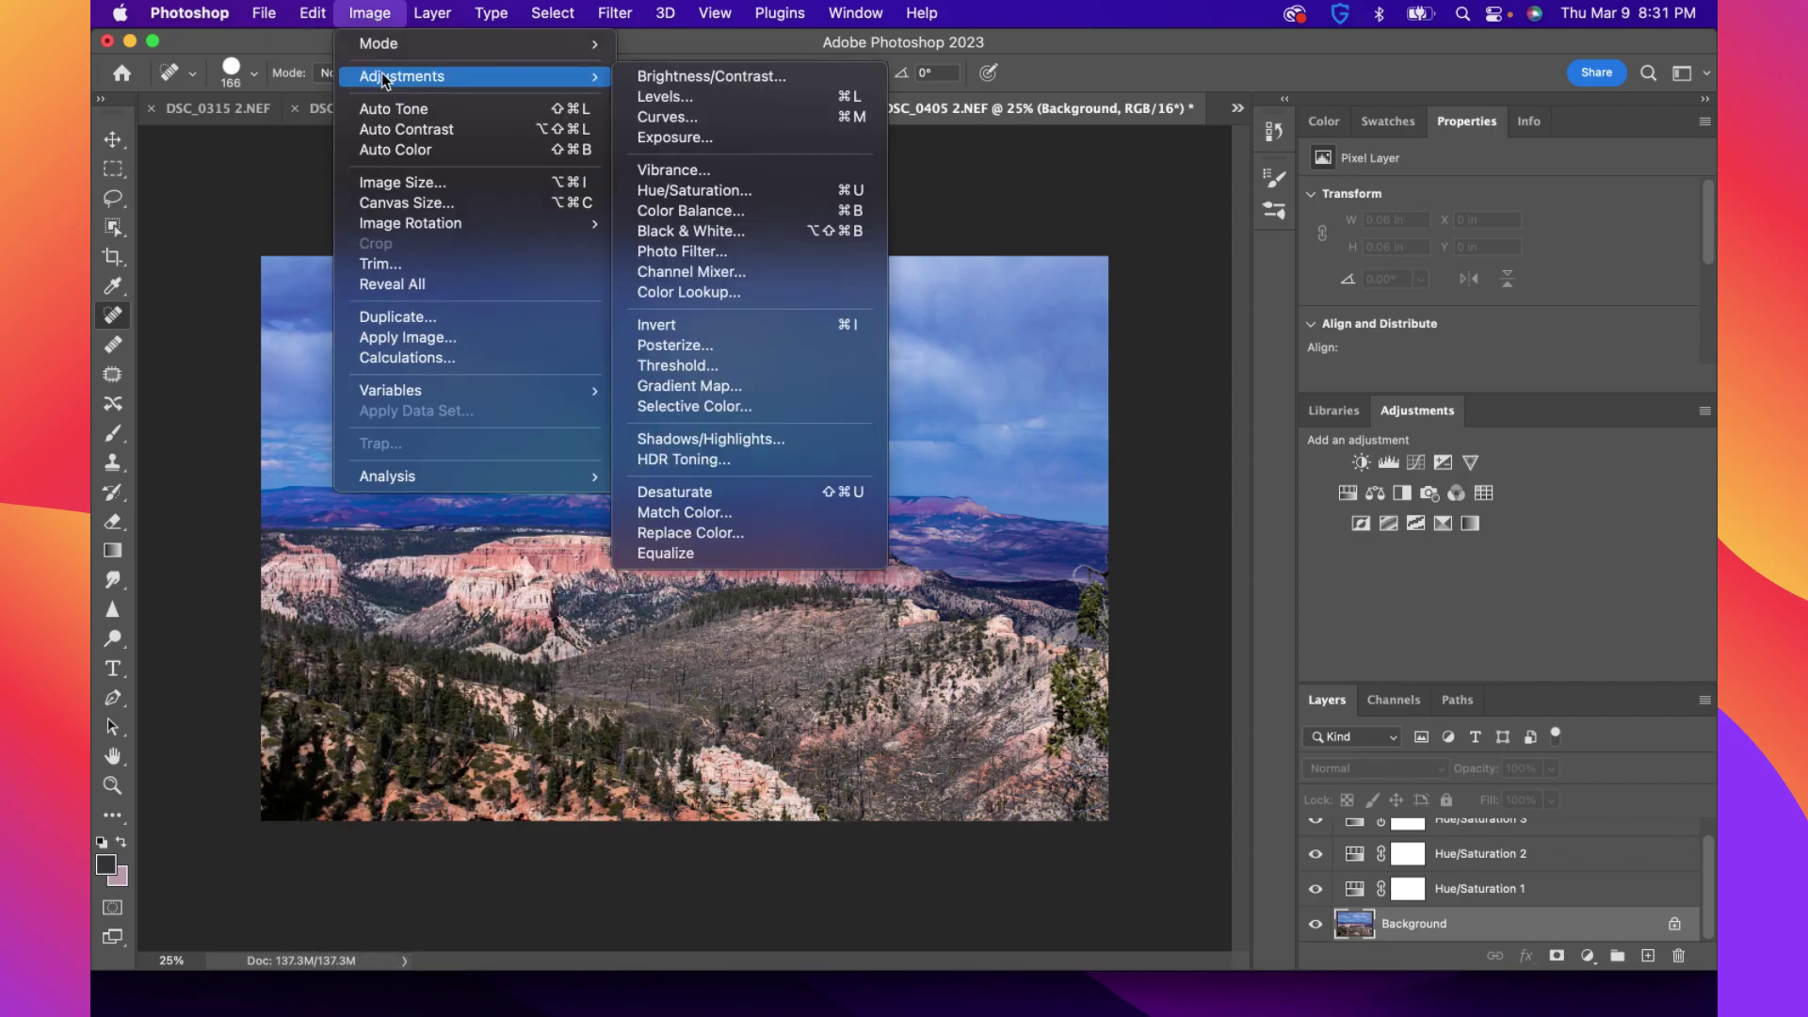
click(674, 98)
drag(1350, 300, 1330, 302)
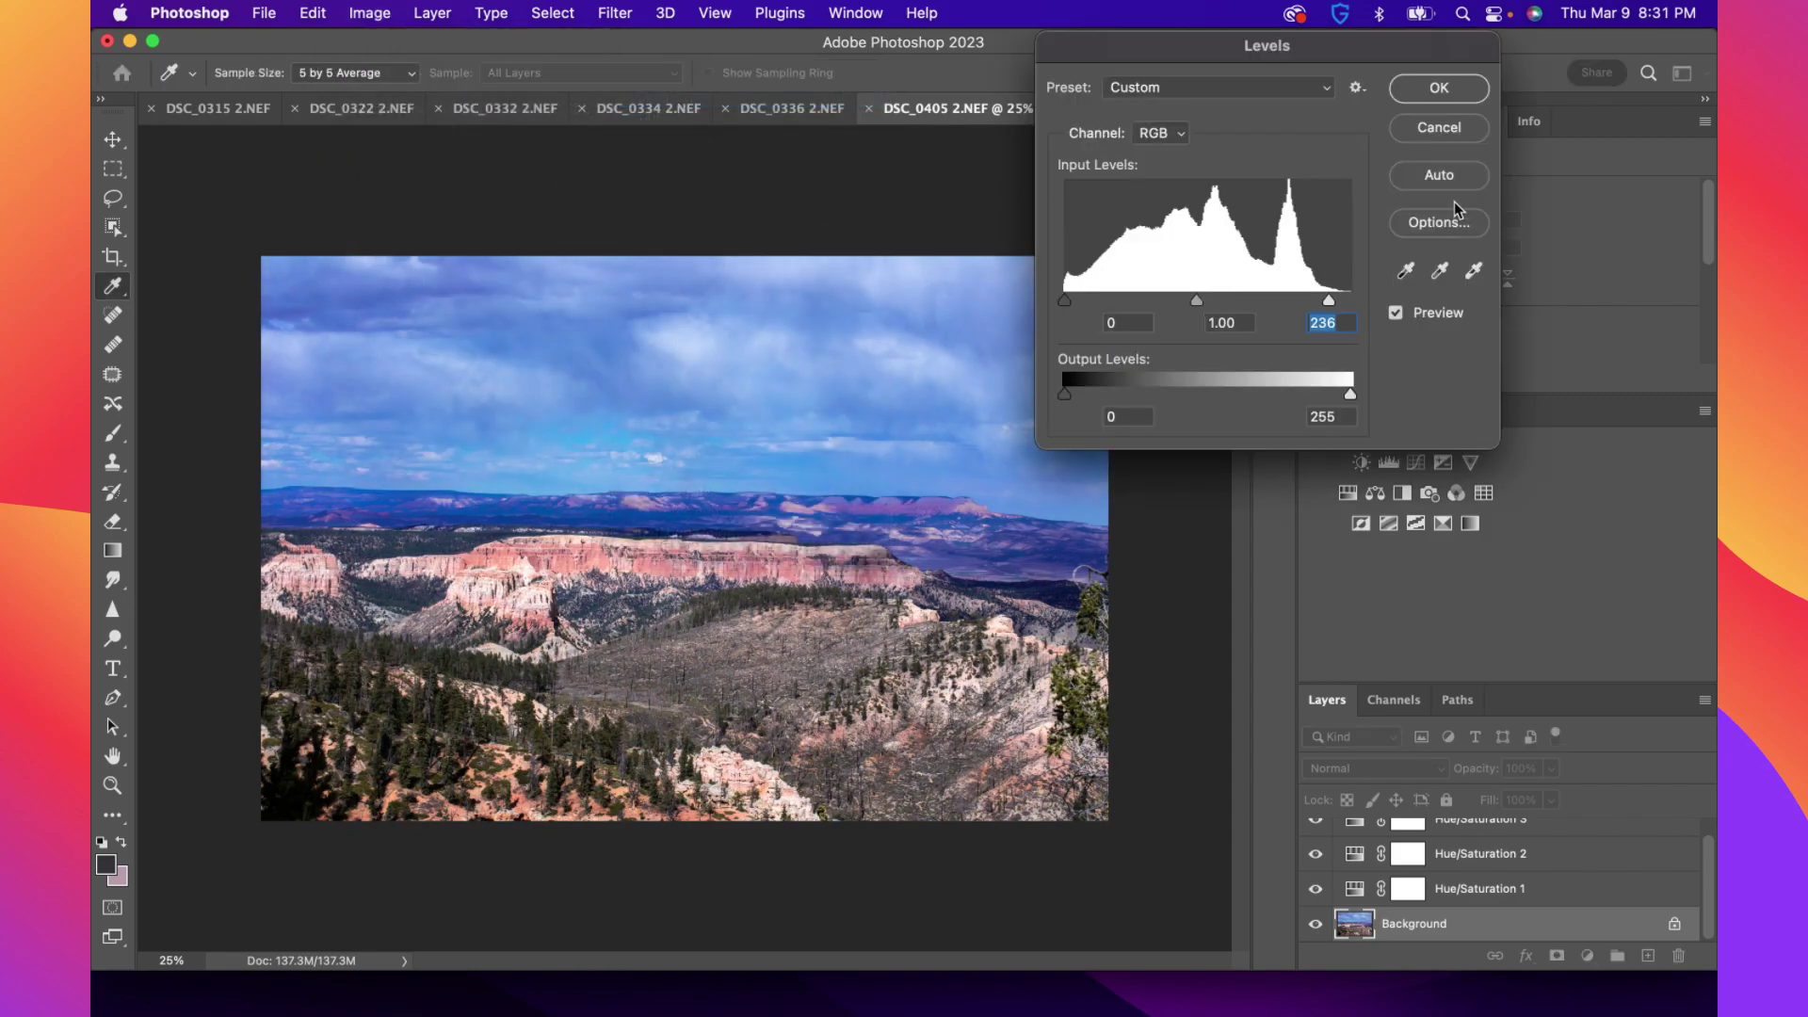
click(1397, 312)
click(1397, 313)
click(1396, 313)
click(1472, 129)
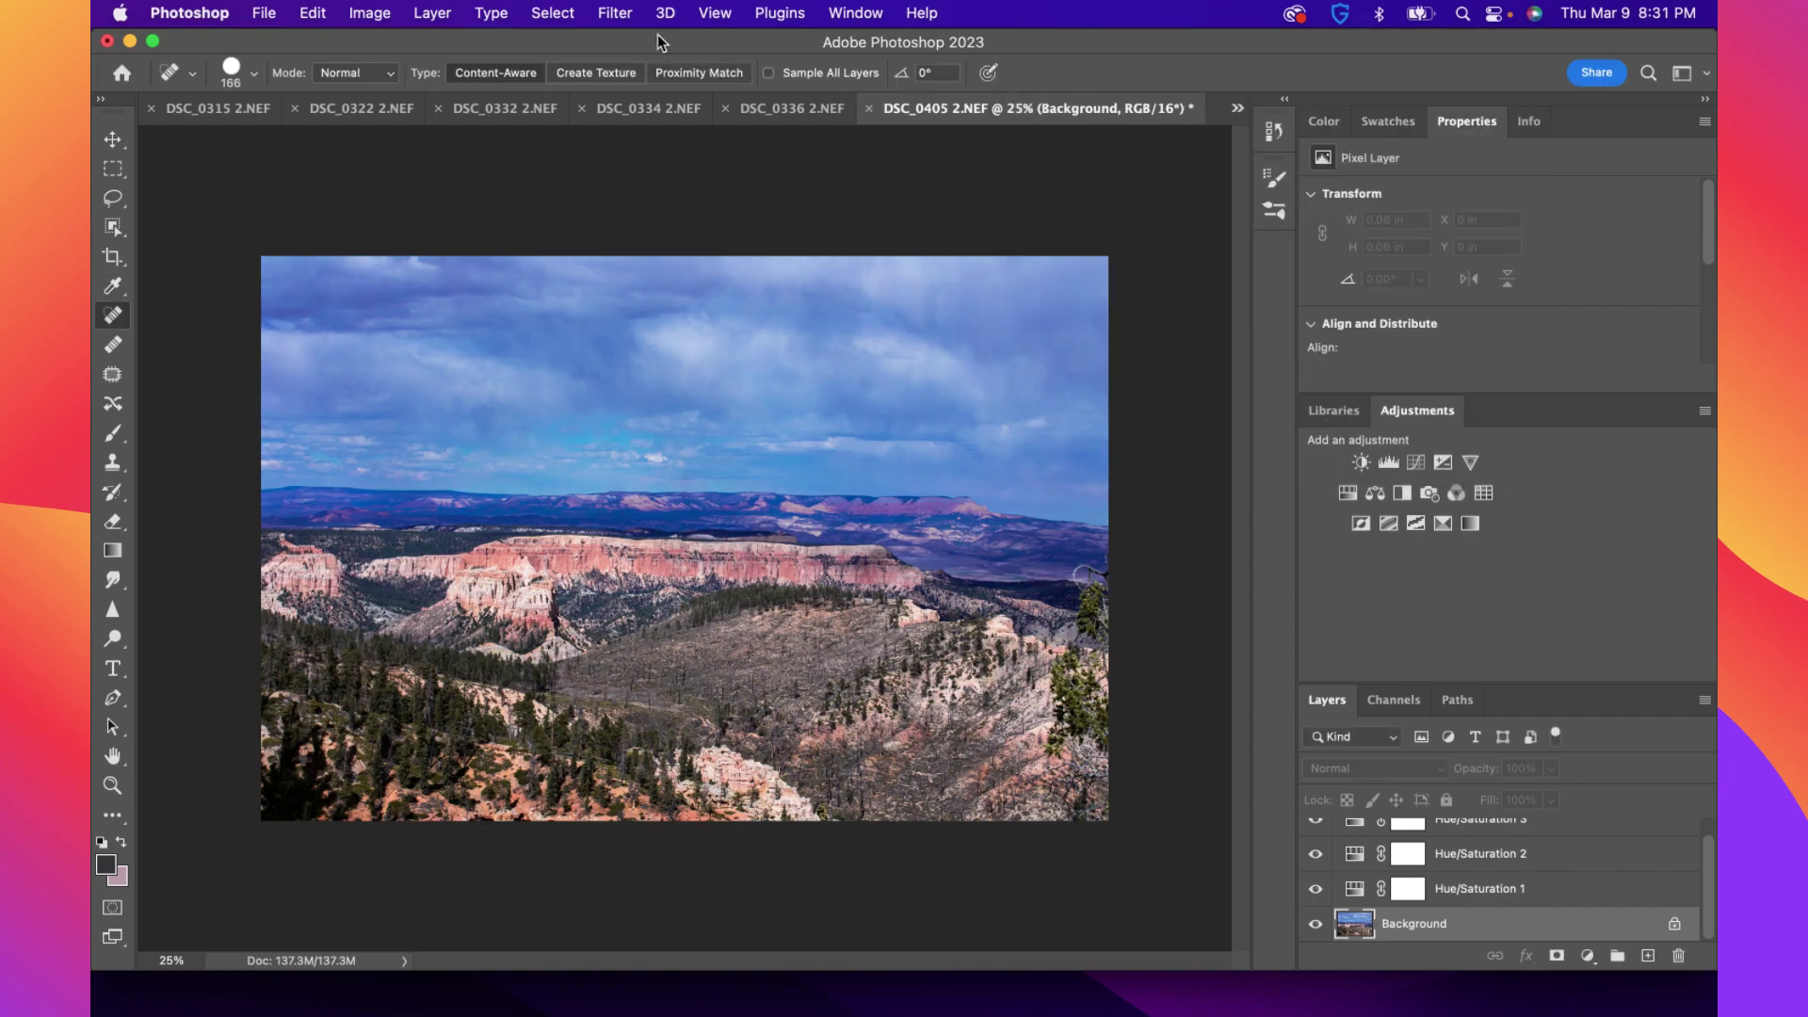
Try a Curves adjustment on the Background layer, lifting the shadows with a point at input 51 and output 71, and discard it
click(381, 12)
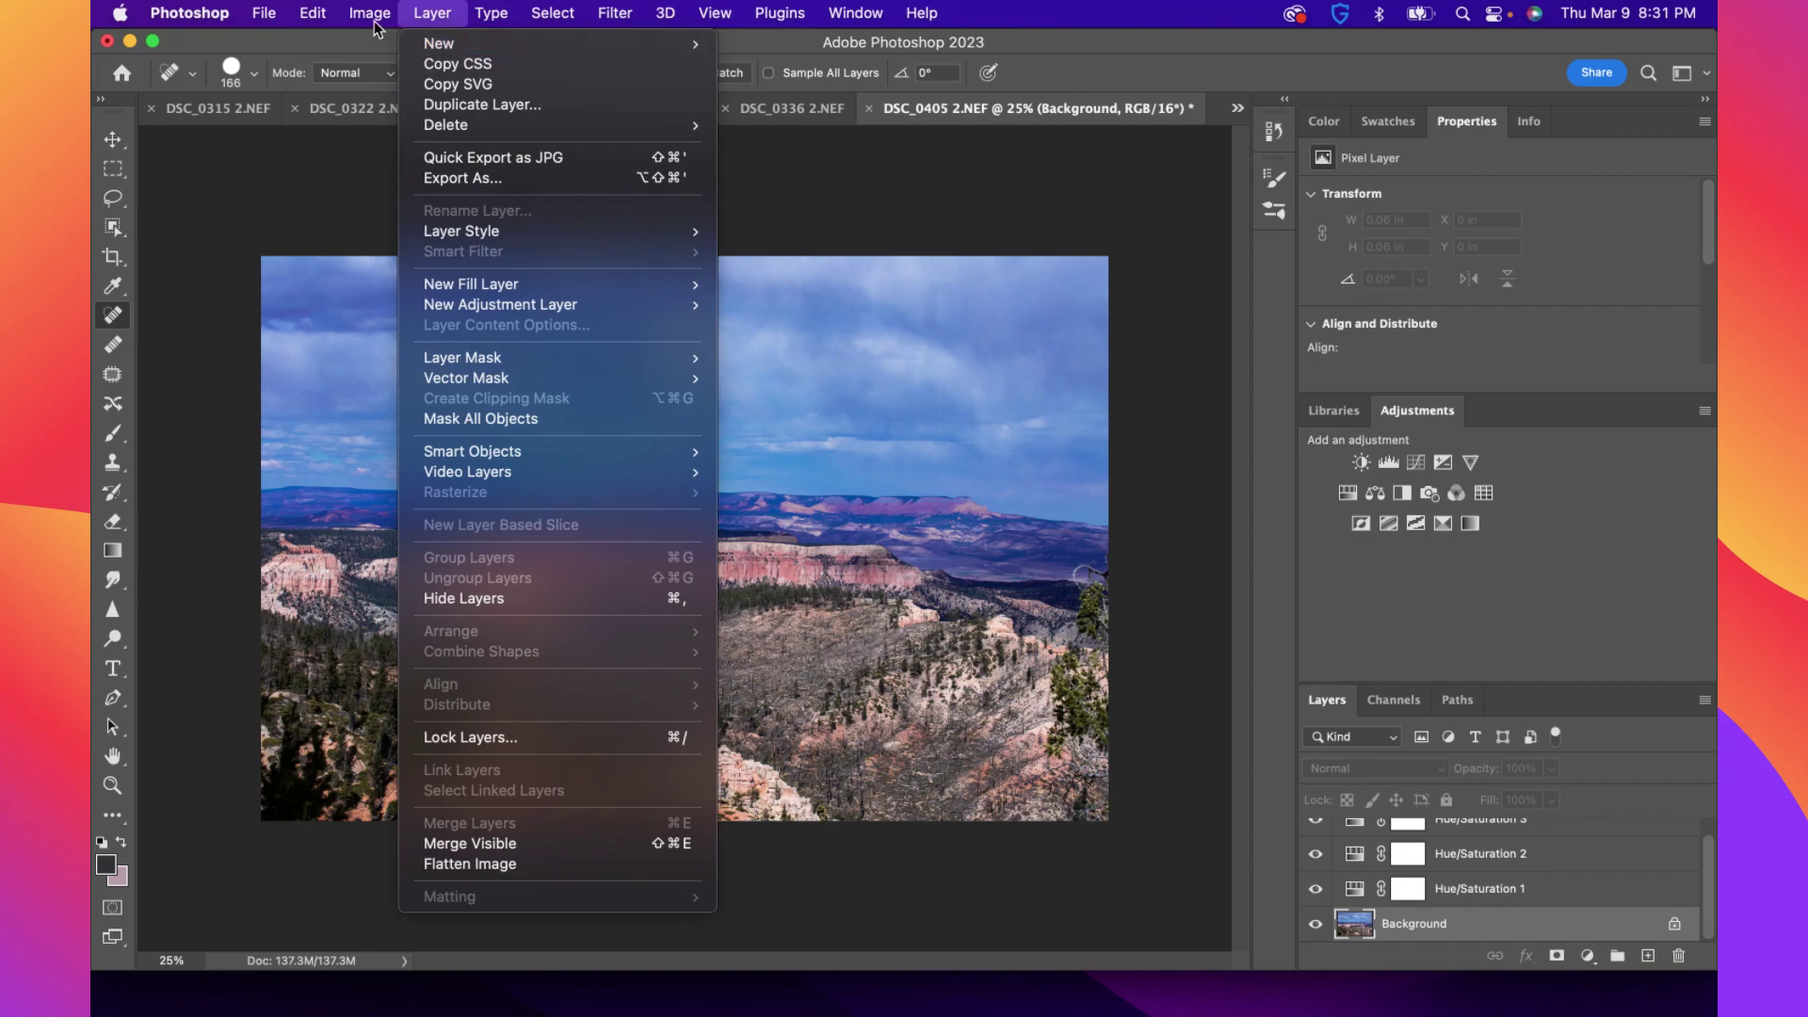
mouse_move(397, 81)
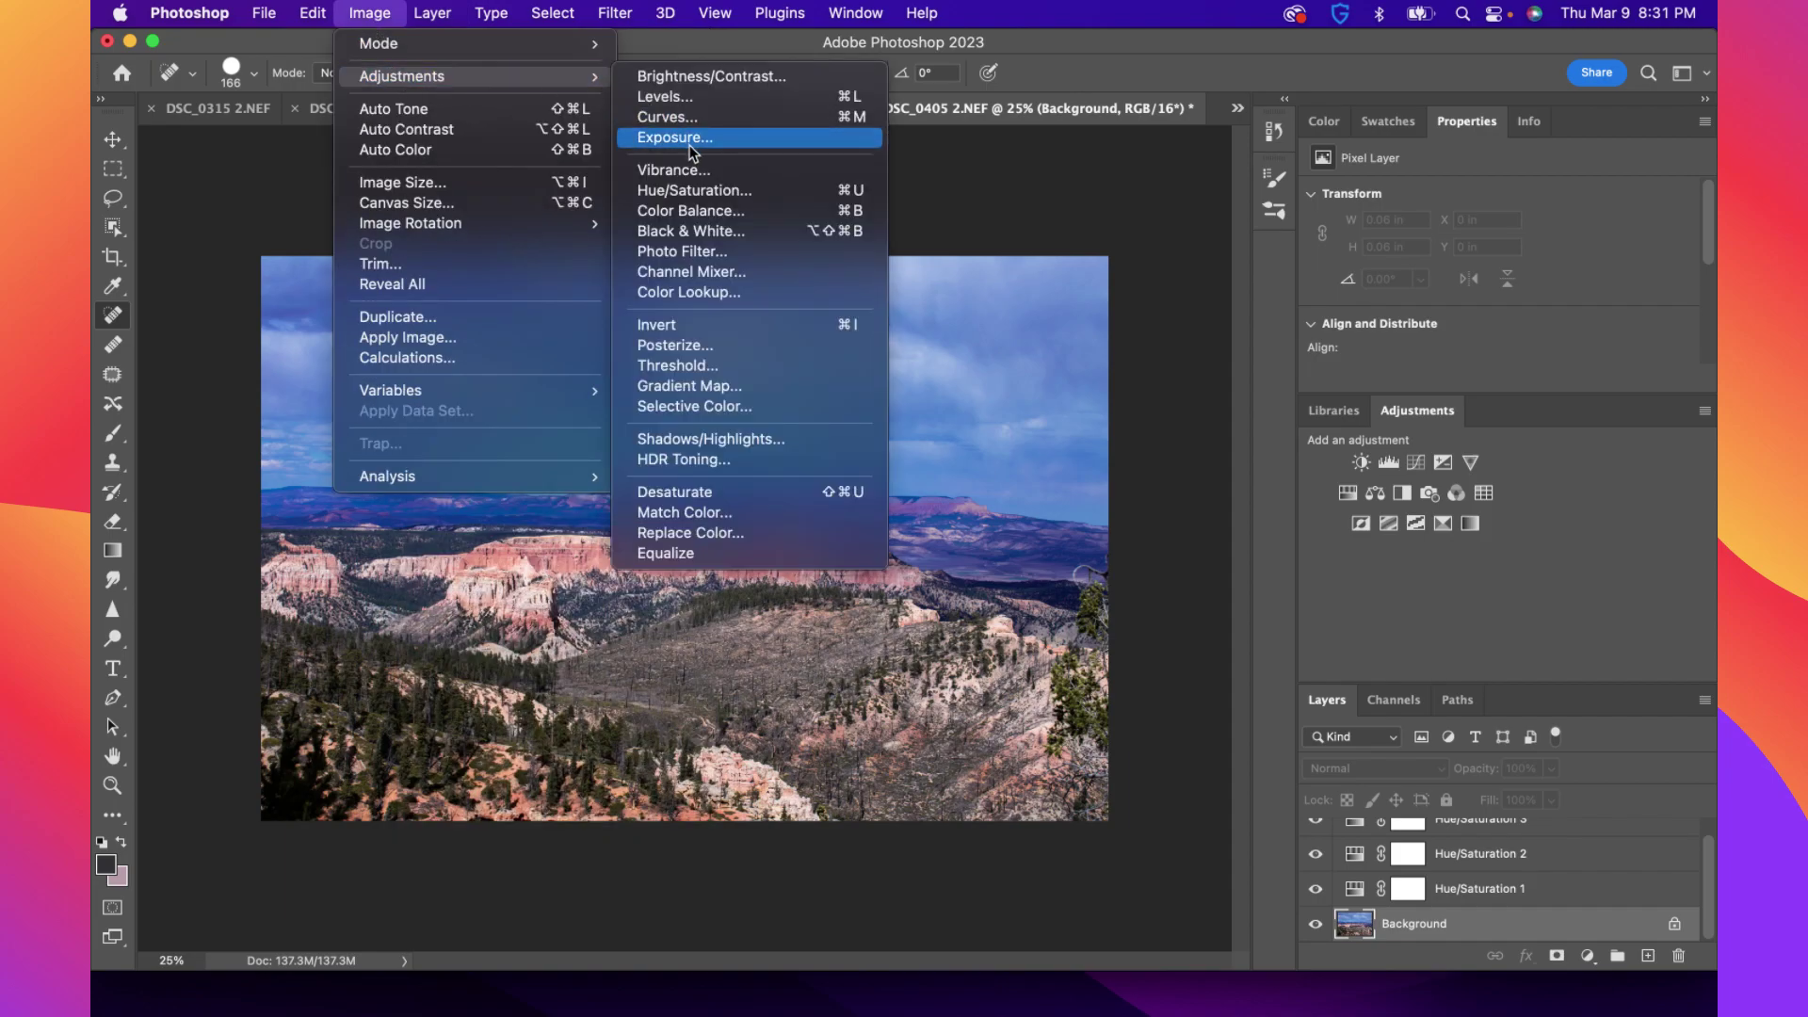
click(679, 117)
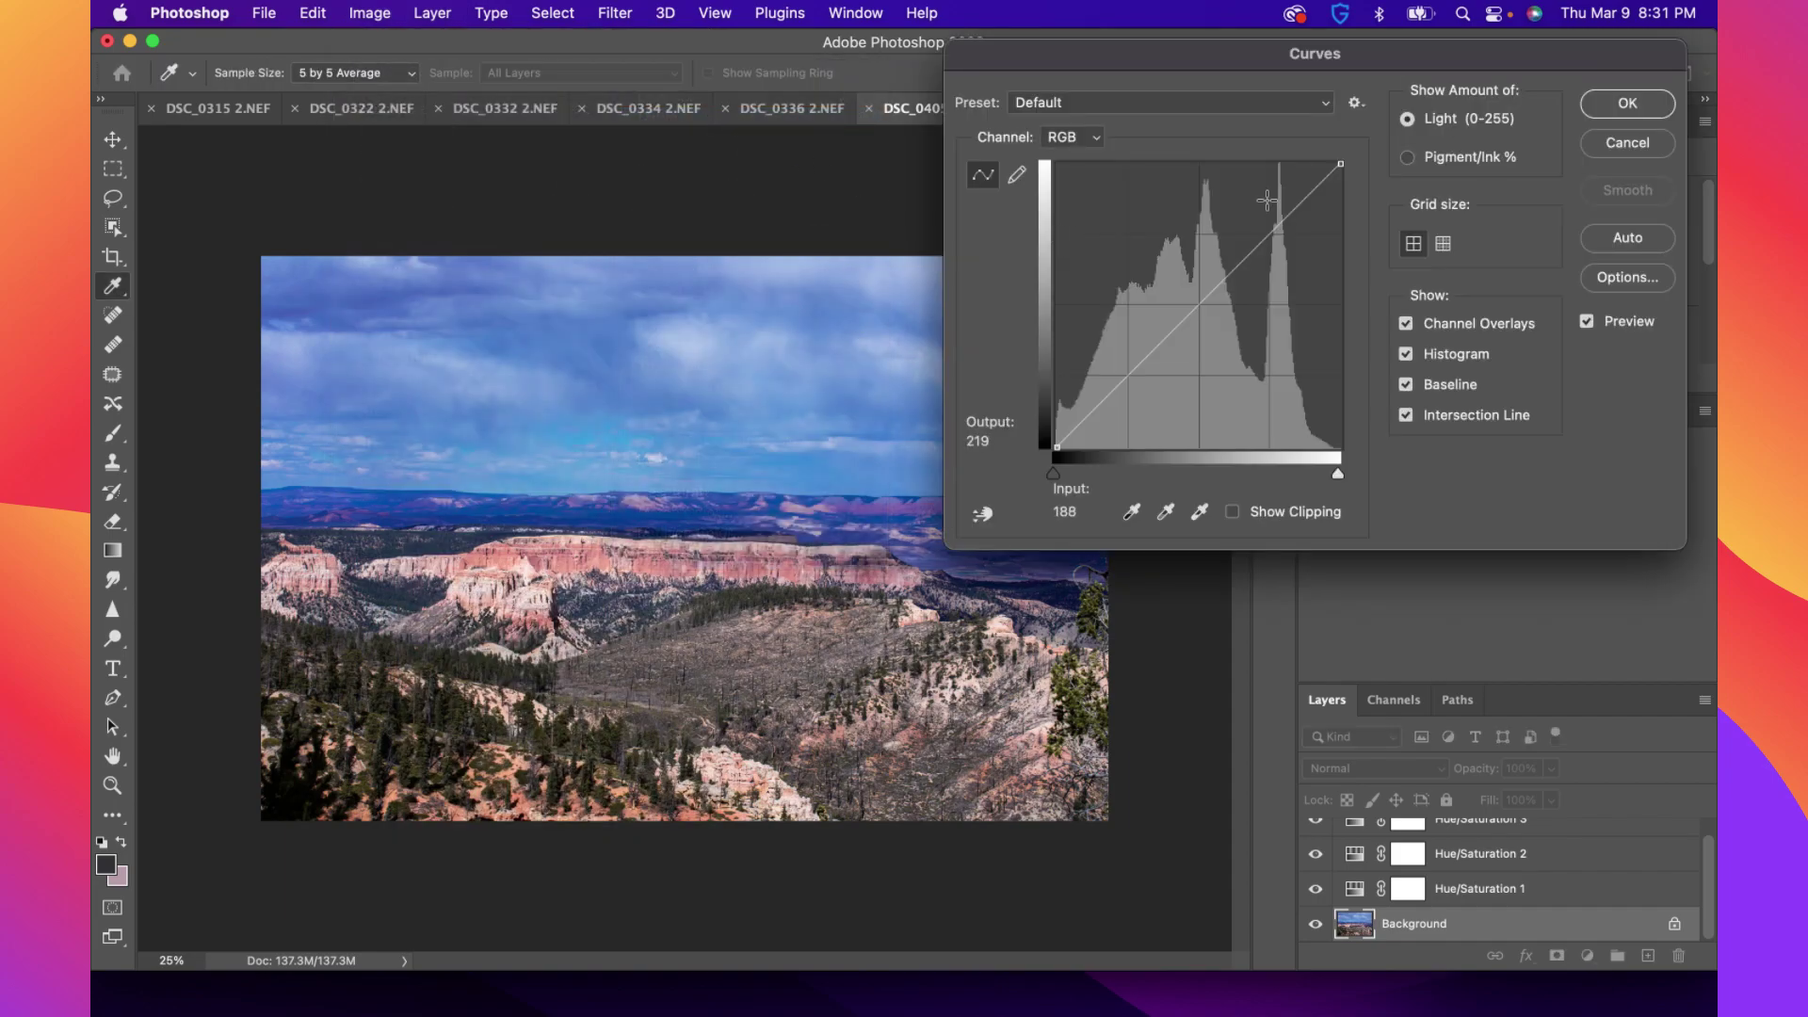
drag(1269, 52, 1451, 37)
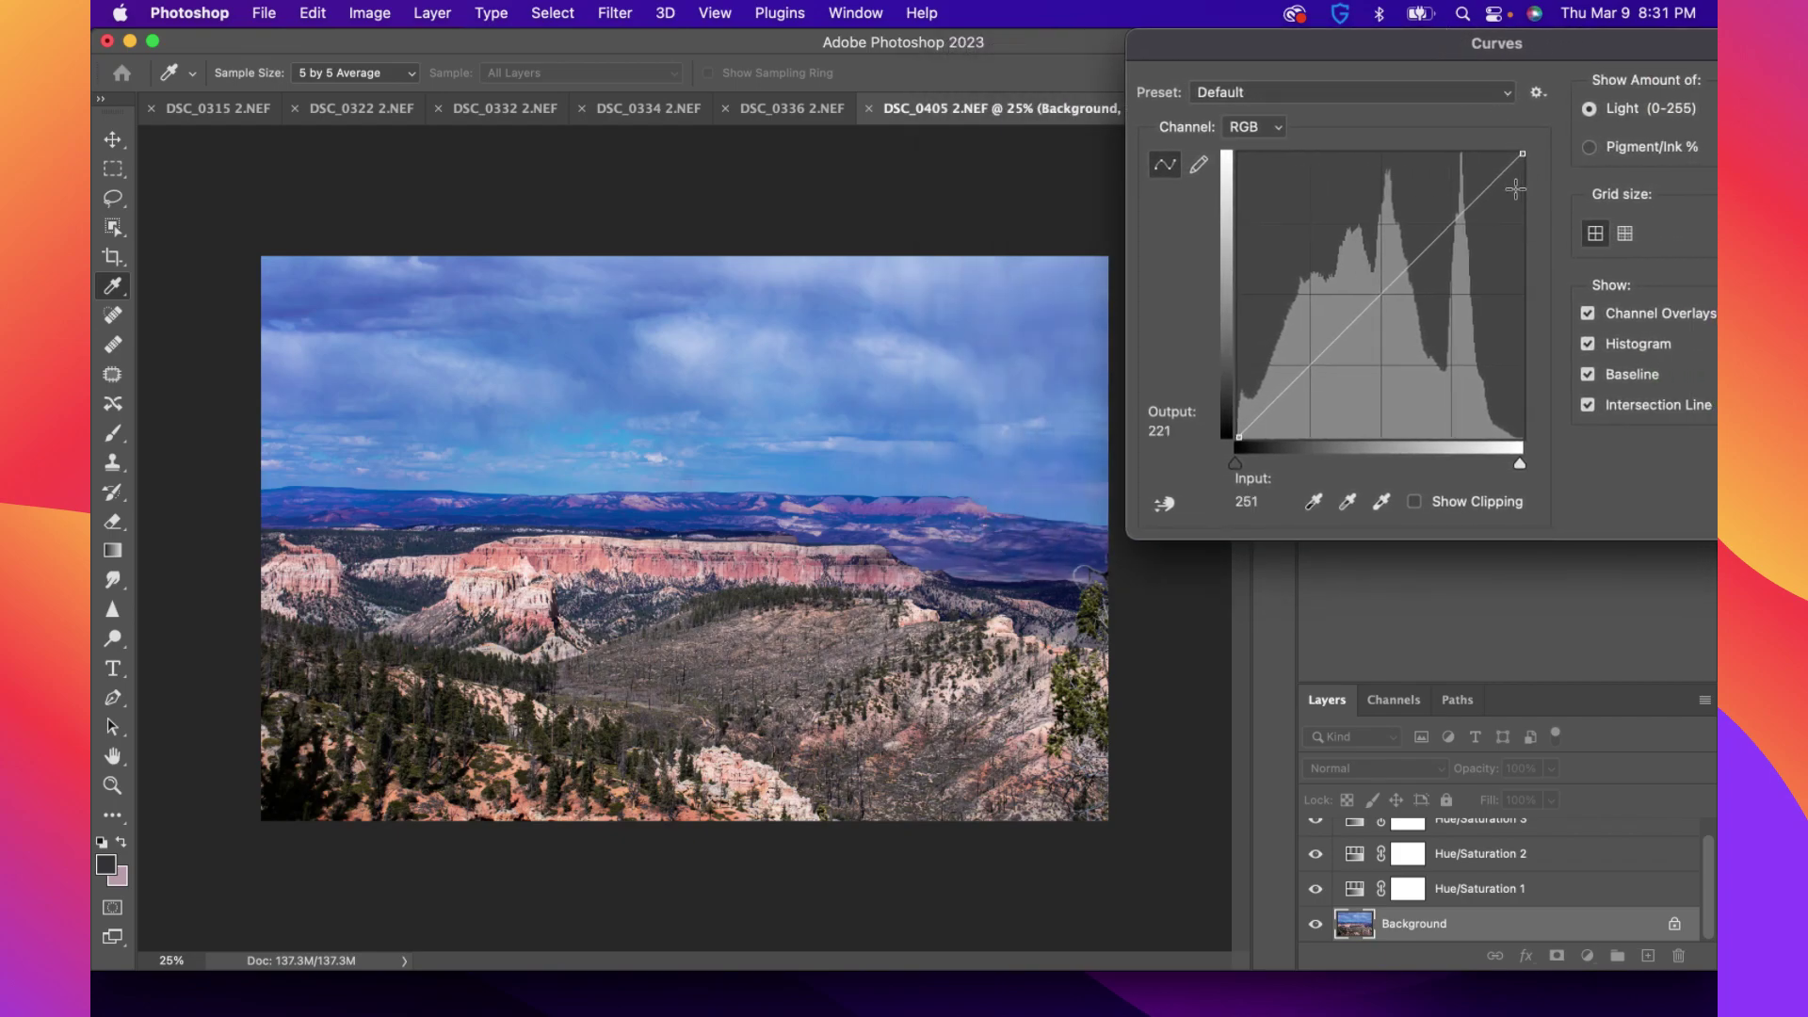
click(1454, 225)
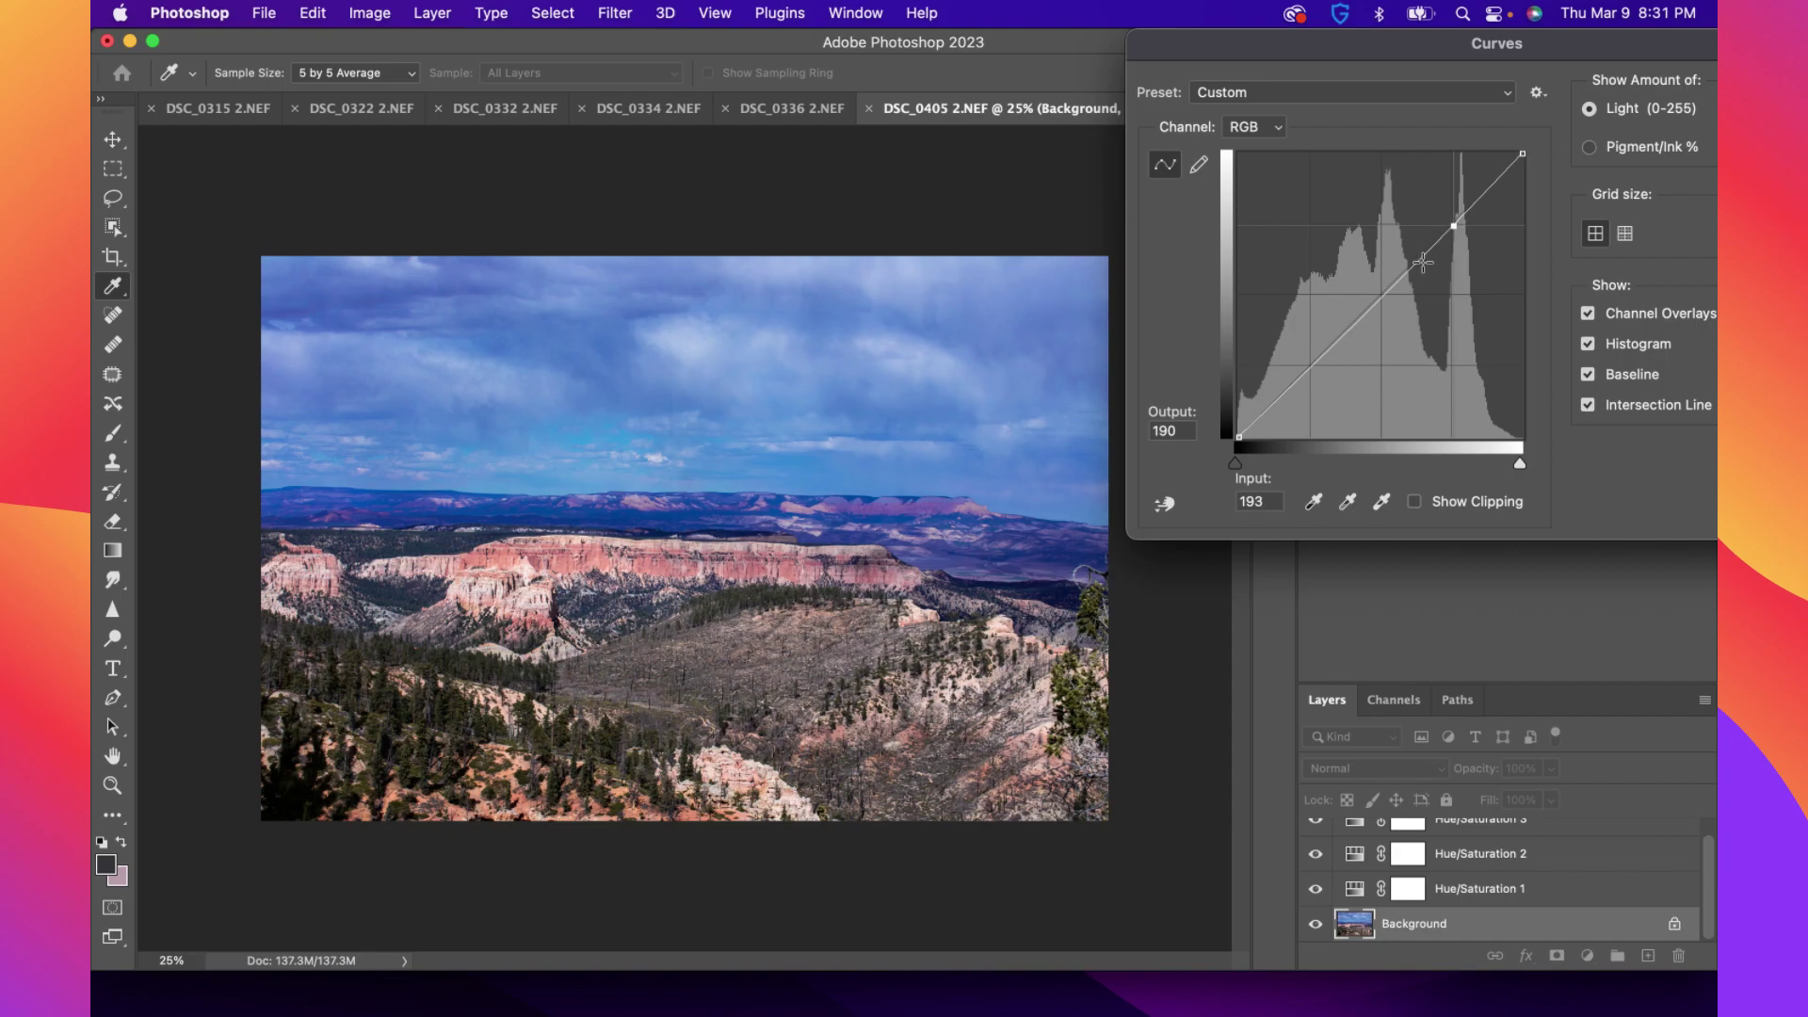
click(1381, 294)
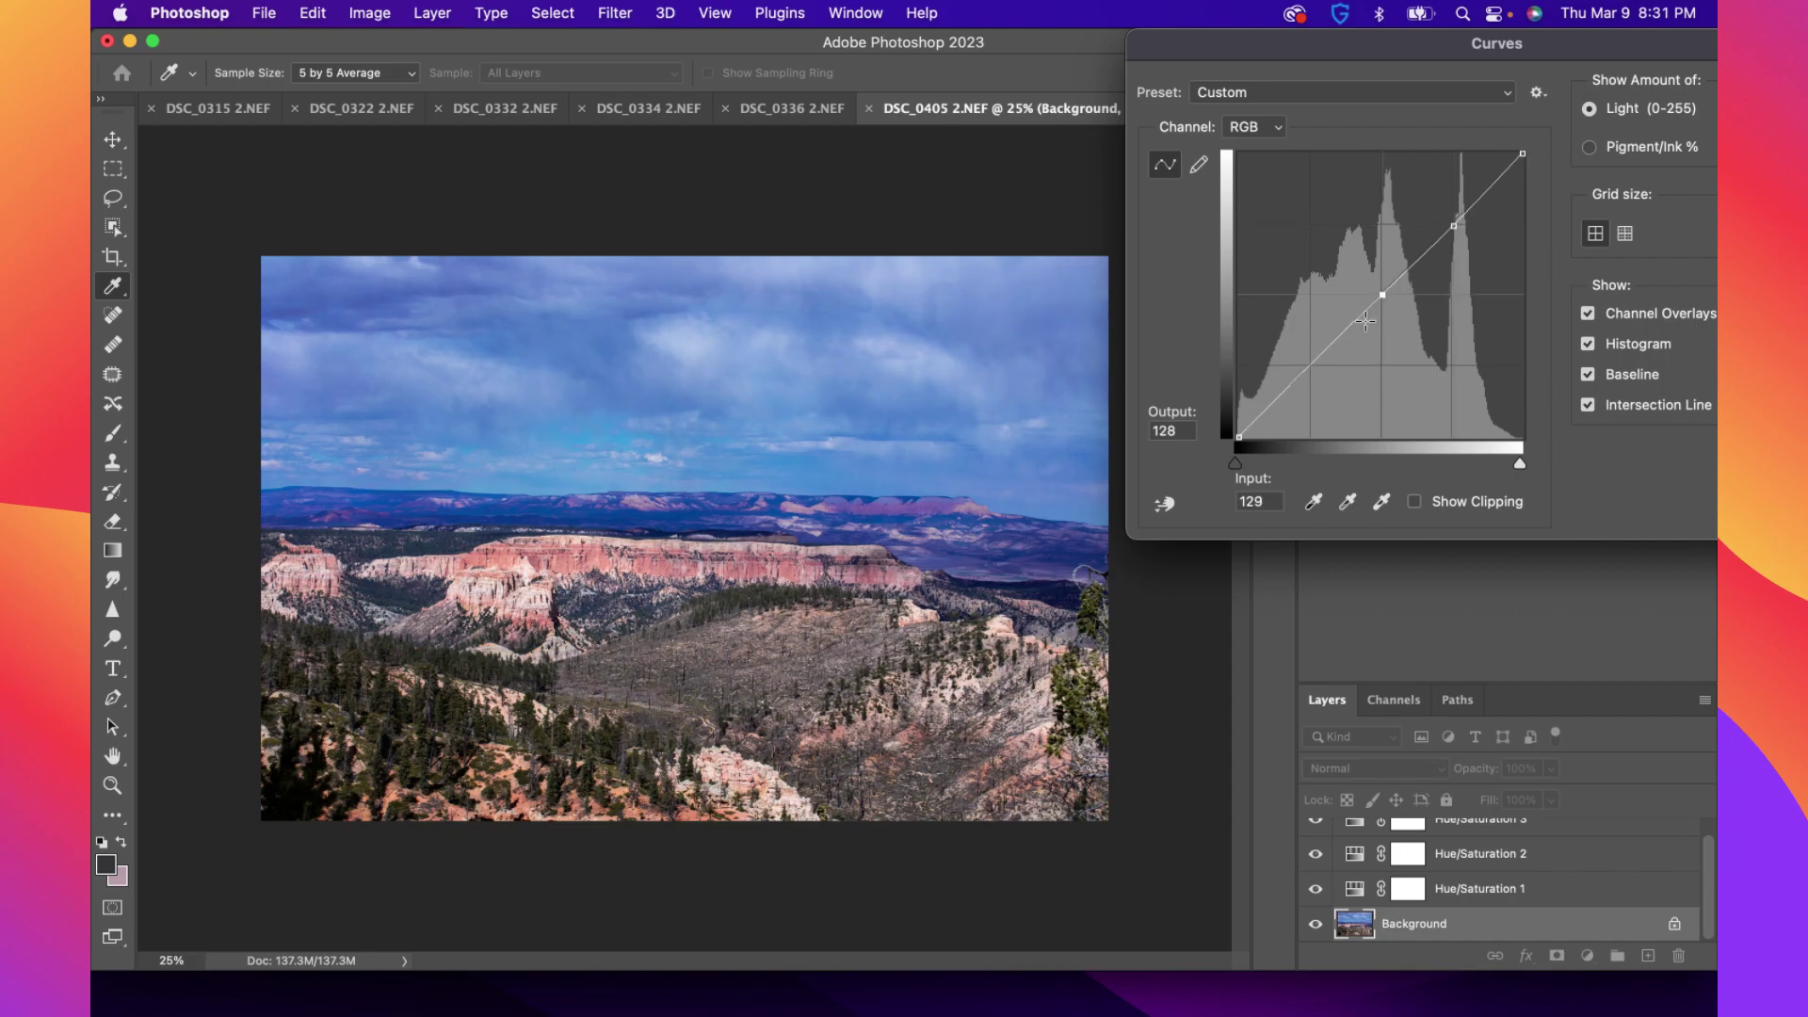
click(1313, 365)
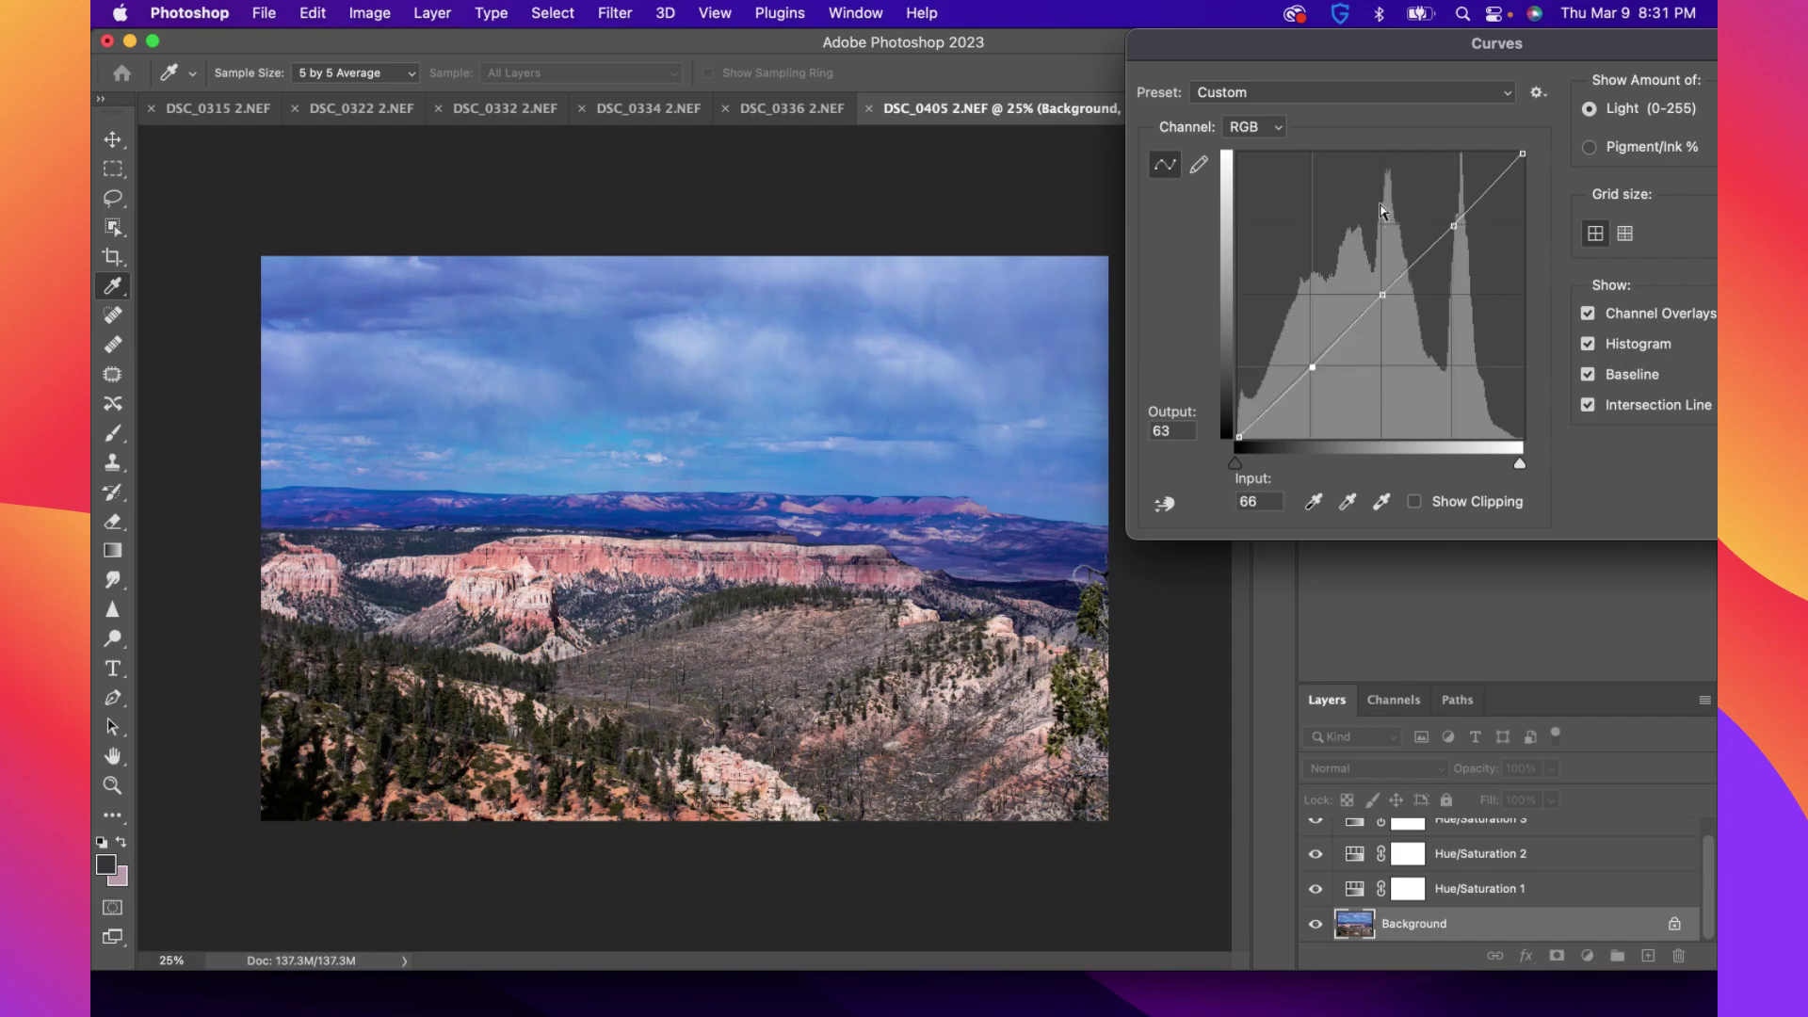
mouse_move(1457, 228)
mouse_down()
mouse_move(1438, 212)
mouse_move(1477, 230)
mouse_move(1451, 213)
mouse_move(1477, 200)
mouse_move(1444, 224)
mouse_up()
drag(1383, 294, 1381, 295)
drag(1321, 373, 1295, 359)
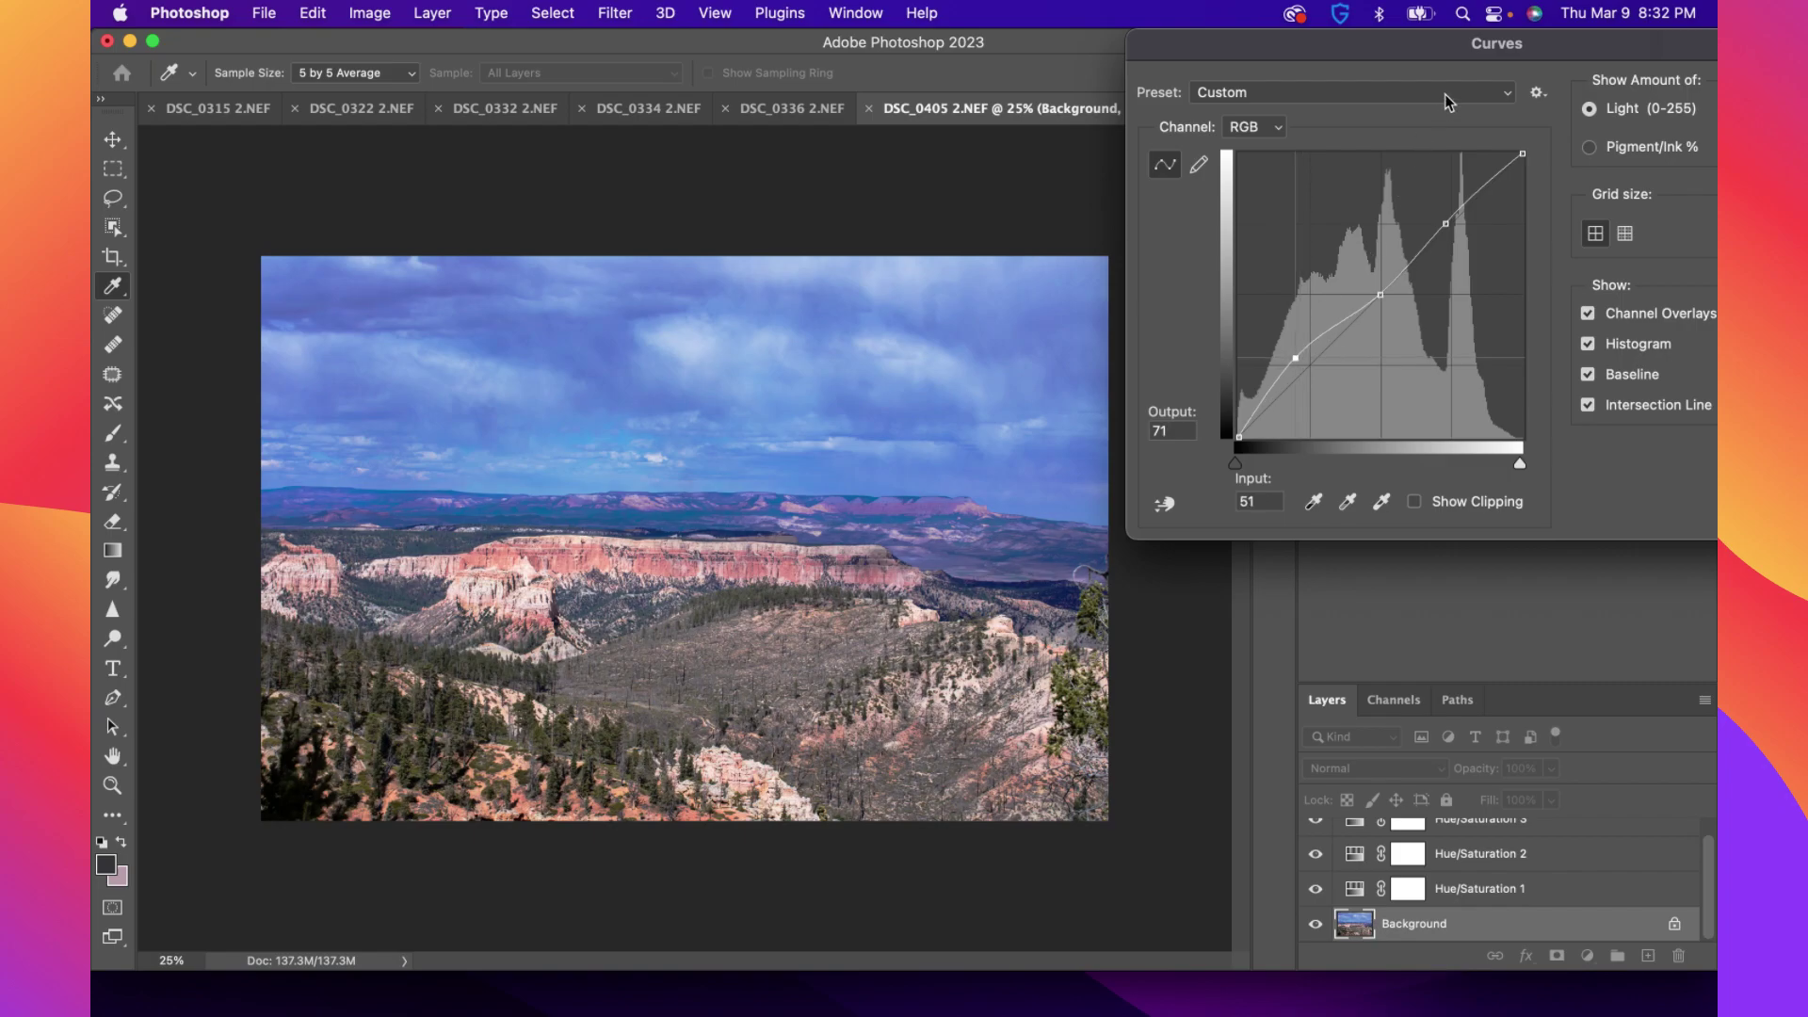
drag(1459, 45, 1325, 45)
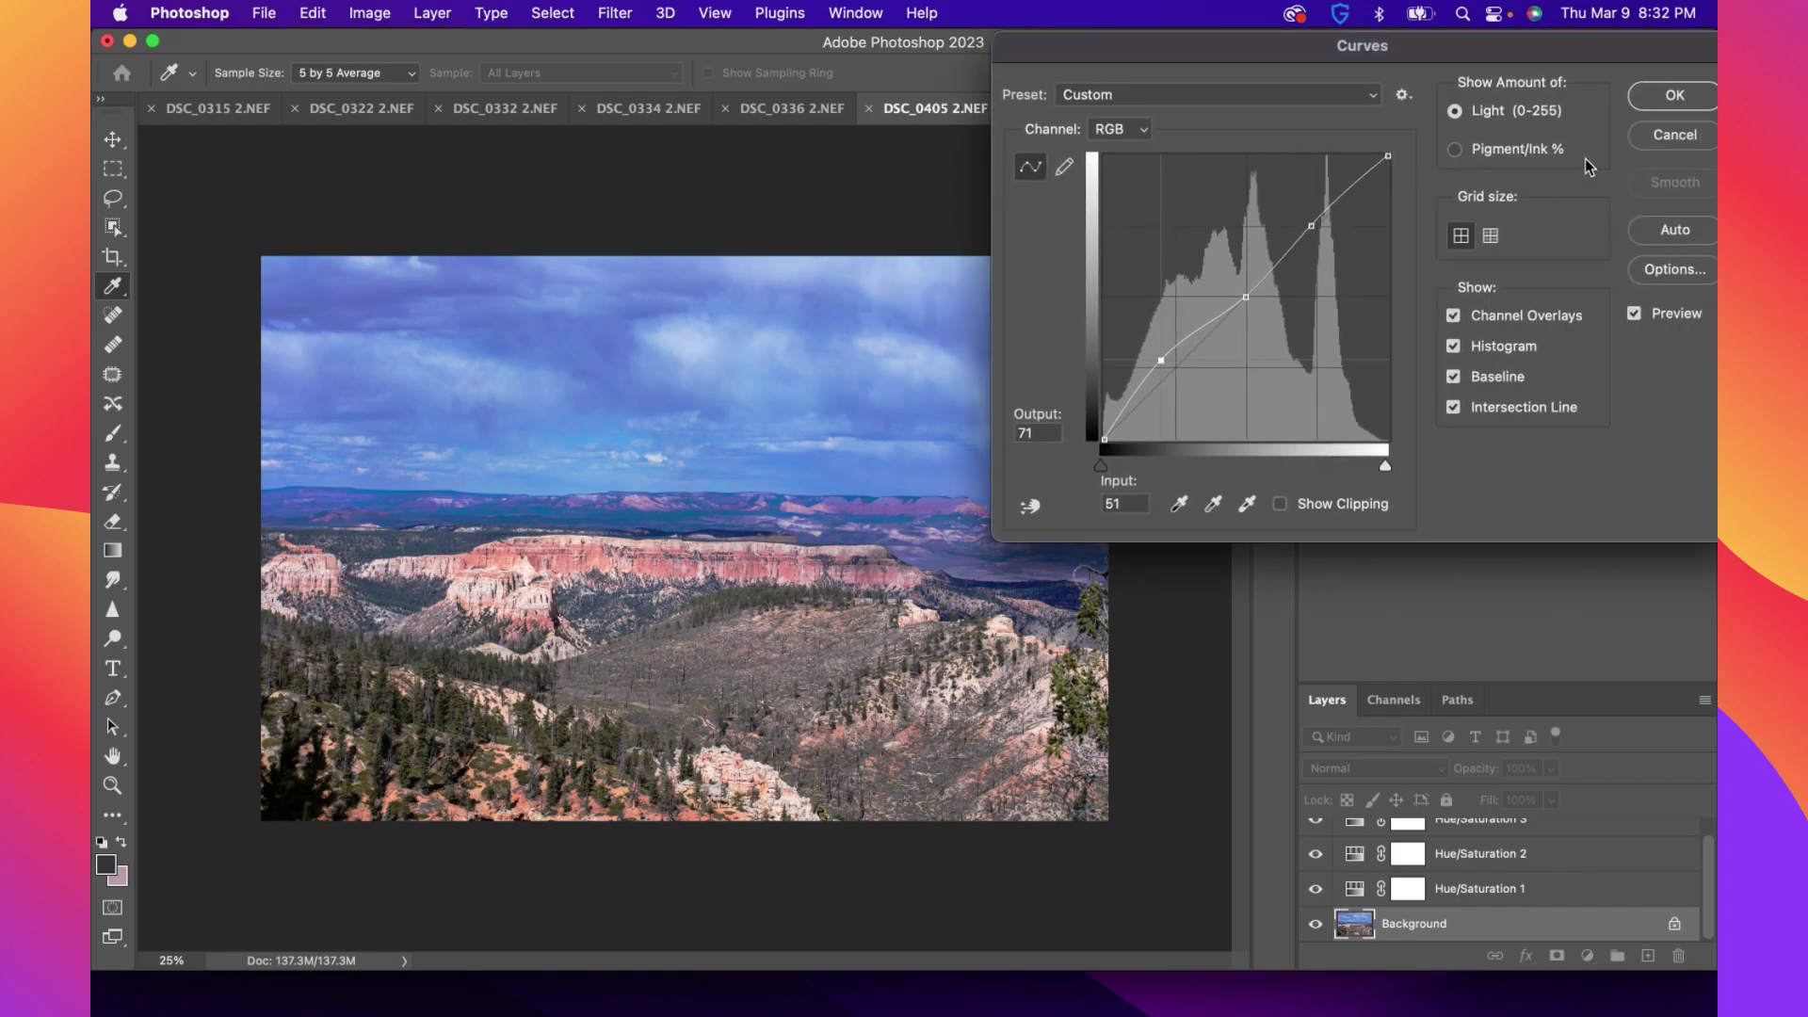
click(1647, 138)
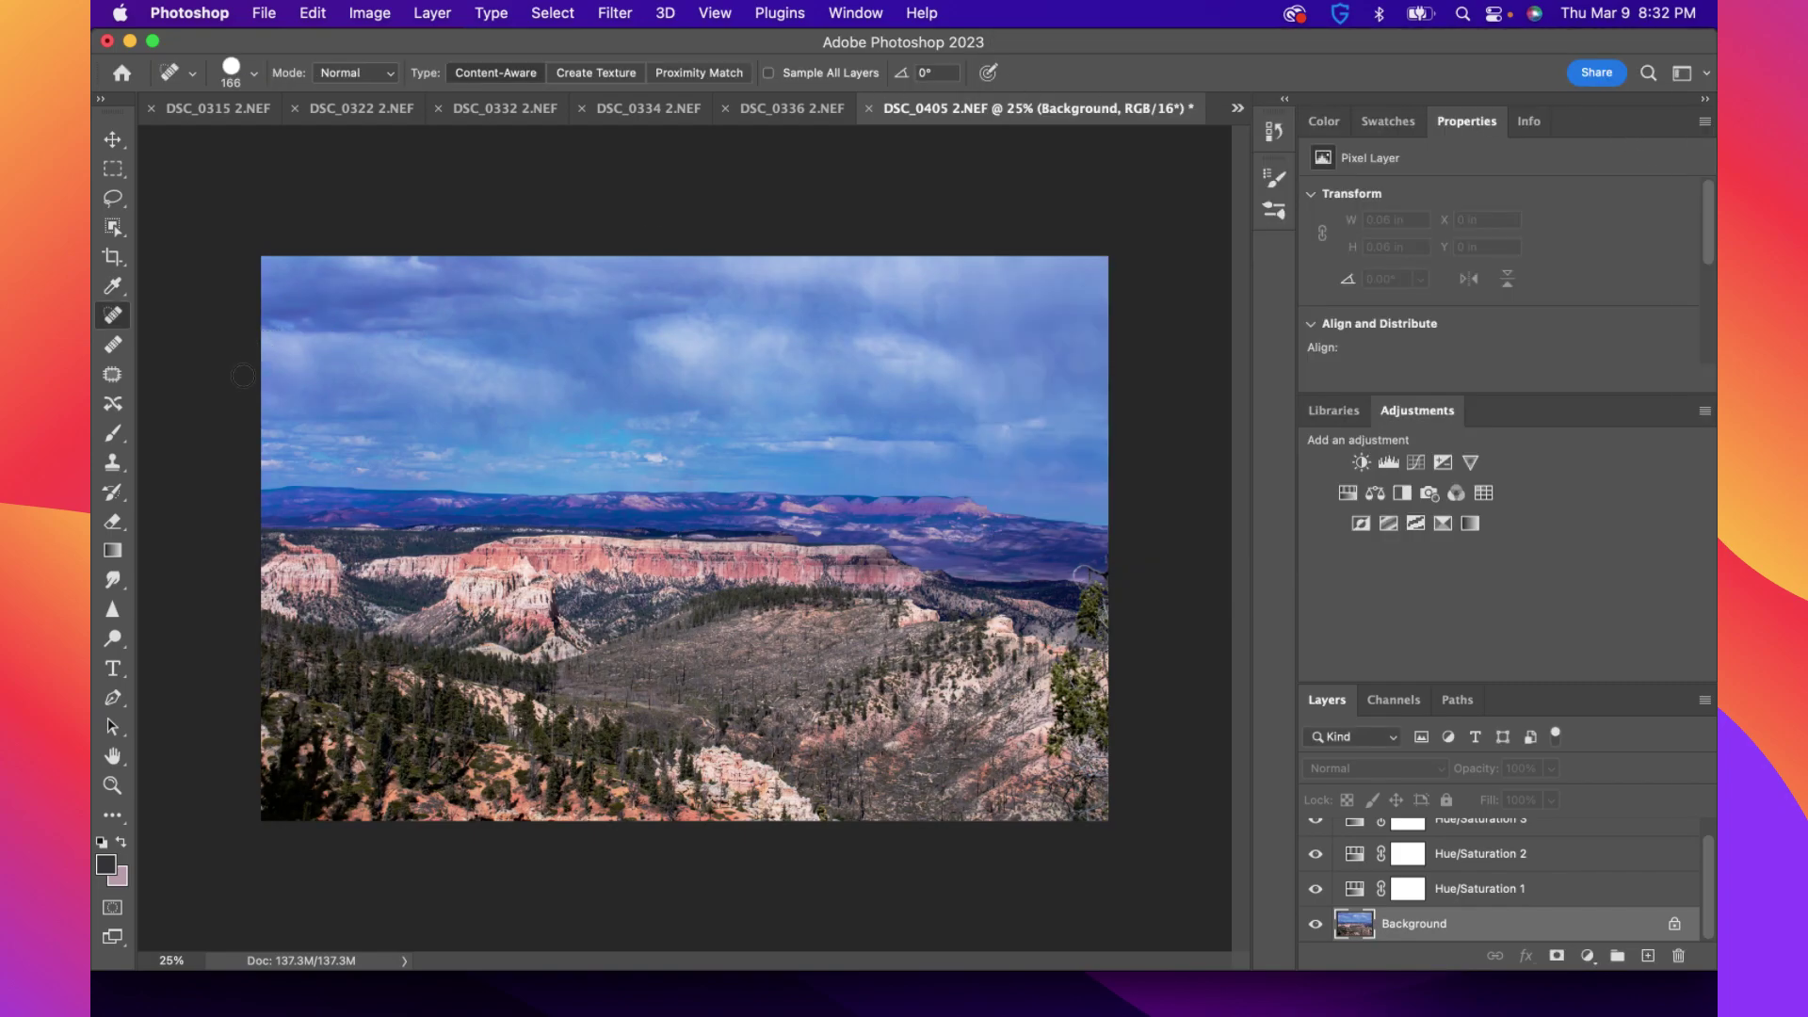
Burn the midtones of the red cliff band across the middle of the photo with a 169 px brush at 10% exposure
click(112, 639)
click(184, 676)
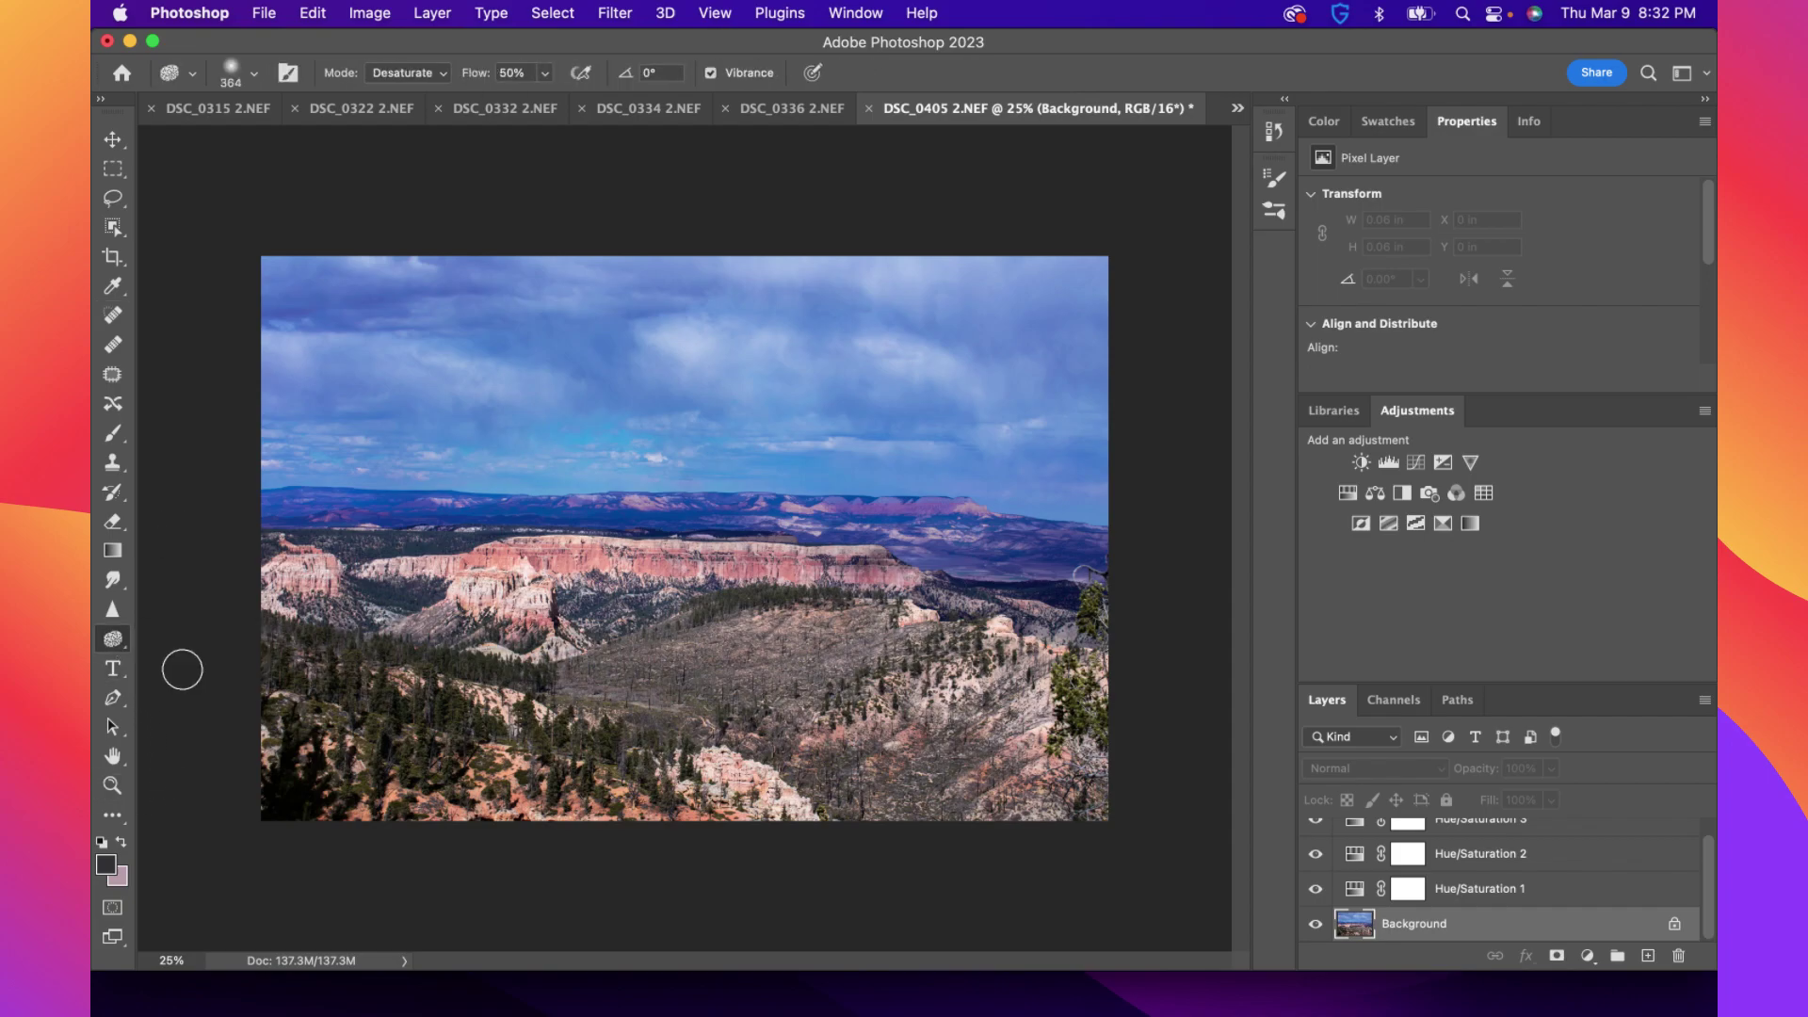
click(114, 639)
click(167, 657)
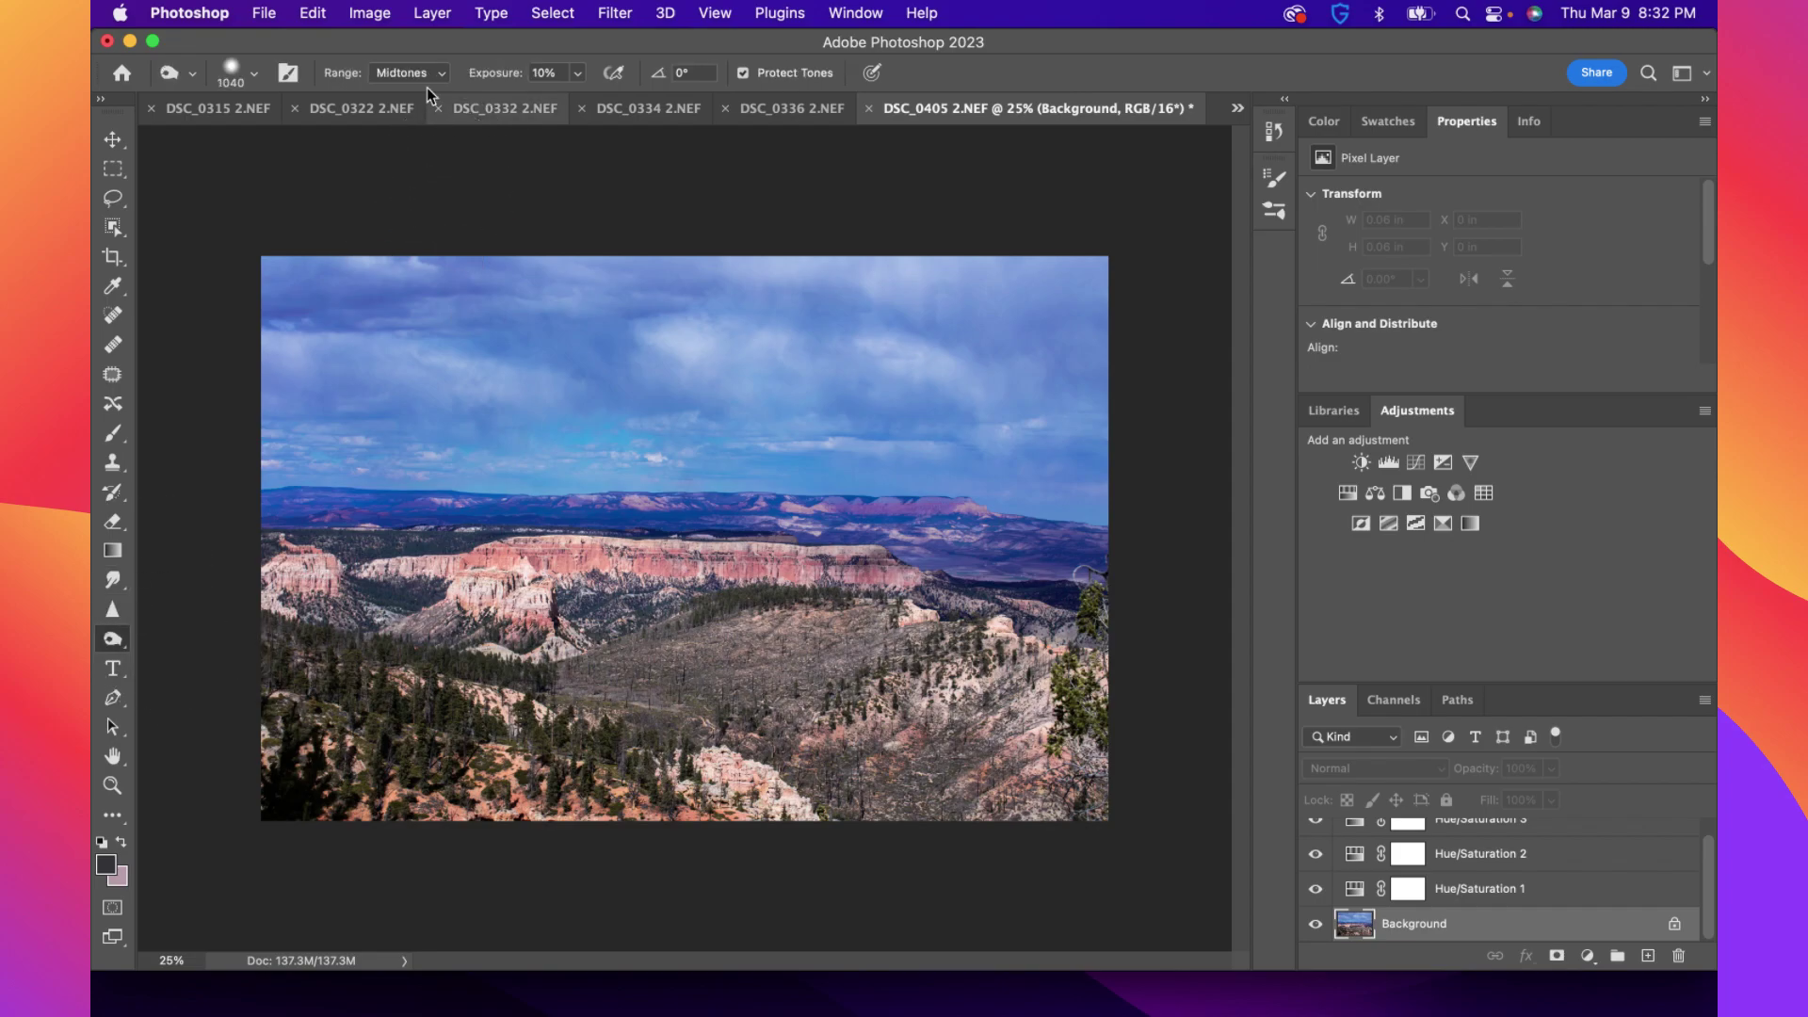
click(253, 73)
drag(278, 139, 312, 142)
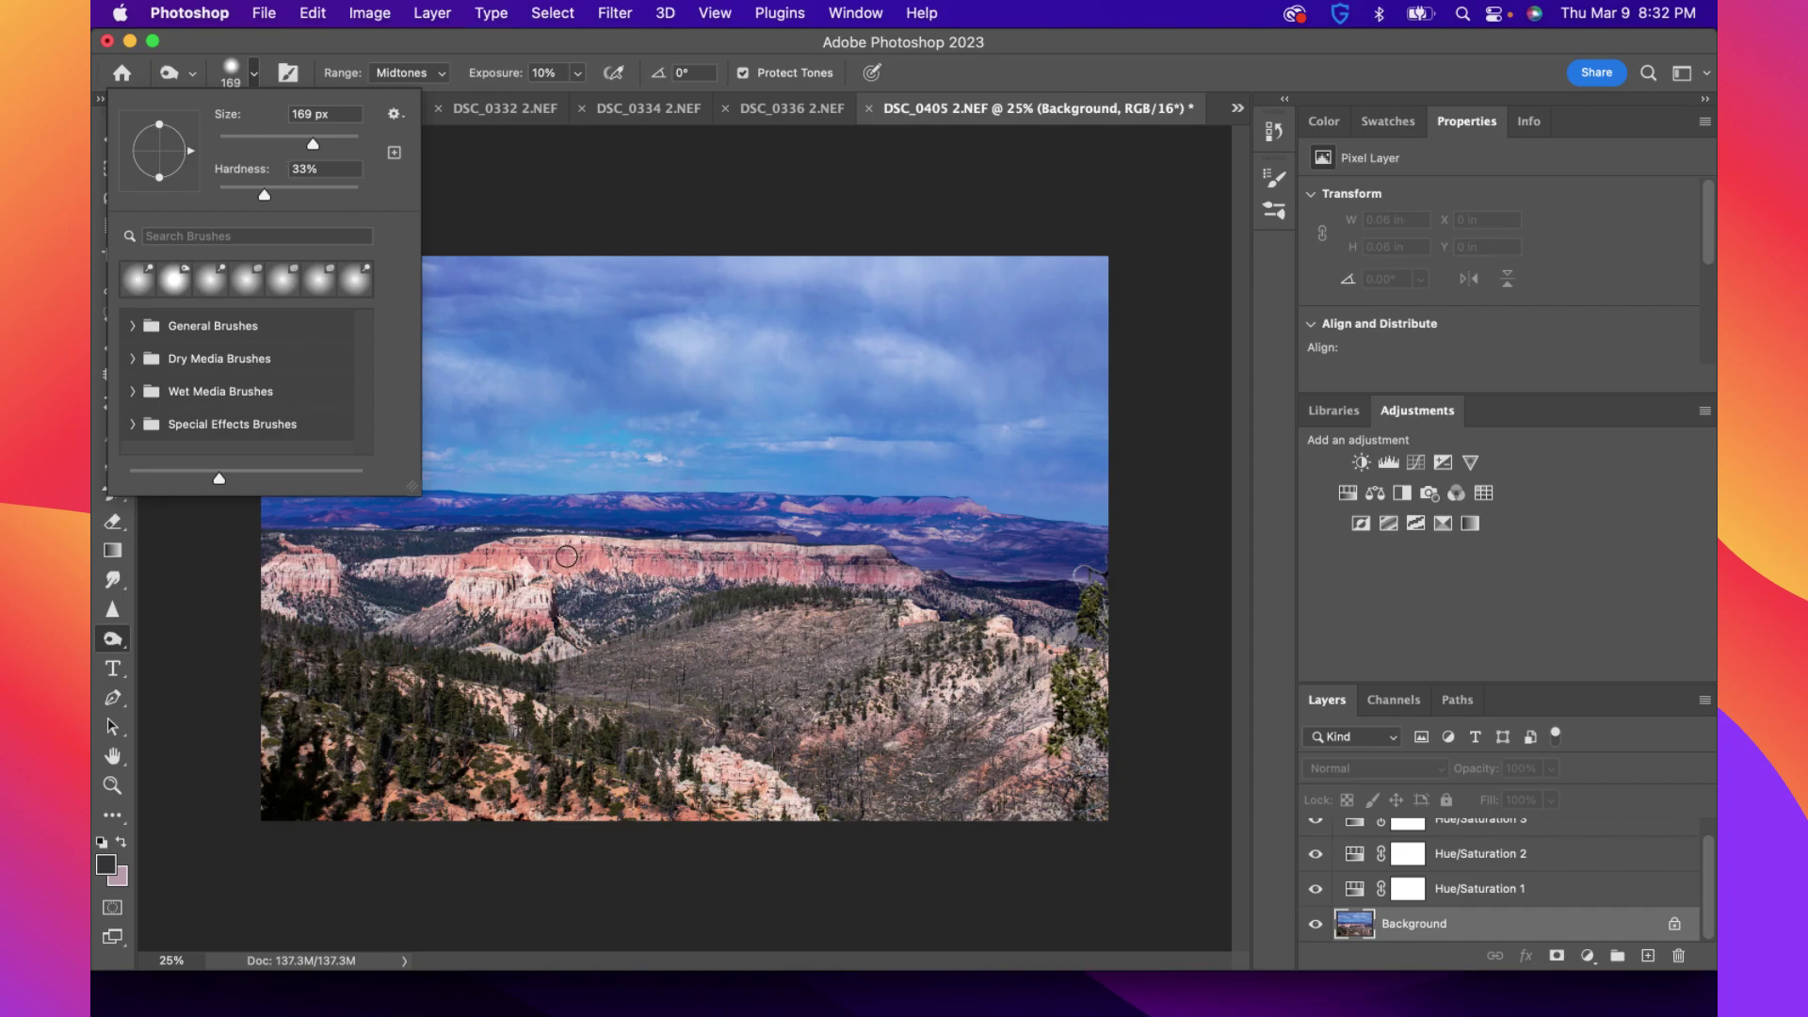
click(579, 558)
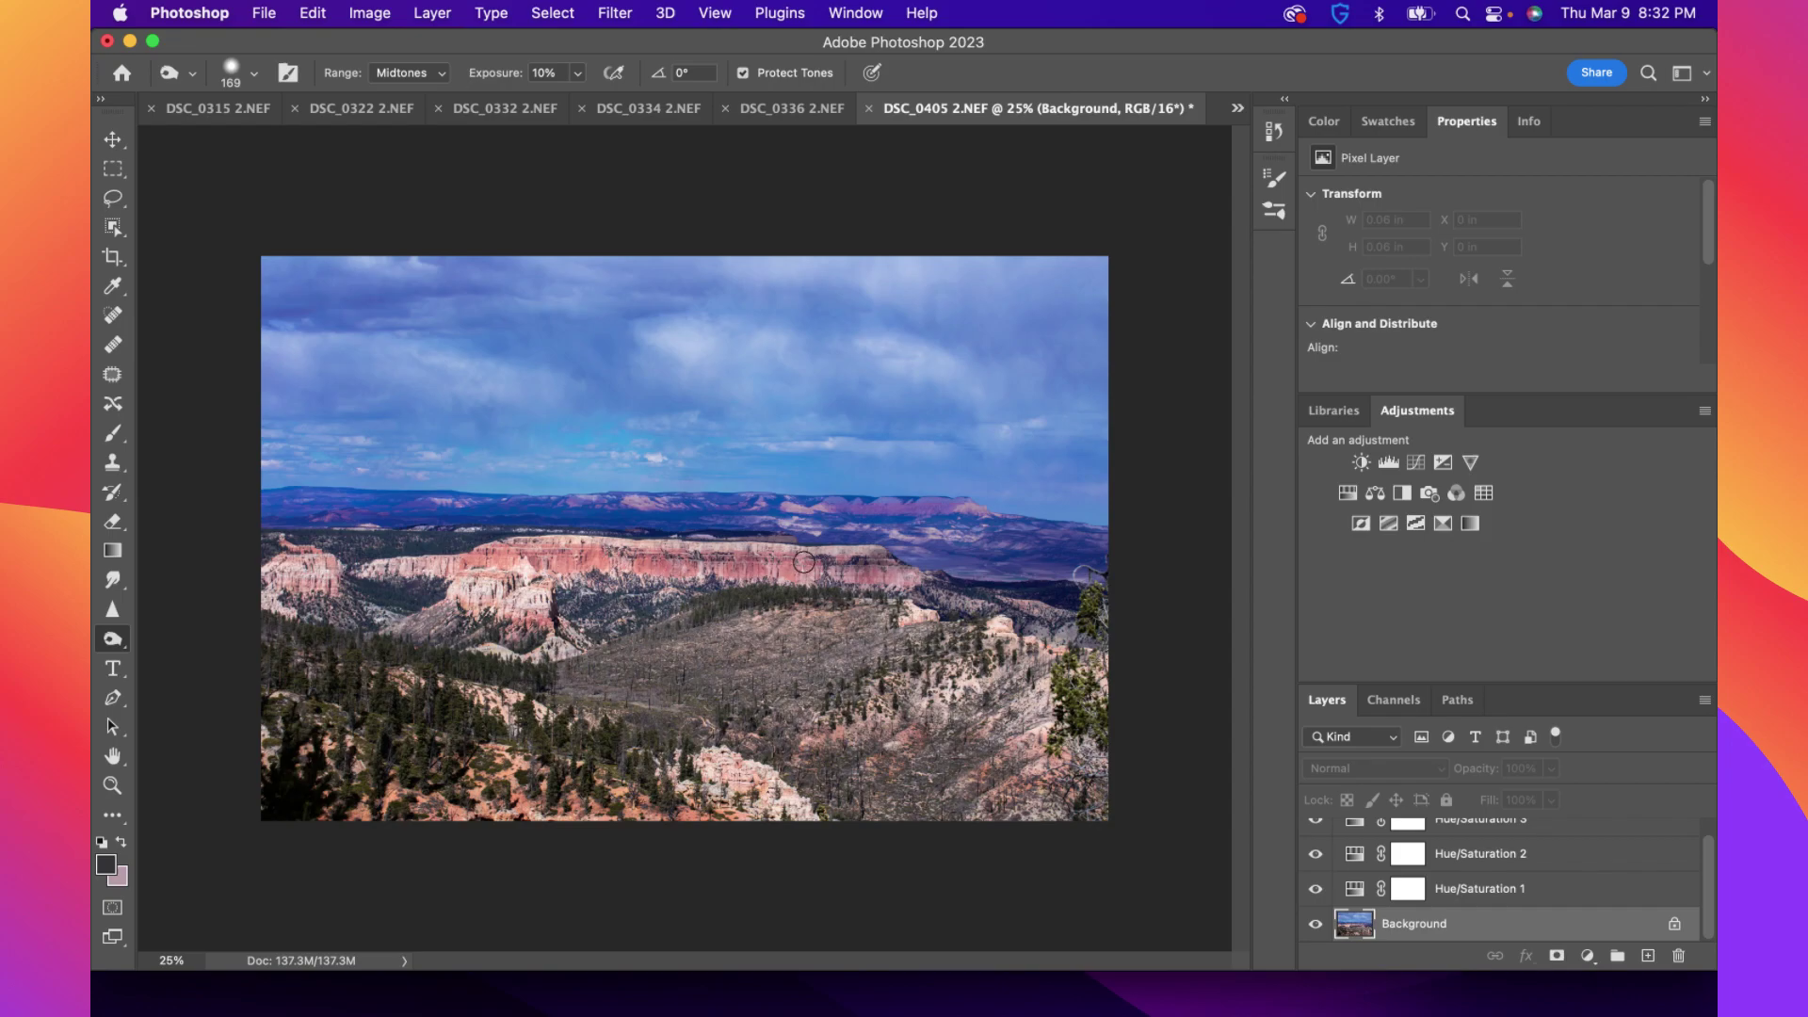
drag(801, 563, 789, 569)
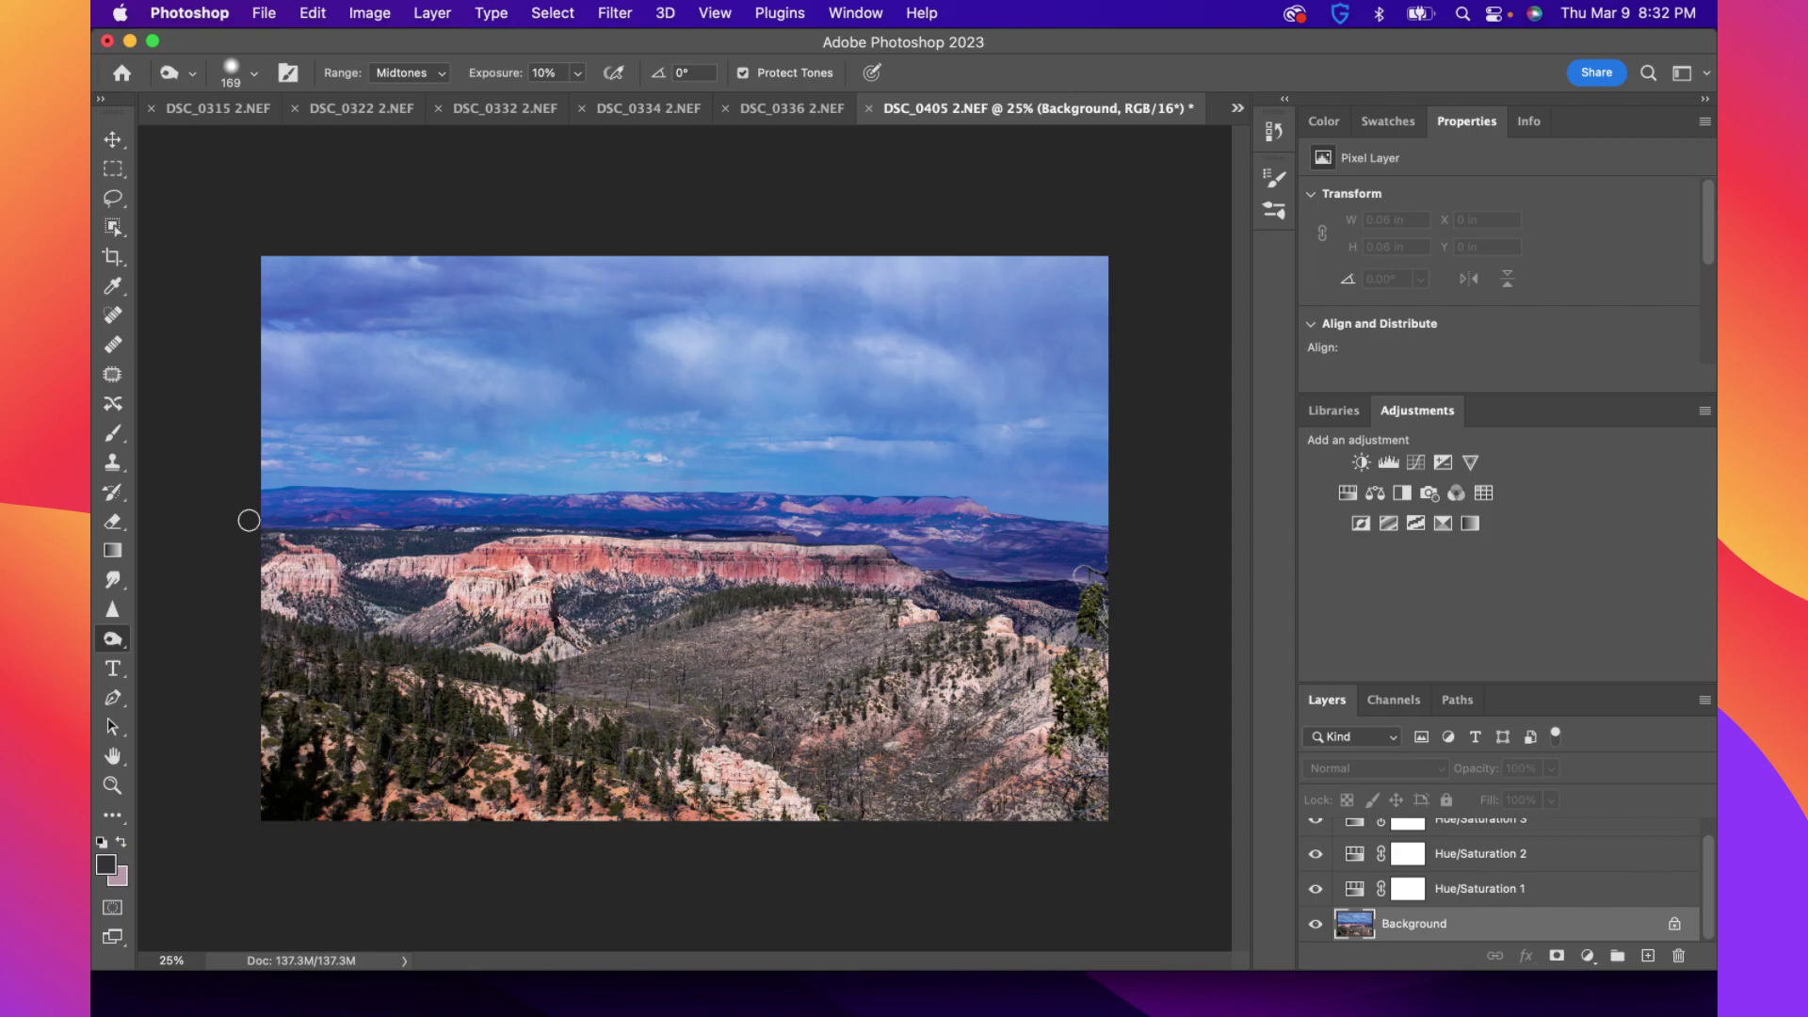
Switch to the Dodge tool and set its brush size to 200 px
right_click(113, 638)
click(188, 634)
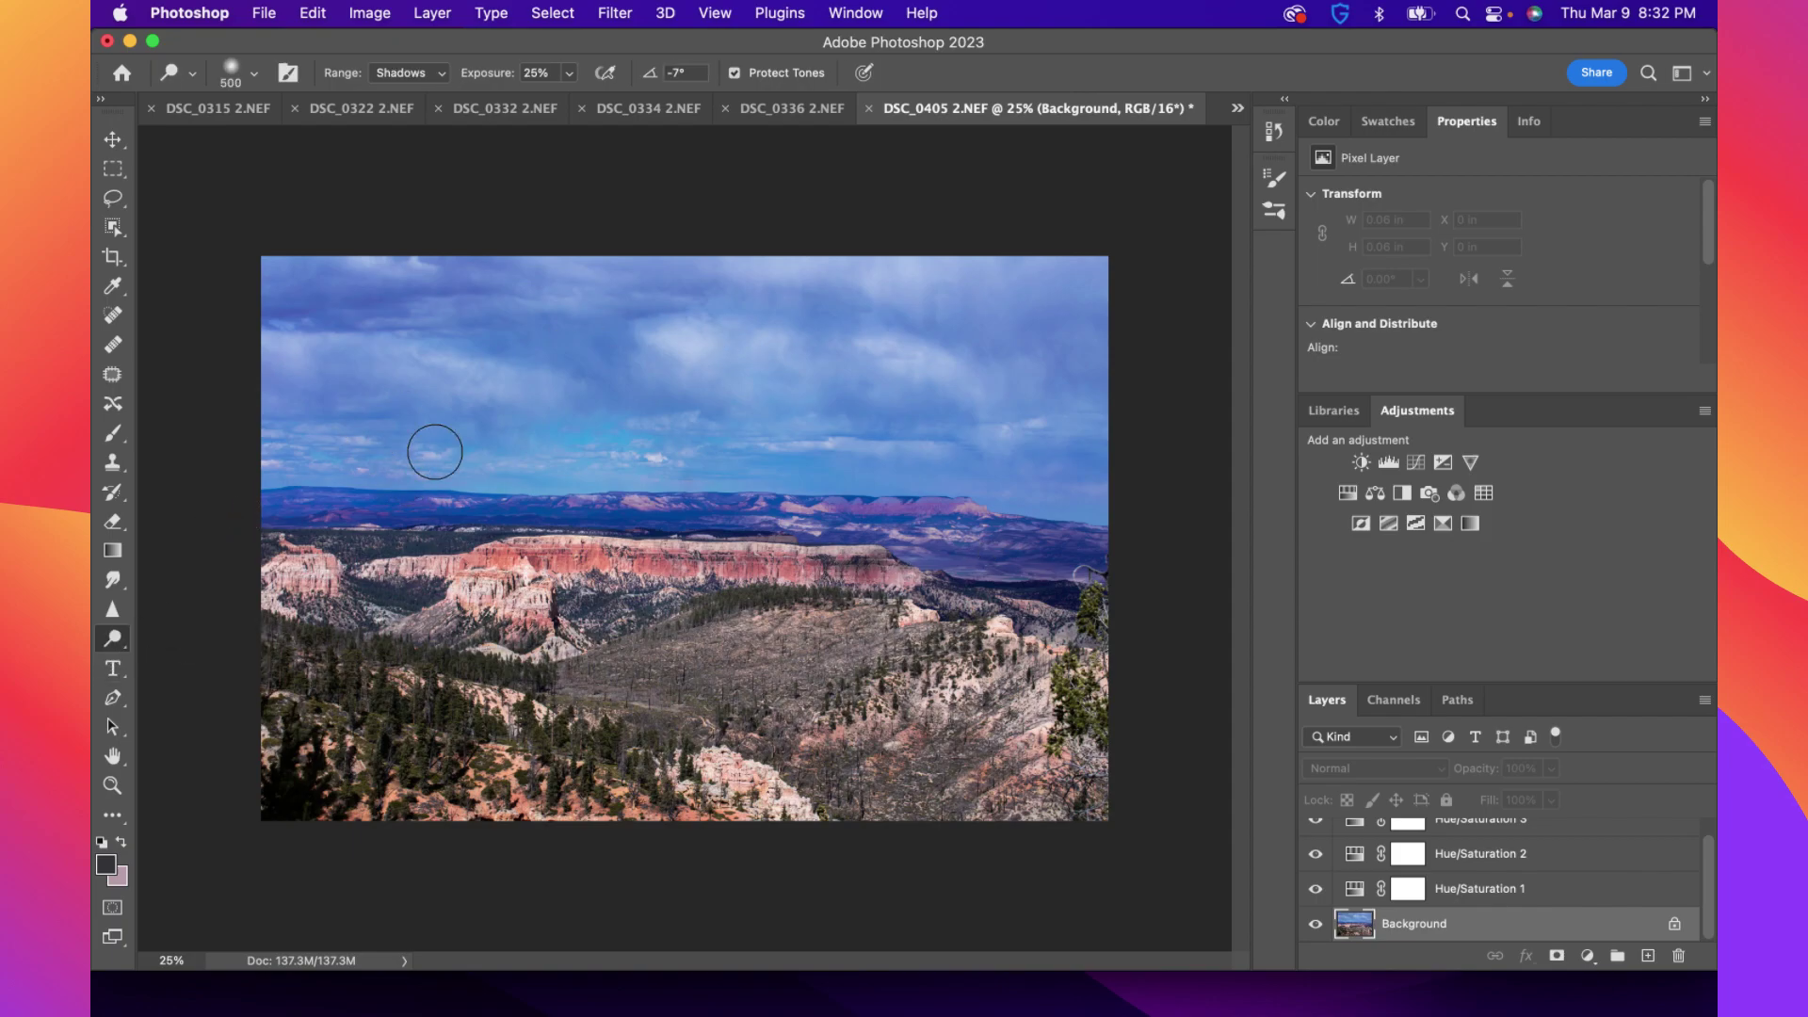
click(253, 72)
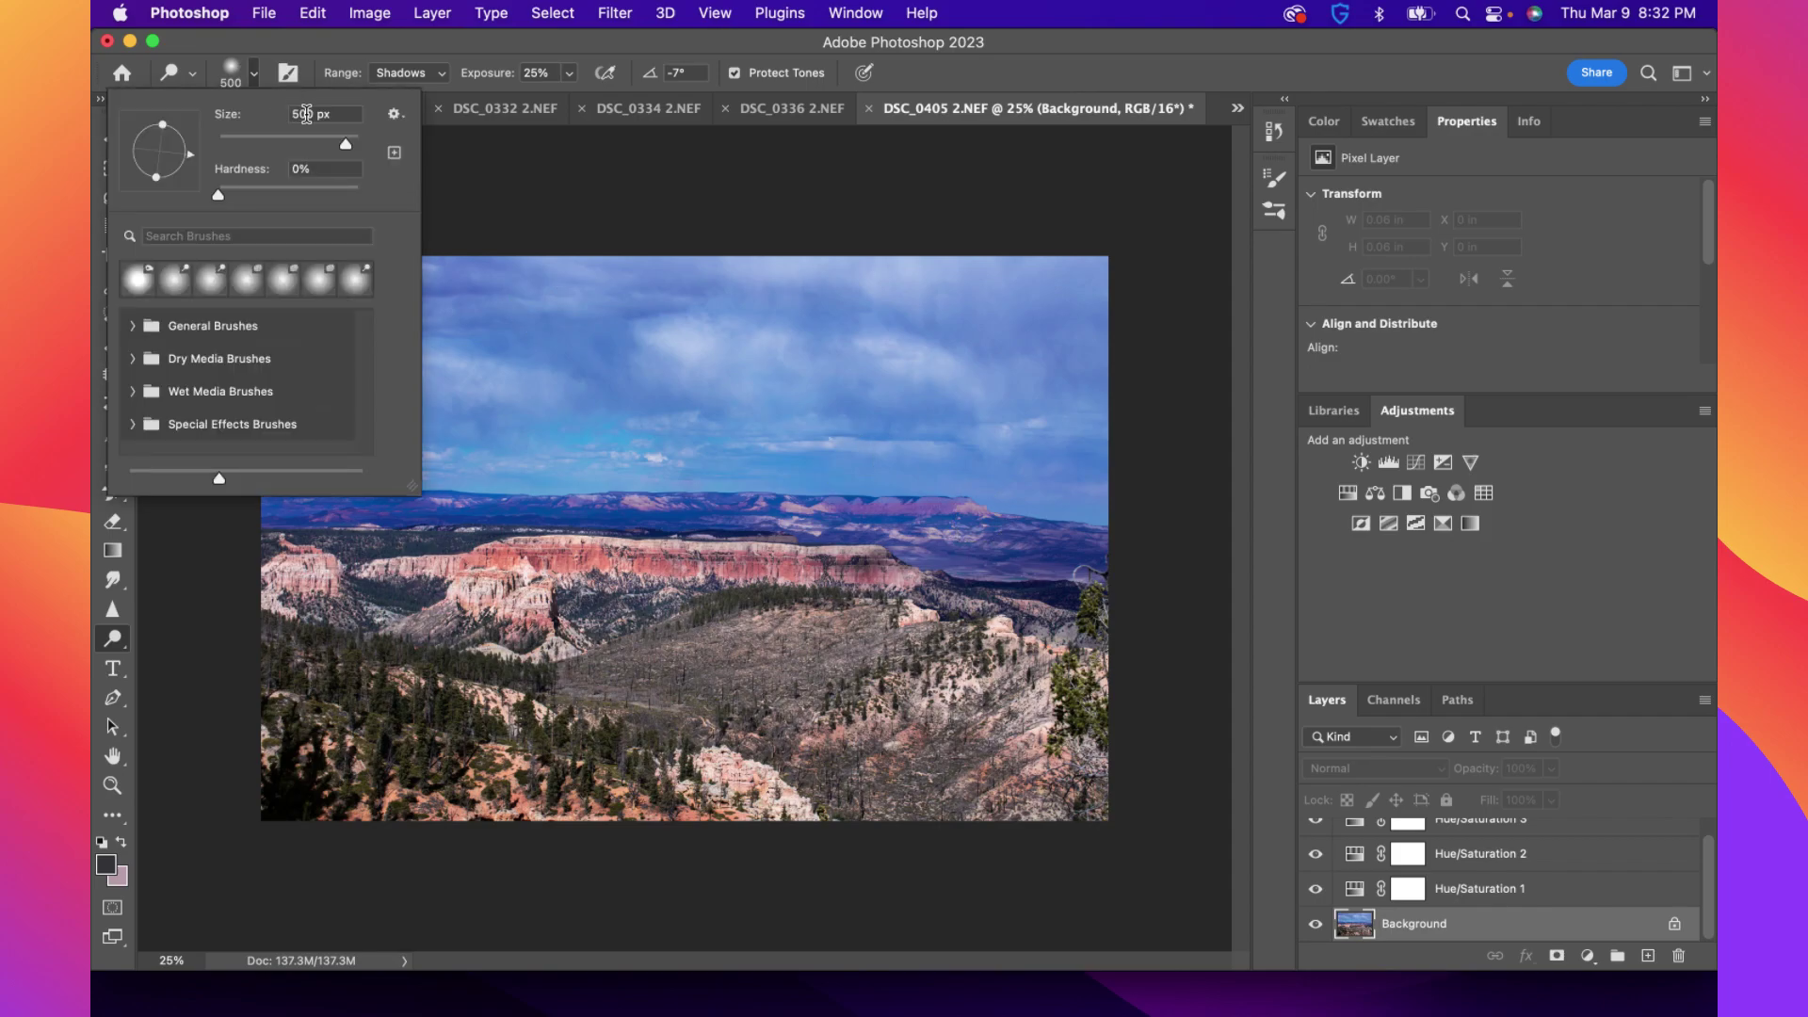
key(BackSpace)
key(BackSpace)
key(BackSpace)
text(200)
key(Return)
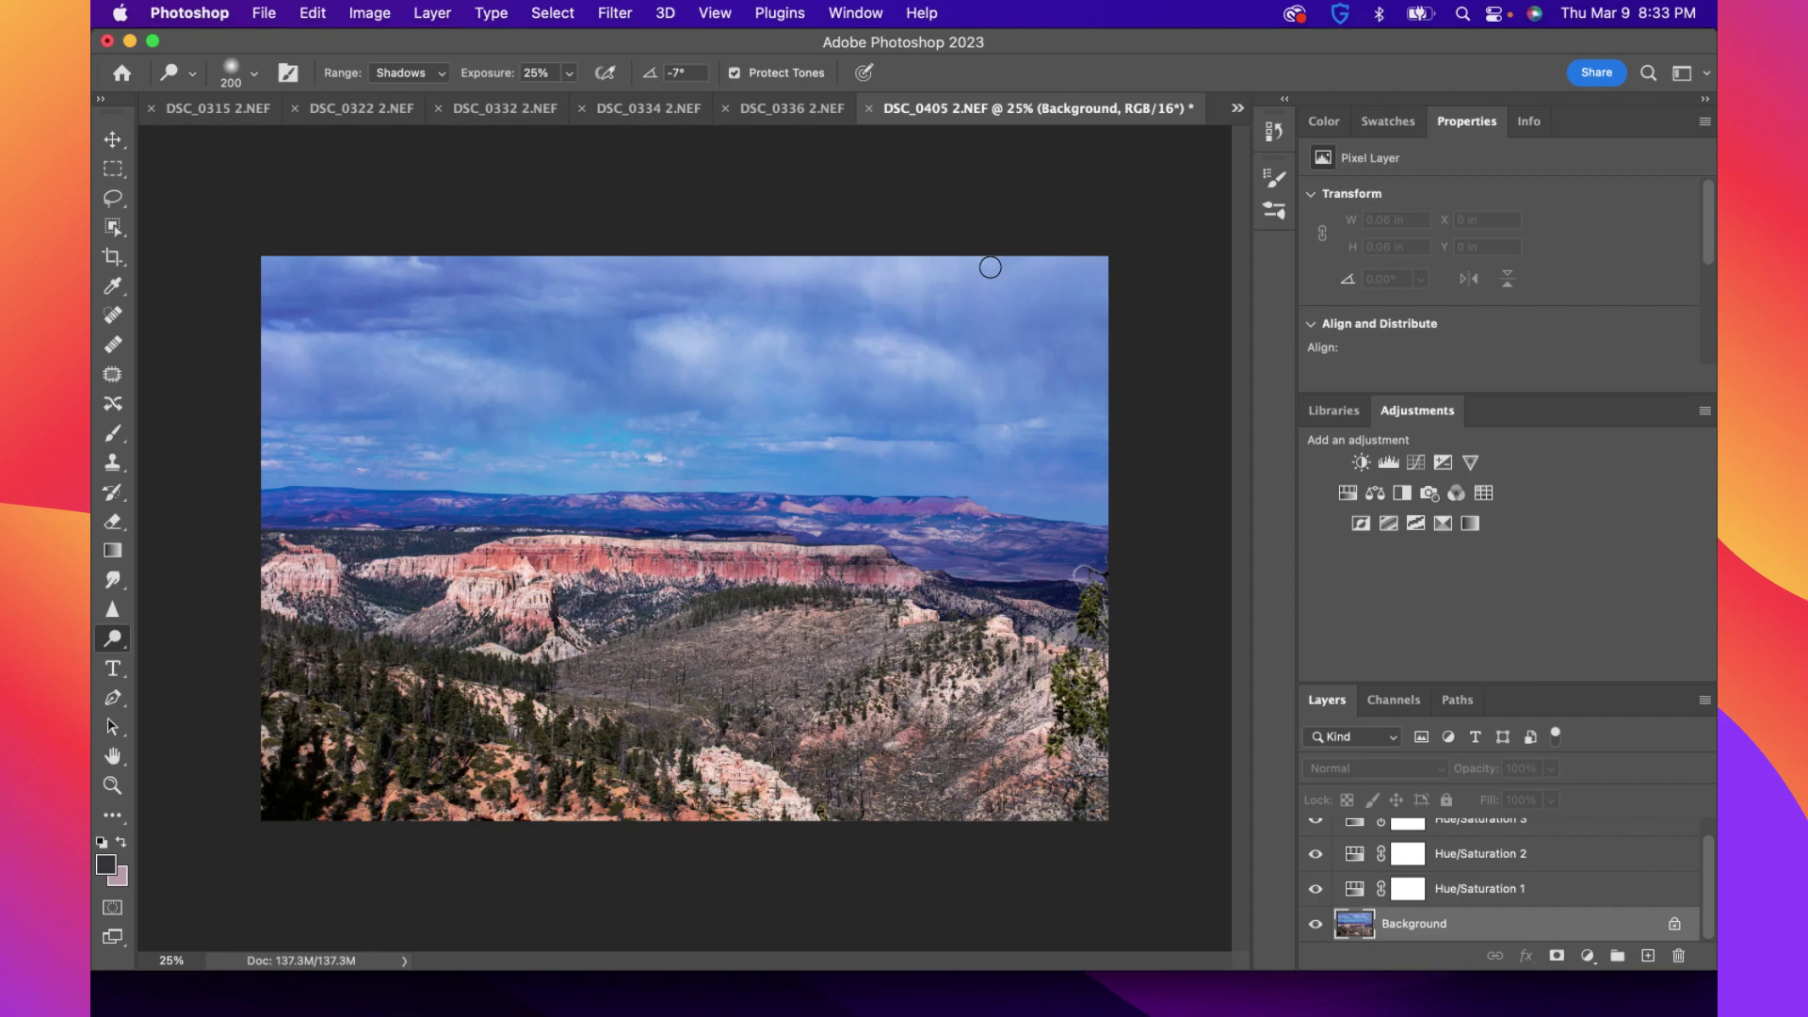
Switch to the DSC_0445 2.NEF photo and choose the Spot Healing Brush for the distant cars on the road
click(1238, 109)
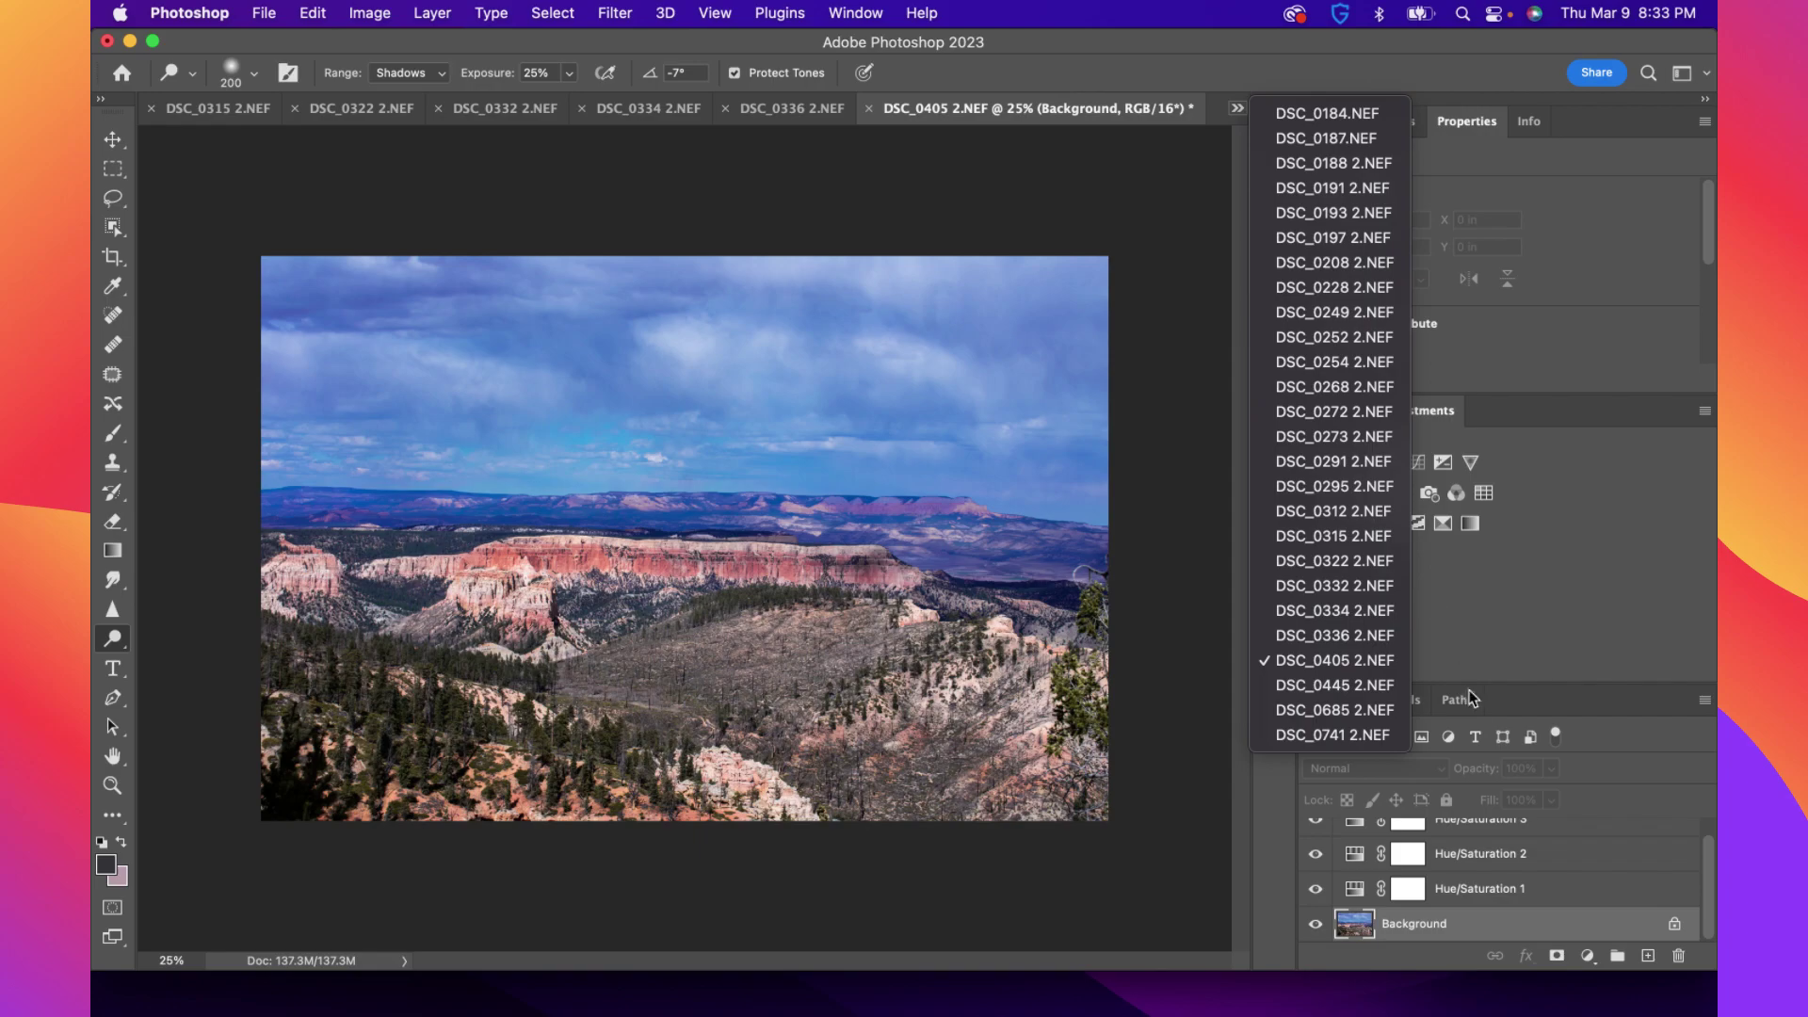
click(1363, 684)
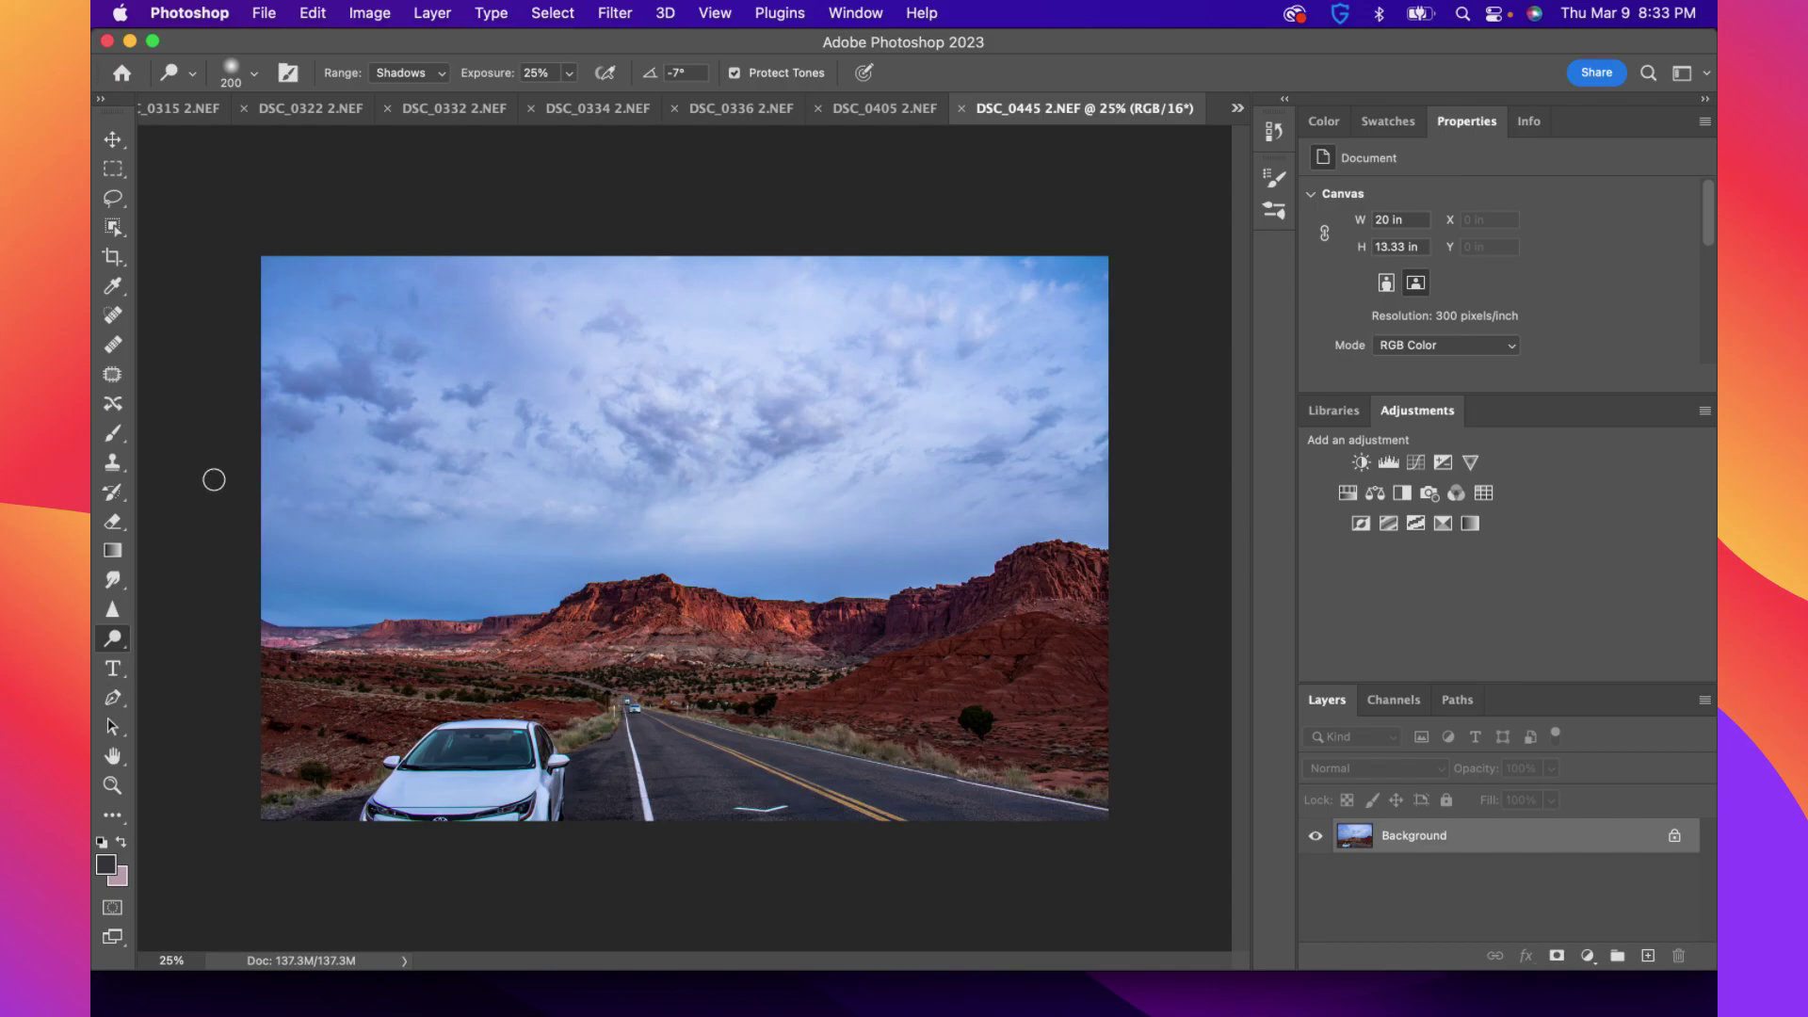
click(113, 315)
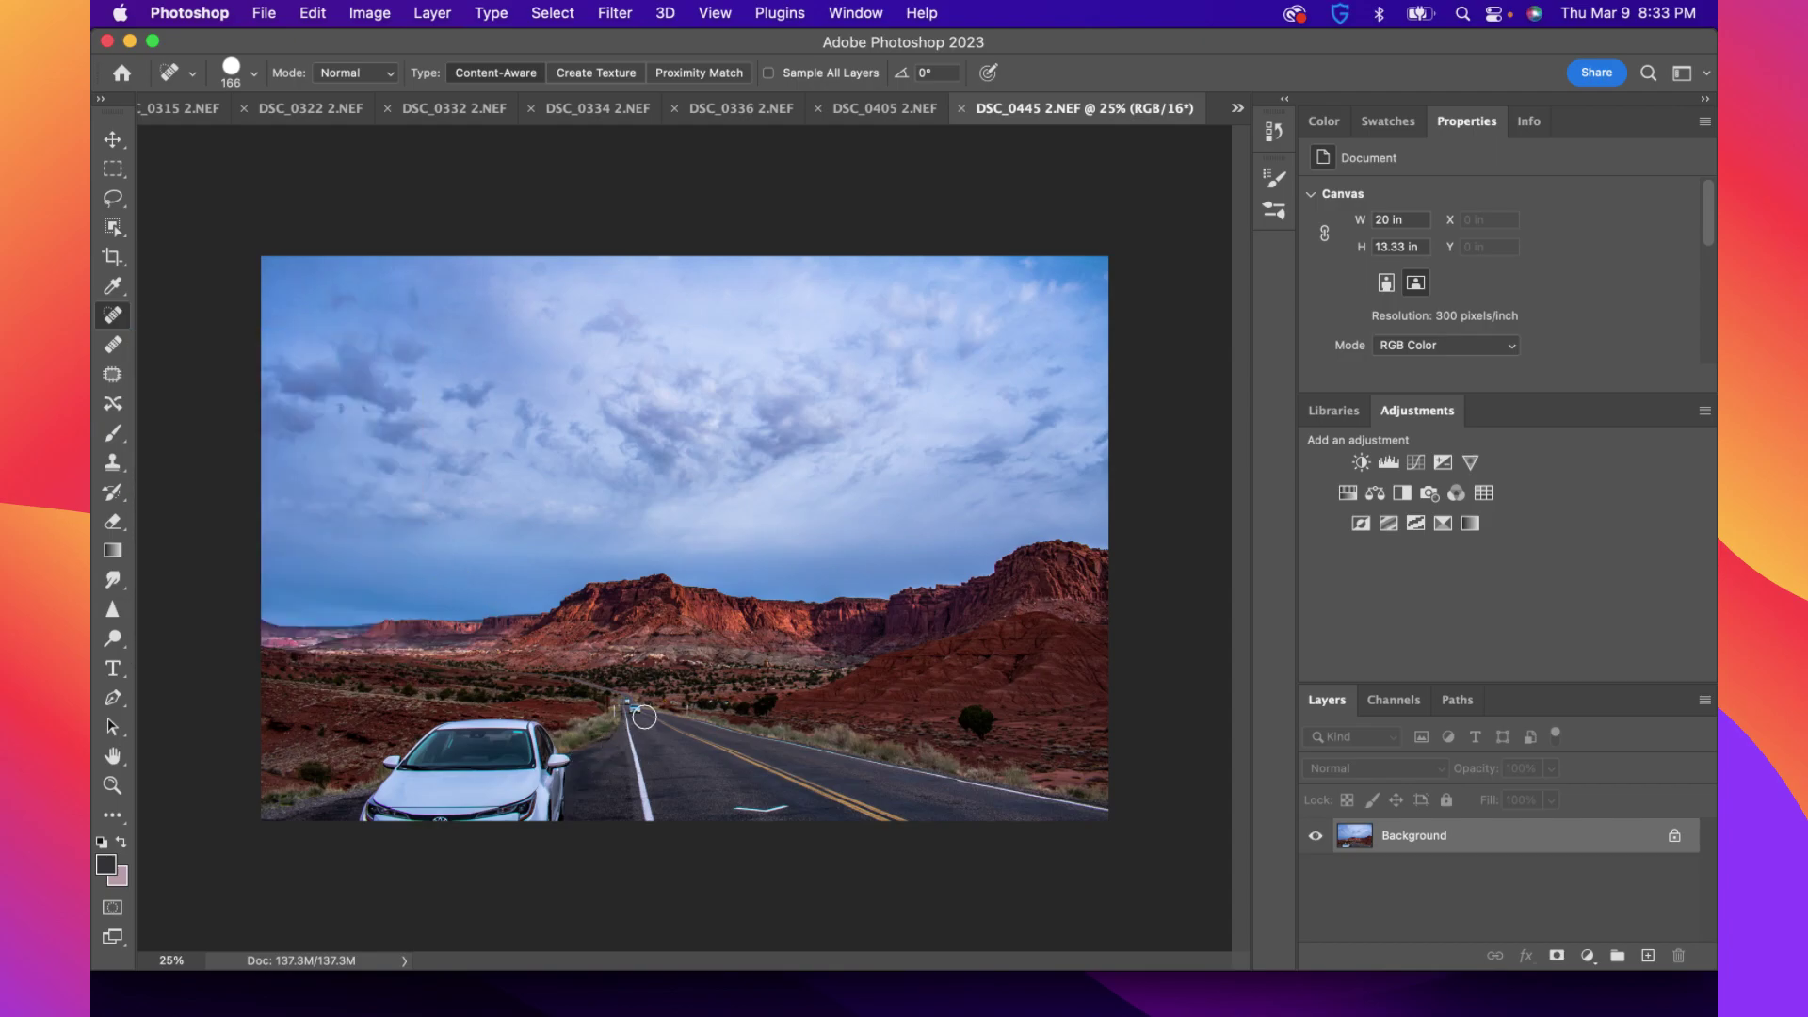
scroll(644, 717, up, 5)
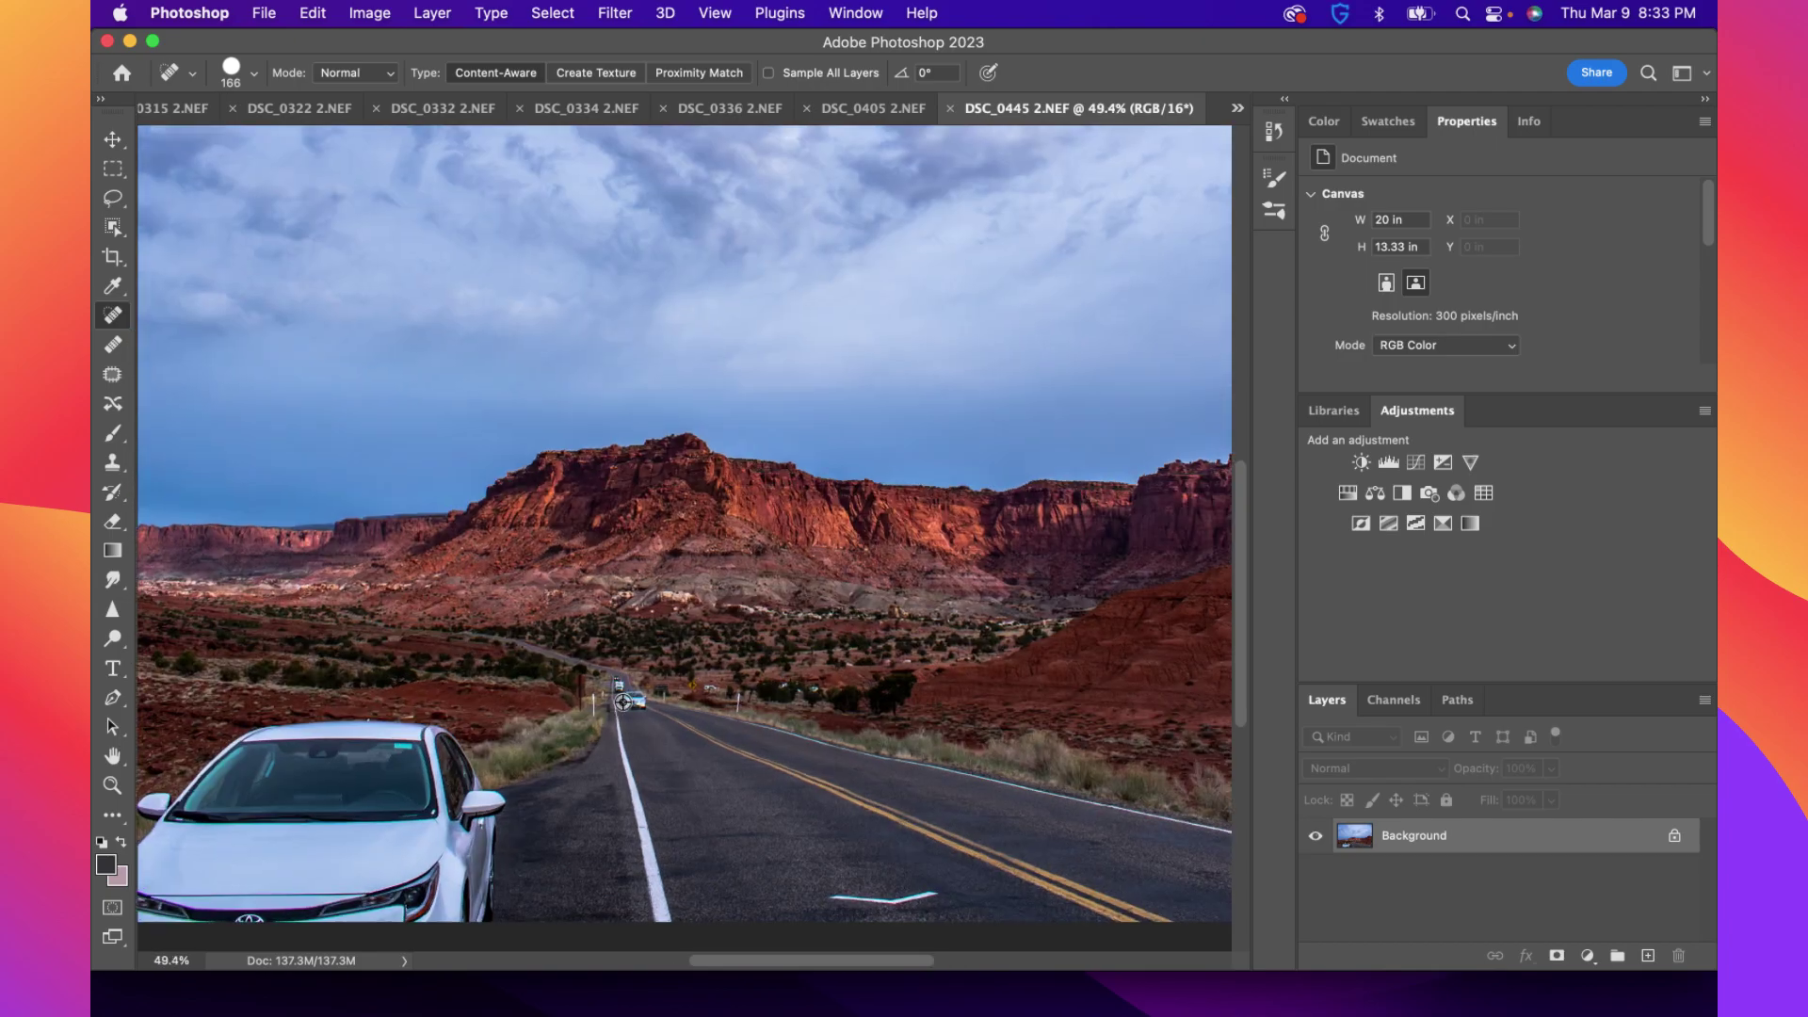
scroll(615, 708, up, 5)
scroll(640, 693, up, 1)
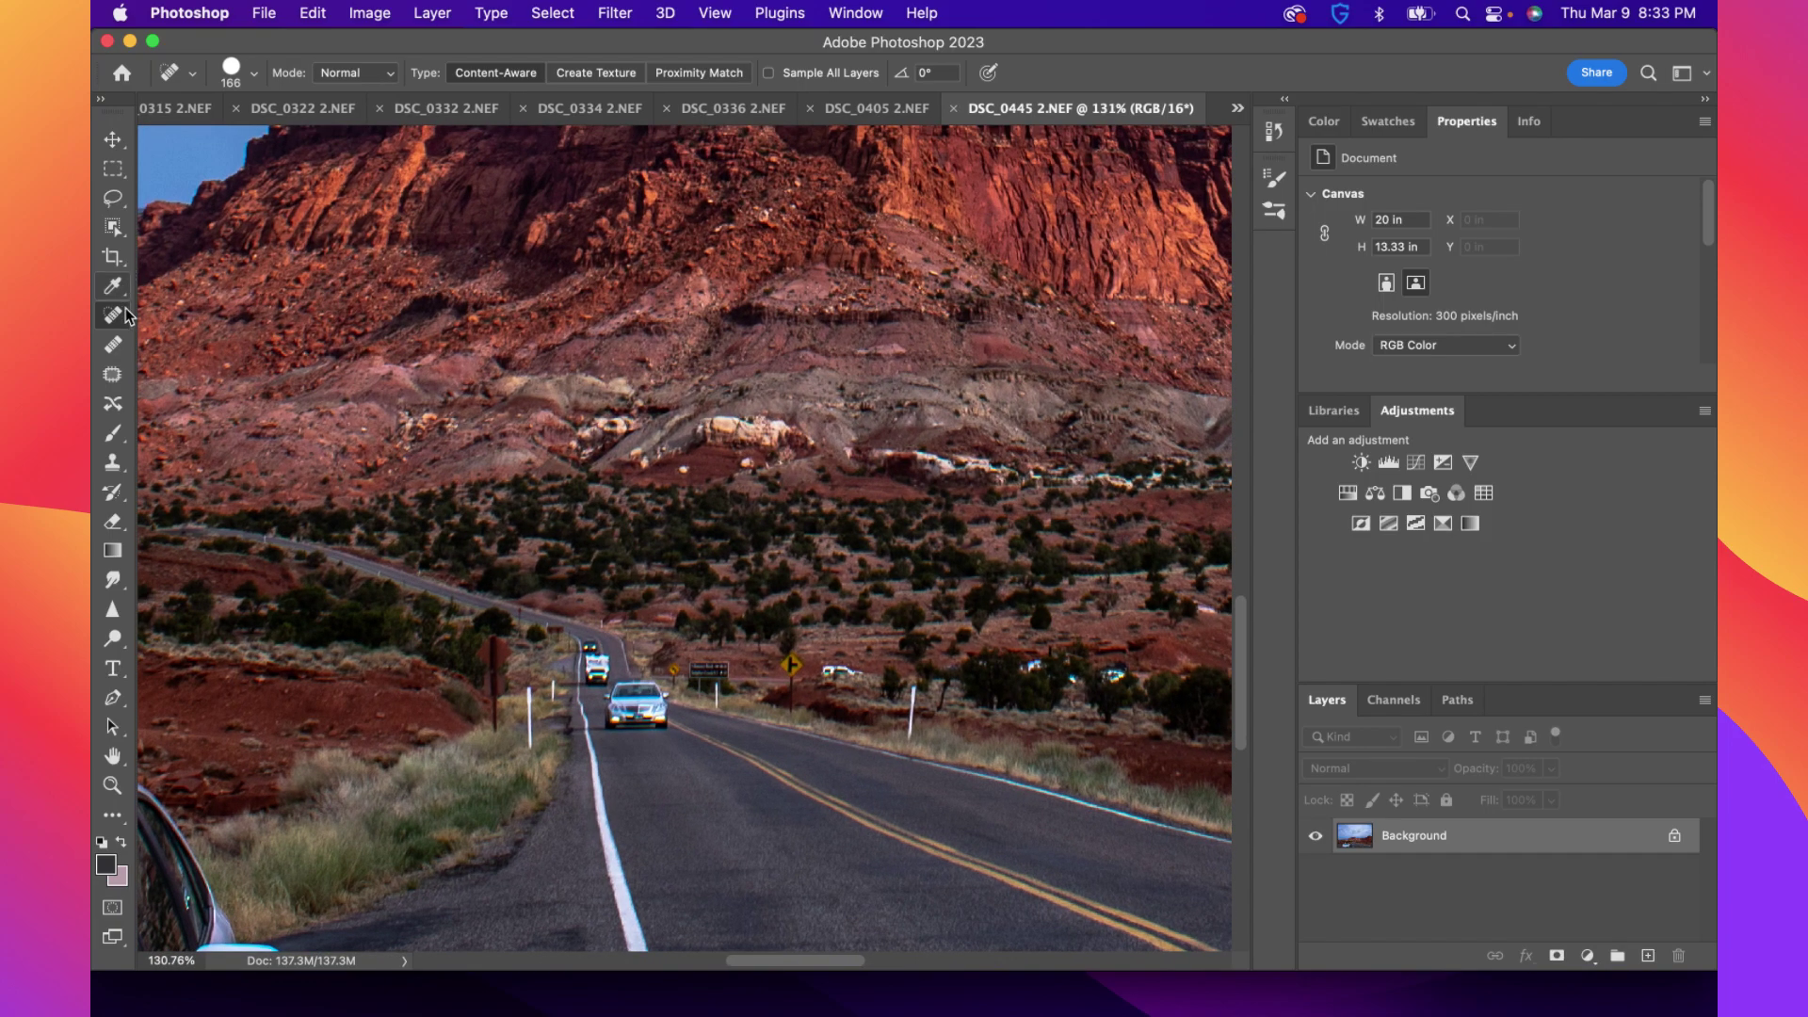
Set the Spot Healing Brush size to 88 px and heal over the nearest oncoming car on the road
click(253, 73)
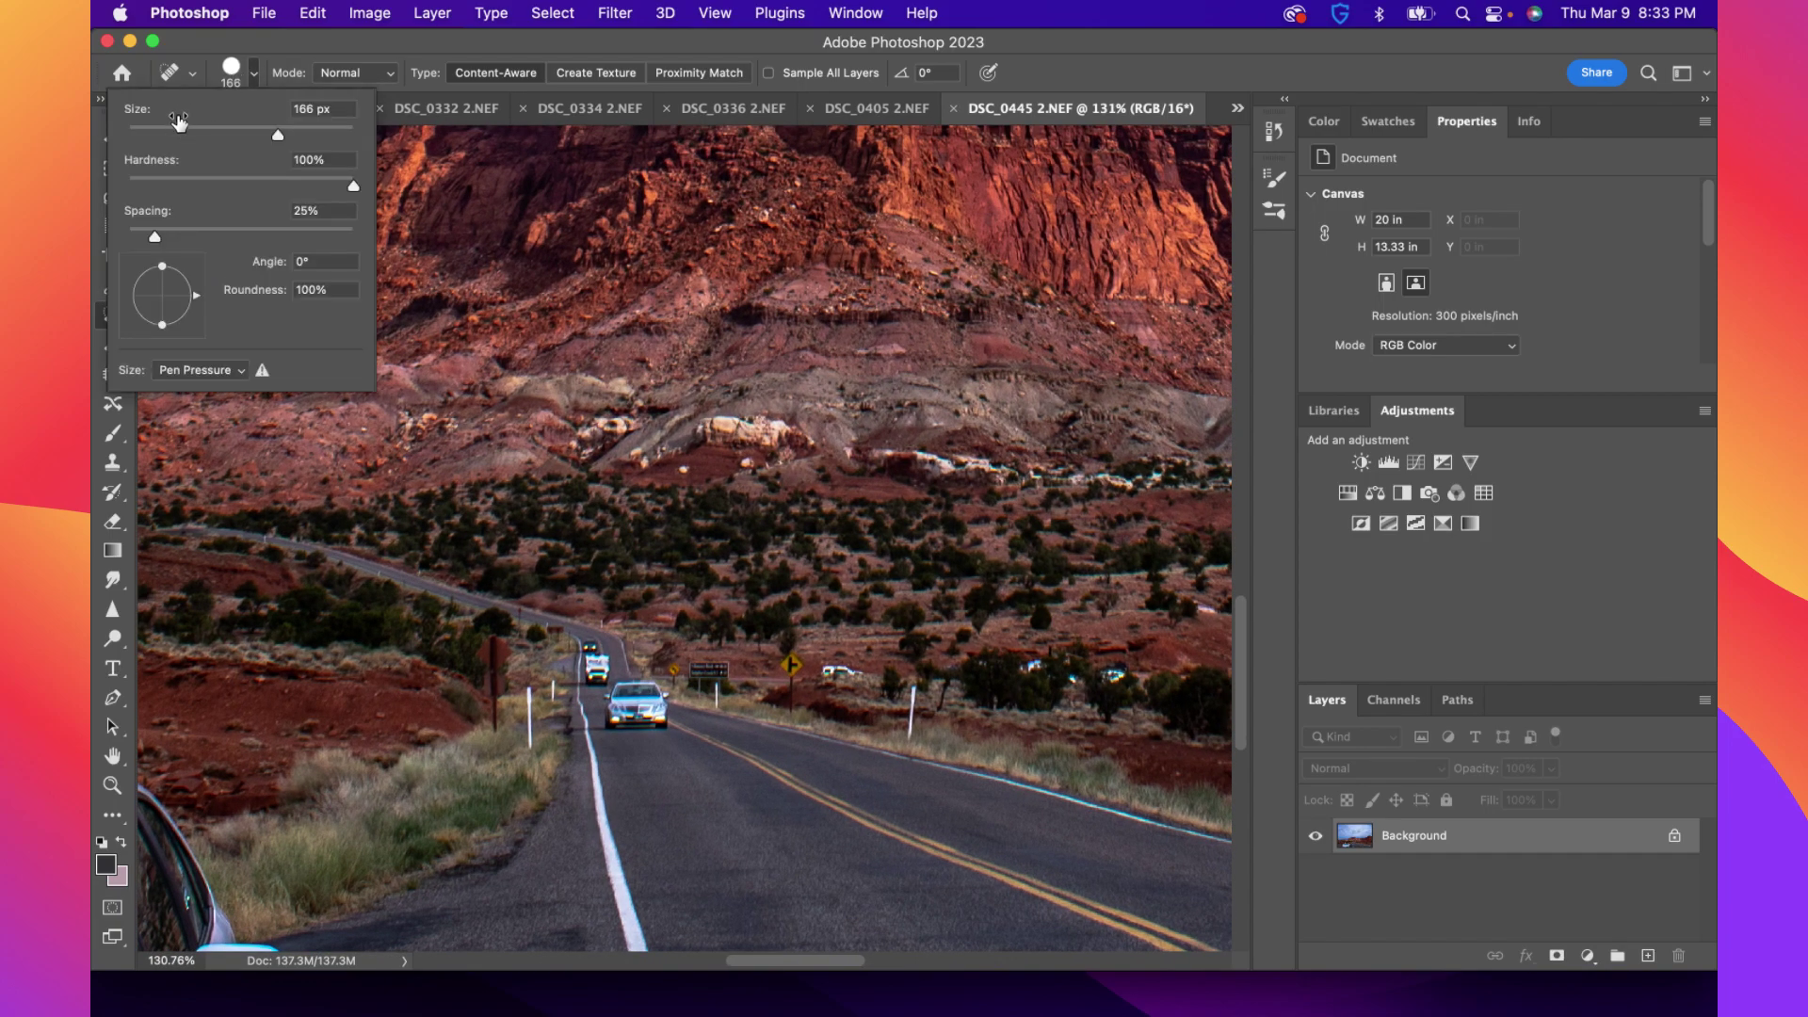
drag(184, 131, 182, 133)
click(254, 73)
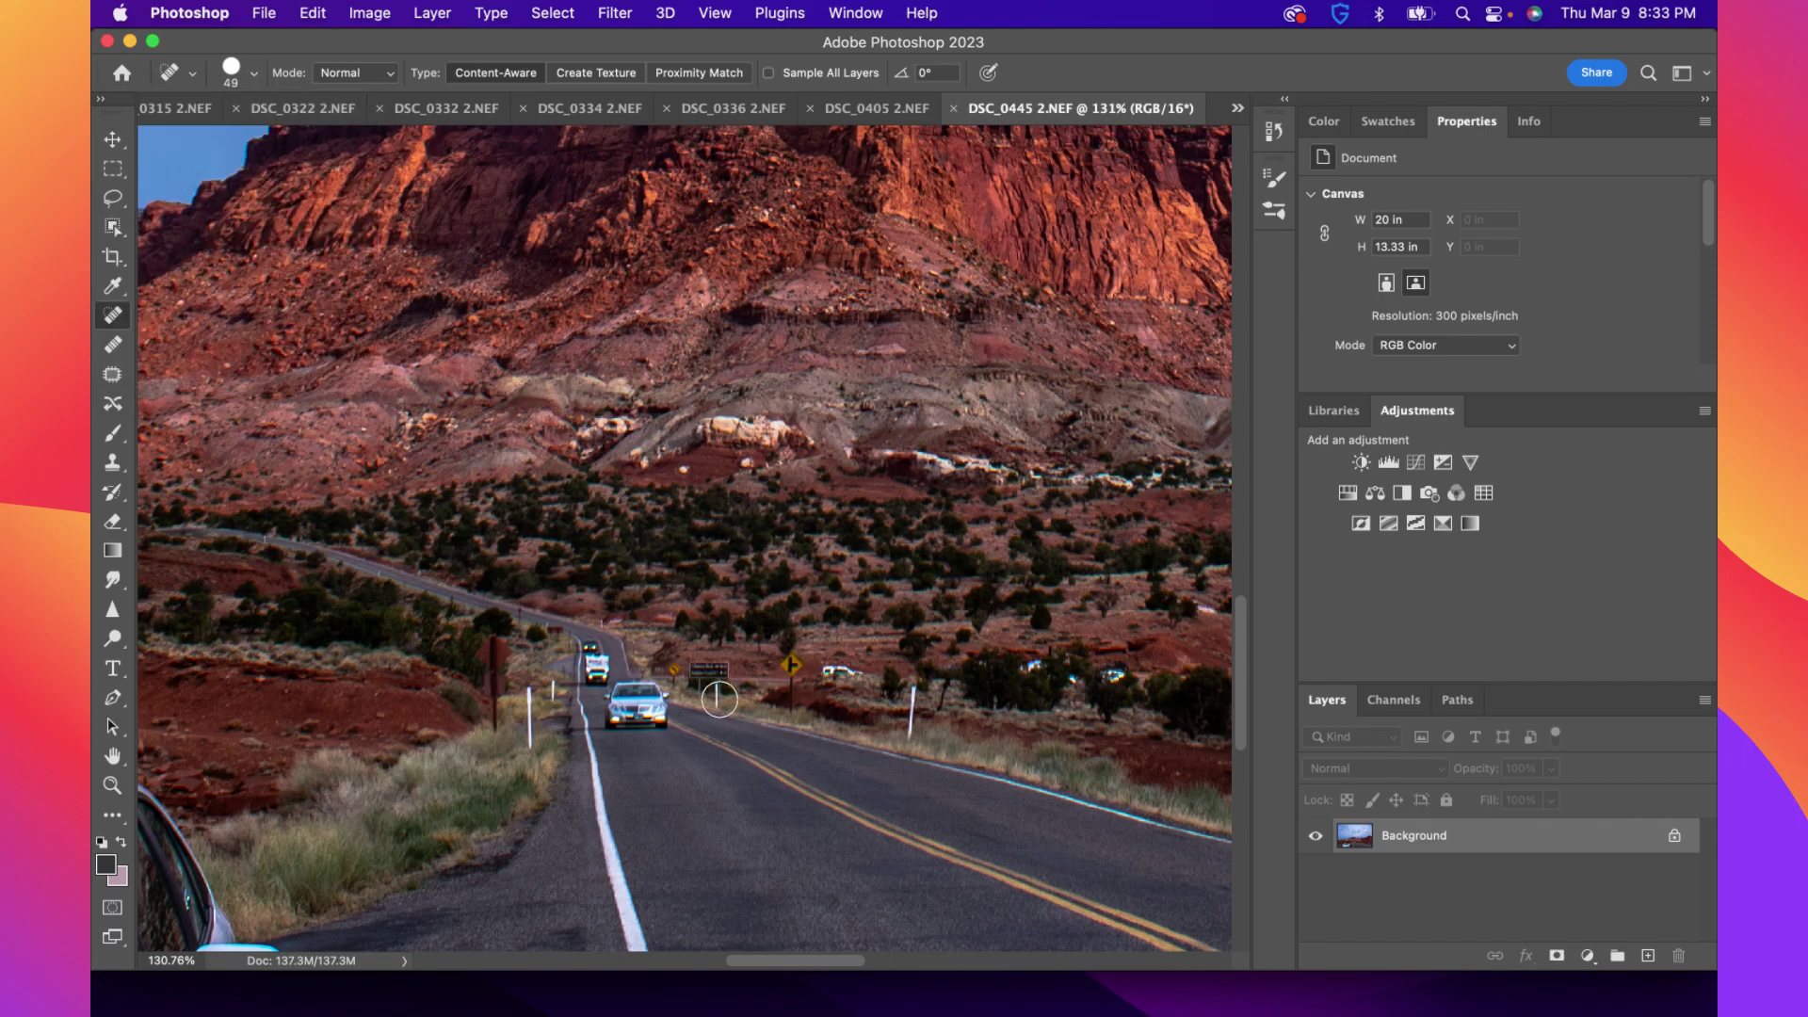
click(243, 73)
click(245, 73)
click(247, 73)
click(227, 132)
click(247, 75)
click(631, 702)
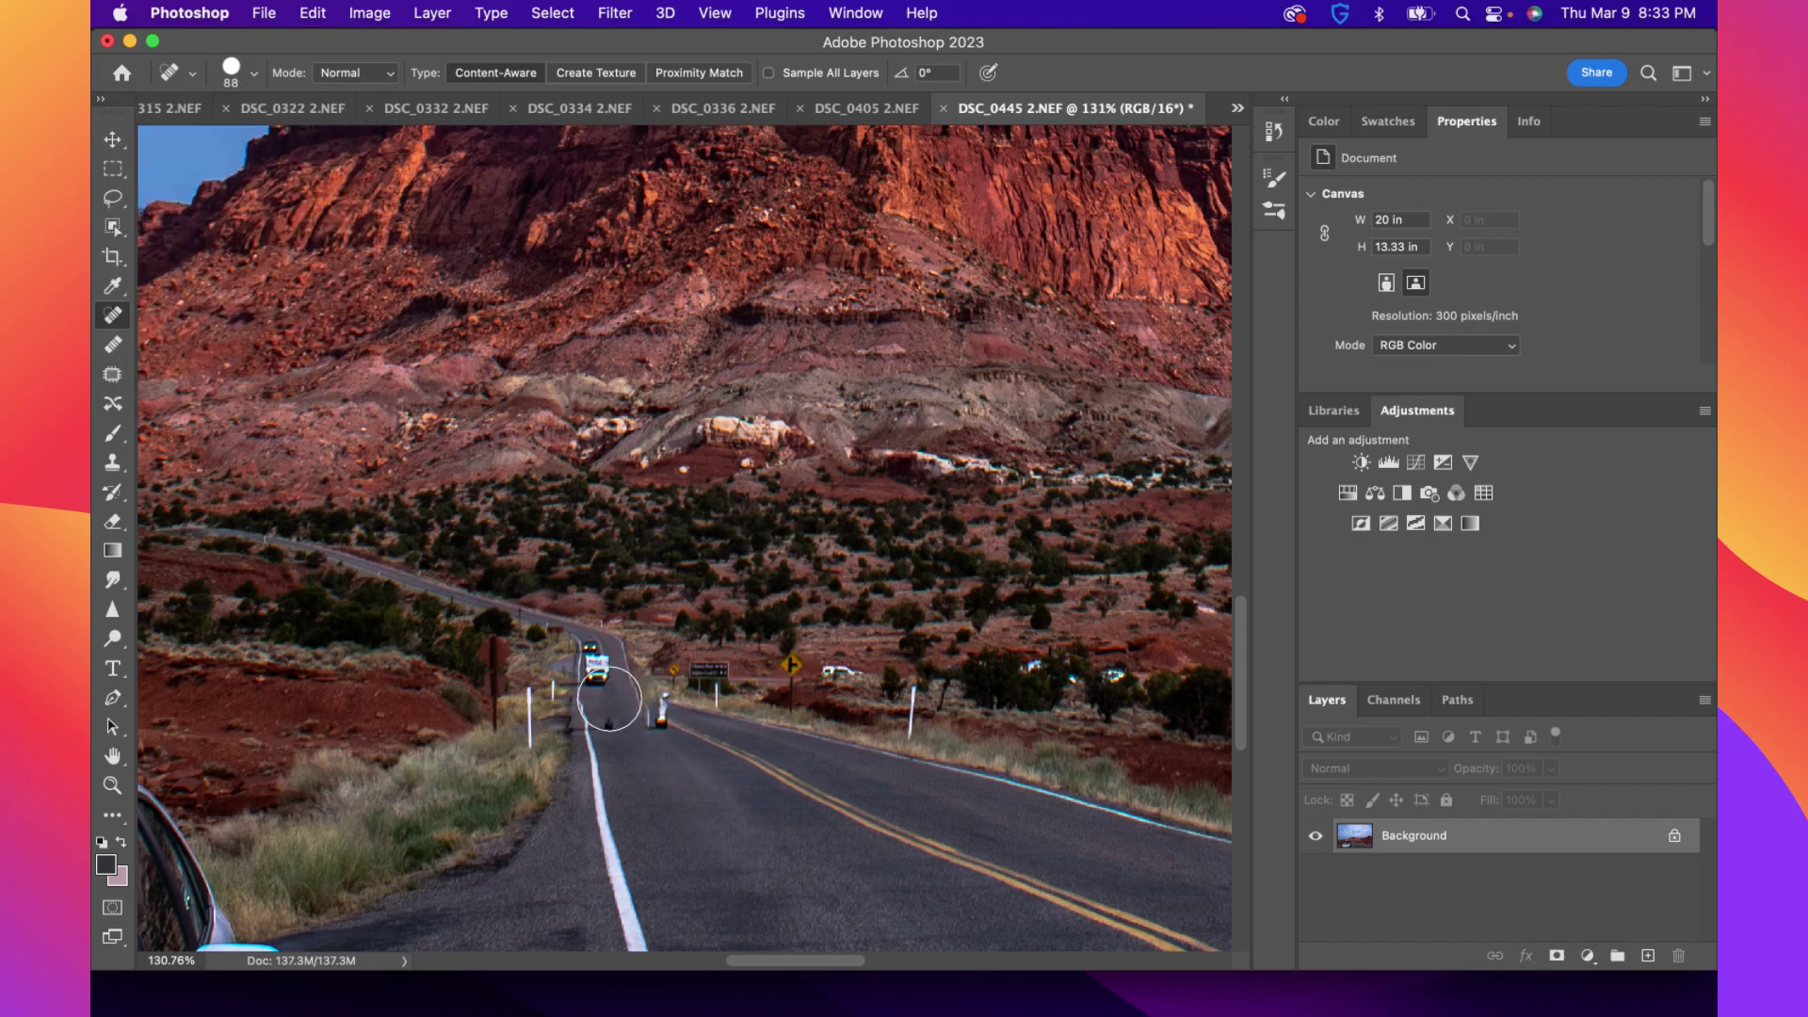
Reduce the healing brush to 52 px and remove the farther vehicles and the leftover car fragments from the road
click(253, 74)
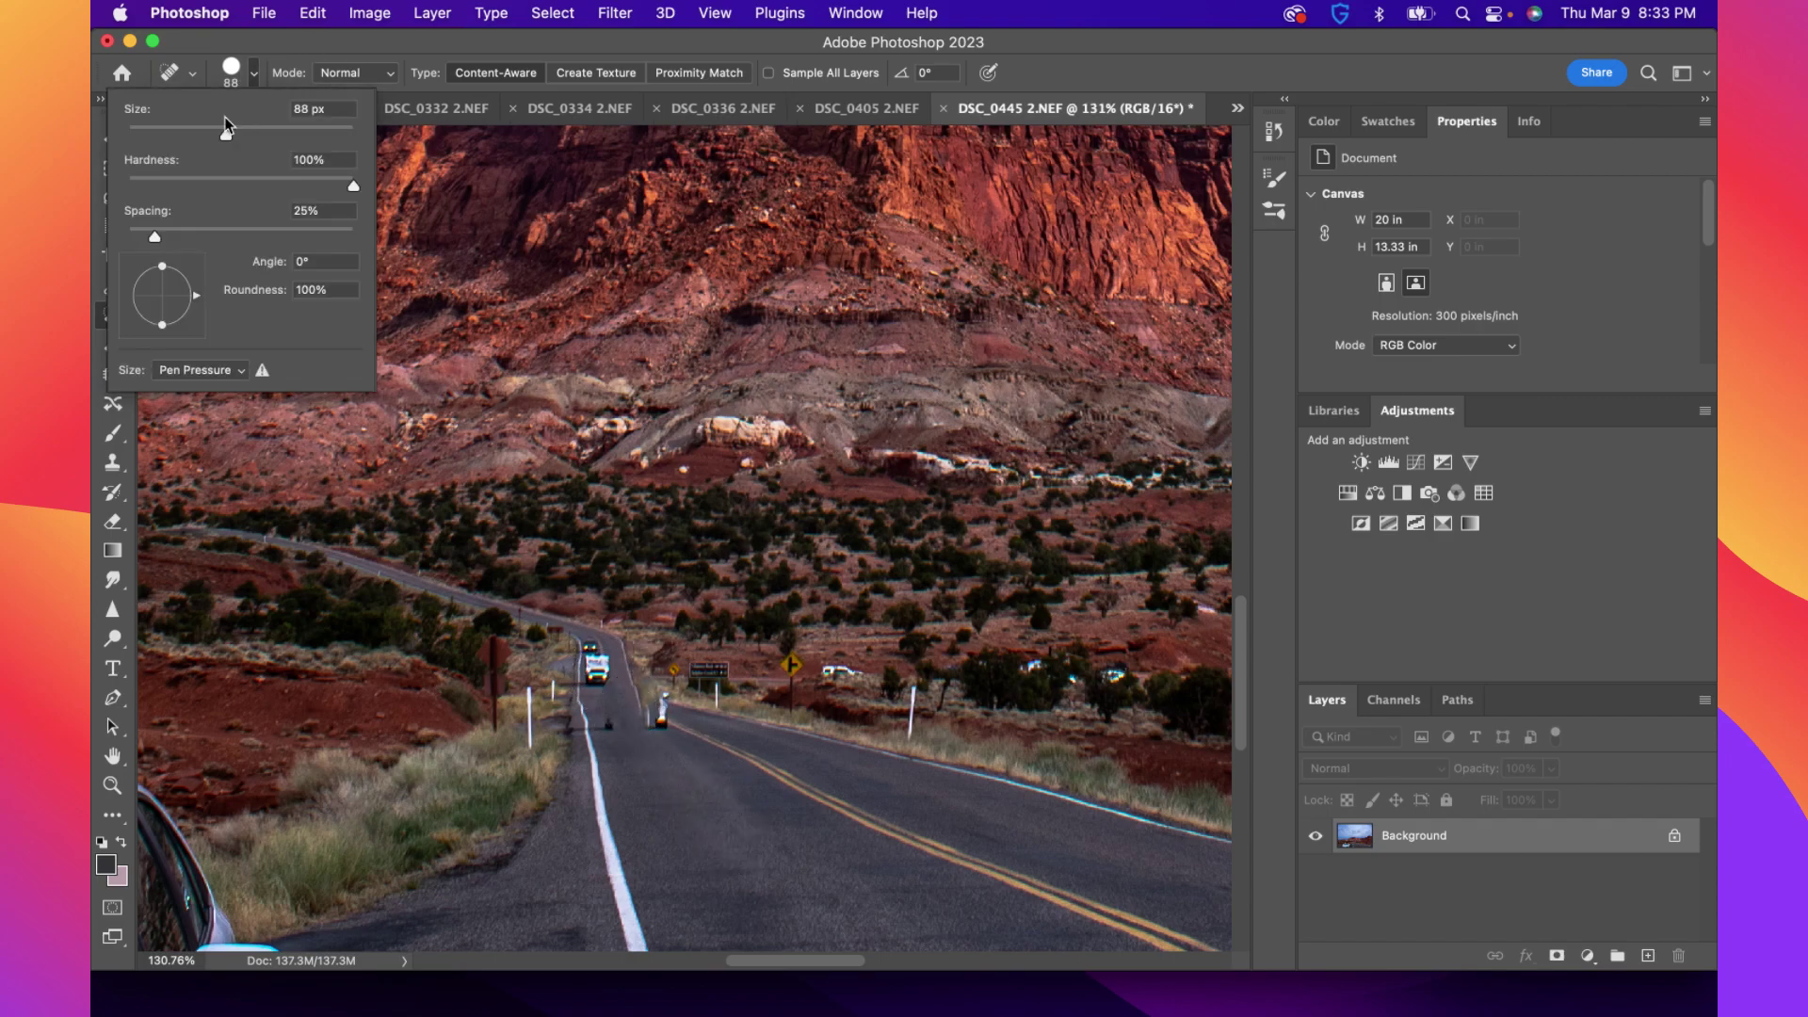
drag(226, 127, 209, 127)
key(Return)
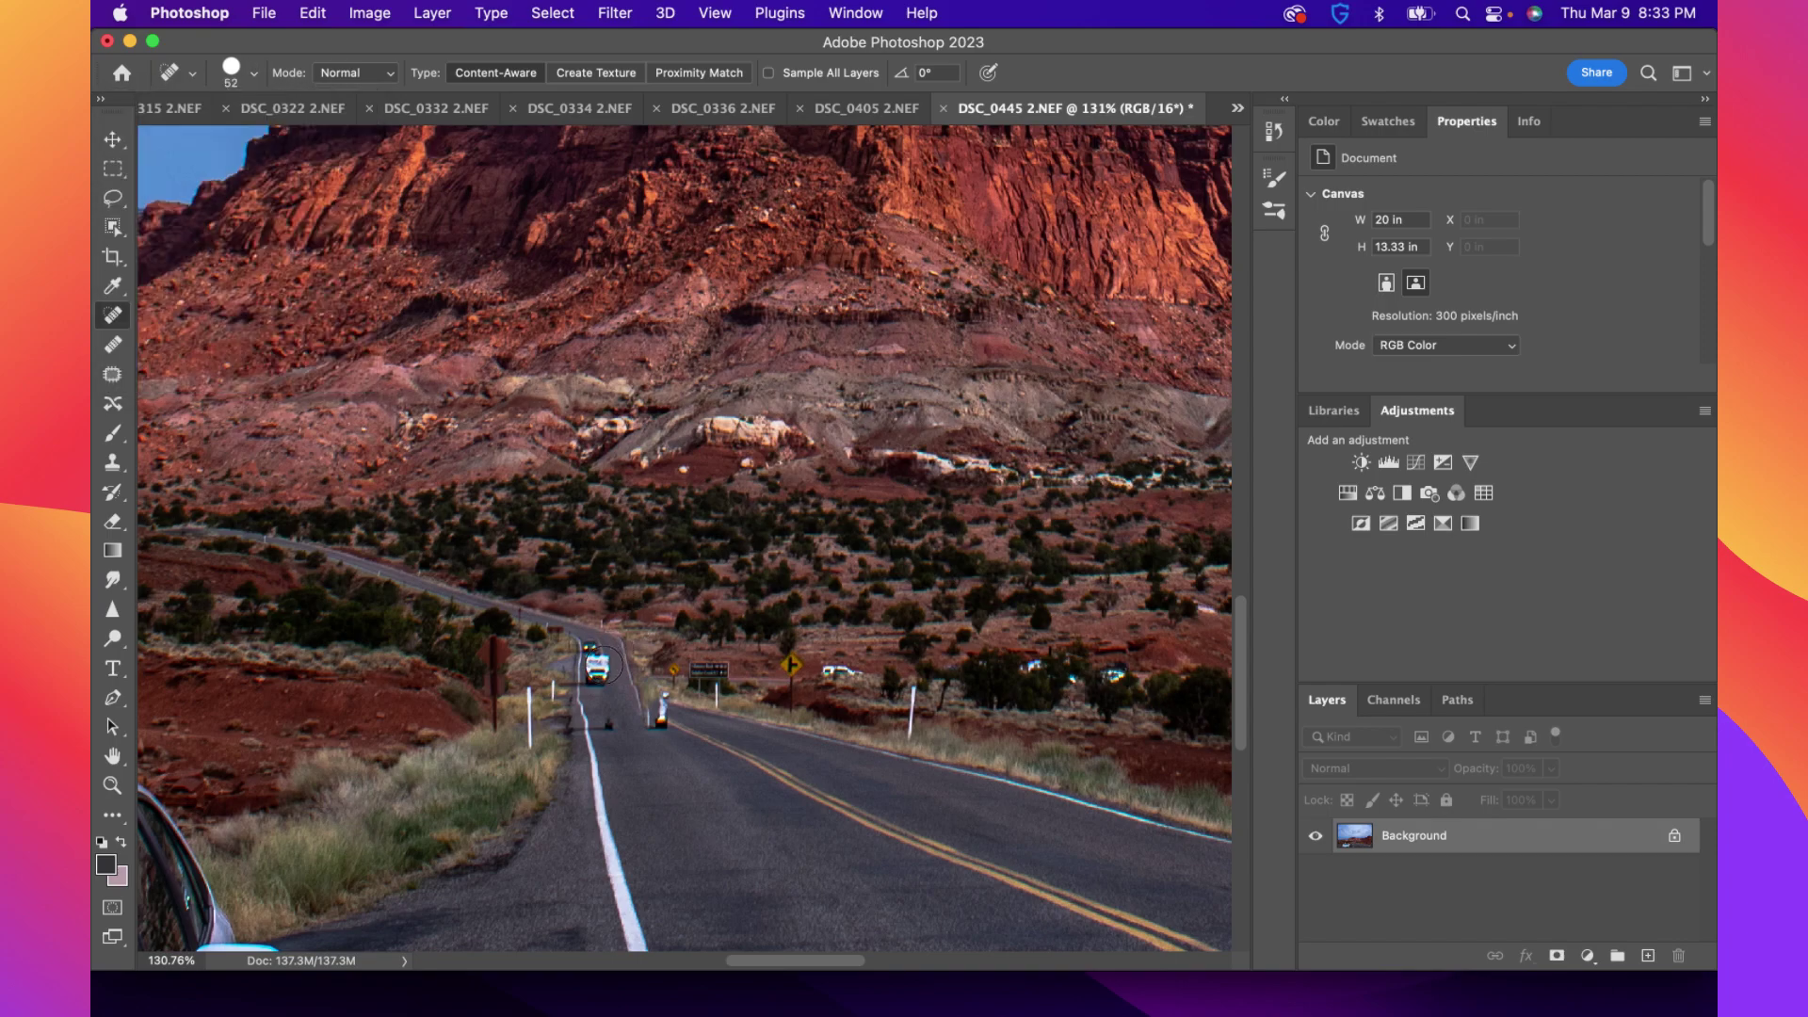
drag(603, 665, 604, 670)
click(596, 651)
click(659, 713)
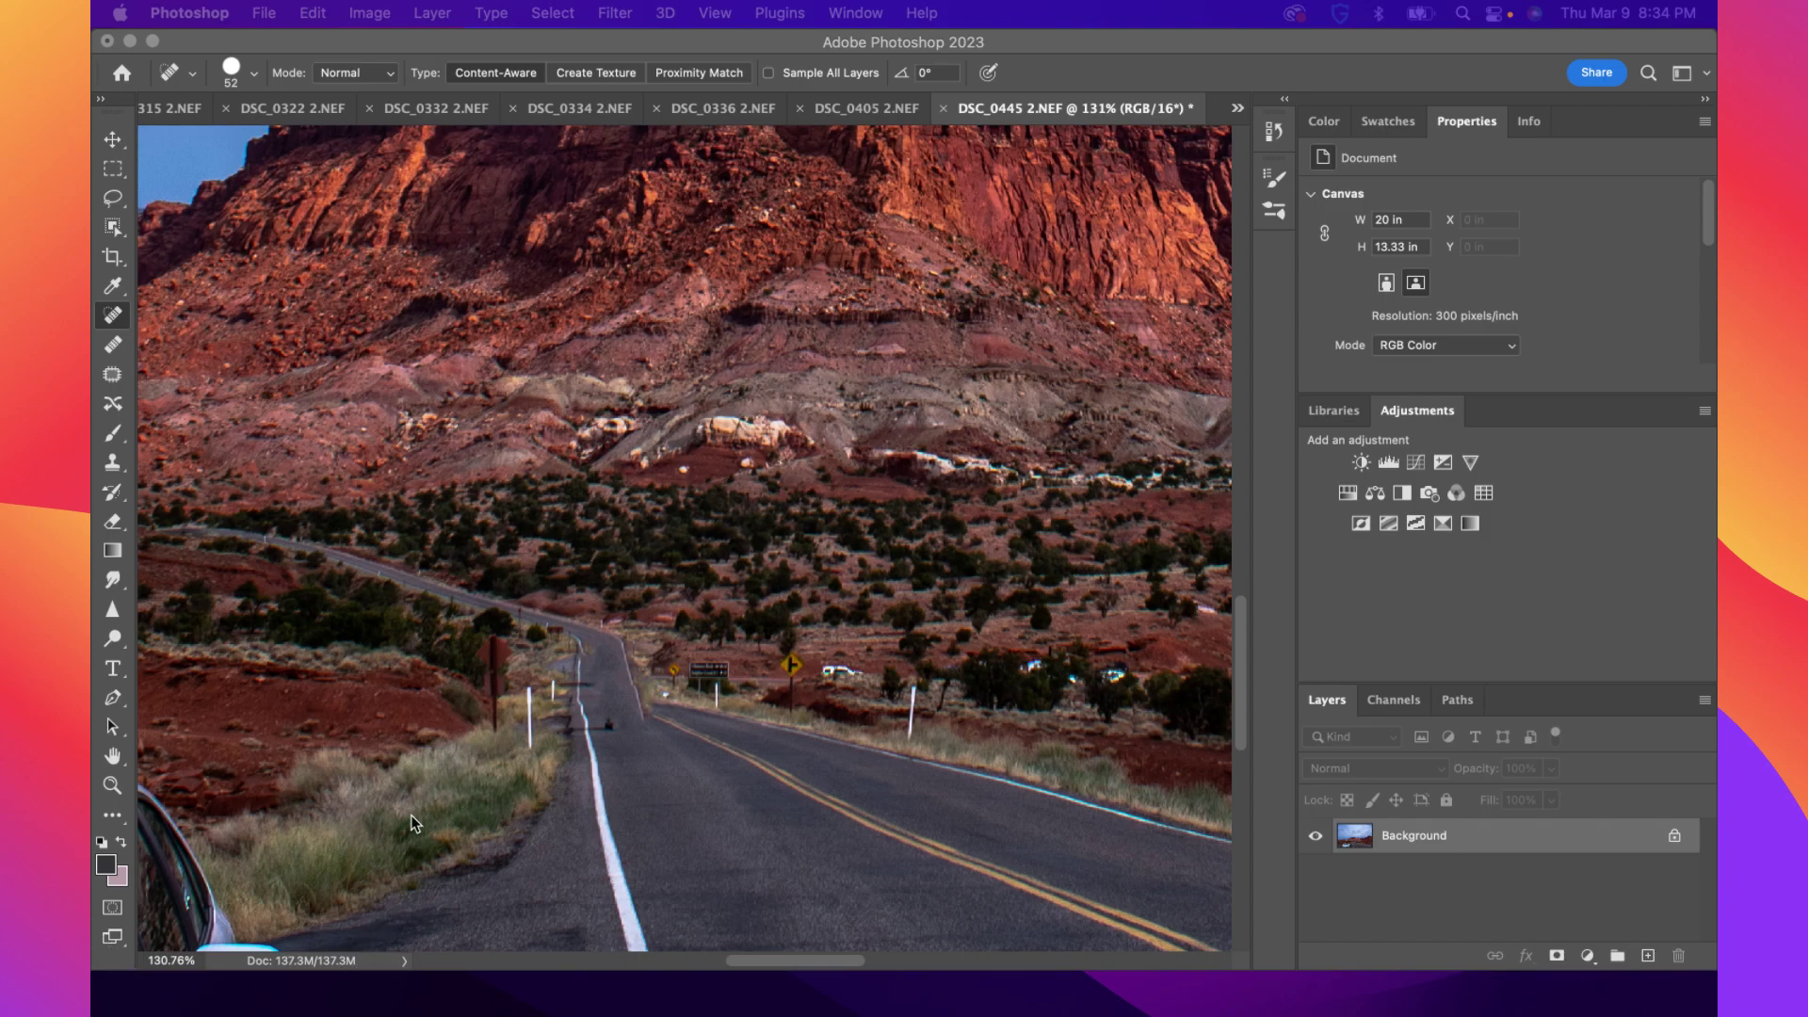
click(622, 723)
click(609, 727)
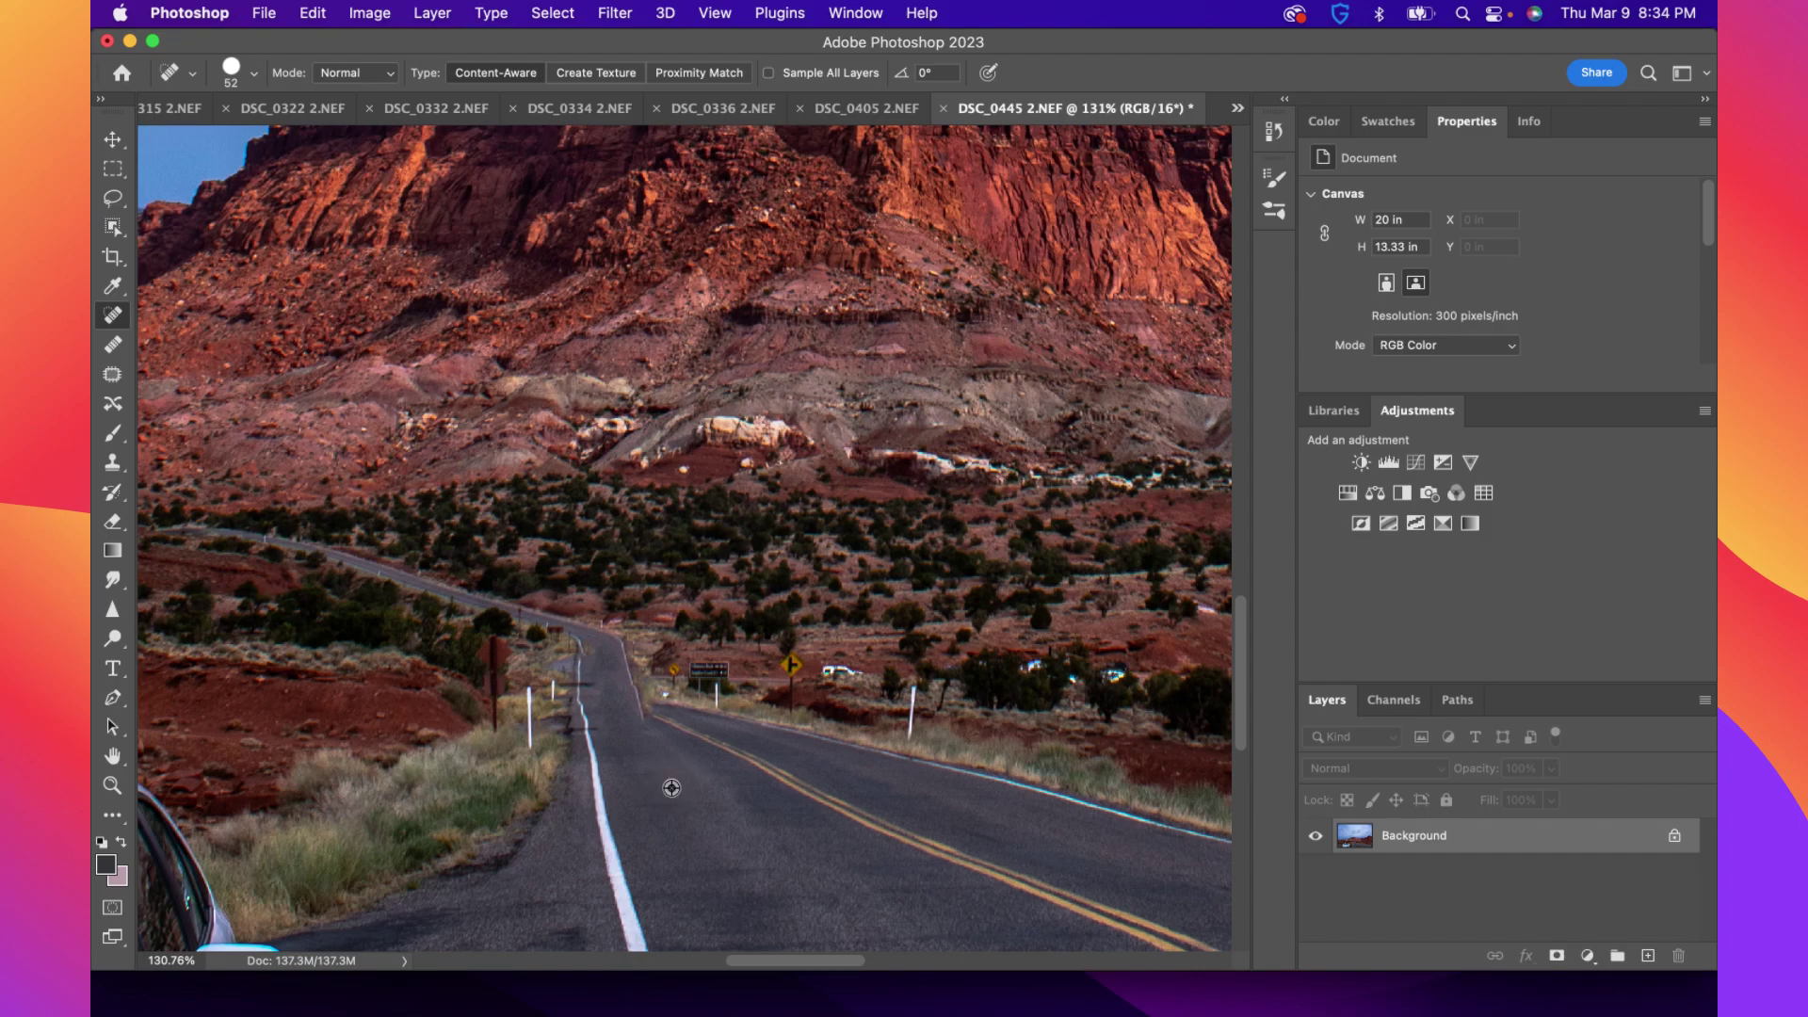
Switch from the Spot Healing Brush to the Burn tool on the road photo
scroll(669, 789, down, 3)
scroll(671, 789, down, 8)
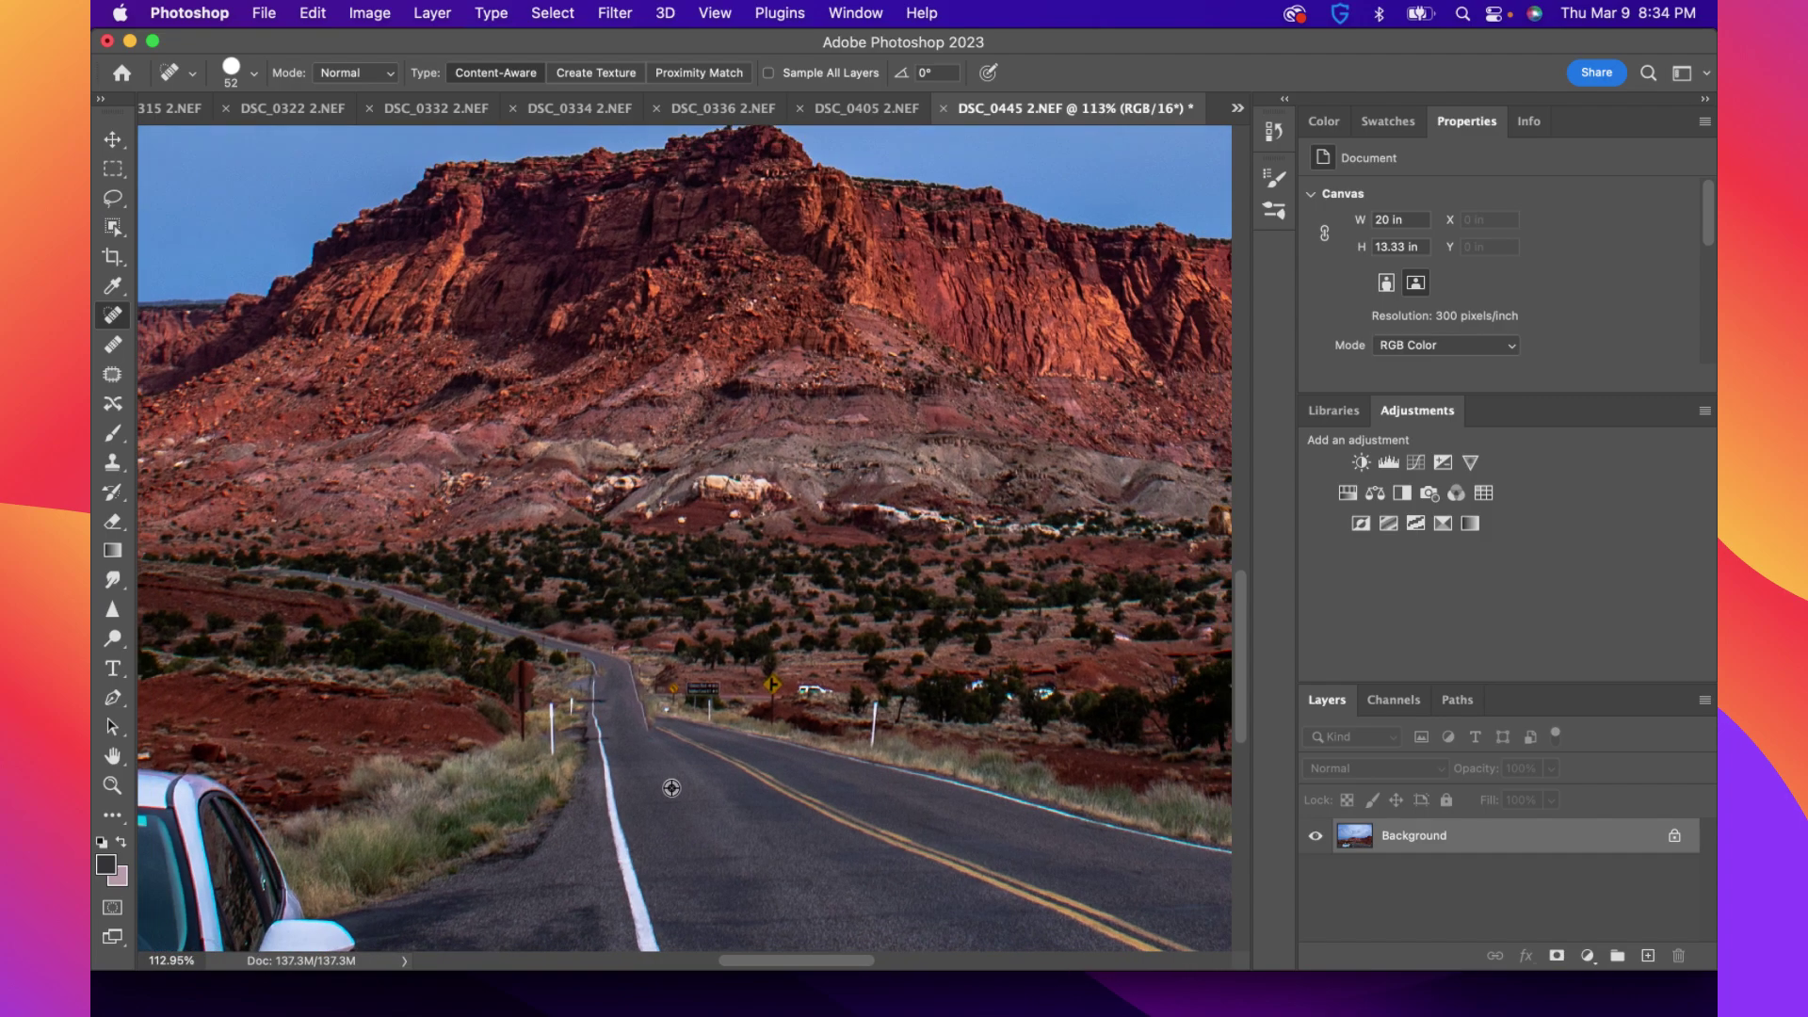
scroll(672, 788, down, 6)
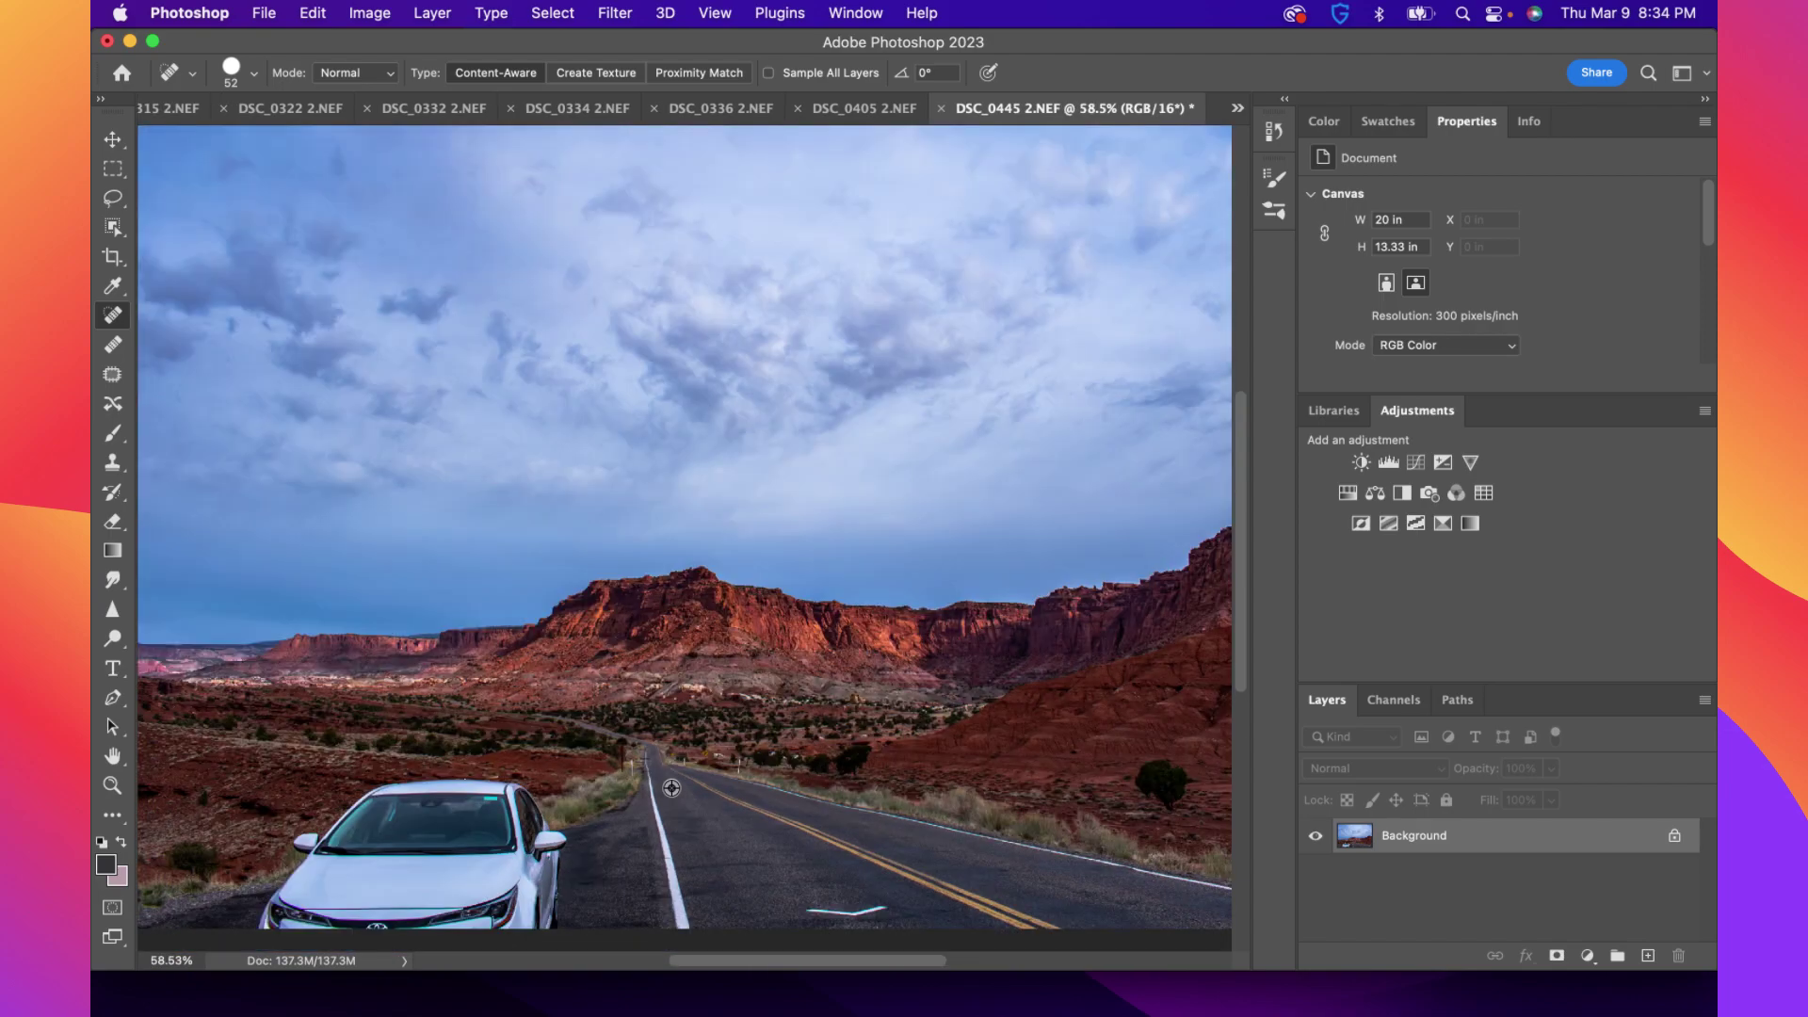
scroll(671, 788, down, 2)
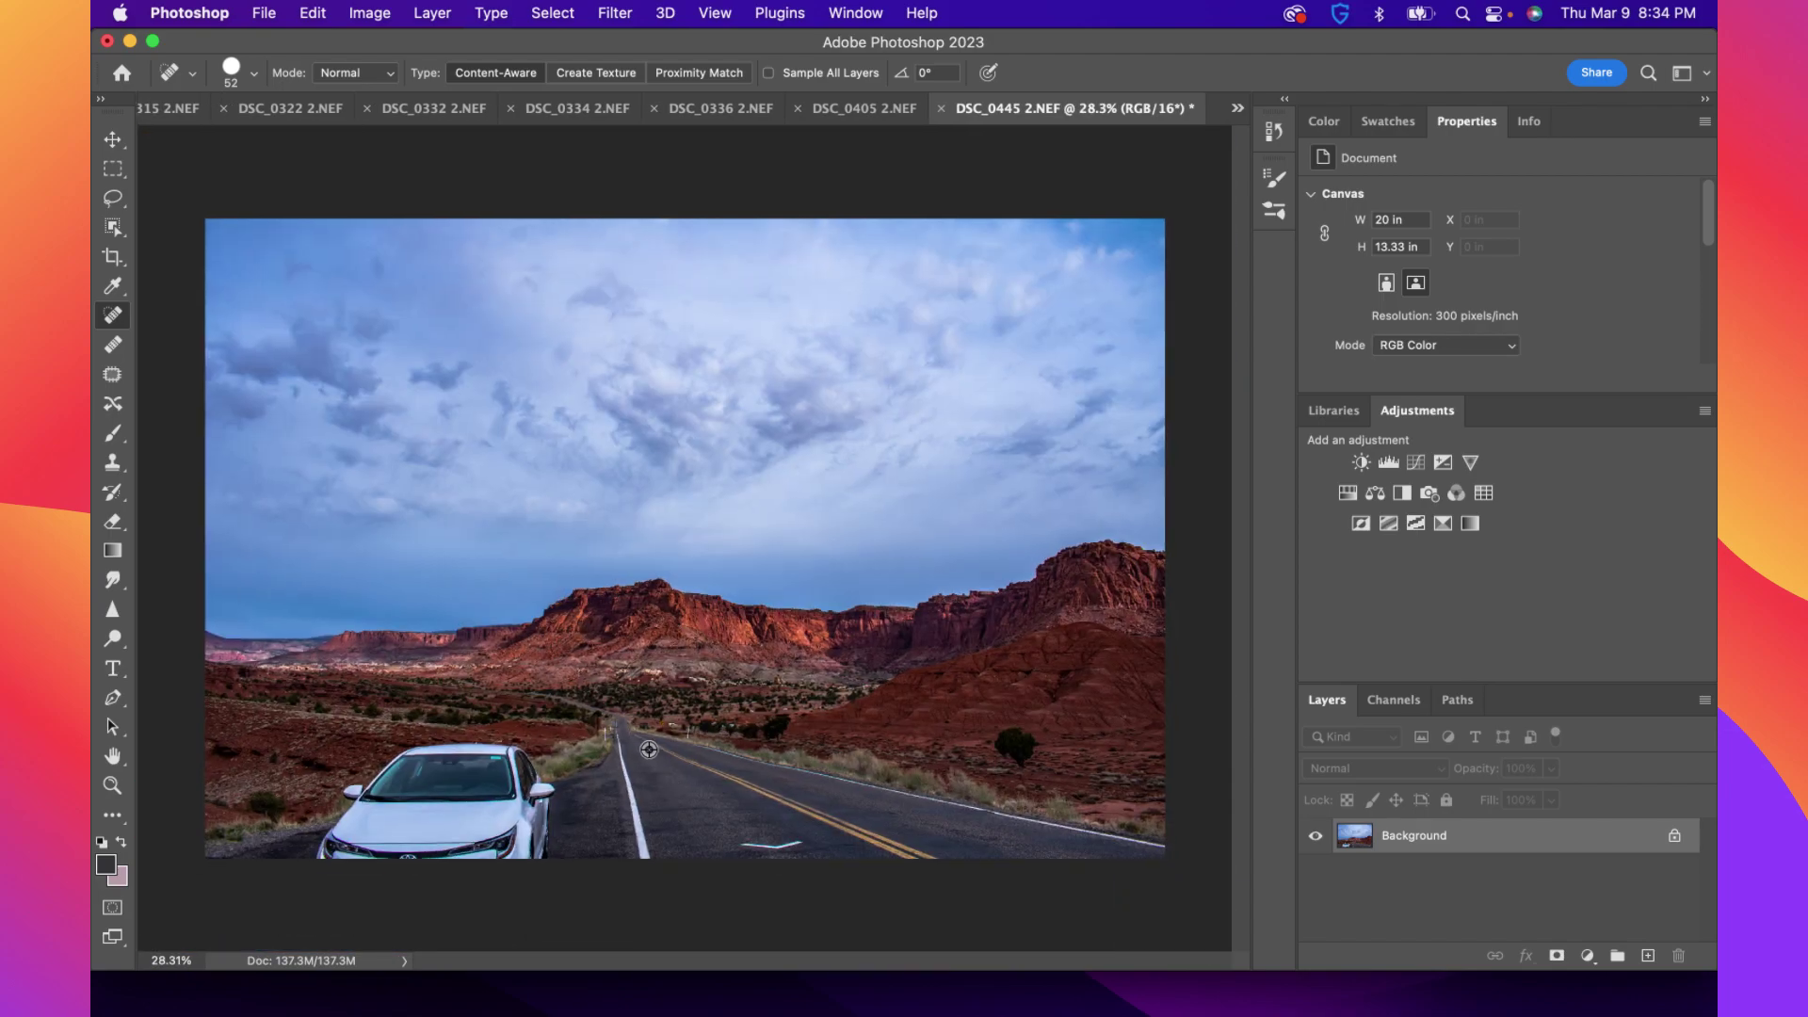
click(112, 639)
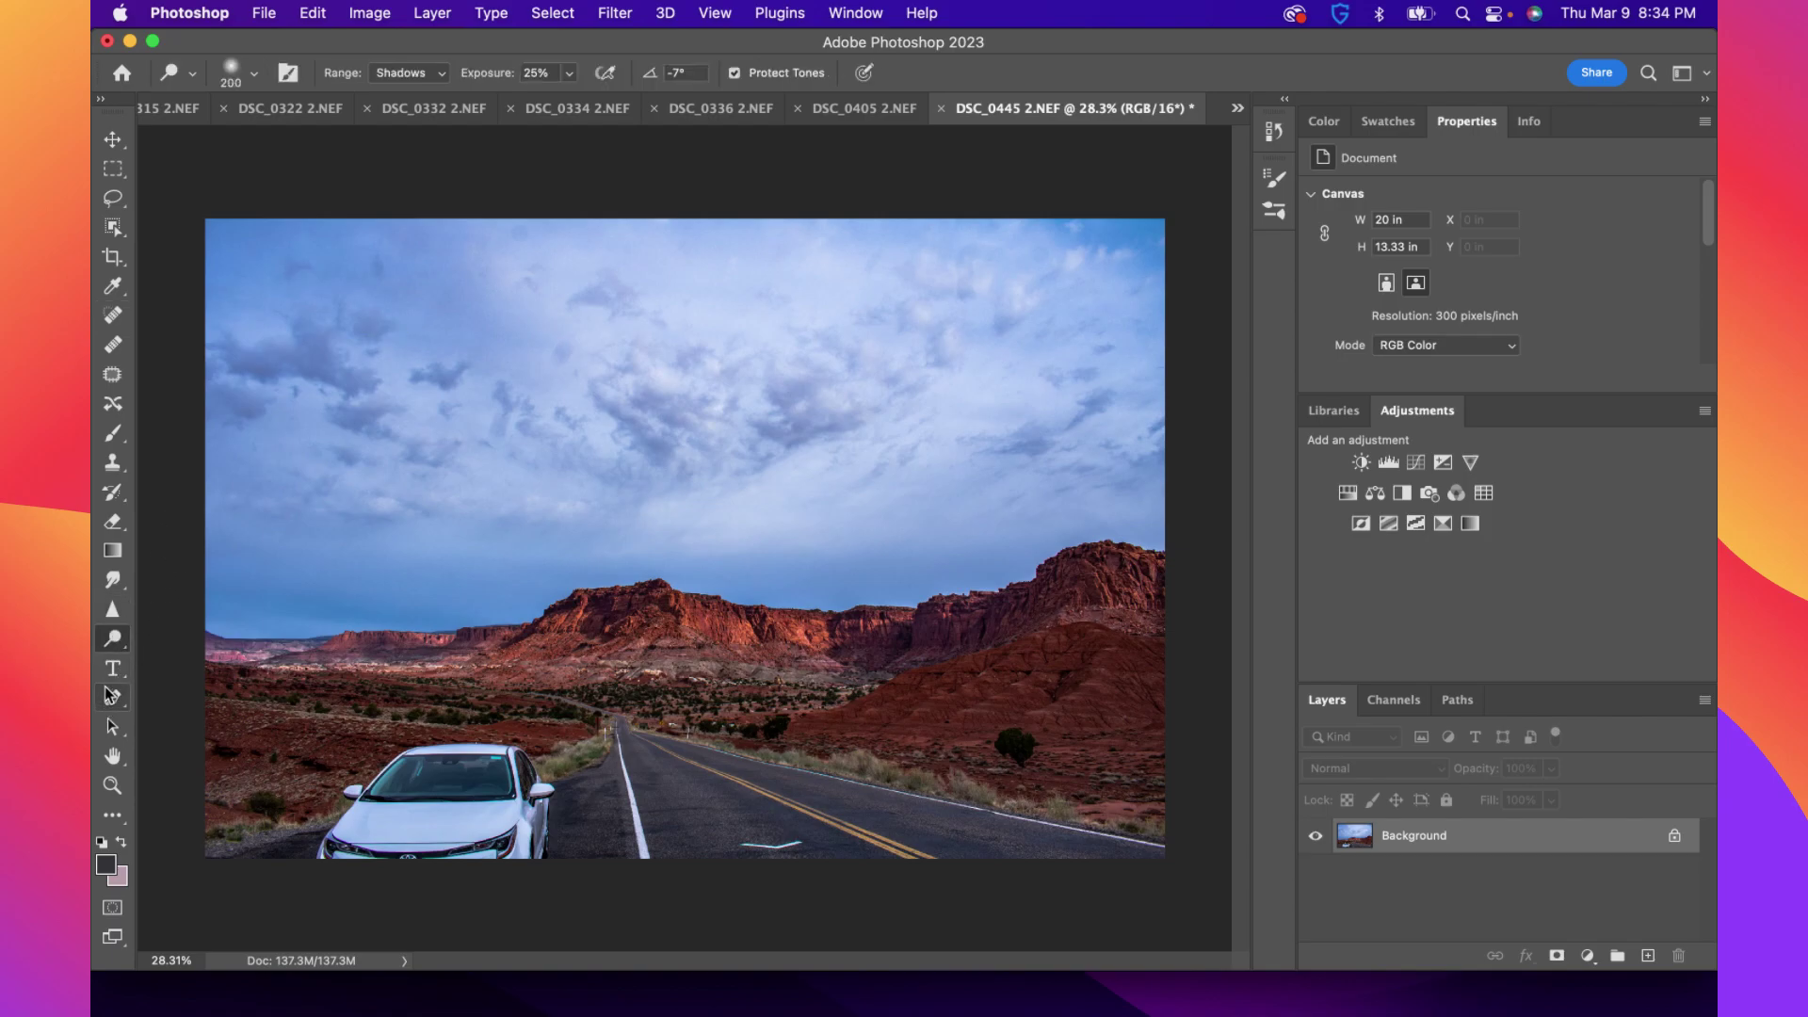
drag(112, 639, 198, 657)
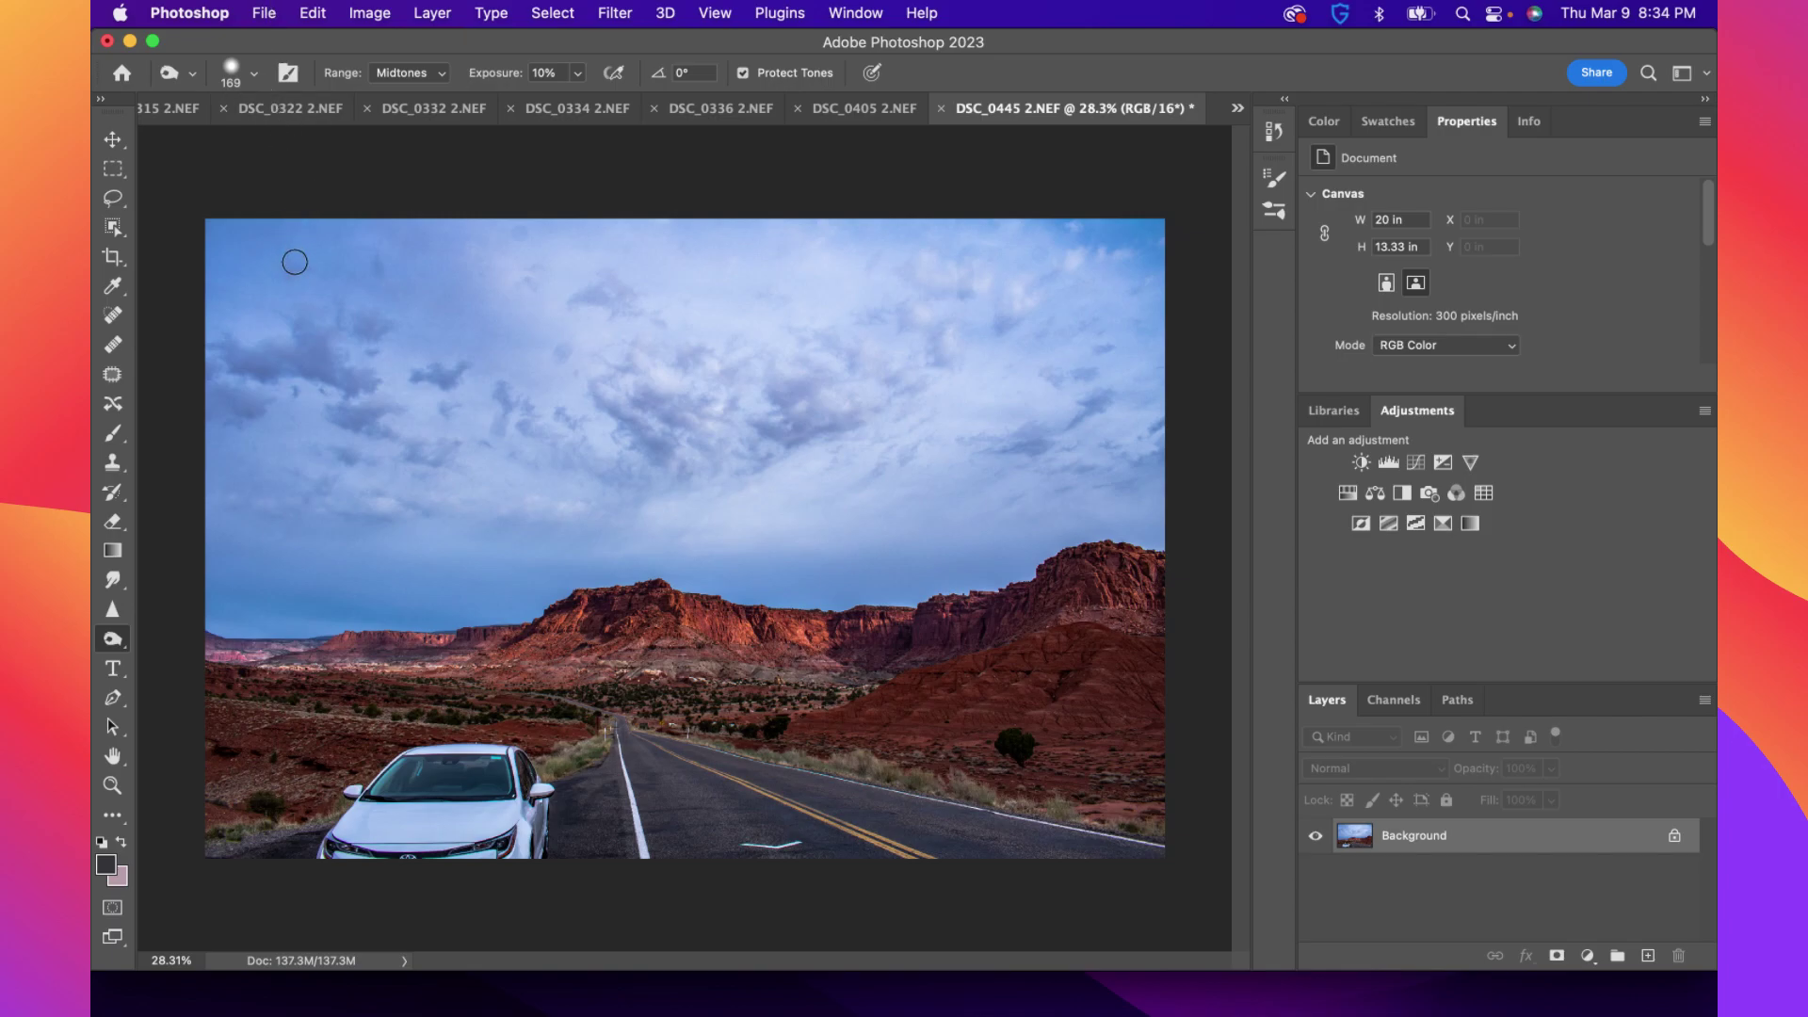
Set the Burn tool's brush size to 500 px and switch back to the Dodge tool
right_click(112, 640)
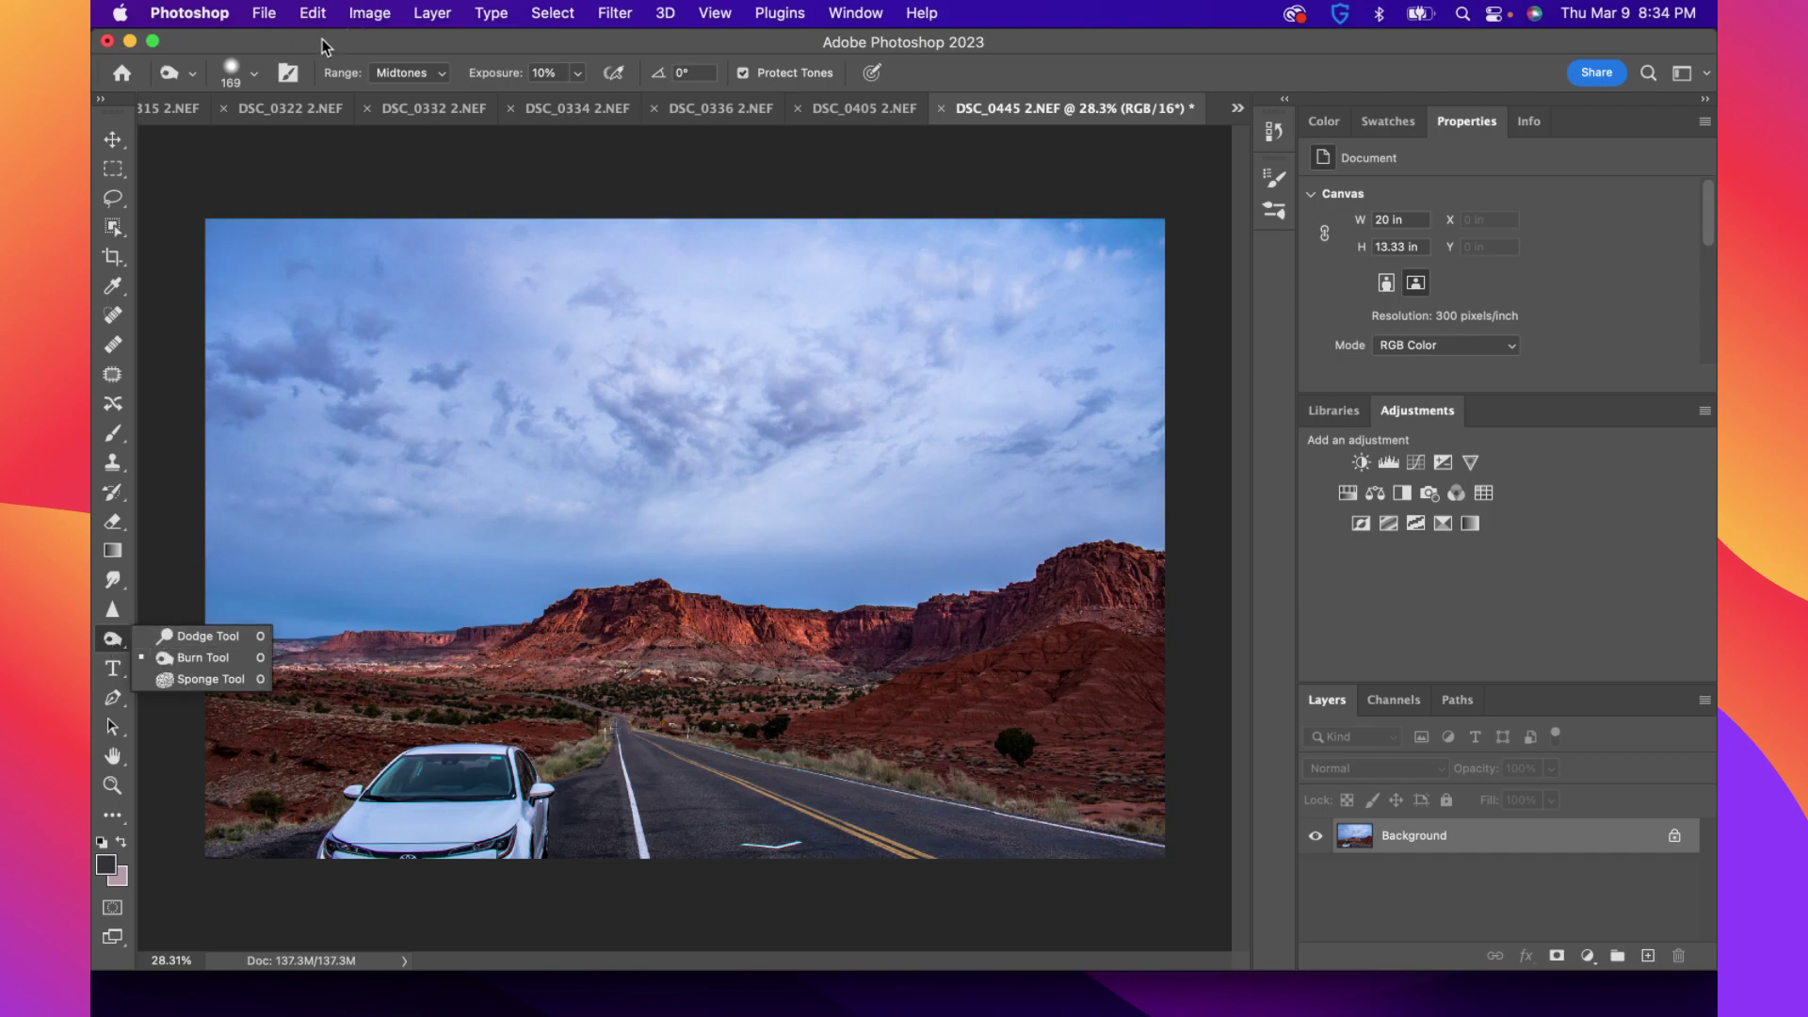
click(244, 75)
drag(313, 143, 332, 144)
click(245, 76)
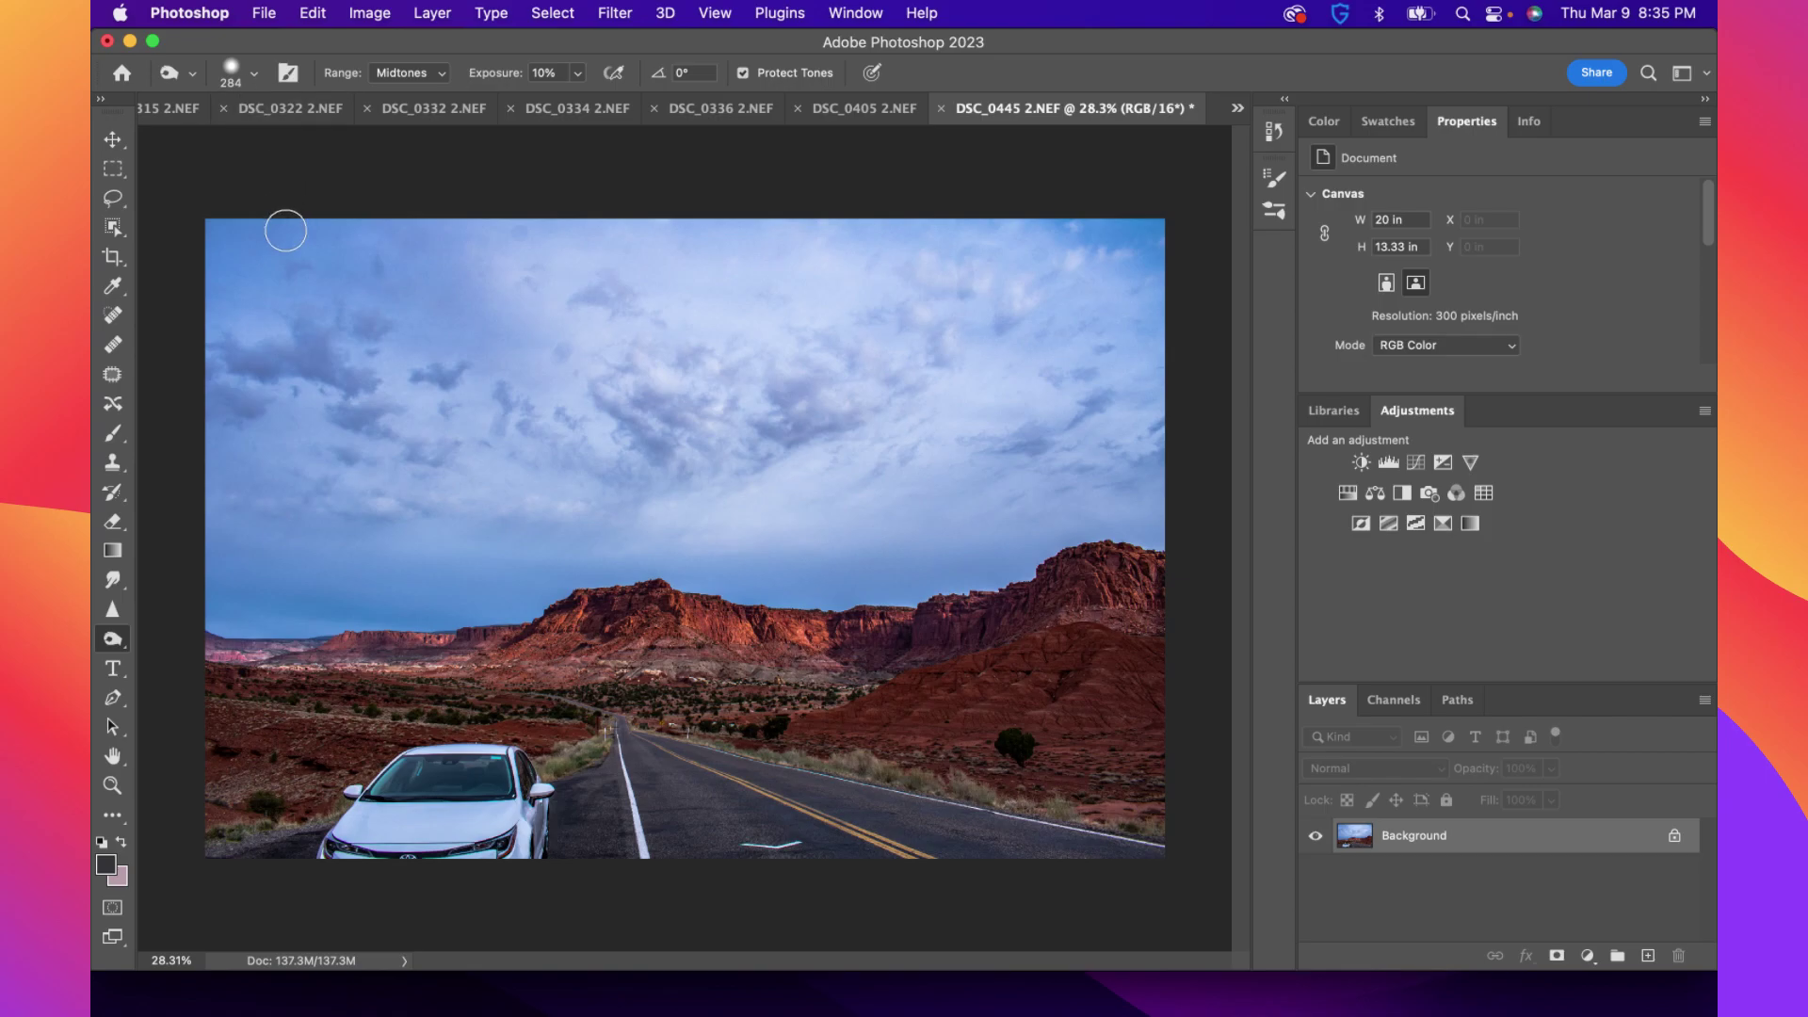
click(247, 75)
double_click(315, 114)
text(500)
key(Return)
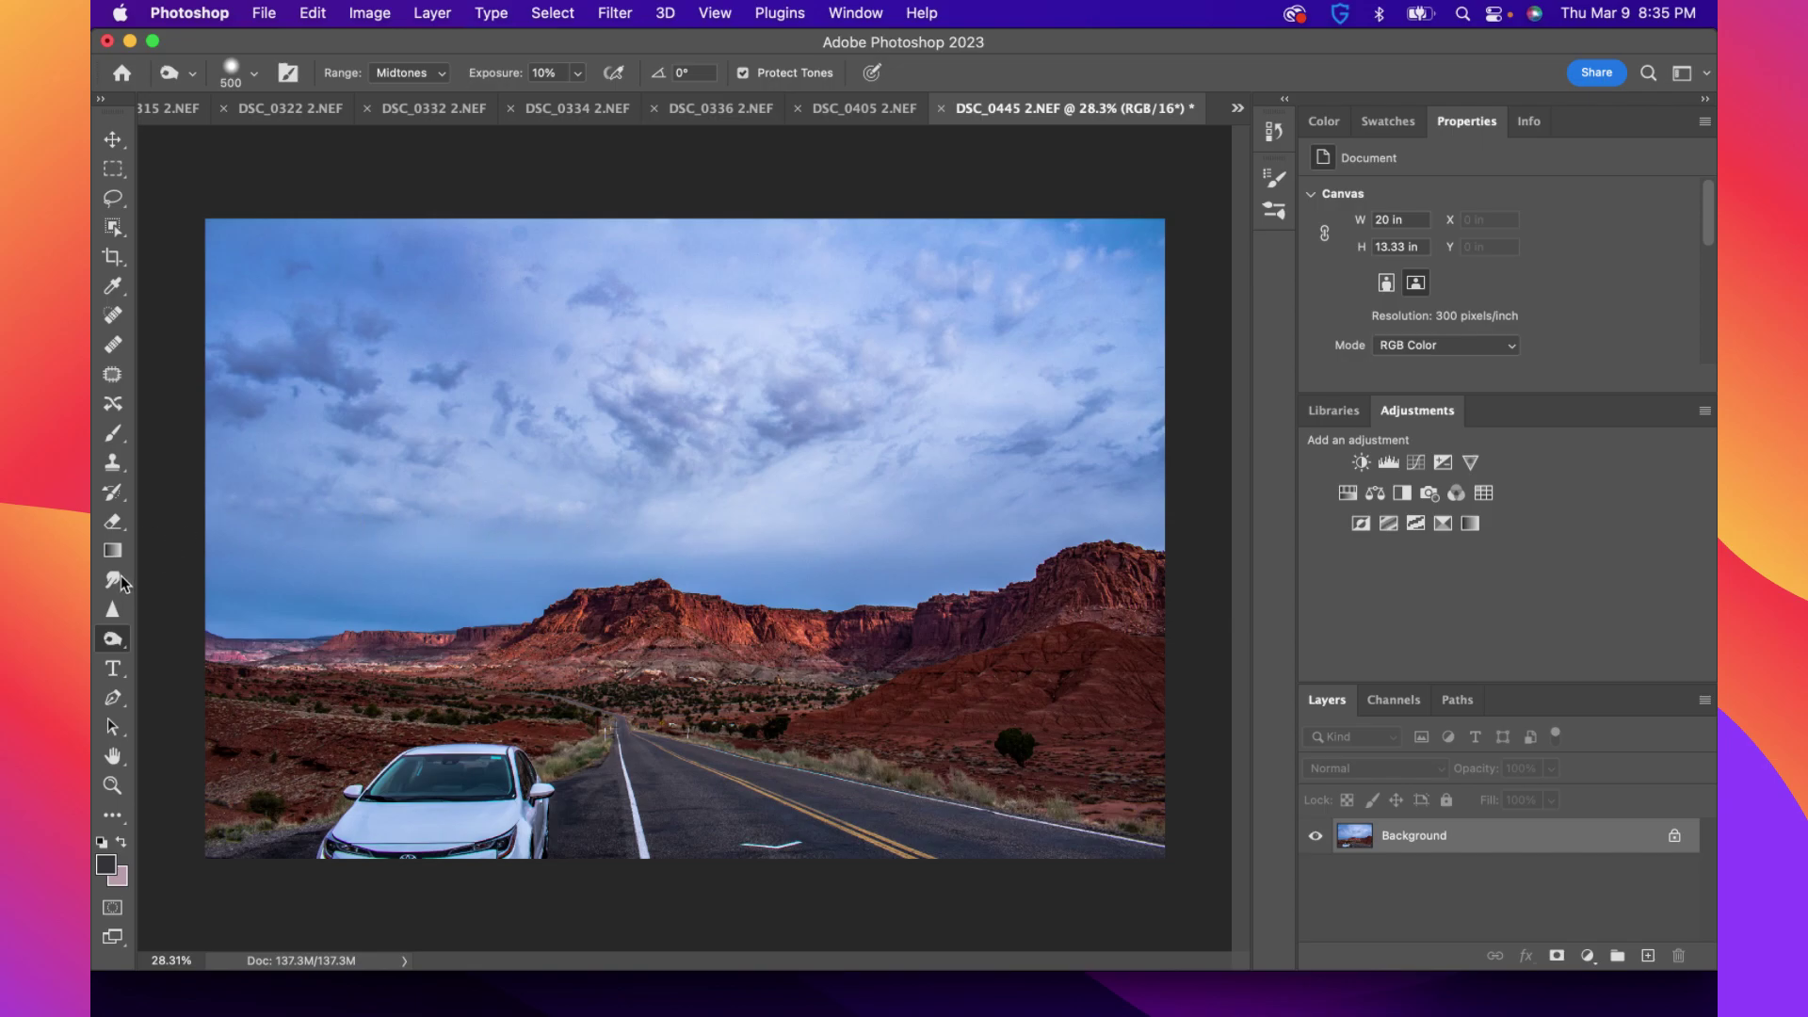
right_click(114, 639)
click(179, 636)
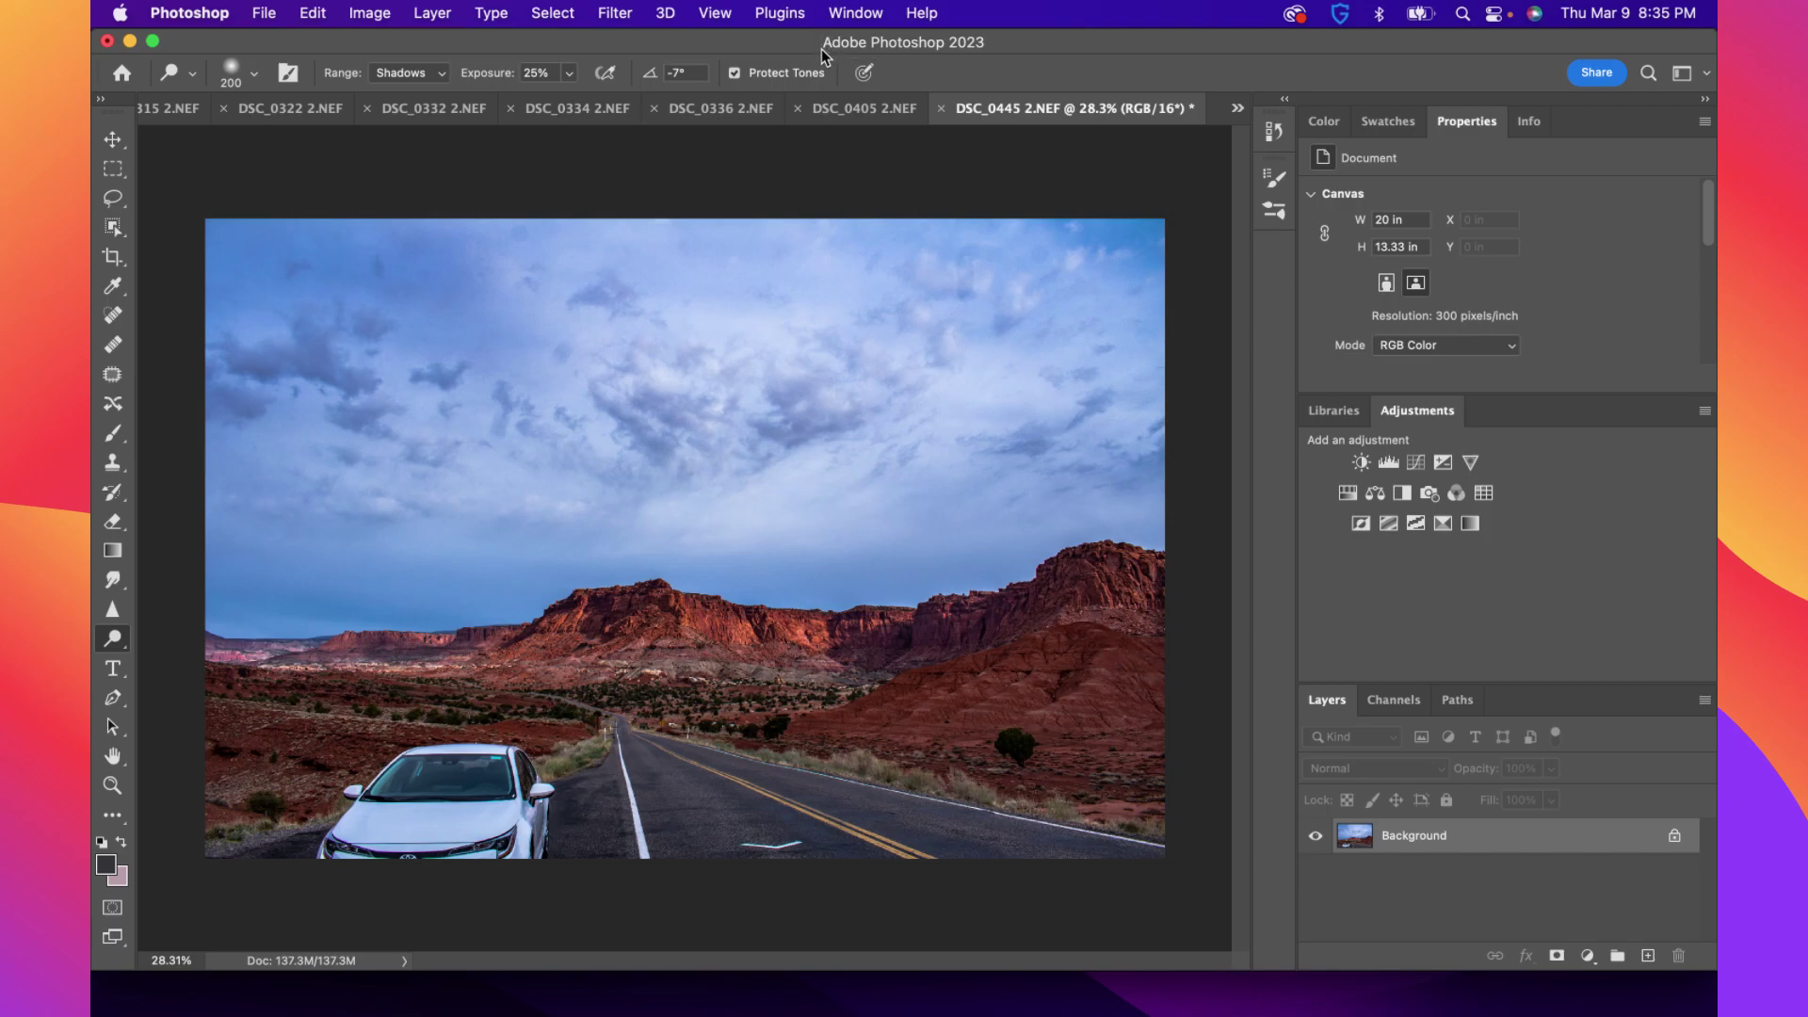
Add two Hue/Saturation adjustment layers above the Background of the road photo
click(1352, 495)
click(1353, 496)
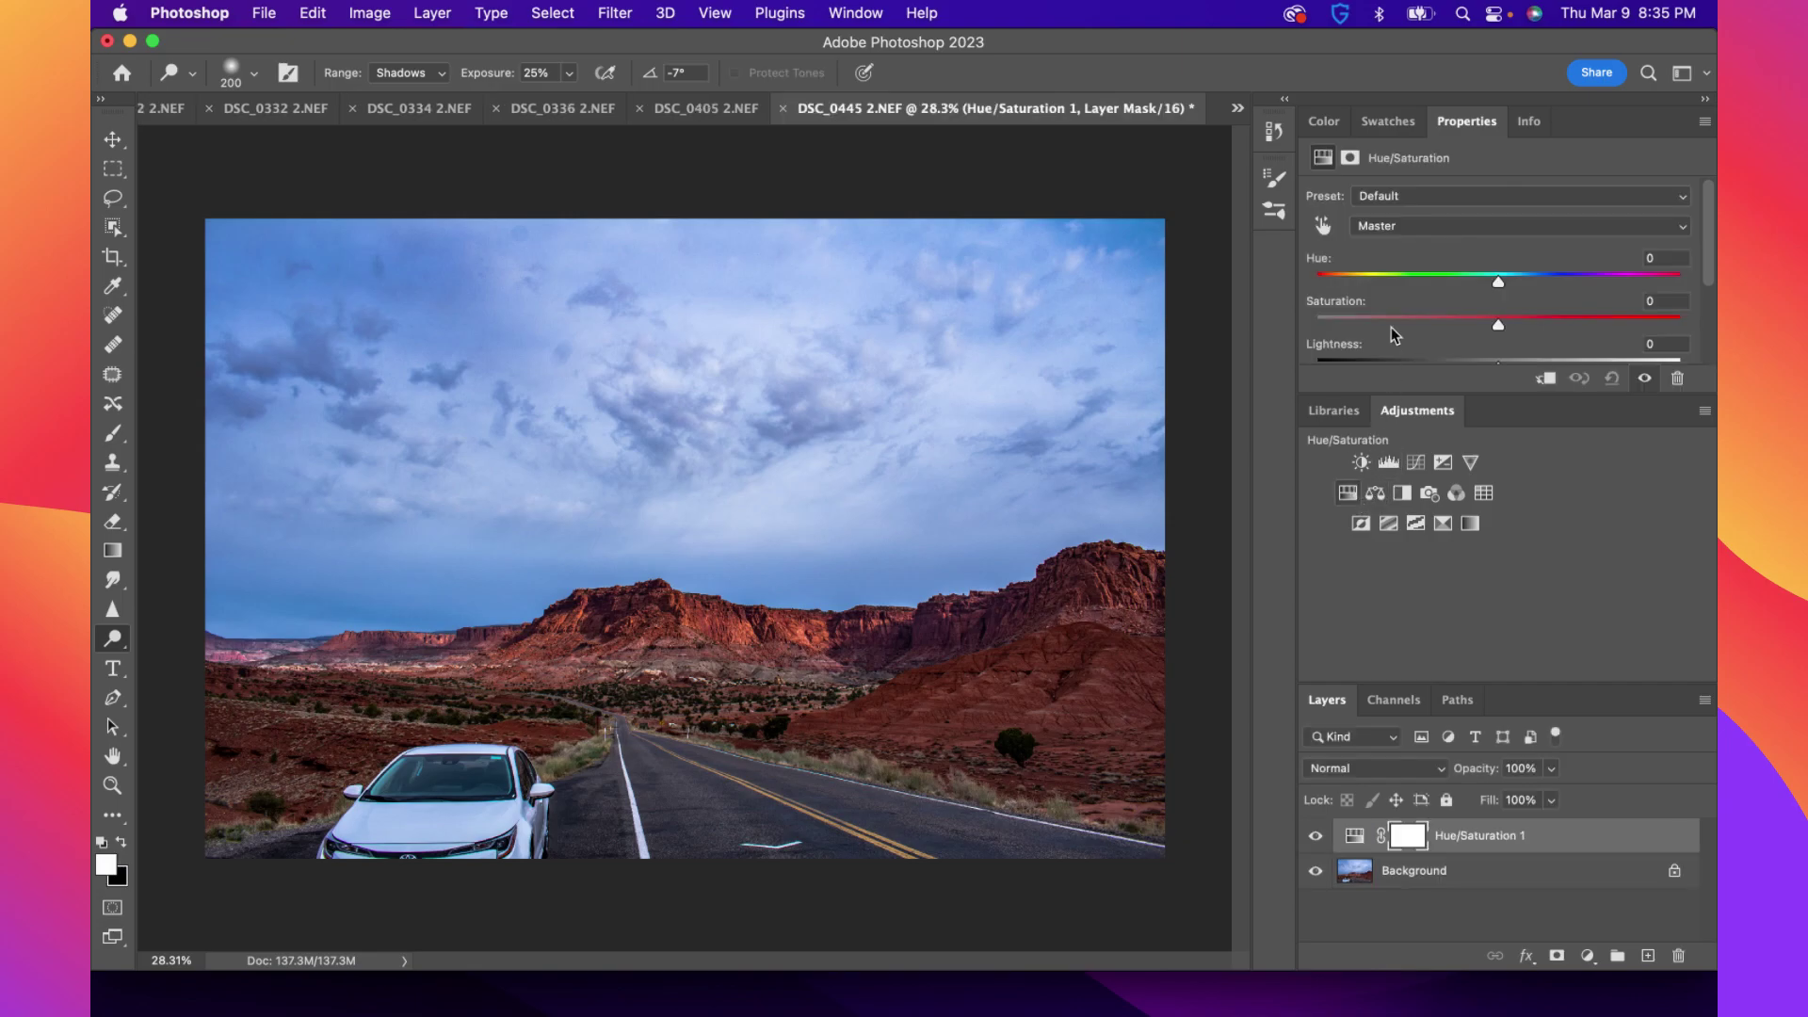
click(1392, 226)
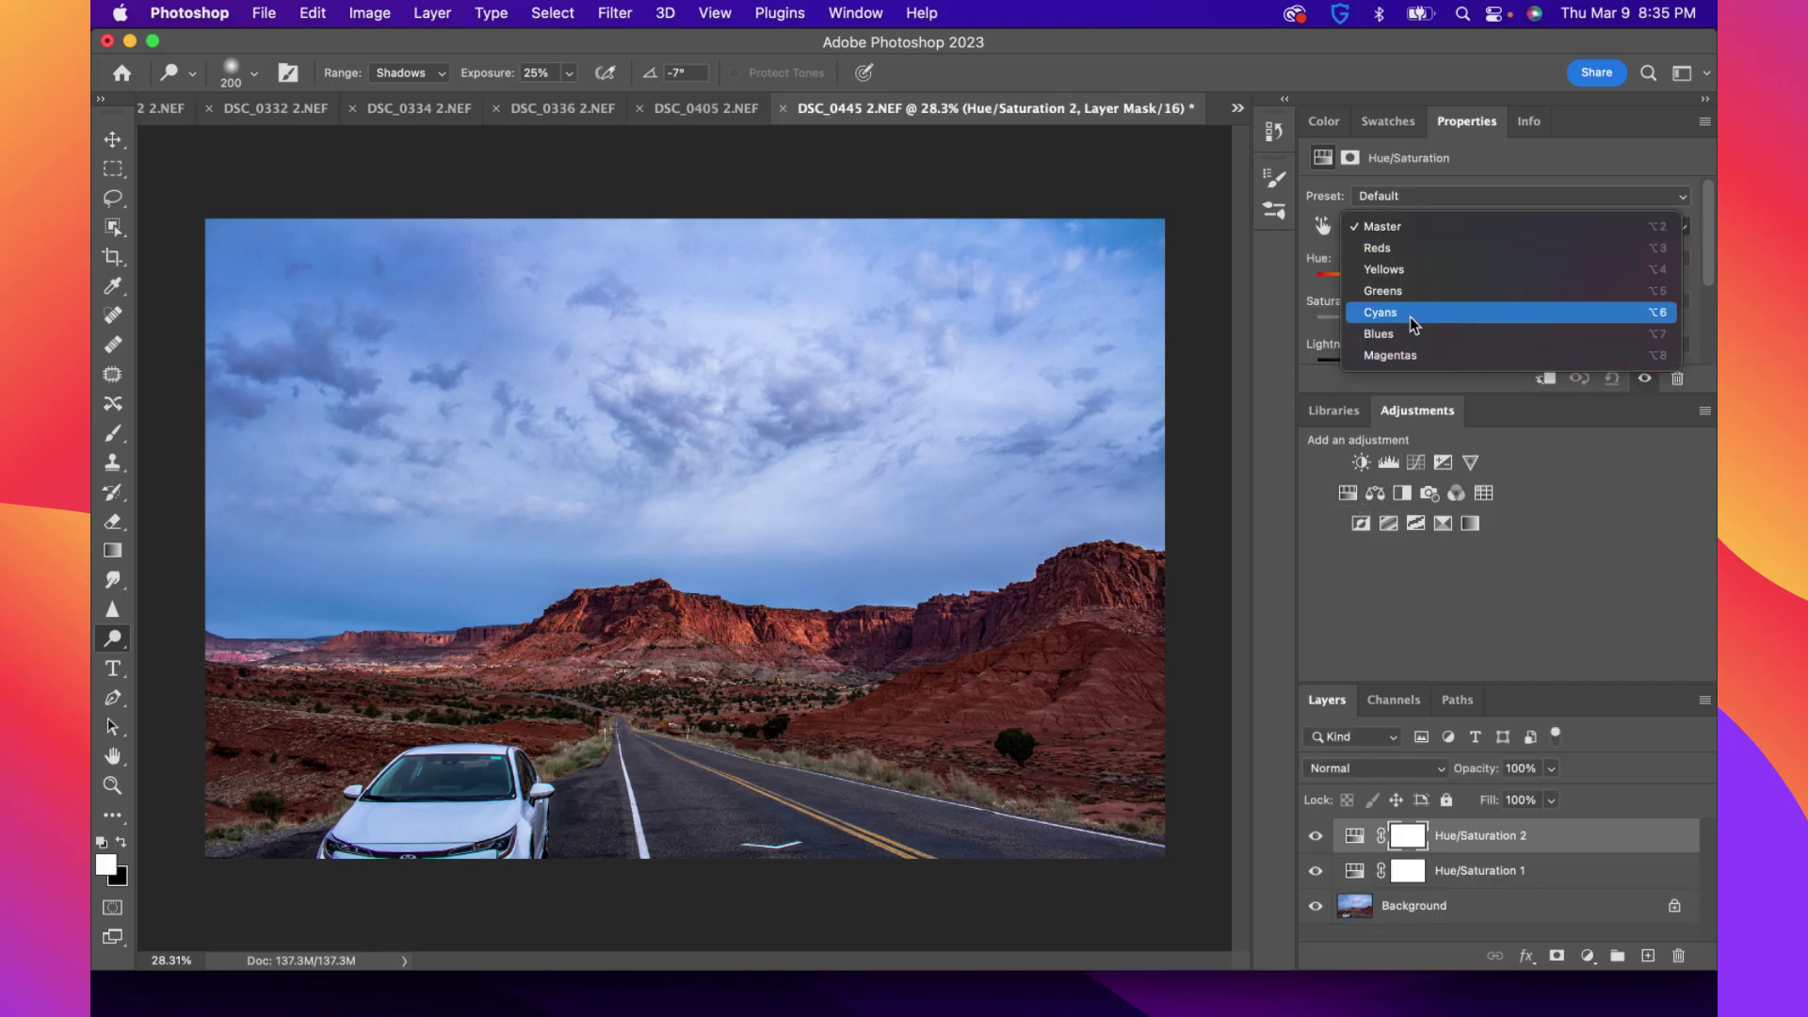
click(1409, 269)
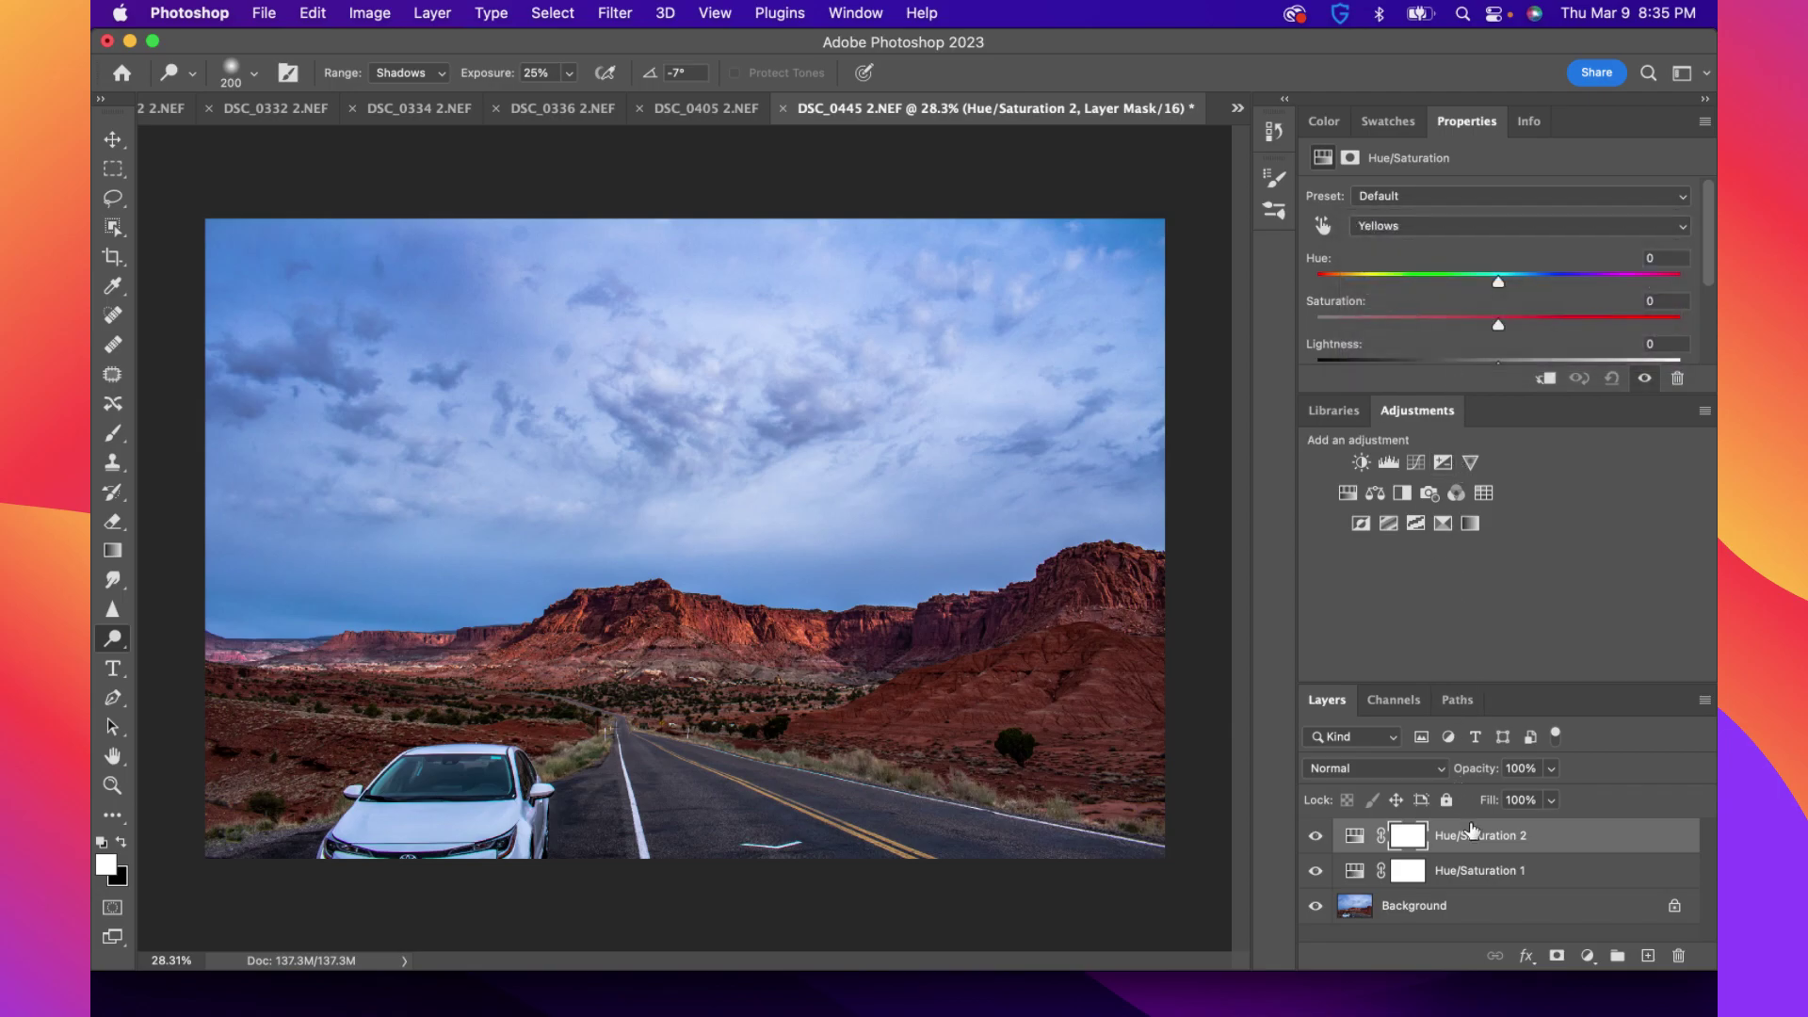
click(1461, 872)
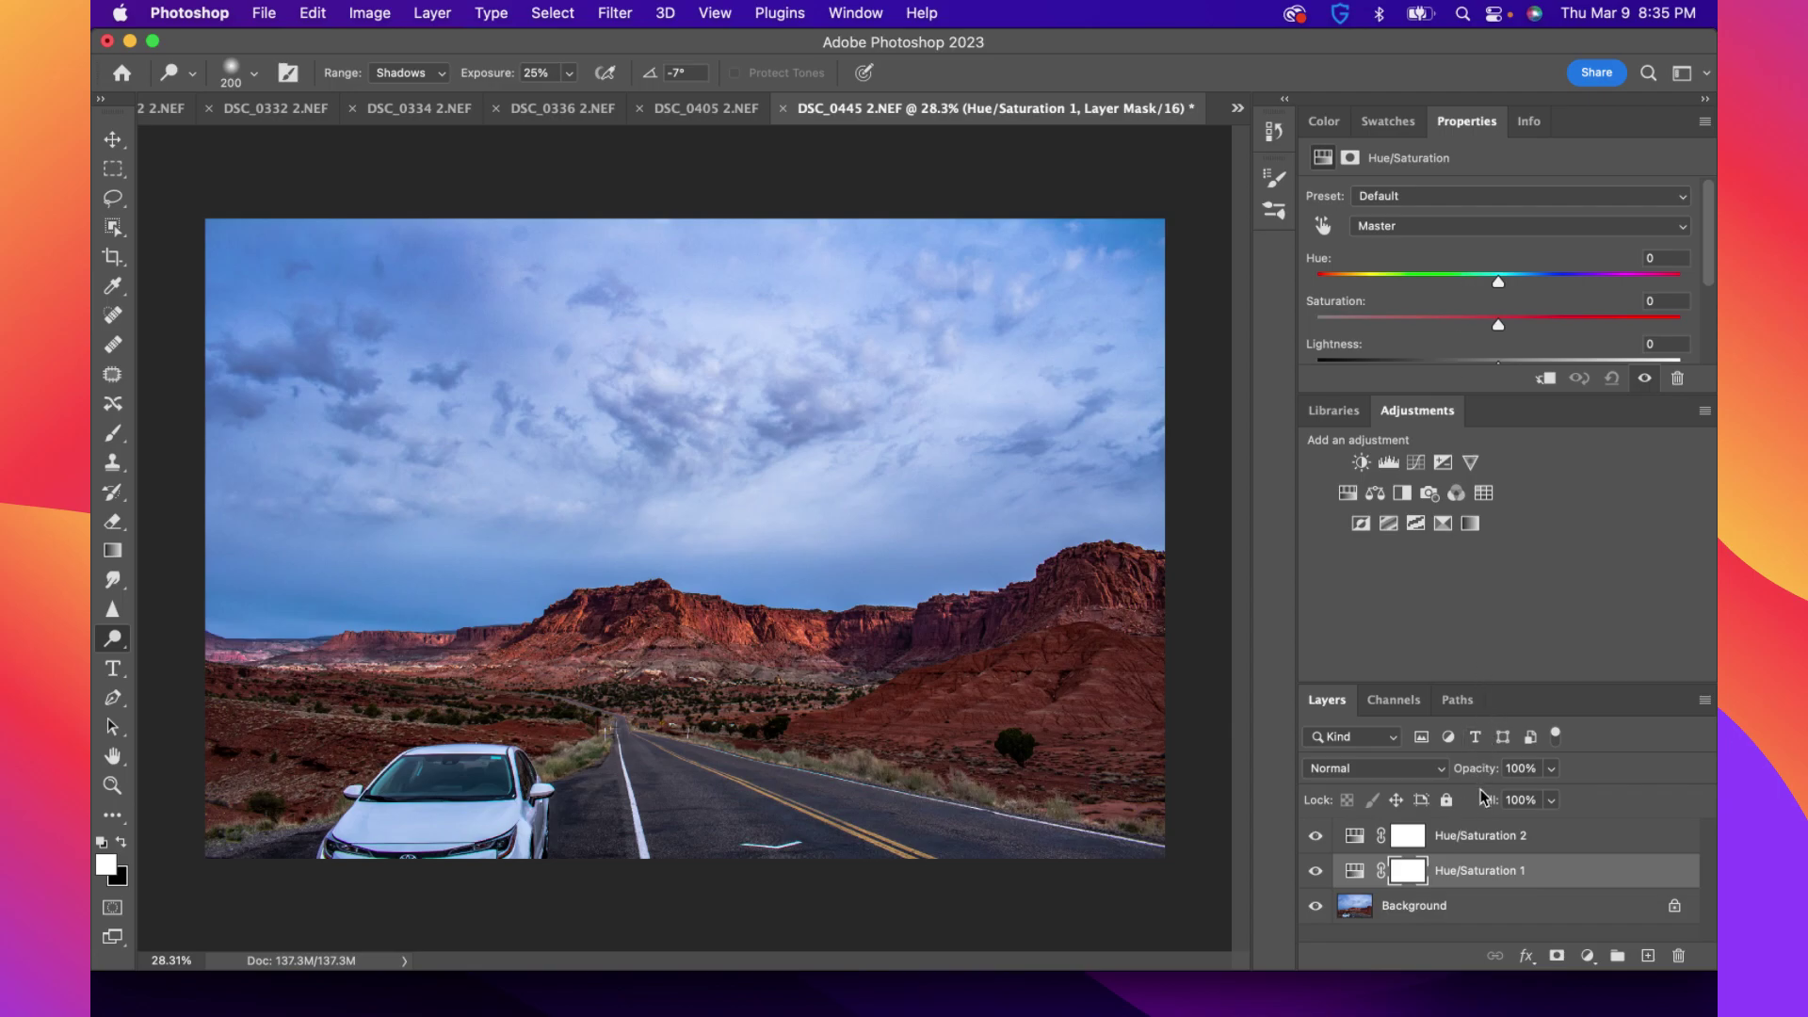
click(1487, 837)
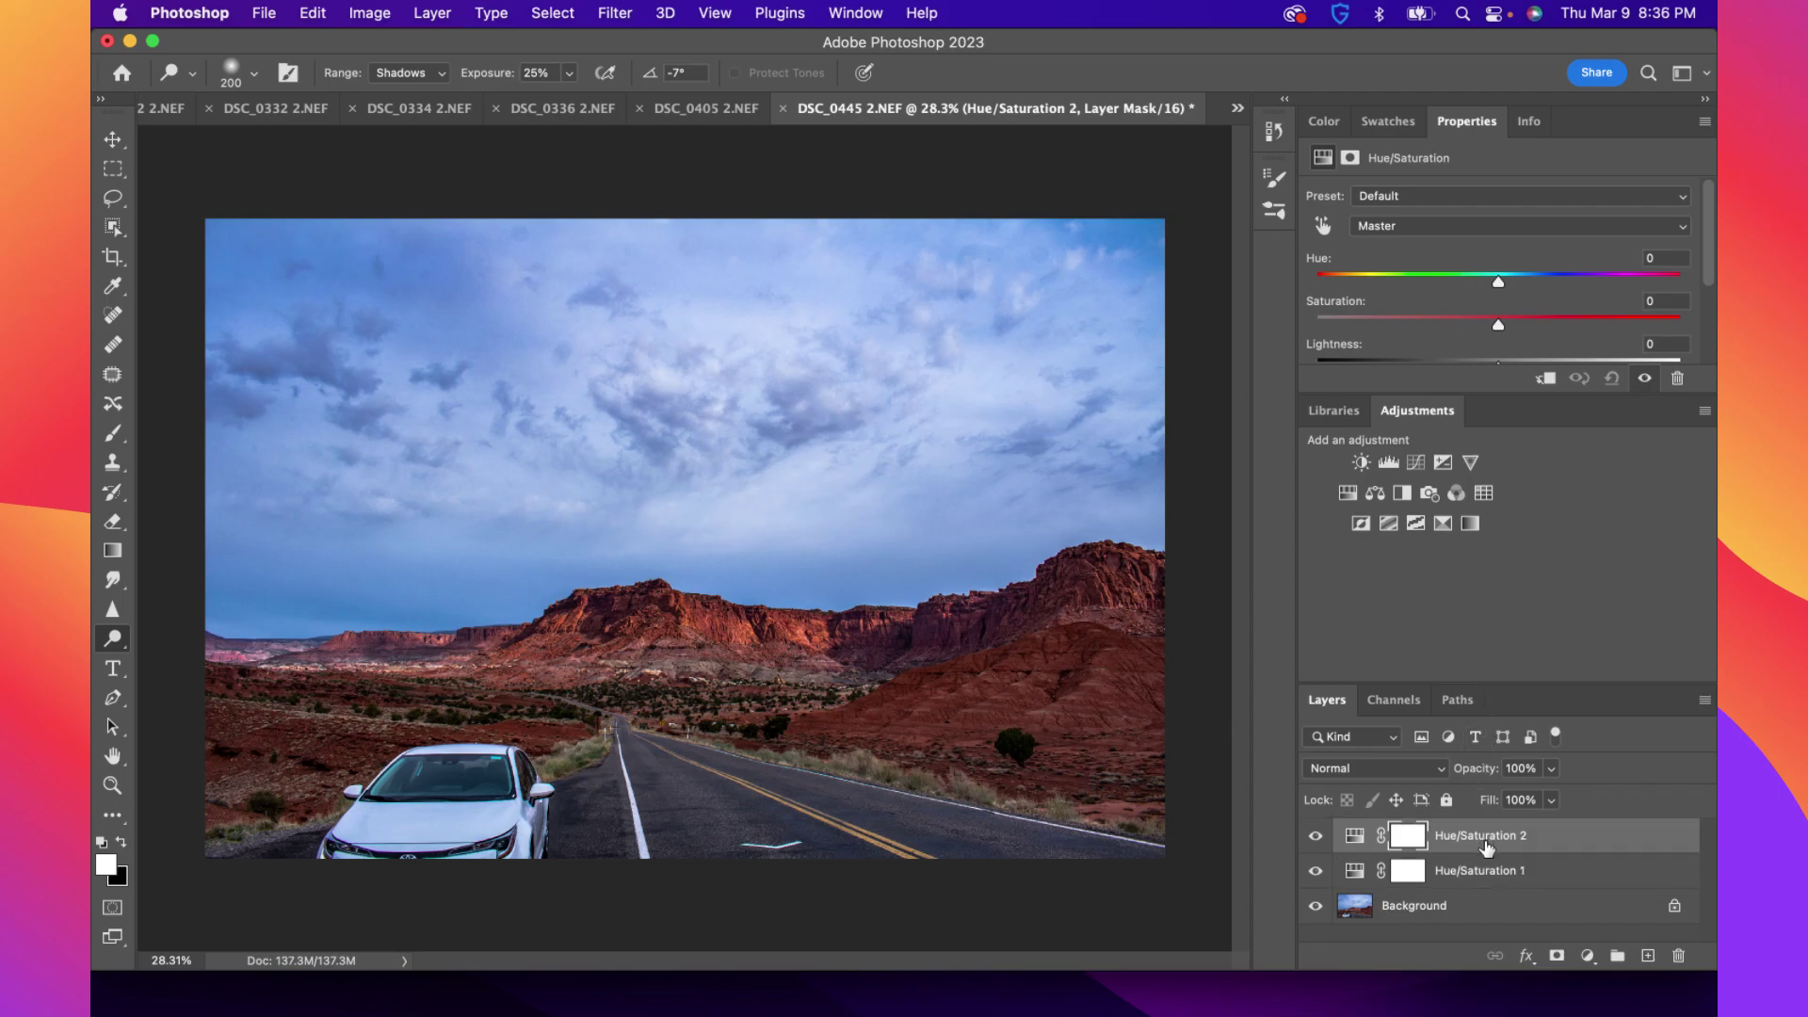
Set the Reds saturation to -18 in the lower Hue/Saturation adjustment layer
click(1483, 868)
click(1394, 226)
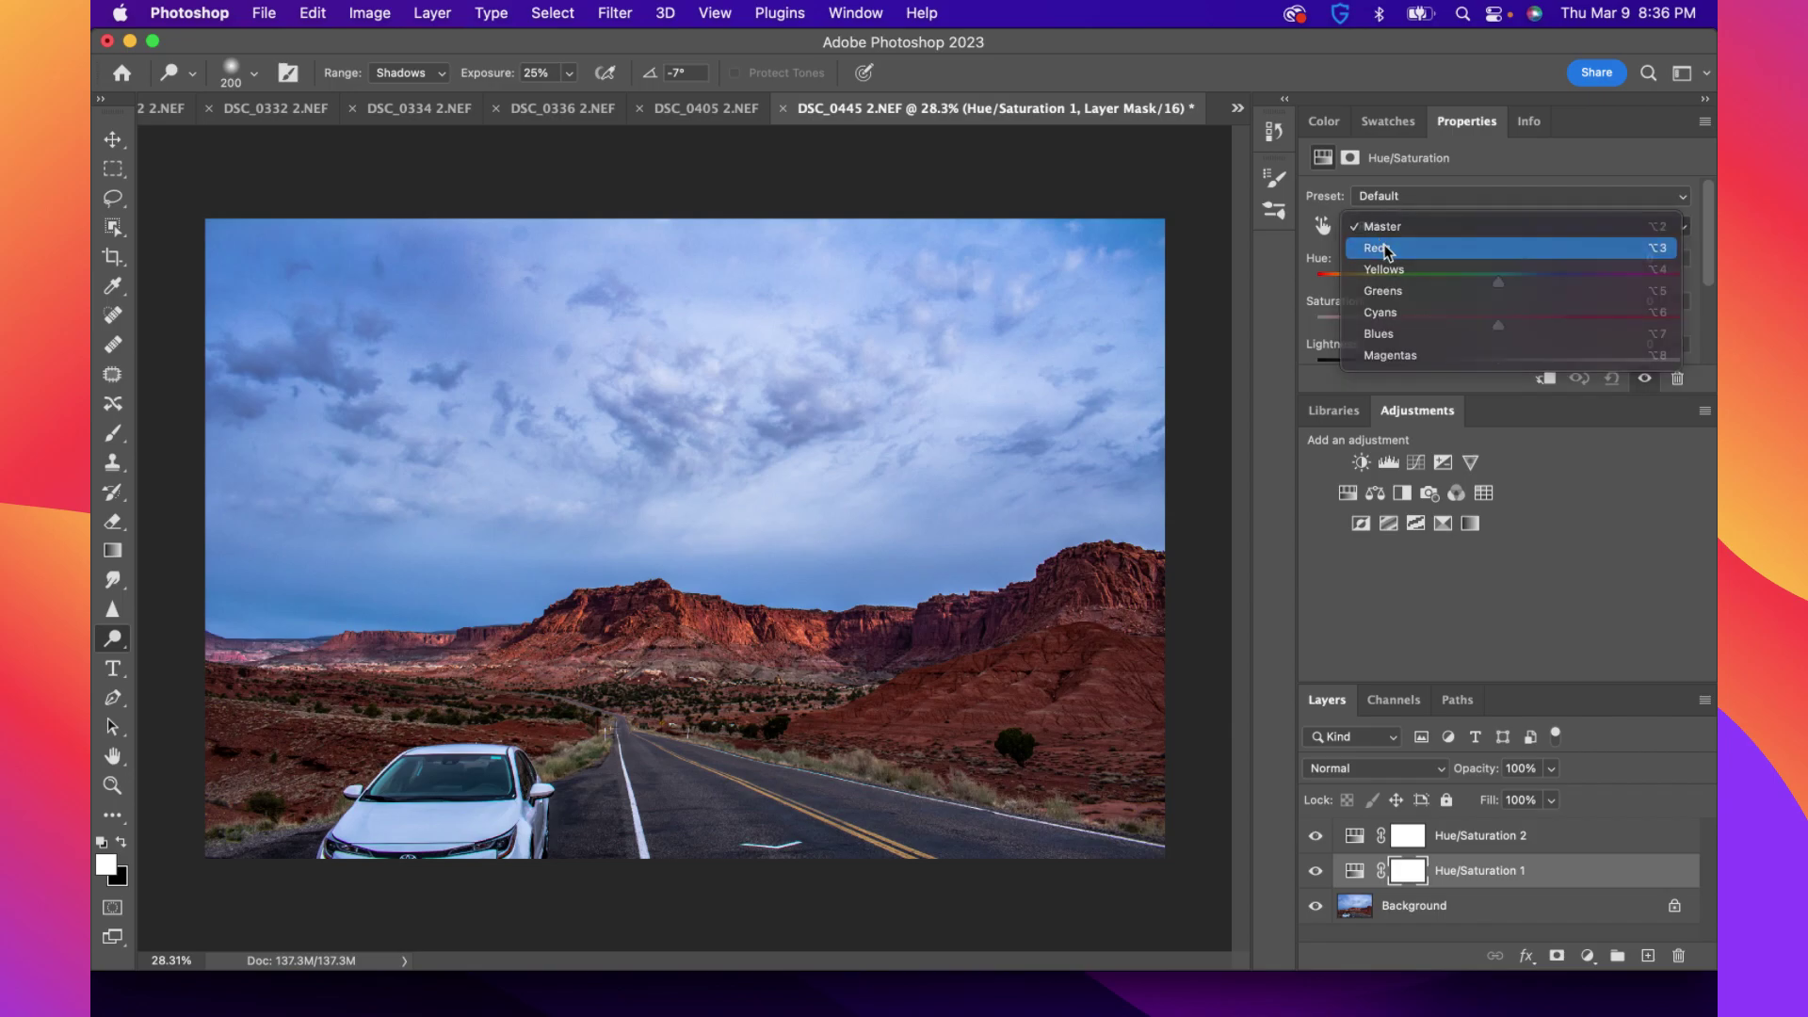
click(1382, 250)
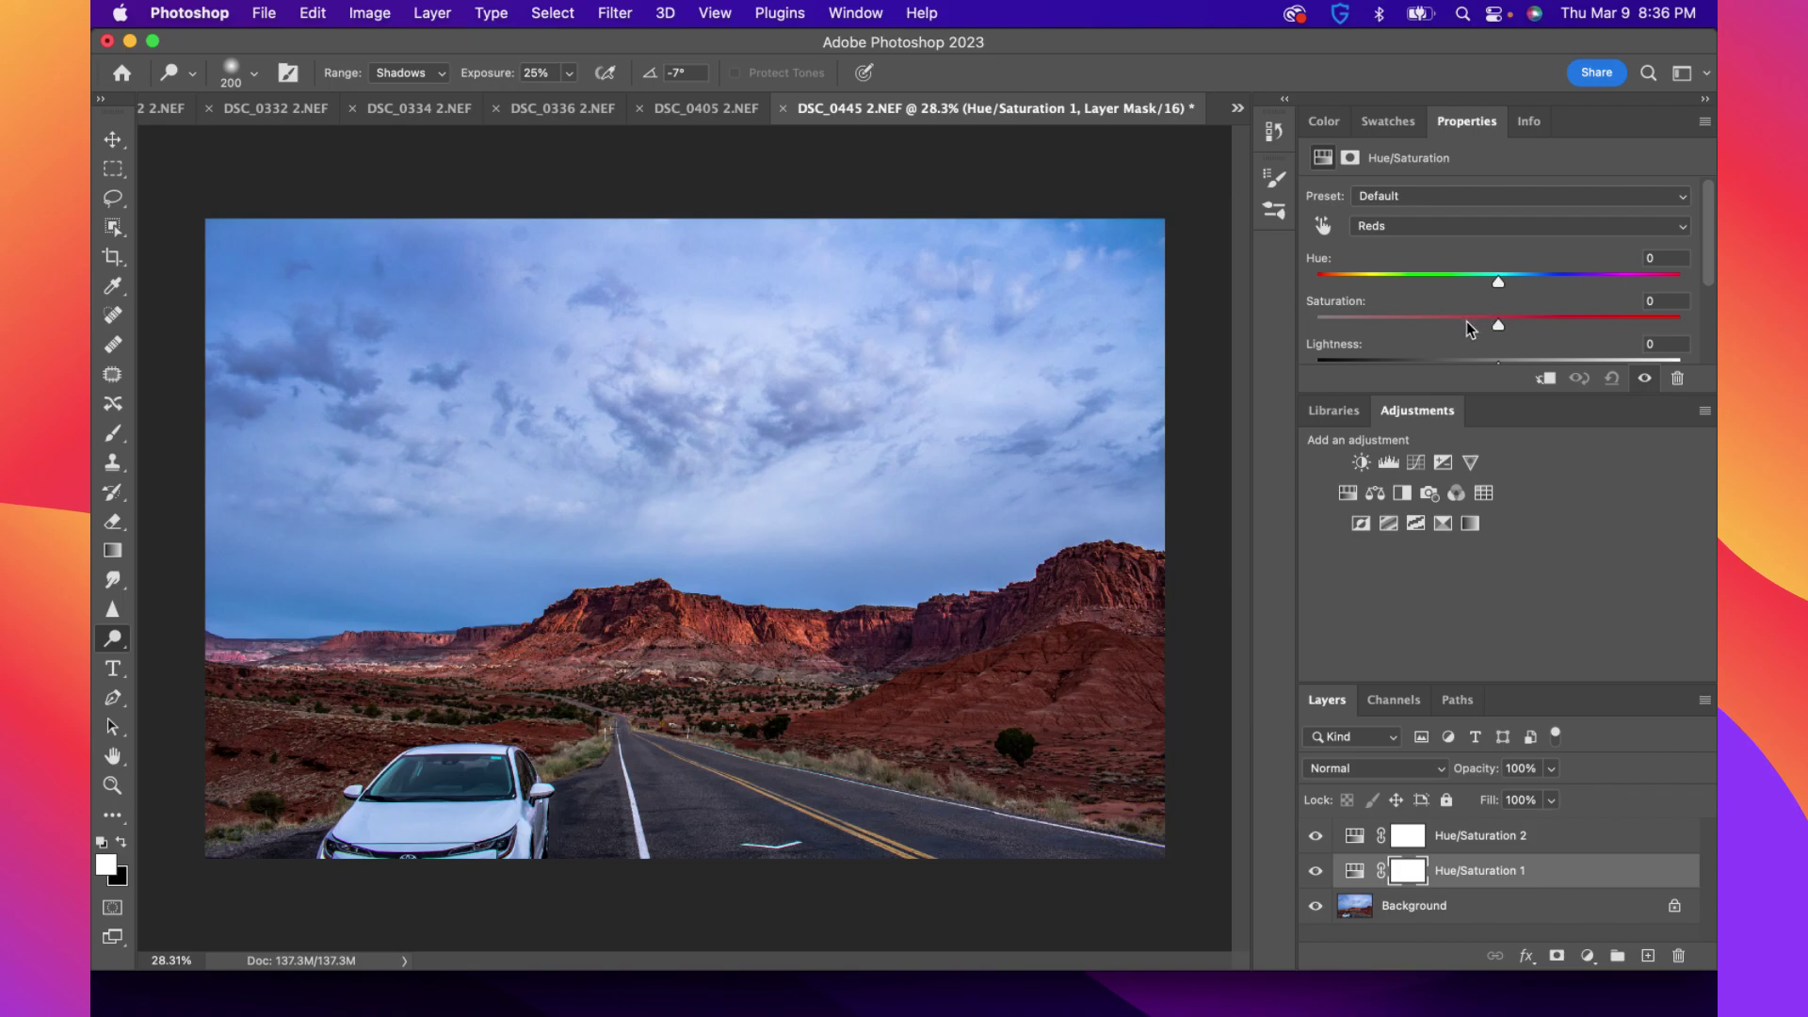
click(1368, 320)
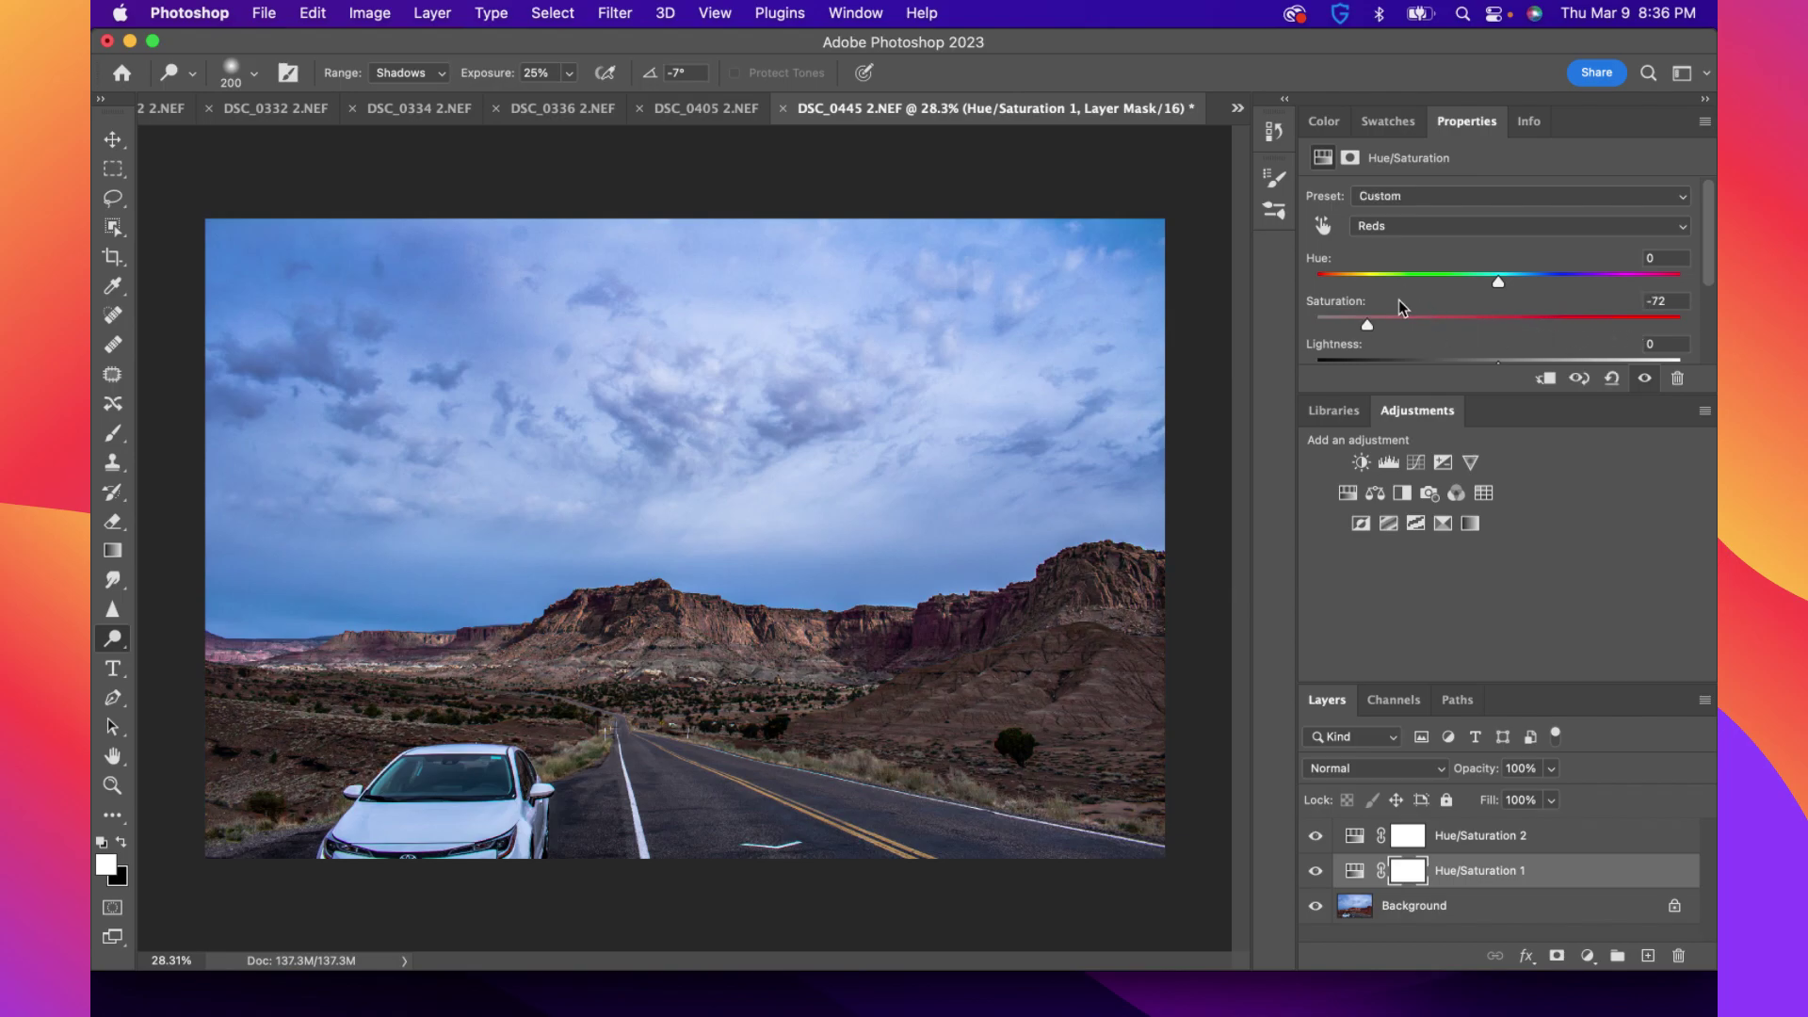
drag(1378, 323, 1568, 323)
click(1450, 323)
drag(1449, 324, 1445, 324)
Compare lighter and darker Reds in the lower Hue/Saturation layer and settle on a slightly raised Reds lightness
scroll(1483, 320, down, 2)
click(1524, 324)
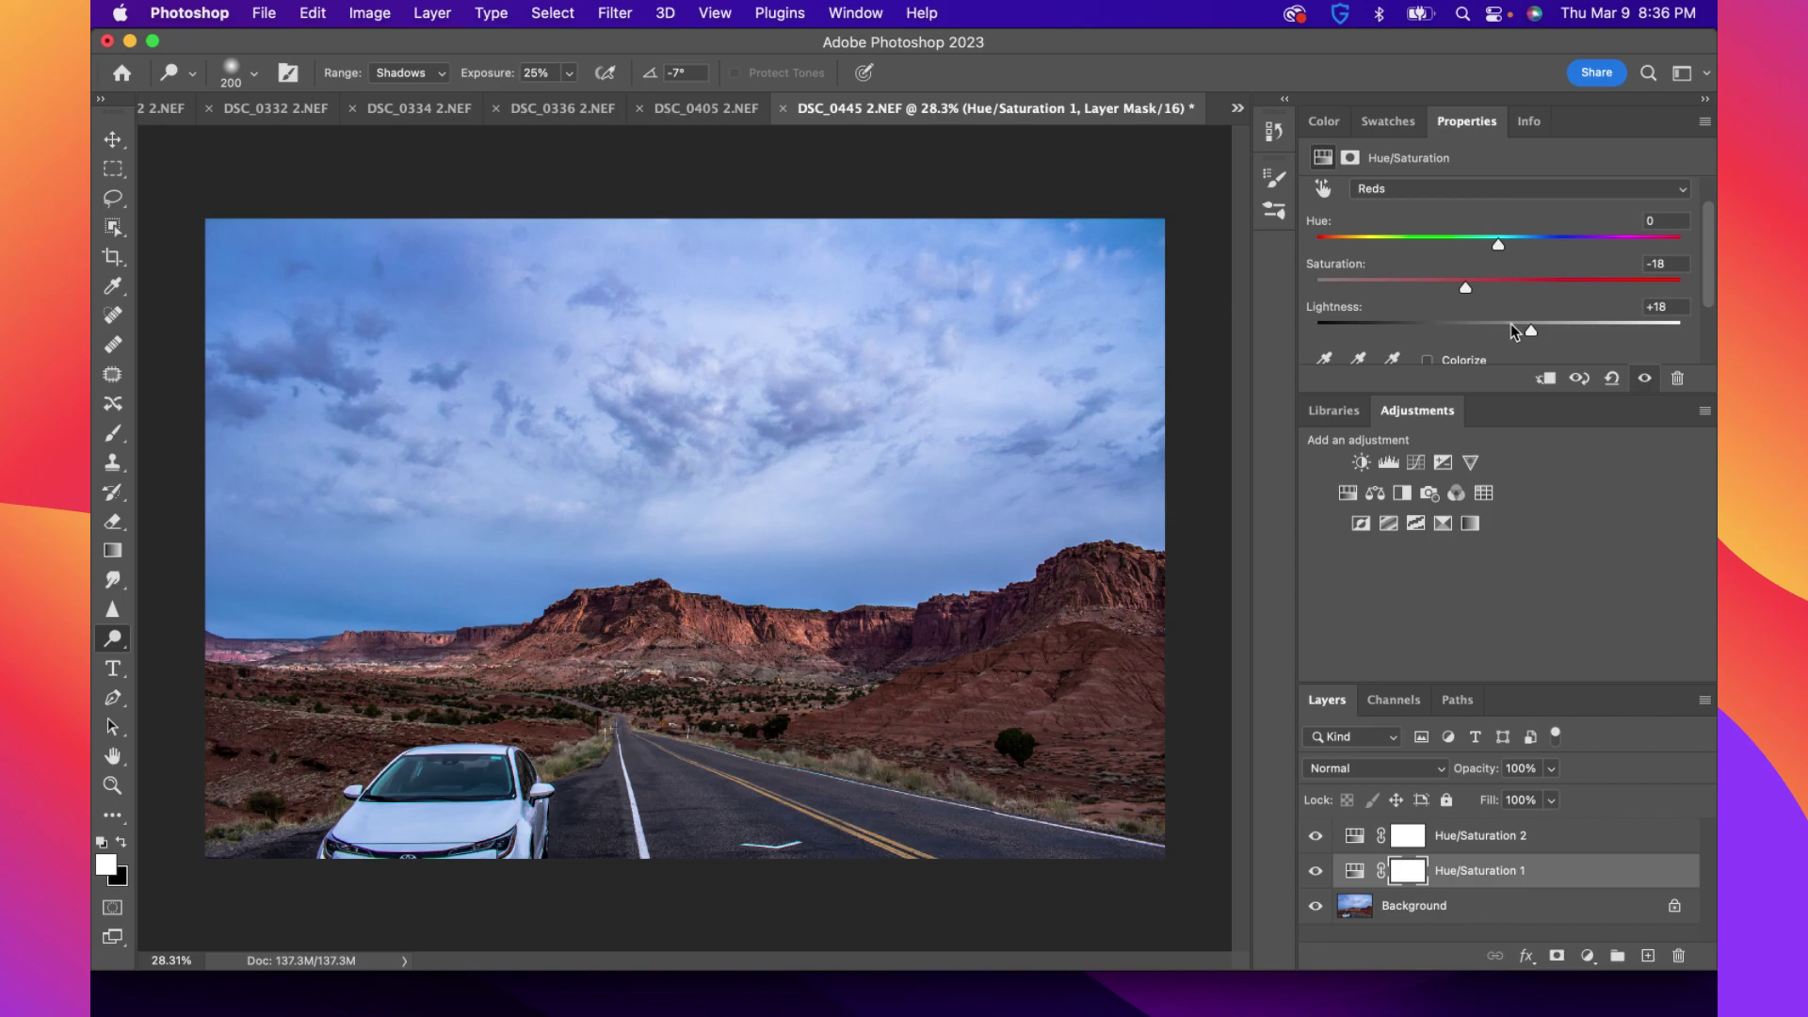
click(1461, 327)
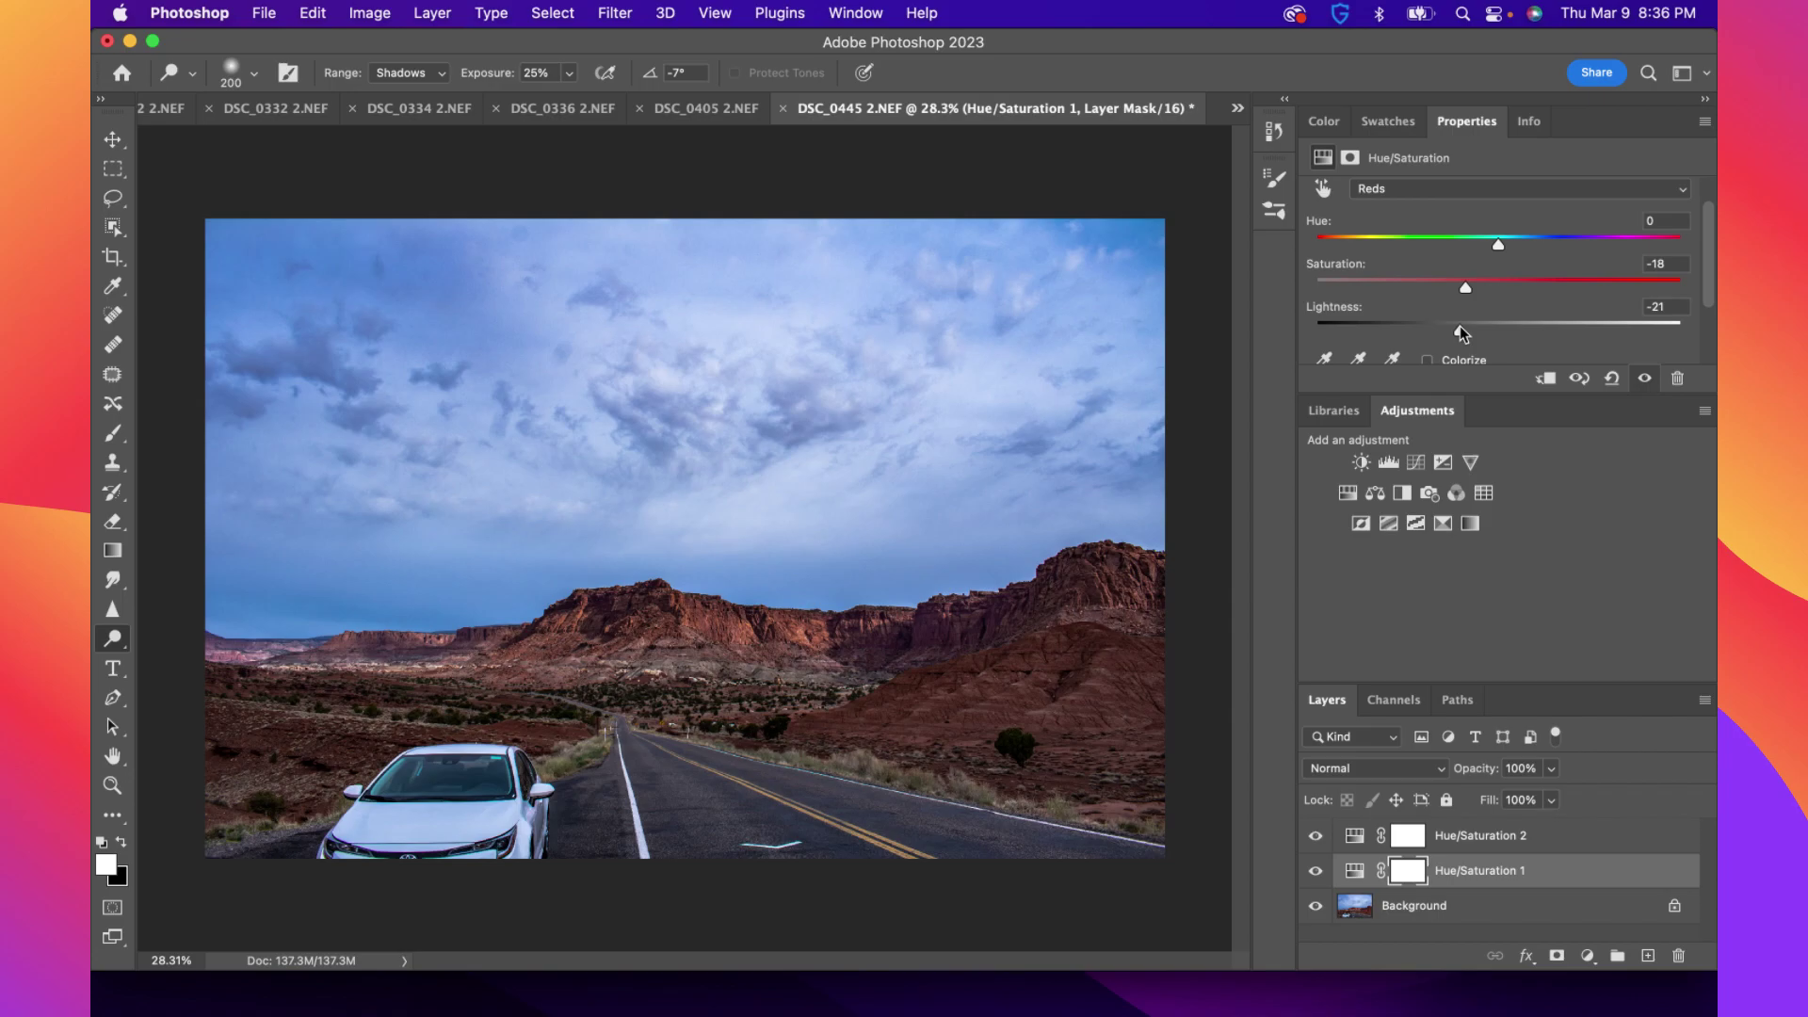
drag(1460, 326, 1508, 327)
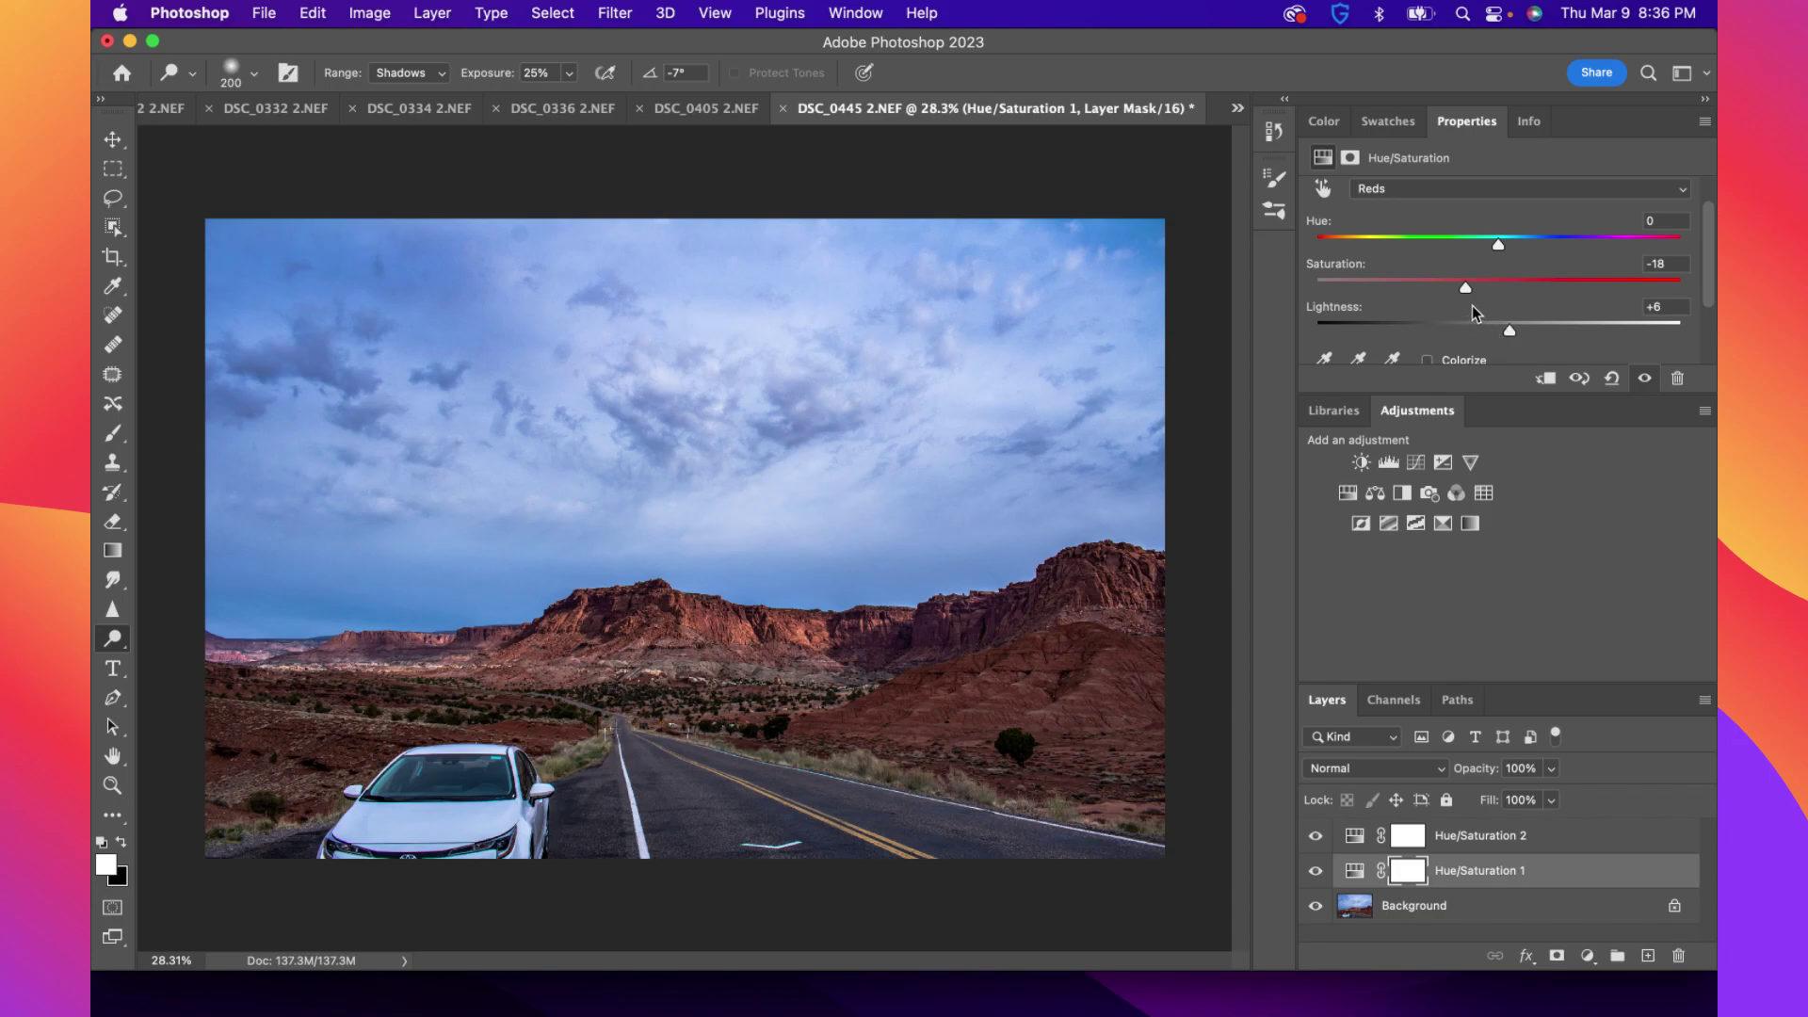
drag(1509, 329, 1515, 330)
In the upper Hue/Saturation layer, set the Yellows saturation to +46 and raise the Yellows lightness moderately
click(1494, 854)
click(1382, 191)
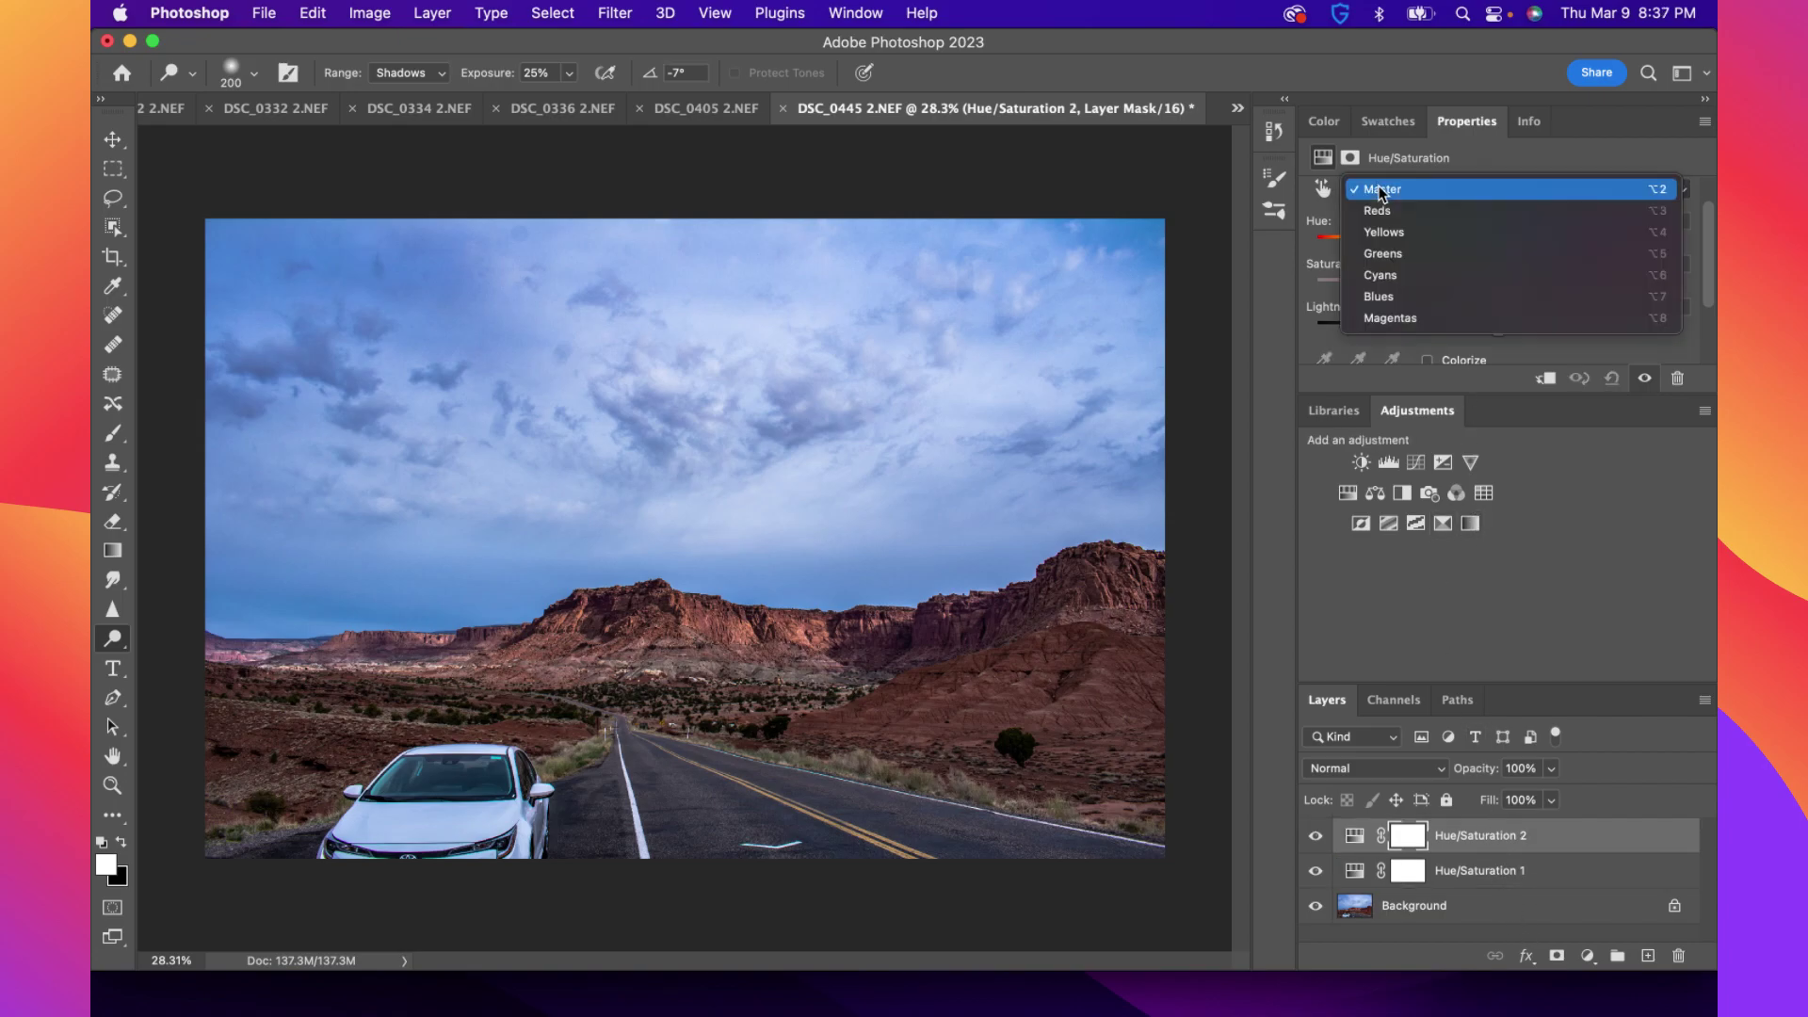
click(1409, 238)
drag(1499, 290, 1582, 288)
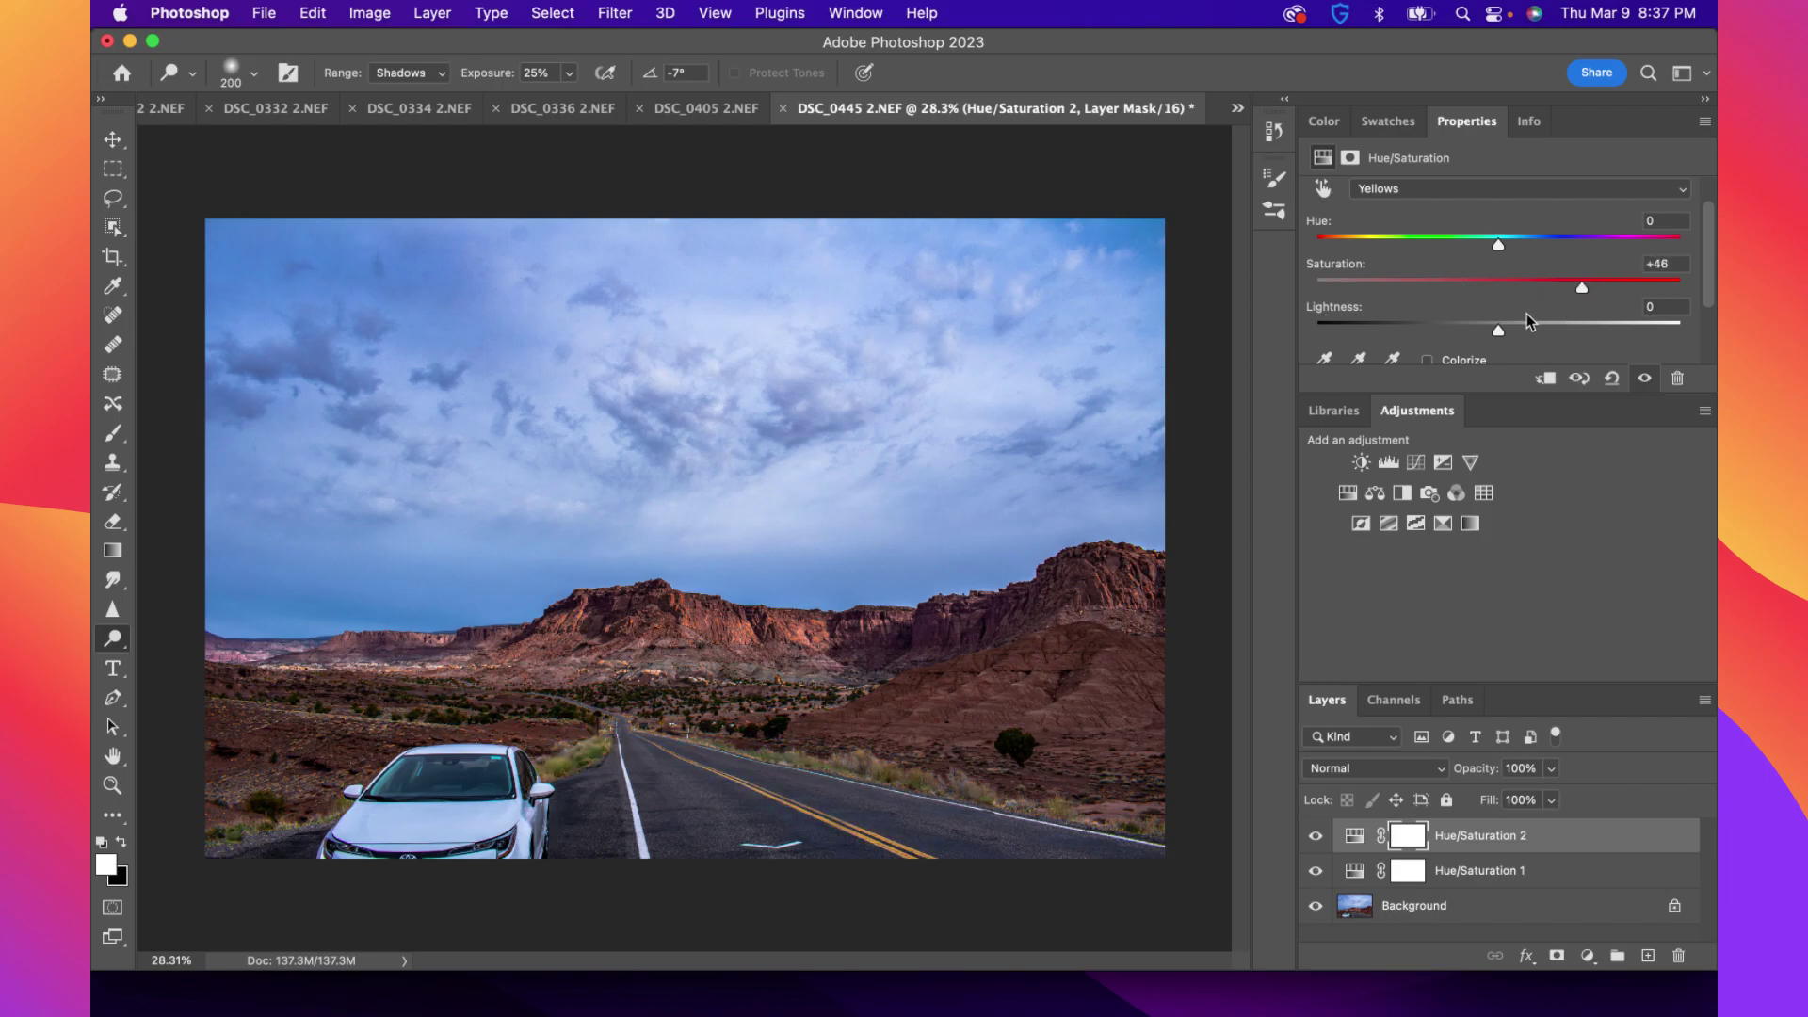
drag(1498, 329, 1544, 328)
Select the Background layer, then switch to the open photo DSC_0685 2.NEF
click(1411, 910)
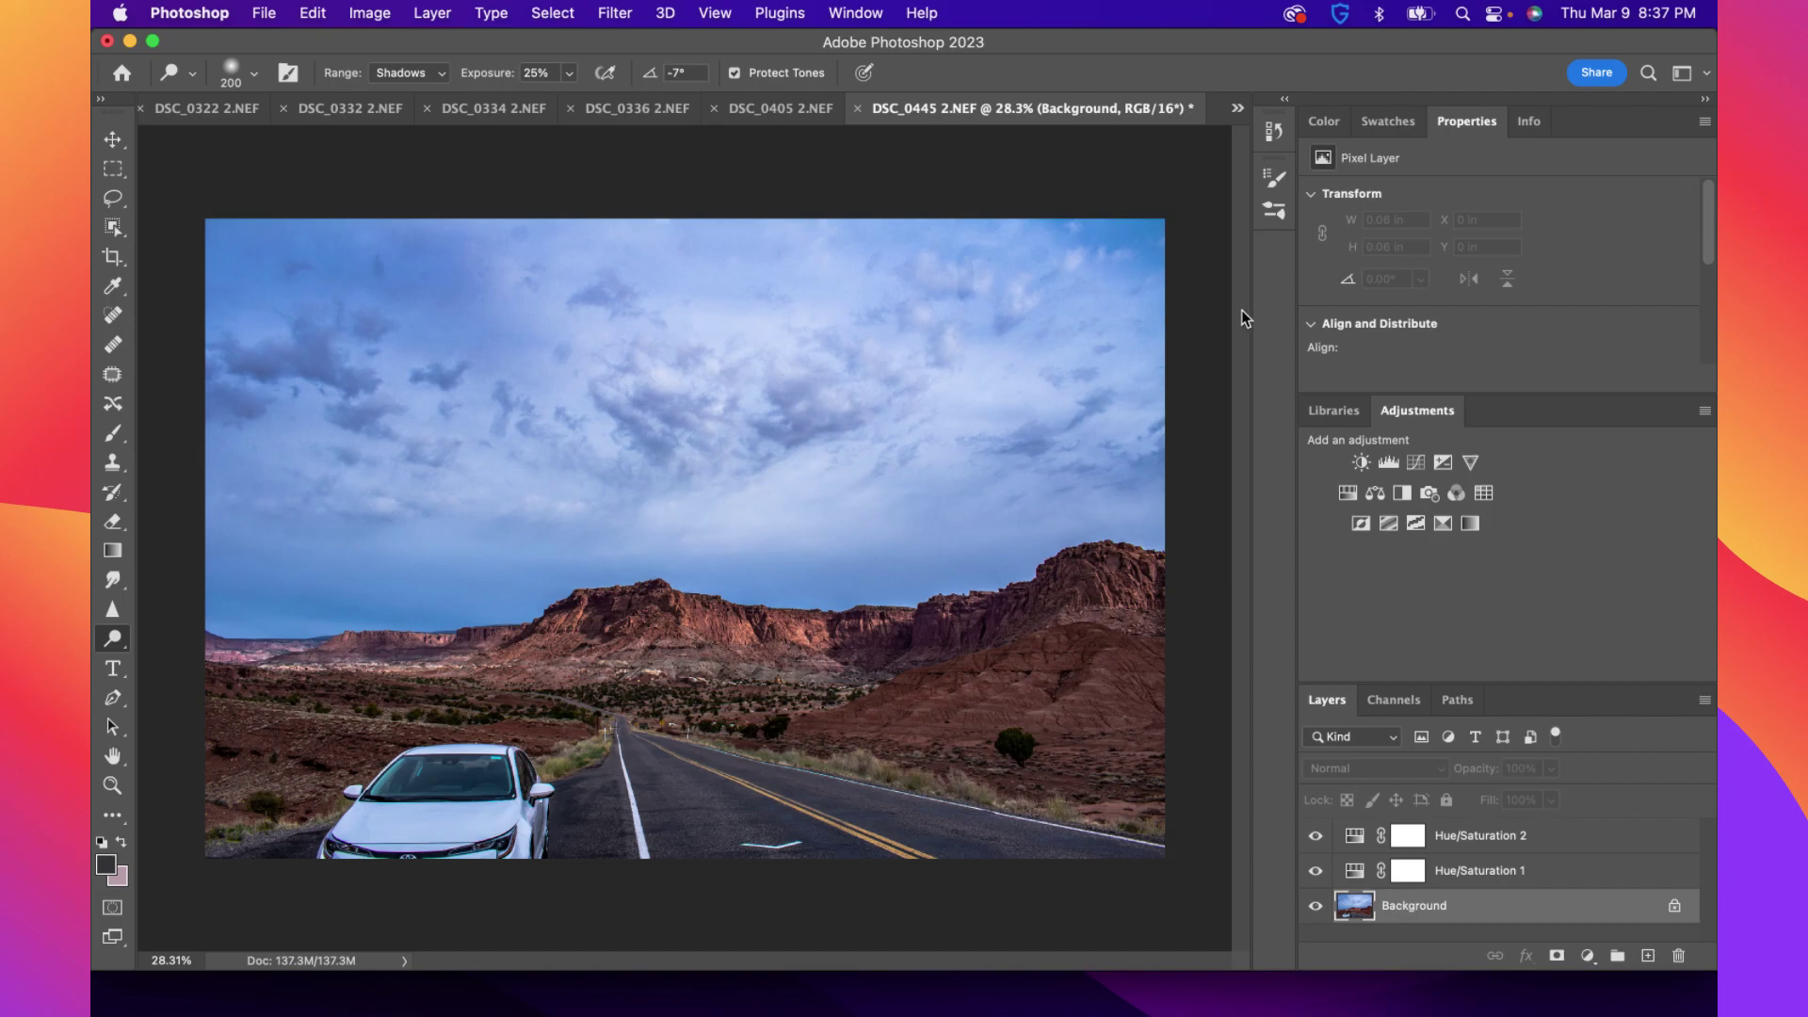
click(1238, 108)
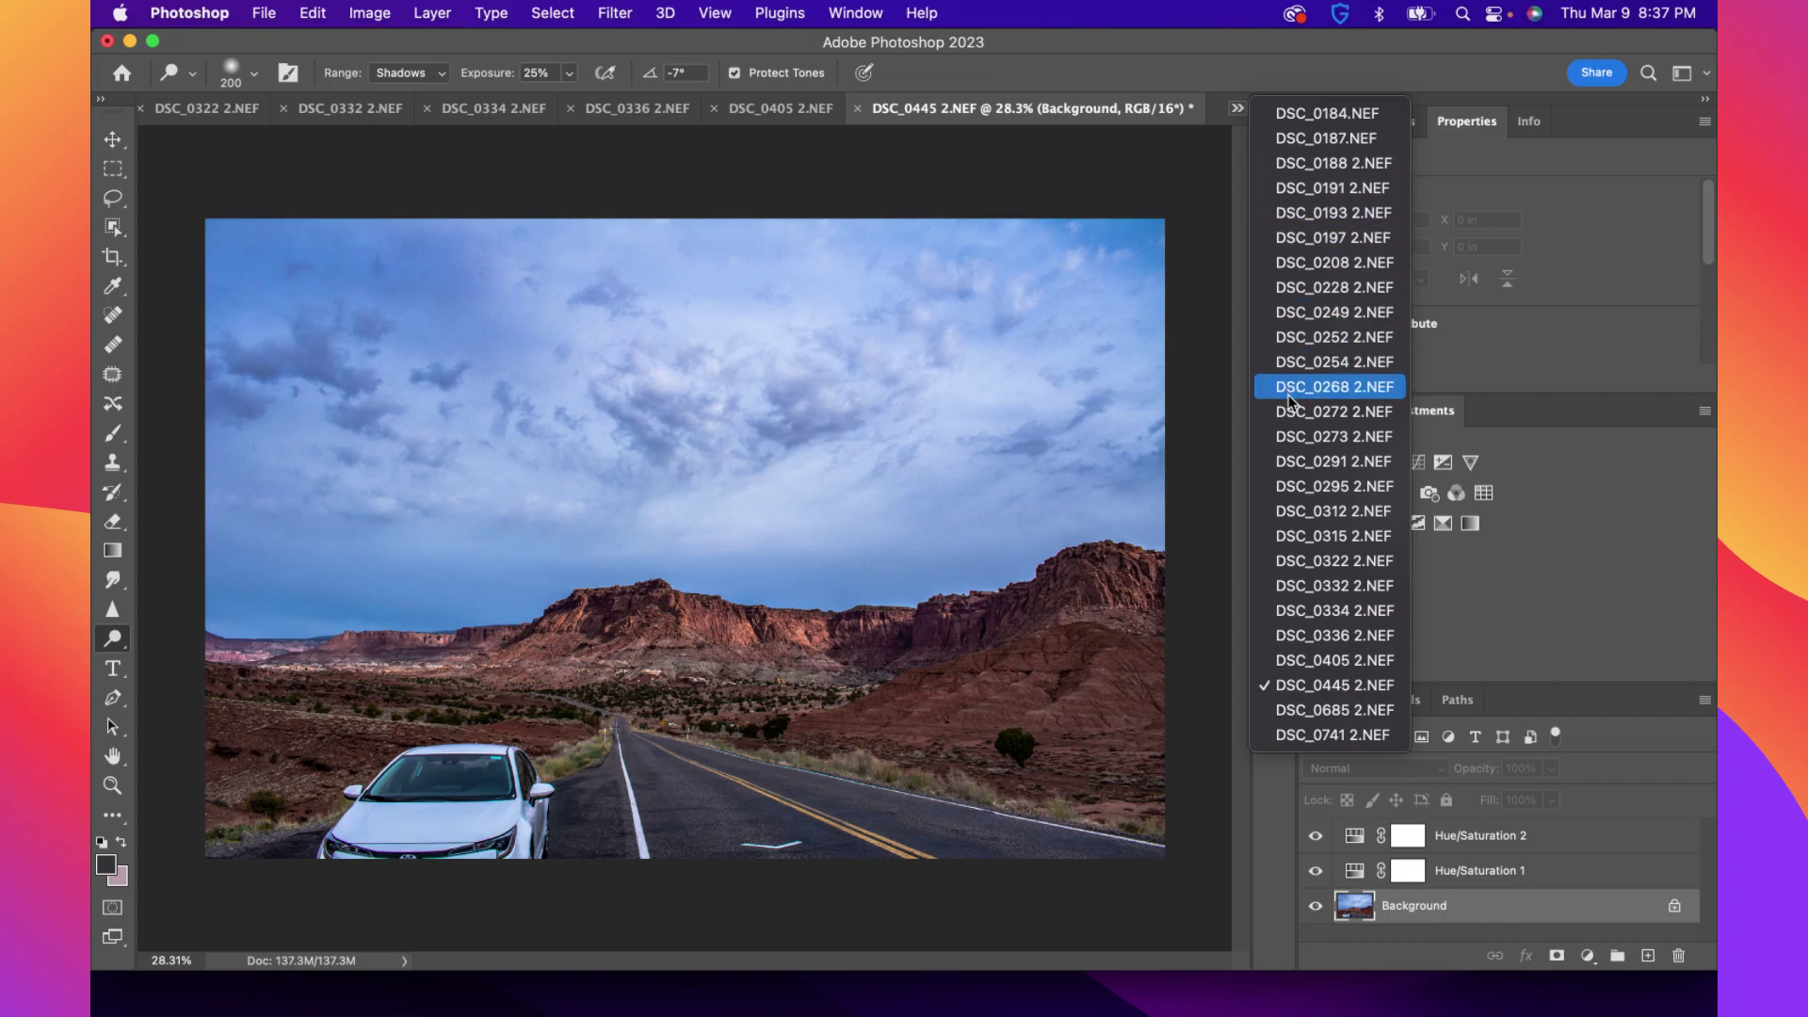
click(1314, 705)
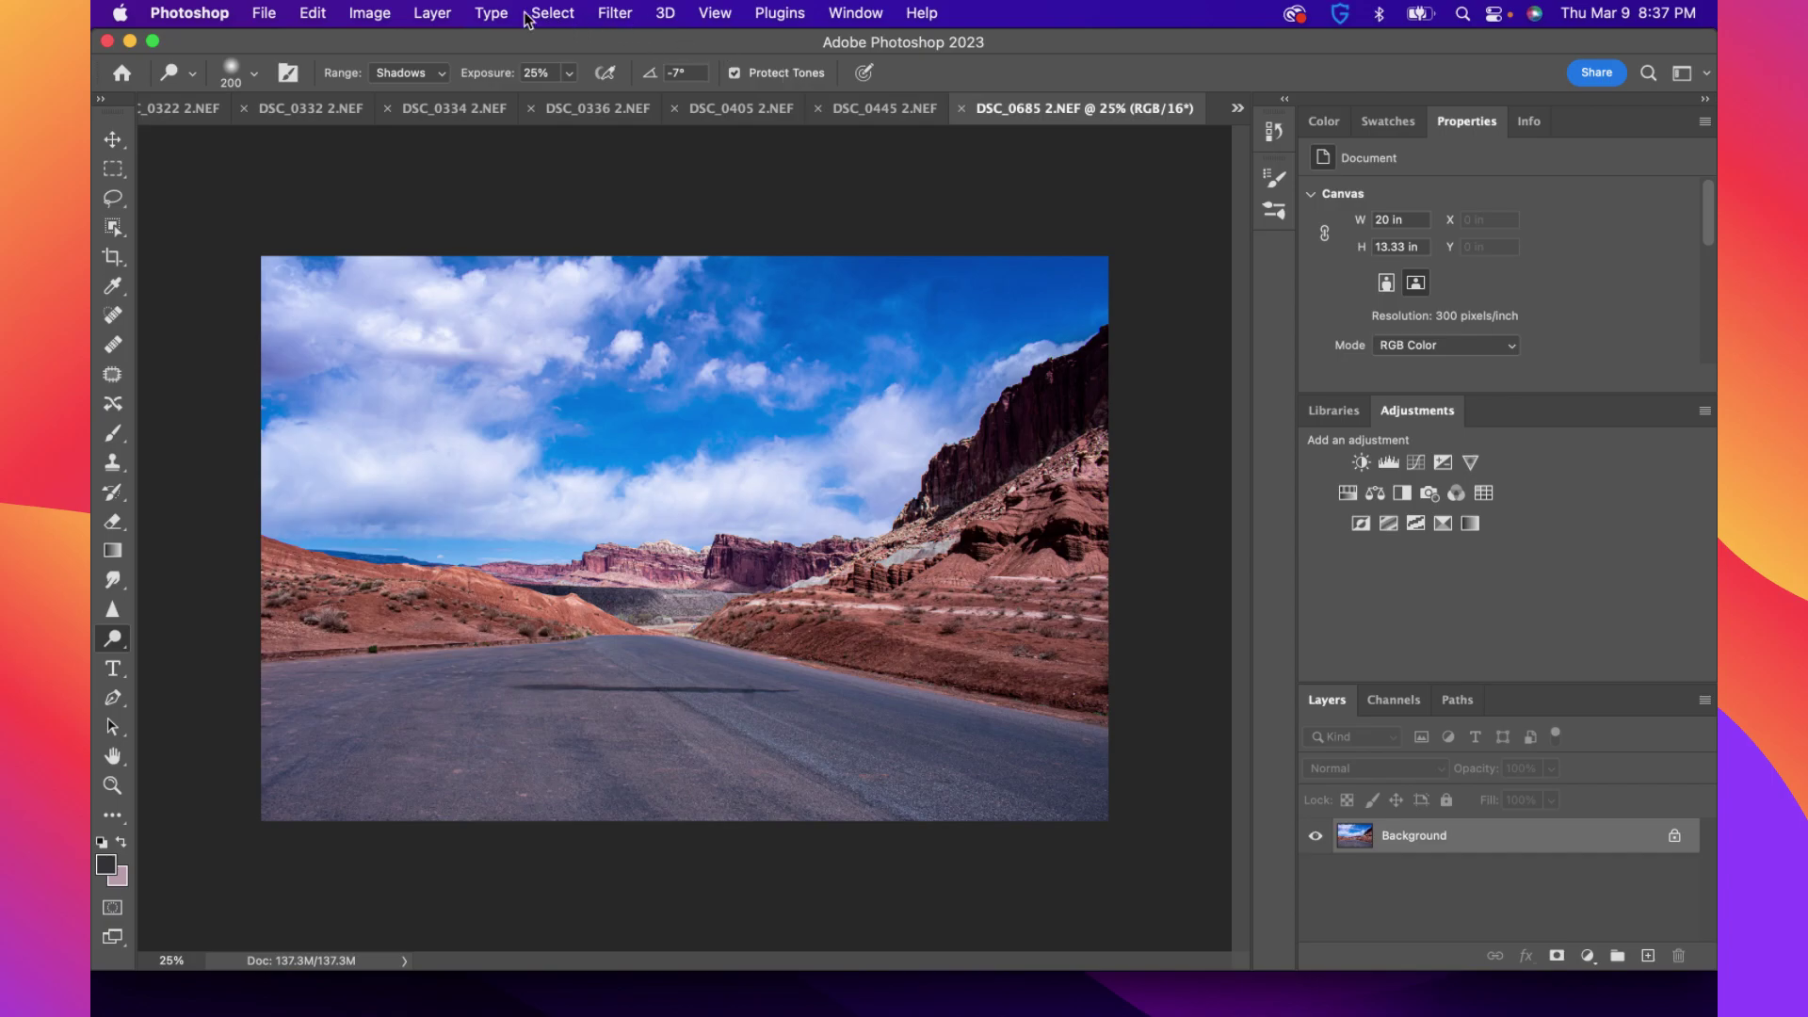
click(268, 17)
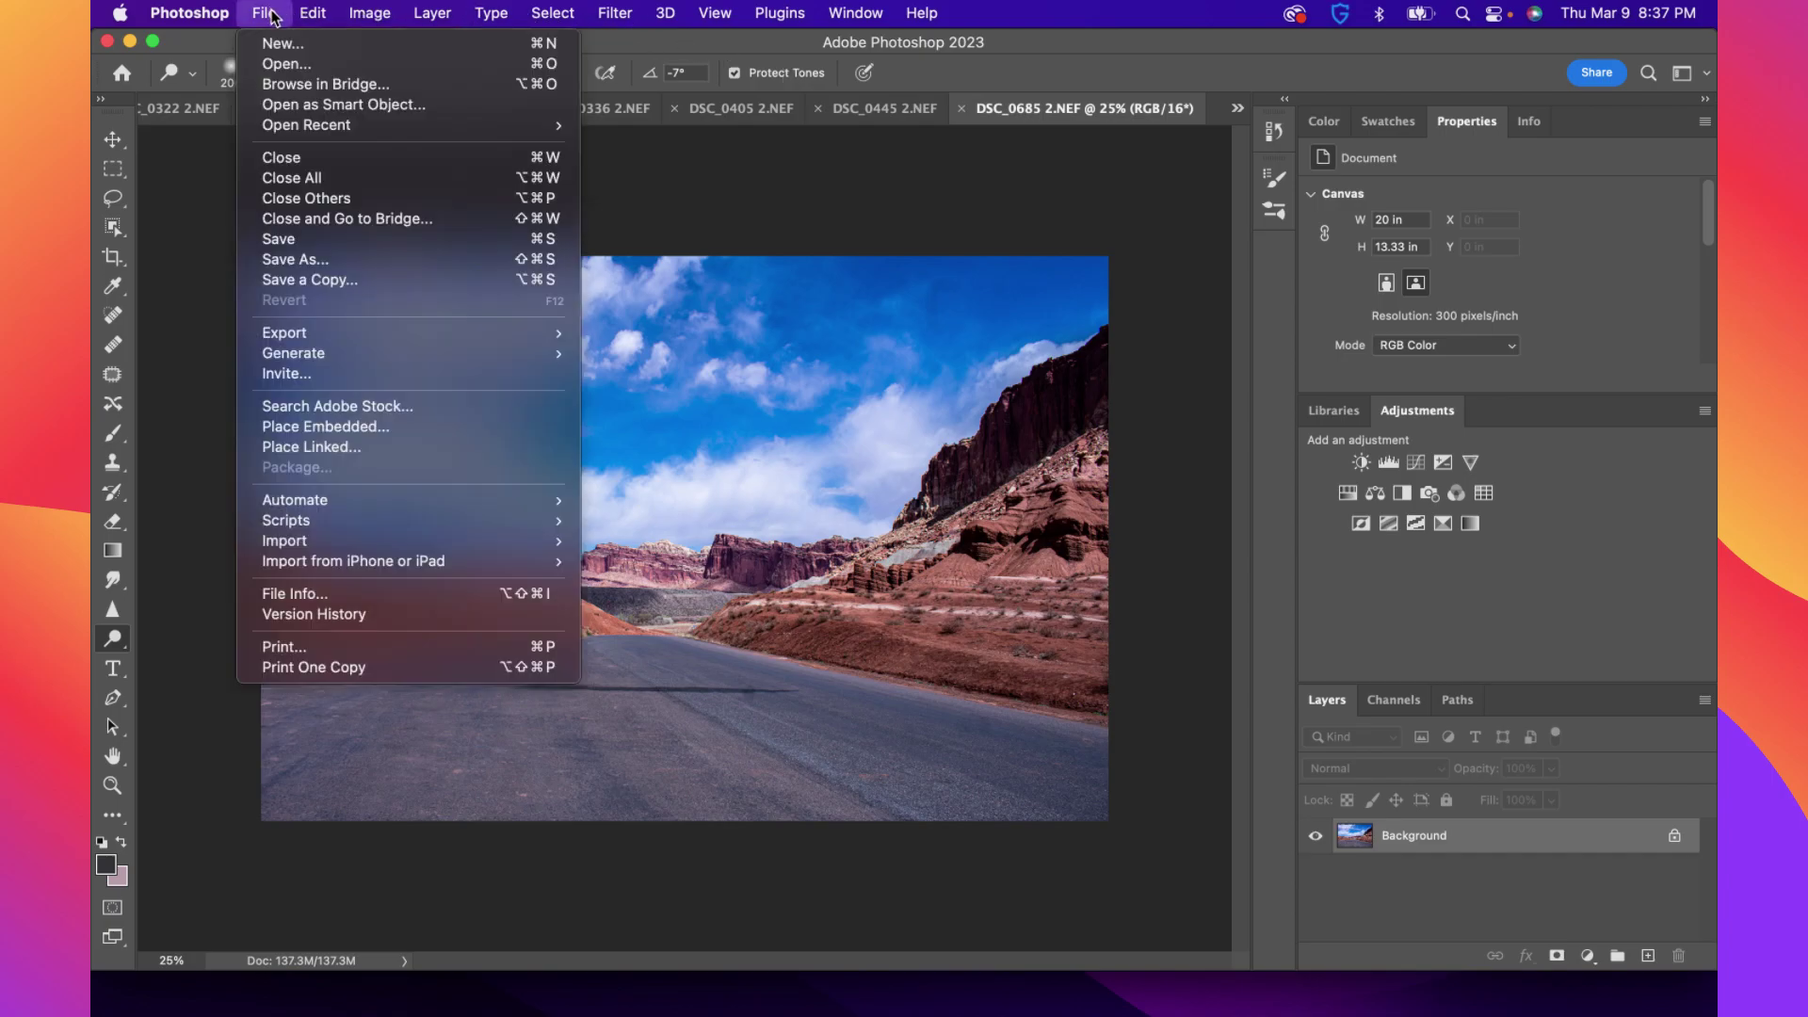
click(272, 17)
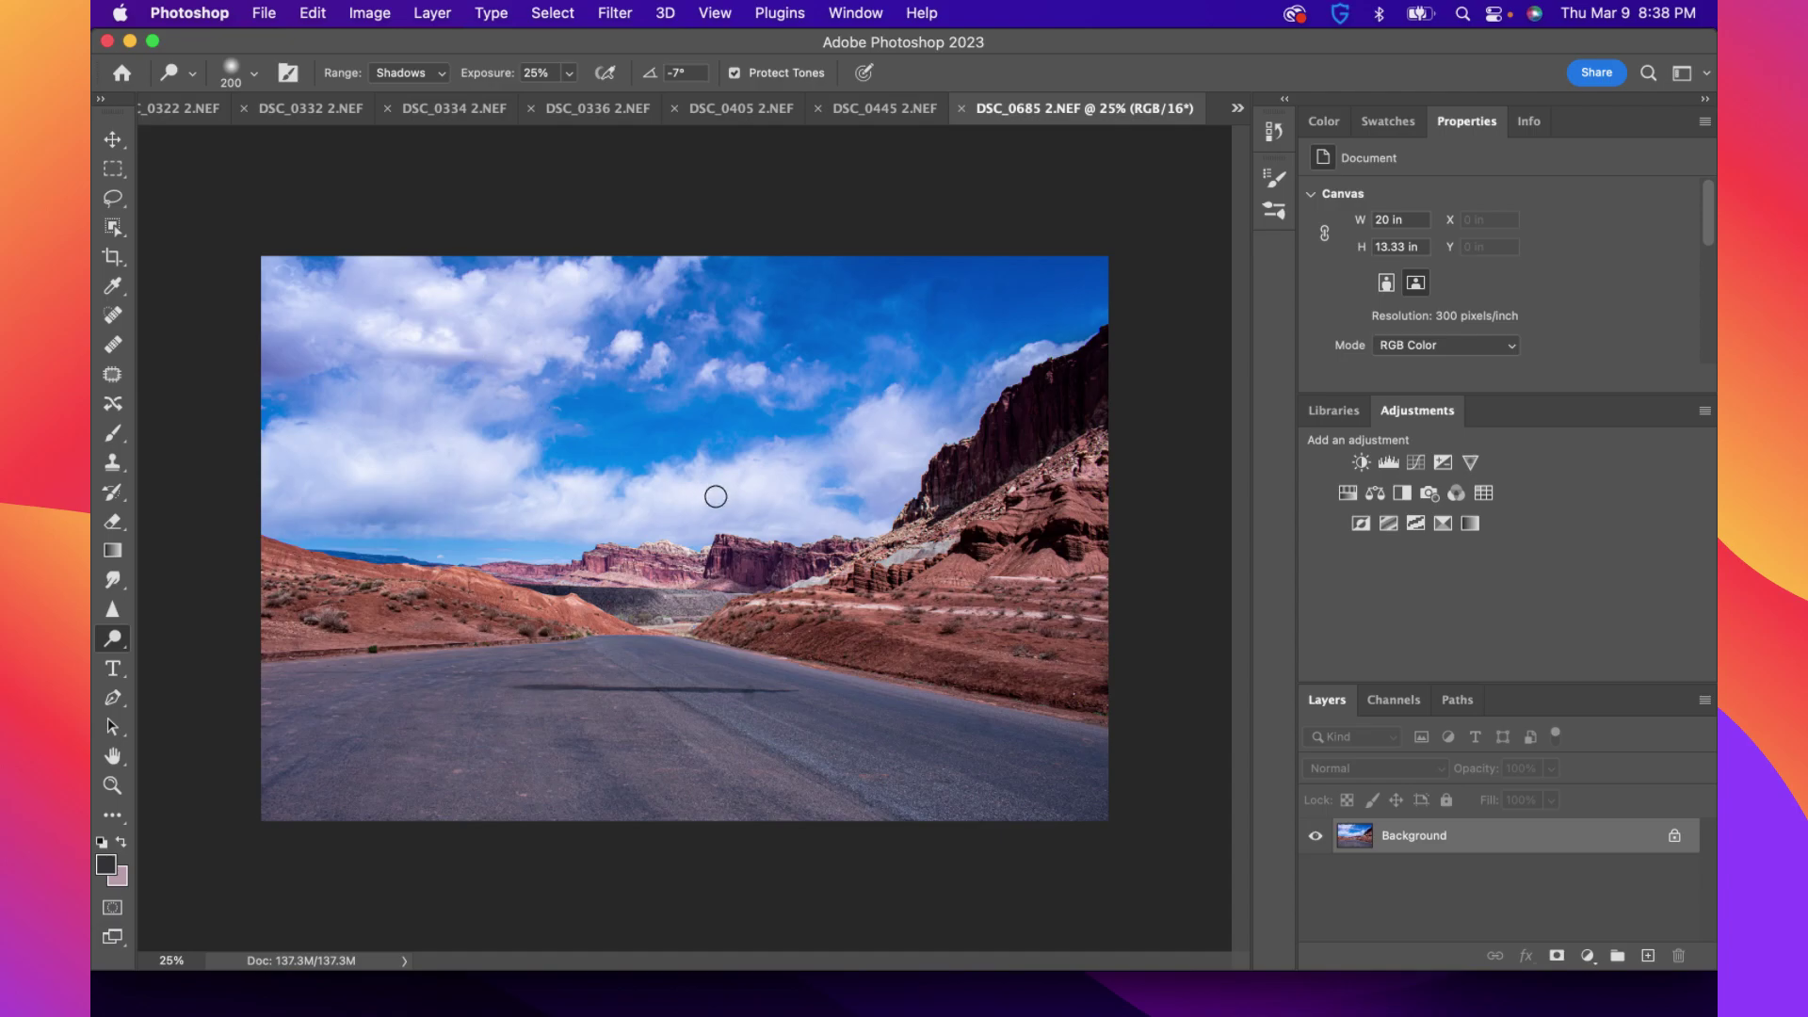
Add a Hue/Saturation adjustment layer to DSC_0685 2.NEF and set its Reds saturation to -15
click(1347, 492)
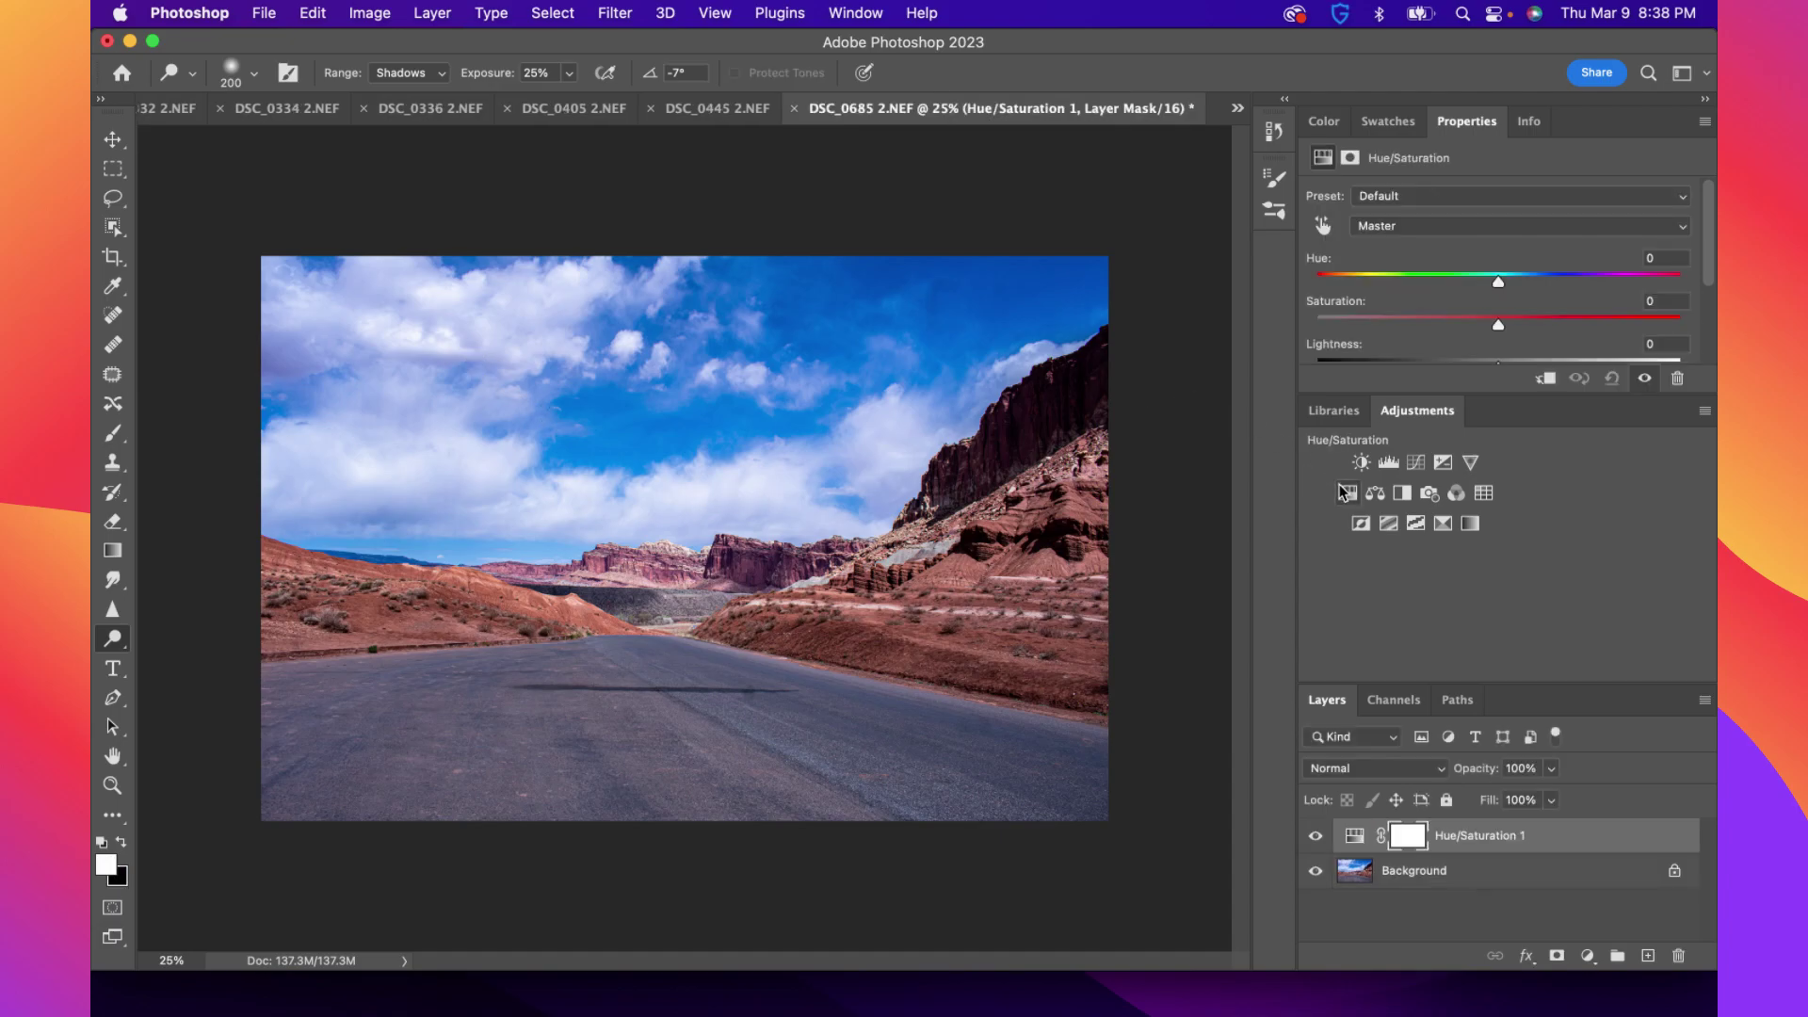
drag(1499, 325, 1422, 326)
click(1467, 226)
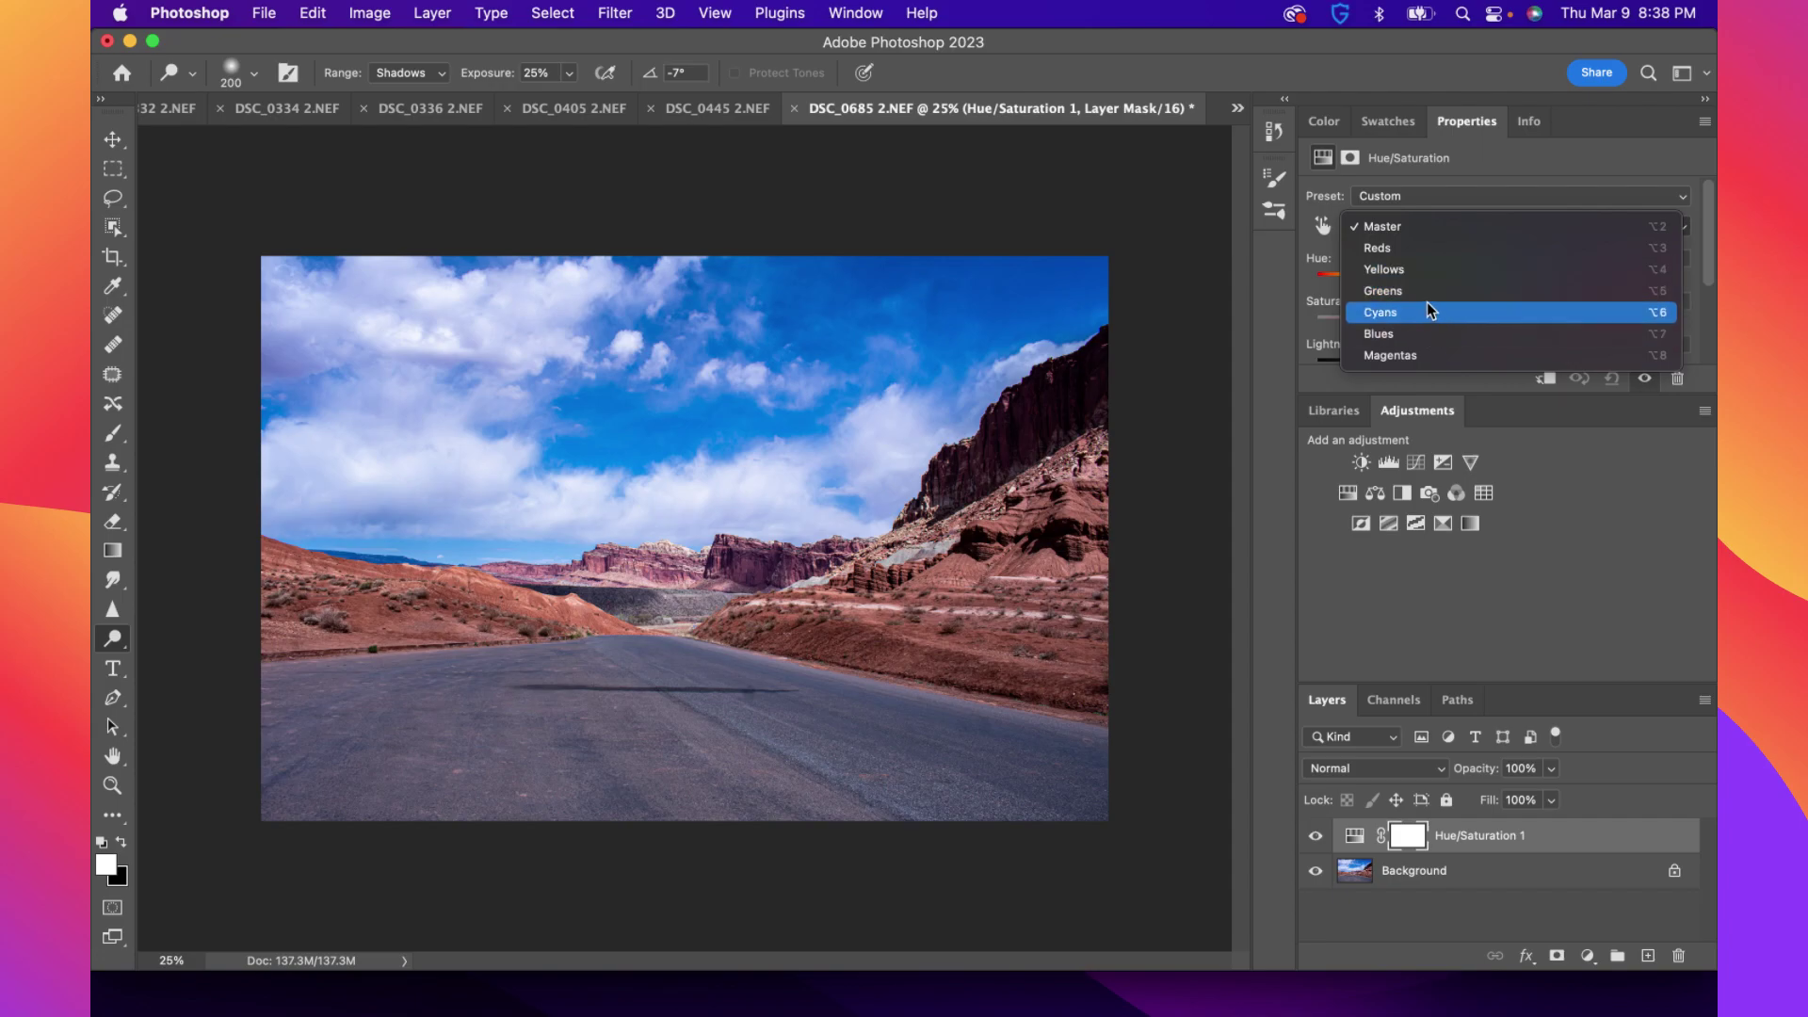
click(1405, 251)
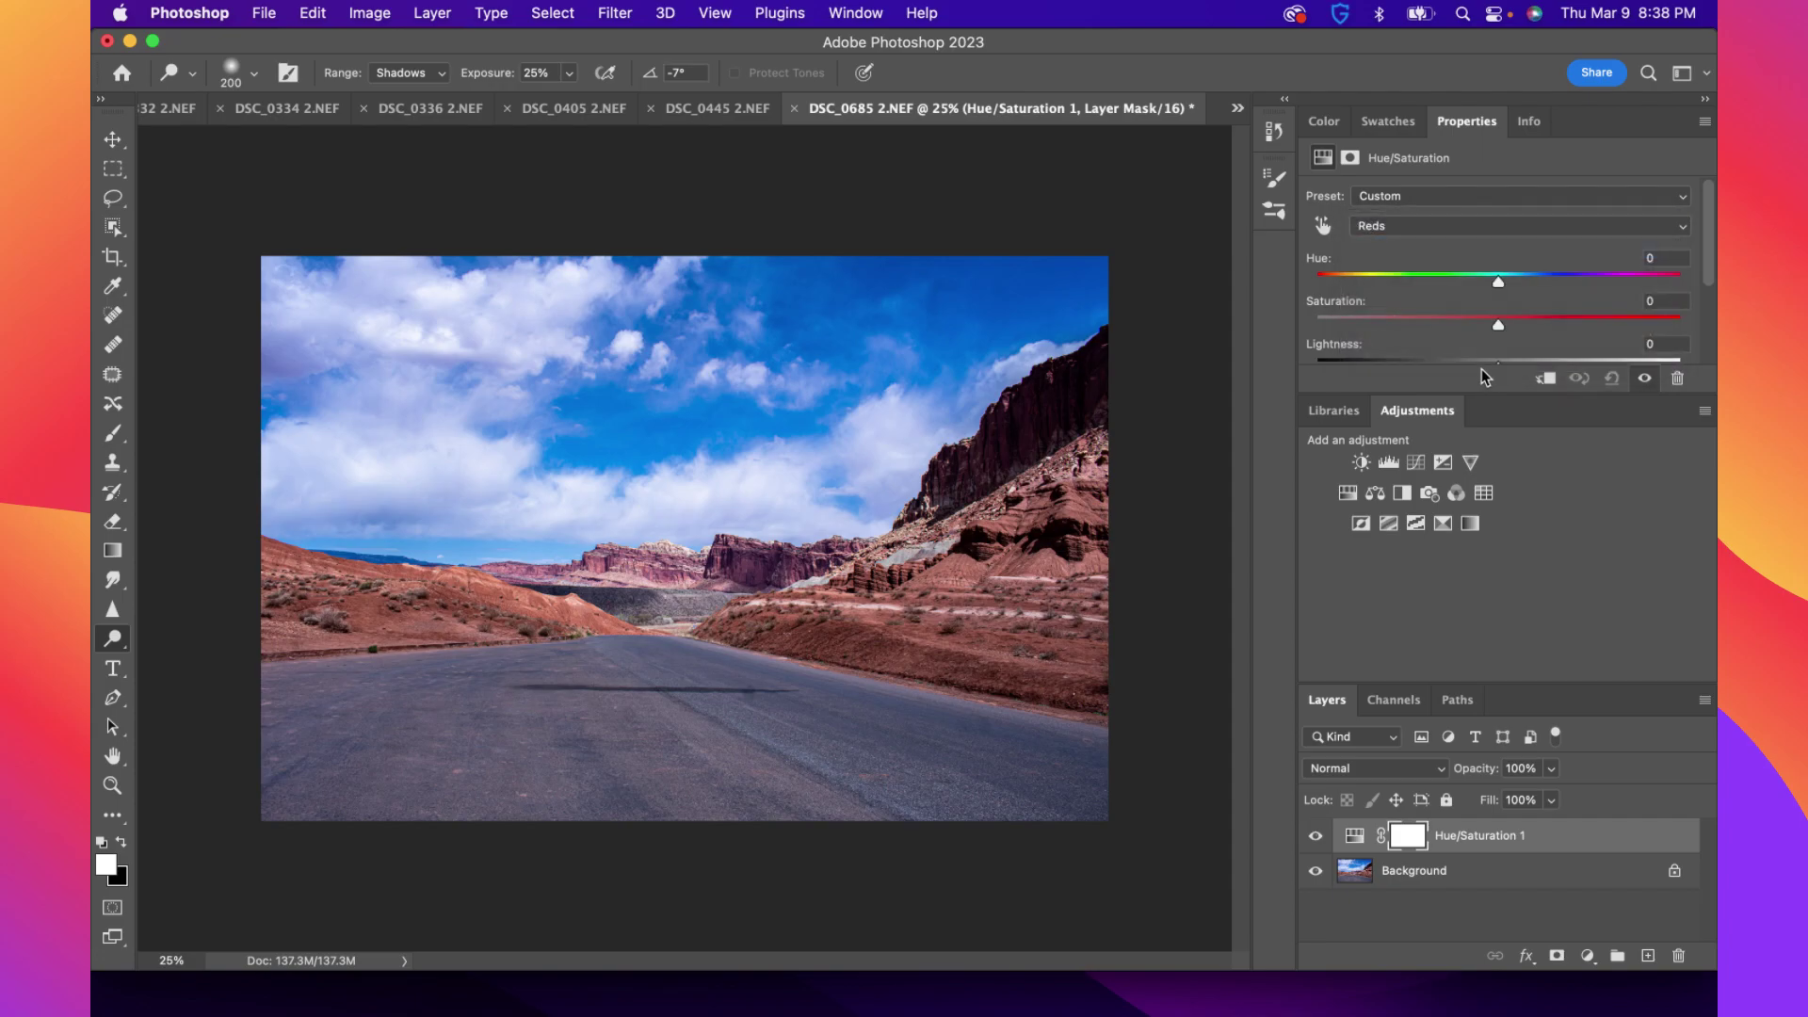
mouse_move(1499, 317)
mouse_down()
mouse_move(1439, 317)
mouse_move(1471, 307)
mouse_up()
scroll(1478, 307, down, 2)
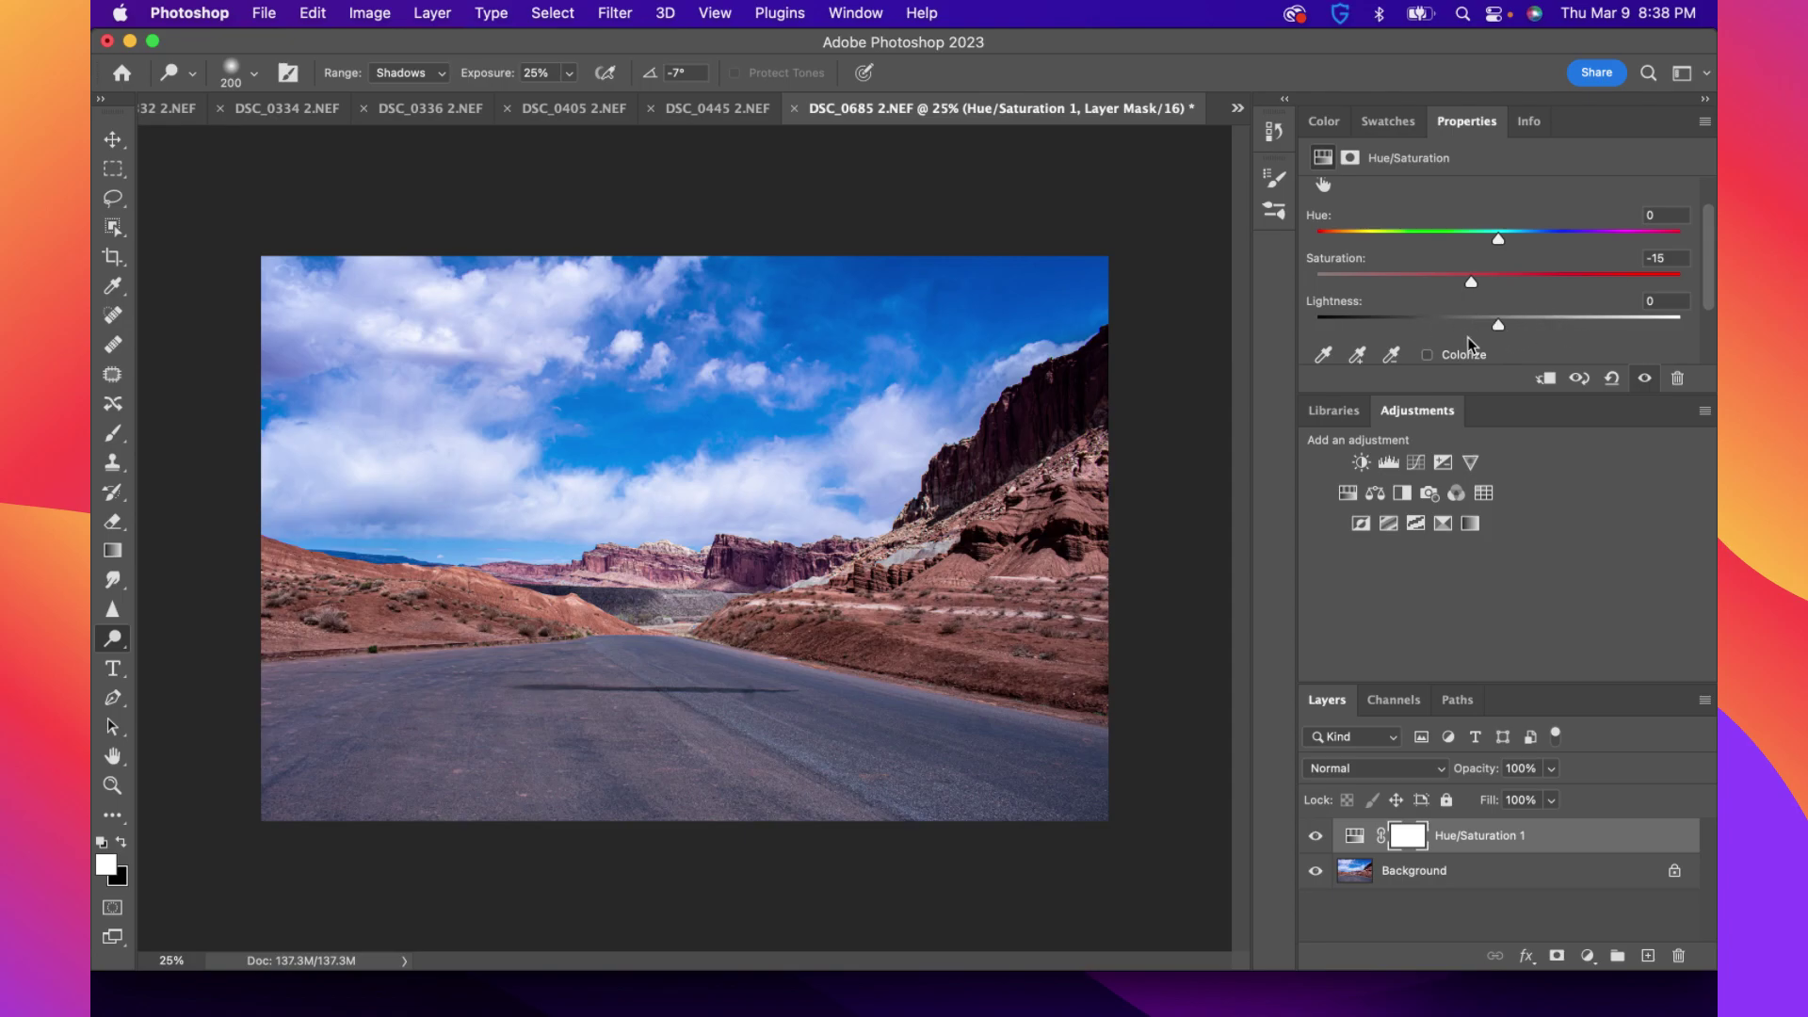
mouse_move(1498, 326)
mouse_down()
mouse_move(1558, 326)
mouse_move(1389, 328)
mouse_move(1464, 327)
mouse_up()
key(super+z)
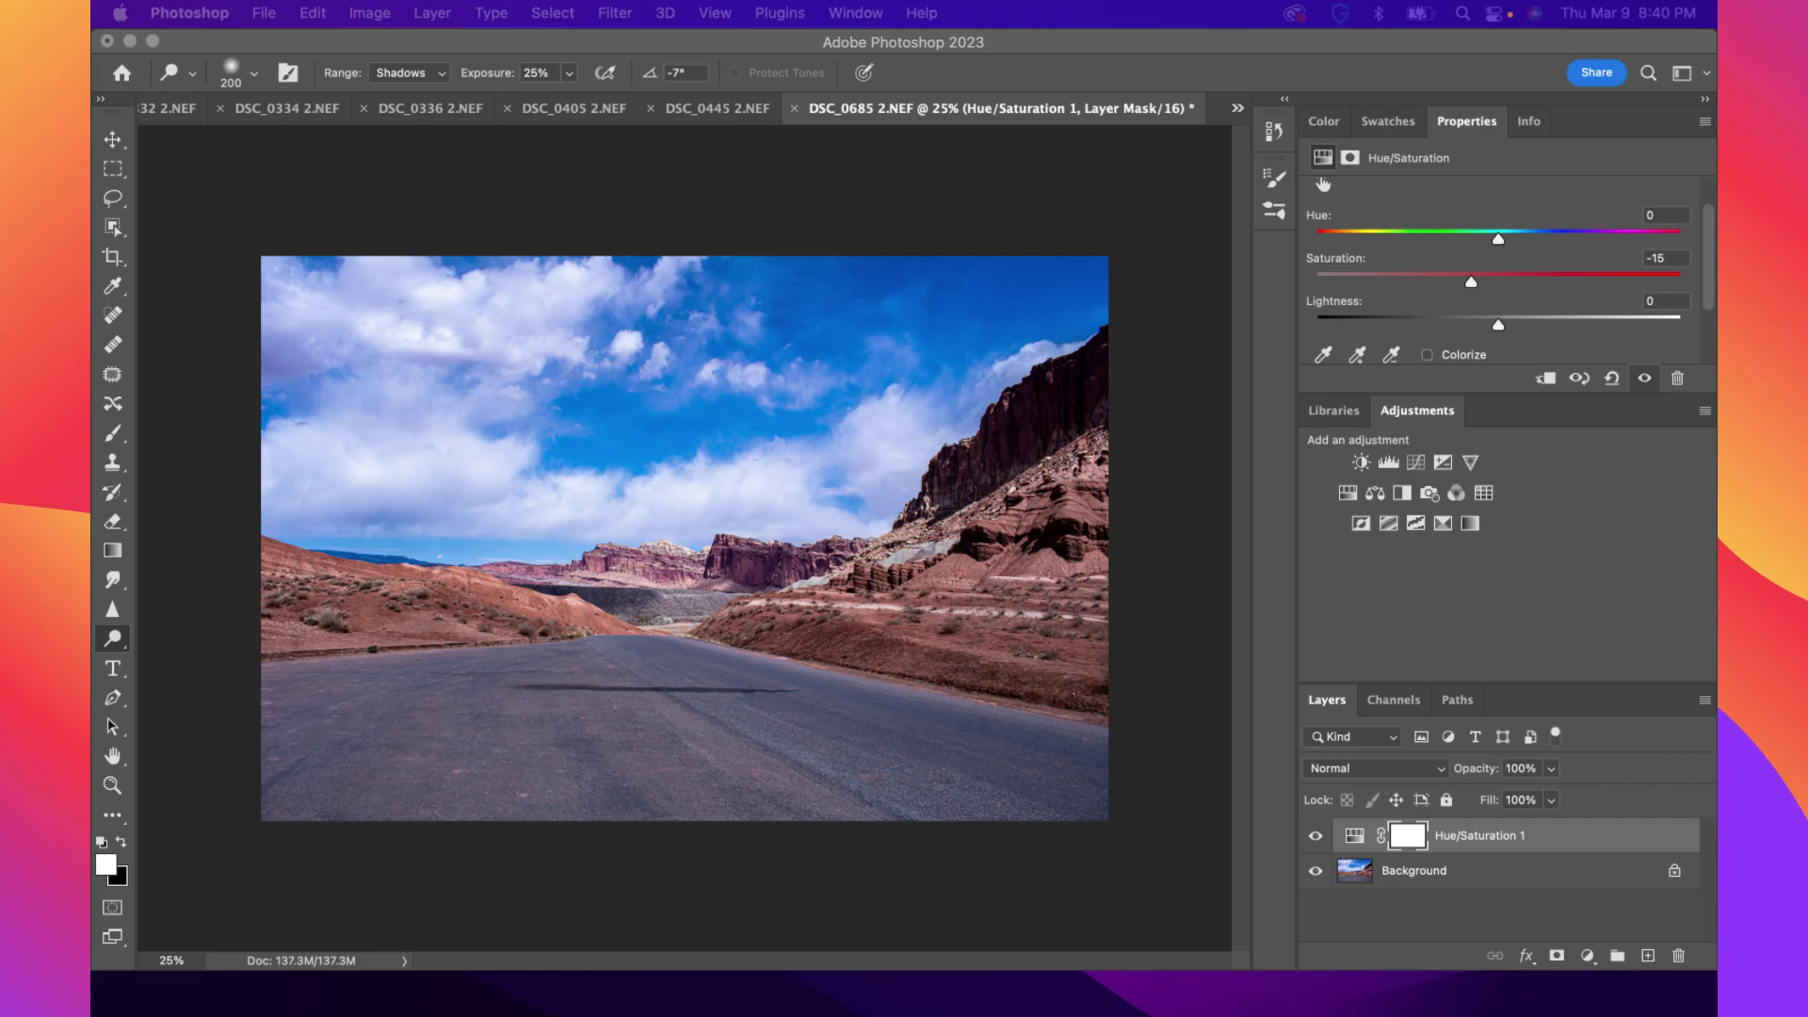
Keep the Reds saturation at -15 and add a second Hue/Saturation adjustment layer above the first
click(1143, 56)
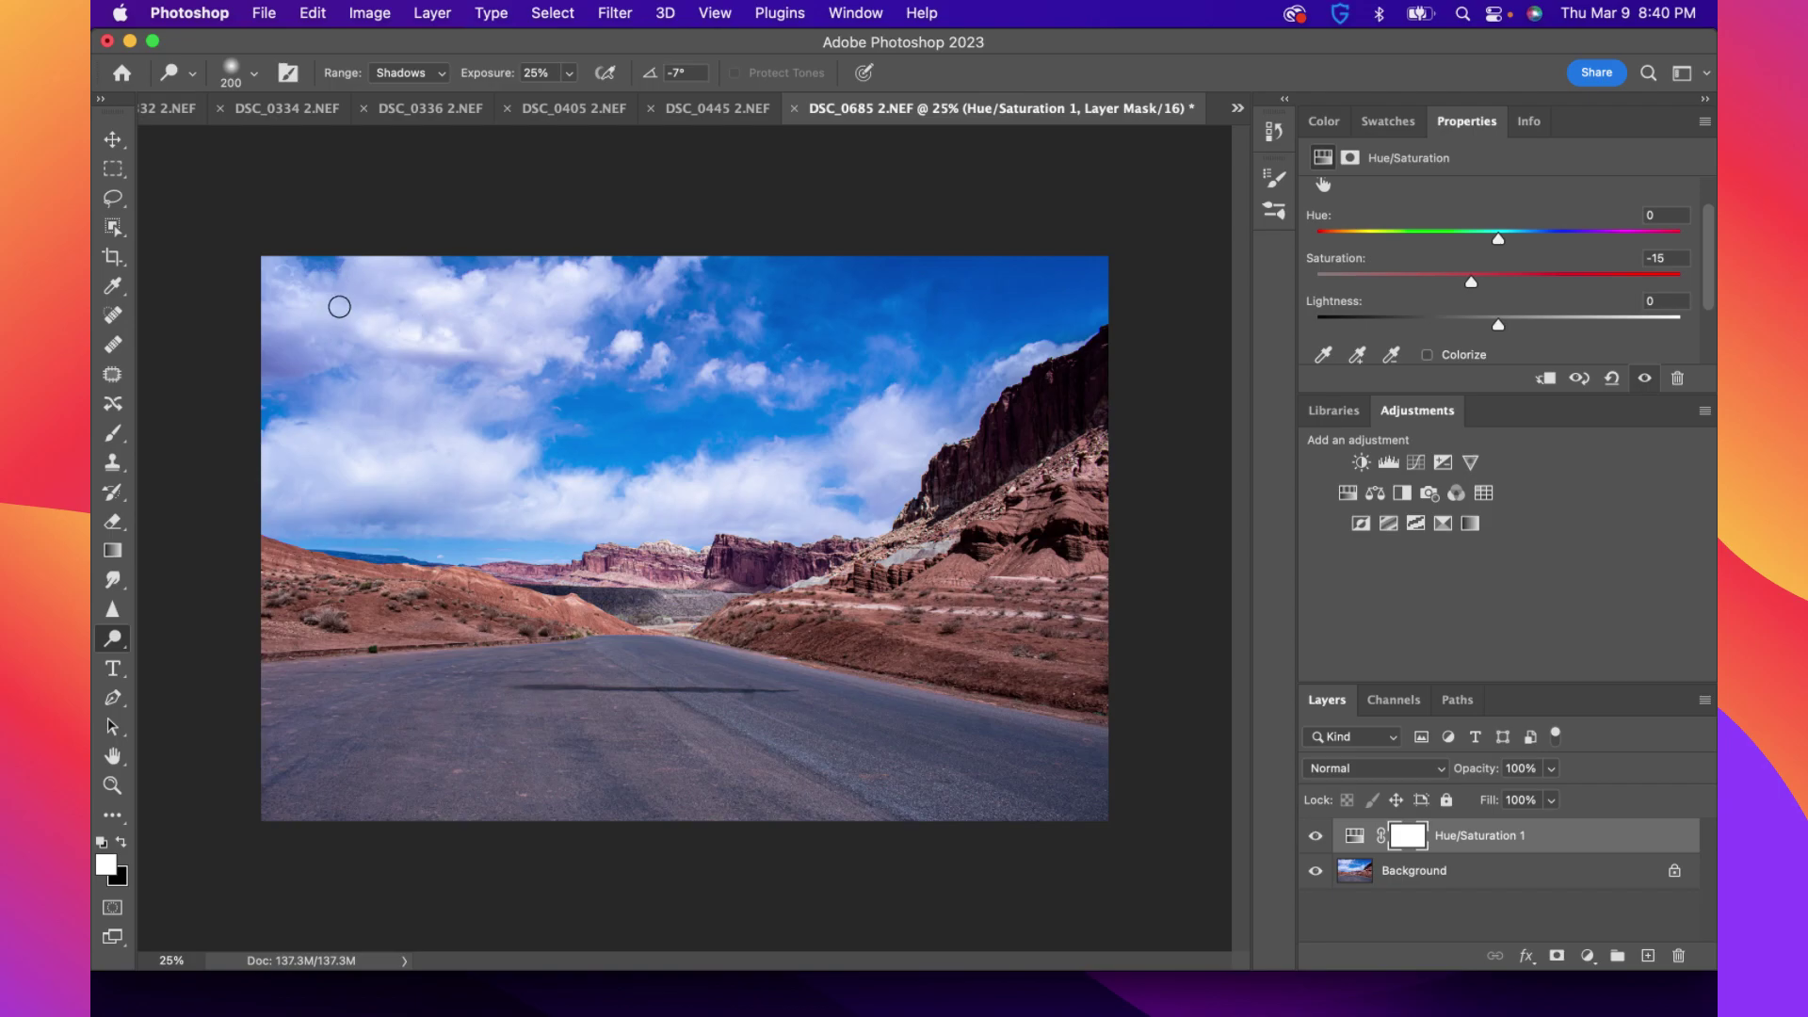
scroll(1455, 274, up, 2)
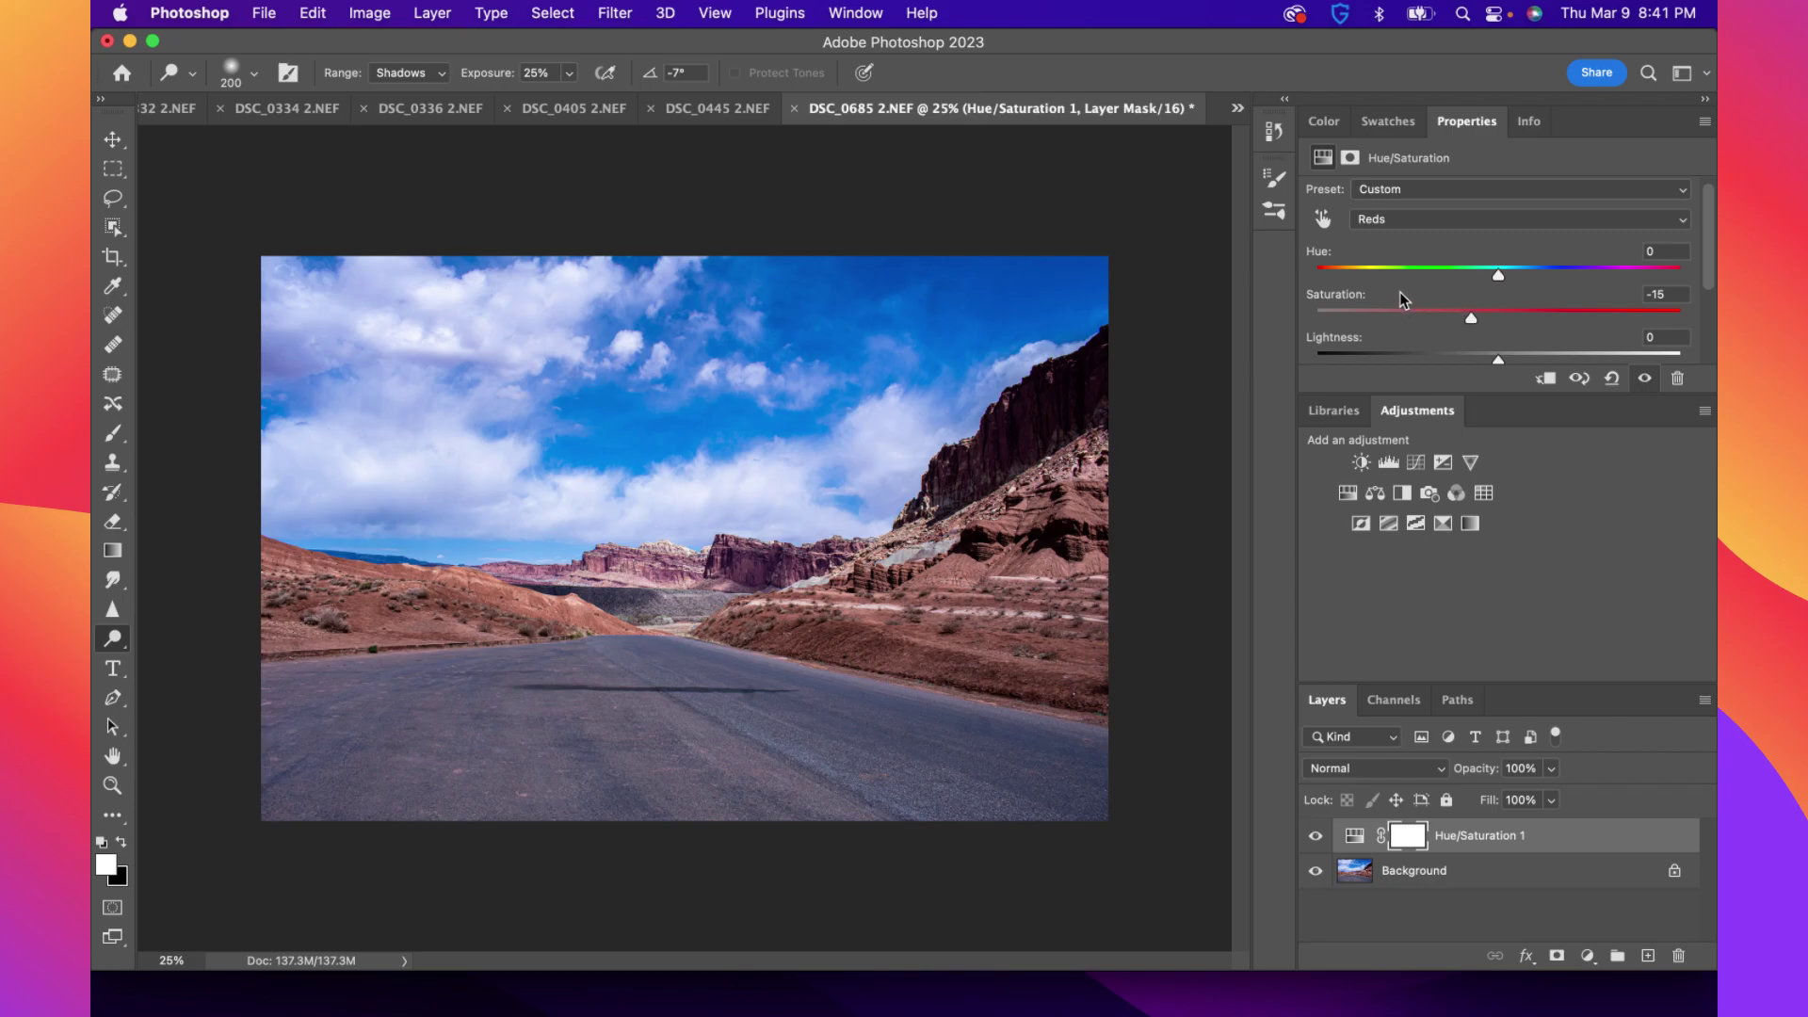
mouse_move(1467, 311)
mouse_down()
mouse_move(1572, 312)
mouse_move(1409, 320)
mouse_move(1471, 317)
mouse_up()
click(1348, 493)
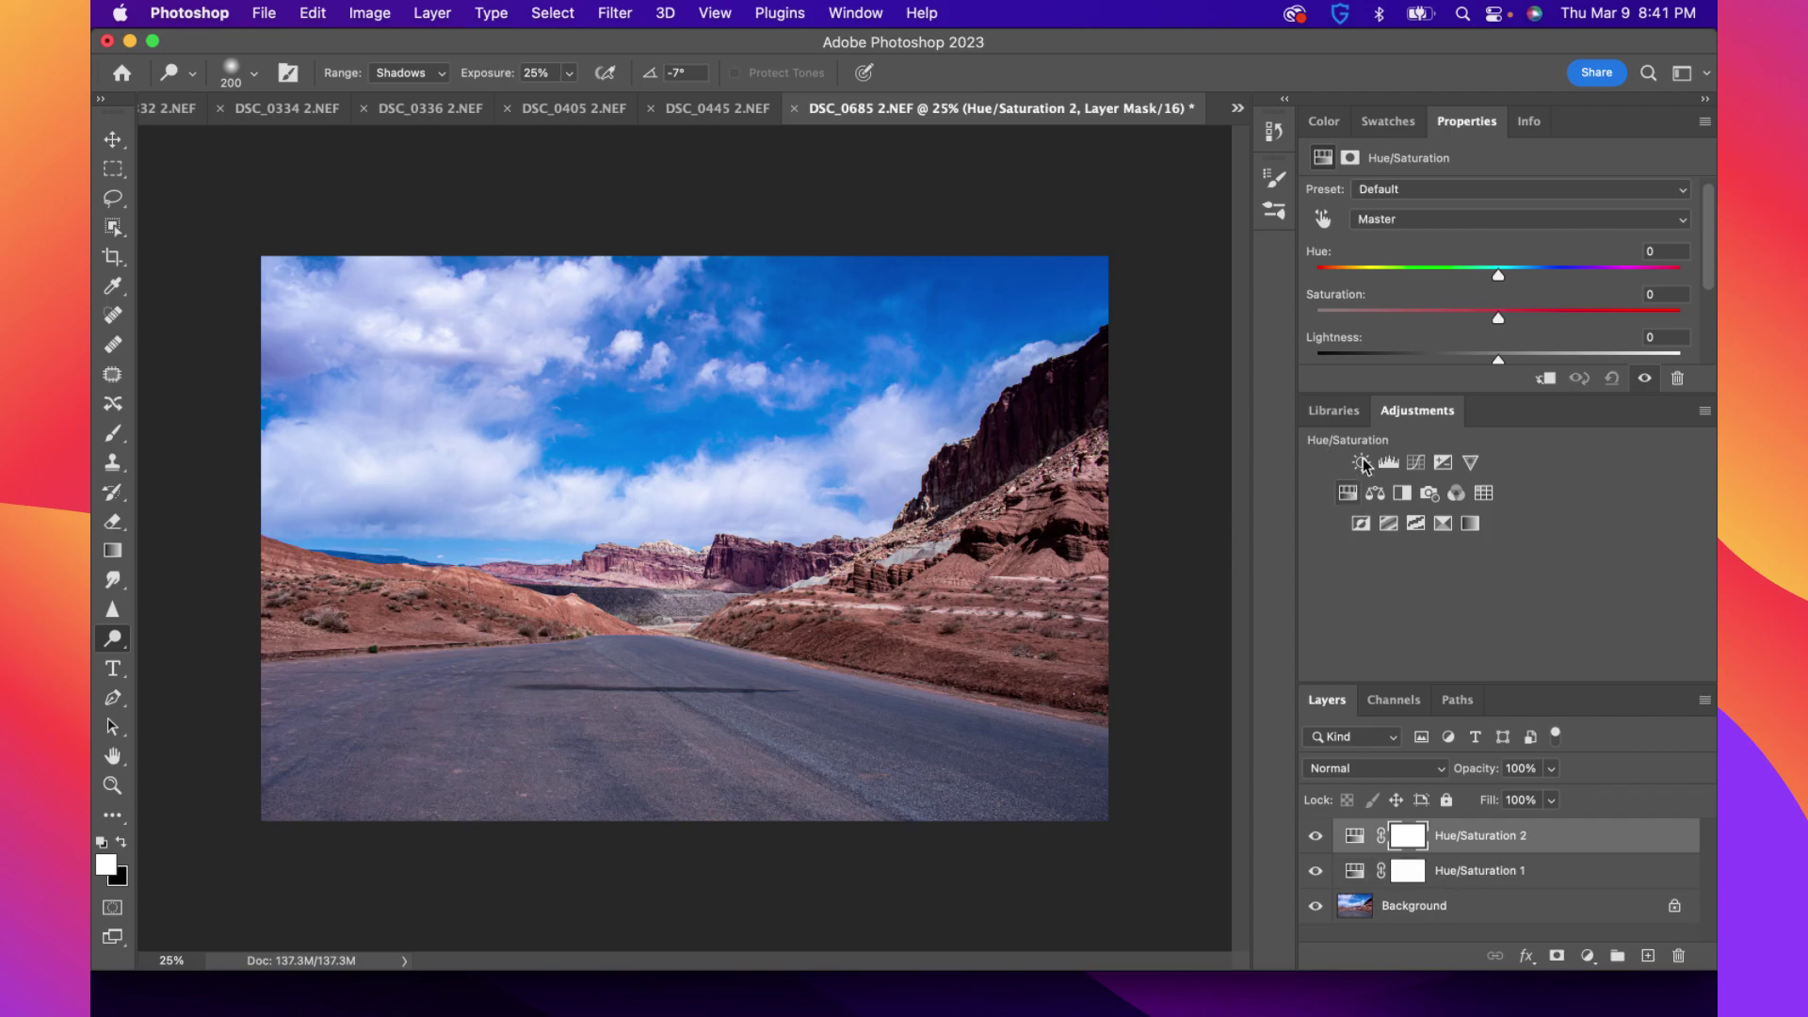
Try adjusting the Yellows saturation and lightness in the upper Hue/Saturation layer
click(1386, 221)
click(1396, 264)
scroll(1435, 329, down, 1)
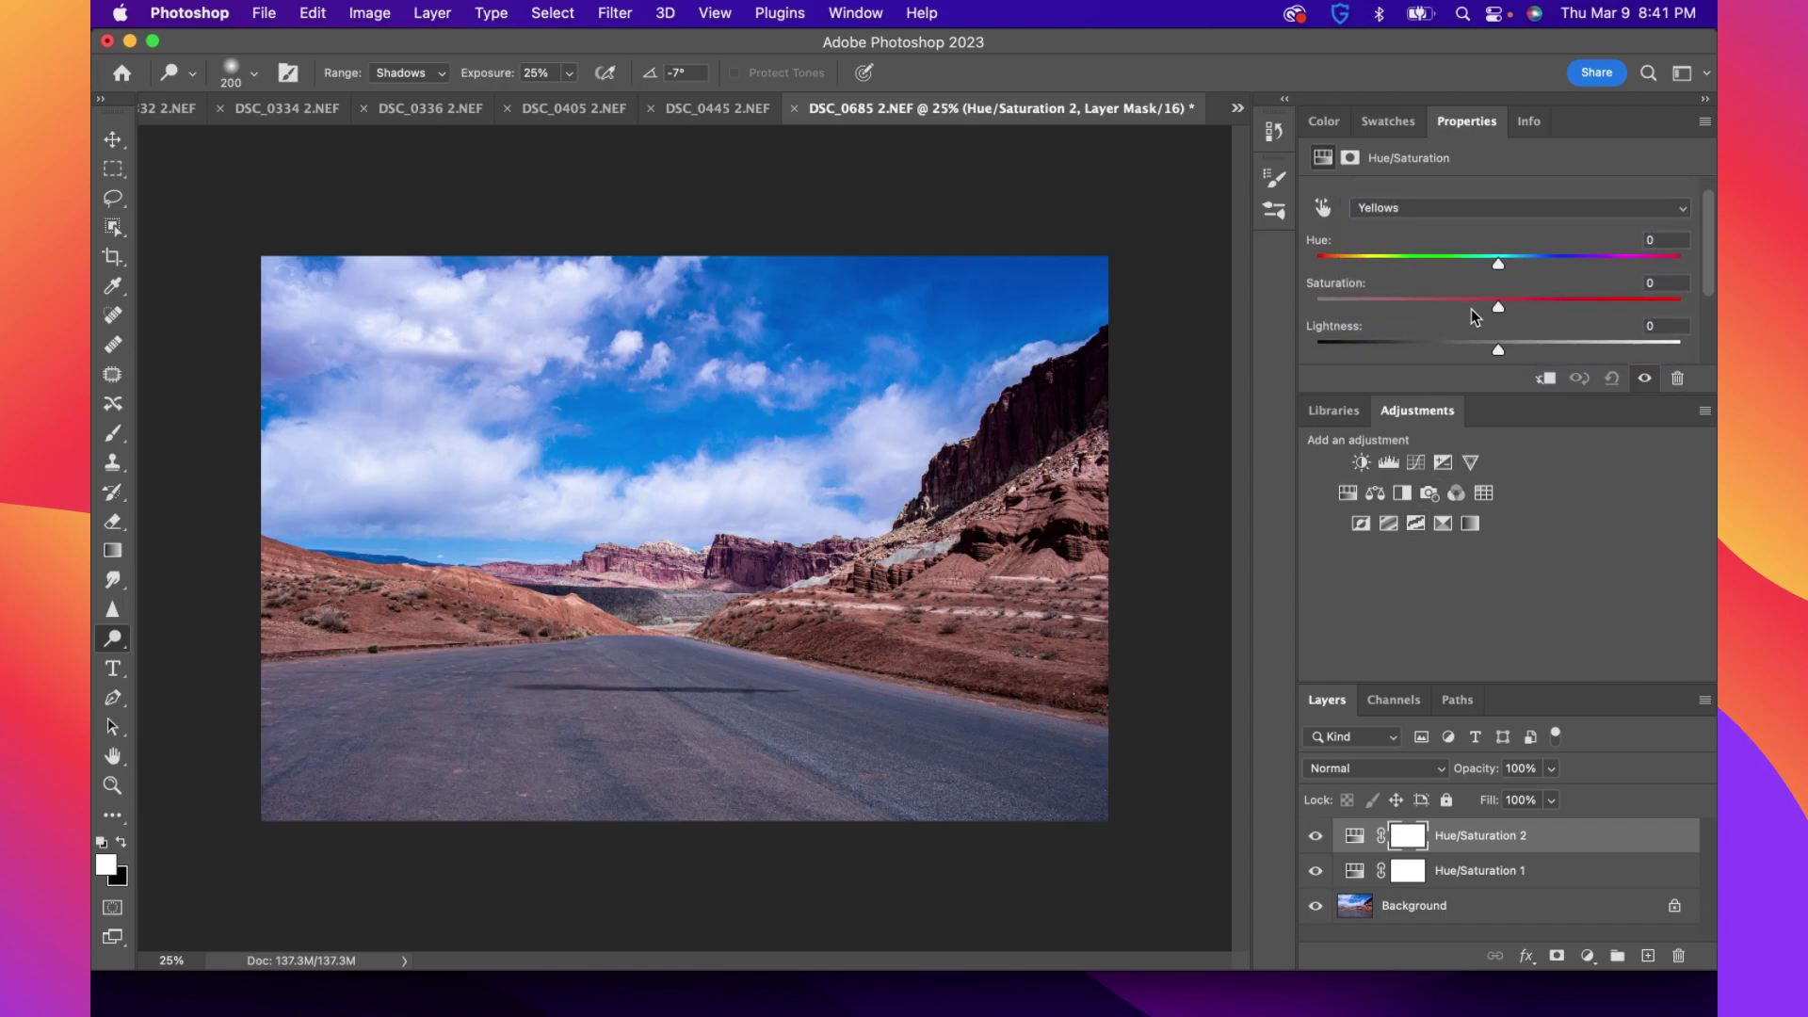
click(1533, 300)
mouse_move(1615, 316)
mouse_down()
mouse_move(1330, 310)
mouse_move(1674, 312)
mouse_move(1545, 309)
mouse_move(1498, 350)
mouse_move(1624, 348)
mouse_up()
drag(1422, 350, 1498, 350)
Delete the upper Hue/Saturation adjustment layer, Hue/Saturation 2
right_click(1436, 845)
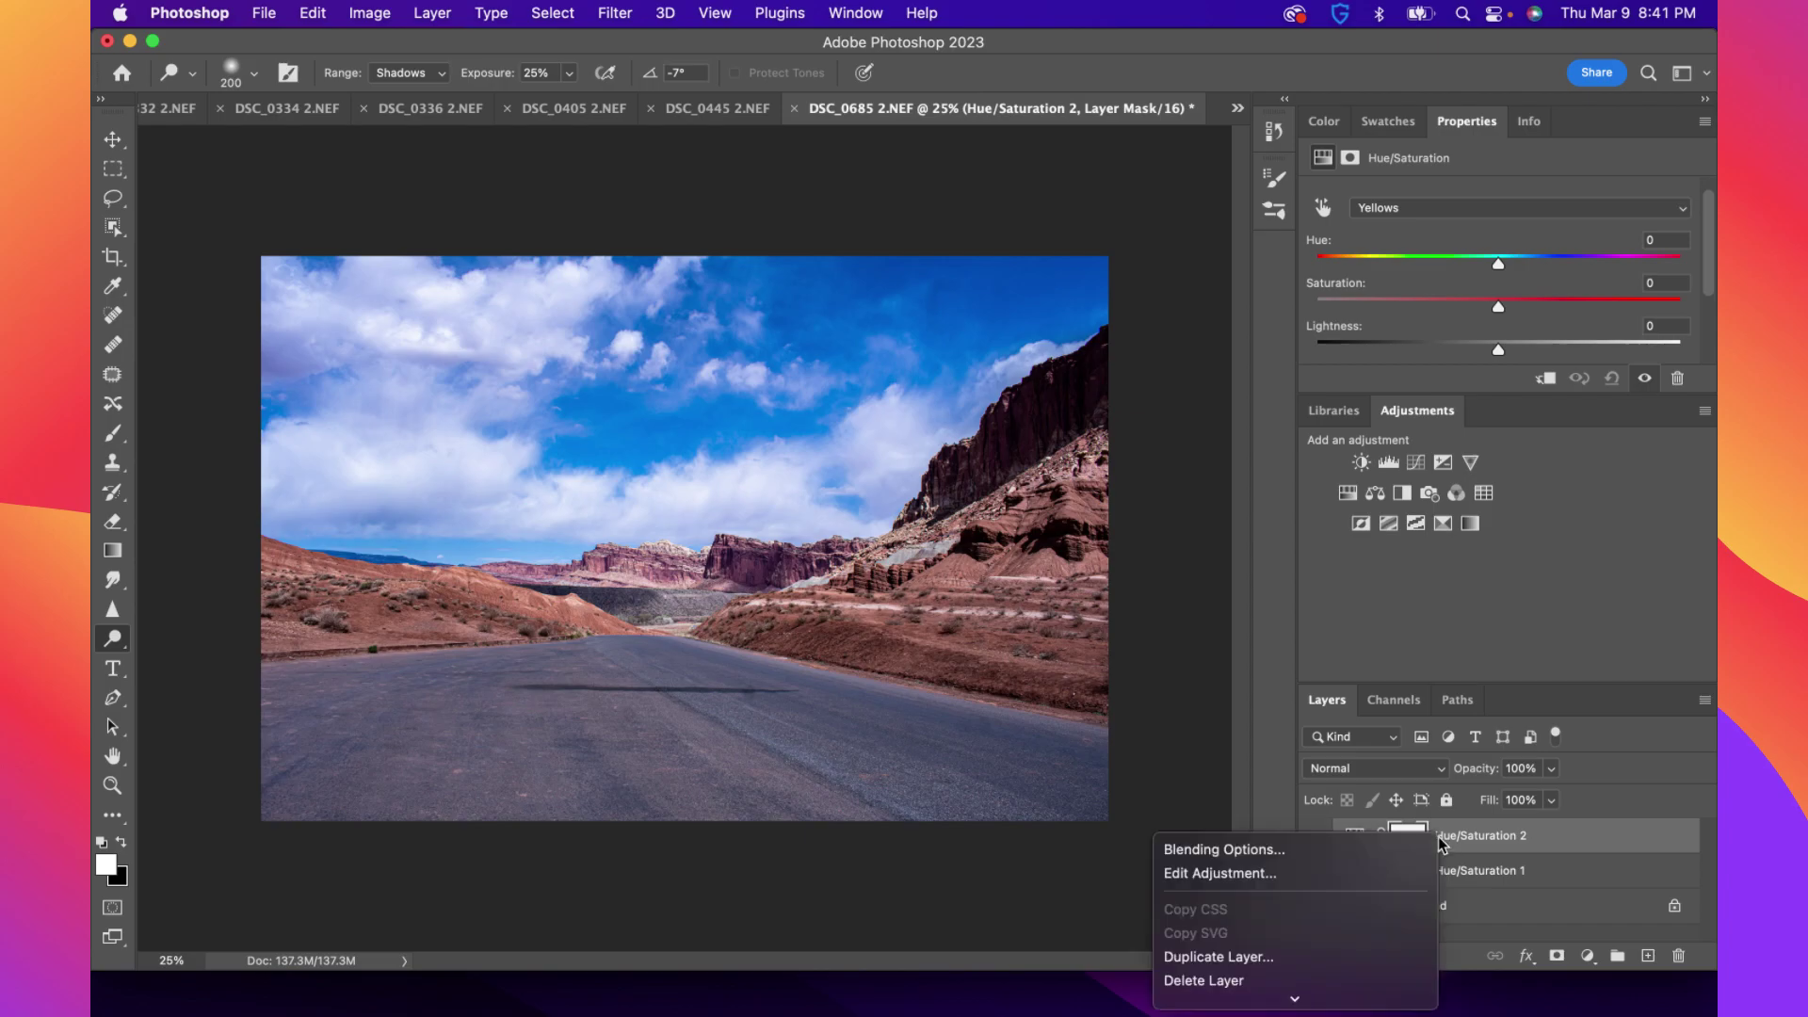
click(1275, 982)
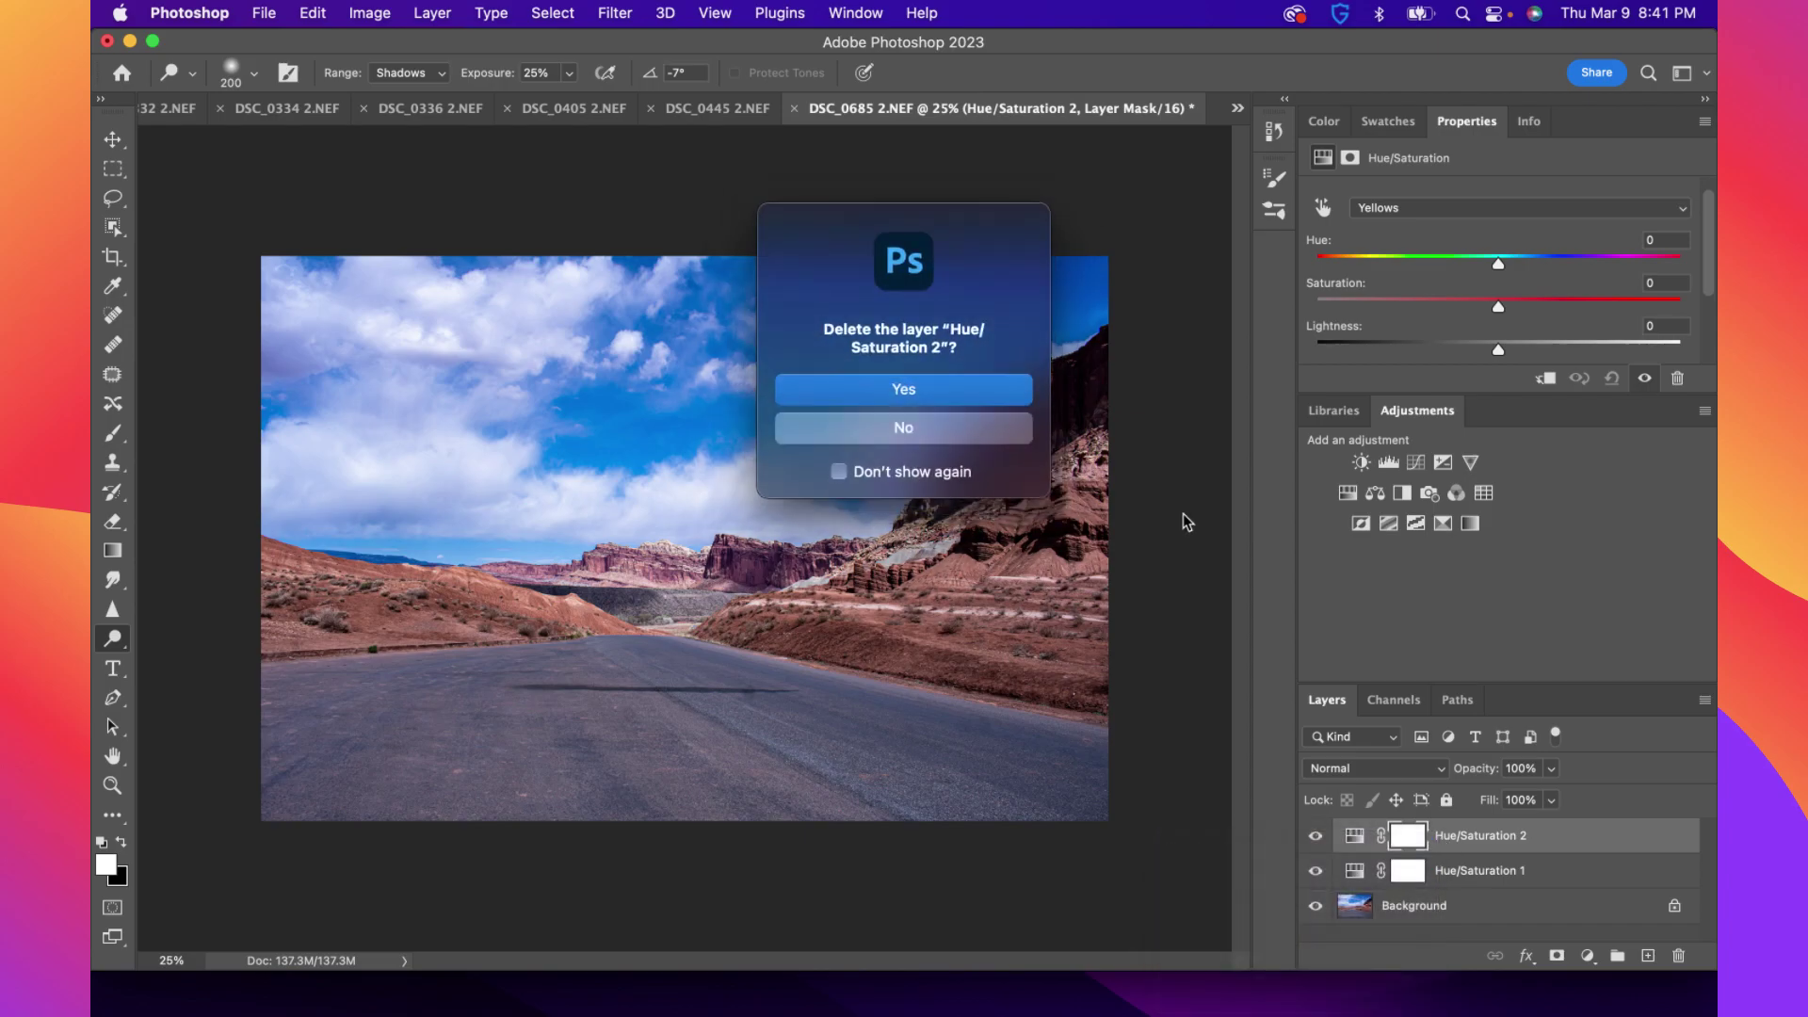
click(957, 388)
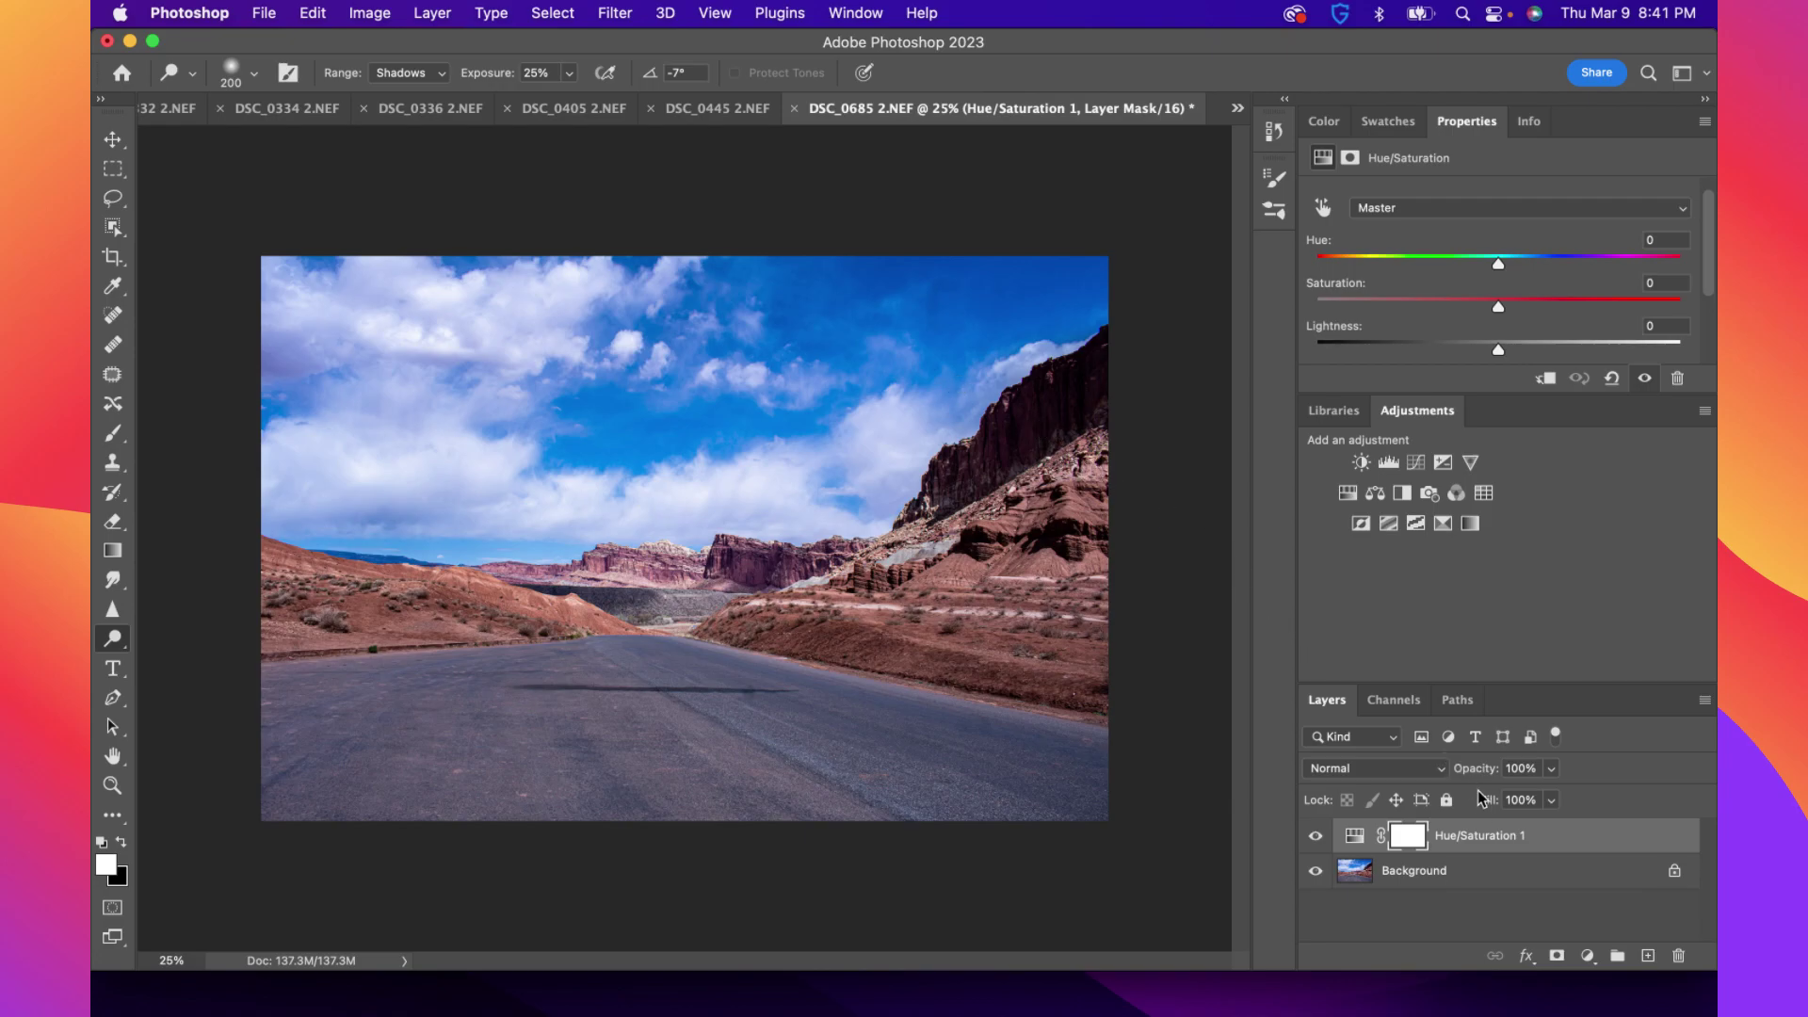
Select the Background layer and burn the midtones along the left part of the road
click(1450, 874)
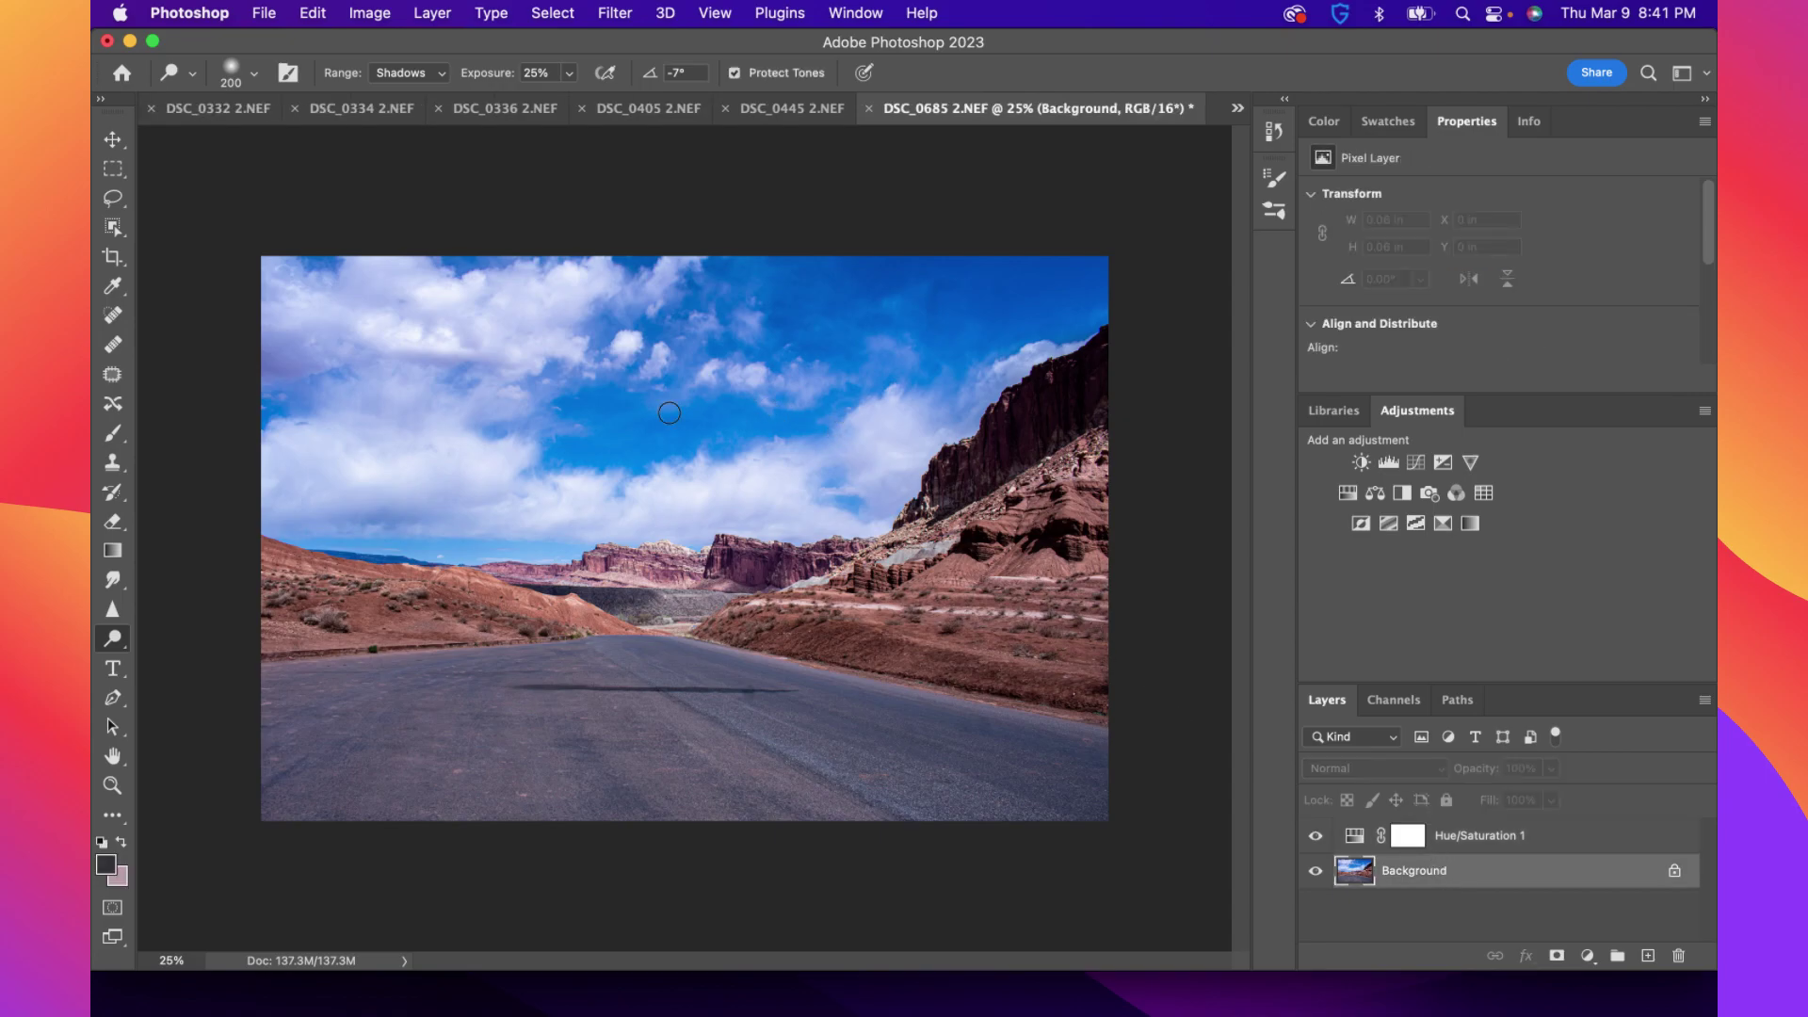
click(124, 642)
click(188, 652)
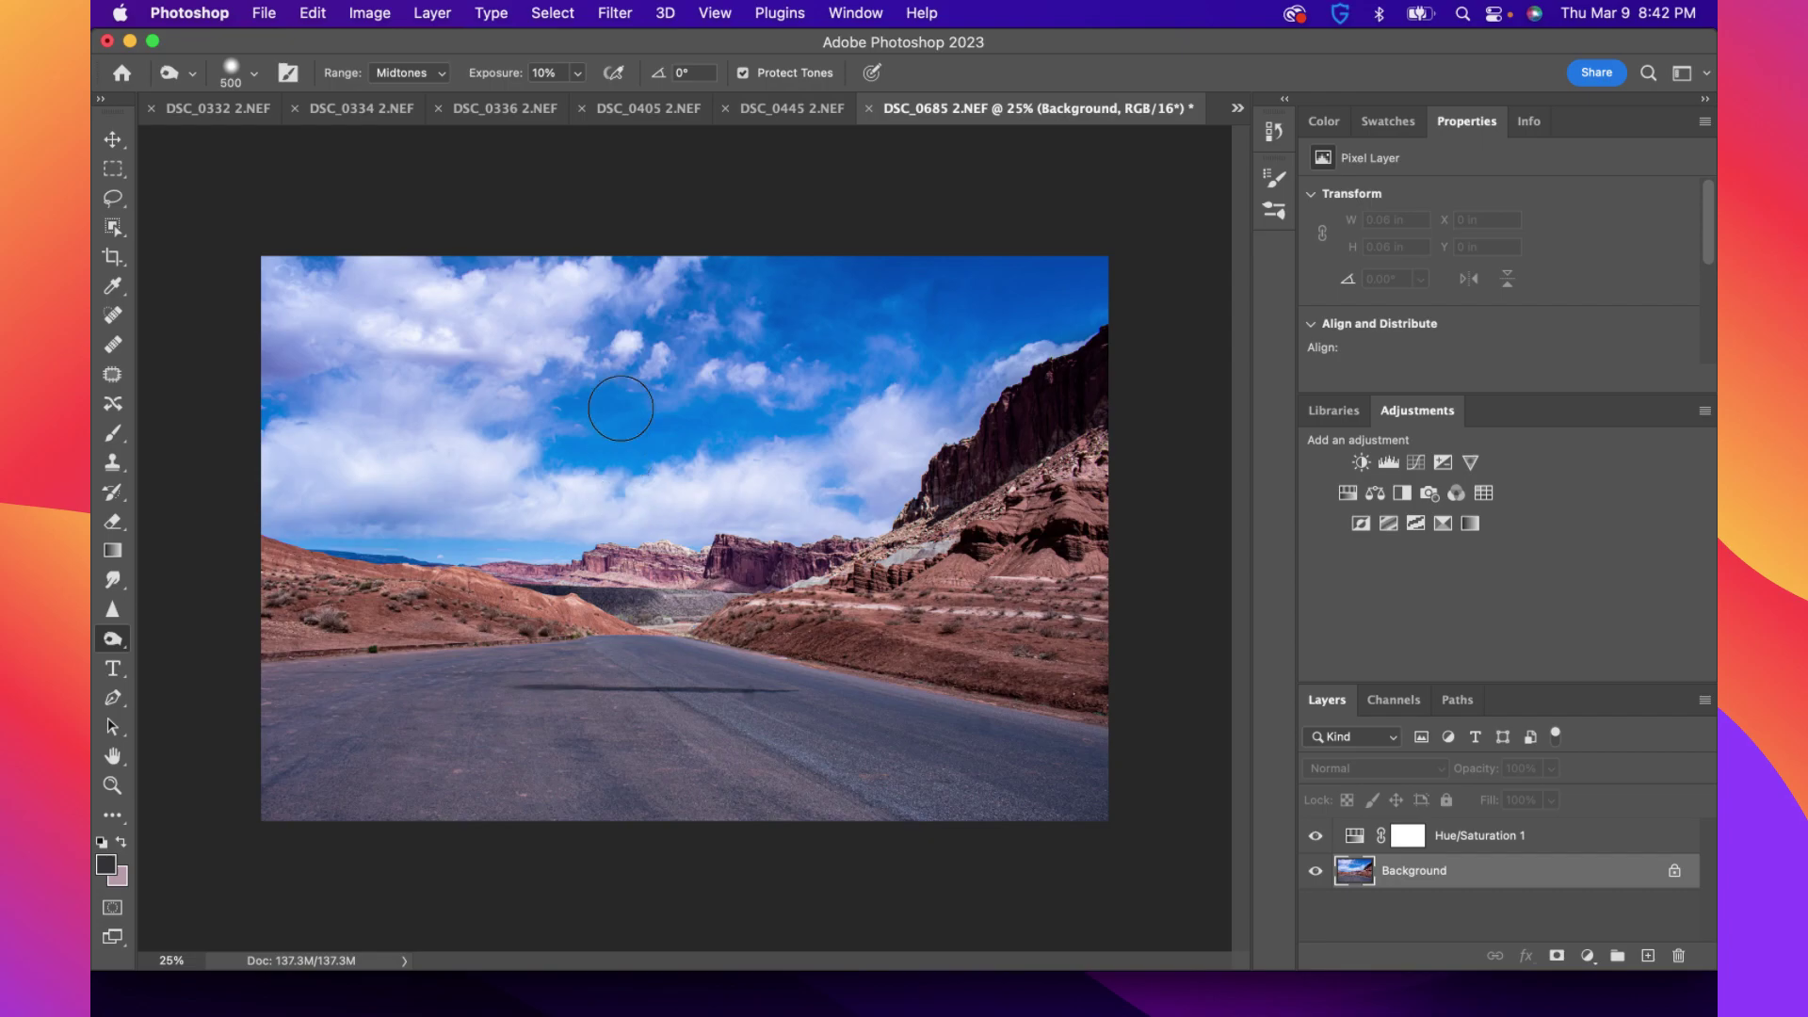
mouse_move(554, 633)
mouse_down()
mouse_move(391, 650)
mouse_move(590, 669)
mouse_up()
mouse_move(455, 711)
mouse_down()
mouse_move(231, 732)
mouse_move(531, 695)
mouse_move(667, 751)
mouse_move(586, 755)
mouse_move(591, 740)
mouse_up()
Patch the dark horizontal streak across the road with clean asphalt and deselect the area
click(113, 375)
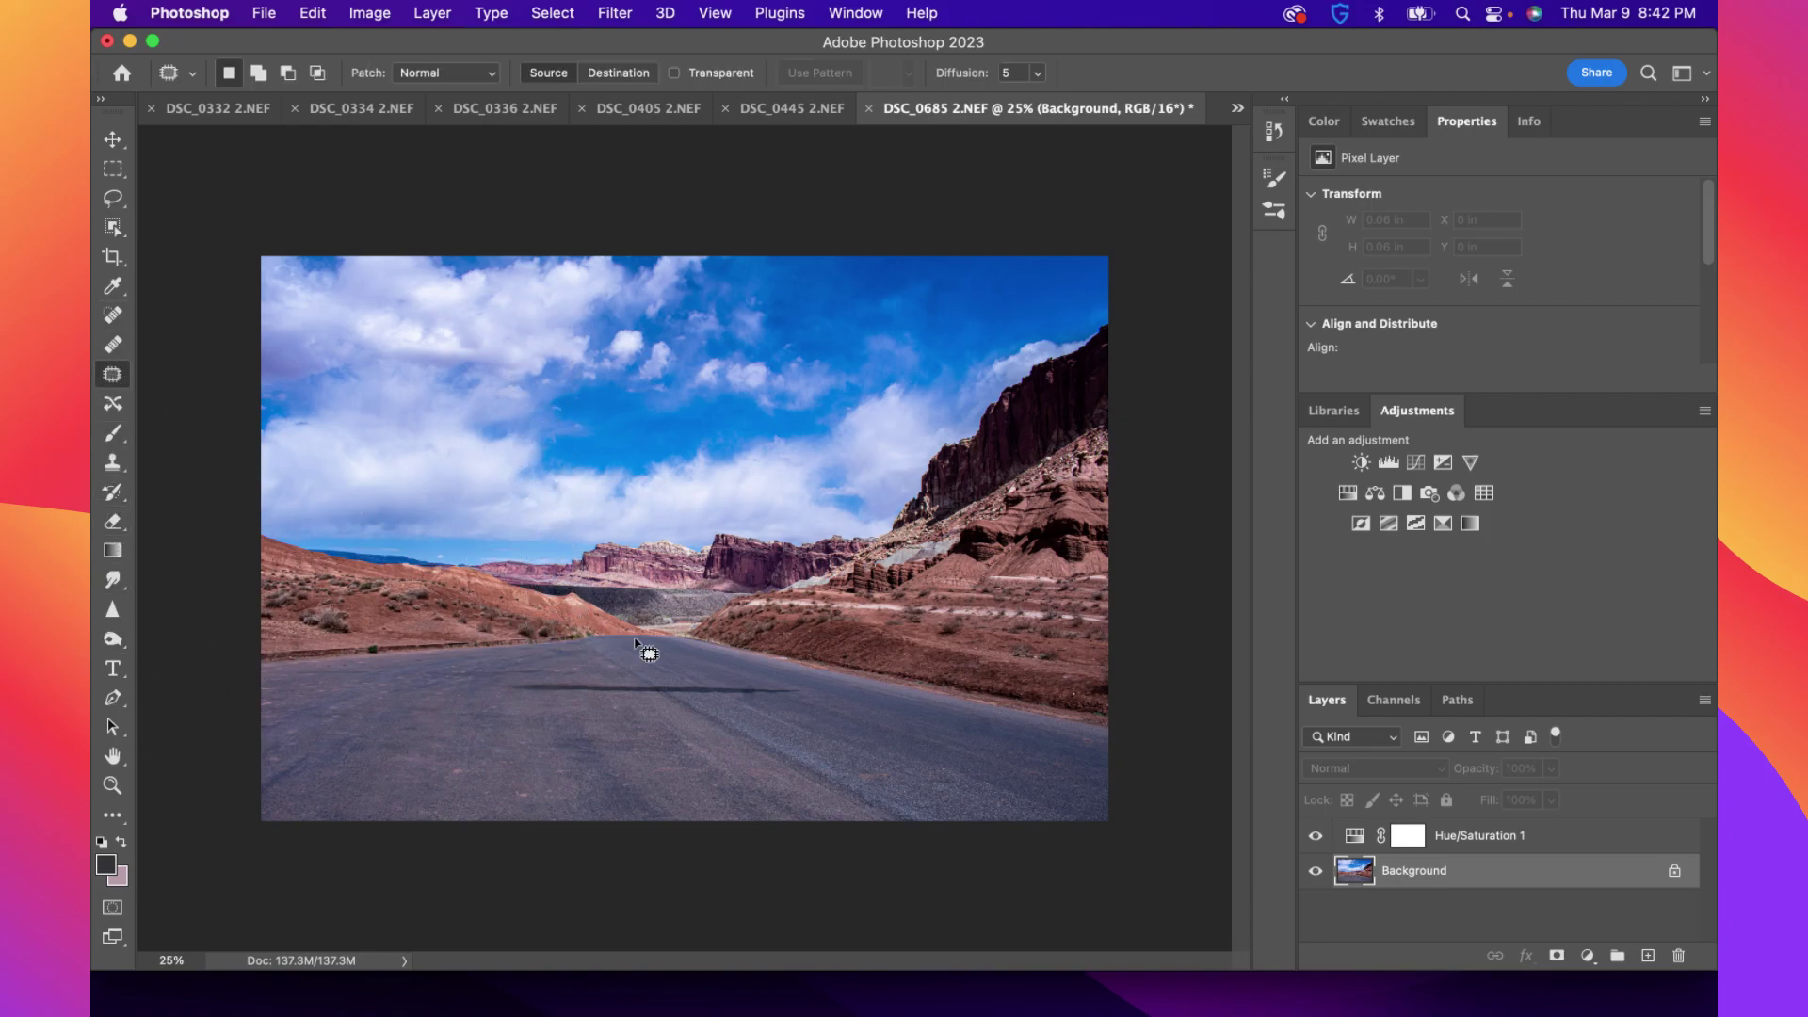
mouse_move(784, 683)
mouse_down()
mouse_move(497, 684)
mouse_move(522, 704)
mouse_move(777, 711)
mouse_move(802, 687)
mouse_move(682, 732)
mouse_up()
key(super+d)
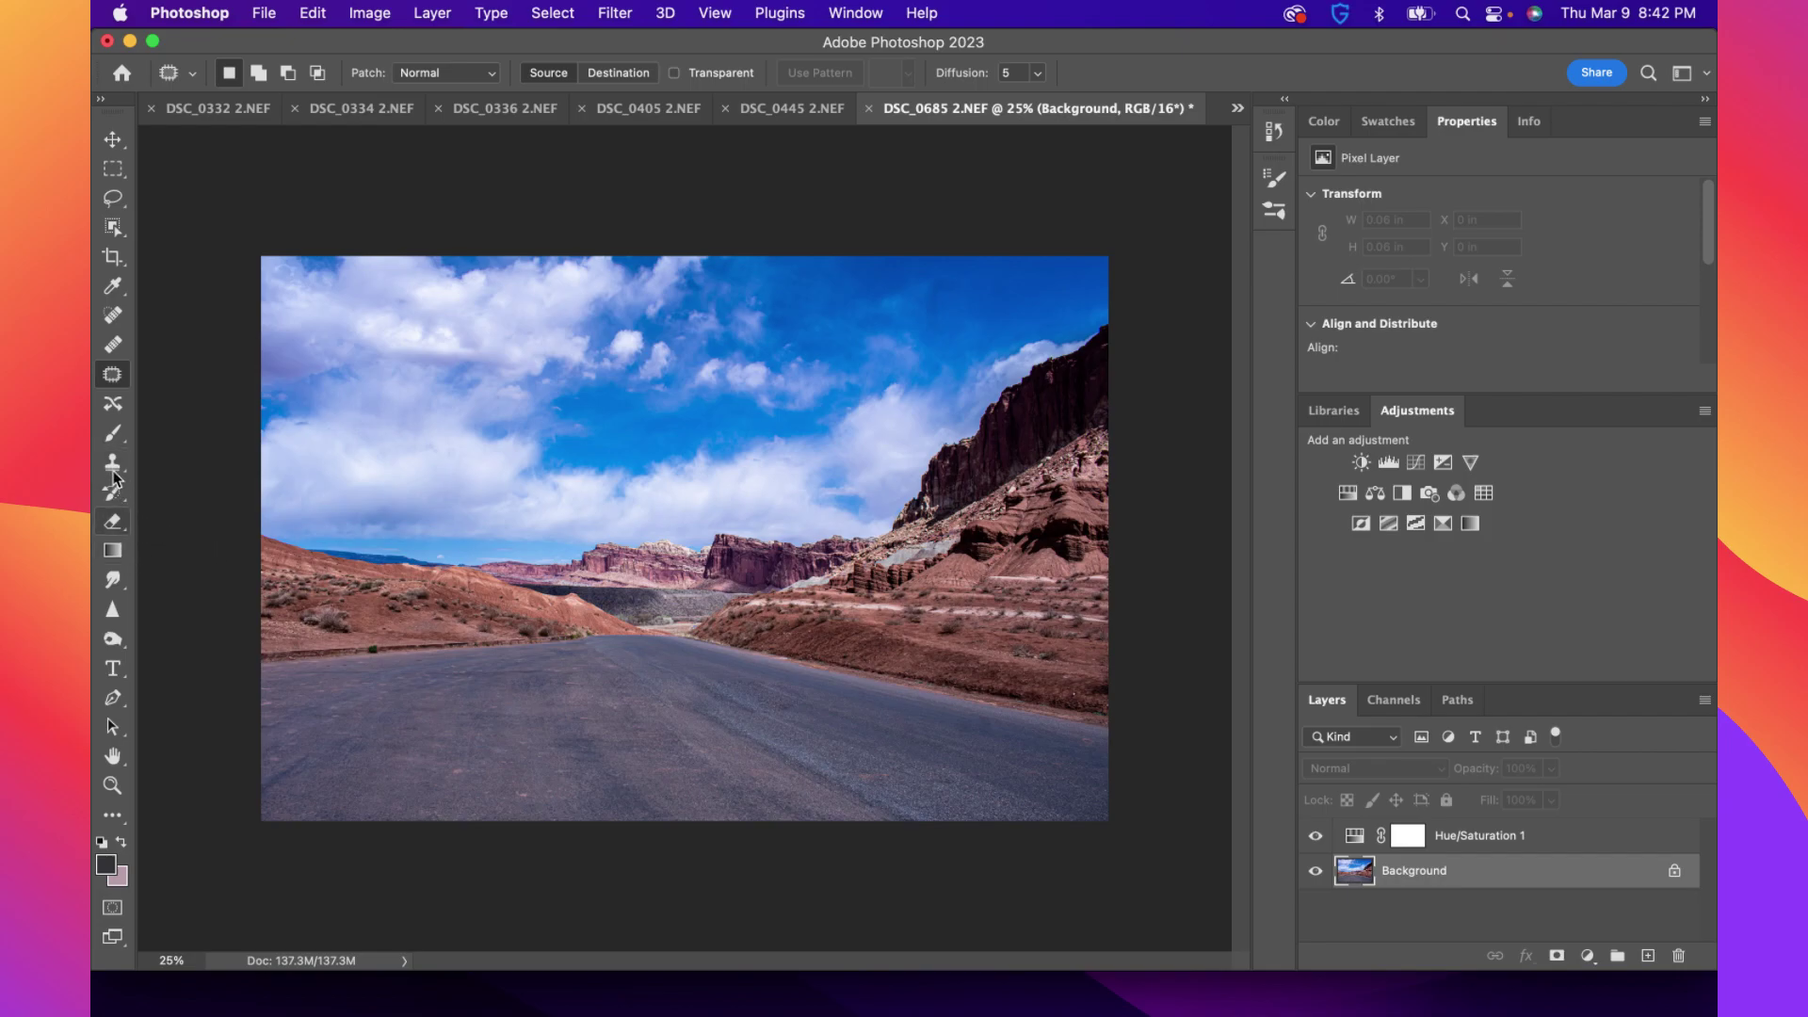
Set the Spot Healing Brush size to 152 px and heal the remaining marks on the road around the patched streak
click(112, 314)
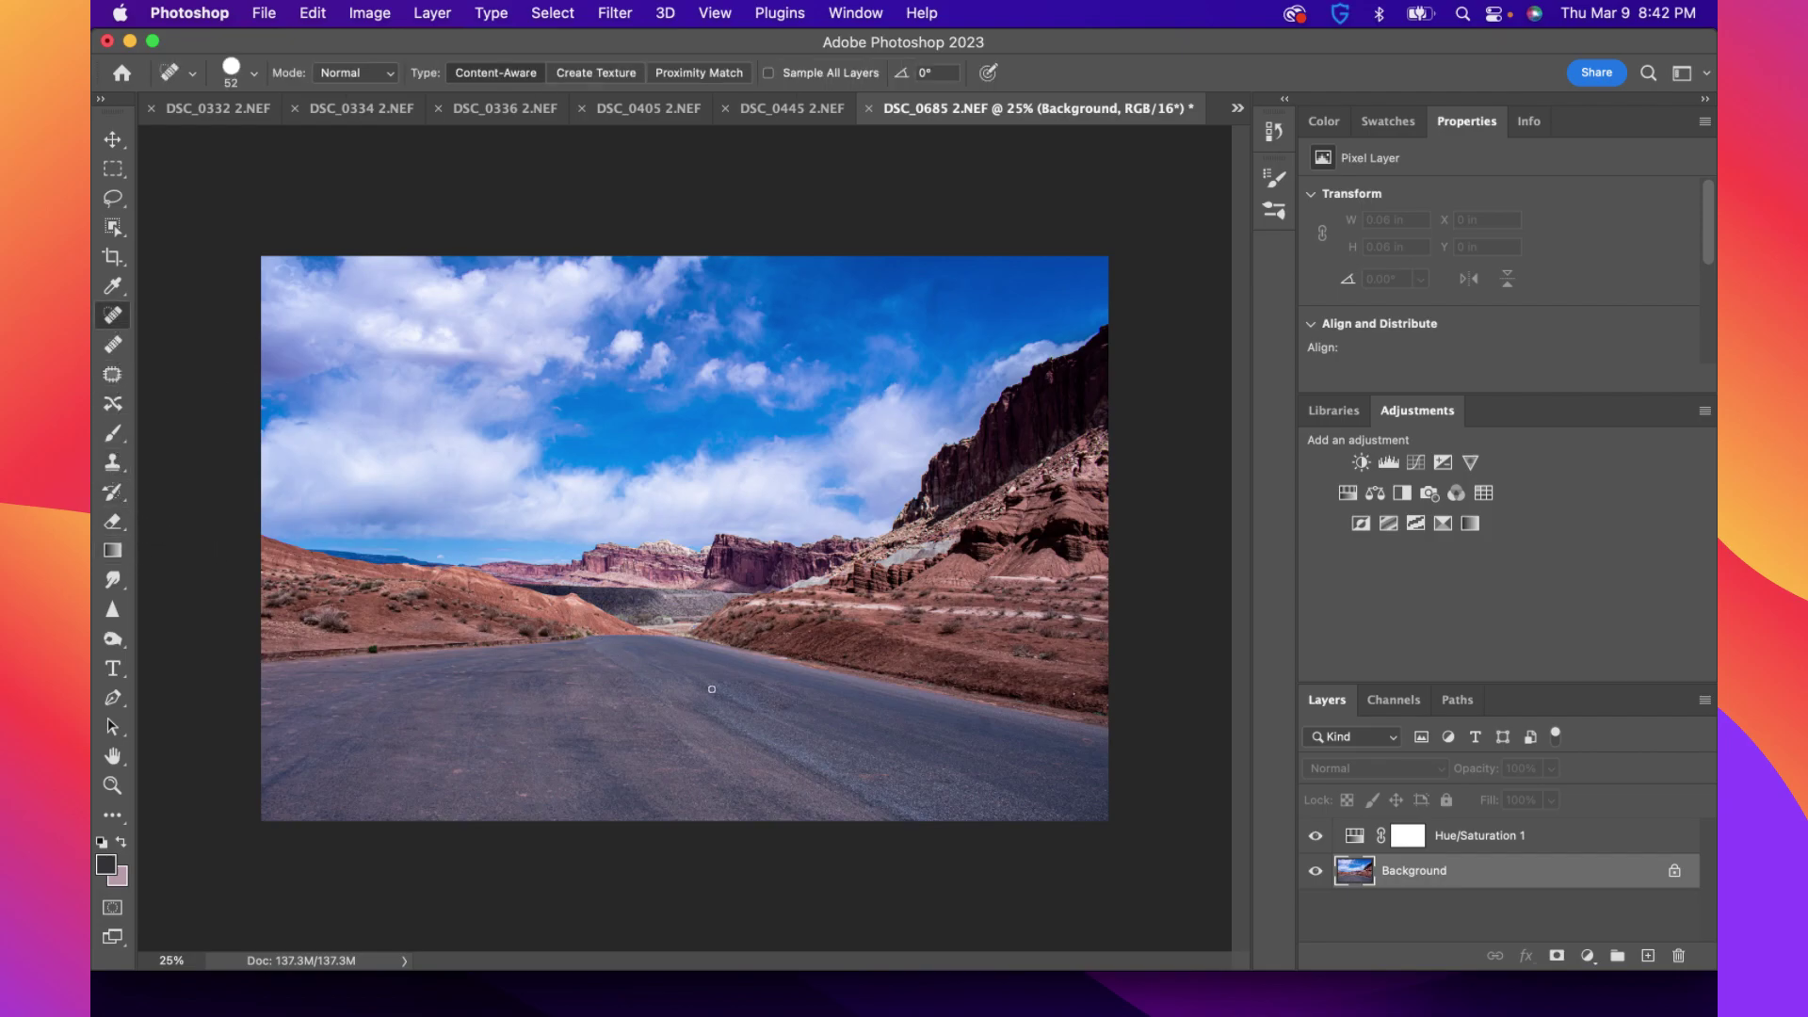
click(234, 77)
click(269, 132)
click(261, 67)
click(789, 711)
click(757, 686)
click(677, 704)
key(super+Tab)
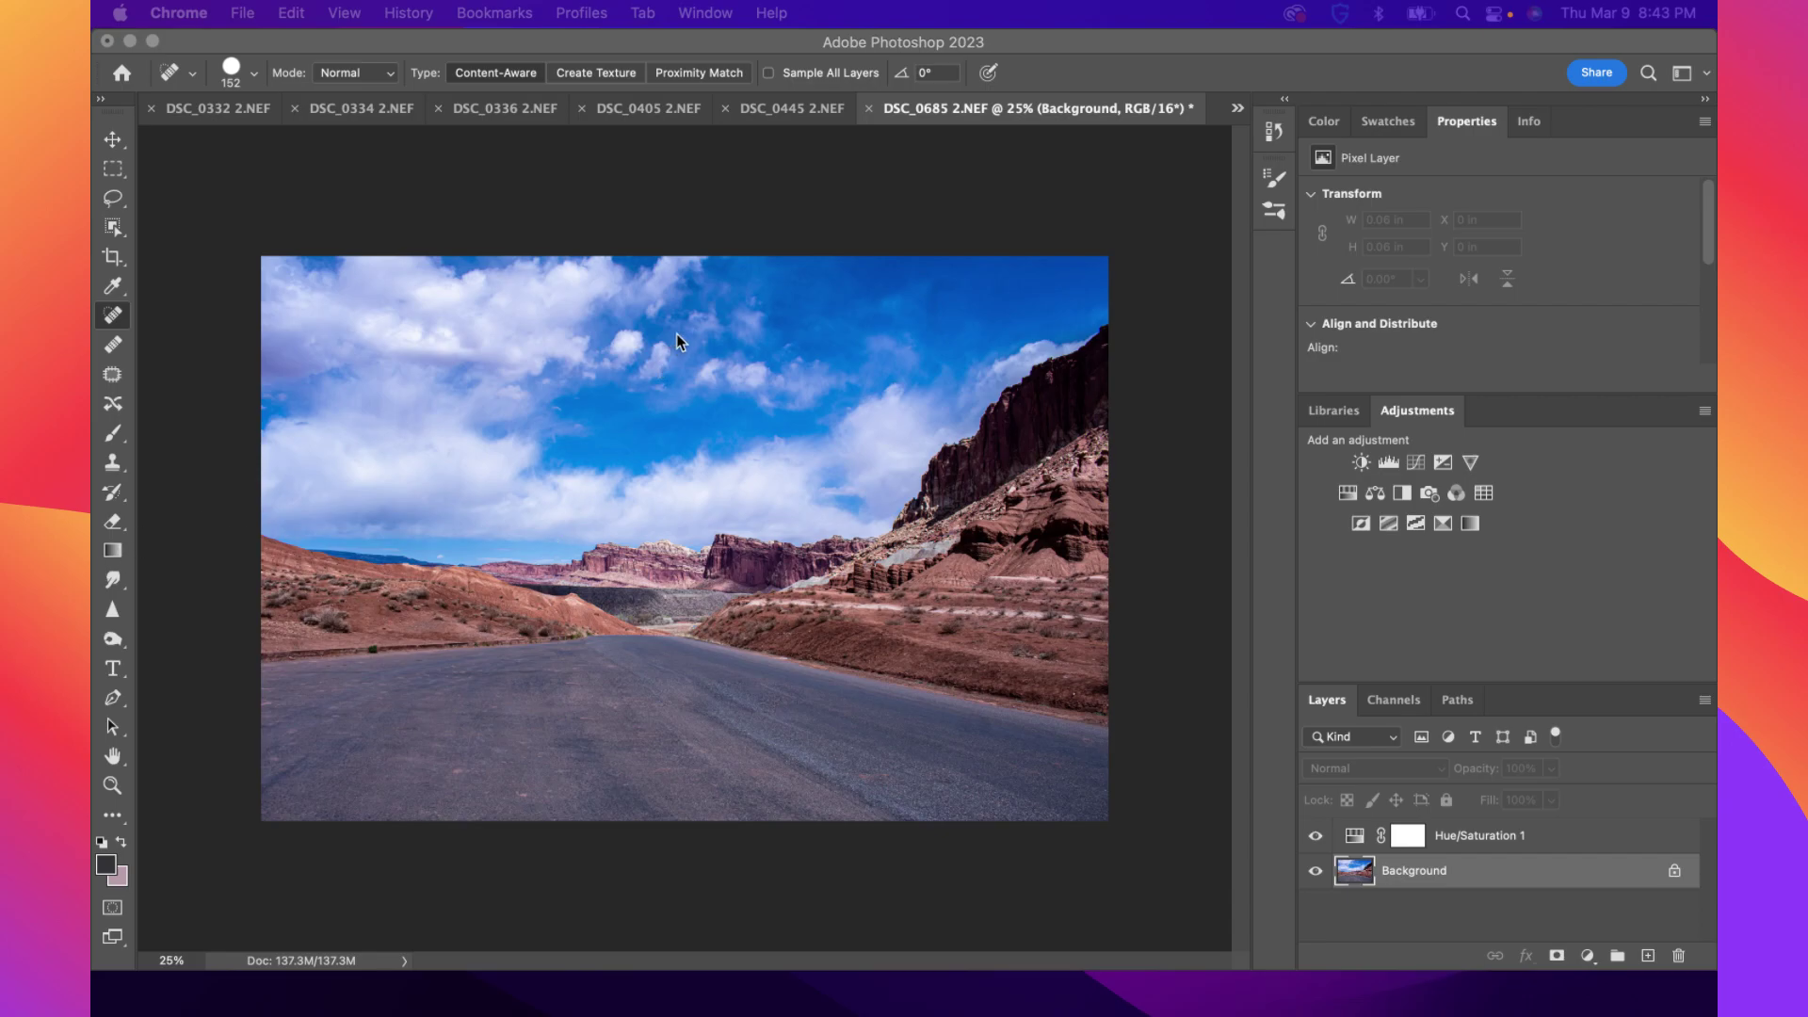
click(1042, 77)
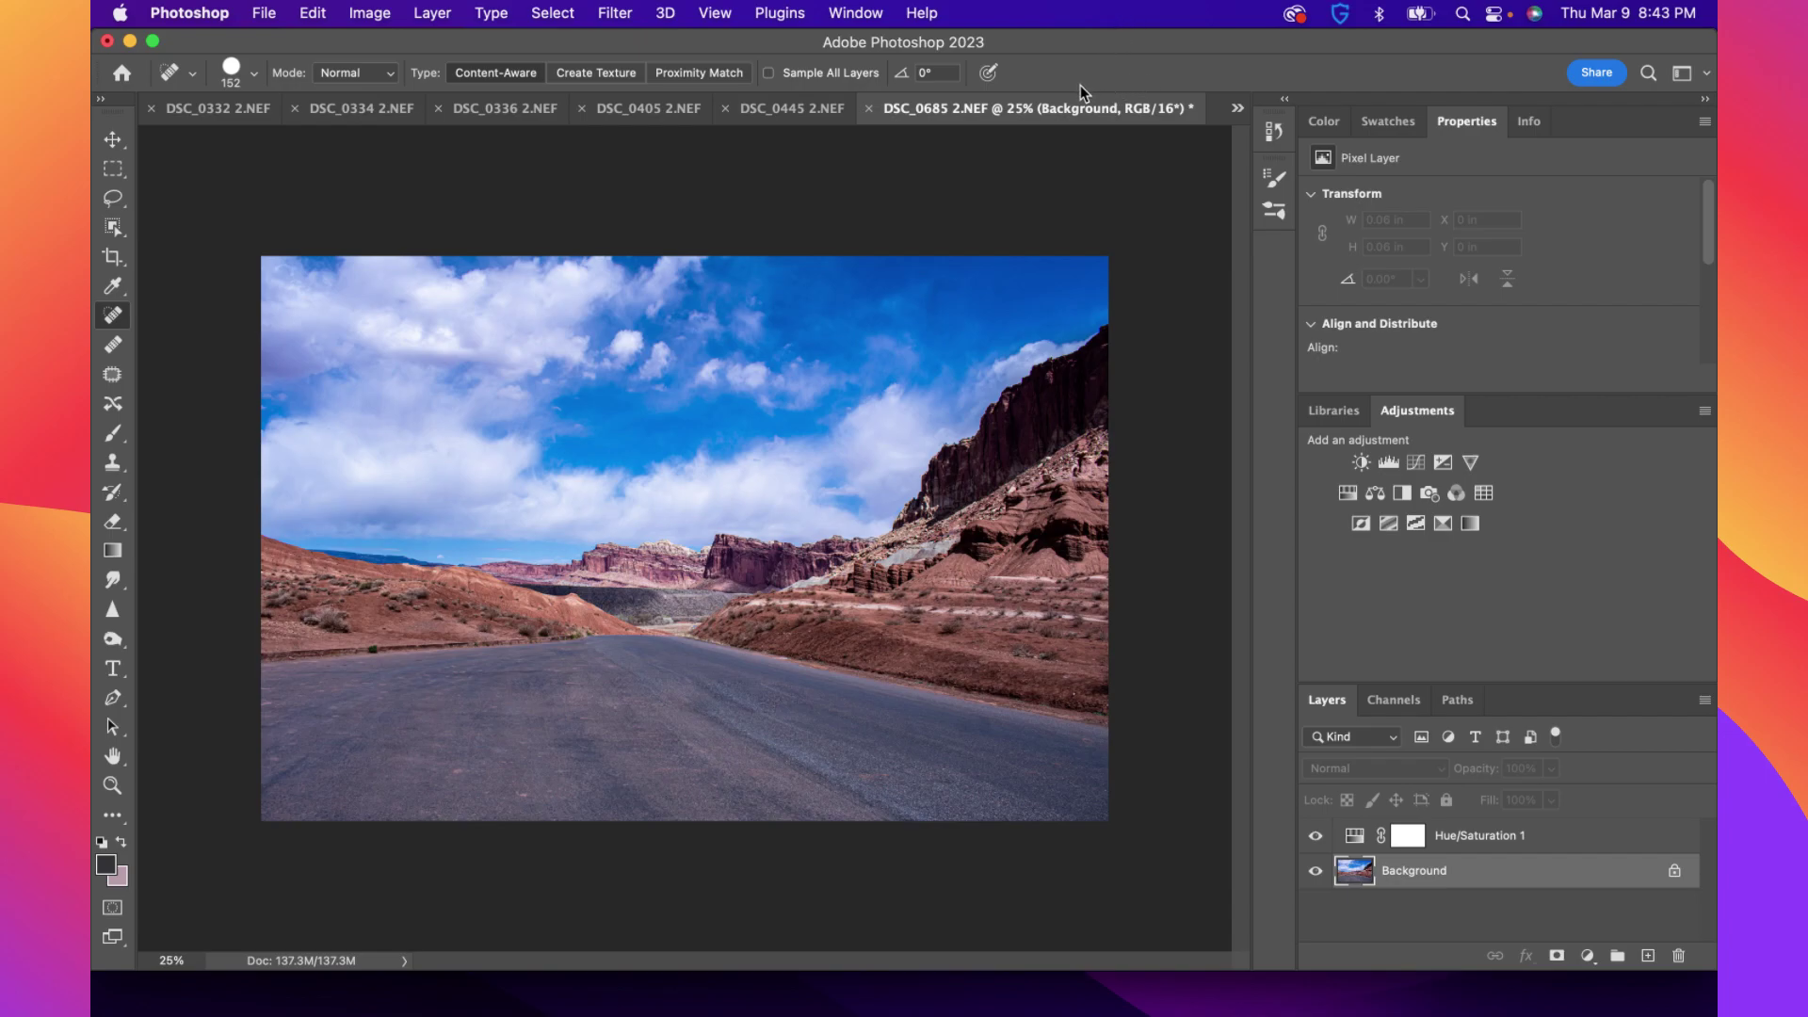
click(770, 686)
Set the Dodge tool exposure to 76% and dodge the shadows of the dark cliff on the right of the photo
click(113, 641)
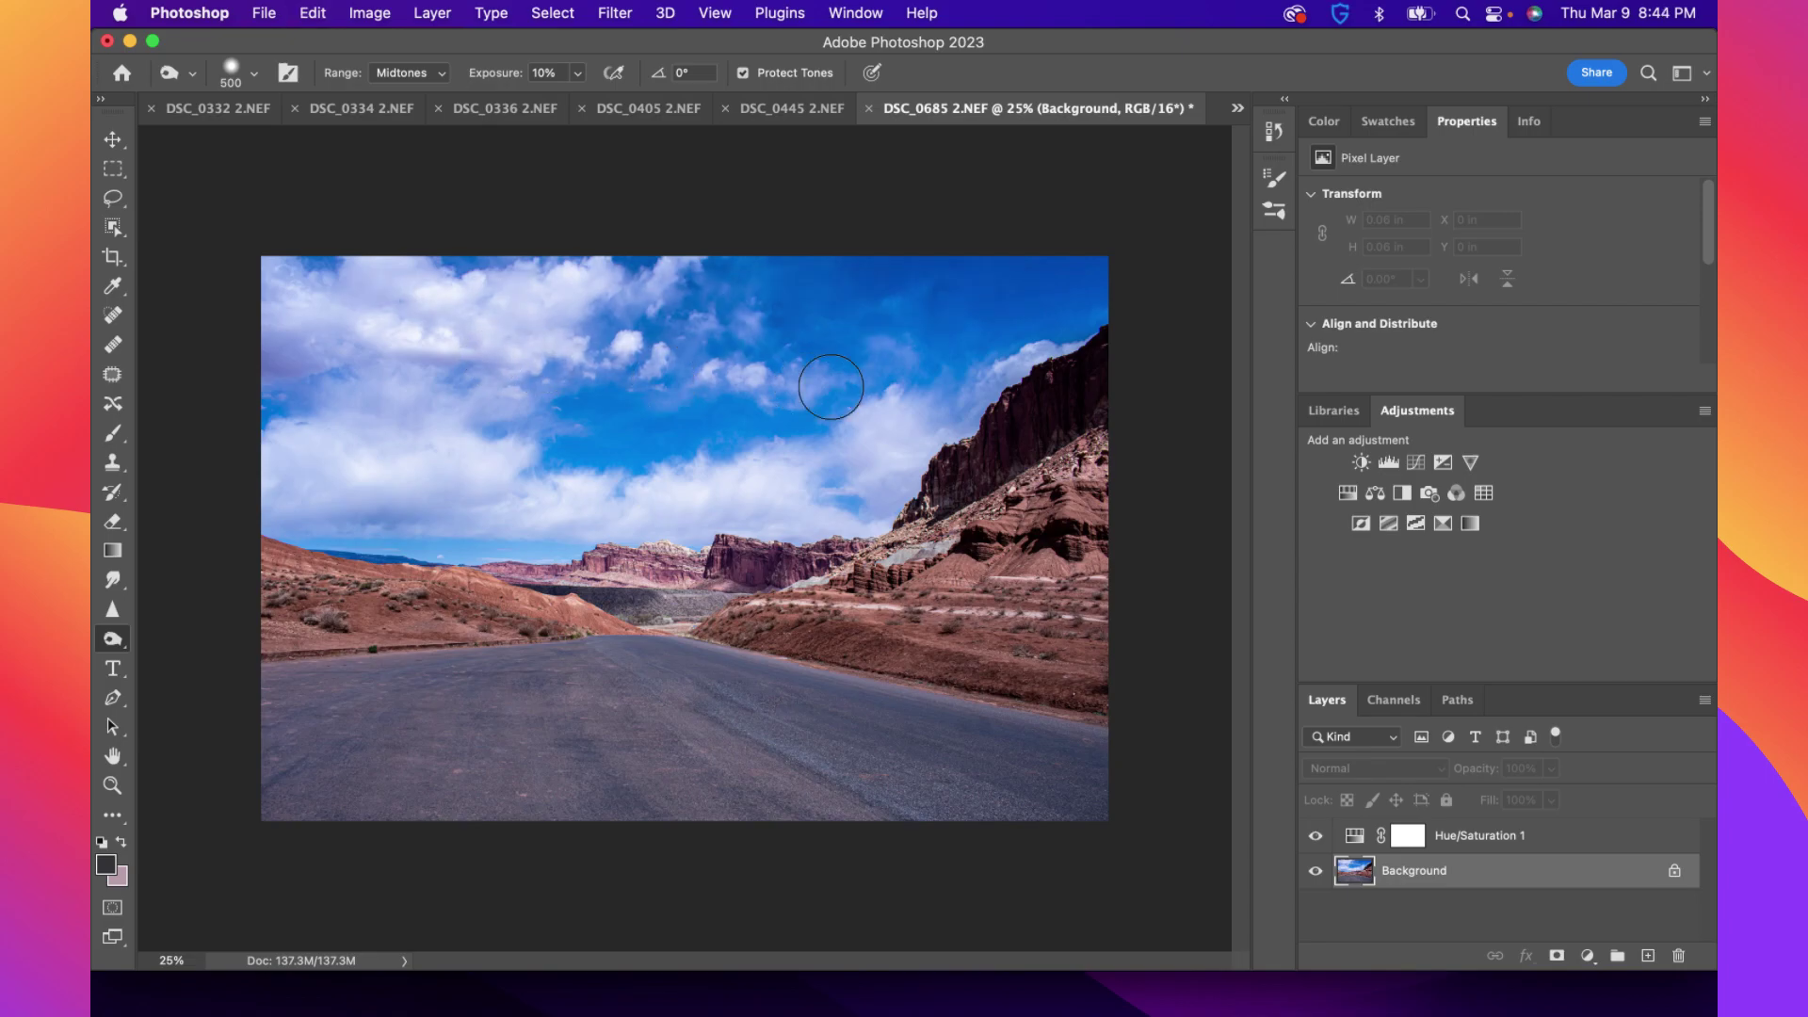
right_click(120, 640)
click(152, 637)
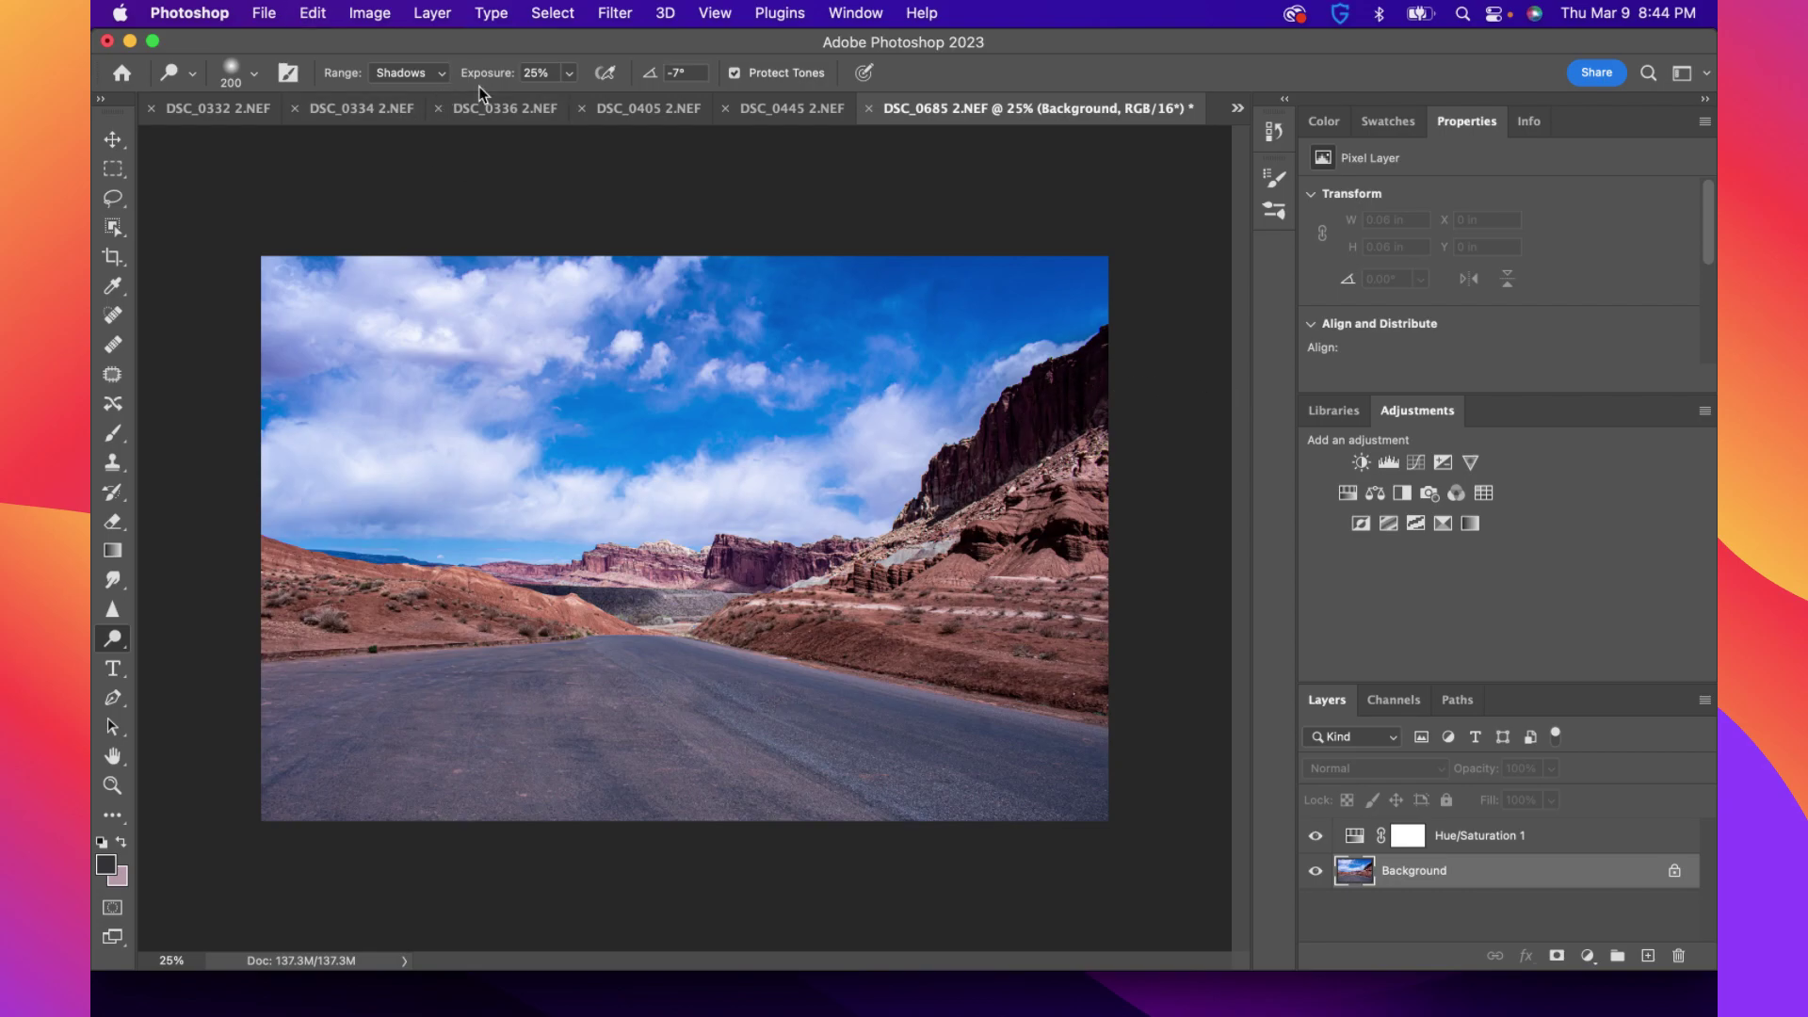
click(569, 73)
drag(612, 94, 622, 99)
click(1009, 429)
Switch to the open photo DSC_0741 2.NEF and patch the dark mark in the upper right of the sky with clean sky
click(1237, 108)
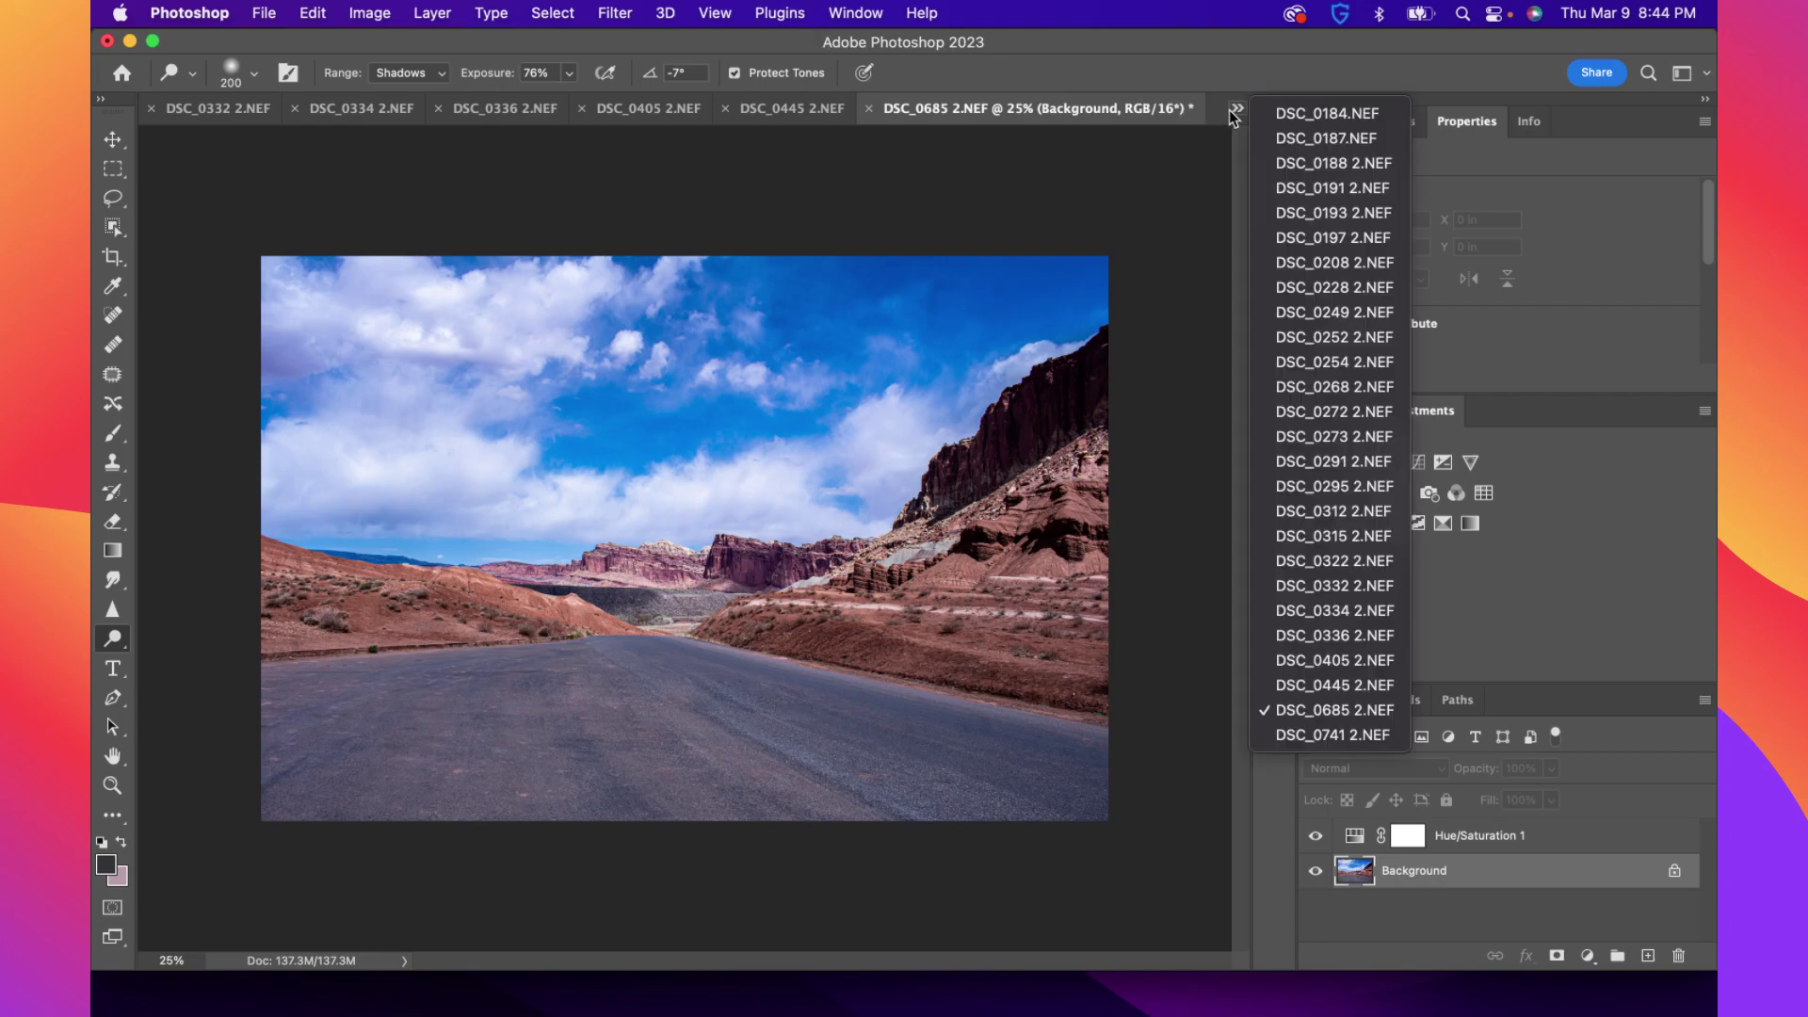
click(1344, 735)
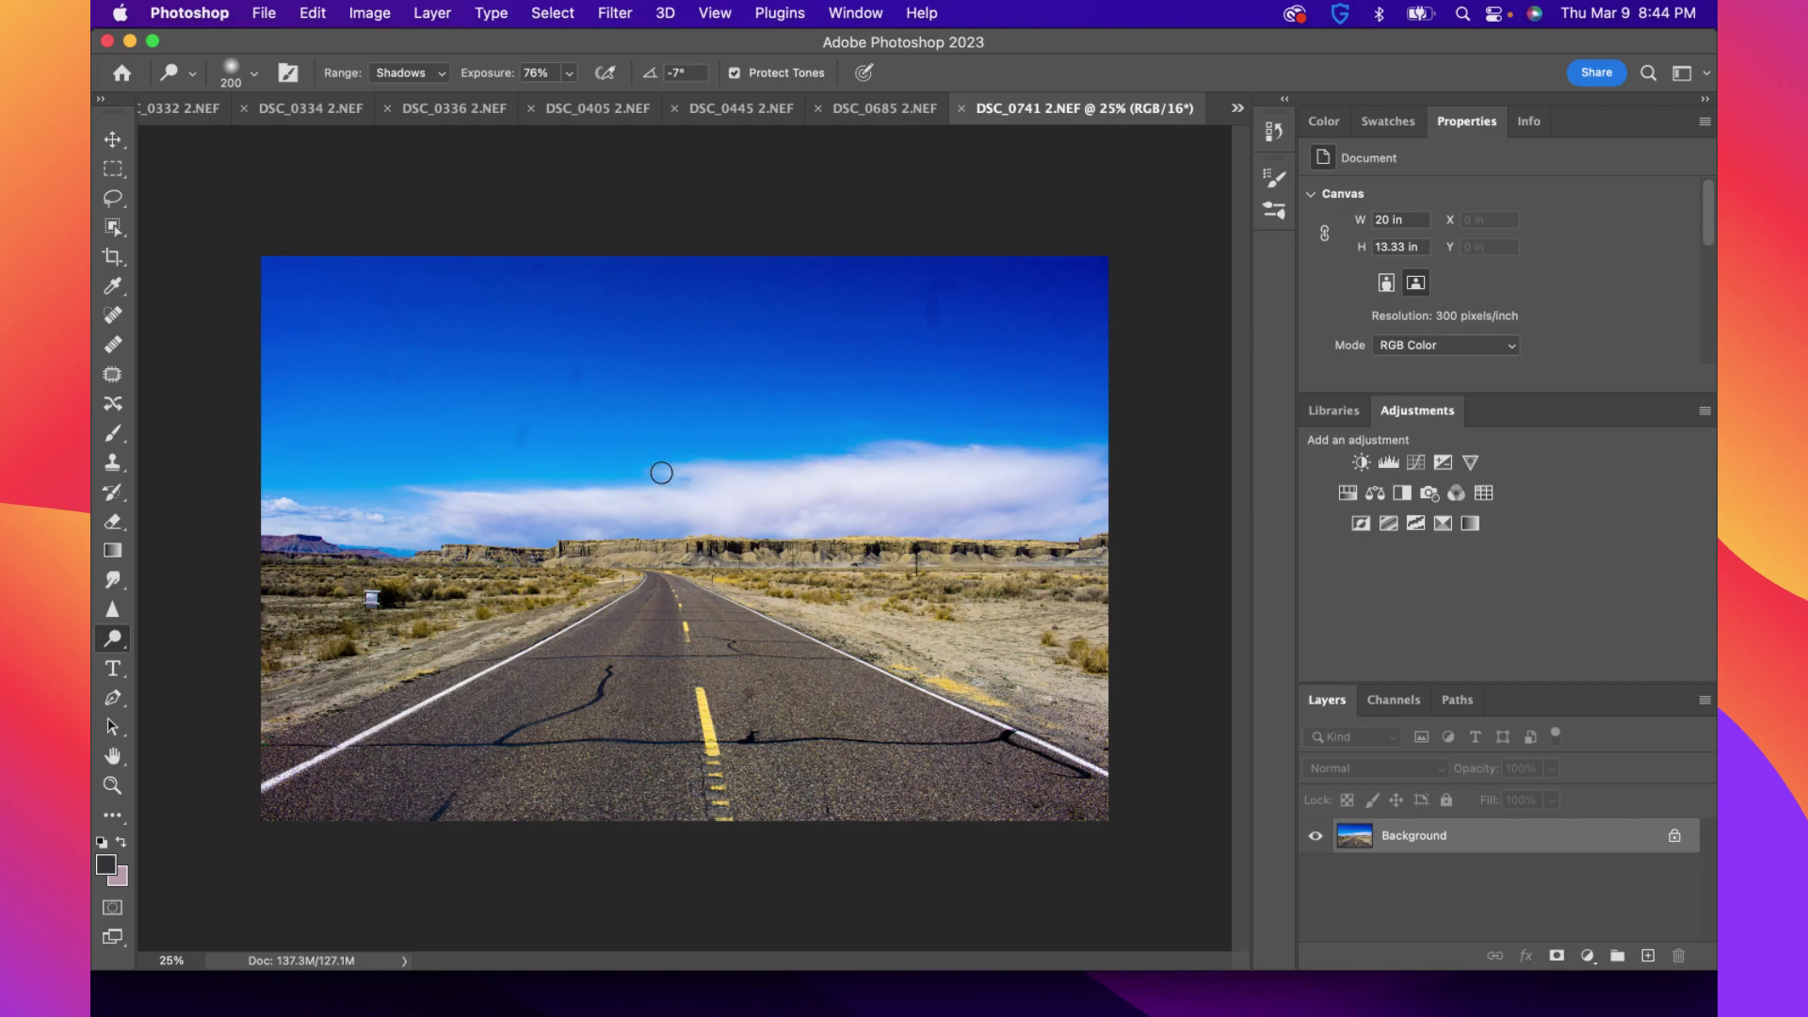
click(112, 374)
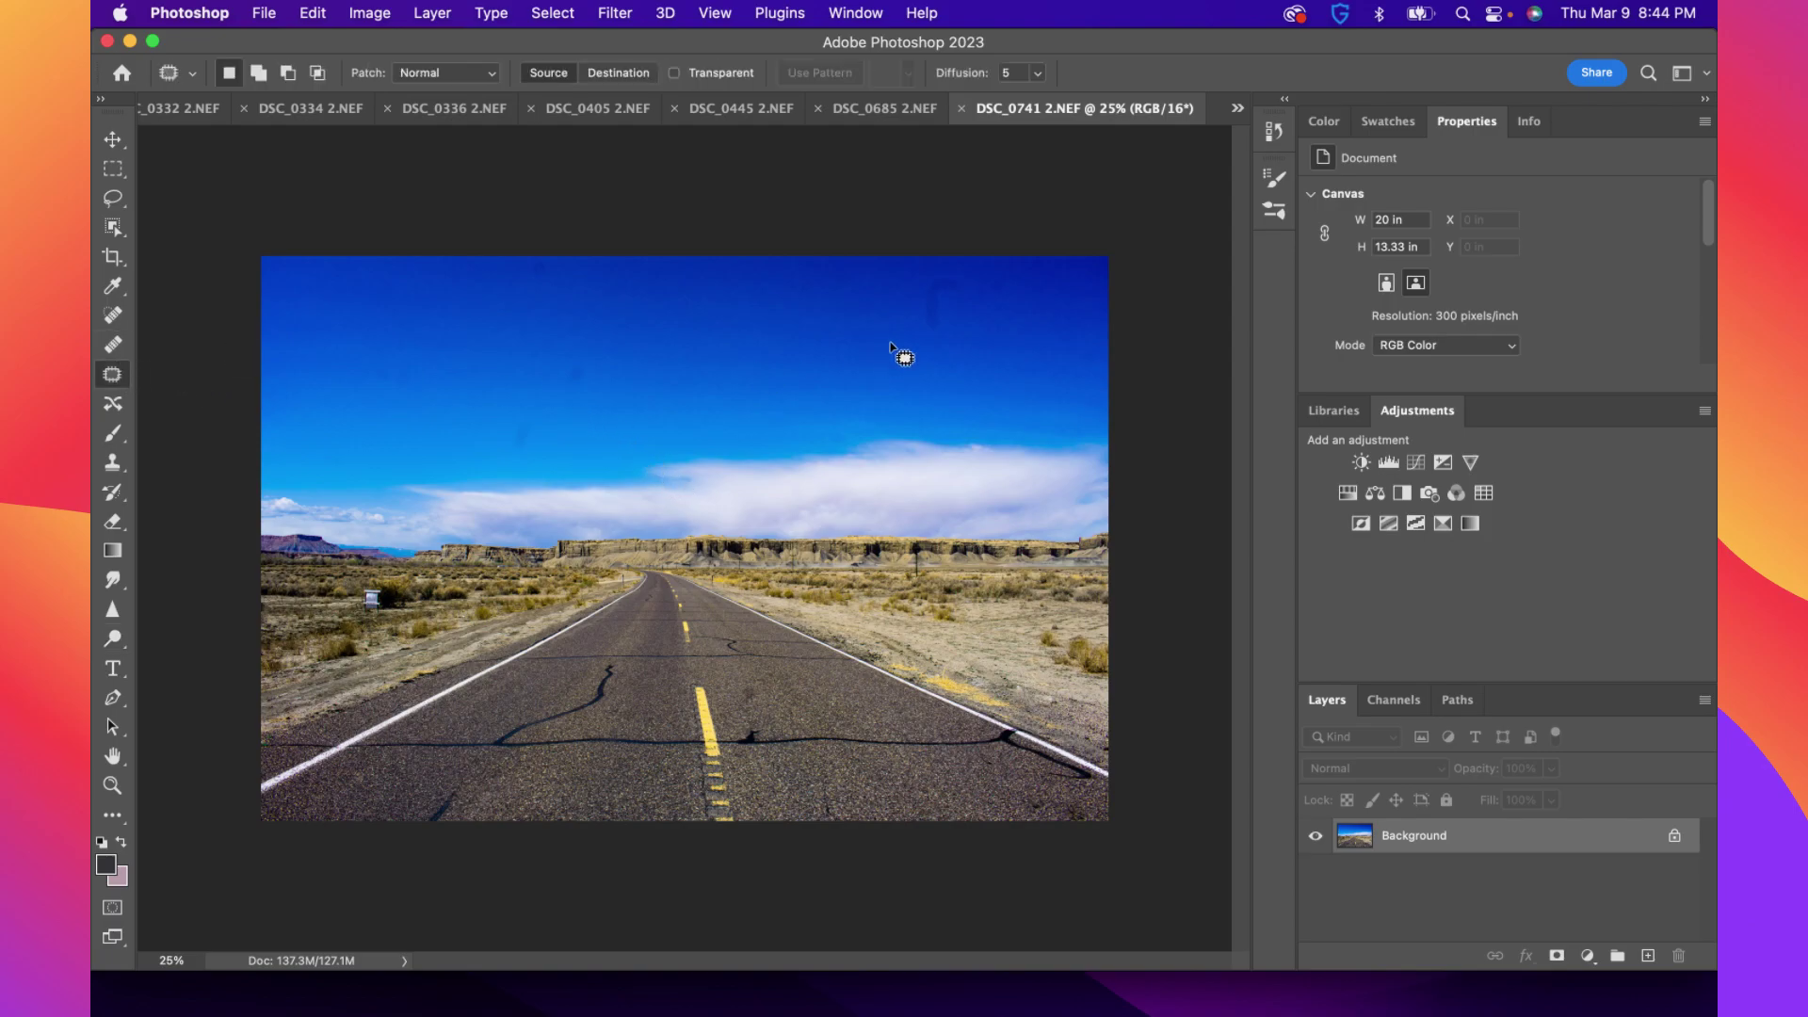
mouse_move(992, 286)
mouse_down()
mouse_move(905, 282)
mouse_move(943, 322)
mouse_move(941, 273)
mouse_move(814, 300)
mouse_up()
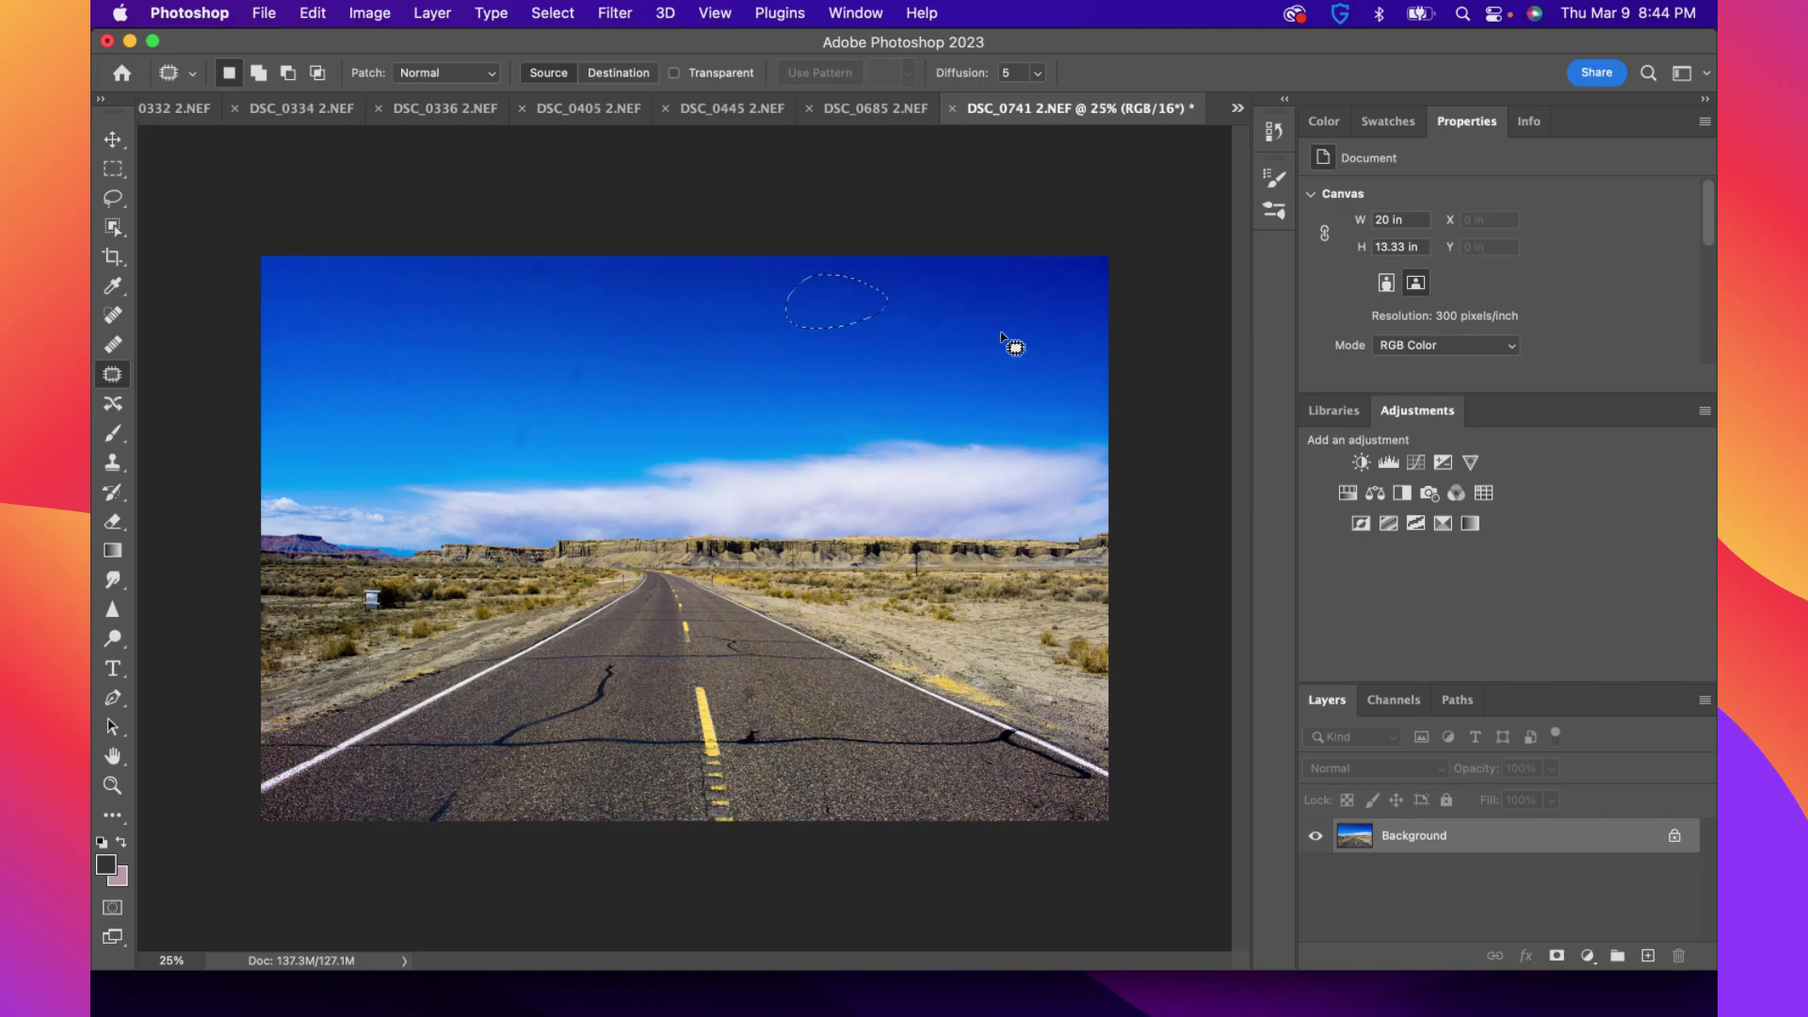
Try to patch the remaining dark marks in the sky
mouse_move(958, 295)
mouse_down()
mouse_move(923, 295)
mouse_move(925, 313)
mouse_move(961, 318)
mouse_up()
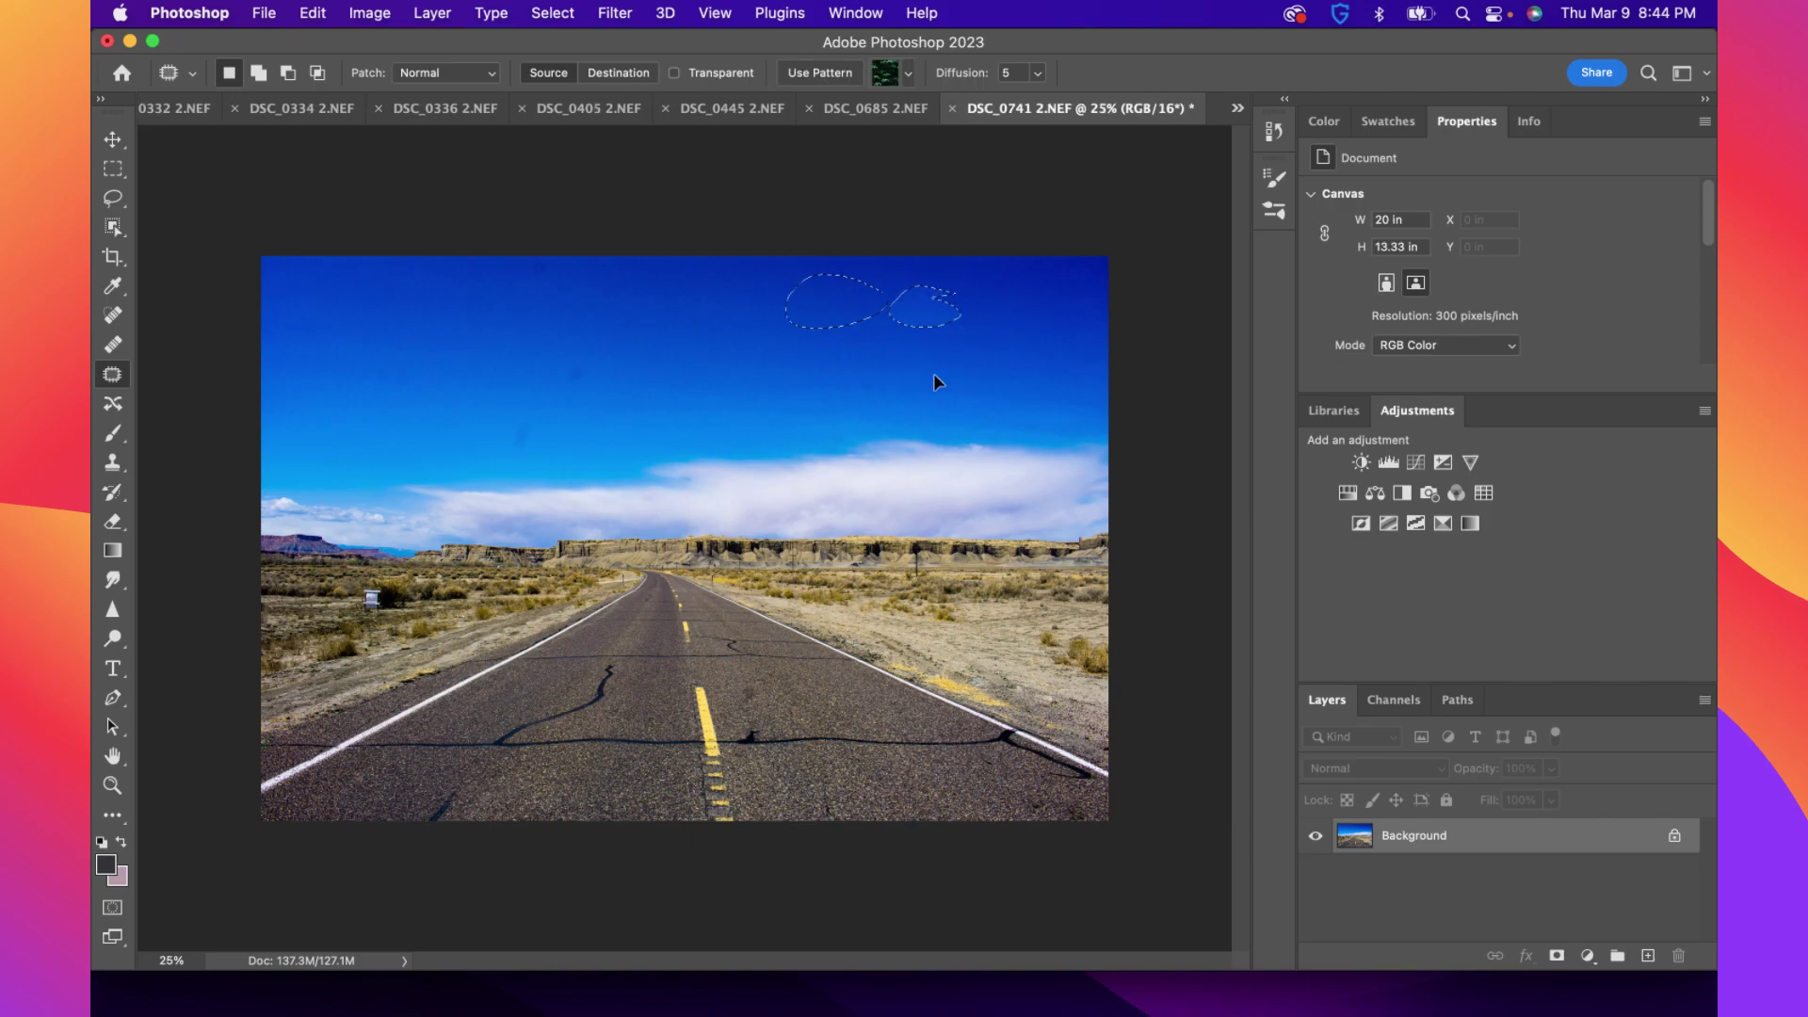
click(612, 355)
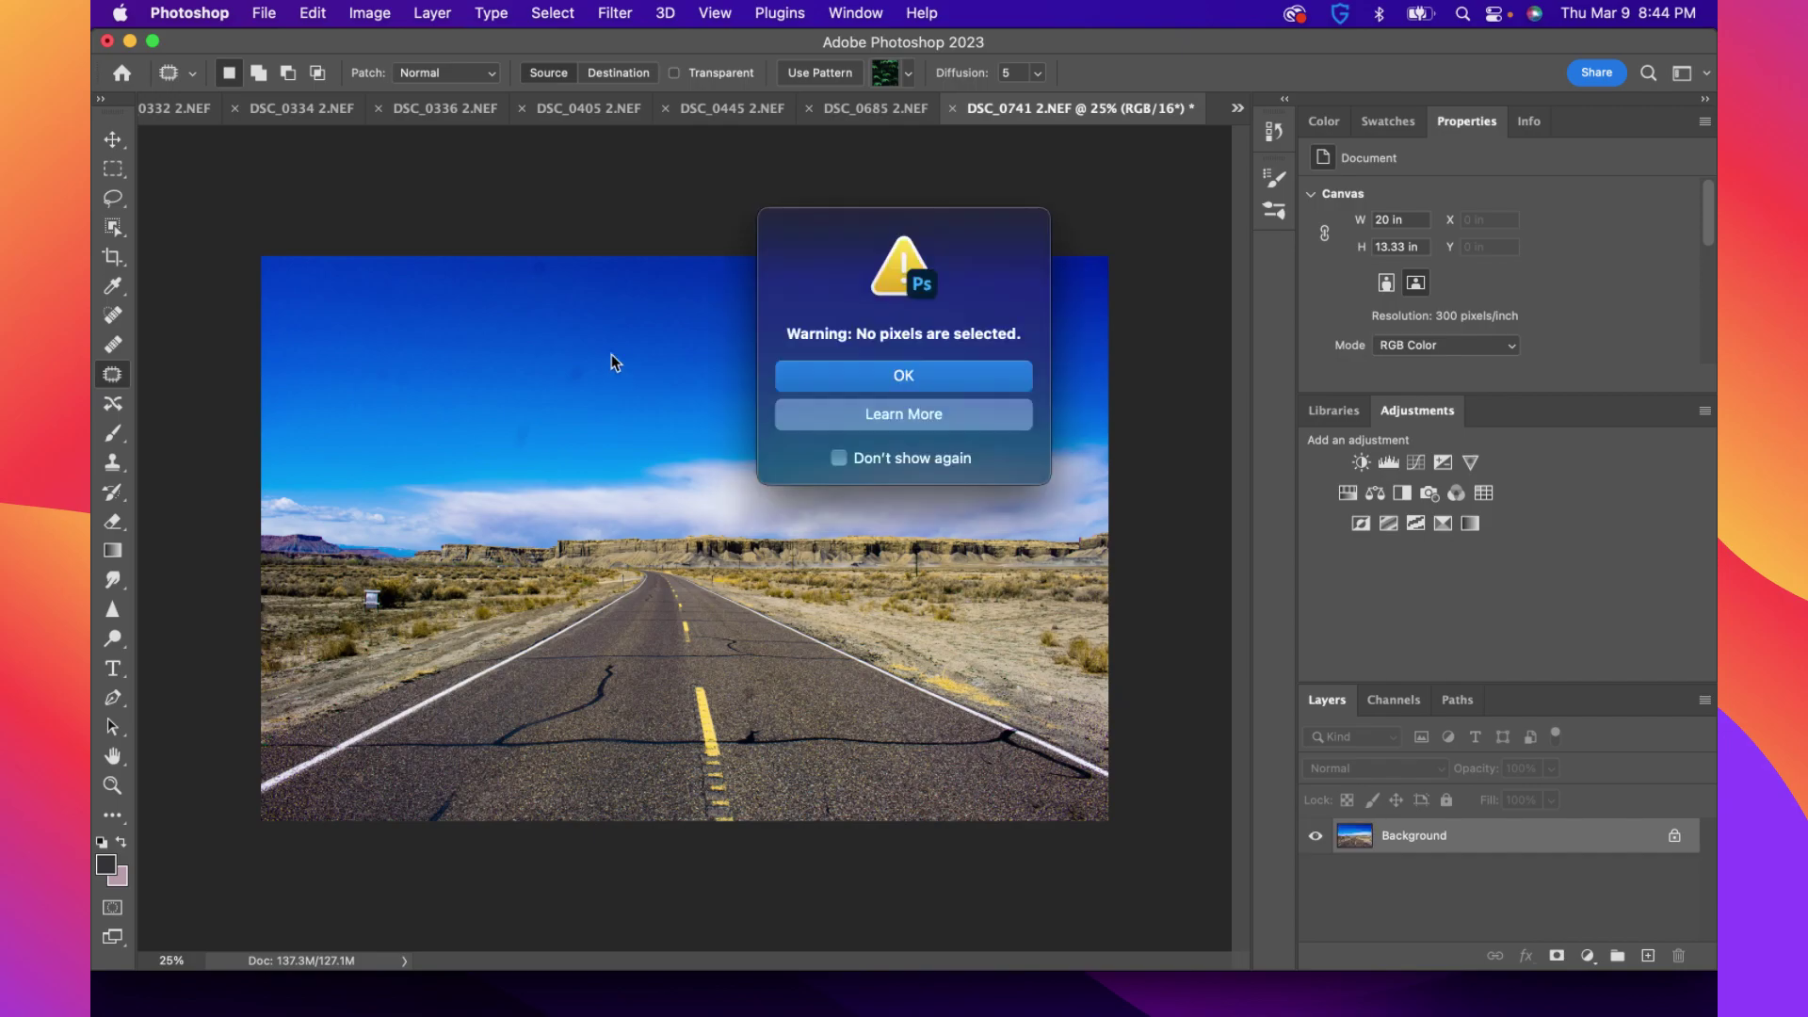
click(906, 380)
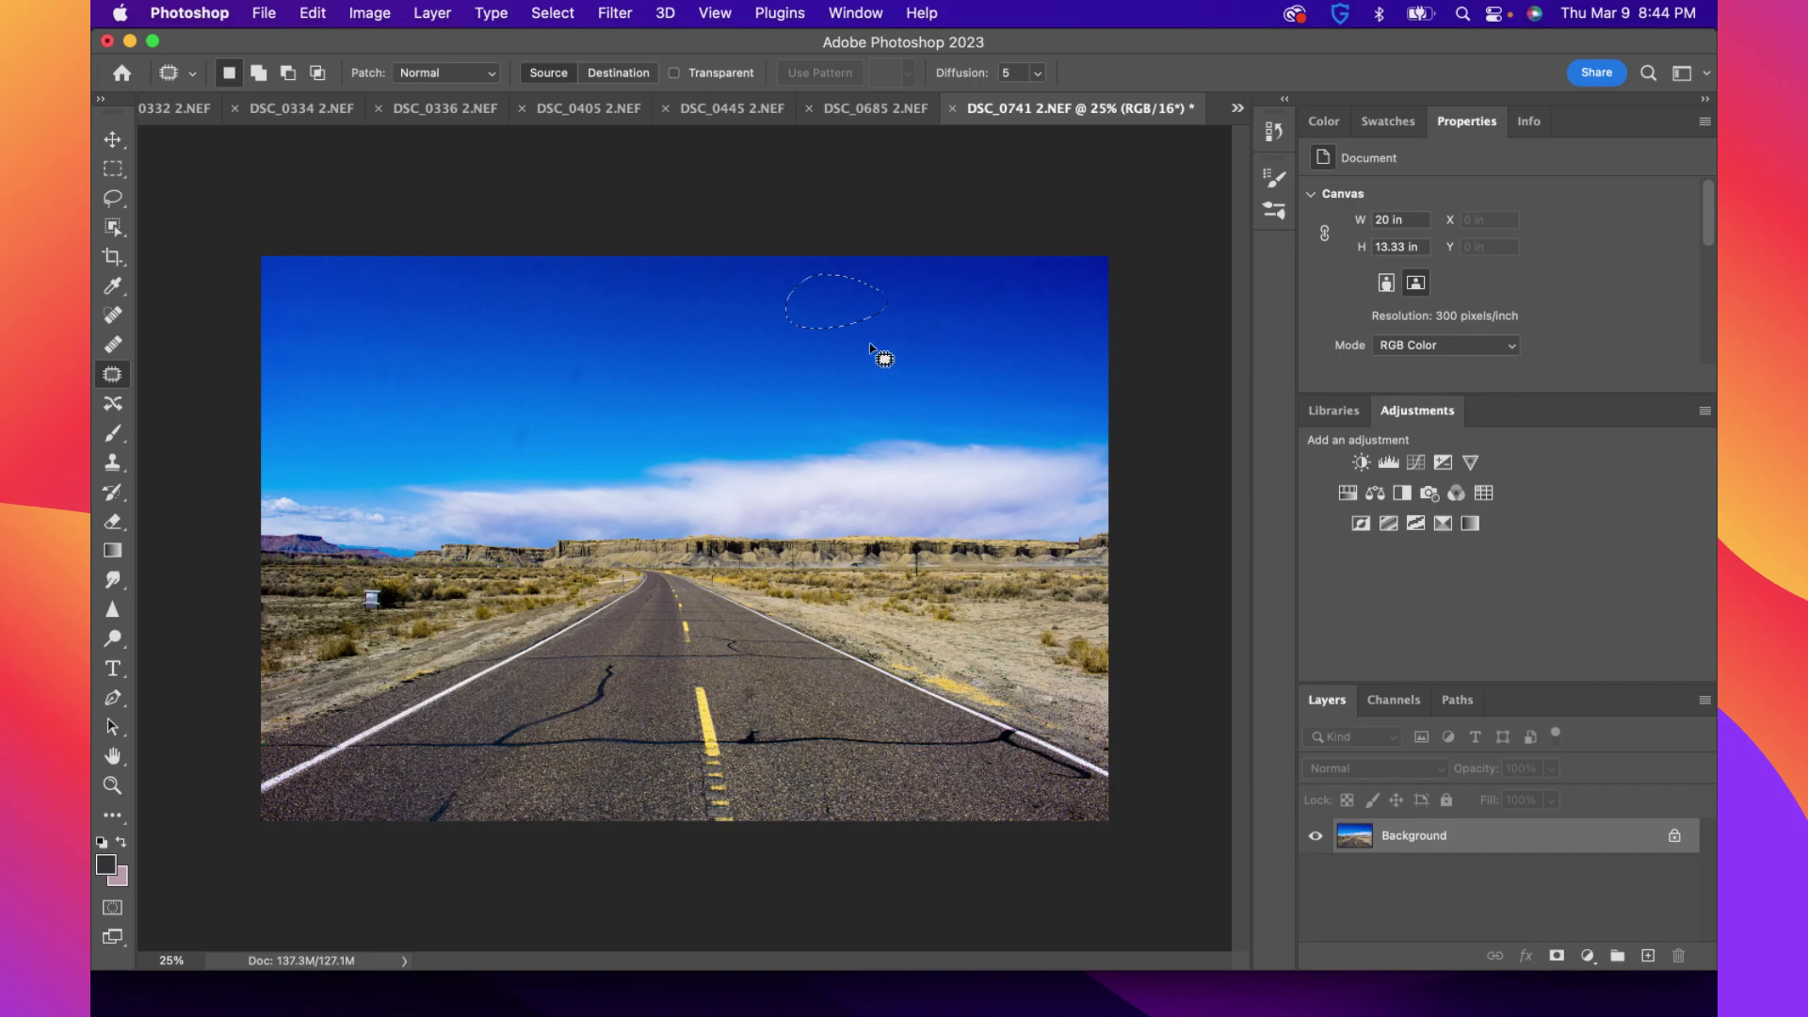
mouse_move(590, 347)
mouse_down()
mouse_move(538, 362)
mouse_move(577, 345)
mouse_move(706, 365)
mouse_up()
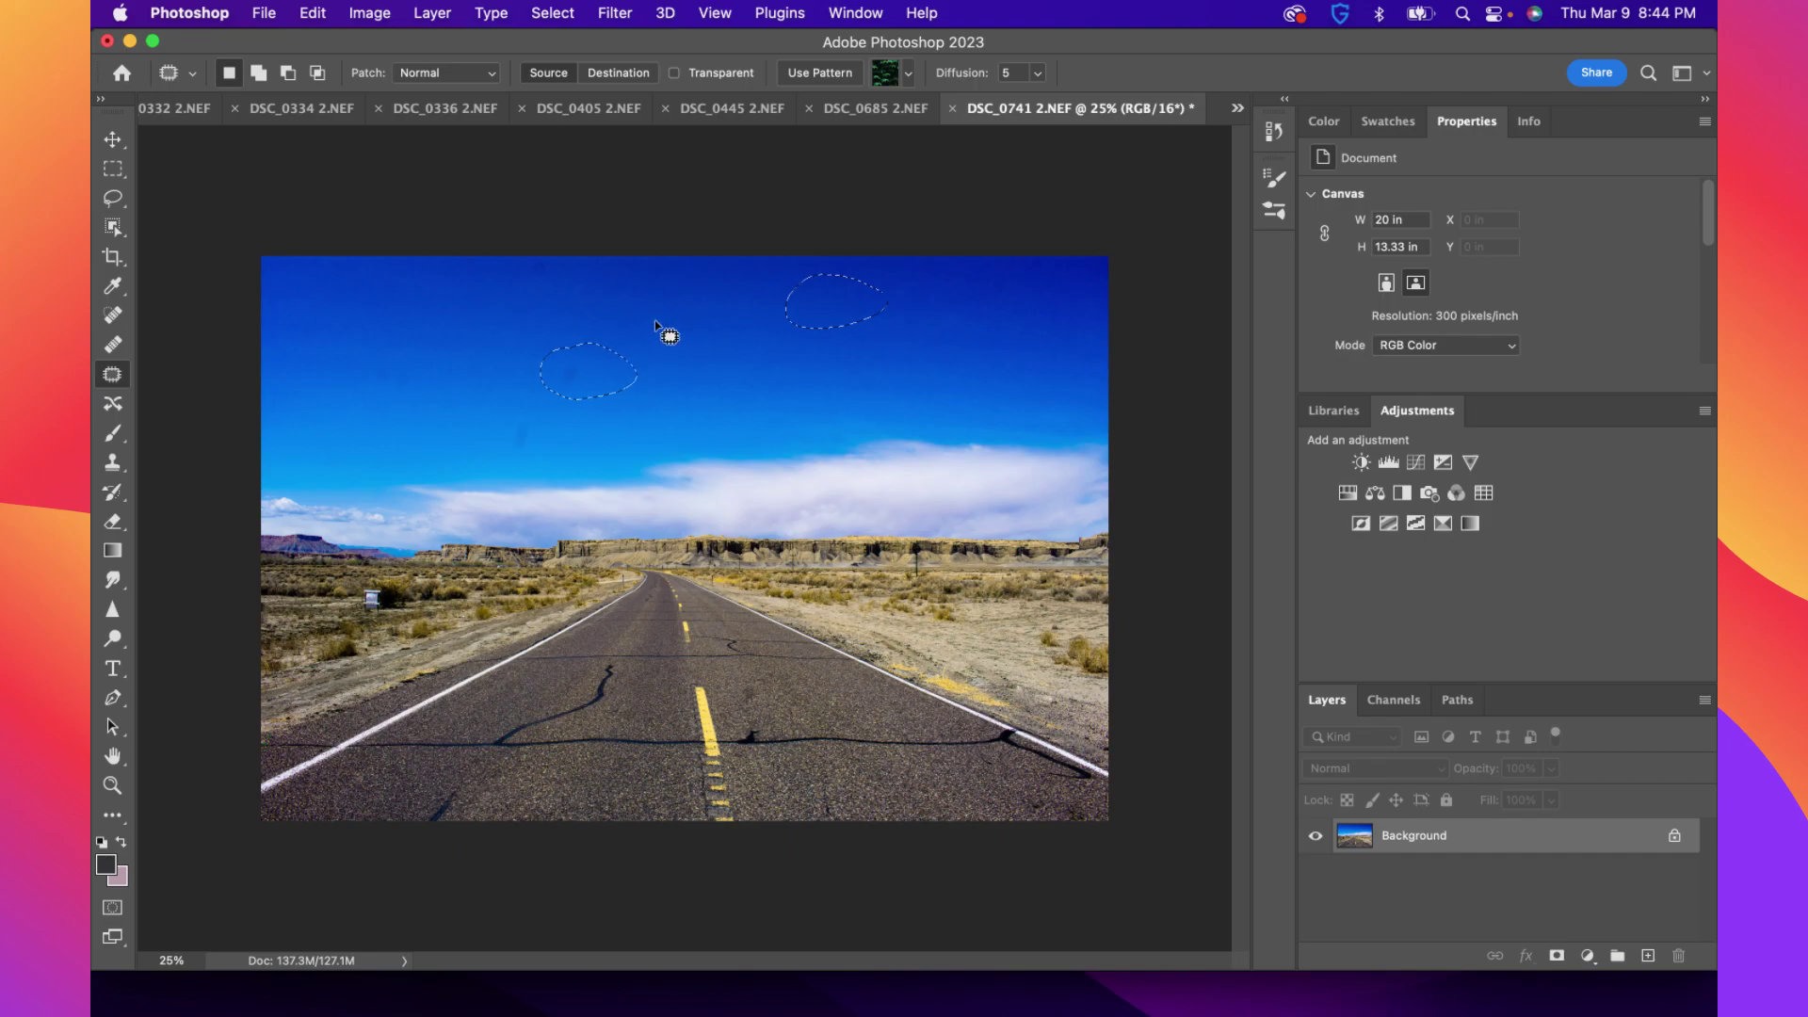
click(606, 296)
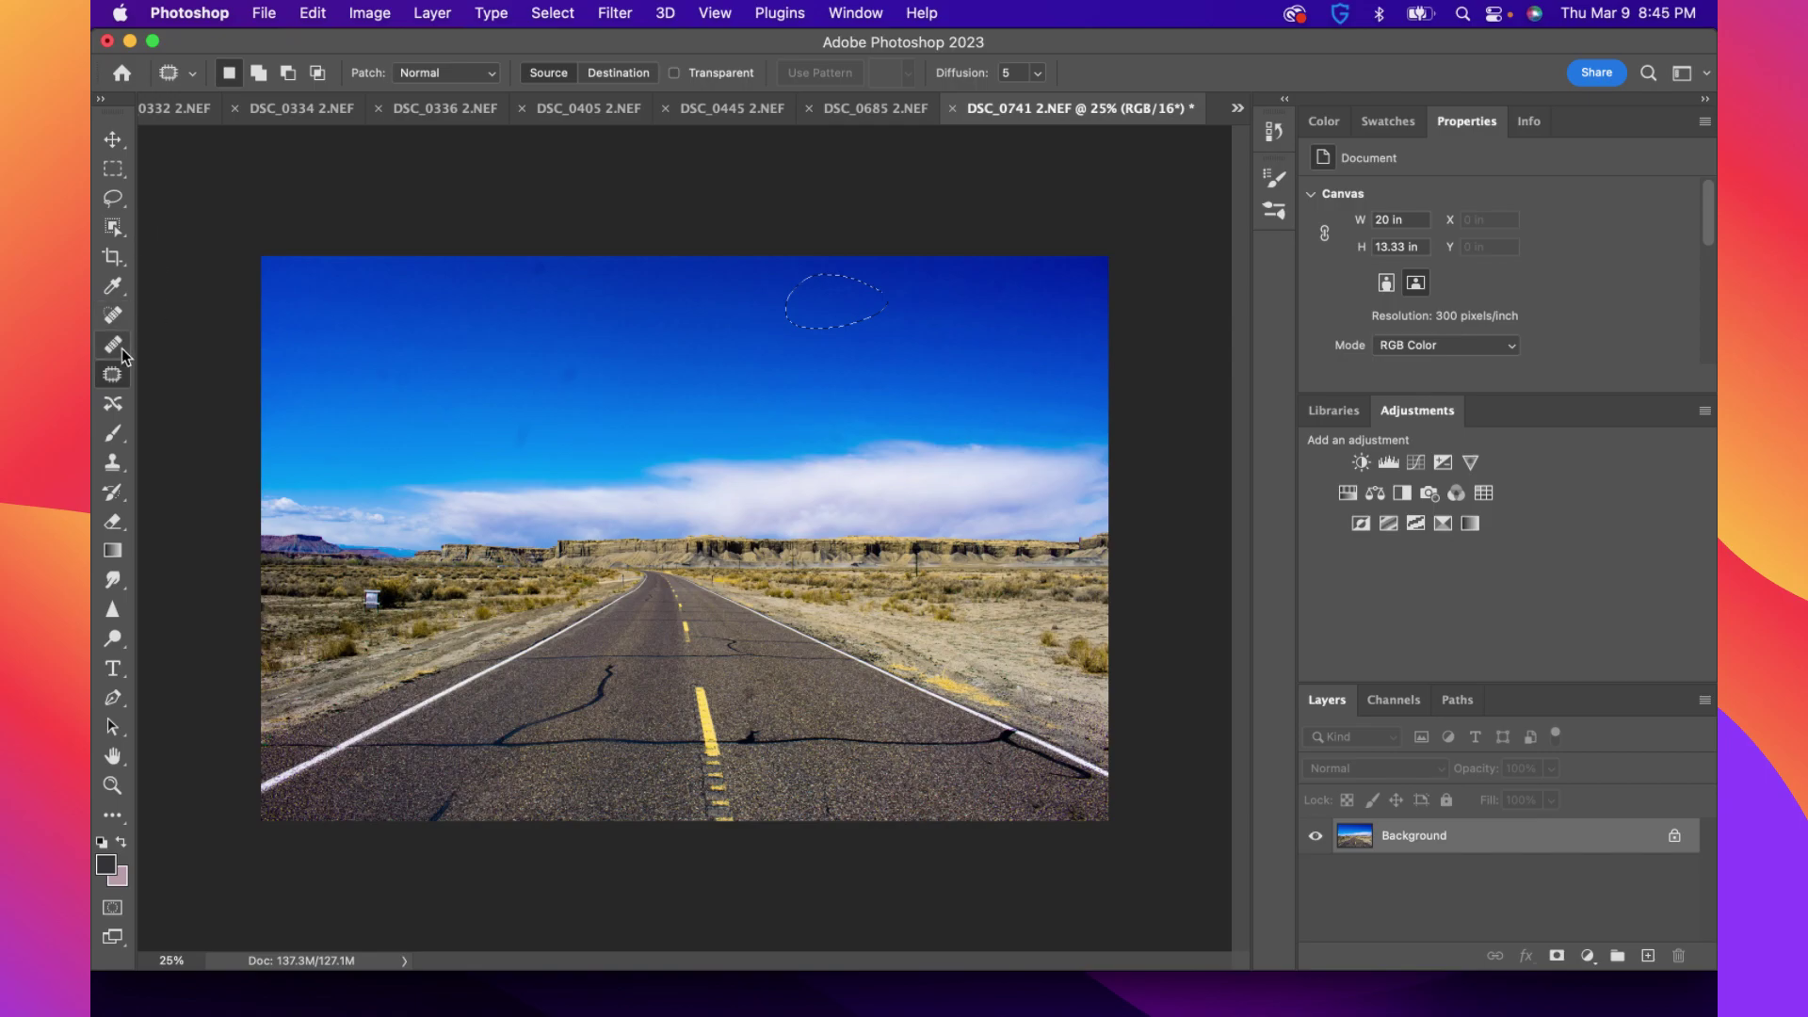
Remove the dark spots in the middle and left parts of the sky with the Spot Healing Brush
click(112, 314)
click(576, 370)
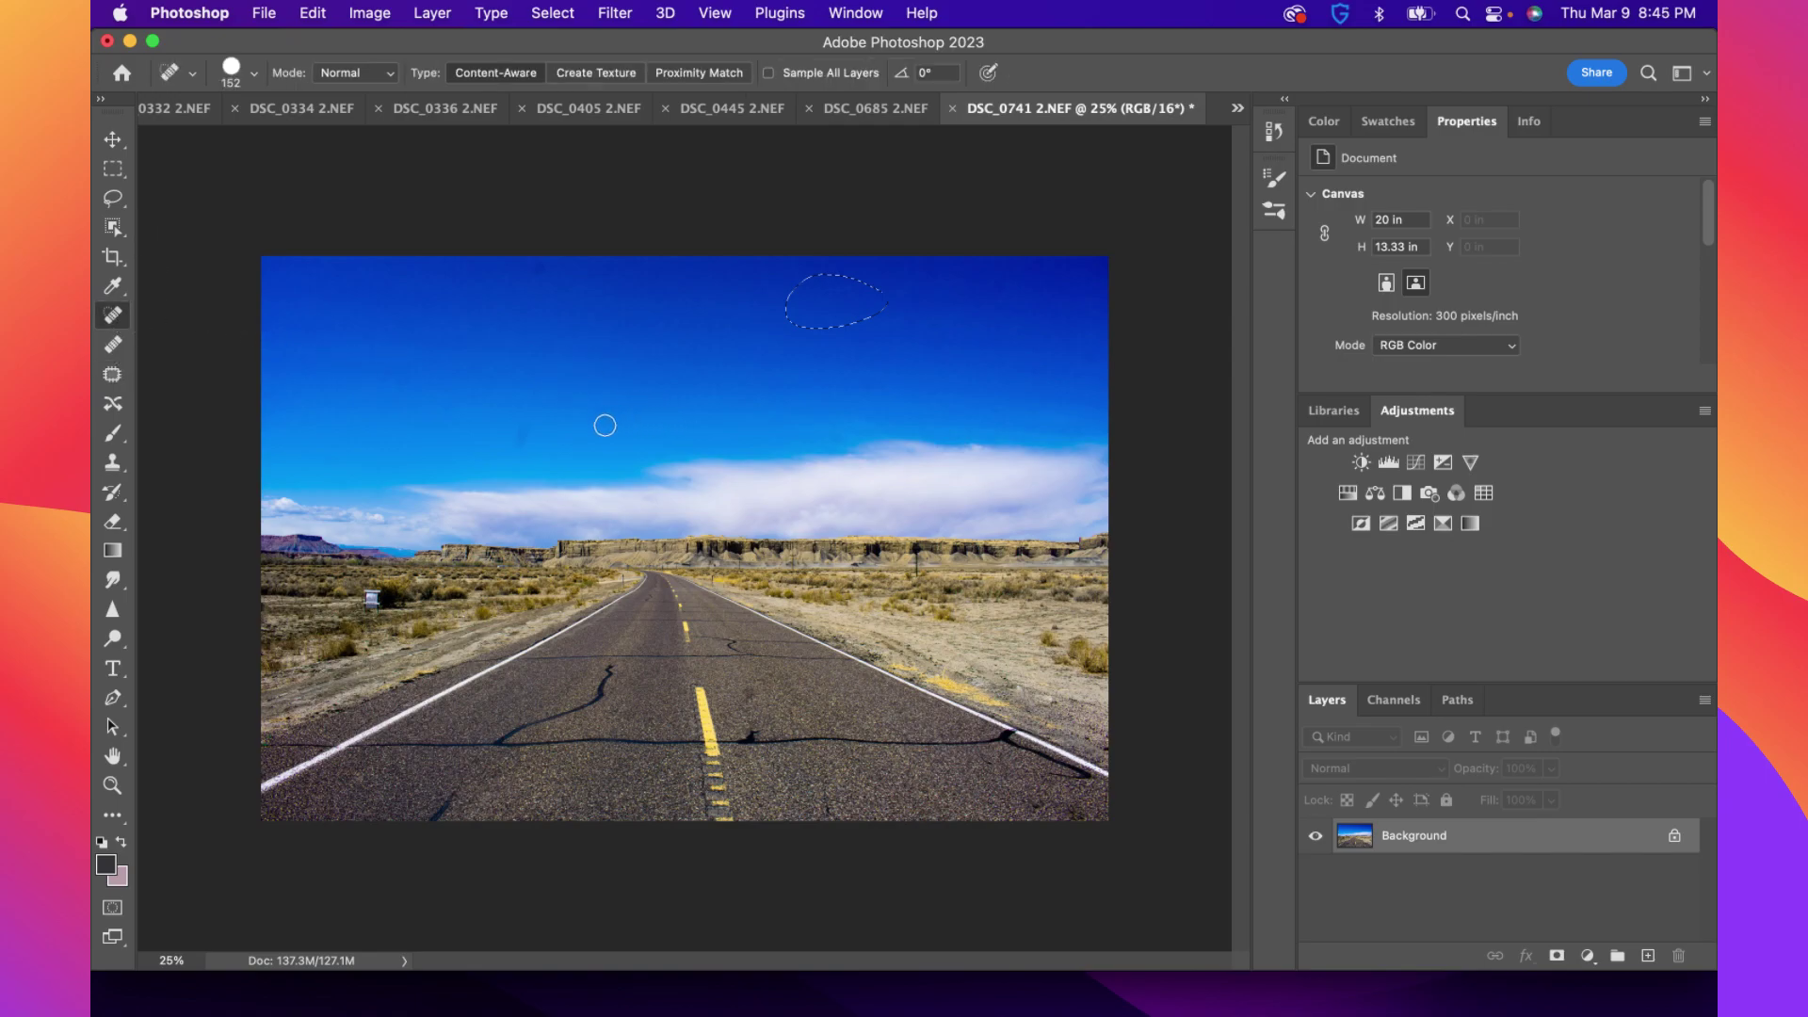
drag(521, 445, 523, 423)
drag(405, 380, 375, 379)
click(554, 266)
click(540, 268)
Try dodging the shadows around the small roadside object left of the road and undo the stroke
click(114, 640)
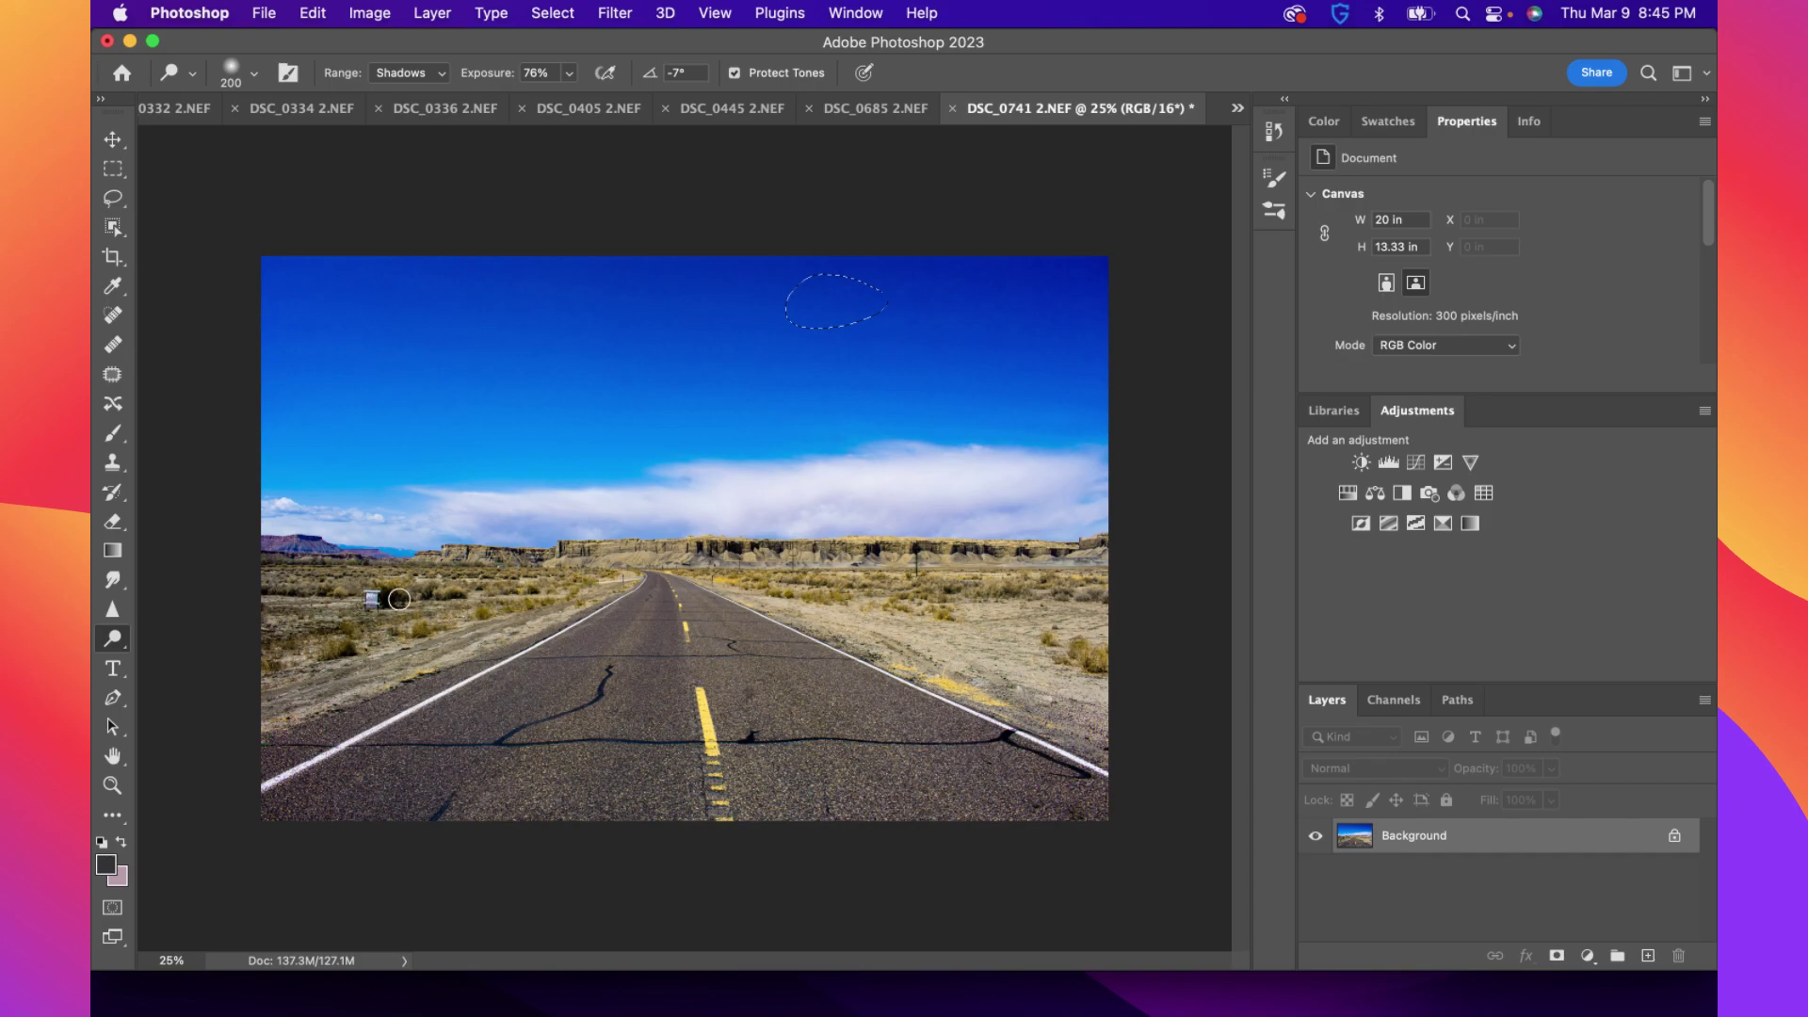
key(super+z)
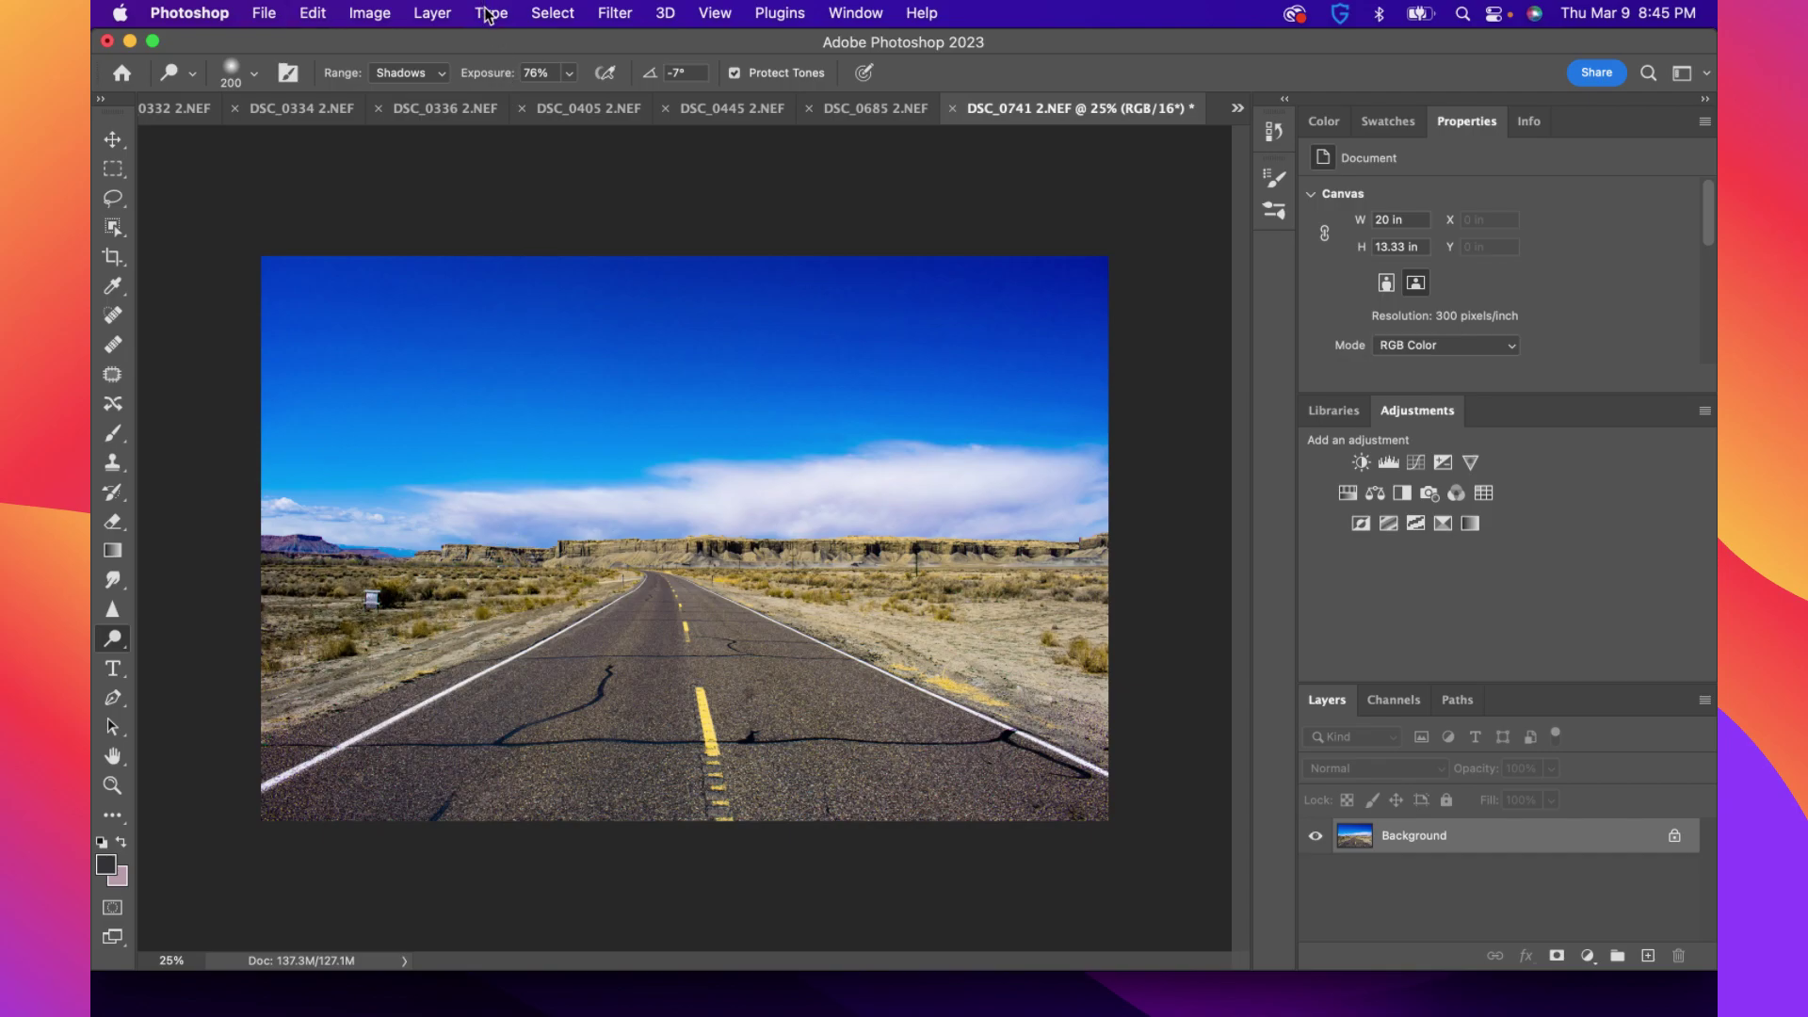
click(386, 15)
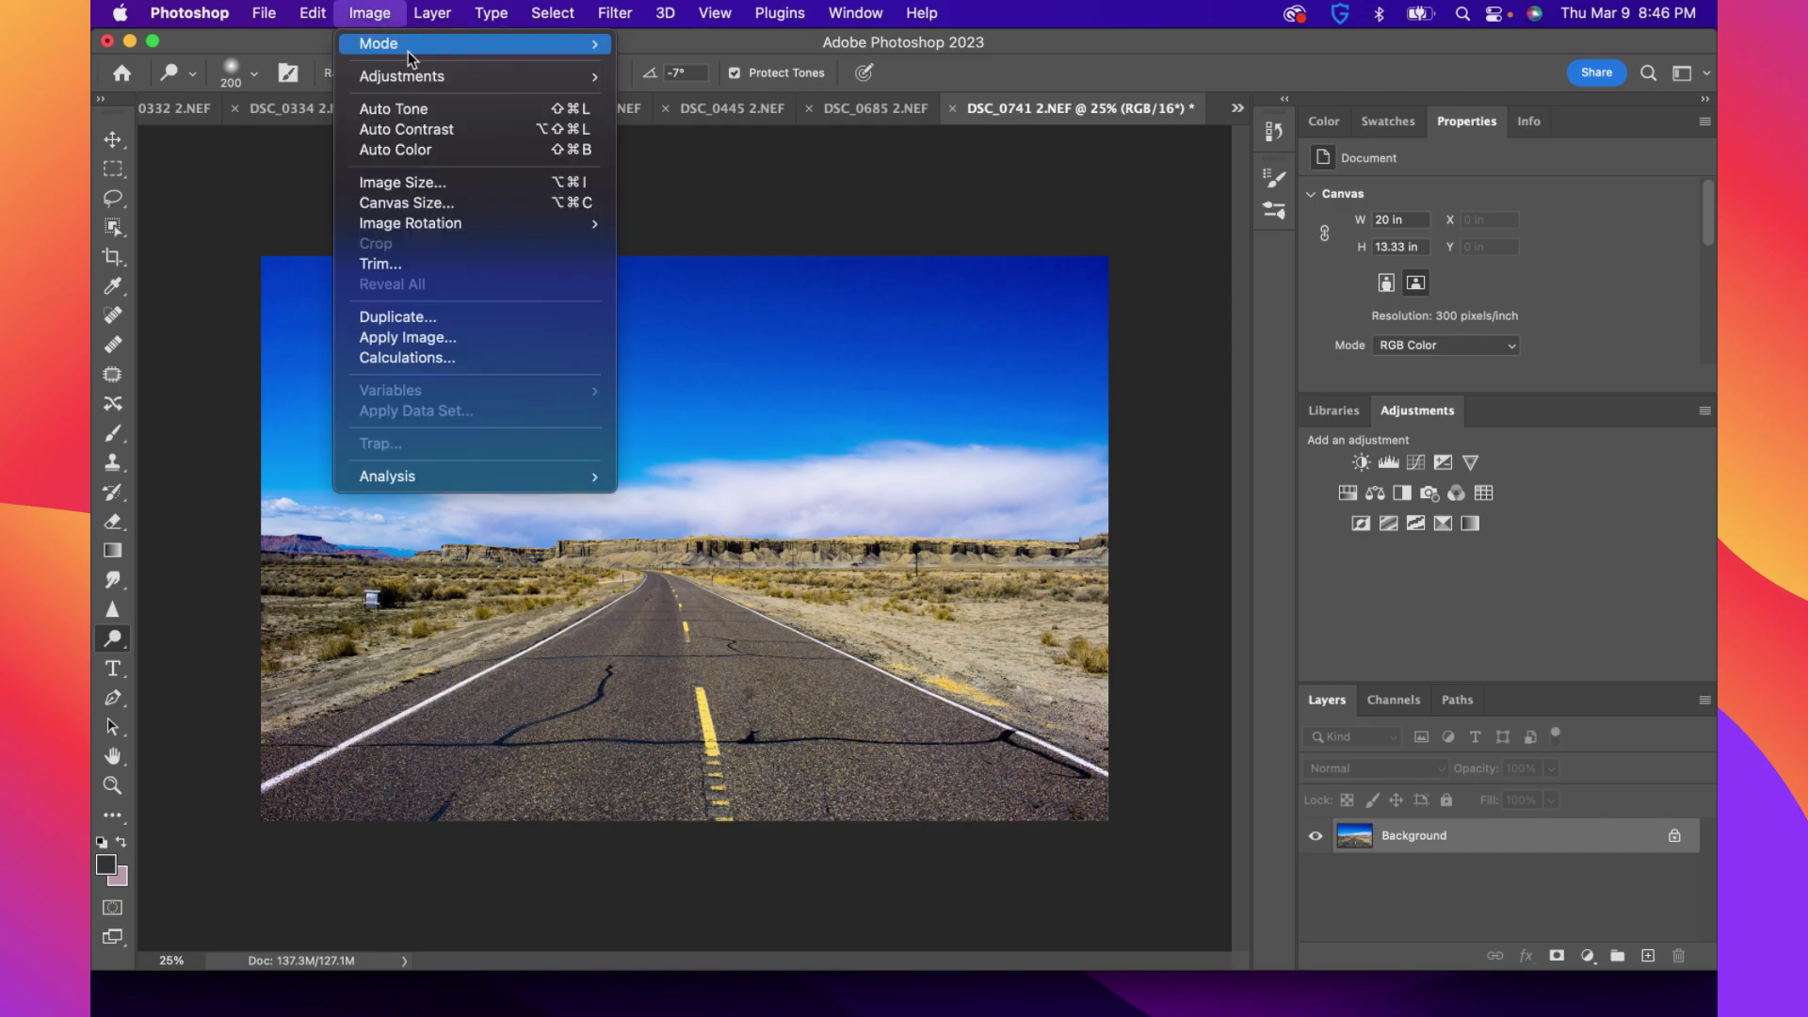
mouse_move(426, 79)
click(1331, 706)
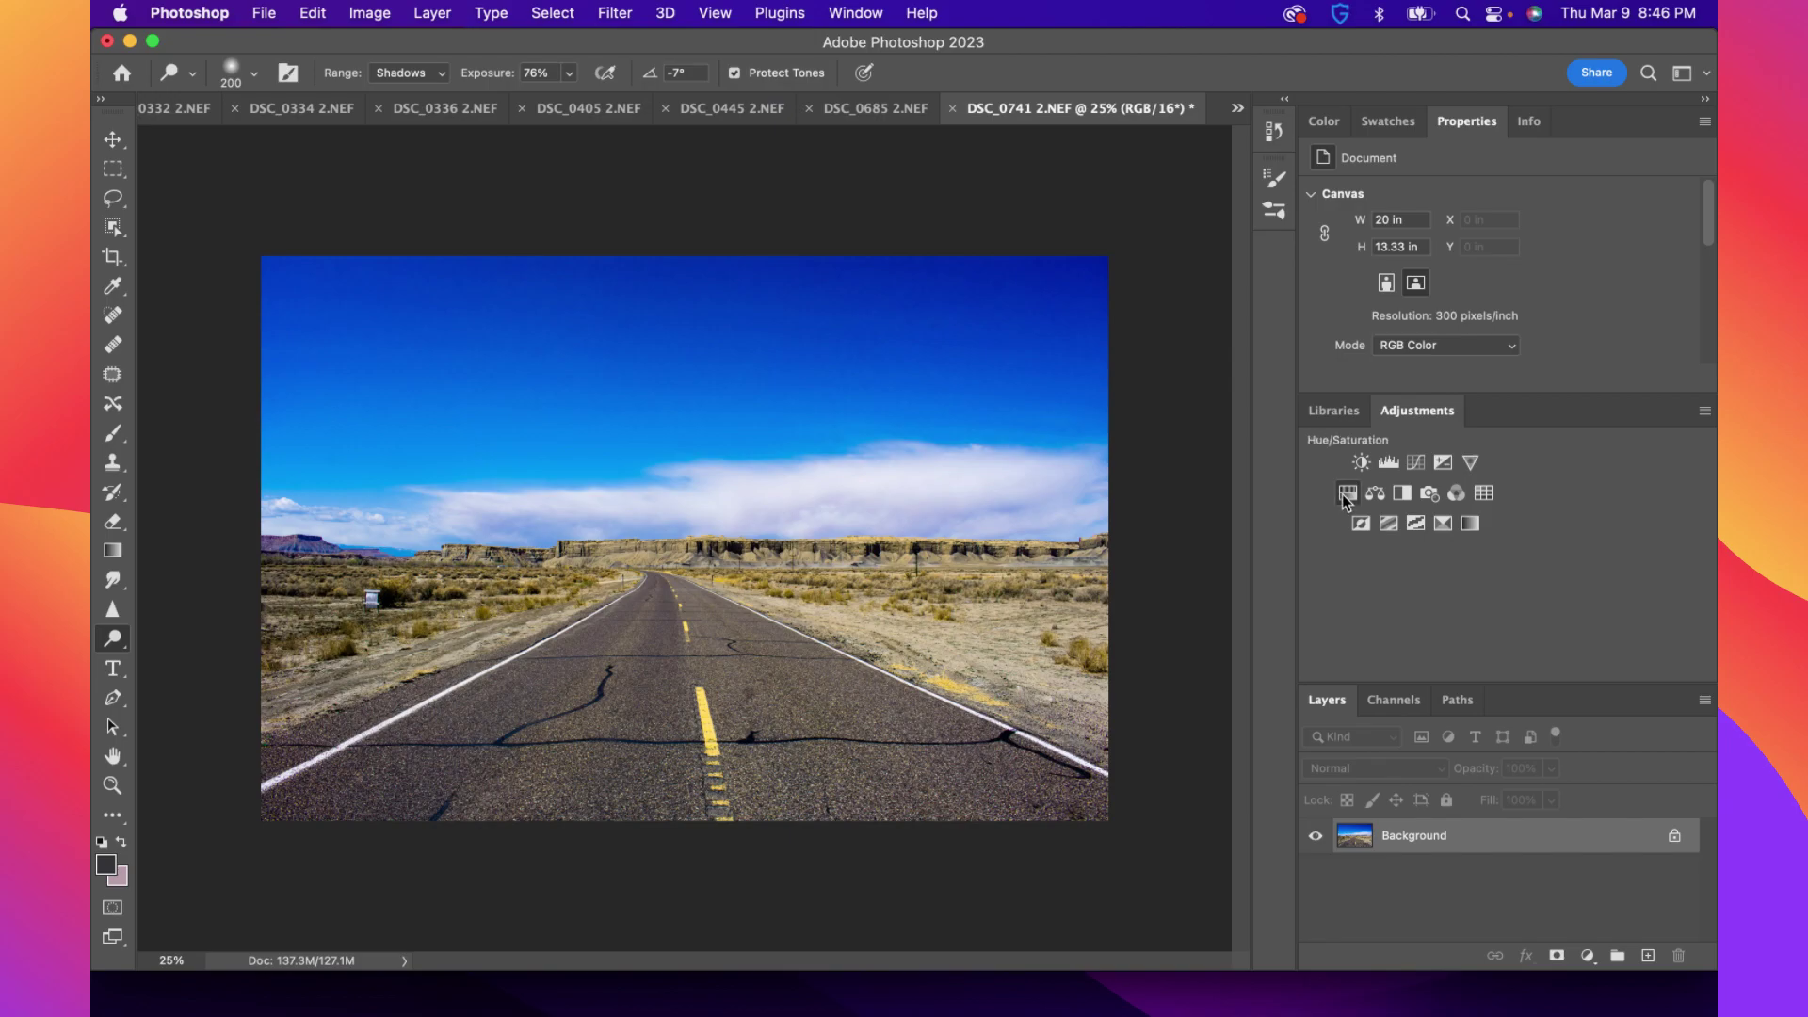
Add a Hue/Saturation adjustment layer and set its Yellows saturation to +15 and lightness to +37
click(1346, 491)
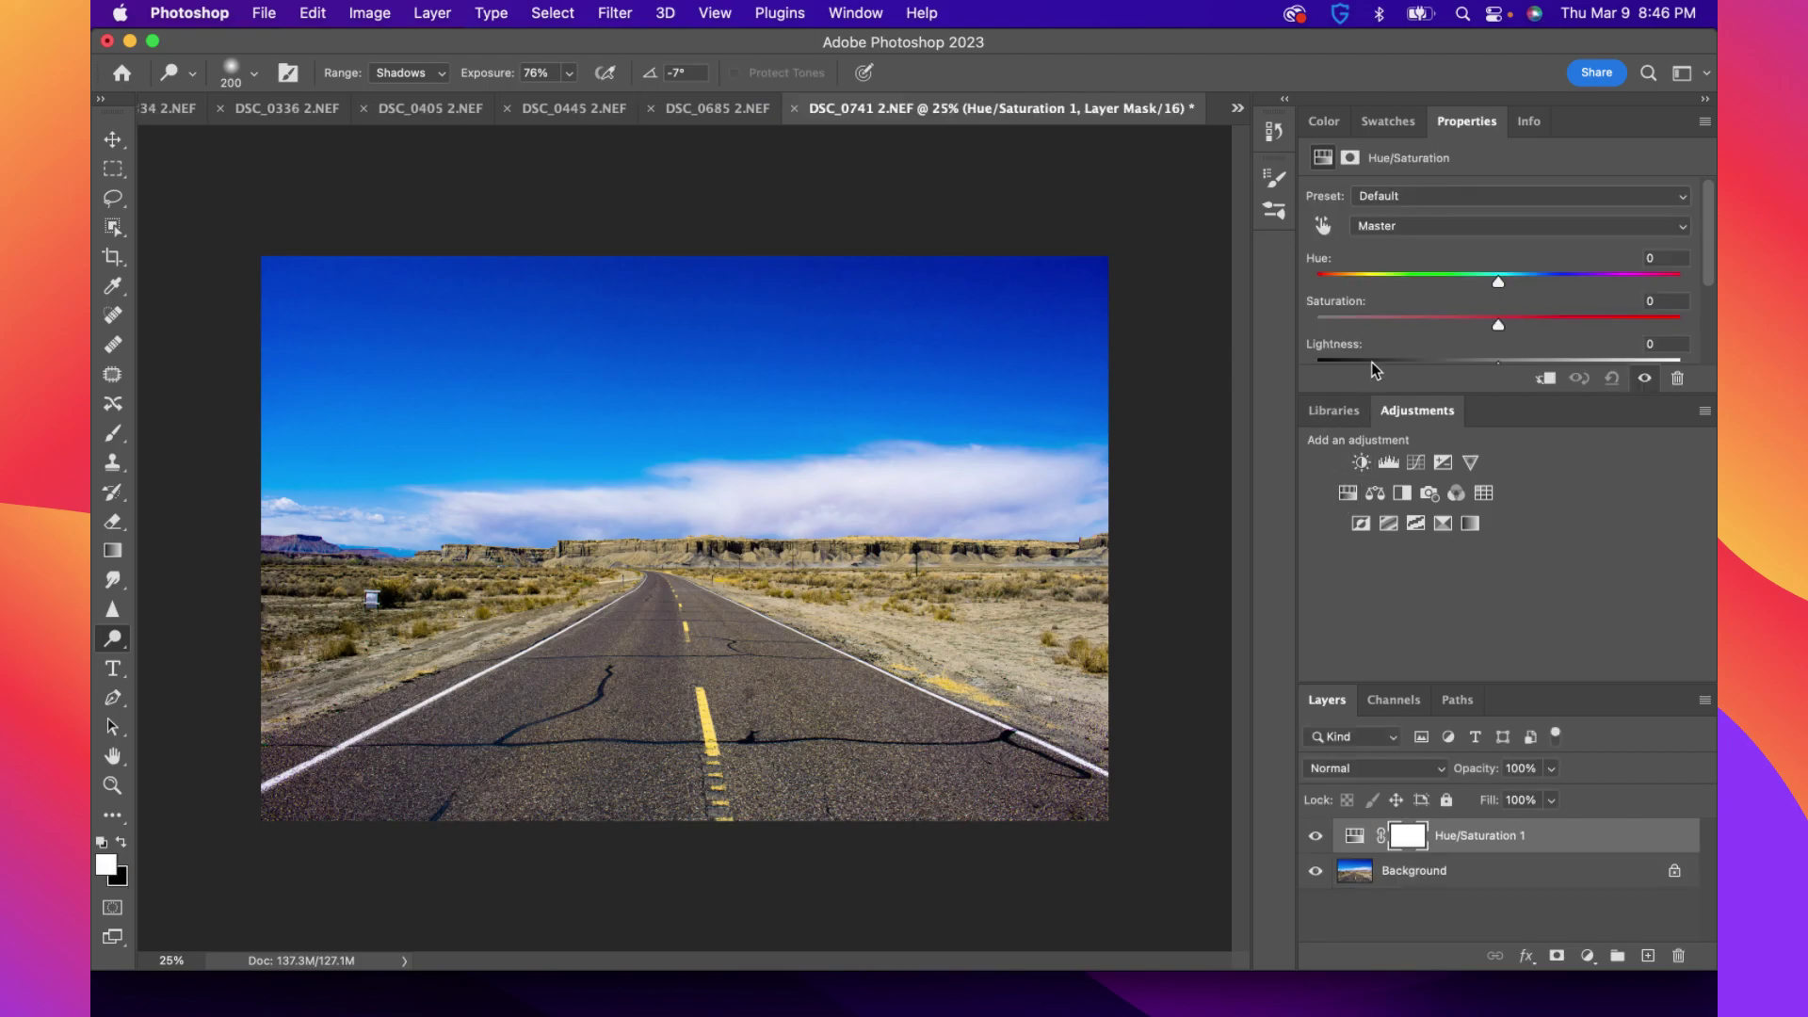
click(1385, 230)
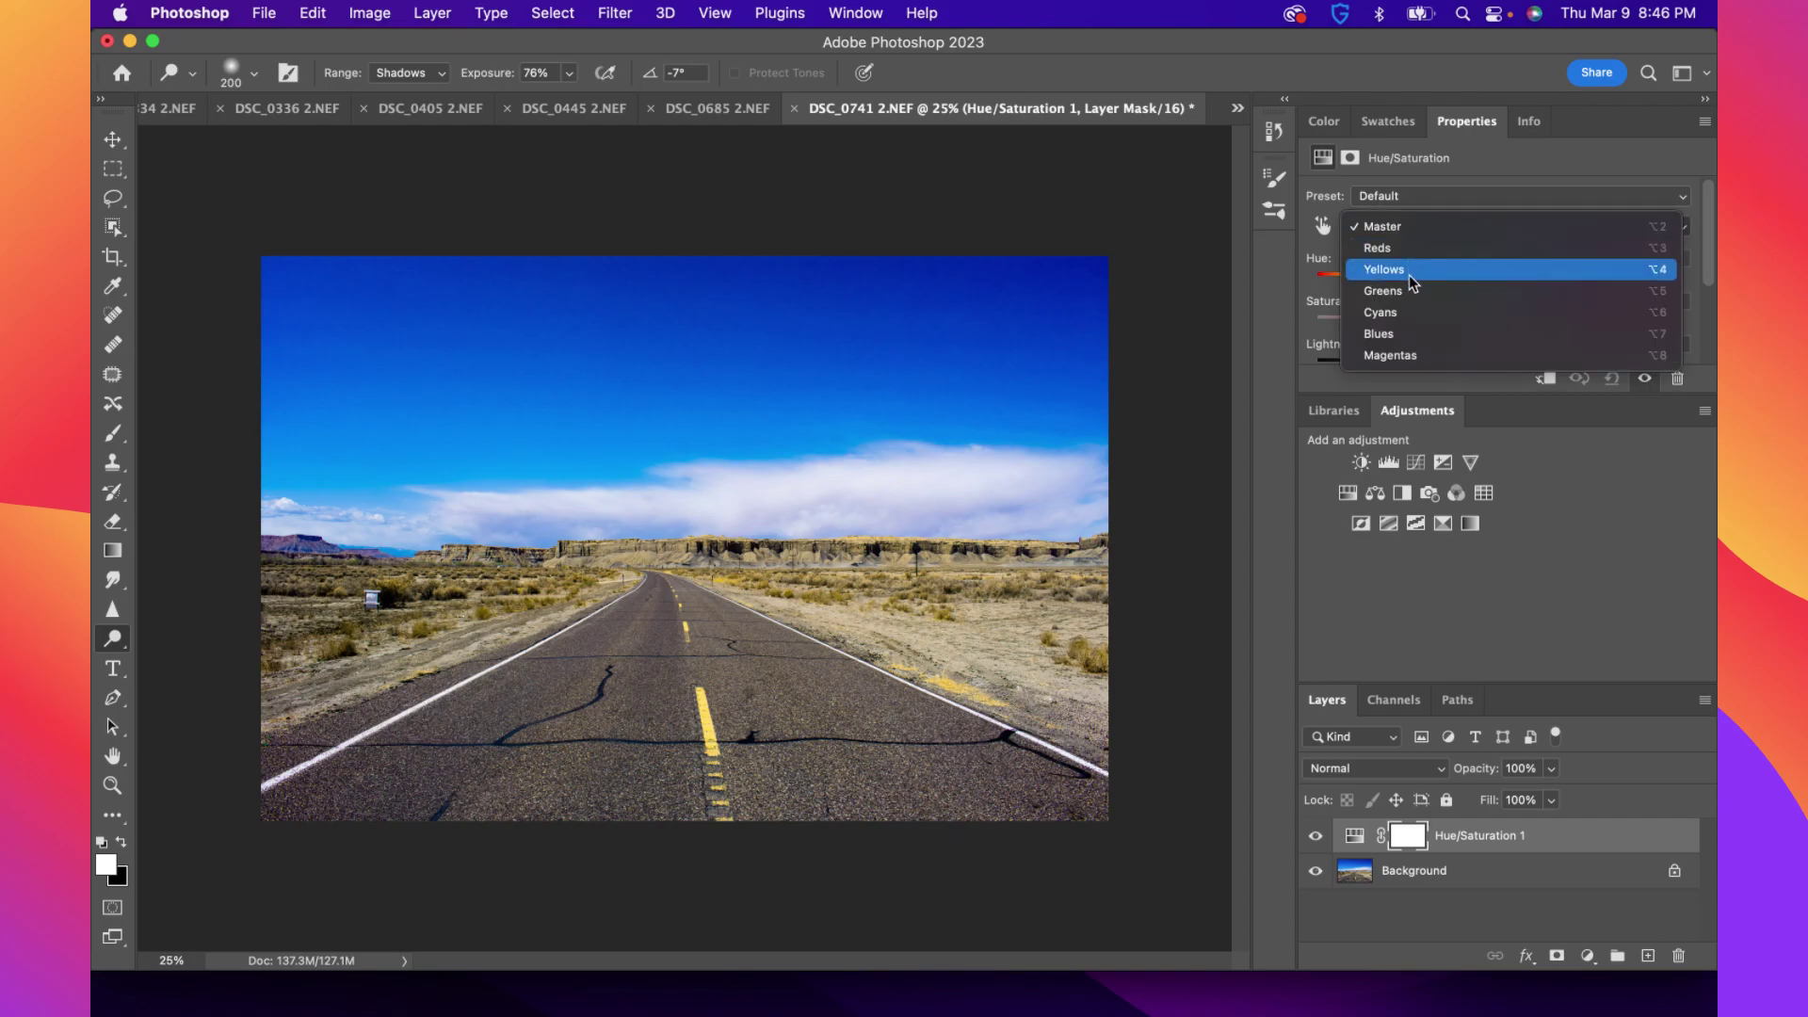
click(1413, 273)
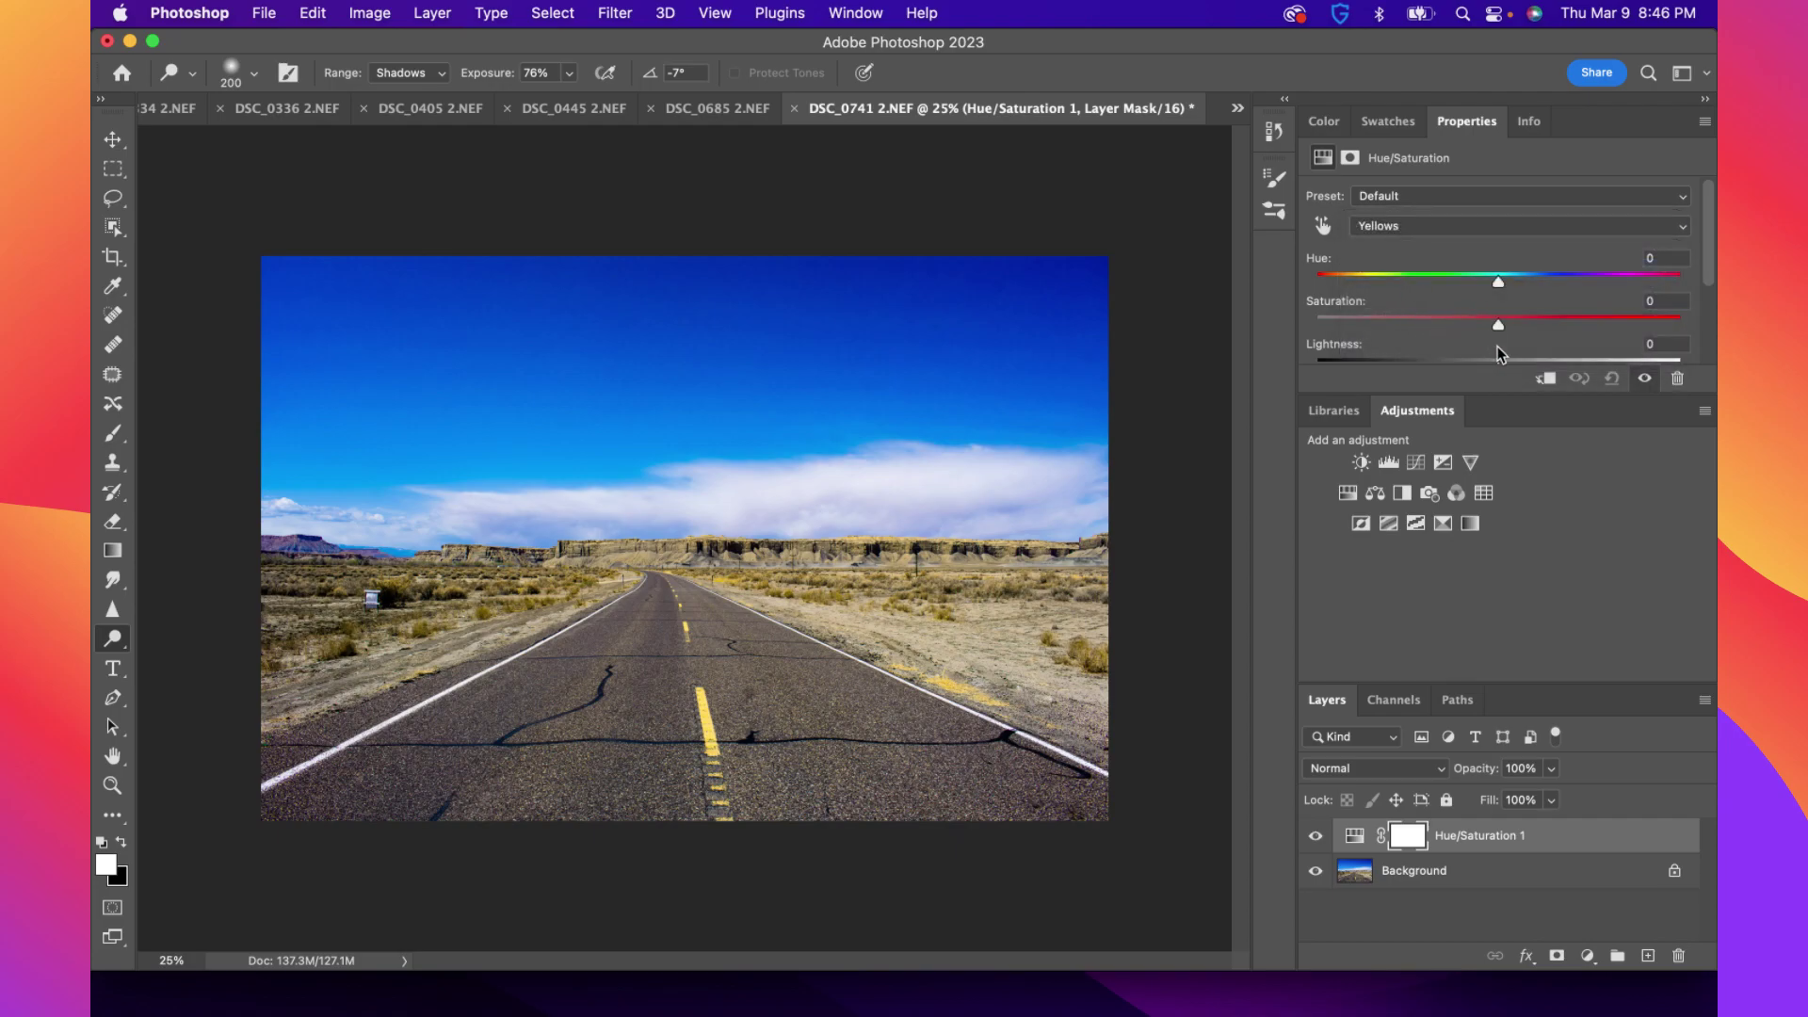
drag(1499, 325, 1563, 328)
scroll(1527, 316, down, 2)
scroll(1540, 324, up, 2)
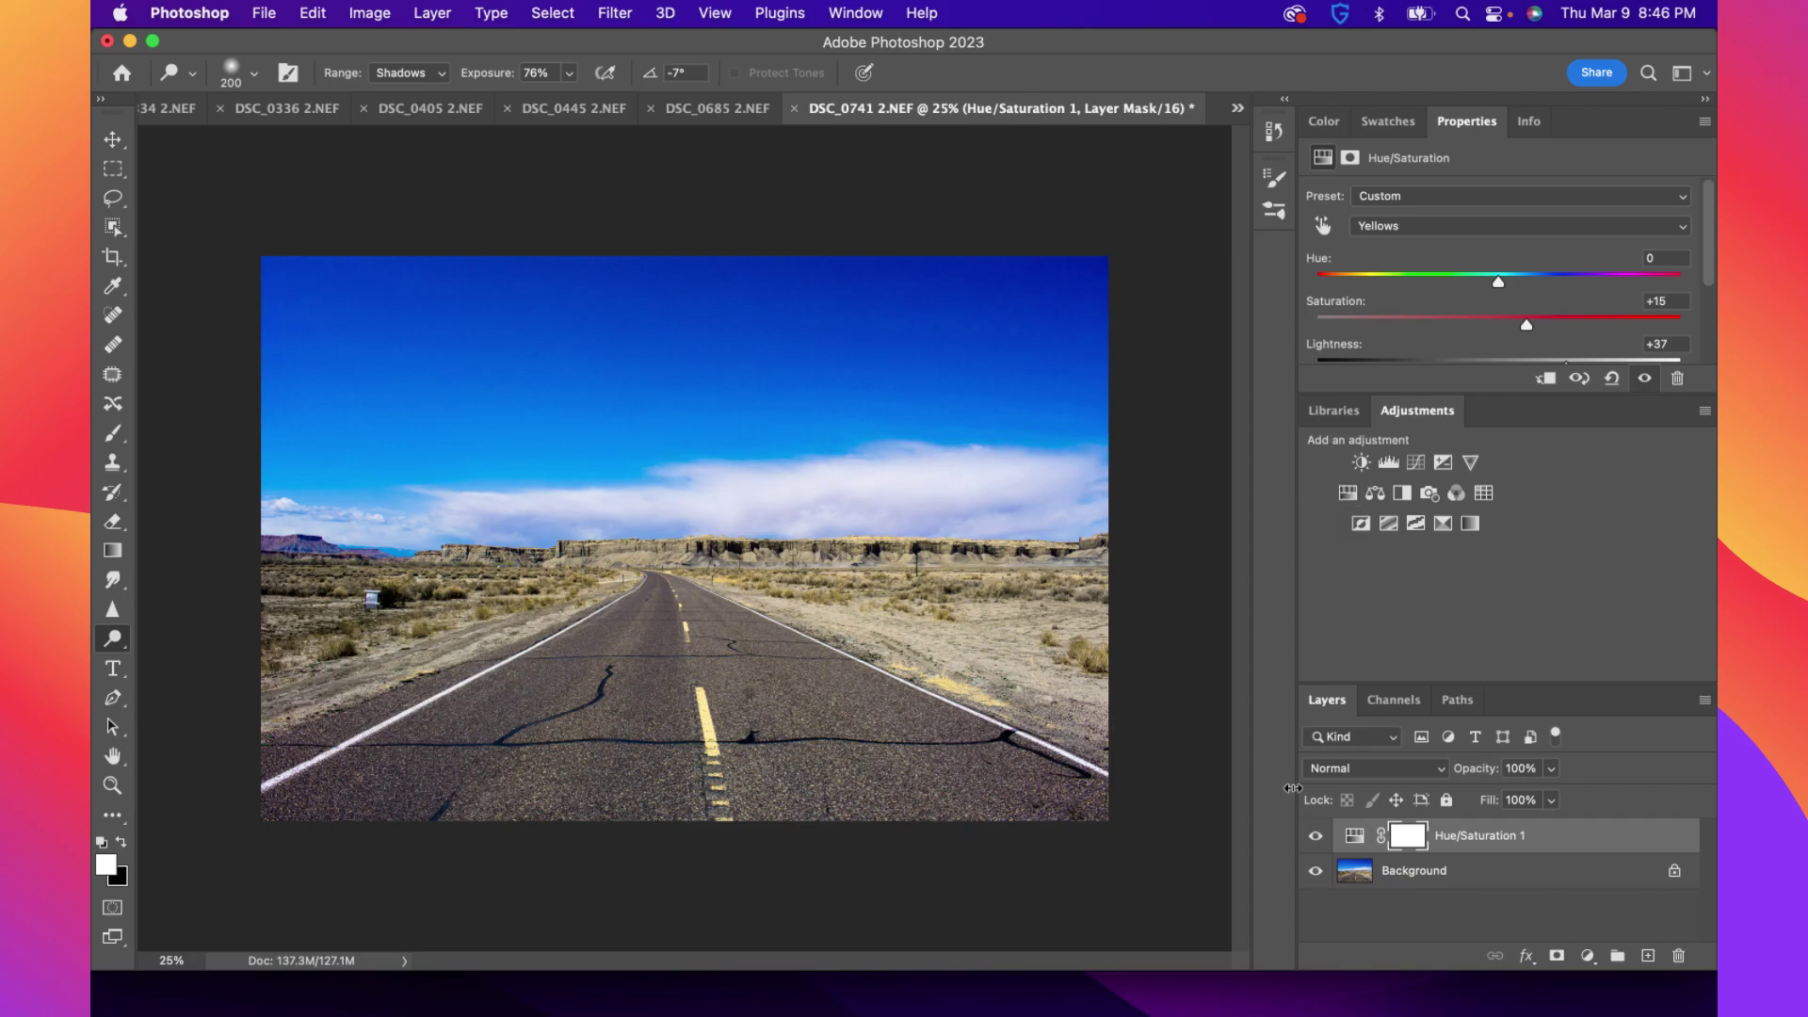
Select the Background layer and set the Dodge tool's brush size to 500 px
click(1409, 868)
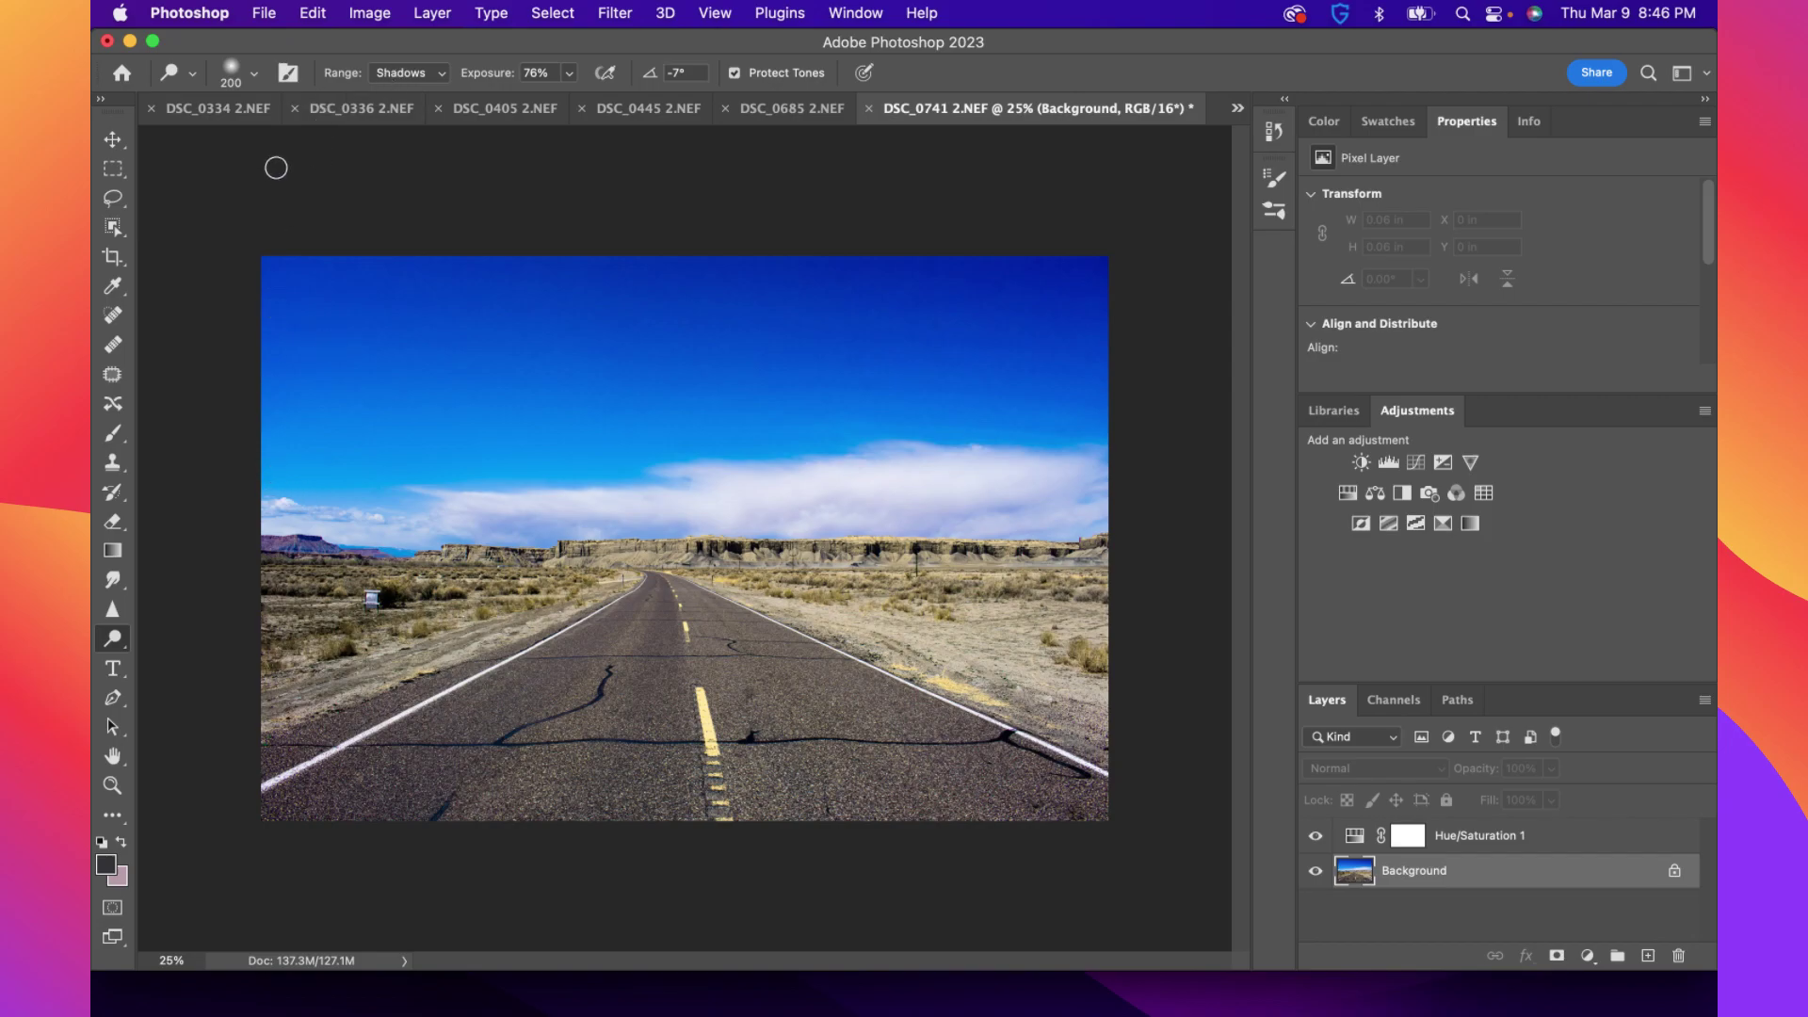
click(250, 80)
drag(301, 143, 347, 143)
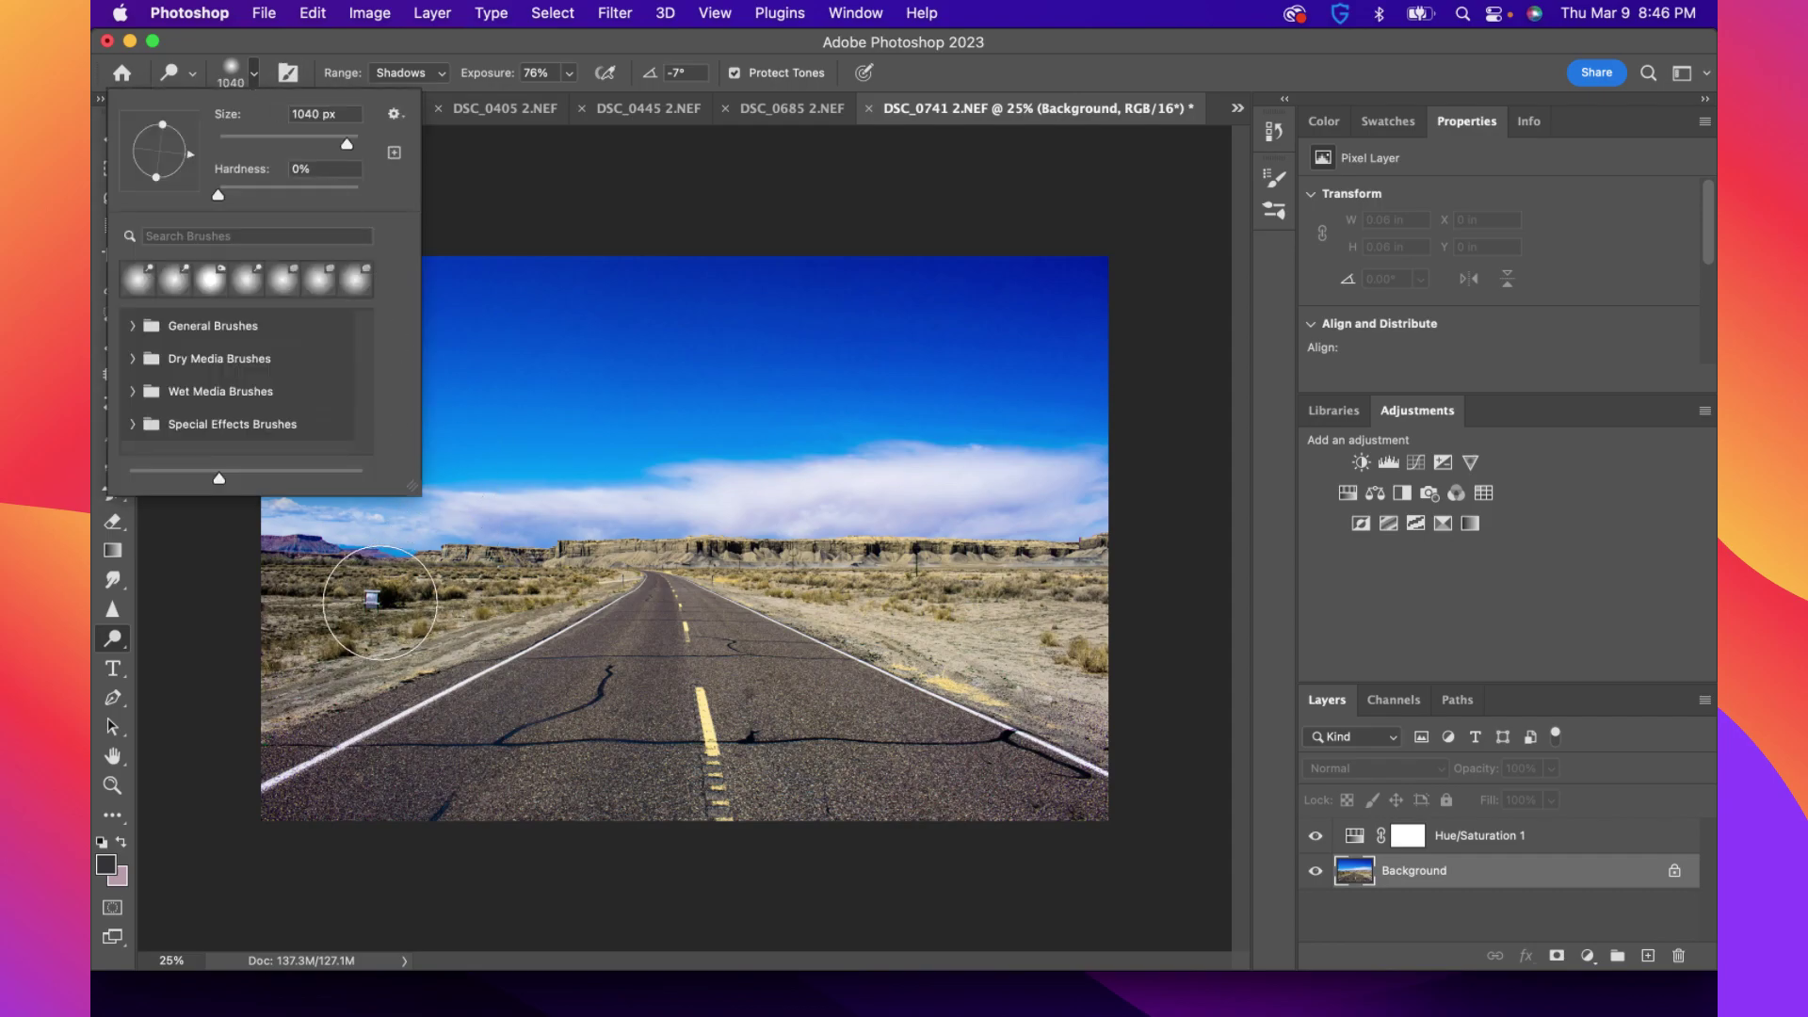
click(317, 114)
text(500)
key(Return)
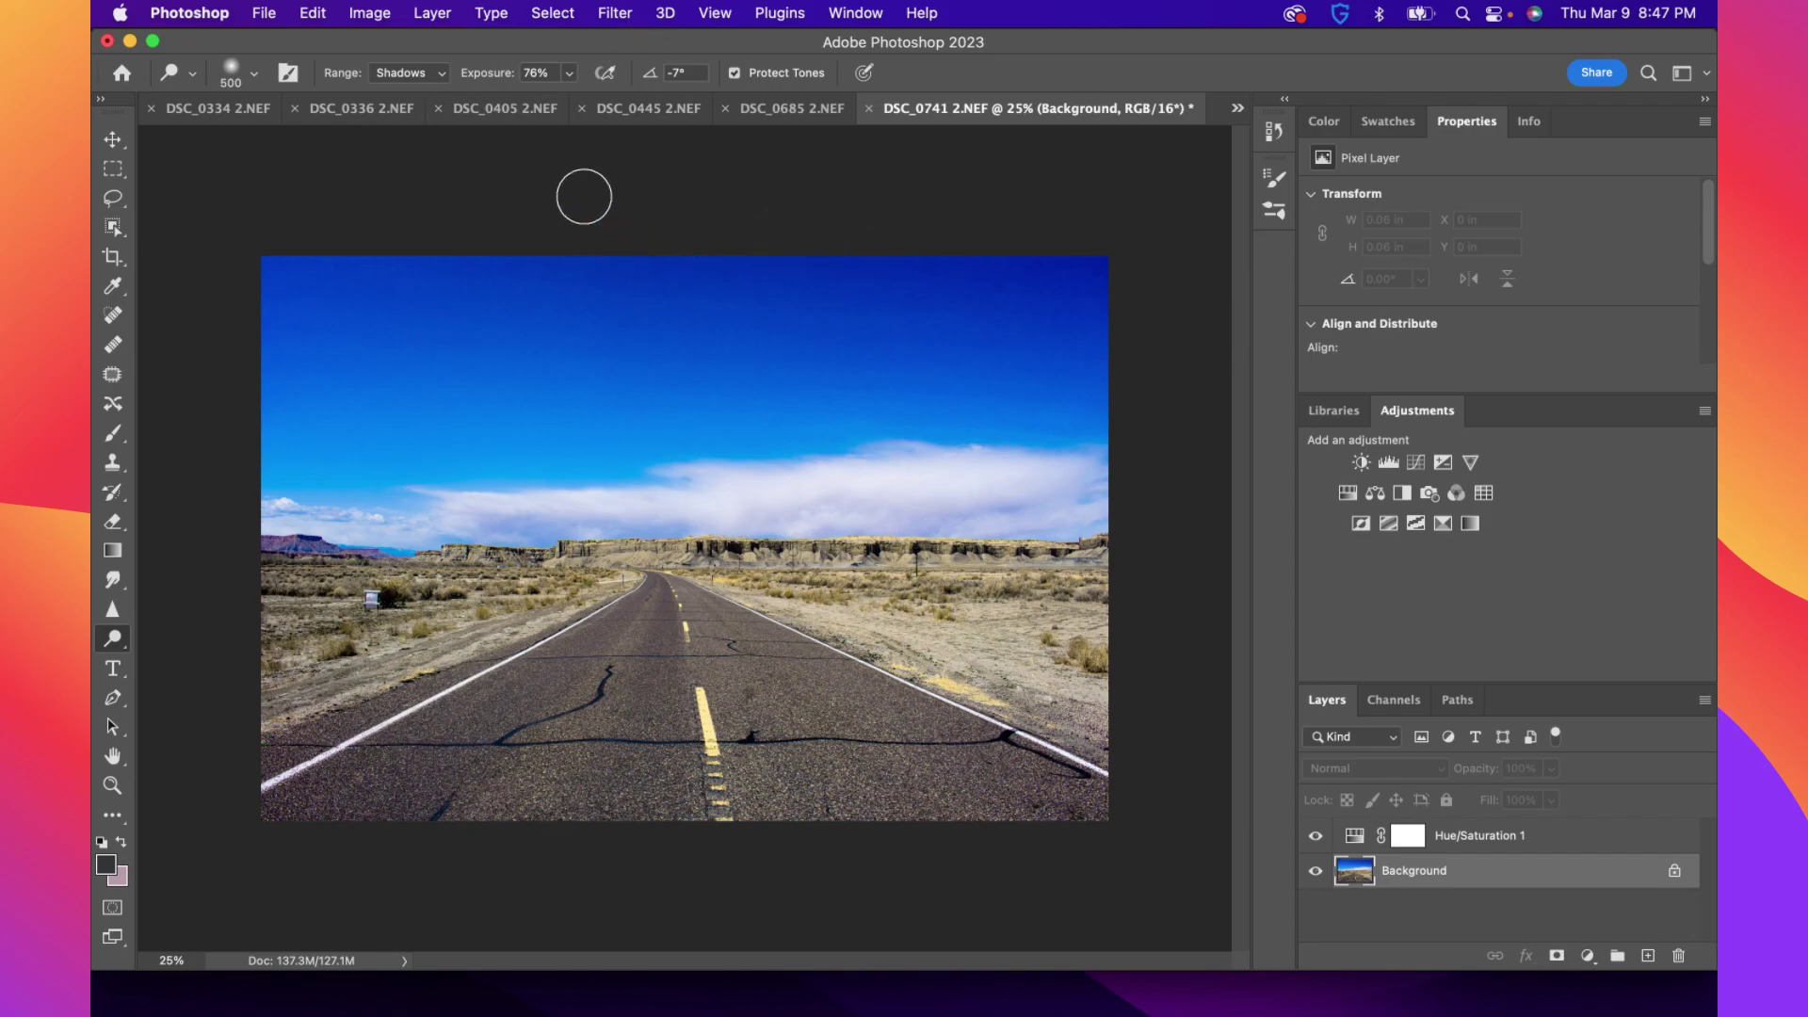
Add a second Hue/Saturation adjustment layer and set its Blues saturation to +44 and lightness to +12
click(1349, 493)
click(1428, 223)
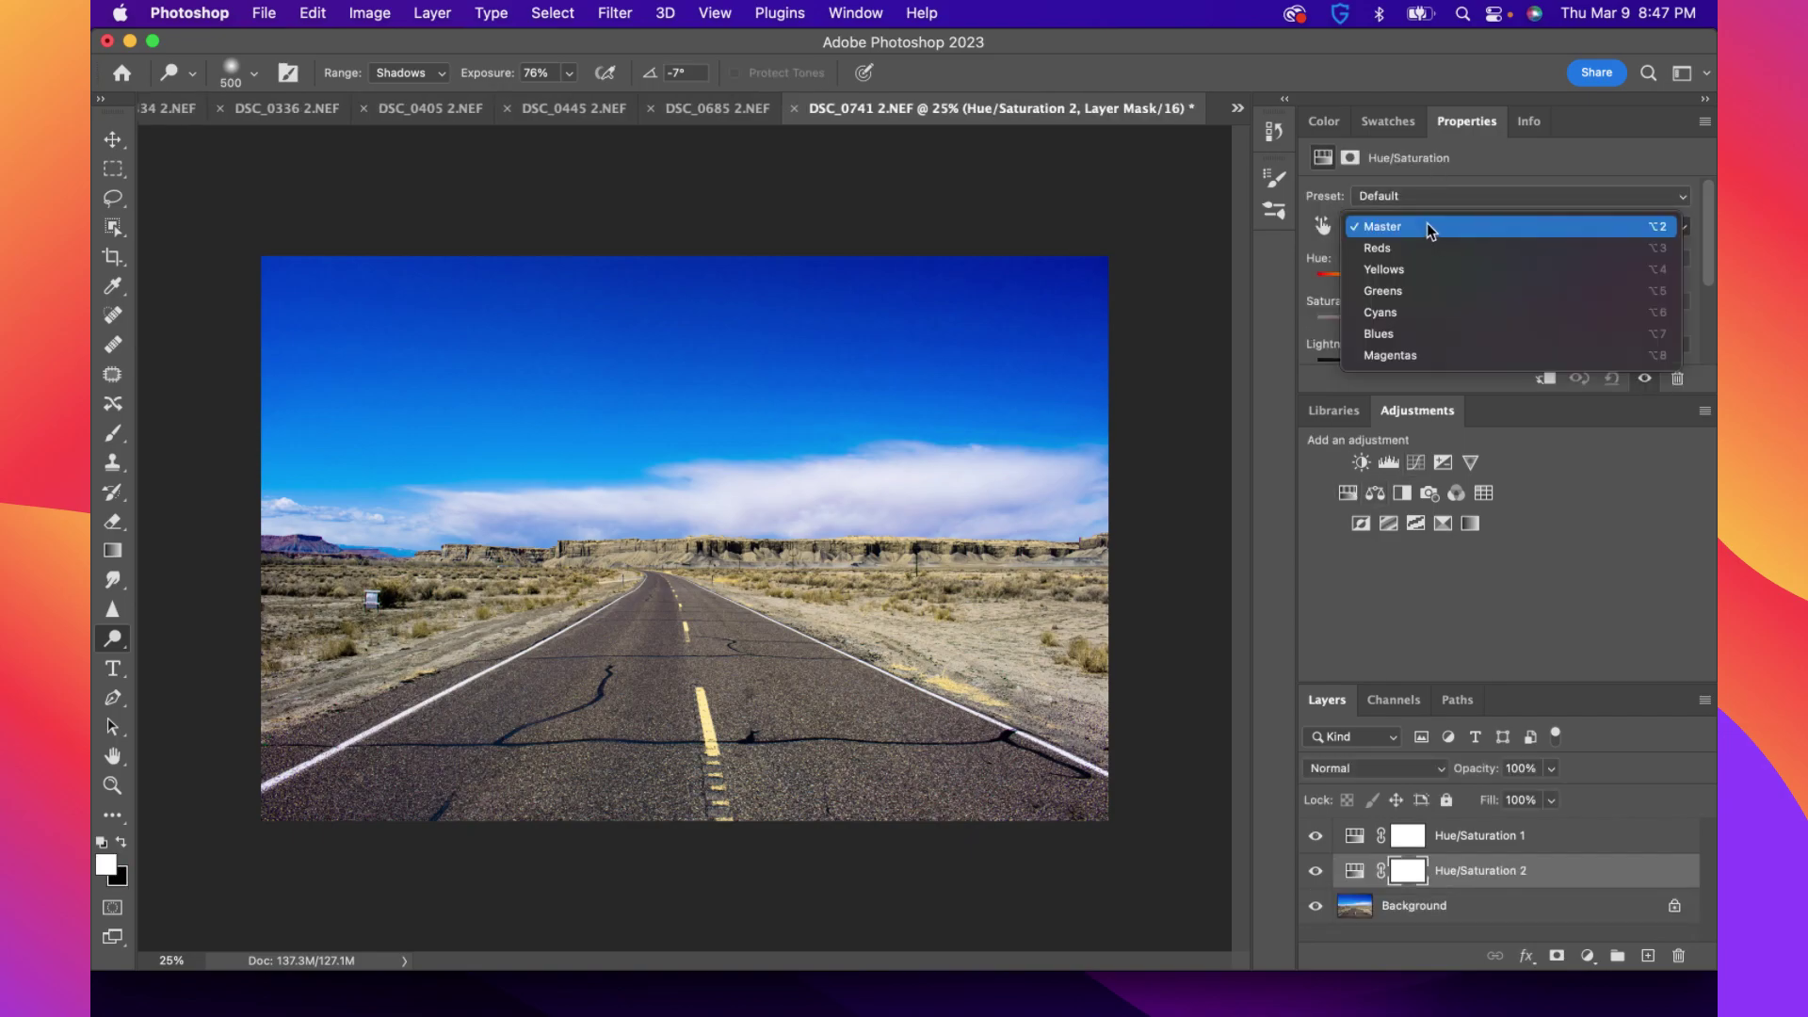
click(1404, 333)
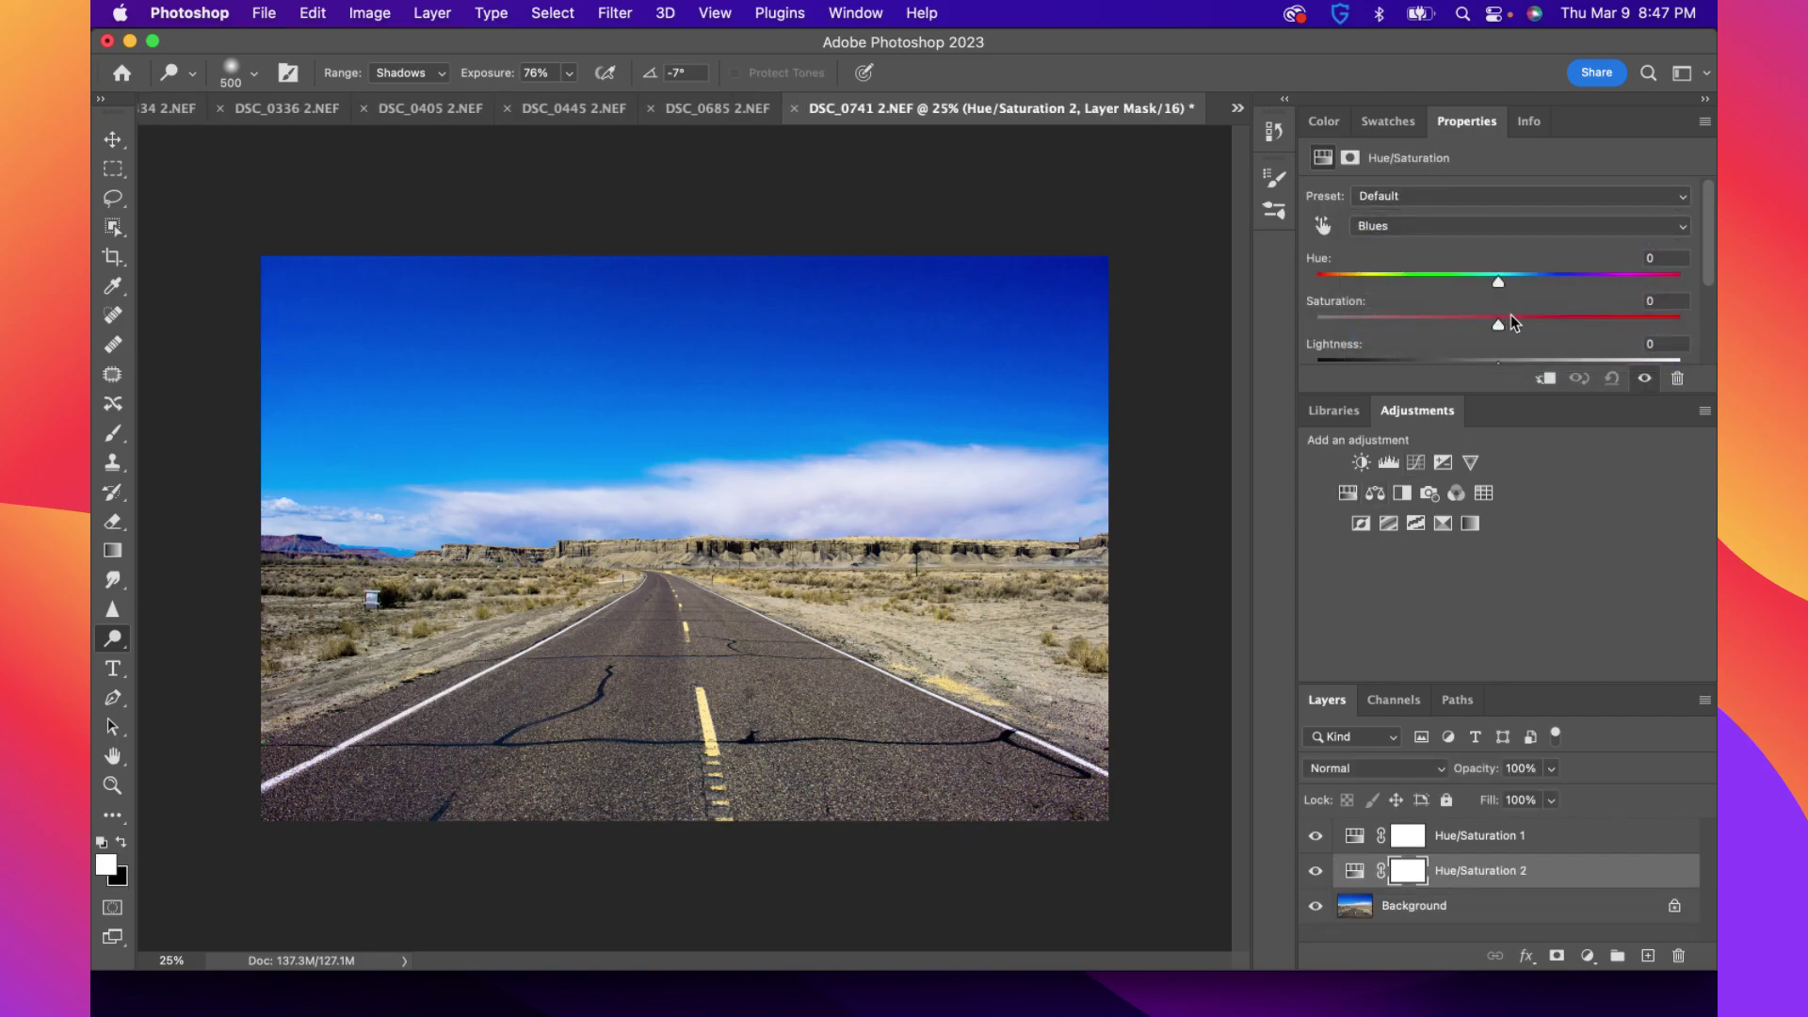
drag(1498, 324, 1583, 331)
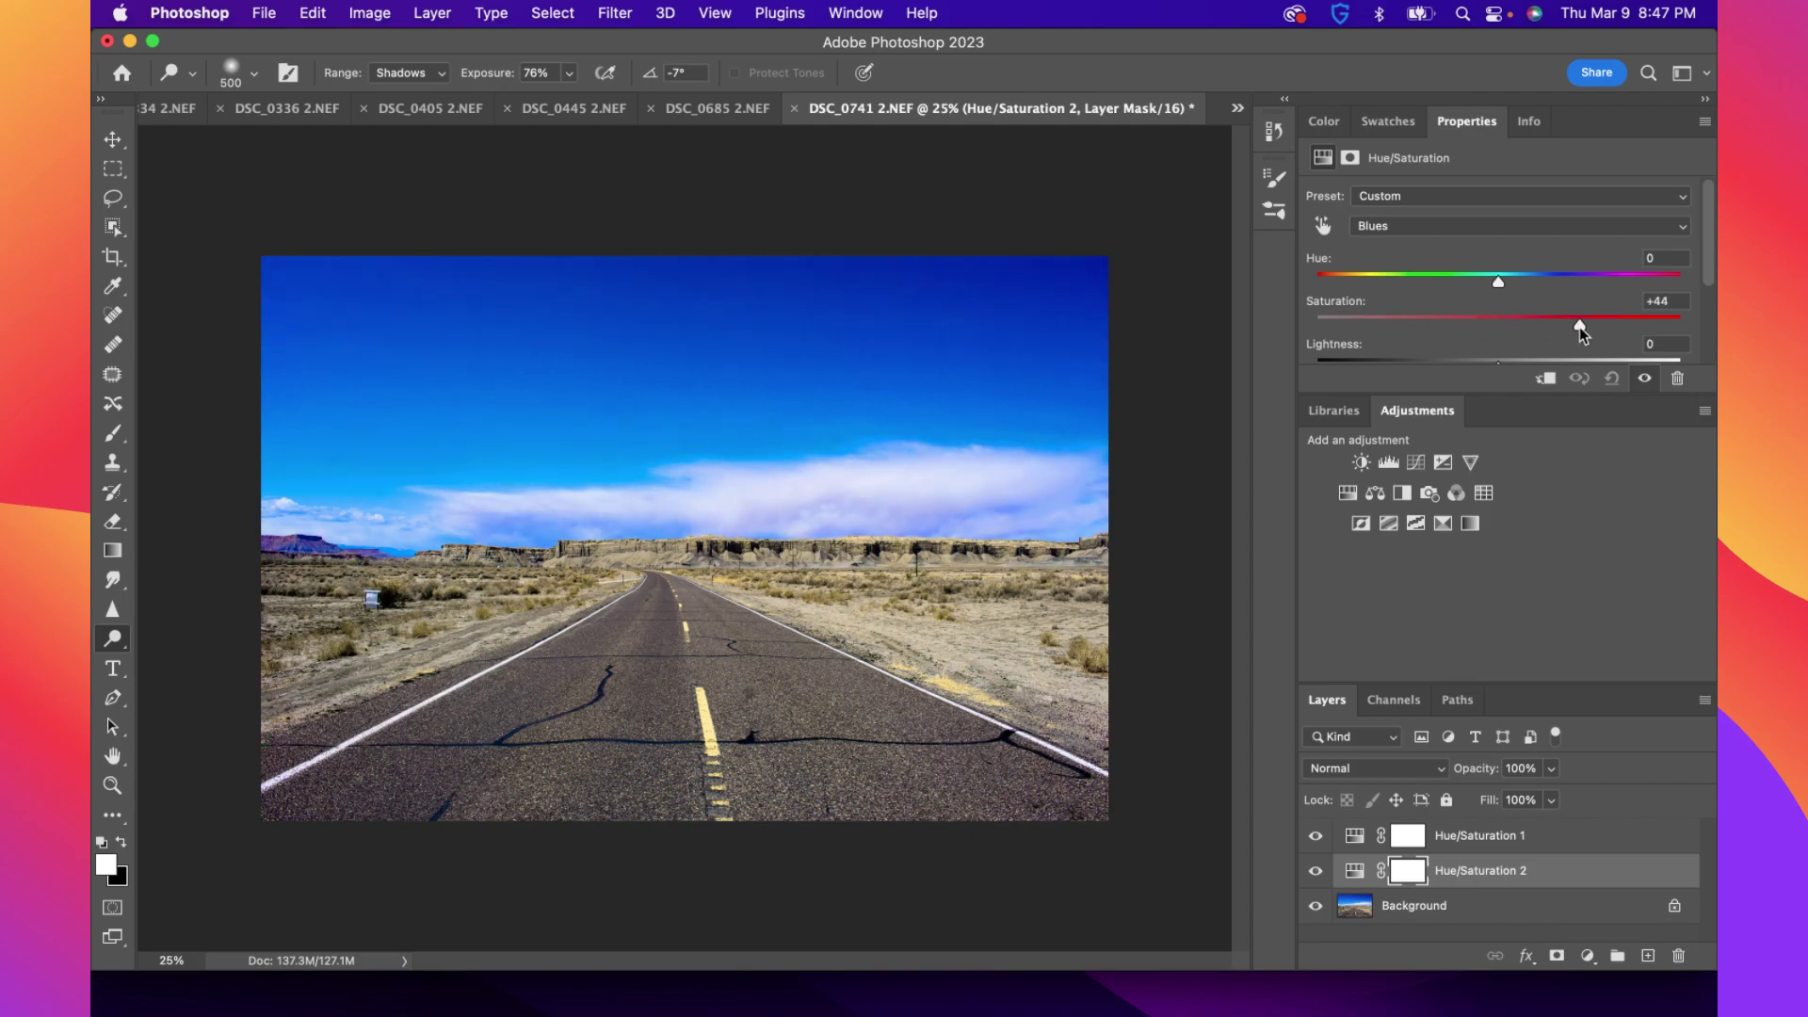
scroll(1539, 348, down, 1)
mouse_move(1506, 354)
mouse_down()
mouse_move(1542, 348)
mouse_move(1442, 358)
mouse_move(1539, 349)
mouse_move(1523, 357)
mouse_up()
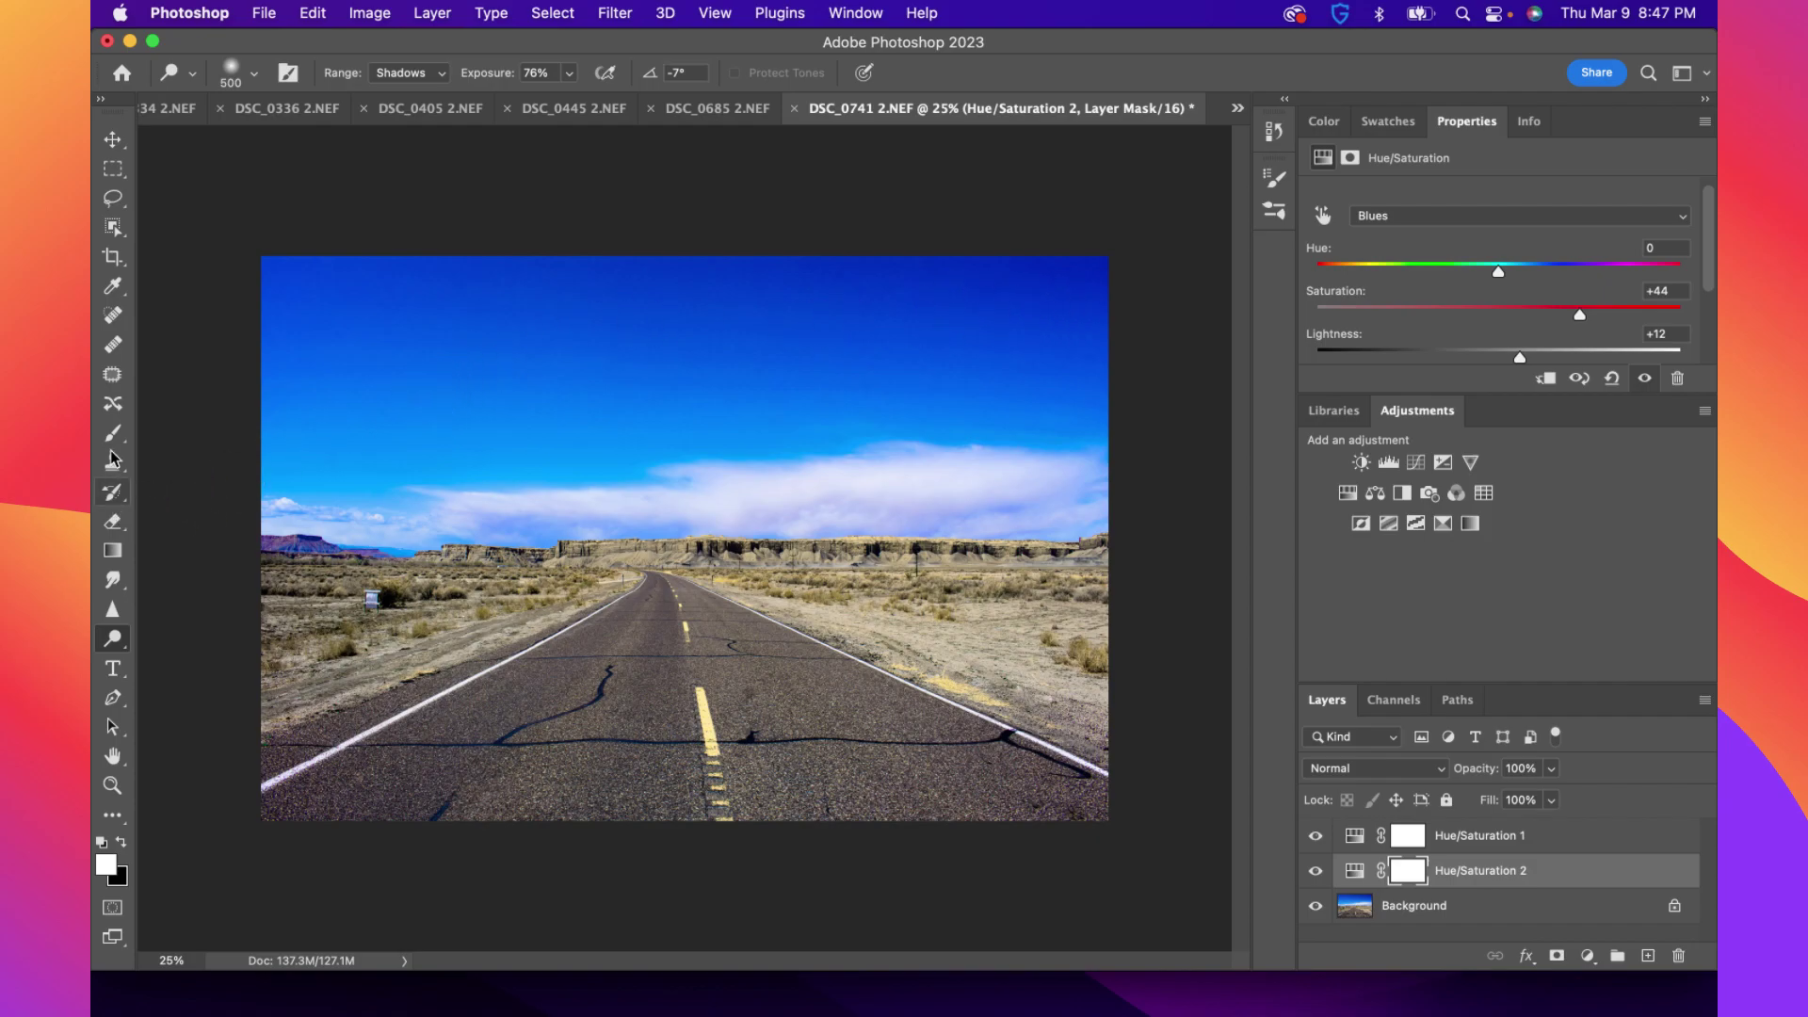
Try burning the midtones across the upper sky with the Burn tool at 10% exposure and undo the stroke
click(113, 315)
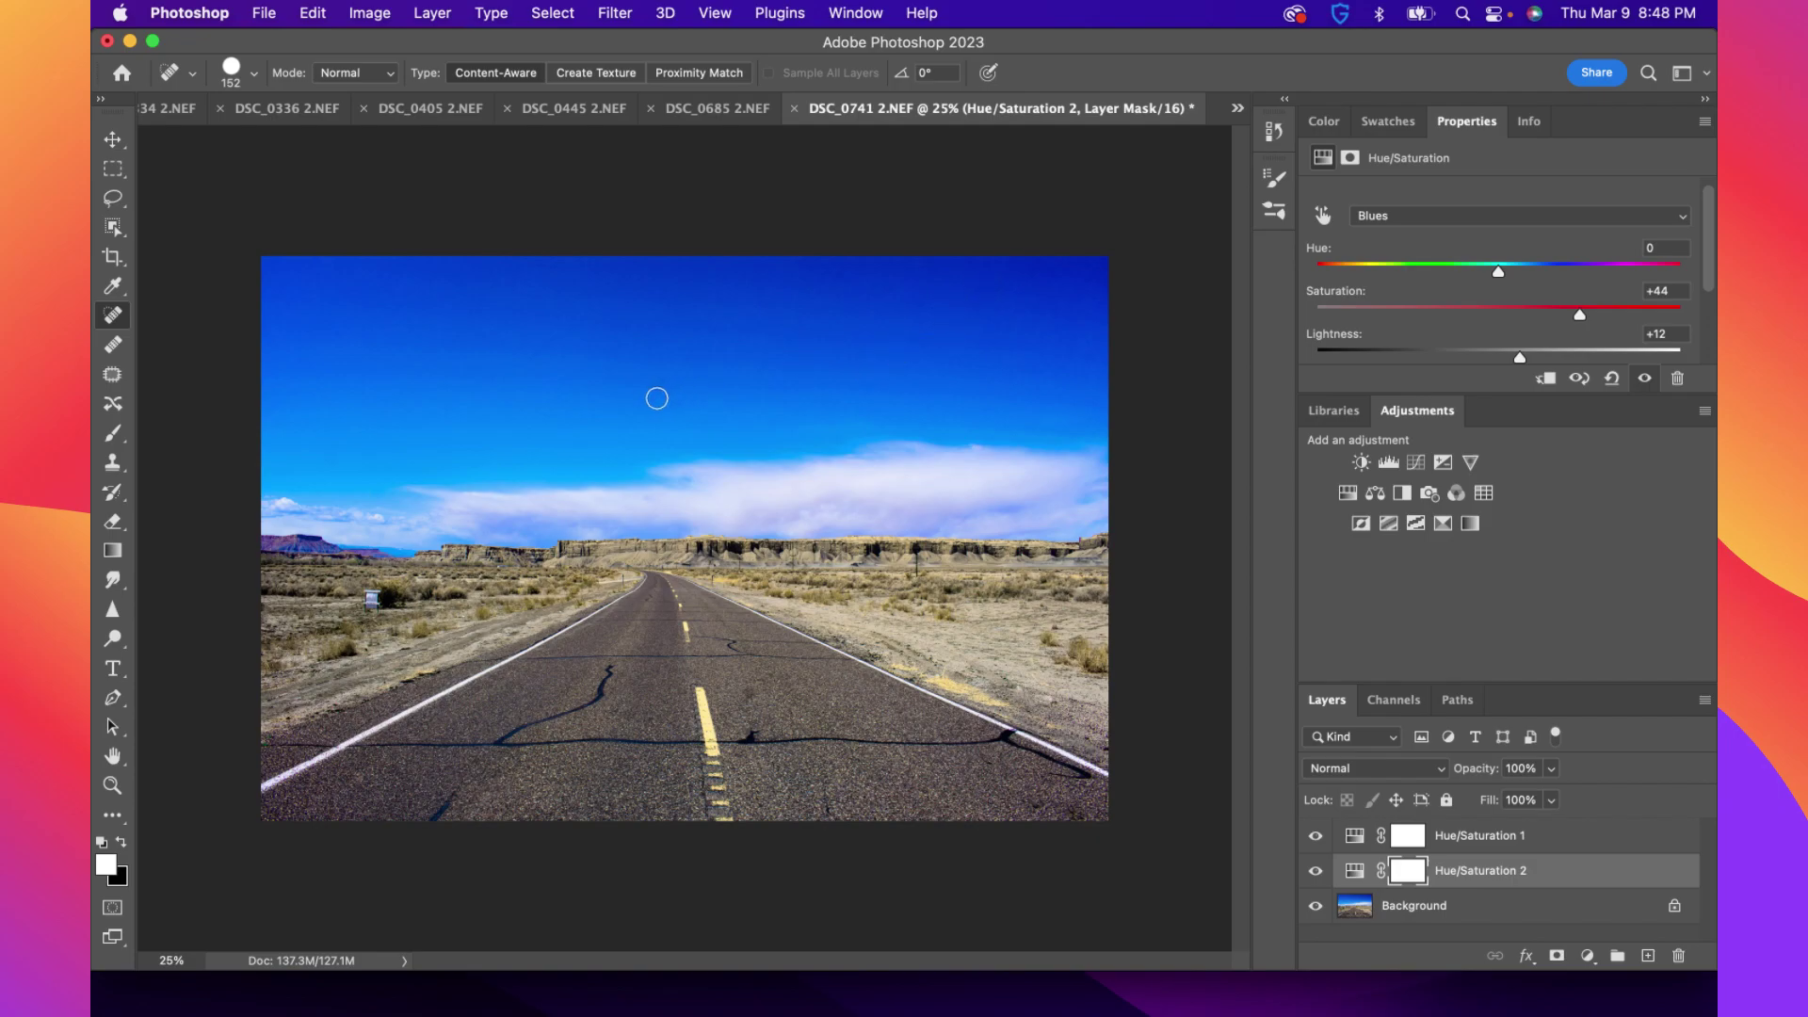
click(112, 638)
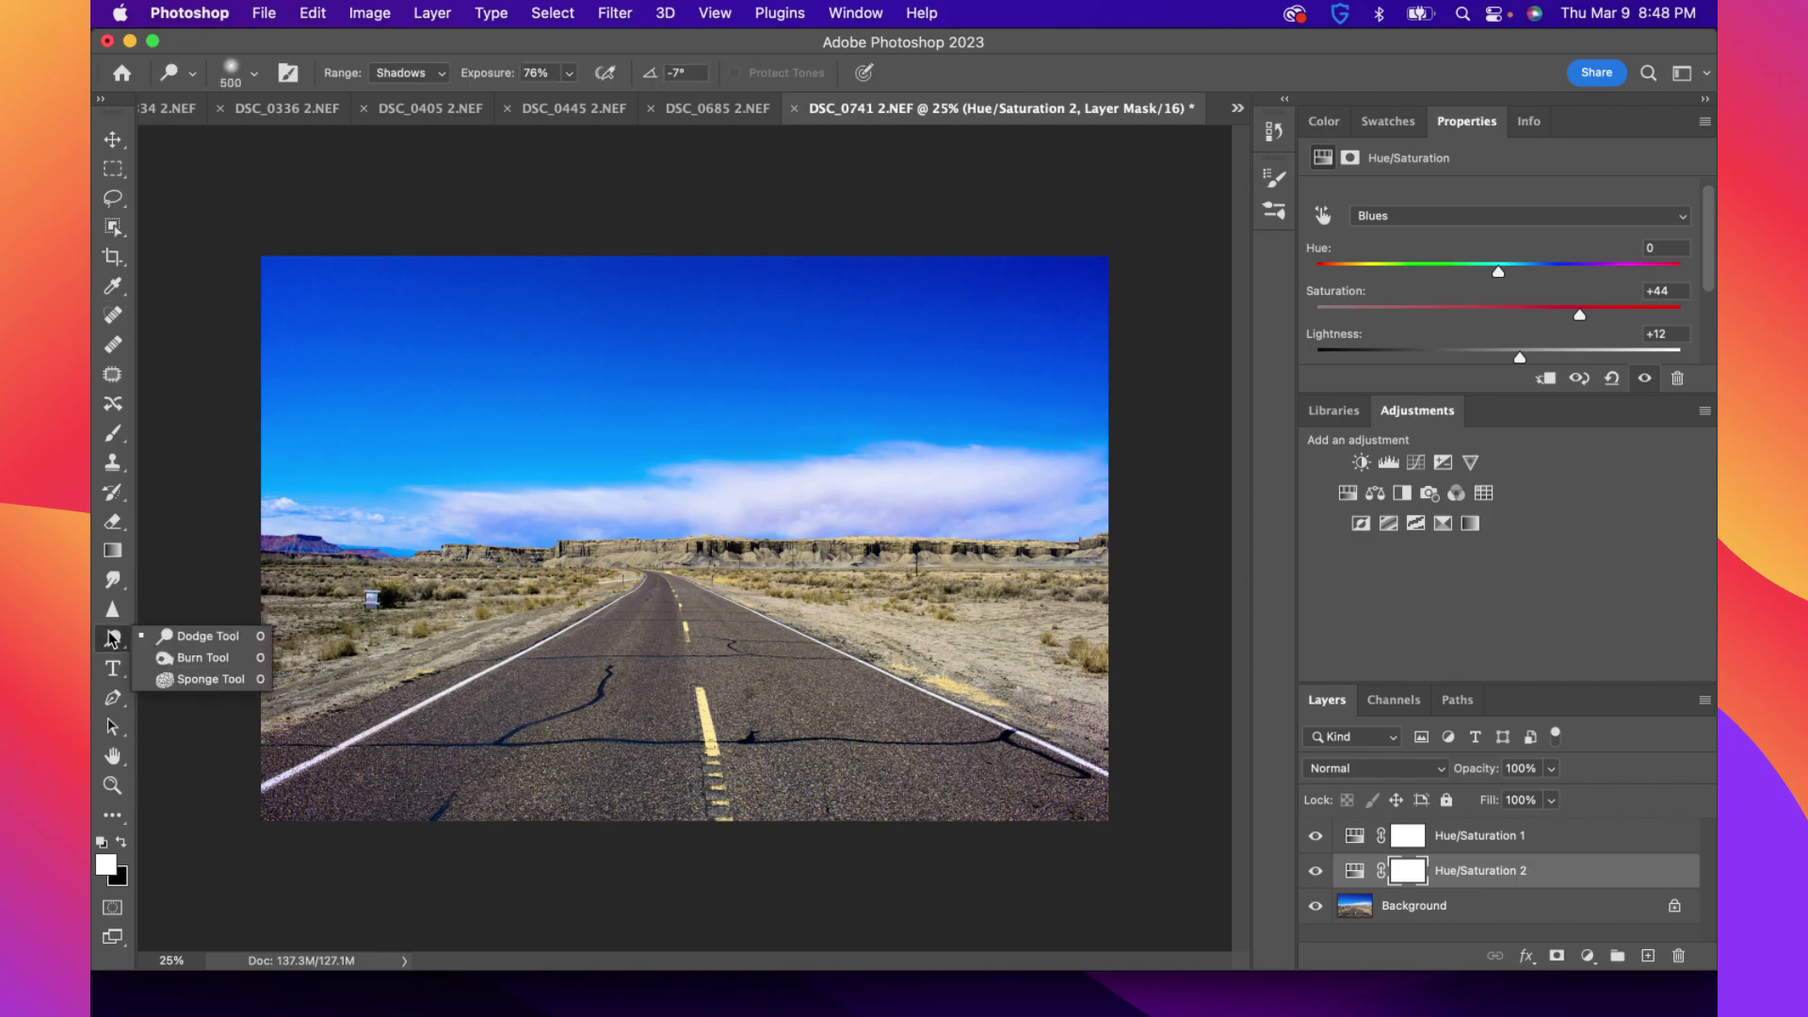
click(193, 658)
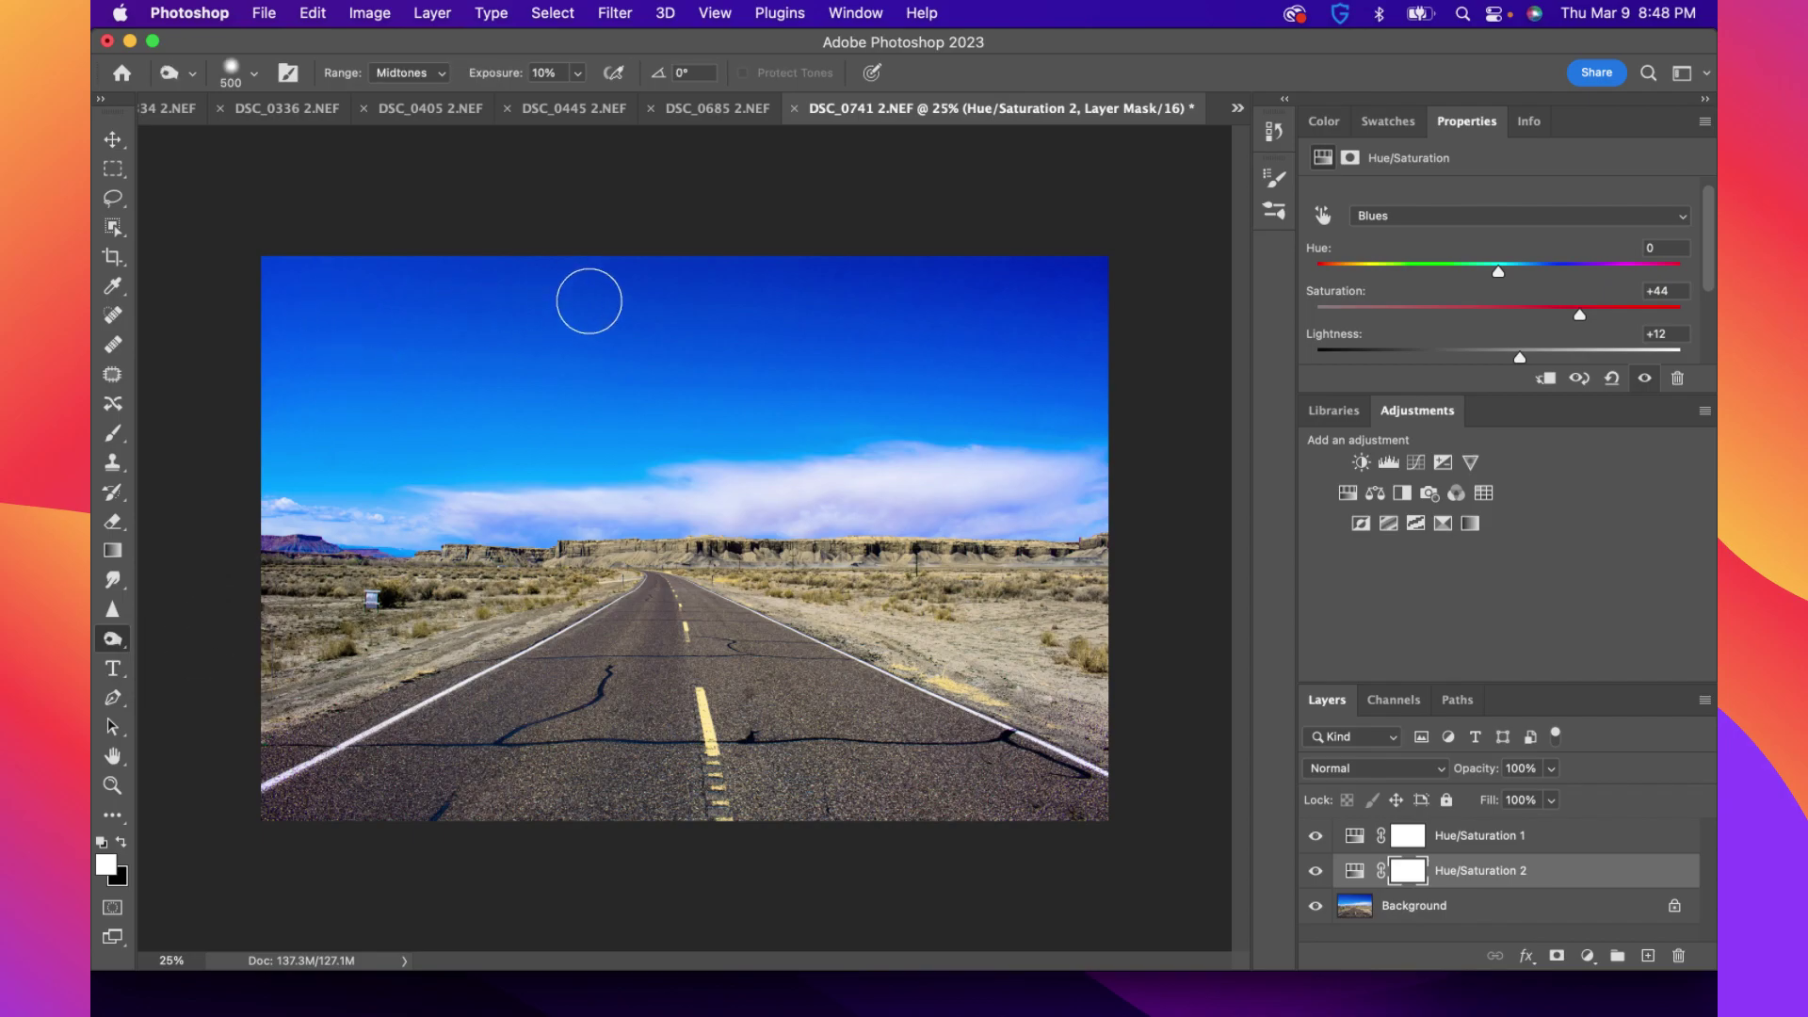
mouse_move(970, 323)
mouse_down()
mouse_move(727, 297)
mouse_move(878, 294)
mouse_move(727, 297)
mouse_up()
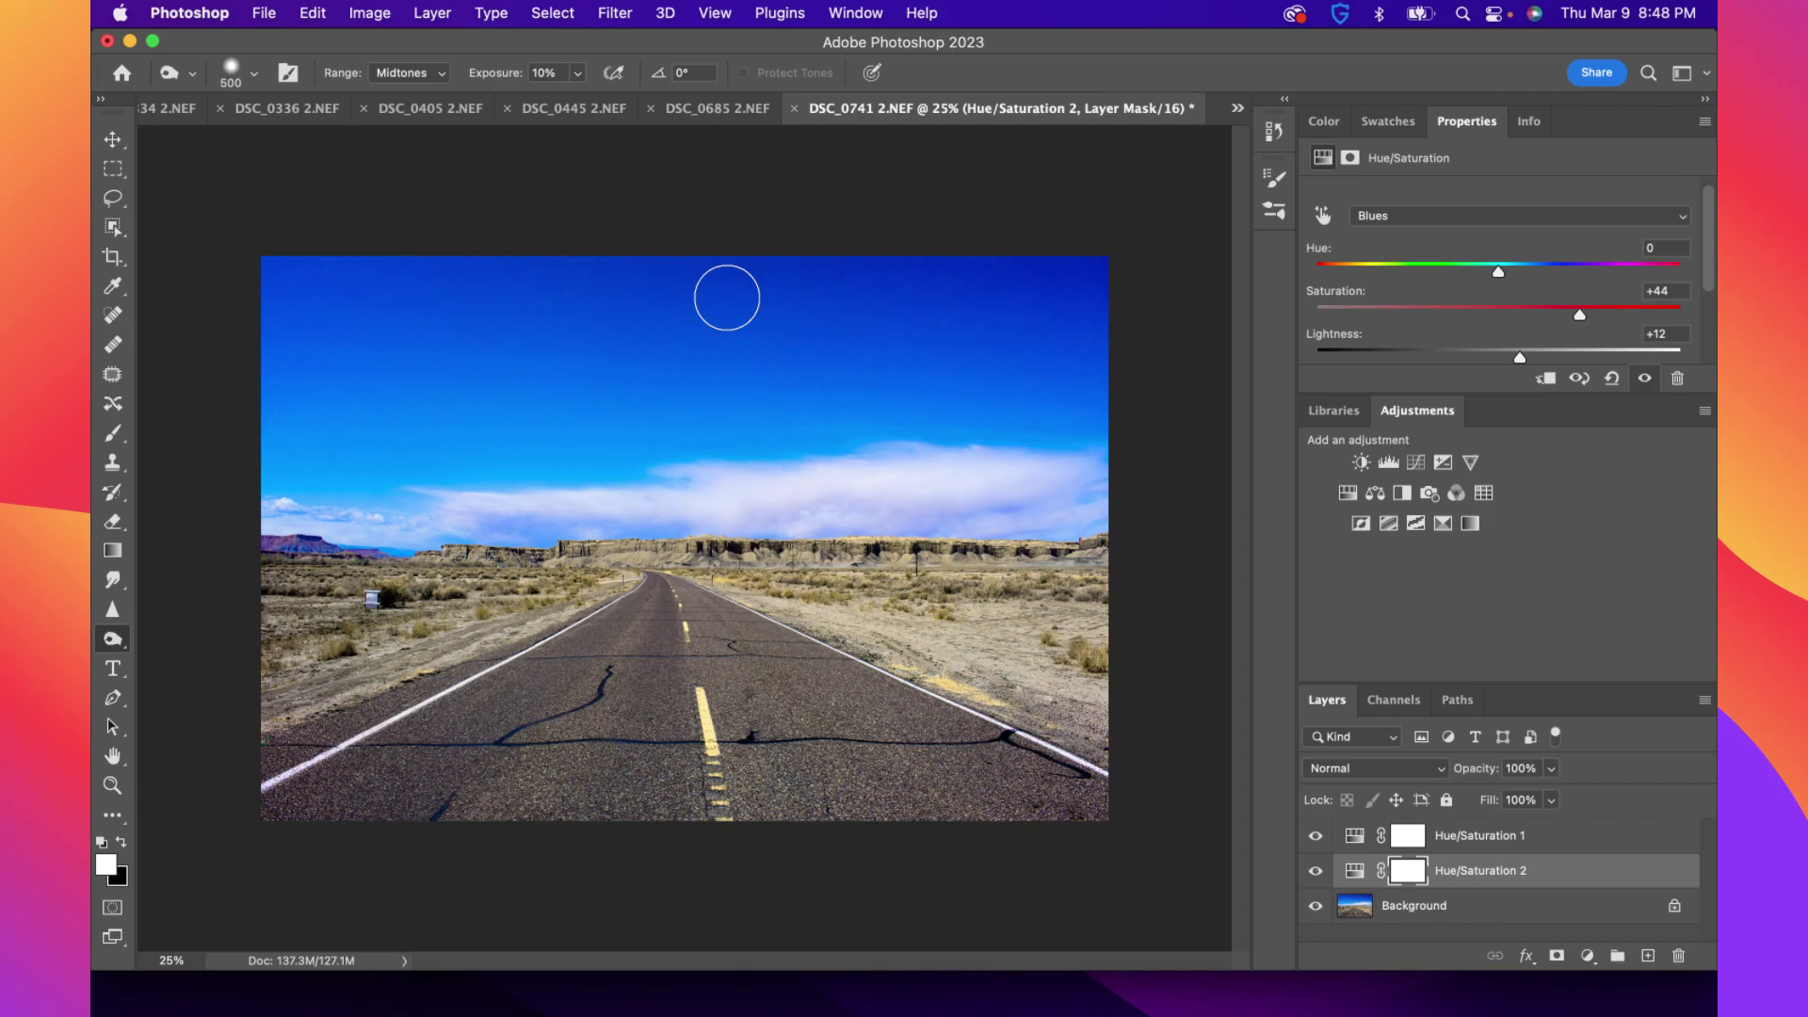
key(super+z)
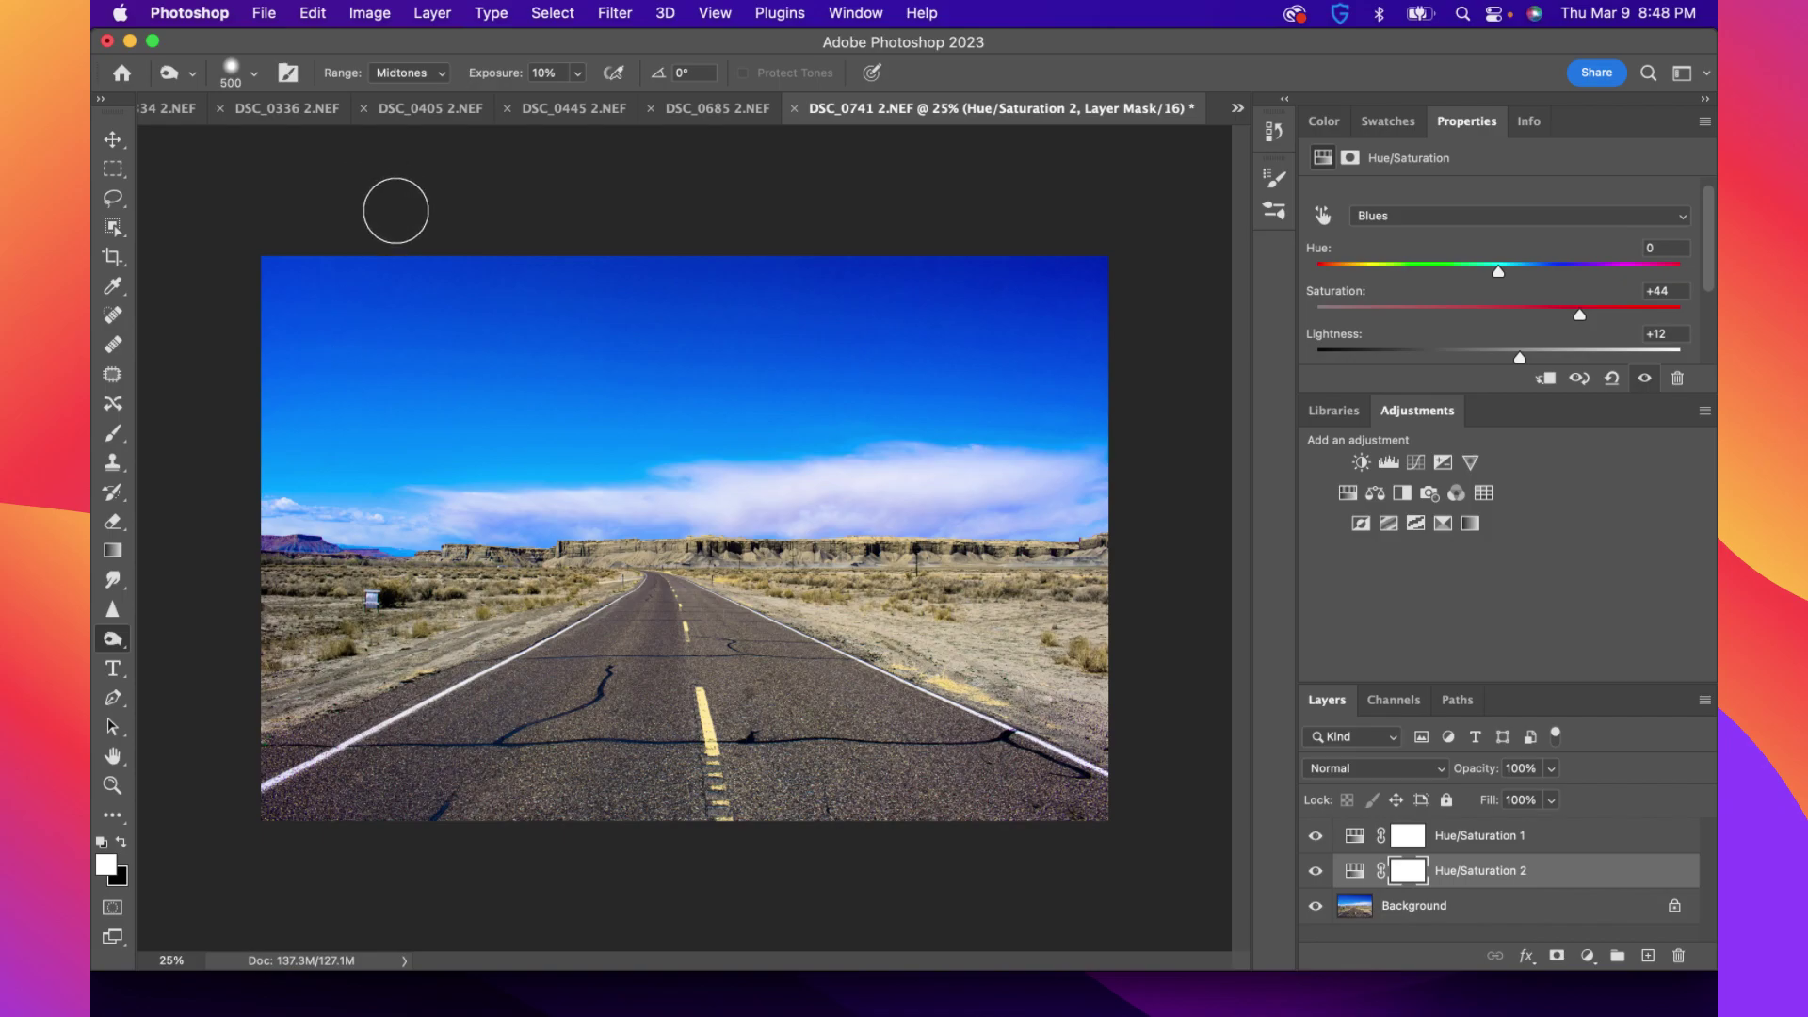
Switch back to the Dodge tool and set its brush size to 105 px
right_click(112, 638)
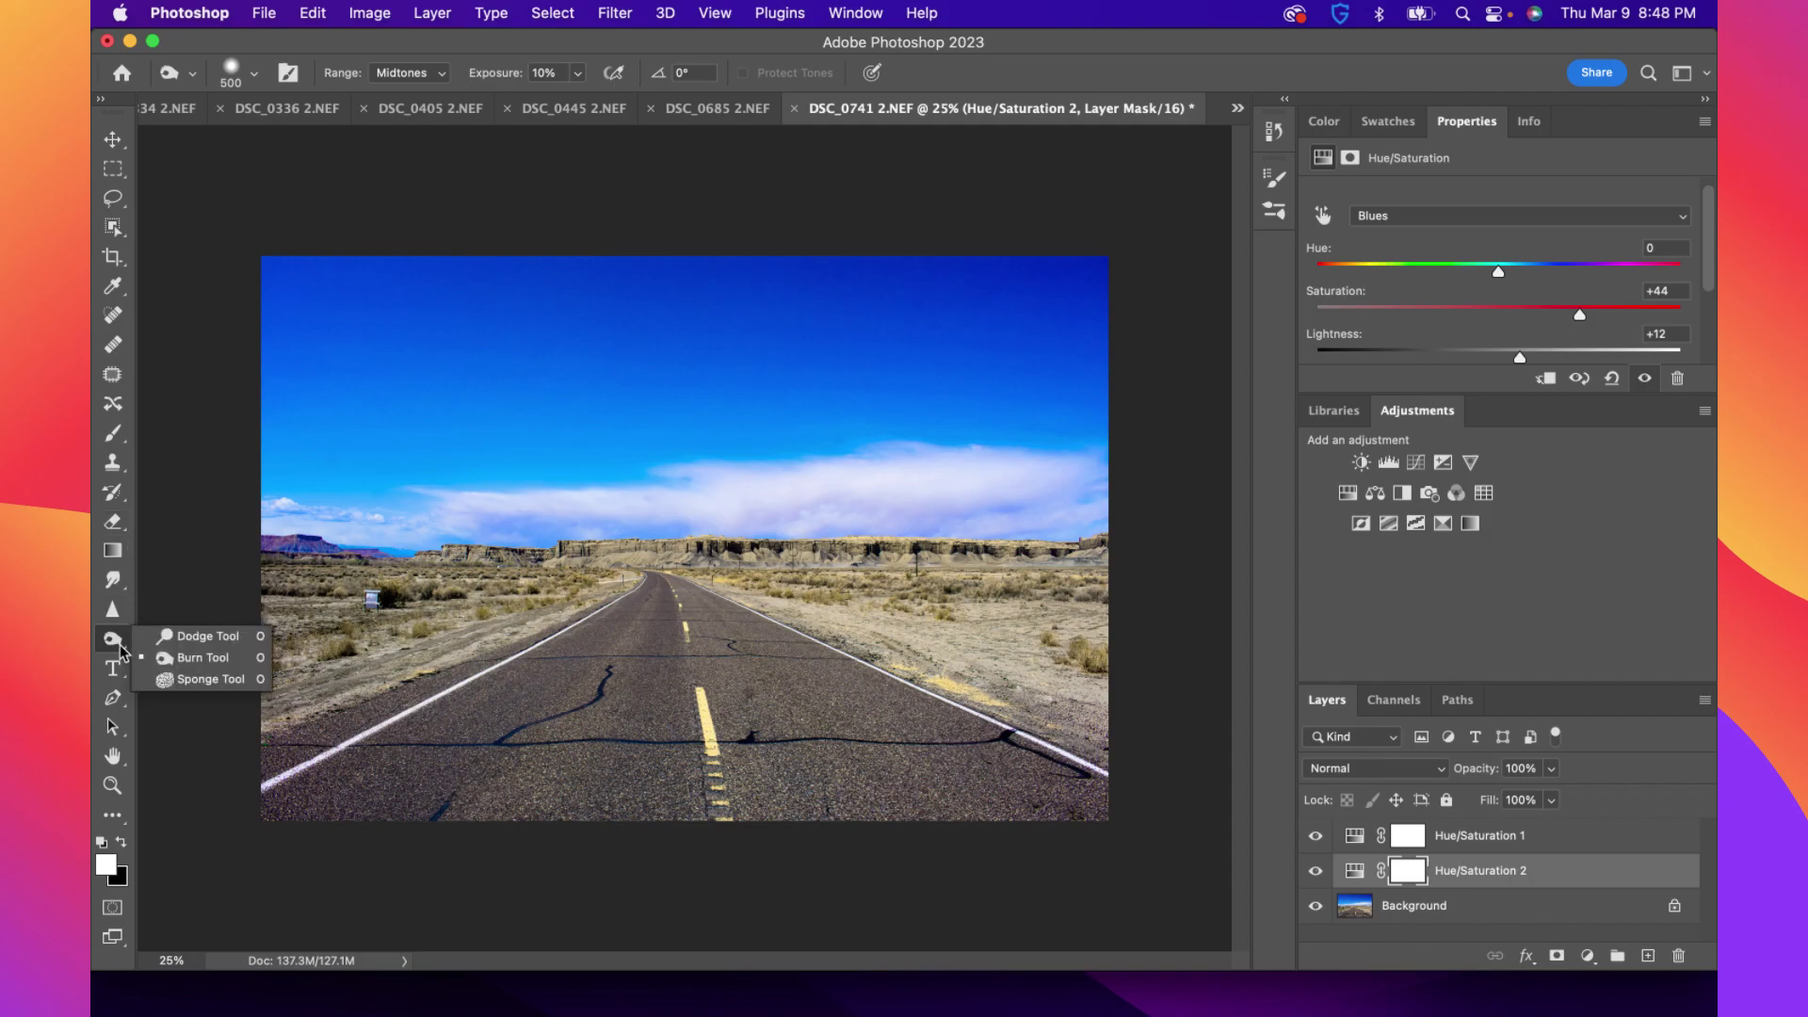
click(156, 641)
click(254, 74)
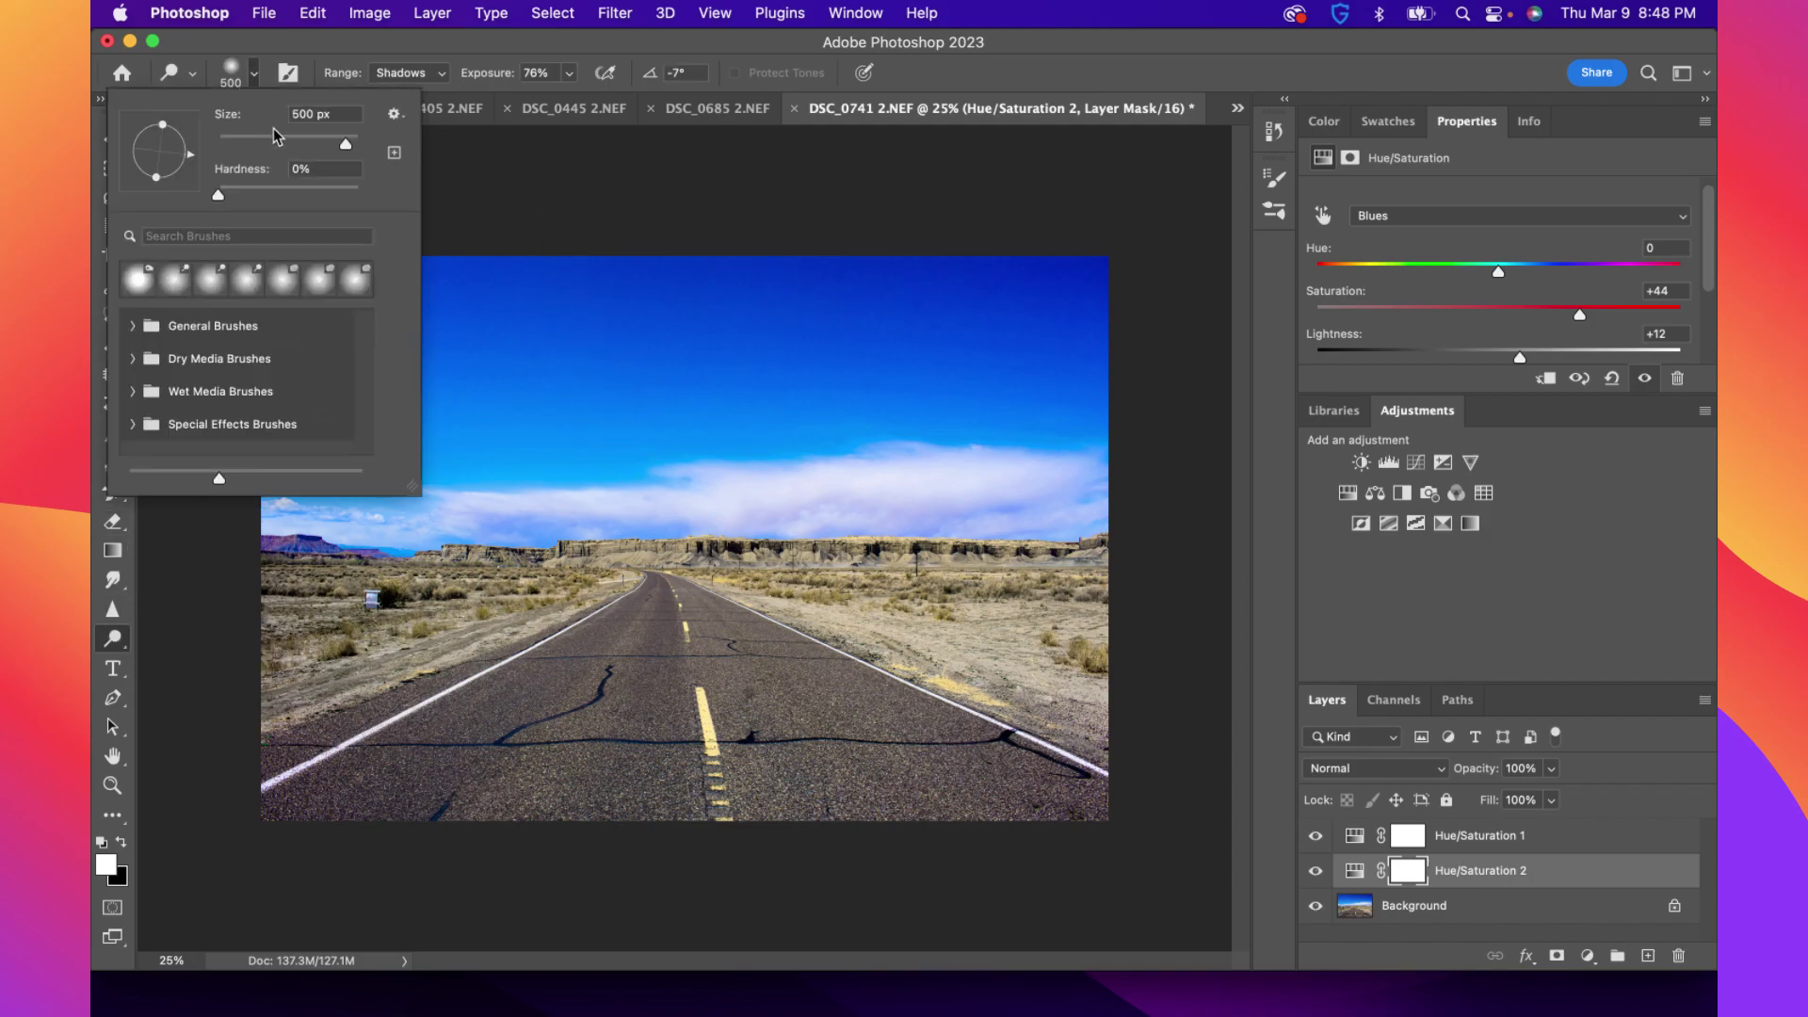
click(932, 431)
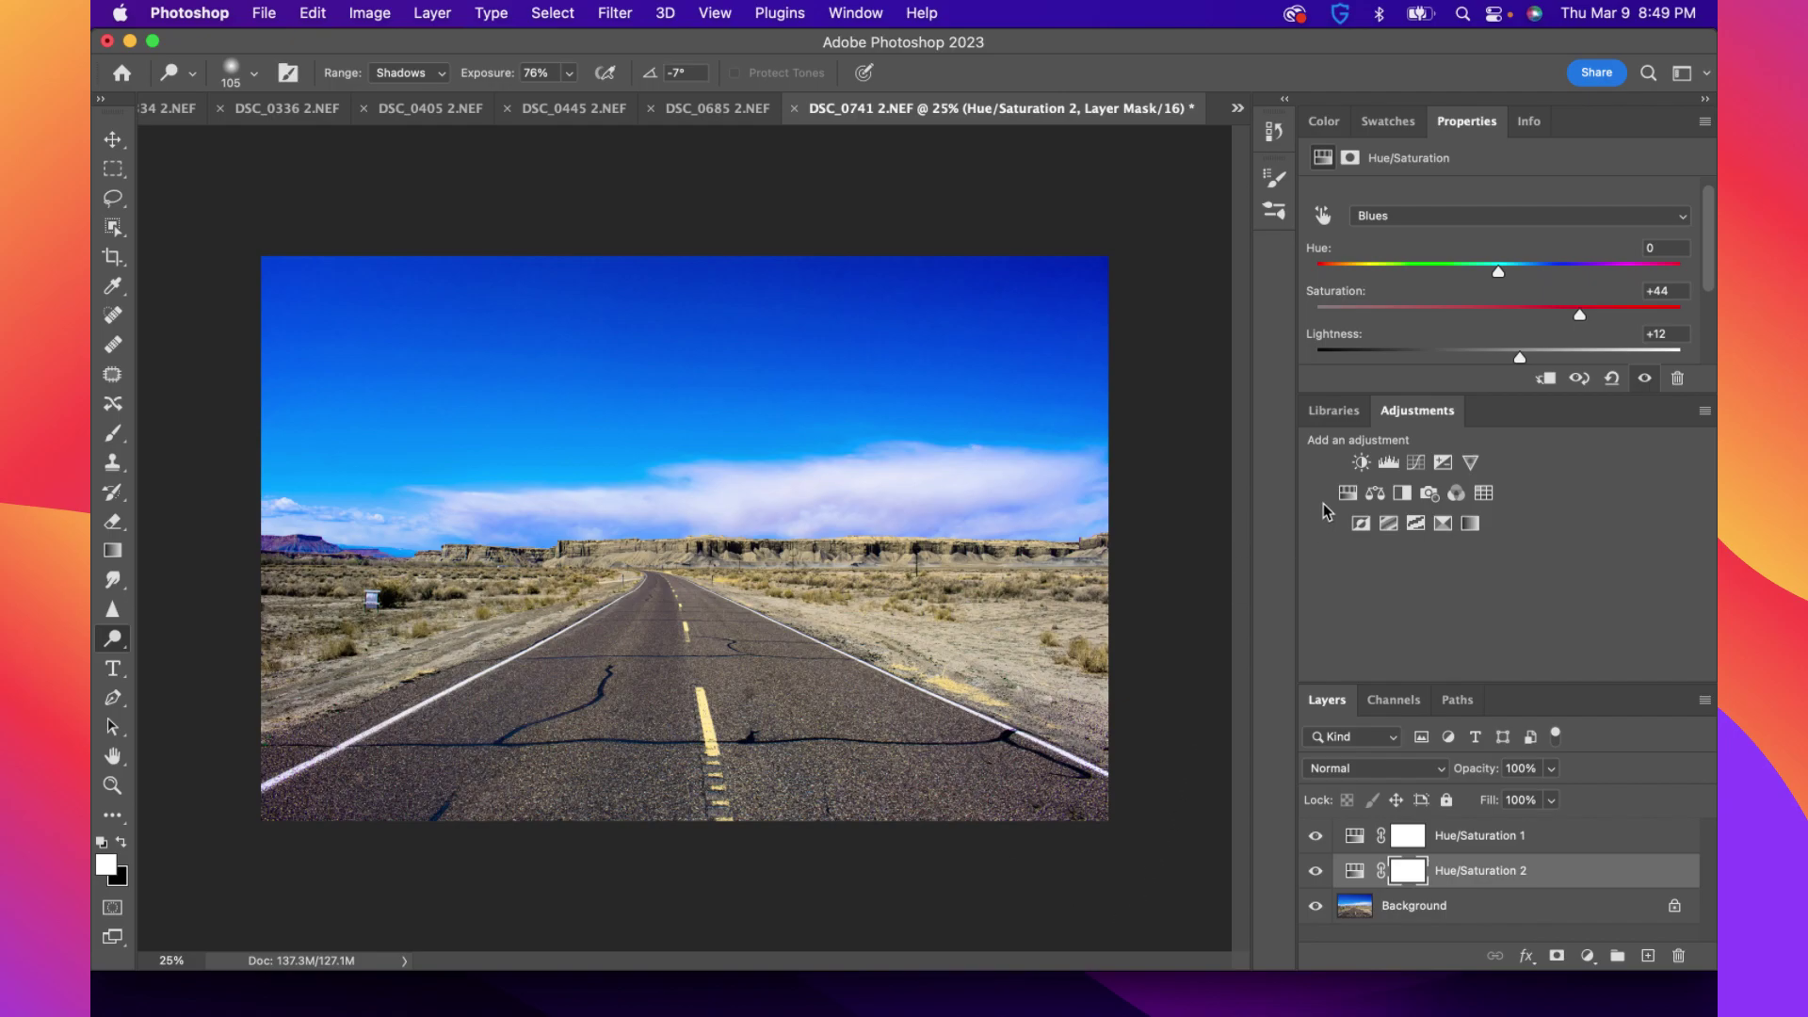
Add a third Hue/Saturation adjustment layer and set its Magentas saturation to -91 and lightness to +26
click(1347, 494)
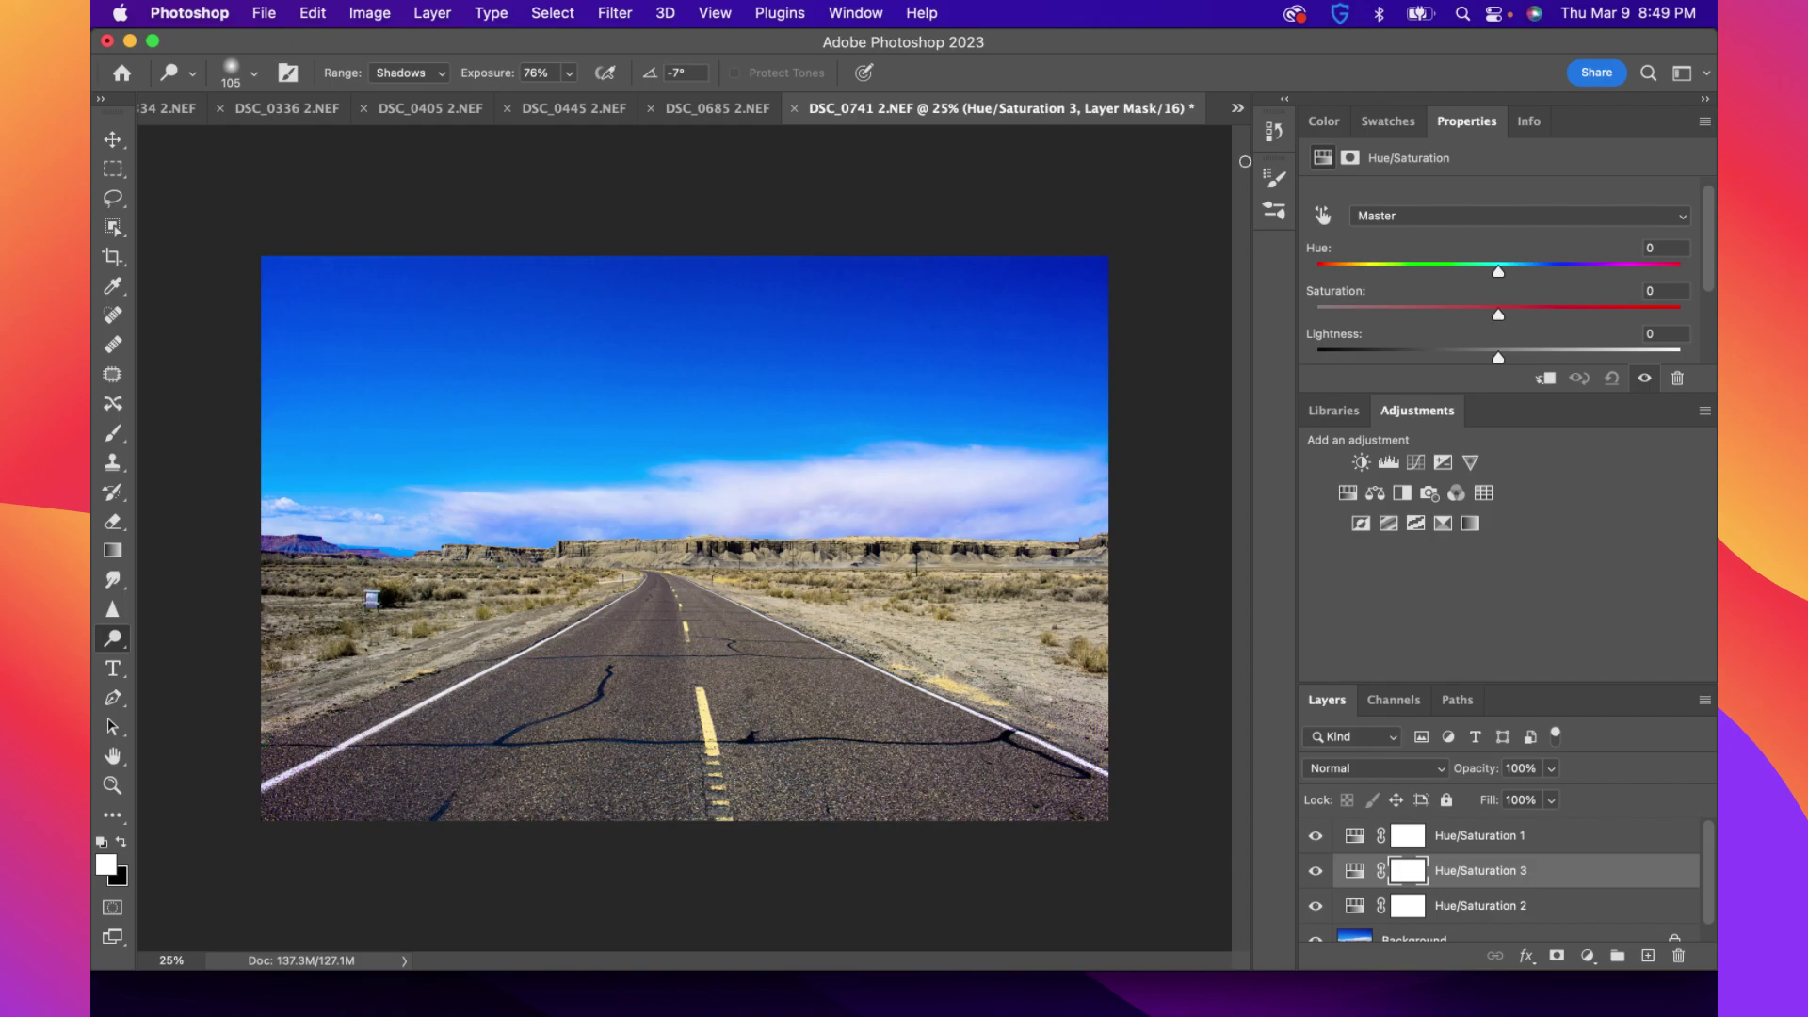
click(1379, 216)
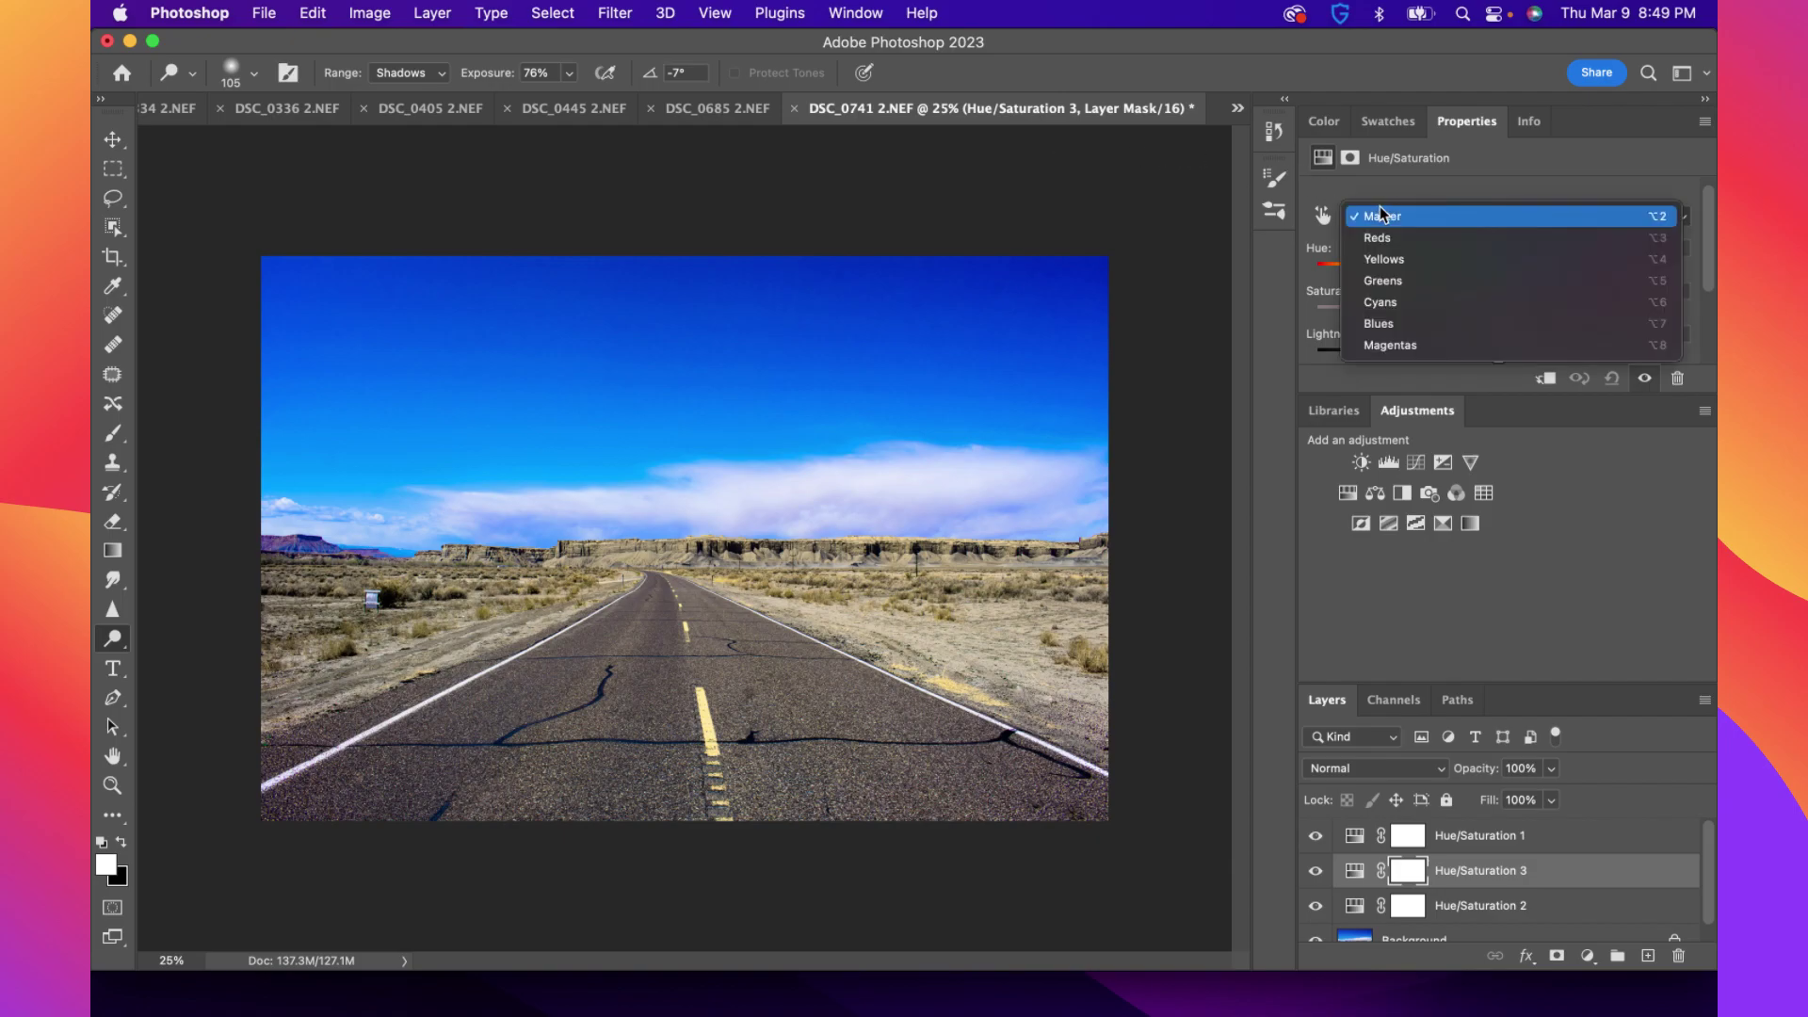
click(1419, 350)
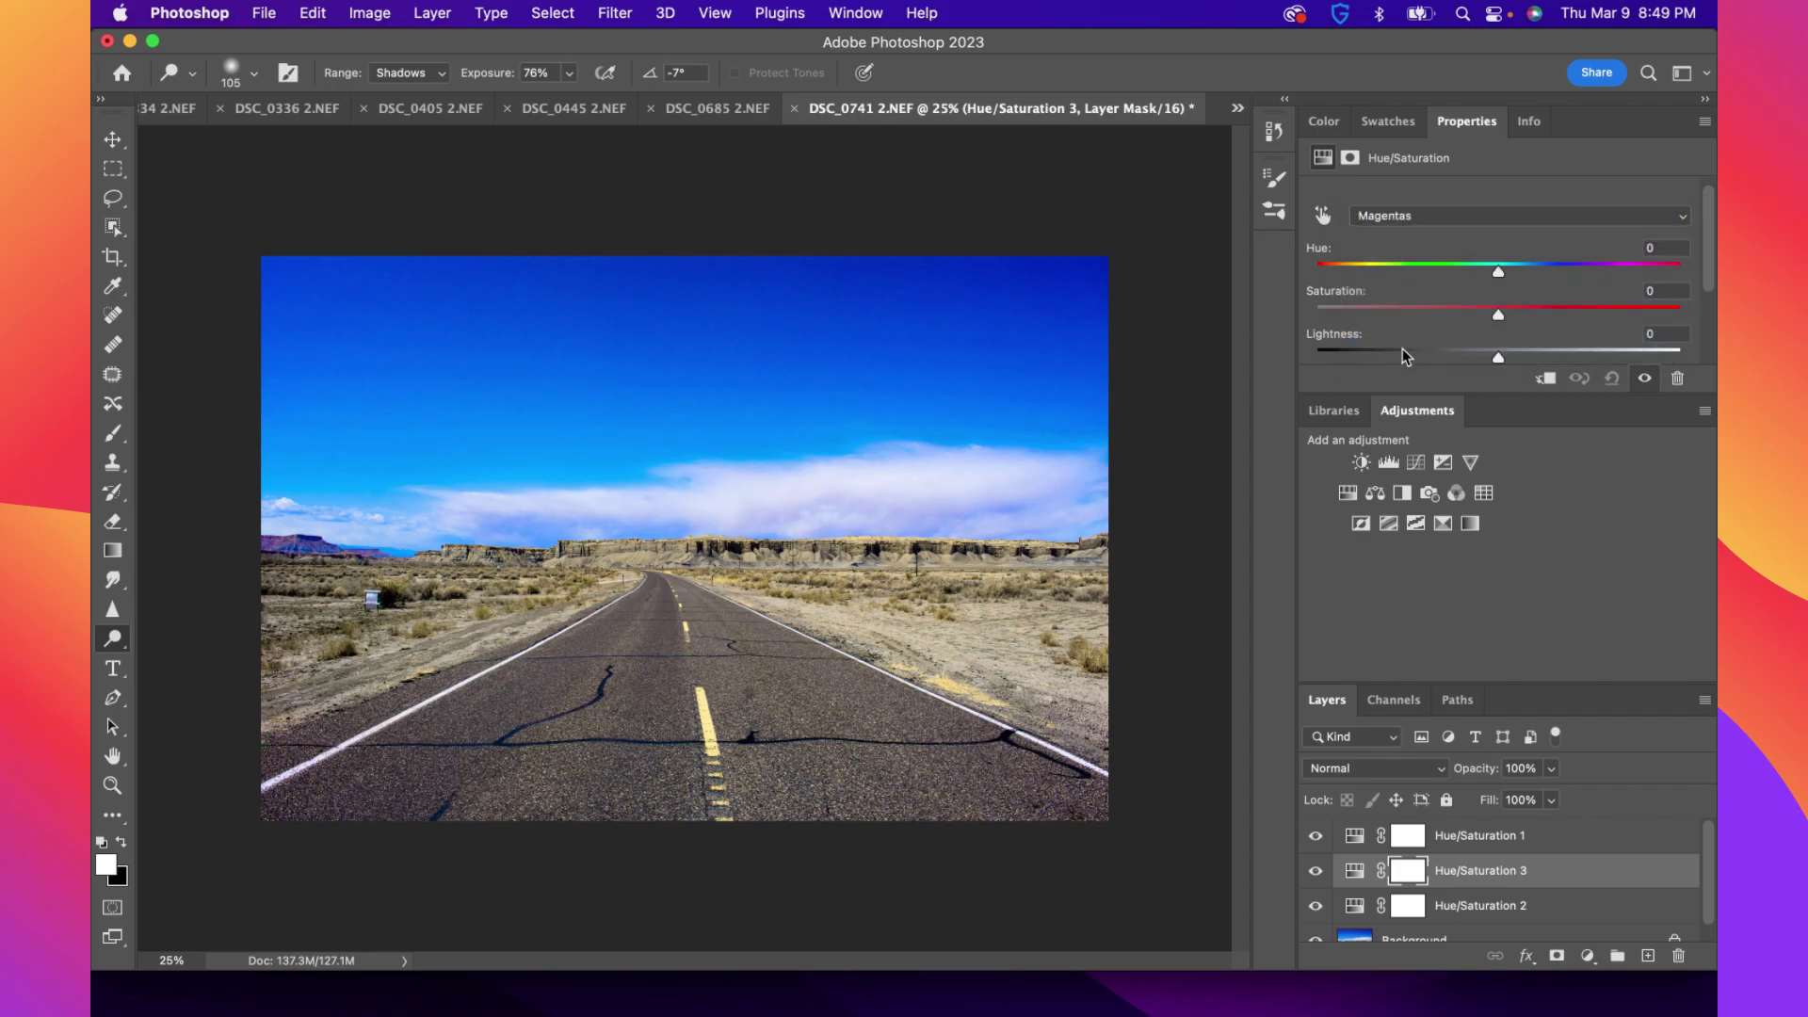
scroll(1486, 319, down, 2)
drag(1505, 279, 1332, 289)
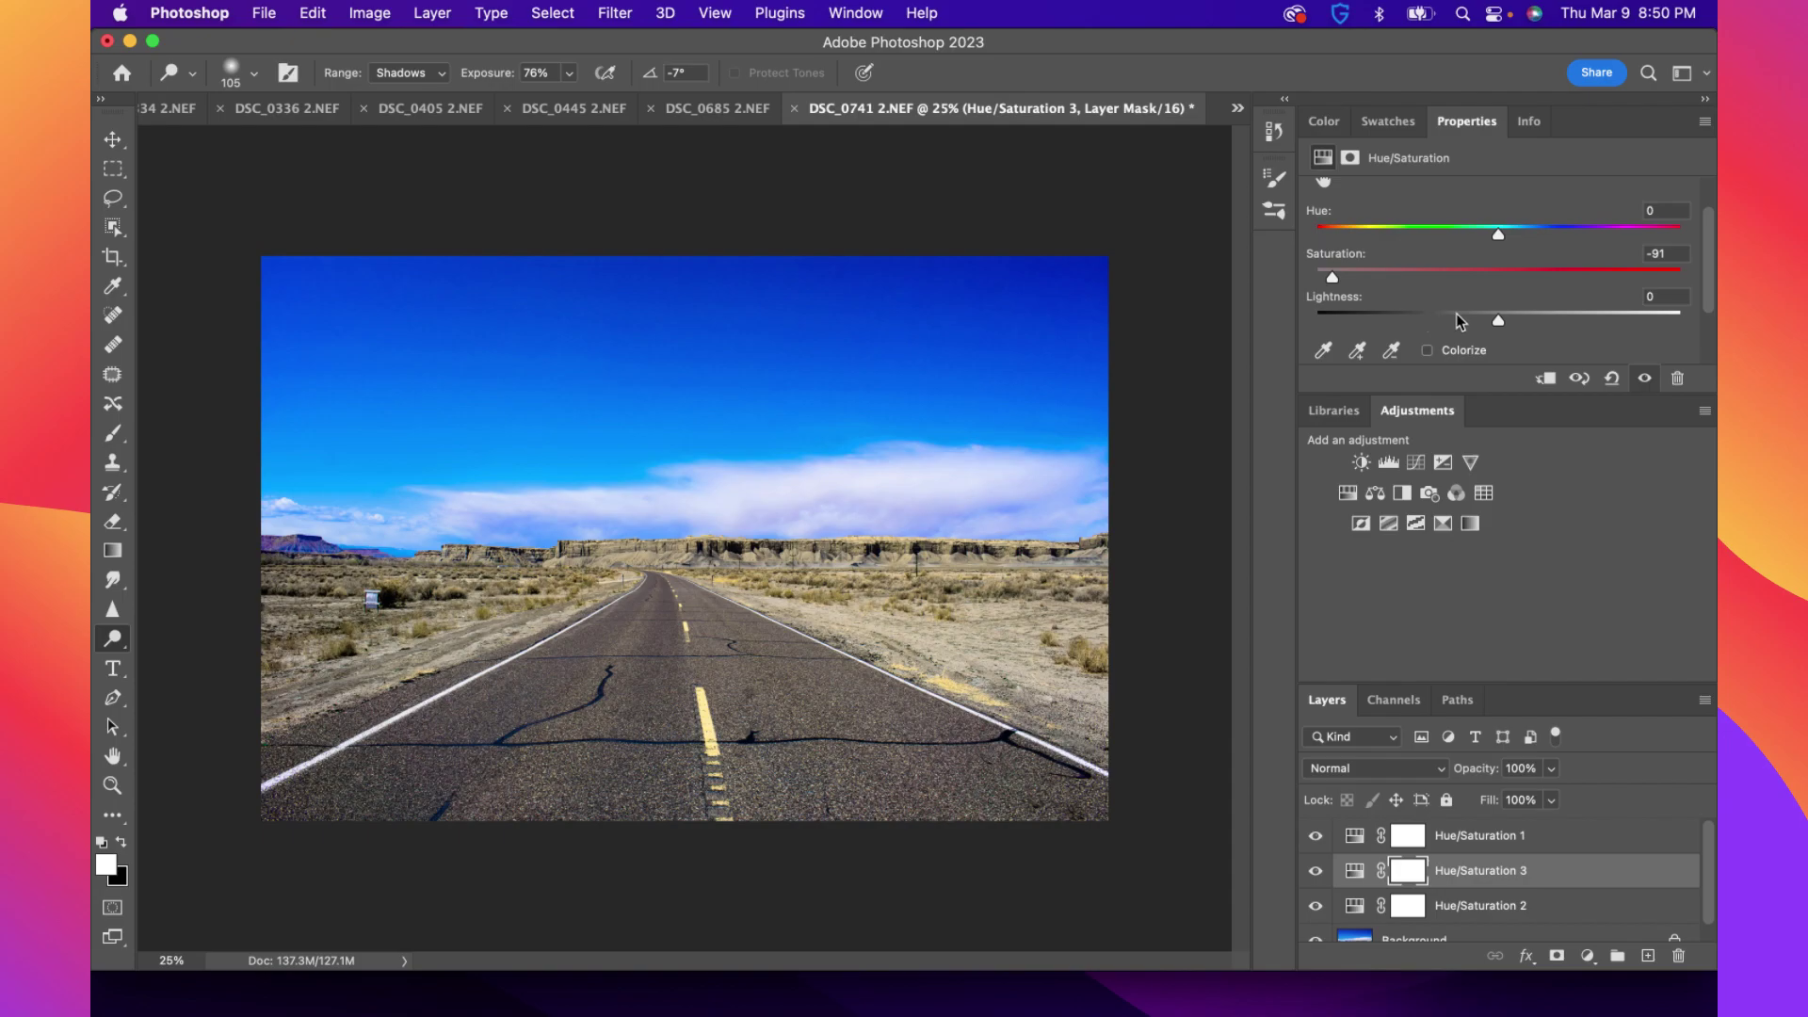
drag(1497, 321, 1548, 321)
Select the Spot Healing Brush and bring up the list of open photos
click(1237, 109)
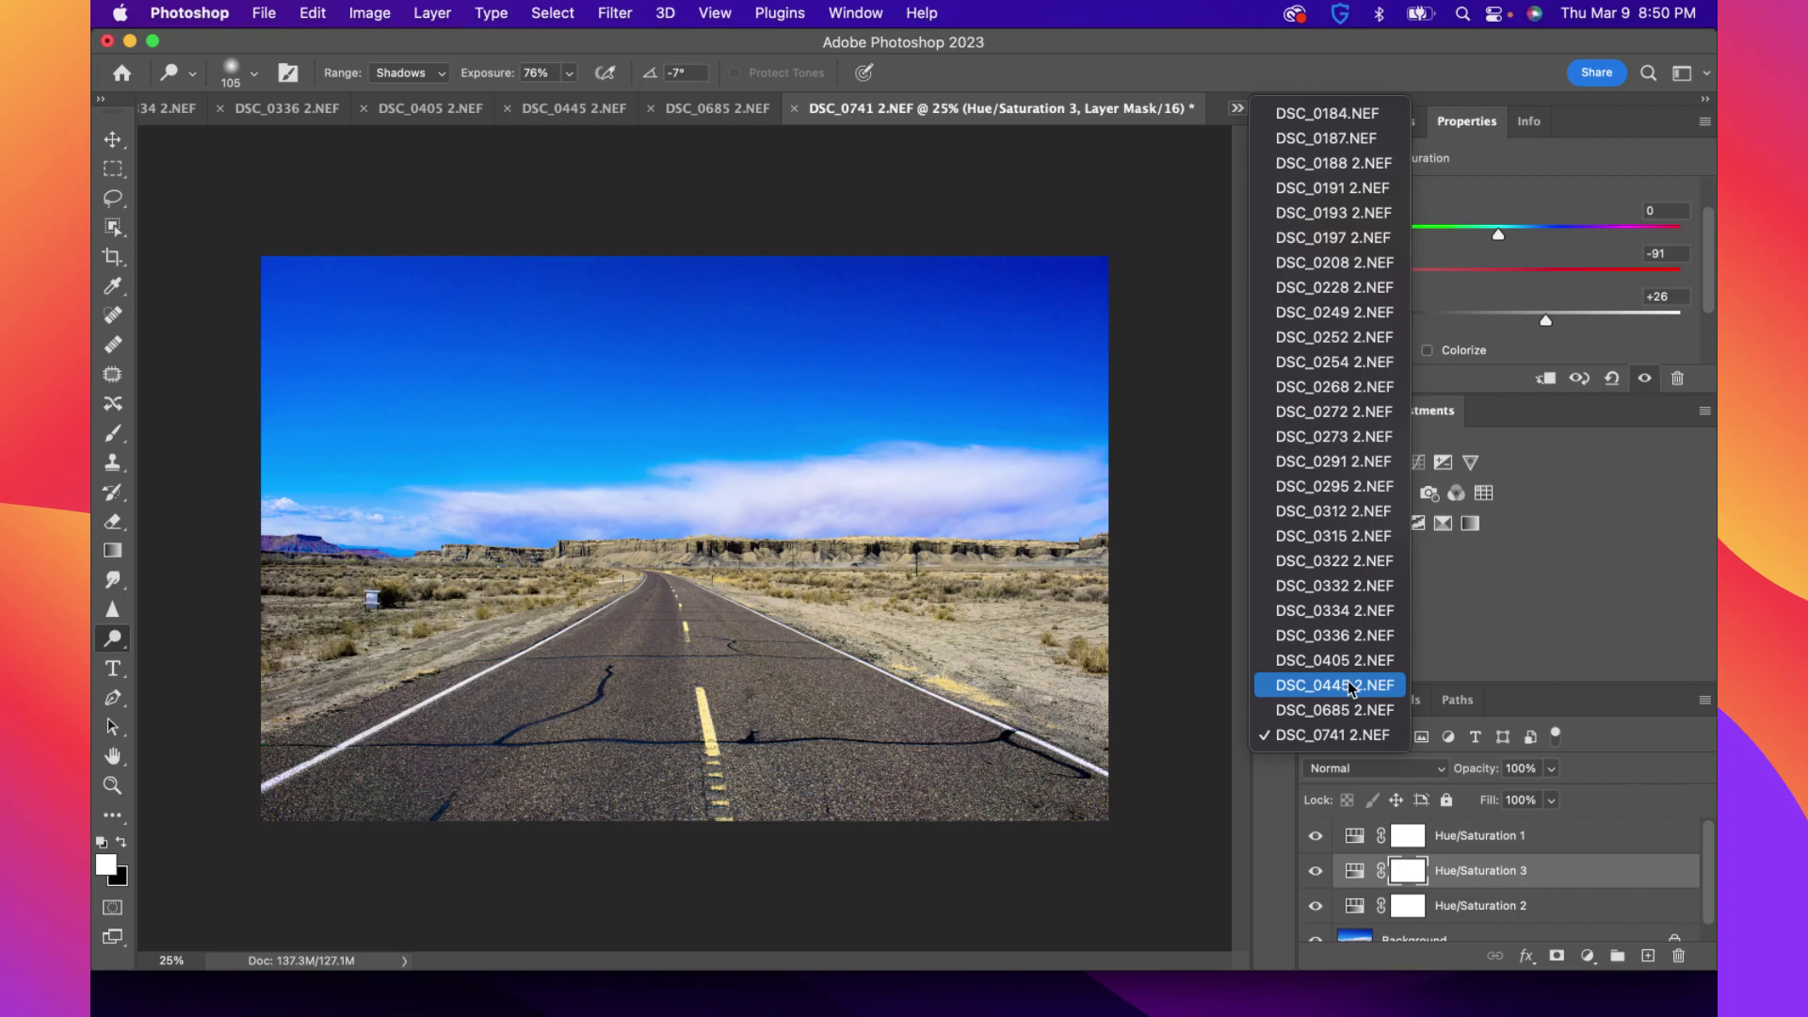
click(1554, 622)
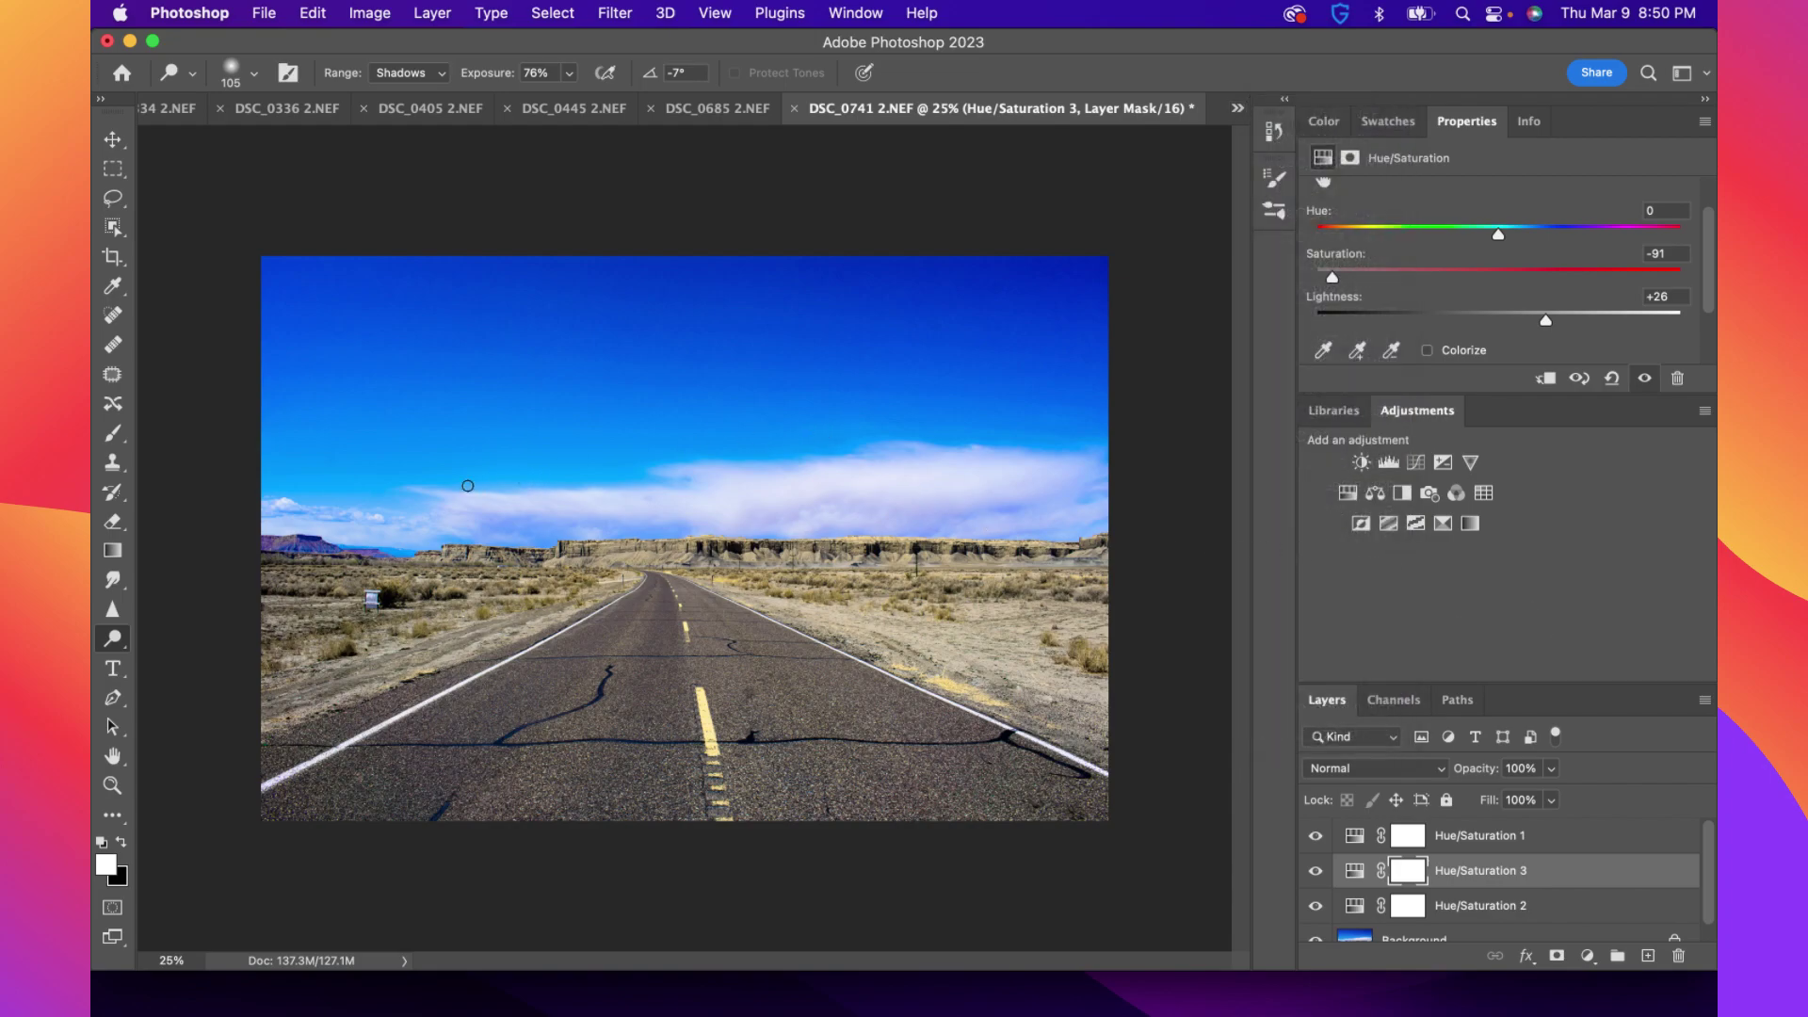
click(111, 318)
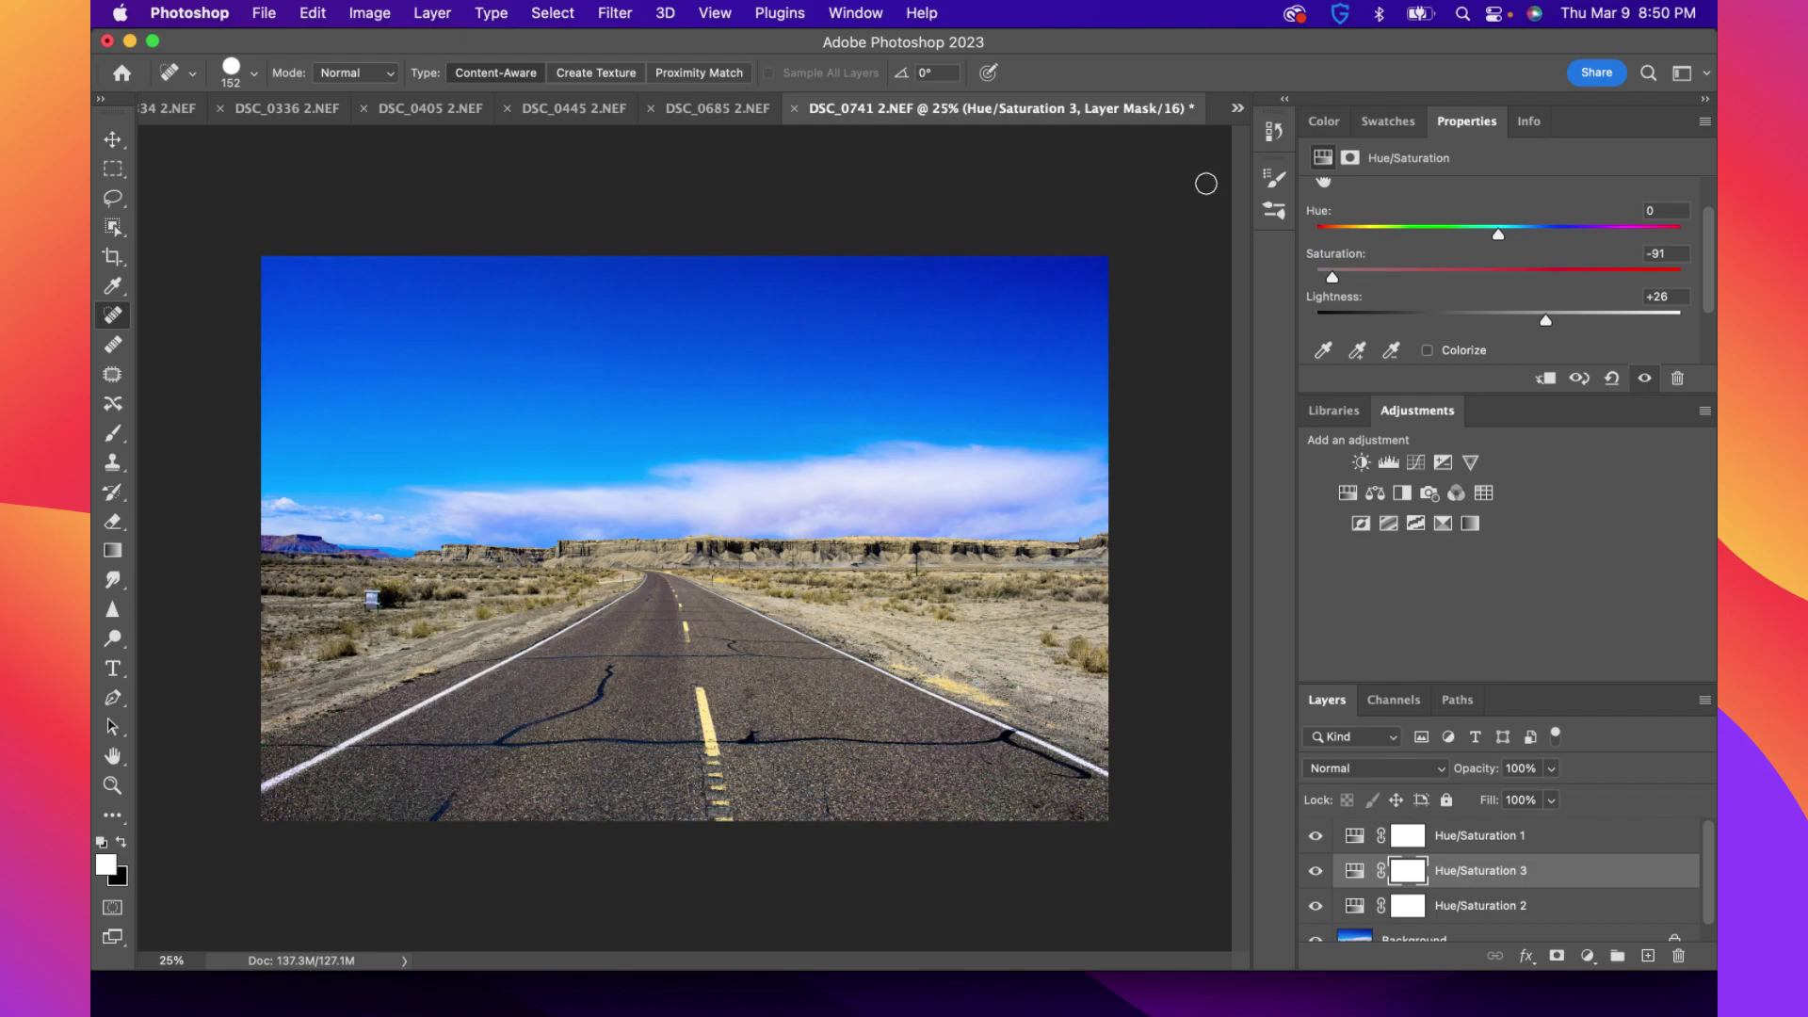
click(1236, 109)
click(1237, 111)
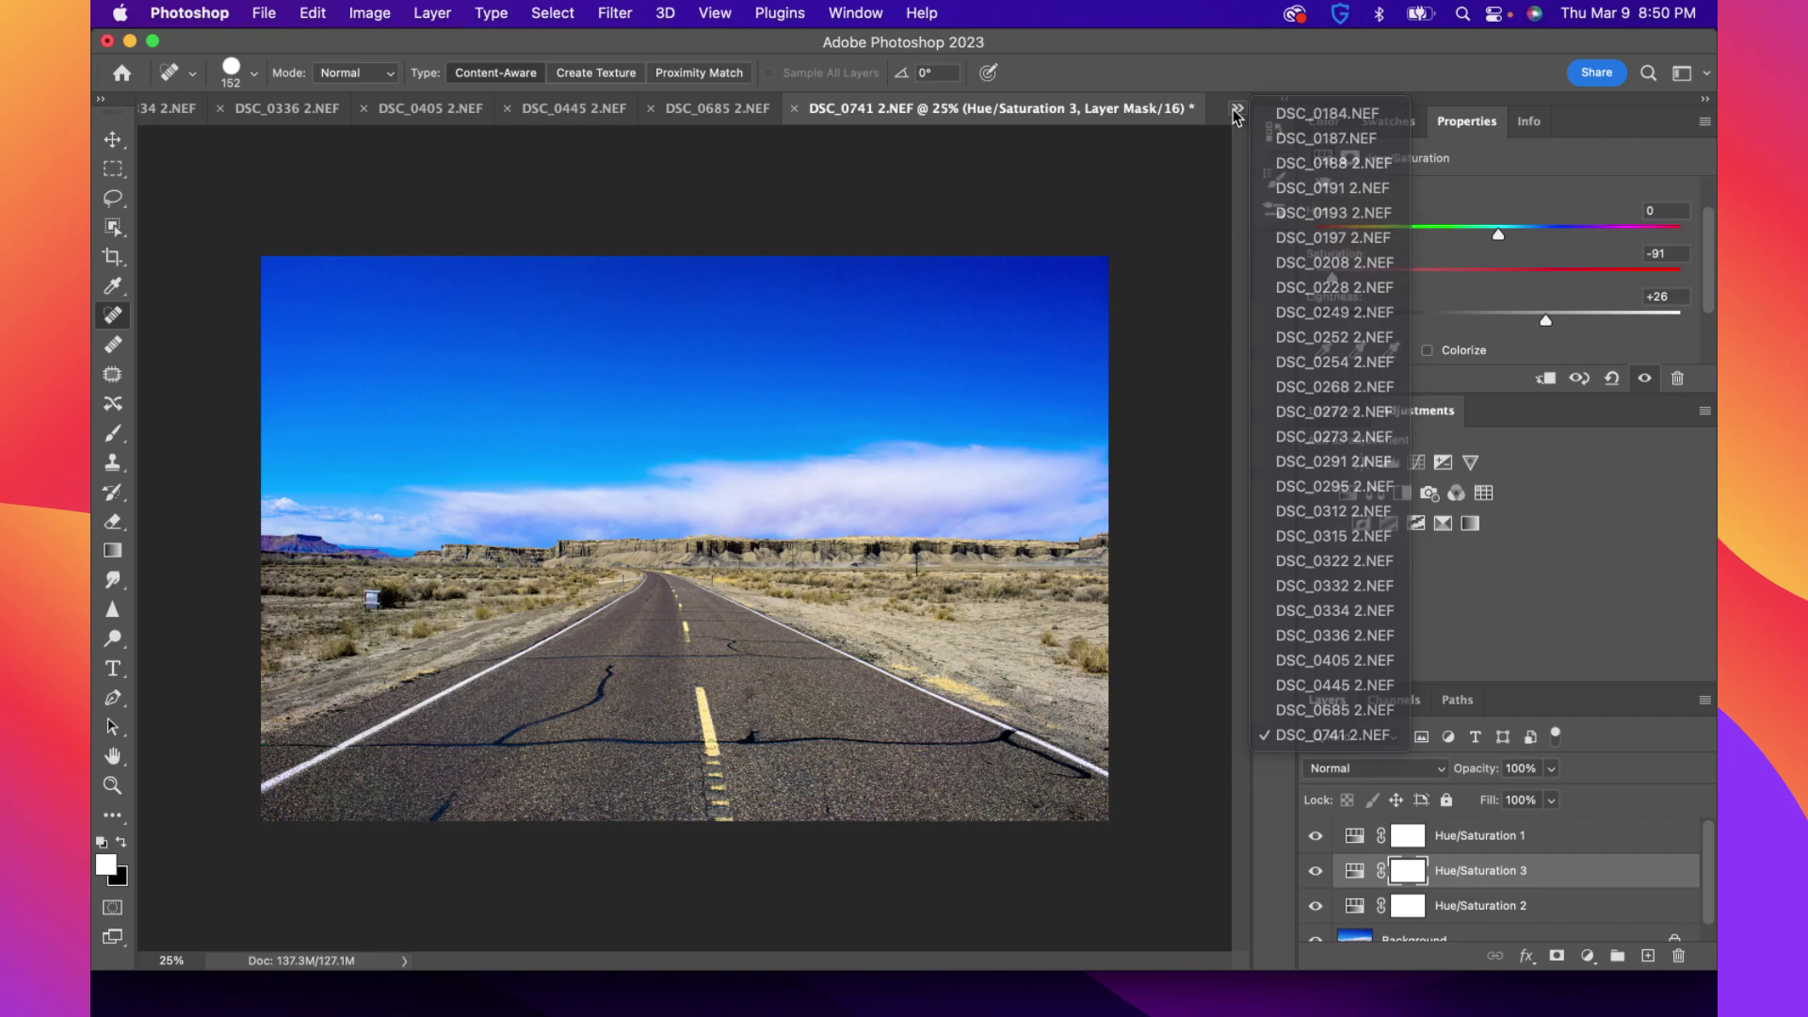